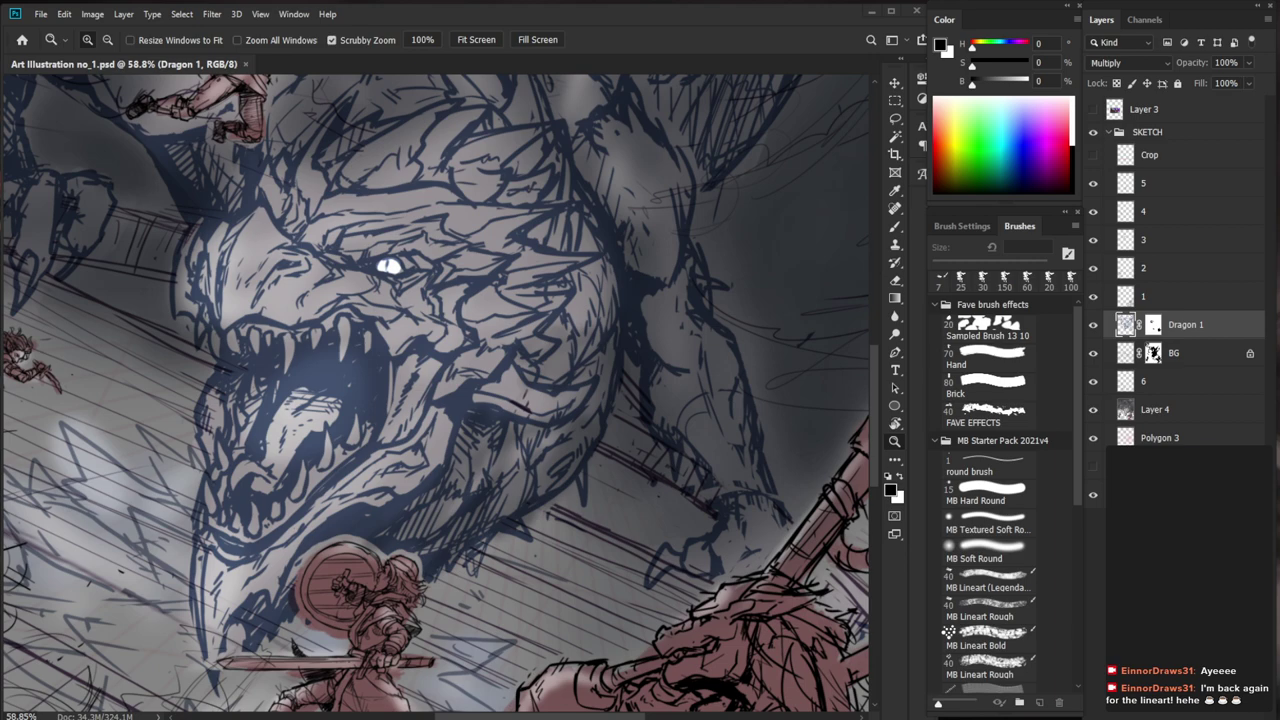
# Hide the grey shading on Layer 4 so only the line sketches remain over the flat background
pyautogui.moveTo(531, 497); pyautogui.dragTo(440, 499)
pyautogui.moveTo(691, 570); pyautogui.dragTo(645, 500)
pyautogui.moveTo(478, 470); pyautogui.dragTo(512, 476)
pyautogui.moveTo(573, 518); pyautogui.dragTo(553, 538)
pyautogui.moveTo(754, 506); pyautogui.dragTo(733, 460)
pyautogui.moveTo(711, 608); pyautogui.dragTo(702, 607)
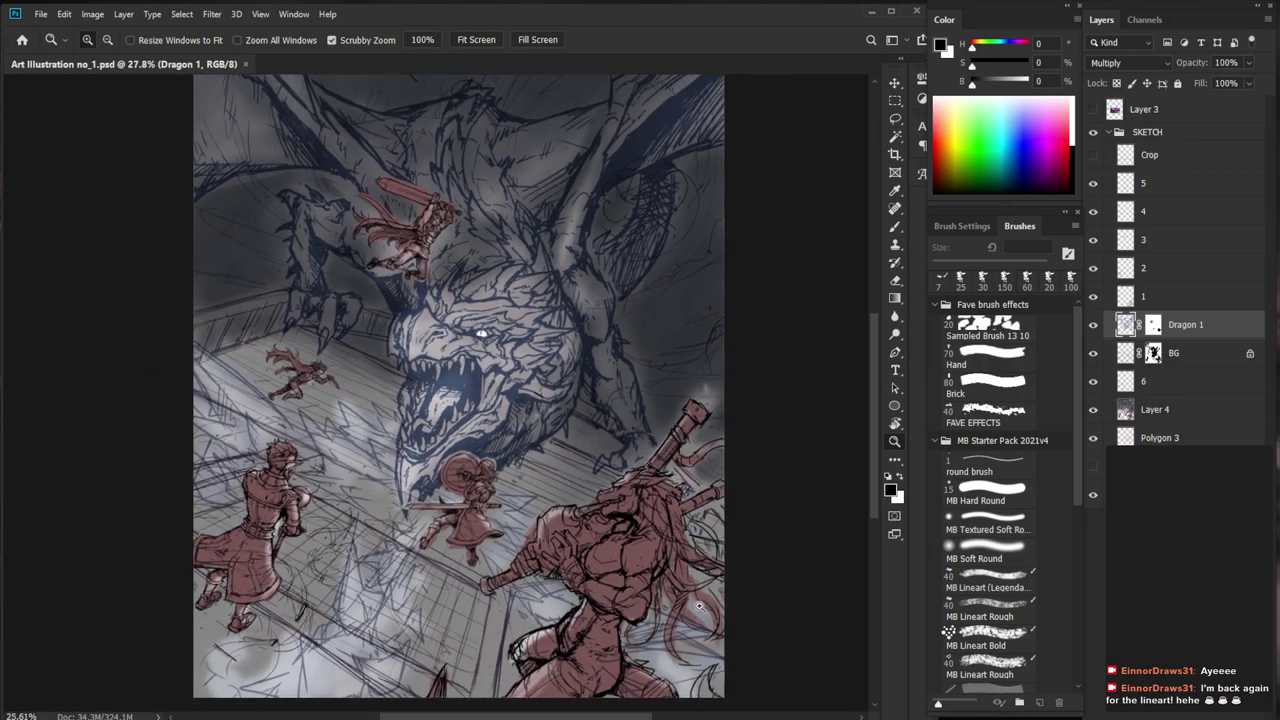
pyautogui.click(1093, 410)
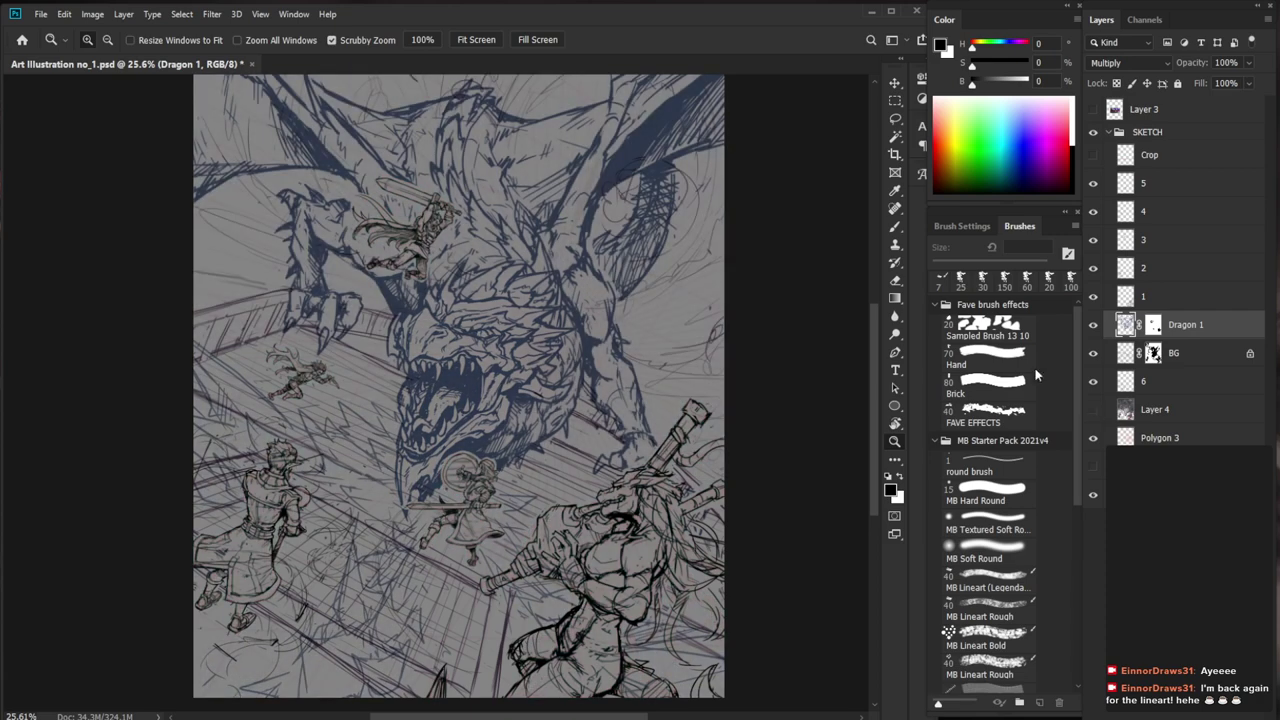
pyautogui.moveTo(544, 488); pyautogui.dragTo(524, 482)
pyautogui.moveTo(696, 358); pyautogui.dragTo(670, 394)
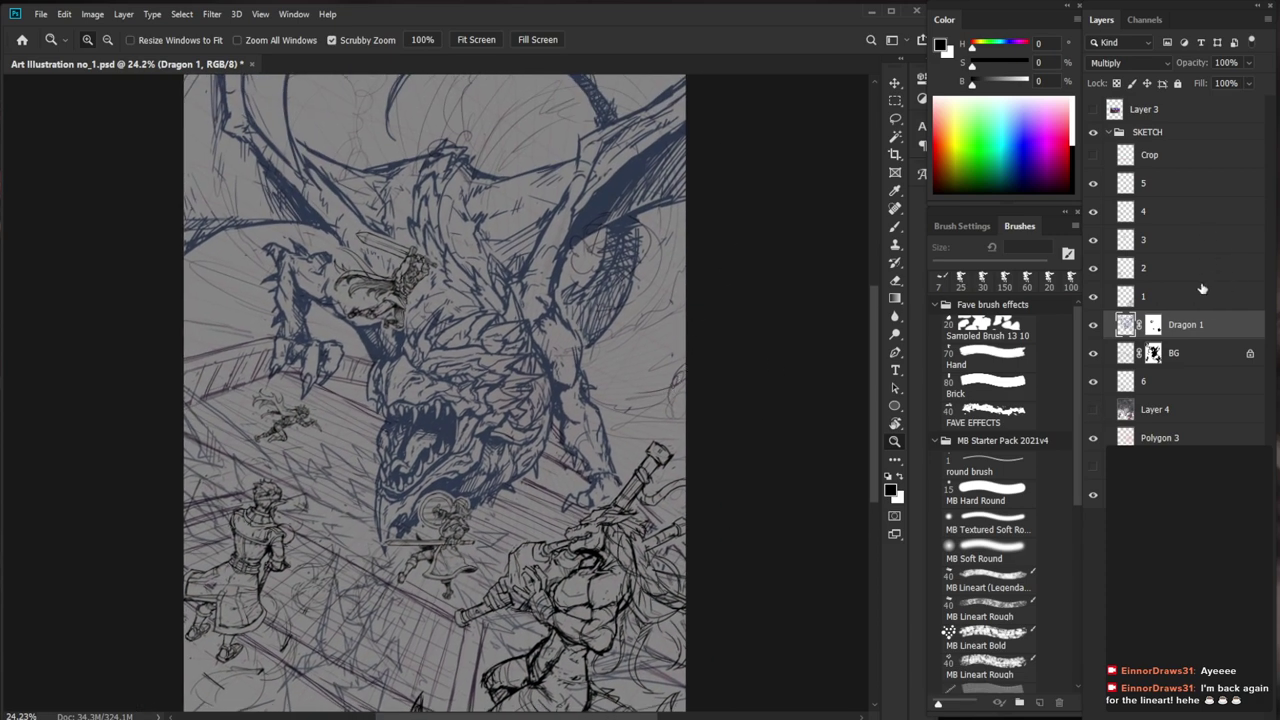
# Enlarge the caped swordsman on layer 3 proportionally about its centre with Free Transform
pyautogui.click(1160, 190)
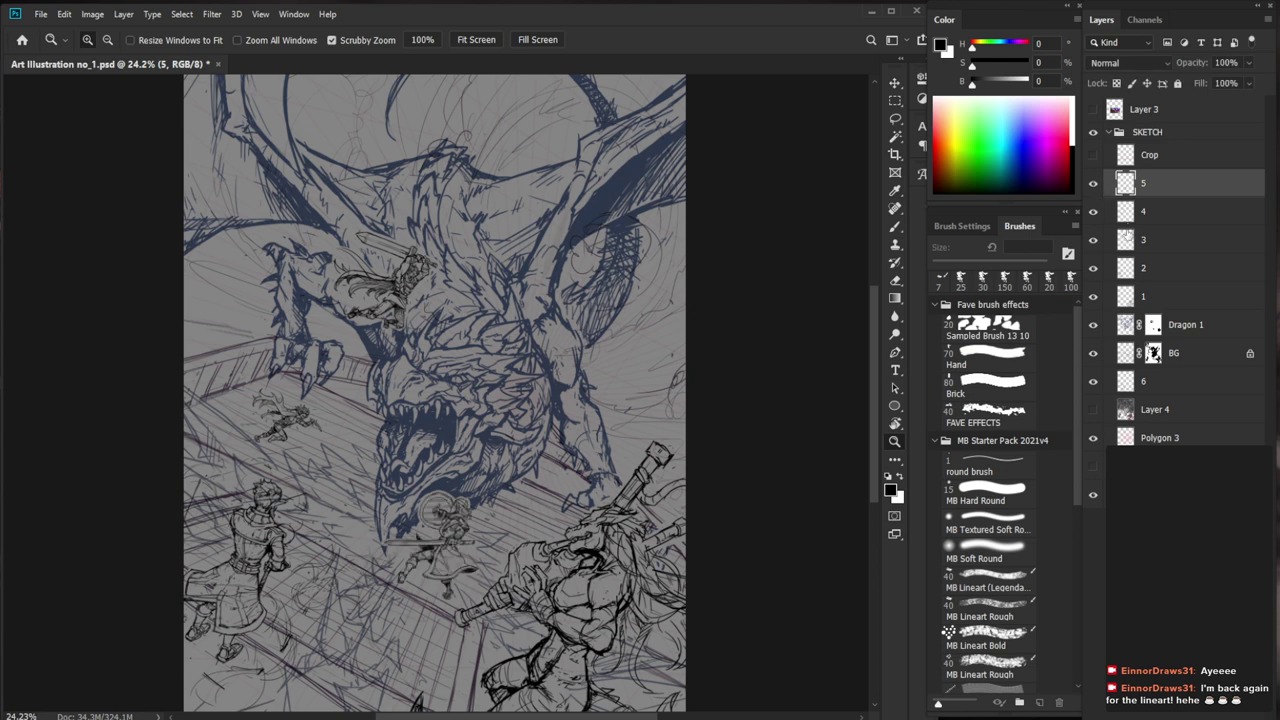
pyautogui.click(1160, 244)
pyautogui.click(1096, 241)
pyautogui.click(1097, 215)
pyautogui.click(1097, 241)
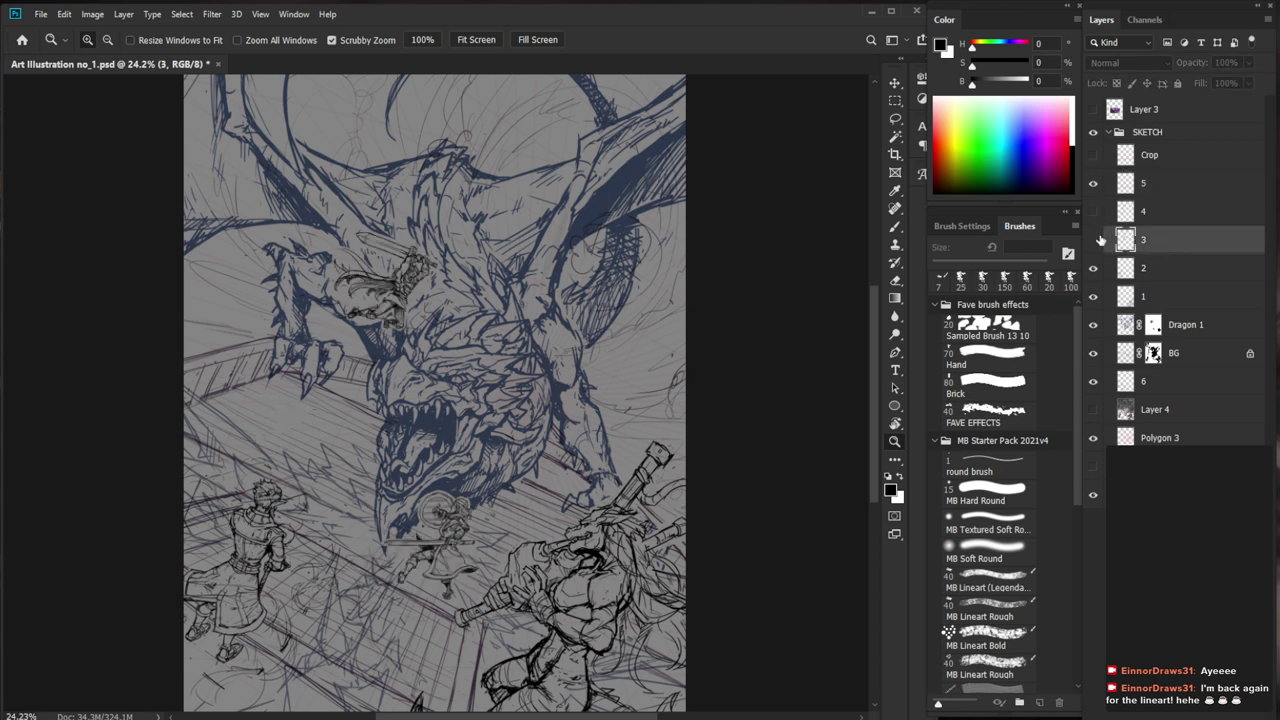
pyautogui.click(1097, 242)
pyautogui.hotkey('ctrl', 't')
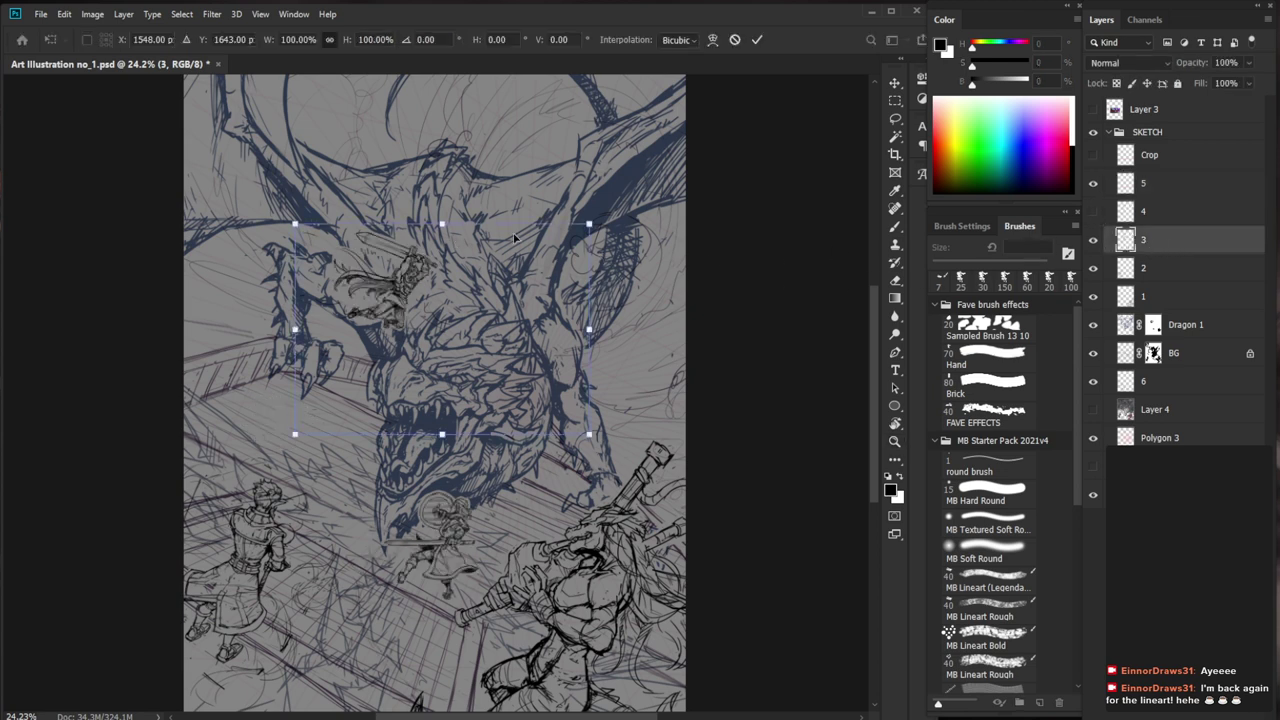
pyautogui.moveTo(586, 222); pyautogui.dragTo(612, 208)
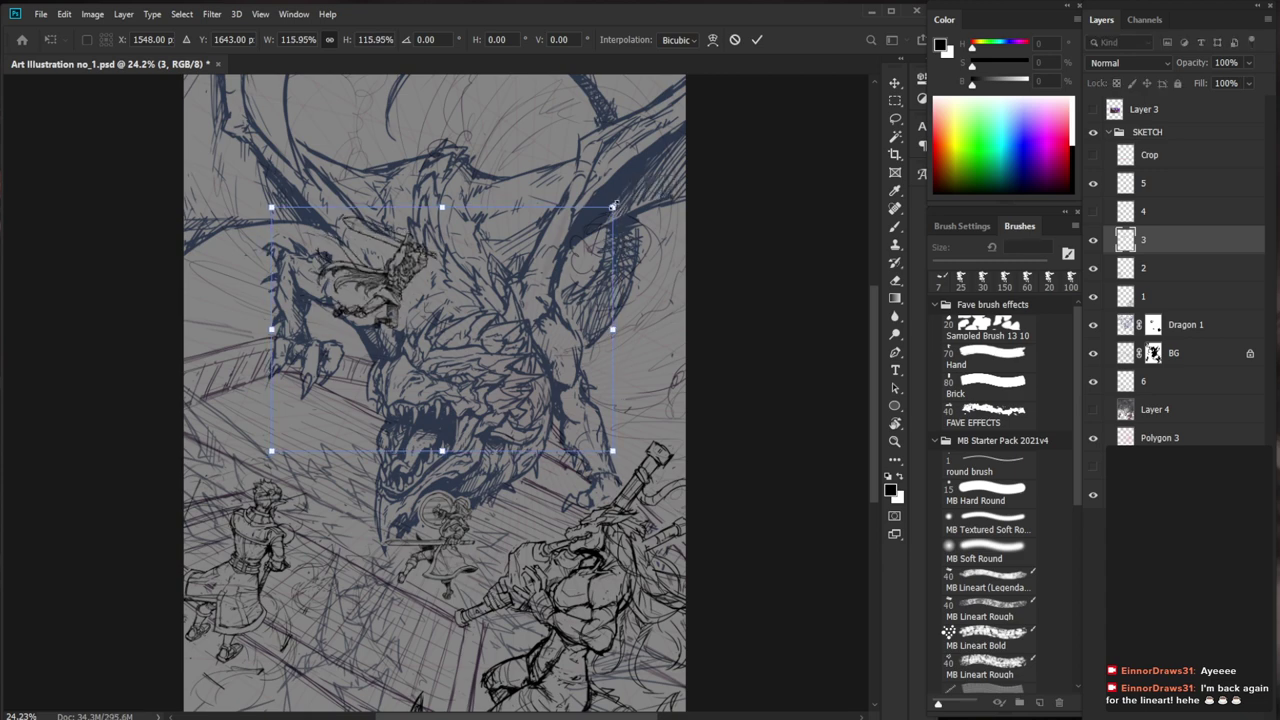
pyautogui.moveTo(611, 207); pyautogui.dragTo(607, 211)
pyautogui.press('Return')
# Show layer 4 and enlarge its running figure proportionally with Free Transform, adjusting its placement on the deck
pyautogui.click(1156, 219)
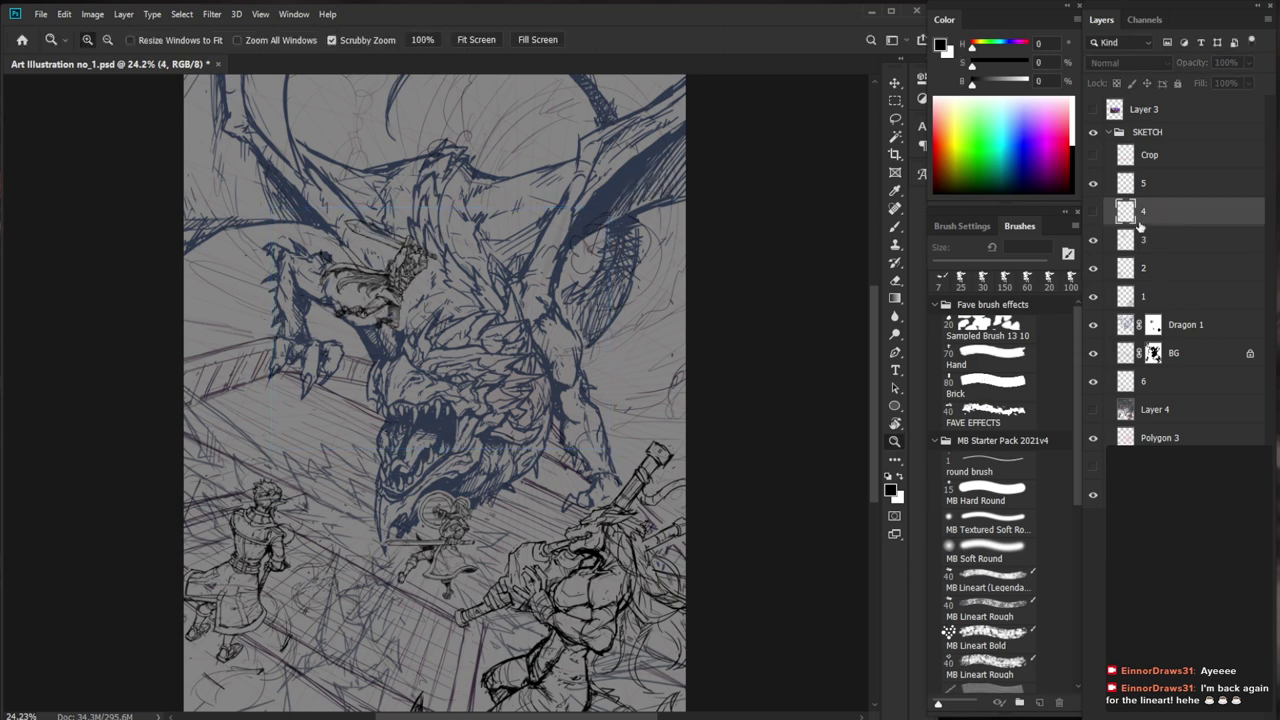
pyautogui.click(1094, 213)
pyautogui.click(1093, 212)
pyautogui.hotkey('ctrl', 't')
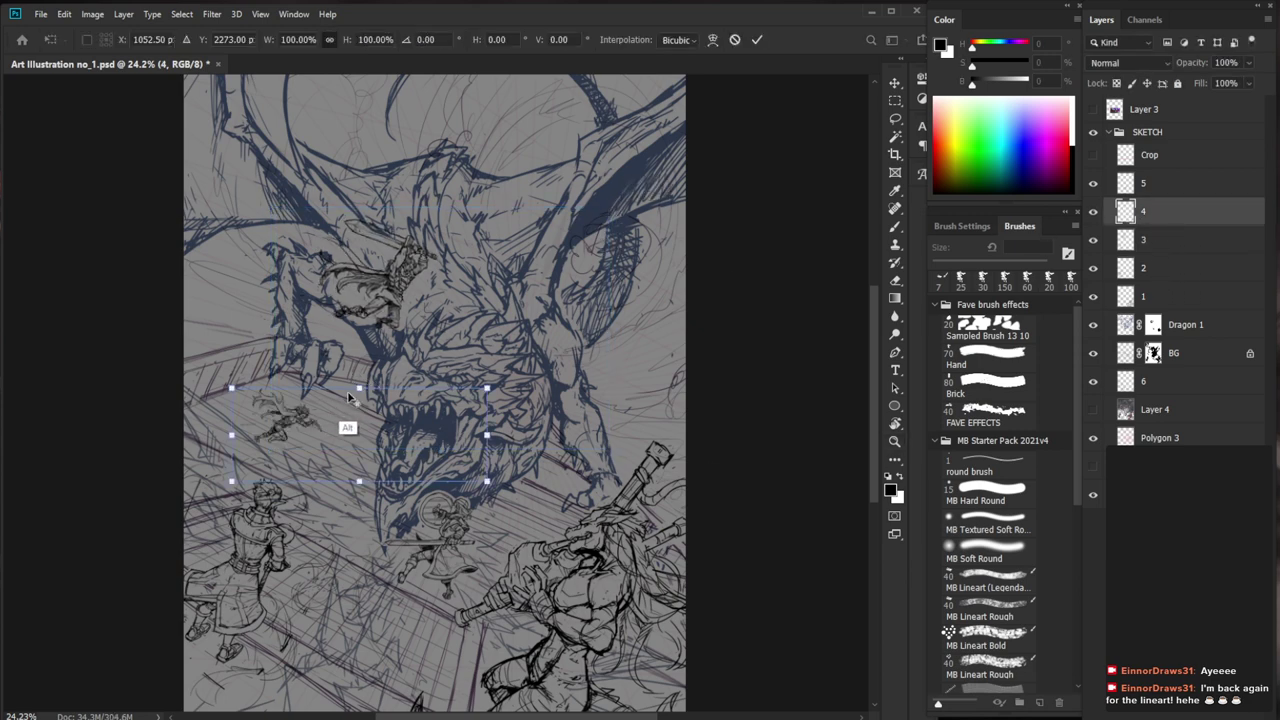
pyautogui.moveTo(486, 388); pyautogui.dragTo(515, 370)
pyautogui.moveTo(387, 458); pyautogui.dragTo(395, 463)
pyautogui.moveTo(527, 381); pyautogui.dragTo(529, 381)
pyautogui.moveTo(390, 440)
pyautogui.mouseDown()
pyautogui.moveTo(370, 456)
pyautogui.moveTo(381, 440)
pyautogui.mouseUp()
pyautogui.press('Return')
# Reposition the running figure on layer 4 with small moves left and down across the deck
pyautogui.press('v')
pyautogui.moveTo(345, 472); pyautogui.dragTo(342, 471)
pyautogui.press('Left')
pyautogui.press('Left')
pyautogui.press('Left')
pyautogui.press('Left')
pyautogui.press('Left')
pyautogui.press('Left')
pyautogui.press('Left')
pyautogui.press('Left')
pyautogui.press('Down')
pyautogui.press('Down')
pyautogui.press('Down')
pyautogui.press('Down')
pyautogui.press('Down')
pyautogui.press('Down')
pyautogui.moveTo(308, 454); pyautogui.dragTo(284, 446)
# Scale the running figure on layer 4 up to 104.30% about its centre
pyautogui.hotkey('ctrl', 't')
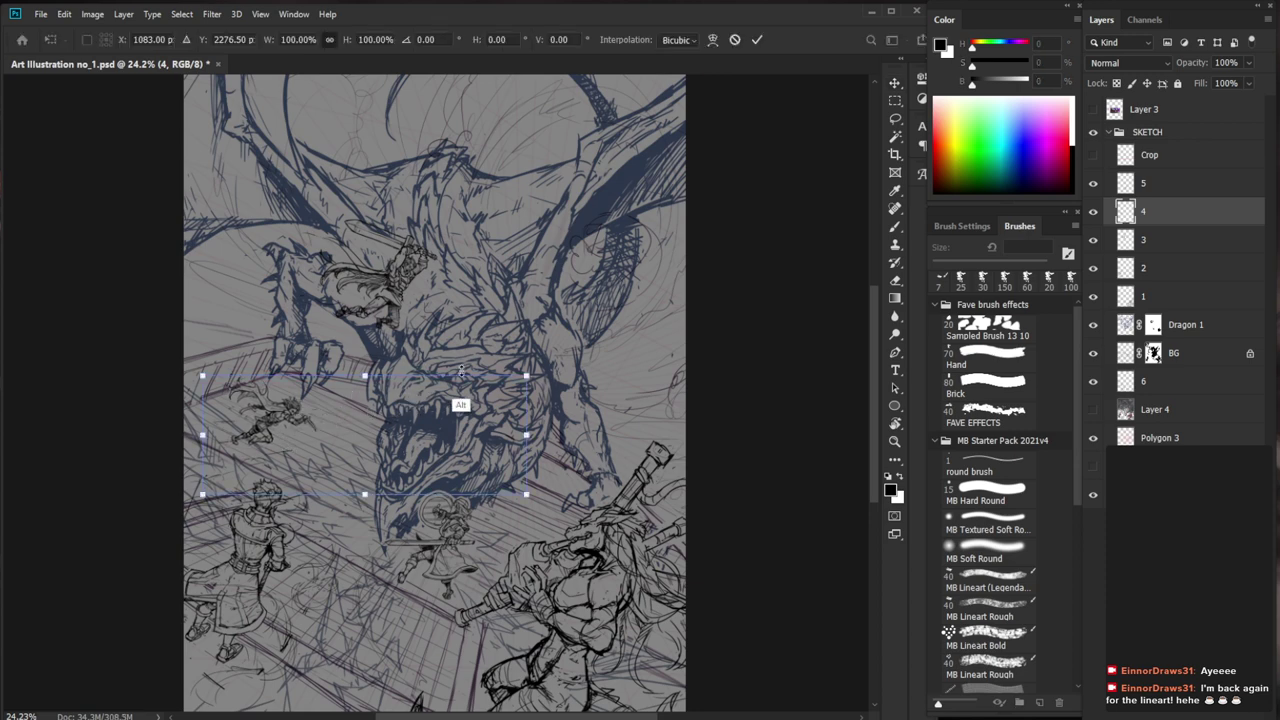
pyautogui.moveTo(532, 374); pyautogui.dragTo(536, 372)
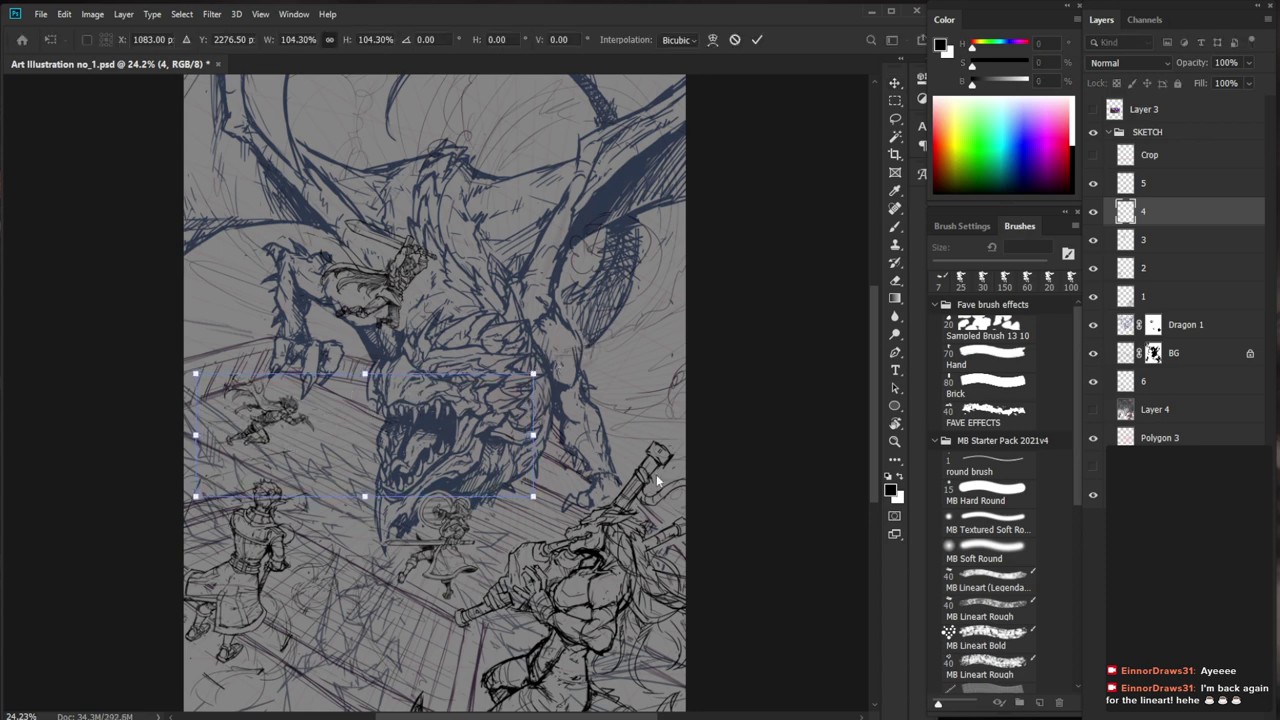
pyautogui.press('Return')
# Erase the stray marks on layer 4 around the dragon's head with a 600 px eraser
pyautogui.press('e')
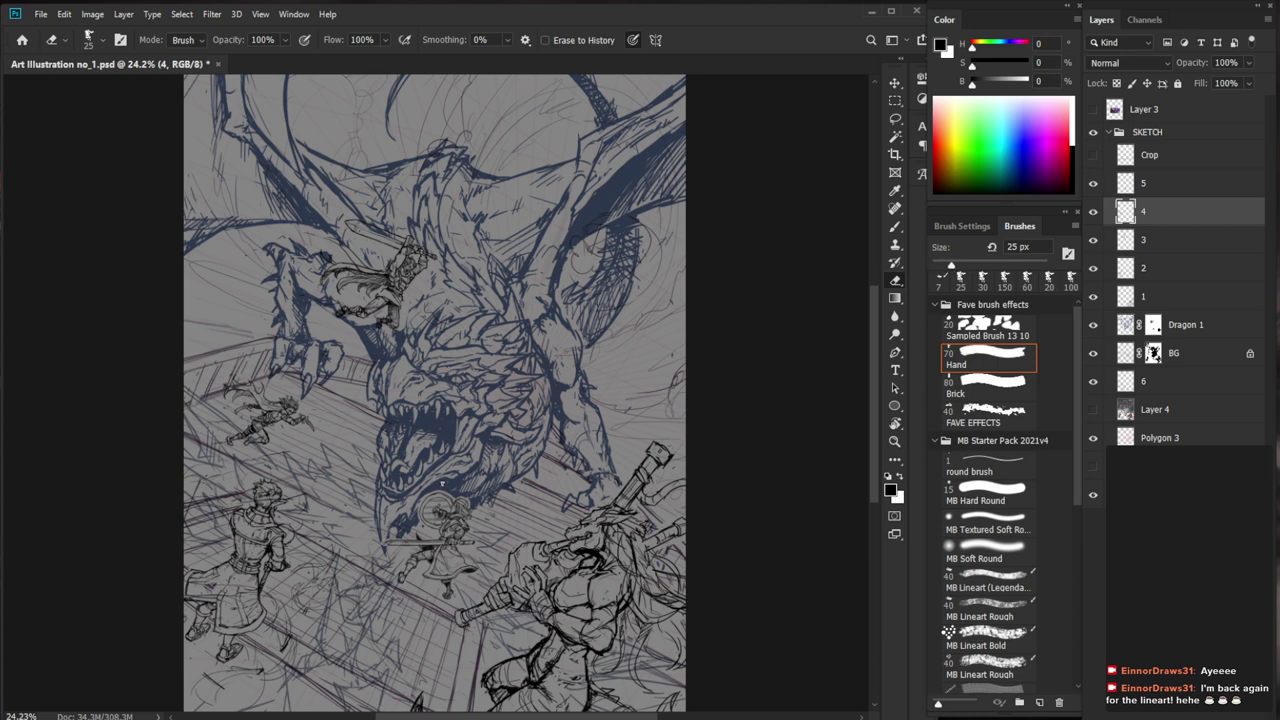
pyautogui.press(']')
pyautogui.press(']')
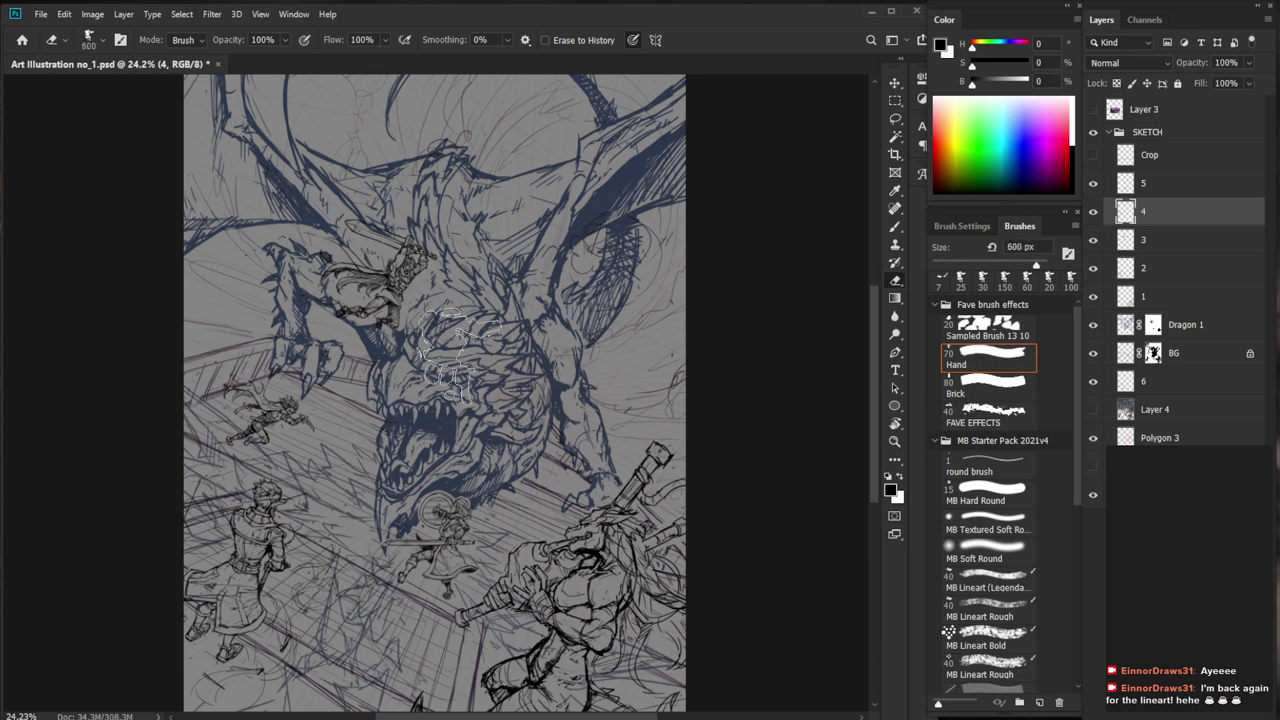
pyautogui.moveTo(436, 479); pyautogui.dragTo(476, 499)
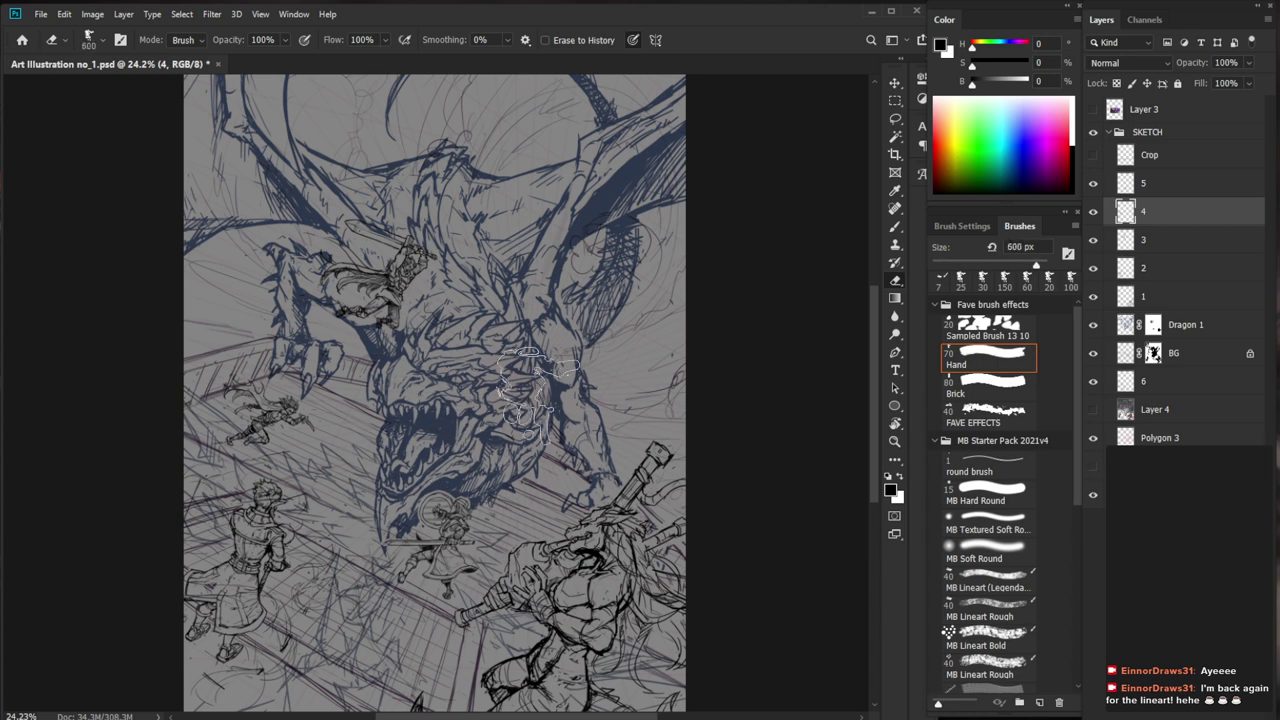
pyautogui.press('z')
pyautogui.keyDown('alt'); pyautogui.click(511, 450); pyautogui.keyUp('alt')
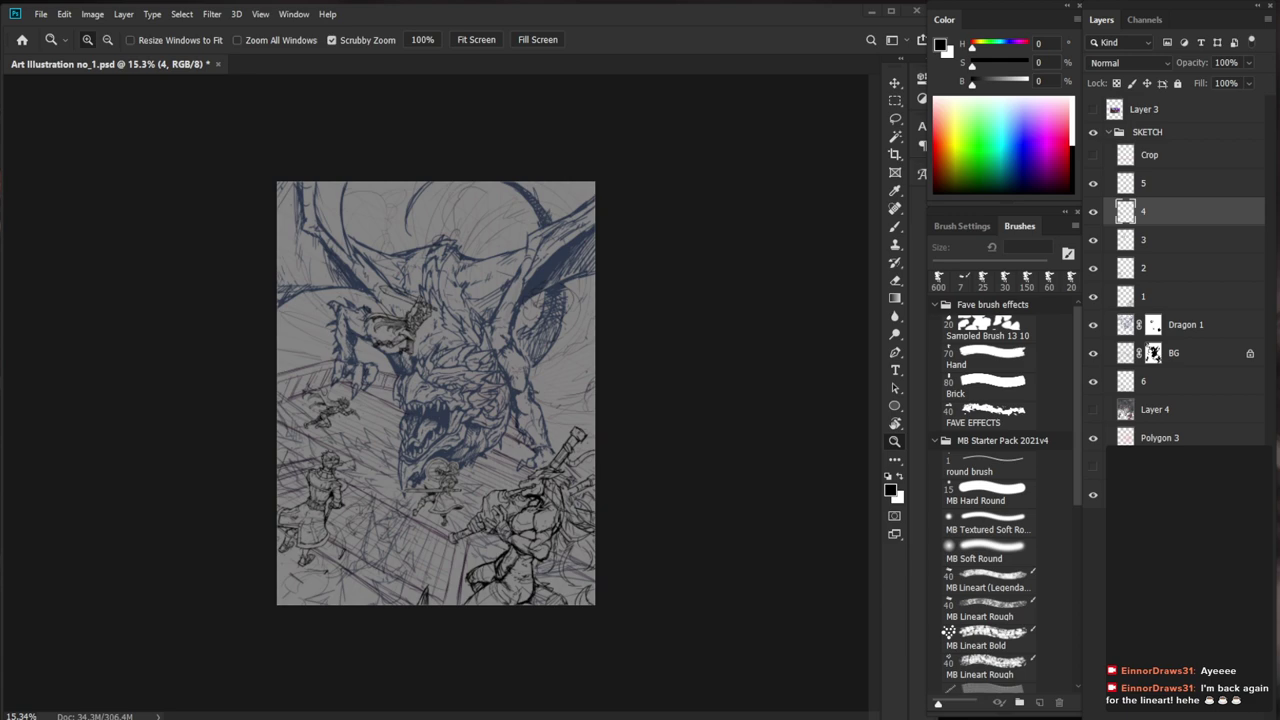
pyautogui.scroll(5, 613, 507)
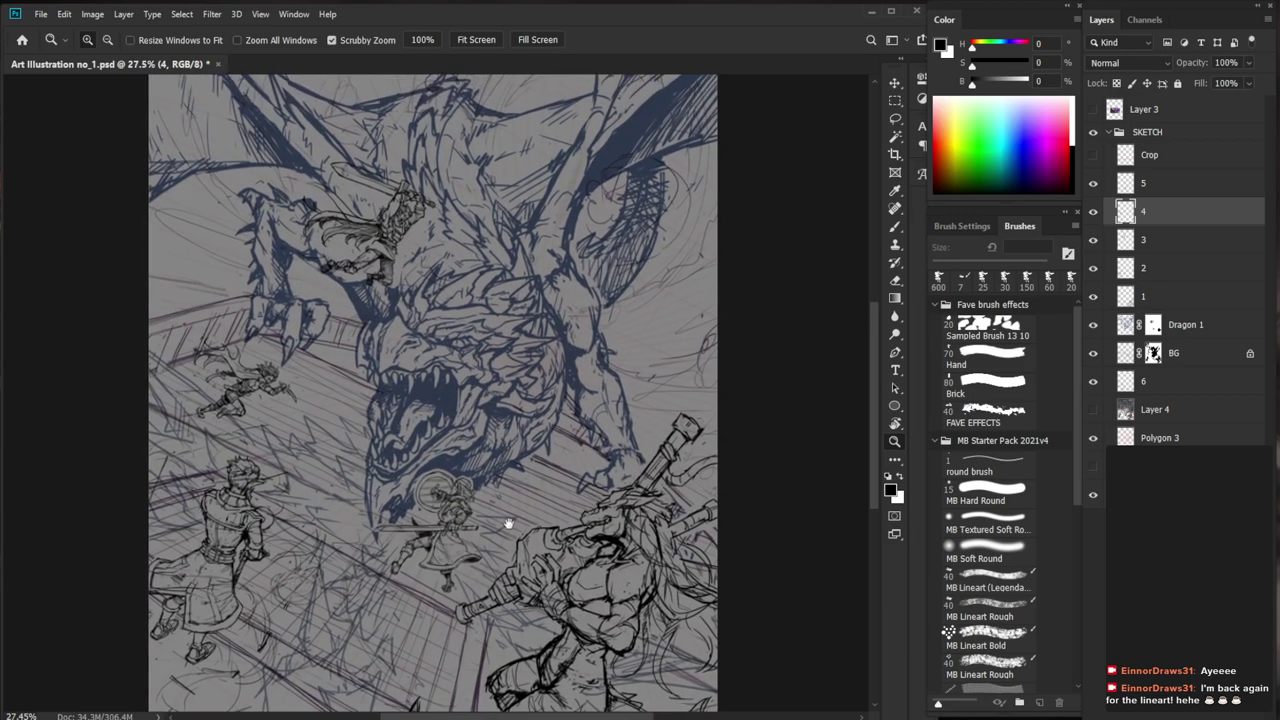
pyautogui.scroll(-2, 612, 476)
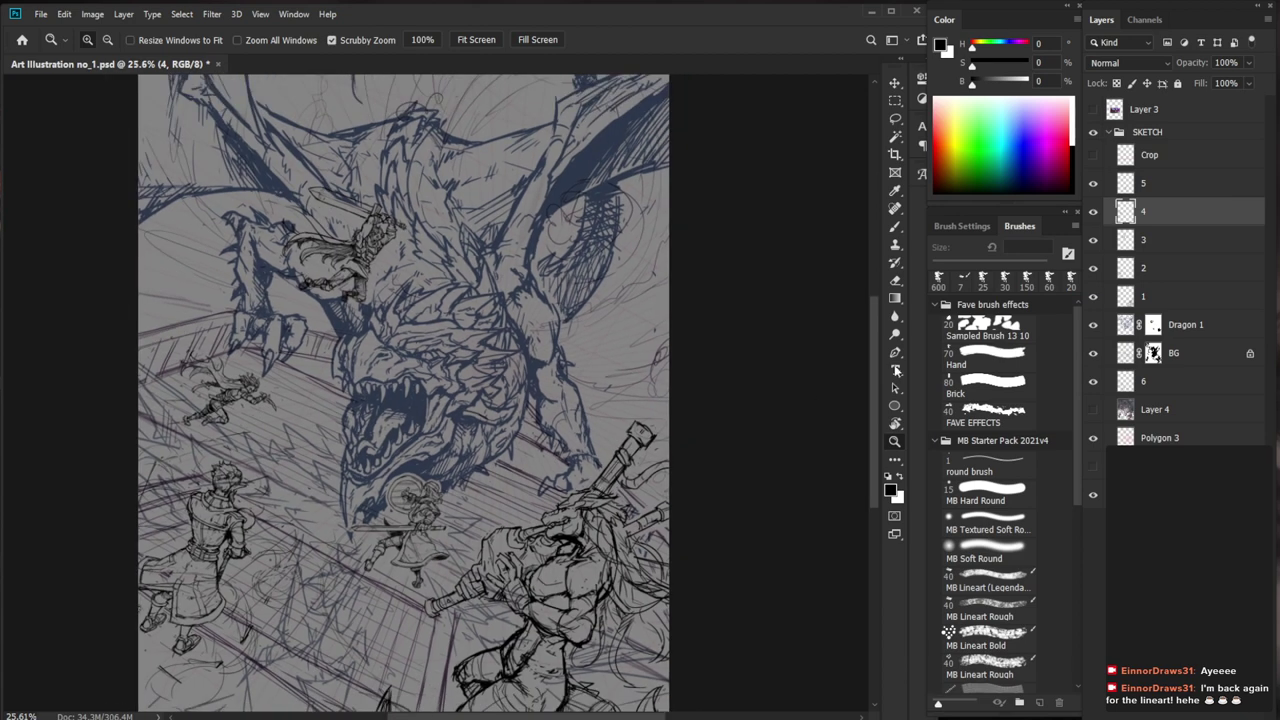
pyautogui.click(1110, 190)
pyautogui.press('v')
pyautogui.moveTo(438, 287); pyautogui.dragTo(451, 282)
pyautogui.hotkey('ctrl', 'z')
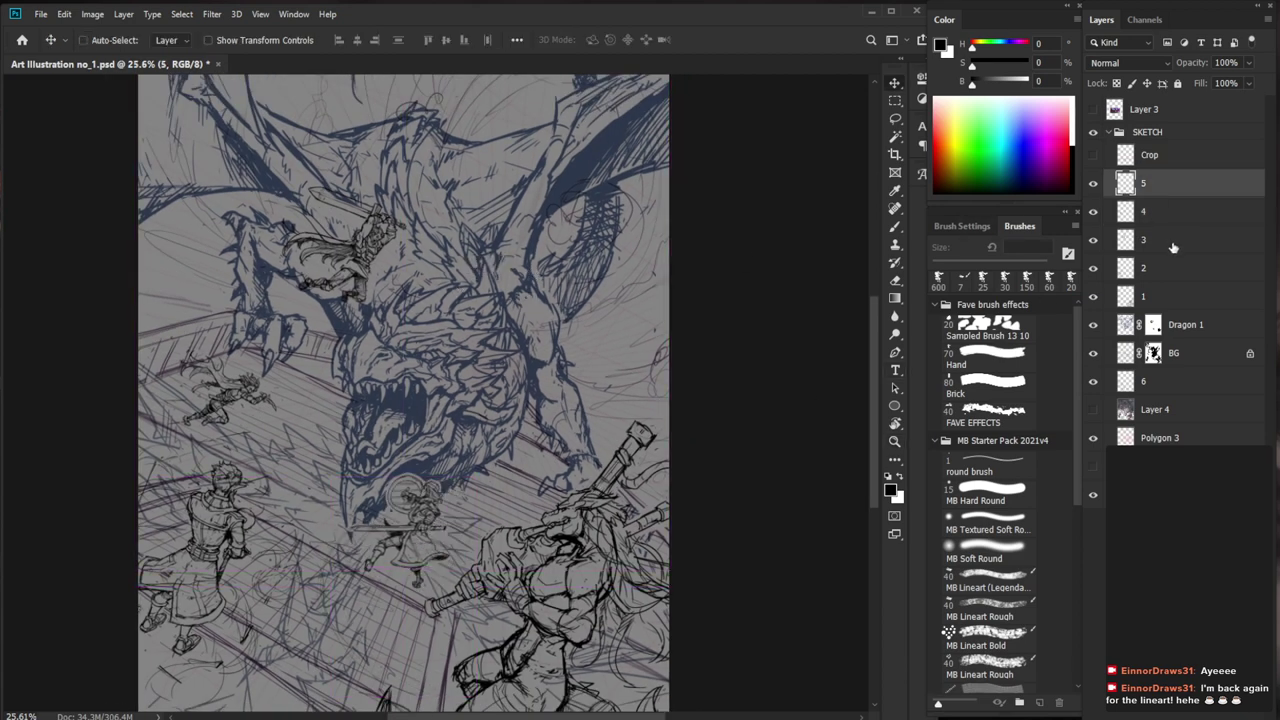
# Reposition the caped swordsman on layer 3 slightly over the dragon's shoulder
pyautogui.click(1171, 246)
pyautogui.moveTo(447, 349)
pyautogui.mouseDown()
pyautogui.moveTo(465, 350)
pyautogui.moveTo(448, 352)
pyautogui.mouseUp()
pyautogui.moveTo(424, 405); pyautogui.dragTo(433, 409)
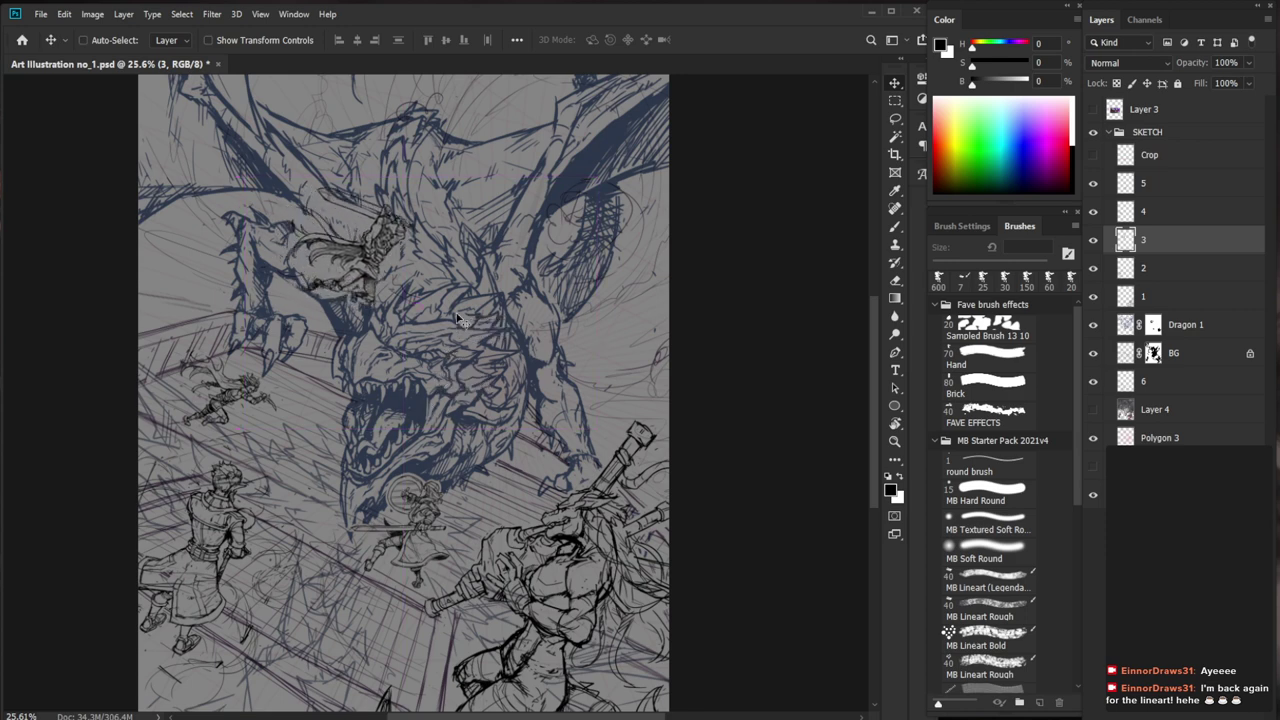
pyautogui.moveTo(422, 297); pyautogui.dragTo(404, 300)
# Shift the running figure on layer 4 slightly down and toward the dragon with Free Transform, at 99.98% scale
pyautogui.hotkey('ctrl', 'space')
pyautogui.moveTo(509, 541); pyautogui.dragTo(586, 440)
pyautogui.hotkey('ctrl', 'space')
pyautogui.press('space')
pyautogui.moveTo(498, 560); pyautogui.dragTo(497, 592)
pyautogui.hotkey('ctrl', 'space')
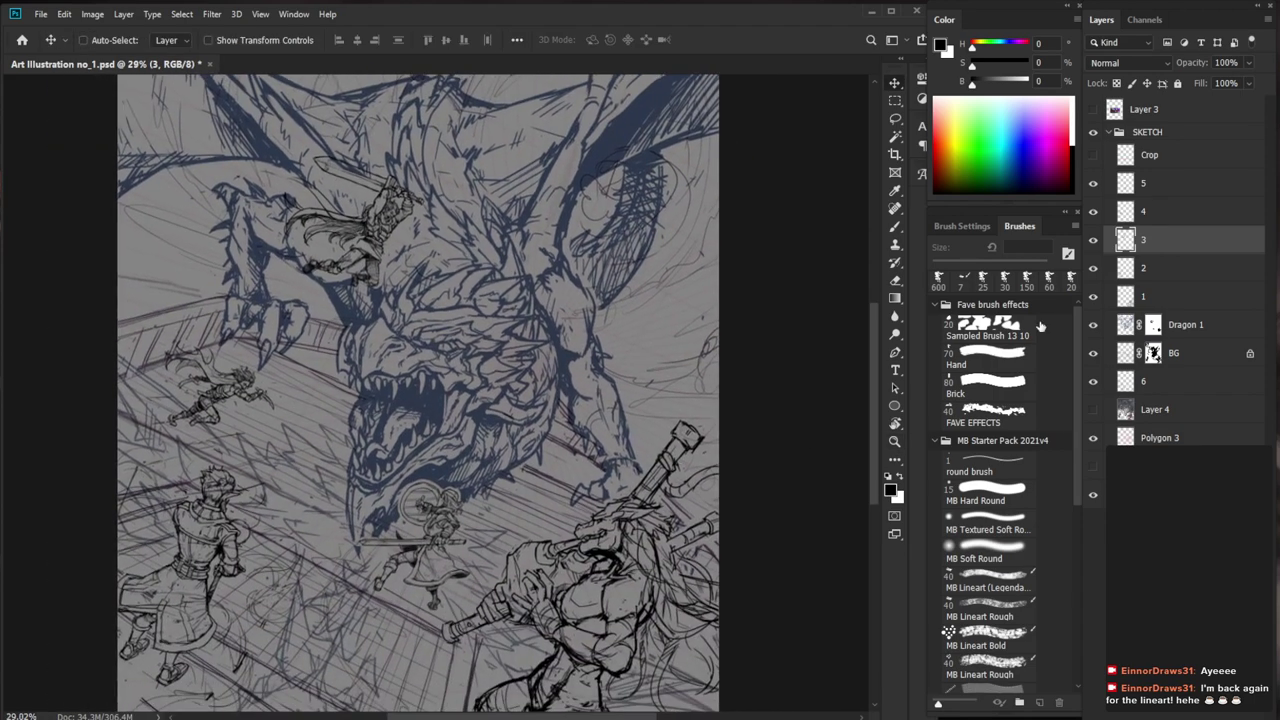
pyautogui.click(1156, 214)
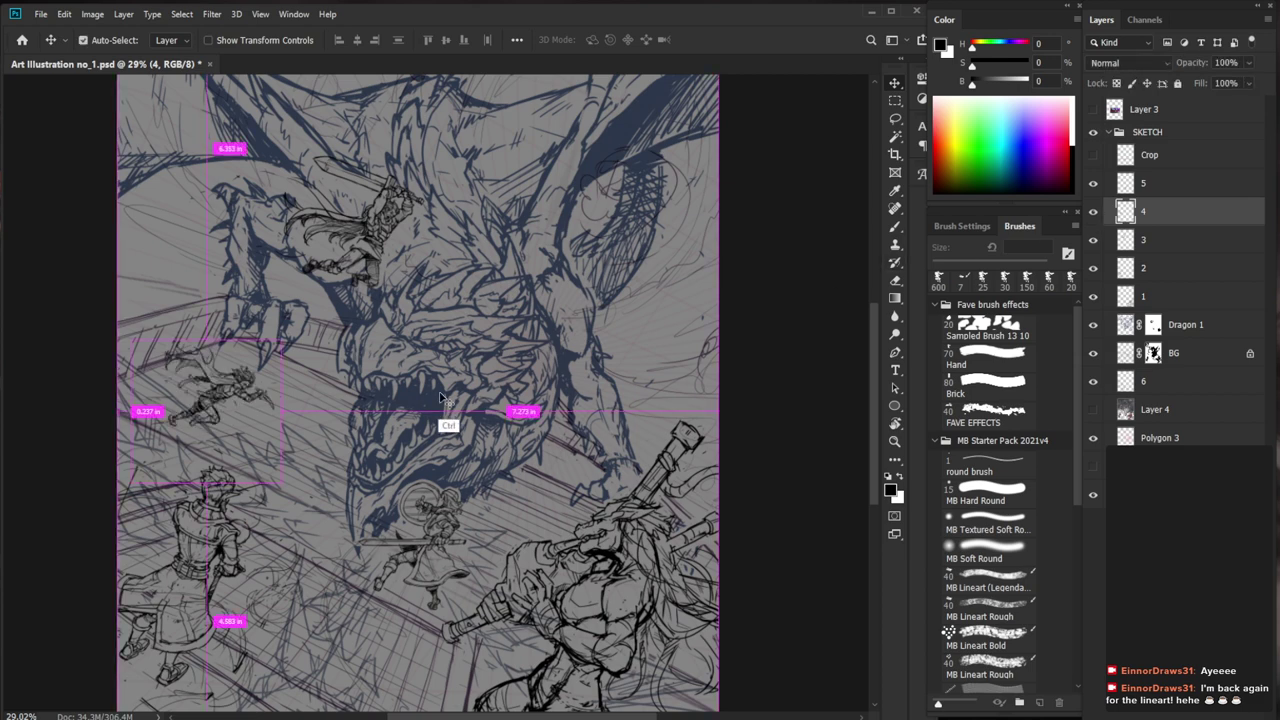
pyautogui.hotkey('ctrl', 't')
pyautogui.moveTo(282, 348)
pyautogui.mouseDown()
pyautogui.moveTo(286, 338)
pyautogui.moveTo(292, 368)
pyautogui.mouseUp()
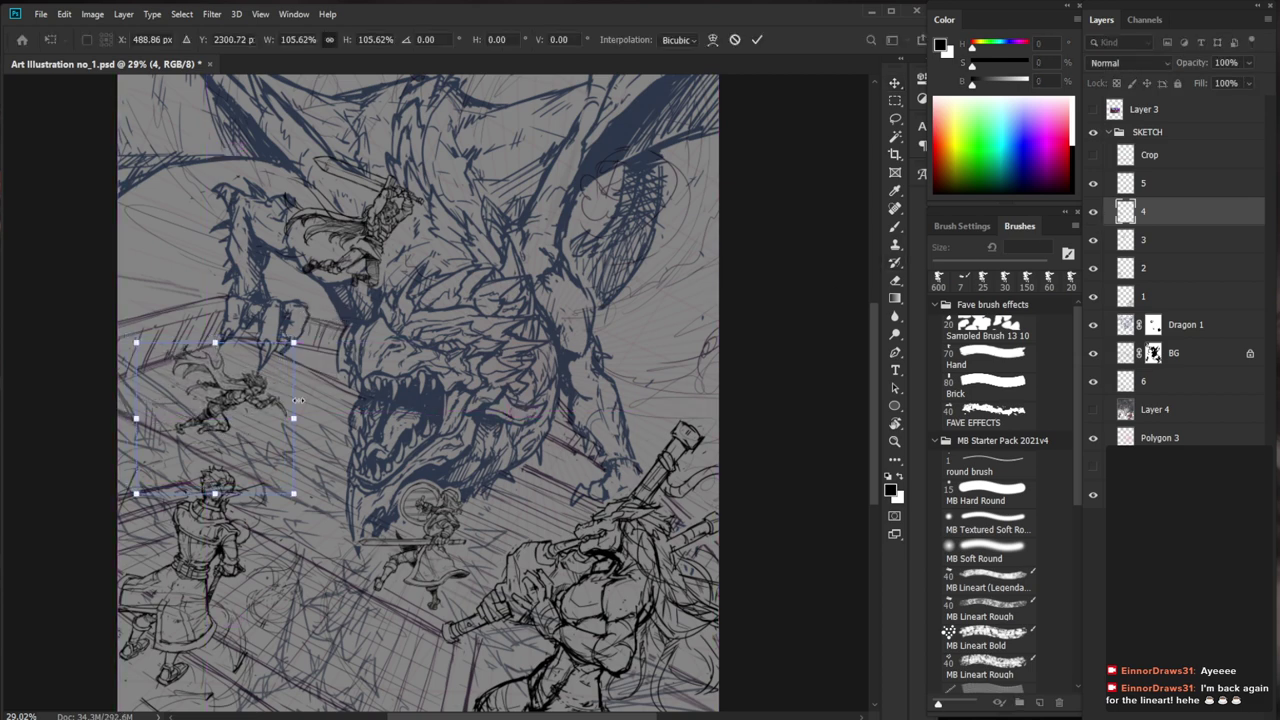
pyautogui.moveTo(294, 342); pyautogui.dragTo(290, 348)
pyautogui.press('Return')
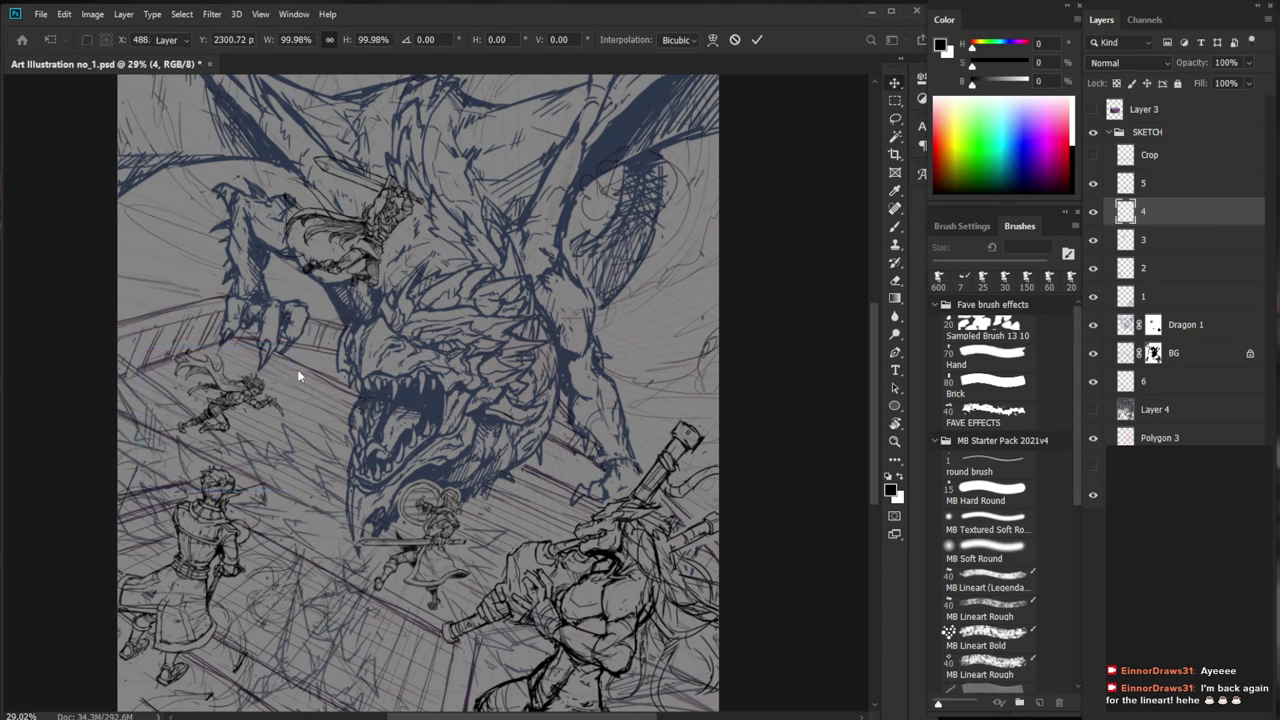
pyautogui.press('Return')
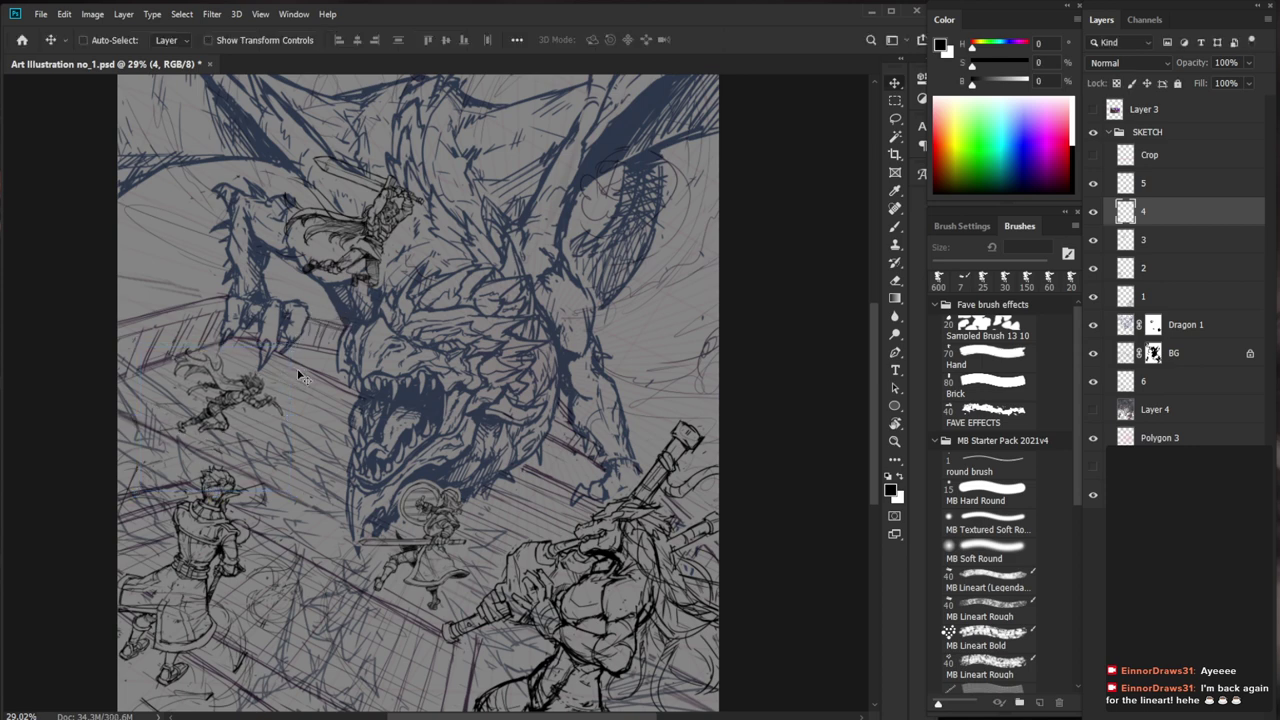
# Hide the character sketch layers 5, 4, 3, 2 and 1
pyautogui.hotkey('ctrl', 'space')
pyautogui.moveTo(293, 518); pyautogui.dragTo(326, 541)
pyautogui.press('space')
pyautogui.moveTo(612, 385); pyautogui.dragTo(515, 526)
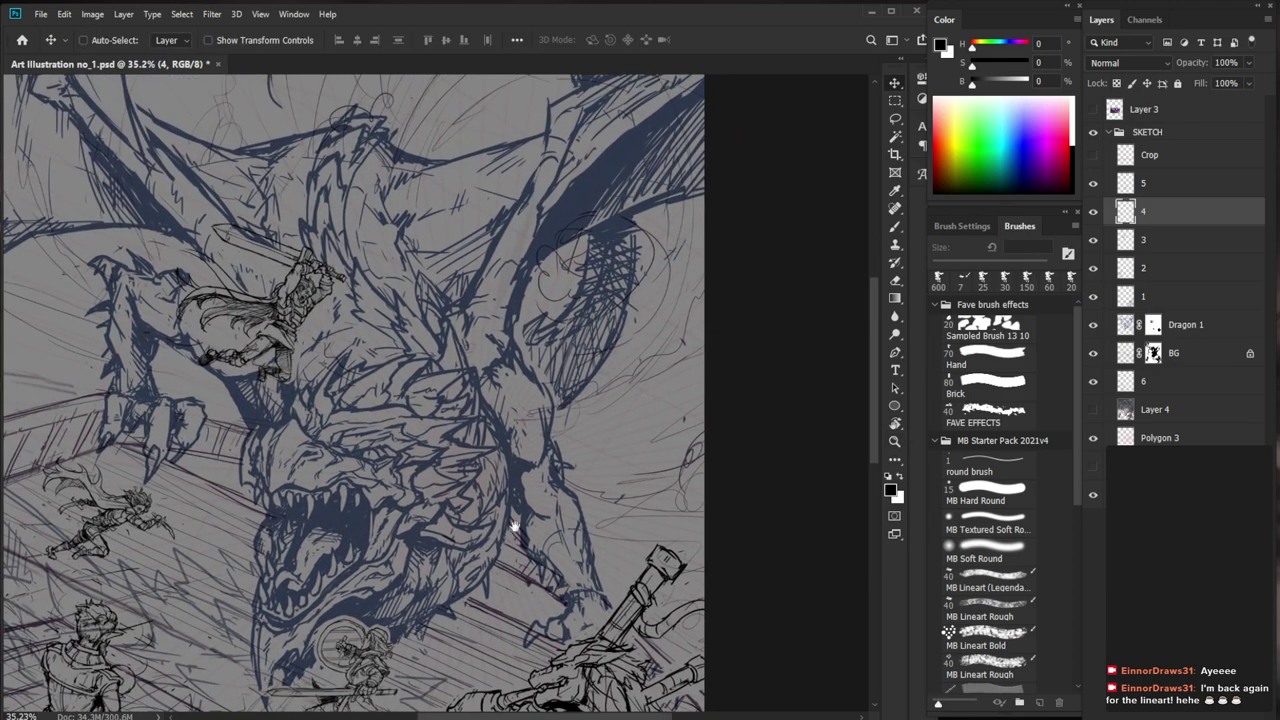
pyautogui.hotkey('ctrl', 'space')
pyautogui.moveTo(568, 455); pyautogui.dragTo(505, 460)
pyautogui.press('space')
pyautogui.moveTo(662, 644); pyautogui.dragTo(634, 523)
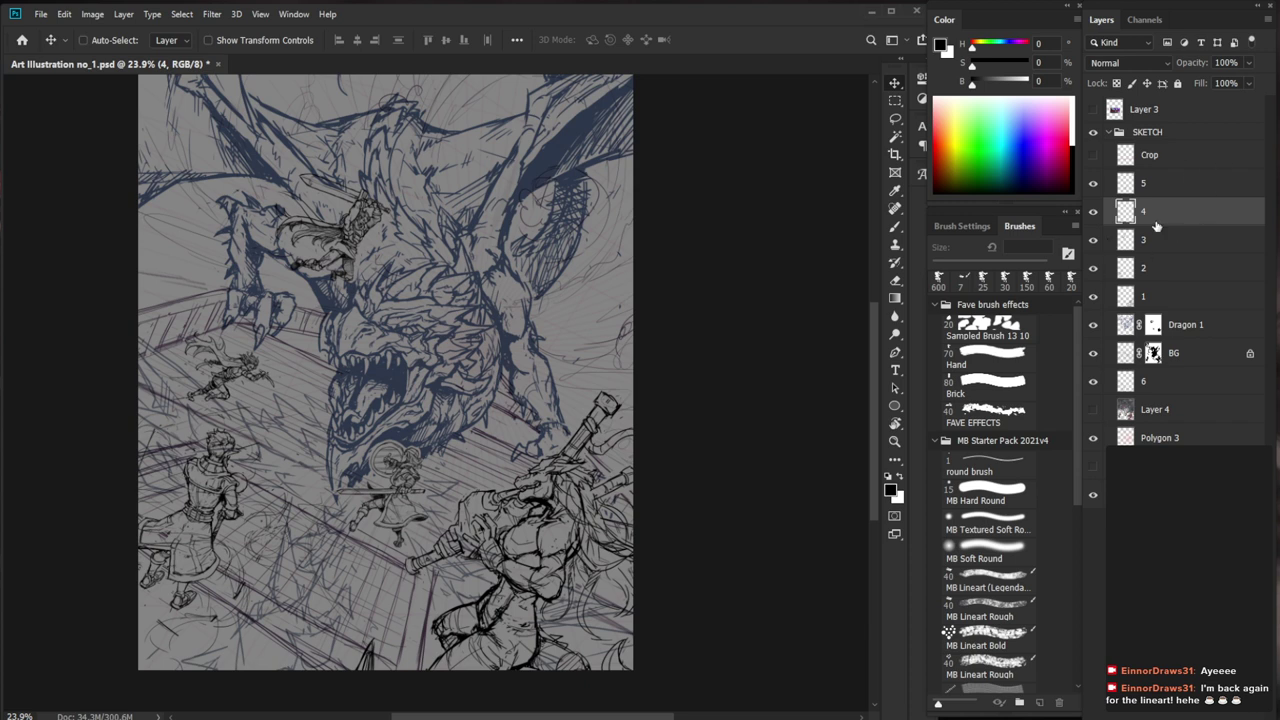
pyautogui.moveTo(1095, 185); pyautogui.dragTo(1094, 296)
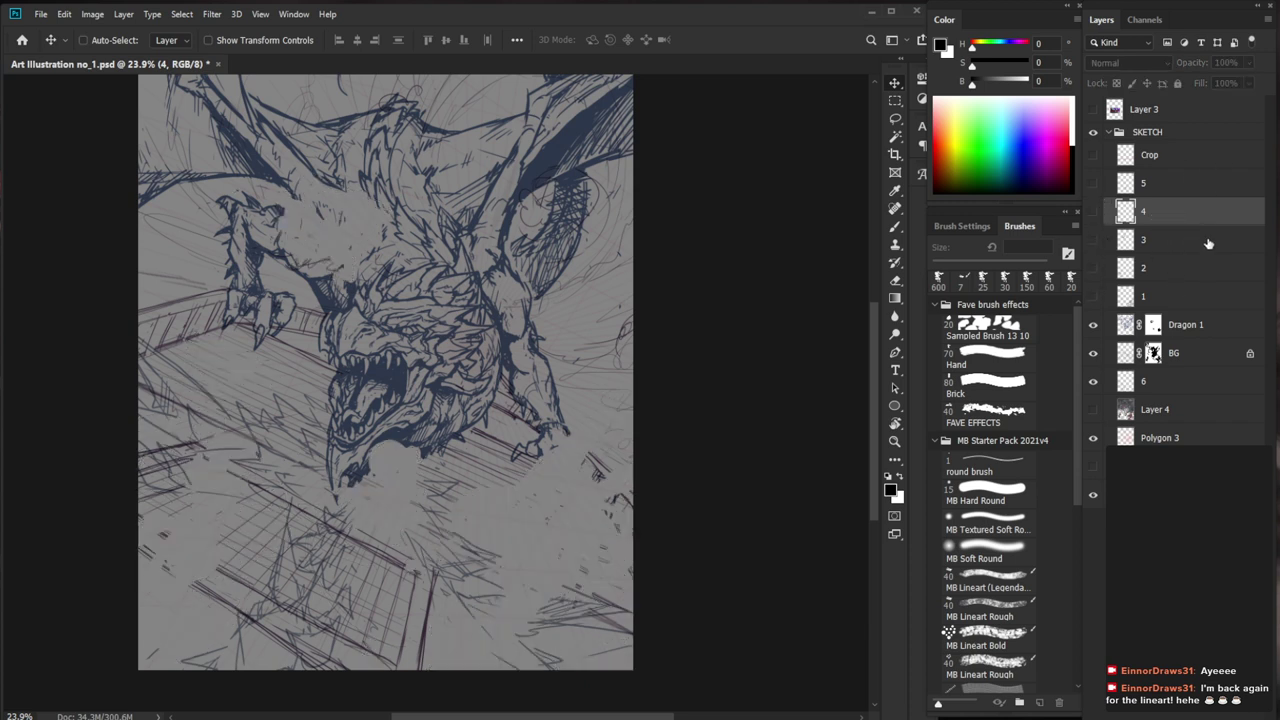
# Disable the layer masks on the Dragon 1 and BG layers
pyautogui.click(1164, 332)
pyautogui.rightClick(1154, 330)
pyautogui.click(1120, 323)
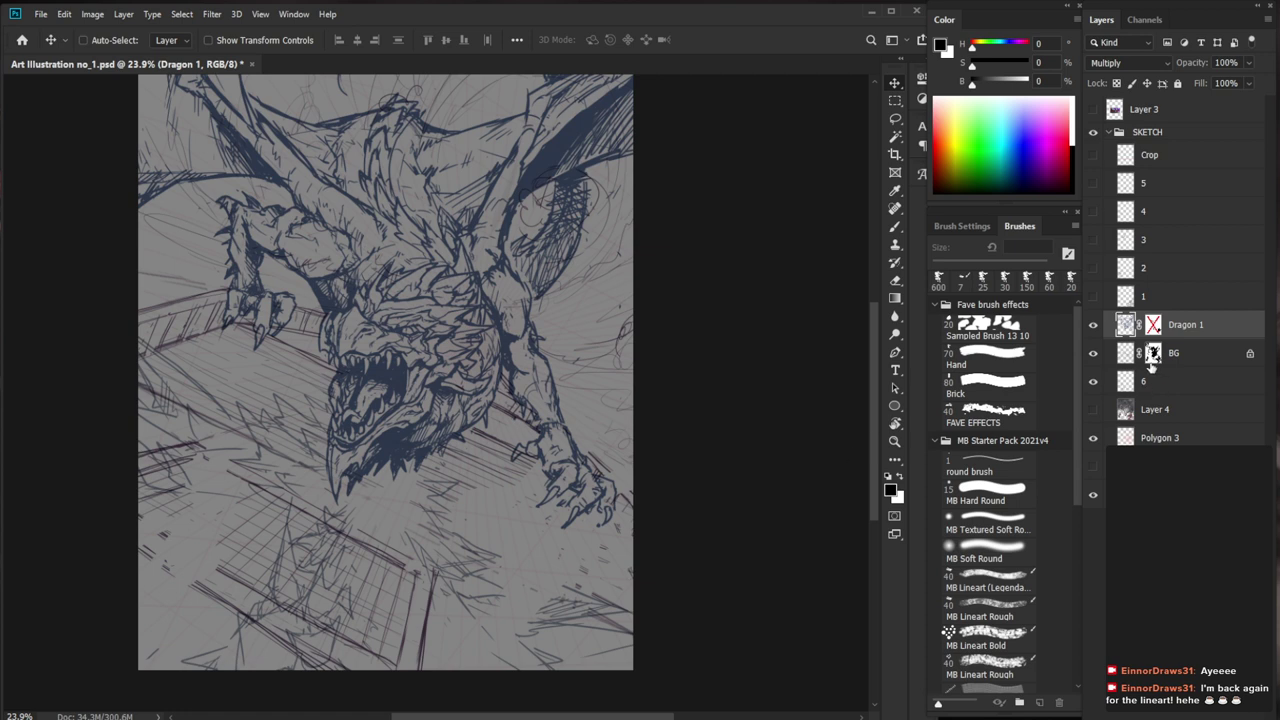
pyautogui.rightClick(1154, 360)
pyautogui.click(1165, 370)
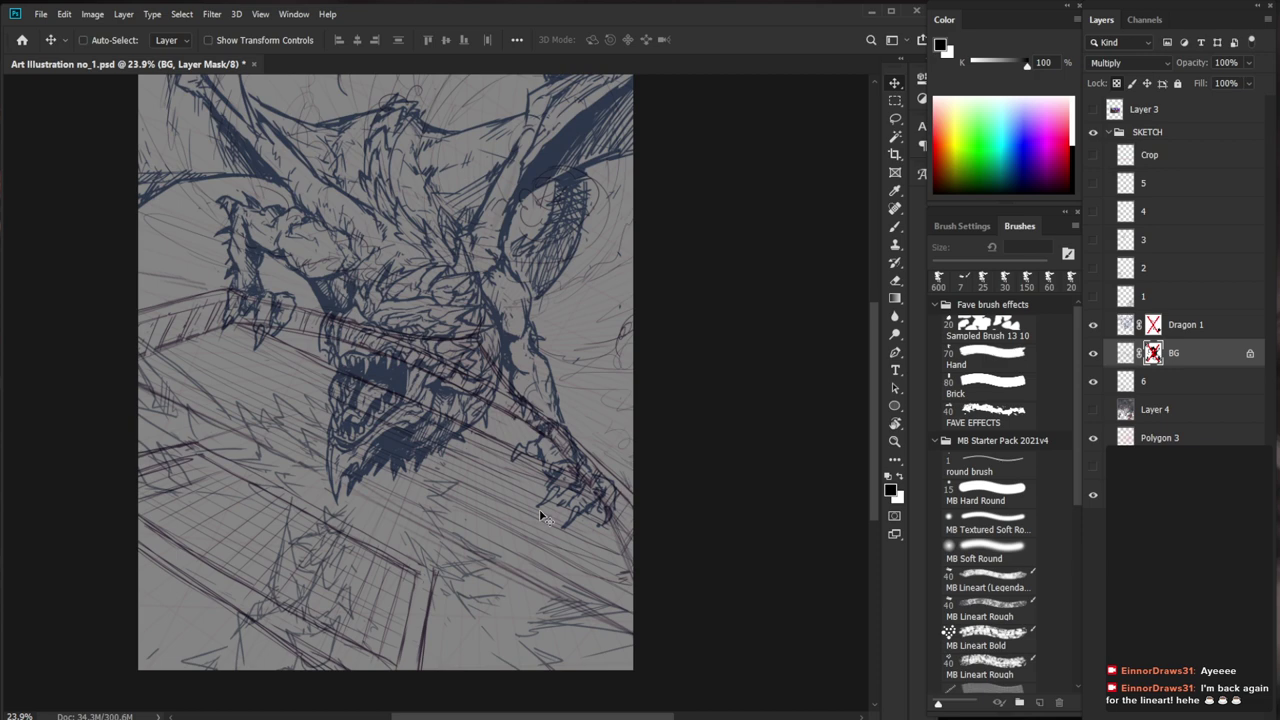
# Reduce the BG layer's opacity to 61%
pyautogui.press('z')
pyautogui.moveTo(540, 509); pyautogui.dragTo(505, 527)
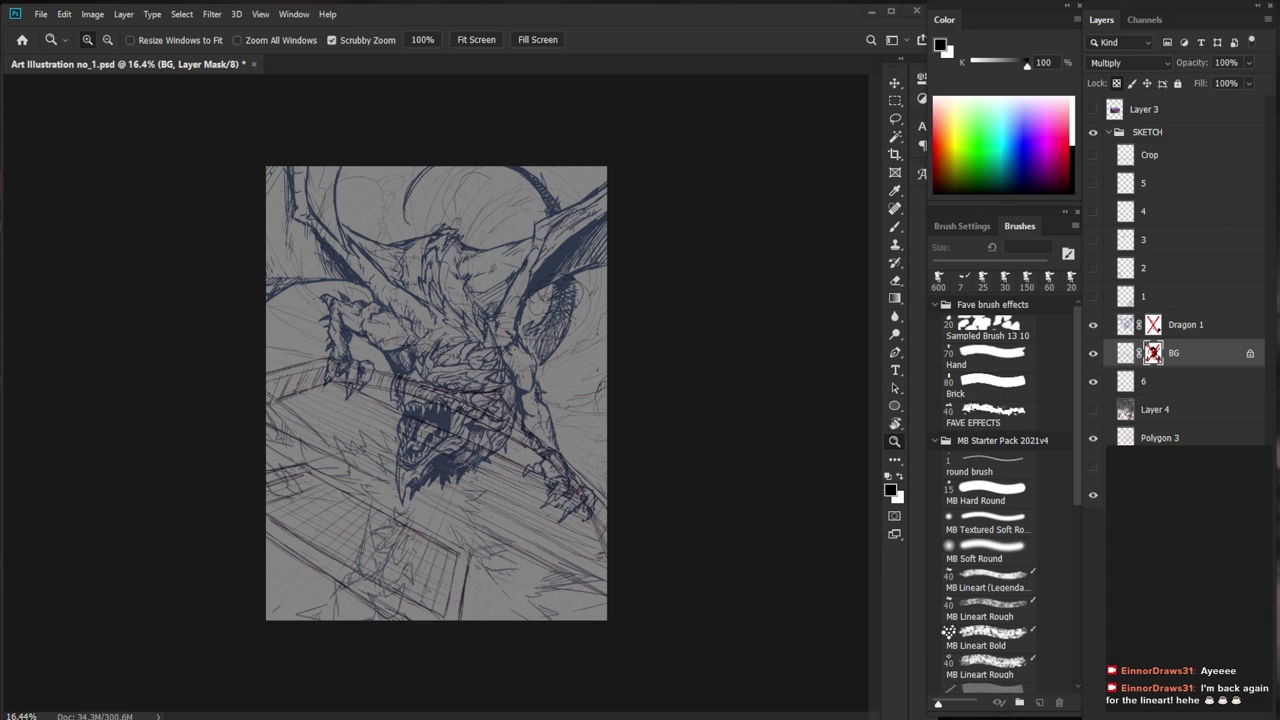
pyautogui.click(608, 503)
pyautogui.moveTo(510, 500); pyautogui.dragTo(566, 520)
pyautogui.click(1197, 360)
pyautogui.click(1249, 64)
pyautogui.click(1224, 81)
pyautogui.scroll(-1, 501, 470)
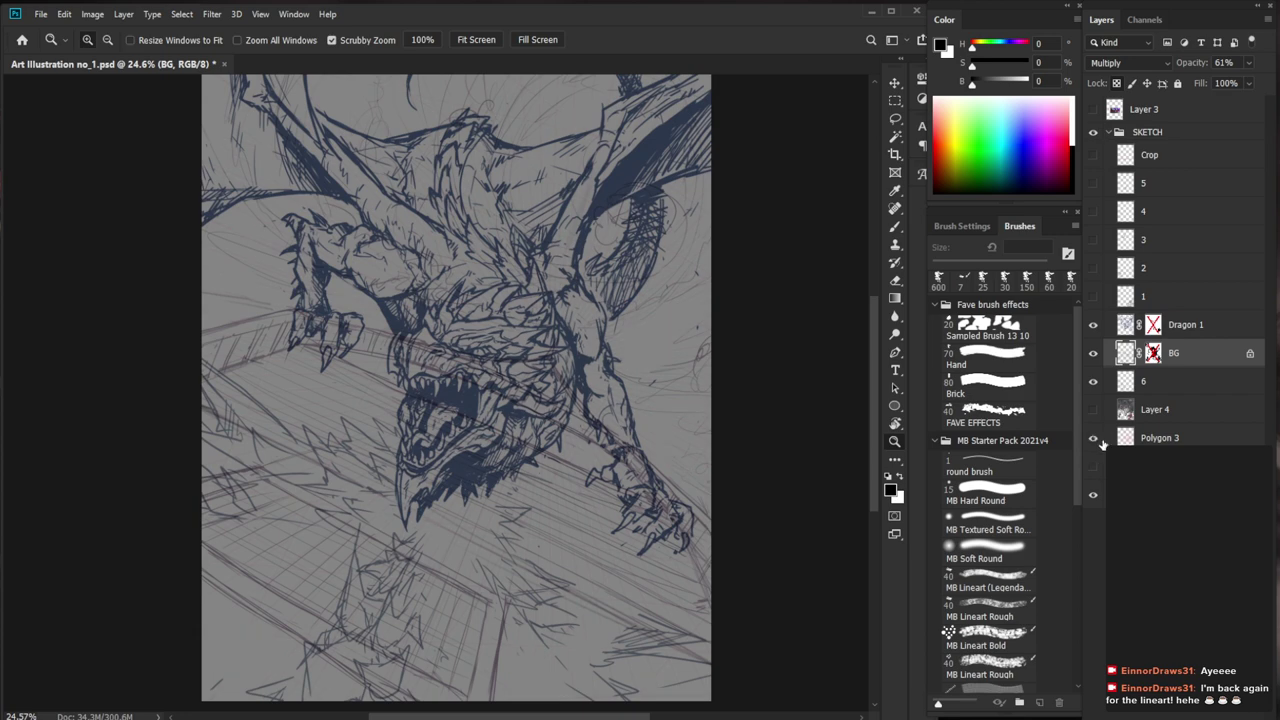
# Hide layer 6 with the jagged foreground sketch, keeping the Dragon 1 layer visible
pyautogui.click(1093, 325)
pyautogui.click(1093, 325)
pyautogui.click(1095, 384)
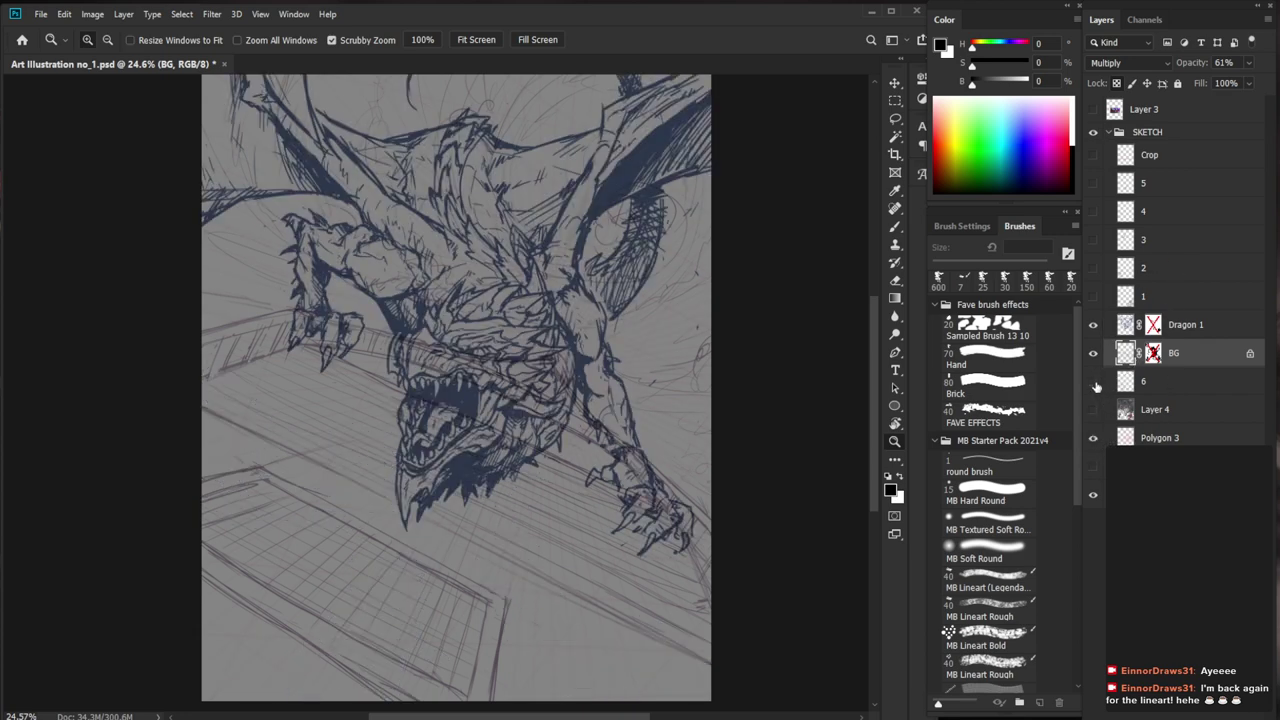
# Collapse the SKETCH group and create a new layer named LINEART DRAGON above it
pyautogui.click(1175, 336)
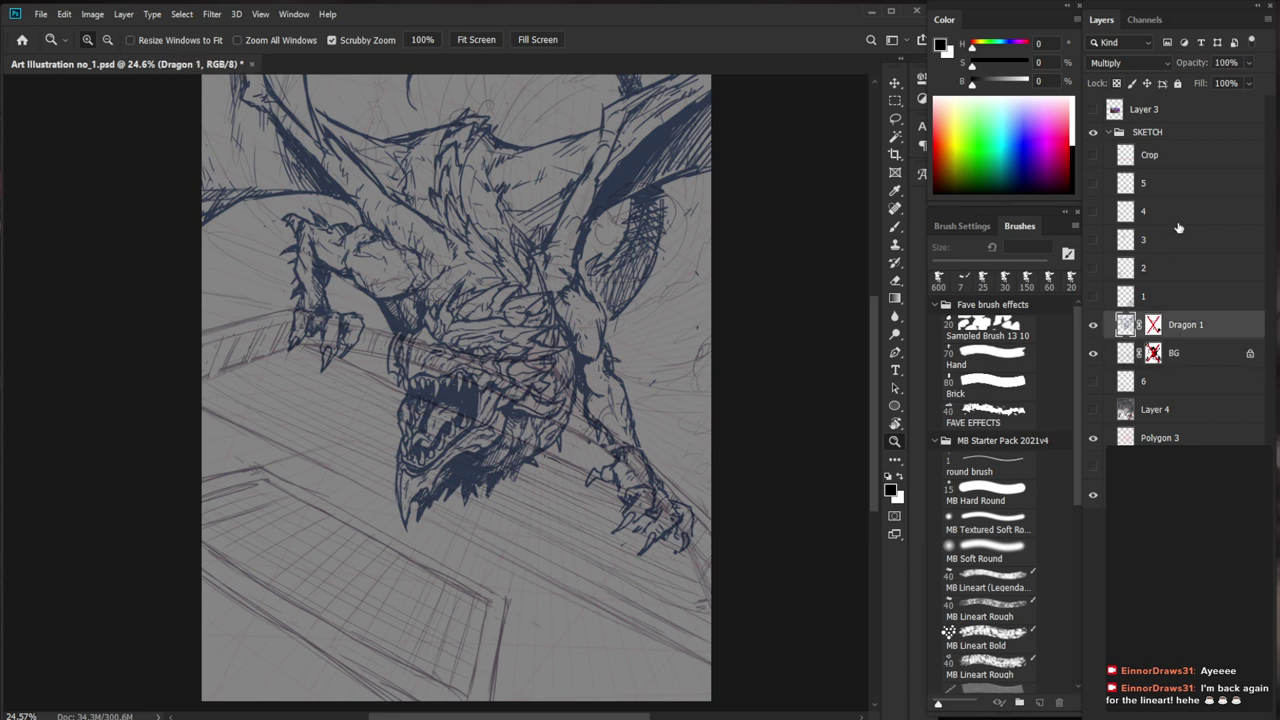
pyautogui.click(1108, 133)
pyautogui.hotkey('ctrl', 'shift', 'n')
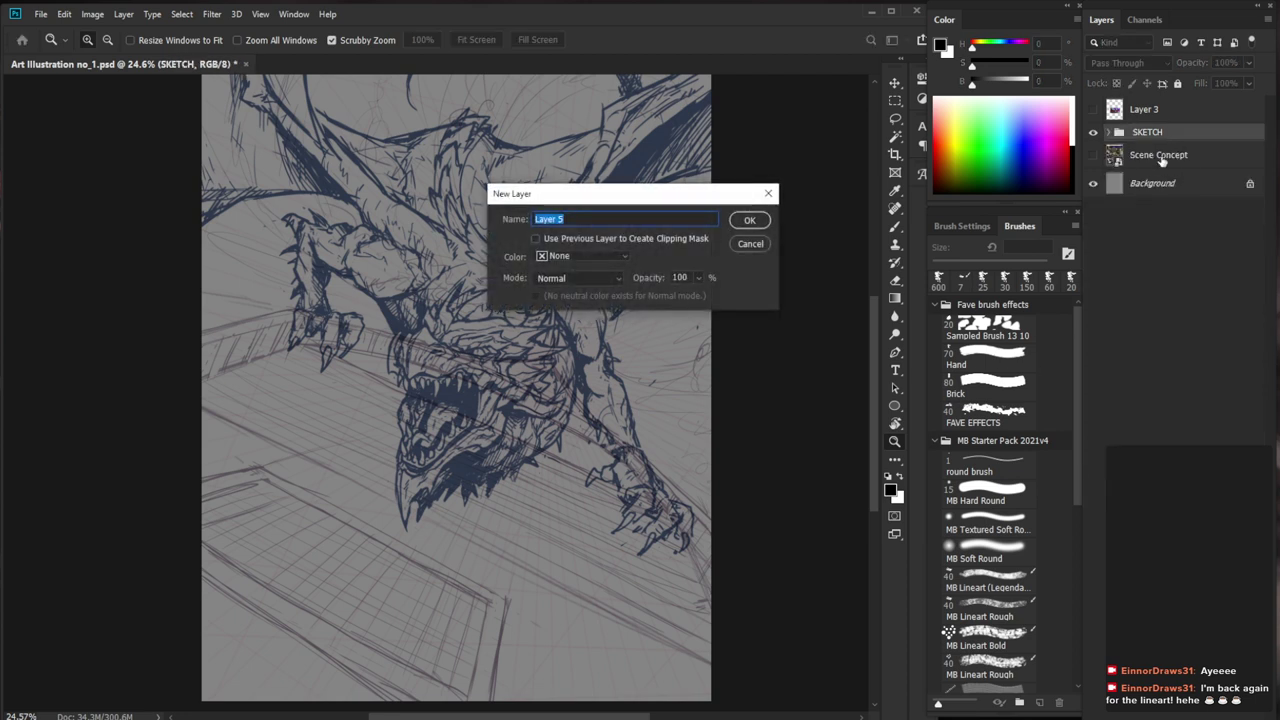
pyautogui.write('AR')
pyautogui.press('BackSpace')
pyautogui.press('BackSpace')
pyautogui.write('LINEART DRAGON')
pyautogui.press('Return')
# Add a new layer directly above the SKETCH group, fill it with white and reduce its opacity to 60%
pyautogui.moveTo(500, 370); pyautogui.dragTo(522, 379)
pyautogui.moveTo(522, 379); pyautogui.dragTo(480, 473)
pyautogui.click(1165, 162)
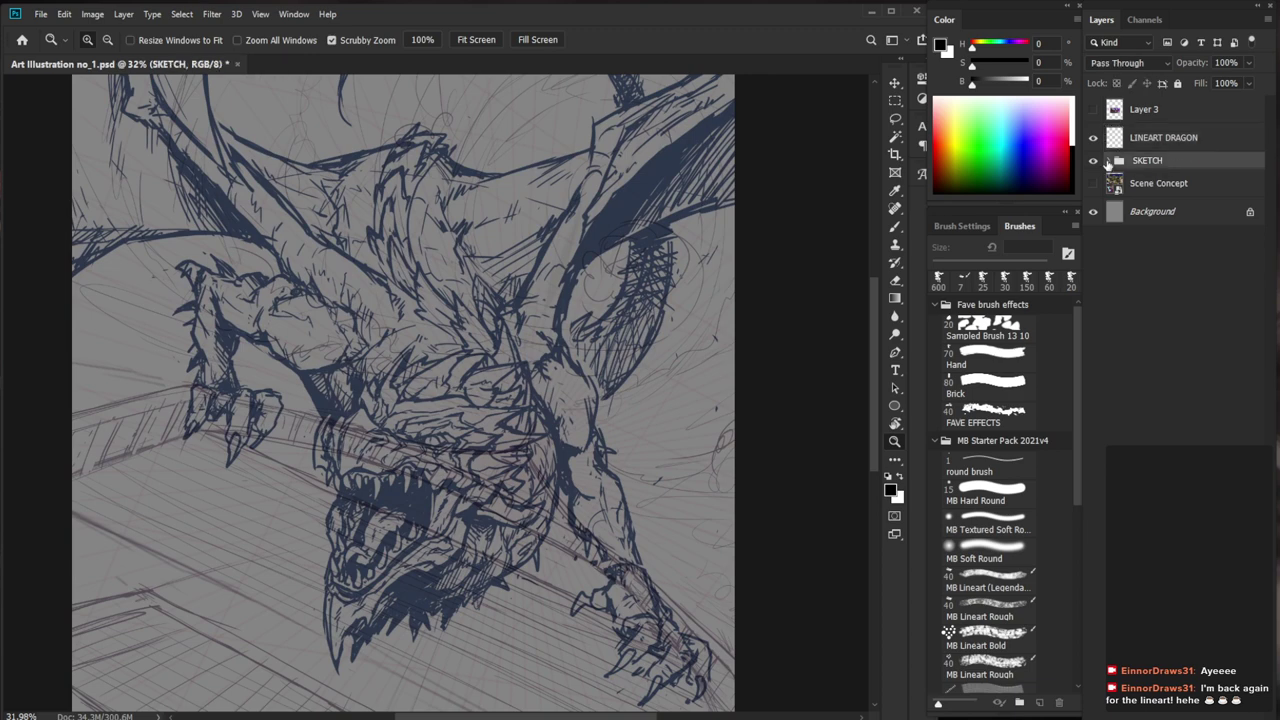
pyautogui.click(1109, 161)
pyautogui.click(1109, 161)
pyautogui.hotkey('ctrl', 'shift', 'n')
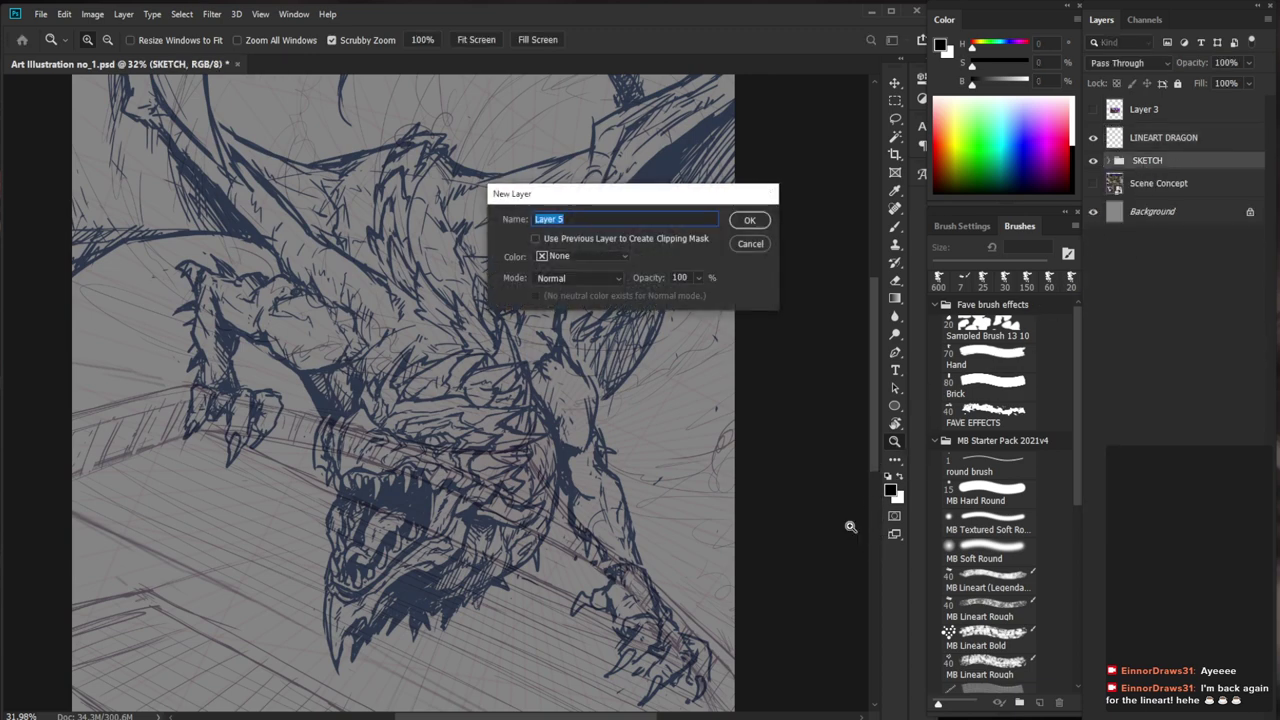
pyautogui.press('Return')
pyautogui.hotkey('ctrl', 'BackSpace')
pyautogui.moveTo(1249, 63)
pyautogui.mouseDown()
pyautogui.moveTo(1212, 84)
pyautogui.moveTo(1224, 86)
pyautogui.mouseUp()
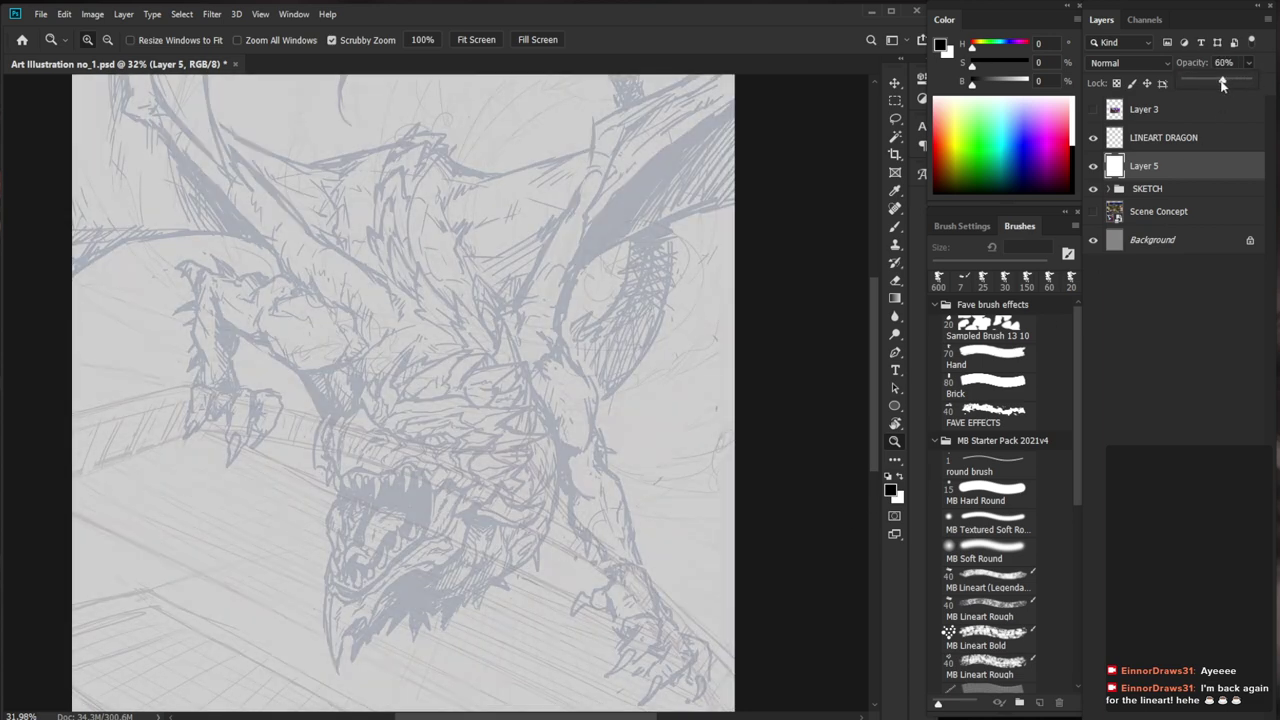
# On the LINEART DRAGON layer, choose the round brush for both painting and erasing, and set the painting brush to 9 px
pyautogui.click(1160, 144)
pyautogui.press('b')
pyautogui.click(990, 472)
pyautogui.press('e')
pyautogui.click(994, 473)
pyautogui.press('b')
pyautogui.press('z')
pyautogui.moveTo(427, 509); pyautogui.dragTo(473, 510)
pyautogui.press('b')
pyautogui.press(']')
pyautogui.press(']')
pyautogui.press(']')
pyautogui.press(']')
pyautogui.press(']')
pyautogui.press(']')
pyautogui.press(']')
pyautogui.press(']')
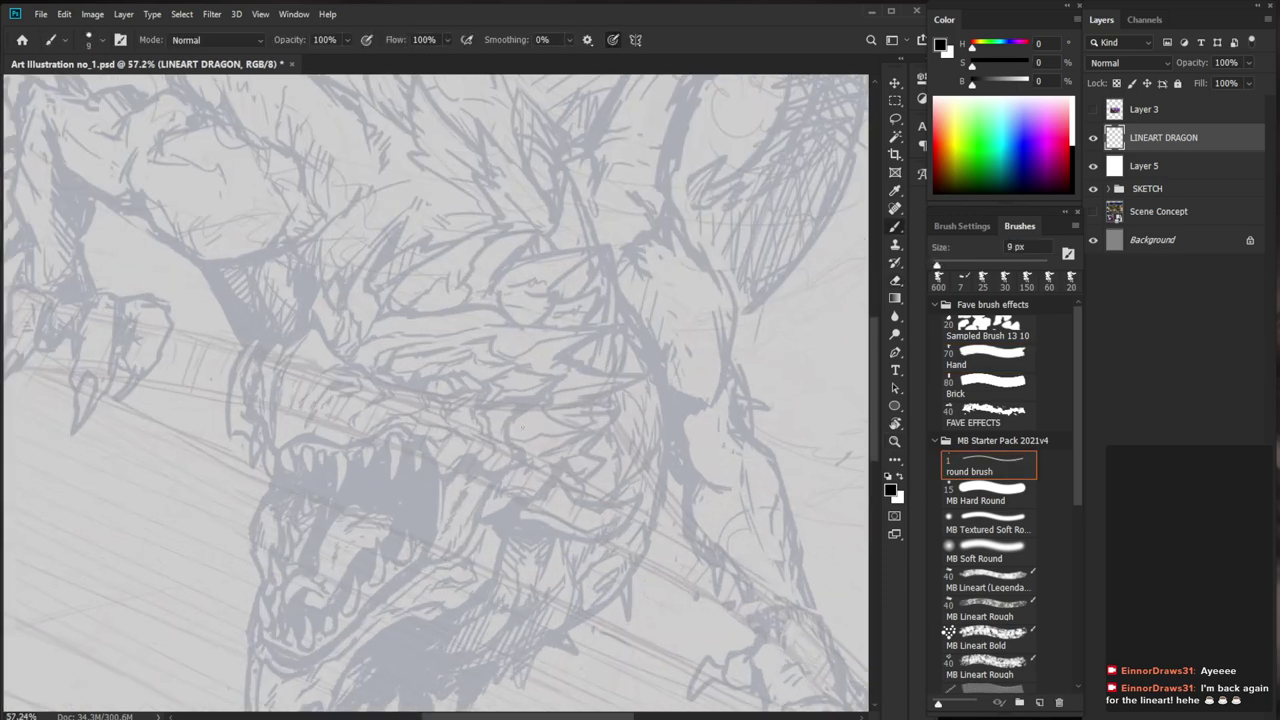
pyautogui.scroll(-1, 543, 432)
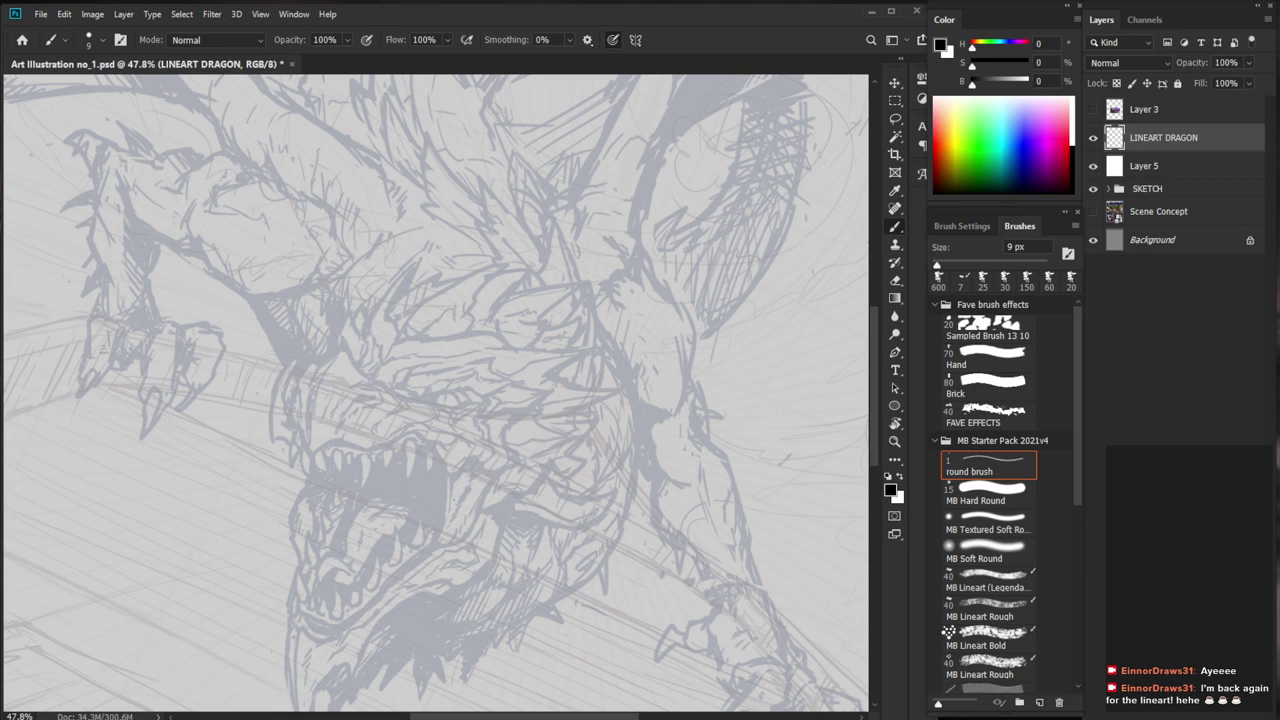
pyautogui.moveTo(416, 530); pyautogui.dragTo(466, 530)
pyautogui.moveTo(446, 430); pyautogui.dragTo(455, 522)
pyautogui.hotkey('ctrl', 'z')
pyautogui.moveTo(525, 558); pyautogui.dragTo(495, 550)
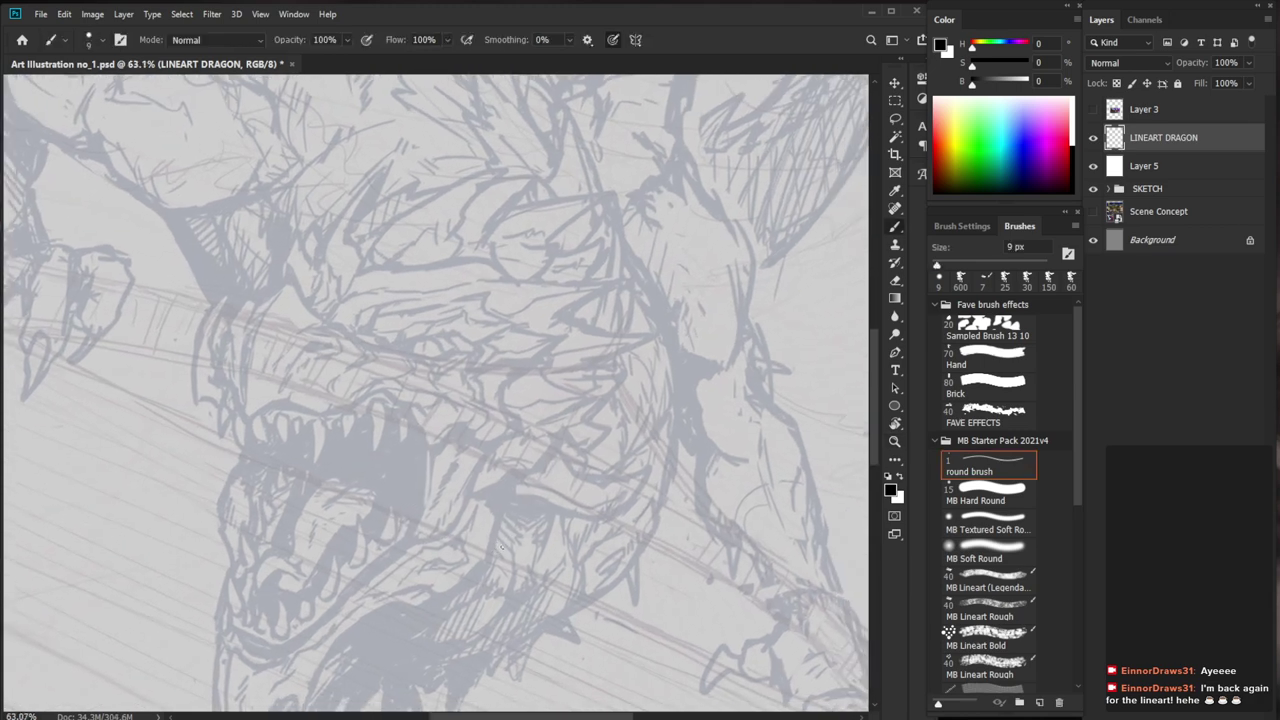
pyautogui.press(']')
pyautogui.moveTo(760, 490)
pyautogui.mouseDown()
pyautogui.moveTo(557, 481)
pyautogui.moveTo(665, 490)
pyautogui.mouseUp()
# Set the brush size to 5 px and ink the curved back edge of the dragon's open mouth
pyautogui.doubleClick(1016, 247)
pyautogui.write('5')
pyautogui.press('Return')
pyautogui.moveTo(465, 424); pyautogui.dragTo(422, 470)
pyautogui.hotkey('ctrl', 'z')
pyautogui.moveTo(474, 383)
pyautogui.mouseDown()
pyautogui.moveTo(503, 397)
pyautogui.moveTo(469, 389)
pyautogui.moveTo(463, 449)
pyautogui.moveTo(441, 480)
pyautogui.mouseUp()
pyautogui.moveTo(560, 463); pyautogui.dragTo(518, 530)
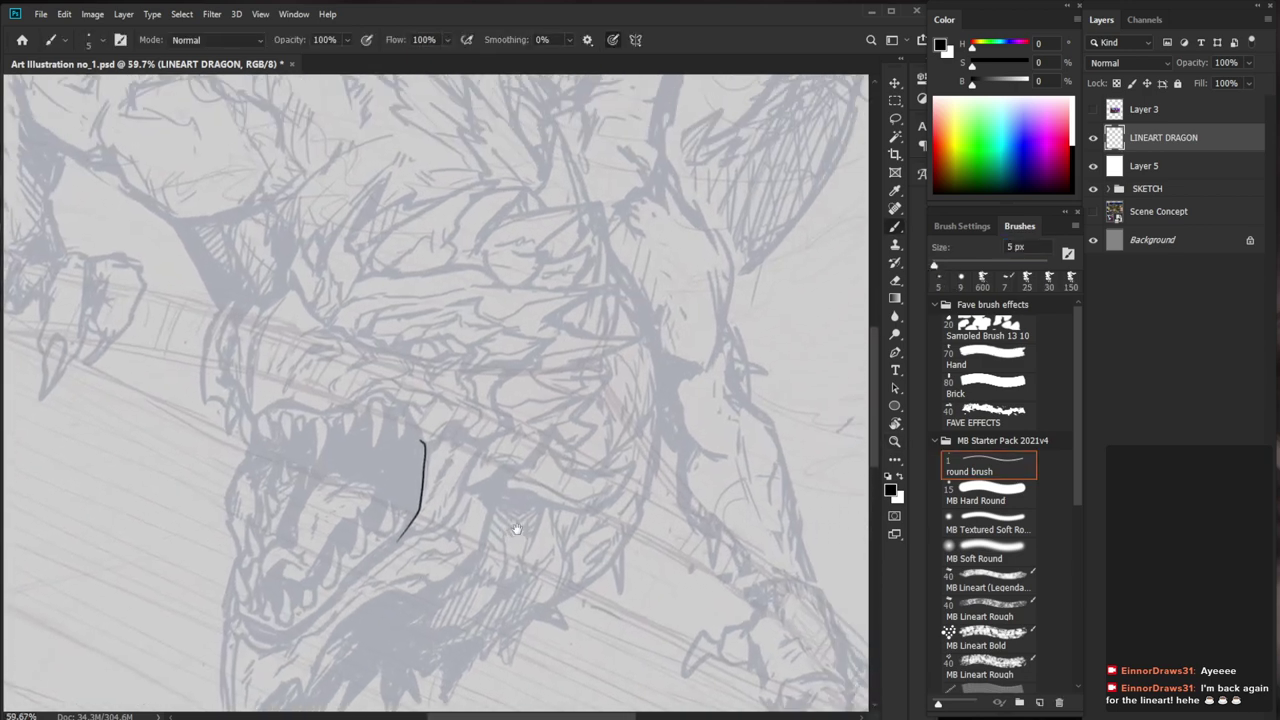
# Enlarge the eraser to 45 px and erase the middle of the inked line at the back of the mouth
pyautogui.press('e')
pyautogui.press(']')
pyautogui.press(']')
pyautogui.press(']')
pyautogui.press(']')
pyautogui.press(']')
pyautogui.press(']')
pyautogui.press(']')
pyautogui.press(']')
pyautogui.press(']')
pyautogui.press(']')
pyautogui.press(']')
pyautogui.press(']')
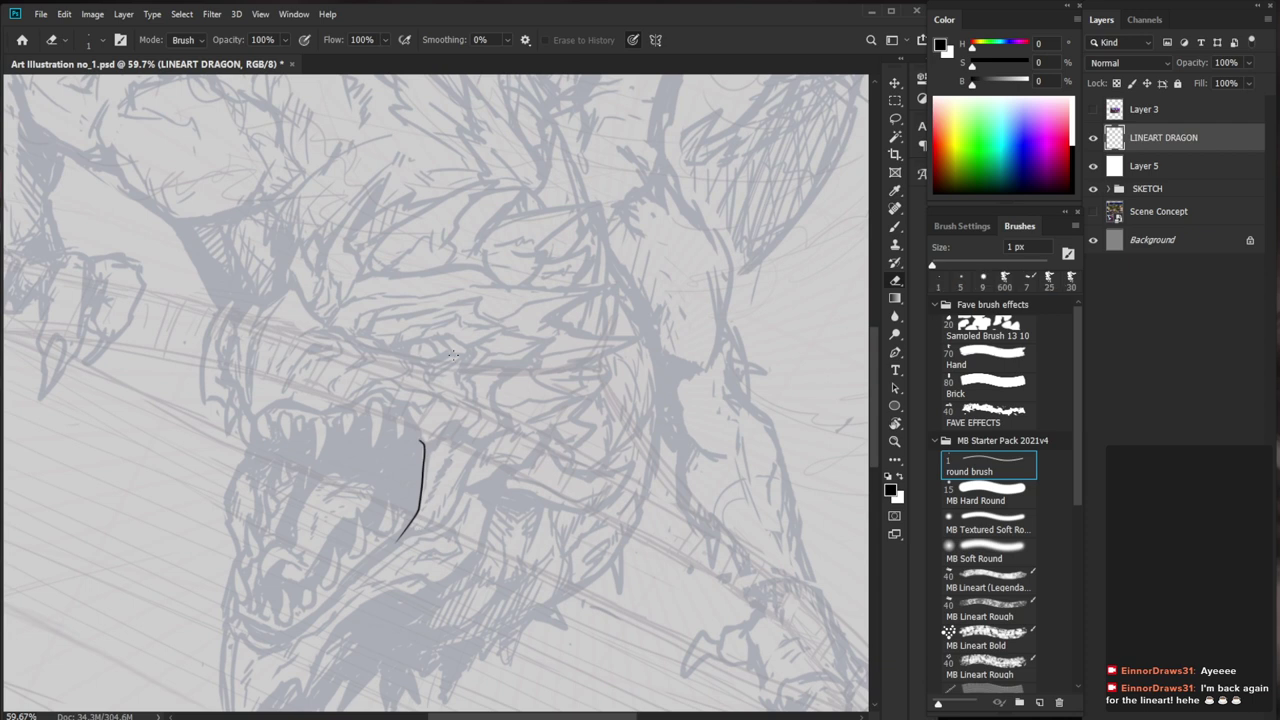
pyautogui.moveTo(421, 444); pyautogui.dragTo(412, 518)
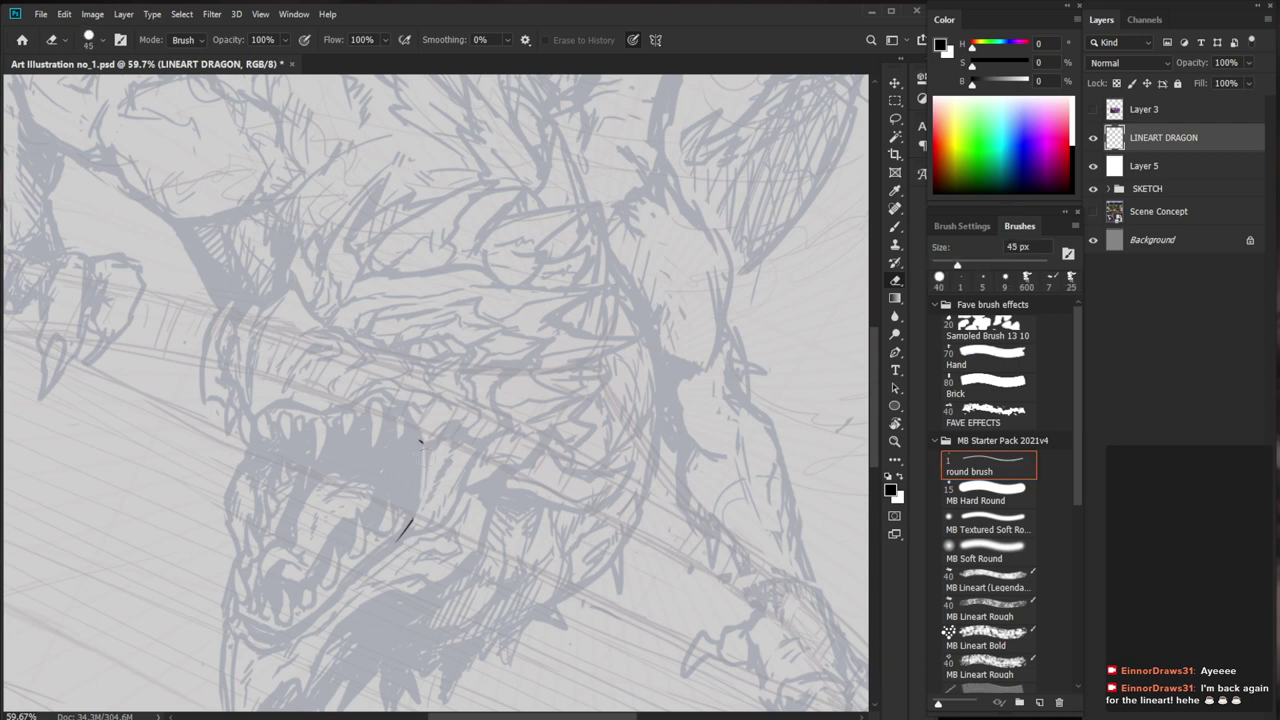
# Redraw the back edge of the mouth with the 5 px brush, joining the remaining stroke ends
pyautogui.press('b')
pyautogui.moveTo(420, 441)
pyautogui.mouseDown()
pyautogui.moveTo(423, 486)
pyautogui.moveTo(402, 534)
pyautogui.mouseUp()
pyautogui.press('e')
pyautogui.press('b')
# Ink the two long edges of the pointed spike above the brow and the short line leading down to the snout
pyautogui.hotkey('ctrl', 'space')
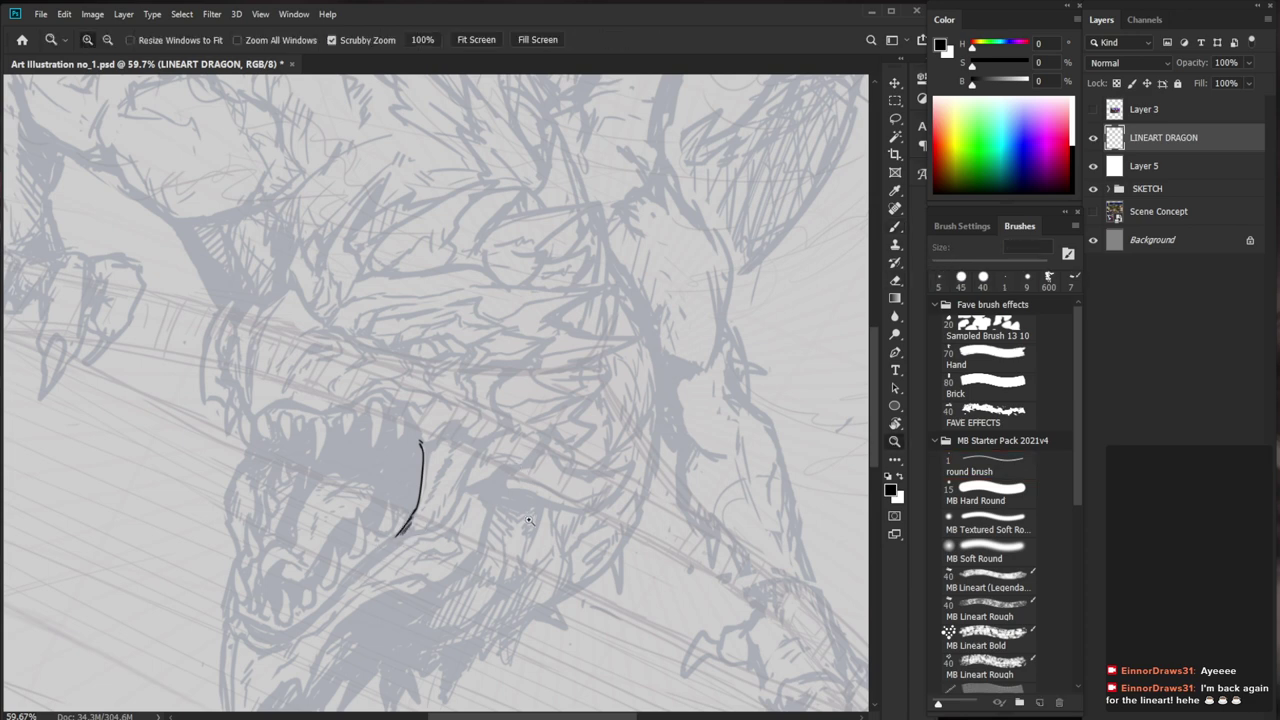
pyautogui.moveTo(530, 527); pyautogui.dragTo(475, 528)
pyautogui.moveTo(680, 562); pyautogui.dragTo(662, 554)
pyautogui.hotkey('ctrl', 'space')
pyautogui.moveTo(422, 430); pyautogui.dragTo(467, 430)
pyautogui.moveTo(389, 351); pyautogui.dragTo(376, 367)
pyautogui.moveTo(412, 322)
pyautogui.mouseDown()
pyautogui.moveTo(484, 267)
pyautogui.moveTo(552, 242)
pyautogui.moveTo(399, 285)
pyautogui.mouseUp()
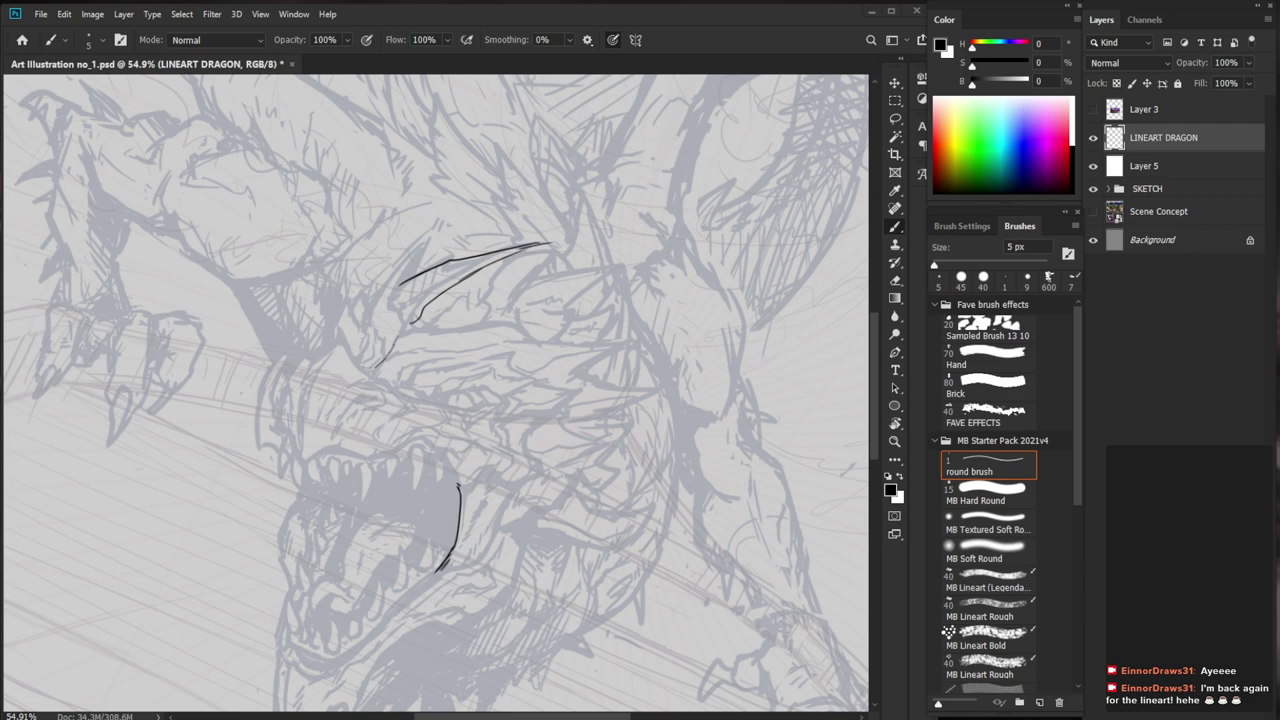
# Ink the curved ridge line above the nostril on the snout
pyautogui.moveTo(434, 382); pyautogui.dragTo(474, 382)
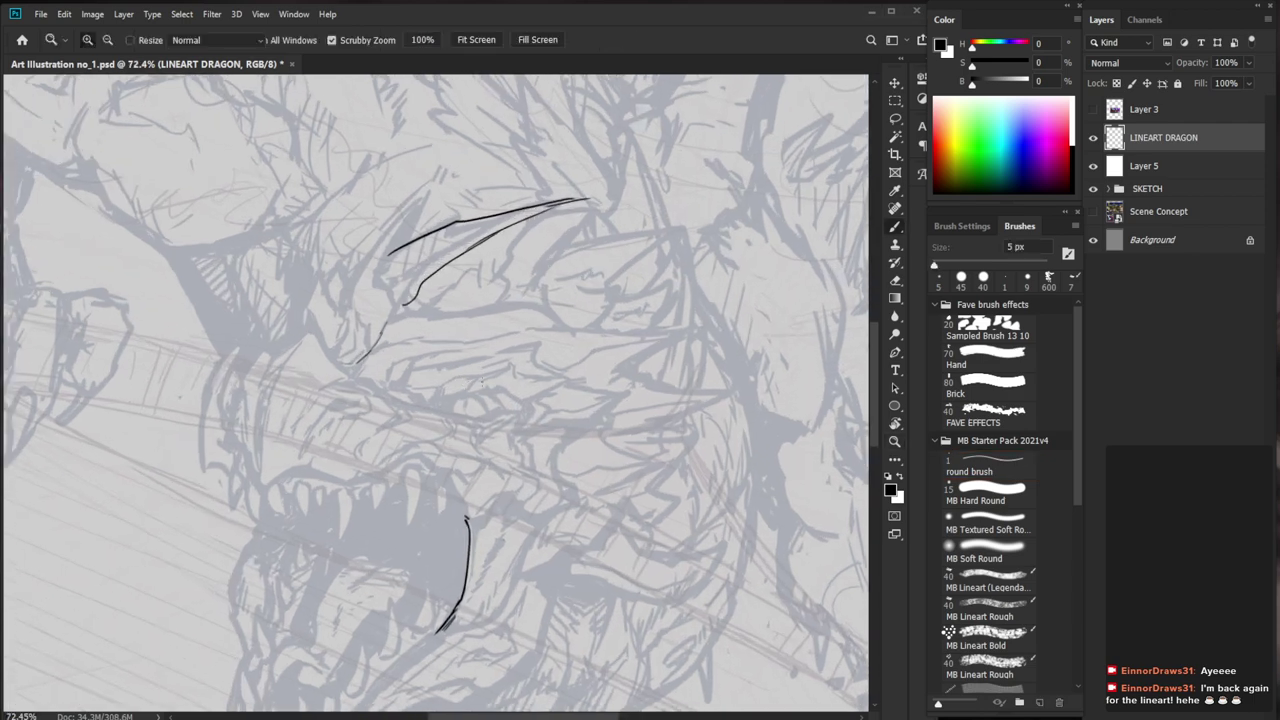
pyautogui.moveTo(474, 428); pyautogui.dragTo(479, 405)
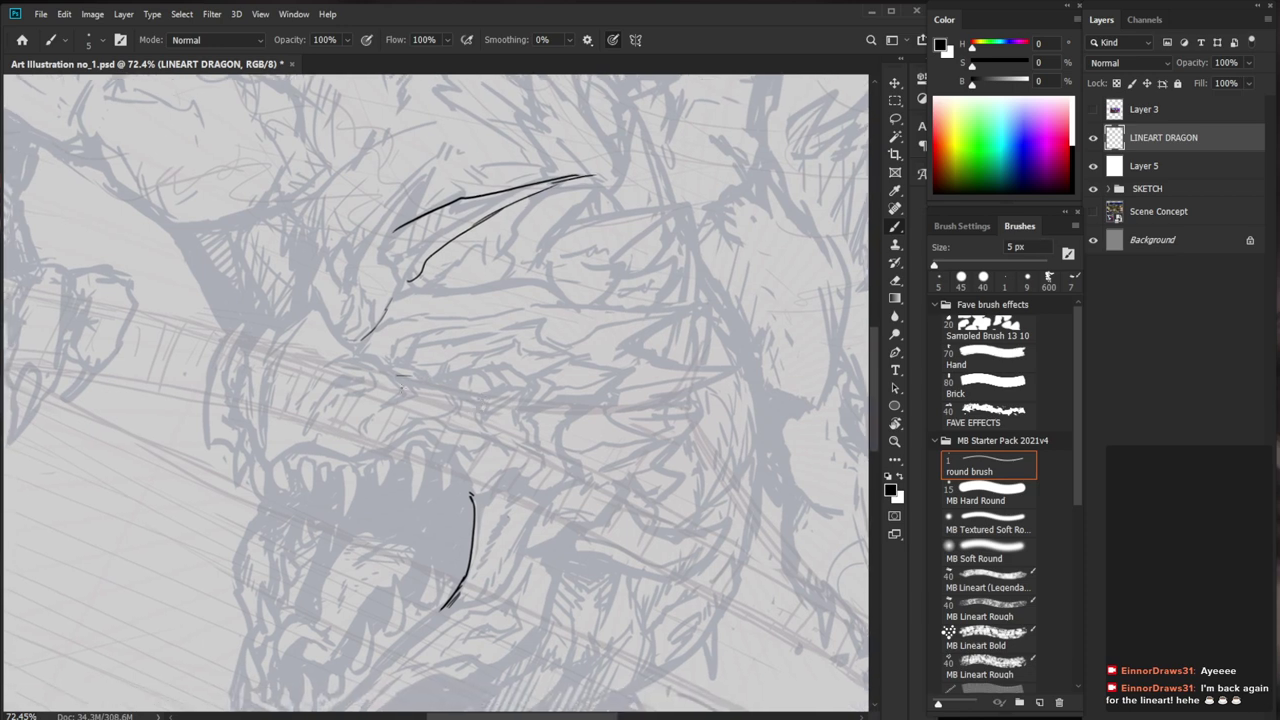
pyautogui.moveTo(398, 386); pyautogui.dragTo(331, 367)
pyautogui.moveTo(536, 460)
pyautogui.mouseDown()
pyautogui.moveTo(445, 452)
pyautogui.moveTo(540, 444)
pyautogui.mouseUp()
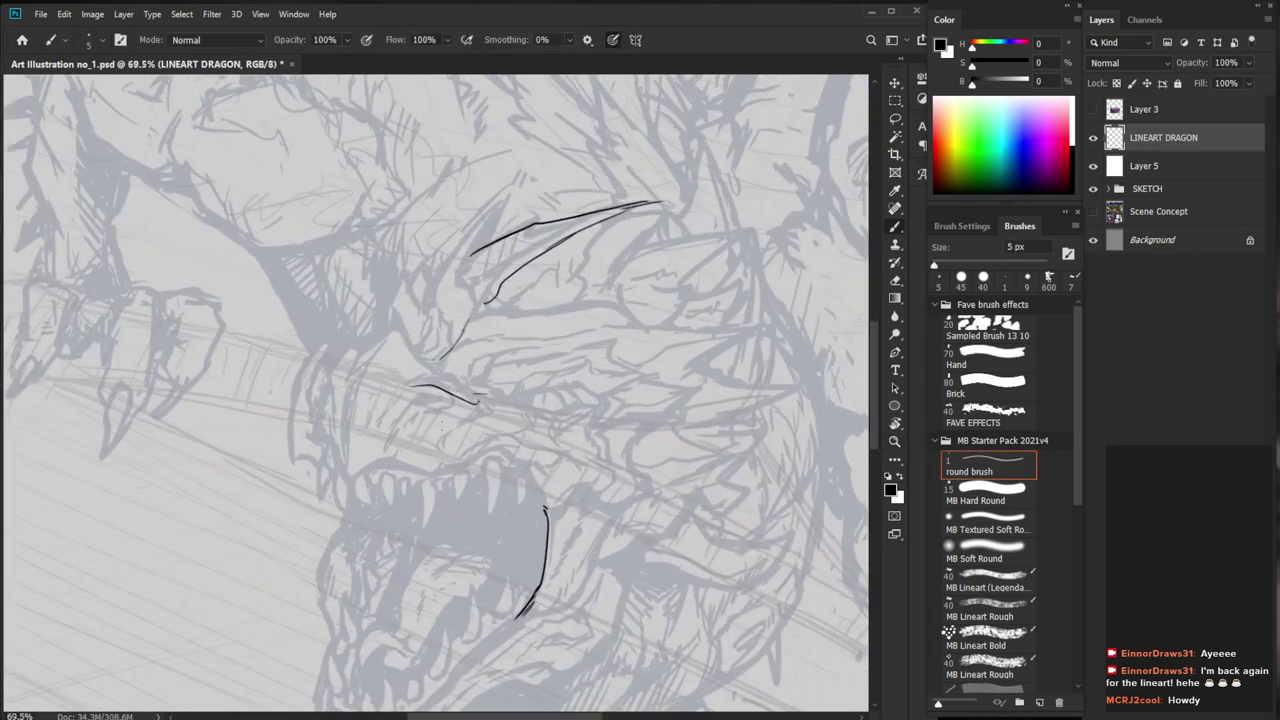
# Clean up the ridge line's end, then outline the nostril below it and fill it in black
pyautogui.press('e')
pyautogui.moveTo(410, 384); pyautogui.dragTo(443, 391)
pyautogui.moveTo(412, 385)
pyautogui.mouseDown()
pyautogui.moveTo(440, 388)
pyautogui.moveTo(408, 405)
pyautogui.mouseUp()
pyautogui.moveTo(543, 431)
pyautogui.mouseDown()
pyautogui.moveTo(471, 460)
pyautogui.moveTo(545, 462)
pyautogui.mouseUp()
pyautogui.press('e')
pyautogui.moveTo(482, 378)
pyautogui.mouseDown()
pyautogui.moveTo(447, 398)
pyautogui.moveTo(498, 380)
pyautogui.mouseUp()
pyautogui.scroll(2, 454, 372)
pyautogui.press('b')
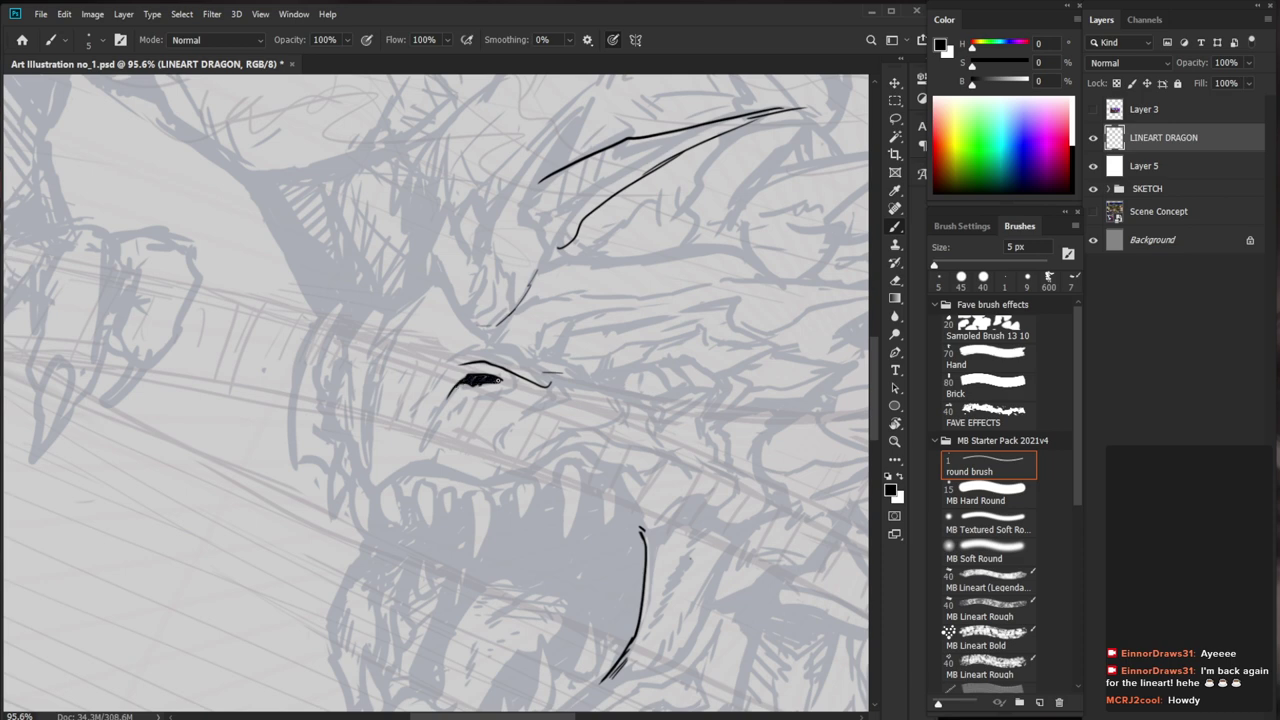
# Reduce the eraser to 9 px and refine the black nostril shape, alternating between erasing and inking
pyautogui.press('z')
pyautogui.moveTo(592, 399); pyautogui.dragTo(530, 491)
pyautogui.scroll(4, 520, 549)
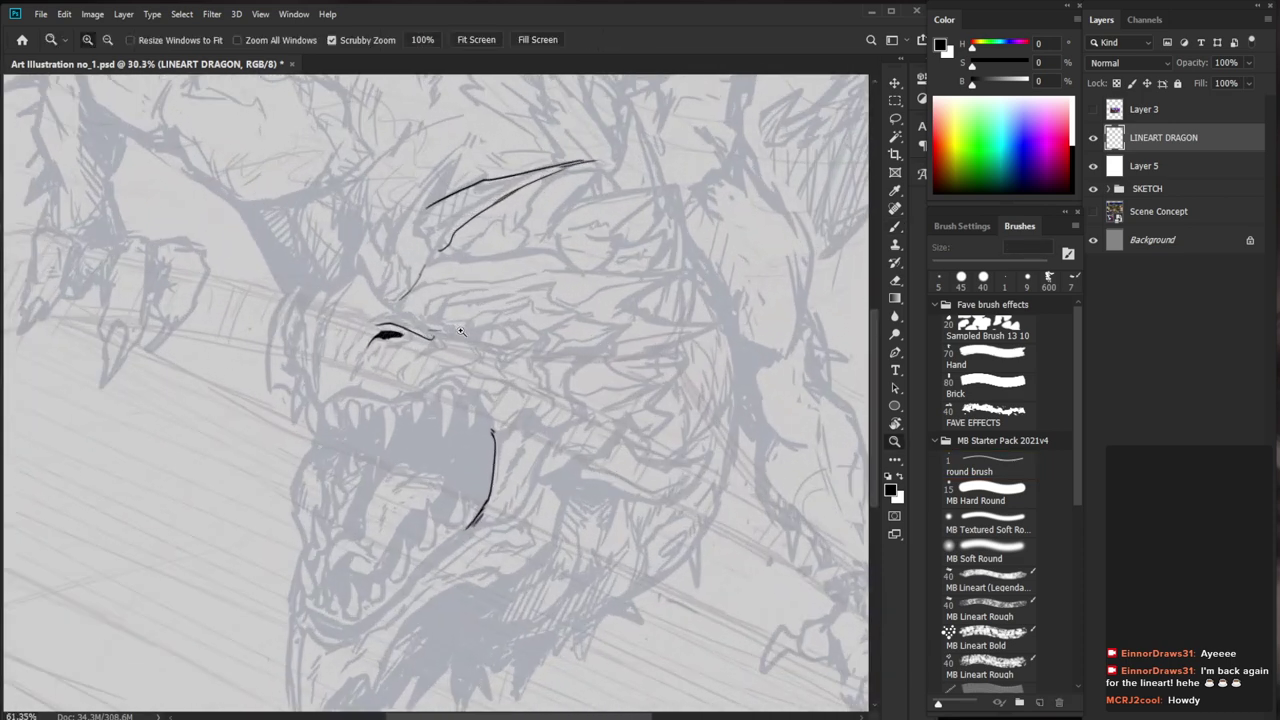
pyautogui.press('e')
pyautogui.press('[')
pyautogui.press('[')
pyautogui.press('[')
pyautogui.press('[')
pyautogui.press('[')
pyautogui.press('[')
pyautogui.press('[')
pyautogui.press('[')
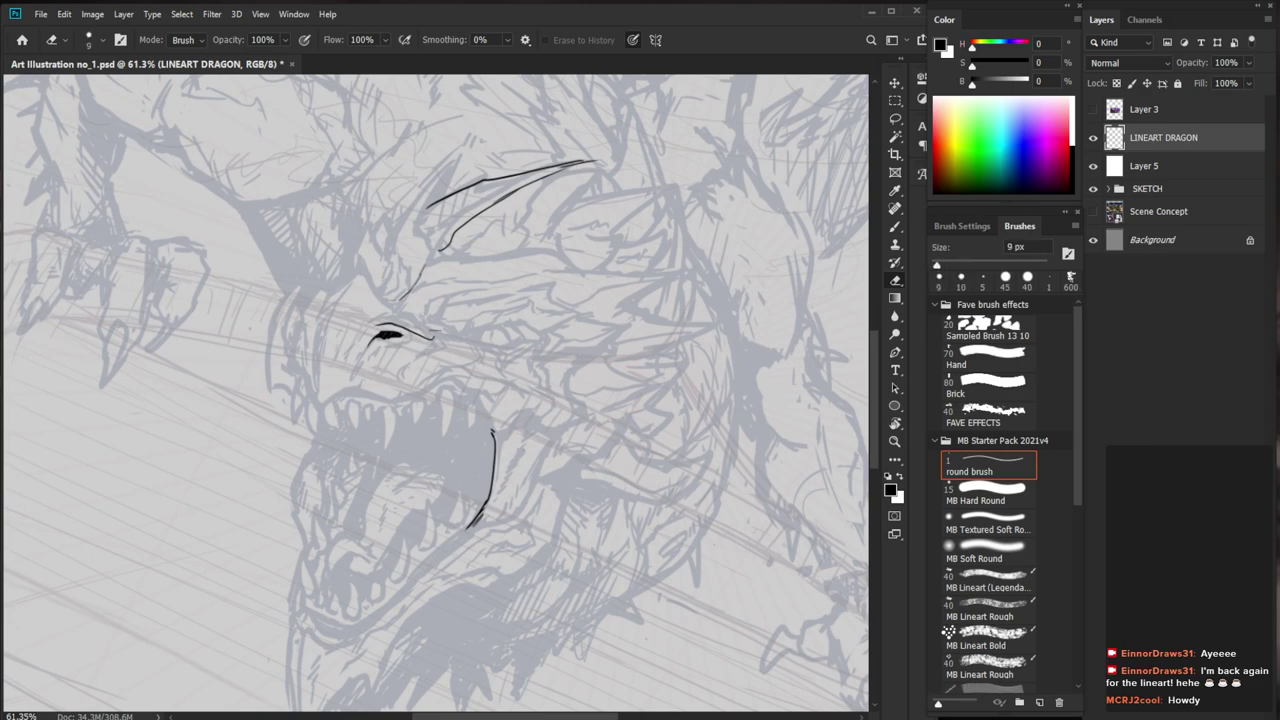
pyautogui.scroll(3, 390, 312)
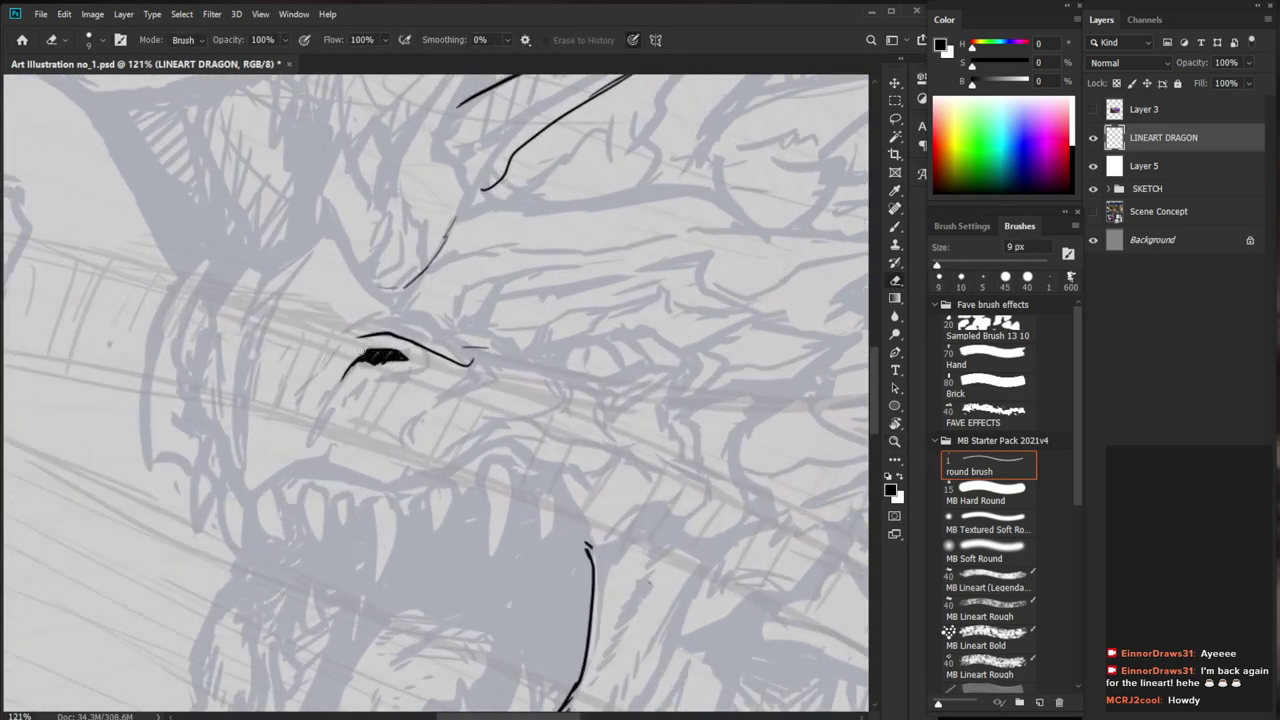
pyautogui.press('b')
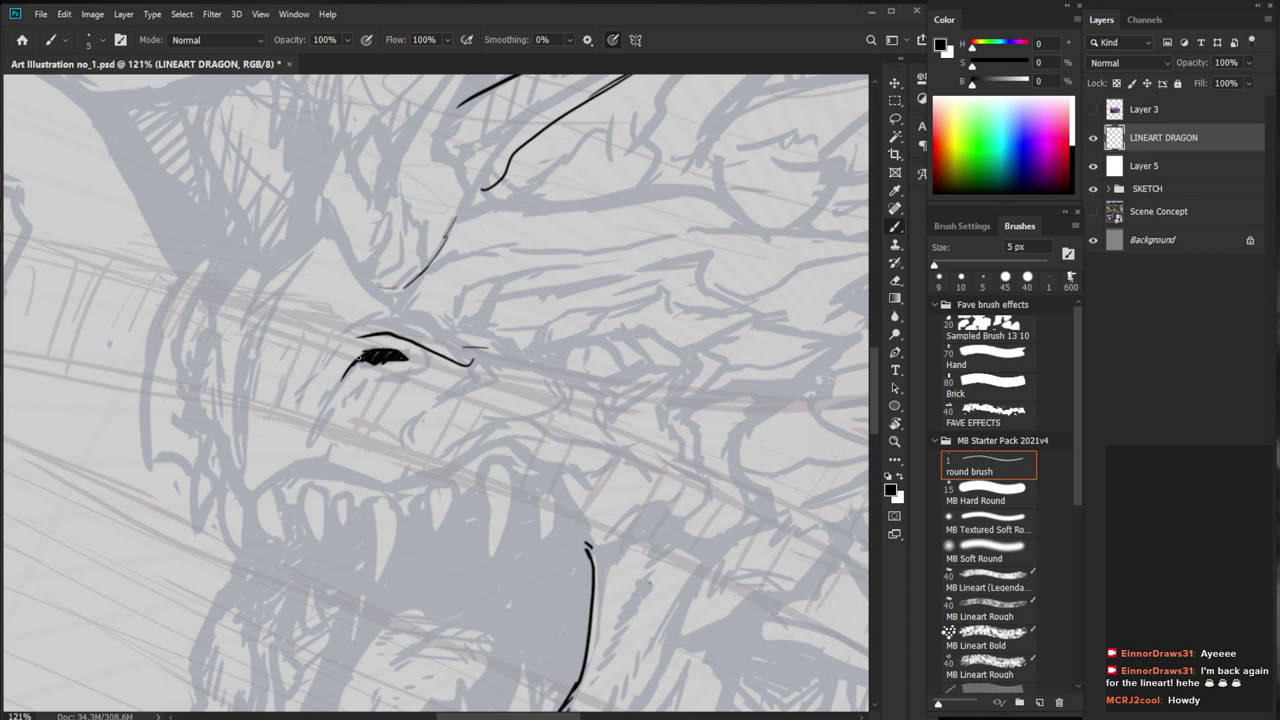
pyautogui.scroll(-3, 406, 358)
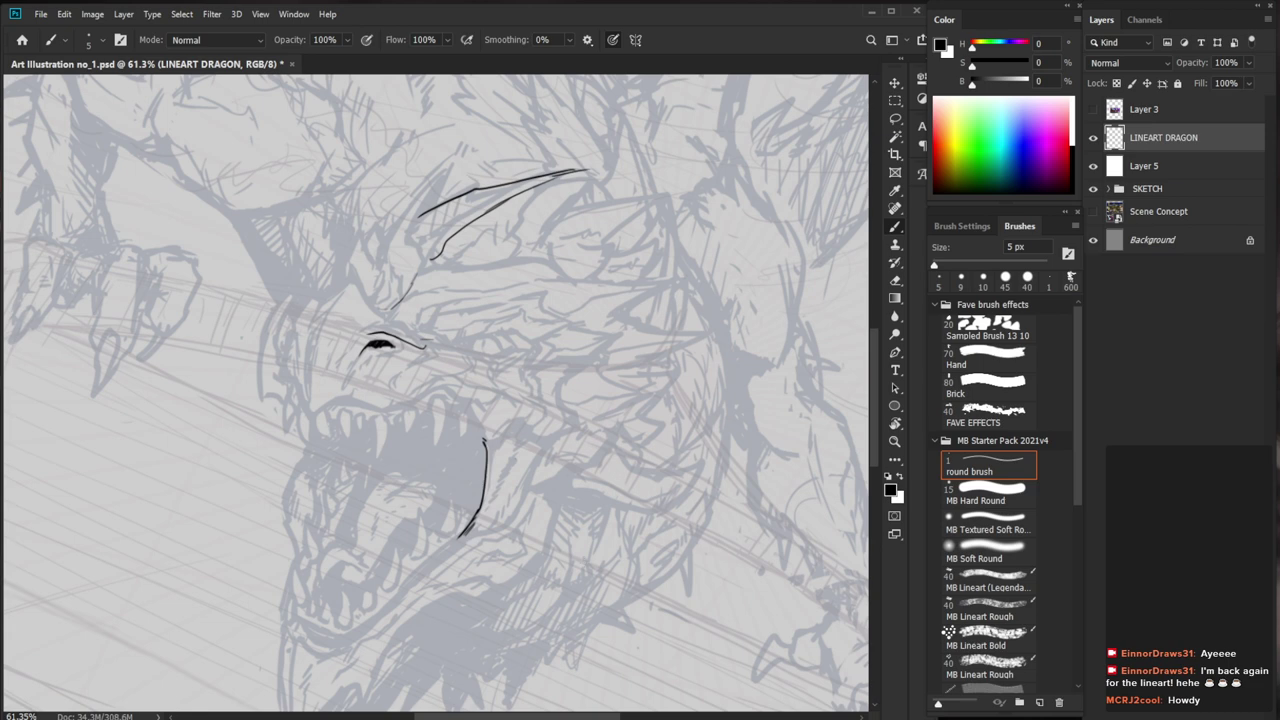
# Ink the first short crease marks between the nostril ridge and the eye's inner corner
pyautogui.moveTo(450, 360); pyautogui.dragTo(470, 360)
pyautogui.moveTo(616, 440); pyautogui.dragTo(570, 490)
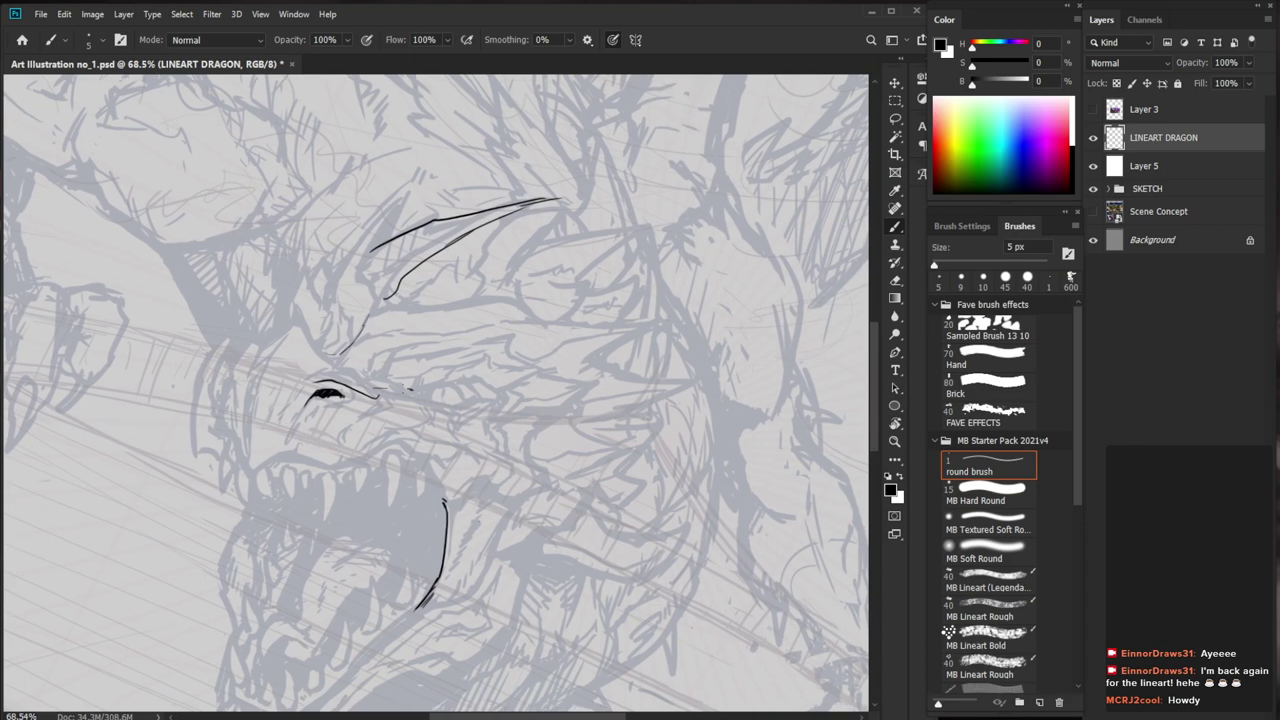
pyautogui.moveTo(530, 416); pyautogui.dragTo(514, 428)
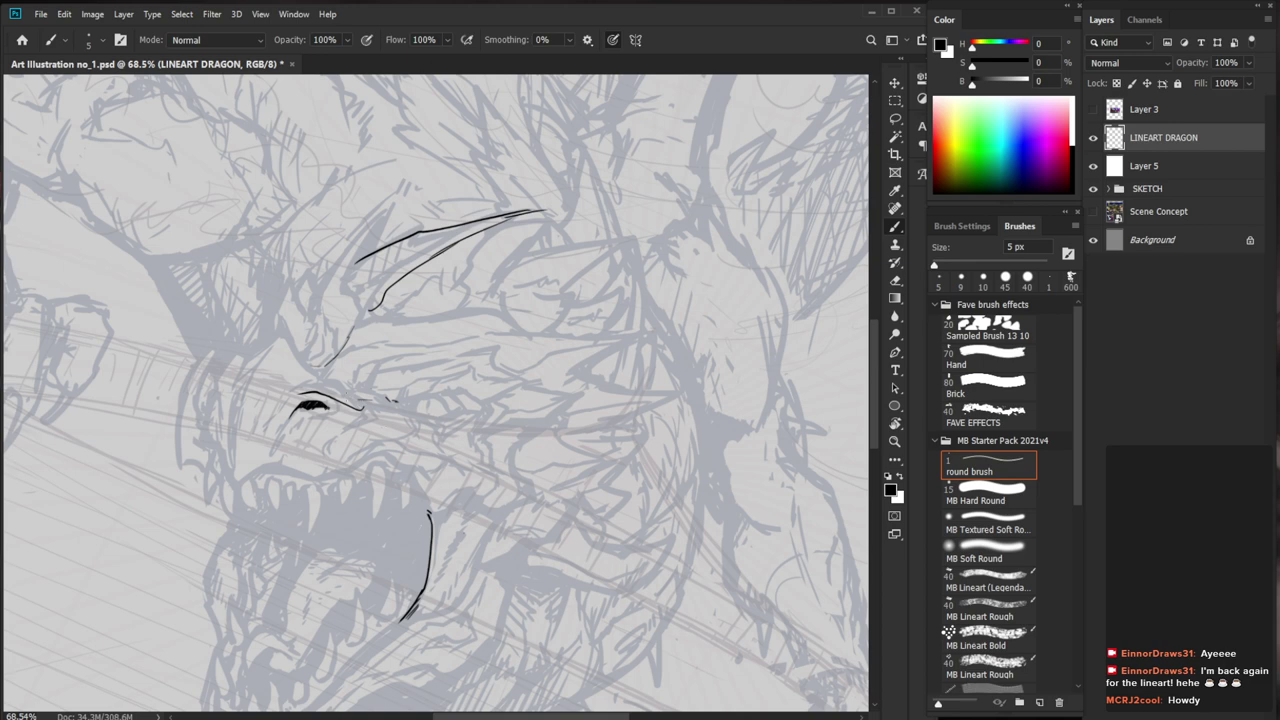
pyautogui.moveTo(552, 330)
pyautogui.mouseDown()
pyautogui.moveTo(480, 332)
pyautogui.moveTo(540, 347)
pyautogui.mouseUp()
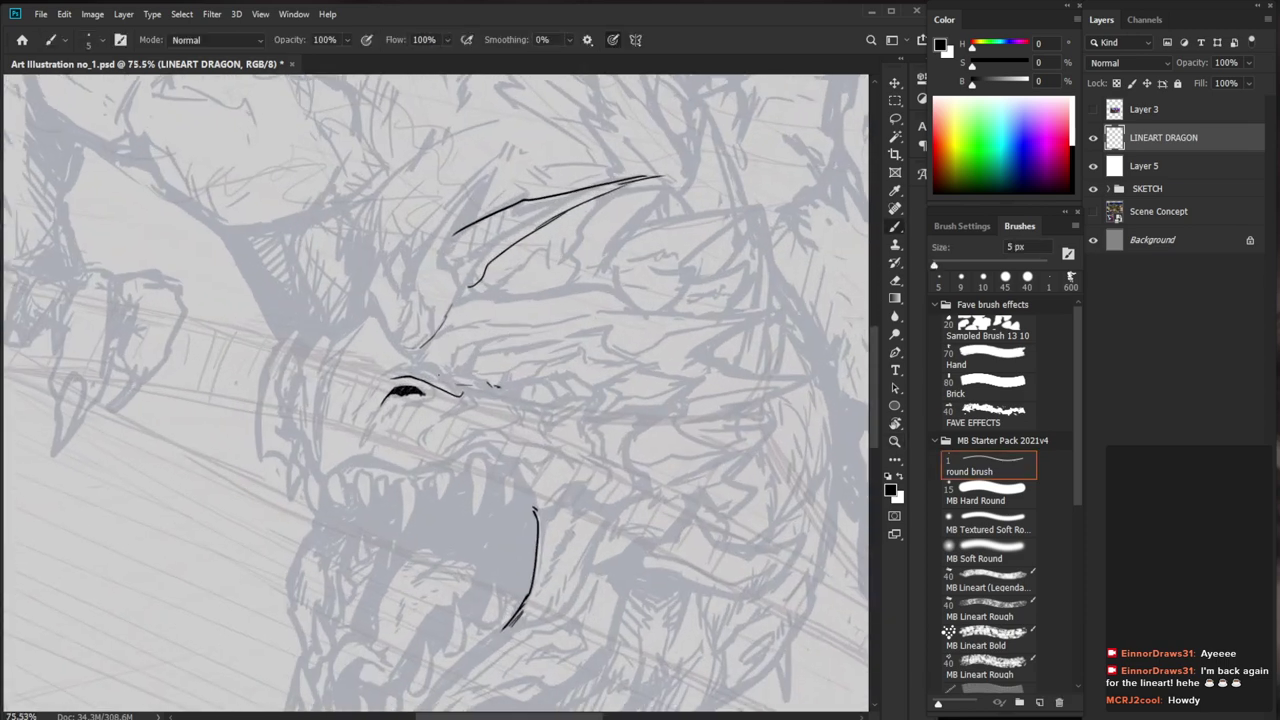
# Ink the long front outline of the snout from the nose horn down to the upper teeth
pyautogui.moveTo(381, 307)
pyautogui.mouseDown()
pyautogui.moveTo(331, 360)
pyautogui.moveTo(320, 424)
pyautogui.mouseUp()
pyautogui.press('e')
pyautogui.press('b')
pyautogui.moveTo(322, 392); pyautogui.dragTo(316, 476)
pyautogui.press('z')
pyautogui.moveTo(404, 458); pyautogui.dragTo(335, 460)
pyautogui.moveTo(606, 575); pyautogui.dragTo(520, 442)
pyautogui.moveTo(265, 243); pyautogui.dragTo(300, 243)
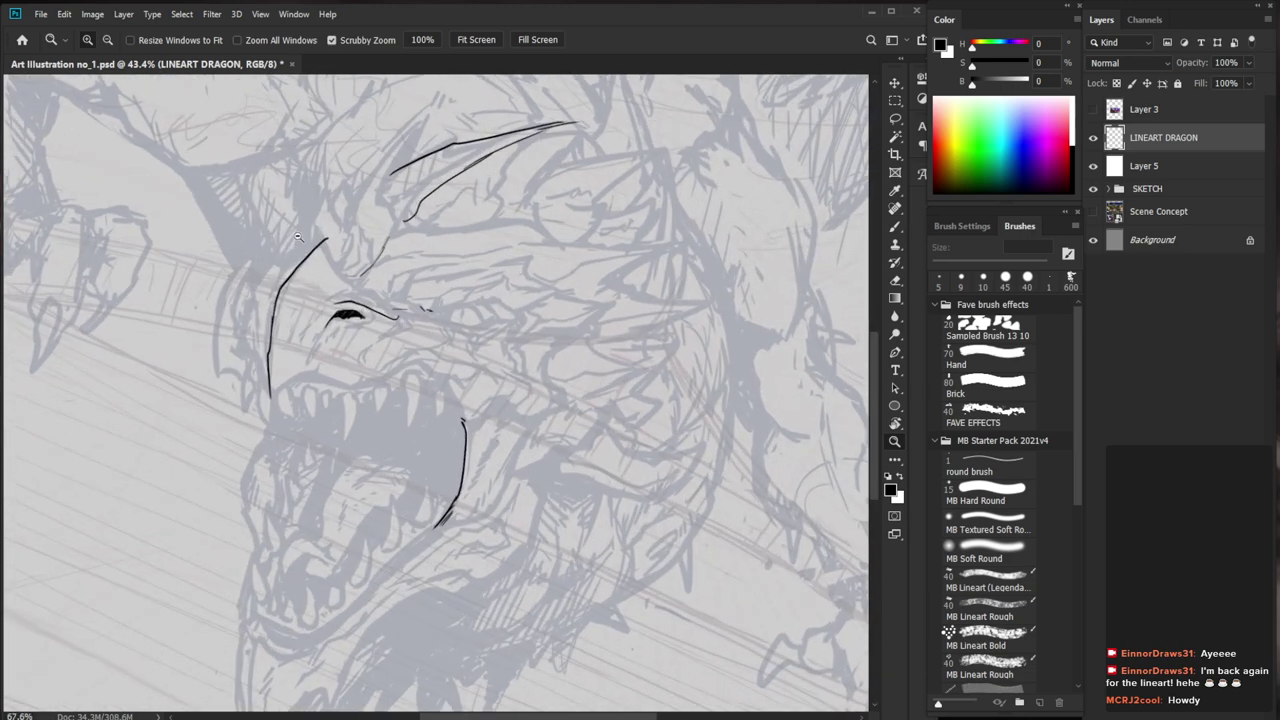
# Erase the nostril's trailing line and rework the nostril's outline with finer strokes
pyautogui.press('b')
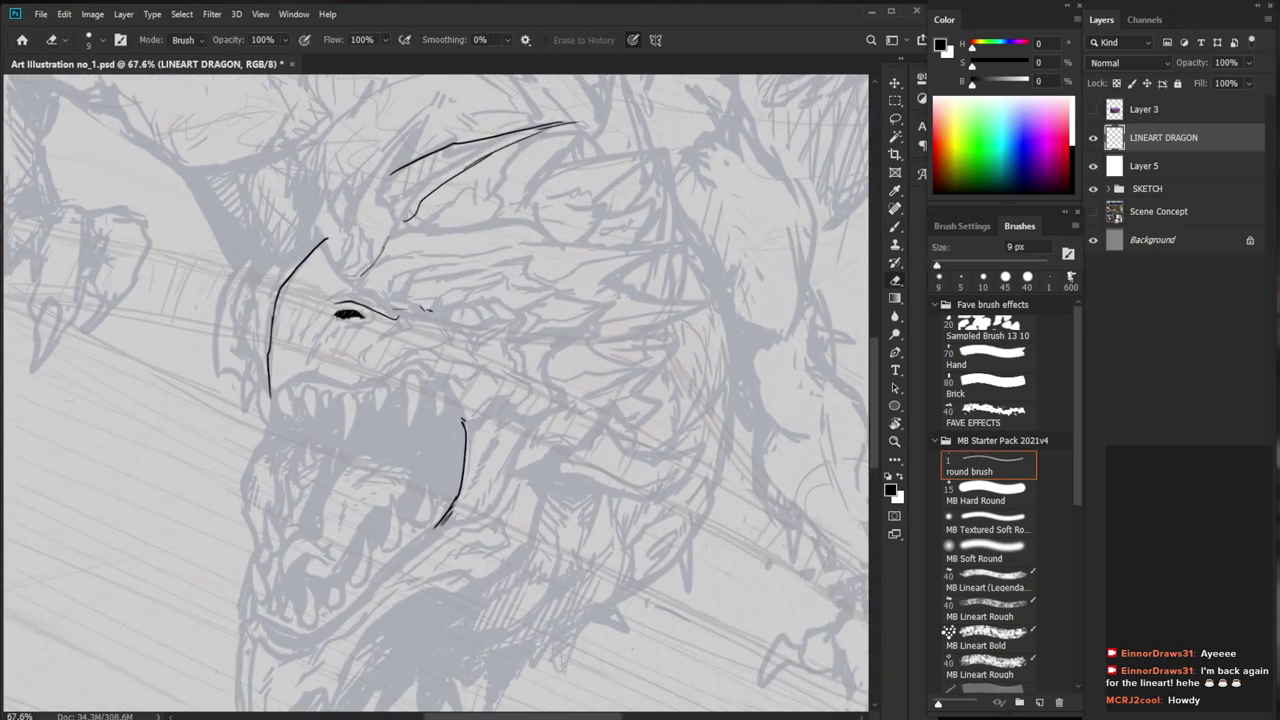
pyautogui.press('z')
pyautogui.moveTo(335, 307)
pyautogui.mouseDown()
pyautogui.moveTo(383, 294)
pyautogui.moveTo(318, 322)
pyautogui.moveTo(358, 326)
pyautogui.mouseUp()
pyautogui.press('b')
pyautogui.moveTo(700, 500); pyautogui.dragTo(619, 456)
pyautogui.moveTo(642, 519); pyautogui.dragTo(603, 537)
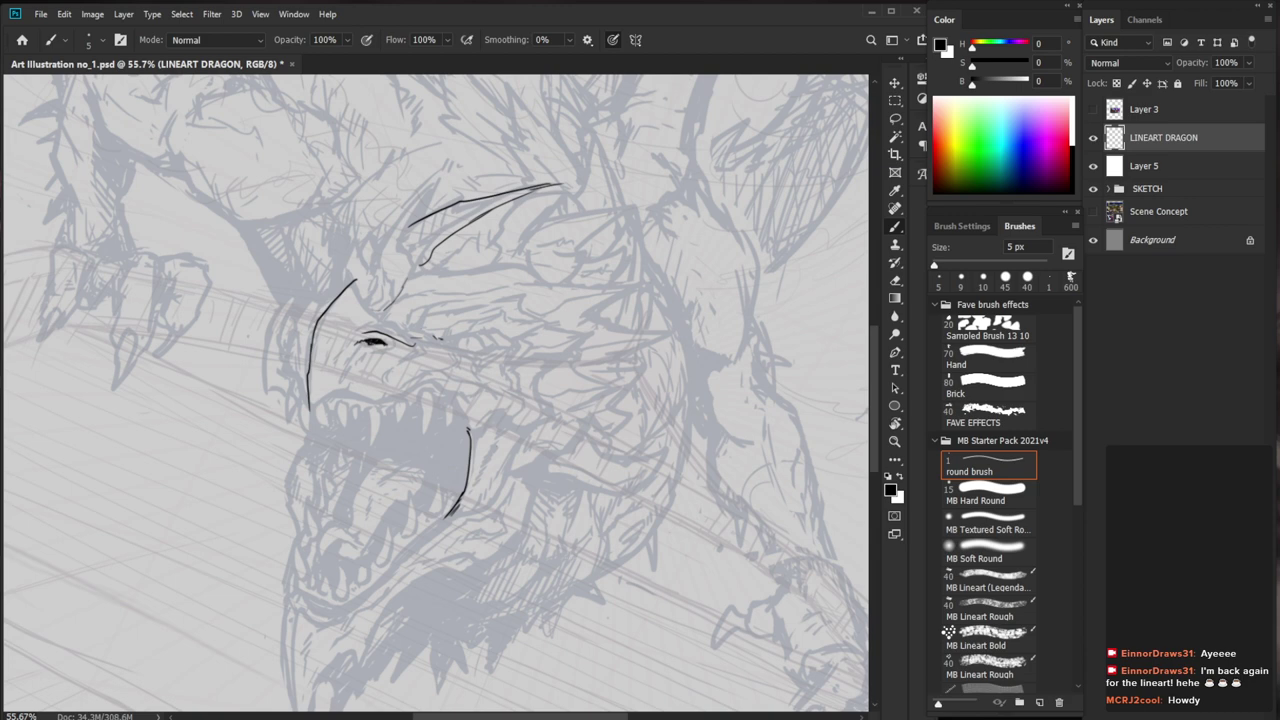
# Ink the branching creases around the inner corner of the dragon's eye
pyautogui.moveTo(436, 343)
pyautogui.mouseDown()
pyautogui.moveTo(530, 343)
pyautogui.moveTo(462, 338)
pyautogui.moveTo(485, 328)
pyautogui.mouseUp()
pyautogui.moveTo(690, 353)
pyautogui.mouseDown()
pyautogui.moveTo(658, 330)
pyautogui.moveTo(650, 284)
pyautogui.moveTo(657, 328)
pyautogui.moveTo(634, 312)
pyautogui.mouseUp()
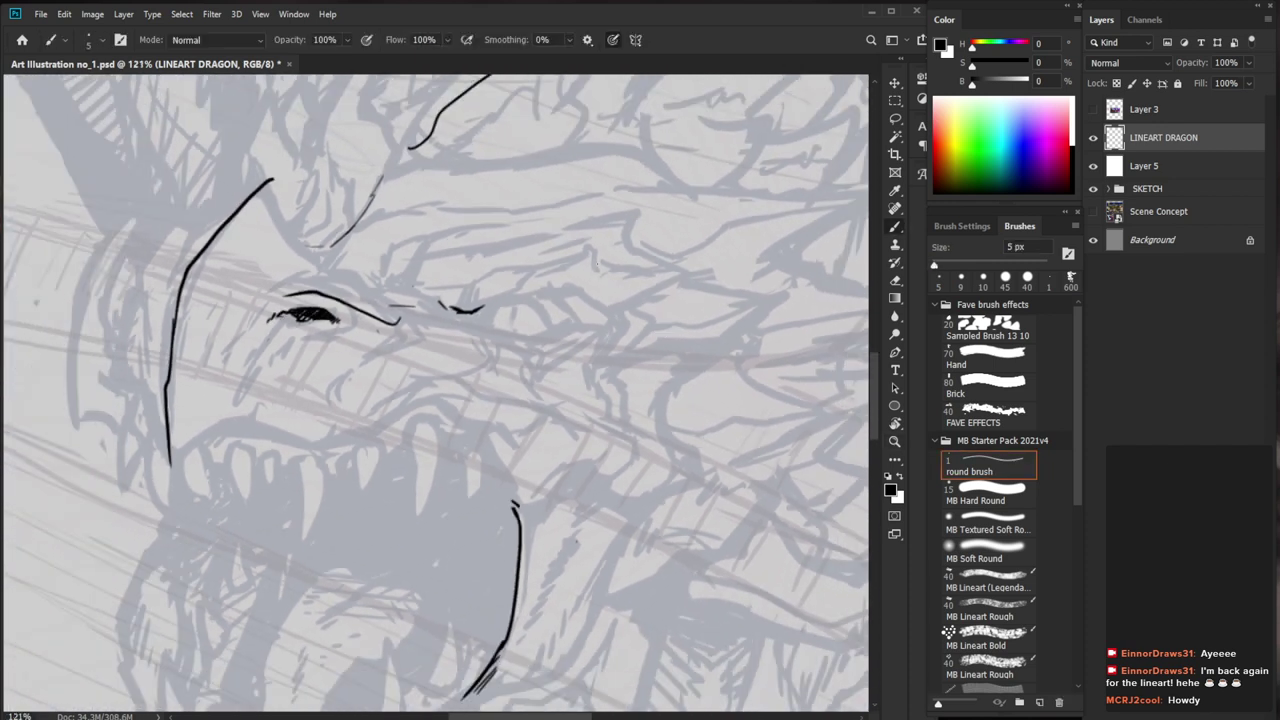
pyautogui.moveTo(463, 321); pyautogui.dragTo(483, 331)
pyautogui.moveTo(643, 377); pyautogui.dragTo(548, 392)
pyautogui.moveTo(679, 477); pyautogui.dragTo(570, 410)
pyautogui.moveTo(479, 275); pyautogui.dragTo(575, 276)
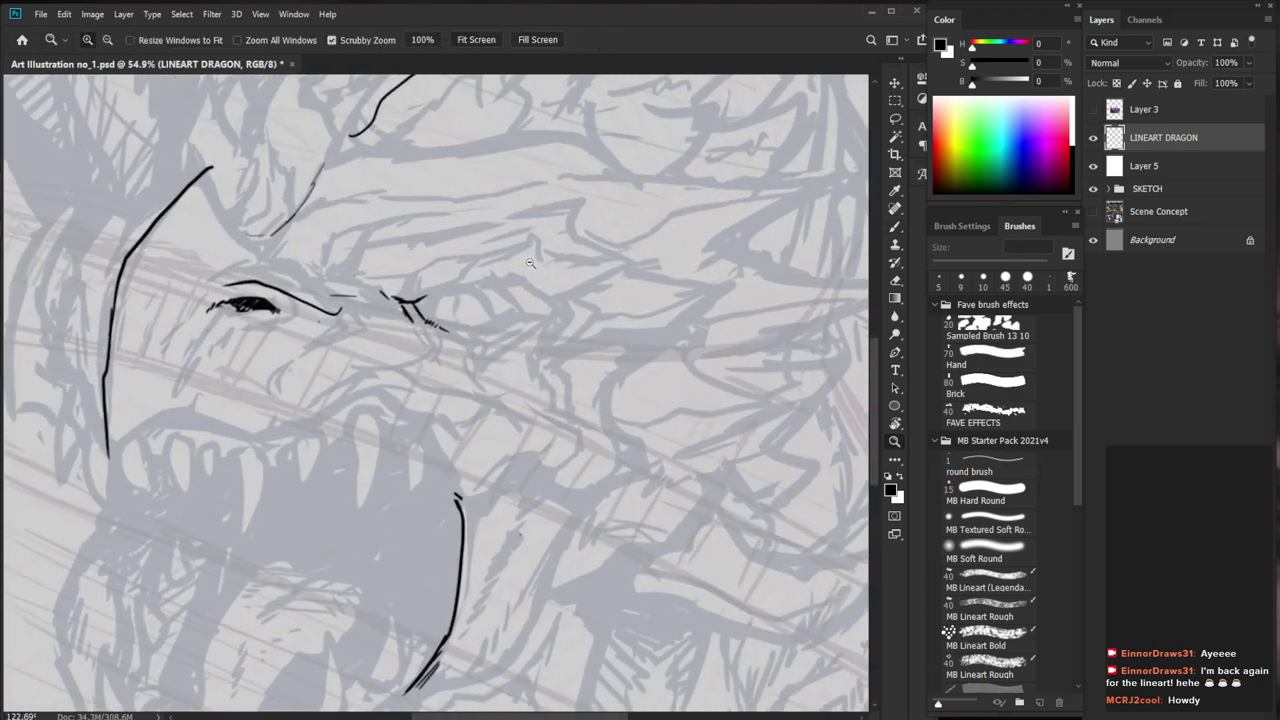
pyautogui.moveTo(421, 307)
pyautogui.mouseDown()
pyautogui.moveTo(433, 299)
pyautogui.moveTo(434, 321)
pyautogui.mouseUp()
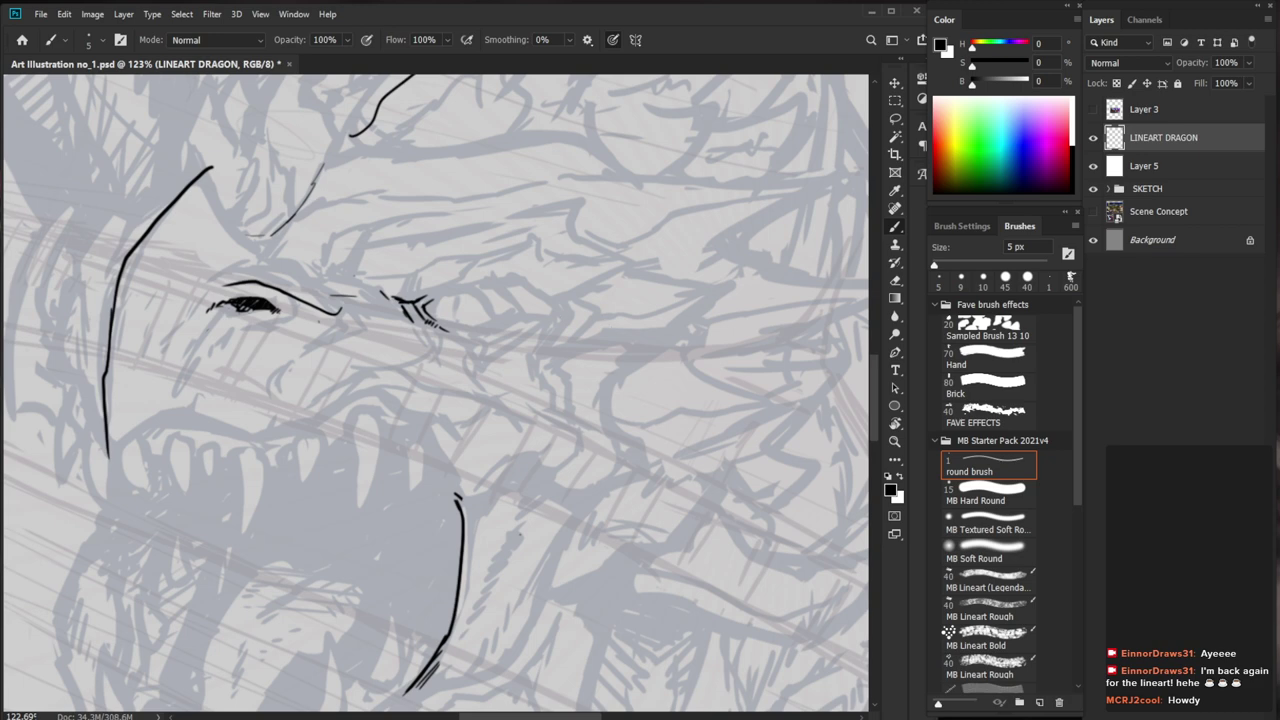
# Ink the start of the upper eyelid from the eye's inner corner
pyautogui.moveTo(574, 343); pyautogui.dragTo(560, 357)
pyautogui.moveTo(414, 329)
pyautogui.mouseDown()
pyautogui.moveTo(435, 340)
pyautogui.moveTo(439, 301)
pyautogui.moveTo(451, 301)
pyautogui.mouseUp()
pyautogui.moveTo(424, 309)
pyautogui.mouseDown()
pyautogui.moveTo(457, 303)
pyautogui.moveTo(442, 297)
pyautogui.mouseUp()
pyautogui.moveTo(613, 370); pyautogui.dragTo(505, 292)
pyautogui.moveTo(664, 486); pyautogui.dragTo(616, 540)
pyautogui.moveTo(517, 281); pyautogui.dragTo(604, 281)
pyautogui.moveTo(648, 604)
pyautogui.mouseDown()
pyautogui.moveTo(586, 546)
pyautogui.moveTo(588, 520)
pyautogui.moveTo(574, 520)
pyautogui.mouseUp()
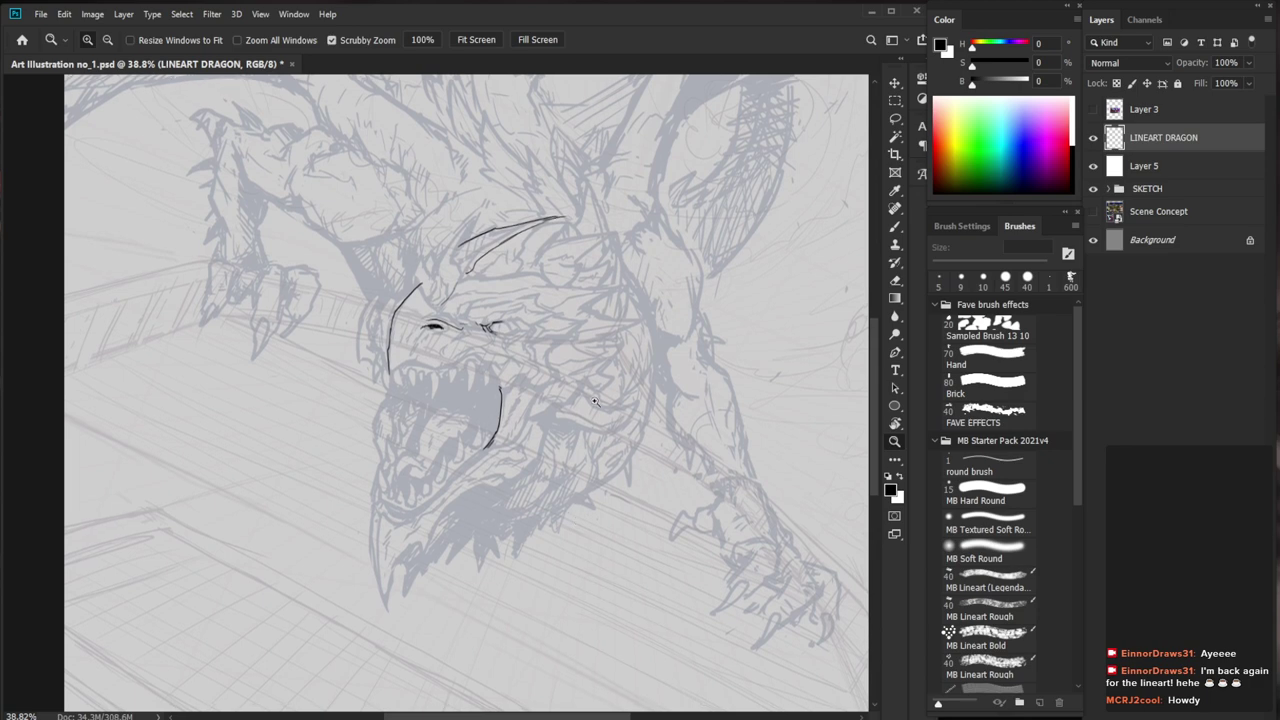
# Ink the edge that runs back down from the tip of the nose horn behind the snout outline
pyautogui.moveTo(399, 307); pyautogui.dragTo(498, 307)
pyautogui.press('e')
pyautogui.moveTo(448, 256)
pyautogui.mouseDown()
pyautogui.moveTo(458, 241)
pyautogui.moveTo(390, 290)
pyautogui.mouseUp()
pyautogui.press('b')
pyautogui.moveTo(706, 476); pyautogui.dragTo(618, 414)
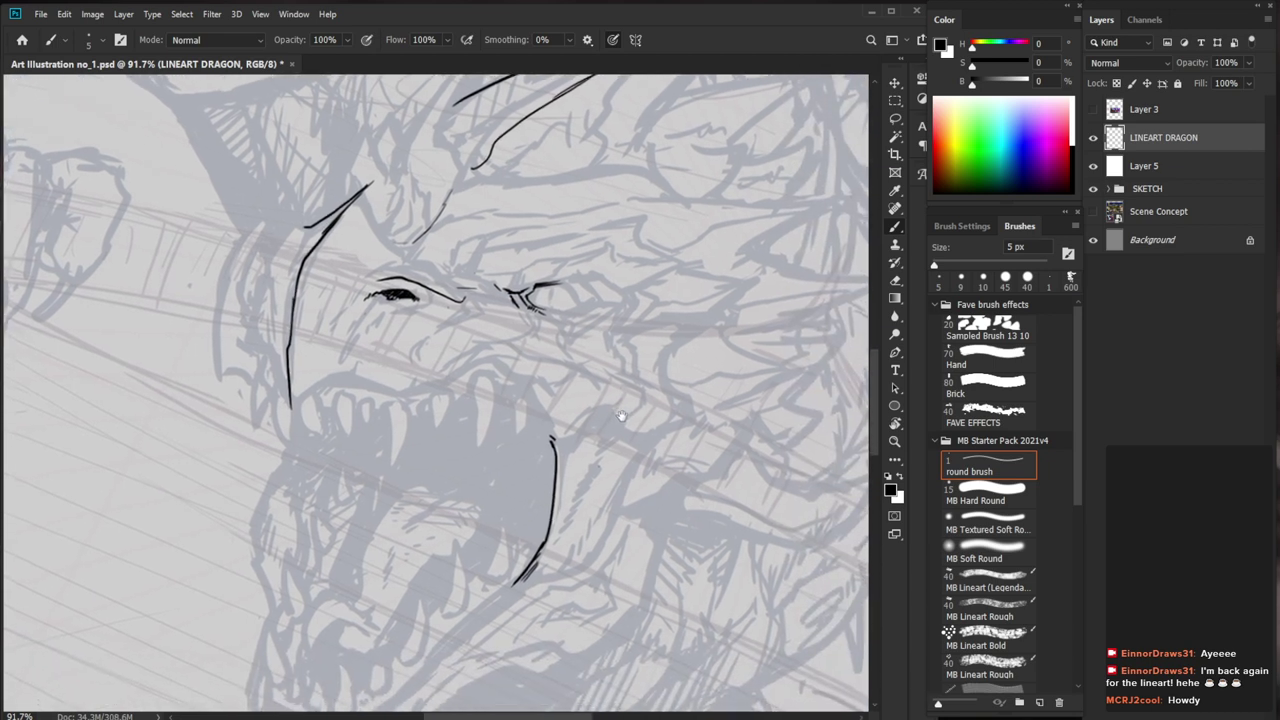
# Sharpen the nose horn's tip with the eraser, then ink its curved inner side and the hooked end of its back edge
pyautogui.press('e')
pyautogui.moveTo(370, 181); pyautogui.dragTo(357, 189)
pyautogui.moveTo(306, 227)
pyautogui.mouseDown()
pyautogui.moveTo(356, 196)
pyautogui.moveTo(396, 252)
pyautogui.mouseUp()
pyautogui.press('b')
pyautogui.moveTo(614, 379); pyautogui.dragTo(609, 453)
pyautogui.moveTo(338, 278)
pyautogui.mouseDown()
pyautogui.moveTo(351, 268)
pyautogui.moveTo(290, 304)
pyautogui.mouseUp()
pyautogui.moveTo(469, 471); pyautogui.dragTo(447, 472)
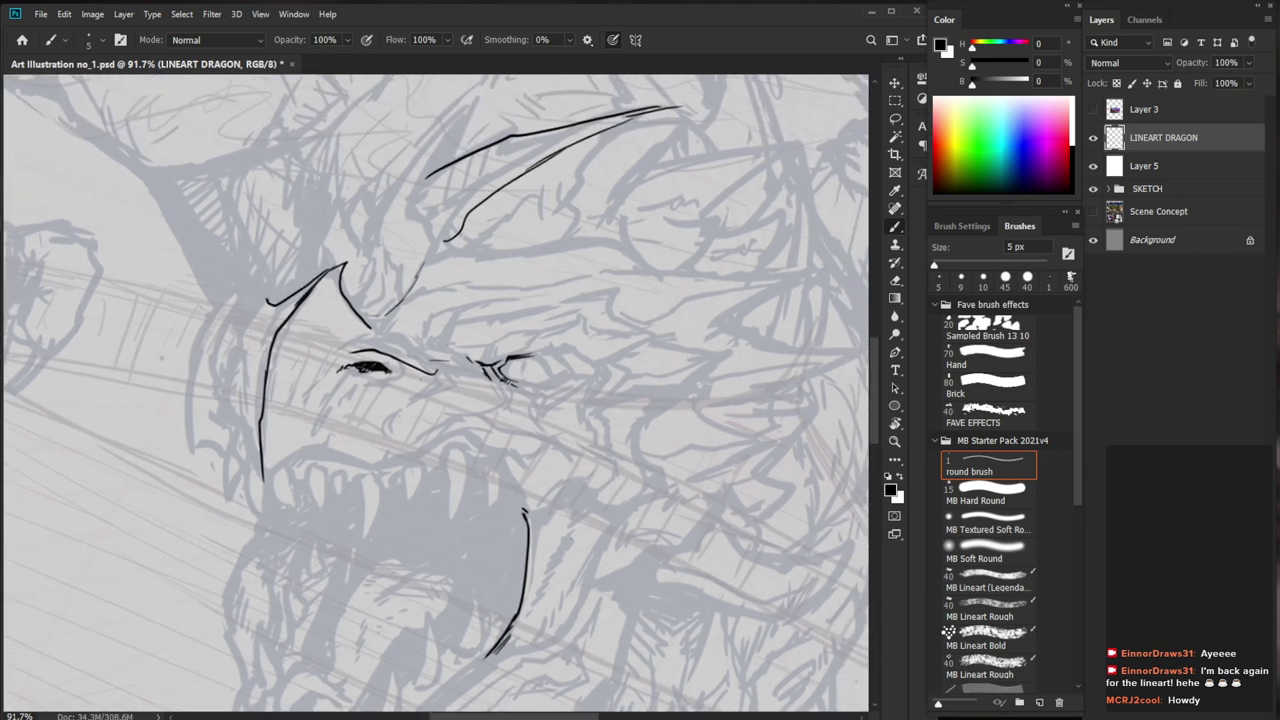
# Ink the small spike behind the snout outline with its shading lines, tidying the strokes with the eraser
pyautogui.moveTo(264, 300)
pyautogui.mouseDown()
pyautogui.moveTo(241, 332)
pyautogui.moveTo(248, 412)
pyautogui.moveTo(240, 326)
pyautogui.moveTo(246, 384)
pyautogui.mouseUp()
pyautogui.press('e')
pyautogui.press('b')
pyautogui.moveTo(274, 307)
pyautogui.mouseDown()
pyautogui.moveTo(262, 335)
pyautogui.moveTo(280, 298)
pyautogui.moveTo(265, 327)
pyautogui.mouseUp()
pyautogui.press('e')
pyautogui.press('b')
pyautogui.press('e')
pyautogui.press('b')
pyautogui.press('e')
pyautogui.press('b')
# Extend the upper eyelid line and ink the lower eyelid to complete the eye's outline
pyautogui.hotkey('ctrl', 'space')
pyautogui.moveTo(345, 370); pyautogui.dragTo(200, 380)
pyautogui.moveTo(568, 647); pyautogui.dragTo(549, 555)
pyautogui.hotkey('ctrl', 'space')
pyautogui.moveTo(300, 322)
pyautogui.mouseDown()
pyautogui.moveTo(440, 312)
pyautogui.moveTo(406, 320)
pyautogui.moveTo(422, 315)
pyautogui.mouseUp()
pyautogui.moveTo(560, 358); pyautogui.dragTo(621, 364)
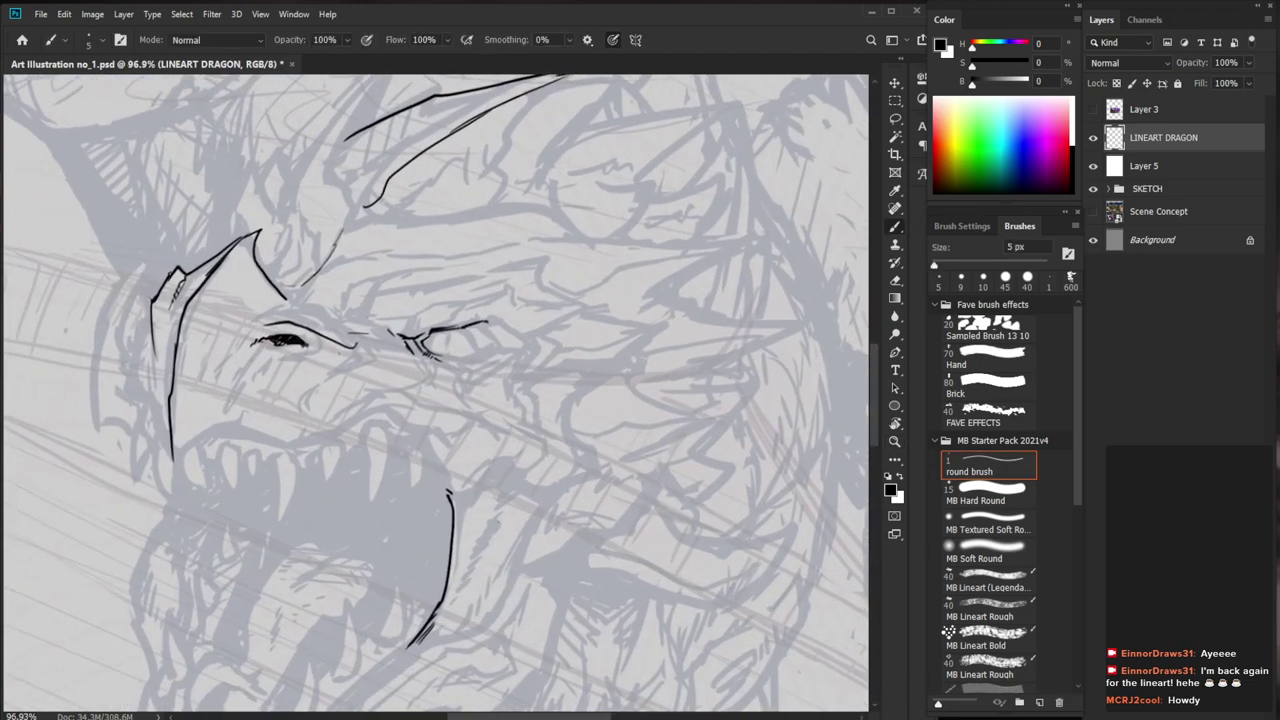
pyautogui.moveTo(434, 356)
pyautogui.mouseDown()
pyautogui.moveTo(478, 352)
pyautogui.moveTo(478, 428)
pyautogui.mouseUp()
pyautogui.press('e')
pyautogui.press('b')
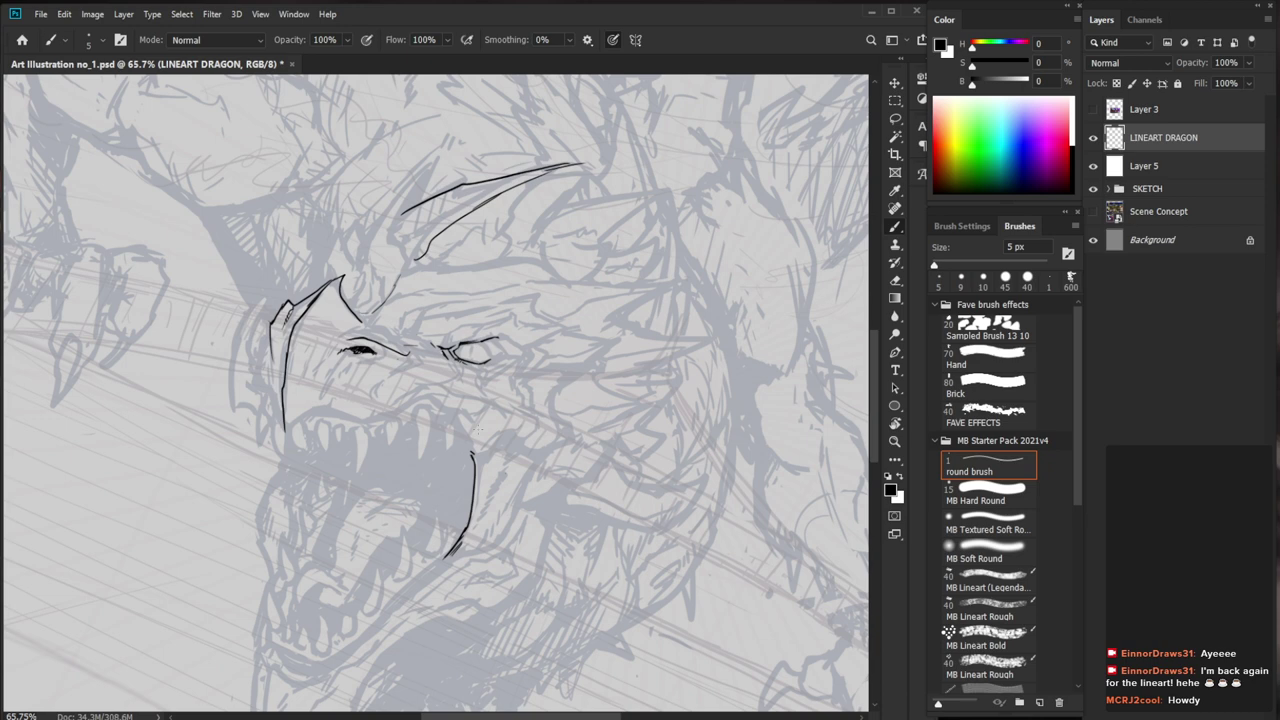
# Close the eye's outline with an angled line at its outer corner, tidying the junction with the eraser
pyautogui.scroll(3, 500, 338)
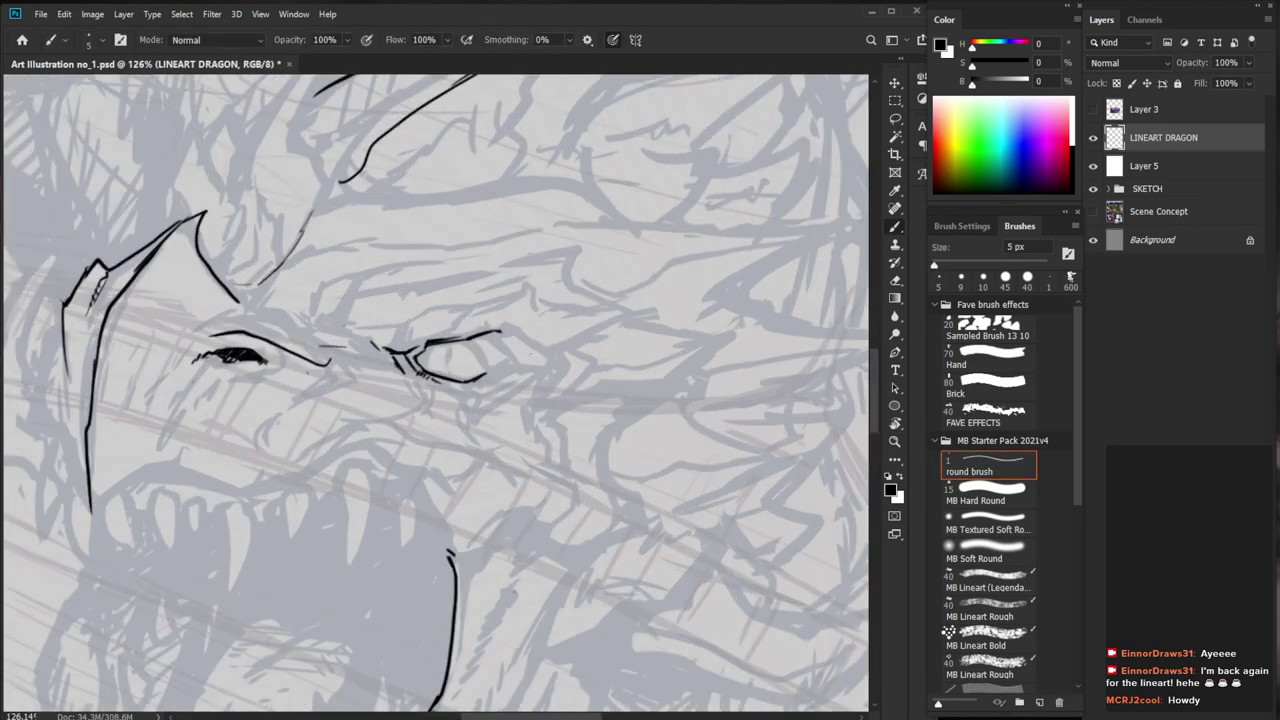
pyautogui.moveTo(558, 376)
pyautogui.mouseDown()
pyautogui.moveTo(548, 408)
pyautogui.moveTo(550, 358)
pyautogui.mouseUp()
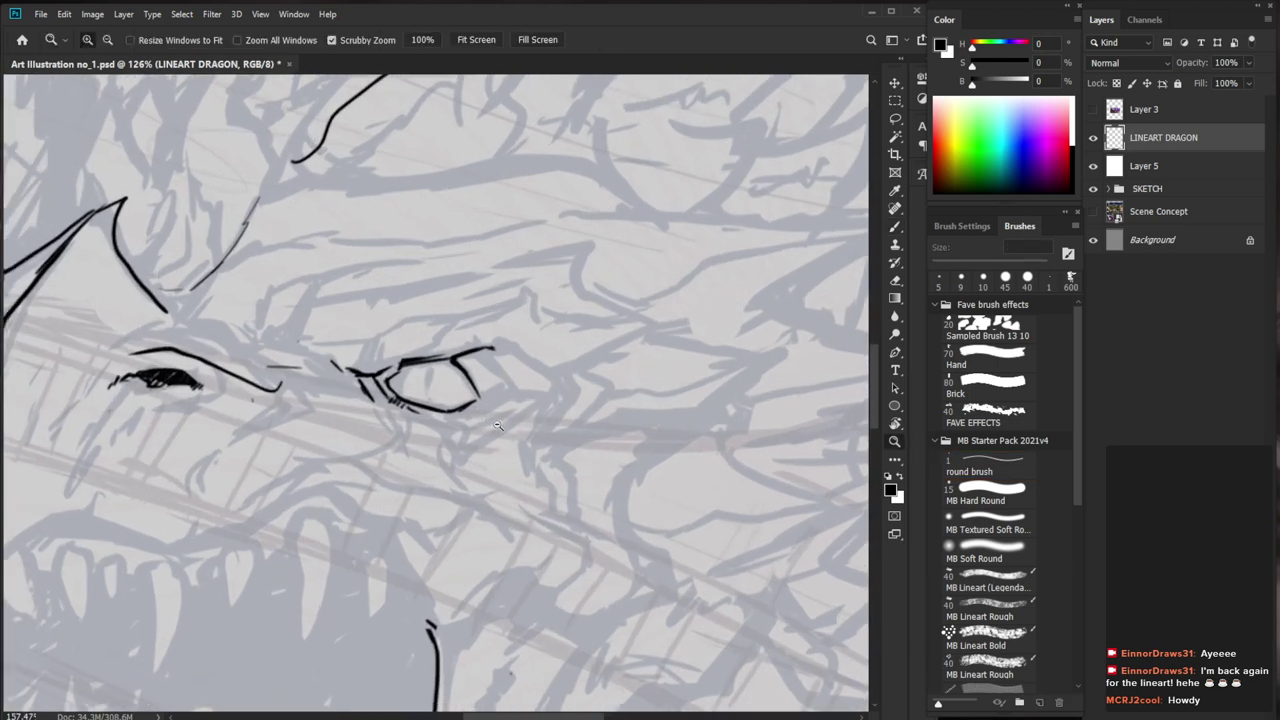
pyautogui.press('e')
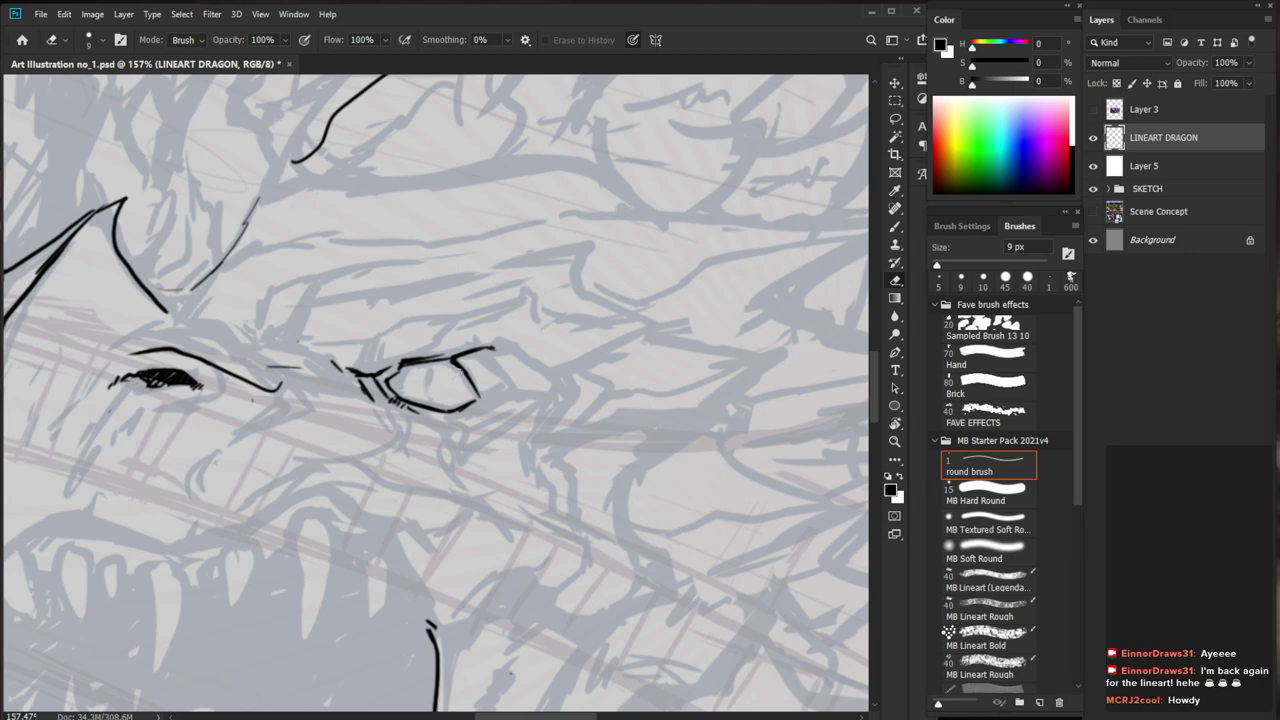
pyautogui.click(463, 371)
pyautogui.press('b')
pyautogui.moveTo(446, 361)
pyautogui.mouseDown()
pyautogui.moveTo(464, 374)
pyautogui.moveTo(455, 440)
pyautogui.mouseUp()
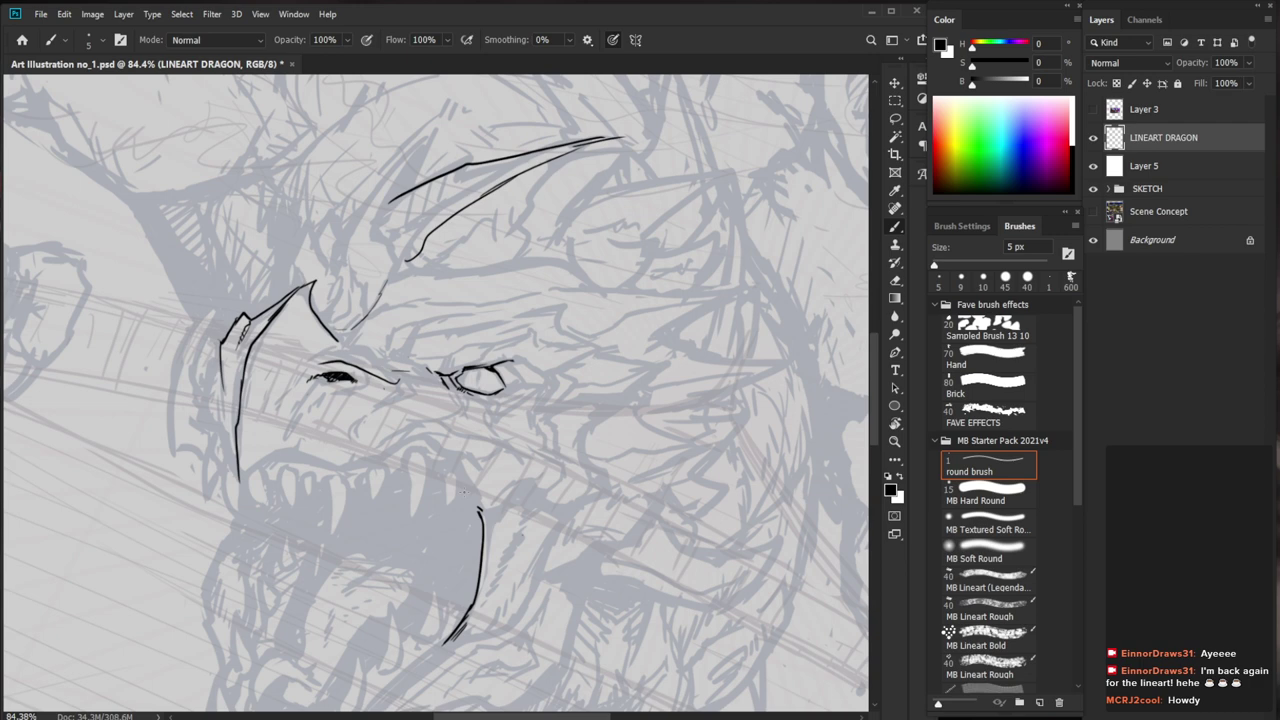
# Ink a second contour line along the underside of the lower eyelid, following it to the outer corner
pyautogui.press('z')
pyautogui.moveTo(465, 400); pyautogui.dragTo(495, 409)
pyautogui.moveTo(511, 400); pyautogui.dragTo(500, 410)
pyautogui.moveTo(511, 398); pyautogui.dragTo(508, 405)
pyautogui.moveTo(519, 394); pyautogui.dragTo(512, 404)
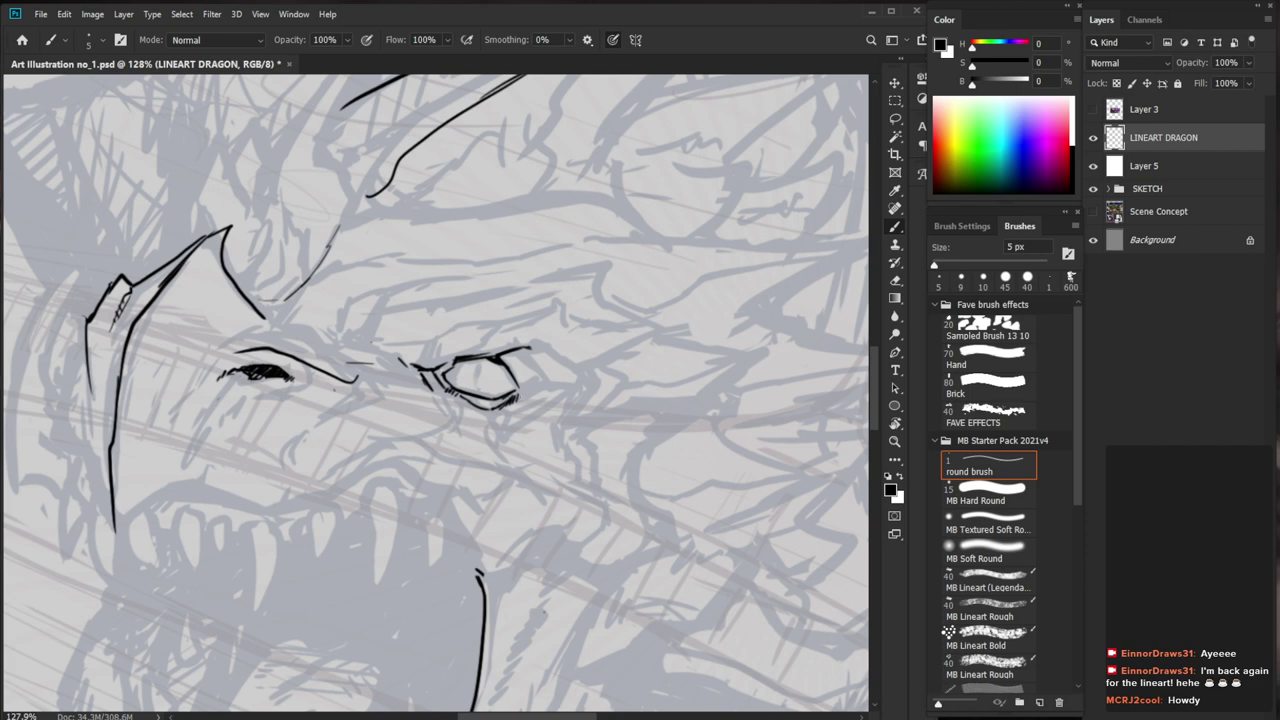
# Ink a short vertical stroke inside the eye to mark the pupil
pyautogui.moveTo(574, 376); pyautogui.dragTo(548, 529)
pyautogui.moveTo(639, 623); pyautogui.dragTo(590, 542)
pyautogui.moveTo(499, 283); pyautogui.dragTo(541, 296)
pyautogui.moveTo(555, 354); pyautogui.dragTo(482, 386)
pyautogui.scroll(1, 481, 385)
pyautogui.press('b')
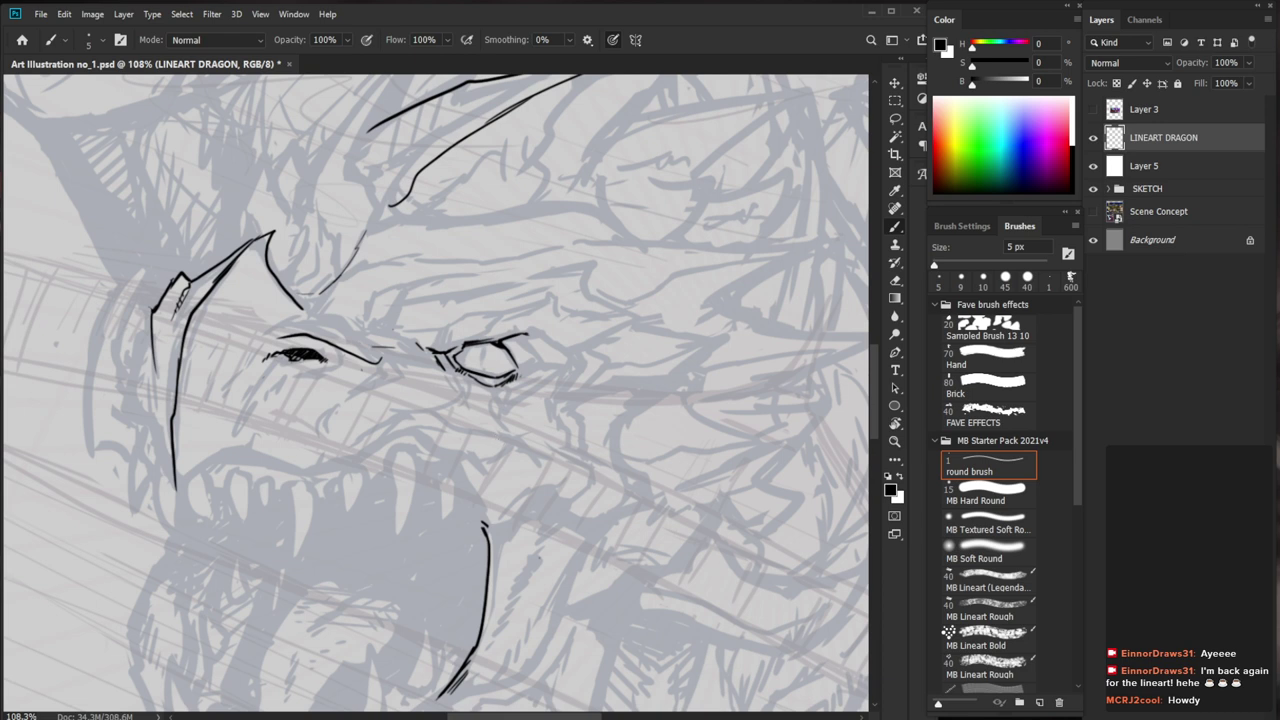
pyautogui.moveTo(478, 349); pyautogui.dragTo(478, 360)
pyautogui.press('e')
pyautogui.press('b')
pyautogui.scroll(-3, 550, 354)
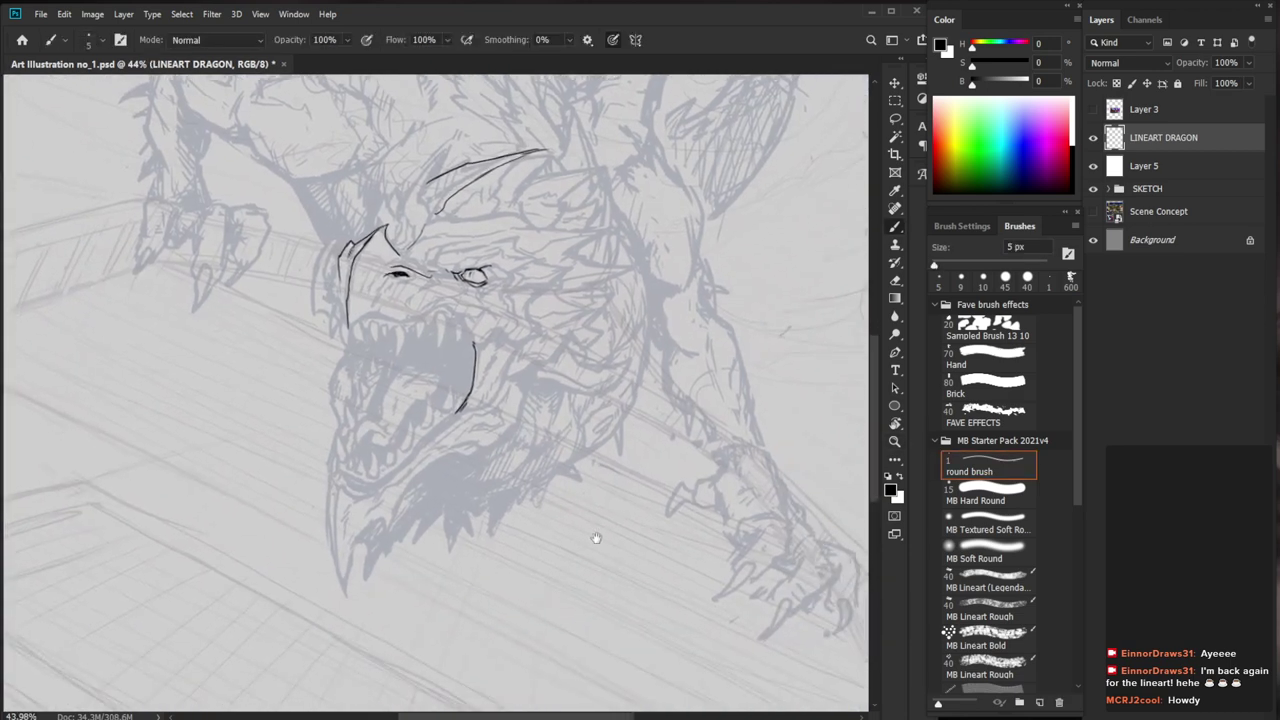
# Ink the far edge of the lower jaw beside the open mouth, including its cluster of small pointed spikes
pyautogui.scroll(2, 398, 414)
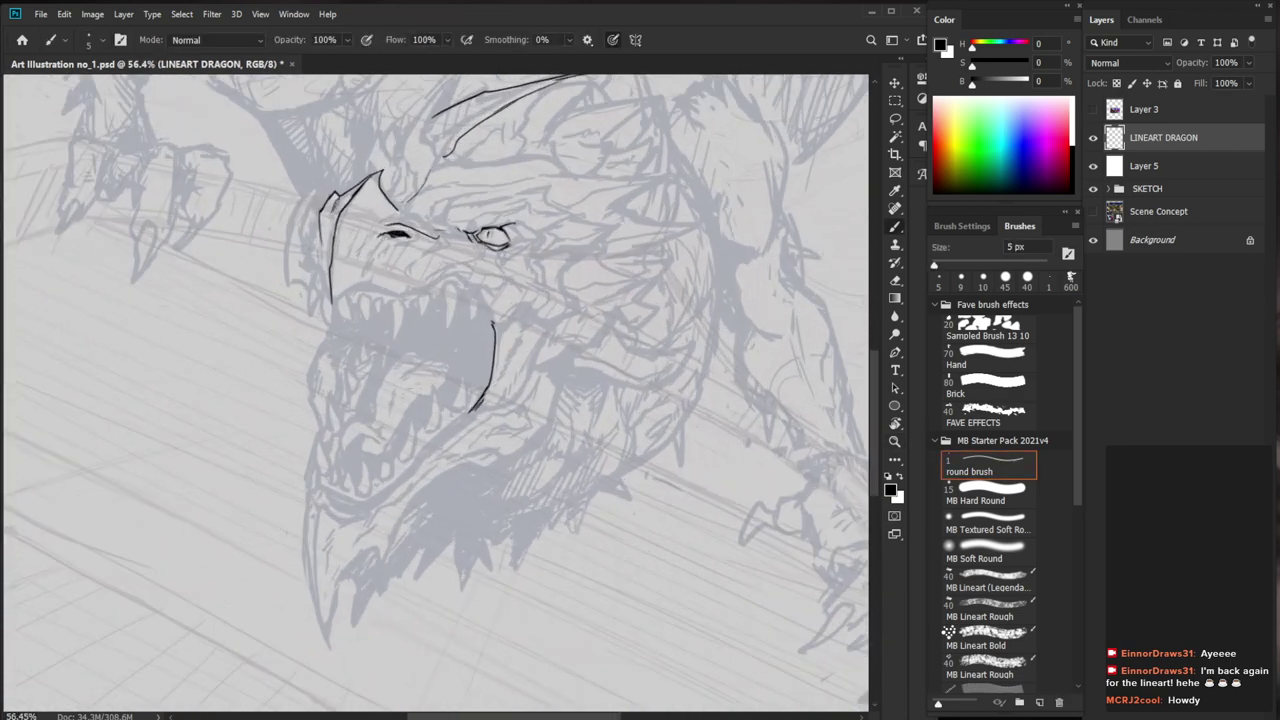
pyautogui.moveTo(320, 348); pyautogui.dragTo(309, 388)
pyautogui.moveTo(520, 487); pyautogui.dragTo(509, 495)
pyautogui.moveTo(299, 397); pyautogui.dragTo(297, 426)
pyautogui.moveTo(571, 527); pyautogui.dragTo(542, 532)
pyautogui.moveTo(376, 380); pyautogui.dragTo(394, 371)
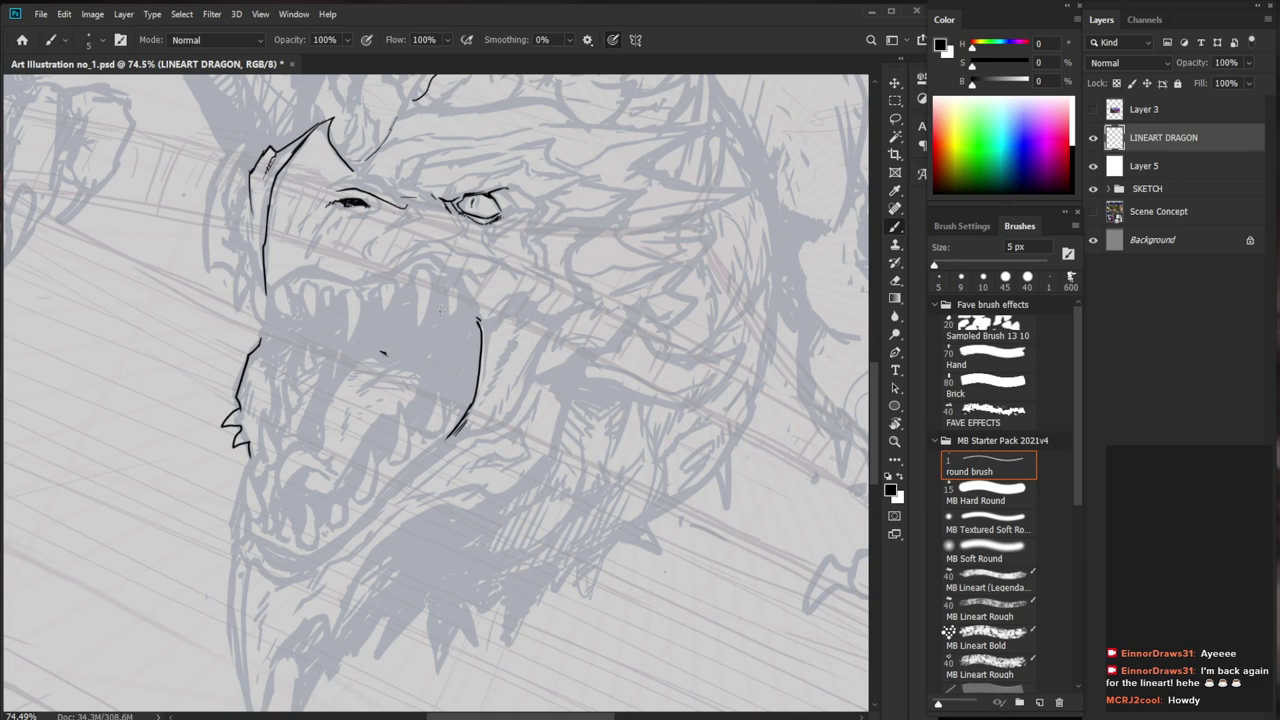
# Ink the outline of one long curved fang in the upper row of teeth
pyautogui.moveTo(405, 308); pyautogui.dragTo(419, 306)
pyautogui.moveTo(339, 292)
pyautogui.mouseDown()
pyautogui.moveTo(324, 347)
pyautogui.moveTo(350, 312)
pyautogui.moveTo(323, 349)
pyautogui.mouseUp()
pyautogui.moveTo(570, 479); pyautogui.dragTo(542, 485)
pyautogui.moveTo(655, 577); pyautogui.dragTo(624, 605)
# Ink extra lid lines around the eye's outer corner and extend the corner into a dark pointed crease
pyautogui.moveTo(503, 333)
pyautogui.mouseDown()
pyautogui.moveTo(522, 333)
pyautogui.moveTo(533, 299)
pyautogui.moveTo(511, 315)
pyautogui.mouseUp()
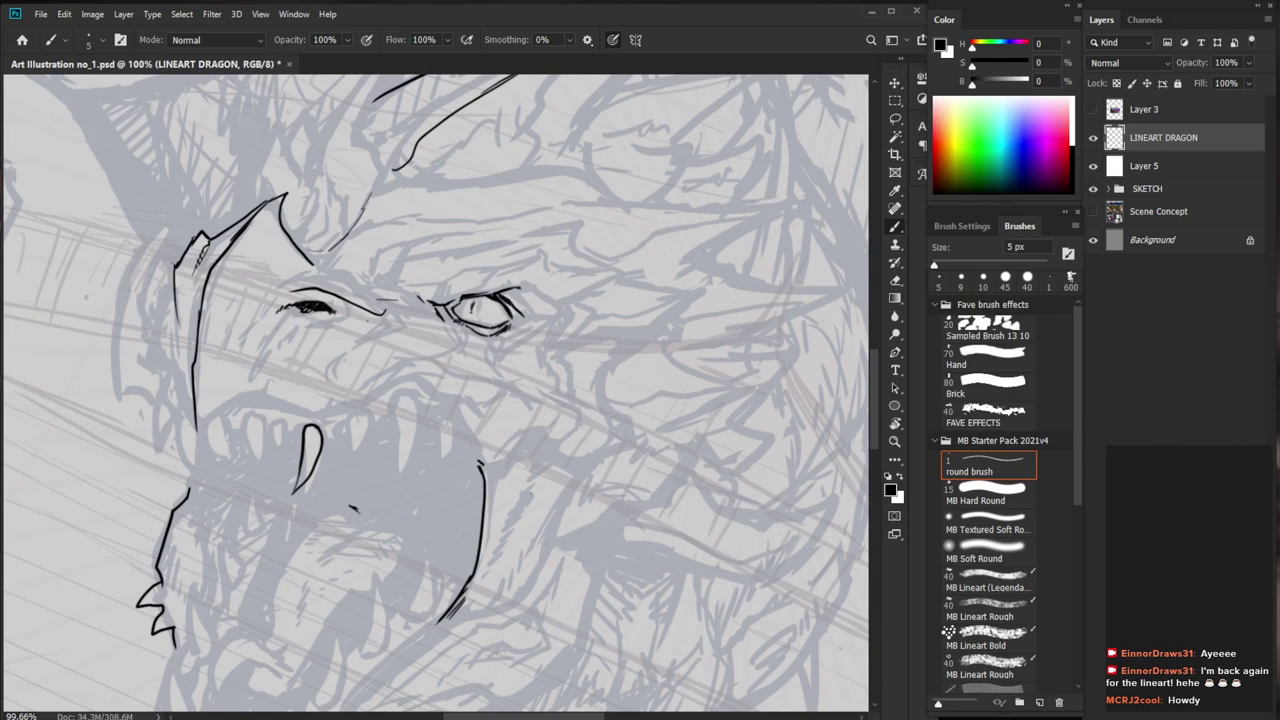
pyautogui.moveTo(505, 333); pyautogui.dragTo(527, 325)
pyautogui.moveTo(533, 318); pyautogui.dragTo(566, 367)
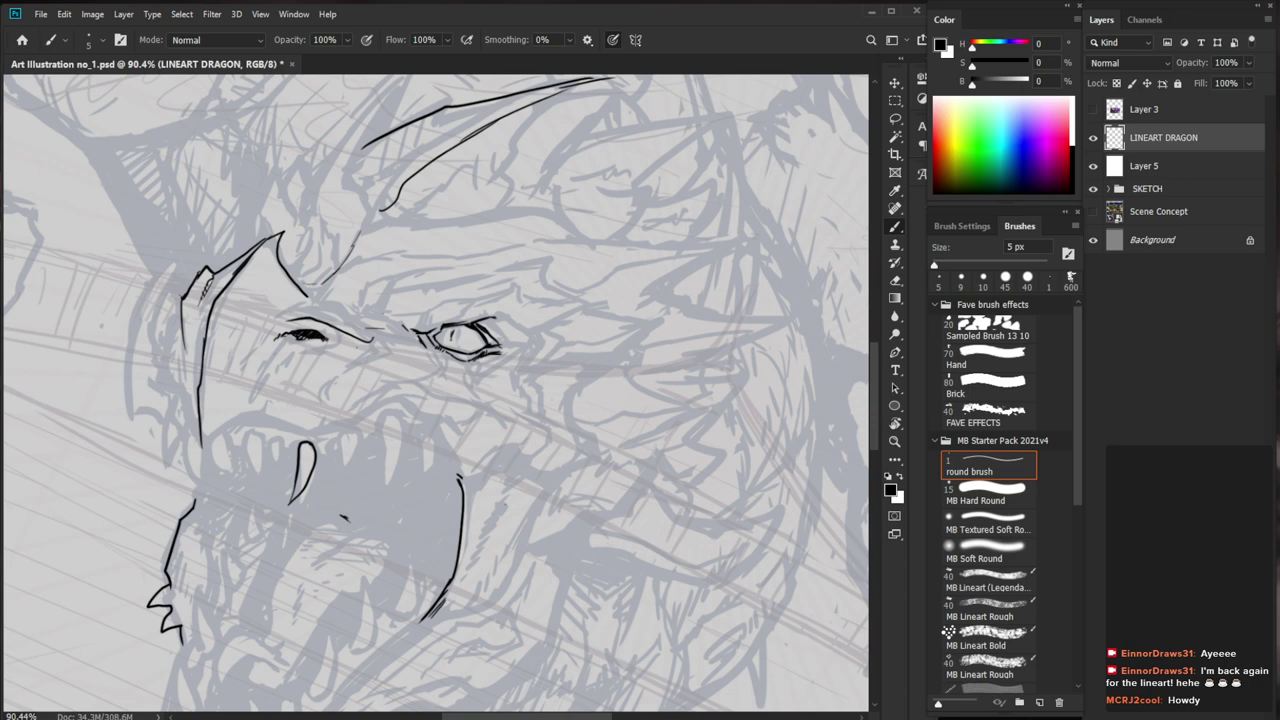
pyautogui.hotkey('ctrl', 'space')
pyautogui.moveTo(492, 336)
pyautogui.mouseDown()
pyautogui.moveTo(545, 337)
pyautogui.moveTo(516, 354)
pyautogui.moveTo(549, 352)
pyautogui.mouseUp()
pyautogui.scroll(-3, 578, 350)
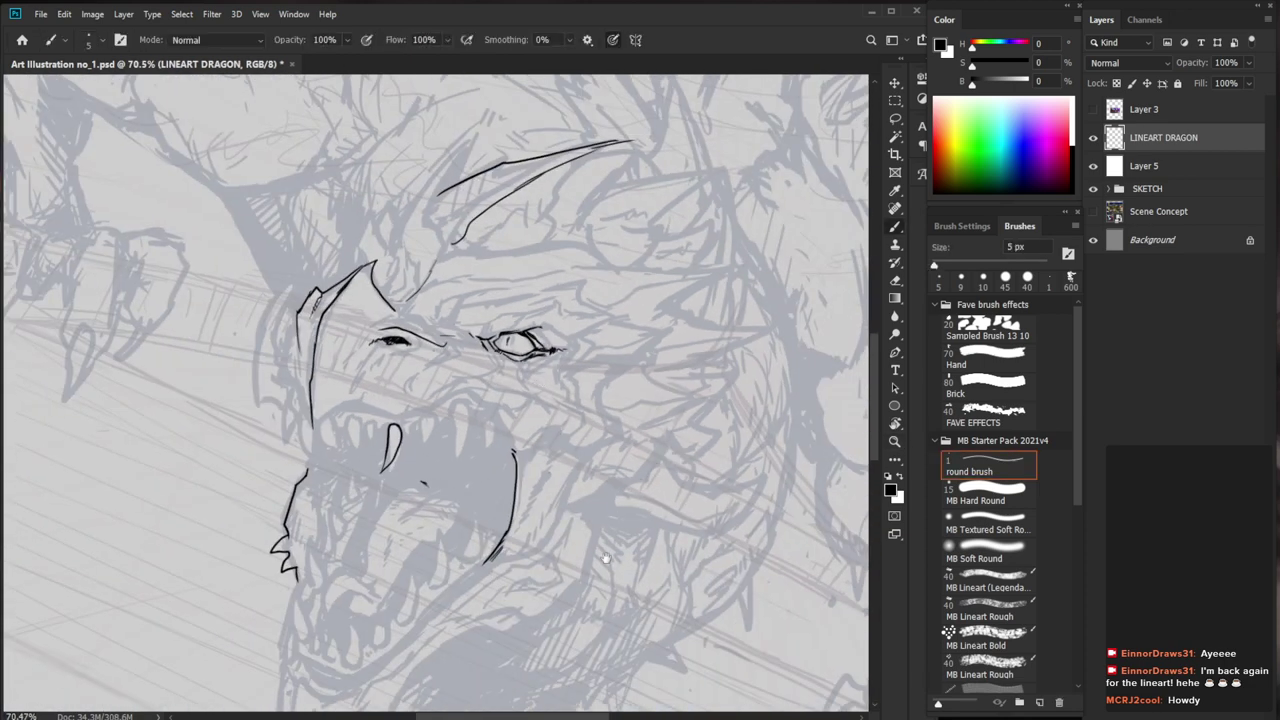
pyautogui.moveTo(606, 560); pyautogui.dragTo(591, 574)
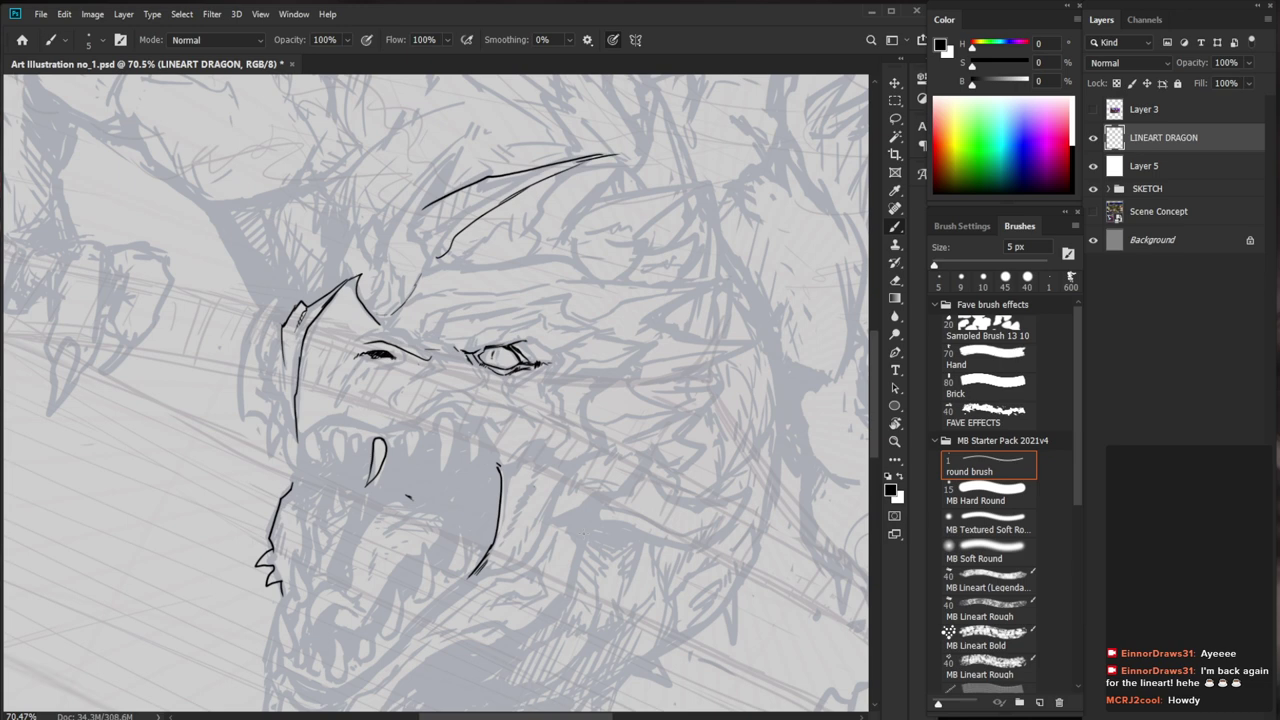
# Ink the jagged brow scales directly above the eye's upper lid
pyautogui.scroll(2, 534, 336)
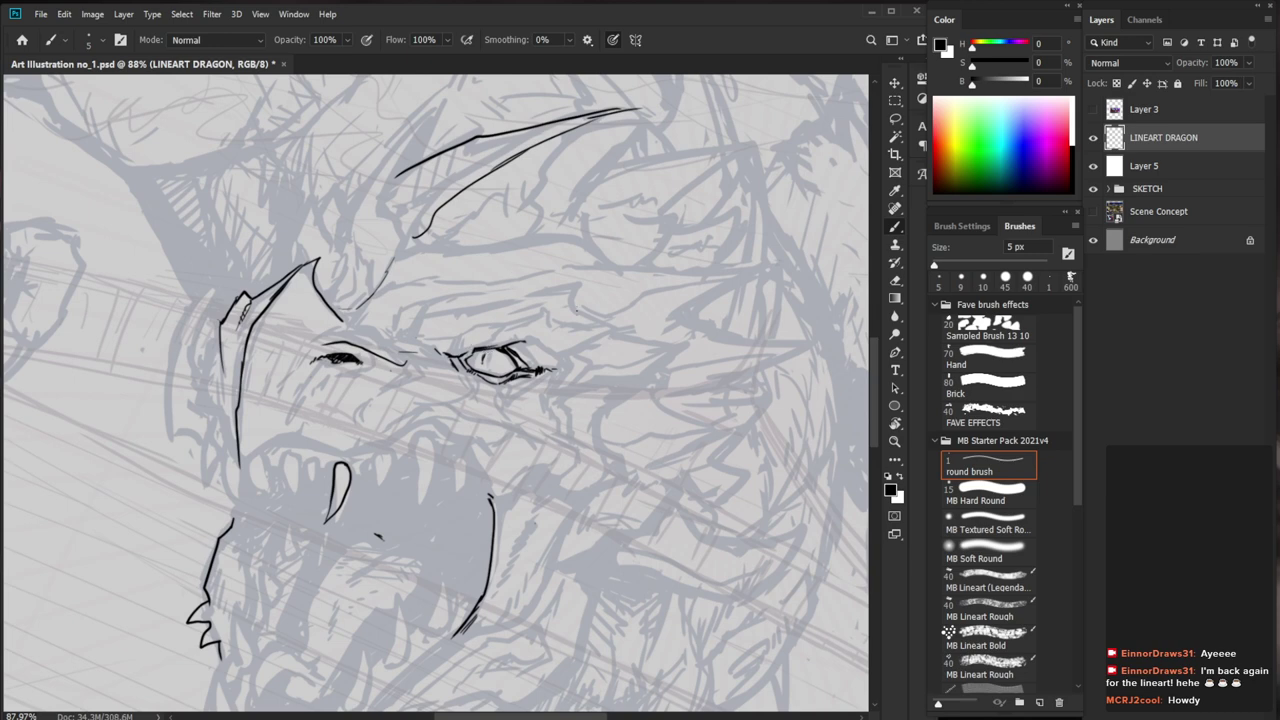
pyautogui.moveTo(422, 340)
pyautogui.mouseDown()
pyautogui.moveTo(476, 332)
pyautogui.moveTo(466, 315)
pyautogui.moveTo(462, 358)
pyautogui.moveTo(520, 326)
pyautogui.moveTo(490, 306)
pyautogui.moveTo(510, 342)
pyautogui.mouseUp()
pyautogui.moveTo(534, 380); pyautogui.dragTo(480, 384)
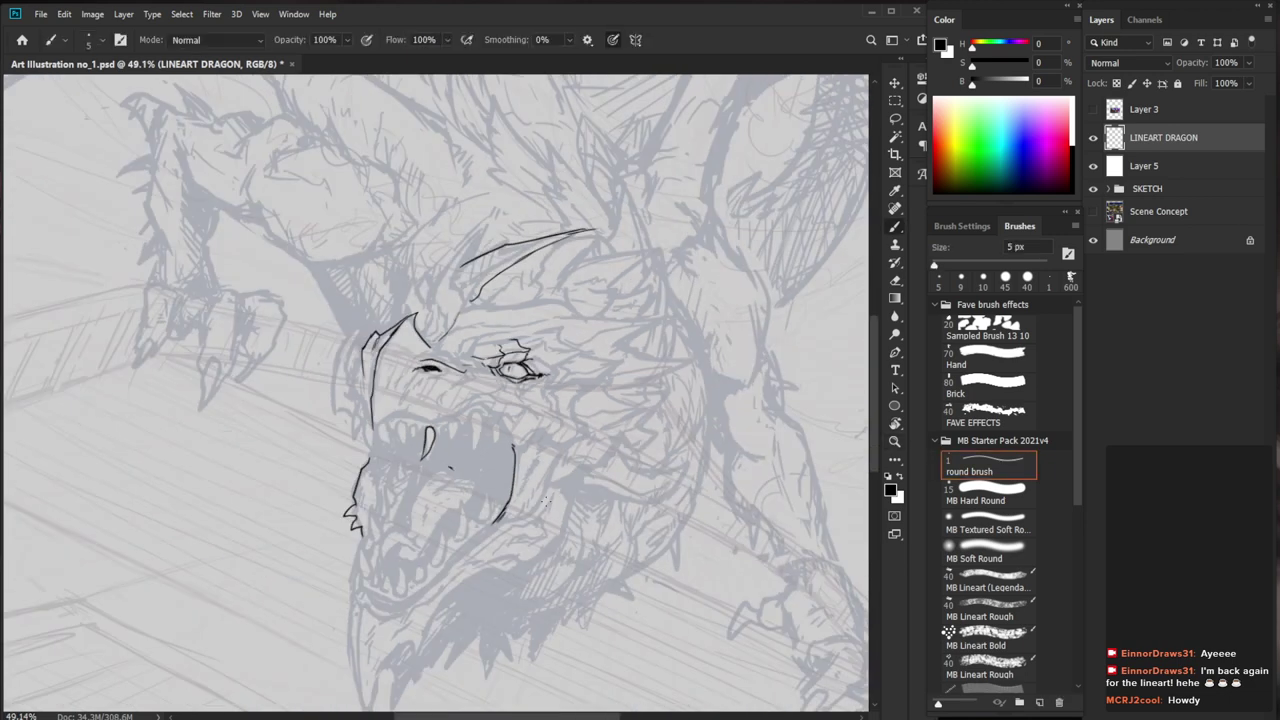
# Add short hatching strokes to the small spike behind the snout outline
pyautogui.moveTo(655, 564); pyautogui.dragTo(629, 534)
pyautogui.scroll(-3, 493, 432)
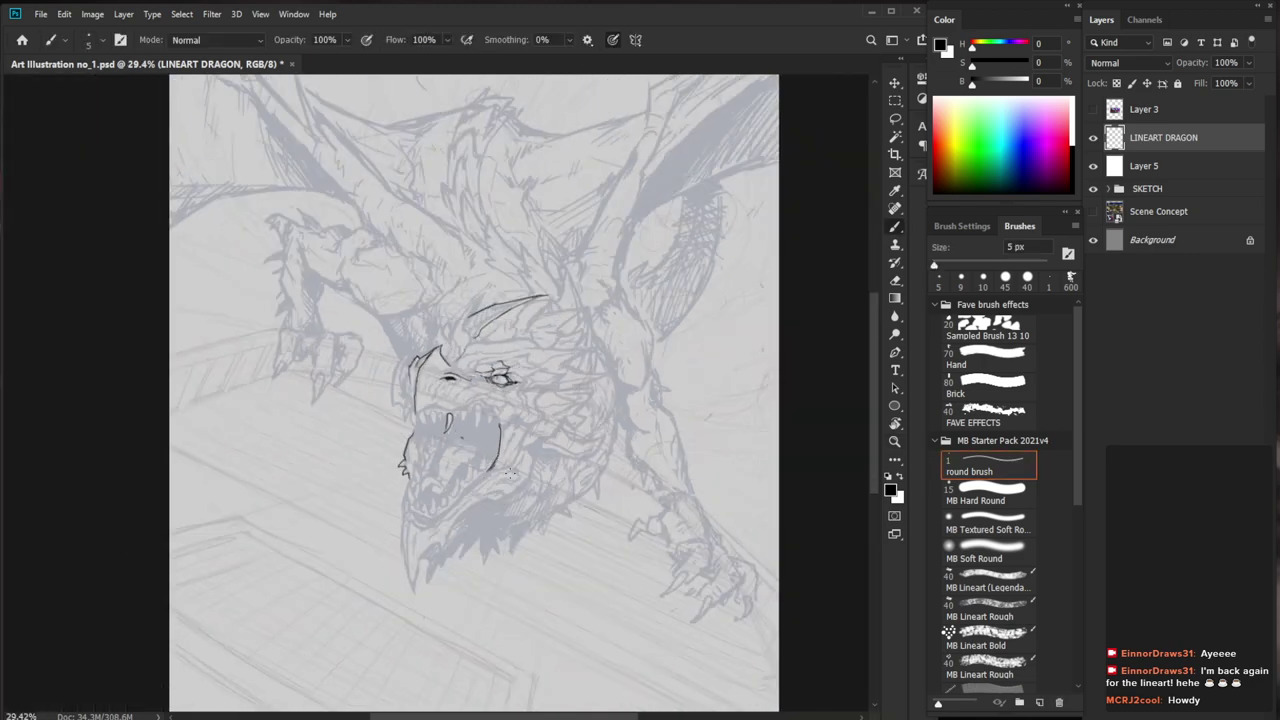
pyautogui.scroll(5, 490, 470)
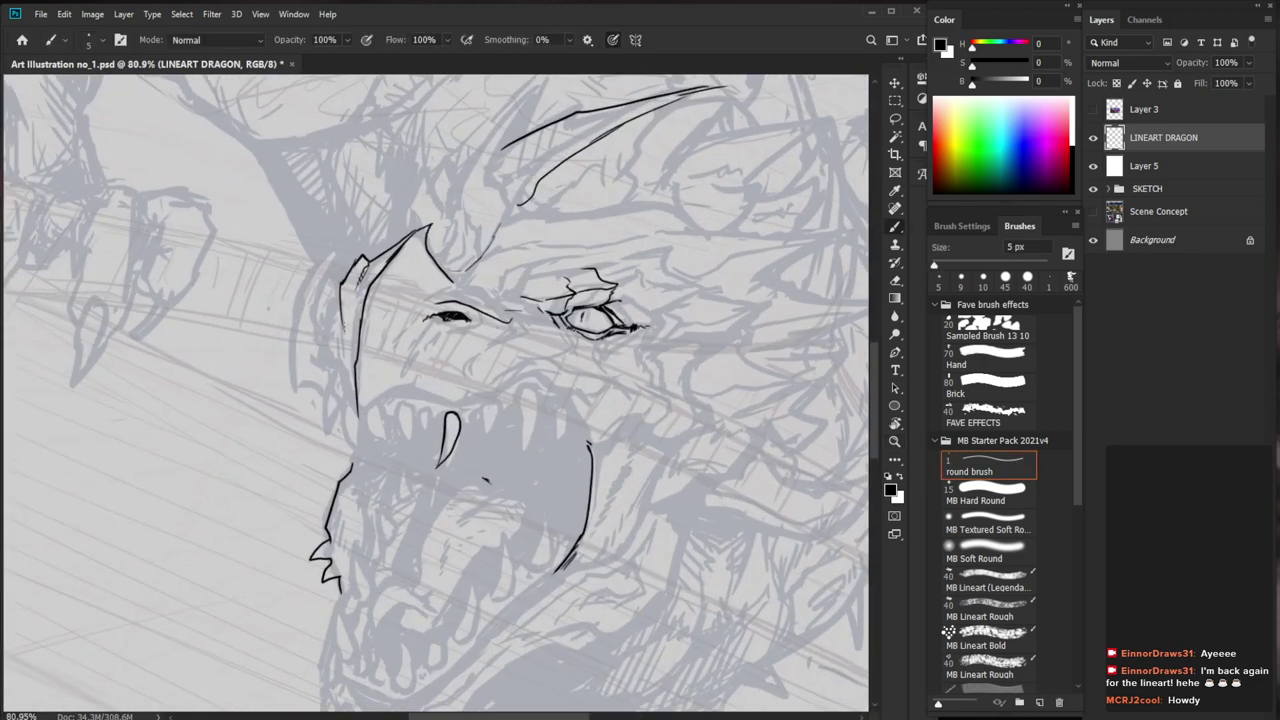
pyautogui.moveTo(355, 294); pyautogui.dragTo(350, 307)
pyautogui.moveTo(697, 397); pyautogui.dragTo(679, 387)
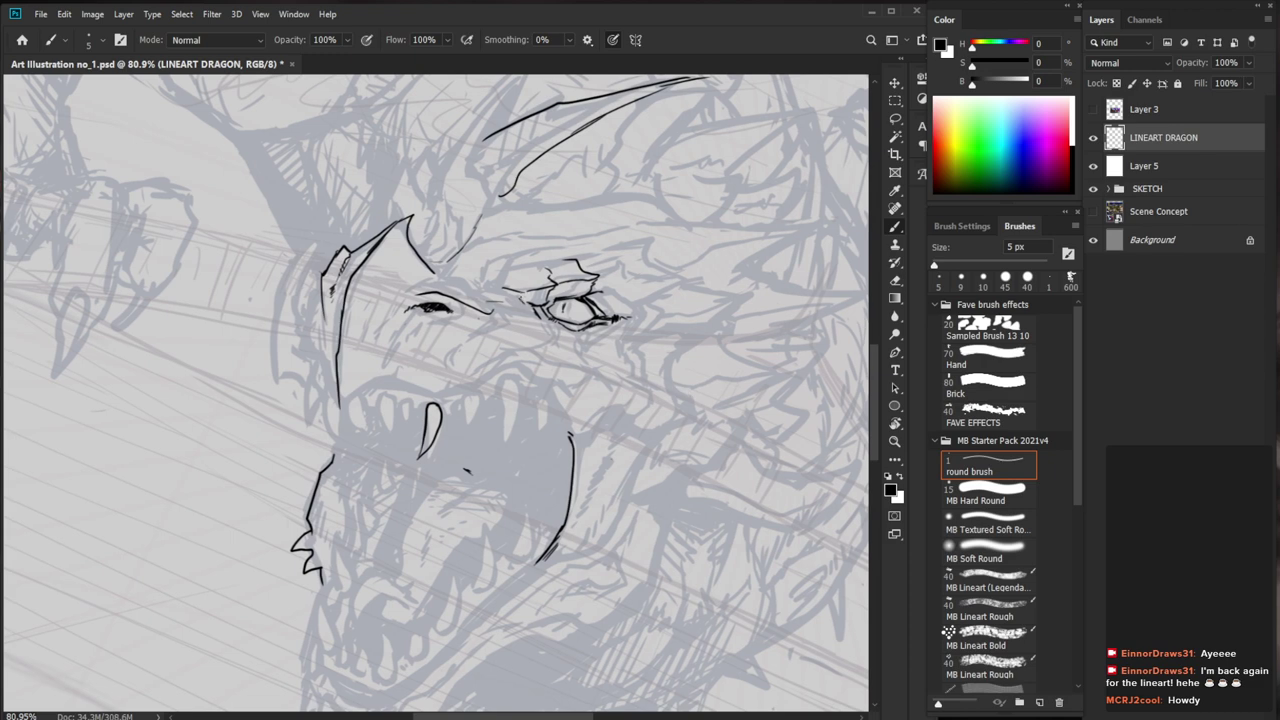
# Erase the long line above the nostril and ink a tighter rim around the nostril opening instead
pyautogui.moveTo(630, 385); pyautogui.dragTo(618, 373)
pyautogui.press('e')
pyautogui.moveTo(490, 289); pyautogui.dragTo(478, 289)
pyautogui.moveTo(564, 375); pyautogui.dragTo(528, 419)
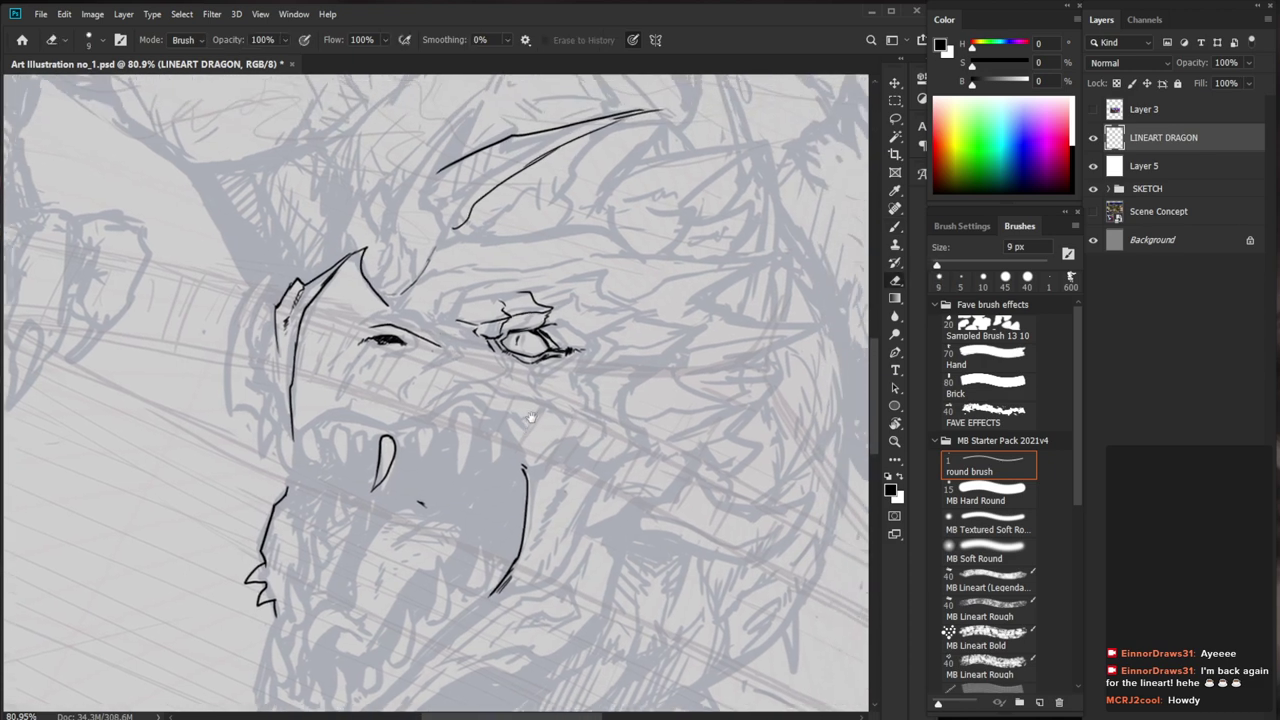
pyautogui.scroll(3, 400, 326)
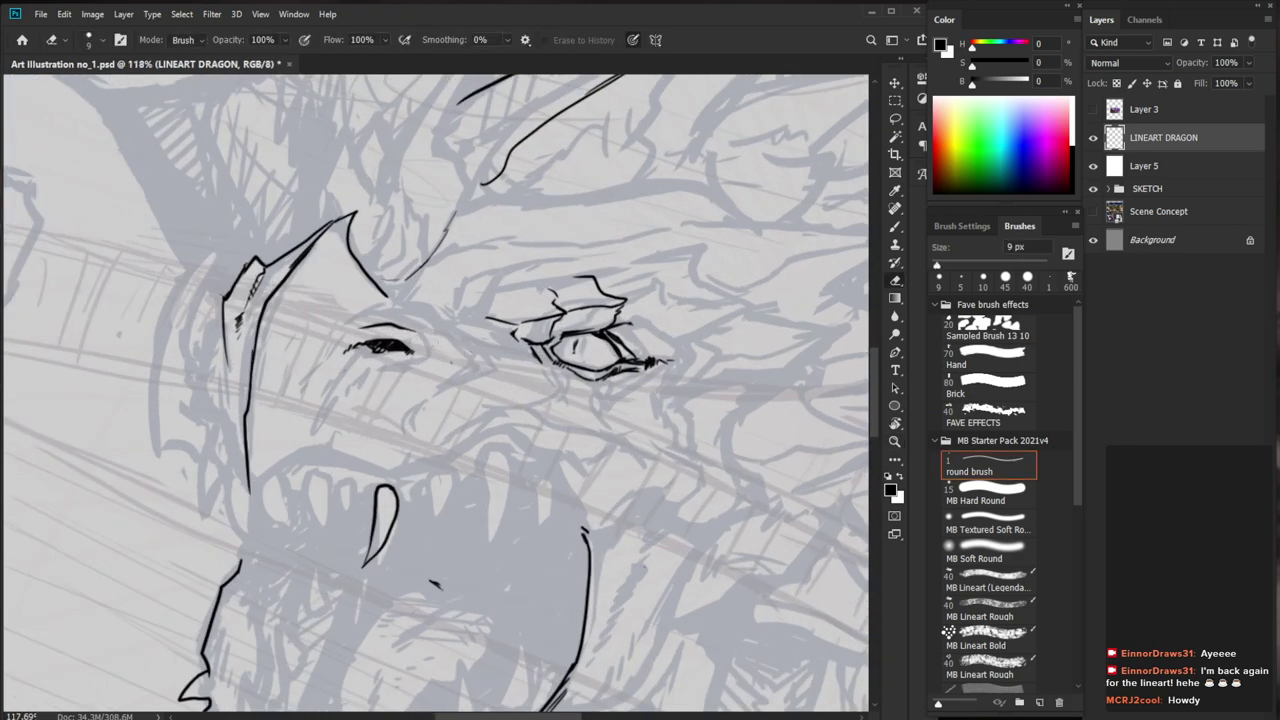
pyautogui.press('b')
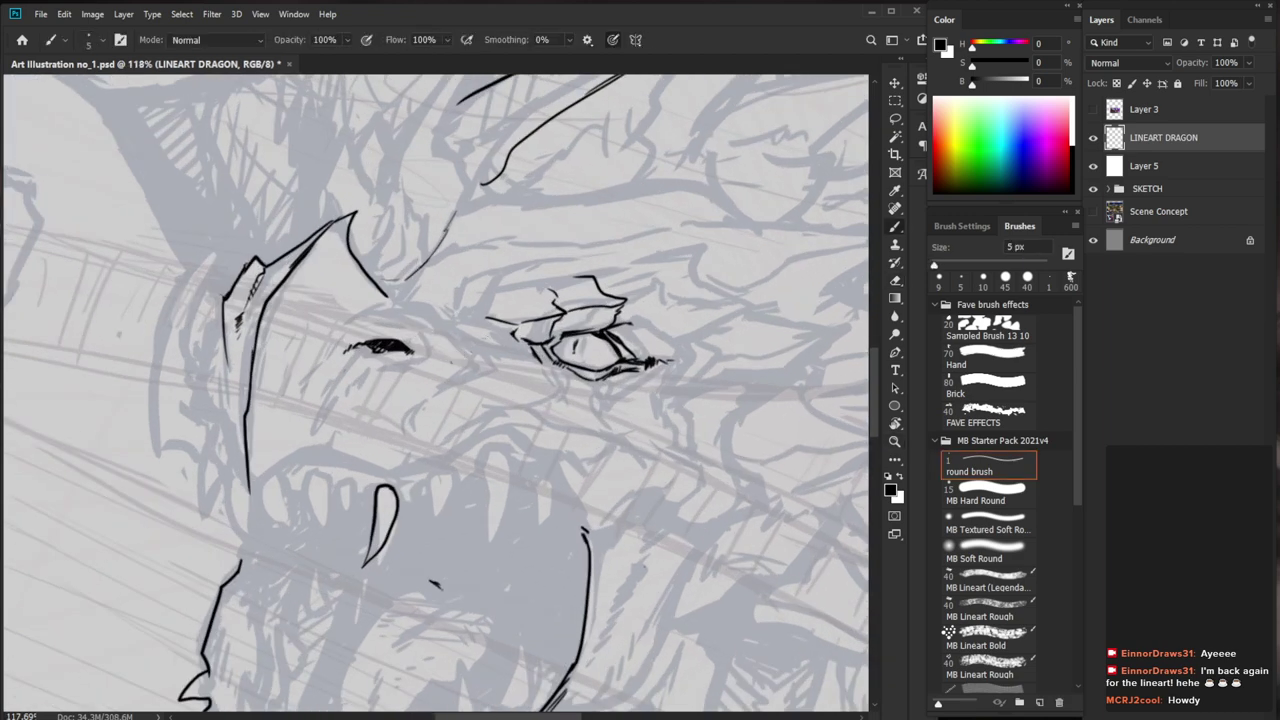
pyautogui.moveTo(350, 324)
pyautogui.mouseDown()
pyautogui.moveTo(430, 328)
pyautogui.moveTo(364, 333)
pyautogui.moveTo(425, 357)
pyautogui.moveTo(381, 365)
pyautogui.mouseUp()
pyautogui.moveTo(554, 362); pyautogui.dragTo(490, 362)
pyautogui.moveTo(490, 362); pyautogui.dragTo(423, 291)
# Erase the curved back edge of the nose horn and re-ink it sloping down to a short bend above the nostril
pyautogui.moveTo(386, 249)
pyautogui.mouseDown()
pyautogui.moveTo(446, 249)
pyautogui.moveTo(398, 249)
pyautogui.moveTo(380, 220)
pyautogui.mouseUp()
pyautogui.press('e')
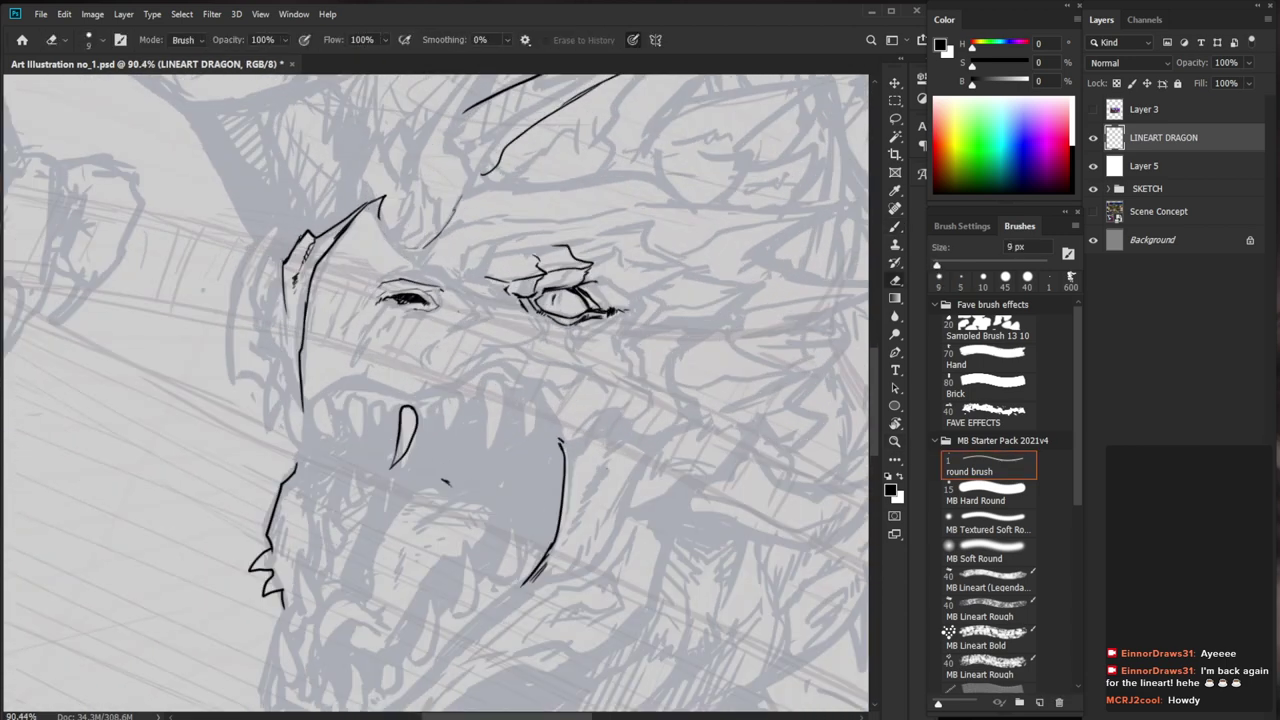
pyautogui.press('b')
pyautogui.moveTo(417, 265)
pyautogui.mouseDown()
pyautogui.moveTo(438, 269)
pyautogui.moveTo(377, 214)
pyautogui.moveTo(418, 232)
pyautogui.moveTo(449, 213)
pyautogui.mouseUp()
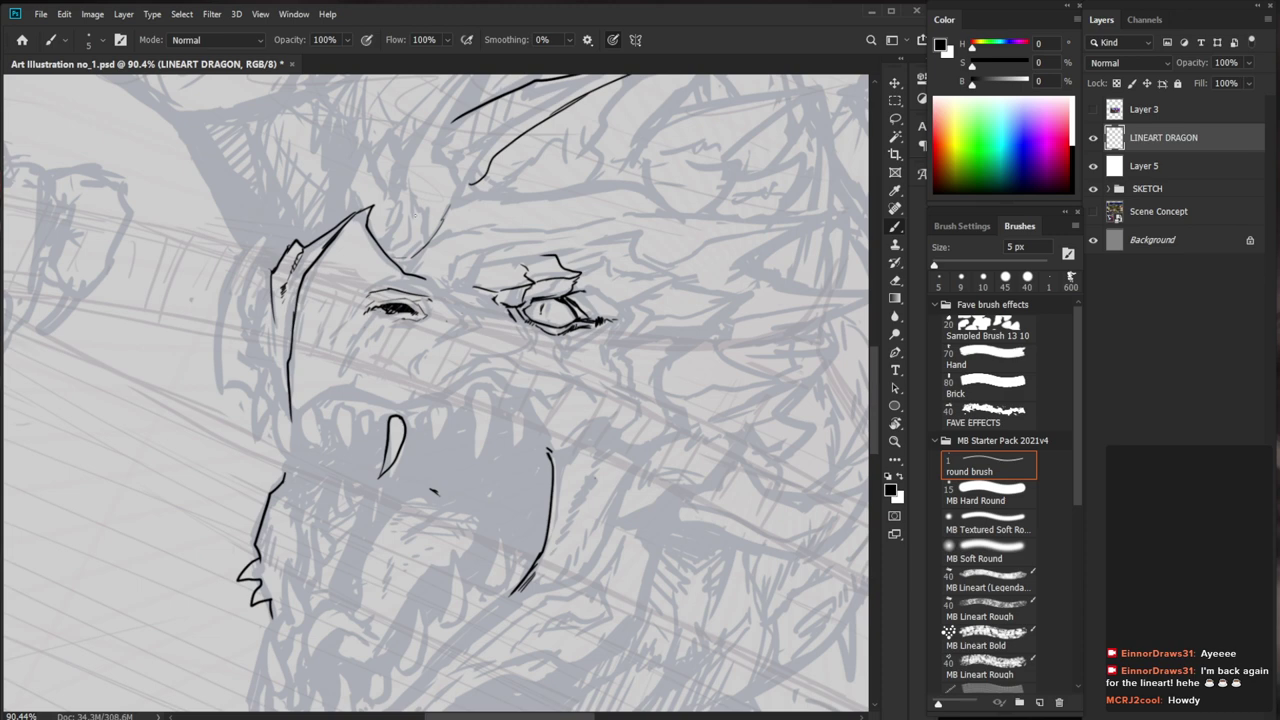
# Clean up the nose horn's tip with the eraser and re-ink the back edge just below it
pyautogui.press('e')
pyautogui.scroll(1, 373, 209)
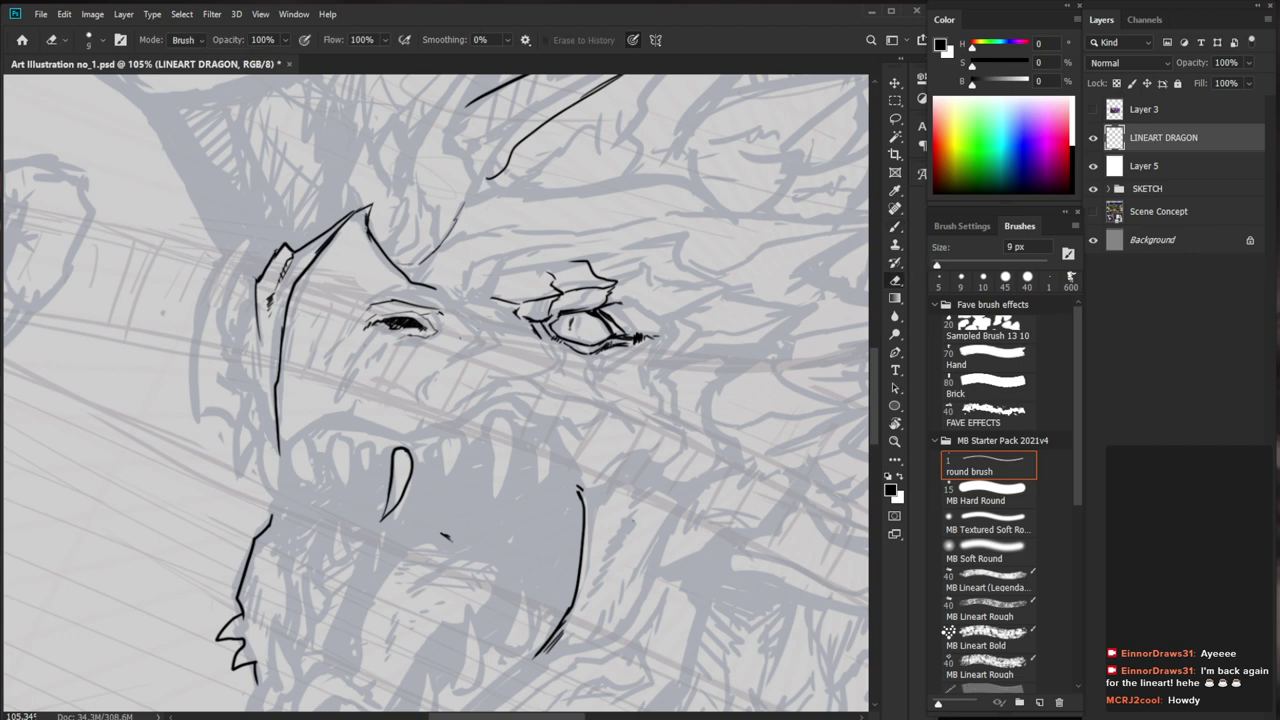
pyautogui.press('b')
pyautogui.moveTo(369, 216); pyautogui.dragTo(374, 242)
pyautogui.scroll(-3, 379, 250)
pyautogui.moveTo(536, 570)
pyautogui.mouseDown()
pyautogui.moveTo(477, 571)
pyautogui.moveTo(476, 556)
pyautogui.mouseUp()
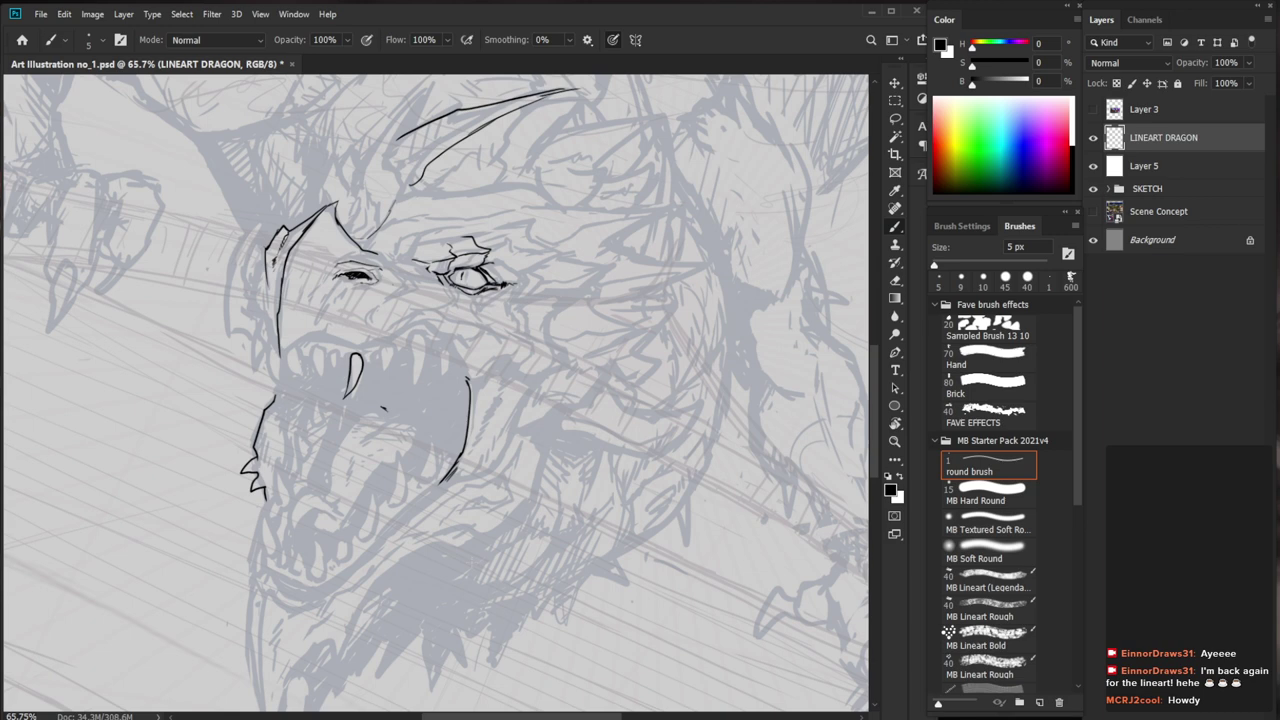
# Erase the snout's long front edge and re-ink it as a jagged line from the nose horn to the upper lip
pyautogui.press('z')
pyautogui.moveTo(280, 294); pyautogui.dragTo(303, 294)
pyautogui.press('e')
pyautogui.moveTo(279, 338)
pyautogui.mouseDown()
pyautogui.moveTo(283, 272)
pyautogui.moveTo(279, 374)
pyautogui.mouseUp()
pyautogui.press('b')
pyautogui.moveTo(285, 260); pyautogui.dragTo(277, 366)
pyautogui.press('e')
pyautogui.moveTo(263, 284)
pyautogui.mouseDown()
pyautogui.moveTo(263, 261)
pyautogui.moveTo(262, 285)
pyautogui.mouseUp()
pyautogui.press('b')
pyautogui.moveTo(647, 430); pyautogui.dragTo(634, 458)
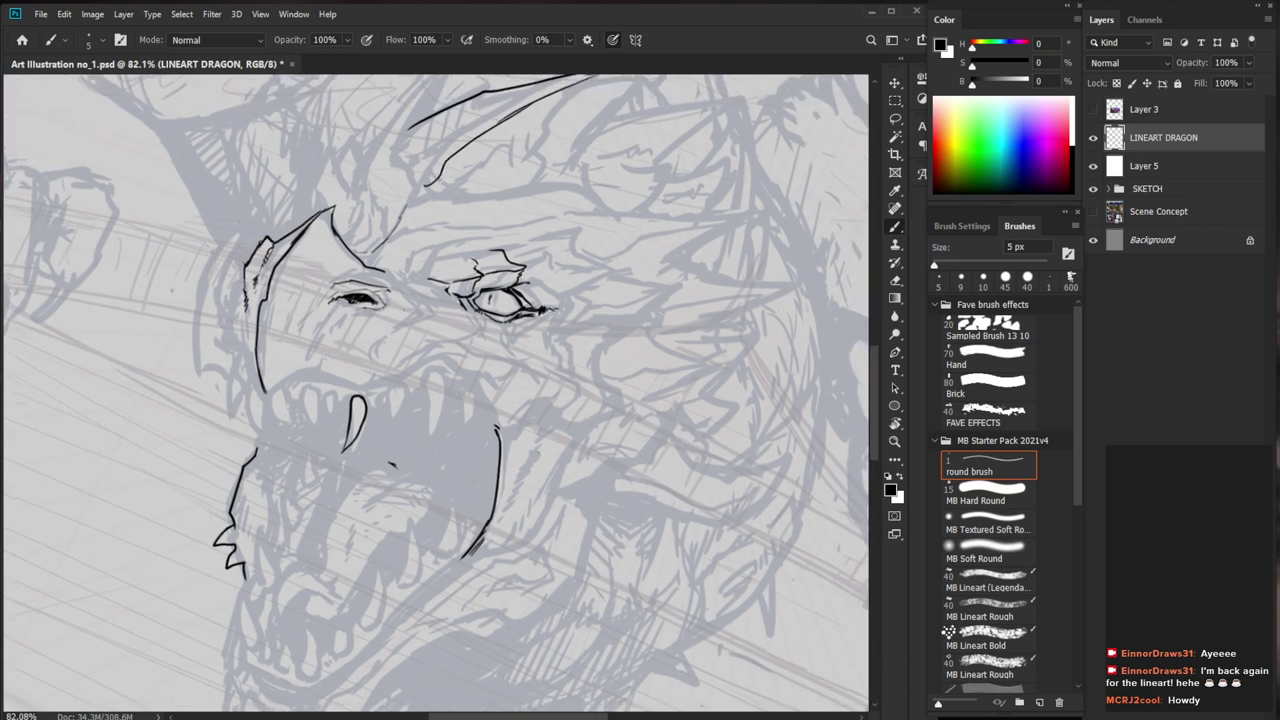
# Ink the outer contour behind the snout's front edge, from the small spike down to the snout's lower tip
pyautogui.moveTo(238, 281); pyautogui.dragTo(234, 342)
pyautogui.press('e')
pyautogui.press('b')
pyautogui.moveTo(231, 321); pyautogui.dragTo(264, 392)
# Ink the start of the upper lip's edge from the snout's lower tip, ending in a short upward crease
pyautogui.moveTo(532, 503); pyautogui.dragTo(445, 508)
pyautogui.moveTo(609, 660)
pyautogui.mouseDown()
pyautogui.moveTo(523, 523)
pyautogui.moveTo(518, 537)
pyautogui.mouseUp()
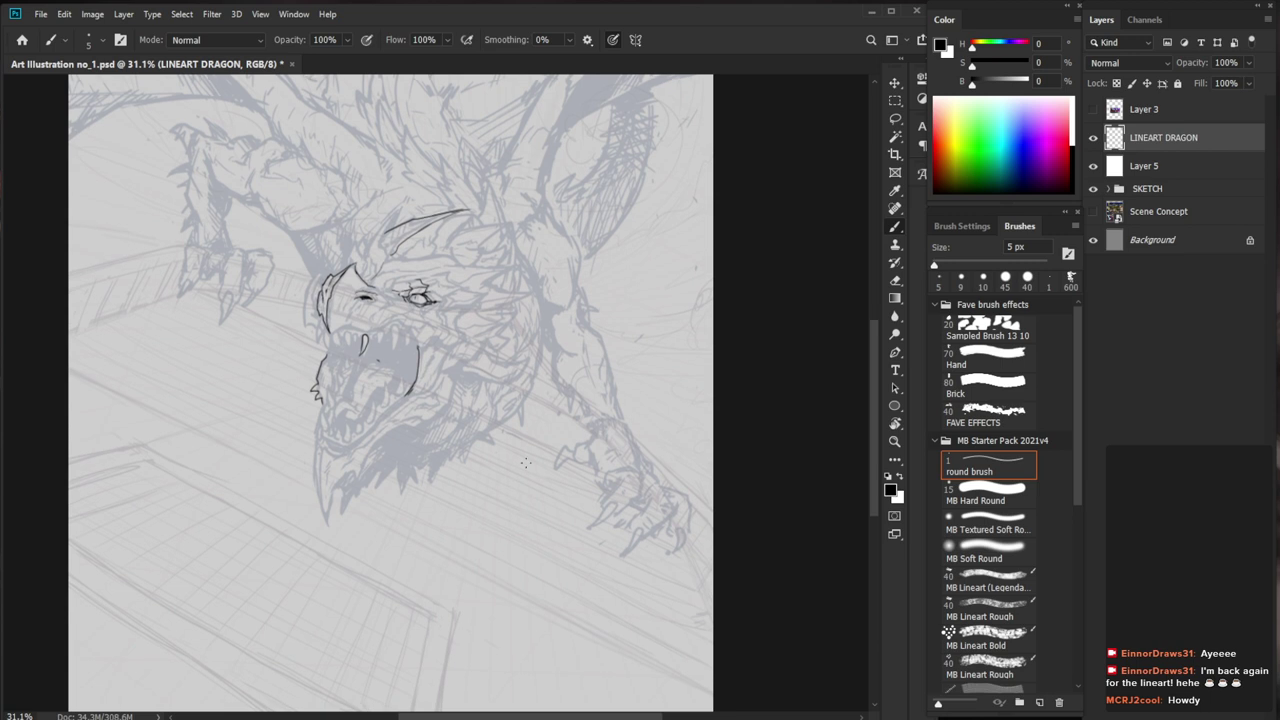
pyautogui.moveTo(404, 315); pyautogui.dragTo(440, 315)
pyautogui.moveTo(478, 369); pyautogui.dragTo(480, 423)
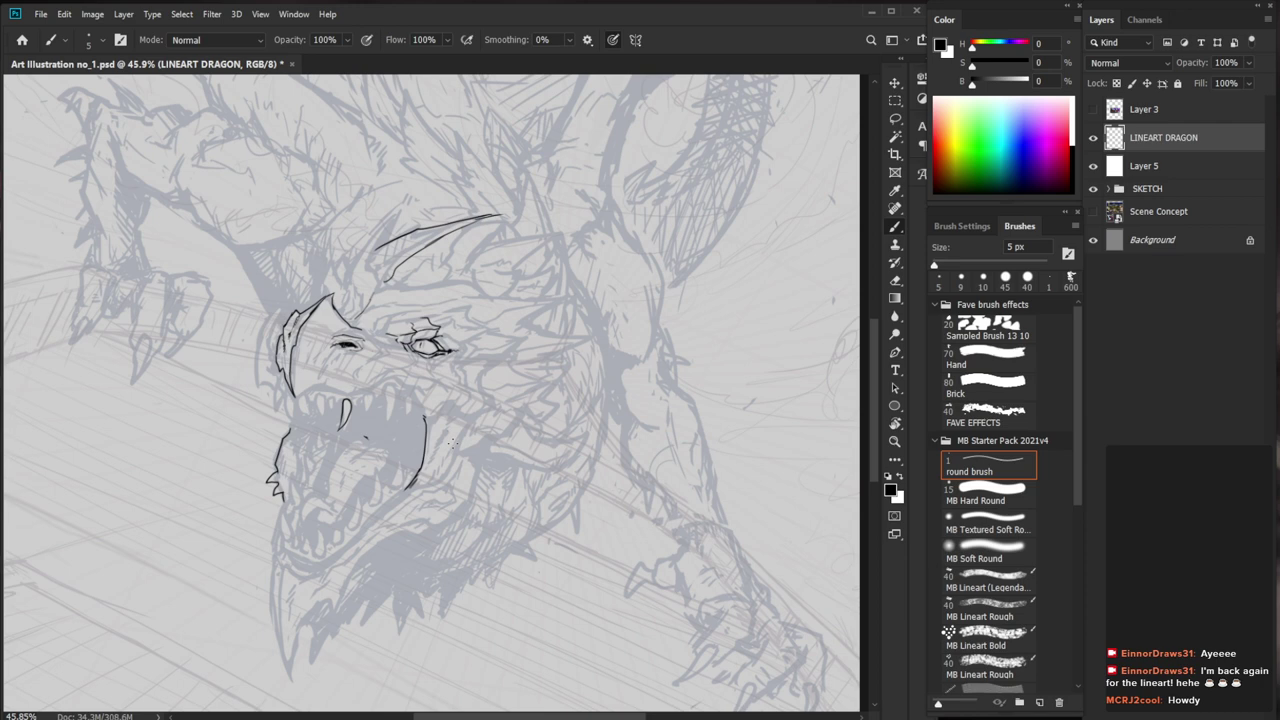
pyautogui.moveTo(297, 395)
pyautogui.mouseDown()
pyautogui.moveTo(320, 394)
pyautogui.moveTo(351, 356)
pyautogui.moveTo(342, 380)
pyautogui.mouseUp()
pyautogui.press('e')
pyautogui.press('b')
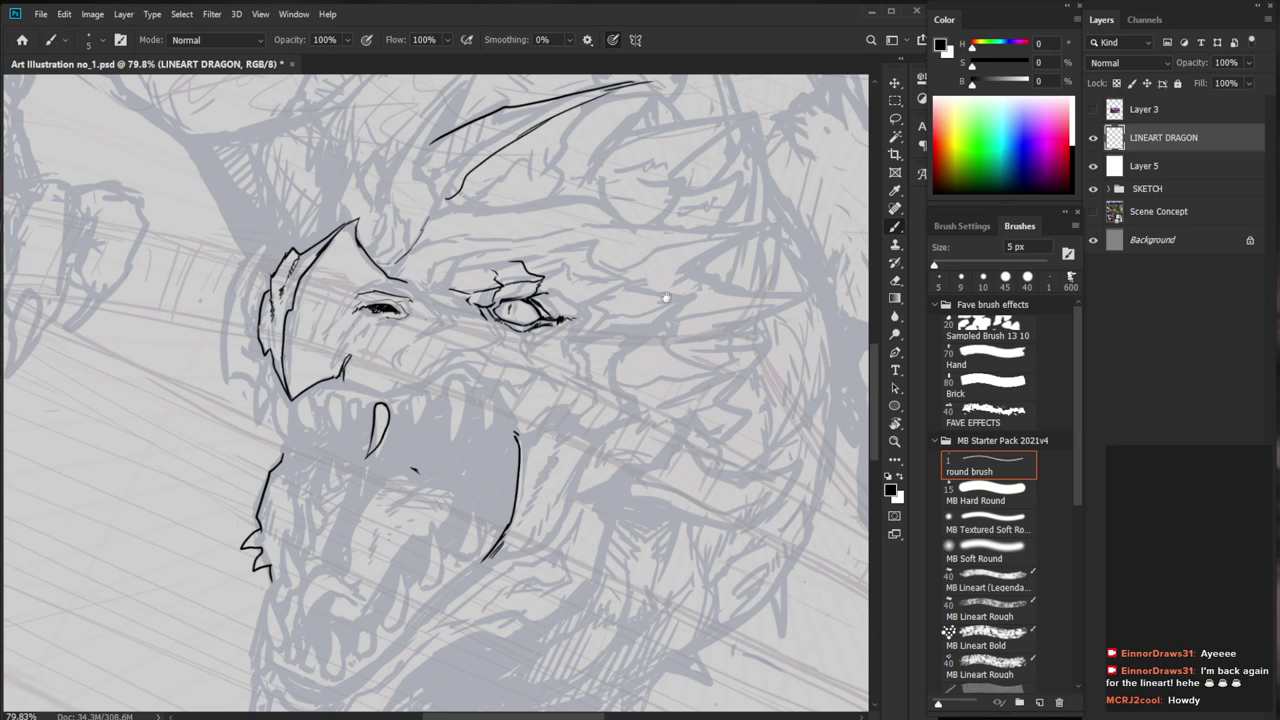
# Continue the upper lip's edge in a wavy line above the inked fang
pyautogui.press('space')
pyautogui.moveTo(623, 477); pyautogui.dragTo(577, 491)
pyautogui.press('e')
pyautogui.press('b')
pyautogui.moveTo(297, 392)
pyautogui.mouseDown()
pyautogui.moveTo(367, 402)
pyautogui.moveTo(406, 383)
pyautogui.mouseUp()
pyautogui.hotkey('ctrl', 'space')
pyautogui.moveTo(482, 368); pyautogui.dragTo(390, 374)
pyautogui.press('space')
pyautogui.moveTo(633, 514); pyautogui.dragTo(589, 468)
pyautogui.hotkey('ctrl', 'space')
pyautogui.moveTo(431, 348); pyautogui.dragTo(493, 352)
pyautogui.press('space')
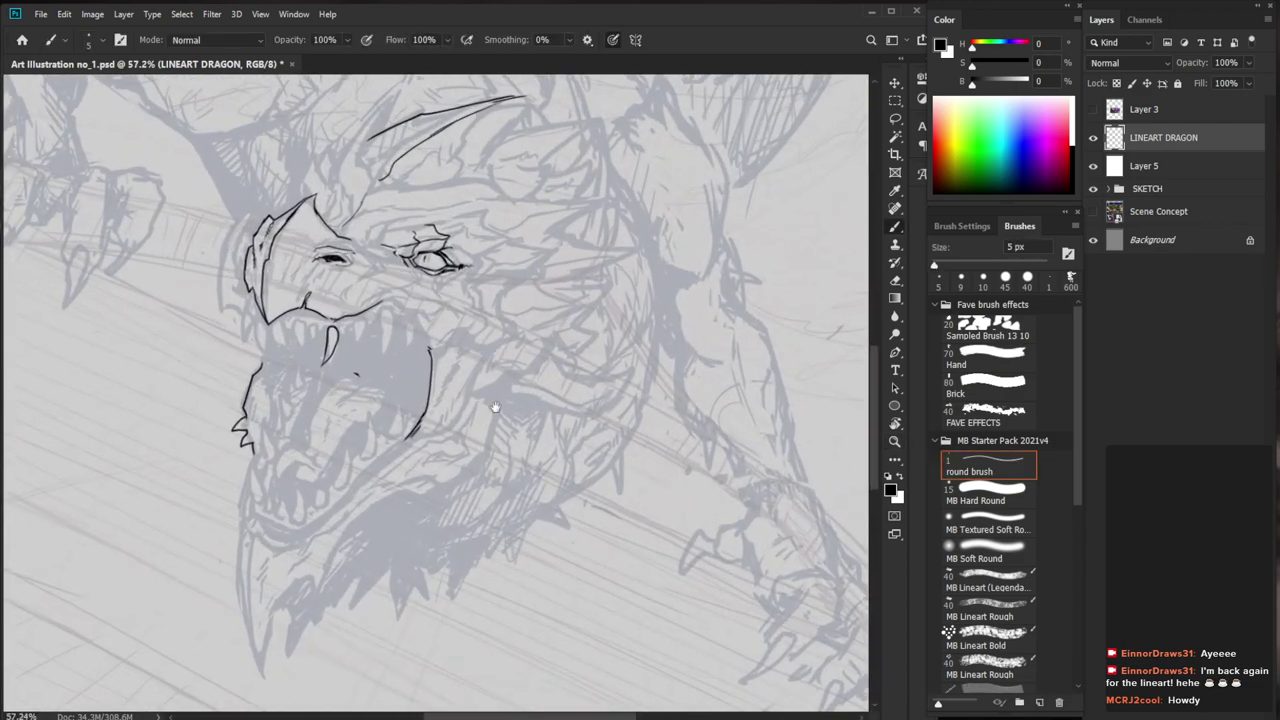
# Extend the upper lip's edge up to a raised peak with a short hooked end, cleaning the line with the eraser
pyautogui.moveTo(496, 407); pyautogui.dragTo(489, 434)
pyautogui.hotkey('ctrl', 'space')
pyautogui.moveTo(417, 360); pyautogui.dragTo(460, 362)
pyautogui.press('e')
pyautogui.moveTo(348, 314)
pyautogui.mouseDown()
pyautogui.moveTo(339, 319)
pyautogui.moveTo(376, 310)
pyautogui.moveTo(384, 327)
pyautogui.mouseUp()
pyautogui.press('b')
pyautogui.press('space')
pyautogui.moveTo(552, 391); pyautogui.dragTo(634, 389)
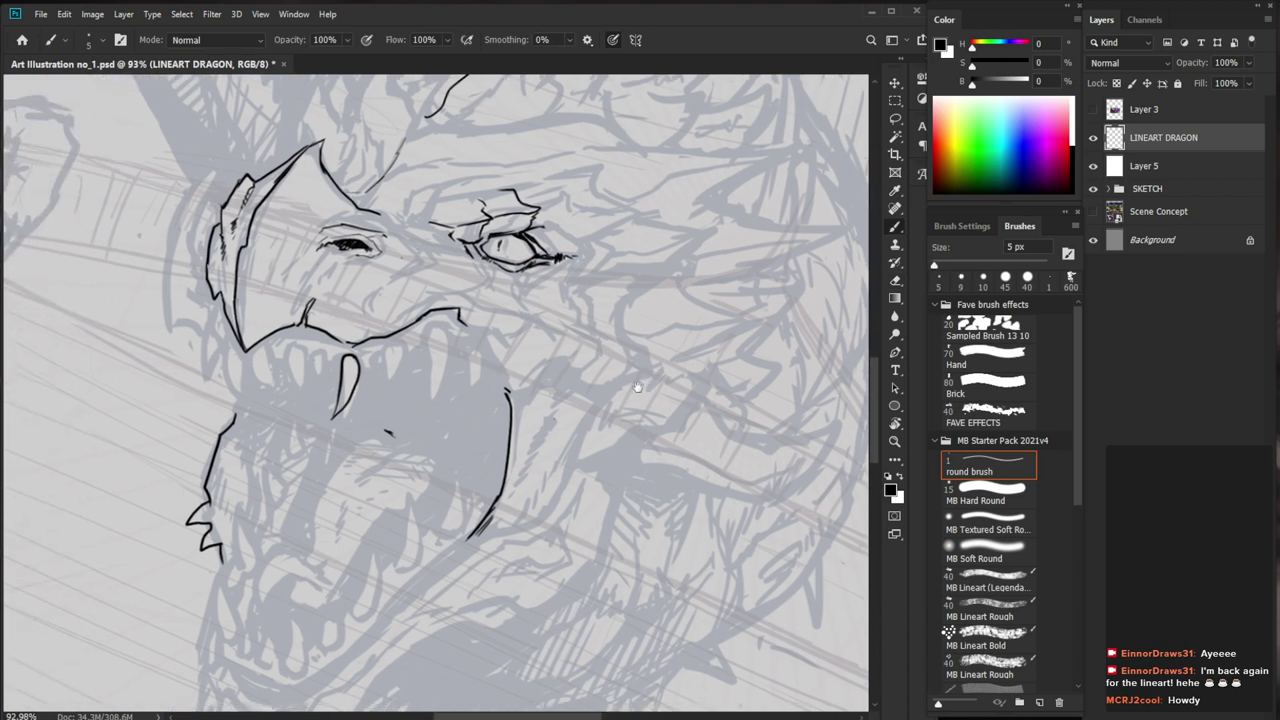
# Rework the hooked end of the upper lip's line with the eraser and ink it sloping on above the back teeth
pyautogui.press('e')
pyautogui.press('b')
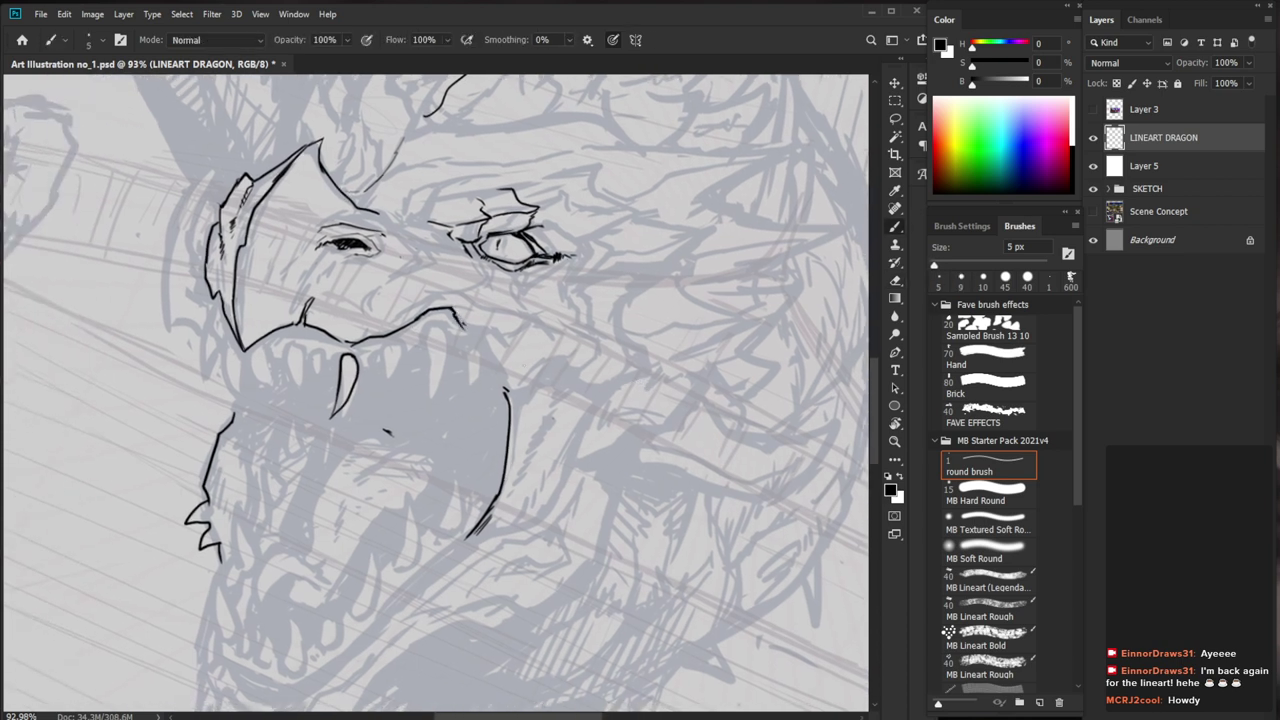
pyautogui.press('e')
pyautogui.moveTo(465, 330); pyautogui.dragTo(486, 331)
pyautogui.press('b')
pyautogui.press('space')
pyautogui.moveTo(537, 431); pyautogui.dragTo(531, 471)
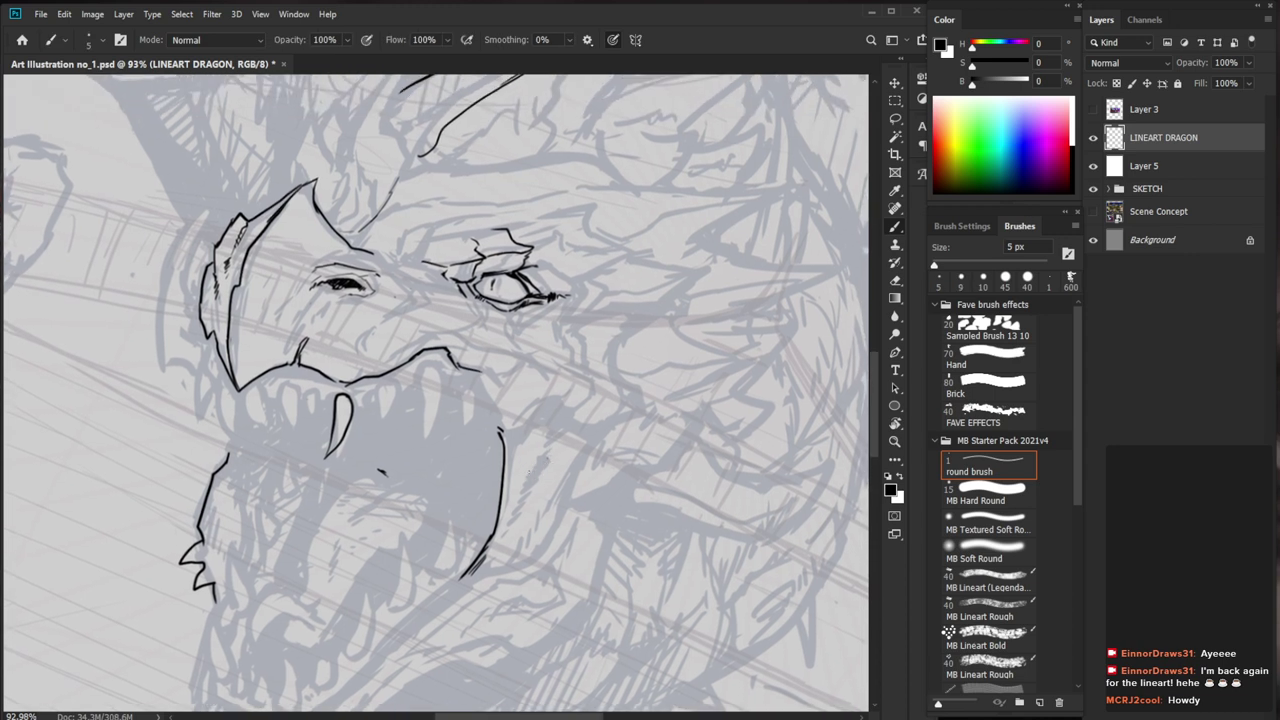
# Ink the rest of the upper lip's edge down to the corner of the mouth and out into the cheek
pyautogui.press('e')
pyautogui.press('b')
pyautogui.moveTo(474, 370)
pyautogui.mouseDown()
pyautogui.moveTo(510, 430)
pyautogui.moveTo(532, 432)
pyautogui.moveTo(538, 406)
pyautogui.moveTo(558, 398)
pyautogui.mouseUp()
pyautogui.hotkey('ctrl', 'space')
pyautogui.moveTo(622, 393); pyautogui.dragTo(465, 440)
pyautogui.hotkey('ctrl', 'space')
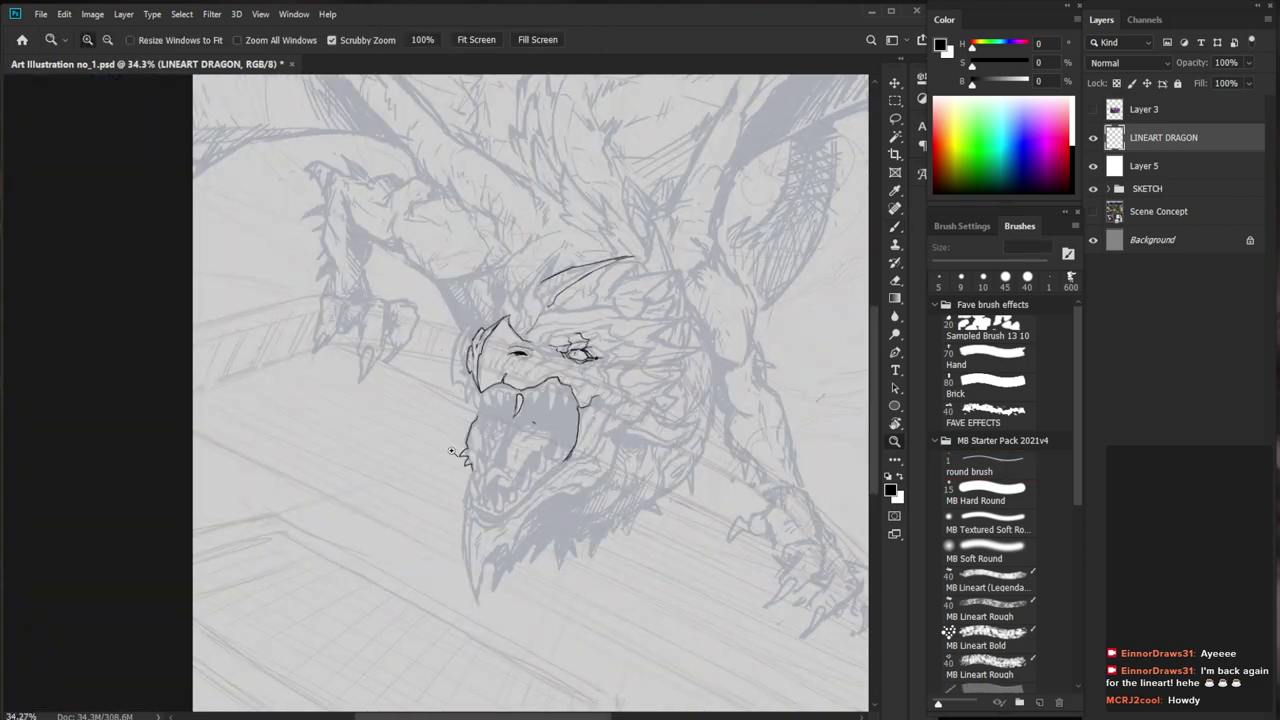
pyautogui.moveTo(604, 413); pyautogui.dragTo(750, 410)
pyautogui.moveTo(577, 373); pyautogui.dragTo(607, 377)
pyautogui.press('e')
pyautogui.press('b')
pyautogui.press('space')
pyautogui.hotkey('ctrl', 'space')
pyautogui.moveTo(661, 477); pyautogui.dragTo(581, 480)
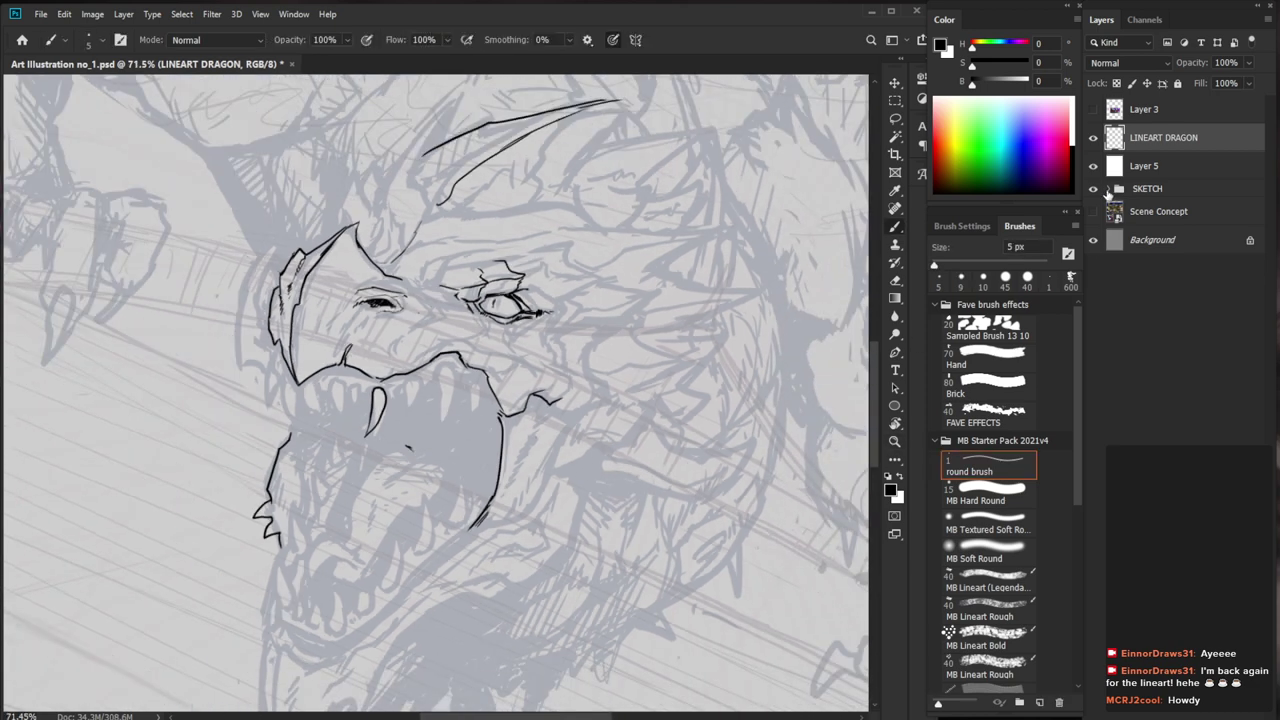
# Expand the SKETCH group, lower the BG layer's opacity to 30% and re-enable its layer mask
pyautogui.click(1109, 189)
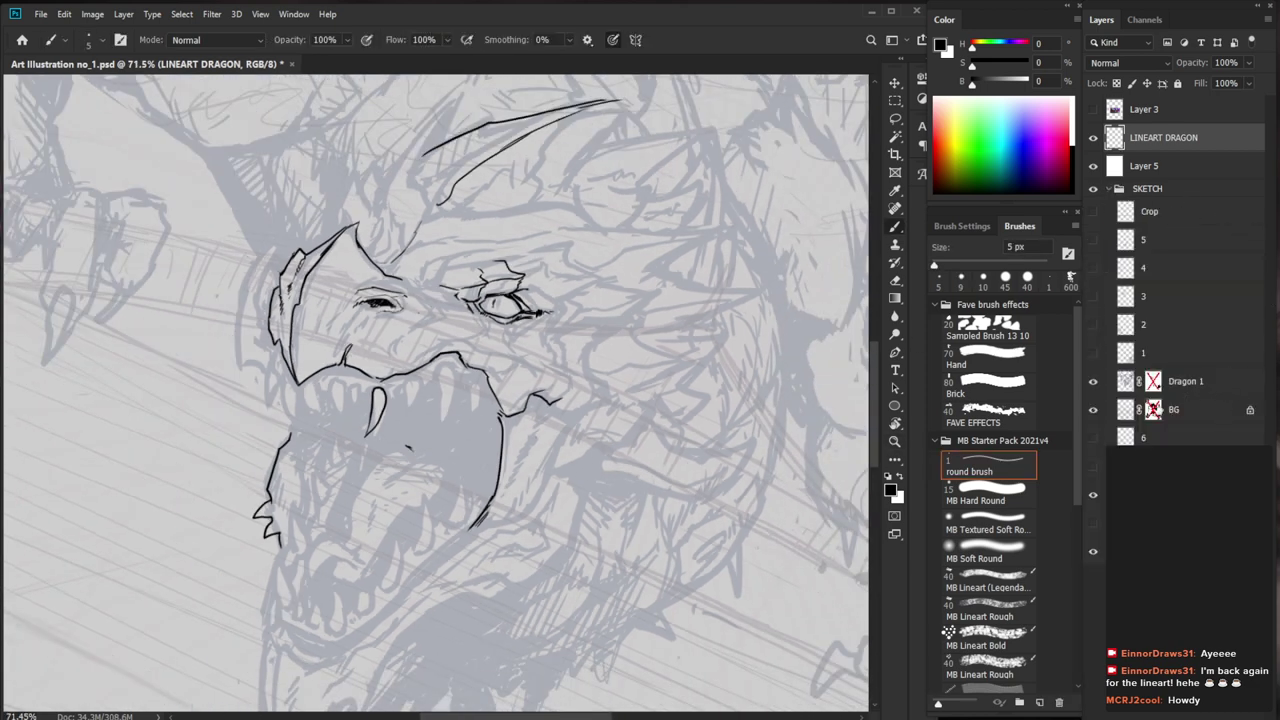
pyautogui.click(1145, 412)
pyautogui.click(1248, 63)
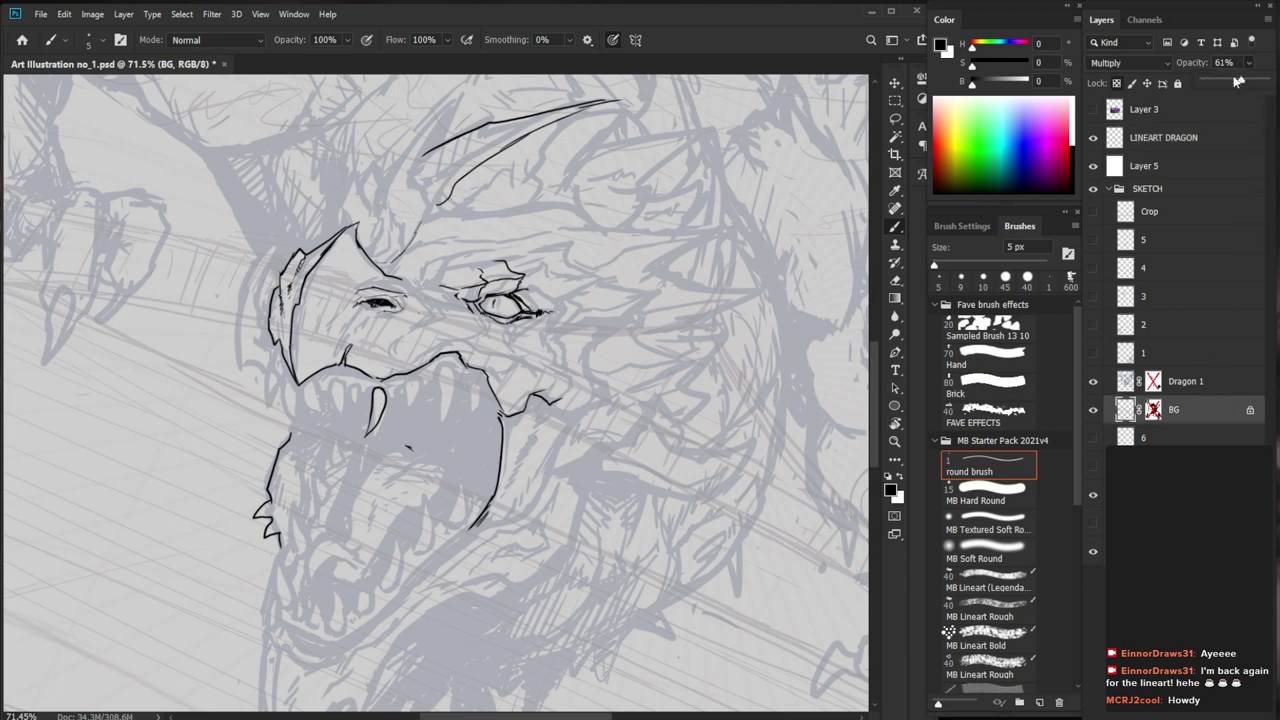
pyautogui.moveTo(1228, 84); pyautogui.dragTo(1221, 84)
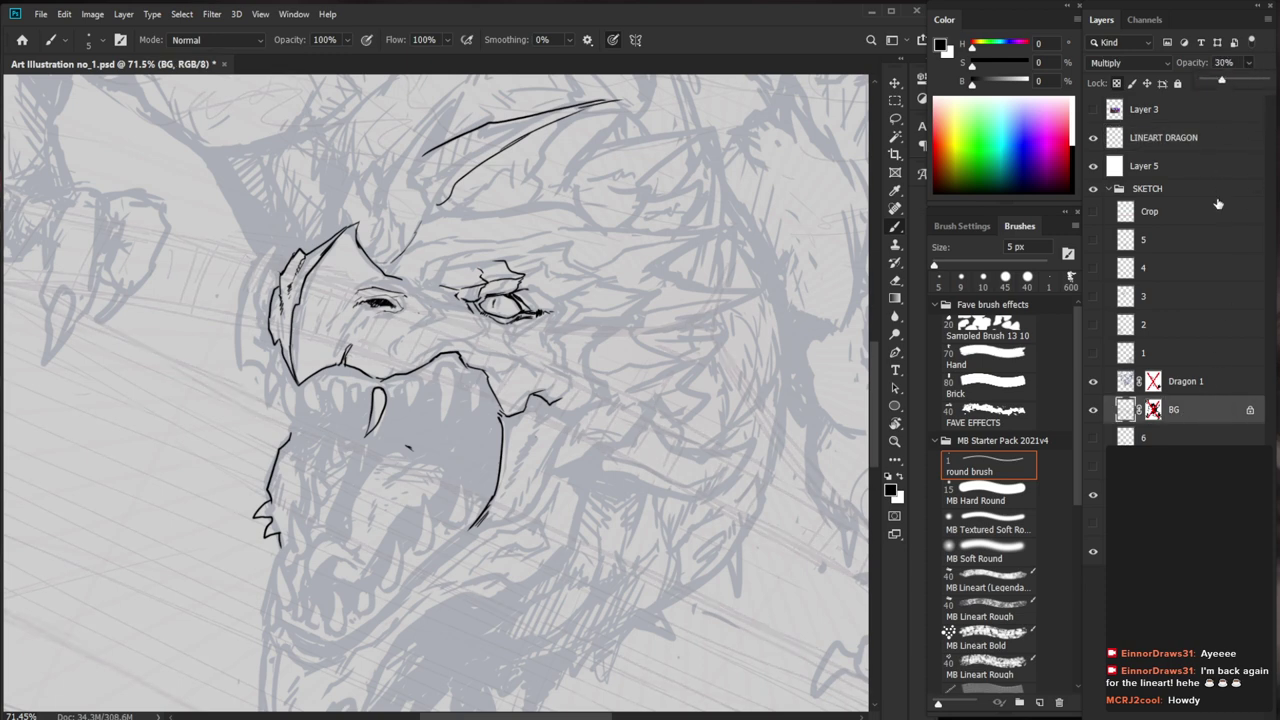
pyautogui.click(1155, 410)
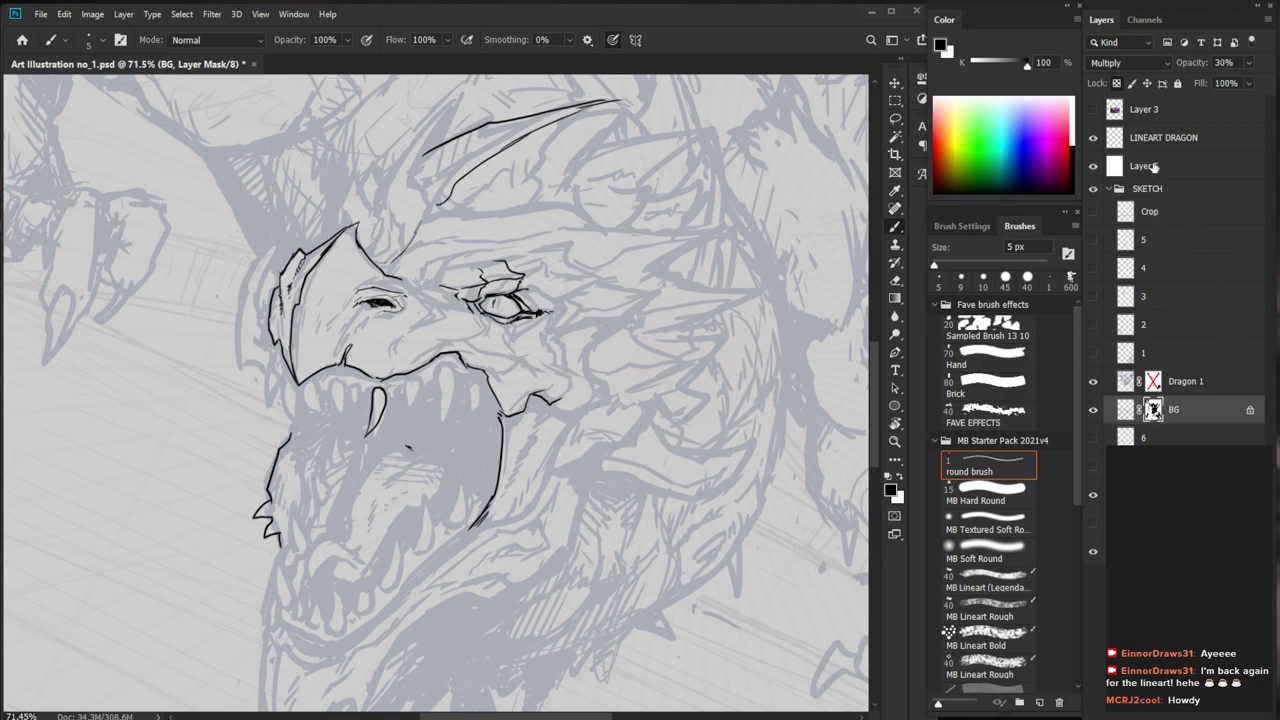
# Make LINEART DRAGON the active layer again and compare the view with it hidden and shown
pyautogui.click(1160, 140)
pyautogui.click(1094, 139)
pyautogui.click(1094, 139)
# Redraw the upper fang fuller with a jagged root, alternating brush strokes and eraser clean-up
pyautogui.press('z')
pyautogui.moveTo(512, 497); pyautogui.dragTo(523, 497)
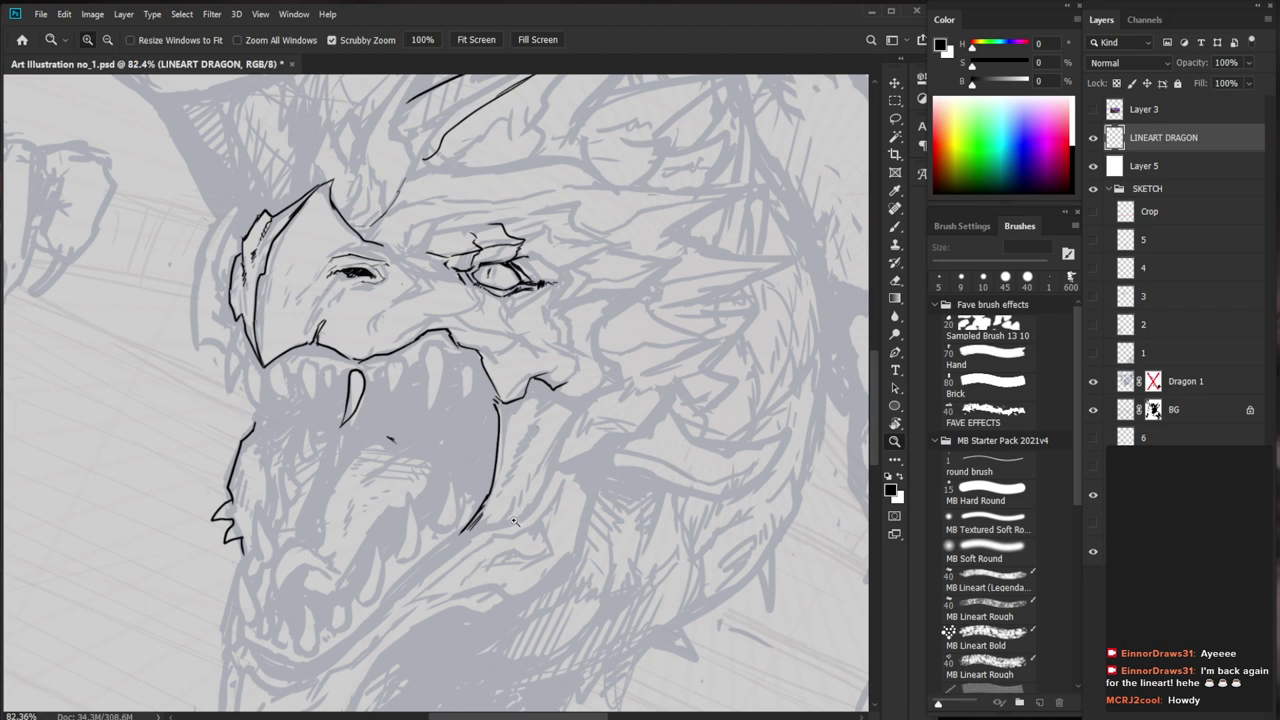
pyautogui.moveTo(364, 380)
pyautogui.mouseDown()
pyautogui.moveTo(380, 381)
pyautogui.moveTo(346, 375)
pyautogui.moveTo(375, 344)
pyautogui.moveTo(360, 345)
pyautogui.moveTo(345, 386)
pyautogui.moveTo(345, 444)
pyautogui.moveTo(345, 406)
pyautogui.moveTo(358, 428)
pyautogui.moveTo(375, 372)
pyautogui.moveTo(356, 359)
pyautogui.mouseUp()
pyautogui.press('e')
pyautogui.press('b')
pyautogui.press('e')
pyautogui.press('b')
pyautogui.press('e')
pyautogui.press('b')
pyautogui.moveTo(464, 361); pyautogui.dragTo(408, 366)
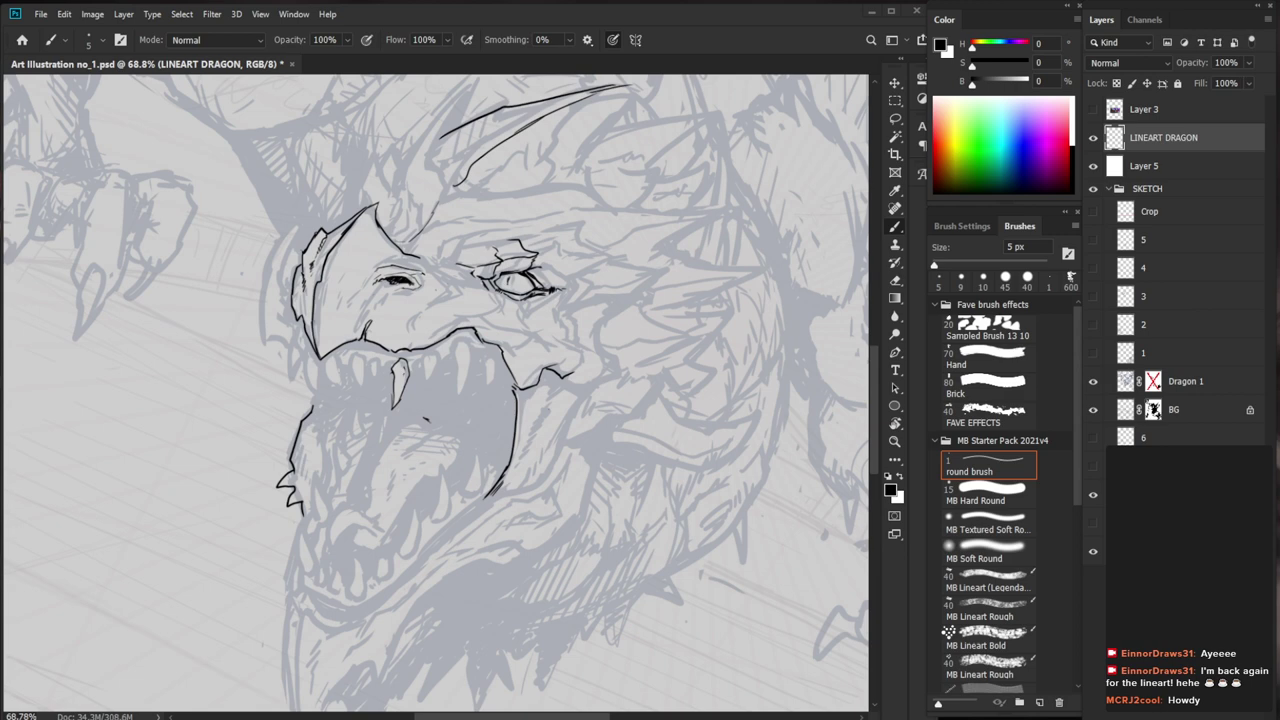
# Clean up the upper end of the mouth's back edge and ink a small dark hook at its lower end
pyautogui.press('z')
pyautogui.moveTo(546, 281); pyautogui.dragTo(573, 452)
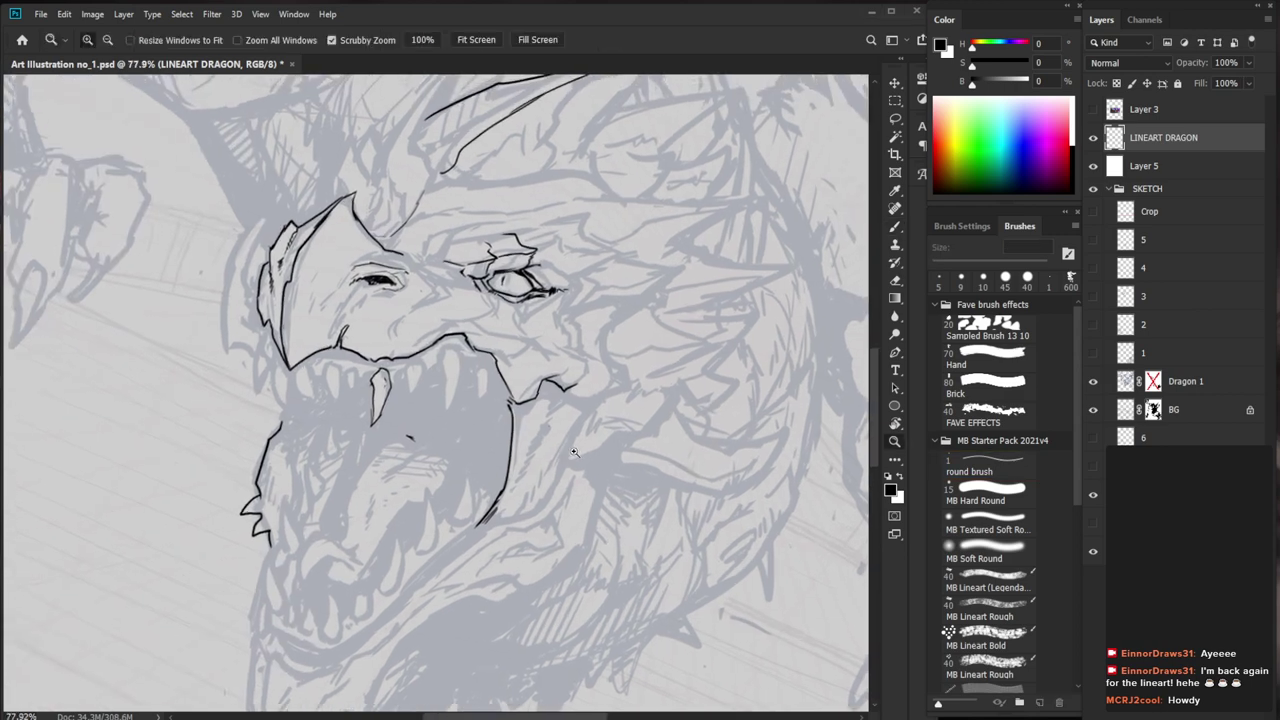
pyautogui.press('e')
pyautogui.moveTo(516, 412); pyautogui.dragTo(515, 431)
pyautogui.press('b')
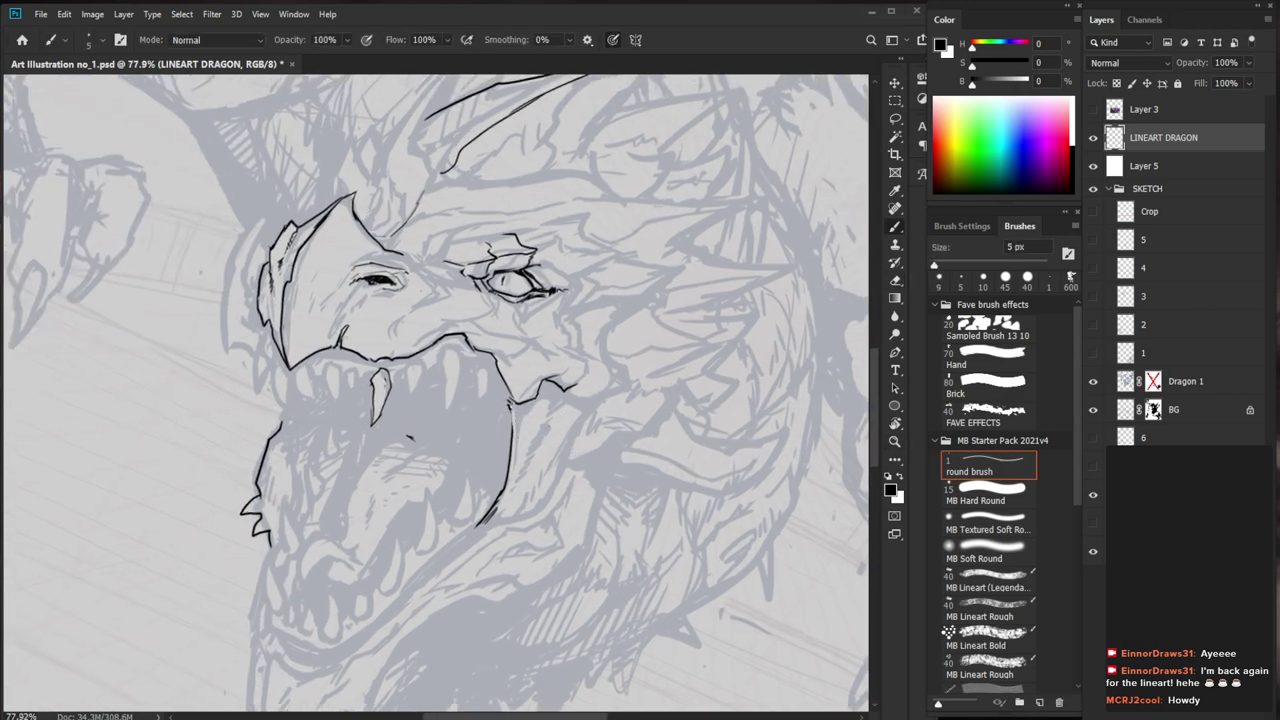
pyautogui.moveTo(565, 527); pyautogui.dragTo(551, 496)
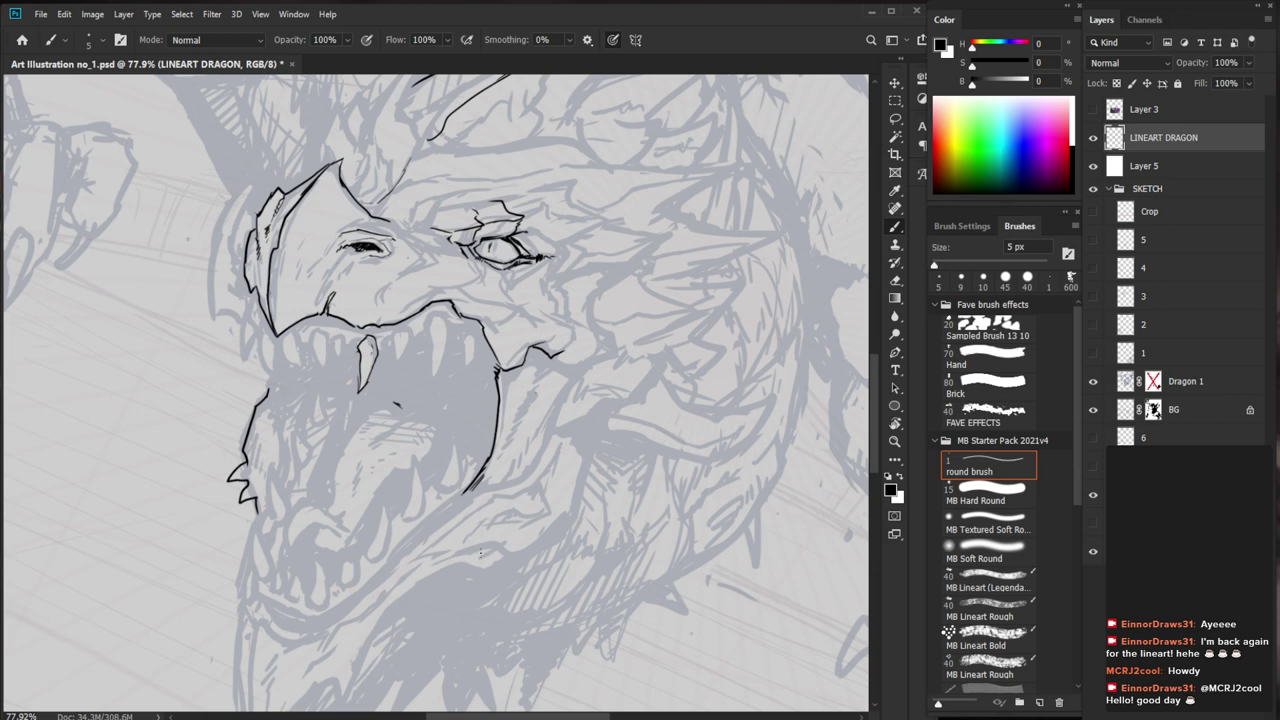
pyautogui.hotkey('ctrl', 'space')
pyautogui.moveTo(477, 486)
pyautogui.mouseDown()
pyautogui.moveTo(497, 486)
pyautogui.moveTo(455, 510)
pyautogui.moveTo(390, 510)
pyautogui.mouseUp()
pyautogui.hotkey('ctrl', 'space')
pyautogui.press('space')
pyautogui.moveTo(543, 579); pyautogui.dragTo(517, 551)
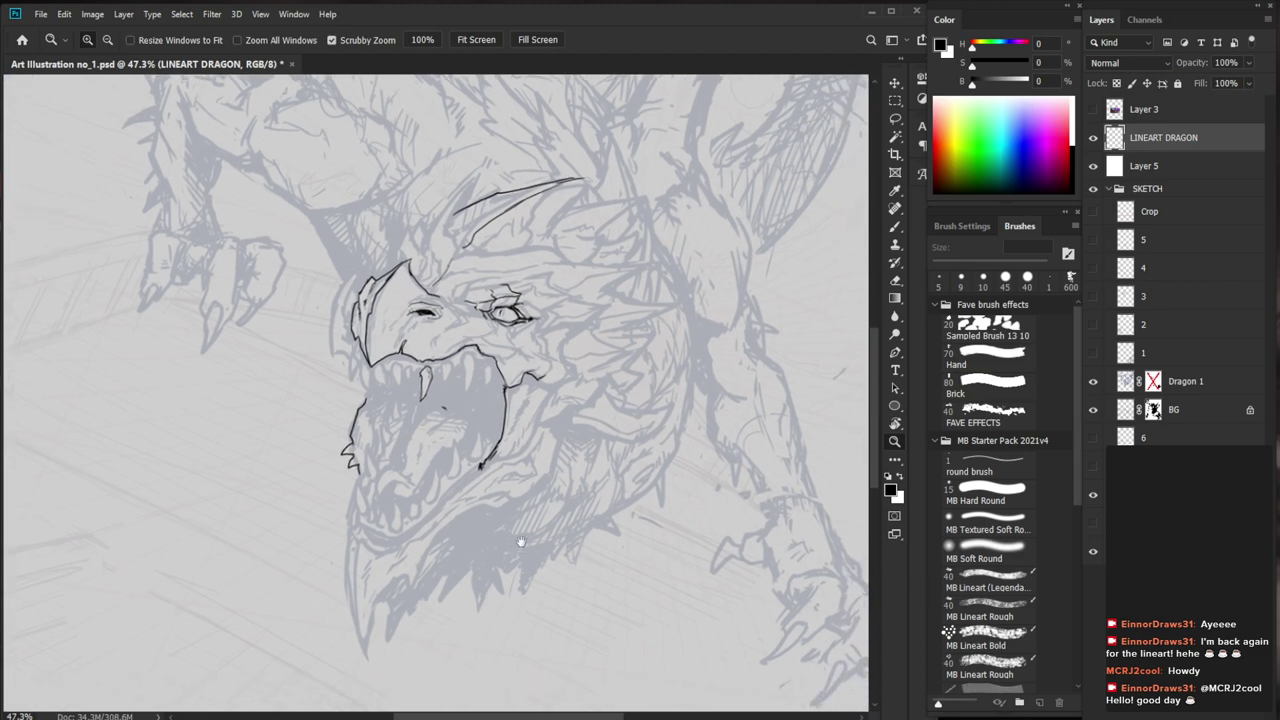
# Add inner detail to the upper fang and ink two smaller teeth just behind it
pyautogui.hotkey('ctrl', 'space')
pyautogui.moveTo(365, 395); pyautogui.dragTo(499, 349)
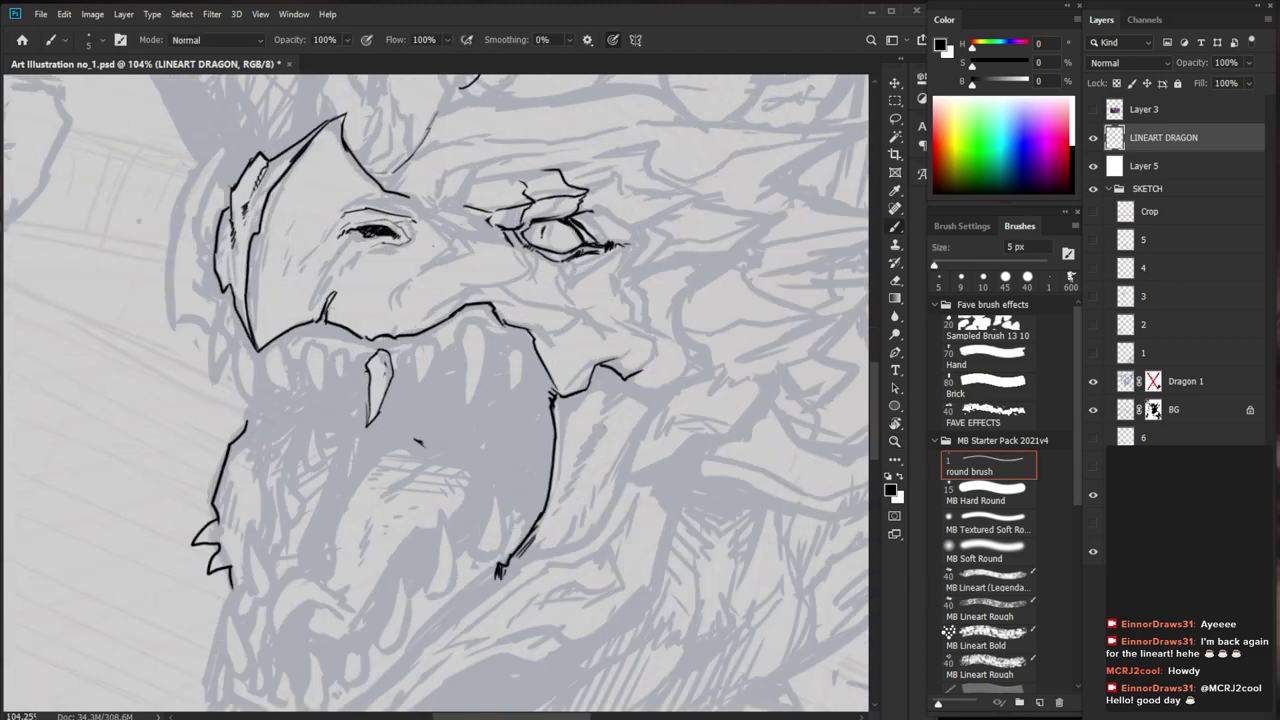
pyautogui.moveTo(401, 356)
pyautogui.mouseDown()
pyautogui.moveTo(412, 369)
pyautogui.moveTo(402, 387)
pyautogui.moveTo(399, 356)
pyautogui.mouseUp()
pyautogui.hotkey('ctrl', 'space')
pyautogui.moveTo(514, 366)
pyautogui.mouseDown()
pyautogui.moveTo(428, 369)
pyautogui.moveTo(540, 369)
pyautogui.moveTo(463, 356)
pyautogui.moveTo(463, 390)
pyautogui.moveTo(479, 350)
pyautogui.mouseUp()
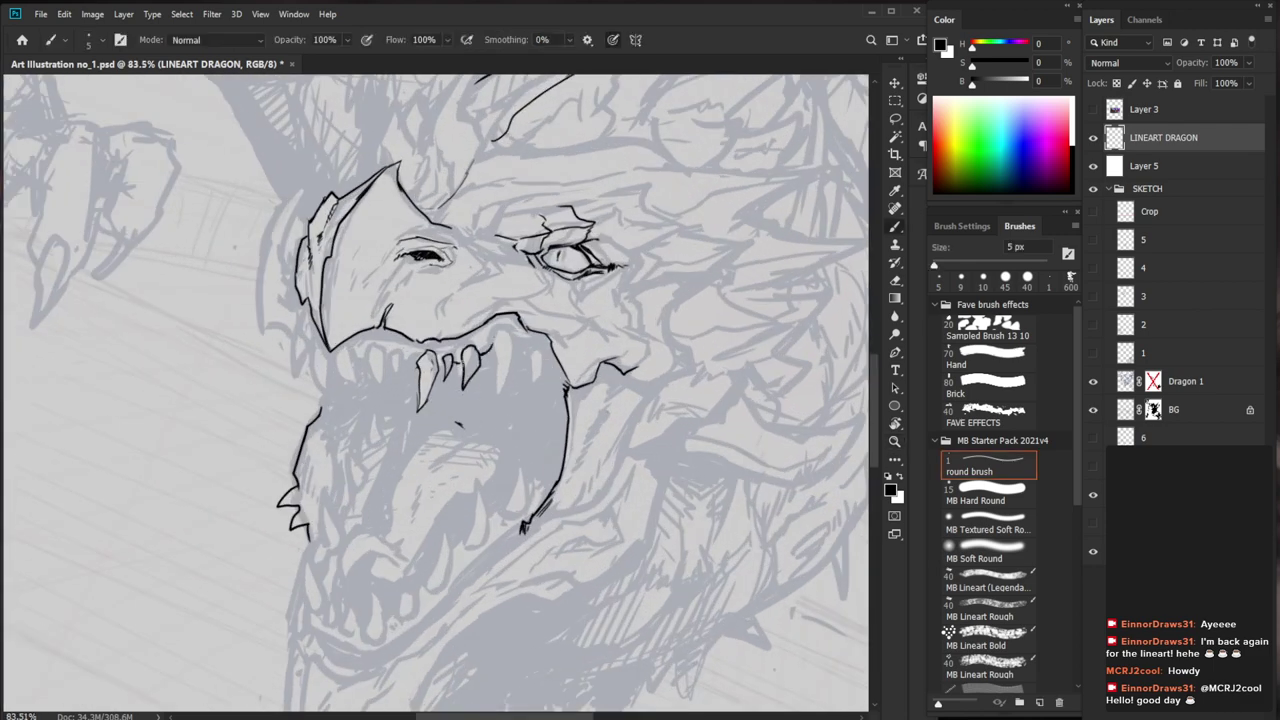
# Ink a large curved fang under the upper lip's peak and trim its outline with the eraser
pyautogui.moveTo(612, 374)
pyautogui.mouseDown()
pyautogui.moveTo(566, 374)
pyautogui.moveTo(632, 352)
pyautogui.mouseUp()
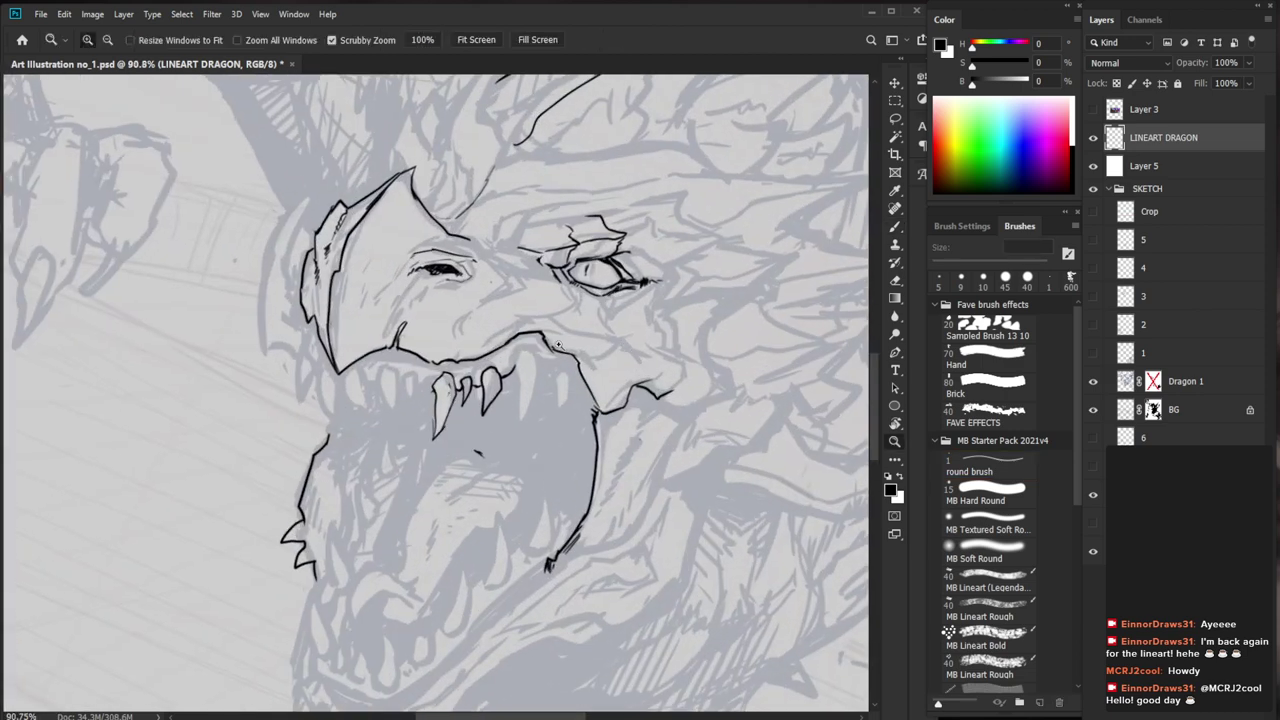
pyautogui.press('e')
pyautogui.press('b')
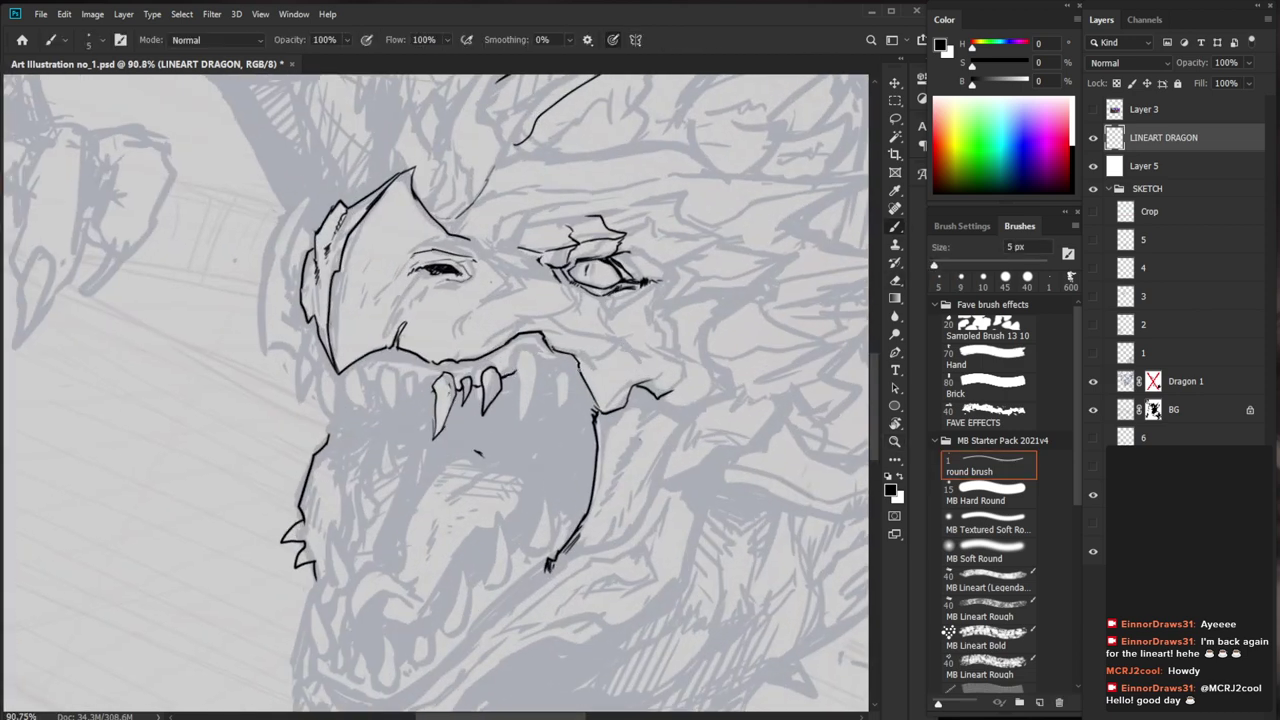
pyautogui.moveTo(524, 350)
pyautogui.mouseDown()
pyautogui.moveTo(520, 416)
pyautogui.moveTo(542, 362)
pyautogui.moveTo(528, 352)
pyautogui.moveTo(521, 423)
pyautogui.mouseUp()
pyautogui.press('z')
pyautogui.moveTo(573, 446)
pyautogui.mouseDown()
pyautogui.moveTo(513, 548)
pyautogui.moveTo(622, 446)
pyautogui.mouseUp()
pyautogui.press('e')
pyautogui.moveTo(525, 416); pyautogui.dragTo(524, 446)
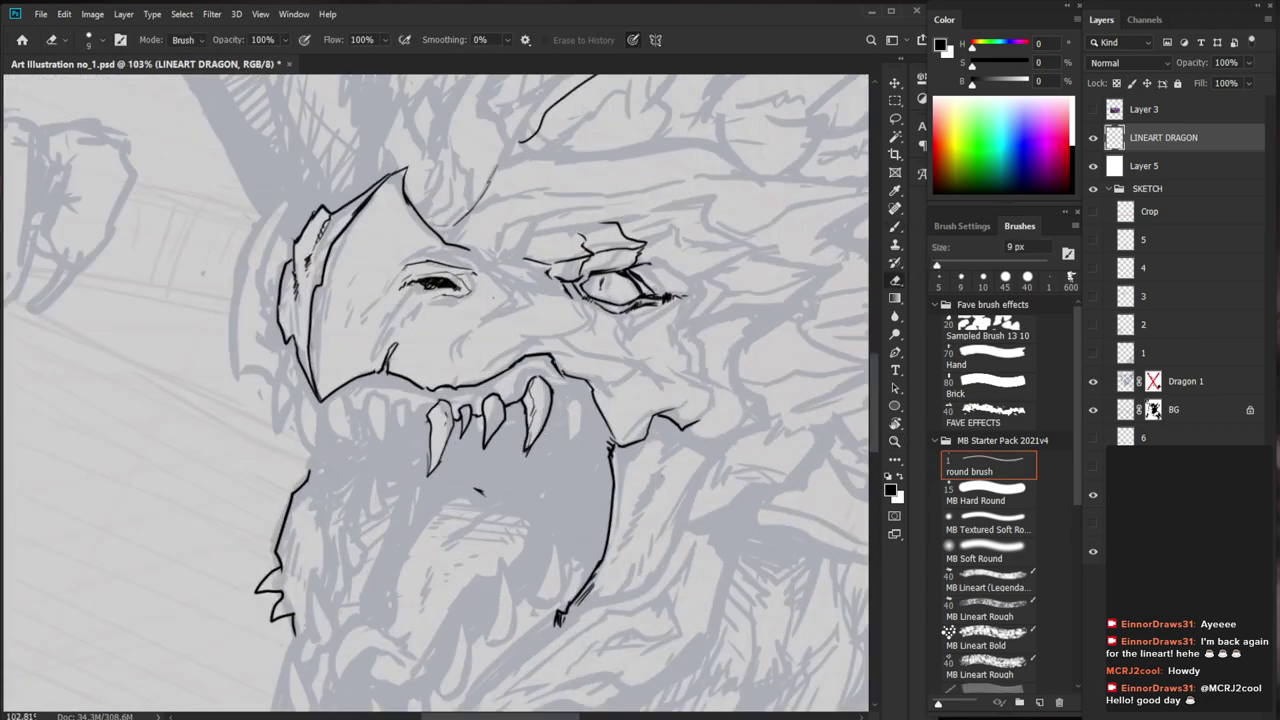
pyautogui.moveTo(605, 537); pyautogui.dragTo(580, 503)
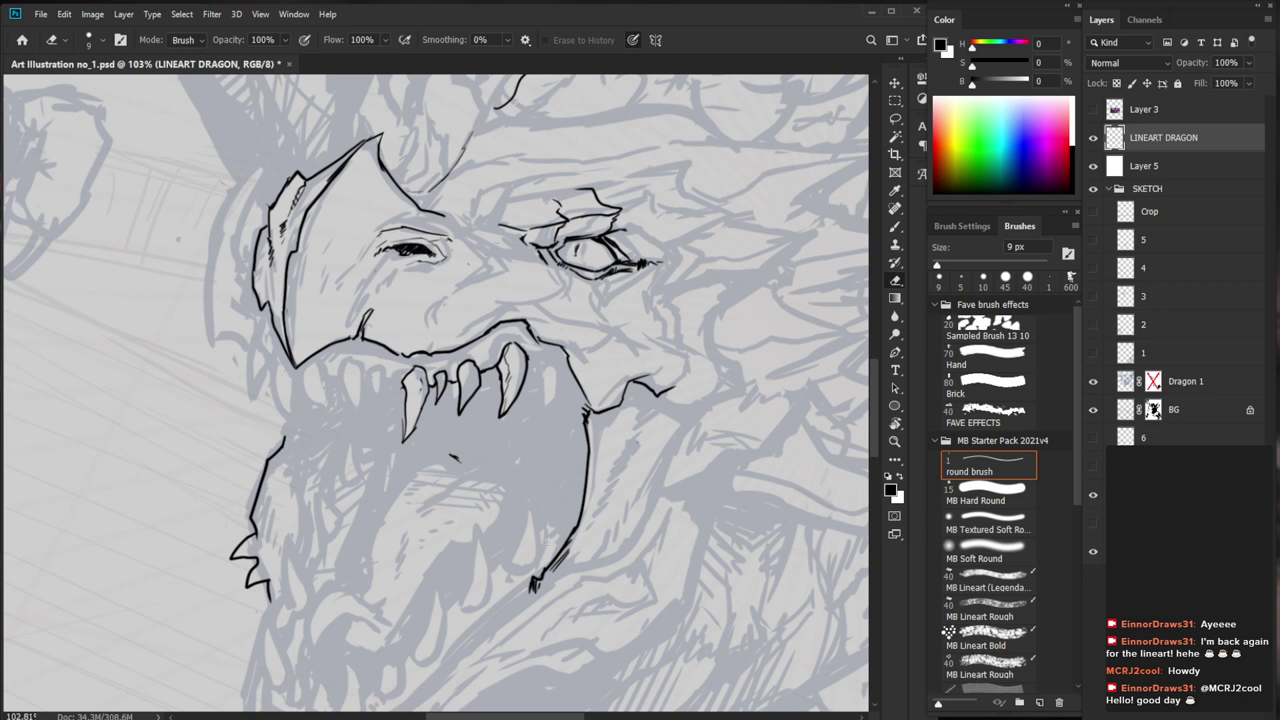
# Ink the rearmost curved tooth of the upper row, close to the corner of the mouth
pyautogui.press('b')
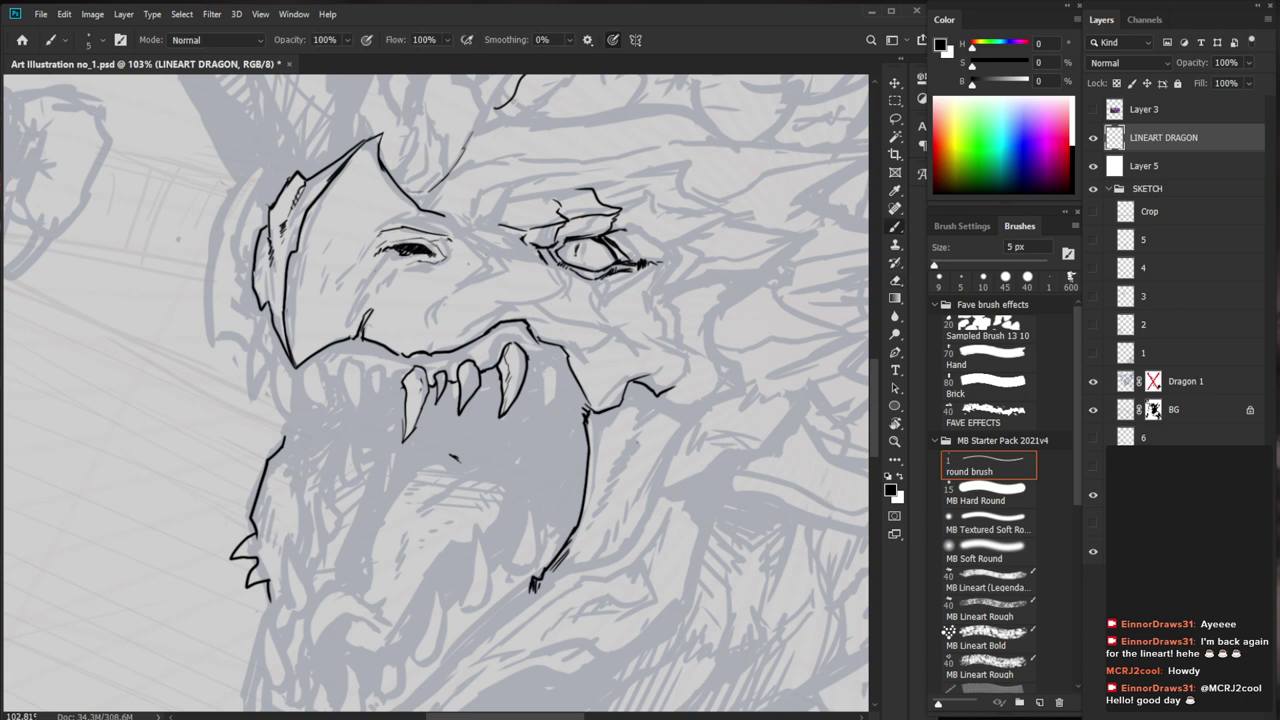
pyautogui.moveTo(538, 357)
pyautogui.mouseDown()
pyautogui.moveTo(544, 406)
pyautogui.moveTo(563, 367)
pyautogui.mouseUp()
pyautogui.press('z')
pyautogui.moveTo(640, 373); pyautogui.dragTo(545, 376)
pyautogui.moveTo(663, 375); pyautogui.dragTo(707, 375)
pyautogui.press('space')
pyautogui.moveTo(707, 375); pyautogui.dragTo(672, 427)
pyautogui.scroll(4, 568, 368)
pyautogui.press('b')
pyautogui.press('z')
pyautogui.moveTo(641, 373)
pyautogui.mouseDown()
pyautogui.moveTo(548, 380)
pyautogui.moveTo(478, 275)
pyautogui.mouseUp()
pyautogui.press('space')
pyautogui.press('z')
pyautogui.scroll(3, 479, 276)
pyautogui.press('b')
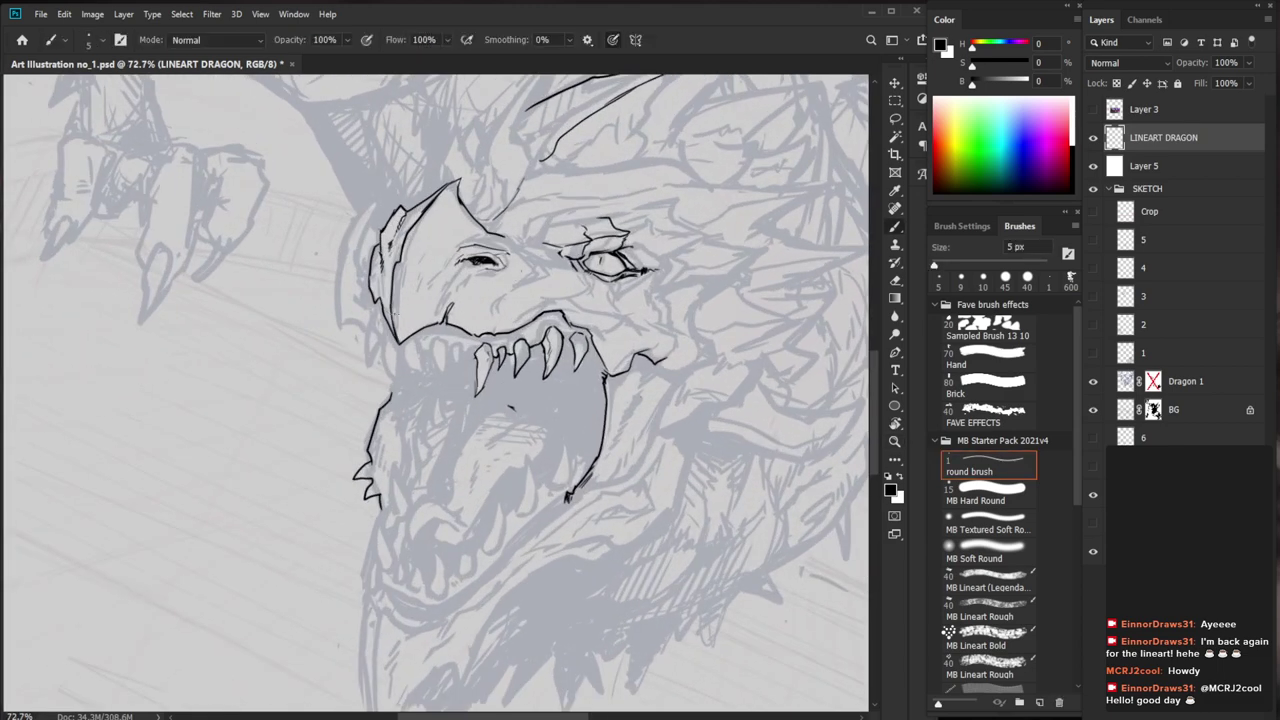
# Ink a small tooth and a short gum line just in front of the first upper fang
pyautogui.scroll(2, 479, 276)
pyautogui.moveTo(447, 365)
pyautogui.mouseDown()
pyautogui.moveTo(425, 375)
pyautogui.moveTo(423, 361)
pyautogui.moveTo(417, 394)
pyautogui.moveTo(422, 366)
pyautogui.mouseUp()
pyautogui.press('e')
pyautogui.press('b')
pyautogui.moveTo(430, 361)
pyautogui.mouseDown()
pyautogui.moveTo(418, 393)
pyautogui.moveTo(401, 372)
pyautogui.mouseUp()
pyautogui.press('e')
pyautogui.press('b')
pyautogui.press('z')
pyautogui.moveTo(639, 425); pyautogui.dragTo(565, 430)
pyautogui.moveTo(692, 582); pyautogui.dragTo(613, 502)
pyautogui.moveTo(522, 304); pyautogui.dragTo(602, 303)
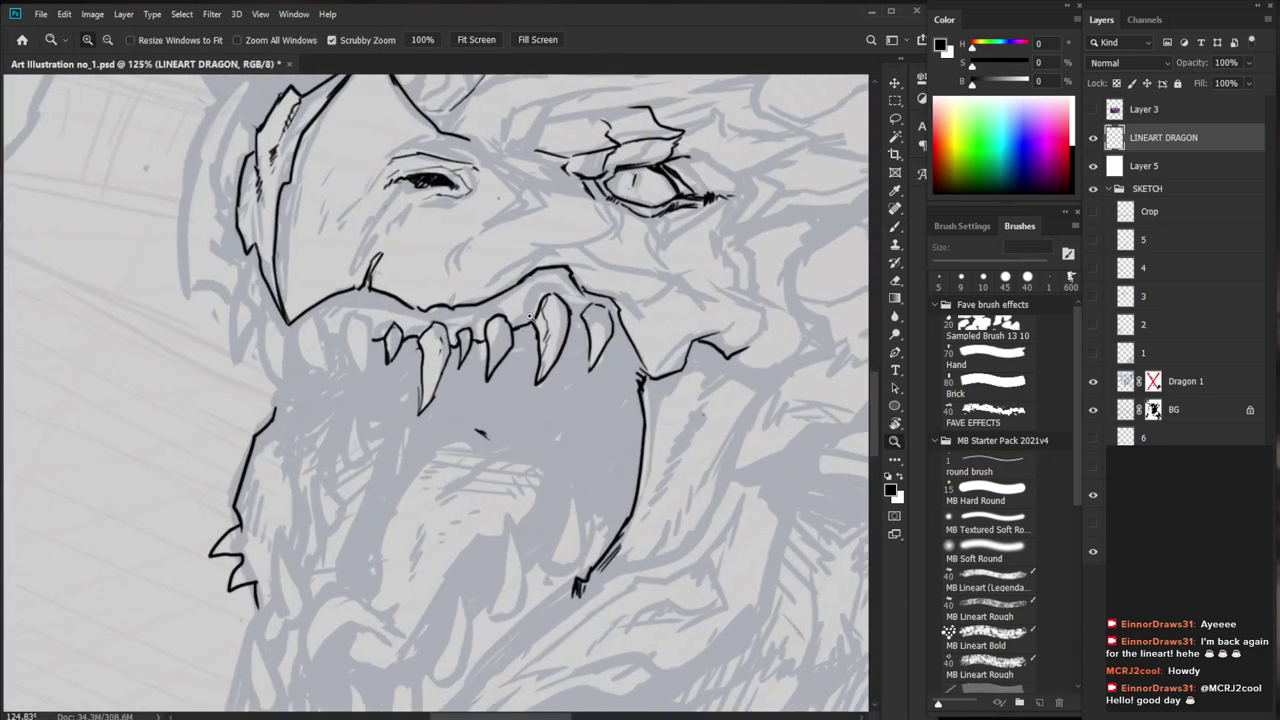
# Rework the tooth between the two upper fangs into a taller curved shape with brush and eraser
pyautogui.press('e')
pyautogui.moveTo(506, 317)
pyautogui.mouseDown()
pyautogui.moveTo(512, 339)
pyautogui.moveTo(486, 326)
pyautogui.moveTo(514, 299)
pyautogui.moveTo(520, 338)
pyautogui.moveTo(488, 388)
pyautogui.mouseUp()
pyautogui.press('b')
pyautogui.press('e')
pyautogui.press('b')
pyautogui.press('e')
pyautogui.press('b')
pyautogui.moveTo(498, 308); pyautogui.dragTo(491, 373)
pyautogui.moveTo(455, 301); pyautogui.dragTo(505, 301)
pyautogui.press('e')
pyautogui.press('b')
# Add fine shading strokes inside the back upper teeth and clean them with the eraser
pyautogui.moveTo(523, 349); pyautogui.dragTo(503, 367)
pyautogui.moveTo(656, 402)
pyautogui.mouseDown()
pyautogui.moveTo(582, 464)
pyautogui.moveTo(570, 382)
pyautogui.moveTo(580, 432)
pyautogui.mouseUp()
pyautogui.press('e')
pyautogui.press('b')
pyautogui.moveTo(576, 380); pyautogui.dragTo(582, 462)
pyautogui.press('e')
pyautogui.press('b')
pyautogui.moveTo(611, 416); pyautogui.dragTo(578, 467)
pyautogui.press('e')
pyautogui.scroll(-5, 580, 424)
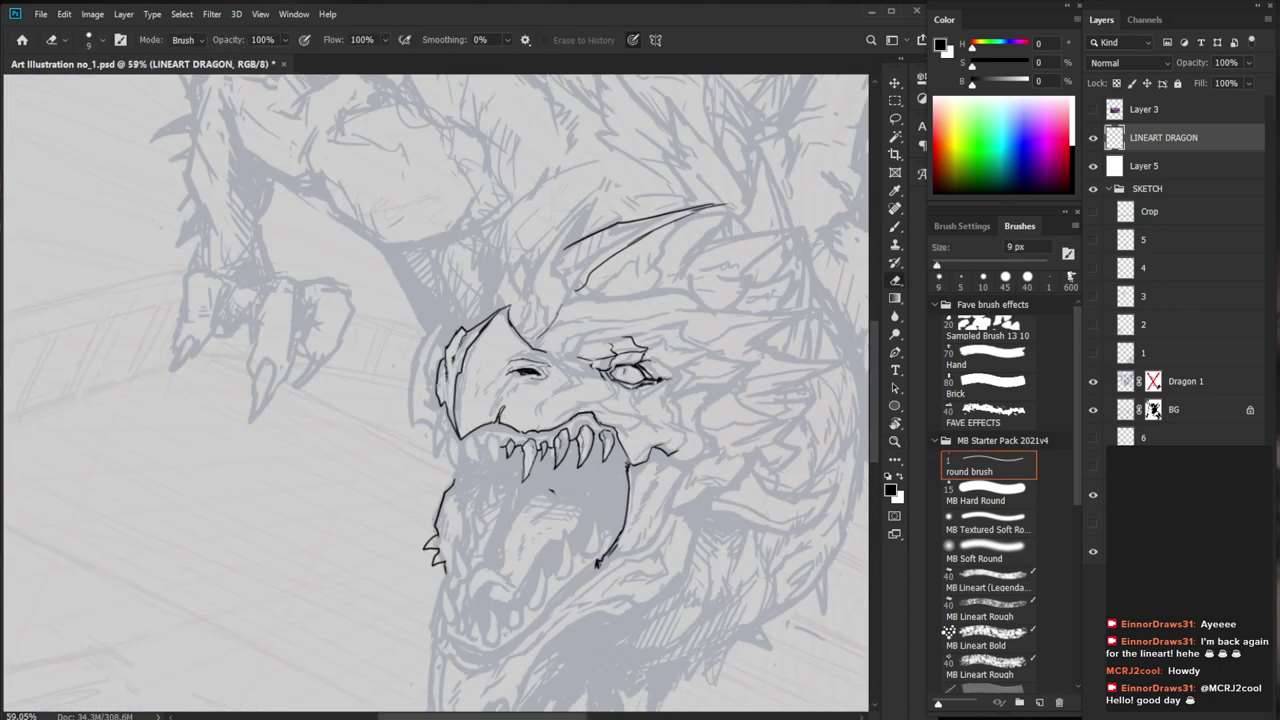
pyautogui.press('b')
pyautogui.scroll(5, 605, 425)
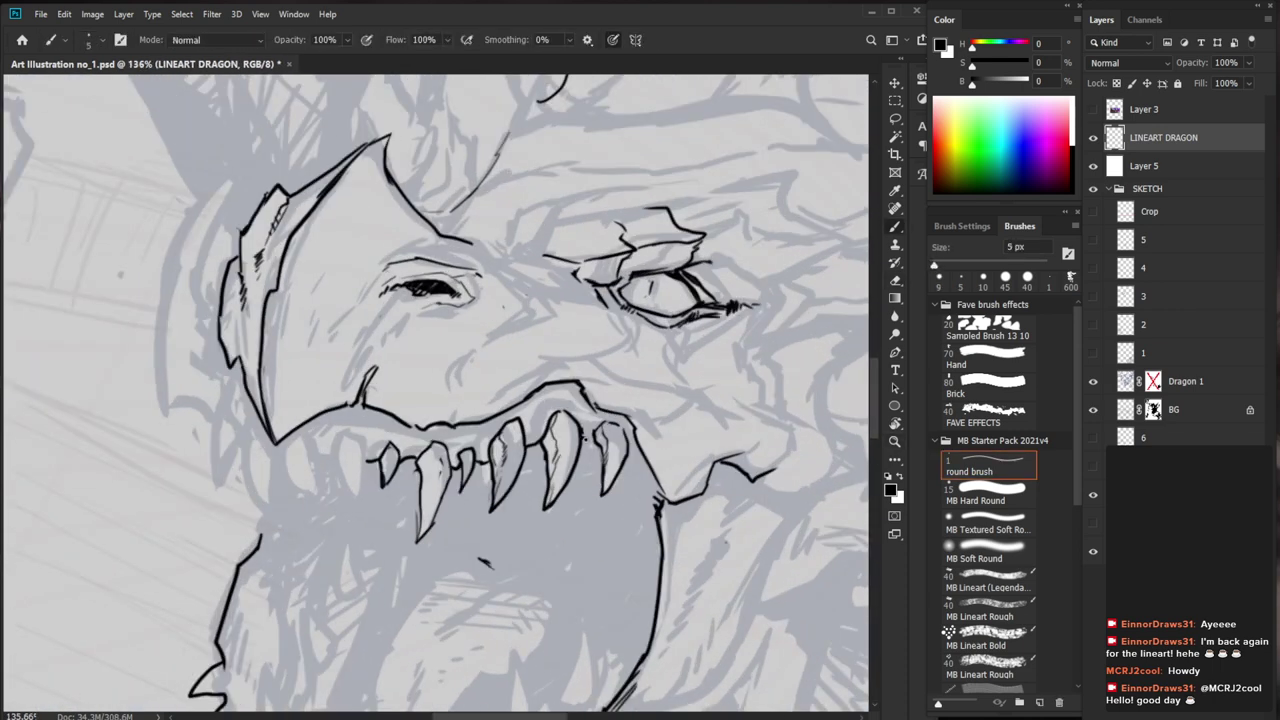
# Touch up the rear upper teeth and their gum line with eraser and brush
pyautogui.keyDown('ctrl'); pyautogui.moveTo(600, 438); pyautogui.dragTo(490, 450); pyautogui.keyUp('ctrl')
pyautogui.moveTo(660, 646); pyautogui.dragTo(559, 505)
pyautogui.press('e')
pyautogui.scroll(3, 520, 262)
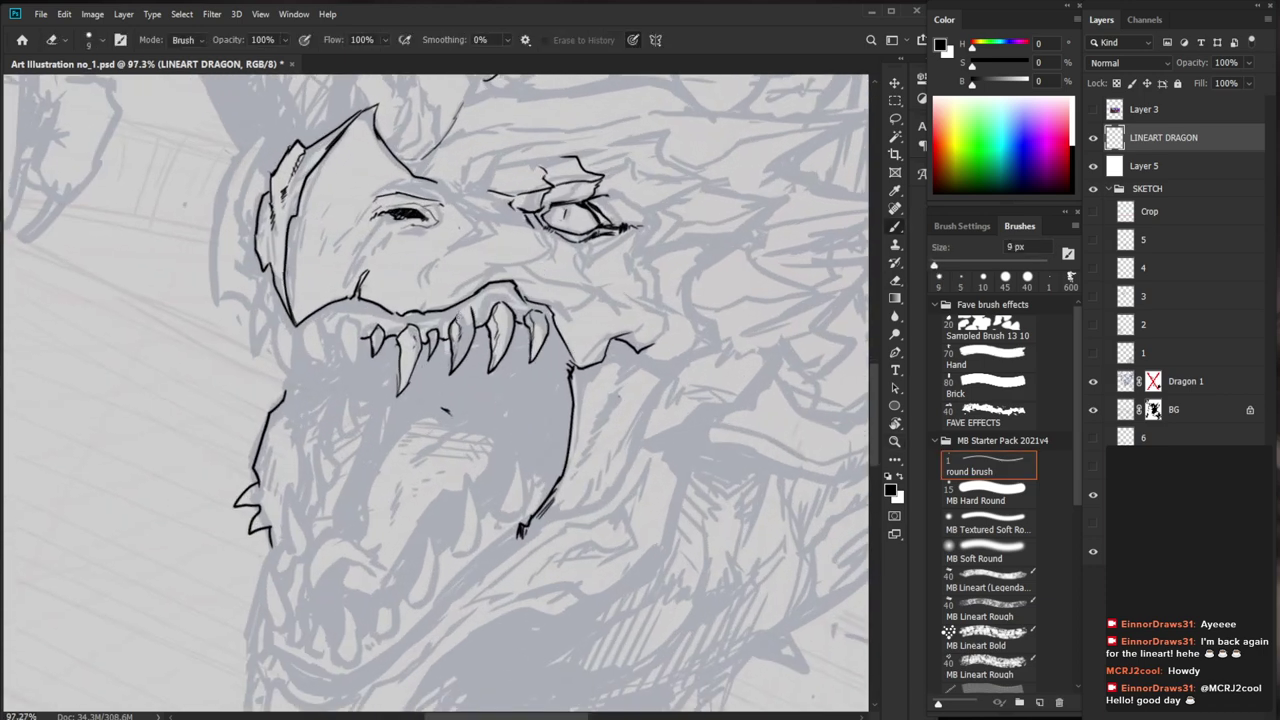
pyautogui.moveTo(466, 306); pyautogui.dragTo(458, 392)
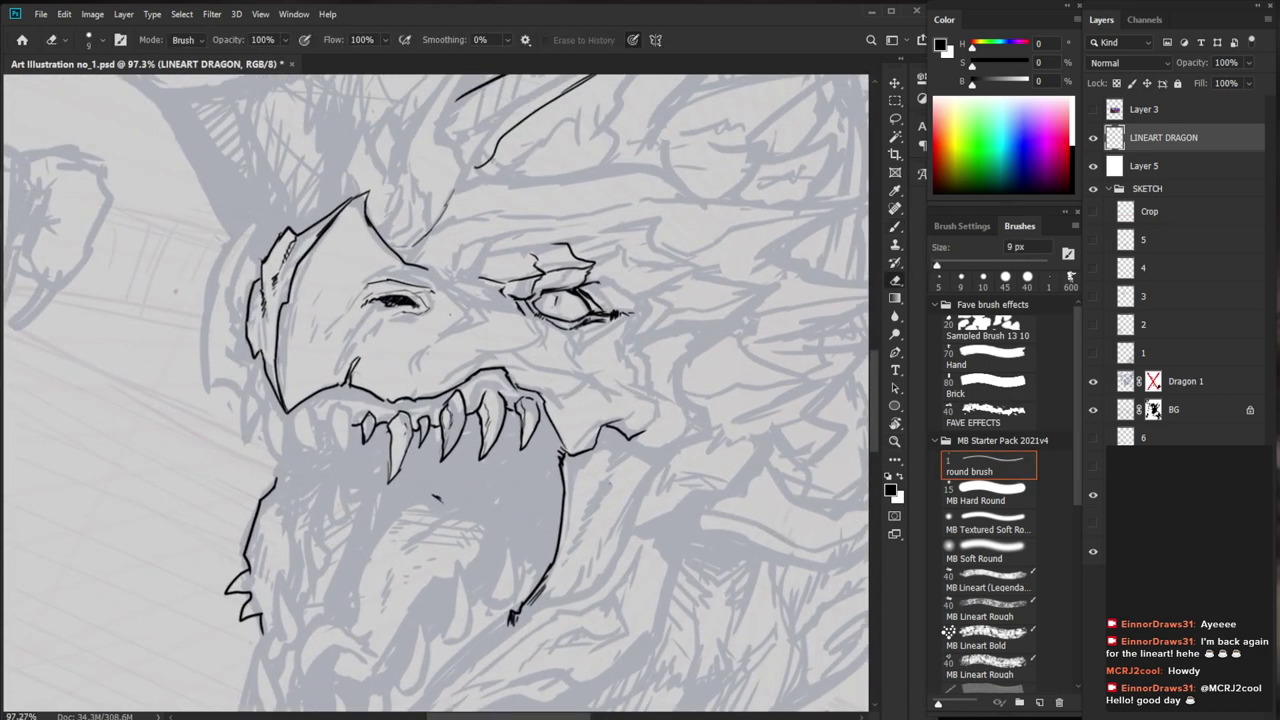
pyautogui.press('b')
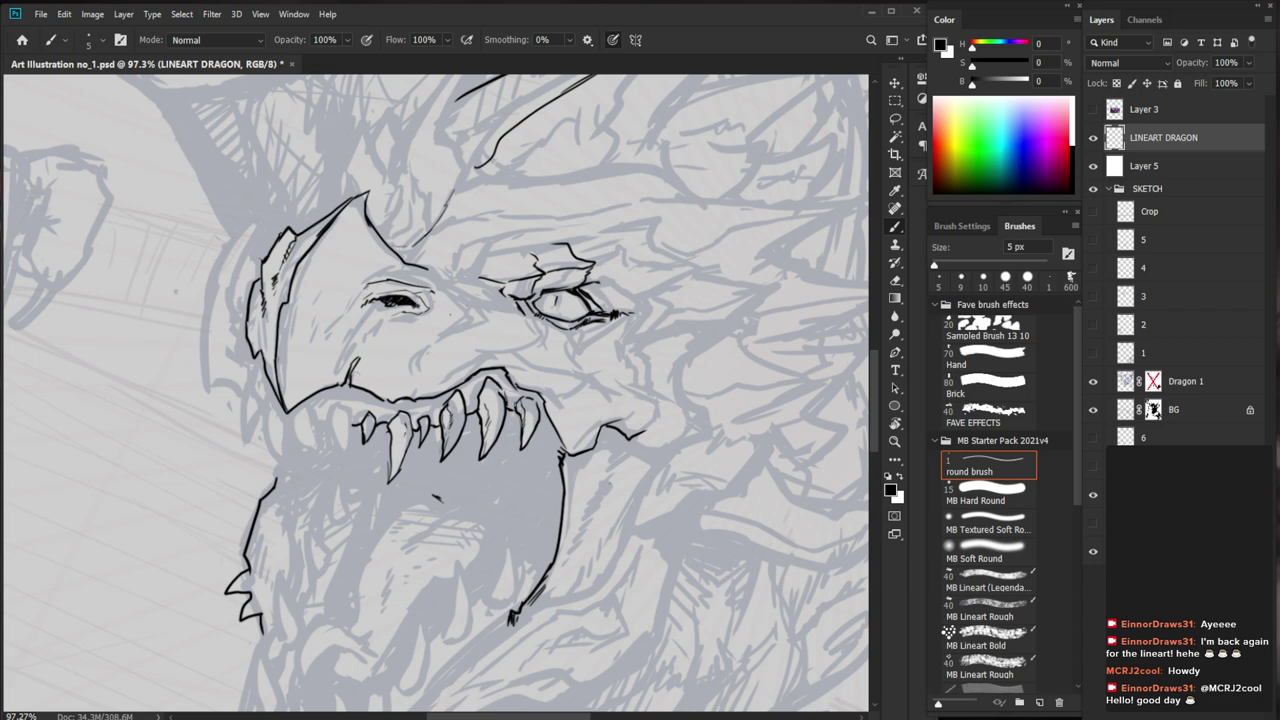
pyautogui.press('e')
pyautogui.hotkey('ctrl', '0')
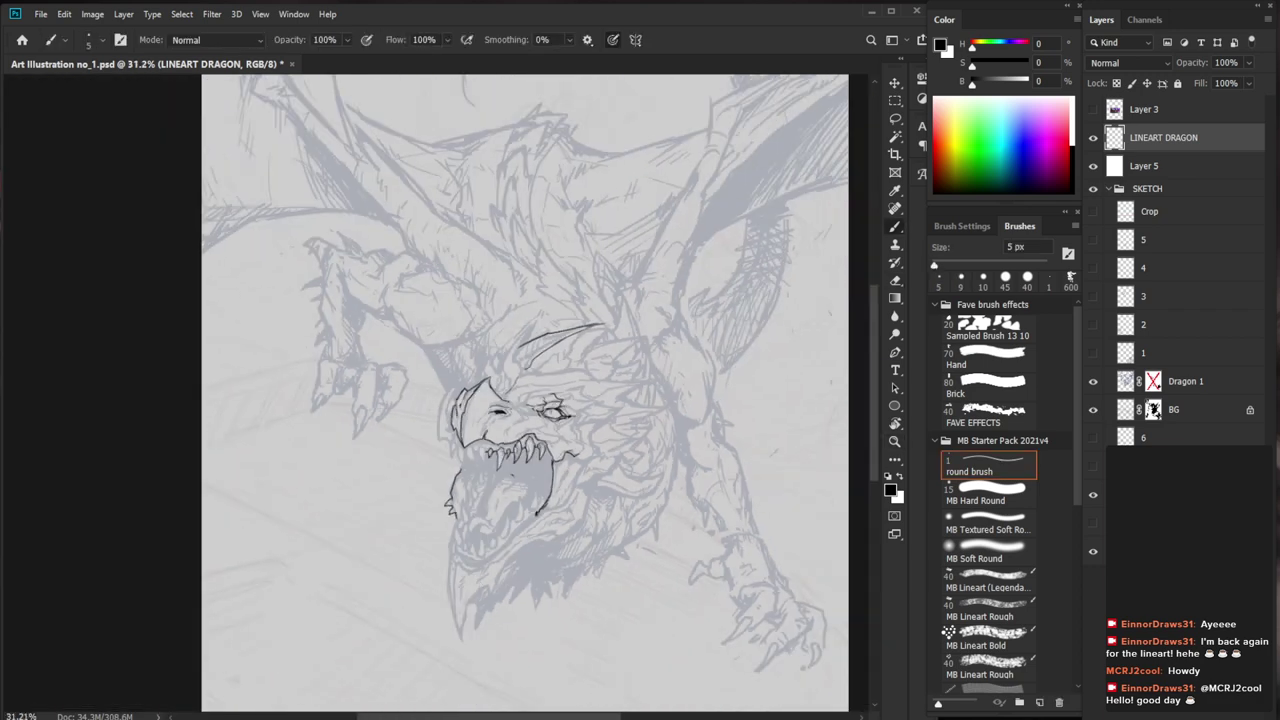
# Ink another pointed tooth in front of the small front tooth, cleaning its edges with the eraser
pyautogui.press('z')
pyautogui.moveTo(503, 456)
pyautogui.mouseDown()
pyautogui.moveTo(600, 456)
pyautogui.moveTo(487, 472)
pyautogui.moveTo(479, 494)
pyautogui.mouseUp()
pyautogui.press('e')
pyautogui.press('b')
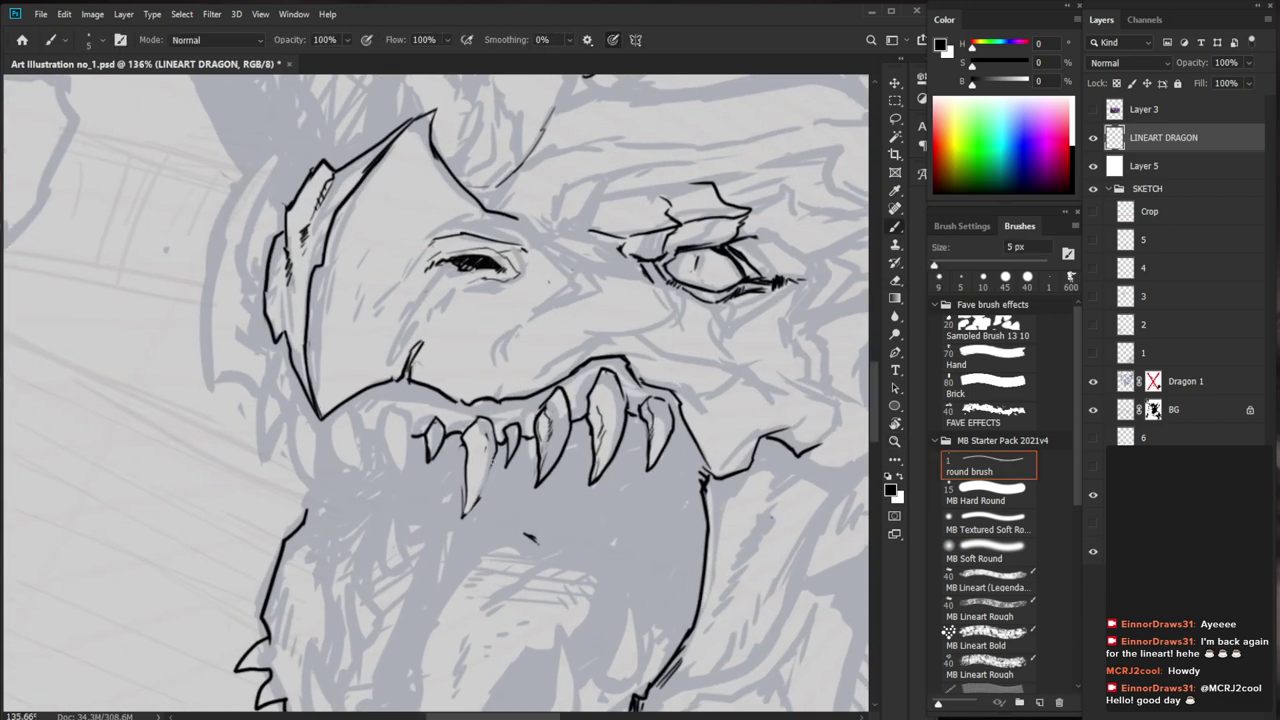
pyautogui.press('e')
pyautogui.press('b')
pyautogui.moveTo(402, 391); pyautogui.dragTo(382, 421)
pyautogui.moveTo(388, 468)
pyautogui.mouseDown()
pyautogui.moveTo(374, 440)
pyautogui.moveTo(362, 464)
pyautogui.moveTo(371, 500)
pyautogui.moveTo(381, 495)
pyautogui.moveTo(374, 512)
pyautogui.mouseUp()
pyautogui.press('z')
pyautogui.moveTo(540, 514)
pyautogui.mouseDown()
pyautogui.moveTo(485, 514)
pyautogui.moveTo(540, 511)
pyautogui.mouseUp()
pyautogui.press('b')
pyautogui.moveTo(458, 474)
pyautogui.mouseDown()
pyautogui.moveTo(420, 446)
pyautogui.moveTo(430, 504)
pyautogui.moveTo(439, 462)
pyautogui.mouseUp()
# Ink a further tooth beside the beak's tip and tidy the gum line joining the front teeth
pyautogui.press('z')
pyautogui.moveTo(577, 497); pyautogui.dragTo(345, 452)
pyautogui.press('b')
pyautogui.press('z')
pyautogui.press('space')
pyautogui.moveTo(635, 588)
pyautogui.mouseDown()
pyautogui.moveTo(597, 514)
pyautogui.moveTo(585, 523)
pyautogui.mouseUp()
pyautogui.press('z')
pyautogui.moveTo(469, 370); pyautogui.dragTo(443, 366)
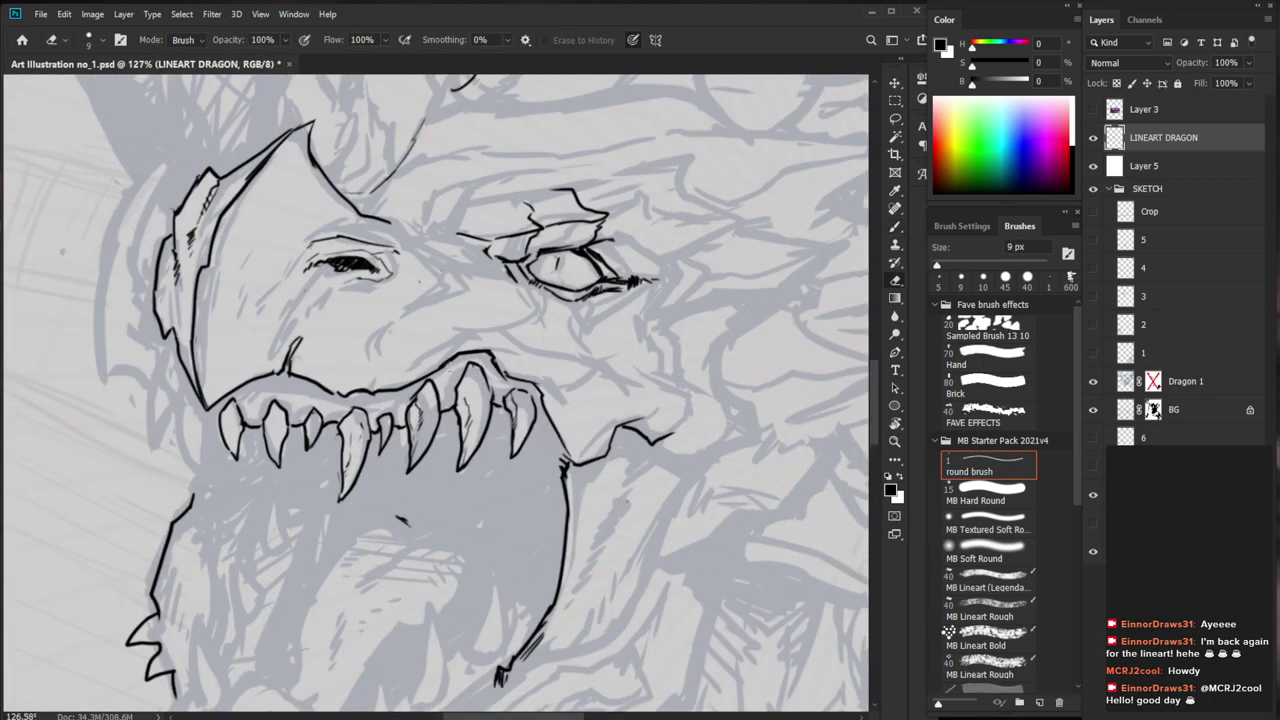
pyautogui.press('b')
pyautogui.scroll(1, 422, 367)
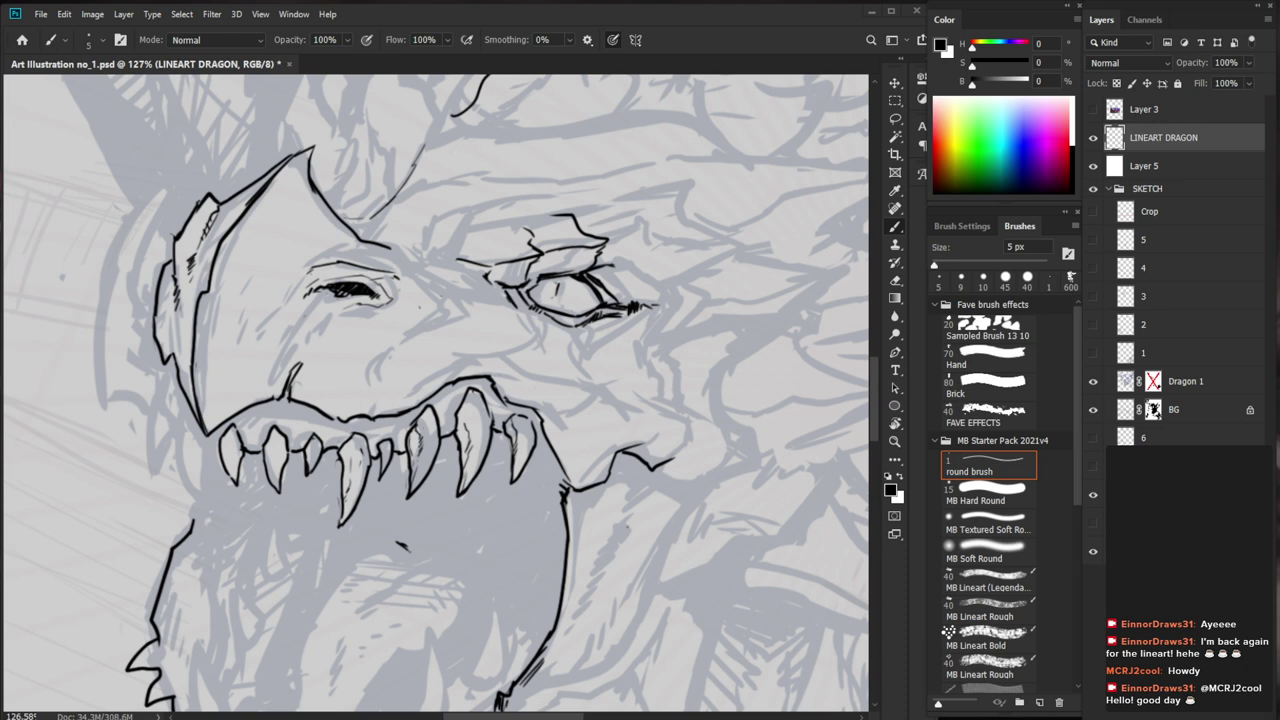
# Ink an angular, V-shaped skin fold beneath the dragon's larger eye
pyautogui.moveTo(645, 366); pyautogui.dragTo(592, 453)
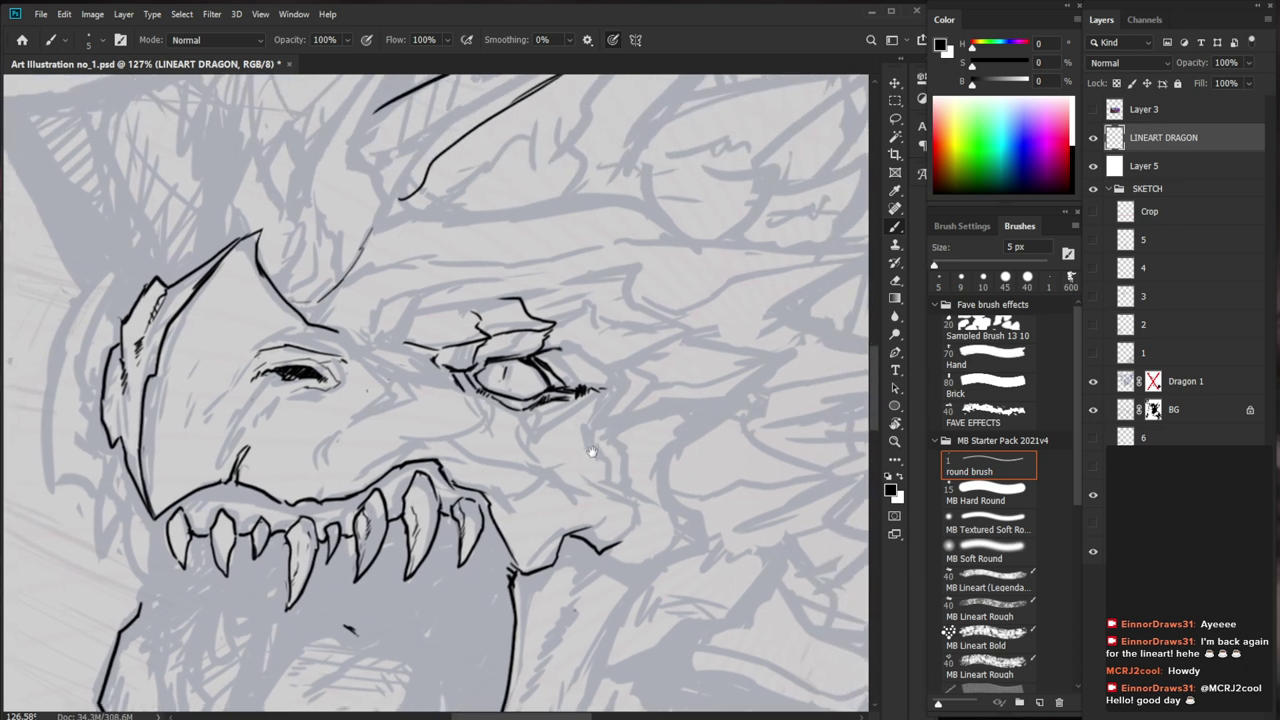
pyautogui.moveTo(460, 390)
pyautogui.mouseDown()
pyautogui.moveTo(535, 433)
pyautogui.moveTo(563, 416)
pyautogui.mouseUp()
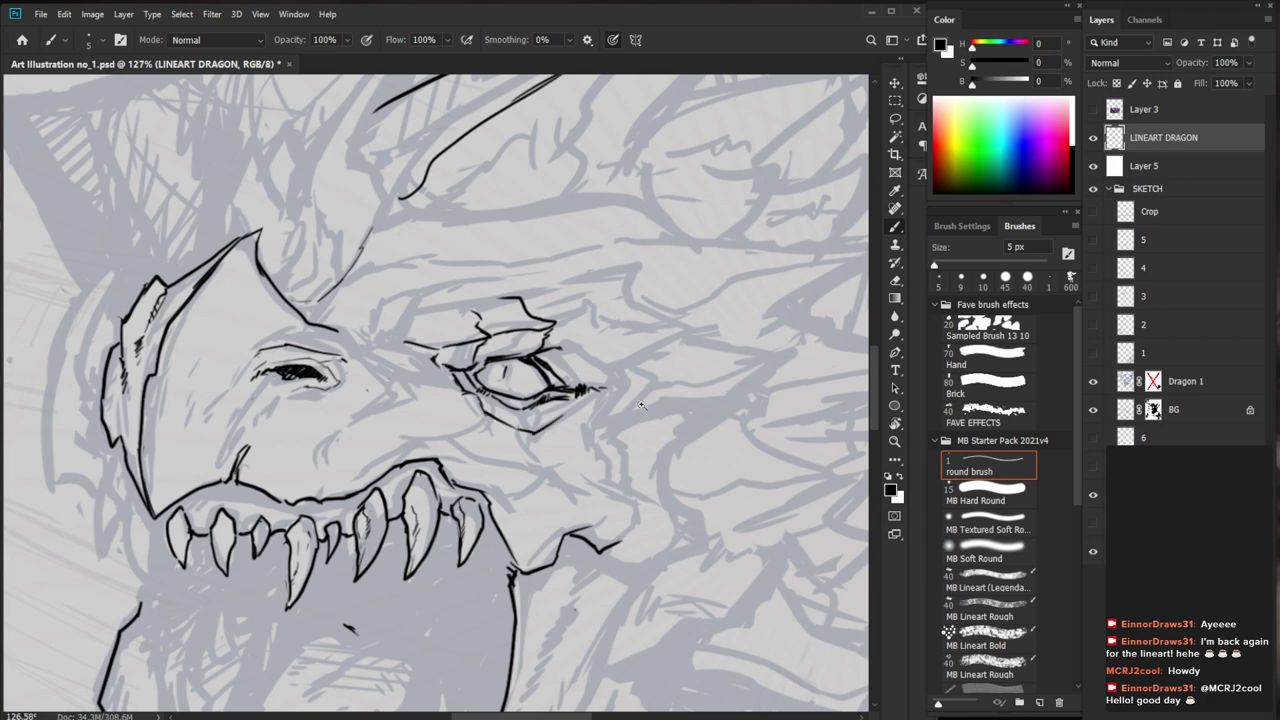
pyautogui.moveTo(647, 421); pyautogui.dragTo(530, 430)
pyautogui.moveTo(706, 590); pyautogui.dragTo(651, 509)
pyautogui.scroll(5, 555, 325)
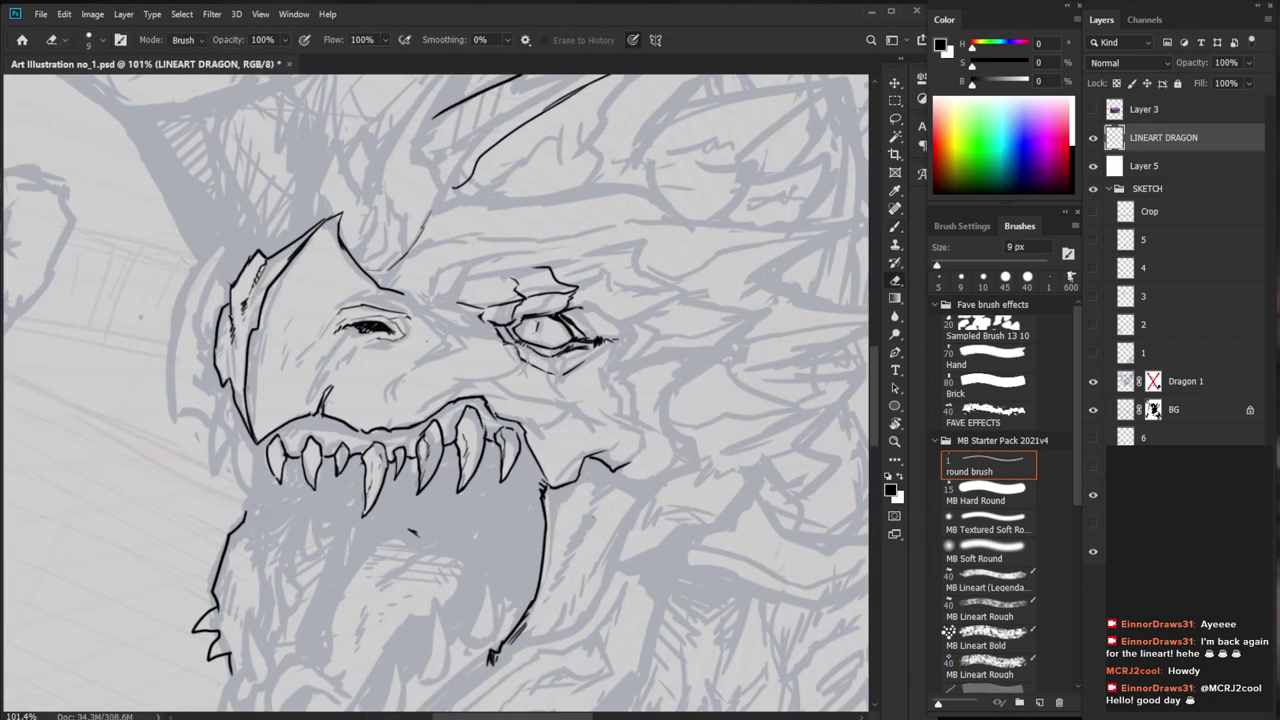
pyautogui.moveTo(525, 354)
pyautogui.mouseDown()
pyautogui.moveTo(545, 375)
pyautogui.moveTo(580, 364)
pyautogui.mouseUp()
pyautogui.moveTo(726, 394); pyautogui.dragTo(673, 431)
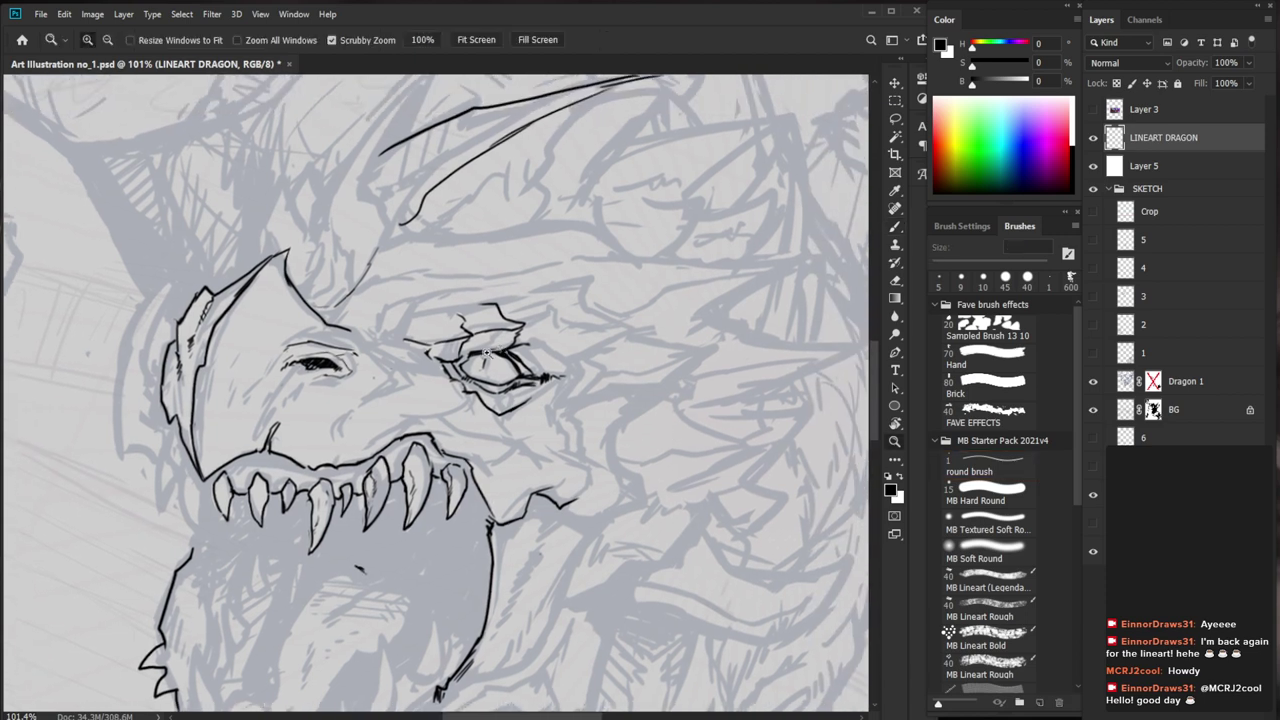
# Ink a narrow tooth partly hidden behind the beak's tip and trim it with the eraser
pyautogui.moveTo(498, 350); pyautogui.dragTo(420, 352)
pyautogui.moveTo(595, 580); pyautogui.dragTo(587, 561)
pyautogui.moveTo(335, 379)
pyautogui.mouseDown()
pyautogui.moveTo(408, 379)
pyautogui.moveTo(344, 411)
pyautogui.moveTo(331, 401)
pyautogui.moveTo(338, 437)
pyautogui.moveTo(346, 417)
pyautogui.mouseUp()
pyautogui.moveTo(590, 373); pyautogui.dragTo(586, 400)
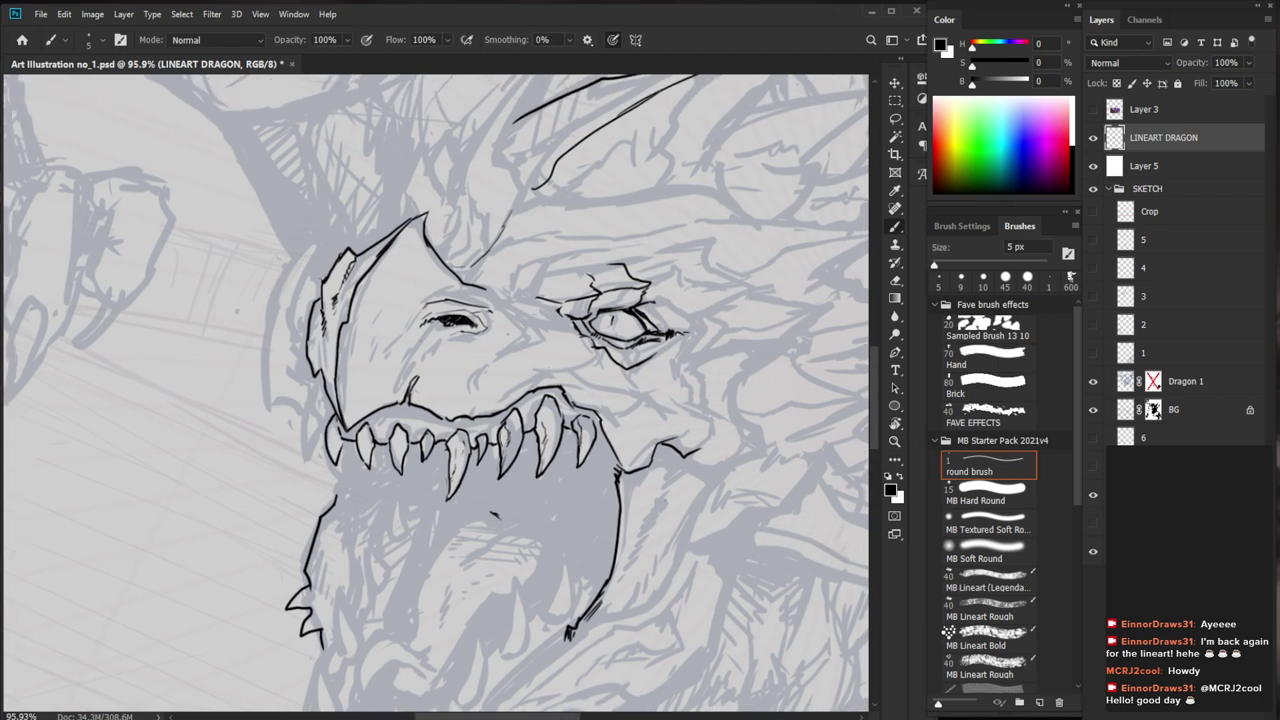
pyautogui.press('e')
pyautogui.moveTo(326, 423)
pyautogui.mouseDown()
pyautogui.moveTo(336, 466)
pyautogui.moveTo(339, 456)
pyautogui.mouseUp()
pyautogui.press('b')
# Outline a long fang on the far side of the mouth, just outside the beak's tip
pyautogui.moveTo(320, 388); pyautogui.dragTo(311, 462)
pyautogui.moveTo(311, 462); pyautogui.dragTo(319, 433)
pyautogui.moveTo(542, 473); pyautogui.dragTo(466, 570)
pyautogui.moveTo(621, 652); pyautogui.dragTo(526, 543)
# Refine the far-side fang's outline with the eraser and add fine shading strokes inside it
pyautogui.moveTo(377, 340); pyautogui.dragTo(456, 295)
pyautogui.press('e')
pyautogui.moveTo(320, 335); pyautogui.dragTo(313, 390)
pyautogui.moveTo(328, 404)
pyautogui.mouseDown()
pyautogui.moveTo(342, 359)
pyautogui.moveTo(329, 410)
pyautogui.moveTo(315, 336)
pyautogui.moveTo(327, 363)
pyautogui.mouseUp()
pyautogui.press('b')
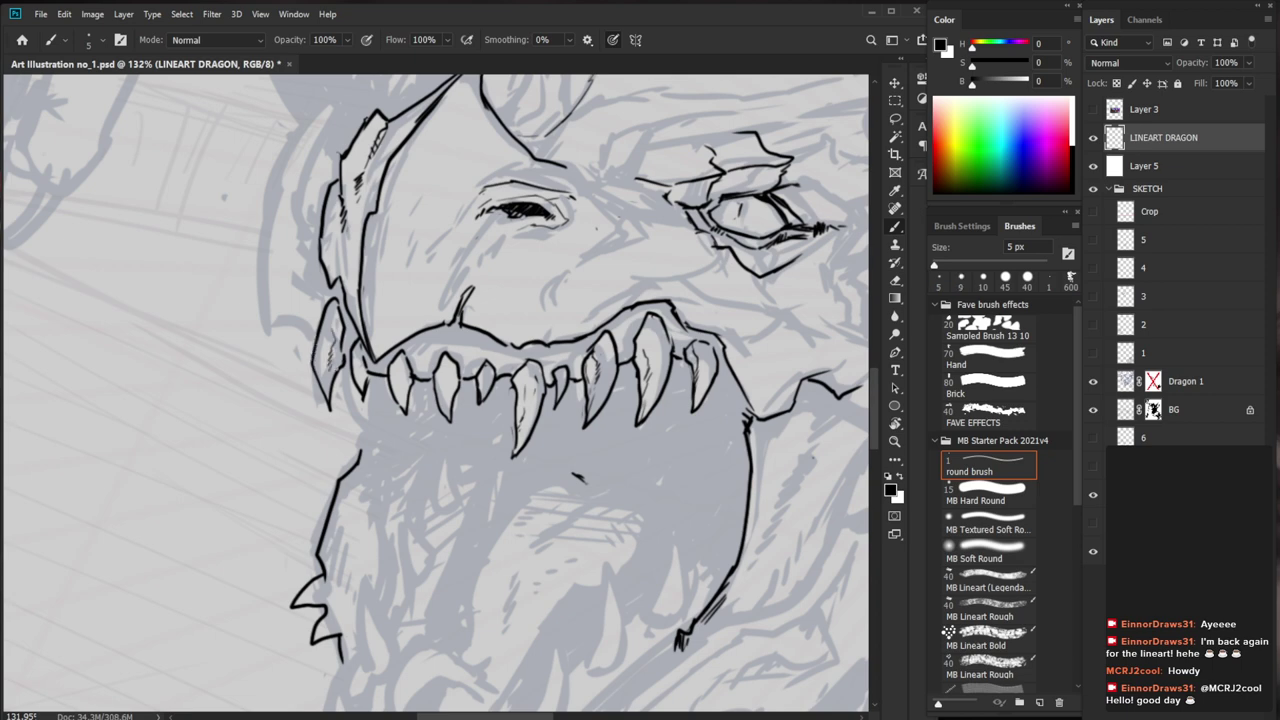
pyautogui.press('z')
pyautogui.moveTo(512, 407); pyautogui.dragTo(425, 412)
pyautogui.moveTo(597, 586); pyautogui.dragTo(448, 597)
pyautogui.scroll(2, 516, 369)
pyautogui.press('b')
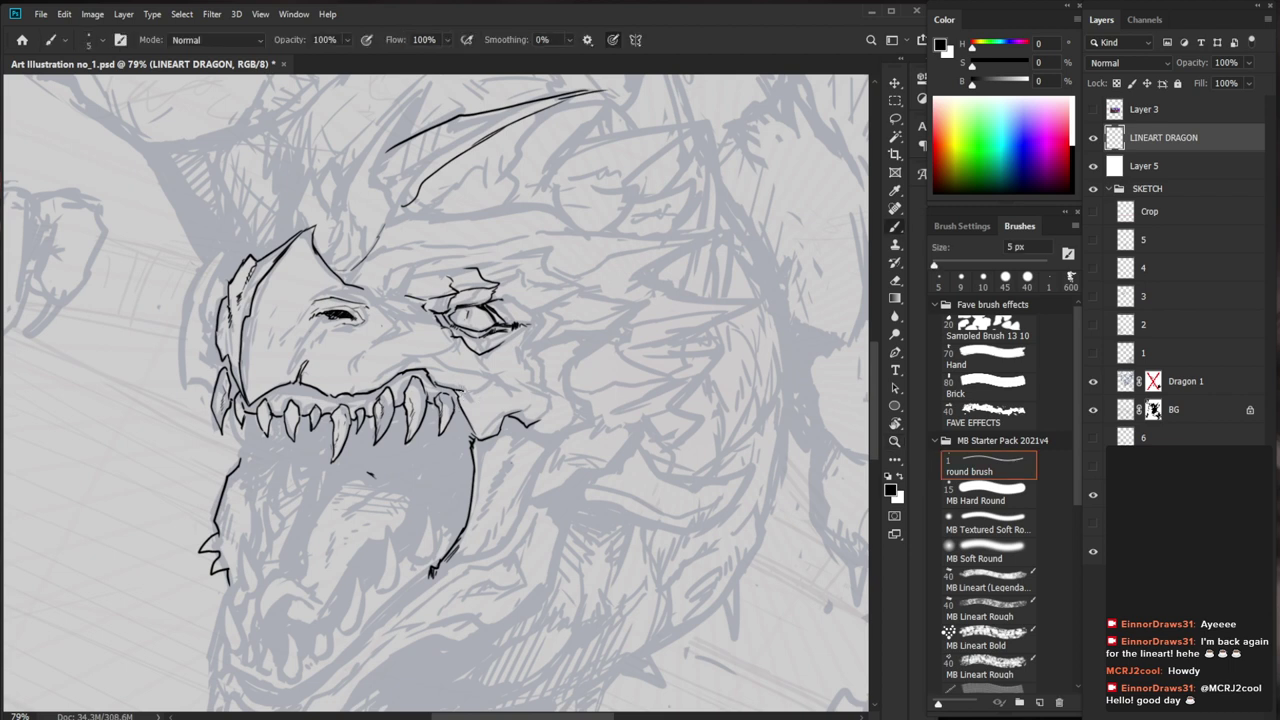
# Ink a small fang and the knobbly bump of flesh beside it at the back of the lower jaw
pyautogui.press('z')
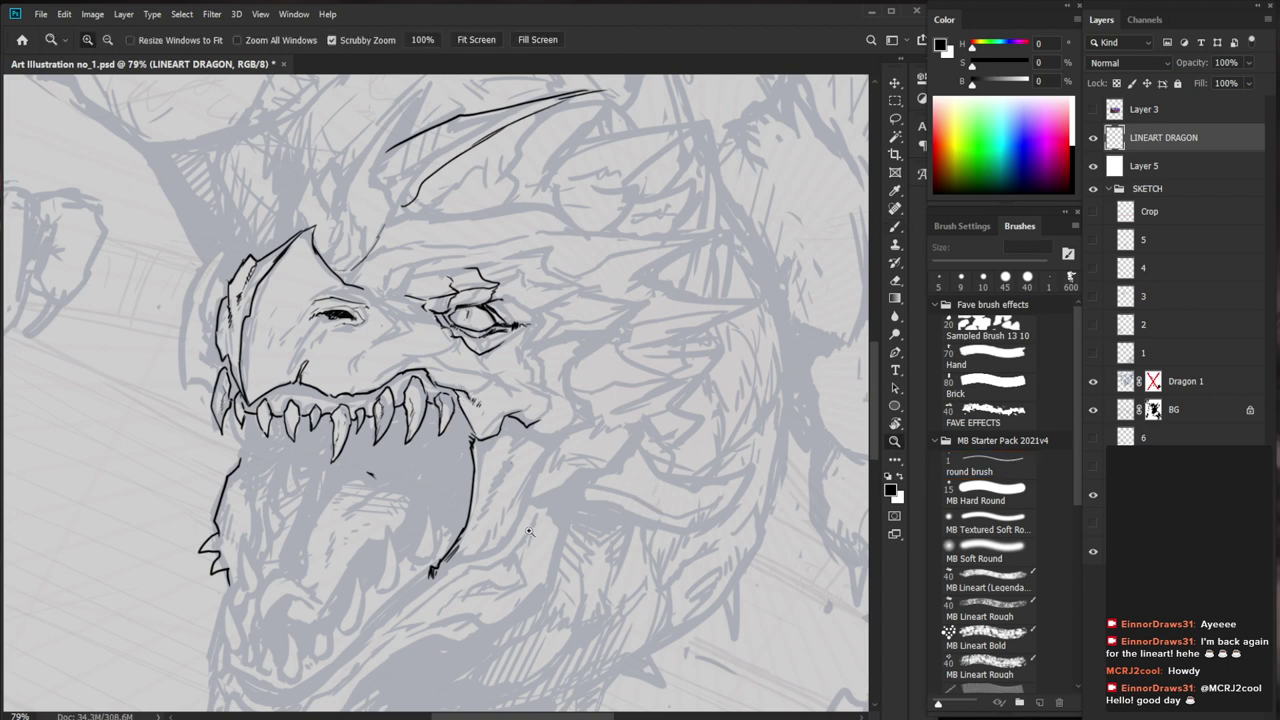
pyautogui.moveTo(507, 615); pyautogui.dragTo(540, 540)
pyautogui.press('b')
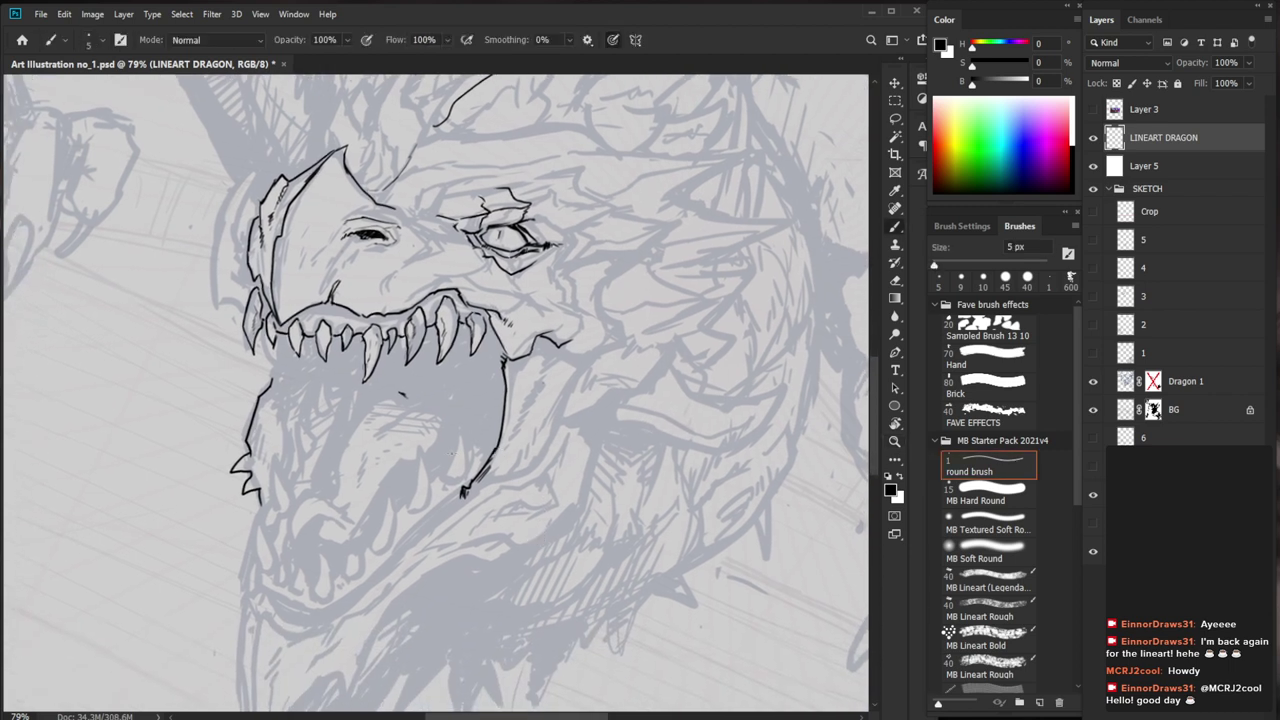
pyautogui.moveTo(450, 454); pyautogui.dragTo(430, 476)
pyautogui.moveTo(481, 437)
pyautogui.mouseDown()
pyautogui.moveTo(485, 409)
pyautogui.moveTo(483, 426)
pyautogui.mouseUp()
pyautogui.hotkey('ctrl', 'z')
pyautogui.press('e')
pyautogui.press('b')
pyautogui.moveTo(470, 432)
pyautogui.mouseDown()
pyautogui.moveTo(472, 474)
pyautogui.moveTo(448, 480)
pyautogui.moveTo(455, 431)
pyautogui.mouseUp()
pyautogui.moveTo(531, 486); pyautogui.dragTo(440, 486)
pyautogui.moveTo(523, 463); pyautogui.dragTo(614, 463)
pyautogui.press('e')
pyautogui.press('b')
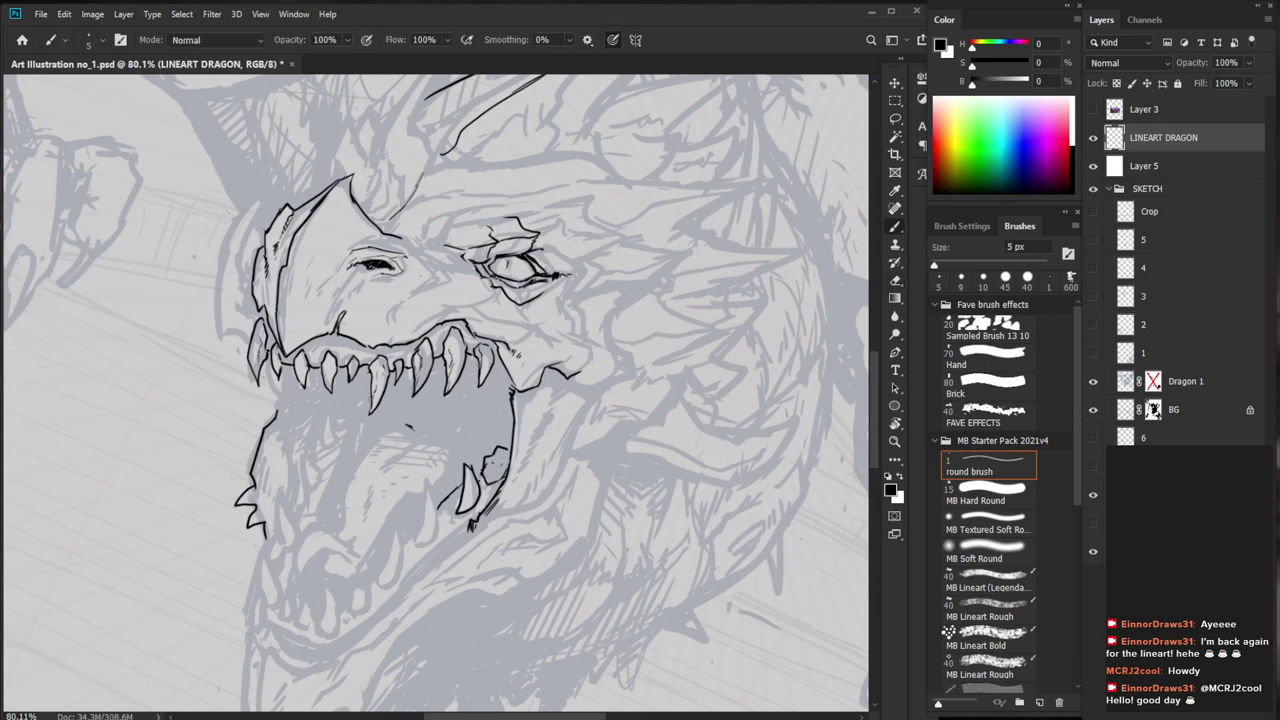
# Ink a broken crease running down the inside of the open mouth along the tongue
pyautogui.moveTo(569, 513); pyautogui.dragTo(559, 489)
pyautogui.moveTo(327, 445); pyautogui.dragTo(320, 463)
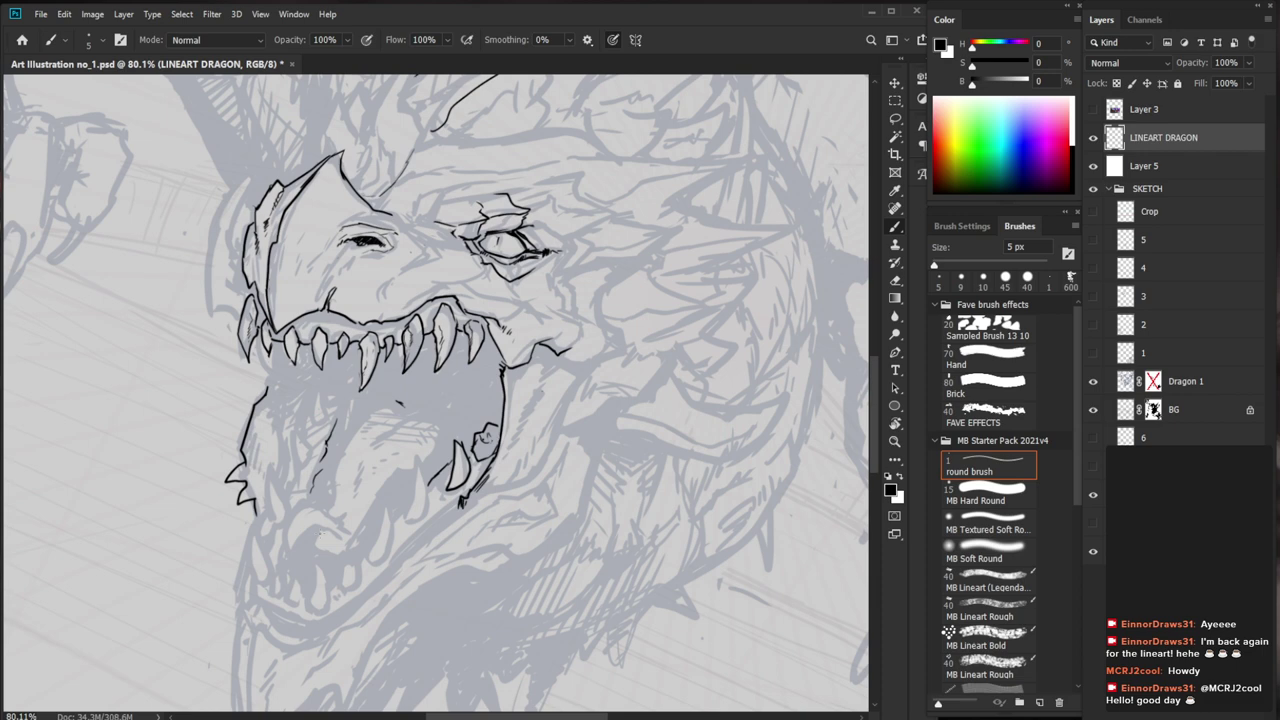
pyautogui.press('e')
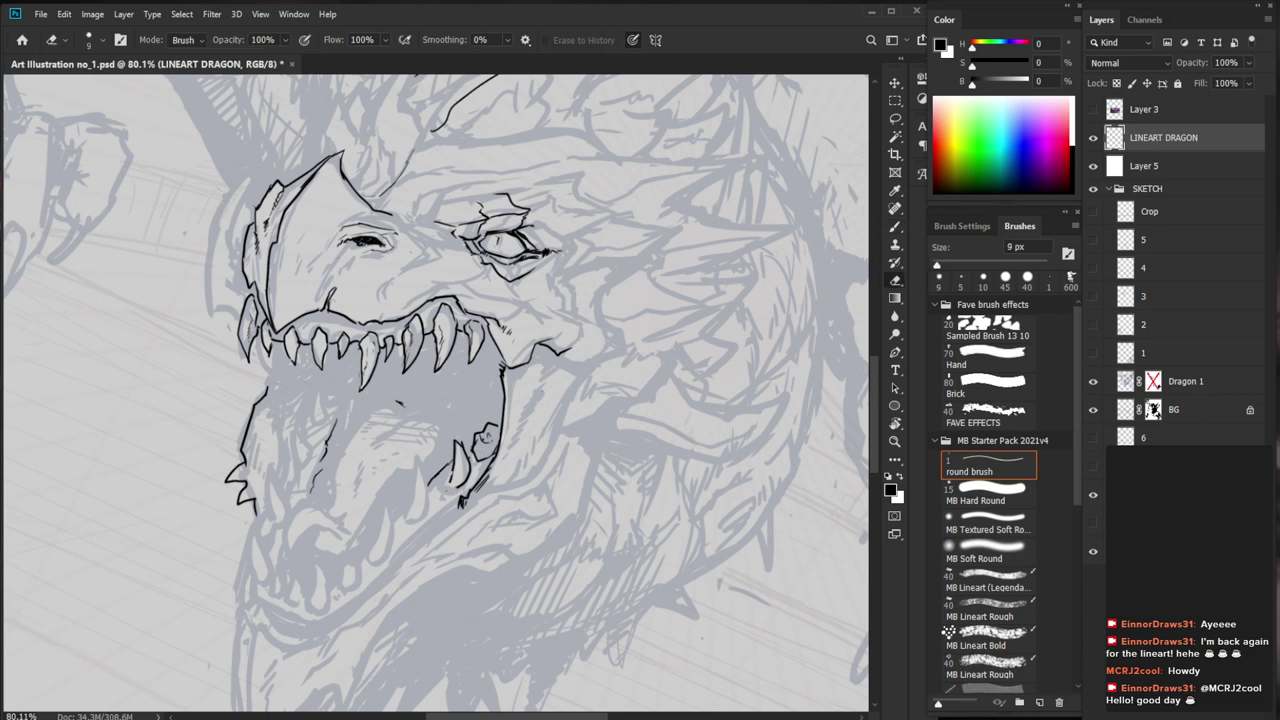
pyautogui.press('b')
pyautogui.press('z')
pyautogui.moveTo(505, 473); pyautogui.dragTo(425, 474)
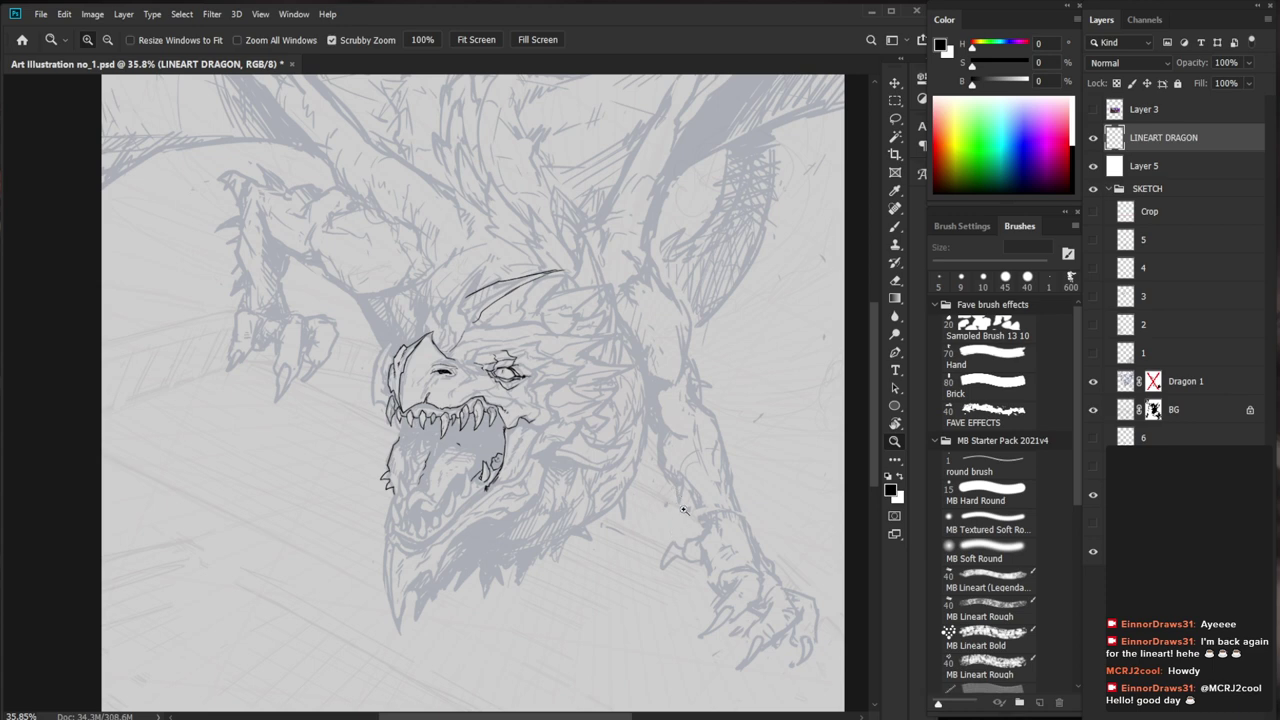
pyautogui.scroll(3, 482, 354)
pyautogui.press('b')
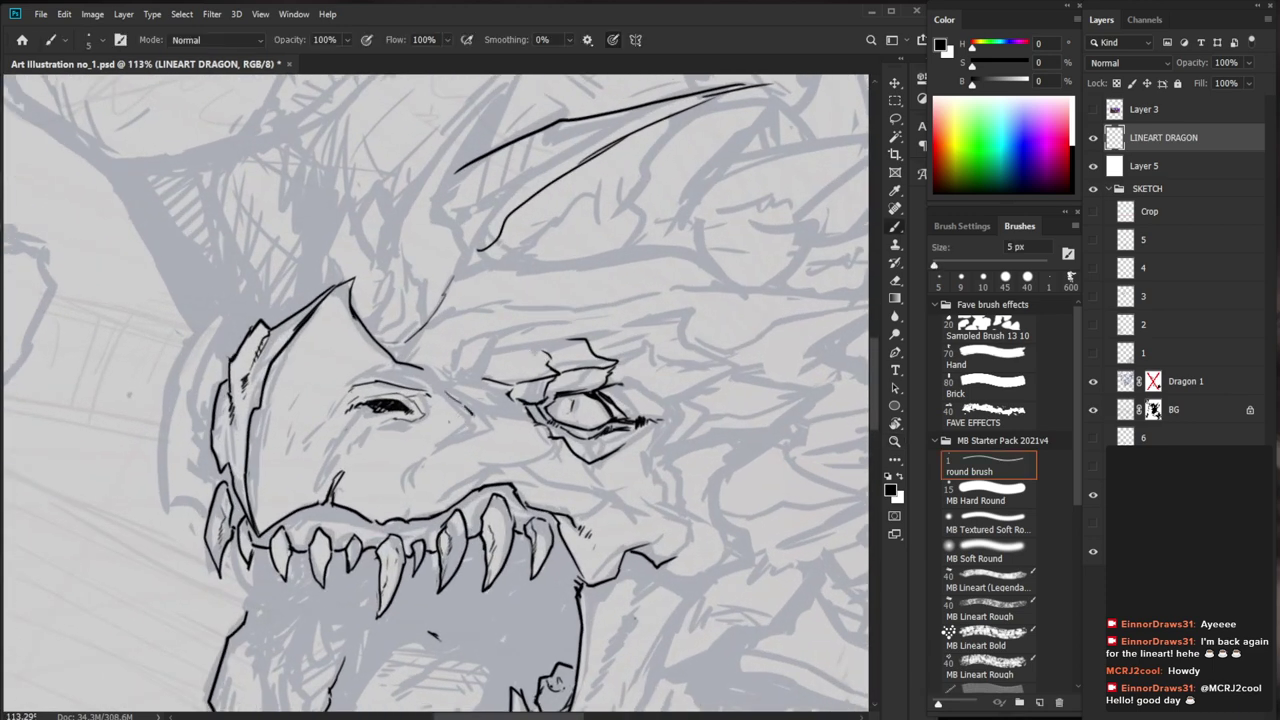
# Ink the creases around the nostril and extend the snout's upper edge toward the larger eye
pyautogui.press('z')
pyautogui.scroll(-3, 443, 285)
pyautogui.scroll(2, 443, 285)
pyautogui.scroll(3, 443, 285)
pyautogui.press('b')
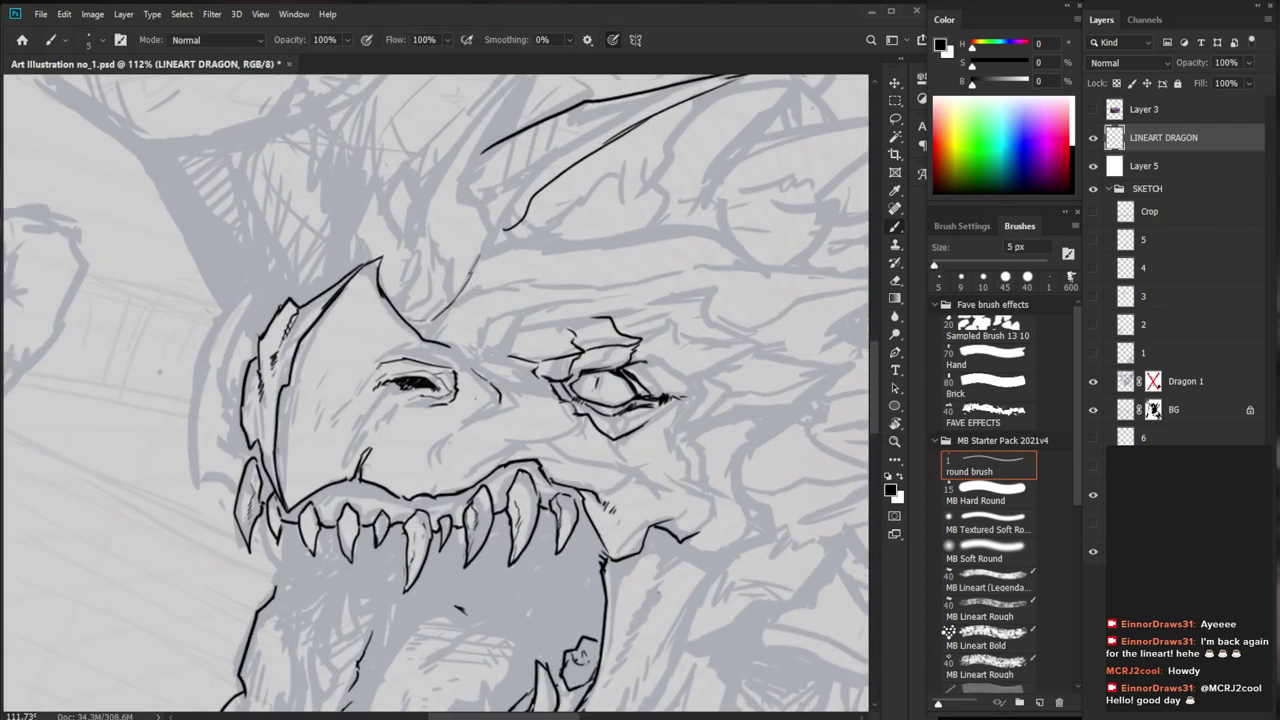
pyautogui.moveTo(444, 346)
pyautogui.mouseDown()
pyautogui.moveTo(500, 360)
pyautogui.moveTo(393, 360)
pyautogui.mouseUp()
pyautogui.scroll(3, 380, 268)
pyautogui.moveTo(660, 525); pyautogui.dragTo(614, 485)
# Re-ink the rear edge of the beak's pointed peak with a bolder, continuous line
pyautogui.press('e')
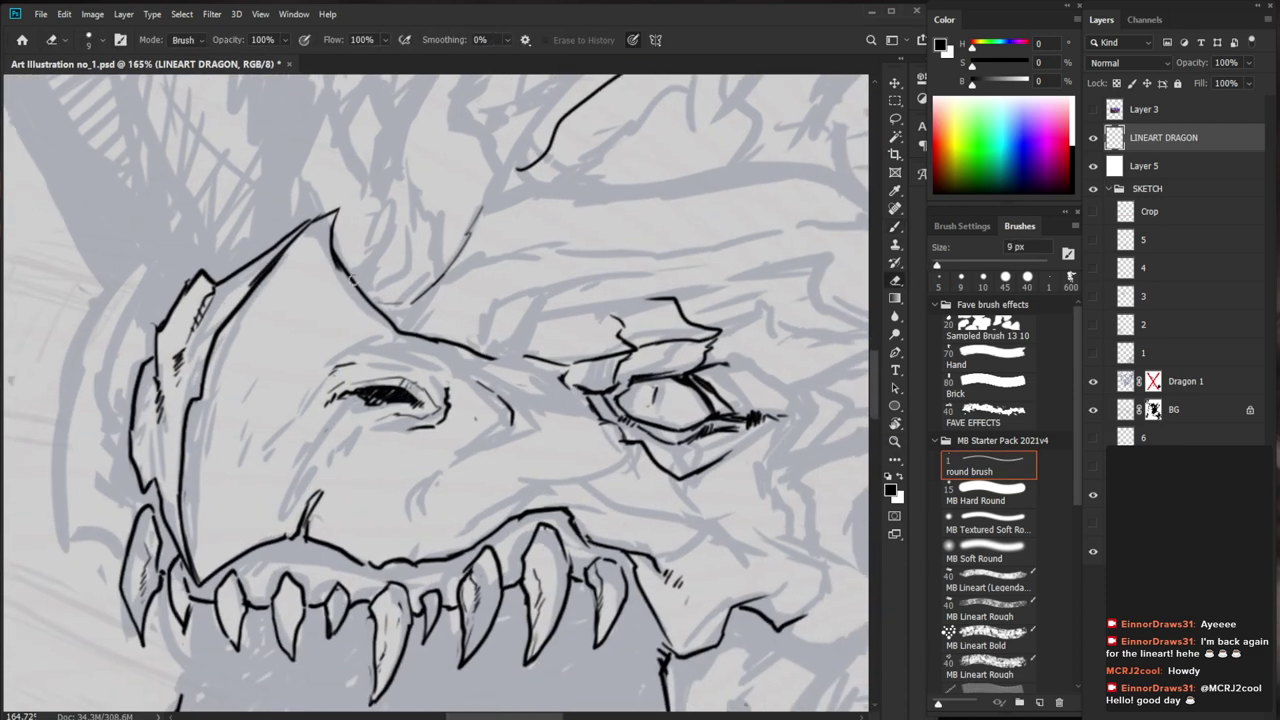
pyautogui.press('b')
pyautogui.moveTo(334, 220); pyautogui.dragTo(363, 293)
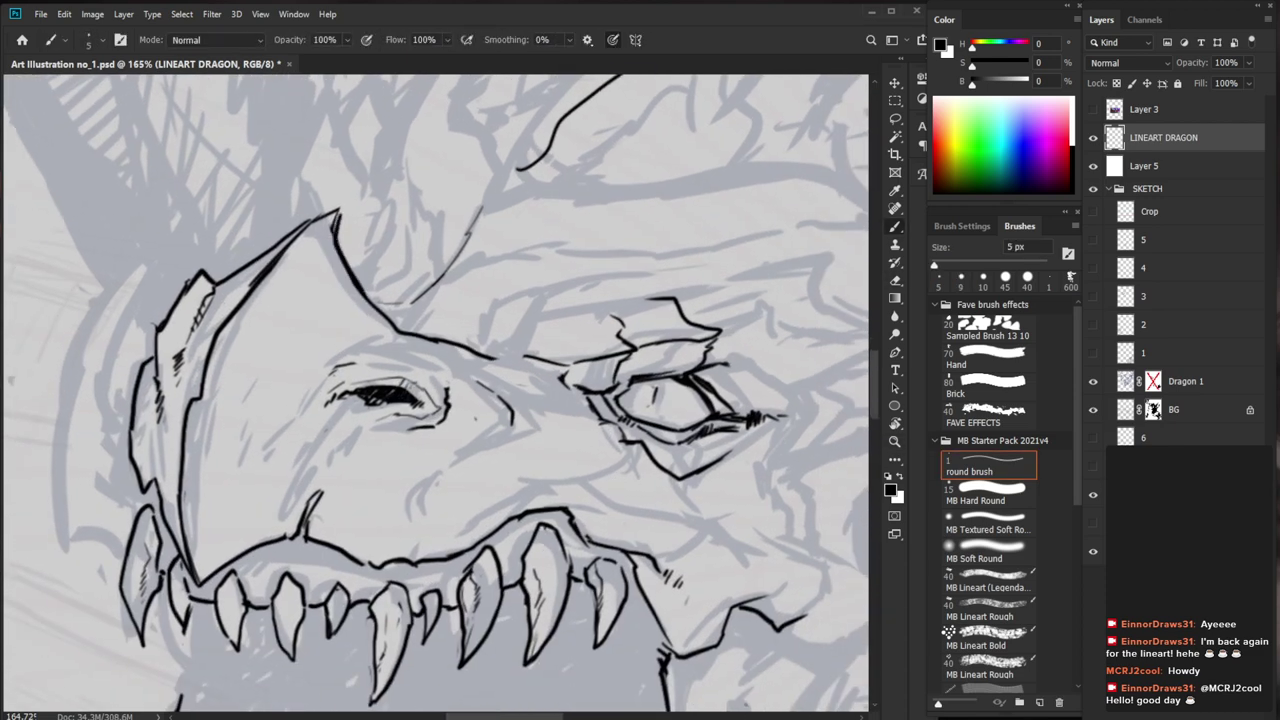
# Ink a second crease inside the mouth, between the tongue and the far cheek
pyautogui.scroll(-5, 461, 332)
pyautogui.moveTo(597, 615); pyautogui.dragTo(570, 521)
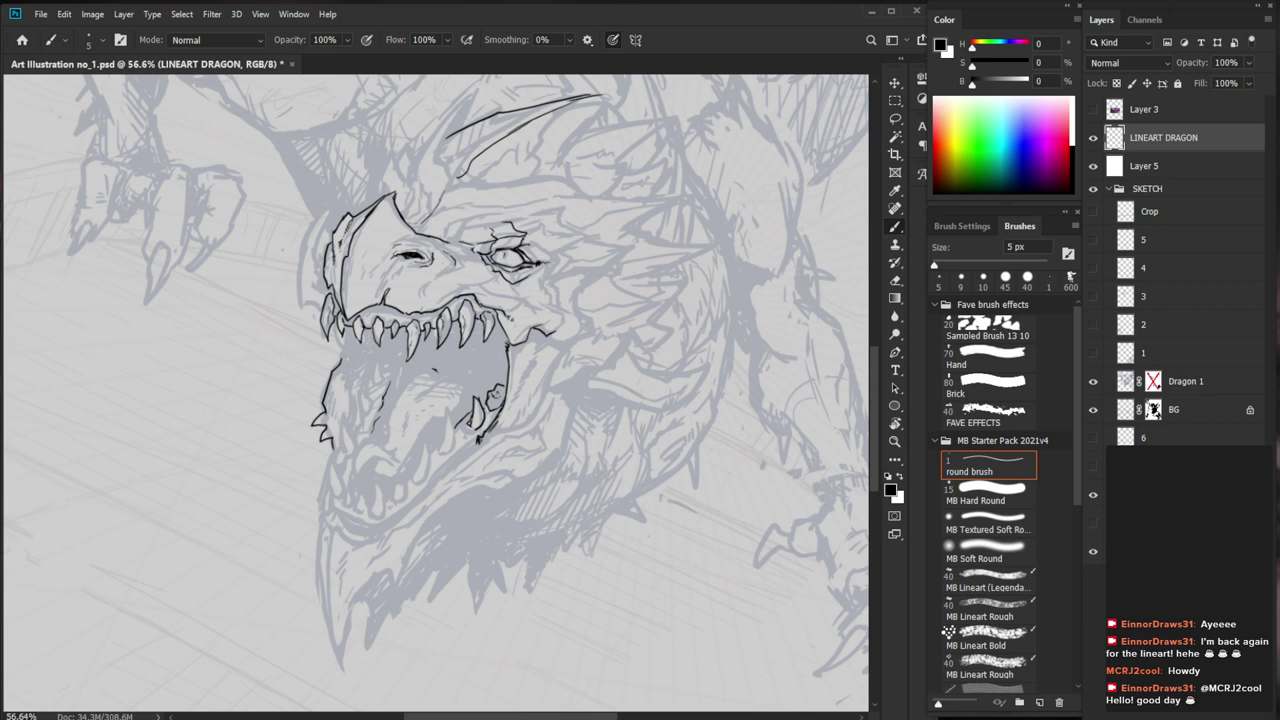
pyautogui.hotkey('ctrl', 'space')
pyautogui.moveTo(390, 389); pyautogui.dragTo(480, 389)
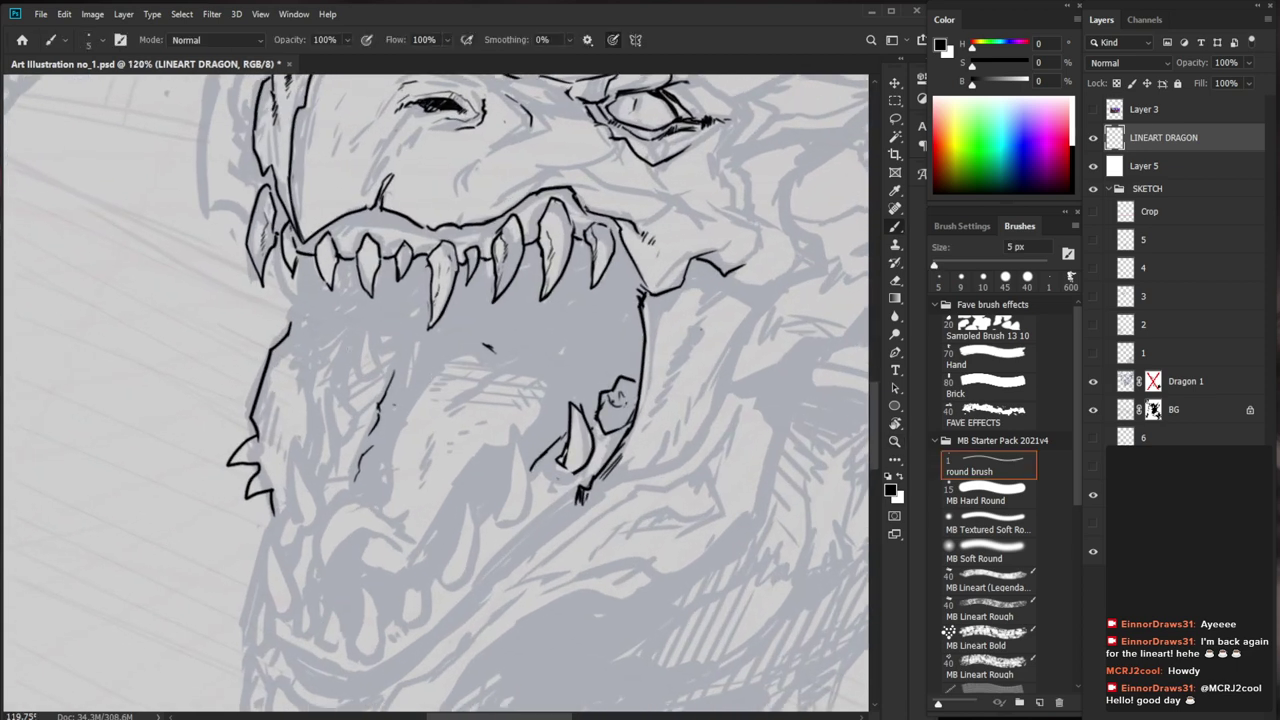
pyautogui.moveTo(349, 347); pyautogui.dragTo(338, 393)
pyautogui.press('space')
pyautogui.moveTo(706, 550); pyautogui.dragTo(631, 502)
pyautogui.moveTo(259, 343); pyautogui.dragTo(238, 423)
# Ink the lower jaw's inner edge from the back fang down around the tongue's tip and up its far side
pyautogui.hotkey('ctrl', 'space')
pyautogui.moveTo(411, 545); pyautogui.dragTo(355, 545)
pyautogui.press('space')
pyautogui.moveTo(588, 549); pyautogui.dragTo(516, 552)
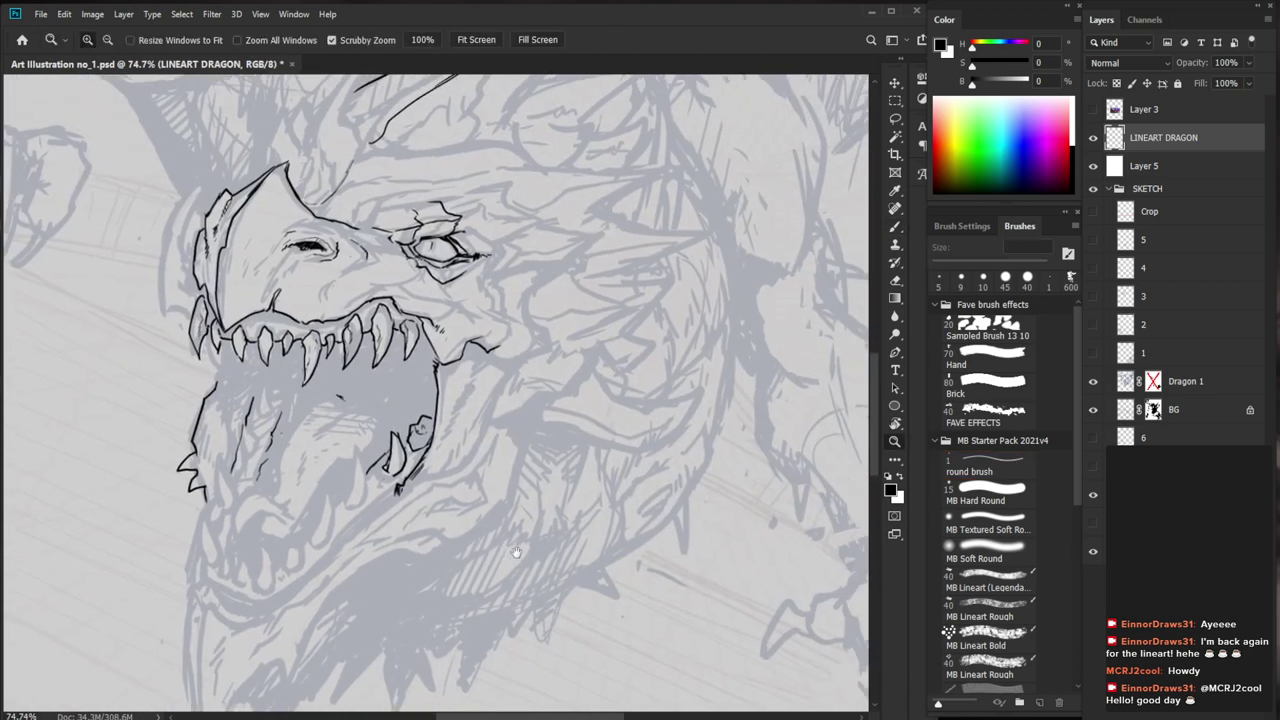
pyautogui.moveTo(298, 562); pyautogui.dragTo(302, 560)
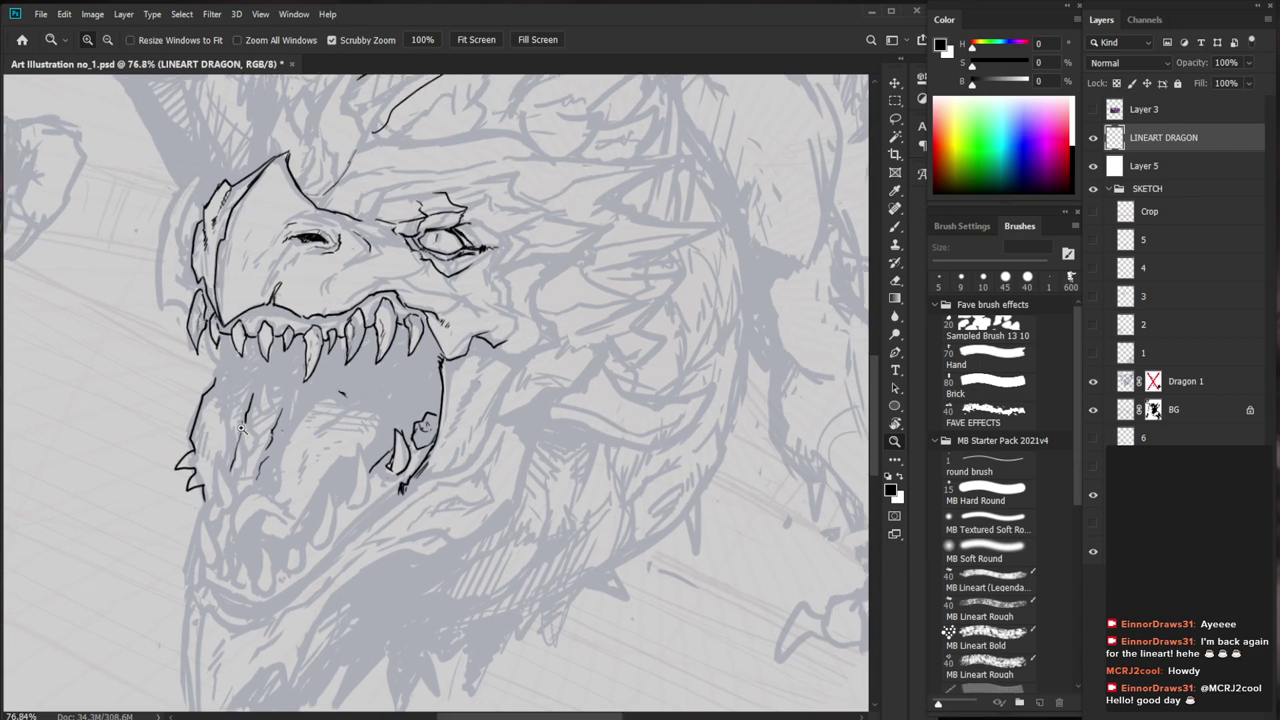
pyautogui.scroll(1, 241, 428)
pyautogui.press('b')
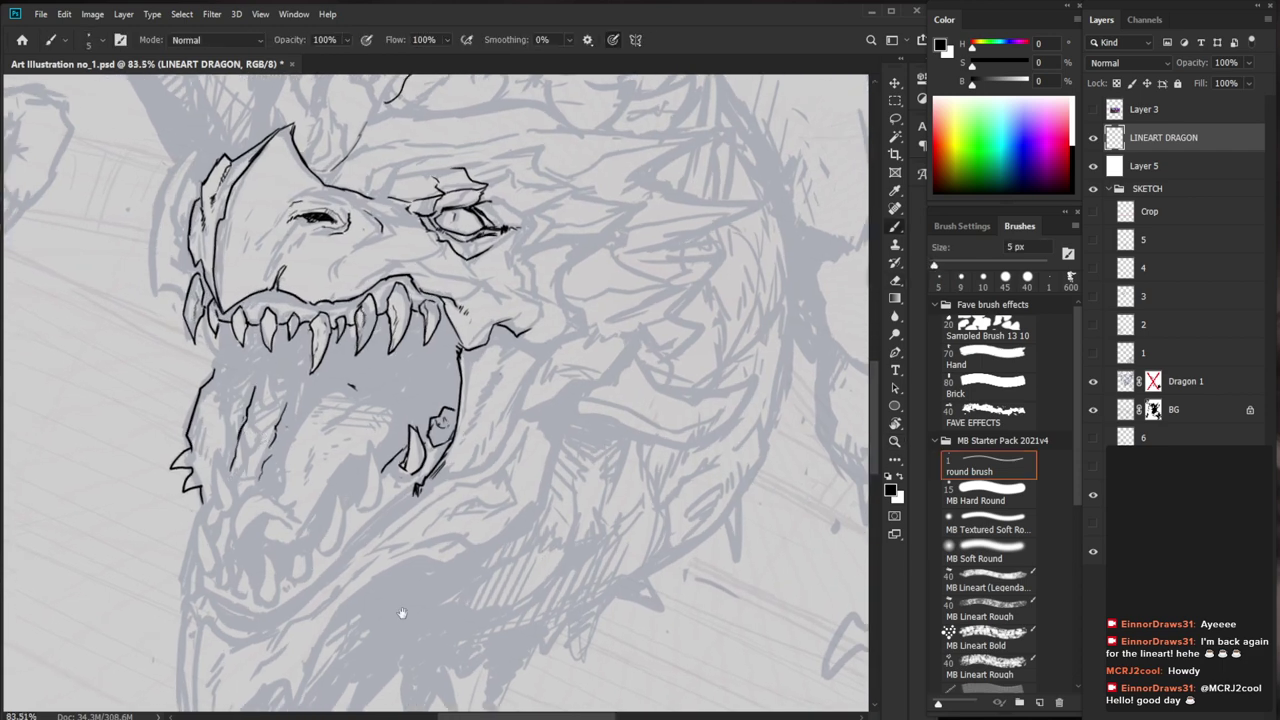
pyautogui.moveTo(402, 613); pyautogui.dragTo(420, 523)
pyautogui.hotkey('ctrl', 'space')
pyautogui.moveTo(347, 490); pyautogui.dragTo(371, 490)
pyautogui.moveTo(402, 358); pyautogui.dragTo(254, 493)
pyautogui.moveTo(240, 378)
pyautogui.mouseDown()
pyautogui.moveTo(217, 465)
pyautogui.moveTo(306, 529)
pyautogui.moveTo(278, 518)
pyautogui.moveTo(344, 495)
pyautogui.moveTo(388, 452)
pyautogui.moveTo(304, 526)
pyautogui.moveTo(276, 516)
pyautogui.mouseUp()
pyautogui.press('e')
pyautogui.press('b')
# Ink the lower jaw's outer lip line from the mouth corner down around the front of the jaw
pyautogui.press('e')
pyautogui.press('b')
pyautogui.moveTo(489, 410)
pyautogui.mouseDown()
pyautogui.moveTo(312, 568)
pyautogui.moveTo(242, 544)
pyautogui.moveTo(228, 522)
pyautogui.mouseUp()
pyautogui.press('z')
pyautogui.moveTo(520, 440); pyautogui.dragTo(410, 445)
pyautogui.press('space')
pyautogui.moveTo(657, 505); pyautogui.dragTo(641, 473)
# Clean up the outlines of the front upper teeth with the eraser and brush
pyautogui.press('z')
pyautogui.moveTo(390, 352); pyautogui.dragTo(512, 352)
pyautogui.press('e')
pyautogui.click(256, 338)
pyautogui.press('b')
pyautogui.moveTo(250, 328); pyautogui.dragTo(380, 447)
pyautogui.press('space')
pyautogui.press('e')
pyautogui.press('b')
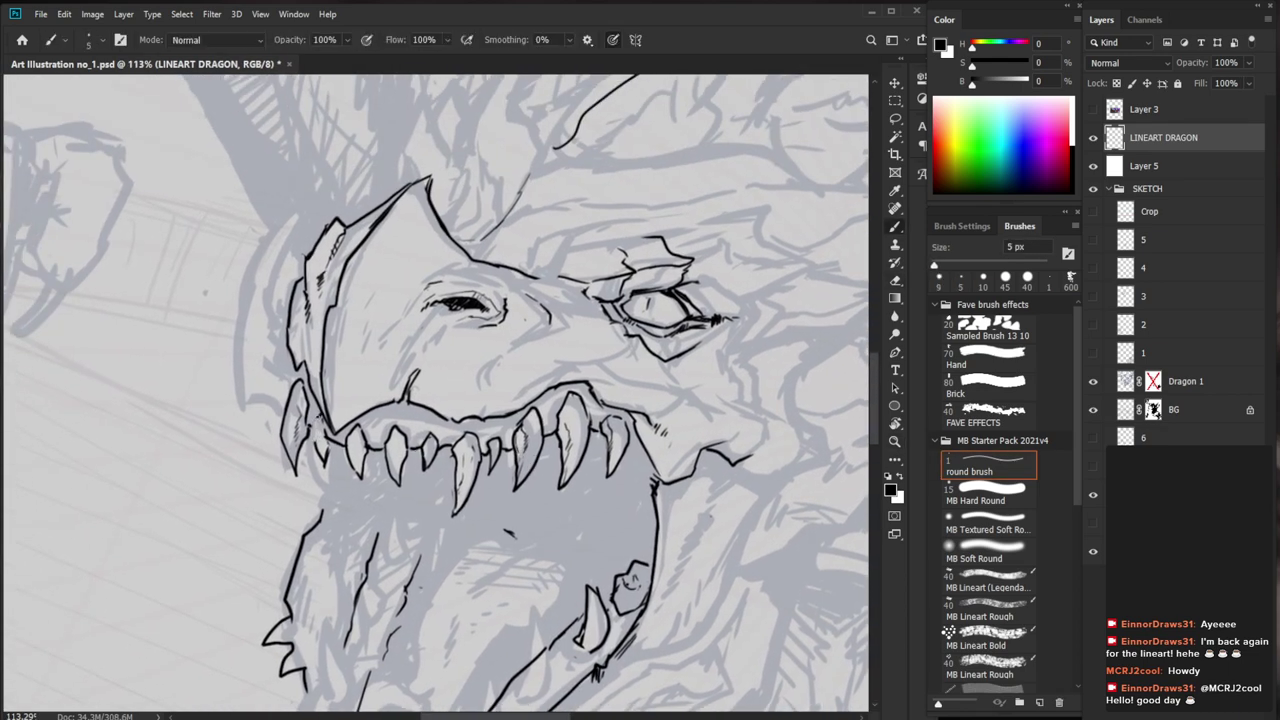
# Redraw the small front tooth between the far-side fang and the beak's tip, trimming it with the eraser
pyautogui.moveTo(314, 416)
pyautogui.mouseDown()
pyautogui.moveTo(309, 445)
pyautogui.moveTo(328, 467)
pyautogui.moveTo(309, 456)
pyautogui.moveTo(276, 480)
pyautogui.mouseUp()
pyautogui.press('e')
pyautogui.press('b')
pyautogui.press('e')
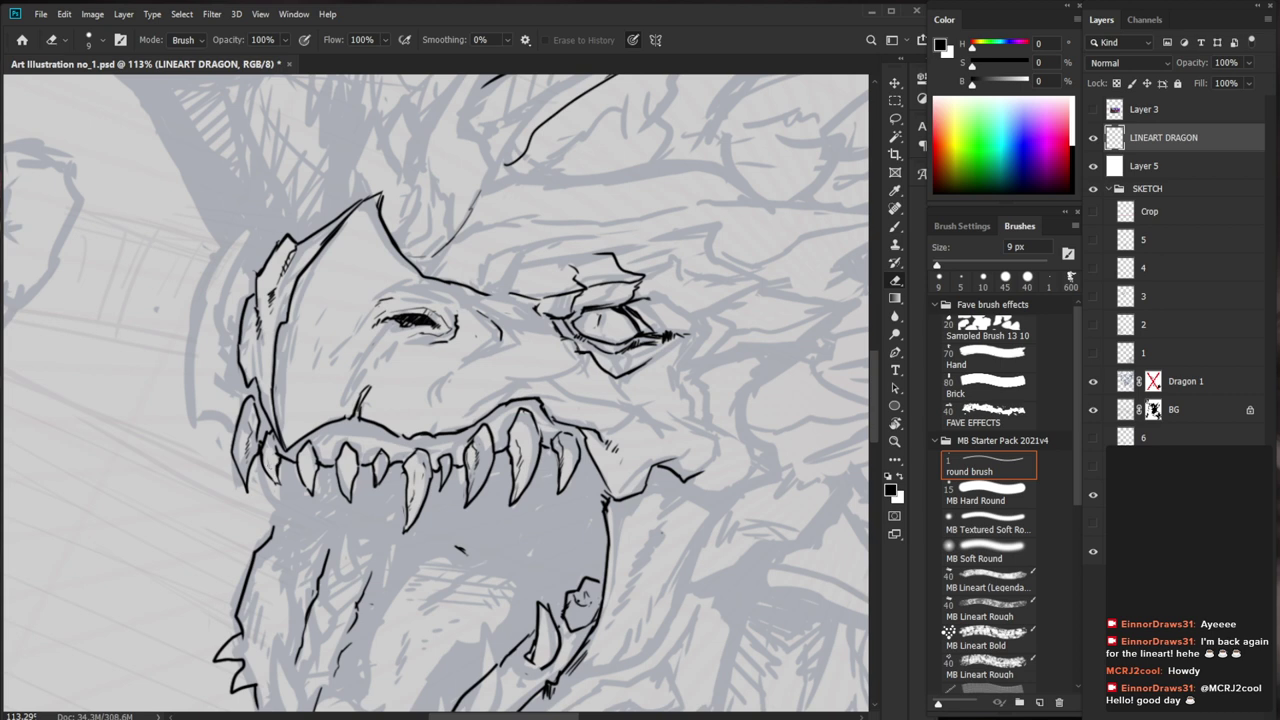
pyautogui.press('b')
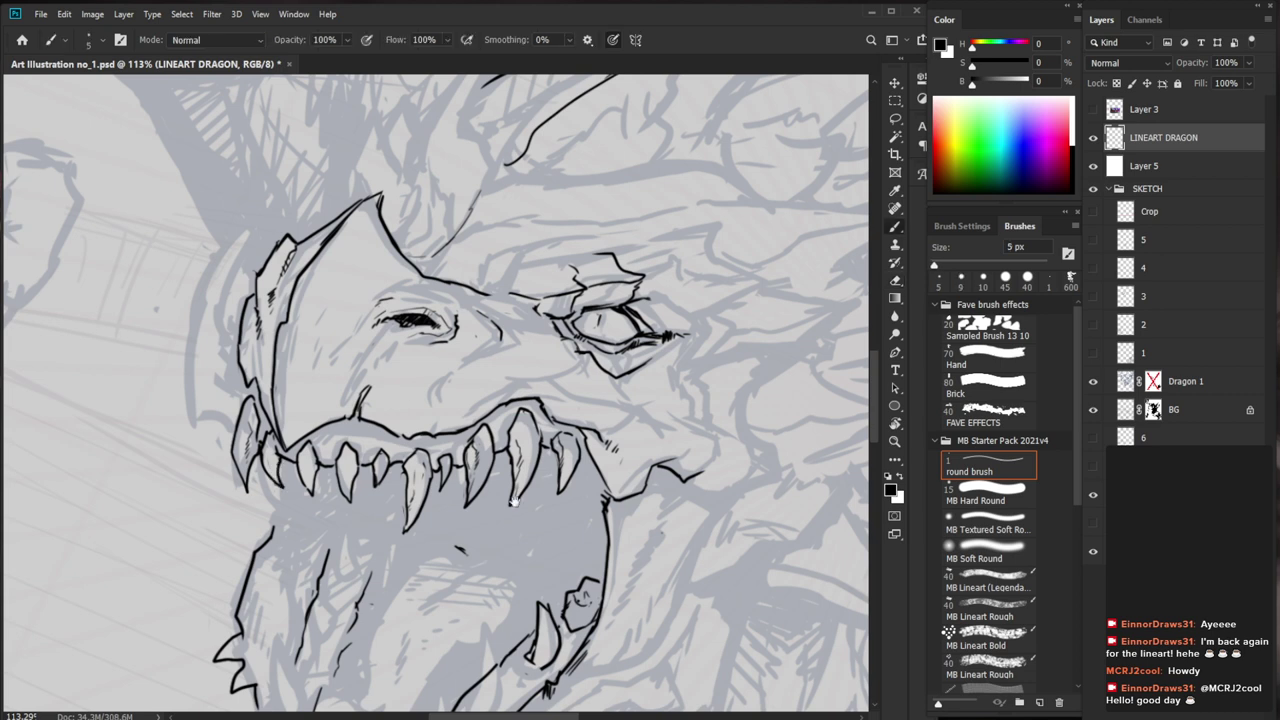
pyautogui.moveTo(514, 501); pyautogui.dragTo(509, 515)
pyautogui.press('e')
pyautogui.moveTo(267, 474); pyautogui.dragTo(281, 502)
pyautogui.press('b')
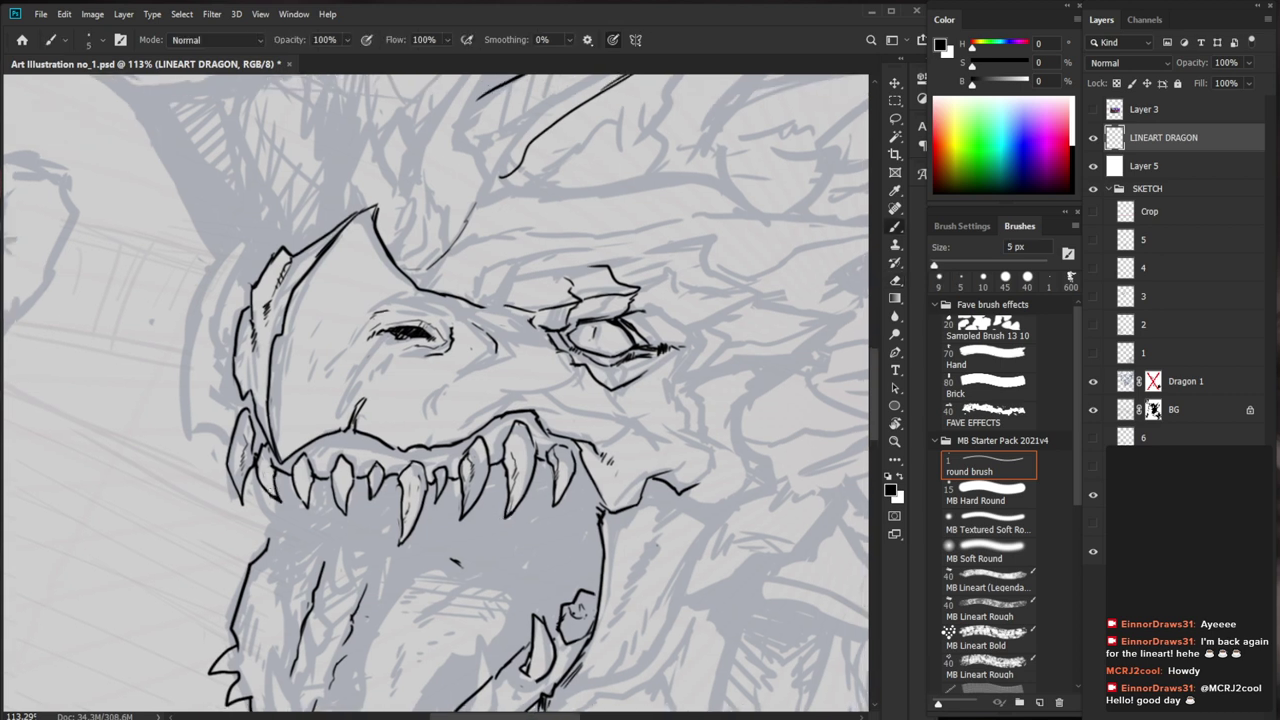
pyautogui.press('e')
pyautogui.moveTo(302, 460); pyautogui.dragTo(307, 511)
pyautogui.press('b')
# Erase part of the far-side fang's outline and re-ink its edge
pyautogui.press('z')
pyautogui.hotkey('ctrl', '0')
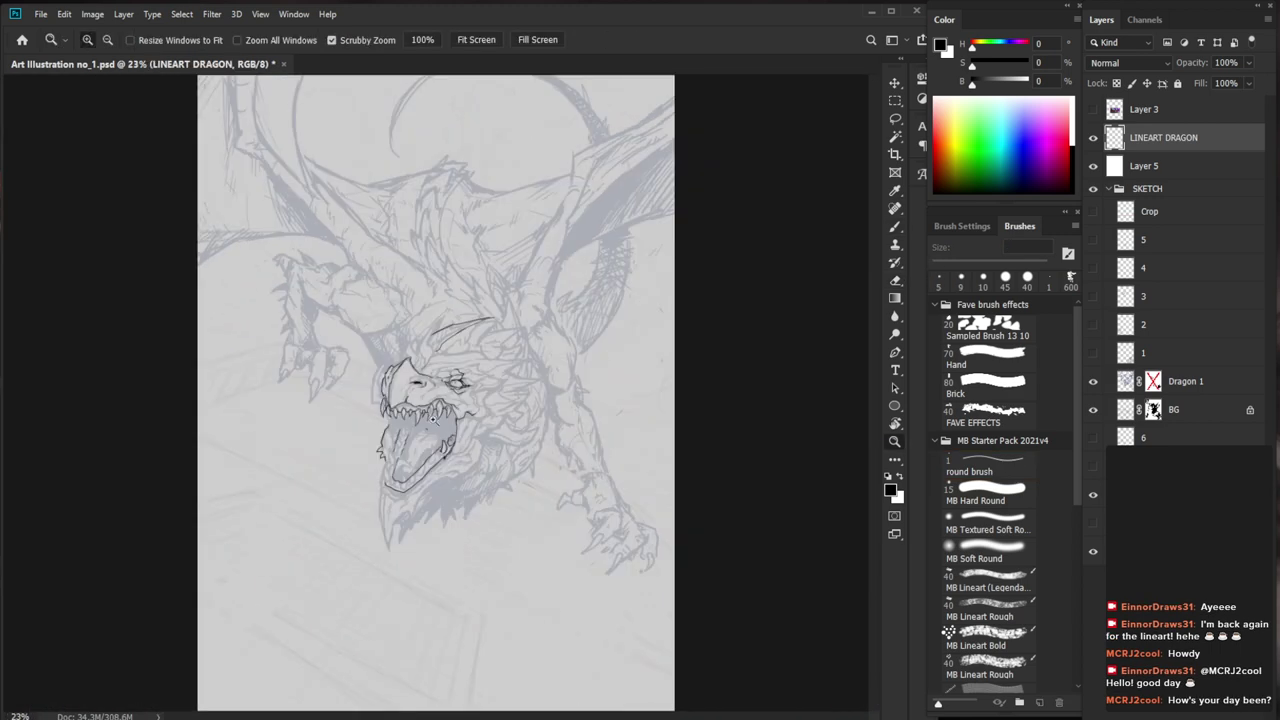
pyautogui.moveTo(446, 416); pyautogui.dragTo(498, 386)
pyautogui.moveTo(344, 382); pyautogui.dragTo(388, 382)
pyautogui.press('e')
pyautogui.moveTo(231, 392)
pyautogui.mouseDown()
pyautogui.moveTo(219, 443)
pyautogui.moveTo(235, 389)
pyautogui.moveTo(243, 454)
pyautogui.mouseUp()
pyautogui.press('b')
pyautogui.moveTo(241, 453)
pyautogui.mouseDown()
pyautogui.moveTo(198, 388)
pyautogui.moveTo(199, 352)
pyautogui.moveTo(205, 397)
pyautogui.mouseUp()
pyautogui.press('e')
pyautogui.press('b')
pyautogui.press('e')
pyautogui.press('b')
pyautogui.moveTo(332, 489); pyautogui.dragTo(180, 495)
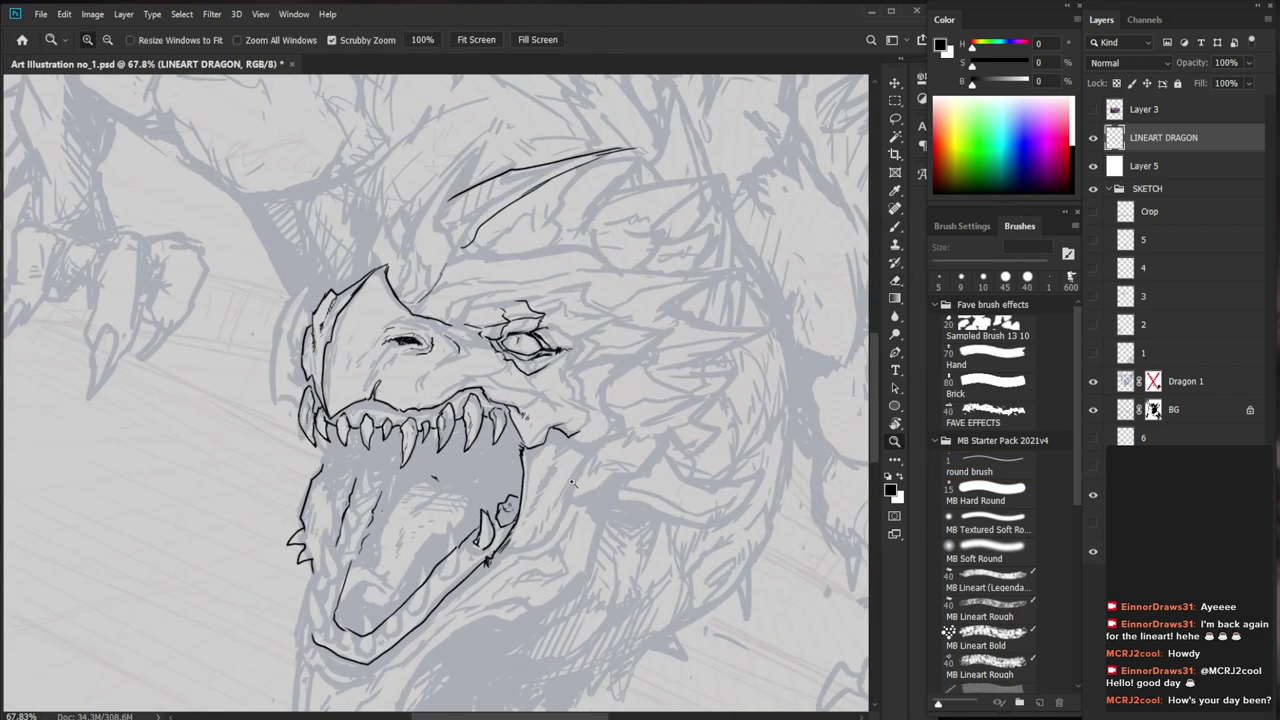
# Rework the lower part of the far-side fang, sharpening its point with eraser and brush strokes
pyautogui.moveTo(329, 411); pyautogui.dragTo(480, 415)
pyautogui.press('e')
pyautogui.moveTo(328, 454); pyautogui.dragTo(325, 498)
pyautogui.press('b')
pyautogui.moveTo(327, 441); pyautogui.dragTo(326, 496)
pyautogui.moveTo(301, 460); pyautogui.dragTo(318, 488)
pyautogui.press('e')
pyautogui.press('b')
pyautogui.moveTo(482, 538); pyautogui.dragTo(332, 540)
# Refine the base of the far-side fang where it meets the beak's outer edge
pyautogui.moveTo(686, 613); pyautogui.dragTo(632, 516)
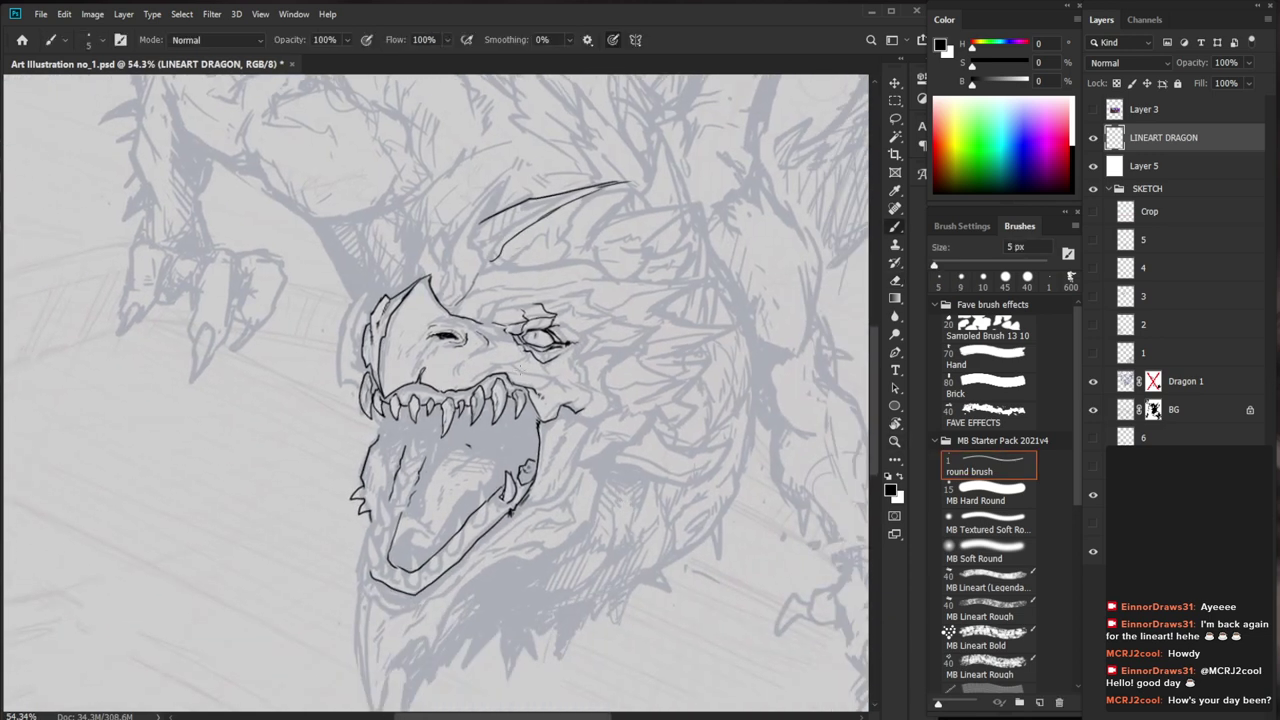
pyautogui.scroll(5, 398, 397)
pyautogui.press('e')
pyautogui.press('b')
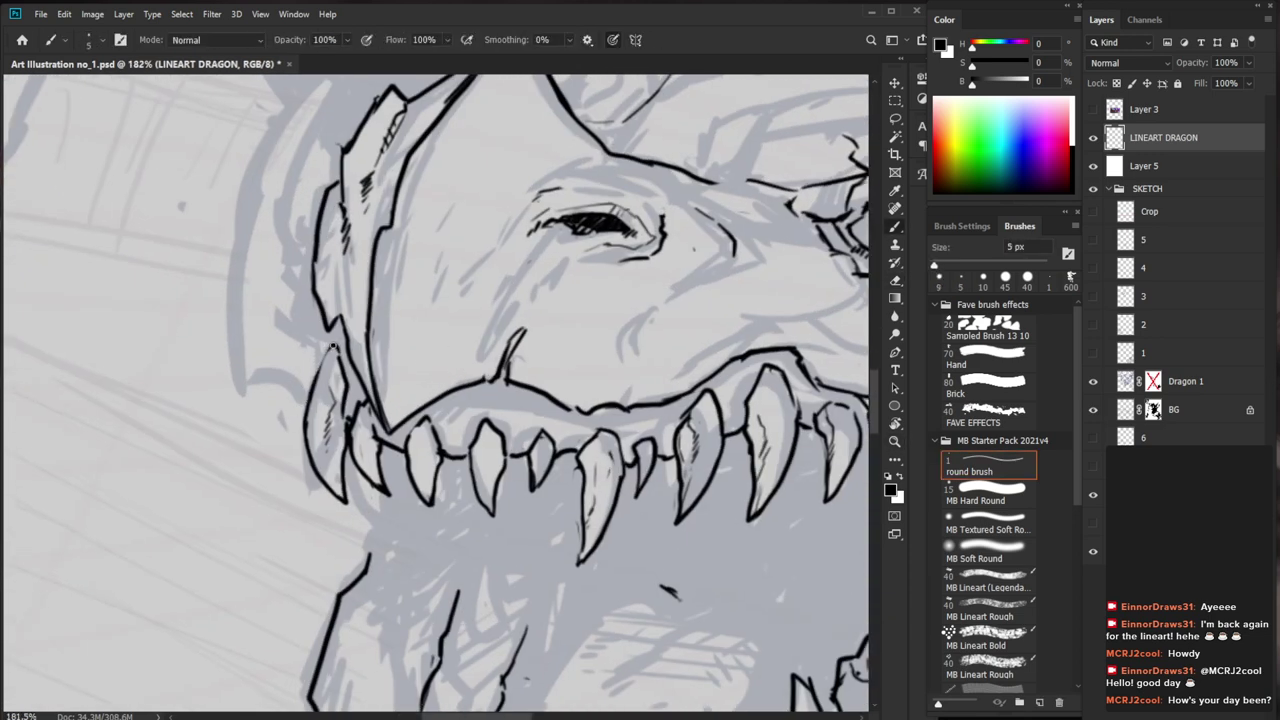
pyautogui.scroll(-3, 331, 347)
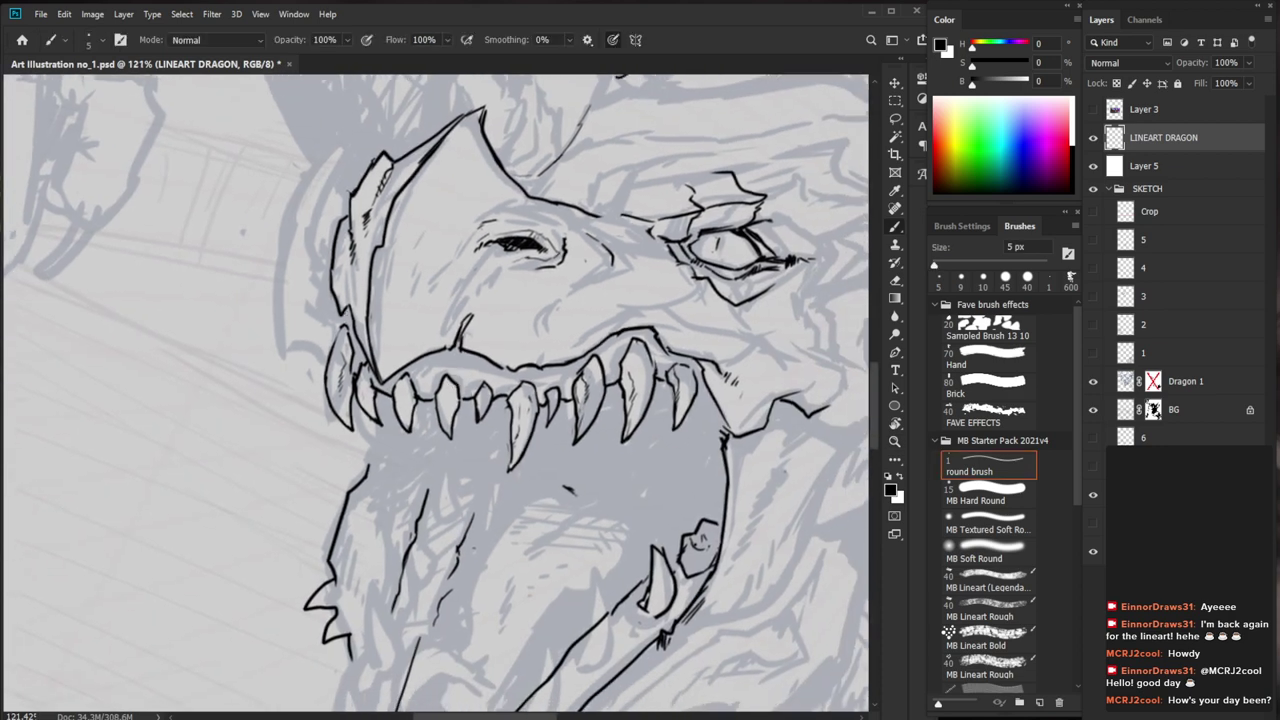
pyautogui.moveTo(614, 500); pyautogui.dragTo(534, 525)
pyautogui.press('e')
pyautogui.moveTo(268, 373)
pyautogui.mouseDown()
pyautogui.moveTo(266, 447)
pyautogui.moveTo(266, 431)
pyautogui.mouseUp()
pyautogui.press('b')
pyautogui.press('e')
pyautogui.press('b')
pyautogui.moveTo(345, 421); pyautogui.dragTo(290, 421)
pyautogui.press('b')
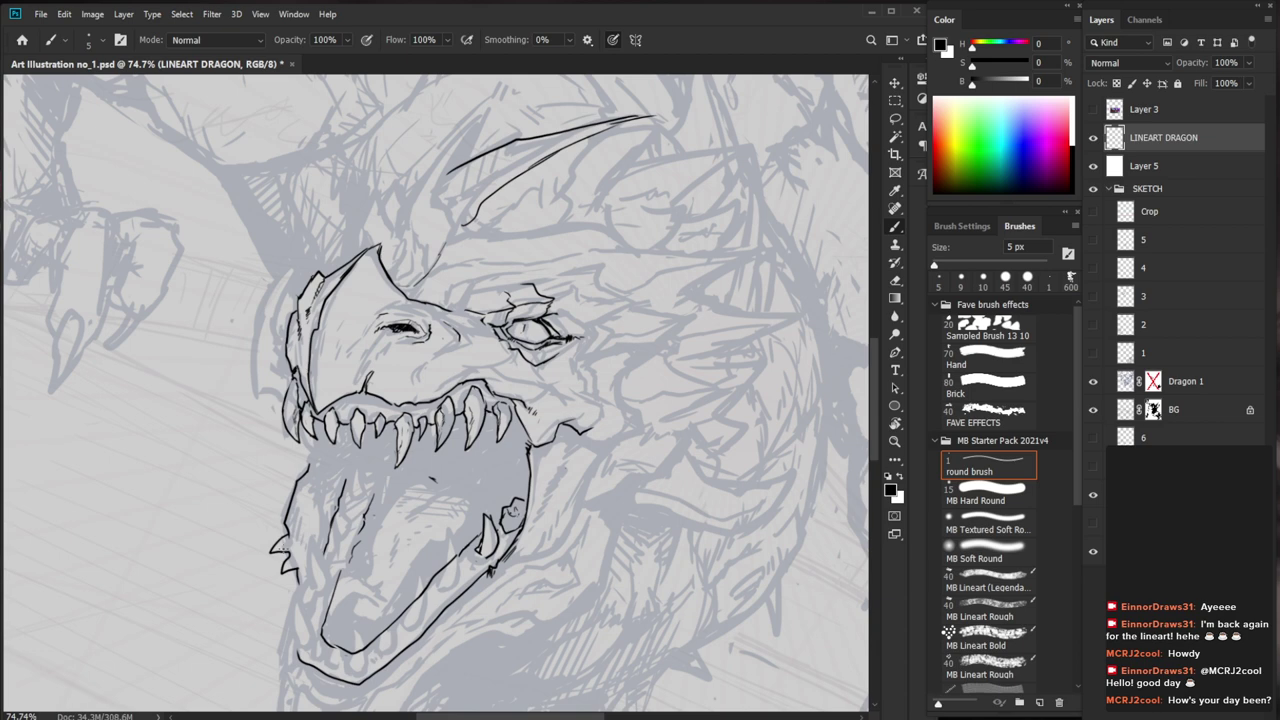
# Trim and touch up the line work where the beak's tip overlaps the front teeth
pyautogui.scroll(3, 291, 396)
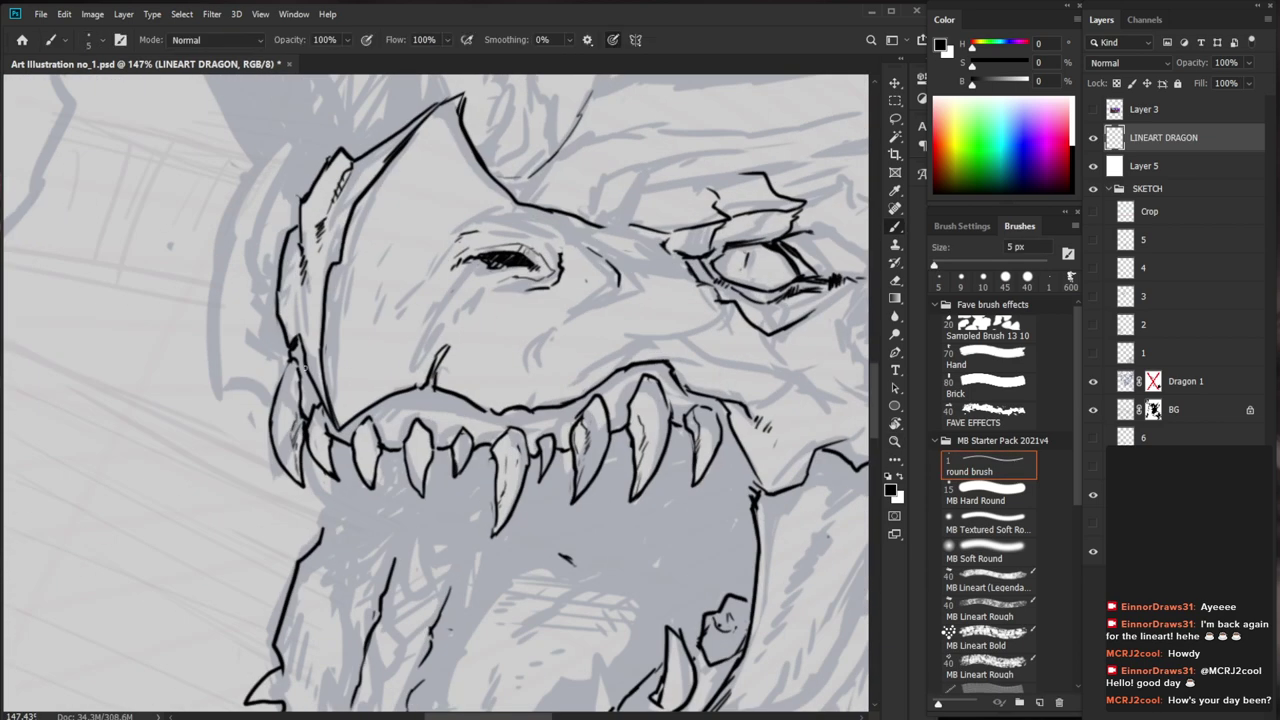
pyautogui.moveTo(606, 570); pyautogui.dragTo(566, 528)
pyautogui.press('e')
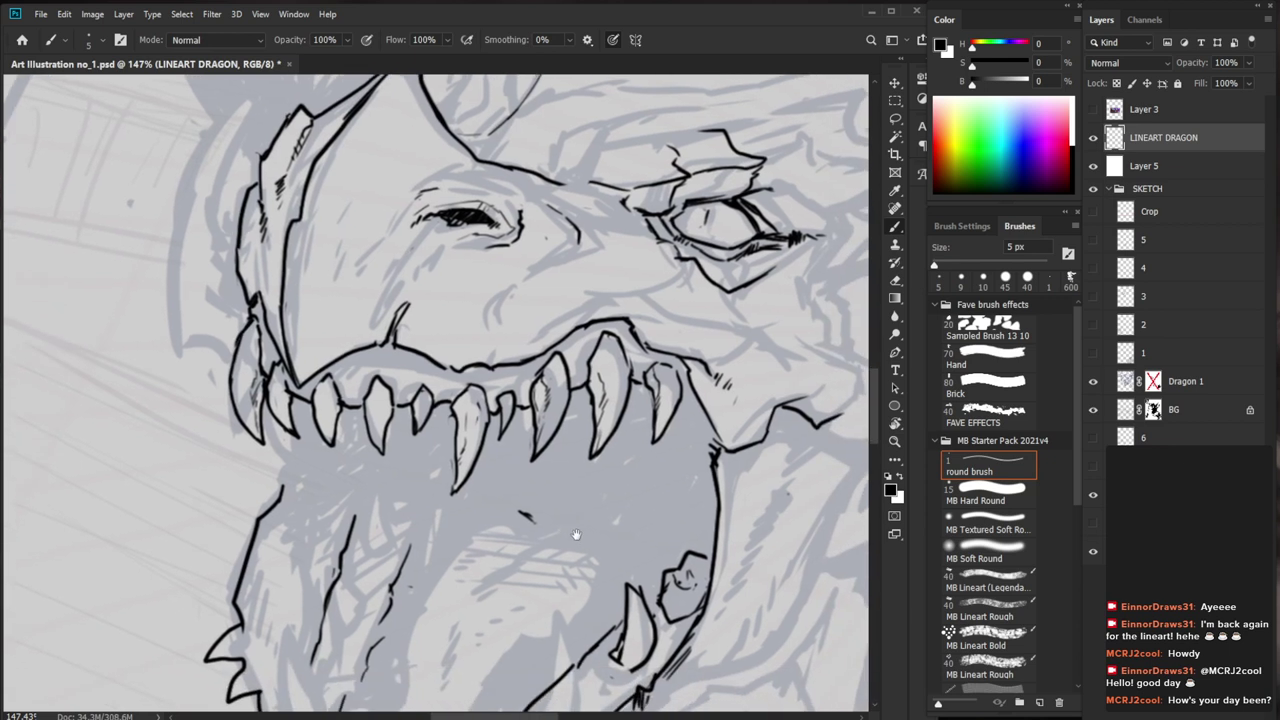
pyautogui.press('b')
pyautogui.moveTo(443, 403)
pyautogui.mouseDown()
pyautogui.moveTo(485, 360)
pyautogui.moveTo(436, 359)
pyautogui.mouseUp()
pyautogui.press('e')
pyautogui.press('b')
pyautogui.press('z')
pyautogui.moveTo(604, 367)
pyautogui.mouseDown()
pyautogui.moveTo(542, 370)
pyautogui.moveTo(678, 345)
pyautogui.mouseUp()
pyautogui.press('e')
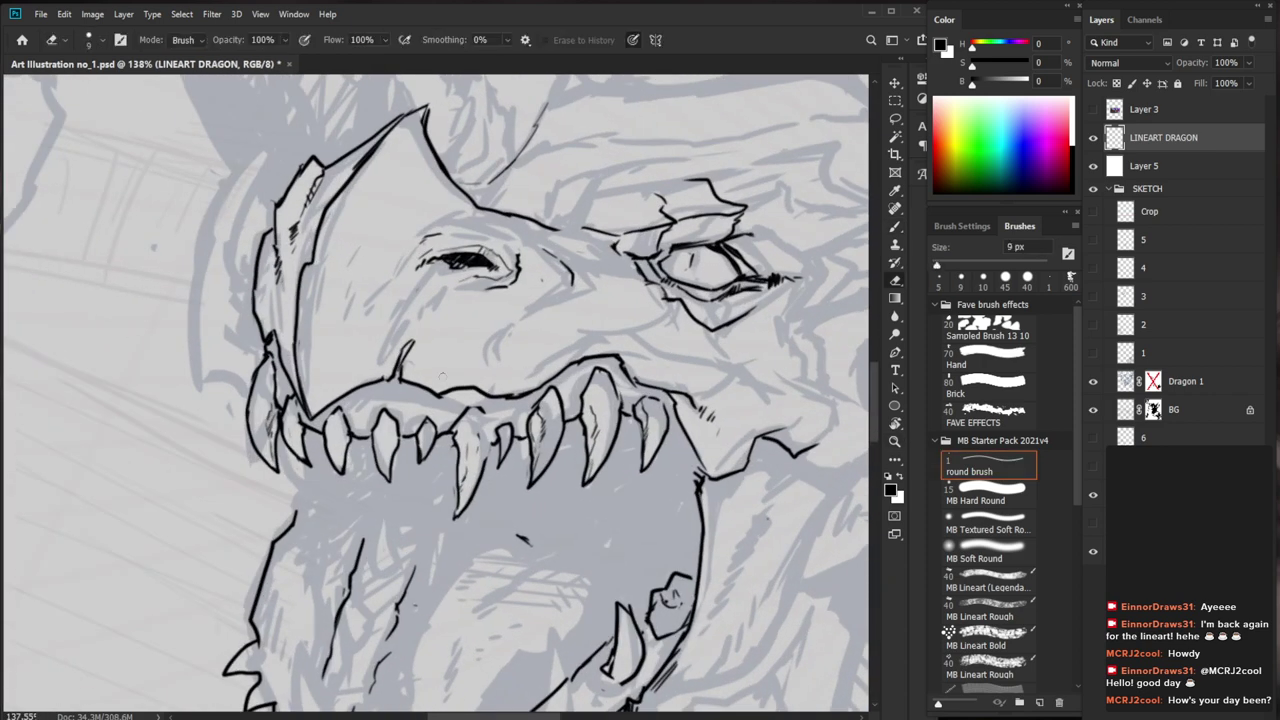
pyautogui.moveTo(350, 398); pyautogui.dragTo(308, 413)
pyautogui.press('b')
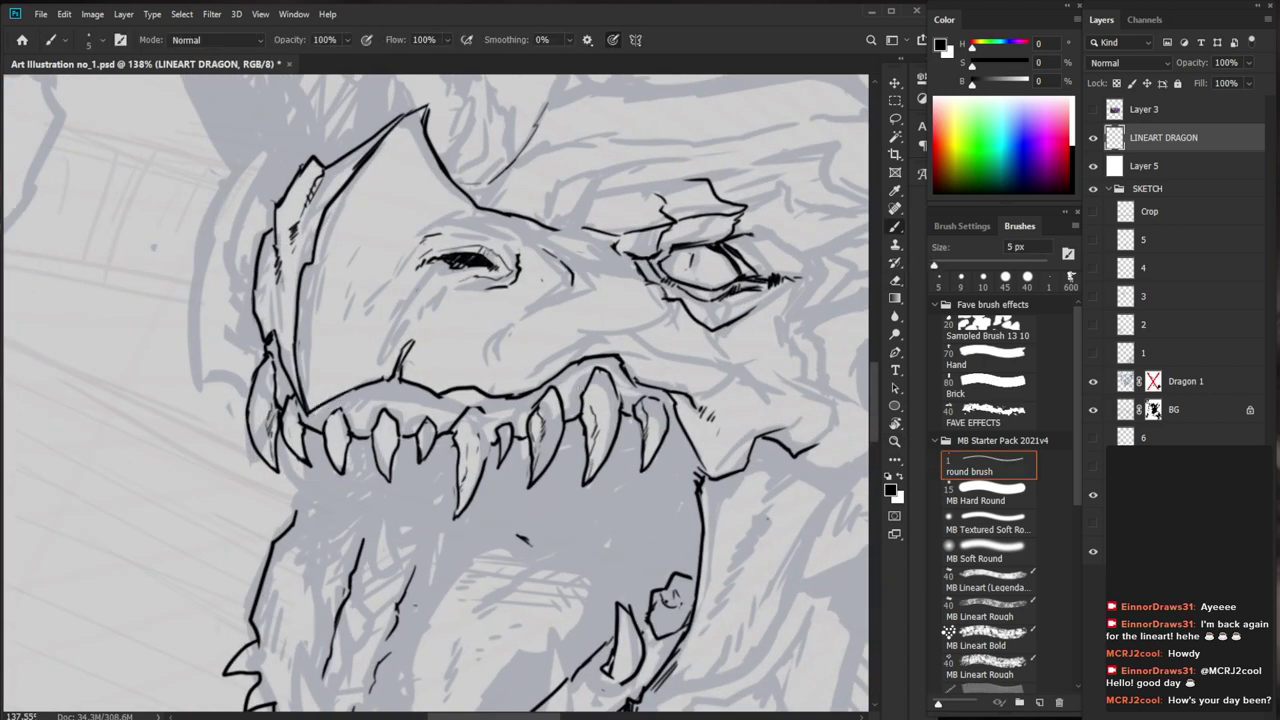
pyautogui.press('e')
pyautogui.press('b')
# Ink a skin crease on the snout between the upper lip and the larger eye
pyautogui.hotkey('ctrl', '0')
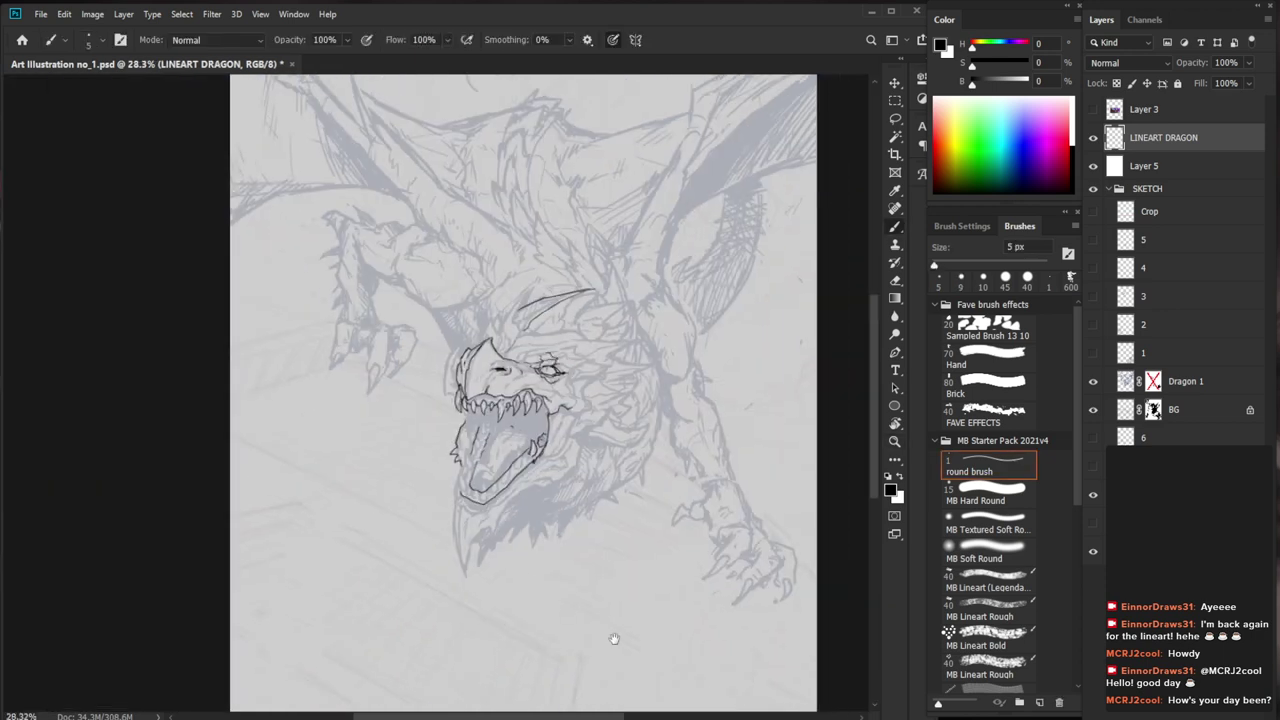
pyautogui.moveTo(614, 643); pyautogui.dragTo(482, 567)
pyautogui.moveTo(405, 301); pyautogui.dragTo(490, 303)
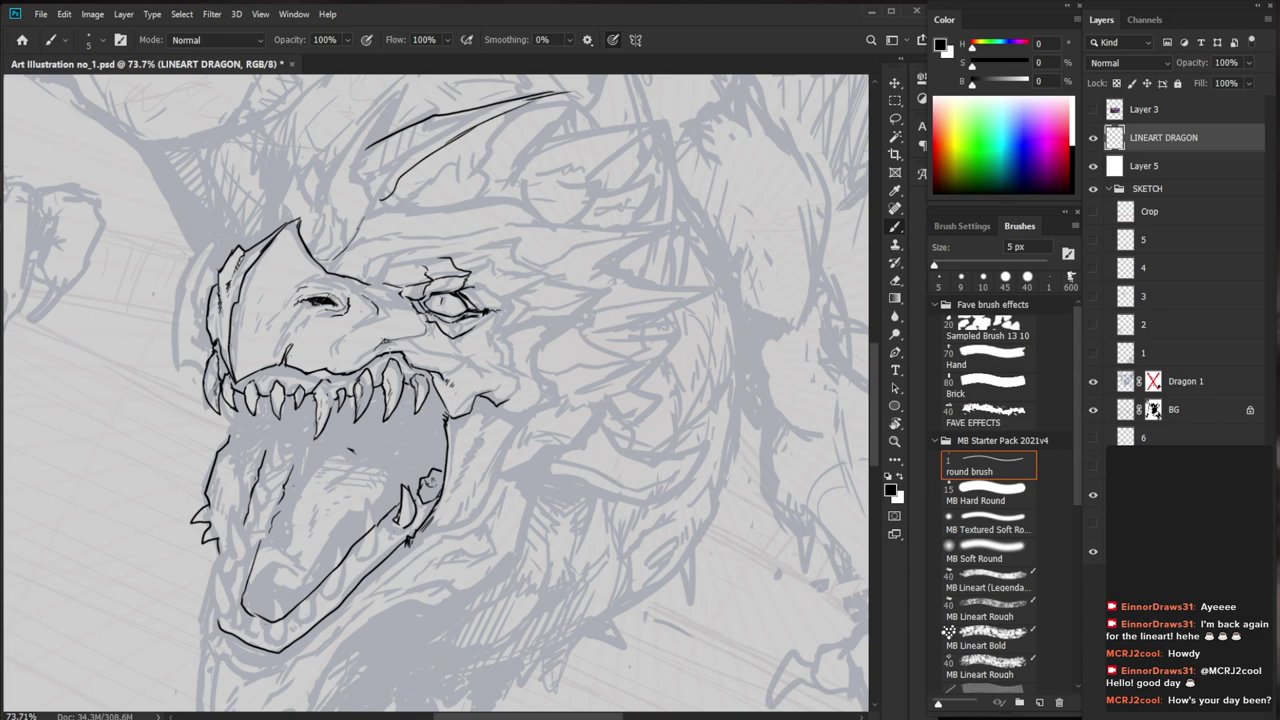
pyautogui.moveTo(478, 266); pyautogui.dragTo(500, 296)
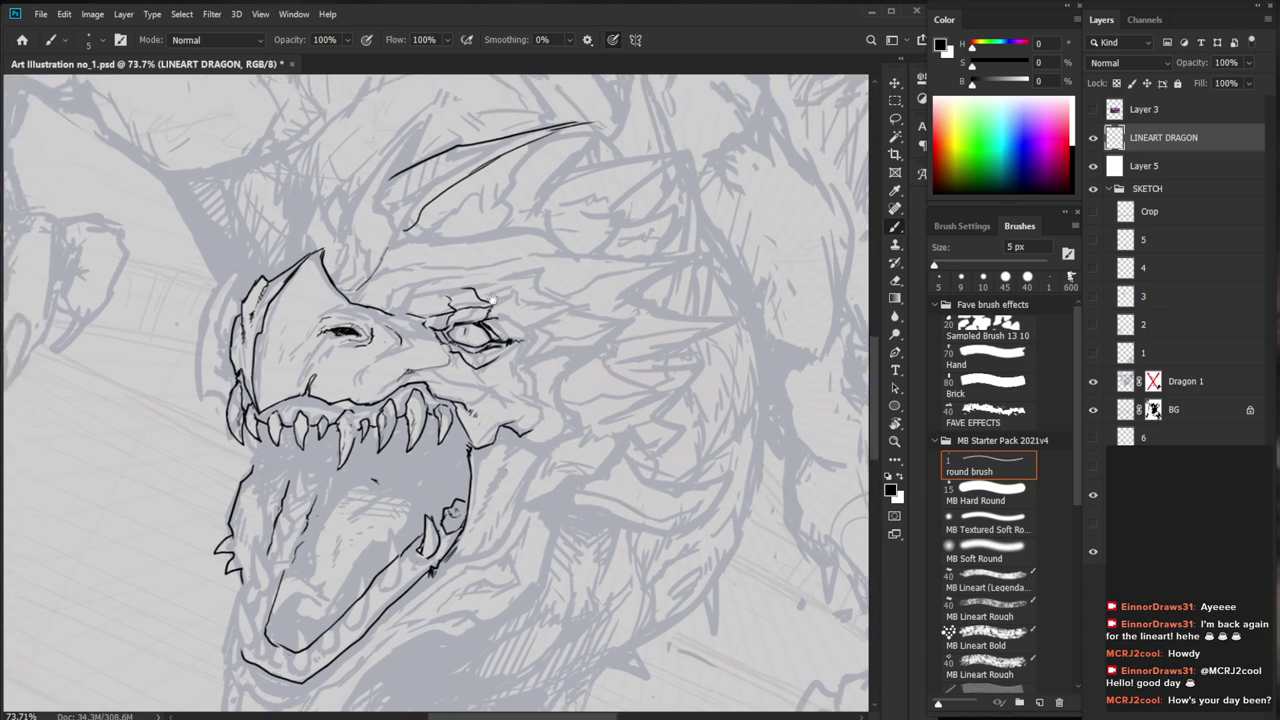
pyautogui.press('e')
pyautogui.press('b')
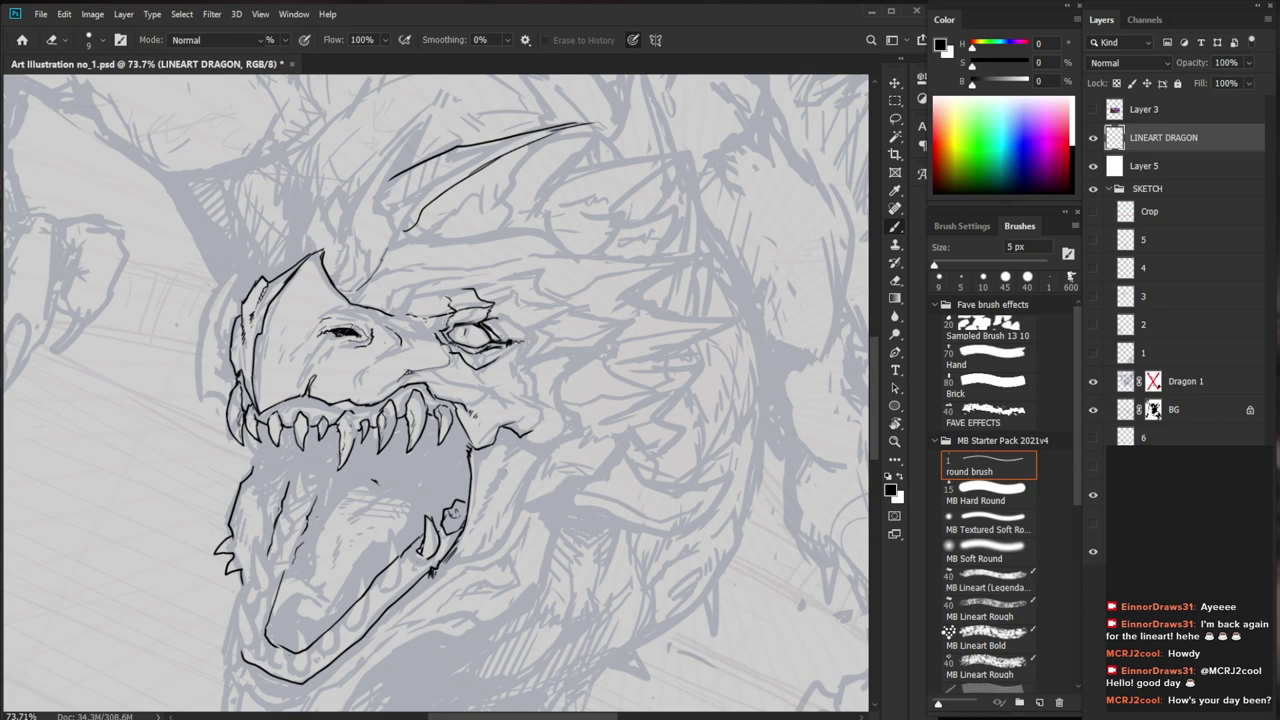
# Ink the outline of the angular brow plate above the larger eye
pyautogui.moveTo(422, 329)
pyautogui.mouseDown()
pyautogui.moveTo(404, 318)
pyautogui.moveTo(414, 294)
pyautogui.mouseUp()
pyautogui.moveTo(585, 346); pyautogui.dragTo(585, 376)
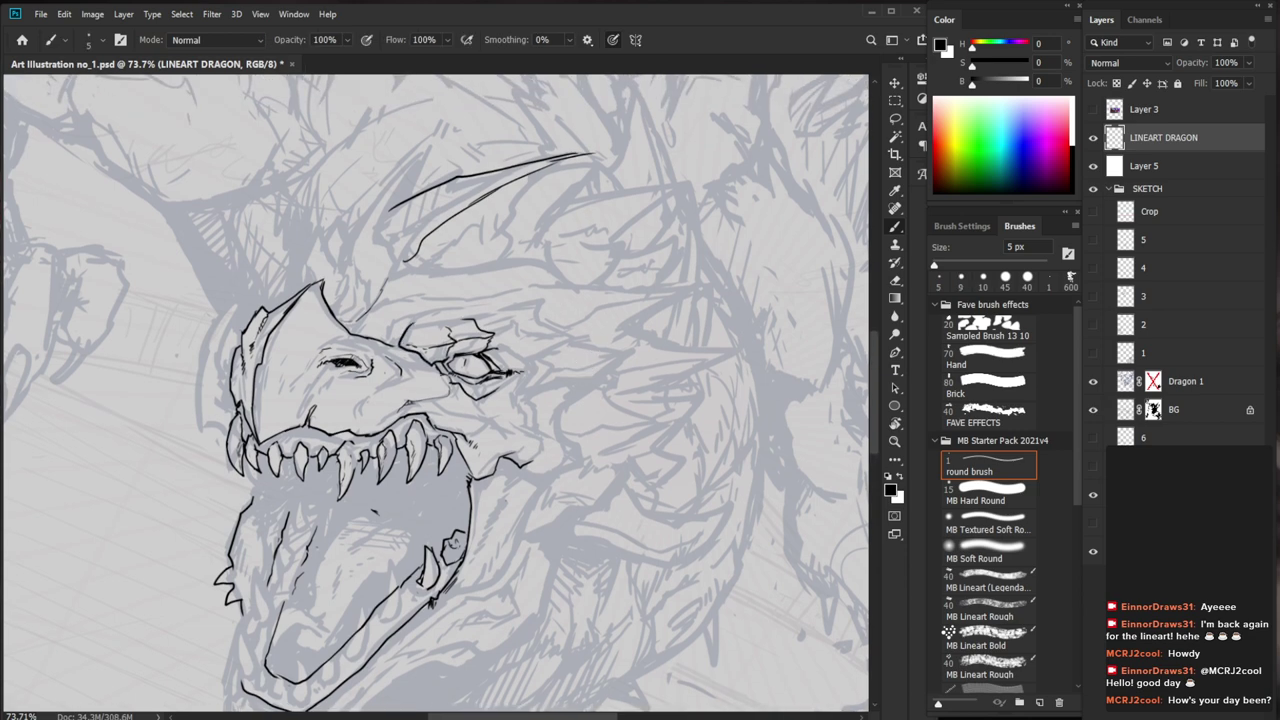
pyautogui.press('e')
pyautogui.press('b')
pyautogui.moveTo(488, 338); pyautogui.dragTo(486, 348)
pyautogui.press('e')
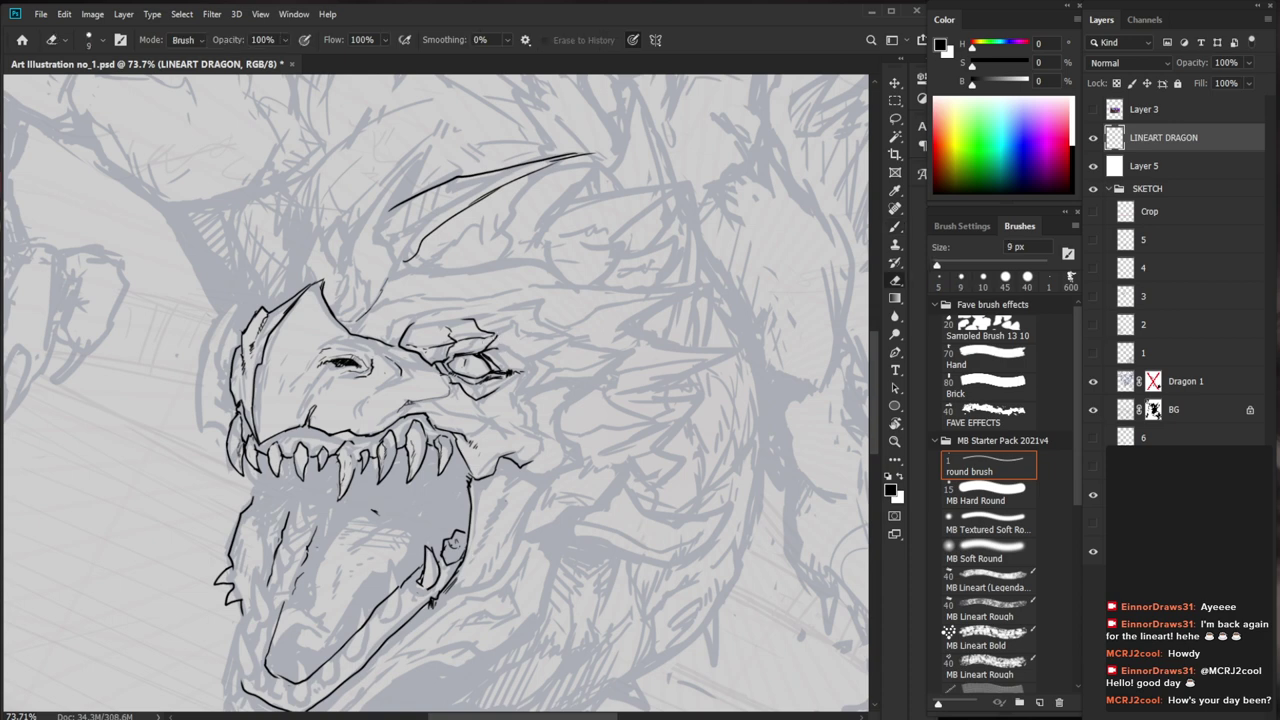
# Ink the raised rear contour of the tongue inside the open mouth
pyautogui.press('b')
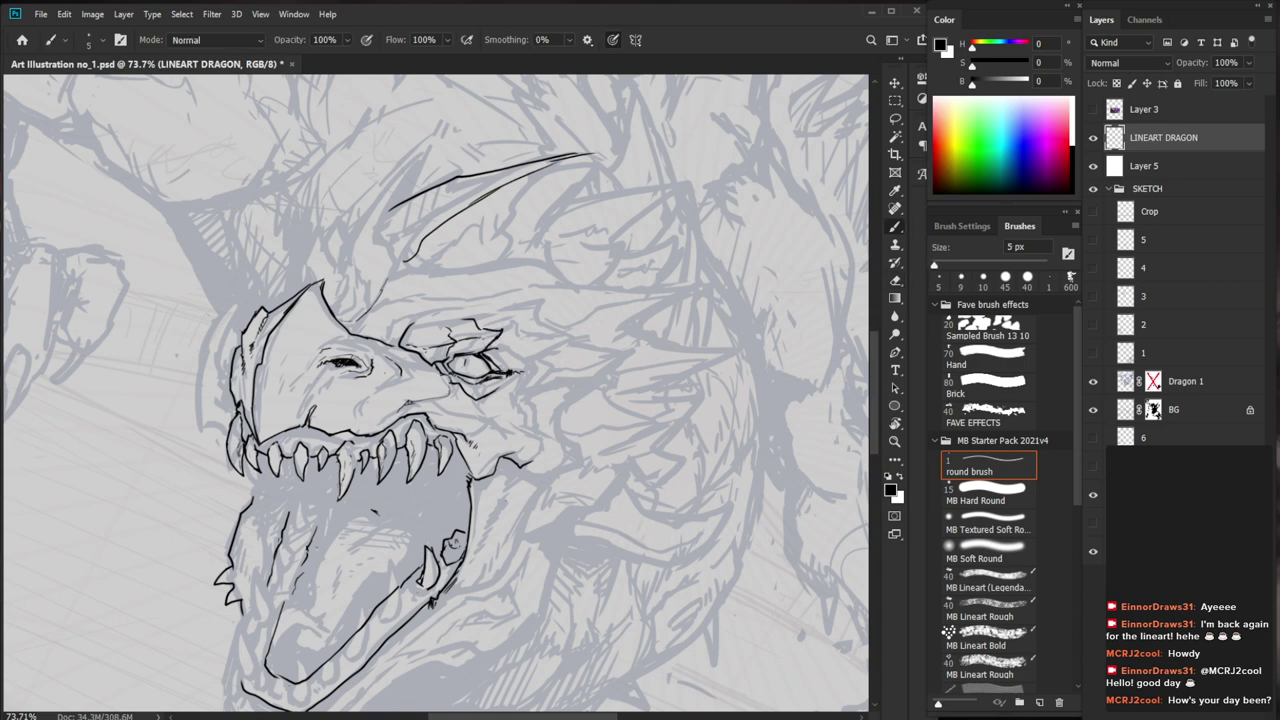
pyautogui.moveTo(534, 347); pyautogui.dragTo(420, 352)
pyautogui.moveTo(613, 610); pyautogui.dragTo(578, 636)
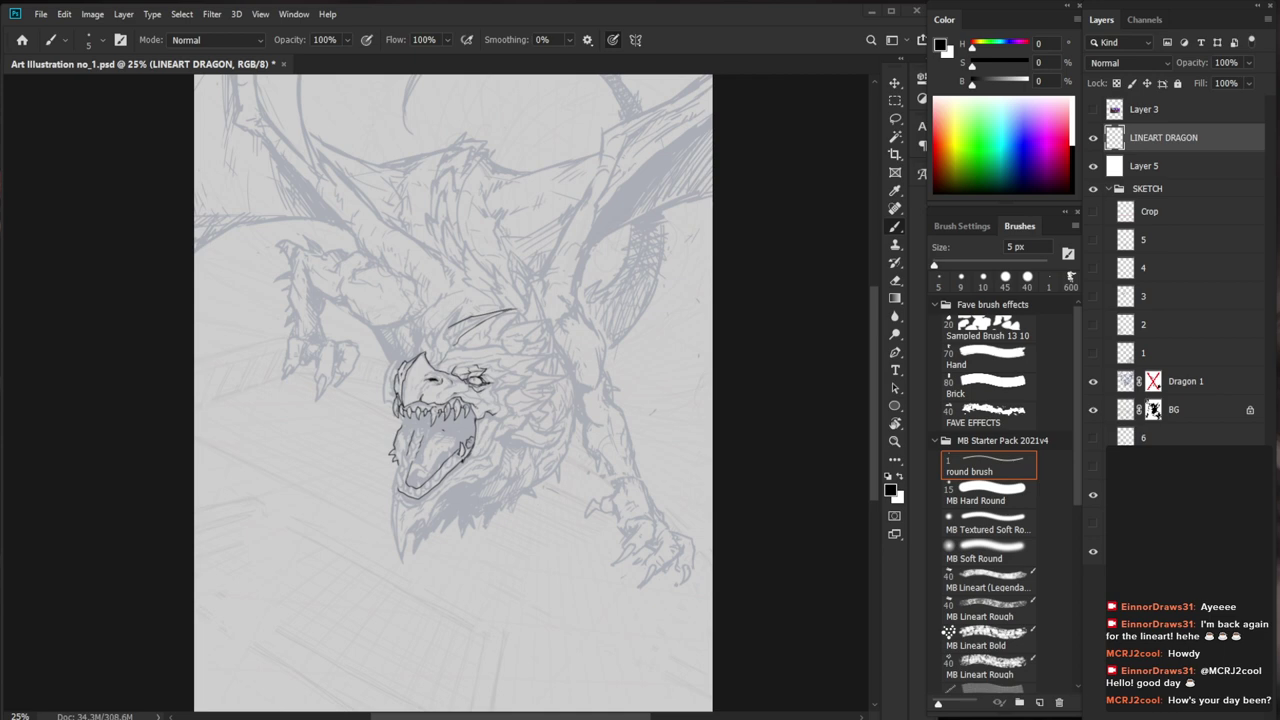
pyautogui.press('z')
pyautogui.moveTo(462, 440); pyautogui.dragTo(495, 440)
pyautogui.press('b')
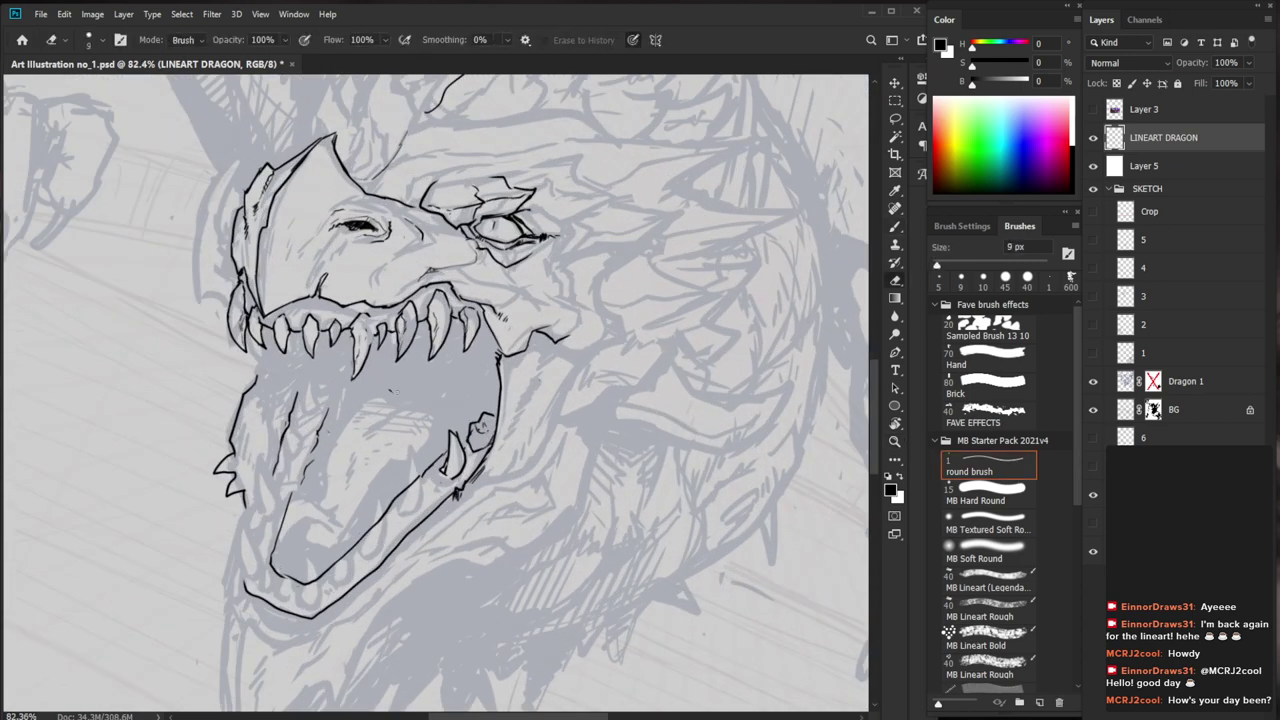
pyautogui.moveTo(402, 399)
pyautogui.mouseDown()
pyautogui.moveTo(383, 386)
pyautogui.moveTo(335, 434)
pyautogui.mouseUp()
pyautogui.moveTo(394, 405)
pyautogui.mouseDown()
pyautogui.moveTo(424, 397)
pyautogui.moveTo(382, 413)
pyautogui.mouseUp()
pyautogui.moveTo(511, 535); pyautogui.dragTo(487, 497)
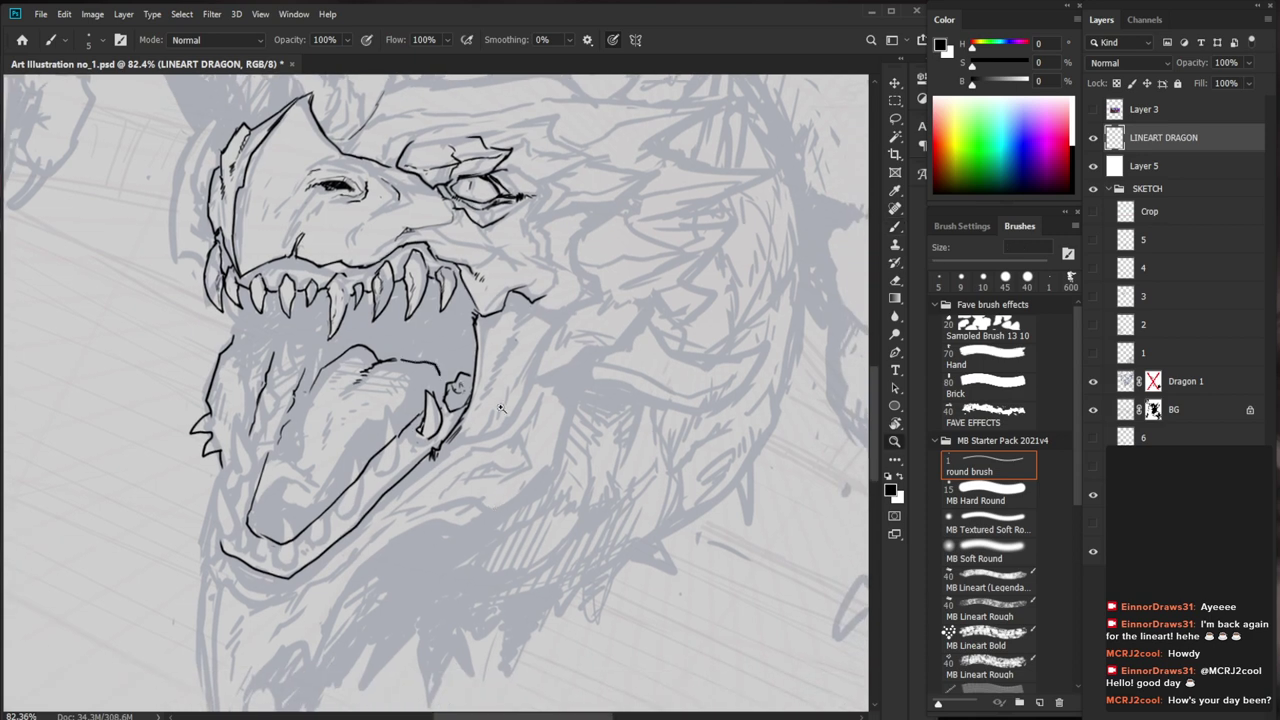
# Refine the tongue's rear contour with small corrections and short shading strokes along it
pyautogui.scroll(-3, 499, 422)
pyautogui.moveTo(638, 599); pyautogui.dragTo(577, 586)
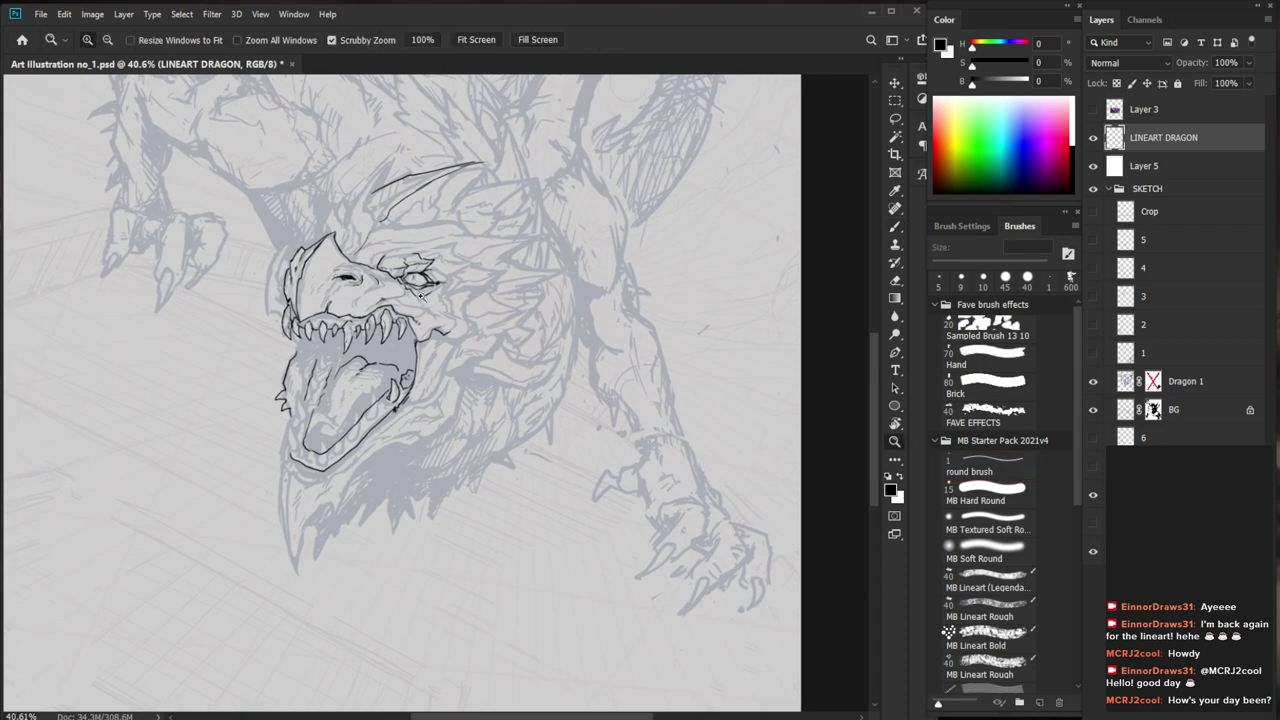
pyautogui.moveTo(429, 320); pyautogui.dragTo(530, 320)
pyautogui.moveTo(314, 329); pyautogui.dragTo(307, 343)
pyautogui.moveTo(317, 327); pyautogui.dragTo(313, 339)
pyautogui.moveTo(493, 389); pyautogui.dragTo(597, 535)
pyautogui.press('e')
pyautogui.moveTo(431, 477)
pyautogui.mouseDown()
pyautogui.moveTo(417, 488)
pyautogui.moveTo(436, 415)
pyautogui.mouseUp()
pyautogui.press('b')
pyautogui.press('e')
pyautogui.press('b')
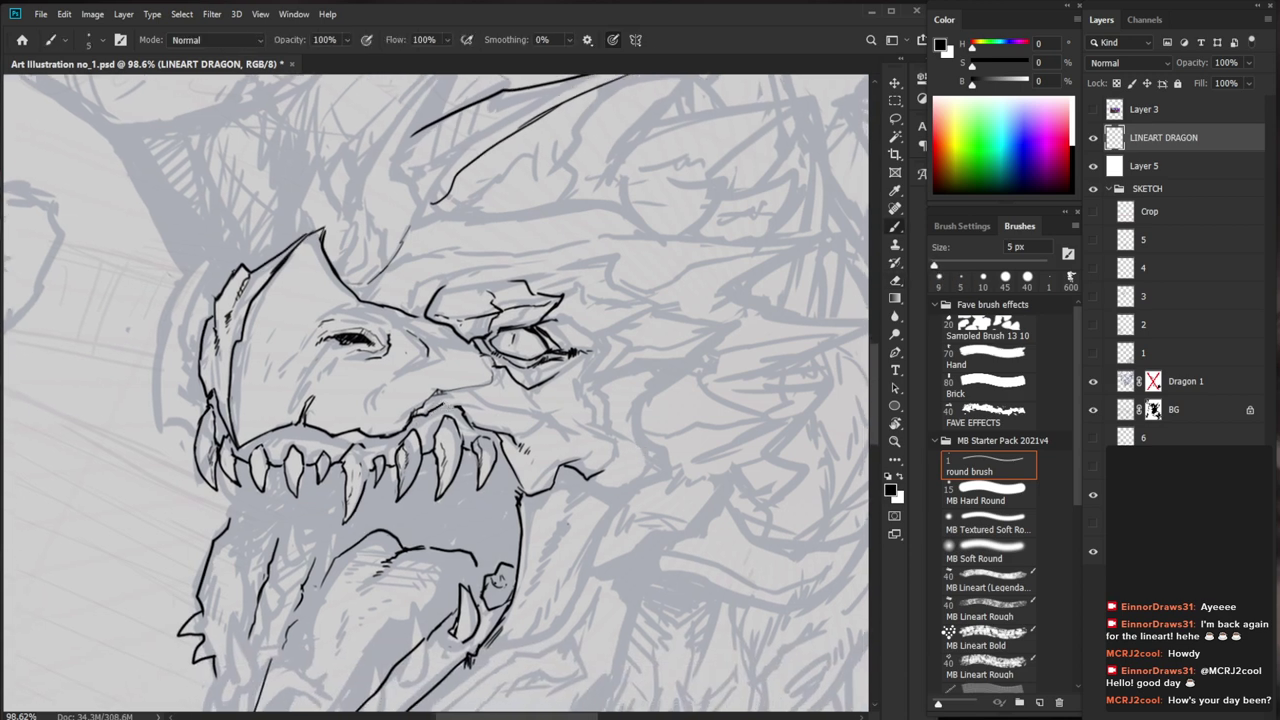
# Ink a short fold rising from the tongue's rear contour toward the upper teeth
pyautogui.moveTo(360, 446)
pyautogui.mouseDown()
pyautogui.moveTo(370, 484)
pyautogui.moveTo(367, 472)
pyautogui.moveTo(346, 522)
pyautogui.moveTo(370, 480)
pyautogui.moveTo(347, 520)
pyautogui.moveTo(290, 500)
pyautogui.mouseUp()
pyautogui.press('e')
pyautogui.press('b')
pyautogui.press('z')
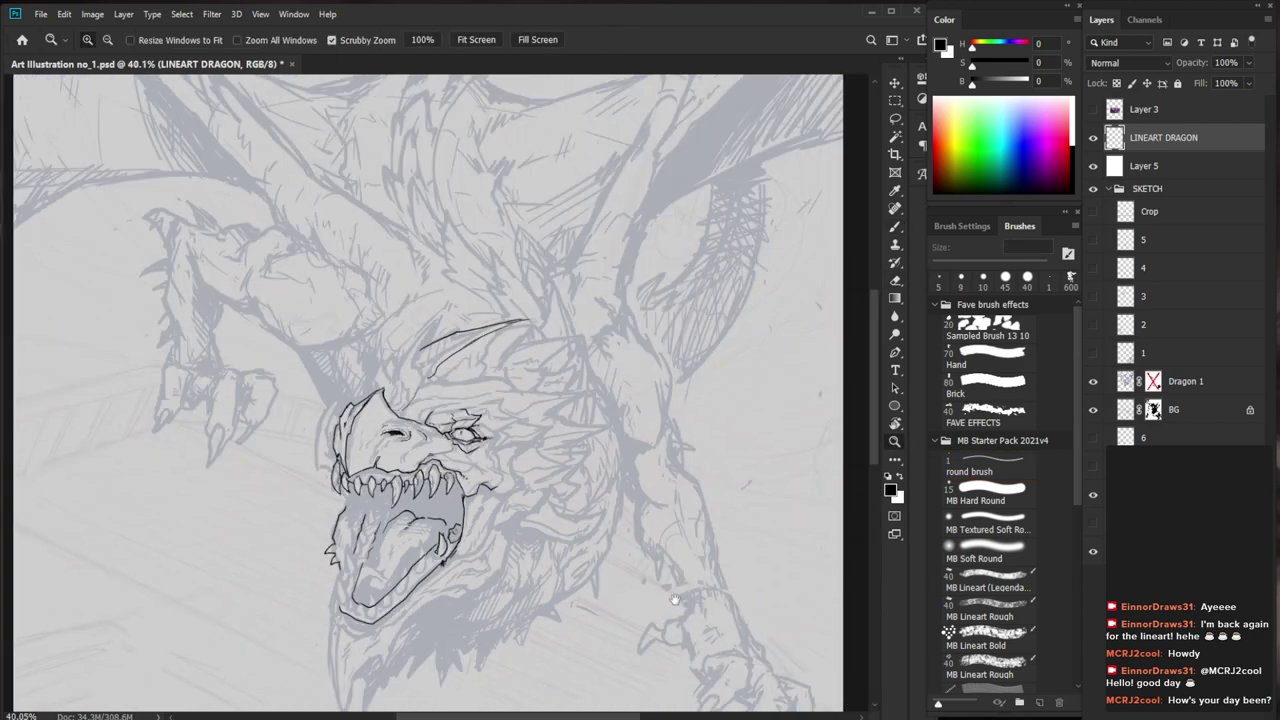
pyautogui.moveTo(650, 602); pyautogui.dragTo(589, 529)
pyautogui.moveTo(422, 438); pyautogui.dragTo(446, 427)
pyautogui.press('b')
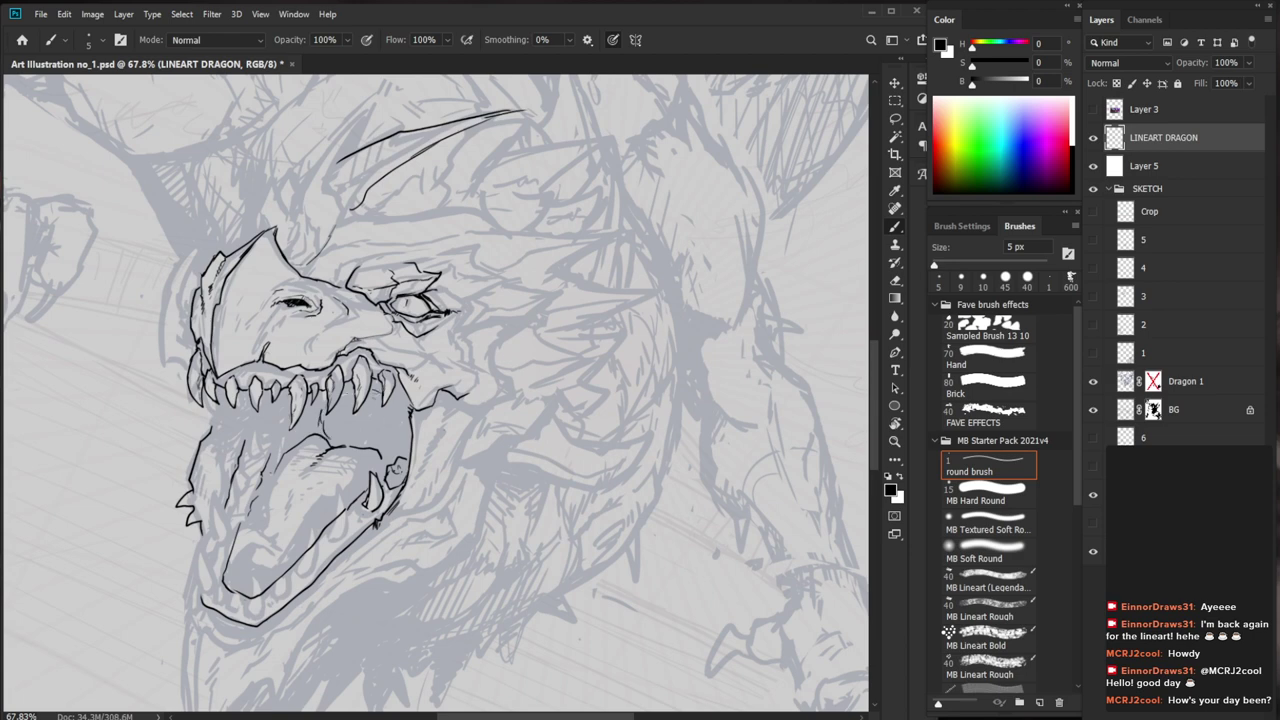
# Ink the hanging flap of flesh behind the rearmost upper teeth
pyautogui.moveTo(616, 530); pyautogui.dragTo(550, 458)
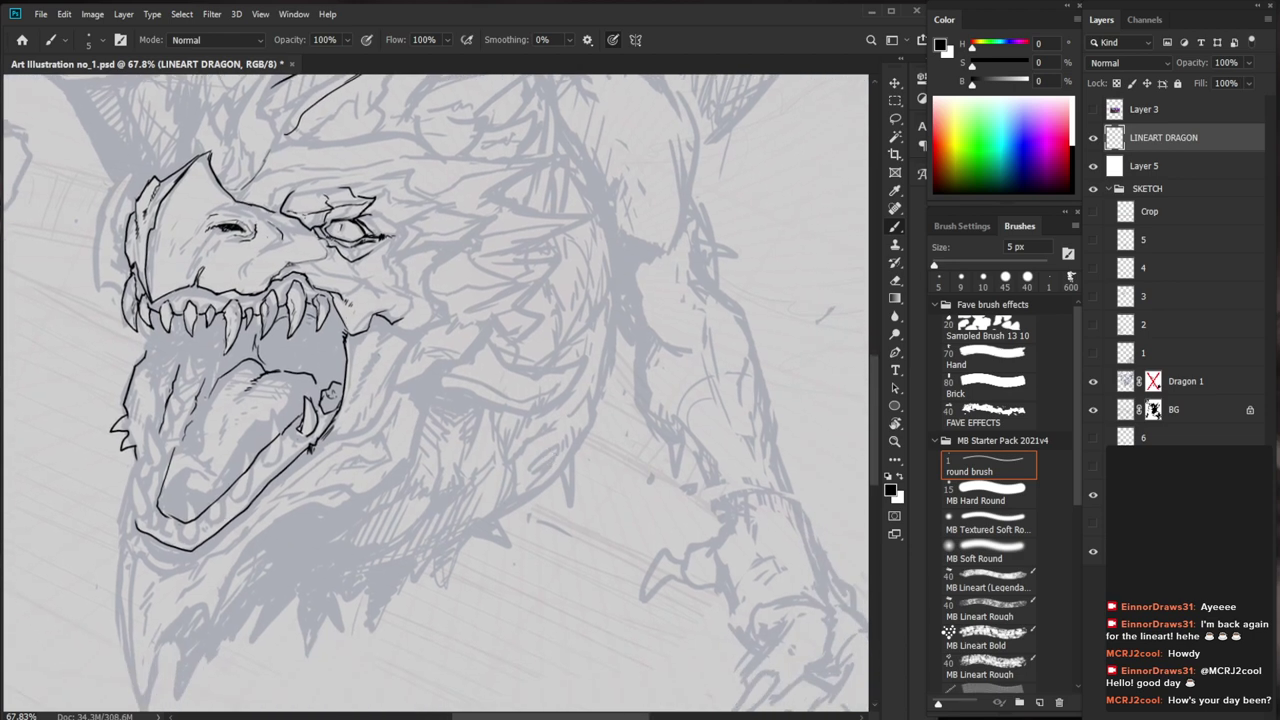
pyautogui.moveTo(310, 327)
pyautogui.mouseDown()
pyautogui.moveTo(301, 354)
pyautogui.moveTo(364, 404)
pyautogui.moveTo(339, 377)
pyautogui.moveTo(325, 392)
pyautogui.moveTo(355, 366)
pyautogui.mouseUp()
pyautogui.press('e')
pyautogui.press('b')
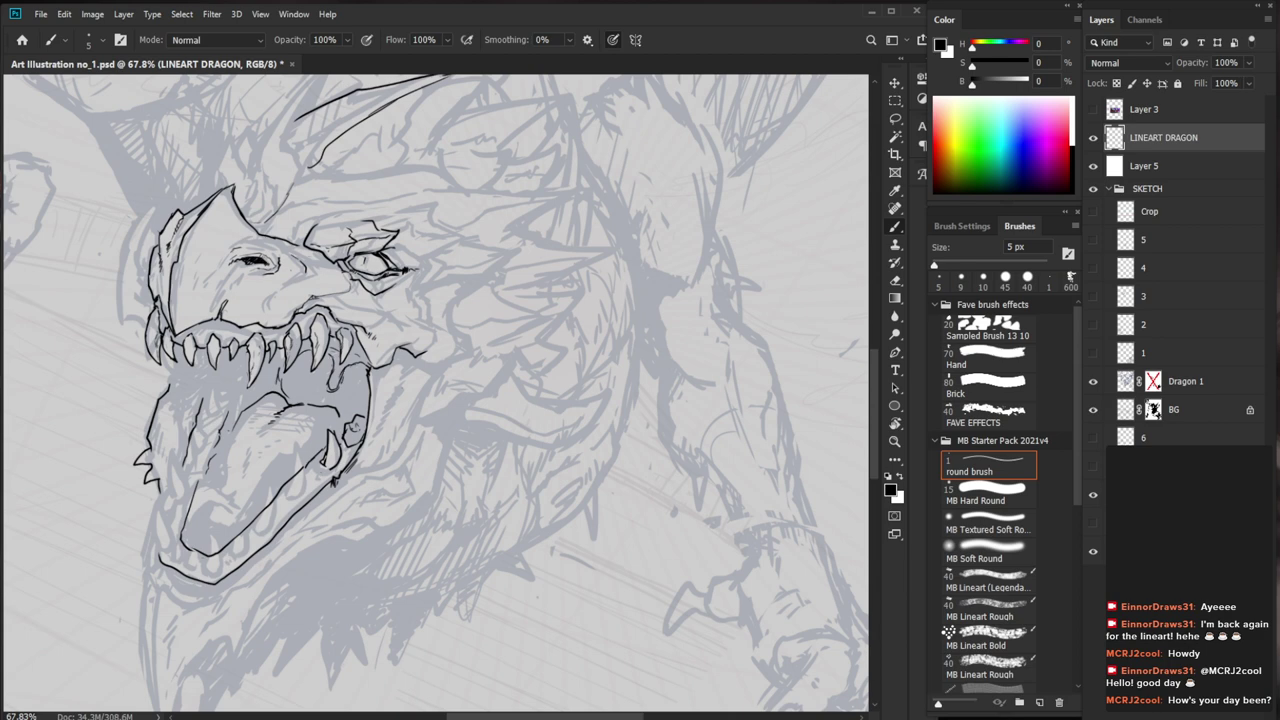
pyautogui.moveTo(585, 408)
pyautogui.mouseDown()
pyautogui.moveTo(470, 395)
pyautogui.moveTo(620, 390)
pyautogui.mouseUp()
pyautogui.press('e')
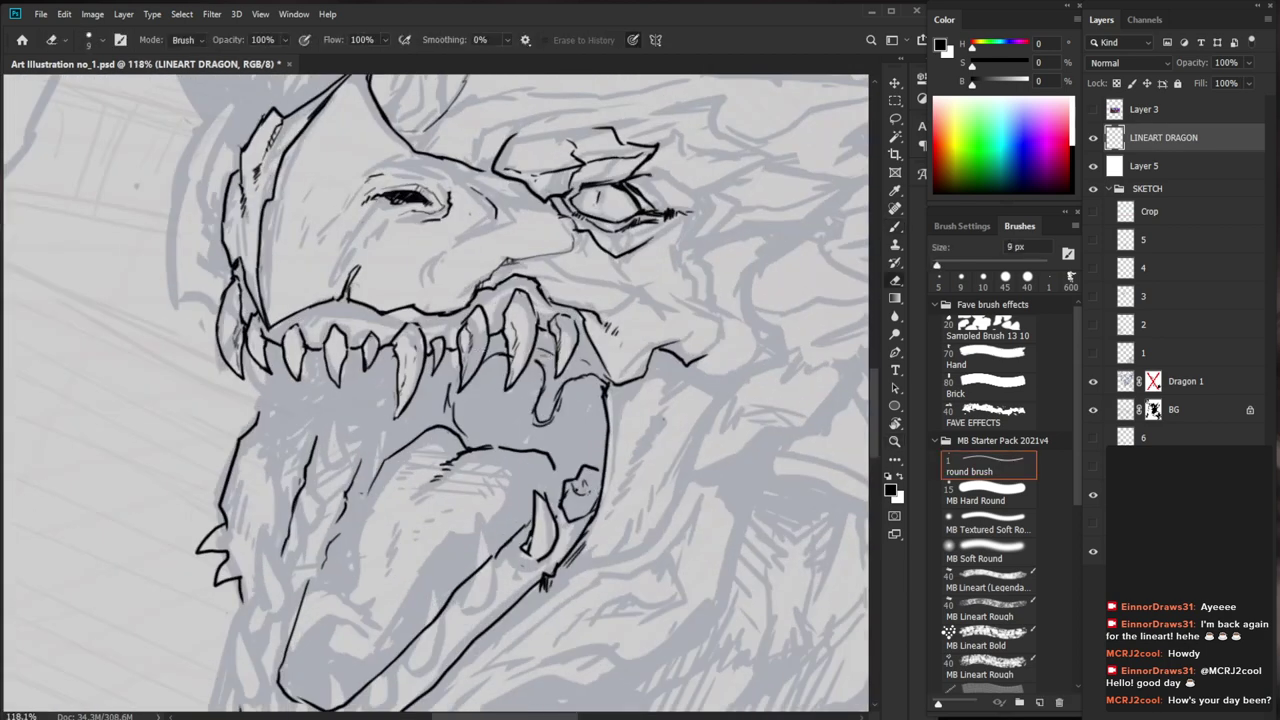
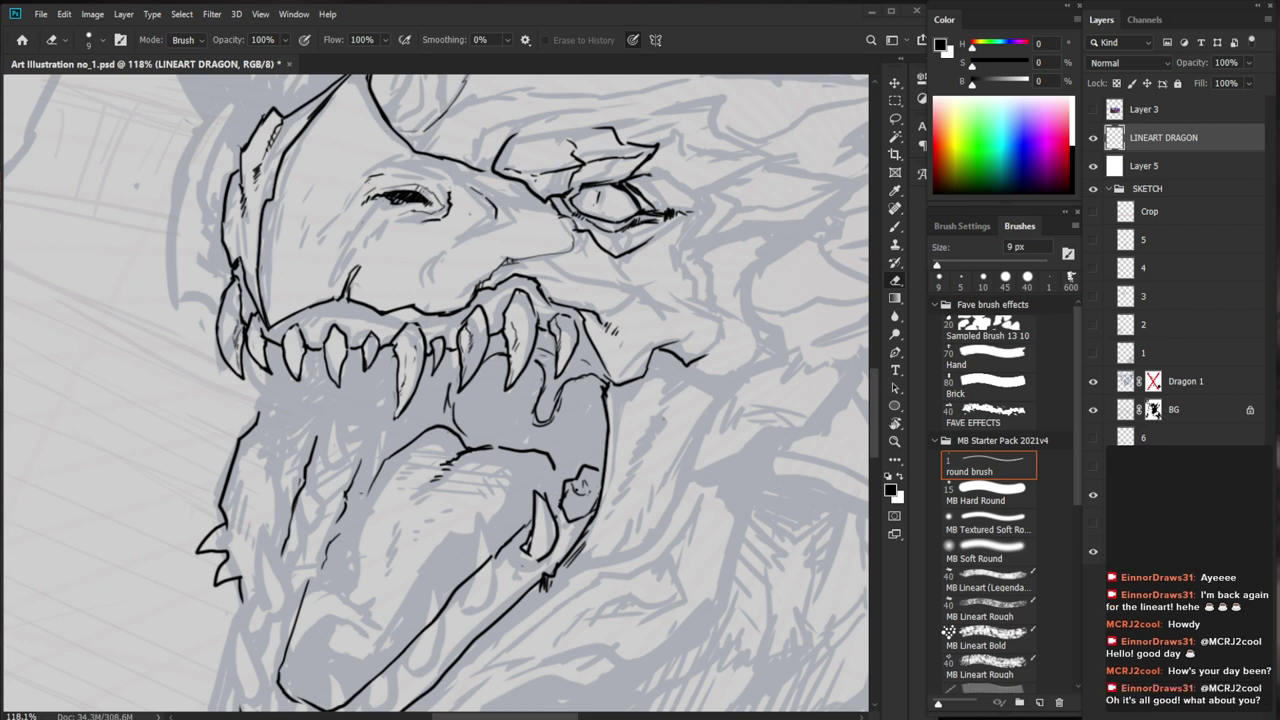
# Touch up the ink beside the large upper fang inside the mouth
pyautogui.moveTo(410, 399)
pyautogui.mouseDown()
pyautogui.moveTo(406, 411)
pyautogui.moveTo(474, 399)
pyautogui.moveTo(392, 429)
pyautogui.moveTo(415, 397)
pyautogui.mouseUp()
pyautogui.hotkey('ctrl', 'space')
pyautogui.moveTo(404, 407); pyautogui.dragTo(377, 440)
pyautogui.press('b')
pyautogui.moveTo(390, 390); pyautogui.dragTo(377, 440)
pyautogui.hotkey('ctrl', 'space')
pyautogui.moveTo(496, 382); pyautogui.dragTo(352, 400)
pyautogui.moveTo(546, 393); pyautogui.dragTo(608, 393)
# Clean up and redraw the inner edge of the far-side fang next to the beak
pyautogui.press('e')
pyautogui.moveTo(272, 339); pyautogui.dragTo(268, 377)
pyautogui.press('b')
pyautogui.press('e')
pyautogui.press('b')
pyautogui.moveTo(263, 375); pyautogui.dragTo(254, 427)
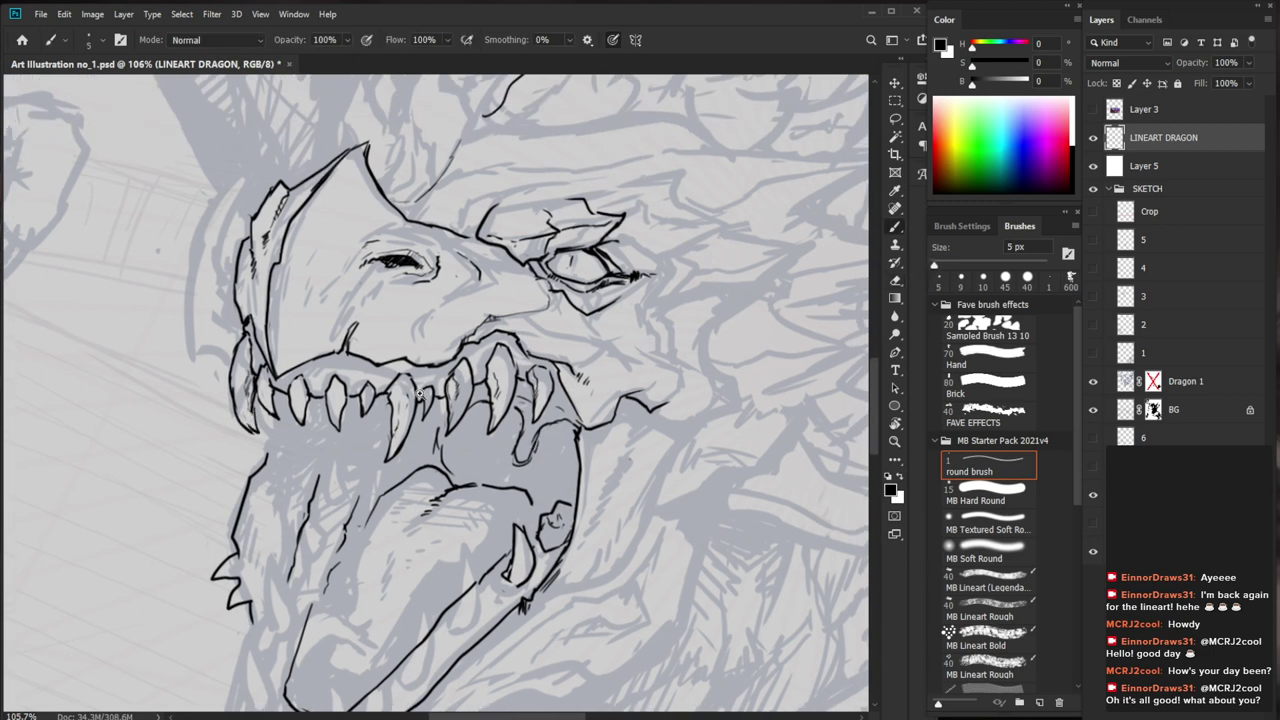
# Ink the curved spike projecting behind the far side of the beak
pyautogui.hotkey('ctrl', '0')
pyautogui.moveTo(458, 380); pyautogui.dragTo(522, 388)
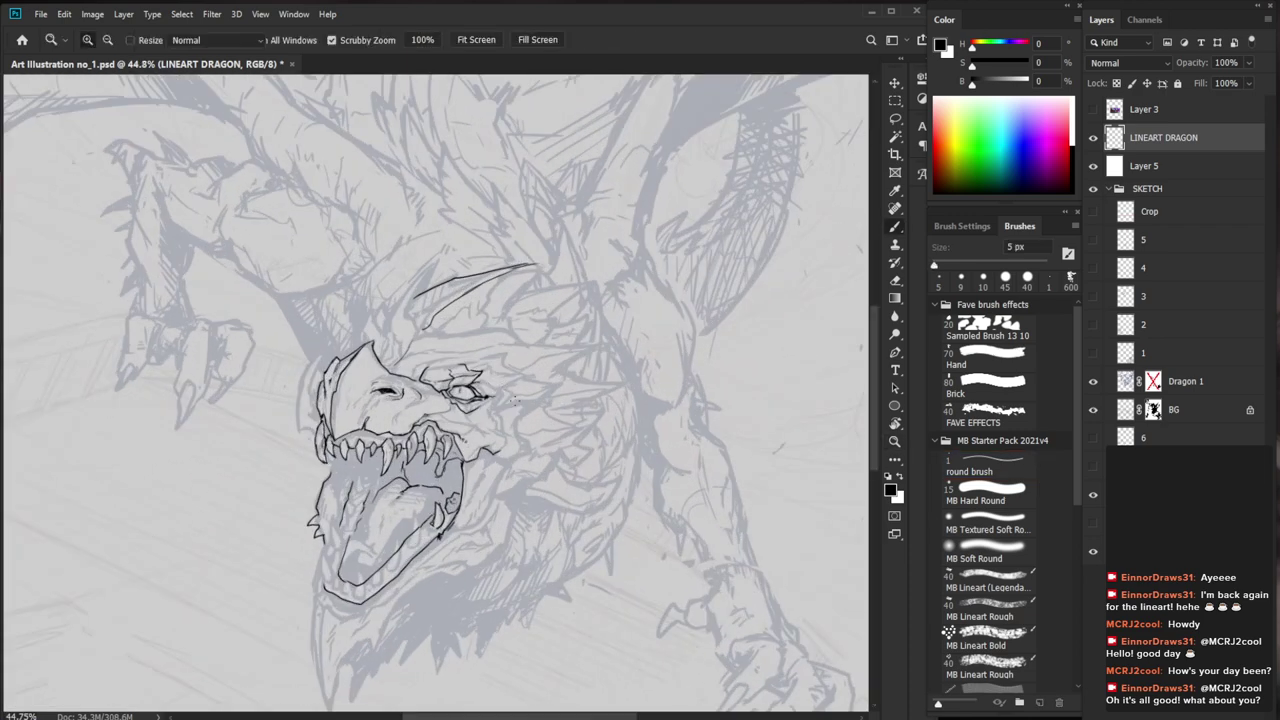
pyautogui.moveTo(295, 428); pyautogui.dragTo(307, 428)
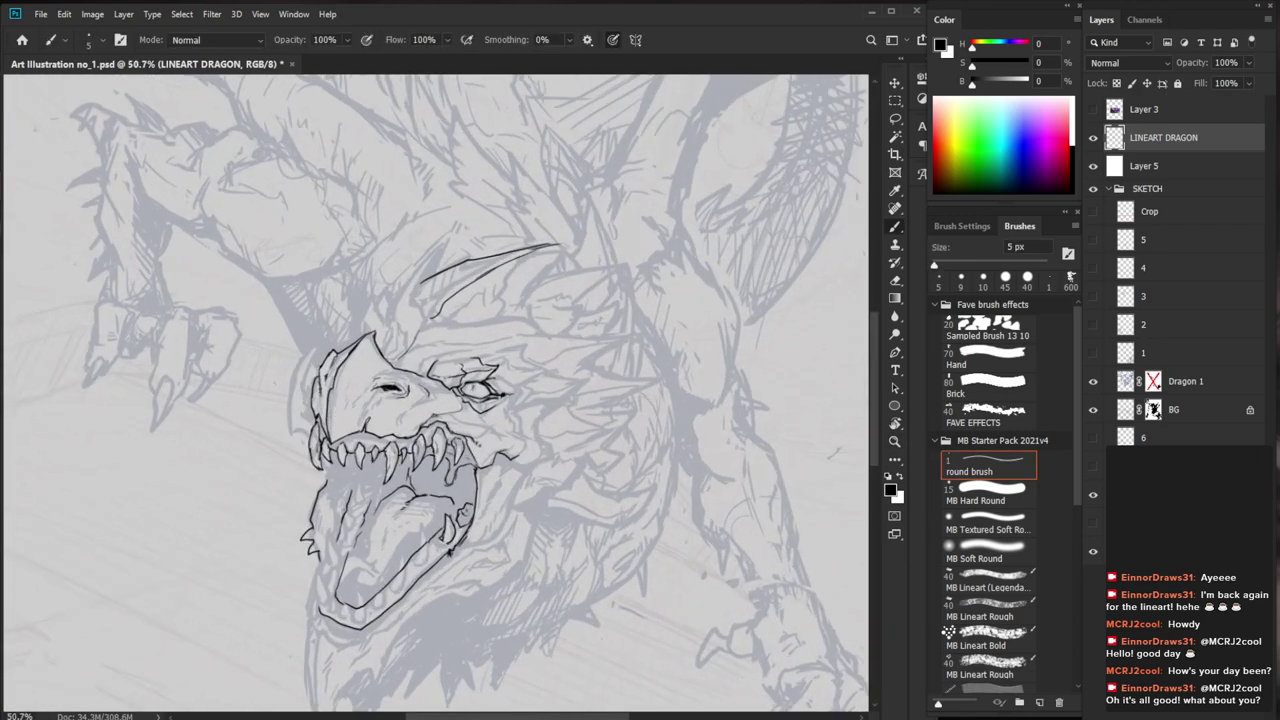
pyautogui.moveTo(314, 344); pyautogui.dragTo(290, 409)
pyautogui.moveTo(319, 341); pyautogui.dragTo(303, 398)
pyautogui.moveTo(662, 622); pyautogui.dragTo(661, 548)
pyautogui.moveTo(469, 609); pyautogui.dragTo(463, 541)
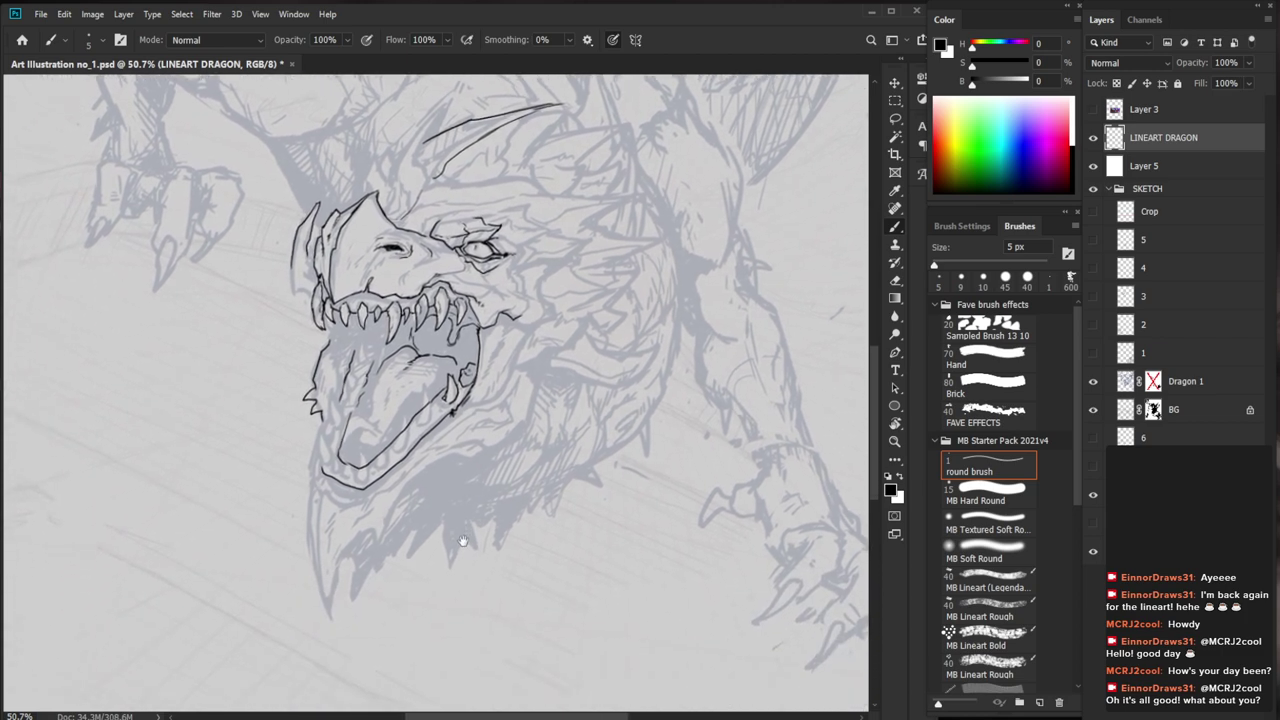
# Ink the inner line along the lower jaw's far side and add another fang on its near side
pyautogui.moveTo(324, 461); pyautogui.dragTo(318, 470)
pyautogui.moveTo(337, 401); pyautogui.dragTo(320, 463)
pyautogui.moveTo(445, 408)
pyautogui.mouseDown()
pyautogui.moveTo(462, 408)
pyautogui.moveTo(422, 410)
pyautogui.moveTo(414, 428)
pyautogui.moveTo(430, 407)
pyautogui.mouseUp()
pyautogui.press('e')
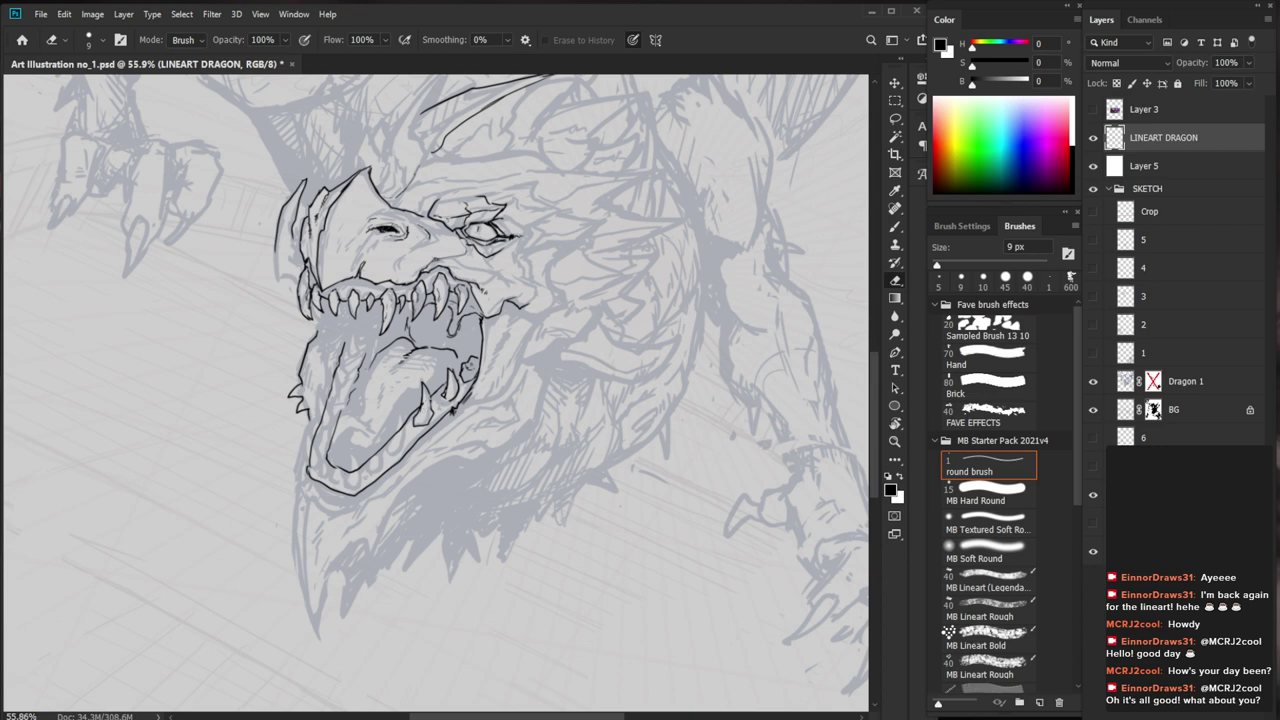
pyautogui.scroll(2, 430, 406)
pyautogui.press('b')
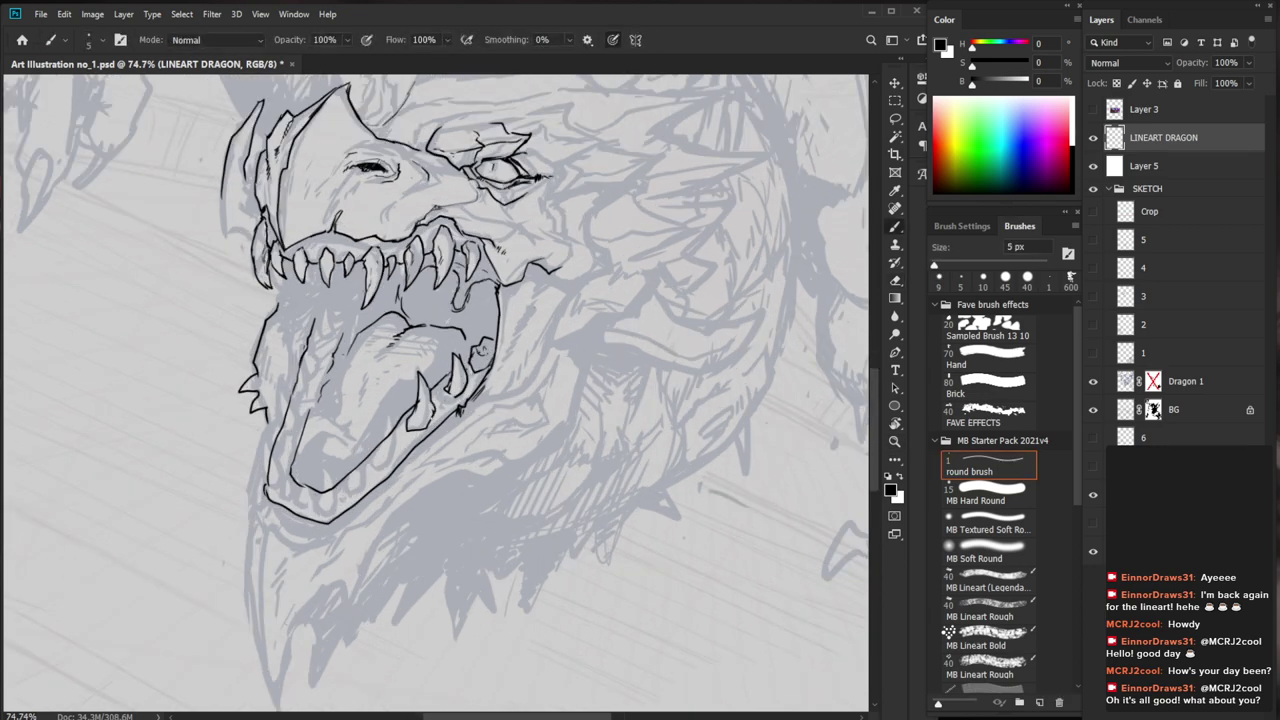
# Reinforce the lower jaw's outer lip line beneath the two near-side fangs
pyautogui.moveTo(475, 373)
pyautogui.mouseDown()
pyautogui.moveTo(455, 393)
pyautogui.moveTo(580, 402)
pyautogui.mouseUp()
pyautogui.hotkey('ctrl', 'space')
pyautogui.hotkey('ctrl', 'space')
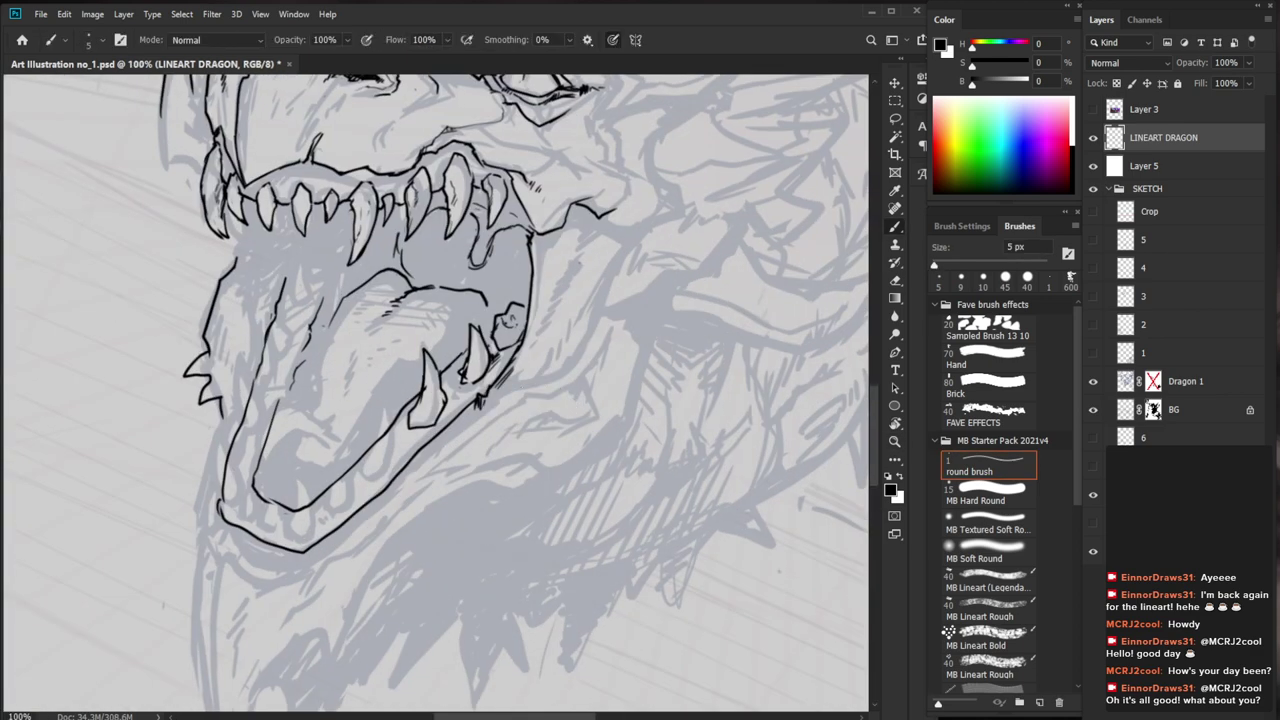
pyautogui.press('b')
pyautogui.moveTo(514, 366); pyautogui.dragTo(434, 446)
pyautogui.press('z')
pyautogui.moveTo(540, 537); pyautogui.dragTo(520, 537)
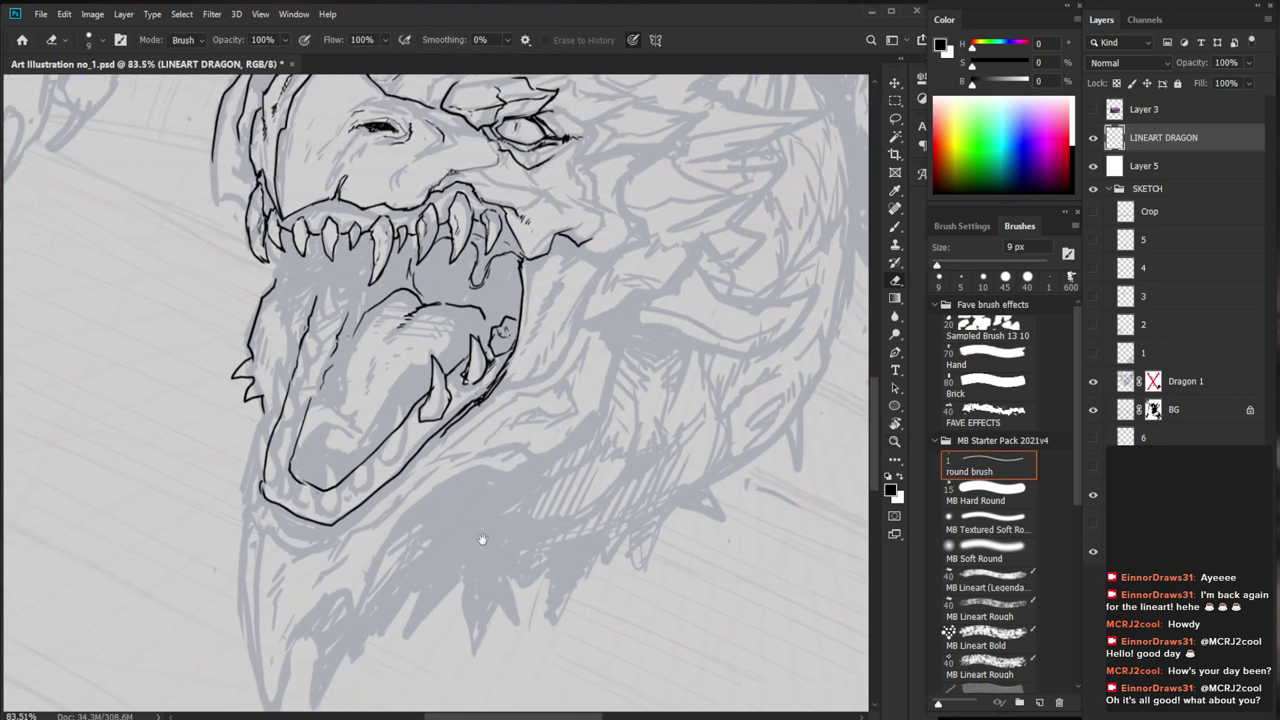
pyautogui.moveTo(547, 482); pyautogui.dragTo(513, 562)
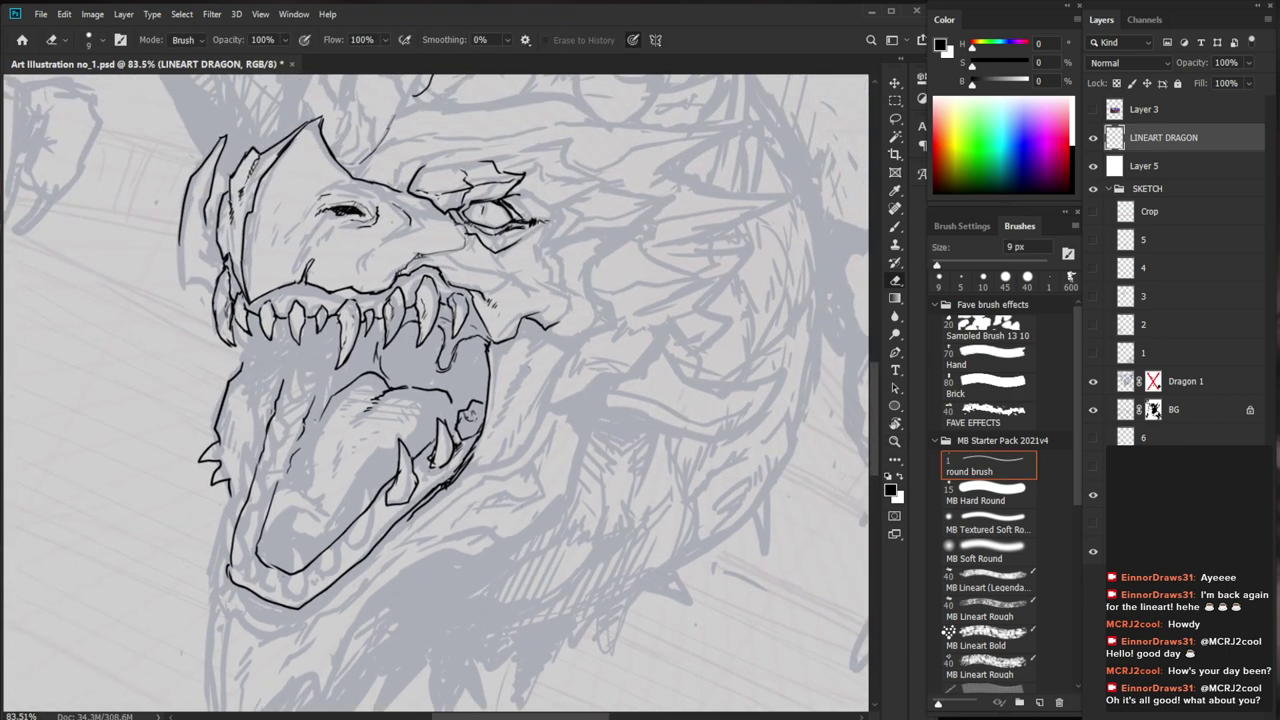
# Ink the fleshy folds of the mouth's interior behind the rear upper teeth
pyautogui.press('b')
pyautogui.moveTo(414, 334); pyautogui.dragTo(398, 390)
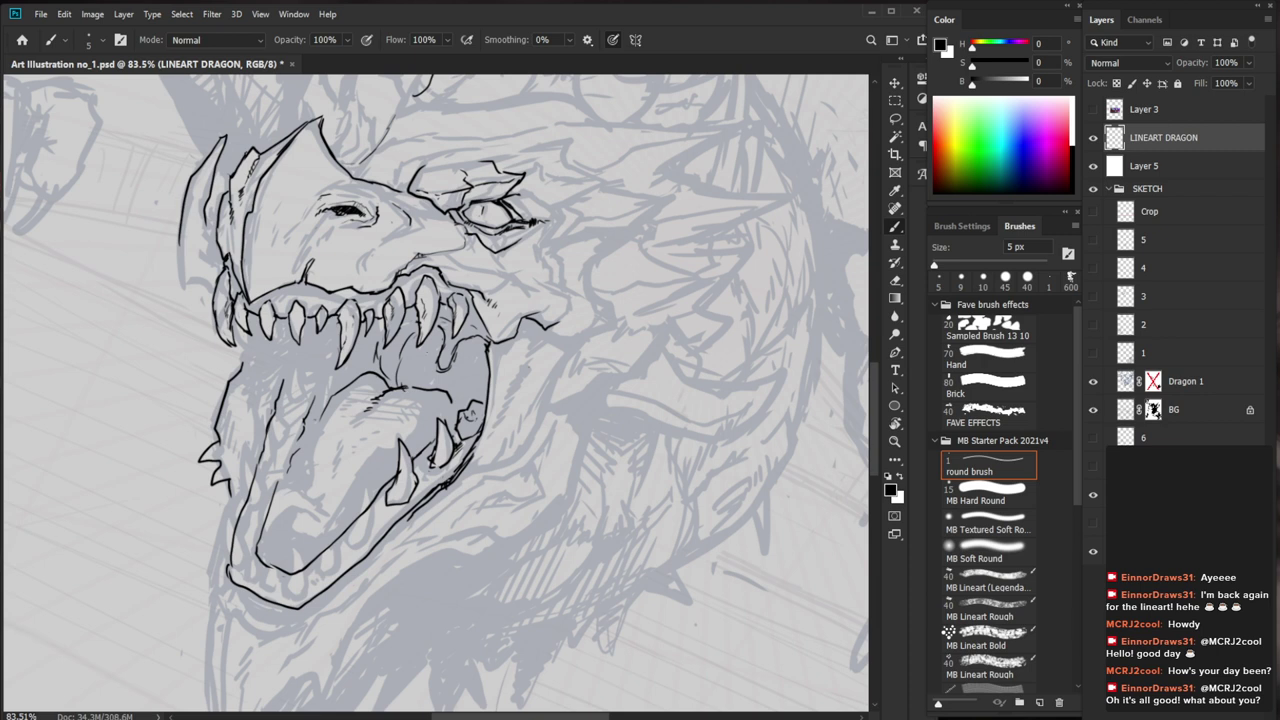
pyautogui.moveTo(436, 344); pyautogui.dragTo(414, 378)
pyautogui.moveTo(445, 337)
pyautogui.mouseDown()
pyautogui.moveTo(424, 359)
pyautogui.moveTo(465, 359)
pyautogui.mouseUp()
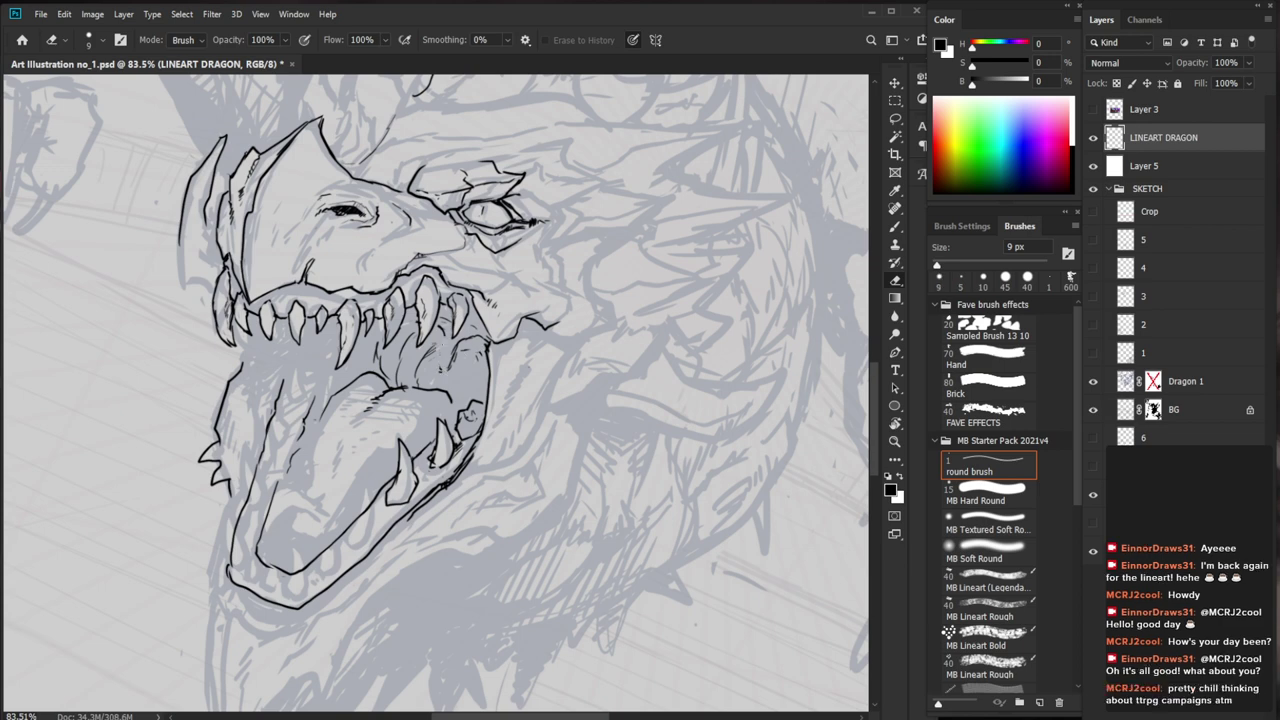
pyautogui.hotkey('ctrl', 'space')
pyautogui.moveTo(449, 342)
pyautogui.mouseDown()
pyautogui.moveTo(443, 368)
pyautogui.moveTo(400, 360)
pyautogui.mouseUp()
pyautogui.hotkey('ctrl', 'space')
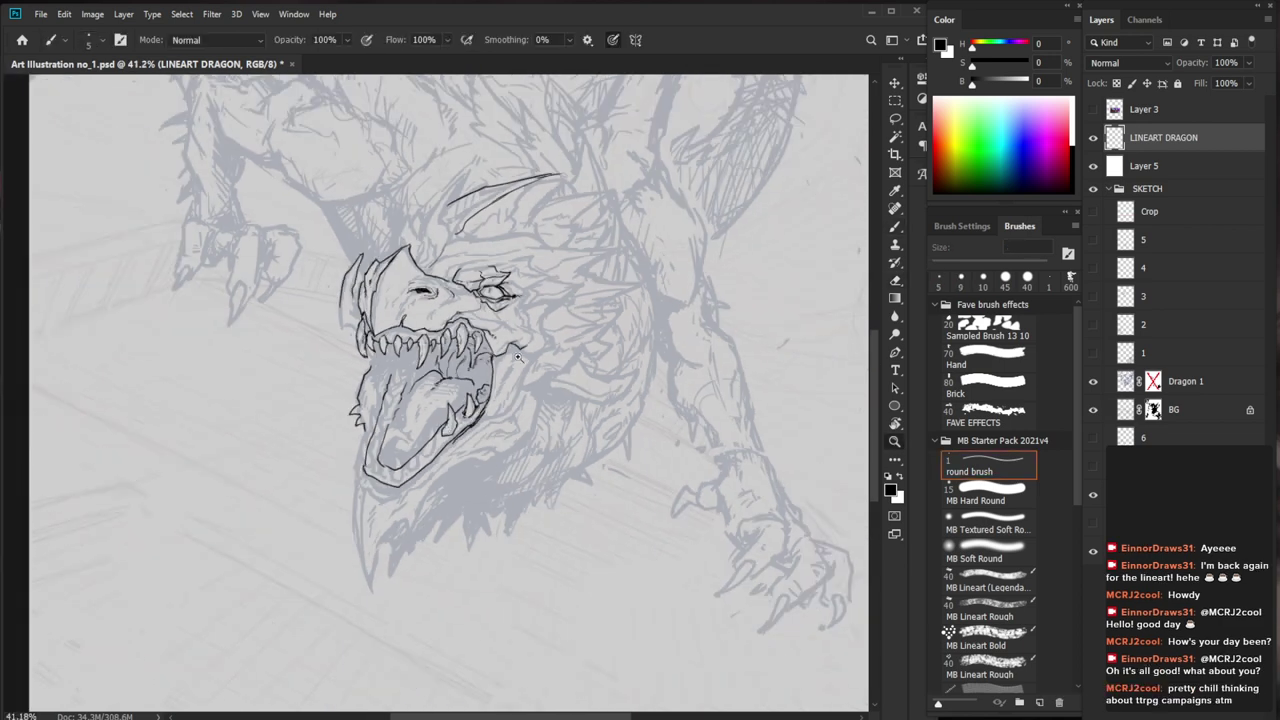
# Add short creases to the hanging flesh at the back of the mouth
pyautogui.moveTo(480, 350); pyautogui.dragTo(580, 350)
pyautogui.press('e')
pyautogui.press('b')
pyautogui.moveTo(460, 354); pyautogui.dragTo(451, 381)
pyautogui.moveTo(471, 361)
pyautogui.mouseDown()
pyautogui.moveTo(461, 377)
pyautogui.moveTo(467, 363)
pyautogui.mouseUp()
pyautogui.hotkey('ctrl', 'space')
pyautogui.moveTo(553, 400); pyautogui.dragTo(430, 405)
pyautogui.moveTo(644, 576); pyautogui.dragTo(632, 568)
pyautogui.scroll(5, 587, 422)
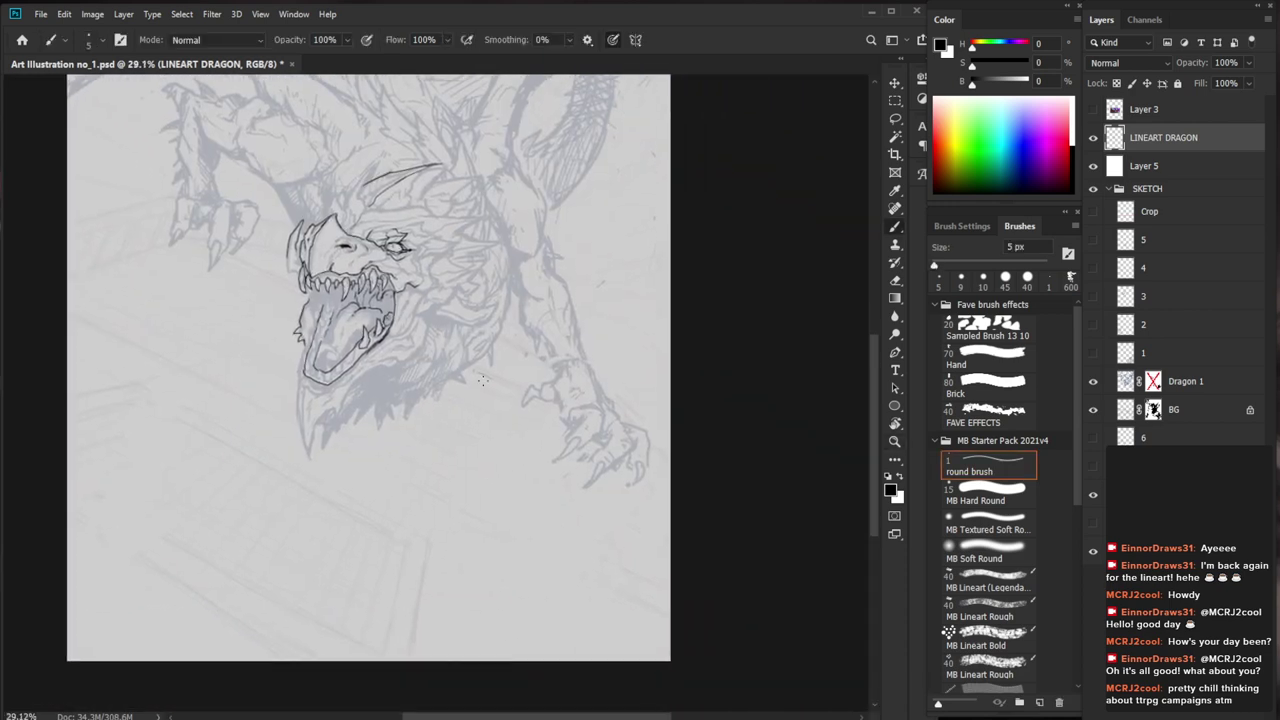
pyautogui.press('e')
pyautogui.press('b')
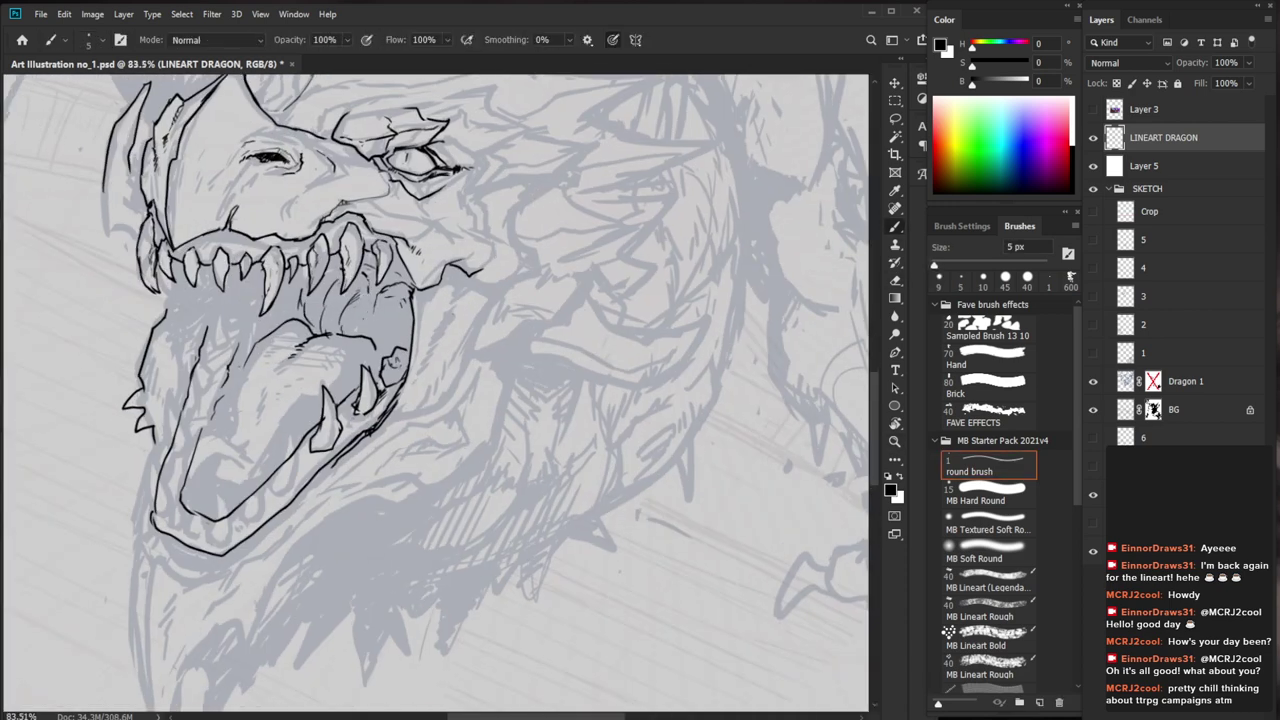
# Fill the throat opening behind the tongue with dense black hatching
pyautogui.press('e')
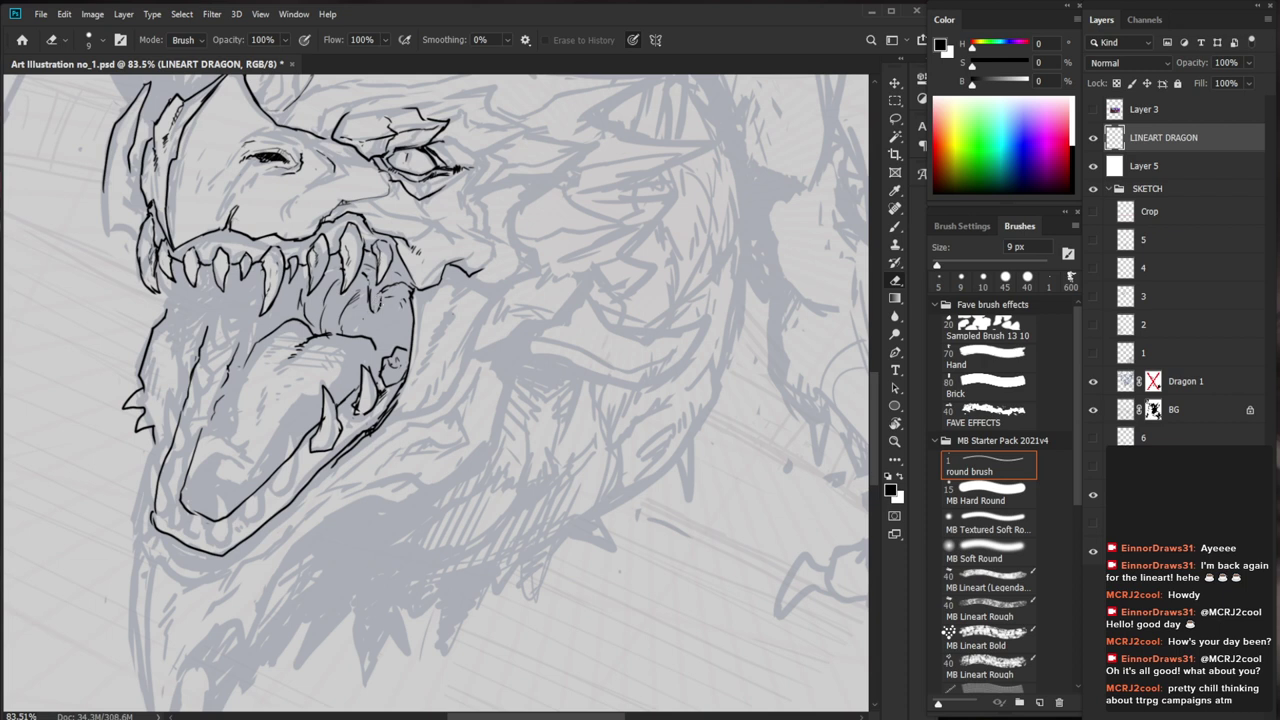
pyautogui.press('b')
pyautogui.moveTo(357, 293)
pyautogui.mouseDown()
pyautogui.moveTo(369, 283)
pyautogui.moveTo(412, 303)
pyautogui.moveTo(368, 294)
pyautogui.mouseUp()
pyautogui.press('e')
pyautogui.press('b')
pyautogui.moveTo(345, 306); pyautogui.dragTo(367, 301)
pyautogui.moveTo(340, 319); pyautogui.dragTo(369, 305)
pyautogui.moveTo(342, 330); pyautogui.dragTo(375, 309)
pyautogui.moveTo(345, 335); pyautogui.dragTo(391, 311)
pyautogui.moveTo(350, 338)
pyautogui.mouseDown()
pyautogui.moveTo(410, 314)
pyautogui.moveTo(412, 338)
pyautogui.moveTo(391, 348)
pyautogui.mouseUp()
# Add short strokes to the tongue's far edge and darken the remaining gaps in the throat
pyautogui.moveTo(241, 345); pyautogui.dragTo(249, 333)
pyautogui.moveTo(245, 341); pyautogui.dragTo(257, 331)
pyautogui.moveTo(500, 369)
pyautogui.mouseDown()
pyautogui.moveTo(524, 438)
pyautogui.moveTo(490, 428)
pyautogui.moveTo(545, 428)
pyautogui.moveTo(478, 402)
pyautogui.moveTo(480, 435)
pyautogui.moveTo(450, 394)
pyautogui.moveTo(460, 432)
pyautogui.moveTo(416, 414)
pyautogui.moveTo(426, 418)
pyautogui.mouseUp()
pyautogui.hotkey('ctrl', '0')
pyautogui.press('e')
pyautogui.press('b')
pyautogui.moveTo(451, 398); pyautogui.dragTo(436, 417)
pyautogui.moveTo(466, 398)
pyautogui.mouseDown()
pyautogui.moveTo(438, 422)
pyautogui.moveTo(374, 438)
pyautogui.mouseUp()
pyautogui.press('e')
pyautogui.press('b')
# Hatch the tongue's rear surface below the throat and clean up the line on its far side
pyautogui.moveTo(442, 416); pyautogui.dragTo(428, 424)
pyautogui.moveTo(424, 414); pyautogui.dragTo(386, 438)
pyautogui.moveTo(390, 432); pyautogui.dragTo(378, 444)
pyautogui.press('e')
pyautogui.moveTo(292, 518); pyautogui.dragTo(286, 543)
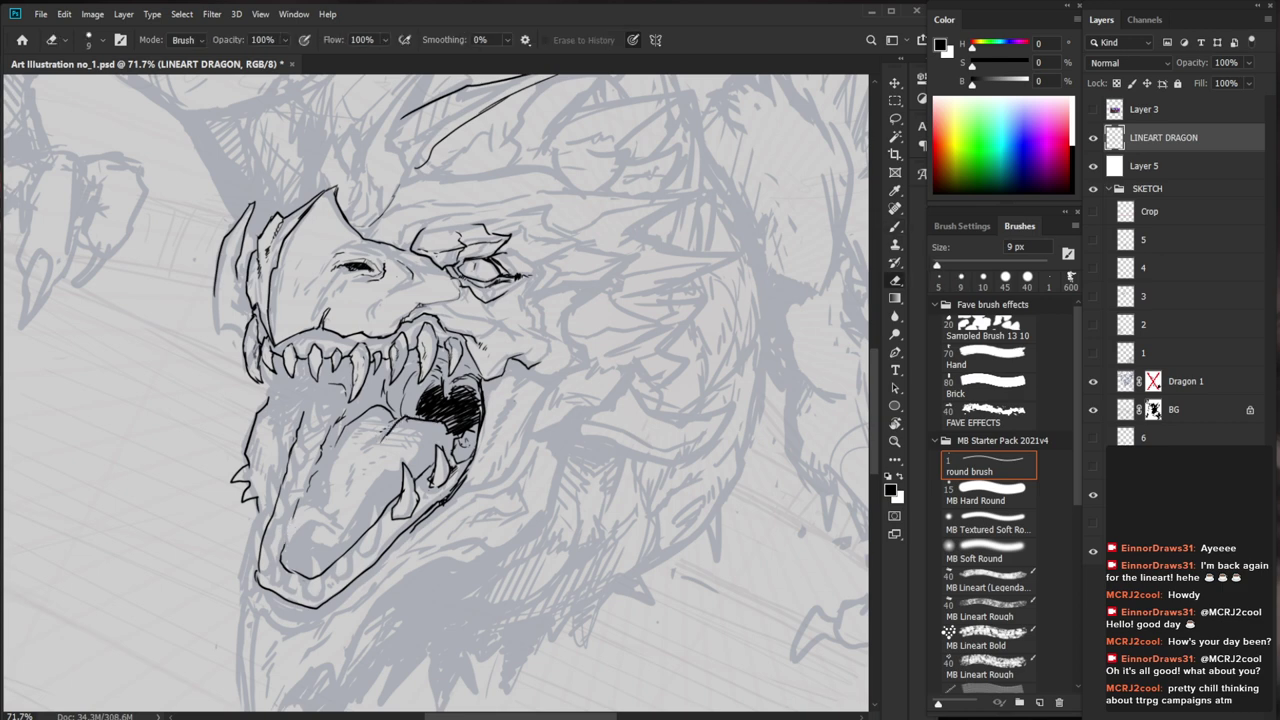
pyautogui.moveTo(561, 588); pyautogui.dragTo(476, 585)
pyautogui.scroll(2, 300, 430)
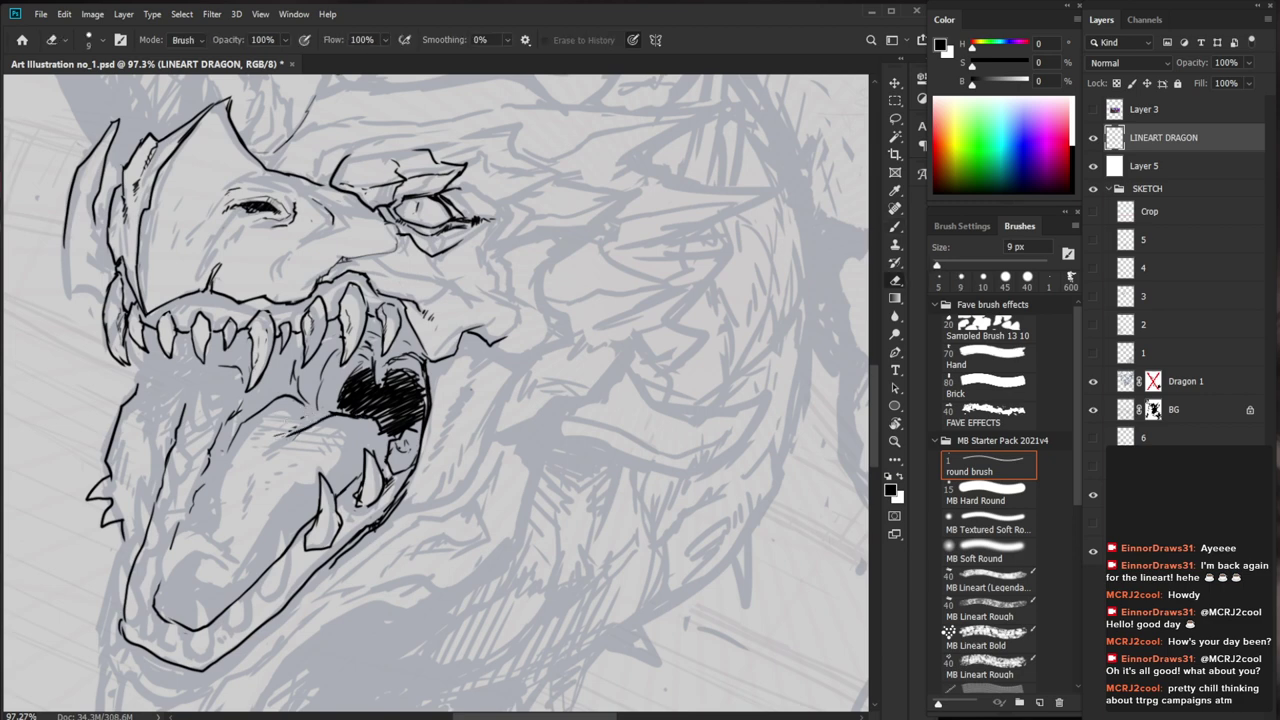
# Darken the inner corner of the larger eye where it meets the snout
pyautogui.press('z')
pyautogui.hotkey('ctrl', '0')
pyautogui.press('b')
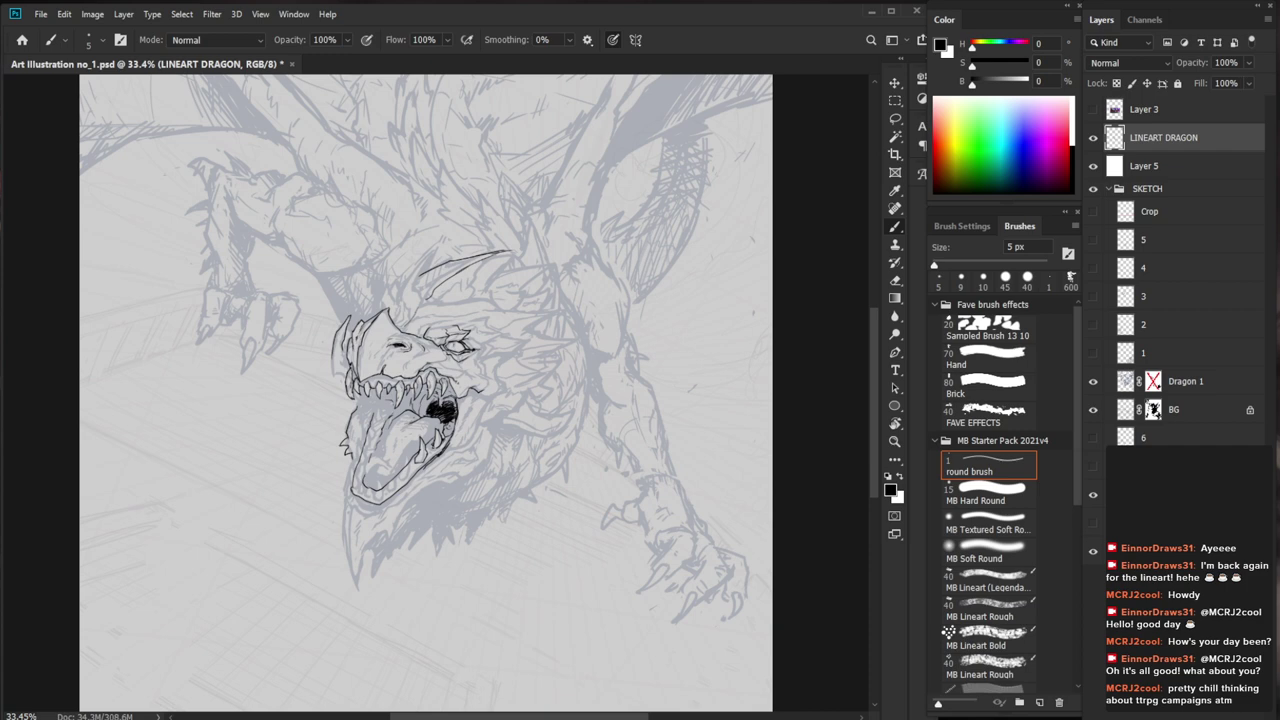
pyautogui.scroll(5, 460, 417)
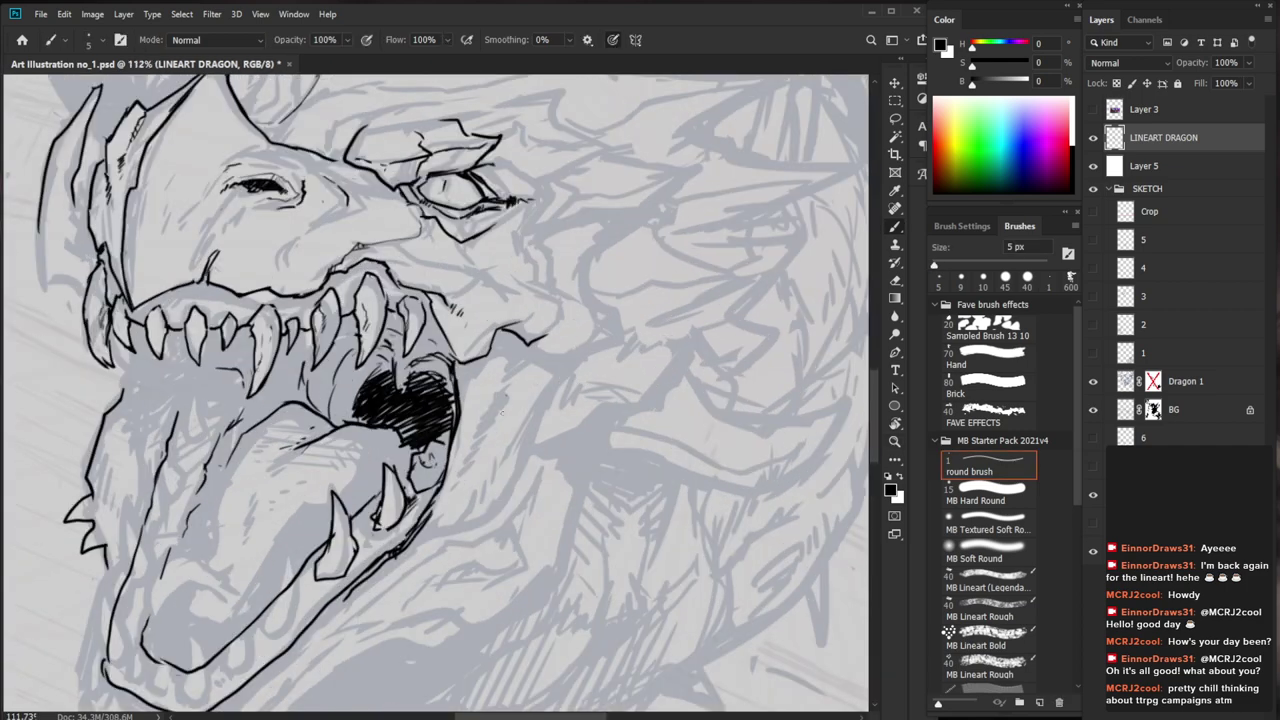
pyautogui.moveTo(457, 423)
pyautogui.mouseDown()
pyautogui.moveTo(454, 403)
pyautogui.moveTo(400, 430)
pyautogui.mouseUp()
pyautogui.moveTo(664, 592); pyautogui.dragTo(610, 578)
pyautogui.scroll(4, 430, 320)
pyautogui.press('b')
pyautogui.moveTo(423, 328)
pyautogui.mouseDown()
pyautogui.moveTo(439, 325)
pyautogui.moveTo(437, 340)
pyautogui.moveTo(468, 357)
pyautogui.mouseUp()
pyautogui.hotkey('ctrl', '0')
# Erase small excess ink around the larger eye and refine its lid lines
pyautogui.press('z')
pyautogui.moveTo(556, 366); pyautogui.dragTo(668, 362)
pyautogui.press('e')
pyautogui.moveTo(586, 334)
pyautogui.mouseDown()
pyautogui.moveTo(600, 339)
pyautogui.moveTo(570, 332)
pyautogui.moveTo(616, 334)
pyautogui.moveTo(557, 343)
pyautogui.moveTo(582, 360)
pyautogui.mouseUp()
pyautogui.press('b')
# Ink heavier shadows in the folds beneath the larger eye's lower lid
pyautogui.moveTo(630, 379); pyautogui.dragTo(510, 385)
pyautogui.moveTo(651, 632); pyautogui.dragTo(574, 543)
pyautogui.moveTo(546, 267); pyautogui.dragTo(655, 267)
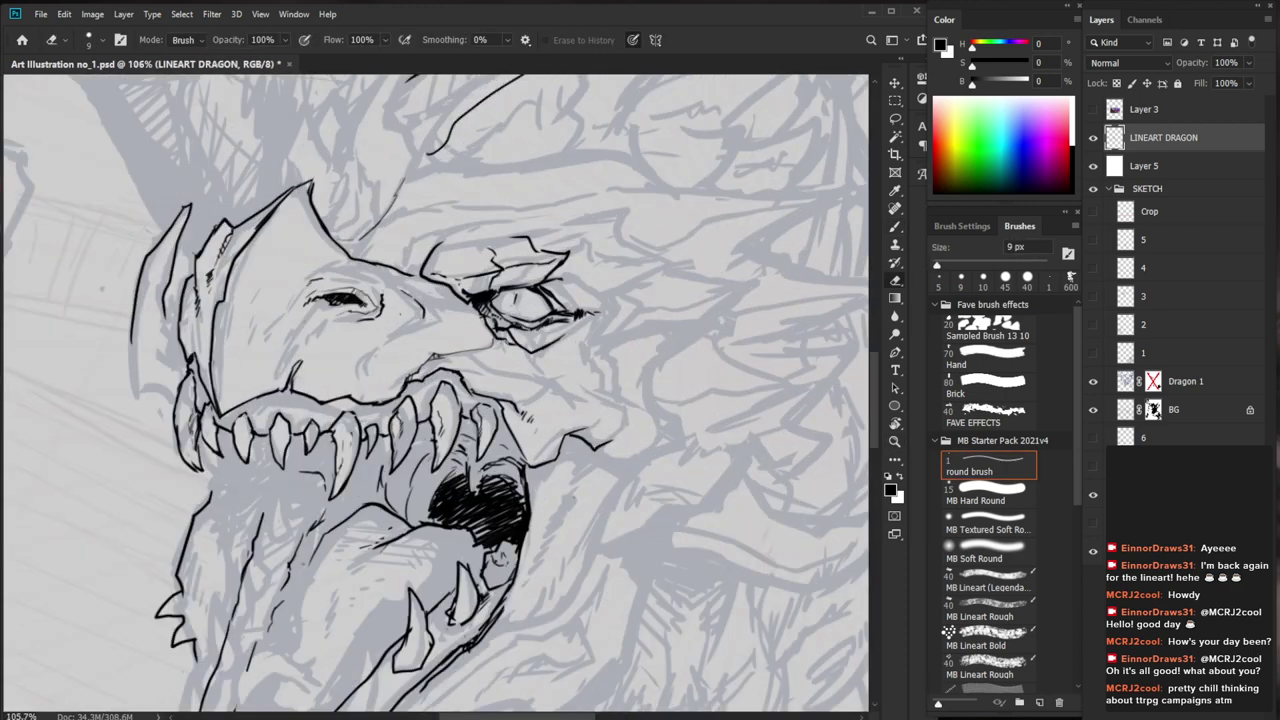
pyautogui.moveTo(518, 346)
pyautogui.mouseDown()
pyautogui.moveTo(564, 338)
pyautogui.moveTo(544, 394)
pyautogui.mouseUp()
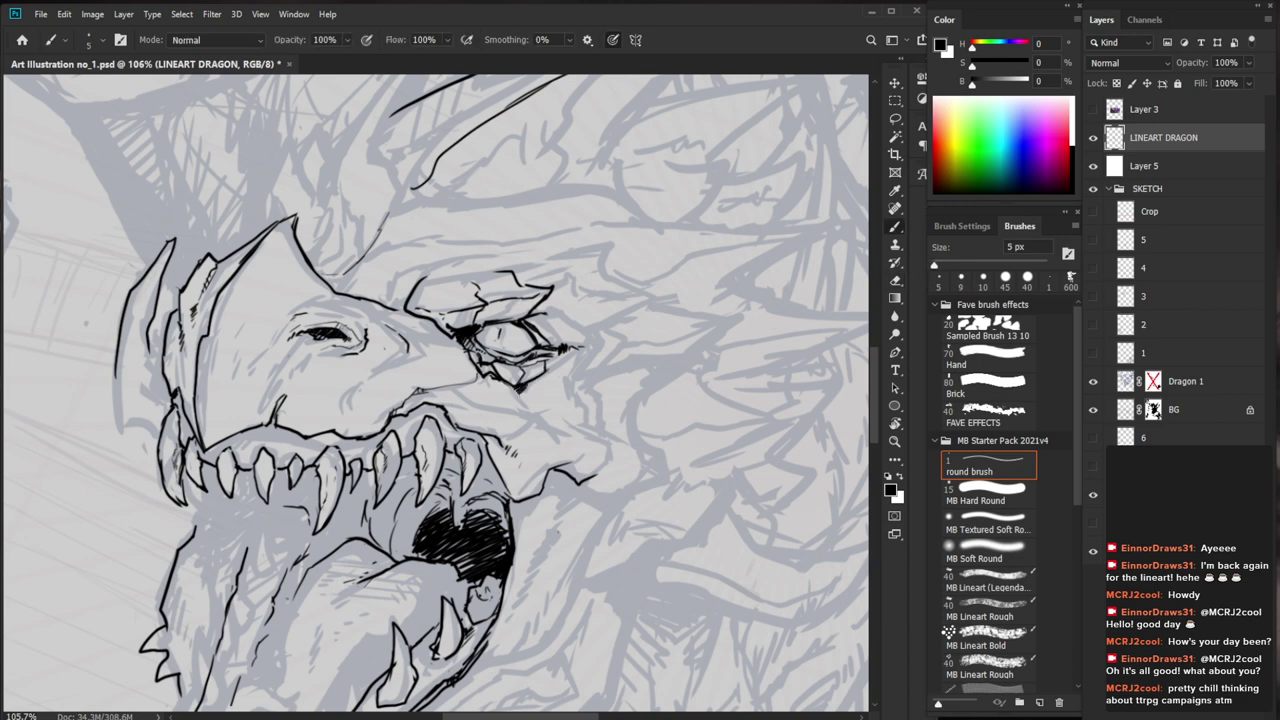
pyautogui.moveTo(638, 470); pyautogui.dragTo(555, 476)
pyautogui.moveTo(750, 599)
pyautogui.mouseDown()
pyautogui.moveTo(697, 517)
pyautogui.moveTo(665, 496)
pyautogui.moveTo(661, 507)
pyautogui.mouseUp()
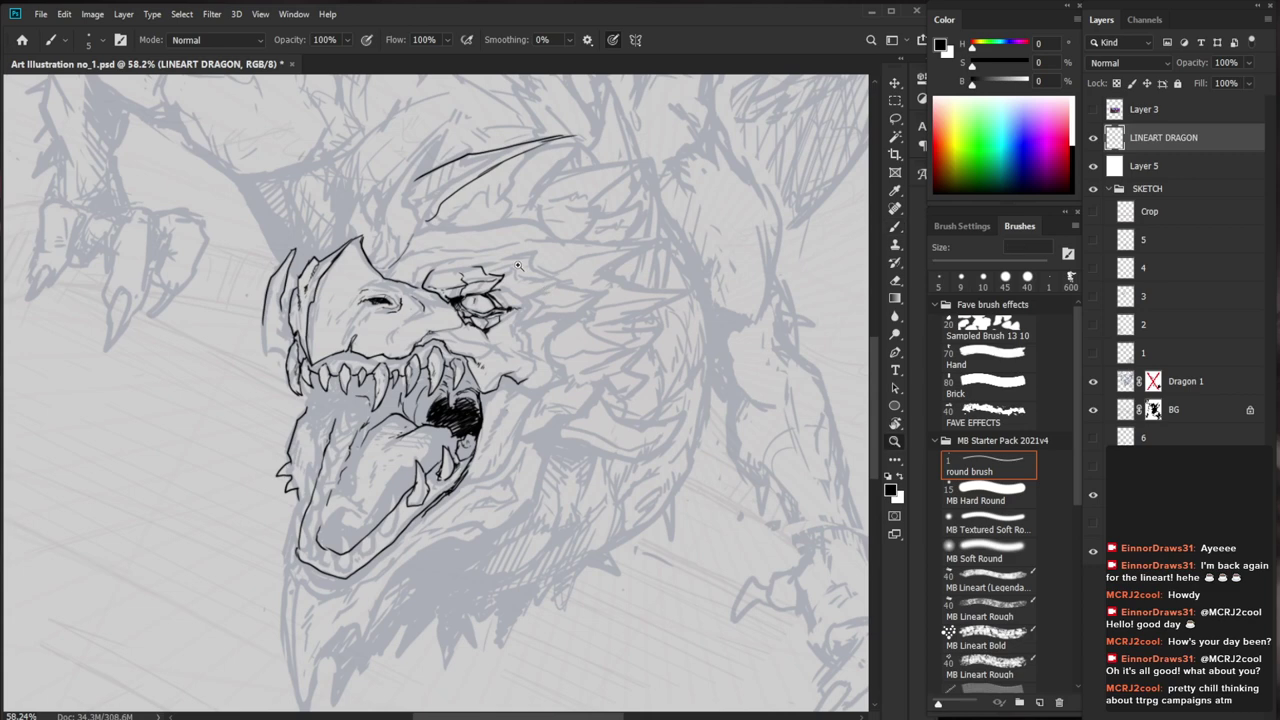
# Erase the thin stray line above the snout and ink the horn's lower edge toward the brow
pyautogui.moveTo(465, 236); pyautogui.dragTo(496, 236)
pyautogui.press('e')
pyautogui.moveTo(399, 248)
pyautogui.mouseDown()
pyautogui.moveTo(384, 270)
pyautogui.moveTo(407, 231)
pyautogui.mouseUp()
pyautogui.press('b')
pyautogui.moveTo(450, 205); pyautogui.dragTo(387, 327)
# Enlarge the eraser to 70 px and erase the horn's lower edge
pyautogui.press('e')
pyautogui.press(']')
pyautogui.press(']')
pyautogui.press(']')
pyautogui.press(']')
pyautogui.press(']')
pyautogui.press(']')
pyautogui.press(']')
pyautogui.press(']')
pyautogui.press(']')
pyautogui.press(']')
pyautogui.press(']')
pyautogui.moveTo(446, 296); pyautogui.dragTo(383, 335)
pyautogui.moveTo(474, 276); pyautogui.dragTo(540, 262)
# Redraw the horn's lower edge as a long curve running from the brow toward the tip
pyautogui.press('b')
pyautogui.moveTo(355, 338)
pyautogui.mouseDown()
pyautogui.moveTo(372, 303)
pyautogui.moveTo(480, 243)
pyautogui.moveTo(540, 242)
pyautogui.moveTo(531, 237)
pyautogui.mouseUp()
pyautogui.press('e')
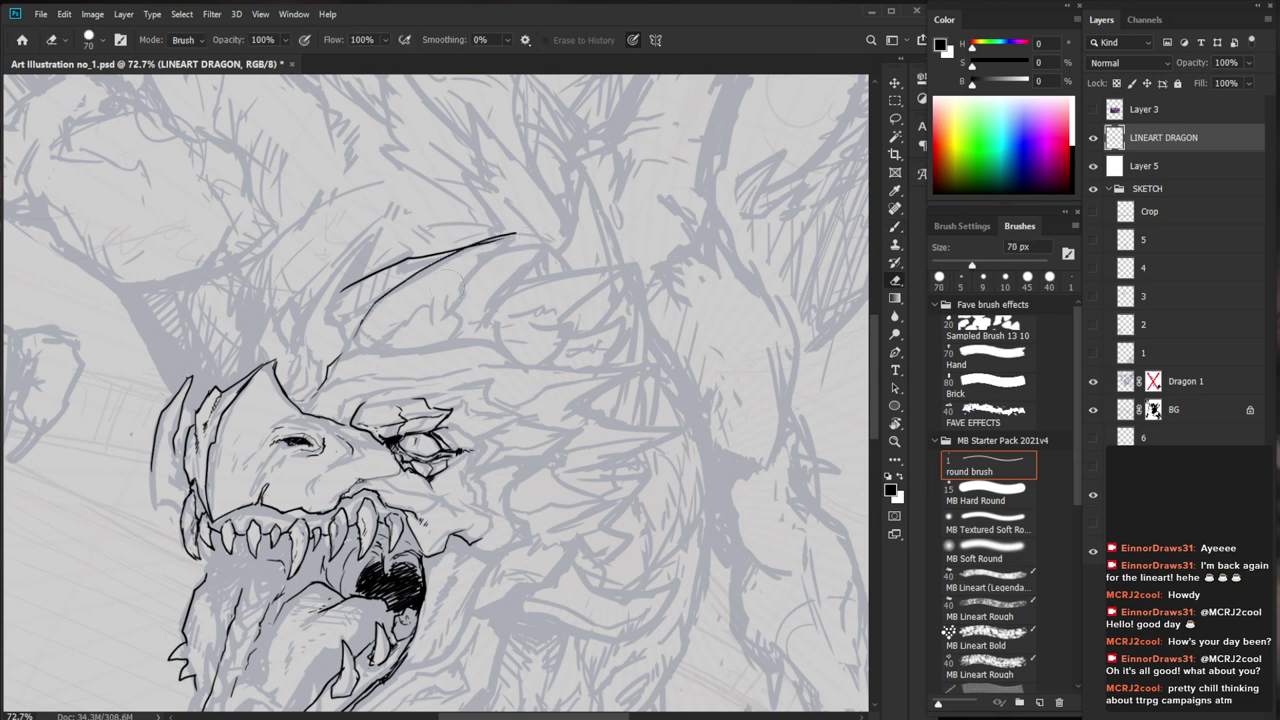
# Strengthen the inked lower edge of the horn with the 5 px brush
pyautogui.press('b')
pyautogui.moveTo(398, 263)
pyautogui.mouseDown()
pyautogui.moveTo(515, 233)
pyautogui.moveTo(438, 261)
pyautogui.mouseUp()
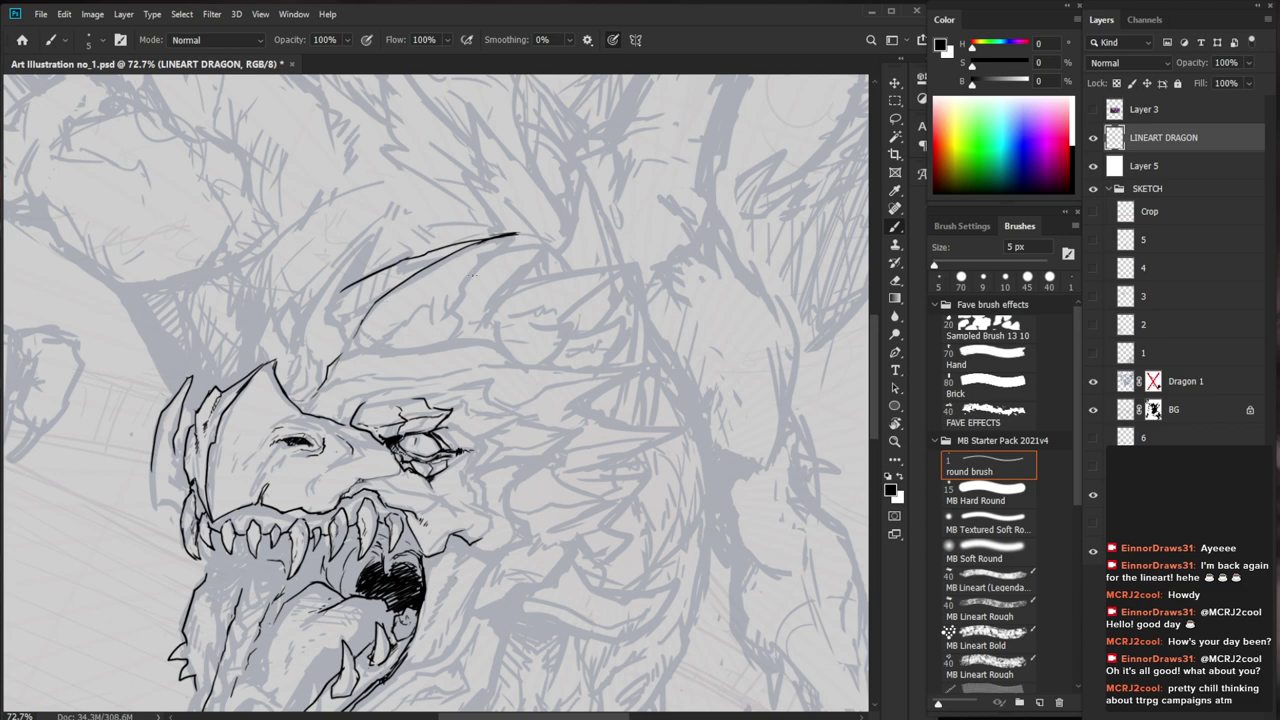
# Refine the ink lines in the folds beneath the larger eye's lower lid
pyautogui.scroll(3, 427, 434)
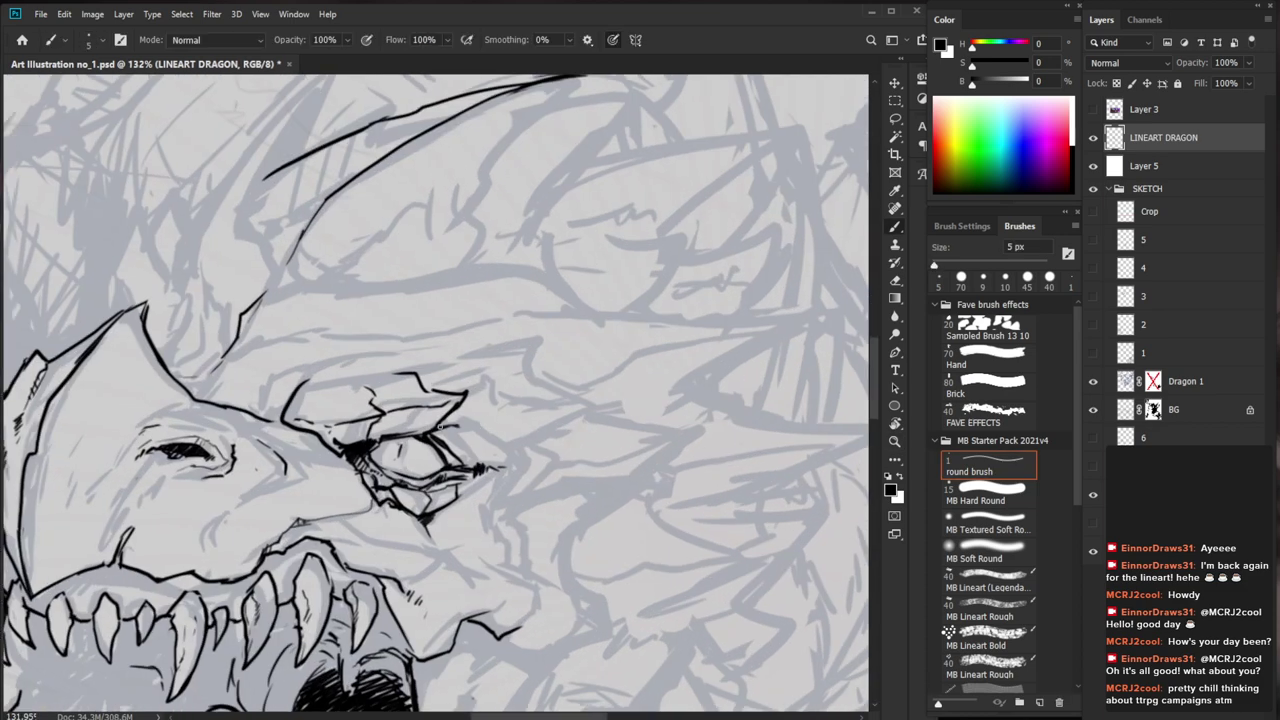
pyautogui.moveTo(422, 436)
pyautogui.mouseDown()
pyautogui.moveTo(385, 438)
pyautogui.moveTo(455, 435)
pyautogui.moveTo(482, 462)
pyautogui.mouseUp()
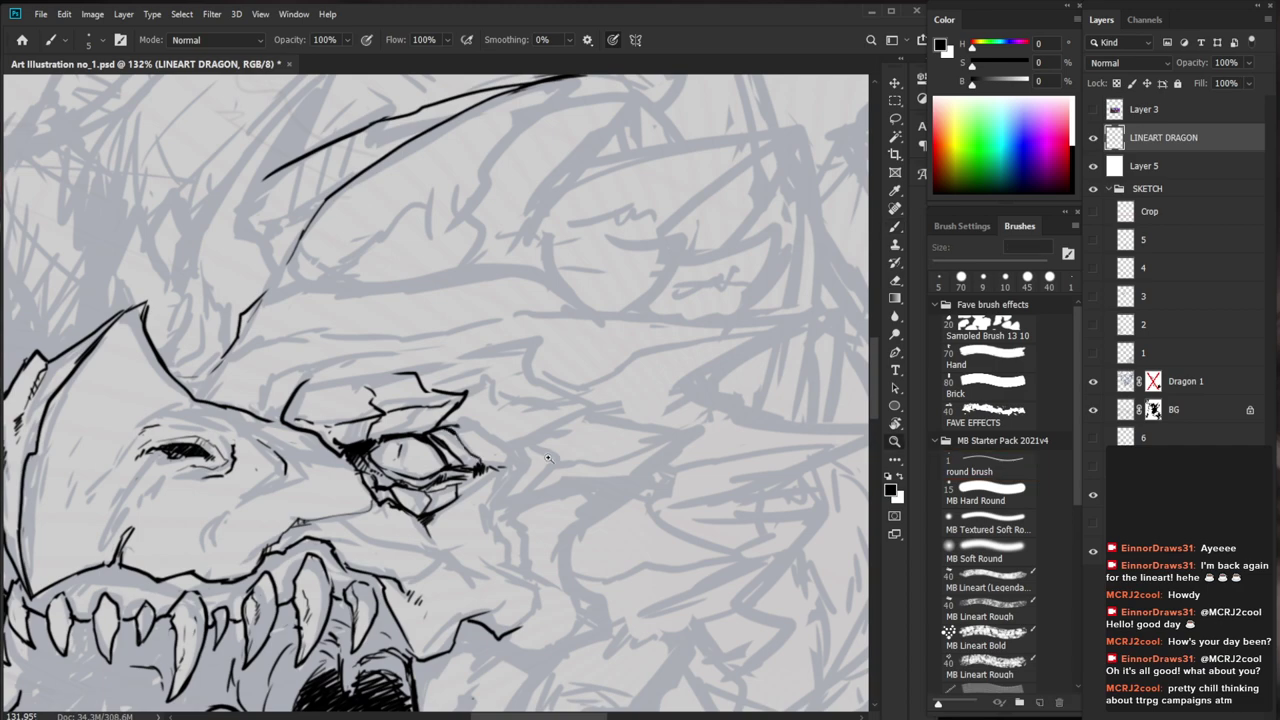
pyautogui.moveTo(560, 455); pyautogui.dragTo(460, 465)
pyautogui.moveTo(612, 590); pyautogui.dragTo(674, 534)
pyautogui.scroll(4, 548, 443)
pyautogui.press('e')
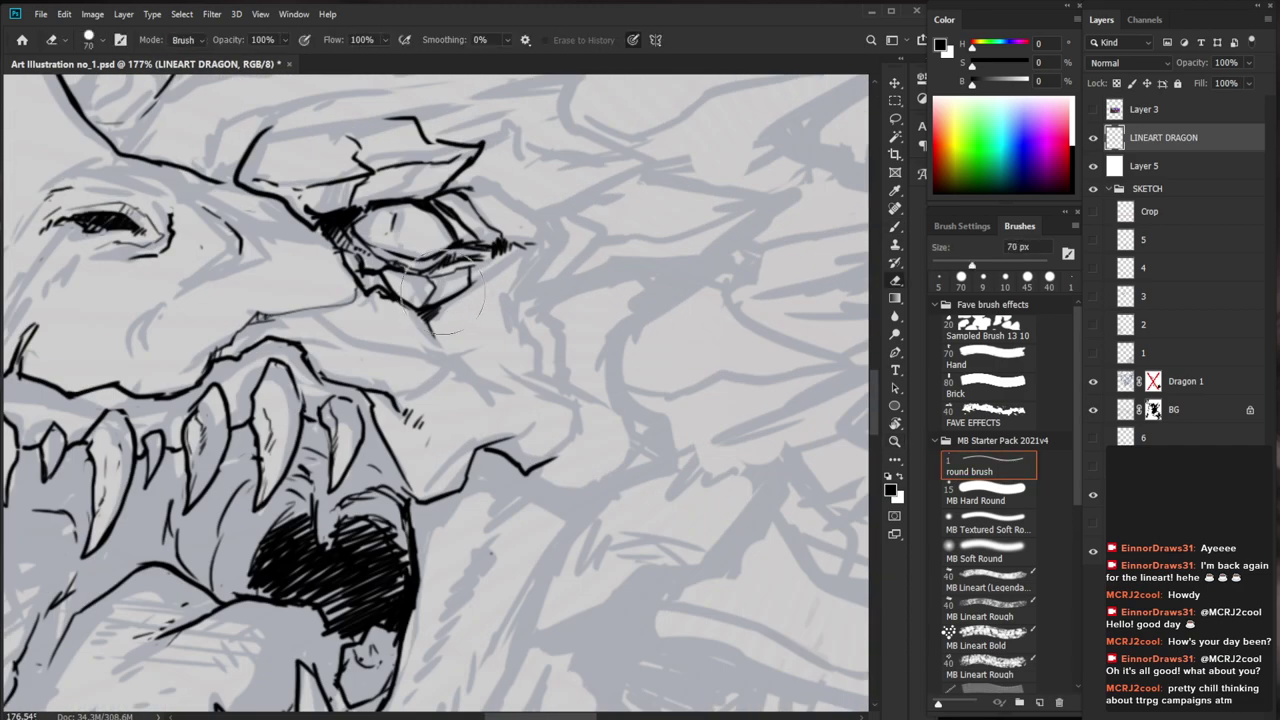
pyautogui.press('b')
pyautogui.moveTo(434, 278); pyautogui.dragTo(424, 315)
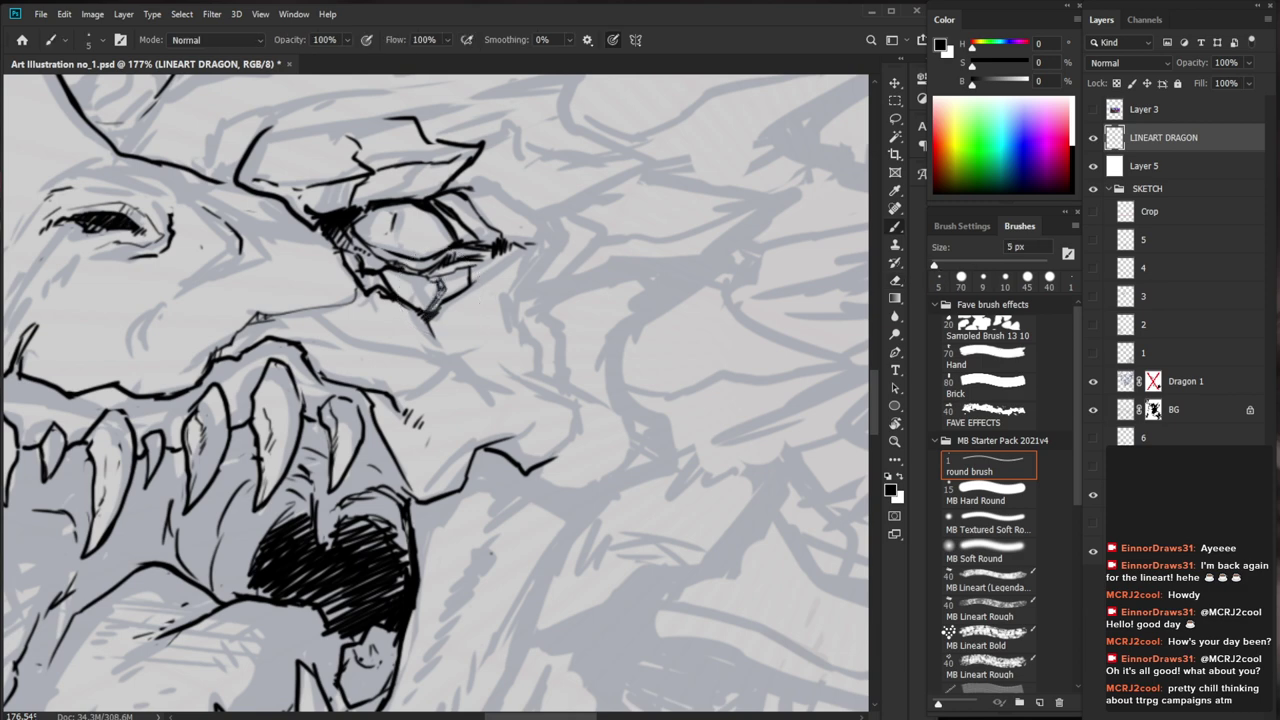
# Clean up and re-ink the spiked outer edge at the front of the lower jaw
pyautogui.scroll(-3, 516, 316)
pyautogui.moveTo(554, 456); pyautogui.dragTo(572, 502)
pyautogui.scroll(2, 534, 314)
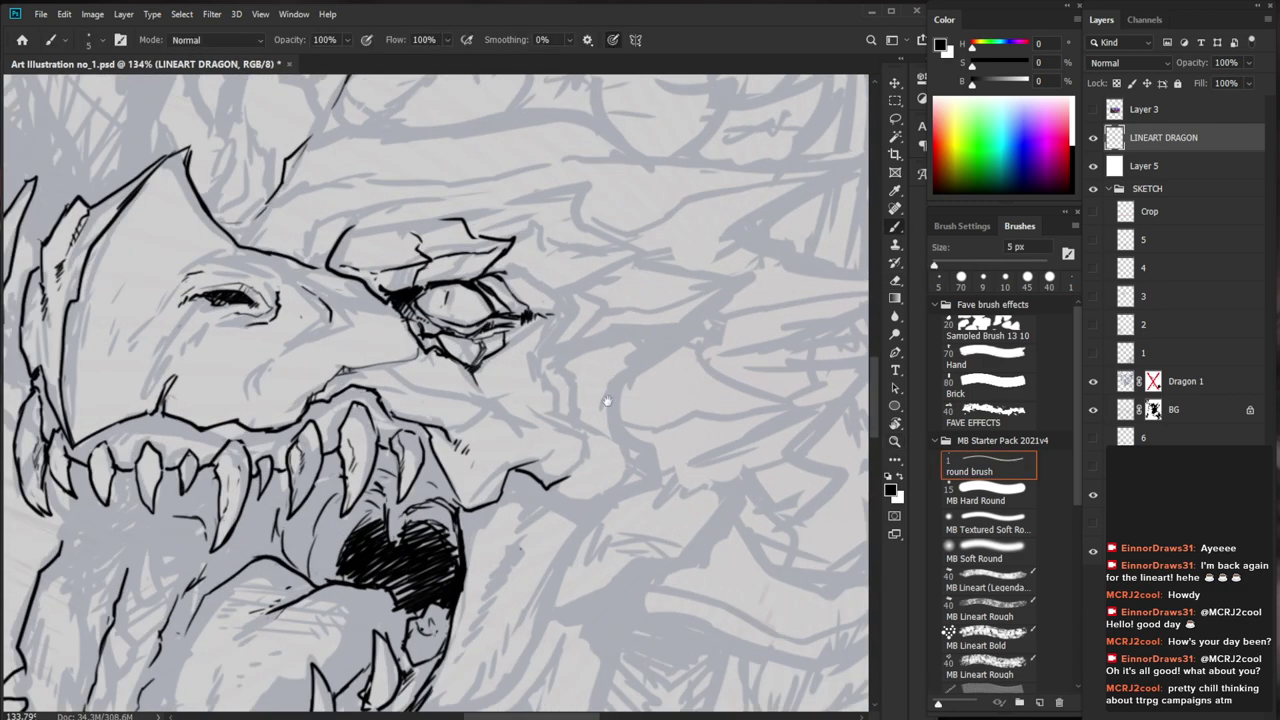
pyautogui.moveTo(606, 398); pyautogui.dragTo(584, 435)
pyautogui.moveTo(477, 394)
pyautogui.mouseDown()
pyautogui.moveTo(515, 372)
pyautogui.moveTo(477, 379)
pyautogui.moveTo(475, 367)
pyautogui.moveTo(496, 371)
pyautogui.mouseUp()
pyautogui.scroll(-6, 590, 354)
pyautogui.moveTo(660, 617); pyautogui.dragTo(650, 545)
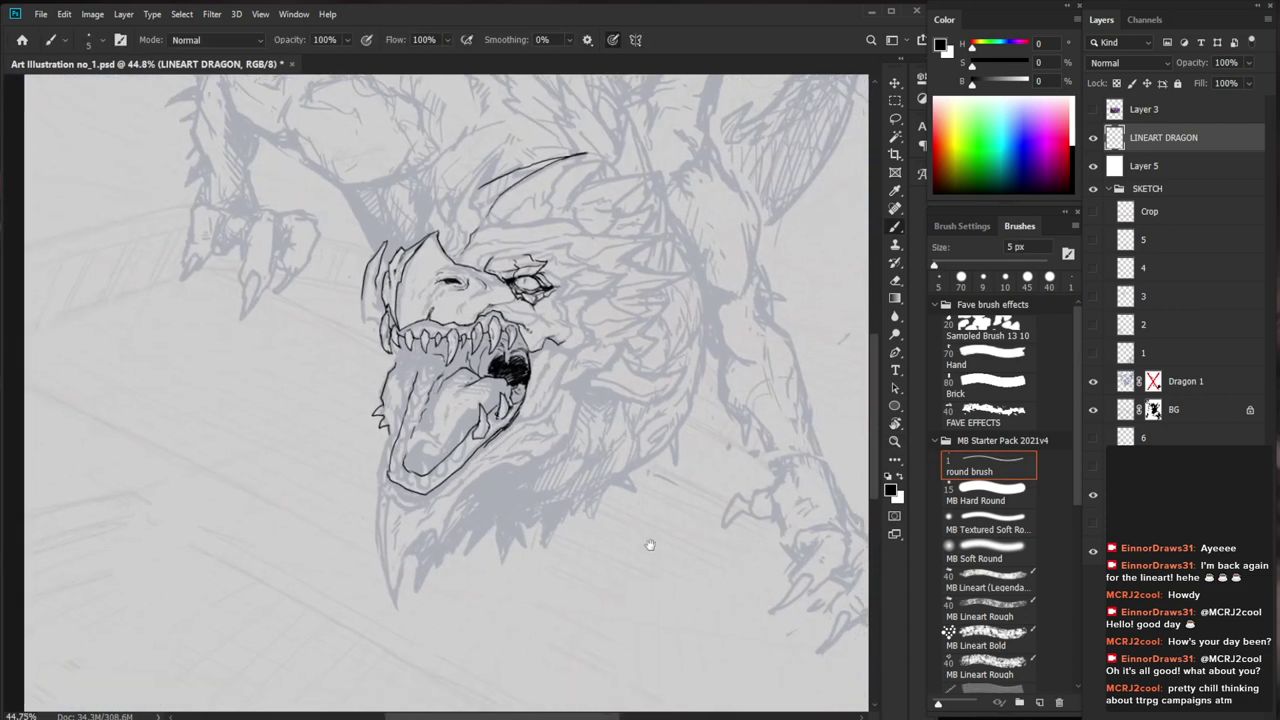
pyautogui.scroll(1, 620, 474)
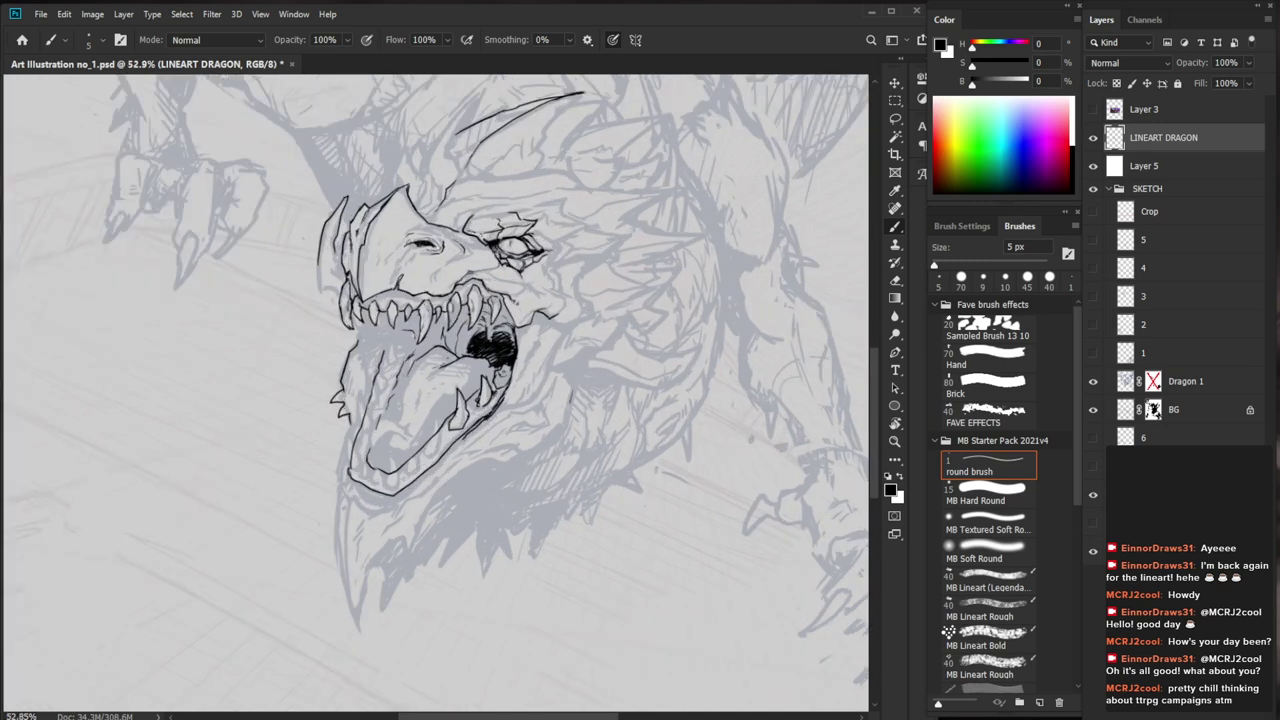
pyautogui.moveTo(571, 401); pyautogui.dragTo(564, 427)
pyautogui.moveTo(570, 411); pyautogui.dragTo(560, 469)
pyautogui.press('e')
pyautogui.moveTo(322, 462); pyautogui.dragTo(338, 482)
pyautogui.press('b')
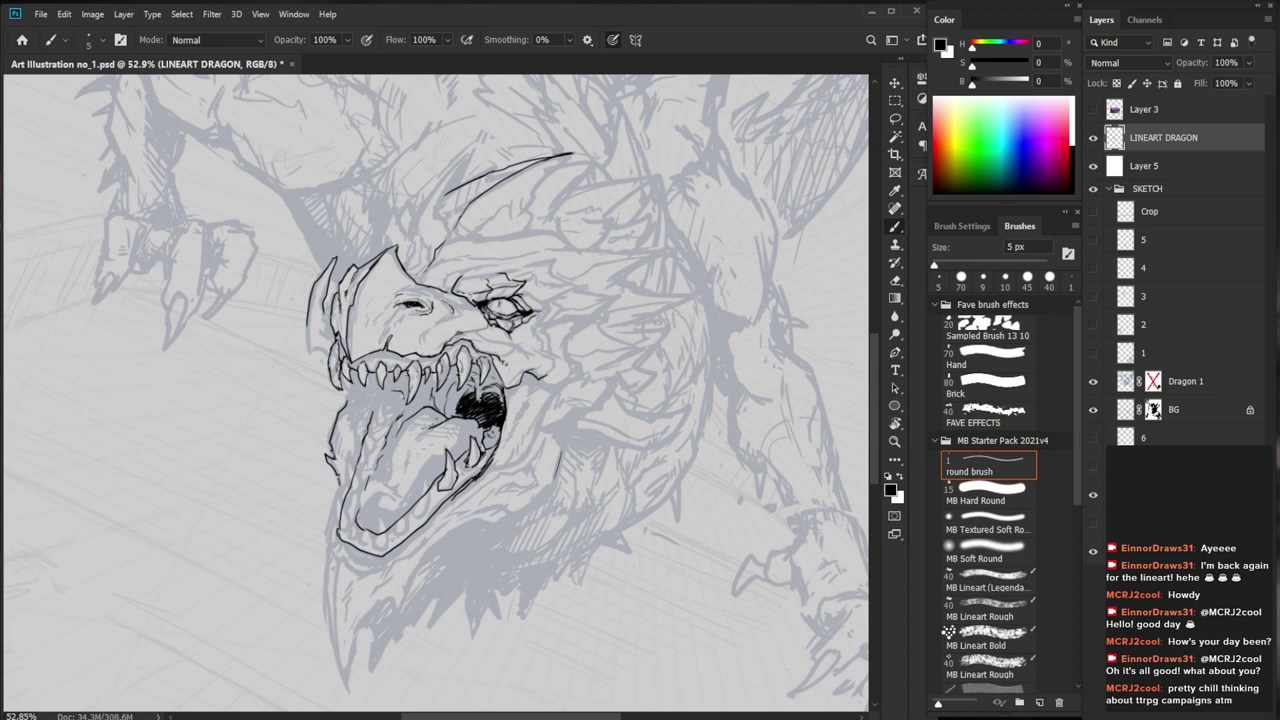
pyautogui.moveTo(328, 430); pyautogui.dragTo(326, 448)
# Ink the jagged, spiked contour of the fringe behind the lower jaw
pyautogui.moveTo(600, 515)
pyautogui.mouseDown()
pyautogui.moveTo(560, 515)
pyautogui.moveTo(526, 483)
pyautogui.moveTo(446, 525)
pyautogui.mouseUp()
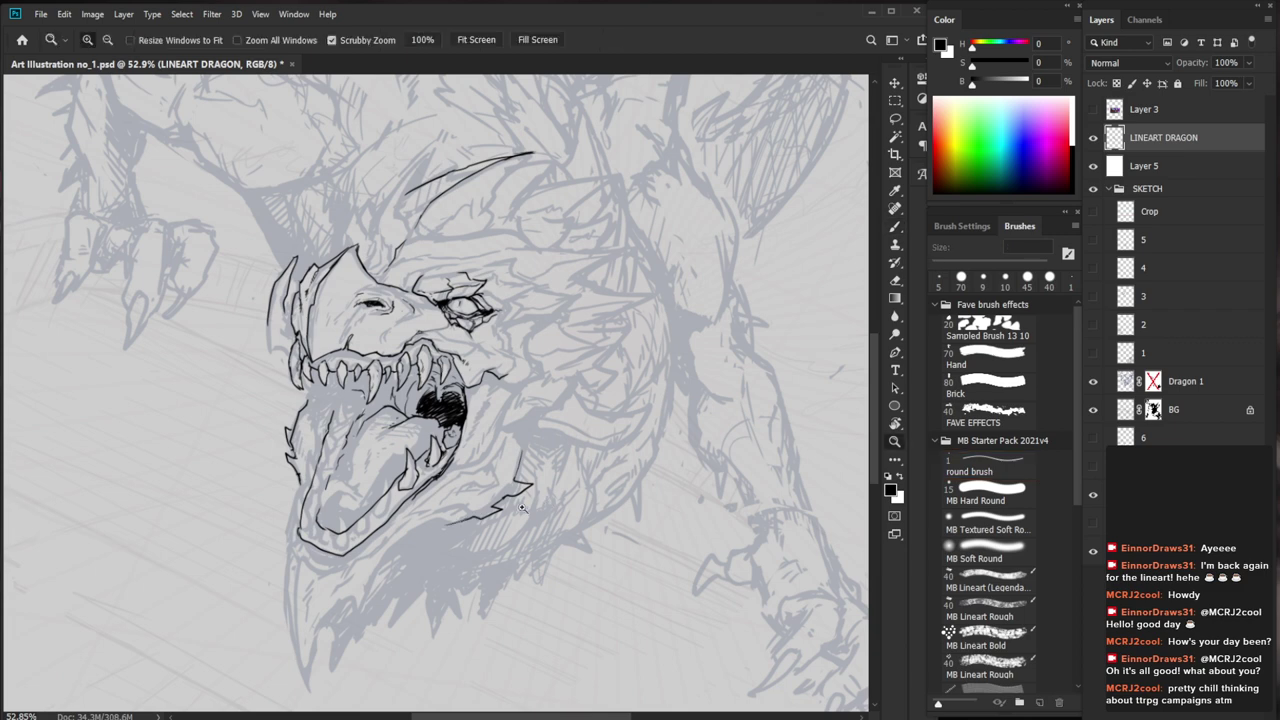
pyautogui.moveTo(670, 560); pyautogui.dragTo(549, 571)
pyautogui.moveTo(552, 368); pyautogui.dragTo(598, 364)
pyautogui.scroll(3, 450, 415)
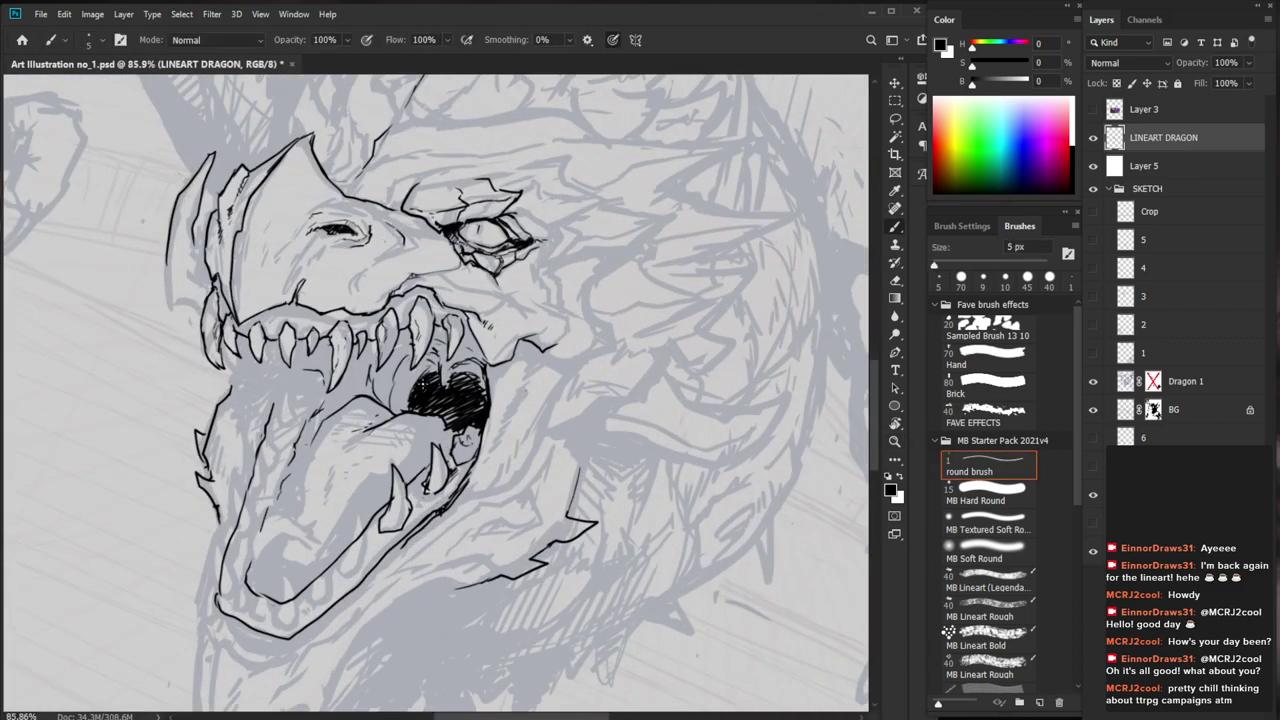
# Refine the tongue's contour and the inner jaw lines inside the open mouth
pyautogui.press('e')
pyautogui.press('b')
pyautogui.moveTo(411, 411); pyautogui.dragTo(350, 444)
pyautogui.moveTo(406, 371)
pyautogui.mouseDown()
pyautogui.moveTo(395, 398)
pyautogui.moveTo(411, 360)
pyautogui.moveTo(425, 367)
pyautogui.mouseUp()
pyautogui.moveTo(431, 357)
pyautogui.mouseDown()
pyautogui.moveTo(423, 373)
pyautogui.moveTo(461, 372)
pyautogui.moveTo(458, 382)
pyautogui.mouseUp()
pyautogui.press('e')
pyautogui.press('b')
pyautogui.moveTo(481, 360)
pyautogui.mouseDown()
pyautogui.moveTo(428, 413)
pyautogui.moveTo(442, 442)
pyautogui.moveTo(403, 468)
pyautogui.mouseUp()
pyautogui.moveTo(391, 476); pyautogui.dragTo(354, 502)
# Ink the small pointed teeth at the front tip of the lower jaw
pyautogui.hotkey('ctrl', '0')
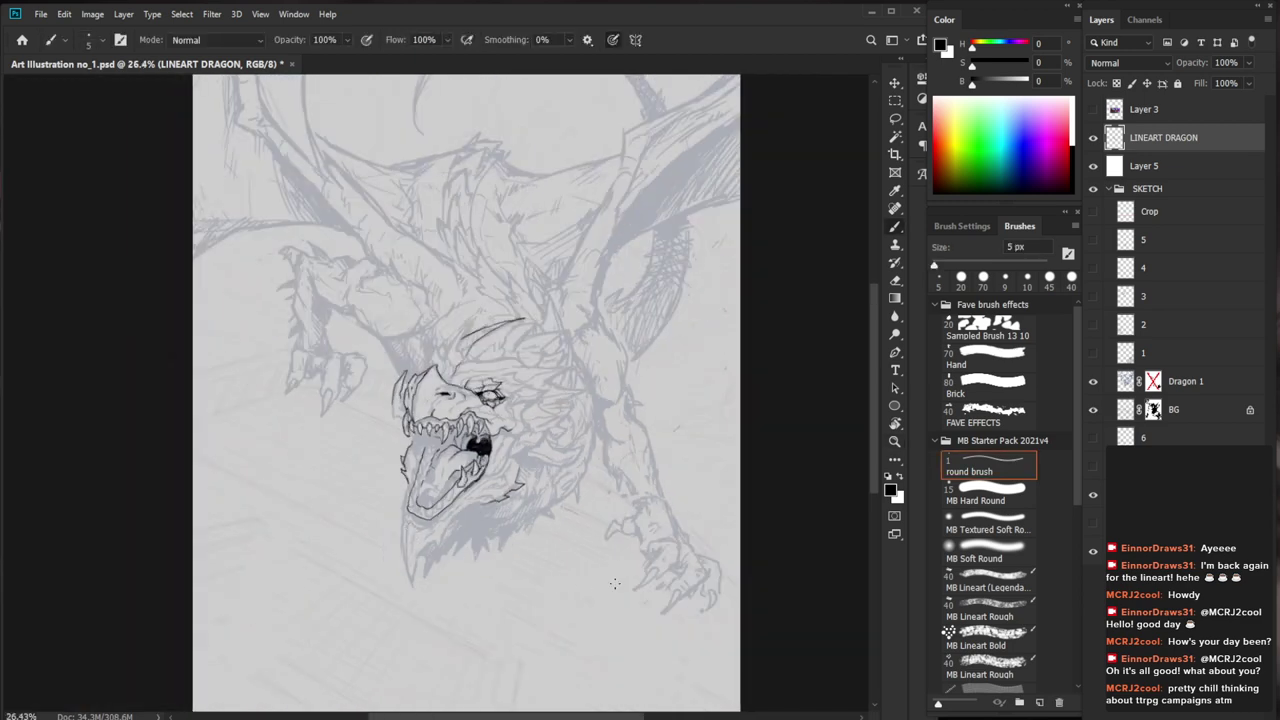
pyautogui.press('z')
pyautogui.moveTo(470, 460)
pyautogui.mouseDown()
pyautogui.moveTo(491, 460)
pyautogui.moveTo(430, 567)
pyautogui.mouseUp()
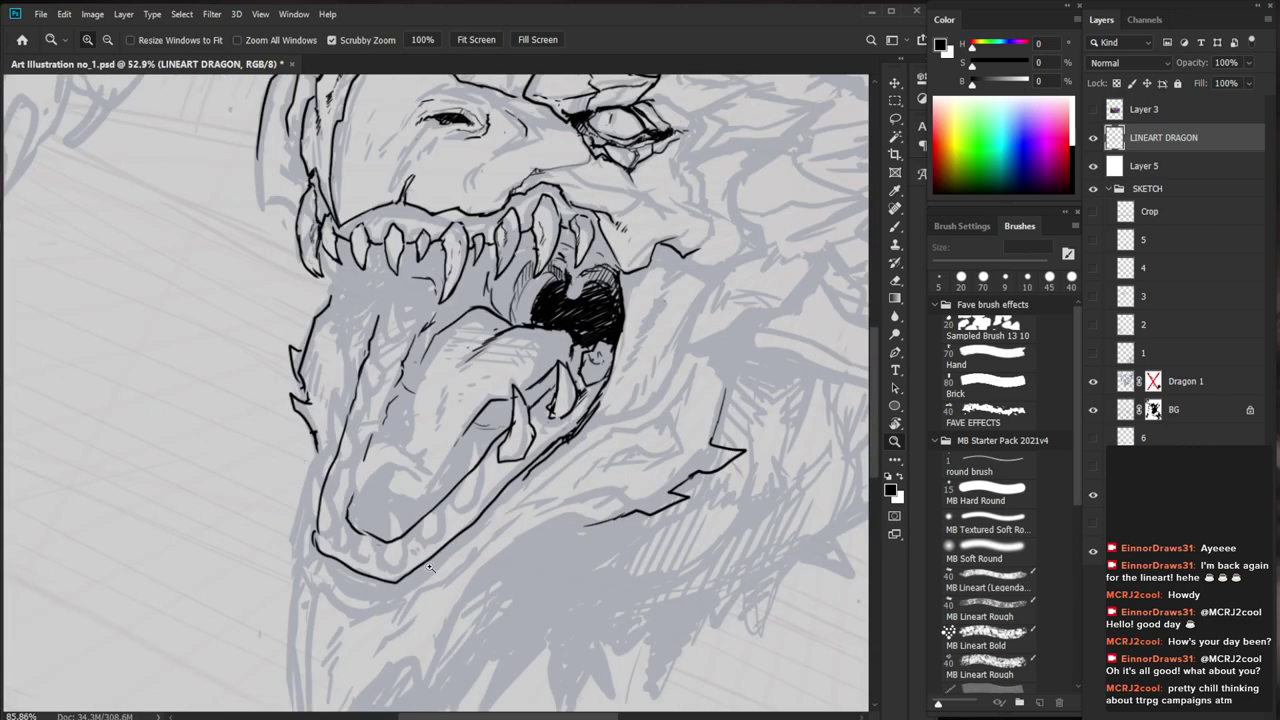
pyautogui.hotkey('ctrl', '1')
pyautogui.press('b')
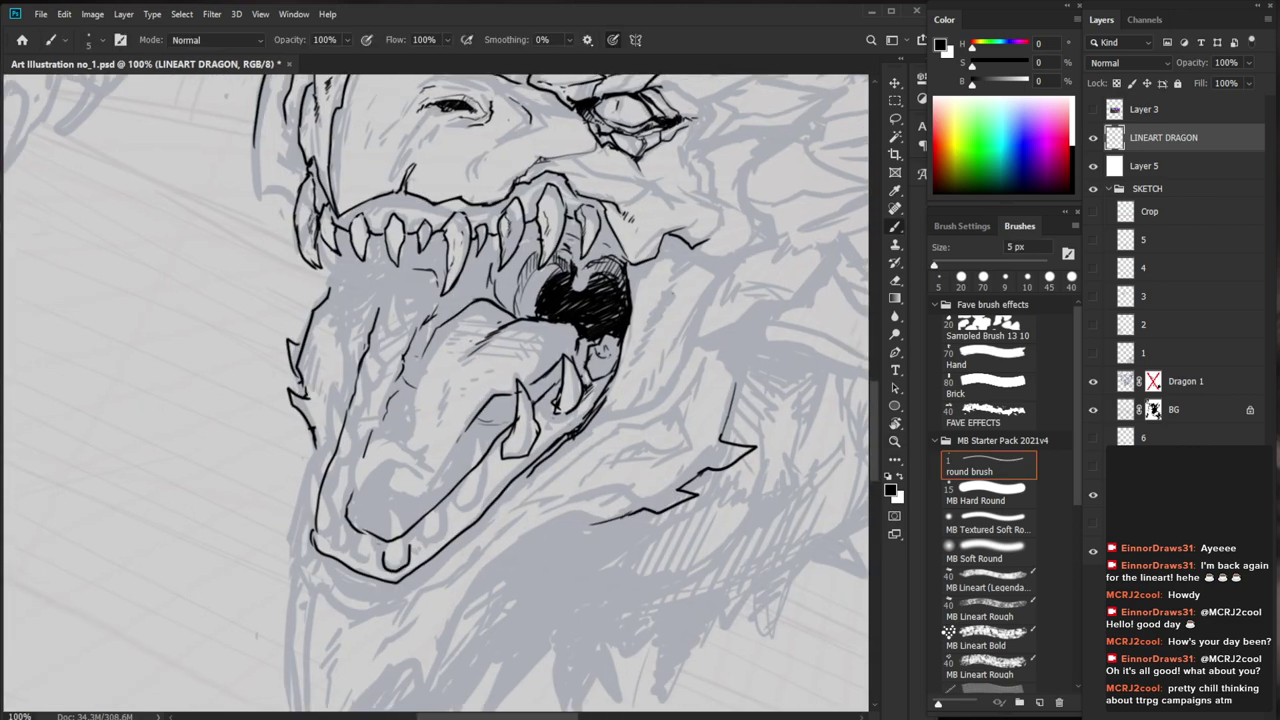
pyautogui.moveTo(402, 512); pyautogui.dragTo(394, 550)
pyautogui.moveTo(355, 551); pyautogui.dragTo(366, 558)
pyautogui.moveTo(357, 511); pyautogui.dragTo(367, 513)
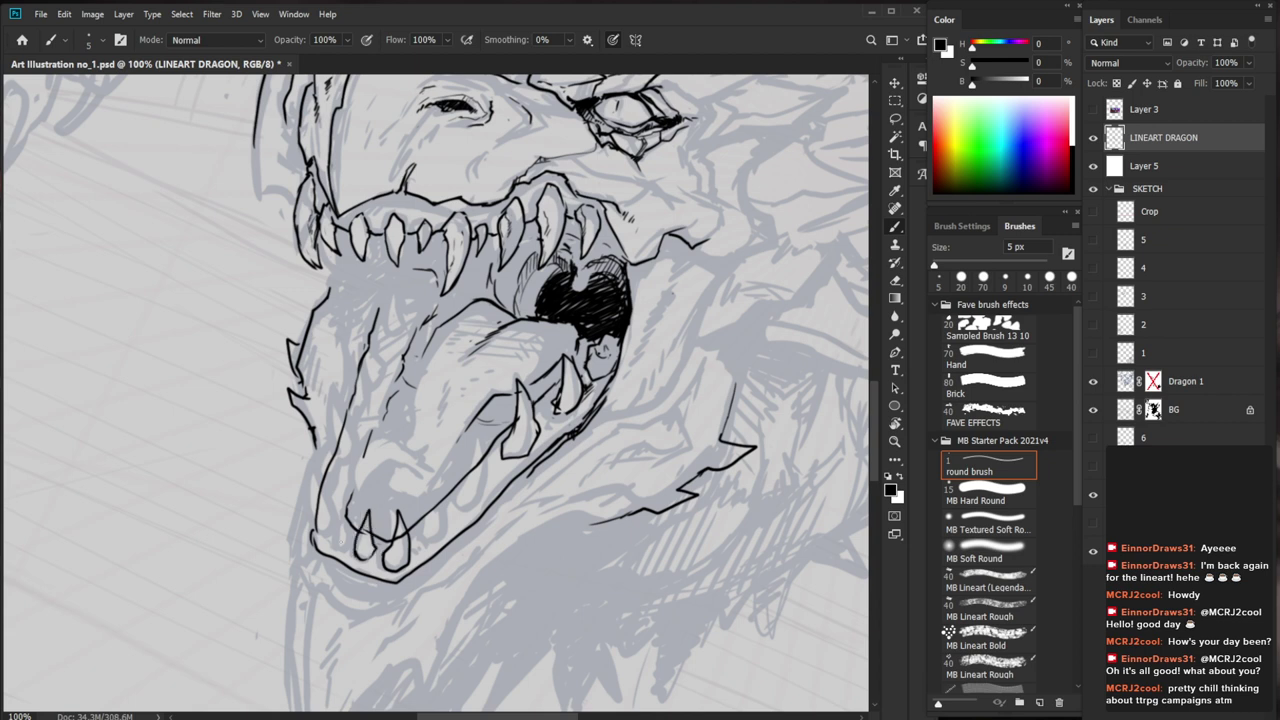
pyautogui.hotkey('ctrl', 'z')
pyautogui.moveTo(366, 517)
pyautogui.mouseDown()
pyautogui.moveTo(371, 542)
pyautogui.moveTo(351, 546)
pyautogui.moveTo(314, 528)
pyautogui.moveTo(297, 499)
pyautogui.moveTo(307, 490)
pyautogui.moveTo(331, 515)
pyautogui.mouseUp()
# Ink the remaining teeth and the outer fang along the far side of the lower jaw's front
pyautogui.hotkey('ctrl', 'space')
pyautogui.moveTo(481, 546); pyautogui.dragTo(370, 550)
pyautogui.moveTo(486, 553)
pyautogui.mouseDown()
pyautogui.moveTo(562, 509)
pyautogui.moveTo(630, 503)
pyautogui.mouseUp()
pyautogui.press('b')
pyautogui.moveTo(365, 477)
pyautogui.mouseDown()
pyautogui.moveTo(350, 503)
pyautogui.moveTo(338, 456)
pyautogui.moveTo(361, 483)
pyautogui.mouseUp()
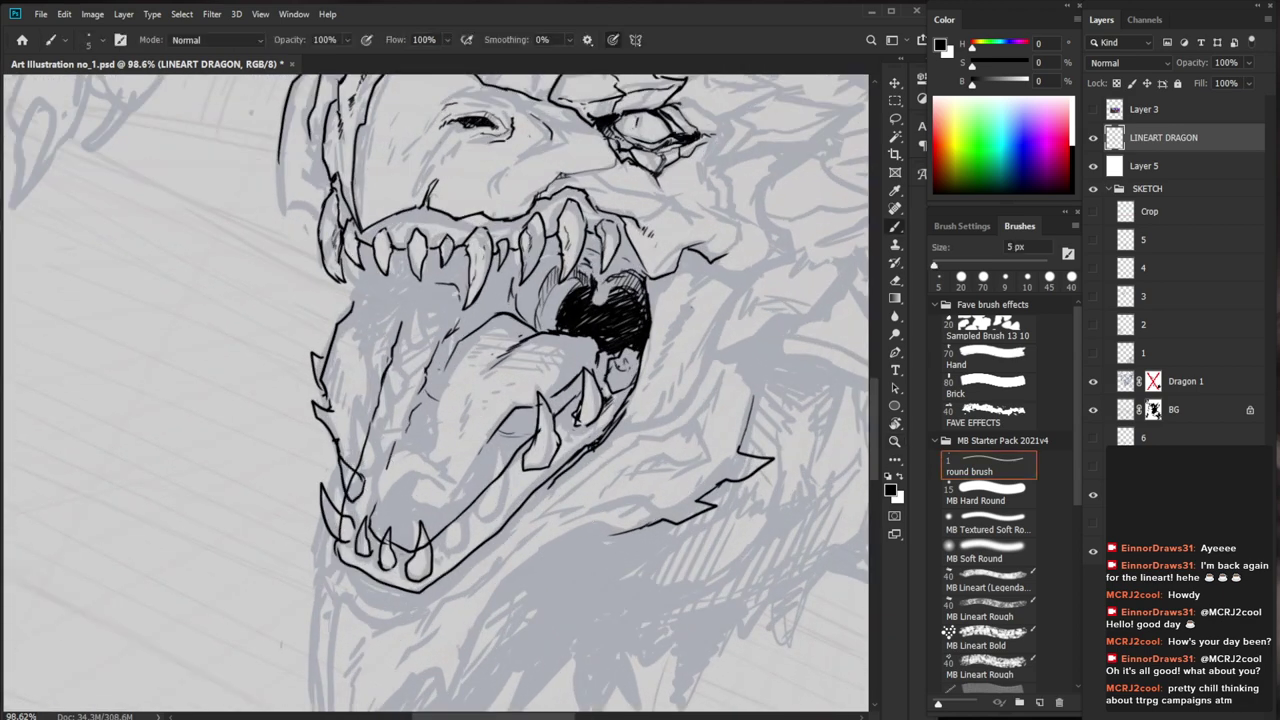
# Ink a pointed tooth on the near side of the lower jaw, behind the front teeth
pyautogui.press('space')
pyautogui.moveTo(558, 529); pyautogui.dragTo(524, 548)
pyautogui.moveTo(427, 541)
pyautogui.mouseDown()
pyautogui.moveTo(411, 555)
pyautogui.moveTo(422, 566)
pyautogui.moveTo(440, 512)
pyautogui.moveTo(444, 546)
pyautogui.moveTo(437, 557)
pyautogui.moveTo(439, 514)
pyautogui.mouseUp()
pyautogui.hotkey('ctrl', 'z')
pyautogui.press('e')
pyautogui.press('b')
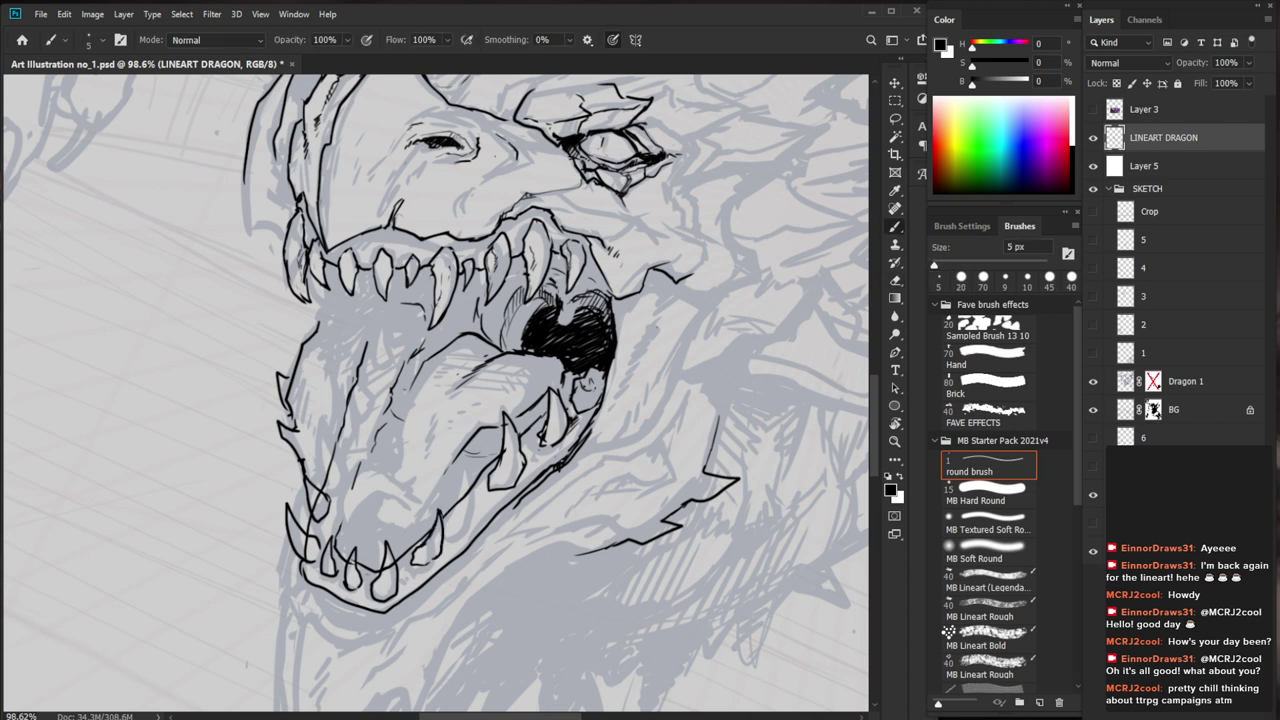
# Erase the overlapping lines of the tooth above the outer fang and redraw it pointing outward
pyautogui.press('e')
pyautogui.moveTo(320, 502)
pyautogui.mouseDown()
pyautogui.moveTo(316, 520)
pyautogui.moveTo(293, 476)
pyautogui.moveTo(329, 496)
pyautogui.mouseUp()
pyautogui.press('b')
pyautogui.press('e')
pyautogui.press('b')
pyautogui.moveTo(310, 486); pyautogui.dragTo(331, 519)
pyautogui.press('e')
pyautogui.press('b')
# Ink a tooth on the far inner side of the lower jaw beside the tongue
pyautogui.keyDown('ctrl'); pyautogui.moveTo(417, 506); pyautogui.dragTo(334, 609); pyautogui.keyUp('ctrl')
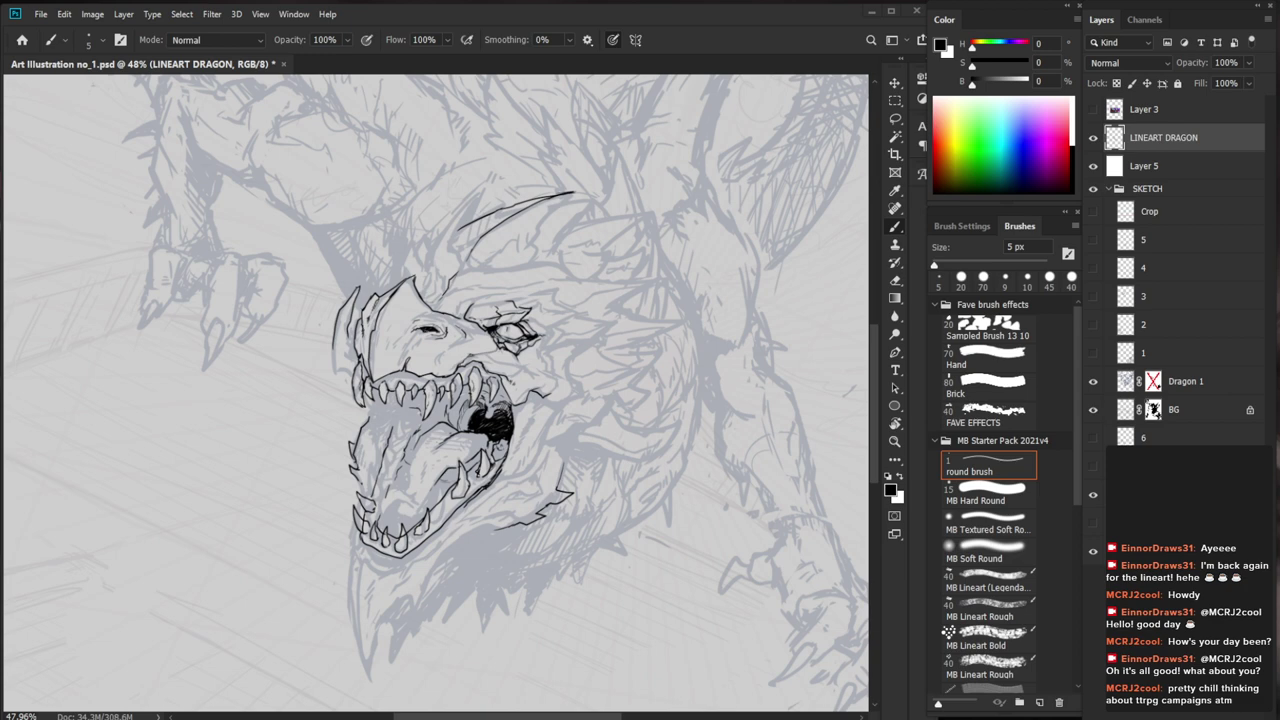
pyautogui.press('z')
pyautogui.moveTo(465, 518); pyautogui.dragTo(475, 518)
pyautogui.press('space')
pyautogui.moveTo(479, 566); pyautogui.dragTo(483, 518)
pyautogui.press('z')
pyautogui.moveTo(450, 380); pyautogui.dragTo(490, 380)
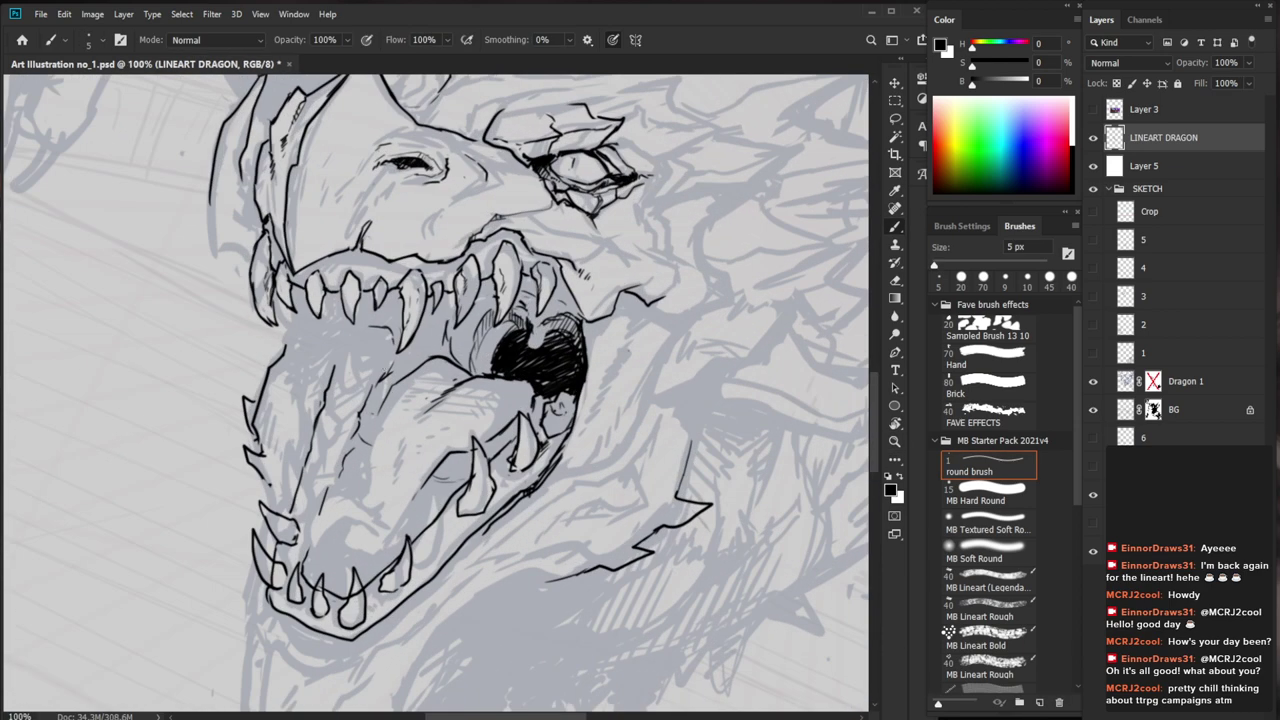
pyautogui.moveTo(525, 514); pyautogui.dragTo(475, 484)
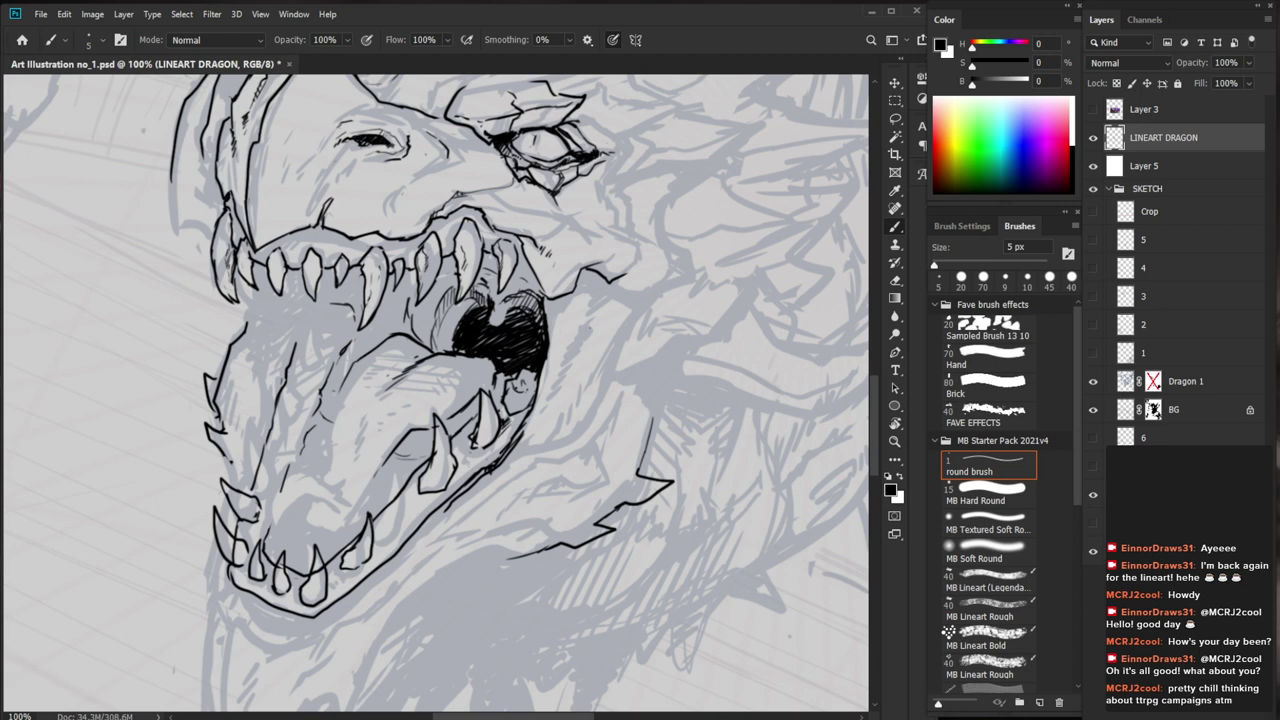
pyautogui.moveTo(306, 401)
pyautogui.mouseDown()
pyautogui.moveTo(285, 423)
pyautogui.moveTo(277, 380)
pyautogui.moveTo(299, 400)
pyautogui.mouseUp()
# Ink the tongue's arched tip and long curved spines sweeping outward from the lower jaw's front
pyautogui.moveTo(399, 454)
pyautogui.mouseDown()
pyautogui.moveTo(438, 456)
pyautogui.moveTo(357, 509)
pyautogui.moveTo(318, 555)
pyautogui.moveTo(250, 470)
pyautogui.mouseUp()
pyautogui.moveTo(604, 565); pyautogui.dragTo(608, 504)
pyautogui.moveTo(362, 428); pyautogui.dragTo(449, 428)
pyautogui.press('e')
pyautogui.moveTo(333, 452)
pyautogui.mouseDown()
pyautogui.moveTo(342, 463)
pyautogui.moveTo(345, 428)
pyautogui.moveTo(321, 421)
pyautogui.moveTo(266, 466)
pyautogui.moveTo(311, 450)
pyautogui.moveTo(316, 421)
pyautogui.moveTo(266, 472)
pyautogui.moveTo(202, 462)
pyautogui.mouseUp()
pyautogui.press('b')
pyautogui.press('e')
pyautogui.press('b')
pyautogui.hotkey('ctrl', 'z')
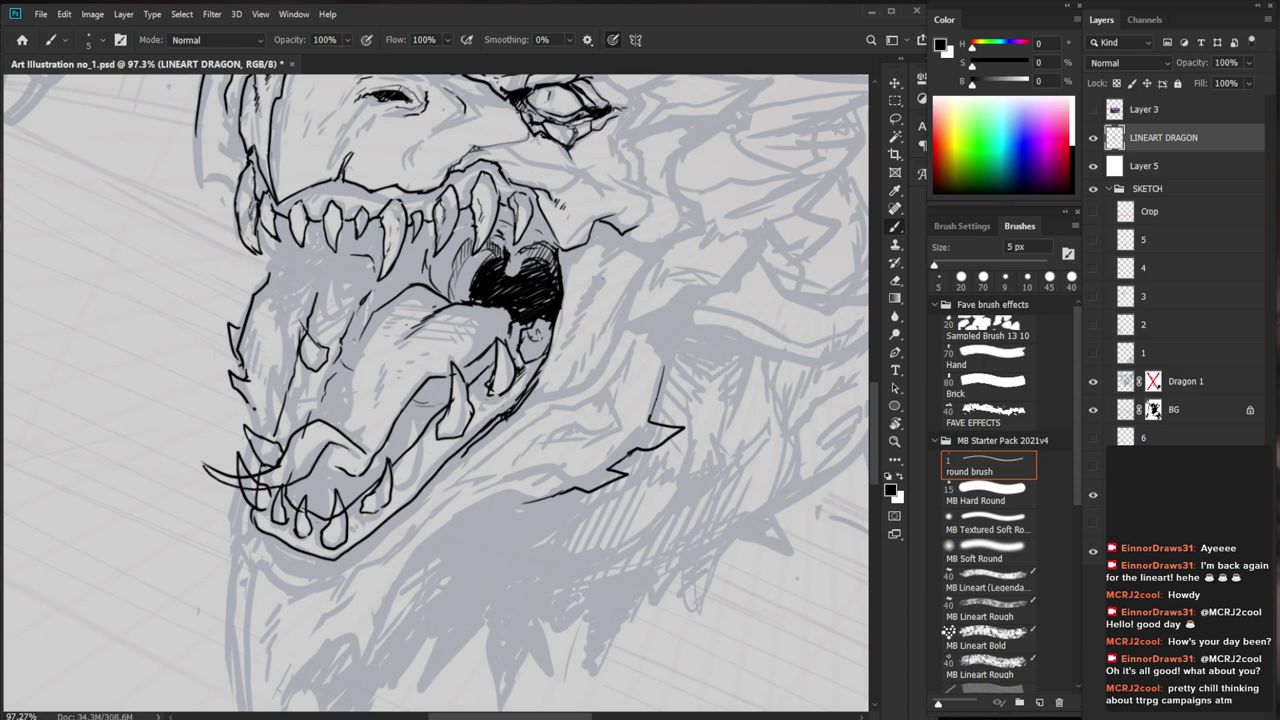
# Ink the tongue's far contour down to its tip and add a small fold on the tip
pyautogui.press('e')
pyautogui.press('b')
pyautogui.press('e')
pyautogui.press('b')
pyautogui.moveTo(344, 460)
pyautogui.mouseDown()
pyautogui.moveTo(354, 477)
pyautogui.moveTo(330, 469)
pyautogui.moveTo(333, 443)
pyautogui.moveTo(326, 466)
pyautogui.moveTo(371, 323)
pyautogui.mouseUp()
pyautogui.click(340, 474)
pyautogui.press('e')
pyautogui.press('b')
# Ink shading at the back of the tongue where it meets the dark throat
pyautogui.press('z')
pyautogui.moveTo(443, 334); pyautogui.dragTo(375, 338)
pyautogui.moveTo(576, 448); pyautogui.dragTo(498, 472)
pyautogui.moveTo(386, 367); pyautogui.dragTo(447, 368)
pyautogui.press('b')
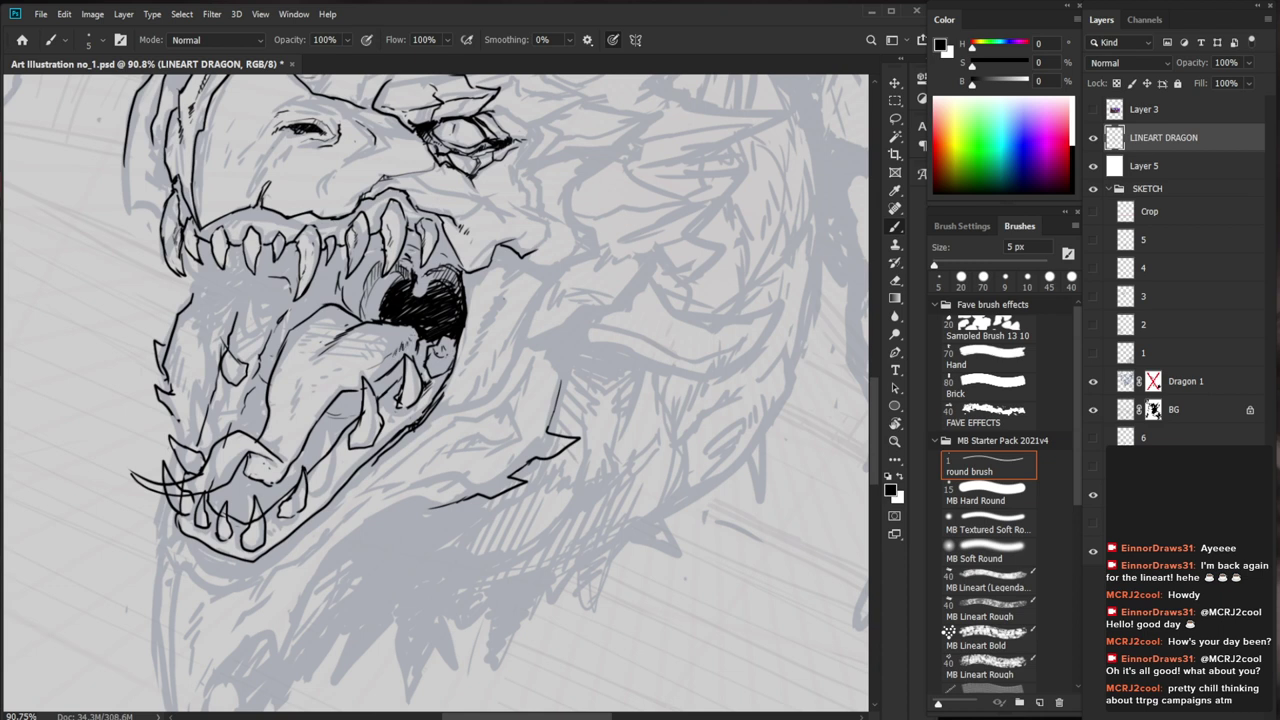
pyautogui.moveTo(410, 351)
pyautogui.mouseDown()
pyautogui.moveTo(417, 359)
pyautogui.moveTo(388, 374)
pyautogui.moveTo(442, 339)
pyautogui.mouseUp()
pyautogui.press('e')
pyautogui.press('b')
pyautogui.press('e')
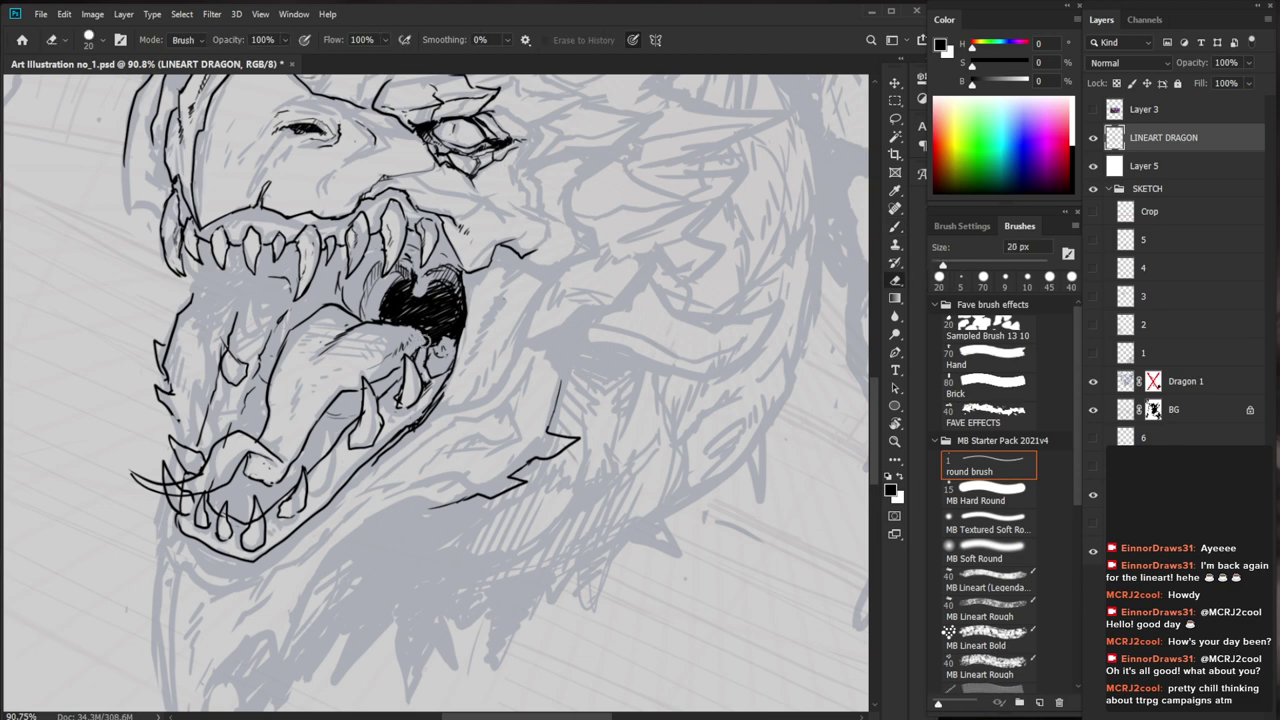
# Hatch the shadow beneath the tongue's edge around the rear lower teeth
pyautogui.press('z')
pyautogui.moveTo(580, 440); pyautogui.dragTo(572, 435)
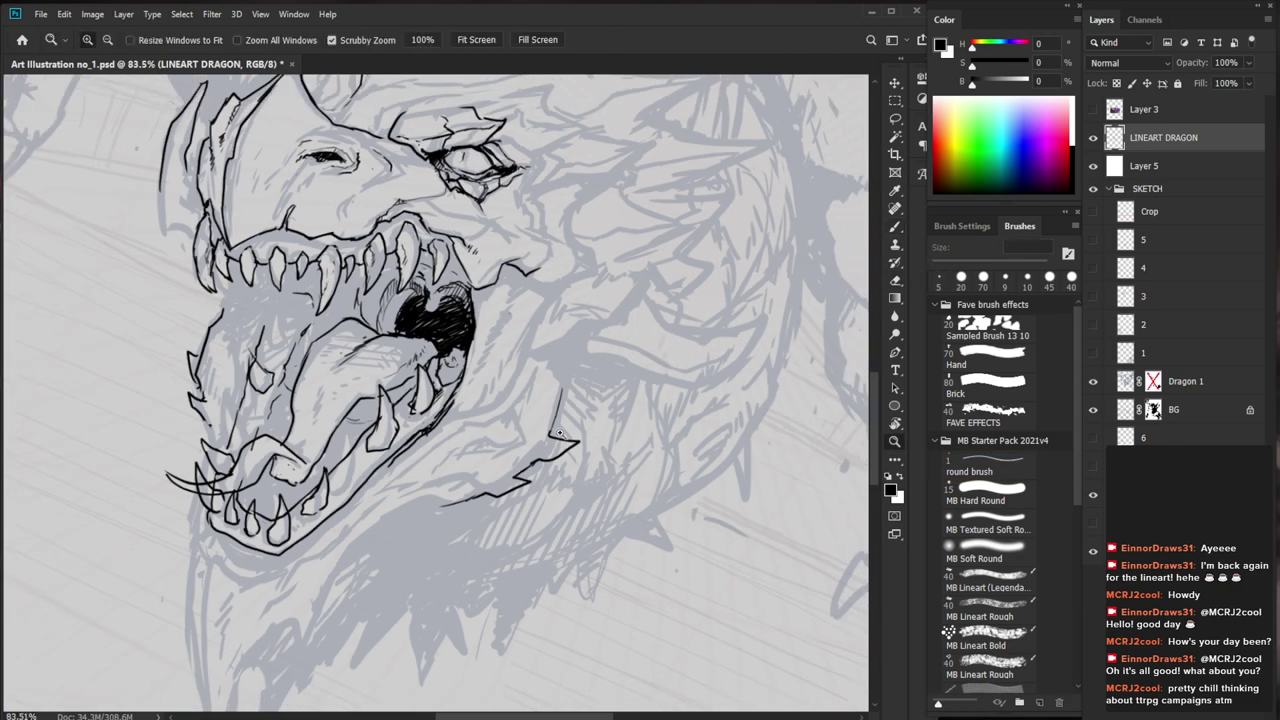
pyautogui.moveTo(430, 394); pyautogui.dragTo(480, 394)
pyautogui.press('b')
pyautogui.moveTo(448, 332); pyautogui.dragTo(431, 358)
pyautogui.moveTo(411, 362)
pyautogui.mouseDown()
pyautogui.moveTo(364, 394)
pyautogui.moveTo(401, 388)
pyautogui.mouseUp()
pyautogui.moveTo(388, 380); pyautogui.dragTo(382, 395)
pyautogui.moveTo(398, 377)
pyautogui.mouseDown()
pyautogui.moveTo(393, 395)
pyautogui.moveTo(357, 381)
pyautogui.moveTo(394, 369)
pyautogui.mouseUp()
# Add fine hatching on the rear of the tongue and around the throat opening
pyautogui.press('z')
pyautogui.moveTo(472, 370); pyautogui.dragTo(362, 462)
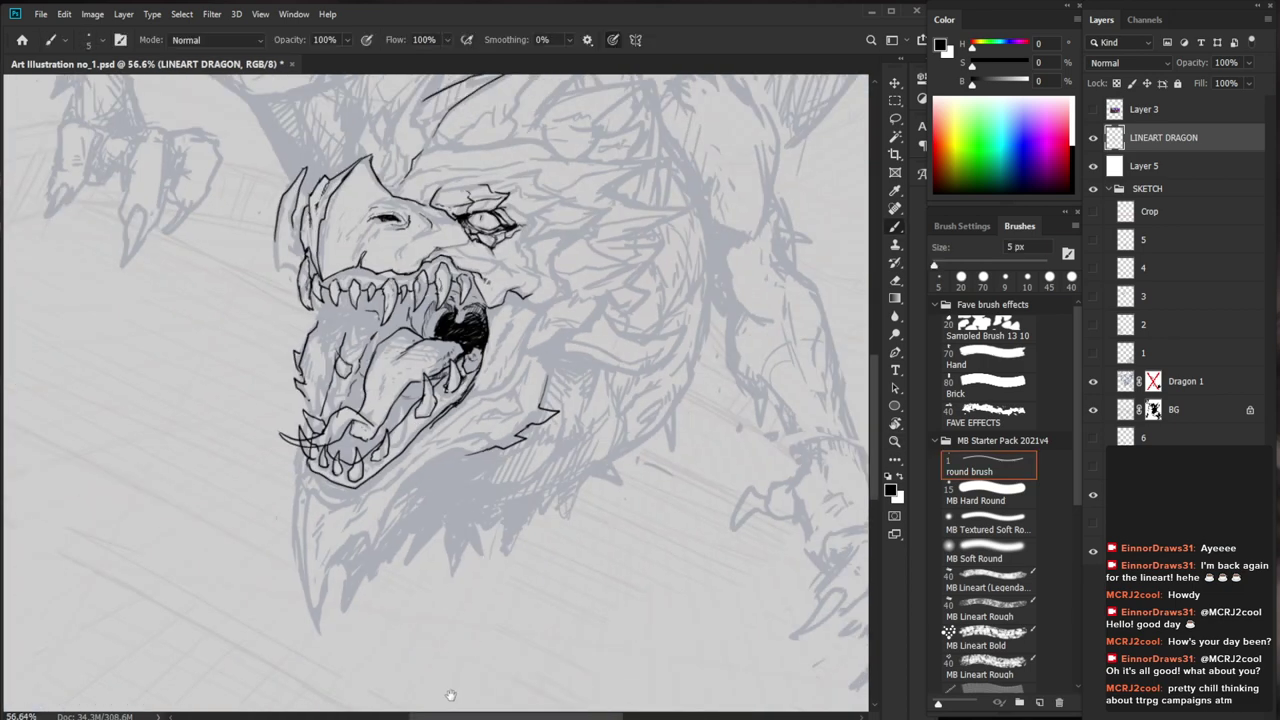
pyautogui.press('z')
pyautogui.moveTo(450, 352); pyautogui.dragTo(588, 335)
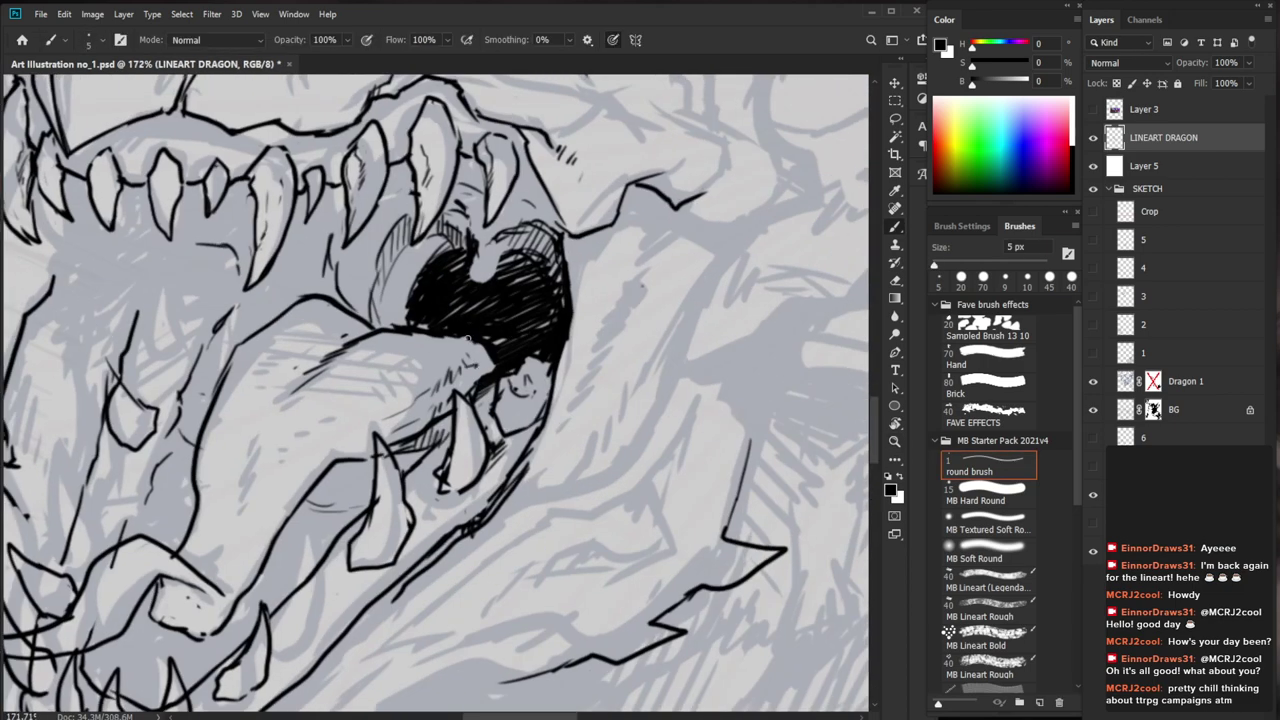
pyautogui.moveTo(412, 333)
pyautogui.mouseDown()
pyautogui.moveTo(467, 341)
pyautogui.moveTo(408, 320)
pyautogui.mouseUp()
pyautogui.moveTo(451, 254); pyautogui.dragTo(468, 266)
pyautogui.moveTo(440, 318)
pyautogui.mouseDown()
pyautogui.moveTo(461, 301)
pyautogui.moveTo(546, 298)
pyautogui.mouseUp()
pyautogui.moveTo(496, 344)
pyautogui.mouseDown()
pyautogui.moveTo(538, 321)
pyautogui.moveTo(530, 338)
pyautogui.moveTo(400, 340)
pyautogui.mouseUp()
# Ink a curved, hooked line on the tuft beneath the chin
pyautogui.moveTo(630, 627); pyautogui.dragTo(466, 586)
pyautogui.scroll(3, 463, 552)
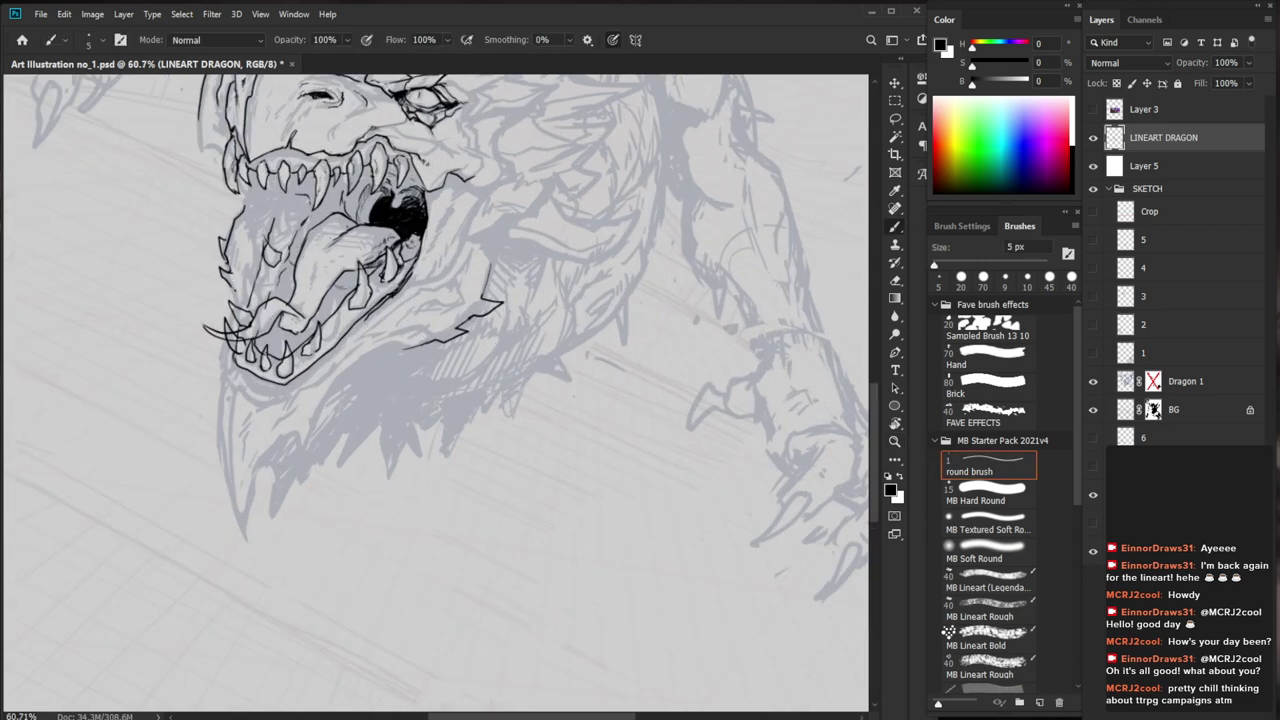
pyautogui.moveTo(330, 393)
pyautogui.mouseDown()
pyautogui.moveTo(306, 448)
pyautogui.moveTo(290, 432)
pyautogui.moveTo(415, 537)
pyautogui.moveTo(398, 572)
pyautogui.mouseUp()
# Clean up the dark inner corner of the larger eye with the 20 px eraser
pyautogui.press('z')
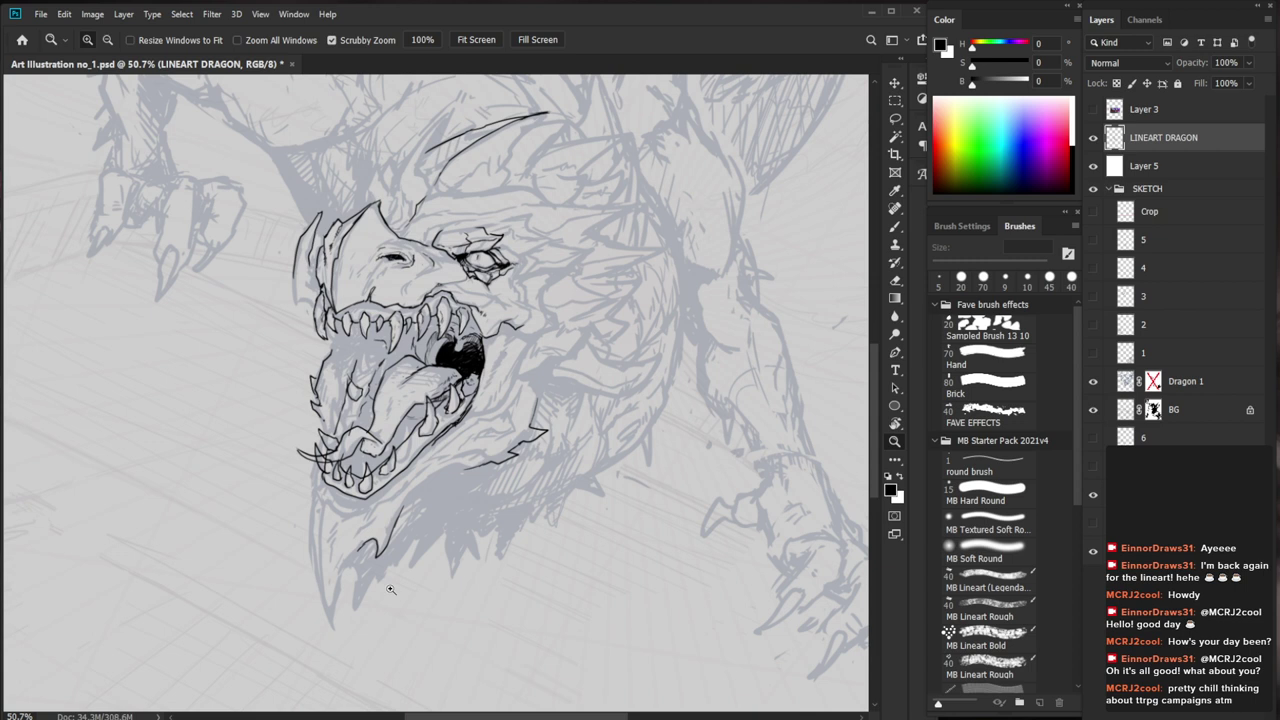
pyautogui.moveTo(412, 274); pyautogui.dragTo(482, 276)
pyautogui.press('e')
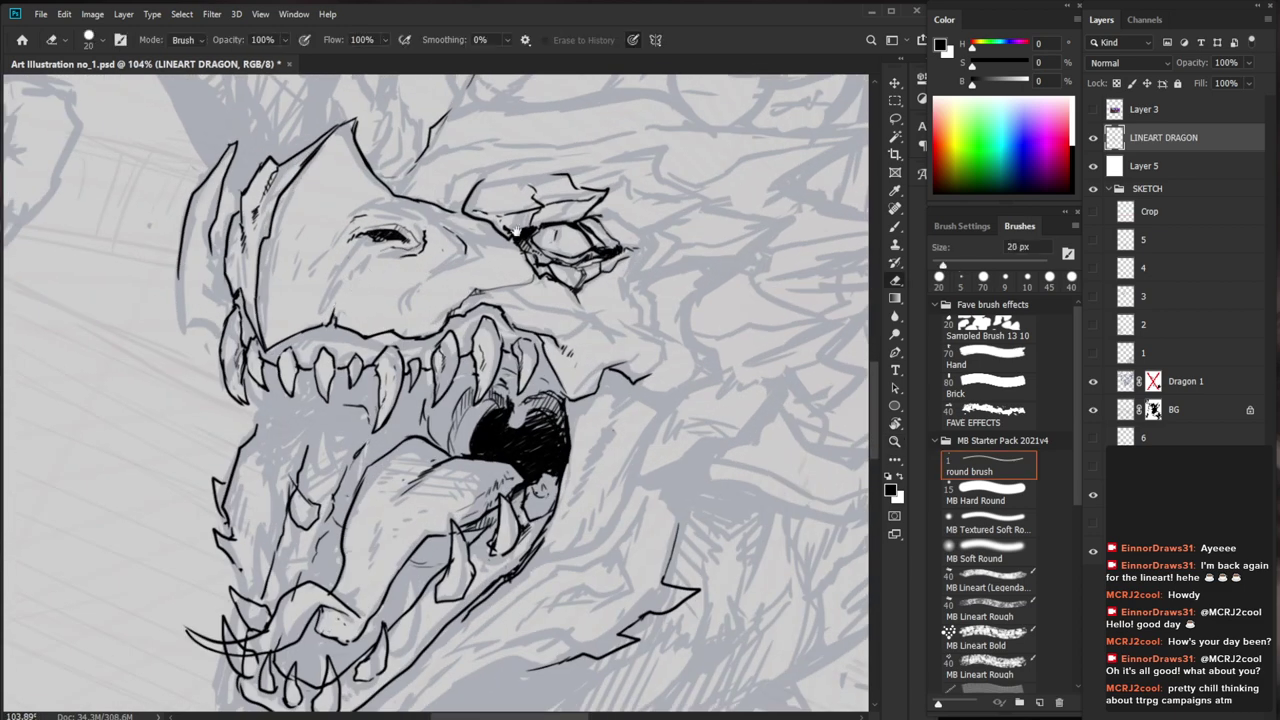
pyautogui.moveTo(516, 231); pyautogui.dragTo(556, 260)
# Add ink strokes along the plate at the front of the snout
pyautogui.press('b')
pyautogui.moveTo(423, 282)
pyautogui.mouseDown()
pyautogui.moveTo(440, 283)
pyautogui.moveTo(391, 285)
pyautogui.moveTo(363, 323)
pyautogui.mouseUp()
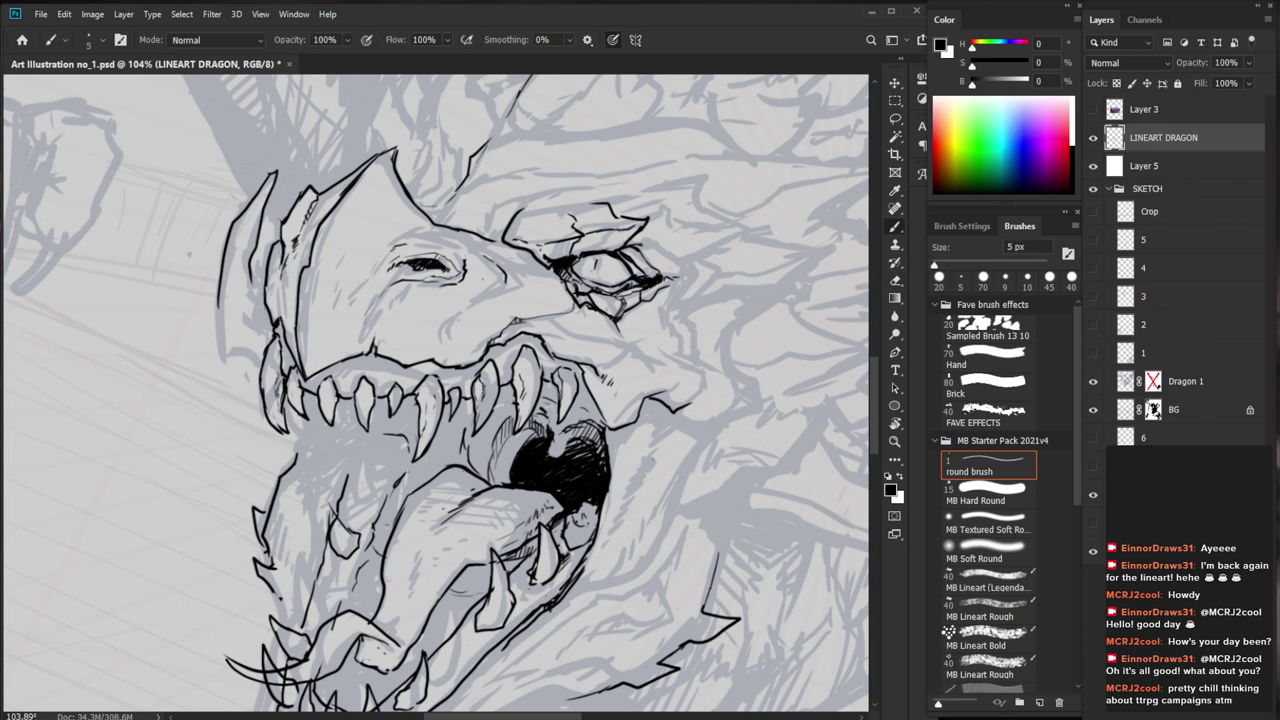
pyautogui.moveTo(284, 274); pyautogui.dragTo(288, 335)
pyautogui.moveTo(384, 337); pyautogui.dragTo(310, 337)
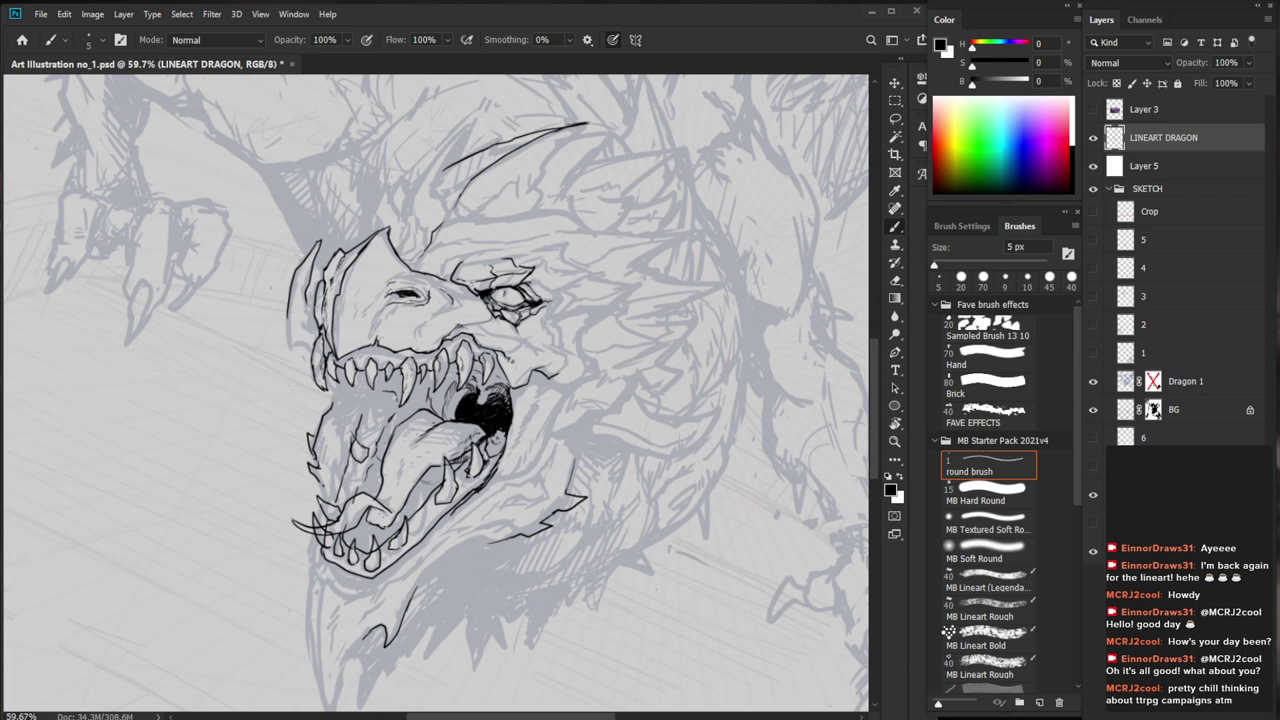
# Thicken the lower jaw's edge behind the rear teeth
pyautogui.press('z')
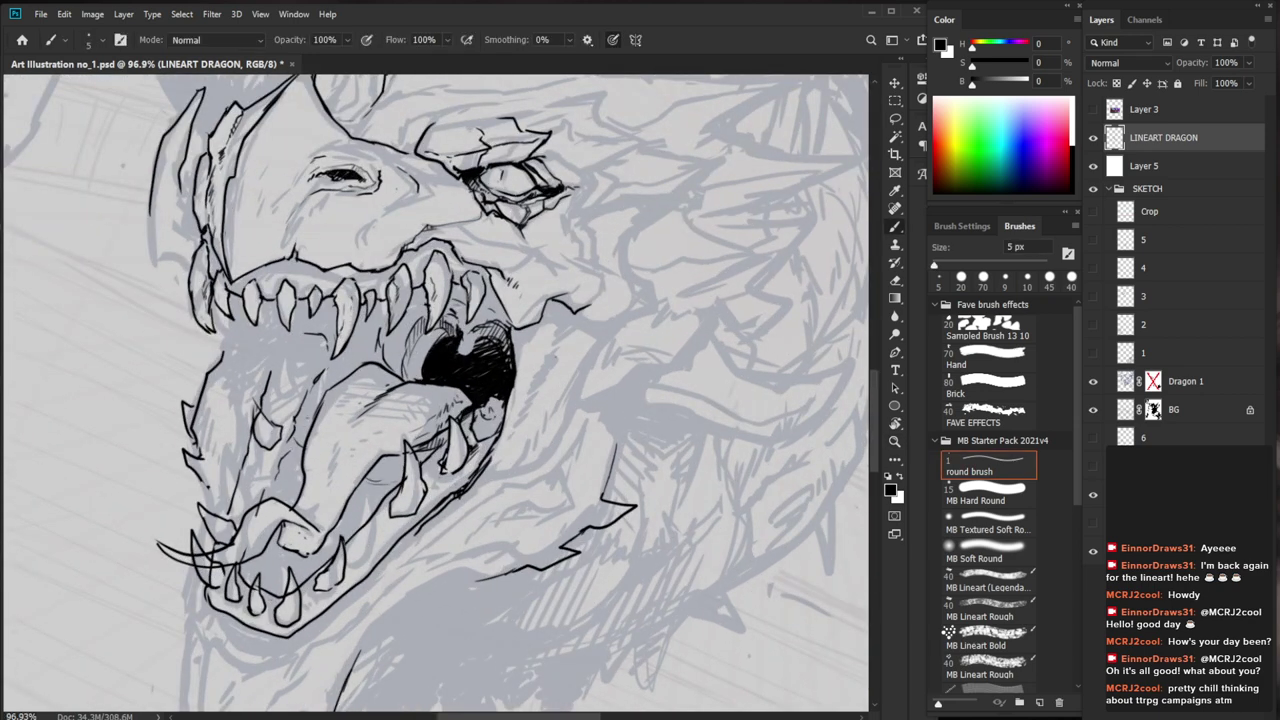
pyautogui.press('b')
pyautogui.press('e')
pyautogui.press('b')
pyautogui.moveTo(490, 465)
pyautogui.mouseDown()
pyautogui.moveTo(480, 476)
pyautogui.moveTo(509, 469)
pyautogui.moveTo(500, 476)
pyautogui.mouseUp()
# Ink a hatched shadow extending behind the mouth's rear corner
pyautogui.moveTo(615, 460); pyautogui.dragTo(480, 462)
pyautogui.moveTo(637, 589); pyautogui.dragTo(558, 587)
pyautogui.moveTo(474, 390); pyautogui.dragTo(535, 376)
pyautogui.scroll(3, 472, 364)
pyautogui.press('b')
pyautogui.moveTo(538, 448); pyautogui.dragTo(526, 458)
pyautogui.moveTo(620, 480); pyautogui.dragTo(609, 406)
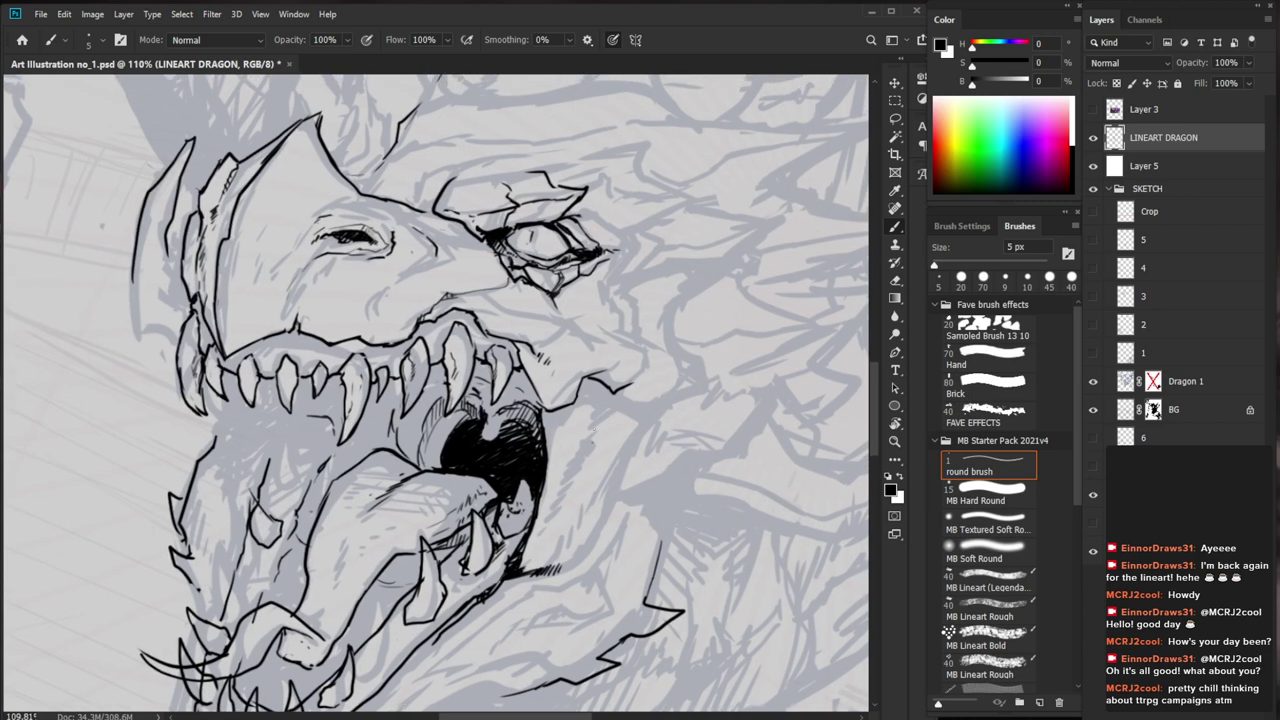
pyautogui.scroll(2, 515, 375)
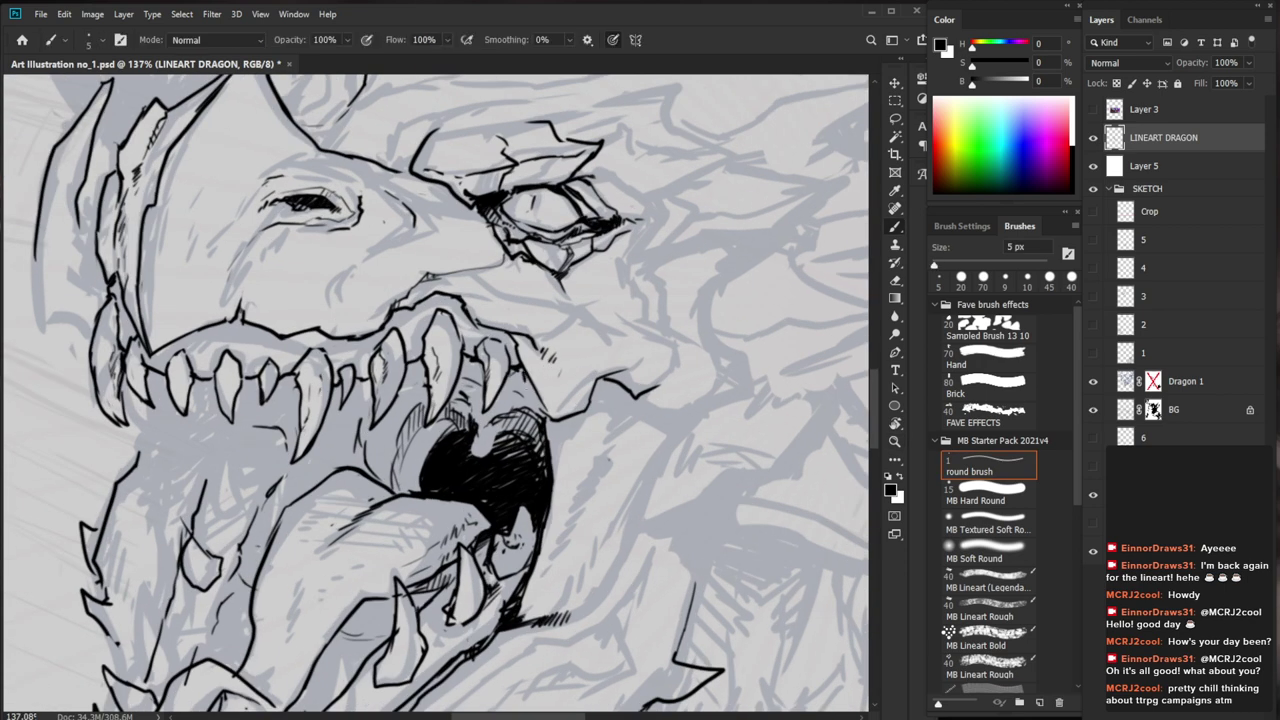
pyautogui.moveTo(385, 221); pyautogui.dragTo(357, 240)
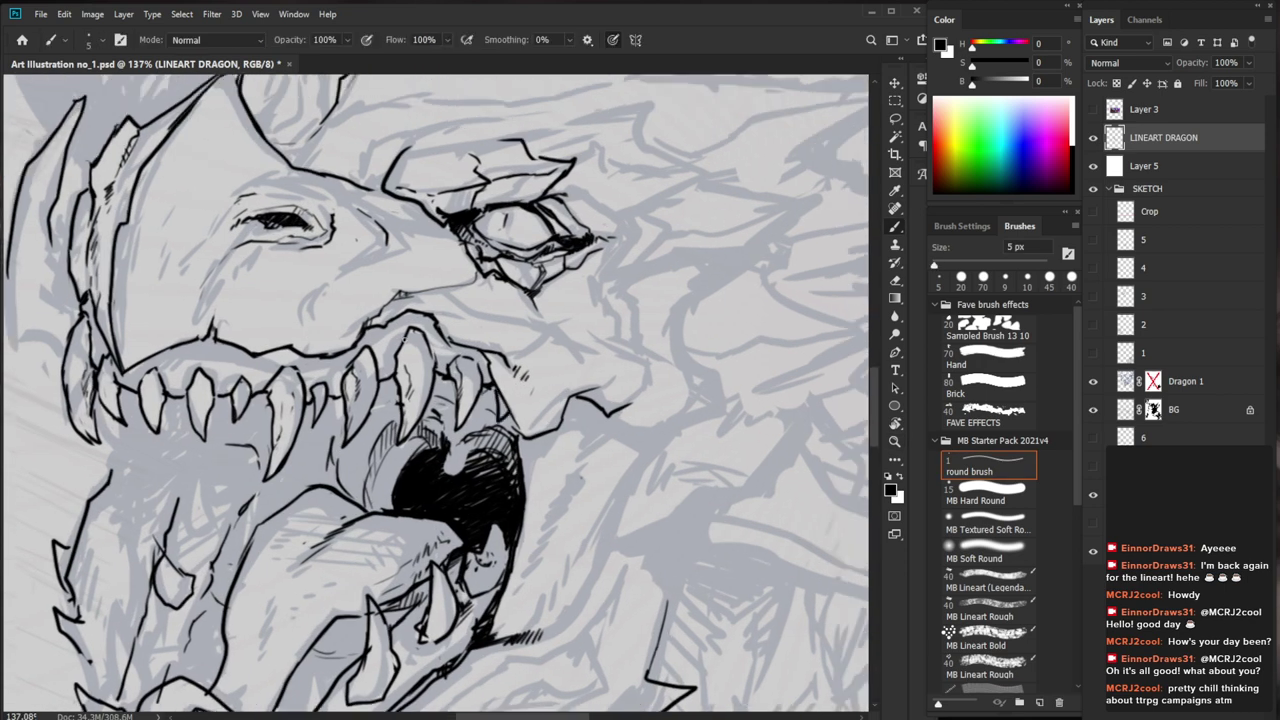
# Add short ink shading strokes on and beside the large rear upper tooth
pyautogui.moveTo(408, 336); pyautogui.dragTo(400, 353)
pyautogui.moveTo(427, 361); pyautogui.dragTo(422, 387)
pyautogui.press('z')
pyautogui.moveTo(500, 451); pyautogui.dragTo(422, 521)
pyautogui.press('b')
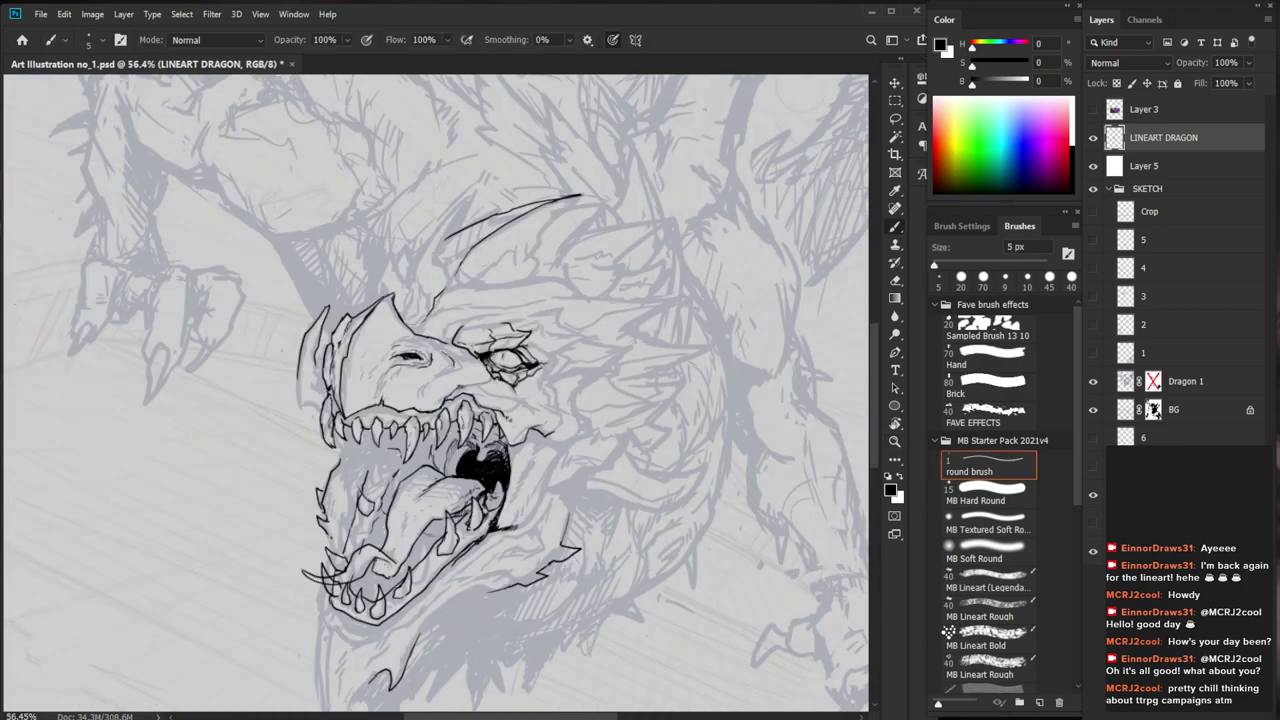
# Thicken the crease line between the rear upper gum and the eye with the 5 px brush
pyautogui.press('z')
pyautogui.moveTo(428, 428); pyautogui.dragTo(500, 434)
pyautogui.press('e')
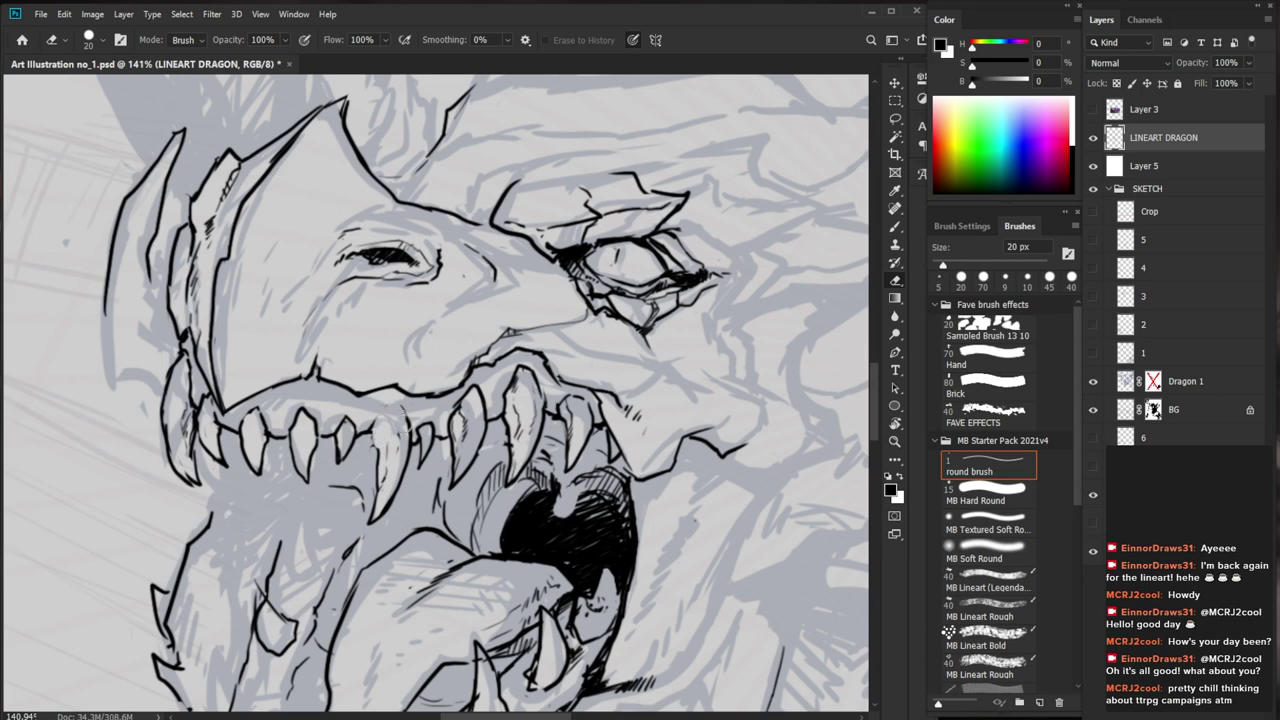
pyautogui.press('b')
pyautogui.press('z')
pyautogui.moveTo(536, 510)
pyautogui.mouseDown()
pyautogui.moveTo(520, 510)
pyautogui.moveTo(472, 436)
pyautogui.mouseUp()
pyautogui.press('b')
pyautogui.moveTo(485, 287); pyautogui.dragTo(510, 285)
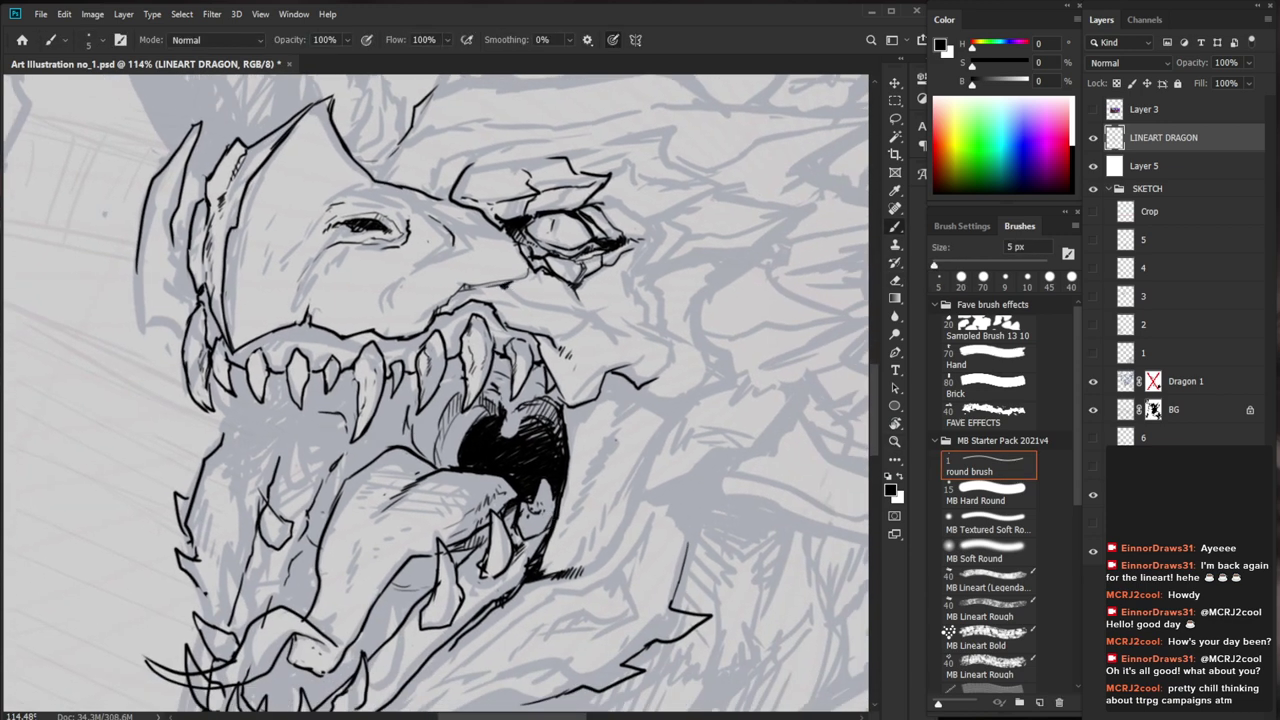
# Ink pointed teeth along the far side of the lower jaw
pyautogui.scroll(-5, 591, 517)
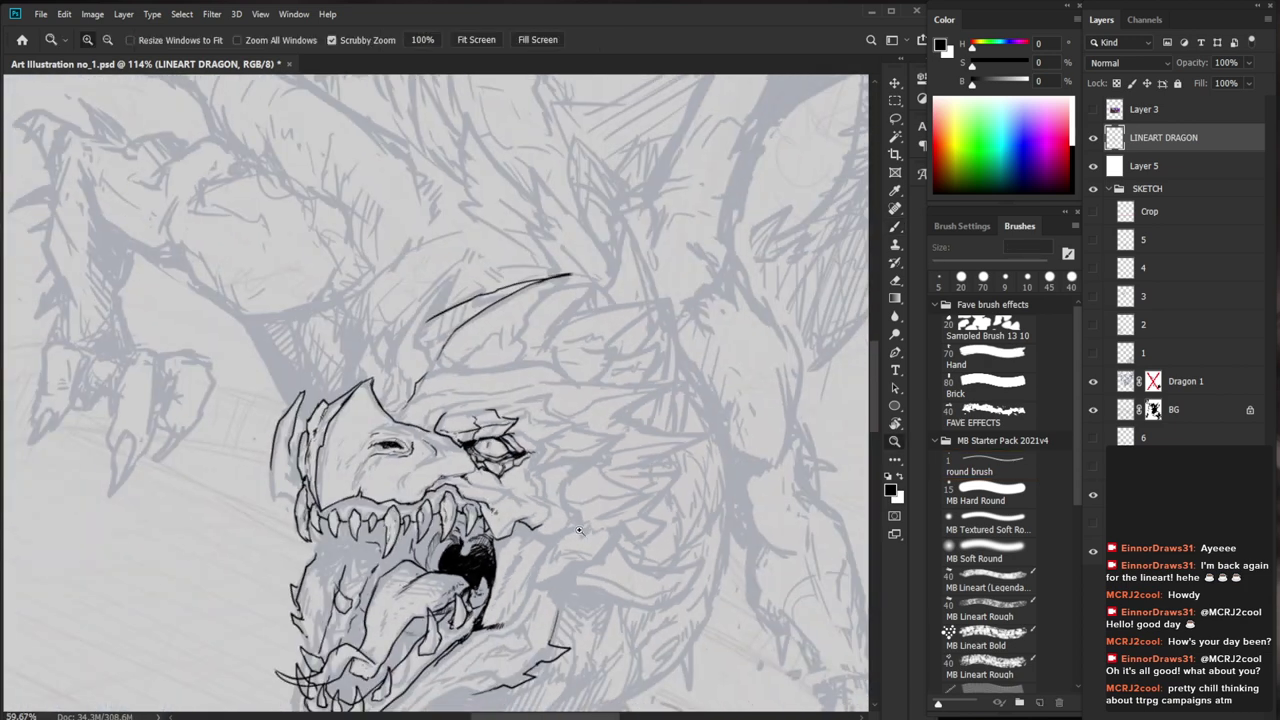
pyautogui.scroll(3, 591, 517)
pyautogui.press('e')
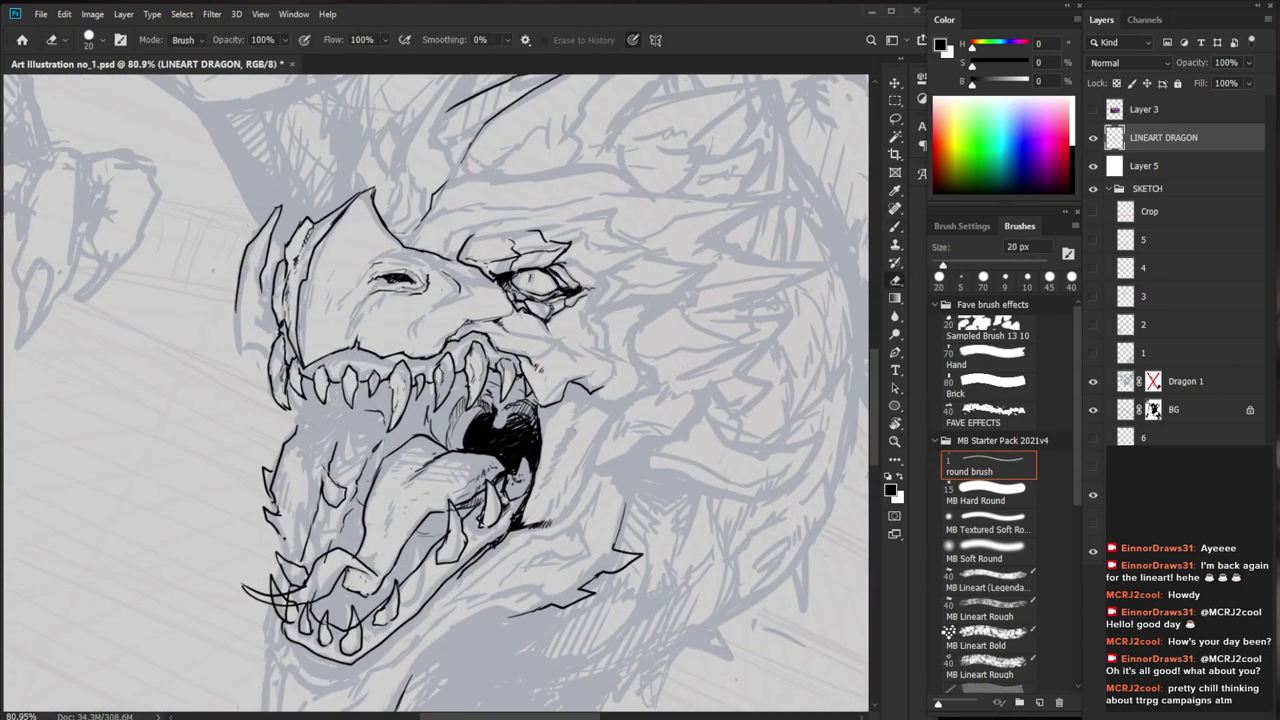
pyautogui.press('b')
pyautogui.moveTo(321, 462); pyautogui.dragTo(331, 480)
pyautogui.moveTo(321, 462)
pyautogui.mouseDown()
pyautogui.moveTo(327, 503)
pyautogui.moveTo(307, 552)
pyautogui.moveTo(295, 511)
pyautogui.mouseUp()
pyautogui.moveTo(295, 511); pyautogui.dragTo(330, 531)
# Ink another tooth in the lower jaw's near row and touch up the far row with the 20 px eraser
pyautogui.moveTo(674, 591); pyautogui.dragTo(642, 528)
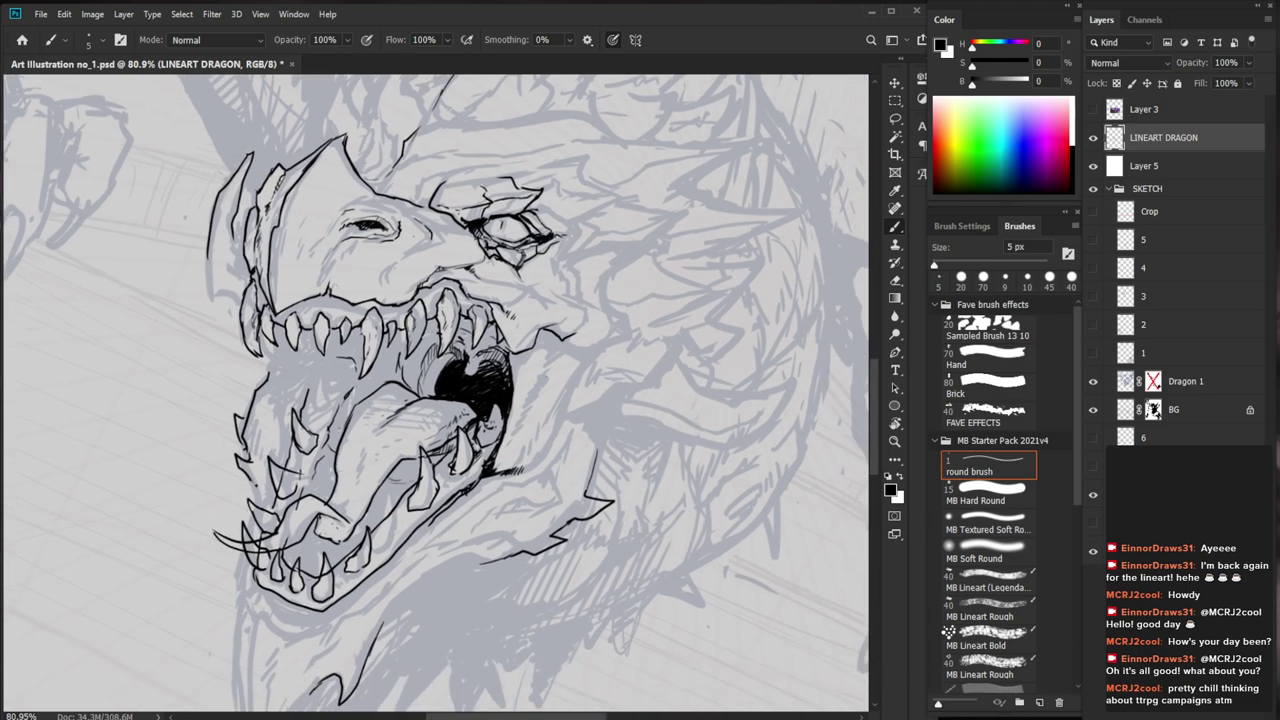
pyautogui.moveTo(378, 545)
pyautogui.mouseDown()
pyautogui.moveTo(399, 531)
pyautogui.moveTo(405, 487)
pyautogui.mouseUp()
pyautogui.moveTo(271, 459); pyautogui.dragTo(284, 473)
pyautogui.press('e')
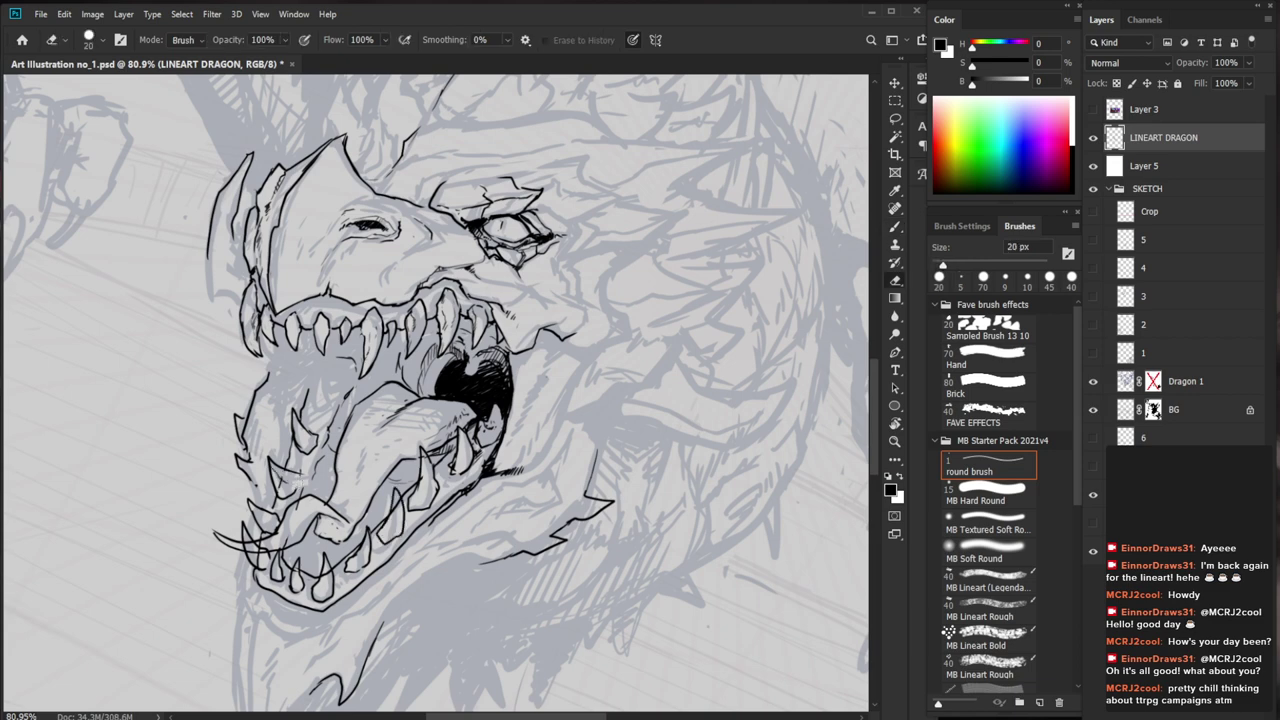
pyautogui.press('b')
pyautogui.press('e')
pyautogui.moveTo(298, 474); pyautogui.dragTo(299, 486)
pyautogui.press('b')
# Refine the base of the uppermost tooth in the lower jaw's far row with a short ink stroke
pyautogui.hotkey('ctrl', 'space')
pyautogui.moveTo(388, 500); pyautogui.dragTo(330, 502)
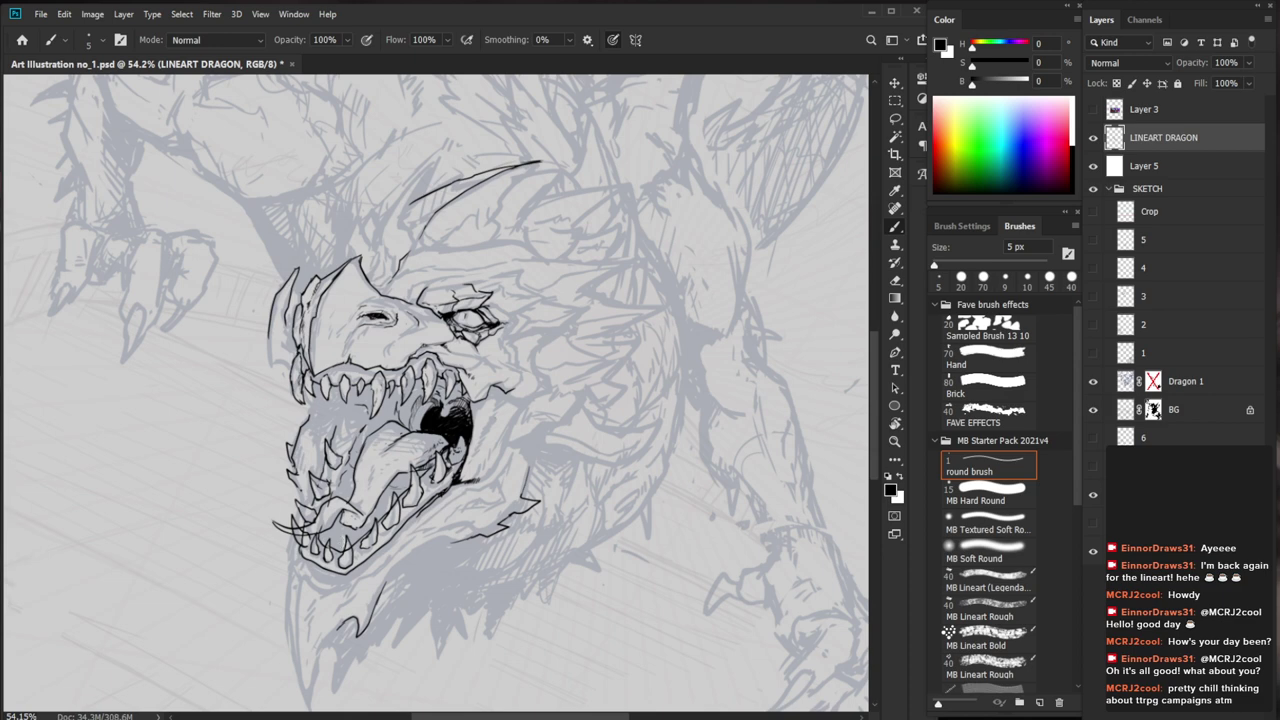
pyautogui.hotkey('ctrl', 'space')
pyautogui.moveTo(346, 505)
pyautogui.mouseDown()
pyautogui.moveTo(396, 505)
pyautogui.moveTo(332, 494)
pyautogui.mouseUp()
pyautogui.press('e')
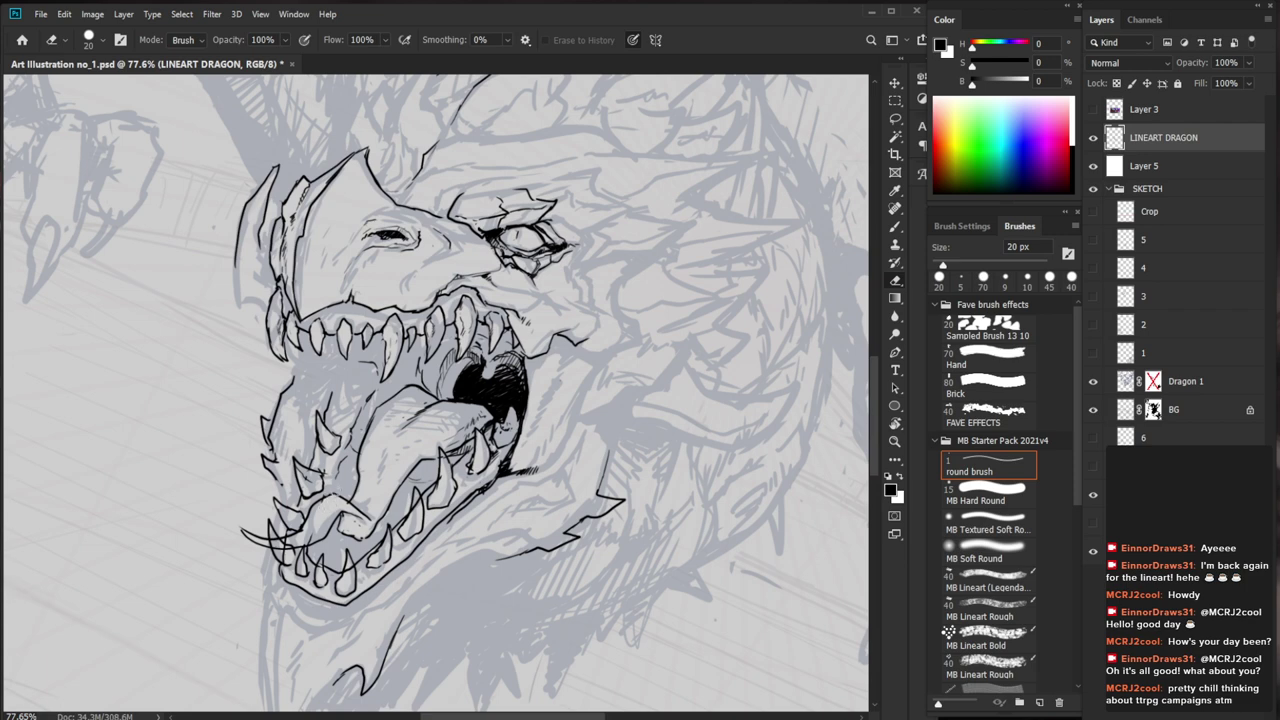
pyautogui.press('b')
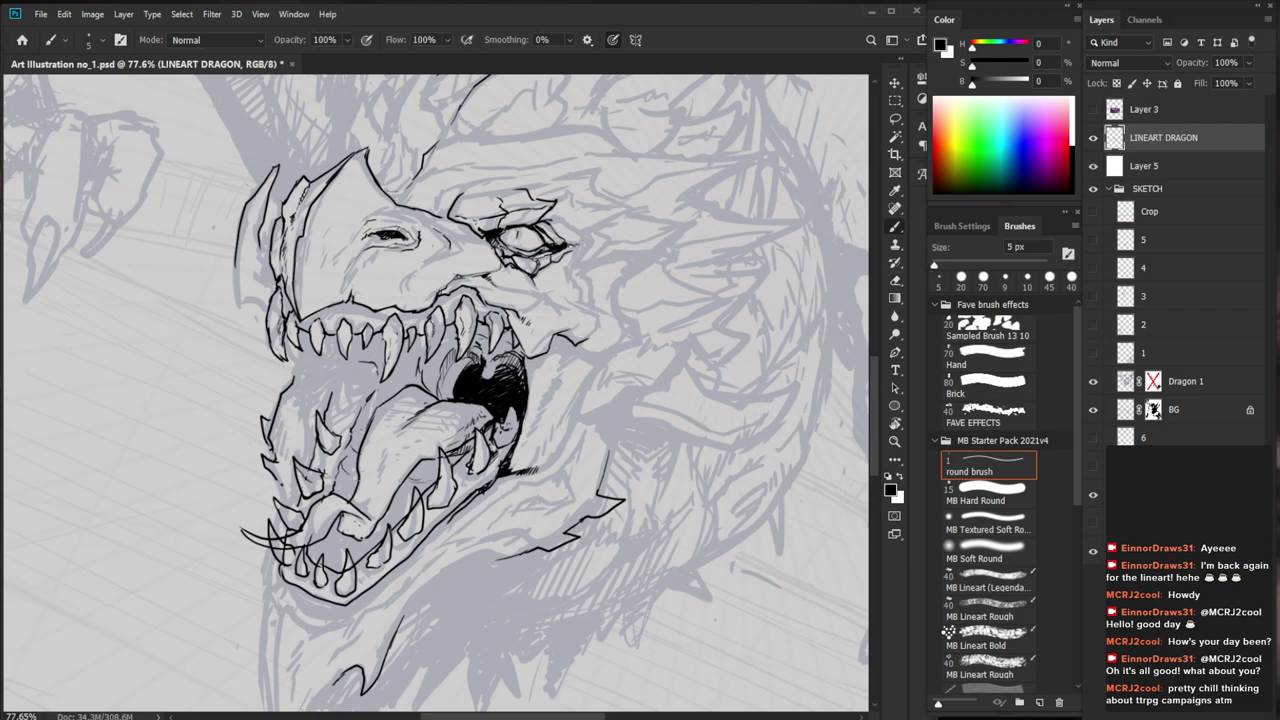
pyautogui.press('e')
pyautogui.press('b')
pyautogui.moveTo(314, 446); pyautogui.dragTo(316, 459)
# Hatch the inner mouth wall beside the black throat opening
pyautogui.hotkey('ctrl', 'space')
pyautogui.moveTo(428, 468); pyautogui.dragTo(340, 468)
pyautogui.moveTo(655, 678); pyautogui.dragTo(582, 498)
pyautogui.moveTo(456, 334); pyautogui.dragTo(522, 321)
pyautogui.press('b')
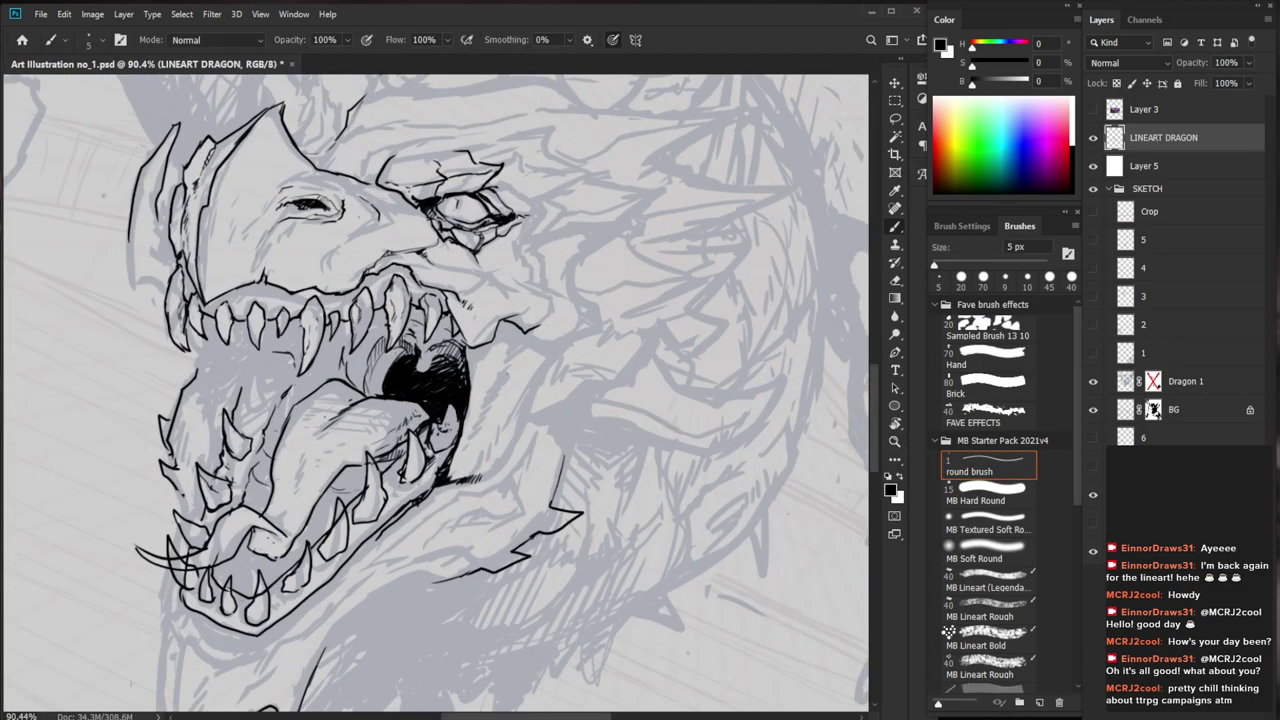
pyautogui.moveTo(408, 349)
pyautogui.mouseDown()
pyautogui.moveTo(372, 360)
pyautogui.moveTo(366, 387)
pyautogui.mouseUp()
pyautogui.moveTo(388, 381); pyautogui.dragTo(365, 395)
pyautogui.moveTo(388, 386); pyautogui.dragTo(372, 396)
pyautogui.moveTo(657, 380); pyautogui.dragTo(621, 417)
pyautogui.moveTo(400, 391)
pyautogui.mouseDown()
pyautogui.moveTo(379, 408)
pyautogui.moveTo(391, 409)
pyautogui.mouseUp()
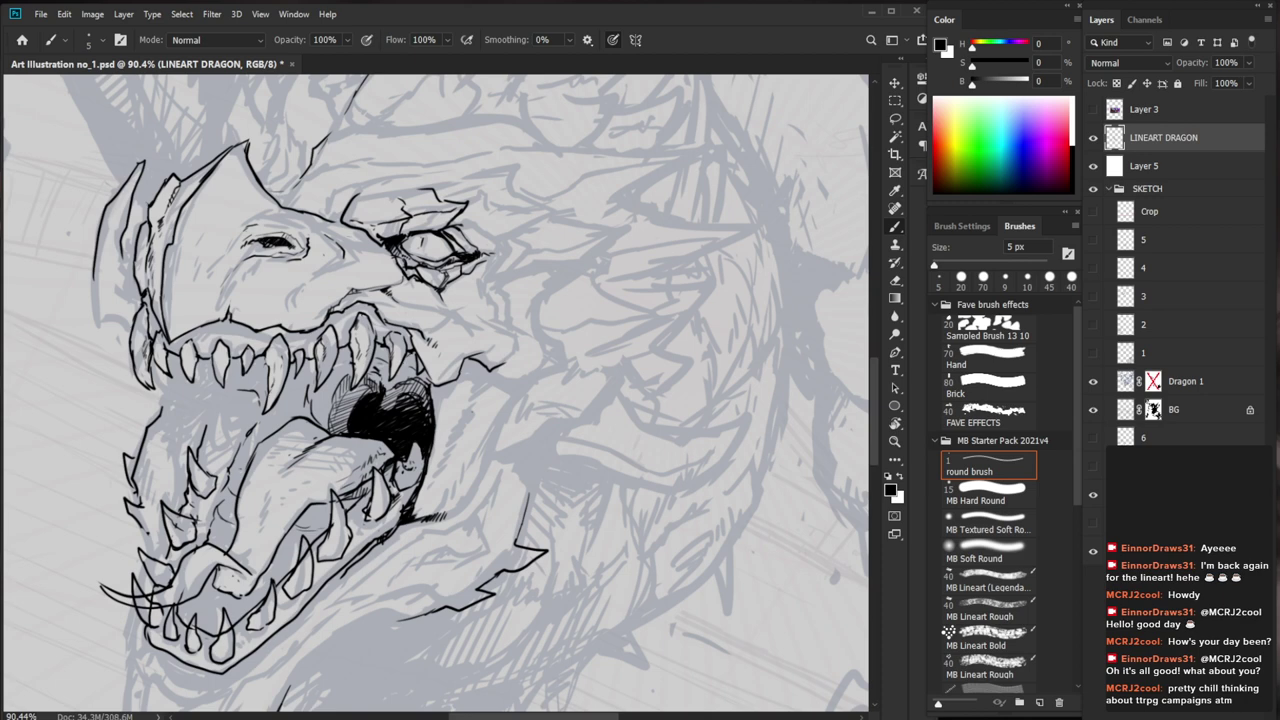
# Hatch a shadow behind the rearmost upper tooth
pyautogui.press('e')
pyautogui.press('b')
pyautogui.moveTo(418, 376)
pyautogui.mouseDown()
pyautogui.moveTo(396, 384)
pyautogui.moveTo(370, 356)
pyautogui.moveTo(368, 374)
pyautogui.moveTo(424, 394)
pyautogui.moveTo(418, 379)
pyautogui.mouseUp()
pyautogui.moveTo(429, 370); pyautogui.dragTo(421, 385)
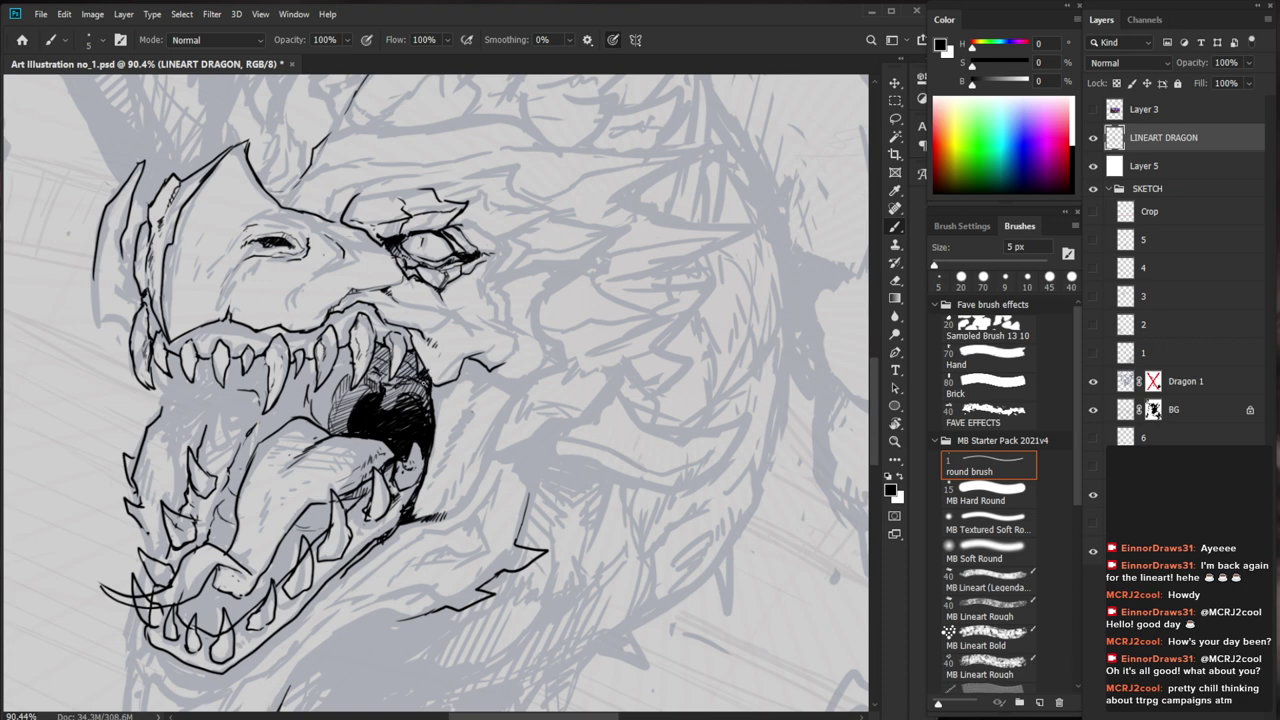
# Darken the upper and rear edges of the throat with dense hatching strokes
pyautogui.press('z')
pyautogui.moveTo(505, 376)
pyautogui.mouseDown()
pyautogui.moveTo(430, 392)
pyautogui.moveTo(485, 354)
pyautogui.mouseUp()
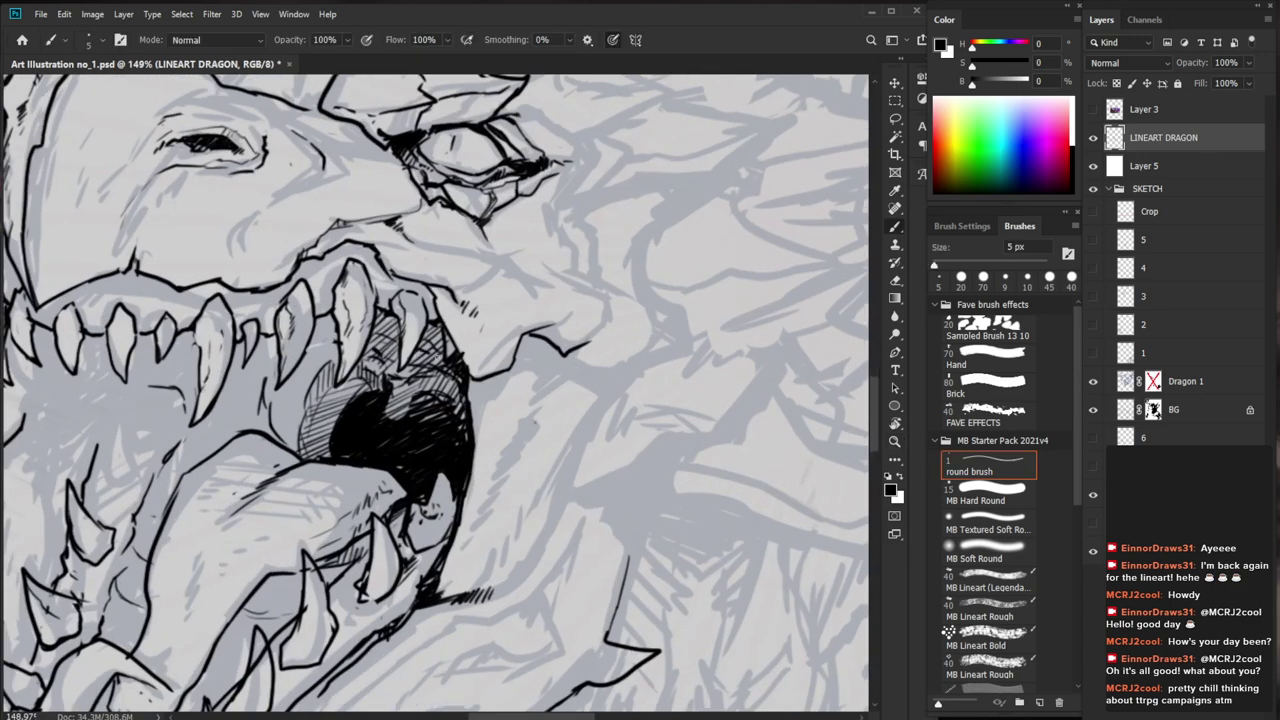
pyautogui.click(546, 363)
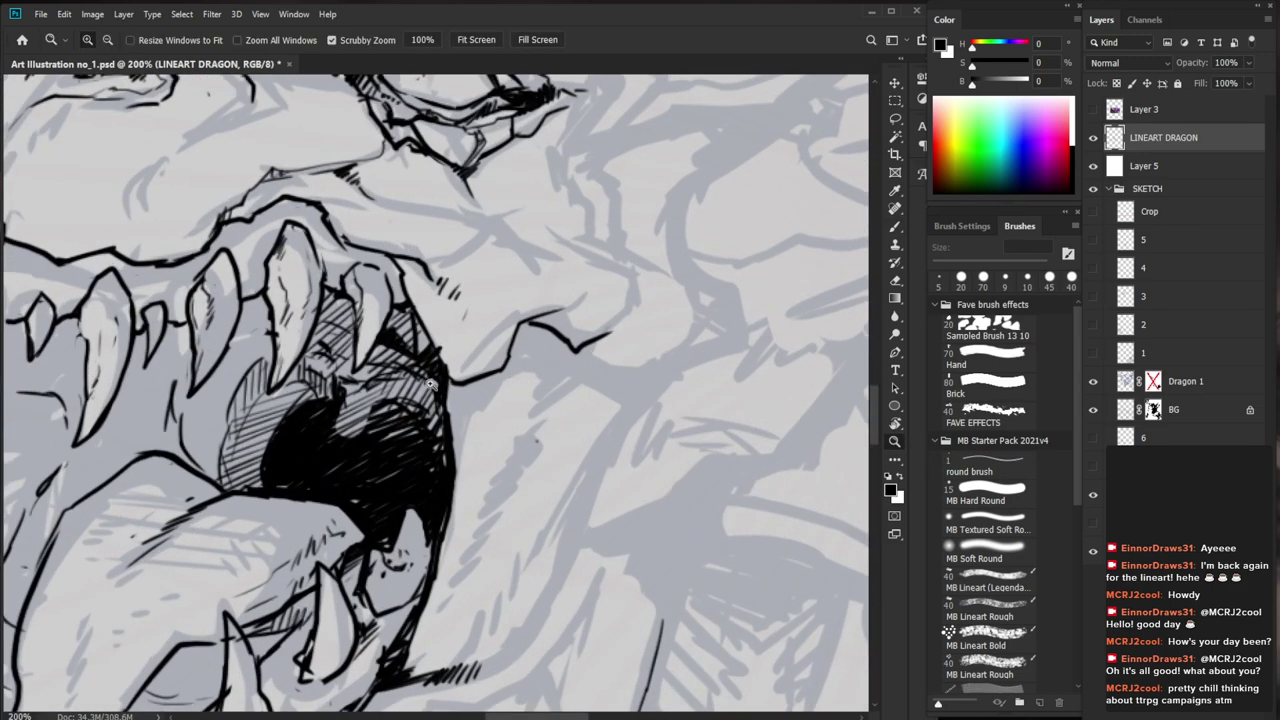
pyautogui.moveTo(428, 375); pyautogui.dragTo(415, 401)
pyautogui.moveTo(432, 377); pyautogui.dragTo(427, 430)
pyautogui.moveTo(440, 403); pyautogui.dragTo(436, 462)
pyautogui.moveTo(446, 454); pyautogui.dragTo(440, 473)
pyautogui.moveTo(404, 416); pyautogui.dragTo(385, 429)
pyautogui.moveTo(386, 408); pyautogui.dragTo(330, 434)
pyautogui.moveTo(503, 421); pyautogui.dragTo(390, 470)
# Deepen the cross-hatching on the palate between the rear upper teeth and the throat
pyautogui.moveTo(633, 607)
pyautogui.mouseDown()
pyautogui.moveTo(629, 514)
pyautogui.moveTo(643, 517)
pyautogui.mouseUp()
pyautogui.moveTo(467, 327); pyautogui.dragTo(554, 327)
pyautogui.moveTo(427, 311); pyautogui.dragTo(419, 327)
pyautogui.moveTo(423, 323)
pyautogui.mouseDown()
pyautogui.moveTo(408, 388)
pyautogui.moveTo(398, 336)
pyautogui.moveTo(402, 392)
pyautogui.mouseUp()
pyautogui.scroll(-4, 505, 325)
pyautogui.moveTo(643, 594); pyautogui.dragTo(542, 576)
pyautogui.moveTo(393, 312)
pyautogui.mouseDown()
pyautogui.moveTo(497, 312)
pyautogui.moveTo(384, 348)
pyautogui.moveTo(390, 318)
pyautogui.mouseUp()
pyautogui.moveTo(408, 306); pyautogui.dragTo(383, 334)
pyautogui.moveTo(397, 325); pyautogui.dragTo(383, 349)
# Ink a tall pointed tooth at the back of the lower jaw's far row and trim it with the eraser
pyautogui.moveTo(528, 390); pyautogui.dragTo(466, 390)
pyautogui.moveTo(480, 415); pyautogui.dragTo(431, 324)
pyautogui.scroll(2, 308, 312)
pyautogui.moveTo(317, 312)
pyautogui.mouseDown()
pyautogui.moveTo(294, 325)
pyautogui.moveTo(295, 265)
pyautogui.moveTo(314, 309)
pyautogui.mouseUp()
pyautogui.moveTo(316, 305)
pyautogui.mouseDown()
pyautogui.moveTo(314, 389)
pyautogui.moveTo(283, 387)
pyautogui.mouseUp()
pyautogui.press('e')
pyautogui.press('b')
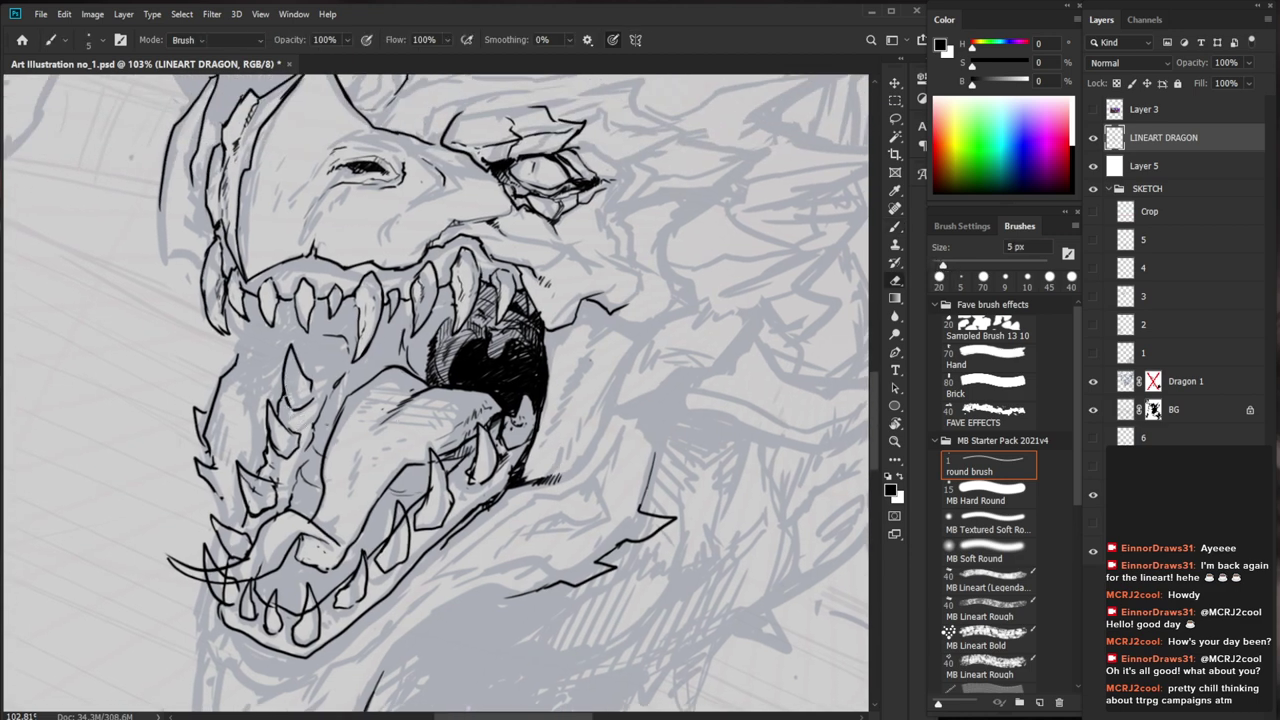
pyautogui.press('e')
pyautogui.moveTo(291, 387); pyautogui.dragTo(287, 407)
pyautogui.press('b')
# Refine the ink around the tall teeth in the lower jaw's far row
pyautogui.press('z')
pyautogui.moveTo(434, 440); pyautogui.dragTo(415, 567)
pyautogui.moveTo(641, 658); pyautogui.dragTo(592, 581)
pyautogui.moveTo(341, 316); pyautogui.dragTo(432, 320)
pyautogui.press('b')
pyautogui.moveTo(601, 430); pyautogui.dragTo(595, 468)
pyautogui.moveTo(335, 384); pyautogui.dragTo(322, 394)
pyautogui.press('e')
pyautogui.press('b')
pyautogui.moveTo(600, 430); pyautogui.dragTo(561, 459)
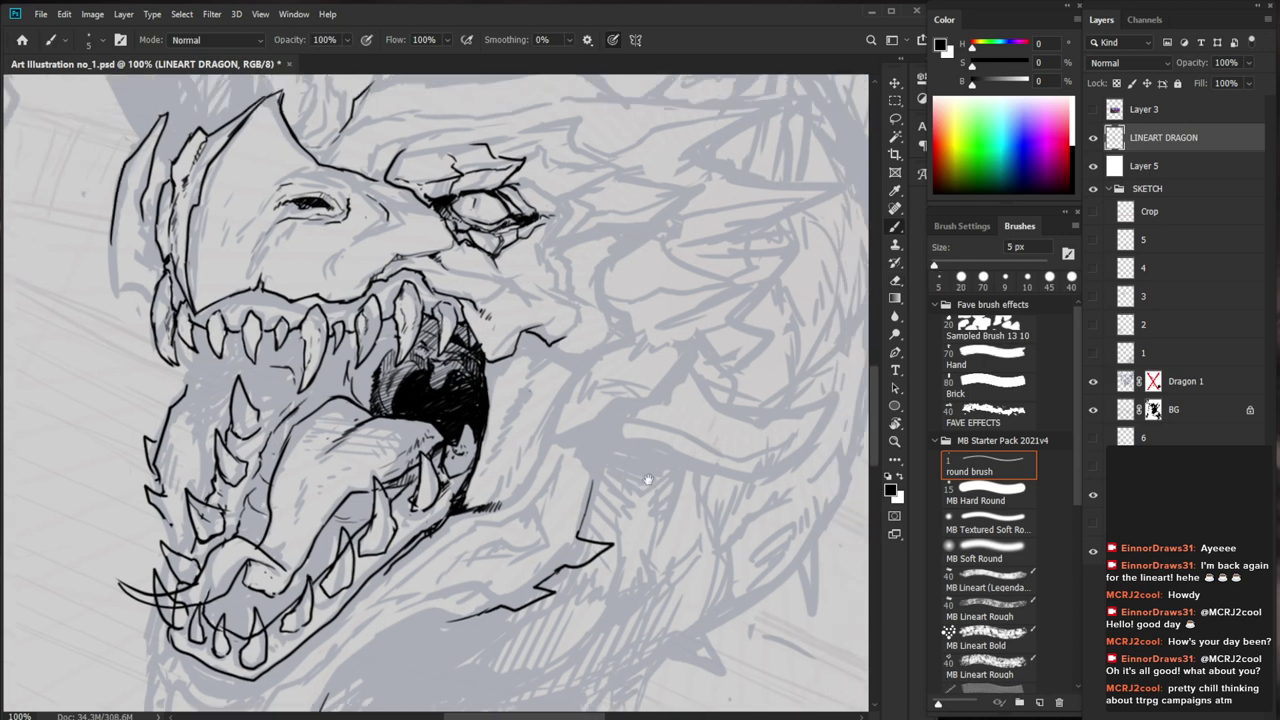
# Ink a small blocky form behind the upper front teeth, undoing rough strokes and refining with brush and eraser
pyautogui.moveTo(252, 391); pyautogui.dragTo(264, 352)
pyautogui.moveTo(264, 351)
pyautogui.mouseDown()
pyautogui.moveTo(290, 376)
pyautogui.moveTo(269, 402)
pyautogui.moveTo(287, 368)
pyautogui.moveTo(264, 370)
pyautogui.moveTo(286, 354)
pyautogui.mouseUp()
pyautogui.hotkey('ctrl', 'z')
pyautogui.hotkey('ctrl', 'z')
pyautogui.hotkey('ctrl', 'z')
pyautogui.hotkey('ctrl', 'z')
pyautogui.hotkey('ctrl', 'shift', 'z')
pyautogui.press('e')
pyautogui.press('b')
pyautogui.press('e')
pyautogui.press('b')
pyautogui.press('e')
pyautogui.press('b')
pyautogui.press('e')
pyautogui.press('b')
pyautogui.press('z')
pyautogui.moveTo(437, 363); pyautogui.dragTo(318, 385)
pyautogui.moveTo(439, 365); pyautogui.dragTo(509, 401)
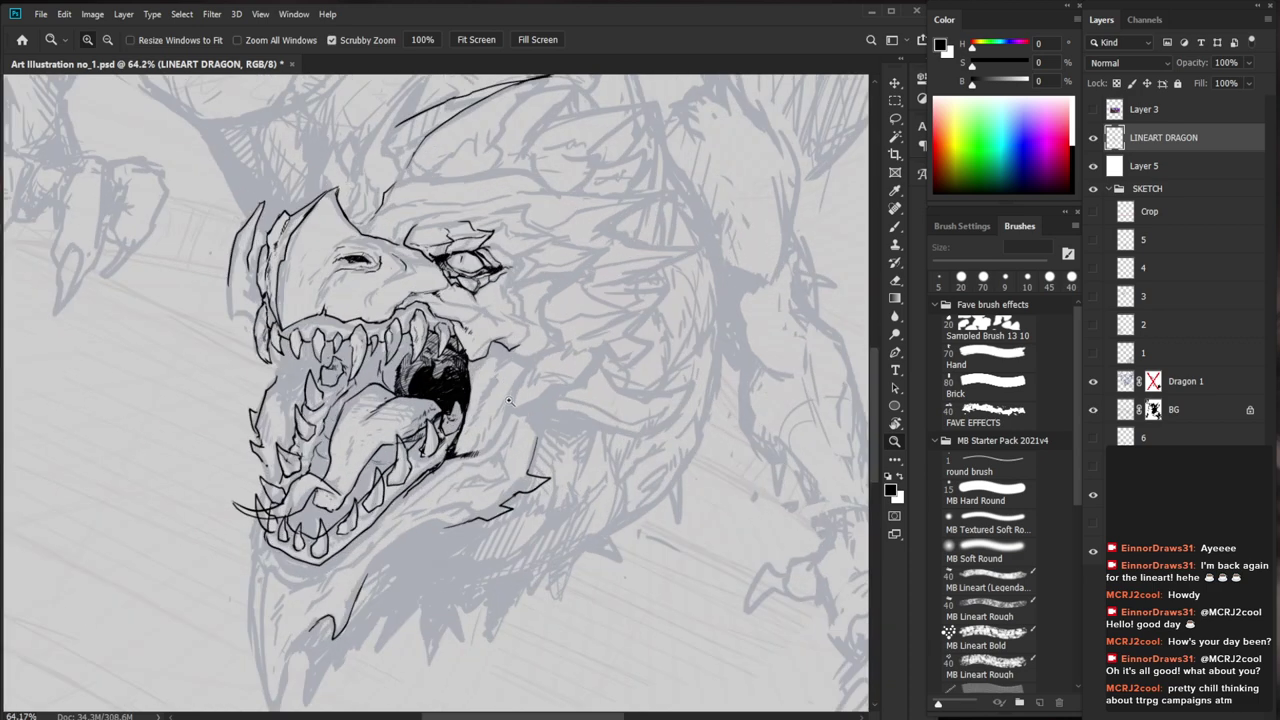
# Add inner-mouth ink lines between the upper front teeth and the lower jaw's far row
pyautogui.press('b')
pyautogui.scroll(2, 272, 373)
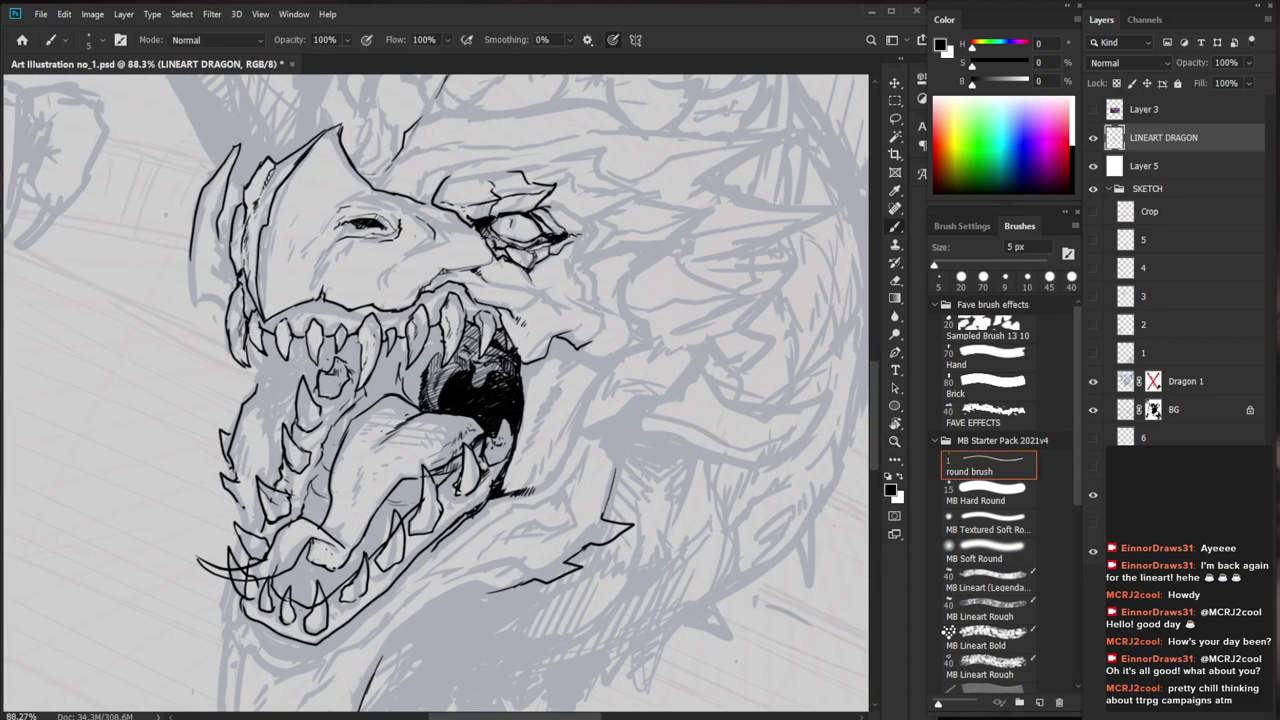
pyautogui.moveTo(599, 517); pyautogui.dragTo(549, 513)
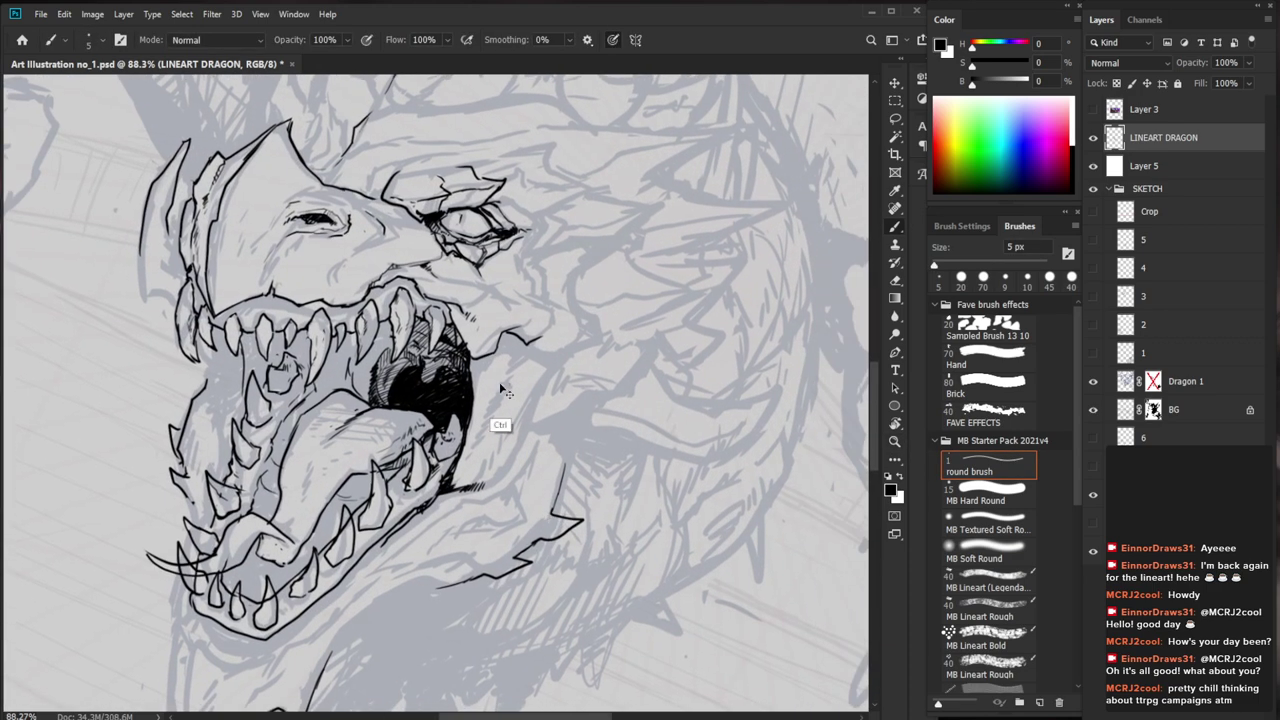
pyautogui.moveTo(245, 333)
pyautogui.mouseDown()
pyautogui.moveTo(264, 398)
pyautogui.moveTo(247, 378)
pyautogui.moveTo(252, 420)
pyautogui.mouseUp()
pyautogui.press('e')
pyautogui.press('b')
pyautogui.moveTo(627, 502); pyautogui.dragTo(569, 503)
pyautogui.moveTo(194, 354); pyautogui.dragTo(199, 386)
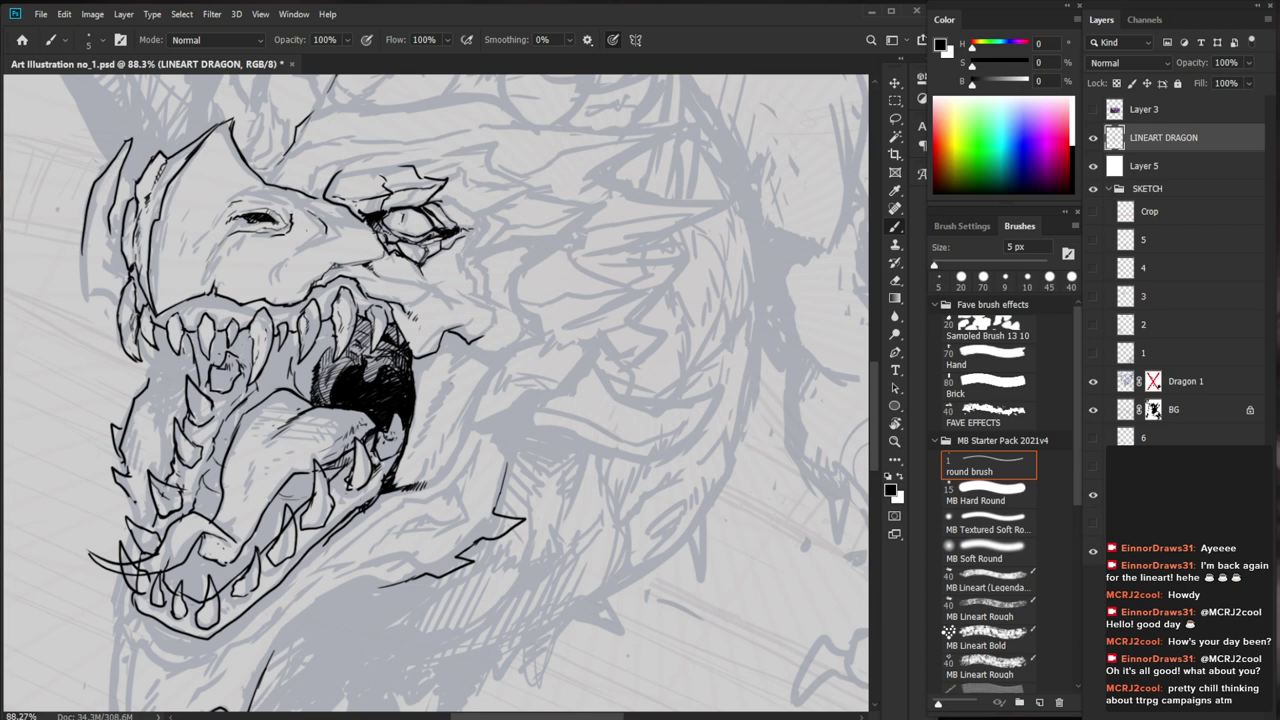
# Clean up the lines between the blocky inner-mouth form and the tongue's upper edge with the 20 px eraser
pyautogui.moveTo(253, 353); pyautogui.dragTo(245, 360)
pyautogui.press('e')
pyautogui.moveTo(282, 389)
pyautogui.mouseDown()
pyautogui.moveTo(236, 431)
pyautogui.moveTo(267, 384)
pyautogui.moveTo(230, 431)
pyautogui.mouseUp()
pyautogui.press('b')
pyautogui.press('e')
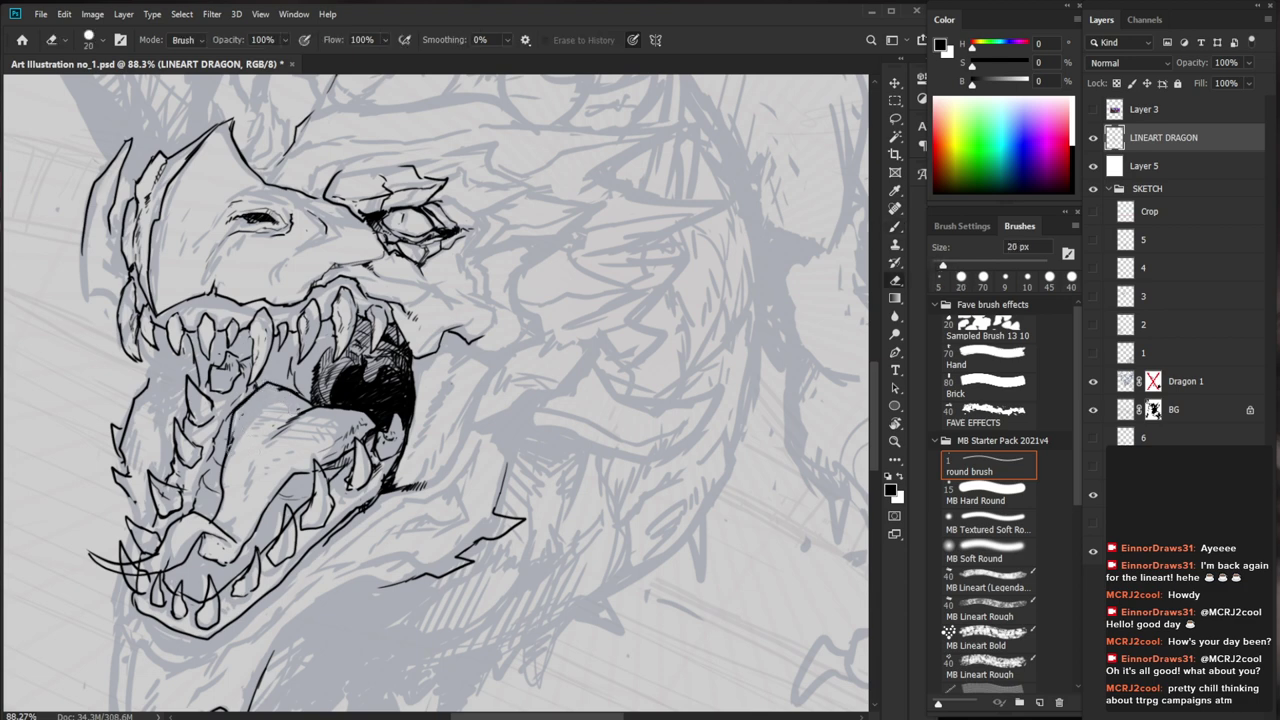
pyautogui.press('b')
pyautogui.press('e')
pyautogui.press('b')
# Strengthen the ink line between the tongue's far edge and the lower jaw's far teeth
pyautogui.moveTo(252, 394)
pyautogui.mouseDown()
pyautogui.moveTo(230, 429)
pyautogui.moveTo(200, 559)
pyautogui.mouseUp()
pyautogui.press('e')
pyautogui.press('b')
pyautogui.press('z')
pyautogui.moveTo(354, 531); pyautogui.dragTo(302, 589)
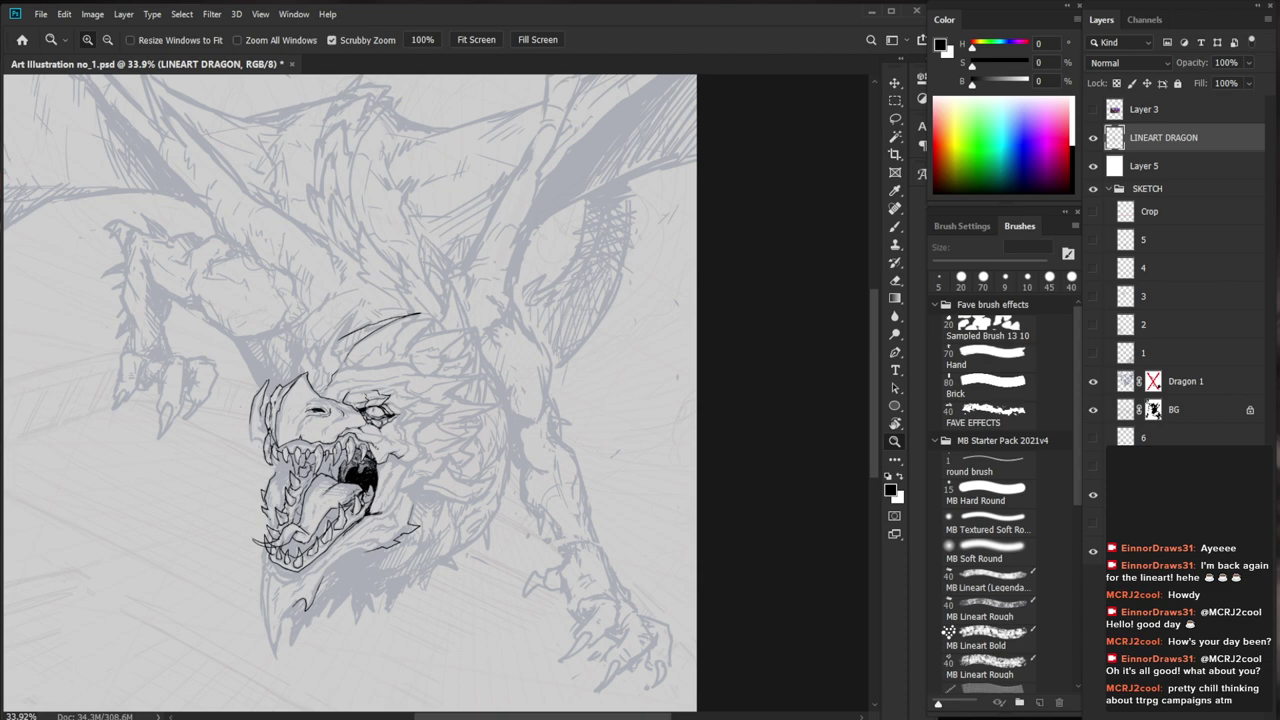
# Add short hatch strokes on the snout above the small spike of the upper lip
pyautogui.moveTo(315, 412); pyautogui.dragTo(440, 412)
pyautogui.moveTo(286, 431); pyautogui.dragTo(258, 471)
pyautogui.moveTo(331, 434); pyautogui.dragTo(208, 434)
pyautogui.moveTo(590, 556)
pyautogui.mouseDown()
pyautogui.moveTo(540, 449)
pyautogui.moveTo(521, 443)
pyautogui.mouseUp()
pyautogui.moveTo(239, 344); pyautogui.dragTo(335, 344)
pyautogui.press('b')
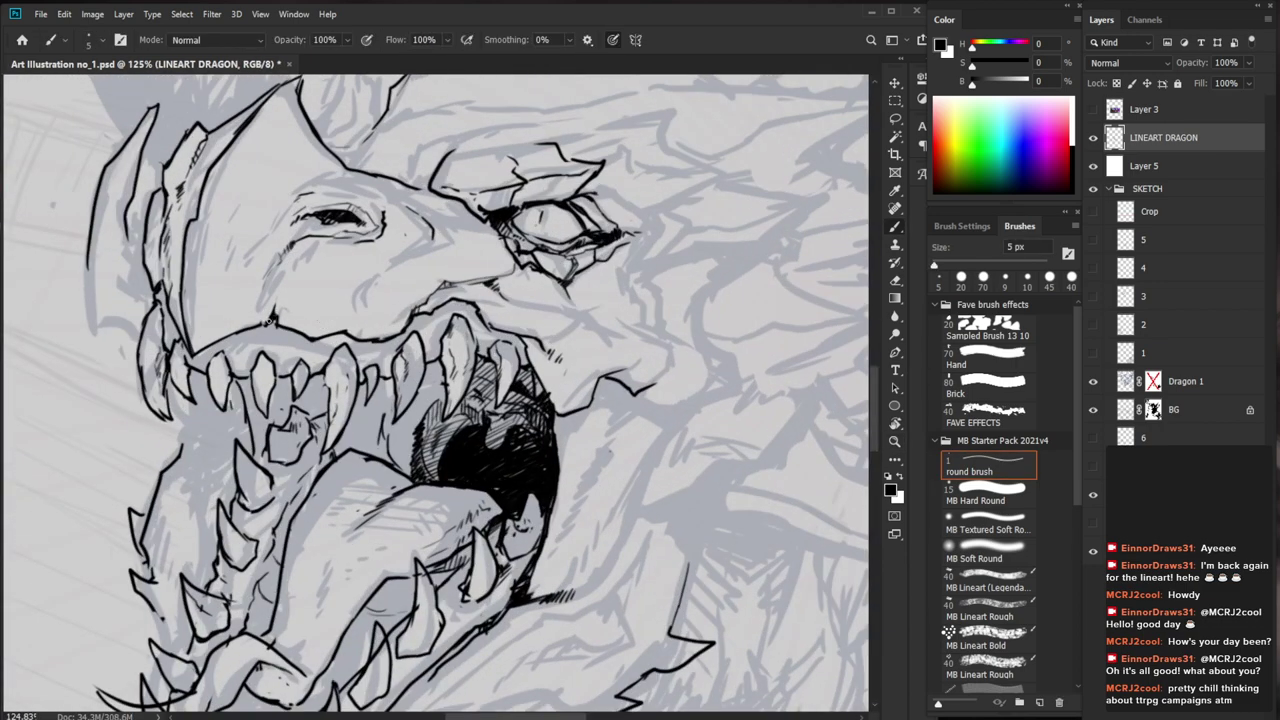
pyautogui.moveTo(267, 301)
pyautogui.mouseDown()
pyautogui.moveTo(277, 313)
pyautogui.moveTo(271, 300)
pyautogui.mouseUp()
pyautogui.moveTo(315, 308); pyautogui.dragTo(248, 308)
pyautogui.moveTo(629, 565); pyautogui.dragTo(555, 481)
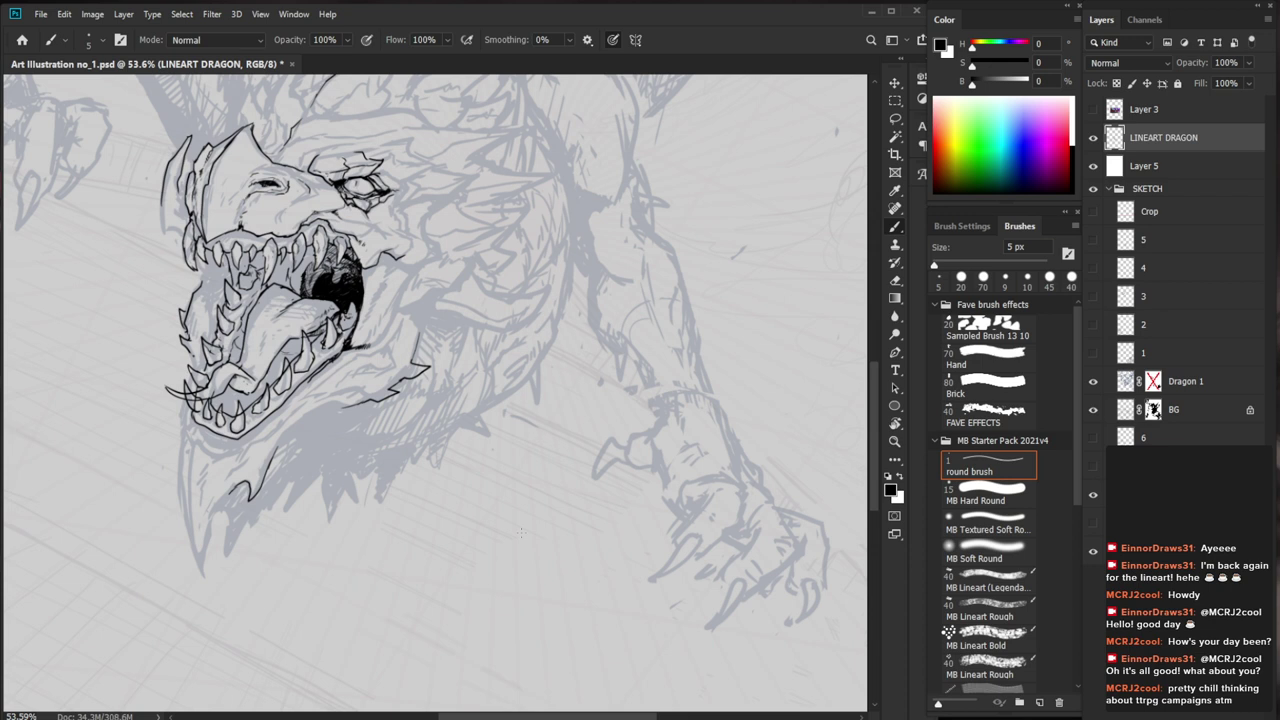
# Refine the inner-mouth lines behind the upper front teeth, alternating the 5 px brush and 20 px eraser
pyautogui.scroll(5, 266, 254)
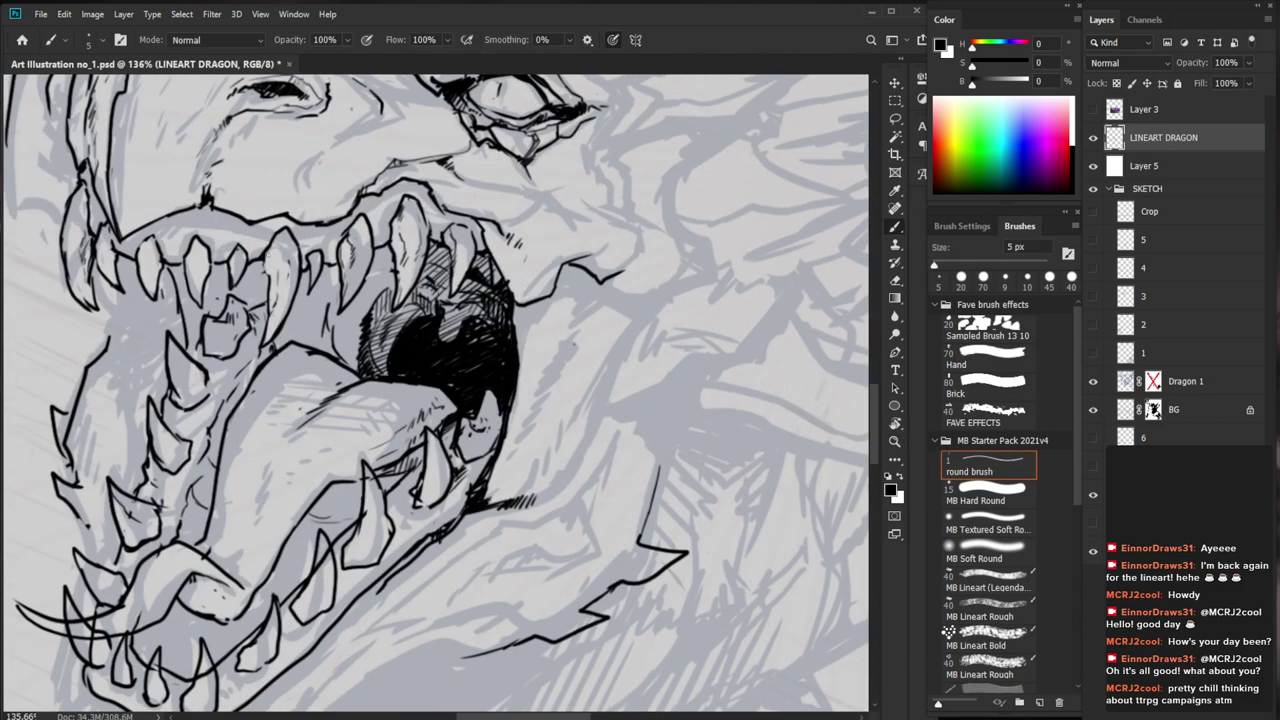
pyautogui.press('e')
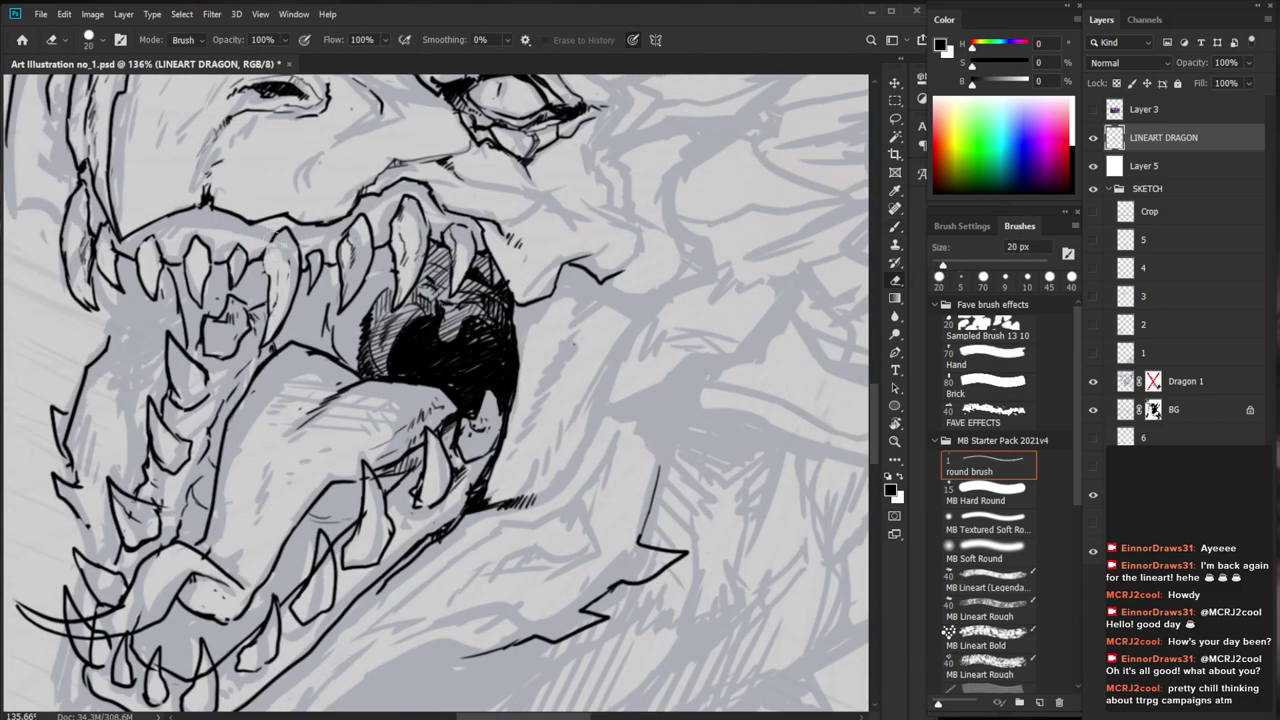
pyautogui.press('b')
pyautogui.moveTo(267, 290)
pyautogui.mouseDown()
pyautogui.moveTo(348, 400)
pyautogui.moveTo(331, 446)
pyautogui.mouseUp()
pyautogui.press('e')
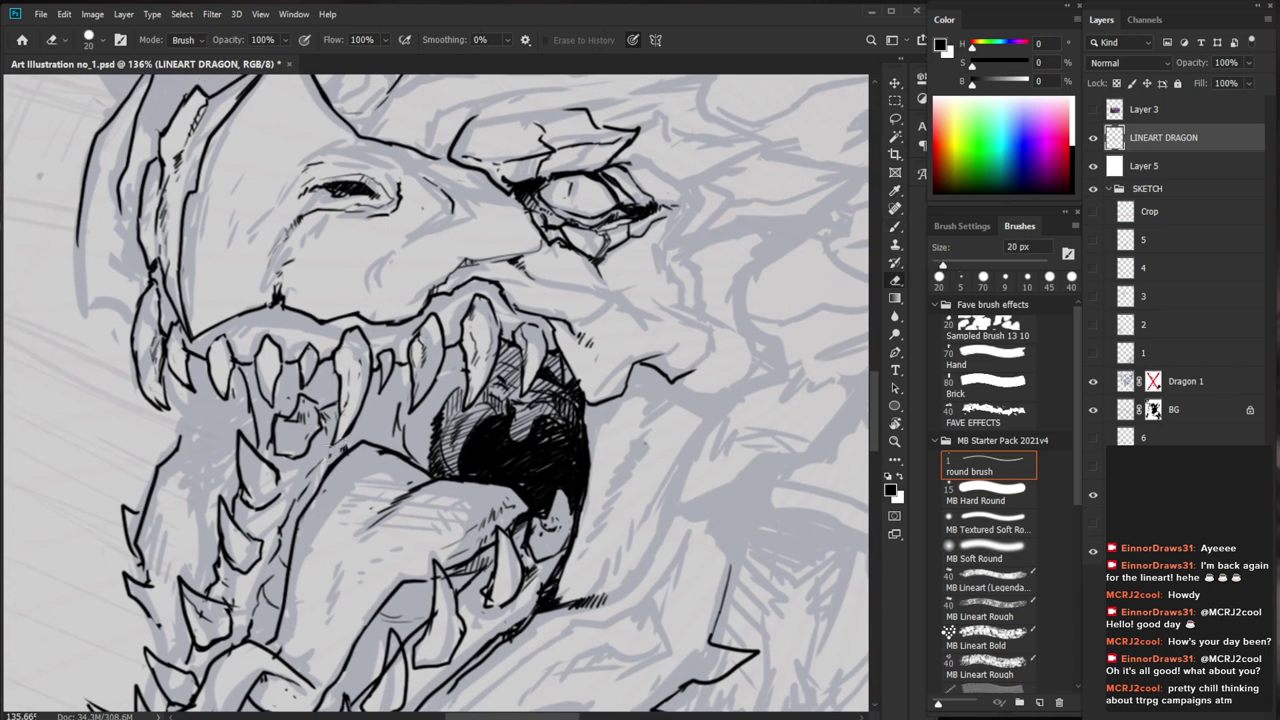
pyautogui.press('b')
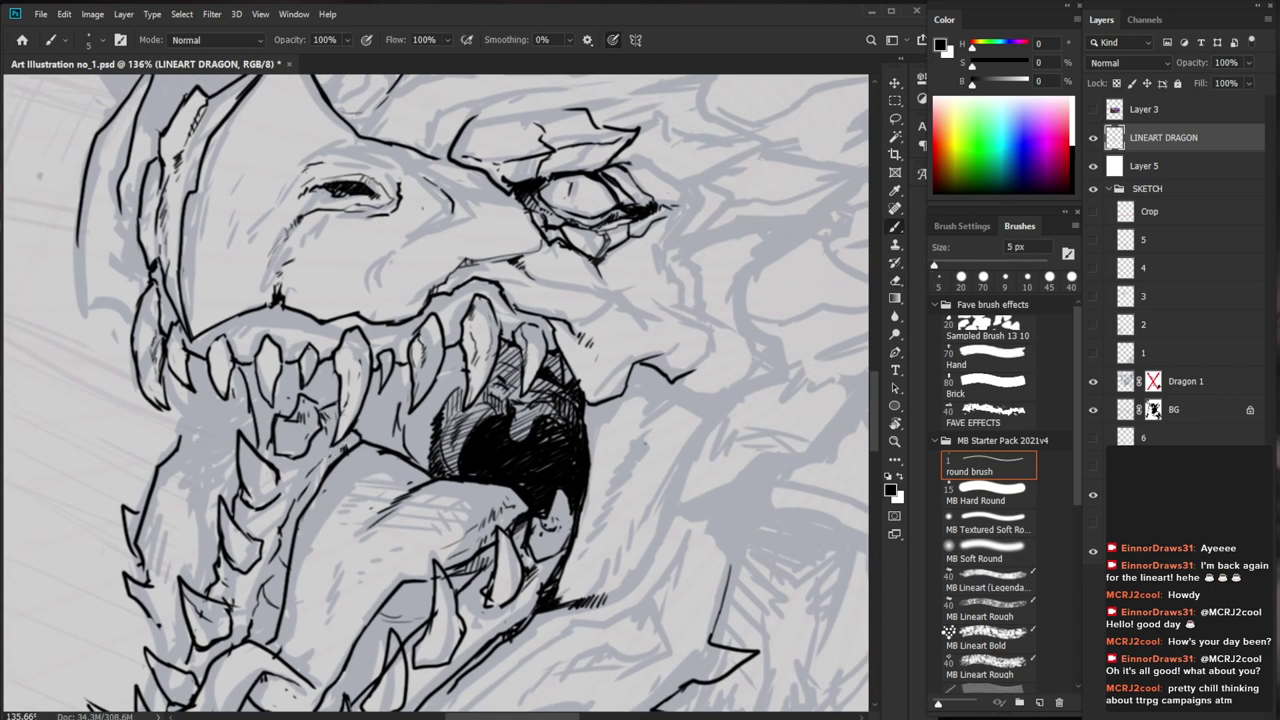
pyautogui.moveTo(336, 405)
pyautogui.mouseDown()
pyautogui.moveTo(320, 407)
pyautogui.moveTo(307, 458)
pyautogui.moveTo(261, 442)
pyautogui.mouseUp()
pyautogui.press('e')
pyautogui.press('b')
pyautogui.press('e')
pyautogui.press('b')
# Ink the cheek contour from the mouth's rear corner up to a point behind the snout's jagged rear edge
pyautogui.scroll(-5, 312, 431)
pyautogui.moveTo(622, 587); pyautogui.dragTo(541, 491)
pyautogui.scroll(2, 540, 491)
pyautogui.press('e')
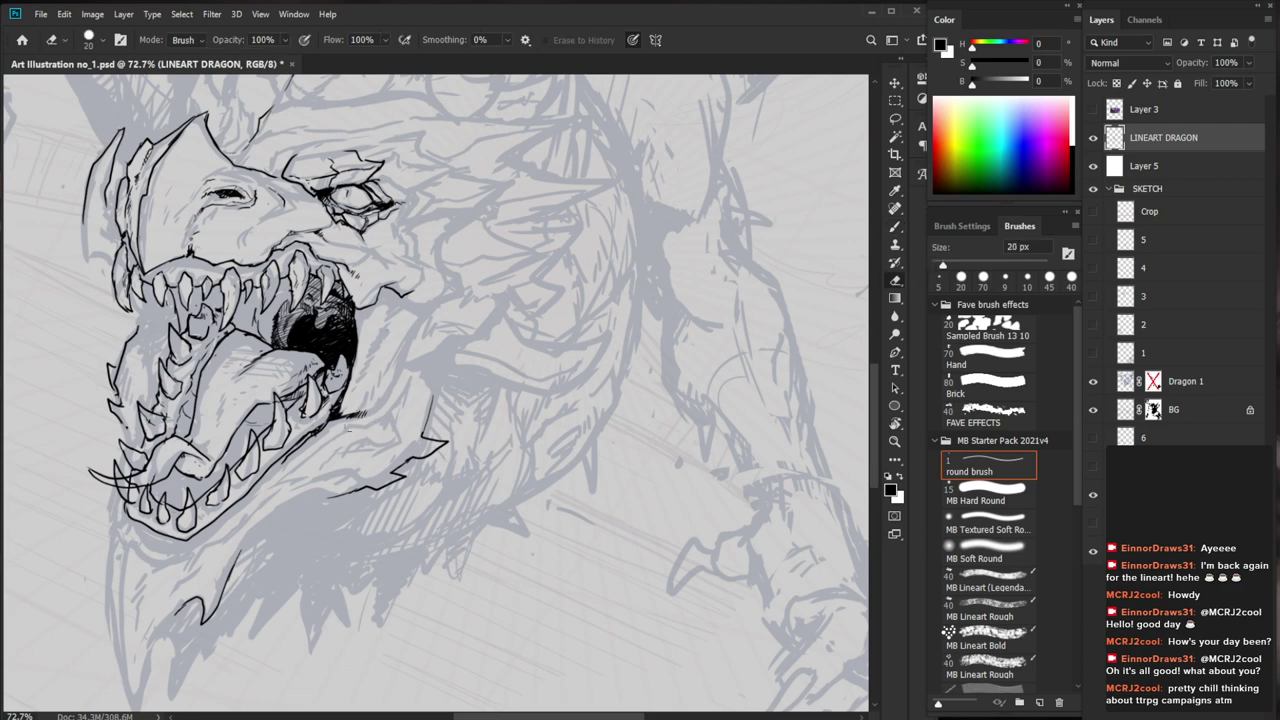
pyautogui.press('b')
pyautogui.moveTo(367, 411)
pyautogui.mouseDown()
pyautogui.moveTo(353, 418)
pyautogui.moveTo(382, 404)
pyautogui.moveTo(416, 322)
pyautogui.moveTo(440, 300)
pyautogui.mouseUp()
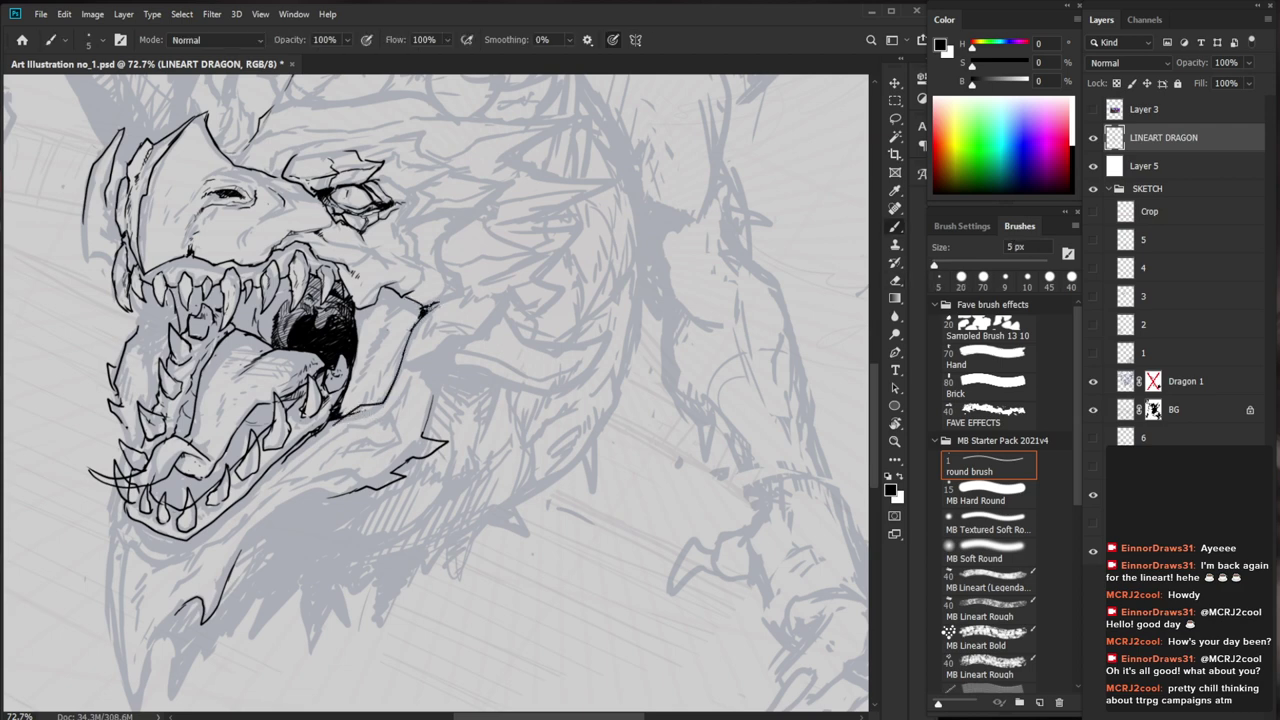
pyautogui.scroll(-5, 457, 499)
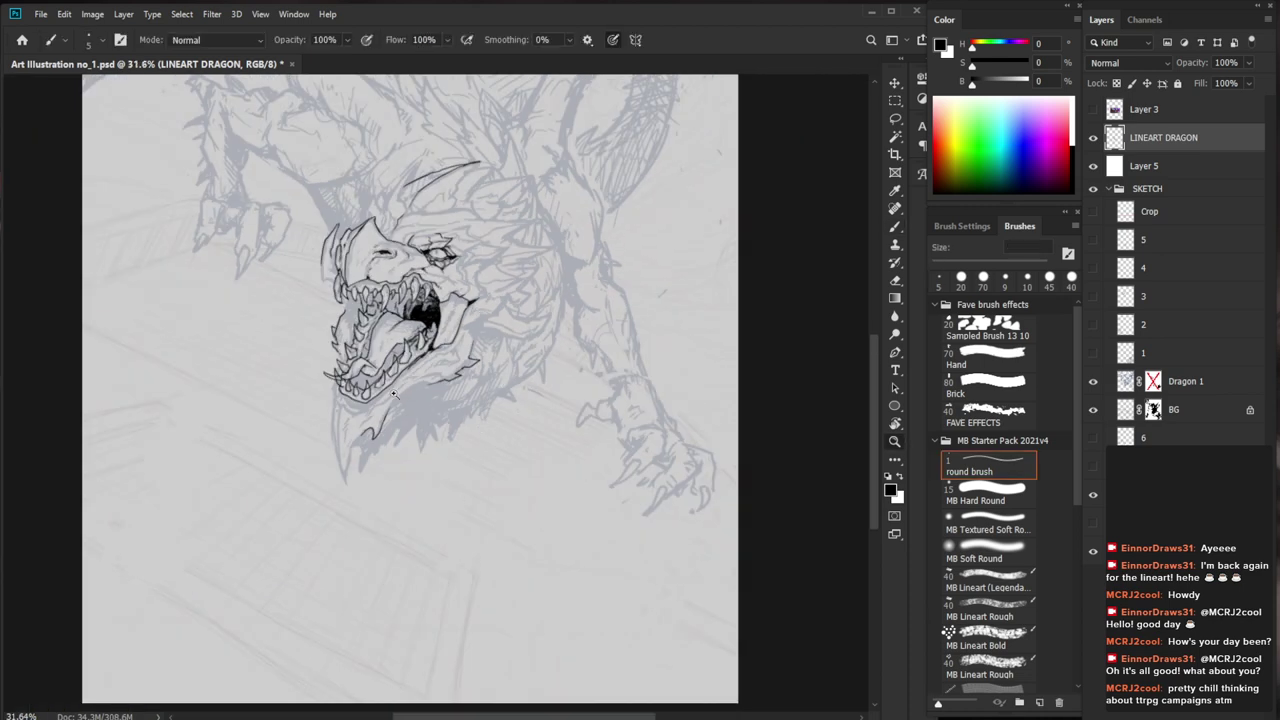
# Erase the rough contour at the tip of the dragon's tongue with the 20 px eraser
pyautogui.scroll(5, 417, 410)
pyautogui.moveTo(397, 393)
pyautogui.mouseDown()
pyautogui.moveTo(411, 382)
pyautogui.moveTo(392, 488)
pyautogui.moveTo(434, 474)
pyautogui.mouseUp()
pyautogui.press('e')
pyautogui.press('b')
pyautogui.moveTo(385, 437)
pyautogui.mouseDown()
pyautogui.moveTo(287, 524)
pyautogui.moveTo(205, 493)
pyautogui.mouseUp()
pyautogui.press('e')
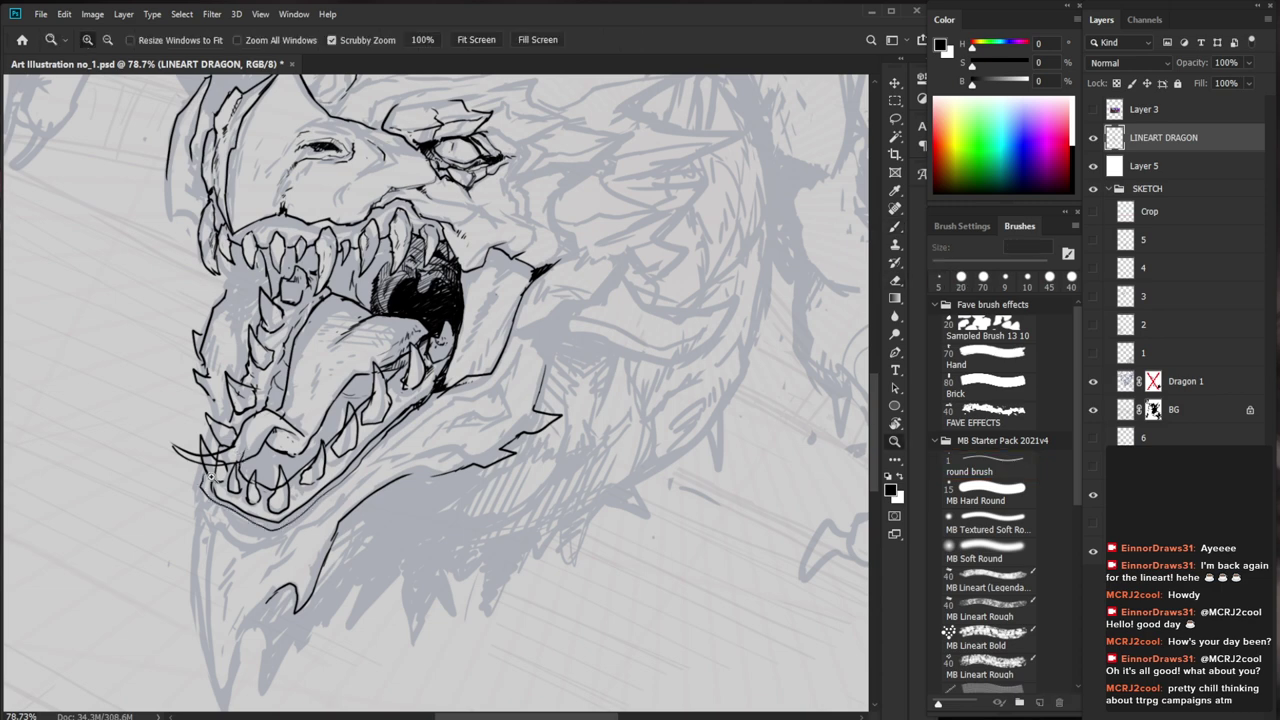
pyautogui.scroll(4, 213, 450)
pyautogui.moveTo(260, 423); pyautogui.dragTo(255, 413)
pyautogui.moveTo(345, 356)
pyautogui.mouseDown()
pyautogui.moveTo(375, 382)
pyautogui.moveTo(325, 346)
pyautogui.mouseUp()
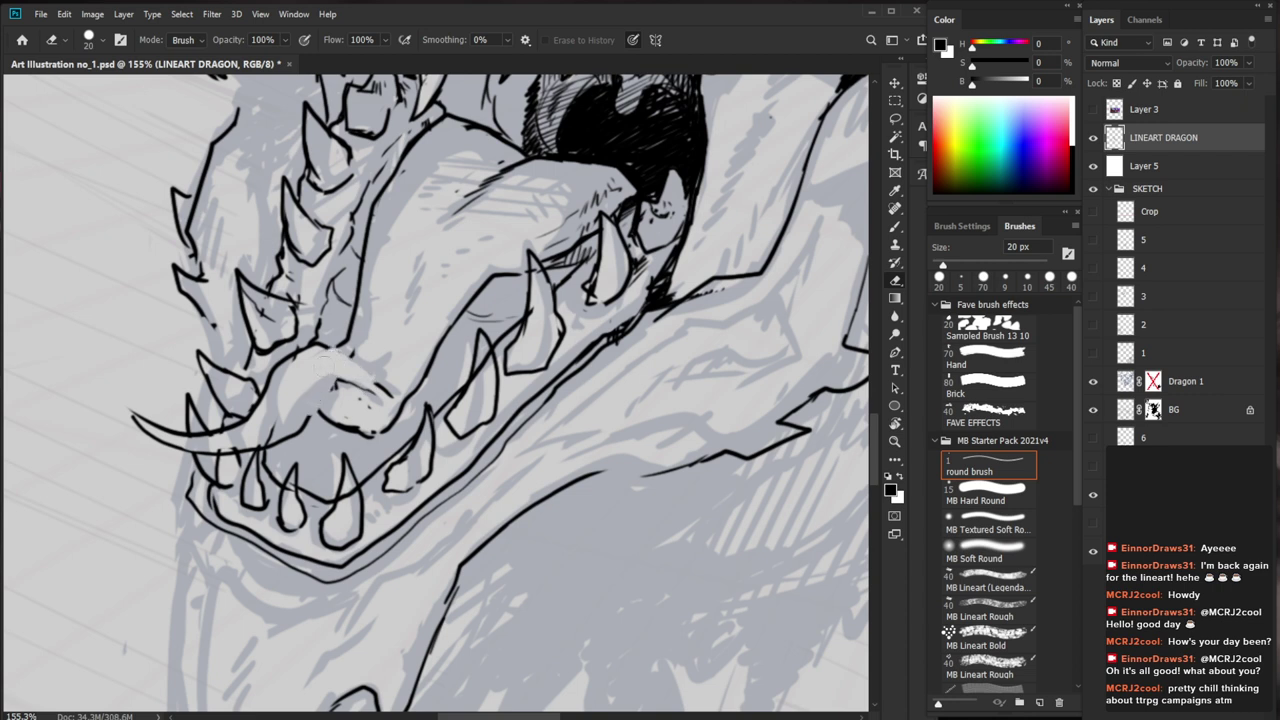
# Ink the upper contour of the tongue's tip with the 5 px brush, tidying it with the eraser
pyautogui.press('b')
pyautogui.moveTo(388, 380)
pyautogui.mouseDown()
pyautogui.moveTo(318, 349)
pyautogui.moveTo(301, 367)
pyautogui.mouseUp()
pyautogui.moveTo(310, 361)
pyautogui.mouseDown()
pyautogui.moveTo(287, 384)
pyautogui.moveTo(281, 363)
pyautogui.moveTo(322, 348)
pyautogui.moveTo(272, 368)
pyautogui.moveTo(269, 439)
pyautogui.moveTo(229, 452)
pyautogui.mouseUp()
pyautogui.press('e')
pyautogui.press('b')
pyautogui.press('e')
pyautogui.press('b')
pyautogui.press('e')
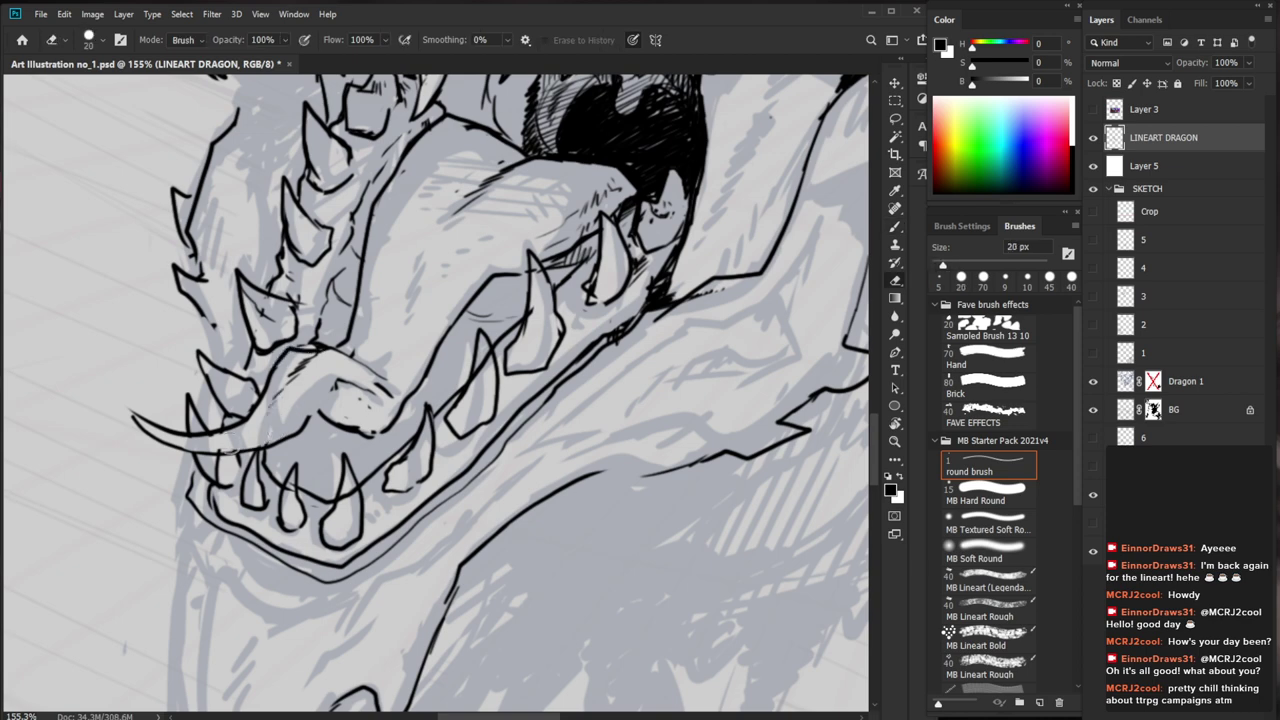
# Add short shading strokes running down the tongue's upper surface with the 5 px brush
pyautogui.press('z')
pyautogui.moveTo(466, 412); pyautogui.dragTo(404, 483)
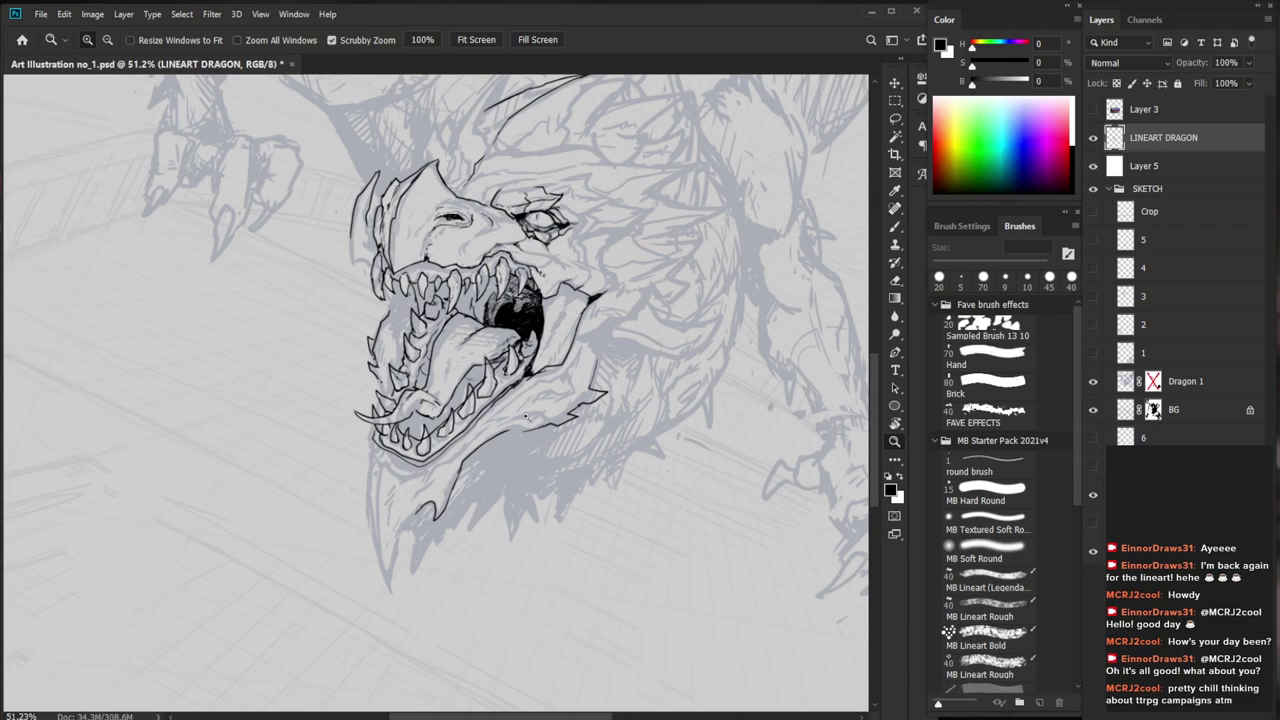
pyautogui.moveTo(458, 369); pyautogui.dragTo(498, 369)
pyautogui.press('b')
pyautogui.press('e')
pyautogui.press('b')
pyautogui.moveTo(472, 311)
pyautogui.mouseDown()
pyautogui.moveTo(510, 295)
pyautogui.moveTo(475, 307)
pyautogui.mouseUp()
pyautogui.moveTo(494, 293); pyautogui.dragTo(449, 327)
pyautogui.moveTo(463, 322); pyautogui.dragTo(446, 348)
pyautogui.moveTo(448, 352); pyautogui.dragTo(432, 380)
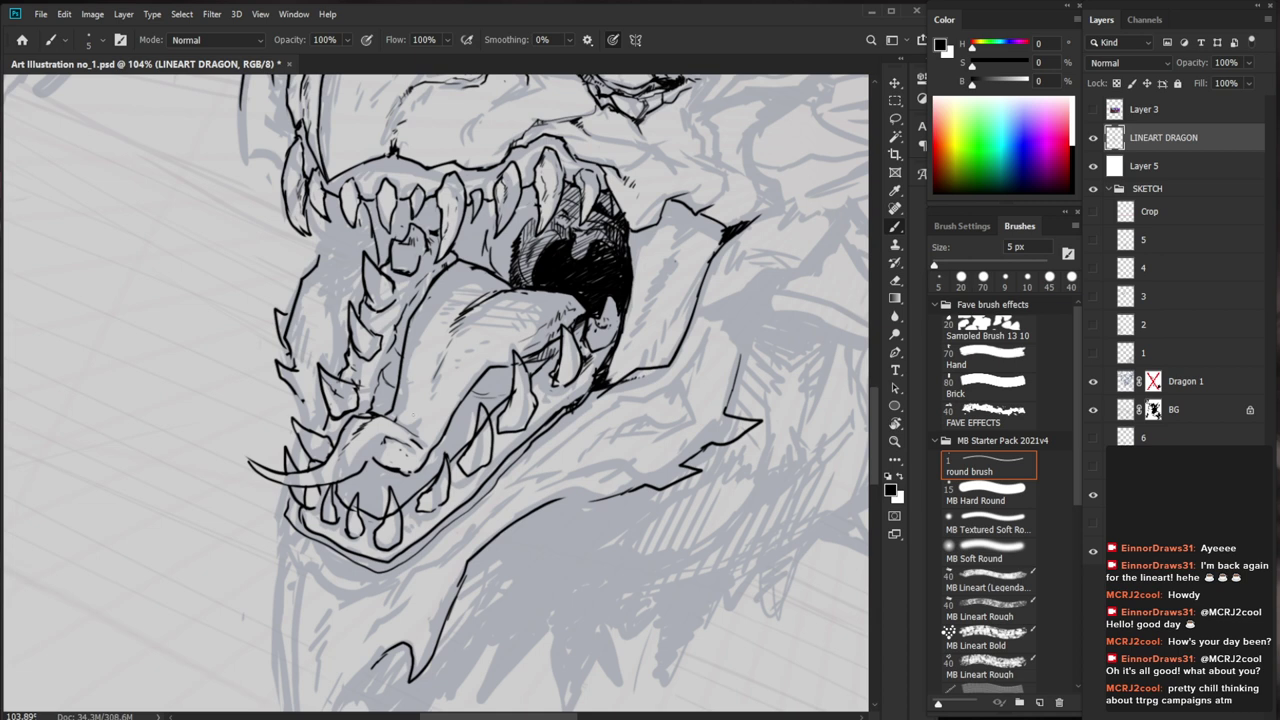
# Clean up the tongue's upper edge beside the throat with the 20 px eraser
pyautogui.press('e')
pyautogui.moveTo(467, 264)
pyautogui.mouseDown()
pyautogui.moveTo(502, 280)
pyautogui.moveTo(472, 262)
pyautogui.moveTo(457, 269)
pyautogui.moveTo(476, 256)
pyautogui.moveTo(503, 271)
pyautogui.moveTo(507, 287)
pyautogui.mouseUp()
pyautogui.press('b')
pyautogui.press('e')
pyautogui.press('b')
# Hatch the front side of the throat, between the upper teeth and the tongue, with short parallel strokes
pyautogui.moveTo(601, 367)
pyautogui.mouseDown()
pyautogui.moveTo(519, 448)
pyautogui.moveTo(501, 492)
pyautogui.mouseUp()
pyautogui.moveTo(431, 309); pyautogui.dragTo(419, 323)
pyautogui.moveTo(435, 321); pyautogui.dragTo(415, 335)
pyautogui.moveTo(441, 327); pyautogui.dragTo(408, 350)
pyautogui.moveTo(440, 340); pyautogui.dragTo(392, 366)
pyautogui.moveTo(420, 358); pyautogui.dragTo(386, 380)
pyautogui.moveTo(414, 372); pyautogui.dragTo(392, 390)
pyautogui.moveTo(412, 384); pyautogui.dragTo(401, 393)
pyautogui.moveTo(413, 389); pyautogui.dragTo(403, 399)
pyautogui.moveTo(496, 385); pyautogui.dragTo(400, 388)
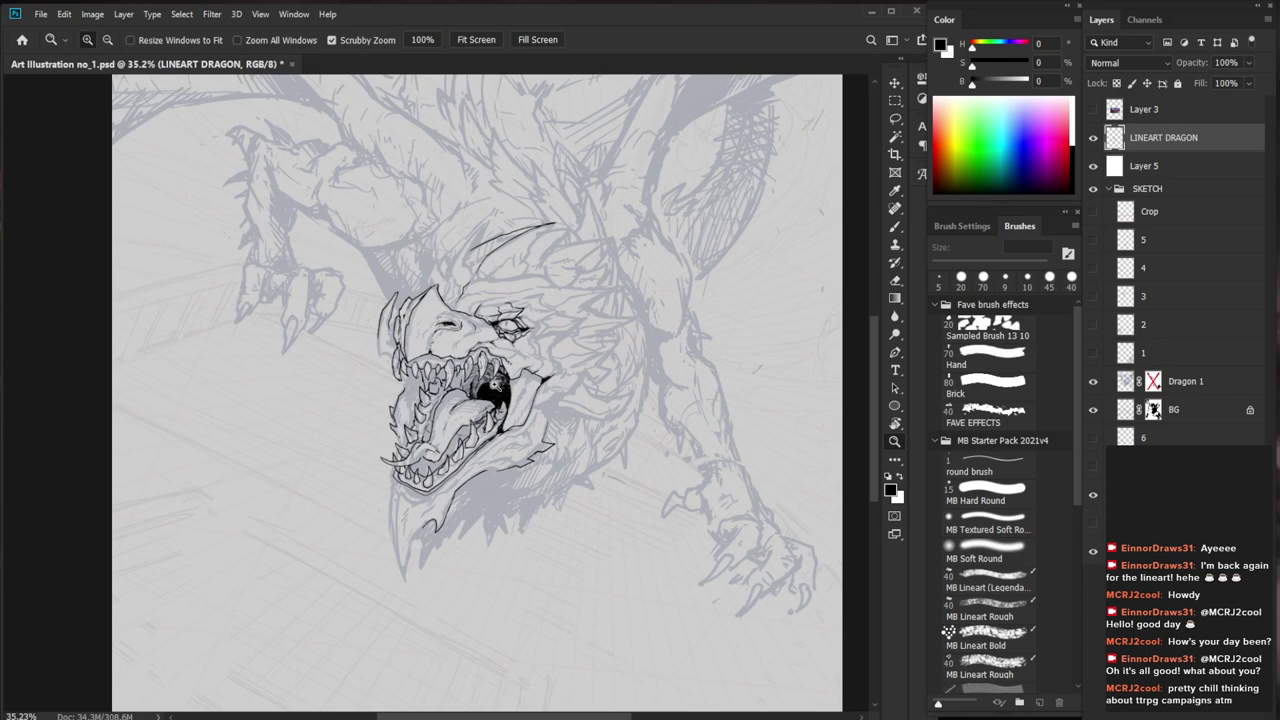
# Touch up the upper lip's ink line above the teeth, alternating the brush and eraser
pyautogui.moveTo(496, 385); pyautogui.dragTo(595, 388)
pyautogui.press('b')
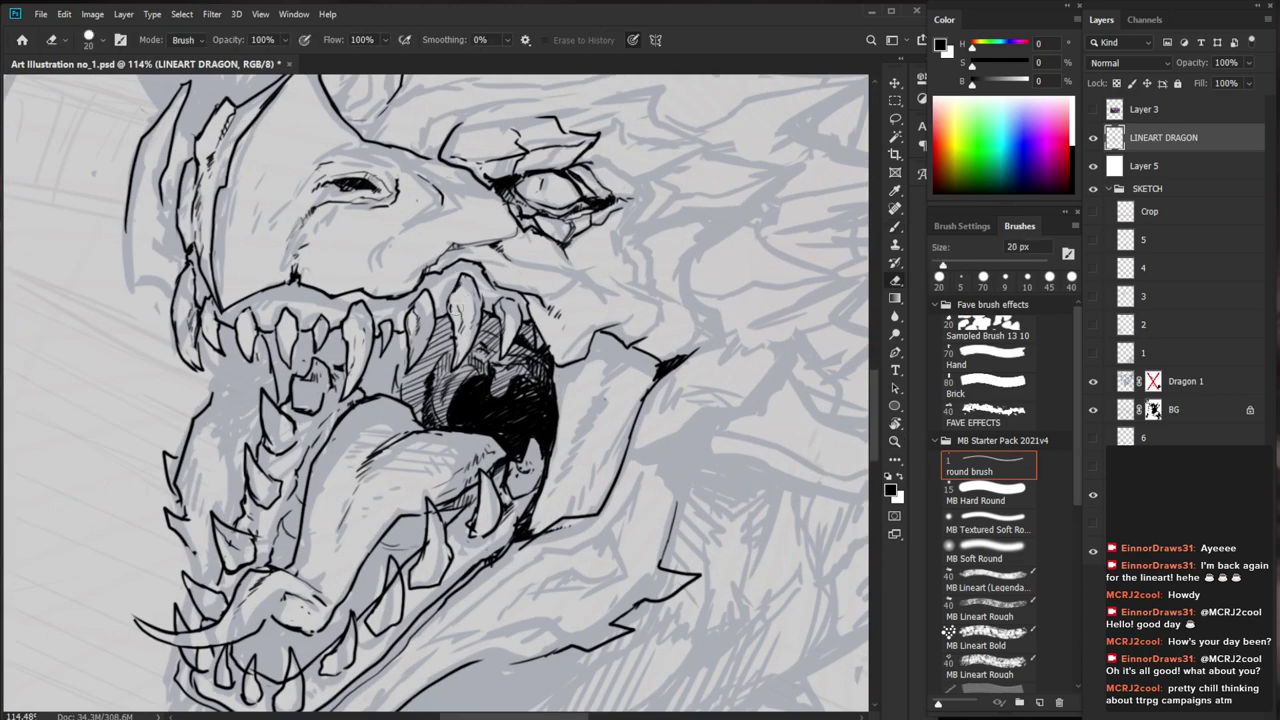
pyautogui.press('e')
pyautogui.press('b')
pyautogui.moveTo(427, 287)
pyautogui.mouseDown()
pyautogui.moveTo(438, 325)
pyautogui.moveTo(409, 285)
pyautogui.moveTo(363, 292)
pyautogui.mouseUp()
pyautogui.press('e')
pyautogui.press('b')
pyautogui.press('z')
pyautogui.moveTo(492, 280); pyautogui.dragTo(385, 285)
pyautogui.moveTo(551, 566); pyautogui.dragTo(497, 585)
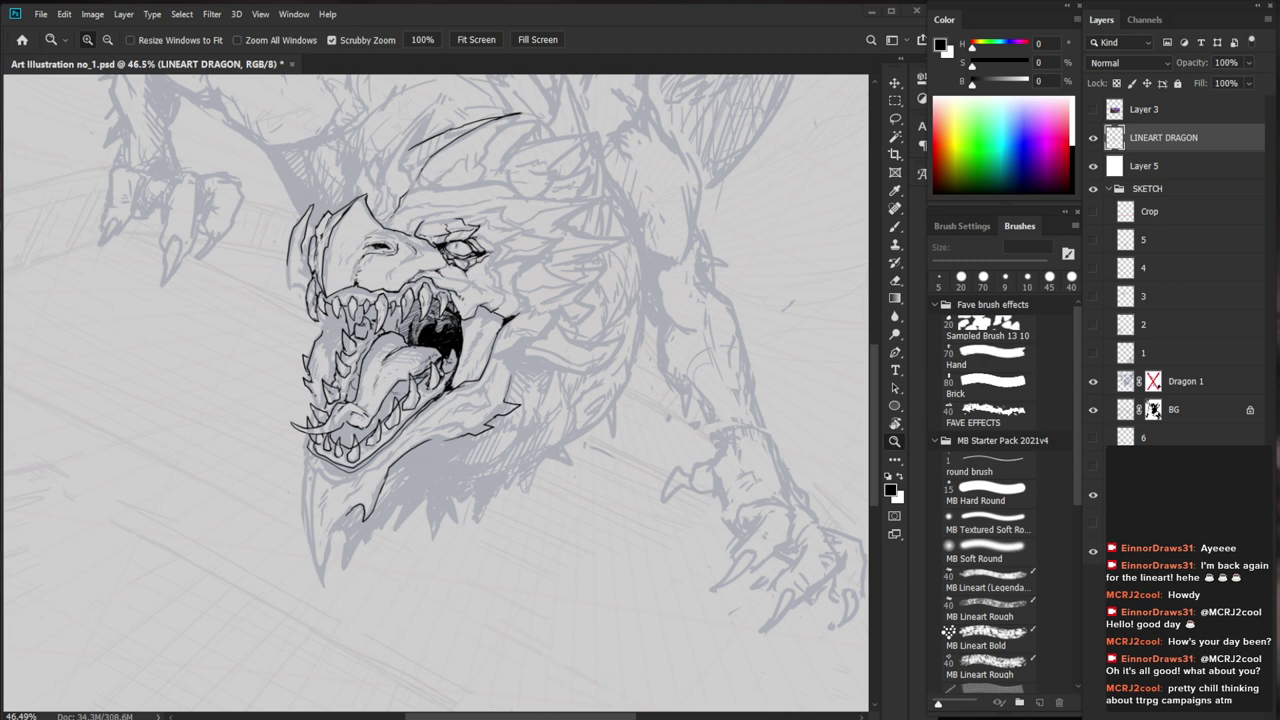
# Ink the outline of the pointed cheek spike extending back from the mouth's rear corner
pyautogui.moveTo(360, 338); pyautogui.dragTo(475, 338)
pyautogui.press('b')
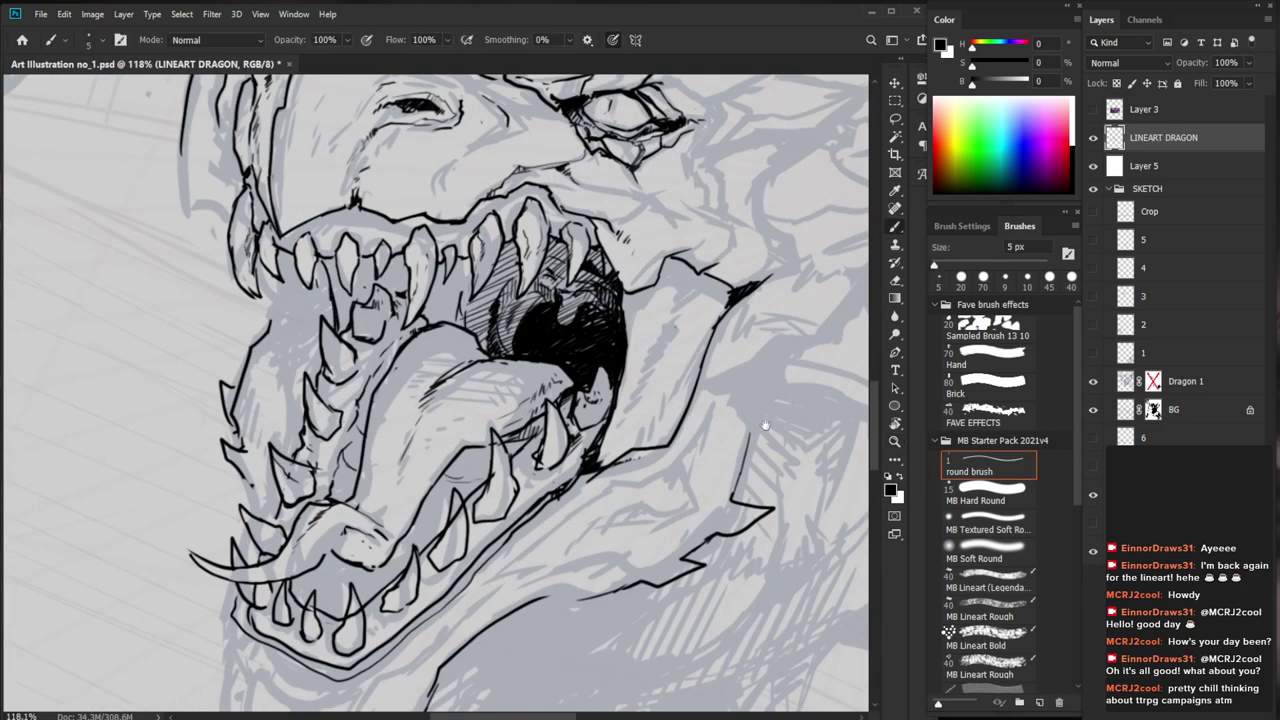
pyautogui.moveTo(620, 296)
pyautogui.mouseDown()
pyautogui.moveTo(620, 388)
pyautogui.moveTo(598, 393)
pyautogui.mouseUp()
pyautogui.press('e')
pyautogui.moveTo(556, 430); pyautogui.dragTo(515, 522)
pyautogui.press('b')
pyautogui.press('z')
pyautogui.moveTo(722, 521); pyautogui.dragTo(609, 506)
pyautogui.press('b')
pyautogui.moveTo(530, 371)
pyautogui.mouseDown()
pyautogui.moveTo(566, 470)
pyautogui.moveTo(493, 506)
pyautogui.mouseUp()
pyautogui.scroll(-1, 584, 526)
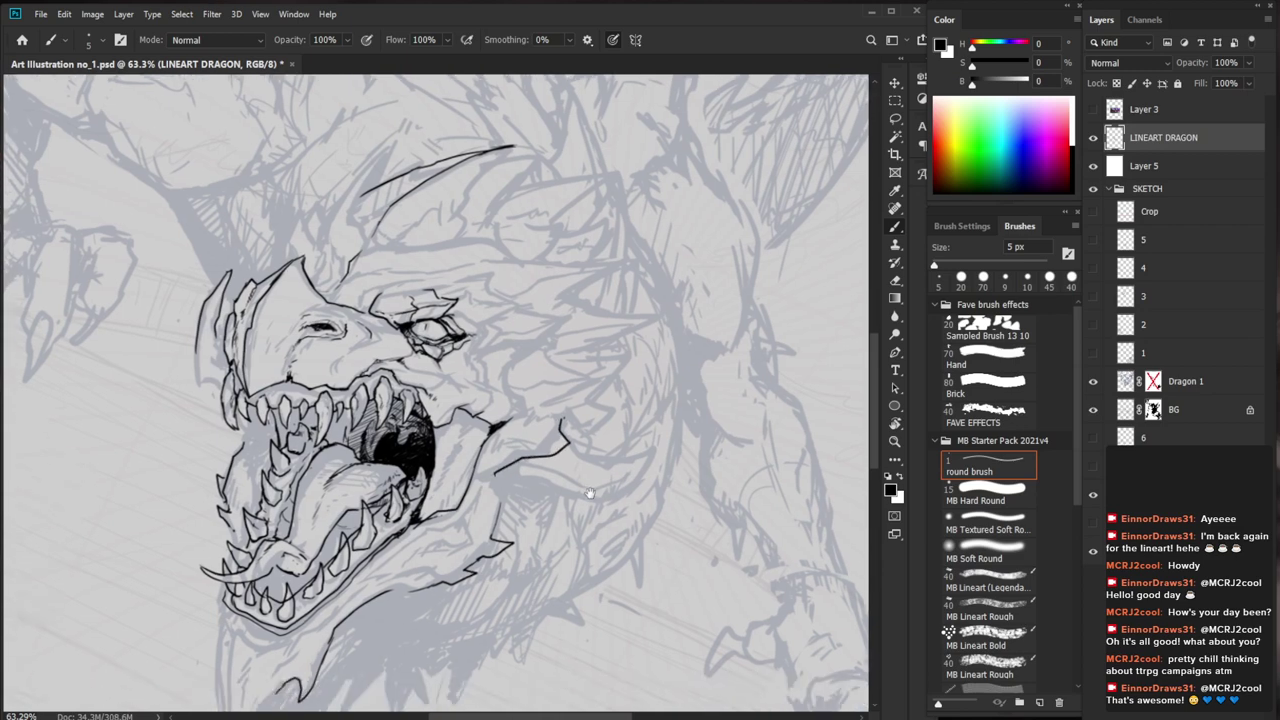
# Ink the inner fold of the cheek spike behind the mouth corner and hatch its small shadow
pyautogui.moveTo(538, 456)
pyautogui.mouseDown()
pyautogui.moveTo(486, 437)
pyautogui.moveTo(538, 456)
pyautogui.moveTo(521, 437)
pyautogui.moveTo(541, 455)
pyautogui.moveTo(510, 437)
pyautogui.mouseUp()
pyautogui.moveTo(660, 597); pyautogui.dragTo(631, 521)
pyautogui.moveTo(503, 313); pyautogui.dragTo(594, 314)
pyautogui.moveTo(340, 322); pyautogui.dragTo(380, 322)
pyautogui.moveTo(301, 325); pyautogui.dragTo(305, 347)
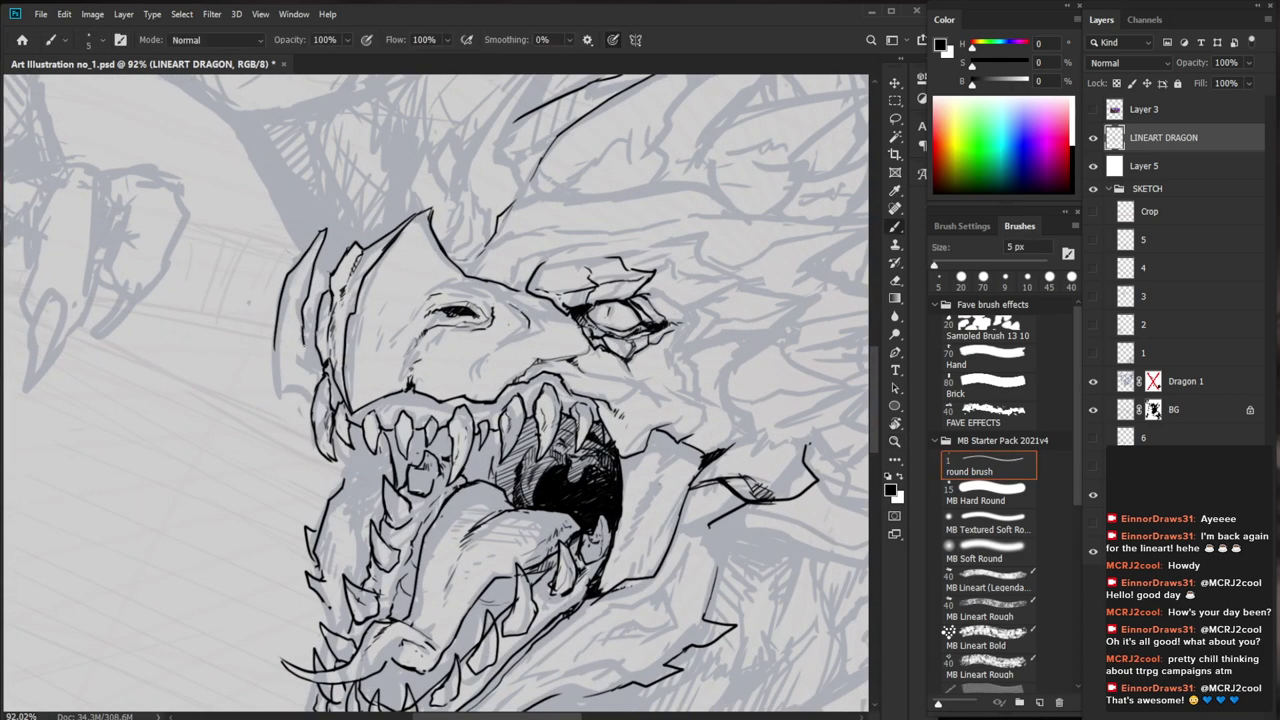
pyautogui.scroll(-3, 417, 551)
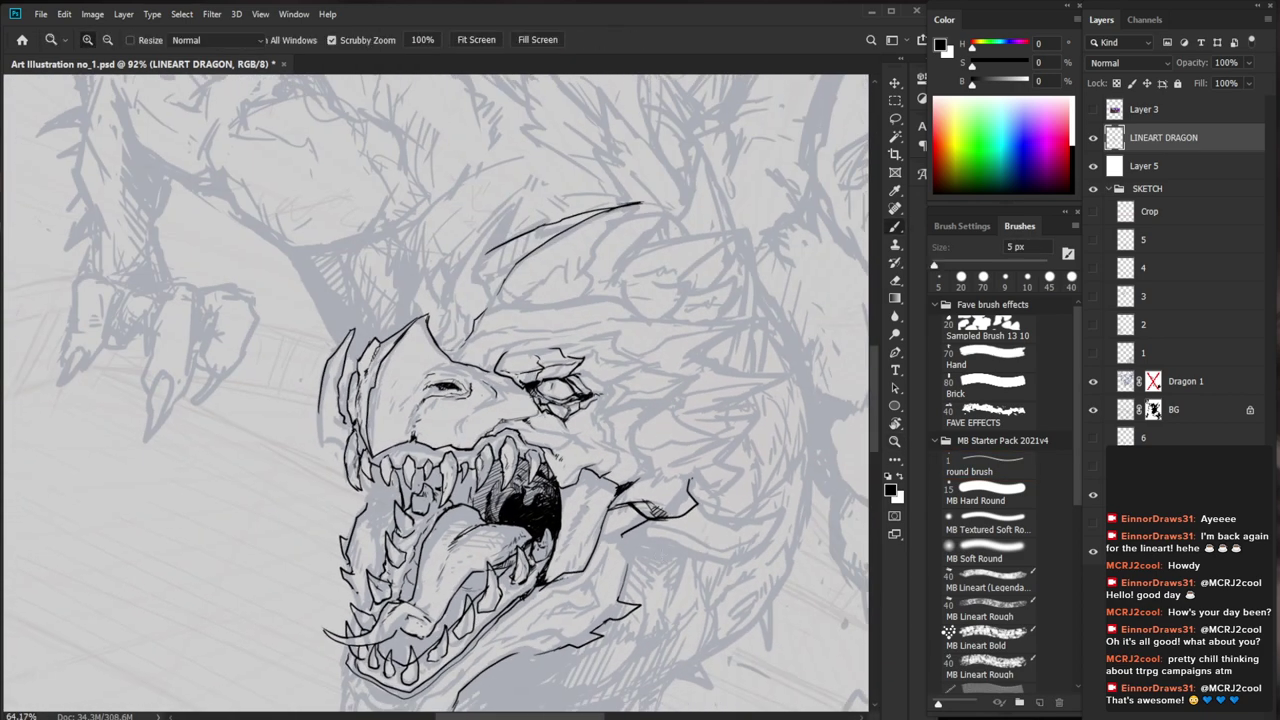
# Ink the inner edge of the tall spike at the front of the snout, cleaning it with the eraser
pyautogui.moveTo(722, 623); pyautogui.dragTo(698, 607)
pyautogui.press('e')
pyautogui.moveTo(325, 398)
pyautogui.mouseDown()
pyautogui.moveTo(366, 398)
pyautogui.moveTo(331, 430)
pyautogui.moveTo(300, 400)
pyautogui.moveTo(292, 431)
pyautogui.moveTo(325, 435)
pyautogui.moveTo(296, 345)
pyautogui.moveTo(329, 283)
pyautogui.moveTo(300, 340)
pyautogui.mouseUp()
pyautogui.press('b')
pyautogui.press('b')
pyautogui.press('e')
pyautogui.press('b')
pyautogui.moveTo(330, 279)
pyautogui.mouseDown()
pyautogui.moveTo(299, 343)
pyautogui.moveTo(310, 335)
pyautogui.mouseUp()
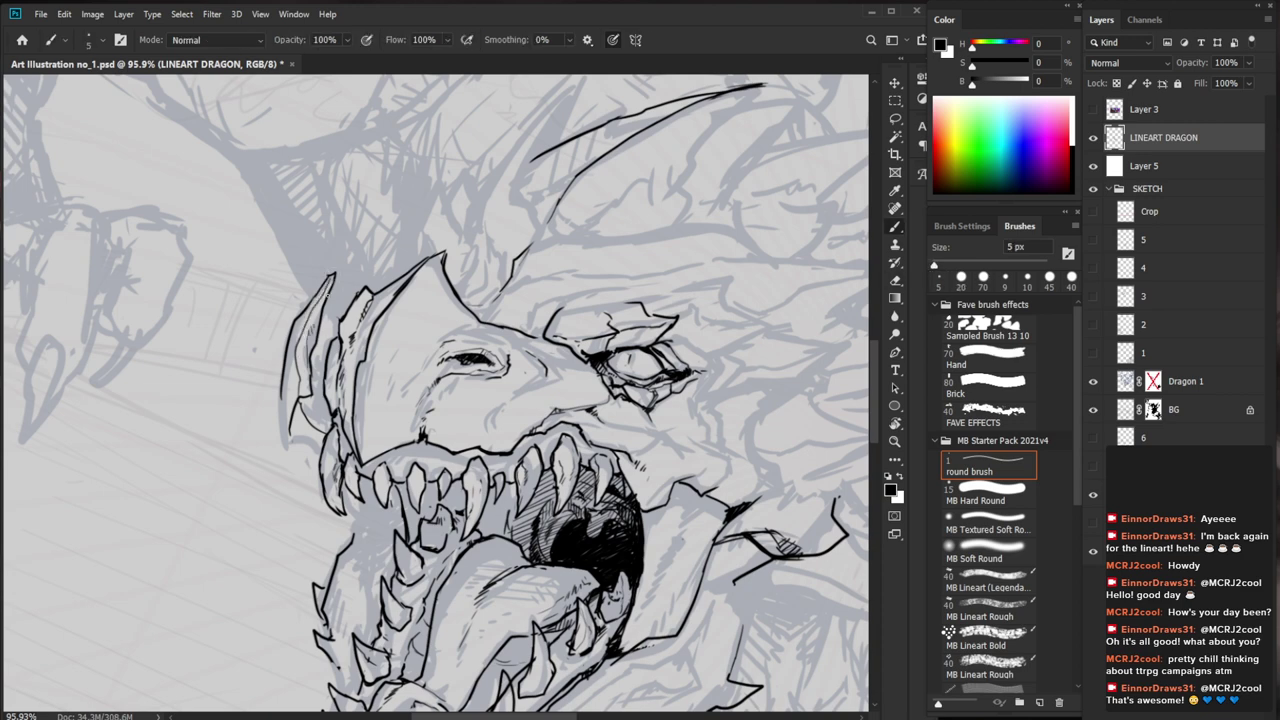
# Refine the front snout spike's tip and ink its lower inner line down to the base
pyautogui.press('e')
pyautogui.moveTo(334, 274)
pyautogui.mouseDown()
pyautogui.moveTo(319, 291)
pyautogui.moveTo(328, 284)
pyautogui.mouseUp()
pyautogui.press('b')
pyautogui.hotkey('ctrl', 'z')
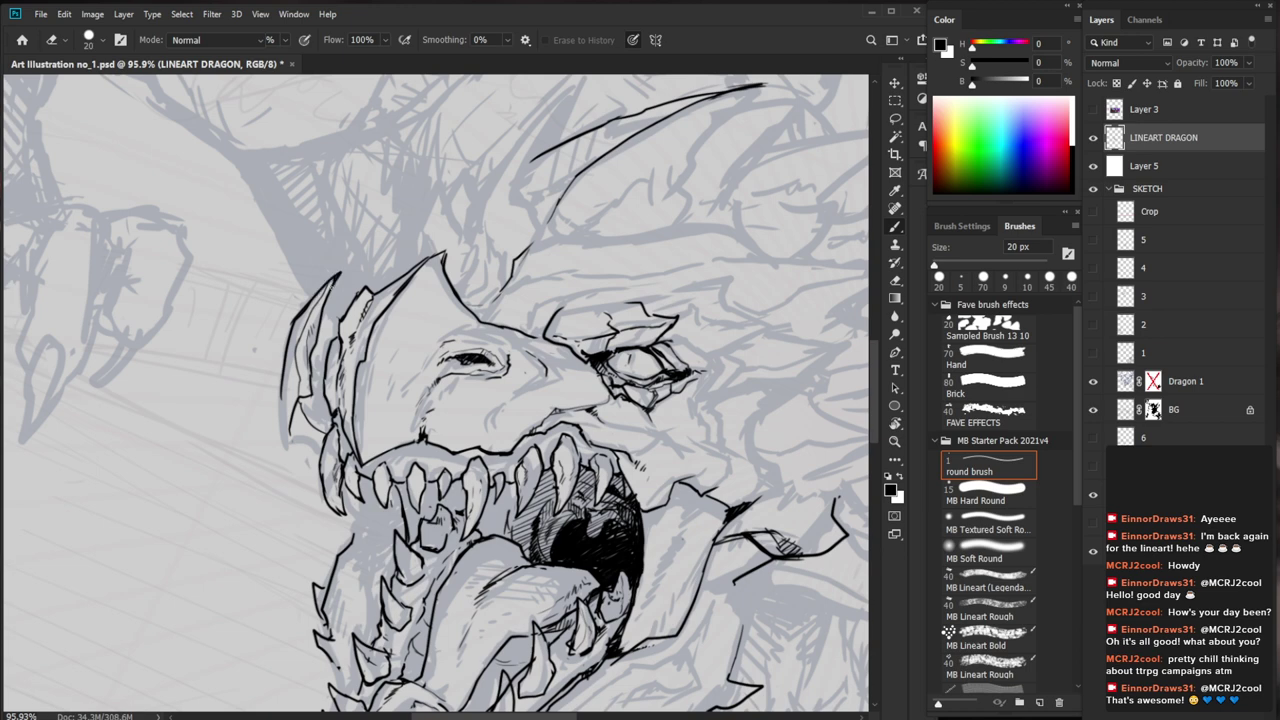
pyautogui.press('b')
pyautogui.moveTo(315, 336)
pyautogui.mouseDown()
pyautogui.moveTo(309, 362)
pyautogui.moveTo(331, 427)
pyautogui.mouseUp()
pyautogui.hotkey('ctrl', 'space')
pyautogui.moveTo(317, 421); pyautogui.dragTo(331, 433)
pyautogui.moveTo(481, 460); pyautogui.dragTo(387, 451)
# Touch up the lines at the base of the front snout spike with the 20 px eraser and 5 px brush
pyautogui.press('e')
pyautogui.moveTo(215, 414); pyautogui.dragTo(235, 429)
pyautogui.press('b')
pyautogui.moveTo(219, 413)
pyautogui.mouseDown()
pyautogui.moveTo(231, 423)
pyautogui.moveTo(221, 415)
pyautogui.mouseUp()
pyautogui.hotkey('ctrl', 'space')
pyautogui.moveTo(595, 555); pyautogui.dragTo(513, 560)
pyautogui.moveTo(631, 642); pyautogui.dragTo(607, 602)
# Ink the inner facets of the front snout spike, undoing a stray stroke and erasing overlapping lines
pyautogui.moveTo(354, 377); pyautogui.dragTo(440, 377)
pyautogui.press('b')
pyautogui.moveTo(310, 368)
pyautogui.mouseDown()
pyautogui.moveTo(318, 421)
pyautogui.moveTo(346, 434)
pyautogui.mouseUp()
pyautogui.moveTo(607, 572); pyautogui.dragTo(536, 545)
pyautogui.hotkey('ctrl', 'z')
pyautogui.press('e')
pyautogui.moveTo(251, 262)
pyautogui.mouseDown()
pyautogui.moveTo(236, 328)
pyautogui.moveTo(242, 308)
pyautogui.moveTo(244, 394)
pyautogui.moveTo(284, 407)
pyautogui.moveTo(256, 372)
pyautogui.moveTo(257, 385)
pyautogui.mouseUp()
pyautogui.press('b')
pyautogui.press('z')
pyautogui.moveTo(352, 361); pyautogui.dragTo(225, 385)
pyautogui.moveTo(741, 591)
pyautogui.mouseDown()
pyautogui.moveTo(644, 534)
pyautogui.moveTo(648, 552)
pyautogui.mouseUp()
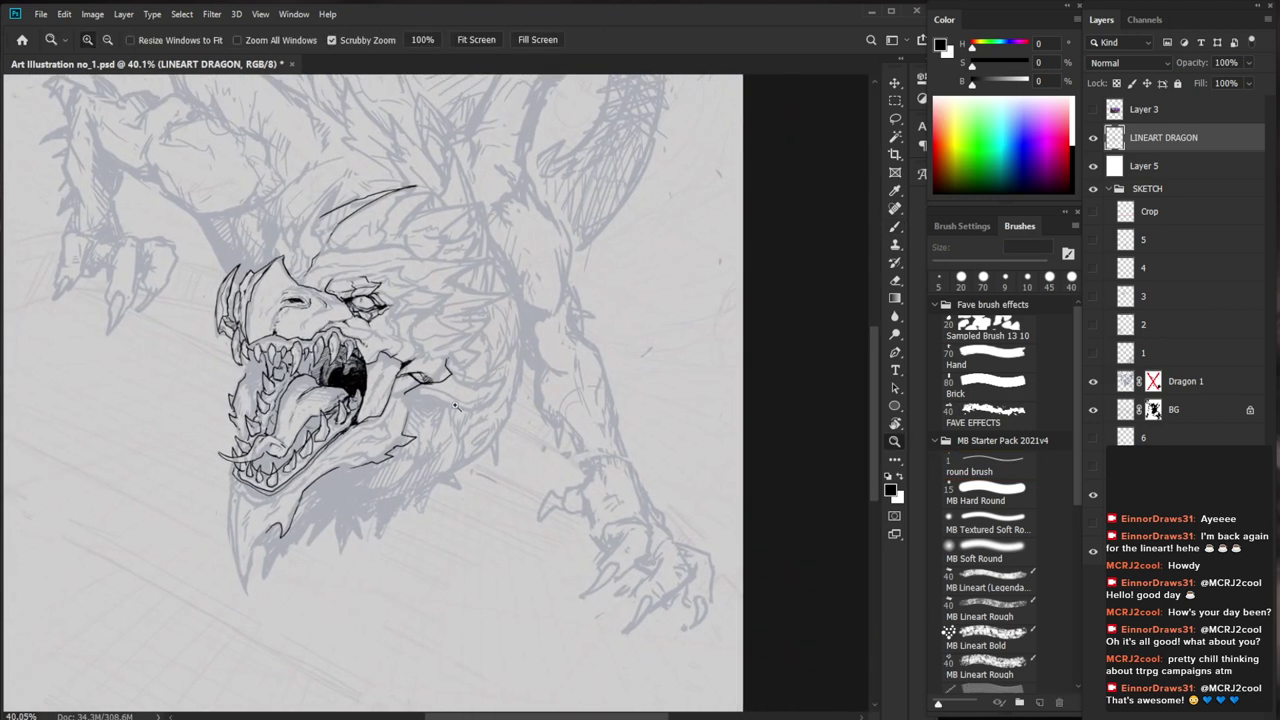
# Ink the angular fold line on the cheek just below the spike behind the mouth corner
pyautogui.moveTo(470, 410); pyautogui.dragTo(535, 408)
pyautogui.press('b')
pyautogui.moveTo(432, 398); pyautogui.dragTo(393, 405)
pyautogui.moveTo(393, 405); pyautogui.dragTo(436, 499)
# Reinforce the outer edge of the front snout spike from its tip downward with the 5 px brush
pyautogui.press('e')
pyautogui.moveTo(122, 315)
pyautogui.mouseDown()
pyautogui.moveTo(122, 371)
pyautogui.moveTo(292, 363)
pyautogui.mouseUp()
pyautogui.press('b')
pyautogui.press('e')
pyautogui.press('b')
pyautogui.moveTo(270, 314); pyautogui.dragTo(218, 390)
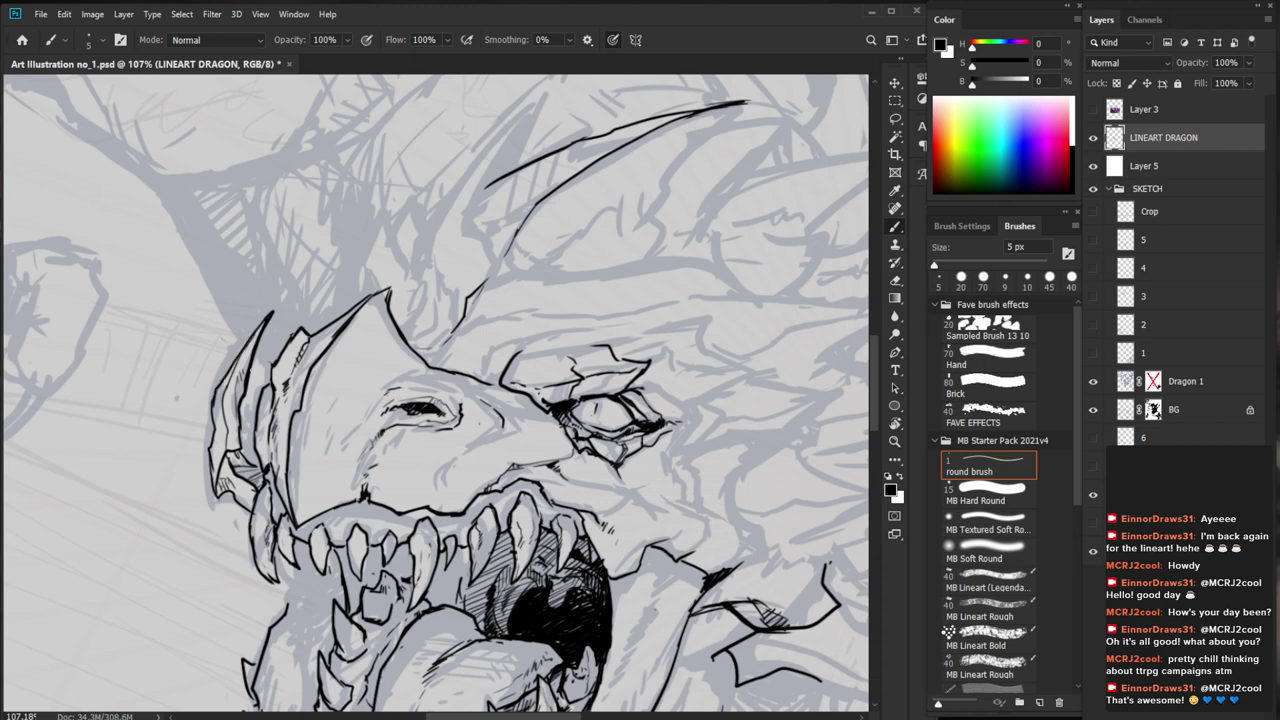
# Ink the small pointed spike rising behind the snout's tallest peak
pyautogui.moveTo(366, 338); pyautogui.dragTo(265, 340)
pyautogui.moveTo(668, 618); pyautogui.dragTo(595, 537)
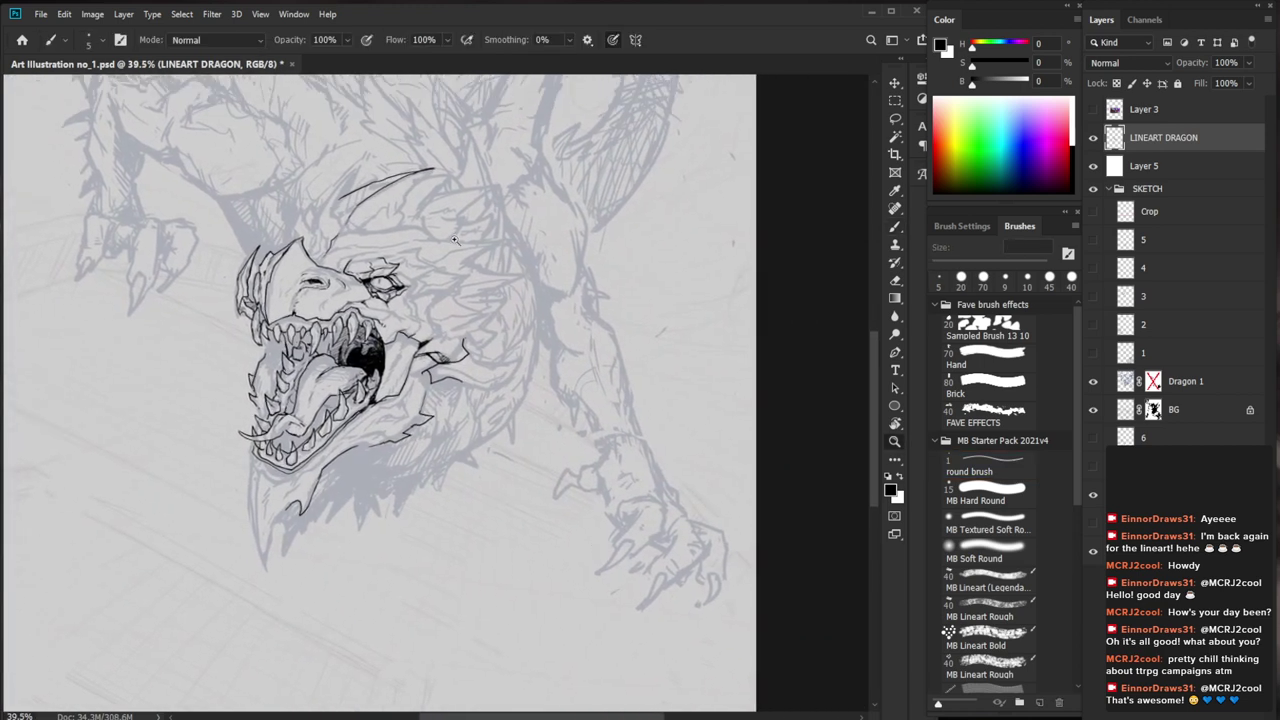
pyautogui.scroll(3, 454, 238)
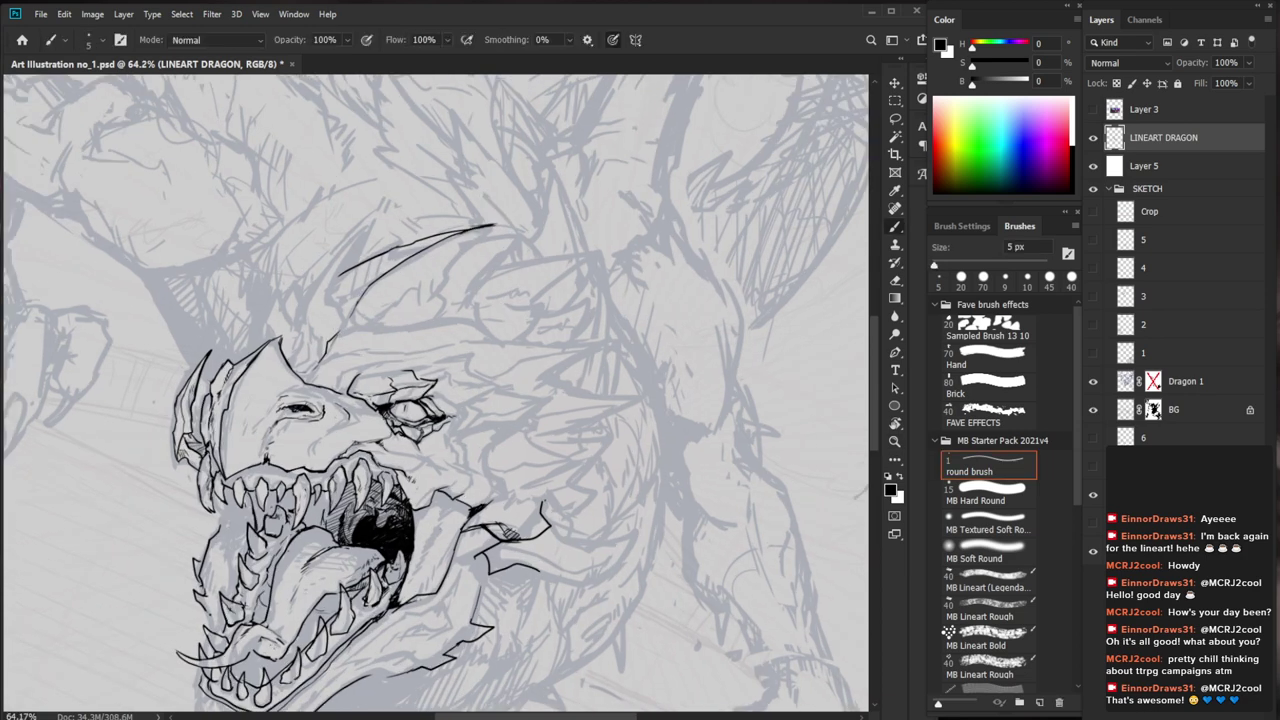
pyautogui.moveTo(275, 293); pyautogui.dragTo(260, 331)
pyautogui.moveTo(586, 565); pyautogui.dragTo(563, 533)
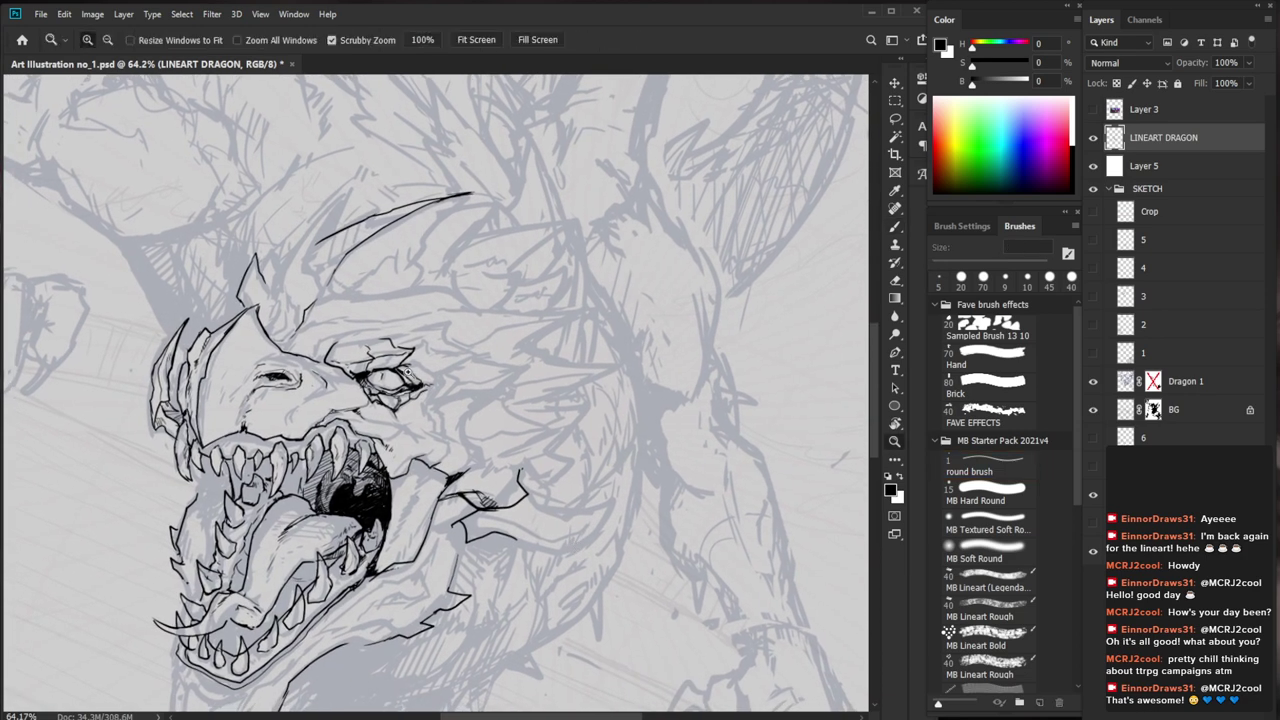
# Refine the eyeball's outline and the dark rim around it, alternating the eraser and the 5 px brush
pyautogui.scroll(4, 406, 372)
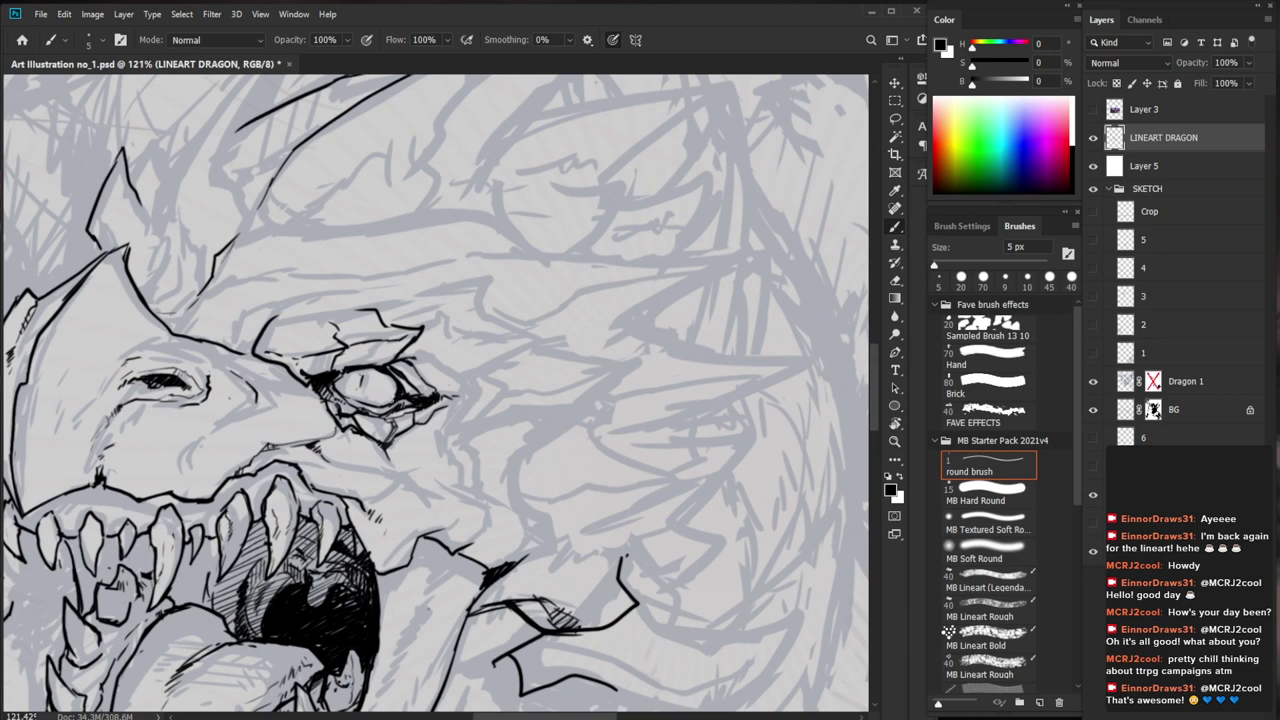
pyautogui.scroll(2, 441, 289)
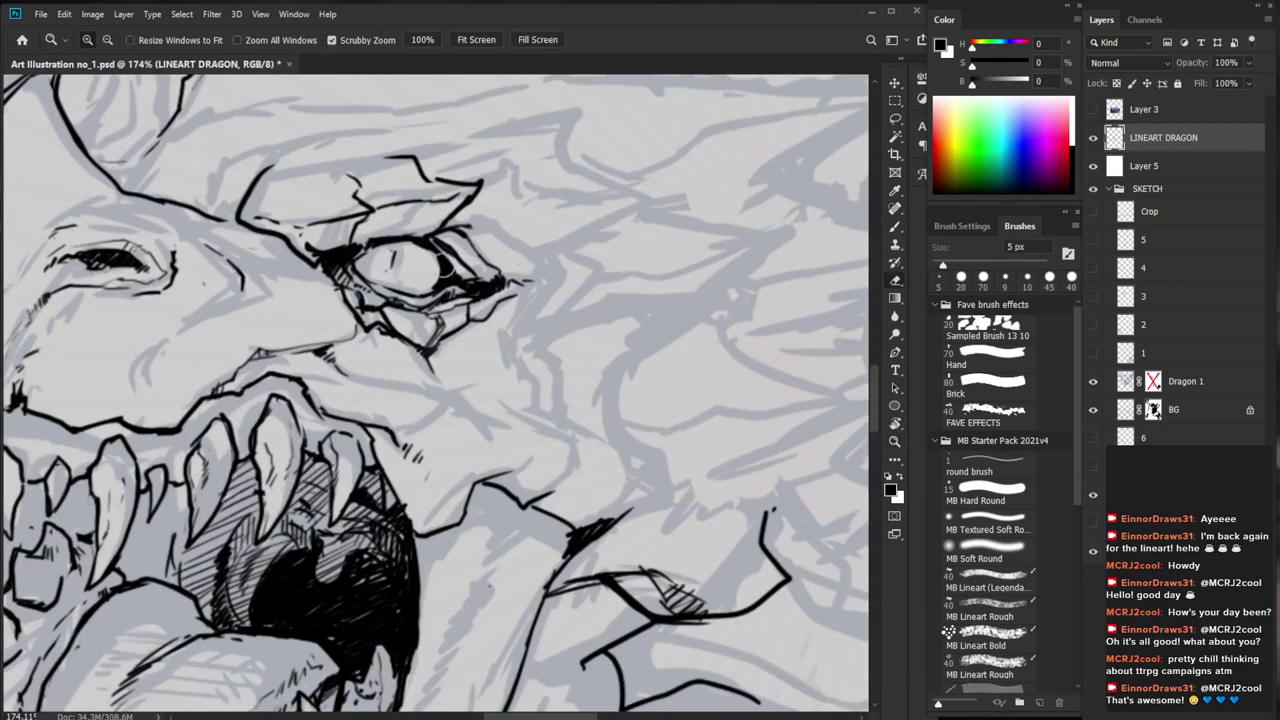
pyautogui.moveTo(441, 289)
pyautogui.mouseDown()
pyautogui.moveTo(366, 289)
pyautogui.moveTo(354, 256)
pyautogui.mouseUp()
pyautogui.scroll(-6, 545, 300)
pyautogui.scroll(5, 534, 300)
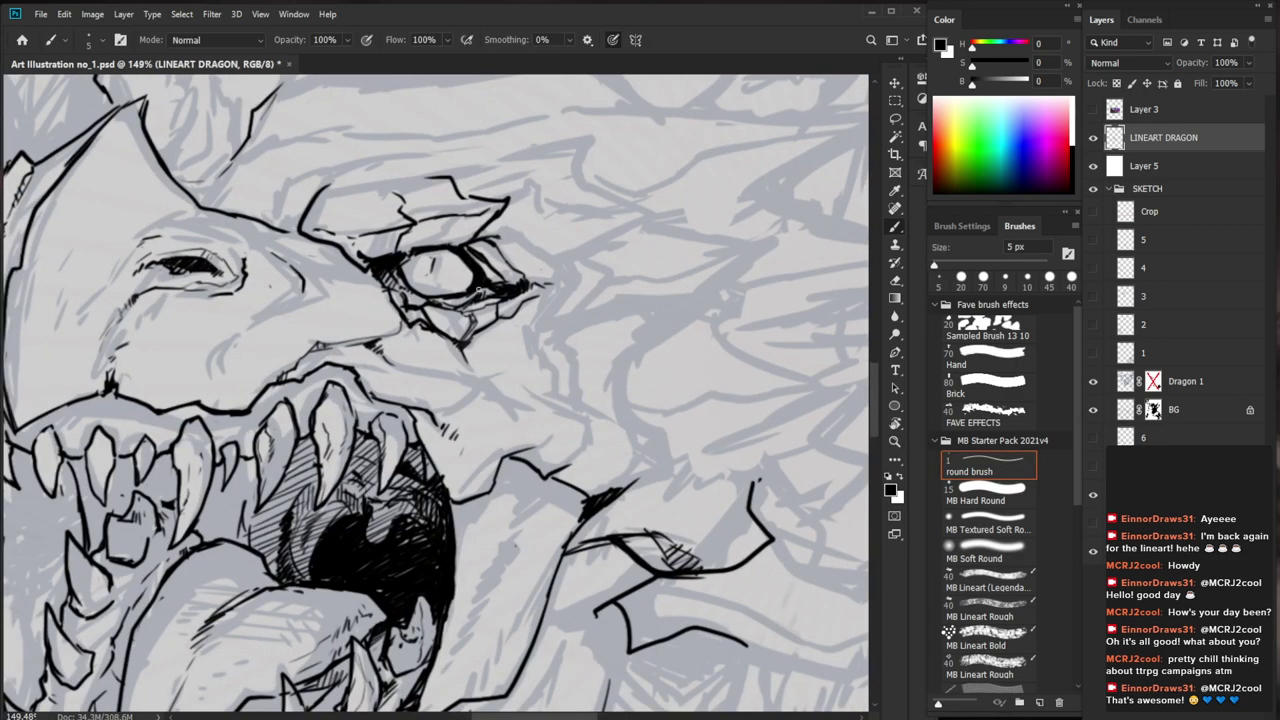
pyautogui.press('e')
pyautogui.press('b')
pyautogui.moveTo(635, 410); pyautogui.dragTo(635, 455)
pyautogui.moveTo(395, 313); pyautogui.dragTo(403, 303)
pyautogui.moveTo(537, 358); pyautogui.dragTo(440, 360)
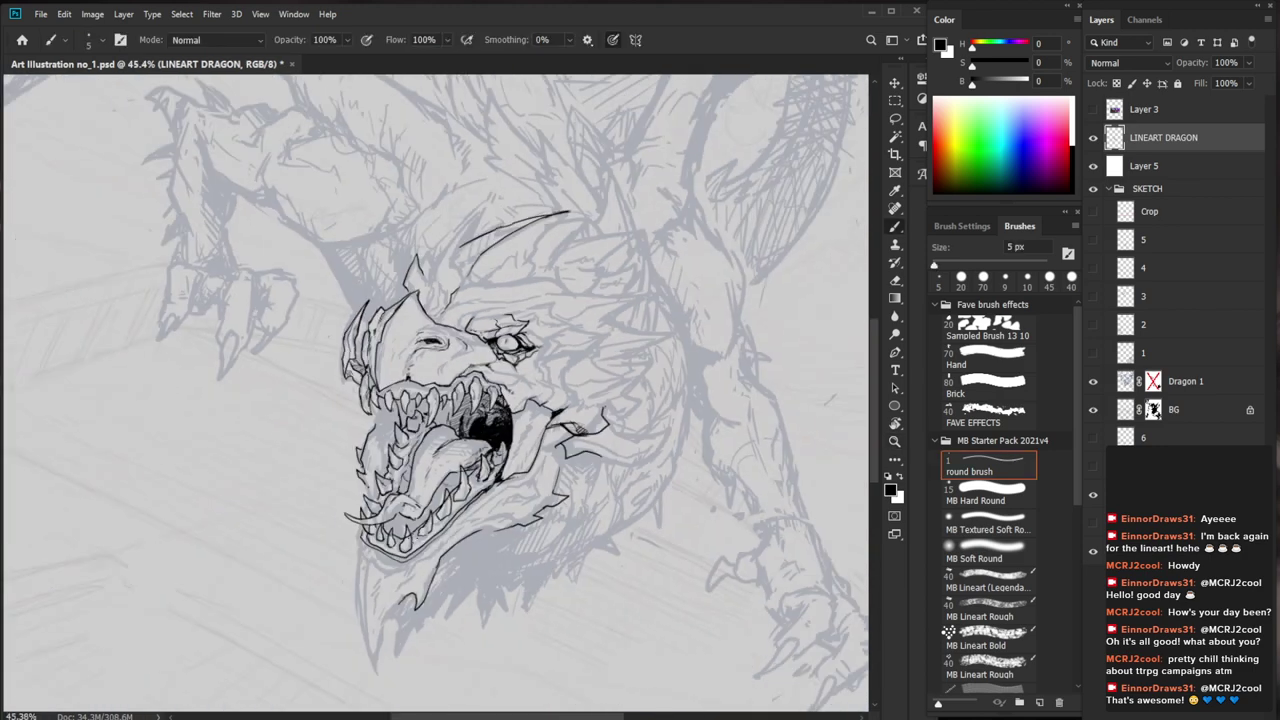
# Strengthen the lower eyelid's ink line beneath the eyeball toward the eye's rear corner
pyautogui.moveTo(525, 347); pyautogui.dragTo(648, 347)
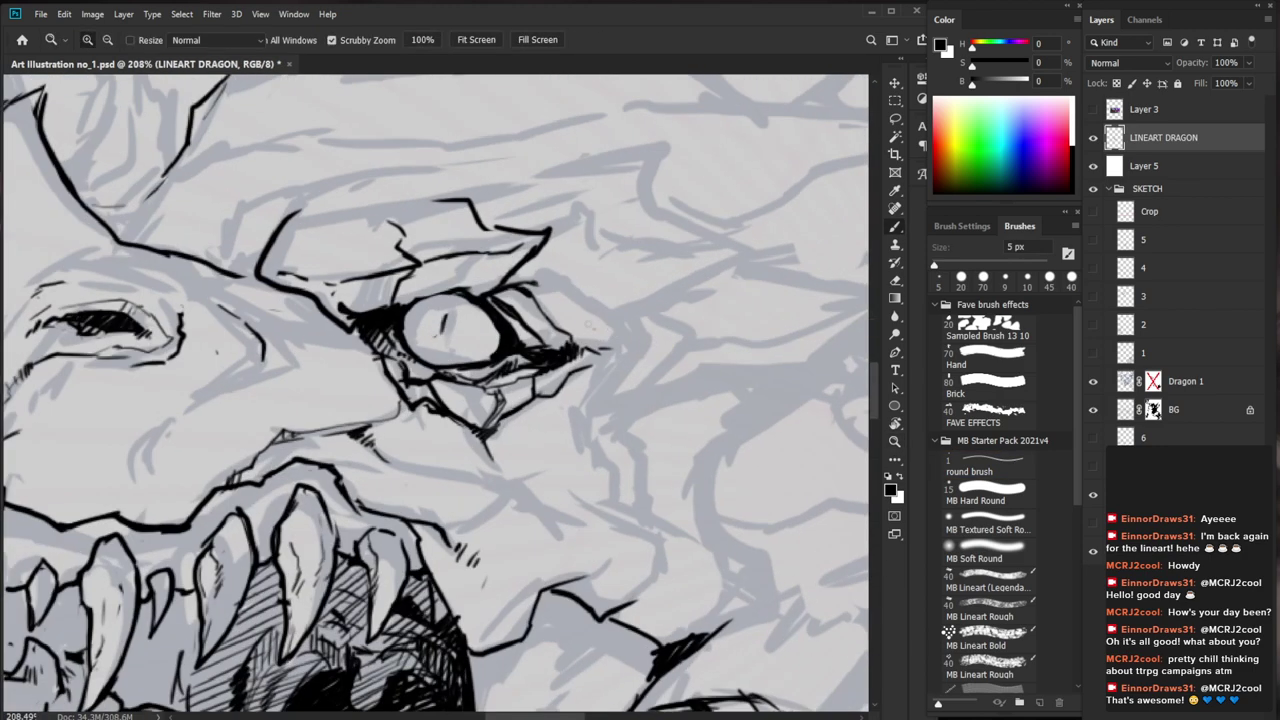
pyautogui.moveTo(502, 362); pyautogui.dragTo(512, 358)
pyautogui.moveTo(458, 365); pyautogui.dragTo(544, 370)
pyautogui.press('e')
pyautogui.press('b')
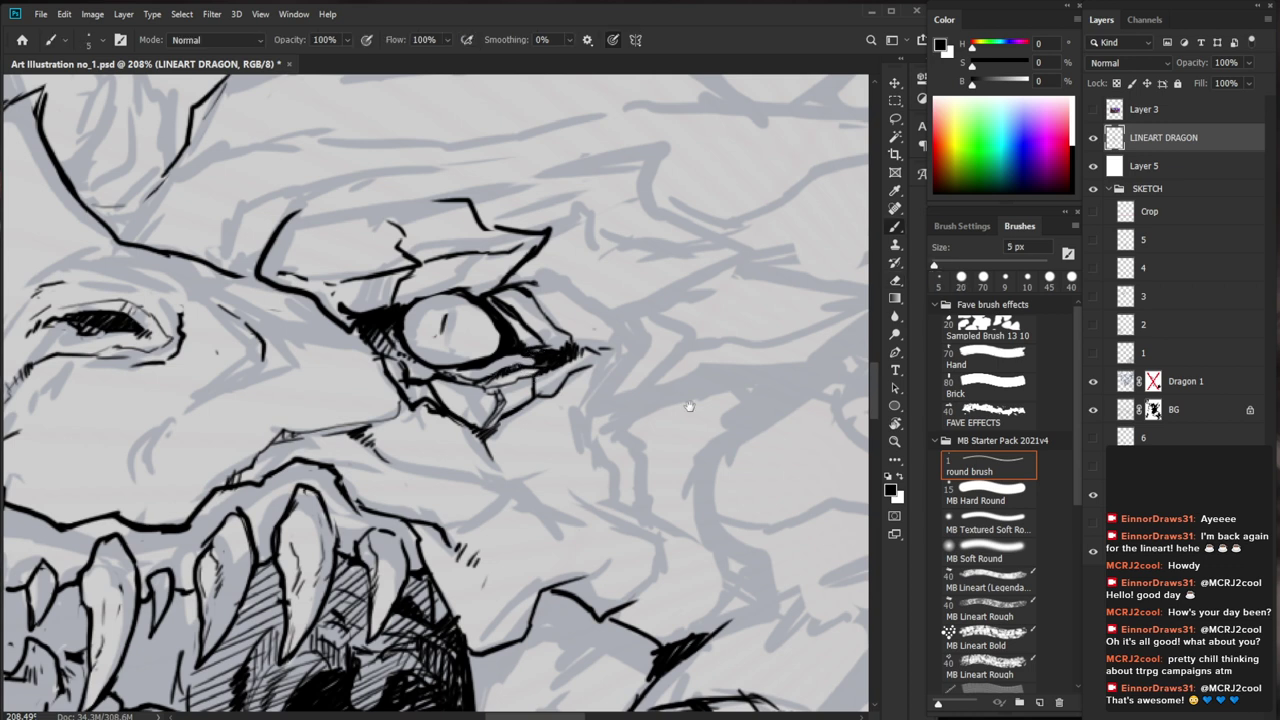
pyautogui.moveTo(690, 406); pyautogui.dragTo(641, 424)
pyautogui.moveTo(462, 374)
pyautogui.mouseDown()
pyautogui.moveTo(484, 384)
pyautogui.moveTo(472, 358)
pyautogui.mouseUp()
pyautogui.moveTo(575, 362); pyautogui.dragTo(480, 366)
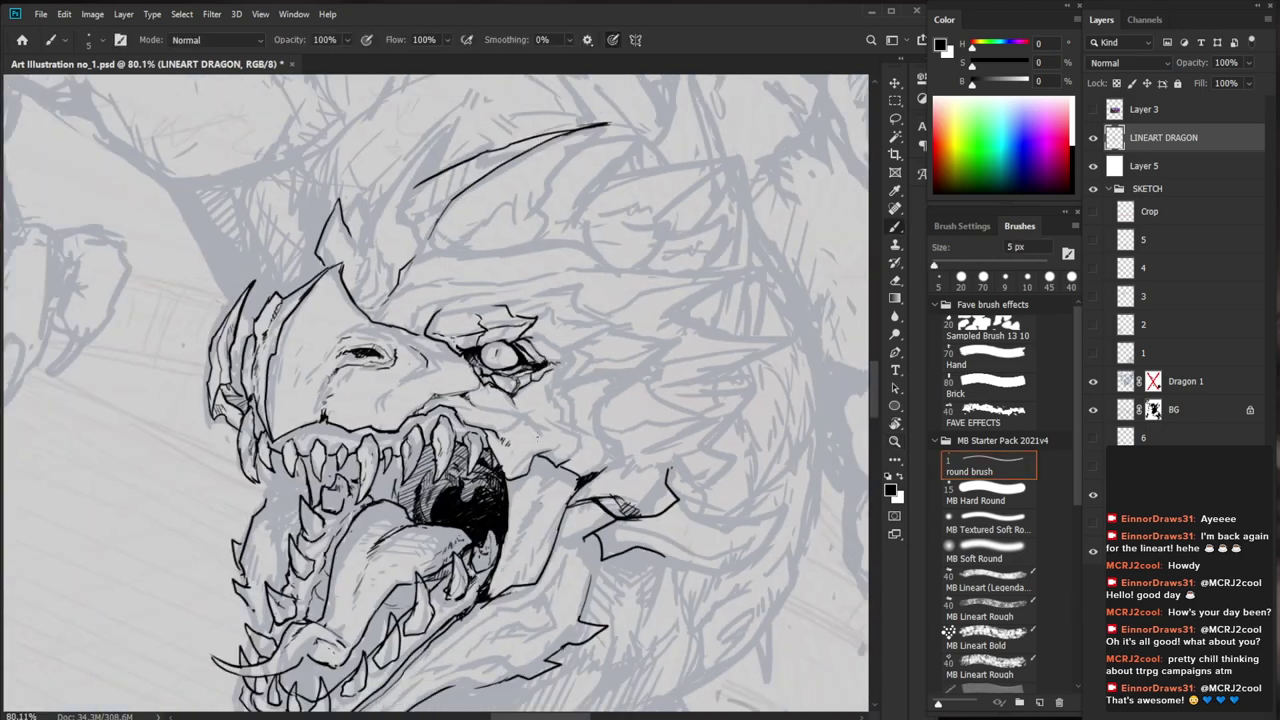
pyautogui.moveTo(613, 452); pyautogui.dragTo(577, 376)
# Touch up the ink lines between the upper eyelid and the brow ridge
pyautogui.scroll(5, 462, 264)
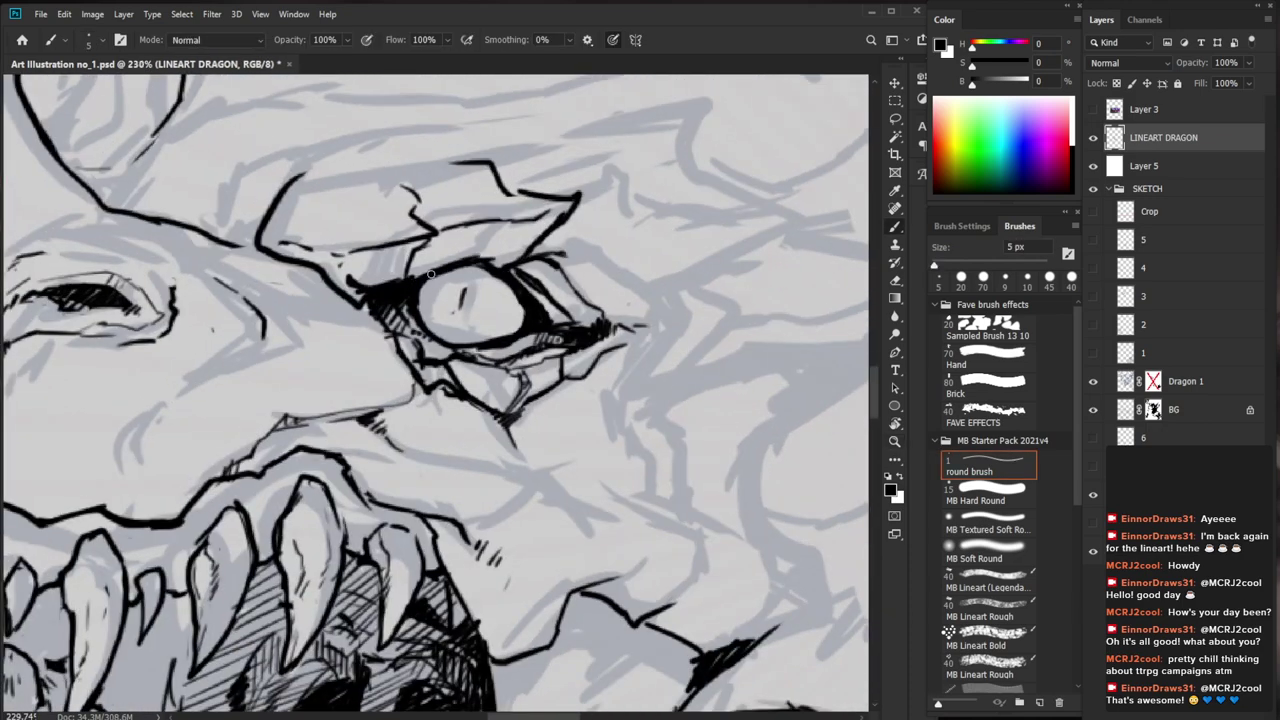
pyautogui.moveTo(411, 278)
pyautogui.mouseDown()
pyautogui.moveTo(441, 231)
pyautogui.moveTo(390, 164)
pyautogui.mouseUp()
pyautogui.scroll(-5, 441, 184)
pyautogui.press('z')
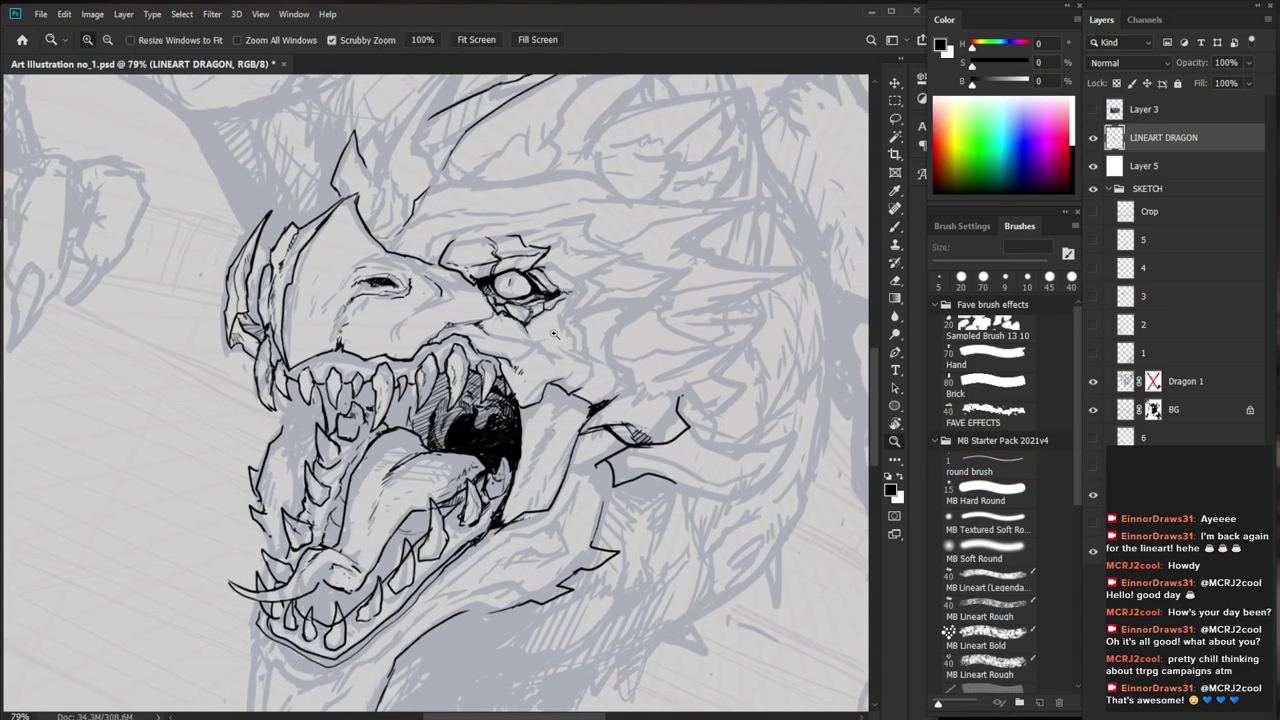
# Ink a jagged crack line and short hatch strokes on the snout plate in front of the nostril
pyautogui.click(332, 231)
pyautogui.moveTo(333, 231)
pyautogui.mouseDown()
pyautogui.moveTo(345, 275)
pyautogui.moveTo(370, 283)
pyautogui.mouseUp()
pyautogui.press('b')
pyautogui.moveTo(366, 267); pyautogui.dragTo(314, 414)
pyautogui.moveTo(390, 400); pyautogui.dragTo(360, 346)
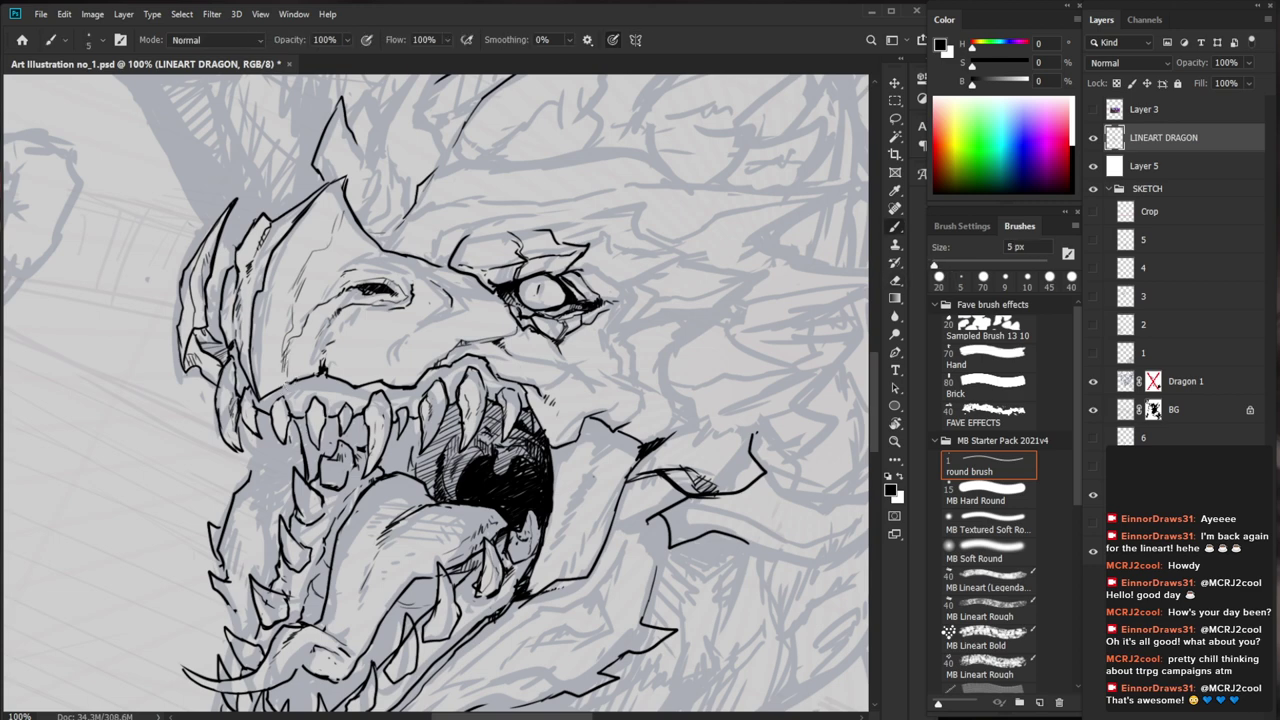
pyautogui.moveTo(282, 386); pyautogui.dragTo(263, 402)
pyautogui.moveTo(590, 436); pyautogui.dragTo(566, 467)
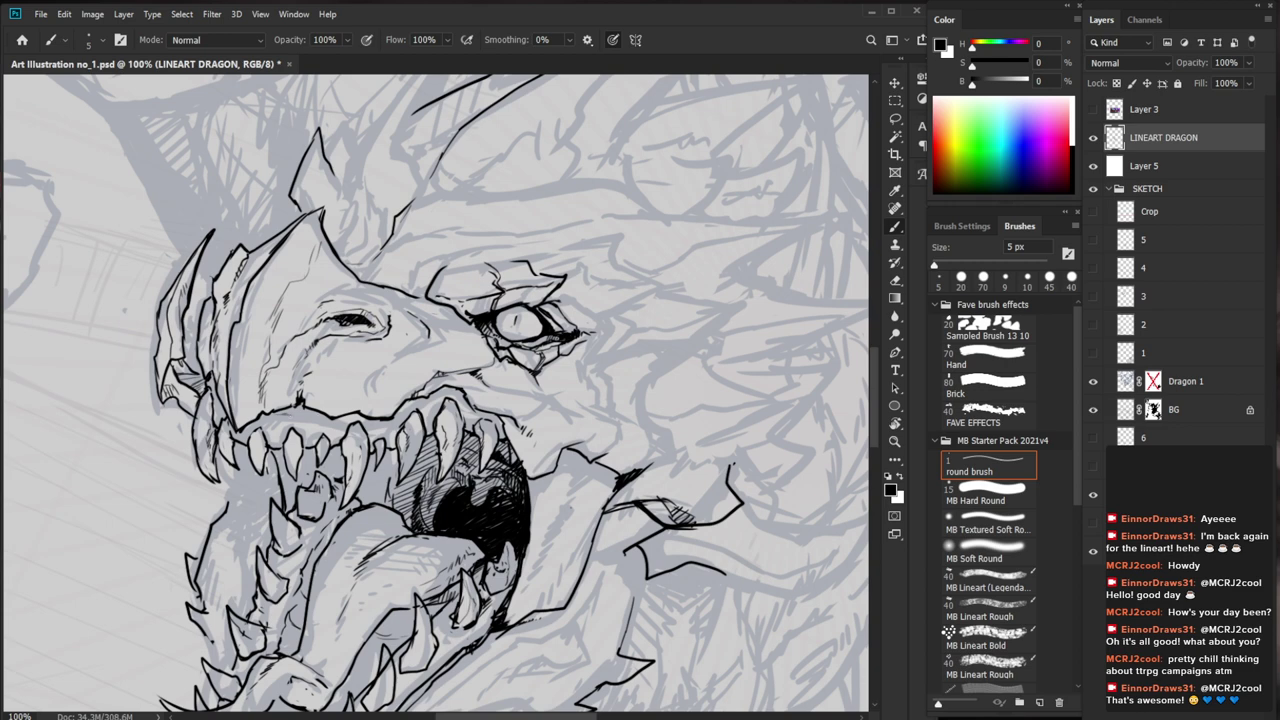
pyautogui.moveTo(443, 507); pyautogui.dragTo(491, 520)
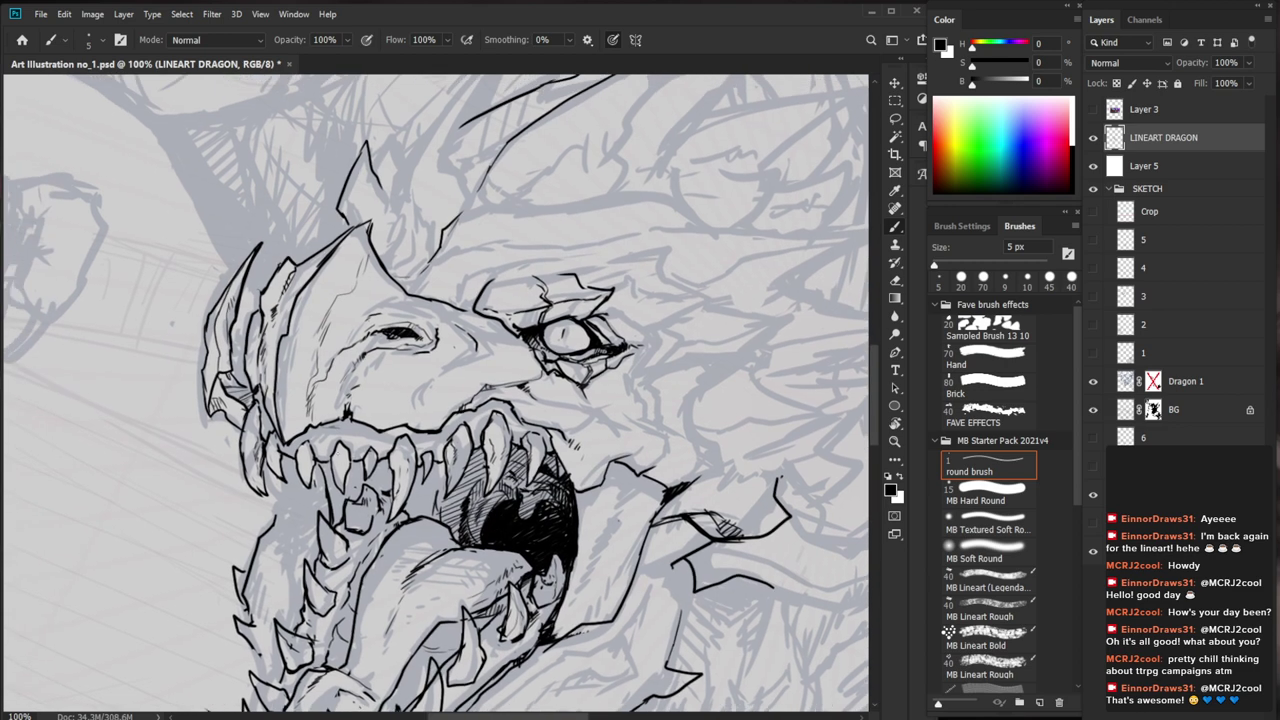
# Touch up the short ink strokes along the snout plate's lower front edge, alternating the brush and the eraser
pyautogui.moveTo(346, 446)
pyautogui.mouseDown()
pyautogui.moveTo(330, 392)
pyautogui.moveTo(300, 399)
pyautogui.mouseUp()
pyautogui.press('e')
pyautogui.press('b')
pyautogui.press('e')
pyautogui.press('b')
pyautogui.moveTo(270, 432)
pyautogui.mouseDown()
pyautogui.moveTo(250, 406)
pyautogui.moveTo(266, 407)
pyautogui.mouseUp()
pyautogui.press('e')
pyautogui.press('b')
# Add ink hatch strokes around the upper edge of the black throat area inside the mouth
pyautogui.press('z')
pyautogui.moveTo(547, 484)
pyautogui.mouseDown()
pyautogui.moveTo(465, 484)
pyautogui.moveTo(558, 500)
pyautogui.mouseUp()
pyautogui.press('b')
pyautogui.moveTo(492, 448); pyautogui.dragTo(474, 462)
pyautogui.moveTo(494, 450); pyautogui.dragTo(478, 467)
pyautogui.moveTo(494, 459)
pyautogui.mouseDown()
pyautogui.moveTo(482, 469)
pyautogui.moveTo(512, 464)
pyautogui.moveTo(507, 495)
pyautogui.mouseUp()
pyautogui.moveTo(533, 483); pyautogui.dragTo(512, 495)
pyautogui.moveTo(697, 517); pyautogui.dragTo(595, 513)
pyautogui.moveTo(470, 507); pyautogui.dragTo(500, 512)
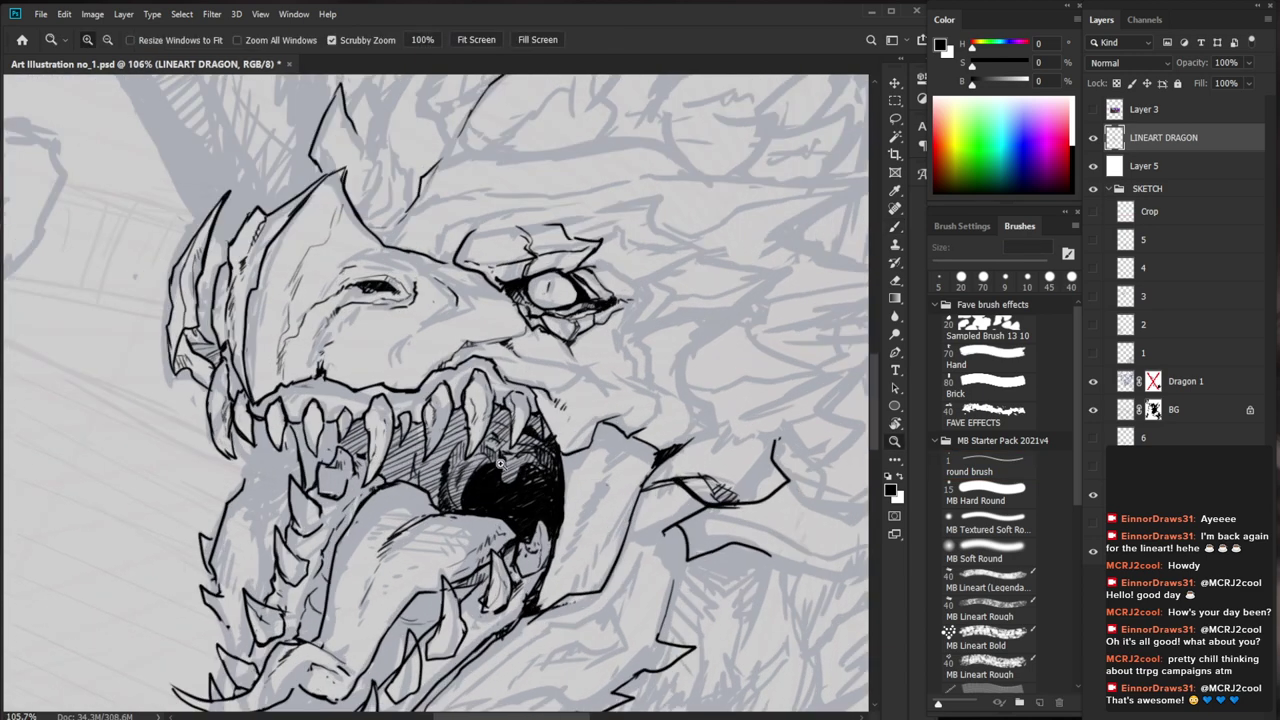
# Hatch the mouth interior between the upper teeth and the tongue with long diagonal strokes
pyautogui.moveTo(419, 439); pyautogui.dragTo(403, 479)
pyautogui.moveTo(458, 421)
pyautogui.mouseDown()
pyautogui.moveTo(410, 476)
pyautogui.moveTo(431, 501)
pyautogui.mouseUp()
pyautogui.moveTo(434, 457); pyautogui.dragTo(421, 483)
pyautogui.moveTo(431, 467); pyautogui.dragTo(421, 487)
pyautogui.press('z')
pyautogui.moveTo(497, 500); pyautogui.dragTo(426, 606)
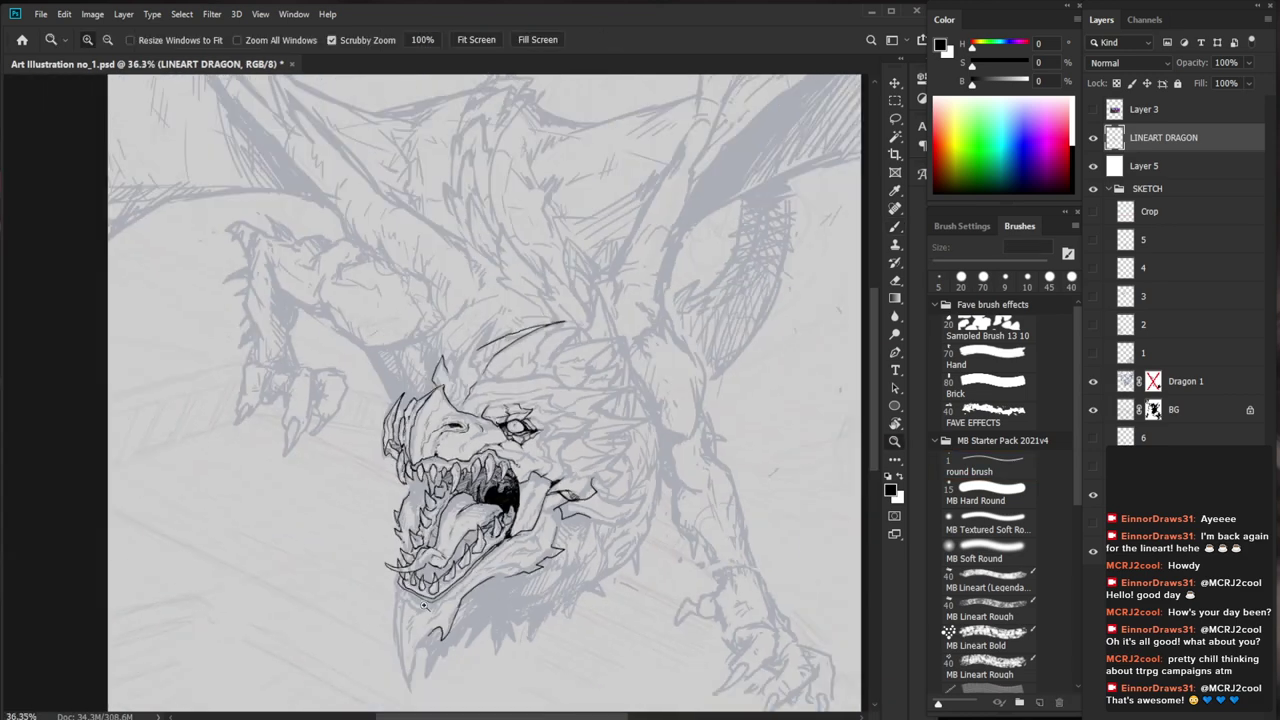
# Extend the mouth's hatching forward into the area behind the large front upper tooth
pyautogui.moveTo(512, 511); pyautogui.dragTo(588, 506)
pyautogui.press('b')
pyautogui.moveTo(425, 374)
pyautogui.mouseDown()
pyautogui.moveTo(435, 422)
pyautogui.moveTo(410, 387)
pyautogui.moveTo(494, 401)
pyautogui.moveTo(493, 419)
pyautogui.mouseUp()
pyautogui.moveTo(511, 404)
pyautogui.mouseDown()
pyautogui.moveTo(499, 423)
pyautogui.moveTo(510, 433)
pyautogui.mouseUp()
pyautogui.hotkey('ctrl', 'space')
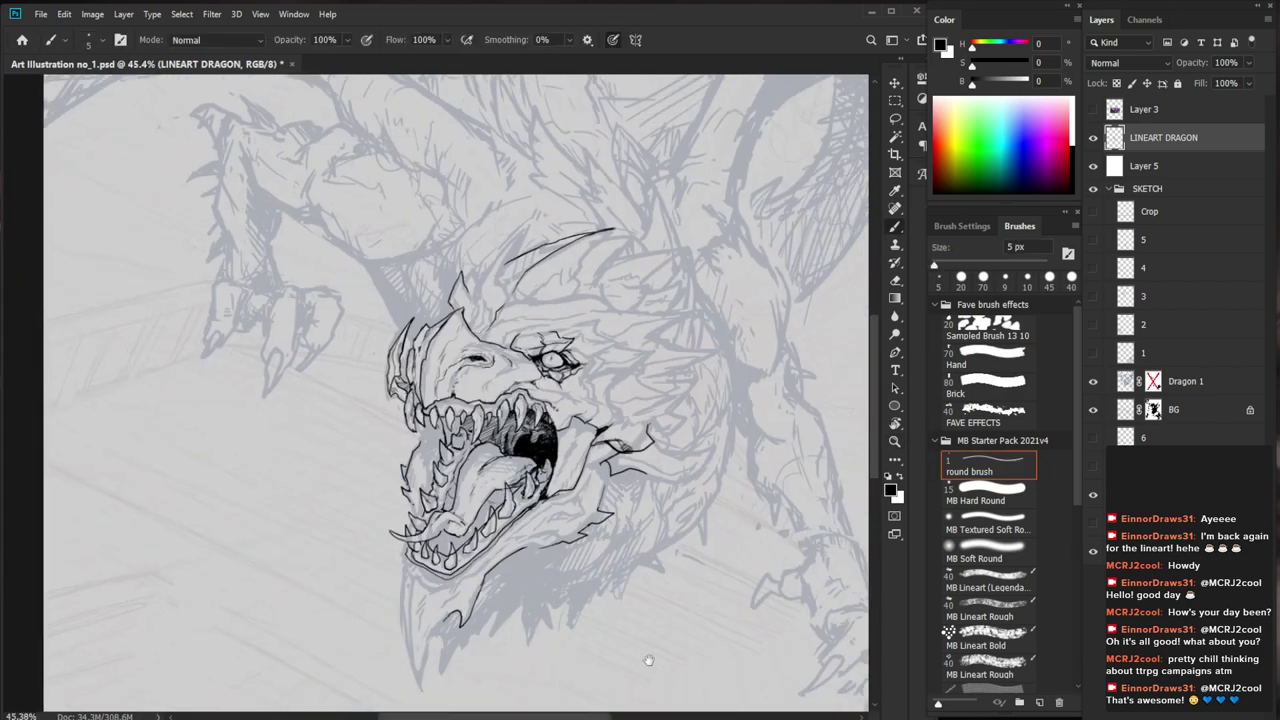
pyautogui.moveTo(653, 657); pyautogui.dragTo(523, 561)
pyautogui.hotkey('ctrl', 'space')
pyautogui.moveTo(391, 308); pyautogui.dragTo(462, 308)
pyautogui.moveTo(352, 354); pyautogui.dragTo(346, 418)
pyautogui.moveTo(330, 384); pyautogui.dragTo(322, 414)
pyautogui.moveTo(340, 348); pyautogui.dragTo(324, 380)
pyautogui.moveTo(344, 350)
pyautogui.mouseDown()
pyautogui.moveTo(322, 388)
pyautogui.moveTo(334, 418)
pyautogui.mouseUp()
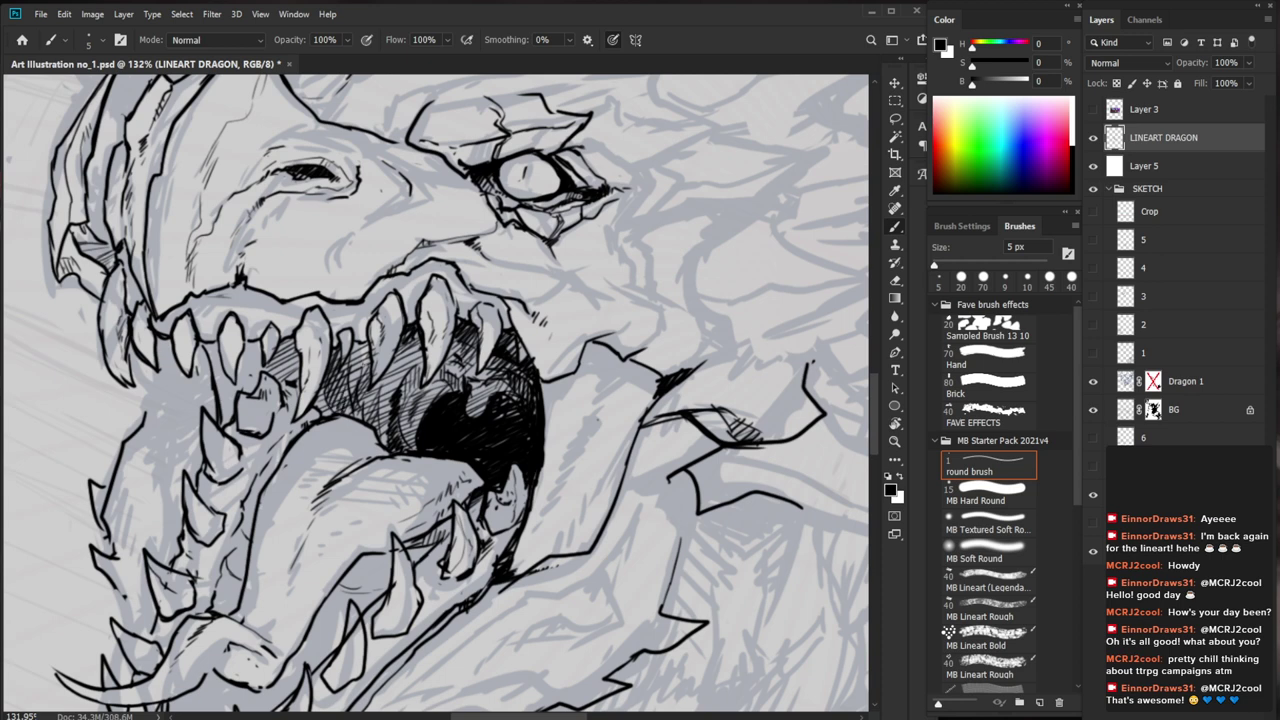
pyautogui.moveTo(356, 348)
pyautogui.mouseDown()
pyautogui.moveTo(350, 380)
pyautogui.moveTo(342, 344)
pyautogui.moveTo(336, 374)
pyautogui.moveTo(347, 311)
pyautogui.moveTo(360, 328)
pyautogui.moveTo(353, 360)
pyautogui.mouseUp()
pyautogui.press('e')
pyautogui.press('b')
pyautogui.moveTo(356, 354); pyautogui.dragTo(342, 367)
# Ink the rear and front edges of the long curved spike hanging beneath the lower jaw
pyautogui.press('z')
pyautogui.moveTo(424, 380); pyautogui.dragTo(380, 564)
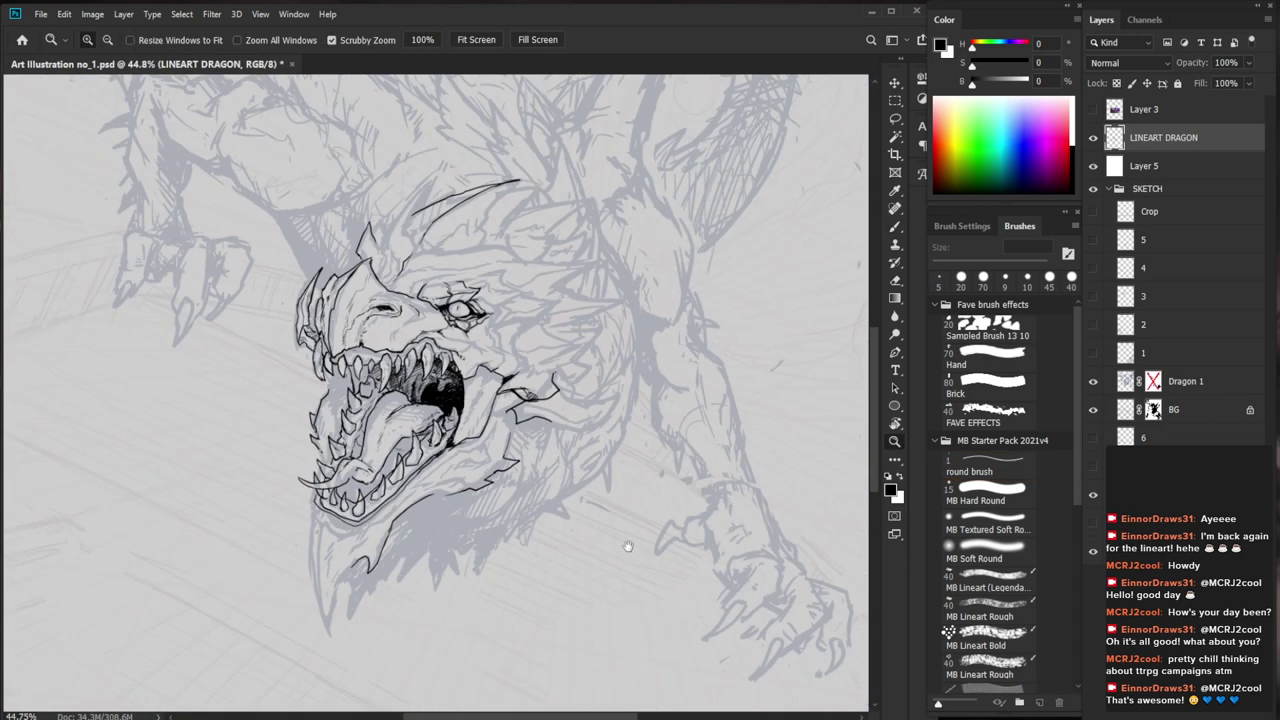
pyautogui.moveTo(424, 476); pyautogui.dragTo(441, 483)
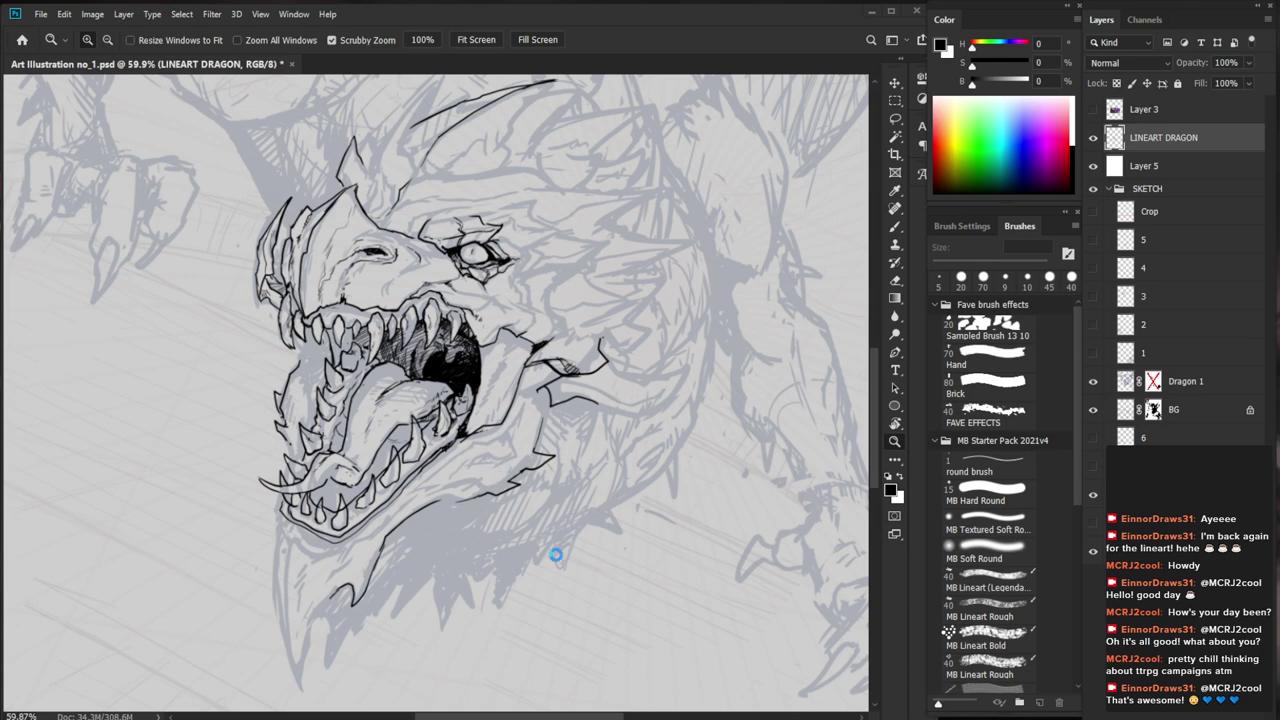
pyautogui.moveTo(373, 394); pyautogui.dragTo(478, 394)
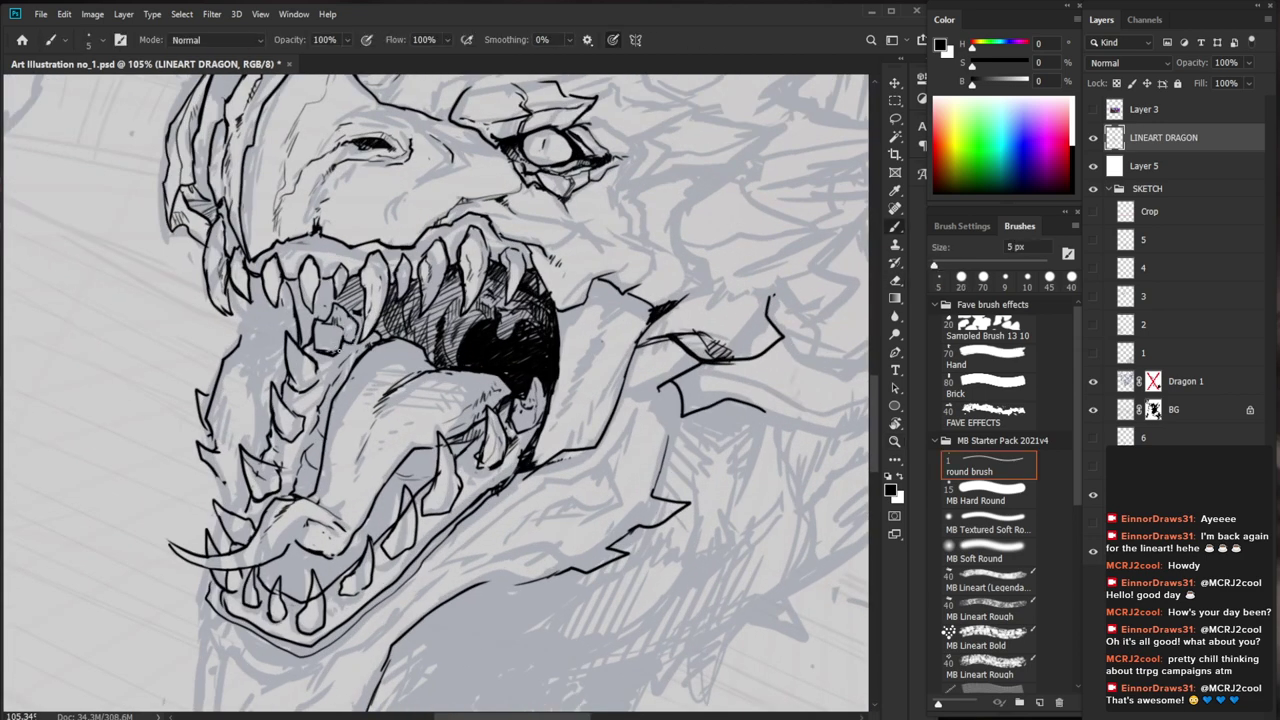
pyautogui.moveTo(646, 508); pyautogui.dragTo(543, 513)
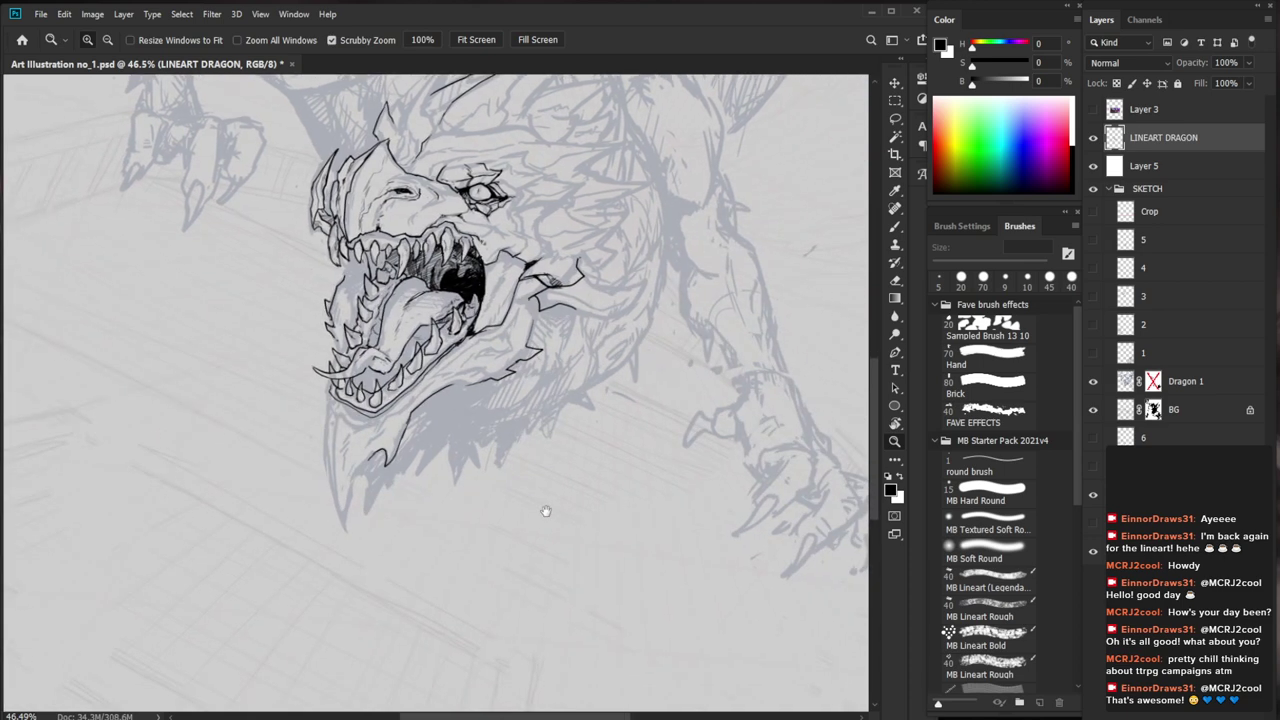
pyautogui.click(451, 418)
pyautogui.press('b')
pyautogui.moveTo(366, 447); pyautogui.dragTo(317, 565)
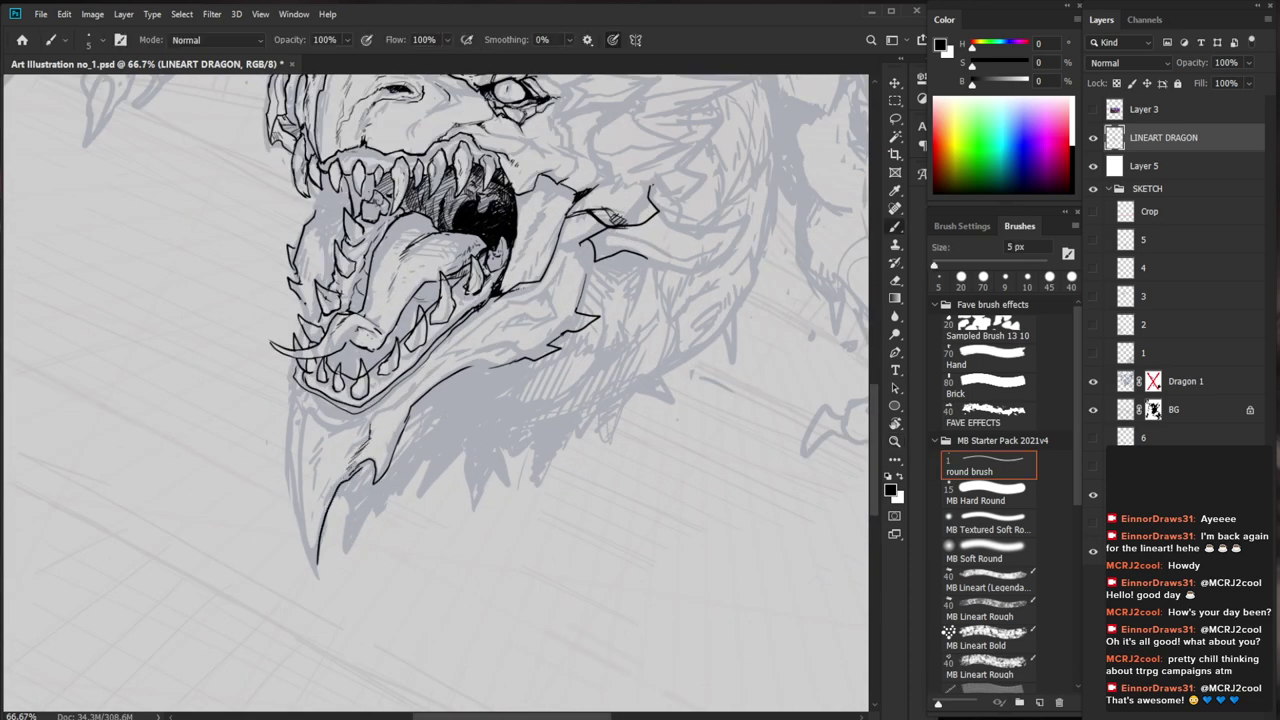
pyautogui.moveTo(434, 497); pyautogui.dragTo(420, 559)
pyautogui.moveTo(272, 464); pyautogui.dragTo(302, 634)
pyautogui.press('e')
pyautogui.press('b')
# Ink the jagged ridge line running back across the forehead above the eye and a crease line beneath the eye
pyautogui.hotkey('ctrl', '0')
pyautogui.moveTo(421, 381); pyautogui.dragTo(540, 381)
pyautogui.moveTo(330, 414); pyautogui.dragTo(483, 399)
pyautogui.moveTo(638, 460)
pyautogui.mouseDown()
pyautogui.moveTo(596, 500)
pyautogui.moveTo(573, 428)
pyautogui.mouseUp()
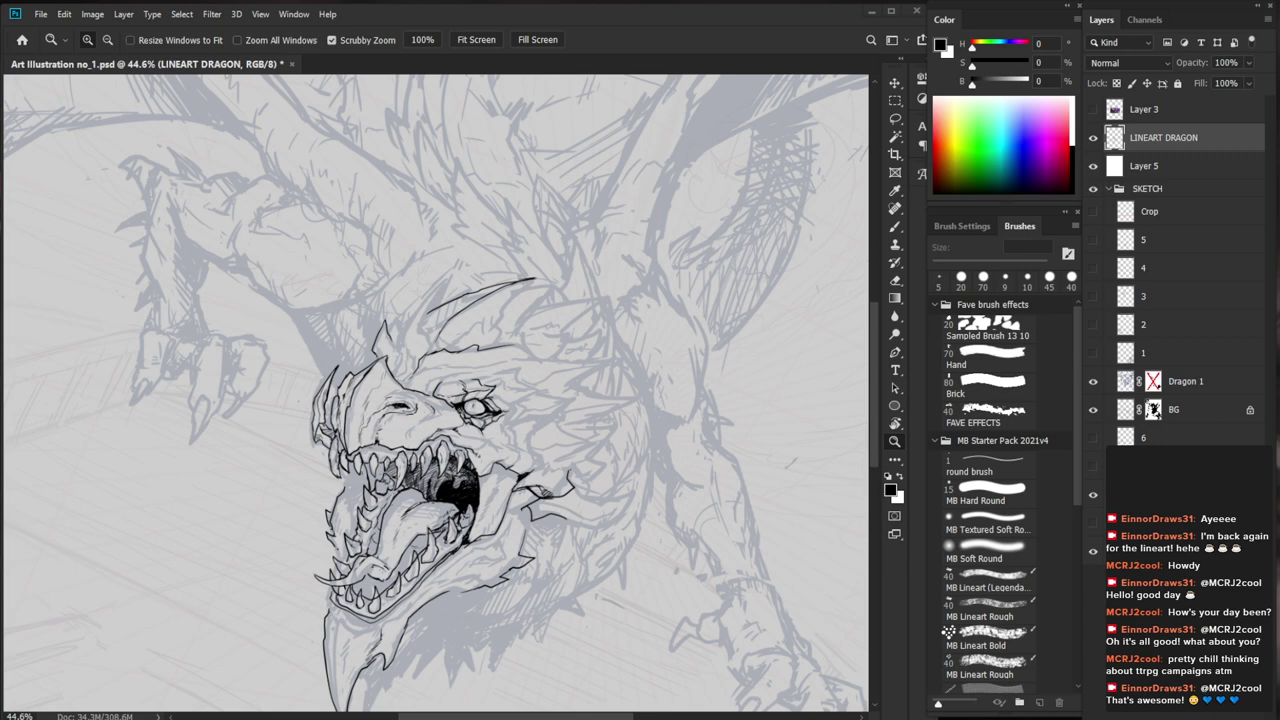
pyautogui.moveTo(471, 438)
pyautogui.mouseDown()
pyautogui.moveTo(550, 438)
pyautogui.moveTo(498, 452)
pyautogui.mouseUp()
pyautogui.moveTo(600, 606)
pyautogui.mouseDown()
pyautogui.moveTo(557, 586)
pyautogui.moveTo(438, 589)
pyautogui.mouseUp()
pyautogui.moveTo(314, 353); pyautogui.dragTo(393, 353)
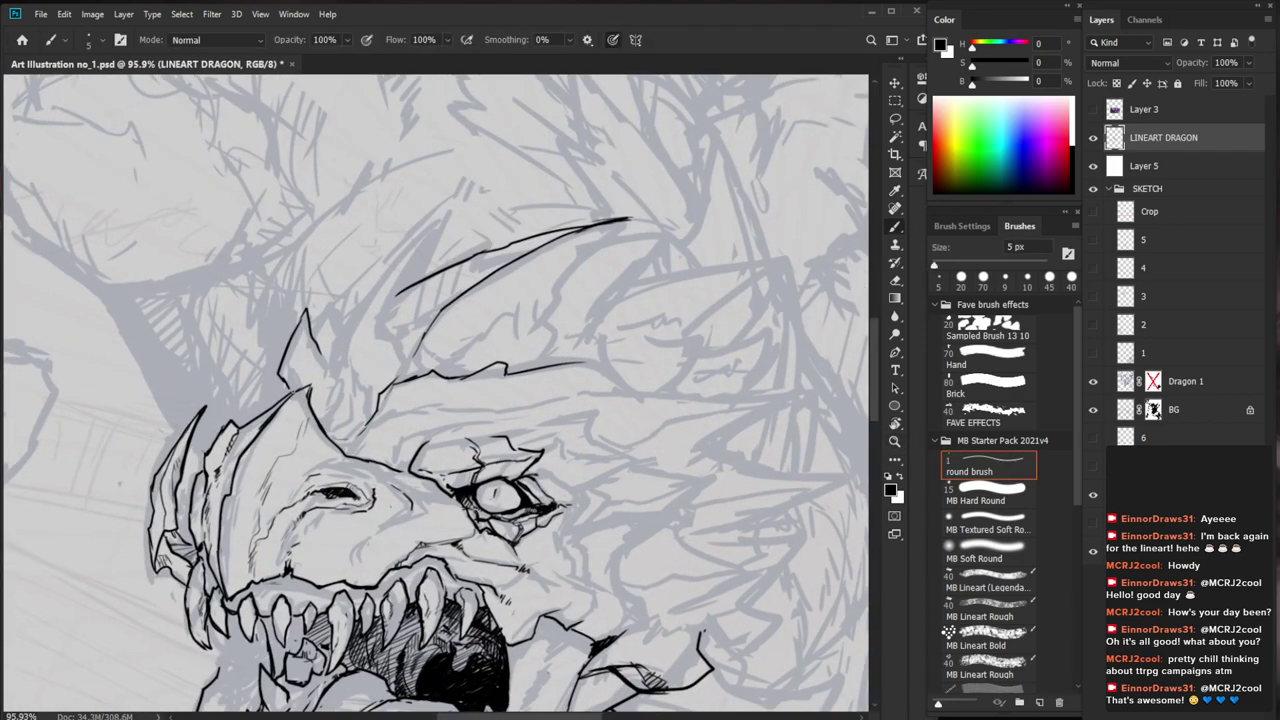
# Outline the two small spikes in front of the long head horn and hatch their shaded sides
pyautogui.moveTo(673, 557); pyautogui.dragTo(577, 557)
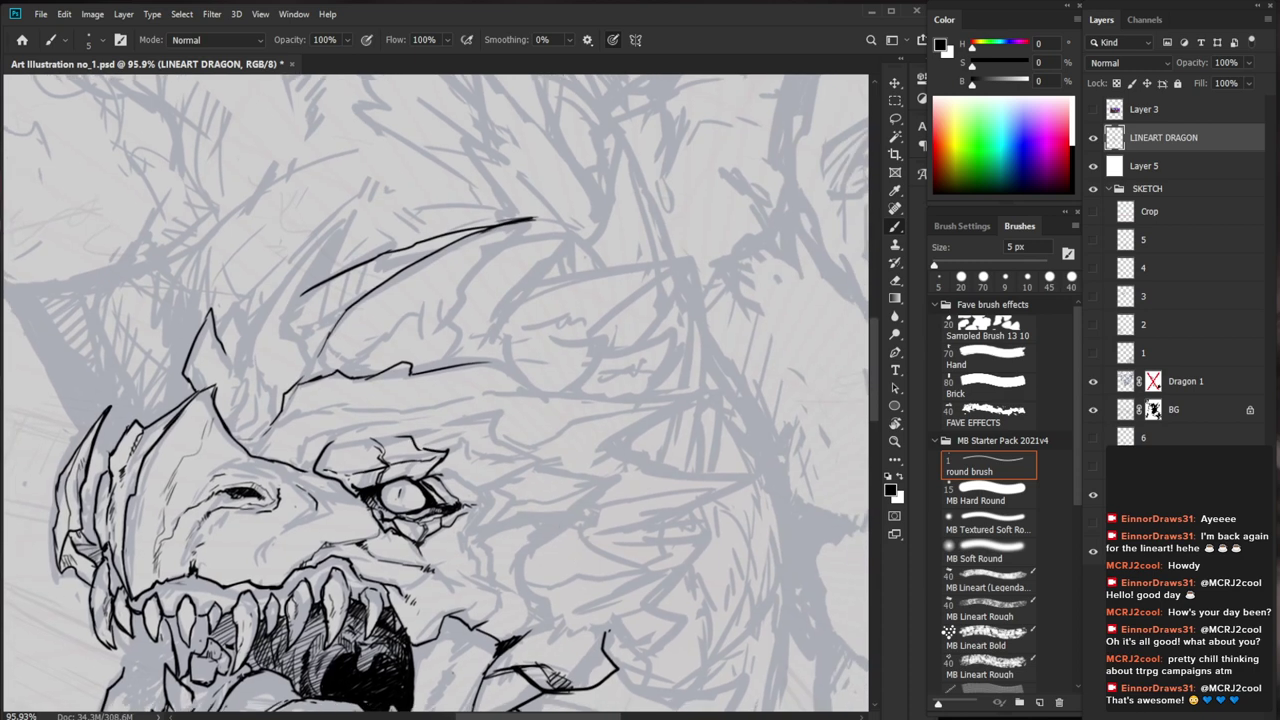
pyautogui.moveTo(222, 318)
pyautogui.mouseDown()
pyautogui.moveTo(243, 289)
pyautogui.moveTo(230, 362)
pyautogui.mouseUp()
pyautogui.moveTo(246, 296); pyautogui.dragTo(237, 312)
pyautogui.moveTo(245, 305); pyautogui.dragTo(233, 333)
pyautogui.moveTo(247, 319); pyautogui.dragTo(233, 349)
pyautogui.moveTo(247, 327)
pyautogui.mouseDown()
pyautogui.moveTo(235, 359)
pyautogui.moveTo(324, 236)
pyautogui.moveTo(366, 217)
pyautogui.moveTo(284, 311)
pyautogui.mouseUp()
pyautogui.moveTo(356, 231)
pyautogui.mouseDown()
pyautogui.moveTo(326, 279)
pyautogui.moveTo(290, 283)
pyautogui.mouseUp()
pyautogui.moveTo(385, 267); pyautogui.dragTo(514, 286)
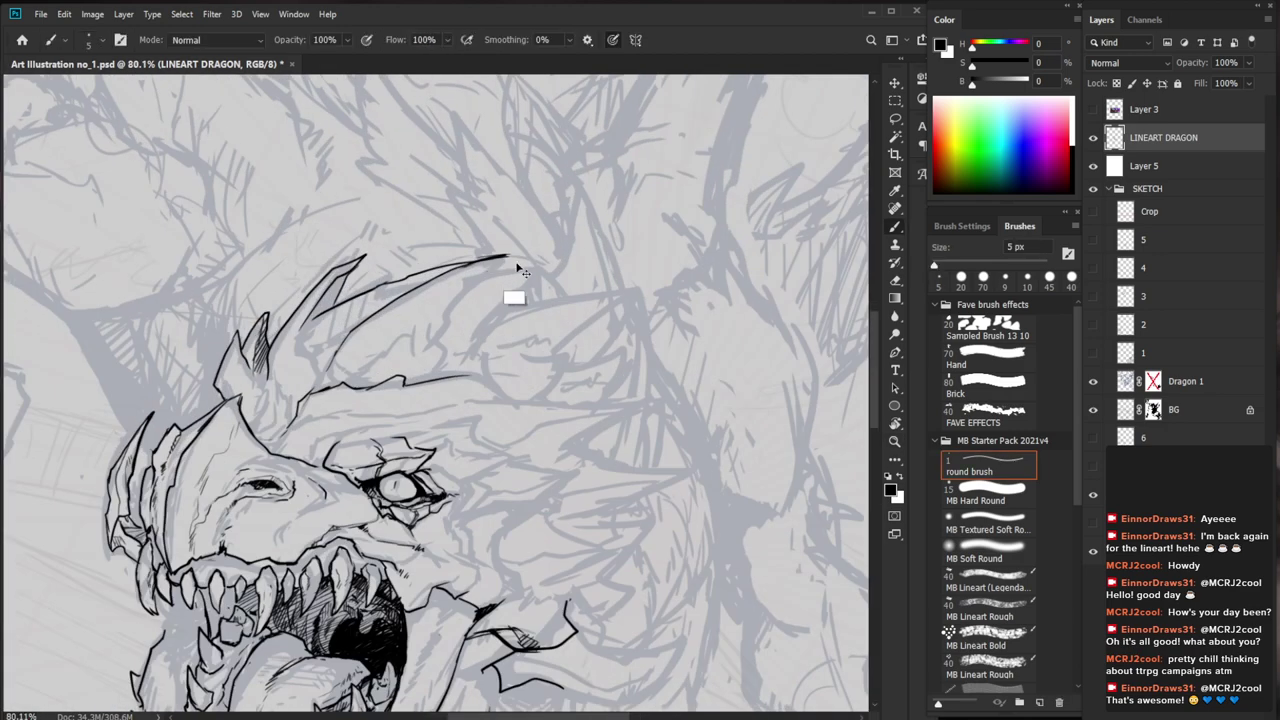
pyautogui.moveTo(268, 364)
pyautogui.mouseDown()
pyautogui.moveTo(292, 318)
pyautogui.moveTo(354, 259)
pyautogui.moveTo(331, 307)
pyautogui.mouseUp()
# Blacken the notch in the upper lip and darken the gaps between the upper teeth with short strokes
pyautogui.moveTo(401, 298); pyautogui.dragTo(330, 298)
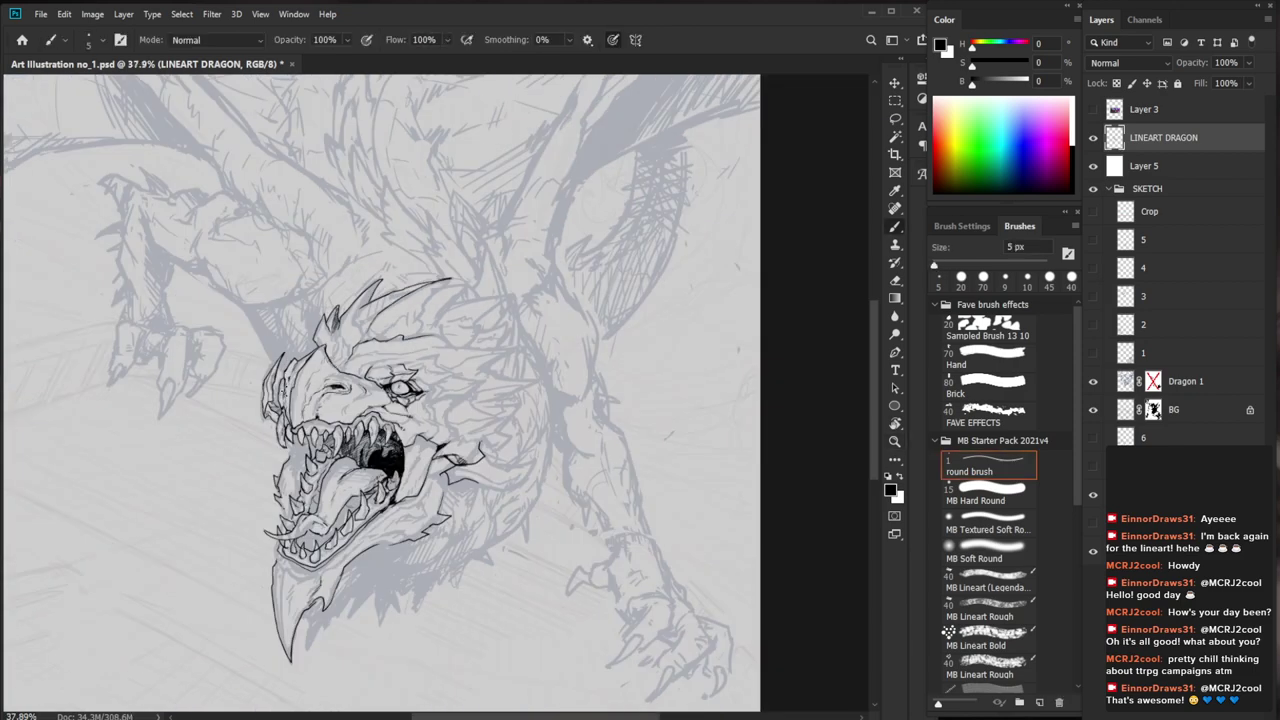
pyautogui.moveTo(332, 428); pyautogui.dragTo(464, 430)
pyautogui.moveTo(296, 399)
pyautogui.mouseDown()
pyautogui.moveTo(262, 402)
pyautogui.moveTo(300, 408)
pyautogui.moveTo(298, 420)
pyautogui.mouseUp()
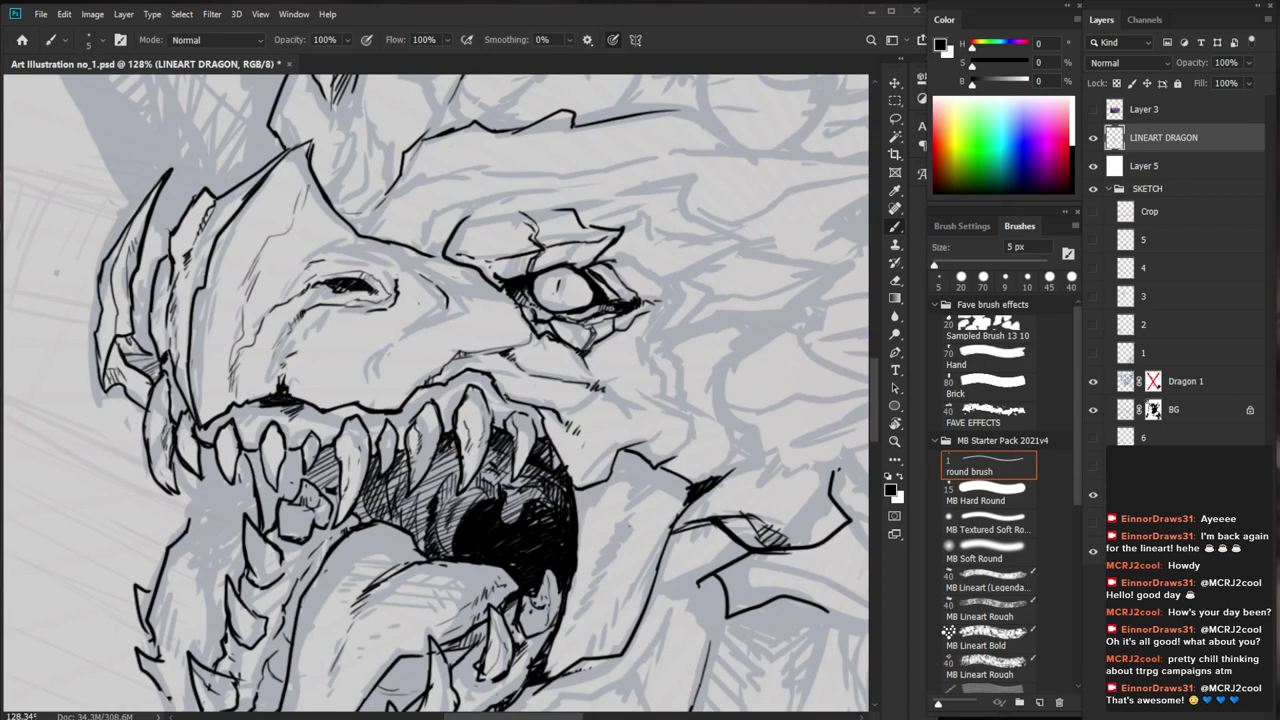
pyautogui.moveTo(399, 443); pyautogui.dragTo(429, 467)
pyautogui.moveTo(368, 435)
pyautogui.mouseDown()
pyautogui.moveTo(356, 447)
pyautogui.moveTo(386, 426)
pyautogui.moveTo(372, 463)
pyautogui.mouseUp()
# Hatch the dark gaps on both sides of the large front upper tooth, cleaning up with the eraser
pyautogui.moveTo(475, 467)
pyautogui.mouseDown()
pyautogui.moveTo(410, 469)
pyautogui.moveTo(374, 309)
pyautogui.mouseUp()
pyautogui.moveTo(340, 293); pyautogui.dragTo(329, 307)
pyautogui.moveTo(341, 300)
pyautogui.mouseDown()
pyautogui.moveTo(333, 311)
pyautogui.moveTo(370, 320)
pyautogui.mouseUp()
pyautogui.moveTo(384, 308); pyautogui.dragTo(383, 335)
pyautogui.press('e')
pyautogui.press('b')
pyautogui.moveTo(387, 305); pyautogui.dragTo(381, 335)
pyautogui.moveTo(396, 290); pyautogui.dragTo(388, 304)
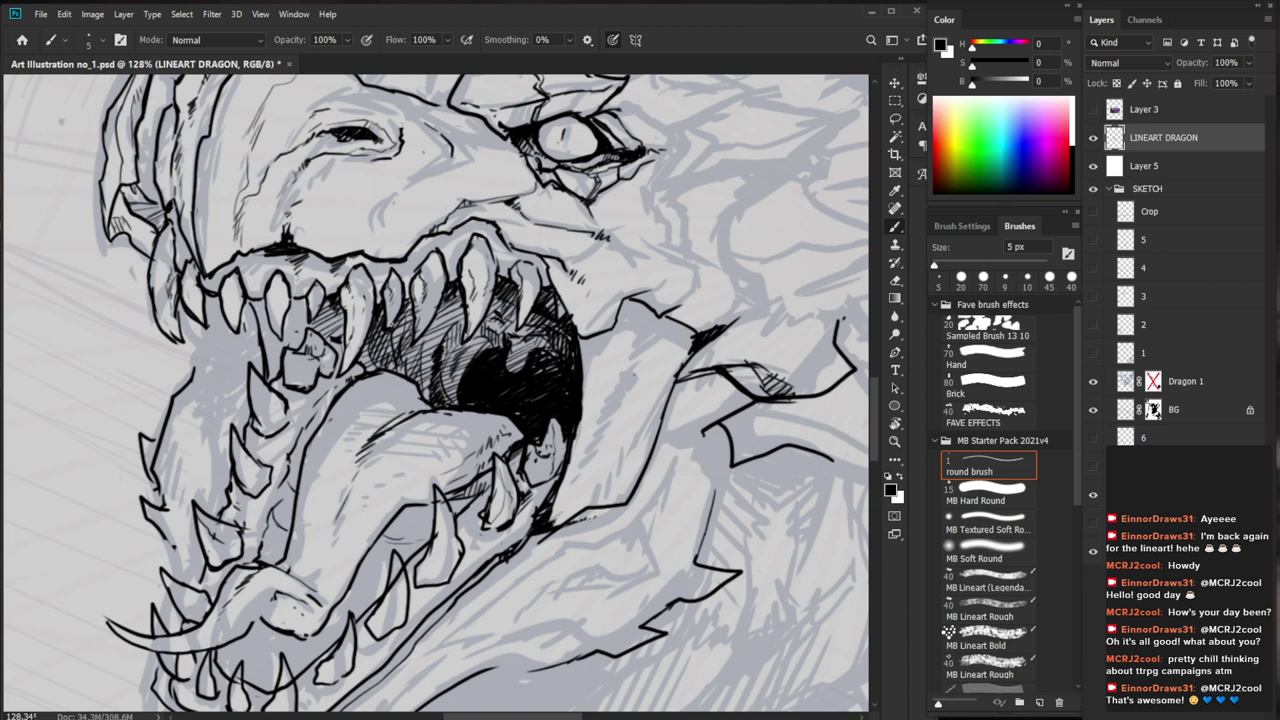
pyautogui.press('e')
pyautogui.press('b')
pyautogui.moveTo(385, 265); pyautogui.dragTo(377, 281)
# Rework the small ink lines around the open mouth, undoing one stroke and alternating the brush and the eraser
pyautogui.press('z')
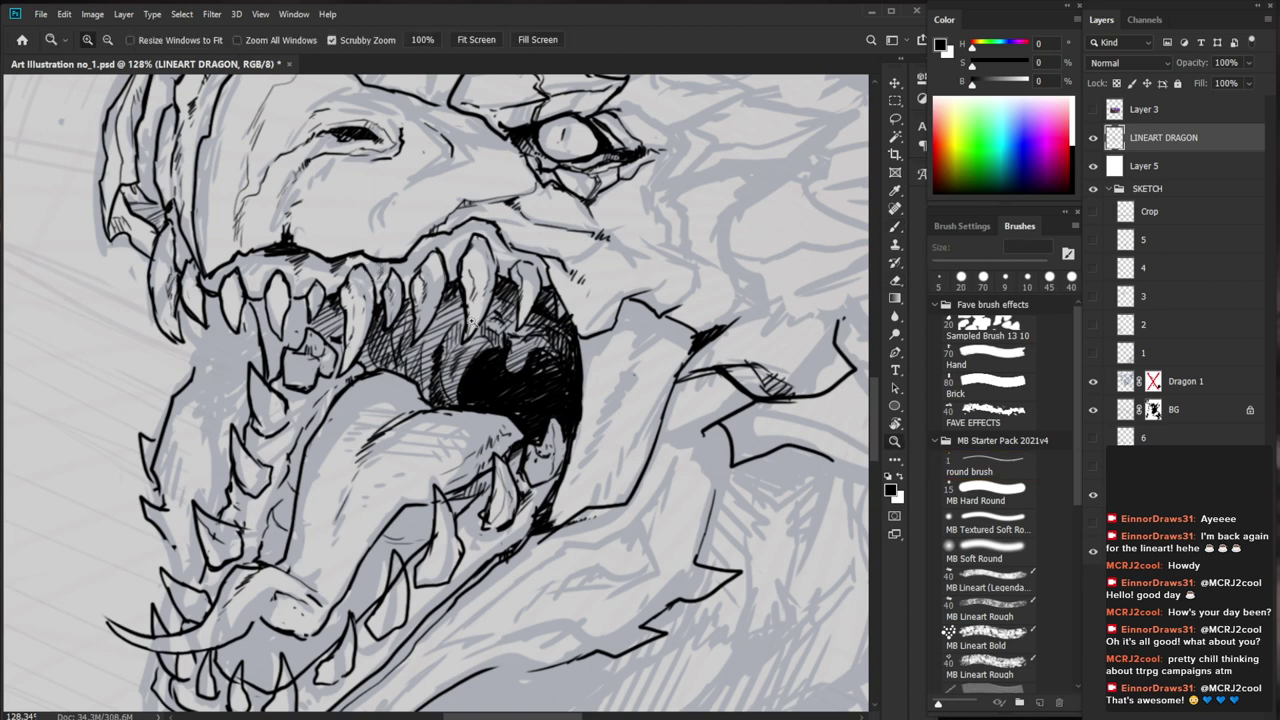
pyautogui.moveTo(475, 325); pyautogui.dragTo(427, 499)
pyautogui.moveTo(631, 534); pyautogui.dragTo(546, 548)
pyautogui.press('b')
pyautogui.moveTo(375, 308)
pyautogui.mouseDown()
pyautogui.moveTo(450, 315)
pyautogui.moveTo(394, 322)
pyautogui.moveTo(349, 348)
pyautogui.mouseUp()
pyautogui.moveTo(372, 329)
pyautogui.mouseDown()
pyautogui.moveTo(353, 345)
pyautogui.moveTo(398, 356)
pyautogui.moveTo(414, 418)
pyautogui.mouseUp()
pyautogui.press('e')
pyautogui.press('b')
pyautogui.press('e')
pyautogui.moveTo(413, 373); pyautogui.dragTo(418, 402)
pyautogui.press('b')
pyautogui.hotkey('ctrl', 'z')
pyautogui.moveTo(437, 383)
pyautogui.mouseDown()
pyautogui.moveTo(408, 424)
pyautogui.moveTo(411, 396)
pyautogui.mouseUp()
# Ink a wrinkled contour with short shading strokes on the snout just above the upper lip
pyautogui.hotkey('ctrl', 'space')
pyautogui.moveTo(497, 432); pyautogui.dragTo(395, 432)
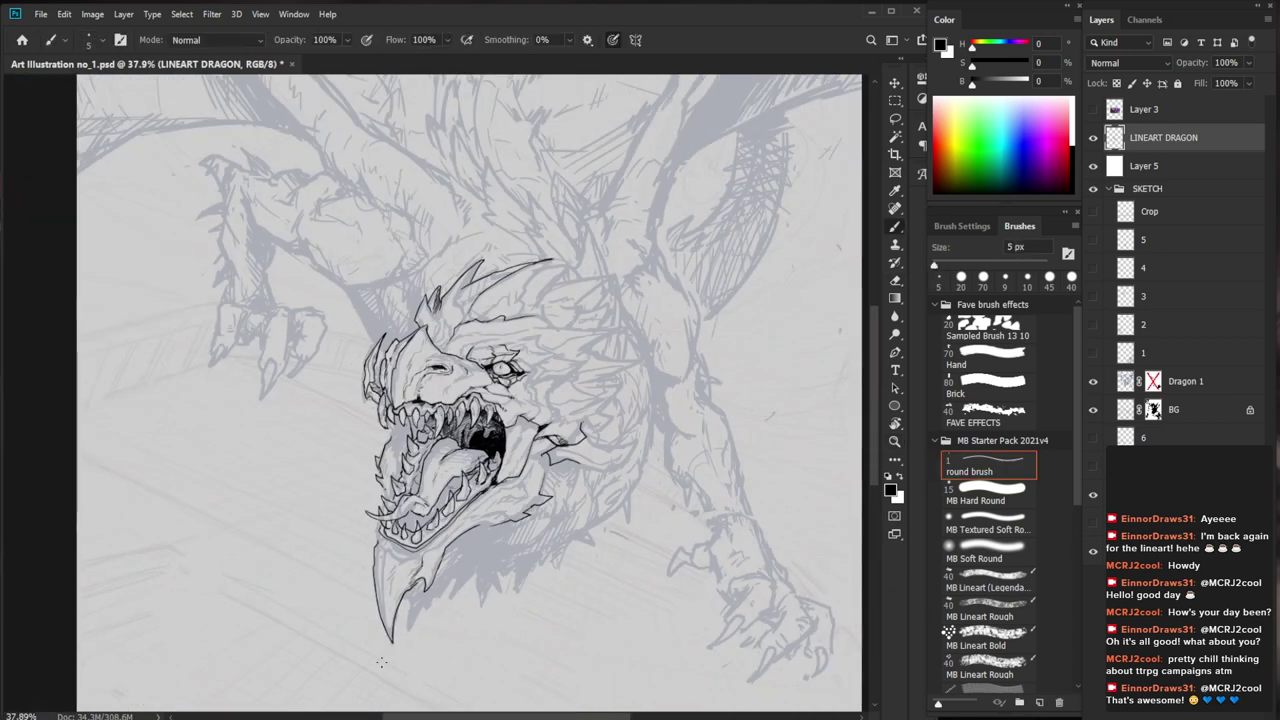
pyautogui.moveTo(472, 412); pyautogui.dragTo(408, 435)
pyautogui.press('b')
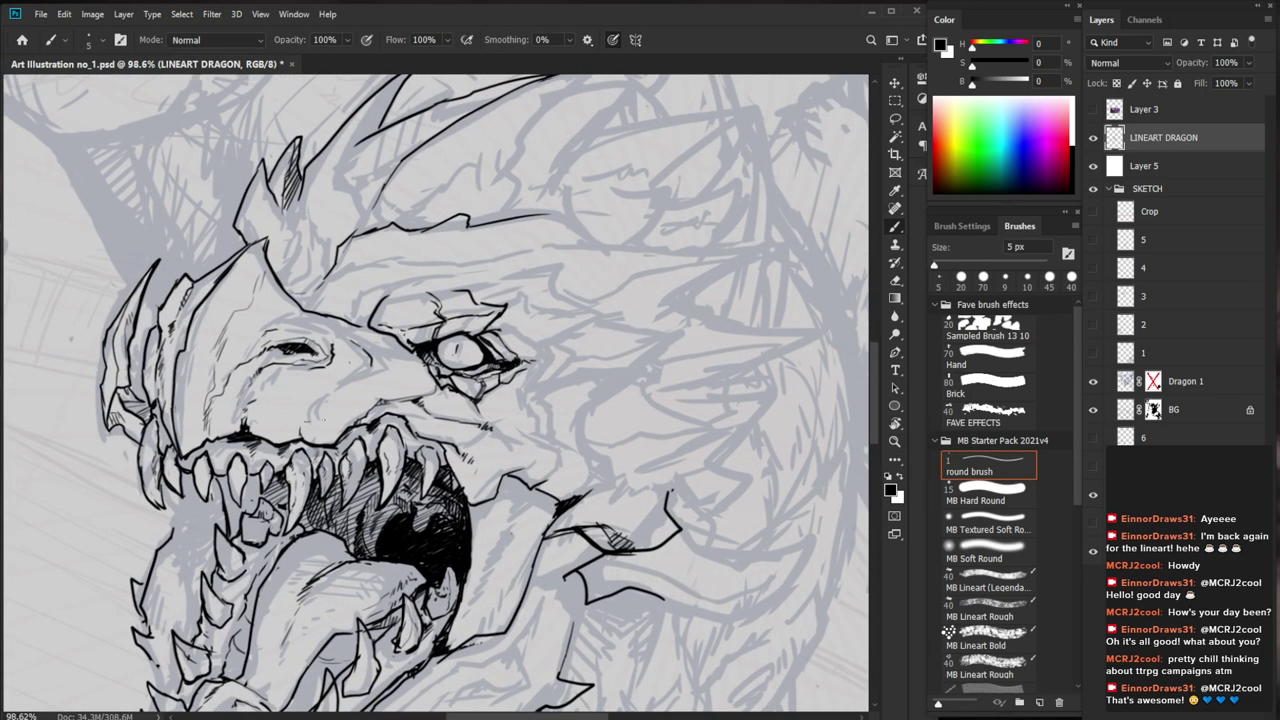
pyautogui.moveTo(316, 421)
pyautogui.mouseDown()
pyautogui.moveTo(352, 395)
pyautogui.moveTo(260, 416)
pyautogui.mouseUp()
pyautogui.press('e')
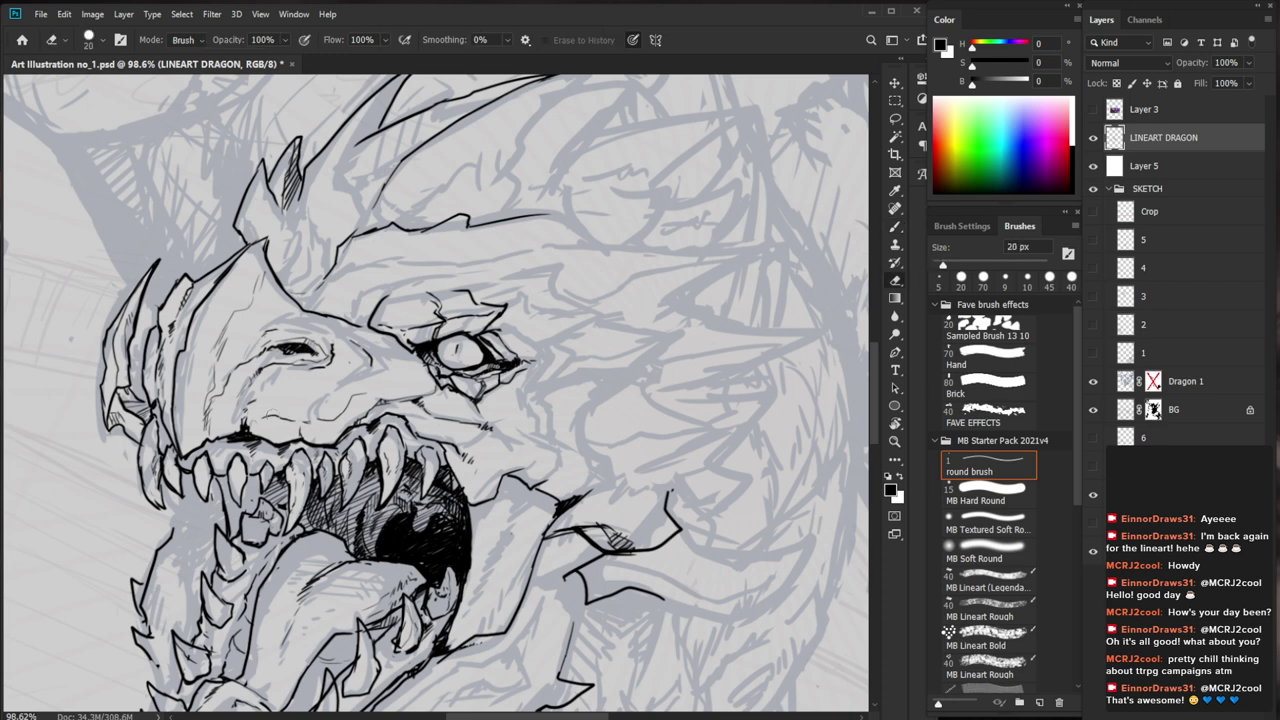
pyautogui.press('b')
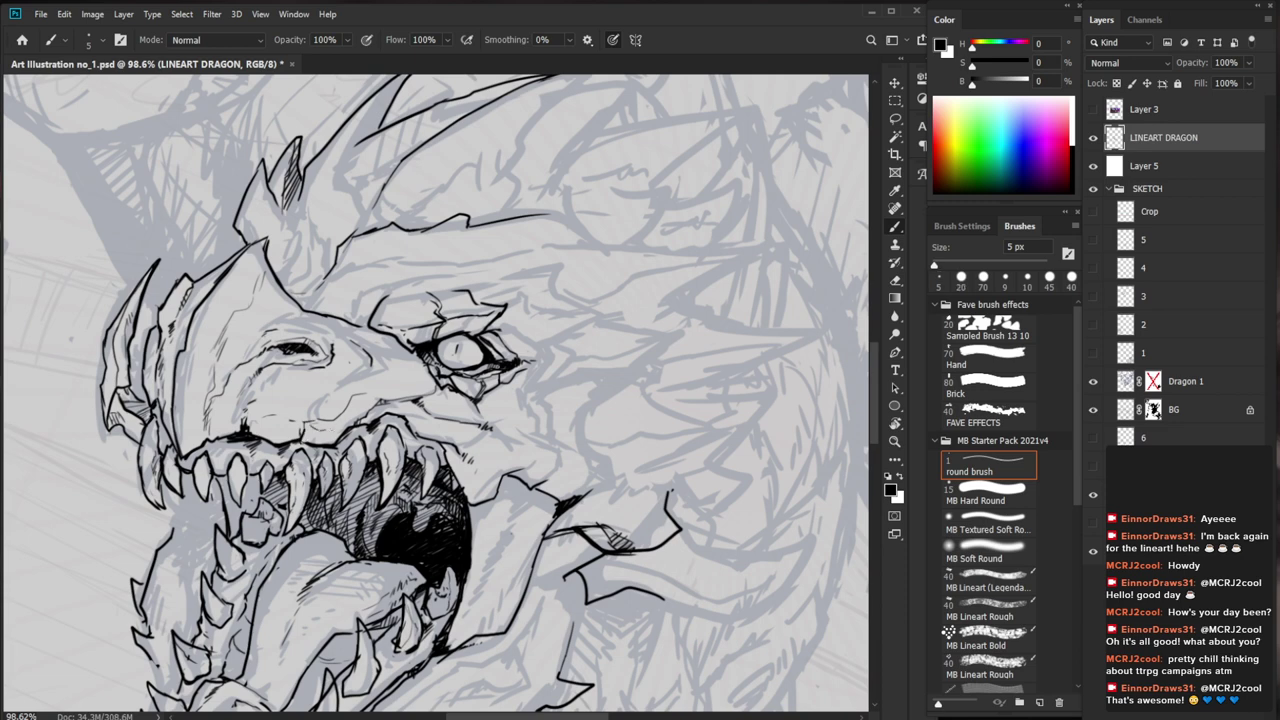
pyautogui.moveTo(300, 428)
pyautogui.mouseDown()
pyautogui.moveTo(268, 426)
pyautogui.moveTo(363, 459)
pyautogui.mouseUp()
pyautogui.moveTo(268, 452)
pyautogui.mouseDown()
pyautogui.moveTo(242, 460)
pyautogui.moveTo(274, 443)
pyautogui.moveTo(245, 460)
pyautogui.mouseUp()
pyautogui.press('e')
pyautogui.press('b')
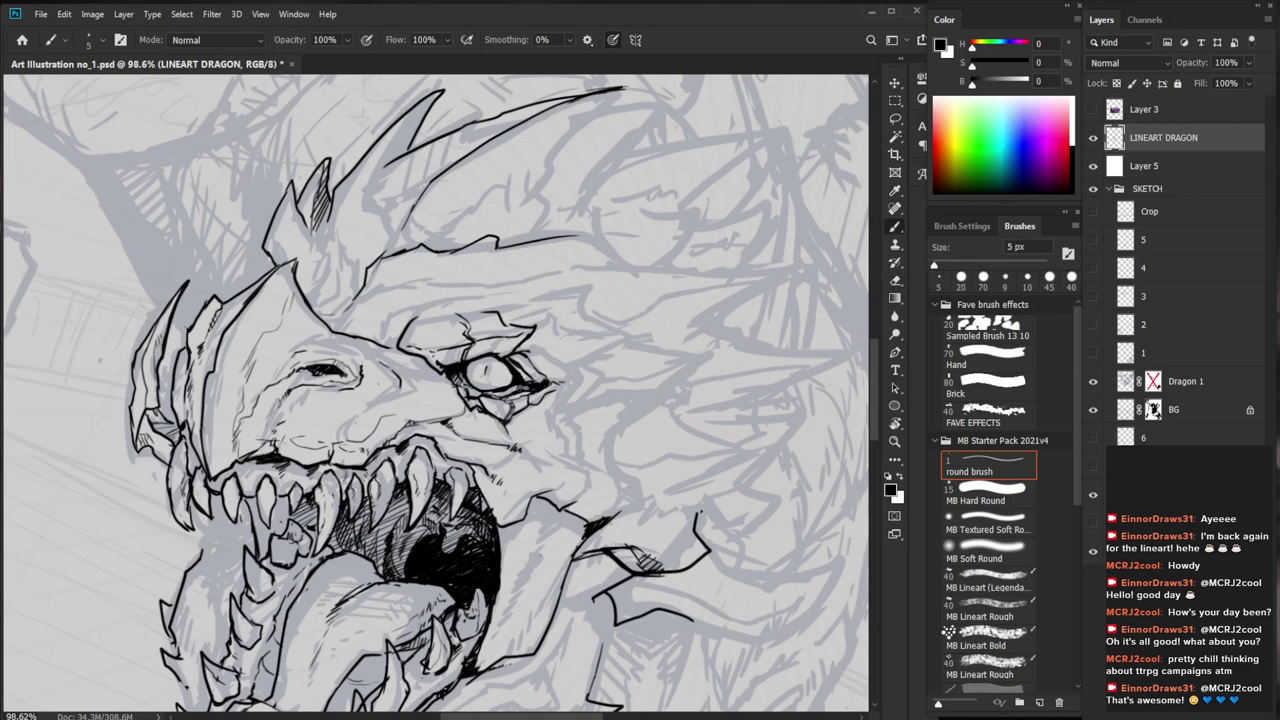
# Add a short hatch stroke on the cheek near the mouth corner and erase stray ink from the lip contour
pyautogui.moveTo(491, 483)
pyautogui.mouseDown()
pyautogui.moveTo(430, 489)
pyautogui.moveTo(500, 490)
pyautogui.mouseUp()
pyautogui.press('e')
pyautogui.moveTo(330, 446); pyautogui.dragTo(346, 451)
pyautogui.press('b')
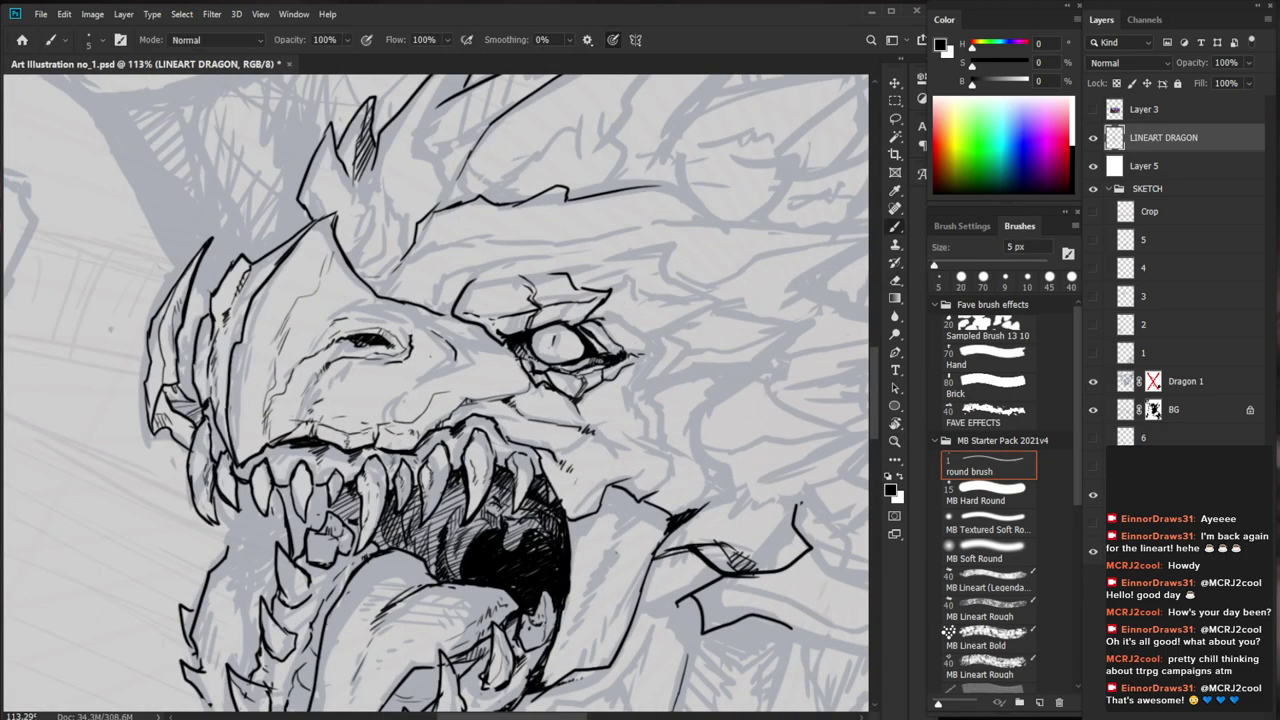
# Trim the rear part of the wrinkled contour above the upper lip with the eraser and brush
pyautogui.moveTo(425, 457); pyautogui.dragTo(355, 462)
pyautogui.moveTo(586, 643)
pyautogui.mouseDown()
pyautogui.moveTo(529, 484)
pyautogui.moveTo(530, 510)
pyautogui.mouseUp()
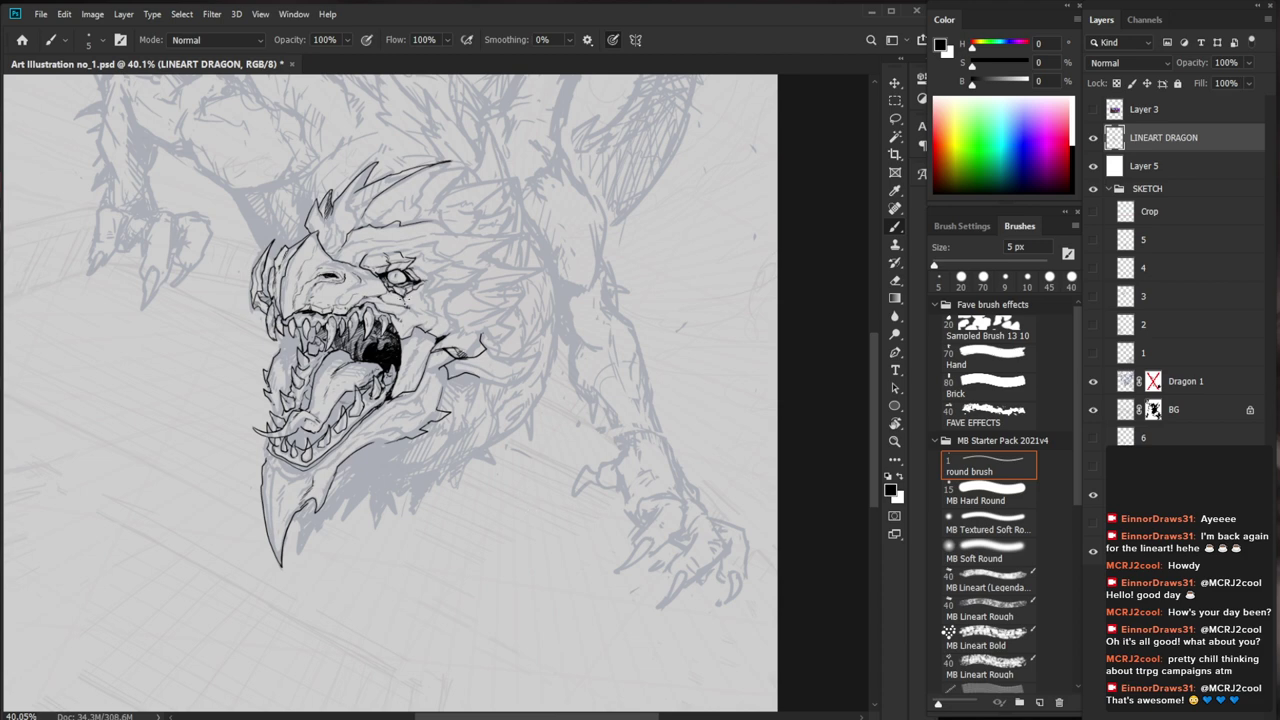
pyautogui.scroll(6, 344, 248)
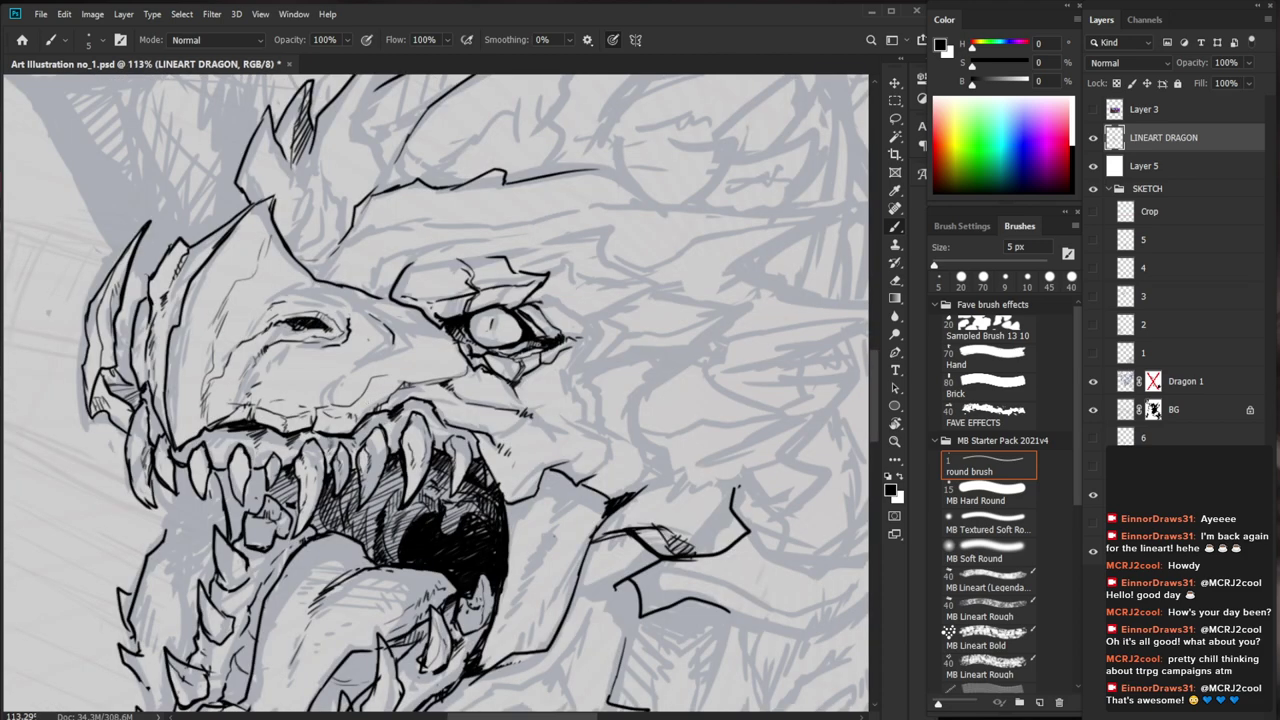
pyautogui.press('e')
pyautogui.press('b')
pyautogui.press('e')
pyautogui.moveTo(368, 414)
pyautogui.mouseDown()
pyautogui.moveTo(357, 428)
pyautogui.moveTo(369, 409)
pyautogui.mouseUp()
pyautogui.press('b')
# Ink a short line on the snout where the upper lip bulges above the rear teeth
pyautogui.moveTo(438, 376); pyautogui.dragTo(338, 384)
pyautogui.moveTo(597, 514); pyautogui.dragTo(560, 480)
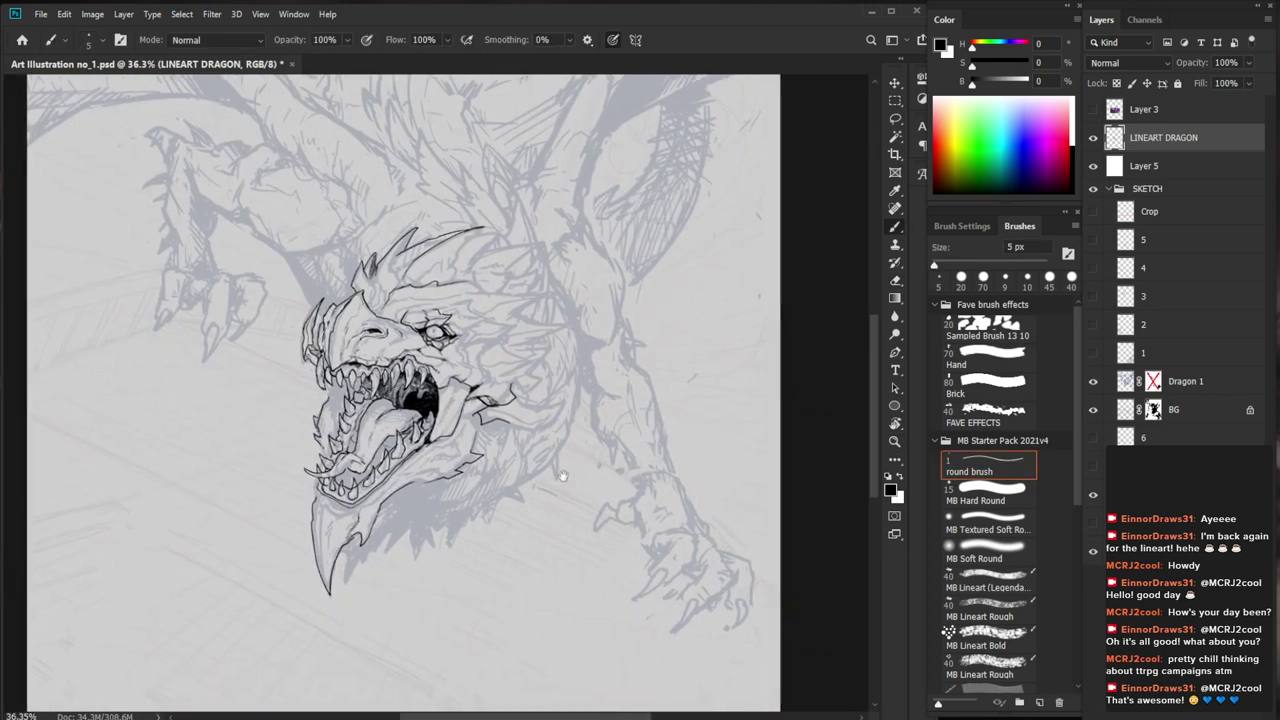
pyautogui.moveTo(378, 316); pyautogui.dragTo(443, 333)
pyautogui.scroll(1, 443, 333)
pyautogui.press('e')
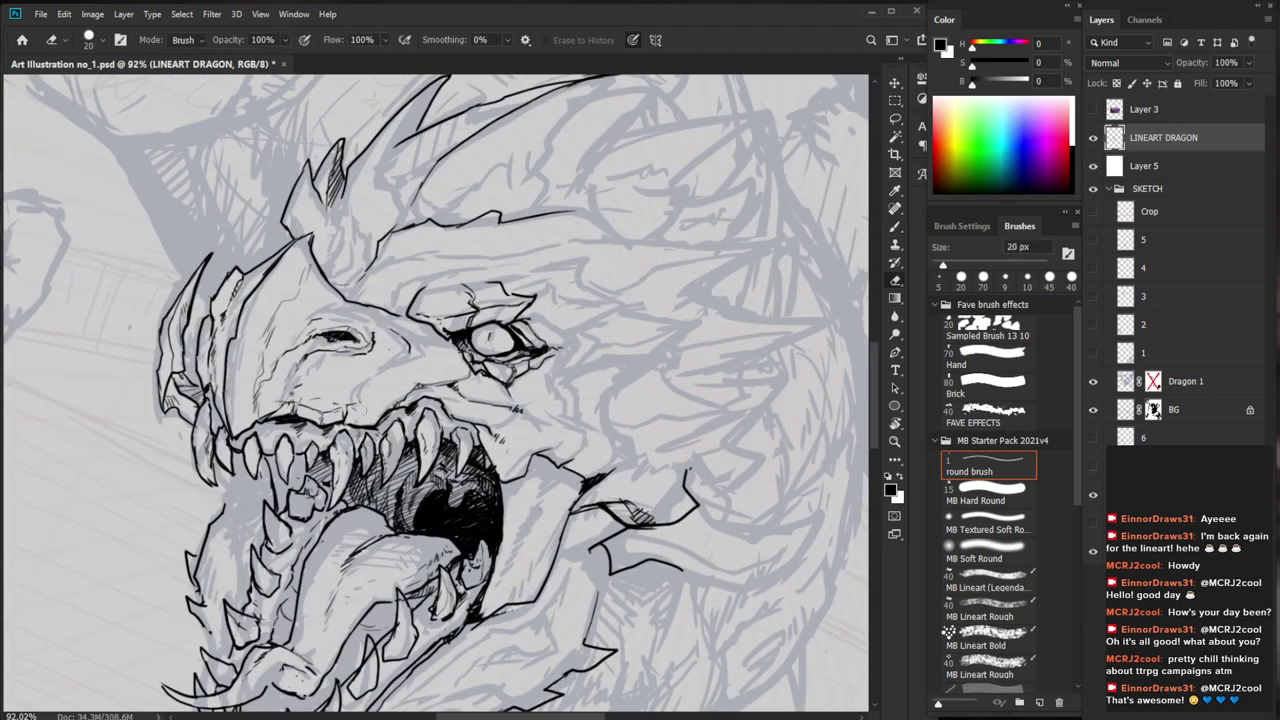
pyautogui.press('b')
pyautogui.moveTo(402, 386); pyautogui.dragTo(393, 405)
# Trim and refine the rear end of the crease line beneath the eye
pyautogui.moveTo(543, 431); pyautogui.dragTo(449, 489)
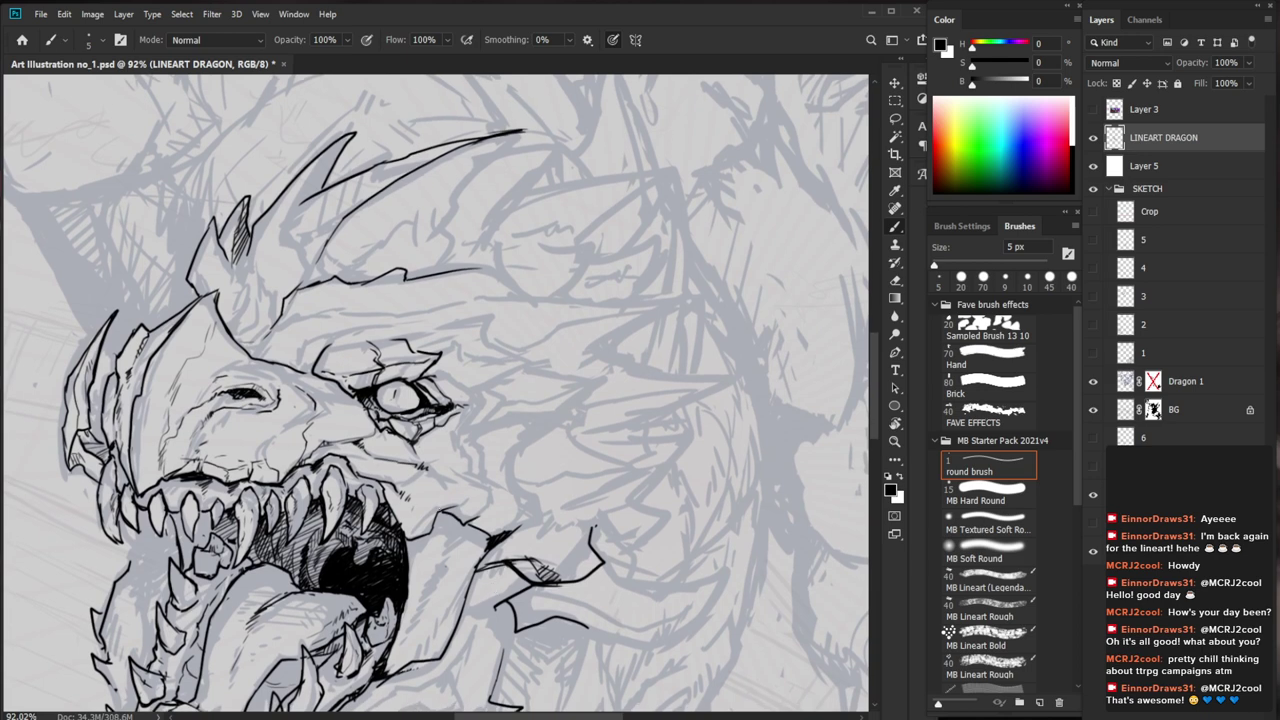
pyautogui.press('e')
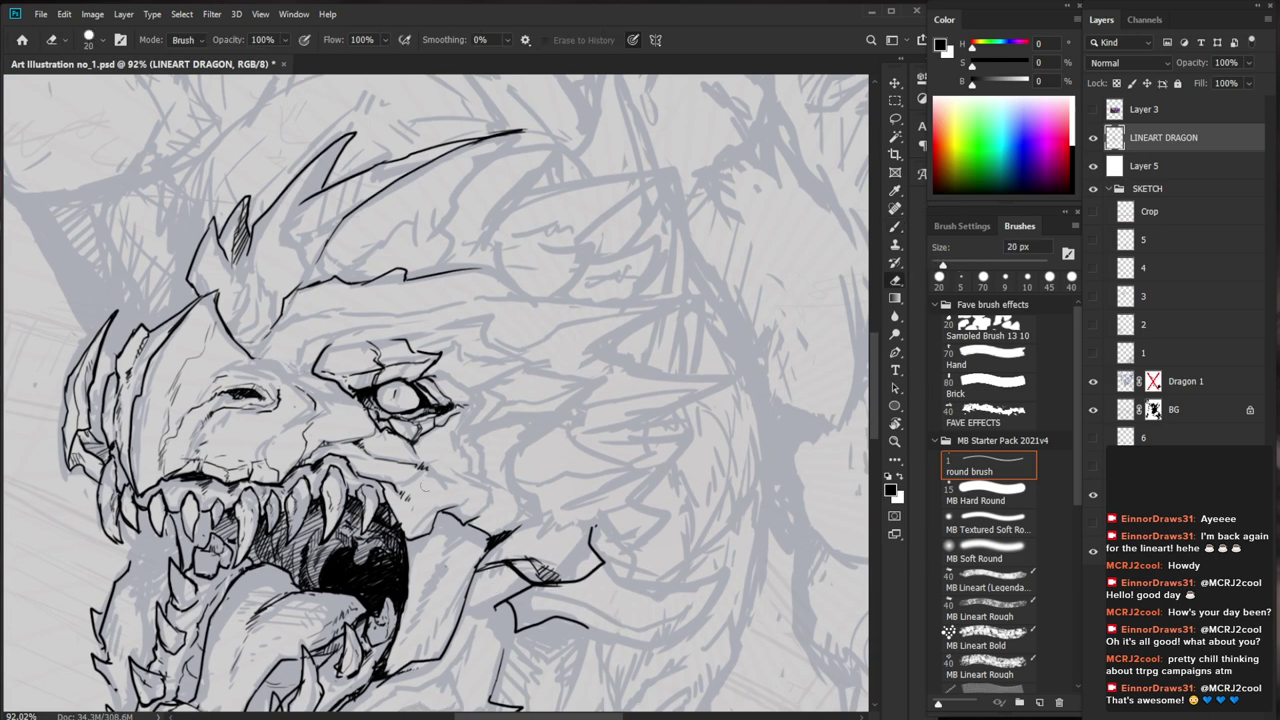
pyautogui.press('b')
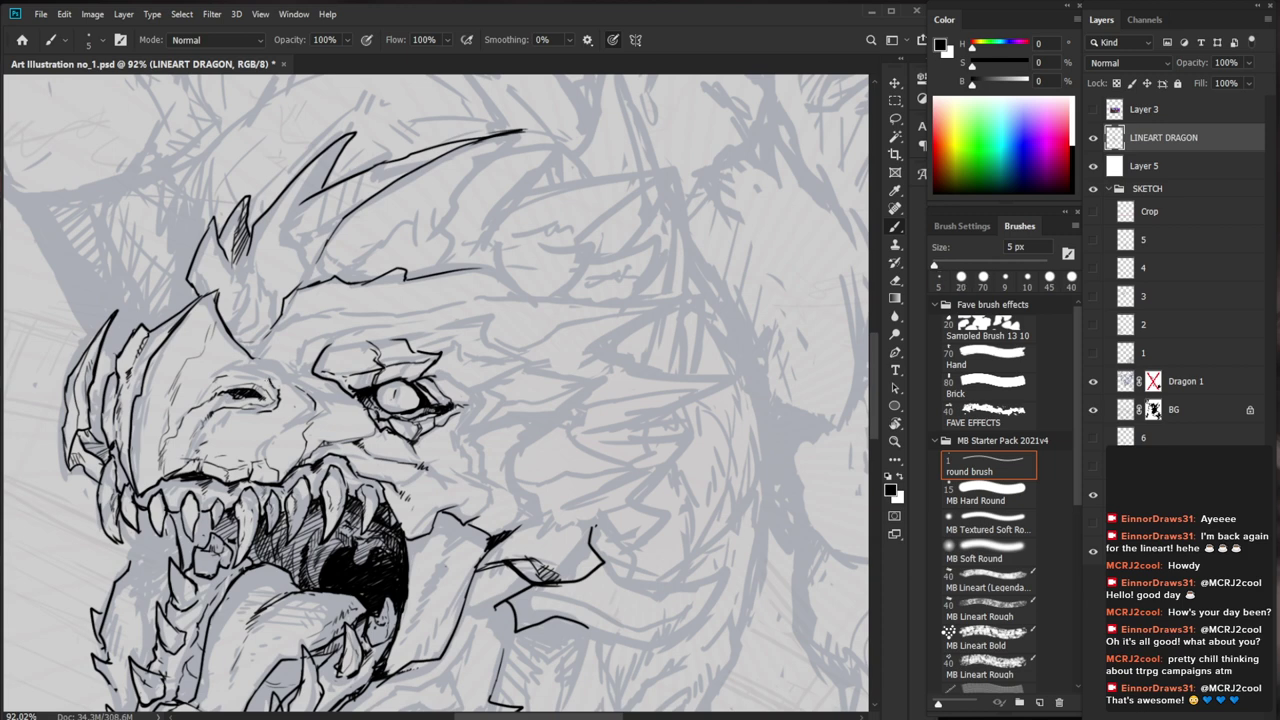
pyautogui.press('e')
pyautogui.press('b')
# Ink a ridge line arching over the nostril and refine it with the eraser and brush
pyautogui.moveTo(204, 391)
pyautogui.mouseDown()
pyautogui.moveTo(226, 372)
pyautogui.moveTo(288, 377)
pyautogui.moveTo(248, 405)
pyautogui.moveTo(236, 396)
pyautogui.moveTo(262, 390)
pyautogui.moveTo(234, 397)
pyautogui.moveTo(285, 382)
pyautogui.mouseUp()
pyautogui.press('e')
pyautogui.press('b')
pyautogui.press('e')
pyautogui.press('b')
pyautogui.press('e')
pyautogui.press('b')
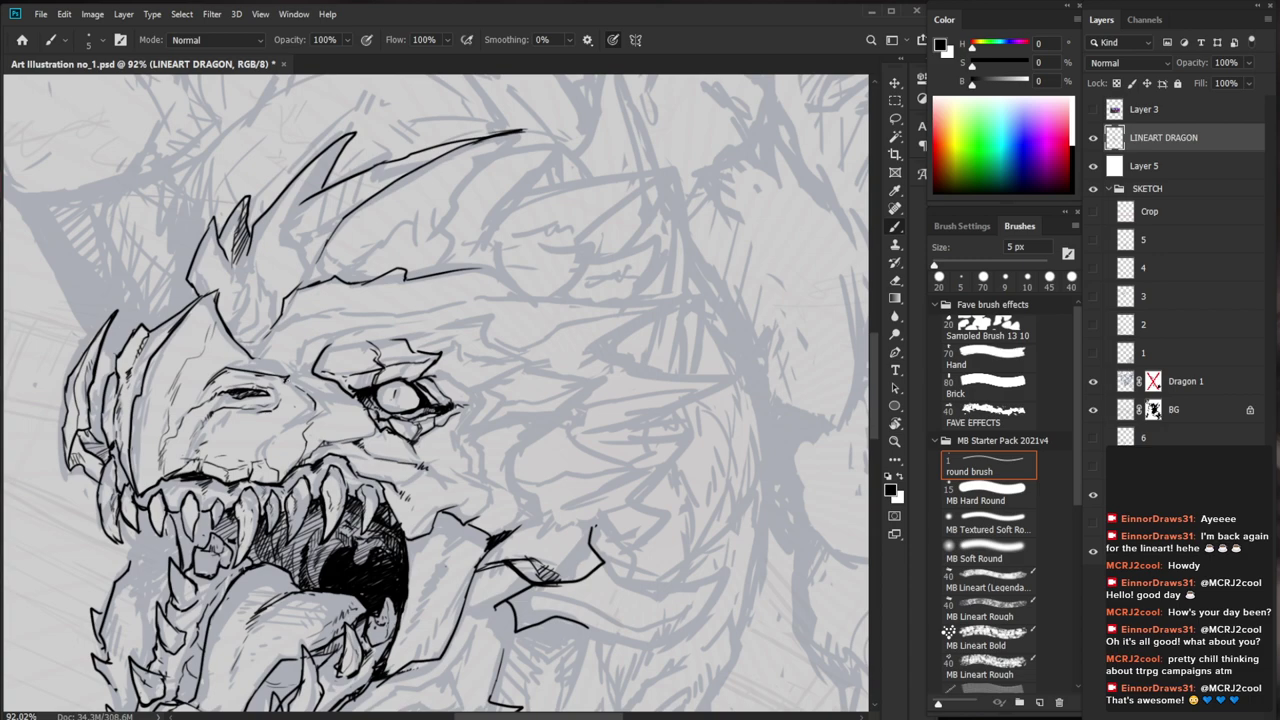
# Erase excess ink at the rear end of the nostril
pyautogui.hotkey('ctrl', '0')
pyautogui.press('z')
pyautogui.moveTo(430, 374)
pyautogui.mouseDown()
pyautogui.moveTo(590, 374)
pyautogui.moveTo(578, 374)
pyautogui.mouseUp()
pyautogui.press('e')
pyautogui.moveTo(420, 408); pyautogui.dragTo(413, 443)
pyautogui.press('b')
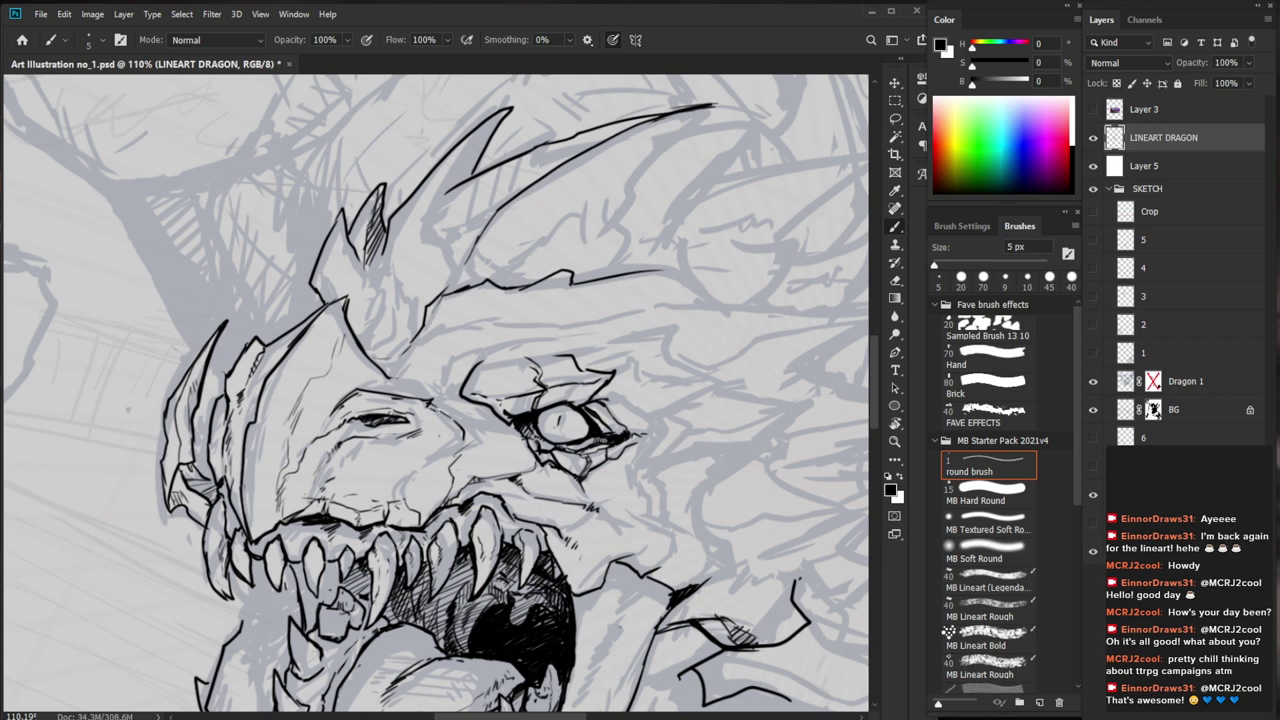
# Add short diagonal ink strokes along the nostril slit and its front end
pyautogui.press('z')
pyautogui.moveTo(500, 463)
pyautogui.mouseDown()
pyautogui.moveTo(470, 463)
pyautogui.moveTo(470, 477)
pyautogui.mouseUp()
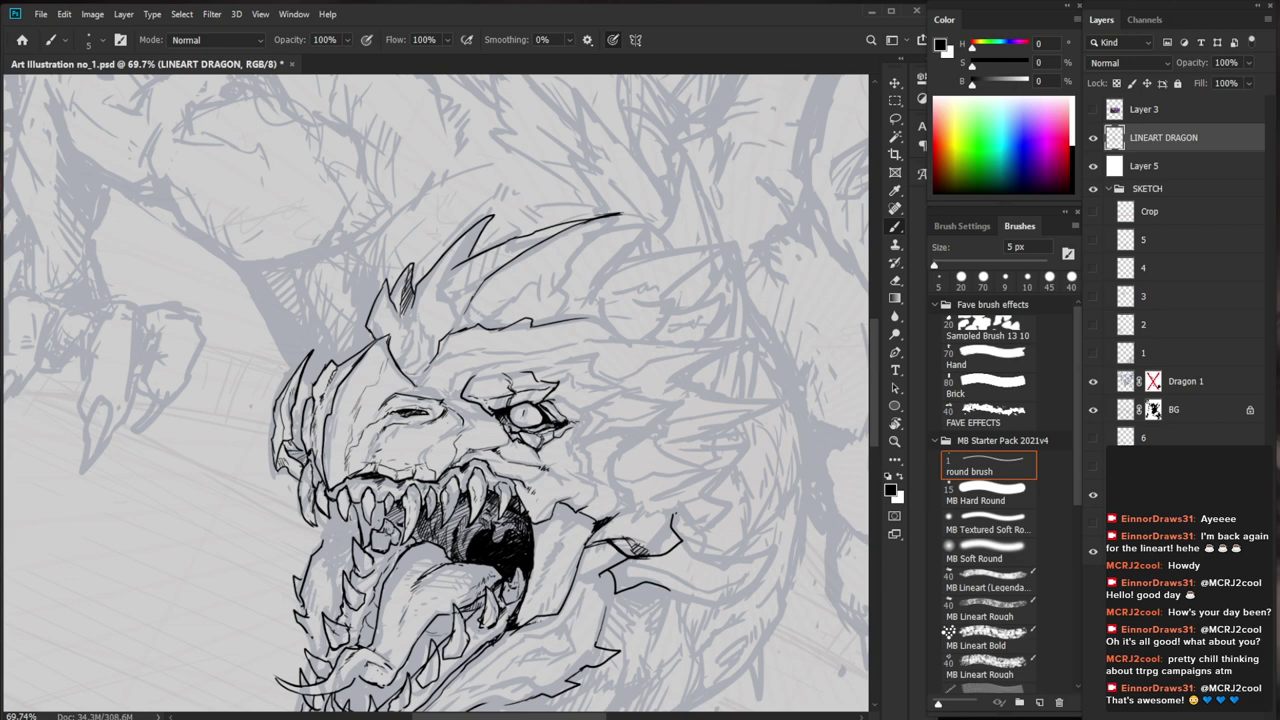
pyautogui.scroll(5, 400, 405)
pyautogui.moveTo(406, 399); pyautogui.dragTo(359, 431)
pyautogui.moveTo(368, 426); pyautogui.dragTo(343, 443)
pyautogui.moveTo(355, 437); pyautogui.dragTo(343, 449)
pyautogui.moveTo(355, 443)
pyautogui.mouseDown()
pyautogui.moveTo(337, 455)
pyautogui.moveTo(354, 566)
pyautogui.mouseUp()
# Refine the snout's ink lines around the nostril, alternating the eraser and the 5 px brush
pyautogui.moveTo(609, 616); pyautogui.dragTo(601, 452)
pyautogui.scroll(5, 370, 258)
pyautogui.moveTo(510, 373)
pyautogui.mouseDown()
pyautogui.moveTo(498, 405)
pyautogui.moveTo(457, 436)
pyautogui.moveTo(486, 449)
pyautogui.moveTo(360, 450)
pyautogui.moveTo(330, 428)
pyautogui.moveTo(370, 440)
pyautogui.moveTo(390, 418)
pyautogui.moveTo(422, 428)
pyautogui.moveTo(361, 436)
pyautogui.mouseUp()
pyautogui.press('e')
pyautogui.press('b')
pyautogui.press('e')
pyautogui.press('b')
pyautogui.moveTo(455, 432); pyautogui.dragTo(310, 435)
pyautogui.moveTo(606, 619); pyautogui.dragTo(518, 522)
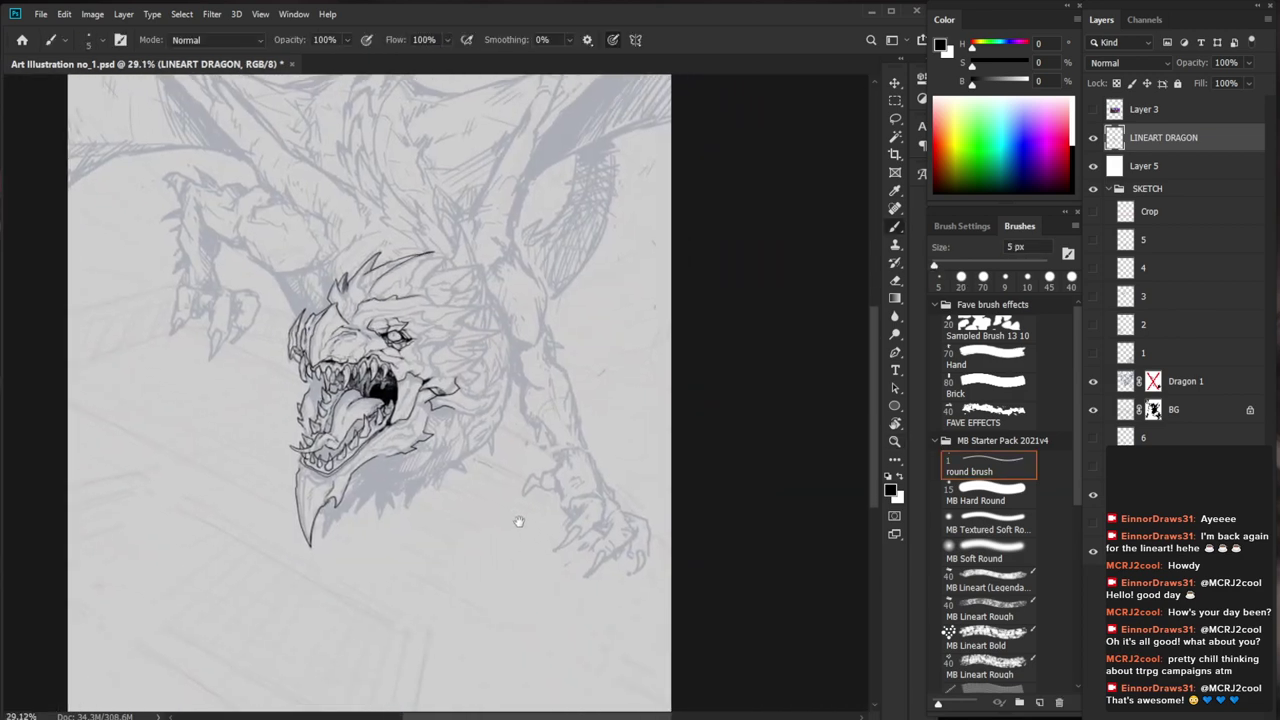
# Ink a new nostril slit on the side of the snout with the 5 px brush
pyautogui.scroll(4, 355, 320)
pyautogui.press('e')
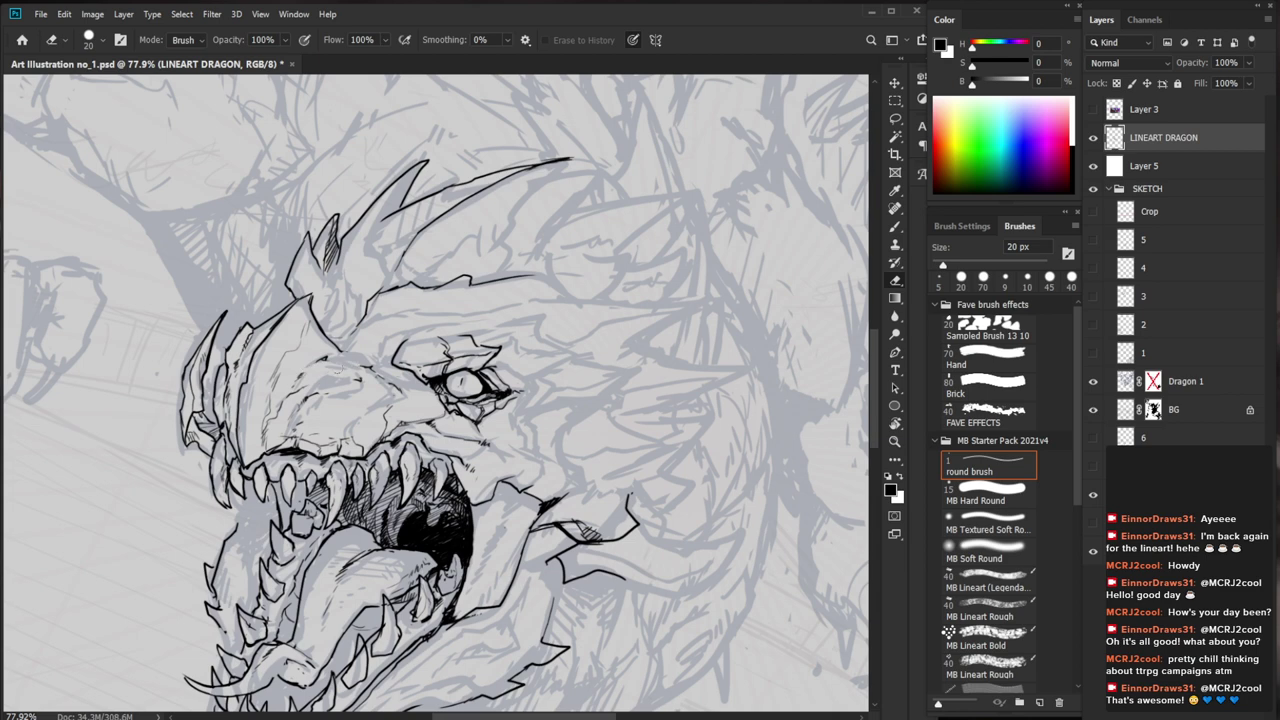
pyautogui.press('b')
pyautogui.moveTo(352, 378)
pyautogui.mouseDown()
pyautogui.moveTo(308, 391)
pyautogui.moveTo(334, 373)
pyautogui.mouseUp()
pyautogui.press('e')
pyautogui.press('b')
pyautogui.scroll(-4, 443, 410)
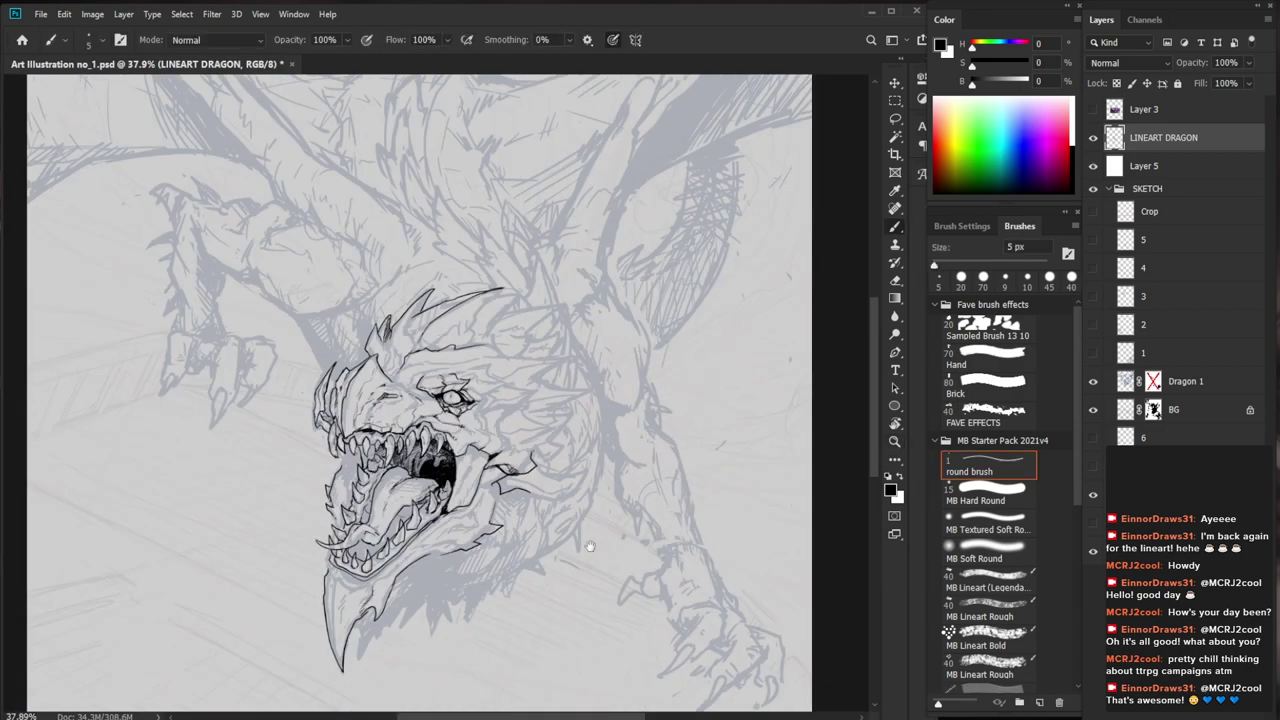
# Add short ink strokes down the front edge of the snout plate
pyautogui.scroll(5, 397, 394)
pyautogui.moveTo(263, 329); pyautogui.dragTo(238, 375)
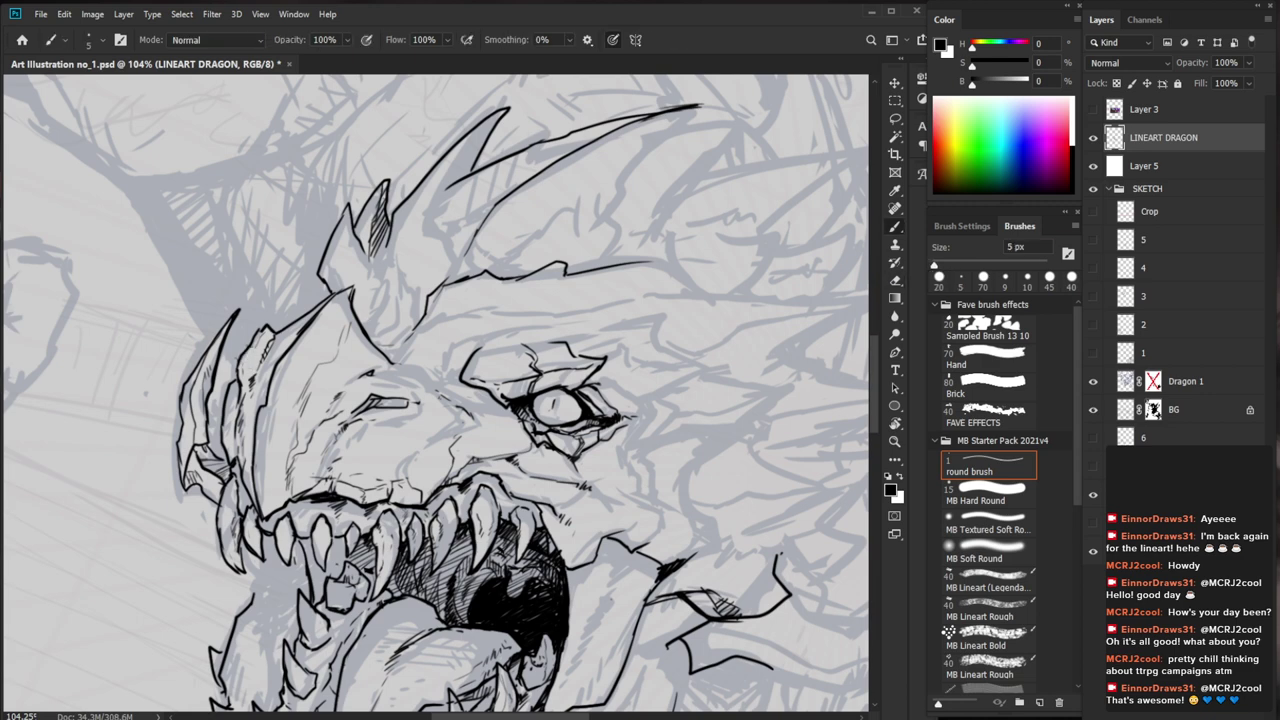
pyautogui.moveTo(252, 347); pyautogui.dragTo(243, 379)
pyautogui.moveTo(378, 504); pyautogui.dragTo(262, 504)
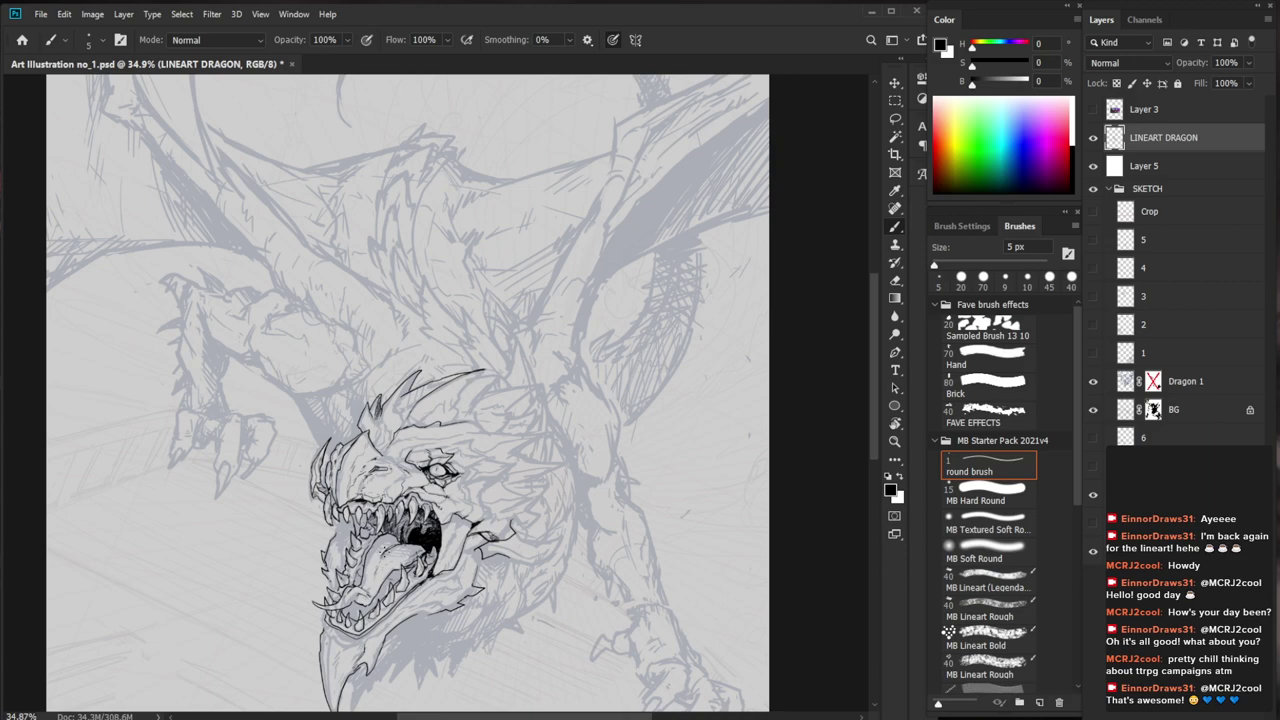
# Clean up the nostril slit with the eraser and darken its inside with hatching
pyautogui.moveTo(376, 465); pyautogui.dragTo(536, 465)
pyautogui.press('e')
pyautogui.moveTo(376, 468)
pyautogui.mouseDown()
pyautogui.moveTo(364, 488)
pyautogui.moveTo(430, 480)
pyautogui.moveTo(424, 490)
pyautogui.mouseUp()
pyautogui.press('b')
pyautogui.moveTo(422, 465); pyautogui.dragTo(320, 465)
pyautogui.moveTo(420, 465)
pyautogui.mouseDown()
pyautogui.moveTo(420, 425)
pyautogui.moveTo(352, 350)
pyautogui.mouseUp()
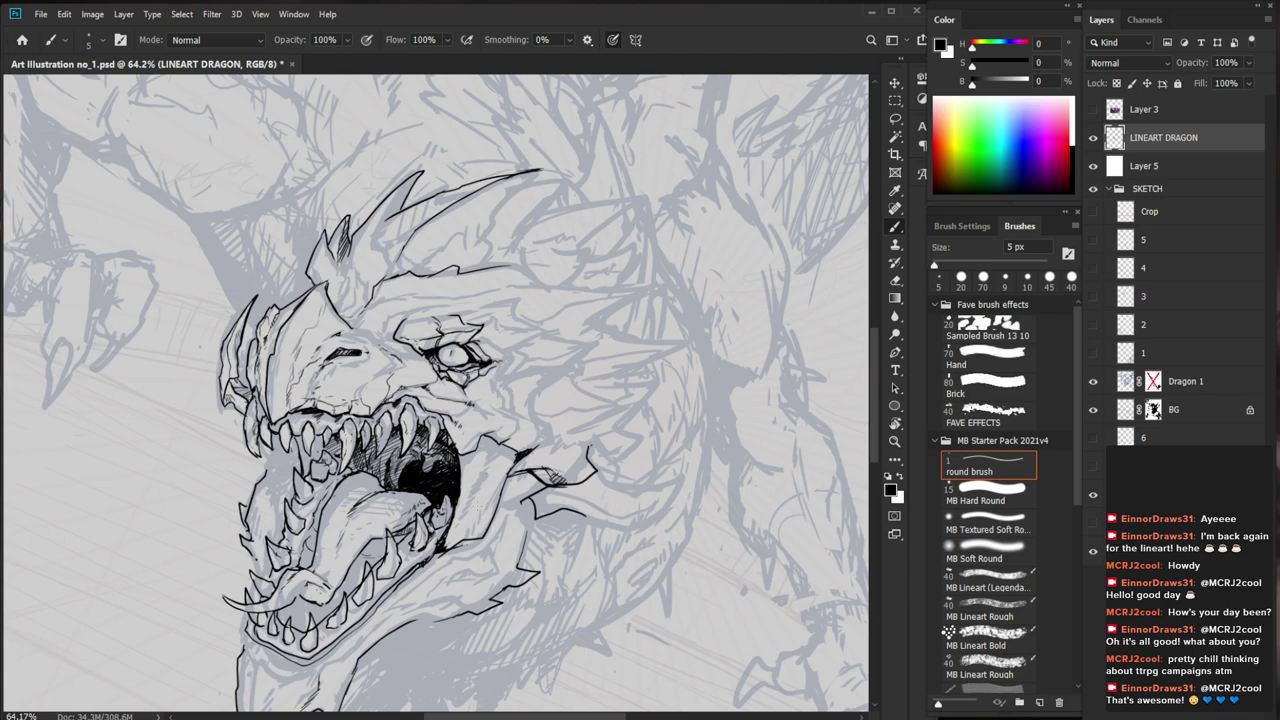
# Hatch the shadow between the tongue's front side and the inner lower teeth
pyautogui.scroll(5, 460, 350)
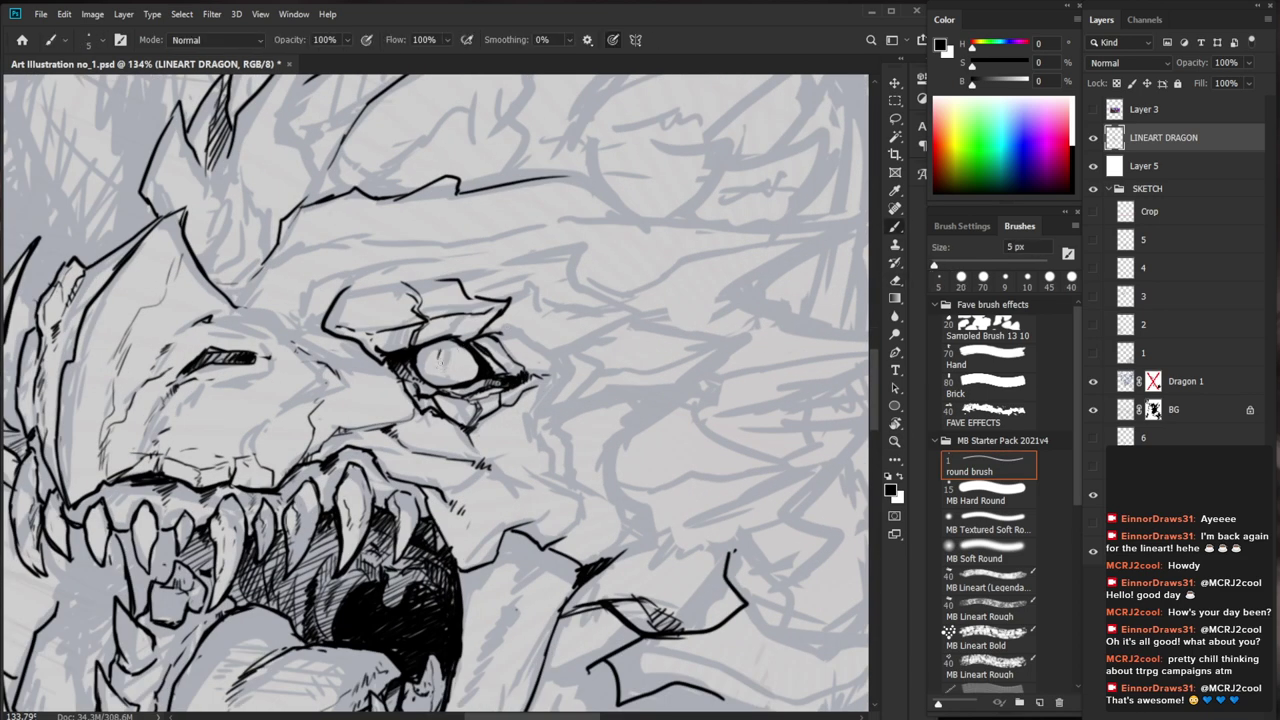
pyautogui.keyDown('ctrl'); pyautogui.moveTo(517, 338); pyautogui.dragTo(405, 348); pyautogui.keyUp('ctrl')
pyautogui.moveTo(648, 575); pyautogui.dragTo(556, 532)
pyautogui.keyDown('ctrl'); pyautogui.moveTo(408, 330); pyautogui.dragTo(485, 330); pyautogui.keyUp('ctrl')
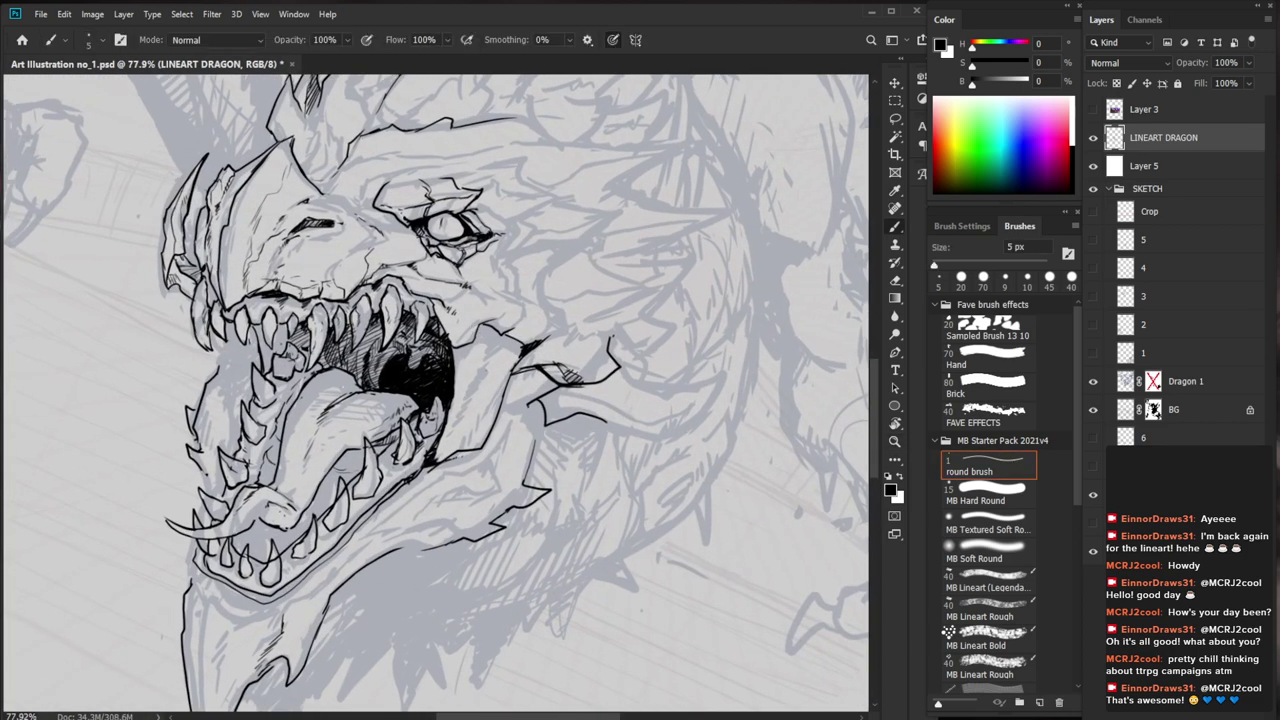
pyautogui.moveTo(321, 370)
pyautogui.mouseDown()
pyautogui.moveTo(290, 392)
pyautogui.moveTo(268, 472)
pyautogui.moveTo(263, 459)
pyautogui.mouseUp()
pyautogui.moveTo(273, 445); pyautogui.dragTo(267, 463)
pyautogui.moveTo(279, 457); pyautogui.dragTo(238, 460)
# Refine and shade the small lower tooth beside the tongue tip, alternating the eraser and brush
pyautogui.press('e')
pyautogui.press('b')
pyautogui.press('e')
pyautogui.moveTo(267, 457); pyautogui.dragTo(245, 483)
pyautogui.press('b')
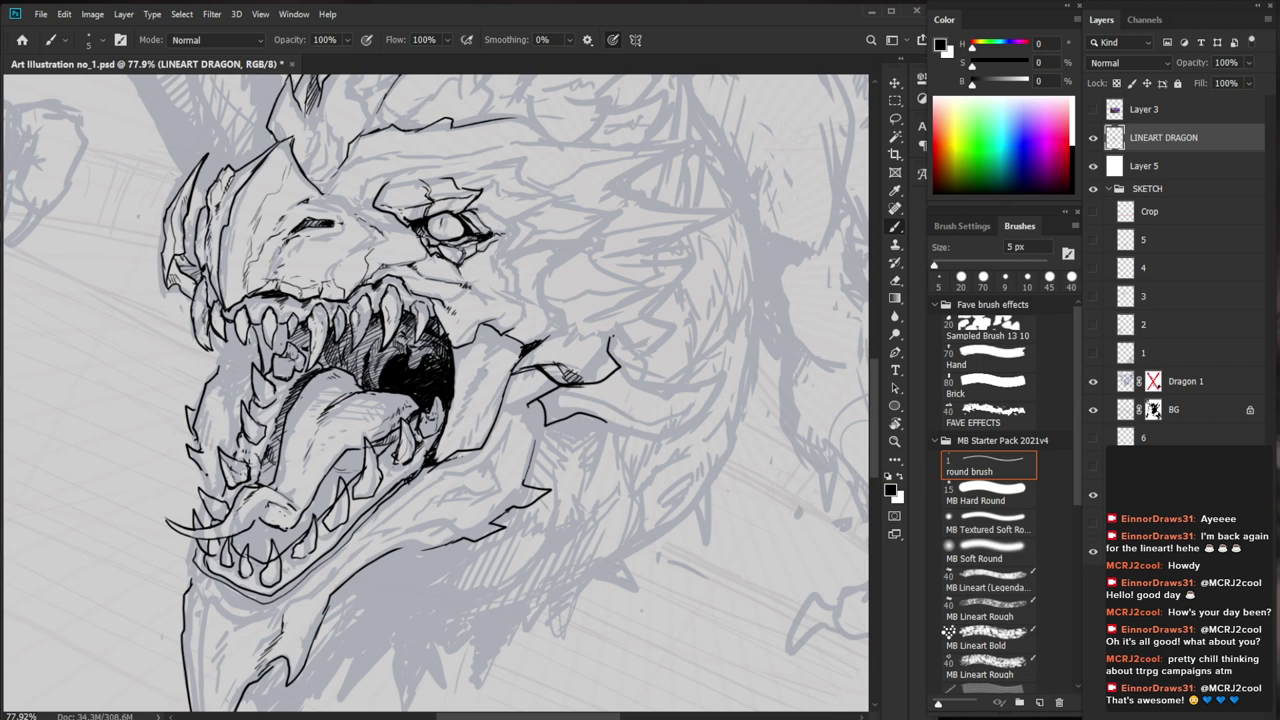
pyautogui.moveTo(250, 477); pyautogui.dragTo(236, 487)
pyautogui.moveTo(251, 481); pyautogui.dragTo(240, 487)
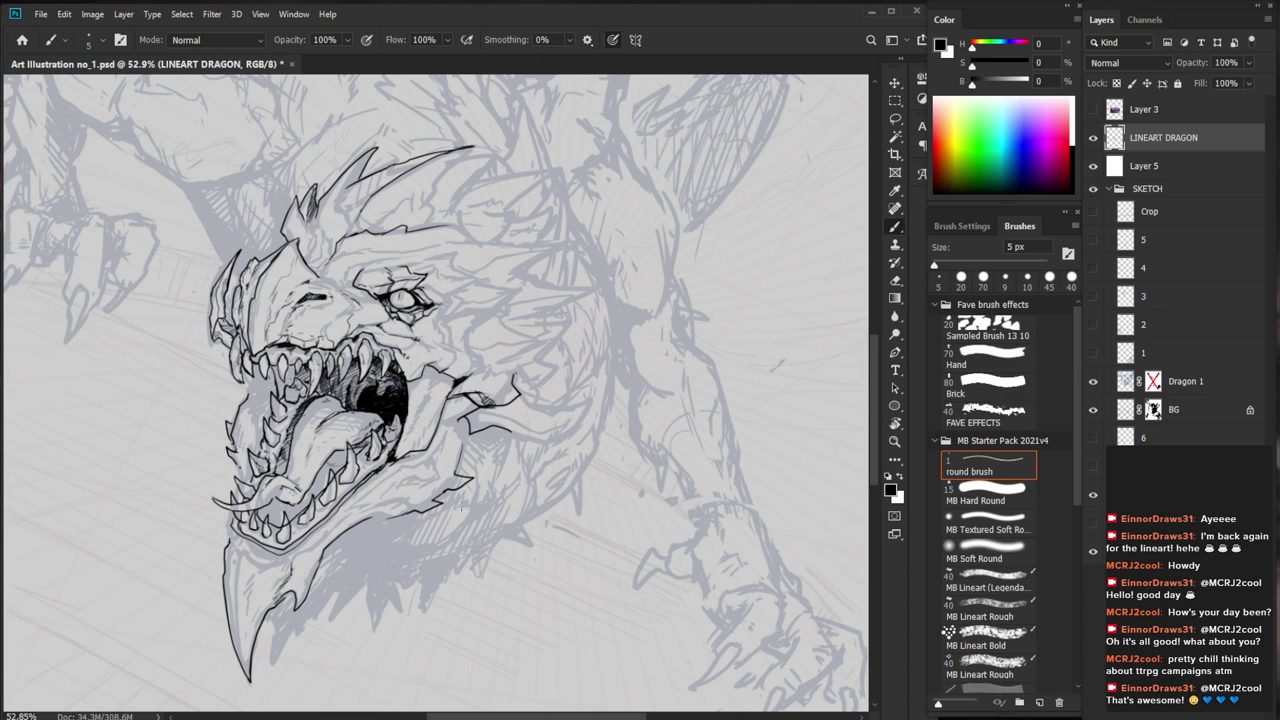
# Erase and redraw the jaw line at the rear corner of the mouth with the 20 px eraser and 5 px brush
pyautogui.moveTo(250, 375); pyautogui.dragTo(410, 383)
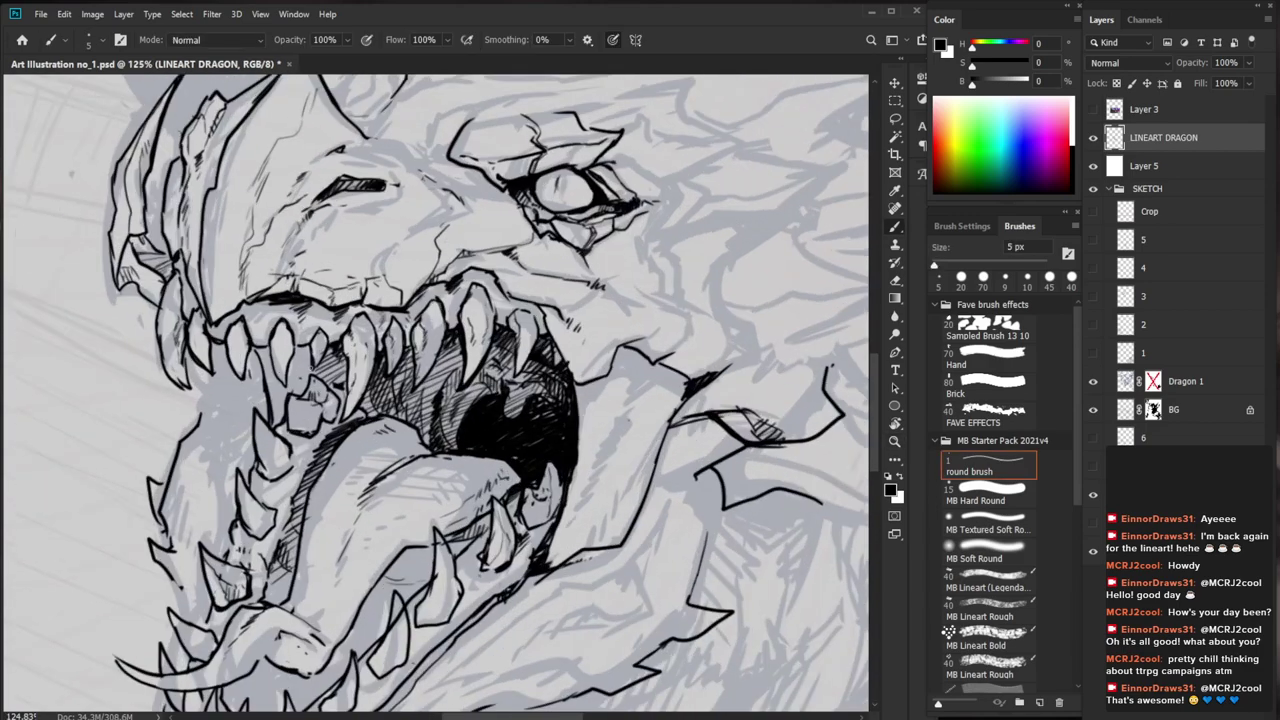
pyautogui.moveTo(250, 350); pyautogui.dragTo(264, 404)
pyautogui.moveTo(468, 530); pyautogui.dragTo(340, 530)
pyautogui.moveTo(424, 485)
pyautogui.mouseDown()
pyautogui.moveTo(411, 446)
pyautogui.moveTo(460, 446)
pyautogui.mouseUp()
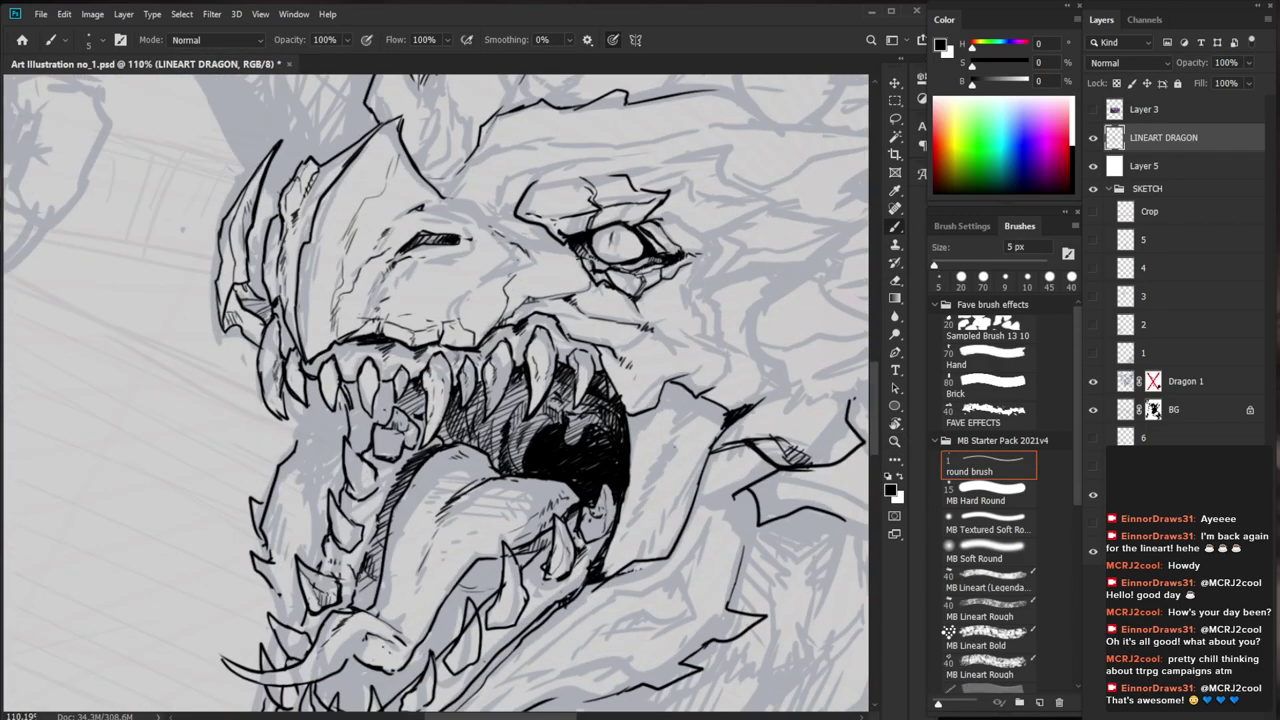
pyautogui.moveTo(705, 610); pyautogui.dragTo(647, 530)
pyautogui.press('e')
pyautogui.moveTo(550, 488)
pyautogui.mouseDown()
pyautogui.moveTo(515, 522)
pyautogui.moveTo(521, 512)
pyautogui.mouseUp()
pyautogui.press('b')
pyautogui.moveTo(625, 558); pyautogui.dragTo(576, 475)
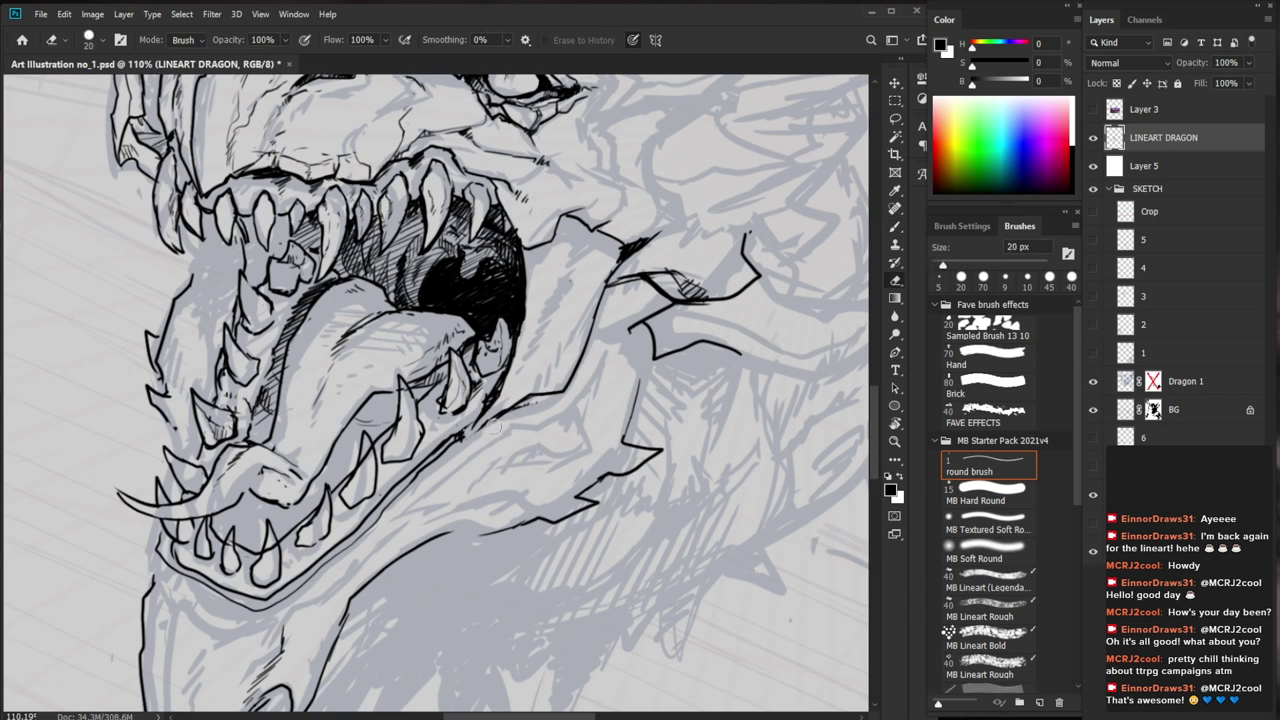
pyautogui.hotkey('ctrl', '0')
pyautogui.moveTo(558, 560); pyautogui.dragTo(528, 536)
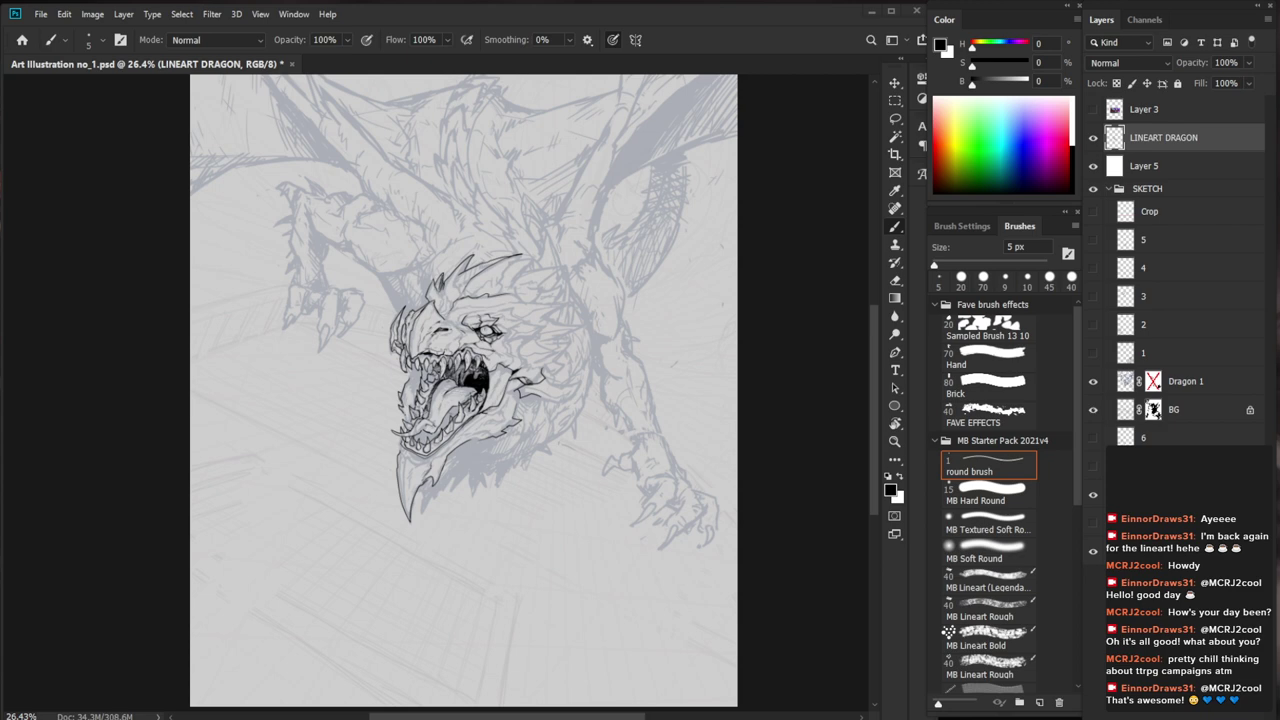
# Ink the jagged cheek ridge below the eye, above the rear corner of the mouth
pyautogui.moveTo(512, 366); pyautogui.dragTo(612, 366)
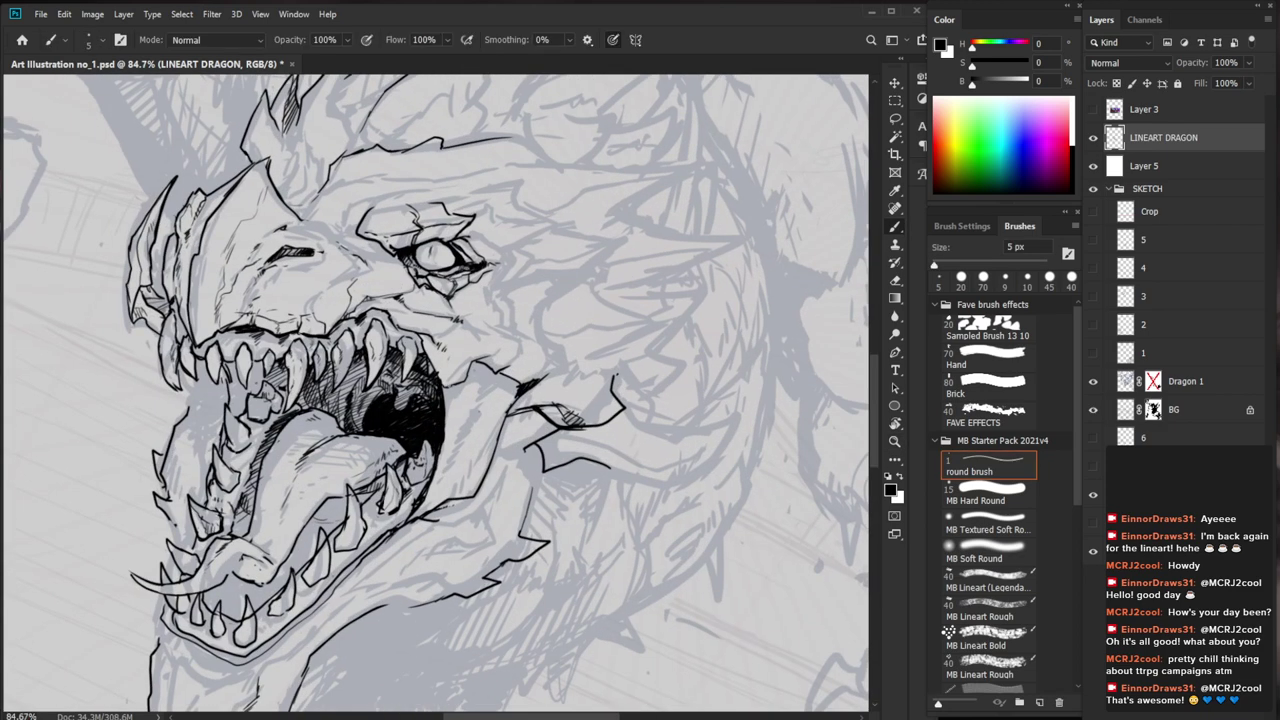
pyautogui.moveTo(429, 350)
pyautogui.mouseDown()
pyautogui.moveTo(449, 393)
pyautogui.moveTo(428, 418)
pyautogui.moveTo(447, 426)
pyautogui.moveTo(419, 446)
pyautogui.mouseUp()
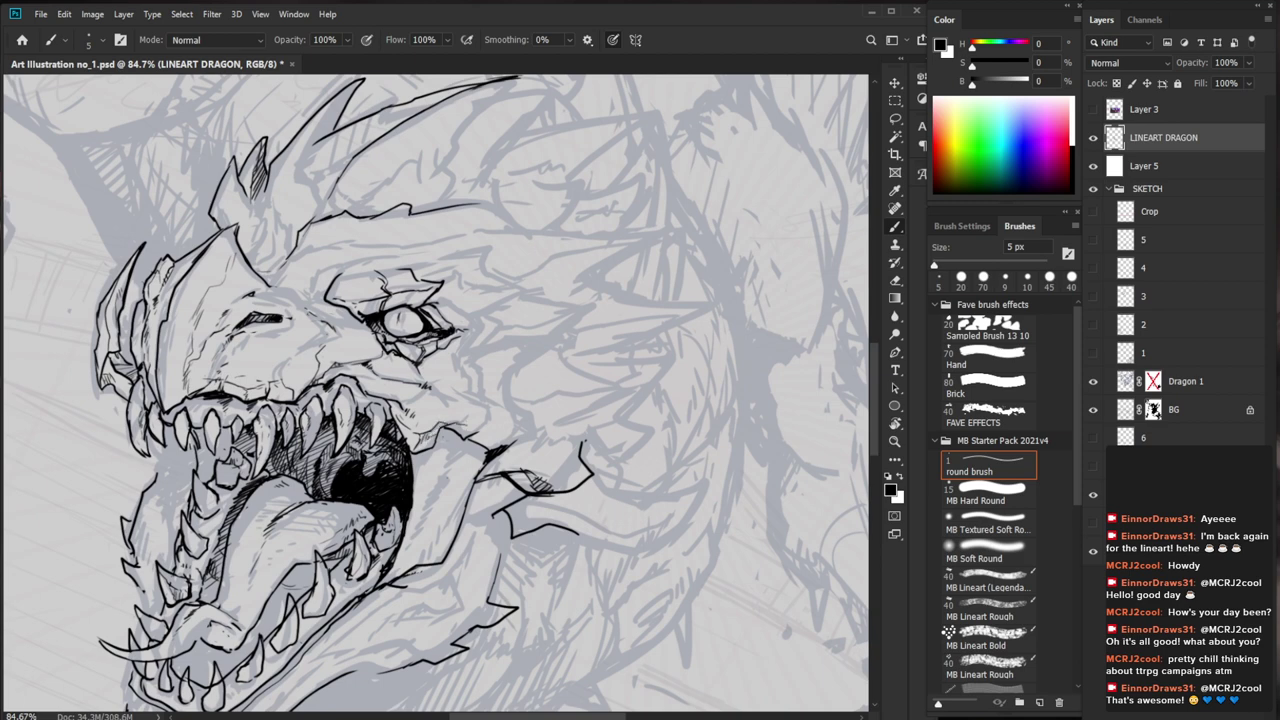
pyautogui.moveTo(470, 437)
pyautogui.mouseDown()
pyautogui.moveTo(496, 407)
pyautogui.moveTo(474, 440)
pyautogui.moveTo(540, 439)
pyautogui.moveTo(524, 445)
pyautogui.moveTo(500, 416)
pyautogui.moveTo(467, 483)
pyautogui.mouseUp()
pyautogui.press('e')
pyautogui.press('b')
# Hatch the stretched skin folds behind the mouth opening, under the cheek ridge
pyautogui.moveTo(485, 401); pyautogui.dragTo(473, 413)
pyautogui.moveTo(485, 405)
pyautogui.mouseDown()
pyautogui.moveTo(462, 459)
pyautogui.moveTo(456, 425)
pyautogui.moveTo(454, 436)
pyautogui.mouseUp()
pyautogui.moveTo(463, 426); pyautogui.dragTo(456, 439)
pyautogui.moveTo(465, 433); pyautogui.dragTo(455, 447)
pyautogui.moveTo(464, 440)
pyautogui.mouseDown()
pyautogui.moveTo(443, 437)
pyautogui.moveTo(486, 437)
pyautogui.moveTo(500, 474)
pyautogui.mouseUp()
pyautogui.moveTo(508, 458); pyautogui.dragTo(504, 468)
pyautogui.moveTo(514, 448)
pyautogui.mouseDown()
pyautogui.moveTo(504, 466)
pyautogui.moveTo(521, 448)
pyautogui.mouseUp()
pyautogui.press('e')
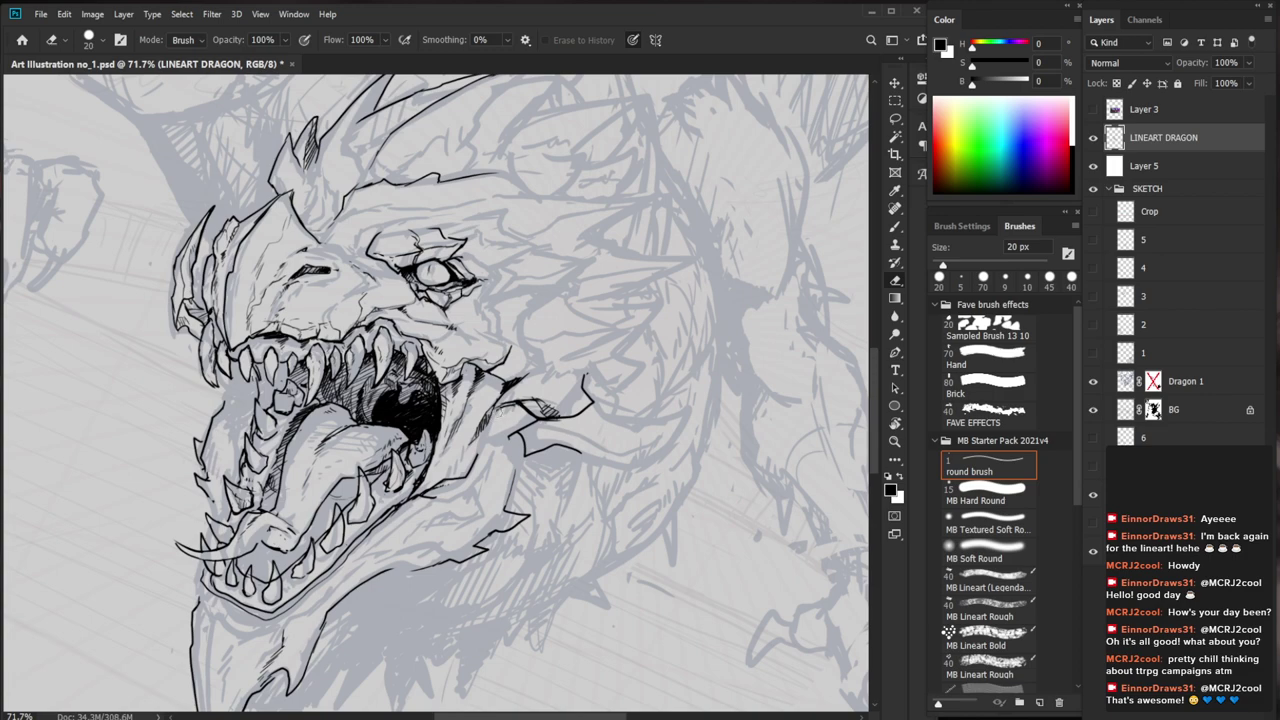
pyautogui.press('b')
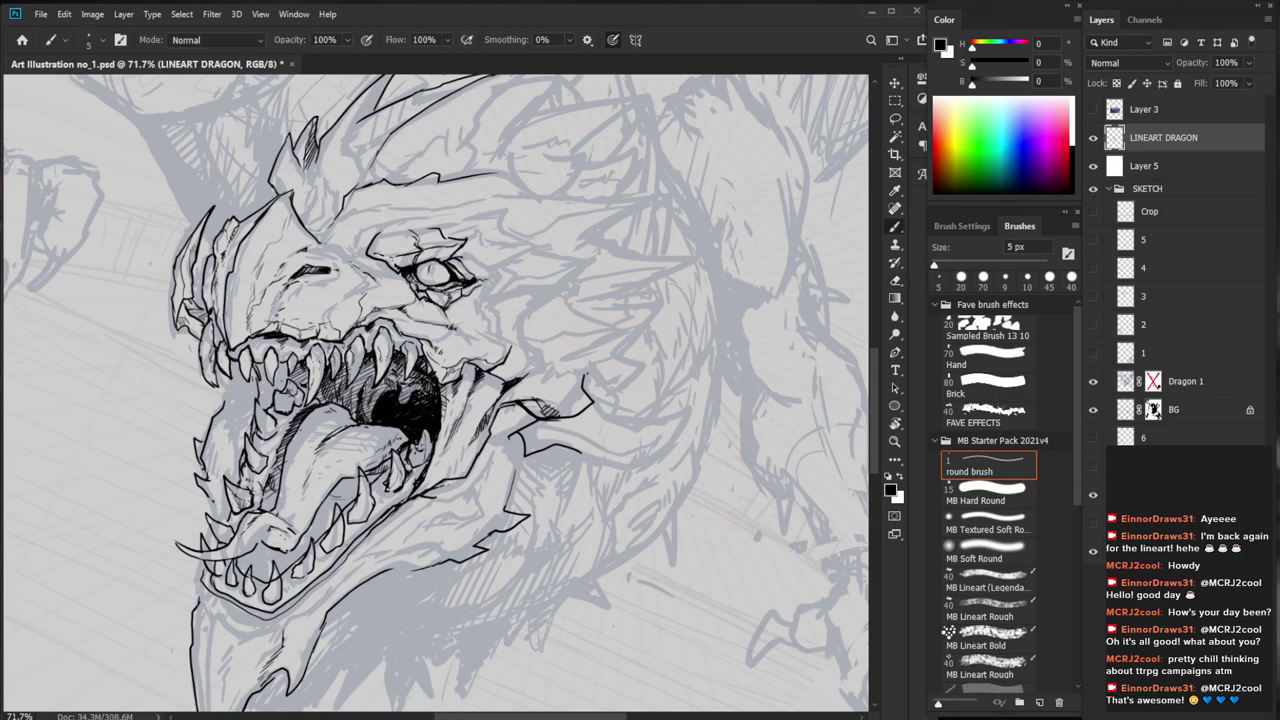
# Erase stray ink along the front outer edge of the lower jaw
pyautogui.hotkey('ctrl', '0')
pyautogui.moveTo(464, 473); pyautogui.dragTo(580, 500)
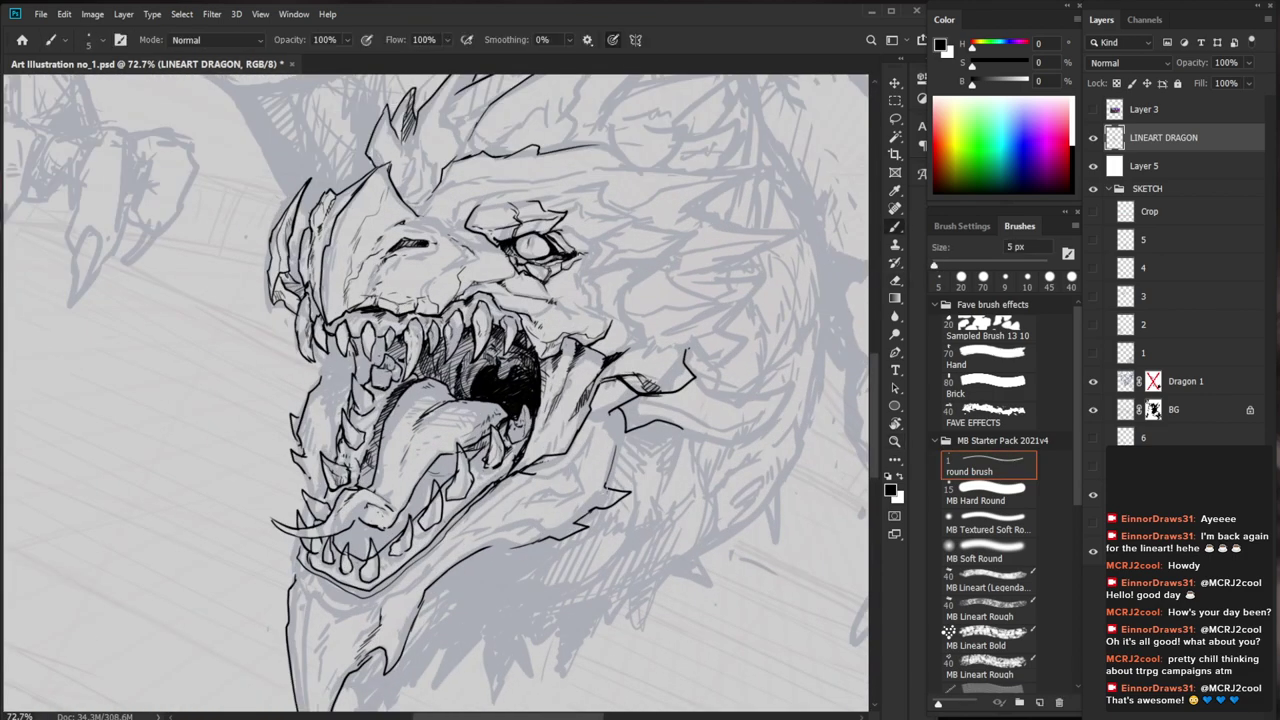
pyautogui.moveTo(619, 547); pyautogui.dragTo(591, 563)
pyautogui.press('e')
pyautogui.press('b')
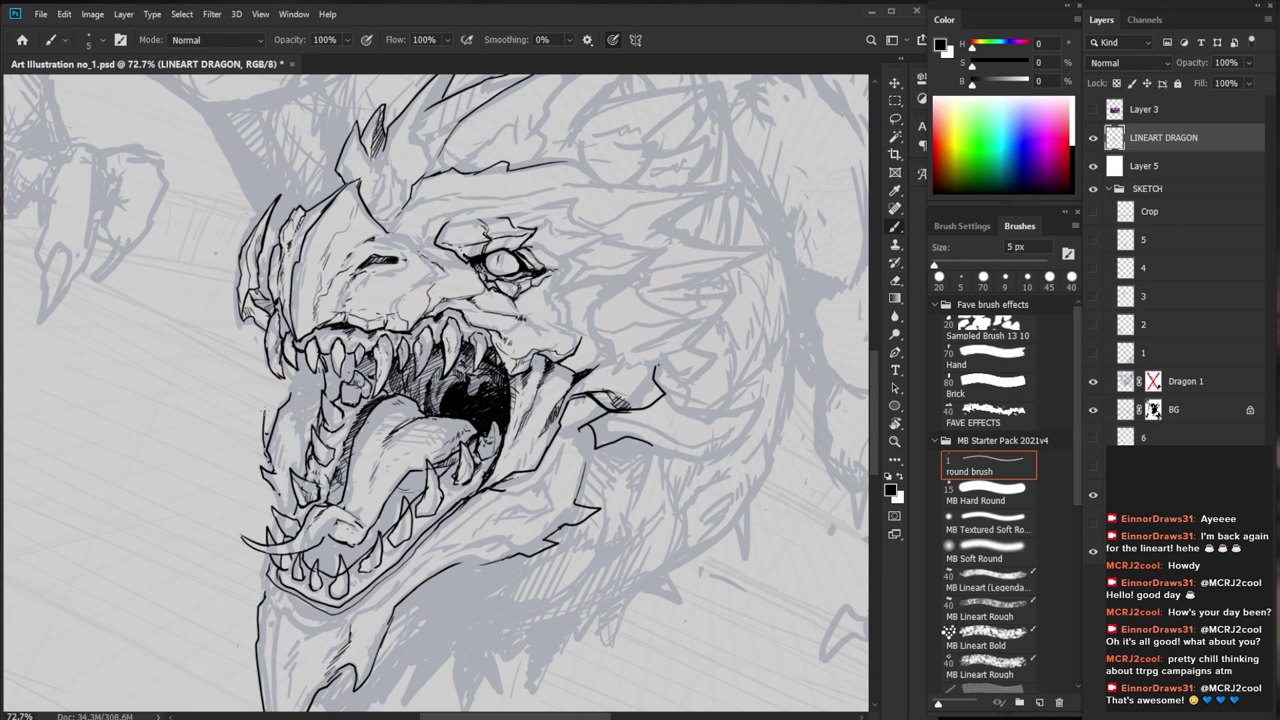
pyautogui.moveTo(702, 578); pyautogui.dragTo(666, 569)
pyautogui.press('e')
pyautogui.moveTo(227, 400); pyautogui.dragTo(233, 472)
pyautogui.press('b')
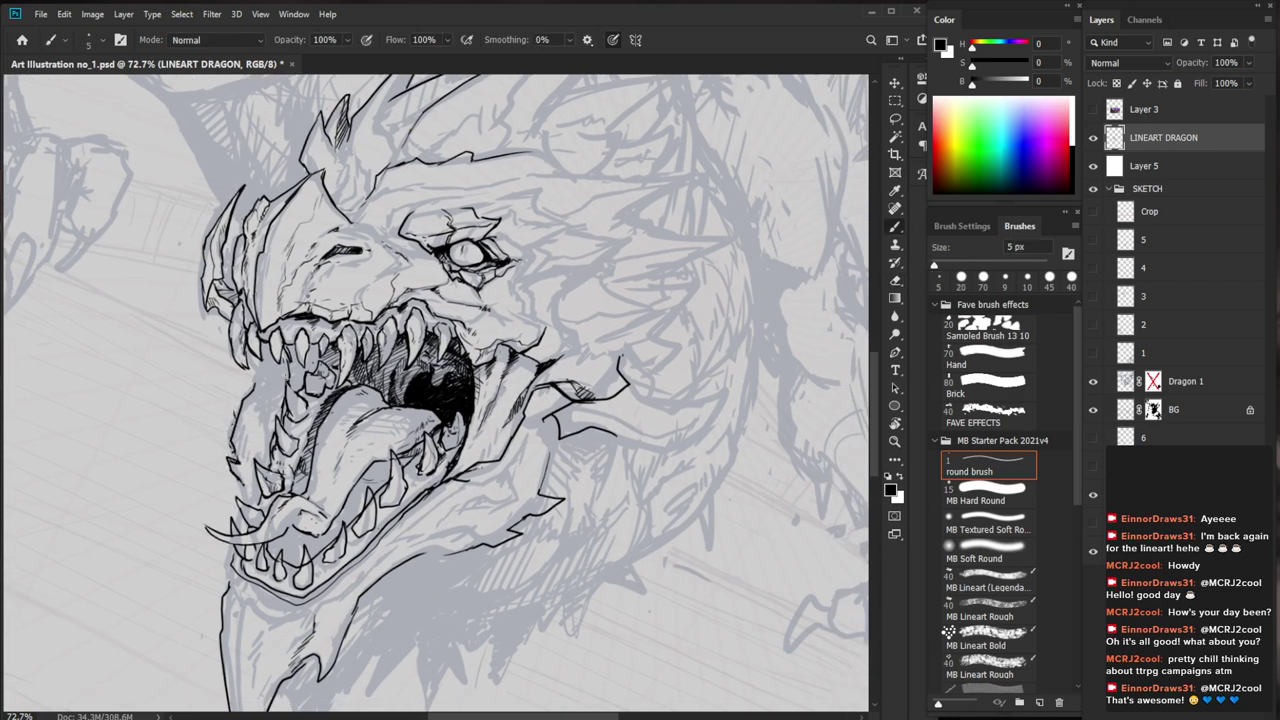
# Redraw the front outline of the lower jaw, undoing strokes that miss and trimming with the eraser
pyautogui.moveTo(234, 421)
pyautogui.mouseDown()
pyautogui.moveTo(241, 378)
pyautogui.moveTo(251, 397)
pyautogui.mouseUp()
pyautogui.moveTo(643, 446); pyautogui.dragTo(619, 466)
pyautogui.hotkey('ctrl', 'z')
pyautogui.hotkey('ctrl', 'z')
pyautogui.moveTo(207, 448)
pyautogui.mouseDown()
pyautogui.moveTo(213, 402)
pyautogui.moveTo(217, 423)
pyautogui.mouseUp()
pyautogui.moveTo(710, 645); pyautogui.dragTo(672, 580)
pyautogui.press('e')
pyautogui.moveTo(504, 451)
pyautogui.mouseDown()
pyautogui.moveTo(490, 455)
pyautogui.moveTo(450, 585)
pyautogui.mouseUp()
pyautogui.press('b')
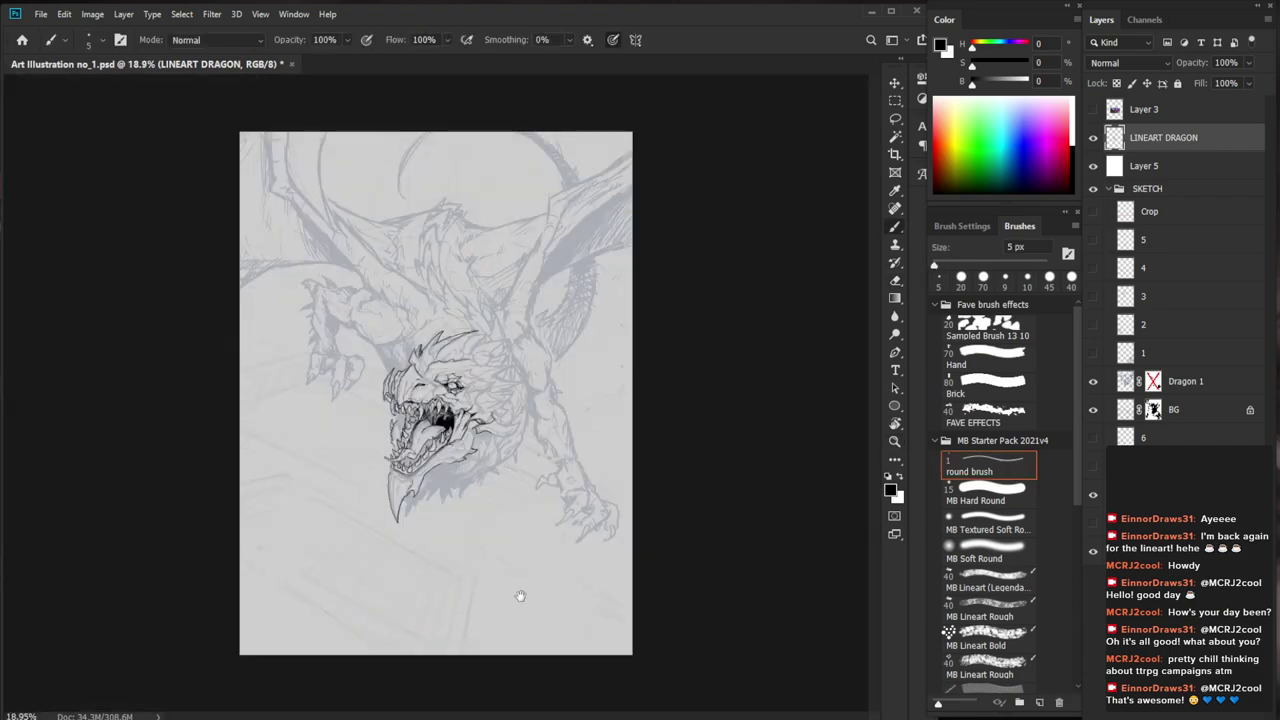
# Ink a line from the snout plate's base over the nostril, enlarge the eraser to 45 px and trim the line
pyautogui.moveTo(570, 440); pyautogui.dragTo(658, 336)
pyautogui.moveTo(436, 306); pyautogui.dragTo(480, 306)
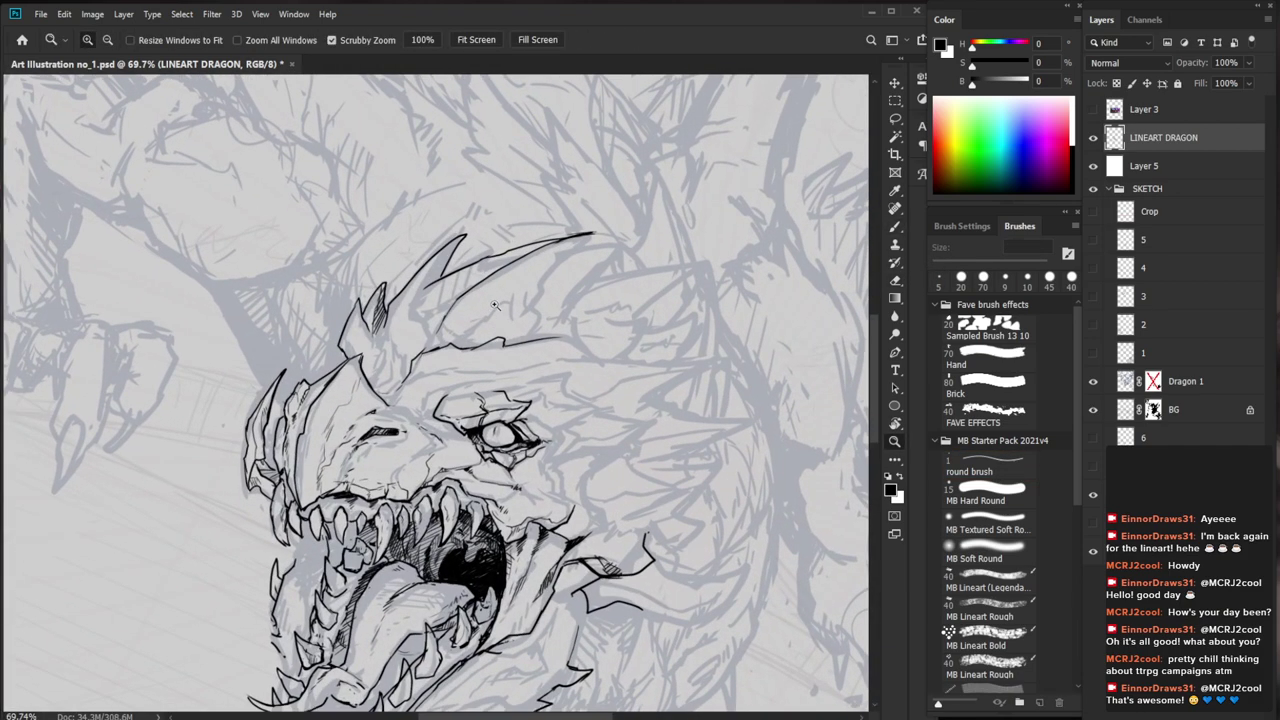
pyautogui.moveTo(387, 404); pyautogui.dragTo(419, 423)
pyautogui.press('e')
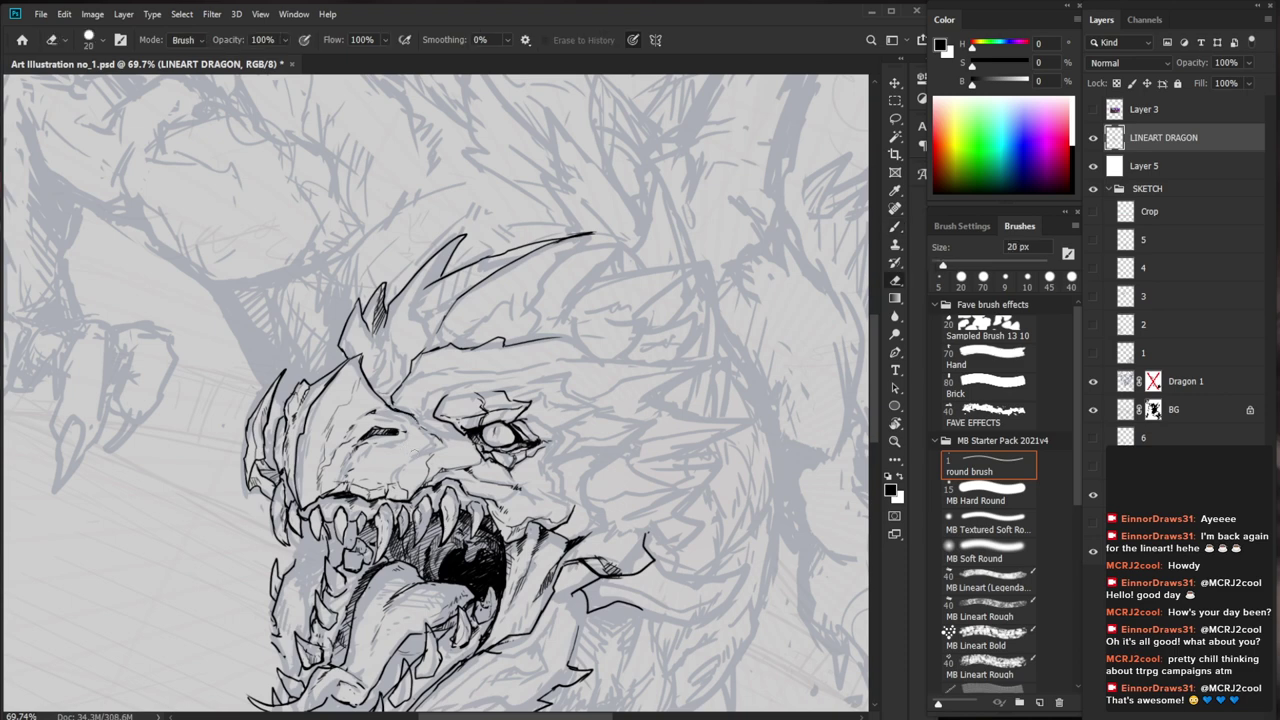
pyautogui.scroll(-1, 390, 404)
pyautogui.press(']')
pyautogui.press(']')
pyautogui.press(']')
pyautogui.press(']')
pyautogui.moveTo(394, 403)
pyautogui.mouseDown()
pyautogui.moveTo(368, 405)
pyautogui.moveTo(398, 402)
pyautogui.moveTo(378, 387)
pyautogui.moveTo(403, 409)
pyautogui.moveTo(387, 415)
pyautogui.mouseUp()
# Reshape the nostril into an arched opening and ink the snout ridge running from it toward the eye
pyautogui.press('b')
pyautogui.hotkey('ctrl', 'space')
pyautogui.moveTo(460, 434)
pyautogui.mouseDown()
pyautogui.moveTo(400, 434)
pyautogui.moveTo(480, 425)
pyautogui.moveTo(404, 429)
pyautogui.moveTo(425, 434)
pyautogui.mouseUp()
pyautogui.hotkey('ctrl', 'space')
pyautogui.press('e')
pyautogui.press('b')
pyautogui.press('space')
pyautogui.hotkey('ctrl', 'space')
pyautogui.press('e')
pyautogui.press('b')
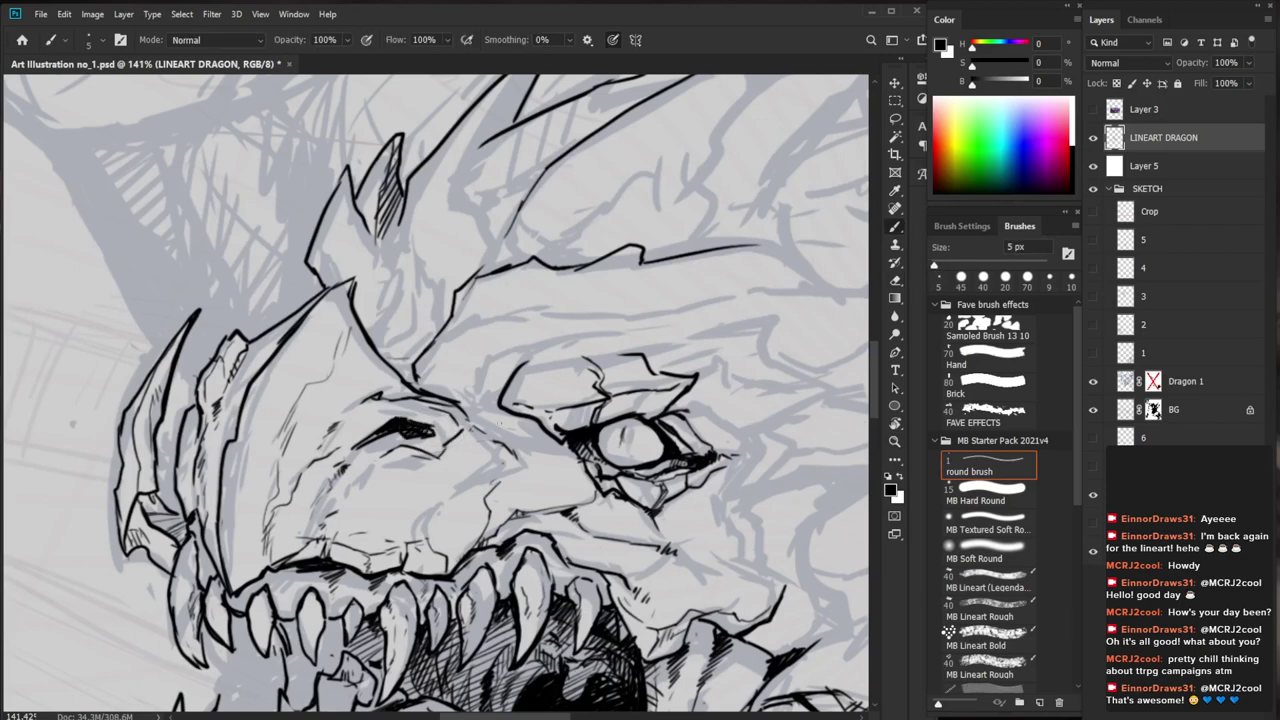
pyautogui.hotkey('ctrl', 'space')
pyautogui.moveTo(529, 430); pyautogui.dragTo(474, 431)
pyautogui.press('space')
pyautogui.moveTo(564, 594); pyautogui.dragTo(505, 542)
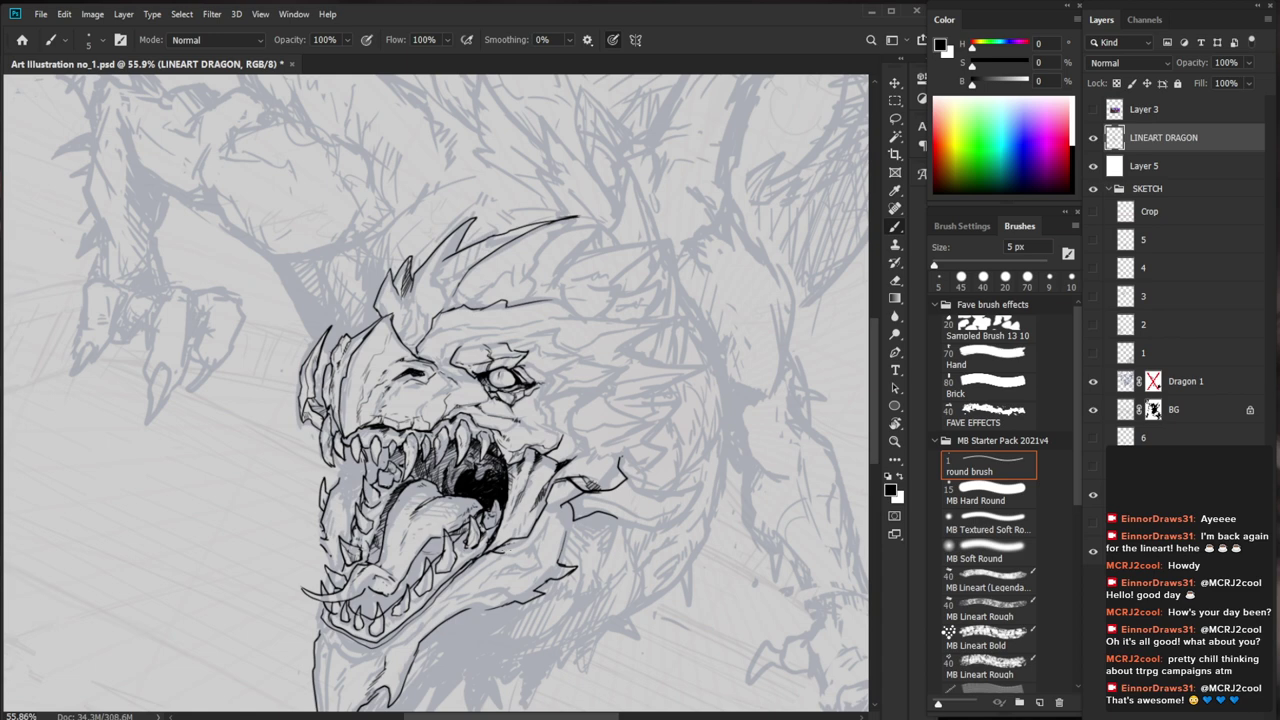
# Add dense hatching at the lower end of the skin fold near the rear corner of the mouth
pyautogui.moveTo(534, 605); pyautogui.dragTo(585, 607)
pyautogui.moveTo(517, 481); pyautogui.dragTo(511, 497)
pyautogui.moveTo(519, 491); pyautogui.dragTo(495, 519)
pyautogui.moveTo(505, 507); pyautogui.dragTo(495, 521)
pyautogui.moveTo(509, 499)
pyautogui.mouseDown()
pyautogui.moveTo(495, 521)
pyautogui.moveTo(505, 515)
pyautogui.mouseUp()
pyautogui.moveTo(513, 501)
pyautogui.mouseDown()
pyautogui.moveTo(507, 513)
pyautogui.moveTo(513, 494)
pyautogui.mouseUp()
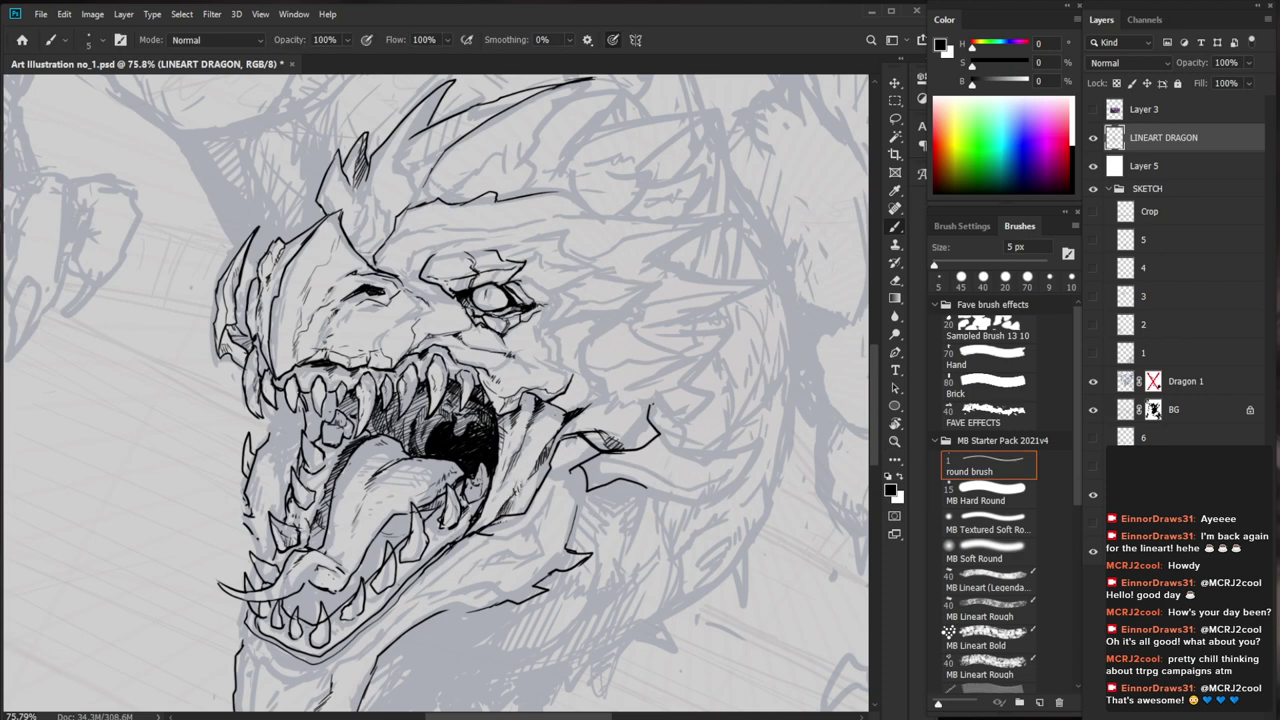
pyautogui.moveTo(533, 451); pyautogui.dragTo(522, 463)
pyautogui.press('e')
pyautogui.press('b')
# Hatch the shadow between the tongue's underside and the rear lower teeth
pyautogui.moveTo(537, 494); pyautogui.dragTo(430, 498)
pyautogui.moveTo(630, 595); pyautogui.dragTo(571, 508)
pyautogui.moveTo(499, 435); pyautogui.dragTo(602, 438)
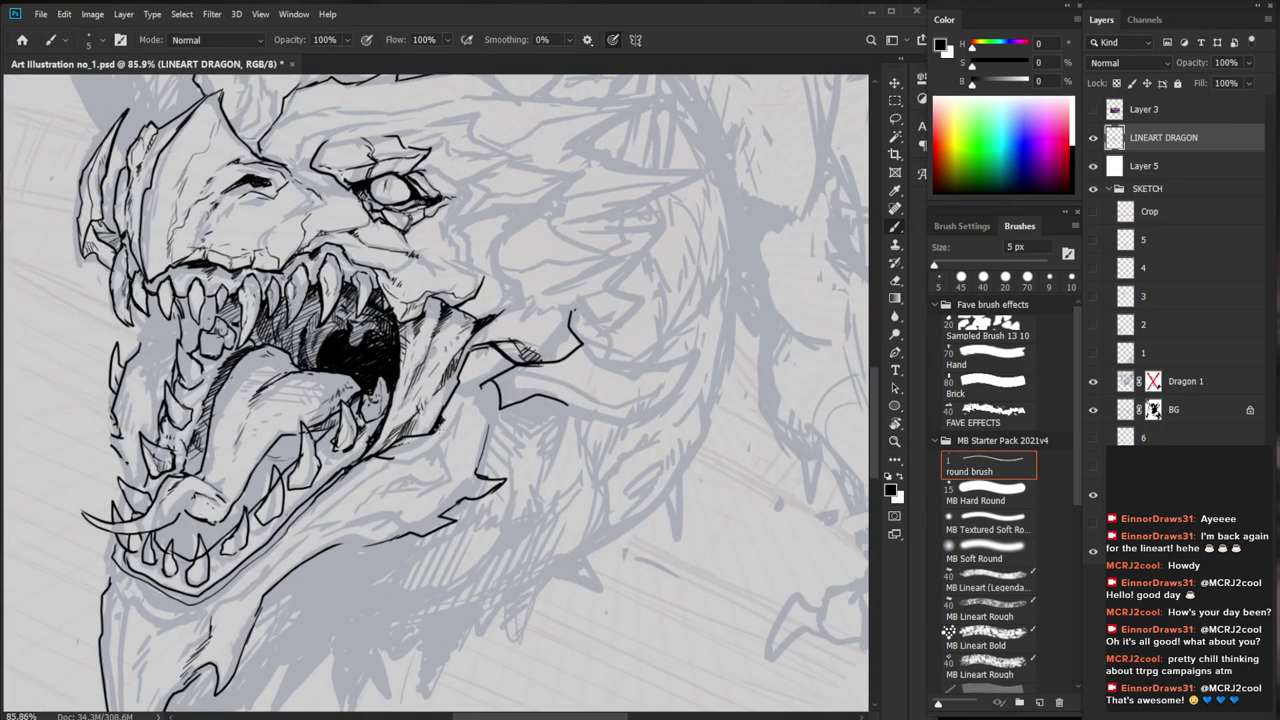
pyautogui.press('e')
pyautogui.moveTo(404, 474); pyautogui.dragTo(591, 398)
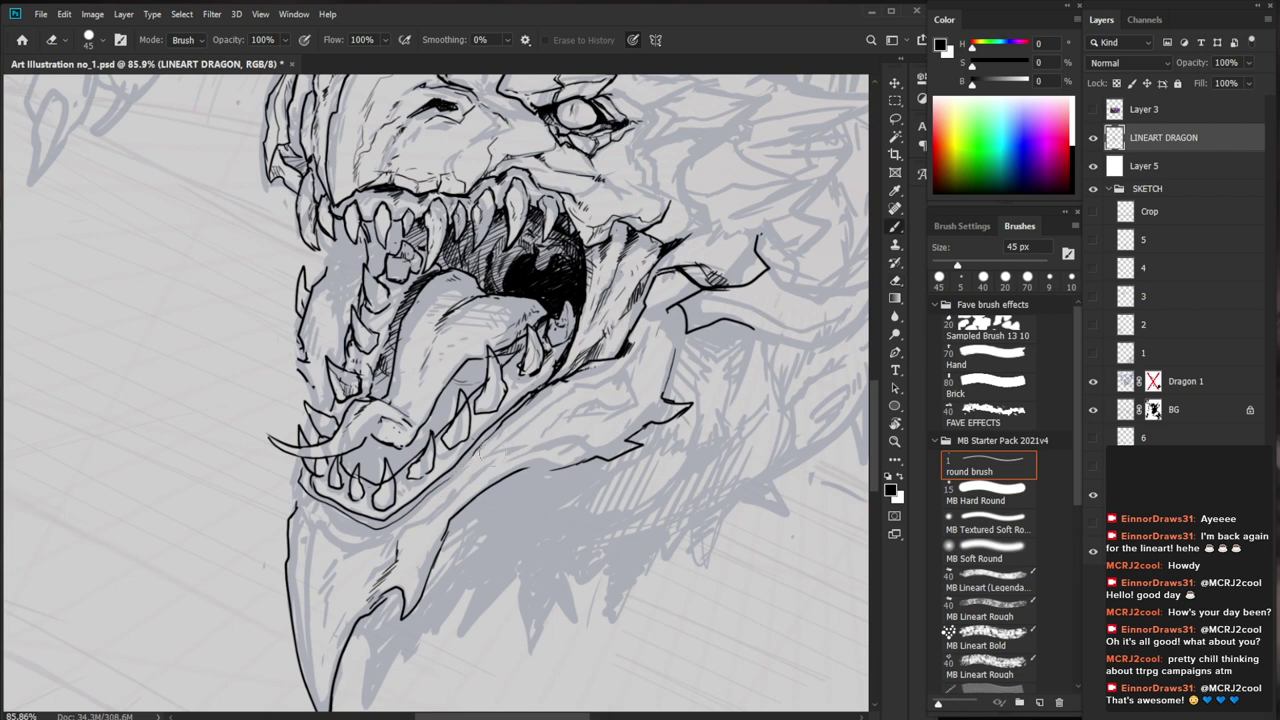
pyautogui.press('b')
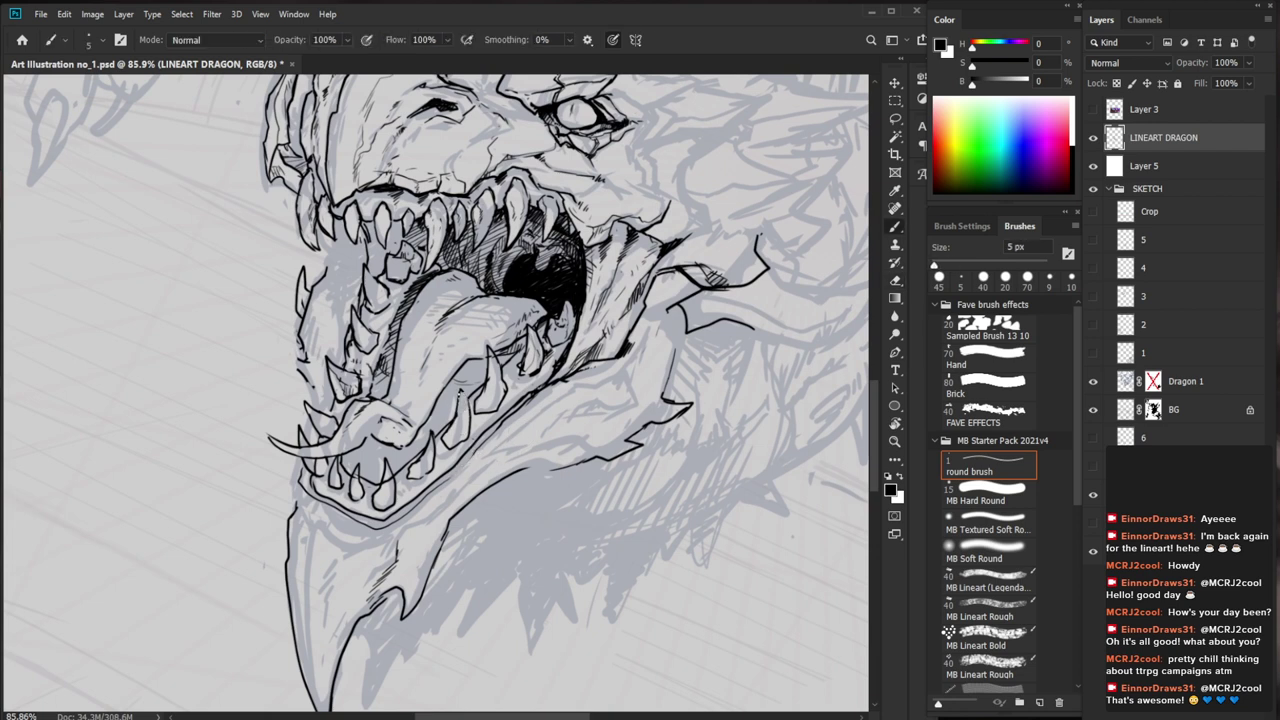
pyautogui.moveTo(466, 380)
pyautogui.mouseDown()
pyautogui.moveTo(482, 366)
pyautogui.moveTo(468, 366)
pyautogui.moveTo(488, 377)
pyautogui.mouseUp()
pyautogui.moveTo(564, 390); pyautogui.dragTo(544, 463)
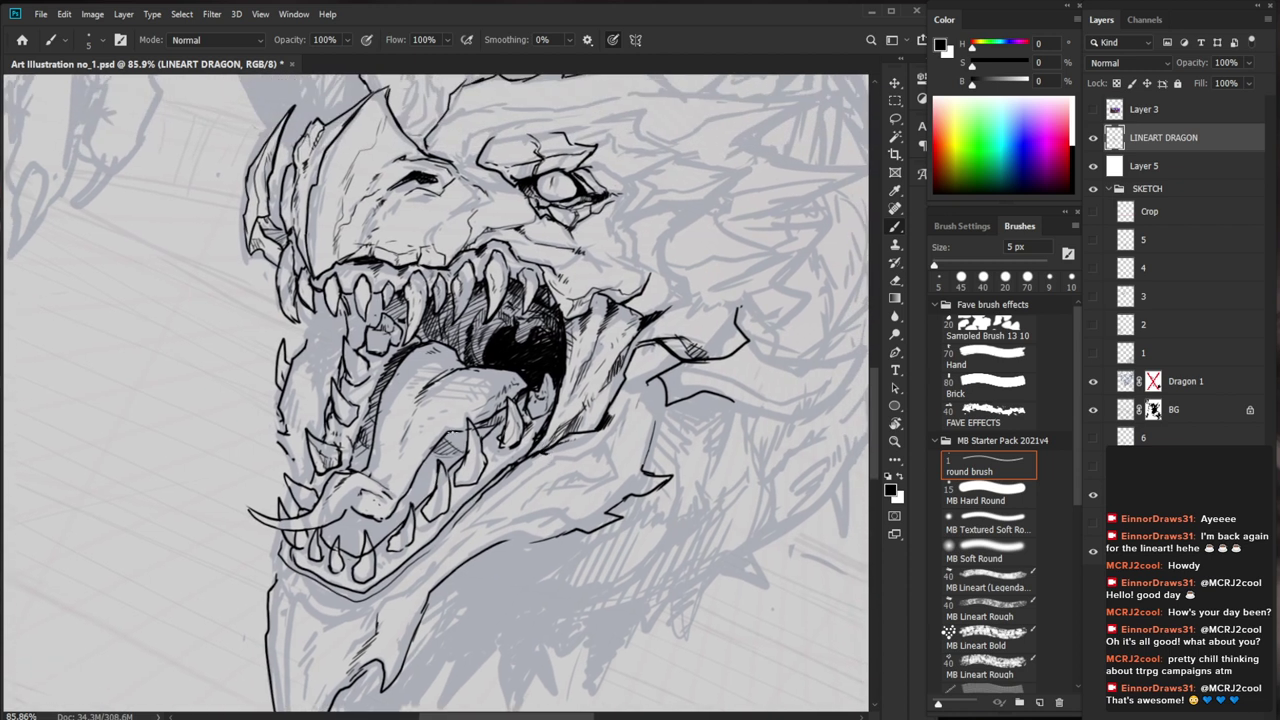
pyautogui.moveTo(437, 447); pyautogui.dragTo(487, 425)
pyautogui.moveTo(478, 440); pyautogui.dragTo(491, 429)
pyautogui.press('e')
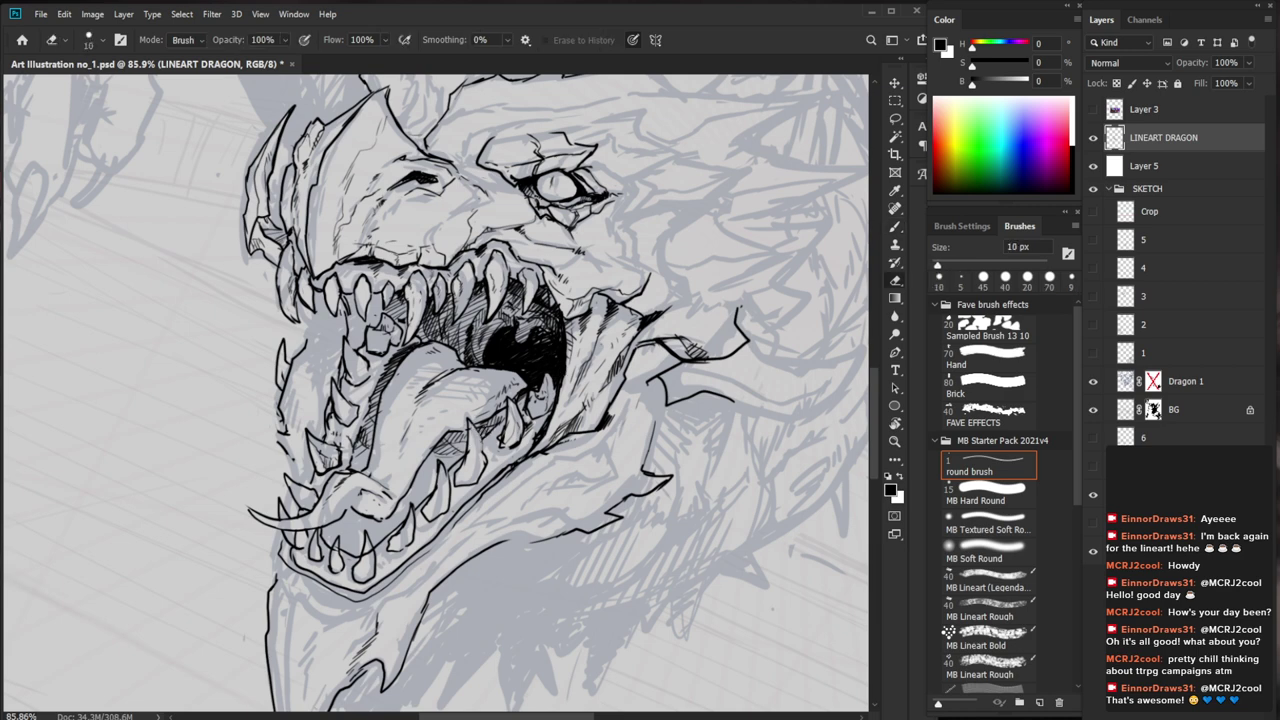
# Refine the outline and shading of the large rear lower tooth, alternating the 10 px eraser and 5 px brush
pyautogui.press('b')
pyautogui.moveTo(457, 469)
pyautogui.mouseDown()
pyautogui.moveTo(465, 459)
pyautogui.moveTo(474, 482)
pyautogui.moveTo(488, 442)
pyautogui.mouseUp()
pyautogui.press('e')
pyautogui.press('b')
pyautogui.press('e')
pyautogui.press('b')
pyautogui.press('e')
pyautogui.press('b')
pyautogui.moveTo(486, 474); pyautogui.dragTo(490, 456)
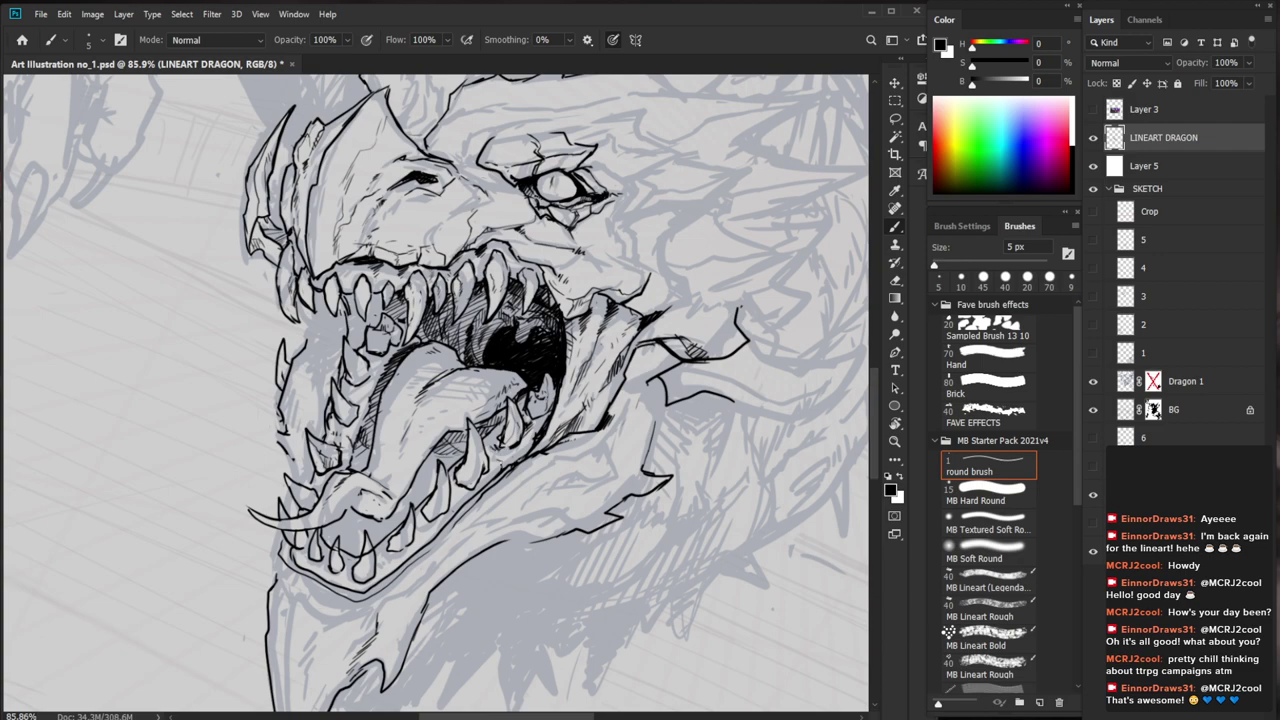
# Touch up the ink around the rearmost lower teeth with the brush and the 10 px eraser
pyautogui.scroll(-5, 503, 464)
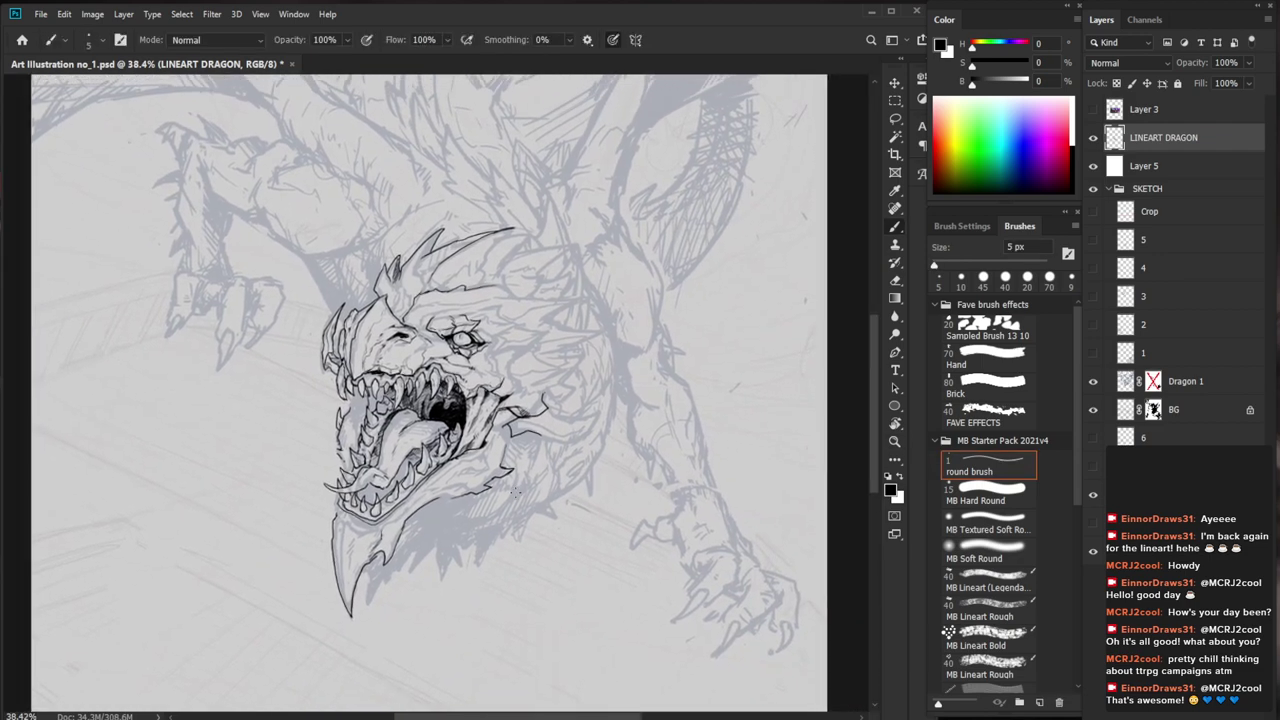
pyautogui.scroll(5, 515, 492)
pyautogui.moveTo(446, 452)
pyautogui.mouseDown()
pyautogui.moveTo(428, 458)
pyautogui.moveTo(445, 487)
pyautogui.mouseUp()
pyautogui.press('e')
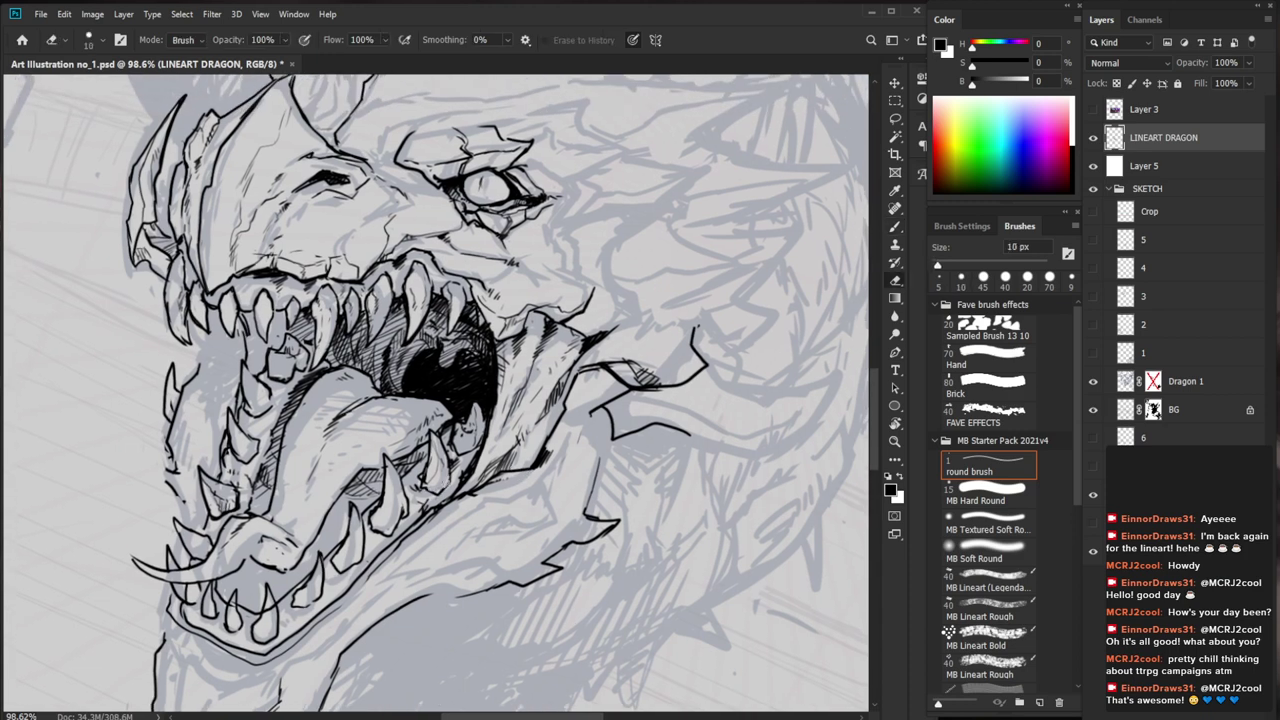
# Add a short ink shading stroke to a large lower-jaw tooth on the LINEART DRAGON layer with the 5 px brush
pyautogui.press('b')
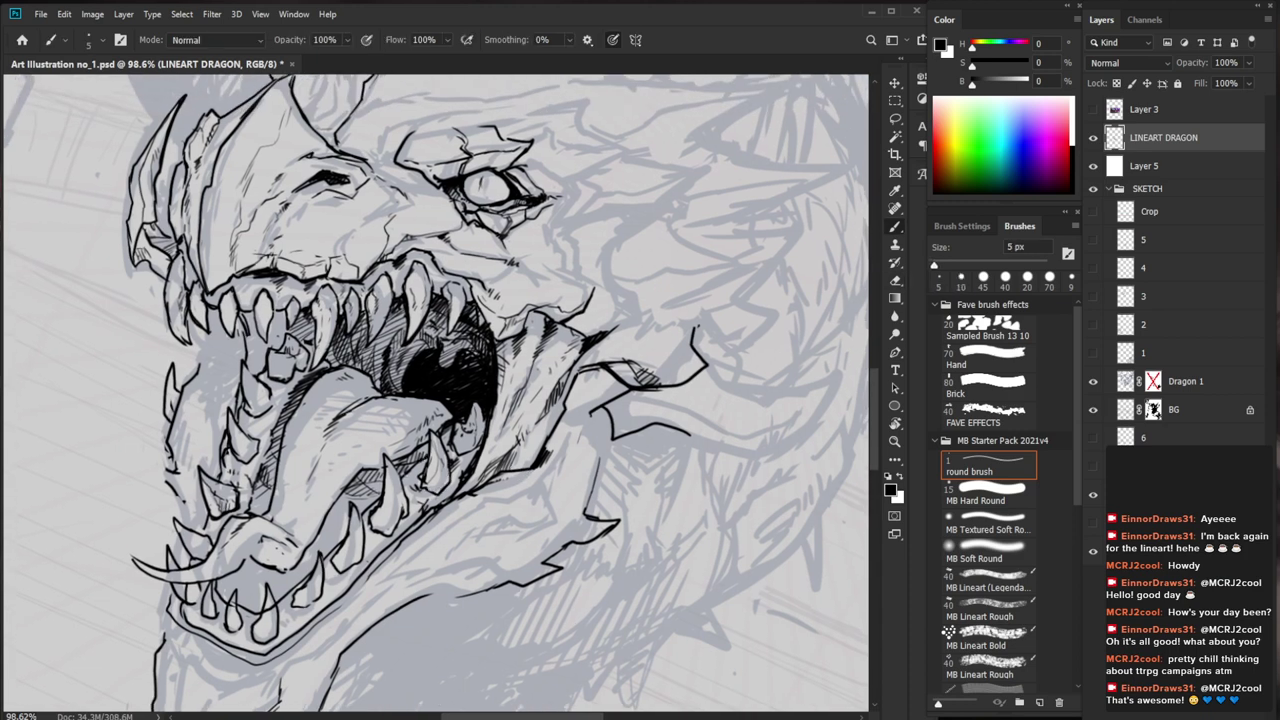
pyautogui.moveTo(410, 474); pyautogui.dragTo(402, 495)
pyautogui.hotkey('ctrl', 'space')
pyautogui.moveTo(547, 480); pyautogui.dragTo(473, 490)
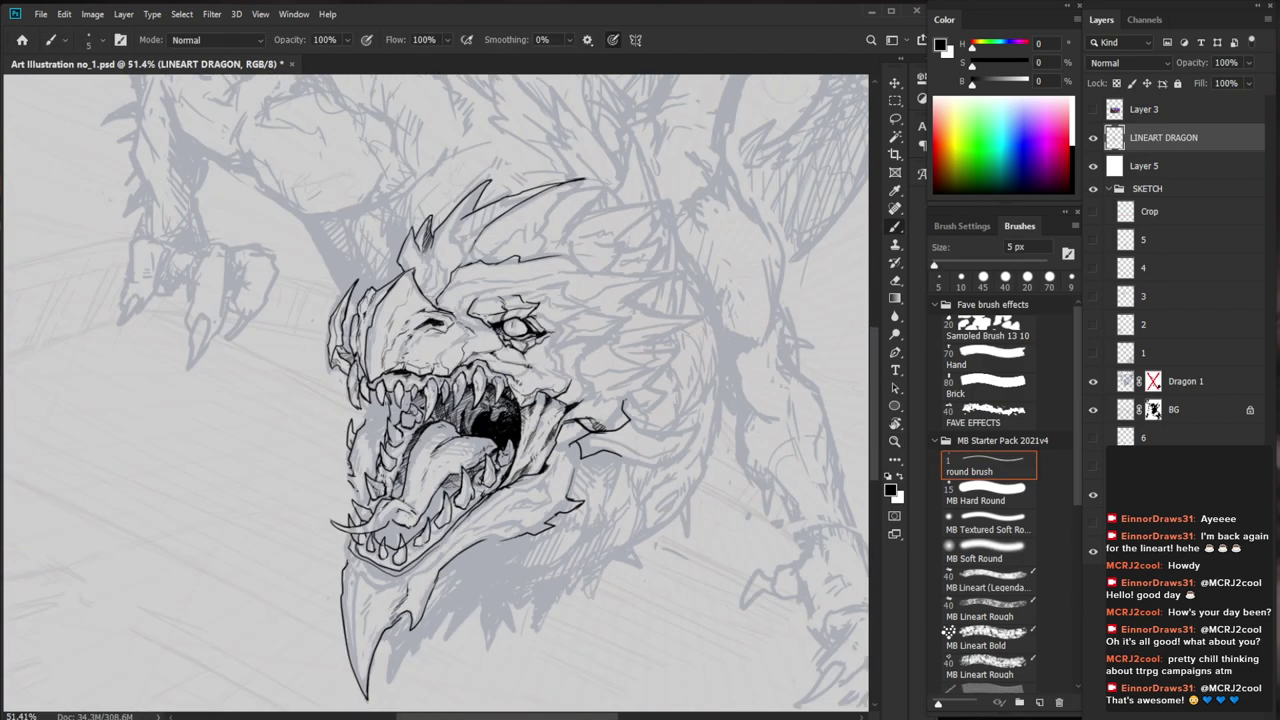
# Add short ink shading lines along the front rim of the dragon's snout plate and the narrow ridge beside it
pyautogui.hotkey('ctrl', 'space')
pyautogui.moveTo(393, 361); pyautogui.dragTo(470, 361)
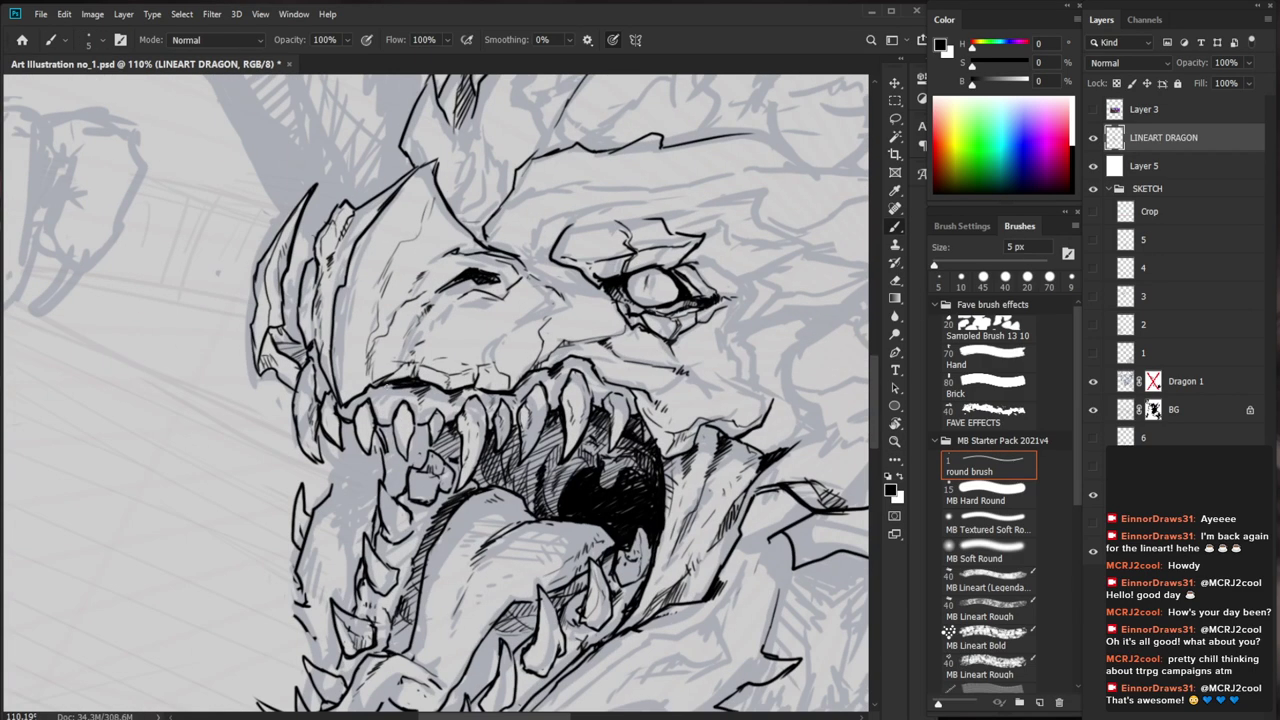
pyautogui.moveTo(322, 340); pyautogui.dragTo(320, 356)
pyautogui.moveTo(318, 329); pyautogui.dragTo(322, 355)
pyautogui.press('space')
pyautogui.moveTo(692, 343); pyautogui.dragTo(664, 389)
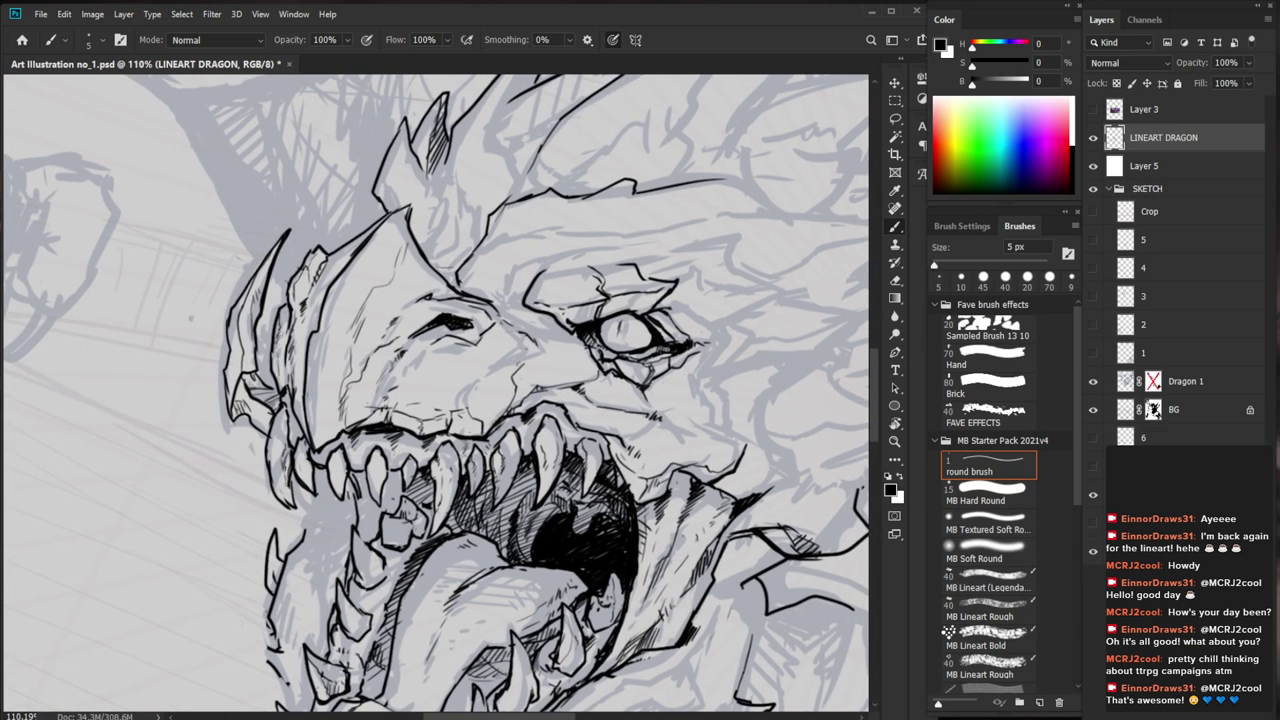
pyautogui.moveTo(289, 305)
pyautogui.mouseDown()
pyautogui.moveTo(280, 330)
pyautogui.moveTo(290, 303)
pyautogui.mouseUp()
pyautogui.press('space')
pyautogui.moveTo(450, 385); pyautogui.dragTo(420, 400)
pyautogui.moveTo(256, 320)
pyautogui.mouseDown()
pyautogui.moveTo(258, 296)
pyautogui.moveTo(294, 258)
pyautogui.mouseUp()
# Examine the inked dragon head, from the snout and crest to the jaw and cheek
pyautogui.hotkey('ctrl', 'space')
pyautogui.moveTo(377, 289); pyautogui.dragTo(300, 292)
pyautogui.press('space')
pyautogui.moveTo(702, 592); pyautogui.dragTo(620, 556)
pyautogui.hotkey('ctrl', 'space')
pyautogui.moveTo(275, 219)
pyautogui.mouseDown()
pyautogui.moveTo(321, 219)
pyautogui.moveTo(299, 253)
pyautogui.moveTo(224, 278)
pyautogui.mouseUp()
pyautogui.press('space')
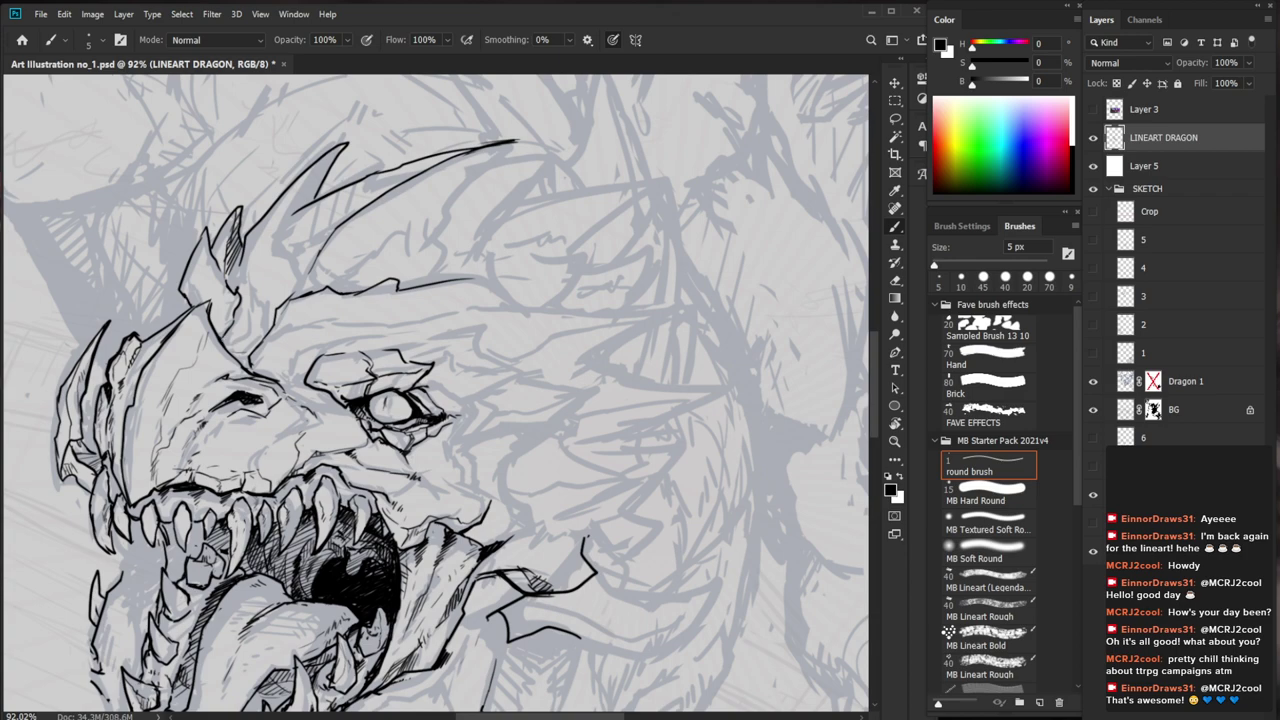
pyautogui.hotkey('ctrl', 'space')
pyautogui.moveTo(486, 300); pyautogui.dragTo(454, 300)
pyautogui.press('space')
pyautogui.moveTo(522, 612)
pyautogui.mouseDown()
pyautogui.moveTo(505, 502)
pyautogui.moveTo(512, 549)
pyautogui.mouseUp()
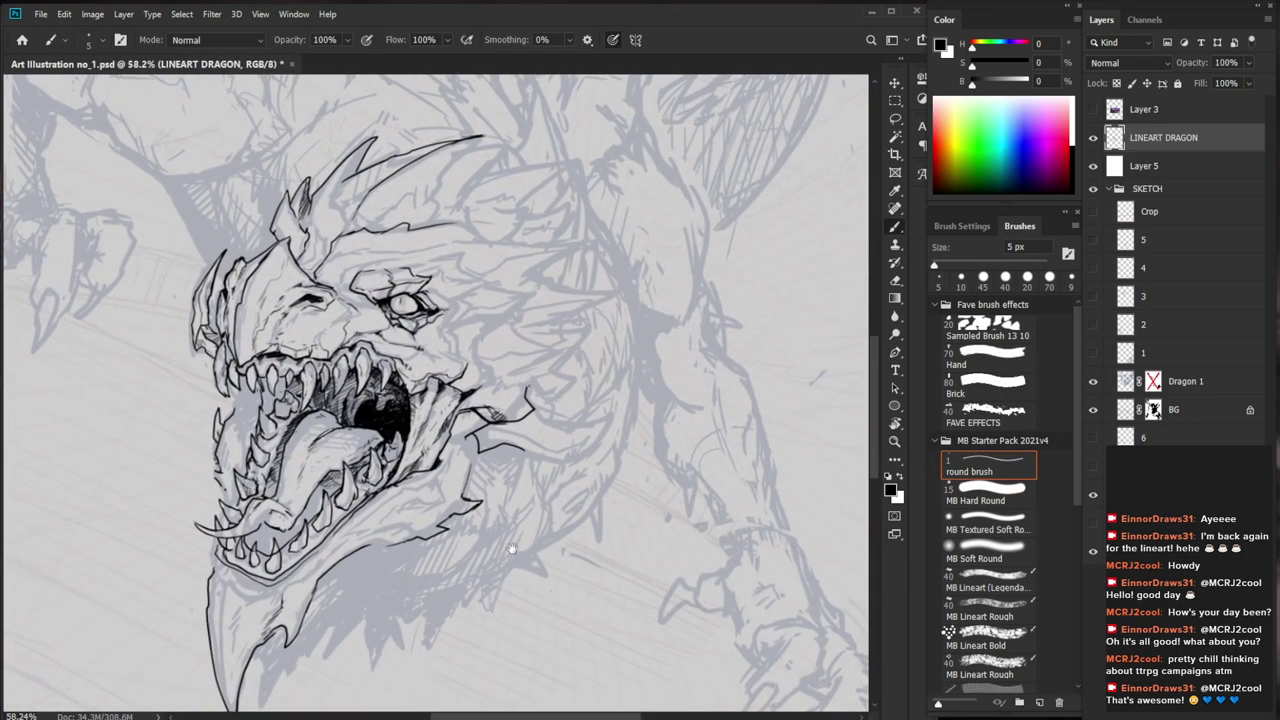
pyautogui.hotkey('ctrl', 'space')
pyautogui.moveTo(372, 288); pyautogui.dragTo(398, 288)
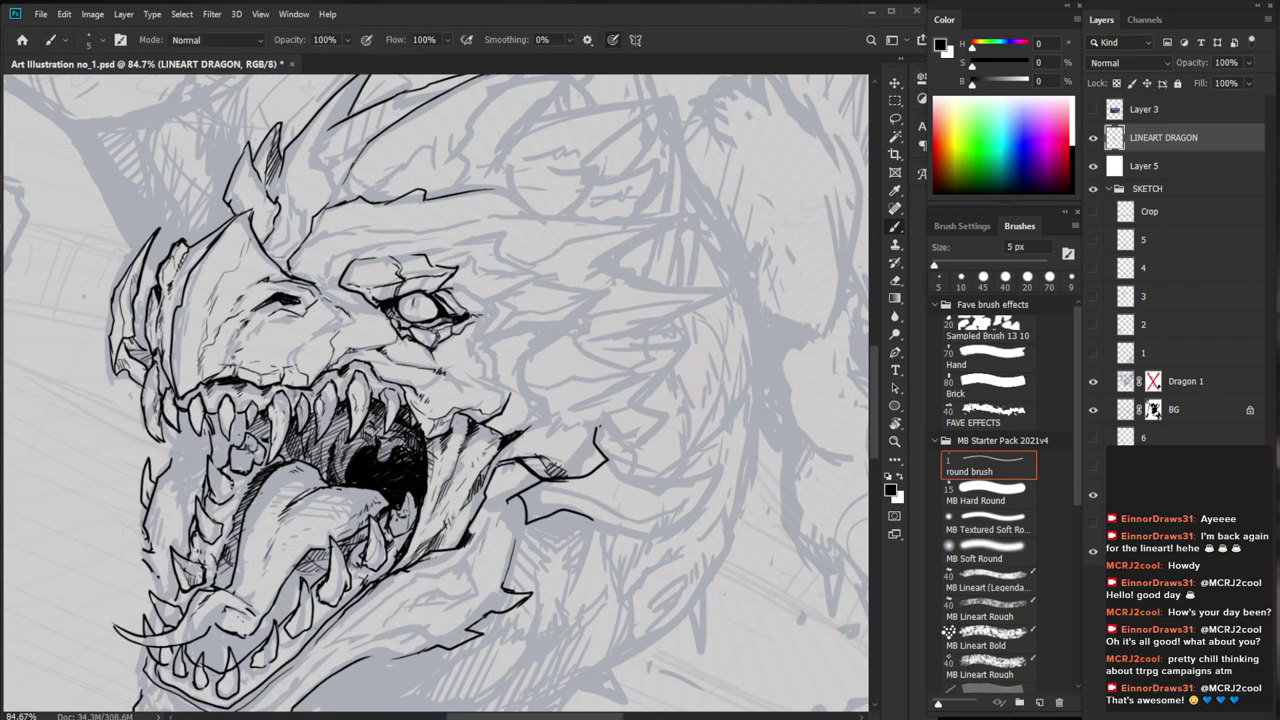
# Hatch the mouth interior behind the front upper teeth with short diagonal ink strokes
pyautogui.hotkey('ctrl', 'space')
pyautogui.moveTo(500, 485); pyautogui.dragTo(531, 465)
pyautogui.hotkey('ctrl', 'space')
pyautogui.moveTo(380, 448); pyautogui.dragTo(362, 466)
pyautogui.moveTo(378, 454); pyautogui.dragTo(361, 474)
pyautogui.moveTo(380, 462)
pyautogui.mouseDown()
pyautogui.moveTo(363, 478)
pyautogui.moveTo(369, 450)
pyautogui.moveTo(309, 448)
pyautogui.mouseUp()
pyautogui.press('e')
pyautogui.press('space')
pyautogui.hotkey('ctrl', 'space')
pyautogui.moveTo(309, 437); pyautogui.dragTo(336, 436)
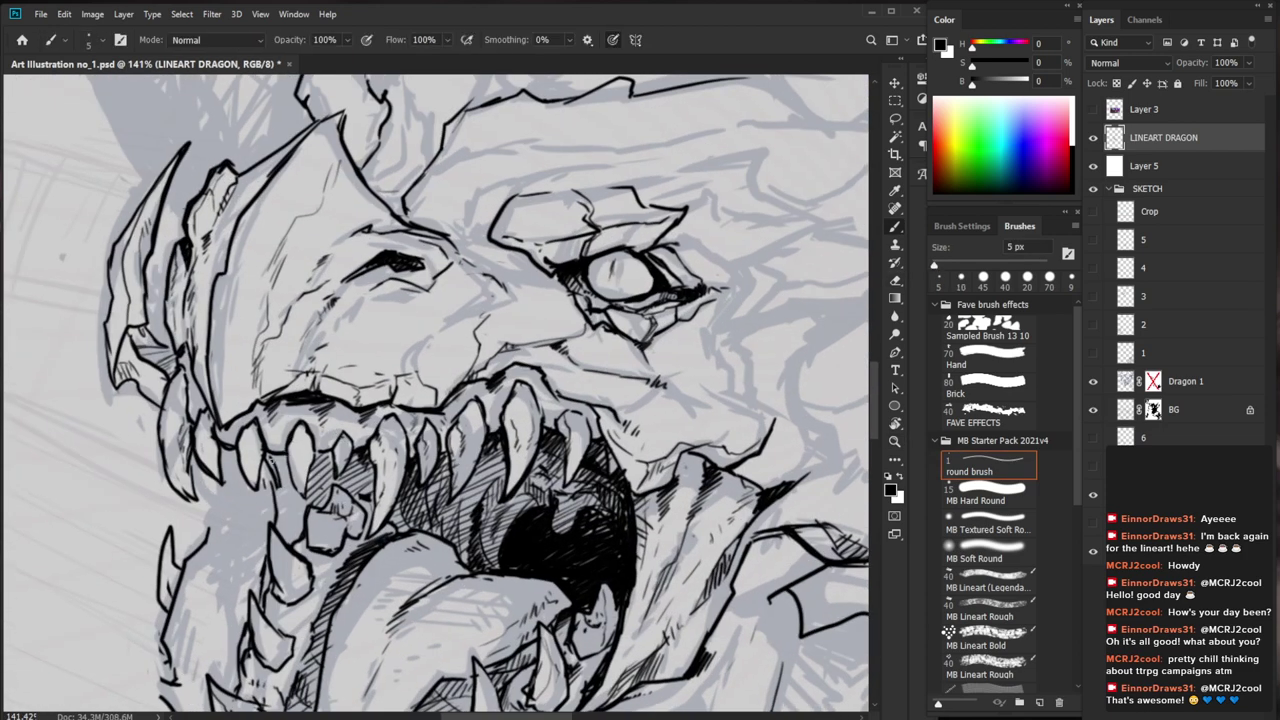
pyautogui.press('e')
pyautogui.press('b')
pyautogui.moveTo(269, 470)
pyautogui.mouseDown()
pyautogui.moveTo(285, 522)
pyautogui.moveTo(275, 463)
pyautogui.mouseUp()
pyautogui.moveTo(287, 458); pyautogui.dragTo(276, 481)
pyautogui.moveTo(295, 474)
pyautogui.mouseDown()
pyautogui.moveTo(279, 489)
pyautogui.moveTo(285, 504)
pyautogui.mouseUp()
pyautogui.moveTo(300, 493); pyautogui.dragTo(278, 524)
pyautogui.moveTo(307, 503); pyautogui.dragTo(281, 535)
pyautogui.moveTo(303, 521); pyautogui.dragTo(293, 541)
# Add small shading strokes around the broken tooth stump inside the upper mouth
pyautogui.moveTo(403, 509)
pyautogui.mouseDown()
pyautogui.moveTo(343, 509)
pyautogui.moveTo(337, 398)
pyautogui.moveTo(392, 352)
pyautogui.mouseUp()
pyautogui.press('b')
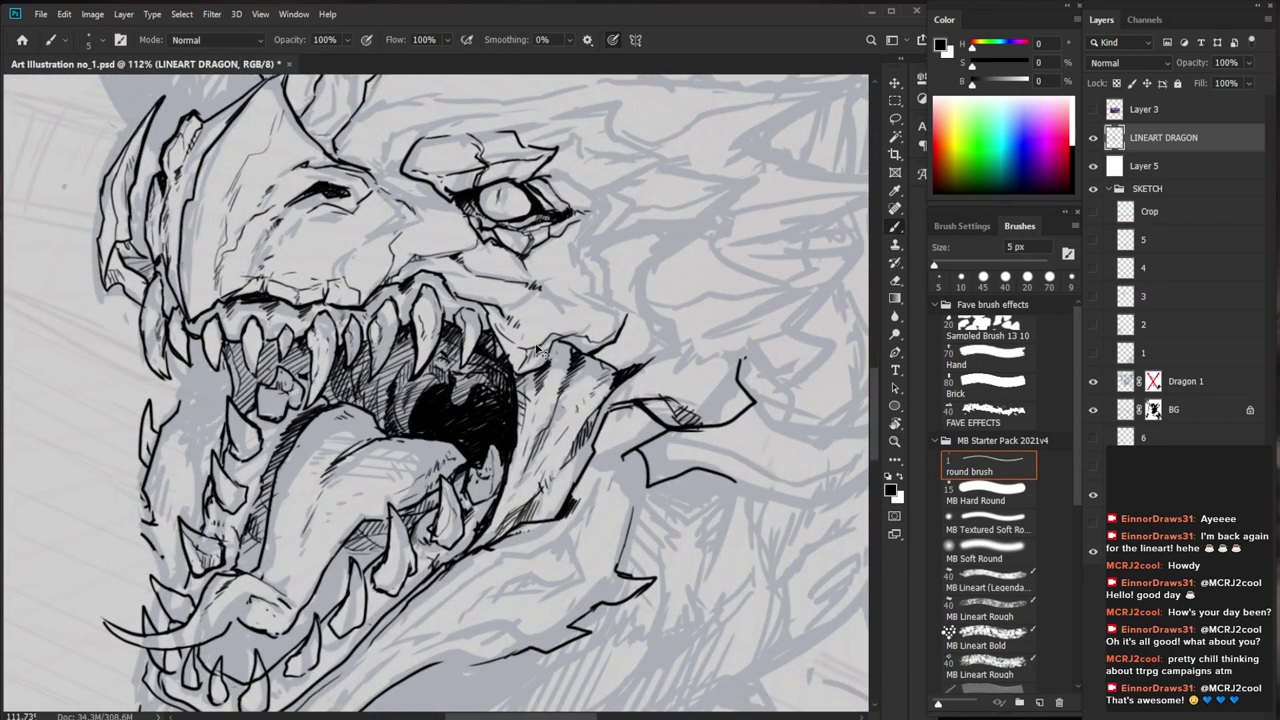
pyautogui.moveTo(299, 346)
pyautogui.mouseDown()
pyautogui.moveTo(302, 379)
pyautogui.moveTo(271, 366)
pyautogui.moveTo(272, 390)
pyautogui.moveTo(274, 370)
pyautogui.mouseUp()
pyautogui.moveTo(286, 354); pyautogui.dragTo(282, 368)
pyautogui.moveTo(291, 358); pyautogui.dragTo(286, 368)
pyautogui.press('z')
pyautogui.moveTo(449, 390); pyautogui.dragTo(300, 395)
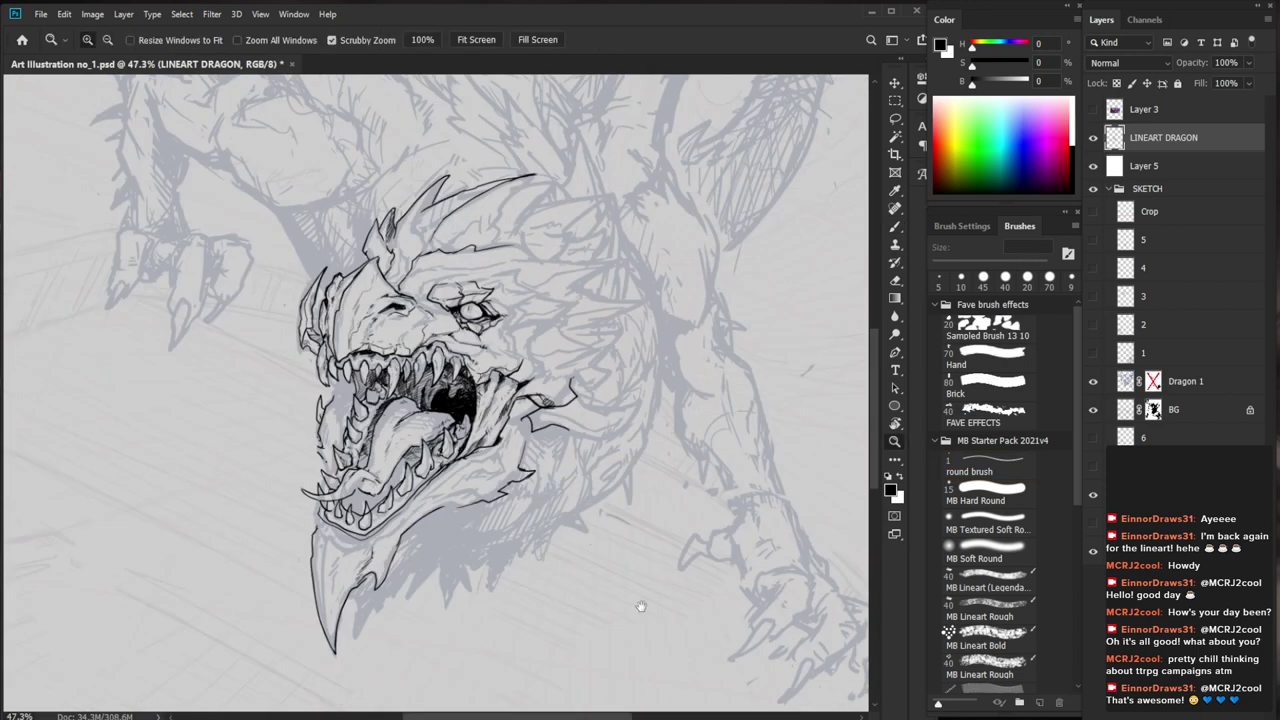
pyautogui.moveTo(660, 623); pyautogui.dragTo(551, 635)
# Deepen the mouth interior shadow between the upper fangs and the tongue with diagonal hatching
pyautogui.moveTo(300, 404); pyautogui.dragTo(440, 404)
pyautogui.press('b')
pyautogui.moveTo(350, 342); pyautogui.dragTo(331, 364)
pyautogui.moveTo(355, 346); pyautogui.dragTo(325, 377)
pyautogui.moveTo(353, 358)
pyautogui.mouseDown()
pyautogui.moveTo(327, 380)
pyautogui.moveTo(353, 420)
pyautogui.mouseUp()
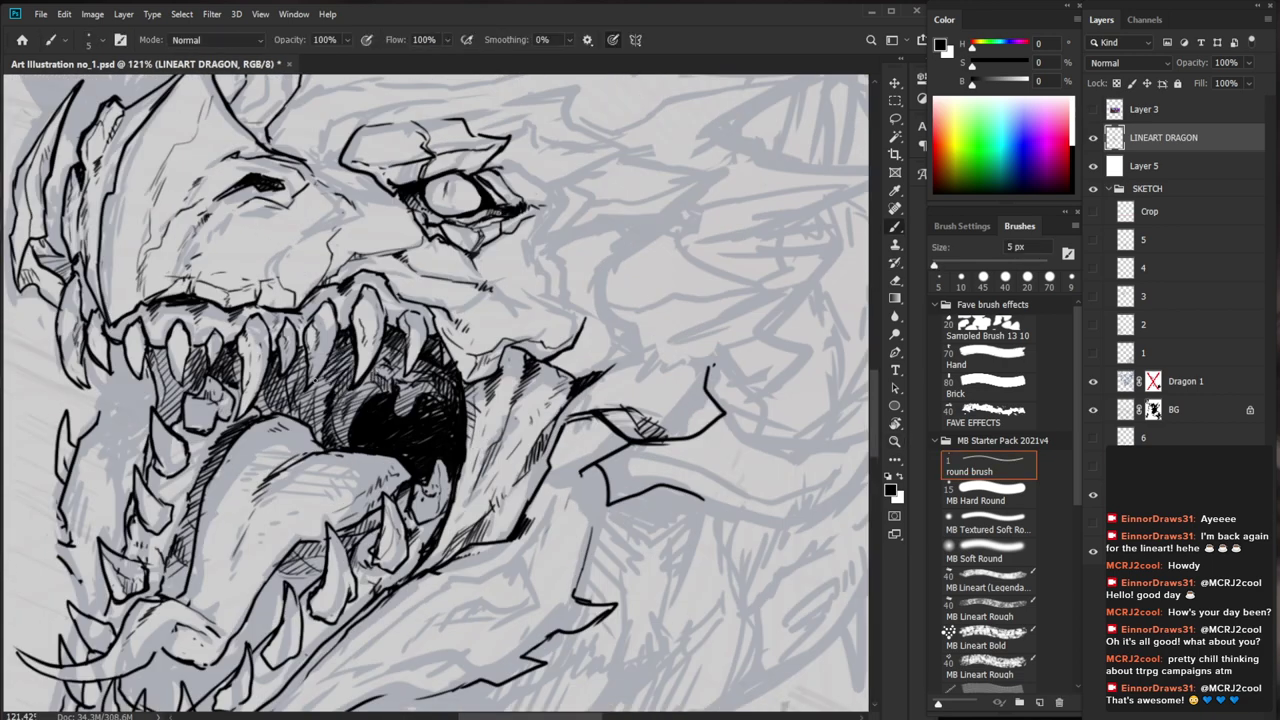
pyautogui.moveTo(318, 380); pyautogui.dragTo(298, 416)
pyautogui.moveTo(322, 386); pyautogui.dragTo(310, 424)
pyautogui.moveTo(326, 402); pyautogui.dragTo(314, 426)
# Examine the mouth hatching up close and against the whole dragon head
pyautogui.press('z')
pyautogui.moveTo(431, 437); pyautogui.dragTo(282, 440)
pyautogui.press('space')
pyautogui.moveTo(572, 615); pyautogui.dragTo(510, 531)
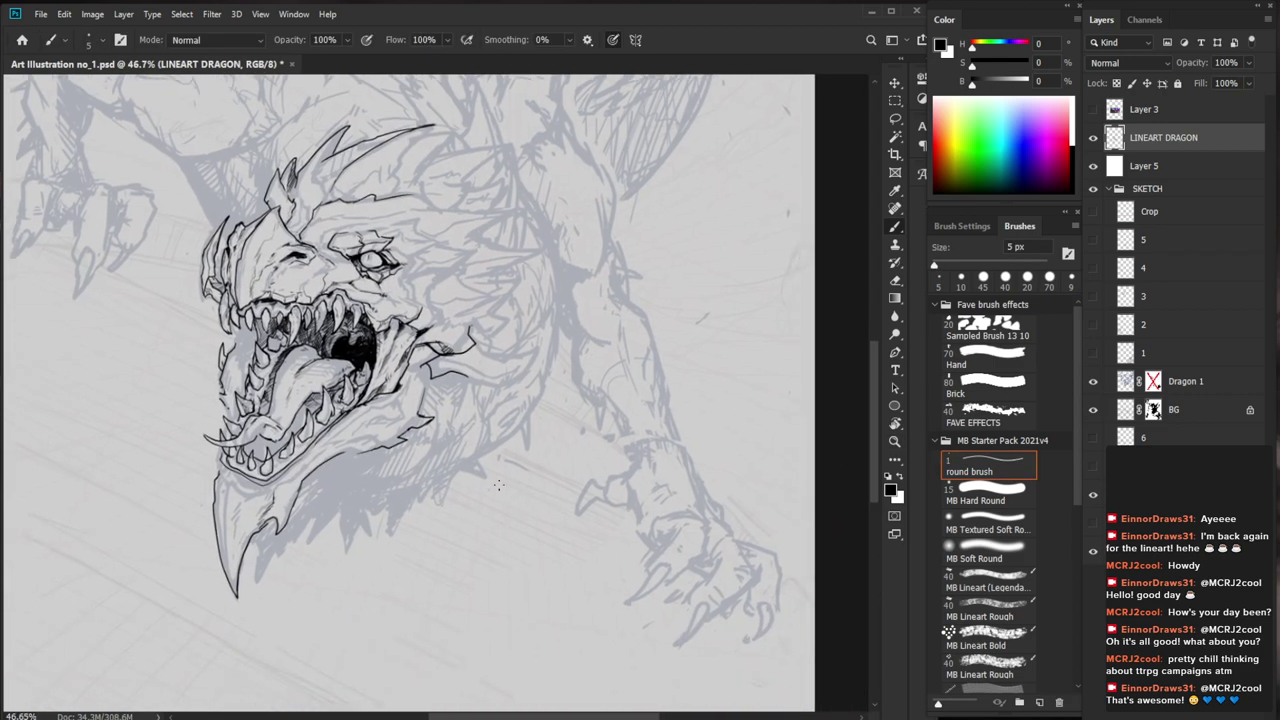
pyautogui.hotkey('ctrl', 'space')
pyautogui.moveTo(363, 326); pyautogui.dragTo(530, 326)
pyautogui.press('b')
pyautogui.moveTo(344, 306)
pyautogui.mouseDown()
pyautogui.moveTo(294, 354)
pyautogui.moveTo(332, 356)
pyautogui.moveTo(258, 404)
pyautogui.mouseUp()
pyautogui.moveTo(272, 406)
pyautogui.mouseDown()
pyautogui.moveTo(262, 426)
pyautogui.moveTo(236, 422)
pyautogui.moveTo(190, 384)
pyautogui.mouseUp()
pyautogui.hotkey('ctrl', 'space')
pyautogui.moveTo(367, 274)
pyautogui.mouseDown()
pyautogui.moveTo(252, 274)
pyautogui.moveTo(271, 287)
pyautogui.moveTo(367, 288)
pyautogui.mouseUp()
pyautogui.press('space')
pyautogui.hotkey('ctrl', 'space')
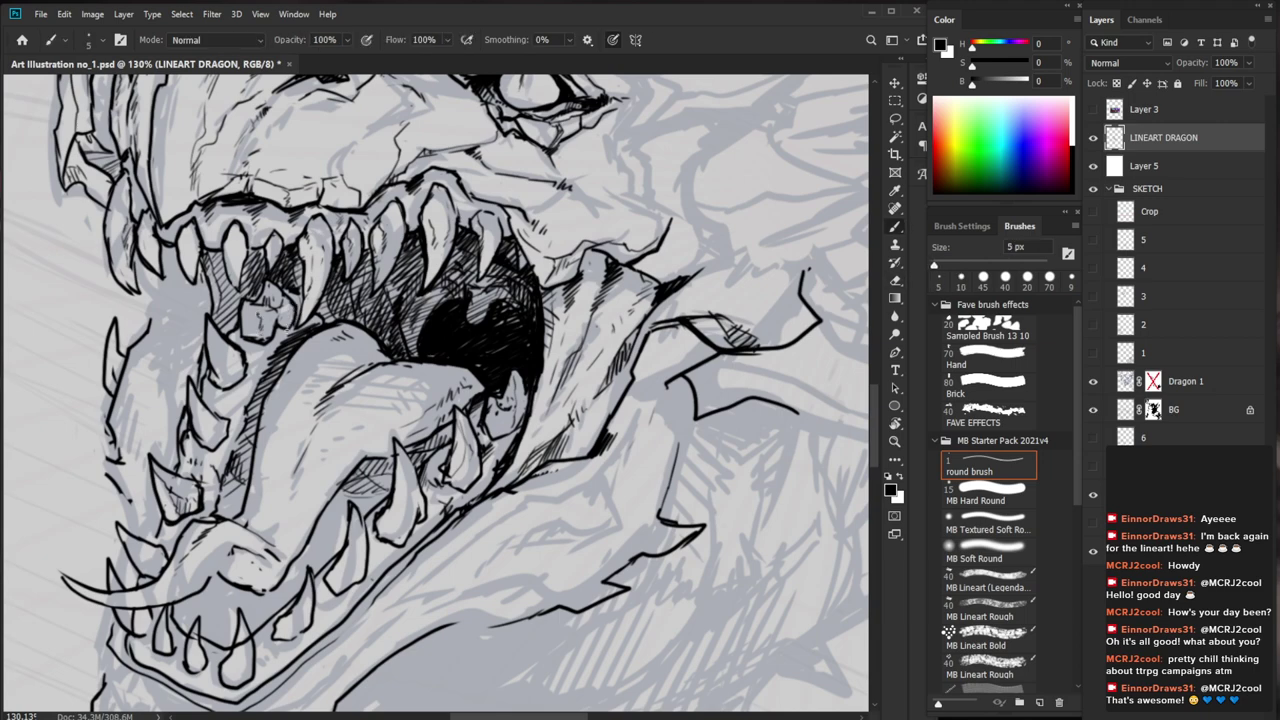
pyautogui.hotkey('ctrl', 'space')
pyautogui.moveTo(407, 328); pyautogui.dragTo(273, 424)
pyautogui.press('space')
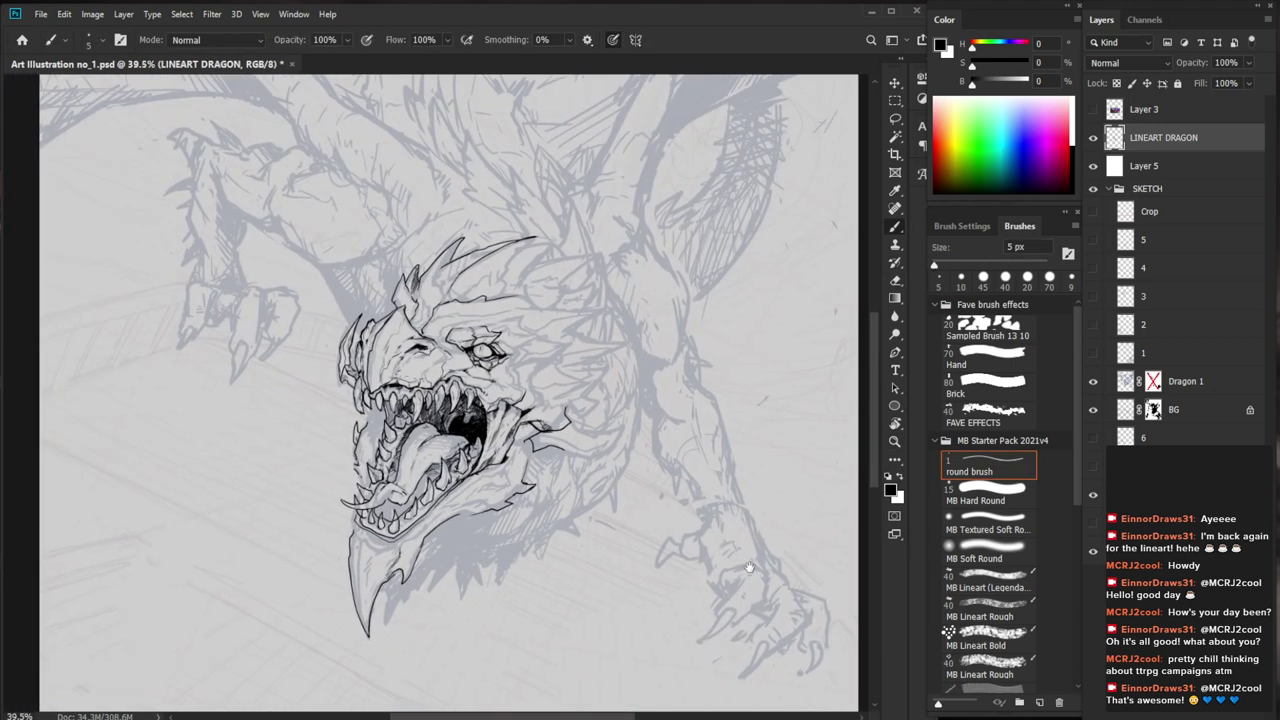
# Ink the brow ridge outline above the eye, extending it backward toward a pointed spike
pyautogui.hotkey('ctrl', 'space')
pyautogui.moveTo(622, 335); pyautogui.dragTo(655, 335)
pyautogui.moveTo(513, 309)
pyautogui.mouseDown()
pyautogui.moveTo(537, 304)
pyautogui.moveTo(537, 324)
pyautogui.moveTo(511, 343)
pyautogui.mouseUp()
pyautogui.press('e')
pyautogui.press('b')
pyautogui.moveTo(588, 356); pyautogui.dragTo(526, 356)
pyautogui.moveTo(583, 626)
pyautogui.mouseDown()
pyautogui.moveTo(497, 526)
pyautogui.moveTo(494, 549)
pyautogui.mouseUp()
pyautogui.moveTo(500, 243); pyautogui.dragTo(600, 244)
# Ink the long tapering rear spike of the brow ridge and its underside behind the eye
pyautogui.moveTo(469, 337)
pyautogui.mouseDown()
pyautogui.moveTo(521, 336)
pyautogui.moveTo(425, 358)
pyautogui.mouseUp()
pyautogui.press('e')
pyautogui.press('b')
pyautogui.moveTo(496, 312)
pyautogui.mouseDown()
pyautogui.moveTo(403, 366)
pyautogui.moveTo(501, 317)
pyautogui.moveTo(516, 333)
pyautogui.moveTo(447, 346)
pyautogui.mouseUp()
pyautogui.press('e')
pyautogui.press('b')
pyautogui.moveTo(540, 365); pyautogui.dragTo(430, 365)
pyautogui.moveTo(638, 528); pyautogui.dragTo(588, 450)
pyautogui.moveTo(457, 274); pyautogui.dragTo(530, 274)
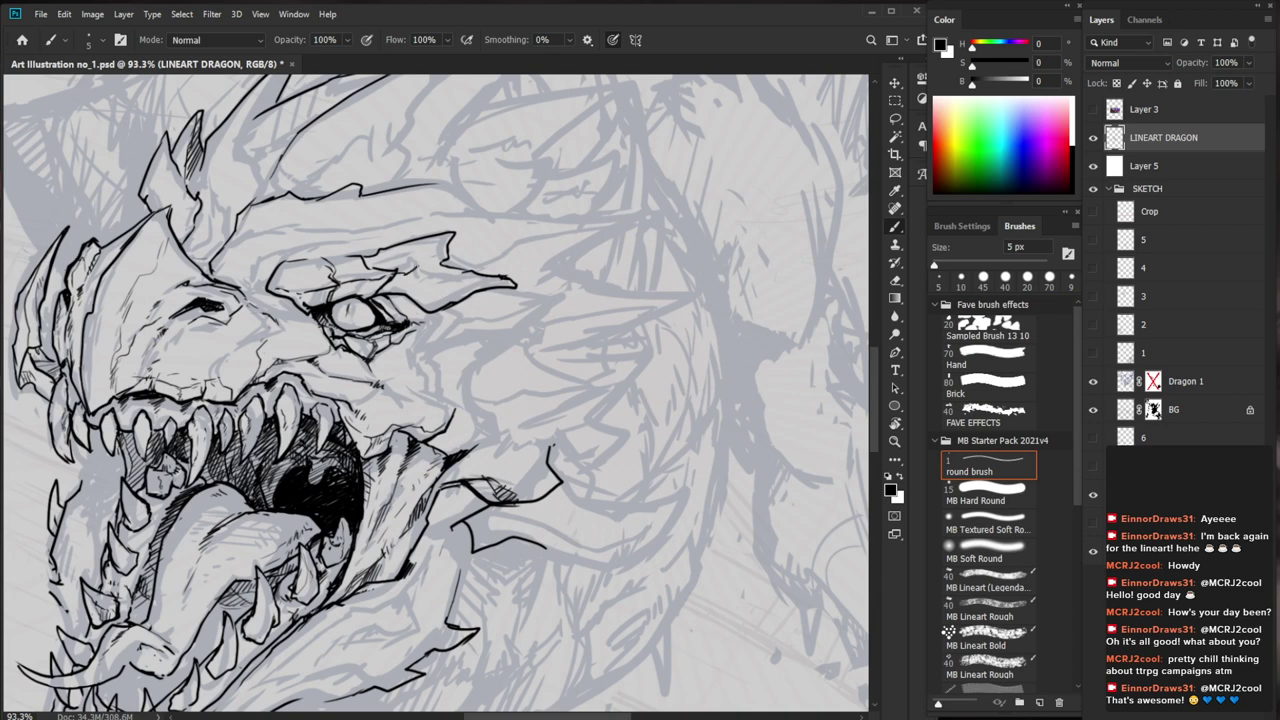
# Refine the two brow spikes with inner crease lines and cleaned-up contours
pyautogui.moveTo(436, 277); pyautogui.dragTo(510, 284)
pyautogui.moveTo(401, 273)
pyautogui.mouseDown()
pyautogui.moveTo(448, 233)
pyautogui.moveTo(444, 267)
pyautogui.moveTo(462, 234)
pyautogui.mouseUp()
pyautogui.press('e')
pyautogui.press('b')
pyautogui.press('e')
pyautogui.press('b')
pyautogui.hotkey('ctrl', 'space')
pyautogui.moveTo(558, 303); pyautogui.dragTo(520, 406)
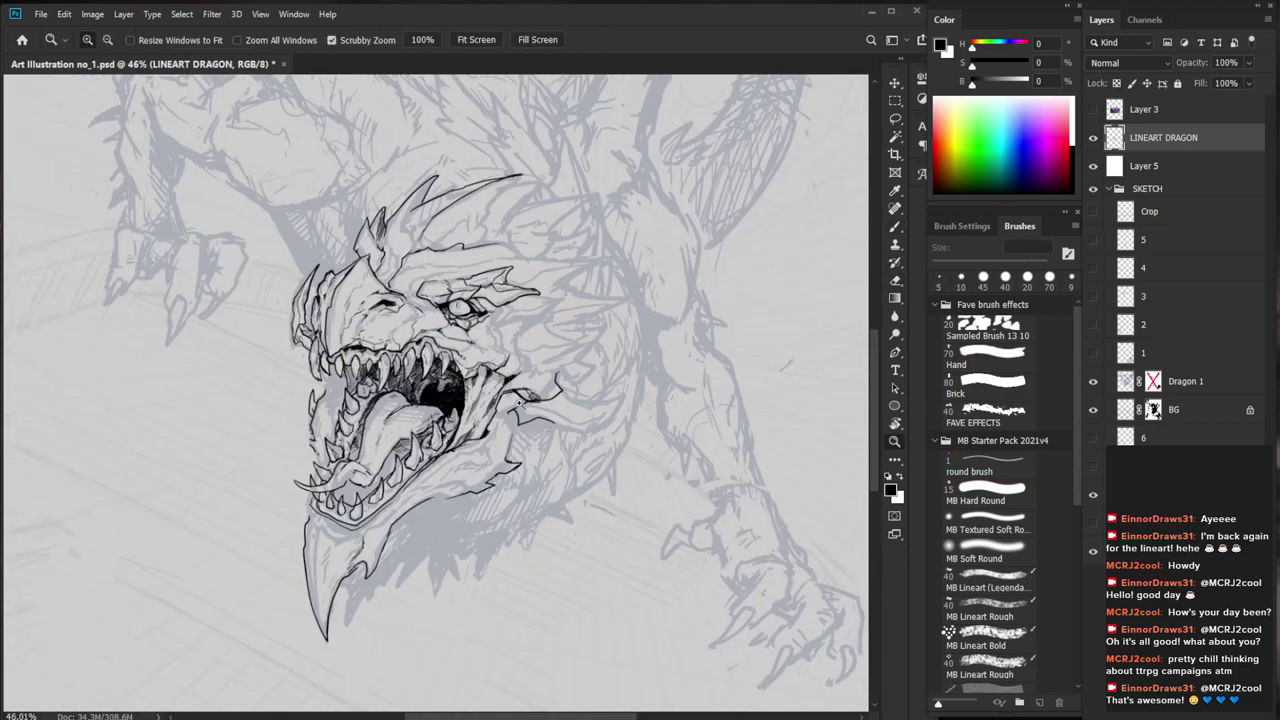
pyautogui.moveTo(582, 460); pyautogui.dragTo(574, 486)
pyautogui.moveTo(464, 283)
pyautogui.mouseDown()
pyautogui.moveTo(498, 303)
pyautogui.moveTo(450, 327)
pyautogui.moveTo(455, 314)
pyautogui.mouseUp()
# Touch up the brow ridge linework above the eye with the brush and eraser
pyautogui.press('b')
pyautogui.press('e')
pyautogui.press('b')
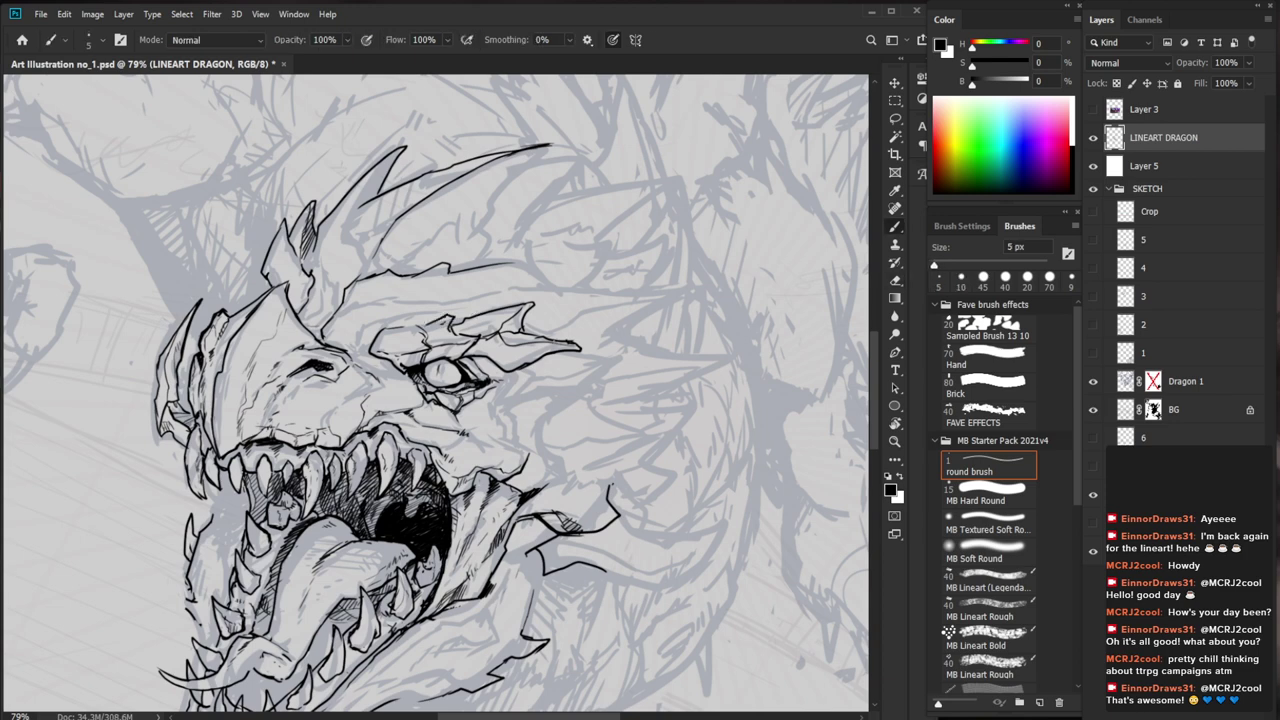
pyautogui.press('space')
pyautogui.moveTo(570, 378); pyautogui.dragTo(585, 411)
pyautogui.moveTo(410, 361); pyautogui.dragTo(434, 353)
pyautogui.press('z')
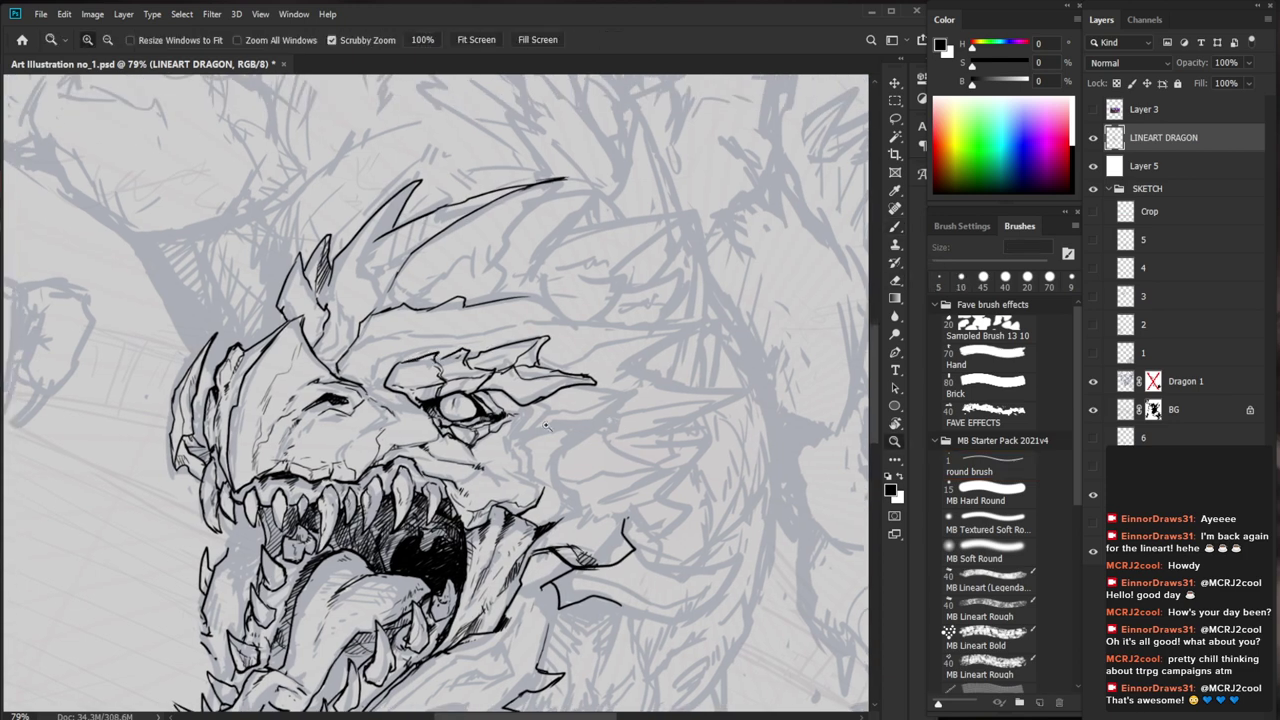
pyautogui.moveTo(541, 422); pyautogui.dragTo(462, 532)
pyautogui.press('space')
pyautogui.moveTo(560, 651)
pyautogui.mouseDown()
pyautogui.moveTo(503, 524)
pyautogui.moveTo(502, 570)
pyautogui.mouseUp()
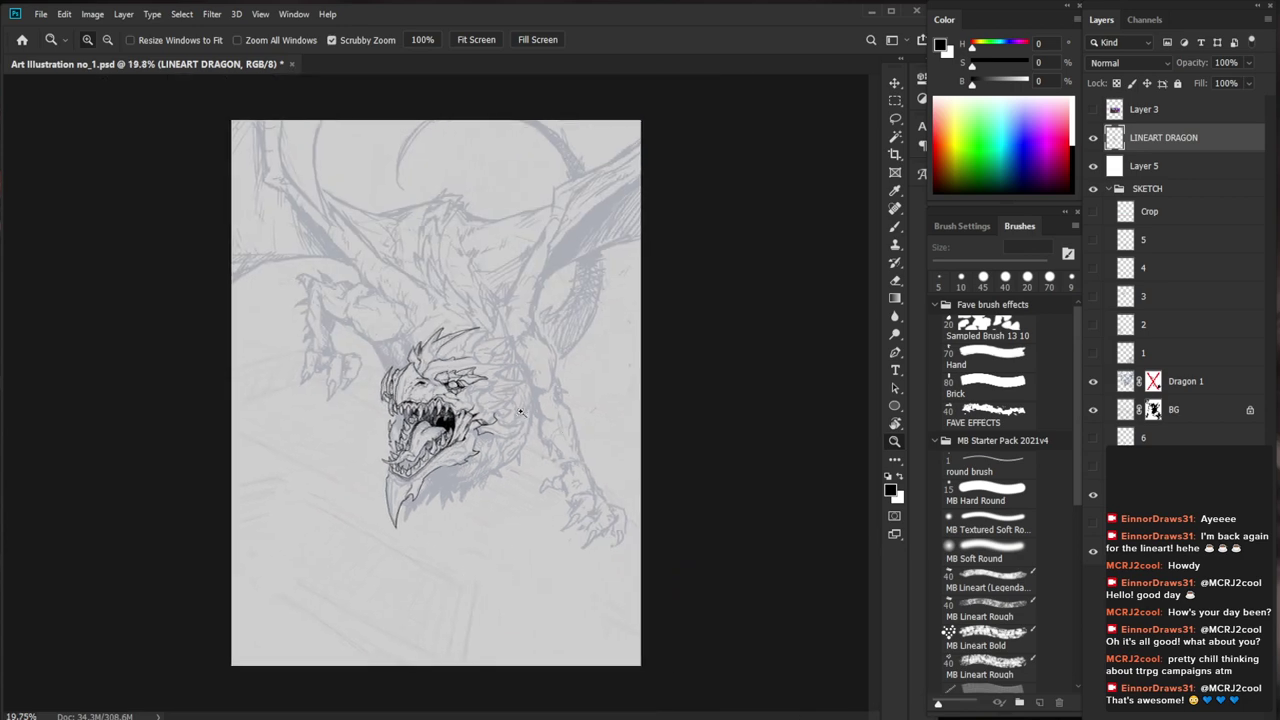
# Fill the recess between the snout plate and the head crest with solid black ink strokes
pyautogui.moveTo(443, 373); pyautogui.dragTo(560, 235)
pyautogui.press('b')
pyautogui.moveTo(366, 370); pyautogui.dragTo(377, 391)
pyautogui.moveTo(370, 374); pyautogui.dragTo(385, 394)
pyautogui.moveTo(379, 384); pyautogui.dragTo(391, 403)
pyautogui.moveTo(383, 393); pyautogui.dragTo(417, 394)
pyautogui.press('space')
pyautogui.moveTo(349, 265); pyautogui.dragTo(342, 287)
pyautogui.moveTo(348, 273); pyautogui.dragTo(341, 287)
# Add fine shading strokes to the front upper teeth, alternating brush and eraser
pyautogui.press('z')
pyautogui.moveTo(517, 363); pyautogui.dragTo(440, 368)
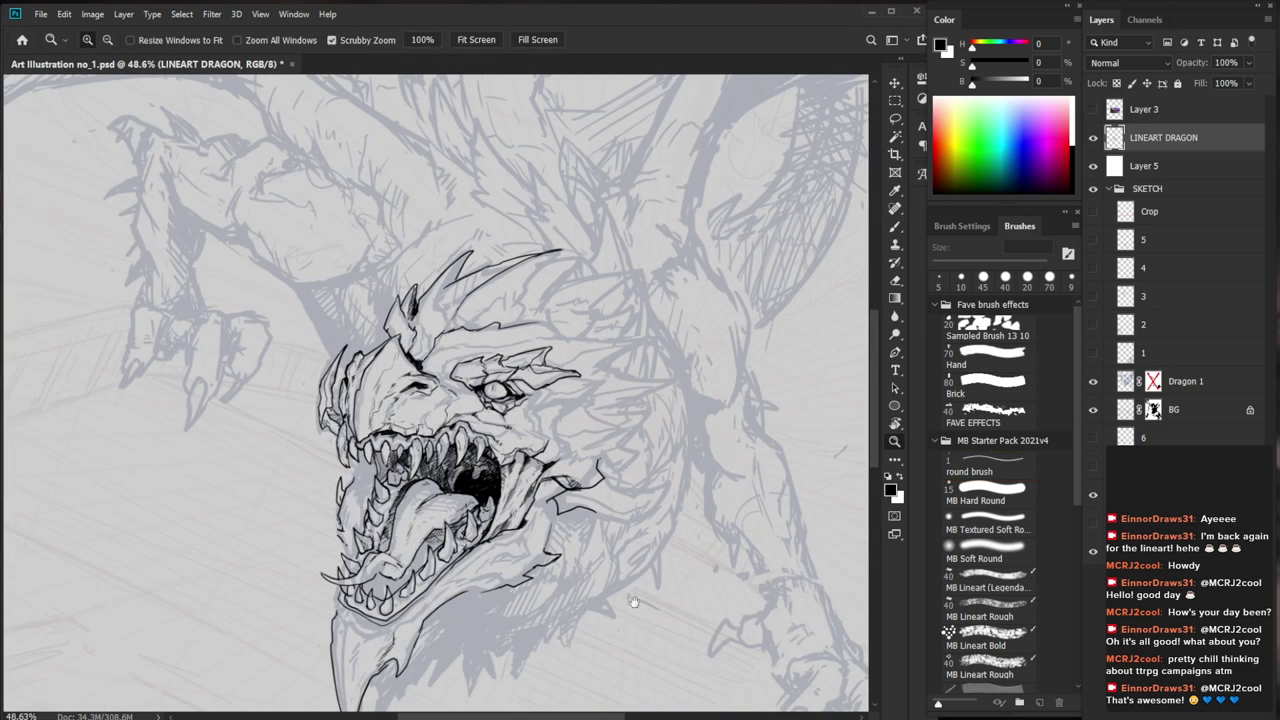
pyautogui.press('space')
pyautogui.moveTo(631, 603); pyautogui.dragTo(554, 480)
pyautogui.moveTo(362, 458); pyautogui.dragTo(428, 456)
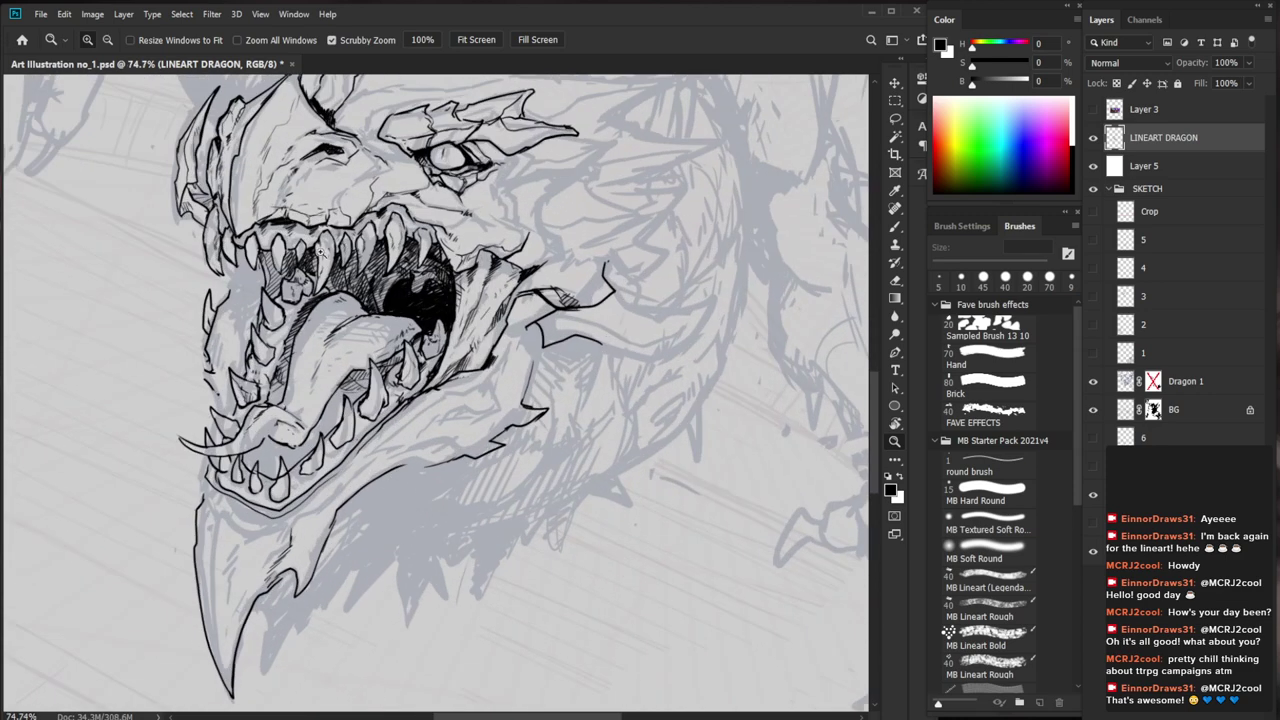
pyautogui.moveTo(318, 259); pyautogui.dragTo(396, 259)
pyautogui.press('b')
pyautogui.moveTo(314, 258); pyautogui.dragTo(314, 284)
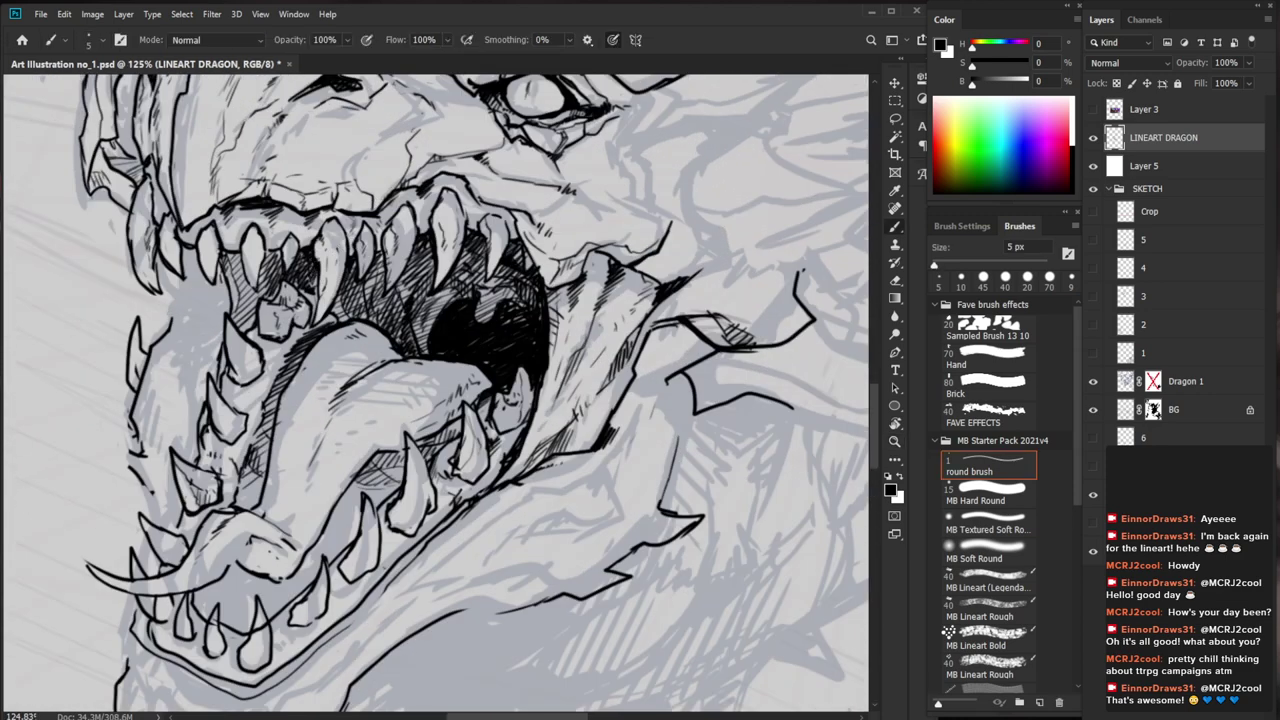
pyautogui.moveTo(267, 246)
pyautogui.mouseDown()
pyautogui.moveTo(257, 292)
pyautogui.moveTo(237, 256)
pyautogui.moveTo(279, 390)
pyautogui.moveTo(270, 424)
pyautogui.mouseUp()
pyautogui.press('e')
pyautogui.press('b')
pyautogui.press('e')
pyautogui.press('b')
pyautogui.moveTo(284, 372); pyautogui.dragTo(275, 385)
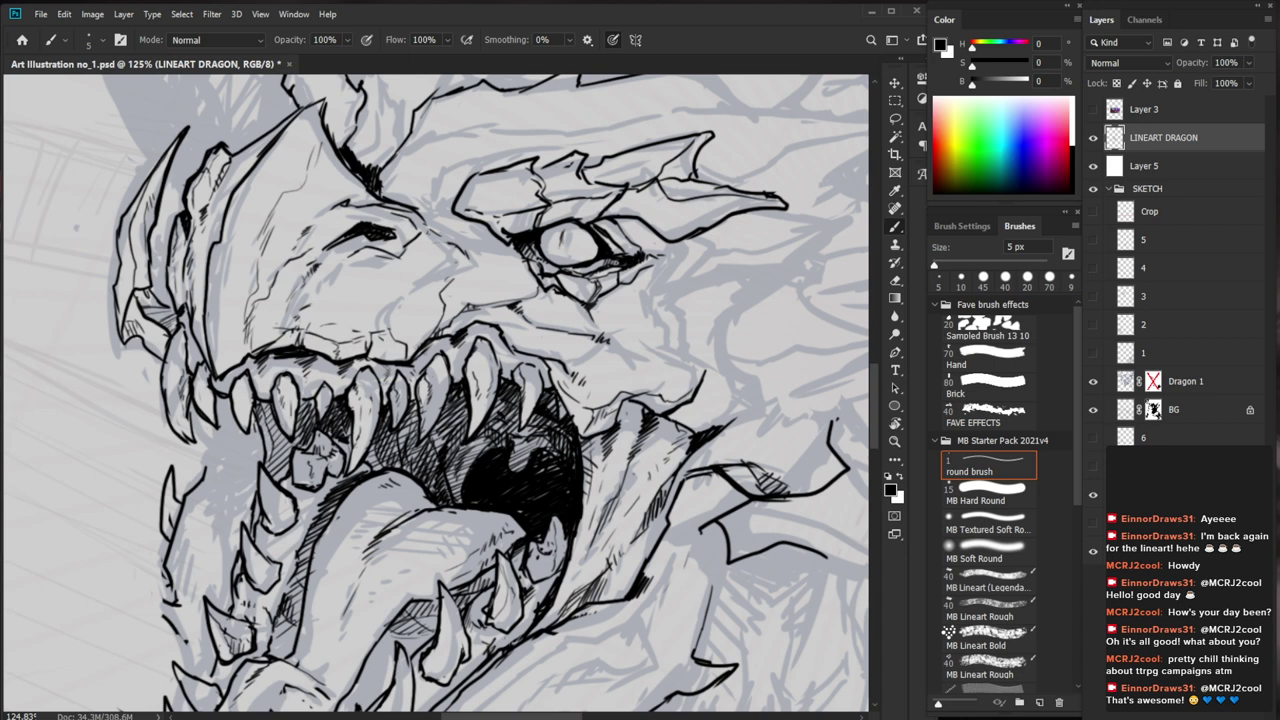
# Reshape the small front upper teeth by erasing parts of their outlines and re-inking them
pyautogui.press('e')
pyautogui.moveTo(328, 404); pyautogui.dragTo(321, 419)
pyautogui.press('b')
pyautogui.press('e')
pyautogui.moveTo(251, 374); pyautogui.dragTo(240, 434)
pyautogui.press('b')
pyautogui.press('e')
pyautogui.moveTo(326, 383); pyautogui.dragTo(316, 428)
pyautogui.press('b')
pyautogui.moveTo(322, 376)
pyautogui.mouseDown()
pyautogui.moveTo(316, 440)
pyautogui.moveTo(307, 395)
pyautogui.moveTo(306, 407)
pyautogui.mouseUp()
pyautogui.press('e')
pyautogui.press('b')
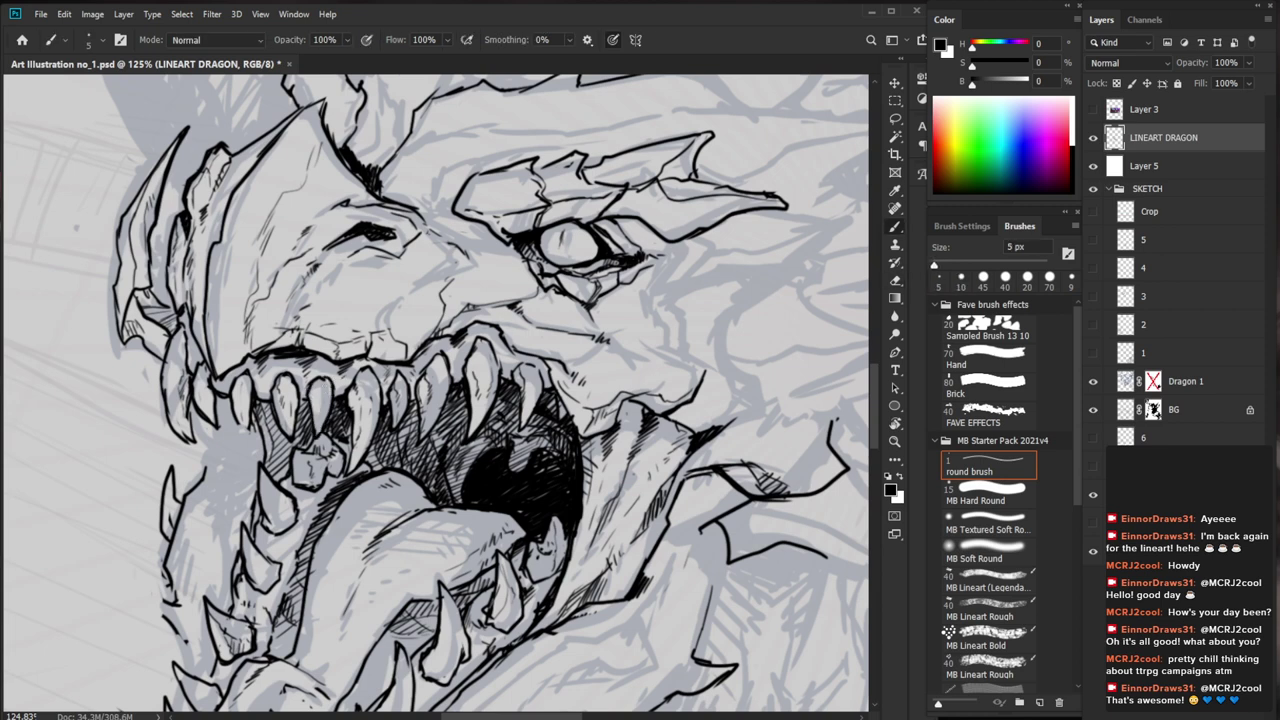
# Ink the mouth's inner edge below the front upper teeth and erase stray marks there
pyautogui.moveTo(468, 457)
pyautogui.mouseDown()
pyautogui.moveTo(380, 455)
pyautogui.moveTo(528, 432)
pyautogui.mouseUp()
pyautogui.moveTo(256, 408)
pyautogui.mouseDown()
pyautogui.moveTo(262, 478)
pyautogui.moveTo(262, 426)
pyautogui.moveTo(256, 456)
pyautogui.moveTo(268, 463)
pyautogui.mouseUp()
pyautogui.moveTo(260, 450); pyautogui.dragTo(268, 473)
pyautogui.moveTo(501, 482); pyautogui.dragTo(491, 482)
pyautogui.press('e')
pyautogui.moveTo(268, 454); pyautogui.dragTo(282, 473)
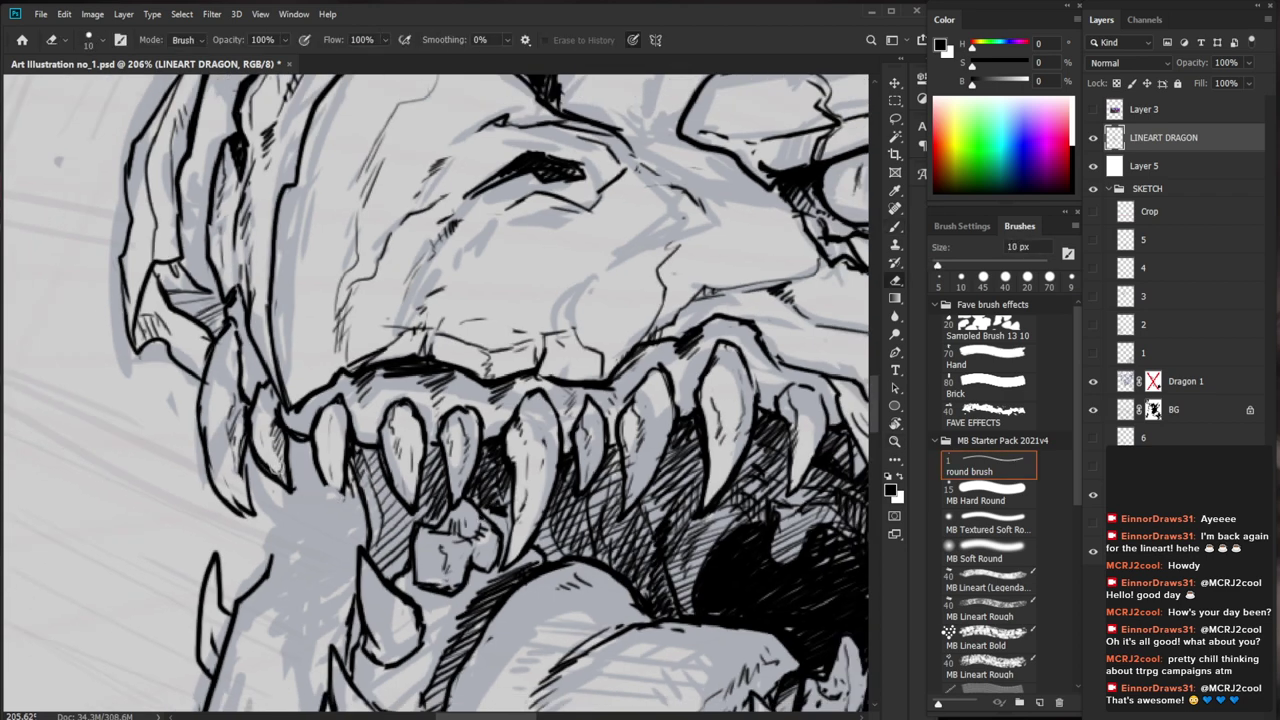
pyautogui.press('z')
pyautogui.scroll(-5, 371, 545)
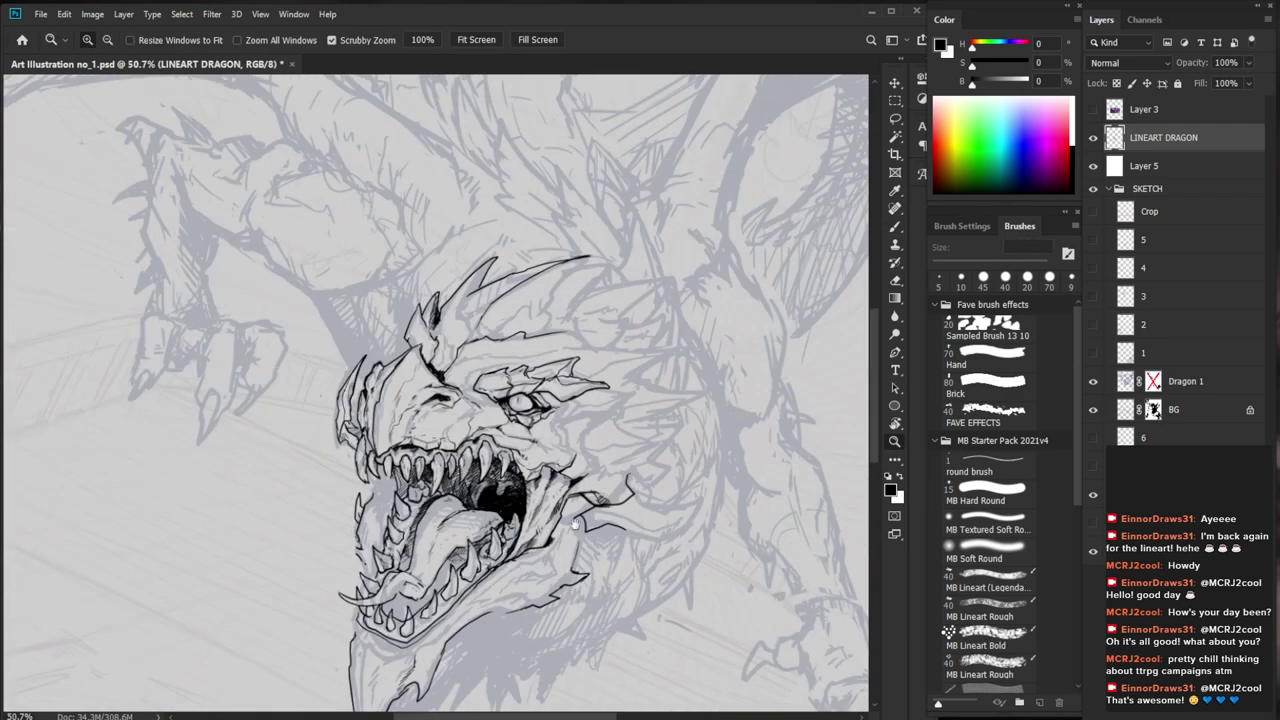
# Ink short shading strokes along the side of the snout's front plate with the 5 px round brush
pyautogui.scroll(5, 574, 525)
pyautogui.press('b')
pyautogui.moveTo(296, 409); pyautogui.dragTo(293, 431)
pyautogui.press('z')
pyautogui.moveTo(401, 400); pyautogui.dragTo(290, 402)
pyautogui.press('b')
pyautogui.moveTo(597, 606); pyautogui.dragTo(448, 504)
pyautogui.scroll(4, 448, 504)
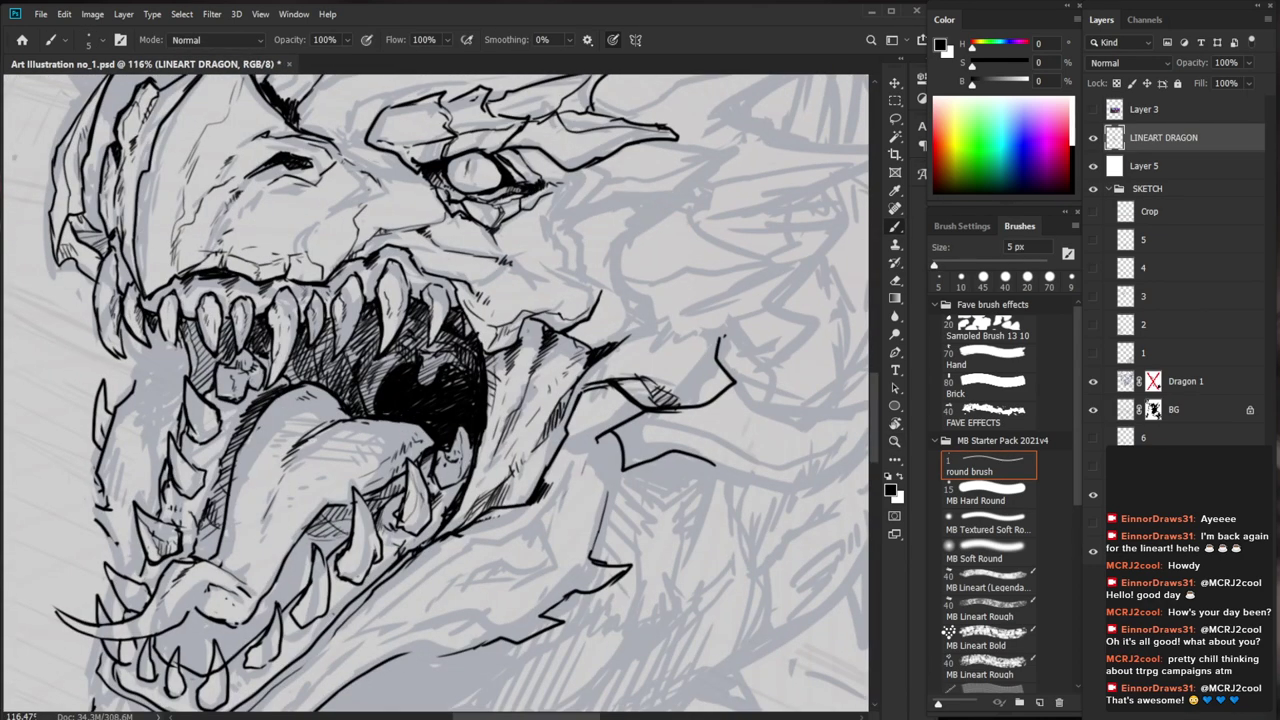
pyautogui.moveTo(158, 295); pyautogui.dragTo(308, 440)
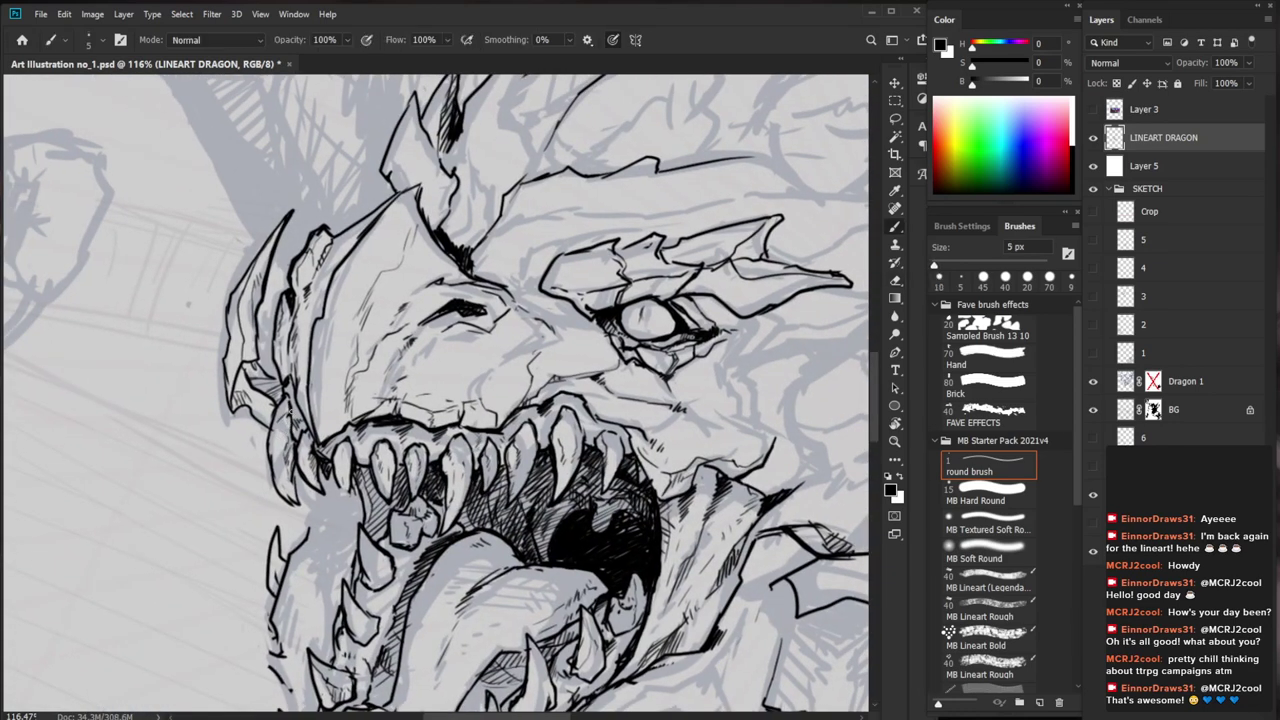
# Erase and re-ink the lines where the hooked front plate meets the base of the snout
pyautogui.press('e')
pyautogui.moveTo(278, 414); pyautogui.dragTo(275, 444)
pyautogui.click(493, 482)
pyautogui.moveTo(493, 482); pyautogui.dragTo(459, 516)
pyautogui.press('b')
pyautogui.moveTo(239, 417); pyautogui.dragTo(250, 417)
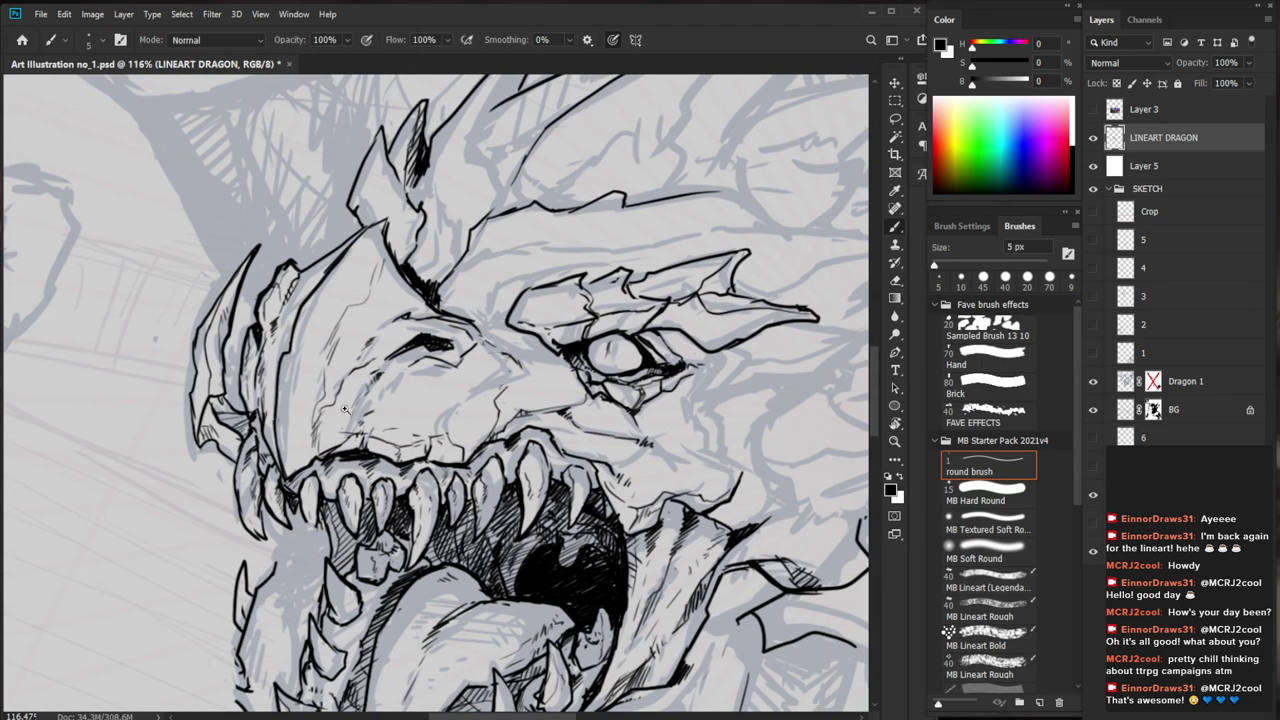
# Ink the slit pupil and fine radiating iris lines inside the dragon's eye
pyautogui.moveTo(346, 410); pyautogui.dragTo(250, 412)
pyautogui.moveTo(640, 628); pyautogui.dragTo(682, 502)
pyautogui.scroll(4, 682, 502)
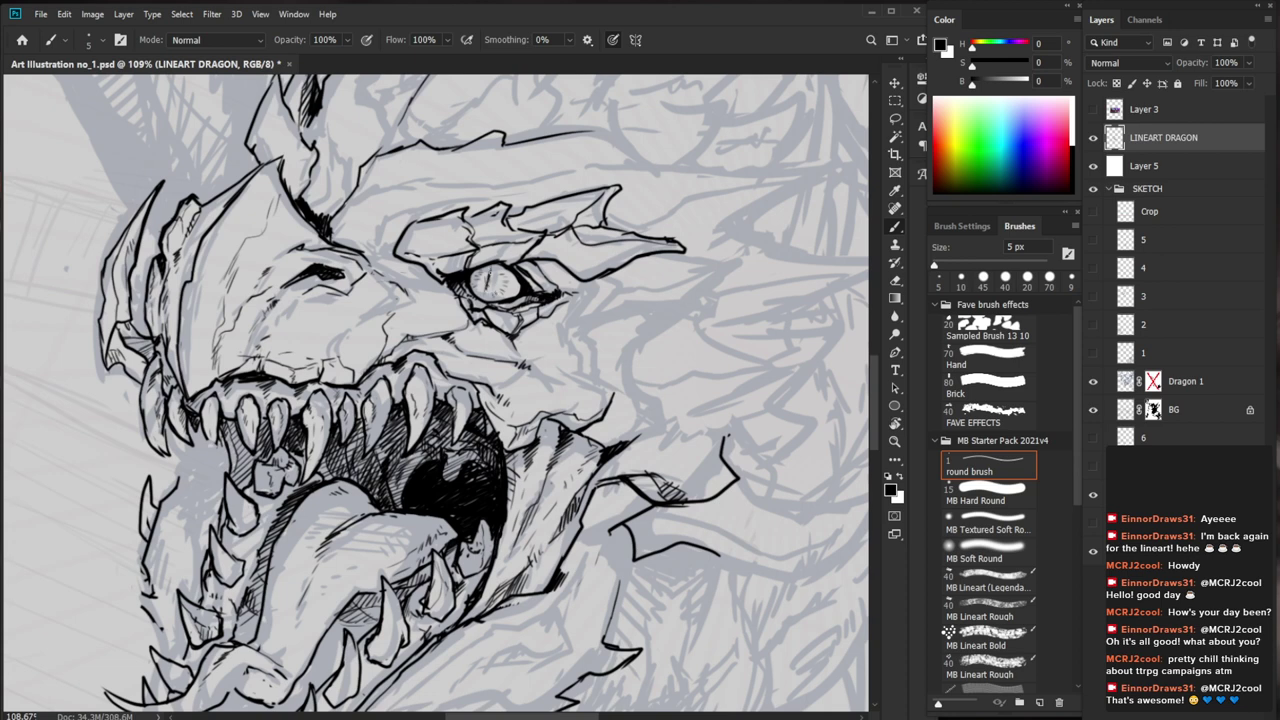
pyautogui.moveTo(541, 288); pyautogui.dragTo(420, 320)
pyautogui.moveTo(650, 568); pyautogui.dragTo(613, 515)
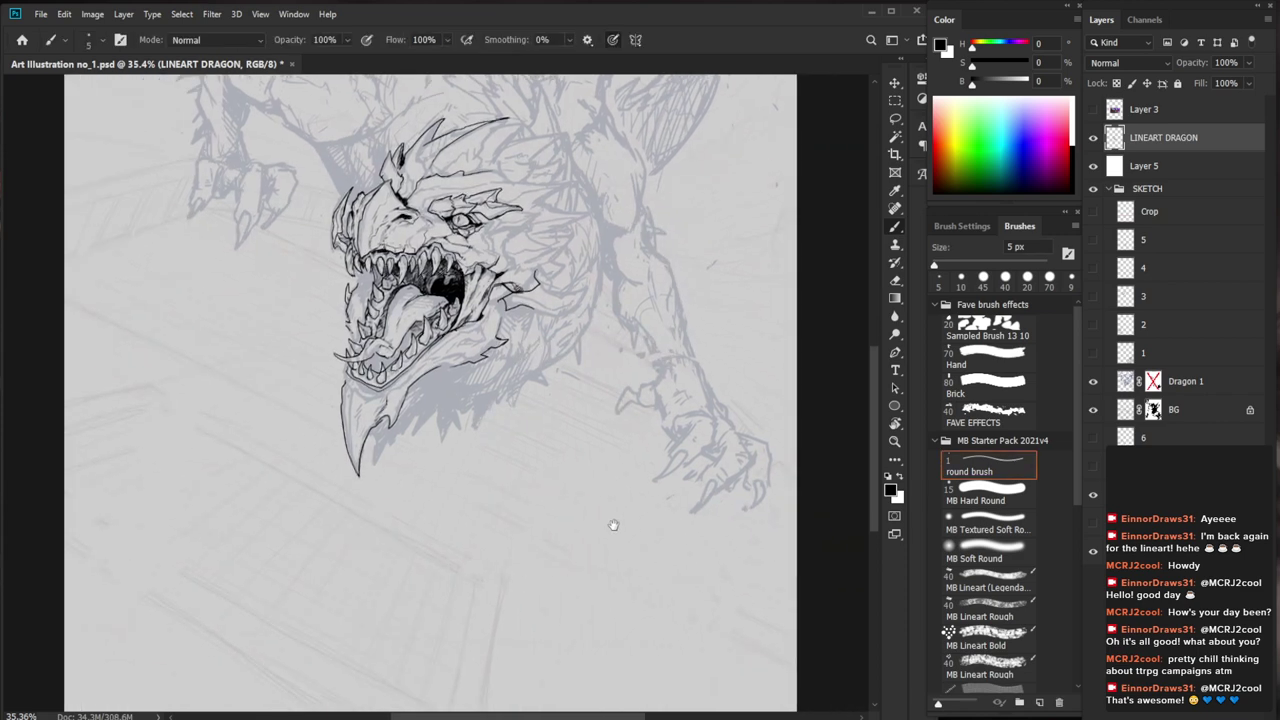
pyautogui.moveTo(367, 305); pyautogui.dragTo(403, 304)
pyautogui.moveTo(526, 420); pyautogui.dragTo(512, 476)
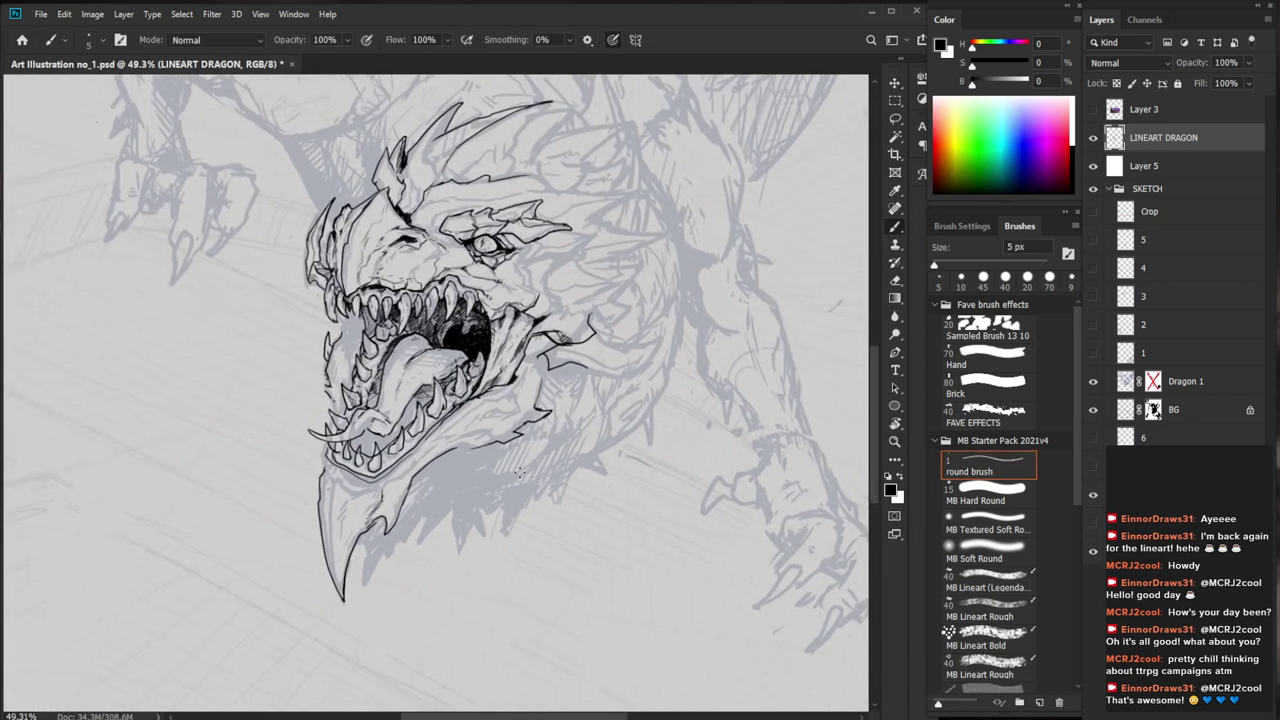
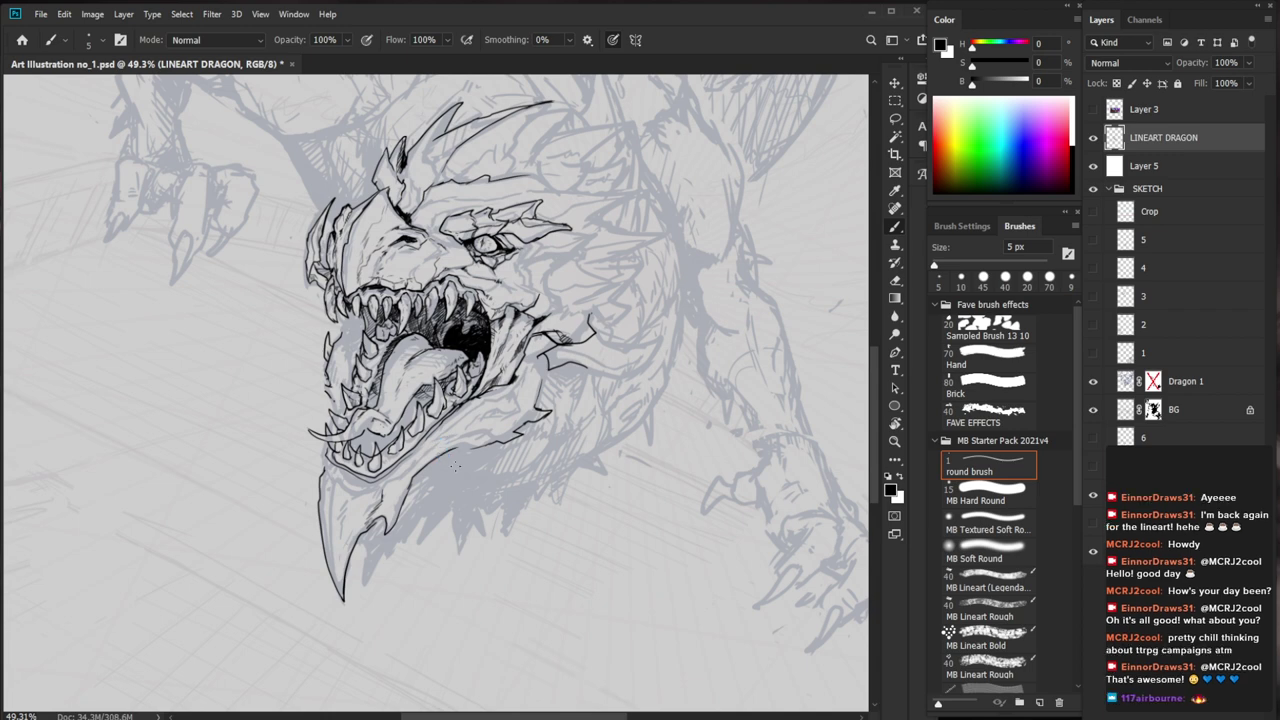
# Erase lines around the chin horn with a 60 px eraser and ink the horn's upper edge below the jaw
pyautogui.scroll(4, 437, 482)
pyautogui.press('e')
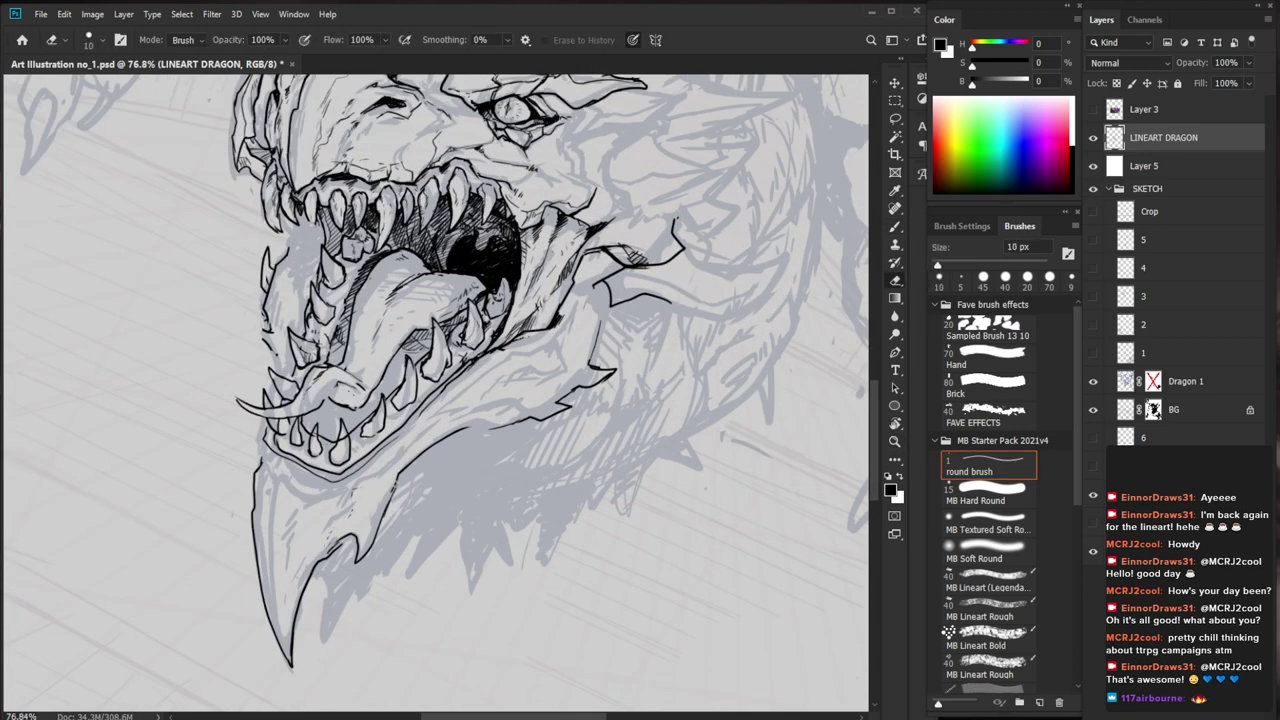
pyautogui.press(']')
pyautogui.press(']')
pyautogui.press(']')
pyautogui.press(']')
pyautogui.press(']')
pyautogui.moveTo(346, 535); pyautogui.dragTo(330, 530)
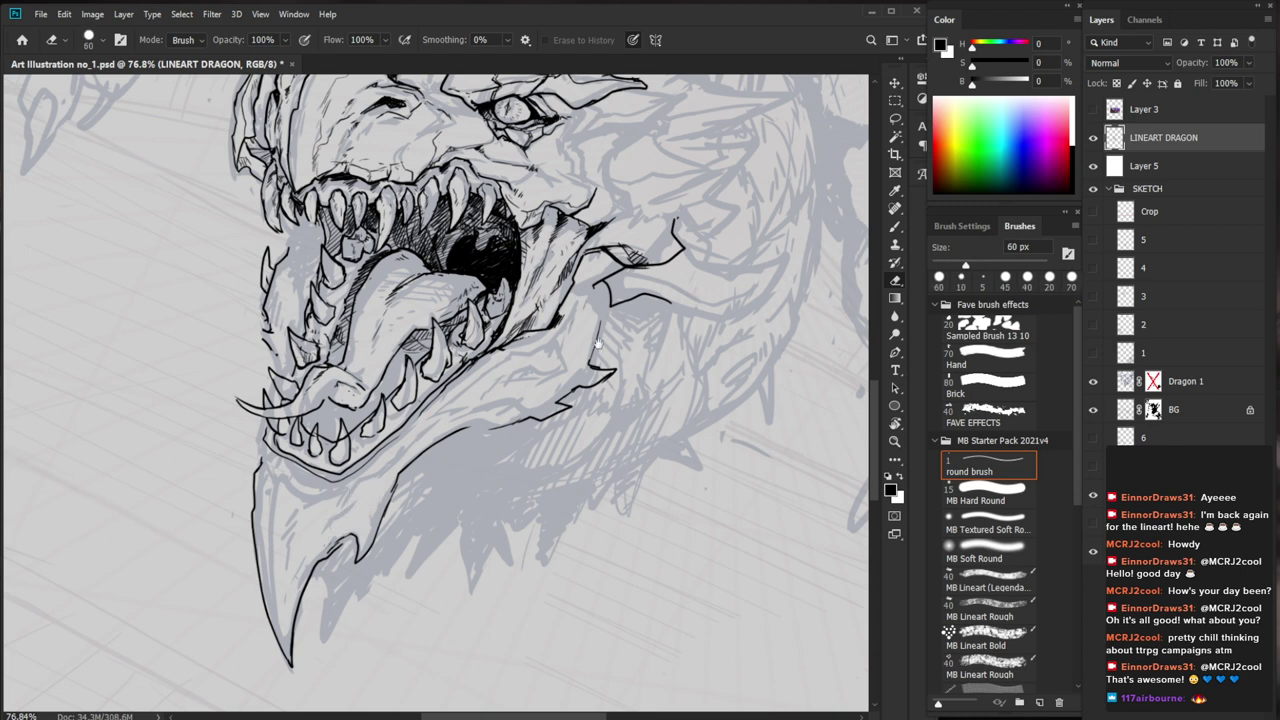
pyautogui.moveTo(629, 350); pyautogui.dragTo(615, 428)
pyautogui.press('b')
pyautogui.moveTo(250, 507); pyautogui.dragTo(246, 545)
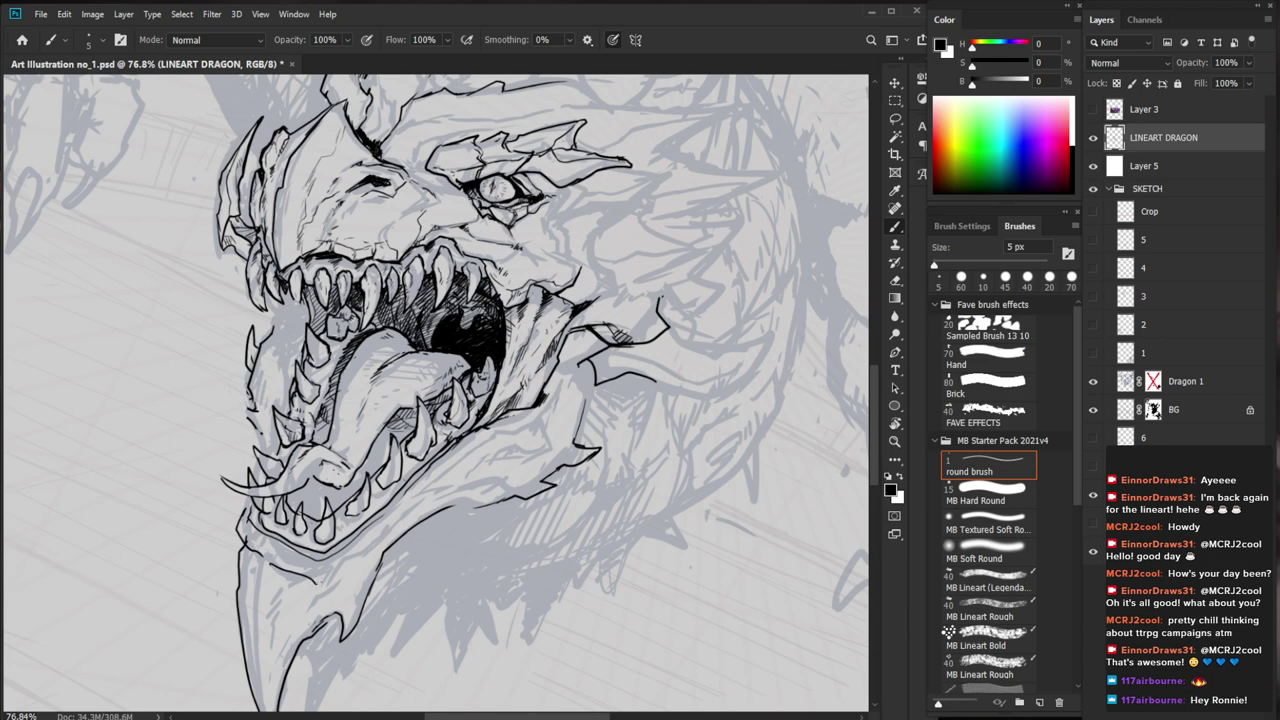
pyautogui.moveTo(490, 556)
pyautogui.mouseDown()
pyautogui.moveTo(500, 485)
pyautogui.moveTo(492, 492)
pyautogui.mouseUp()
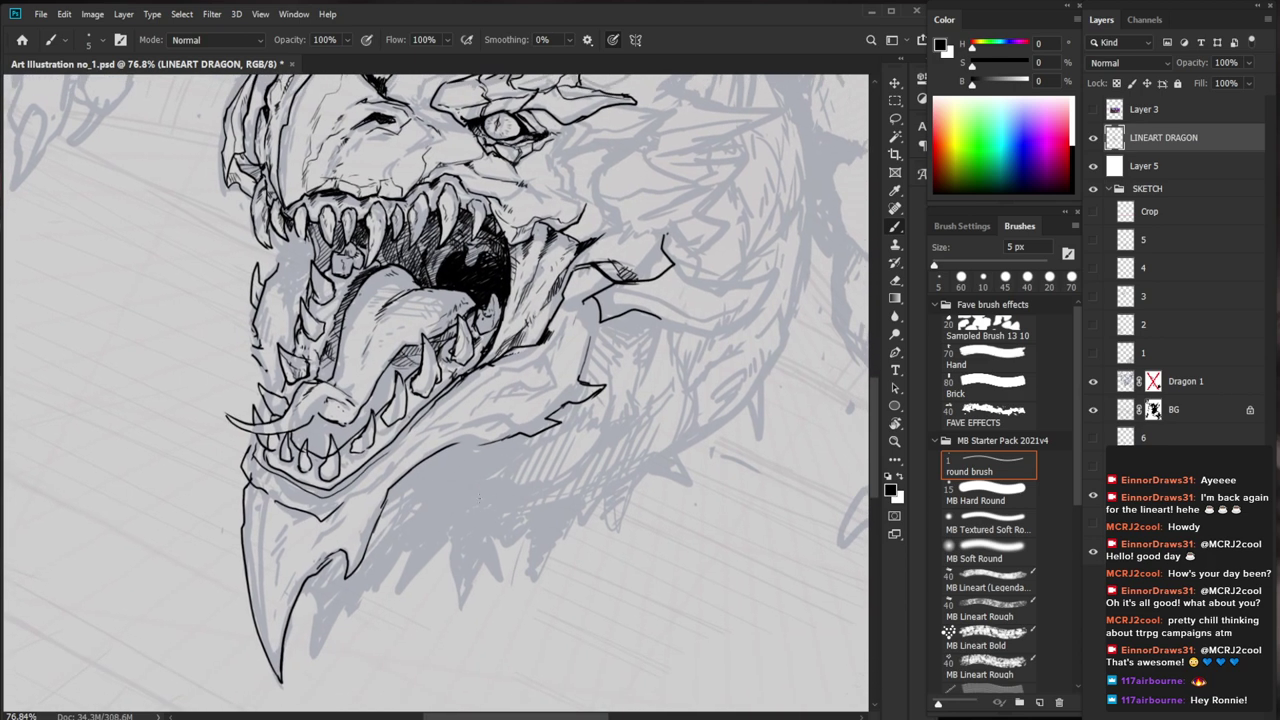
# Clean the join between jaw and chin horn, then ink an inner contour along the horn's front edge
pyautogui.press('e')
pyautogui.moveTo(258, 478); pyautogui.dragTo(244, 502)
pyautogui.press('b')
pyautogui.moveTo(334, 520)
pyautogui.mouseDown()
pyautogui.moveTo(268, 476)
pyautogui.moveTo(258, 650)
pyautogui.mouseUp()
pyautogui.moveTo(462, 583); pyautogui.dragTo(402, 582)
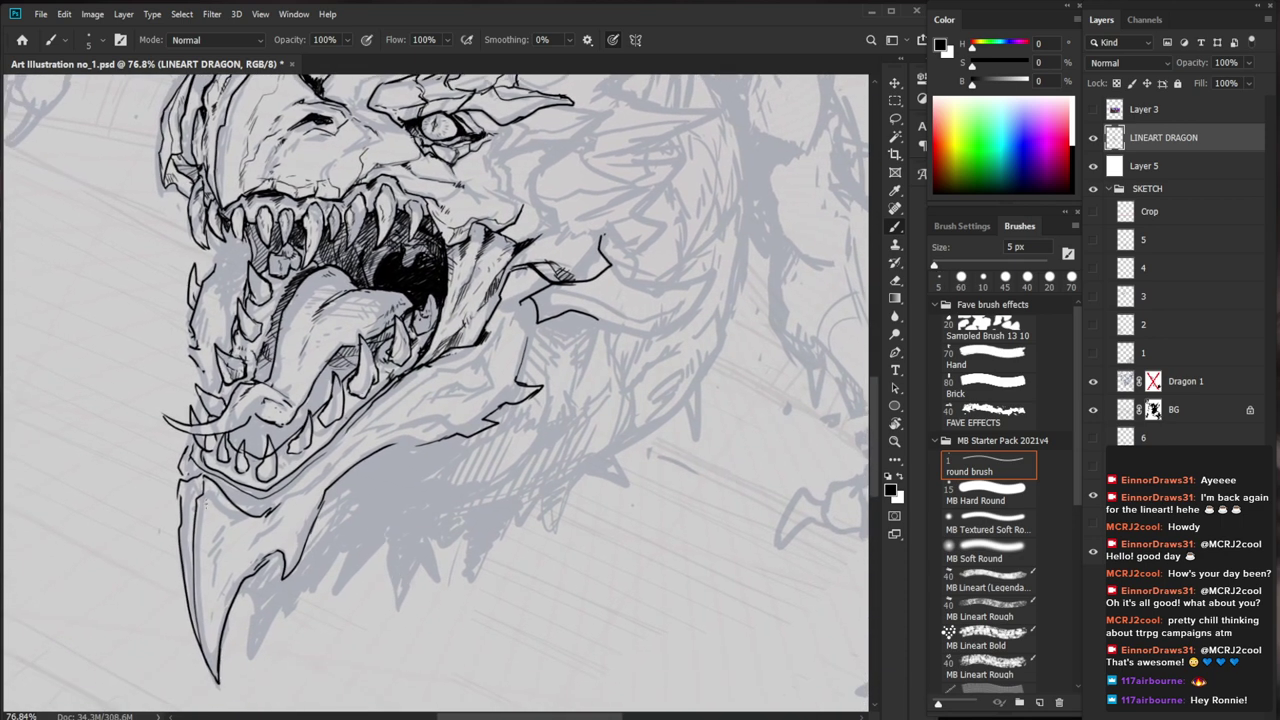
pyautogui.moveTo(199, 475); pyautogui.dragTo(192, 589)
pyautogui.press('e')
pyautogui.press('b')
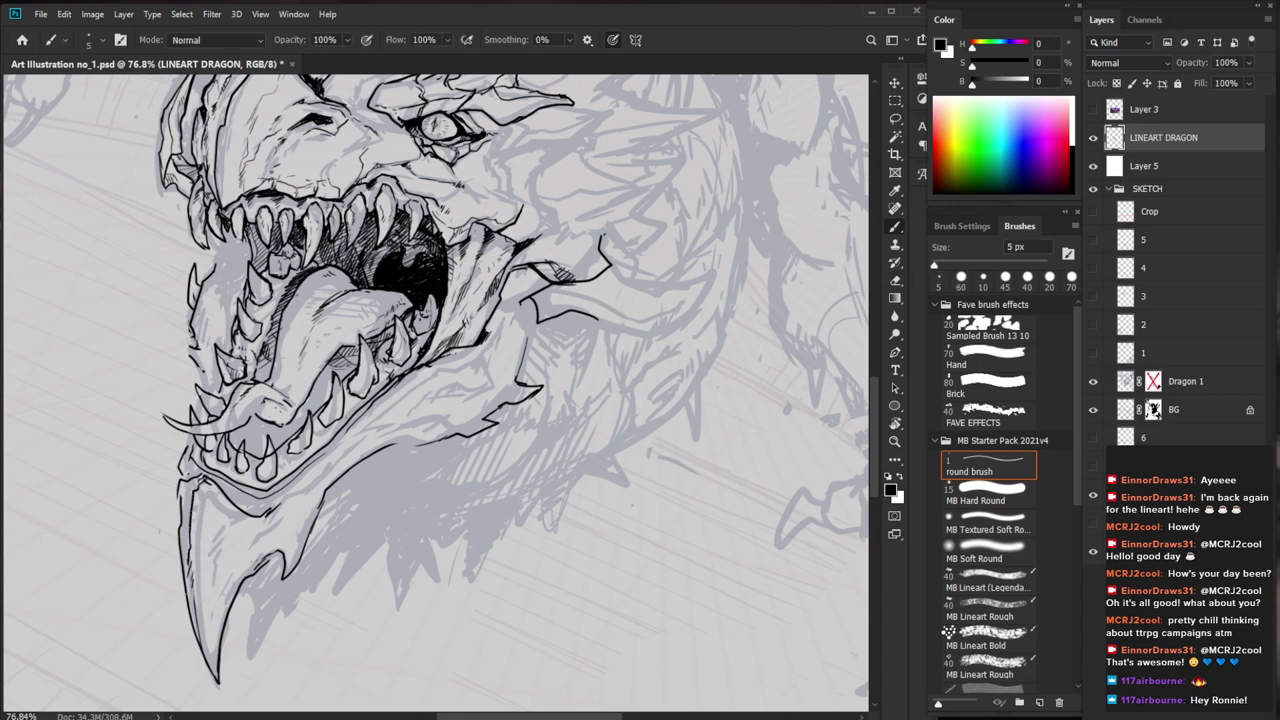
pyautogui.moveTo(273, 570); pyautogui.dragTo(200, 572)
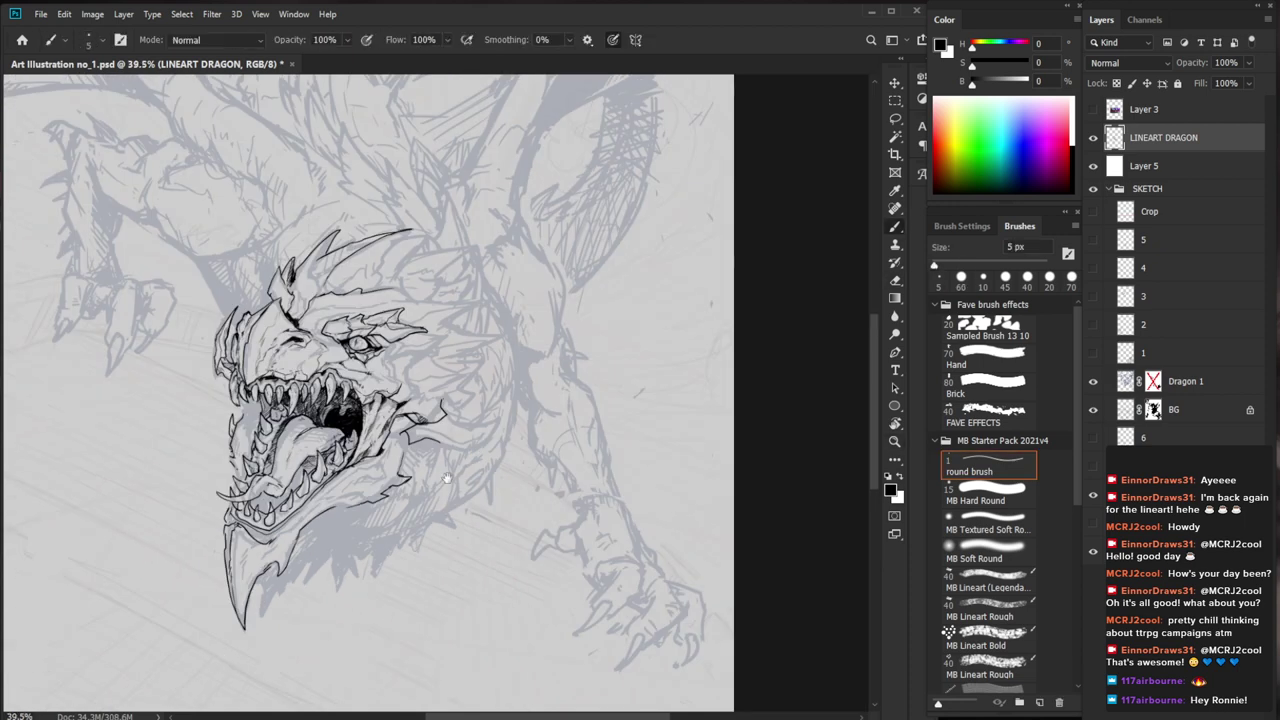
# Add dark hatching strokes to the tall horn of the head crest
pyautogui.scroll(3, 410, 235)
pyautogui.moveTo(405, 350); pyautogui.dragTo(433, 346)
pyautogui.moveTo(514, 360); pyautogui.dragTo(560, 405)
pyautogui.moveTo(292, 380)
pyautogui.mouseDown()
pyautogui.moveTo(276, 310)
pyautogui.moveTo(334, 266)
pyautogui.moveTo(277, 340)
pyautogui.mouseUp()
pyautogui.press('z')
pyautogui.moveTo(439, 379); pyautogui.dragTo(339, 379)
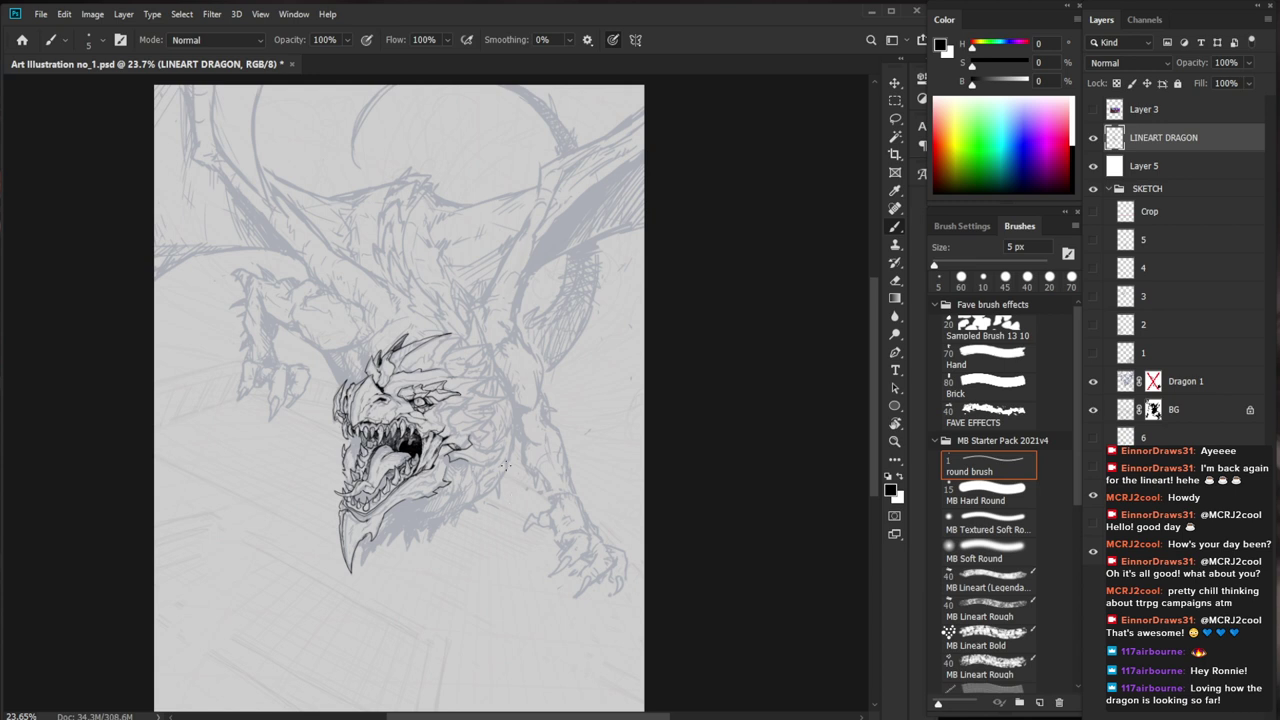
# Ink the ridge and fold lines on the muzzle between the nostril and the inner eye corner
pyautogui.moveTo(474, 486); pyautogui.dragTo(570, 484)
pyautogui.moveTo(285, 272); pyautogui.dragTo(436, 377)
pyautogui.moveTo(381, 345); pyautogui.dragTo(403, 357)
pyautogui.moveTo(718, 513); pyautogui.dragTo(692, 508)
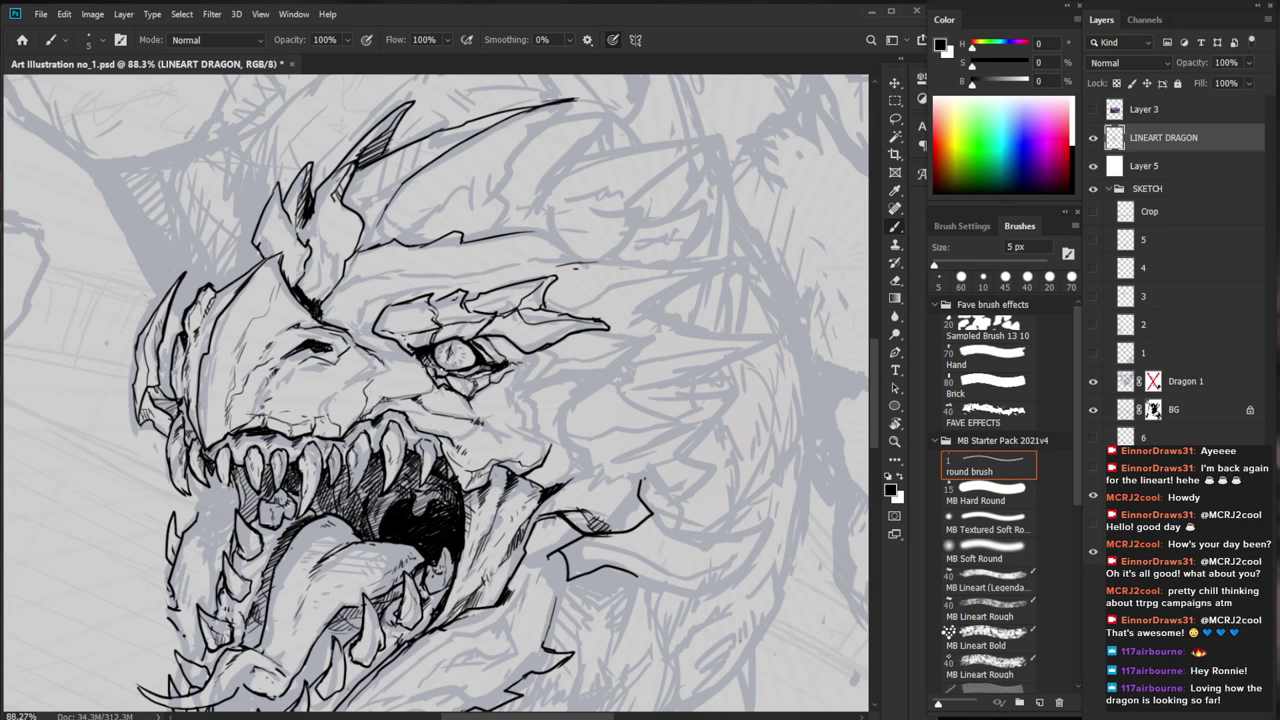
pyautogui.moveTo(397, 353); pyautogui.dragTo(411, 357)
pyautogui.moveTo(385, 351)
pyautogui.mouseDown()
pyautogui.moveTo(415, 371)
pyautogui.moveTo(347, 383)
pyautogui.mouseUp()
pyautogui.moveTo(544, 396); pyautogui.dragTo(538, 410)
pyautogui.moveTo(383, 363); pyautogui.dragTo(399, 377)
pyautogui.moveTo(363, 363); pyautogui.dragTo(387, 377)
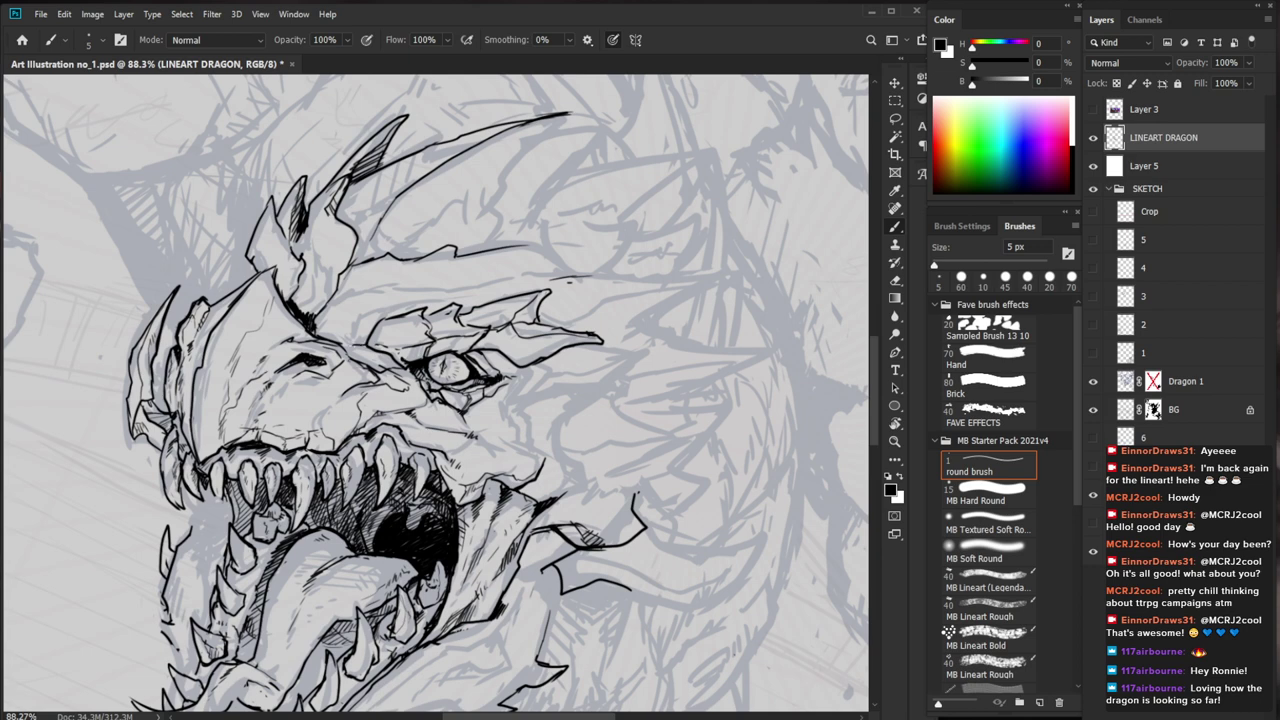
pyautogui.moveTo(377, 368); pyautogui.dragTo(410, 390)
pyautogui.moveTo(626, 482); pyautogui.dragTo(592, 434)
# Trim the muzzle fold lines beside the inner eye corner with a 20 px eraser and re-ink them
pyautogui.press('e')
pyautogui.press('[')
pyautogui.press('[')
pyautogui.press('[')
pyautogui.press('[')
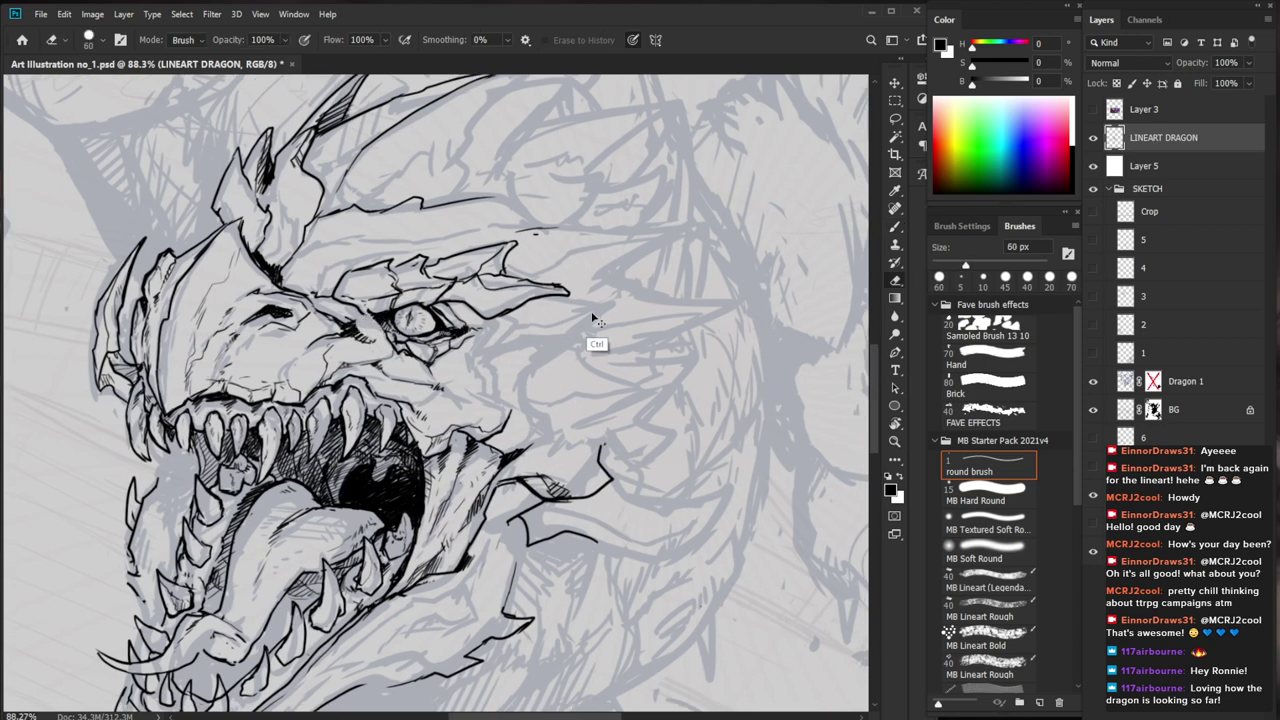
pyautogui.moveTo(350, 334); pyautogui.dragTo(363, 340)
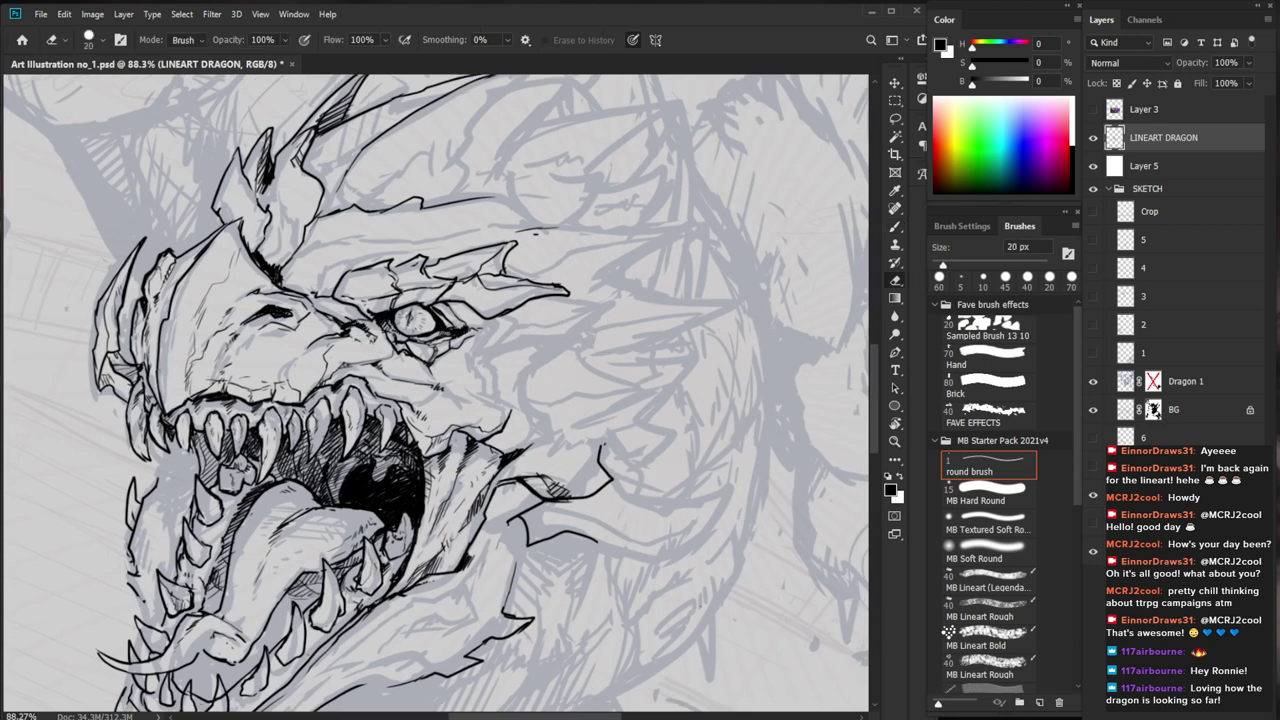
pyautogui.press('b')
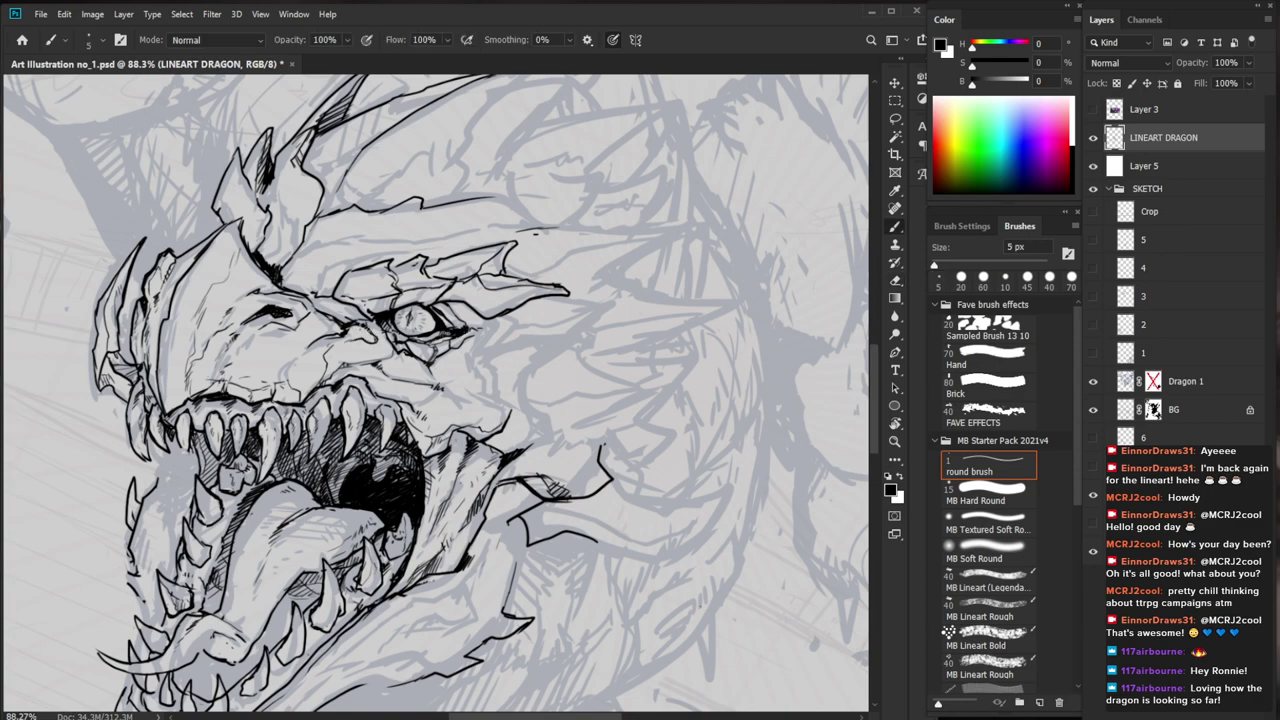
pyautogui.moveTo(352, 325); pyautogui.dragTo(378, 343)
# Ink the wrinkle below the inner eye corner and shade it with dense hatching
pyautogui.press('z')
pyautogui.moveTo(525, 362)
pyautogui.mouseDown()
pyautogui.moveTo(491, 392)
pyautogui.moveTo(440, 394)
pyautogui.moveTo(590, 360)
pyautogui.mouseUp()
pyautogui.press('b')
pyautogui.moveTo(415, 371)
pyautogui.mouseDown()
pyautogui.moveTo(330, 388)
pyautogui.moveTo(532, 383)
pyautogui.mouseUp()
pyautogui.press('z')
pyautogui.press('b')
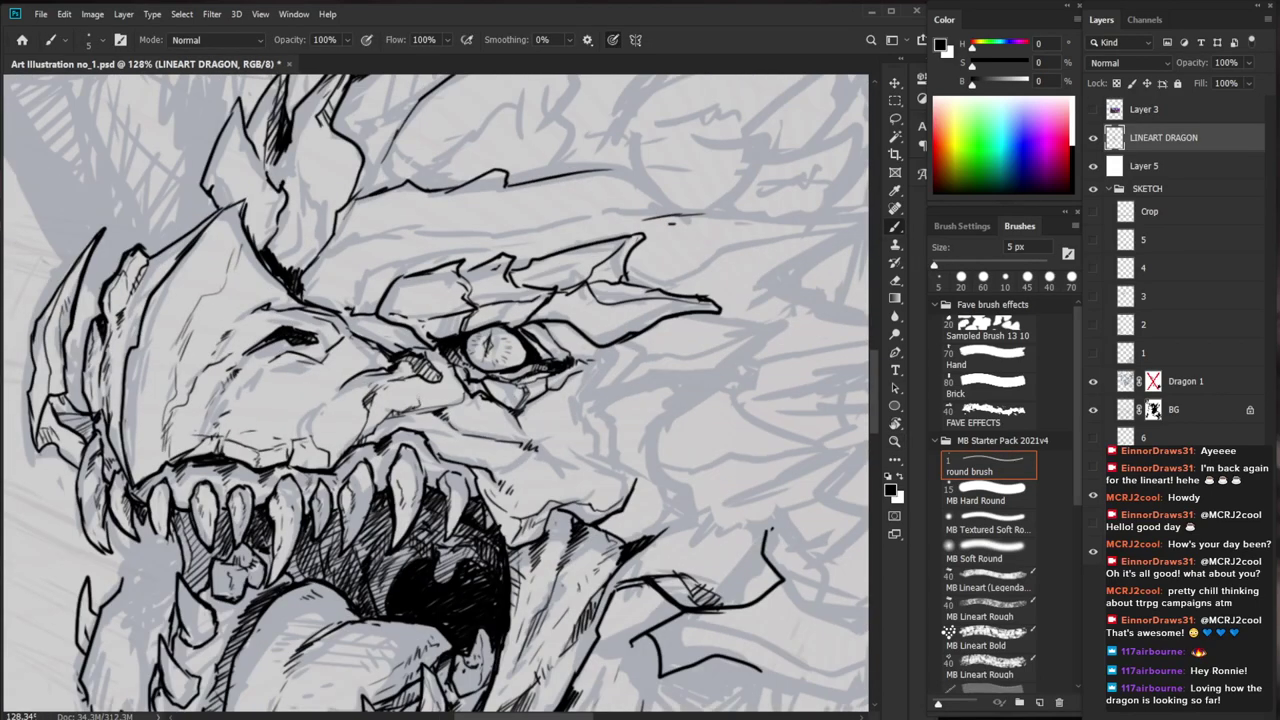
pyautogui.moveTo(430, 390)
pyautogui.mouseDown()
pyautogui.moveTo(463, 380)
pyautogui.moveTo(430, 358)
pyautogui.mouseUp()
# Refine the brow's inner end above the eye corner with erased edges and short hatching strokes
pyautogui.press('z')
pyautogui.moveTo(648, 623); pyautogui.dragTo(571, 503)
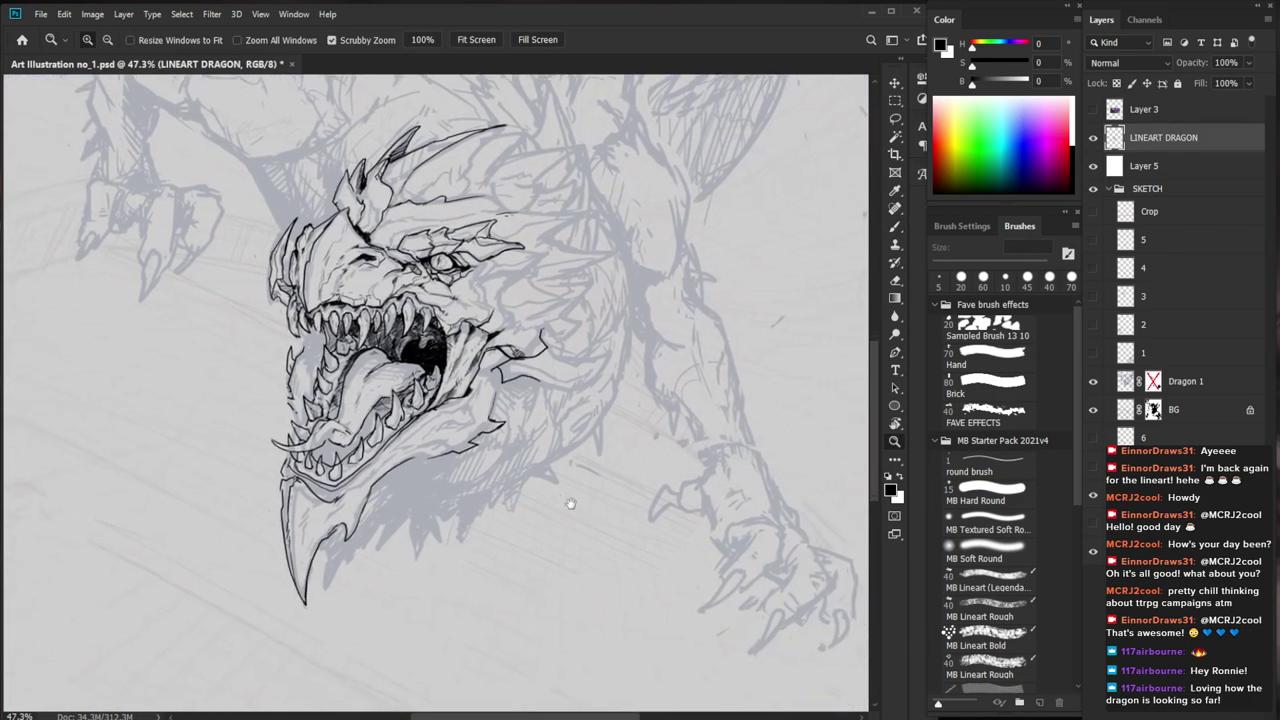
pyautogui.moveTo(436, 258); pyautogui.dragTo(490, 240)
pyautogui.press('b')
pyautogui.moveTo(403, 292); pyautogui.dragTo(414, 290)
pyautogui.moveTo(598, 312); pyautogui.dragTo(602, 372)
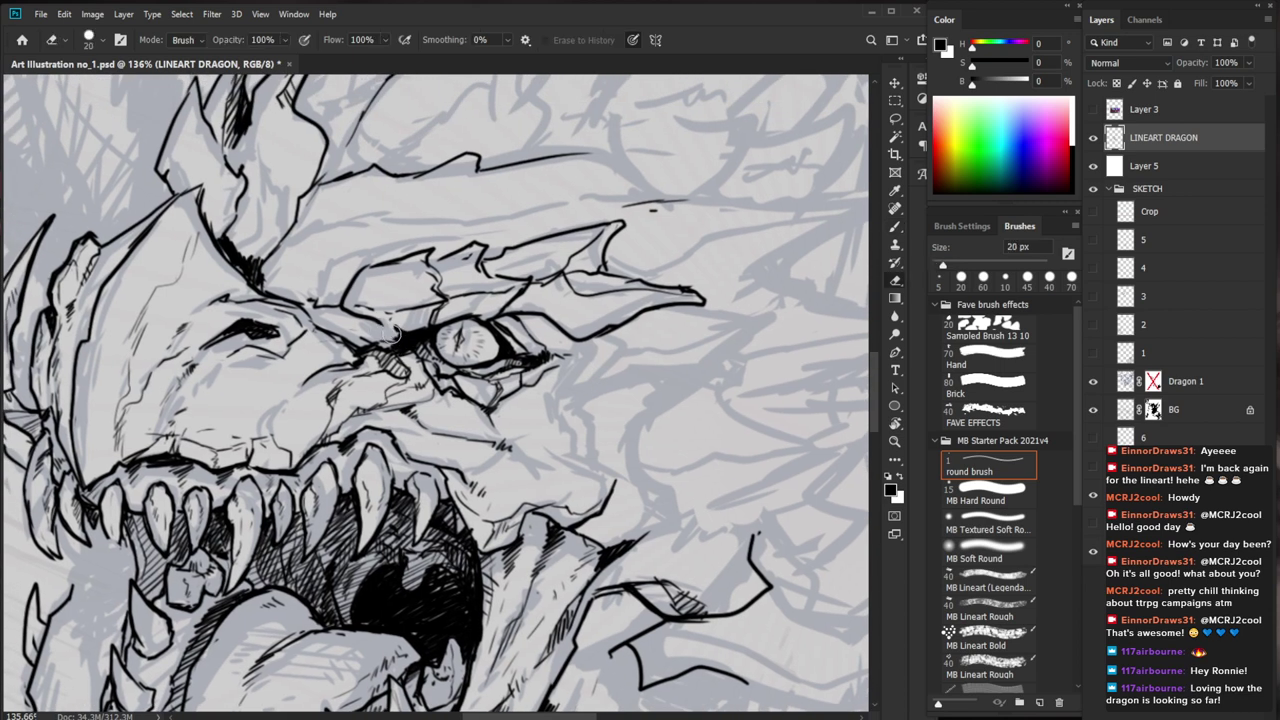
pyautogui.moveTo(379, 323)
pyautogui.mouseDown()
pyautogui.moveTo(361, 351)
pyautogui.moveTo(398, 327)
pyautogui.mouseUp()
pyautogui.press('e')
pyautogui.press('b')
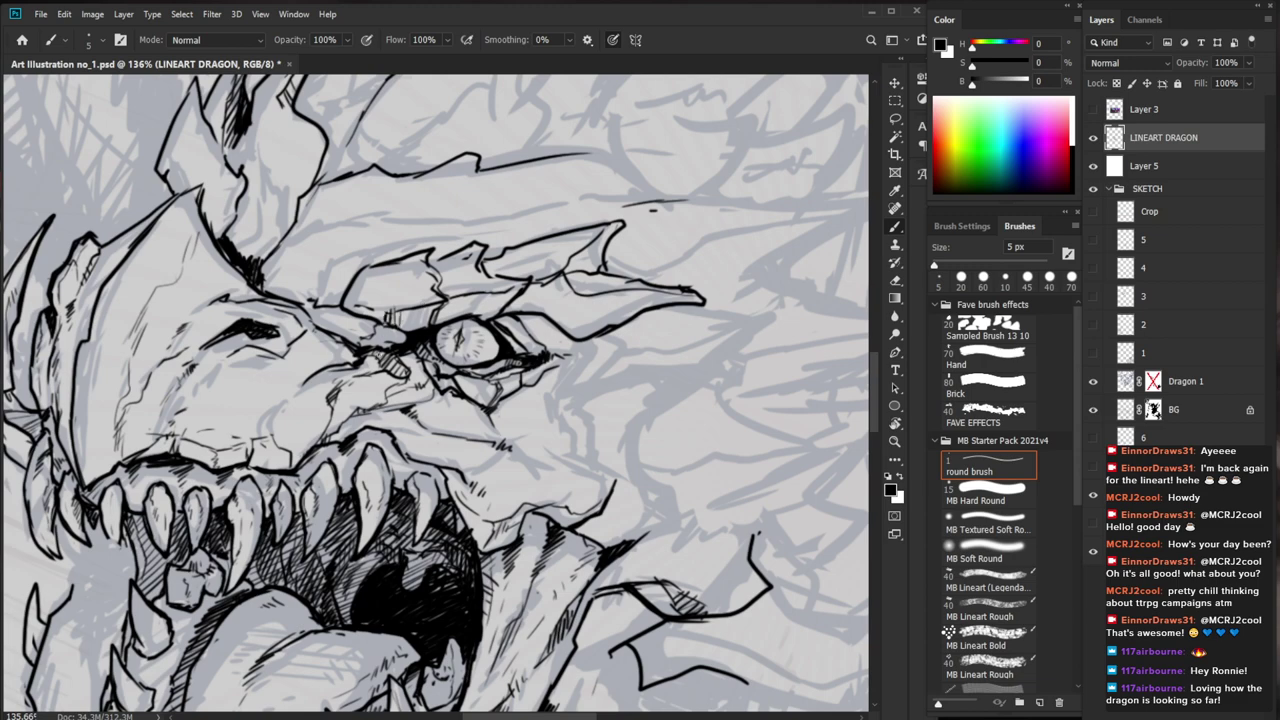
# Ink short crease and shading strokes on the cheek between the eye and the upper lip
pyautogui.scroll(-4, 390, 346)
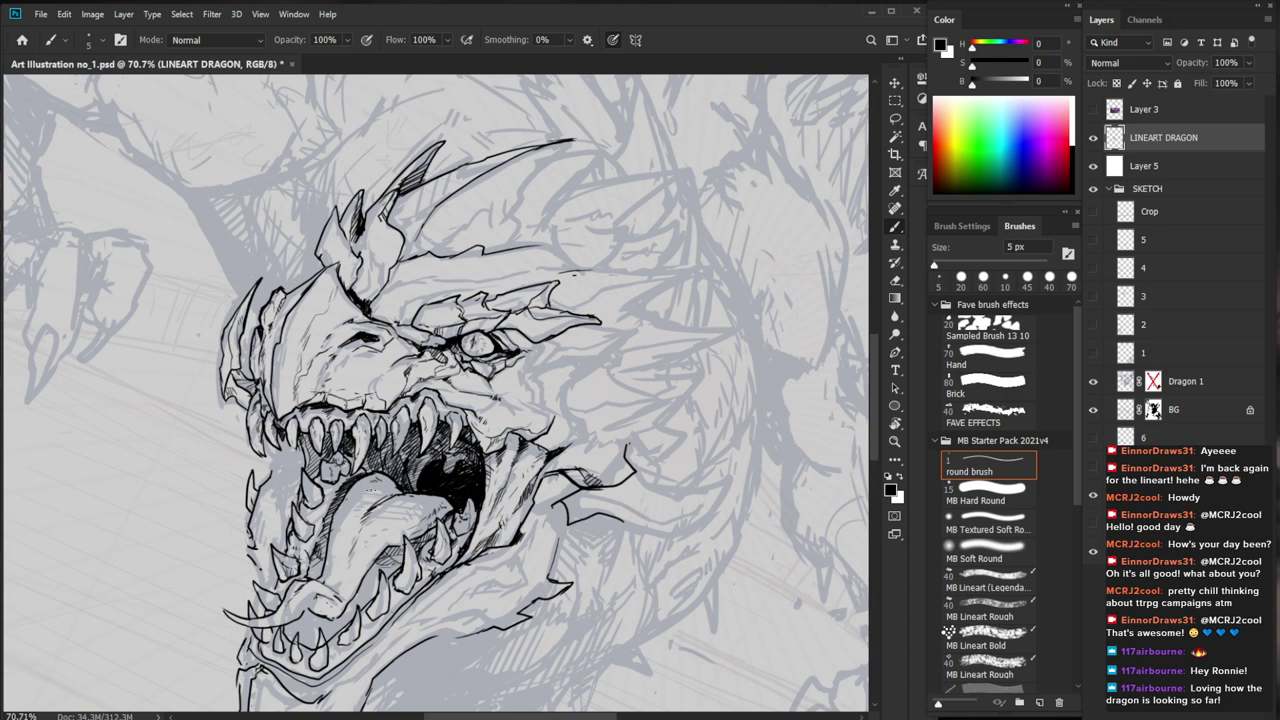
pyautogui.moveTo(488, 376); pyautogui.dragTo(560, 376)
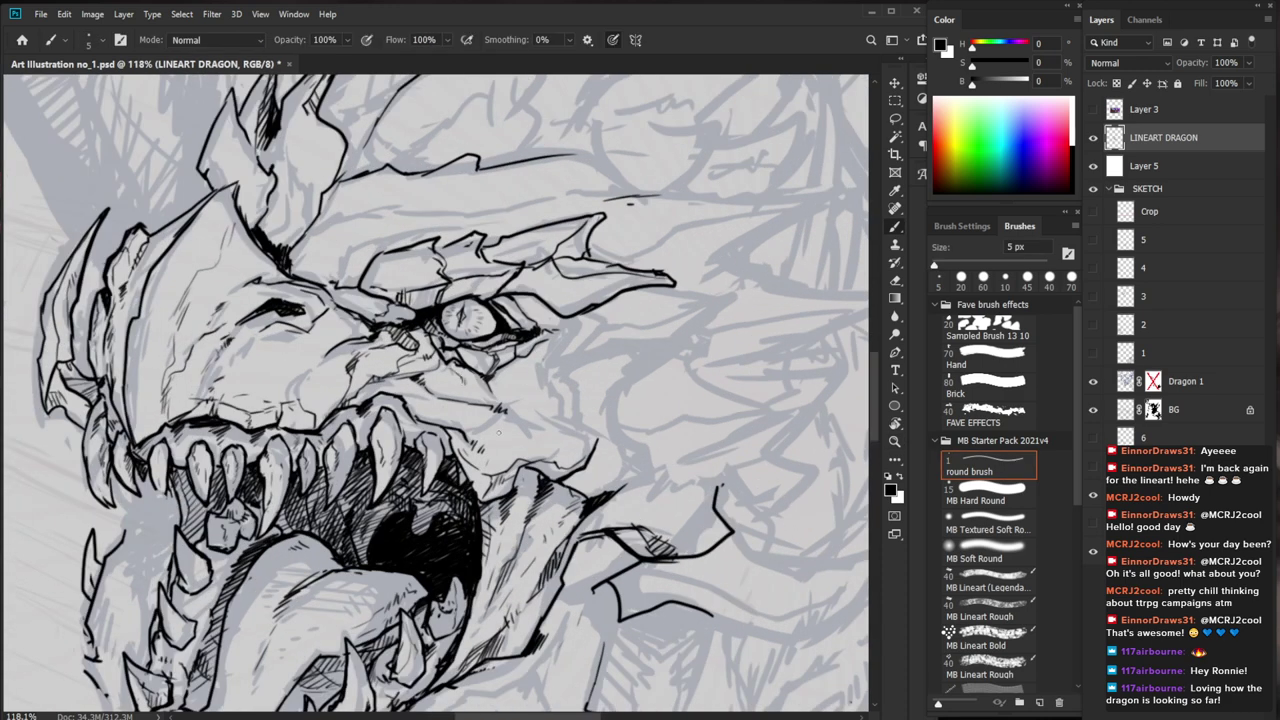
pyautogui.moveTo(462, 427); pyautogui.dragTo(473, 437)
pyautogui.moveTo(466, 425)
pyautogui.mouseDown()
pyautogui.moveTo(476, 436)
pyautogui.moveTo(495, 420)
pyautogui.mouseUp()
pyautogui.moveTo(413, 401); pyautogui.dragTo(427, 411)
pyautogui.moveTo(445, 402); pyautogui.dragTo(461, 402)
# Darken the mouth interior behind the rear upper teeth, alternating brush strokes with small eraser corrections
pyautogui.press('z')
pyautogui.moveTo(549, 404); pyautogui.dragTo(450, 404)
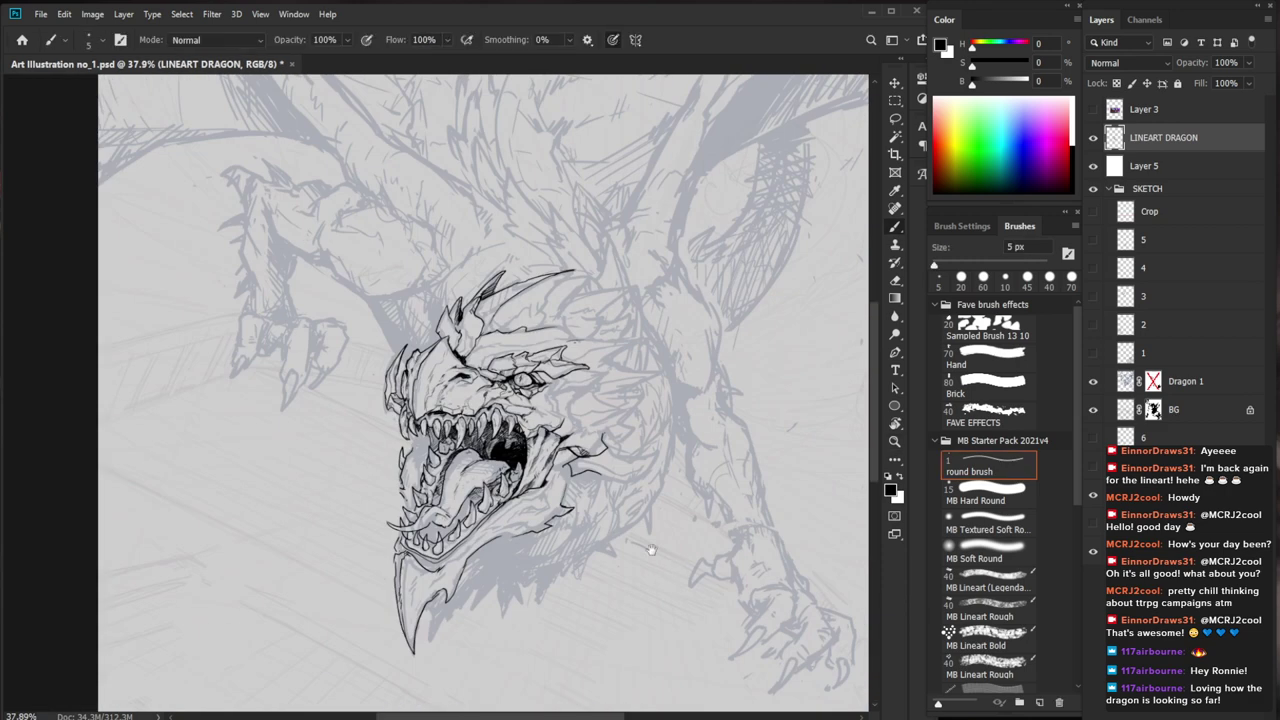
pyautogui.moveTo(665, 563); pyautogui.dragTo(602, 462)
pyautogui.press('z')
pyautogui.moveTo(447, 328); pyautogui.dragTo(516, 328)
pyautogui.scroll(3, 455, 405)
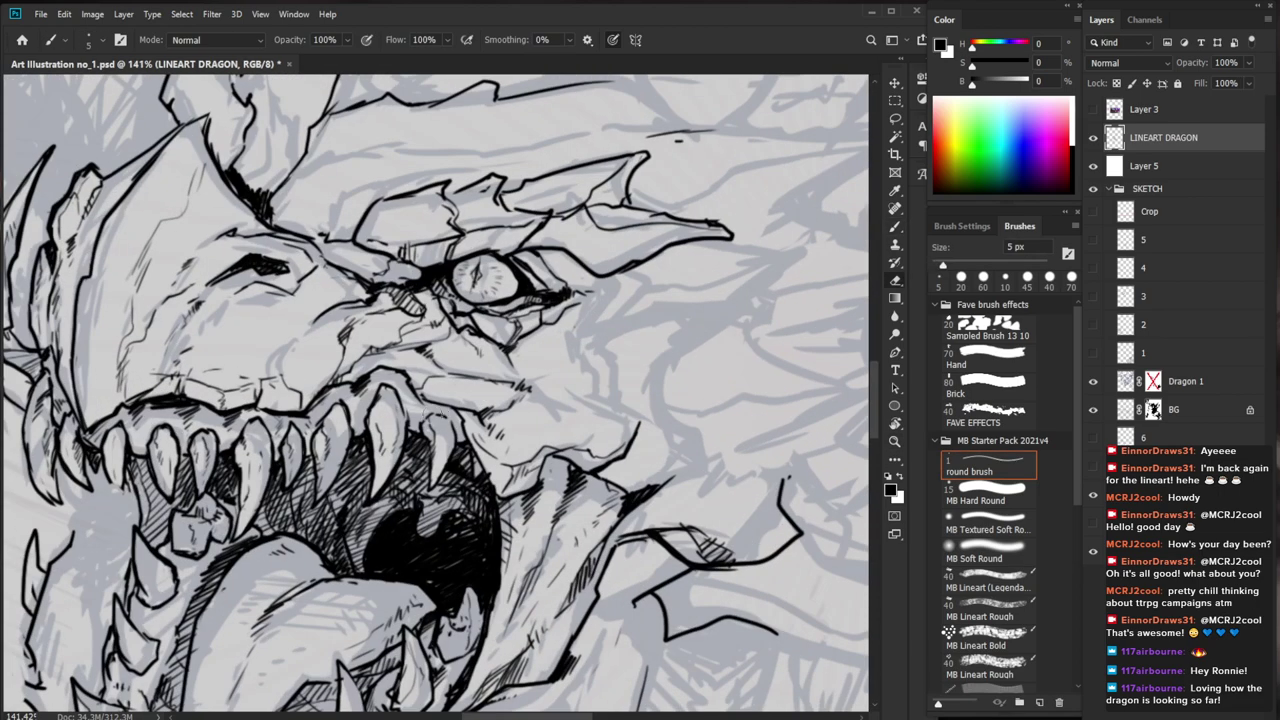
pyautogui.moveTo(462, 408)
pyautogui.mouseDown()
pyautogui.moveTo(450, 443)
pyautogui.moveTo(432, 440)
pyautogui.moveTo(428, 491)
pyautogui.mouseUp()
pyautogui.press('e')
pyautogui.press('b')
pyautogui.moveTo(429, 441); pyautogui.dragTo(428, 495)
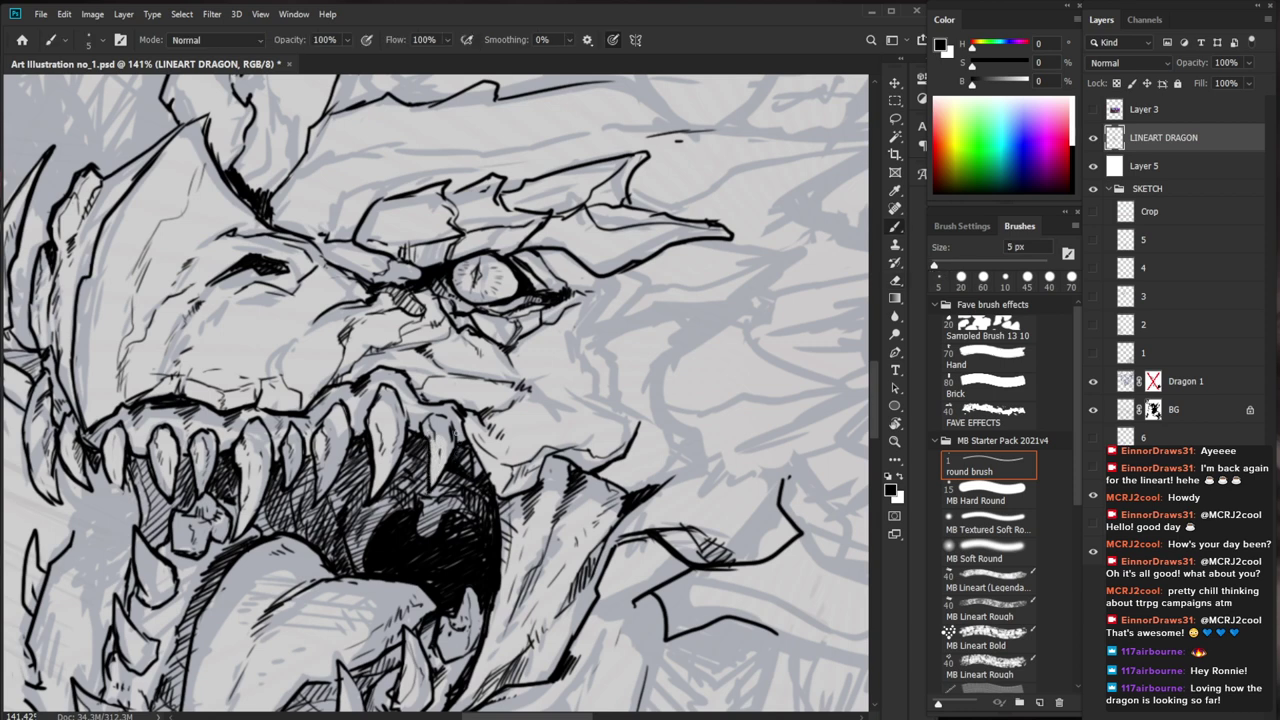
pyautogui.press('e')
pyautogui.moveTo(457, 422)
pyautogui.mouseDown()
pyautogui.moveTo(448, 462)
pyautogui.moveTo(455, 439)
pyautogui.moveTo(438, 409)
pyautogui.moveTo(456, 432)
pyautogui.mouseUp()
pyautogui.press('b')
pyautogui.press('e')
pyautogui.press('b')
# Add dense black hatching between and behind the large upper teeth across the roof of the mouth
pyautogui.press('z')
pyautogui.moveTo(554, 425); pyautogui.dragTo(593, 538)
pyautogui.moveTo(655, 600); pyautogui.dragTo(586, 510)
pyautogui.moveTo(456, 322); pyautogui.dragTo(575, 330)
pyautogui.press('b')
pyautogui.moveTo(470, 396); pyautogui.dragTo(466, 482)
pyautogui.moveTo(388, 386); pyautogui.dragTo(390, 412)
pyautogui.moveTo(403, 484); pyautogui.dragTo(400, 448)
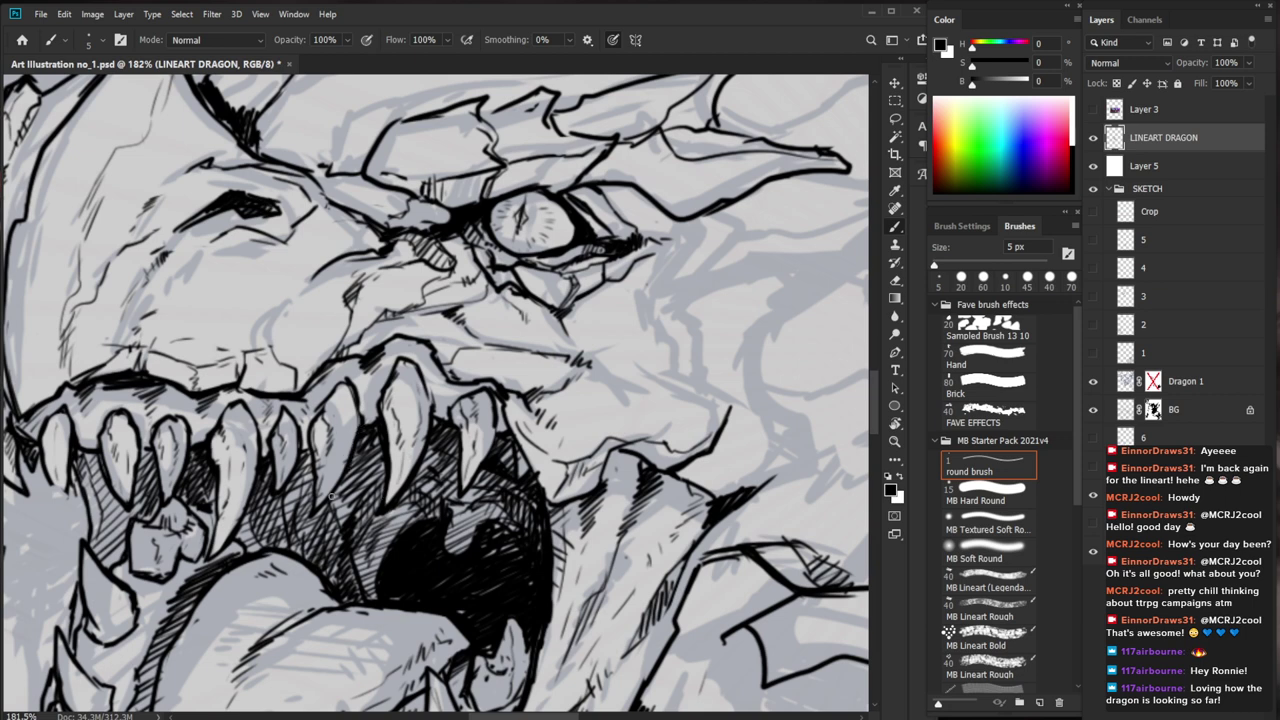
pyautogui.press('e')
pyautogui.press('b')
pyautogui.moveTo(318, 456); pyautogui.dragTo(310, 517)
pyautogui.moveTo(355, 443)
pyautogui.mouseDown()
pyautogui.moveTo(380, 470)
pyautogui.moveTo(376, 450)
pyautogui.moveTo(448, 436)
pyautogui.moveTo(436, 468)
pyautogui.moveTo(510, 456)
pyautogui.moveTo(490, 480)
pyautogui.moveTo(498, 504)
pyautogui.moveTo(400, 490)
pyautogui.mouseUp()
# Deepen the shadow at the back of the mouth with further black strokes below the upper teeth
pyautogui.moveTo(518, 485); pyautogui.dragTo(600, 485)
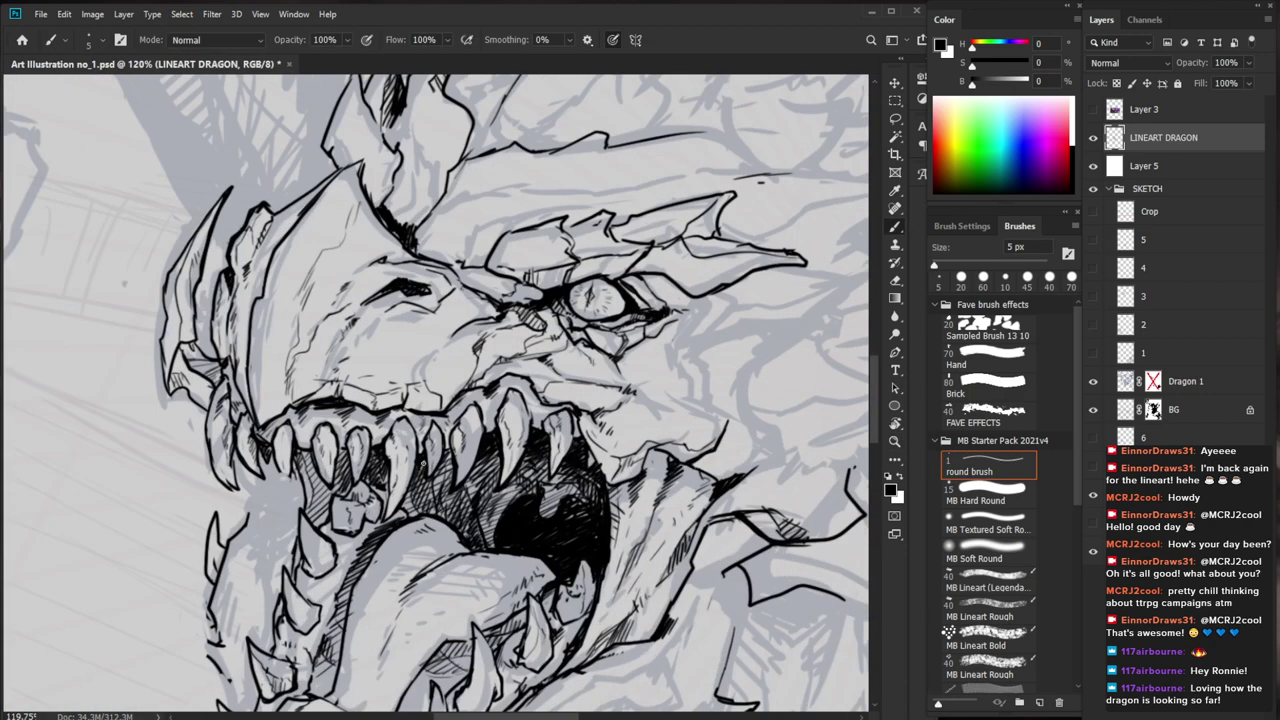
pyautogui.moveTo(449, 452); pyautogui.dragTo(450, 520)
pyautogui.moveTo(488, 462)
pyautogui.mouseDown()
pyautogui.moveTo(500, 453)
pyautogui.moveTo(472, 494)
pyautogui.moveTo(484, 502)
pyautogui.moveTo(469, 531)
pyautogui.moveTo(488, 524)
pyautogui.moveTo(484, 541)
pyautogui.mouseUp()
pyautogui.moveTo(560, 441); pyautogui.dragTo(460, 445)
pyautogui.moveTo(657, 468); pyautogui.dragTo(615, 401)
pyautogui.scroll(3, 615, 401)
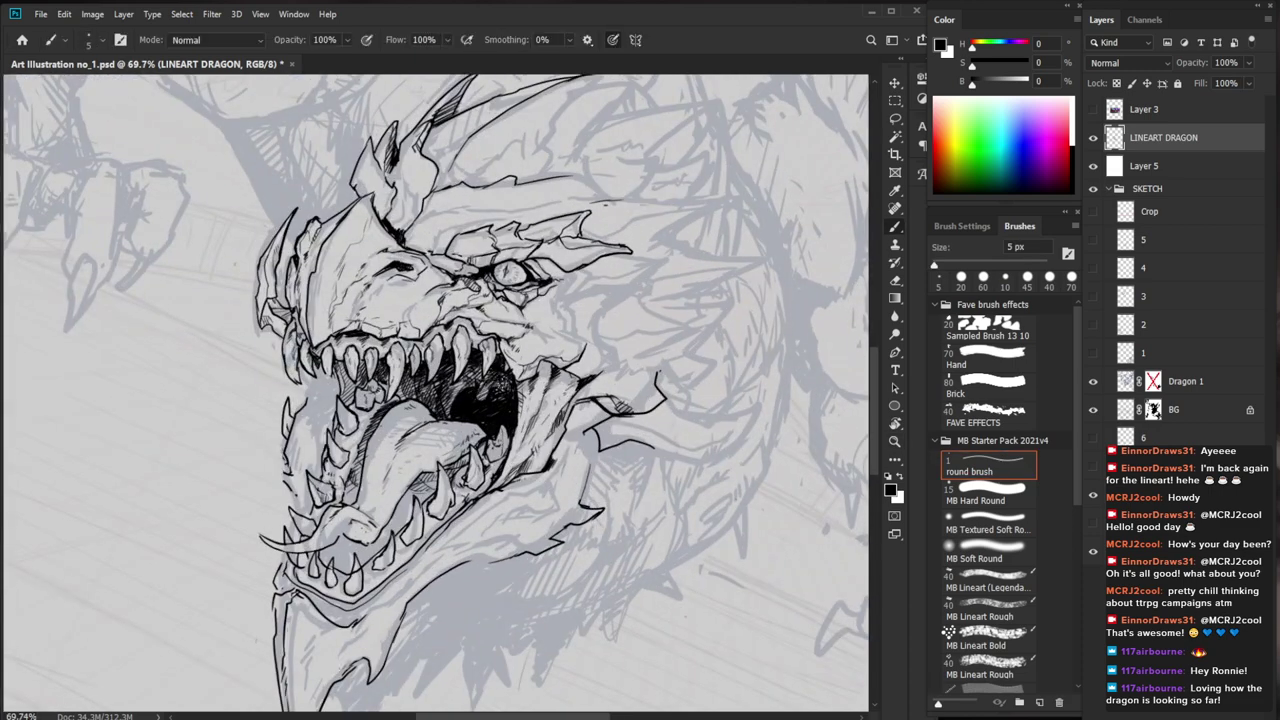
pyautogui.scroll(2, 485, 380)
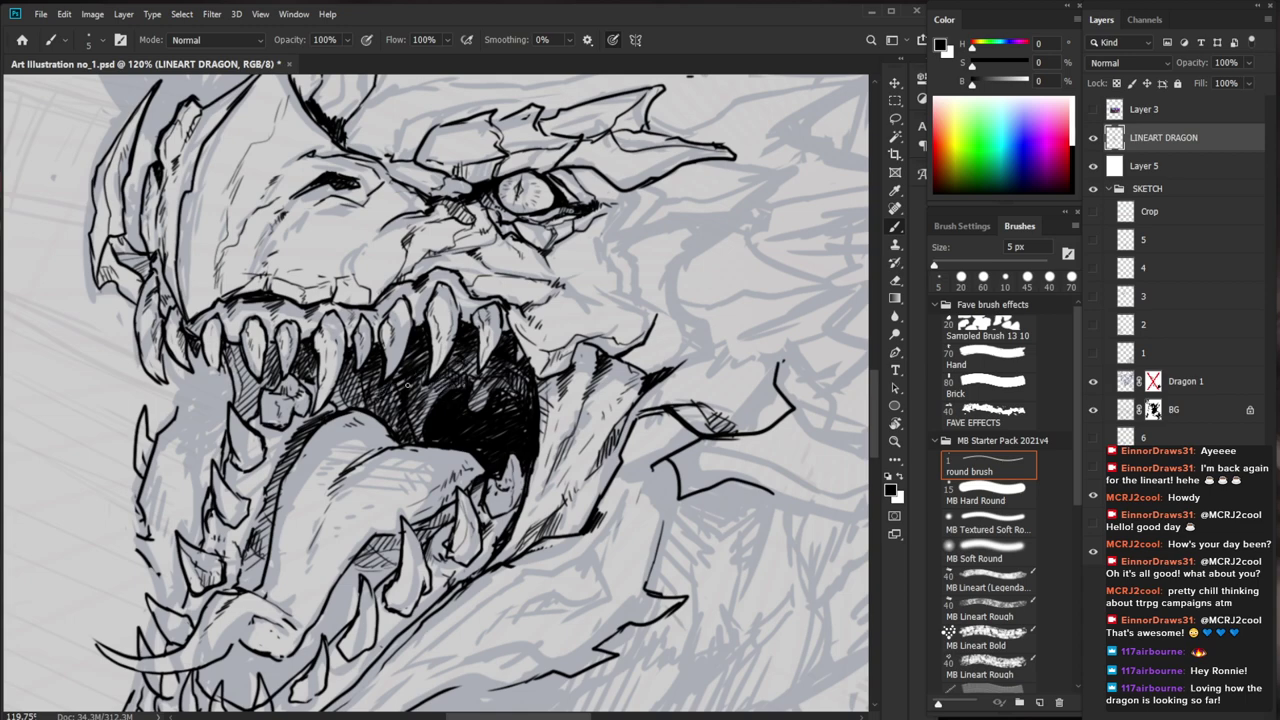
pyautogui.scroll(-2, 440, 420)
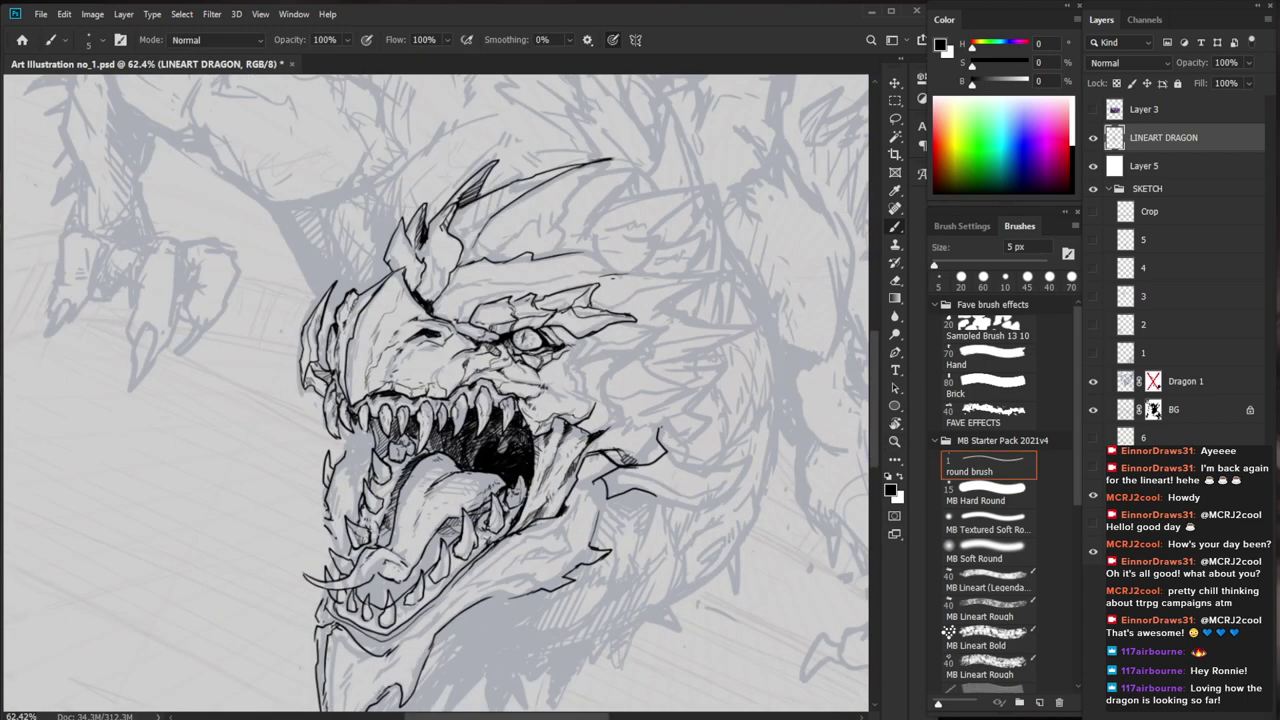
pyautogui.scroll(3, 438, 422)
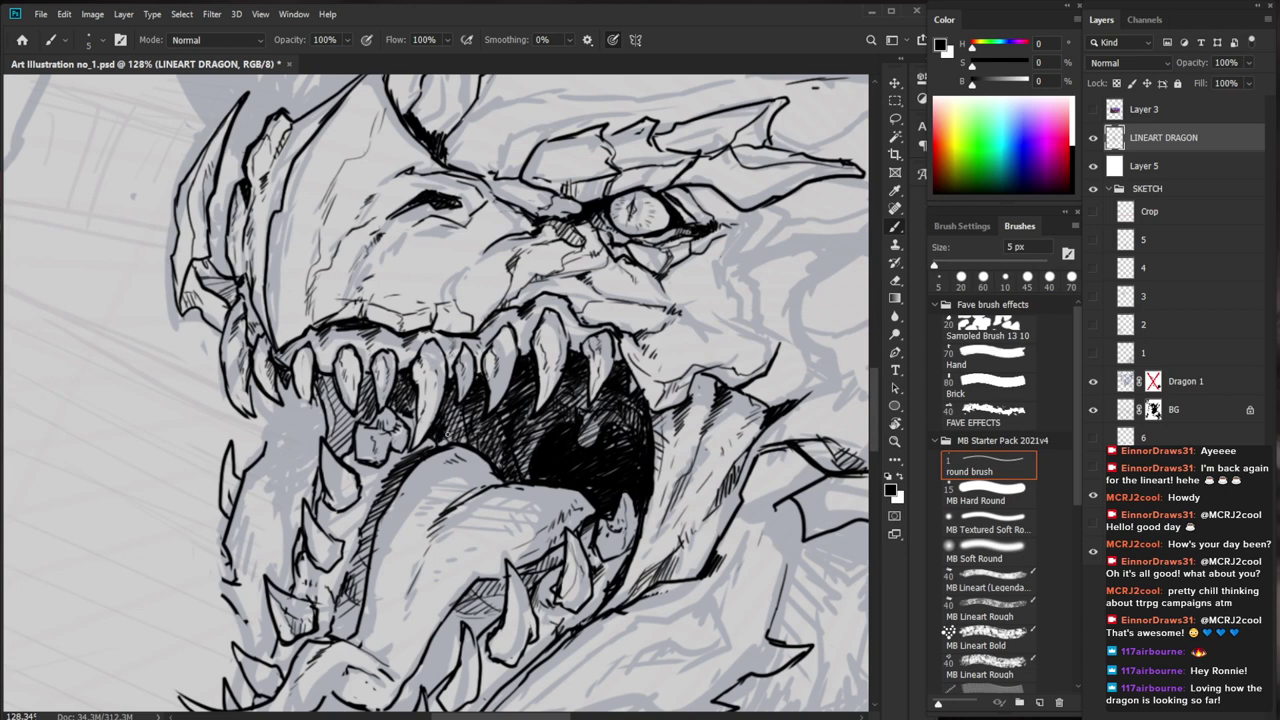
# Darken the gap beside the tall front upper tooth with a short black stroke
pyautogui.moveTo(415, 393); pyautogui.dragTo(411, 415)
pyautogui.scroll(-5, 408, 412)
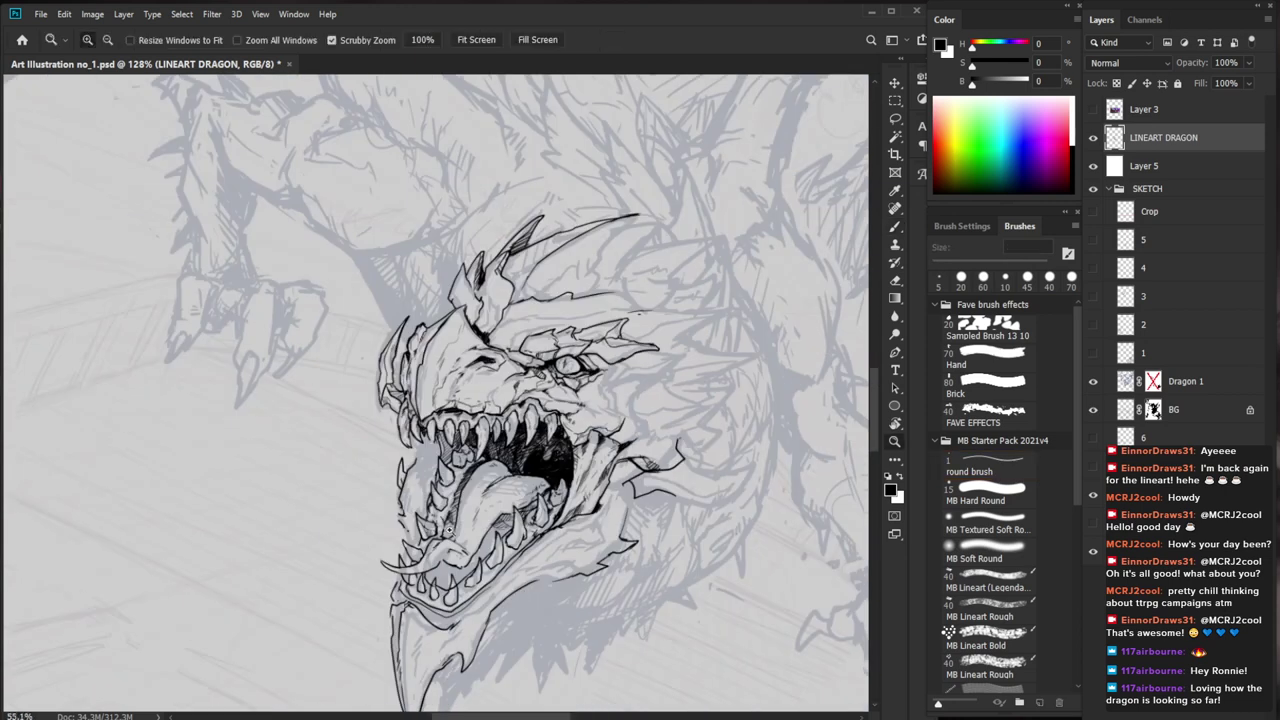
pyautogui.moveTo(511, 421); pyautogui.dragTo(586, 480)
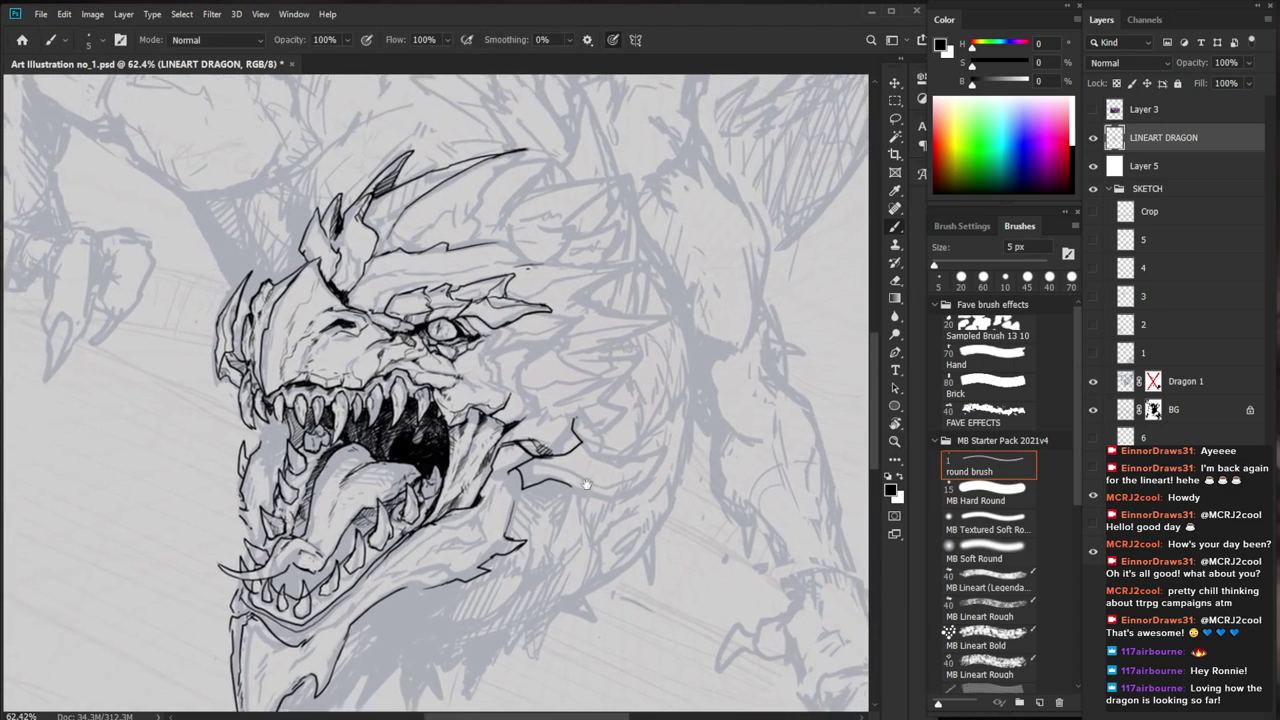
pyautogui.moveTo(460, 400); pyautogui.dragTo(508, 400)
pyautogui.press('b')
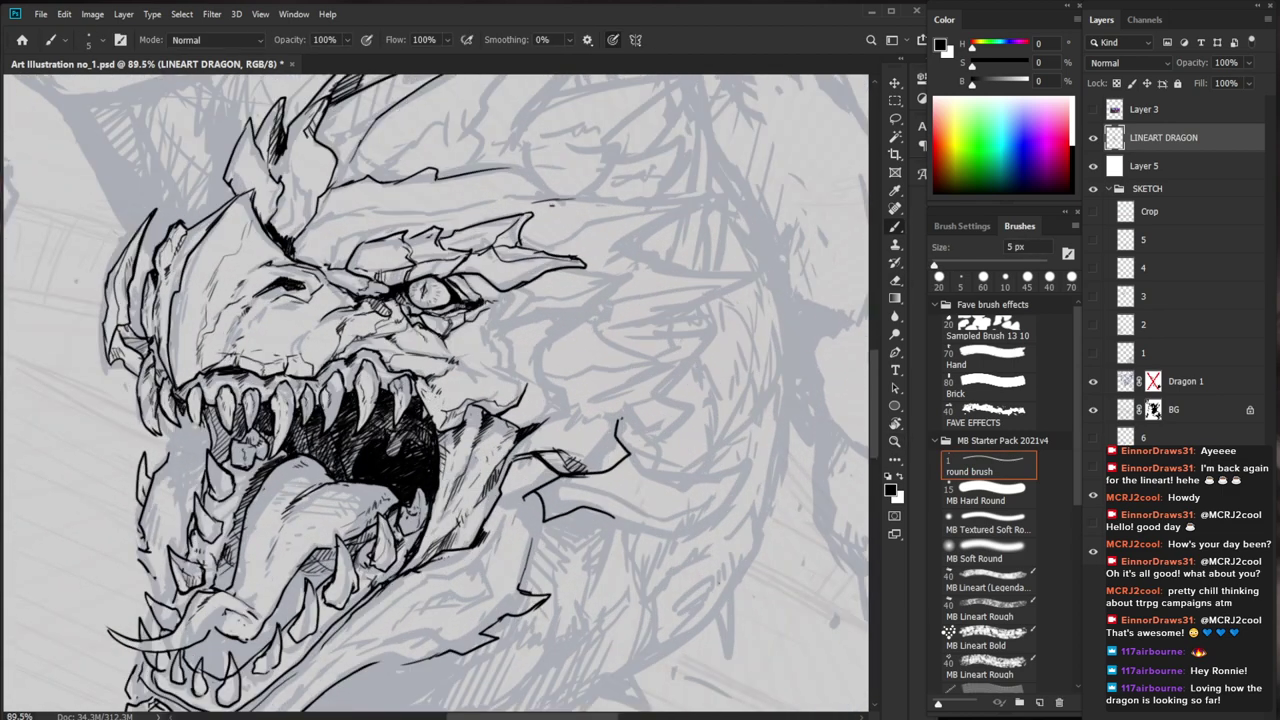
# Reduce the eraser size to 7 px for fine cleanup of the ink around the mouth
pyautogui.moveTo(417, 402)
pyautogui.mouseDown()
pyautogui.moveTo(434, 429)
pyautogui.moveTo(431, 416)
pyautogui.moveTo(500, 434)
pyautogui.mouseUp()
pyautogui.press('z')
pyautogui.press('e')
pyautogui.press('[')
pyautogui.press('[')
pyautogui.press('[')
pyautogui.press('[')
pyautogui.press('[')
pyautogui.press('[')
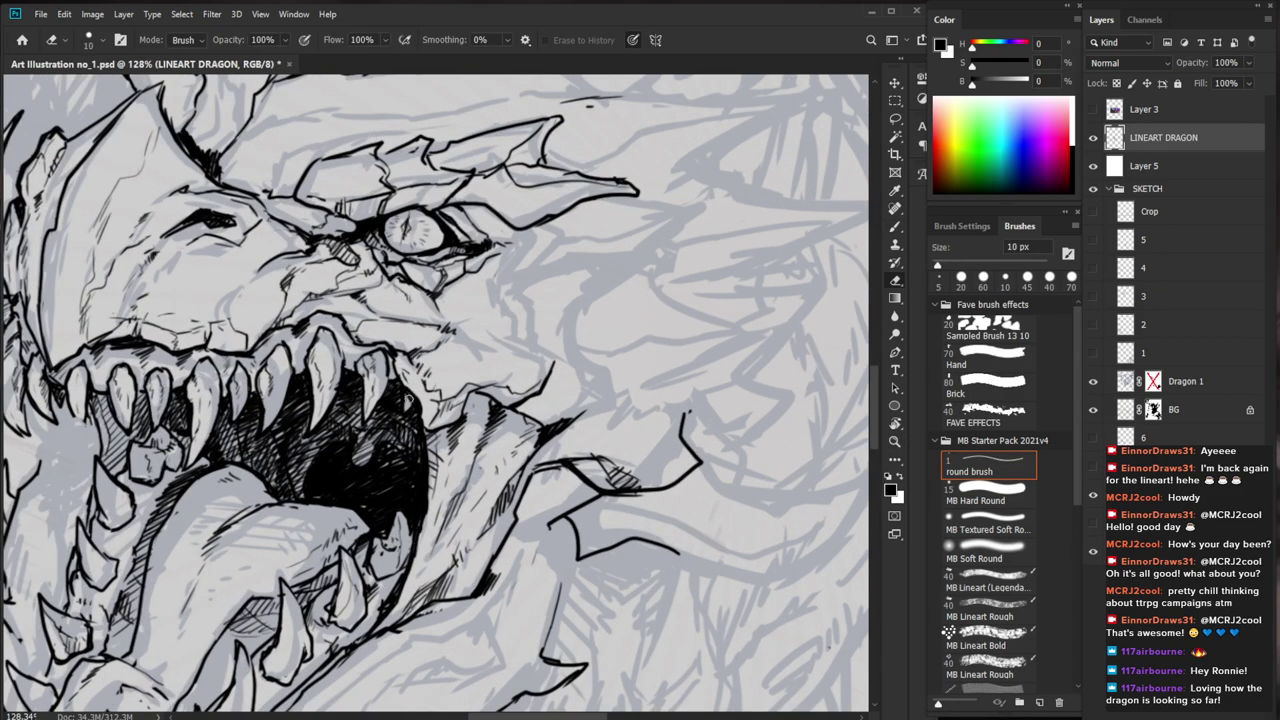
pyautogui.press('b')
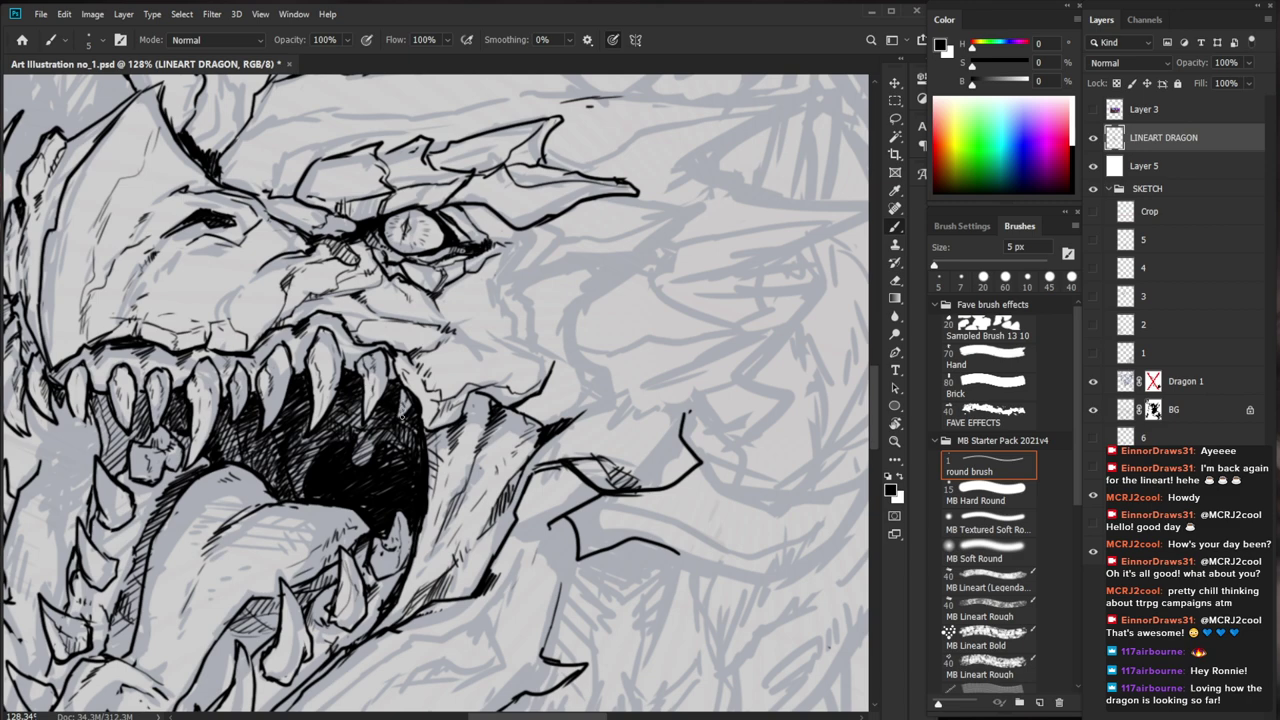
# Touch up the linework around the eye with small eraser and brush marks
pyautogui.press('z')
pyautogui.moveTo(447, 407); pyautogui.dragTo(370, 435)
pyautogui.press('z')
pyautogui.moveTo(458, 358); pyautogui.dragTo(545, 328)
pyautogui.press('b')
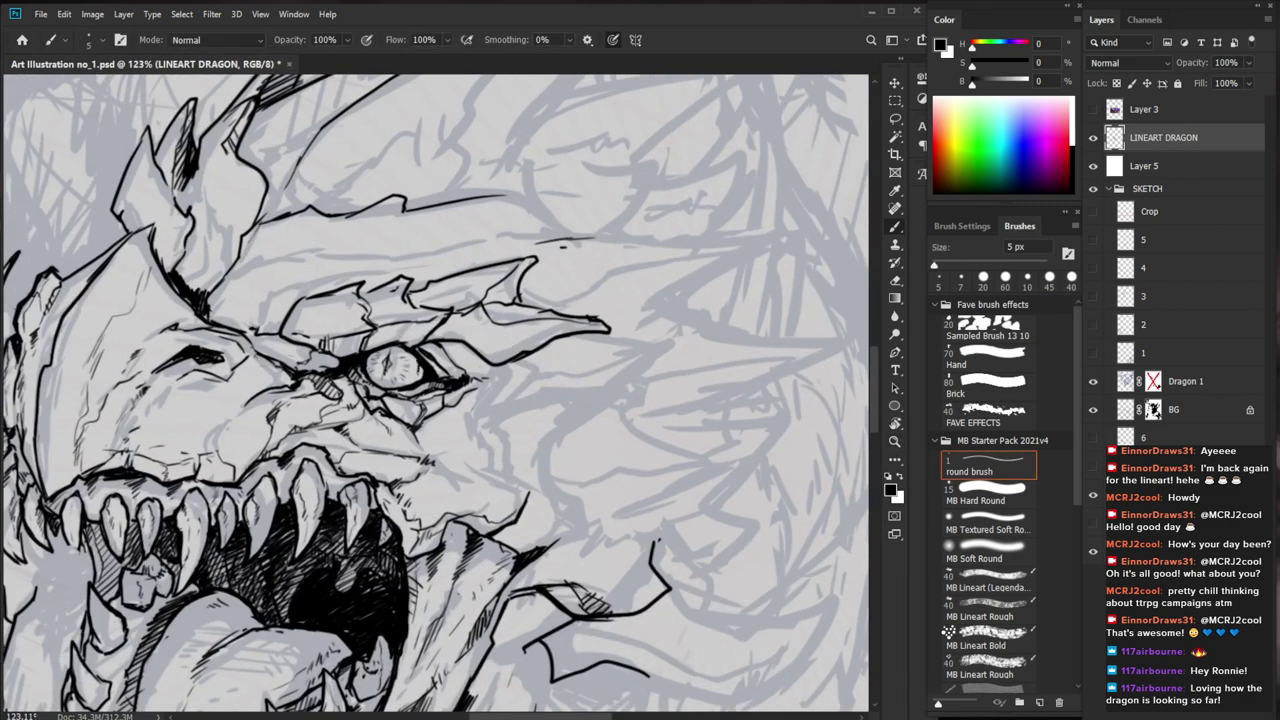
pyautogui.press('space')
pyautogui.moveTo(562, 376); pyautogui.dragTo(514, 374)
pyautogui.press('z')
pyautogui.moveTo(370, 361)
pyautogui.mouseDown()
pyautogui.moveTo(440, 354)
pyautogui.moveTo(365, 402)
pyautogui.mouseUp()
pyautogui.press('e')
pyautogui.click(386, 386)
pyautogui.press('b')
pyautogui.press('e')
pyautogui.press('b')
pyautogui.press('z')
pyautogui.moveTo(472, 397); pyautogui.dragTo(354, 400)
pyautogui.press('b')
# Ink shading strokes down the front edge of the snout, beside the curved nose spikes
pyautogui.press('space')
pyautogui.moveTo(560, 612)
pyautogui.mouseDown()
pyautogui.moveTo(616, 576)
pyautogui.moveTo(652, 530)
pyautogui.moveTo(636, 538)
pyautogui.mouseUp()
pyautogui.scroll(4, 321, 290)
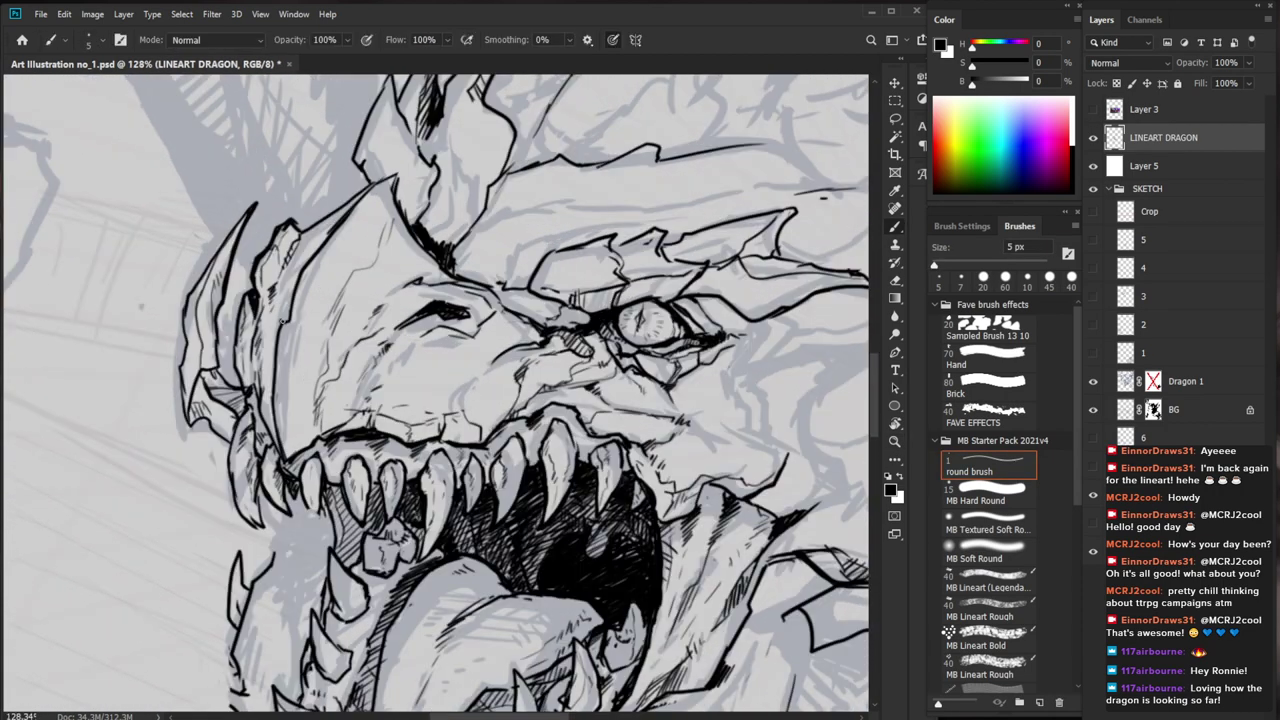
pyautogui.moveTo(273, 305); pyautogui.dragTo(285, 319)
pyautogui.press('space')
pyautogui.moveTo(480, 330); pyautogui.dragTo(419, 366)
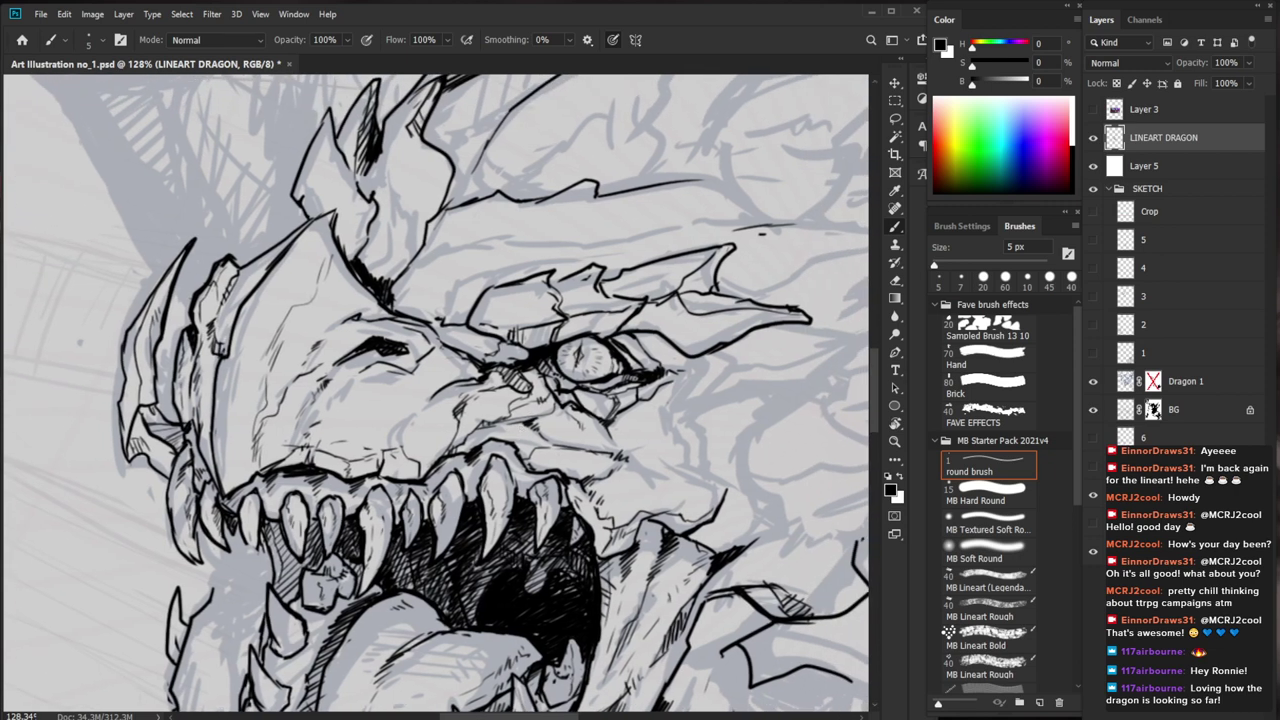
pyautogui.moveTo(200, 358)
pyautogui.mouseDown()
pyautogui.moveTo(202, 404)
pyautogui.moveTo(229, 415)
pyautogui.moveTo(228, 487)
pyautogui.mouseUp()
pyautogui.press('z')
pyautogui.moveTo(363, 483); pyautogui.dragTo(250, 490)
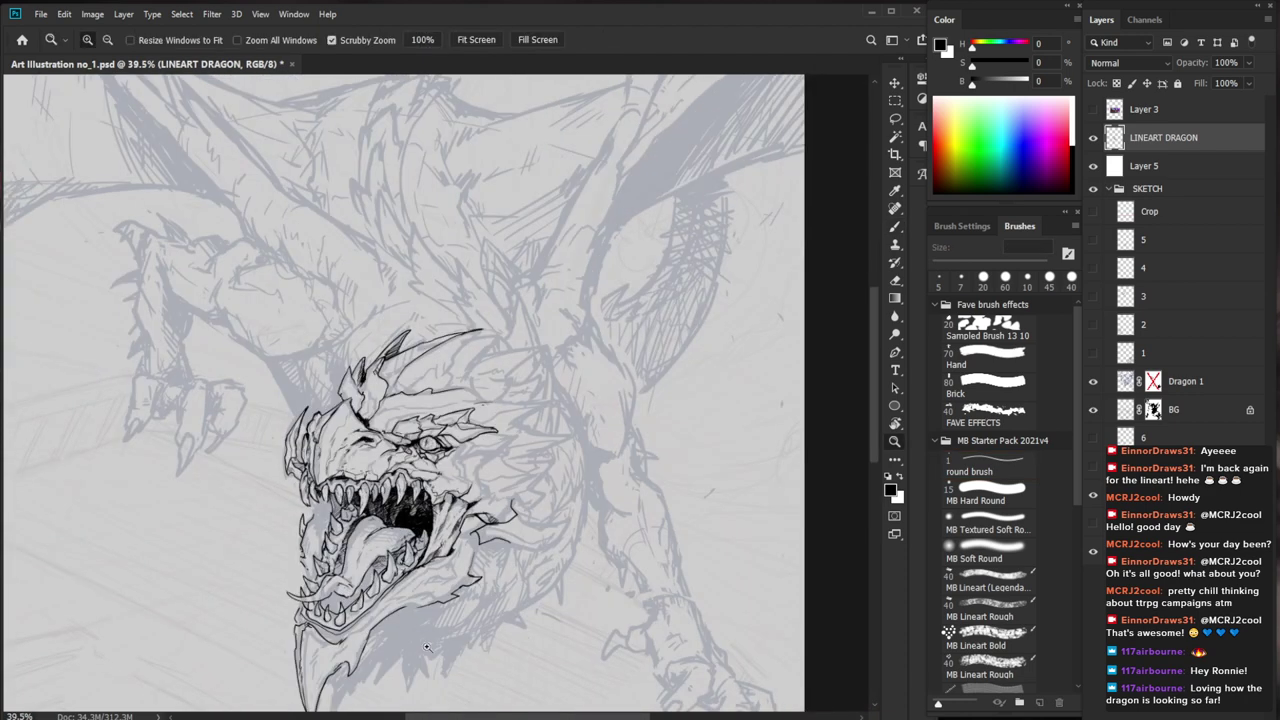
pyautogui.moveTo(357, 511); pyautogui.dragTo(417, 499)
pyautogui.press('b')
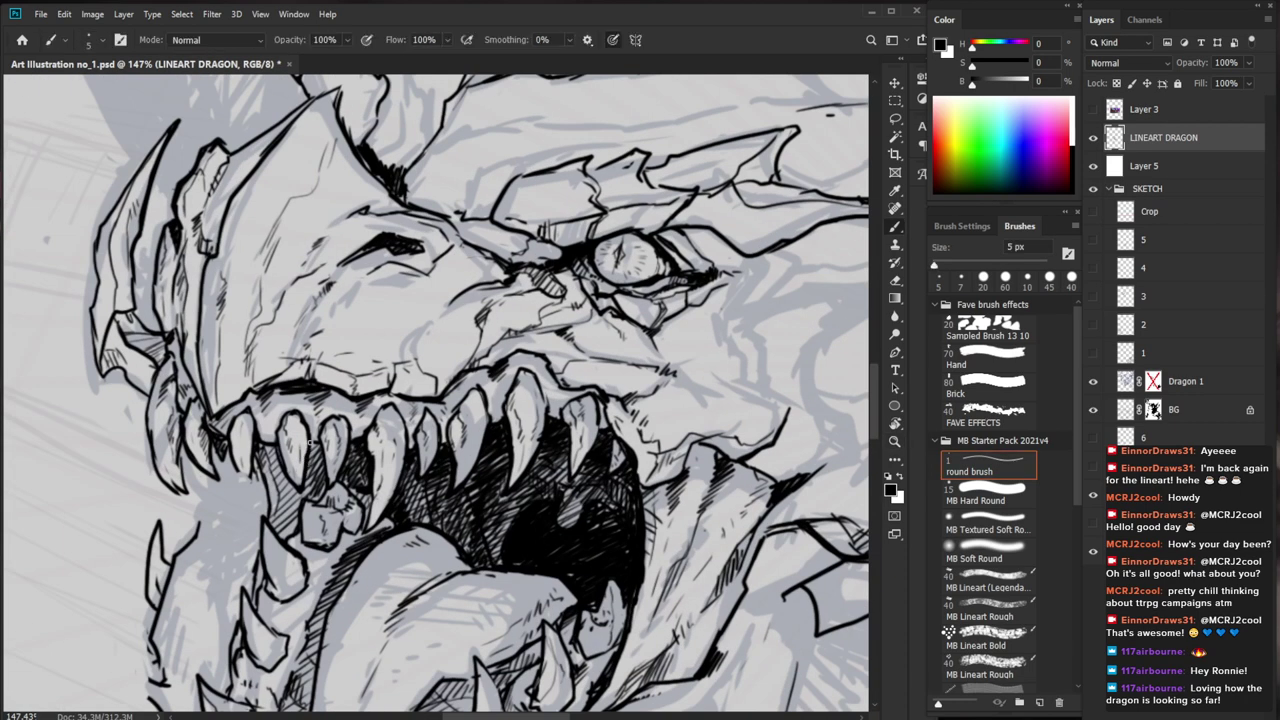
# Add dark hatching behind and between the front upper teeth inside the mouth
pyautogui.moveTo(288, 470); pyautogui.dragTo(302, 486)
pyautogui.moveTo(266, 446)
pyautogui.mouseDown()
pyautogui.moveTo(280, 472)
pyautogui.moveTo(316, 454)
pyautogui.moveTo(315, 490)
pyautogui.mouseUp()
pyautogui.moveTo(459, 458); pyautogui.dragTo(355, 460)
pyautogui.moveTo(653, 655); pyautogui.dragTo(518, 498)
pyautogui.moveTo(319, 383); pyautogui.dragTo(400, 383)
pyautogui.moveTo(243, 358); pyautogui.dragTo(250, 408)
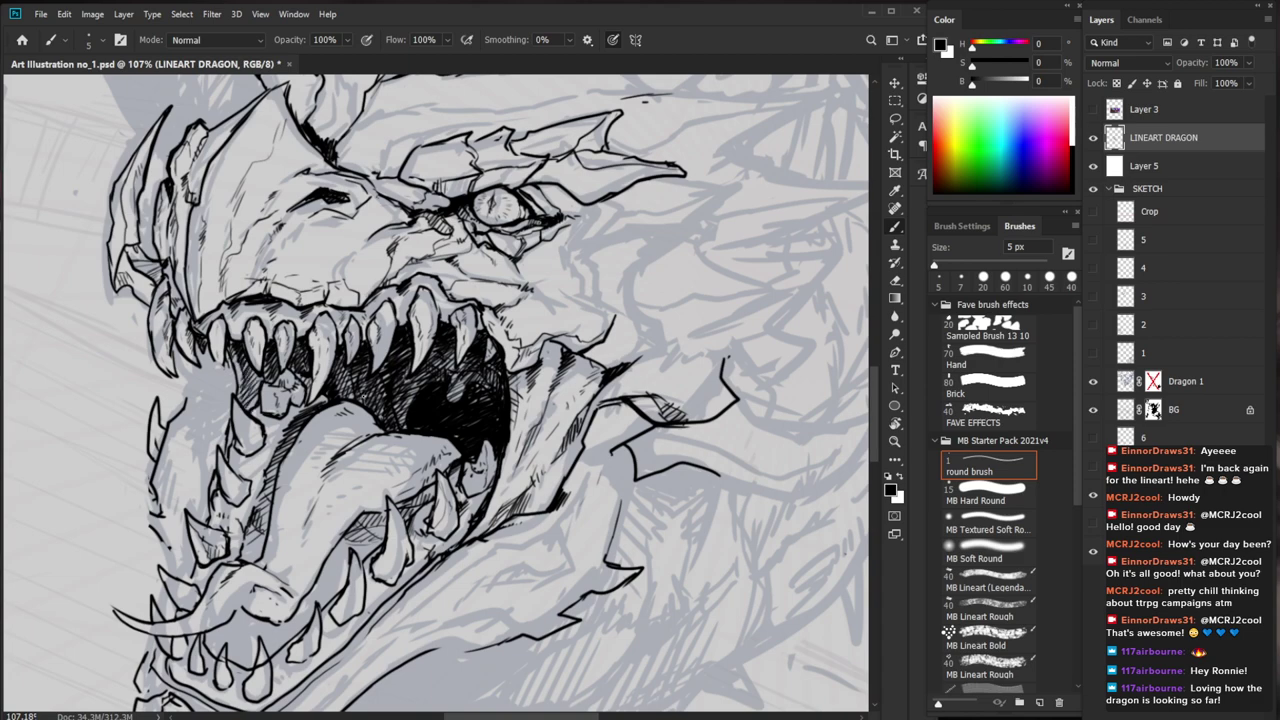
pyautogui.moveTo(513, 465); pyautogui.dragTo(495, 489)
pyautogui.moveTo(237, 409); pyautogui.dragTo(225, 433)
pyautogui.moveTo(239, 411); pyautogui.dragTo(229, 433)
pyautogui.moveTo(241, 419); pyautogui.dragTo(235, 431)
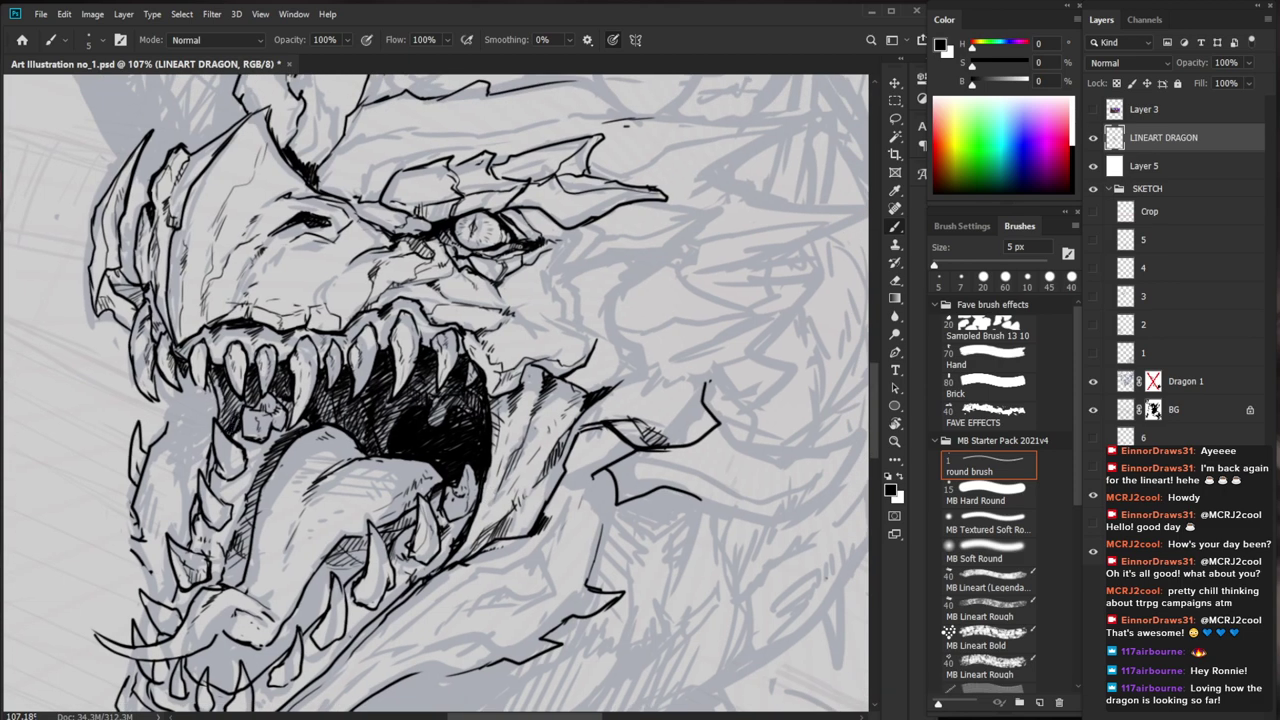
pyautogui.moveTo(440, 344); pyautogui.dragTo(345, 344)
pyautogui.moveTo(662, 585)
pyautogui.mouseDown()
pyautogui.moveTo(498, 537)
pyautogui.moveTo(498, 577)
pyautogui.mouseUp()
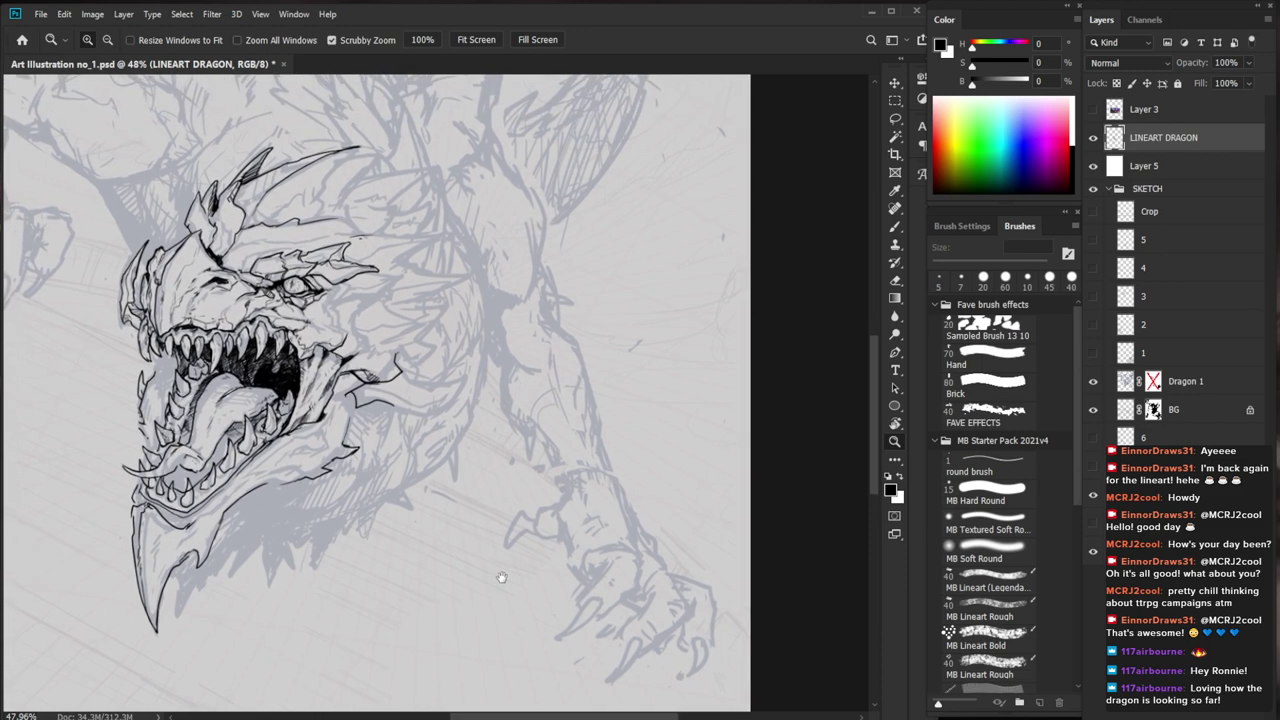
# Ink short shading strokes and crease lines on the side of the snout between the nostril and upper lip
pyautogui.moveTo(293, 330); pyautogui.dragTo(371, 330)
pyautogui.moveTo(340, 332); pyautogui.dragTo(446, 432)
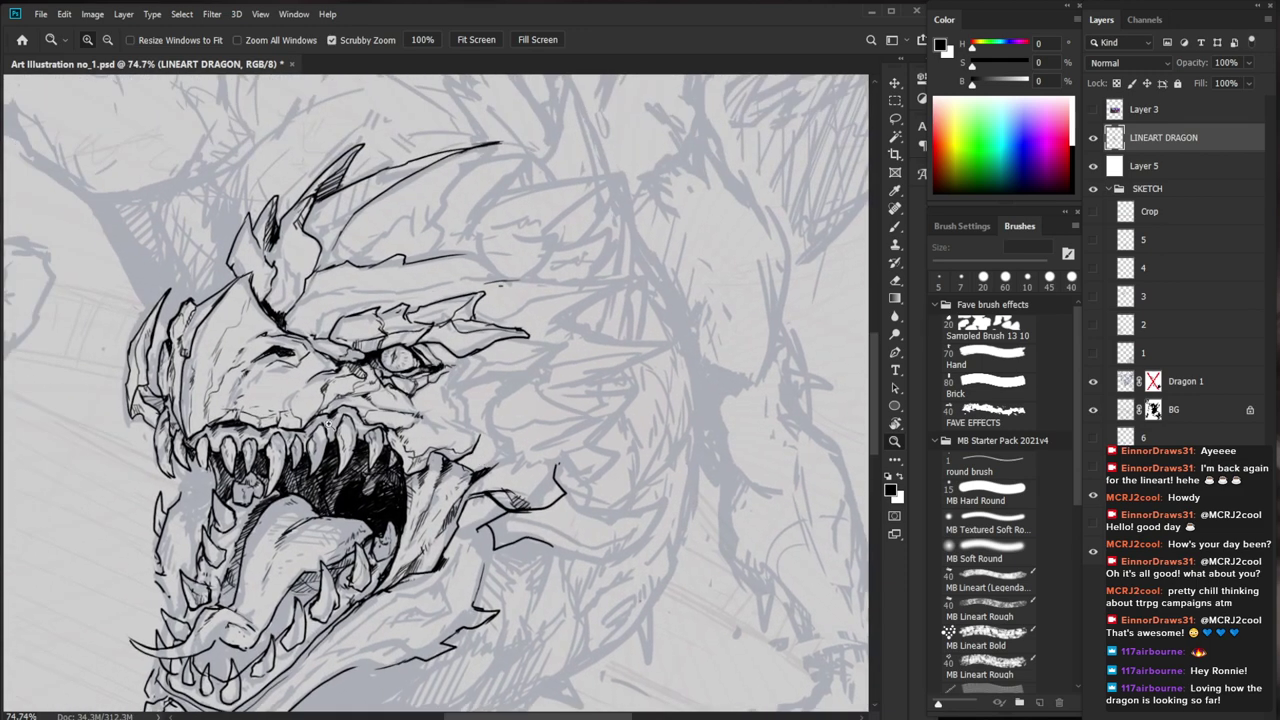
pyautogui.moveTo(335, 428); pyautogui.dragTo(400, 428)
pyautogui.moveTo(270, 418); pyautogui.dragTo(256, 436)
pyautogui.moveTo(268, 426); pyautogui.dragTo(260, 437)
pyautogui.moveTo(440, 420)
pyautogui.mouseDown()
pyautogui.moveTo(398, 420)
pyautogui.moveTo(451, 412)
pyautogui.mouseUp()
pyautogui.press('b')
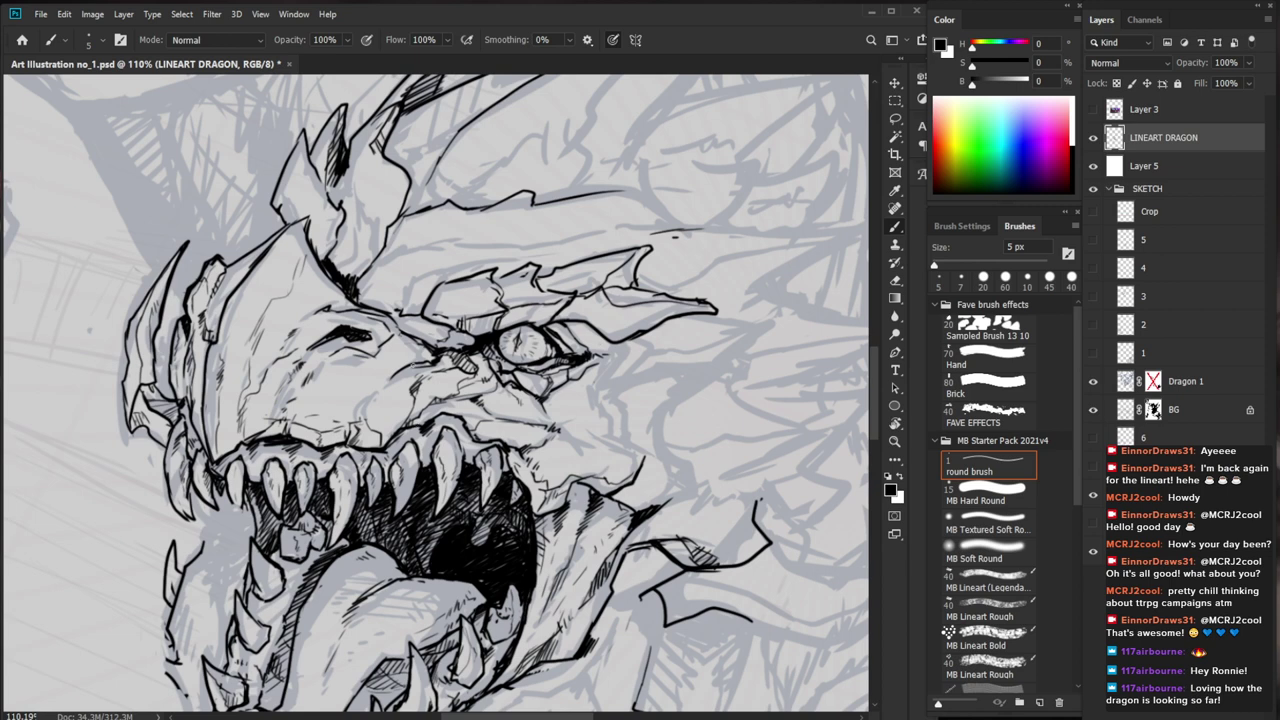
pyautogui.moveTo(388, 381); pyautogui.dragTo(356, 427)
pyautogui.moveTo(390, 386); pyautogui.dragTo(398, 434)
pyautogui.moveTo(611, 475); pyautogui.dragTo(567, 505)
pyautogui.press('e')
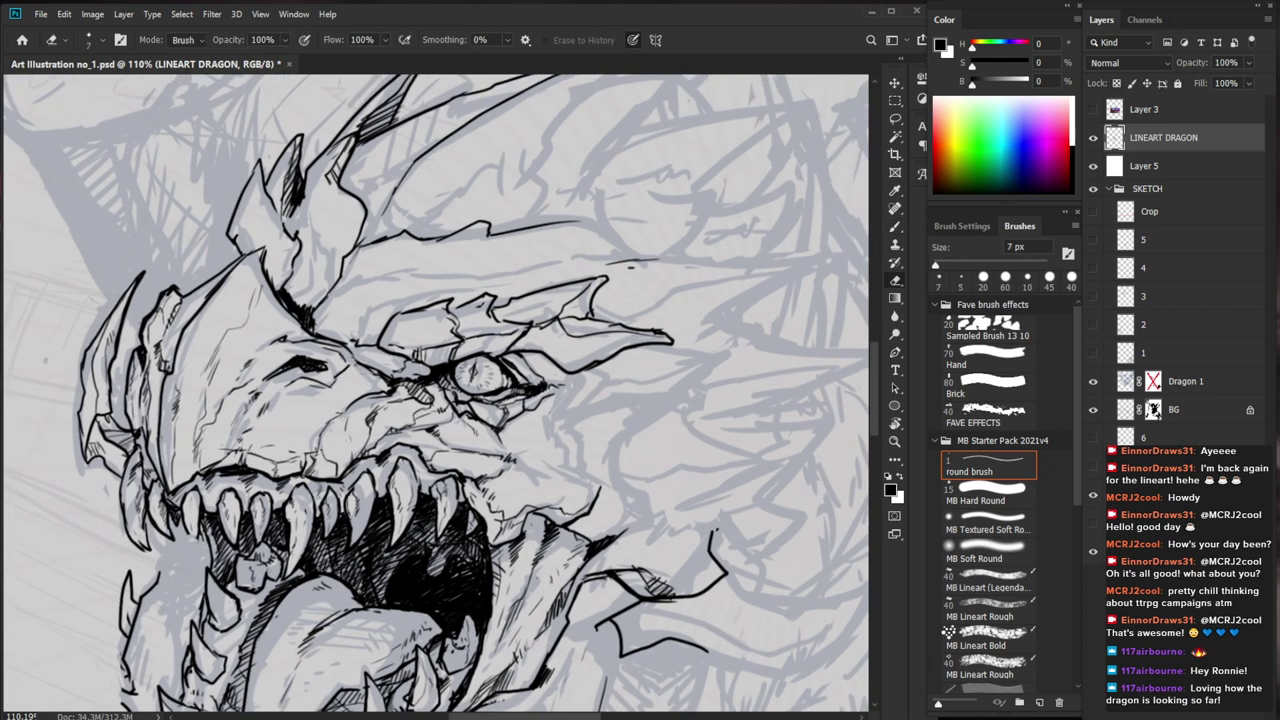
pyautogui.press('b')
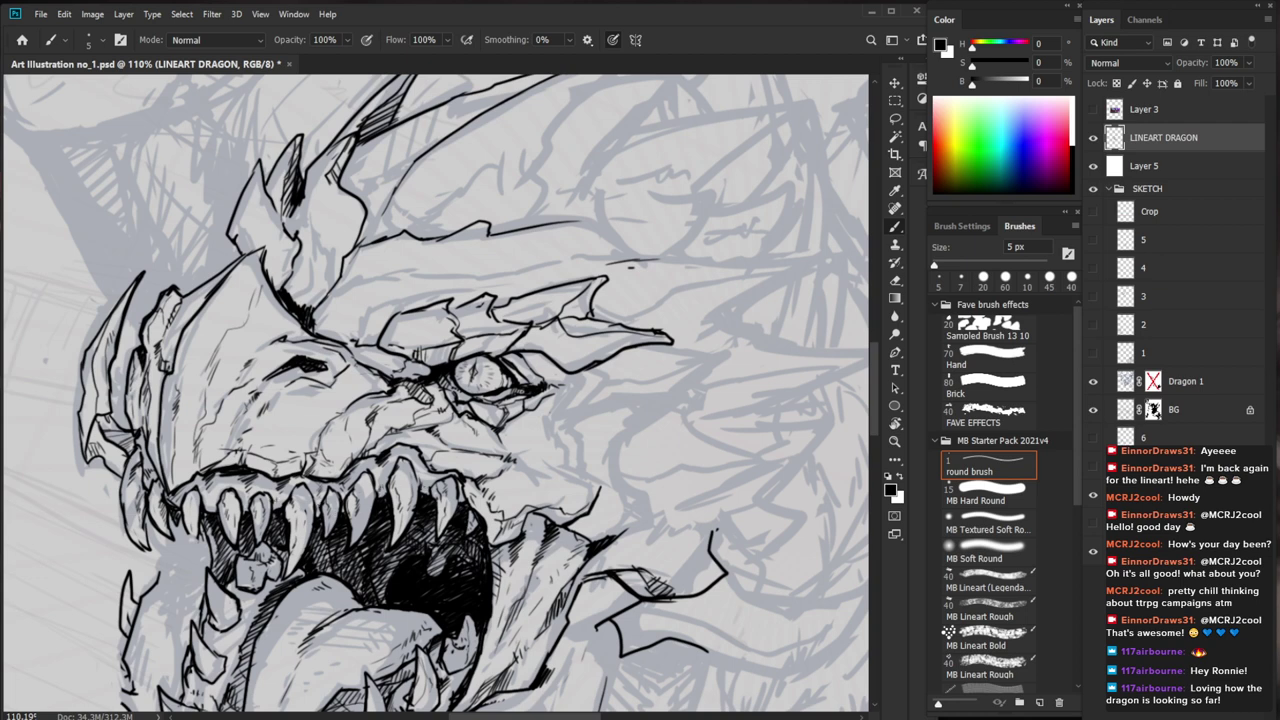
# Shade the front upper teeth with thin strokes, alternating the brush with small eraser corrections
pyautogui.press('e')
pyautogui.press('b')
pyautogui.press('z')
pyautogui.moveTo(381, 459); pyautogui.dragTo(233, 483)
pyautogui.moveTo(335, 474); pyautogui.dragTo(490, 475)
pyautogui.press('e')
pyautogui.press('b')
pyautogui.moveTo(281, 504)
pyautogui.mouseDown()
pyautogui.moveTo(265, 478)
pyautogui.moveTo(254, 498)
pyautogui.mouseUp()
pyautogui.press('e')
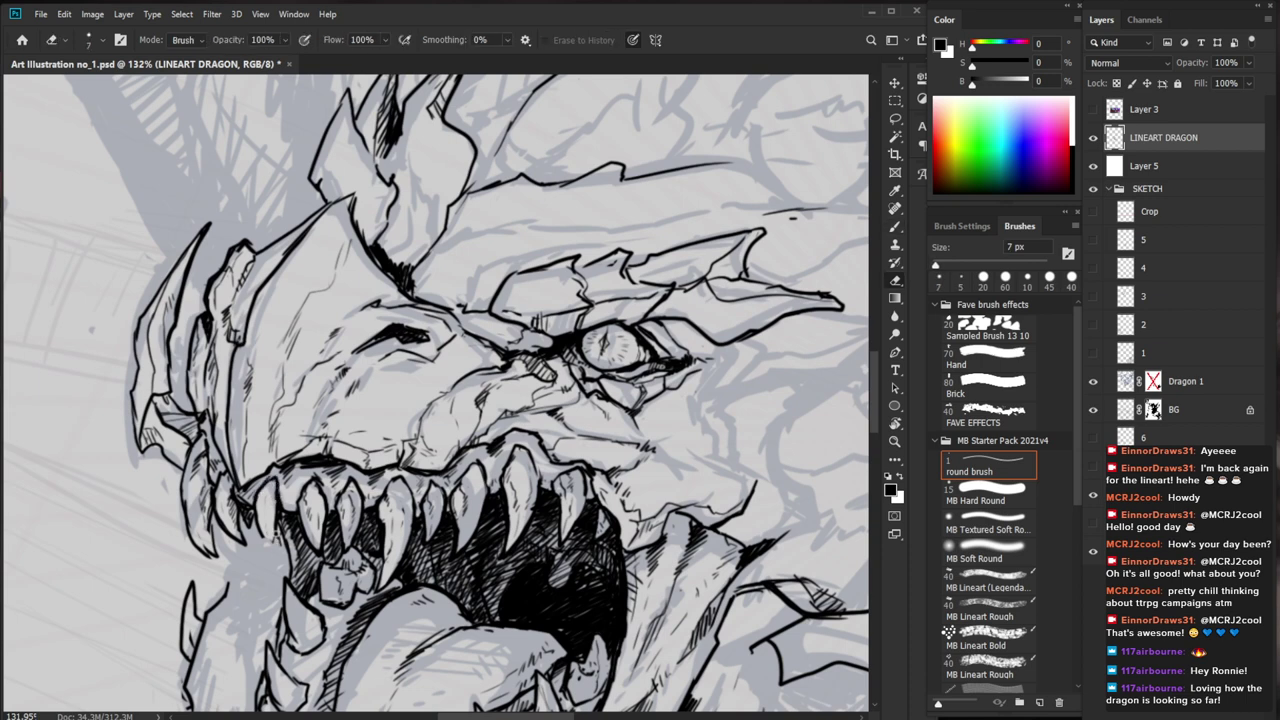
pyautogui.press('b')
pyautogui.moveTo(448, 506)
pyautogui.mouseDown()
pyautogui.moveTo(430, 472)
pyautogui.moveTo(376, 468)
pyautogui.mouseUp()
pyautogui.press('e')
pyautogui.press('b')
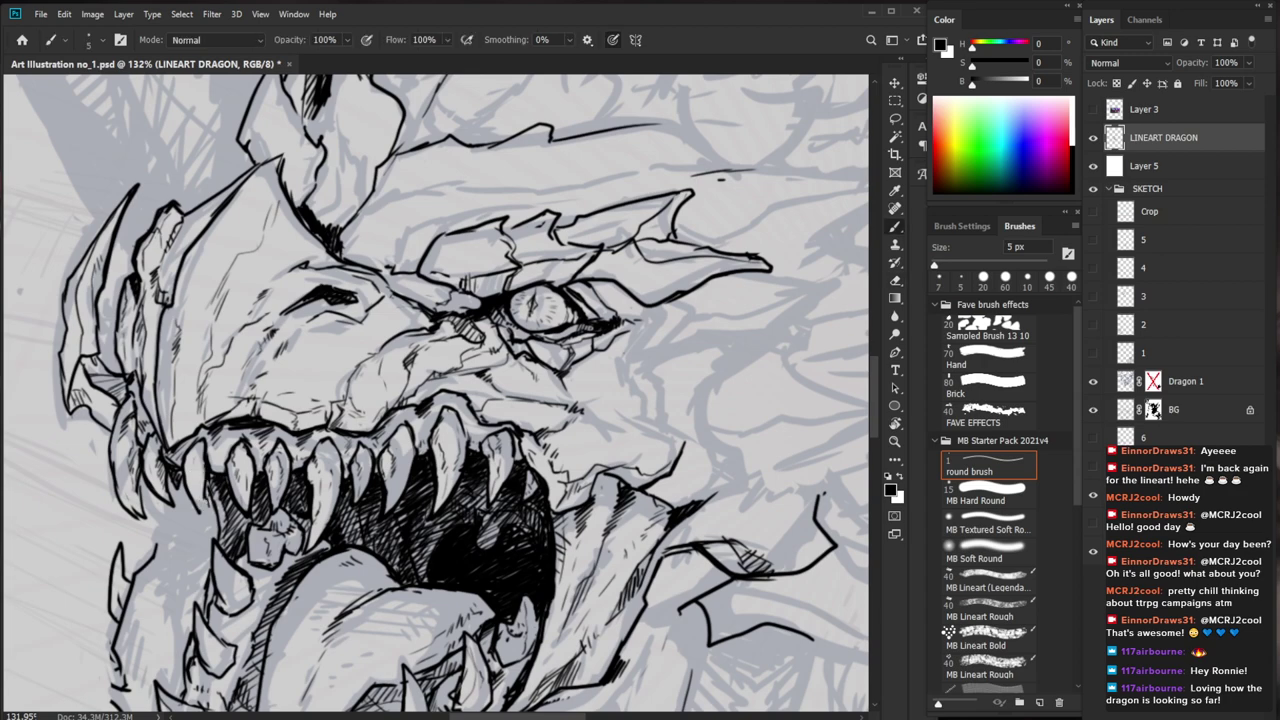
pyautogui.press('z')
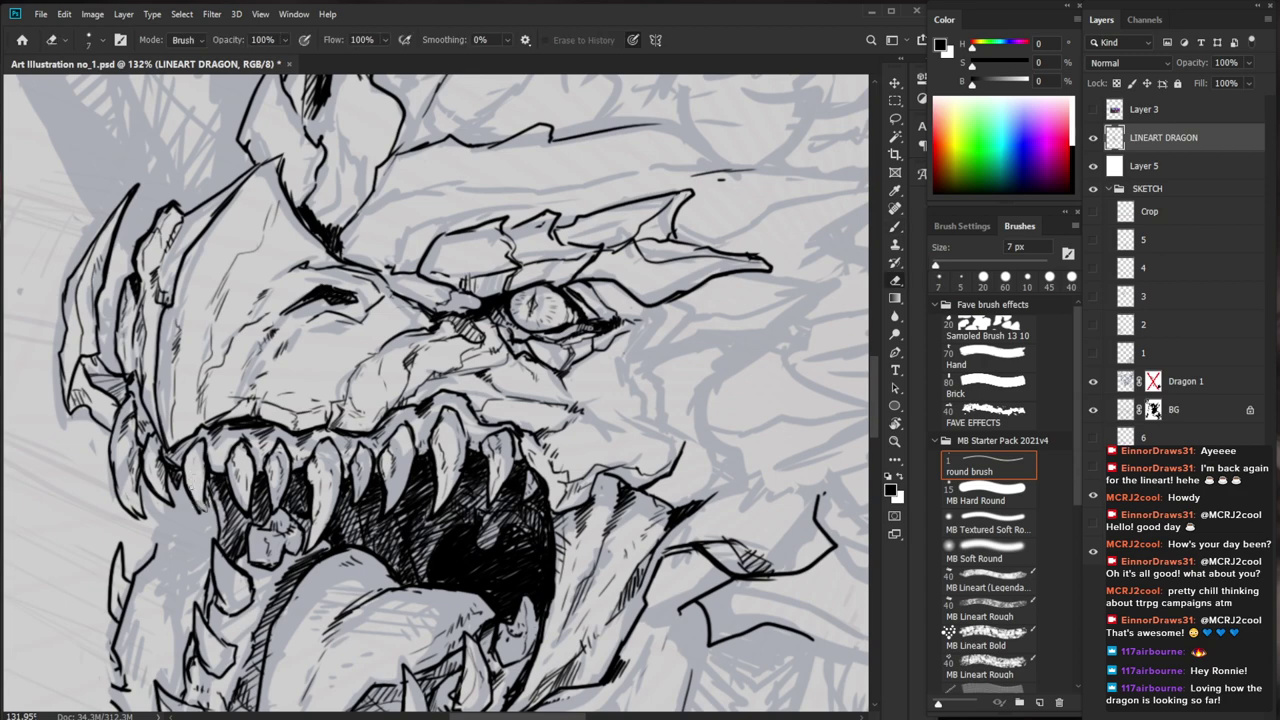
# Clean up the edge of a front upper tooth and add a small ink stroke at the neighbouring gum
pyautogui.hotkey('ctrl', '0')
pyautogui.moveTo(319, 478); pyautogui.dragTo(440, 472)
pyautogui.press('e')
pyautogui.moveTo(313, 398); pyautogui.dragTo(319, 426)
pyautogui.press('b')
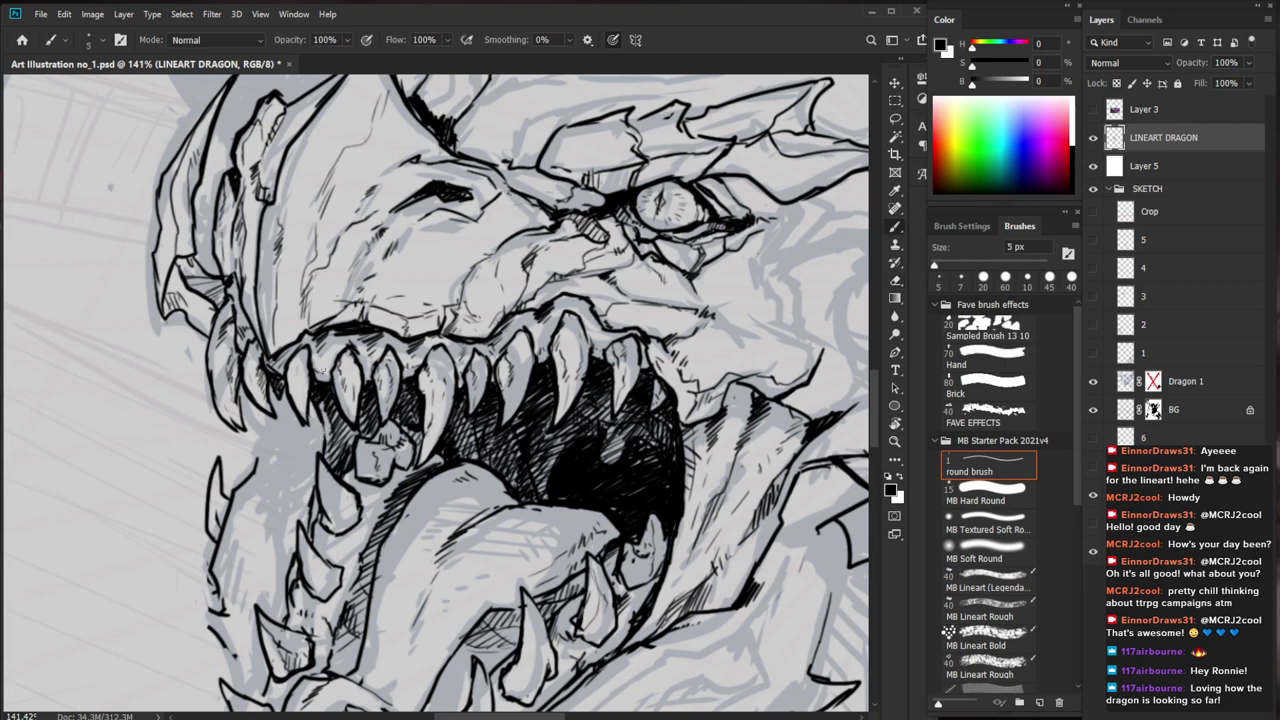
pyautogui.moveTo(364, 371); pyautogui.dragTo(378, 373)
# Add short hatching strokes on the brow ridge between the nostril and the eye
pyautogui.press('z')
pyautogui.moveTo(460, 346); pyautogui.dragTo(376, 350)
pyautogui.moveTo(695, 523); pyautogui.dragTo(549, 624)
pyautogui.moveTo(346, 402); pyautogui.dragTo(410, 402)
pyautogui.press('b')
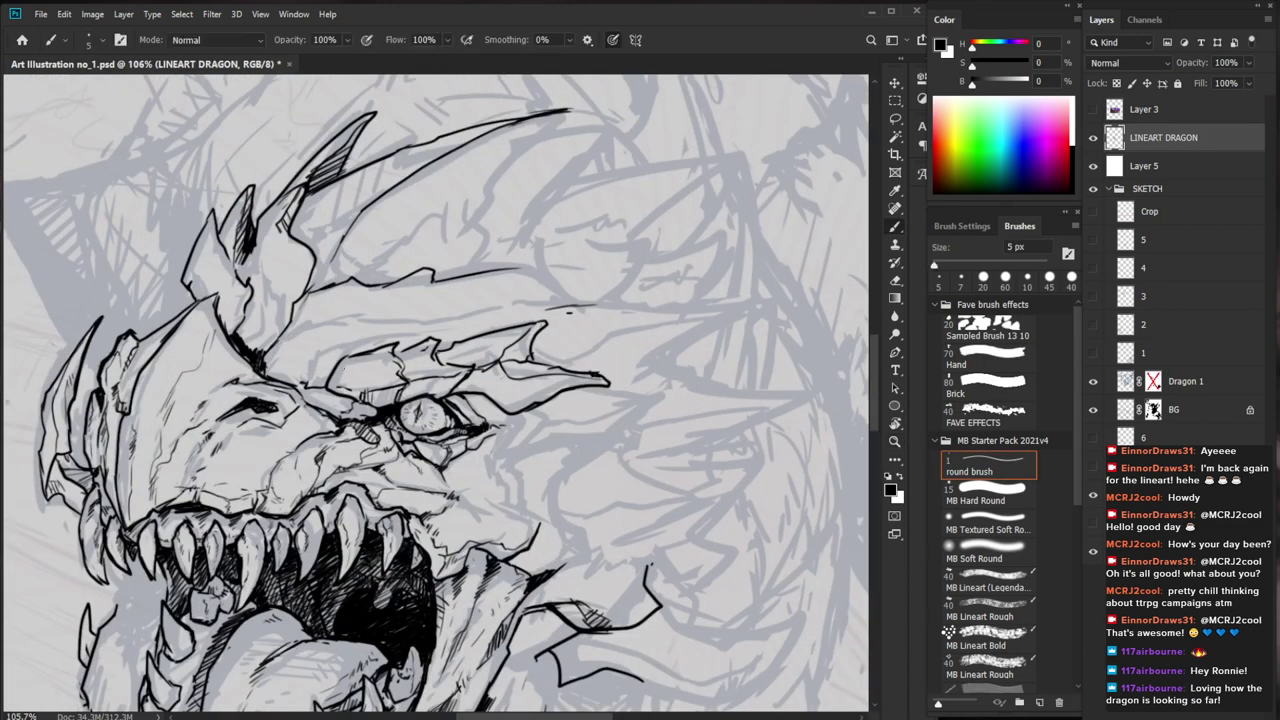
pyautogui.moveTo(601, 419); pyautogui.dragTo(605, 387)
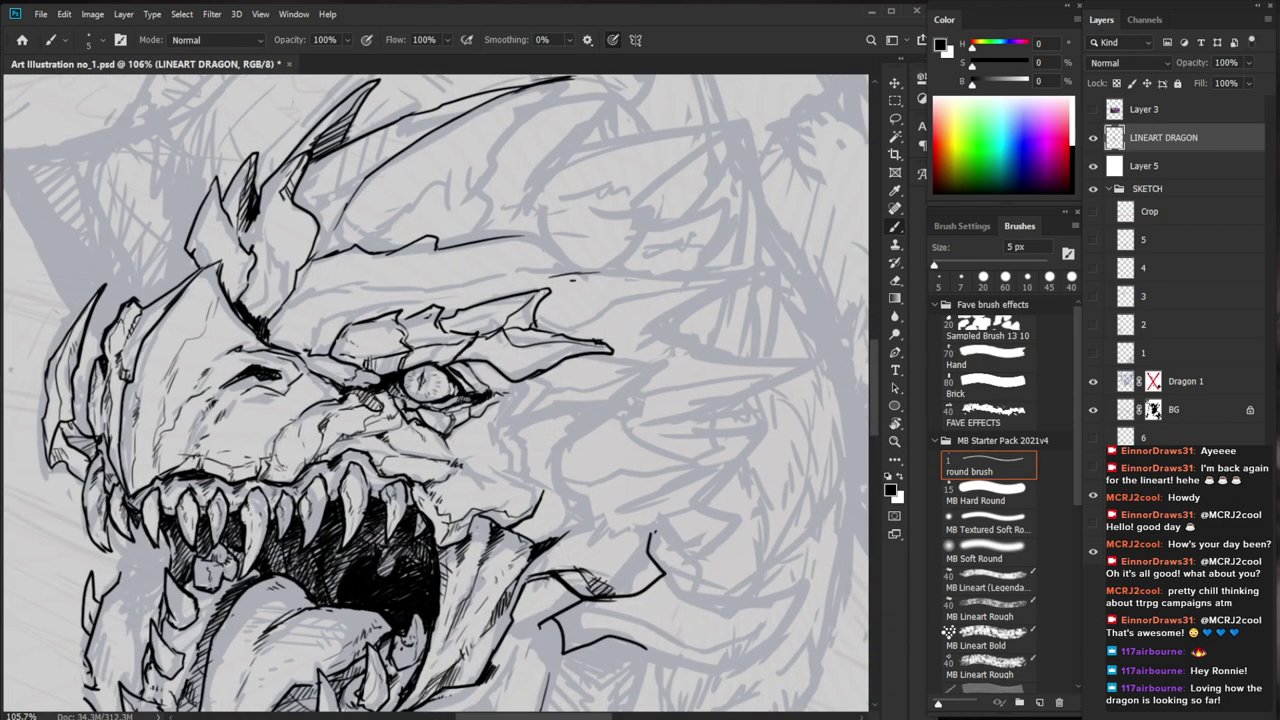
pyautogui.moveTo(316, 340); pyautogui.dragTo(332, 355)
pyautogui.moveTo(320, 345); pyautogui.dragTo(332, 356)
# Outline the long horn sweeping back from the top of the head, over the sketch
pyautogui.press('z')
pyautogui.moveTo(501, 358); pyautogui.dragTo(451, 358)
pyautogui.moveTo(606, 588); pyautogui.dragTo(543, 470)
pyautogui.hotkey('ctrl', '0')
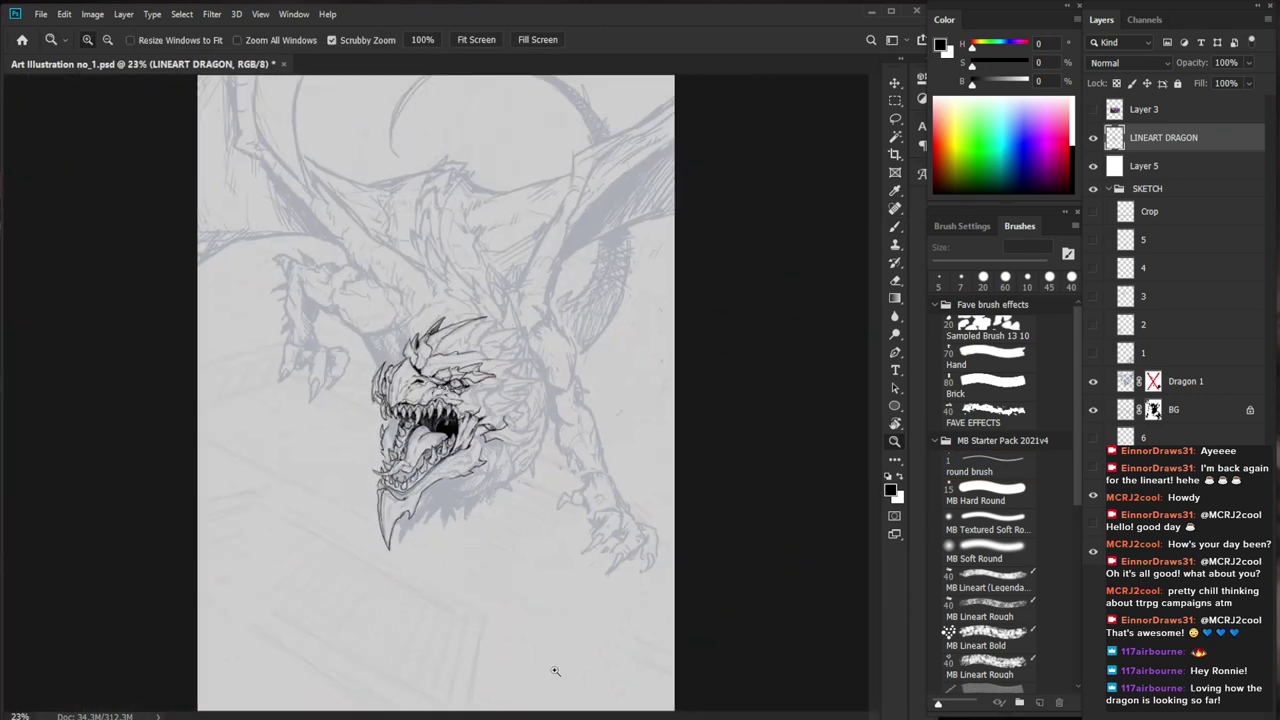
pyautogui.scroll(5, 405, 508)
pyautogui.press('b')
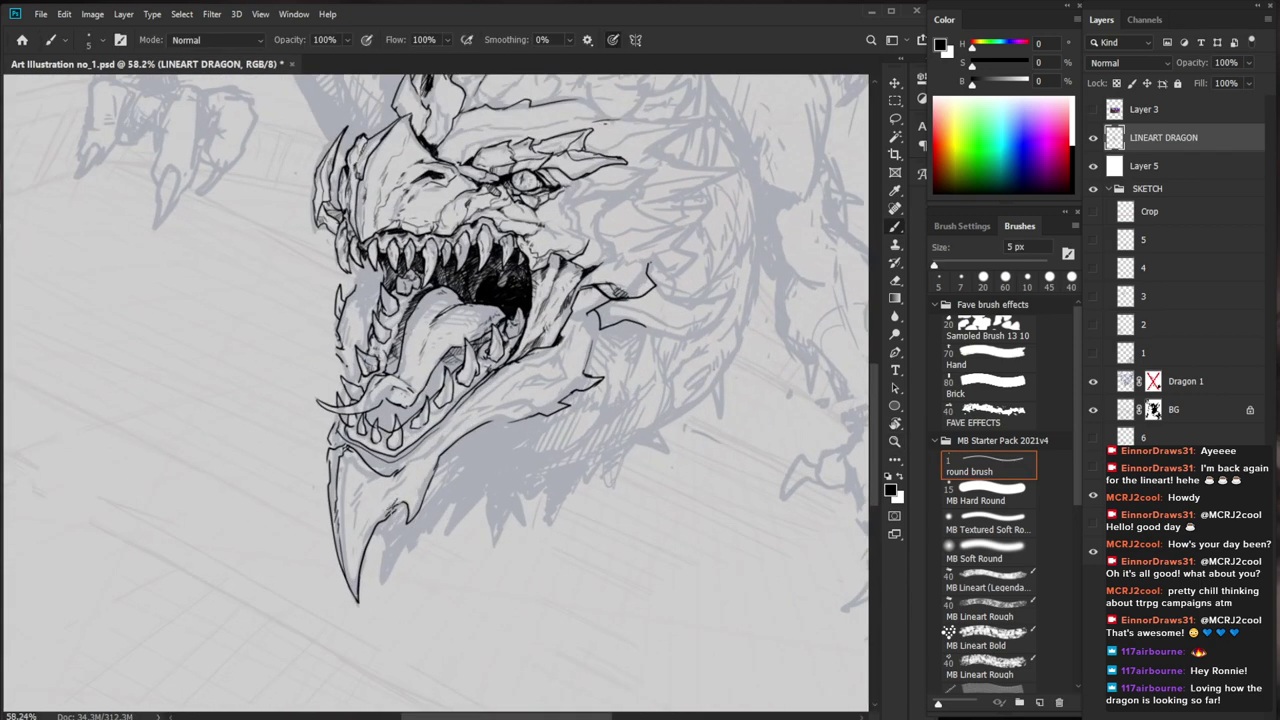
pyautogui.moveTo(396, 503)
pyautogui.mouseDown()
pyautogui.moveTo(406, 493)
pyautogui.moveTo(381, 571)
pyautogui.mouseUp()
pyautogui.moveTo(600, 440)
pyautogui.mouseDown()
pyautogui.moveTo(608, 572)
pyautogui.moveTo(580, 588)
pyautogui.mouseUp()
pyautogui.moveTo(585, 480); pyautogui.dragTo(630, 480)
pyautogui.press('e')
pyautogui.moveTo(568, 159)
pyautogui.mouseDown()
pyautogui.moveTo(530, 167)
pyautogui.moveTo(556, 163)
pyautogui.moveTo(516, 218)
pyautogui.moveTo(500, 332)
pyautogui.mouseUp()
pyautogui.press('b')
pyautogui.moveTo(562, 200)
pyautogui.mouseDown()
pyautogui.moveTo(681, 190)
pyautogui.moveTo(665, 218)
pyautogui.moveTo(558, 280)
pyautogui.moveTo(440, 292)
pyautogui.mouseUp()
pyautogui.press('z')
pyautogui.moveTo(633, 500); pyautogui.dragTo(543, 551)
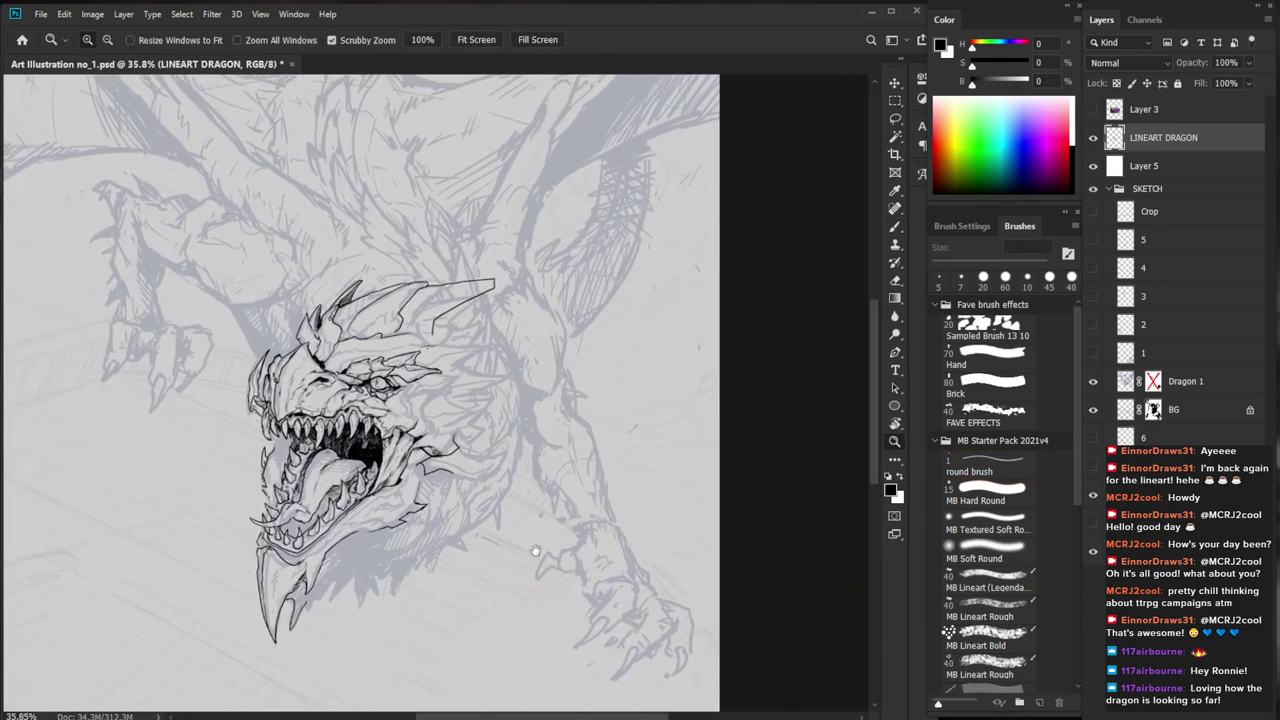
# Undo the stray stroke at the long horn's tip and outline the second, lower horn behind the brow
pyautogui.moveTo(476, 284); pyautogui.dragTo(502, 285)
pyautogui.hotkey('ctrl', 'z')
pyautogui.press('b')
pyautogui.moveTo(408, 287)
pyautogui.mouseDown()
pyautogui.moveTo(514, 260)
pyautogui.moveTo(437, 338)
pyautogui.moveTo(438, 379)
pyautogui.mouseUp()
pyautogui.moveTo(621, 448)
pyautogui.mouseDown()
pyautogui.moveTo(605, 407)
pyautogui.moveTo(605, 419)
pyautogui.mouseUp()
pyautogui.moveTo(414, 352)
pyautogui.mouseDown()
pyautogui.moveTo(508, 338)
pyautogui.moveTo(450, 386)
pyautogui.mouseUp()
pyautogui.press('z')
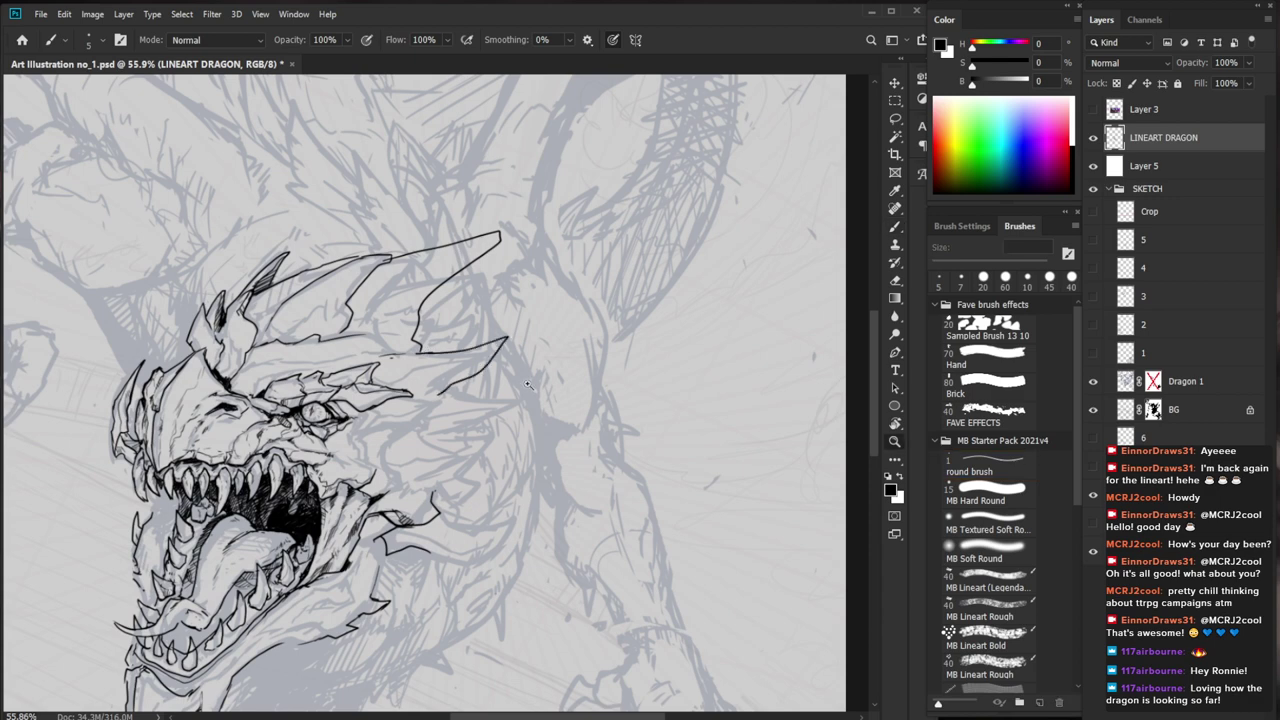
pyautogui.moveTo(528, 386); pyautogui.dragTo(502, 471)
pyautogui.moveTo(458, 314); pyautogui.dragTo(582, 288)
pyautogui.press('b')
pyautogui.moveTo(304, 350)
pyautogui.mouseDown()
pyautogui.moveTo(436, 288)
pyautogui.moveTo(306, 354)
pyautogui.mouseUp()
pyautogui.hotkey('ctrl', 'z')
pyautogui.hotkey('ctrl', 'z')
# Ink the upper edge and pointed tip of the shorter horn in front of the long top horn
pyautogui.moveTo(406, 302); pyautogui.dragTo(312, 348)
pyautogui.moveTo(431, 304); pyautogui.dragTo(361, 327)
pyautogui.moveTo(520, 360); pyautogui.dragTo(453, 452)
pyautogui.moveTo(580, 615); pyautogui.dragTo(518, 559)
pyautogui.moveTo(455, 314); pyautogui.dragTo(510, 300)
pyautogui.press('e')
pyautogui.press('b')
pyautogui.press('b')
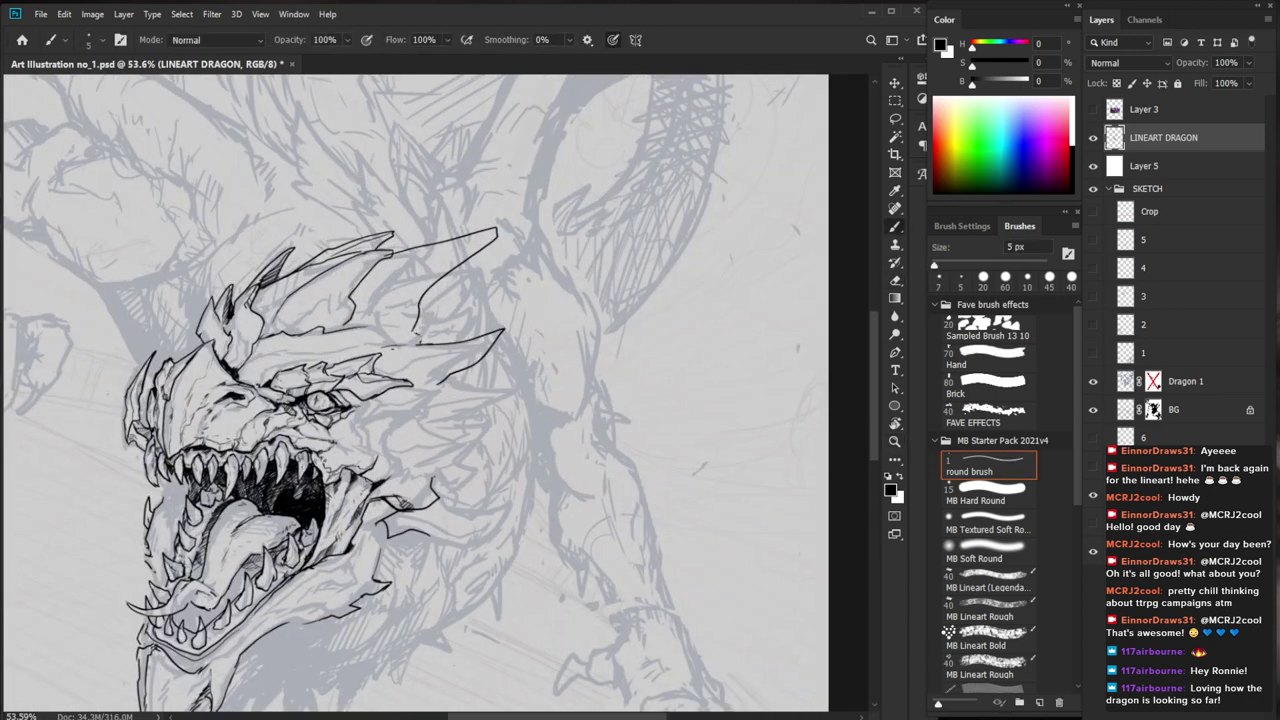
# Ink small jagged spikes between the bases of the two long horns
pyautogui.moveTo(450, 330); pyautogui.dragTo(470, 444)
pyautogui.moveTo(373, 443); pyautogui.dragTo(399, 437)
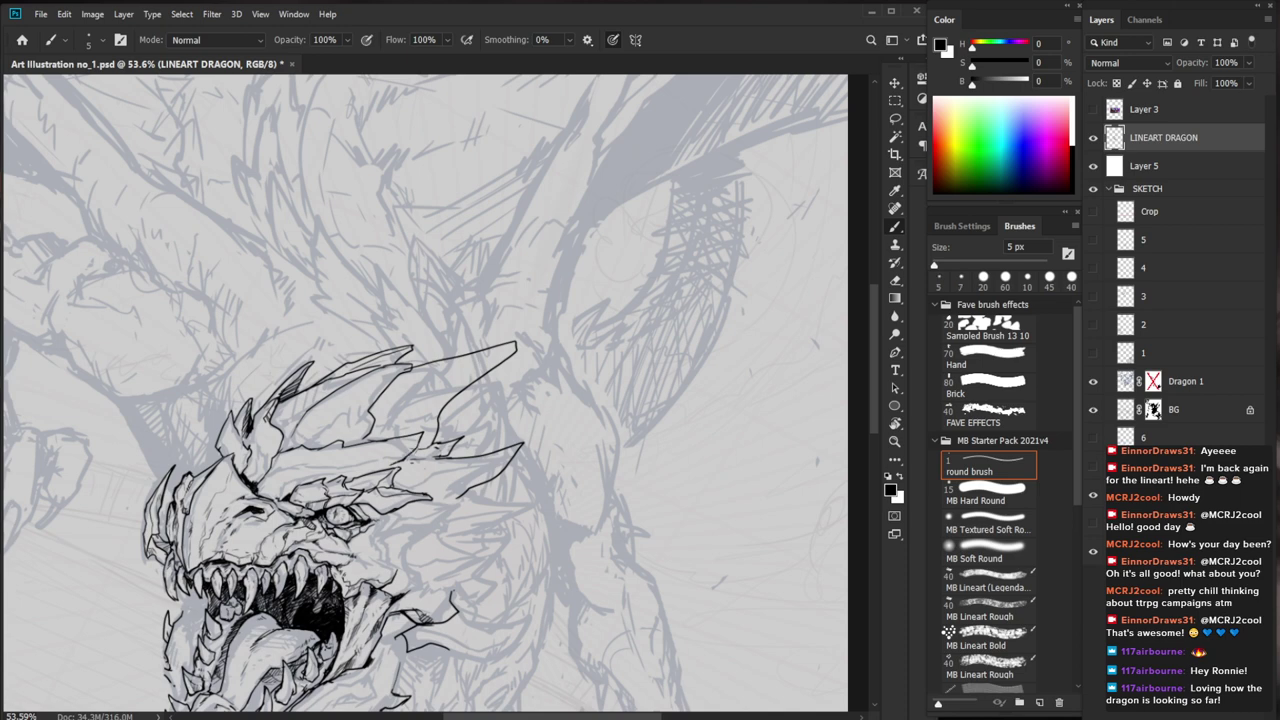
pyautogui.press('e')
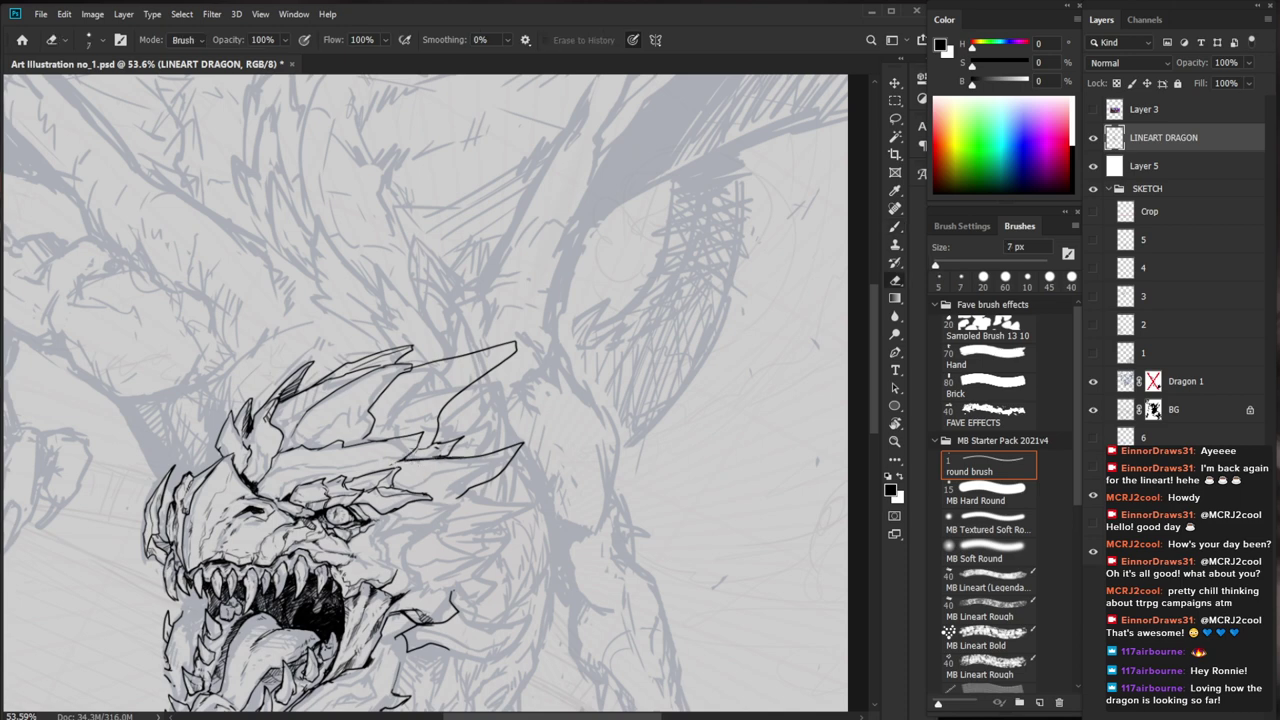
pyautogui.scroll(3, 382, 475)
pyautogui.press('b')
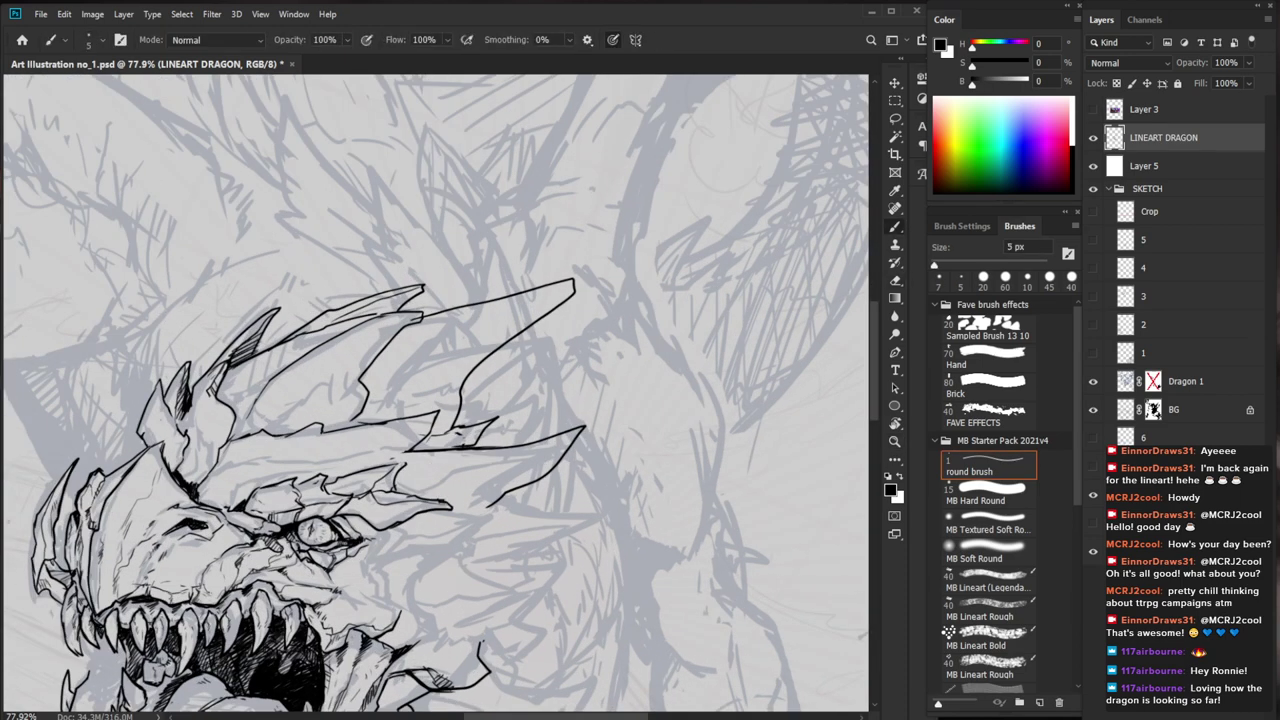
pyautogui.moveTo(551, 497); pyautogui.dragTo(574, 507)
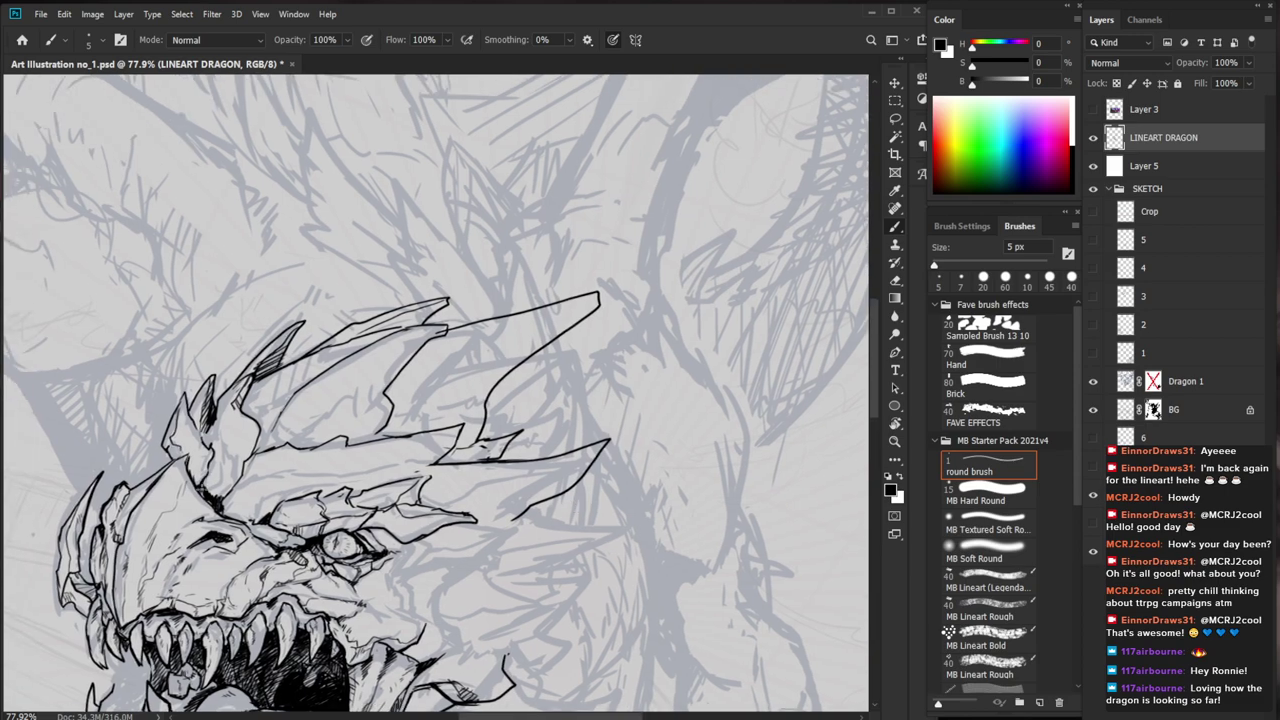
pyautogui.press('z')
pyautogui.moveTo(335, 473); pyautogui.dragTo(280, 474)
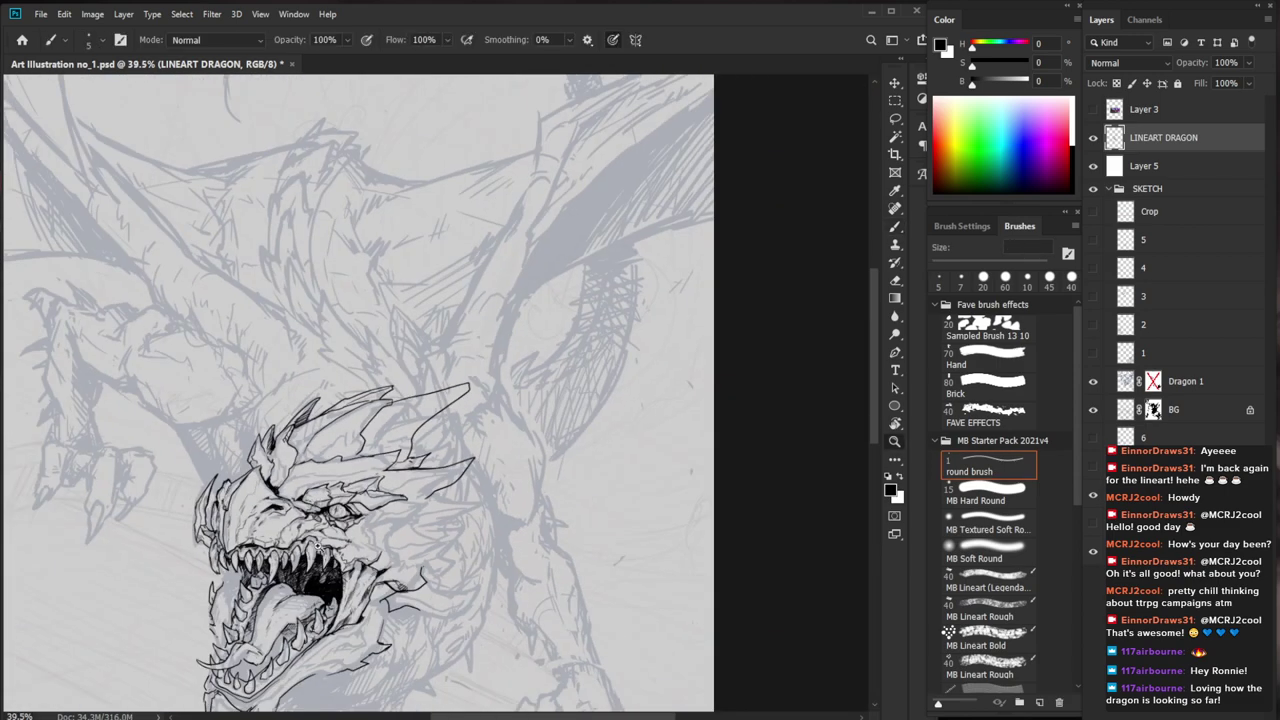
pyautogui.press('z')
pyautogui.moveTo(228, 535); pyautogui.dragTo(276, 535)
pyautogui.press('e')
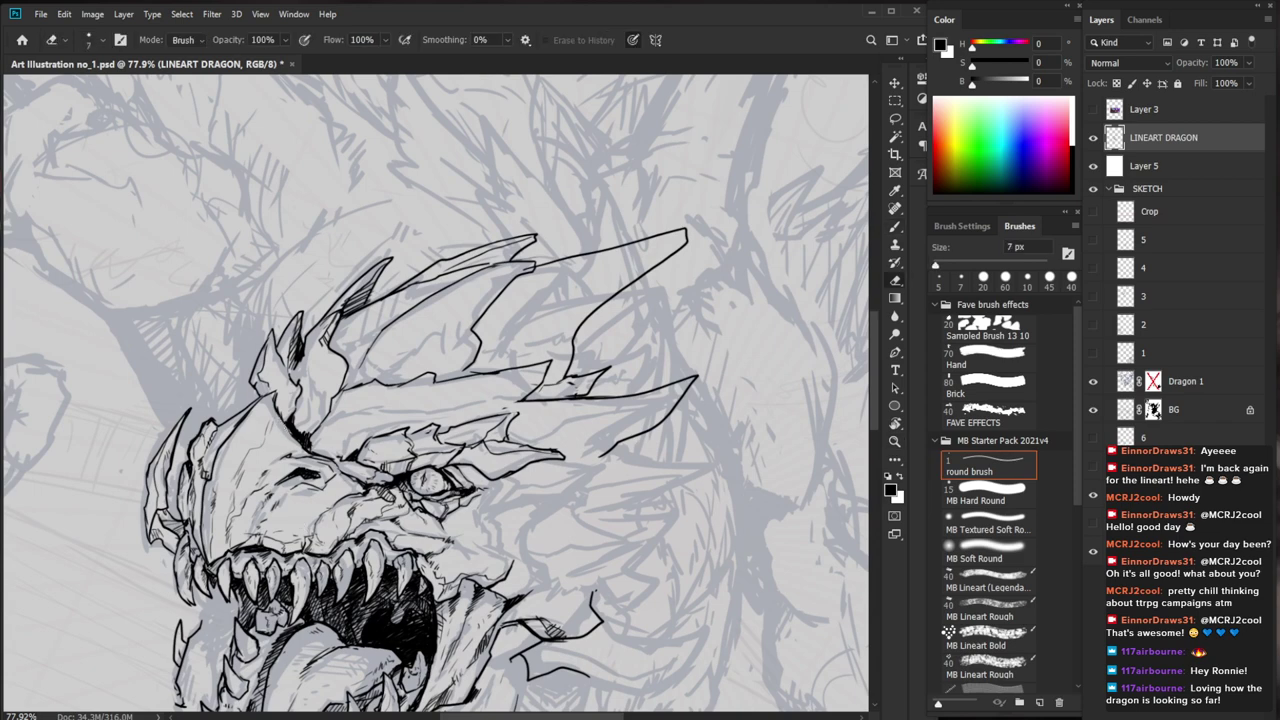
pyautogui.press('b')
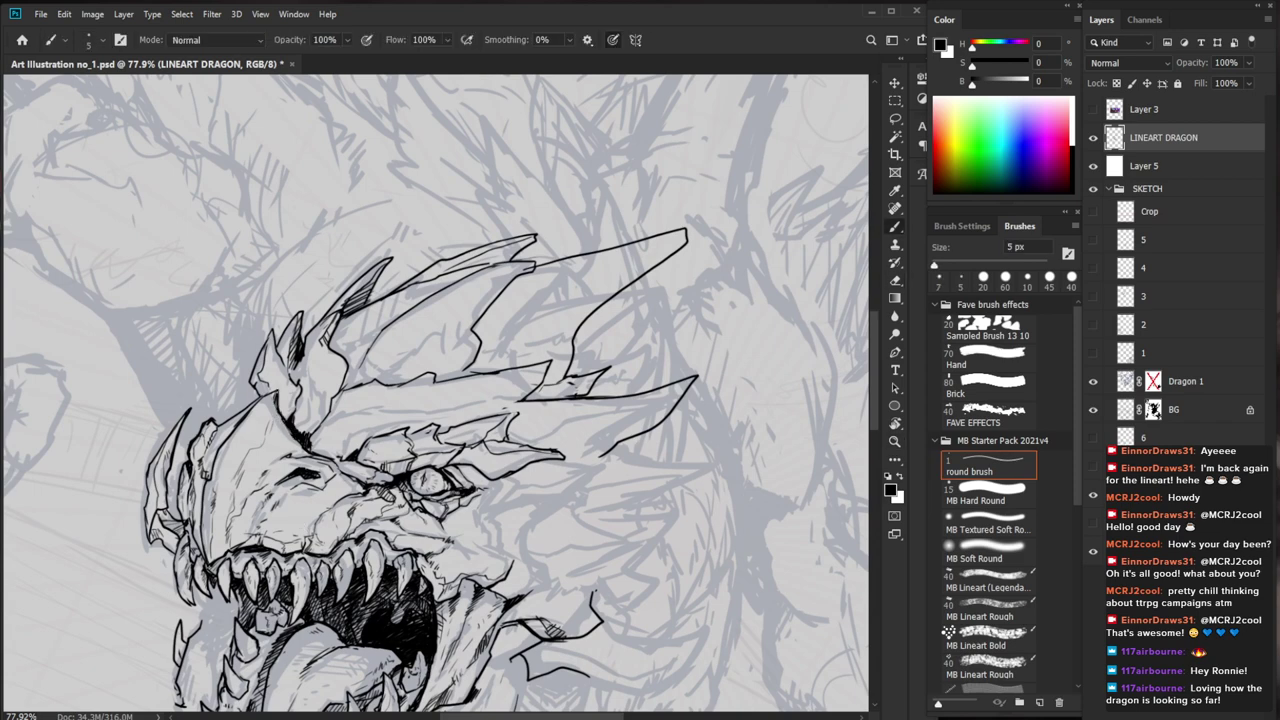
# Shade the upper front ridge of the dragon's snout with short ink hatching strokes
pyautogui.press('e')
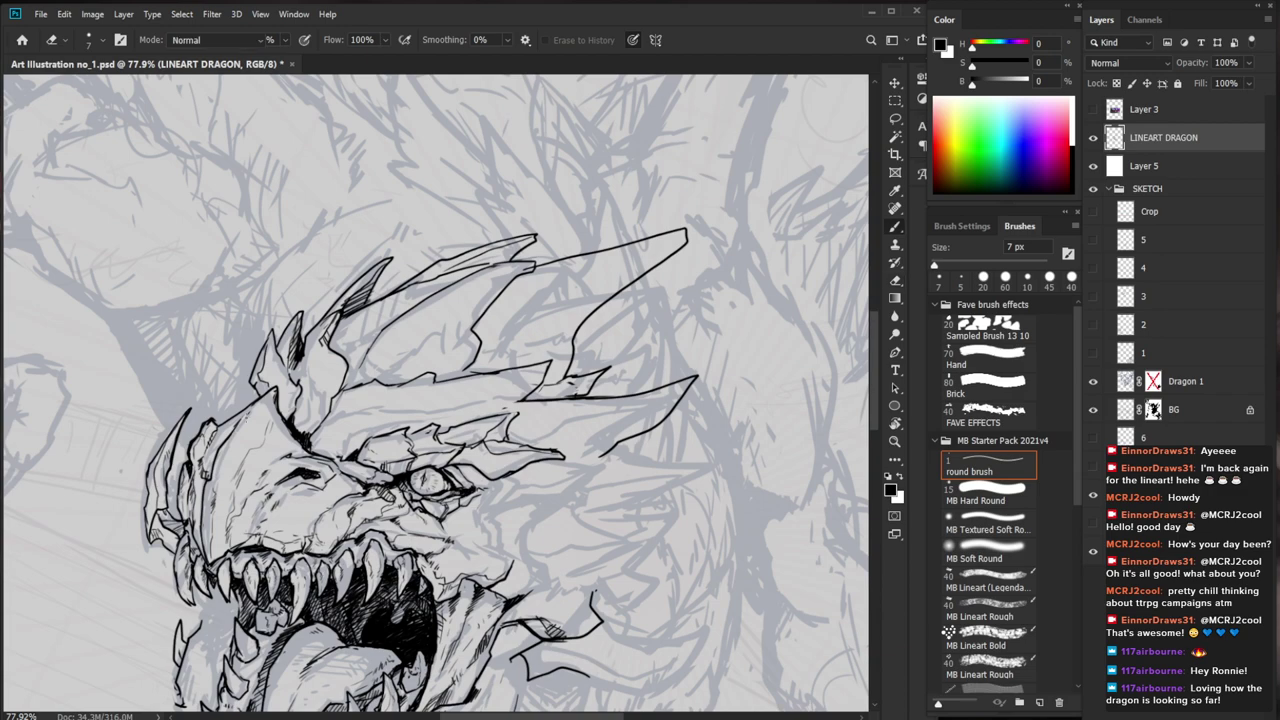
pyautogui.press('z')
pyautogui.hotkey('ctrl', '0')
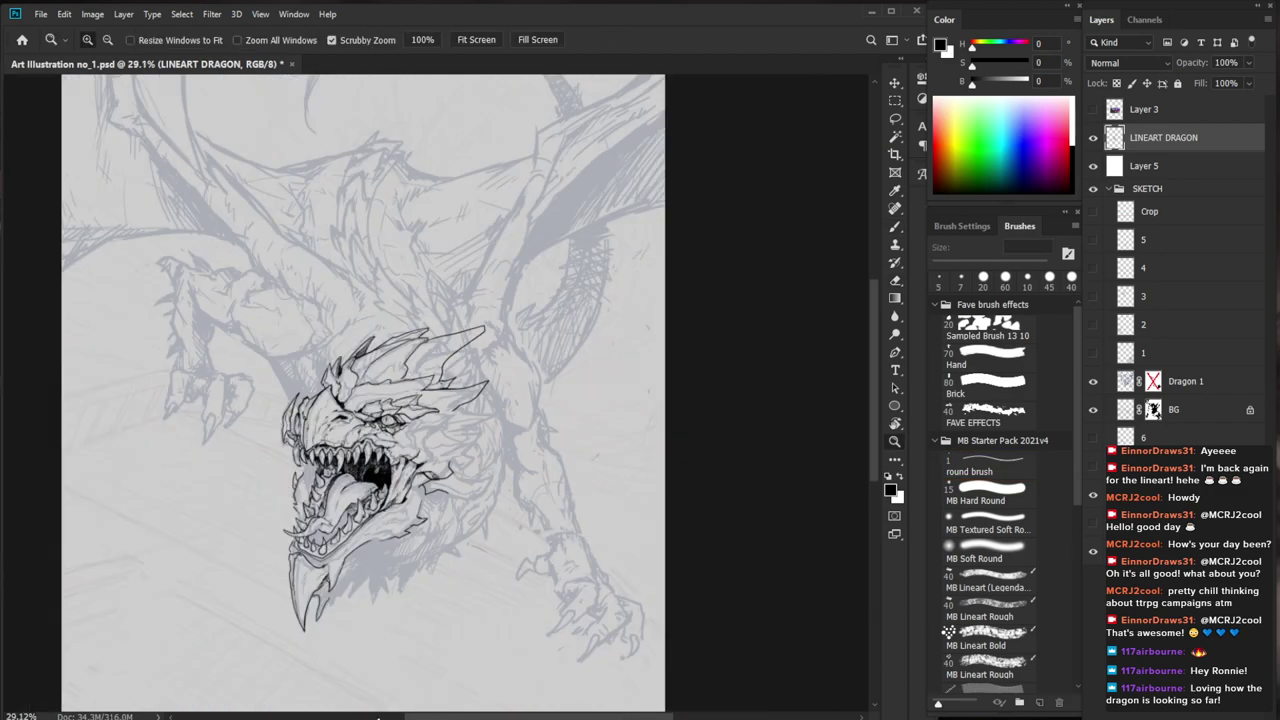
pyautogui.moveTo(336, 414); pyautogui.dragTo(390, 414)
pyautogui.press('b')
pyautogui.moveTo(284, 362); pyautogui.dragTo(259, 405)
pyautogui.press('e')
pyautogui.press('b')
pyautogui.moveTo(286, 359); pyautogui.dragTo(270, 371)
pyautogui.moveTo(286, 359); pyautogui.dragTo(268, 382)
pyautogui.moveTo(334, 427); pyautogui.dragTo(264, 514)
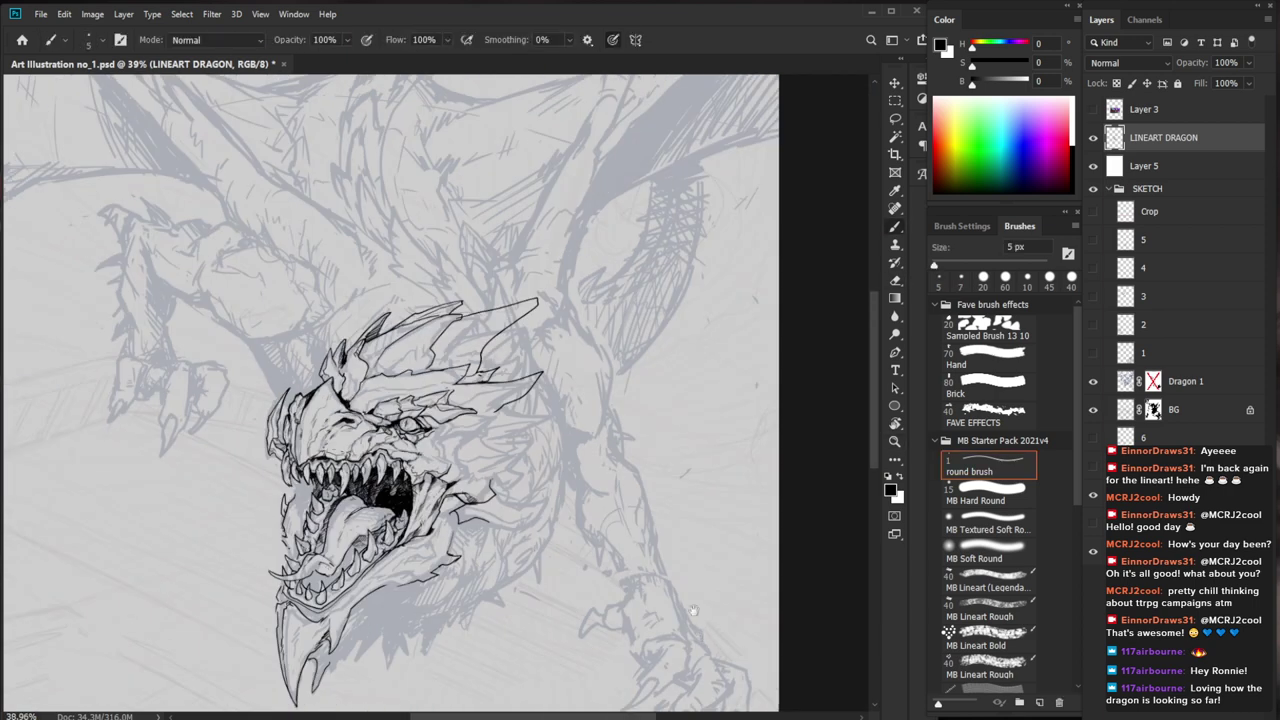
# Hatch the shadow between the tongue and the lower teeth inside the open mouth
pyautogui.moveTo(699, 628); pyautogui.dragTo(676, 511)
pyautogui.moveTo(318, 484); pyautogui.dragTo(390, 464)
pyautogui.press('e')
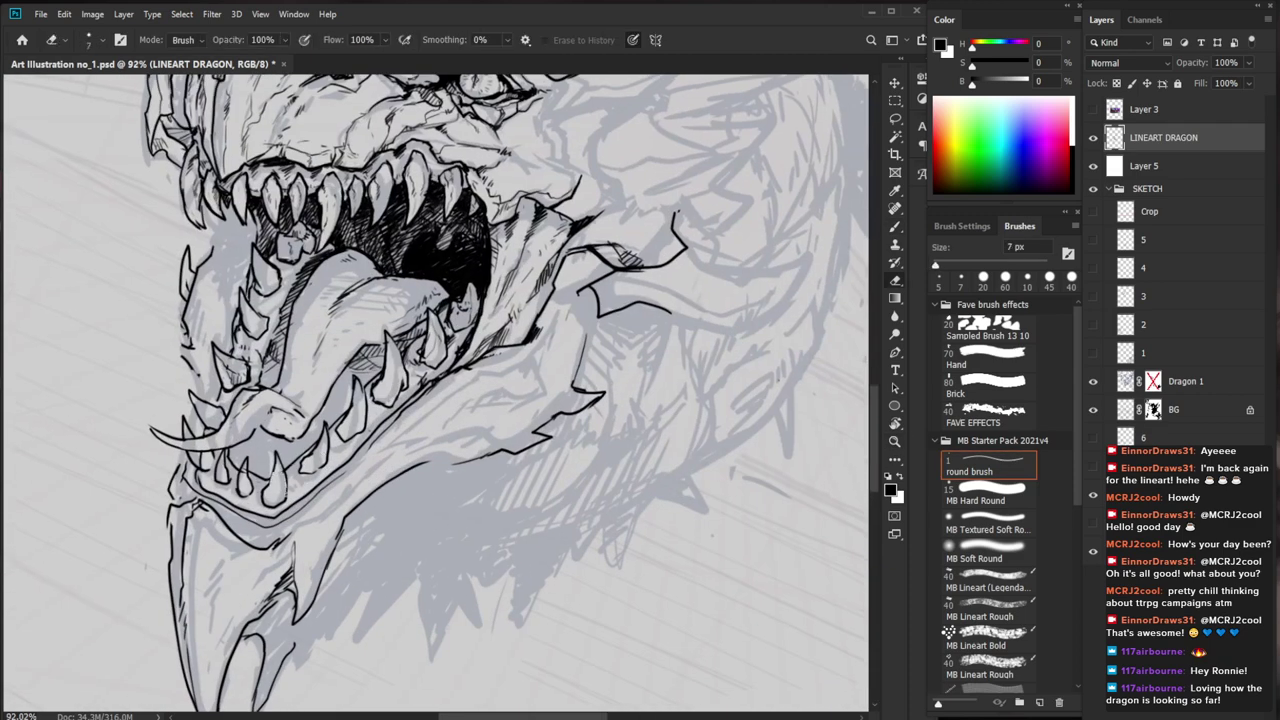
pyautogui.press('b')
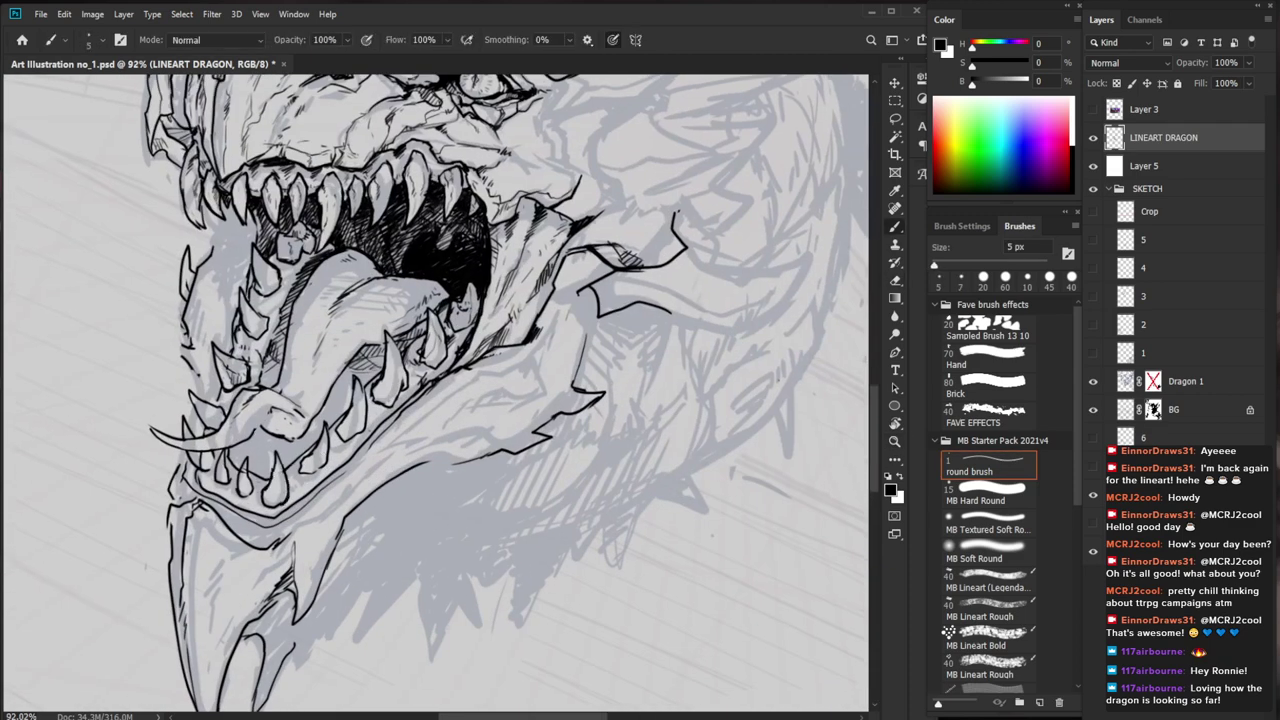
pyautogui.press('e')
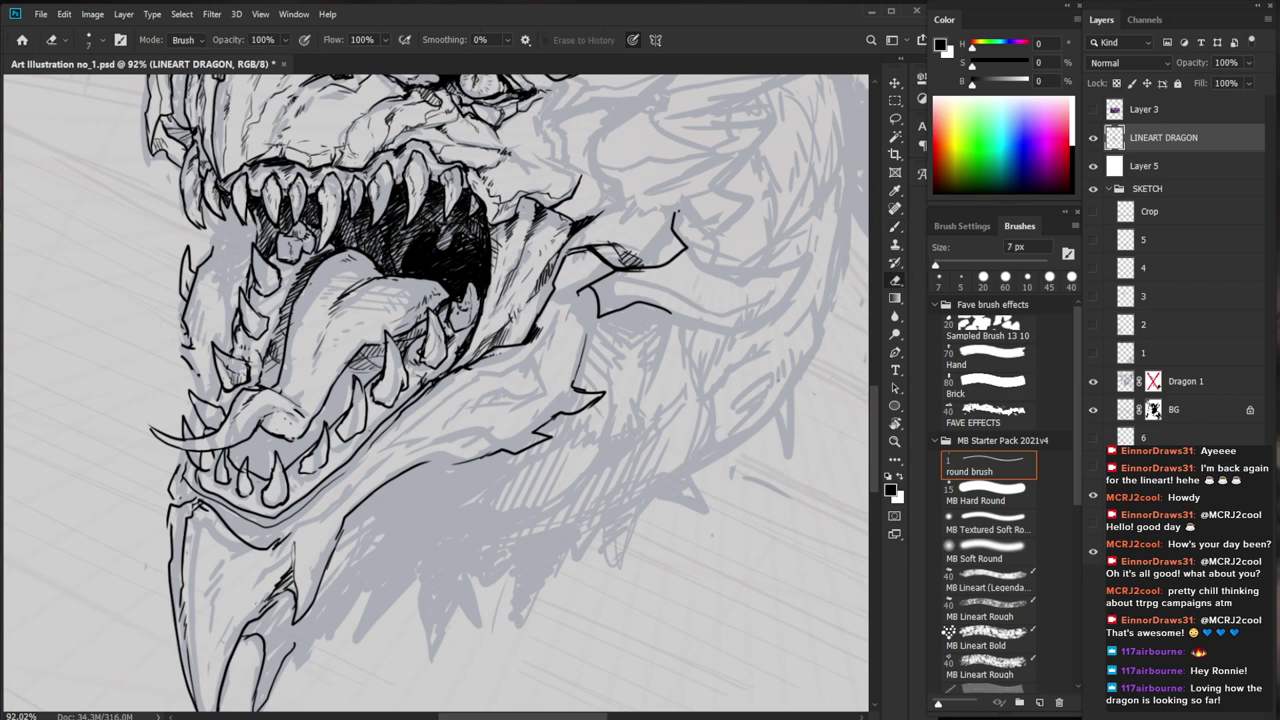
pyautogui.press('b')
pyautogui.press('b')
pyautogui.moveTo(270, 394); pyautogui.dragTo(299, 420)
pyautogui.hotkey('ctrl', 'space')
pyautogui.moveTo(310, 425)
pyautogui.mouseDown()
pyautogui.moveTo(250, 420)
pyautogui.moveTo(350, 408)
pyautogui.mouseUp()
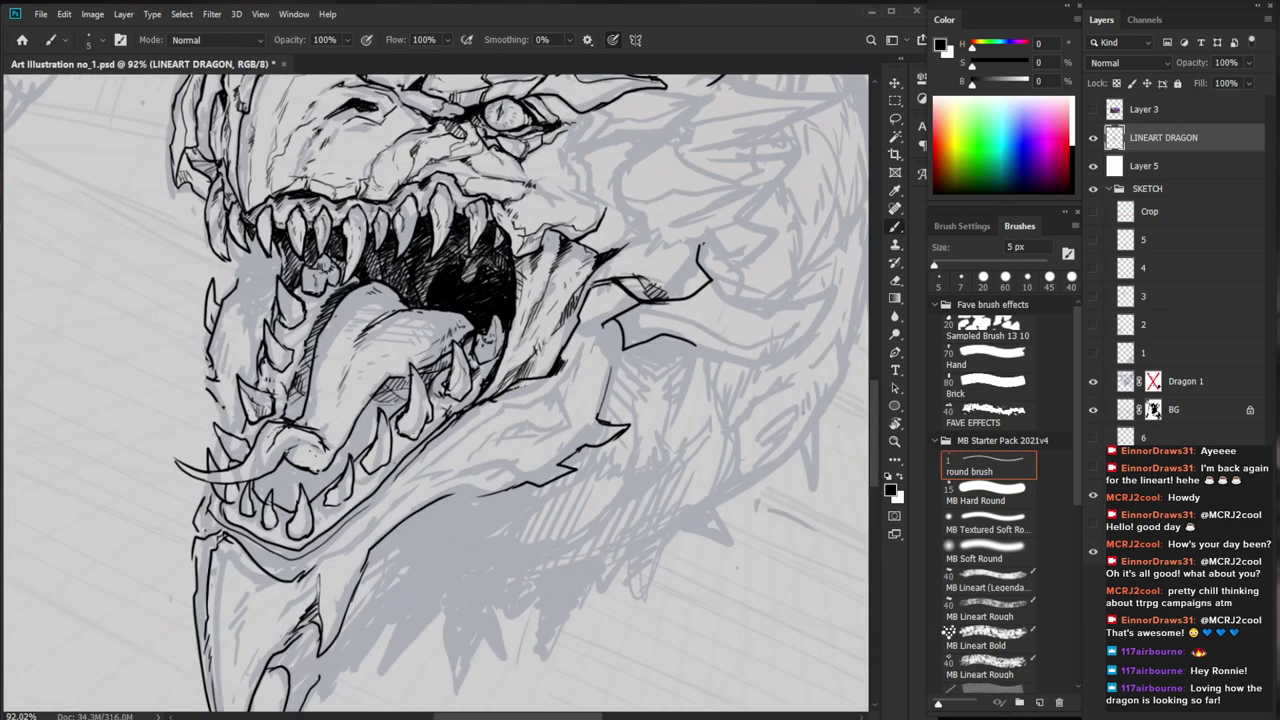
pyautogui.moveTo(284, 406); pyautogui.dragTo(292, 418)
pyautogui.moveTo(367, 394)
pyautogui.mouseDown()
pyautogui.moveTo(387, 408)
pyautogui.moveTo(378, 420)
pyautogui.mouseUp()
pyautogui.moveTo(354, 414); pyautogui.dragTo(366, 430)
pyautogui.moveTo(352, 422); pyautogui.dragTo(373, 438)
pyautogui.moveTo(347, 434)
pyautogui.mouseDown()
pyautogui.moveTo(366, 446)
pyautogui.moveTo(340, 454)
pyautogui.mouseUp()
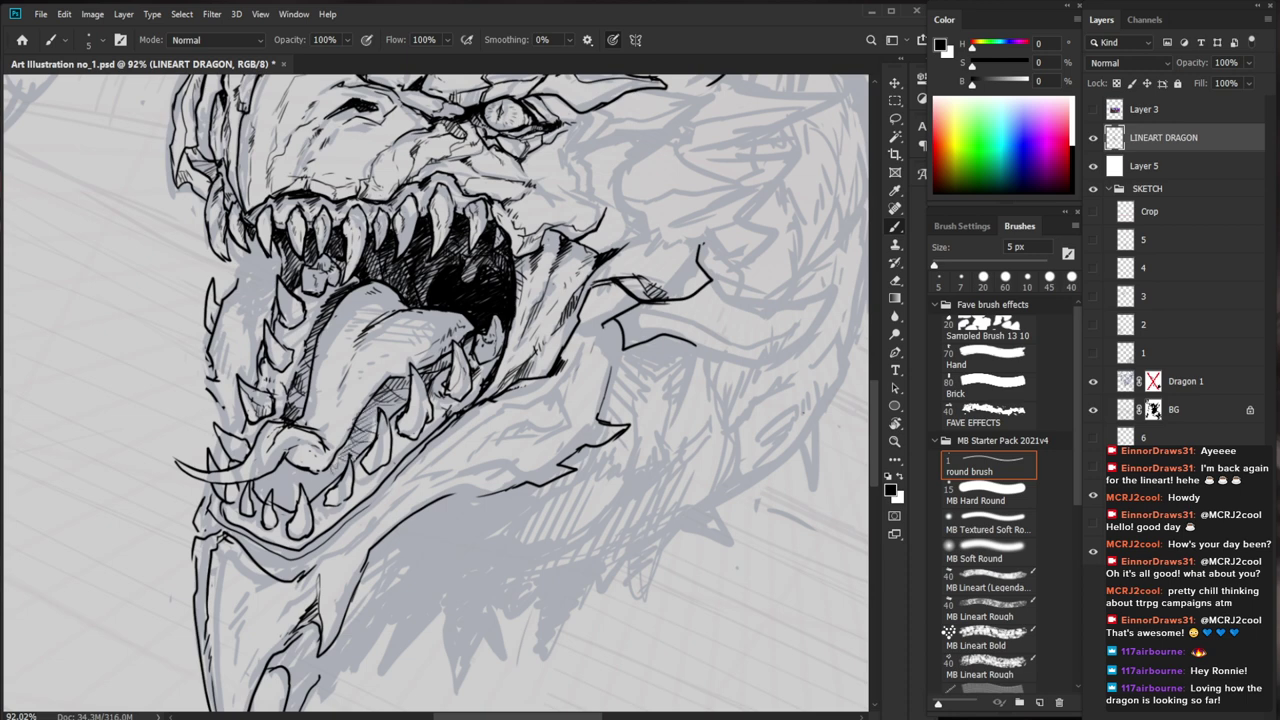
# Rework the tip of the long top horn into a blunter, thicker end
pyautogui.press('e')
pyautogui.press('b')
pyautogui.press('z')
pyautogui.moveTo(486, 391); pyautogui.dragTo(394, 497)
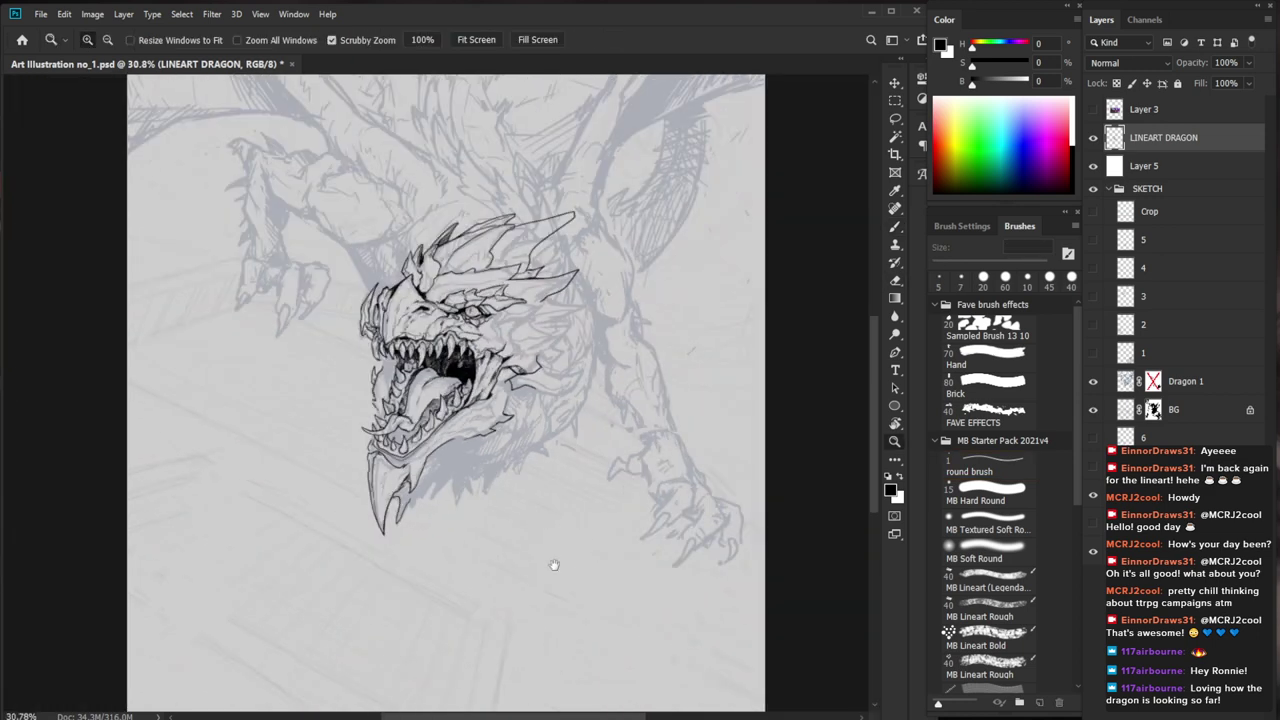
pyautogui.moveTo(554, 566); pyautogui.dragTo(436, 633)
pyautogui.moveTo(435, 288)
pyautogui.mouseDown()
pyautogui.moveTo(489, 280)
pyautogui.moveTo(456, 263)
pyautogui.moveTo(412, 265)
pyautogui.moveTo(497, 231)
pyautogui.moveTo(511, 238)
pyautogui.moveTo(488, 232)
pyautogui.mouseUp()
pyautogui.press('e')
pyautogui.press('b')
pyautogui.press('e')
pyautogui.press('b')
pyautogui.press('z')
pyautogui.moveTo(537, 362); pyautogui.dragTo(497, 400)
pyautogui.moveTo(588, 512); pyautogui.dragTo(568, 538)
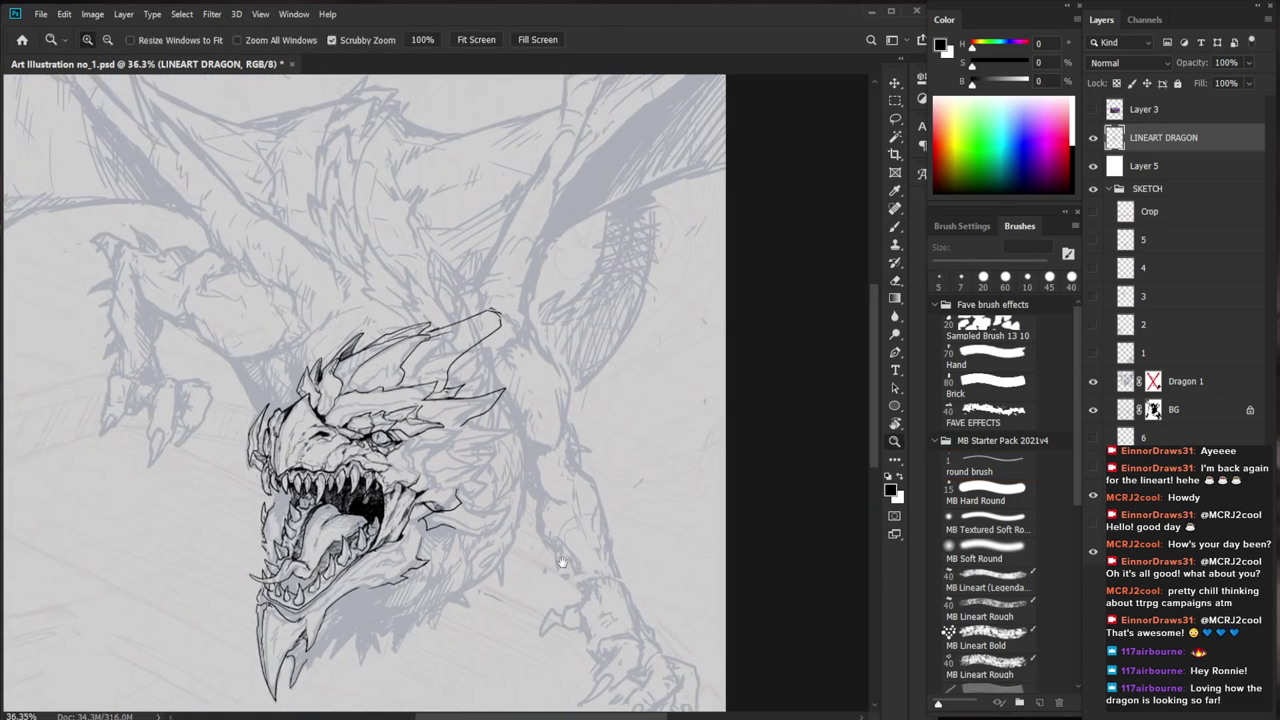
# Enlarge the eraser to 50 px, erase the long horn's lower edge and ink it again
pyautogui.moveTo(504, 341); pyautogui.dragTo(540, 341)
pyautogui.press('e')
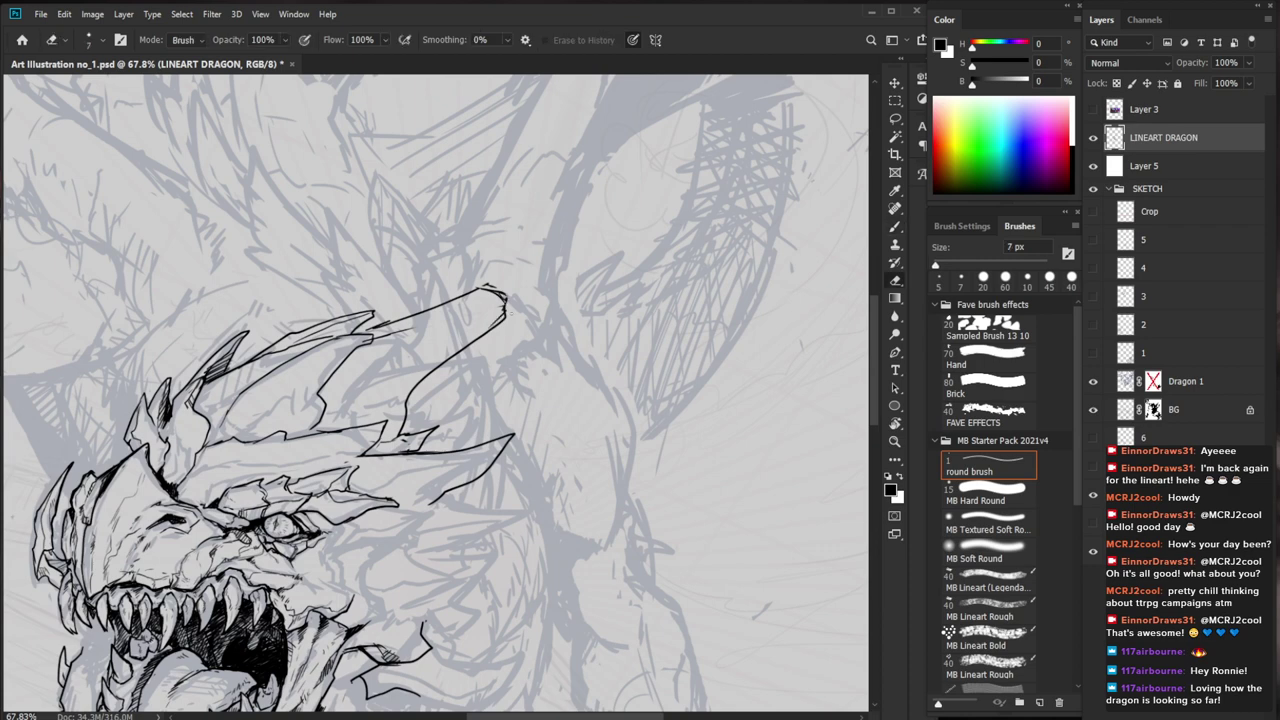
pyautogui.press(']')
pyautogui.press(']')
pyautogui.press(']')
pyautogui.press(']')
pyautogui.press(']')
pyautogui.press(']')
pyautogui.press(']')
pyautogui.press(']')
pyautogui.press(']')
pyautogui.press(']')
pyautogui.moveTo(504, 312)
pyautogui.mouseDown()
pyautogui.moveTo(462, 346)
pyautogui.moveTo(504, 316)
pyautogui.moveTo(476, 290)
pyautogui.moveTo(516, 290)
pyautogui.moveTo(514, 308)
pyautogui.moveTo(518, 298)
pyautogui.moveTo(436, 368)
pyautogui.mouseUp()
pyautogui.press(']')
pyautogui.press('b')
pyautogui.press('e')
pyautogui.press('b')
# Erase part of the shorter horn's back edge and ink a reshaped contour
pyautogui.press('e')
pyautogui.moveTo(362, 347); pyautogui.dragTo(324, 388)
pyautogui.press('b')
pyautogui.moveTo(370, 342)
pyautogui.mouseDown()
pyautogui.moveTo(330, 415)
pyautogui.moveTo(290, 400)
pyautogui.mouseUp()
pyautogui.press('b')
pyautogui.press('z')
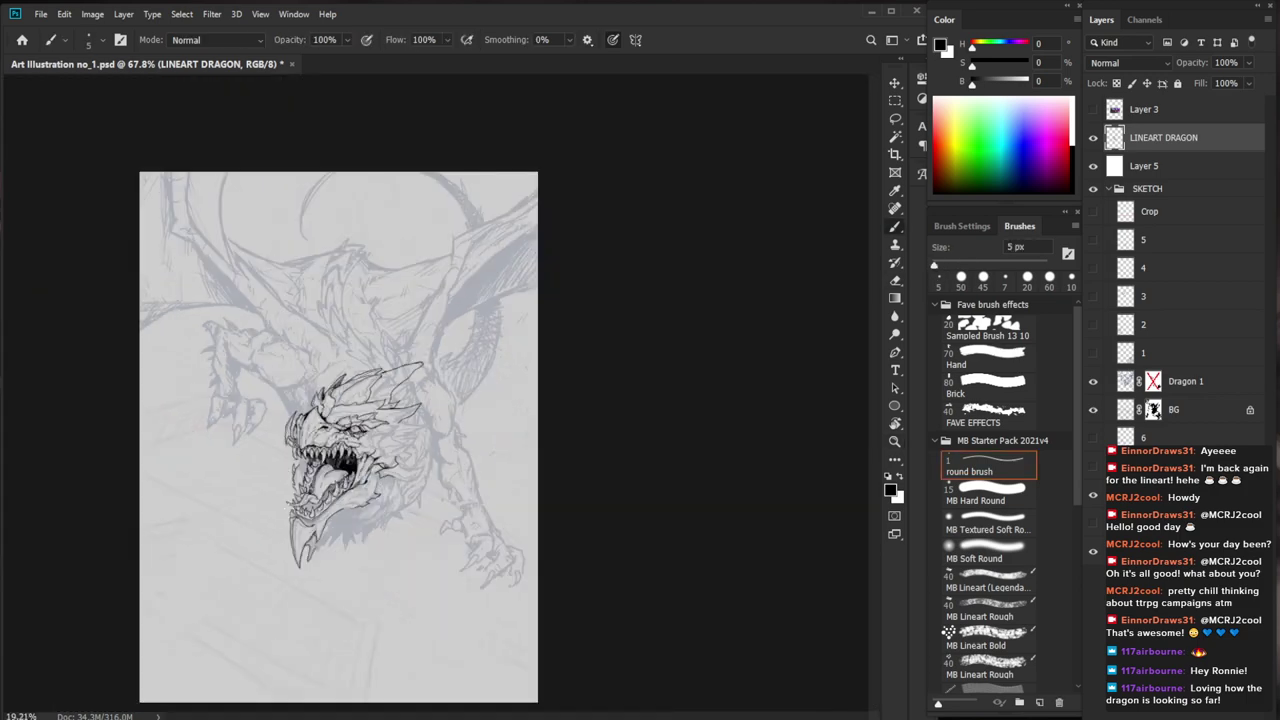
# Fill the shadow along the shorter horn's upper tip with dense black strokes
pyautogui.moveTo(428, 631); pyautogui.dragTo(525, 587)
pyautogui.press('z')
pyautogui.moveTo(500, 336); pyautogui.dragTo(598, 336)
pyautogui.press('b')
pyautogui.press('z')
pyautogui.moveTo(380, 324); pyautogui.dragTo(432, 324)
pyautogui.press('b')
pyautogui.moveTo(340, 351); pyautogui.dragTo(399, 320)
pyautogui.moveTo(352, 350); pyautogui.dragTo(435, 306)
pyautogui.moveTo(196, 408); pyautogui.dragTo(226, 354)
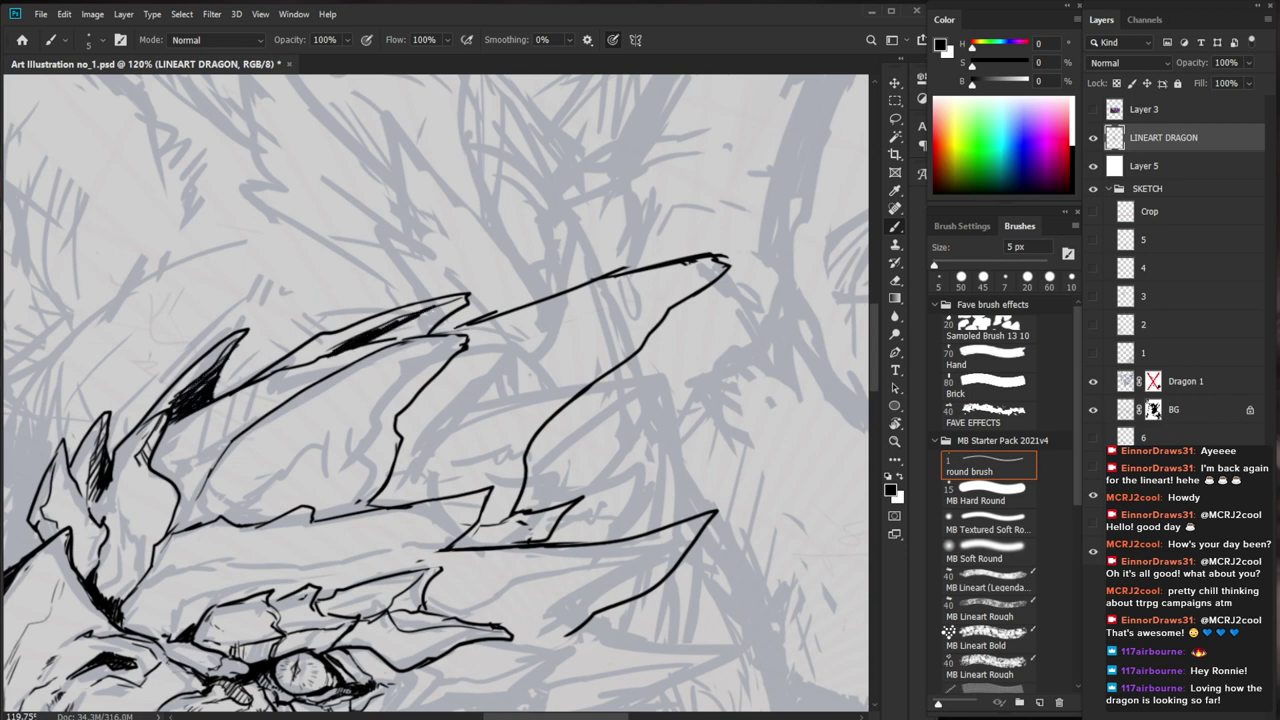
pyautogui.moveTo(380, 340)
pyautogui.mouseDown()
pyautogui.moveTo(428, 330)
pyautogui.moveTo(410, 318)
pyautogui.moveTo(470, 298)
pyautogui.mouseUp()
pyautogui.moveTo(443, 303); pyautogui.dragTo(472, 297)
pyautogui.moveTo(595, 352)
pyautogui.keyDown('ctrl'); pyautogui.mouseDown()
pyautogui.moveTo(505, 352)
pyautogui.moveTo(446, 232)
pyautogui.mouseUp(); pyautogui.keyUp('ctrl')
pyautogui.keyDown('ctrl'); pyautogui.moveTo(370, 216); pyautogui.dragTo(440, 216); pyautogui.keyUp('ctrl')
pyautogui.press('b')
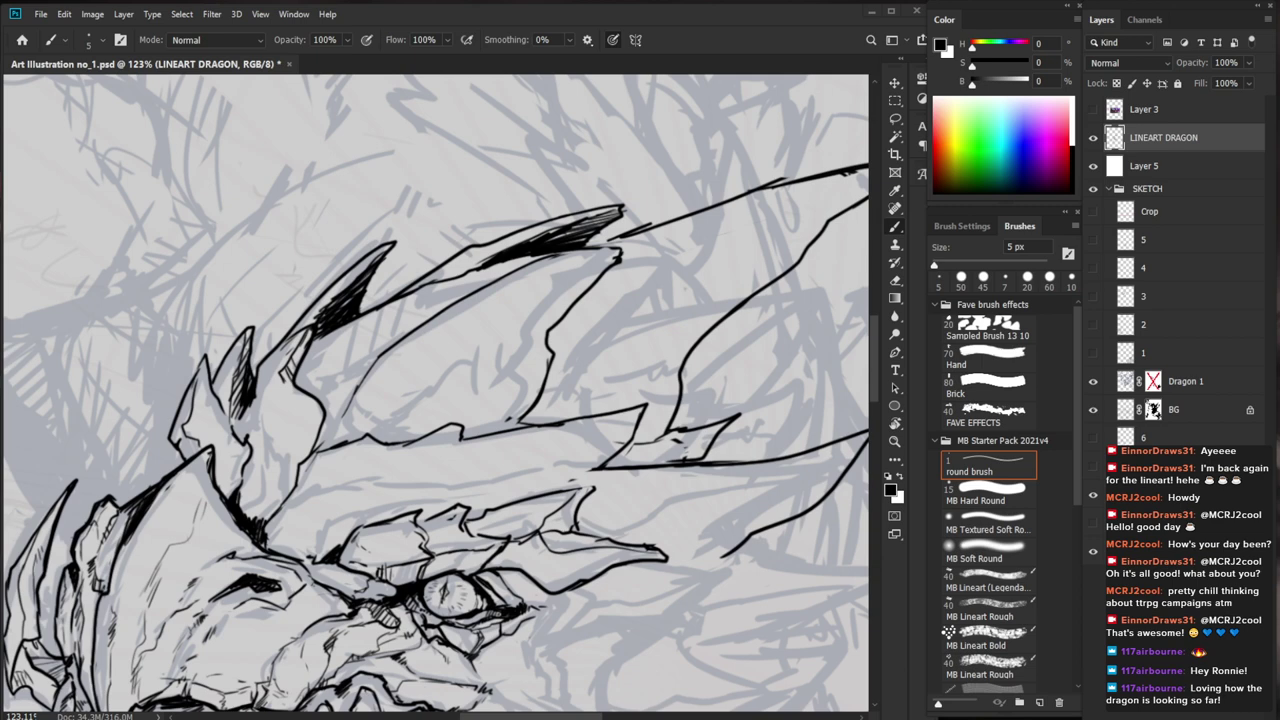
# Add small hatching strokes to the notch at the base of the front head spikes
pyautogui.hotkey('ctrl', 'space')
pyautogui.moveTo(350, 347)
pyautogui.mouseDown()
pyautogui.moveTo(388, 347)
pyautogui.moveTo(319, 329)
pyautogui.mouseUp()
pyautogui.moveTo(311, 333); pyautogui.dragTo(301, 347)
pyautogui.moveTo(318, 332); pyautogui.dragTo(296, 373)
# Ink crease lines and short hatching inside the shorter horn along its back edge
pyautogui.hotkey('ctrl', 'space')
pyautogui.moveTo(353, 375); pyautogui.dragTo(196, 375)
pyautogui.press('space')
pyautogui.moveTo(641, 579)
pyautogui.mouseDown()
pyautogui.moveTo(620, 458)
pyautogui.moveTo(622, 473)
pyautogui.mouseUp()
pyautogui.scroll(3, 484, 244)
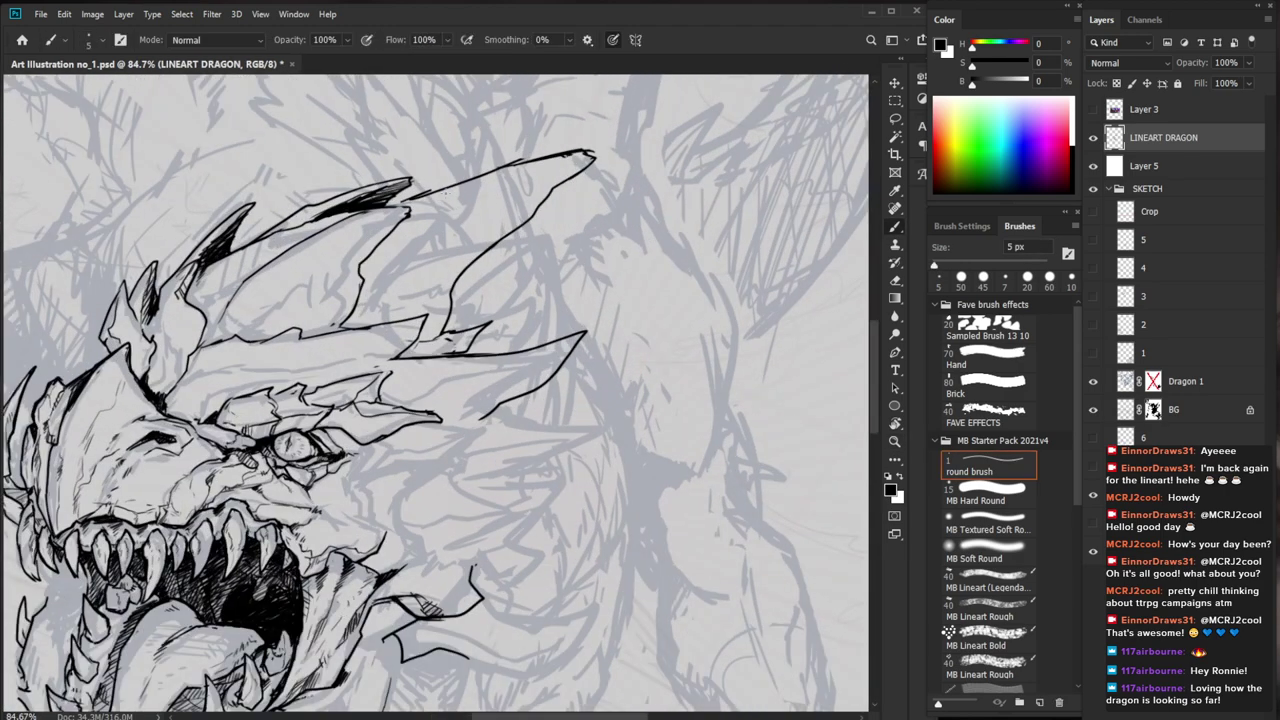
pyautogui.moveTo(368, 316); pyautogui.dragTo(513, 232)
pyautogui.moveTo(376, 253); pyautogui.dragTo(371, 273)
pyautogui.moveTo(381, 257)
pyautogui.mouseDown()
pyautogui.moveTo(372, 283)
pyautogui.moveTo(351, 277)
pyautogui.mouseUp()
pyautogui.moveTo(355, 269); pyautogui.dragTo(313, 289)
pyautogui.moveTo(291, 303); pyautogui.dragTo(241, 335)
# Erase the long horn's lower edge near the tip and ink a new line below it
pyautogui.press('z')
pyautogui.moveTo(466, 265); pyautogui.dragTo(410, 474)
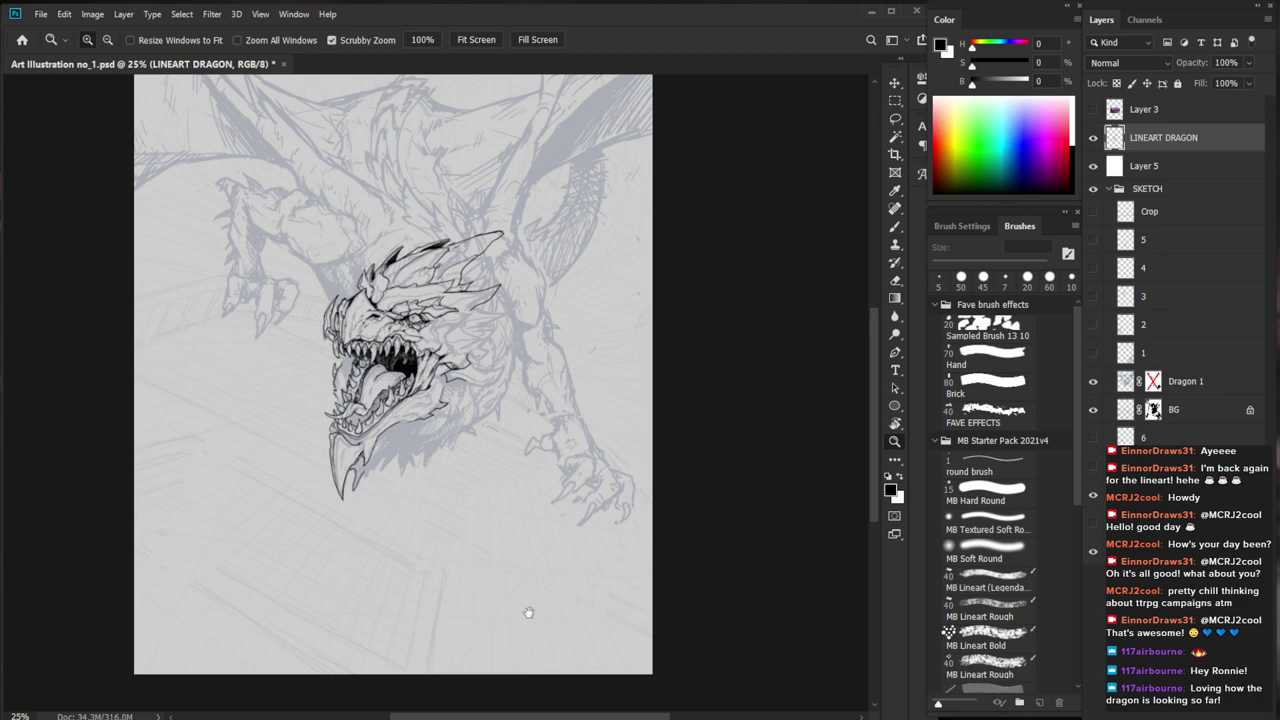
pyautogui.moveTo(497, 334); pyautogui.dragTo(536, 354)
pyautogui.moveTo(406, 537)
pyautogui.mouseDown()
pyautogui.moveTo(462, 597)
pyautogui.moveTo(483, 597)
pyautogui.mouseUp()
pyautogui.press('e')
pyautogui.moveTo(552, 177)
pyautogui.mouseDown()
pyautogui.moveTo(587, 173)
pyautogui.moveTo(527, 225)
pyautogui.mouseUp()
pyautogui.moveTo(558, 178)
pyautogui.mouseDown()
pyautogui.moveTo(477, 200)
pyautogui.moveTo(587, 141)
pyautogui.moveTo(597, 155)
pyautogui.moveTo(527, 224)
pyautogui.mouseUp()
pyautogui.press('b')
pyautogui.moveTo(588, 285); pyautogui.dragTo(537, 388)
# Erase the middle of the long horn's lower edge and ink the stretch toward its base again
pyautogui.press('e')
pyautogui.moveTo(536, 246)
pyautogui.mouseDown()
pyautogui.moveTo(452, 284)
pyautogui.moveTo(547, 256)
pyautogui.moveTo(477, 326)
pyautogui.moveTo(490, 323)
pyautogui.mouseUp()
pyautogui.press('b')
pyautogui.press('e')
pyautogui.press('b')
pyautogui.moveTo(491, 325); pyautogui.dragTo(443, 368)
pyautogui.press('e')
pyautogui.press('b')
pyautogui.moveTo(489, 326); pyautogui.dragTo(449, 364)
# Clear the remaining ink under the long horn's tip and redraw the horn's upper edge
pyautogui.press('e')
pyautogui.moveTo(536, 264); pyautogui.dragTo(476, 326)
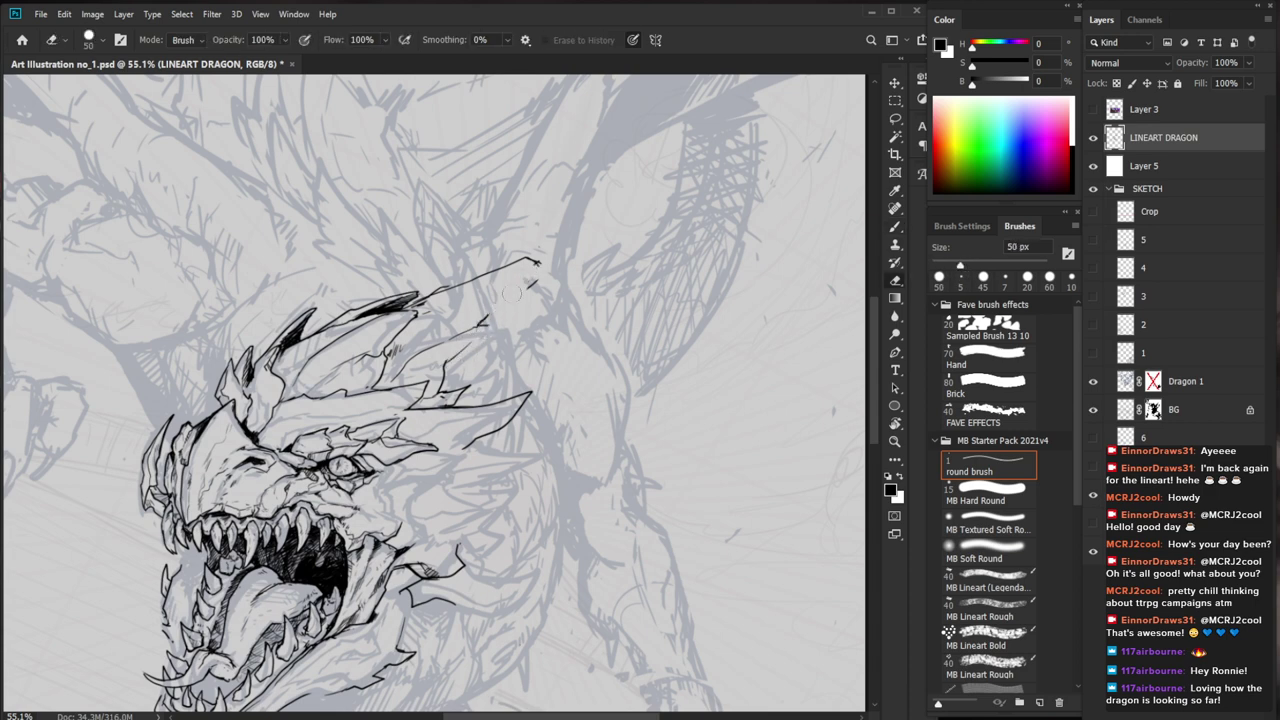
pyautogui.press('b')
pyautogui.moveTo(535, 262)
pyautogui.mouseDown()
pyautogui.moveTo(486, 320)
pyautogui.moveTo(468, 284)
pyautogui.moveTo(428, 298)
pyautogui.mouseUp()
pyautogui.press('e')
pyautogui.press('b')
pyautogui.moveTo(438, 420); pyautogui.dragTo(301, 530)
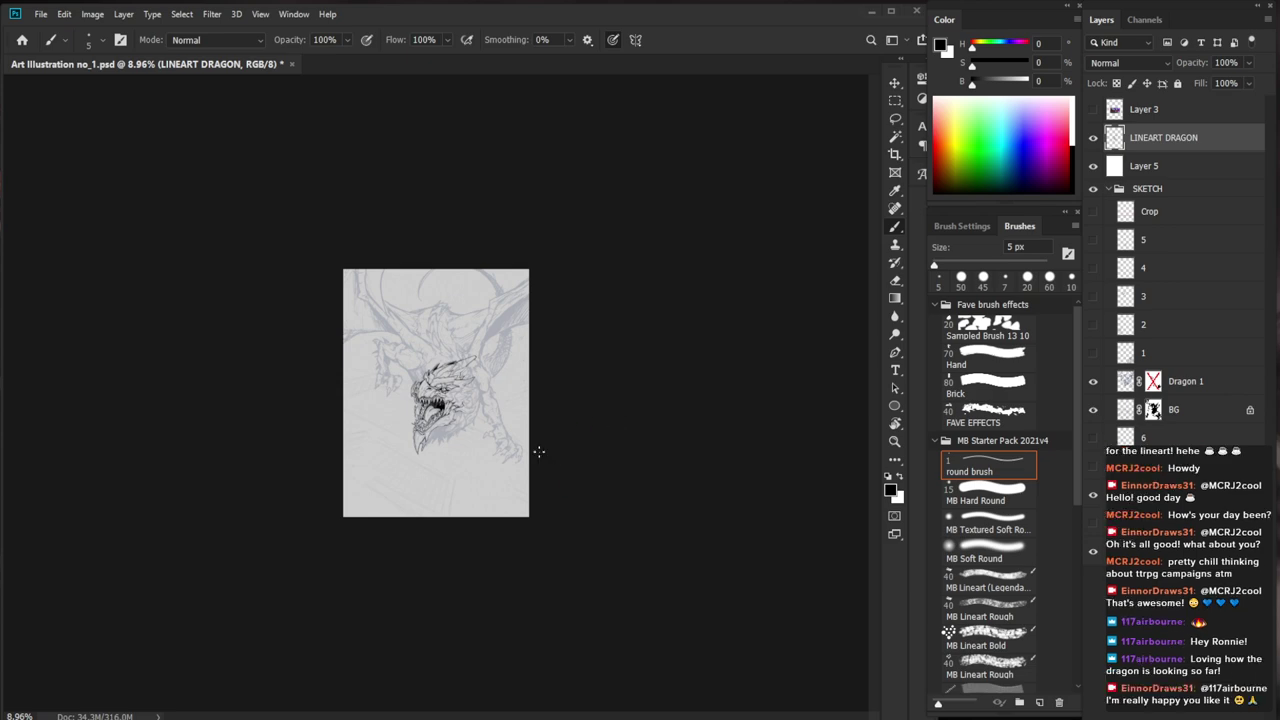
# Examine the head lineart within the full composition and around the open mouth
pyautogui.hotkey('ctrl', '0')
pyautogui.moveTo(607, 446); pyautogui.dragTo(537, 449)
pyautogui.moveTo(420, 460)
pyautogui.mouseDown()
pyautogui.moveTo(536, 465)
pyautogui.moveTo(470, 445)
pyautogui.mouseUp()
pyautogui.press('e')
pyautogui.press('b')
pyautogui.moveTo(567, 456); pyautogui.dragTo(597, 486)
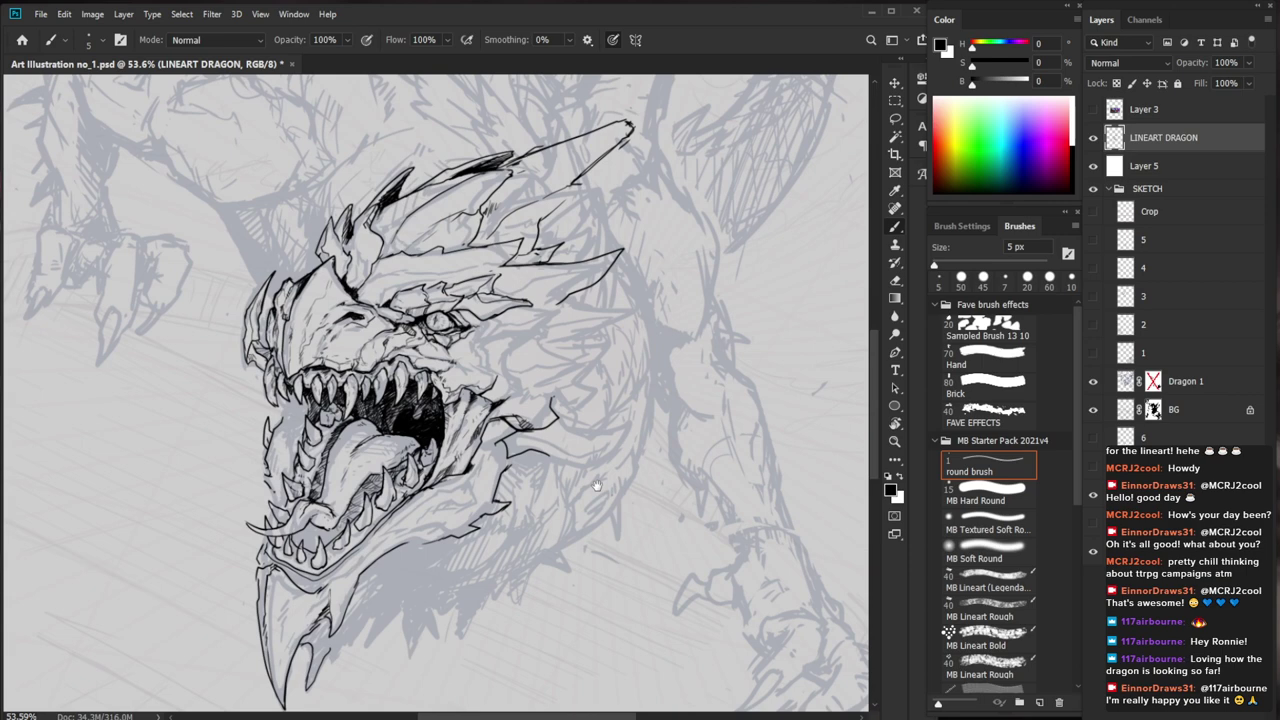
pyautogui.moveTo(290, 418); pyautogui.dragTo(400, 420)
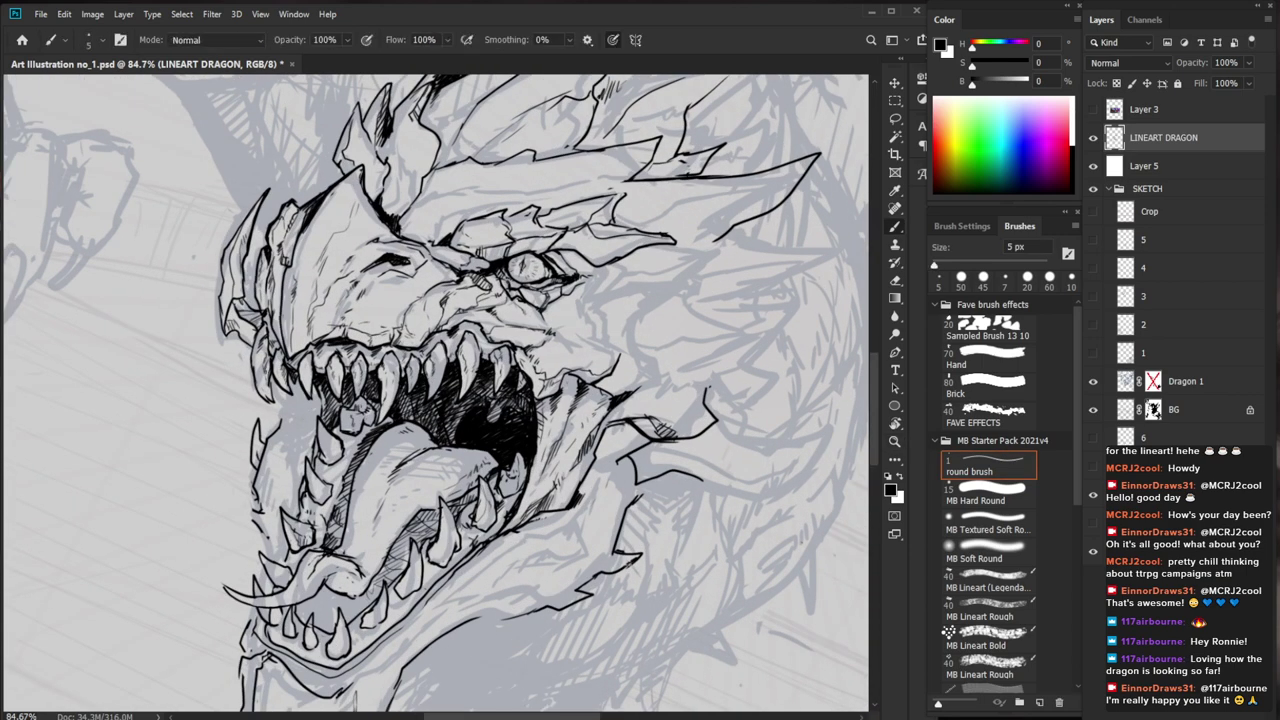
pyautogui.moveTo(310, 383)
pyautogui.mouseDown()
pyautogui.moveTo(321, 415)
pyautogui.moveTo(428, 443)
pyautogui.mouseUp()
pyautogui.press('e')
pyautogui.press('b')
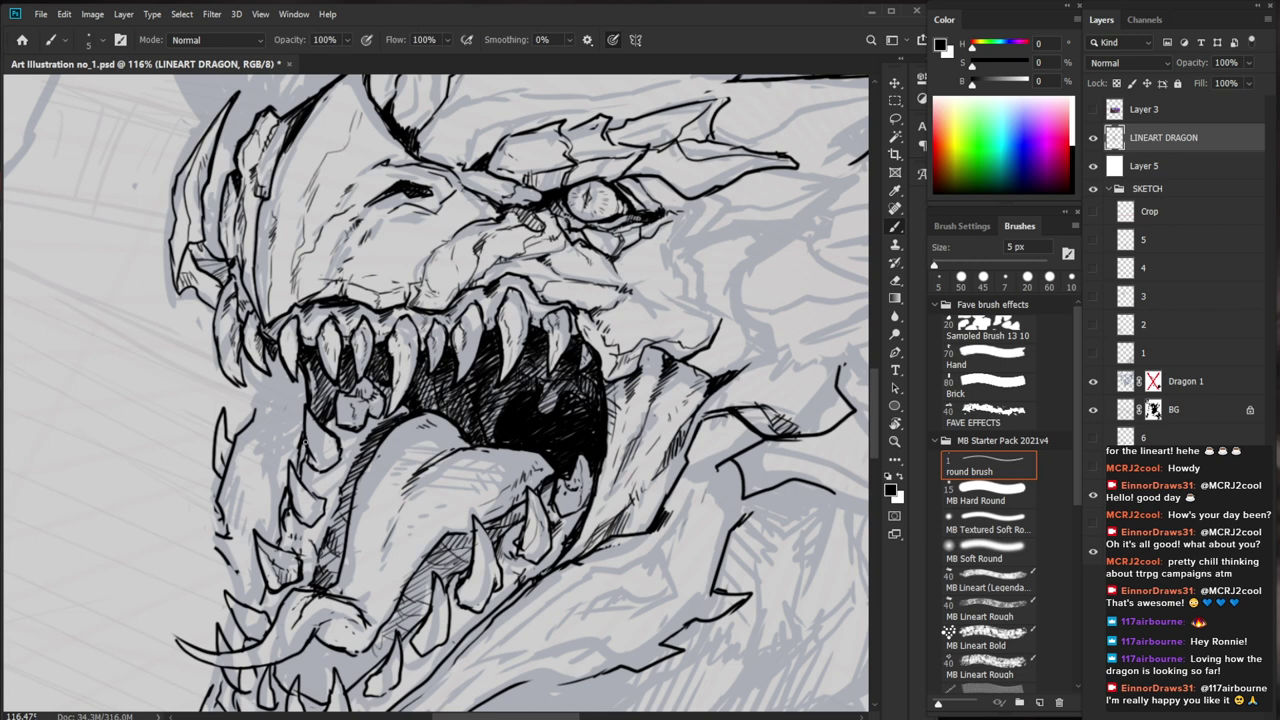
pyautogui.moveTo(496, 631); pyautogui.dragTo(463, 512)
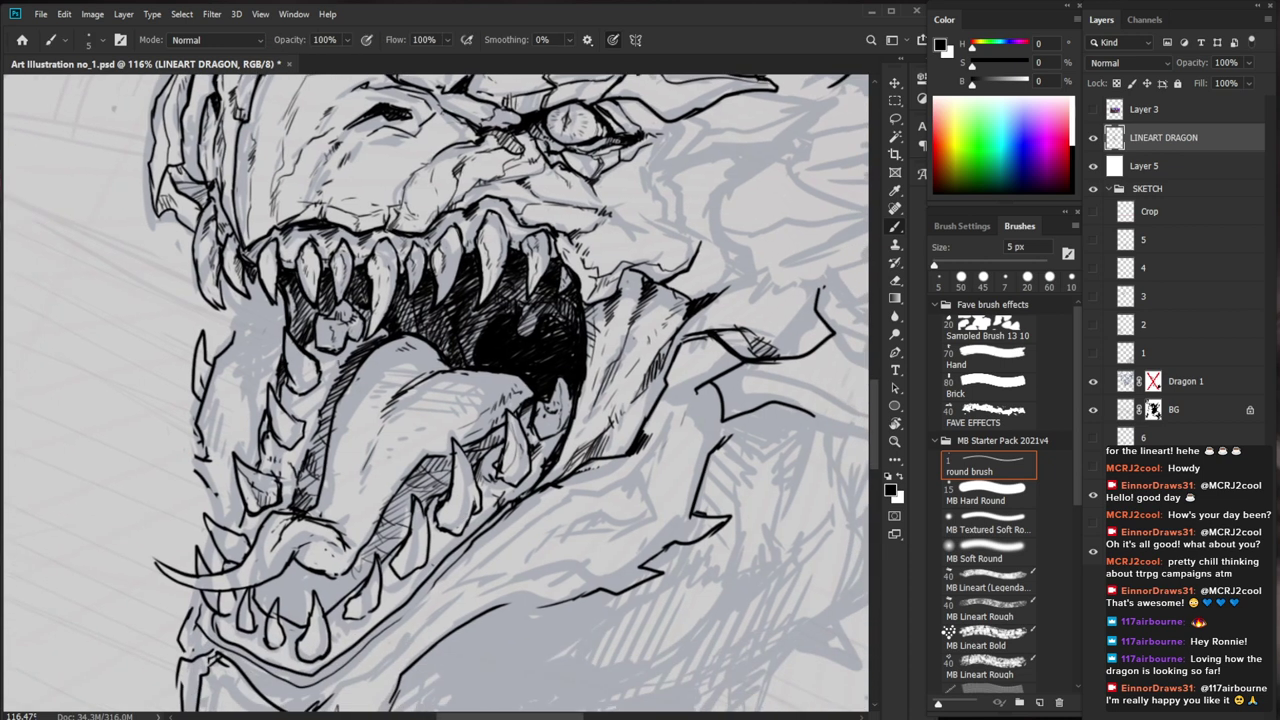
# Reduce the eraser to 15 px and clean up ink between the inner lower tooth and the tongue
pyautogui.press('e')
pyautogui.press('[')
pyautogui.press('[')
pyautogui.press('[')
pyautogui.press('[')
pyautogui.press('[')
pyautogui.press('[')
pyautogui.moveTo(348, 363); pyautogui.dragTo(358, 358)
pyautogui.press('[')
pyautogui.press('b')
pyautogui.press('e')
pyautogui.press('b')
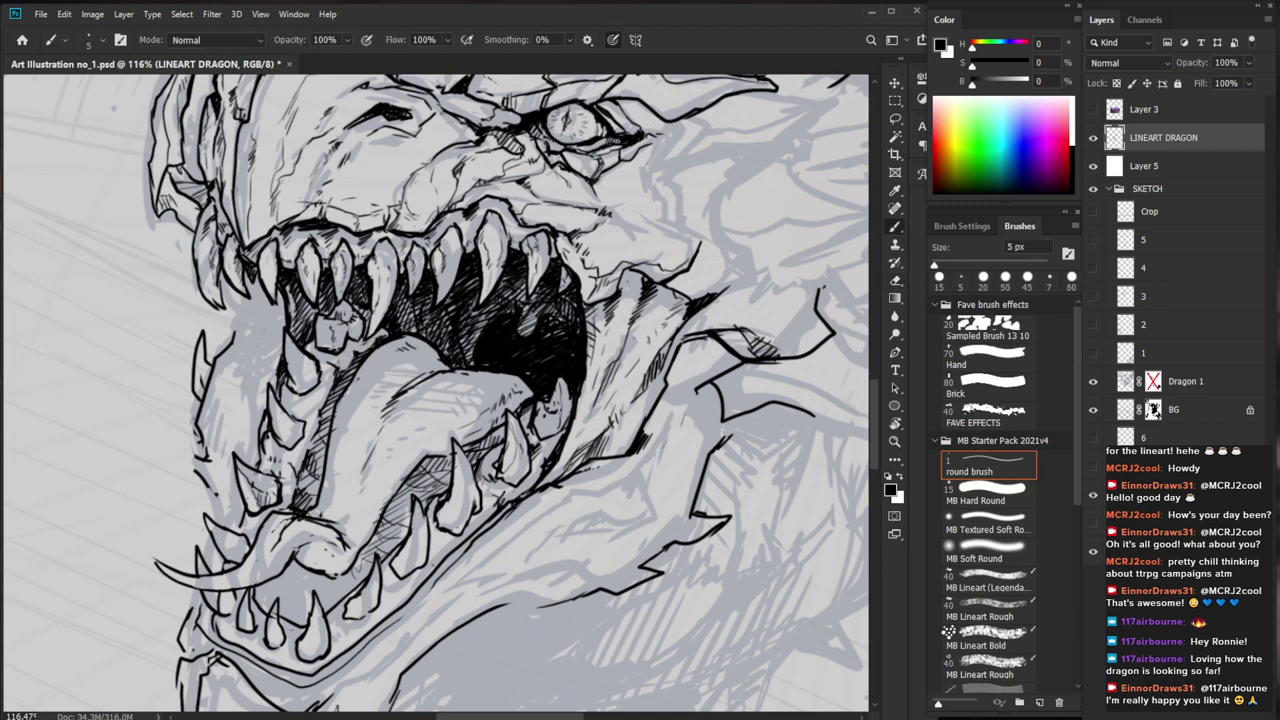
# Hatch the dark mouth interior around the small inner tooth above the tongue
pyautogui.moveTo(356, 296)
pyautogui.mouseDown()
pyautogui.moveTo(334, 310)
pyautogui.moveTo(322, 350)
pyautogui.moveTo(346, 332)
pyautogui.mouseUp()
pyautogui.moveTo(359, 324); pyautogui.dragTo(315, 355)
pyautogui.moveTo(327, 351); pyautogui.dragTo(317, 355)
pyautogui.press('z')
pyautogui.moveTo(432, 362); pyautogui.dragTo(325, 368)
pyautogui.moveTo(668, 473); pyautogui.dragTo(608, 491)
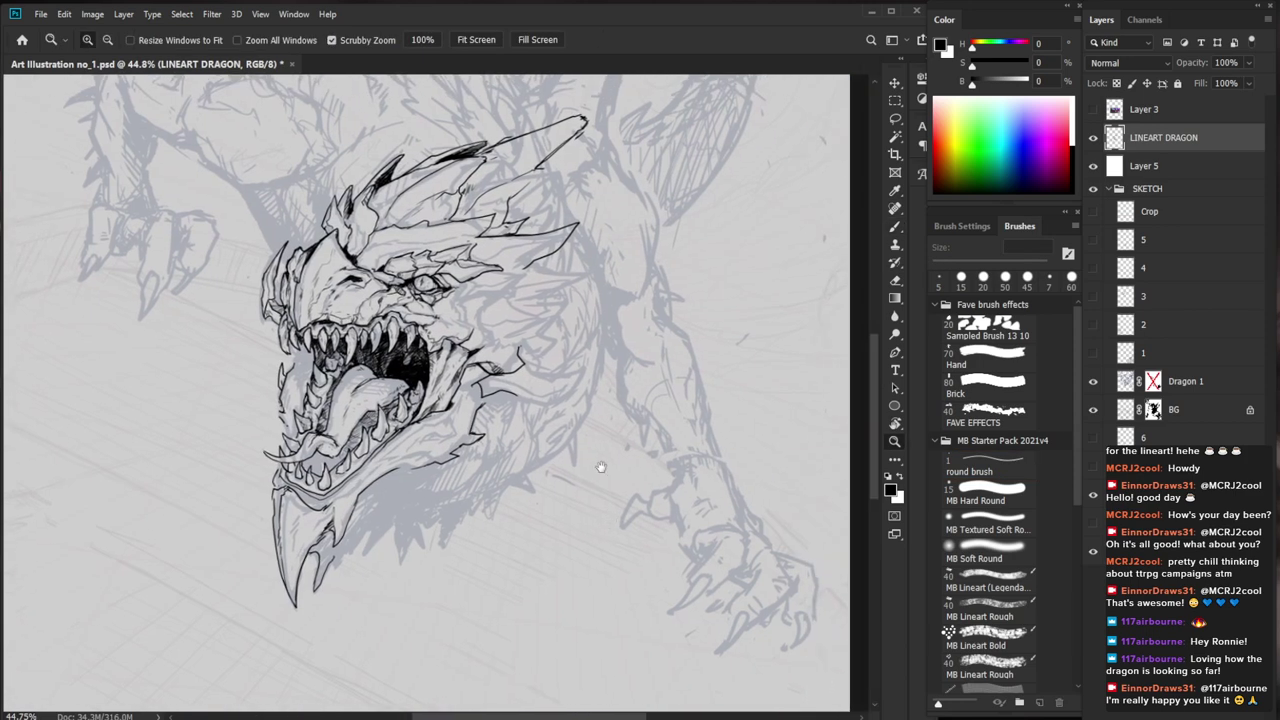
pyautogui.moveTo(385, 362); pyautogui.dragTo(445, 362)
pyautogui.press('b')
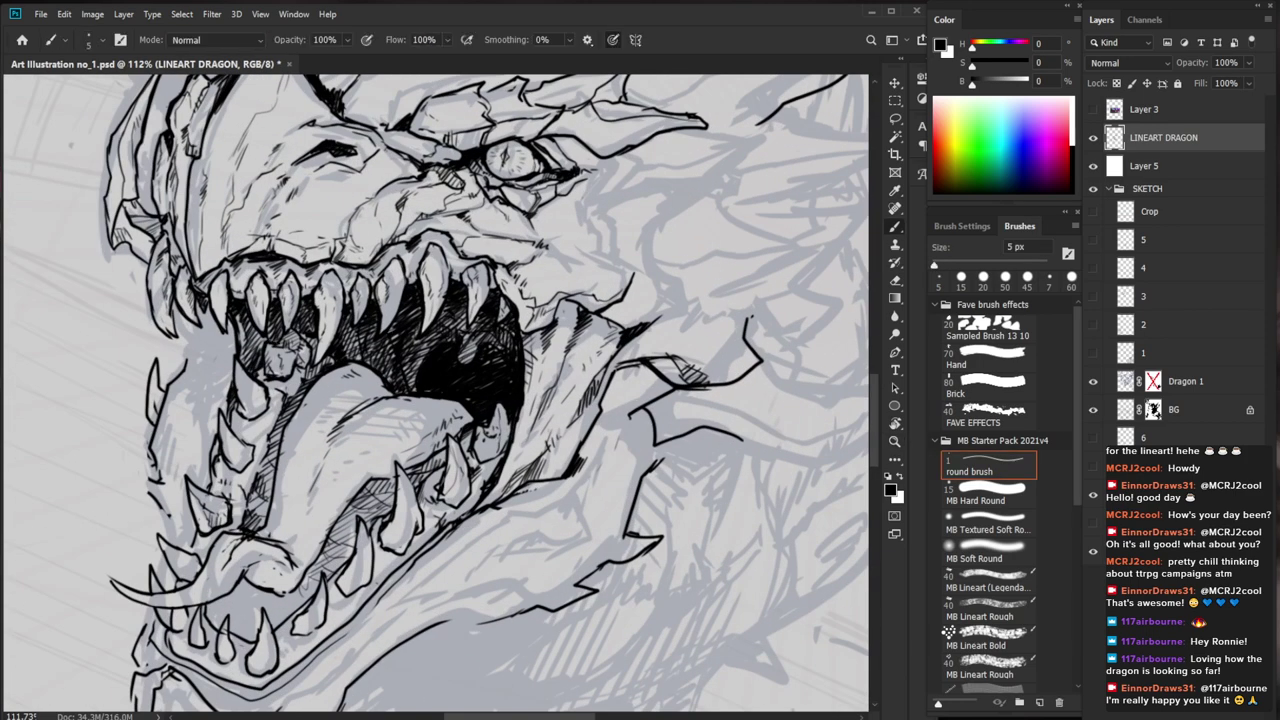
pyautogui.moveTo(275, 311); pyautogui.dragTo(263, 333)
# Clean up the ink around the front fangs and touch up the line beside them
pyautogui.press('e')
pyautogui.moveTo(150, 288); pyautogui.dragTo(162, 328)
pyautogui.press('b')
pyautogui.moveTo(178, 341)
pyautogui.mouseDown()
pyautogui.moveTo(173, 309)
pyautogui.moveTo(178, 341)
pyautogui.mouseUp()
pyautogui.press('e')
pyautogui.press('b')
# Examine the whole head's lineart and the lower edge of the long top horn
pyautogui.keyDown('ctrl'); pyautogui.moveTo(255, 225); pyautogui.dragTo(150, 228); pyautogui.keyUp('ctrl')
pyautogui.moveTo(482, 588)
pyautogui.mouseDown()
pyautogui.moveTo(475, 526)
pyautogui.moveTo(471, 615)
pyautogui.mouseUp()
pyautogui.keyDown('ctrl'); pyautogui.moveTo(510, 520); pyautogui.dragTo(472, 520); pyautogui.keyUp('ctrl')
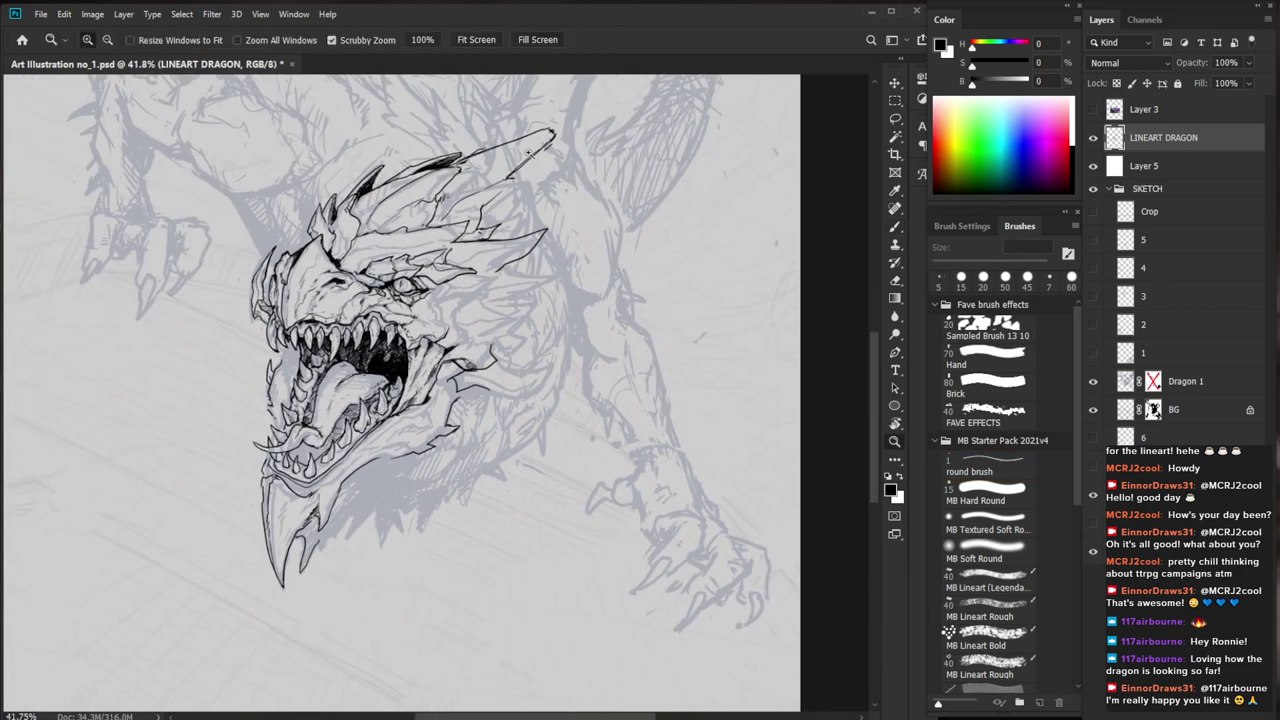
pyautogui.keyDown('ctrl'); pyautogui.moveTo(421, 163); pyautogui.dragTo(537, 163); pyautogui.keyUp('ctrl')
pyautogui.moveTo(315, 269); pyautogui.dragTo(277, 325)
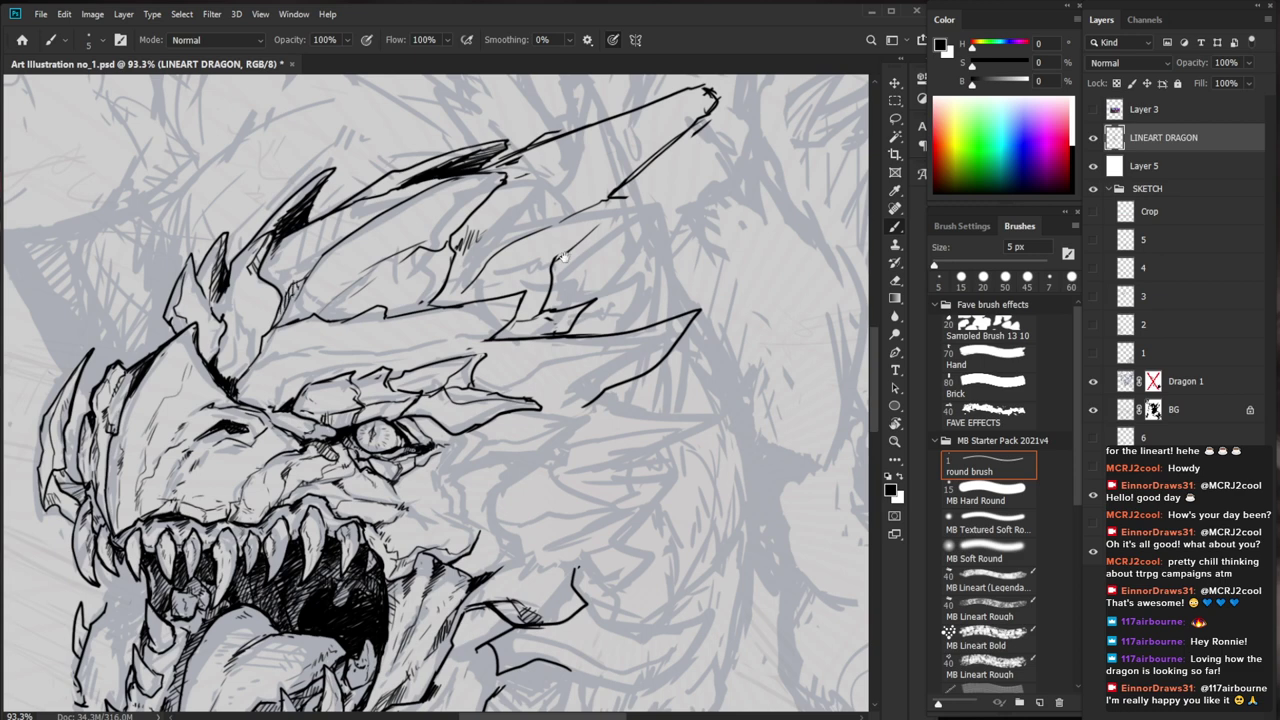
pyautogui.moveTo(566, 257); pyautogui.dragTo(536, 303)
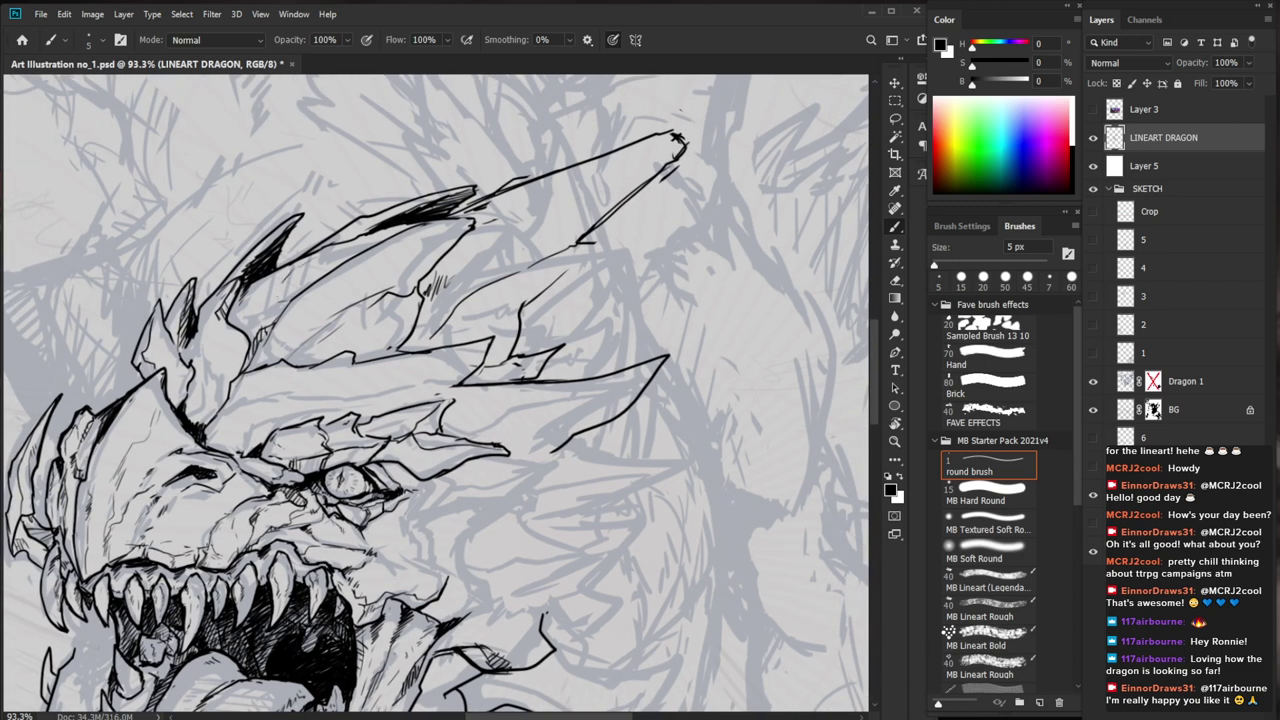
# Ink short shading strokes at the base of the head horns and longer contour lines along the middle horns
pyautogui.moveTo(250, 314); pyautogui.dragTo(238, 330)
pyautogui.moveTo(251, 319); pyautogui.dragTo(243, 331)
pyautogui.keyDown('ctrl'); pyautogui.moveTo(579, 406); pyautogui.dragTo(463, 406); pyautogui.keyUp('ctrl')
pyautogui.moveTo(669, 579); pyautogui.dragTo(594, 470)
pyautogui.press('b')
pyautogui.moveTo(445, 226)
pyautogui.mouseDown()
pyautogui.moveTo(475, 226)
pyautogui.moveTo(408, 232)
pyautogui.moveTo(375, 277)
pyautogui.mouseUp()
pyautogui.moveTo(400, 205)
pyautogui.mouseDown()
pyautogui.moveTo(362, 213)
pyautogui.moveTo(282, 288)
pyautogui.mouseUp()
pyautogui.press('e')
pyautogui.press('b')
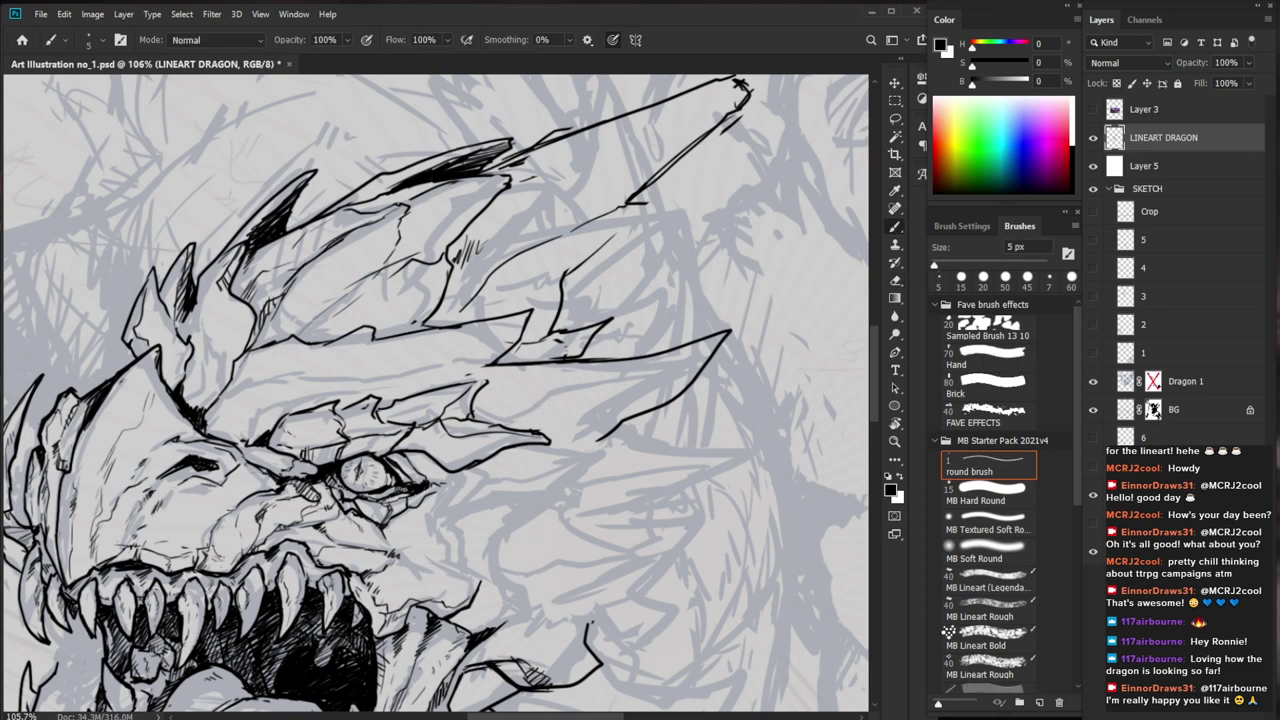
# Add surface lines and hatching to the long top horn where it emerges behind the dark-tipped spike
pyautogui.press('z')
pyautogui.moveTo(396, 316); pyautogui.dragTo(327, 431)
pyautogui.moveTo(502, 587)
pyautogui.mouseDown()
pyautogui.moveTo(477, 481)
pyautogui.moveTo(486, 497)
pyautogui.mouseUp()
pyautogui.moveTo(446, 176); pyautogui.dragTo(512, 170)
pyautogui.press('b')
pyautogui.moveTo(337, 235); pyautogui.dragTo(488, 160)
pyautogui.moveTo(508, 143)
pyautogui.mouseDown()
pyautogui.moveTo(544, 144)
pyautogui.moveTo(510, 179)
pyautogui.mouseUp()
pyautogui.press('e')
pyautogui.press('b')
pyautogui.press('e')
pyautogui.press('b')
pyautogui.moveTo(548, 137); pyautogui.dragTo(542, 154)
pyautogui.moveTo(519, 142)
pyautogui.mouseDown()
pyautogui.moveTo(547, 138)
pyautogui.moveTo(390, 196)
pyautogui.mouseUp()
# Hatch the outer side of the open mouth just below the front upper fangs
pyautogui.hotkey('ctrl', 'space')
pyautogui.moveTo(524, 174); pyautogui.dragTo(410, 180)
pyautogui.press('space')
pyautogui.moveTo(619, 543); pyautogui.dragTo(561, 570)
pyautogui.hotkey('ctrl', 'space')
pyautogui.moveTo(259, 377); pyautogui.dragTo(343, 378)
pyautogui.hotkey('ctrl', 'space')
pyautogui.moveTo(283, 337); pyautogui.dragTo(273, 371)
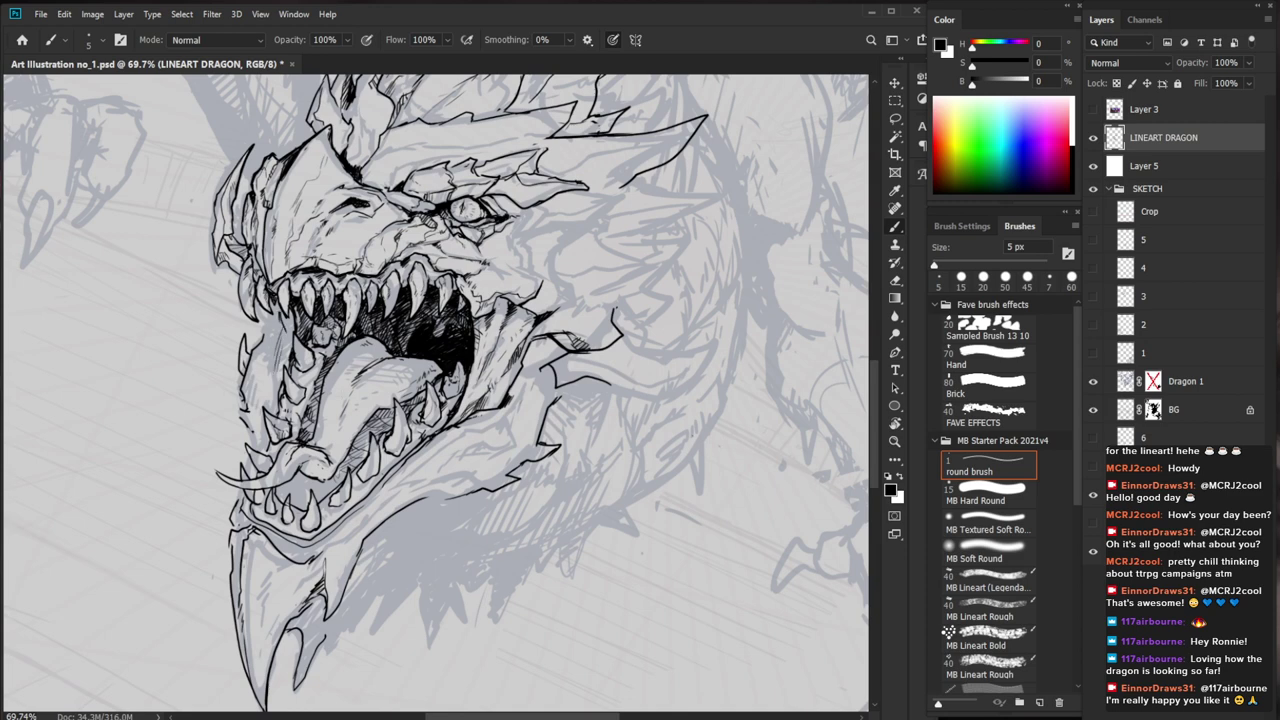
pyautogui.press('space')
pyautogui.moveTo(430, 330); pyautogui.dragTo(445, 389)
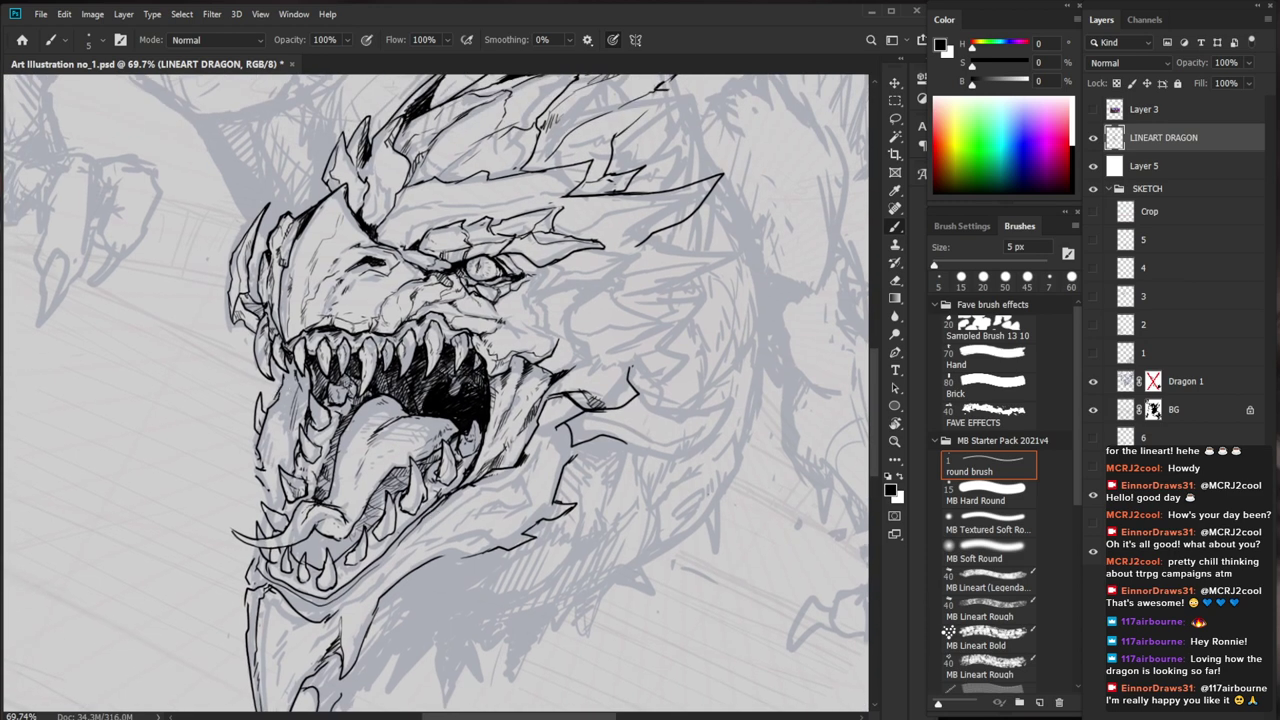
pyautogui.moveTo(296, 370); pyautogui.dragTo(282, 382)
pyautogui.moveTo(295, 377)
pyautogui.mouseDown()
pyautogui.moveTo(282, 392)
pyautogui.moveTo(290, 379)
pyautogui.mouseUp()
pyautogui.moveTo(304, 376); pyautogui.dragTo(286, 378)
pyautogui.moveTo(296, 354); pyautogui.dragTo(282, 374)
# Darken the shadow beneath the front upper fangs with denser, longer hatching strokes
pyautogui.hotkey('ctrl', 'space')
pyautogui.moveTo(473, 432); pyautogui.dragTo(392, 450)
pyautogui.moveTo(403, 400); pyautogui.dragTo(470, 400)
pyautogui.moveTo(386, 405); pyautogui.dragTo(373, 419)
pyautogui.moveTo(386, 406); pyautogui.dragTo(370, 425)
pyautogui.moveTo(383, 417); pyautogui.dragTo(371, 429)
pyautogui.moveTo(386, 419); pyautogui.dragTo(371, 448)
pyautogui.moveTo(384, 443); pyautogui.dragTo(365, 457)
# Extend the hatching down the skin fold on the outer side of the open mouth
pyautogui.hotkey('ctrl', 'space')
pyautogui.moveTo(543, 397); pyautogui.dragTo(486, 400)
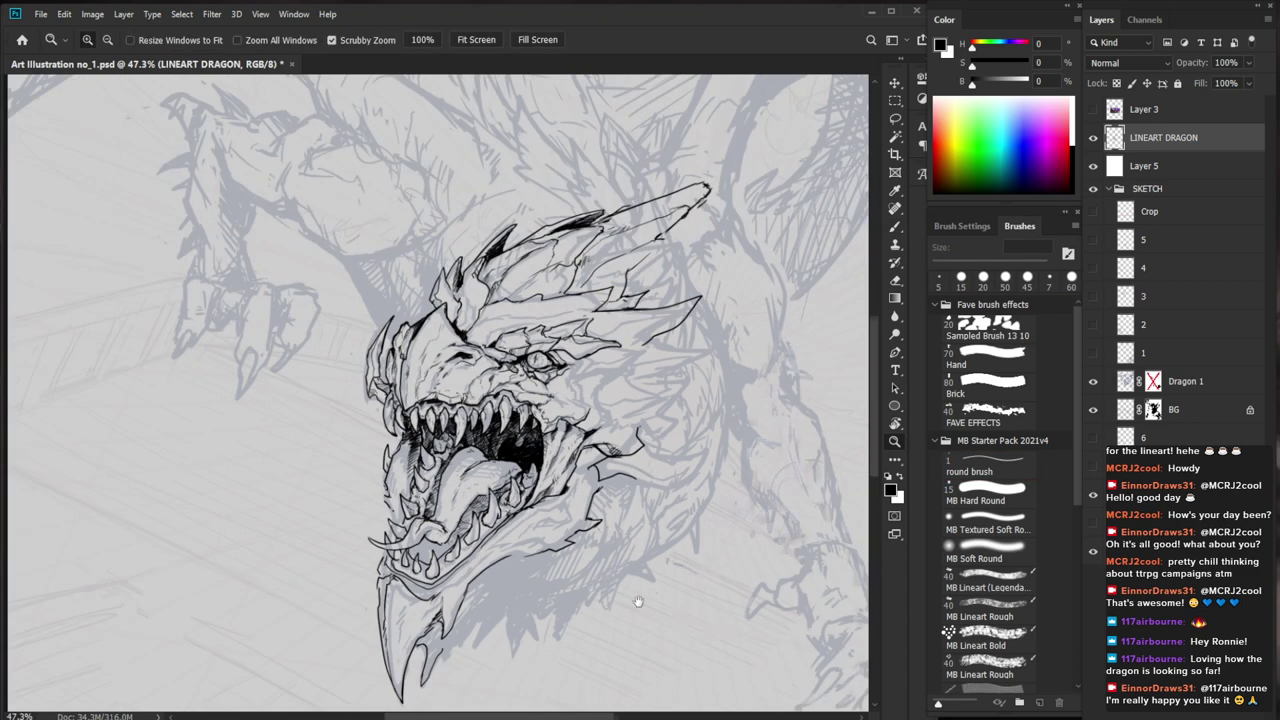
pyautogui.moveTo(635, 600); pyautogui.dragTo(554, 489)
pyautogui.moveTo(349, 356); pyautogui.dragTo(450, 356)
pyautogui.press('e')
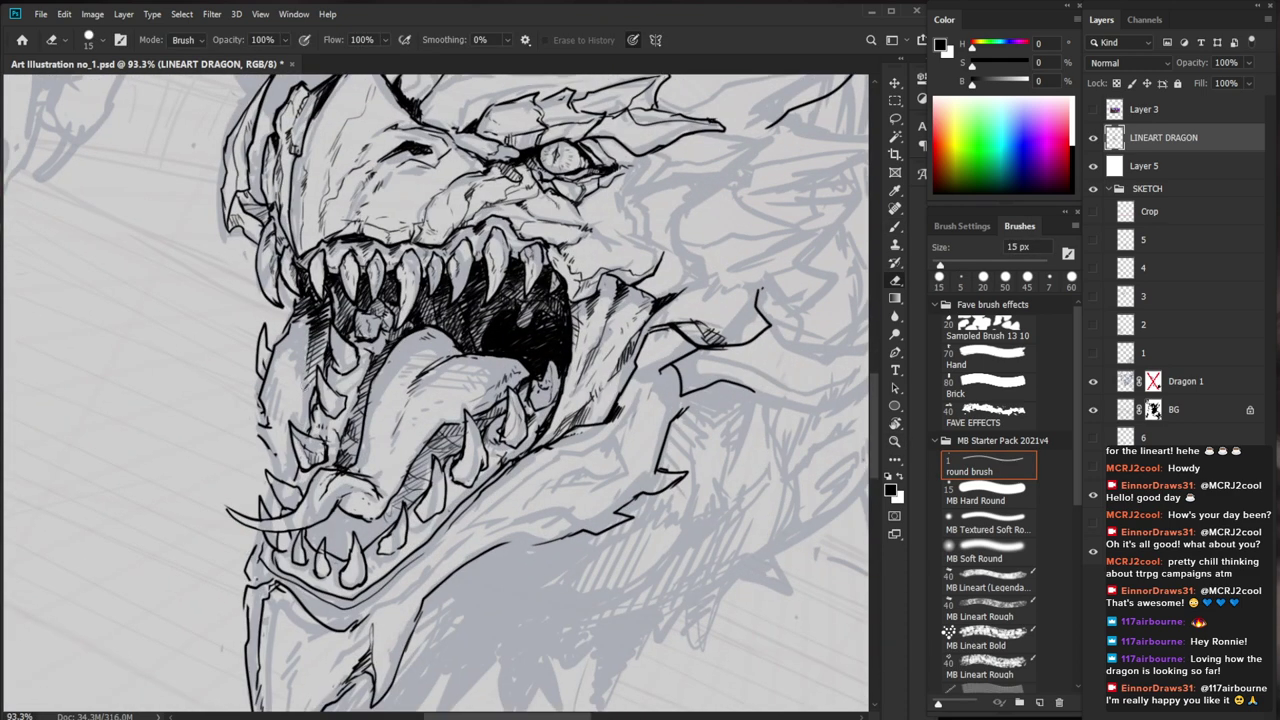
pyautogui.press('b')
pyautogui.moveTo(300, 321); pyautogui.dragTo(286, 339)
pyautogui.moveTo(299, 333)
pyautogui.mouseDown()
pyautogui.moveTo(285, 343)
pyautogui.moveTo(291, 375)
pyautogui.mouseUp()
# Ink the jaw fold from the mouth corner toward the chin and clean up ink by the front lower teeth
pyautogui.moveTo(618, 566); pyautogui.dragTo(567, 557)
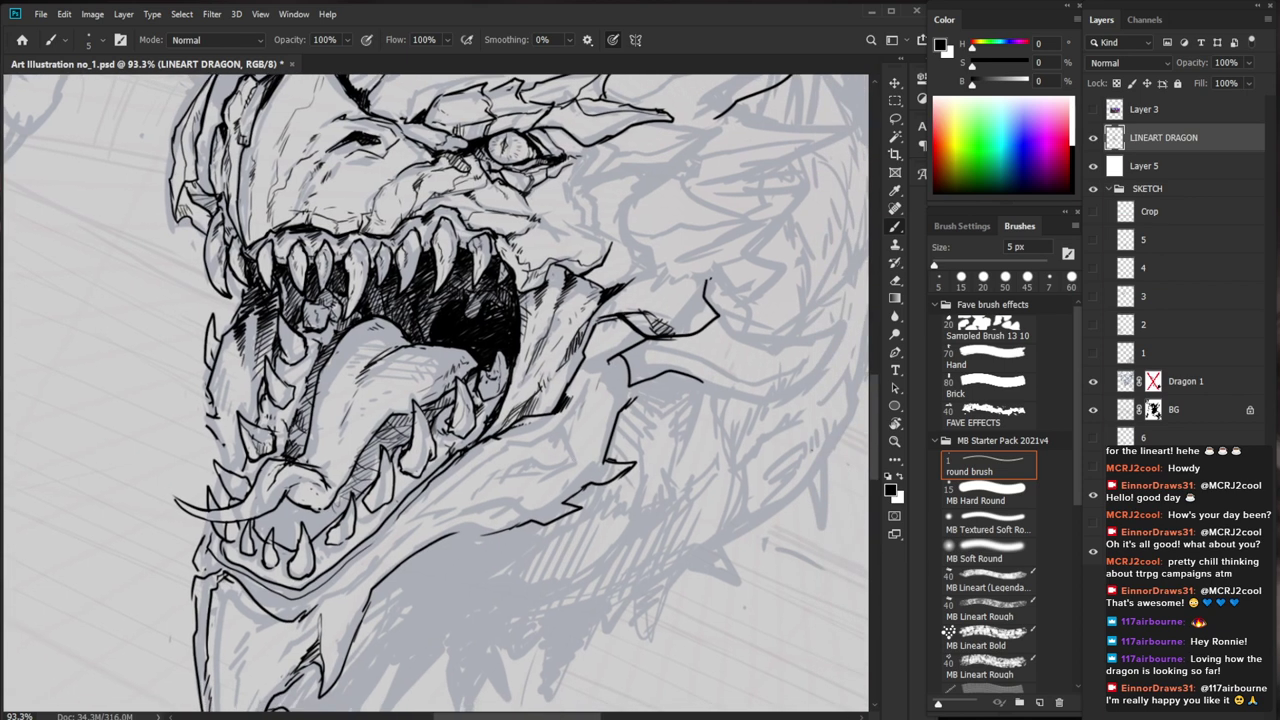
pyautogui.moveTo(588, 382)
pyautogui.mouseDown()
pyautogui.moveTo(590, 408)
pyautogui.moveTo(566, 432)
pyautogui.moveTo(484, 458)
pyautogui.mouseUp()
pyautogui.moveTo(590, 412)
pyautogui.mouseDown()
pyautogui.moveTo(452, 480)
pyautogui.moveTo(374, 558)
pyautogui.mouseUp()
pyautogui.moveTo(380, 557); pyautogui.dragTo(435, 497)
pyautogui.press('e')
pyautogui.moveTo(278, 488)
pyautogui.mouseDown()
pyautogui.moveTo(330, 540)
pyautogui.moveTo(284, 510)
pyautogui.mouseUp()
pyautogui.press('b')
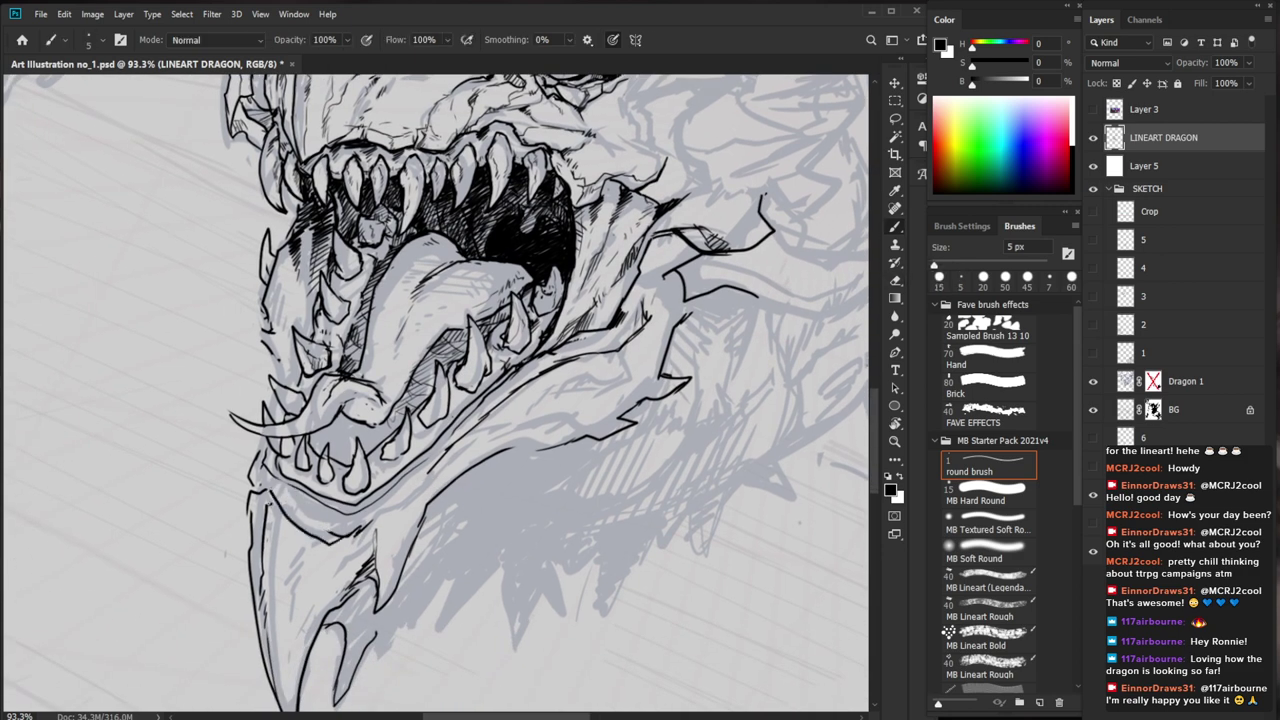
# Add short shading strokes to the chin spike and lower lip rim, erasing stray ink at the front of the lip
pyautogui.scroll(-5, 343, 398)
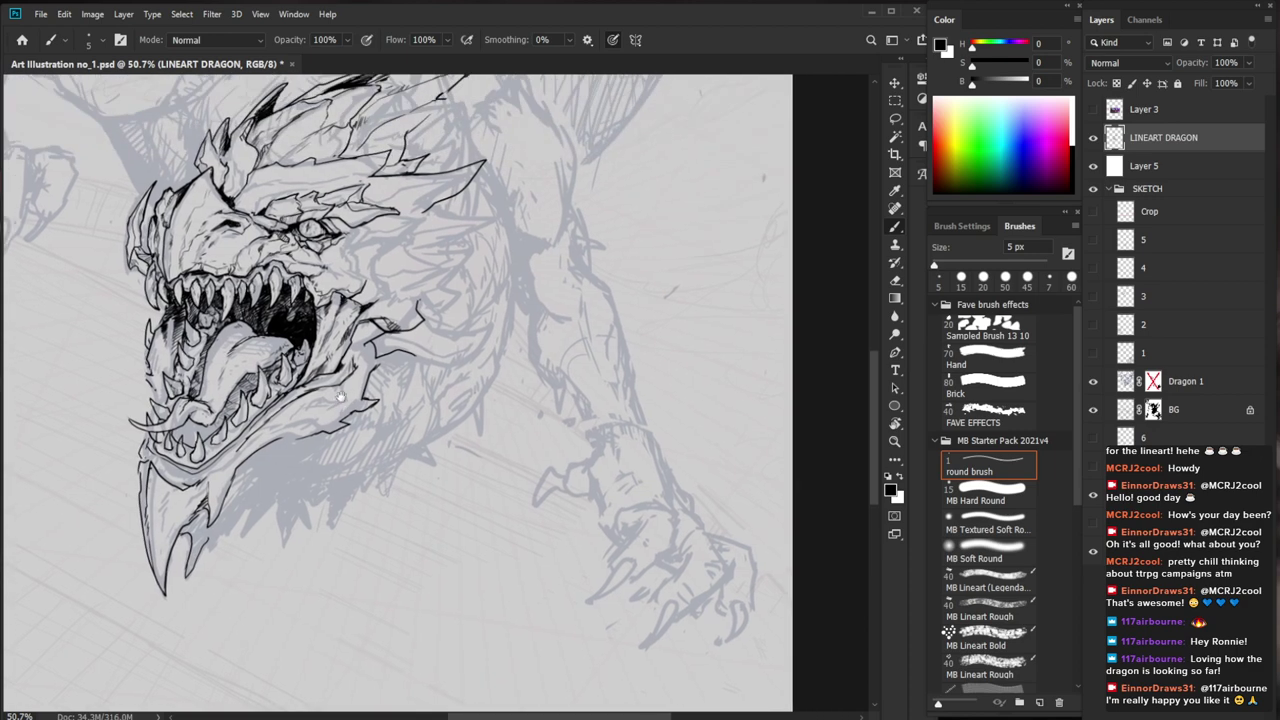
pyautogui.scroll(2, 343, 398)
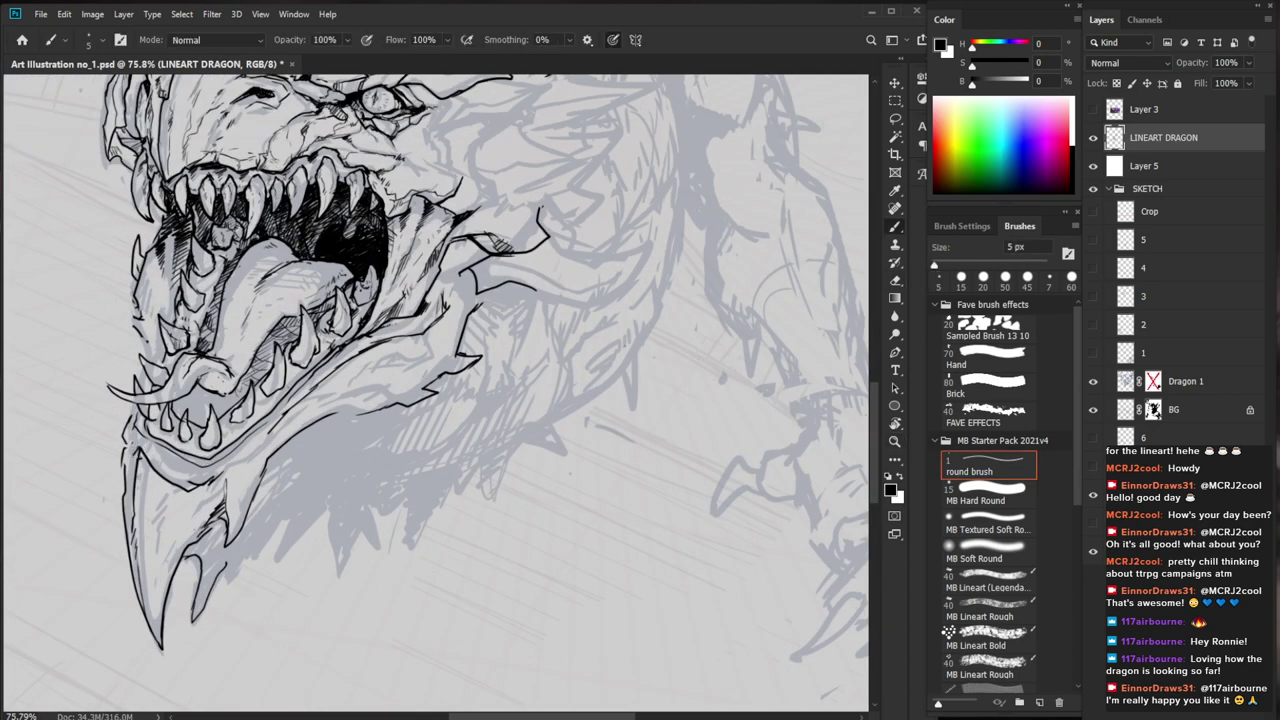
pyautogui.moveTo(248, 501); pyautogui.dragTo(246, 507)
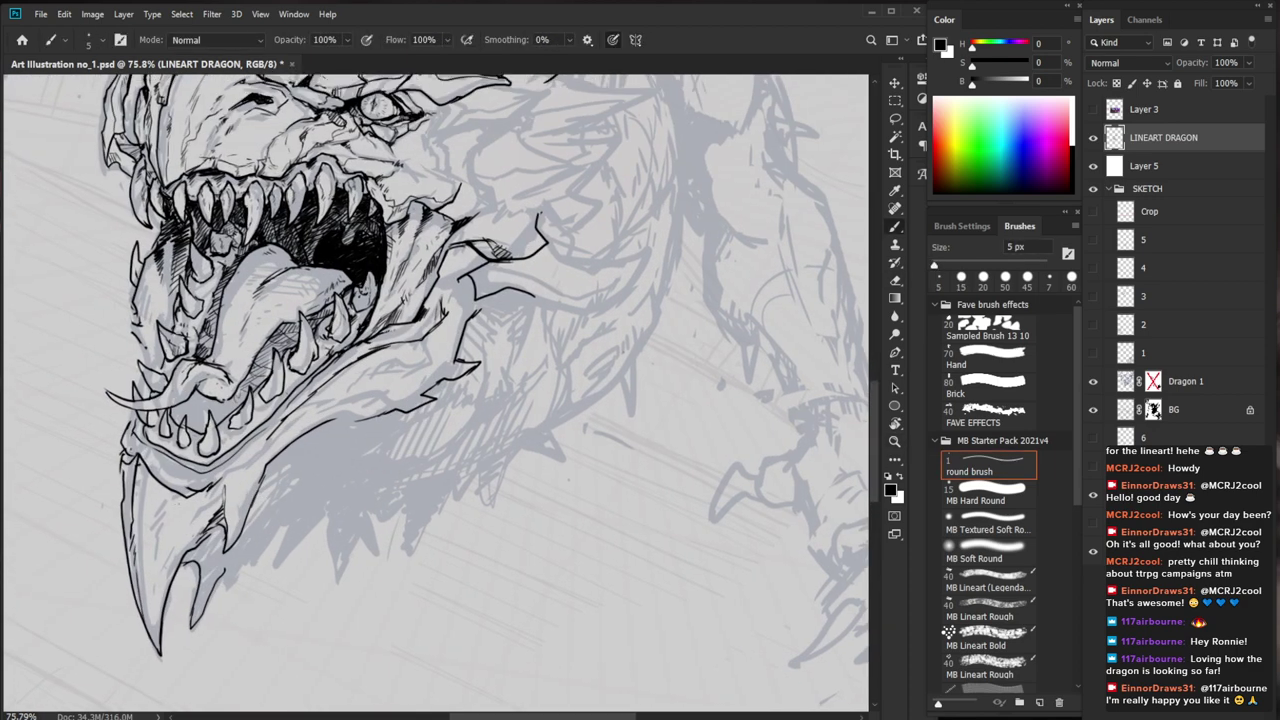
pyautogui.moveTo(157, 484)
pyautogui.mouseDown()
pyautogui.moveTo(189, 502)
pyautogui.moveTo(222, 486)
pyautogui.moveTo(284, 538)
pyautogui.mouseUp()
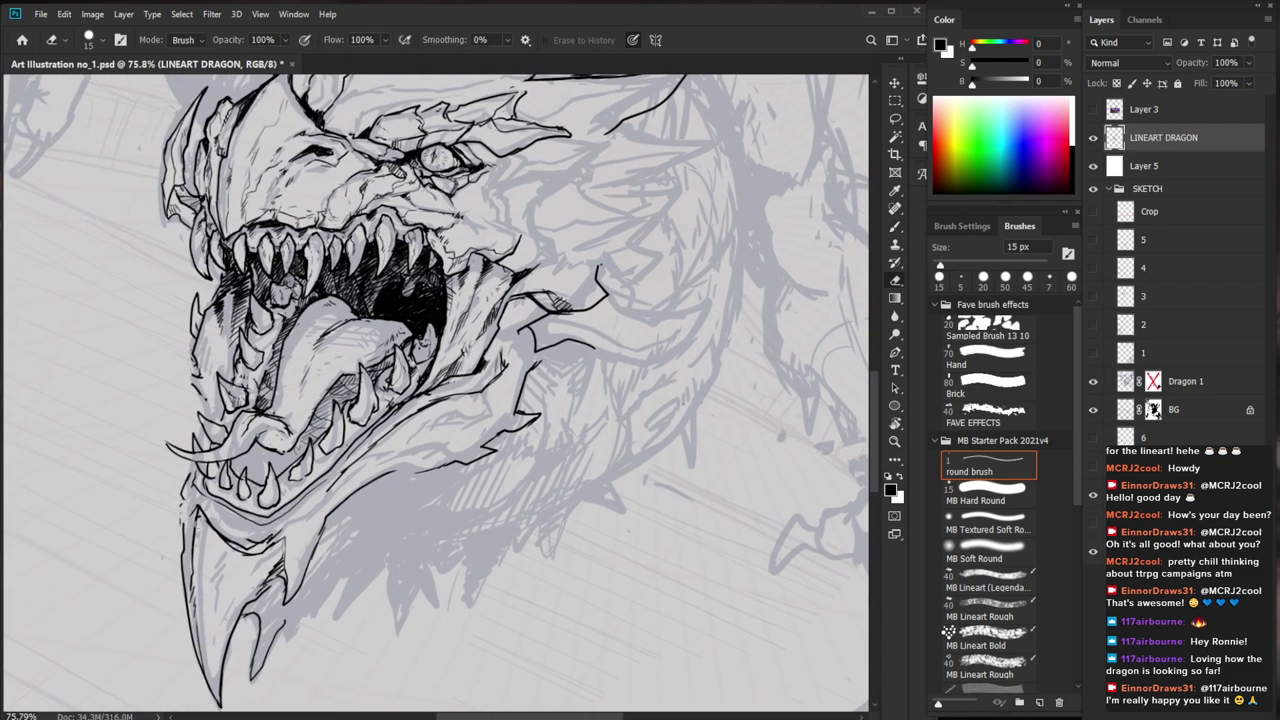
pyautogui.moveTo(357, 529); pyautogui.dragTo(353, 541)
pyautogui.moveTo(256, 522)
pyautogui.mouseDown()
pyautogui.moveTo(266, 544)
pyautogui.moveTo(275, 534)
pyautogui.mouseUp()
pyautogui.press('e')
pyautogui.click(208, 499)
pyautogui.press('b')
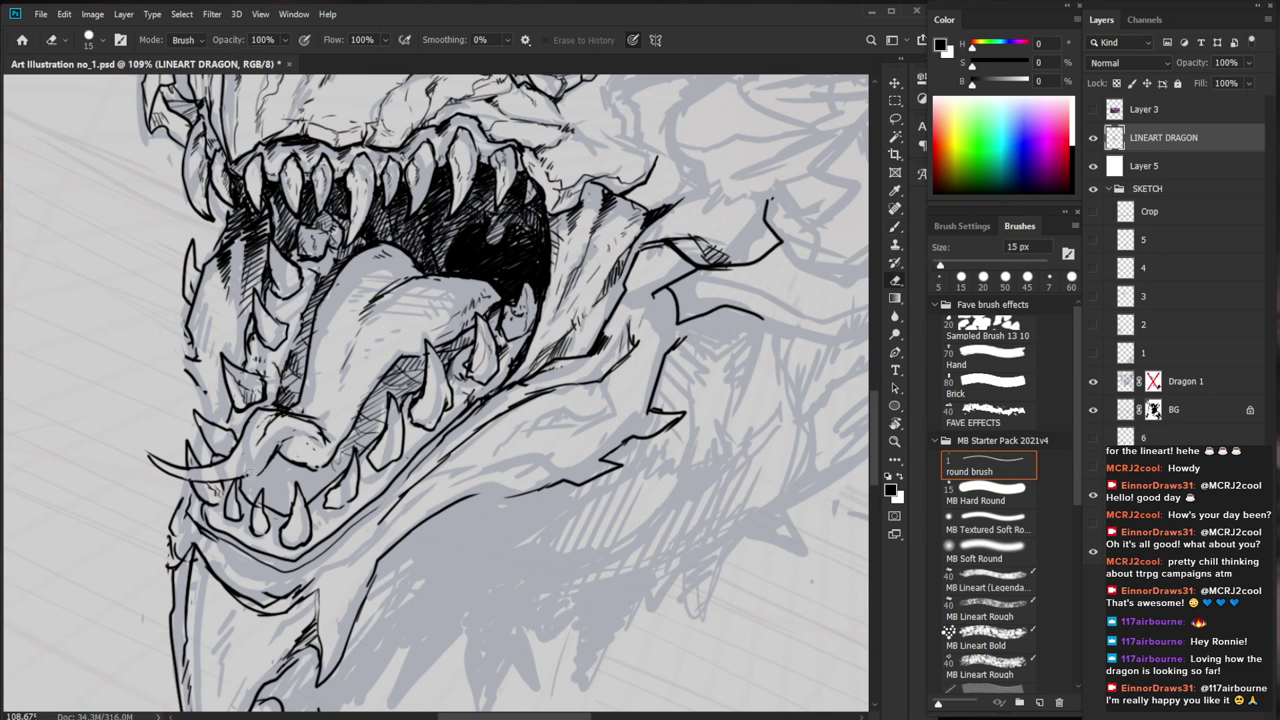
# Reinforce the curved front tusk's outline and touch up the line by the tongue tip
pyautogui.moveTo(244, 483)
pyautogui.mouseDown()
pyautogui.moveTo(182, 480)
pyautogui.moveTo(147, 455)
pyautogui.mouseUp()
pyautogui.moveTo(330, 486)
pyautogui.mouseDown()
pyautogui.moveTo(230, 486)
pyautogui.moveTo(355, 483)
pyautogui.mouseUp()
pyautogui.press('e')
pyautogui.press('b')
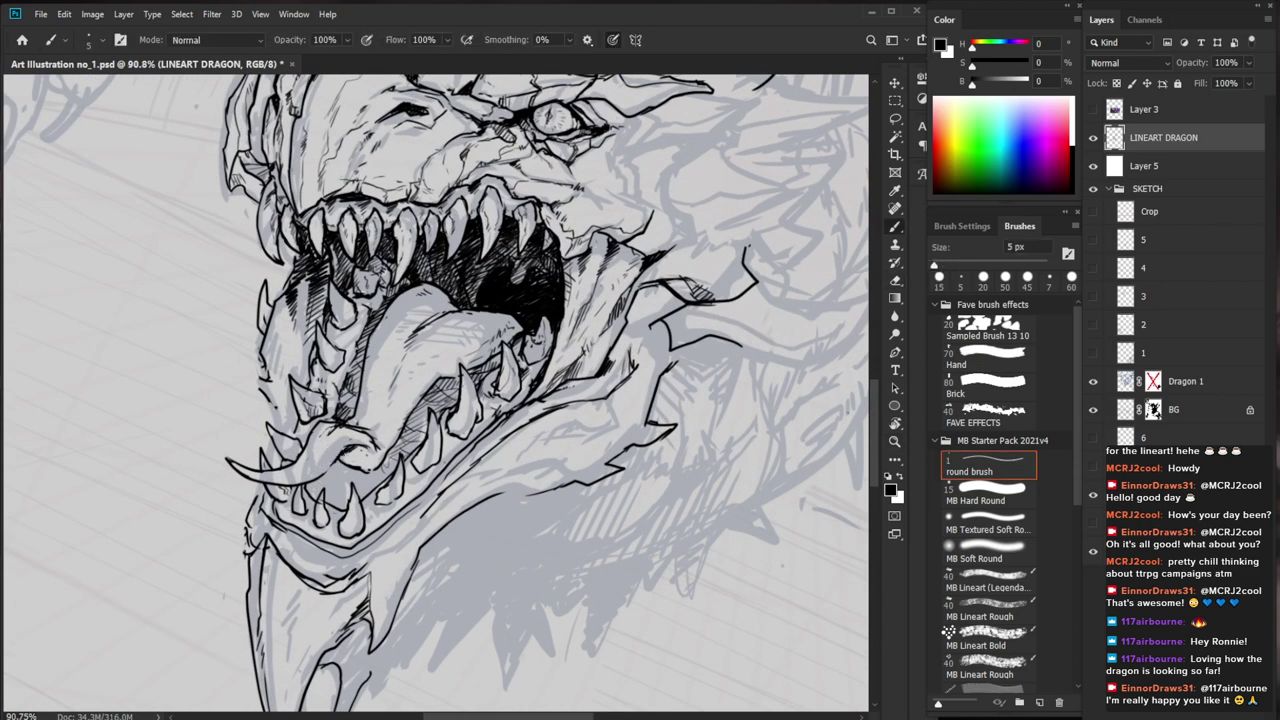
# Fill the dark shadow under the curled tongue tip and add shading strokes beside the lower teeth
pyautogui.moveTo(447, 472); pyautogui.dragTo(395, 496)
pyautogui.moveTo(400, 491); pyautogui.dragTo(390, 501)
pyautogui.press('e')
pyautogui.click(298, 489)
pyautogui.press('b')
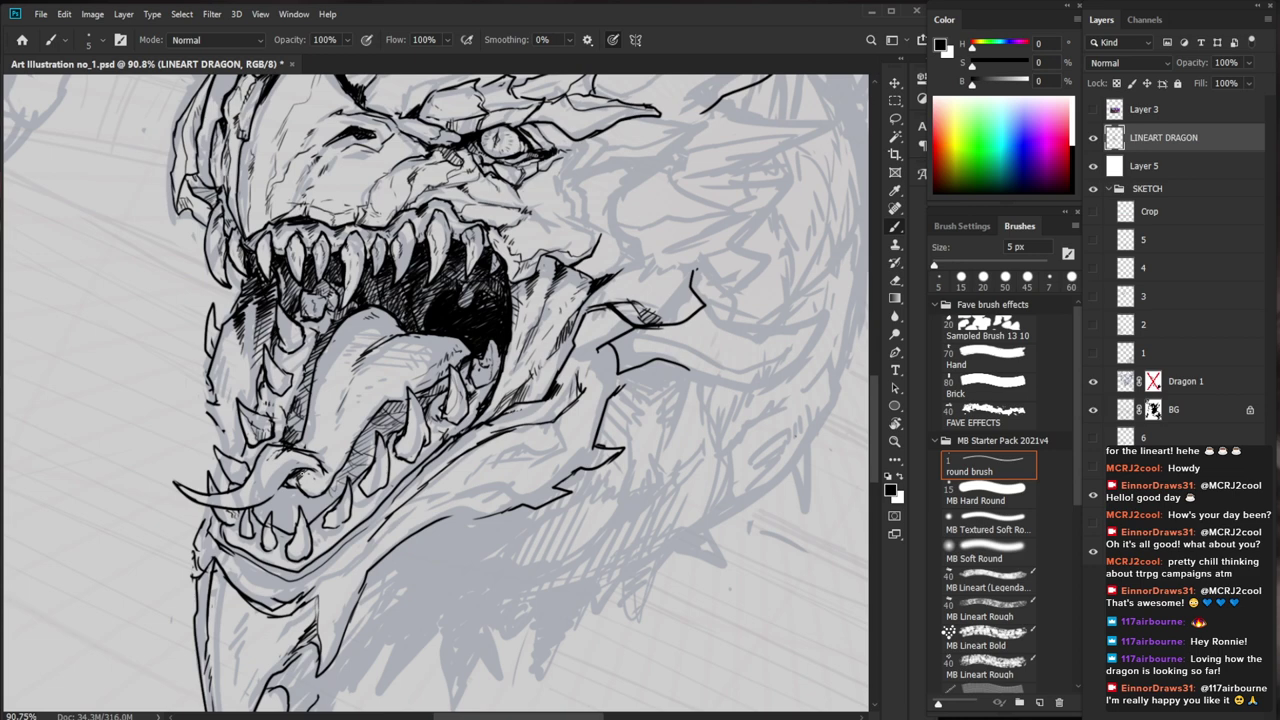
pyautogui.moveTo(288, 470)
pyautogui.mouseDown()
pyautogui.moveTo(310, 484)
pyautogui.moveTo(318, 474)
pyautogui.mouseUp()
pyautogui.moveTo(436, 360); pyautogui.dragTo(418, 405)
pyautogui.moveTo(360, 446)
pyautogui.mouseDown()
pyautogui.moveTo(380, 426)
pyautogui.moveTo(338, 486)
pyautogui.mouseUp()
# Hatch the shadowed area between the large chin spike and the smaller spike behind it
pyautogui.moveTo(456, 412); pyautogui.dragTo(340, 416)
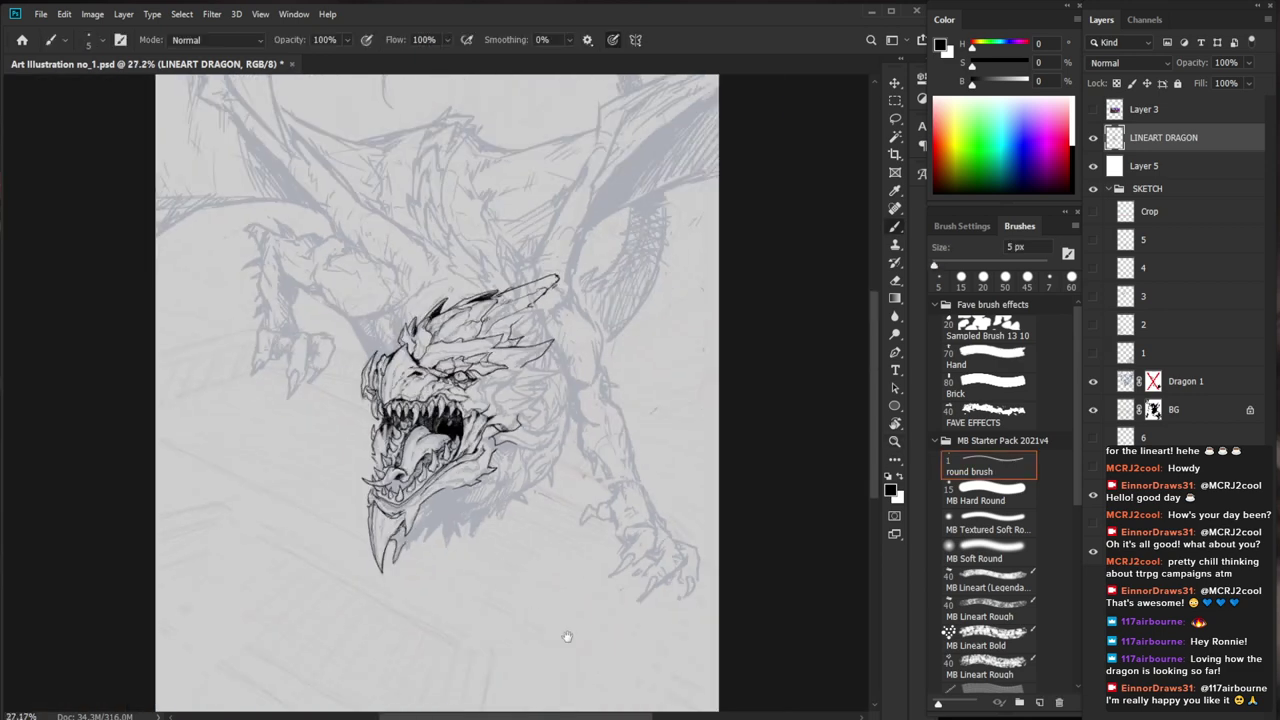
pyautogui.moveTo(566, 634); pyautogui.dragTo(498, 600)
pyautogui.moveTo(359, 417); pyautogui.dragTo(465, 415)
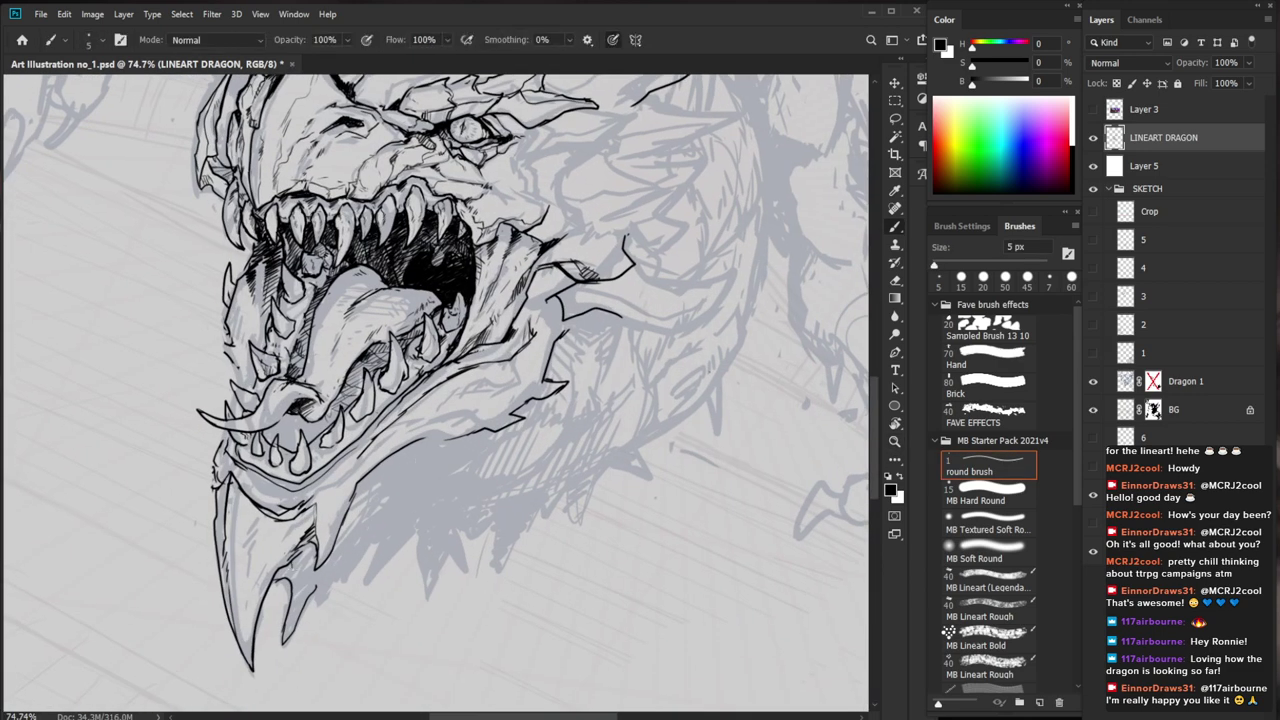
pyautogui.moveTo(292, 598); pyautogui.dragTo(283, 638)
pyautogui.moveTo(288, 565); pyautogui.dragTo(273, 579)
pyautogui.moveTo(284, 567); pyautogui.dragTo(270, 582)
pyautogui.moveTo(294, 559); pyautogui.dragTo(281, 579)
pyautogui.moveTo(292, 571); pyautogui.dragTo(284, 650)
# Clean up the smaller chin spike and ink its rear edge up toward the jaw
pyautogui.press('e')
pyautogui.press('b')
pyautogui.press('e')
pyautogui.moveTo(306, 596); pyautogui.dragTo(290, 636)
pyautogui.press('b')
pyautogui.moveTo(312, 594); pyautogui.dragTo(329, 587)
pyautogui.moveTo(390, 542)
pyautogui.mouseDown()
pyautogui.moveTo(320, 548)
pyautogui.moveTo(386, 566)
pyautogui.mouseUp()
pyautogui.scroll(3, 385, 566)
pyautogui.press('b')
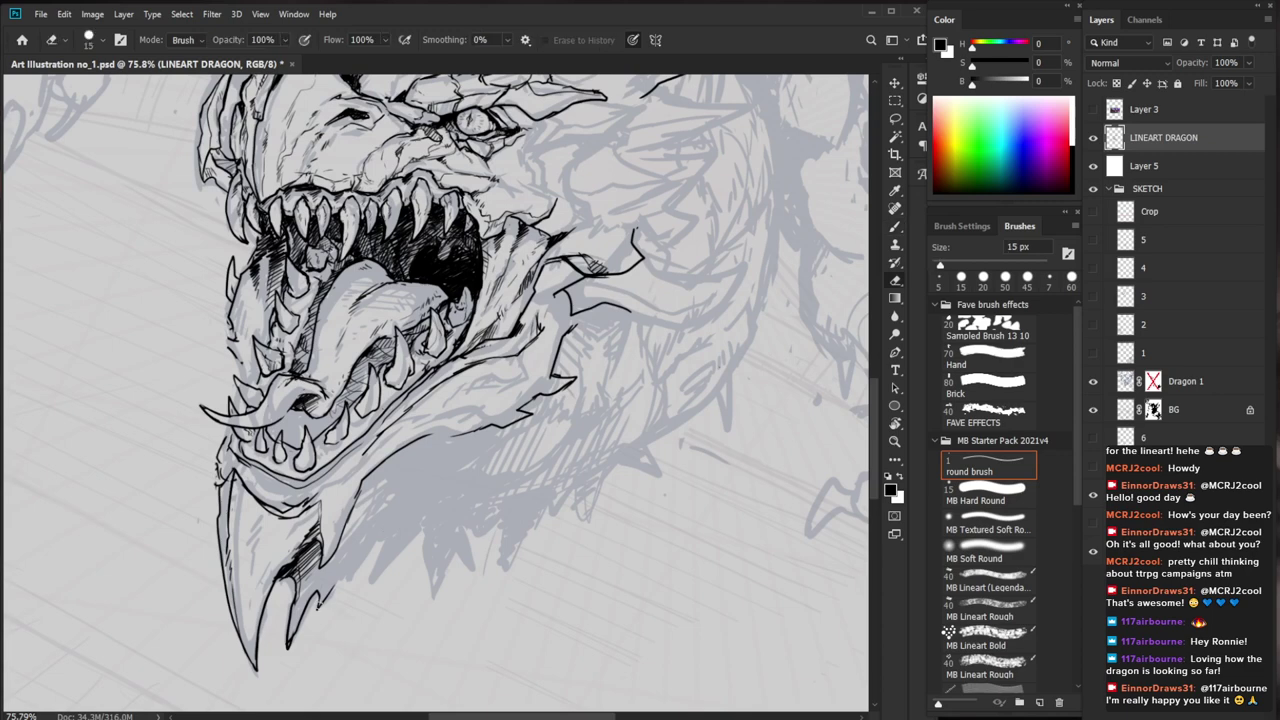
pyautogui.moveTo(323, 604); pyautogui.dragTo(335, 587)
# Touch up the outer edge of the tall spike at the front side of the snout
pyautogui.moveTo(434, 560); pyautogui.dragTo(356, 562)
pyautogui.moveTo(595, 630); pyautogui.dragTo(532, 542)
pyautogui.moveTo(428, 550); pyautogui.dragTo(442, 550)
pyautogui.moveTo(515, 467); pyautogui.dragTo(512, 503)
pyautogui.moveTo(255, 240); pyautogui.dragTo(320, 240)
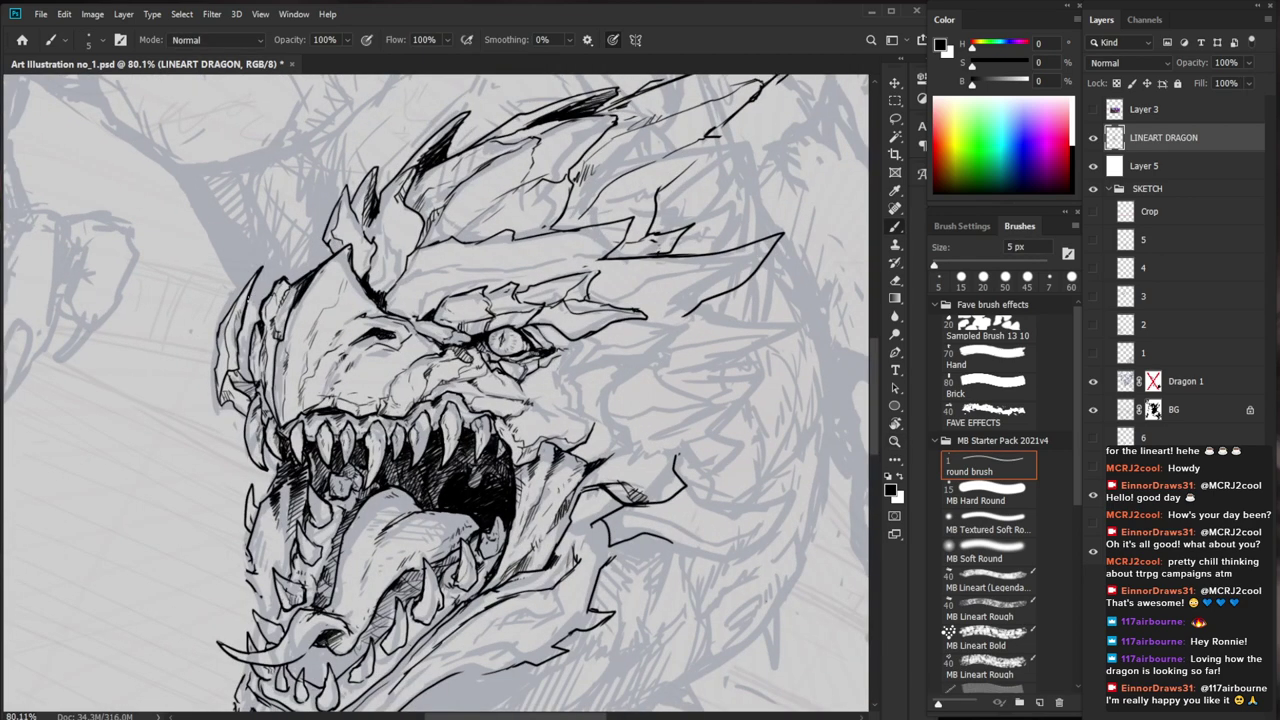
pyautogui.moveTo(340, 325); pyautogui.dragTo(353, 325)
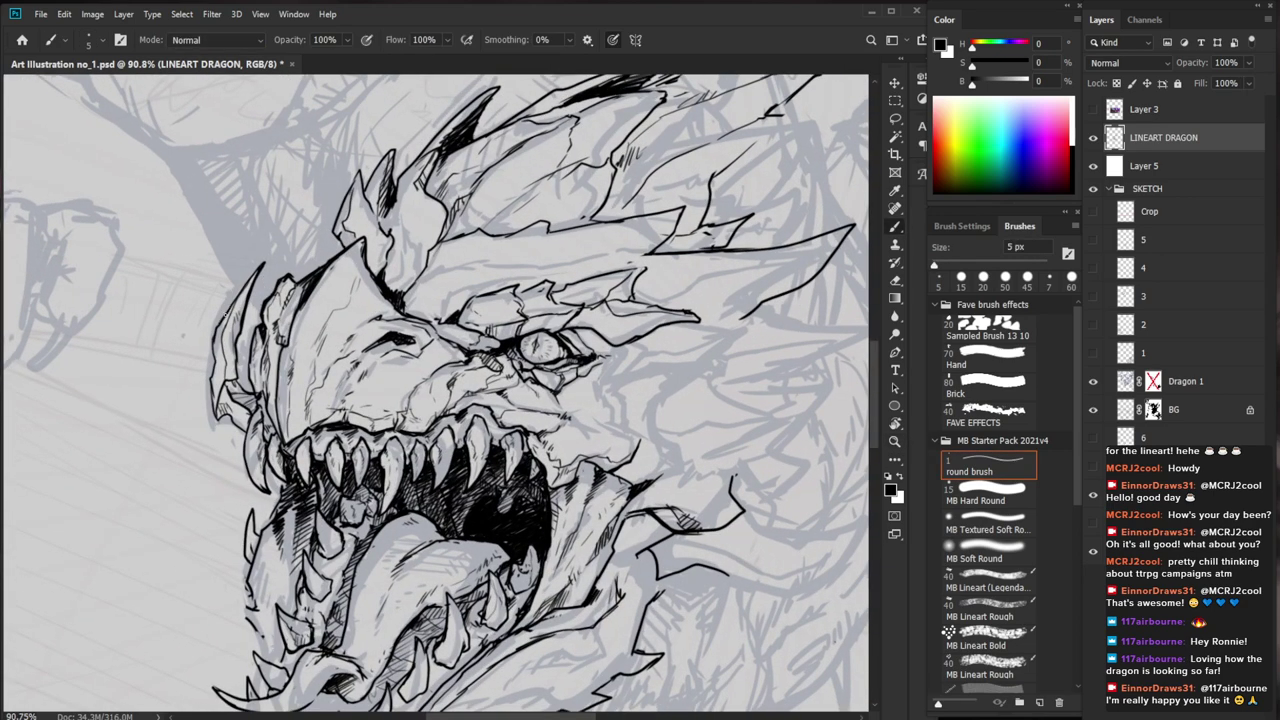
pyautogui.moveTo(231, 310); pyautogui.dragTo(217, 342)
pyautogui.moveTo(403, 409); pyautogui.dragTo(379, 365)
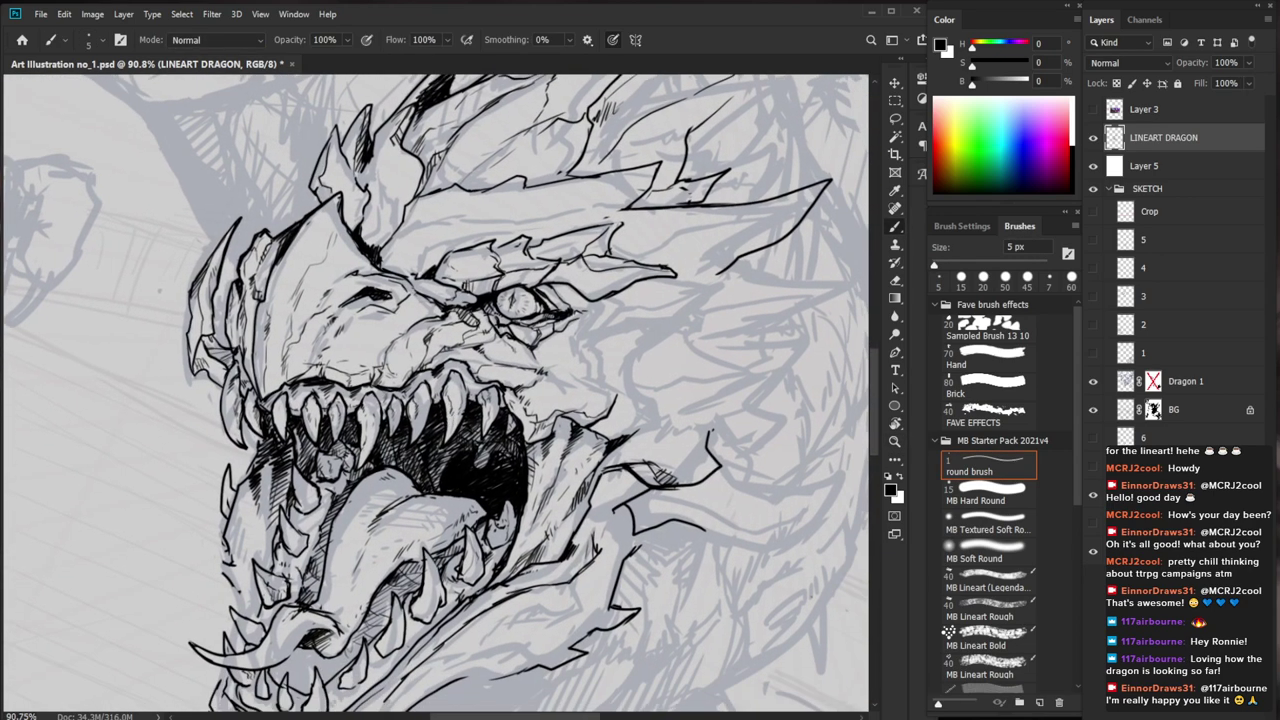
# Shade the spikes beside the snout, hatching a dark shadow at their lower base
pyautogui.moveTo(293, 335); pyautogui.dragTo(240, 335)
pyautogui.moveTo(574, 648); pyautogui.dragTo(522, 584)
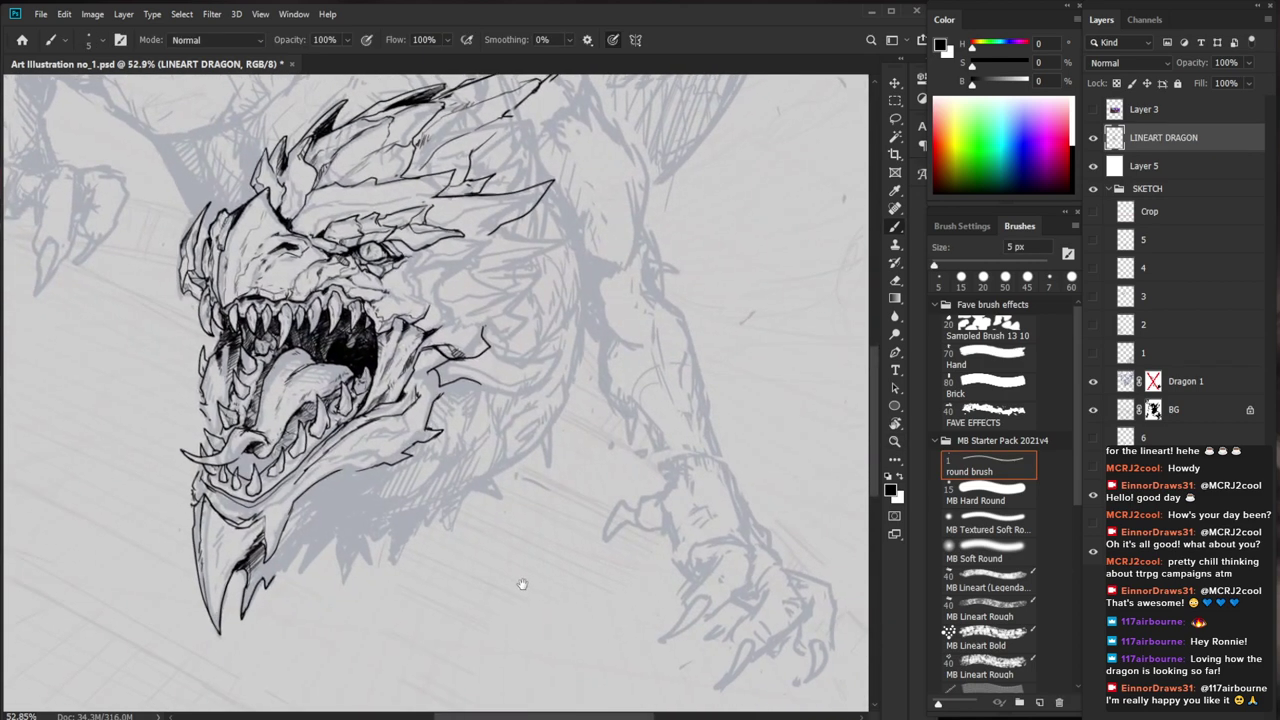
pyautogui.moveTo(186, 253); pyautogui.dragTo(259, 253)
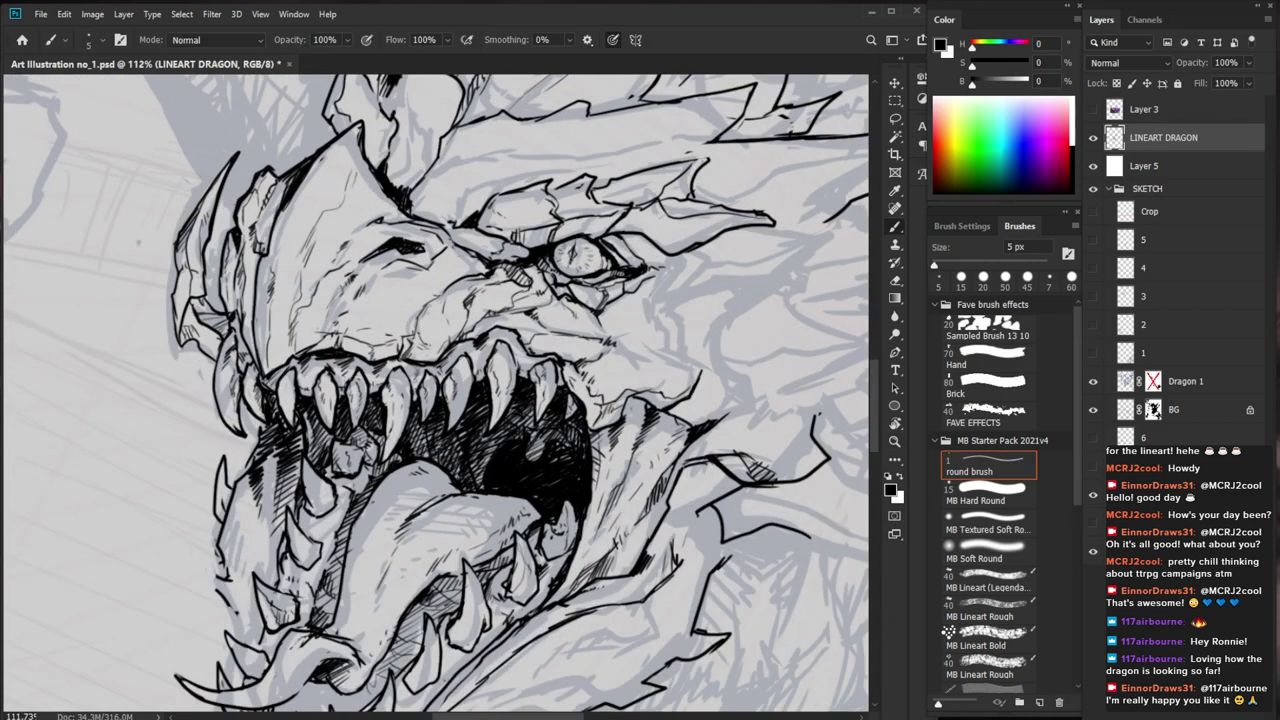
pyautogui.moveTo(204, 299); pyautogui.dragTo(227, 339)
pyautogui.moveTo(655, 415); pyautogui.dragTo(642, 449)
pyautogui.moveTo(178, 344); pyautogui.dragTo(205, 388)
pyautogui.moveTo(205, 393); pyautogui.dragTo(201, 423)
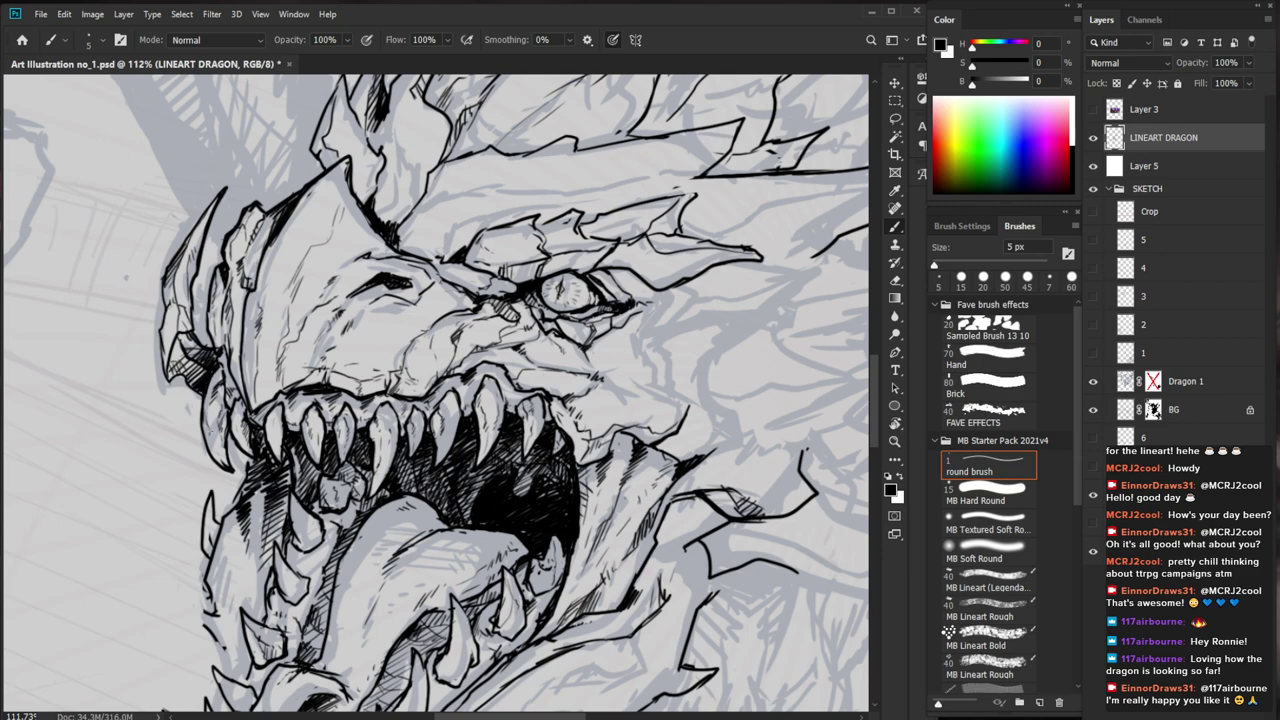
# Refine the largest front upper fang and hatch the mouth interior just below it
pyautogui.press('z')
pyautogui.moveTo(470, 502); pyautogui.dragTo(438, 596)
pyautogui.moveTo(660, 647); pyautogui.dragTo(539, 544)
pyautogui.moveTo(312, 398)
pyautogui.mouseDown()
pyautogui.moveTo(389, 380)
pyautogui.moveTo(319, 466)
pyautogui.moveTo(326, 433)
pyautogui.mouseUp()
pyautogui.press('b')
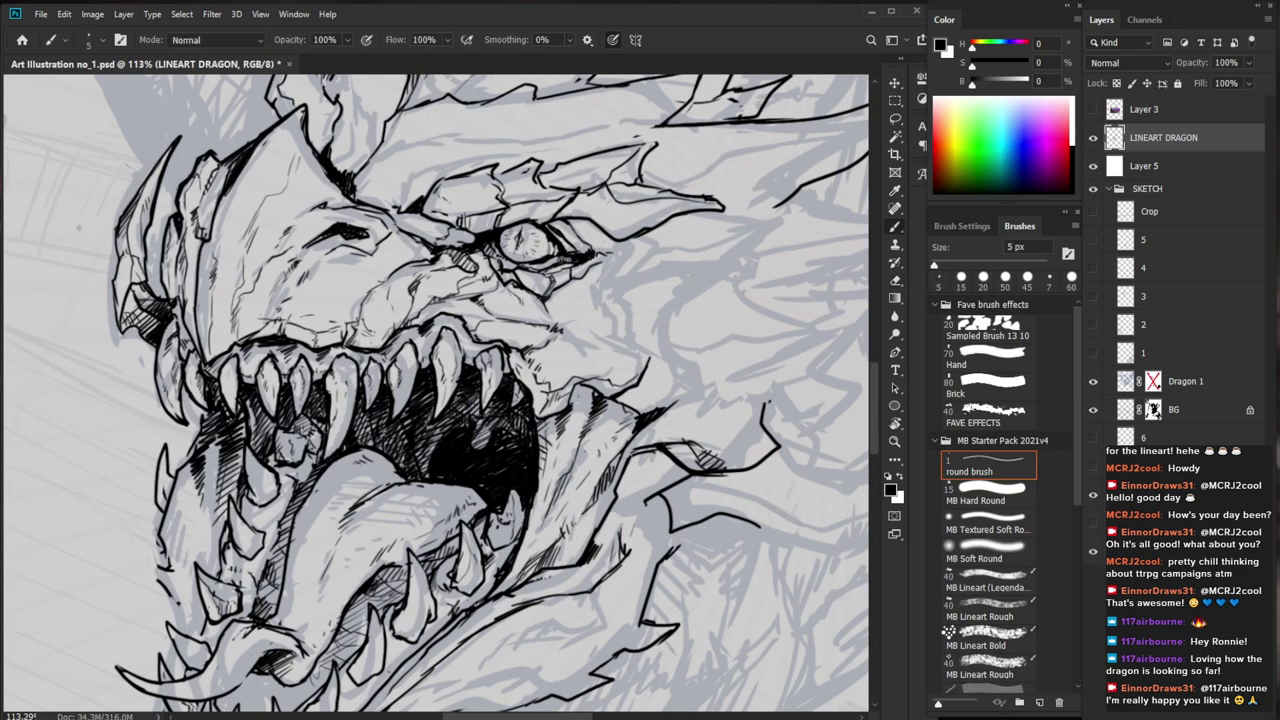
pyautogui.press('e')
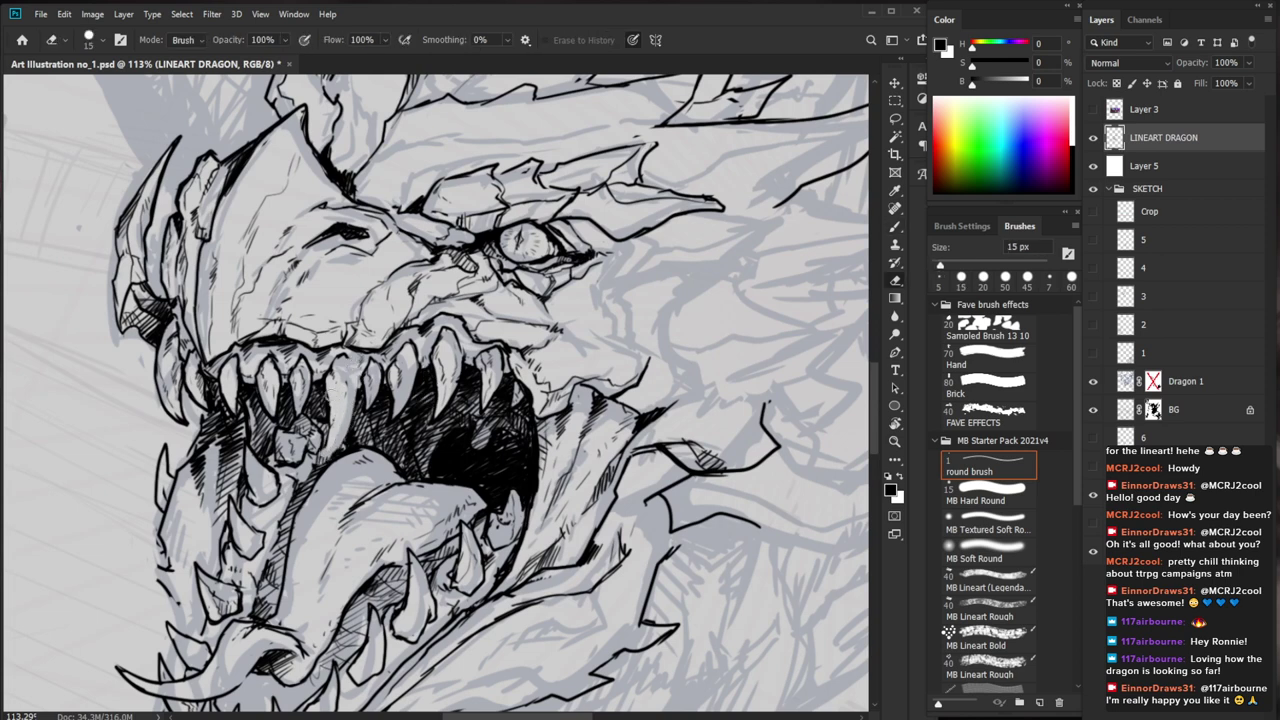
pyautogui.press('b')
pyautogui.moveTo(357, 358)
pyautogui.mouseDown()
pyautogui.moveTo(350, 428)
pyautogui.moveTo(322, 462)
pyautogui.moveTo(331, 418)
pyautogui.mouseUp()
pyautogui.press('e')
pyautogui.press('b')
pyautogui.moveTo(312, 453); pyautogui.dragTo(293, 476)
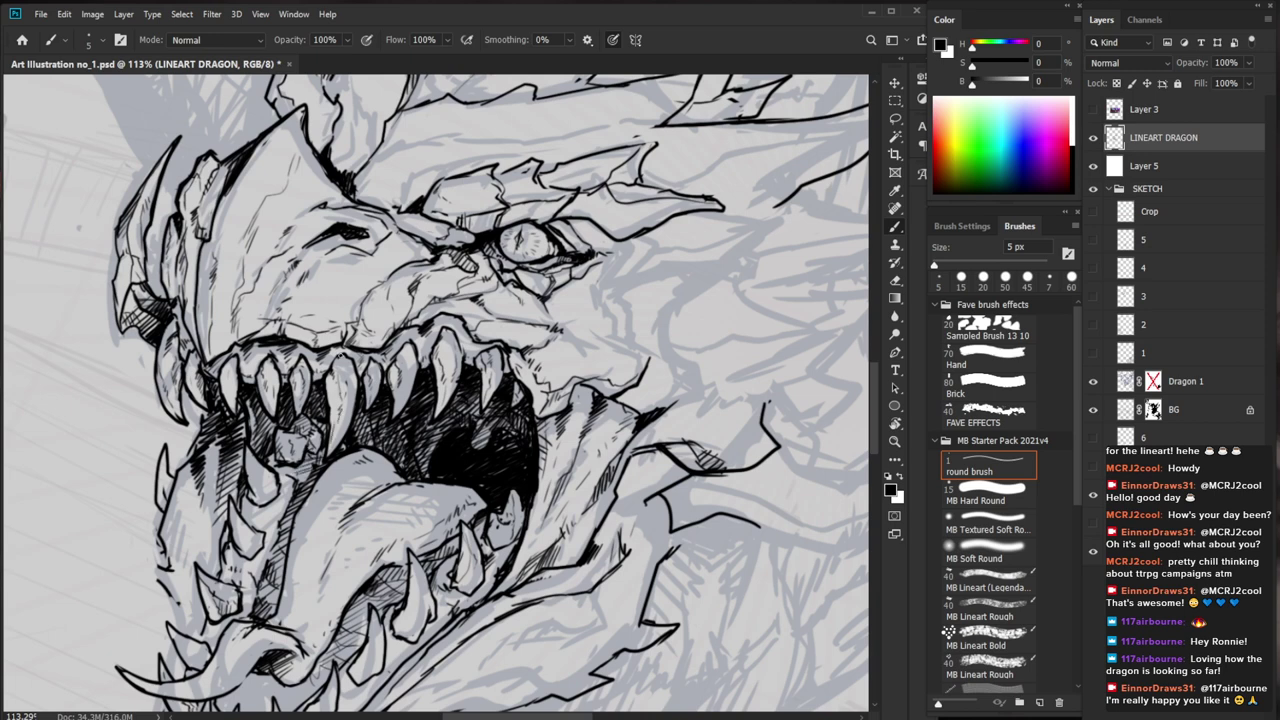
# Add short hatching to the upper lip above the front fangs and touch up the nearby face lines
pyautogui.moveTo(343, 337); pyautogui.dragTo(335, 345)
pyautogui.moveTo(342, 337); pyautogui.dragTo(321, 351)
pyautogui.hotkey('ctrl', 'space')
pyautogui.moveTo(429, 379); pyautogui.dragTo(310, 385)
pyautogui.press('space')
pyautogui.moveTo(623, 614); pyautogui.dragTo(530, 642)
pyautogui.hotkey('ctrl', 'space')
pyautogui.moveTo(336, 370); pyautogui.dragTo(432, 370)
pyautogui.moveTo(318, 430); pyautogui.dragTo(302, 442)
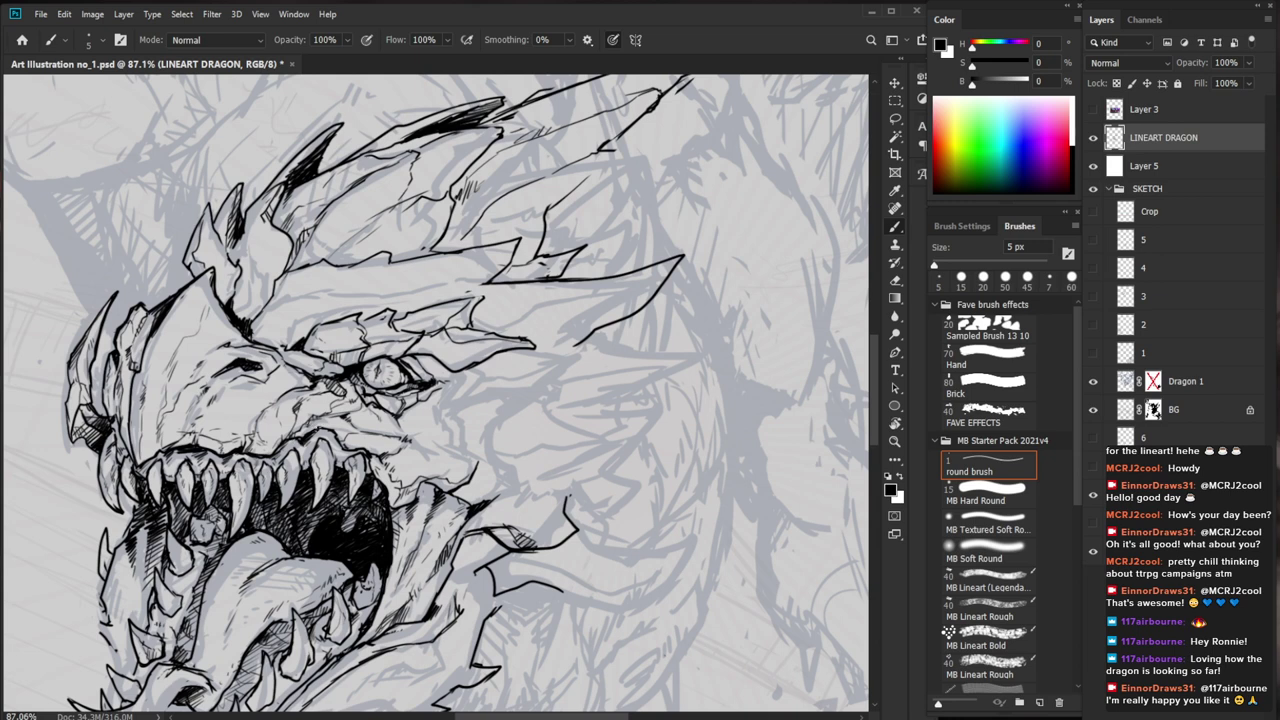
# Clean up the ink around the rear lower corner of the eye
pyautogui.press('space')
pyautogui.moveTo(604, 452); pyautogui.dragTo(581, 481)
pyautogui.moveTo(397, 474); pyautogui.dragTo(447, 481)
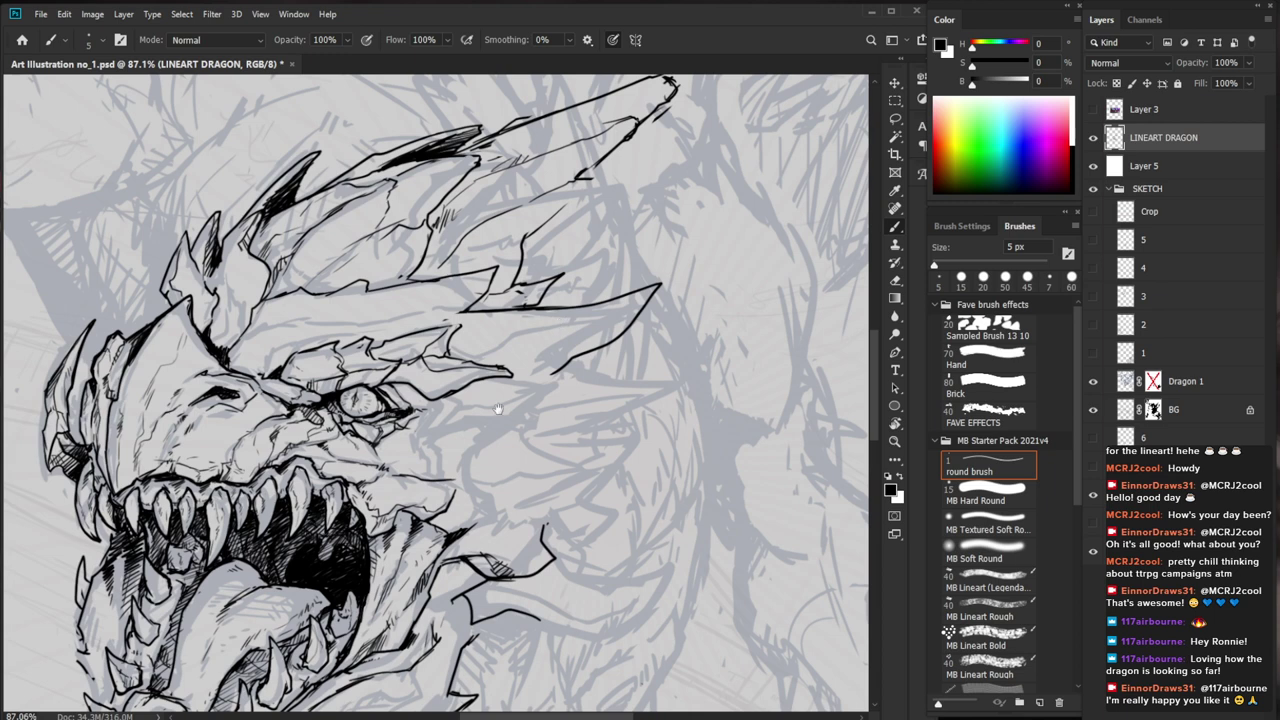
pyautogui.moveTo(511, 387); pyautogui.dragTo(525, 409)
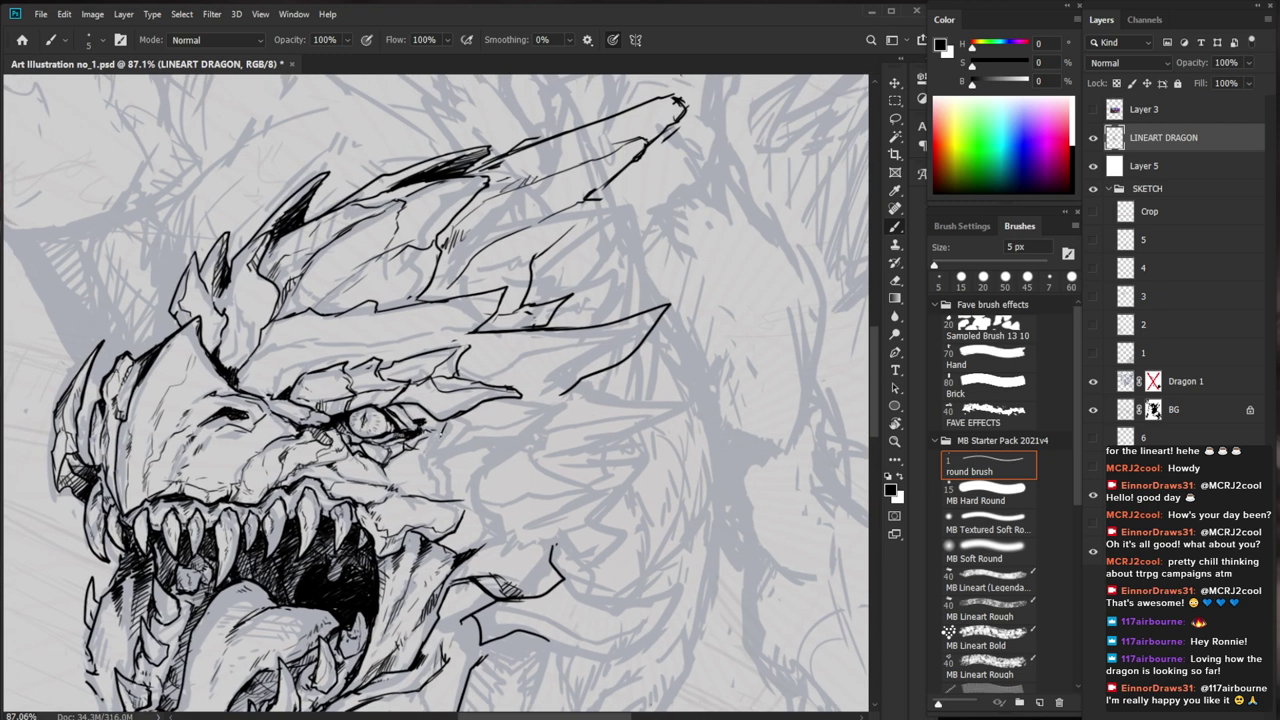
pyautogui.press('e')
pyautogui.moveTo(421, 432); pyautogui.dragTo(411, 442)
pyautogui.press('b')
pyautogui.press('e')
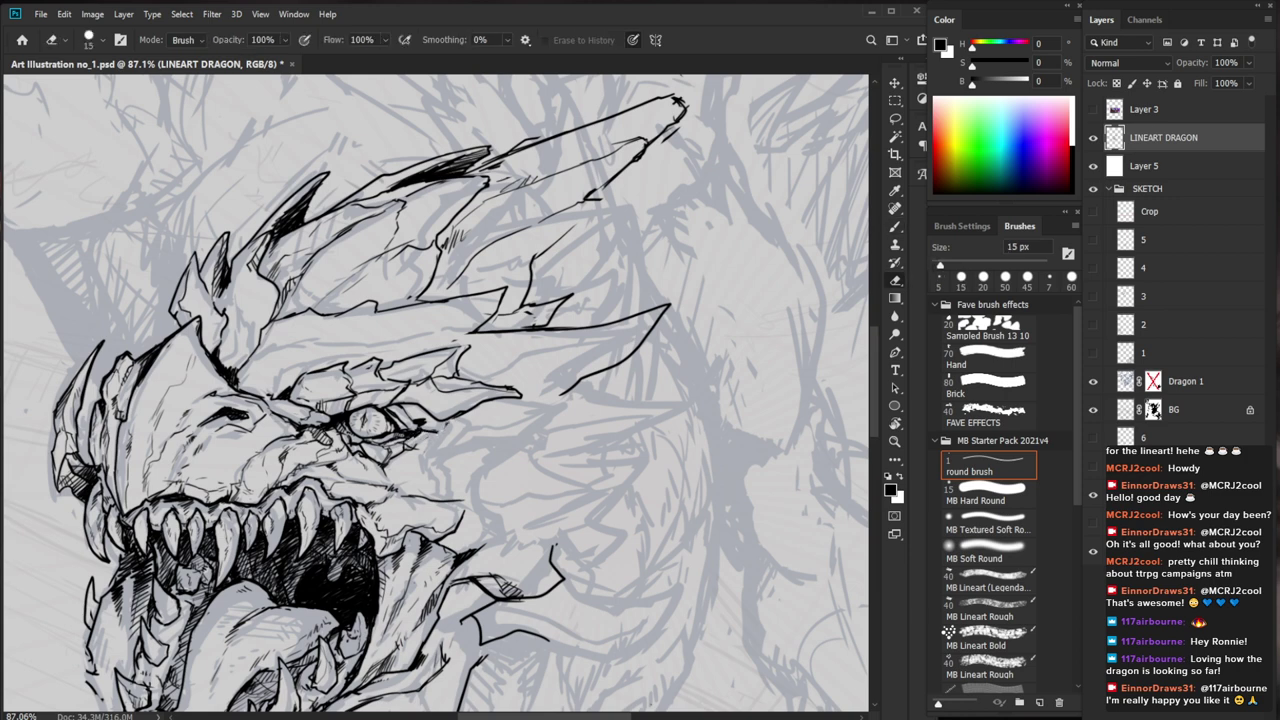
pyautogui.press('b')
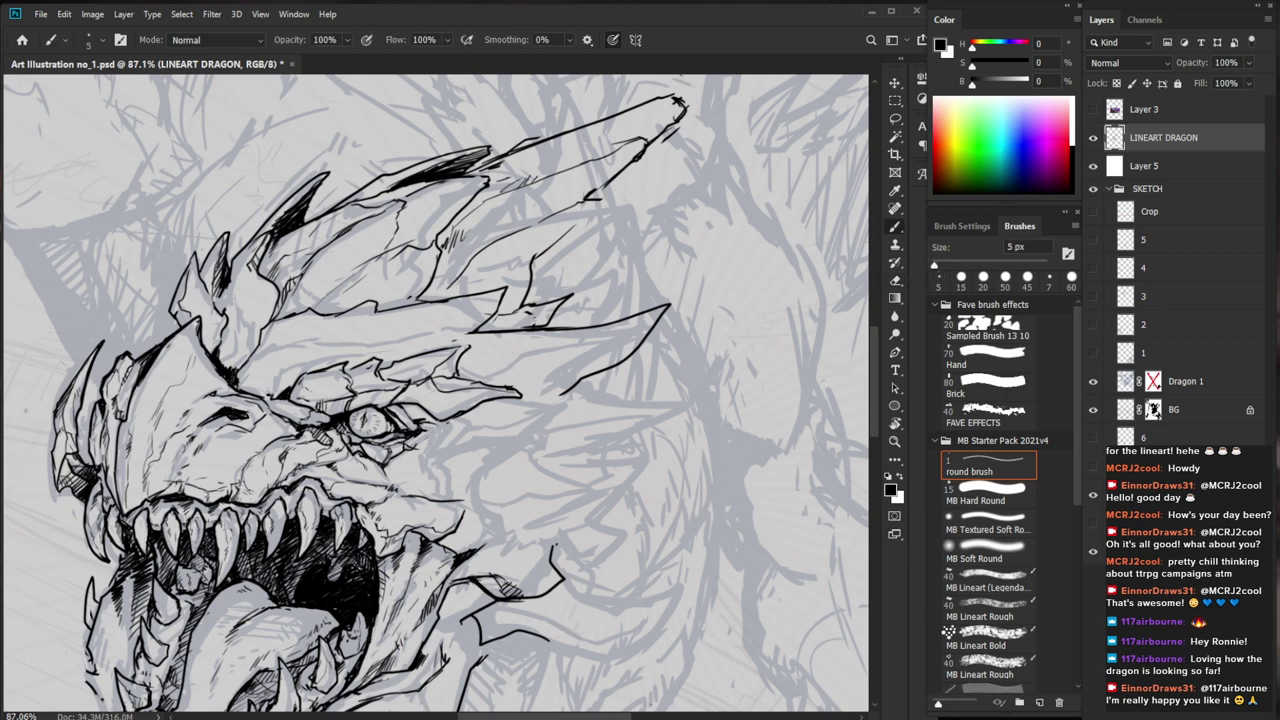
# Clean up and re-ink the pointed tip of the dragon's tongue, blackening its very end
pyautogui.moveTo(537, 408); pyautogui.dragTo(450, 415)
pyautogui.moveTo(683, 539); pyautogui.dragTo(646, 428)
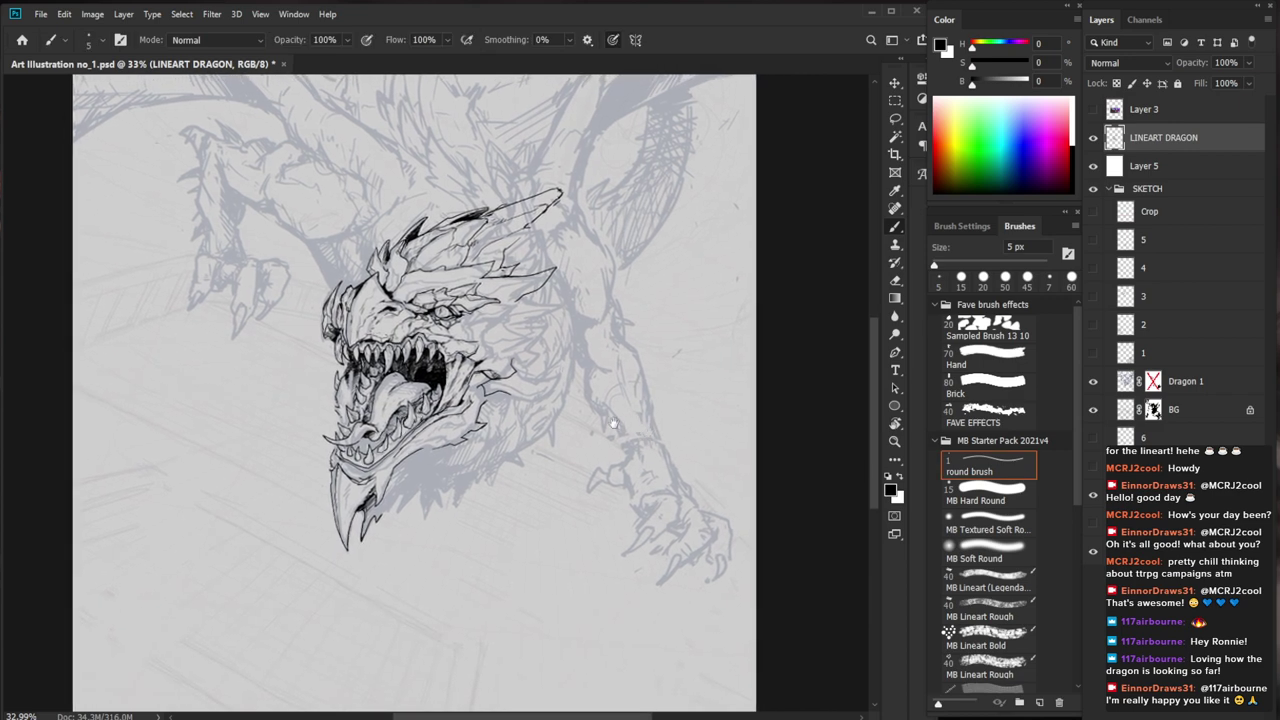
pyautogui.moveTo(342, 413); pyautogui.dragTo(430, 413)
pyautogui.press('b')
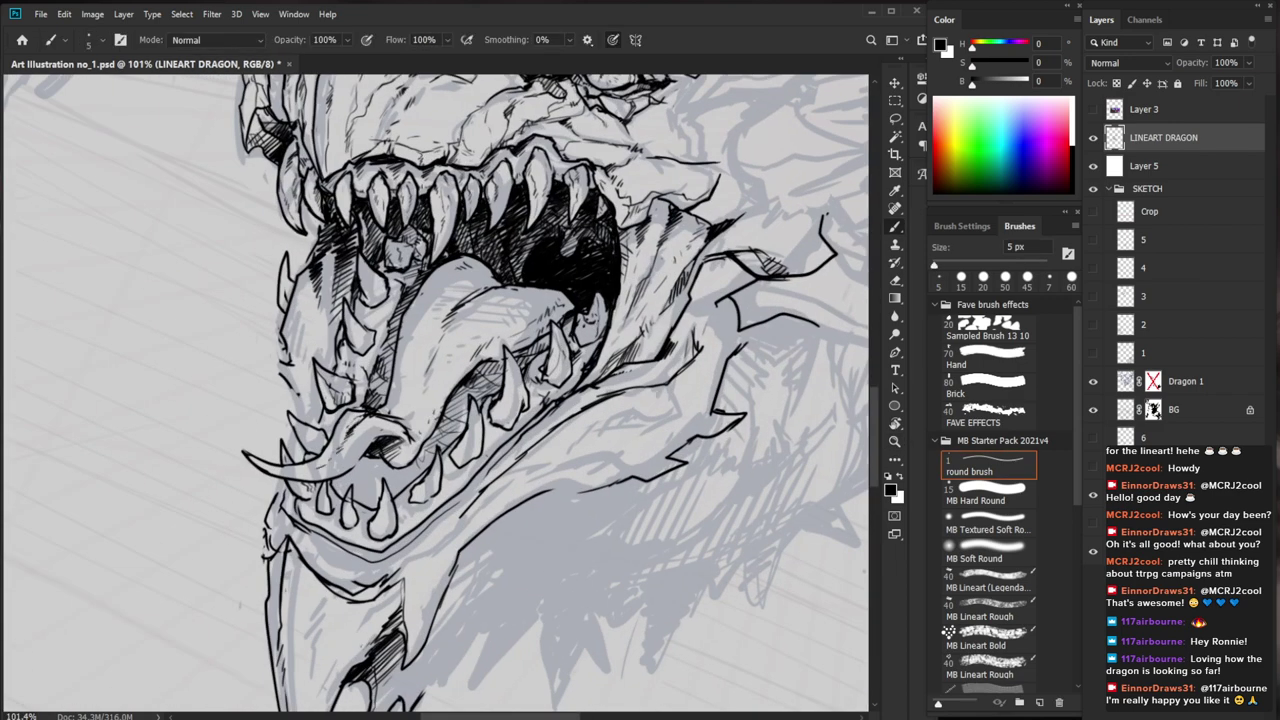
pyautogui.press('z')
pyautogui.scroll(2, 353, 521)
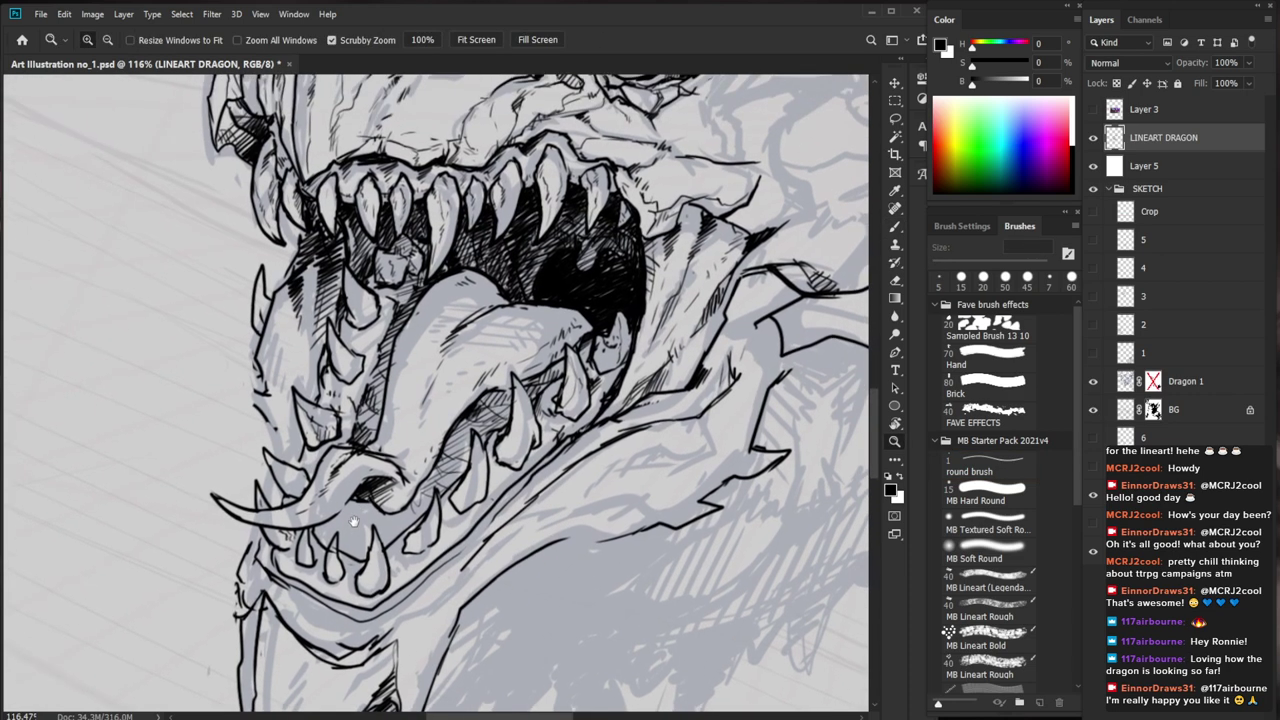
pyautogui.press('e')
pyautogui.moveTo(318, 522); pyautogui.dragTo(246, 505)
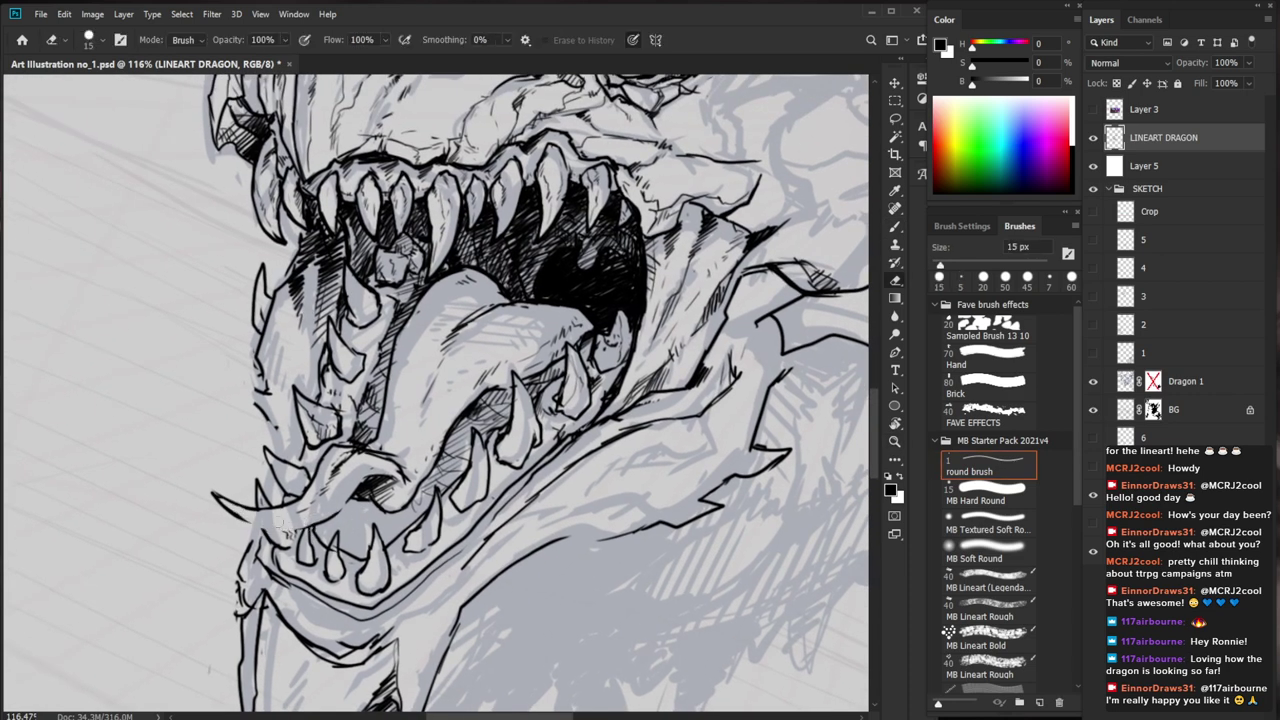
pyautogui.press('b')
pyautogui.moveTo(357, 482)
pyautogui.mouseDown()
pyautogui.moveTo(328, 520)
pyautogui.moveTo(287, 530)
pyautogui.moveTo(221, 507)
pyautogui.mouseUp()
pyautogui.moveTo(546, 551); pyautogui.dragTo(486, 569)
pyautogui.press('e')
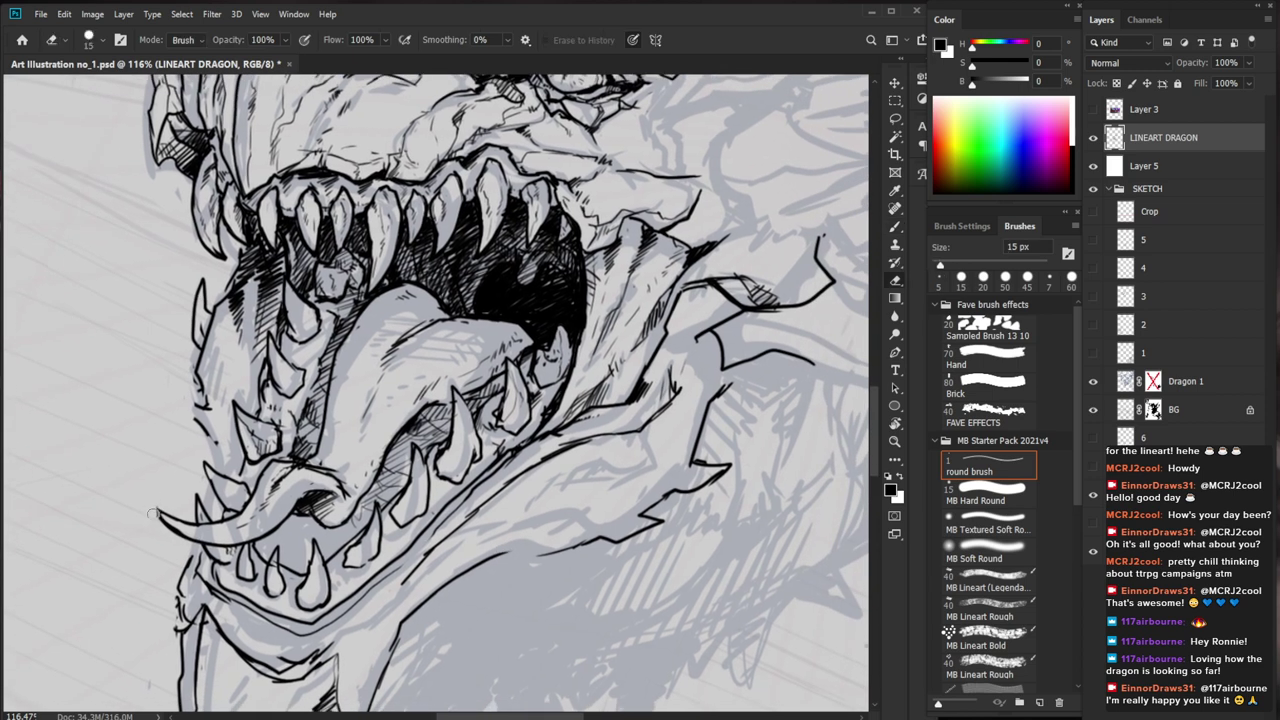
pyautogui.press('b')
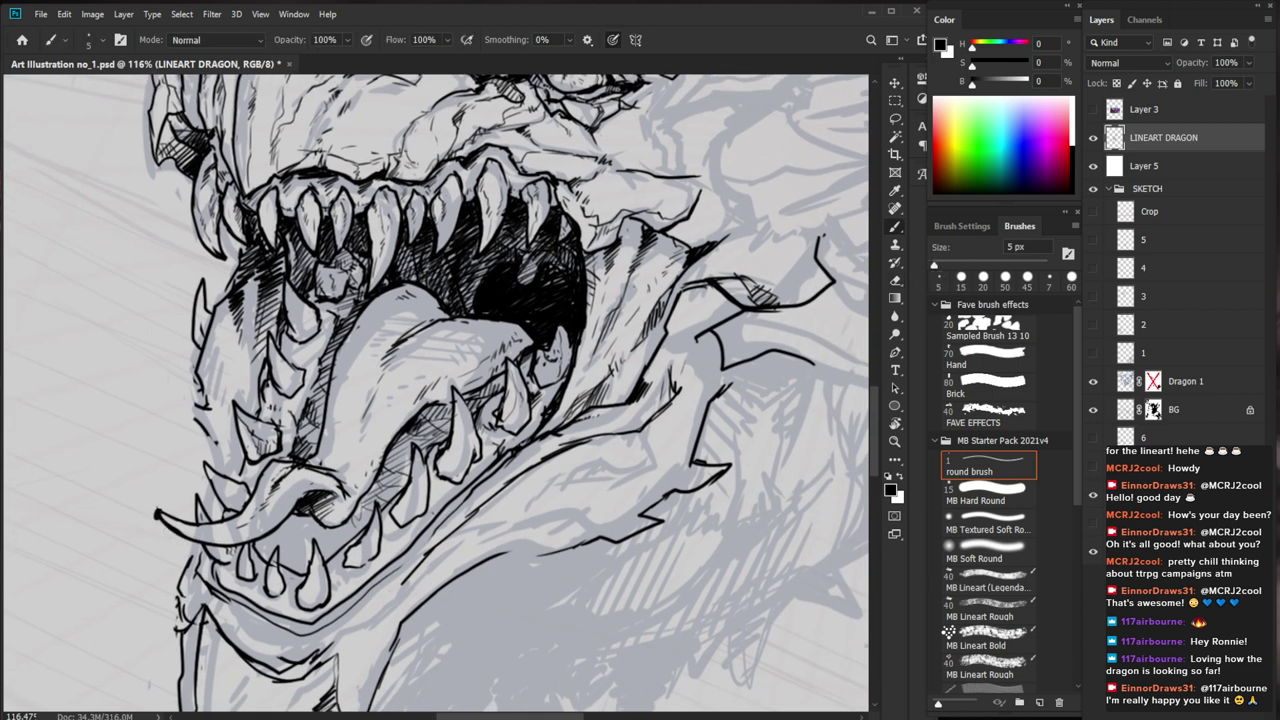
pyautogui.moveTo(428, 556); pyautogui.dragTo(430, 522)
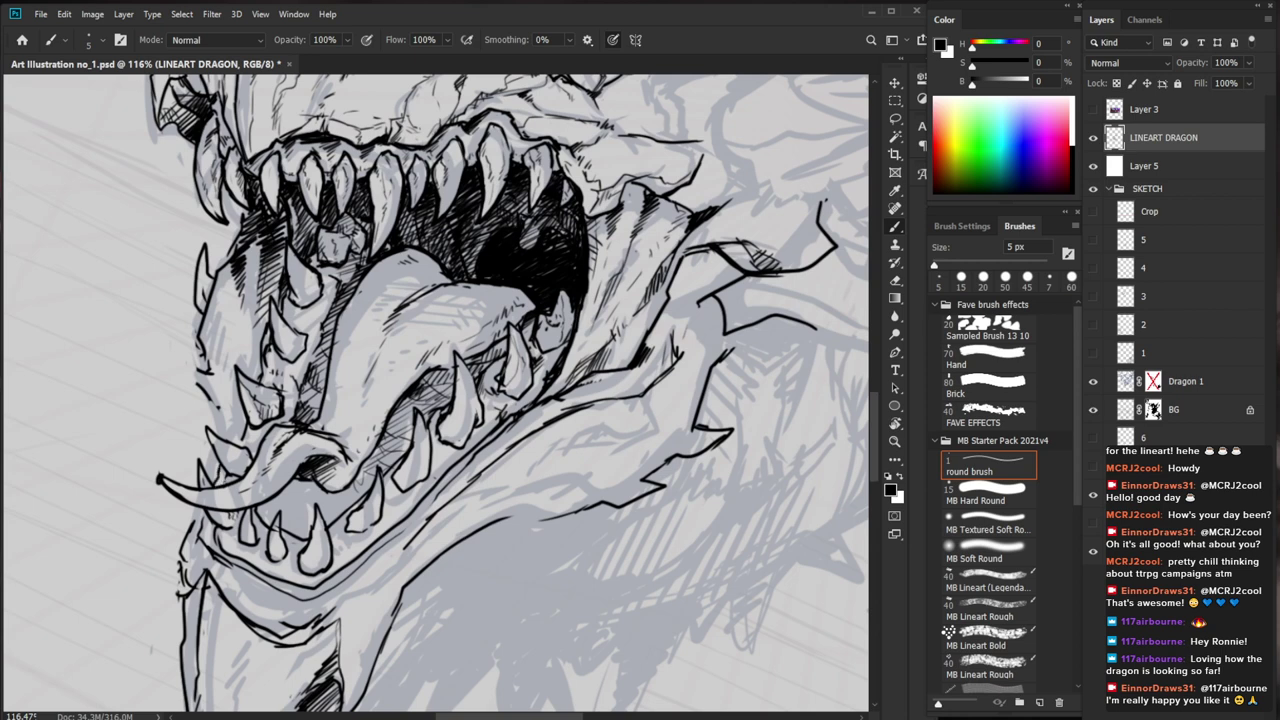
# Add short ink strokes to the far-side lower teeth and the inner jaw just above the tongue tip
pyautogui.moveTo(225, 472); pyautogui.dragTo(217, 485)
pyautogui.moveTo(231, 419); pyautogui.dragTo(241, 441)
pyautogui.moveTo(251, 379); pyautogui.dragTo(265, 313)
pyautogui.press('z')
pyautogui.moveTo(511, 453); pyautogui.dragTo(525, 498)
pyautogui.moveTo(445, 471); pyautogui.dragTo(490, 503)
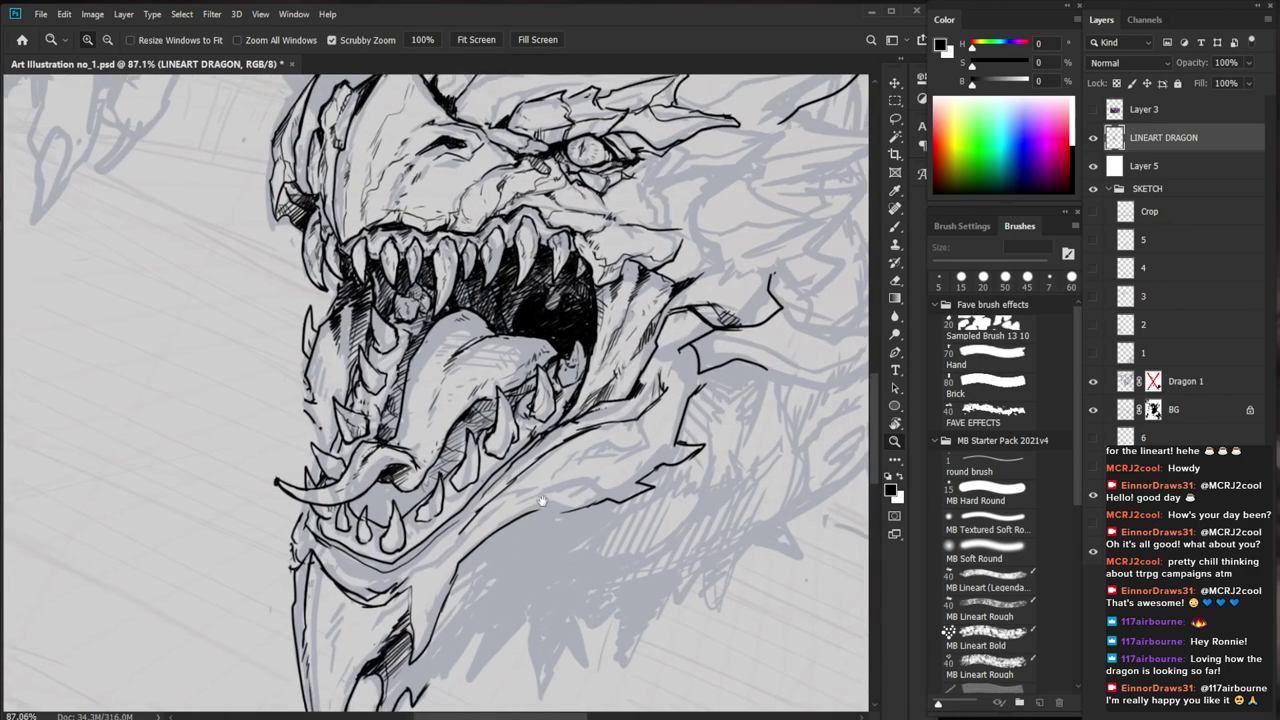
# Refine the lower lip line beneath the near-side lower teeth, alternating fine ink strokes with small erasures
pyautogui.press('e')
pyautogui.press('b')
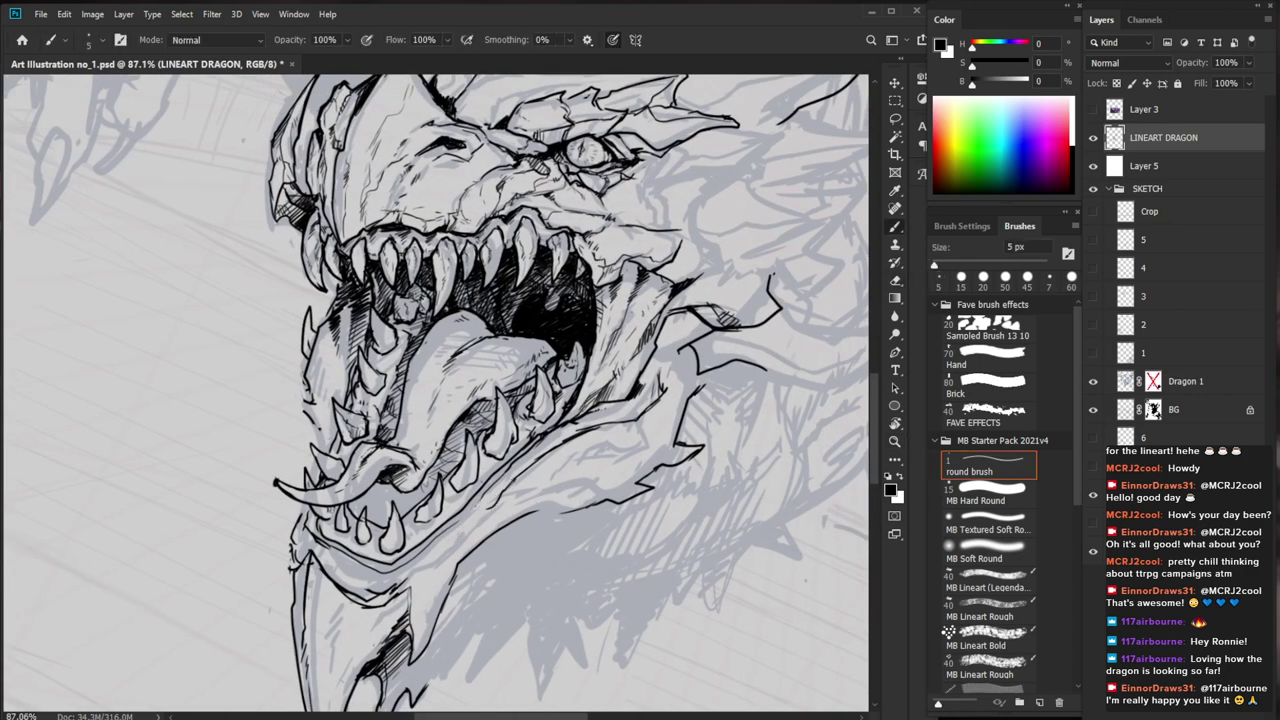
pyautogui.moveTo(513, 461); pyautogui.dragTo(541, 436)
pyautogui.press('e')
pyautogui.moveTo(495, 475)
pyautogui.mouseDown()
pyautogui.moveTo(511, 463)
pyautogui.moveTo(489, 463)
pyautogui.mouseUp()
pyautogui.press('b')
pyautogui.moveTo(478, 496); pyautogui.dragTo(428, 534)
pyautogui.press('e')
pyautogui.press('b')
pyautogui.press('e')
pyautogui.press('b')
pyautogui.press('e')
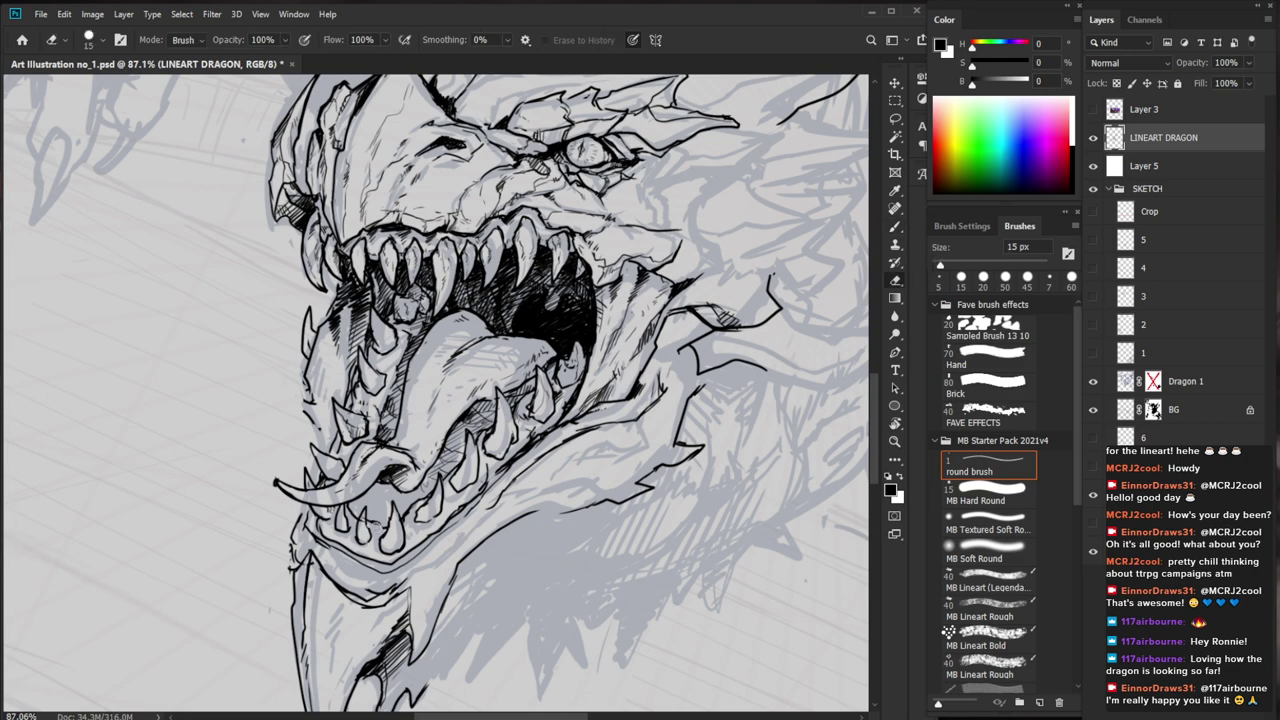
pyautogui.press('b')
# Hatch the mouth floor between the curled tongue tip and the front lower teeth
pyautogui.moveTo(370, 510)
pyautogui.mouseDown()
pyautogui.moveTo(366, 540)
pyautogui.moveTo(410, 530)
pyautogui.moveTo(299, 712)
pyautogui.mouseUp()
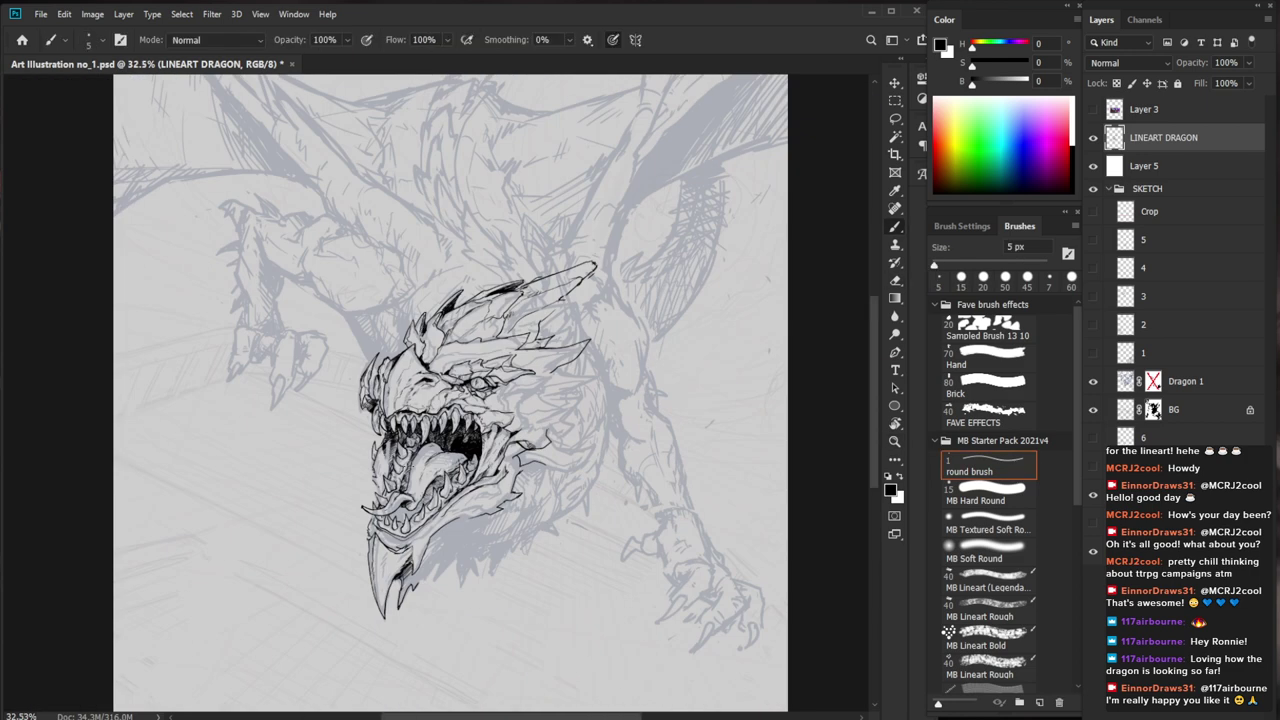
pyautogui.moveTo(391, 517); pyautogui.dragTo(440, 517)
pyautogui.press('e')
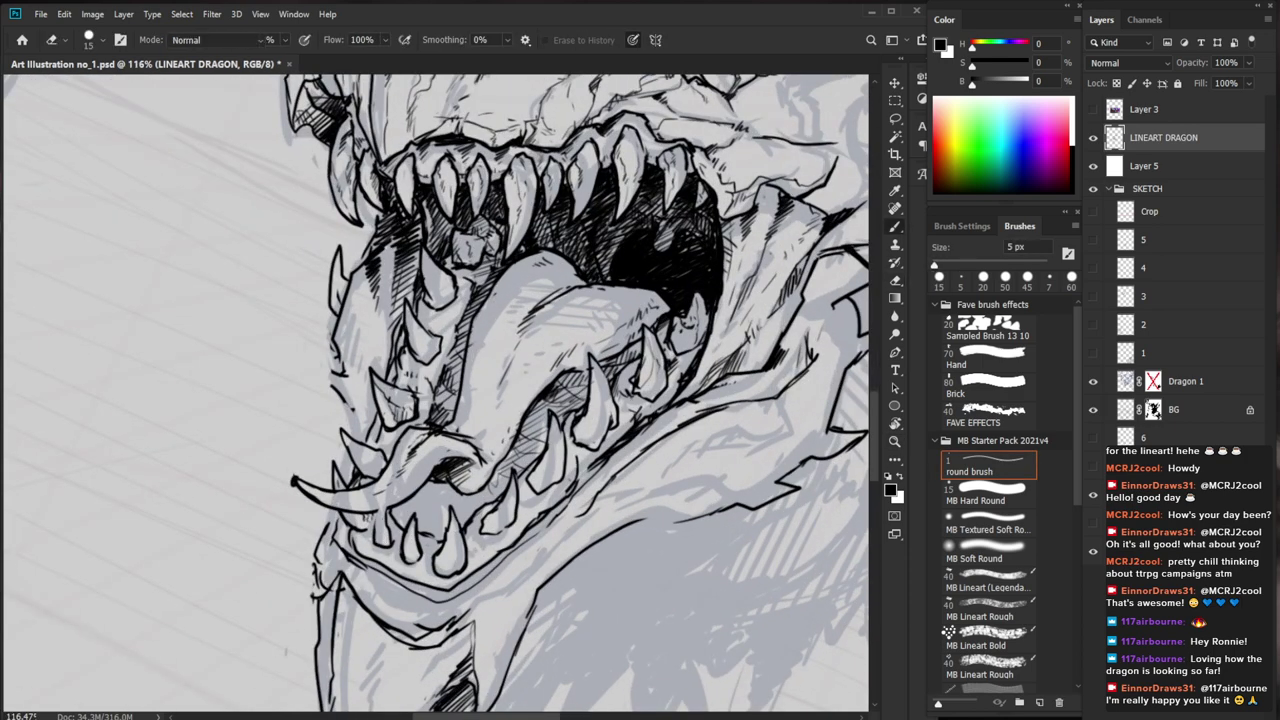
pyautogui.press('b')
pyautogui.moveTo(420, 483)
pyautogui.mouseDown()
pyautogui.moveTo(475, 508)
pyautogui.moveTo(410, 512)
pyautogui.mouseUp()
pyautogui.moveTo(396, 509)
pyautogui.mouseDown()
pyautogui.moveTo(444, 528)
pyautogui.moveTo(417, 518)
pyautogui.mouseUp()
pyautogui.moveTo(409, 511); pyautogui.dragTo(437, 523)
# Erase and re-ink small details along the underside of the curled tongue, just above the front lower teeth
pyautogui.keyDown('ctrl'); pyautogui.moveTo(580, 530); pyautogui.dragTo(495, 534); pyautogui.keyUp('ctrl')
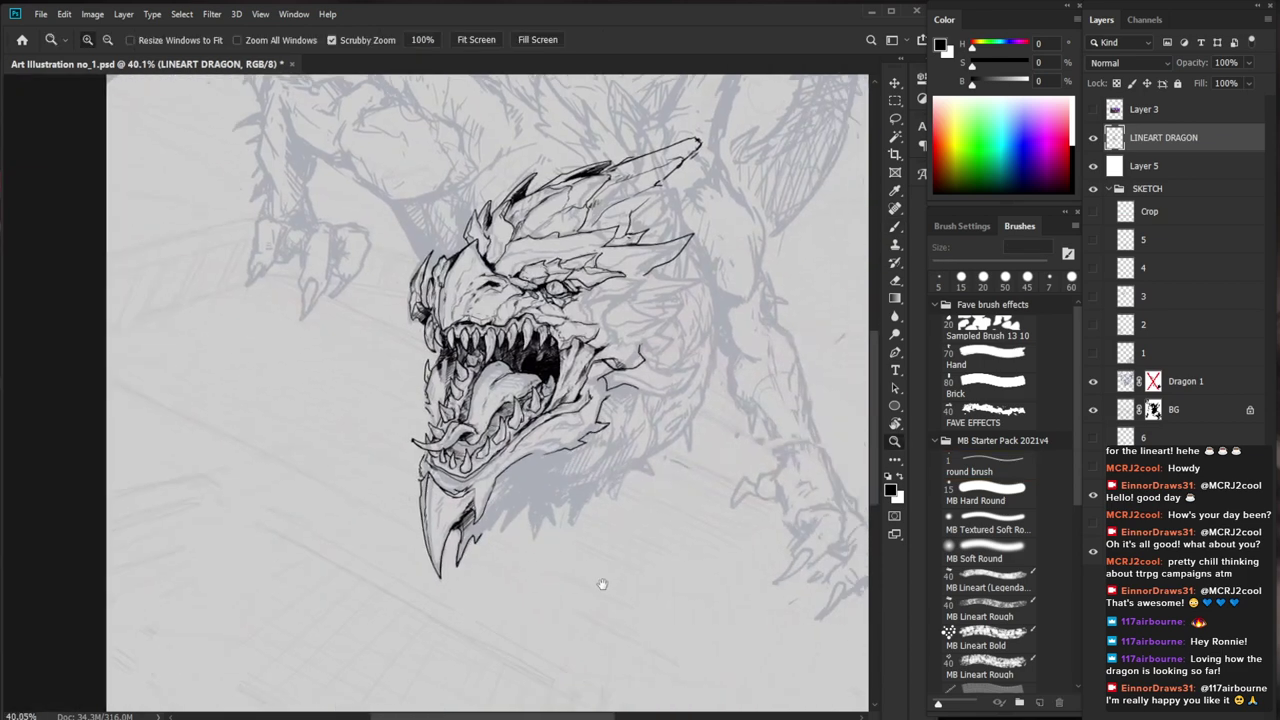
pyautogui.moveTo(603, 583); pyautogui.dragTo(548, 580)
pyautogui.keyDown('ctrl'); pyautogui.moveTo(452, 455); pyautogui.dragTo(535, 457); pyautogui.keyUp('ctrl')
pyautogui.moveTo(378, 392)
pyautogui.mouseDown()
pyautogui.moveTo(434, 416)
pyautogui.moveTo(502, 490)
pyautogui.mouseUp()
pyautogui.press('e')
pyautogui.moveTo(388, 439); pyautogui.dragTo(386, 450)
pyautogui.press('b')
pyautogui.moveTo(390, 434); pyautogui.dragTo(374, 458)
pyautogui.moveTo(392, 447)
pyautogui.mouseDown()
pyautogui.moveTo(386, 457)
pyautogui.moveTo(382, 446)
pyautogui.mouseUp()
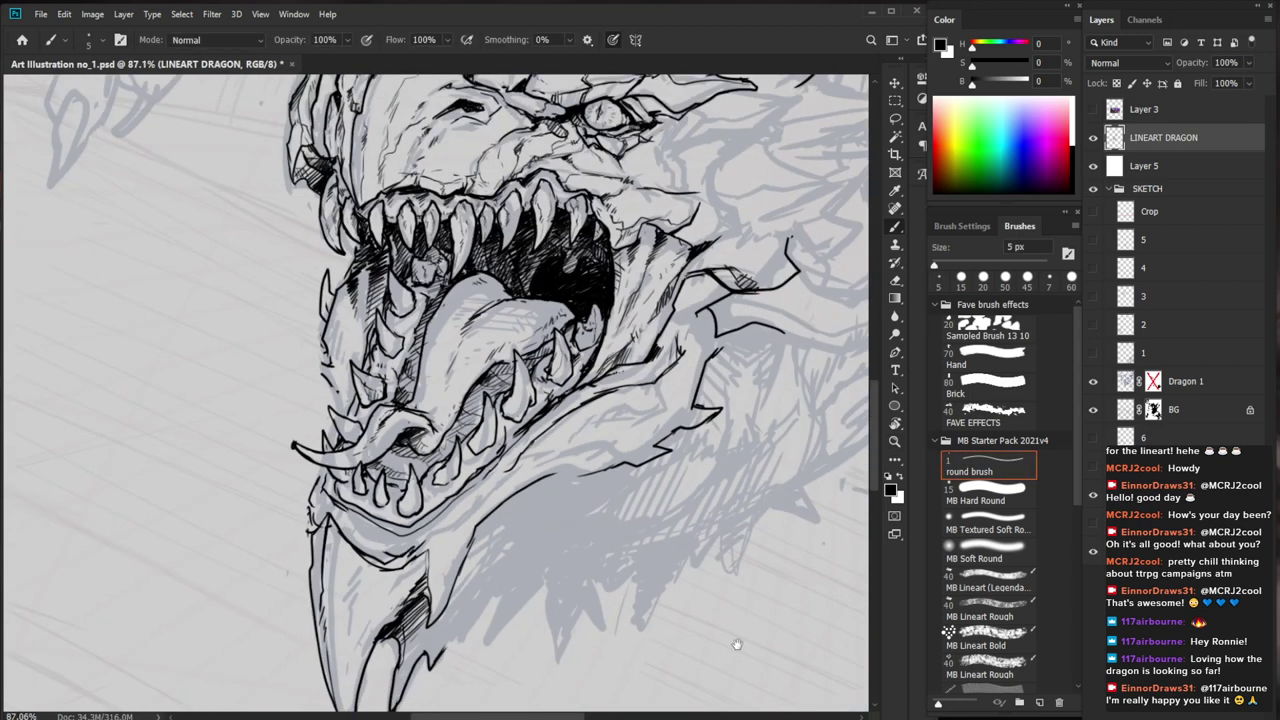
pyautogui.moveTo(737, 643); pyautogui.dragTo(689, 655)
pyautogui.keyDown('ctrl'); pyautogui.moveTo(370, 477); pyautogui.dragTo(432, 478); pyautogui.keyUp('ctrl')
pyautogui.press('e')
pyautogui.moveTo(342, 439)
pyautogui.mouseDown()
pyautogui.moveTo(367, 462)
pyautogui.moveTo(338, 441)
pyautogui.mouseUp()
pyautogui.press('b')
# Darken the shadow hatching beneath the tongue's curl and around the bases of the front lower teeth
pyautogui.keyDown('ctrl'); pyautogui.moveTo(574, 492); pyautogui.dragTo(452, 495); pyautogui.keyUp('ctrl')
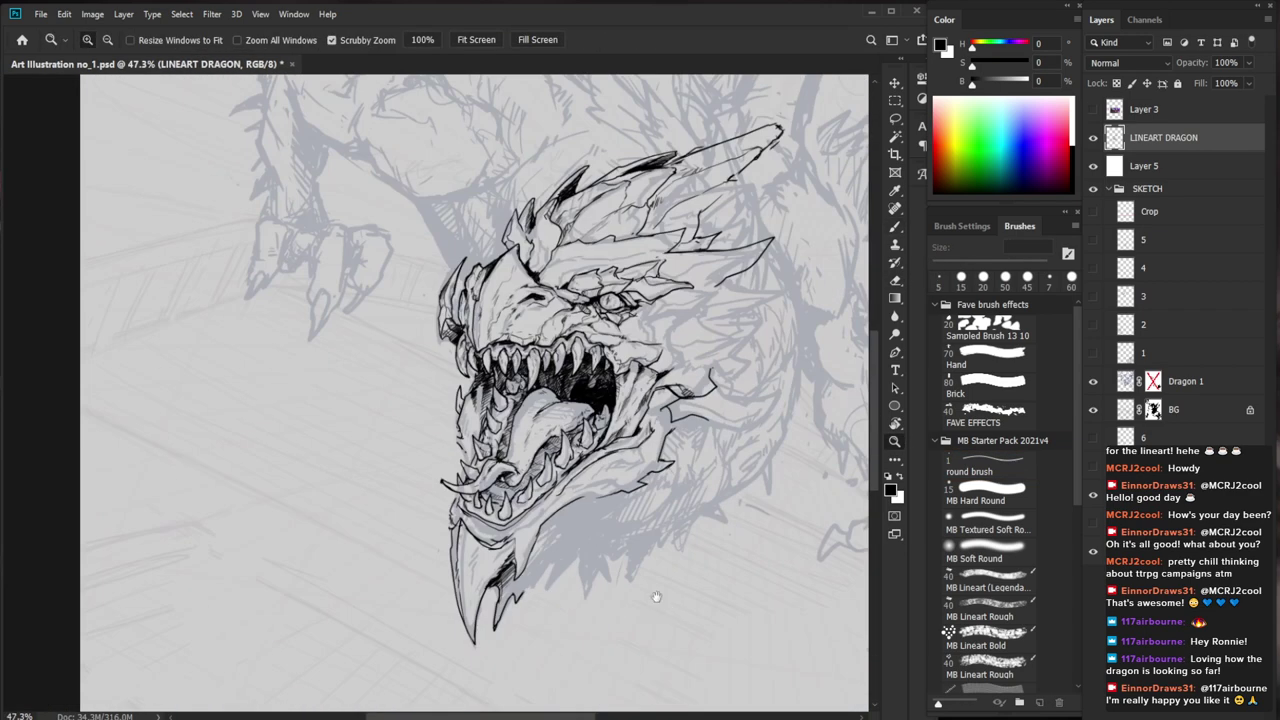
pyautogui.moveTo(668, 610); pyautogui.dragTo(598, 572)
pyautogui.keyDown('ctrl'); pyautogui.moveTo(446, 477); pyautogui.dragTo(522, 477); pyautogui.keyUp('ctrl')
pyautogui.moveTo(446, 430)
pyautogui.mouseDown()
pyautogui.moveTo(422, 434)
pyautogui.moveTo(488, 446)
pyautogui.mouseUp()
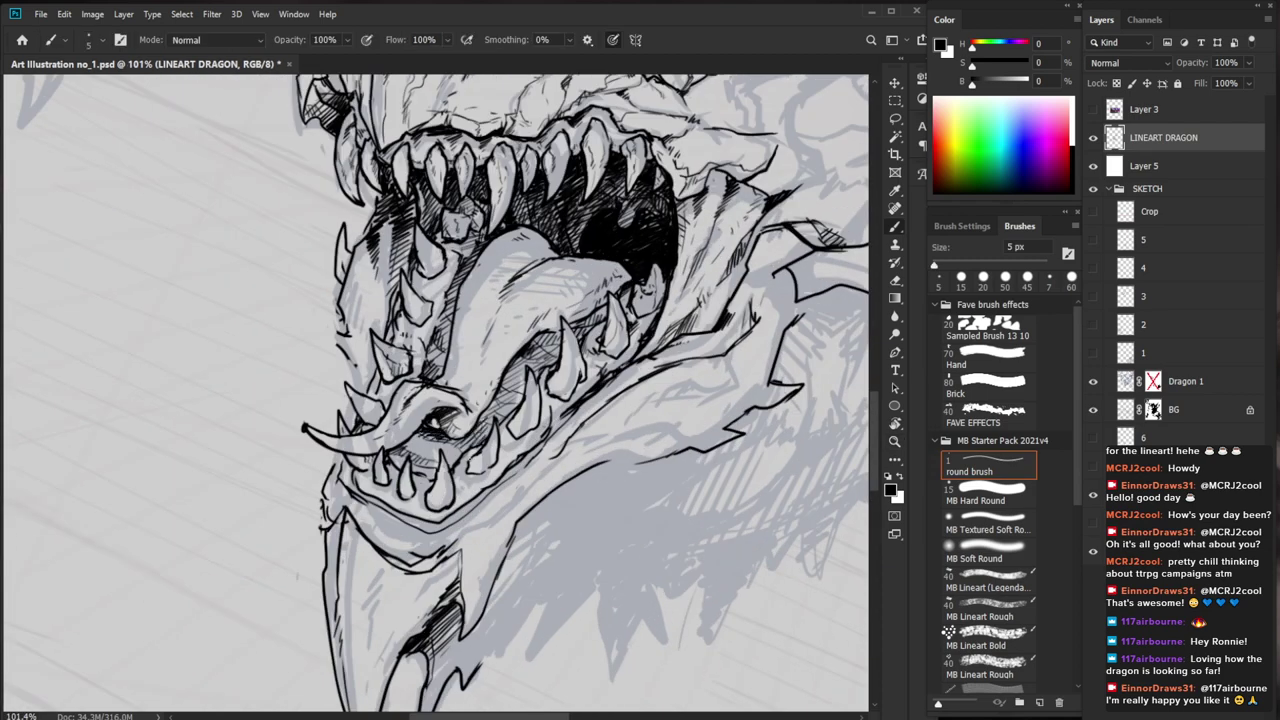
pyautogui.moveTo(404, 436); pyautogui.dragTo(440, 478)
pyautogui.moveTo(442, 444); pyautogui.dragTo(460, 458)
pyautogui.moveTo(452, 450); pyautogui.dragTo(463, 461)
pyautogui.moveTo(389, 449); pyautogui.dragTo(401, 459)
pyautogui.moveTo(391, 450)
pyautogui.mouseDown()
pyautogui.moveTo(405, 463)
pyautogui.moveTo(402, 446)
pyautogui.mouseUp()
pyautogui.moveTo(422, 426); pyautogui.dragTo(410, 441)
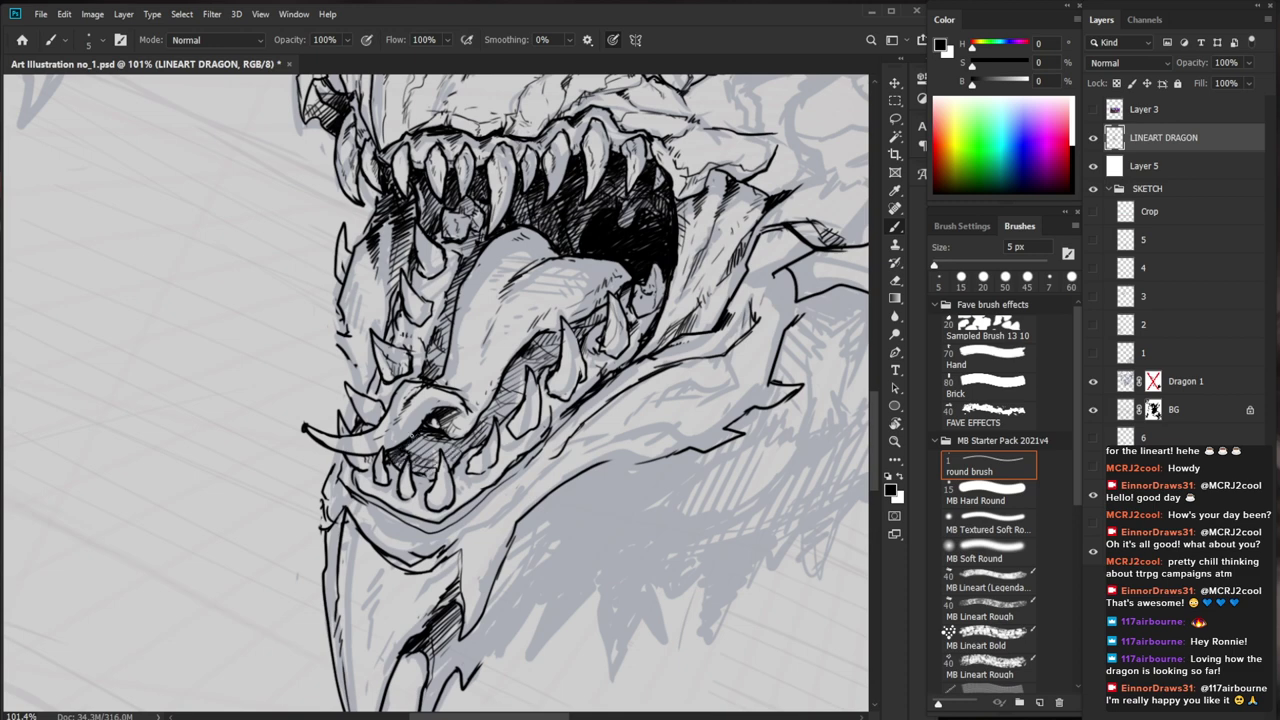
# Add more short hatching beside the foremost lower tooth, under the tongue tip
pyautogui.press('z')
pyautogui.moveTo(560, 540); pyautogui.dragTo(382, 534)
pyautogui.moveTo(410, 485); pyautogui.dragTo(528, 485)
pyautogui.press('b')
pyautogui.moveTo(378, 448); pyautogui.dragTo(392, 458)
pyautogui.moveTo(382, 446); pyautogui.dragTo(392, 453)
# Touch up the ink in the gap between the large near-side lower teeth with brush and eraser
pyautogui.press('z')
pyautogui.moveTo(558, 450); pyautogui.dragTo(508, 450)
pyautogui.press('b')
pyautogui.moveTo(510, 420)
pyautogui.mouseDown()
pyautogui.moveTo(450, 440)
pyautogui.moveTo(450, 470)
pyautogui.moveTo(505, 508)
pyautogui.mouseUp()
pyautogui.press('z')
pyautogui.press('b')
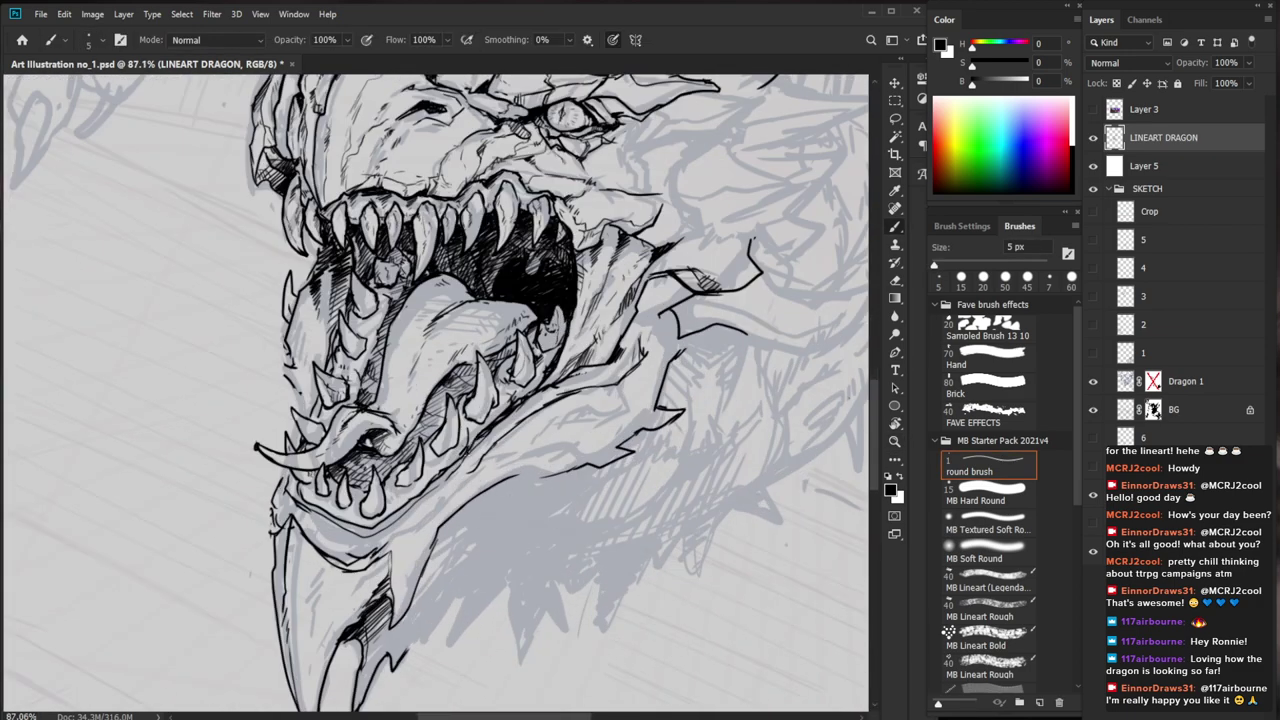
pyautogui.moveTo(472, 428); pyautogui.dragTo(463, 452)
pyautogui.press('e')
pyautogui.press('b')
pyautogui.press('e')
pyautogui.press('b')
pyautogui.press('e')
pyautogui.press('b')
pyautogui.hotkey('ctrl', '0')
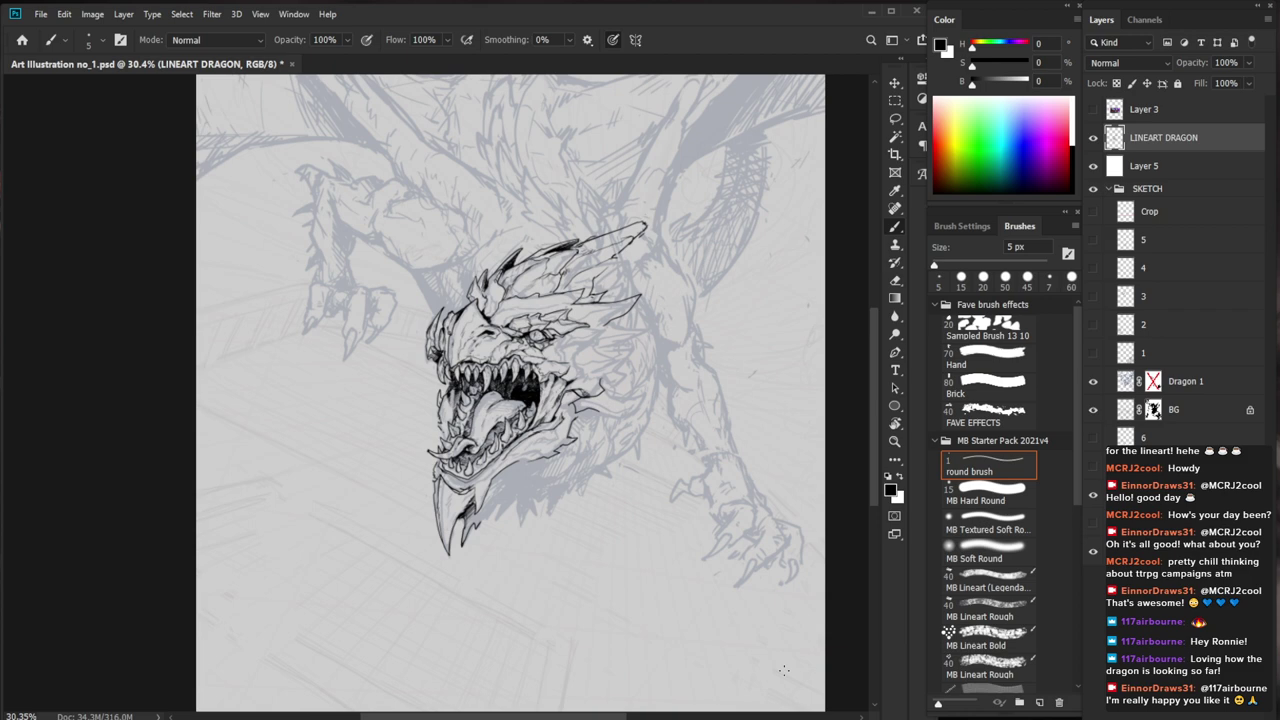
# Erase stray ink from the upper lip above the rear upper fangs
pyautogui.hotkey('ctrl', 'space')
pyautogui.moveTo(527, 365); pyautogui.dragTo(618, 370)
pyautogui.press('e')
pyautogui.moveTo(531, 360)
pyautogui.mouseDown()
pyautogui.moveTo(541, 370)
pyautogui.moveTo(525, 358)
pyautogui.mouseUp()
pyautogui.press('b')
pyautogui.press('e')
pyautogui.press('b')
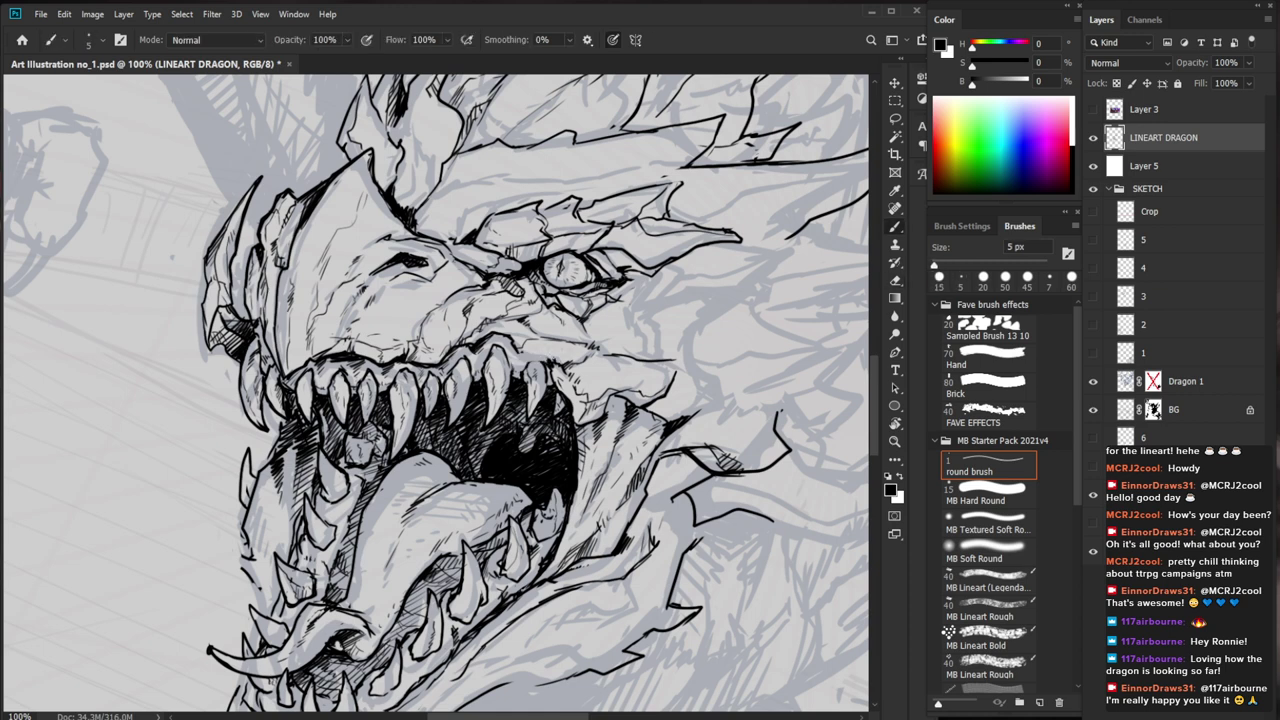
# Refine the raised peak of the upper lip above the large rear fangs with small erasures and ink strokes
pyautogui.press('[')
pyautogui.press('[')
pyautogui.press('space')
pyautogui.moveTo(520, 350); pyautogui.dragTo(472, 382)
pyautogui.press('e')
pyautogui.moveTo(465, 377)
pyautogui.mouseDown()
pyautogui.moveTo(501, 389)
pyautogui.moveTo(455, 366)
pyautogui.mouseUp()
pyautogui.press('b')
pyautogui.press('e')
pyautogui.press('b')
pyautogui.moveTo(454, 368); pyautogui.dragTo(466, 354)
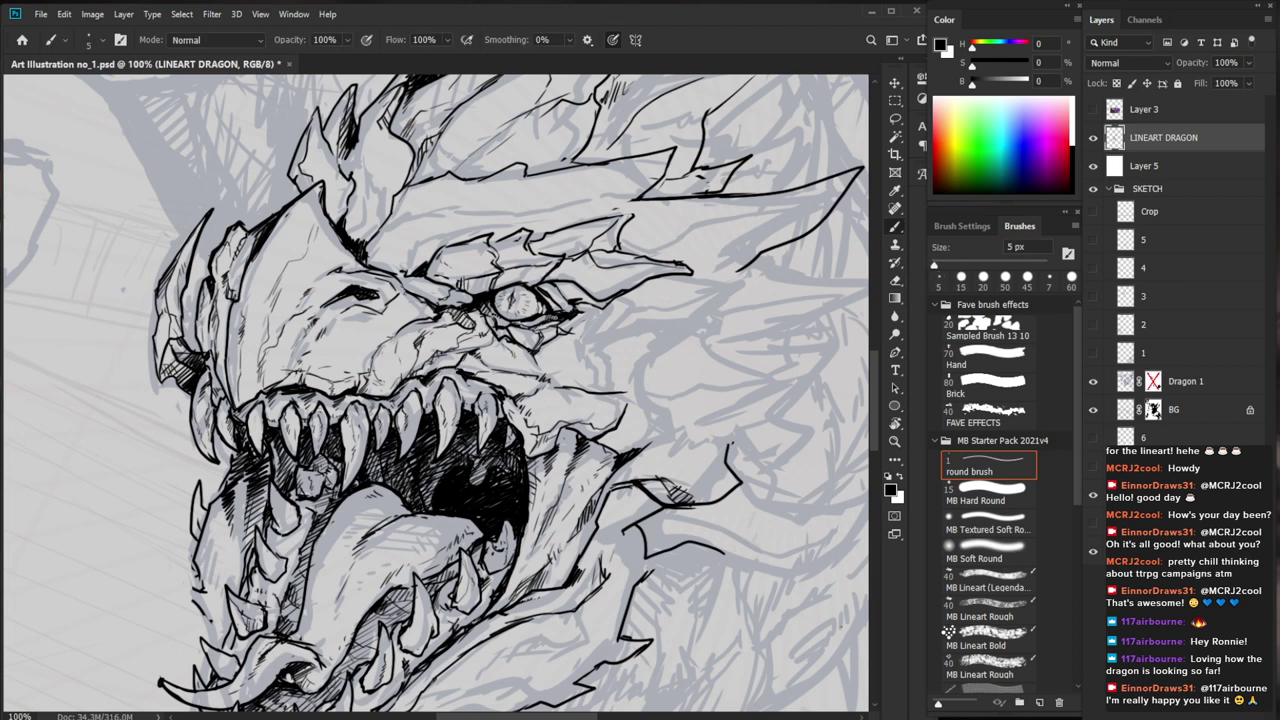
# Ink short strokes on the rear end of the upper lip, behind the last upper fangs
pyautogui.press('e')
pyautogui.press('b')
pyautogui.moveTo(489, 367); pyautogui.dragTo(501, 377)
pyautogui.moveTo(506, 381); pyautogui.dragTo(514, 398)
pyautogui.moveTo(595, 412); pyautogui.dragTo(500, 420)
pyautogui.moveTo(630, 641); pyautogui.dragTo(579, 580)
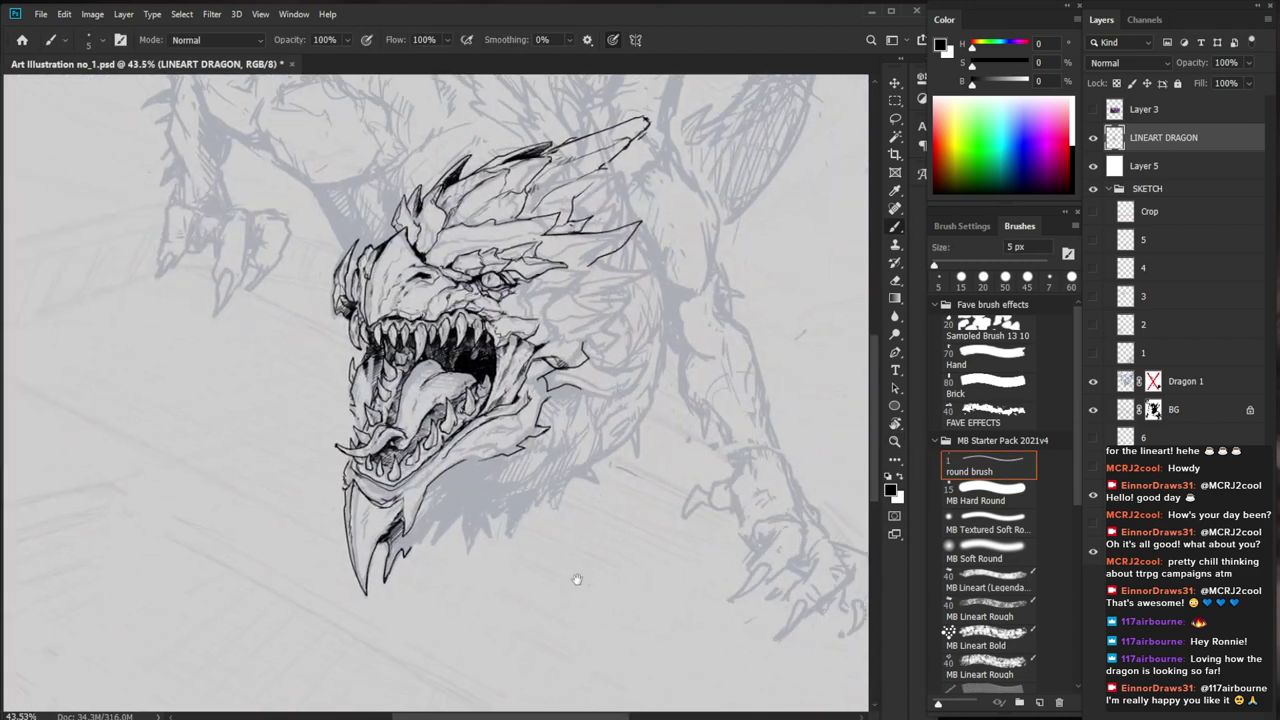
pyautogui.scroll(4, 652, 390)
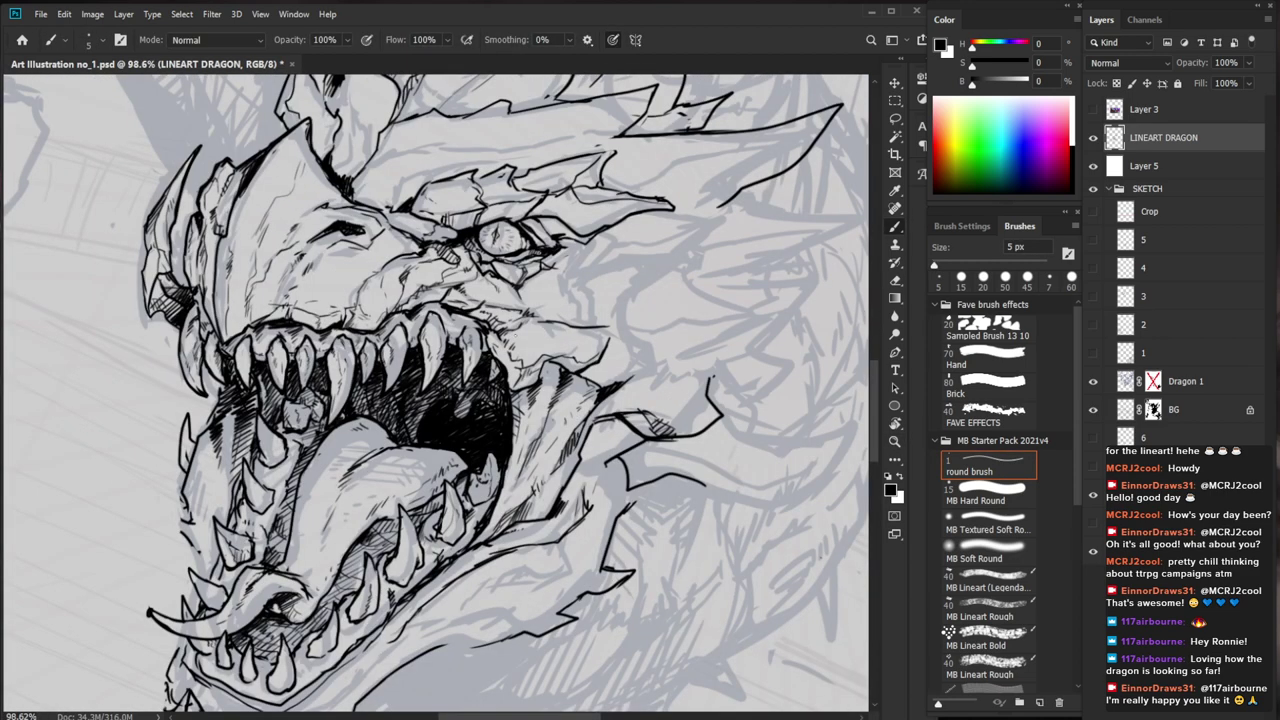
pyautogui.moveTo(481, 326); pyautogui.dragTo(490, 352)
# Touch up the gum line around the foremost upper fangs
pyautogui.press('z')
pyautogui.moveTo(603, 376); pyautogui.dragTo(505, 380)
pyautogui.moveTo(660, 608); pyautogui.dragTo(629, 498)
pyautogui.scroll(6, 520, 228)
pyautogui.press('b')
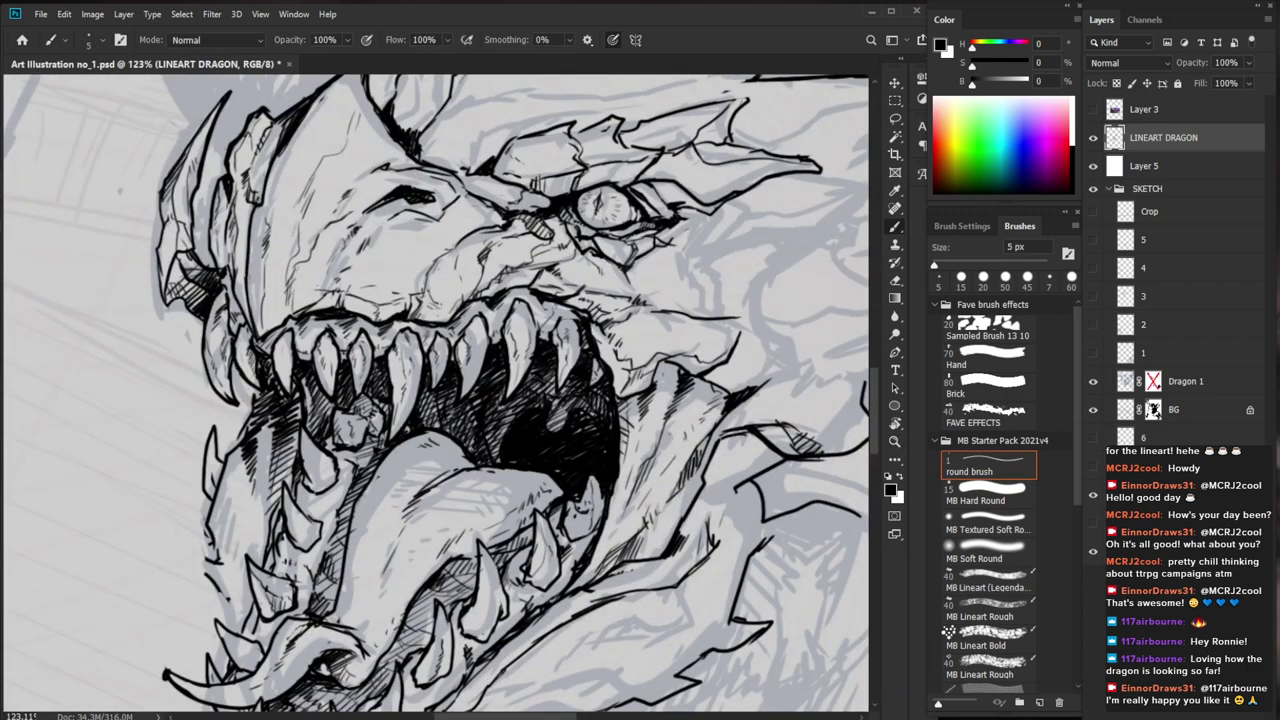
pyautogui.moveTo(618, 402); pyautogui.dragTo(532, 404)
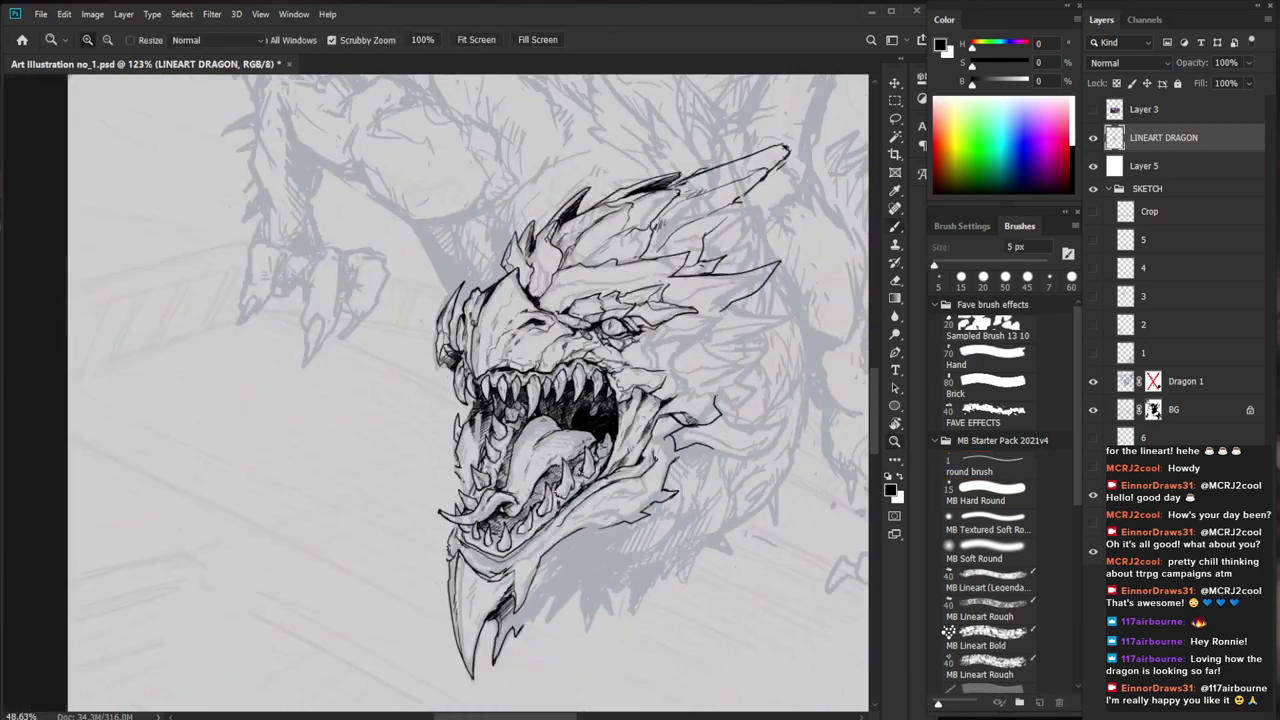
pyautogui.moveTo(588, 542); pyautogui.dragTo(537, 480)
pyautogui.moveTo(556, 298); pyautogui.dragTo(642, 300)
pyautogui.press('b')
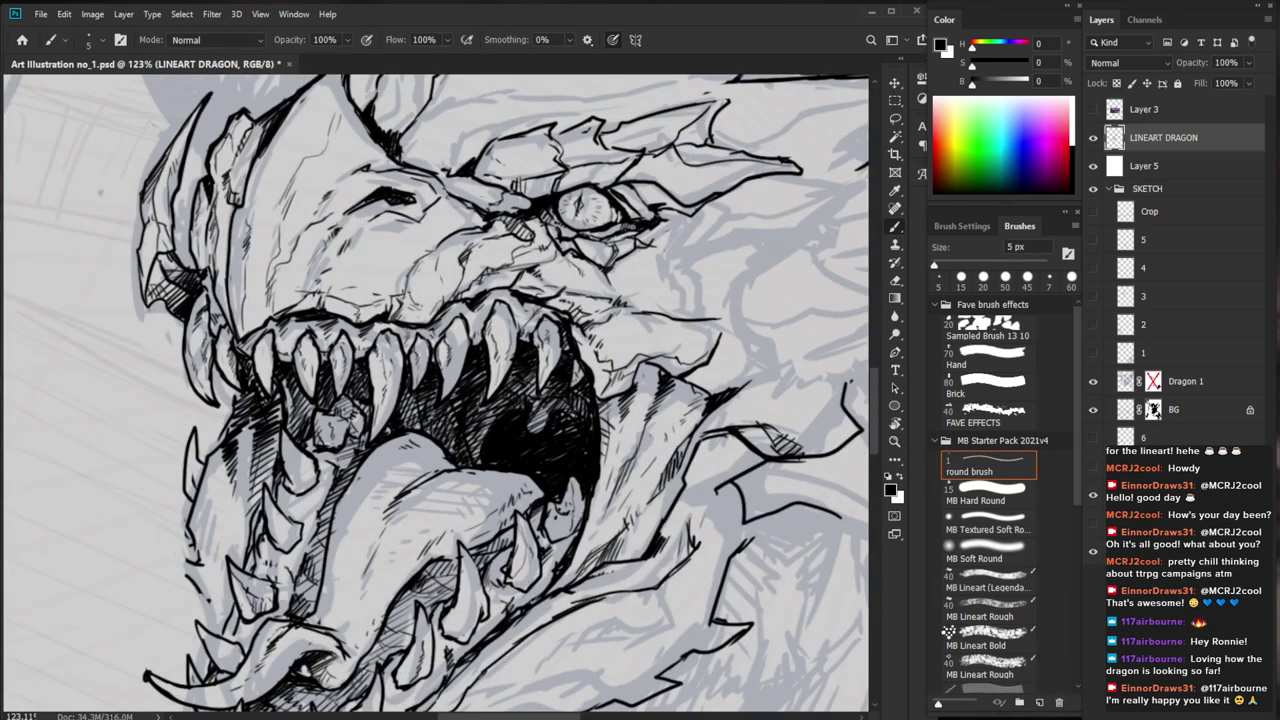
pyautogui.moveTo(277, 343)
pyautogui.mouseDown()
pyautogui.moveTo(281, 359)
pyautogui.moveTo(264, 329)
pyautogui.moveTo(260, 358)
pyautogui.mouseUp()
pyautogui.moveTo(394, 448); pyautogui.dragTo(399, 512)
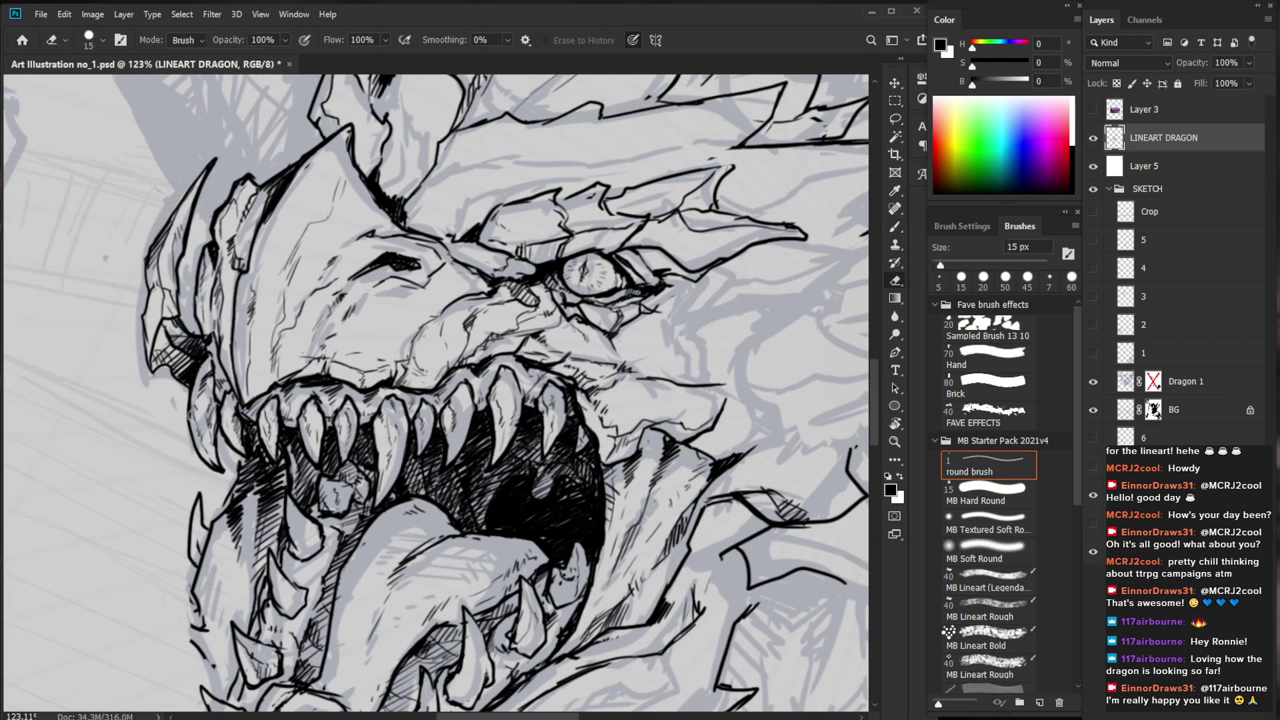
pyautogui.press('z')
pyautogui.moveTo(400, 445); pyautogui.dragTo(275, 500)
pyautogui.moveTo(586, 651); pyautogui.dragTo(466, 578)
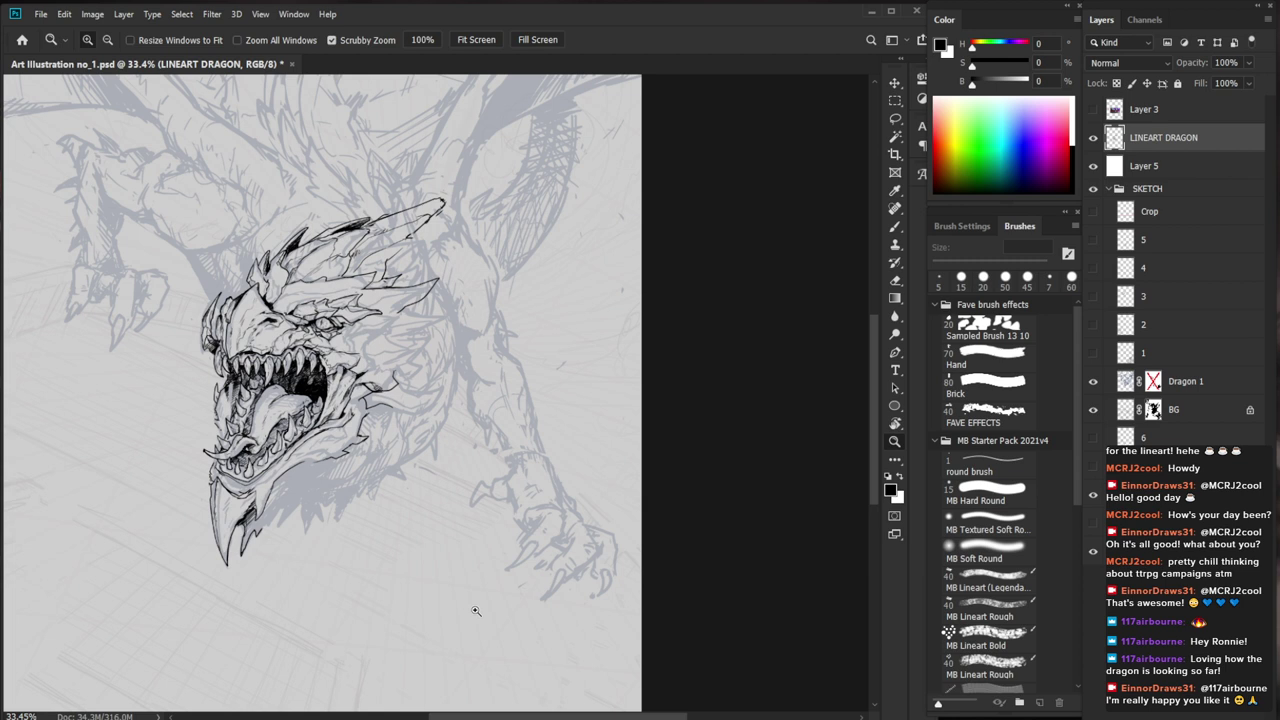
# Hatch a small shadow where the crest plates meet, below the long horn's base
pyautogui.moveTo(404, 278); pyautogui.dragTo(510, 290)
pyautogui.moveTo(507, 325); pyautogui.dragTo(589, 413)
pyautogui.press('b')
pyautogui.moveTo(482, 298)
pyautogui.mouseDown()
pyautogui.moveTo(518, 298)
pyautogui.moveTo(488, 306)
pyautogui.moveTo(428, 362)
pyautogui.mouseUp()
pyautogui.hotkey('ctrl', 'z')
pyautogui.press('e')
pyautogui.press('b')
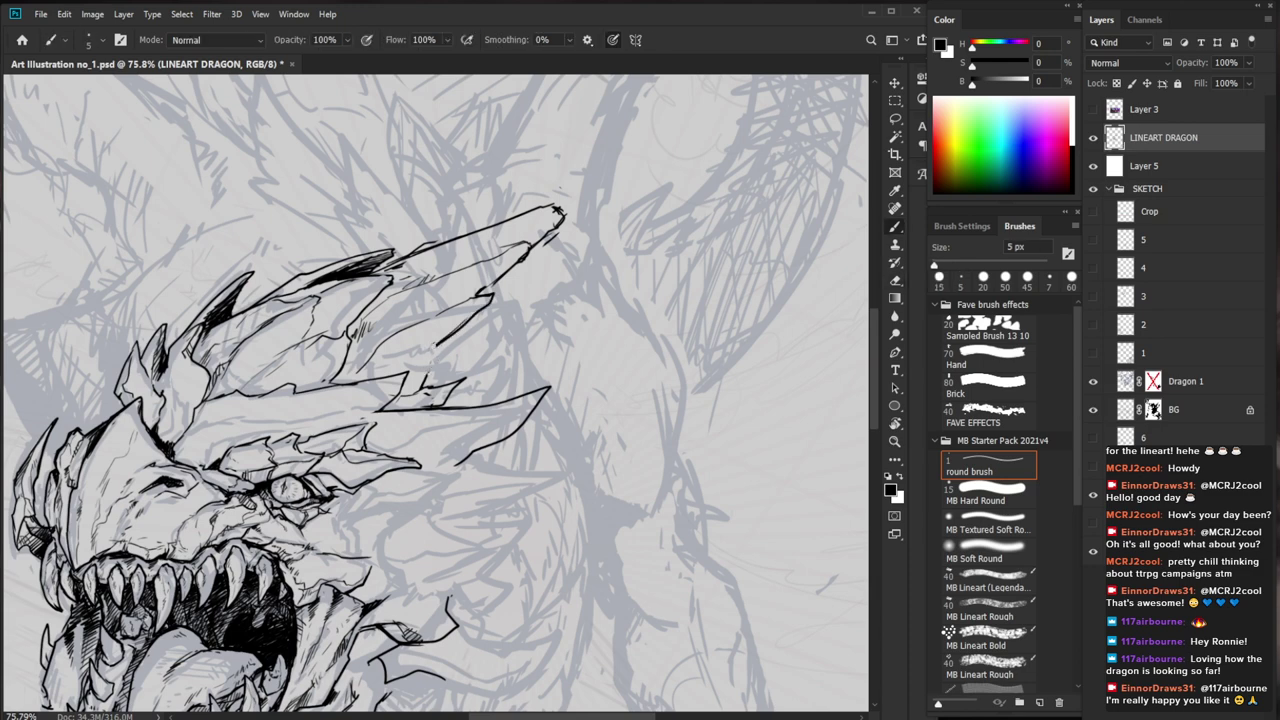
pyautogui.moveTo(370, 369); pyautogui.dragTo(339, 385)
pyautogui.moveTo(368, 370); pyautogui.dragTo(336, 382)
pyautogui.moveTo(347, 366); pyautogui.dragTo(340, 382)
pyautogui.moveTo(354, 366); pyautogui.dragTo(349, 376)
# Tidy the long horn's tip and add ink strokes to the short dark horn and the crest plate edge
pyautogui.moveTo(465, 380); pyautogui.dragTo(348, 382)
pyautogui.moveTo(569, 628); pyautogui.dragTo(545, 586)
pyautogui.moveTo(420, 372)
pyautogui.mouseDown()
pyautogui.moveTo(461, 349)
pyautogui.moveTo(500, 350)
pyautogui.mouseUp()
pyautogui.press('b')
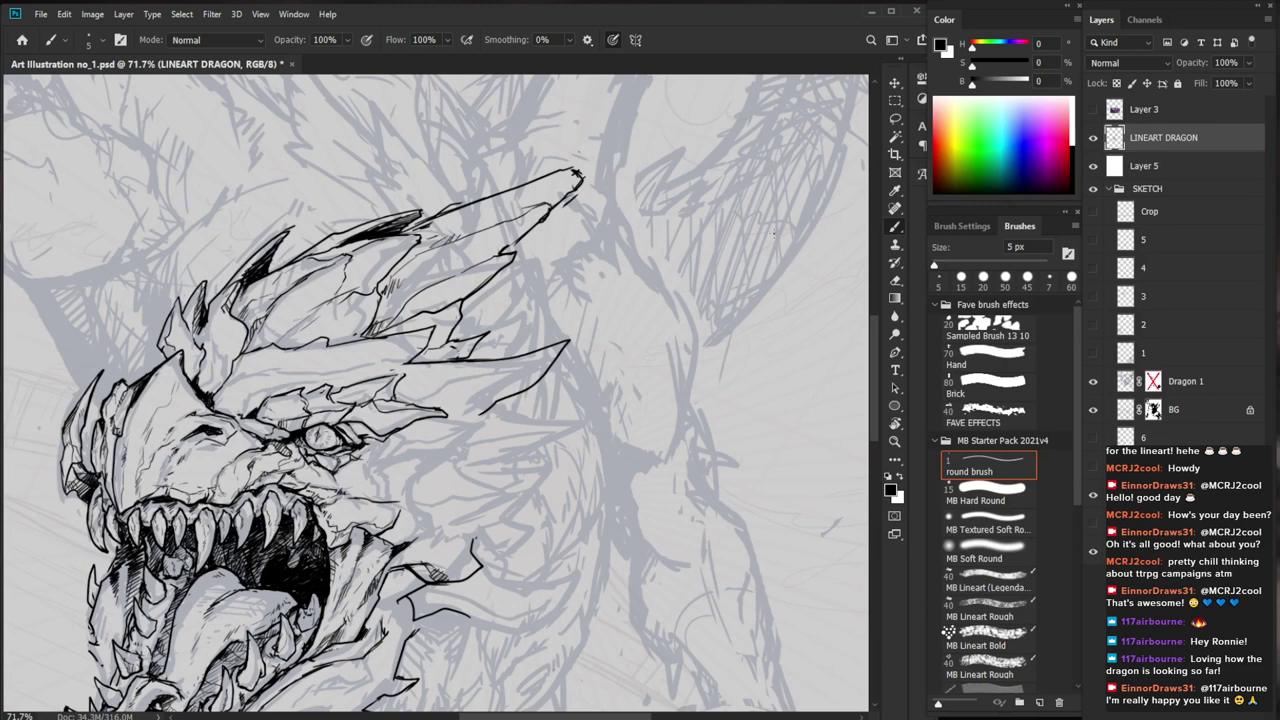
pyautogui.press('e')
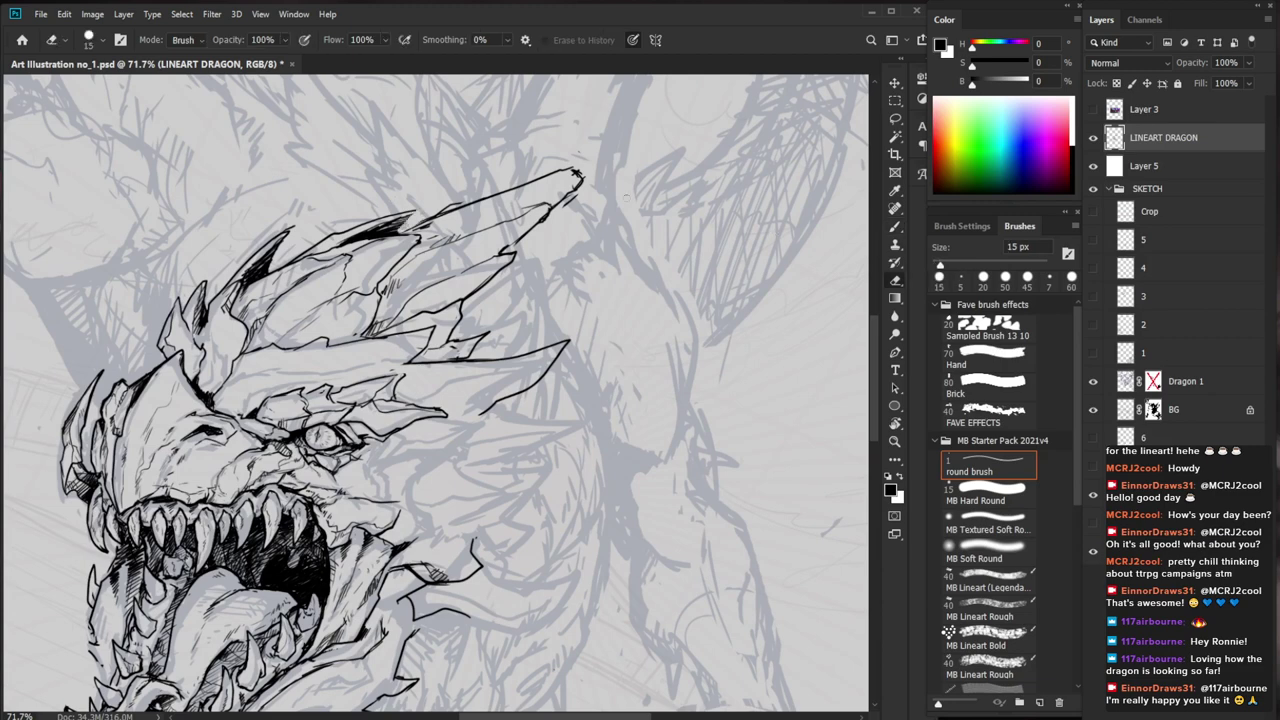
pyautogui.moveTo(576, 176); pyautogui.dragTo(568, 200)
pyautogui.press('b')
pyautogui.moveTo(288, 253); pyautogui.dragTo(252, 299)
pyautogui.moveTo(378, 340)
pyautogui.mouseDown()
pyautogui.moveTo(290, 340)
pyautogui.moveTo(395, 340)
pyautogui.mouseUp()
# Clean up the crest plate behind the short dark horn and hatch a shadow beneath the horn's base
pyautogui.press('e')
pyautogui.moveTo(384, 250)
pyautogui.mouseDown()
pyautogui.moveTo(308, 316)
pyautogui.moveTo(370, 258)
pyautogui.moveTo(322, 295)
pyautogui.moveTo(300, 327)
pyautogui.moveTo(326, 308)
pyautogui.moveTo(316, 332)
pyautogui.moveTo(298, 332)
pyautogui.moveTo(307, 355)
pyautogui.mouseUp()
pyautogui.press('b')
pyautogui.press('e')
pyautogui.press('b')
pyautogui.moveTo(316, 339); pyautogui.dragTo(309, 347)
pyautogui.moveTo(323, 335); pyautogui.dragTo(315, 343)
pyautogui.moveTo(378, 309); pyautogui.dragTo(313, 357)
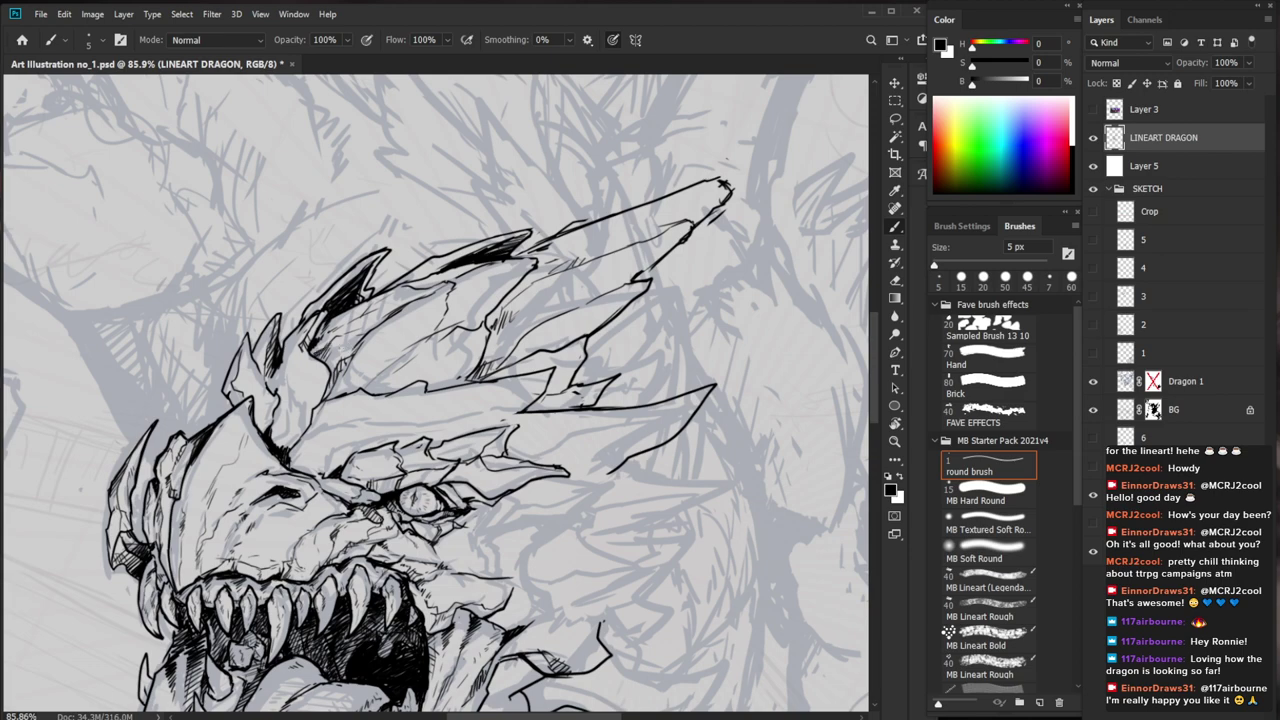
# Add short hatching strokes along the edges of the overlapping crest plates beneath the long horn
pyautogui.moveTo(660, 540); pyautogui.dragTo(537, 540)
pyautogui.moveTo(430, 320); pyautogui.dragTo(520, 320)
pyautogui.moveTo(372, 319); pyautogui.dragTo(361, 335)
pyautogui.moveTo(381, 309); pyautogui.dragTo(367, 327)
pyautogui.moveTo(379, 318); pyautogui.dragTo(363, 335)
pyautogui.moveTo(399, 319)
pyautogui.mouseDown()
pyautogui.moveTo(377, 333)
pyautogui.moveTo(398, 331)
pyautogui.mouseUp()
pyautogui.moveTo(421, 319); pyautogui.dragTo(403, 339)
pyautogui.moveTo(403, 337); pyautogui.dragTo(381, 345)
# Touch up the upper gum line around the rear fangs
pyautogui.moveTo(672, 477)
pyautogui.mouseDown()
pyautogui.moveTo(544, 510)
pyautogui.moveTo(584, 447)
pyautogui.mouseUp()
pyautogui.moveTo(323, 494); pyautogui.dragTo(378, 465)
pyautogui.press('b')
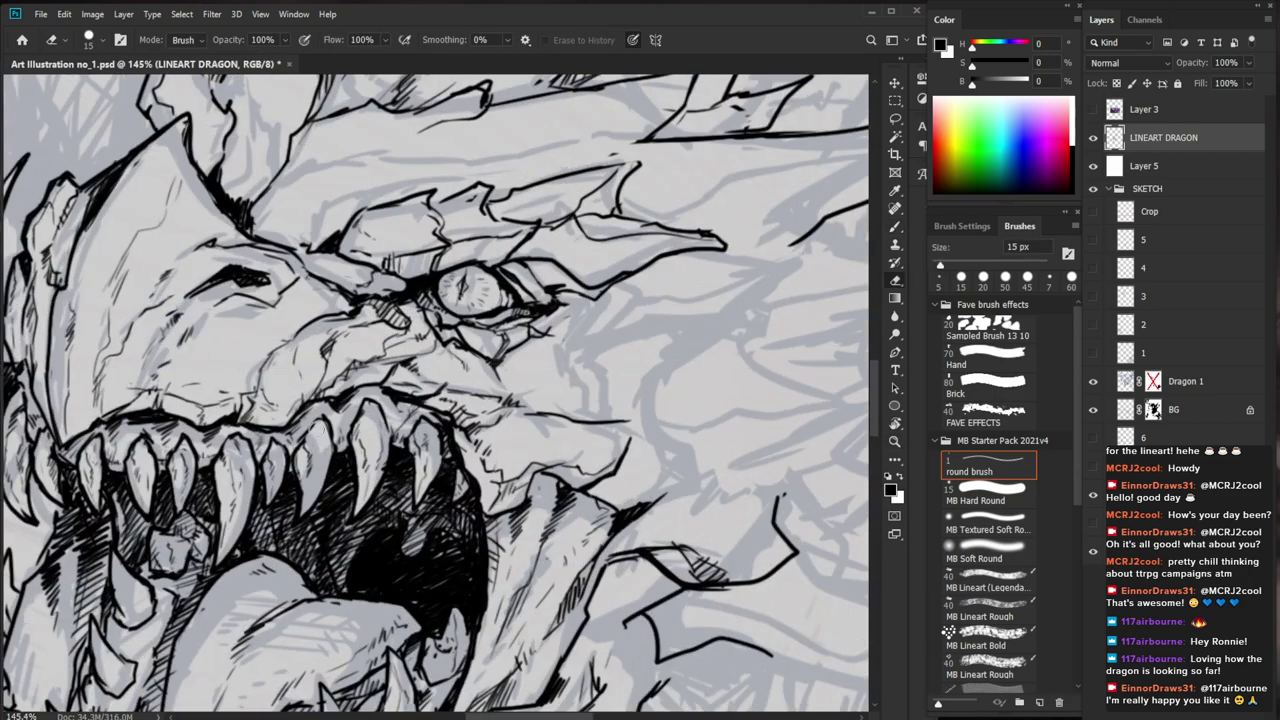
pyautogui.moveTo(312, 422); pyautogui.dragTo(303, 446)
pyautogui.hotkey('ctrl', 'z')
pyautogui.hotkey('ctrl', 'z')
pyautogui.hotkey('ctrl', 'shift', 'z')
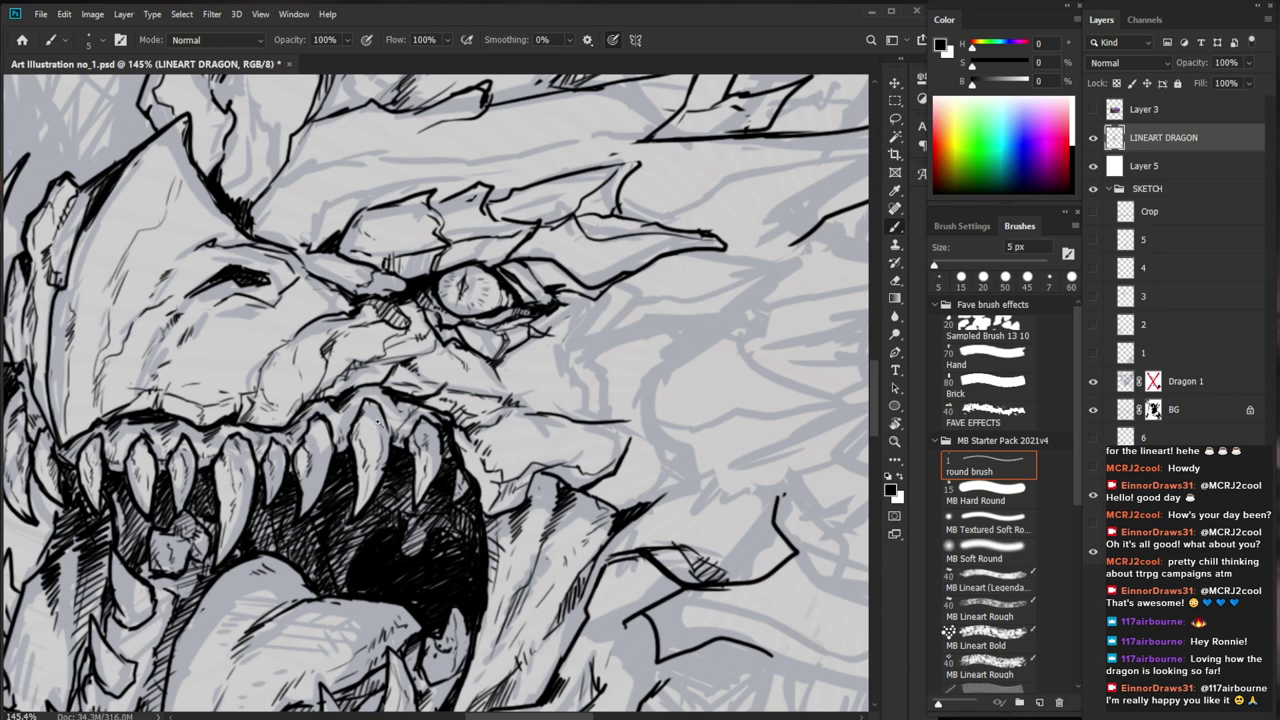
pyautogui.moveTo(393, 420); pyautogui.dragTo(336, 474)
pyautogui.press('b')
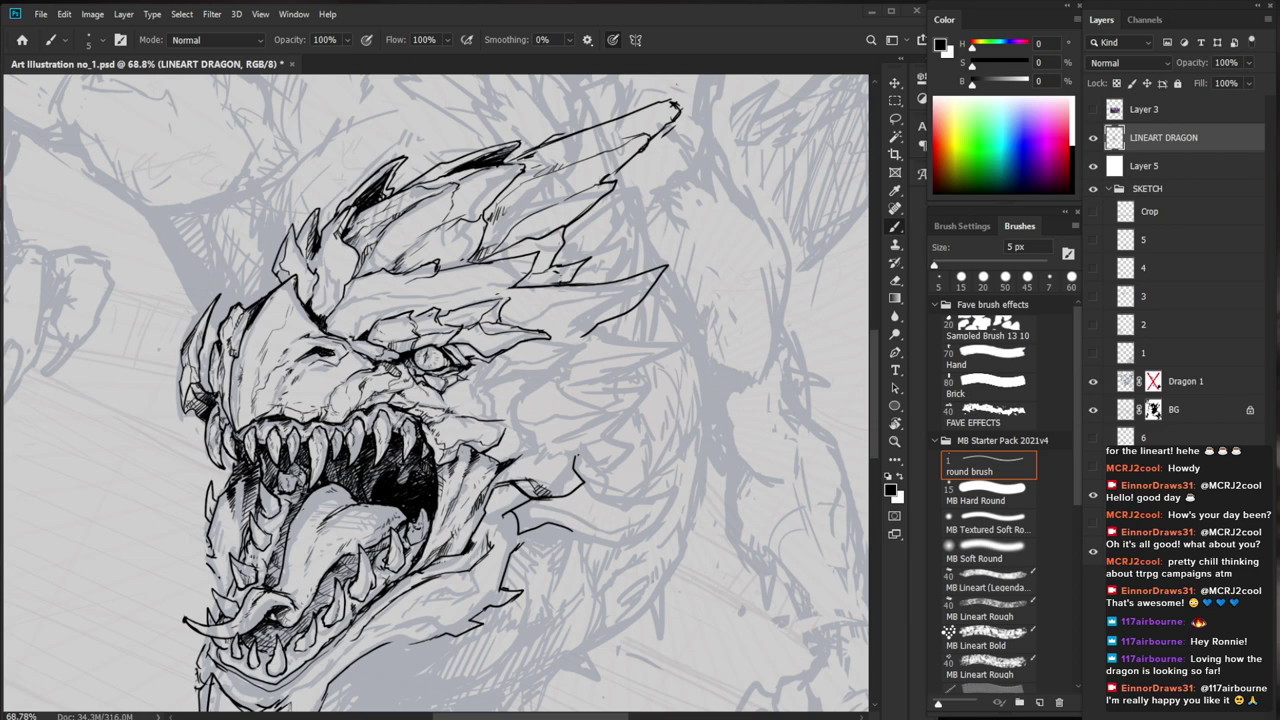
# Add short hatching strokes to the skin folds directly beneath the dragon's eye
pyautogui.moveTo(480, 398); pyautogui.dragTo(490, 426)
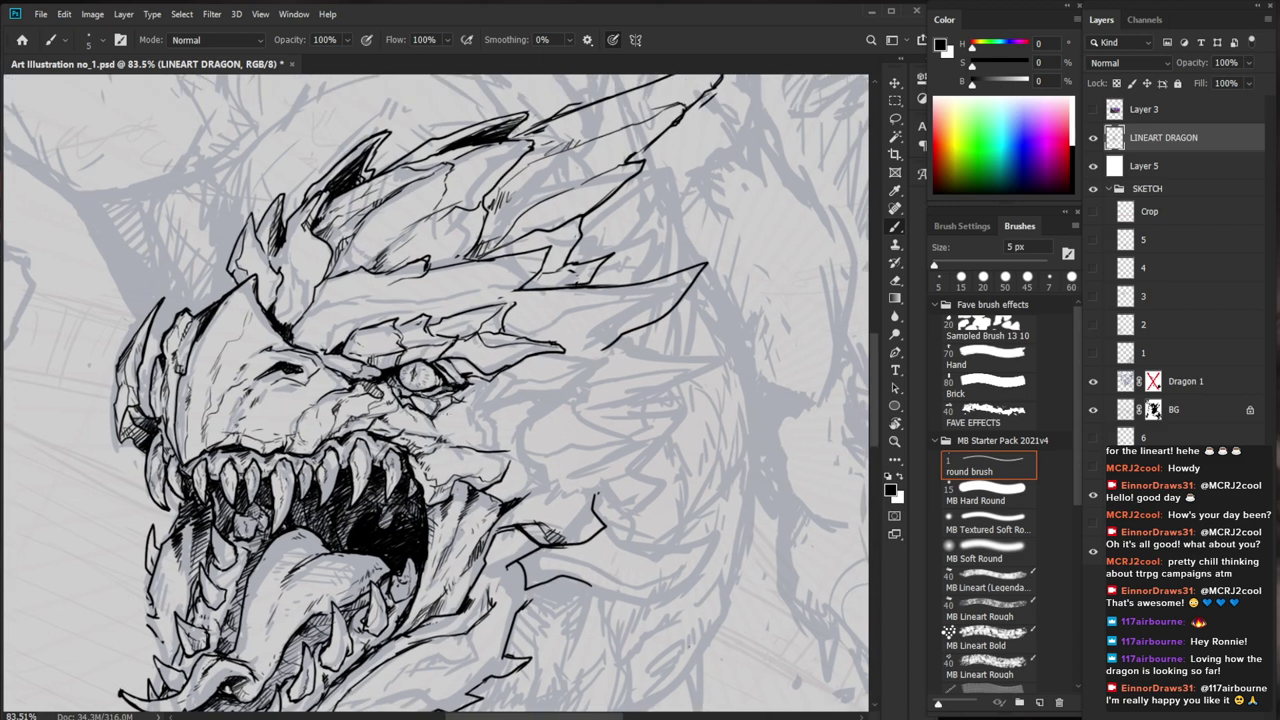
pyautogui.scroll(5, 440, 405)
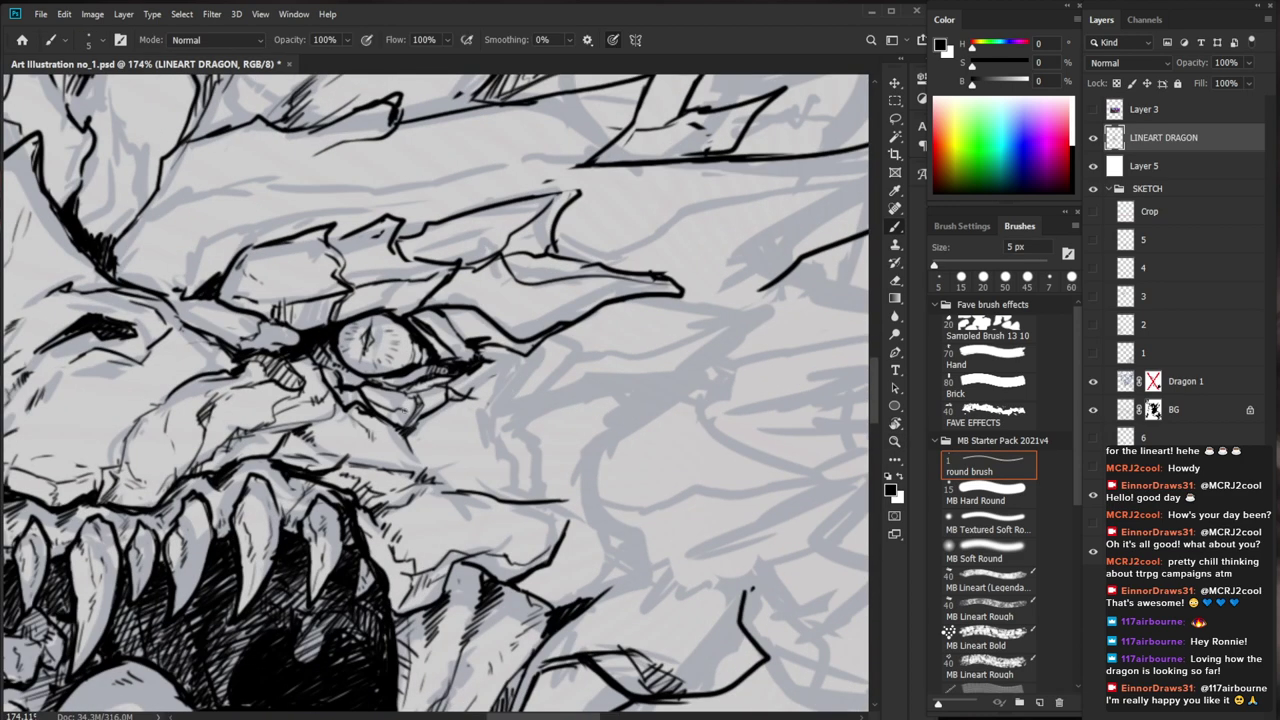
pyautogui.moveTo(382, 407); pyautogui.dragTo(386, 420)
pyautogui.moveTo(385, 410); pyautogui.dragTo(398, 424)
pyautogui.moveTo(399, 410); pyautogui.dragTo(403, 422)
# Touch up the linework of the brow plates directly above the eye
pyautogui.scroll(-6, 600, 231)
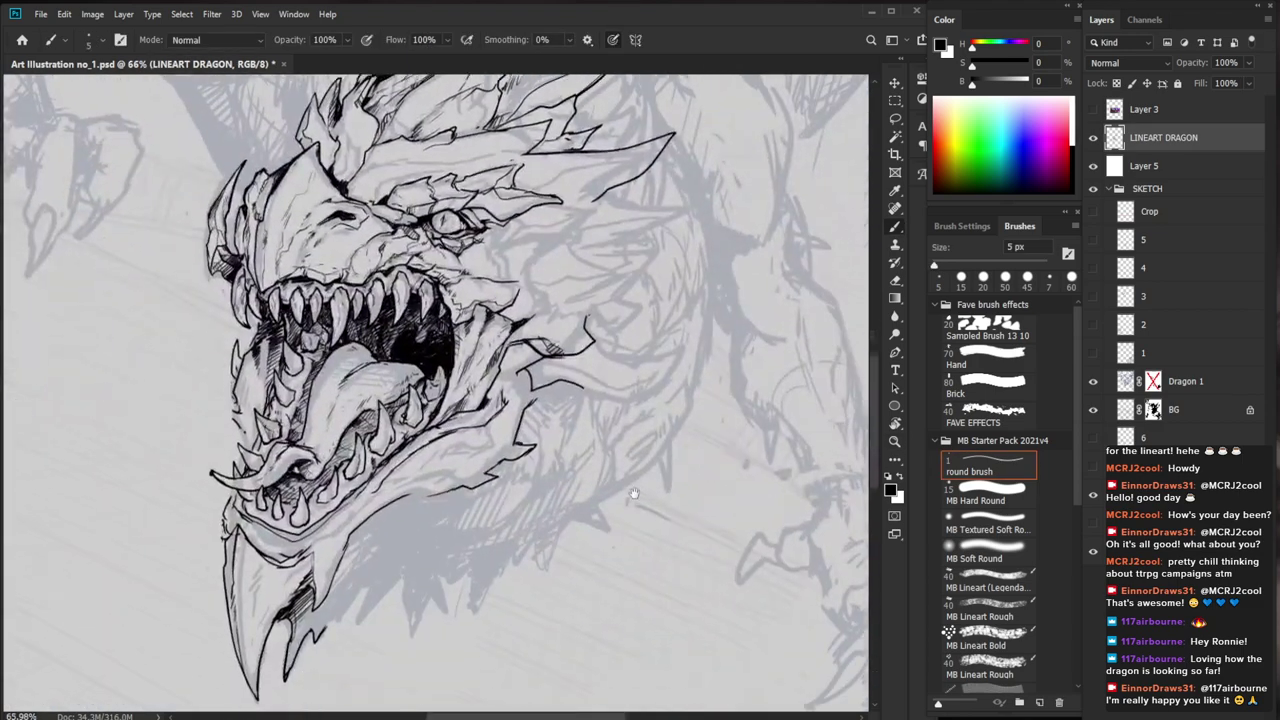
pyautogui.scroll(4, 600, 231)
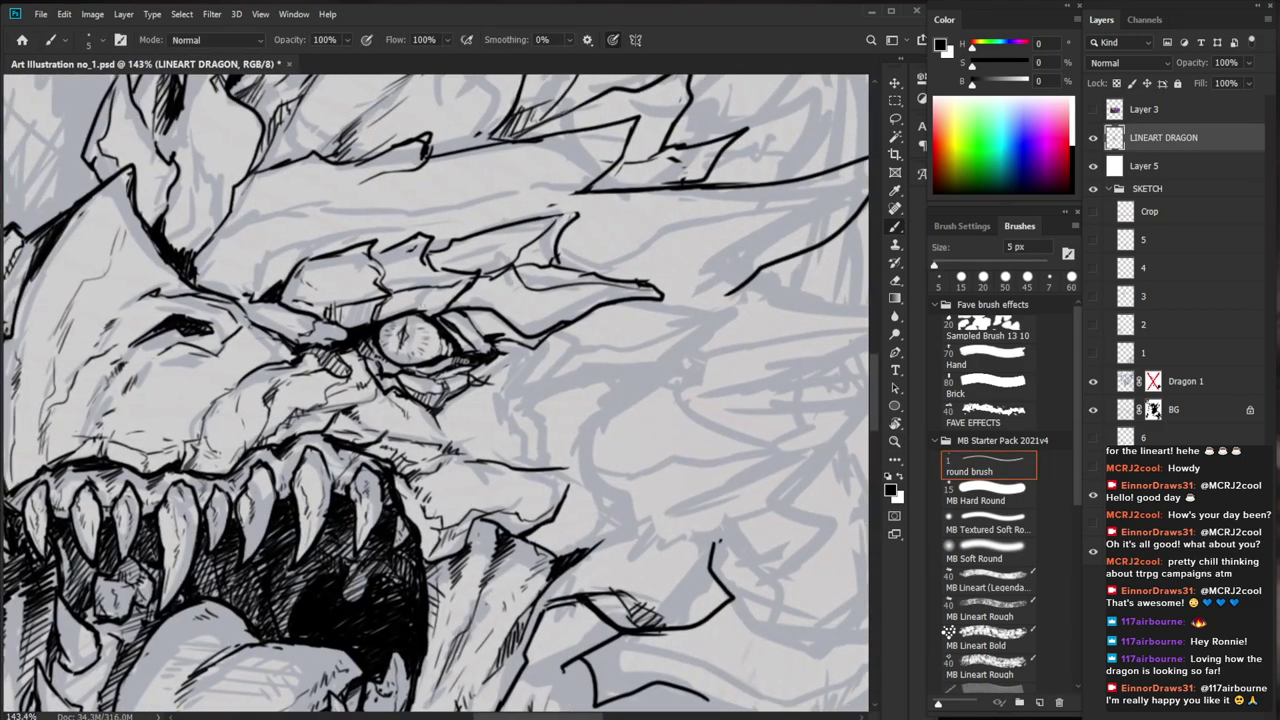
pyautogui.moveTo(430, 294); pyautogui.dragTo(415, 316)
pyautogui.press('e')
pyautogui.press('b')
pyautogui.moveTo(438, 303)
pyautogui.mouseDown()
pyautogui.moveTo(441, 321)
pyautogui.moveTo(610, 314)
pyautogui.mouseUp()
pyautogui.hotkey('ctrl', 'space')
pyautogui.hotkey('ctrl', '0')
pyautogui.hotkey('ctrl', 'space')
pyautogui.moveTo(458, 375)
pyautogui.mouseDown()
pyautogui.moveTo(477, 386)
pyautogui.moveTo(410, 372)
pyautogui.mouseUp()
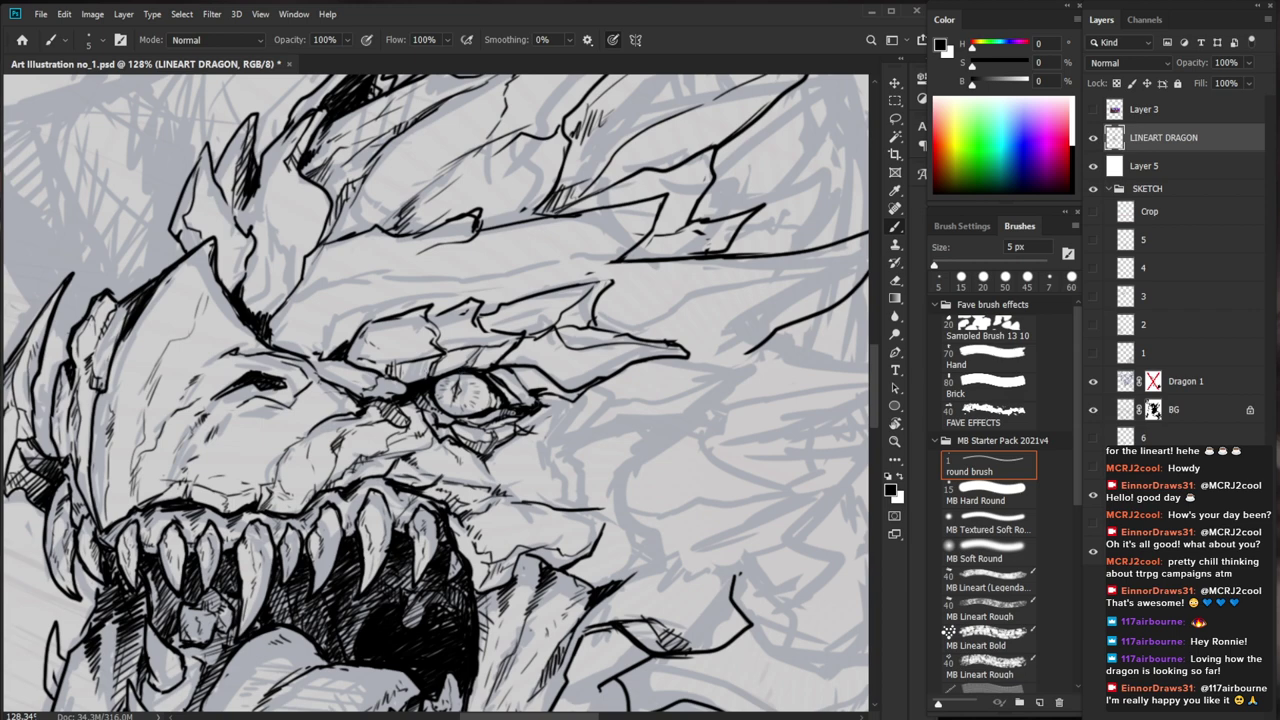
# Add fine short ink strokes to the lower jaw around the open mouth
pyautogui.press('z')
pyautogui.moveTo(486, 400); pyautogui.dragTo(390, 508)
pyautogui.moveTo(587, 597); pyautogui.dragTo(526, 468)
pyautogui.click(341, 456)
pyautogui.press('b')
pyautogui.press('z')
pyautogui.moveTo(319, 448)
pyautogui.mouseDown()
pyautogui.moveTo(350, 448)
pyautogui.moveTo(335, 433)
pyautogui.moveTo(309, 443)
pyautogui.mouseUp()
pyautogui.press('e')
pyautogui.press('b')
pyautogui.moveTo(319, 434); pyautogui.dragTo(305, 449)
pyautogui.moveTo(316, 438); pyautogui.dragTo(303, 461)
pyautogui.moveTo(309, 457); pyautogui.dragTo(306, 536)
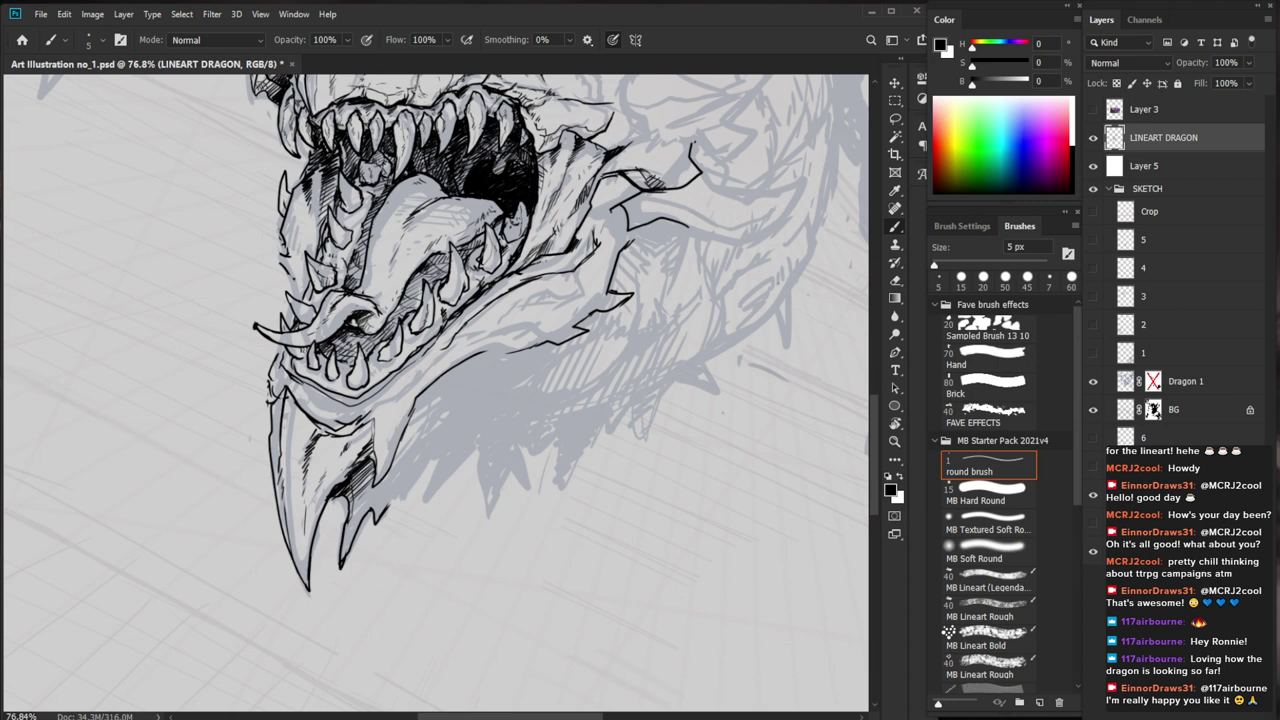
# Shade the base of the large chin spike and reinforce the spike's front edge
pyautogui.moveTo(367, 429); pyautogui.dragTo(357, 439)
pyautogui.moveTo(373, 427); pyautogui.dragTo(361, 439)
pyautogui.press('e')
pyautogui.press('b')
pyautogui.moveTo(271, 429); pyautogui.dragTo(279, 471)
pyautogui.moveTo(273, 430)
pyautogui.mouseDown()
pyautogui.moveTo(280, 465)
pyautogui.moveTo(280, 451)
pyautogui.mouseUp()
pyautogui.press('space')
pyautogui.moveTo(548, 505); pyautogui.dragTo(522, 500)
pyautogui.moveTo(254, 466); pyautogui.dragTo(285, 588)
# Ink a small spike on the underside of the lower jaw, behind the large chin spike
pyautogui.press('z')
pyautogui.moveTo(405, 485); pyautogui.dragTo(366, 490)
pyautogui.press('space')
pyautogui.moveTo(657, 551); pyautogui.dragTo(537, 580)
pyautogui.press('z')
pyautogui.moveTo(287, 480); pyautogui.dragTo(318, 491)
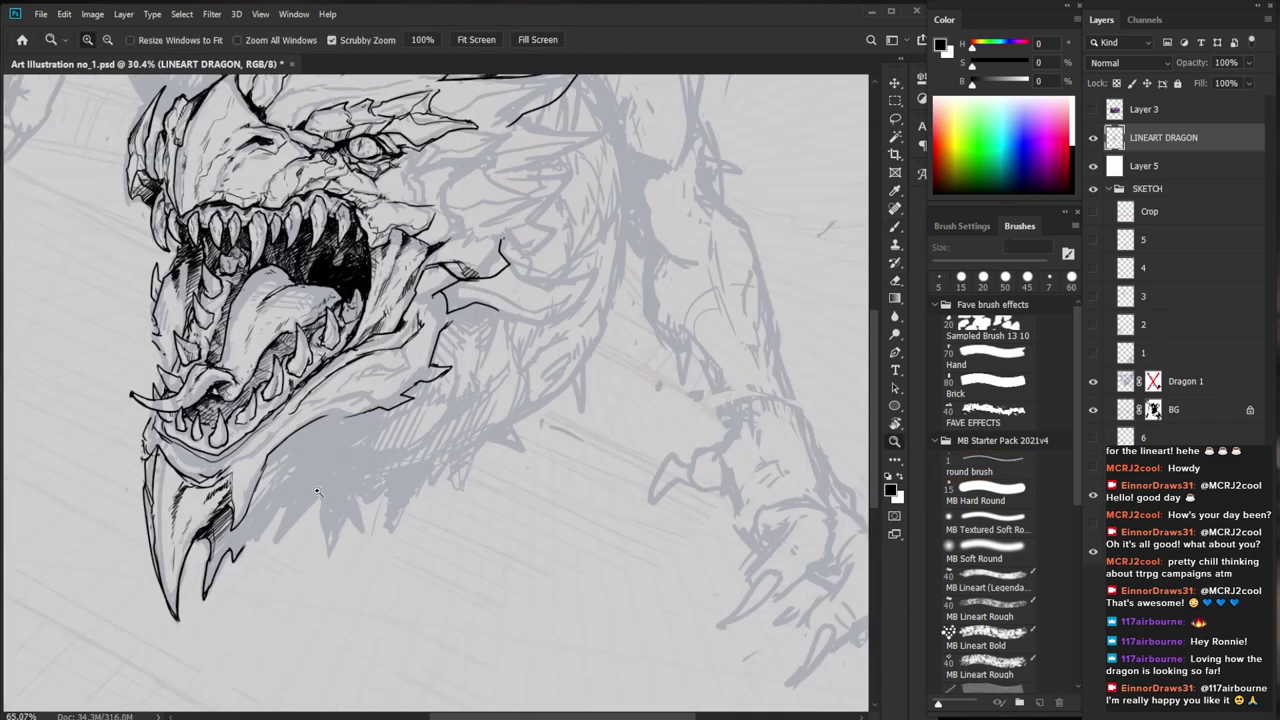
pyautogui.scroll(1, 317, 491)
pyautogui.press('b')
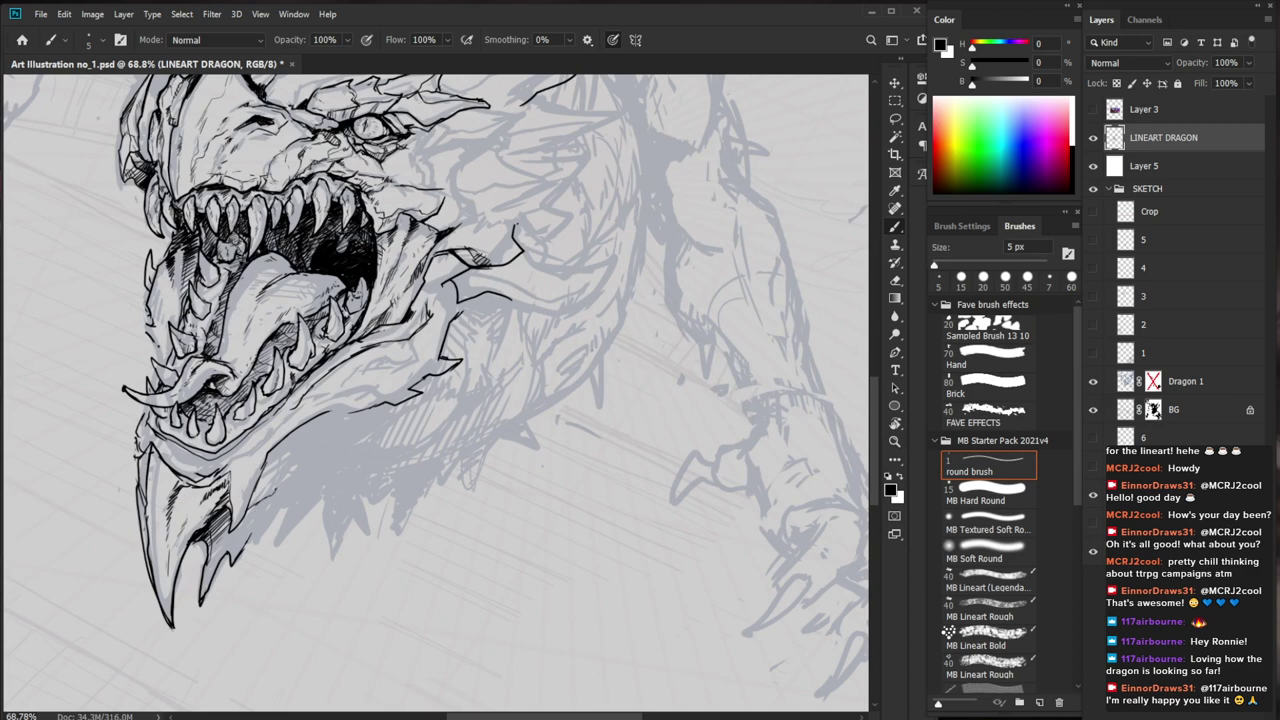
pyautogui.press('space')
pyautogui.moveTo(362, 457); pyautogui.dragTo(446, 511)
pyautogui.moveTo(362, 536)
pyautogui.mouseDown()
pyautogui.moveTo(358, 565)
pyautogui.moveTo(384, 536)
pyautogui.mouseUp()
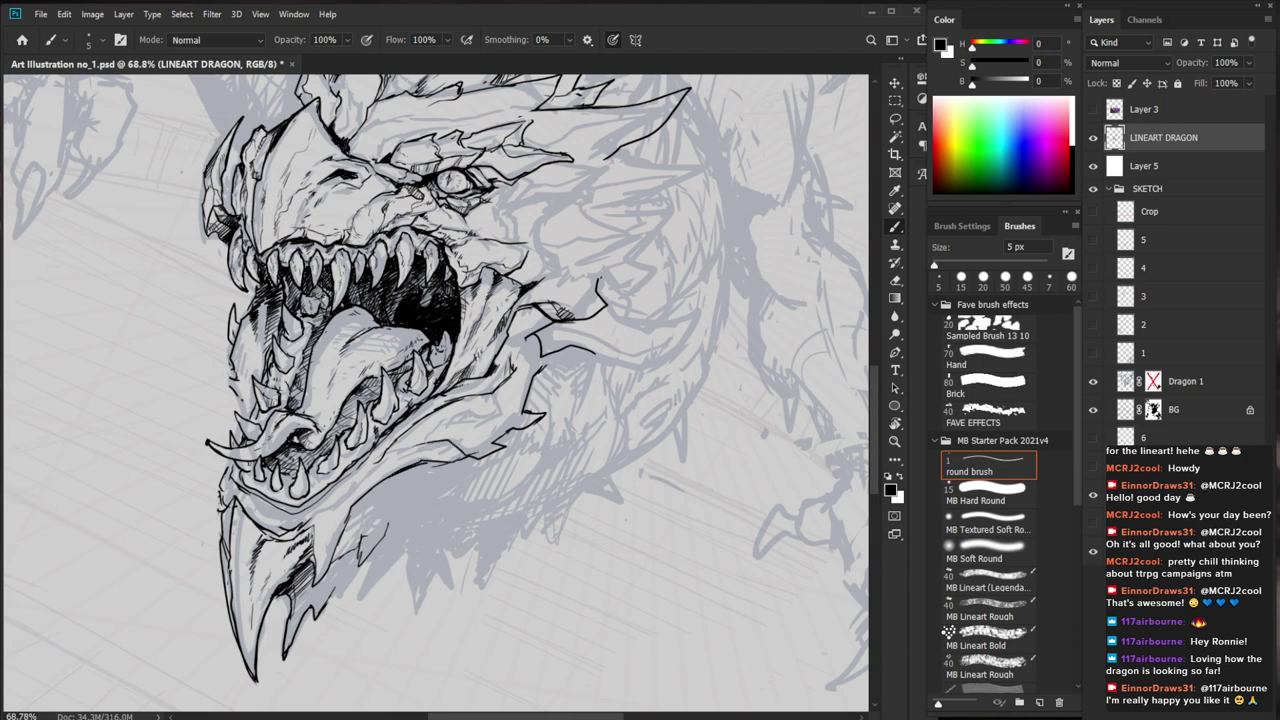
# Add short crease strokes along the lower jaw plate
pyautogui.press('space')
pyautogui.moveTo(515, 466); pyautogui.dragTo(500, 480)
pyautogui.moveTo(395, 467)
pyautogui.mouseDown()
pyautogui.moveTo(447, 463)
pyautogui.moveTo(423, 457)
pyautogui.mouseUp()
pyautogui.moveTo(407, 463); pyautogui.dragTo(439, 461)
# Ink the inner edge of the pointed plate tip at the rear end of the lower jaw
pyautogui.hotkey('ctrl', 'space')
pyautogui.moveTo(514, 447); pyautogui.dragTo(420, 450)
pyautogui.press('space')
pyautogui.moveTo(594, 572); pyautogui.dragTo(546, 543)
pyautogui.hotkey('ctrl', 'space')
pyautogui.moveTo(478, 393); pyautogui.dragTo(580, 393)
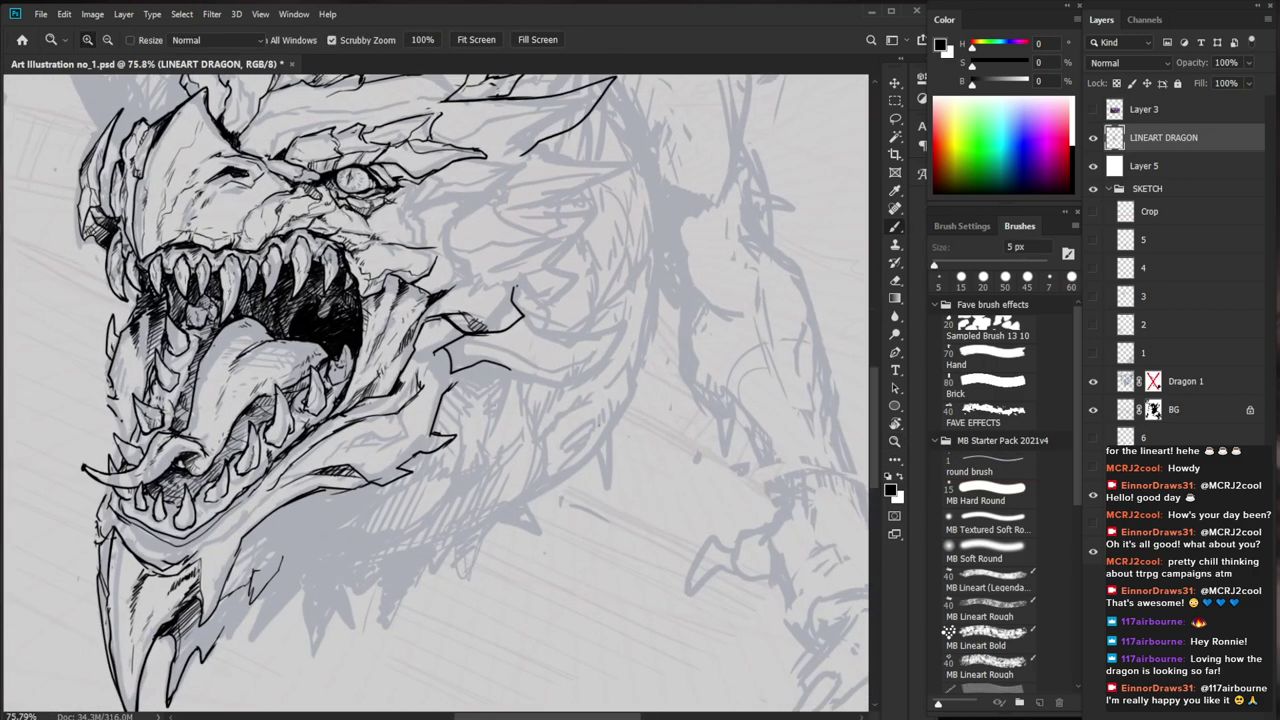
pyautogui.press('e')
pyautogui.press('b')
pyautogui.moveTo(430, 434)
pyautogui.mouseDown()
pyautogui.moveTo(405, 446)
pyautogui.moveTo(421, 453)
pyautogui.mouseUp()
pyautogui.press('e')
pyautogui.press('b')
pyautogui.hotkey('ctrl', 'z')
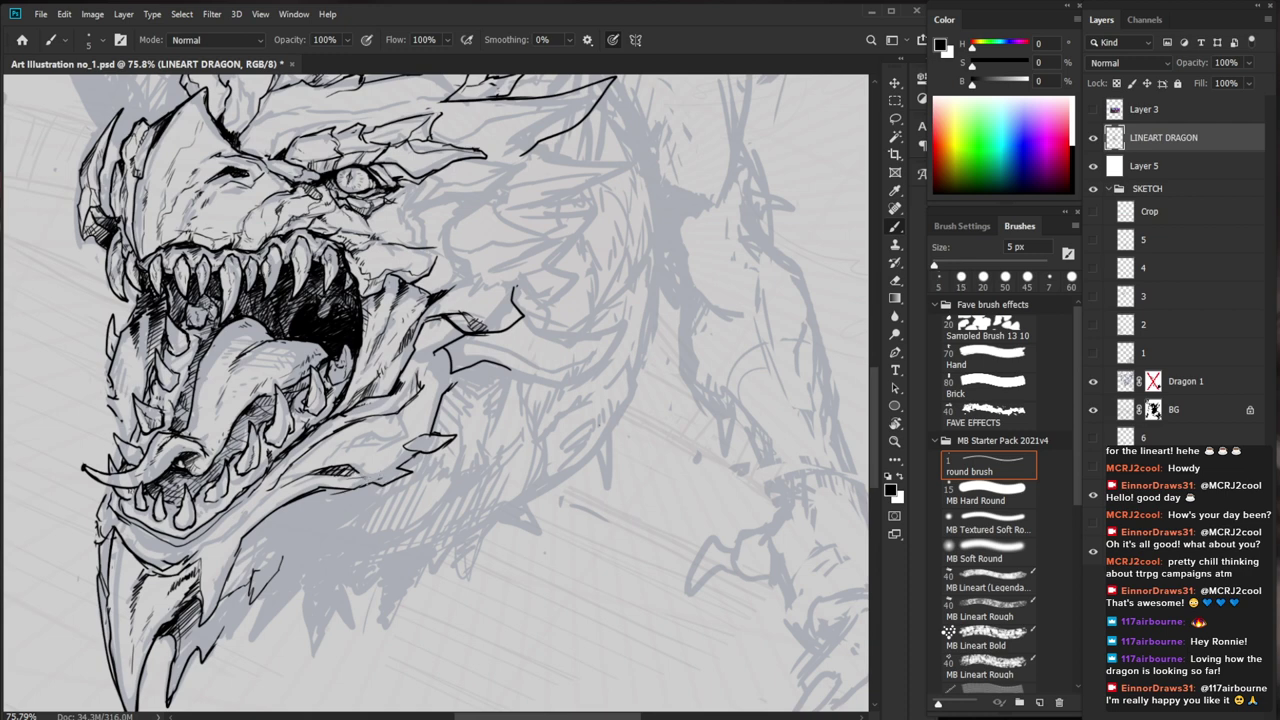
# Ink and darken a narrow crease in the rear part of the lower jaw plate
pyautogui.moveTo(358, 486)
pyautogui.mouseDown()
pyautogui.moveTo(427, 475)
pyautogui.moveTo(385, 486)
pyautogui.mouseUp()
pyautogui.press('e')
pyautogui.press('b')
pyautogui.press('e')
pyautogui.press('b')
# Ink the contour rising from behind the snout to the raised foreleg and the foreleg's curved lower edge
pyautogui.scroll(-2, 485, 476)
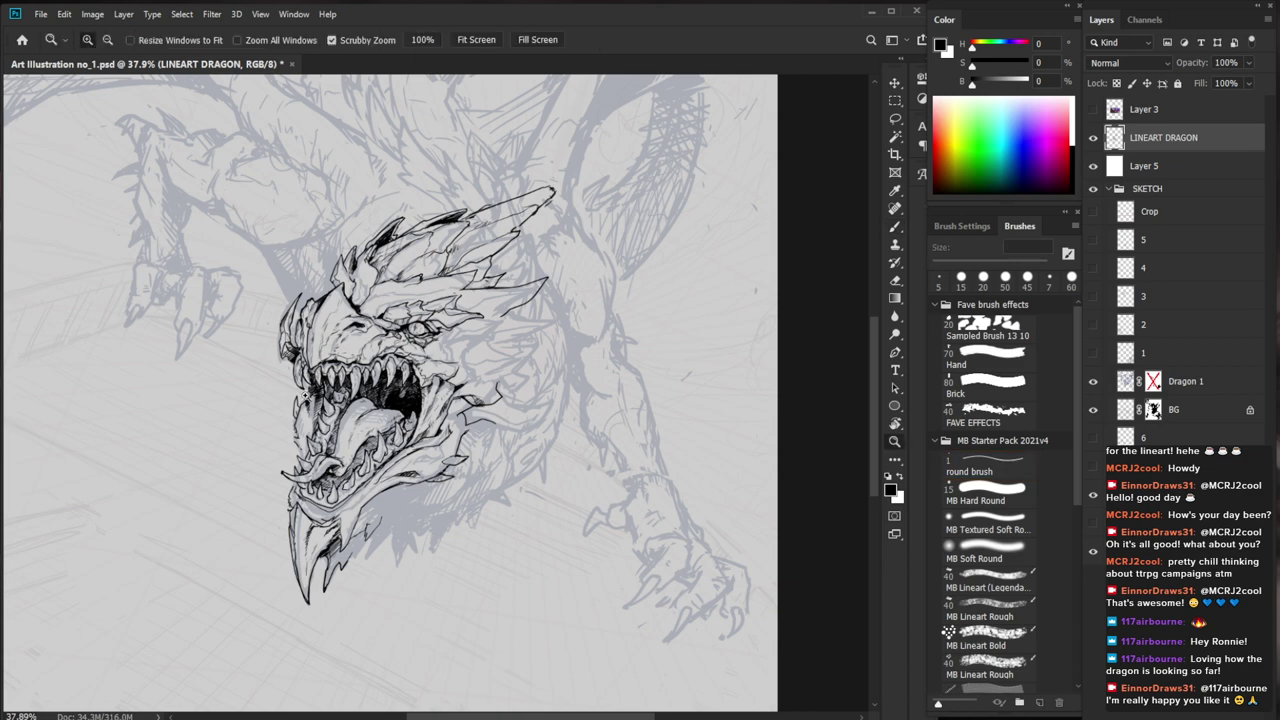
pyautogui.hotkey('ctrl', '+')
pyautogui.hotkey('ctrl', 'space')
pyautogui.moveTo(315, 435)
pyautogui.mouseDown()
pyautogui.moveTo(350, 435)
pyautogui.moveTo(300, 410)
pyautogui.mouseUp()
pyautogui.press('e')
pyautogui.press('b')
pyautogui.hotkey('ctrl', 'space')
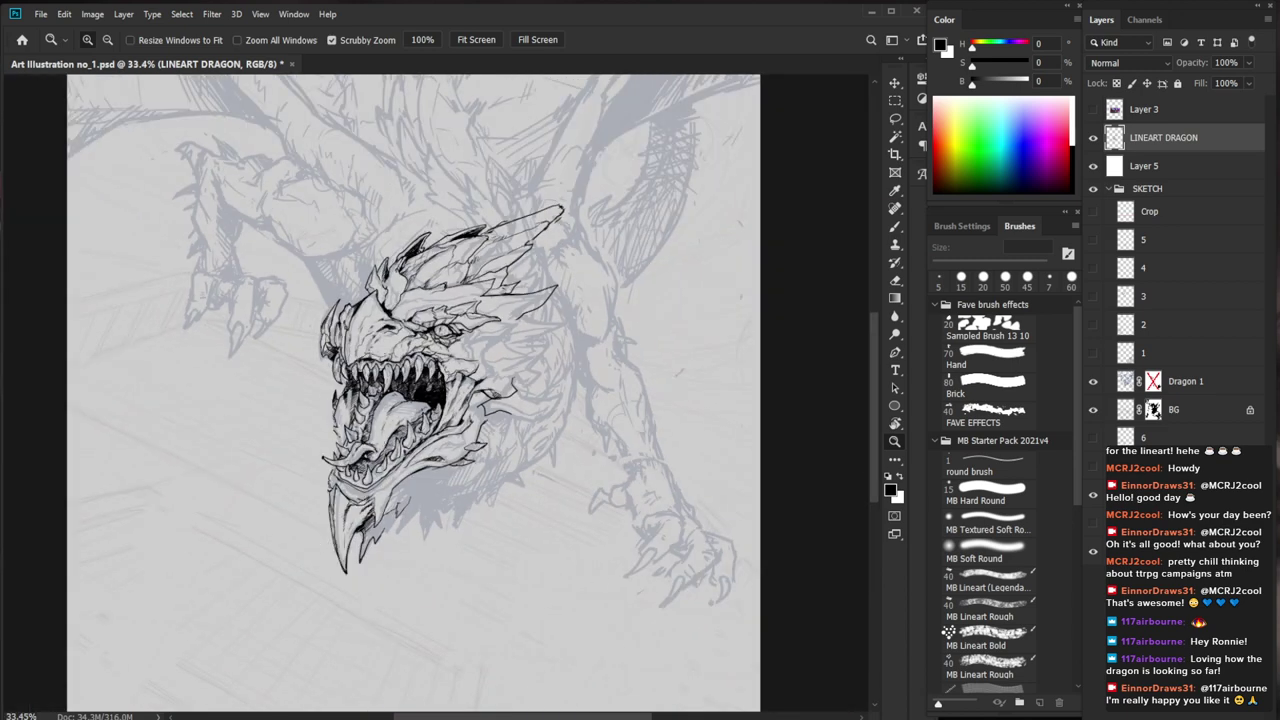
pyautogui.moveTo(377, 248)
pyautogui.mouseDown()
pyautogui.moveTo(420, 248)
pyautogui.moveTo(400, 311)
pyautogui.mouseUp()
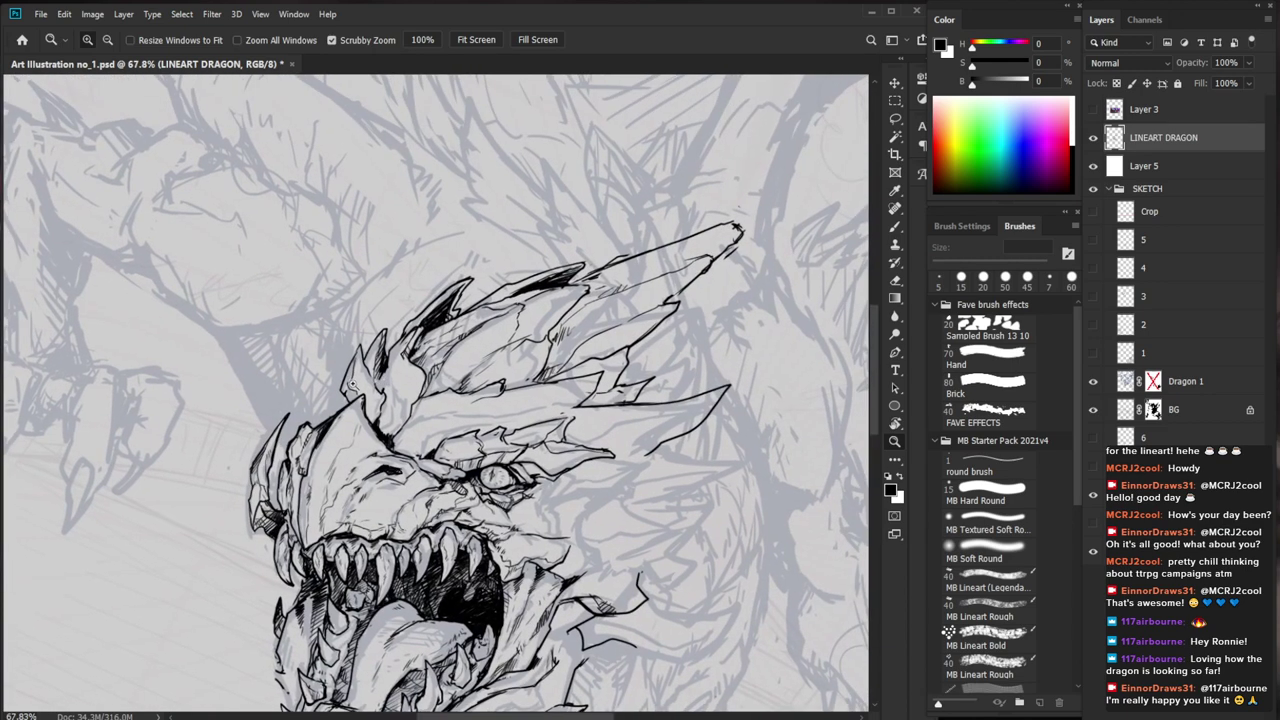
pyautogui.moveTo(273, 431); pyautogui.dragTo(221, 347)
pyautogui.press('space')
pyautogui.moveTo(636, 402)
pyautogui.mouseDown()
pyautogui.moveTo(596, 424)
pyautogui.moveTo(578, 412)
pyautogui.mouseUp()
pyautogui.moveTo(153, 337); pyautogui.dragTo(247, 329)
# Ink a long pointed spike at the elbow of the raised foreleg
pyautogui.hotkey('ctrl', '0')
pyautogui.press('space')
pyautogui.moveTo(571, 469)
pyautogui.mouseDown()
pyautogui.moveTo(627, 463)
pyautogui.moveTo(586, 535)
pyautogui.moveTo(551, 532)
pyautogui.moveTo(549, 551)
pyautogui.mouseUp()
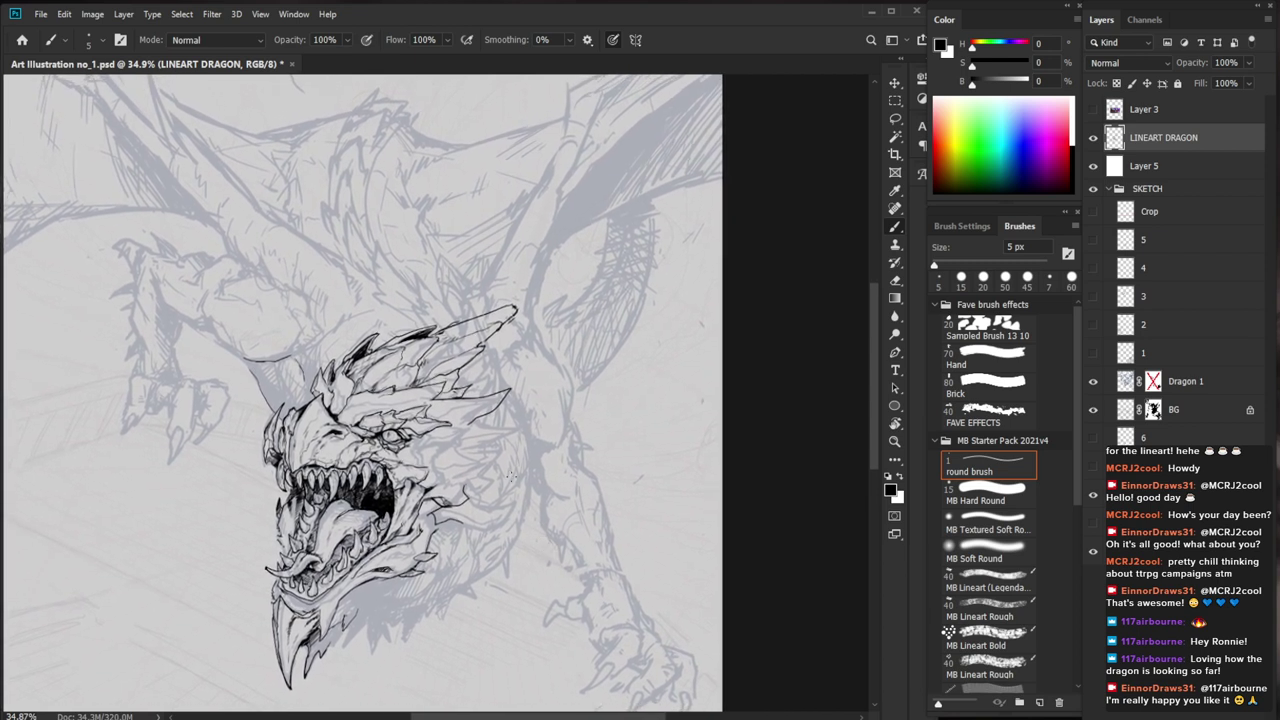
pyautogui.moveTo(185, 258)
pyautogui.mouseDown()
pyautogui.moveTo(154, 239)
pyautogui.moveTo(146, 180)
pyautogui.moveTo(154, 240)
pyautogui.mouseUp()
pyautogui.moveTo(680, 487)
pyautogui.mouseDown()
pyautogui.moveTo(648, 503)
pyautogui.moveTo(656, 528)
pyautogui.moveTo(641, 504)
pyautogui.mouseUp()
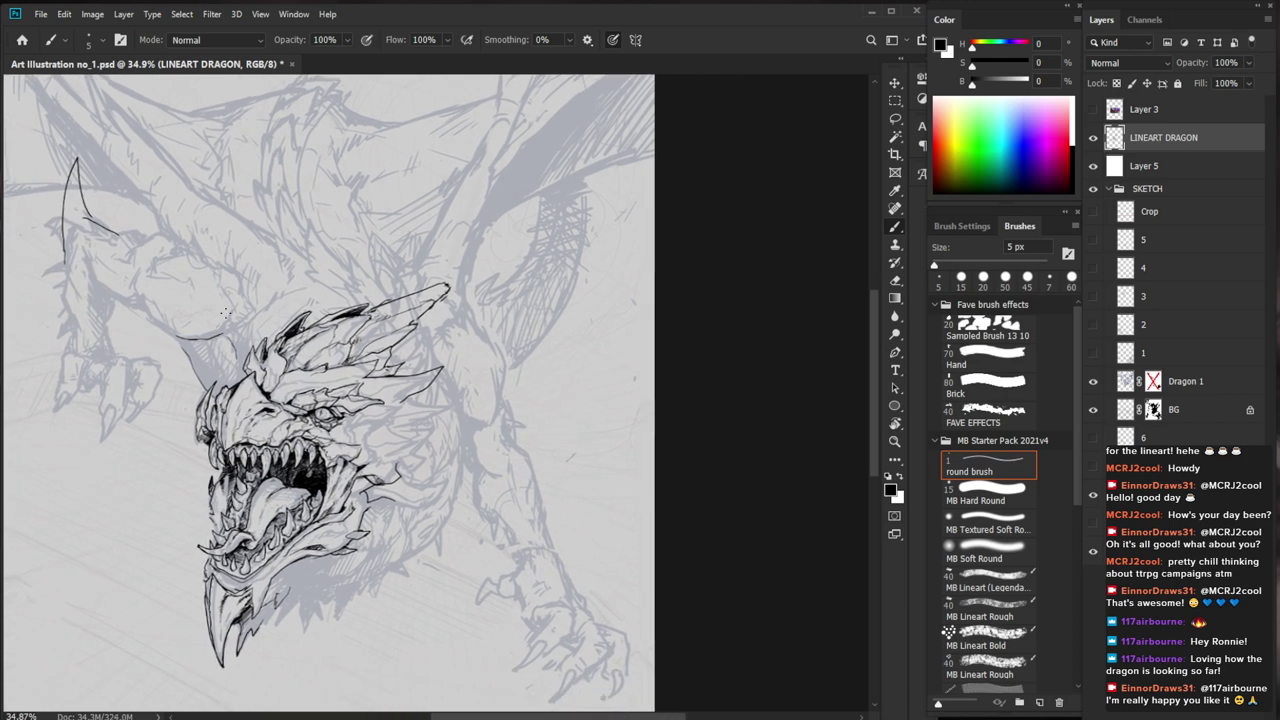
# Ink the jagged outline of the cheek frill behind the eye, down toward the jaw spikes
pyautogui.moveTo(157, 213); pyautogui.dragTo(262, 395)
pyautogui.moveTo(460, 358); pyautogui.dragTo(415, 360)
pyautogui.moveTo(622, 590); pyautogui.dragTo(569, 568)
pyautogui.scroll(3, 569, 568)
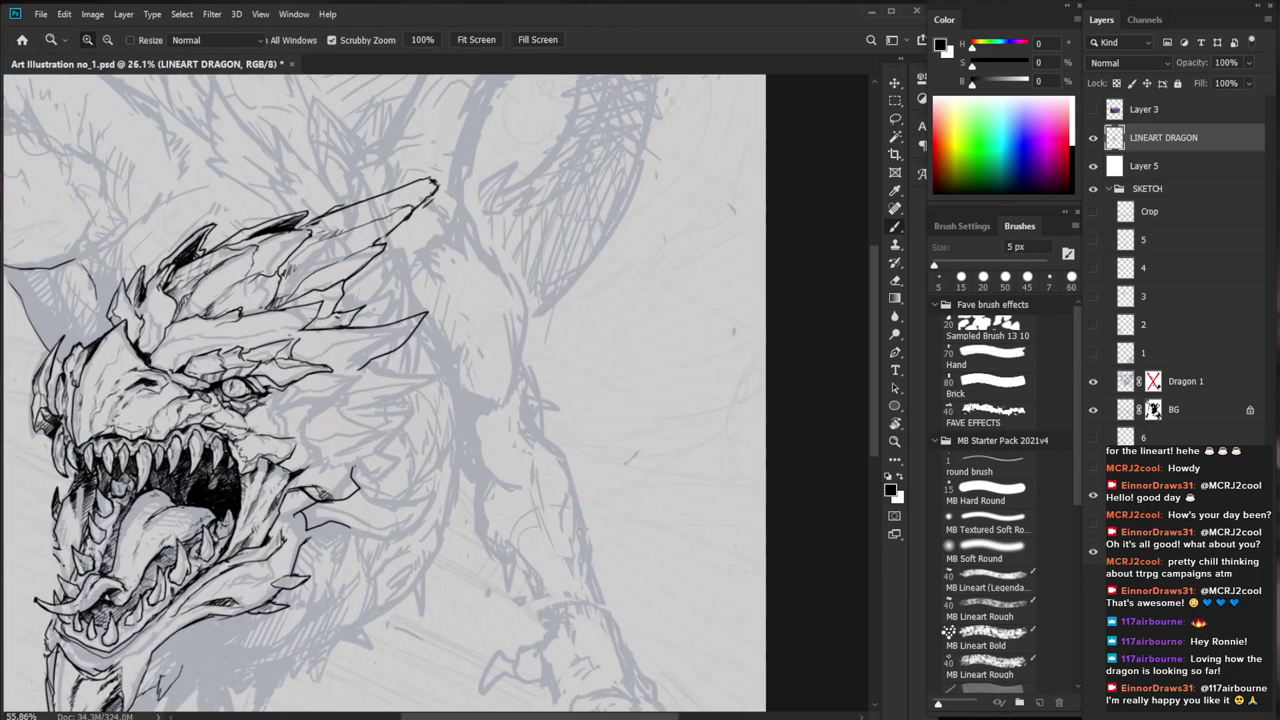
pyautogui.moveTo(434, 390); pyautogui.dragTo(568, 441)
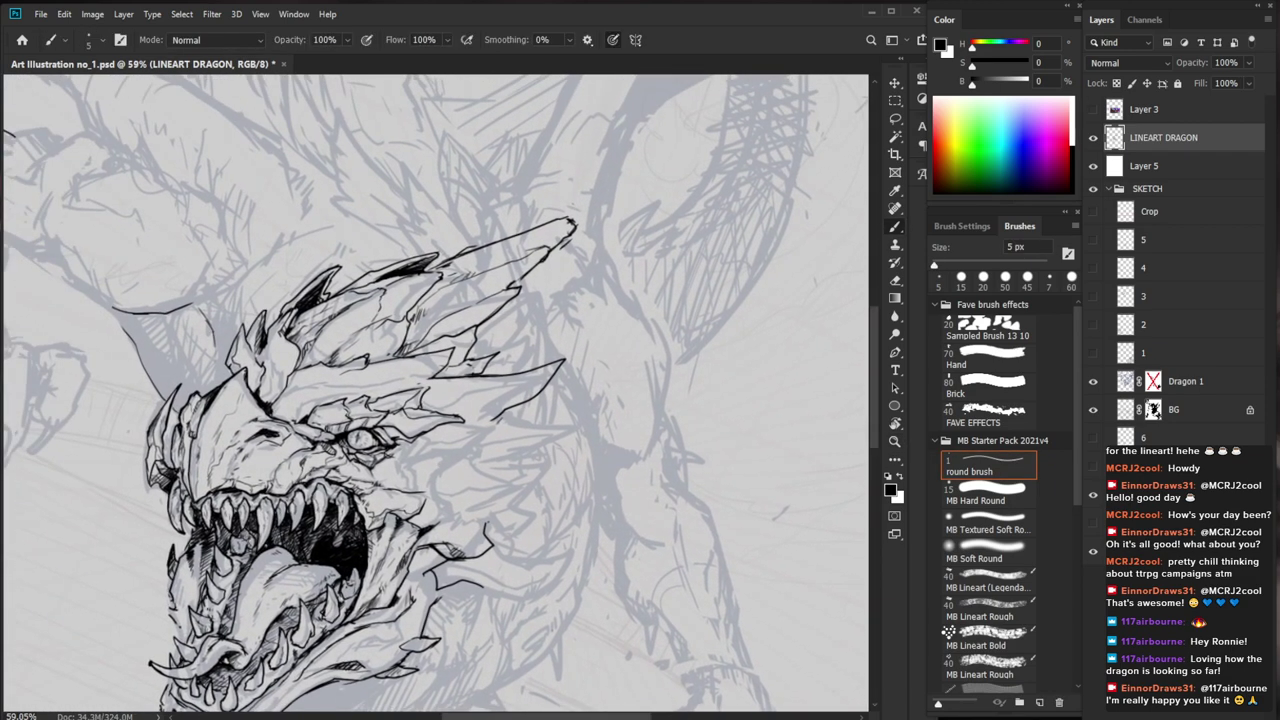
pyautogui.moveTo(464, 452)
pyautogui.mouseDown()
pyautogui.moveTo(447, 488)
pyautogui.moveTo(461, 507)
pyautogui.moveTo(424, 532)
pyautogui.moveTo(464, 444)
pyautogui.moveTo(458, 468)
pyautogui.moveTo(499, 450)
pyautogui.mouseUp()
pyautogui.press('e')
pyautogui.press('b')
pyautogui.press('e')
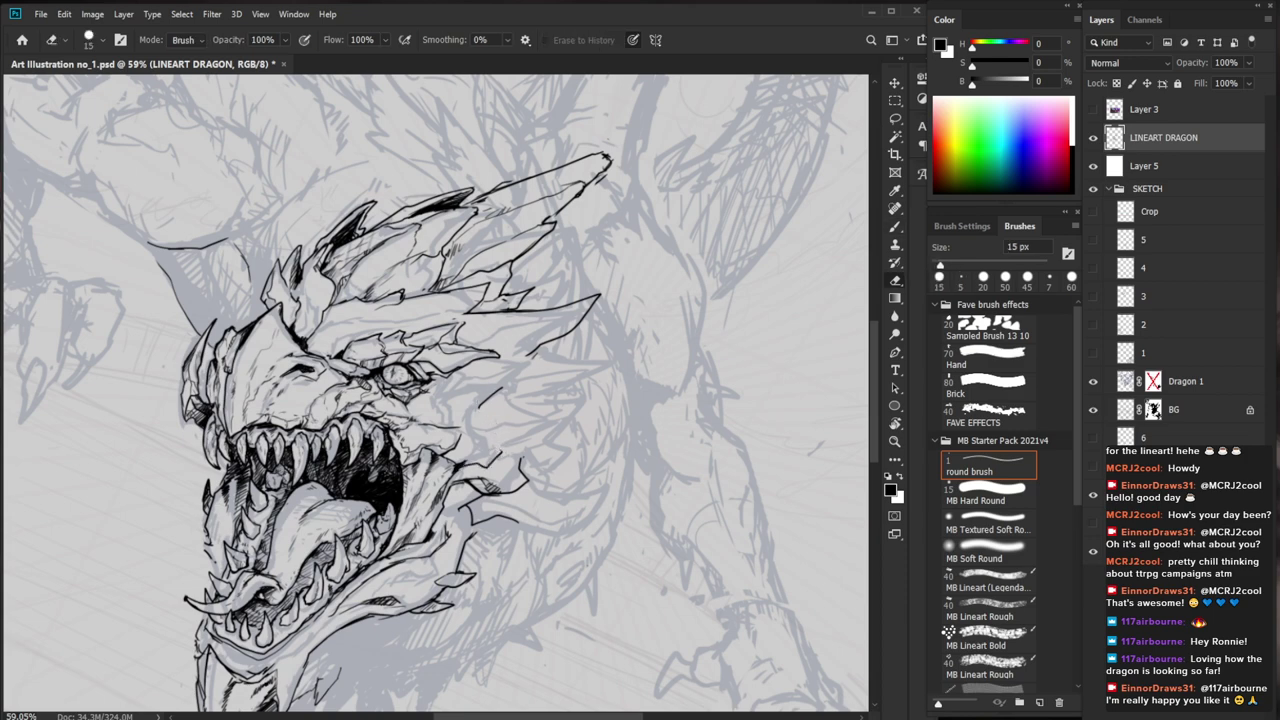
pyautogui.press('b')
pyautogui.moveTo(506, 386)
pyautogui.mouseDown()
pyautogui.moveTo(480, 412)
pyautogui.moveTo(498, 440)
pyautogui.mouseUp()
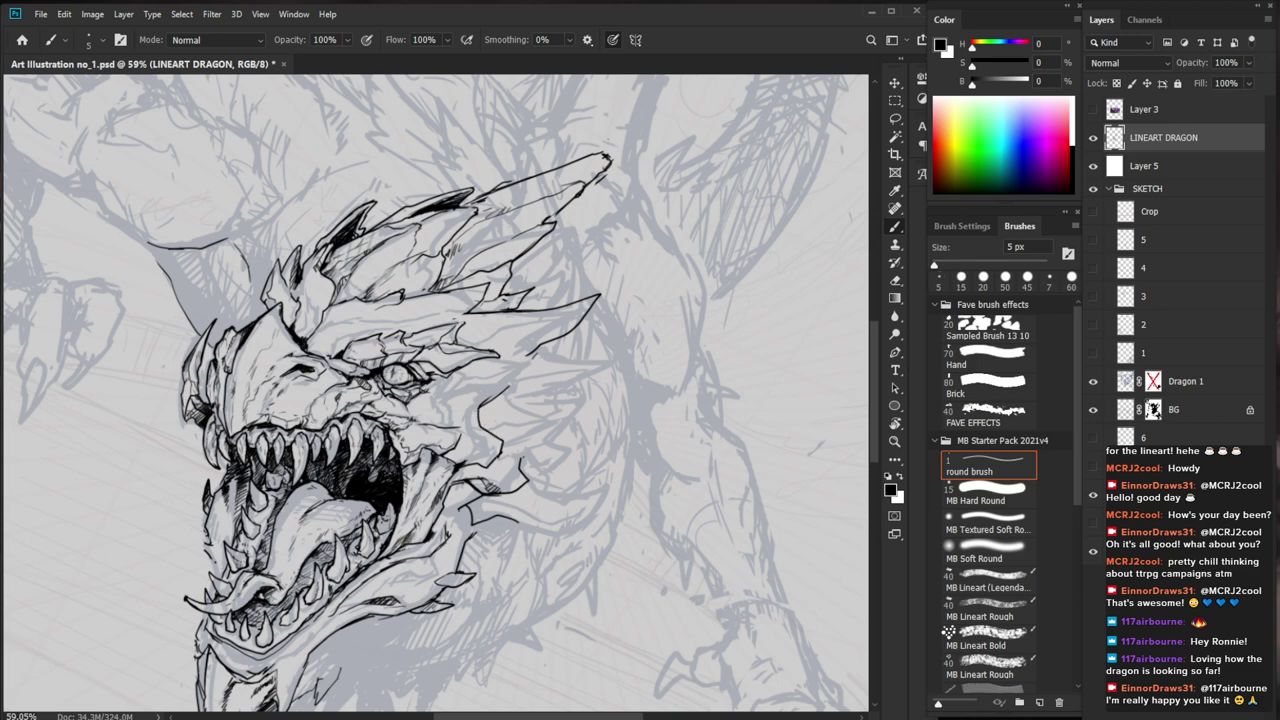
# Erase parts of the long horn's outline and redraw its upper edge with a cleaner line
pyautogui.moveTo(500, 540); pyautogui.dragTo(354, 579)
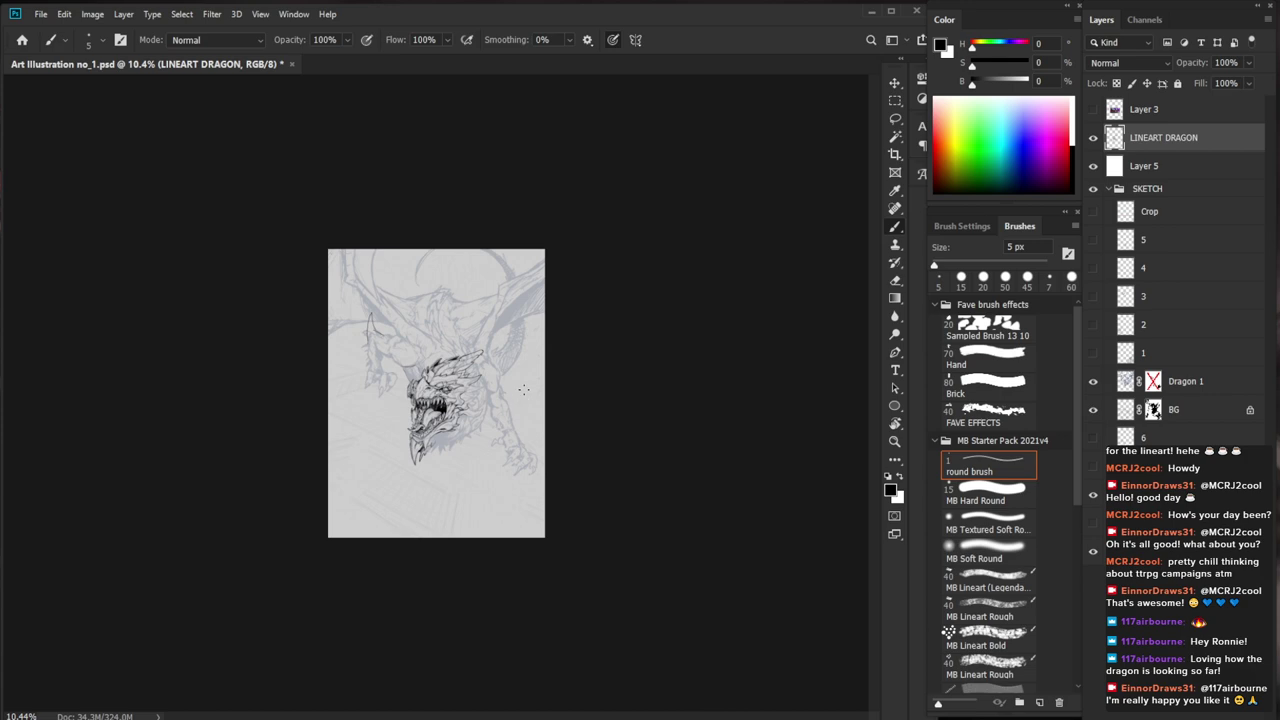
pyautogui.moveTo(462, 361); pyautogui.dragTo(610, 361)
pyautogui.moveTo(449, 358); pyautogui.dragTo(490, 338)
pyautogui.moveTo(616, 324); pyautogui.dragTo(544, 378)
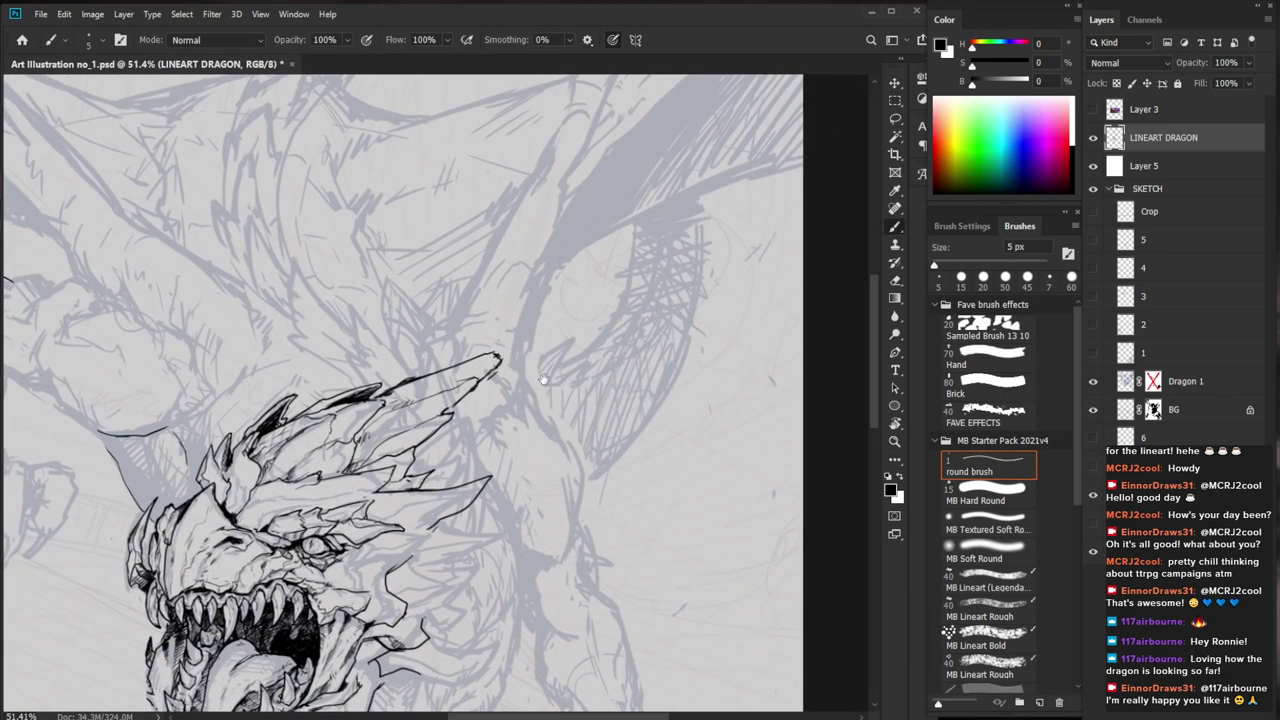
pyautogui.scroll(2, 495, 377)
pyautogui.press('e')
pyautogui.press('b')
pyautogui.moveTo(292, 412); pyautogui.dragTo(337, 386)
pyautogui.press('e')
pyautogui.moveTo(502, 335); pyautogui.dragTo(371, 375)
pyautogui.moveTo(462, 346)
pyautogui.mouseDown()
pyautogui.moveTo(410, 360)
pyautogui.moveTo(498, 334)
pyautogui.moveTo(608, 263)
pyautogui.mouseUp()
pyautogui.press('b')
pyautogui.moveTo(458, 293); pyautogui.dragTo(526, 268)
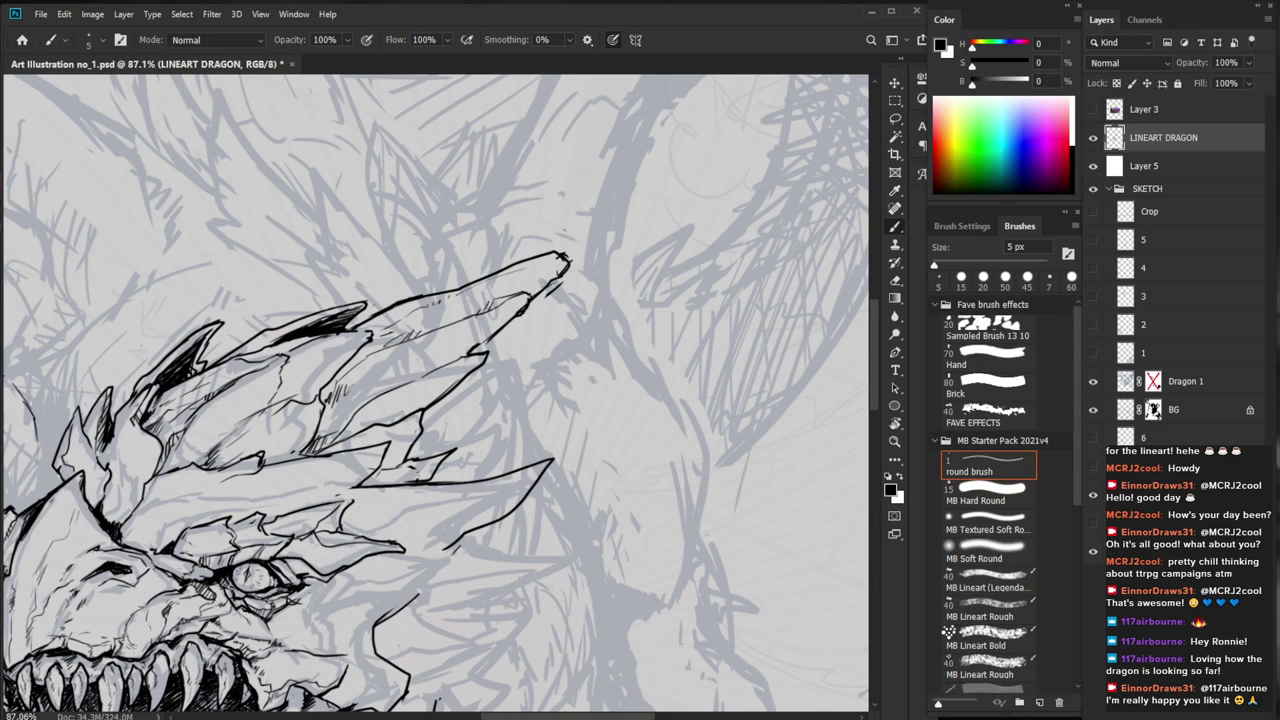
# Clean up the tip of the long horn with the Eraser
pyautogui.press('z')
pyautogui.moveTo(585, 362)
pyautogui.mouseDown()
pyautogui.moveTo(530, 360)
pyautogui.moveTo(562, 358)
pyautogui.mouseUp()
pyautogui.press('e')
pyautogui.moveTo(553, 304)
pyautogui.mouseDown()
pyautogui.moveTo(575, 279)
pyautogui.moveTo(634, 323)
pyautogui.mouseUp()
pyautogui.press('b')
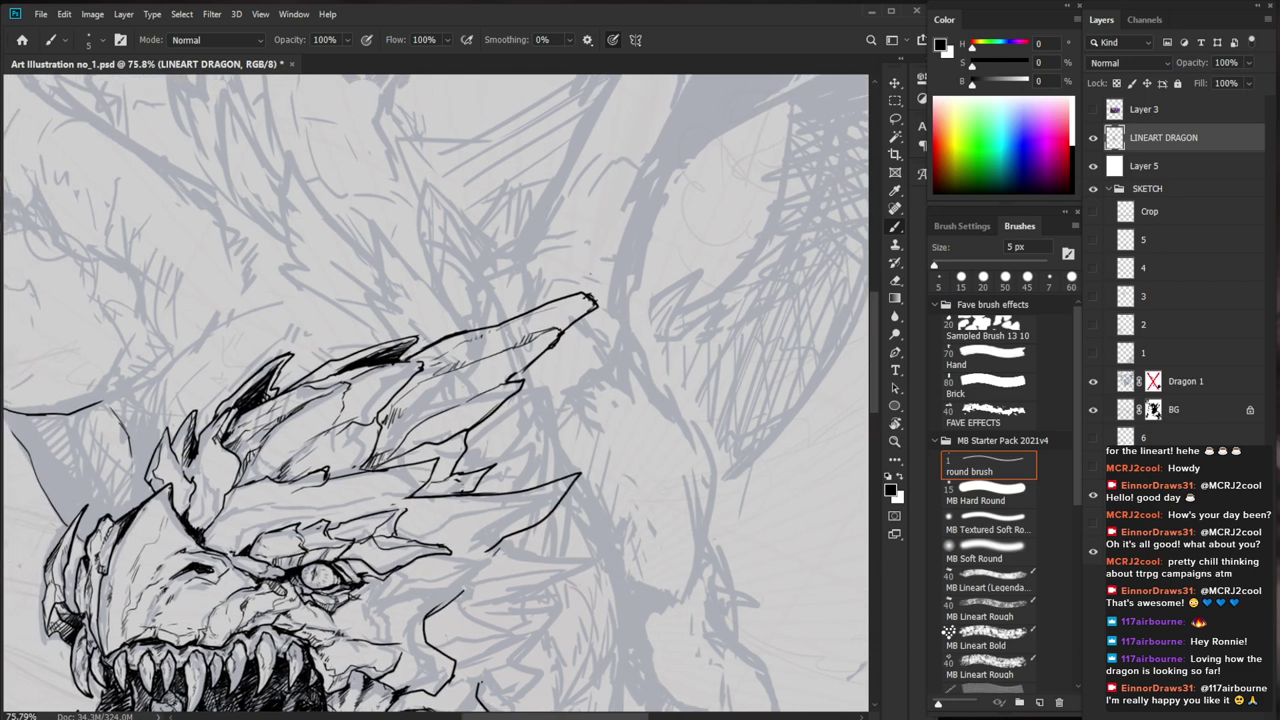
# Ink another pointed frill spike below the large spike behind the eye
pyautogui.moveTo(552, 572); pyautogui.dragTo(545, 377)
pyautogui.moveTo(696, 533); pyautogui.dragTo(667, 490)
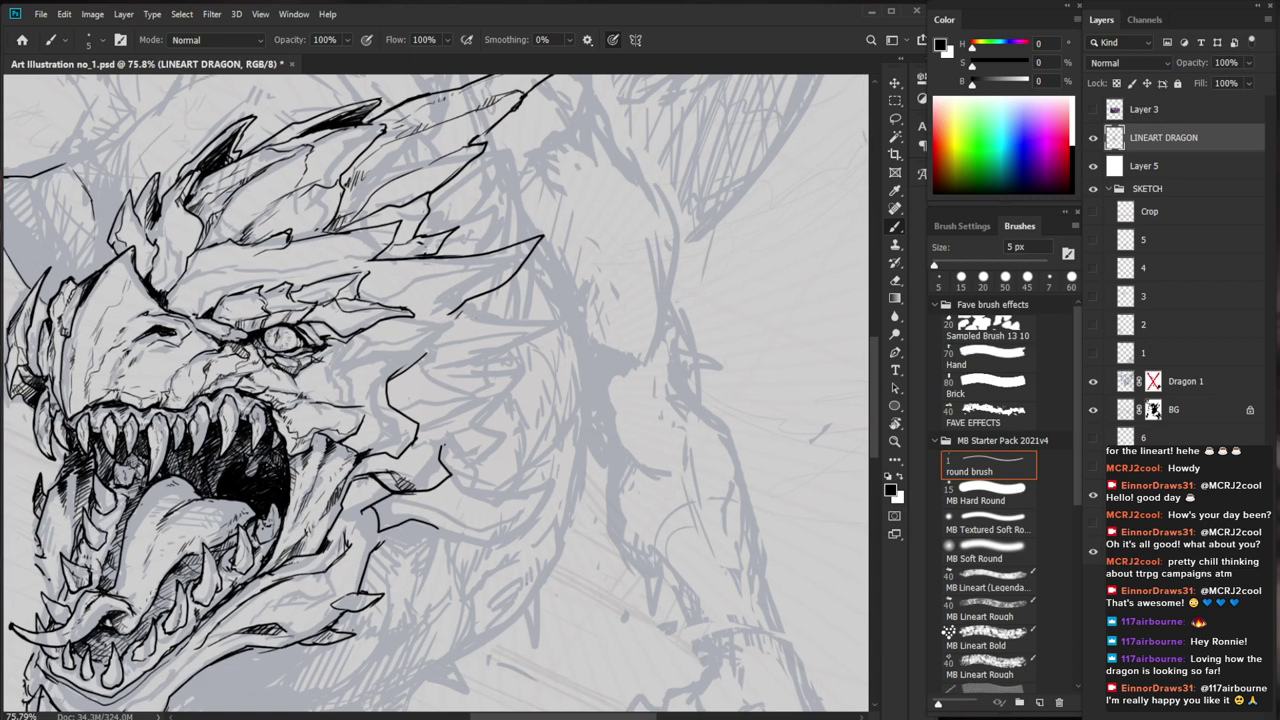
pyautogui.moveTo(482, 306)
pyautogui.mouseDown()
pyautogui.moveTo(500, 417)
pyautogui.moveTo(573, 411)
pyautogui.mouseUp()
pyautogui.moveTo(573, 409); pyautogui.dragTo(463, 480)
pyautogui.moveTo(549, 482); pyautogui.dragTo(507, 492)
pyautogui.hotkey('ctrl', '0')
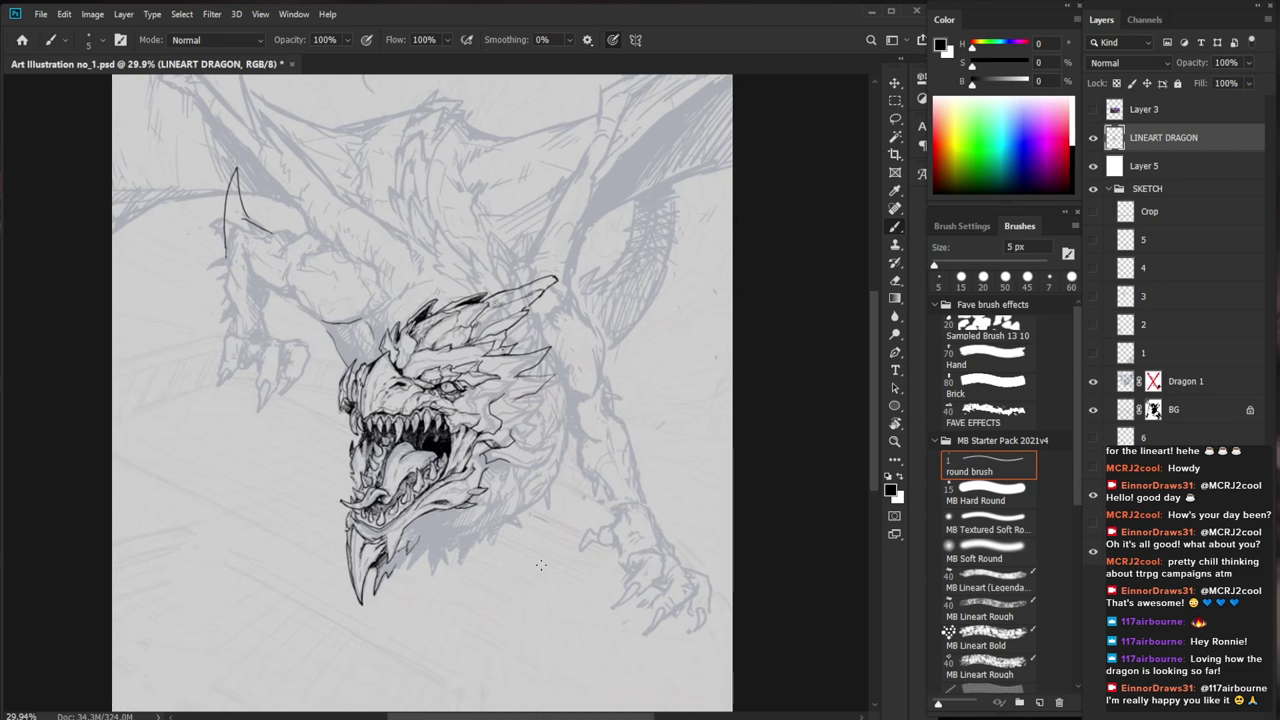
# Reshape the long horn's tip into a blunt dark end and add shading strokes along its upper edge
pyautogui.scroll(4, 570, 259)
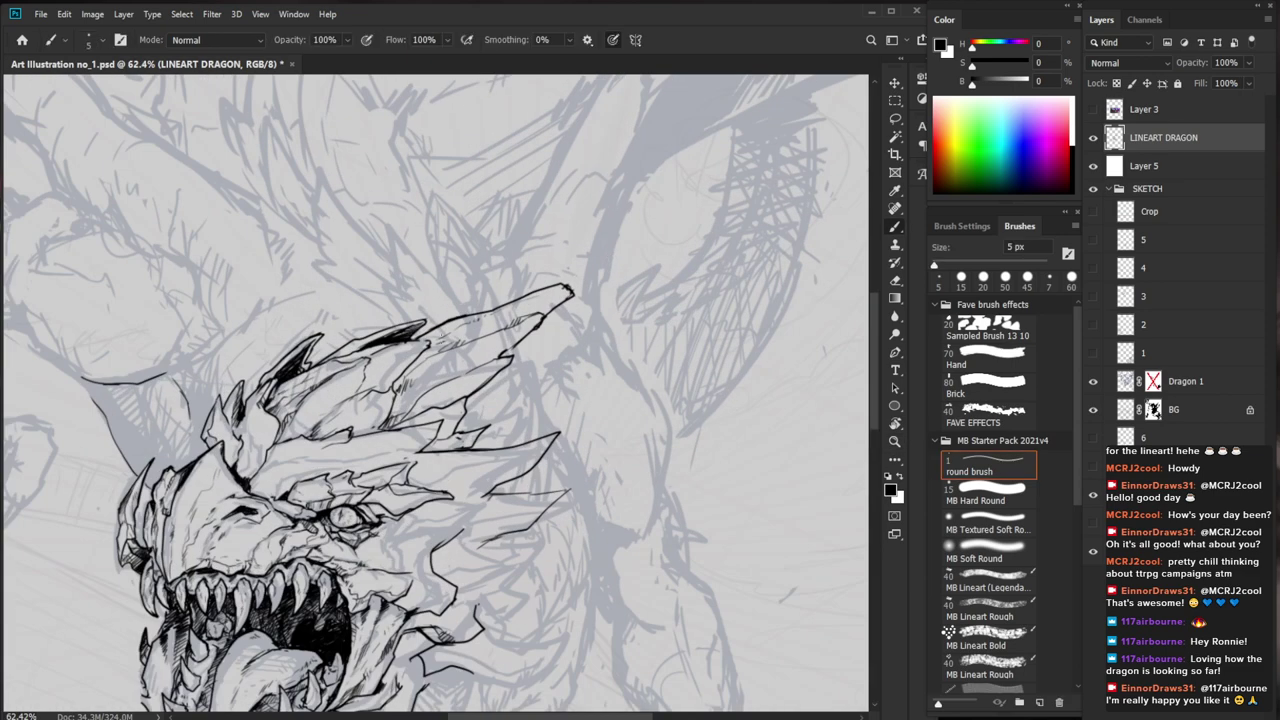
pyautogui.press('e')
pyautogui.moveTo(560, 287)
pyautogui.mouseDown()
pyautogui.moveTo(468, 319)
pyautogui.moveTo(561, 278)
pyautogui.moveTo(548, 313)
pyautogui.moveTo(569, 289)
pyautogui.moveTo(533, 315)
pyautogui.moveTo(546, 312)
pyautogui.moveTo(513, 297)
pyautogui.moveTo(429, 345)
pyautogui.mouseUp()
pyautogui.press('b')
pyautogui.press('e')
pyautogui.press('b')
pyautogui.press('e')
pyautogui.press('b')
pyautogui.press('e')
pyautogui.press('b')
pyautogui.moveTo(445, 333); pyautogui.dragTo(433, 343)
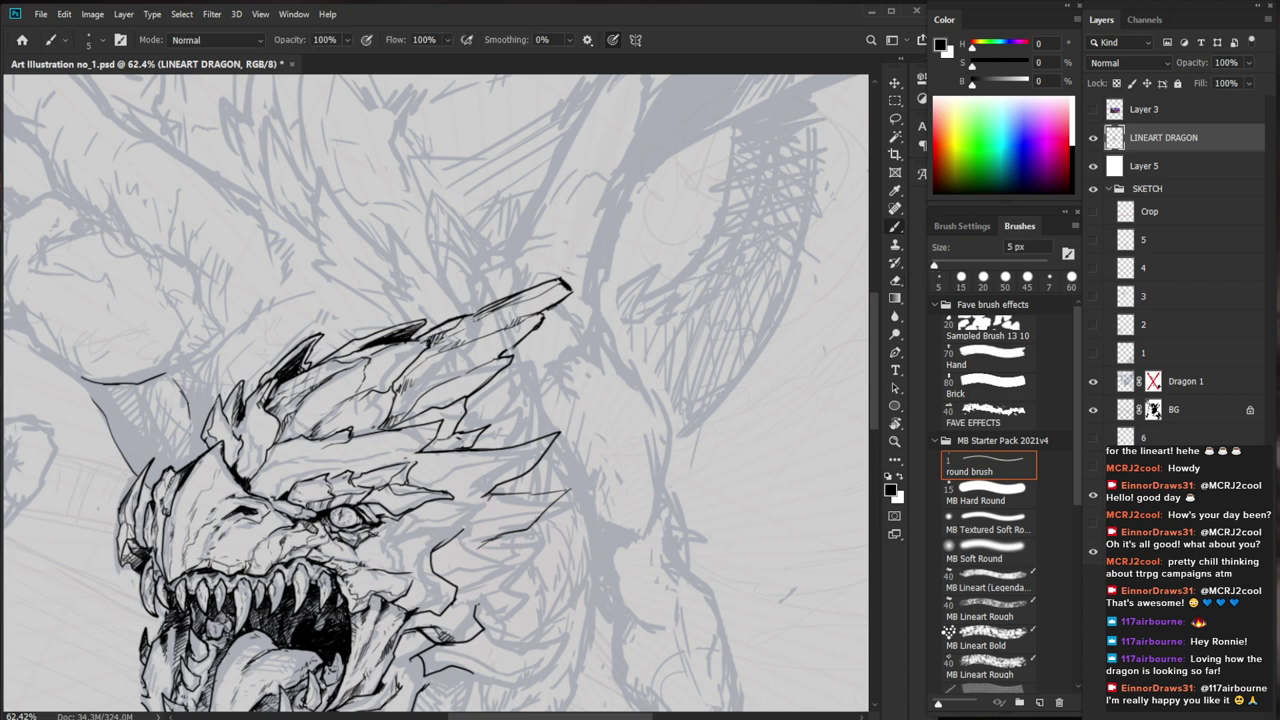
# Add hatching to the shadow side of the short dark horn on the crest
pyautogui.press('z')
pyautogui.moveTo(532, 314); pyautogui.dragTo(488, 358)
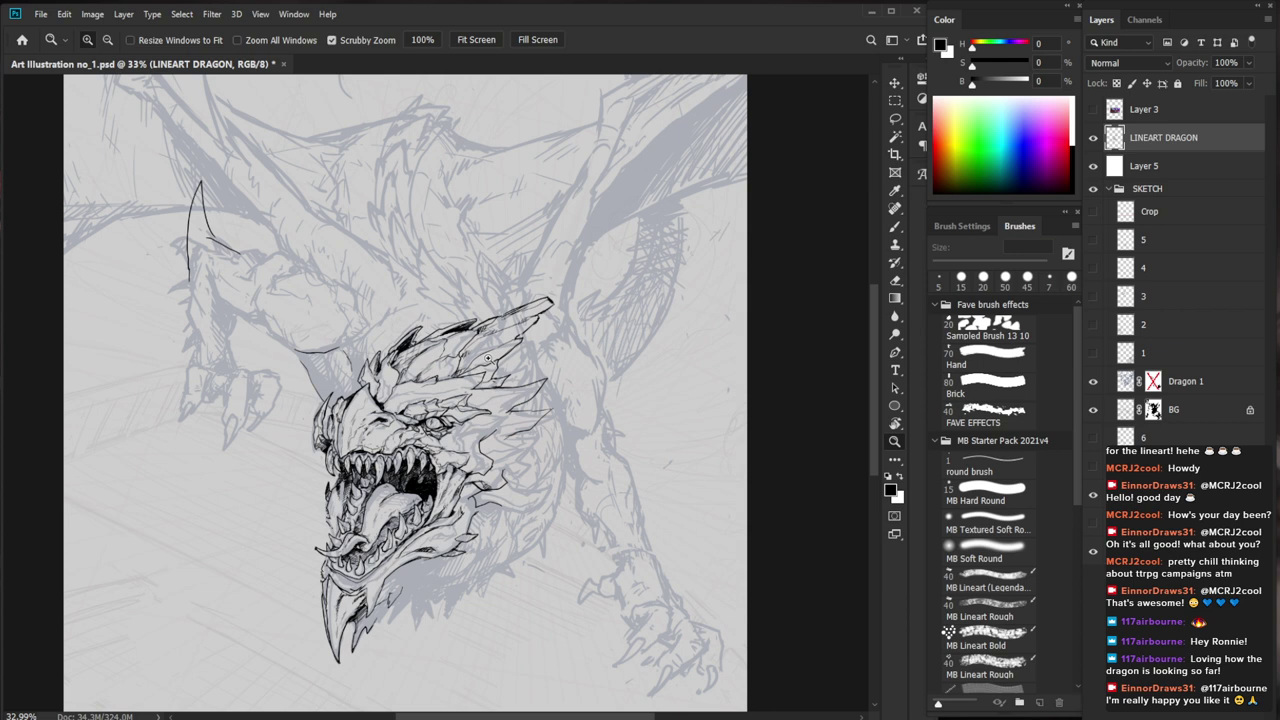
pyautogui.moveTo(426, 320); pyautogui.dragTo(520, 320)
pyautogui.press('b')
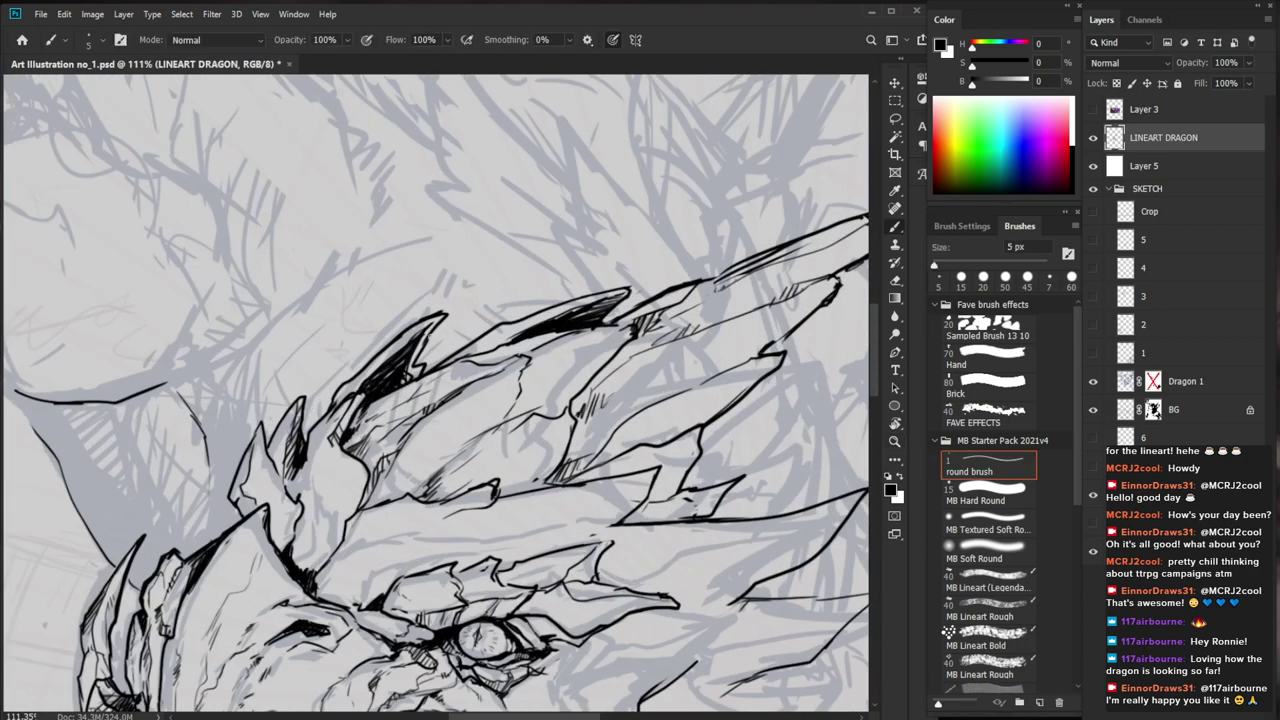
pyautogui.moveTo(414, 341)
pyautogui.mouseDown()
pyautogui.moveTo(418, 352)
pyautogui.moveTo(390, 346)
pyautogui.moveTo(358, 390)
pyautogui.mouseUp()
pyautogui.moveTo(420, 362); pyautogui.dragTo(372, 366)
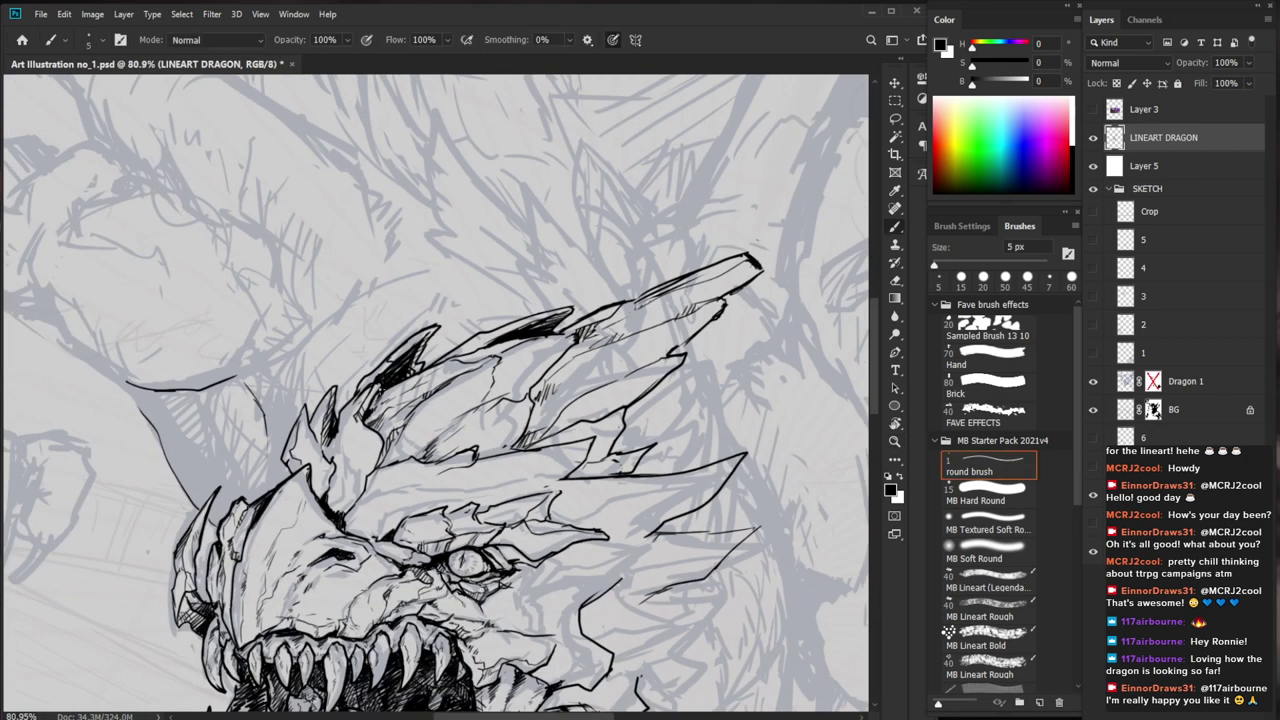
# Ink the contours of the spiky plates at the rear of the lower jaw
pyautogui.moveTo(606, 590); pyautogui.dragTo(547, 263)
pyautogui.moveTo(458, 504)
pyautogui.mouseDown()
pyautogui.moveTo(490, 490)
pyautogui.moveTo(496, 469)
pyautogui.mouseUp()
pyautogui.moveTo(460, 511)
pyautogui.mouseDown()
pyautogui.moveTo(406, 511)
pyautogui.moveTo(360, 527)
pyautogui.moveTo(367, 541)
pyautogui.mouseUp()
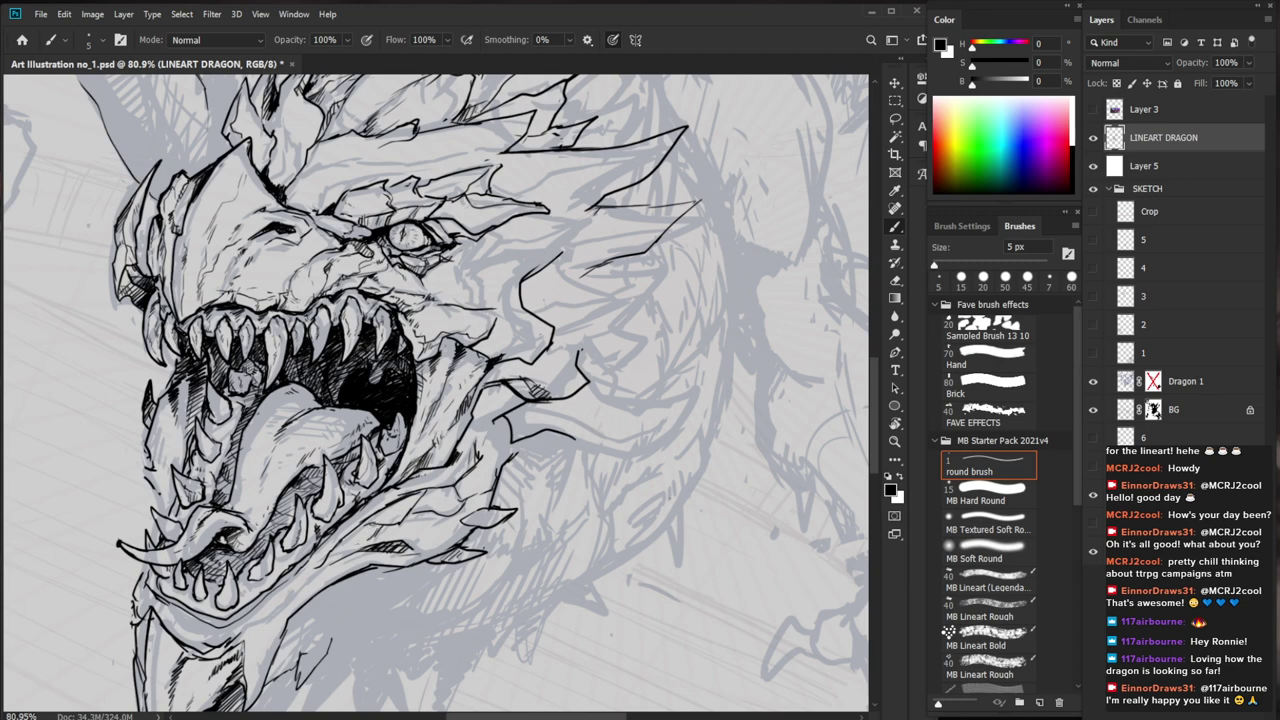
# Add short shading strokes within the spiky plates at the rear of the lower jaw
pyautogui.moveTo(436, 513)
pyautogui.mouseDown()
pyautogui.moveTo(423, 533)
pyautogui.moveTo(387, 543)
pyautogui.mouseUp()
pyautogui.moveTo(400, 530)
pyautogui.mouseDown()
pyautogui.moveTo(347, 530)
pyautogui.moveTo(402, 530)
pyautogui.mouseUp()
pyautogui.press('e')
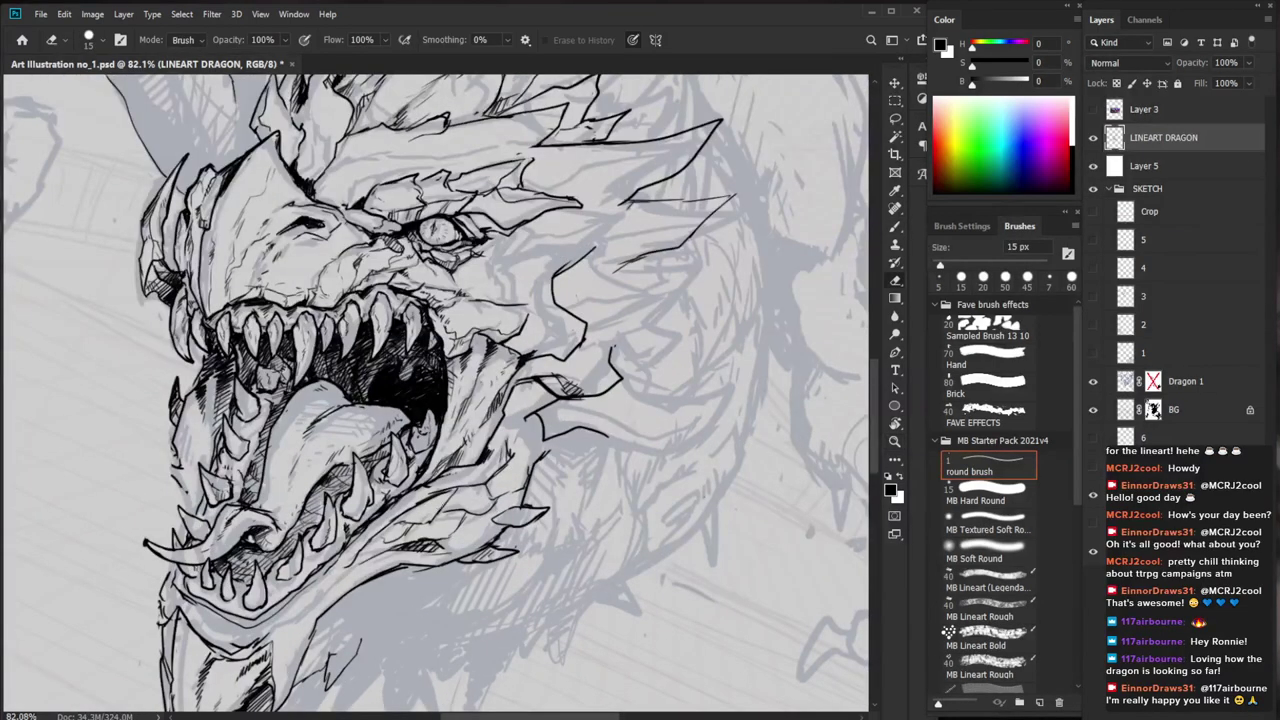
pyautogui.press('b')
pyautogui.moveTo(446, 493)
pyautogui.mouseDown()
pyautogui.moveTo(424, 505)
pyautogui.moveTo(460, 495)
pyautogui.moveTo(448, 514)
pyautogui.mouseUp()
pyautogui.moveTo(522, 492); pyautogui.dragTo(456, 496)
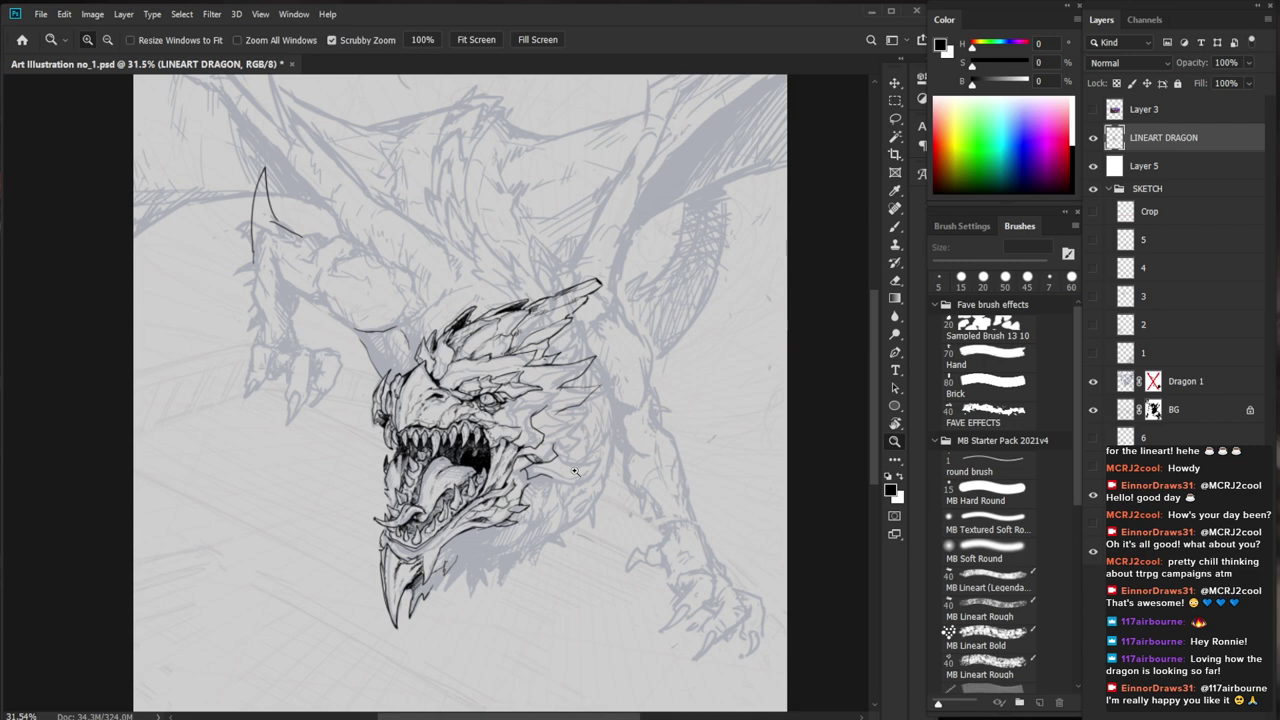
# Add dark accent strokes along the lower jaw and clean up the outer edge of the chin horn
pyautogui.moveTo(440, 608); pyautogui.dragTo(501, 572)
pyautogui.press('b')
pyautogui.moveTo(410, 469)
pyautogui.mouseDown()
pyautogui.moveTo(411, 509)
pyautogui.moveTo(398, 510)
pyautogui.mouseUp()
pyautogui.moveTo(406, 505); pyautogui.dragTo(401, 535)
pyautogui.press('z')
pyautogui.moveTo(471, 491); pyautogui.dragTo(375, 494)
pyautogui.moveTo(437, 547); pyautogui.dragTo(540, 547)
pyautogui.press('b')
pyautogui.moveTo(371, 446); pyautogui.dragTo(370, 461)
pyautogui.moveTo(402, 418)
pyautogui.mouseDown()
pyautogui.moveTo(382, 464)
pyautogui.moveTo(307, 507)
pyautogui.moveTo(346, 508)
pyautogui.mouseUp()
pyautogui.press('z')
pyautogui.press('e')
pyautogui.moveTo(262, 483); pyautogui.dragTo(260, 524)
pyautogui.press('b')
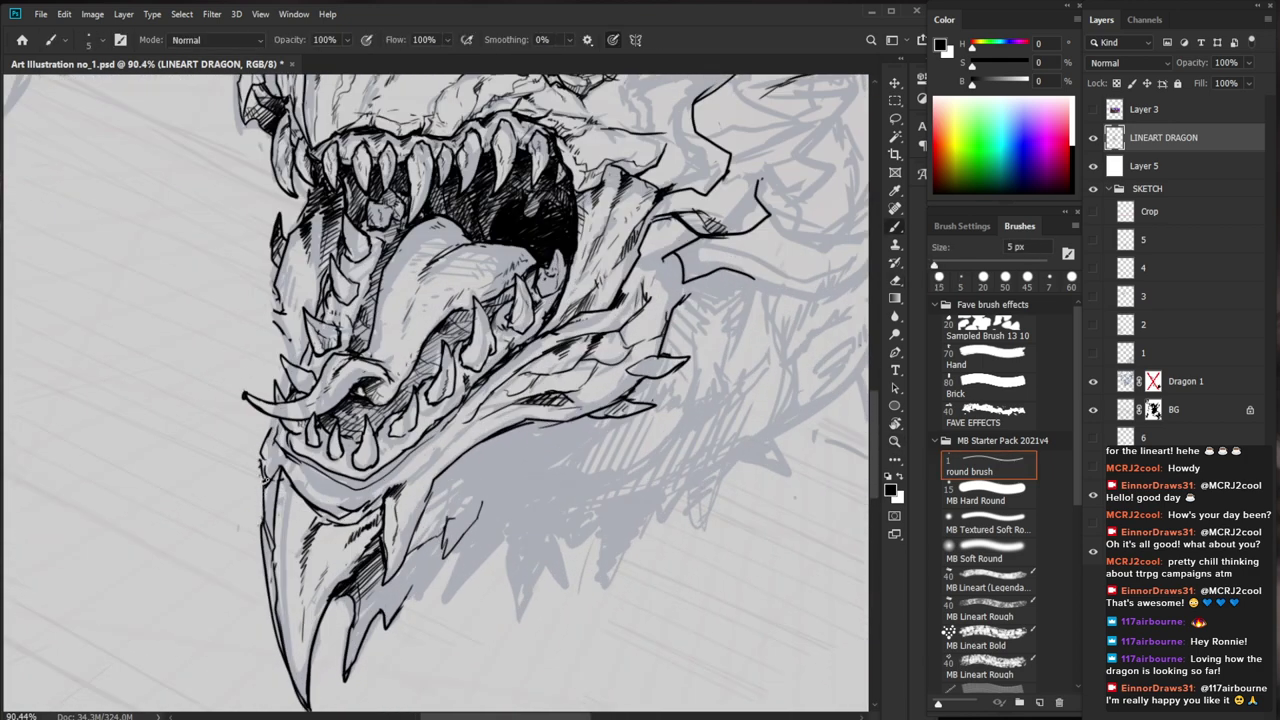
# Refine the jagged spikes behind the chin horn and add small texture strokes on the throat
pyautogui.press('e')
pyautogui.moveTo(617, 511); pyautogui.dragTo(573, 495)
pyautogui.moveTo(415, 498); pyautogui.dragTo(383, 521)
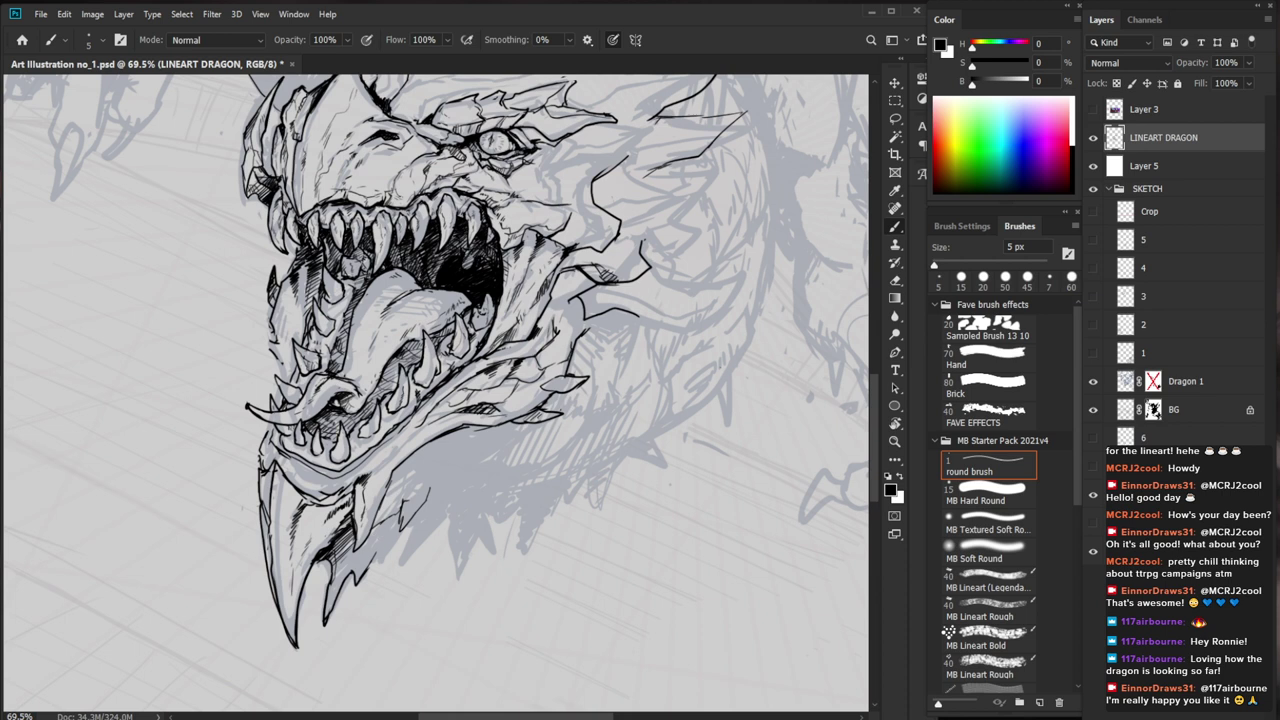
pyautogui.moveTo(382, 539); pyautogui.dragTo(380, 562)
pyautogui.moveTo(398, 513)
pyautogui.mouseDown()
pyautogui.moveTo(370, 531)
pyautogui.moveTo(388, 510)
pyautogui.moveTo(545, 509)
pyautogui.mouseUp()
pyautogui.hotkey('ctrl', '0')
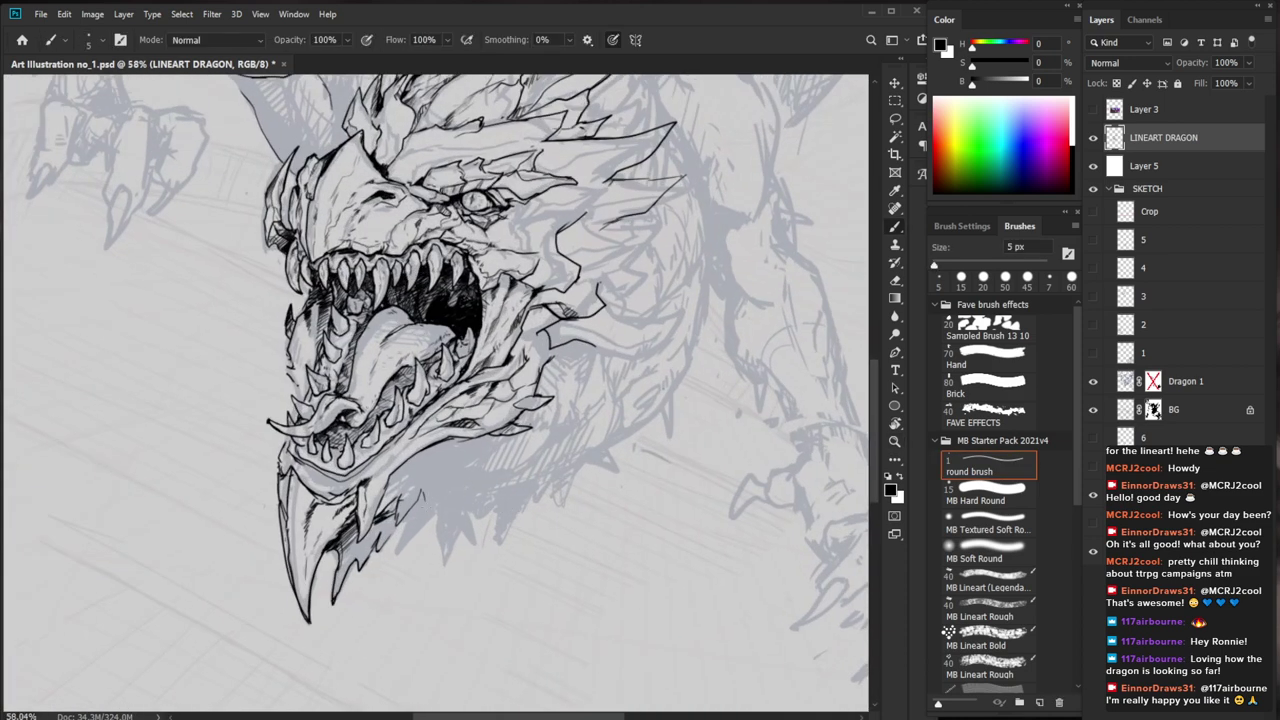
pyautogui.moveTo(431, 479)
pyautogui.mouseDown()
pyautogui.moveTo(457, 488)
pyautogui.moveTo(433, 500)
pyautogui.moveTo(443, 476)
pyautogui.mouseUp()
pyautogui.scroll(-3, 508, 444)
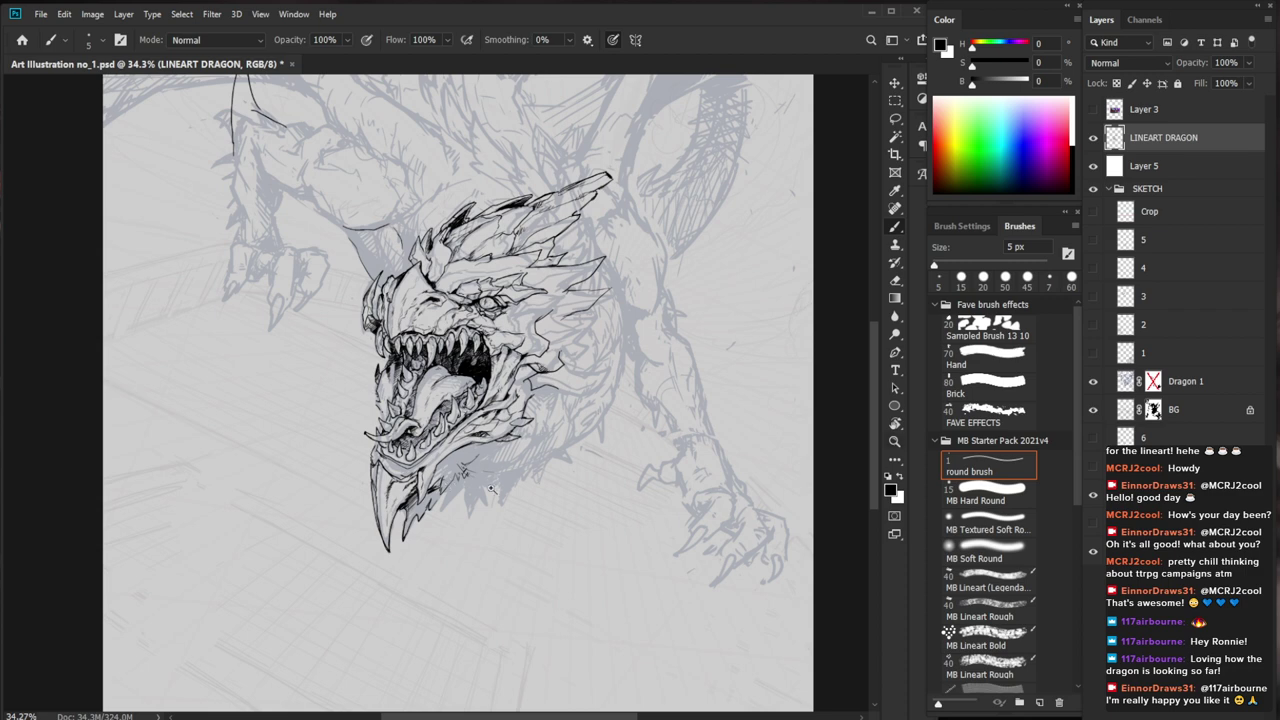
pyautogui.scroll(5, 490, 483)
pyautogui.moveTo(362, 492)
pyautogui.mouseDown()
pyautogui.moveTo(344, 562)
pyautogui.moveTo(414, 466)
pyautogui.mouseUp()
pyautogui.moveTo(467, 453); pyautogui.dragTo(375, 456)
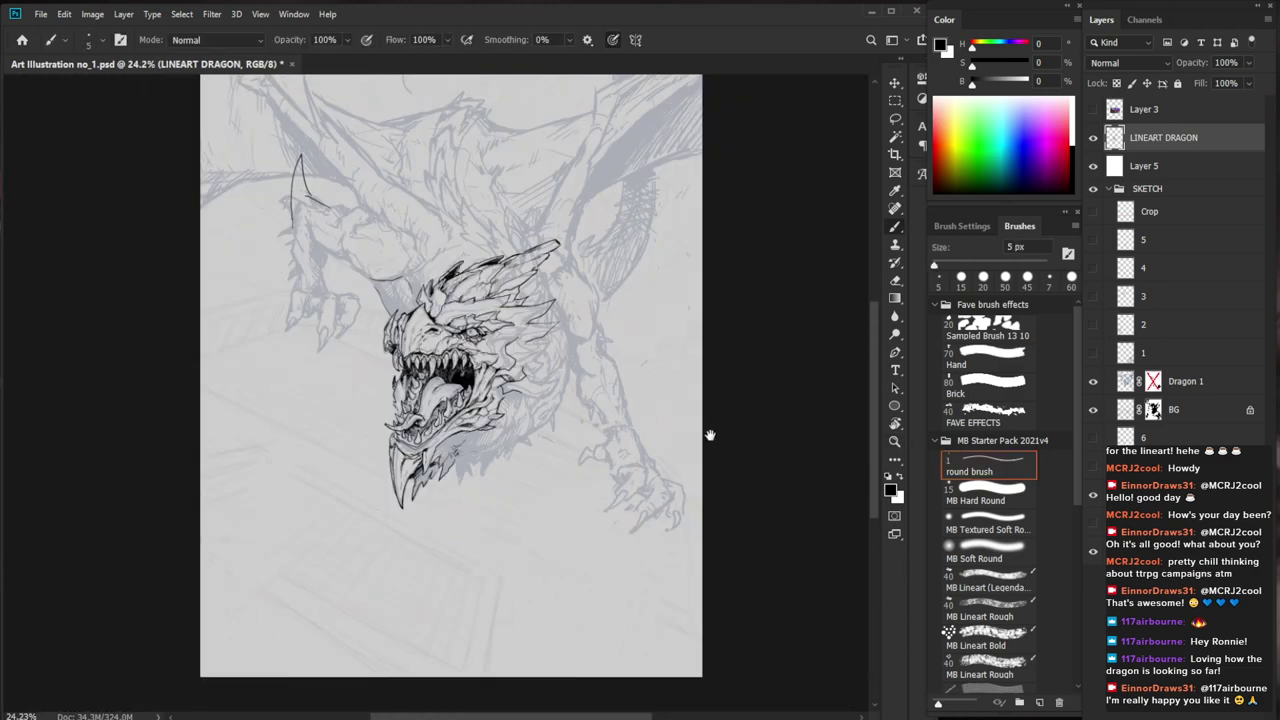
pyautogui.moveTo(709, 435); pyautogui.dragTo(688, 446)
pyautogui.scroll(4, 436, 302)
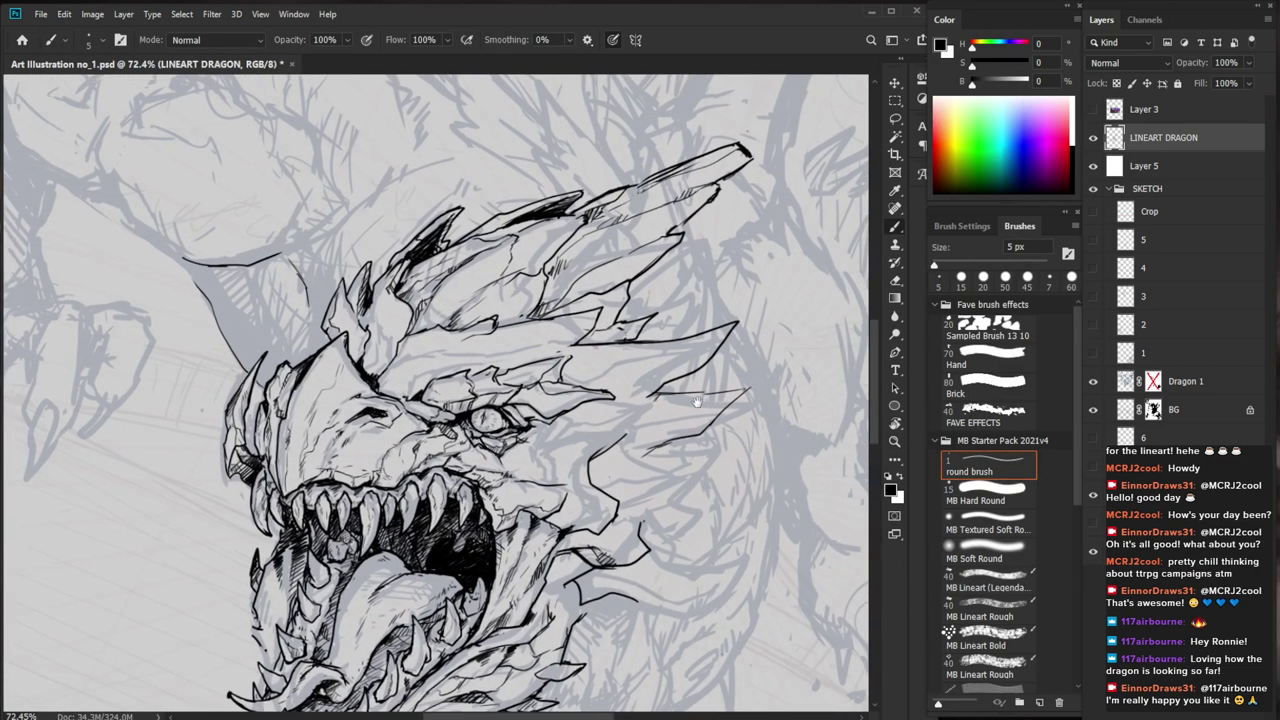
pyautogui.moveTo(695, 396); pyautogui.dragTo(665, 380)
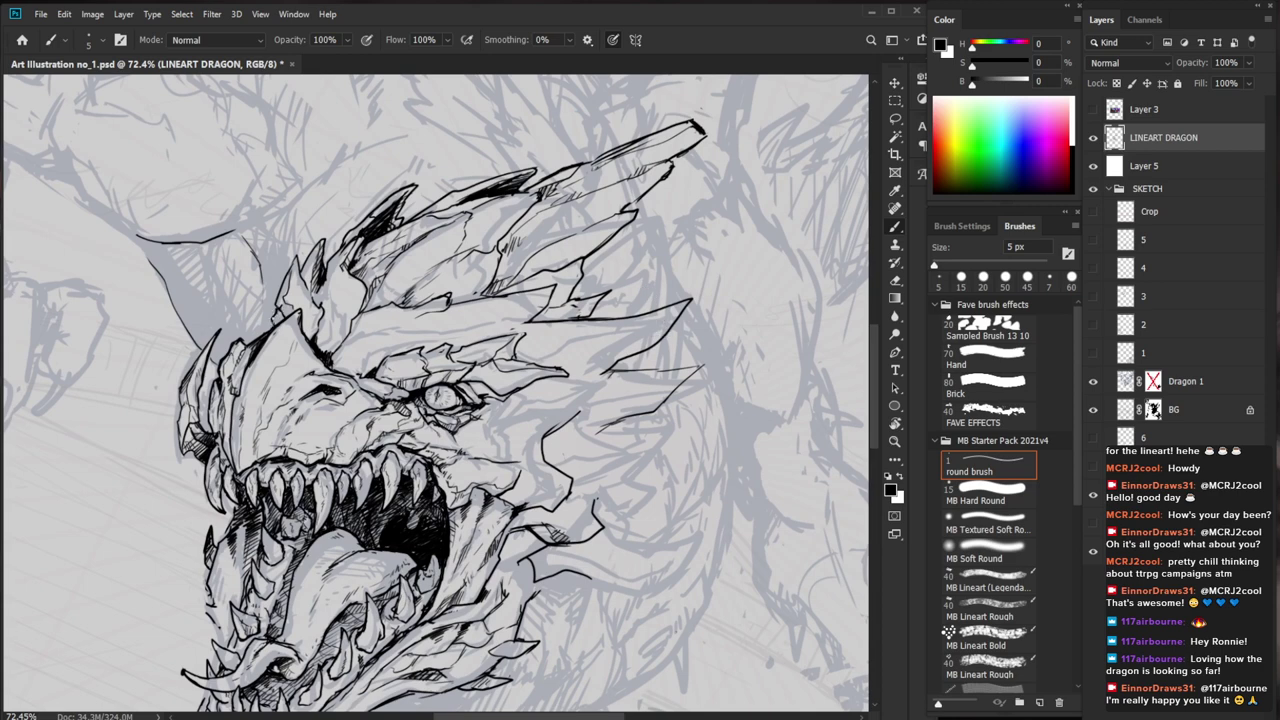
pyautogui.press('z')
pyautogui.moveTo(416, 325); pyautogui.dragTo(350, 490)
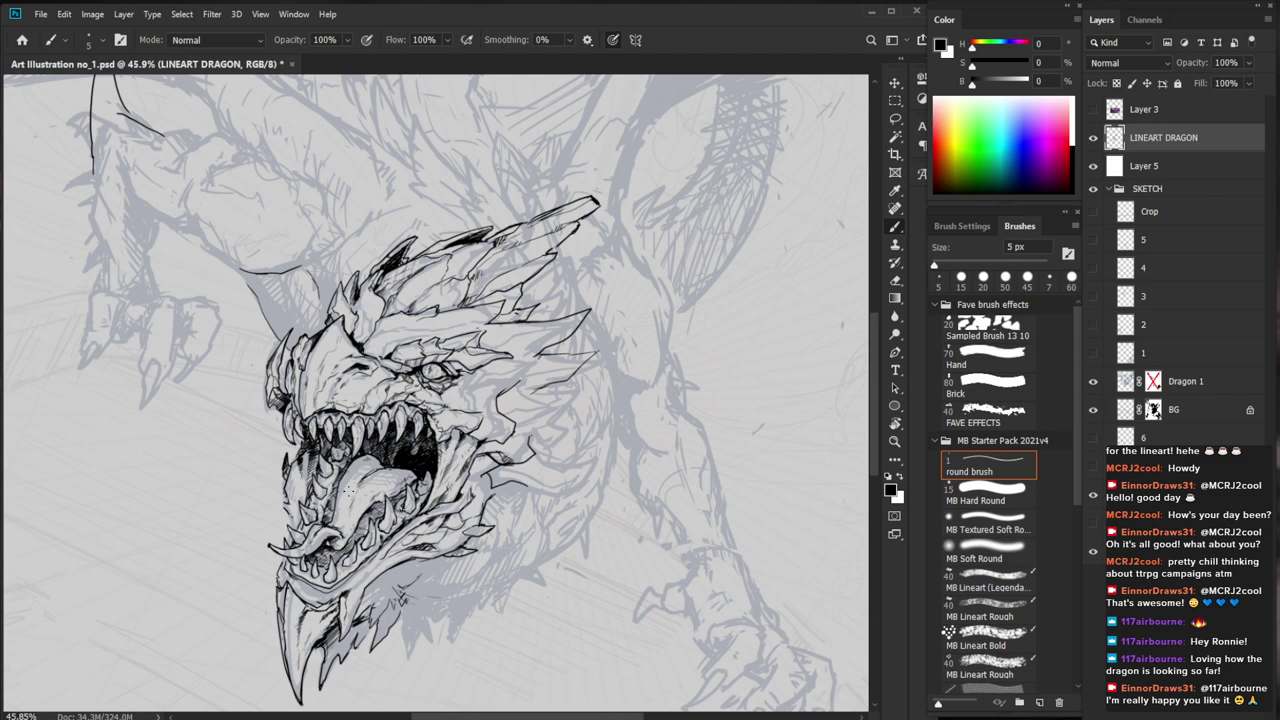
# Add hatching to the small spikes at the front of the crest
pyautogui.hotkey('ctrl', 'space')
pyautogui.moveTo(340, 300); pyautogui.dragTo(440, 300)
pyautogui.moveTo(337, 256)
pyautogui.mouseDown()
pyautogui.moveTo(331, 268)
pyautogui.moveTo(346, 272)
pyautogui.moveTo(388, 227)
pyautogui.moveTo(376, 263)
pyautogui.mouseUp()
pyautogui.press('e')
pyautogui.press('b')
pyautogui.moveTo(382, 249); pyautogui.dragTo(376, 279)
pyautogui.moveTo(380, 269); pyautogui.dragTo(374, 283)
pyautogui.press('space')
pyautogui.moveTo(708, 519)
pyautogui.mouseDown()
pyautogui.moveTo(626, 470)
pyautogui.moveTo(618, 496)
pyautogui.mouseUp()
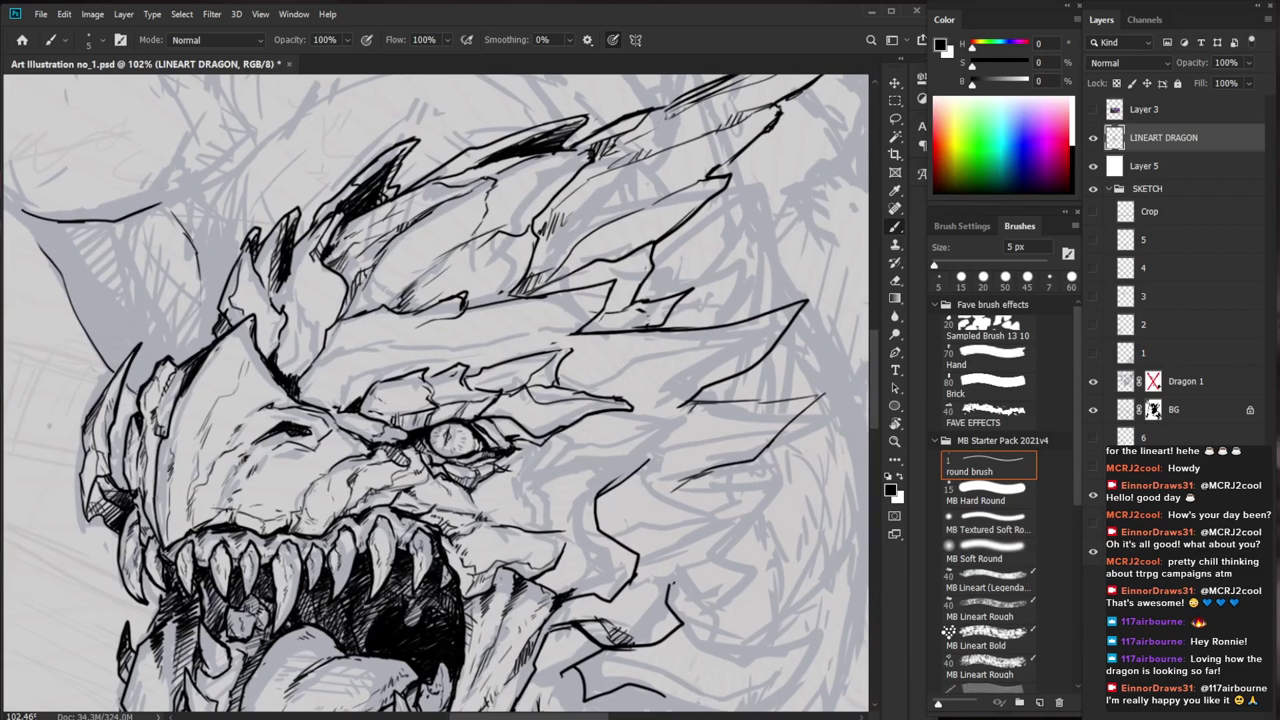
# Darken the shadow side of the front crest spikes and erase stray marks at their base
pyautogui.press('e')
pyautogui.press('b')
pyautogui.moveTo(297, 253); pyautogui.dragTo(278, 295)
pyautogui.moveTo(341, 350)
pyautogui.mouseDown()
pyautogui.moveTo(270, 350)
pyautogui.moveTo(395, 320)
pyautogui.mouseUp()
pyautogui.press('e')
pyautogui.moveTo(308, 292); pyautogui.dragTo(297, 344)
pyautogui.press('b')
pyautogui.moveTo(443, 497)
pyautogui.mouseDown()
pyautogui.moveTo(416, 400)
pyautogui.moveTo(412, 418)
pyautogui.mouseUp()
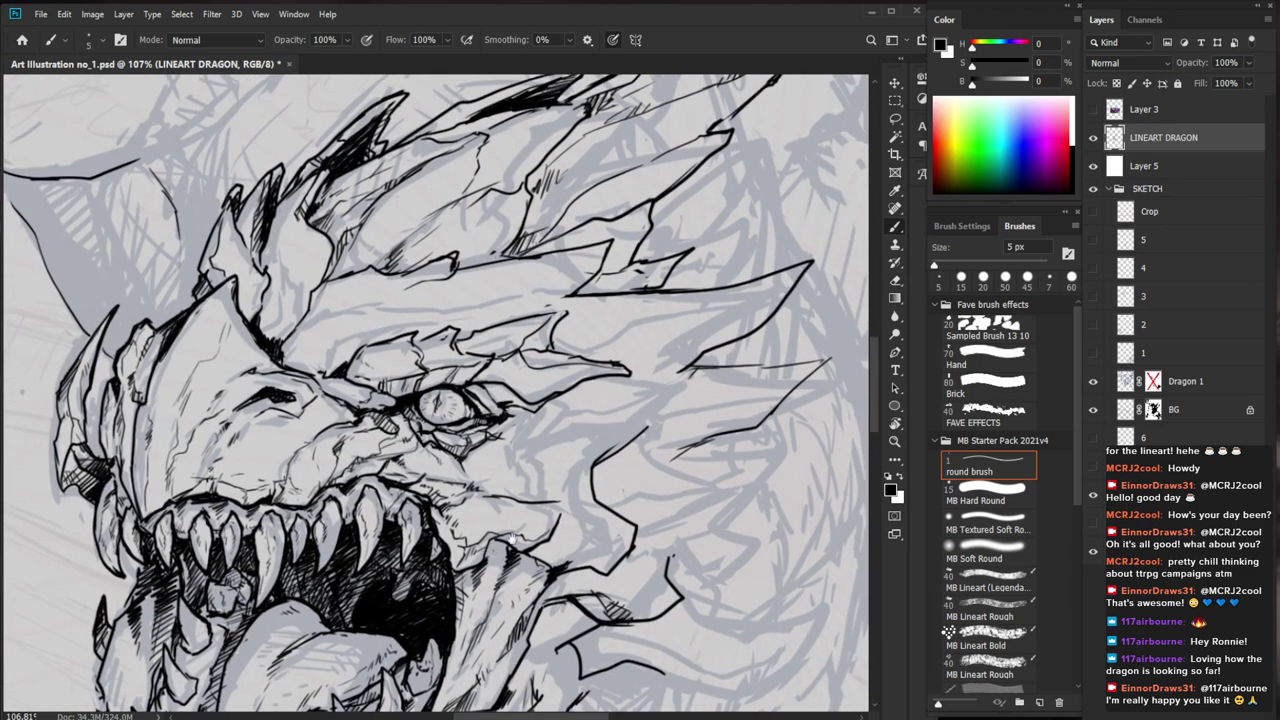
# Add small ink strokes between the front crest spikes
pyautogui.press('z')
pyautogui.moveTo(549, 530); pyautogui.dragTo(525, 532)
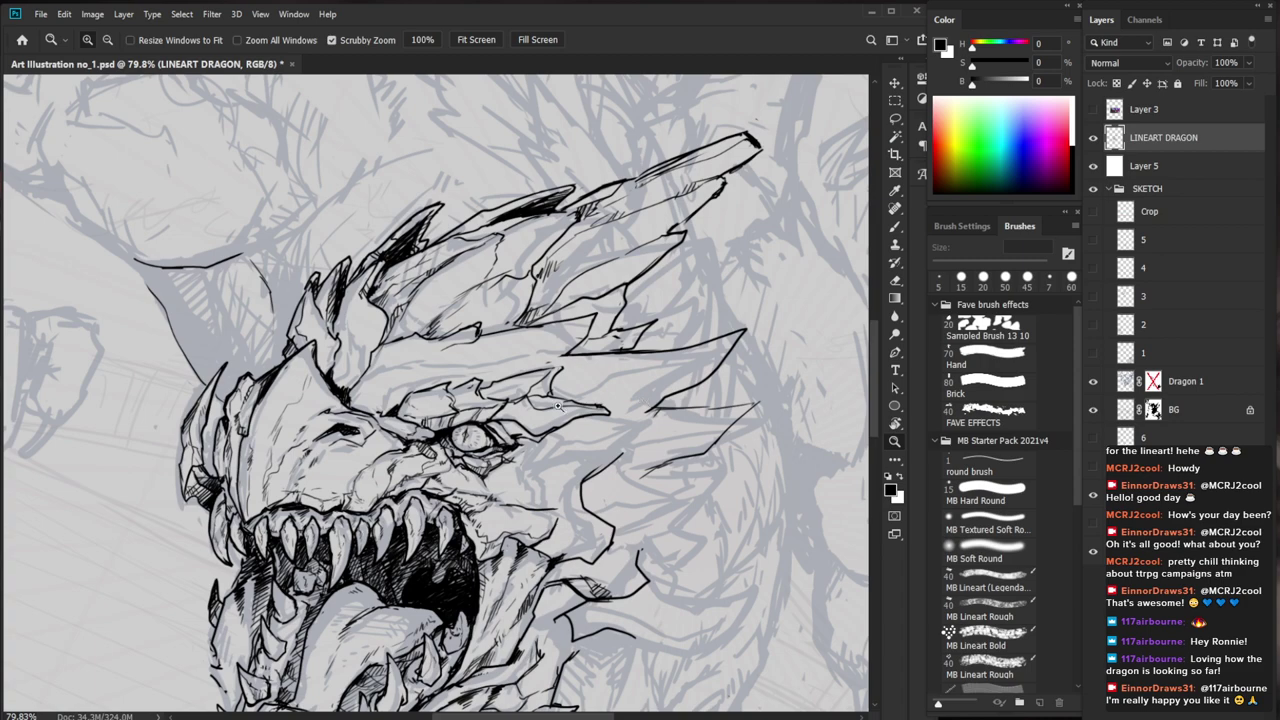
pyautogui.moveTo(377, 475); pyautogui.dragTo(333, 548)
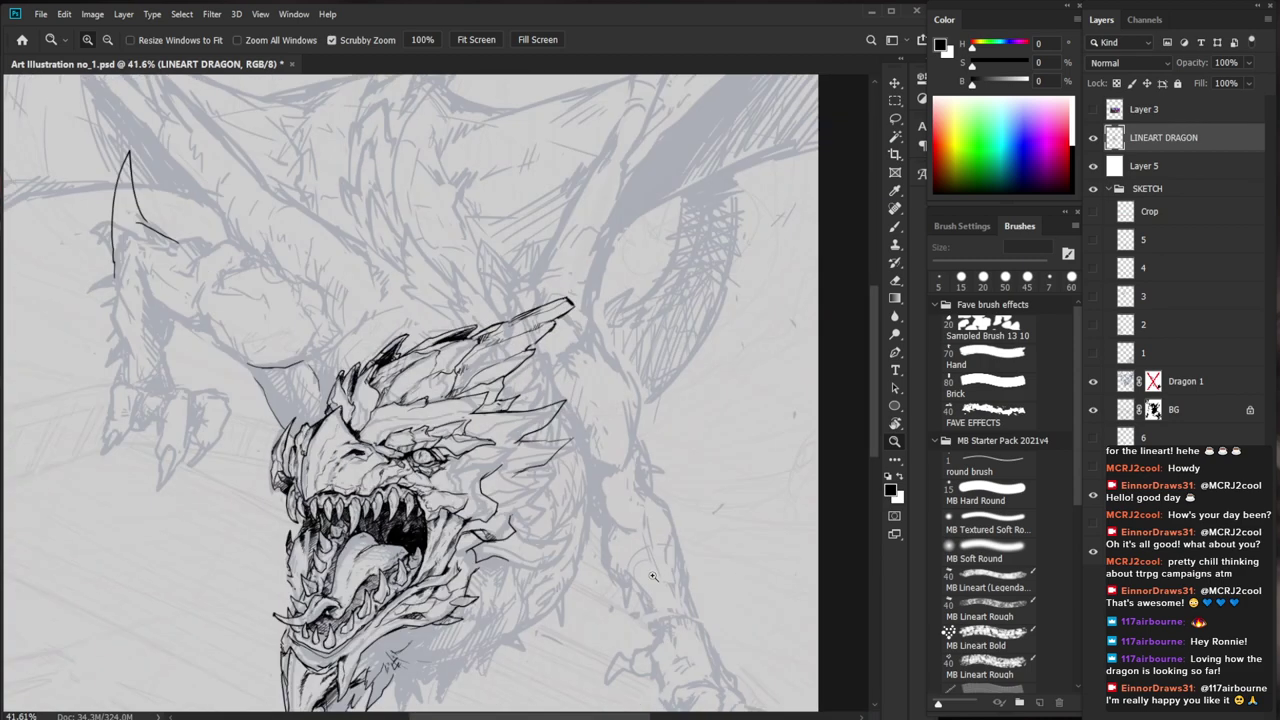
pyautogui.moveTo(359, 404); pyautogui.dragTo(424, 402)
pyautogui.press('b')
pyautogui.moveTo(308, 363)
pyautogui.mouseDown()
pyautogui.moveTo(296, 388)
pyautogui.moveTo(325, 331)
pyautogui.moveTo(322, 363)
pyautogui.moveTo(327, 324)
pyautogui.moveTo(312, 358)
pyautogui.mouseUp()
pyautogui.press('e')
pyautogui.press('b')
# Clean up the foremost crest spike and redraw its inner contour and edge shading
pyautogui.press('z')
pyautogui.moveTo(455, 433); pyautogui.dragTo(422, 566)
pyautogui.moveTo(616, 631); pyautogui.dragTo(577, 472)
pyautogui.moveTo(397, 236); pyautogui.dragTo(465, 238)
pyautogui.press('e')
pyautogui.moveTo(299, 286)
pyautogui.mouseDown()
pyautogui.moveTo(307, 310)
pyautogui.moveTo(296, 306)
pyautogui.moveTo(329, 348)
pyautogui.mouseUp()
pyautogui.press('b')
pyautogui.moveTo(296, 318); pyautogui.dragTo(318, 334)
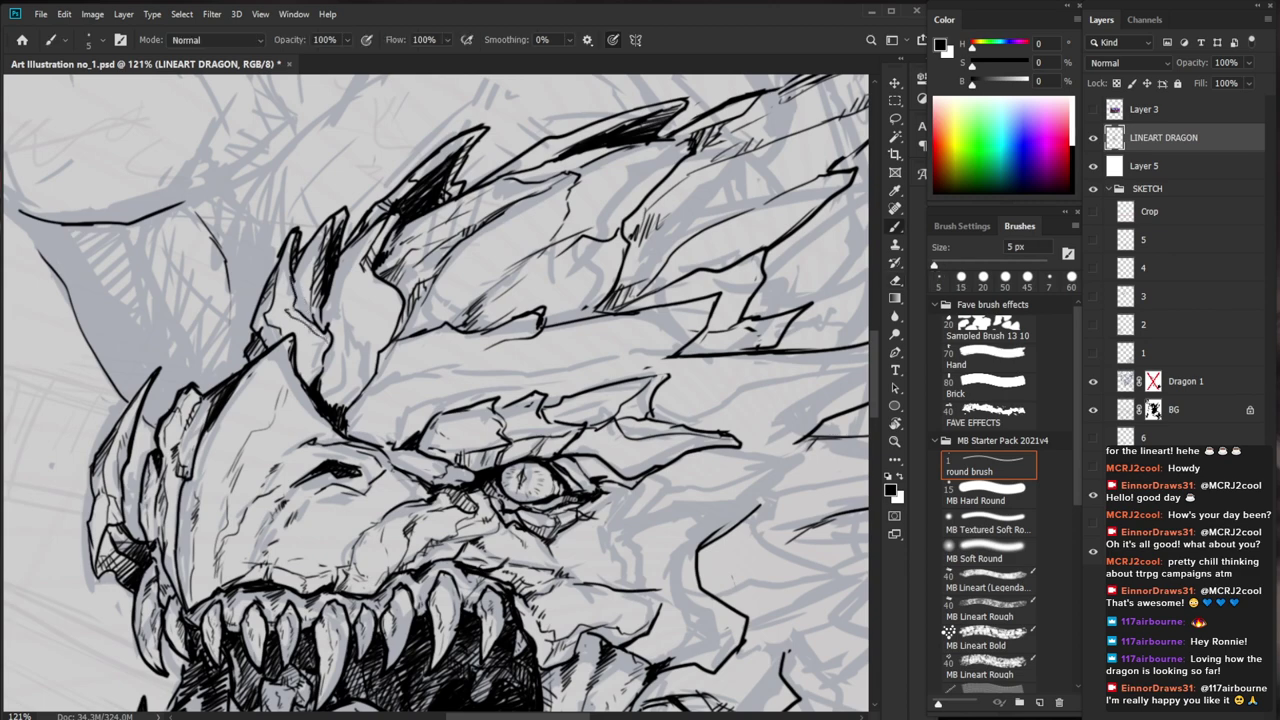
pyautogui.moveTo(287, 270); pyautogui.dragTo(279, 290)
# Touch up the linework where the front crest spikes meet the snout ridge
pyautogui.press('z')
pyautogui.moveTo(497, 277); pyautogui.dragTo(473, 416)
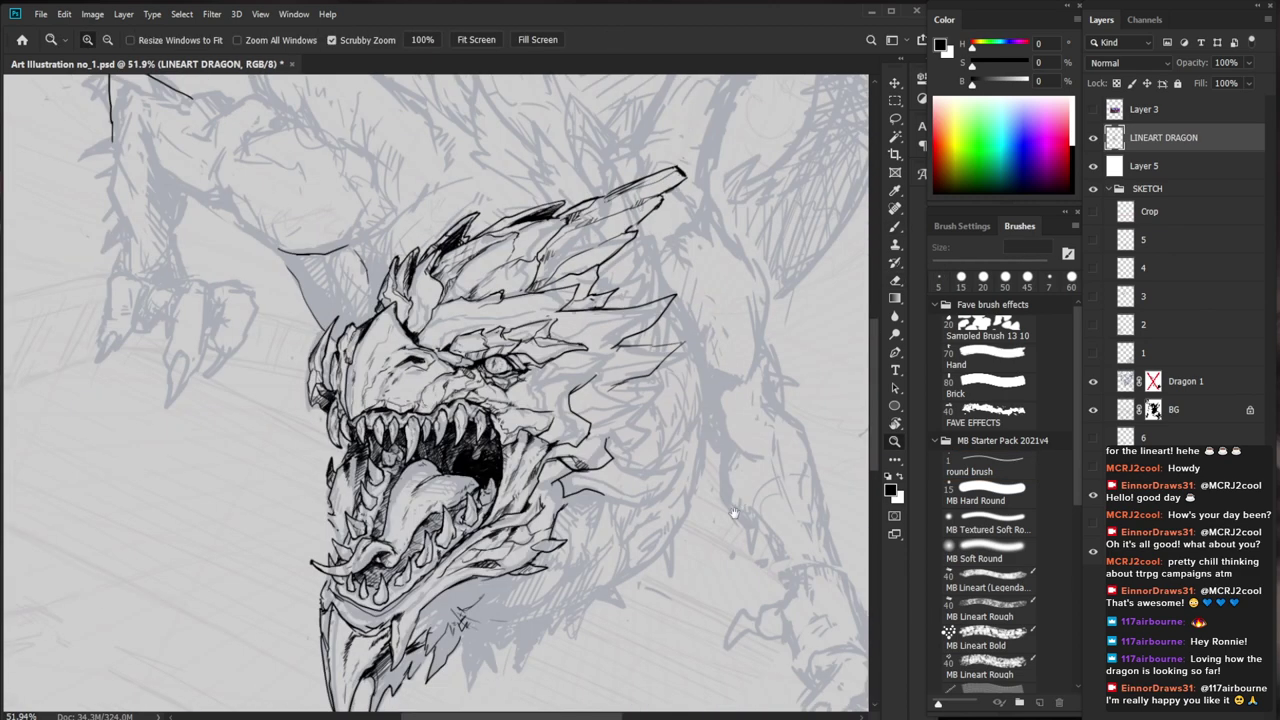
pyautogui.moveTo(652, 435); pyautogui.dragTo(594, 413)
pyautogui.moveTo(367, 268); pyautogui.dragTo(397, 292)
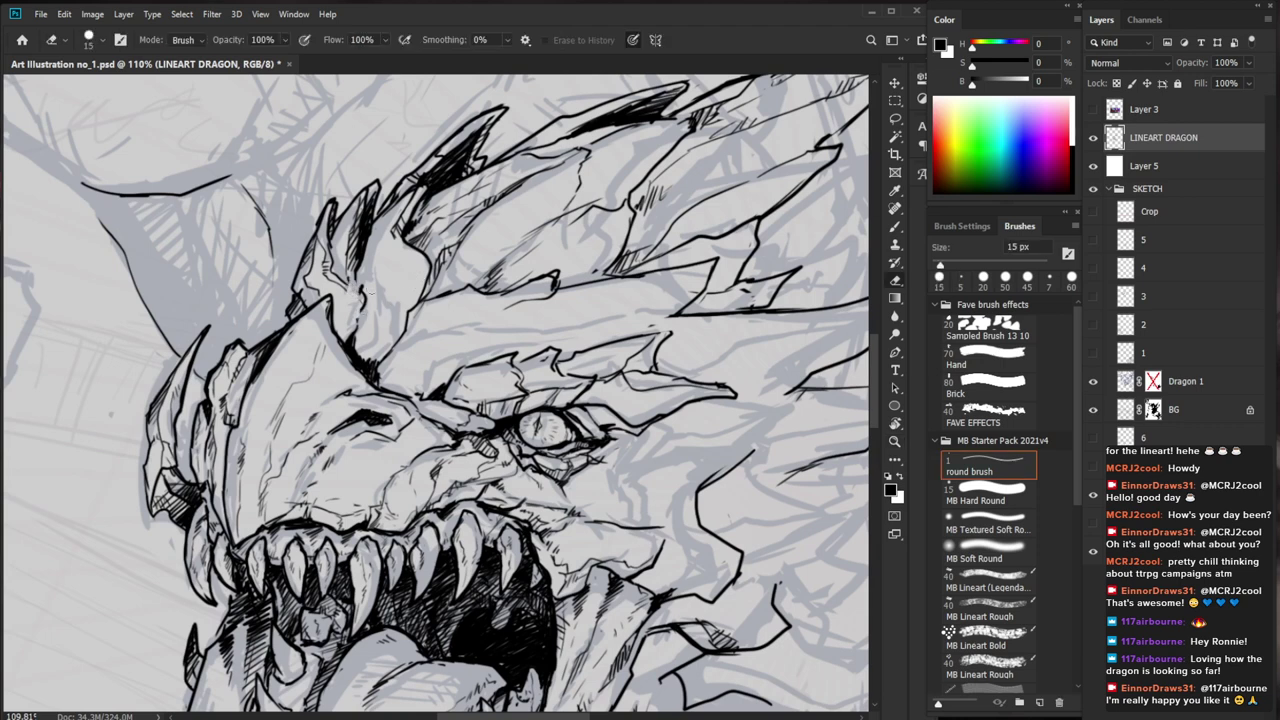
pyautogui.press('b')
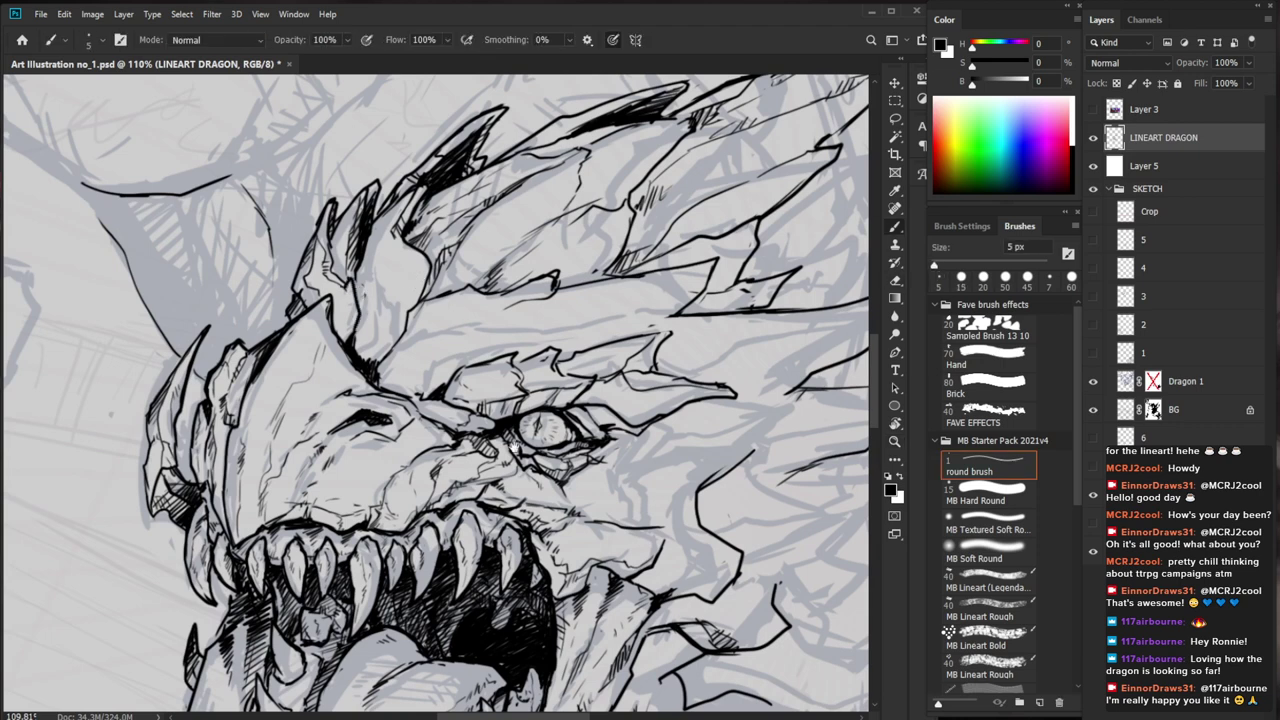
pyautogui.moveTo(357, 320); pyautogui.dragTo(321, 368)
pyautogui.press('e')
pyautogui.press('b')
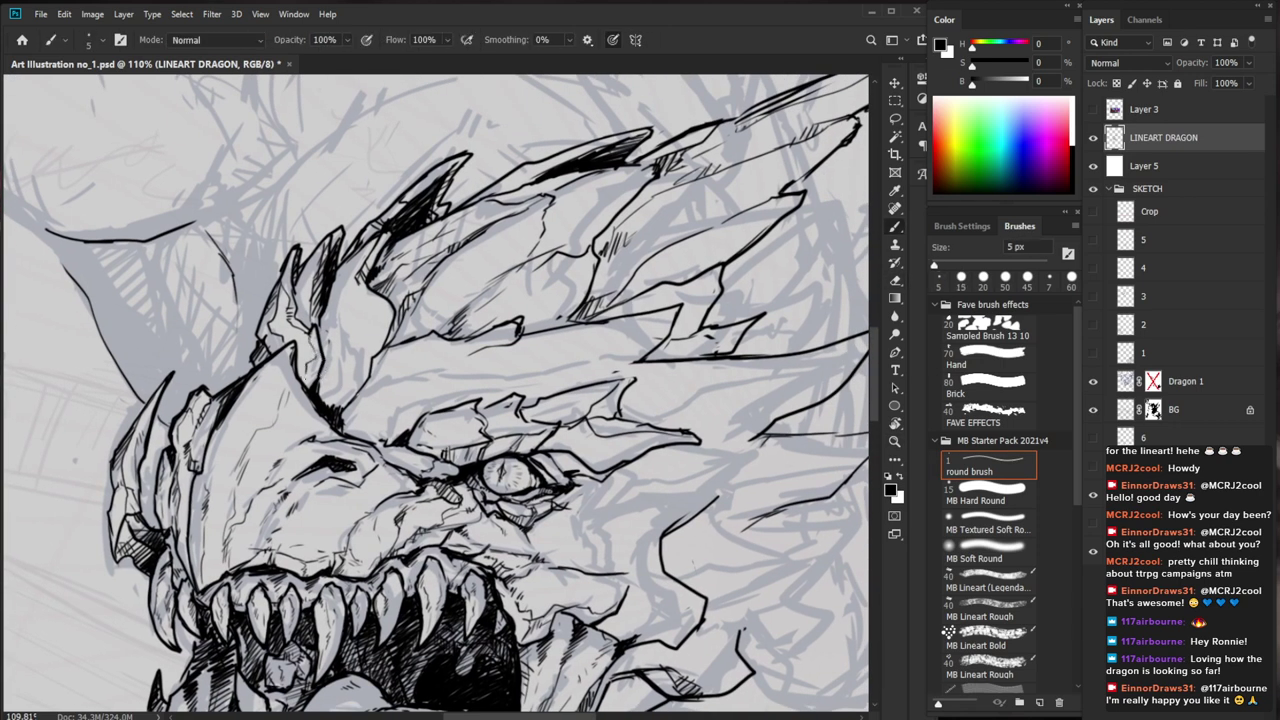
# Ink shading strokes along the front edge of the snout beside the nose plates
pyautogui.moveTo(376, 394); pyautogui.dragTo(270, 394)
pyautogui.moveTo(613, 628); pyautogui.dragTo(479, 489)
pyautogui.moveTo(198, 306); pyautogui.dragTo(308, 306)
pyautogui.moveTo(163, 353)
pyautogui.mouseDown()
pyautogui.moveTo(183, 339)
pyautogui.moveTo(168, 355)
pyautogui.moveTo(200, 346)
pyautogui.moveTo(198, 358)
pyautogui.mouseUp()
pyautogui.moveTo(460, 413); pyautogui.dragTo(618, 439)
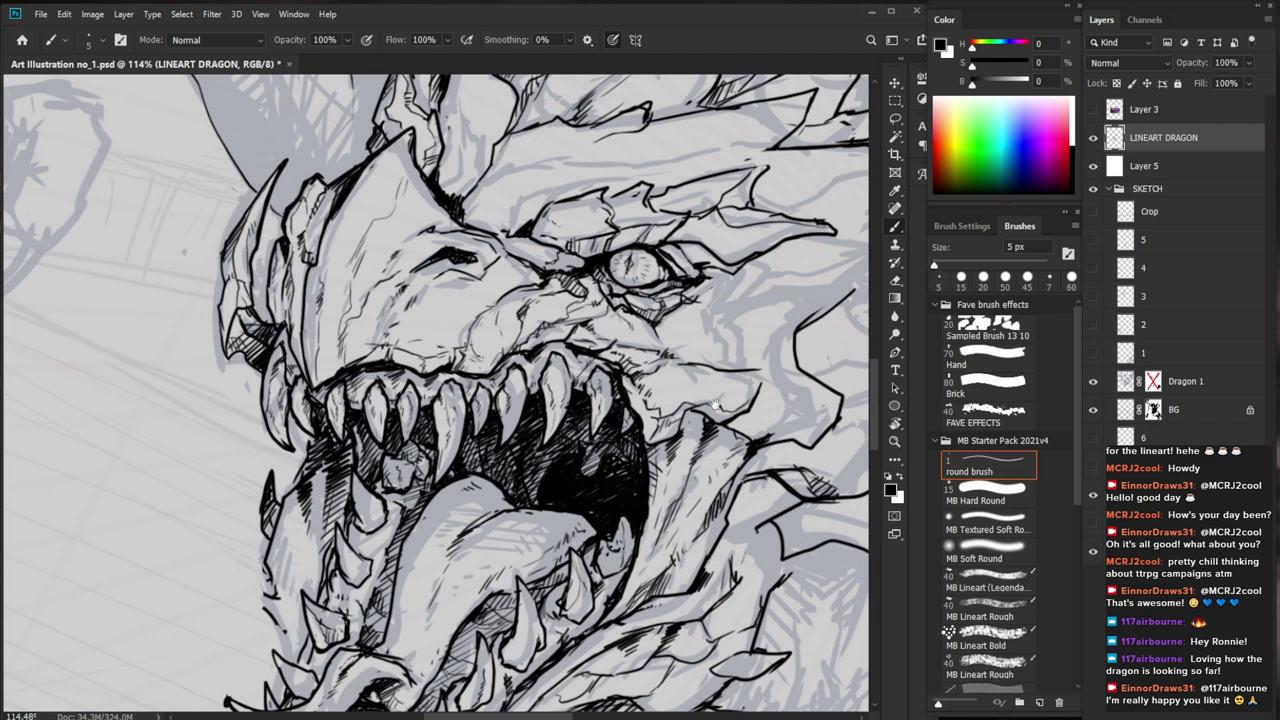
pyautogui.moveTo(671, 528); pyautogui.dragTo(609, 527)
pyautogui.press('e')
pyautogui.press('b')
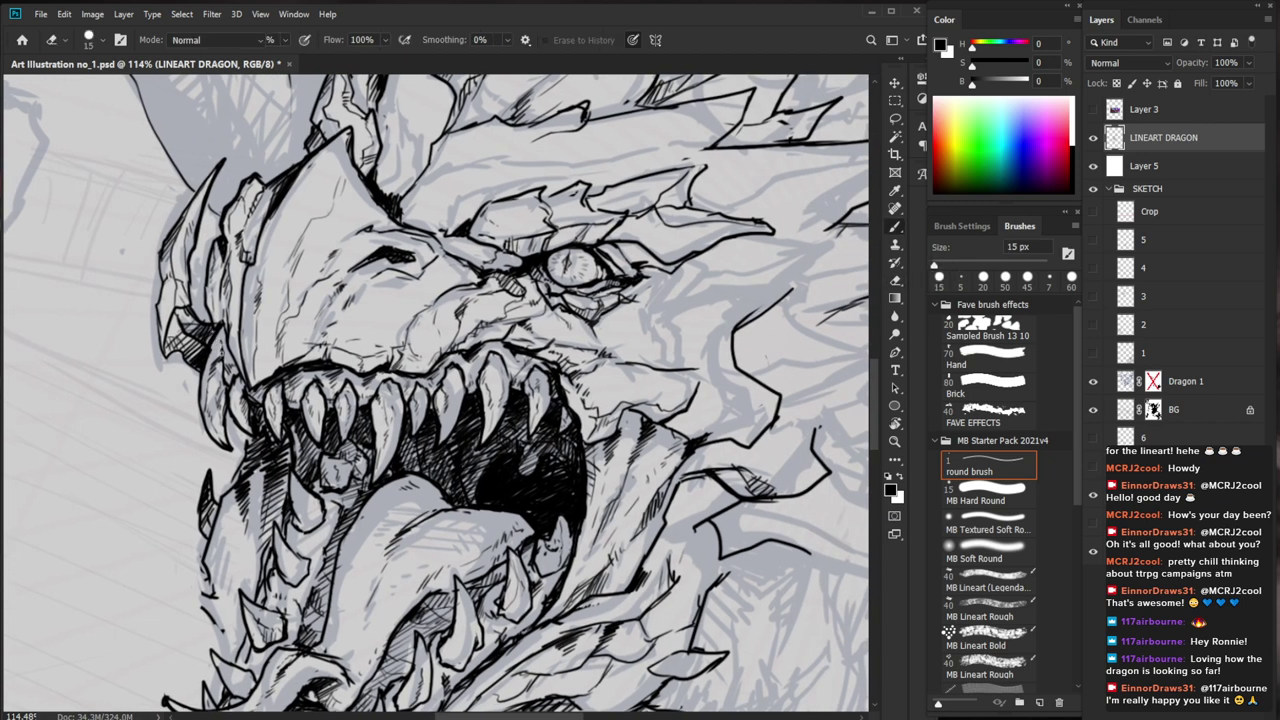
pyautogui.press('b')
pyautogui.moveTo(221, 353)
pyautogui.mouseDown()
pyautogui.moveTo(227, 384)
pyautogui.moveTo(237, 366)
pyautogui.moveTo(219, 331)
pyautogui.moveTo(240, 378)
pyautogui.mouseUp()
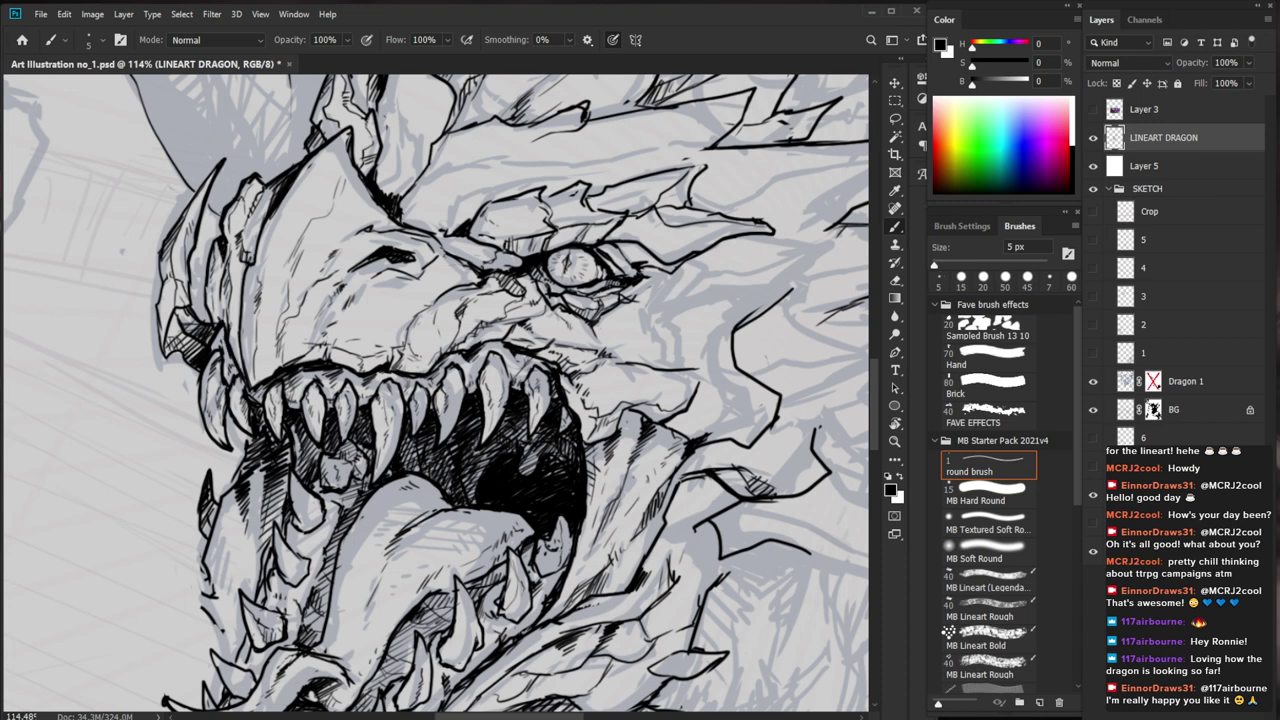
pyautogui.moveTo(227, 305); pyautogui.dragTo(235, 327)
pyautogui.moveTo(229, 309); pyautogui.dragTo(239, 335)
# Add hatching in the gap between the nose spikes and the front of the snout
pyautogui.moveTo(495, 458); pyautogui.dragTo(481, 526)
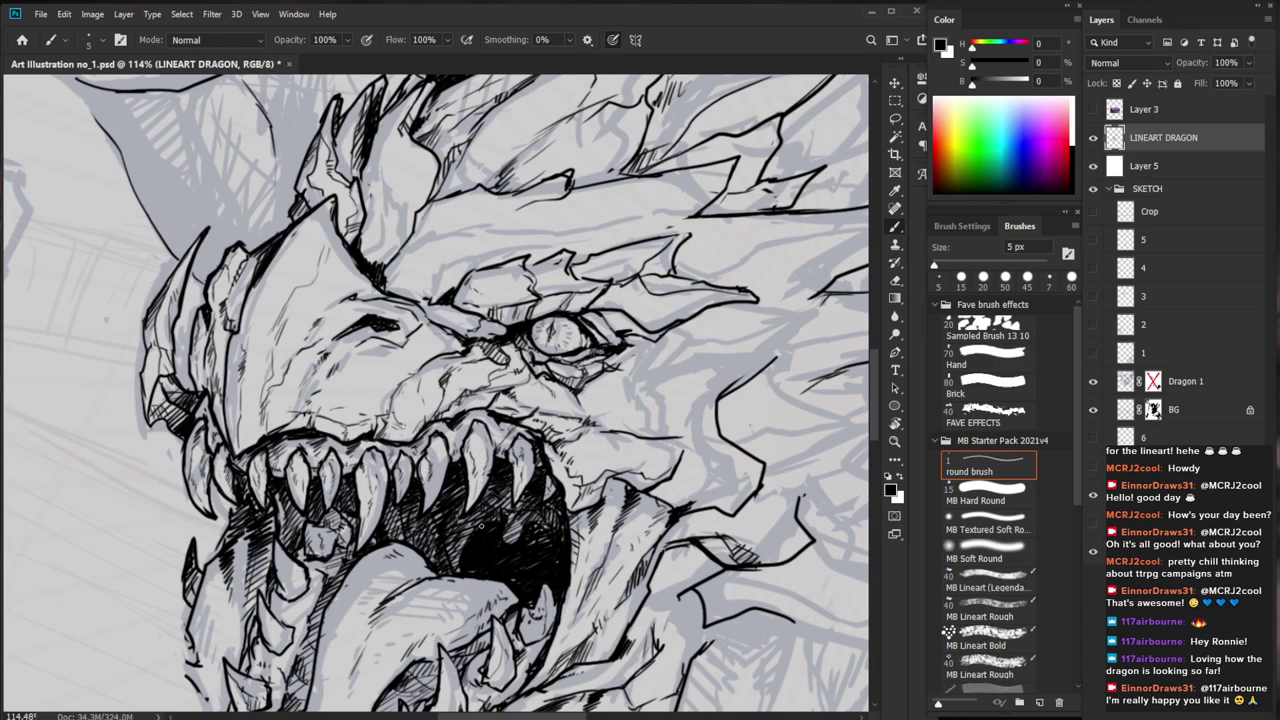
pyautogui.moveTo(204, 356); pyautogui.dragTo(206, 394)
pyautogui.moveTo(478, 496); pyautogui.dragTo(397, 504)
pyautogui.moveTo(304, 356); pyautogui.dragTo(397, 352)
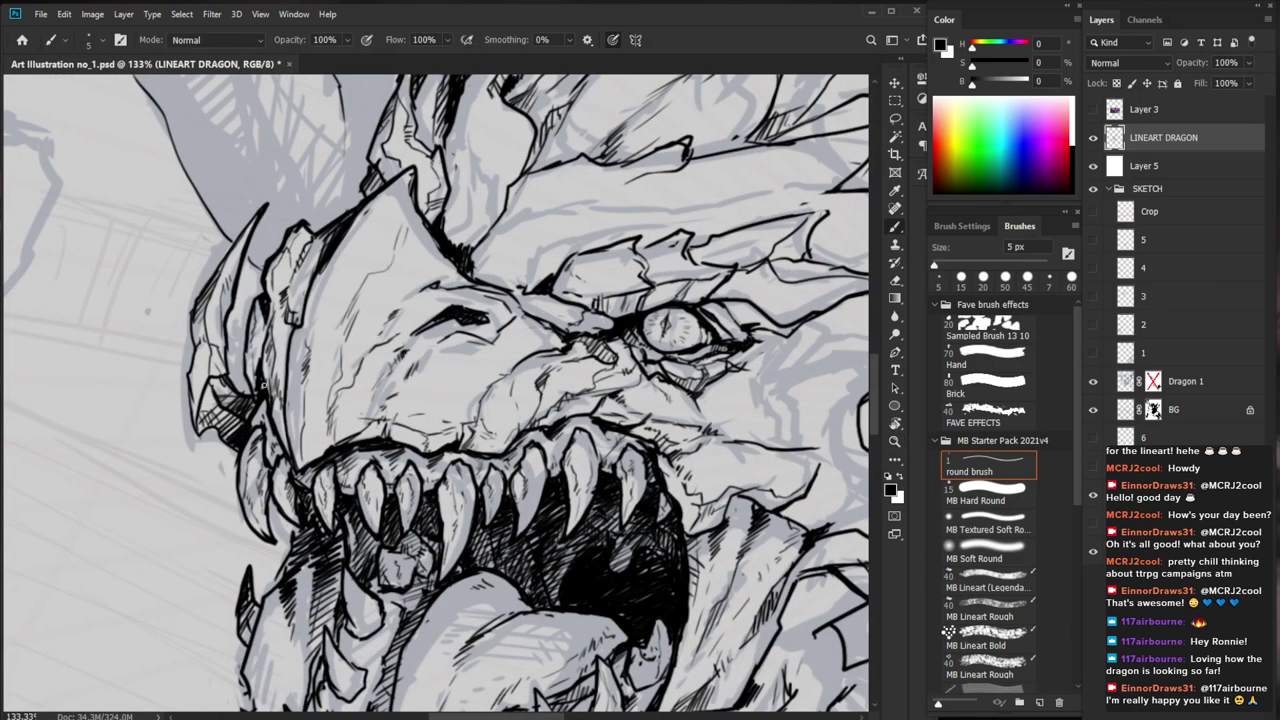
pyautogui.moveTo(243, 357); pyautogui.dragTo(257, 377)
pyautogui.moveTo(243, 359); pyautogui.dragTo(257, 383)
pyautogui.moveTo(251, 377); pyautogui.dragTo(257, 383)
pyautogui.moveTo(441, 378); pyautogui.dragTo(363, 382)
pyautogui.moveTo(694, 594); pyautogui.dragTo(522, 492)
# Add short shading strokes to the upper lip above the fangs
pyautogui.press('z')
pyautogui.scroll(3, 322, 288)
pyautogui.press('b')
pyautogui.moveTo(300, 295)
pyautogui.mouseDown()
pyautogui.moveTo(333, 287)
pyautogui.moveTo(272, 306)
pyautogui.moveTo(303, 302)
pyautogui.moveTo(289, 313)
pyautogui.mouseUp()
pyautogui.moveTo(330, 310); pyautogui.dragTo(417, 414)
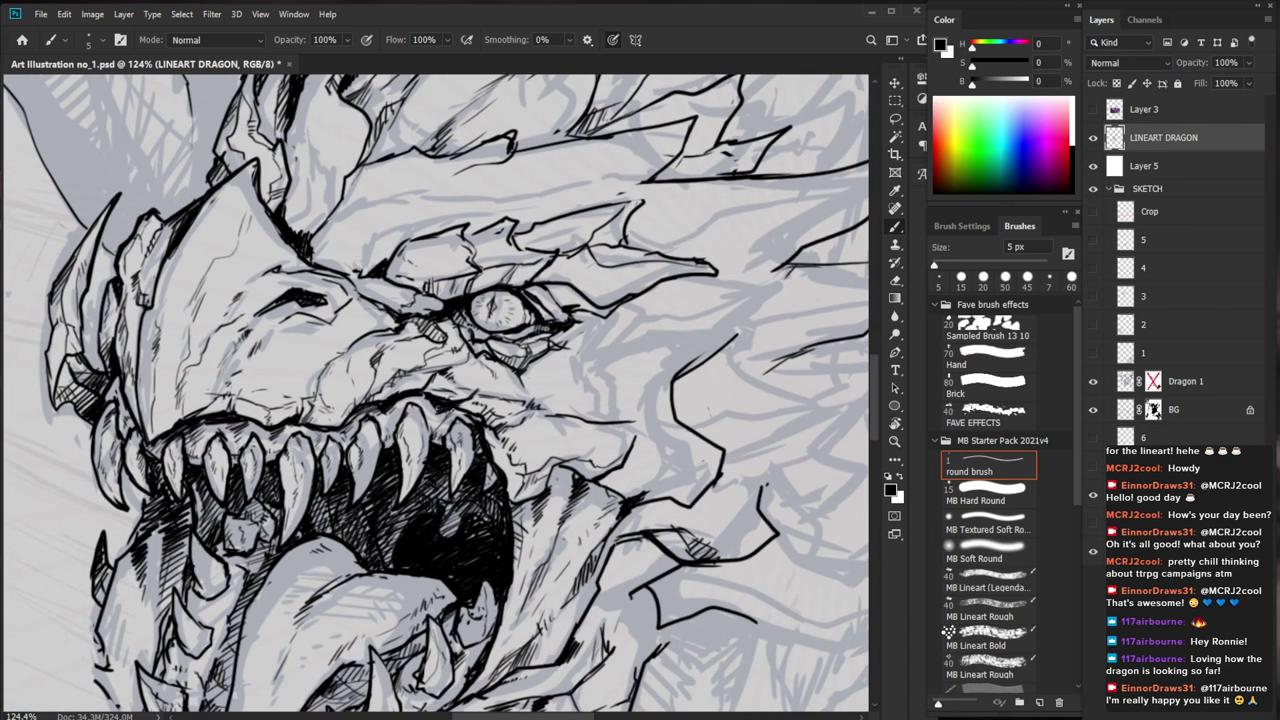
pyautogui.moveTo(456, 410)
pyautogui.mouseDown()
pyautogui.moveTo(474, 418)
pyautogui.moveTo(449, 433)
pyautogui.moveTo(421, 416)
pyautogui.mouseUp()
pyautogui.moveTo(532, 438); pyautogui.dragTo(420, 450)
pyautogui.moveTo(633, 643); pyautogui.dragTo(568, 518)
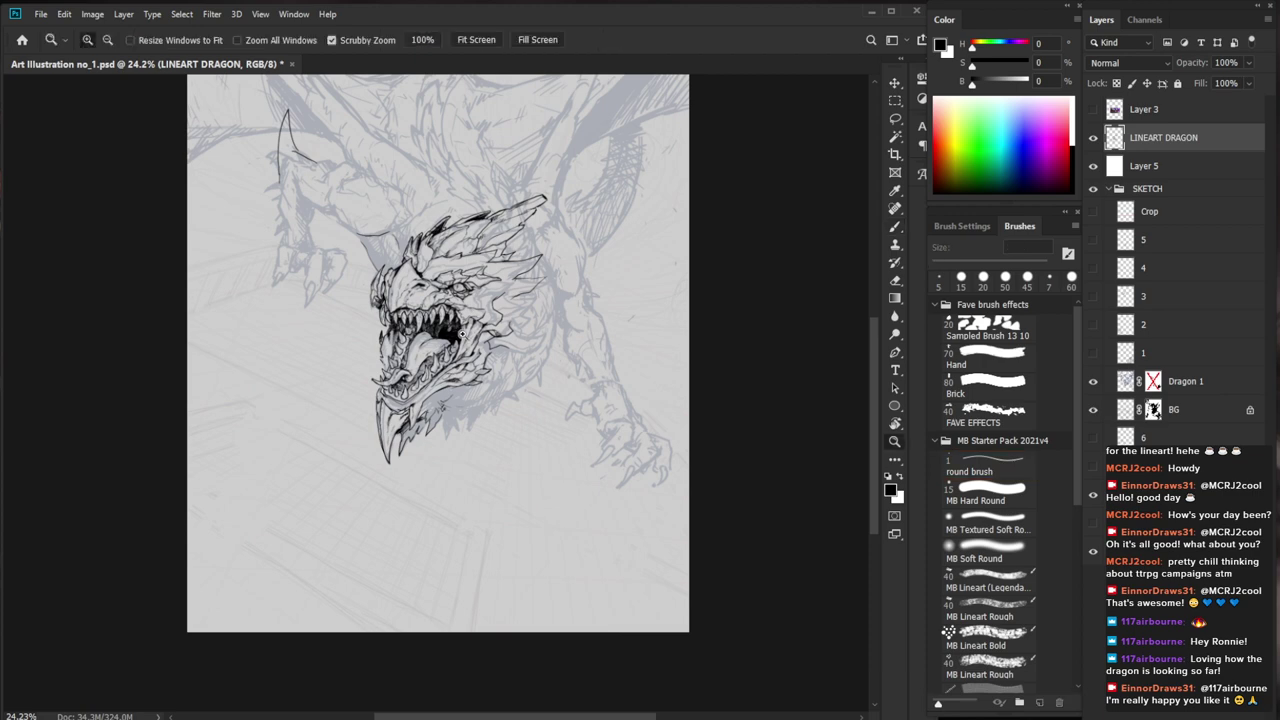
# Clean up the upper part of the tongue and hatch its curved surface
pyautogui.moveTo(446, 331); pyautogui.dragTo(542, 331)
pyautogui.moveTo(464, 374); pyautogui.dragTo(438, 374)
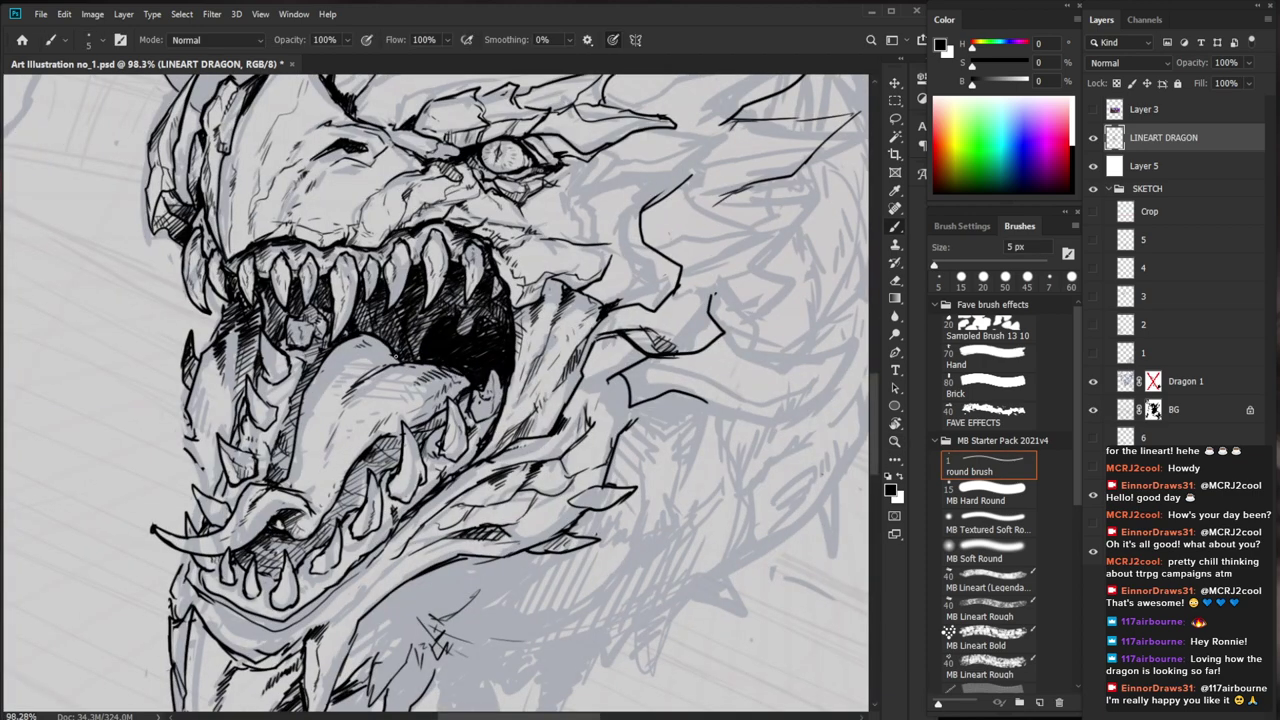
pyautogui.press('e')
pyautogui.moveTo(394, 356); pyautogui.dragTo(391, 367)
pyautogui.press('b')
pyautogui.moveTo(395, 359); pyautogui.dragTo(381, 369)
pyautogui.moveTo(391, 357); pyautogui.dragTo(366, 367)
pyautogui.moveTo(365, 367); pyautogui.dragTo(359, 381)
pyautogui.moveTo(375, 369); pyautogui.dragTo(363, 379)
pyautogui.moveTo(460, 440)
pyautogui.mouseDown()
pyautogui.moveTo(360, 440)
pyautogui.moveTo(530, 445)
pyautogui.mouseUp()
# Ink shading strokes along the middle groove of the tongue, undoing the first stroke
pyautogui.press('e')
pyautogui.moveTo(415, 347)
pyautogui.mouseDown()
pyautogui.moveTo(444, 368)
pyautogui.moveTo(482, 370)
pyautogui.mouseUp()
pyautogui.moveTo(522, 375); pyautogui.dragTo(390, 423)
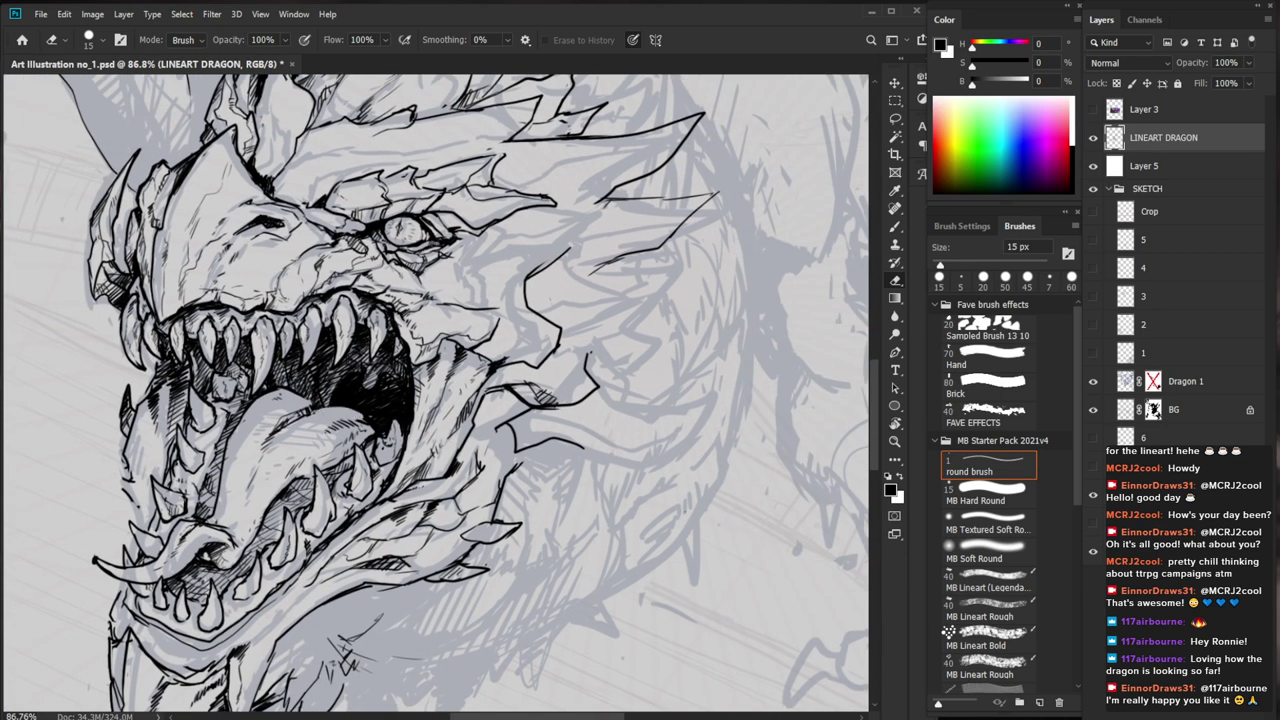
pyautogui.press('b')
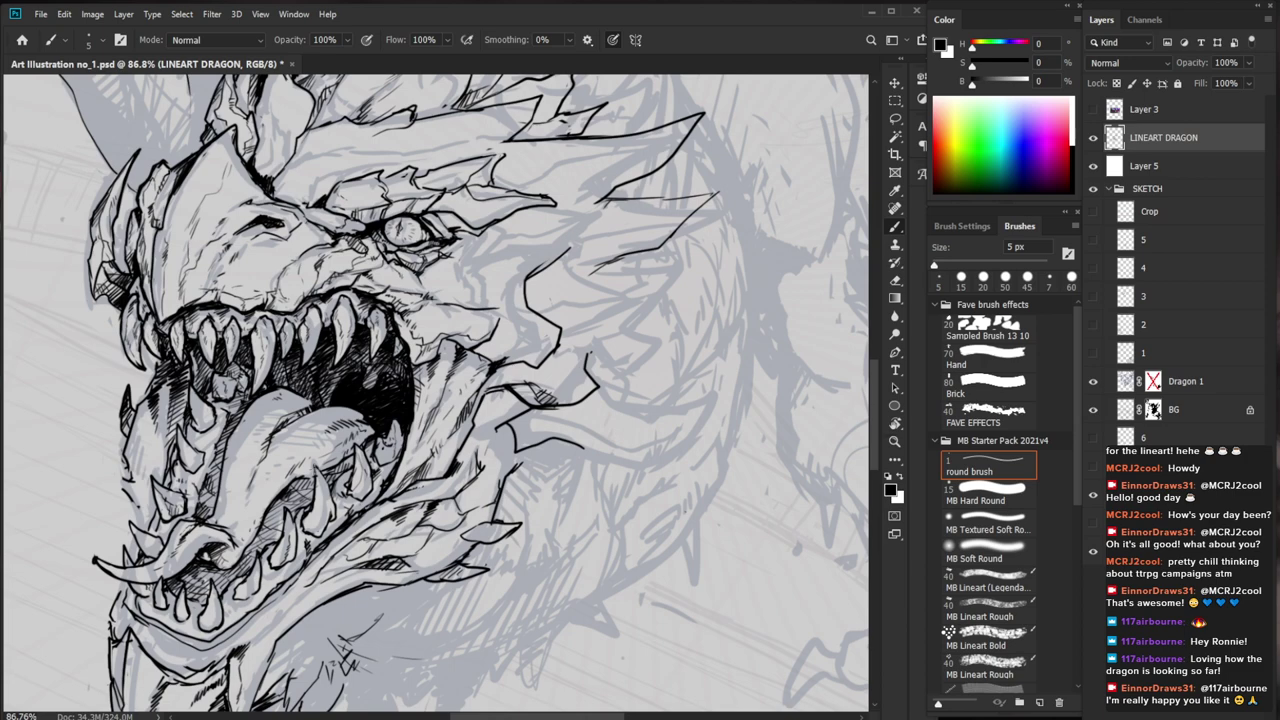
pyautogui.hotkey('ctrl', '0')
pyautogui.scroll(5, 315, 465)
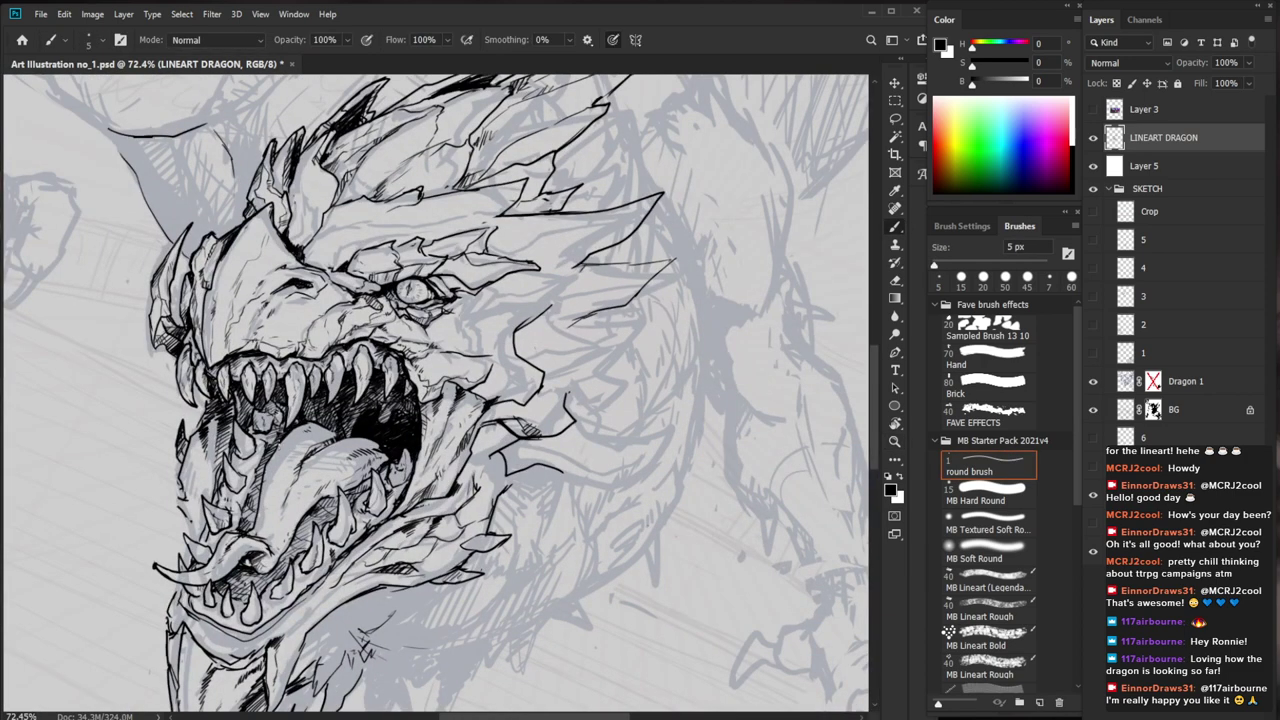
pyautogui.moveTo(273, 472); pyautogui.dragTo(267, 500)
pyautogui.hotkey('ctrl', 'z')
pyautogui.moveTo(386, 447)
pyautogui.mouseDown()
pyautogui.moveTo(346, 436)
pyautogui.moveTo(302, 474)
pyautogui.mouseUp()
pyautogui.moveTo(267, 533)
pyautogui.mouseDown()
pyautogui.moveTo(265, 548)
pyautogui.moveTo(267, 534)
pyautogui.mouseUp()
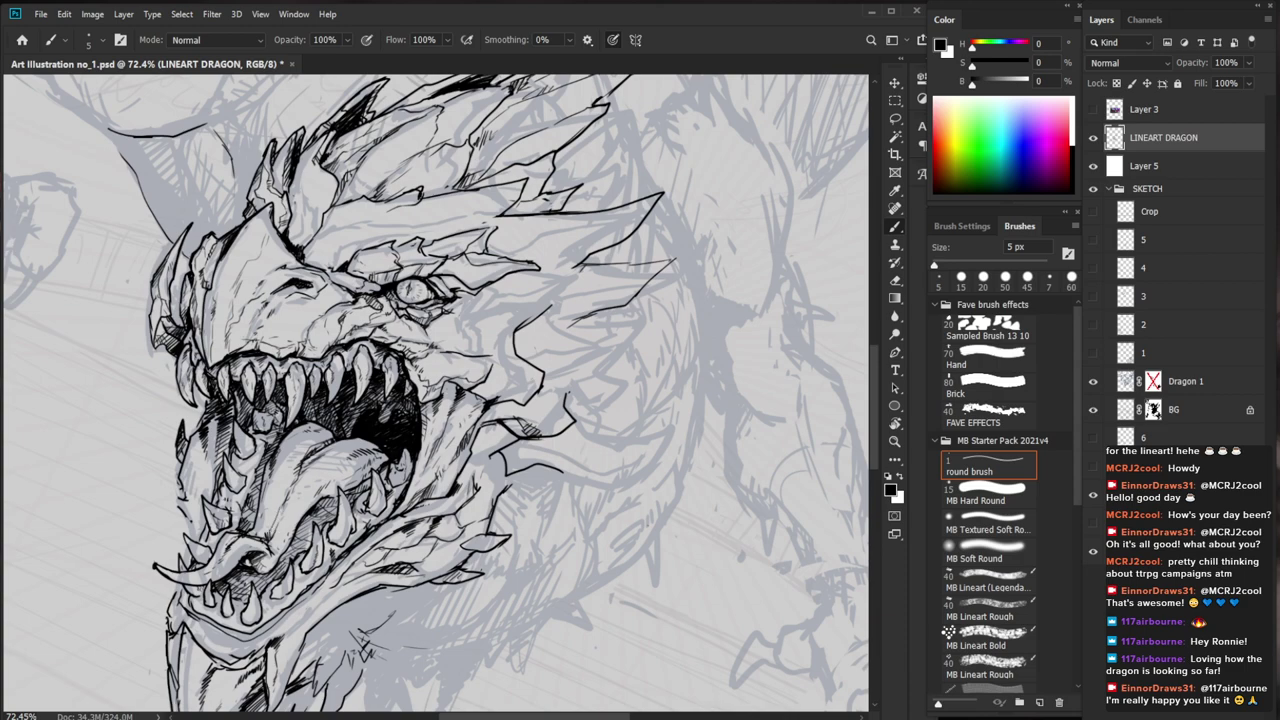
# Refine the tongue's groove with the eraser and add hatching along its edge beside the lower teeth
pyautogui.moveTo(425, 450); pyautogui.dragTo(370, 455)
pyautogui.moveTo(376, 528); pyautogui.dragTo(450, 526)
pyautogui.press('e')
pyautogui.moveTo(340, 464)
pyautogui.mouseDown()
pyautogui.moveTo(315, 510)
pyautogui.moveTo(280, 527)
pyautogui.moveTo(288, 508)
pyautogui.moveTo(266, 512)
pyautogui.moveTo(275, 522)
pyautogui.moveTo(278, 500)
pyautogui.moveTo(282, 510)
pyautogui.mouseUp()
pyautogui.press('b')
pyautogui.press('e')
pyautogui.press('b')
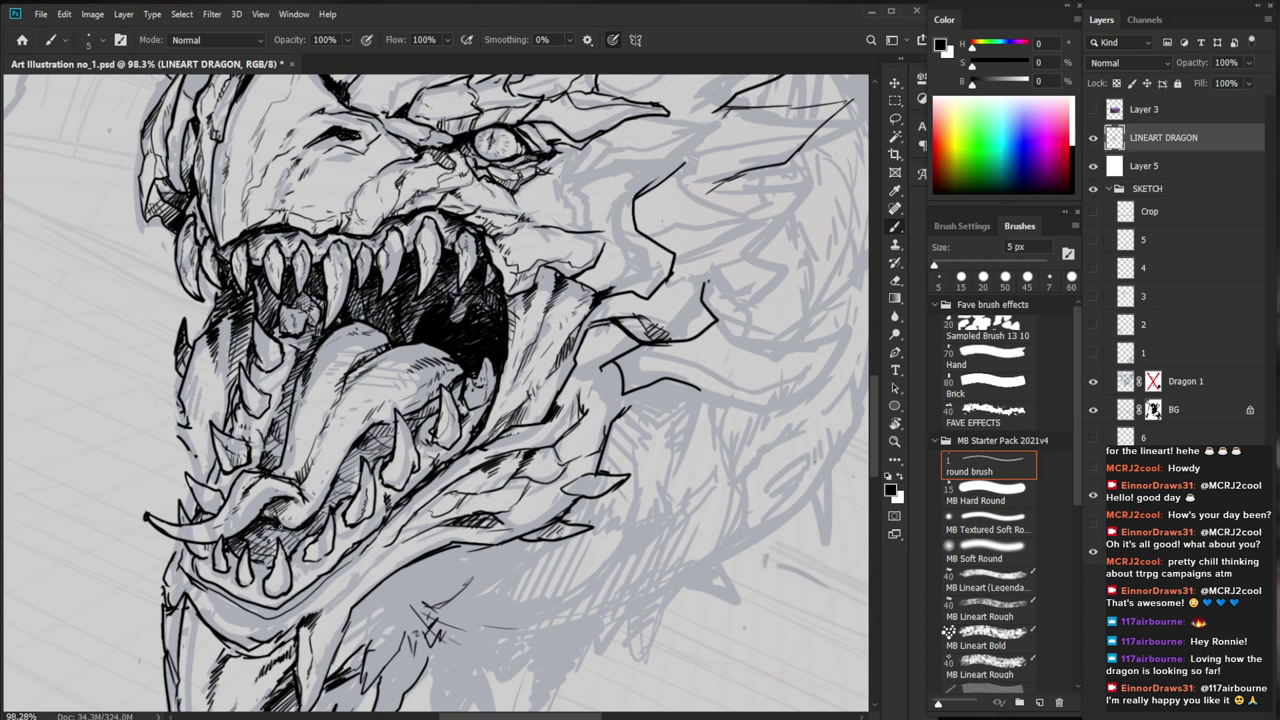
pyautogui.moveTo(364, 454); pyautogui.dragTo(340, 466)
pyautogui.moveTo(353, 458); pyautogui.dragTo(338, 474)
pyautogui.moveTo(359, 461); pyautogui.dragTo(349, 471)
pyautogui.moveTo(466, 447); pyautogui.dragTo(330, 460)
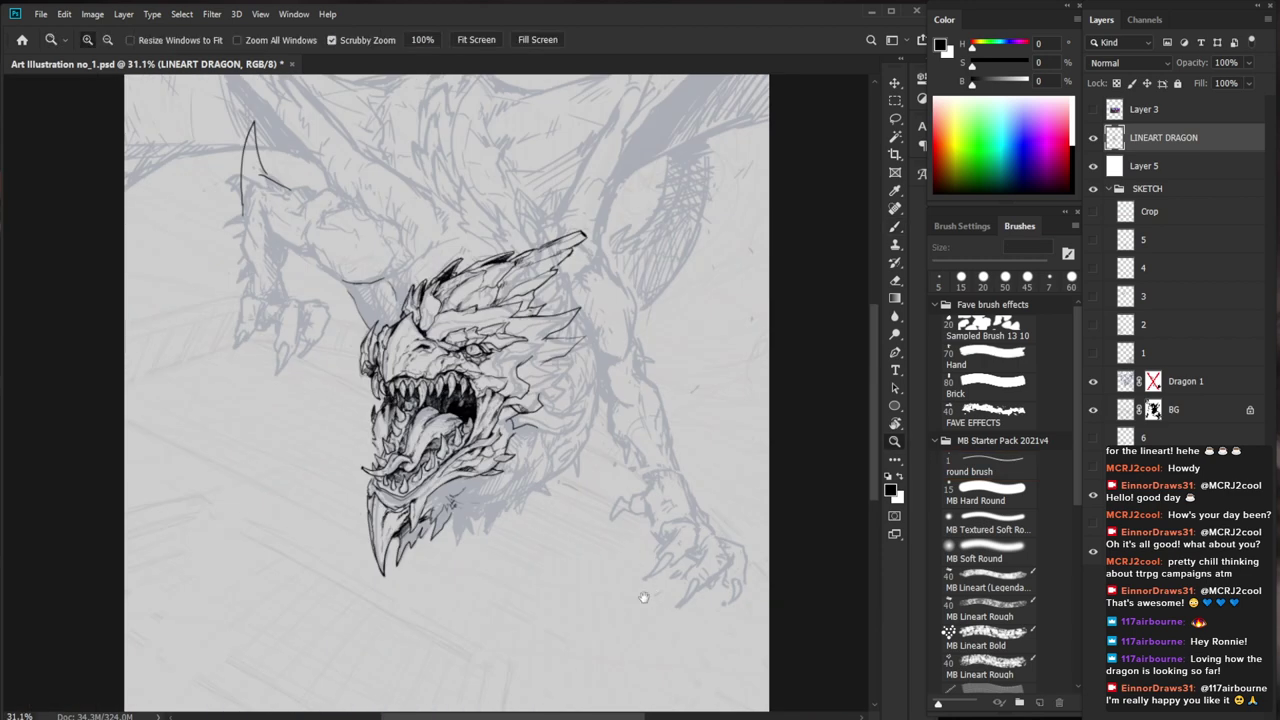
# Add short shading strokes along the outer side of the tongue toward its tip
pyautogui.scroll(5, 500, 546)
pyautogui.press('b')
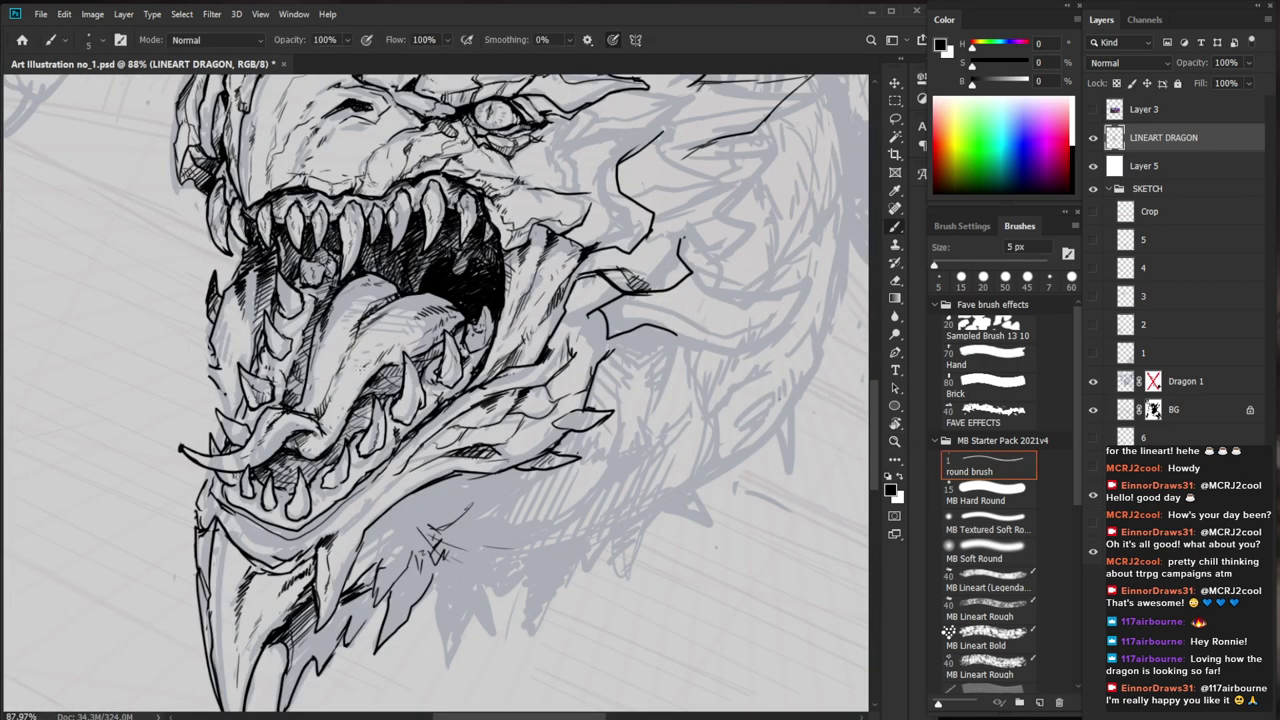
pyautogui.moveTo(309, 391); pyautogui.dragTo(299, 412)
pyautogui.moveTo(335, 323); pyautogui.dragTo(322, 343)
pyautogui.scroll(-3, 365, 390)
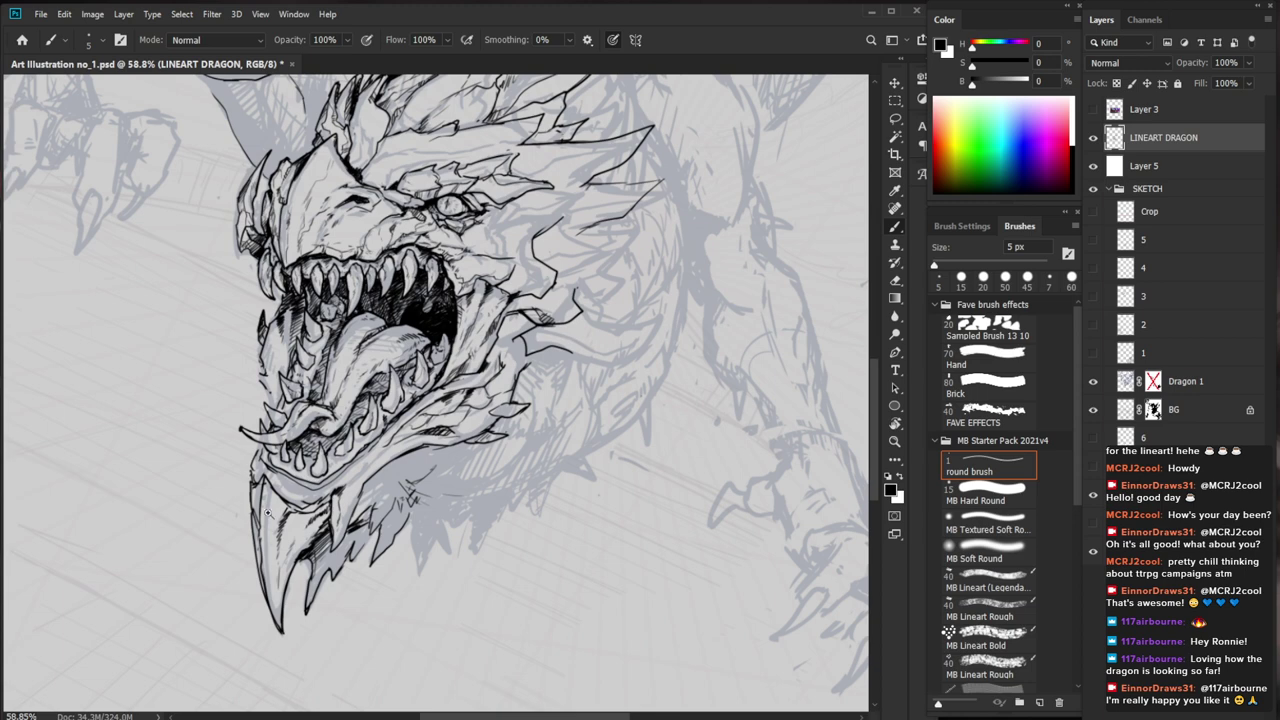
# Ink the chin spike's front edge and inner crack line, adding short hatching strokes along its shaded side
pyautogui.scroll(3, 262, 510)
pyautogui.moveTo(276, 457)
pyautogui.mouseDown()
pyautogui.moveTo(246, 454)
pyautogui.moveTo(264, 494)
pyautogui.mouseUp()
pyautogui.press('e')
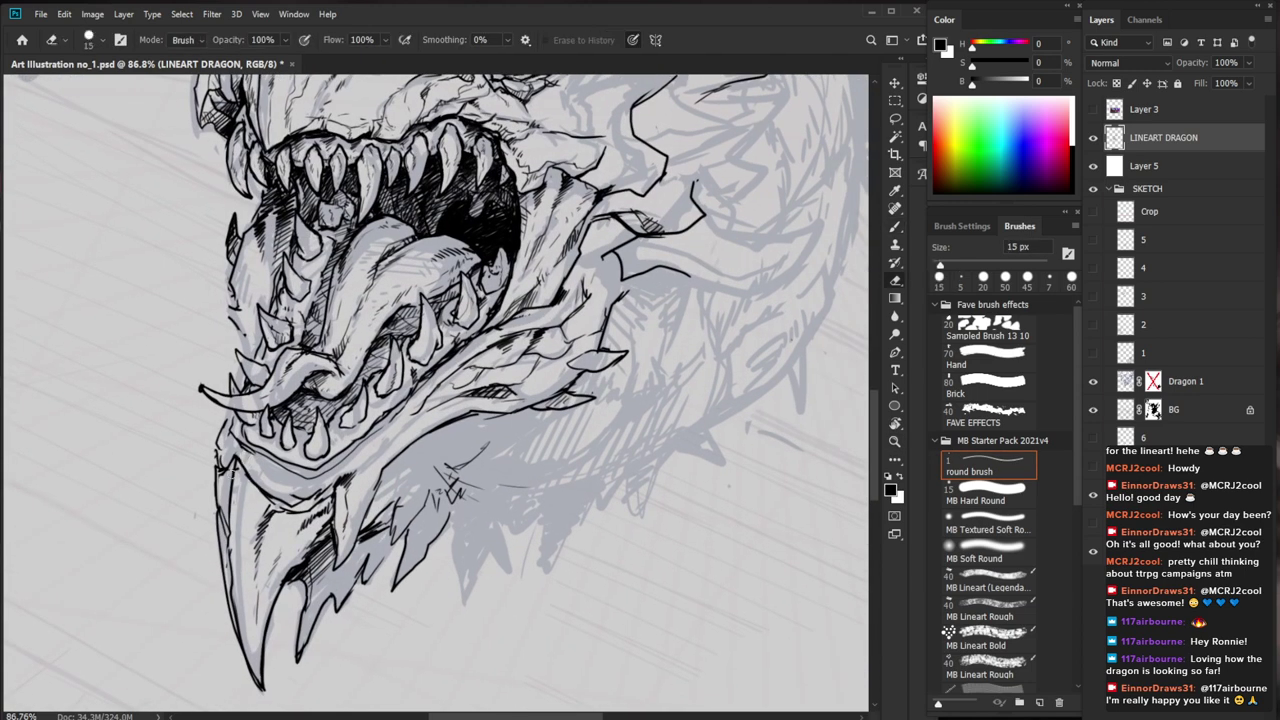
pyautogui.press('b')
pyautogui.moveTo(256, 527); pyautogui.dragTo(238, 540)
pyautogui.moveTo(339, 510); pyautogui.dragTo(259, 698)
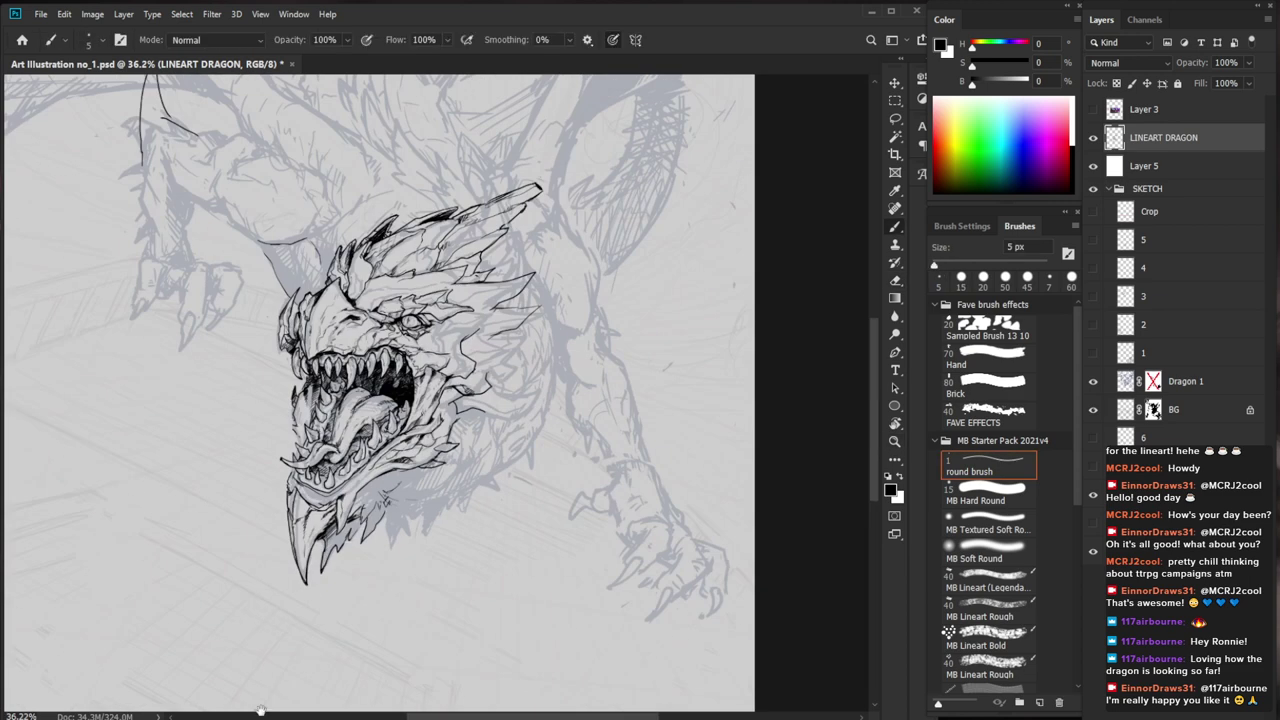
pyautogui.scroll(5, 349, 567)
pyautogui.moveTo(303, 499); pyautogui.dragTo(277, 524)
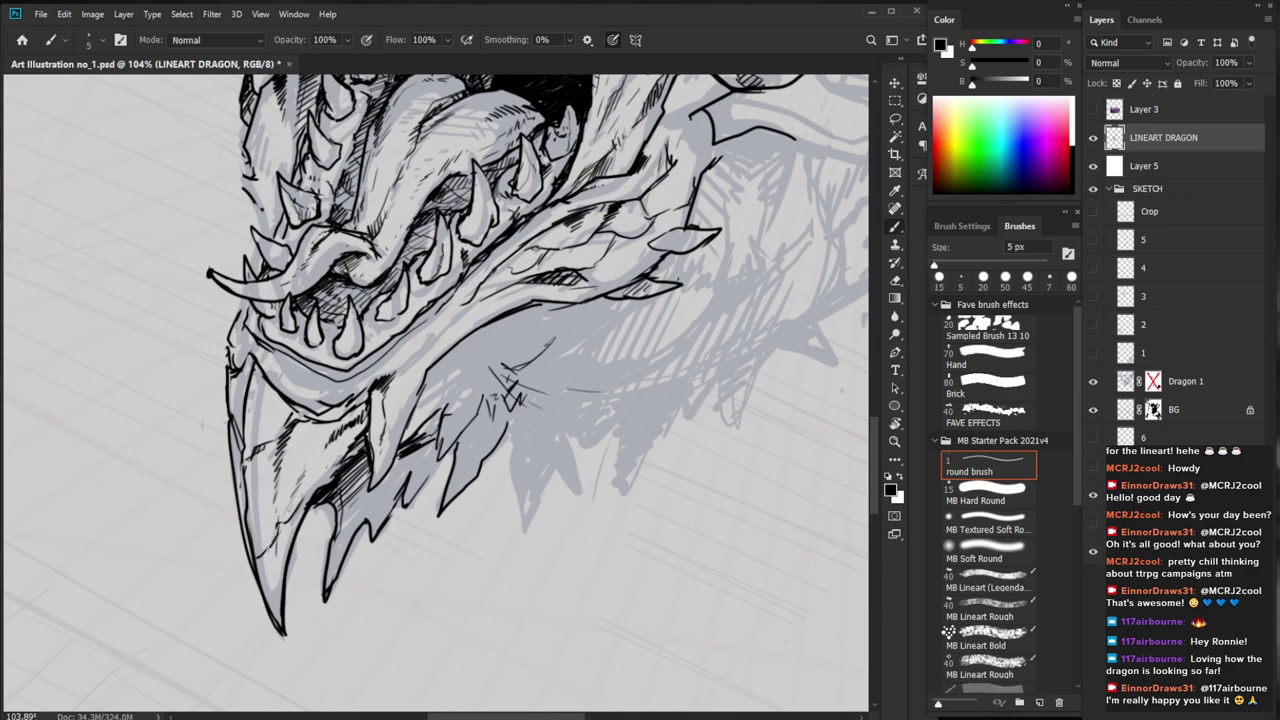
pyautogui.moveTo(299, 515); pyautogui.dragTo(281, 527)
pyautogui.scroll(-5, 385, 430)
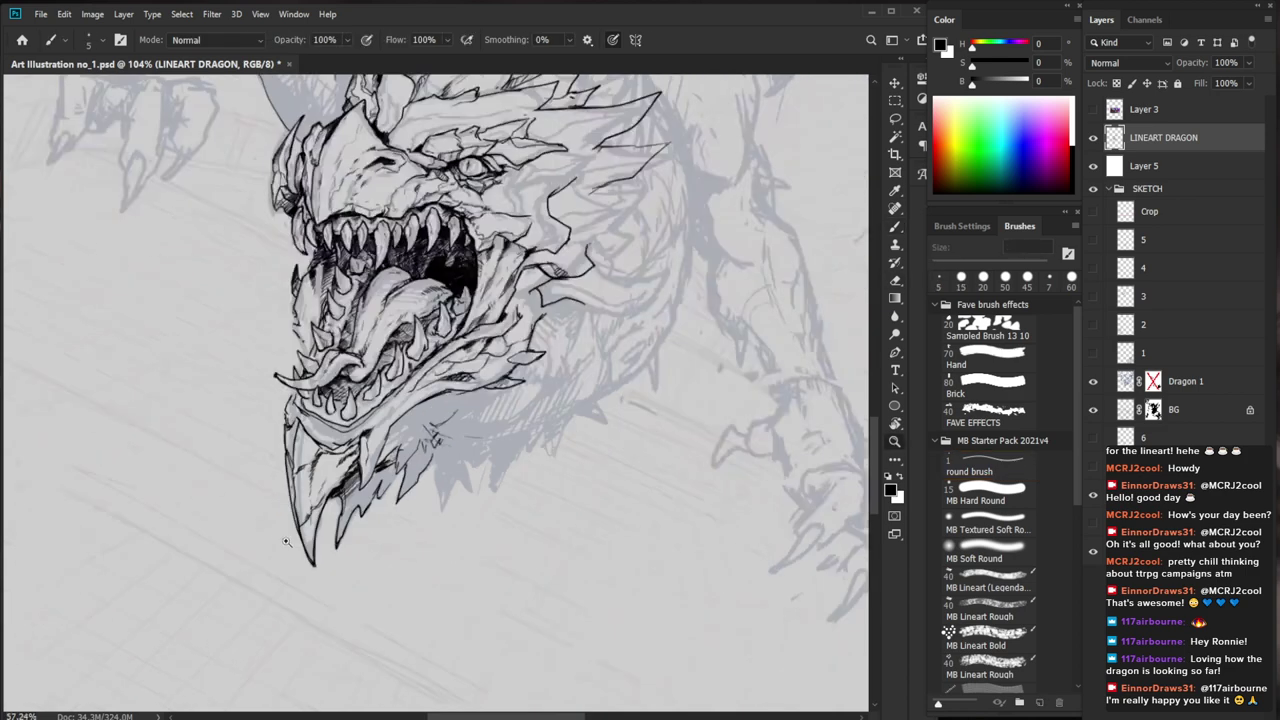
# Clean up the upper part of the chin spike with the eraser and ink fine contour strokes toward its tip
pyautogui.scroll(4, 388, 400)
pyautogui.press('e')
pyautogui.moveTo(309, 423); pyautogui.dragTo(301, 435)
pyautogui.press('b')
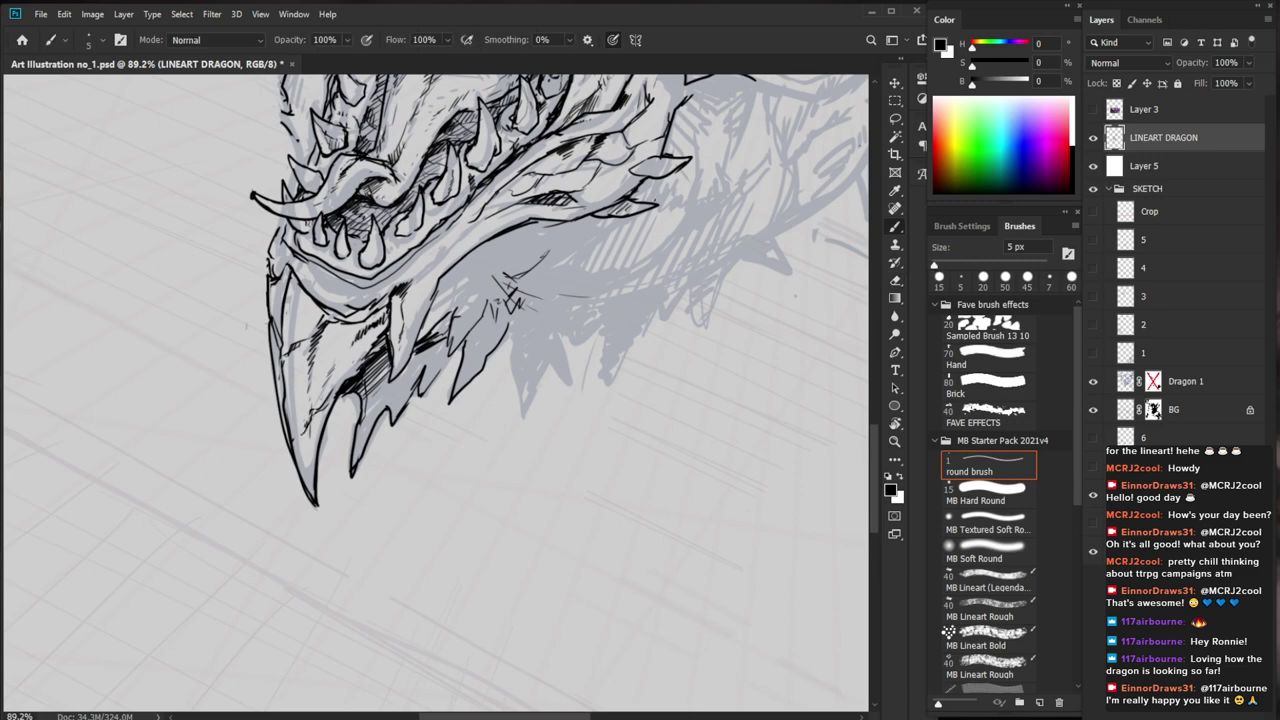
pyautogui.moveTo(415, 390); pyautogui.dragTo(378, 440)
pyautogui.moveTo(251, 437); pyautogui.dragTo(270, 534)
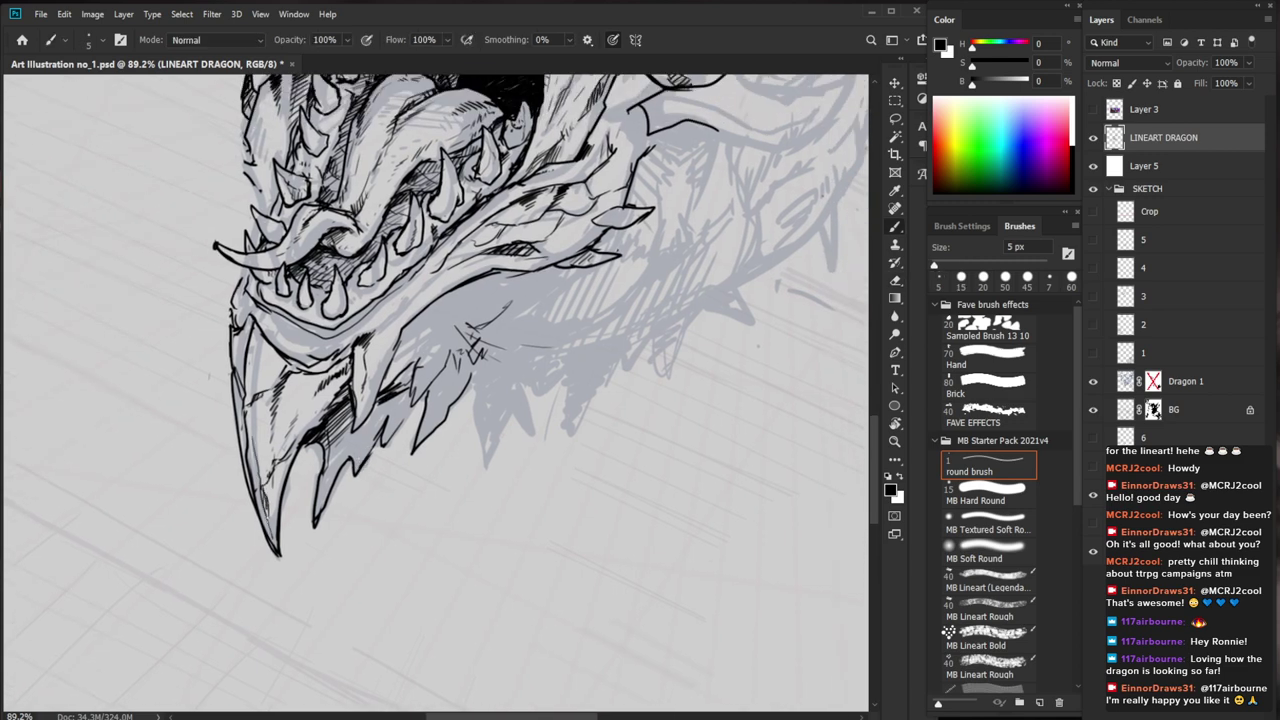
pyautogui.moveTo(318, 500); pyautogui.dragTo(262, 505)
# Refine the chin spike's lower half, alternating eraser and 5 px brush to add thin shading lines
pyautogui.moveTo(660, 497); pyautogui.dragTo(534, 602)
pyautogui.moveTo(183, 587); pyautogui.dragTo(252, 588)
pyautogui.press('b')
pyautogui.moveTo(222, 474)
pyautogui.mouseDown()
pyautogui.moveTo(200, 546)
pyautogui.moveTo(248, 470)
pyautogui.moveTo(211, 553)
pyautogui.mouseUp()
pyautogui.press('e')
pyautogui.press('b')
pyautogui.moveTo(244, 492); pyautogui.dragTo(212, 533)
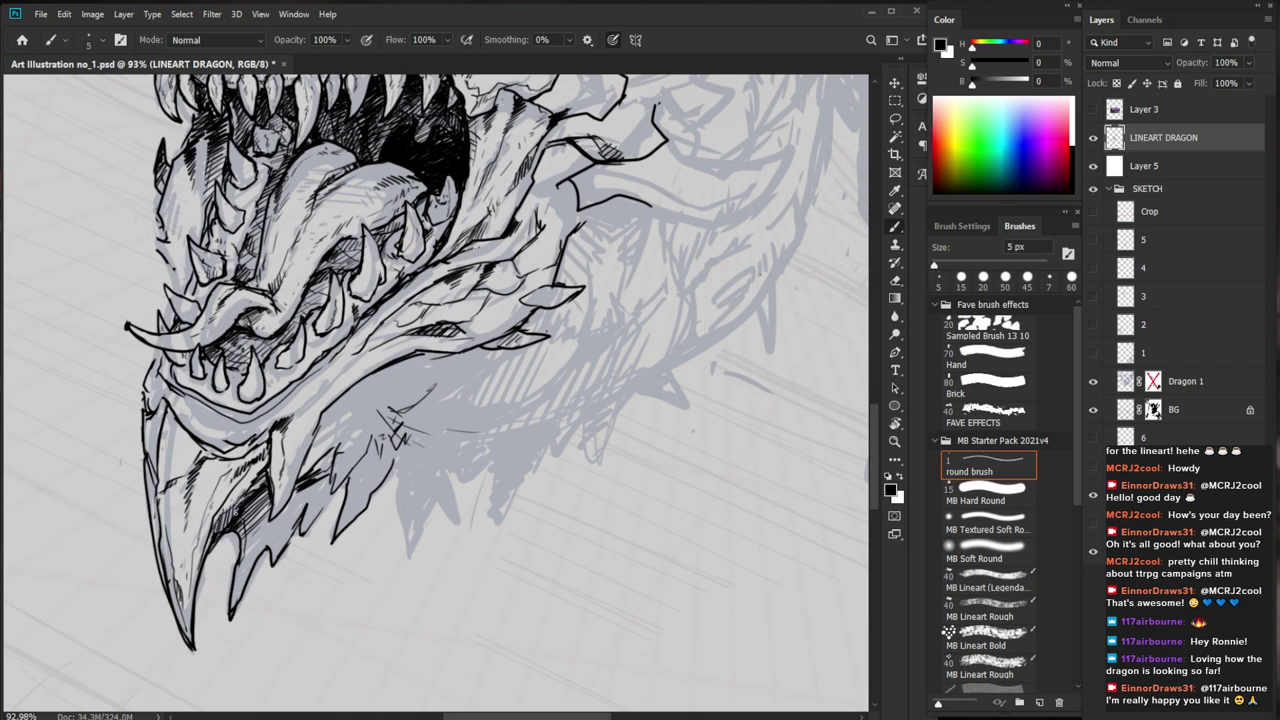
pyautogui.moveTo(374, 495); pyautogui.dragTo(300, 497)
pyautogui.moveTo(298, 543); pyautogui.dragTo(333, 575)
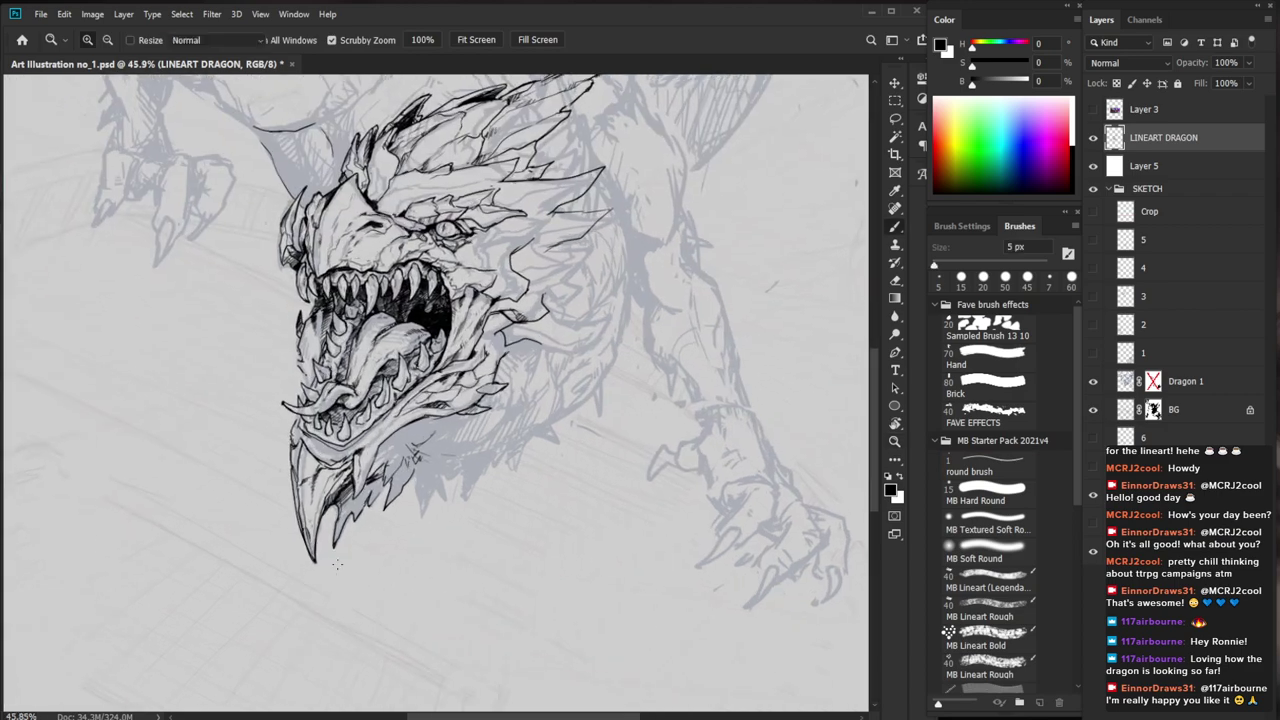
# Touch up the long crest spikes with alternating eraser and brush strokes
pyautogui.moveTo(476, 606); pyautogui.dragTo(386, 611)
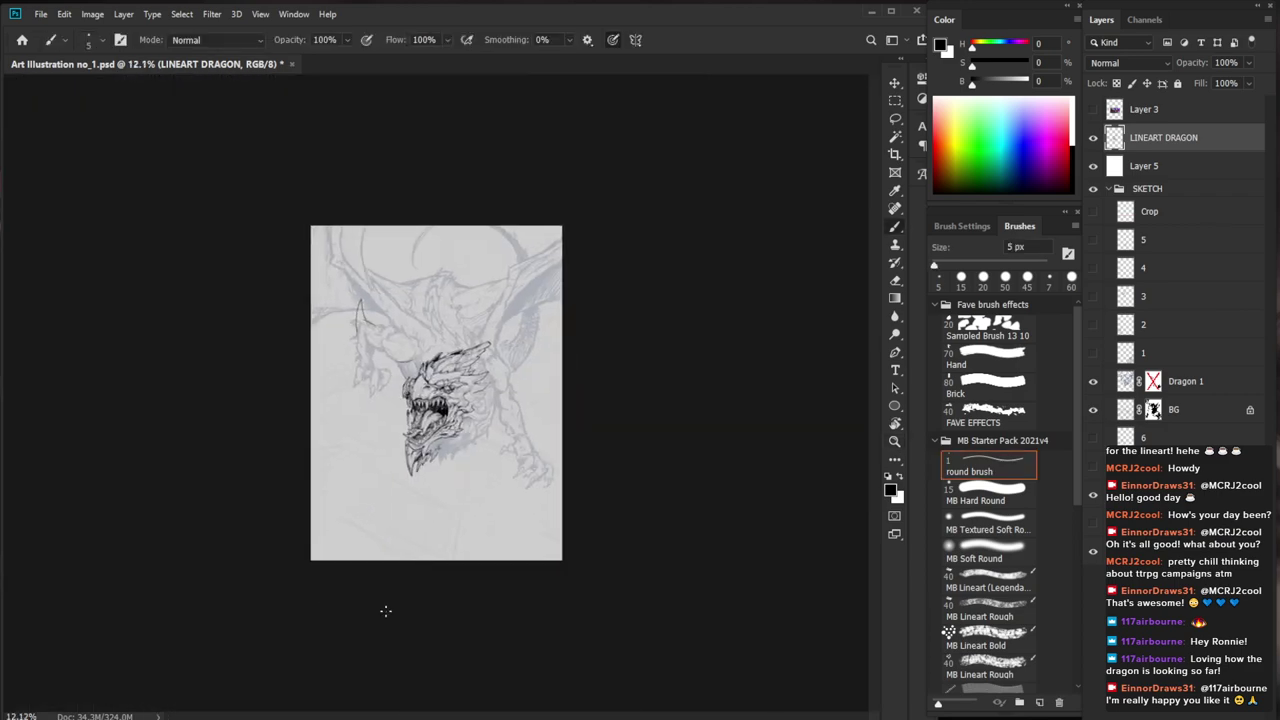
pyautogui.moveTo(452, 336); pyautogui.dragTo(534, 336)
pyautogui.press('e')
pyautogui.moveTo(599, 282)
pyautogui.mouseDown()
pyautogui.moveTo(640, 282)
pyautogui.moveTo(598, 251)
pyautogui.moveTo(504, 293)
pyautogui.mouseUp()
pyautogui.press('b')
pyautogui.press('e')
pyautogui.moveTo(624, 254)
pyautogui.mouseDown()
pyautogui.moveTo(582, 258)
pyautogui.moveTo(602, 286)
pyautogui.moveTo(582, 305)
pyautogui.moveTo(622, 274)
pyautogui.moveTo(630, 288)
pyautogui.mouseUp()
pyautogui.press('b')
pyautogui.moveTo(672, 428)
pyautogui.mouseDown()
pyautogui.moveTo(478, 321)
pyautogui.moveTo(486, 330)
pyautogui.mouseUp()
pyautogui.moveTo(453, 213); pyautogui.dragTo(508, 212)
pyautogui.press('e')
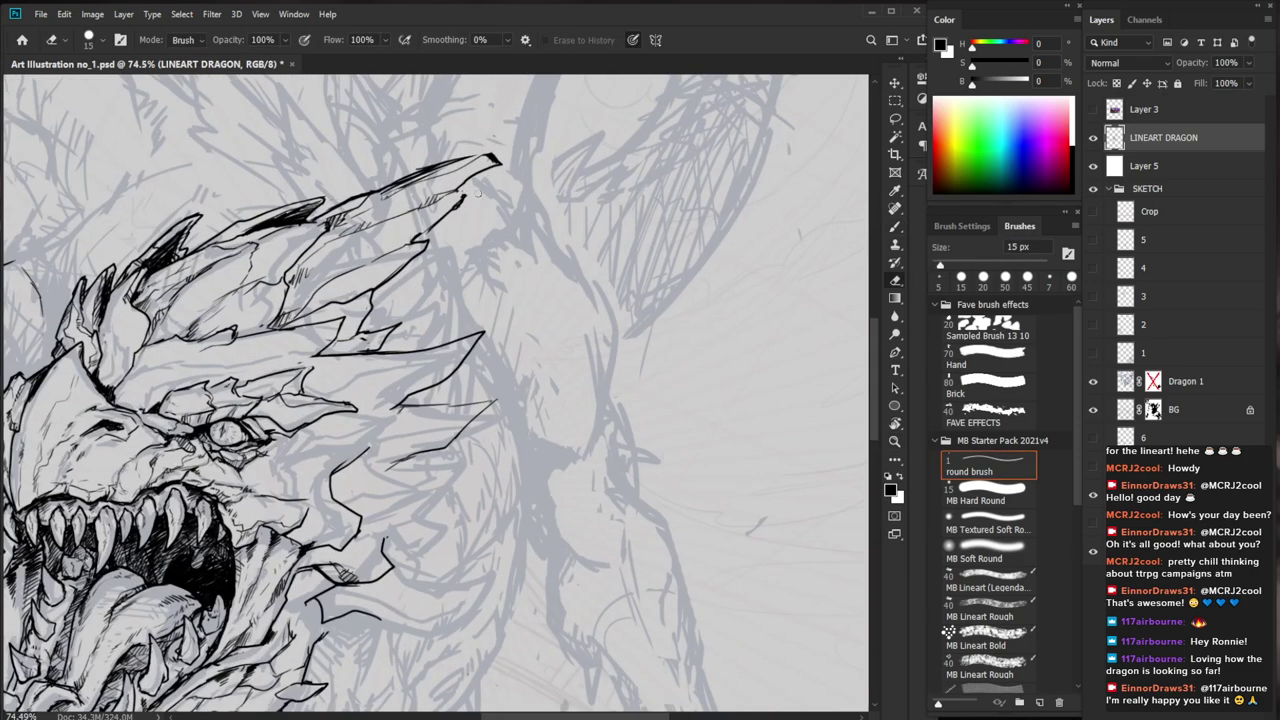
# Clean up the edges of the upper crest spikes and add short ink strokes to their surfaces
pyautogui.moveTo(567, 293); pyautogui.dragTo(605, 364)
pyautogui.moveTo(536, 228)
pyautogui.mouseDown()
pyautogui.moveTo(412, 260)
pyautogui.moveTo(518, 237)
pyautogui.moveTo(463, 306)
pyautogui.moveTo(408, 320)
pyautogui.moveTo(424, 329)
pyautogui.moveTo(452, 313)
pyautogui.mouseUp()
pyautogui.press('b')
pyautogui.press('e')
pyautogui.press('b')
pyautogui.press('e')
pyautogui.press('b')
pyautogui.moveTo(360, 351)
pyautogui.mouseDown()
pyautogui.moveTo(386, 339)
pyautogui.moveTo(363, 349)
pyautogui.mouseUp()
pyautogui.moveTo(338, 349); pyautogui.dragTo(388, 335)
# Hatch the inner surface of the long crest spikes with thin diagonal strokes
pyautogui.hotkey('ctrl', 'space')
pyautogui.moveTo(529, 330)
pyautogui.mouseDown()
pyautogui.moveTo(449, 330)
pyautogui.moveTo(580, 330)
pyautogui.mouseUp()
pyautogui.hotkey('ctrl', 'space')
pyautogui.moveTo(428, 375); pyautogui.dragTo(489, 321)
pyautogui.moveTo(455, 335); pyautogui.dragTo(495, 316)
pyautogui.hotkey('ctrl', 'space')
pyautogui.moveTo(563, 305); pyautogui.dragTo(480, 308)
pyautogui.press('space')
pyautogui.moveTo(588, 522); pyautogui.dragTo(510, 503)
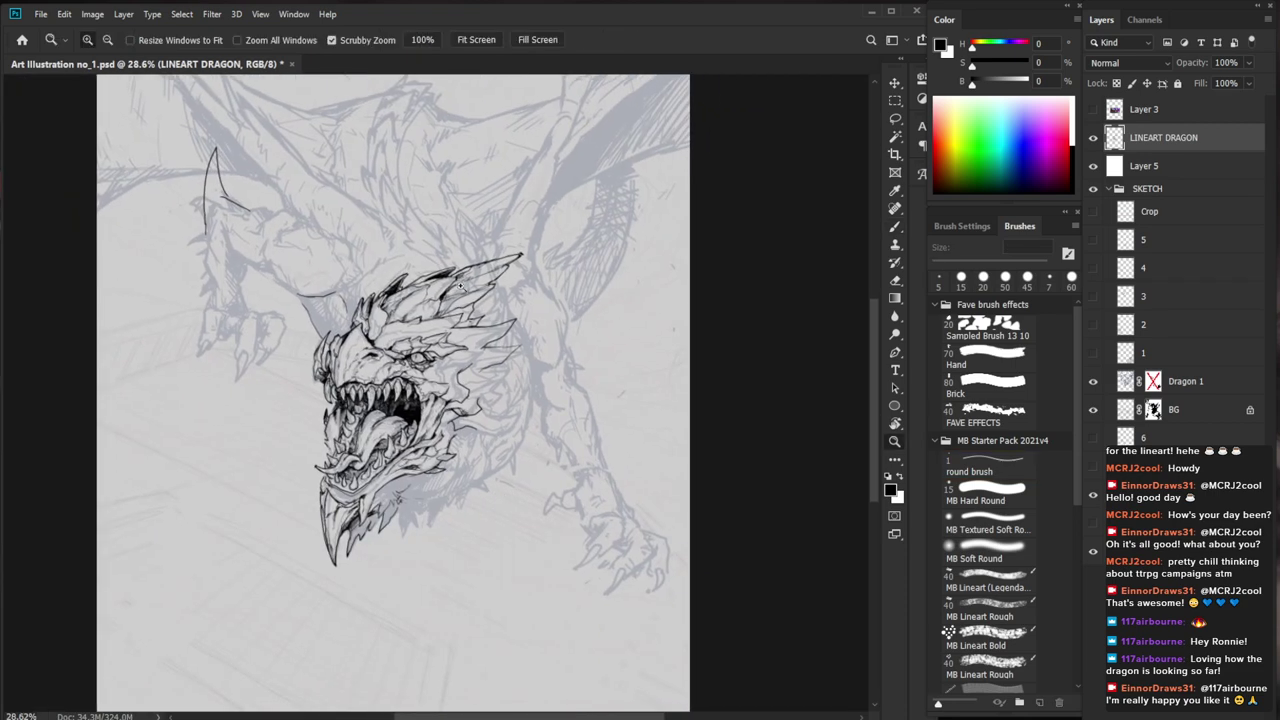
pyautogui.moveTo(461, 286); pyautogui.dragTo(525, 286)
pyautogui.press('b')
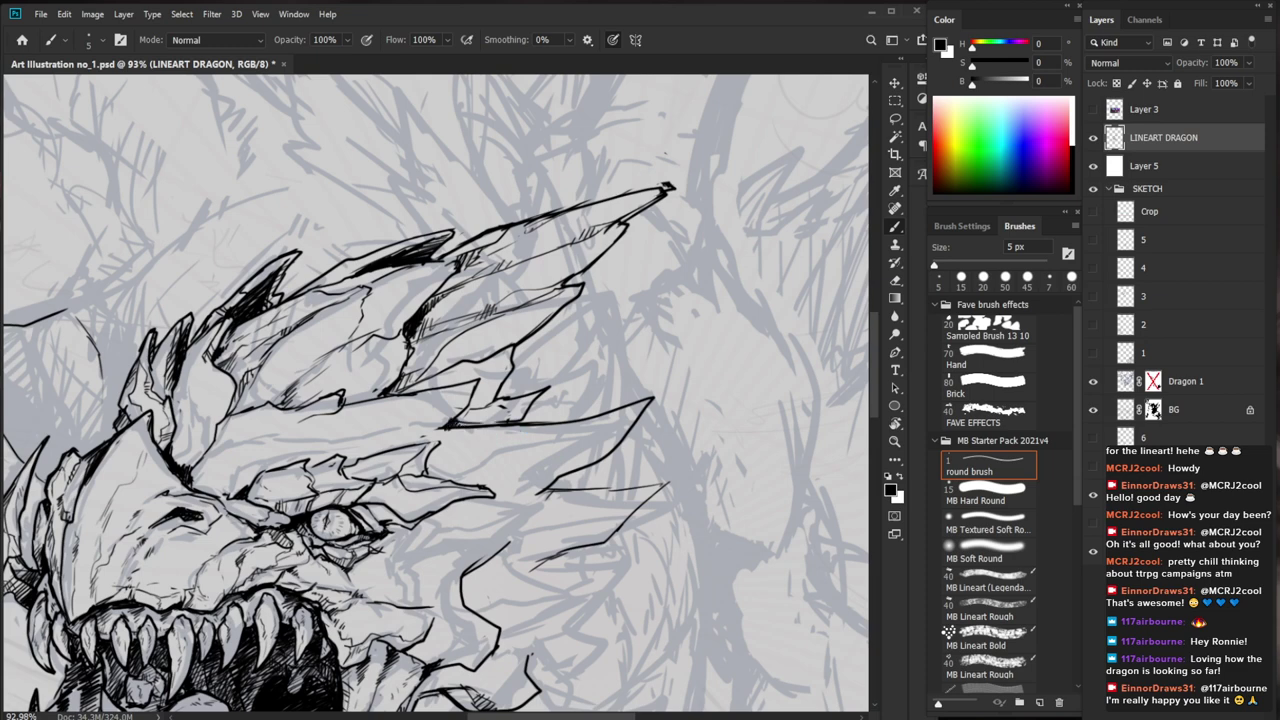
# Darken and hatch the tip of the second crest spike, cleaning its edge with the eraser
pyautogui.moveTo(740, 610); pyautogui.dragTo(595, 631)
pyautogui.scroll(5, 515, 334)
pyautogui.press('e')
pyautogui.press('b')
pyautogui.moveTo(446, 338)
pyautogui.mouseDown()
pyautogui.moveTo(415, 371)
pyautogui.moveTo(442, 363)
pyautogui.moveTo(428, 380)
pyautogui.moveTo(445, 362)
pyautogui.mouseUp()
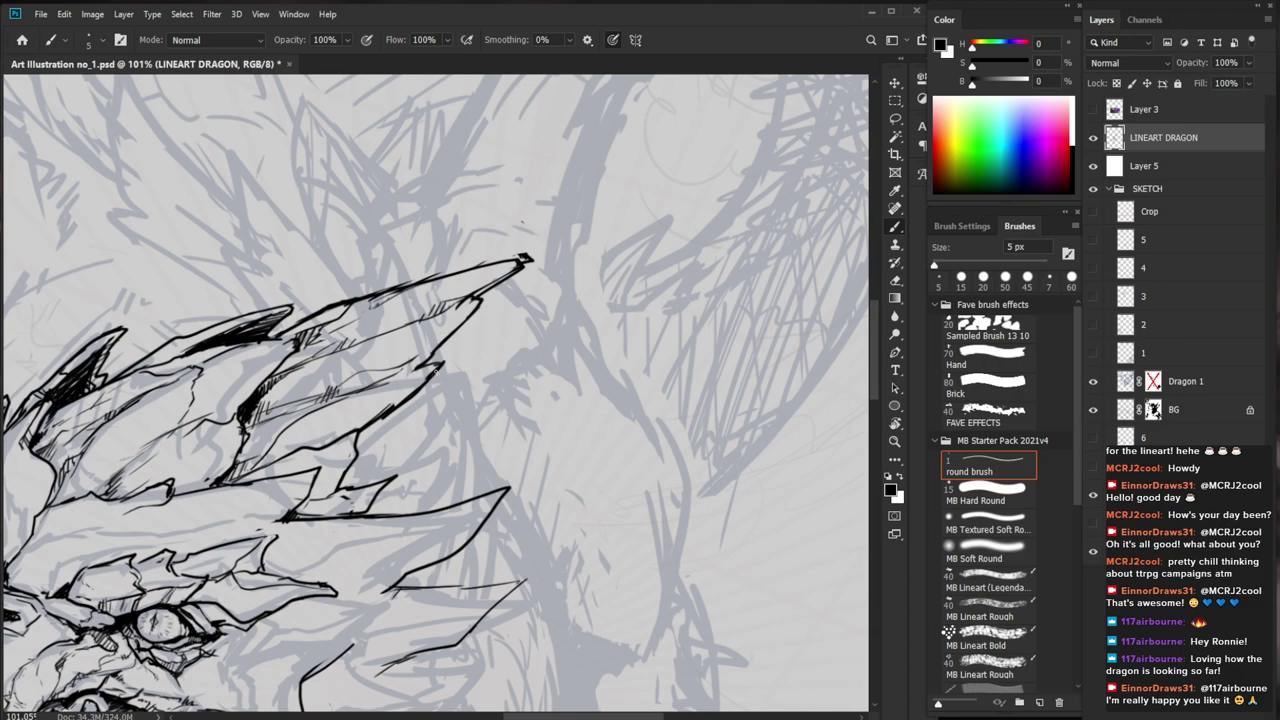
pyautogui.moveTo(372, 388); pyautogui.dragTo(412, 372)
pyautogui.moveTo(517, 382); pyautogui.dragTo(425, 388)
pyautogui.moveTo(572, 573); pyautogui.dragTo(503, 480)
pyautogui.scroll(5, 453, 252)
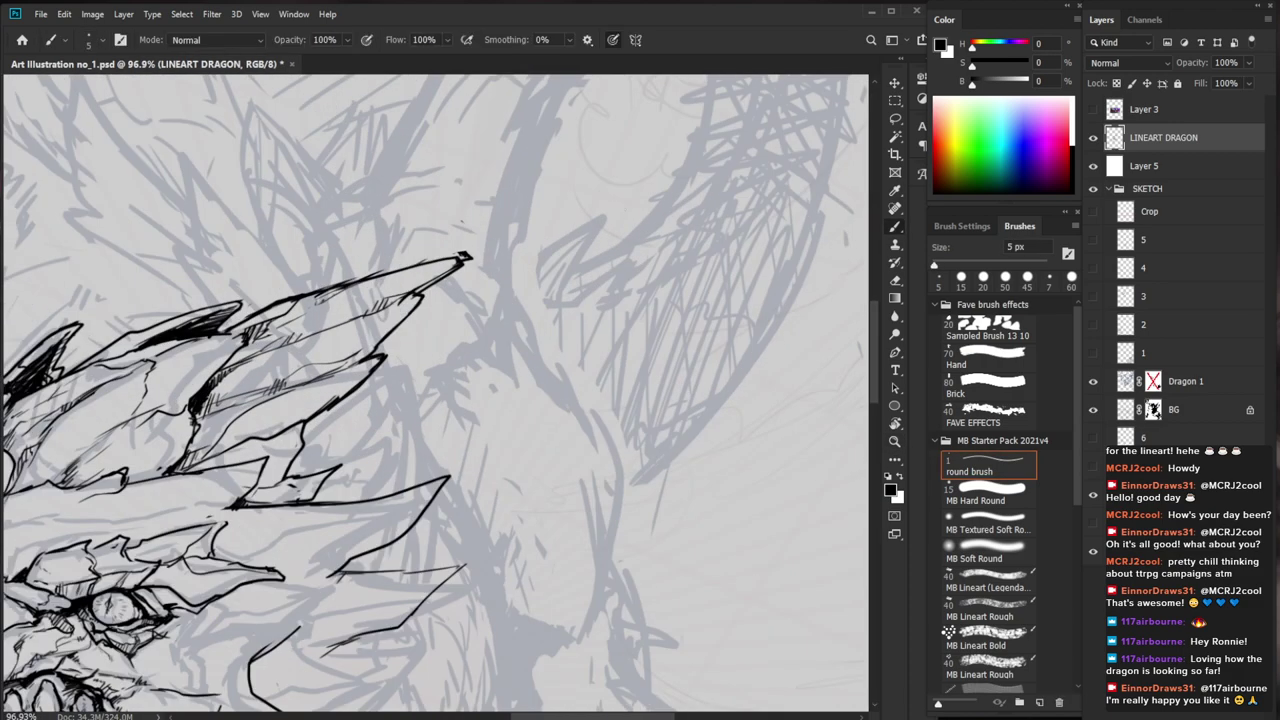
pyautogui.press('e')
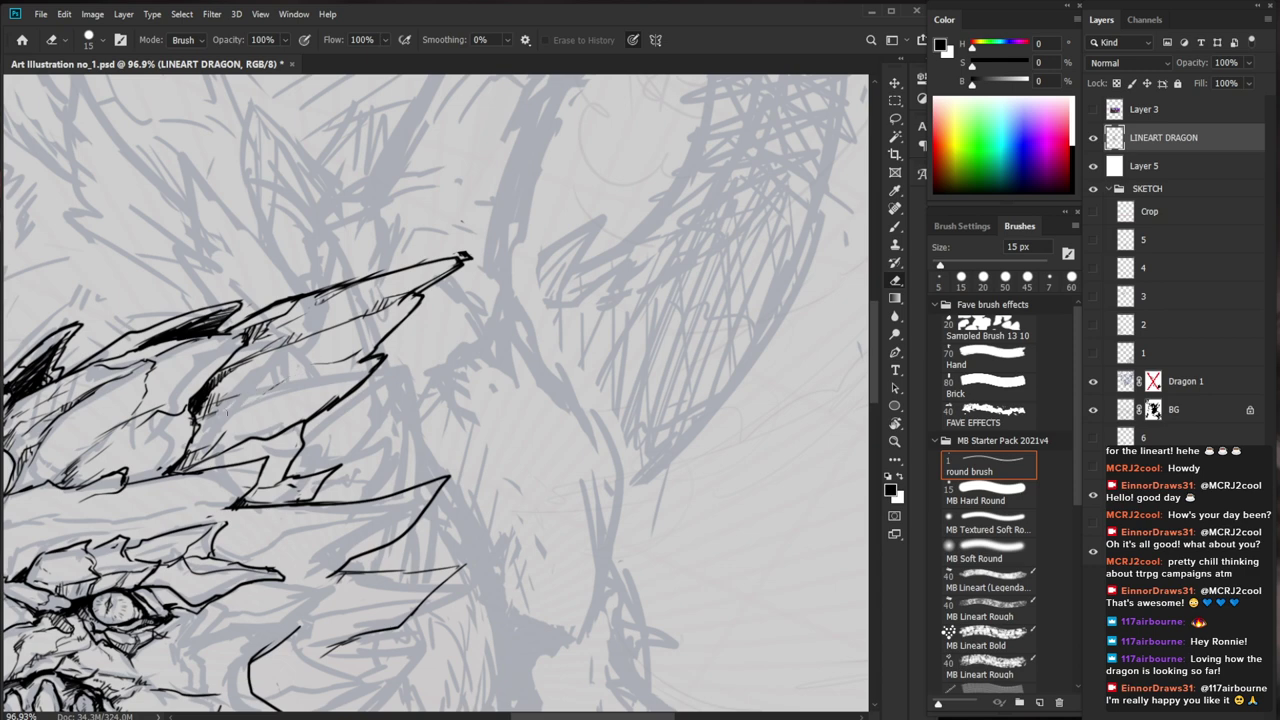
pyautogui.press('b')
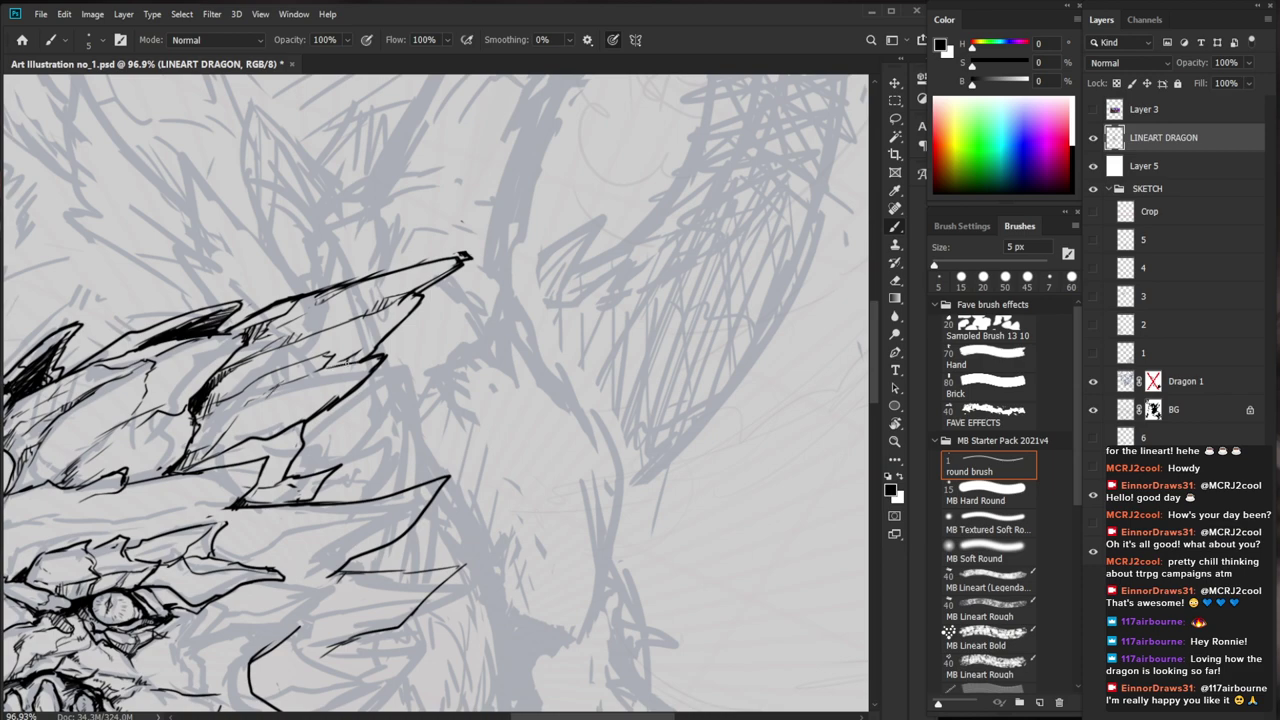
# Ink an inner line near the tip of the longest crest spike and trim its blunt end to a clean point
pyautogui.moveTo(385, 325); pyautogui.dragTo(360, 345)
pyautogui.moveTo(410, 290)
pyautogui.mouseDown()
pyautogui.moveTo(455, 263)
pyautogui.moveTo(400, 255)
pyautogui.mouseUp()
pyautogui.moveTo(631, 346); pyautogui.dragTo(549, 303)
pyautogui.press('e')
pyautogui.moveTo(415, 222); pyautogui.dragTo(510, 222)
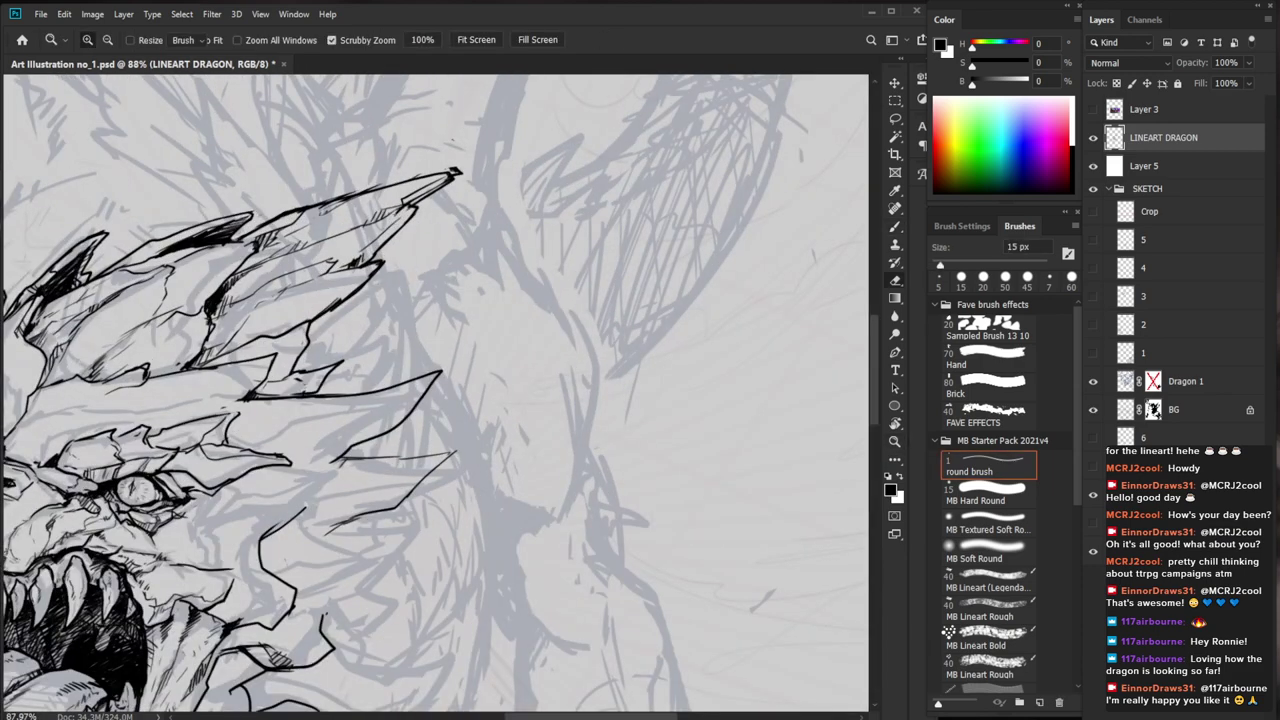
pyautogui.press('b')
pyautogui.moveTo(455, 176)
pyautogui.mouseDown()
pyautogui.moveTo(425, 201)
pyautogui.moveTo(462, 170)
pyautogui.moveTo(438, 184)
pyautogui.mouseUp()
pyautogui.press('e')
pyautogui.press('b')
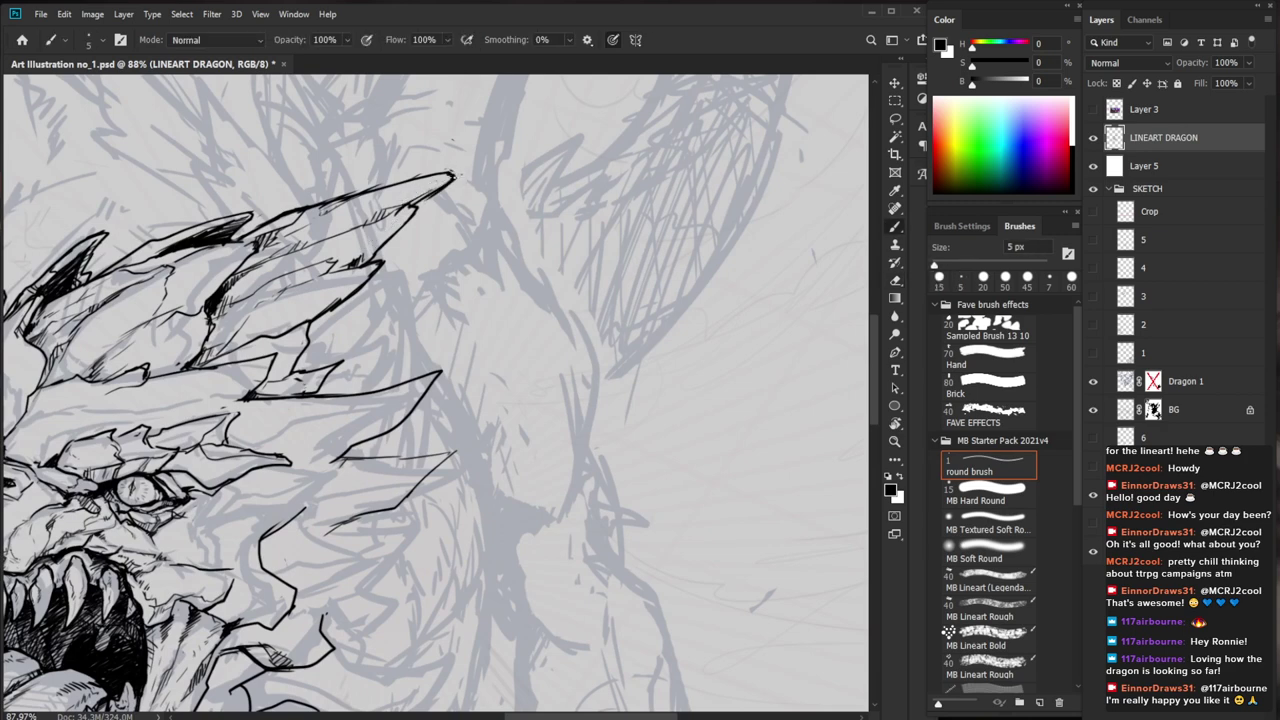
# Ink the outline of the cheek spikes behind the jaw, correcting it with the eraser
pyautogui.moveTo(500, 300); pyautogui.dragTo(390, 310)
pyautogui.scroll(5, 548, 413)
pyautogui.press('b')
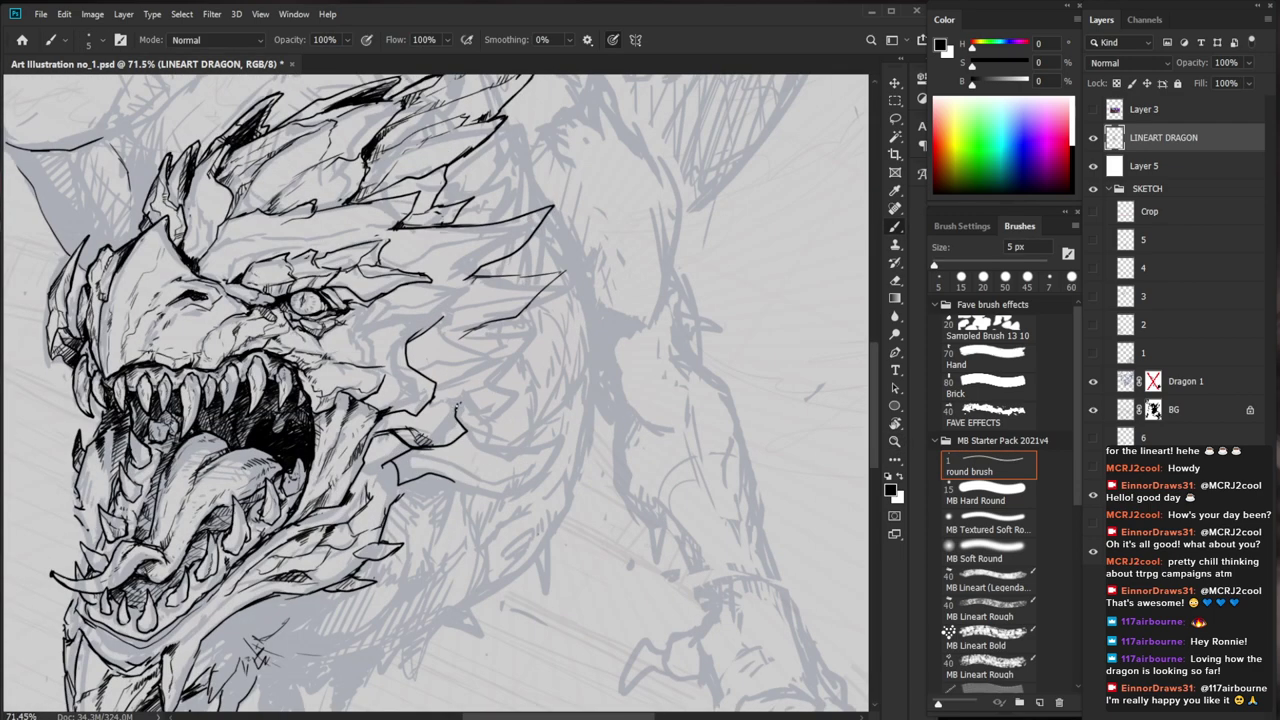
pyautogui.moveTo(455, 383)
pyautogui.mouseDown()
pyautogui.moveTo(500, 362)
pyautogui.moveTo(432, 331)
pyautogui.mouseUp()
pyautogui.moveTo(588, 385); pyautogui.dragTo(547, 515)
pyautogui.moveTo(547, 519)
pyautogui.mouseDown()
pyautogui.moveTo(528, 494)
pyautogui.moveTo(590, 445)
pyautogui.mouseUp()
pyautogui.press('e')
pyautogui.press('b')
# Add contour strokes to the cheek plates behind the eye
pyautogui.moveTo(495, 330); pyautogui.dragTo(487, 400)
pyautogui.moveTo(415, 363); pyautogui.dragTo(393, 373)
pyautogui.moveTo(411, 387)
pyautogui.mouseDown()
pyautogui.moveTo(450, 372)
pyautogui.moveTo(382, 378)
pyautogui.mouseUp()
pyautogui.moveTo(379, 352); pyautogui.dragTo(278, 390)
pyautogui.moveTo(330, 346); pyautogui.dragTo(416, 315)
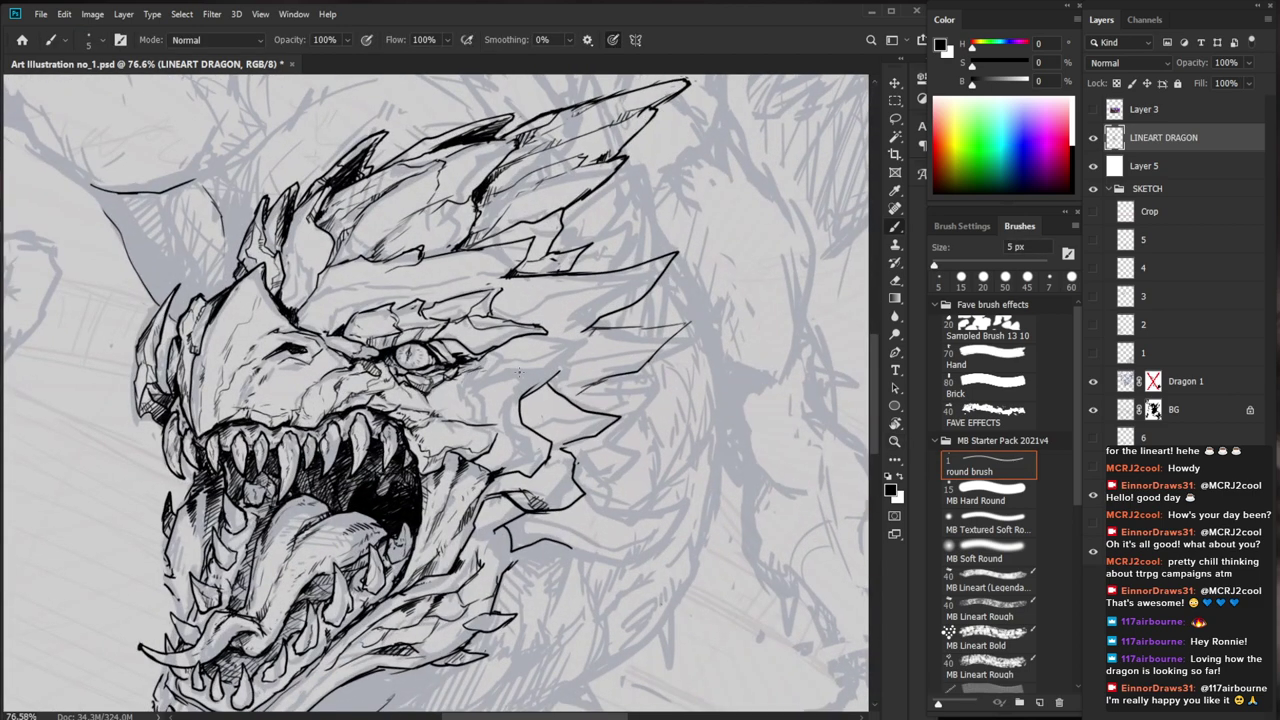
# Refine the spike outlines of the frill behind the eye
pyautogui.scroll(-4, 518, 371)
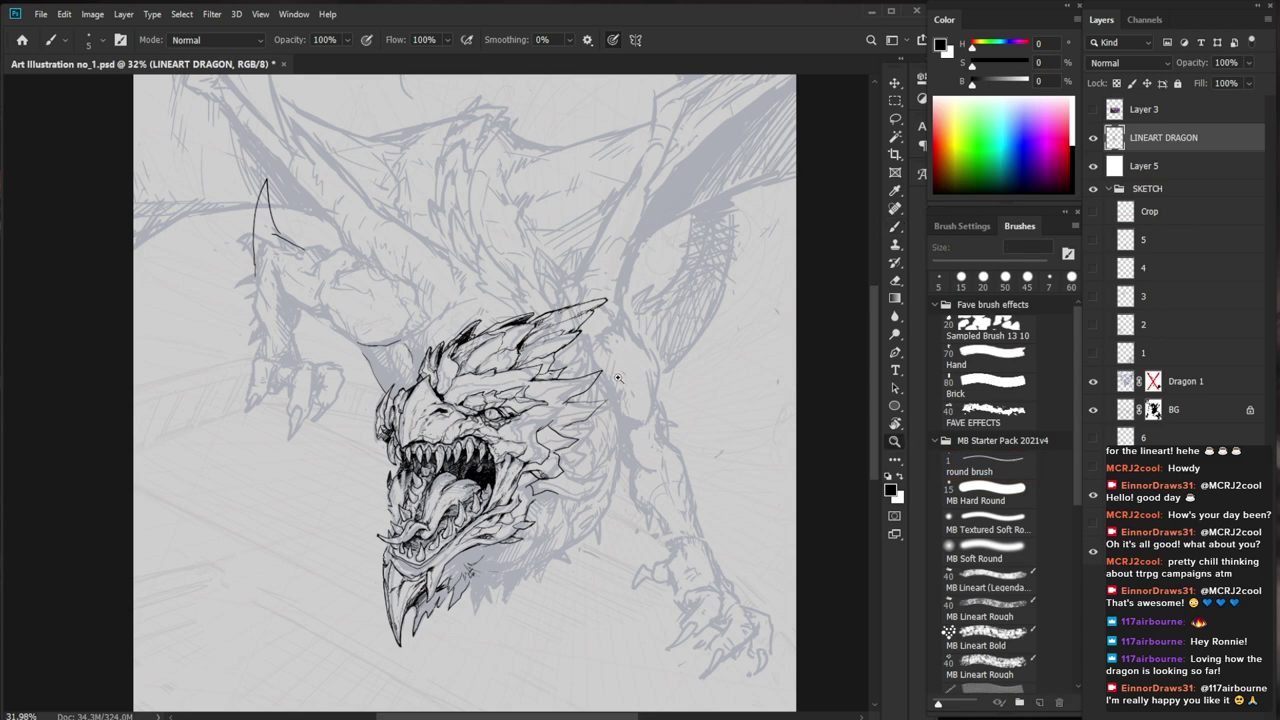
pyautogui.scroll(4, 410, 370)
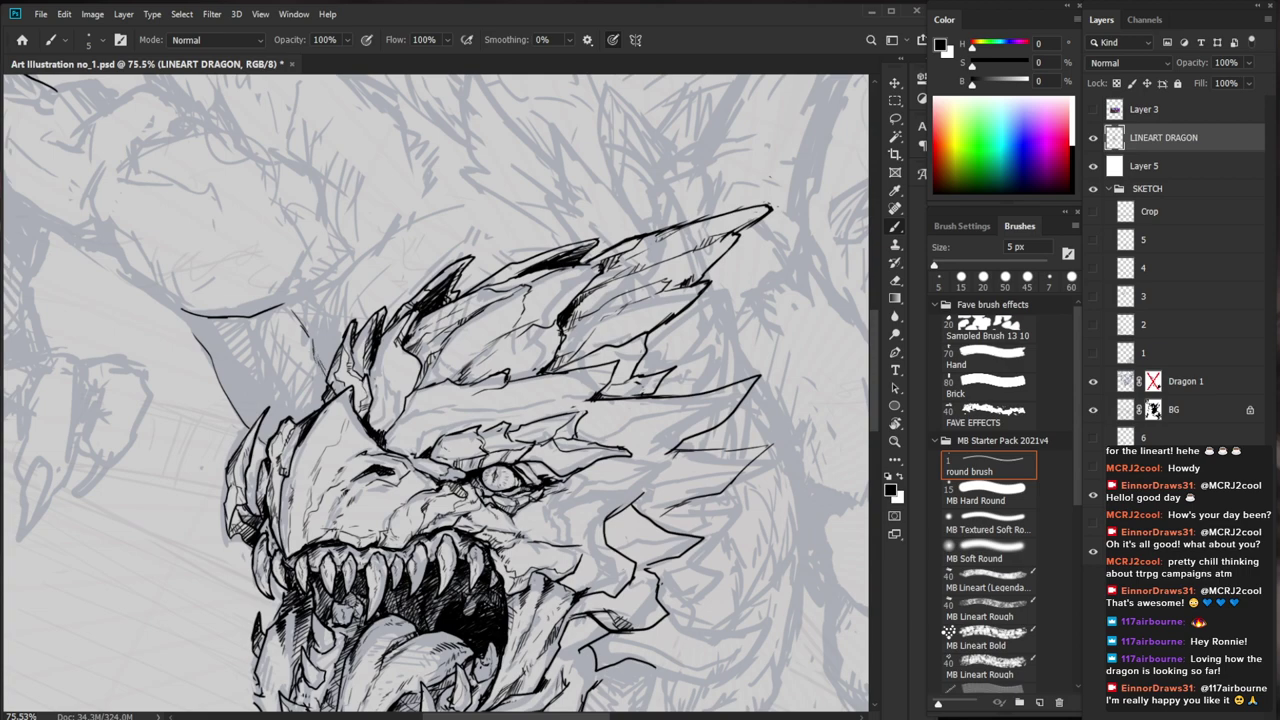
pyautogui.moveTo(745, 474); pyautogui.dragTo(645, 471)
pyautogui.moveTo(645, 471); pyautogui.dragTo(611, 473)
pyautogui.scroll(2, 610, 473)
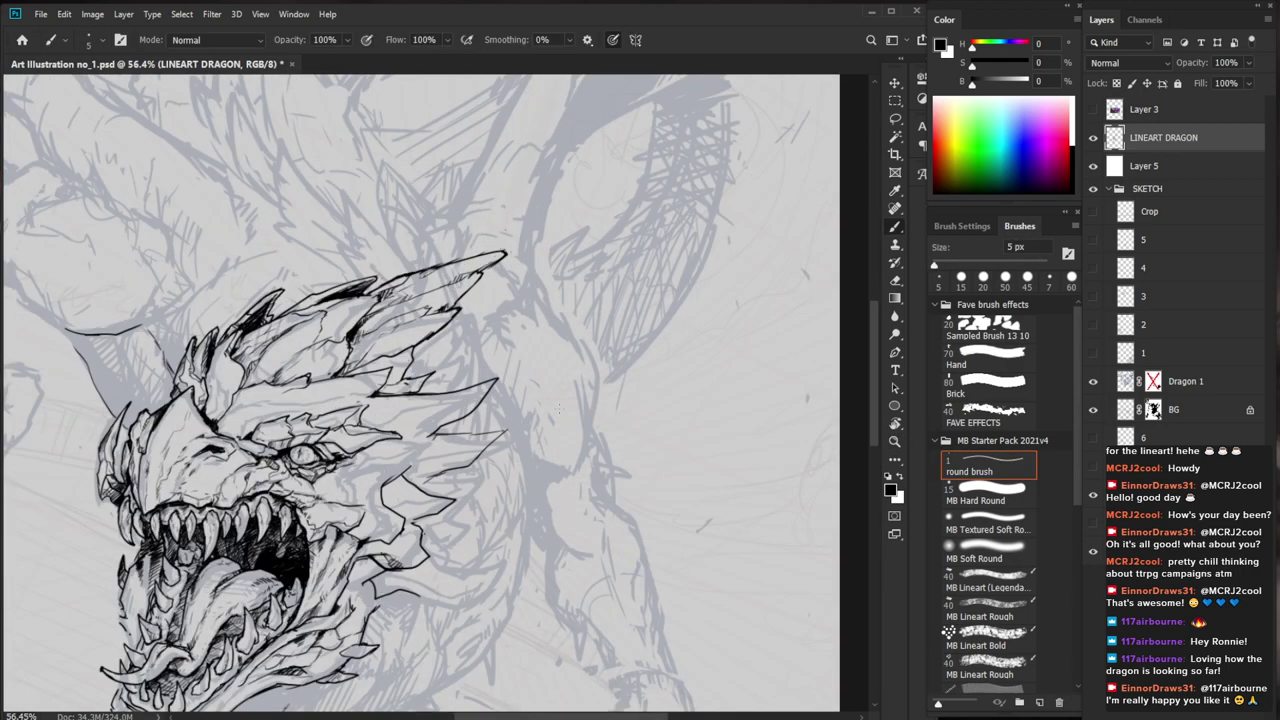
pyautogui.moveTo(529, 566); pyautogui.dragTo(532, 580)
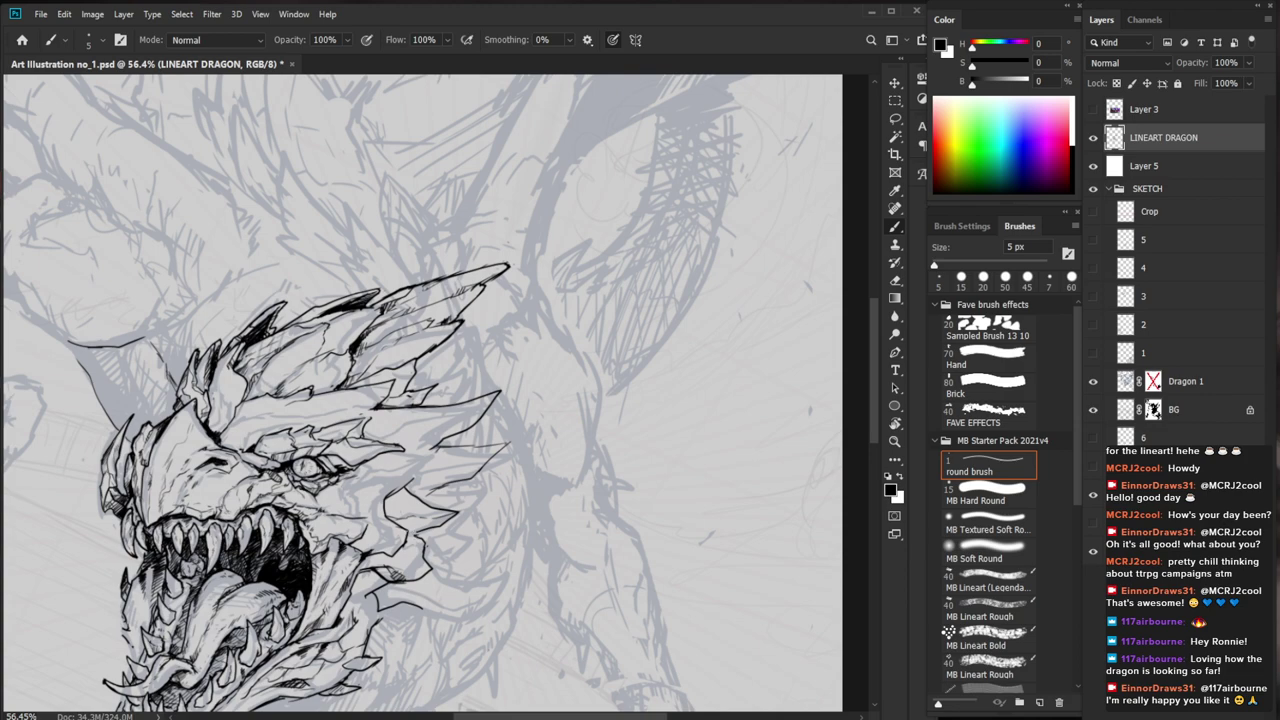
pyautogui.moveTo(523, 400)
pyautogui.mouseDown()
pyautogui.moveTo(430, 410)
pyautogui.moveTo(510, 385)
pyautogui.mouseUp()
# Touch up the crest plates above the brow with the eraser and brush
pyautogui.moveTo(353, 349)
pyautogui.mouseDown()
pyautogui.moveTo(328, 393)
pyautogui.moveTo(348, 379)
pyautogui.mouseUp()
pyautogui.press('e')
pyautogui.press('b')
pyautogui.press('e')
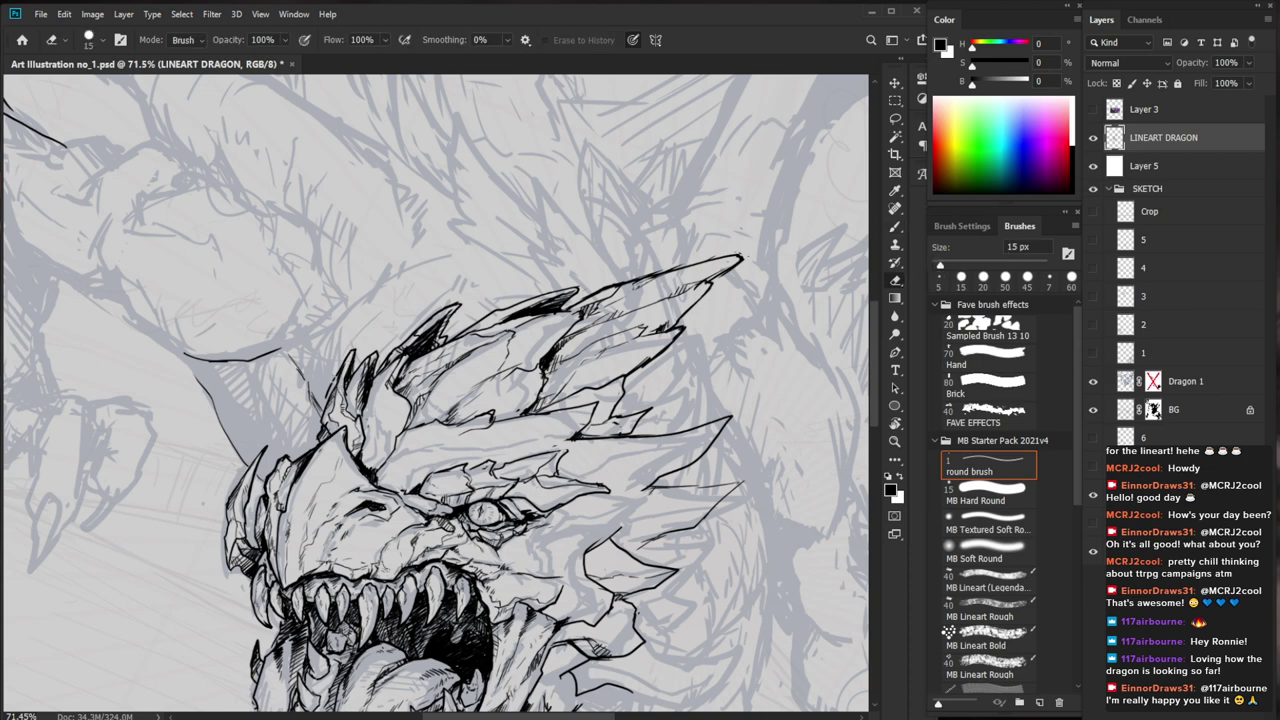
pyautogui.press('b')
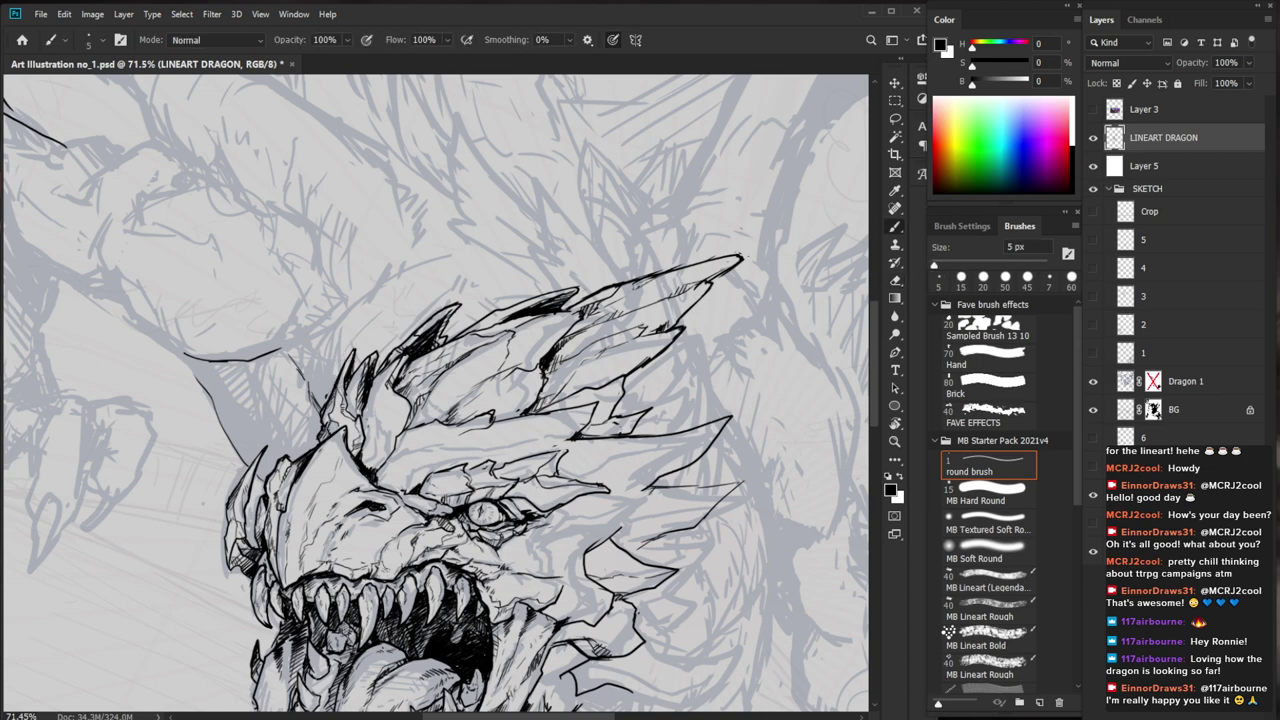
pyautogui.moveTo(458, 419); pyautogui.dragTo(380, 425)
pyautogui.moveTo(551, 586); pyautogui.dragTo(537, 537)
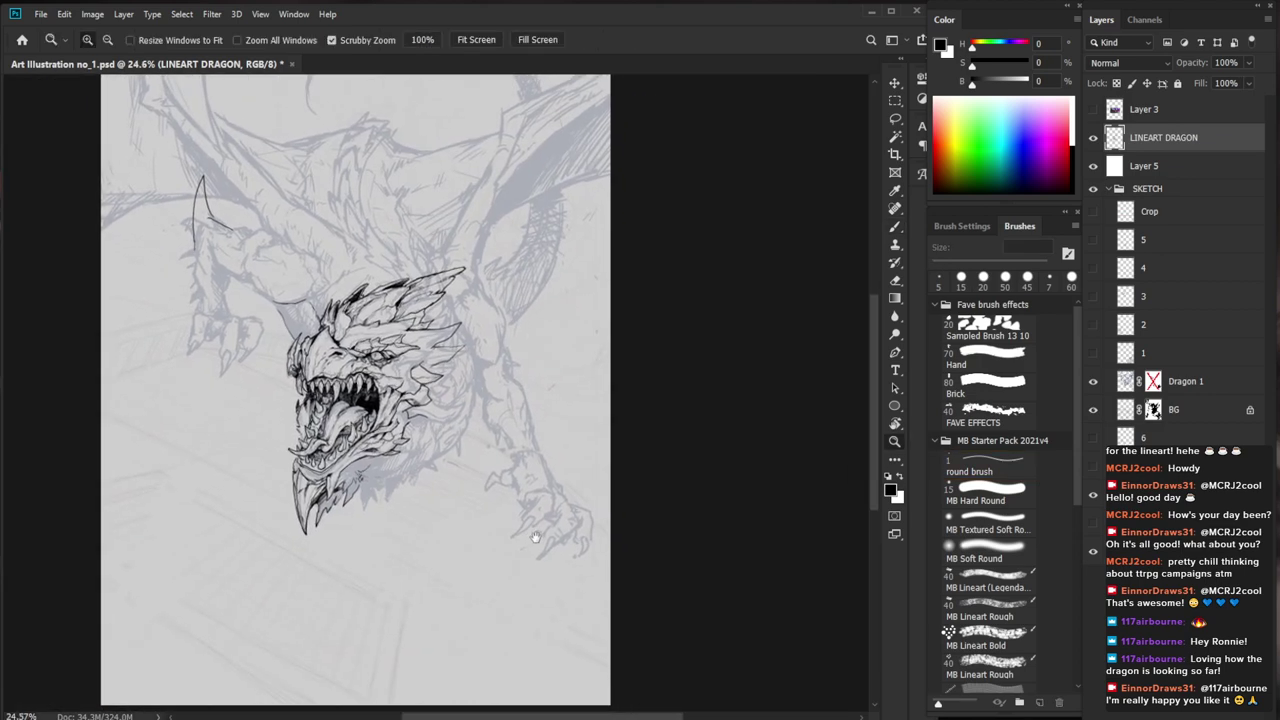
# Try extending the pointed tip of the chin spike with a brush stroke
pyautogui.scroll(-3, 536, 538)
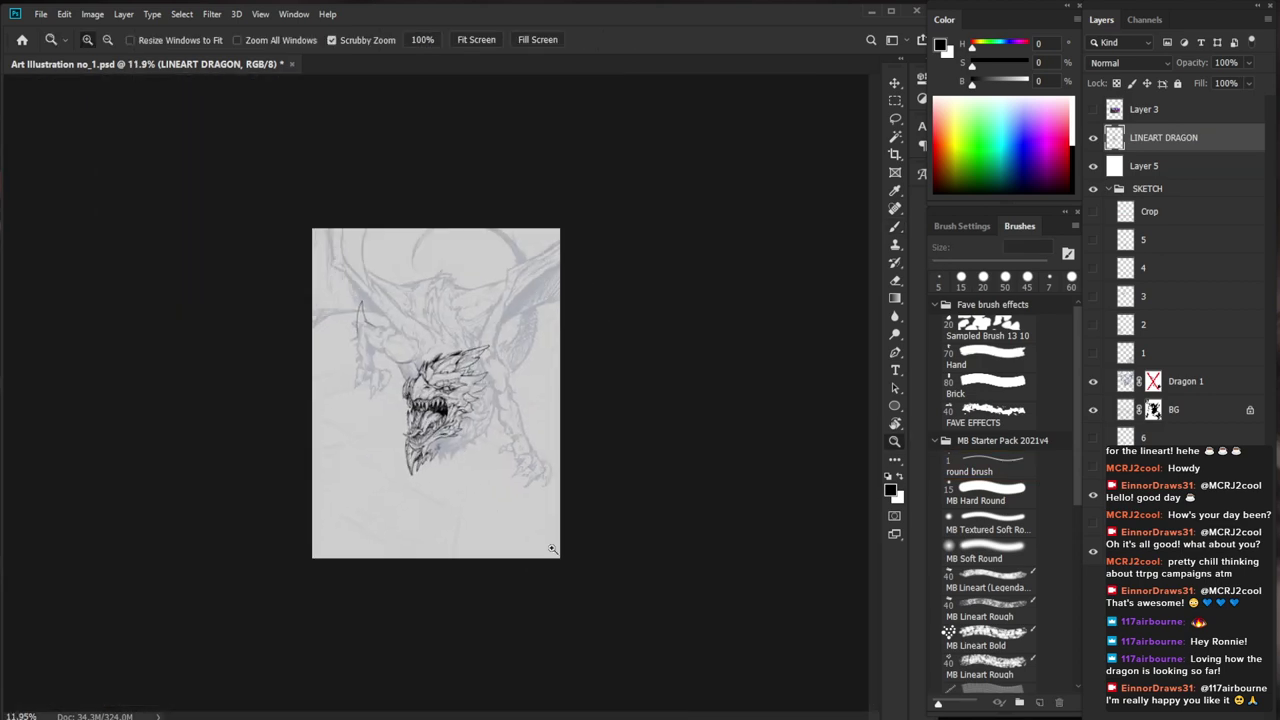
pyautogui.scroll(4, 477, 449)
pyautogui.scroll(2, 477, 449)
pyautogui.press('e')
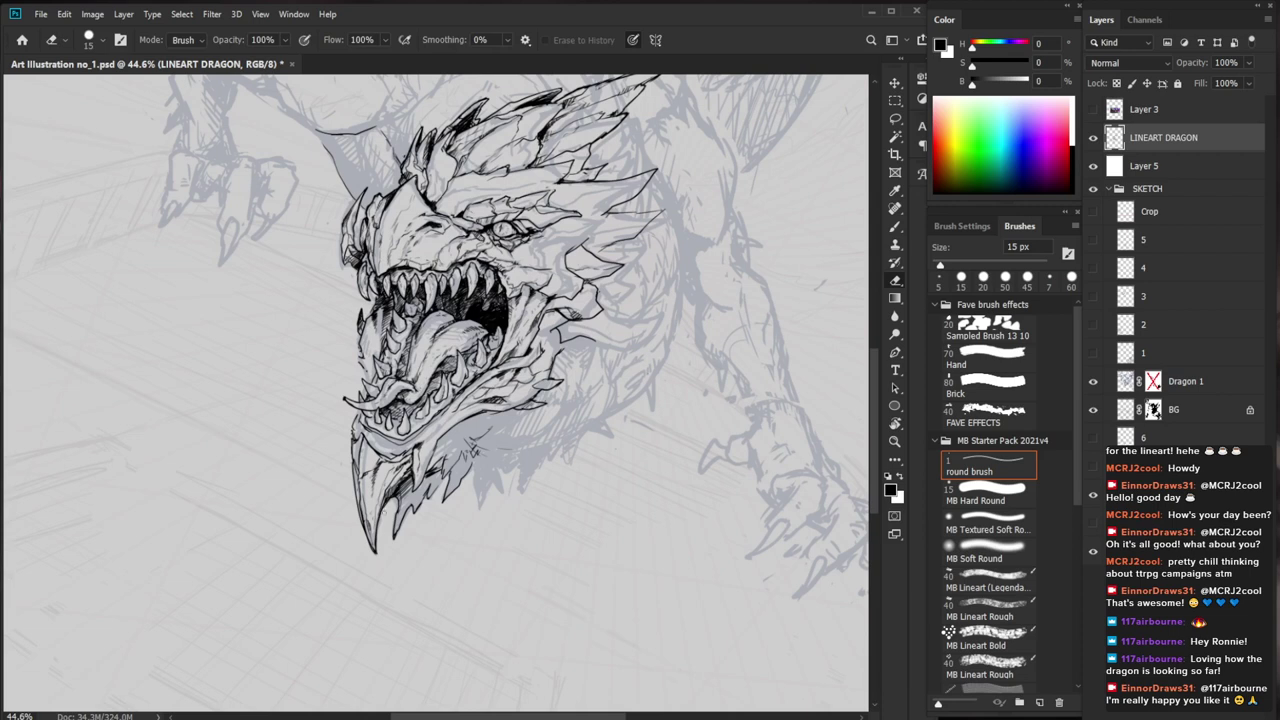
pyautogui.press('b')
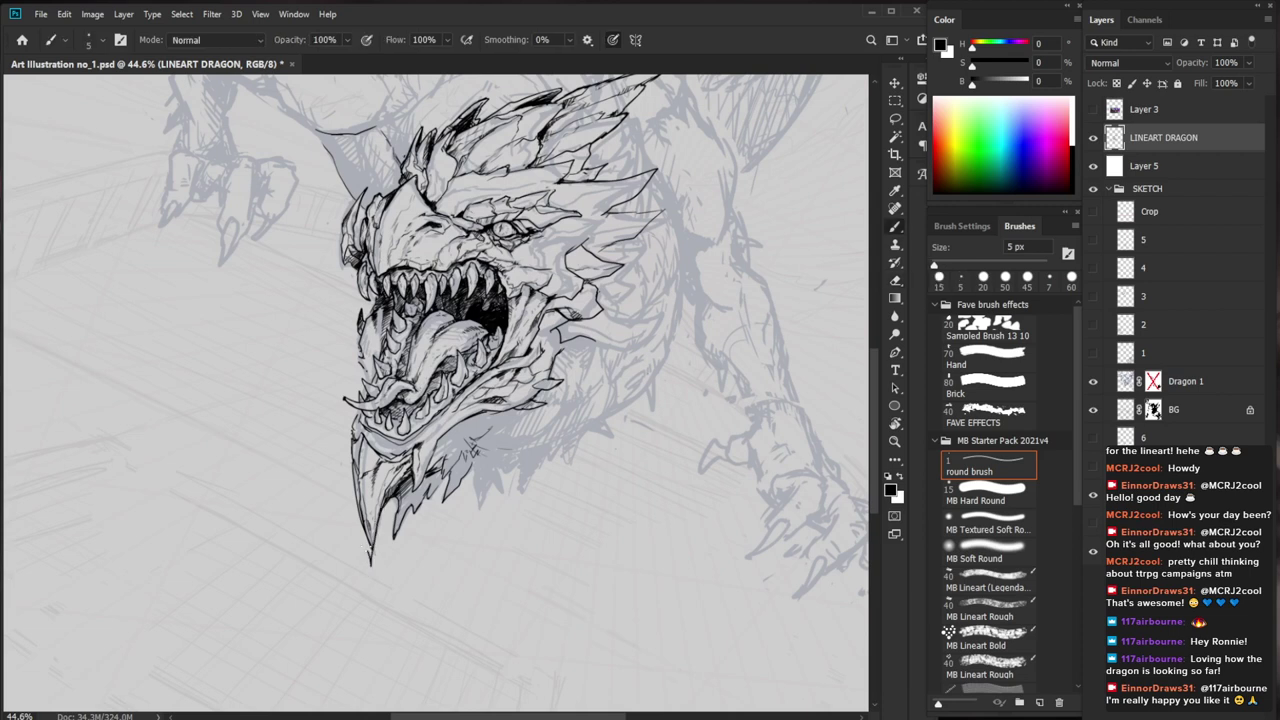
pyautogui.moveTo(603, 537); pyautogui.dragTo(460, 580)
# Enlarge the eraser to 70 px and erase the chin spike's front outline and tip
pyautogui.press('e')
pyautogui.moveTo(262, 620)
pyautogui.mouseDown()
pyautogui.moveTo(268, 565)
pyautogui.moveTo(257, 612)
pyautogui.mouseUp()
pyautogui.press(']')
pyautogui.press(']')
pyautogui.press(']')
pyautogui.press(']')
pyautogui.press(']')
pyautogui.press(']')
pyautogui.press(']')
pyautogui.press(']')
pyautogui.press(']')
pyautogui.moveTo(251, 522)
pyautogui.mouseDown()
pyautogui.moveTo(245, 596)
pyautogui.moveTo(258, 584)
pyautogui.mouseUp()
pyautogui.press('b')
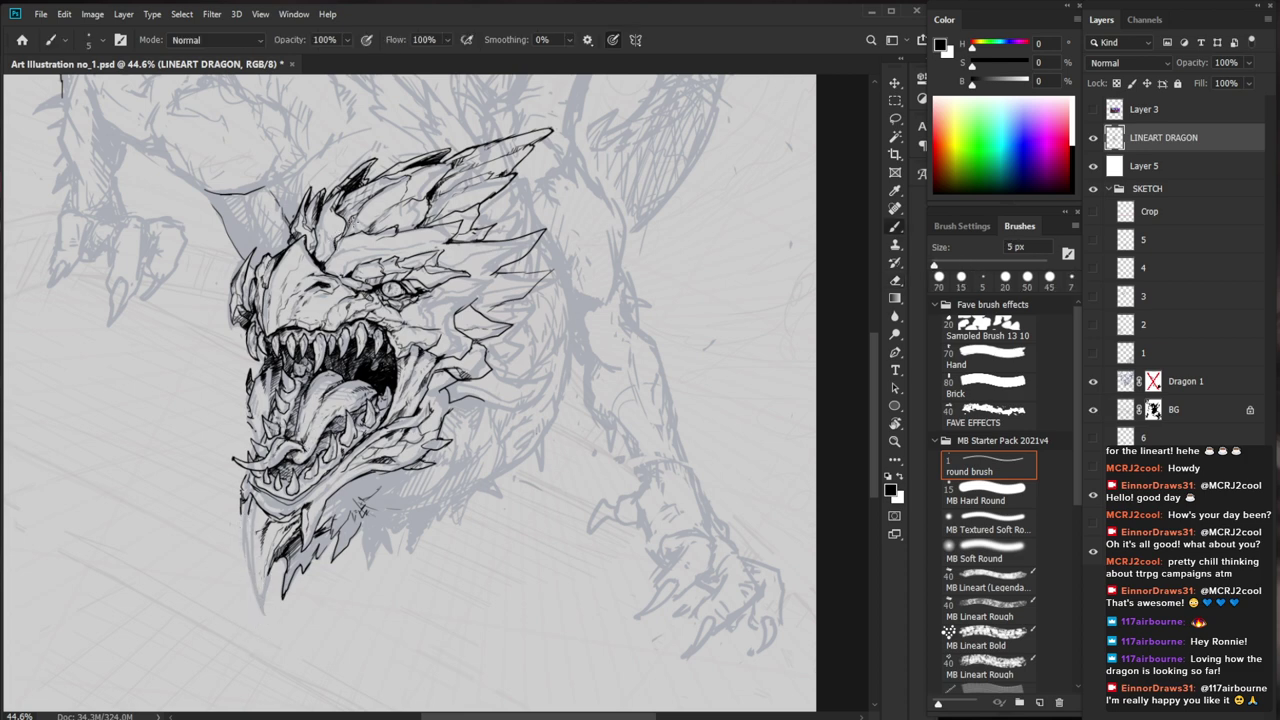
# Clean up and re-ink the lines around the snout horn and the base of the crest
pyautogui.moveTo(475, 244); pyautogui.dragTo(476, 446)
pyautogui.scroll(-5, 511, 511)
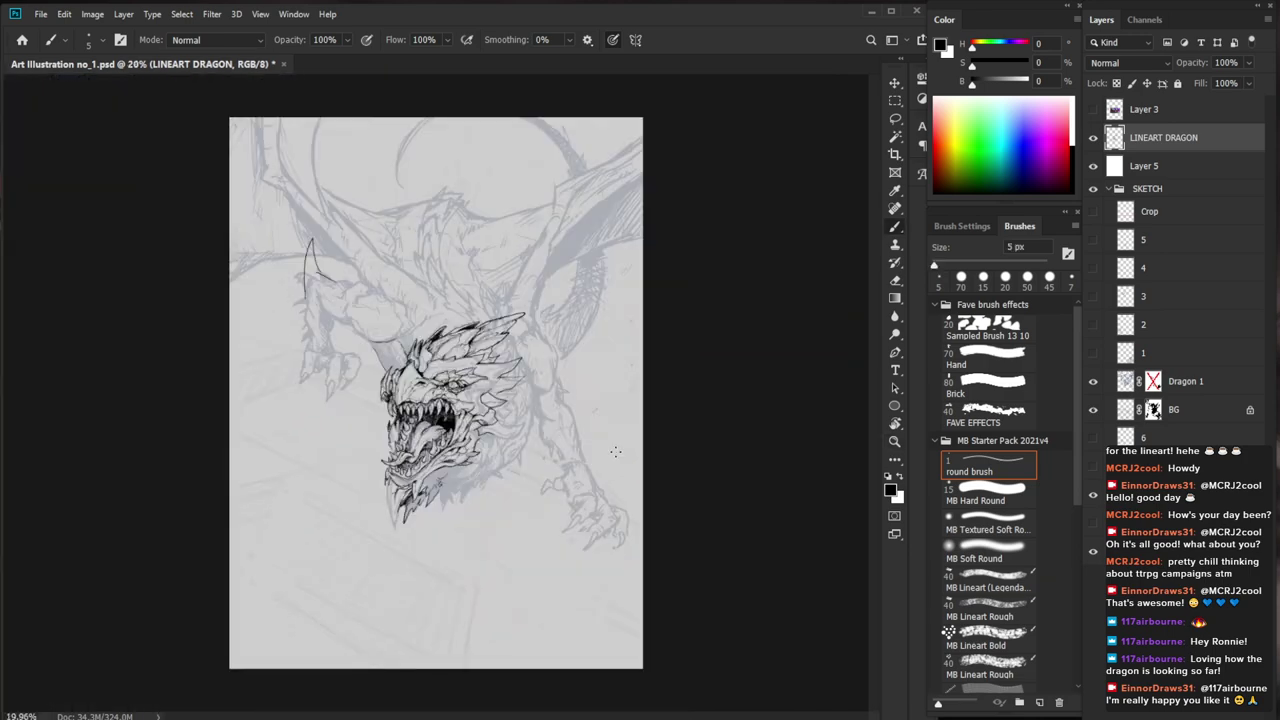
pyautogui.moveTo(436, 366); pyautogui.dragTo(540, 368)
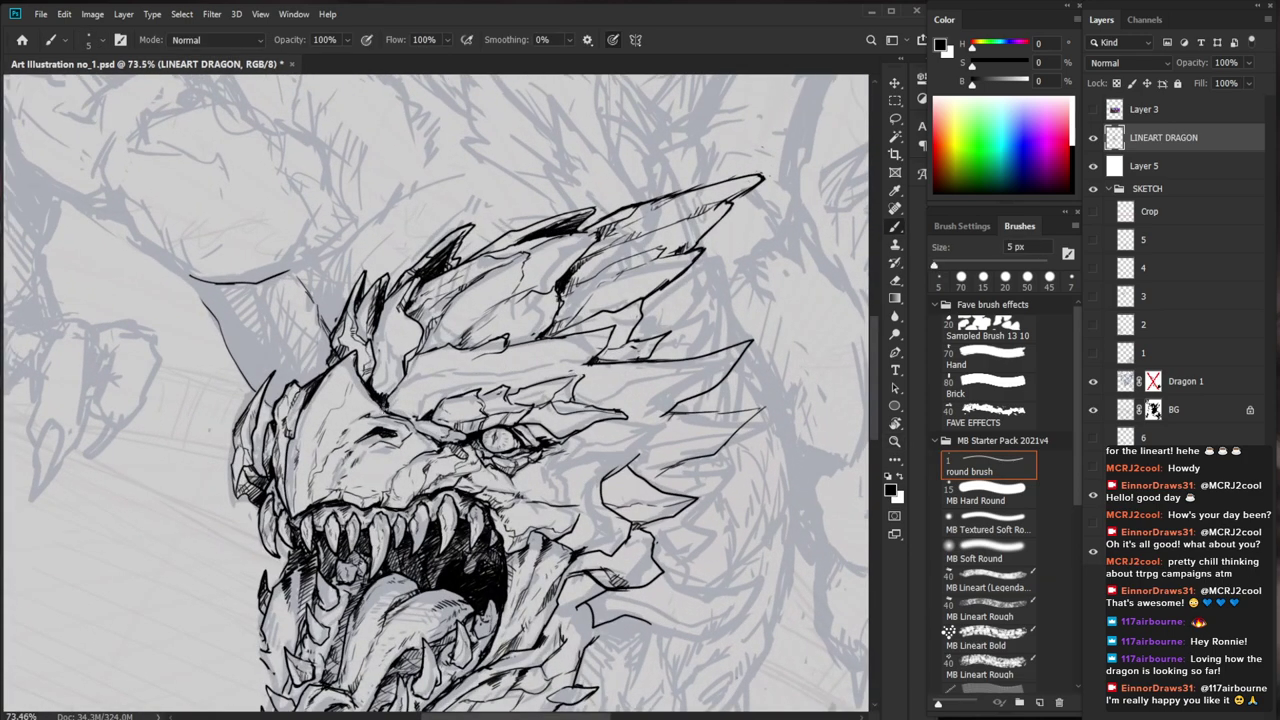
pyautogui.press('e')
pyautogui.moveTo(403, 411)
pyautogui.mouseDown()
pyautogui.moveTo(428, 421)
pyautogui.moveTo(362, 448)
pyautogui.mouseUp()
pyautogui.press('b')
pyautogui.moveTo(592, 502); pyautogui.dragTo(490, 502)
pyautogui.moveTo(431, 360); pyautogui.dragTo(531, 360)
pyautogui.press('e')
pyautogui.press('b')
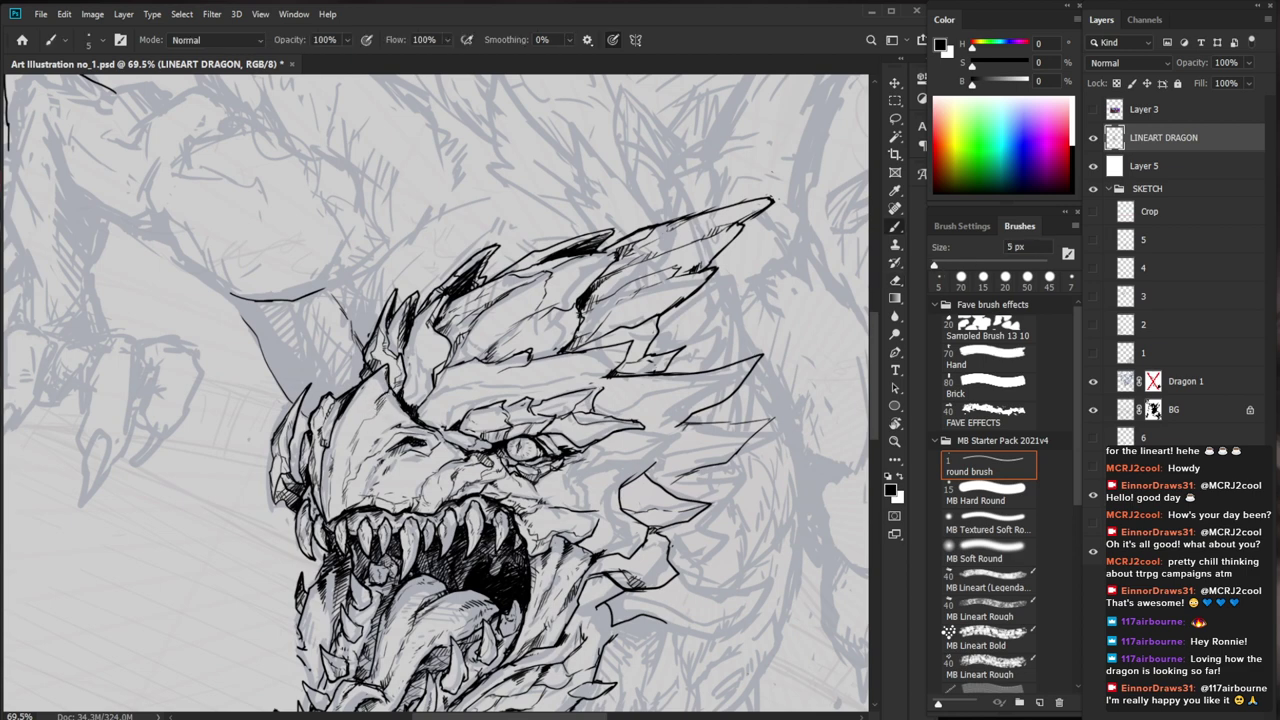
# Add small ink strokes to the short crest spikes behind the snout horn
pyautogui.moveTo(388, 380); pyautogui.dragTo(399, 397)
pyautogui.moveTo(562, 495); pyautogui.dragTo(514, 546)
pyautogui.moveTo(572, 643); pyautogui.dragTo(516, 589)
pyautogui.moveTo(444, 378); pyautogui.dragTo(515, 378)
pyautogui.moveTo(406, 376); pyautogui.dragTo(401, 405)
pyautogui.moveTo(513, 473); pyautogui.dragTo(420, 494)
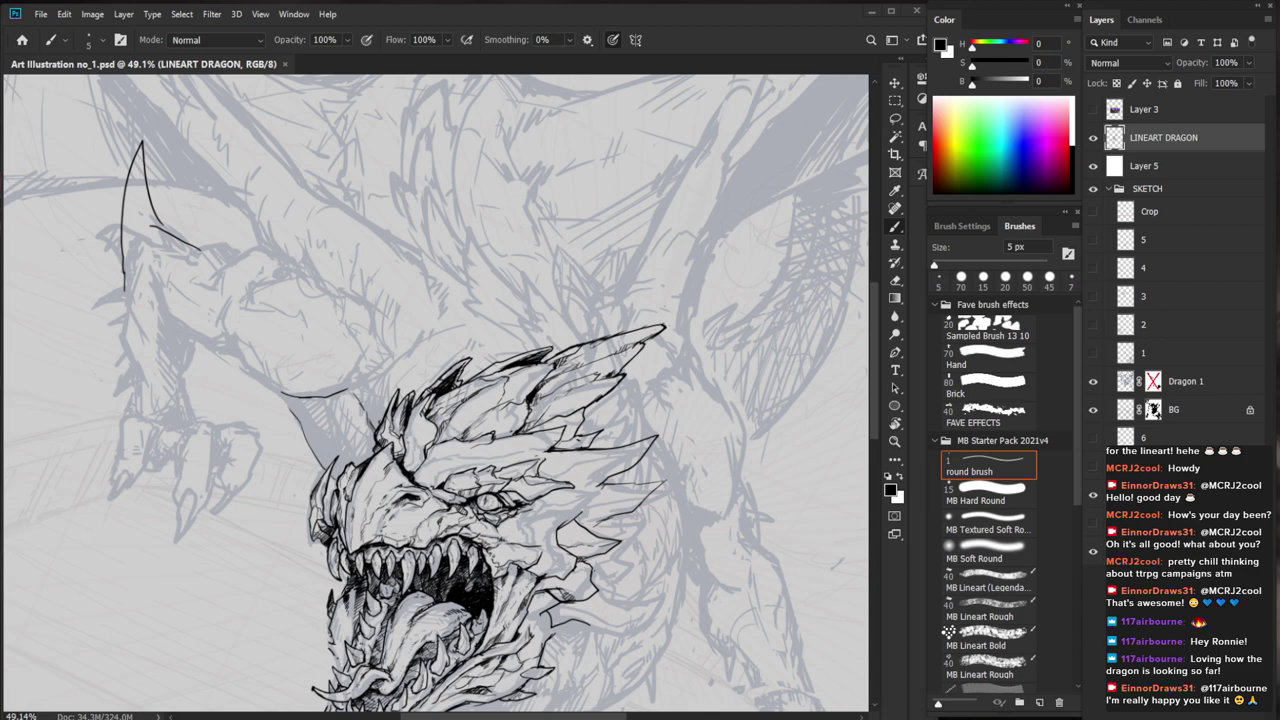
pyautogui.scroll(-3, 477, 378)
pyautogui.scroll(6, 556, 500)
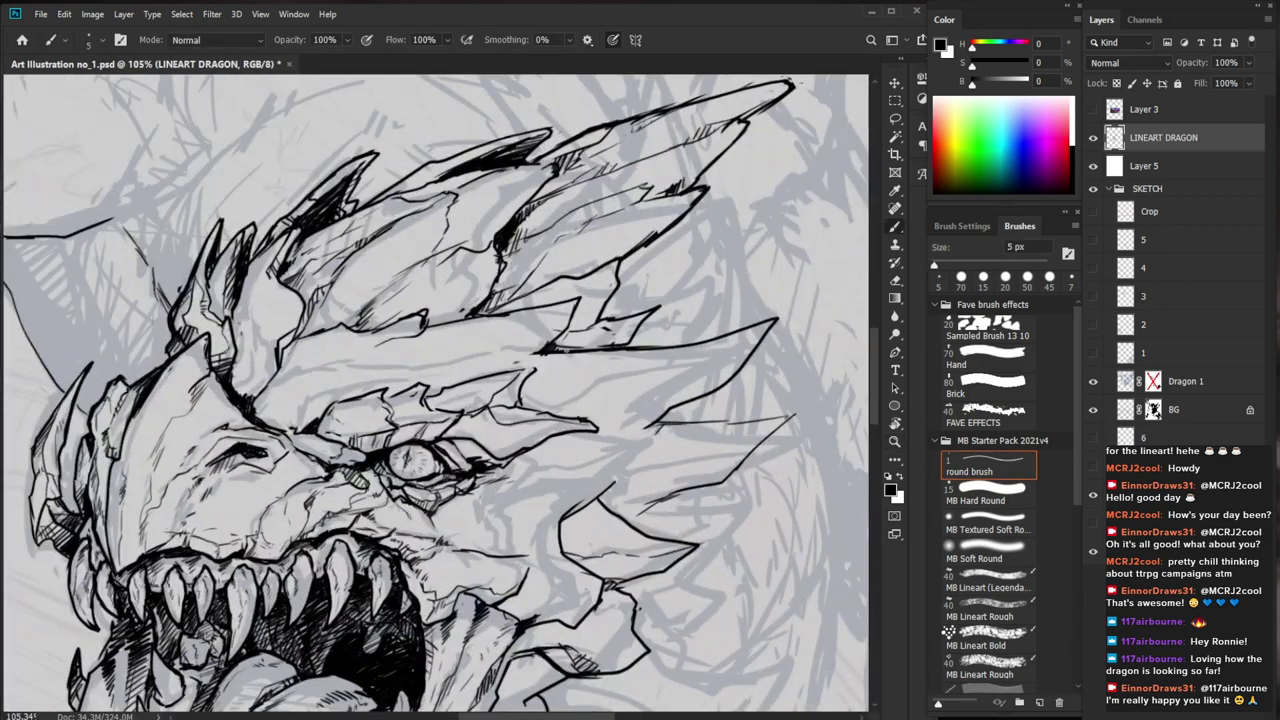
pyautogui.moveTo(422, 297)
pyautogui.mouseDown()
pyautogui.moveTo(472, 278)
pyautogui.moveTo(498, 290)
pyautogui.moveTo(506, 271)
pyautogui.moveTo(494, 297)
pyautogui.mouseUp()
pyautogui.press('e')
pyautogui.press('b')
pyautogui.press('z')
pyautogui.moveTo(531, 322); pyautogui.dragTo(437, 404)
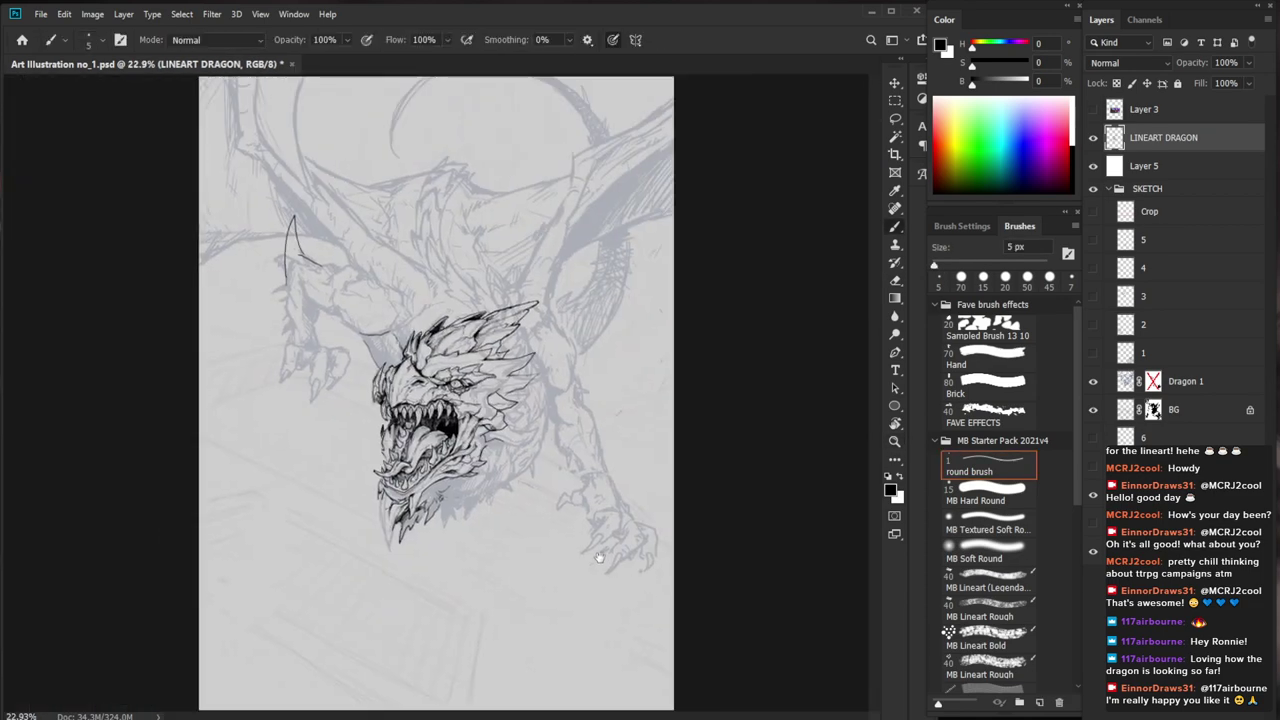
# Ink the large curved spike at the bottom of the dragon's cheek and save the document
pyautogui.scroll(4, 565, 500)
pyautogui.press('b')
pyautogui.moveTo(520, 457)
pyautogui.mouseDown()
pyautogui.moveTo(556, 473)
pyautogui.moveTo(608, 415)
pyautogui.moveTo(569, 435)
pyautogui.moveTo(602, 463)
pyautogui.moveTo(537, 479)
pyautogui.moveTo(513, 454)
pyautogui.mouseUp()
pyautogui.press('e')
pyautogui.press('b')
pyautogui.moveTo(627, 571); pyautogui.dragTo(656, 507)
pyautogui.moveTo(612, 465)
pyautogui.mouseDown()
pyautogui.moveTo(550, 450)
pyautogui.moveTo(583, 407)
pyautogui.moveTo(617, 392)
pyautogui.moveTo(592, 377)
pyautogui.moveTo(634, 388)
pyautogui.moveTo(604, 410)
pyautogui.moveTo(566, 410)
pyautogui.moveTo(598, 423)
pyautogui.moveTo(568, 431)
pyautogui.mouseUp()
pyautogui.moveTo(680, 440)
pyautogui.mouseDown()
pyautogui.moveTo(645, 412)
pyautogui.moveTo(785, 408)
pyautogui.mouseUp()
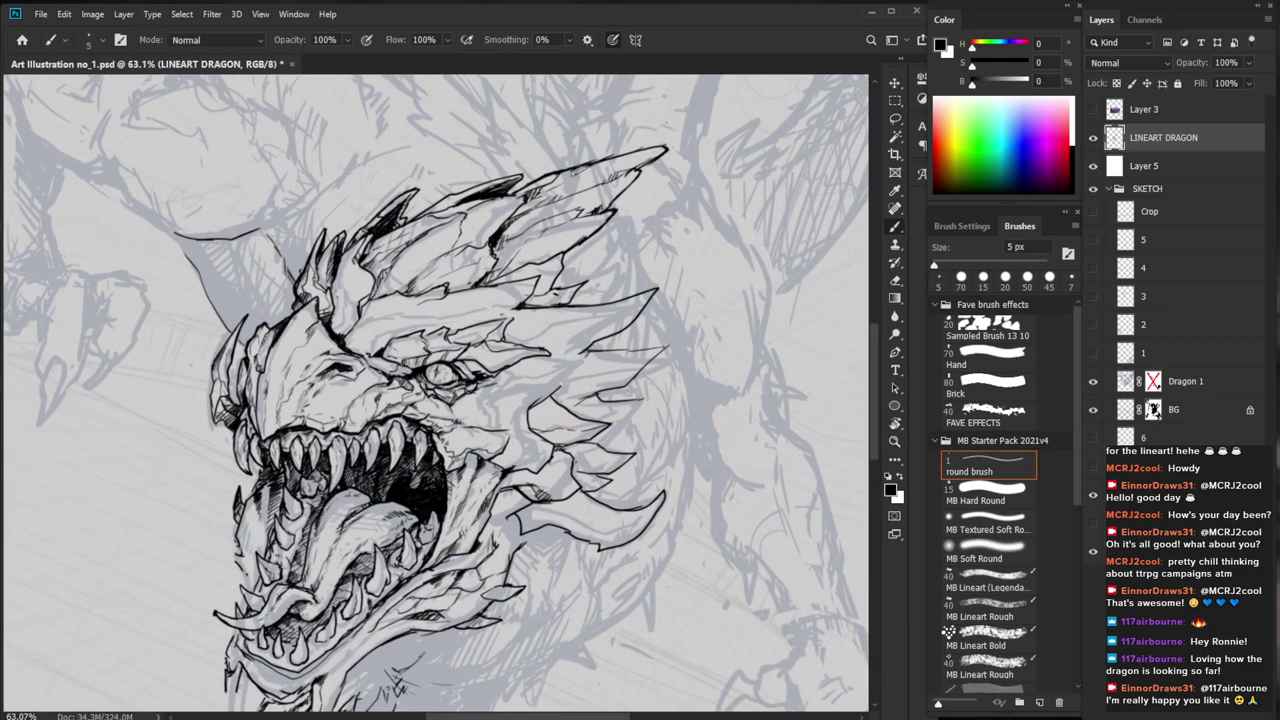
pyautogui.hotkey('ctrl', '0')
pyautogui.hotkey('ctrl', 's')
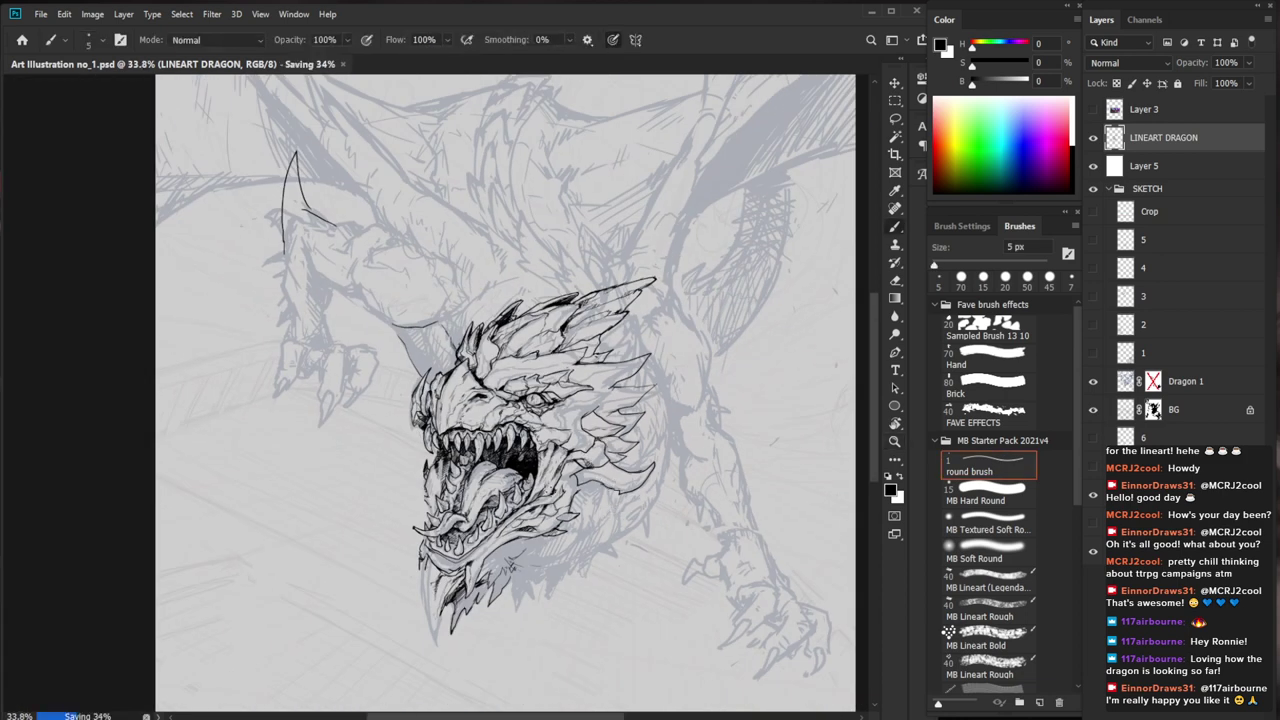
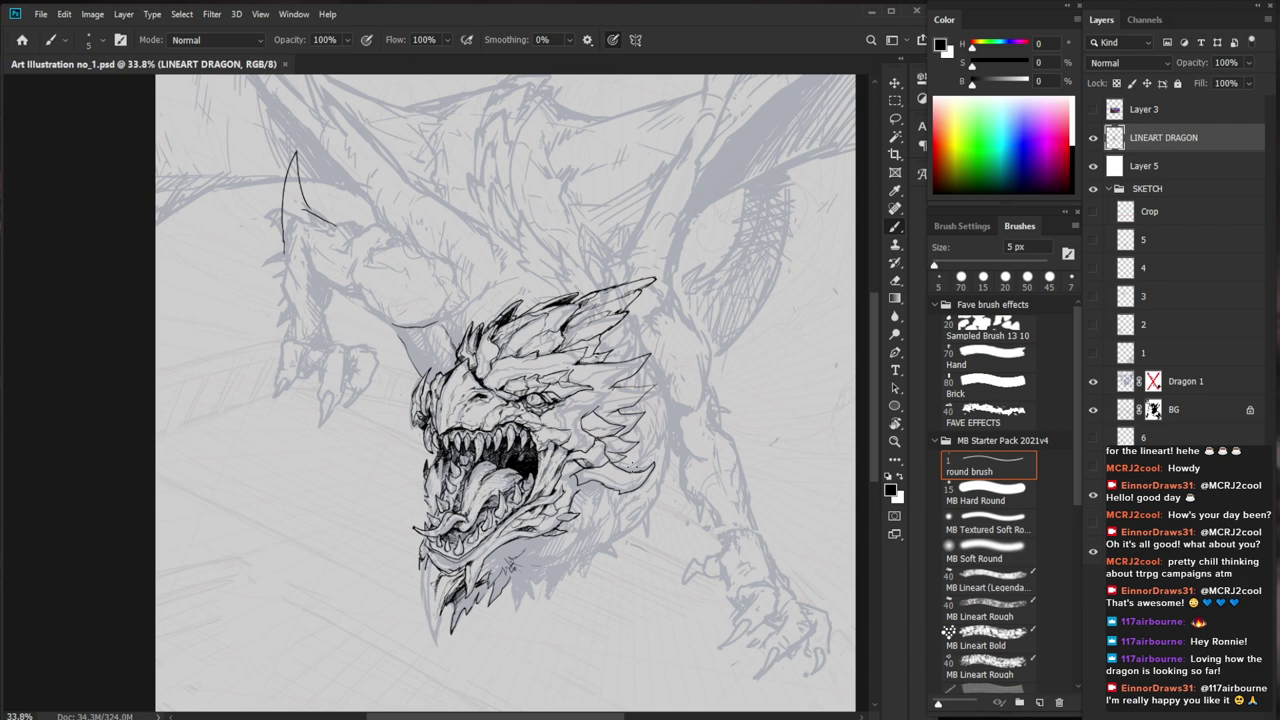
# Thicken the outline of the plate at the crest's base and the brow ridge behind the snout
pyautogui.moveTo(489, 352); pyautogui.dragTo(545, 352)
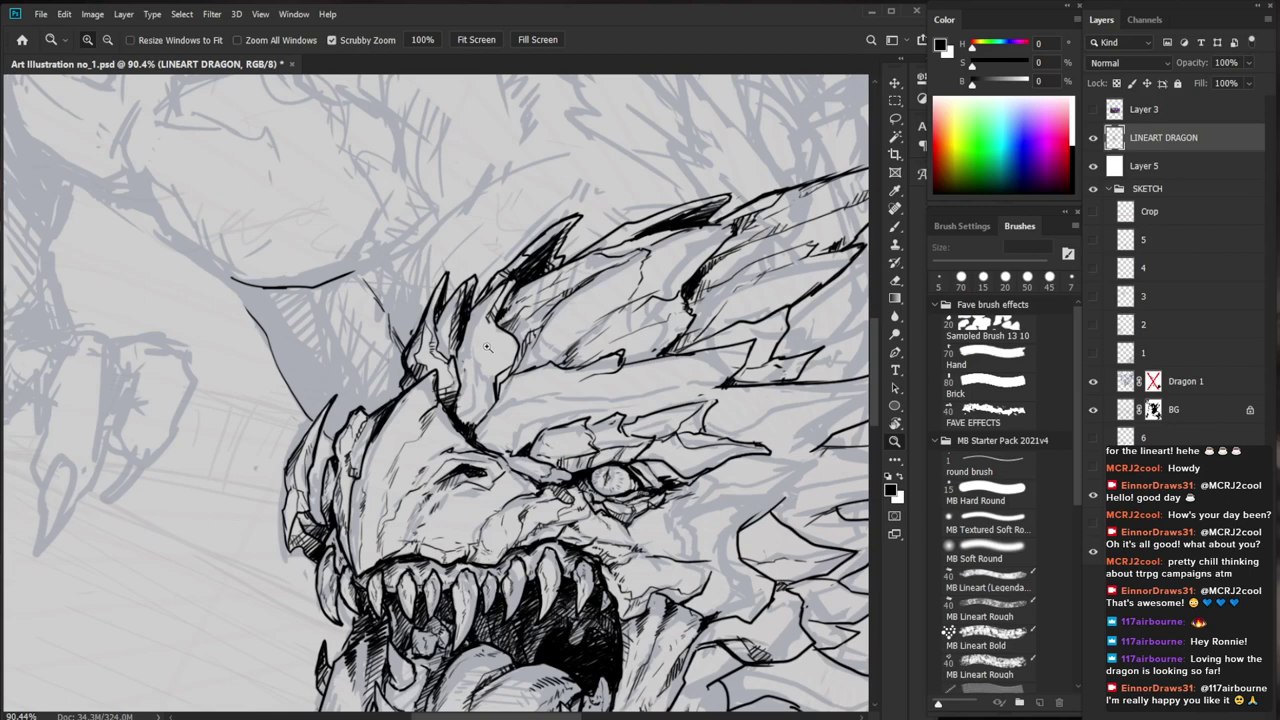
pyautogui.moveTo(428, 303)
pyautogui.mouseDown()
pyautogui.moveTo(447, 270)
pyautogui.moveTo(449, 287)
pyautogui.moveTo(481, 300)
pyautogui.mouseUp()
pyautogui.moveTo(507, 265); pyautogui.dragTo(475, 321)
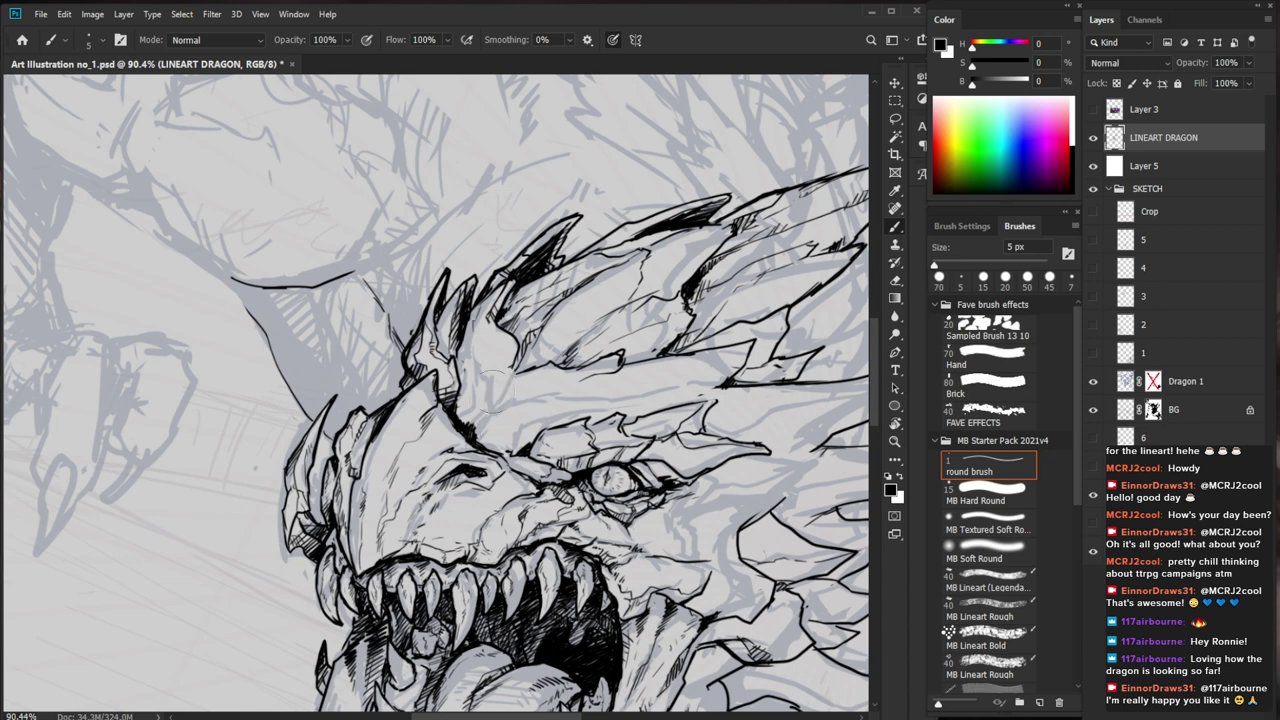
pyautogui.moveTo(458, 346)
pyautogui.mouseDown()
pyautogui.moveTo(504, 406)
pyautogui.moveTo(614, 404)
pyautogui.mouseUp()
pyautogui.moveTo(458, 391); pyautogui.dragTo(487, 437)
pyautogui.press('e')
pyautogui.hotkey('ctrl', 'z')
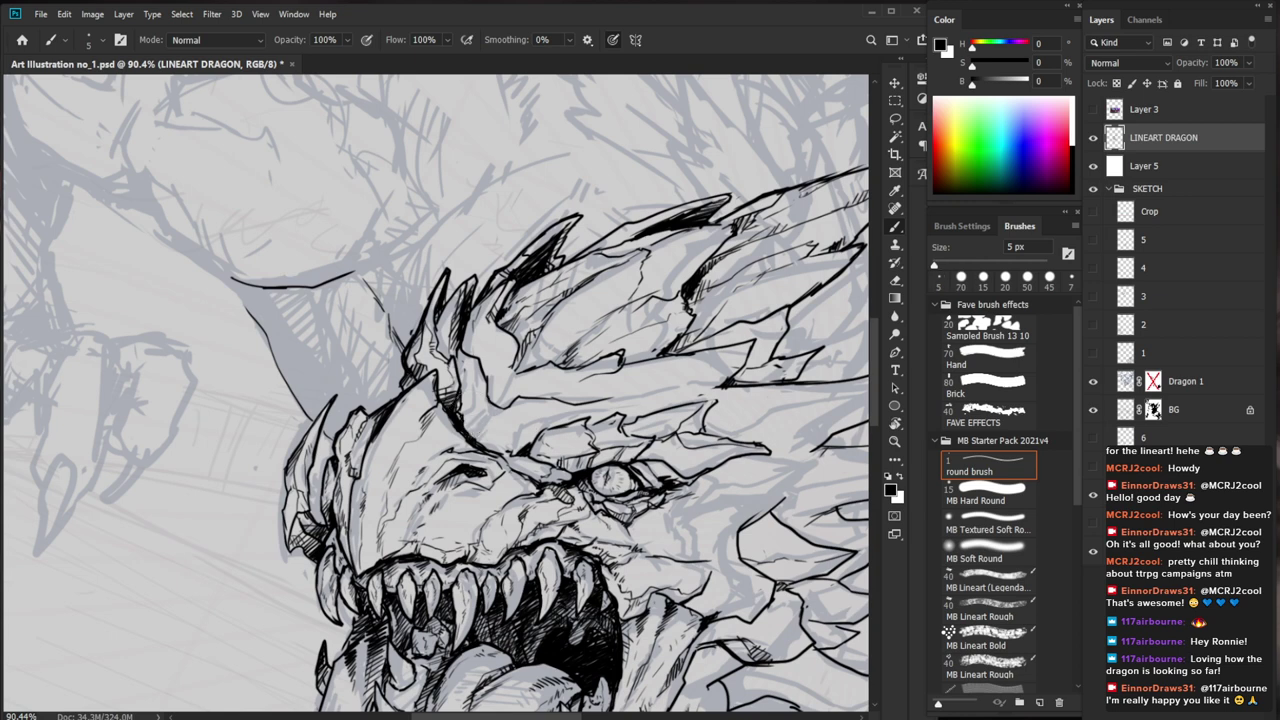
# Refine the plate lines above the brow with thin ink strokes
pyautogui.moveTo(490, 448)
pyautogui.mouseDown()
pyautogui.moveTo(551, 428)
pyautogui.moveTo(494, 447)
pyautogui.moveTo(484, 434)
pyautogui.mouseUp()
pyautogui.press('e')
pyautogui.press('b')
pyautogui.moveTo(511, 379)
pyautogui.mouseDown()
pyautogui.moveTo(497, 395)
pyautogui.moveTo(528, 356)
pyautogui.mouseUp()
pyautogui.hotkey('ctrl', 'z')
pyautogui.moveTo(560, 306)
pyautogui.mouseDown()
pyautogui.moveTo(522, 345)
pyautogui.moveTo(532, 337)
pyautogui.moveTo(479, 362)
pyautogui.moveTo(483, 396)
pyautogui.moveTo(503, 411)
pyautogui.moveTo(600, 399)
pyautogui.mouseUp()
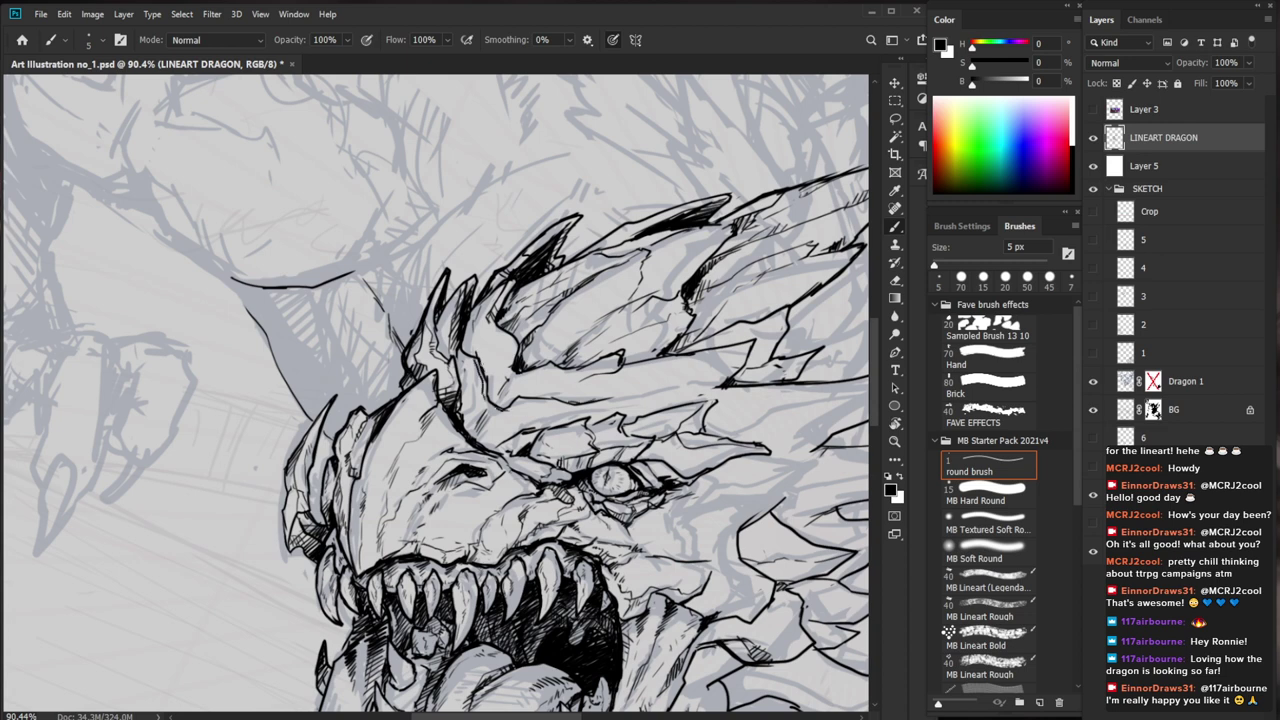
# Hatch shadows between the short spikes at the crest's base and down towards the brow
pyautogui.moveTo(467, 325); pyautogui.dragTo(467, 363)
pyautogui.moveTo(469, 316); pyautogui.dragTo(474, 366)
pyautogui.moveTo(466, 318)
pyautogui.mouseDown()
pyautogui.moveTo(480, 350)
pyautogui.moveTo(483, 330)
pyautogui.moveTo(469, 352)
pyautogui.moveTo(487, 371)
pyautogui.mouseUp()
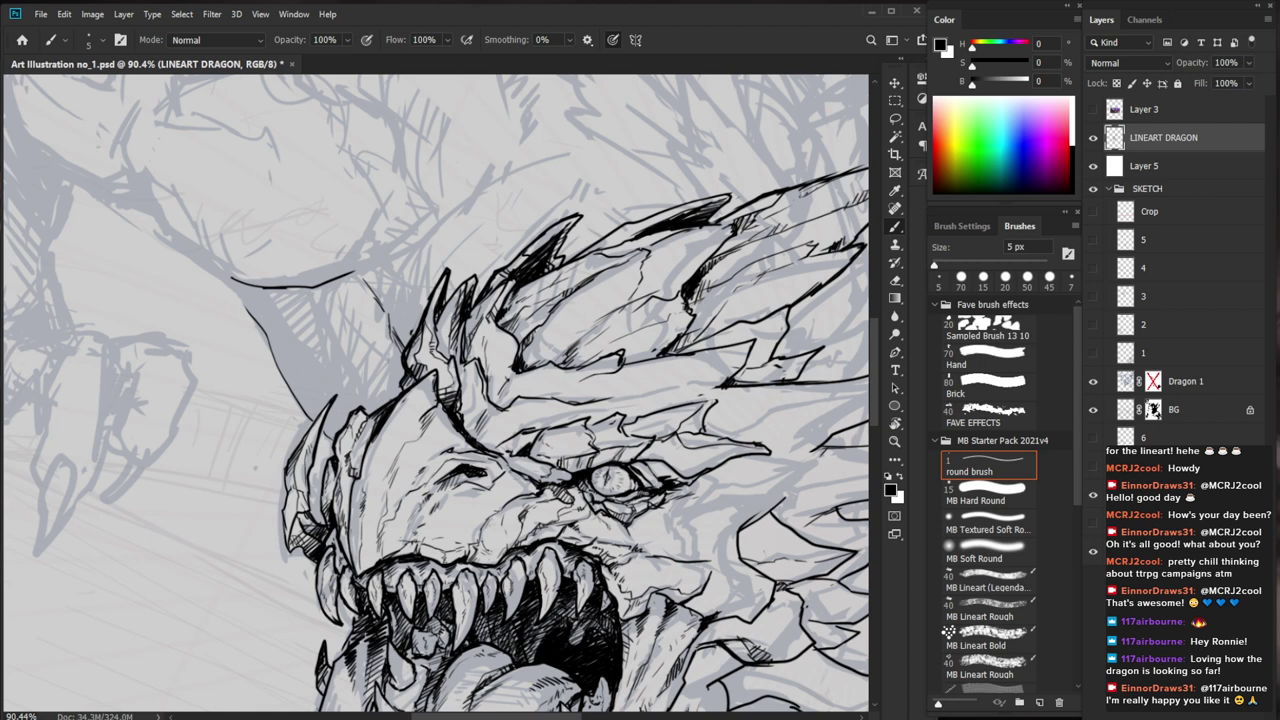
pyautogui.moveTo(465, 326)
pyautogui.mouseDown()
pyautogui.moveTo(474, 358)
pyautogui.moveTo(490, 353)
pyautogui.mouseUp()
pyautogui.moveTo(493, 353); pyautogui.dragTo(484, 373)
pyautogui.moveTo(446, 398)
pyautogui.mouseDown()
pyautogui.moveTo(507, 431)
pyautogui.moveTo(490, 444)
pyautogui.moveTo(460, 422)
pyautogui.moveTo(474, 443)
pyautogui.mouseUp()
# Shrink the eraser to 10 px and clean up the lines of the far-side spike beside the snout
pyautogui.press('e')
pyautogui.press('b')
pyautogui.moveTo(713, 360); pyautogui.dragTo(600, 390)
pyautogui.moveTo(704, 672); pyautogui.dragTo(549, 563)
pyautogui.moveTo(493, 276); pyautogui.dragTo(560, 278)
pyautogui.press('e')
pyautogui.press('[')
pyautogui.press('[')
pyautogui.press('[')
pyautogui.press('[')
pyautogui.press('[')
pyautogui.press('[')
pyautogui.press('[')
pyautogui.press('[')
pyautogui.press('[')
pyautogui.press('[')
pyautogui.moveTo(325, 404); pyautogui.dragTo(333, 432)
# Re-ink the edge of the far-side spikes and darken the gap between them and the snout
pyautogui.press('b')
pyautogui.moveTo(337, 345); pyautogui.dragTo(328, 428)
pyautogui.moveTo(511, 583); pyautogui.dragTo(479, 578)
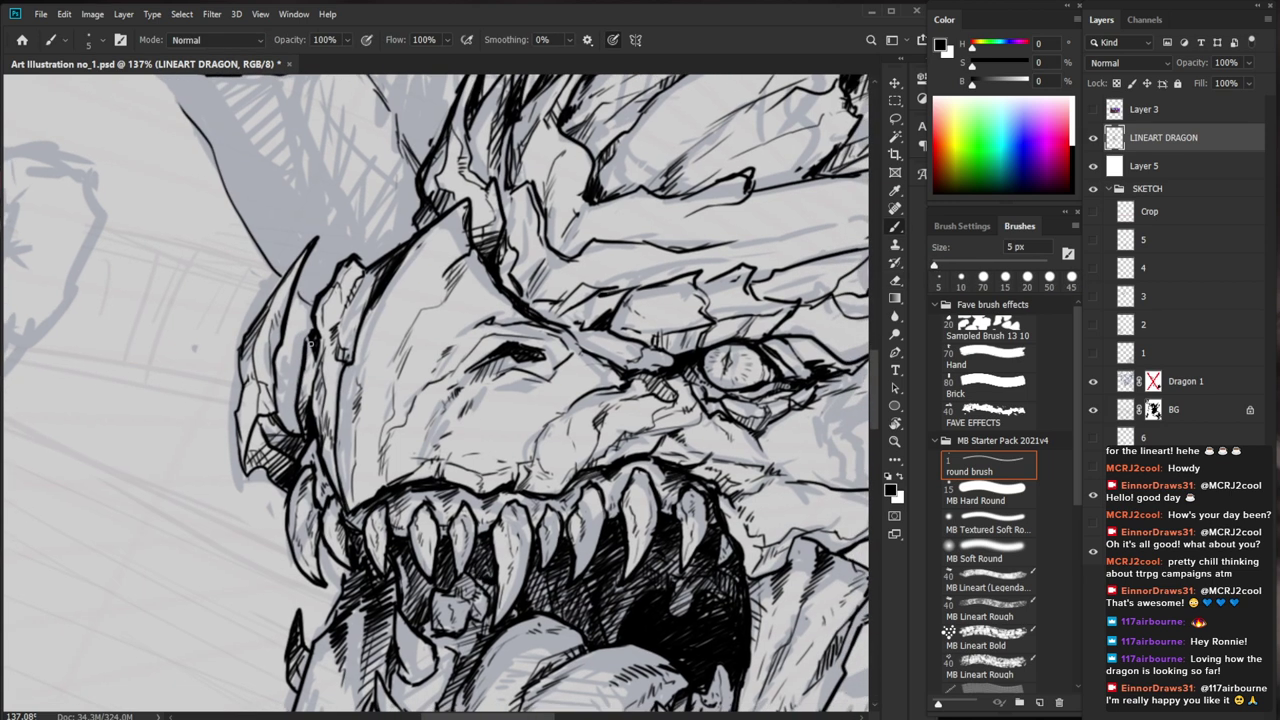
pyautogui.moveTo(314, 350); pyautogui.dragTo(304, 362)
pyautogui.moveTo(314, 361); pyautogui.dragTo(302, 380)
pyautogui.moveTo(317, 371)
pyautogui.mouseDown()
pyautogui.moveTo(304, 403)
pyautogui.moveTo(335, 402)
pyautogui.moveTo(337, 376)
pyautogui.moveTo(338, 388)
pyautogui.mouseUp()
# Clean up and re-ink the lines where the far-side spikes meet the front upper fang
pyautogui.press('z')
pyautogui.moveTo(470, 413); pyautogui.dragTo(402, 554)
pyautogui.moveTo(635, 644); pyautogui.dragTo(510, 540)
pyautogui.moveTo(345, 278); pyautogui.dragTo(391, 280)
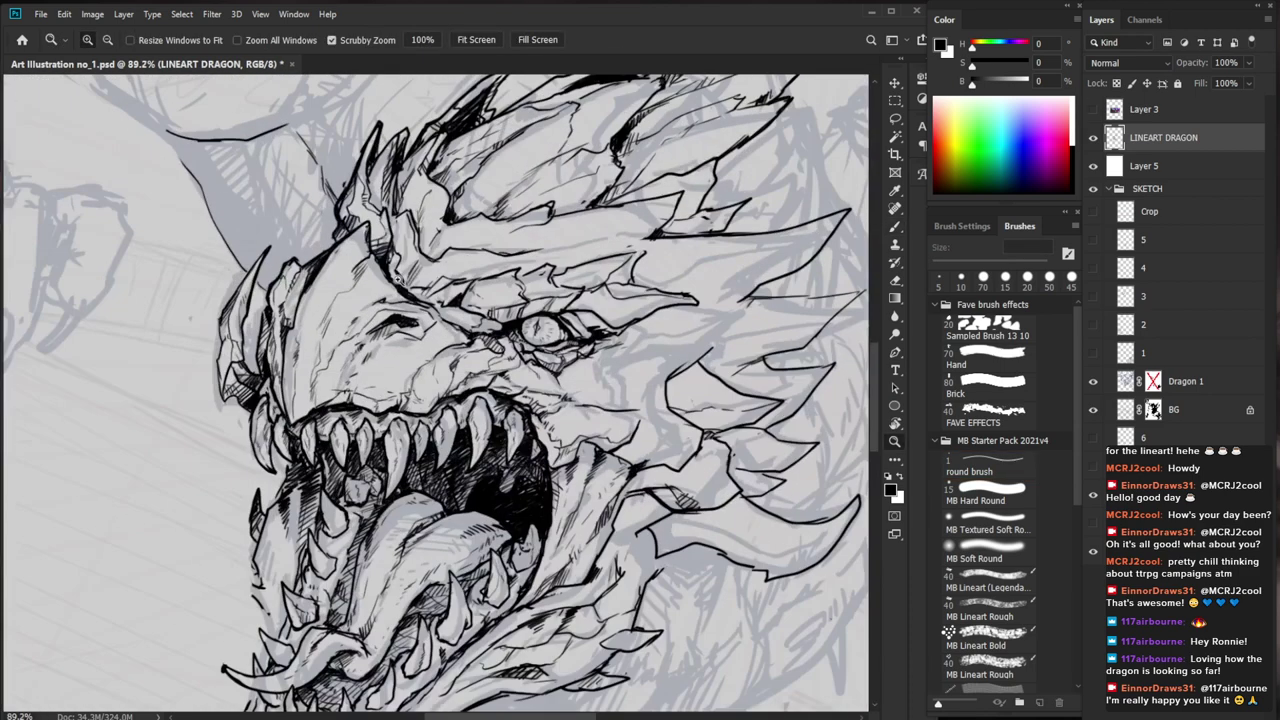
pyautogui.press('e')
pyautogui.press('b')
pyautogui.moveTo(621, 229); pyautogui.dragTo(601, 309)
pyautogui.press('e')
pyautogui.moveTo(270, 397)
pyautogui.mouseDown()
pyautogui.moveTo(264, 474)
pyautogui.moveTo(270, 401)
pyautogui.mouseUp()
pyautogui.press('b')
pyautogui.moveTo(277, 391); pyautogui.dragTo(267, 487)
pyautogui.moveTo(264, 429)
pyautogui.mouseDown()
pyautogui.moveTo(268, 493)
pyautogui.moveTo(259, 466)
pyautogui.mouseUp()
pyautogui.moveTo(265, 458); pyautogui.dragTo(260, 482)
pyautogui.moveTo(478, 597); pyautogui.dragTo(470, 524)
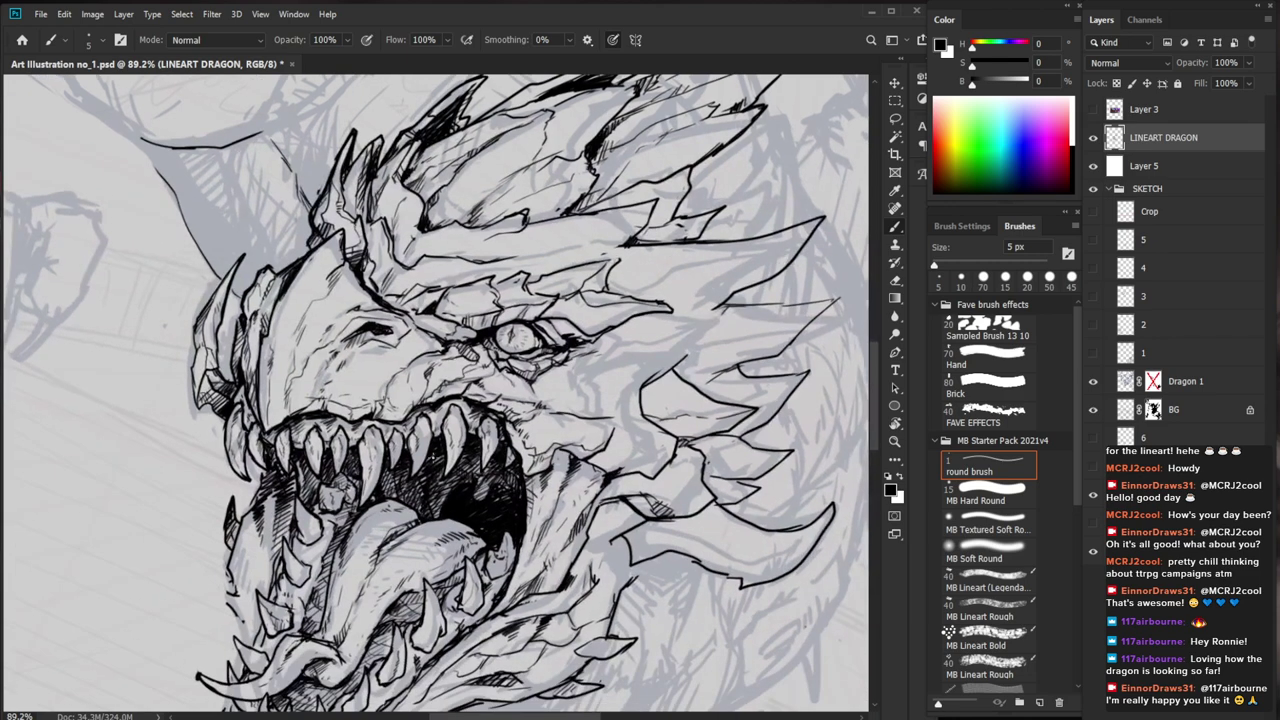
# Add short ink strokes around the front upper fang below the far-side spikes
pyautogui.press('z')
pyautogui.moveTo(384, 393); pyautogui.dragTo(318, 538)
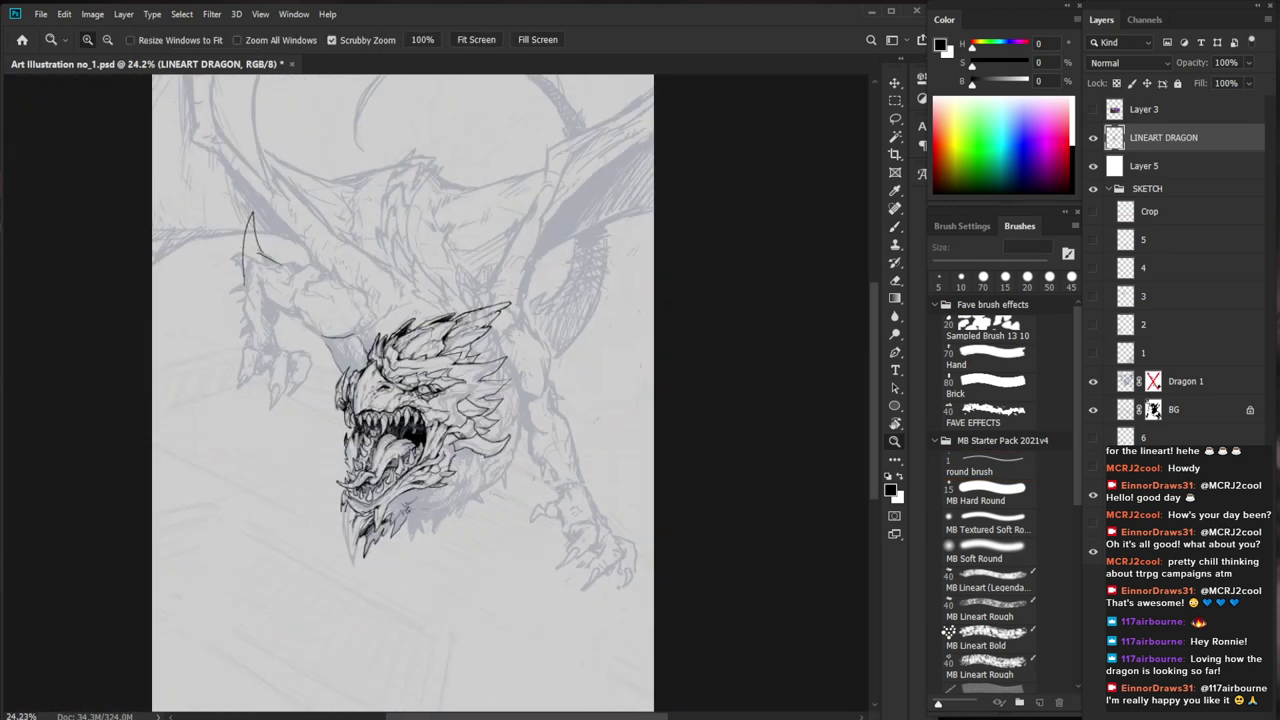
pyautogui.moveTo(353, 409)
pyautogui.mouseDown()
pyautogui.moveTo(431, 413)
pyautogui.moveTo(374, 448)
pyautogui.moveTo(364, 434)
pyautogui.mouseUp()
pyautogui.press('b')
pyautogui.moveTo(366, 434); pyautogui.dragTo(348, 408)
pyautogui.moveTo(370, 420)
pyautogui.mouseDown()
pyautogui.moveTo(361, 440)
pyautogui.moveTo(376, 451)
pyautogui.mouseUp()
pyautogui.moveTo(387, 447); pyautogui.dragTo(376, 457)
pyautogui.moveTo(356, 408); pyautogui.dragTo(347, 420)
pyautogui.moveTo(356, 418); pyautogui.dragTo(348, 433)
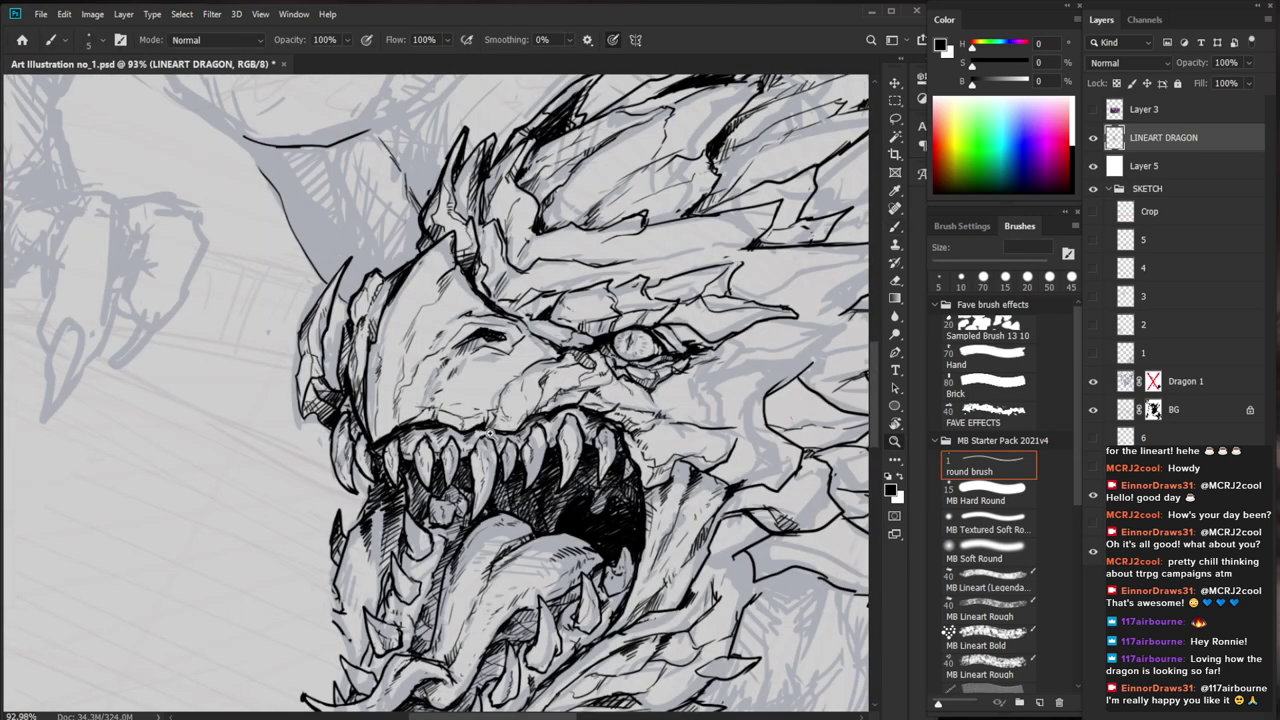
# Ink short shadow strokes on the throat behind the jaw spikes
pyautogui.press('z')
pyautogui.moveTo(499, 445); pyautogui.dragTo(414, 534)
pyautogui.moveTo(534, 663)
pyautogui.mouseDown()
pyautogui.moveTo(487, 540)
pyautogui.moveTo(495, 528)
pyautogui.mouseUp()
pyautogui.moveTo(503, 369); pyautogui.dragTo(523, 467)
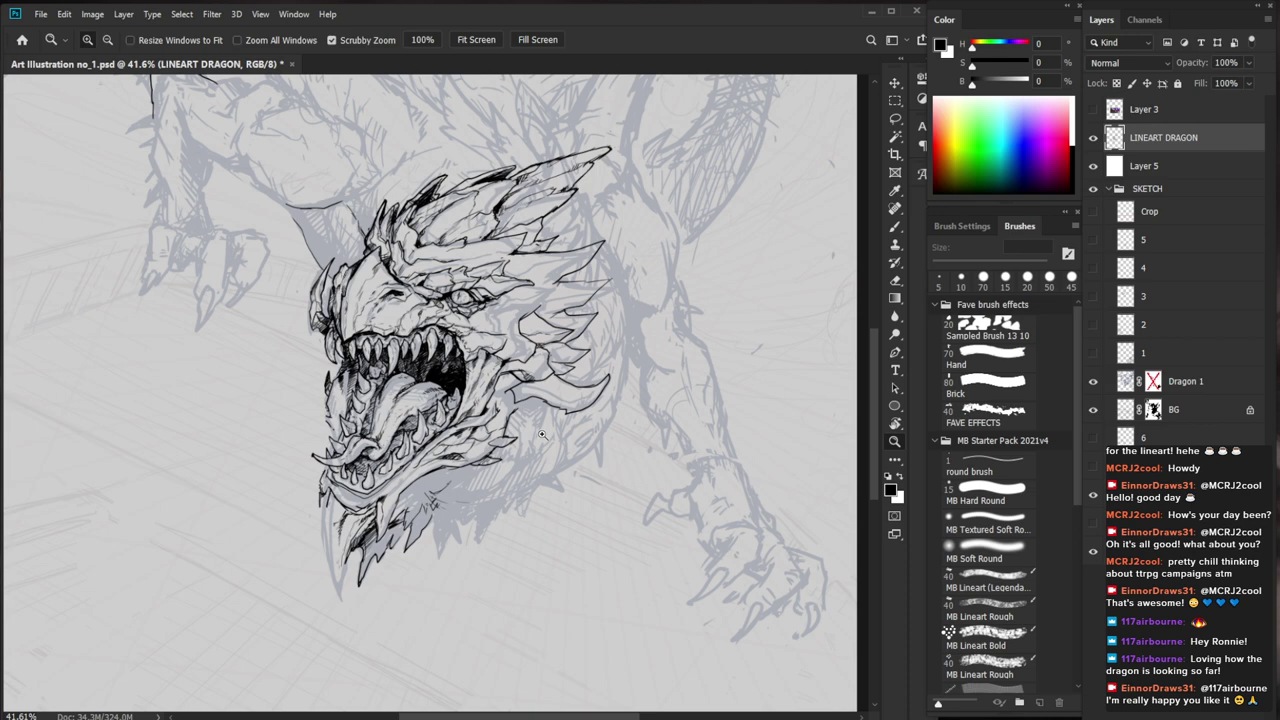
pyautogui.moveTo(458, 488)
pyautogui.mouseDown()
pyautogui.moveTo(540, 490)
pyautogui.moveTo(455, 478)
pyautogui.moveTo(498, 460)
pyautogui.mouseUp()
pyautogui.press('b')
pyautogui.press('z')
pyautogui.moveTo(690, 523)
pyautogui.mouseDown()
pyautogui.moveTo(628, 523)
pyautogui.moveTo(648, 522)
pyautogui.mouseUp()
pyautogui.press('b')
pyautogui.moveTo(539, 416)
pyautogui.mouseDown()
pyautogui.moveTo(519, 489)
pyautogui.moveTo(444, 547)
pyautogui.mouseUp()
pyautogui.moveTo(520, 490); pyautogui.dragTo(446, 556)
pyautogui.moveTo(530, 448); pyautogui.dragTo(560, 448)
pyautogui.moveTo(560, 400); pyautogui.dragTo(605, 400)
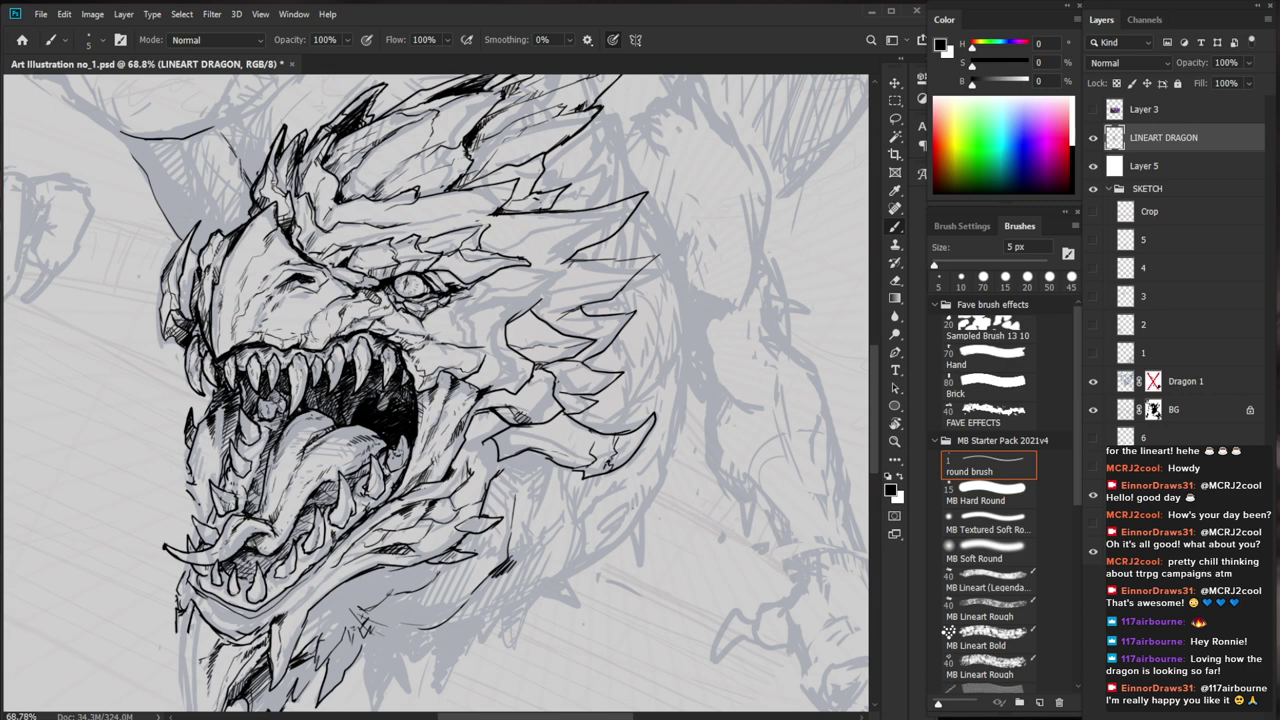
# Add detail lines to the tip of the large curved cheek spike
pyautogui.press('e')
pyautogui.press('b')
pyautogui.press('e')
pyautogui.press('b')
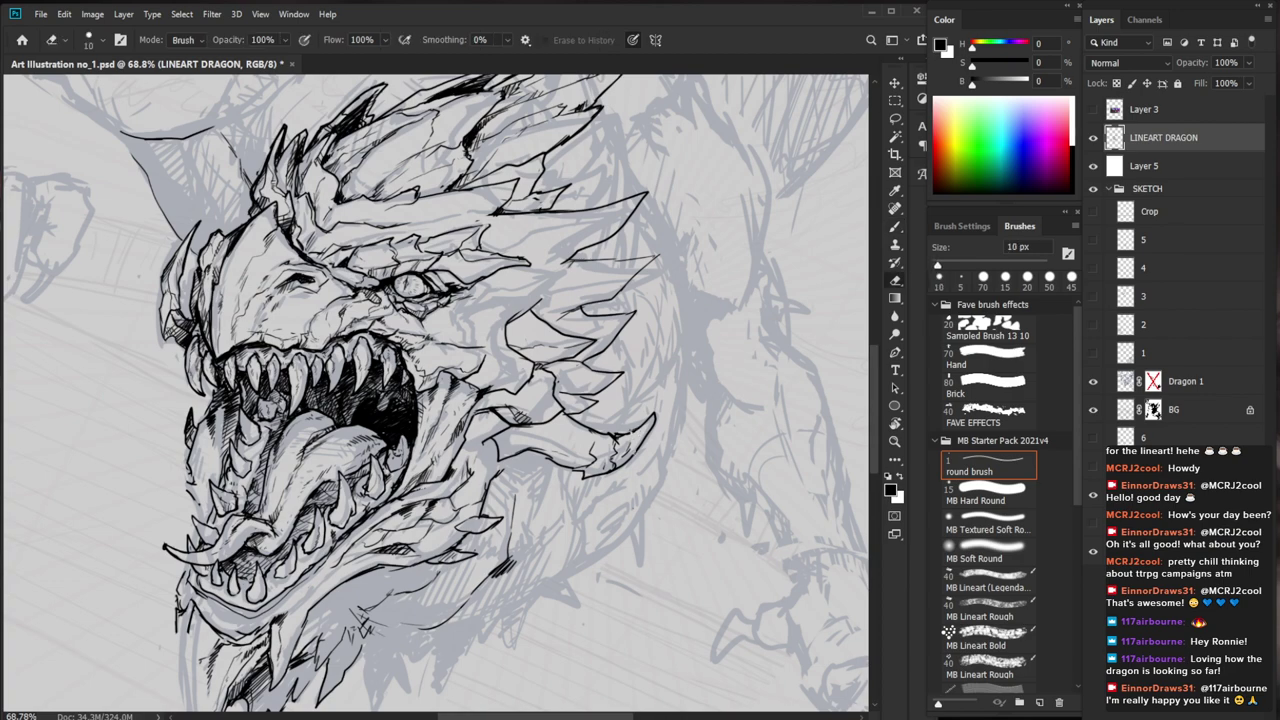
pyautogui.press('b')
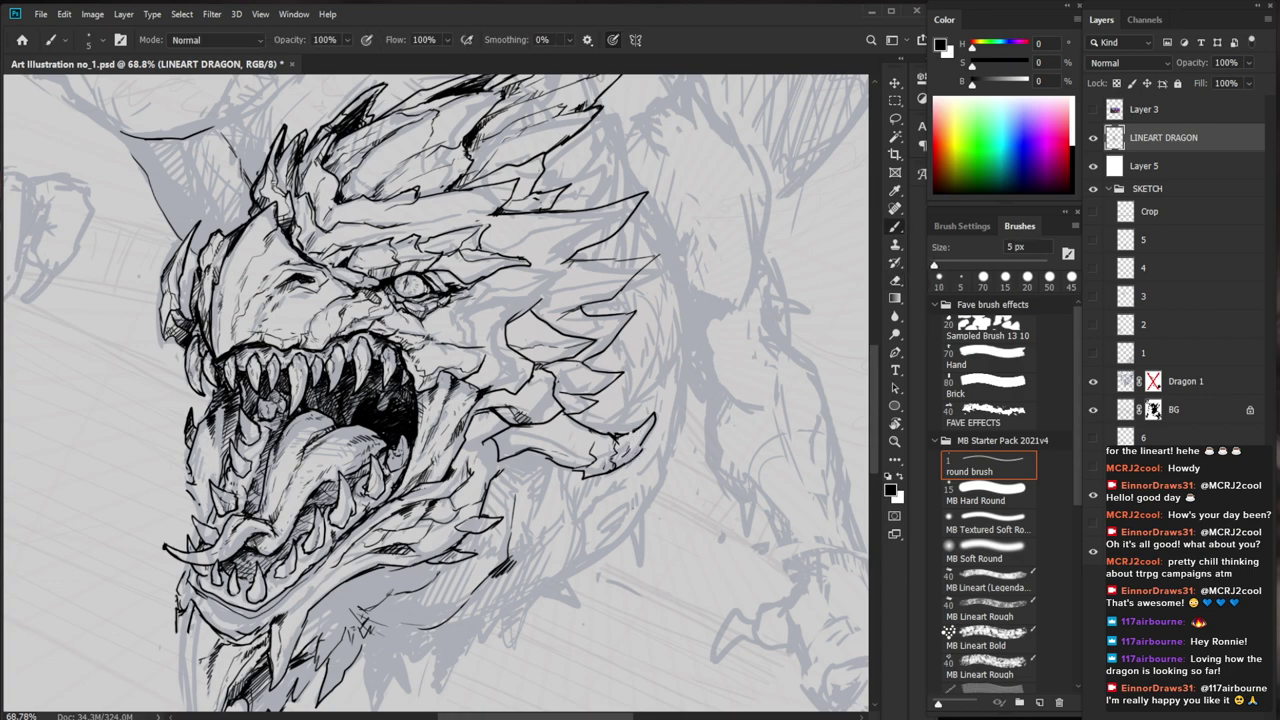
# Erase stray lines on the outer edge of the far-side spike beside the snout
pyautogui.press('z')
pyautogui.moveTo(690, 428); pyautogui.dragTo(656, 466)
pyautogui.moveTo(706, 430); pyautogui.dragTo(745, 430)
pyautogui.press('e')
pyautogui.moveTo(174, 294); pyautogui.dragTo(179, 326)
pyautogui.press('b')
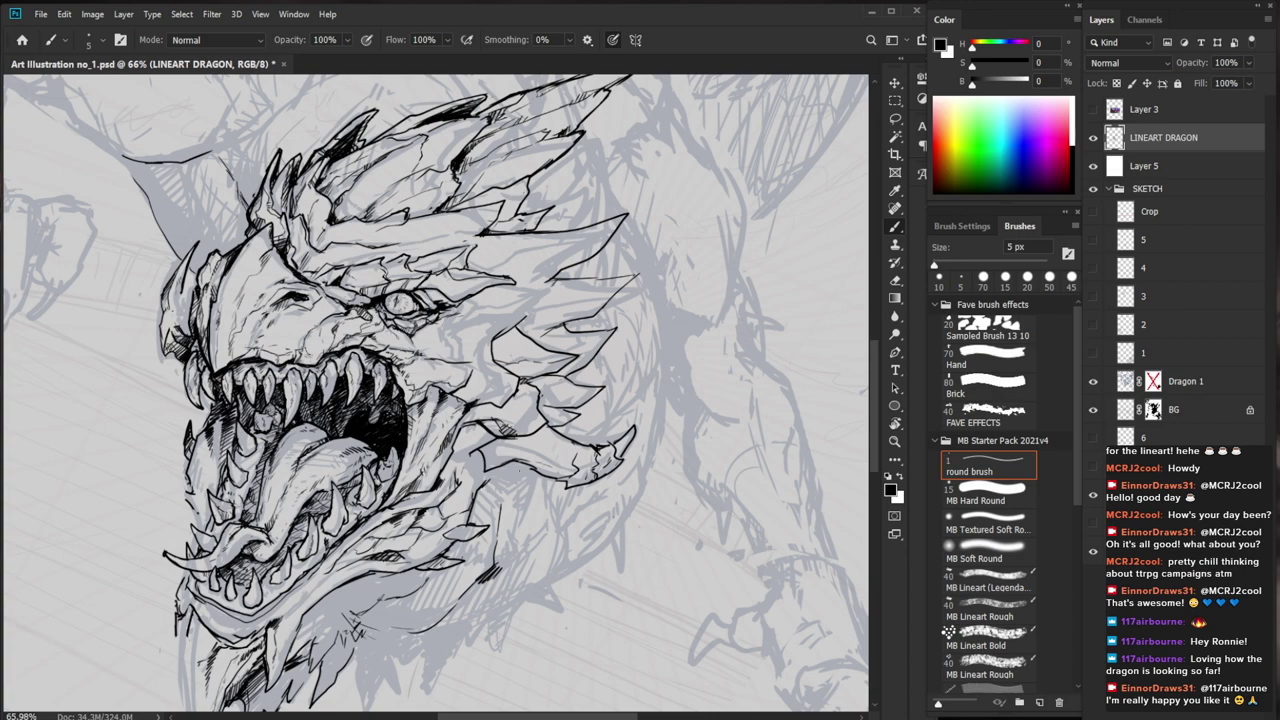
# Ink the throat contour and small texture strokes beneath the jaw and cheek spikes
pyautogui.moveTo(484, 480)
pyautogui.mouseDown()
pyautogui.moveTo(504, 466)
pyautogui.moveTo(460, 465)
pyautogui.mouseUp()
pyautogui.moveTo(610, 623); pyautogui.dragTo(554, 531)
pyautogui.moveTo(508, 400)
pyautogui.mouseDown()
pyautogui.moveTo(582, 417)
pyautogui.moveTo(600, 525)
pyautogui.mouseUp()
pyautogui.press('e')
pyautogui.press('b')
pyautogui.moveTo(460, 452); pyautogui.dragTo(497, 467)
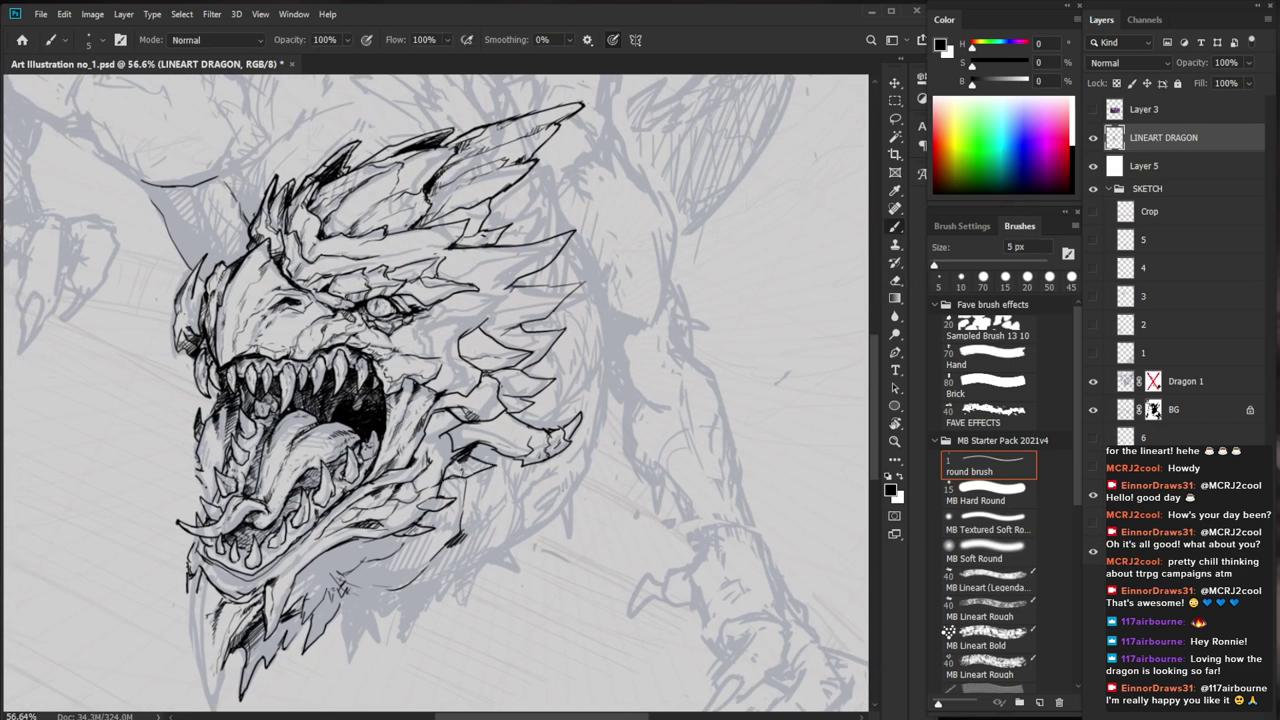
pyautogui.press('e')
pyautogui.press('b')
# Ink the long curved outline of the neck behind the cheek spikes
pyautogui.moveTo(572, 507); pyautogui.dragTo(557, 515)
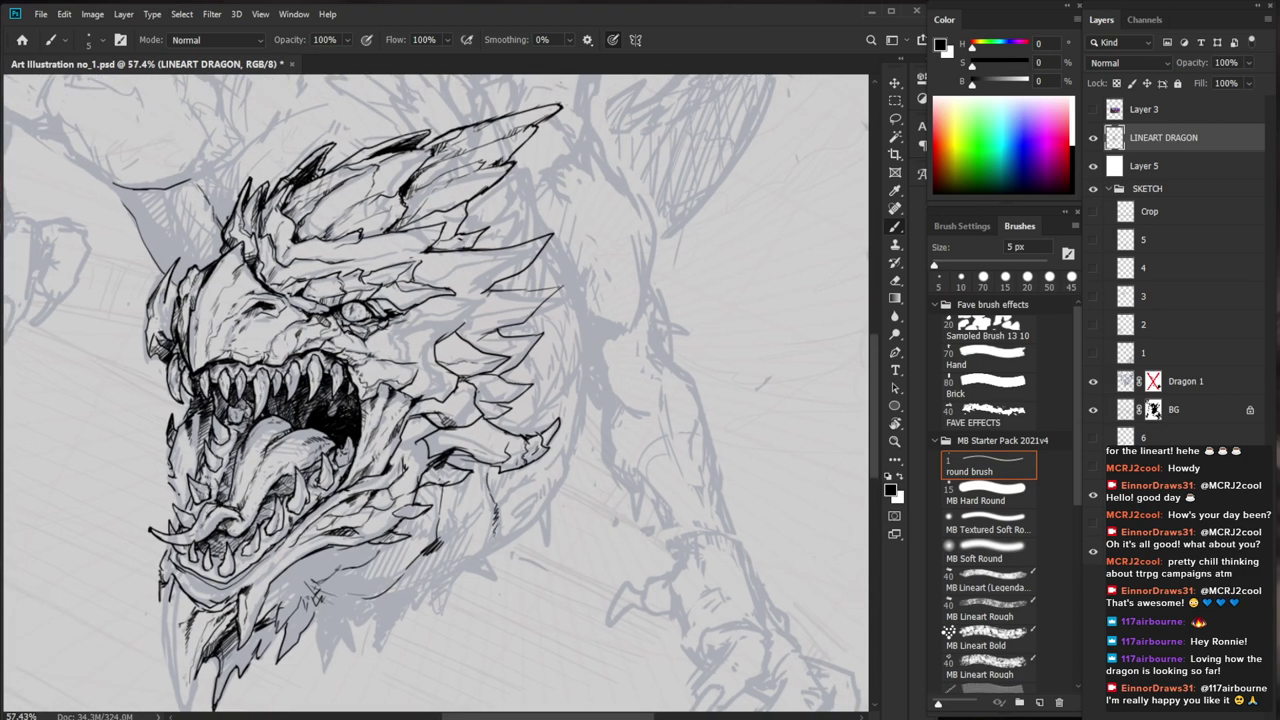
pyautogui.moveTo(566, 265); pyautogui.dragTo(586, 326)
pyautogui.moveTo(566, 476); pyautogui.dragTo(490, 552)
pyautogui.moveTo(557, 528); pyautogui.dragTo(455, 528)
pyautogui.moveTo(596, 483); pyautogui.dragTo(655, 483)
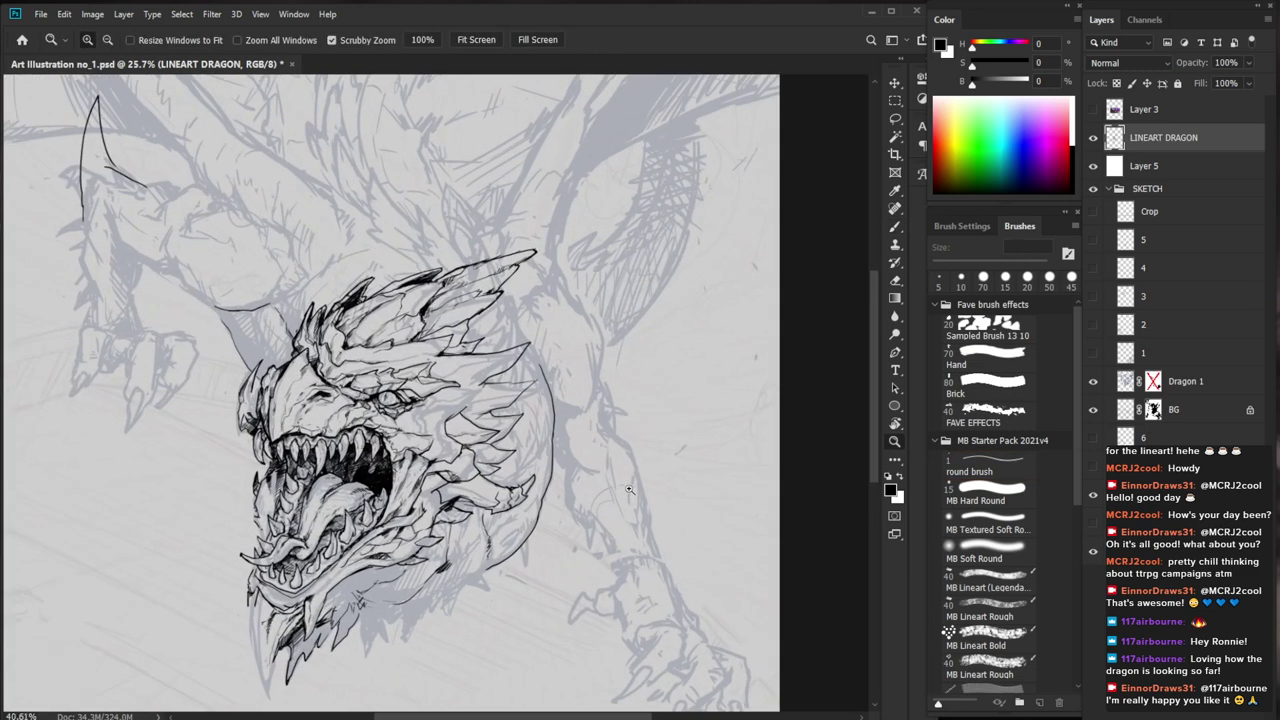
pyautogui.moveTo(620, 412); pyautogui.dragTo(594, 465)
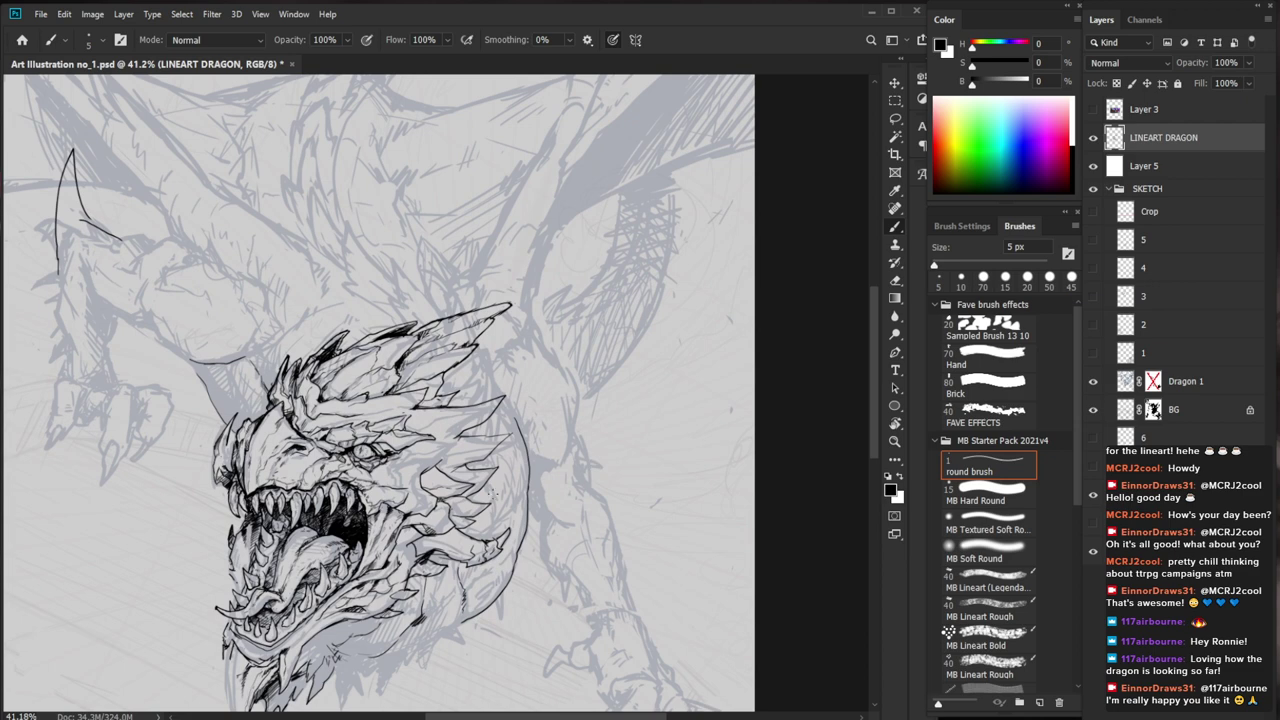
pyautogui.moveTo(457, 518); pyautogui.dragTo(537, 518)
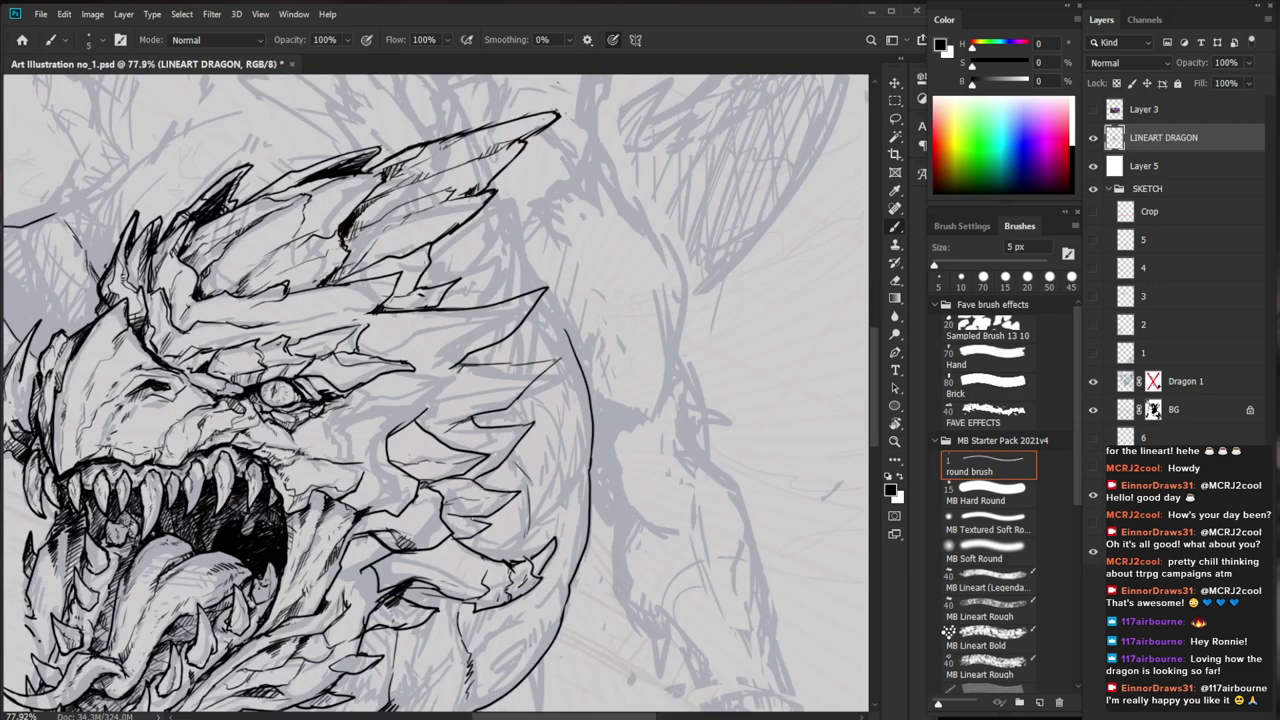
# Extend the neck outline forward along the throat beneath the jaw
pyautogui.hotkey('ctrl', '0')
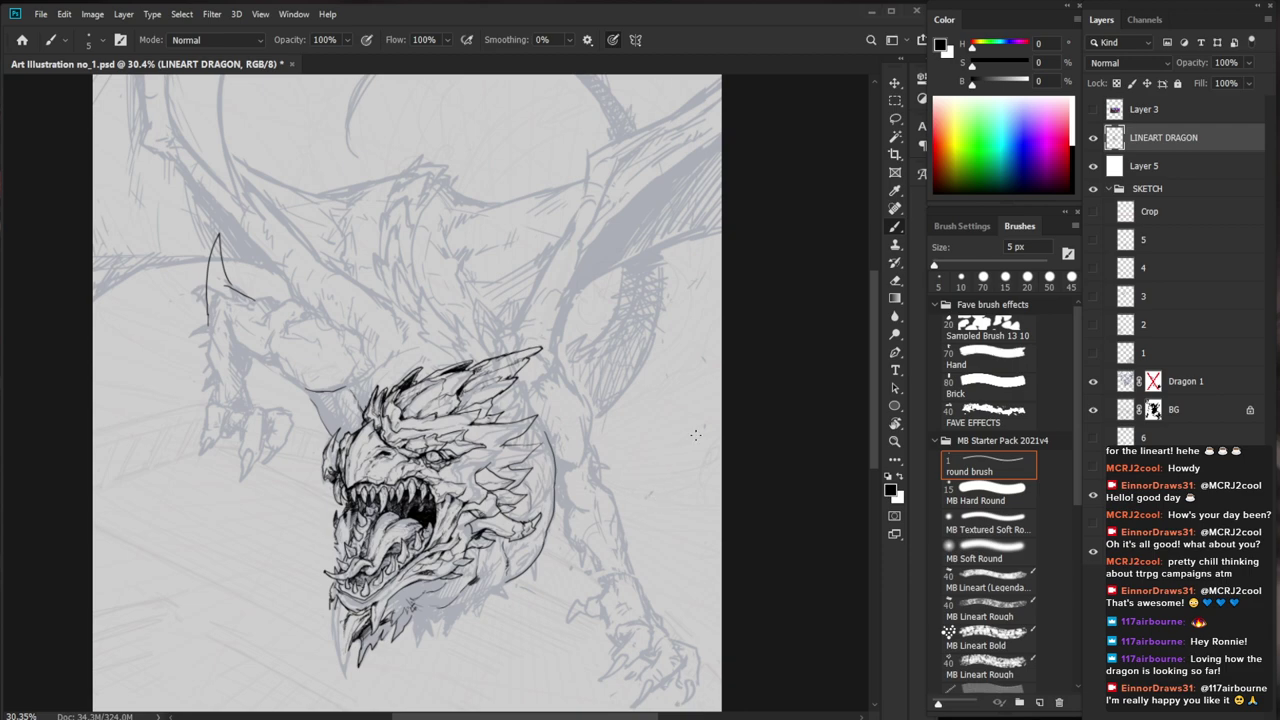
pyautogui.hotkey('ctrl', 'space')
pyautogui.moveTo(633, 538); pyautogui.dragTo(686, 518)
pyautogui.moveTo(584, 426)
pyautogui.mouseDown()
pyautogui.moveTo(733, 473)
pyautogui.moveTo(773, 469)
pyautogui.moveTo(690, 470)
pyautogui.mouseUp()
pyautogui.moveTo(659, 412); pyautogui.dragTo(670, 458)
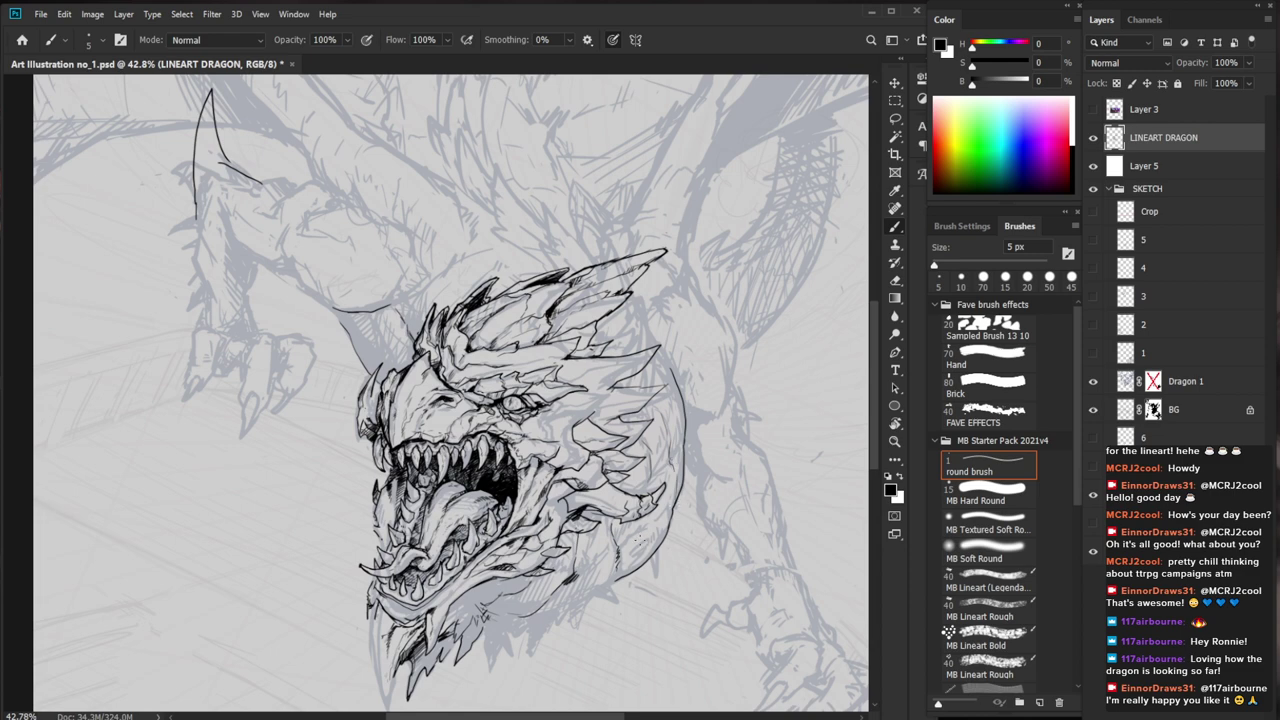
pyautogui.moveTo(620, 567); pyautogui.dragTo(547, 619)
pyautogui.moveTo(662, 617); pyautogui.dragTo(655, 535)
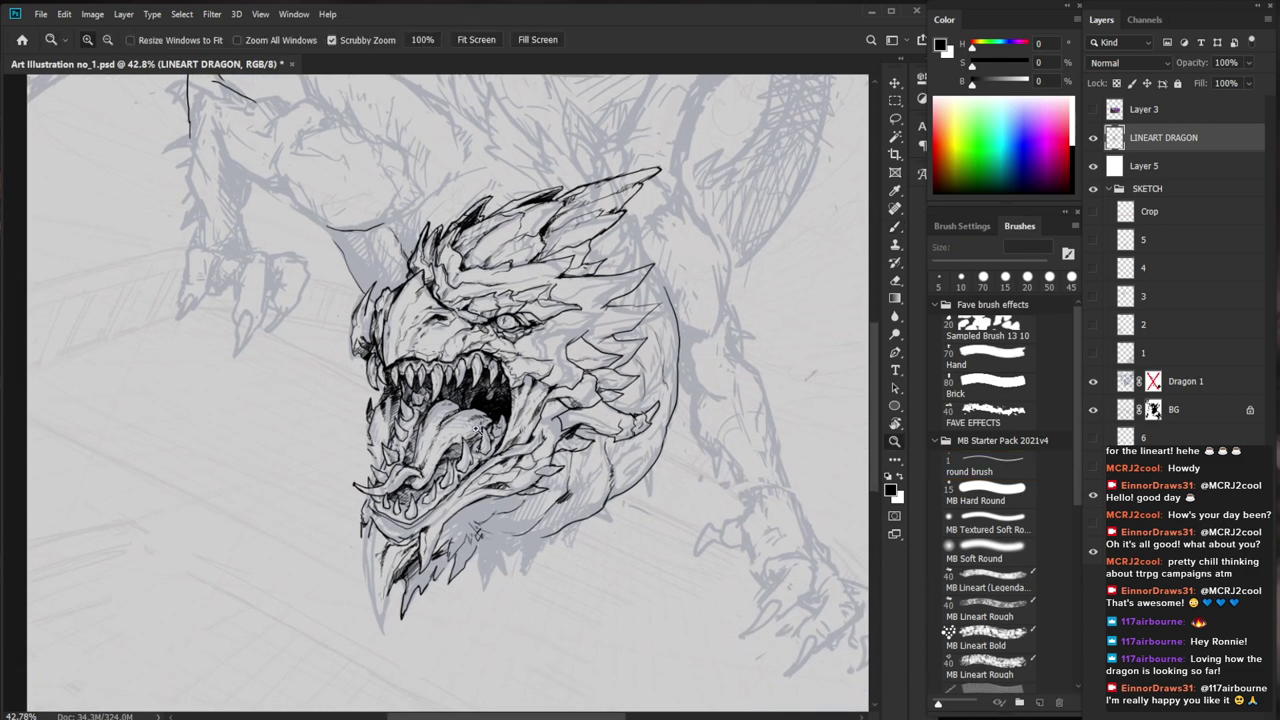
pyautogui.moveTo(478, 428); pyautogui.dragTo(505, 428)
# Refine the front edge of the open lower jaw with small ink strokes
pyautogui.press('b')
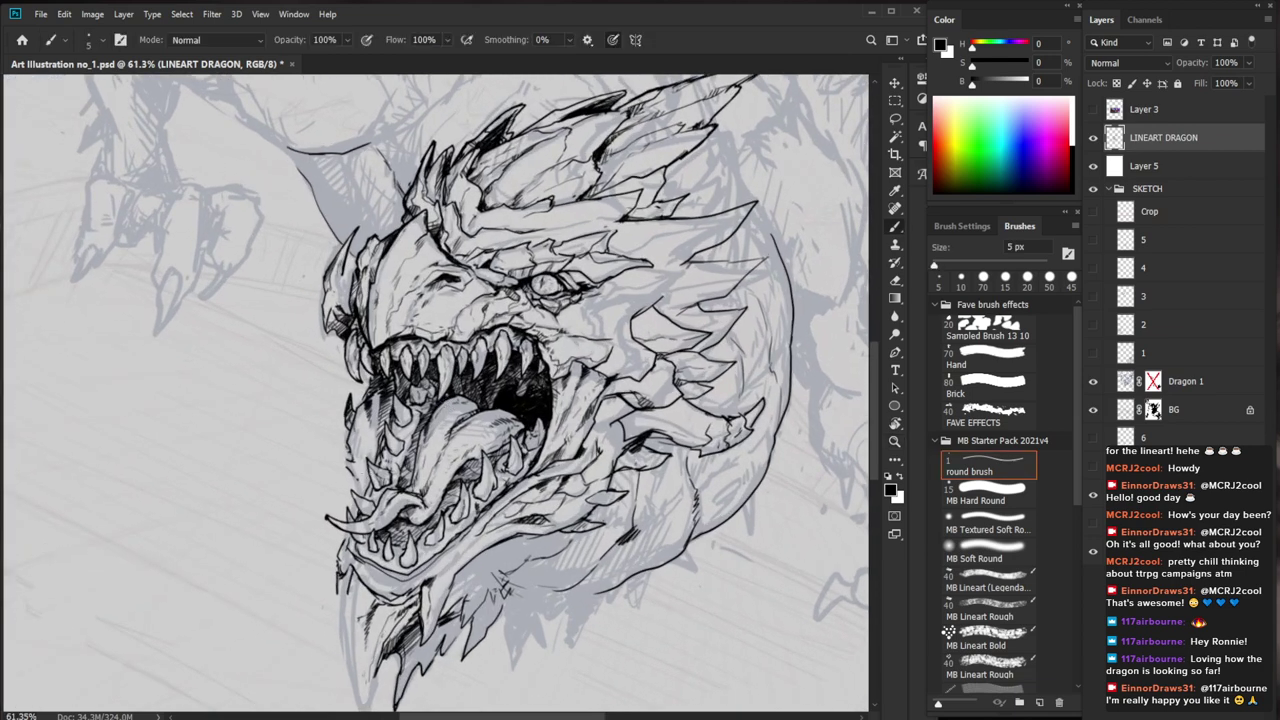
pyautogui.moveTo(373, 400)
pyautogui.mouseDown()
pyautogui.moveTo(376, 453)
pyautogui.moveTo(342, 458)
pyautogui.mouseUp()
pyautogui.moveTo(468, 465)
pyautogui.mouseDown()
pyautogui.moveTo(426, 473)
pyautogui.moveTo(474, 498)
pyautogui.mouseUp()
pyautogui.press('b')
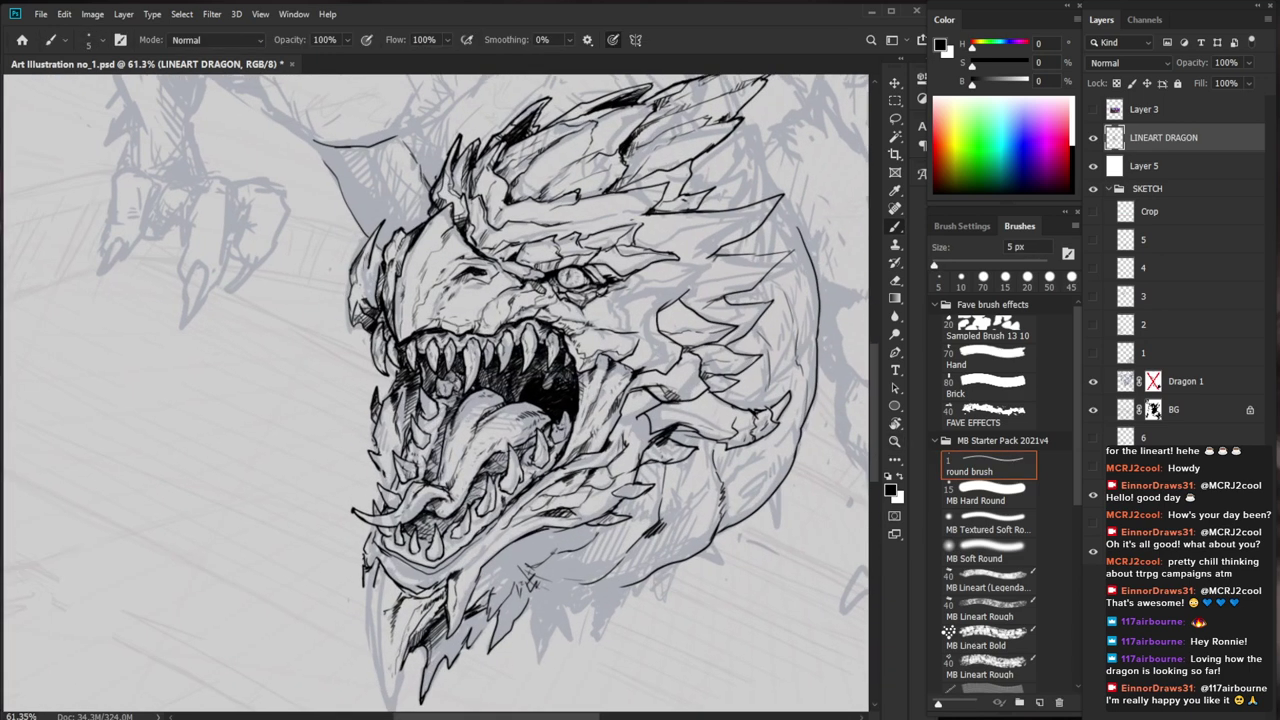
pyautogui.moveTo(375, 456)
pyautogui.mouseDown()
pyautogui.moveTo(381, 474)
pyautogui.moveTo(376, 460)
pyautogui.moveTo(392, 452)
pyautogui.mouseUp()
pyautogui.press('e')
pyautogui.press('b')
# Ink the throat line where it meets the chin spikes
pyautogui.press('z')
pyautogui.moveTo(623, 607); pyautogui.dragTo(564, 554)
pyautogui.moveTo(439, 469); pyautogui.dragTo(466, 469)
pyautogui.moveTo(466, 469); pyautogui.dragTo(477, 501)
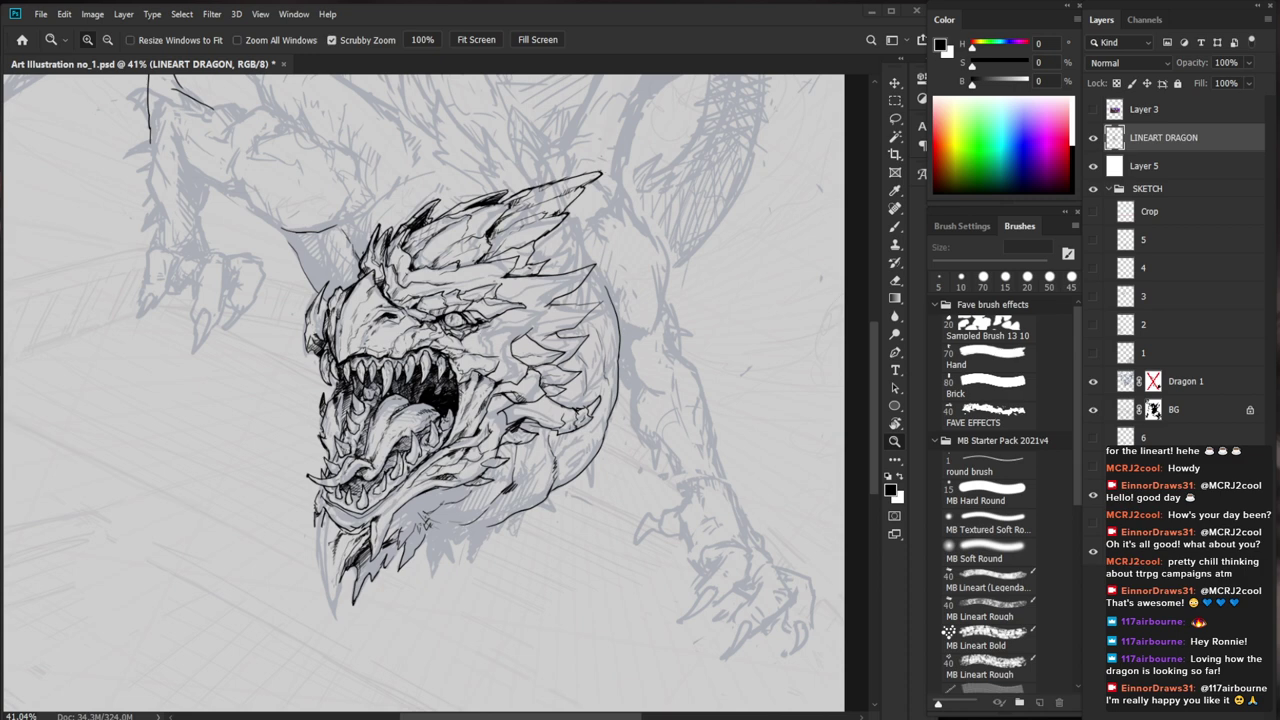
pyautogui.moveTo(455, 555); pyautogui.dragTo(510, 552)
pyautogui.press('b')
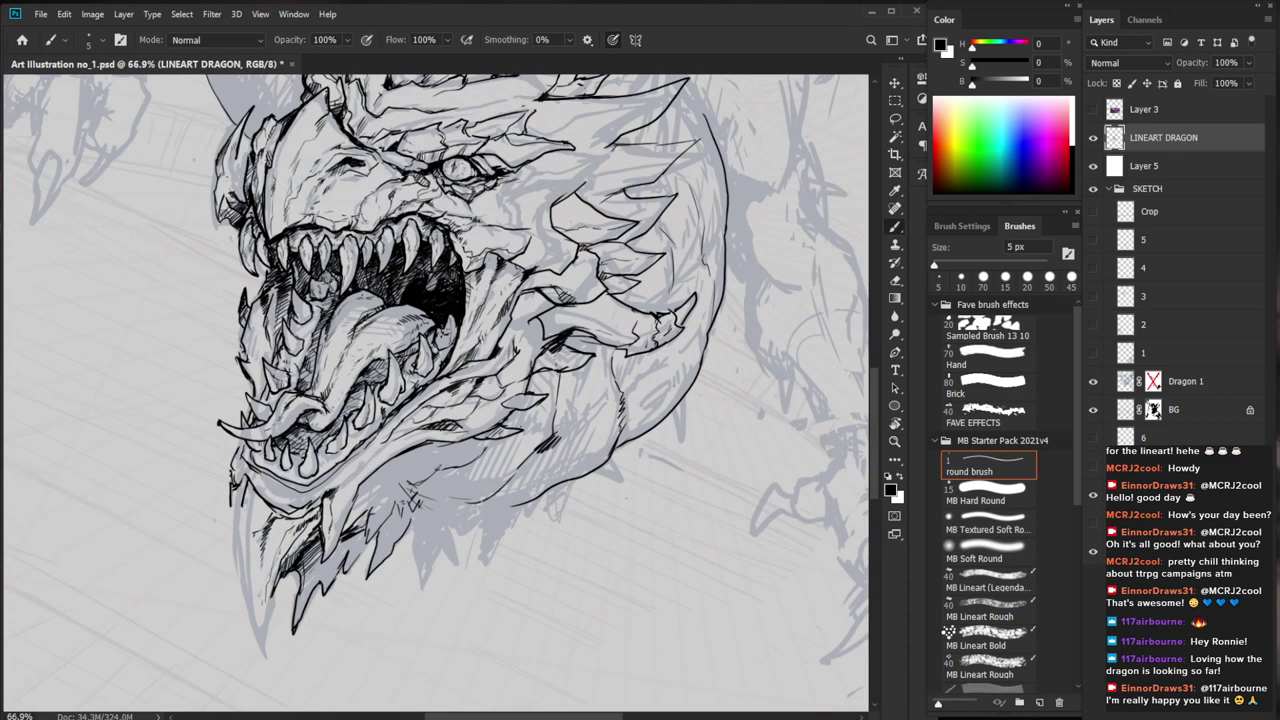
pyautogui.moveTo(458, 504); pyautogui.dragTo(438, 510)
pyautogui.moveTo(547, 500); pyautogui.dragTo(500, 500)
pyautogui.moveTo(618, 616); pyautogui.dragTo(574, 591)
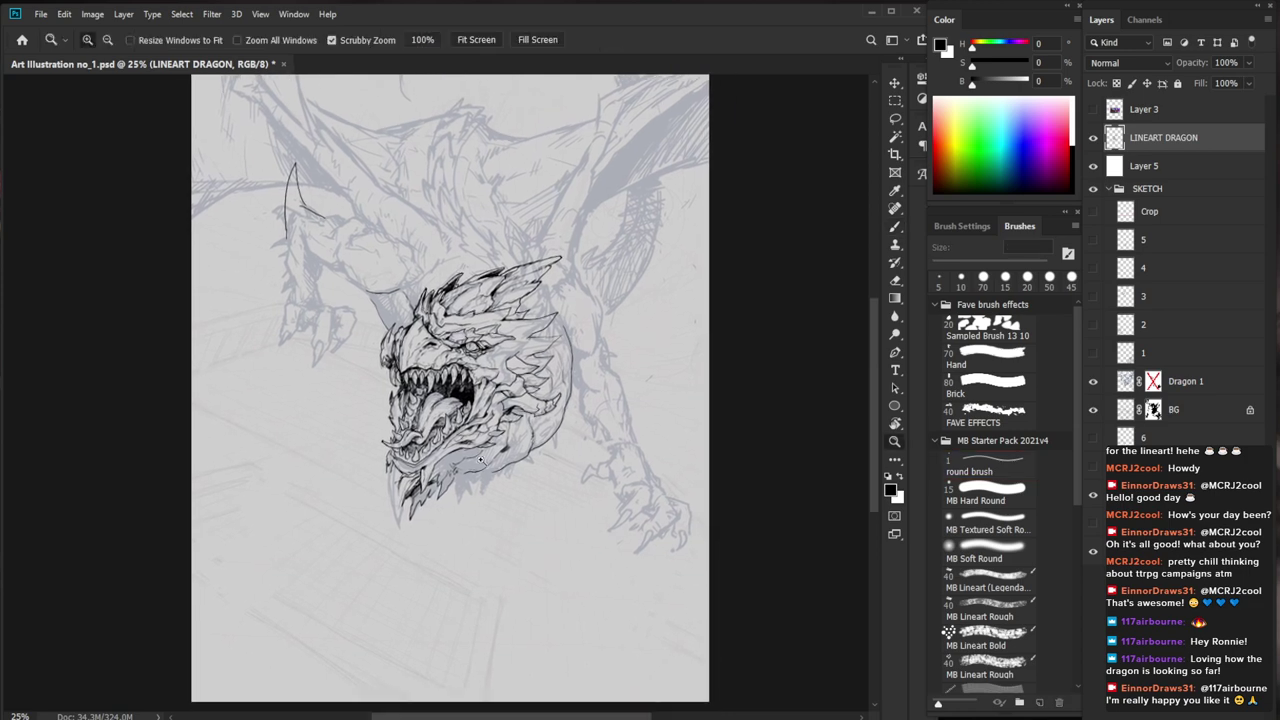
# Refine the outer edges of the small spikes on the far side of the snout with ink strokes and erasing
pyautogui.moveTo(472, 492); pyautogui.dragTo(502, 492)
pyautogui.scroll(3, 583, 289)
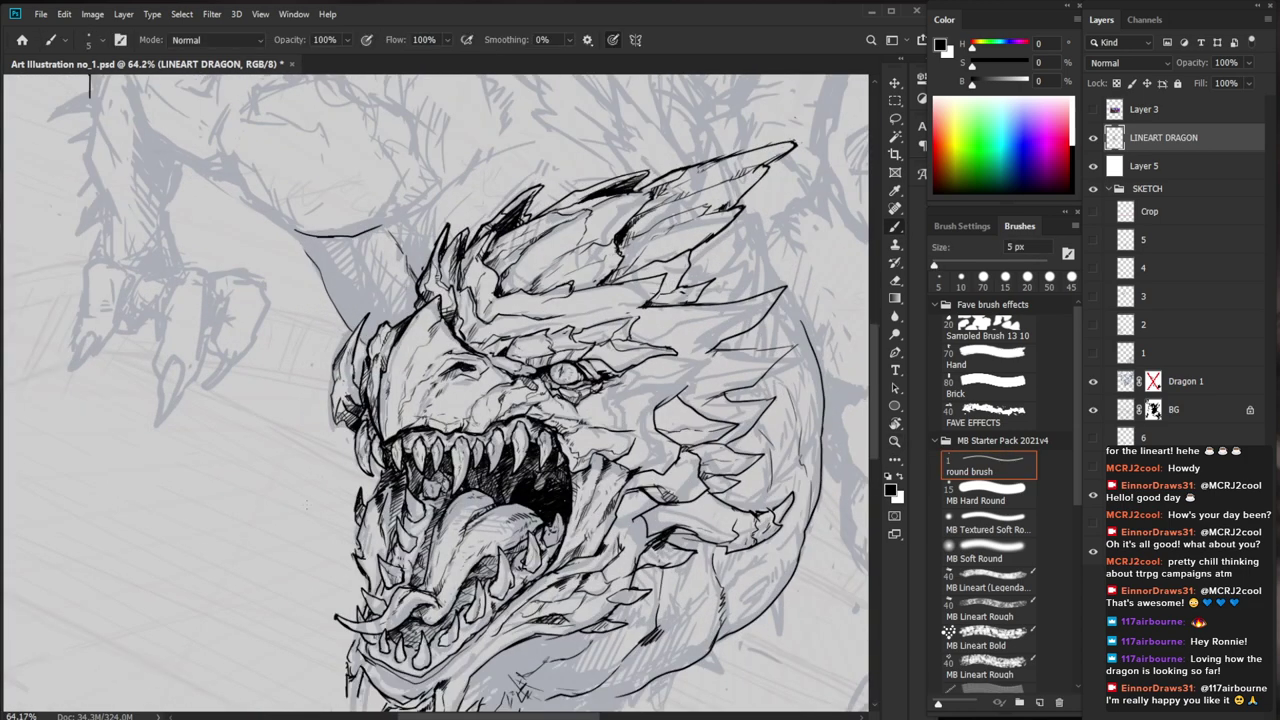
pyautogui.press('e')
pyautogui.moveTo(328, 376); pyautogui.dragTo(334, 393)
pyautogui.press('b')
pyautogui.press('e')
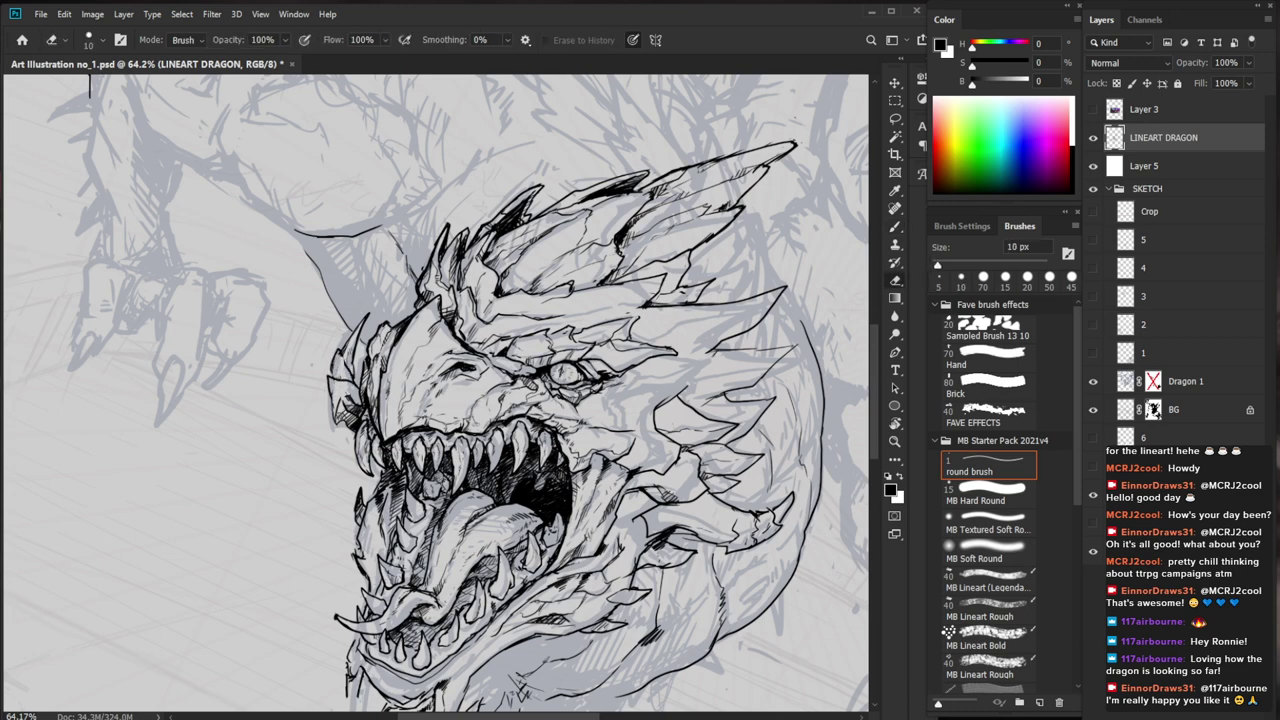
pyautogui.press('b')
pyautogui.moveTo(345, 347); pyautogui.dragTo(332, 382)
pyautogui.press('e')
pyautogui.press('b')
pyautogui.press('z')
pyautogui.moveTo(440, 628); pyautogui.dragTo(315, 633)
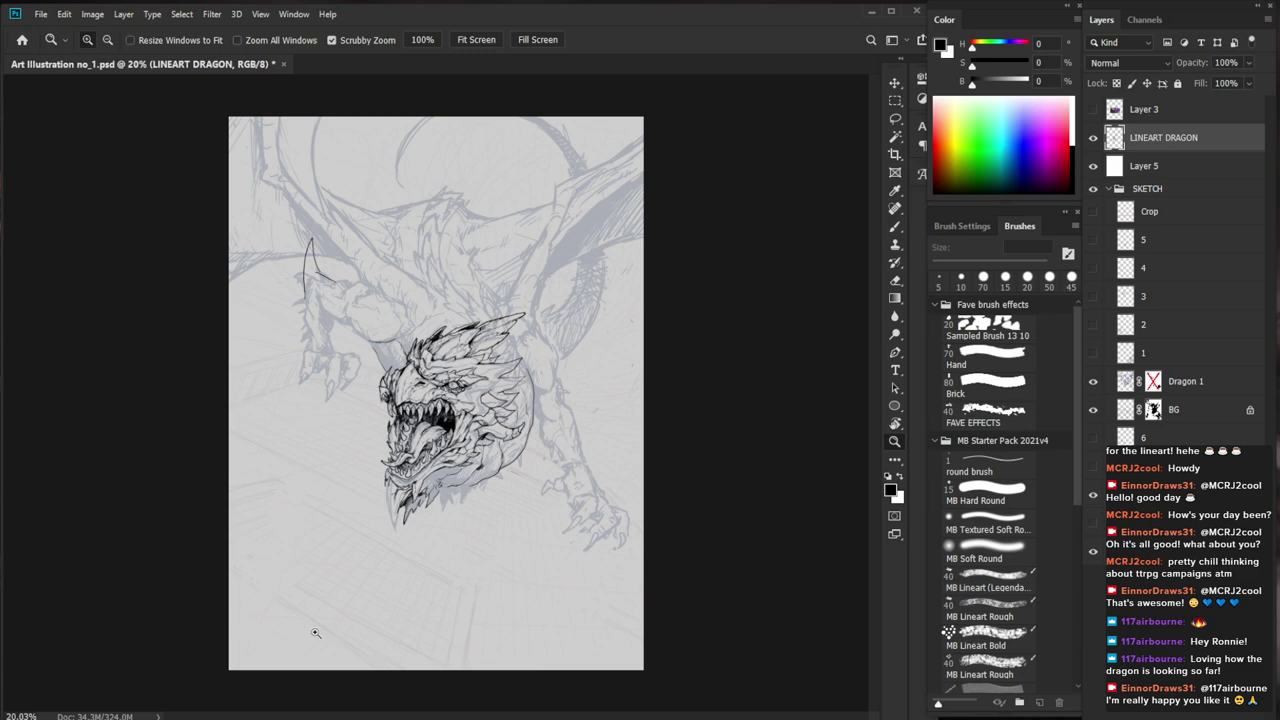
# Clean up and re-ink the jagged tip of the lowest large cheek spike near the neck outline
pyautogui.moveTo(405, 397)
pyautogui.mouseDown()
pyautogui.moveTo(527, 389)
pyautogui.moveTo(687, 497)
pyautogui.moveTo(663, 501)
pyautogui.mouseUp()
pyautogui.press('b')
pyautogui.press('e')
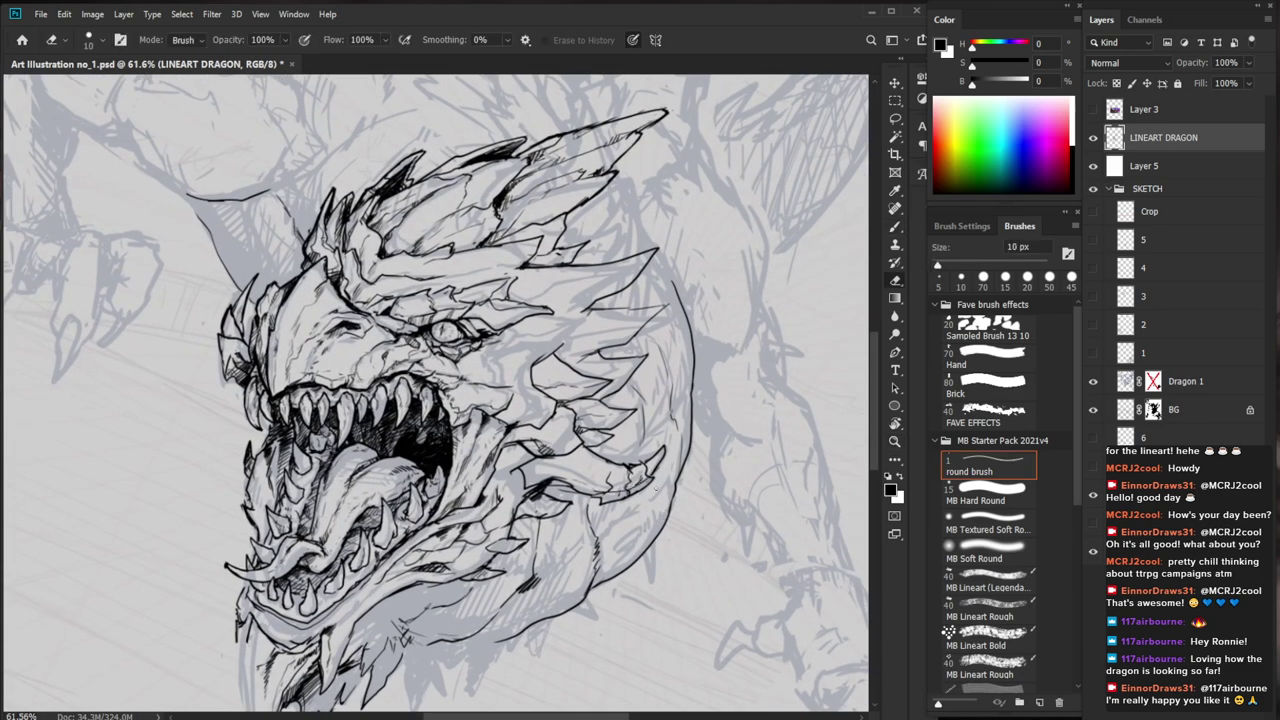
pyautogui.press('b')
pyautogui.moveTo(652, 478); pyautogui.dragTo(613, 498)
pyautogui.press('e')
pyautogui.press('b')
pyautogui.moveTo(635, 489); pyautogui.dragTo(621, 491)
pyautogui.moveTo(629, 469)
pyautogui.mouseDown()
pyautogui.moveTo(610, 500)
pyautogui.moveTo(634, 498)
pyautogui.mouseUp()
pyautogui.press('e')
pyautogui.press('b')
pyautogui.press('e')
pyautogui.press('z')
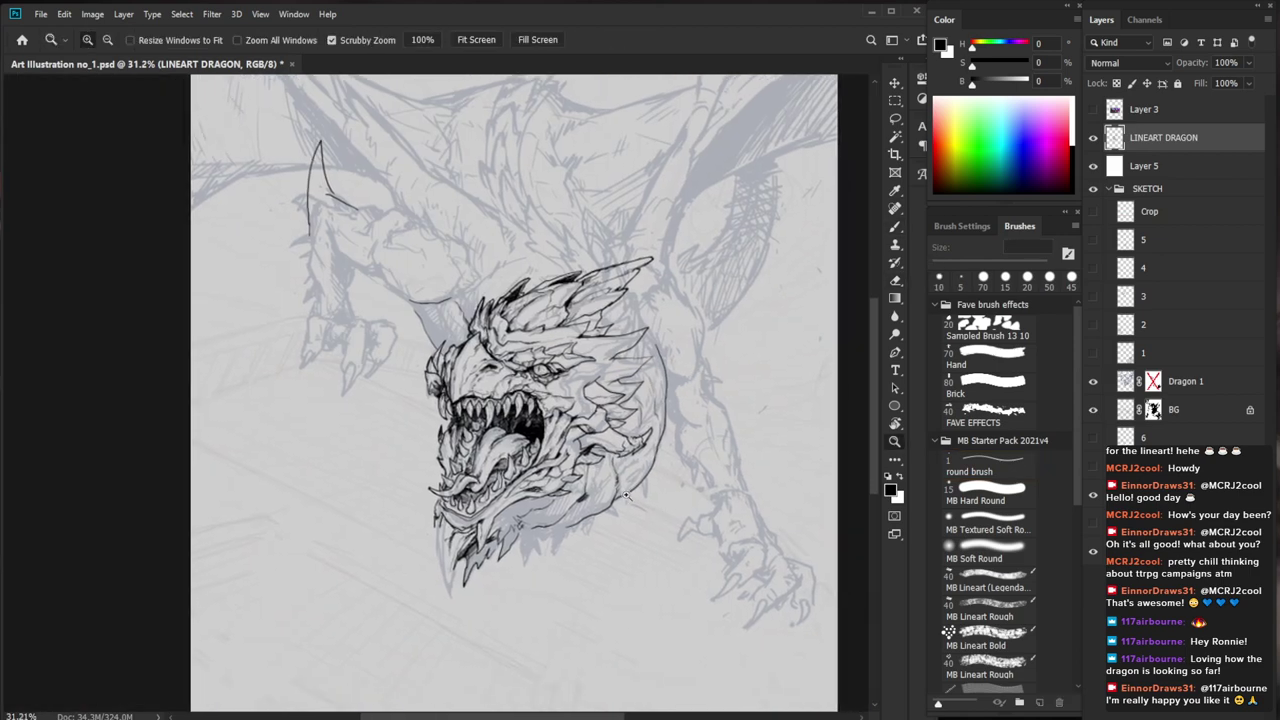
# Ink the outline of the long pointed spike hanging from the dragon's chin, down to its tip
pyautogui.press('b')
pyautogui.moveTo(499, 398)
pyautogui.mouseDown()
pyautogui.moveTo(560, 398)
pyautogui.moveTo(496, 400)
pyautogui.mouseUp()
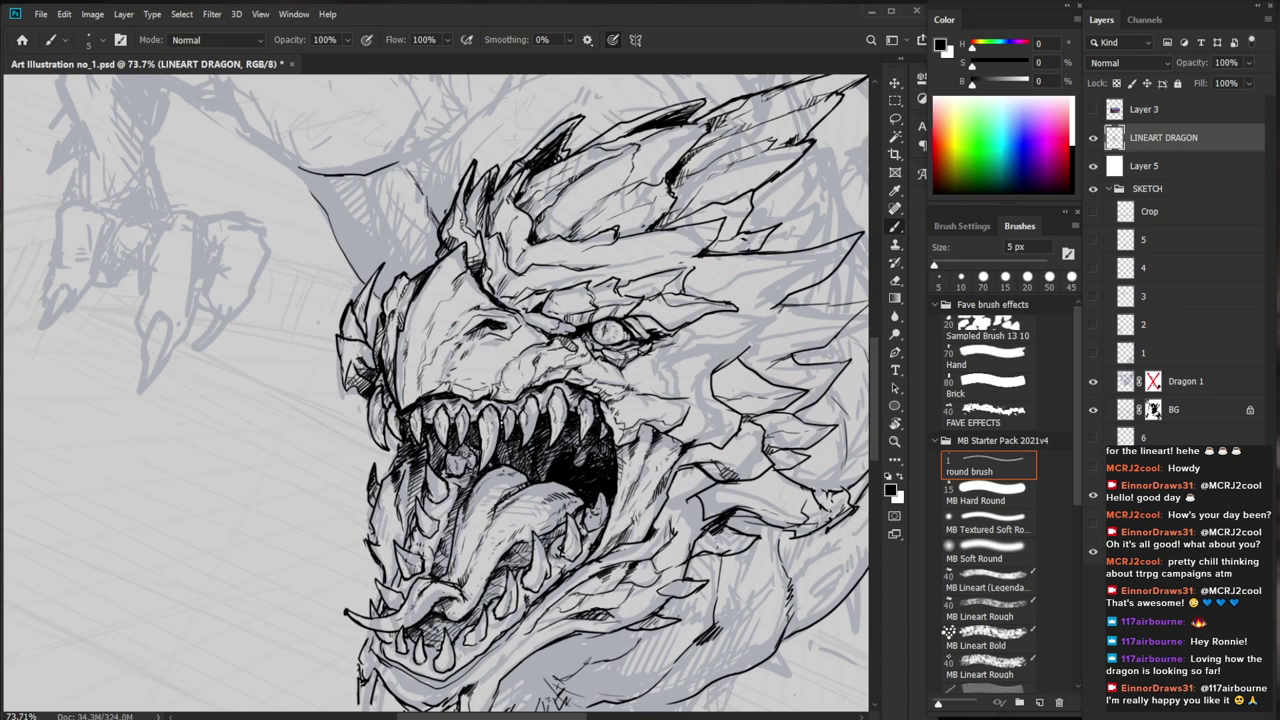
pyautogui.press('z')
pyautogui.moveTo(530, 456); pyautogui.dragTo(470, 456)
pyautogui.moveTo(631, 631); pyautogui.dragTo(577, 597)
pyautogui.press('z')
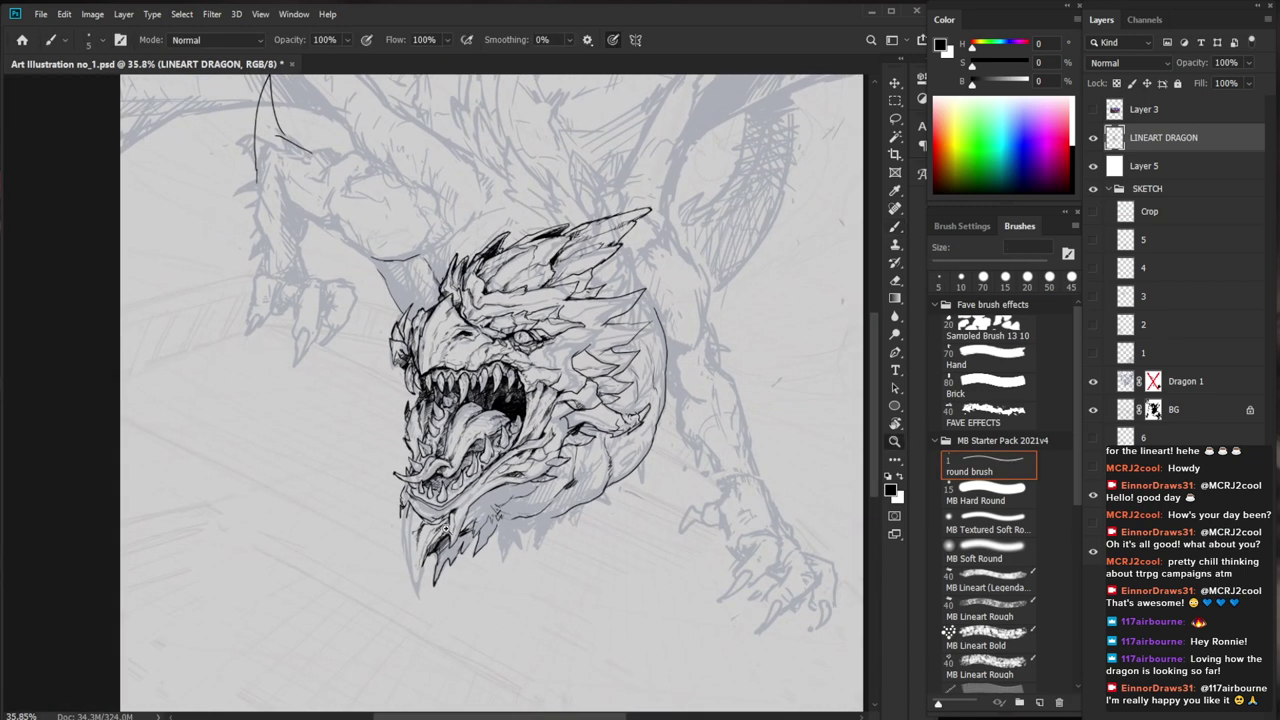
pyautogui.moveTo(407, 568); pyautogui.dragTo(451, 568)
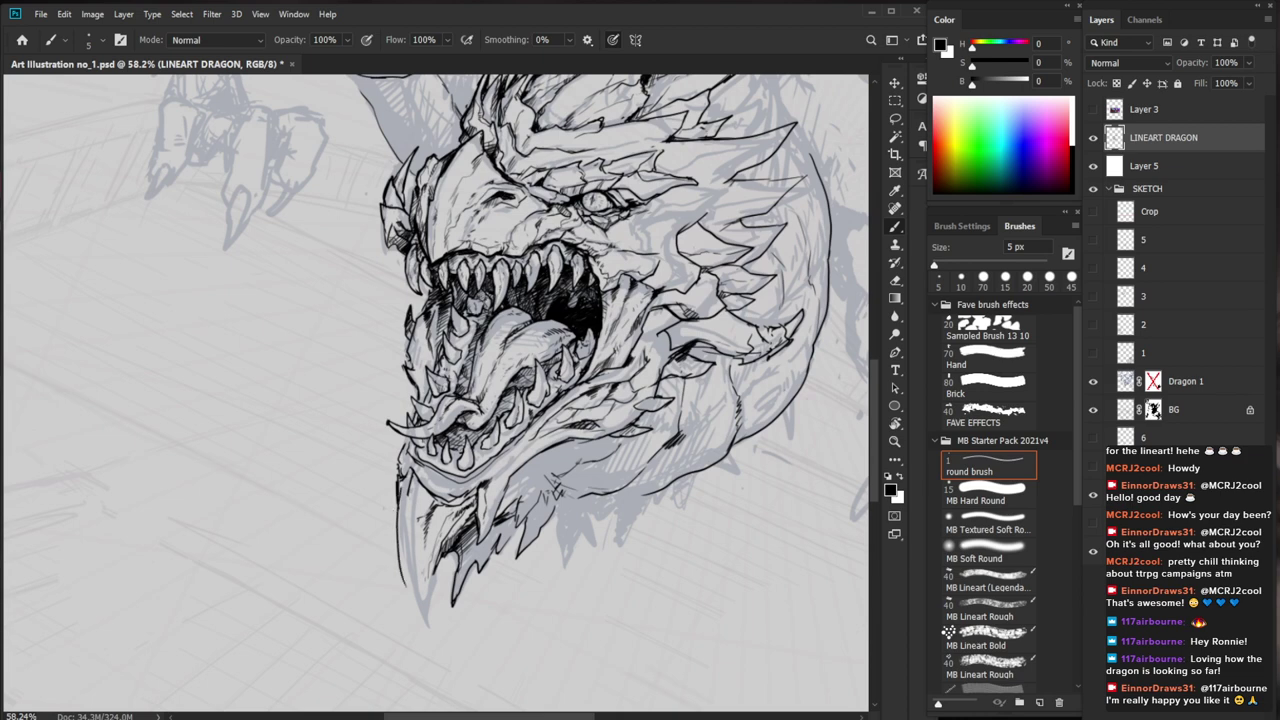
pyautogui.scroll(-2, 400, 575)
pyautogui.moveTo(541, 571); pyautogui.dragTo(525, 527)
pyautogui.scroll(1, 525, 527)
pyautogui.moveTo(406, 460); pyautogui.dragTo(410, 562)
pyautogui.press('e')
pyautogui.moveTo(400, 489); pyautogui.dragTo(410, 561)
pyautogui.press('b')
pyautogui.moveTo(396, 515); pyautogui.dragTo(405, 549)
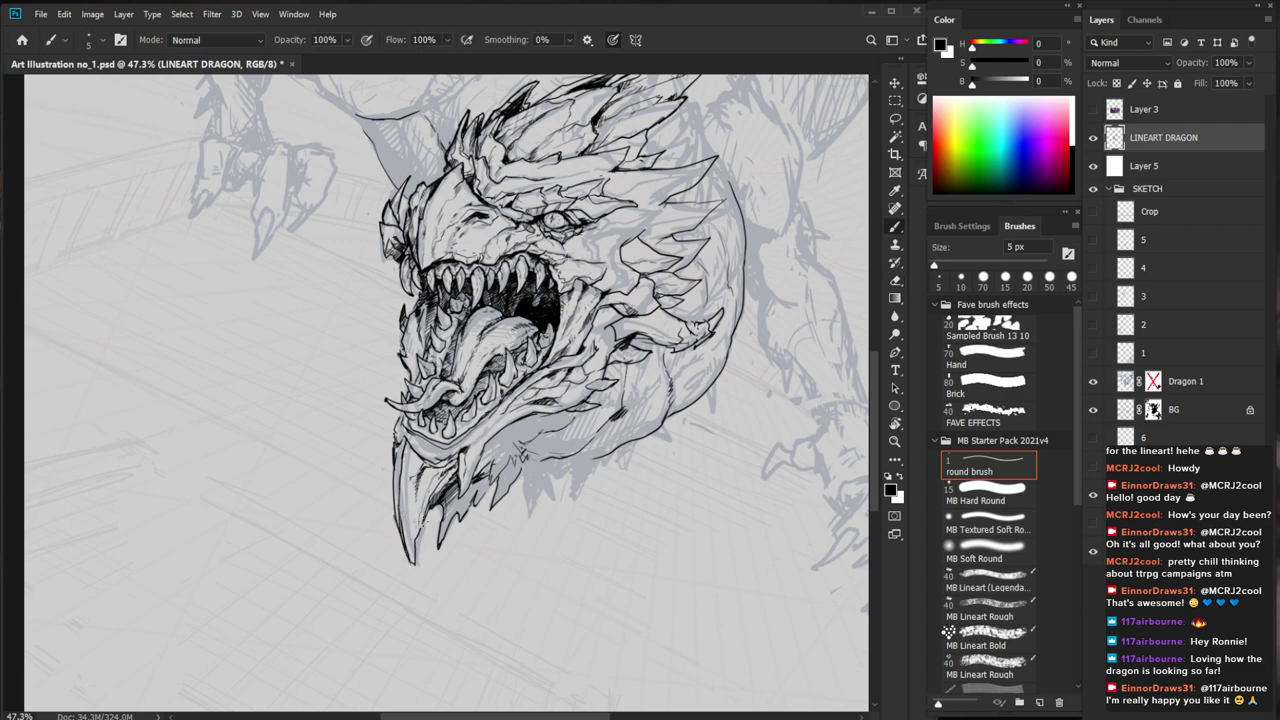
# Erase stray marks around the long chin spike's tip and re-ink its inner edge and point
pyautogui.press('z')
pyautogui.moveTo(520, 552); pyautogui.dragTo(468, 565)
pyautogui.moveTo(393, 524); pyautogui.dragTo(450, 516)
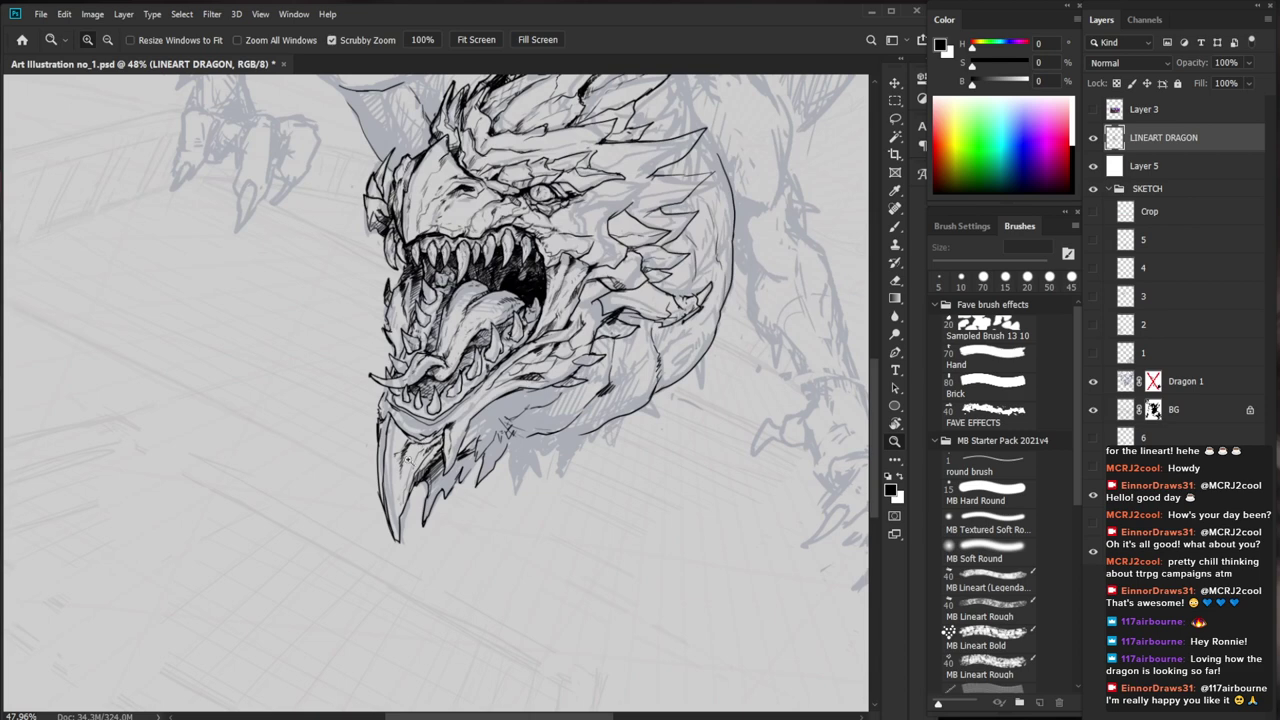
pyautogui.moveTo(421, 441); pyautogui.dragTo(450, 441)
pyautogui.press('e')
pyautogui.moveTo(399, 562)
pyautogui.mouseDown()
pyautogui.moveTo(404, 514)
pyautogui.moveTo(395, 560)
pyautogui.mouseUp()
pyautogui.press('b')
pyautogui.press('z')
pyautogui.moveTo(534, 526); pyautogui.dragTo(519, 527)
pyautogui.moveTo(448, 558)
pyautogui.mouseDown()
pyautogui.moveTo(459, 557)
pyautogui.moveTo(405, 550)
pyautogui.moveTo(402, 496)
pyautogui.moveTo(400, 536)
pyautogui.mouseUp()
pyautogui.press('b')
pyautogui.press('e')
pyautogui.press('b')
pyautogui.moveTo(388, 486); pyautogui.dragTo(414, 560)
pyautogui.press('e')
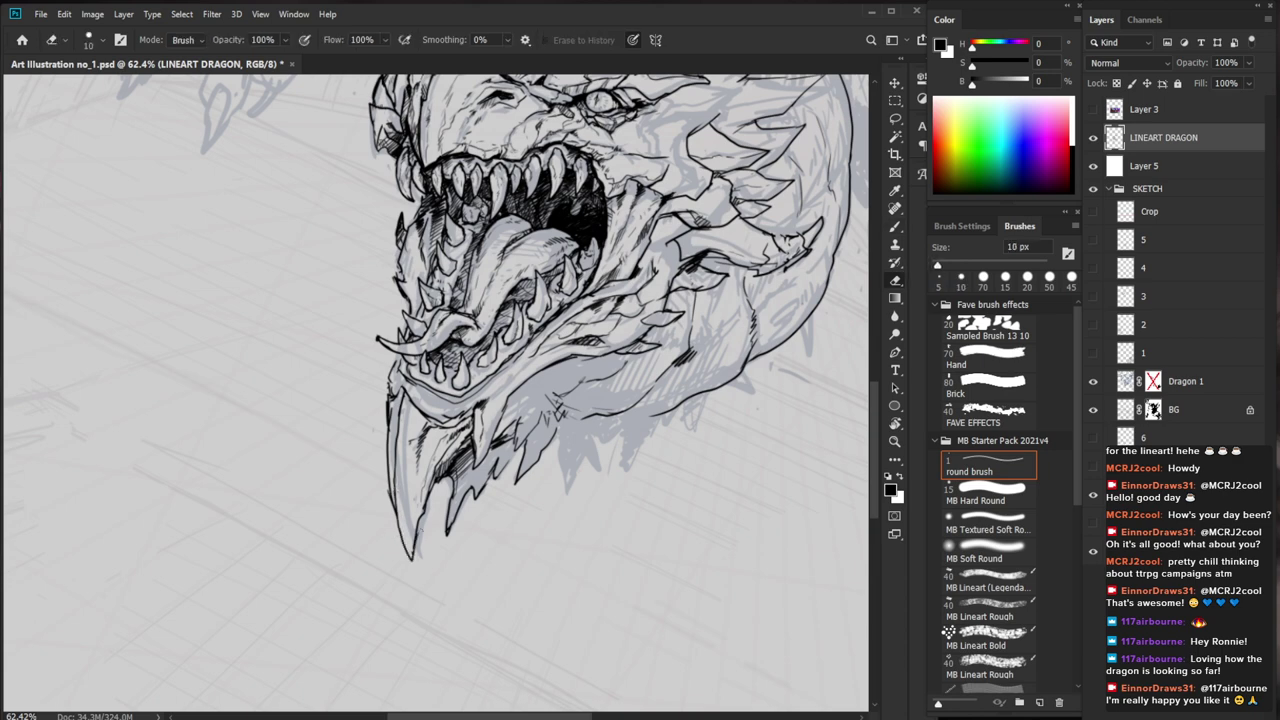
pyautogui.press('z')
pyautogui.hotkey('ctrl', '0')
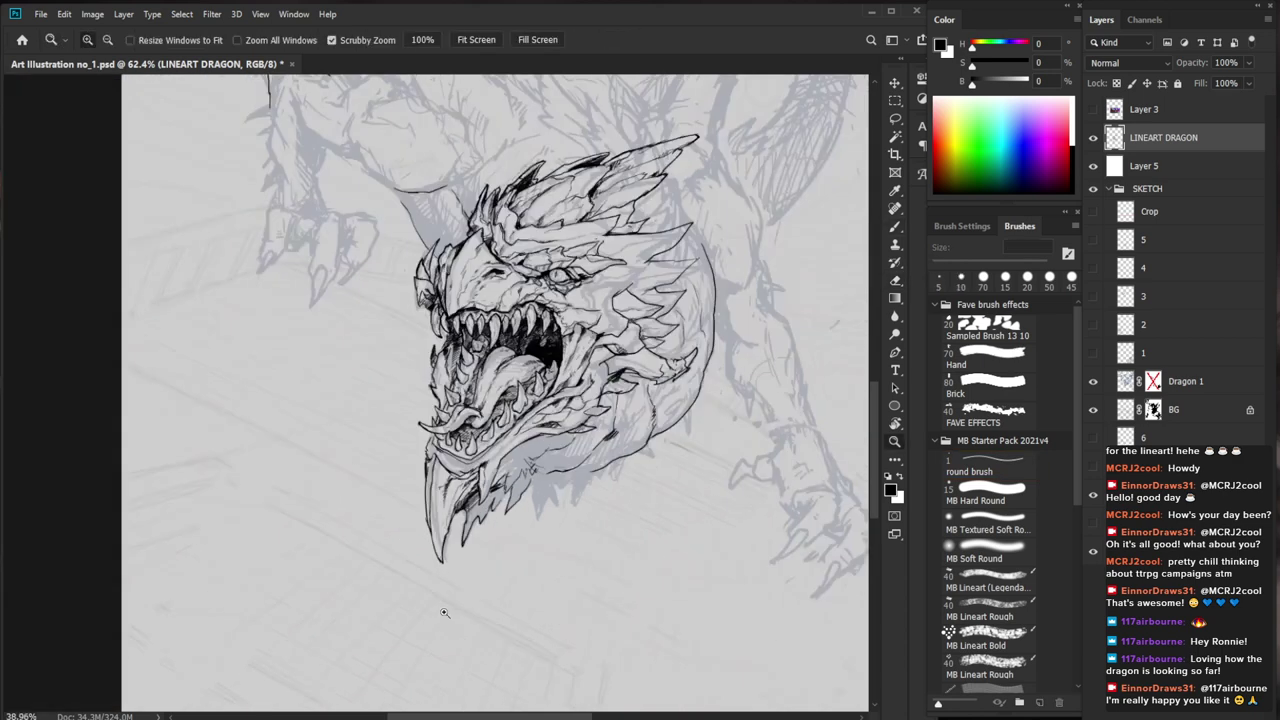
# Ink the notched edge between the long chin spike and the smaller spike behind it
pyautogui.moveTo(479, 520); pyautogui.dragTo(560, 520)
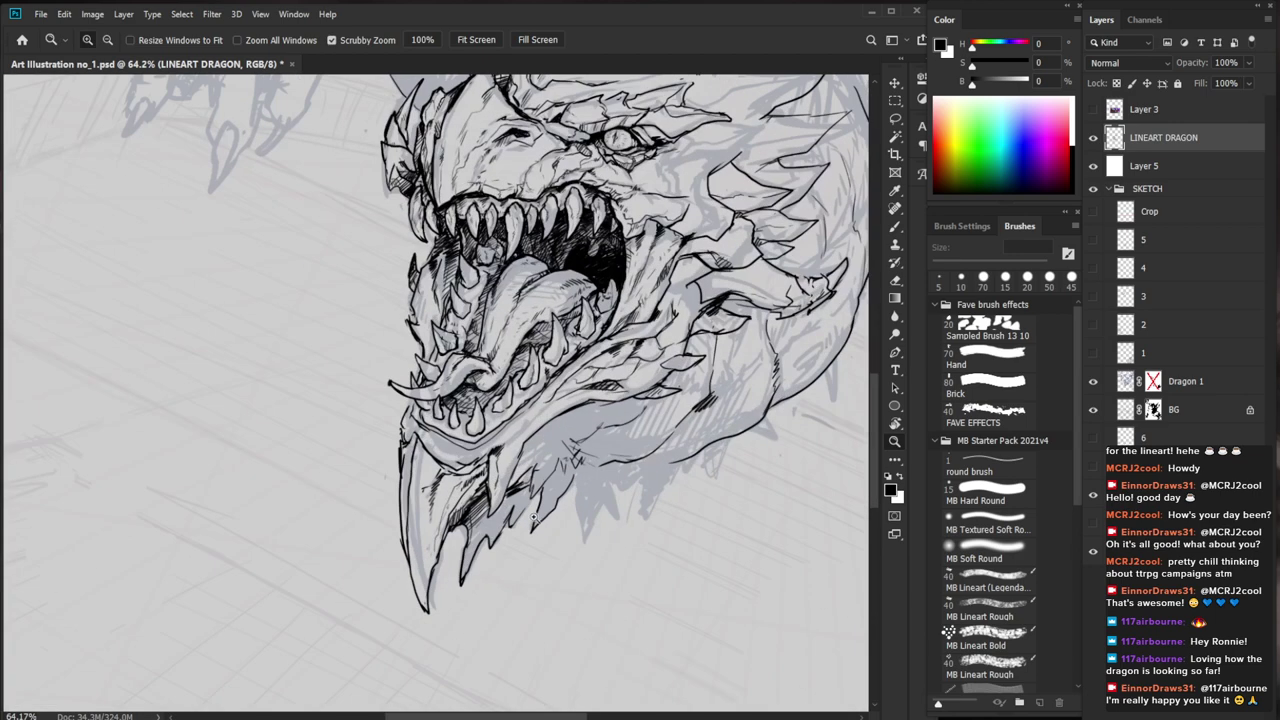
pyautogui.press('b')
pyautogui.moveTo(459, 519); pyautogui.dragTo(453, 531)
pyautogui.moveTo(462, 525); pyautogui.dragTo(410, 530)
pyautogui.press('z')
pyautogui.press('b')
pyautogui.moveTo(740, 552); pyautogui.dragTo(694, 580)
pyautogui.press('z')
pyautogui.moveTo(490, 550); pyautogui.dragTo(585, 550)
# Darken the recess between the long chin spike and the smaller chin spikes with dense hatching
pyautogui.press('b')
pyautogui.moveTo(450, 506); pyautogui.dragTo(437, 591)
pyautogui.moveTo(445, 558); pyautogui.dragTo(435, 583)
pyautogui.moveTo(459, 543); pyautogui.dragTo(457, 551)
pyautogui.moveTo(470, 522); pyautogui.dragTo(457, 551)
pyautogui.moveTo(461, 507)
pyautogui.mouseDown()
pyautogui.moveTo(455, 547)
pyautogui.moveTo(457, 511)
pyautogui.mouseUp()
pyautogui.moveTo(467, 509); pyautogui.dragTo(457, 529)
pyautogui.moveTo(469, 521); pyautogui.dragTo(459, 539)
pyautogui.moveTo(467, 529)
pyautogui.mouseDown()
pyautogui.moveTo(459, 547)
pyautogui.moveTo(470, 521)
pyautogui.mouseUp()
pyautogui.moveTo(490, 498); pyautogui.dragTo(484, 503)
pyautogui.moveTo(560, 438); pyautogui.dragTo(475, 442)
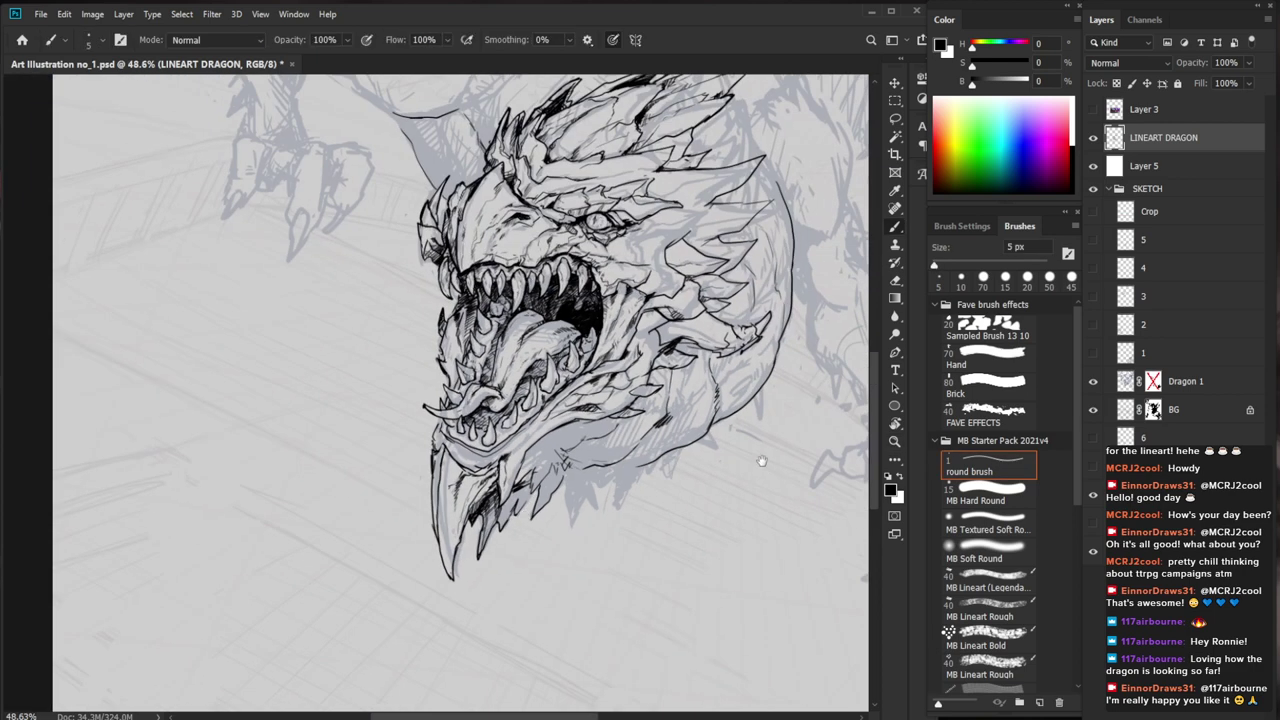
# Thin the front contour of the long chin spike with the eraser and add inner texture strokes
pyautogui.moveTo(712, 436); pyautogui.dragTo(653, 496)
pyautogui.scroll(4, 420, 528)
pyautogui.press('e')
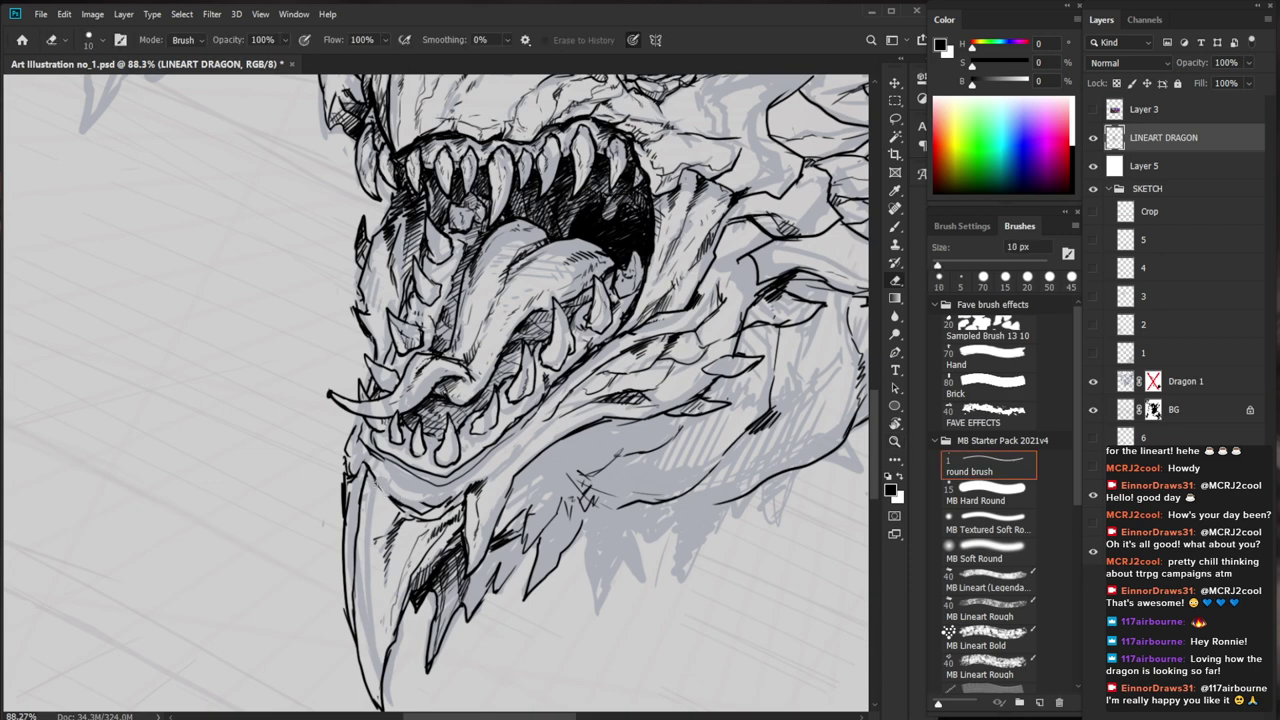
pyautogui.moveTo(363, 476); pyautogui.dragTo(355, 611)
pyautogui.press('b')
pyautogui.press('e')
pyautogui.press('b')
pyautogui.moveTo(400, 600); pyautogui.dragTo(380, 519)
pyautogui.moveTo(385, 539); pyautogui.dragTo(373, 551)
pyautogui.press('e')
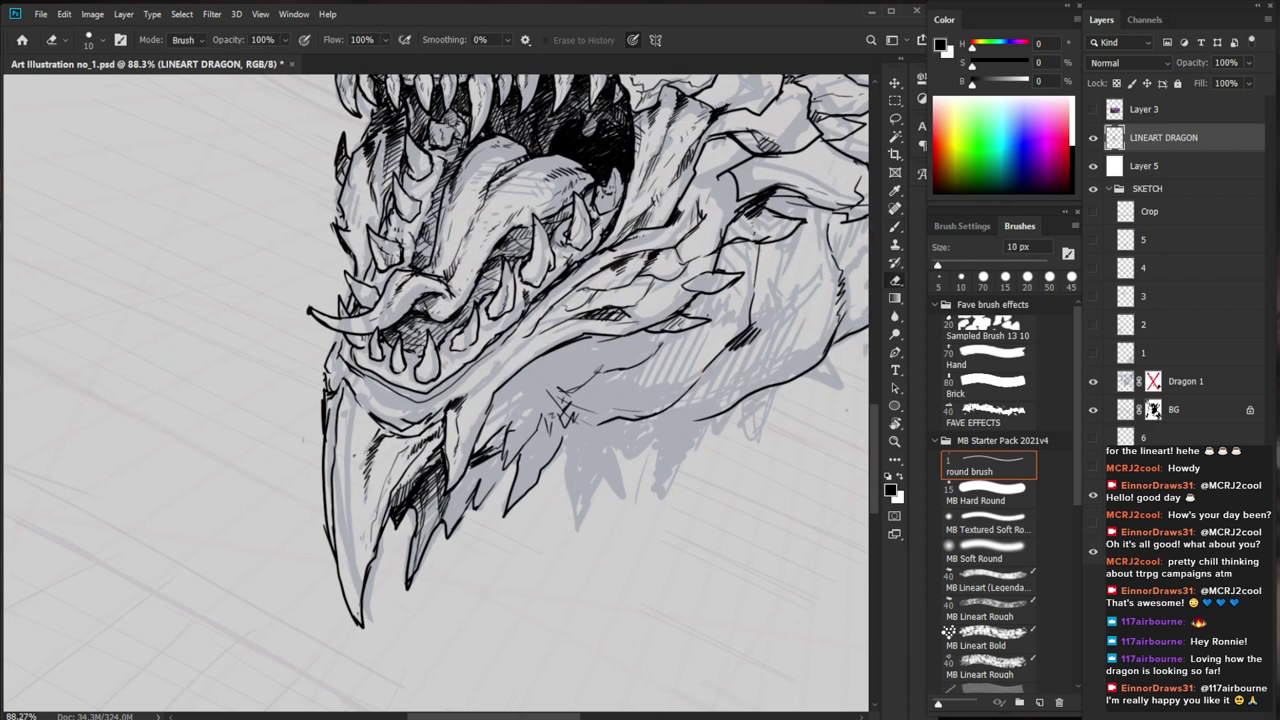
# Hatch along the length of the long chin spike toward its tip, cleaning the strokes near the point
pyautogui.press('b')
pyautogui.moveTo(371, 418)
pyautogui.mouseDown()
pyautogui.moveTo(348, 495)
pyautogui.moveTo(362, 586)
pyautogui.mouseUp()
pyautogui.moveTo(370, 504); pyautogui.dragTo(361, 558)
pyautogui.moveTo(389, 461); pyautogui.dragTo(369, 567)
pyautogui.moveTo(366, 520); pyautogui.dragTo(364, 630)
pyautogui.press('e')
pyautogui.press('b')
pyautogui.press('e')
pyautogui.moveTo(364, 584); pyautogui.dragTo(358, 624)
pyautogui.press('b')
pyautogui.moveTo(358, 624); pyautogui.dragTo(336, 706)
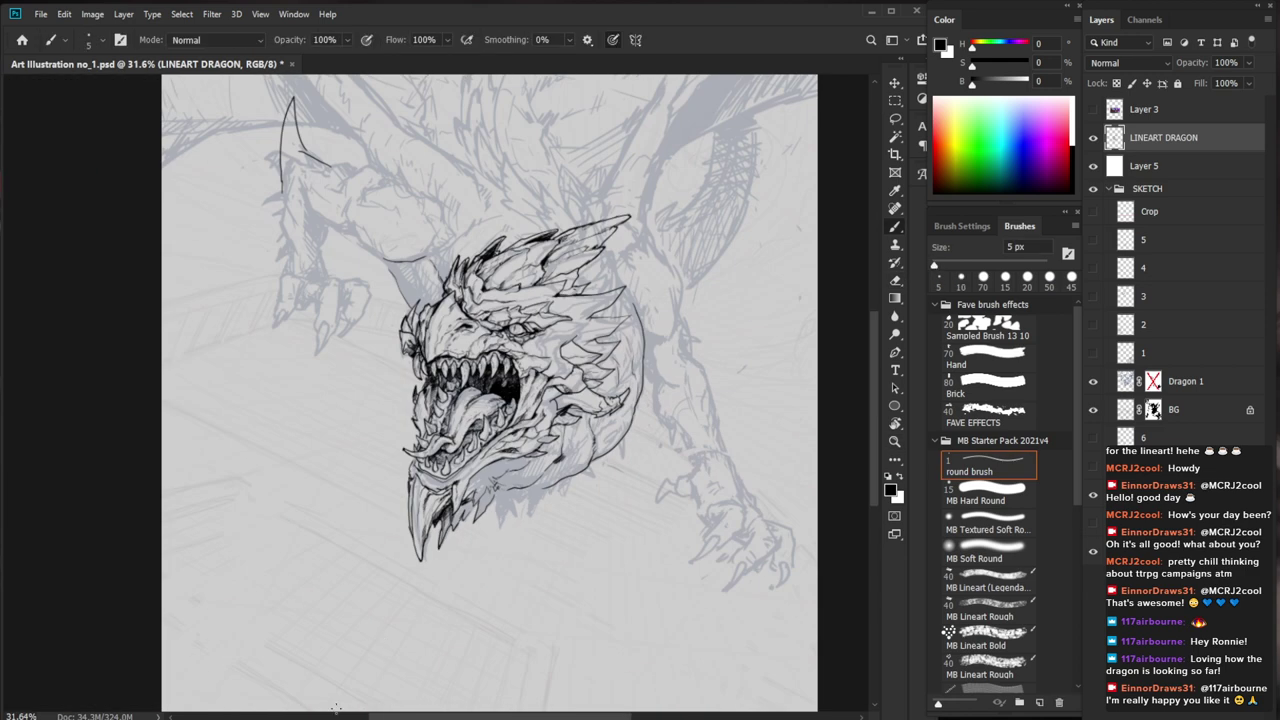
# Refine the pointed tip of the longest crest spike
pyautogui.moveTo(582, 221)
pyautogui.mouseDown()
pyautogui.moveTo(648, 221)
pyautogui.moveTo(548, 243)
pyautogui.moveTo(580, 236)
pyautogui.moveTo(503, 269)
pyautogui.mouseUp()
pyautogui.press('e')
pyautogui.press('b')
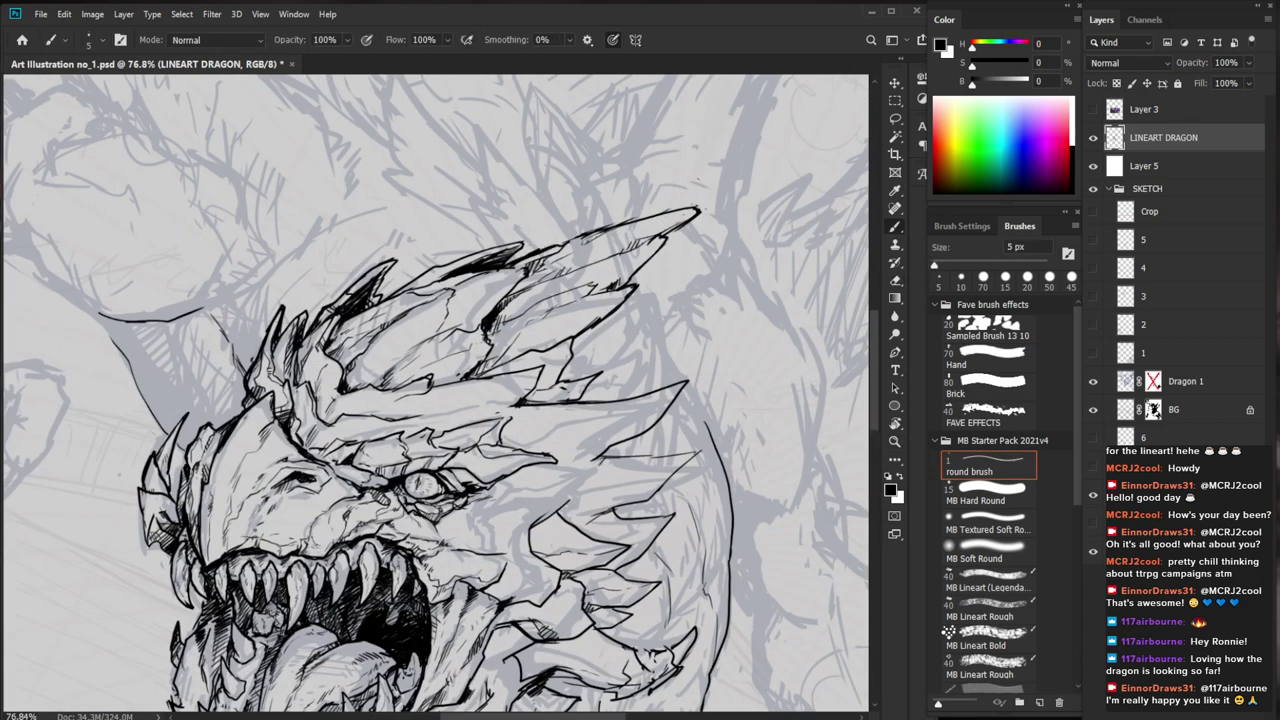
pyautogui.press('e')
pyautogui.press('b')
pyautogui.moveTo(736, 347); pyautogui.dragTo(688, 307)
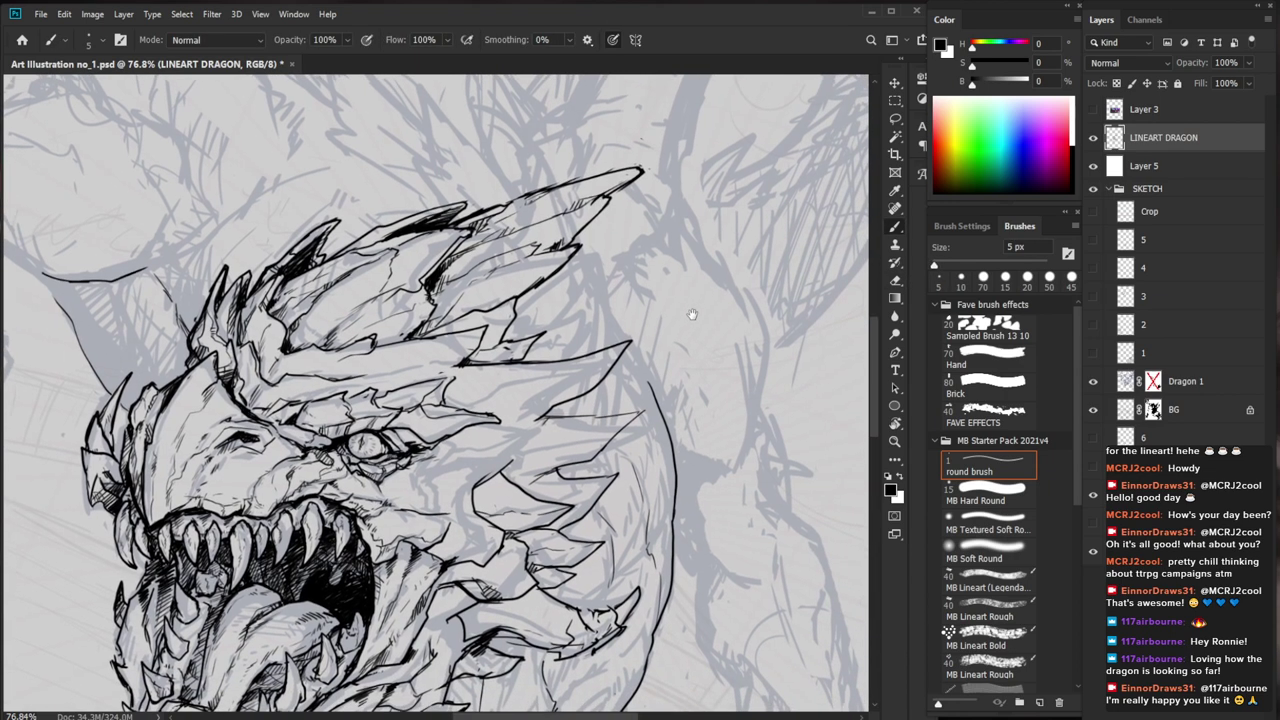
# Erase and redraw the dark inner creases between the upper crest spikes
pyautogui.moveTo(600, 316)
pyautogui.mouseDown()
pyautogui.moveTo(540, 322)
pyautogui.moveTo(480, 300)
pyautogui.moveTo(530, 300)
pyautogui.mouseUp()
pyautogui.press('e')
pyautogui.moveTo(456, 263)
pyautogui.mouseDown()
pyautogui.moveTo(463, 276)
pyautogui.moveTo(434, 301)
pyautogui.mouseUp()
pyautogui.press('b')
pyautogui.press('e')
pyautogui.press('b')
pyautogui.moveTo(486, 257); pyautogui.dragTo(448, 306)
pyautogui.press('e')
pyautogui.press('b')
pyautogui.moveTo(472, 289); pyautogui.dragTo(457, 304)
# Add short hatching strokes to the shaded folds in the middle of the crest
pyautogui.press('z')
pyautogui.moveTo(694, 350); pyautogui.dragTo(590, 352)
pyautogui.moveTo(690, 556); pyautogui.dragTo(592, 554)
pyautogui.moveTo(500, 259)
pyautogui.mouseDown()
pyautogui.moveTo(632, 259)
pyautogui.moveTo(604, 259)
pyautogui.mouseUp()
pyautogui.press('b')
pyautogui.moveTo(510, 305)
pyautogui.mouseDown()
pyautogui.moveTo(425, 331)
pyautogui.moveTo(465, 337)
pyautogui.mouseUp()
pyautogui.moveTo(475, 327); pyautogui.dragTo(469, 333)
pyautogui.moveTo(490, 323)
pyautogui.mouseDown()
pyautogui.moveTo(472, 333)
pyautogui.moveTo(497, 321)
pyautogui.mouseUp()
pyautogui.press('z')
pyautogui.moveTo(558, 313); pyautogui.dragTo(494, 325)
pyautogui.press('b')
pyautogui.press('z')
pyautogui.moveTo(580, 321); pyautogui.dragTo(508, 325)
pyautogui.press('b')
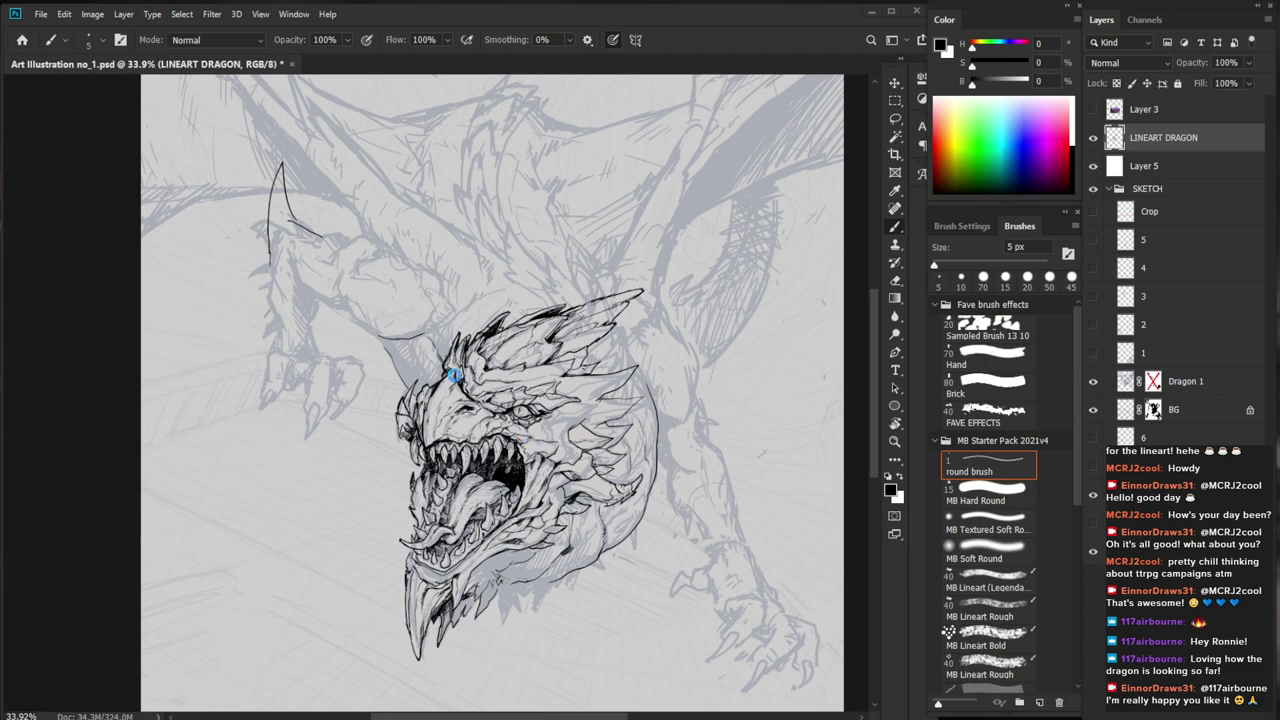
# Clean up and re-ink the small spikes at the front base of the crest above the snout
pyautogui.scroll(8, 442, 372)
pyautogui.moveTo(450, 373); pyautogui.dragTo(444, 352)
pyautogui.moveTo(792, 390); pyautogui.dragTo(767, 371)
pyautogui.press('e')
pyautogui.moveTo(434, 320); pyautogui.dragTo(431, 331)
pyautogui.press('b')
pyautogui.moveTo(419, 346); pyautogui.dragTo(425, 368)
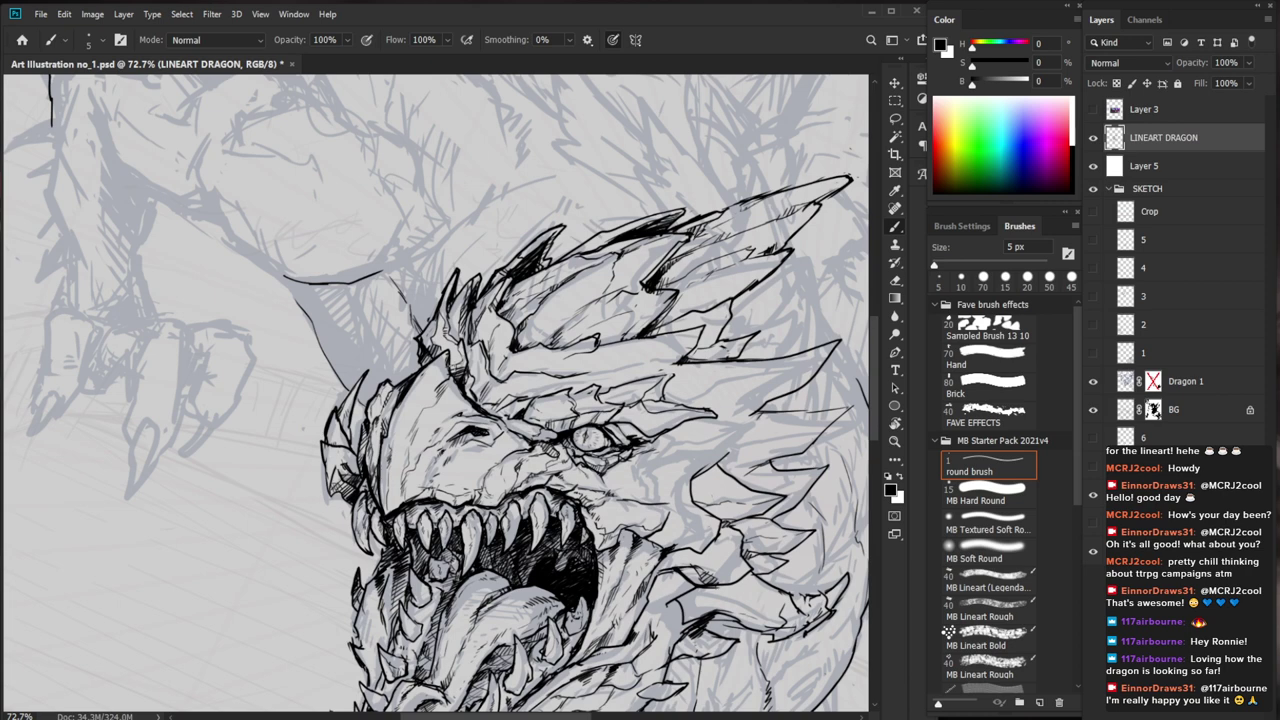
# Examine the linework of the open mouth, tongue and jaw up close and against the whole head
pyautogui.moveTo(399, 516)
pyautogui.mouseDown()
pyautogui.moveTo(430, 516)
pyautogui.moveTo(460, 412)
pyautogui.moveTo(437, 417)
pyautogui.mouseUp()
pyautogui.scroll(-2, 557, 470)
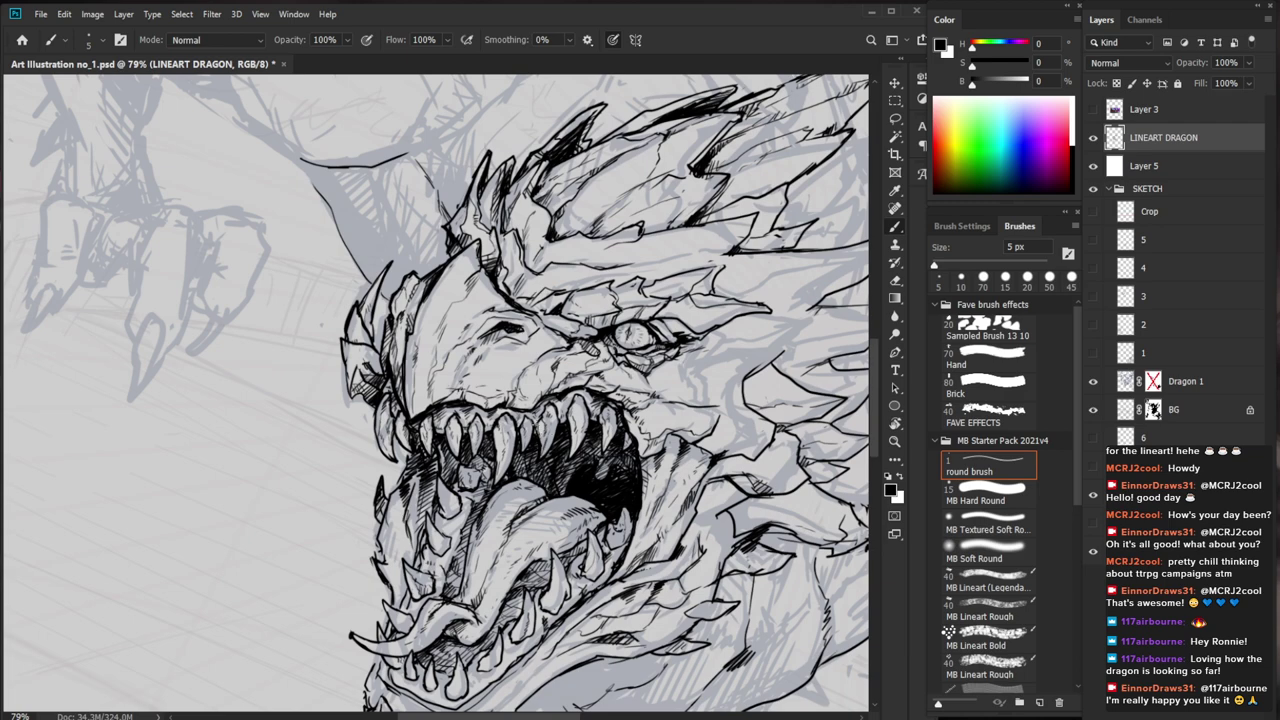
pyautogui.moveTo(584, 455); pyautogui.dragTo(526, 547)
pyautogui.moveTo(689, 631); pyautogui.dragTo(653, 534)
pyautogui.moveTo(526, 298); pyautogui.dragTo(594, 336)
pyautogui.press('b')
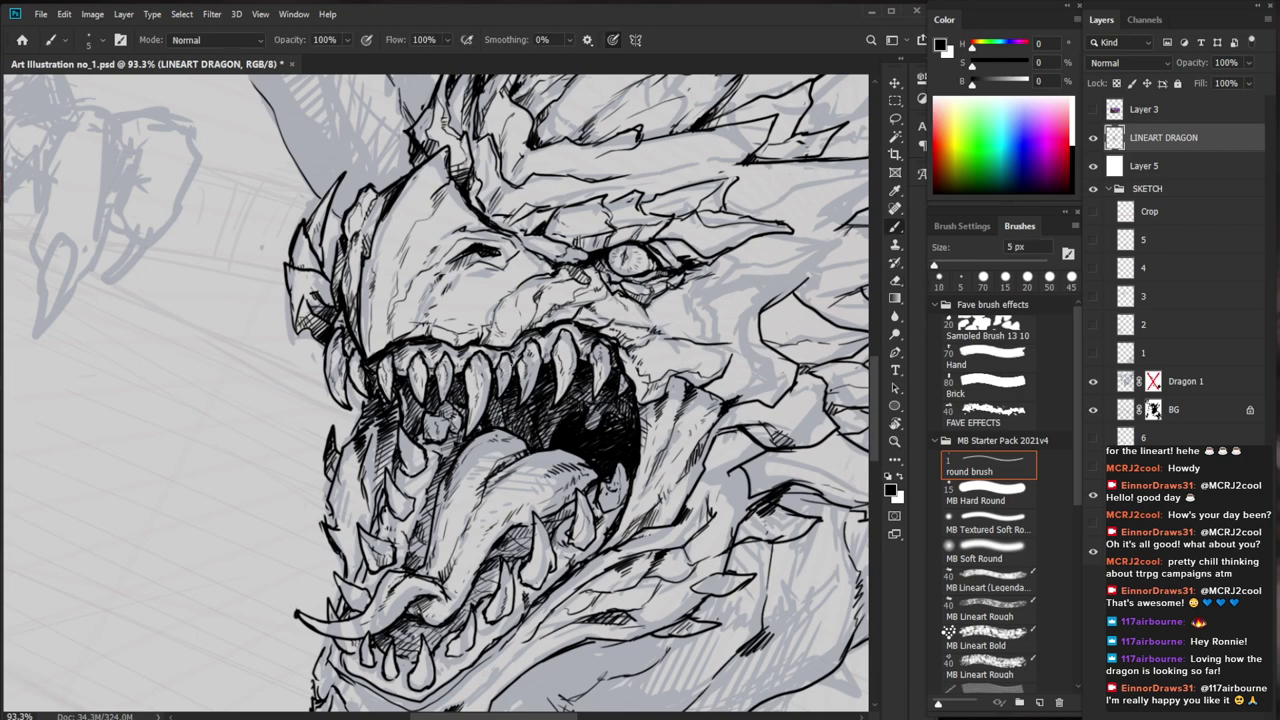
pyautogui.moveTo(546, 407); pyautogui.dragTo(482, 470)
pyautogui.moveTo(677, 623); pyautogui.dragTo(657, 568)
pyautogui.moveTo(490, 338); pyautogui.dragTo(534, 333)
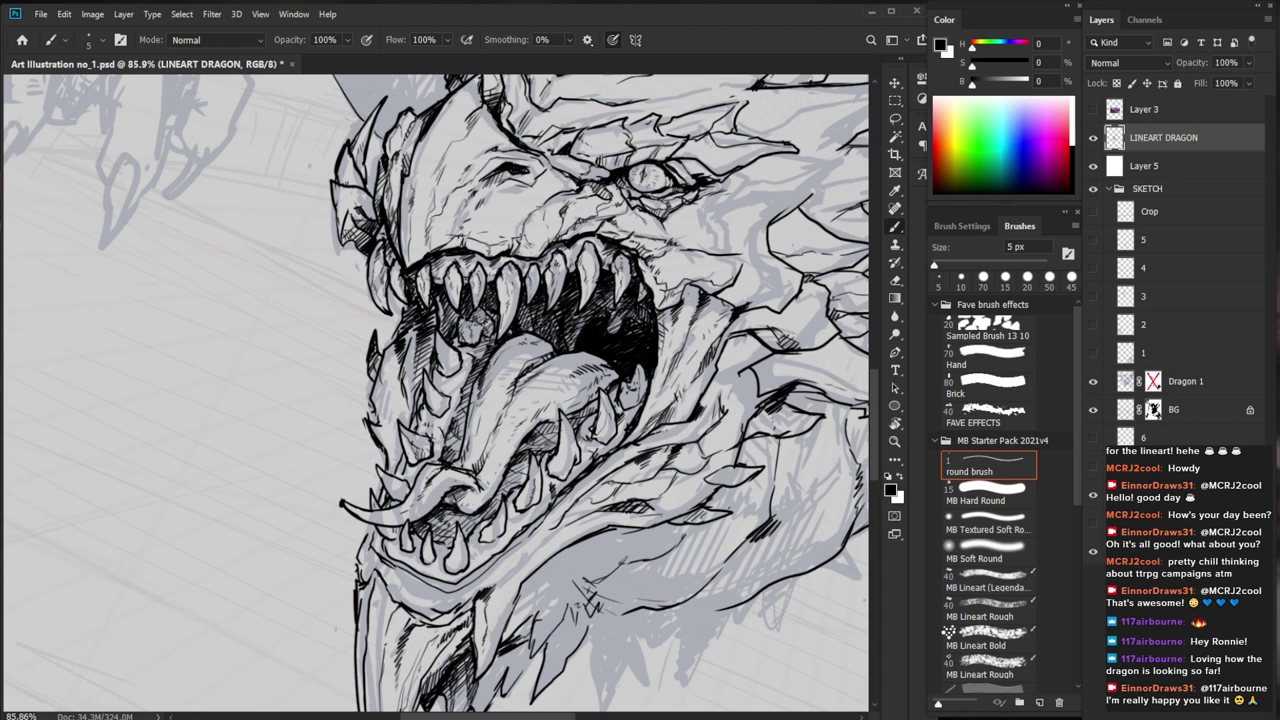
pyautogui.scroll(-1, 487, 362)
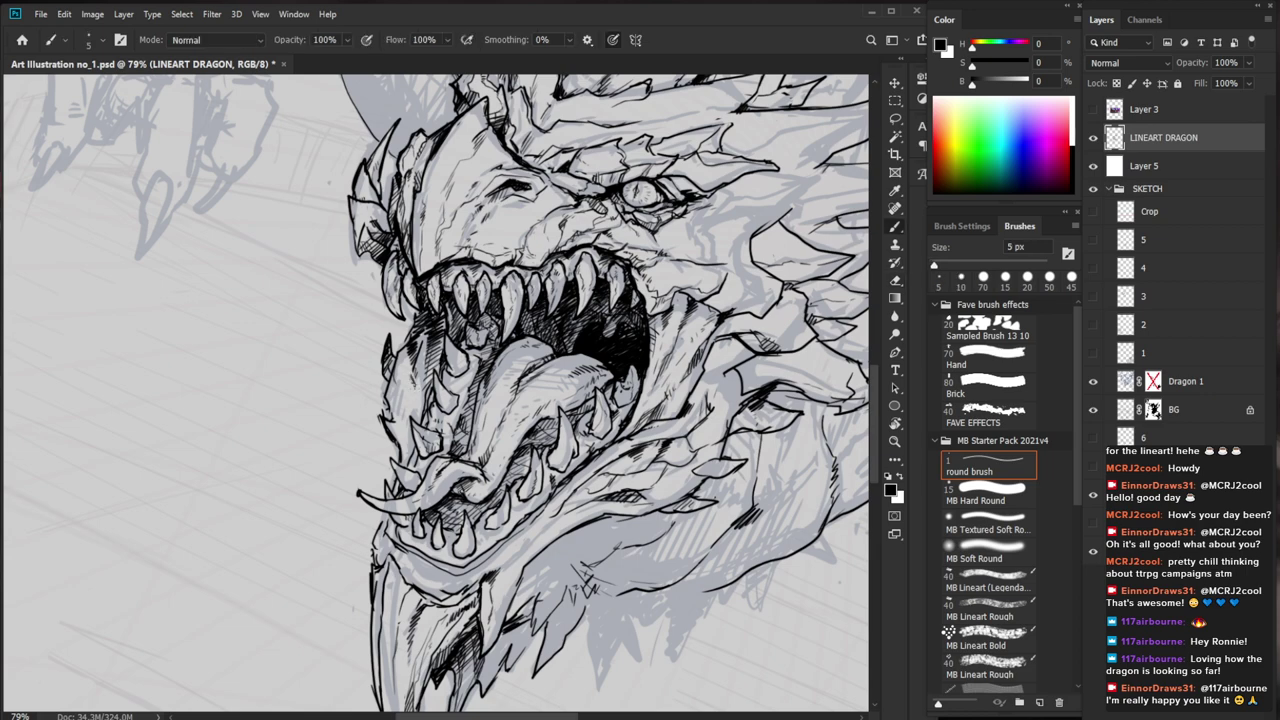
pyautogui.scroll(-4, 416, 388)
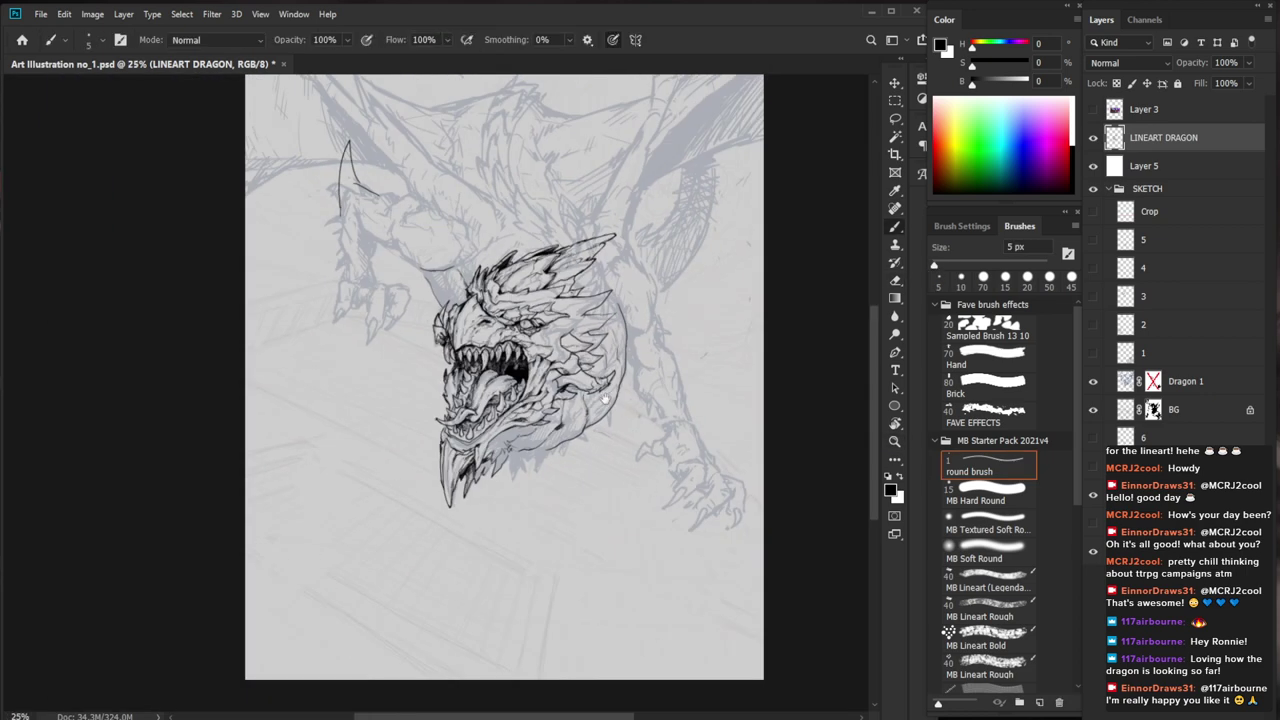
# Hatch a dark shadow along the underside of the lower jaw
pyautogui.scroll(4, 603, 386)
pyautogui.moveTo(548, 419); pyautogui.dragTo(472, 446)
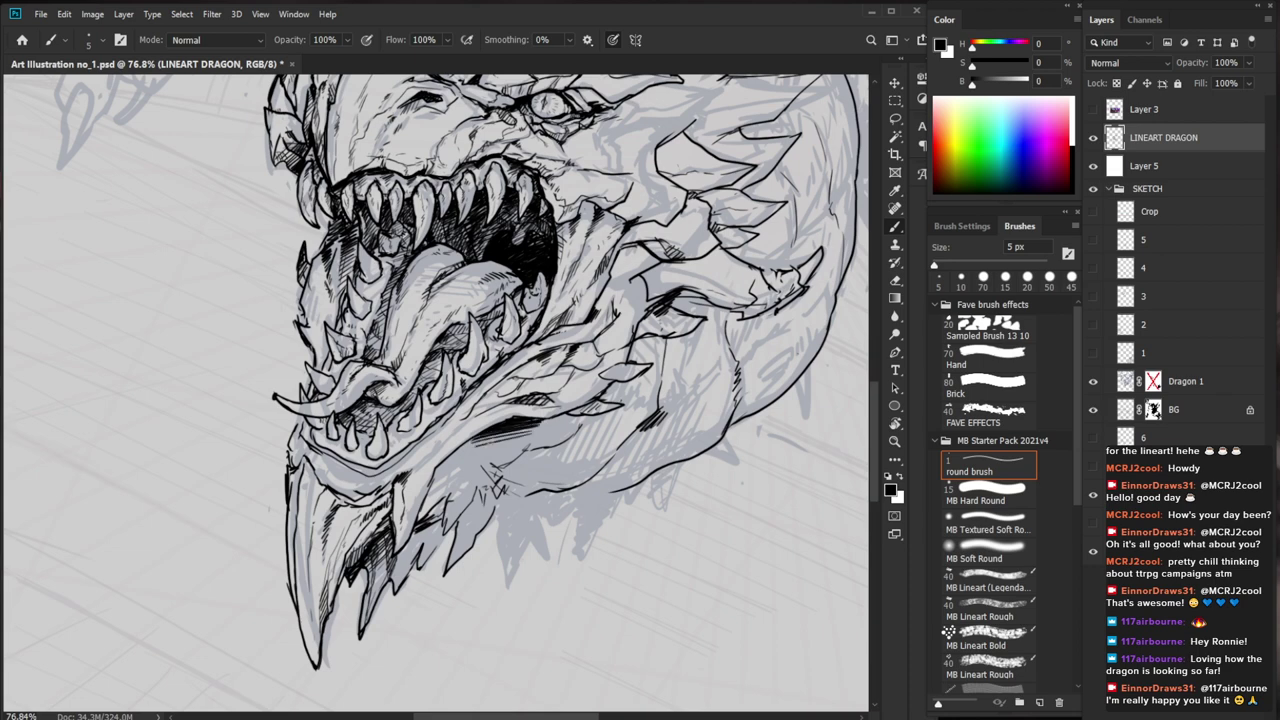
pyautogui.scroll(-2, 384, 386)
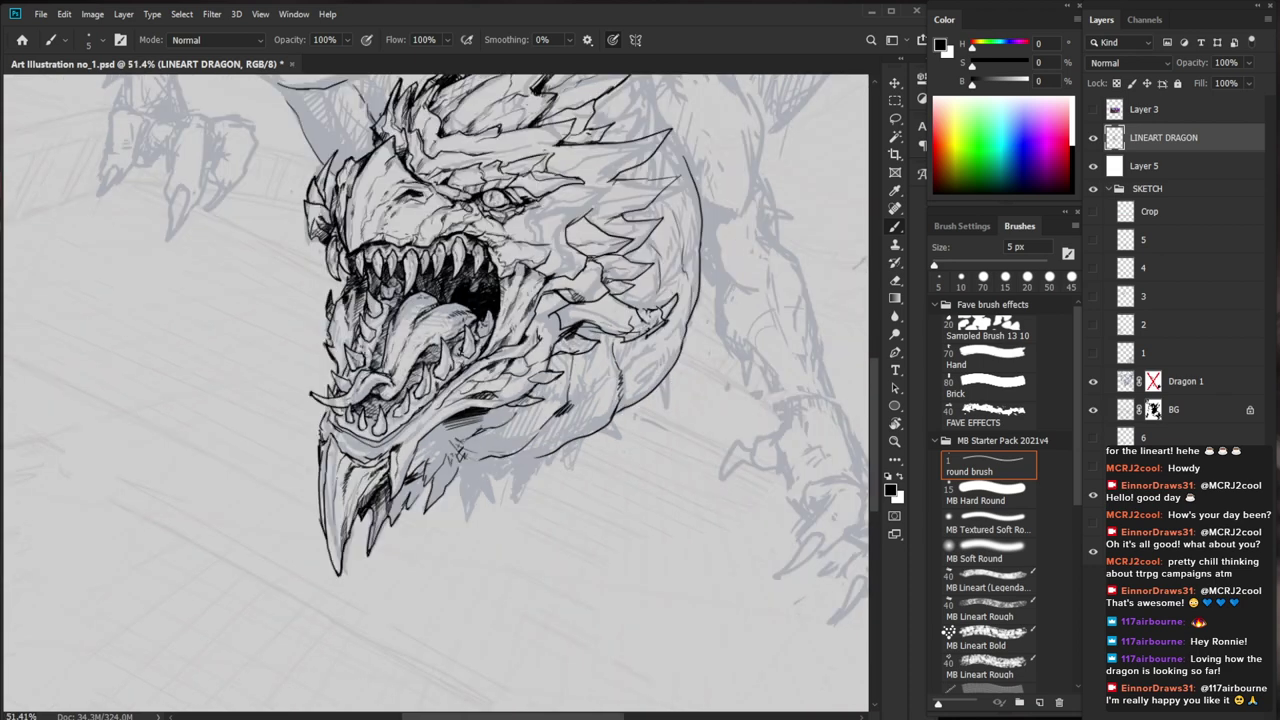
# Shade the throat directly beneath the lower jaw with diagonal hatching strokes
pyautogui.moveTo(503, 434); pyautogui.dragTo(458, 455)
pyautogui.moveTo(508, 437); pyautogui.dragTo(480, 454)
pyautogui.moveTo(516, 437); pyautogui.dragTo(491, 453)
pyautogui.moveTo(523, 437)
pyautogui.mouseDown()
pyautogui.moveTo(497, 456)
pyautogui.moveTo(513, 447)
pyautogui.mouseUp()
pyautogui.hotkey('ctrl', 'space')
pyautogui.scroll(-1, 610, 424)
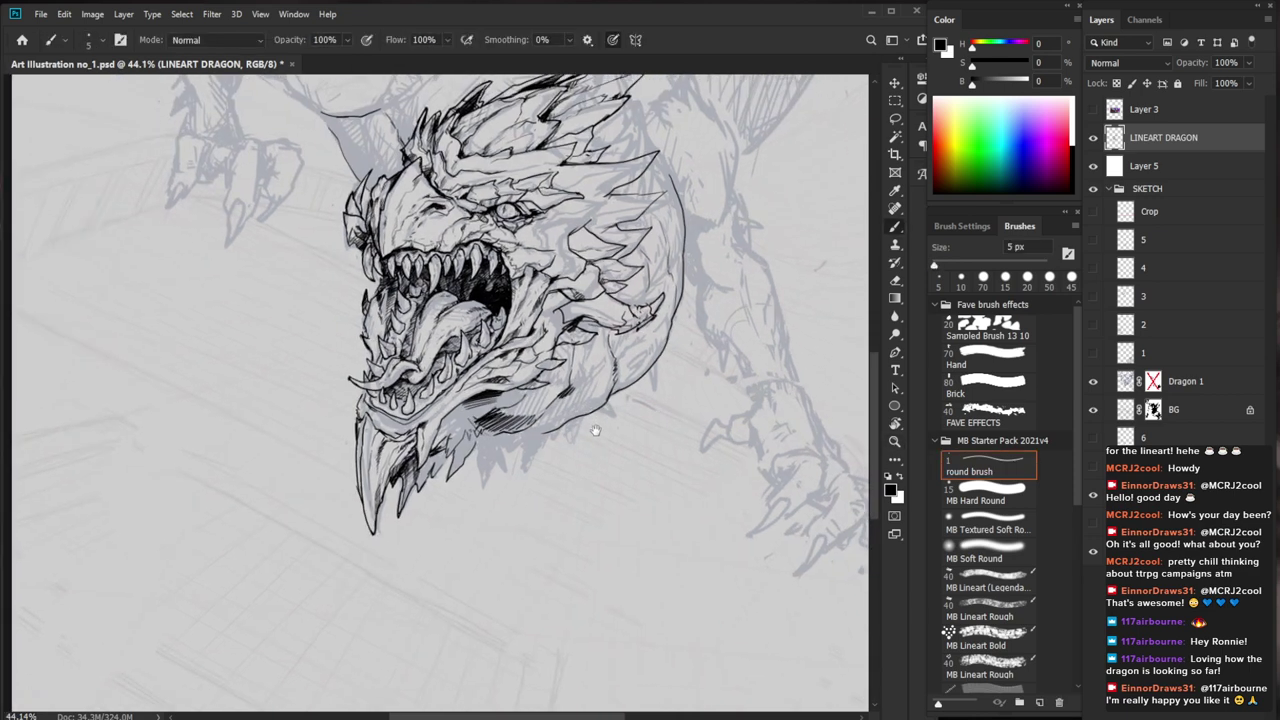
pyautogui.moveTo(595, 428); pyautogui.dragTo(616, 432)
pyautogui.hotkey('ctrl', 'space')
pyautogui.scroll(-2, 502, 478)
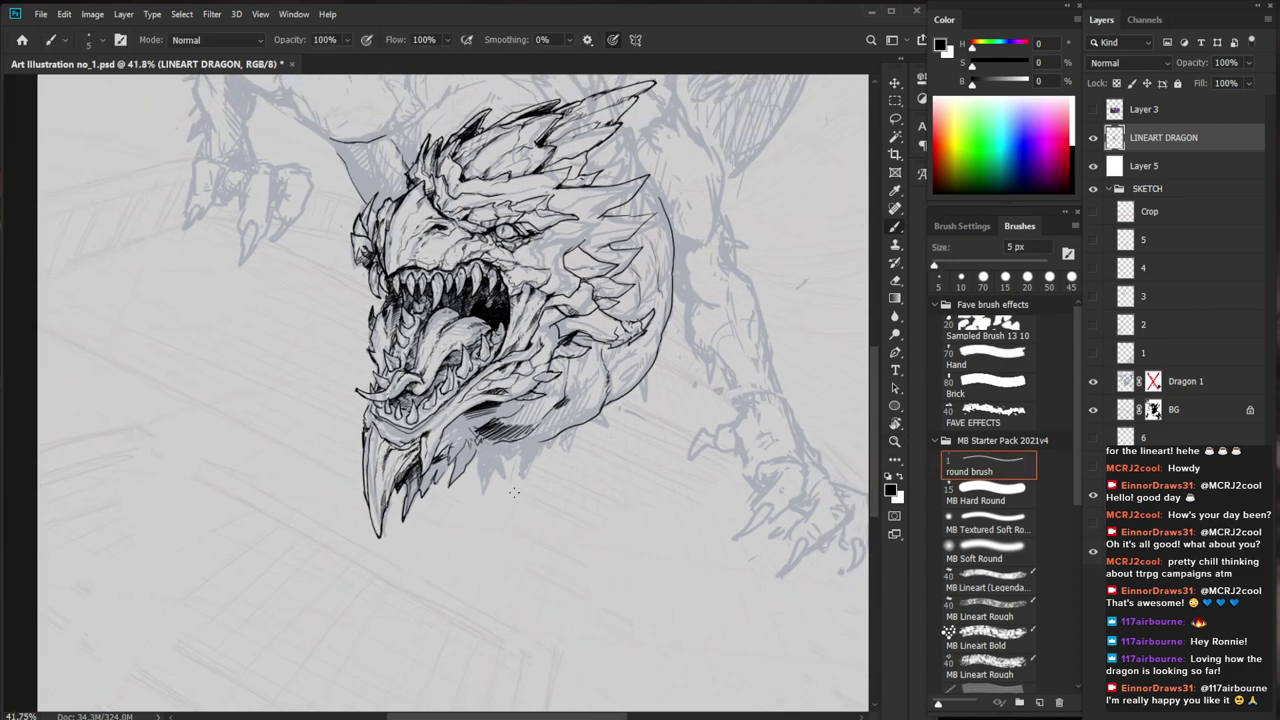
pyautogui.scroll(2, 465, 534)
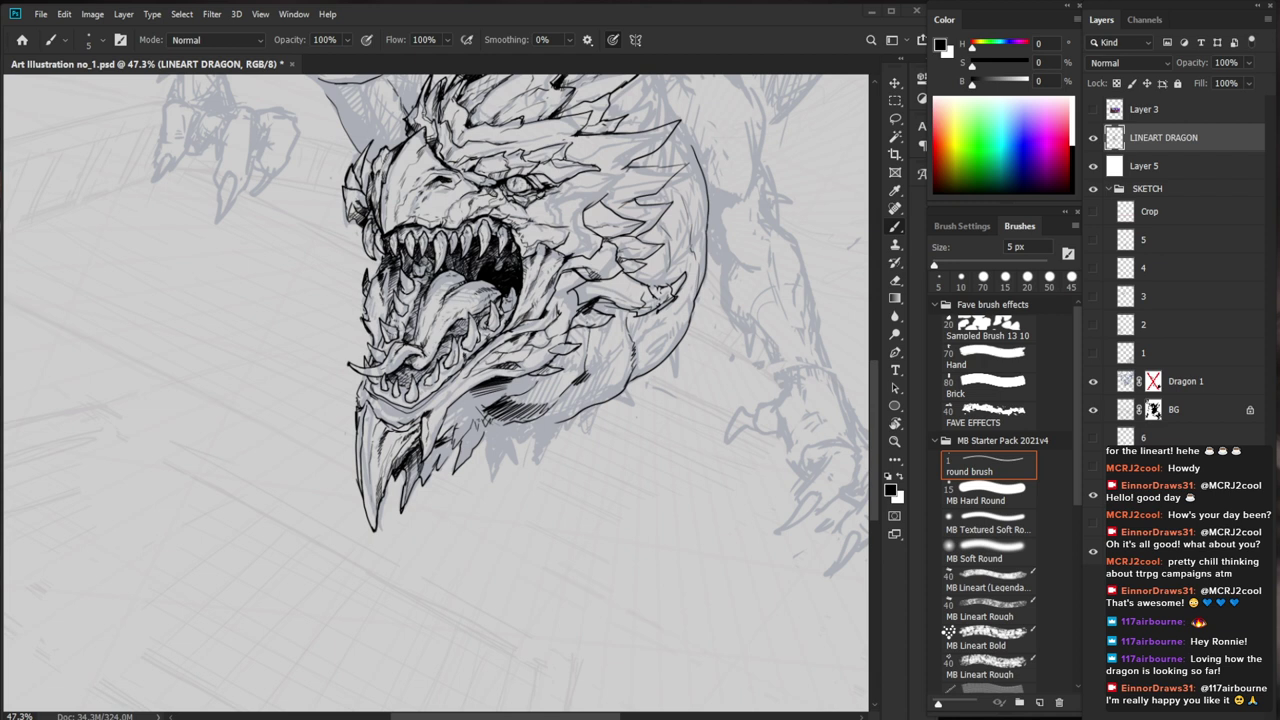
pyautogui.keyDown('ctrl'); pyautogui.click(491, 292); pyautogui.keyUp('ctrl')
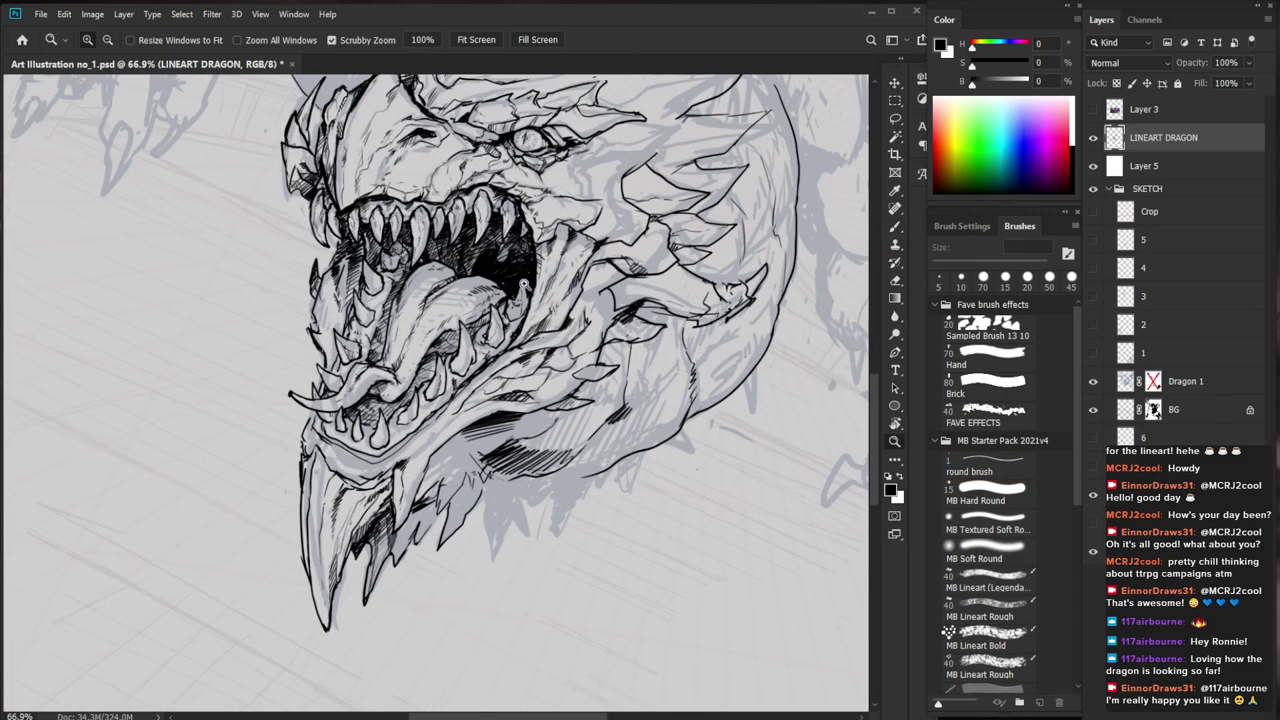
# Refine the linework around the rear lower teeth at the back corner of the dragon's open mouth
pyautogui.moveTo(498, 282); pyautogui.dragTo(490, 294)
pyautogui.moveTo(503, 287); pyautogui.dragTo(501, 299)
pyautogui.moveTo(553, 303)
pyautogui.mouseDown()
pyautogui.moveTo(505, 301)
pyautogui.moveTo(586, 300)
pyautogui.moveTo(567, 301)
pyautogui.mouseUp()
pyautogui.press('e')
pyautogui.press('b')
pyautogui.press('e')
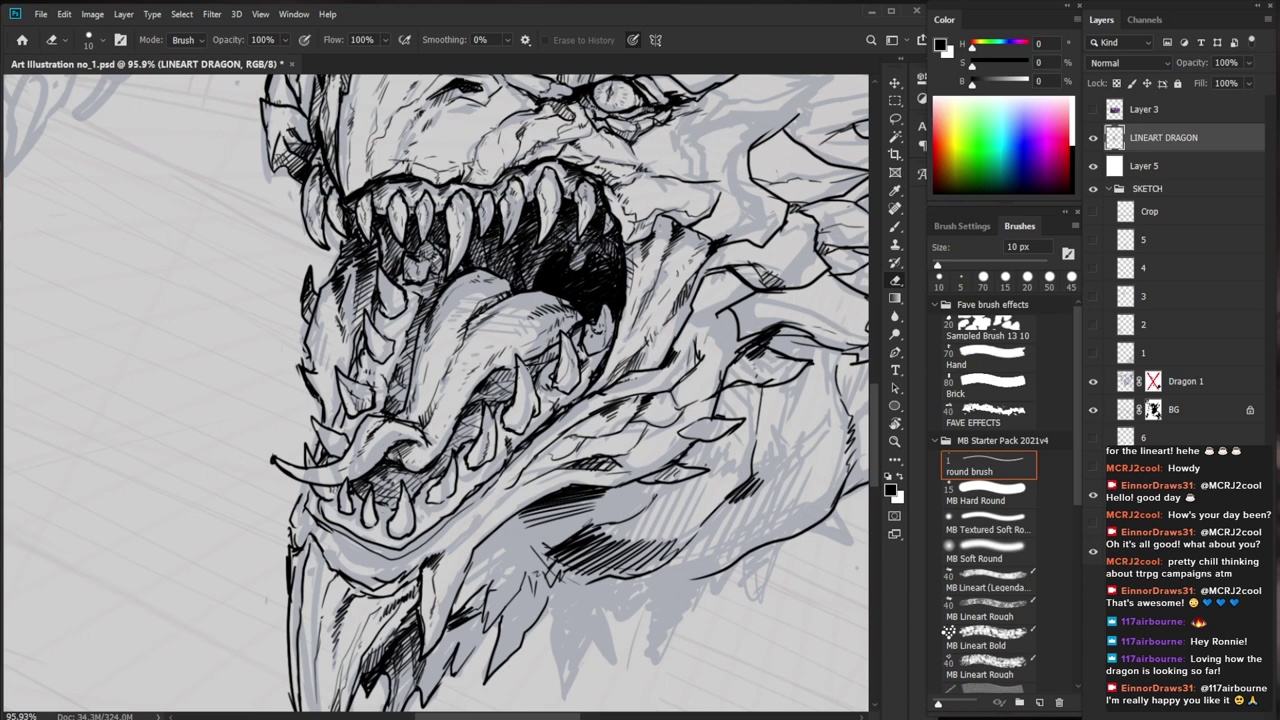
pyautogui.press('b')
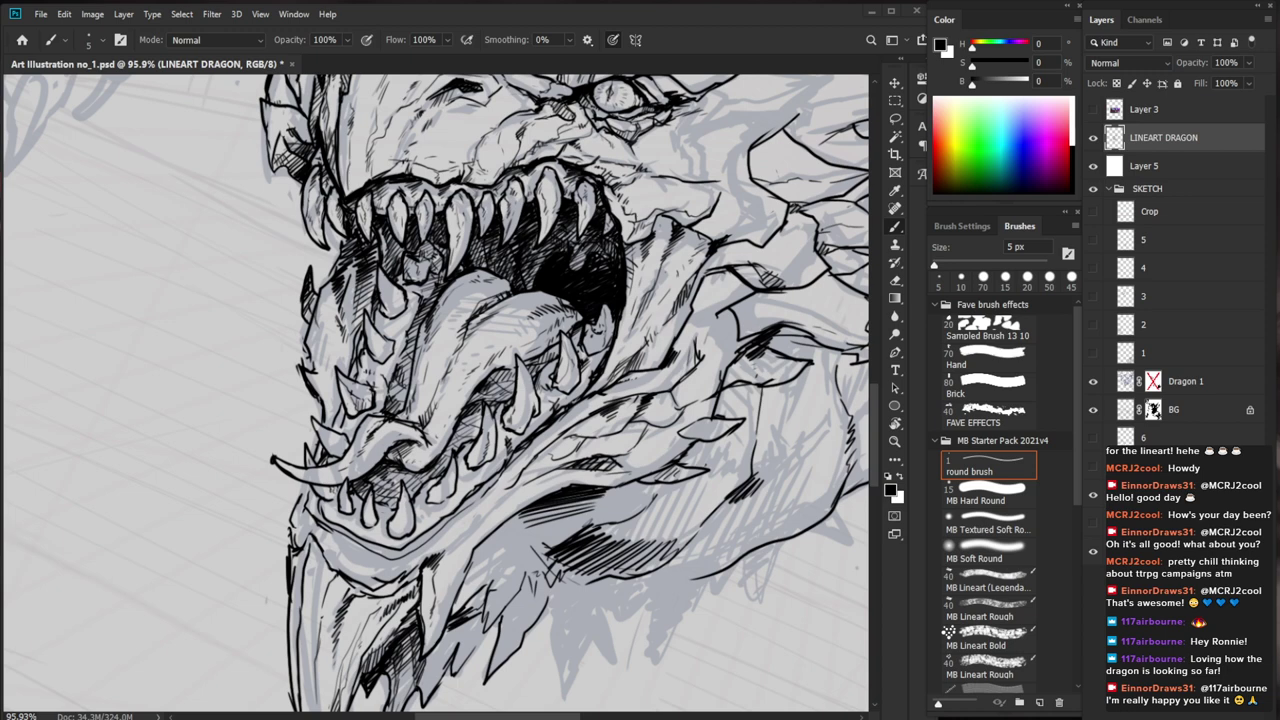
# Clean up and re-ink the lines around the front lower teeth and gum on the far side of the jaw
pyautogui.hotkey('ctrl', 'space')
pyautogui.moveTo(362, 439); pyautogui.dragTo(400, 439)
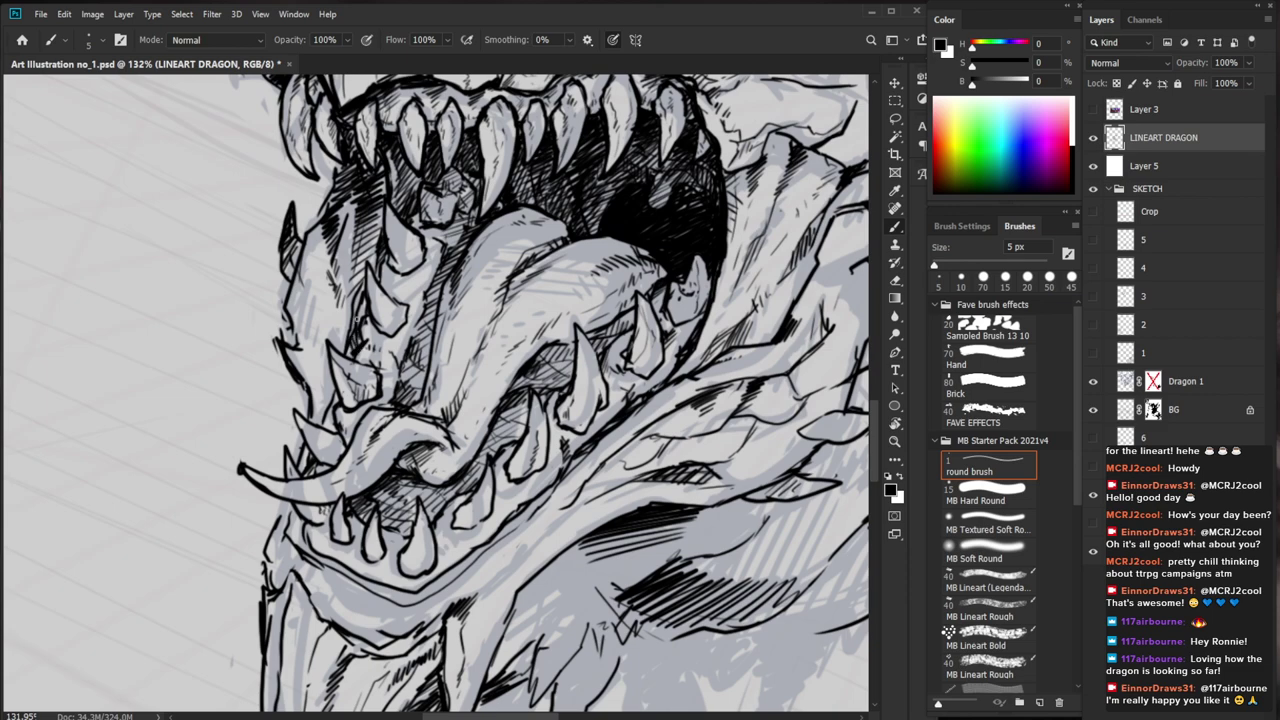
pyautogui.hotkey('ctrl', 'space')
pyautogui.moveTo(437, 283); pyautogui.dragTo(374, 438)
pyautogui.moveTo(676, 491); pyautogui.dragTo(660, 517)
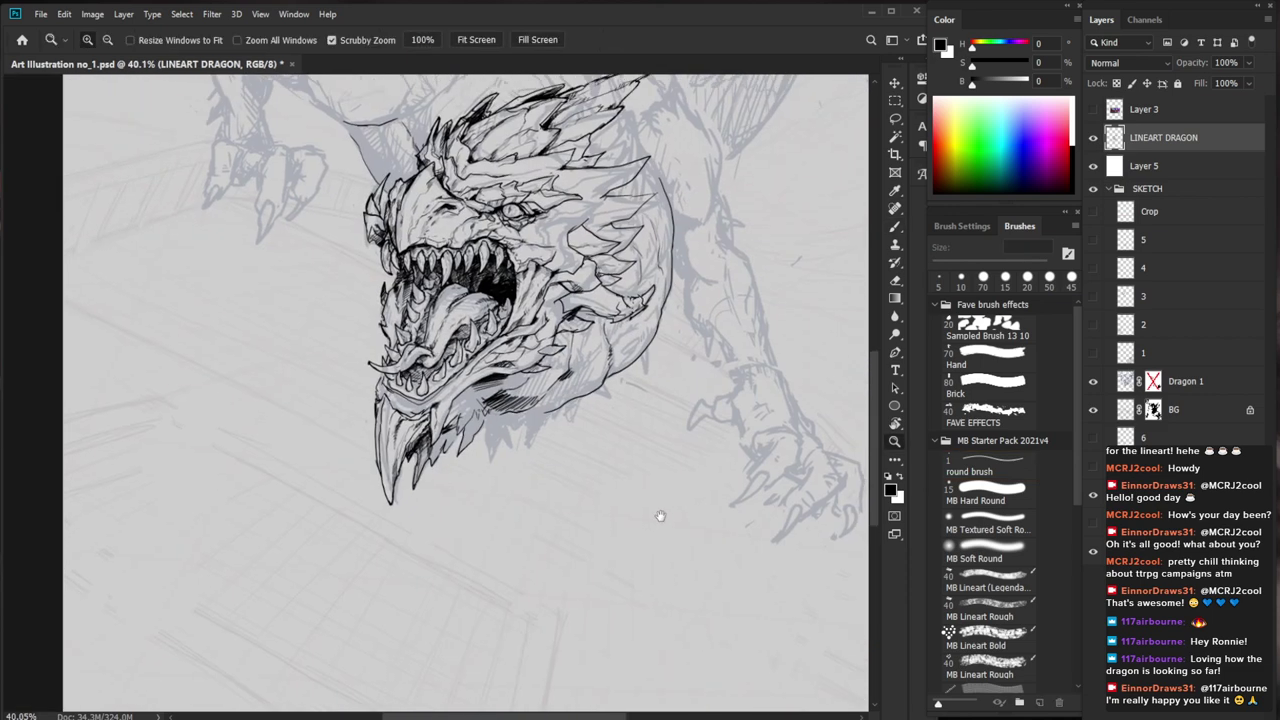
pyautogui.moveTo(396, 340); pyautogui.dragTo(468, 340)
pyautogui.press('e')
pyautogui.moveTo(434, 260); pyautogui.dragTo(424, 311)
pyautogui.press('b')
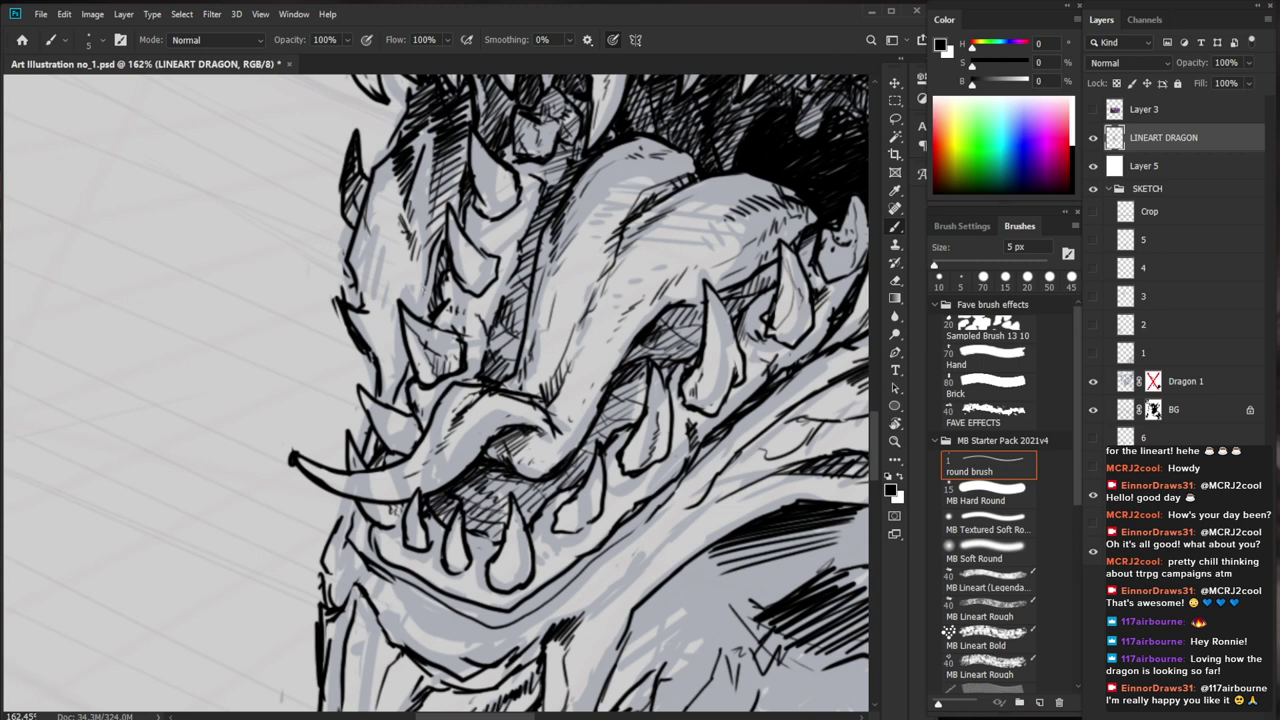
pyautogui.press('e')
pyautogui.moveTo(414, 354); pyautogui.dragTo(399, 410)
pyautogui.press('b')
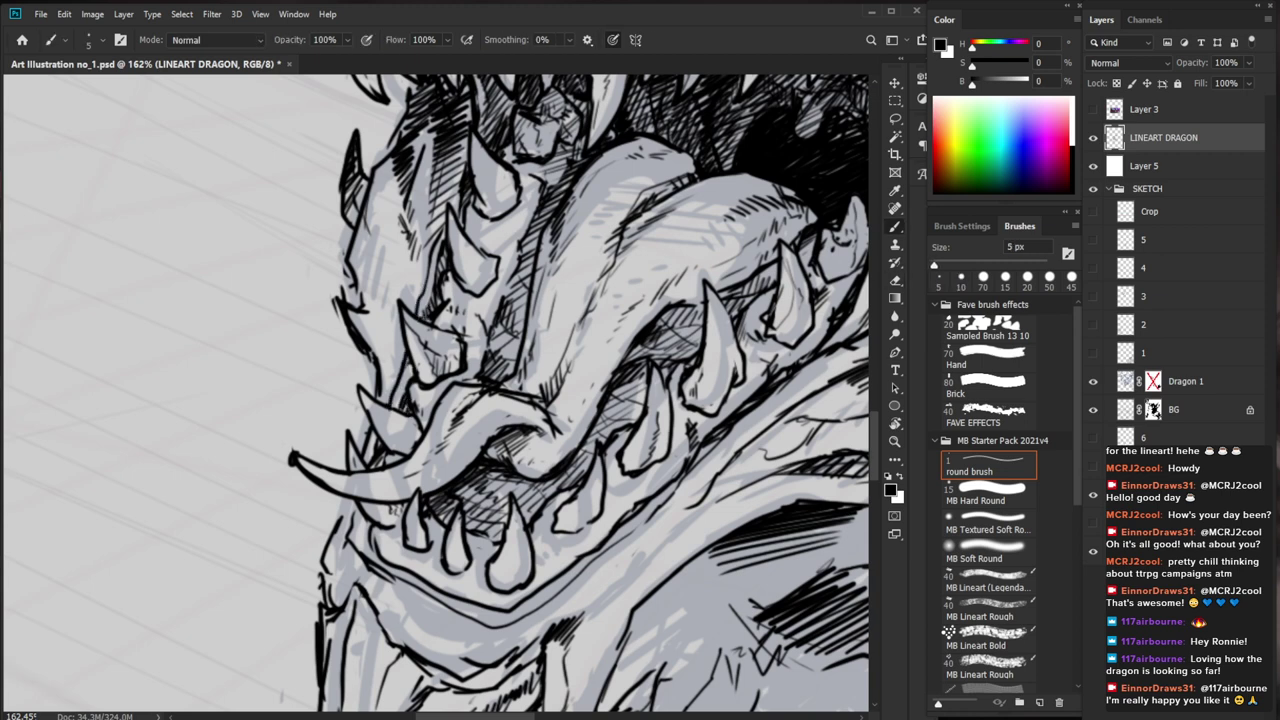
# Add short hatching strokes to the gum between the far-side lower teeth and the tongue
pyautogui.moveTo(491, 388); pyautogui.dragTo(420, 388)
pyautogui.moveTo(751, 567); pyautogui.dragTo(645, 567)
pyautogui.moveTo(396, 357); pyautogui.dragTo(466, 357)
pyautogui.moveTo(342, 353); pyautogui.dragTo(356, 357)
pyautogui.moveTo(348, 355); pyautogui.dragTo(364, 363)
pyautogui.moveTo(360, 353); pyautogui.dragTo(377, 363)
pyautogui.moveTo(383, 355); pyautogui.dragTo(387, 368)
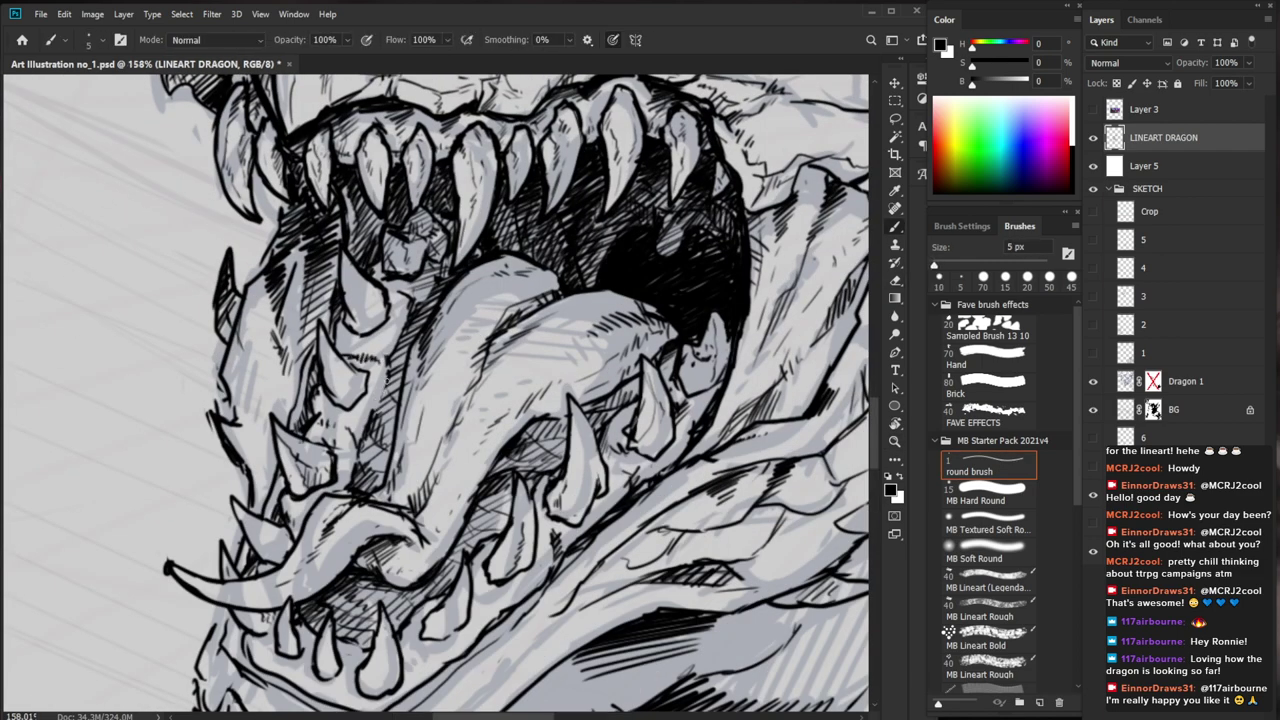
pyautogui.moveTo(386, 420)
pyautogui.mouseDown()
pyautogui.moveTo(375, 434)
pyautogui.moveTo(378, 414)
pyautogui.mouseUp()
# Darken the tongue's far edge with a long stroke running down toward its curled tip
pyautogui.press('z')
pyautogui.moveTo(482, 402); pyautogui.dragTo(250, 530)
pyautogui.hotkey('ctrl', 'space')
pyautogui.moveTo(497, 350); pyautogui.dragTo(752, 333)
pyautogui.moveTo(441, 309); pyautogui.dragTo(407, 450)
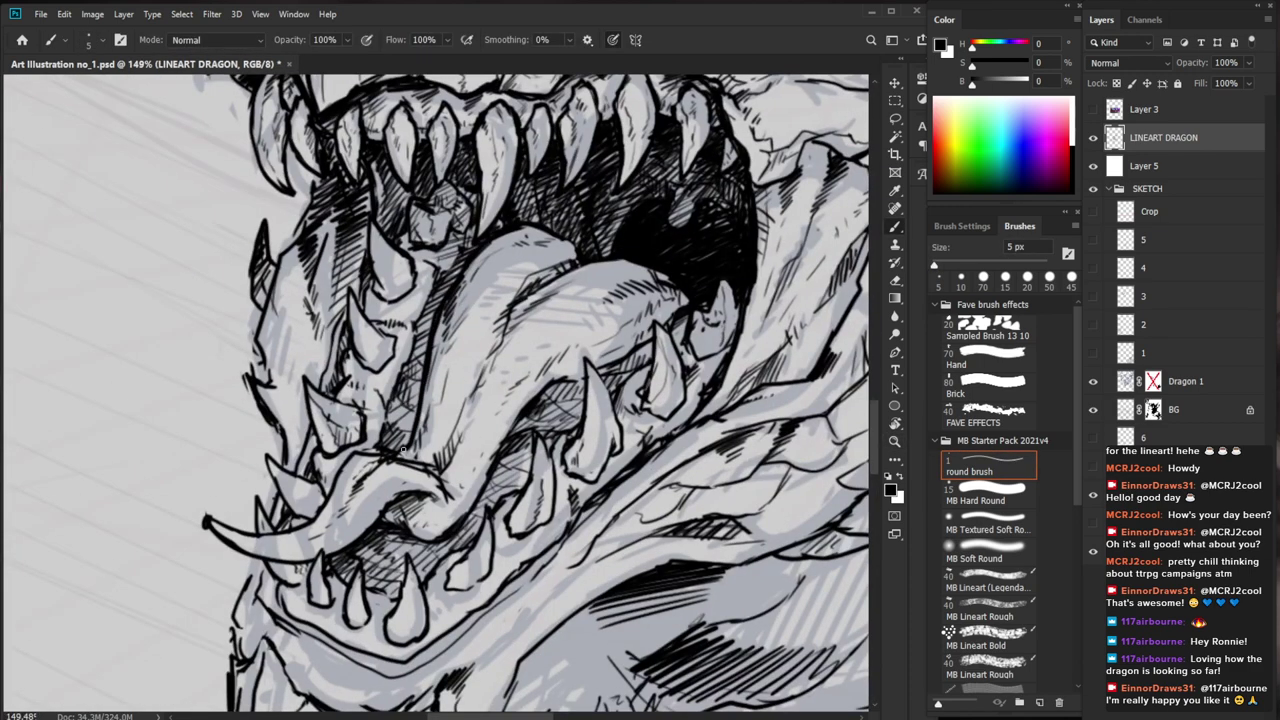
# Add short ink strokes to the upper lip above the rear fangs
pyautogui.moveTo(555, 384)
pyautogui.mouseDown()
pyautogui.moveTo(646, 347)
pyautogui.moveTo(668, 548)
pyautogui.moveTo(534, 603)
pyautogui.mouseUp()
pyautogui.hotkey('ctrl', 'space')
pyautogui.moveTo(523, 380); pyautogui.dragTo(622, 328)
pyautogui.moveTo(540, 304); pyautogui.dragTo(538, 306)
pyautogui.press('b')
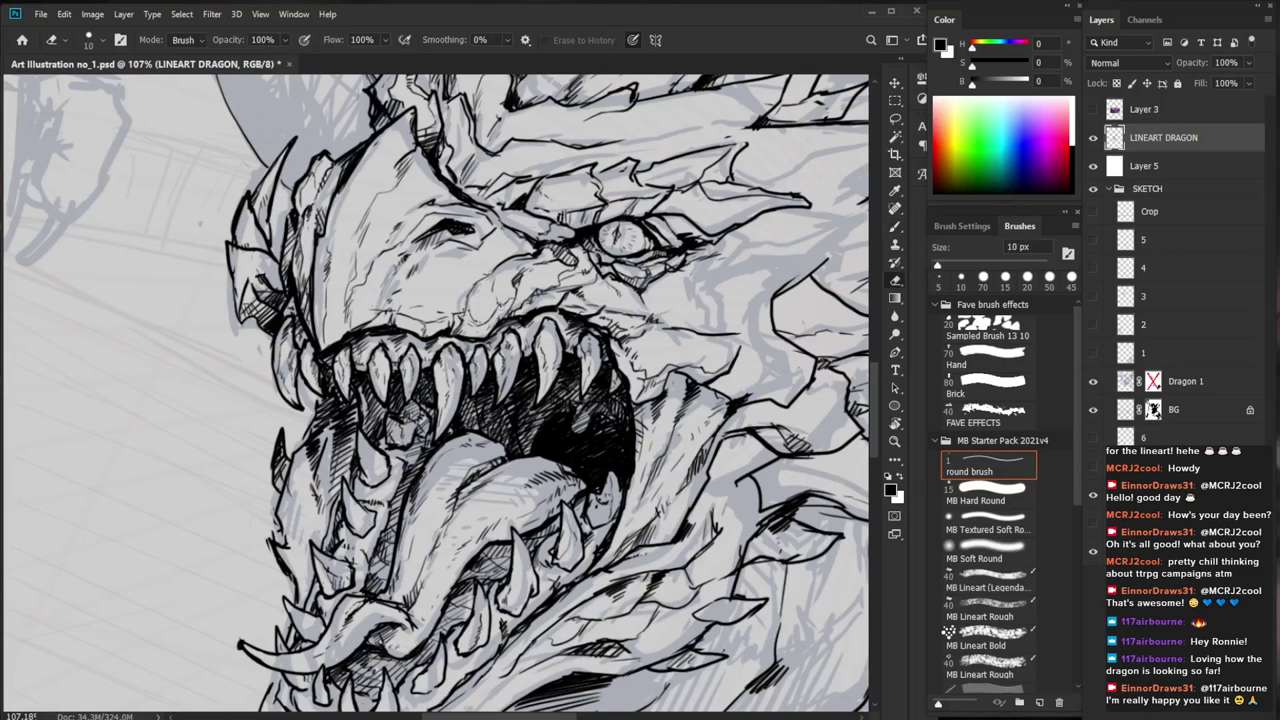
pyautogui.moveTo(487, 321)
pyautogui.mouseDown()
pyautogui.moveTo(481, 341)
pyautogui.moveTo(335, 312)
pyautogui.mouseUp()
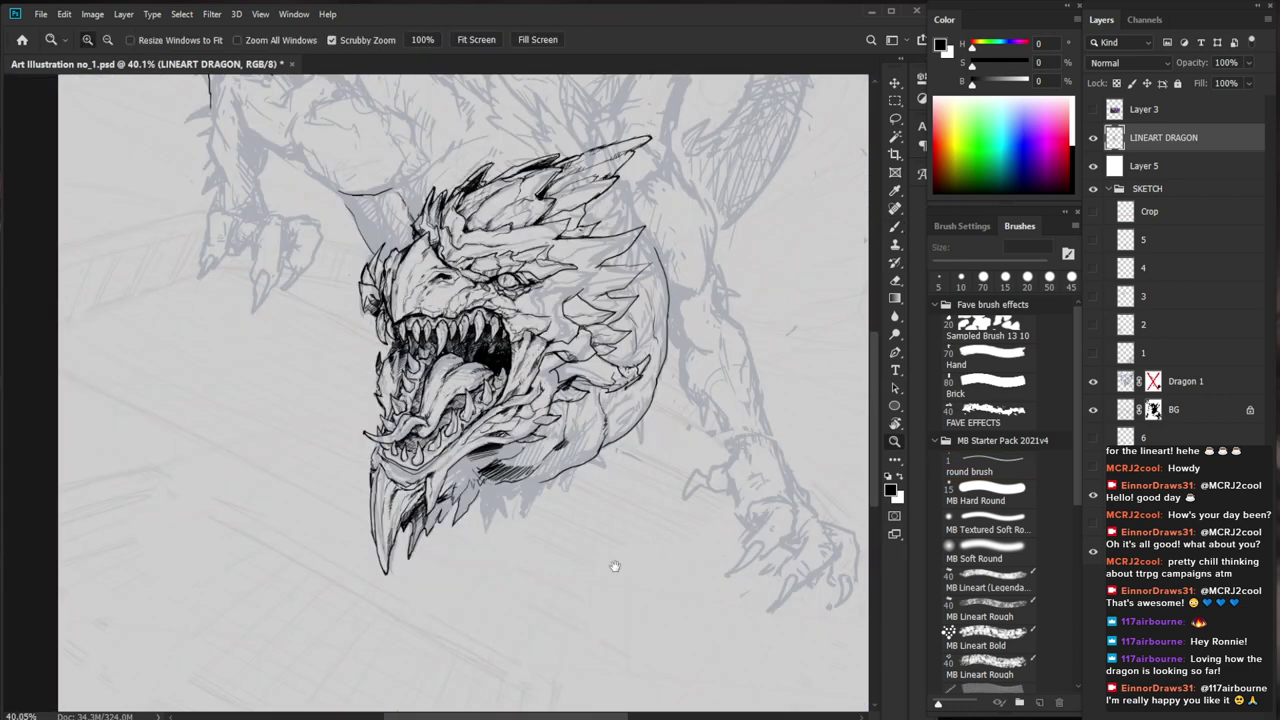
pyautogui.scroll(5, 520, 306)
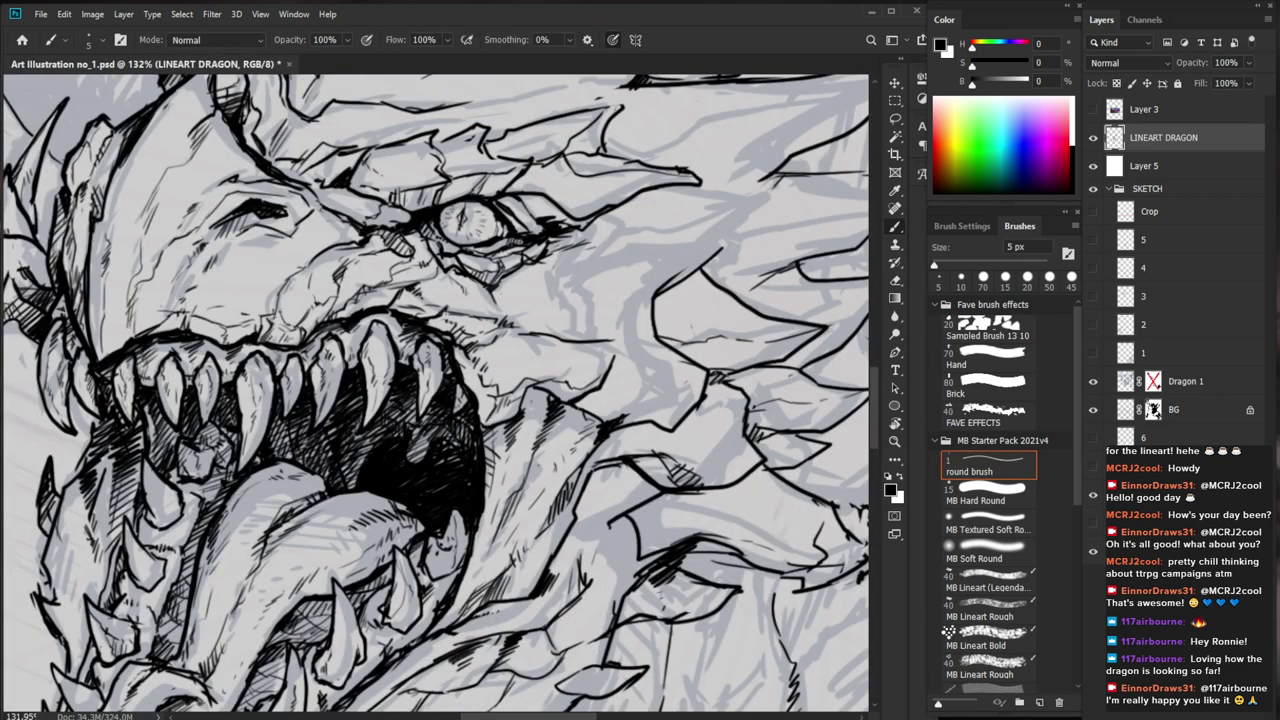
pyautogui.press('b')
pyautogui.moveTo(437, 299); pyautogui.dragTo(441, 315)
pyautogui.moveTo(462, 299); pyautogui.dragTo(446, 317)
pyautogui.moveTo(455, 309); pyautogui.dragTo(449, 317)
pyautogui.scroll(-5, 490, 288)
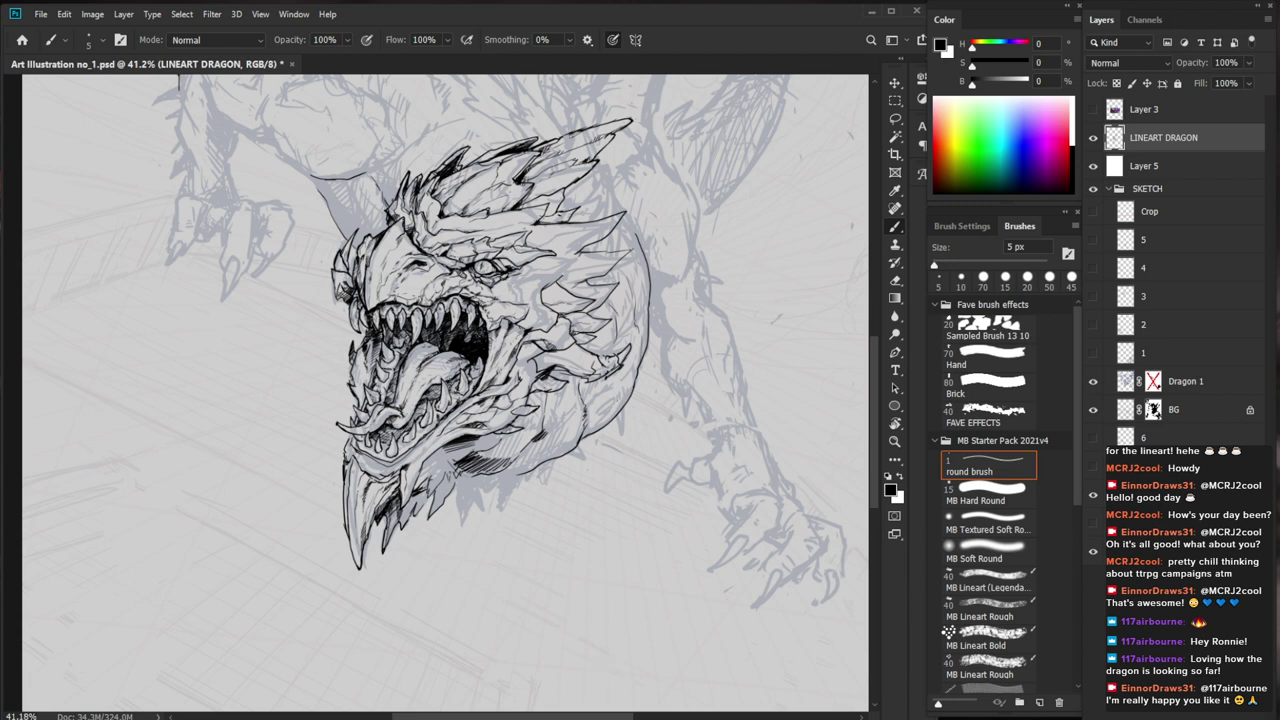
# Touch up the far-side outline of the lower jaw with small strokes and erase its stray marks
pyautogui.scroll(5, 465, 416)
pyautogui.moveTo(291, 363); pyautogui.dragTo(299, 401)
pyautogui.moveTo(295, 389); pyautogui.dragTo(302, 399)
pyautogui.moveTo(383, 345)
pyautogui.mouseDown()
pyautogui.moveTo(300, 347)
pyautogui.moveTo(386, 366)
pyautogui.mouseUp()
pyautogui.scroll(5, 384, 367)
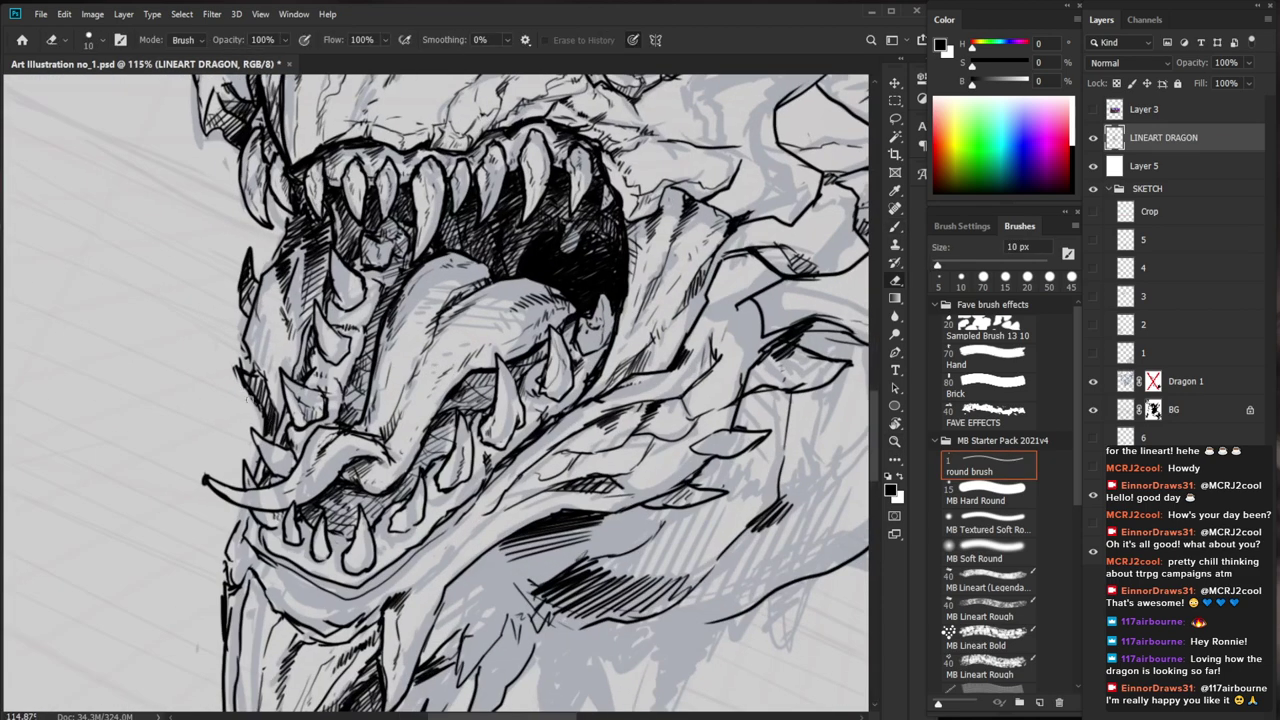
pyautogui.press('b')
pyautogui.press('e')
pyautogui.moveTo(262, 380)
pyautogui.mouseDown()
pyautogui.moveTo(262, 400)
pyautogui.moveTo(252, 380)
pyautogui.mouseUp()
pyautogui.press('b')
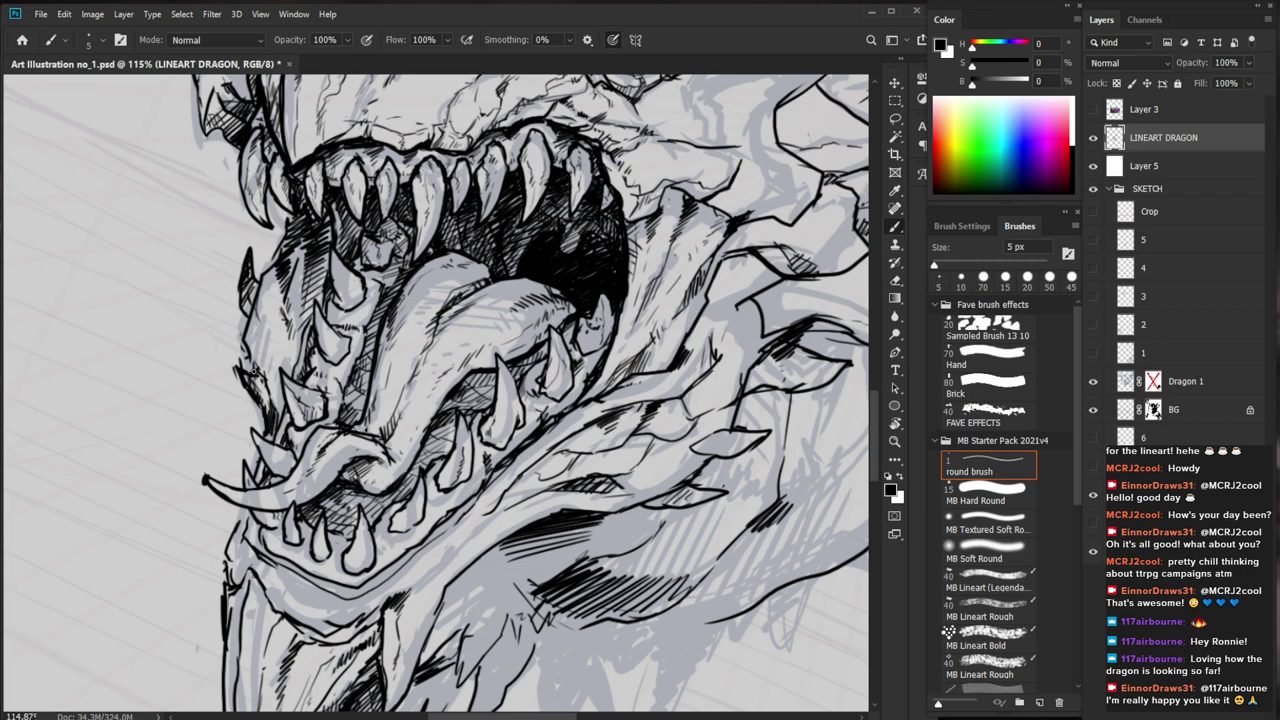
pyautogui.press('e')
pyautogui.moveTo(246, 340)
pyautogui.mouseDown()
pyautogui.moveTo(250, 370)
pyautogui.moveTo(236, 380)
pyautogui.moveTo(248, 372)
pyautogui.mouseUp()
pyautogui.press('b')
# Examine the inked head against the full dragon sketch, then the mouth and cheek spikes up close
pyautogui.press('z')
pyautogui.moveTo(337, 364); pyautogui.dragTo(288, 492)
pyautogui.moveTo(676, 554); pyautogui.dragTo(656, 592)
pyautogui.moveTo(440, 316)
pyautogui.mouseDown()
pyautogui.moveTo(466, 318)
pyautogui.moveTo(417, 355)
pyautogui.moveTo(426, 373)
pyautogui.mouseUp()
pyautogui.press('b')
pyautogui.press('z')
pyautogui.moveTo(540, 400); pyautogui.dragTo(514, 402)
pyautogui.moveTo(441, 332); pyautogui.dragTo(465, 333)
pyautogui.press('b')
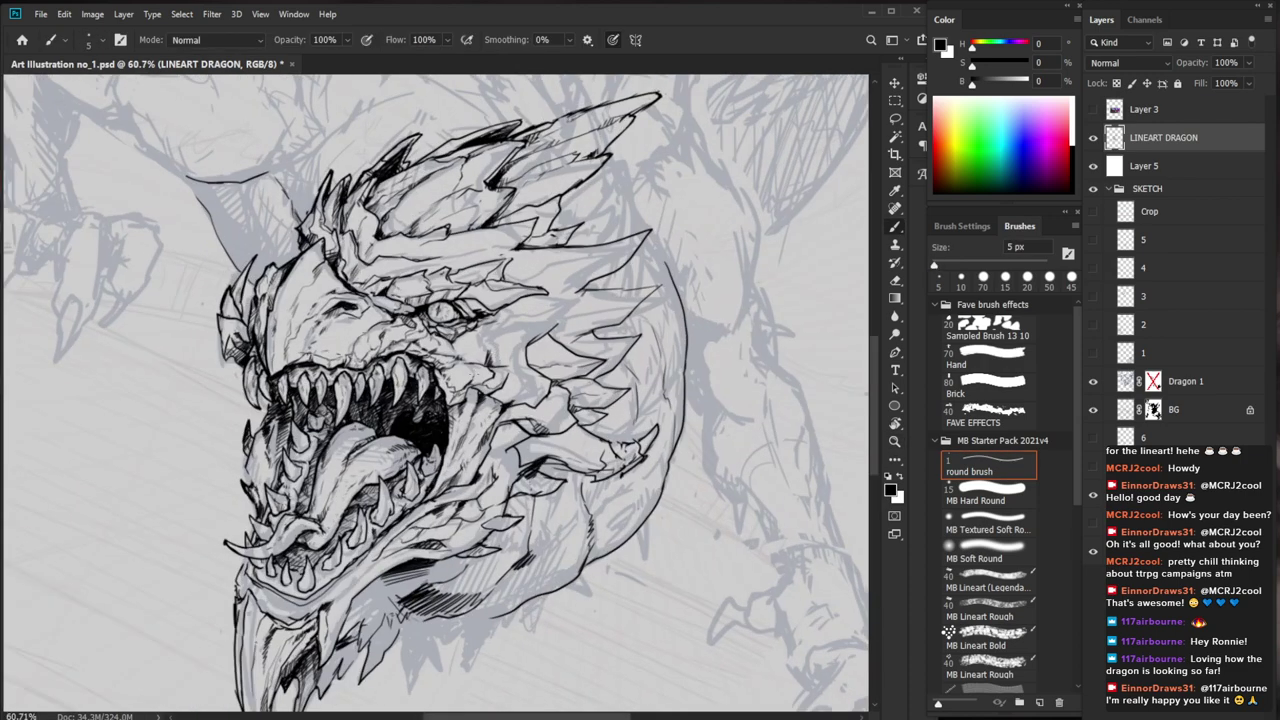
pyautogui.press('z')
pyautogui.moveTo(534, 371); pyautogui.dragTo(506, 380)
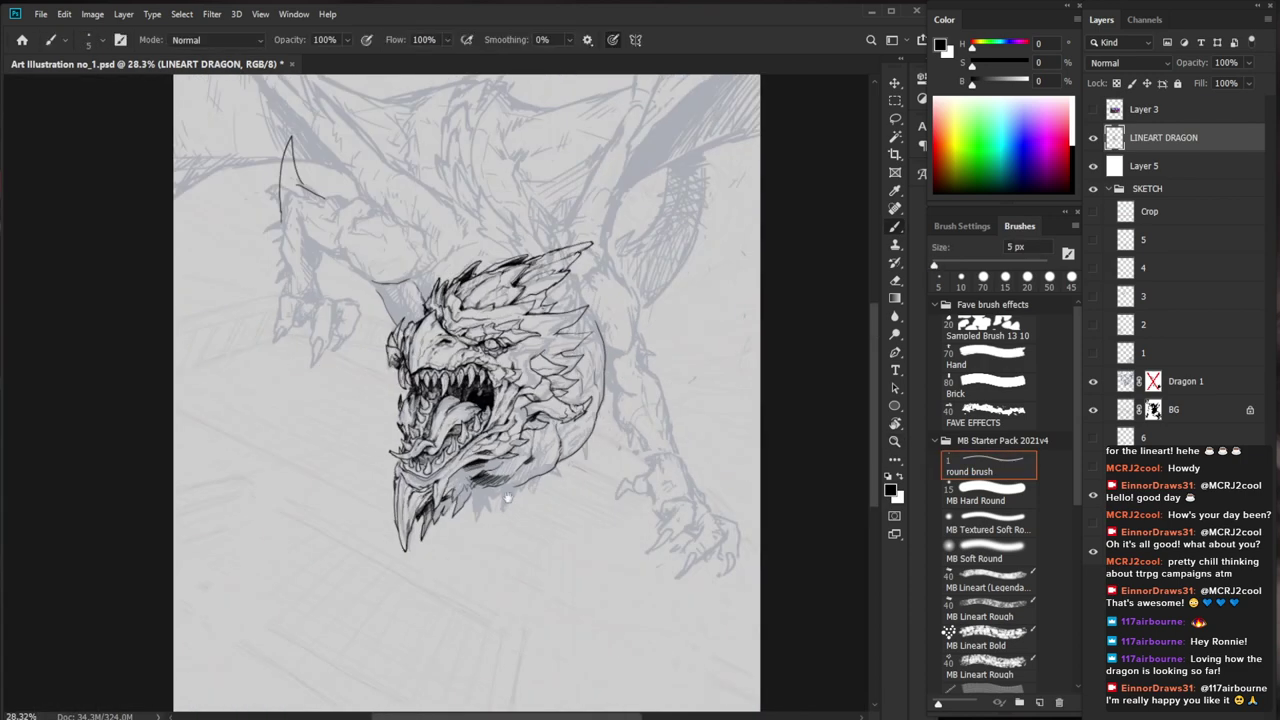
pyautogui.moveTo(627, 606); pyautogui.dragTo(588, 531)
pyautogui.press('z')
pyautogui.moveTo(479, 304); pyautogui.dragTo(528, 306)
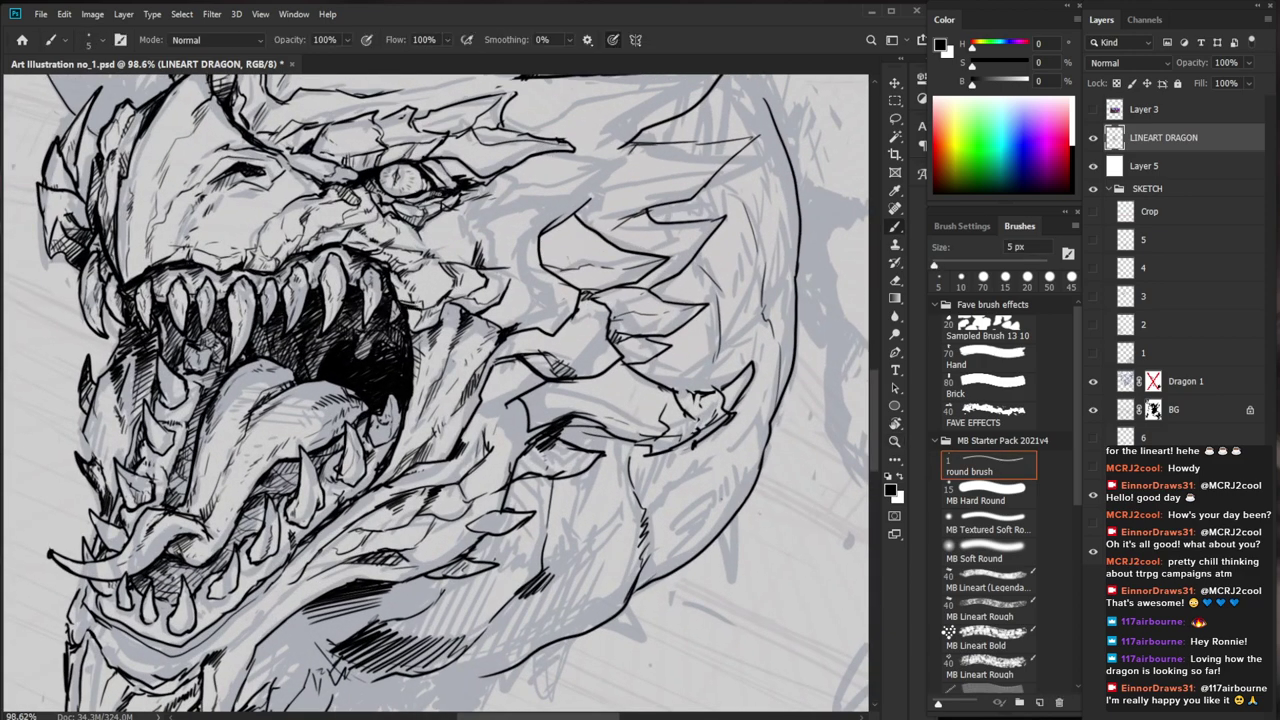
# Ink short contour and shading strokes around the mouth corner and the base of the lower cheek horn using the 5 px round brush
pyautogui.moveTo(586, 266); pyautogui.dragTo(701, 366)
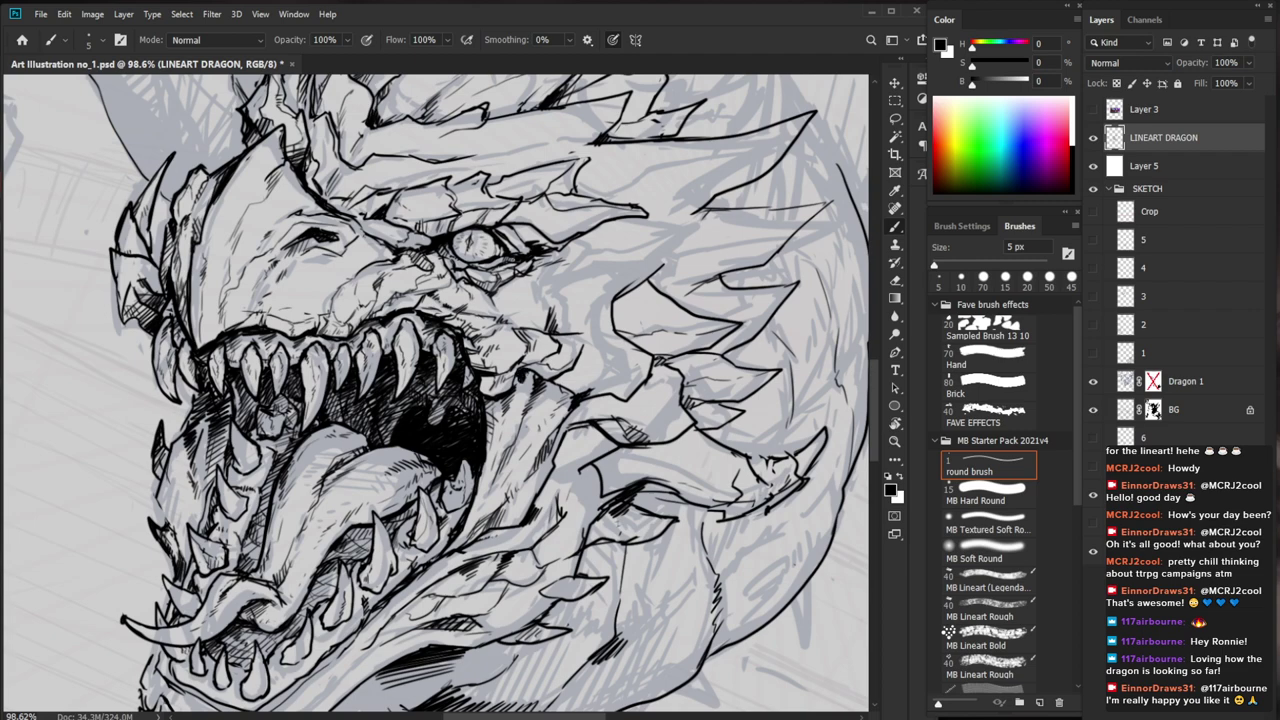
pyautogui.moveTo(523, 395); pyautogui.dragTo(513, 411)
pyautogui.moveTo(600, 467); pyautogui.dragTo(515, 467)
pyautogui.moveTo(603, 485)
pyautogui.mouseDown()
pyautogui.moveTo(650, 485)
pyautogui.moveTo(640, 475)
pyautogui.mouseUp()
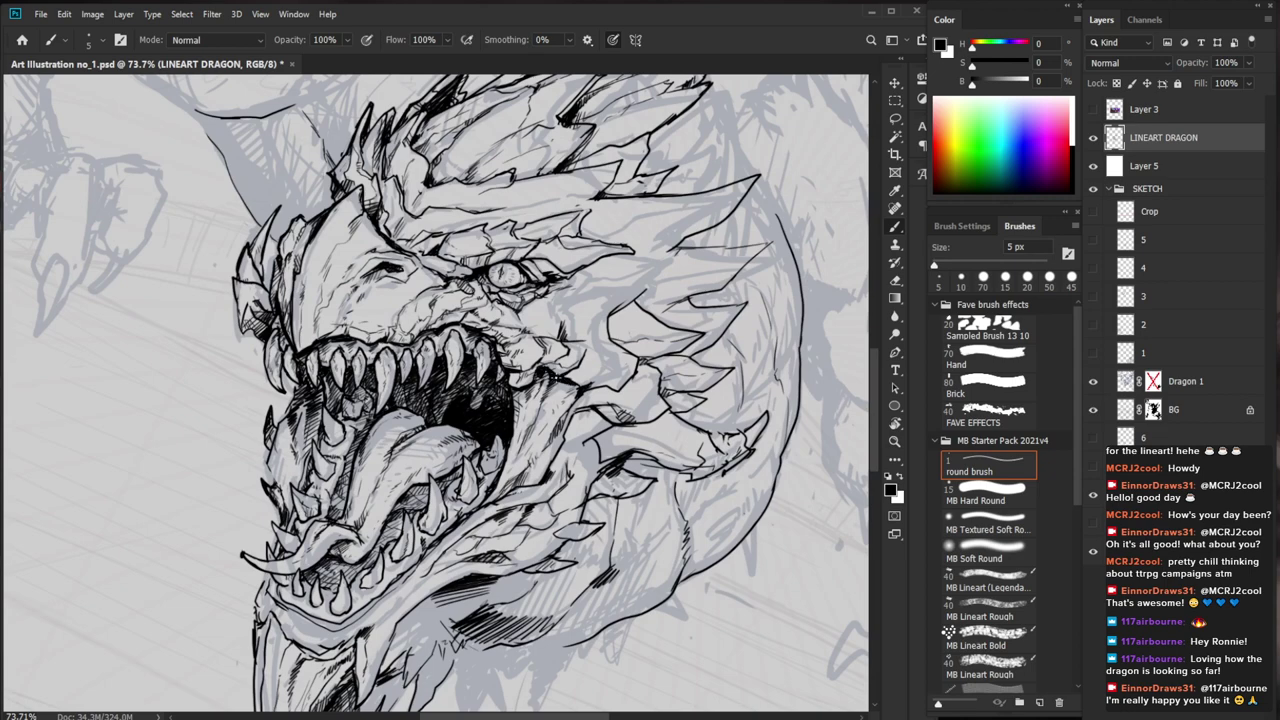
pyautogui.moveTo(647, 419); pyautogui.dragTo(585, 462)
pyautogui.scroll(4, 672, 497)
pyautogui.press('e')
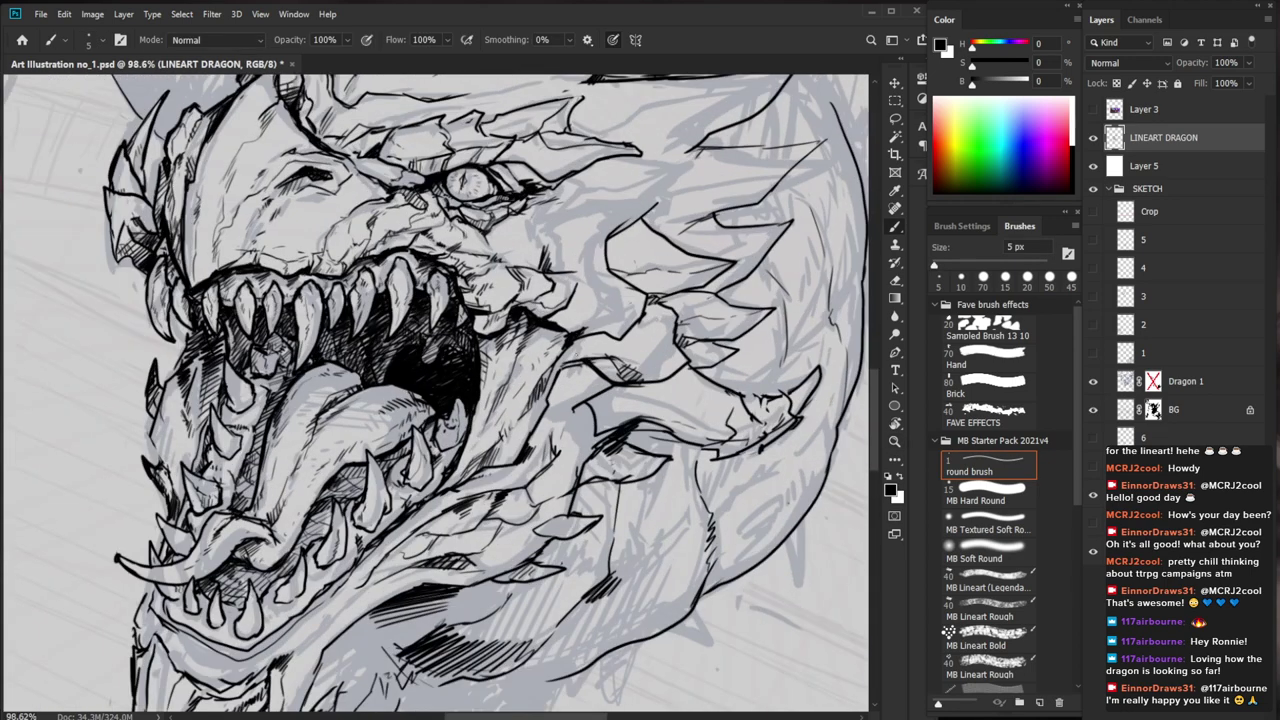
pyautogui.scroll(-1, 672, 380)
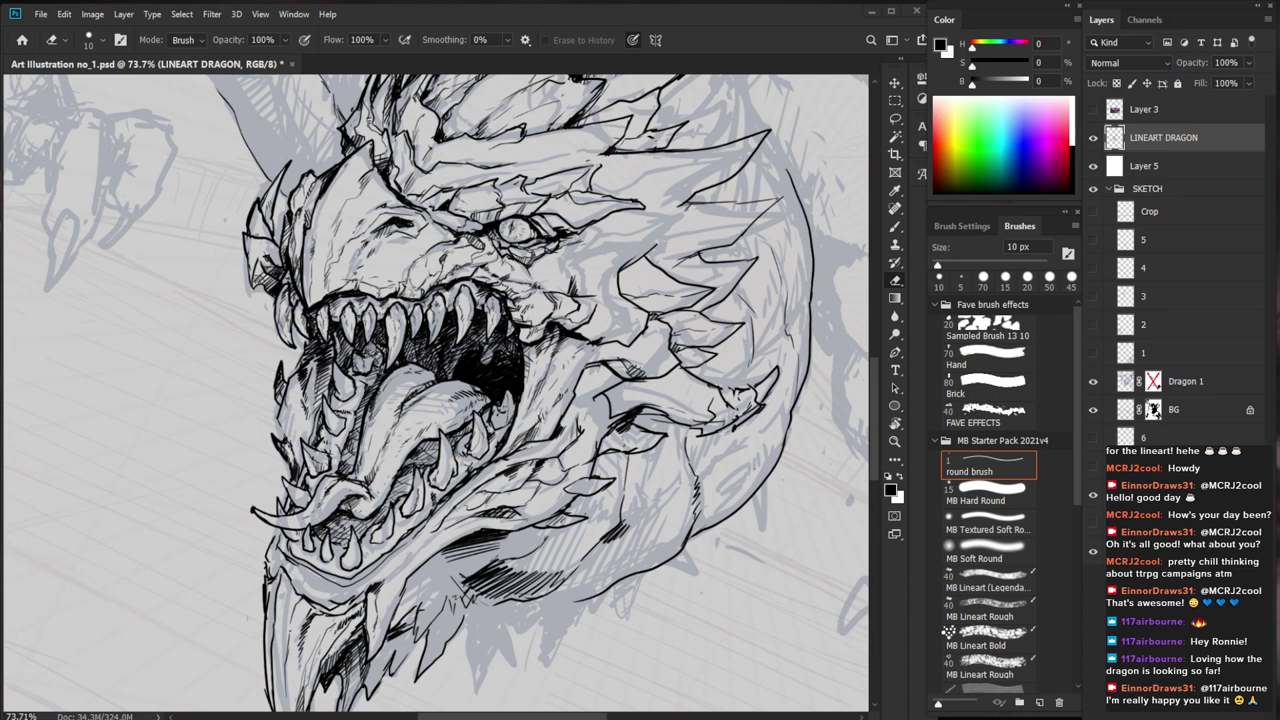
# Add short shading strokes to the pointed scales along the dragon's lower jaw
pyautogui.scroll(3, 641, 519)
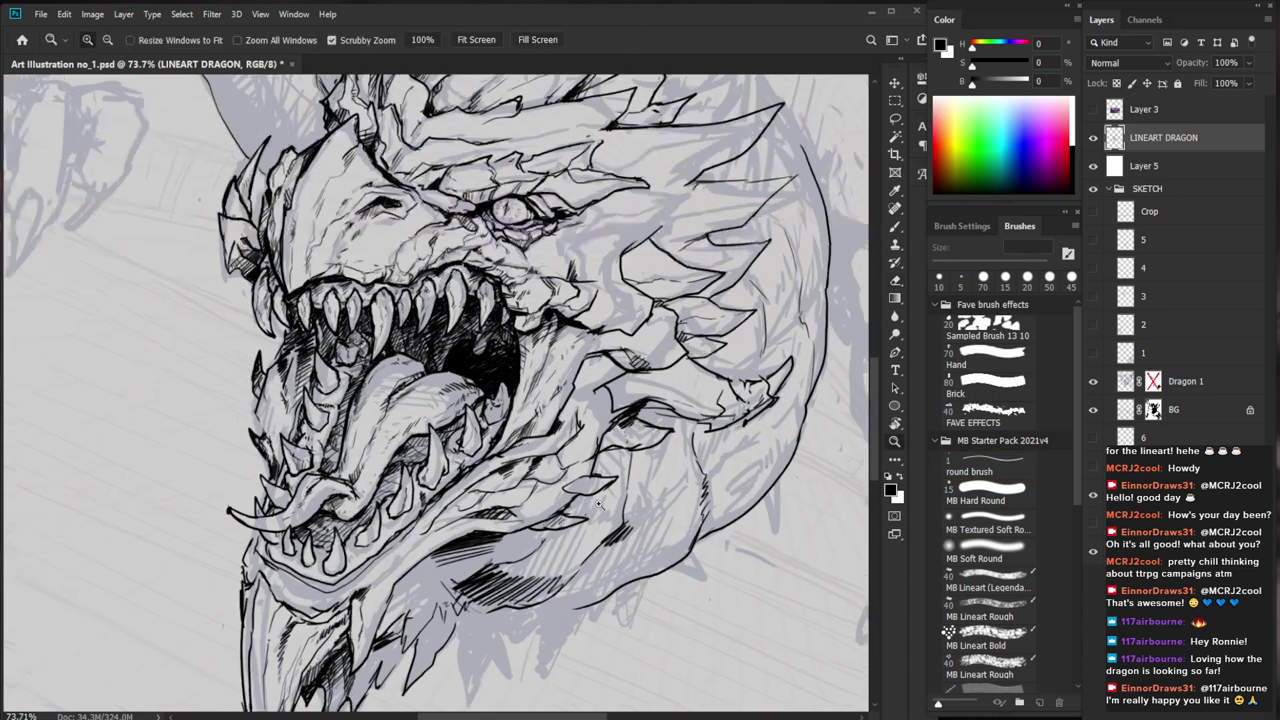
pyautogui.press('b')
pyautogui.moveTo(654, 471); pyautogui.dragTo(642, 378)
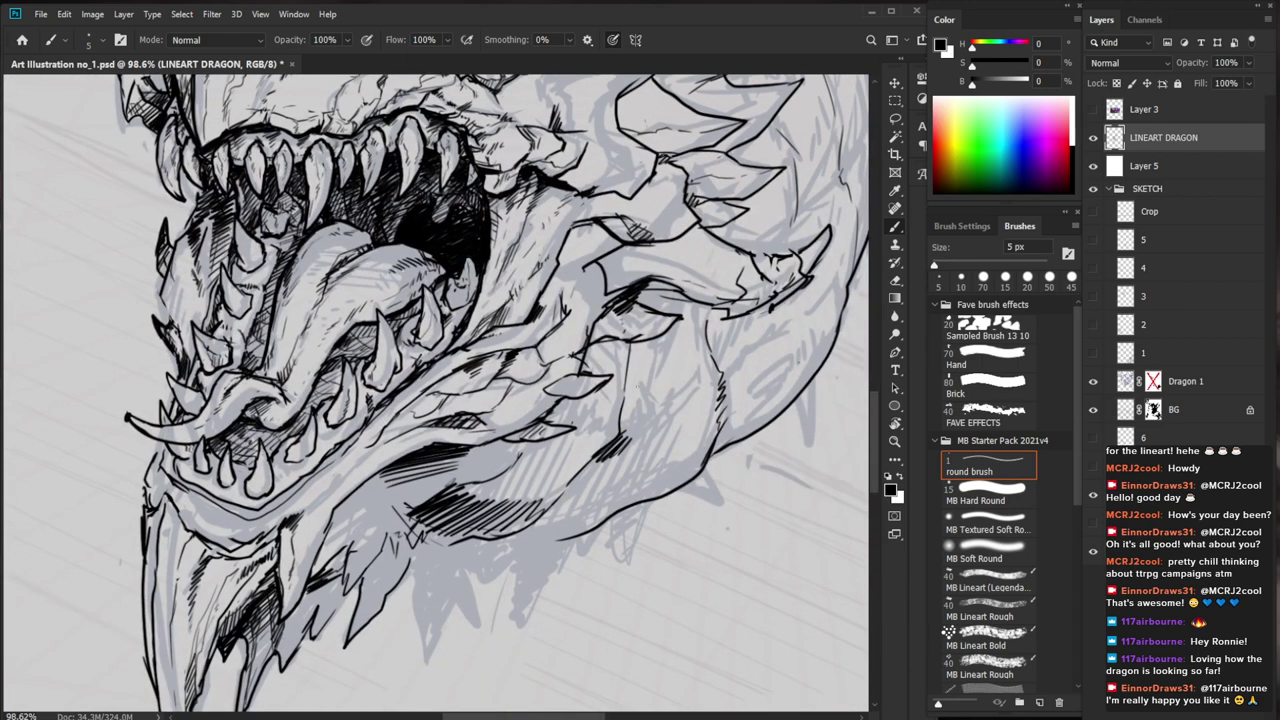
pyautogui.scroll(-1, 578, 352)
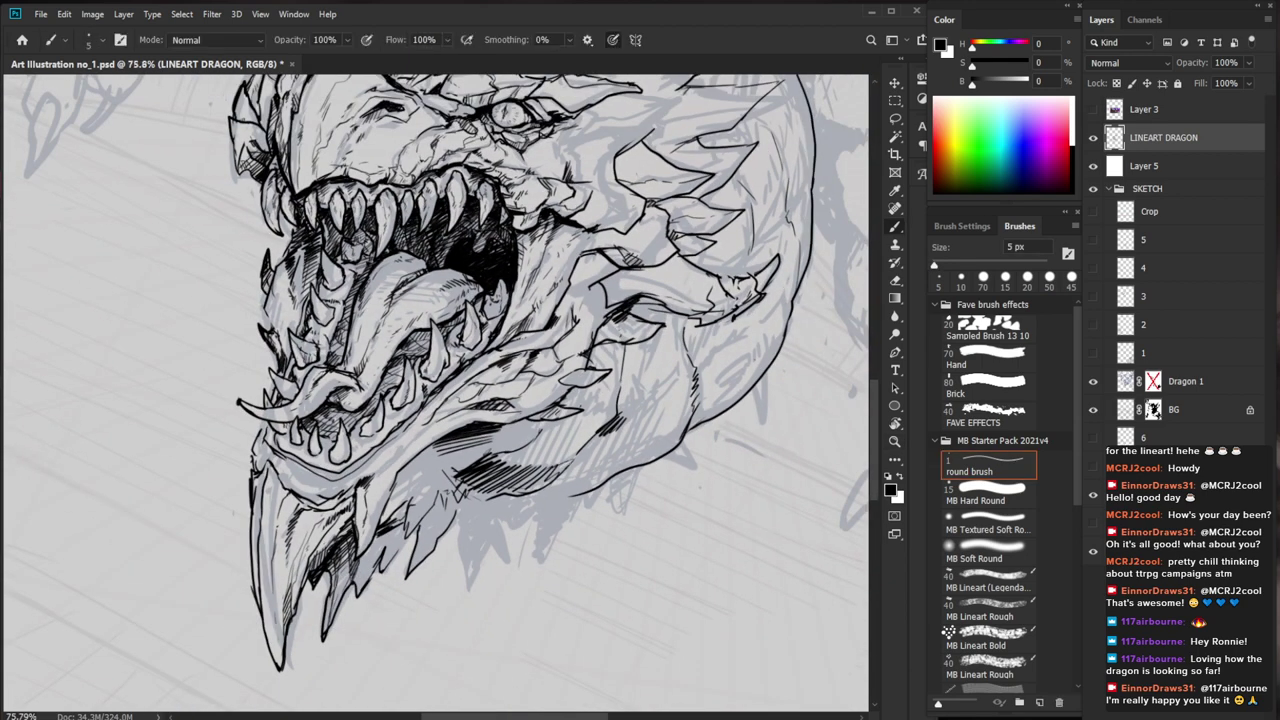
pyautogui.moveTo(584, 453)
pyautogui.mouseDown()
pyautogui.moveTo(505, 464)
pyautogui.moveTo(573, 427)
pyautogui.mouseUp()
pyautogui.moveTo(543, 427)
pyautogui.mouseDown()
pyautogui.moveTo(559, 417)
pyautogui.moveTo(534, 442)
pyautogui.moveTo(550, 431)
pyautogui.mouseUp()
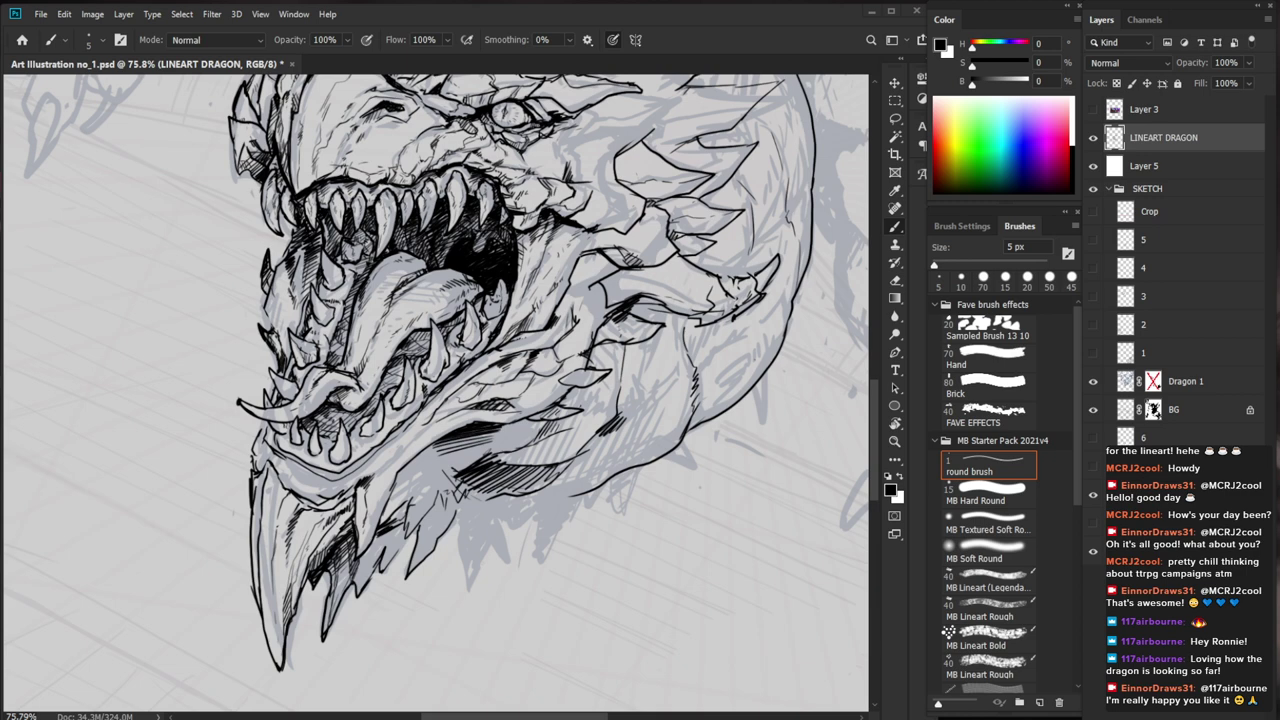
# Undo the last stroke and rework the contour along the snout ridge toward the eye with the brush and eraser
pyautogui.moveTo(566, 246); pyautogui.dragTo(606, 436)
pyautogui.moveTo(570, 330); pyautogui.dragTo(630, 330)
pyautogui.moveTo(501, 319); pyautogui.dragTo(410, 250)
pyautogui.moveTo(672, 310); pyautogui.dragTo(626, 355)
pyautogui.scroll(5, 625, 352)
pyautogui.press('b')
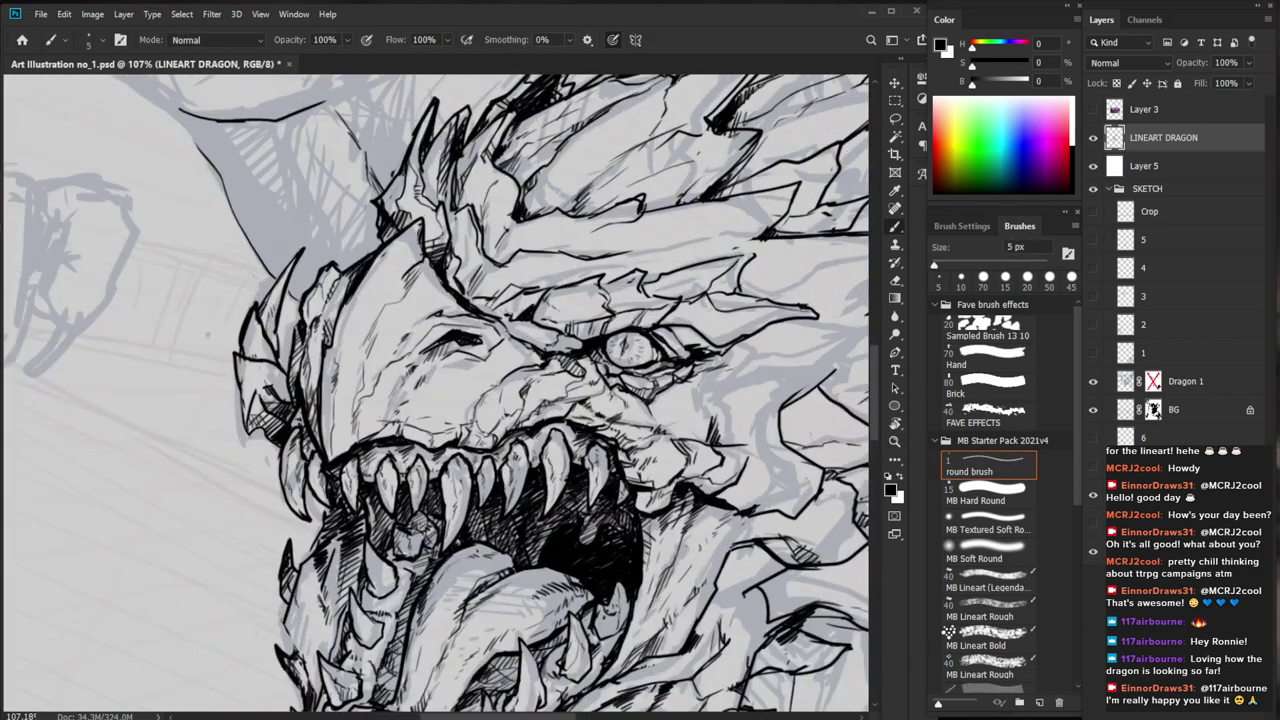
pyautogui.hotkey('ctrl', 'z')
pyautogui.moveTo(450, 286)
pyautogui.mouseDown()
pyautogui.moveTo(530, 327)
pyautogui.moveTo(550, 348)
pyautogui.moveTo(541, 364)
pyautogui.moveTo(554, 355)
pyautogui.moveTo(545, 367)
pyautogui.mouseUp()
pyautogui.press('e')
pyautogui.press('b')
pyautogui.press('e')
pyautogui.press('b')
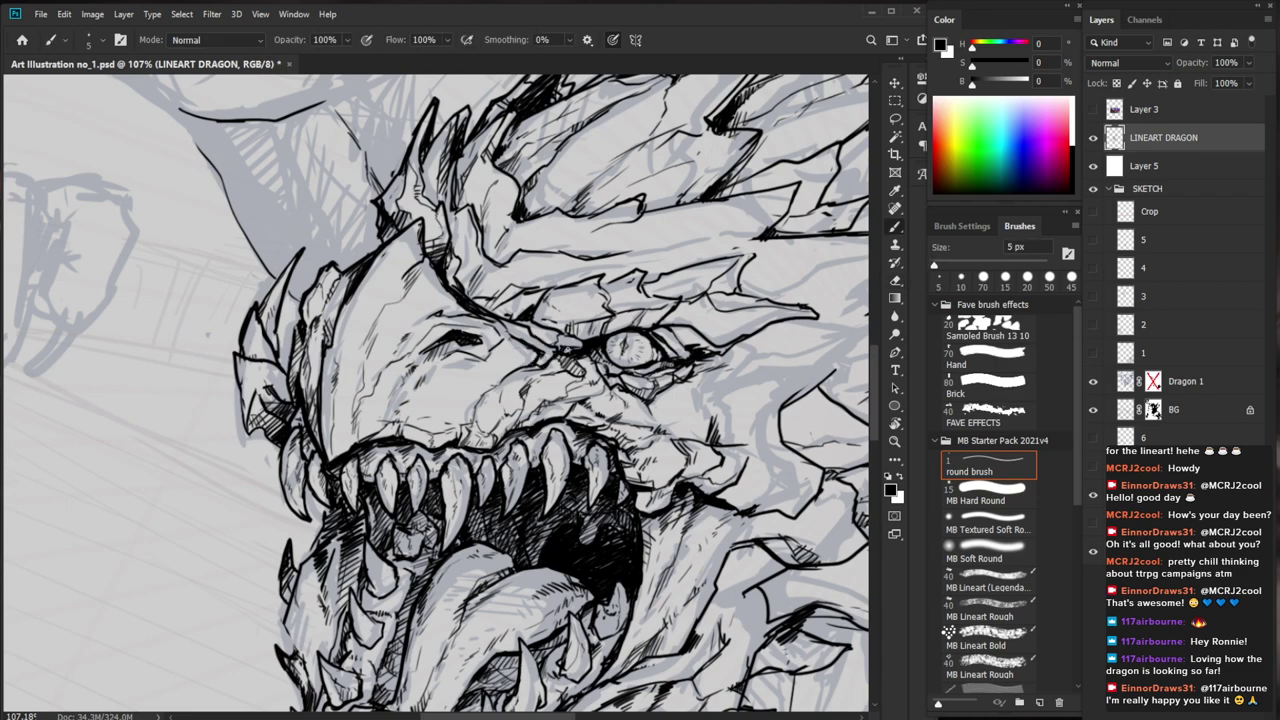
# Refine the dark lines at the inner corner of the eye and beneath the brow
pyautogui.hotkey('ctrl', '0')
pyautogui.moveTo(602, 345)
pyautogui.mouseDown()
pyautogui.moveTo(646, 346)
pyautogui.moveTo(622, 347)
pyautogui.mouseUp()
pyautogui.press('e')
pyautogui.press('b')
pyautogui.moveTo(685, 433); pyautogui.dragTo(534, 389)
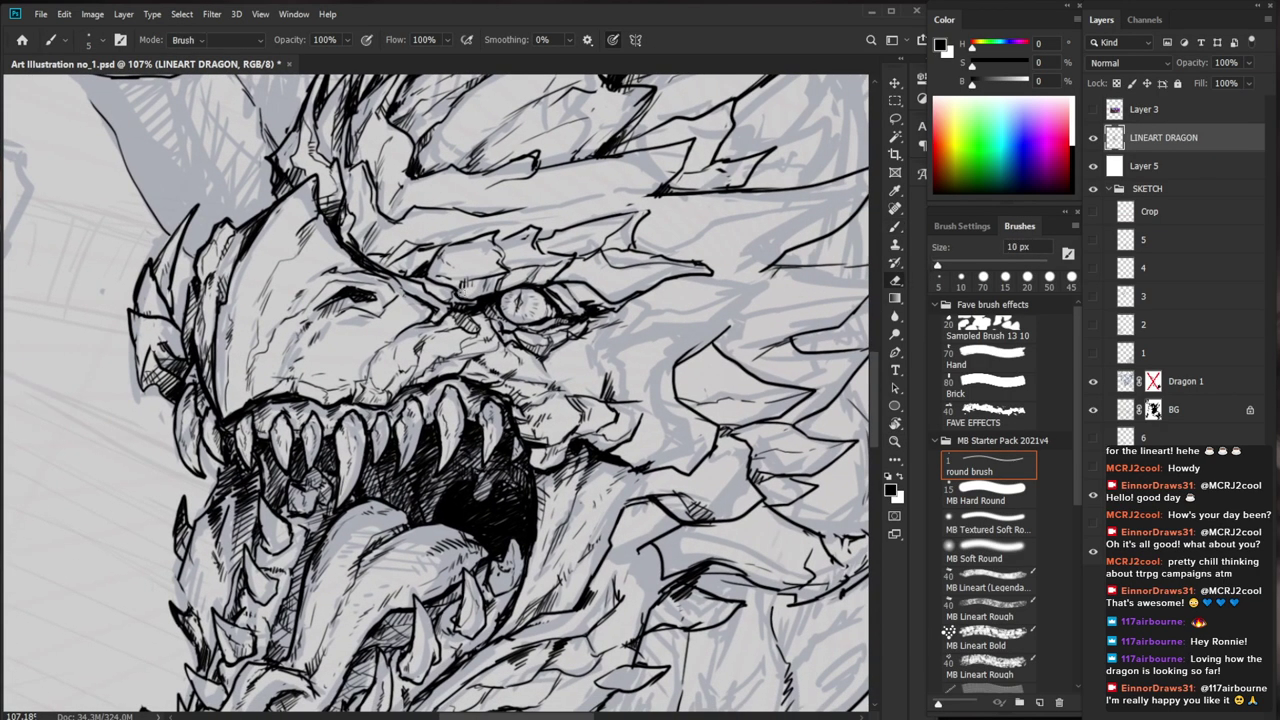
pyautogui.moveTo(445, 291); pyautogui.dragTo(455, 289)
pyautogui.press('e')
pyautogui.press('b')
pyautogui.moveTo(532, 286); pyautogui.dragTo(500, 459)
pyautogui.press('b')
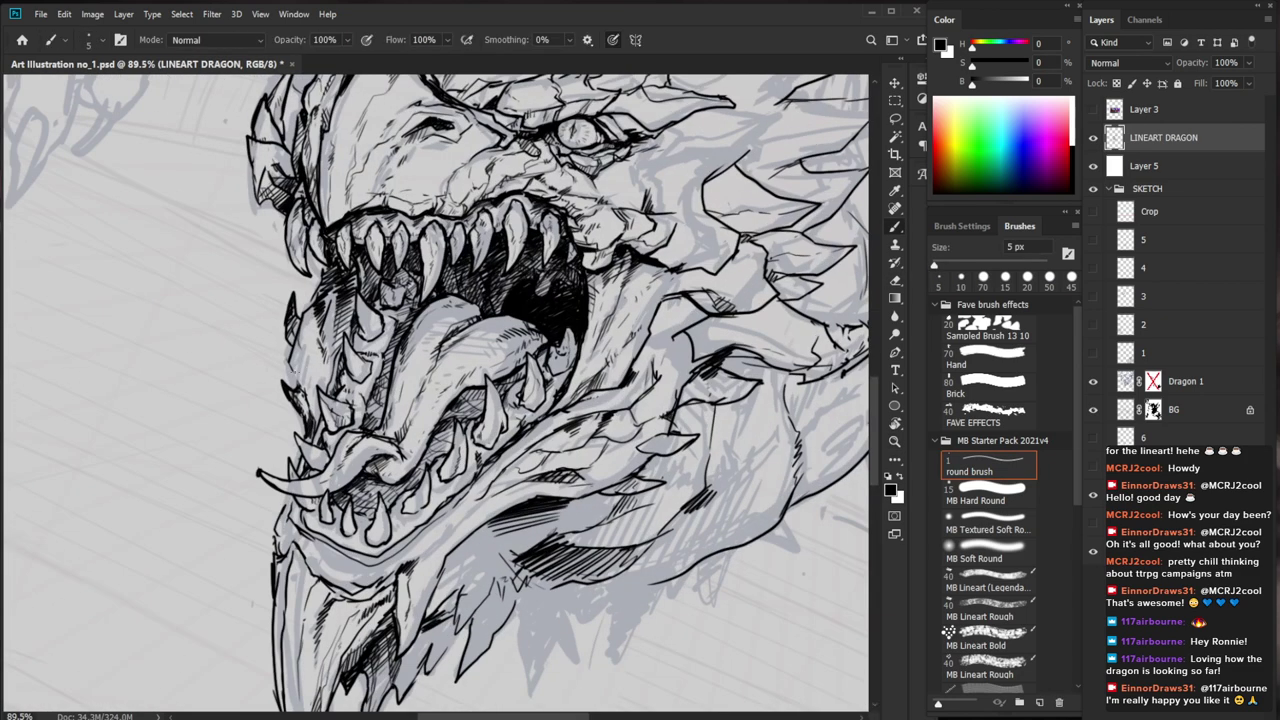
# Ink small detail lines along the outer left edge of the dragon's open mouth
pyautogui.moveTo(289, 365); pyautogui.dragTo(301, 383)
pyautogui.moveTo(288, 330)
pyautogui.mouseDown()
pyautogui.moveTo(296, 367)
pyautogui.moveTo(301, 349)
pyautogui.moveTo(308, 366)
pyautogui.mouseUp()
pyautogui.press('z')
pyautogui.moveTo(566, 410); pyautogui.dragTo(535, 410)
pyautogui.press('b')
pyautogui.moveTo(338, 361); pyautogui.dragTo(342, 390)
pyautogui.moveTo(650, 438); pyautogui.dragTo(634, 430)
# Erase stray lines inside the mouth just beneath the front upper teeth with the 10 px Eraser
pyautogui.press('e')
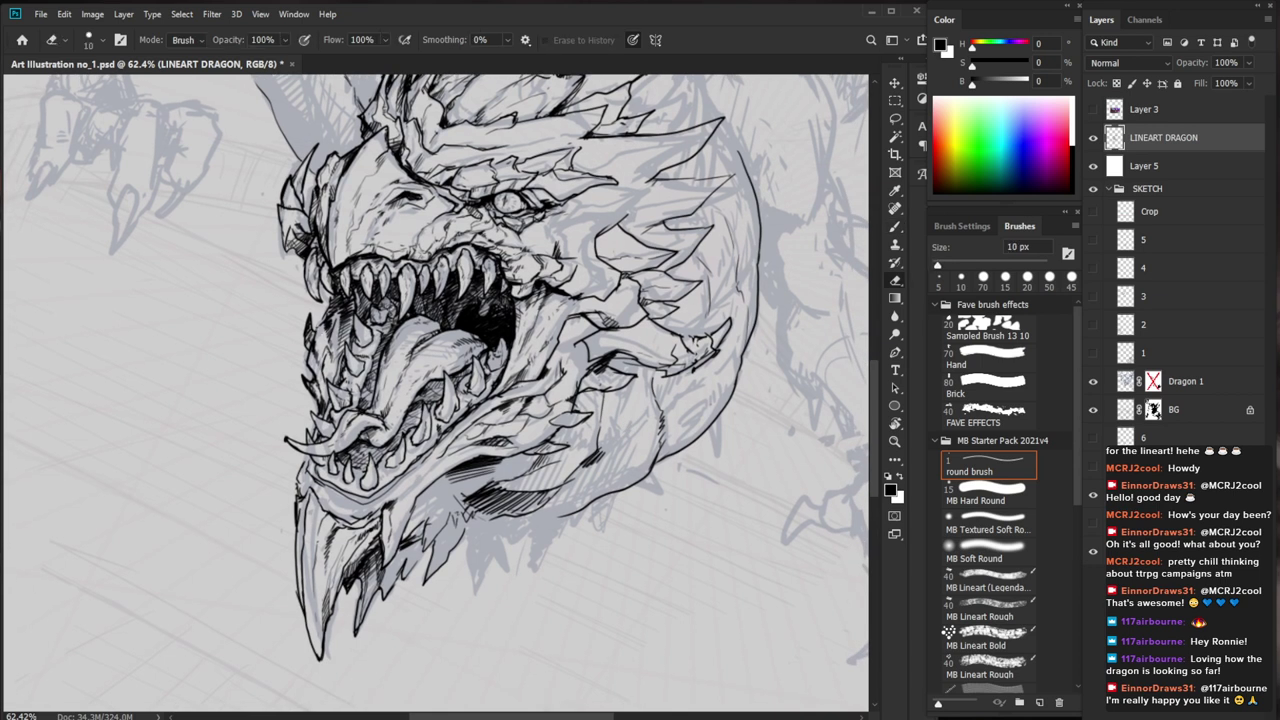
pyautogui.moveTo(478, 276); pyautogui.dragTo(476, 298)
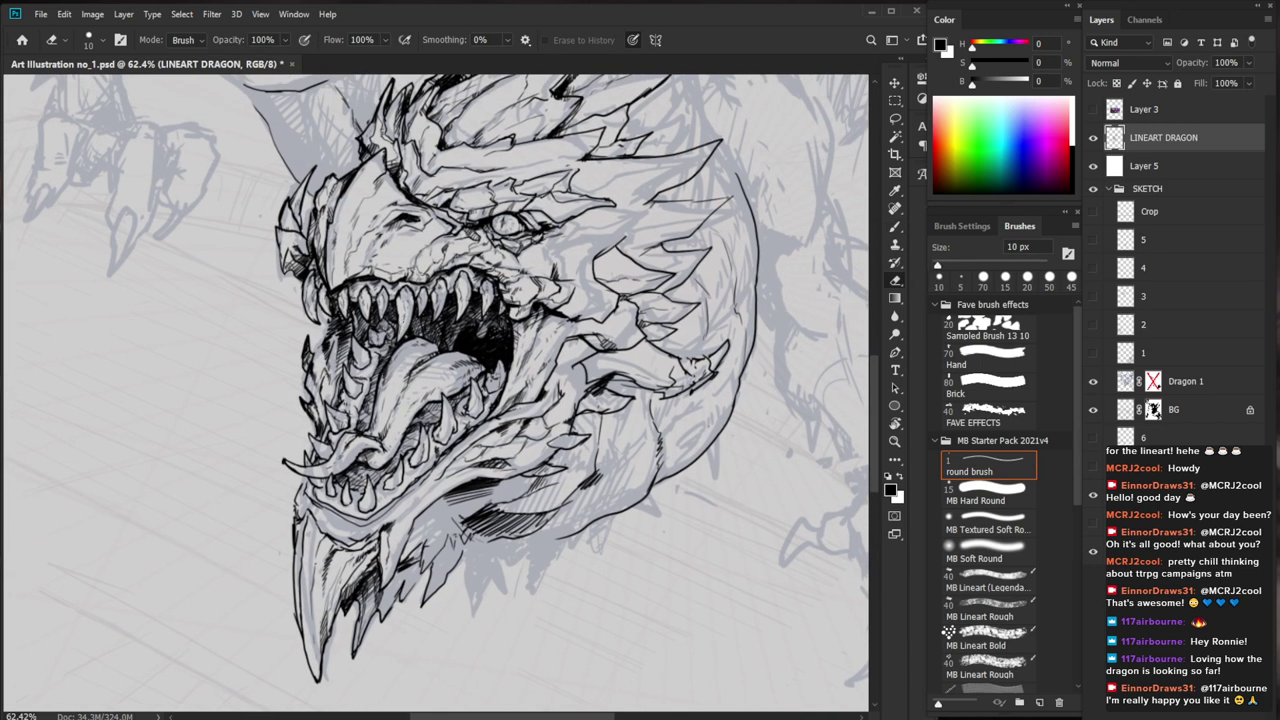
pyautogui.press('b')
pyautogui.scroll(-5, 386, 405)
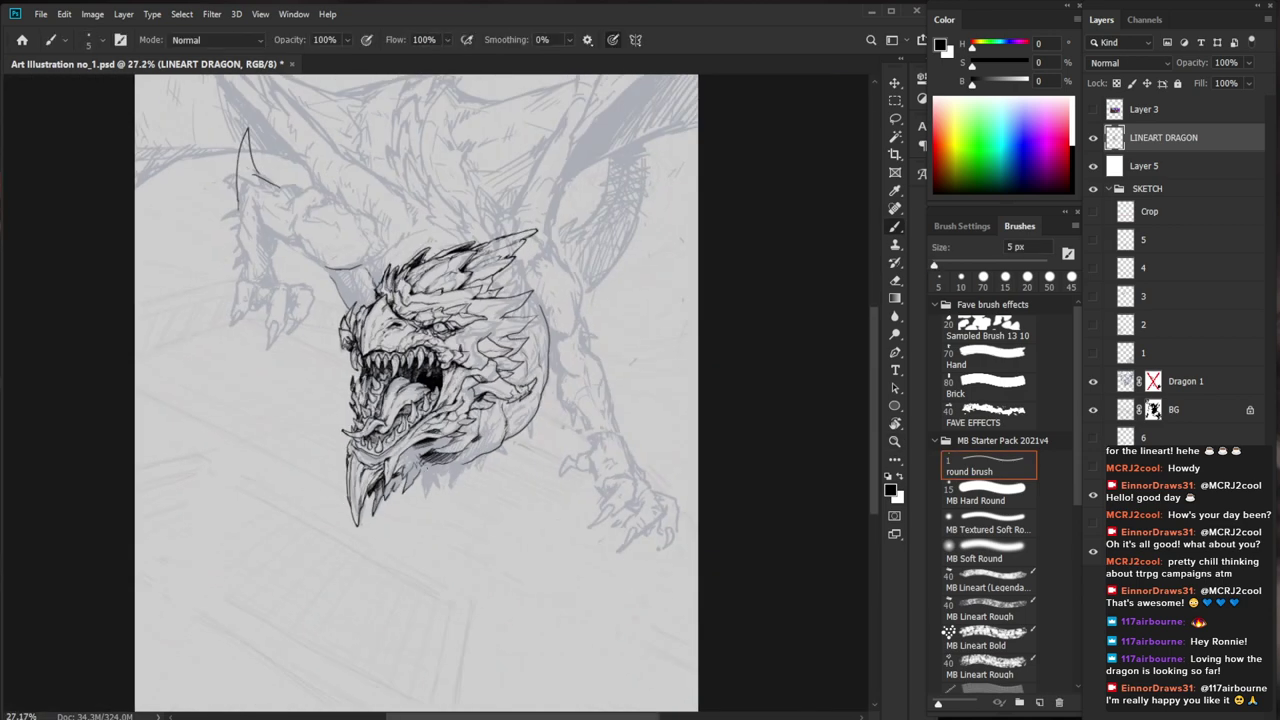
pyautogui.hotkey('ctrl', 'space')
pyautogui.moveTo(353, 367); pyautogui.dragTo(376, 397)
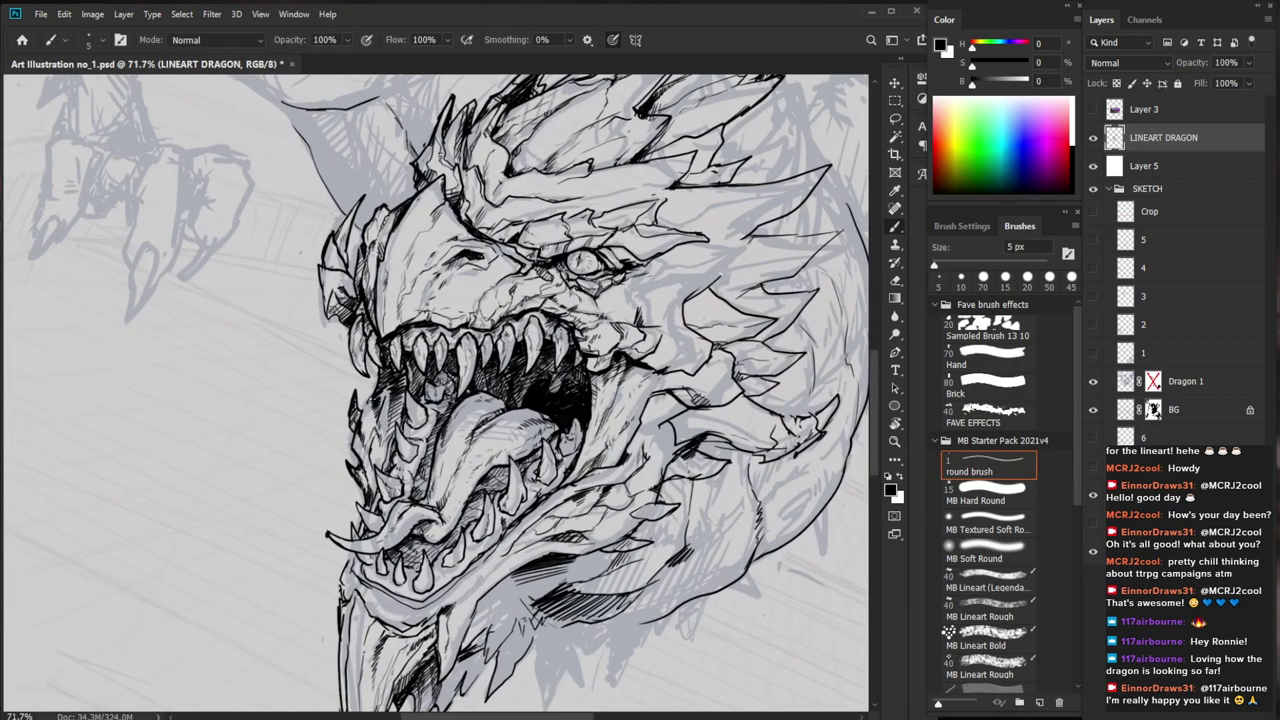
pyautogui.press('z')
pyautogui.moveTo(398, 375); pyautogui.dragTo(405, 376)
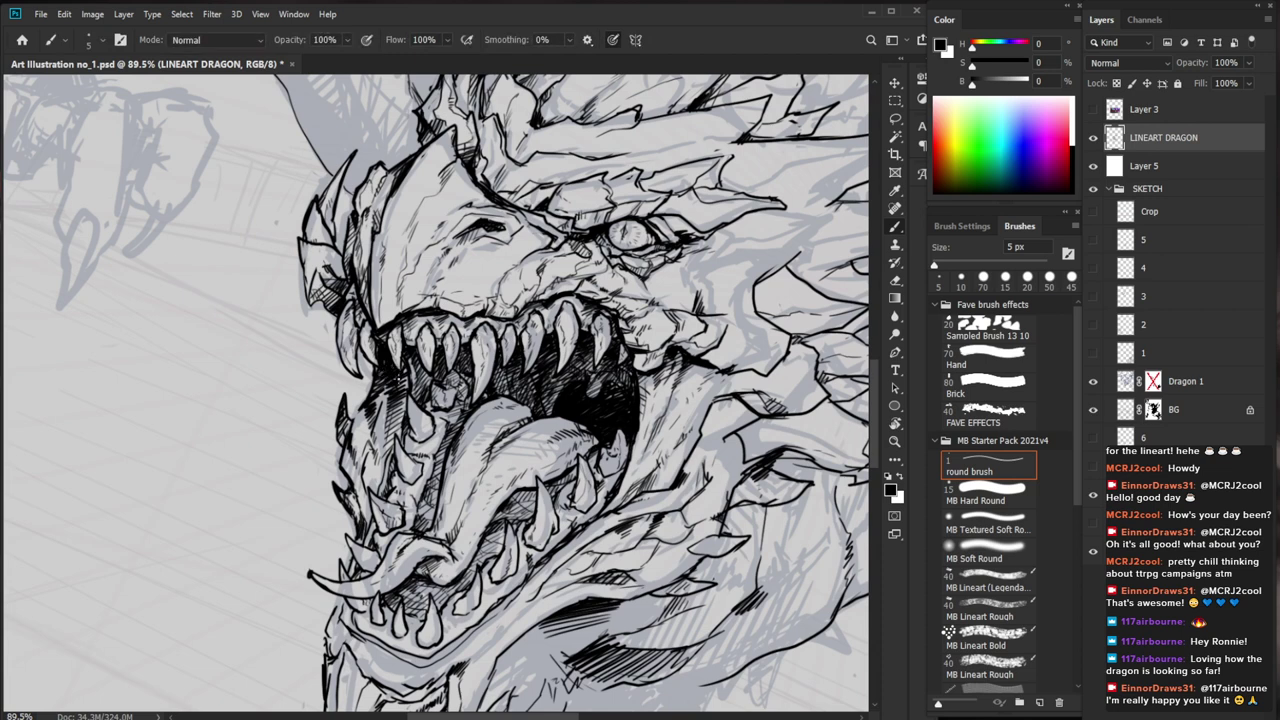
pyautogui.press('e')
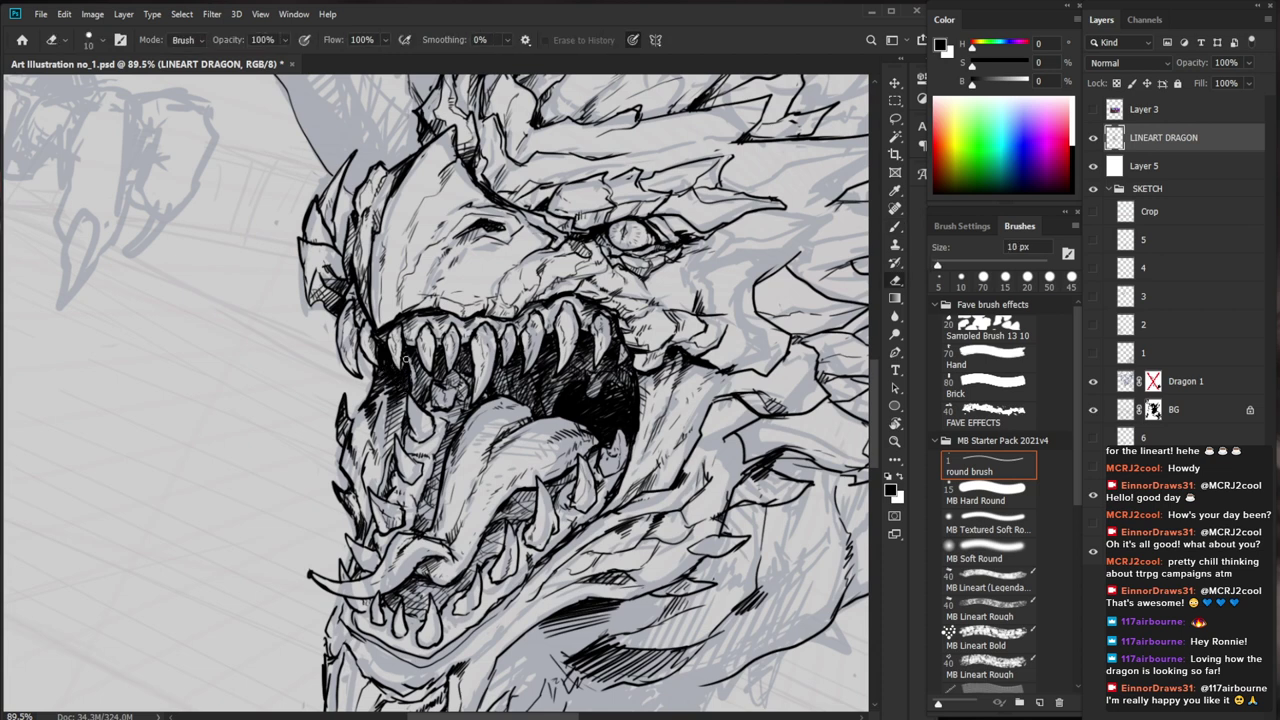
pyautogui.moveTo(420, 386)
pyautogui.mouseDown()
pyautogui.moveTo(423, 372)
pyautogui.moveTo(388, 404)
pyautogui.mouseUp()
pyautogui.press('z')
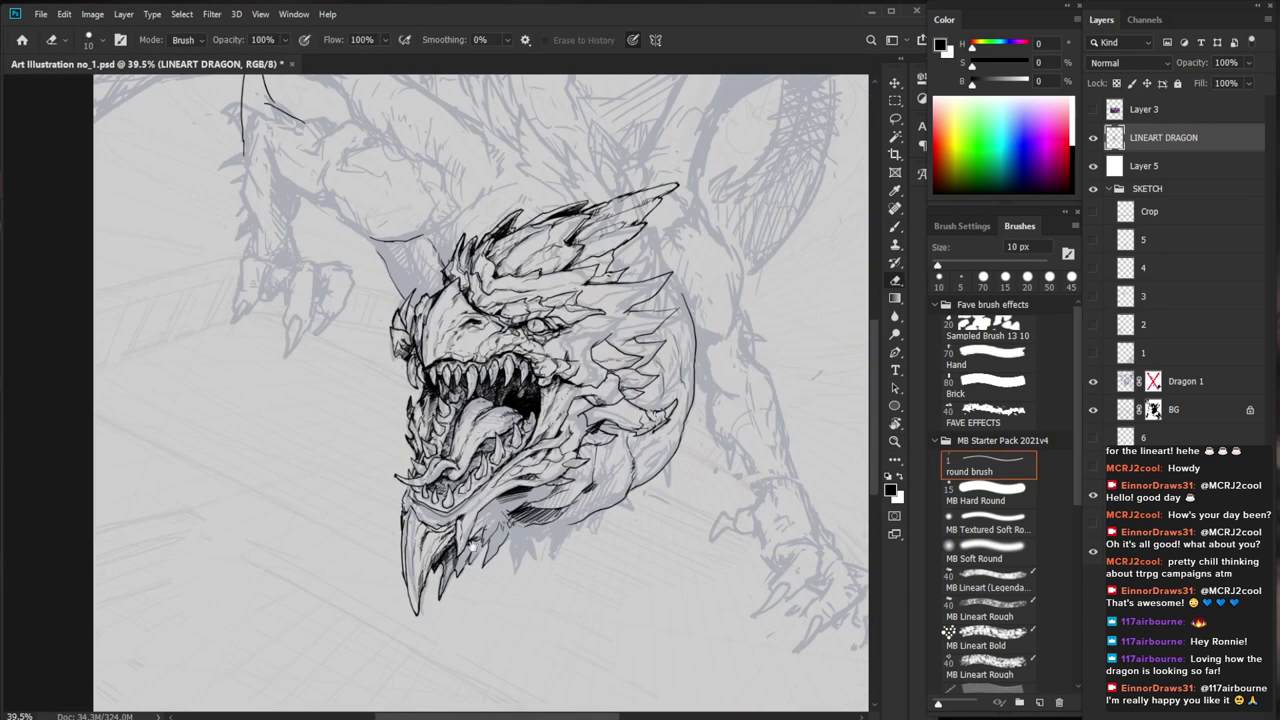
# Touch up the small ink lines inside the mouth behind the front upper teeth
pyautogui.press('space')
pyautogui.moveTo(626, 624); pyautogui.dragTo(557, 541)
pyautogui.press('z')
pyautogui.moveTo(389, 329); pyautogui.dragTo(480, 329)
pyautogui.moveTo(347, 276); pyautogui.dragTo(351, 296)
pyautogui.moveTo(351, 276)
pyautogui.mouseDown()
pyautogui.moveTo(353, 298)
pyautogui.moveTo(366, 288)
pyautogui.mouseUp()
pyautogui.press('b')
pyautogui.moveTo(356, 270); pyautogui.dragTo(364, 286)
pyautogui.press('z')
pyautogui.moveTo(434, 317); pyautogui.dragTo(368, 317)
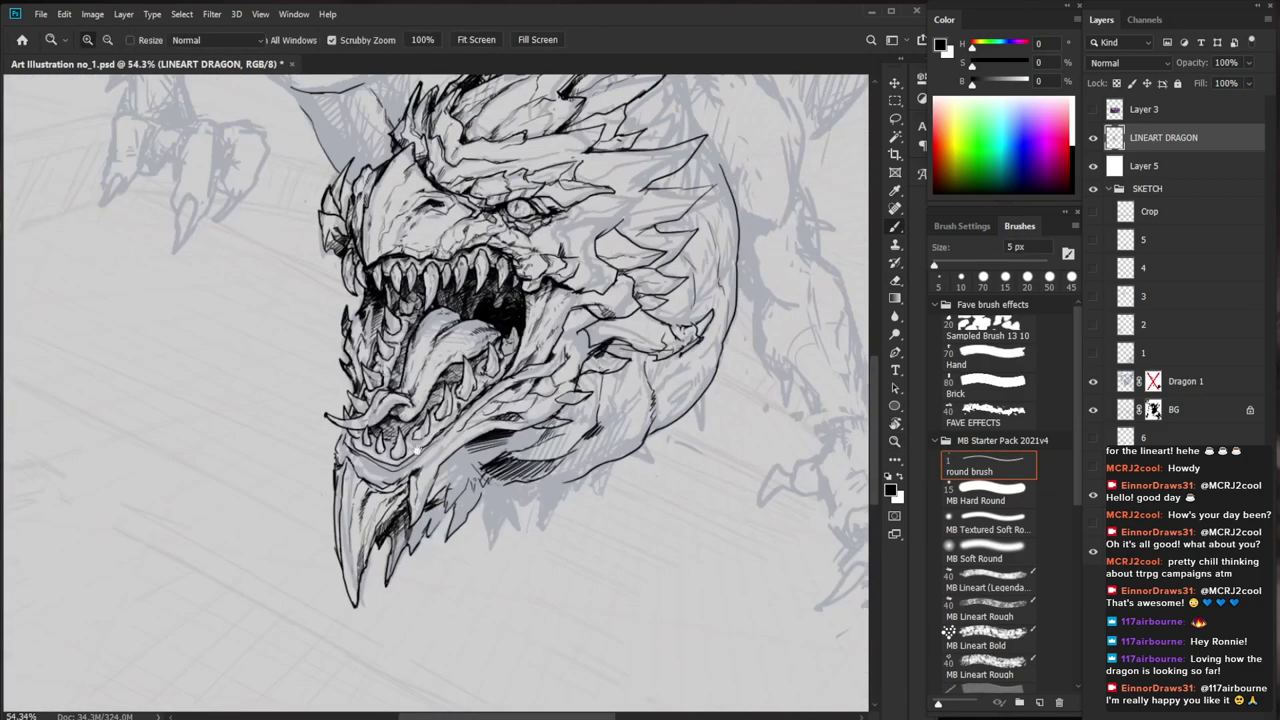
# Clean up and re-ink the side teeth along the left inner edge of the mouth
pyautogui.press('space')
pyautogui.moveTo(610, 502); pyautogui.dragTo(535, 488)
pyautogui.press('z')
pyautogui.moveTo(318, 301)
pyautogui.mouseDown()
pyautogui.moveTo(358, 301)
pyautogui.moveTo(316, 314)
pyautogui.mouseUp()
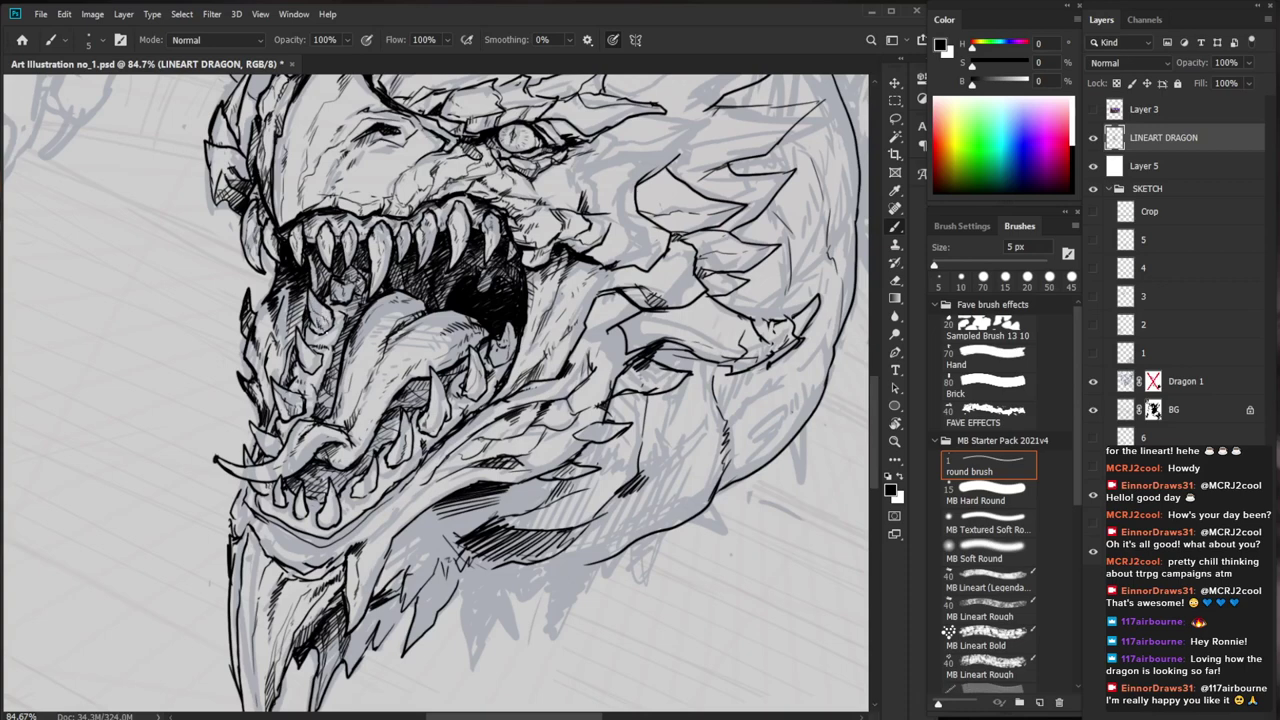
pyautogui.press('e')
pyautogui.moveTo(318, 326); pyautogui.dragTo(336, 338)
pyautogui.press('b')
pyautogui.press('space')
pyautogui.moveTo(417, 362); pyautogui.dragTo(406, 383)
pyautogui.press('e')
pyautogui.press('b')
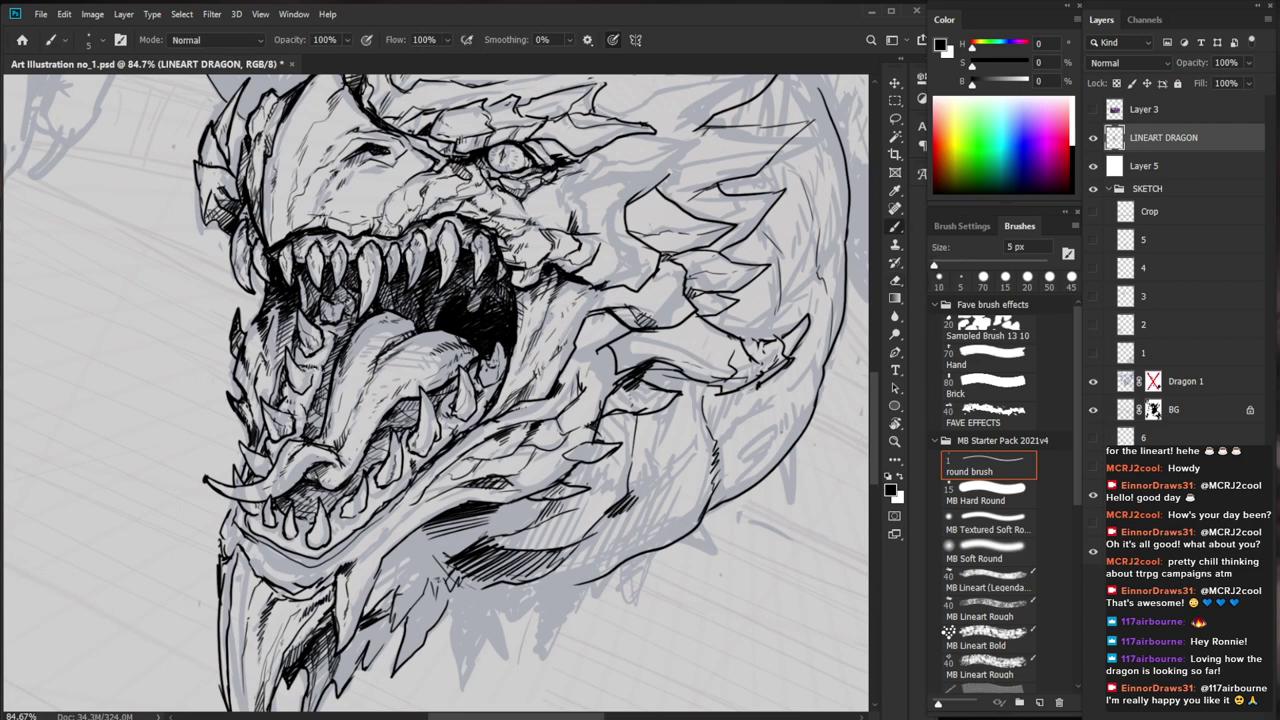
pyautogui.moveTo(305, 363); pyautogui.dragTo(317, 367)
pyautogui.hotkey('ctrl', 'space')
pyautogui.moveTo(396, 338); pyautogui.dragTo(300, 342)
pyautogui.hotkey('ctrl', 'space')
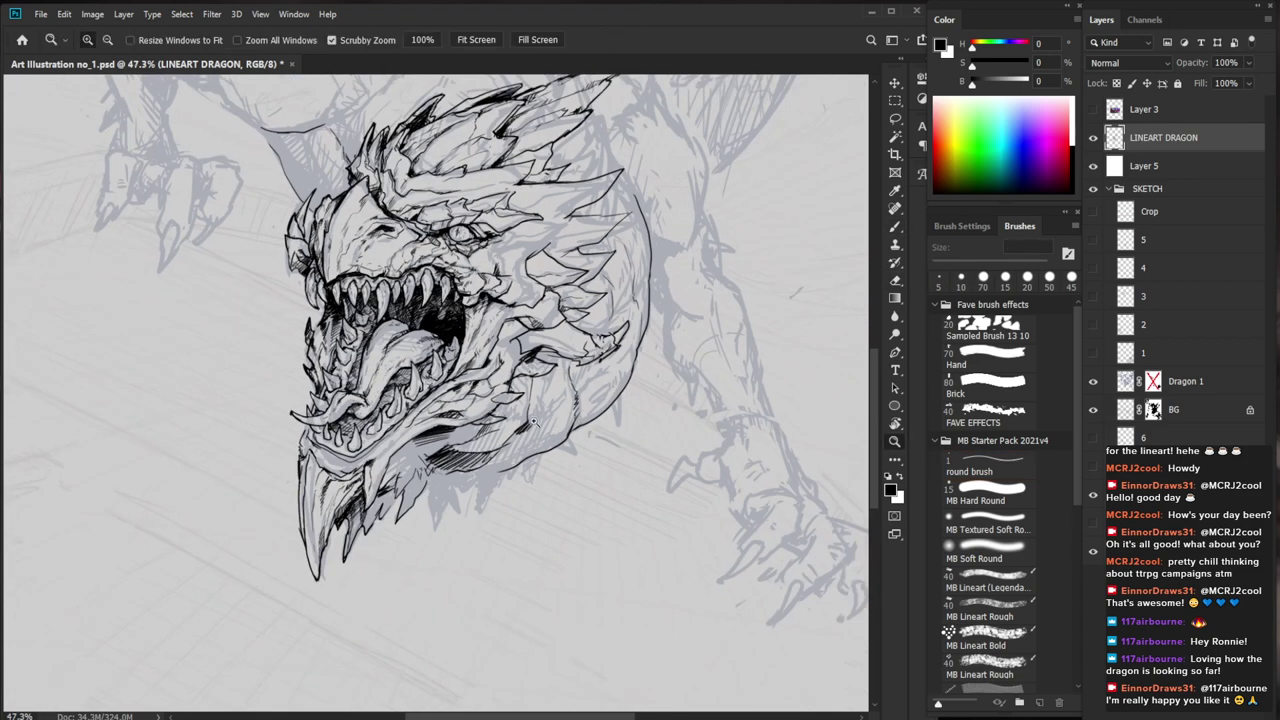
pyautogui.moveTo(379, 348); pyautogui.dragTo(475, 350)
pyautogui.press('e')
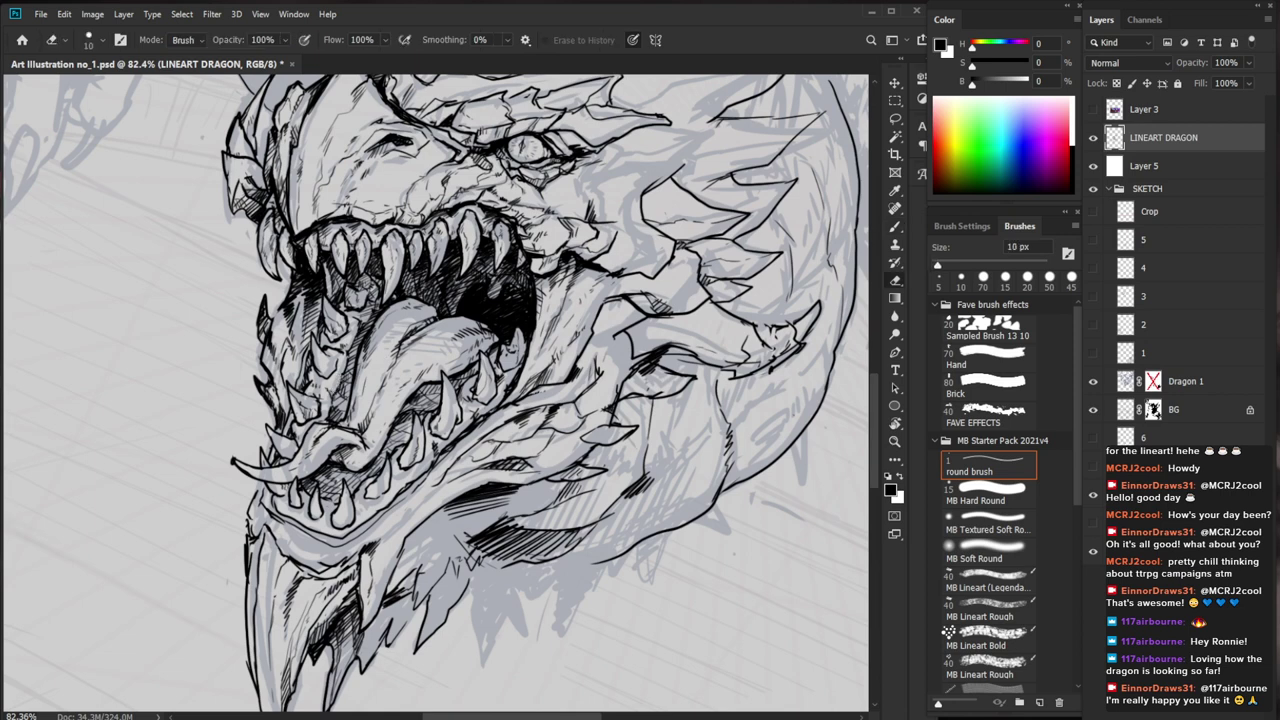
pyautogui.press('b')
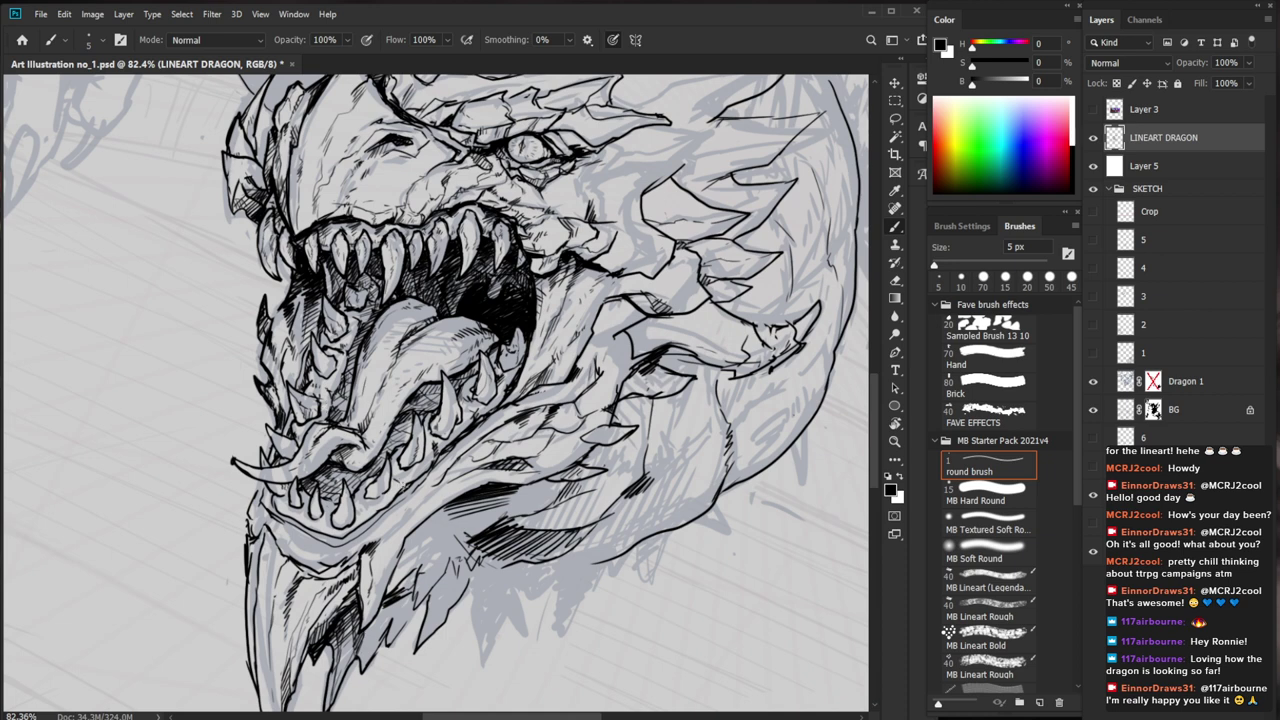
pyautogui.hotkey('ctrl', 'space')
pyautogui.moveTo(390, 497); pyautogui.dragTo(412, 497)
pyautogui.press('e')
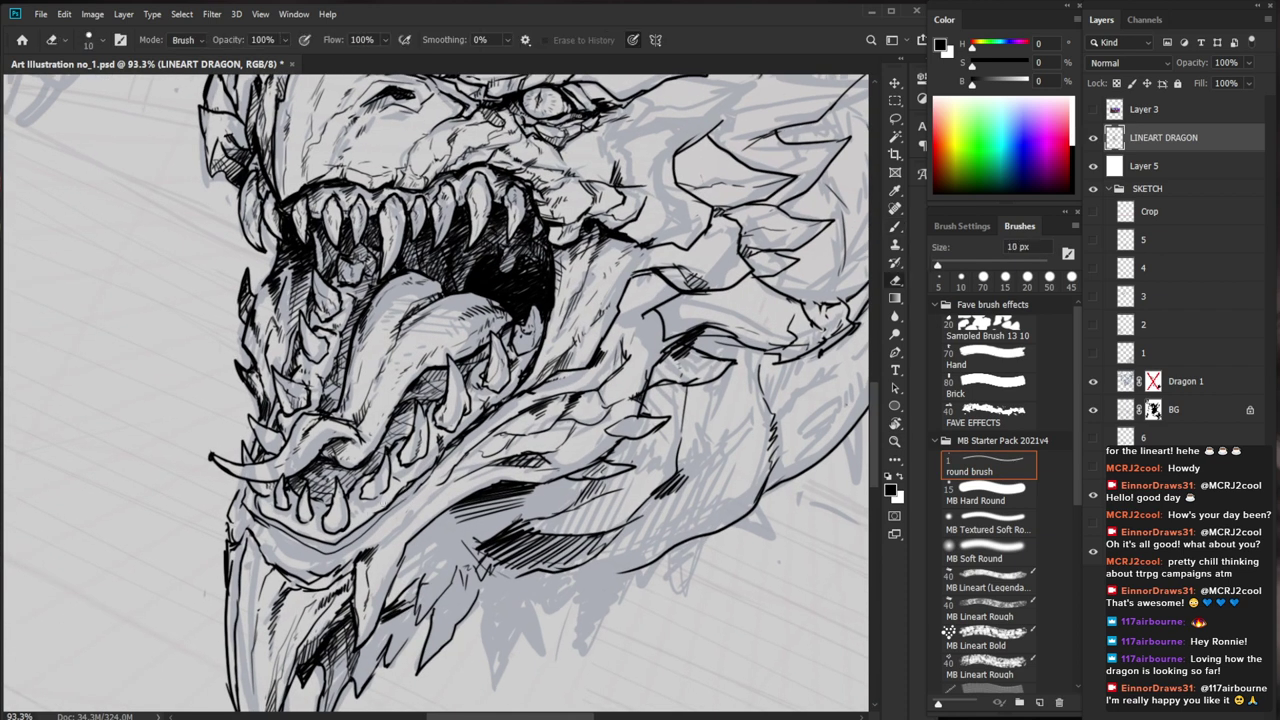
pyautogui.press('b')
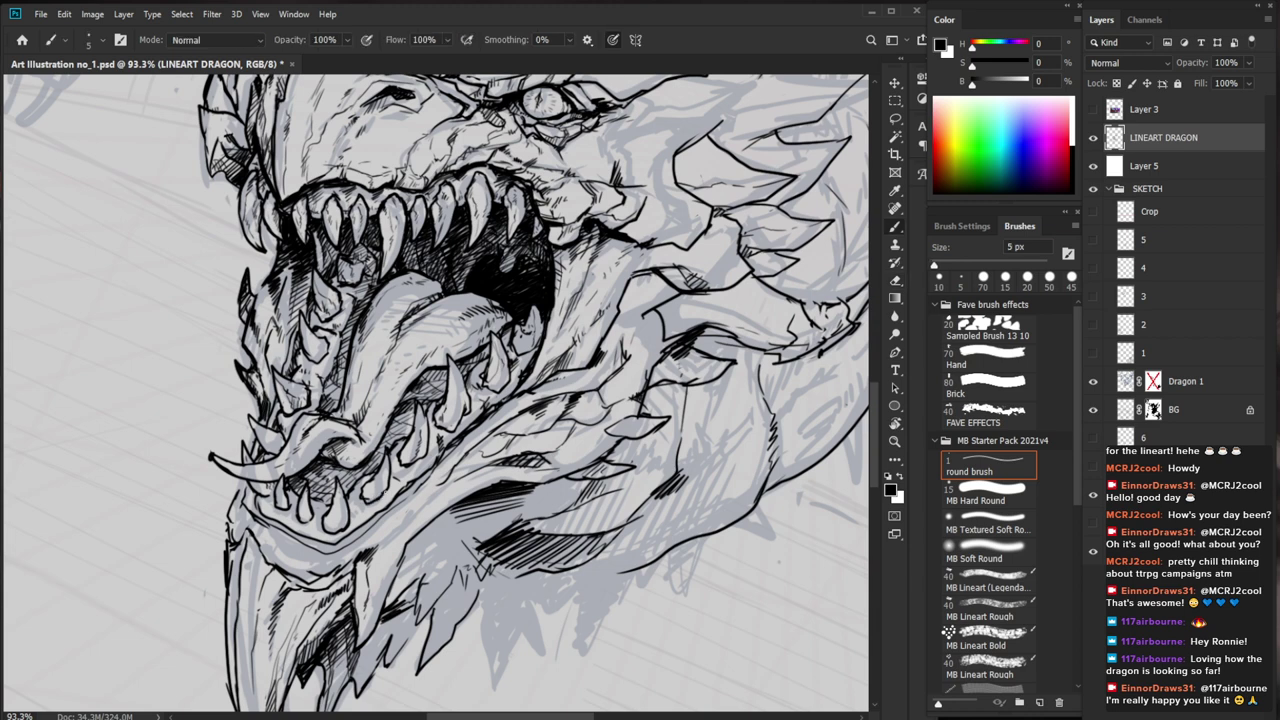
# Add short hatching strokes to the throat below the cheek horns
pyautogui.scroll(-3, 375, 500)
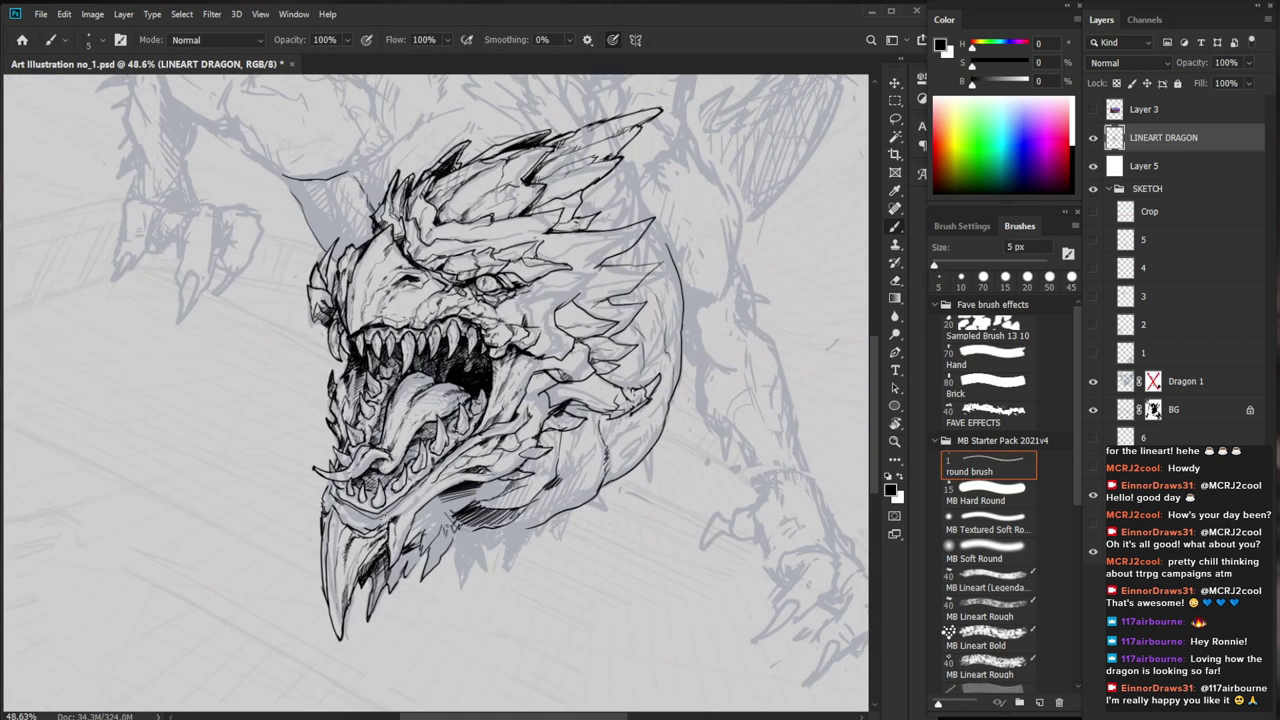
pyautogui.moveTo(578, 472)
pyautogui.mouseDown()
pyautogui.moveTo(561, 480)
pyautogui.moveTo(587, 461)
pyautogui.moveTo(571, 439)
pyautogui.moveTo(565, 453)
pyautogui.mouseUp()
pyautogui.moveTo(575, 447); pyautogui.dragTo(567, 457)
pyautogui.moveTo(665, 545); pyautogui.dragTo(596, 564)
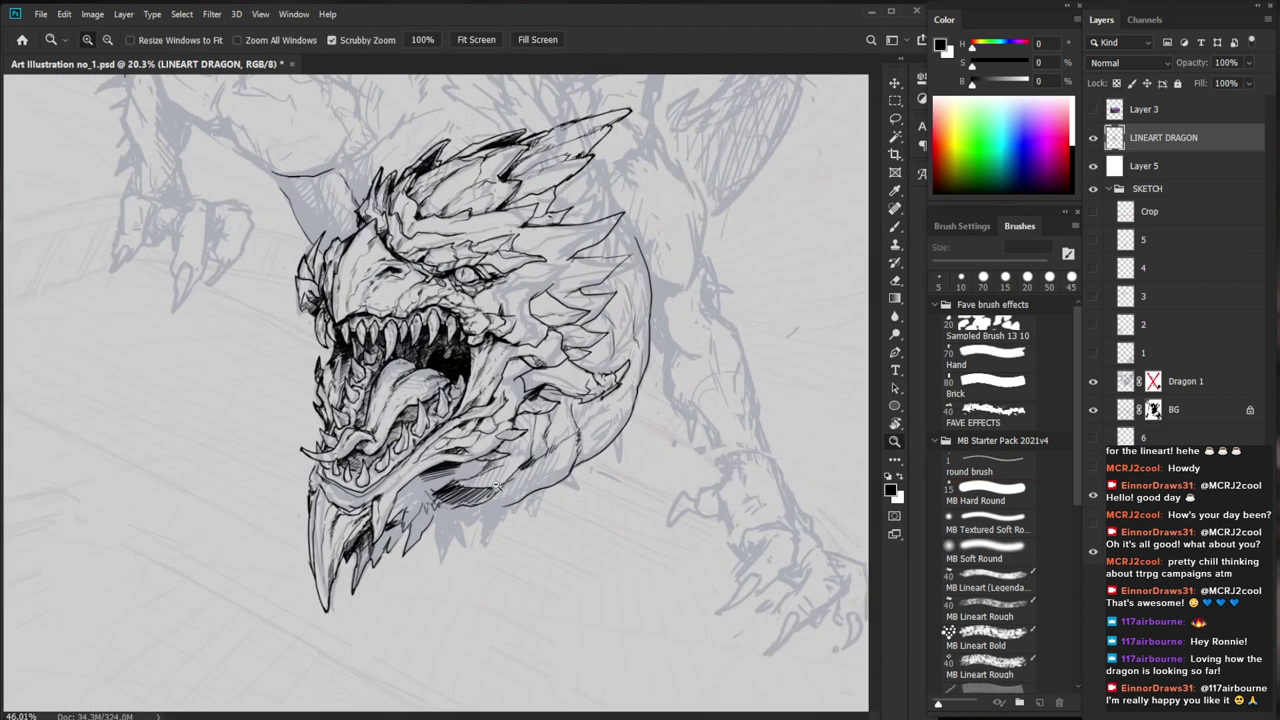
# Ink the outlines of the pointed spikes hanging beneath the jaw and throat, following the sketch
pyautogui.moveTo(443, 470); pyautogui.dragTo(475, 471)
pyautogui.press('b')
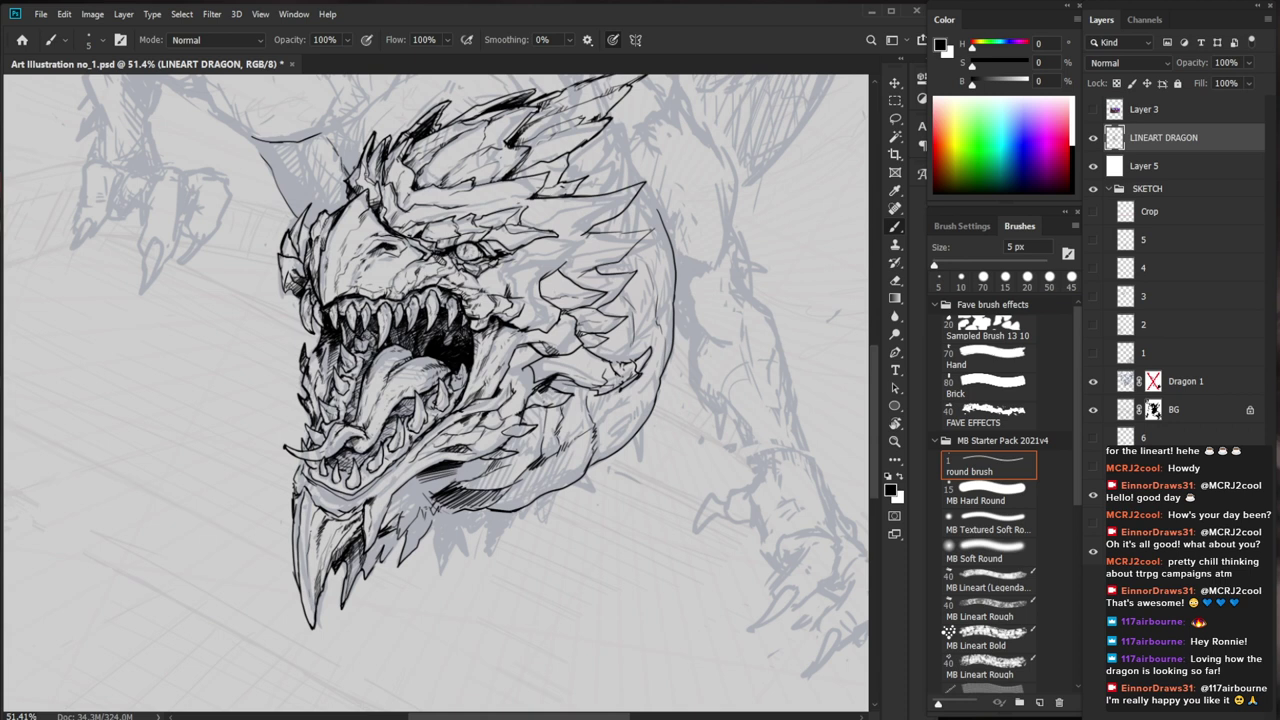
pyautogui.press('e')
pyautogui.press('b')
pyautogui.moveTo(527, 503); pyautogui.dragTo(515, 513)
pyautogui.moveTo(531, 487)
pyautogui.mouseDown()
pyautogui.moveTo(503, 527)
pyautogui.moveTo(492, 506)
pyautogui.mouseUp()
pyautogui.moveTo(474, 528)
pyautogui.mouseDown()
pyautogui.moveTo(486, 516)
pyautogui.moveTo(466, 542)
pyautogui.moveTo(462, 509)
pyautogui.moveTo(458, 530)
pyautogui.mouseUp()
pyautogui.moveTo(440, 570)
pyautogui.mouseDown()
pyautogui.moveTo(455, 543)
pyautogui.moveTo(441, 543)
pyautogui.moveTo(439, 517)
pyautogui.mouseUp()
pyautogui.press('z')
pyautogui.moveTo(502, 486)
pyautogui.mouseDown()
pyautogui.moveTo(400, 500)
pyautogui.moveTo(521, 487)
pyautogui.mouseUp()
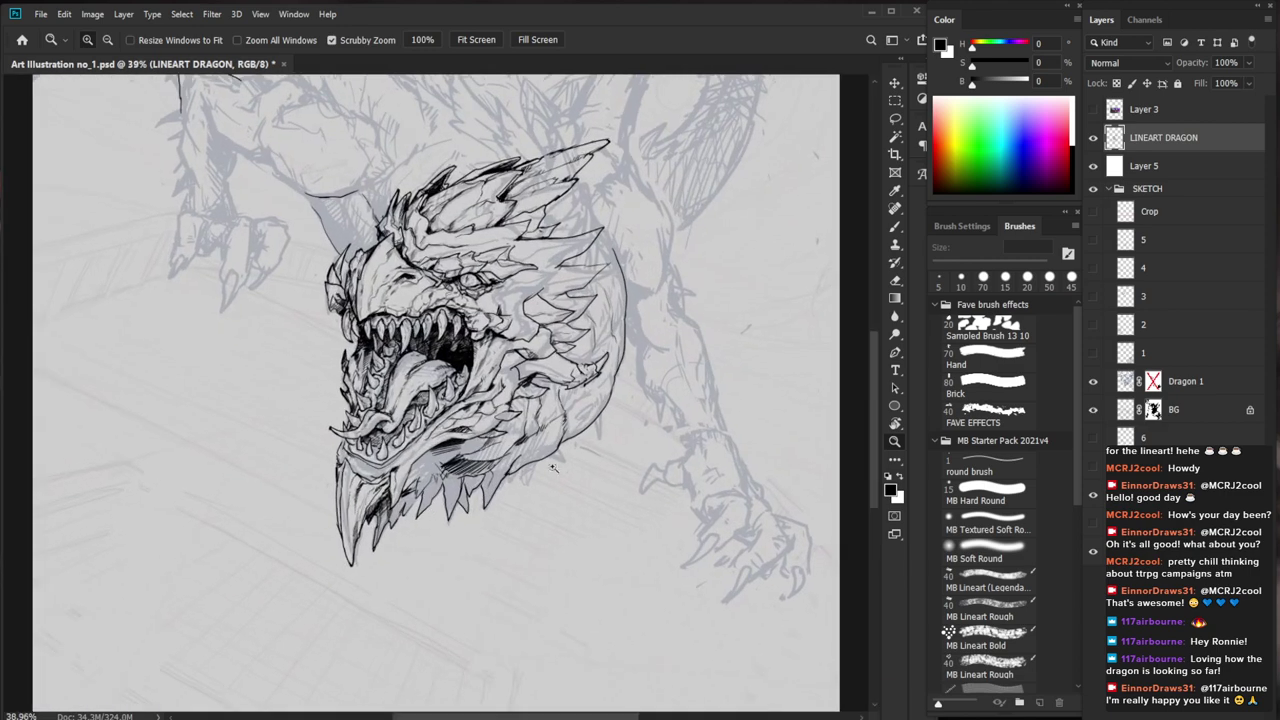
# Add short ink strokes beneath the base of the lower cheek horn
pyautogui.moveTo(618, 331); pyautogui.dragTo(592, 390)
pyautogui.scroll(3, 540, 430)
pyautogui.press('b')
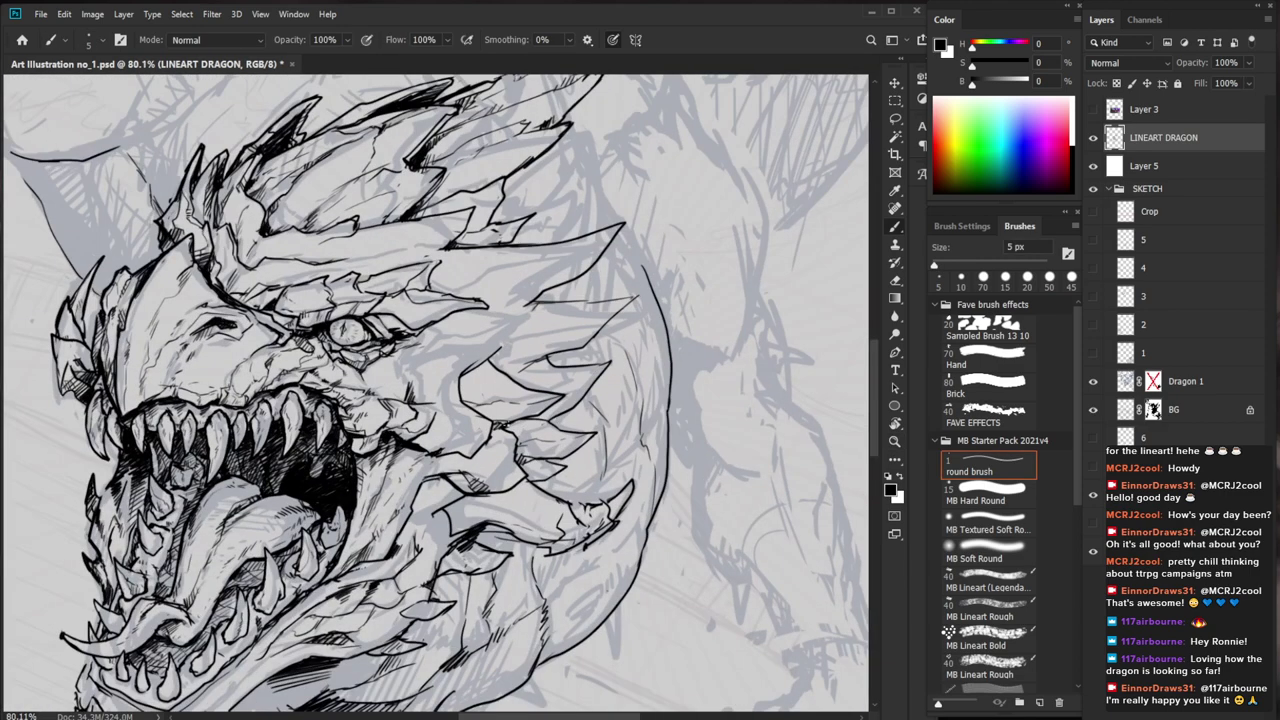
pyautogui.press('z')
pyautogui.scroll(-2, 590, 410)
pyautogui.press('b')
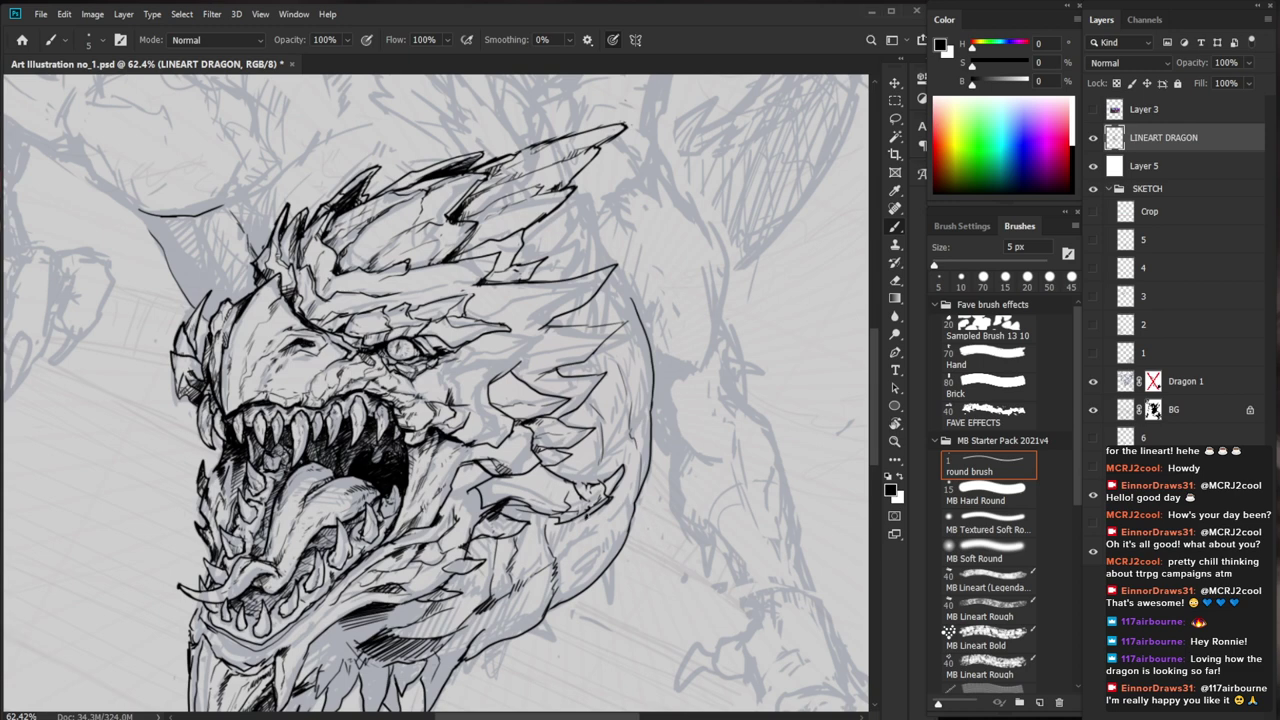
pyautogui.moveTo(518, 497)
pyautogui.mouseDown()
pyautogui.moveTo(544, 505)
pyautogui.moveTo(548, 481)
pyautogui.mouseUp()
pyautogui.moveTo(527, 494)
pyautogui.mouseDown()
pyautogui.moveTo(544, 486)
pyautogui.moveTo(495, 477)
pyautogui.moveTo(527, 479)
pyautogui.mouseUp()
pyautogui.hotkey('ctrl', 'space')
pyautogui.moveTo(605, 450); pyautogui.dragTo(510, 460)
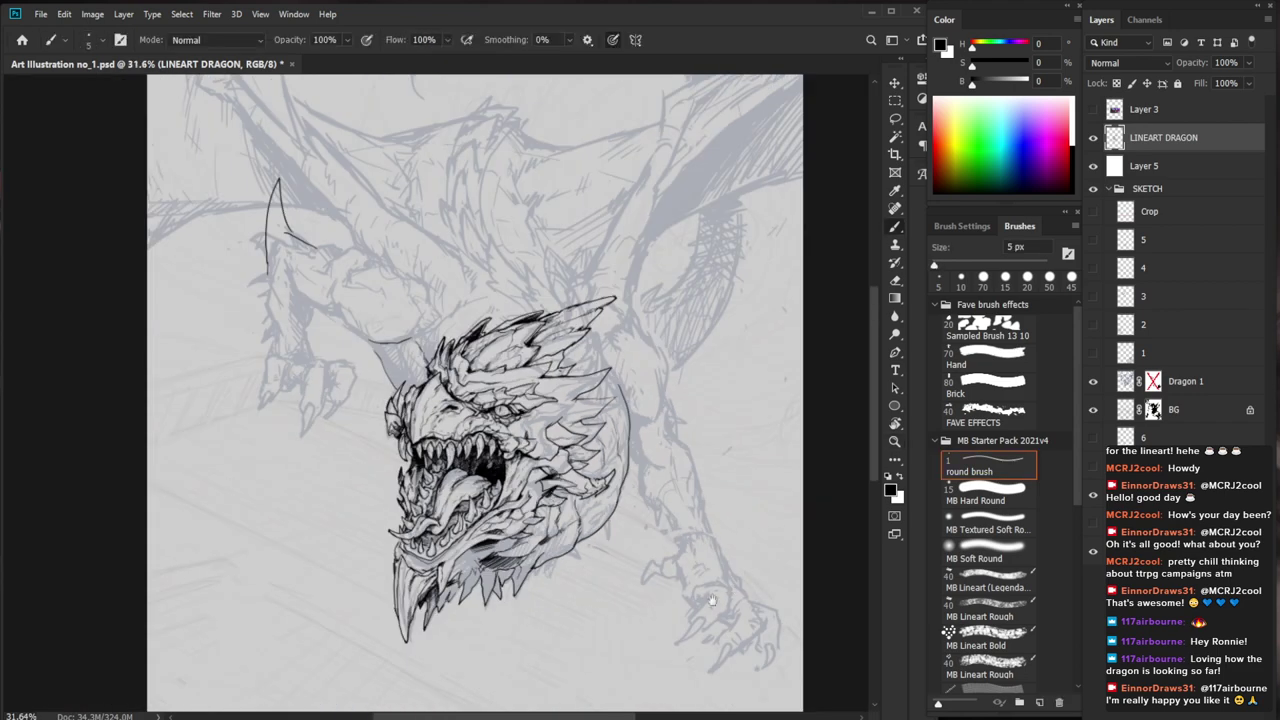
# Ink short shading strokes on the side of the jaw, below and in front of the lower cheek horn
pyautogui.press('space')
pyautogui.moveTo(712, 600); pyautogui.dragTo(672, 452)
pyautogui.hotkey('ctrl', 'space')
pyautogui.moveTo(530, 385); pyautogui.dragTo(577, 361)
pyautogui.press('e')
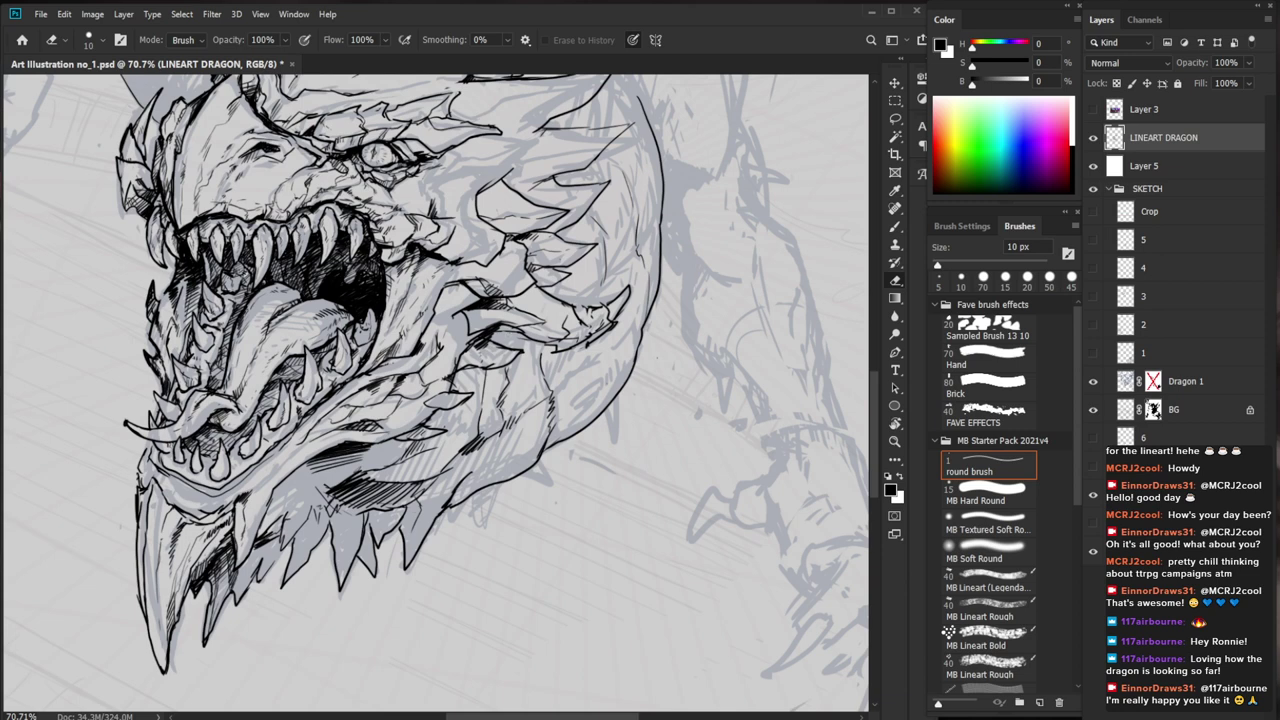
pyautogui.press('b')
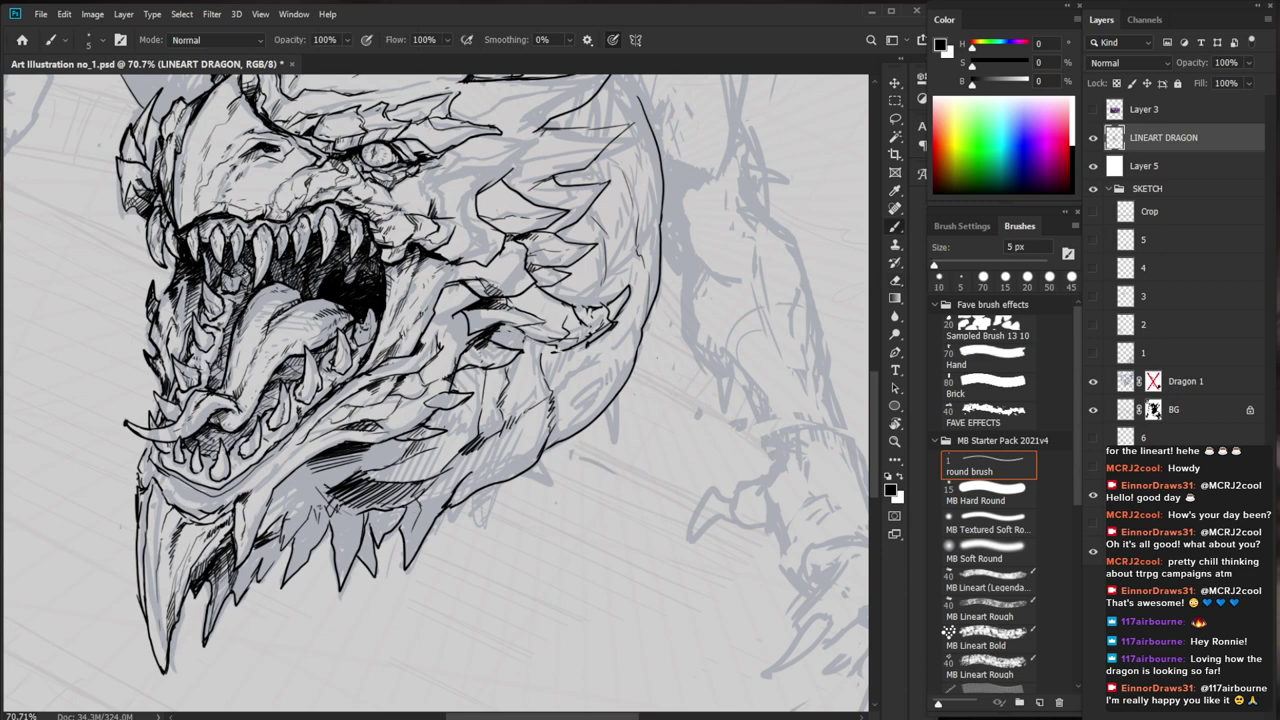
pyautogui.press('e')
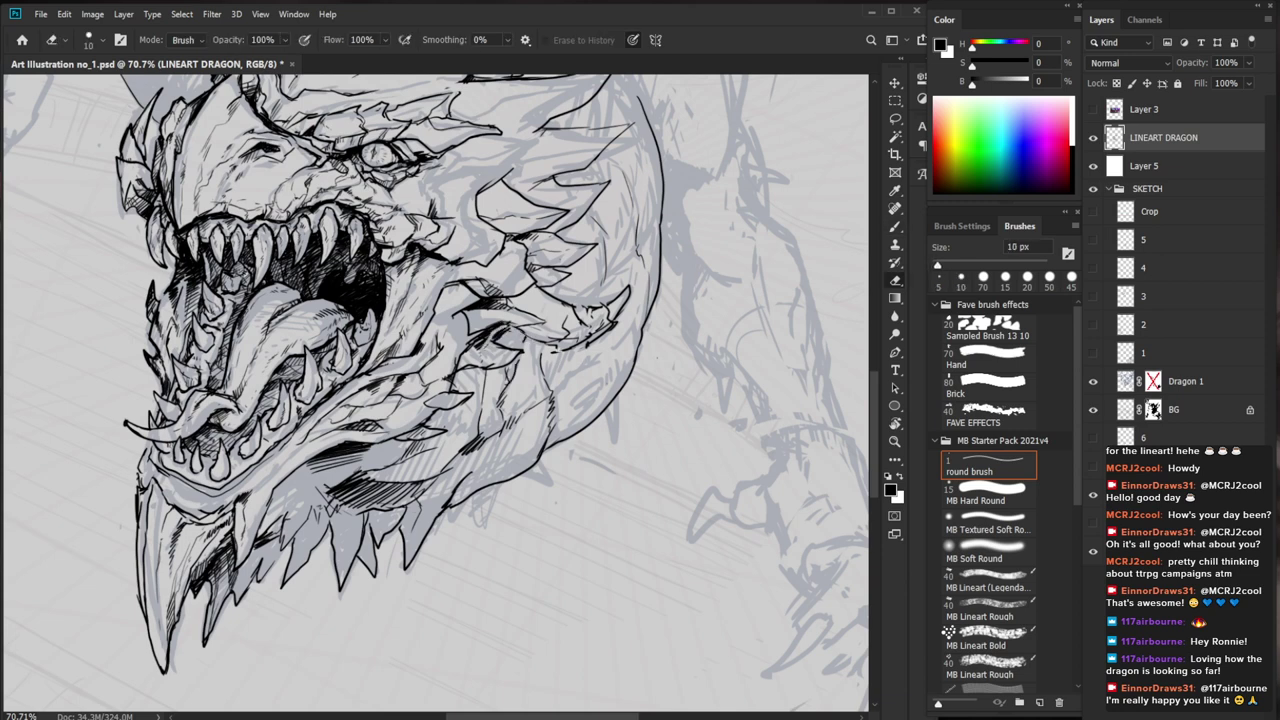
pyautogui.press('b')
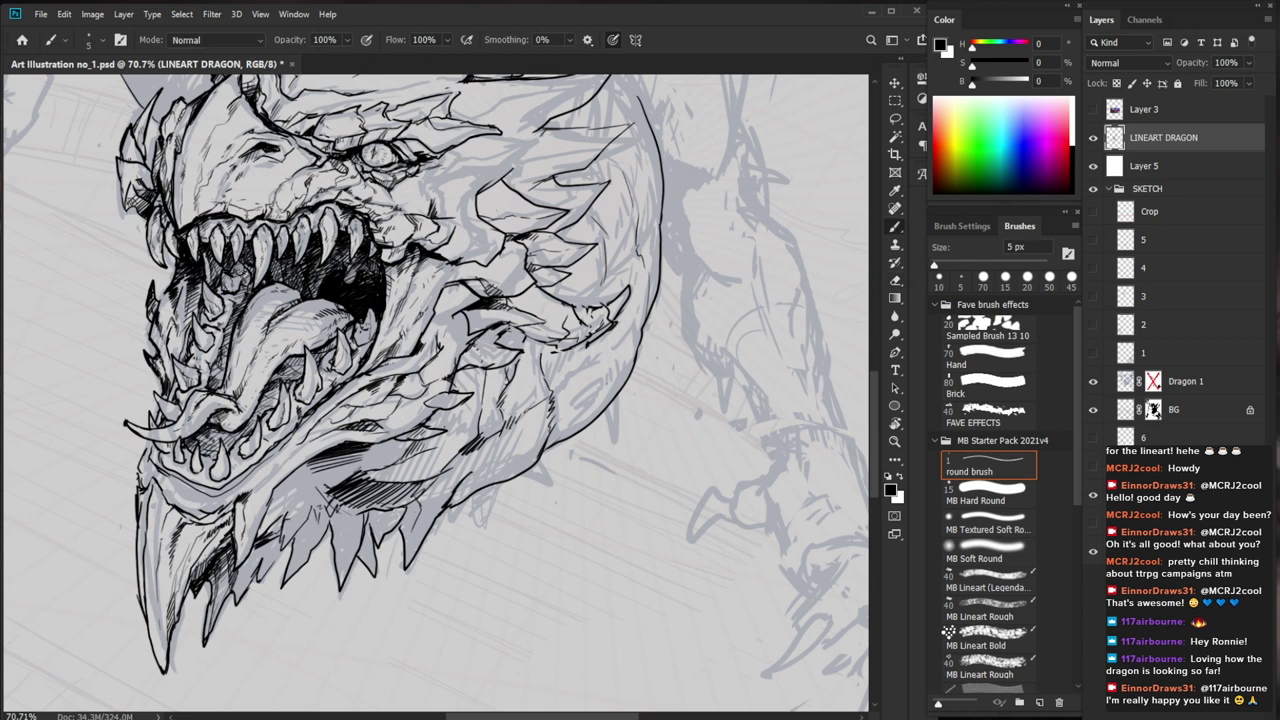
pyautogui.moveTo(520, 329)
pyautogui.mouseDown()
pyautogui.moveTo(500, 345)
pyautogui.moveTo(505, 371)
pyautogui.mouseUp()
pyautogui.moveTo(517, 365); pyautogui.dragTo(505, 381)
pyautogui.hotkey('ctrl', 'space')
pyautogui.moveTo(564, 374); pyautogui.dragTo(472, 388)
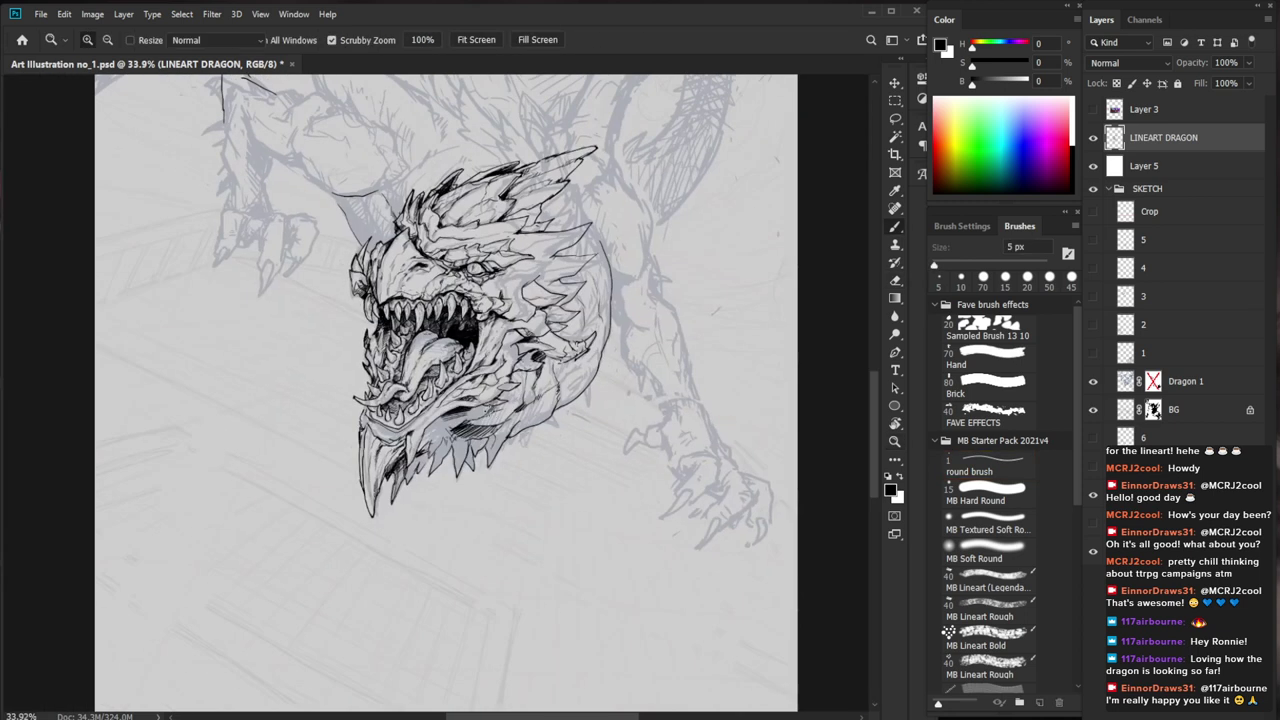
# Erase stray ink at the base of the small spikes above the snout and re-ink the edge there
pyautogui.press('z')
pyautogui.moveTo(376, 213); pyautogui.dragTo(480, 215)
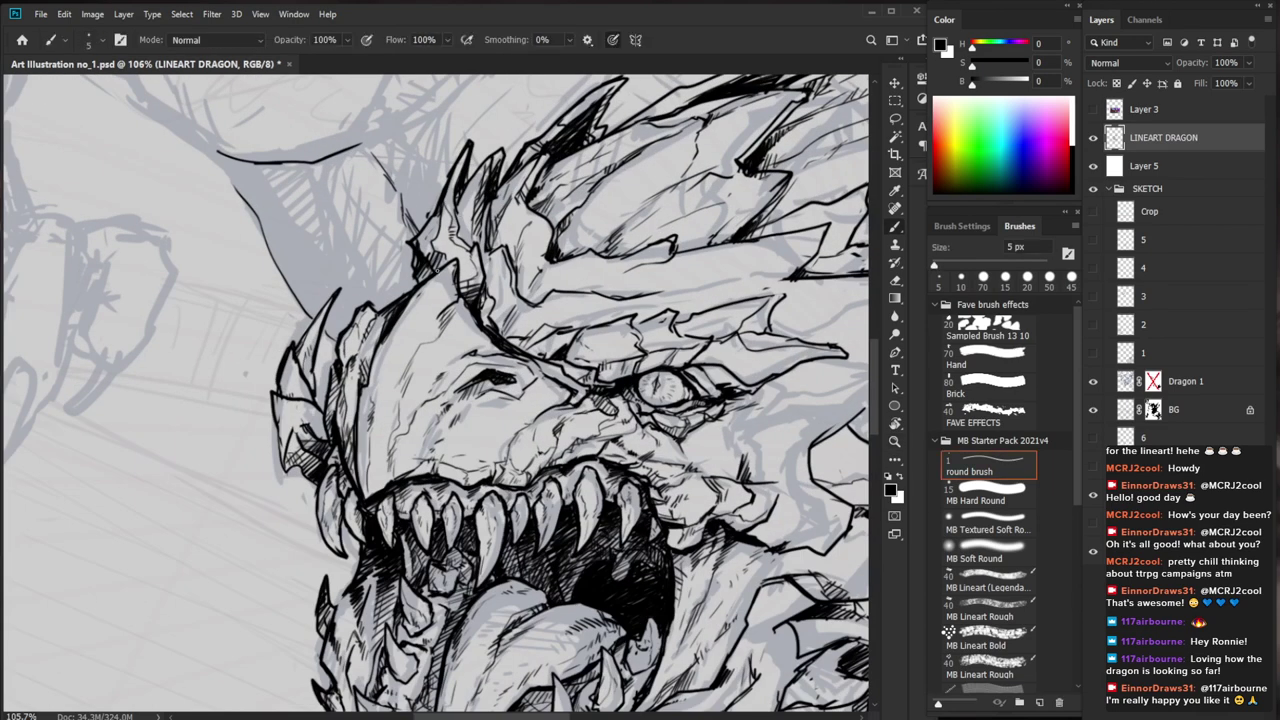
pyautogui.press('e')
pyautogui.moveTo(436, 277)
pyautogui.mouseDown()
pyautogui.moveTo(453, 263)
pyautogui.moveTo(455, 282)
pyautogui.mouseUp()
pyautogui.moveTo(453, 275)
pyautogui.mouseDown()
pyautogui.moveTo(463, 284)
pyautogui.moveTo(397, 362)
pyautogui.mouseUp()
pyautogui.press('b')
pyautogui.press('space')
pyautogui.moveTo(394, 344); pyautogui.dragTo(401, 358)
pyautogui.moveTo(400, 345); pyautogui.dragTo(403, 353)
pyautogui.press('z')
pyautogui.moveTo(600, 358); pyautogui.dragTo(510, 358)
pyautogui.press('space')
pyautogui.moveTo(738, 545); pyautogui.dragTo(642, 477)
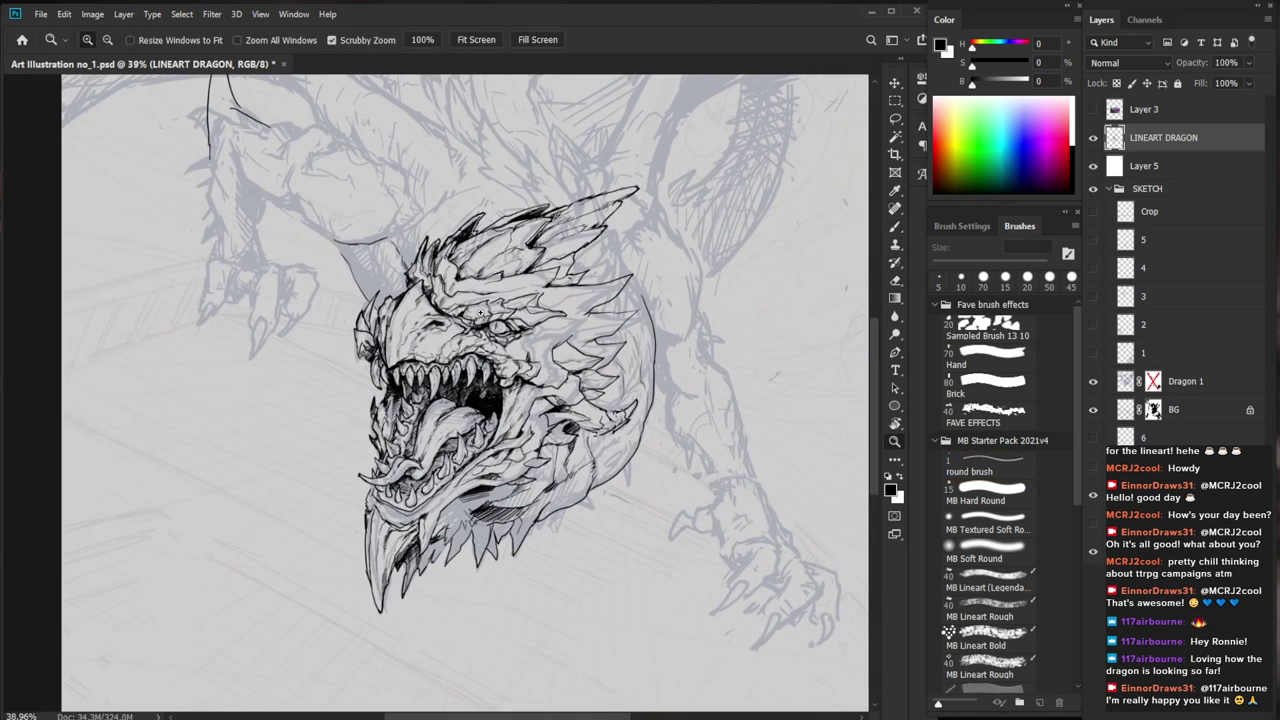
# Fill the gap between the top of the snout and the first brow spike with solid black
pyautogui.moveTo(405, 266); pyautogui.dragTo(515, 266)
pyautogui.press('b')
pyautogui.moveTo(414, 288); pyautogui.dragTo(409, 321)
pyautogui.moveTo(408, 313)
pyautogui.mouseDown()
pyautogui.moveTo(410, 342)
pyautogui.moveTo(420, 308)
pyautogui.moveTo(430, 318)
pyautogui.moveTo(416, 340)
pyautogui.moveTo(436, 330)
pyautogui.mouseUp()
pyautogui.hotkey('ctrl', 'space')
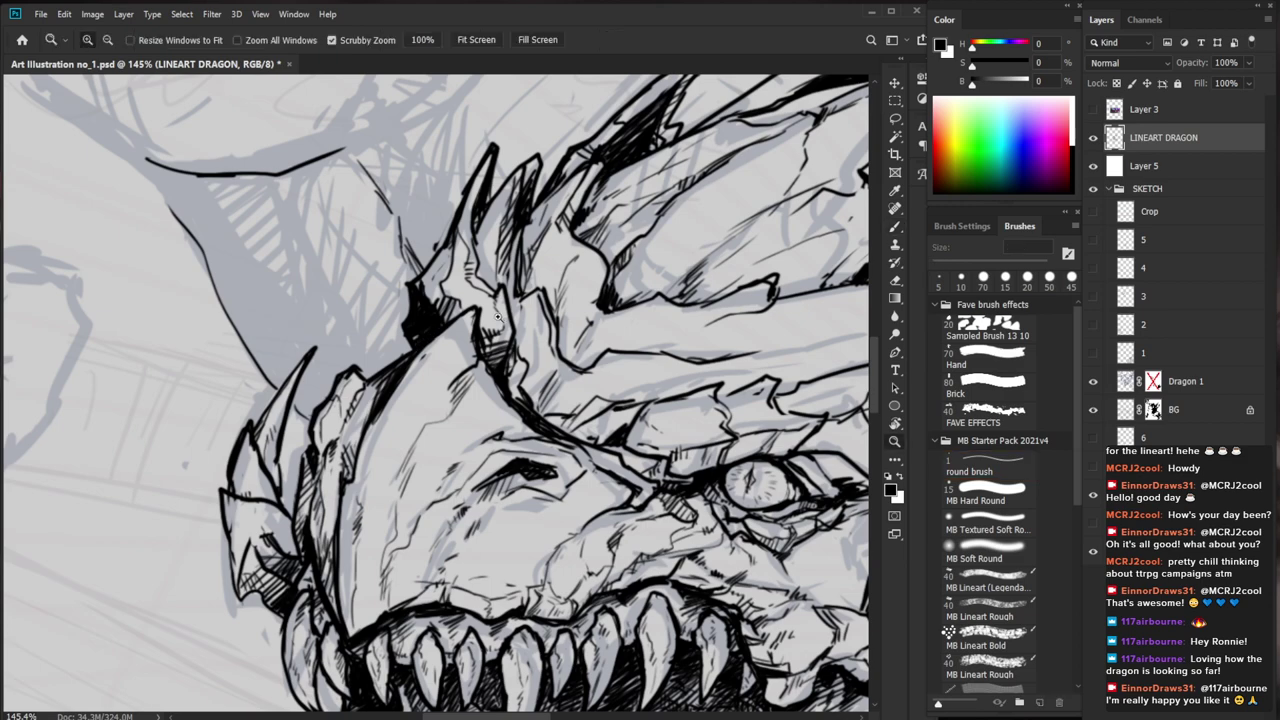
pyautogui.moveTo(505, 275); pyautogui.dragTo(400, 275)
pyautogui.press('space')
pyautogui.moveTo(679, 593); pyautogui.dragTo(629, 575)
# Trim the edge of the black fill behind the snout with the eraser and re-ink the adjoining spike outline
pyautogui.hotkey('ctrl', 'space')
pyautogui.moveTo(408, 265); pyautogui.dragTo(464, 264)
pyautogui.press('e')
pyautogui.moveTo(402, 297); pyautogui.dragTo(394, 318)
pyautogui.hotkey('ctrl', 'space')
pyautogui.moveTo(560, 336); pyautogui.dragTo(505, 338)
pyautogui.press('space')
pyautogui.moveTo(679, 487)
pyautogui.mouseDown()
pyautogui.moveTo(627, 491)
pyautogui.moveTo(571, 473)
pyautogui.mouseUp()
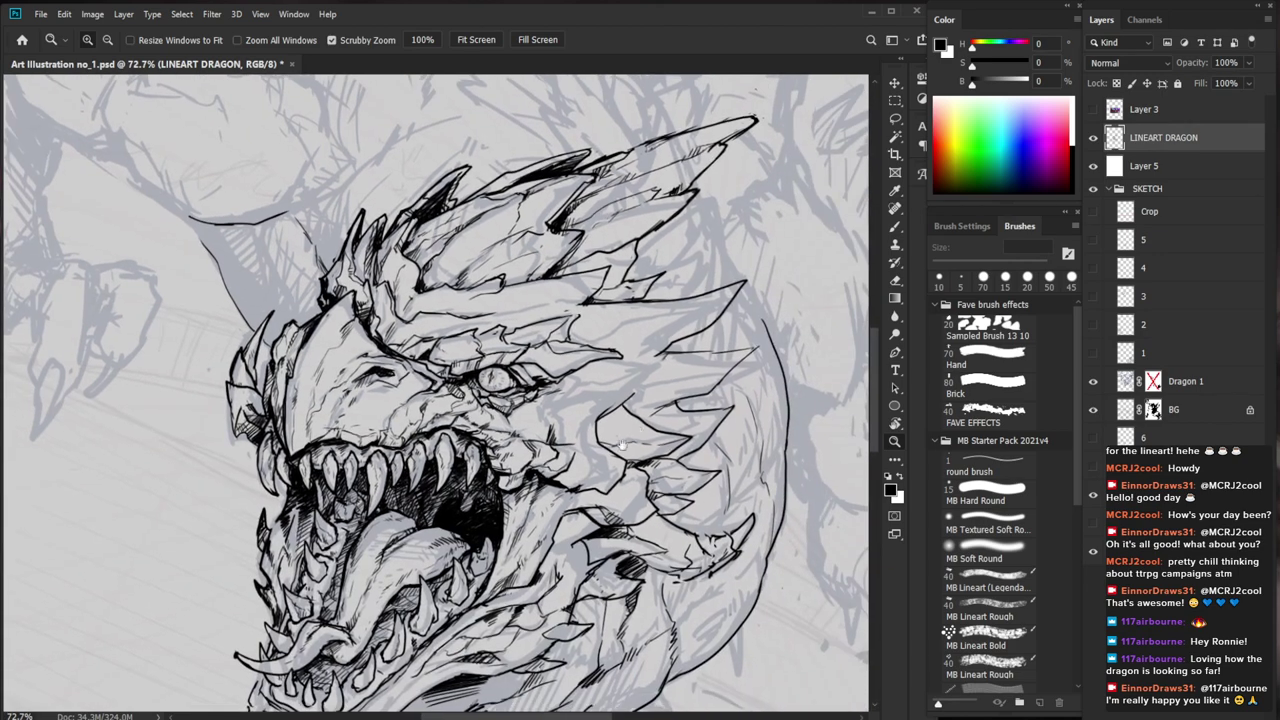
pyautogui.press('b')
pyautogui.moveTo(341, 256)
pyautogui.mouseDown()
pyautogui.moveTo(323, 290)
pyautogui.moveTo(340, 260)
pyautogui.moveTo(334, 288)
pyautogui.mouseUp()
pyautogui.moveTo(757, 543); pyautogui.dragTo(686, 498)
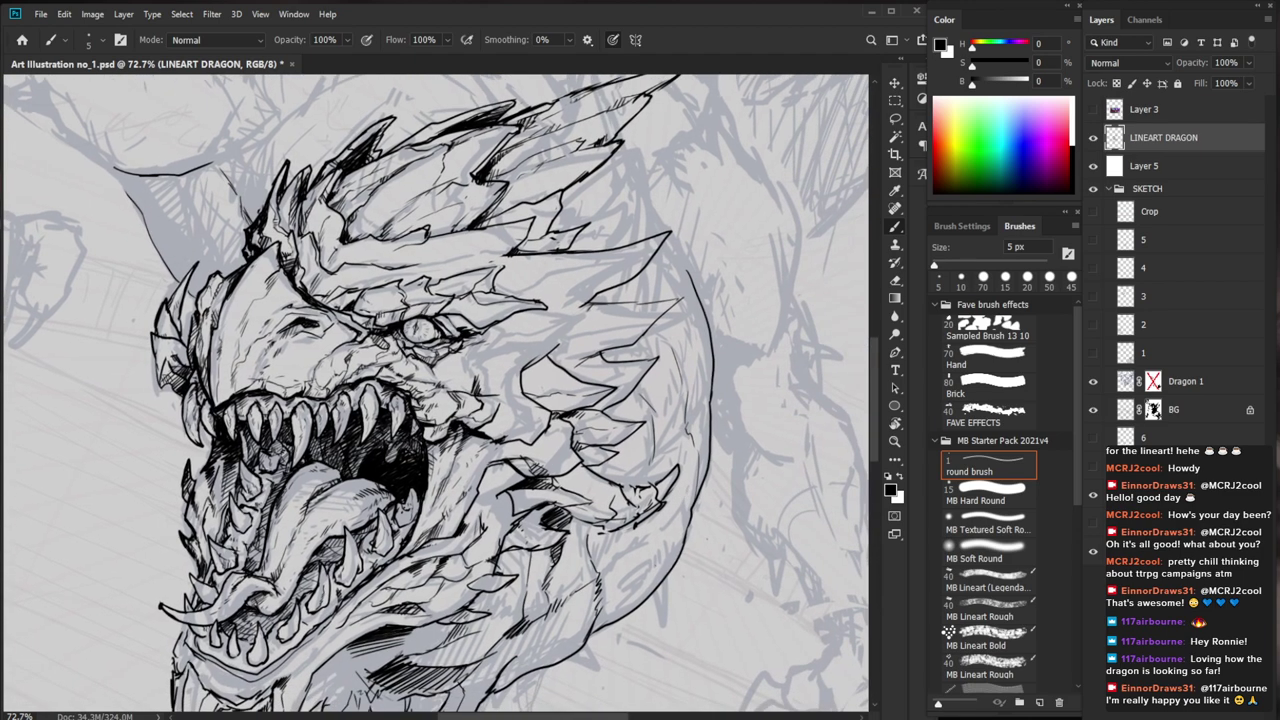
# Erase excess ink around the rear corner of the eye and the brow scale above it
pyautogui.press('e')
pyautogui.moveTo(460, 334); pyautogui.dragTo(472, 327)
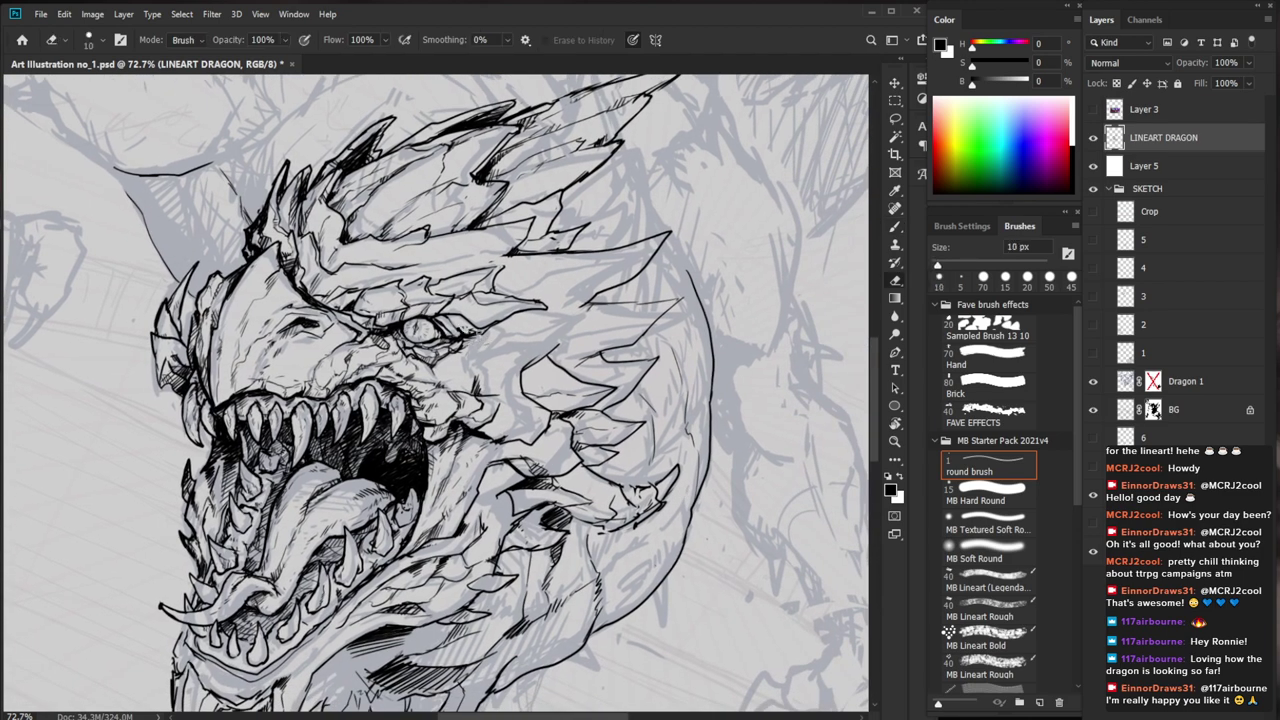
pyautogui.scroll(3, 505, 350)
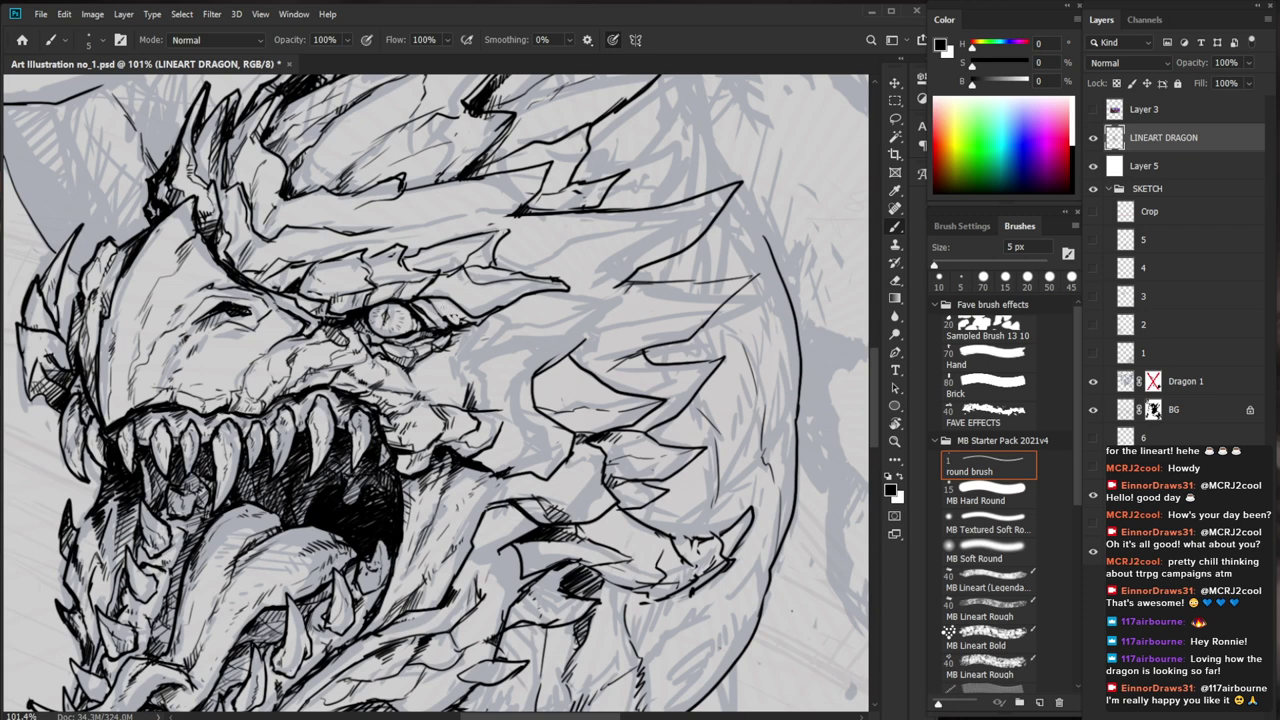
pyautogui.press('b')
pyautogui.press('e')
pyautogui.press('b')
pyautogui.press('e')
pyautogui.moveTo(478, 288)
pyautogui.mouseDown()
pyautogui.moveTo(457, 296)
pyautogui.moveTo(480, 301)
pyautogui.mouseUp()
pyautogui.press('b')
pyautogui.press('z')
pyautogui.moveTo(554, 316); pyautogui.dragTo(490, 450)
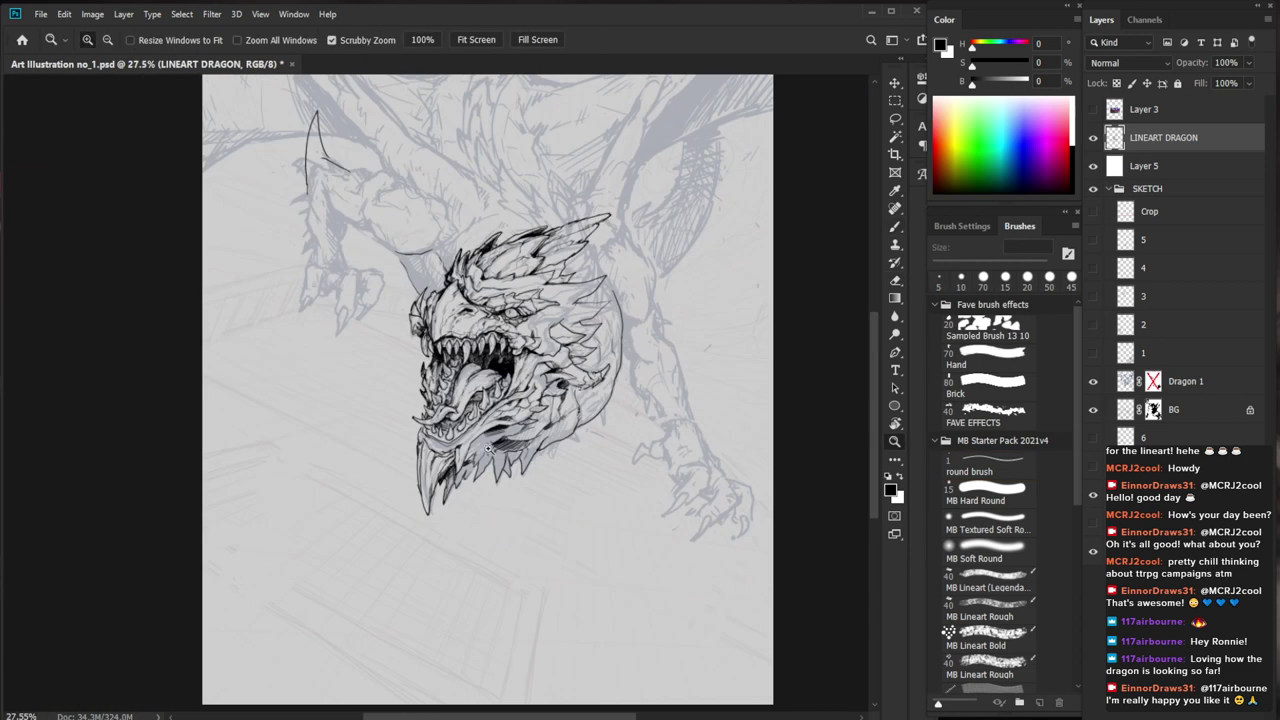
# Clean up and re-ink the folds and scale edges directly behind the eye
pyautogui.moveTo(550, 306); pyautogui.dragTo(612, 312)
pyautogui.press('e')
pyautogui.moveTo(502, 342)
pyautogui.mouseDown()
pyautogui.moveTo(572, 311)
pyautogui.moveTo(506, 315)
pyautogui.moveTo(586, 306)
pyautogui.mouseUp()
pyautogui.press('b')
pyautogui.moveTo(506, 334)
pyautogui.mouseDown()
pyautogui.moveTo(484, 360)
pyautogui.moveTo(504, 336)
pyautogui.moveTo(482, 344)
pyautogui.moveTo(508, 335)
pyautogui.moveTo(490, 335)
pyautogui.mouseUp()
pyautogui.press('e')
pyautogui.press('b')
pyautogui.hotkey('ctrl', 'z')
pyautogui.moveTo(470, 320)
pyautogui.mouseDown()
pyautogui.moveTo(488, 342)
pyautogui.moveTo(479, 350)
pyautogui.moveTo(507, 339)
pyautogui.mouseUp()
pyautogui.press('e')
pyautogui.press('b')
# Examine the inked head up close and from afar, checking the eye, snout and cheek areas
pyautogui.hotkey('ctrl', 'space')
pyautogui.moveTo(602, 346); pyautogui.dragTo(480, 350)
pyautogui.press('space')
pyautogui.moveTo(688, 654); pyautogui.dragTo(683, 553)
pyautogui.hotkey('ctrl', 'space')
pyautogui.moveTo(763, 453); pyautogui.dragTo(708, 486)
pyautogui.hotkey('ctrl', 'space')
pyautogui.moveTo(523, 394)
pyautogui.mouseDown()
pyautogui.moveTo(650, 396)
pyautogui.moveTo(611, 402)
pyautogui.mouseUp()
pyautogui.hotkey('ctrl', 'space')
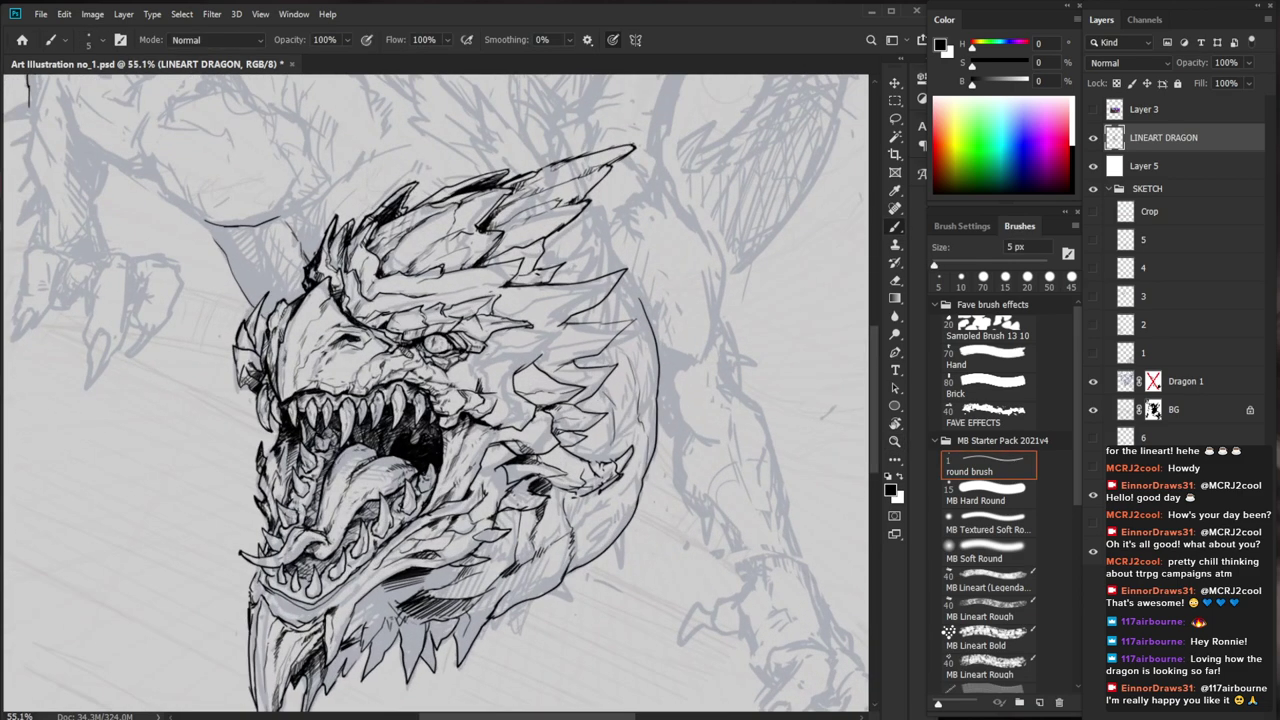
pyautogui.hotkey('ctrl', 'space')
pyautogui.moveTo(484, 379); pyautogui.dragTo(523, 379)
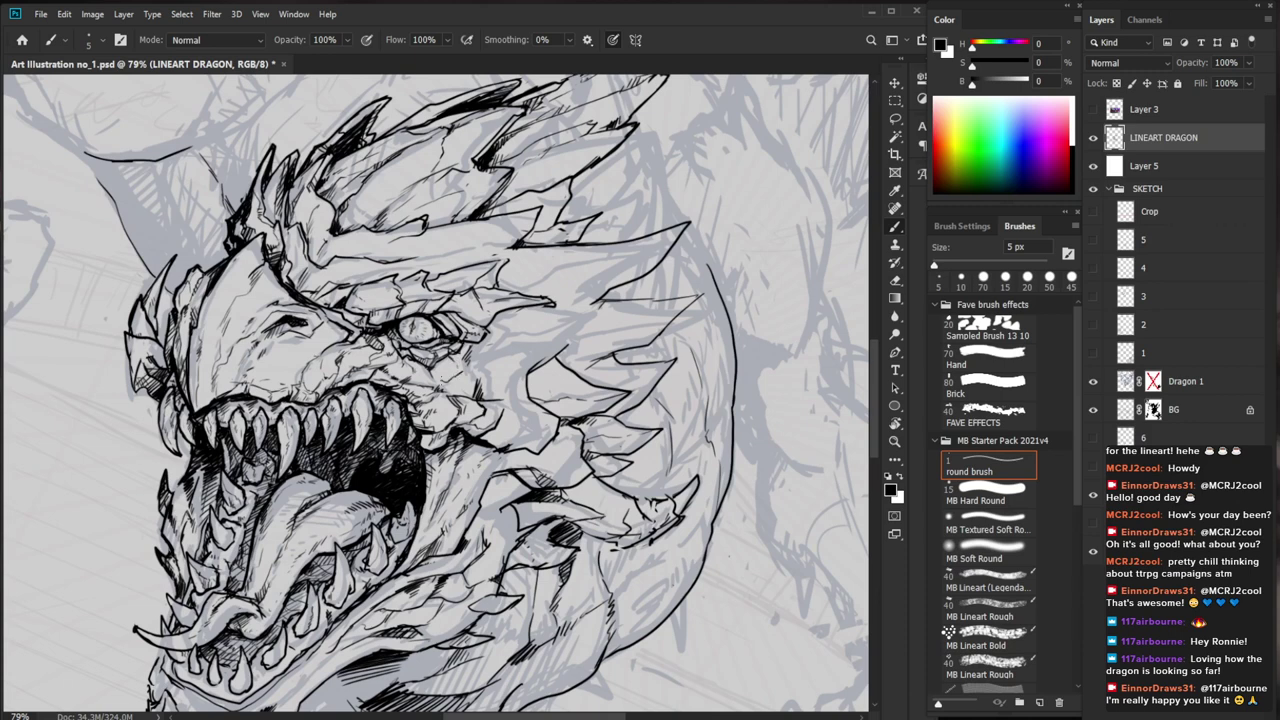
pyautogui.press('z')
pyautogui.moveTo(452, 365); pyautogui.dragTo(475, 366)
pyautogui.press('b')
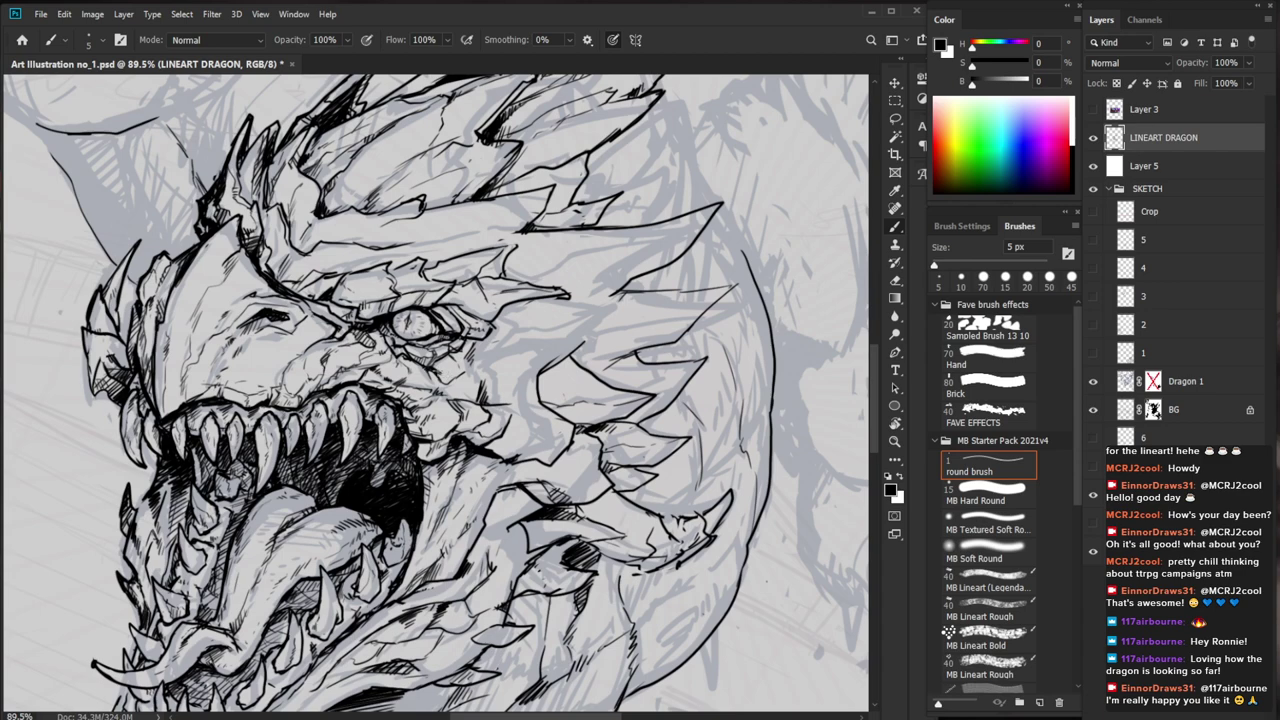
pyautogui.hotkey('ctrl', 'space')
pyautogui.moveTo(529, 359); pyautogui.dragTo(433, 362)
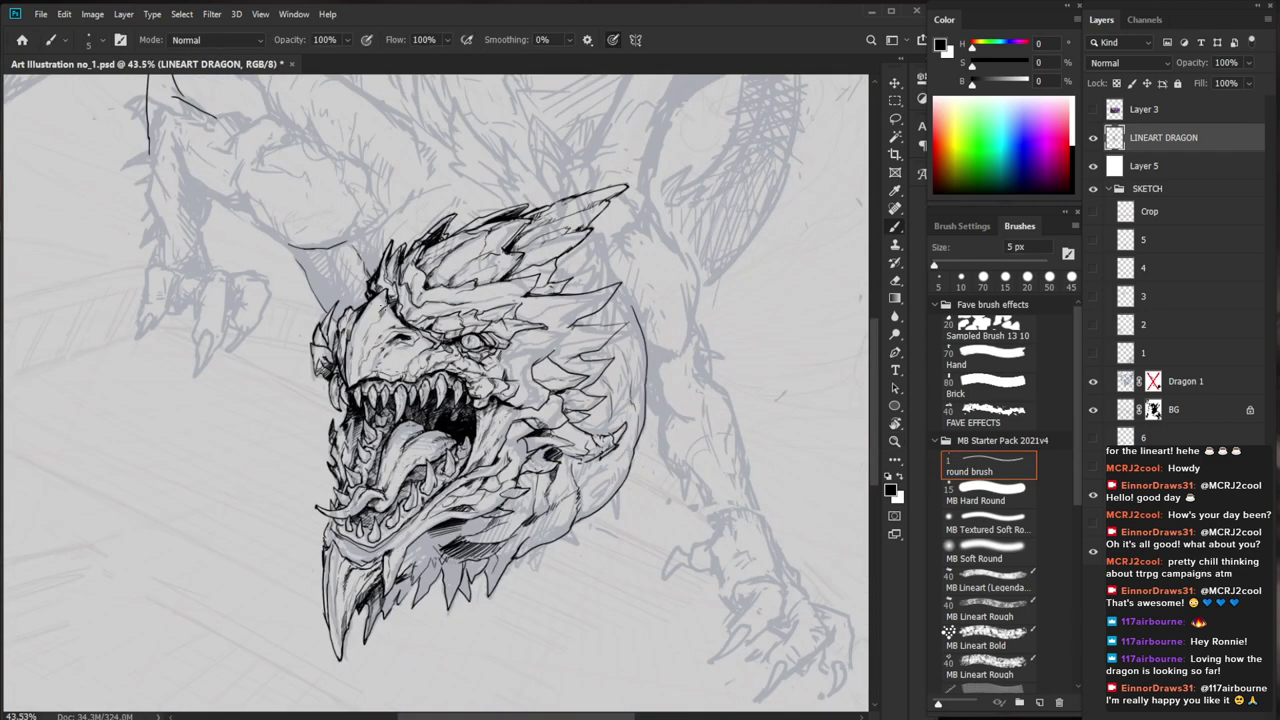
pyautogui.hotkey('ctrl', 'space')
pyautogui.moveTo(352, 329); pyautogui.dragTo(453, 329)
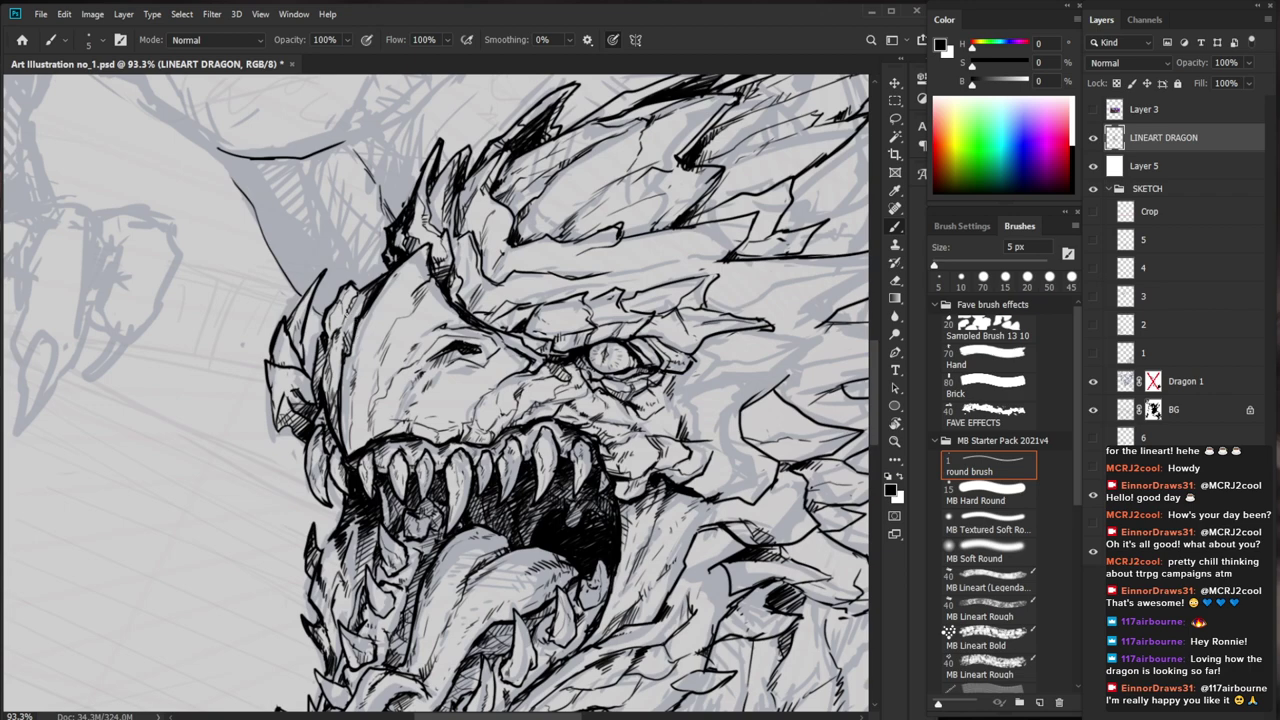
# Hatch the spikes directly behind the chin horn with dense diagonal strokes
pyautogui.press('z')
pyautogui.moveTo(355, 330); pyautogui.dragTo(326, 490)
pyautogui.press('space')
pyautogui.moveTo(625, 643); pyautogui.dragTo(620, 522)
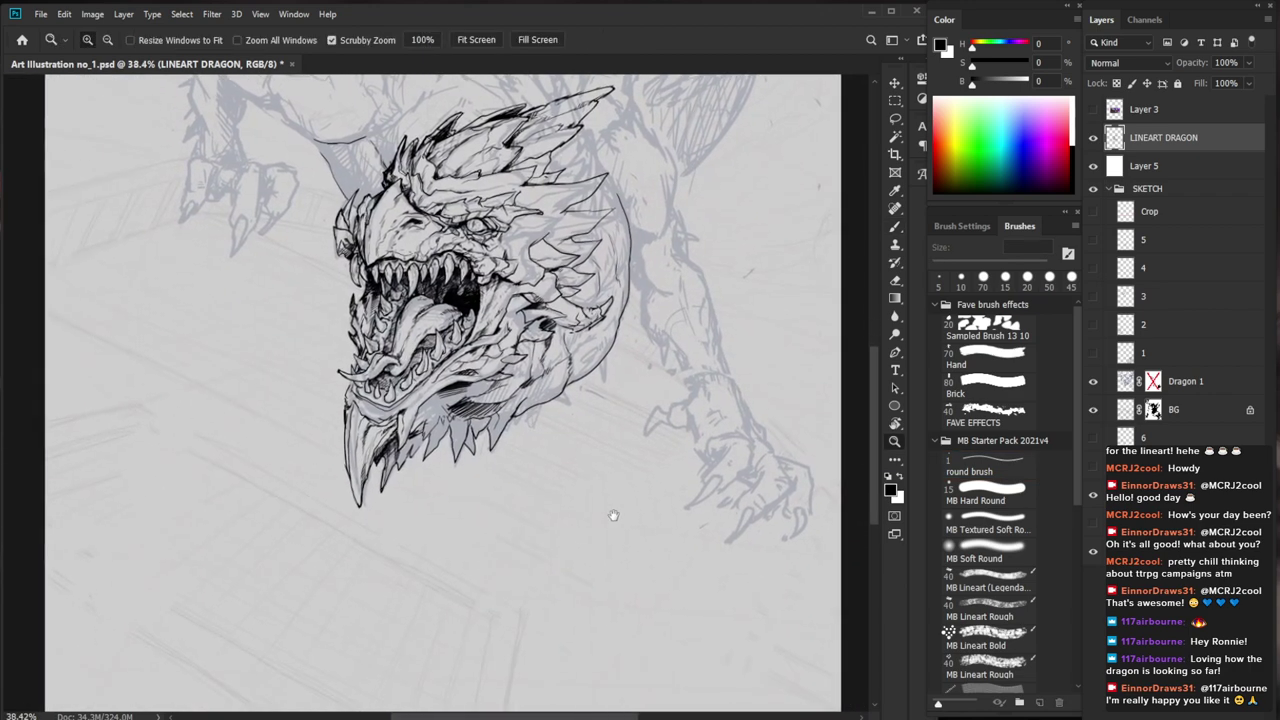
pyautogui.moveTo(475, 455); pyautogui.dragTo(519, 455)
pyautogui.press('b')
pyautogui.moveTo(406, 436)
pyautogui.mouseDown()
pyautogui.moveTo(374, 478)
pyautogui.moveTo(356, 470)
pyautogui.moveTo(348, 501)
pyautogui.moveTo(390, 444)
pyautogui.moveTo(370, 482)
pyautogui.mouseUp()
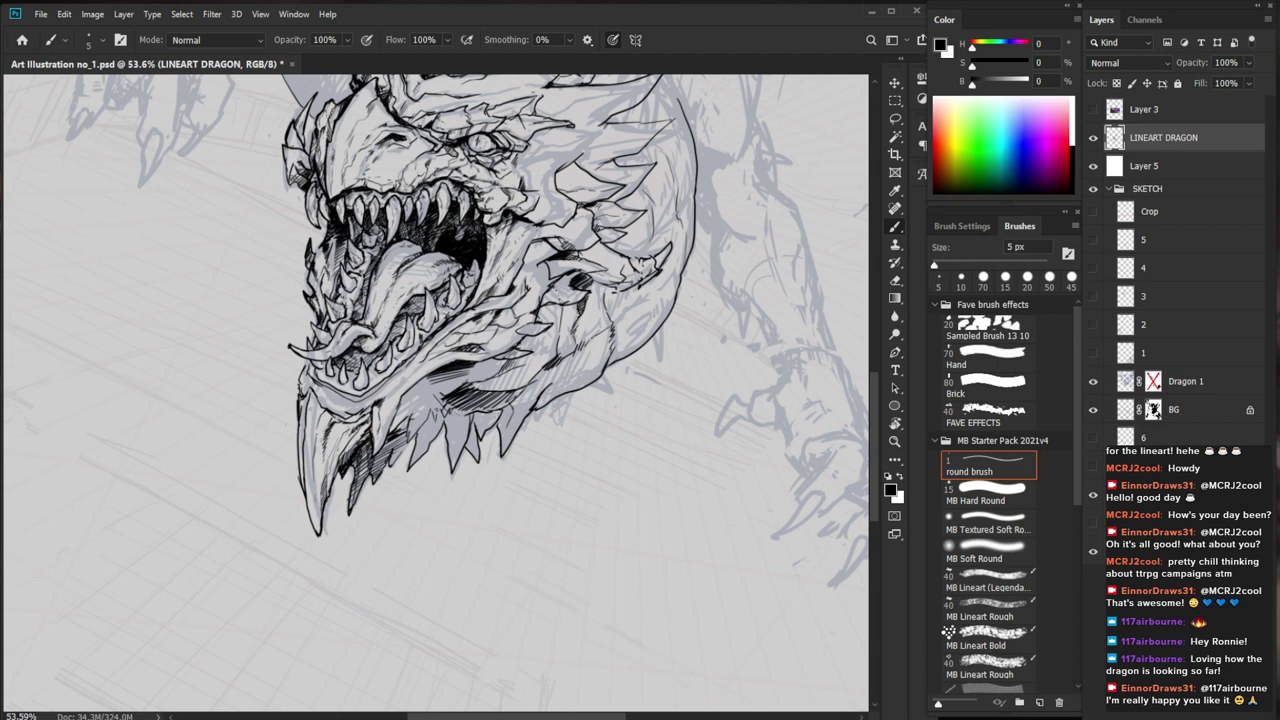
pyautogui.moveTo(410, 437)
pyautogui.mouseDown()
pyautogui.moveTo(401, 453)
pyautogui.moveTo(390, 431)
pyautogui.mouseUp()
# Add hatching along the underside of the lower jaw, between the chin horn and the throat spikes
pyautogui.moveTo(419, 381); pyautogui.dragTo(403, 395)
pyautogui.moveTo(427, 377)
pyautogui.mouseDown()
pyautogui.moveTo(411, 391)
pyautogui.moveTo(445, 383)
pyautogui.mouseUp()
pyautogui.press('e')
pyautogui.press('b')
pyautogui.moveTo(453, 380); pyautogui.dragTo(400, 402)
pyautogui.moveTo(428, 396)
pyautogui.mouseDown()
pyautogui.moveTo(416, 404)
pyautogui.moveTo(438, 406)
pyautogui.mouseUp()
pyautogui.moveTo(438, 398); pyautogui.dragTo(401, 421)
pyautogui.moveTo(410, 414)
pyautogui.mouseDown()
pyautogui.moveTo(399, 425)
pyautogui.moveTo(397, 409)
pyautogui.mouseUp()
pyautogui.moveTo(411, 401); pyautogui.dragTo(397, 413)
pyautogui.moveTo(407, 402); pyautogui.dragTo(389, 428)
pyautogui.press('z')
pyautogui.moveTo(548, 520)
pyautogui.mouseDown()
pyautogui.moveTo(471, 525)
pyautogui.moveTo(520, 512)
pyautogui.mouseUp()
pyautogui.press('b')
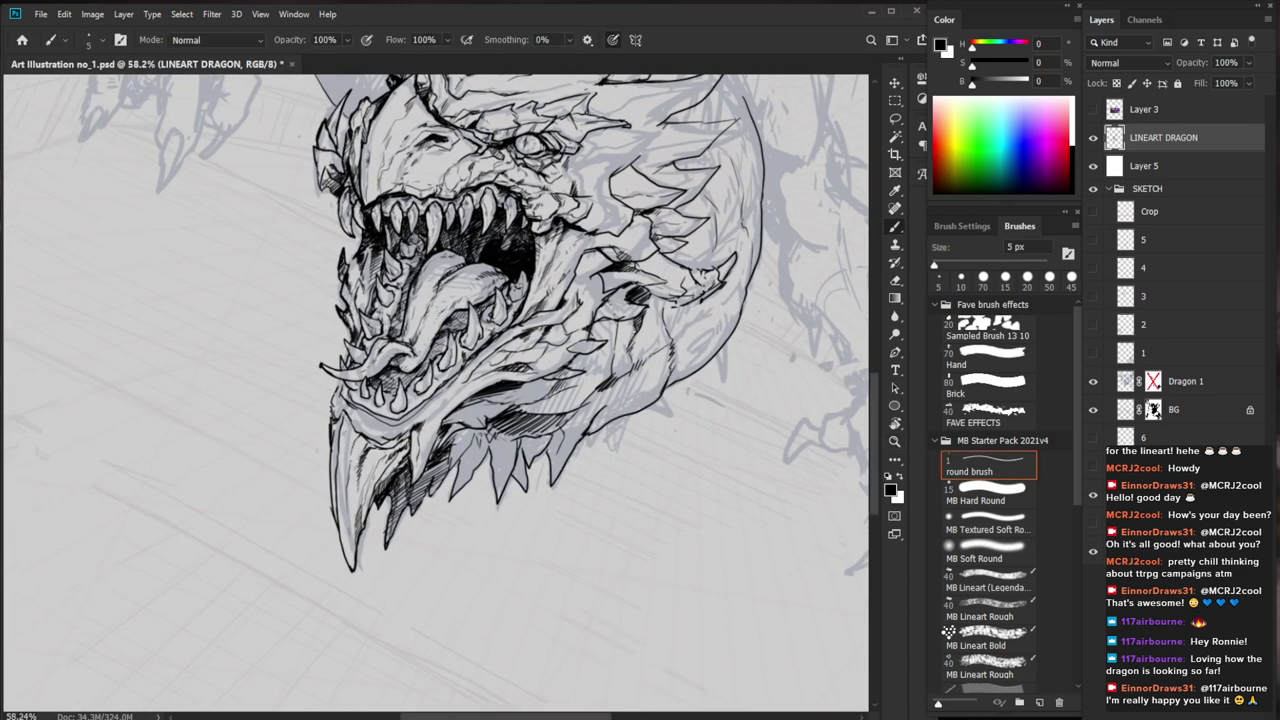
# Ink a new contour line just outside the front edge of the chin horn
pyautogui.moveTo(336, 374); pyautogui.dragTo(317, 446)
pyautogui.hotkey('ctrl', 'z')
pyautogui.moveTo(340, 376)
pyautogui.mouseDown()
pyautogui.moveTo(326, 466)
pyautogui.moveTo(316, 443)
pyautogui.moveTo(333, 394)
pyautogui.mouseUp()
pyautogui.hotkey('ctrl', 'z')
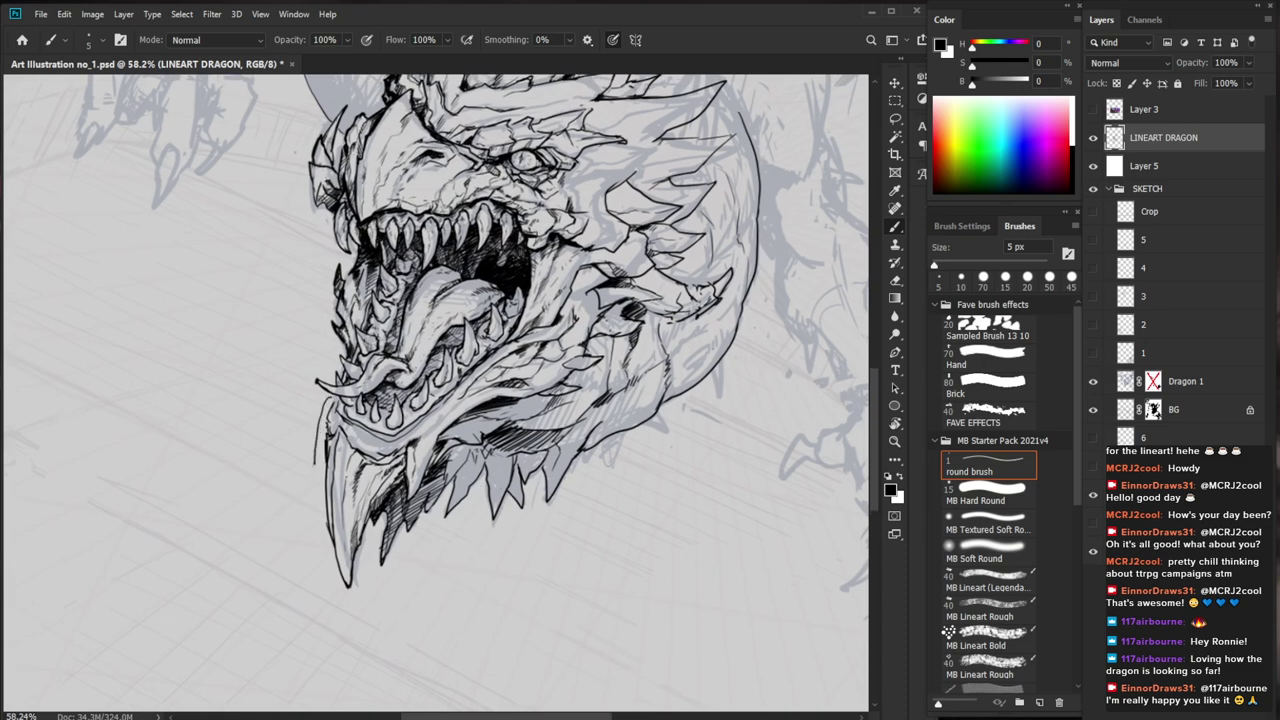
pyautogui.press('z')
pyautogui.moveTo(615, 484); pyautogui.dragTo(511, 597)
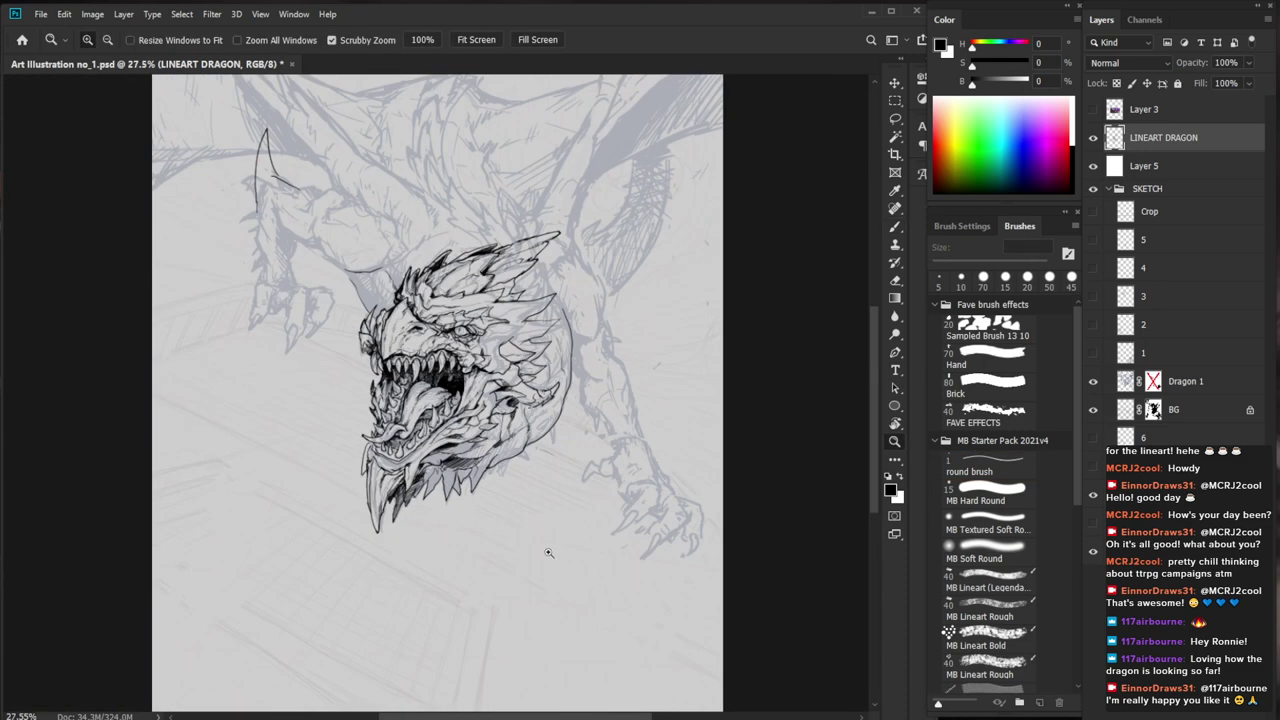
# Erase the lower part of the old chin horn and ink a new front outline for it
pyautogui.scroll(3, 379, 518)
pyautogui.press('e')
pyautogui.moveTo(374, 546)
pyautogui.mouseDown()
pyautogui.moveTo(362, 450)
pyautogui.moveTo(356, 536)
pyautogui.mouseUp()
pyautogui.press('b')
pyautogui.moveTo(361, 438)
pyautogui.mouseDown()
pyautogui.moveTo(351, 532)
pyautogui.moveTo(391, 476)
pyautogui.moveTo(403, 482)
pyautogui.moveTo(361, 553)
pyautogui.mouseUp()
pyautogui.press('e')
pyautogui.press('b')
pyautogui.press('z')
pyautogui.moveTo(490, 564); pyautogui.dragTo(400, 564)
pyautogui.moveTo(416, 520)
pyautogui.mouseDown()
pyautogui.moveTo(490, 520)
pyautogui.moveTo(462, 524)
pyautogui.mouseUp()
pyautogui.press('b')
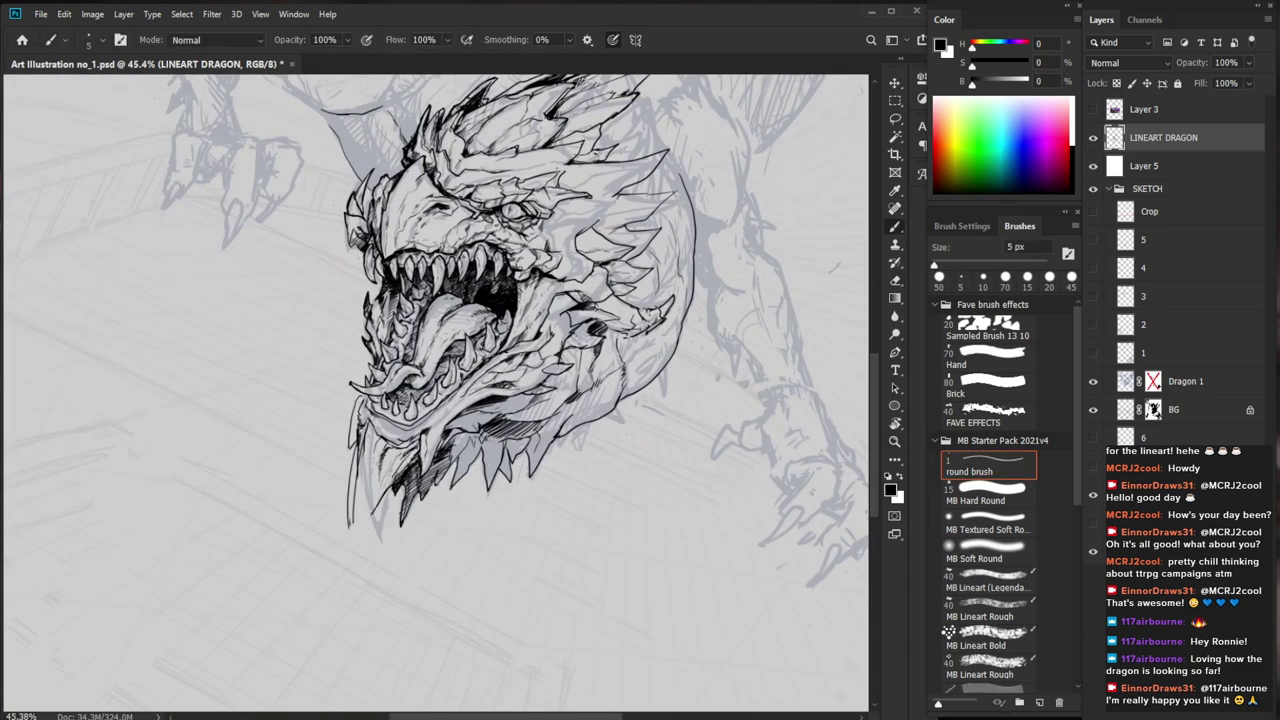
# Adjust the lower end of the chin horn's front line and ink the horn's tip and rear edge
pyautogui.press('e')
pyautogui.moveTo(351, 502)
pyautogui.mouseDown()
pyautogui.moveTo(348, 543)
pyautogui.moveTo(358, 531)
pyautogui.mouseUp()
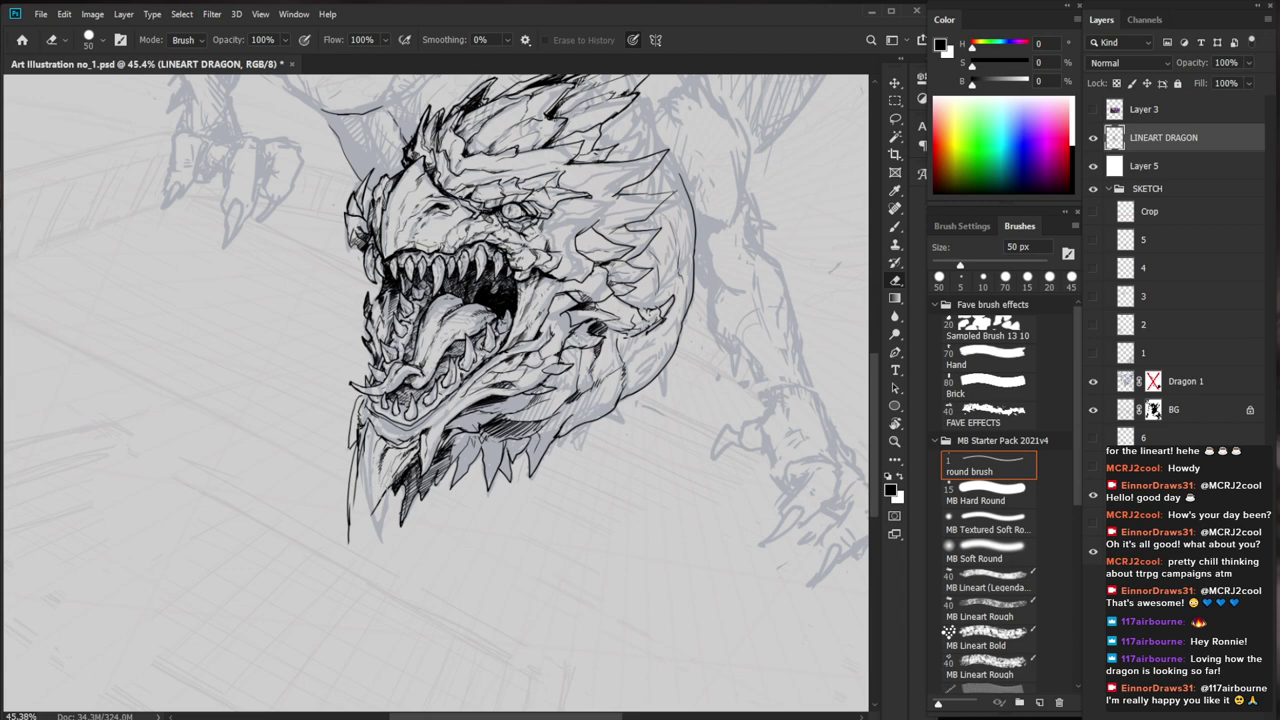
pyautogui.press('b')
pyautogui.moveTo(358, 458)
pyautogui.mouseDown()
pyautogui.moveTo(360, 547)
pyautogui.moveTo(374, 508)
pyautogui.moveTo(406, 578)
pyautogui.mouseUp()
pyautogui.press('z')
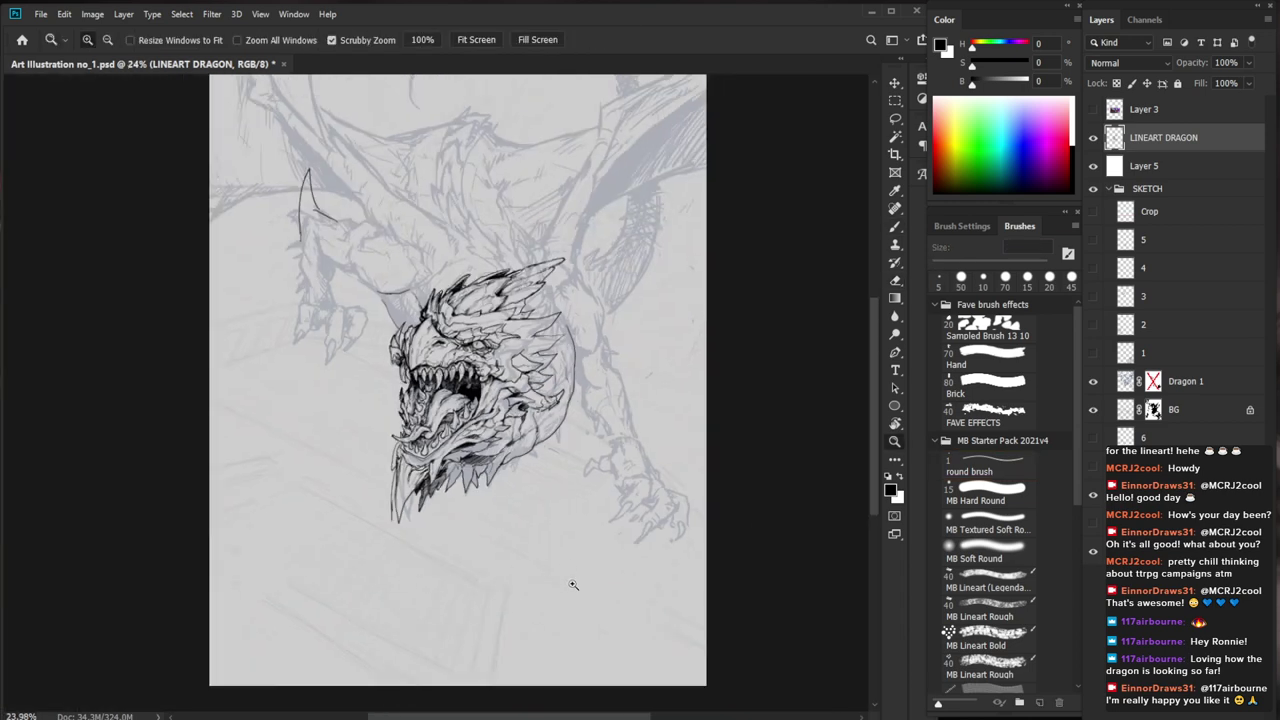
# Thicken the chin horn's front edge and add short hatching strokes along its upper part
pyautogui.moveTo(438, 518); pyautogui.dragTo(560, 509)
pyautogui.press('b')
pyautogui.moveTo(336, 419); pyautogui.dragTo(344, 491)
pyautogui.moveTo(350, 470); pyautogui.dragTo(344, 514)
pyautogui.moveTo(333, 417)
pyautogui.mouseDown()
pyautogui.moveTo(332, 494)
pyautogui.moveTo(335, 426)
pyautogui.mouseUp()
pyautogui.press('e')
pyautogui.press('b')
pyautogui.moveTo(344, 419)
pyautogui.mouseDown()
pyautogui.moveTo(331, 502)
pyautogui.moveTo(342, 418)
pyautogui.moveTo(339, 431)
pyautogui.mouseUp()
pyautogui.hotkey('ctrl', 'space')
pyautogui.moveTo(407, 390); pyautogui.dragTo(391, 391)
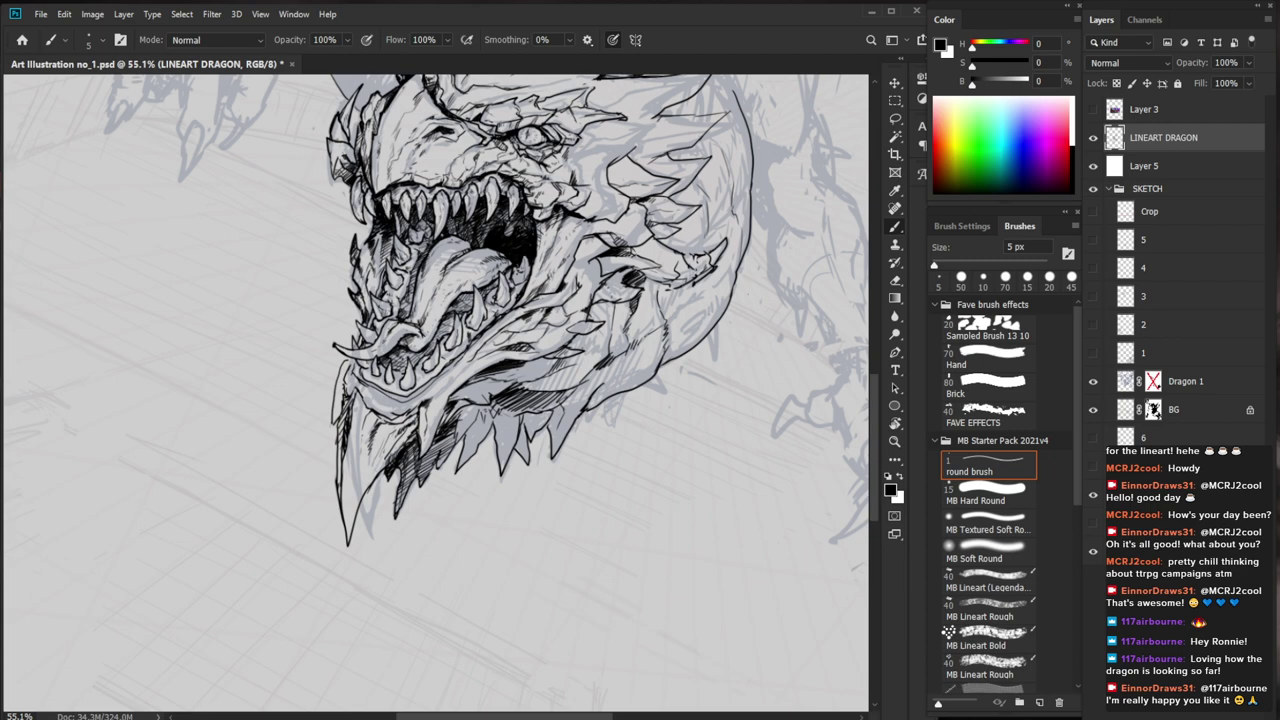
# Redraw the chin horn's rear edge and pointed tip, then reinforce its front contour
pyautogui.scroll(2, 368, 490)
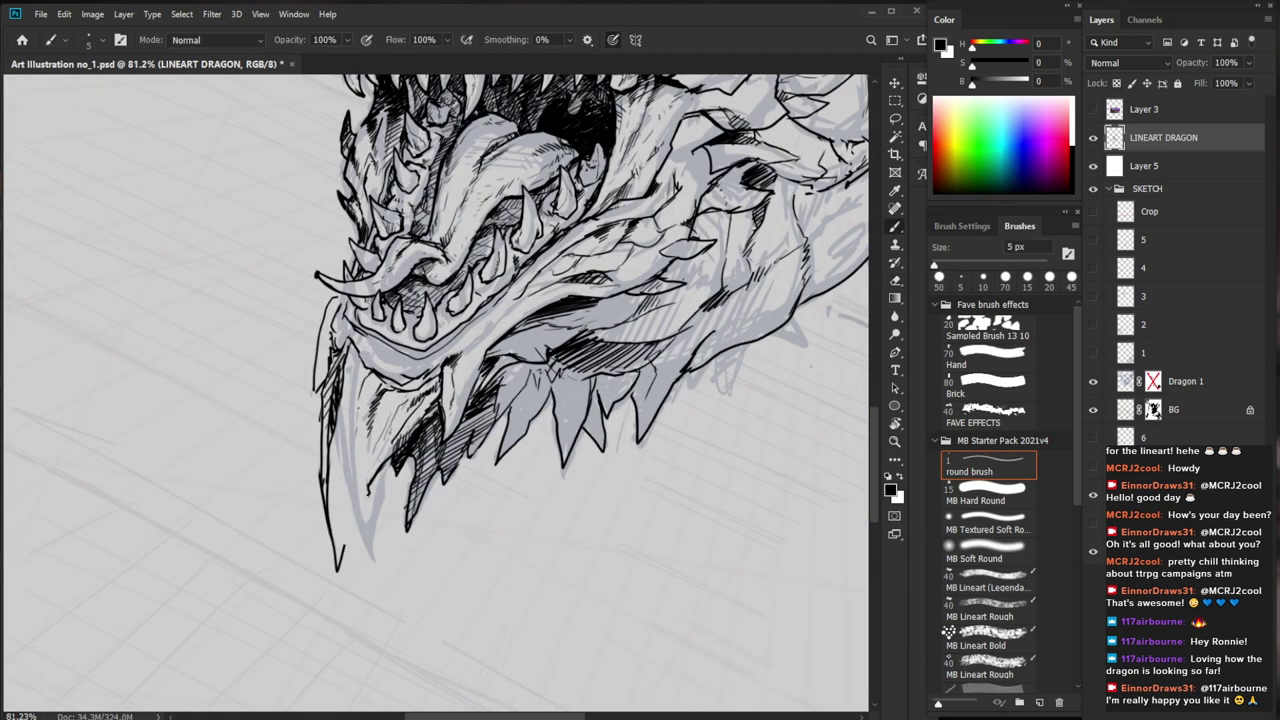
pyautogui.press('e')
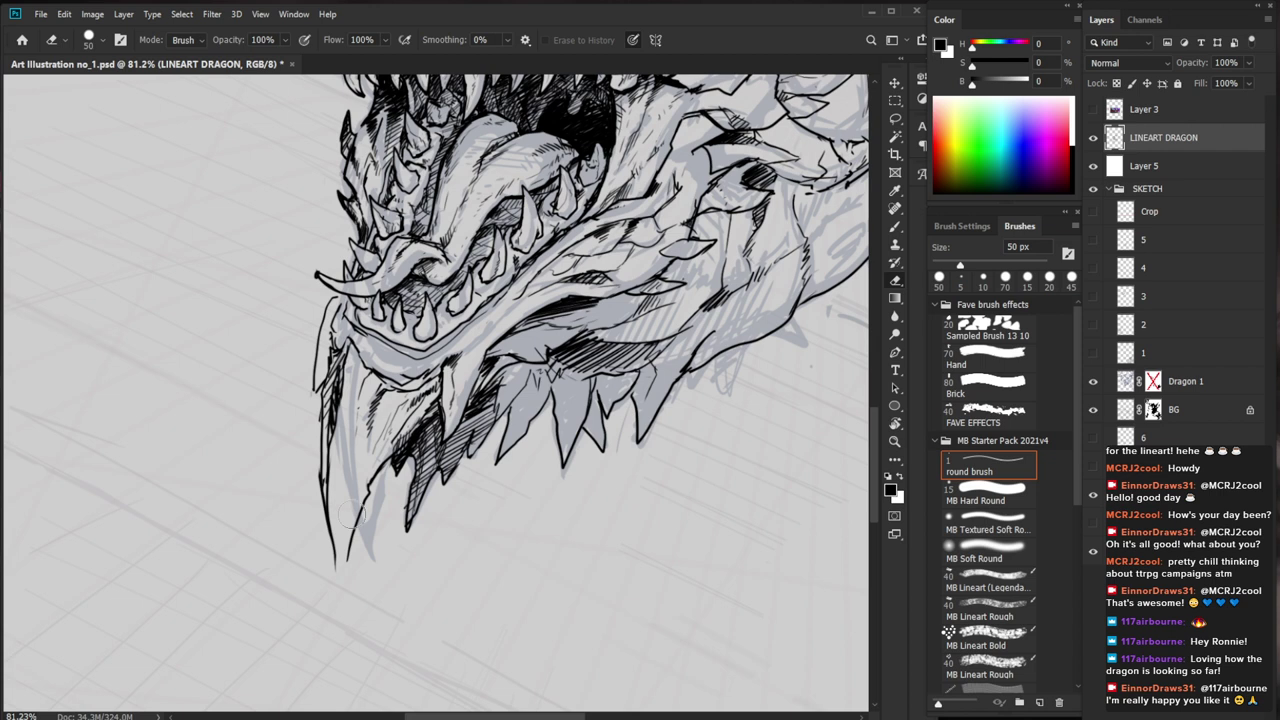
pyautogui.press('b')
pyautogui.moveTo(356, 531); pyautogui.dragTo(345, 585)
pyautogui.press('e')
pyautogui.press('b')
pyautogui.moveTo(335, 557); pyautogui.dragTo(344, 585)
pyautogui.moveTo(342, 404); pyautogui.dragTo(338, 546)
pyautogui.hotkey('ctrl', 'space')
pyautogui.moveTo(369, 535)
pyautogui.mouseDown()
pyautogui.moveTo(334, 586)
pyautogui.moveTo(300, 605)
pyautogui.mouseUp()
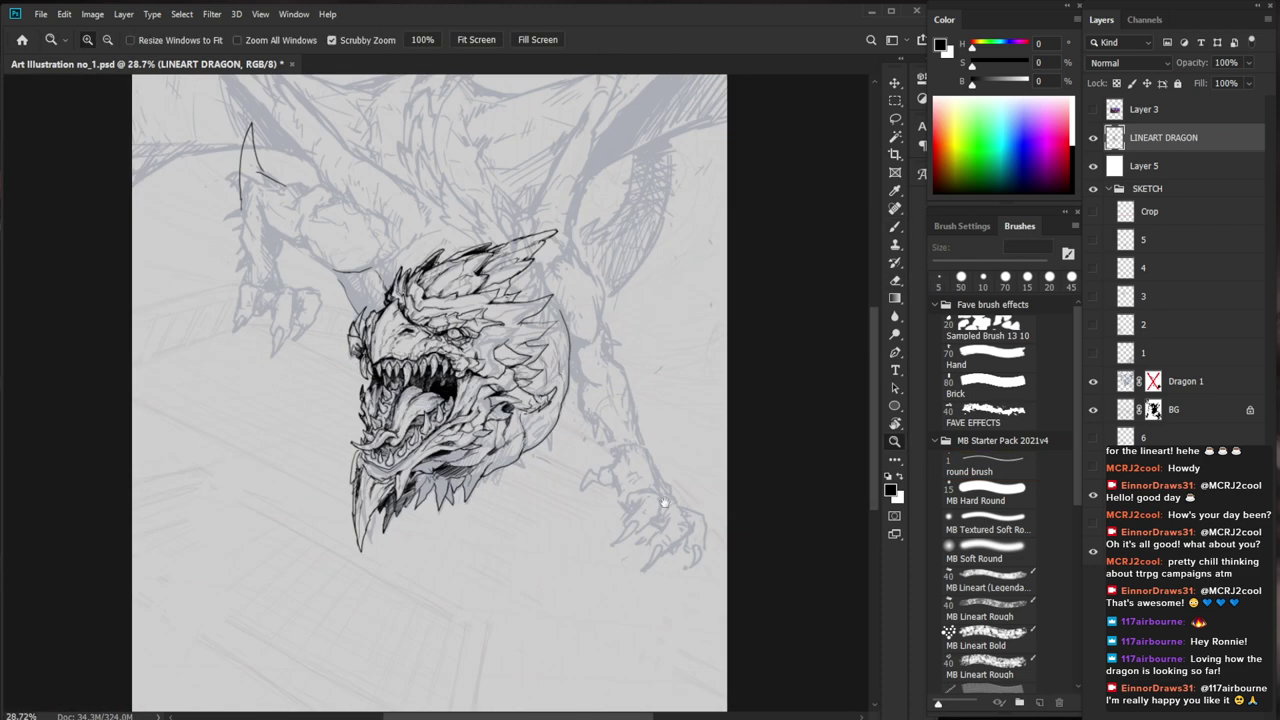
# Review the reshaped chin horn against the whole head and the body sketch
pyautogui.moveTo(538, 345)
pyautogui.mouseDown()
pyautogui.moveTo(594, 336)
pyautogui.moveTo(487, 354)
pyautogui.mouseUp()
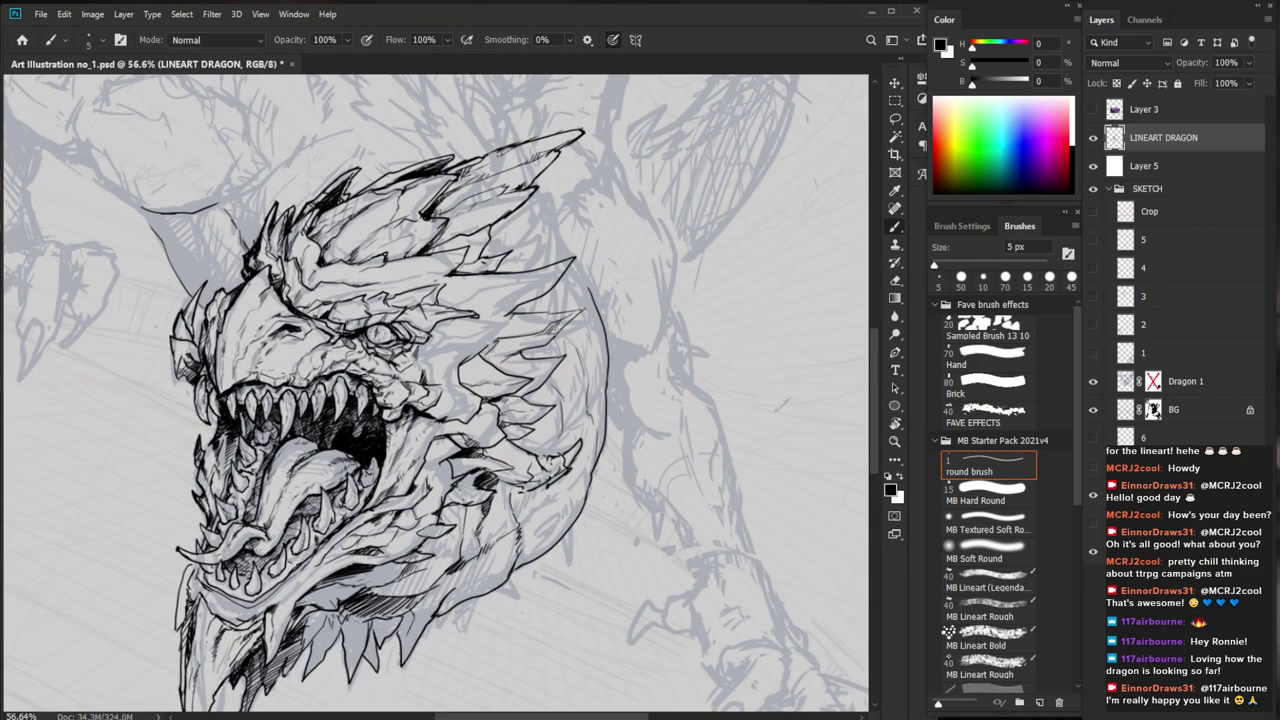
pyautogui.hotkey('ctrl', 'space')
pyautogui.moveTo(595, 320); pyautogui.dragTo(524, 345)
pyautogui.hotkey('ctrl', 'space')
pyautogui.moveTo(556, 396); pyautogui.dragTo(645, 402)
pyautogui.hotkey('ctrl', 'space')
pyautogui.moveTo(514, 396)
pyautogui.mouseDown()
pyautogui.moveTo(560, 387)
pyautogui.moveTo(523, 398)
pyautogui.moveTo(534, 407)
pyautogui.mouseUp()
pyautogui.hotkey('ctrl', 'space')
pyautogui.moveTo(629, 397); pyautogui.dragTo(619, 484)
pyautogui.moveTo(712, 542); pyautogui.dragTo(686, 528)
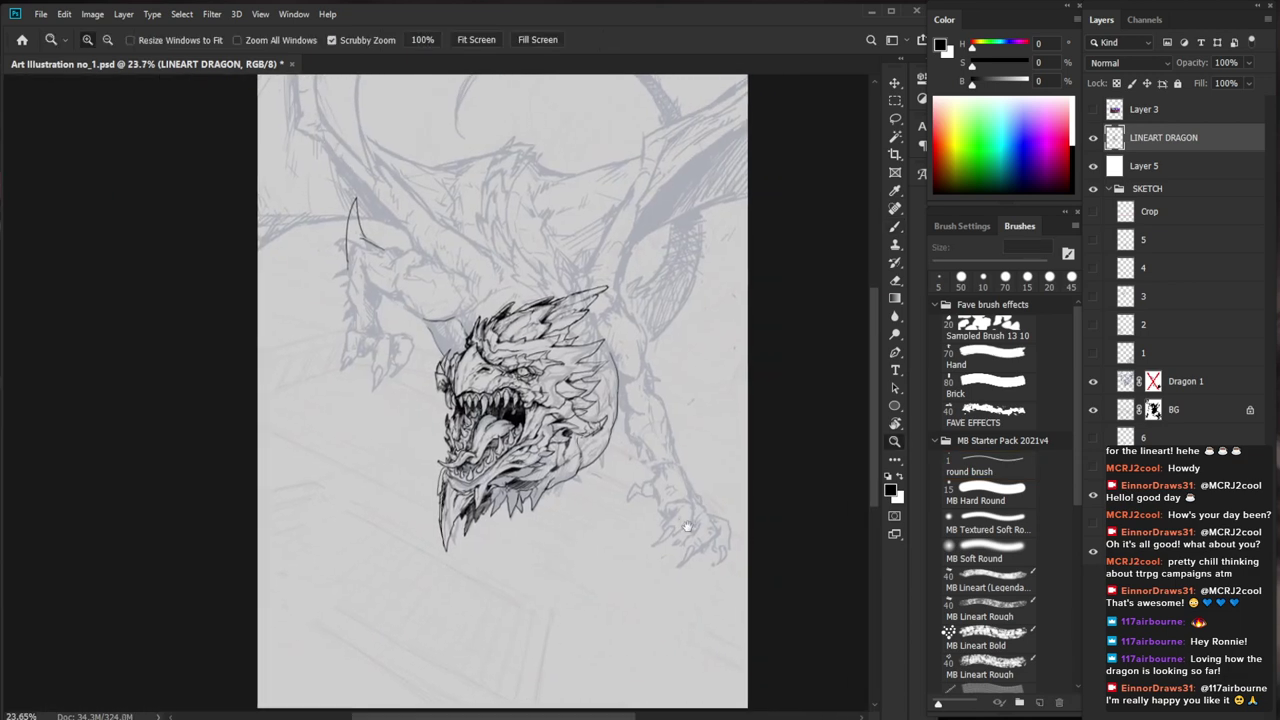
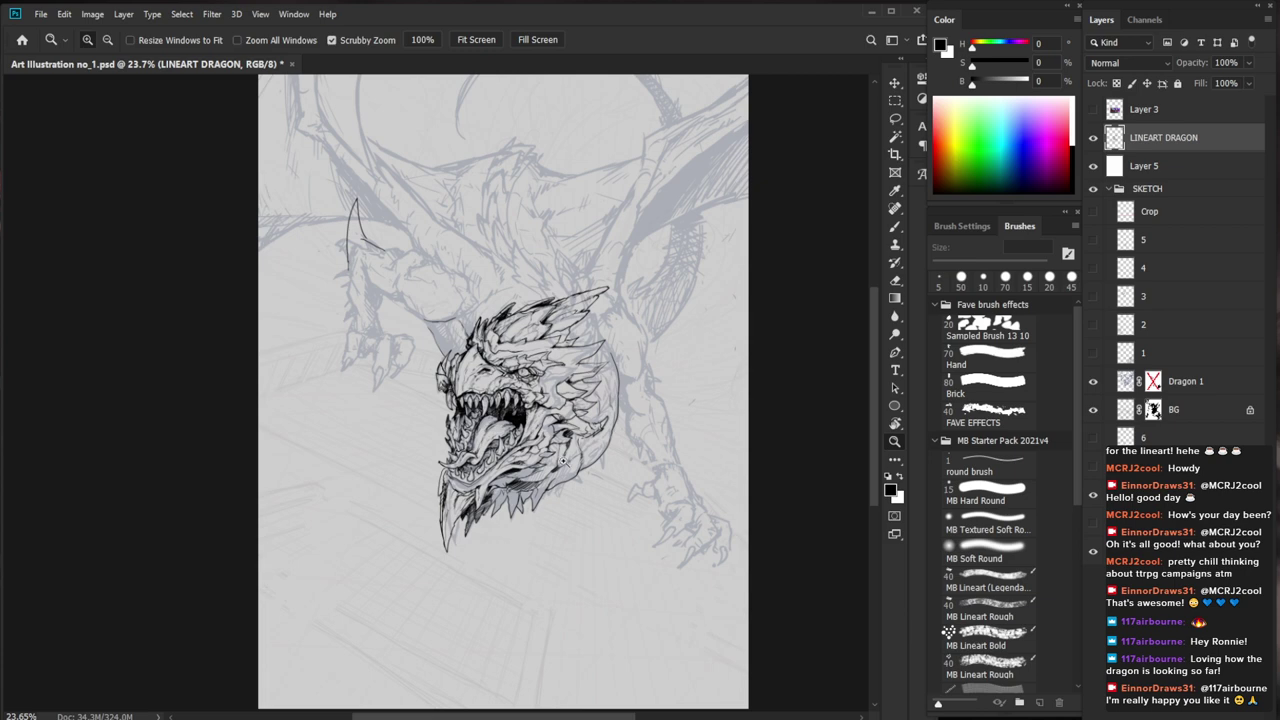
# Ink short detail strokes inside the upper part of the chin horn, just below the lower lip
pyautogui.moveTo(500, 546)
pyautogui.mouseDown()
pyautogui.moveTo(547, 472)
pyautogui.moveTo(533, 540)
pyautogui.mouseUp()
pyautogui.press('b')
pyautogui.moveTo(384, 490); pyautogui.dragTo(396, 508)
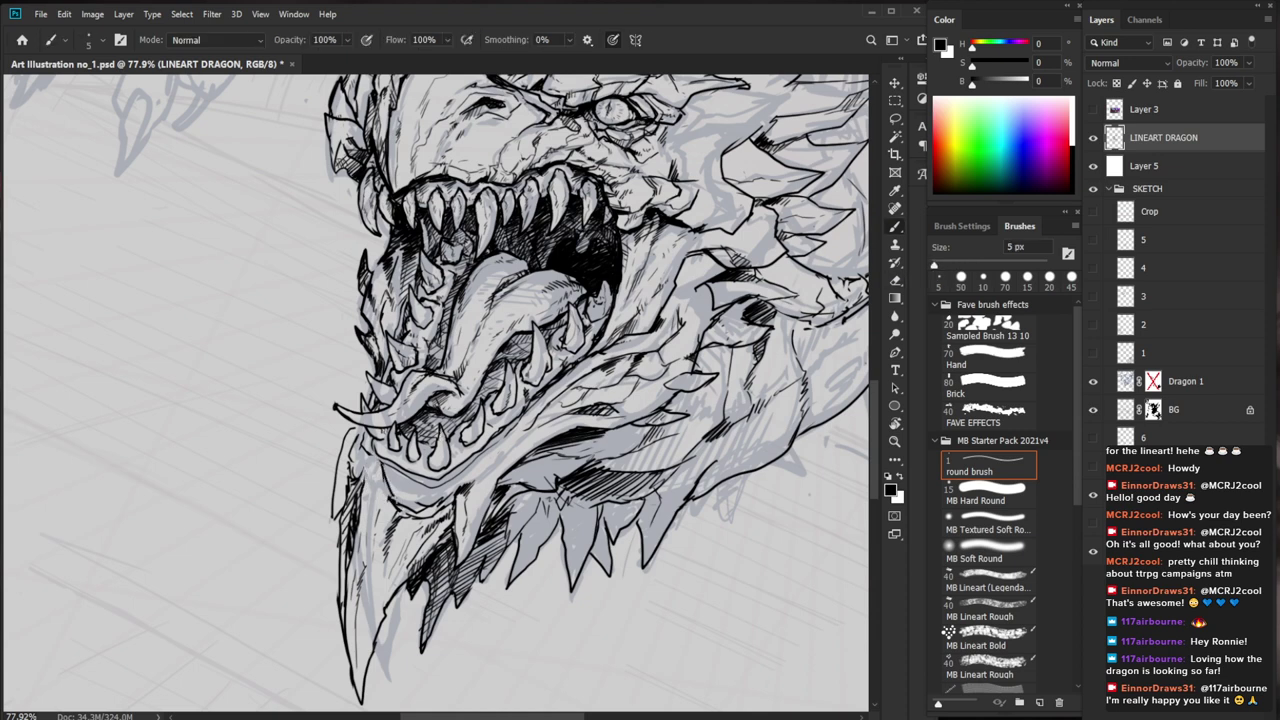
pyautogui.moveTo(421, 494)
pyautogui.mouseDown()
pyautogui.moveTo(392, 525)
pyautogui.moveTo(388, 484)
pyautogui.mouseUp()
pyautogui.press('e')
pyautogui.press('b')
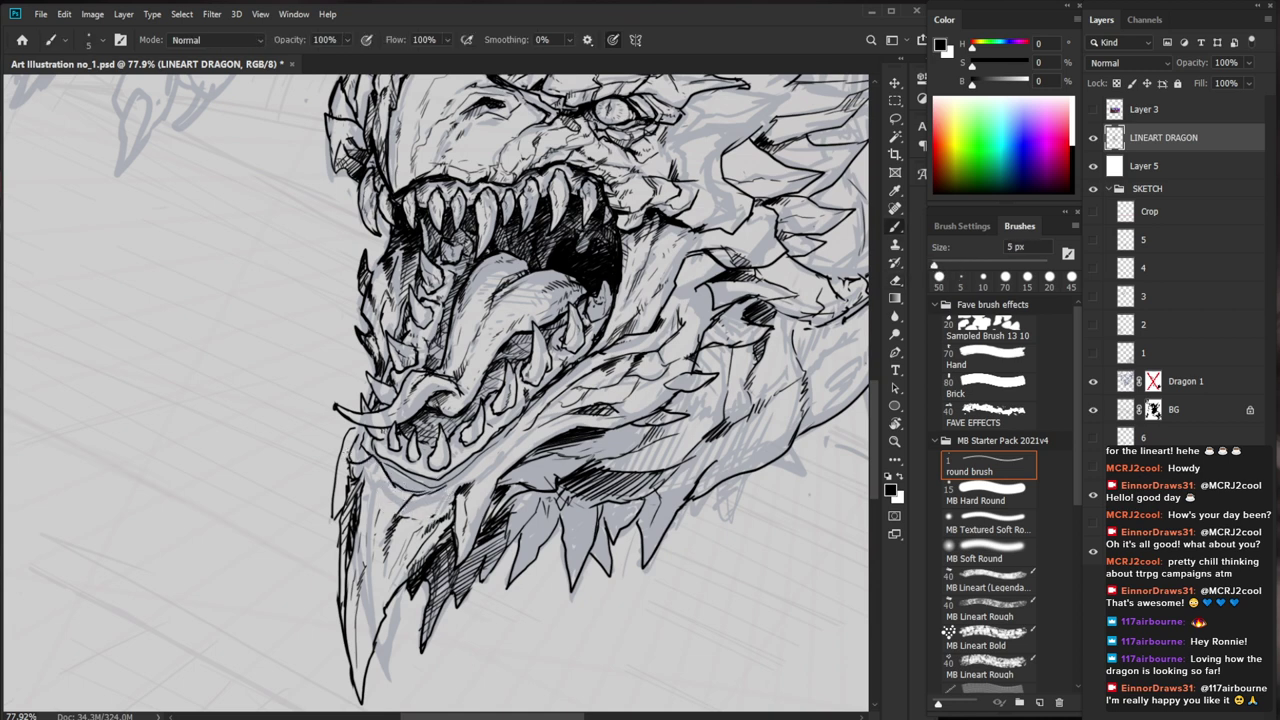
# Erase a bit of the chin horn's upper front edge and re-ink its contour down from the lip
pyautogui.press('e')
pyautogui.moveTo(351, 454)
pyautogui.mouseDown()
pyautogui.moveTo(357, 475)
pyautogui.moveTo(353, 443)
pyautogui.moveTo(341, 474)
pyautogui.mouseUp()
pyautogui.press('b')
pyautogui.moveTo(574, 555); pyautogui.dragTo(561, 545)
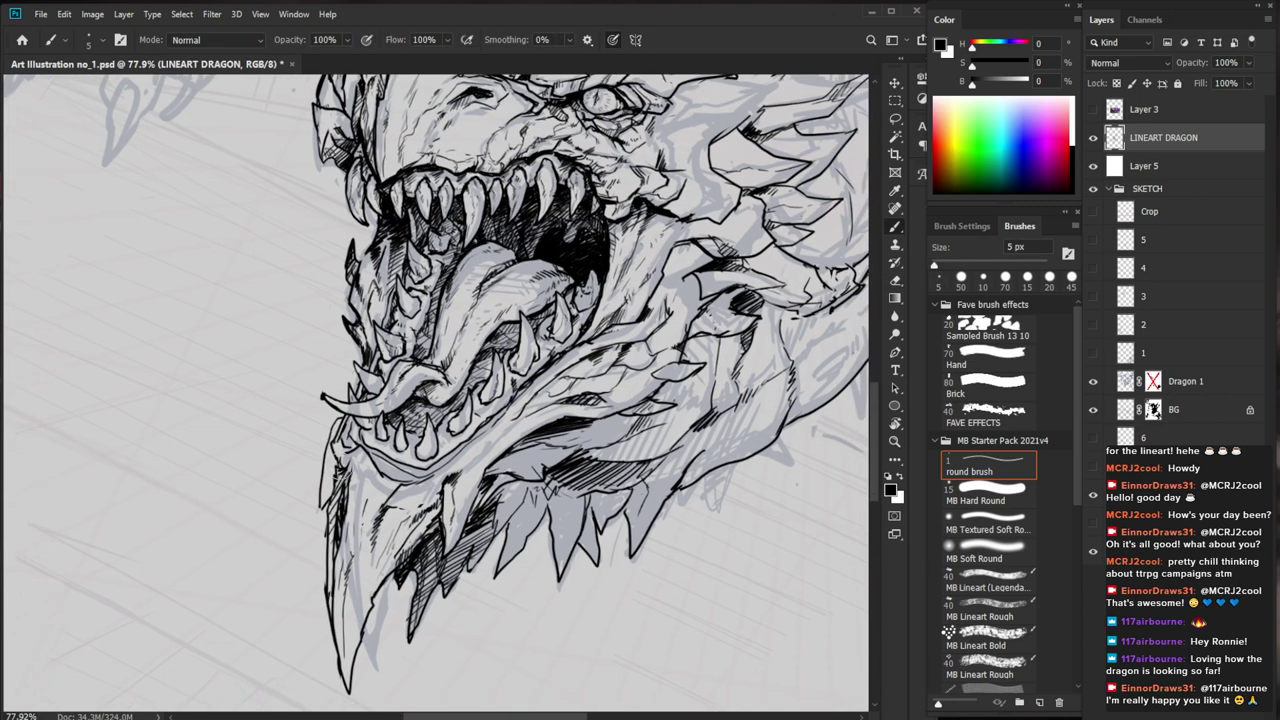
pyautogui.moveTo(335, 448); pyautogui.dragTo(331, 490)
pyautogui.hotkey('ctrl', '0')
pyautogui.press('e')
pyautogui.scroll(5, 395, 497)
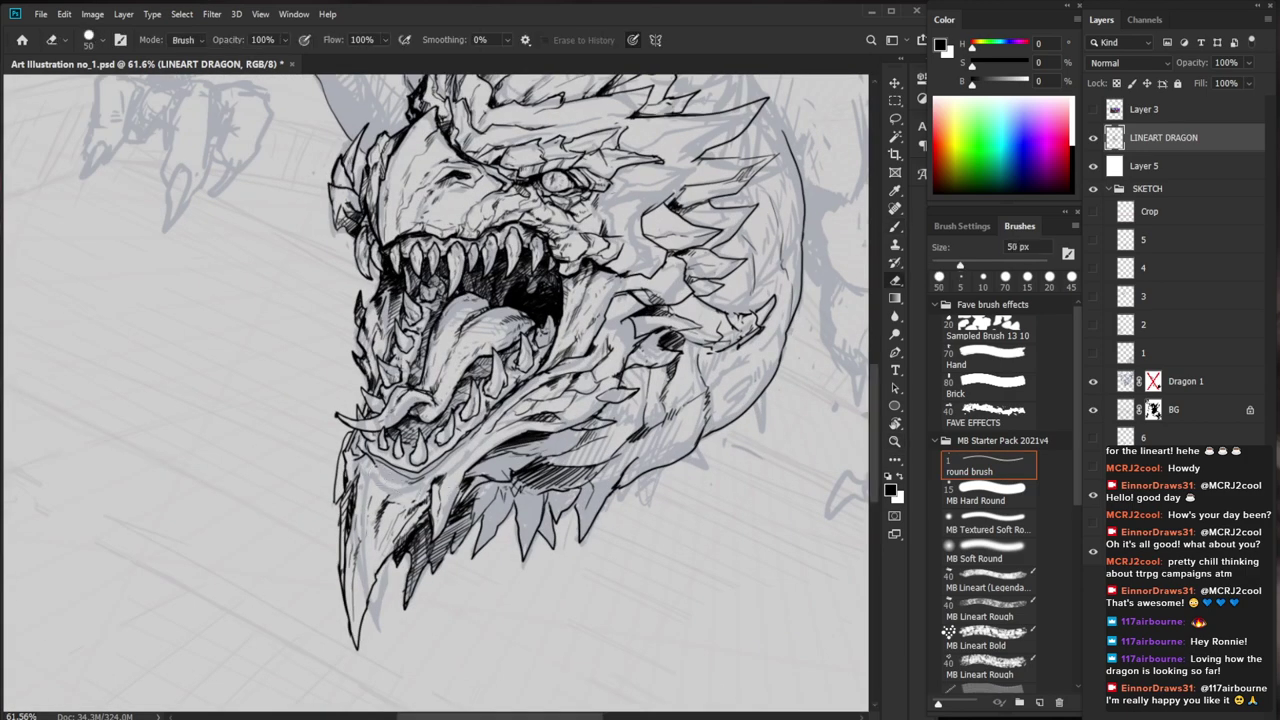
# Clean up the junction of the chin horn and lower jaw by alternately erasing and re-inking its lines
pyautogui.press('b')
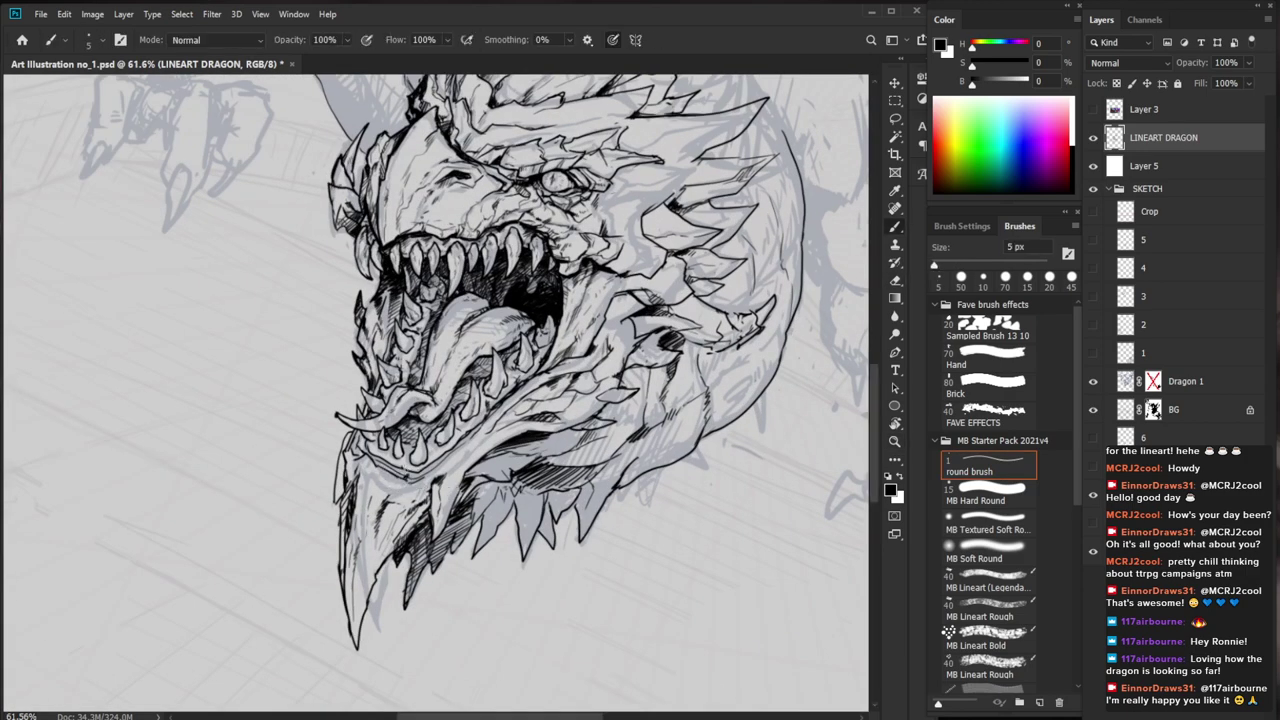
pyautogui.press('e')
pyautogui.moveTo(416, 478)
pyautogui.mouseDown()
pyautogui.moveTo(360, 442)
pyautogui.moveTo(399, 469)
pyautogui.moveTo(386, 459)
pyautogui.moveTo(427, 467)
pyautogui.moveTo(417, 474)
pyautogui.moveTo(432, 462)
pyautogui.moveTo(330, 460)
pyautogui.mouseUp()
pyautogui.press('b')
pyautogui.press('e')
pyautogui.press('b')
pyautogui.press('e')
pyautogui.press('b')
pyautogui.press('e')
pyautogui.press('b')
pyautogui.moveTo(420, 436); pyautogui.dragTo(515, 436)
pyautogui.moveTo(401, 503)
pyautogui.mouseDown()
pyautogui.moveTo(389, 515)
pyautogui.moveTo(417, 489)
pyautogui.moveTo(400, 503)
pyautogui.moveTo(390, 575)
pyautogui.moveTo(470, 604)
pyautogui.mouseUp()
pyautogui.press('e')
pyautogui.press('b')
pyautogui.press('z')
pyautogui.press('b')
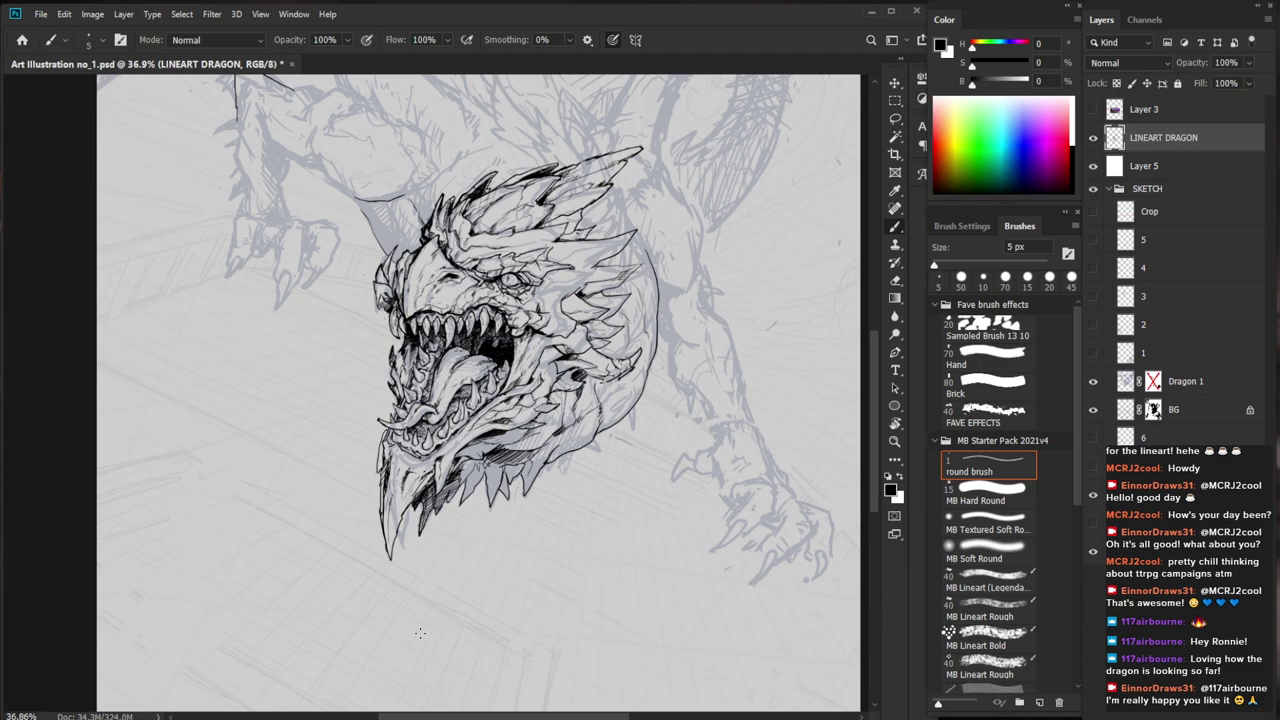
# Build up contour and hatching strokes along the chin horn's upper front side, trimming overlapping lines
pyautogui.scroll(8, 478, 477)
pyautogui.moveTo(460, 468)
pyautogui.mouseDown()
pyautogui.moveTo(437, 502)
pyautogui.moveTo(451, 479)
pyautogui.moveTo(427, 495)
pyautogui.mouseUp()
pyautogui.press('e')
pyautogui.press('b')
pyautogui.moveTo(438, 466); pyautogui.dragTo(427, 495)
pyautogui.moveTo(435, 475)
pyautogui.mouseDown()
pyautogui.moveTo(427, 507)
pyautogui.moveTo(409, 486)
pyautogui.moveTo(424, 463)
pyautogui.mouseUp()
pyautogui.moveTo(437, 451); pyautogui.dragTo(435, 461)
pyautogui.moveTo(449, 442); pyautogui.dragTo(407, 506)
pyautogui.moveTo(413, 488)
pyautogui.mouseDown()
pyautogui.moveTo(400, 534)
pyautogui.moveTo(405, 503)
pyautogui.moveTo(416, 506)
pyautogui.moveTo(410, 530)
pyautogui.mouseUp()
pyautogui.press('e')
pyautogui.press('b')
pyautogui.moveTo(418, 508); pyautogui.dragTo(413, 526)
pyautogui.hotkey('ctrl', 'space')
pyautogui.moveTo(489, 465)
pyautogui.mouseDown()
pyautogui.moveTo(390, 467)
pyautogui.moveTo(497, 440)
pyautogui.mouseUp()
pyautogui.hotkey('ctrl', 'space')
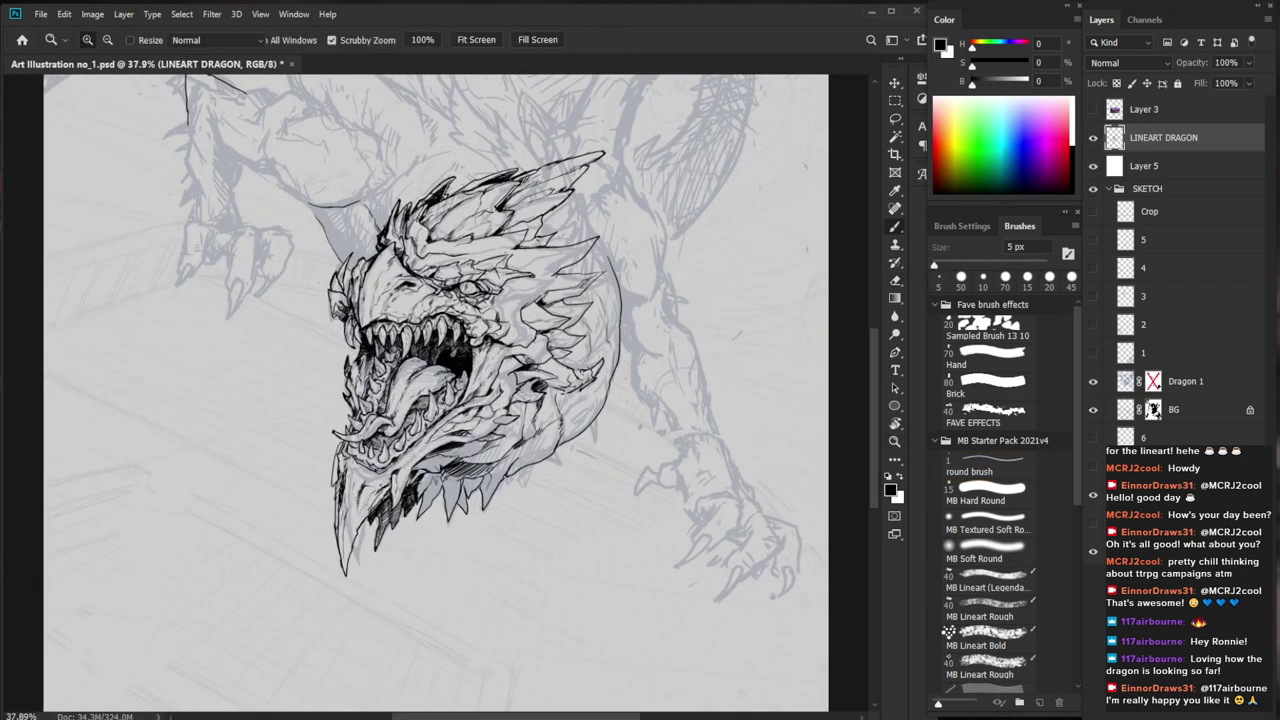
# Reinforce the narrow ridge at the chin horn's upper front edge with longer strokes
pyautogui.hotkey('ctrl', 'space')
pyautogui.moveTo(371, 562); pyautogui.dragTo(428, 562)
pyautogui.moveTo(350, 481); pyautogui.dragTo(339, 497)
pyautogui.moveTo(352, 453)
pyautogui.mouseDown()
pyautogui.moveTo(346, 481)
pyautogui.moveTo(347, 459)
pyautogui.mouseUp()
pyautogui.moveTo(359, 453); pyautogui.dragTo(333, 541)
pyautogui.hotkey('ctrl', 'space')
pyautogui.moveTo(387, 491); pyautogui.dragTo(305, 493)
# Erase excess line along the chin horn's front and touch up the horn's top below the lip
pyautogui.hotkey('ctrl', 'space')
pyautogui.moveTo(401, 476)
pyautogui.mouseDown()
pyautogui.moveTo(446, 476)
pyautogui.moveTo(475, 508)
pyautogui.mouseUp()
pyautogui.press('space')
pyautogui.press('e')
pyautogui.moveTo(374, 440)
pyautogui.mouseDown()
pyautogui.moveTo(357, 520)
pyautogui.moveTo(363, 459)
pyautogui.moveTo(364, 596)
pyautogui.mouseUp()
pyautogui.press('b')
pyautogui.moveTo(447, 594); pyautogui.dragTo(406, 606)
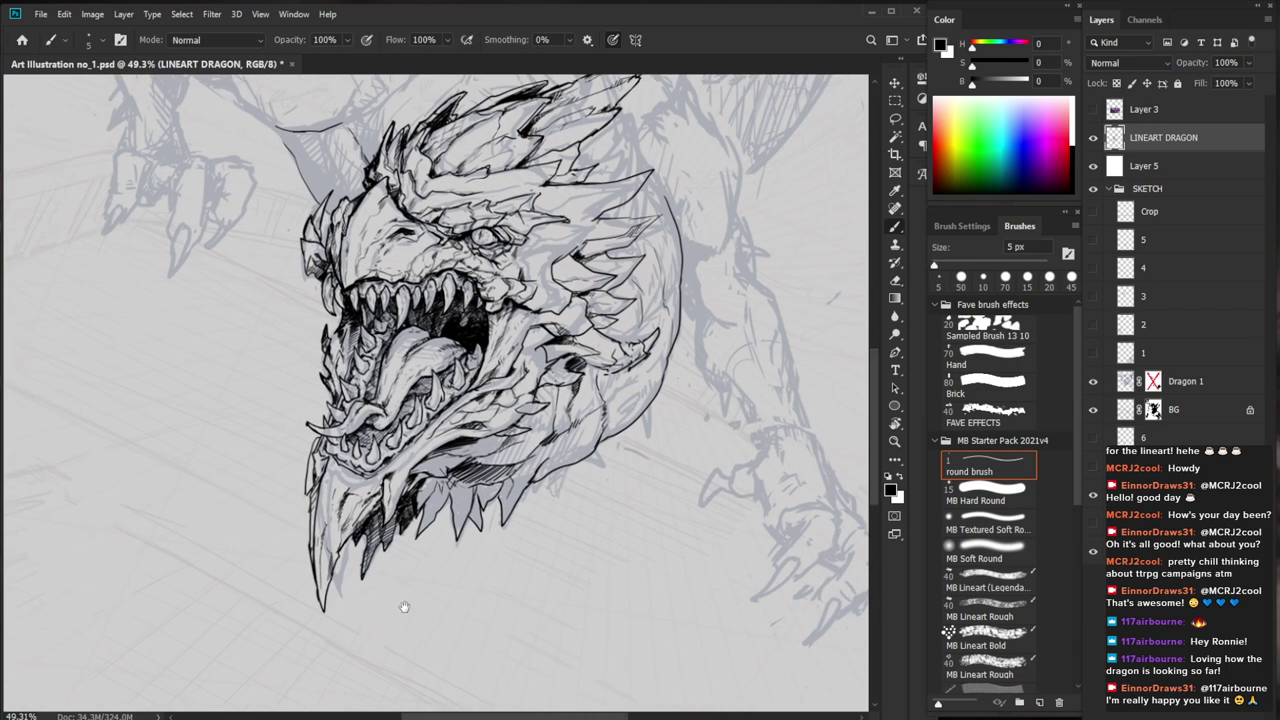
pyautogui.moveTo(332, 457)
pyautogui.mouseDown()
pyautogui.moveTo(316, 482)
pyautogui.moveTo(318, 458)
pyautogui.mouseUp()
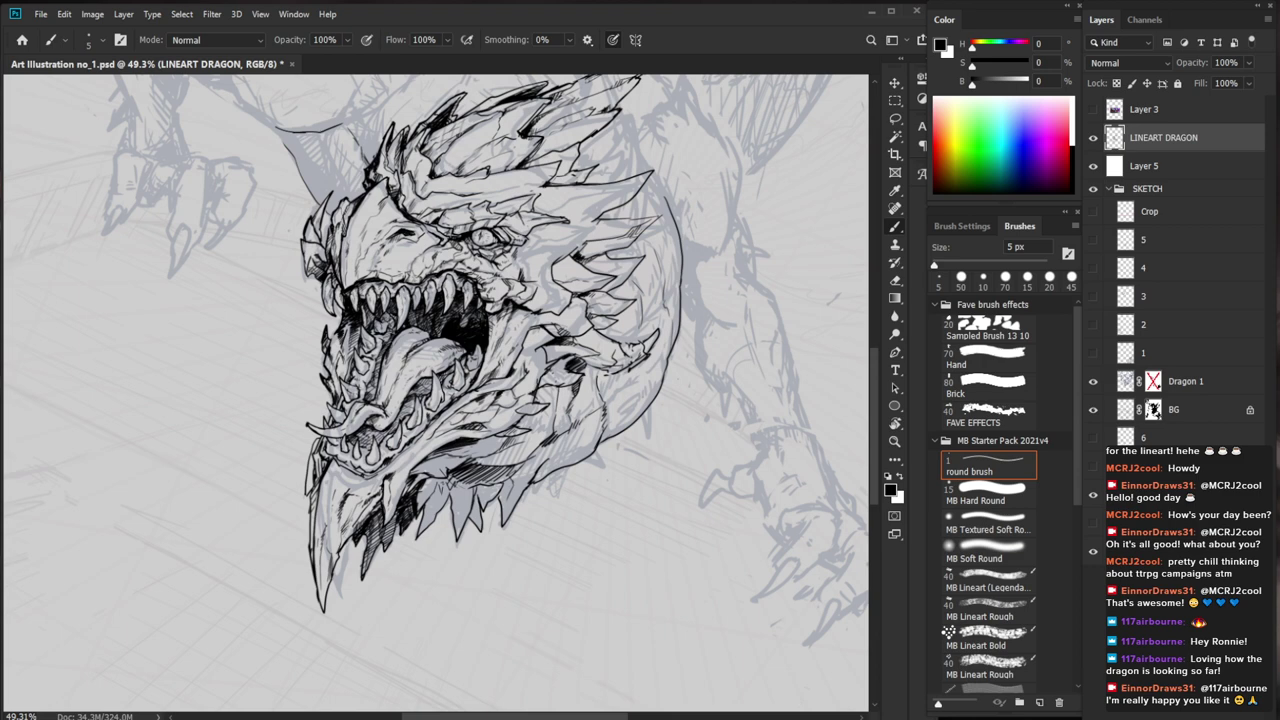
# Erase the tongue tip's outline with a 15 px eraser and redraw it as a clean curved point
pyautogui.scroll(3, 383, 345)
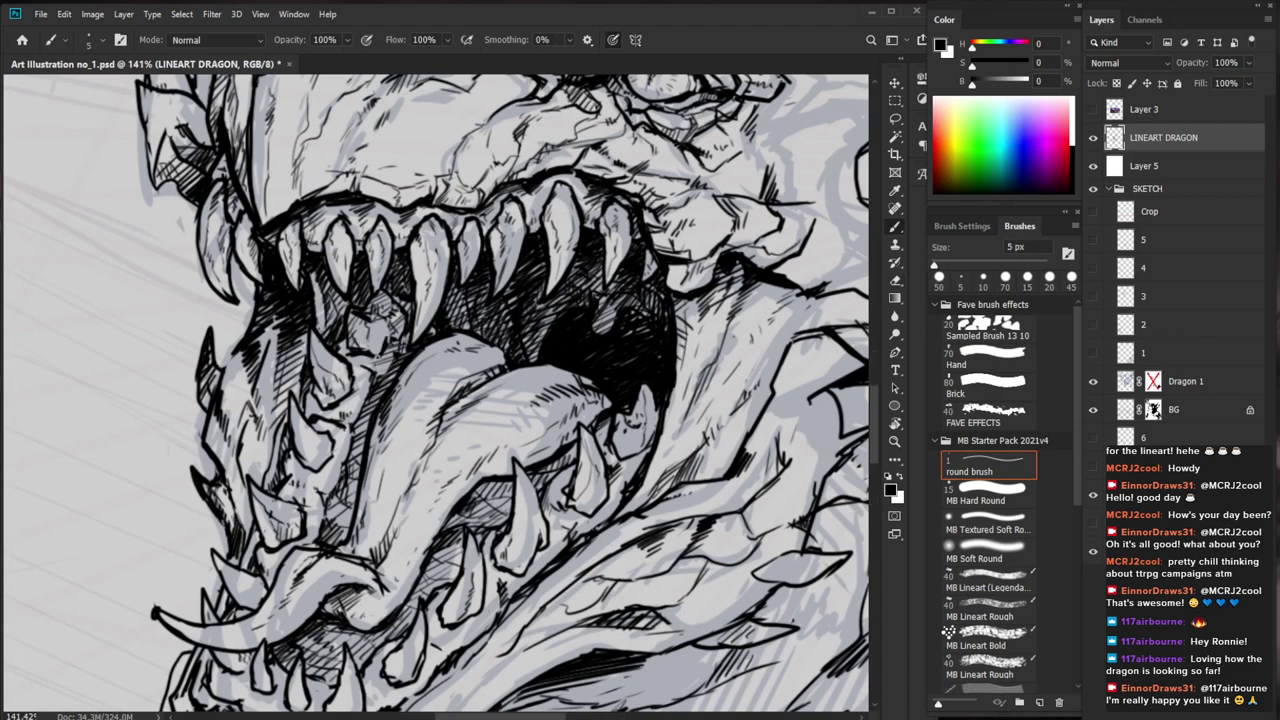
pyautogui.moveTo(366, 334); pyautogui.dragTo(363, 351)
pyautogui.press('z')
pyautogui.moveTo(490, 382); pyautogui.dragTo(410, 400)
pyautogui.moveTo(652, 650)
pyautogui.mouseDown()
pyautogui.moveTo(610, 613)
pyautogui.moveTo(627, 600)
pyautogui.mouseUp()
pyautogui.moveTo(382, 443); pyautogui.dragTo(462, 443)
pyautogui.press('b')
pyautogui.press('e')
pyautogui.moveTo(404, 364)
pyautogui.mouseDown()
pyautogui.moveTo(365, 409)
pyautogui.moveTo(282, 400)
pyautogui.moveTo(248, 372)
pyautogui.mouseUp()
pyautogui.press('b')
pyautogui.press('e')
pyautogui.press('[')
pyautogui.press('[')
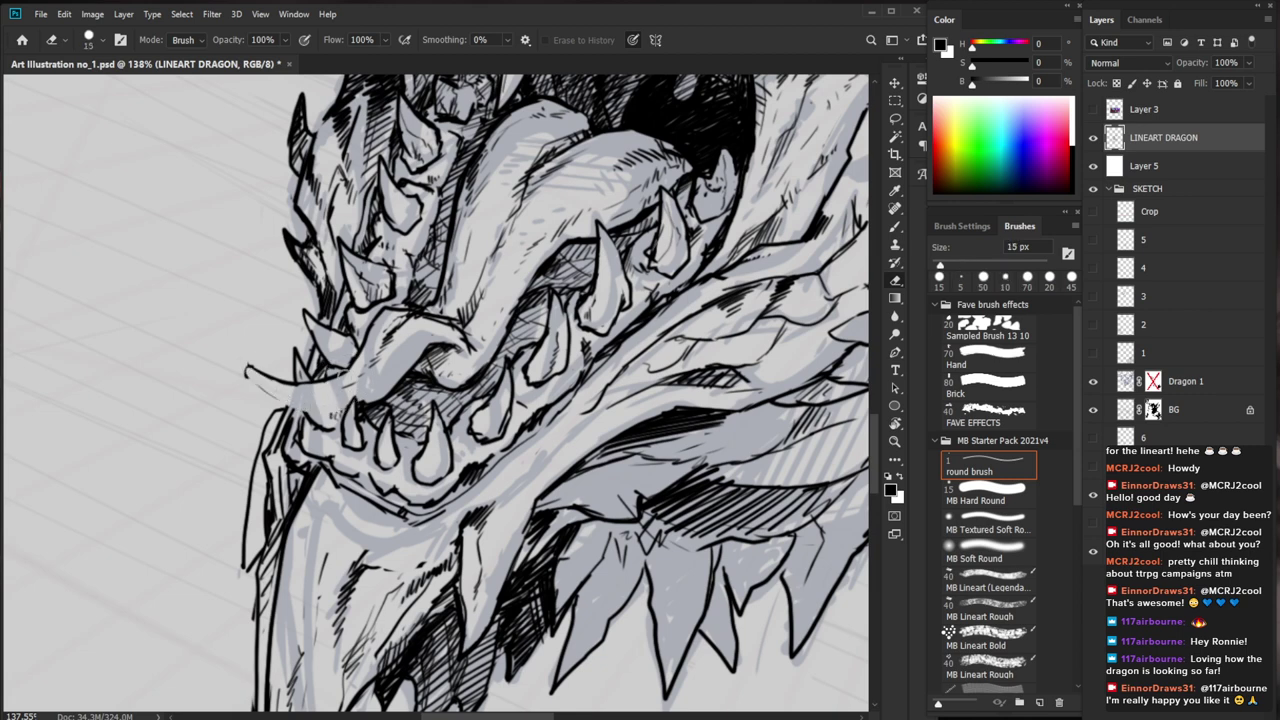
pyautogui.press('b')
pyautogui.moveTo(345, 412)
pyautogui.mouseDown()
pyautogui.moveTo(287, 399)
pyautogui.moveTo(243, 365)
pyautogui.mouseUp()
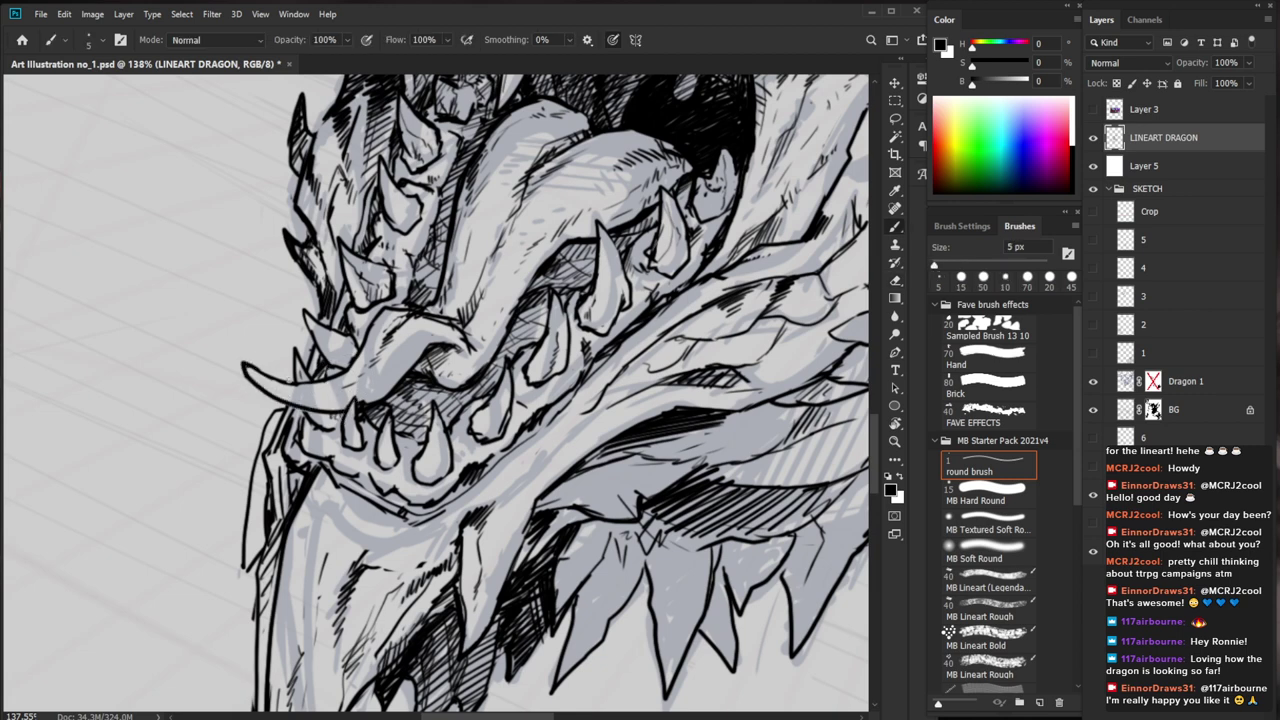
# Add short shading strokes to the tongue tip and the curled fold behind it
pyautogui.moveTo(337, 389)
pyautogui.mouseDown()
pyautogui.moveTo(294, 384)
pyautogui.moveTo(341, 389)
pyautogui.mouseUp()
pyautogui.moveTo(357, 375); pyautogui.dragTo(347, 387)
pyautogui.moveTo(450, 408)
pyautogui.mouseDown()
pyautogui.moveTo(355, 412)
pyautogui.moveTo(500, 430)
pyautogui.mouseUp()
pyautogui.moveTo(477, 311); pyautogui.dragTo(461, 317)
pyautogui.moveTo(469, 312); pyautogui.dragTo(455, 325)
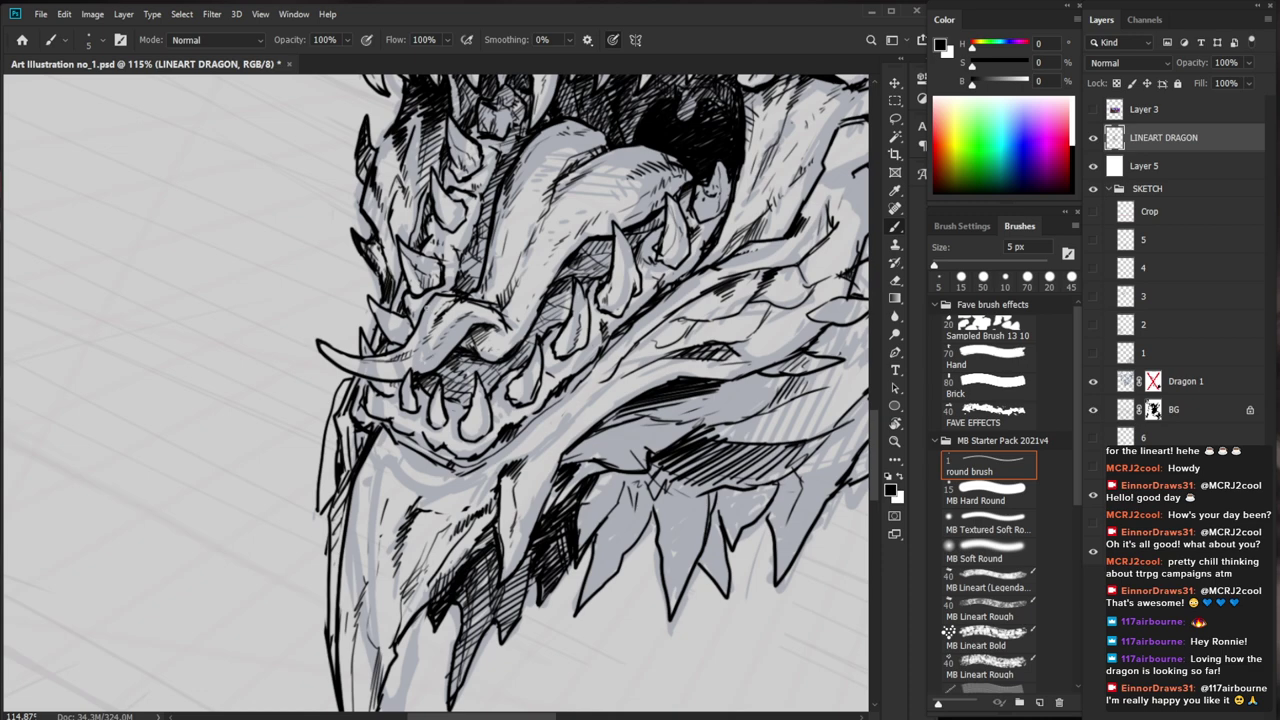
pyautogui.moveTo(390, 460); pyautogui.dragTo(295, 462)
pyautogui.moveTo(396, 431); pyautogui.dragTo(485, 430)
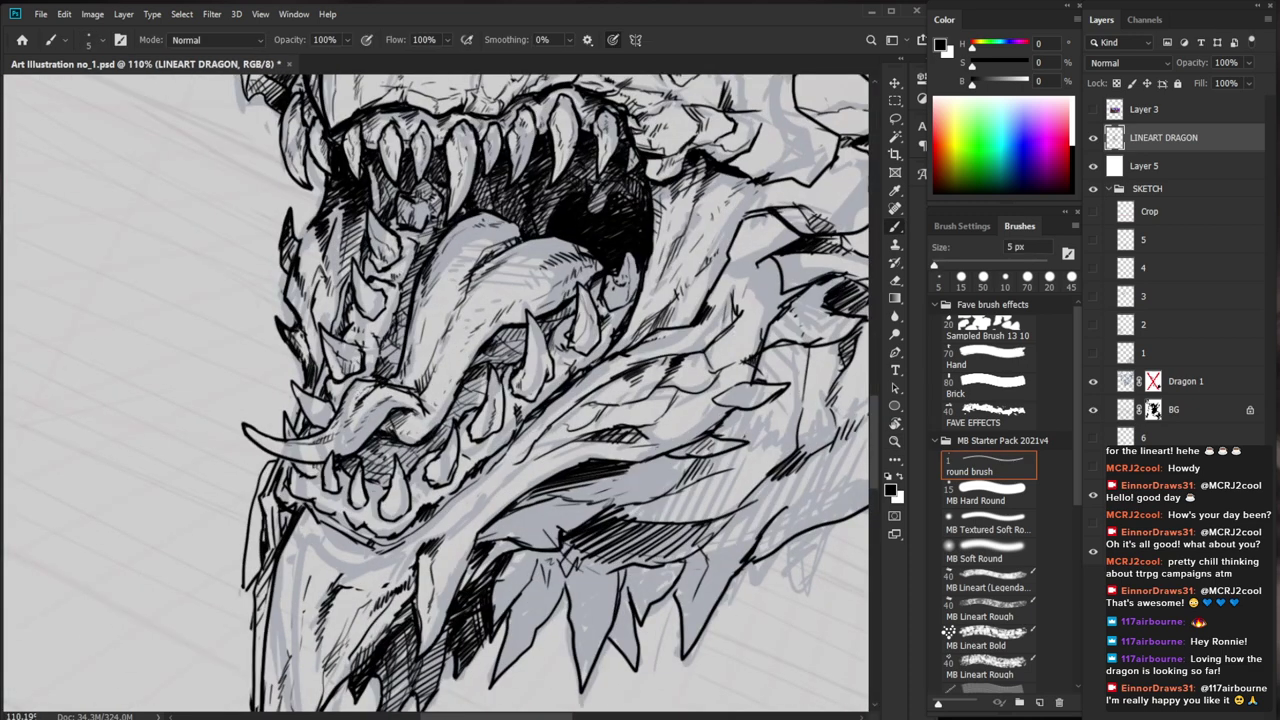
# Refine the tongue's lower curl and redraw the fang in the middle of the lower tooth row
pyautogui.moveTo(382, 379); pyautogui.dragTo(342, 383)
pyautogui.press('e')
pyautogui.press('b')
pyautogui.moveTo(580, 440)
pyautogui.mouseDown()
pyautogui.moveTo(525, 447)
pyautogui.moveTo(676, 441)
pyautogui.mouseUp()
pyautogui.press('e')
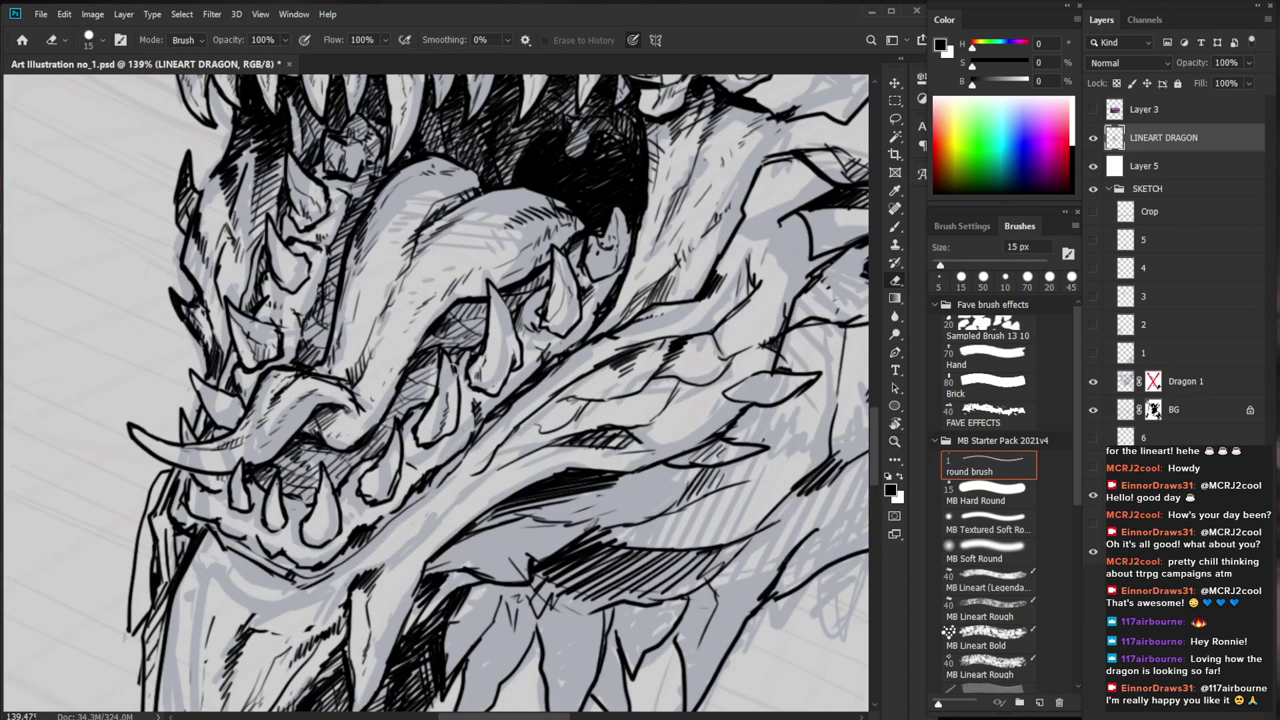
pyautogui.press('b')
pyautogui.moveTo(453, 350)
pyautogui.mouseDown()
pyautogui.moveTo(464, 418)
pyautogui.moveTo(460, 438)
pyautogui.moveTo(436, 446)
pyautogui.mouseUp()
pyautogui.press('e')
pyautogui.press('b')
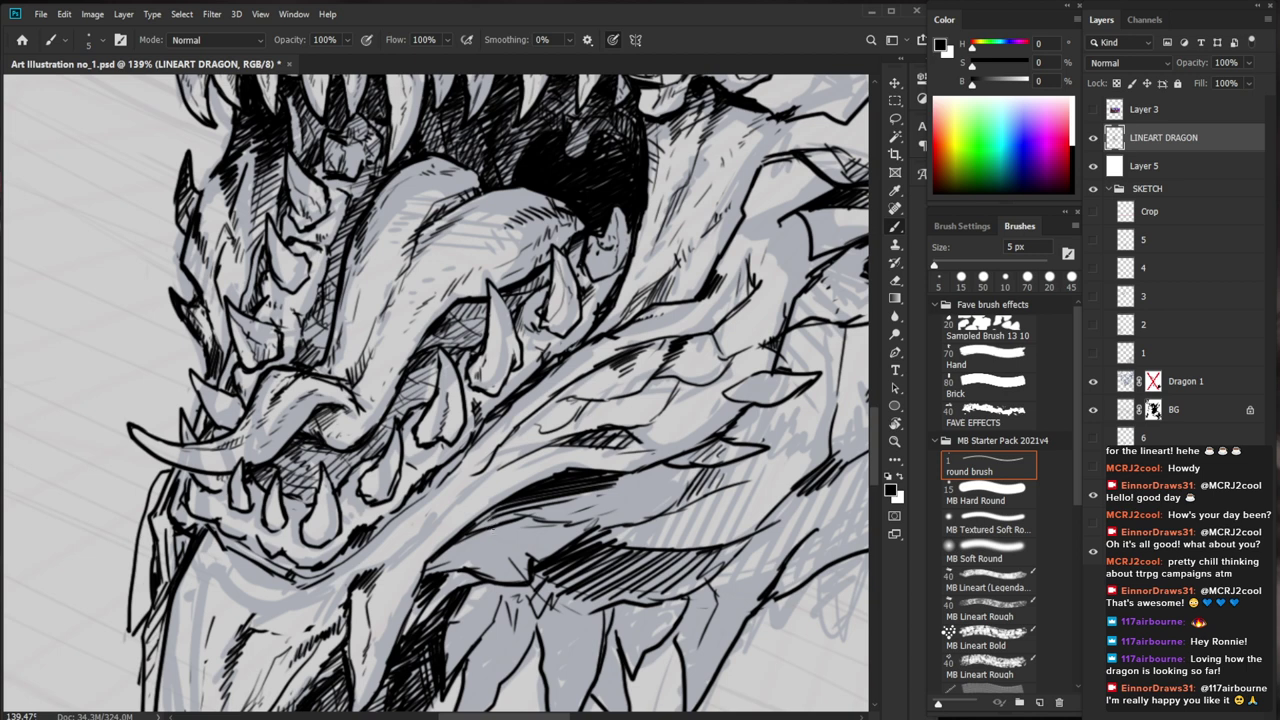
# Add a small stroke where the chin horn meets the jaw and erase a stray line on the horn
pyautogui.moveTo(214, 553); pyautogui.dragTo(209, 569)
pyautogui.press('e')
pyautogui.moveTo(209, 627); pyautogui.dragTo(209, 647)
pyautogui.press('z')
pyautogui.moveTo(316, 531); pyautogui.dragTo(216, 531)
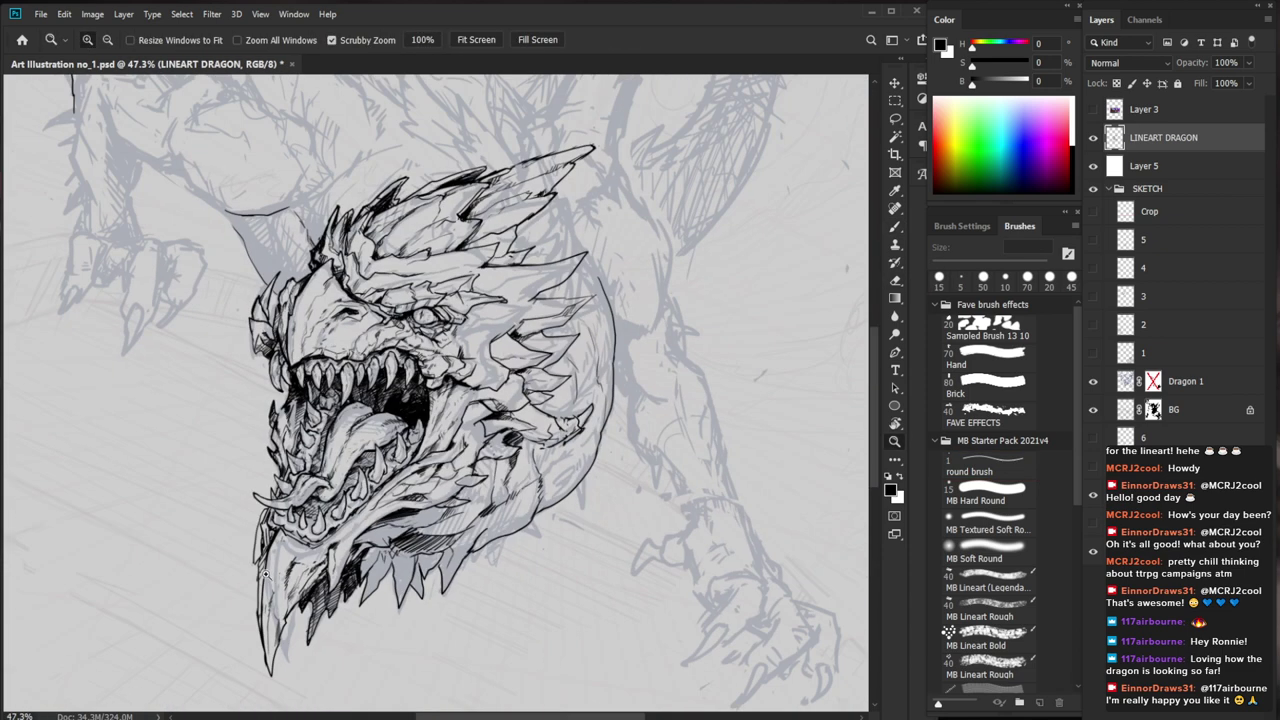
pyautogui.moveTo(648, 478); pyautogui.dragTo(612, 468)
pyautogui.moveTo(524, 438); pyautogui.dragTo(565, 438)
pyautogui.press('b')
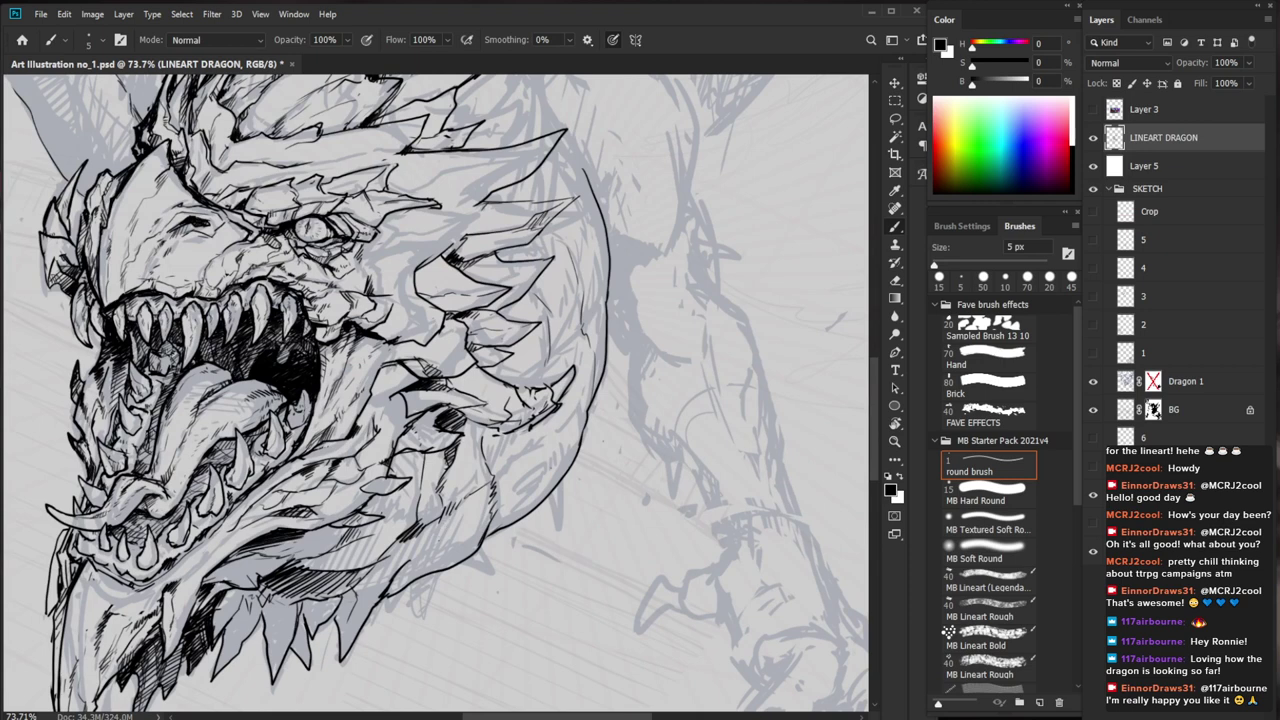
# Hatch the throat's lower contour and the rearmost spike under the jaw
pyautogui.moveTo(449, 516)
pyautogui.mouseDown()
pyautogui.moveTo(420, 576)
pyautogui.moveTo(407, 557)
pyautogui.mouseUp()
pyautogui.moveTo(415, 537); pyautogui.dragTo(393, 579)
pyautogui.press('e')
pyautogui.press('b')
pyautogui.moveTo(407, 567)
pyautogui.mouseDown()
pyautogui.moveTo(381, 595)
pyautogui.moveTo(342, 600)
pyautogui.moveTo(337, 625)
pyautogui.mouseUp()
pyautogui.moveTo(351, 615); pyautogui.dragTo(337, 633)
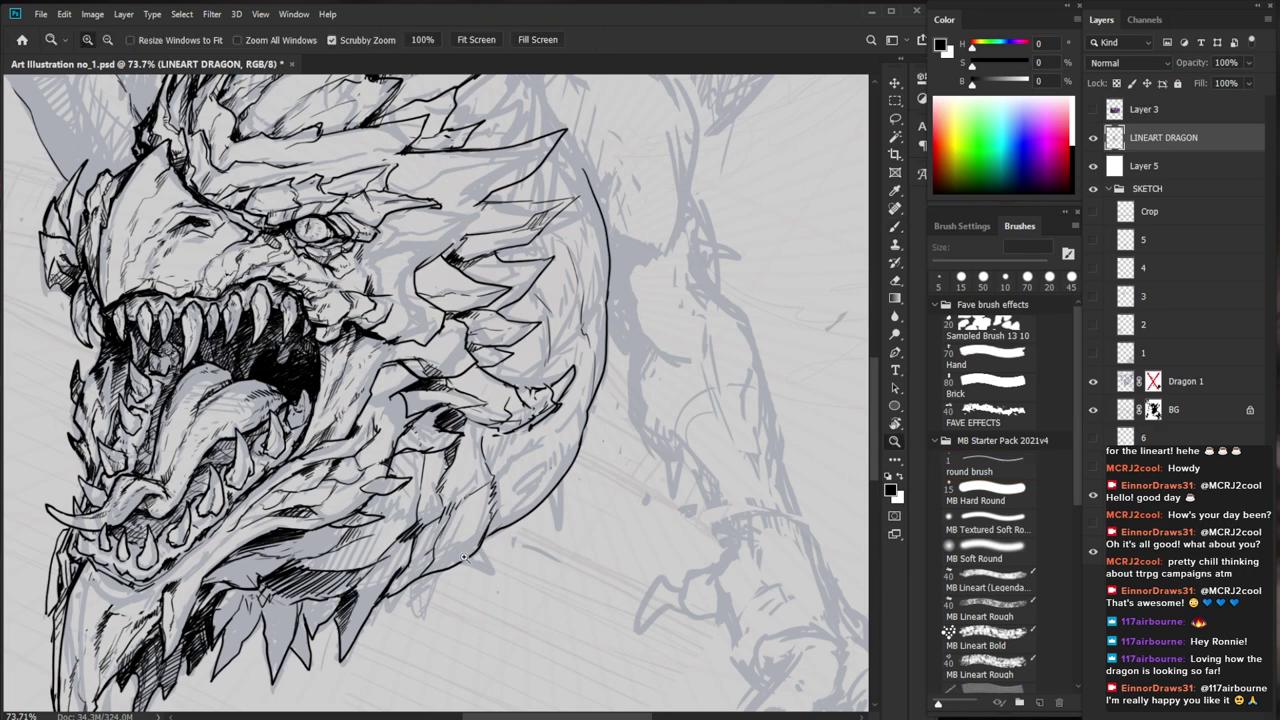
pyautogui.hotkey('ctrl', '0')
pyautogui.moveTo(449, 526); pyautogui.dragTo(540, 522)
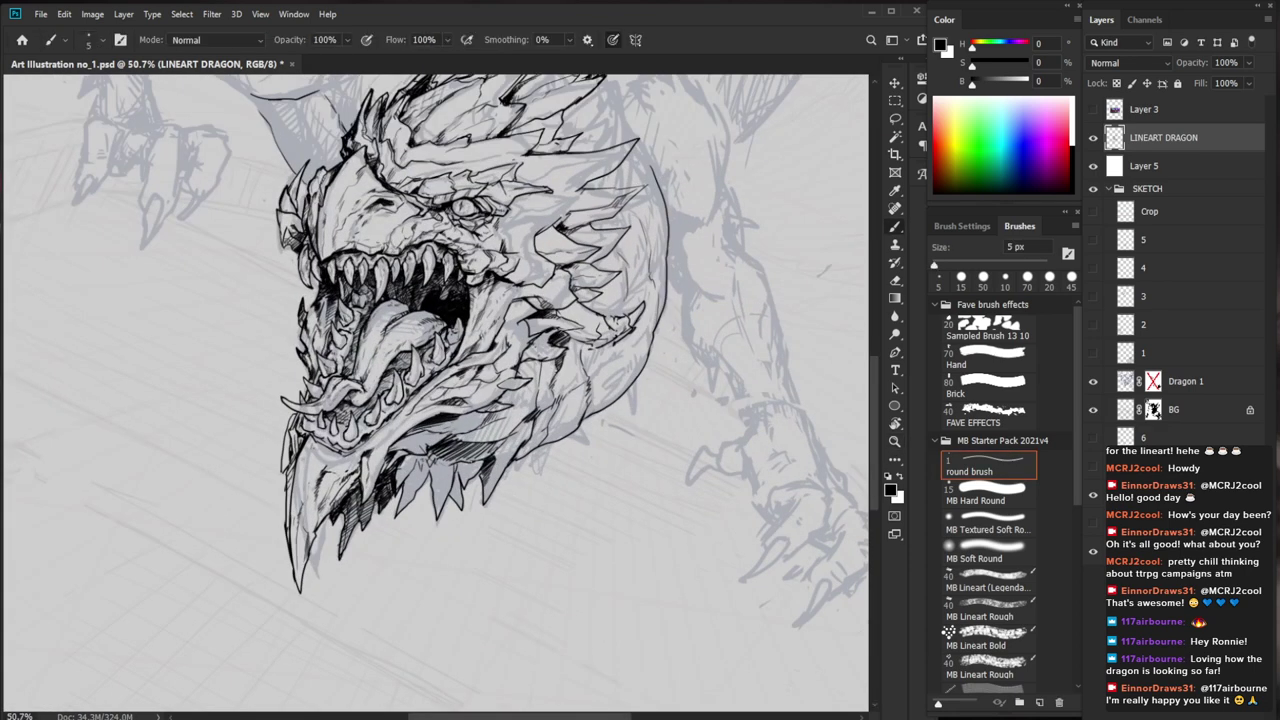
# Add short hatching strokes to the row of spikes hanging under the jaw
pyautogui.moveTo(462, 467)
pyautogui.mouseDown()
pyautogui.moveTo(450, 499)
pyautogui.moveTo(558, 502)
pyautogui.moveTo(437, 489)
pyautogui.mouseUp()
pyautogui.moveTo(449, 485); pyautogui.dragTo(430, 499)
pyautogui.moveTo(435, 477); pyautogui.dragTo(428, 487)
pyautogui.moveTo(556, 512); pyautogui.dragTo(448, 514)
pyautogui.moveTo(724, 425); pyautogui.dragTo(731, 437)
# Hatch the skin around and below the nostril on the snout
pyautogui.moveTo(450, 304); pyautogui.dragTo(597, 305)
pyautogui.moveTo(431, 325); pyautogui.dragTo(384, 351)
pyautogui.moveTo(409, 340); pyautogui.dragTo(435, 337)
pyautogui.moveTo(420, 329); pyautogui.dragTo(418, 342)
pyautogui.moveTo(436, 326)
pyautogui.mouseDown()
pyautogui.moveTo(425, 340)
pyautogui.moveTo(471, 317)
pyautogui.mouseUp()
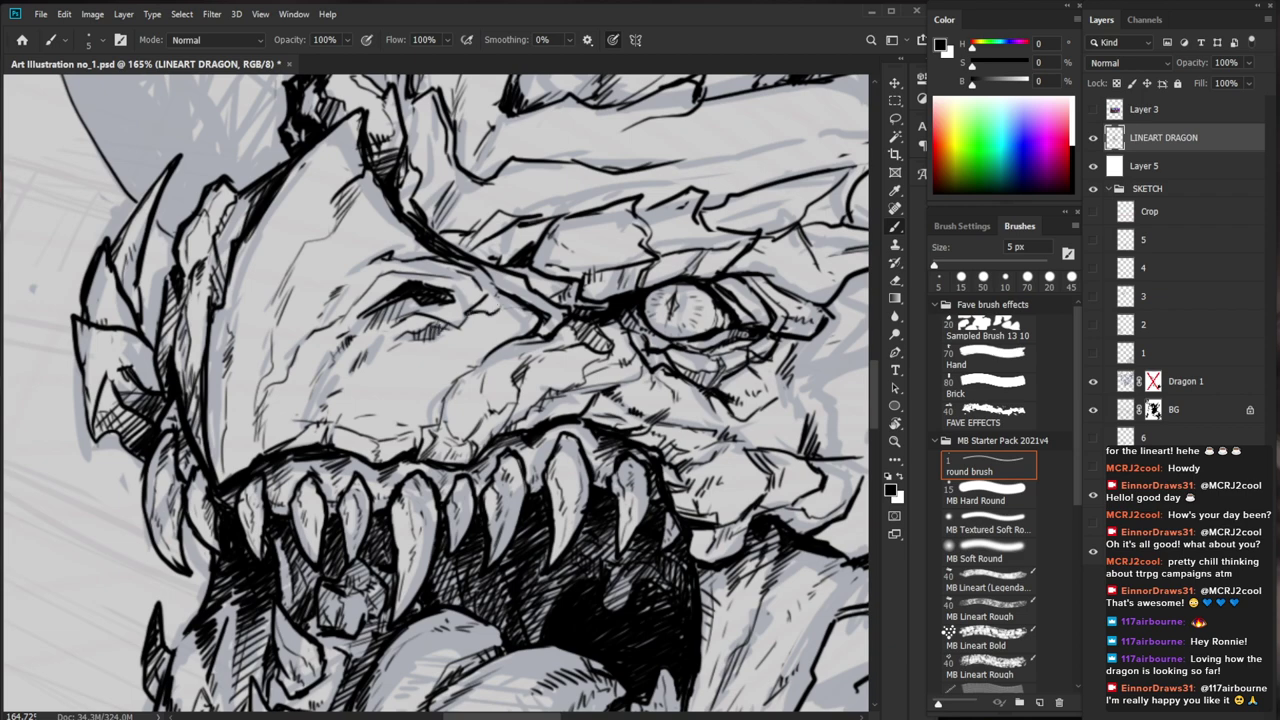
pyautogui.moveTo(390, 268); pyautogui.dragTo(260, 268)
pyautogui.moveTo(454, 236); pyautogui.dragTo(593, 237)
pyautogui.moveTo(403, 299)
pyautogui.mouseDown()
pyautogui.moveTo(389, 319)
pyautogui.moveTo(429, 323)
pyautogui.moveTo(364, 335)
pyautogui.moveTo(370, 312)
pyautogui.moveTo(364, 324)
pyautogui.mouseUp()
pyautogui.press('e')
pyautogui.press('b')
# Add short texture strokes to the brow ridge in front of and above the eye
pyautogui.moveTo(587, 356); pyautogui.dragTo(445, 356)
pyautogui.scroll(2, 600, 520)
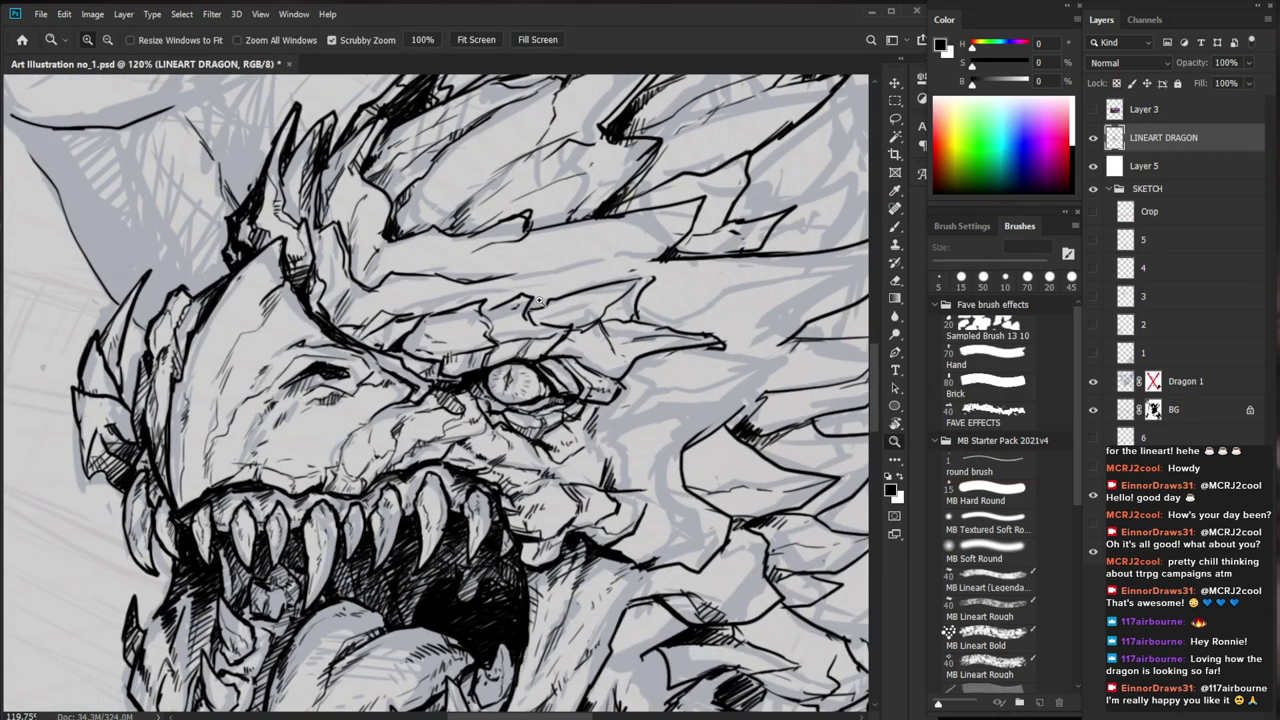
pyautogui.scroll(4, 662, 220)
pyautogui.press('b')
pyautogui.moveTo(416, 319)
pyautogui.mouseDown()
pyautogui.moveTo(377, 332)
pyautogui.moveTo(385, 350)
pyautogui.mouseUp()
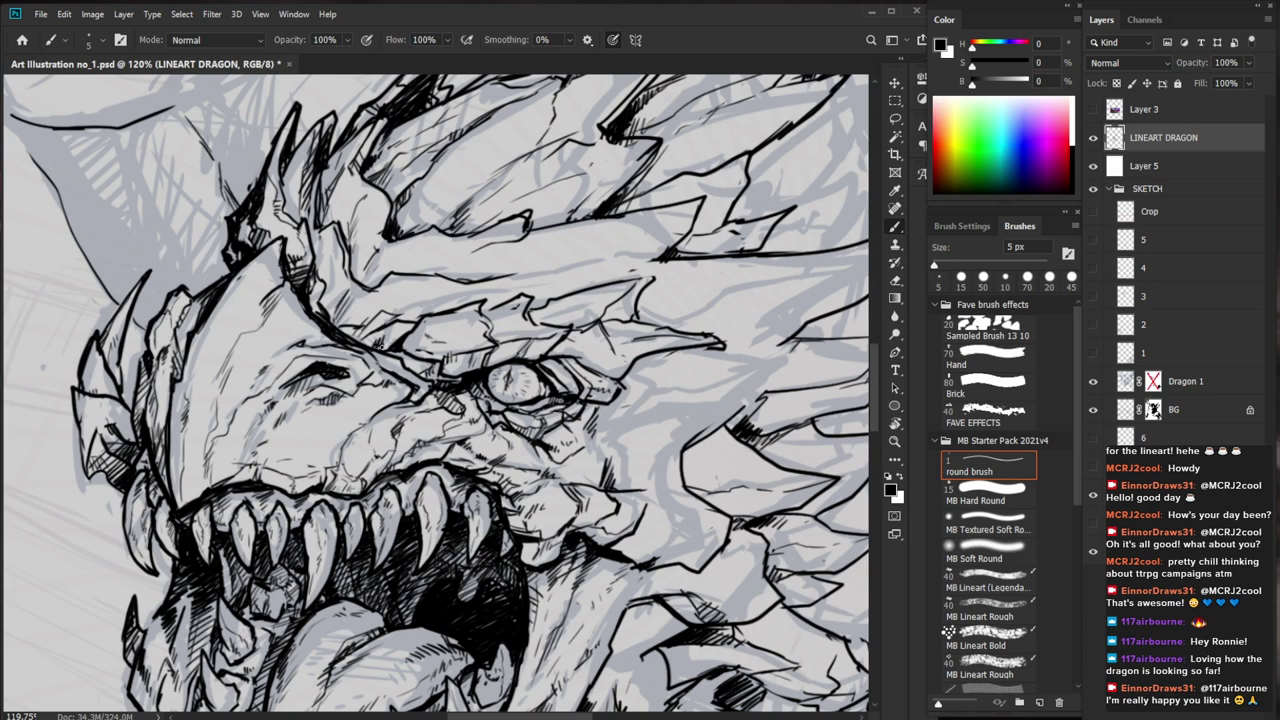
pyautogui.scroll(-5, 473, 333)
pyautogui.moveTo(480, 335)
pyautogui.mouseDown()
pyautogui.moveTo(400, 352)
pyautogui.moveTo(421, 365)
pyautogui.mouseUp()
pyautogui.scroll(5, 370, 310)
pyautogui.moveTo(556, 325); pyautogui.dragTo(460, 328)
pyautogui.moveTo(674, 535); pyautogui.dragTo(610, 499)
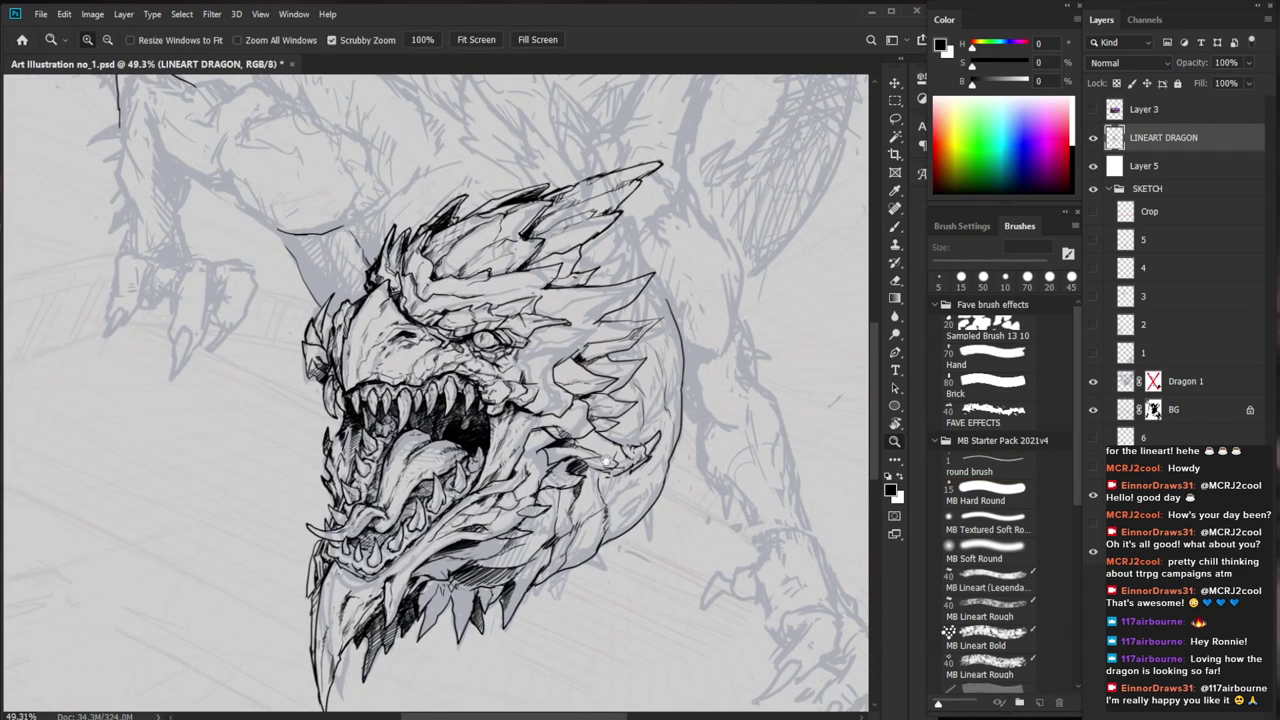
# Erase and re-ink small details at the base of the crest spikes above the brow
pyautogui.moveTo(490, 262); pyautogui.dragTo(555, 268)
pyautogui.press('e')
pyautogui.moveTo(414, 318)
pyautogui.mouseDown()
pyautogui.moveTo(463, 316)
pyautogui.moveTo(478, 338)
pyautogui.moveTo(479, 319)
pyautogui.mouseUp()
pyautogui.press('b')
pyautogui.press('e')
pyautogui.press('b')
pyautogui.moveTo(402, 203)
pyautogui.mouseDown()
pyautogui.moveTo(387, 226)
pyautogui.moveTo(406, 219)
pyautogui.mouseUp()
pyautogui.moveTo(426, 205); pyautogui.dragTo(414, 215)
pyautogui.moveTo(539, 198); pyautogui.dragTo(410, 205)
pyautogui.moveTo(733, 535)
pyautogui.mouseDown()
pyautogui.moveTo(668, 564)
pyautogui.moveTo(652, 557)
pyautogui.mouseUp()
pyautogui.moveTo(480, 216); pyautogui.dragTo(609, 216)
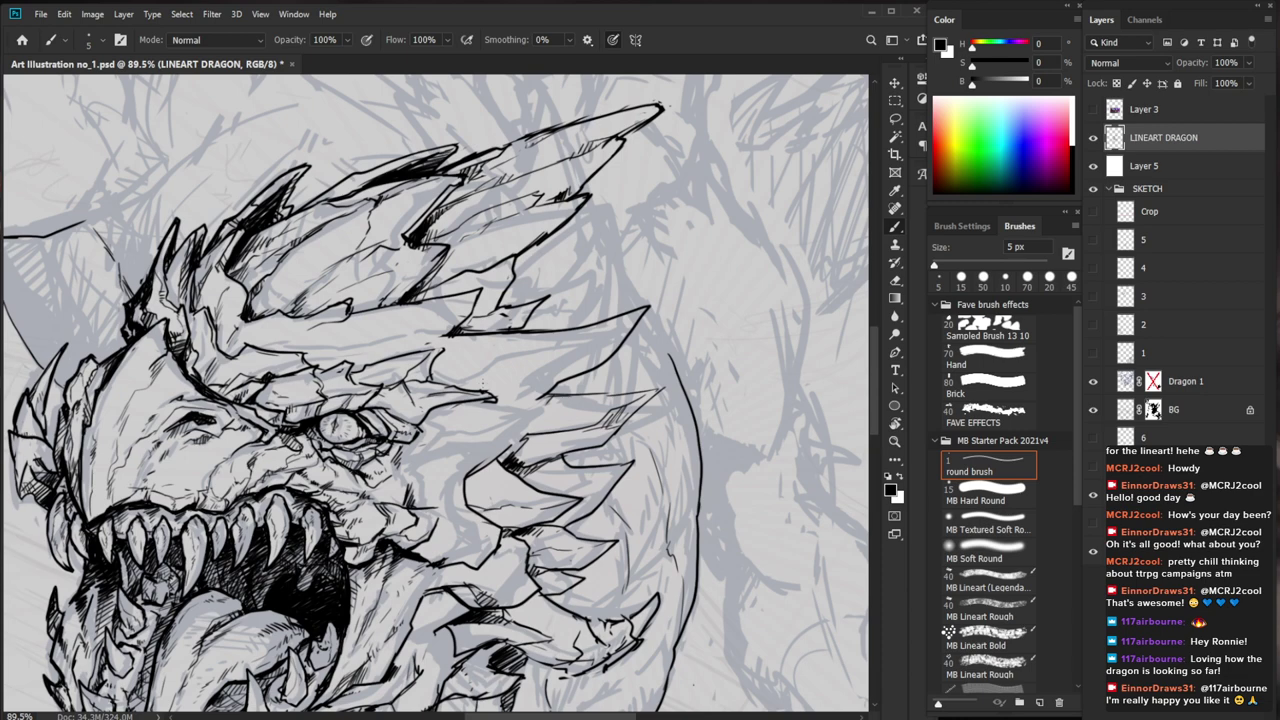
# Erase a small stray mark on the snout's upper ridge and review the head against the body sketch
pyautogui.press('e')
pyautogui.moveTo(178, 364); pyautogui.dragTo(183, 375)
pyautogui.press('z')
pyautogui.moveTo(446, 508)
pyautogui.mouseDown()
pyautogui.moveTo(370, 450)
pyautogui.moveTo(337, 460)
pyautogui.mouseUp()
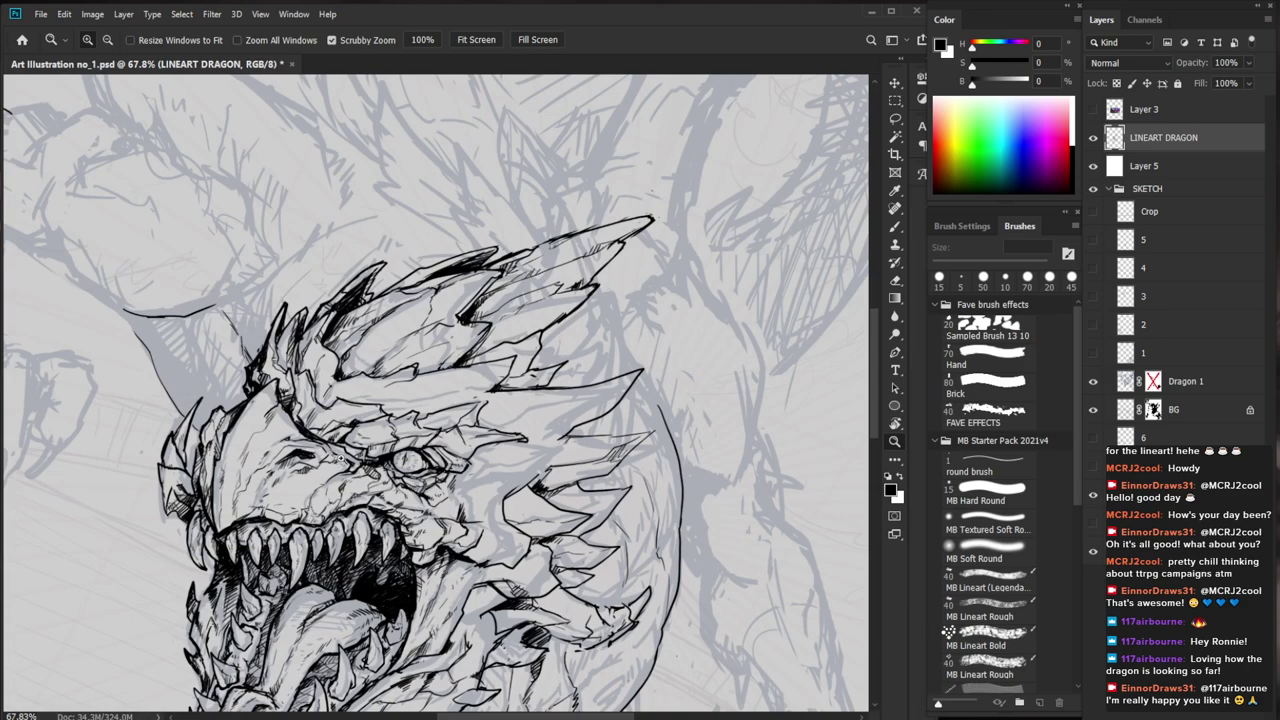
pyautogui.moveTo(340, 358); pyautogui.dragTo(262, 390)
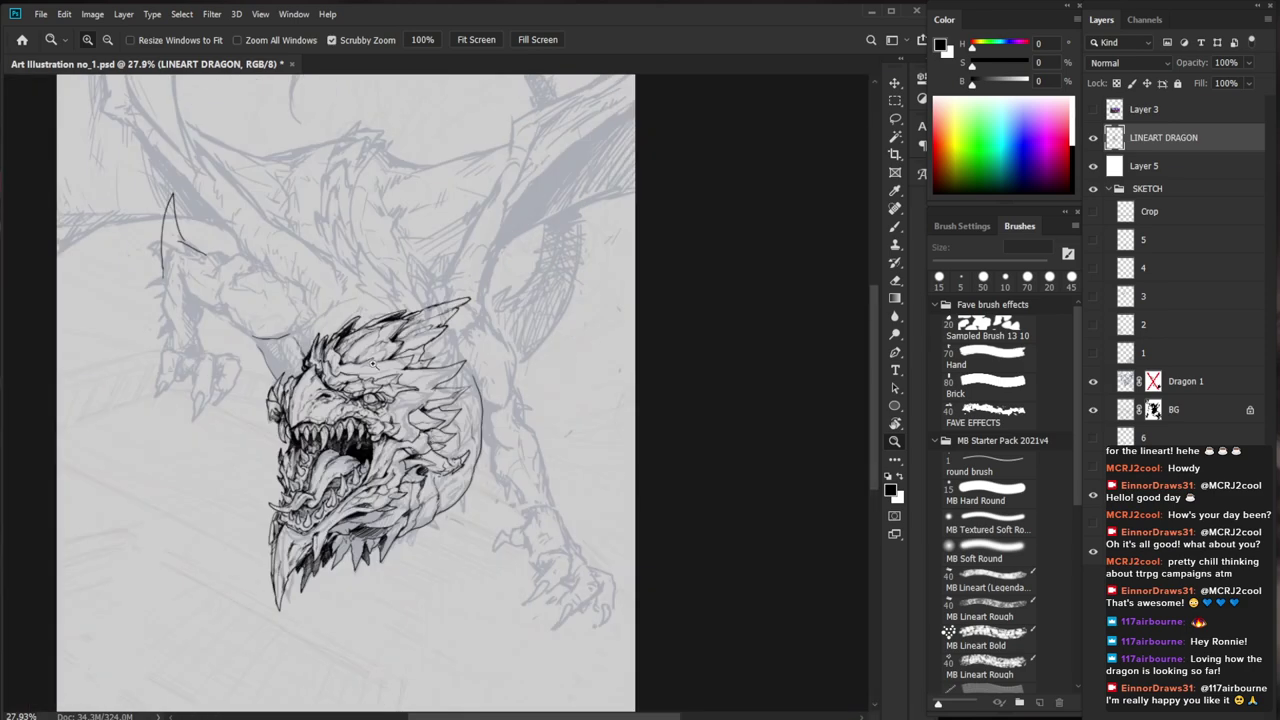
# Tidy the crest lines with the eraser and ink short hatching strokes between the crest spikes
pyautogui.moveTo(370, 373); pyautogui.dragTo(470, 374)
pyautogui.press('e')
pyautogui.moveTo(309, 368)
pyautogui.mouseDown()
pyautogui.moveTo(374, 282)
pyautogui.moveTo(409, 278)
pyautogui.mouseUp()
pyautogui.press('b')
pyautogui.moveTo(404, 288); pyautogui.dragTo(398, 300)
pyautogui.moveTo(407, 281); pyautogui.dragTo(405, 291)
pyautogui.moveTo(402, 288); pyautogui.dragTo(415, 296)
pyautogui.moveTo(411, 281); pyautogui.dragTo(406, 283)
pyautogui.moveTo(414, 263); pyautogui.dragTo(413, 267)
pyautogui.moveTo(486, 253); pyautogui.dragTo(386, 253)
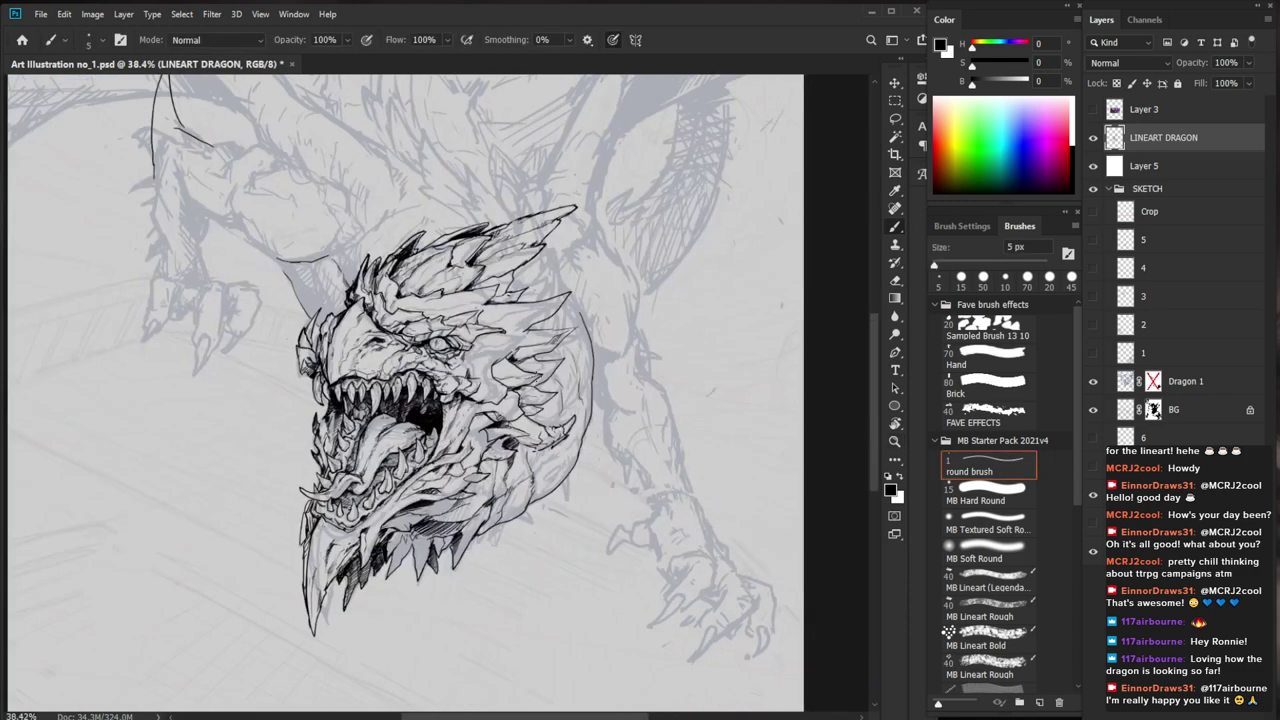
pyautogui.moveTo(472, 249); pyautogui.dragTo(562, 249)
pyautogui.press('b')
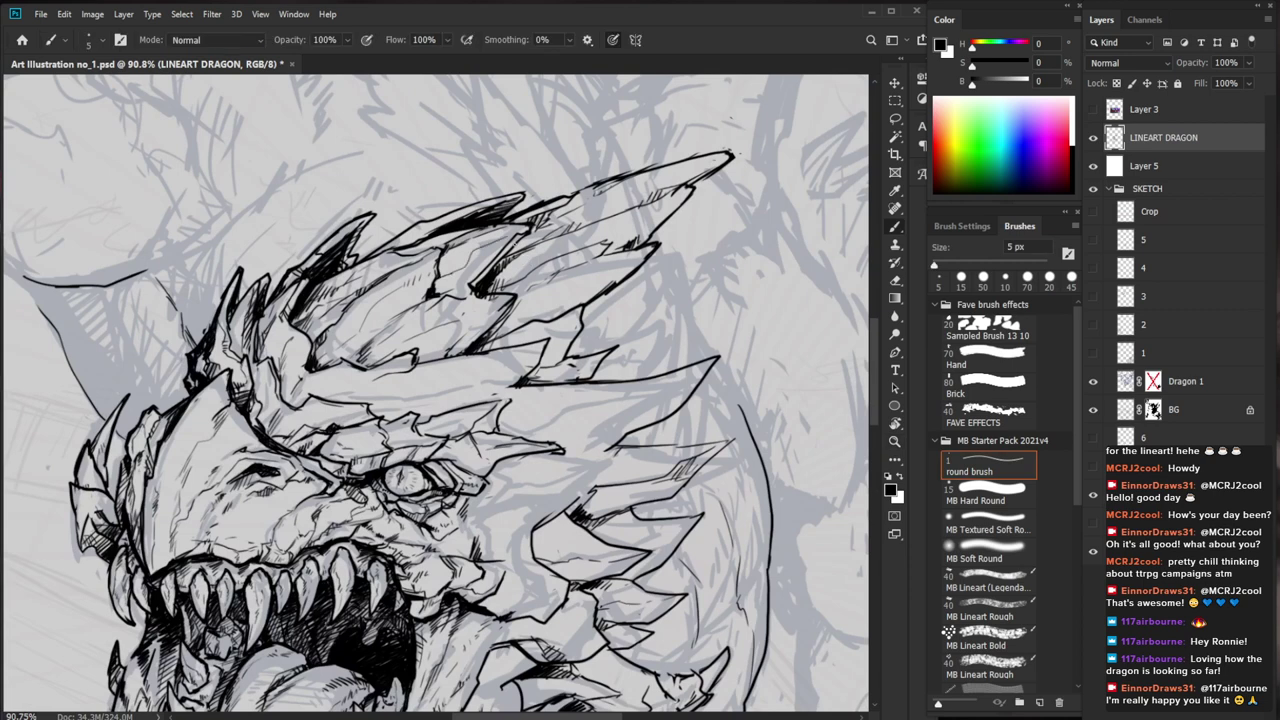
# Ink two short strokes in the middle of the crest, at the base of the long spikes
pyautogui.press('e')
pyautogui.press('b')
pyautogui.moveTo(504, 256); pyautogui.dragTo(468, 286)
pyautogui.moveTo(490, 258)
pyautogui.mouseDown()
pyautogui.moveTo(474, 278)
pyautogui.moveTo(509, 255)
pyautogui.moveTo(484, 248)
pyautogui.moveTo(520, 252)
pyautogui.mouseUp()
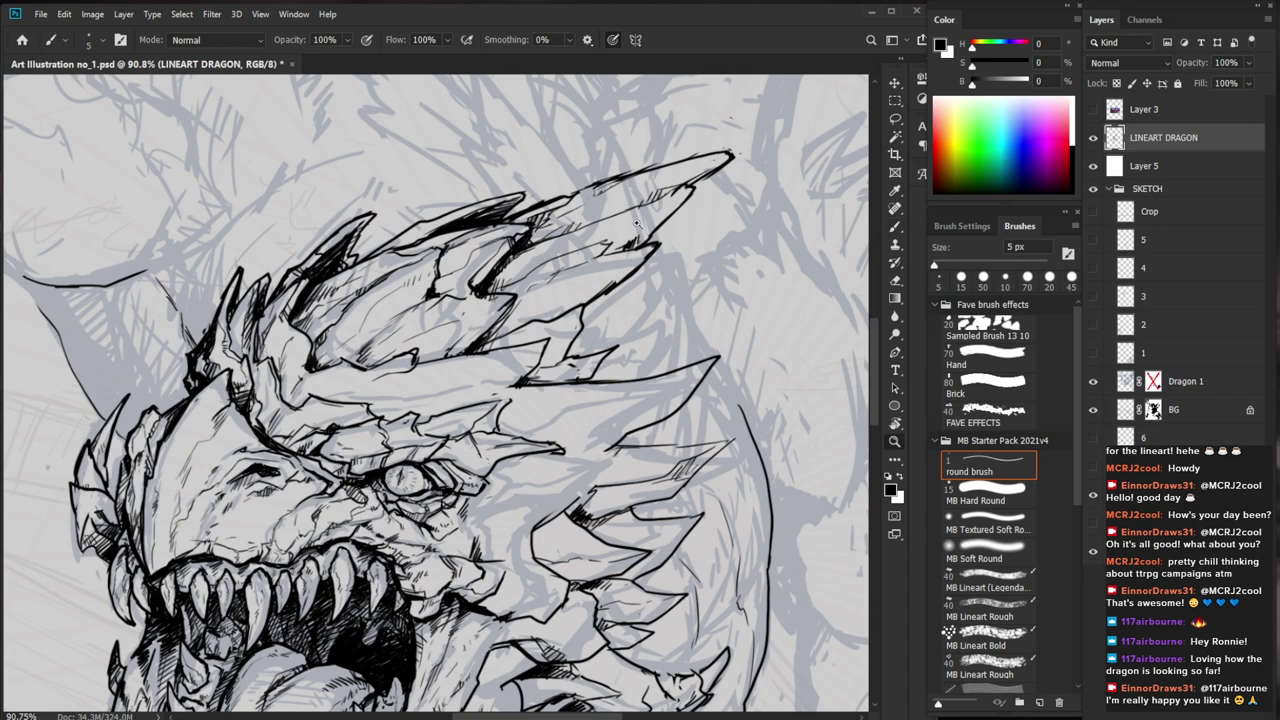
# Hatch the dark side of the far horn behind the snout with a dense row of short strokes from tip to base
pyautogui.press('z')
pyautogui.hotkey('ctrl', '0')
pyautogui.moveTo(462, 470); pyautogui.dragTo(616, 472)
pyautogui.moveTo(713, 436)
pyautogui.mouseDown()
pyautogui.moveTo(666, 427)
pyautogui.moveTo(697, 479)
pyautogui.mouseUp()
pyautogui.moveTo(275, 243); pyautogui.dragTo(425, 246)
pyautogui.press('b')
pyautogui.moveTo(284, 219); pyautogui.dragTo(298, 257)
pyautogui.moveTo(295, 232); pyautogui.dragTo(326, 326)
pyautogui.moveTo(324, 298); pyautogui.dragTo(336, 346)
pyautogui.moveTo(282, 278); pyautogui.dragTo(300, 296)
pyautogui.moveTo(240, 216); pyautogui.dragTo(262, 262)
pyautogui.moveTo(258, 222); pyautogui.dragTo(280, 278)
pyautogui.moveTo(198, 211); pyautogui.dragTo(218, 240)
pyautogui.moveTo(195, 207); pyautogui.dragTo(214, 234)
pyautogui.moveTo(430, 295)
pyautogui.mouseDown()
pyautogui.moveTo(310, 295)
pyautogui.moveTo(470, 272)
pyautogui.mouseUp()
pyautogui.moveTo(378, 396); pyautogui.dragTo(387, 405)
pyautogui.moveTo(382, 346); pyautogui.dragTo(398, 390)
pyautogui.moveTo(386, 346); pyautogui.dragTo(408, 396)
pyautogui.moveTo(392, 358); pyautogui.dragTo(414, 398)
pyautogui.moveTo(400, 362); pyautogui.dragTo(414, 392)
pyautogui.moveTo(284, 228); pyautogui.dragTo(296, 254)
pyautogui.moveTo(296, 230); pyautogui.dragTo(310, 270)
pyautogui.moveTo(310, 244); pyautogui.dragTo(322, 294)
pyautogui.moveTo(320, 248); pyautogui.dragTo(334, 320)
pyautogui.moveTo(334, 268); pyautogui.dragTo(344, 330)
pyautogui.moveTo(346, 290); pyautogui.dragTo(358, 366)
pyautogui.moveTo(358, 302); pyautogui.dragTo(372, 376)
pyautogui.moveTo(372, 312); pyautogui.dragTo(386, 376)
pyautogui.moveTo(386, 322)
pyautogui.mouseDown()
pyautogui.moveTo(402, 360)
pyautogui.moveTo(388, 328)
pyautogui.moveTo(284, 229)
pyautogui.moveTo(368, 373)
pyautogui.moveTo(382, 348)
pyautogui.moveTo(337, 278)
pyautogui.moveTo(378, 335)
pyautogui.moveTo(403, 373)
pyautogui.moveTo(397, 392)
pyautogui.mouseUp()
# Enlarge the brush to 35 px, fill the far horn's shadow side solid black and check it against the whole dragon
pyautogui.press(']')
pyautogui.press(']')
pyautogui.press(']')
pyautogui.press(']')
pyautogui.press(']')
pyautogui.press(']')
pyautogui.press(']')
pyautogui.press(']')
pyautogui.press(']')
pyautogui.press(']')
pyautogui.press('z')
pyautogui.moveTo(780, 440); pyautogui.dragTo(618, 445)
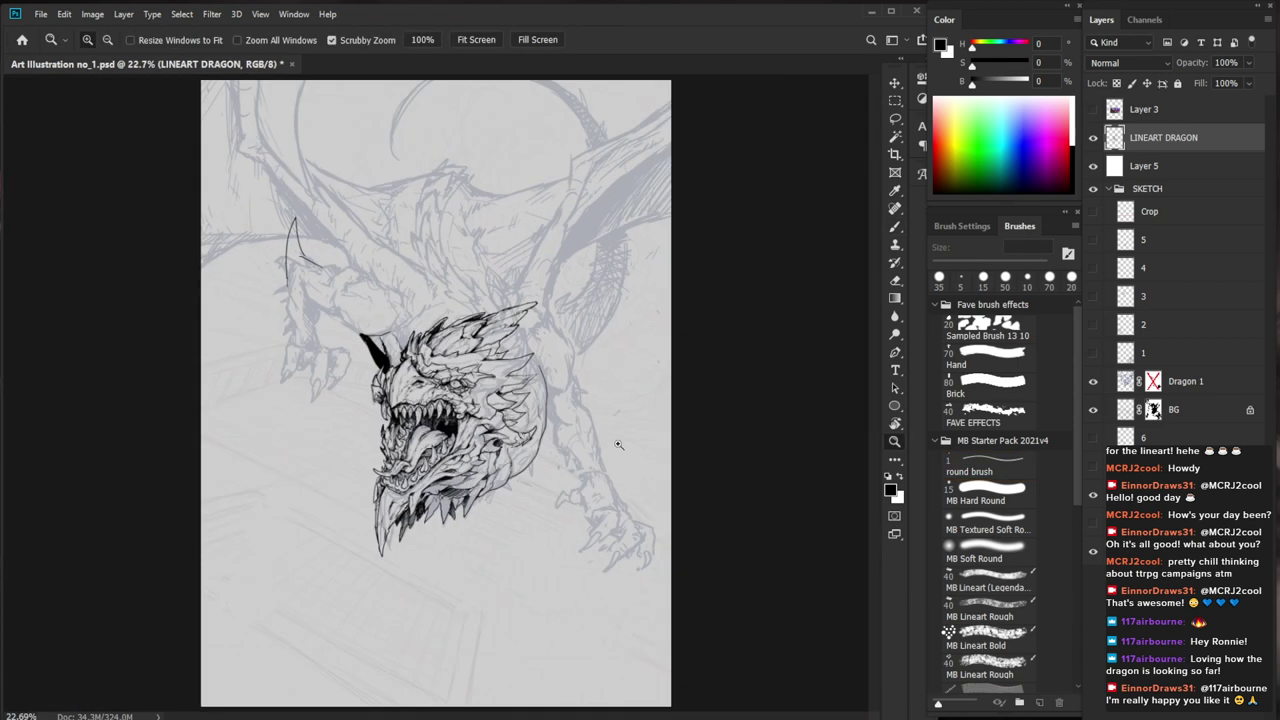
# Paint a thick black vertical stroke just behind the curved contour at the back of the head
pyautogui.moveTo(520, 448)
pyautogui.mouseDown()
pyautogui.moveTo(641, 462)
pyautogui.moveTo(662, 494)
pyautogui.mouseUp()
pyautogui.press('b')
pyautogui.moveTo(567, 349); pyautogui.dragTo(568, 417)
pyautogui.moveTo(374, 614); pyautogui.dragTo(451, 536)
pyautogui.press('z')
pyautogui.moveTo(346, 561)
pyautogui.mouseDown()
pyautogui.moveTo(393, 561)
pyautogui.moveTo(364, 518)
pyautogui.moveTo(355, 536)
pyautogui.mouseUp()
pyautogui.press('b')
pyautogui.moveTo(403, 502)
pyautogui.mouseDown()
pyautogui.moveTo(384, 538)
pyautogui.moveTo(430, 518)
pyautogui.moveTo(444, 558)
pyautogui.mouseUp()
pyautogui.moveTo(504, 500); pyautogui.dragTo(488, 526)
pyautogui.moveTo(550, 494); pyautogui.dragTo(400, 709)
# Trim the edge of the far horn's black fill with a smaller eraser
pyautogui.press('e')
pyautogui.press('z')
pyautogui.press('z')
pyautogui.moveTo(396, 358); pyautogui.dragTo(480, 360)
pyautogui.moveTo(364, 331)
pyautogui.mouseDown()
pyautogui.moveTo(400, 331)
pyautogui.moveTo(362, 334)
pyautogui.moveTo(406, 398)
pyautogui.mouseUp()
pyautogui.press('[')
pyautogui.press('[')
pyautogui.press('[')
pyautogui.moveTo(372, 340); pyautogui.dragTo(414, 404)
# Set the brush to 5 px and hatch the inner edge of the far horn's black shadow
pyautogui.press('b')
pyautogui.moveTo(1018, 246); pyautogui.dragTo(978, 264)
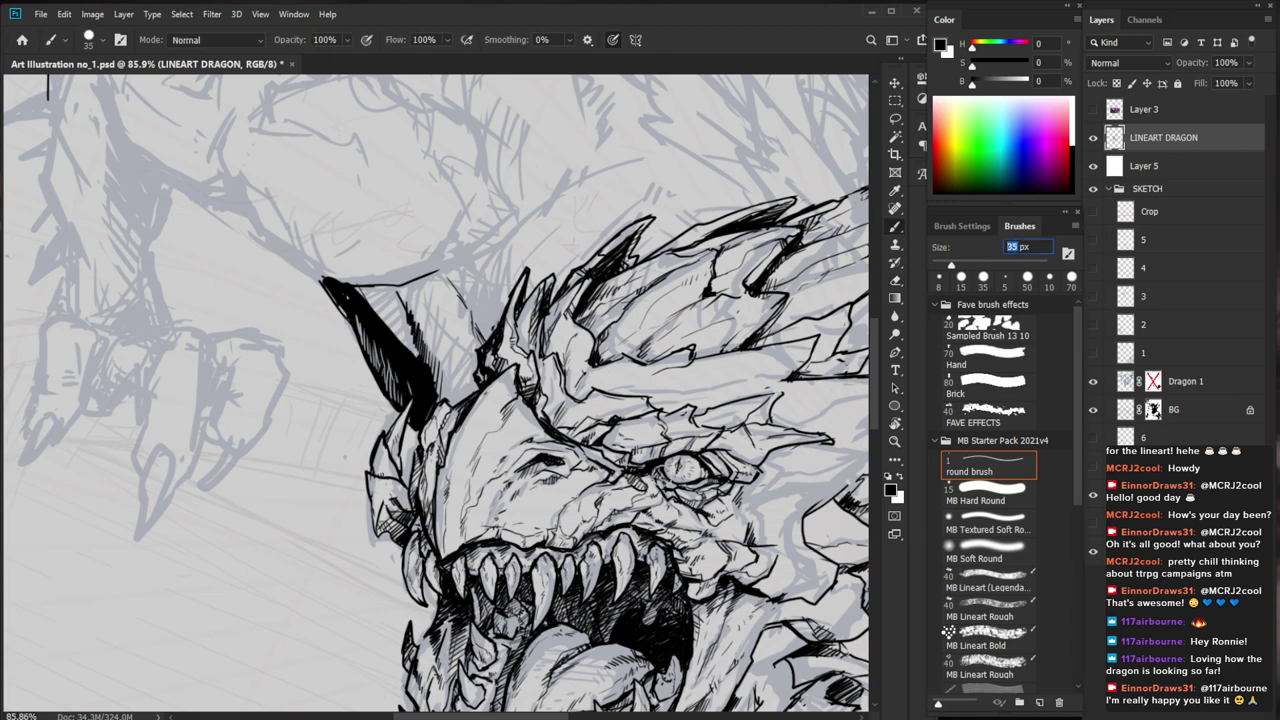
pyautogui.write('5')
pyautogui.press('b')
pyautogui.moveTo(357, 289)
pyautogui.mouseDown()
pyautogui.moveTo(407, 350)
pyautogui.moveTo(393, 336)
pyautogui.mouseUp()
pyautogui.press('e')
pyautogui.press('b')
pyautogui.moveTo(386, 322); pyautogui.dragTo(401, 343)
pyautogui.moveTo(398, 330); pyautogui.dragTo(420, 366)
# Review the shaded far horn against the whole dragon sketch and up close beside the head
pyautogui.press('z')
pyautogui.moveTo(495, 562); pyautogui.dragTo(348, 568)
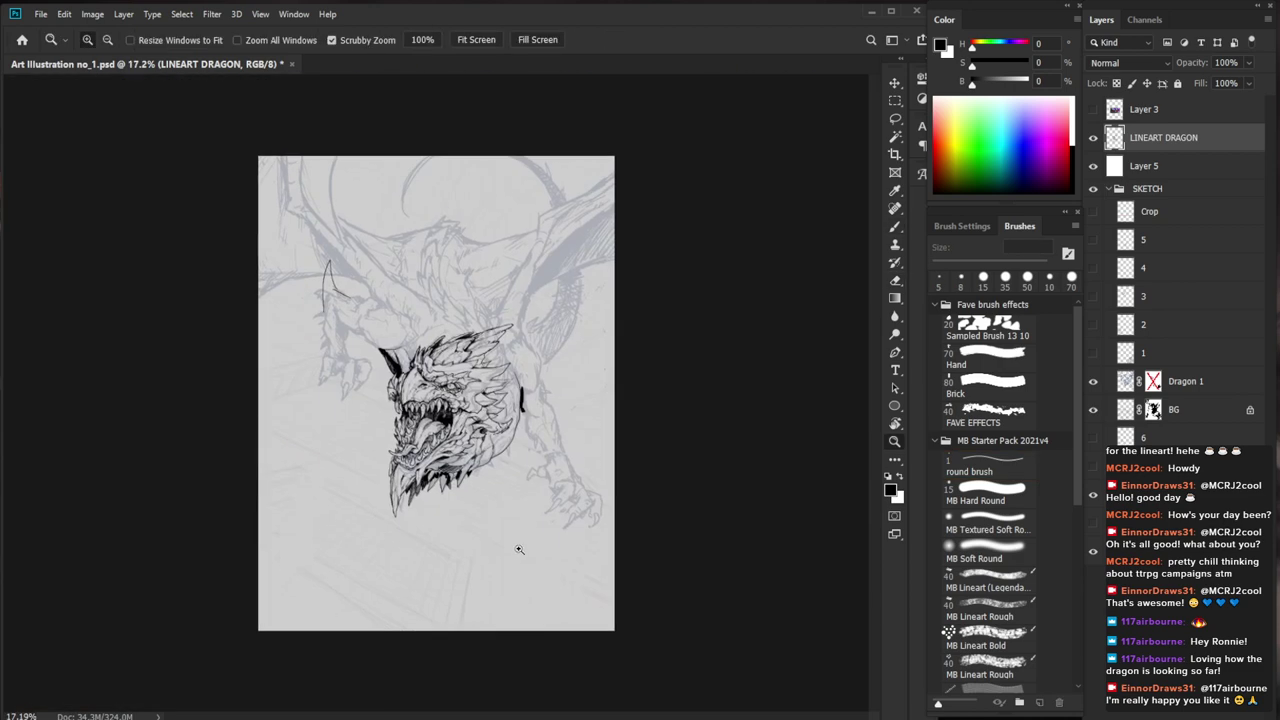
pyautogui.moveTo(492, 399); pyautogui.dragTo(550, 414)
pyautogui.moveTo(334, 360)
pyautogui.mouseDown()
pyautogui.moveTo(411, 430)
pyautogui.moveTo(448, 437)
pyautogui.mouseUp()
pyautogui.press('b')
pyautogui.moveTo(442, 423); pyautogui.dragTo(447, 437)
pyautogui.press('z')
pyautogui.moveTo(574, 435)
pyautogui.mouseDown()
pyautogui.moveTo(452, 437)
pyautogui.moveTo(616, 437)
pyautogui.mouseUp()
pyautogui.press('z')
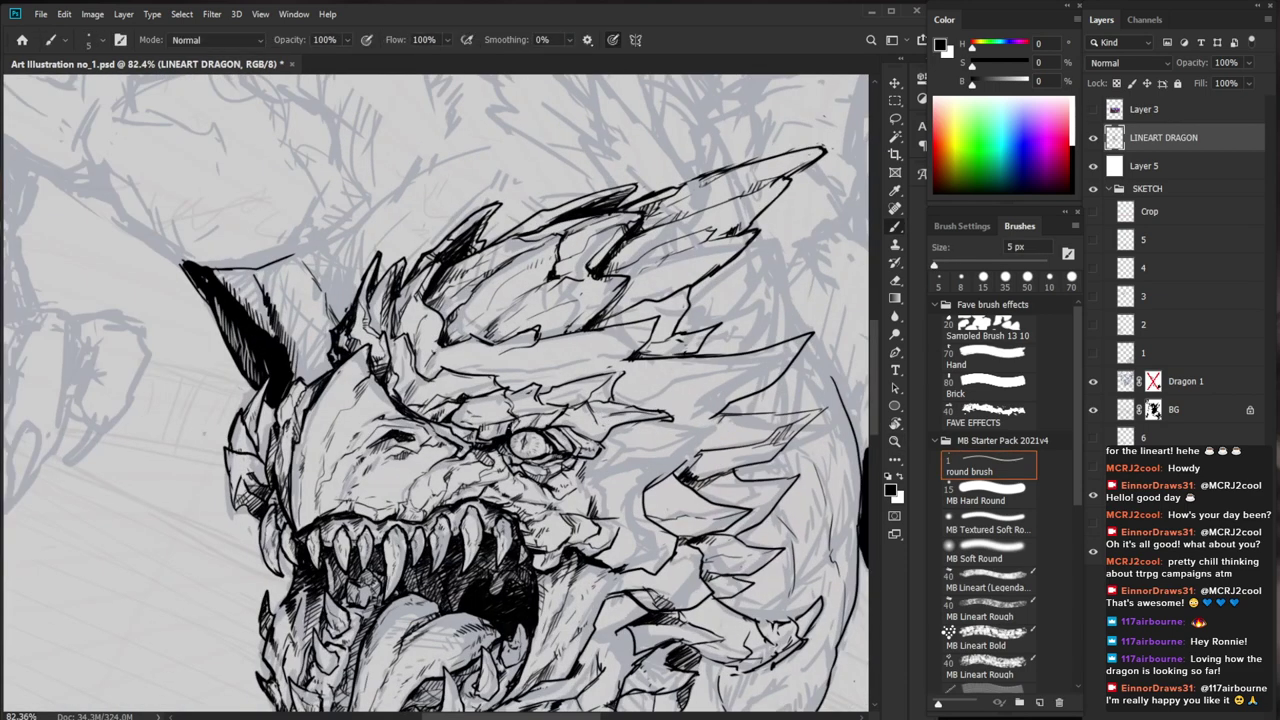
pyautogui.press('z')
pyautogui.moveTo(520, 440); pyautogui.dragTo(540, 446)
# Ink a few short strokes on the cheek scales just behind the eye
pyautogui.press('b')
pyautogui.press('z')
pyautogui.press('space')
pyautogui.moveTo(702, 482); pyautogui.dragTo(658, 366)
pyautogui.press('z')
pyautogui.press('b')
pyautogui.moveTo(584, 350)
pyautogui.mouseDown()
pyautogui.moveTo(610, 350)
pyautogui.moveTo(536, 363)
pyautogui.mouseUp()
pyautogui.moveTo(547, 357); pyautogui.dragTo(542, 367)
pyautogui.moveTo(553, 359); pyautogui.dragTo(535, 397)
pyautogui.press('space')
pyautogui.moveTo(555, 351); pyautogui.dragTo(636, 337)
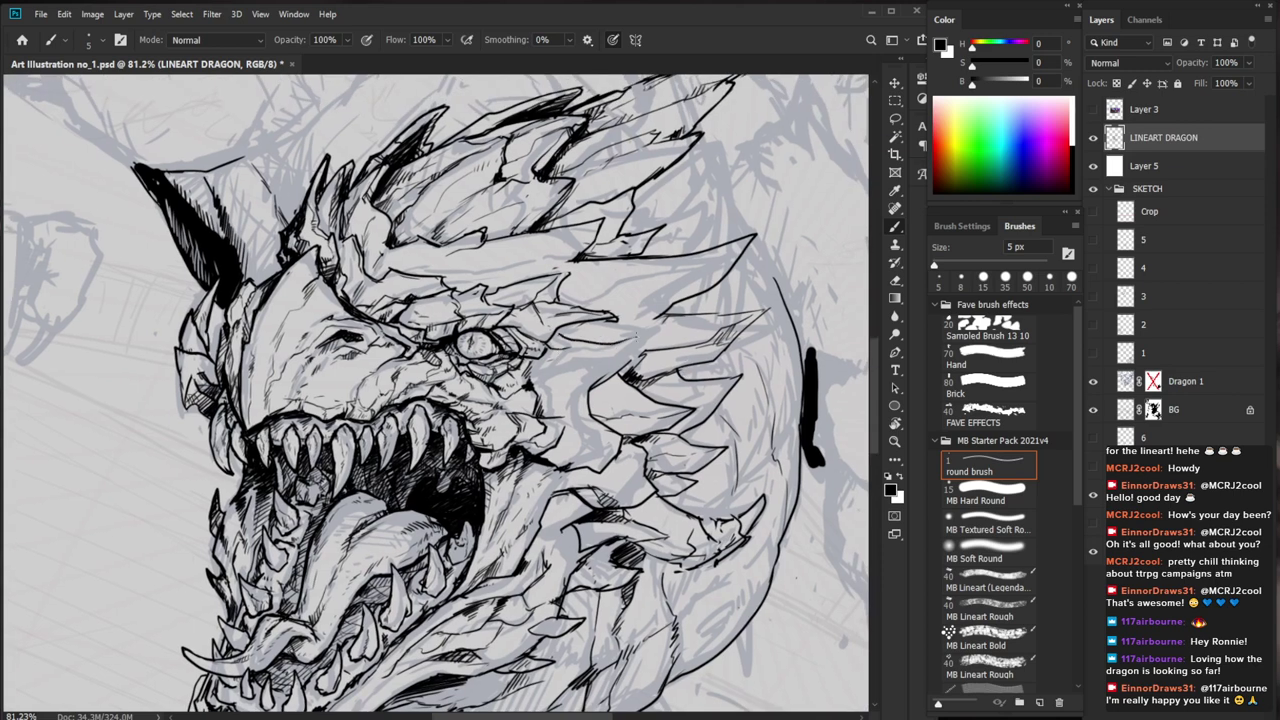
# Add small hatching marks inside the open mouth between the upper teeth and the tongue
pyautogui.press('e')
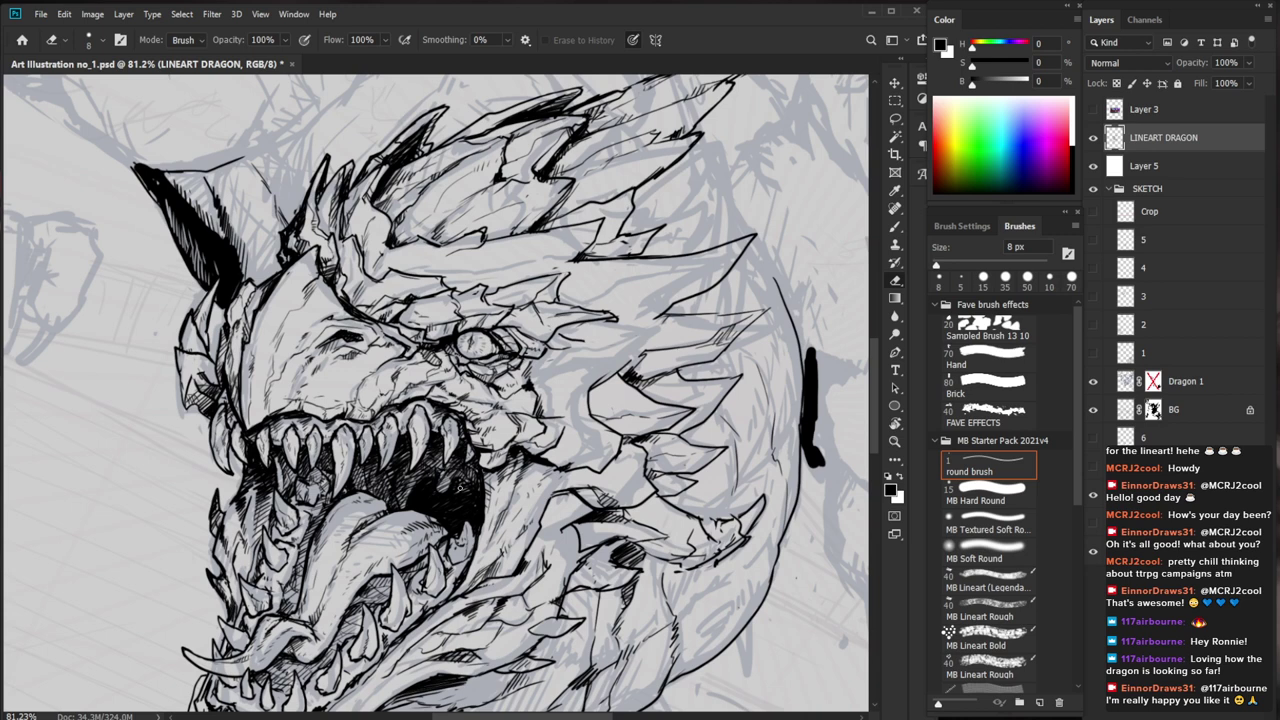
pyautogui.press('b')
pyautogui.scroll(2, 460, 487)
pyautogui.moveTo(363, 483); pyautogui.dragTo(353, 493)
pyautogui.moveTo(367, 487); pyautogui.dragTo(361, 495)
pyautogui.moveTo(418, 501)
pyautogui.mouseDown()
pyautogui.moveTo(310, 501)
pyautogui.moveTo(530, 502)
pyautogui.mouseUp()
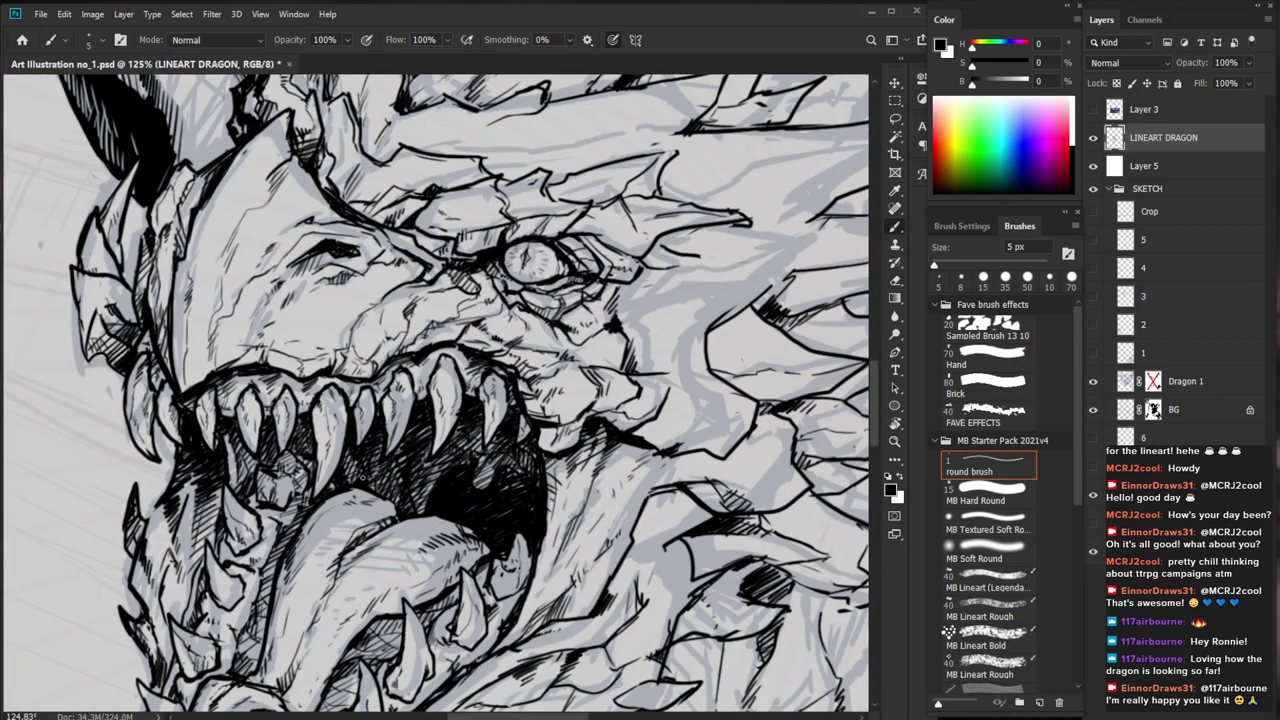
pyautogui.moveTo(472, 462); pyautogui.dragTo(335, 464)
pyautogui.moveTo(674, 620); pyautogui.dragTo(610, 577)
pyautogui.moveTo(400, 368); pyautogui.dragTo(424, 406)
pyautogui.press('b')
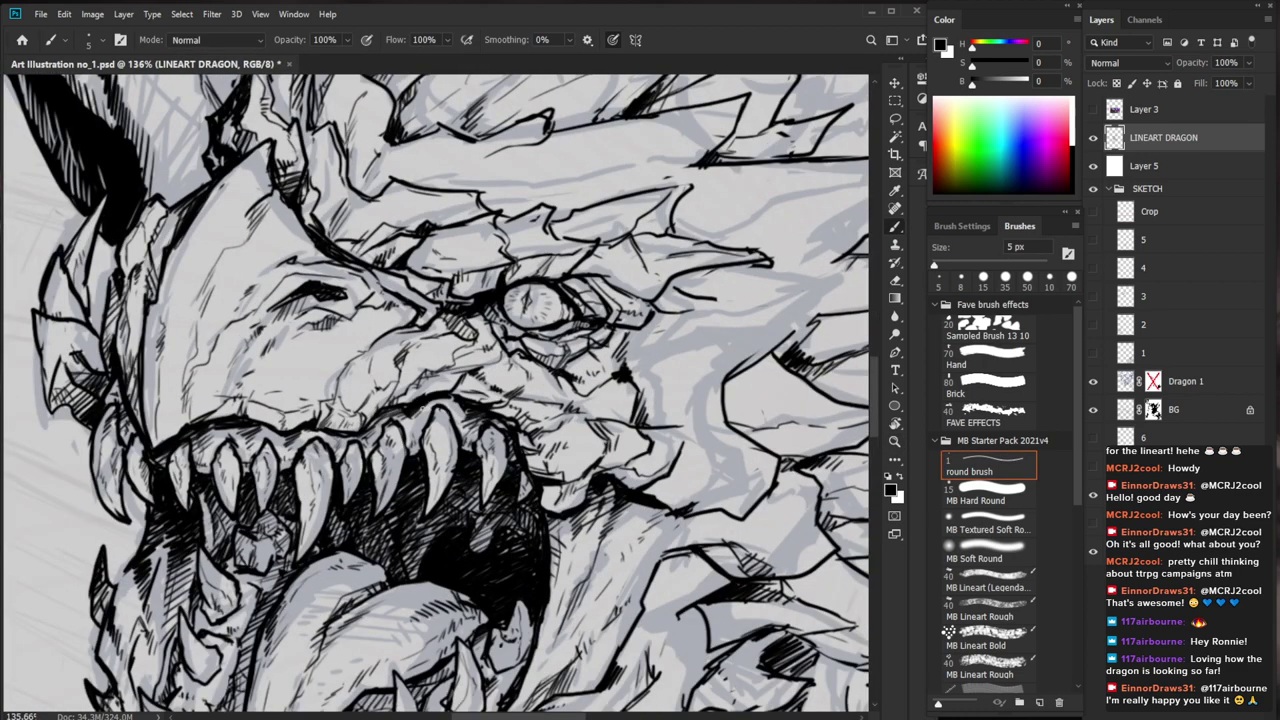
pyautogui.press('z')
pyautogui.moveTo(430, 408); pyautogui.dragTo(370, 408)
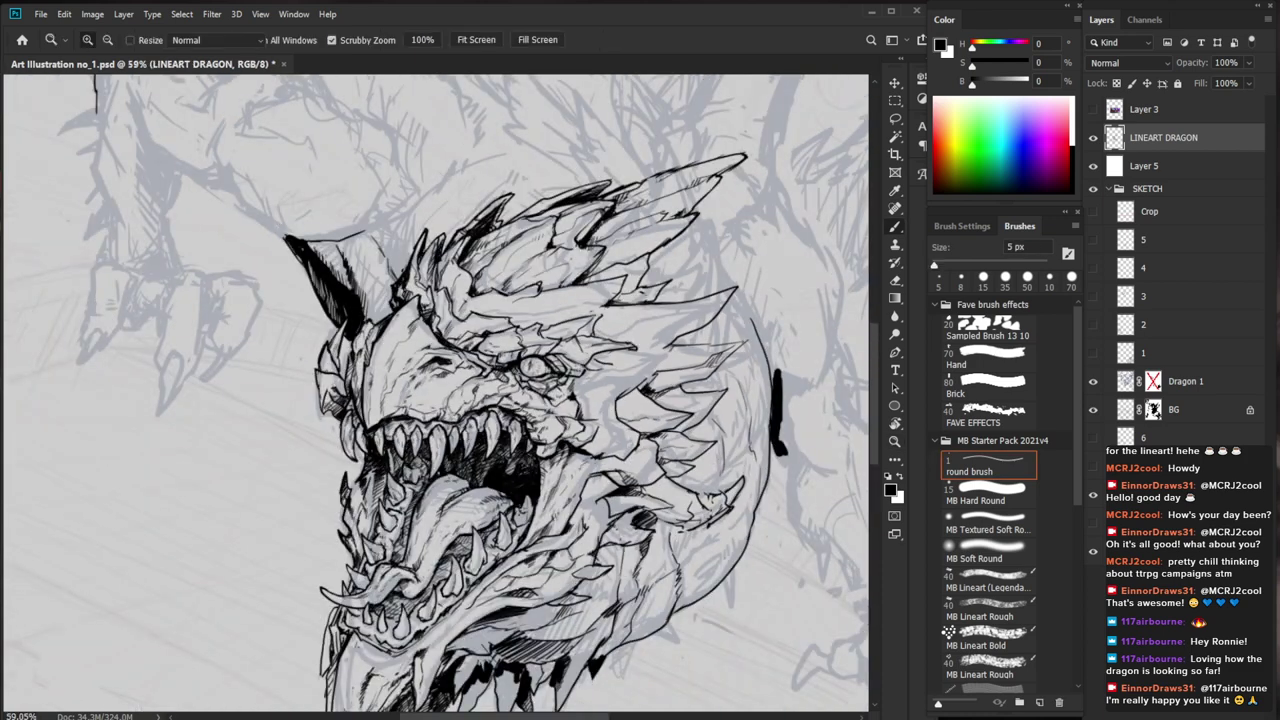
# Erase a small mark along the upper teeth and check the head as a whole
pyautogui.moveTo(532, 440); pyautogui.dragTo(568, 440)
pyautogui.press('e')
pyautogui.moveTo(446, 415); pyautogui.dragTo(436, 429)
pyautogui.press('b')
pyautogui.press('z')
pyautogui.moveTo(500, 590)
pyautogui.mouseDown()
pyautogui.moveTo(496, 522)
pyautogui.moveTo(521, 549)
pyautogui.mouseUp()
pyautogui.press('z')
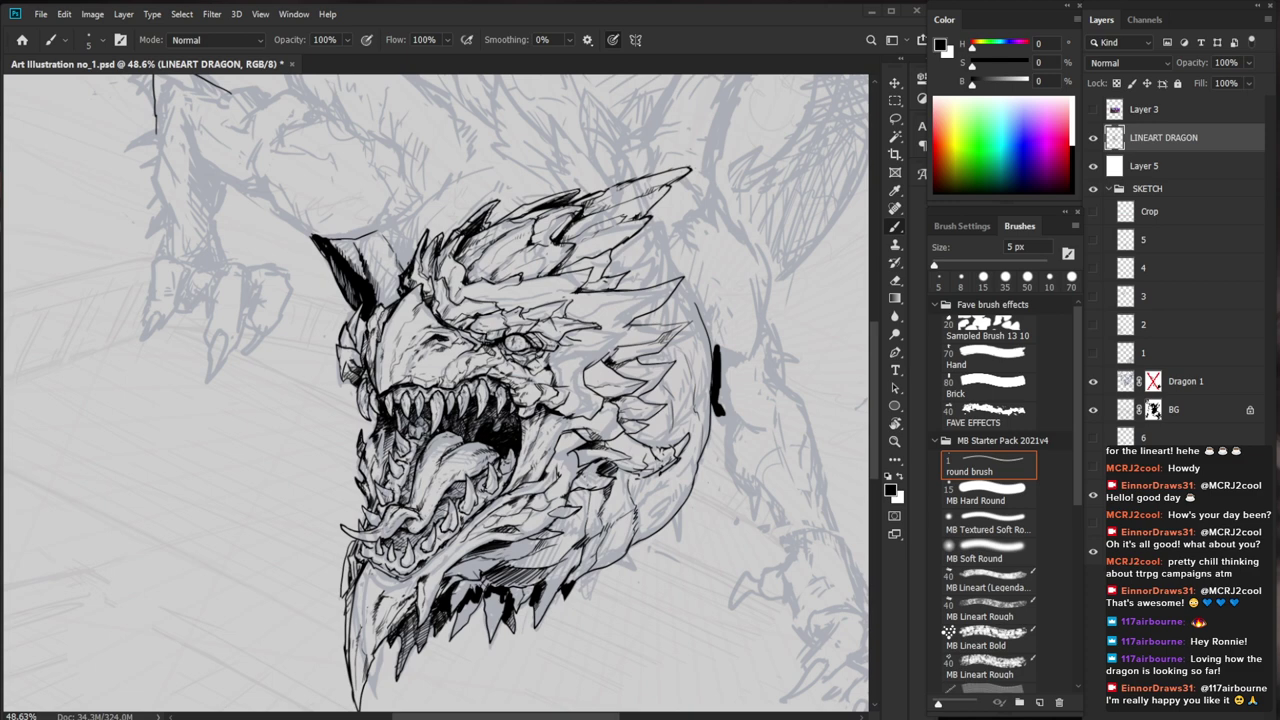
# Ink short shading strokes along the lower jaw folds above the underside spikes
pyautogui.hotkey('ctrl', 'space')
pyautogui.moveTo(378, 458); pyautogui.dragTo(475, 455)
pyautogui.moveTo(338, 422)
pyautogui.mouseDown()
pyautogui.moveTo(358, 398)
pyautogui.moveTo(347, 414)
pyautogui.mouseUp()
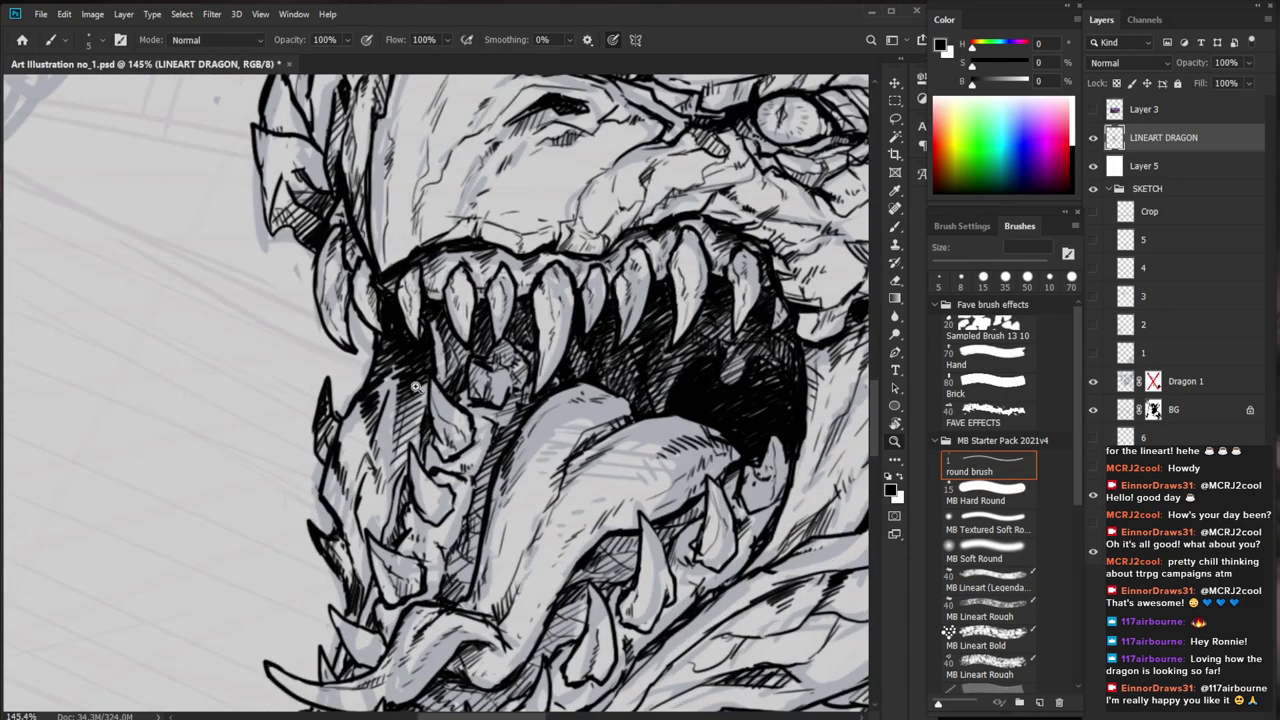
pyautogui.hotkey('ctrl', 'space')
pyautogui.moveTo(414, 387); pyautogui.dragTo(333, 410)
pyautogui.press('space')
pyautogui.moveTo(685, 575); pyautogui.dragTo(550, 556)
pyautogui.hotkey('ctrl', 'space')
pyautogui.scroll(2, 493, 467)
pyautogui.press('b')
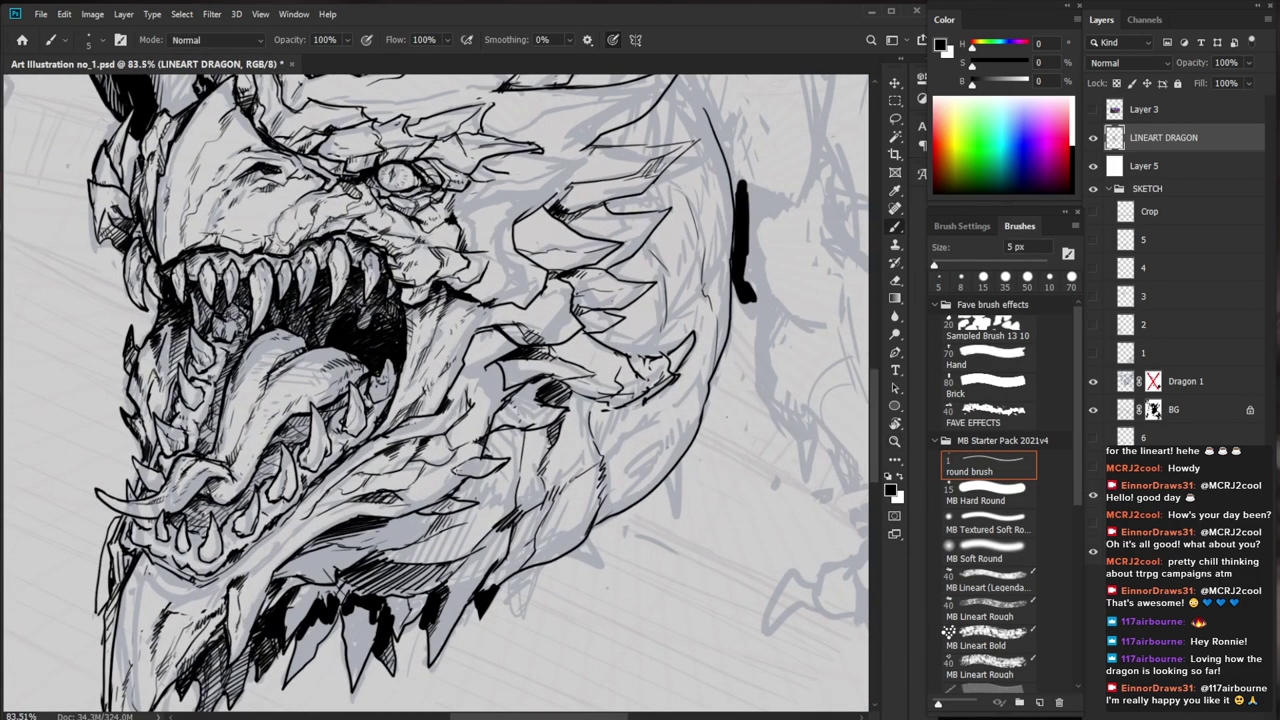
pyautogui.moveTo(505, 460)
pyautogui.mouseDown()
pyautogui.moveTo(425, 492)
pyautogui.moveTo(456, 498)
pyautogui.moveTo(398, 520)
pyautogui.moveTo(409, 529)
pyautogui.mouseUp()
pyautogui.press('e')
pyautogui.press('b')
pyautogui.moveTo(456, 504); pyautogui.dragTo(370, 507)
pyautogui.moveTo(571, 575); pyautogui.dragTo(614, 563)
pyautogui.keyDown('ctrl'); pyautogui.click(415, 547); pyautogui.keyUp('ctrl')
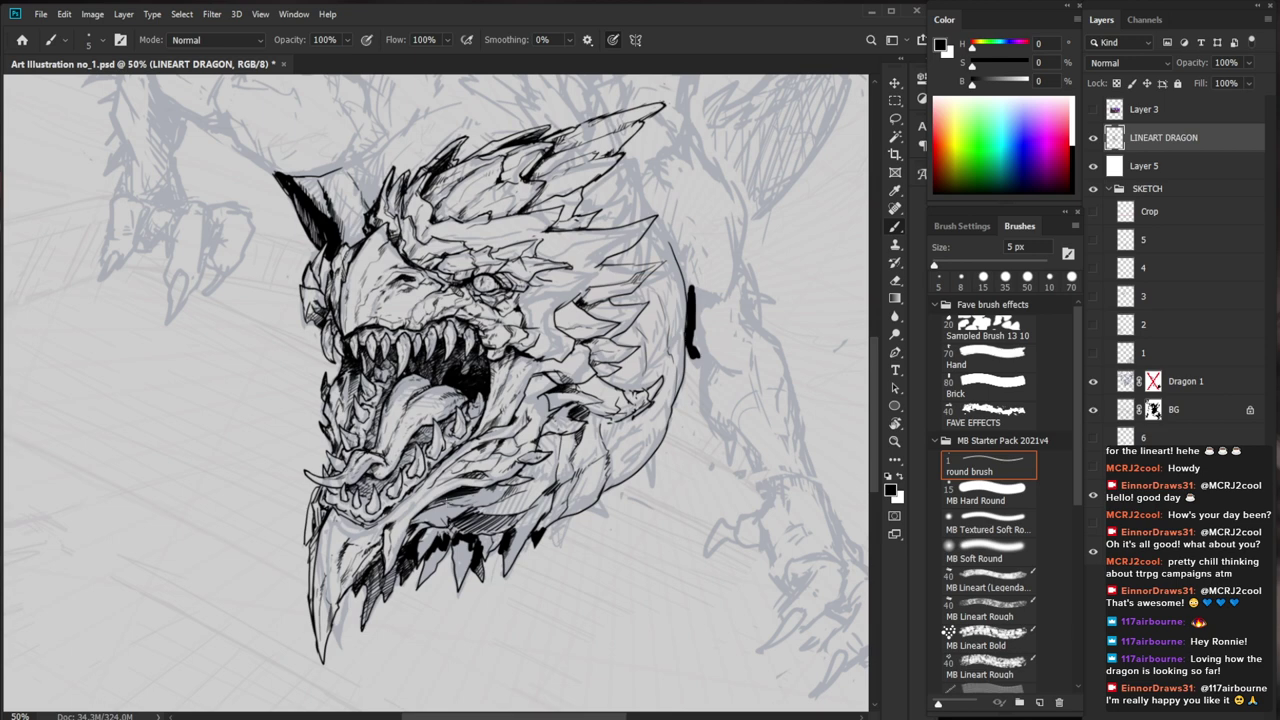
# Add short ink strokes to the underside of the lower jaw near the base of the chin horn
pyautogui.hotkey('ctrl', 'space')
pyautogui.moveTo(446, 530); pyautogui.dragTo(500, 530)
pyautogui.moveTo(405, 520); pyautogui.dragTo(456, 511)
pyautogui.moveTo(450, 504)
pyautogui.mouseDown()
pyautogui.moveTo(486, 492)
pyautogui.moveTo(459, 471)
pyautogui.mouseUp()
pyautogui.hotkey('ctrl', 'space')
pyautogui.moveTo(480, 490); pyautogui.dragTo(459, 446)
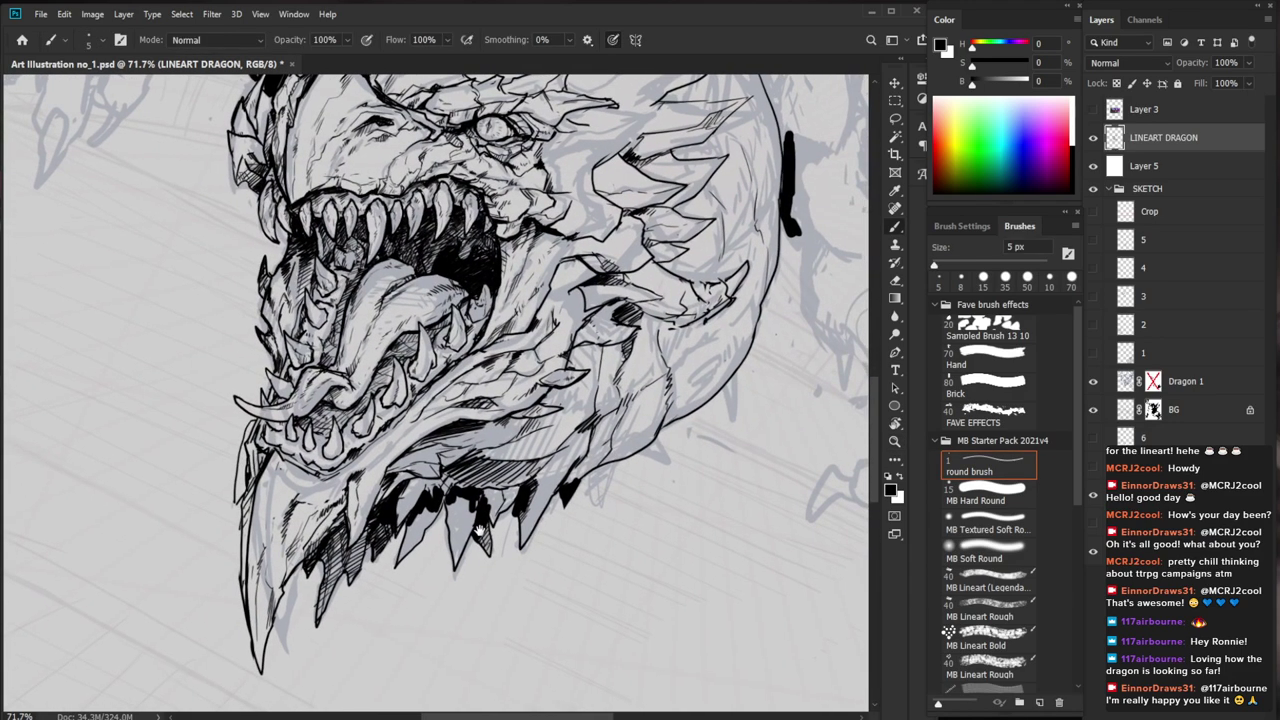
pyautogui.hotkey('ctrl', 'space')
pyautogui.moveTo(490, 480)
pyautogui.mouseDown()
pyautogui.moveTo(436, 480)
pyautogui.moveTo(534, 512)
pyautogui.mouseUp()
pyautogui.moveTo(446, 478); pyautogui.dragTo(436, 496)
pyautogui.moveTo(428, 450)
pyautogui.mouseDown()
pyautogui.moveTo(414, 496)
pyautogui.moveTo(436, 452)
pyautogui.mouseUp()
pyautogui.moveTo(444, 446)
pyautogui.mouseDown()
pyautogui.moveTo(436, 470)
pyautogui.moveTo(420, 452)
pyautogui.moveTo(411, 491)
pyautogui.mouseUp()
# Ink short shading strokes at the bases of the spikes under the lower jaw
pyautogui.moveTo(493, 487); pyautogui.dragTo(390, 490)
pyautogui.moveTo(693, 531); pyautogui.dragTo(648, 575)
pyautogui.moveTo(378, 567); pyautogui.dragTo(474, 567)
pyautogui.moveTo(419, 507); pyautogui.dragTo(411, 523)
pyautogui.moveTo(423, 499); pyautogui.dragTo(413, 548)
pyautogui.press('e')
pyautogui.press('b')
pyautogui.moveTo(423, 487); pyautogui.dragTo(411, 505)
pyautogui.moveTo(441, 461)
pyautogui.mouseDown()
pyautogui.moveTo(429, 487)
pyautogui.moveTo(435, 467)
pyautogui.mouseUp()
pyautogui.scroll(-3, 471, 435)
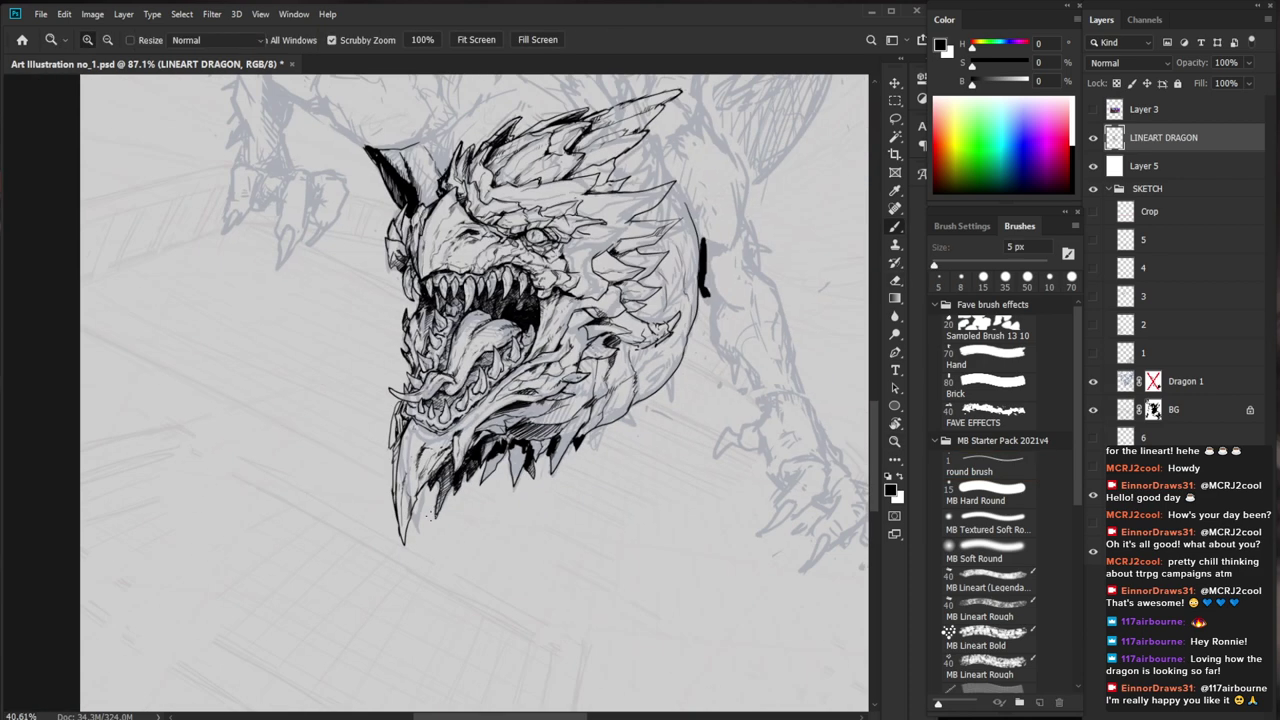
# Darken the small spike behind the chin horn with ink strokes along the horn's outer edge
pyautogui.scroll(3, 472, 420)
pyautogui.press('e')
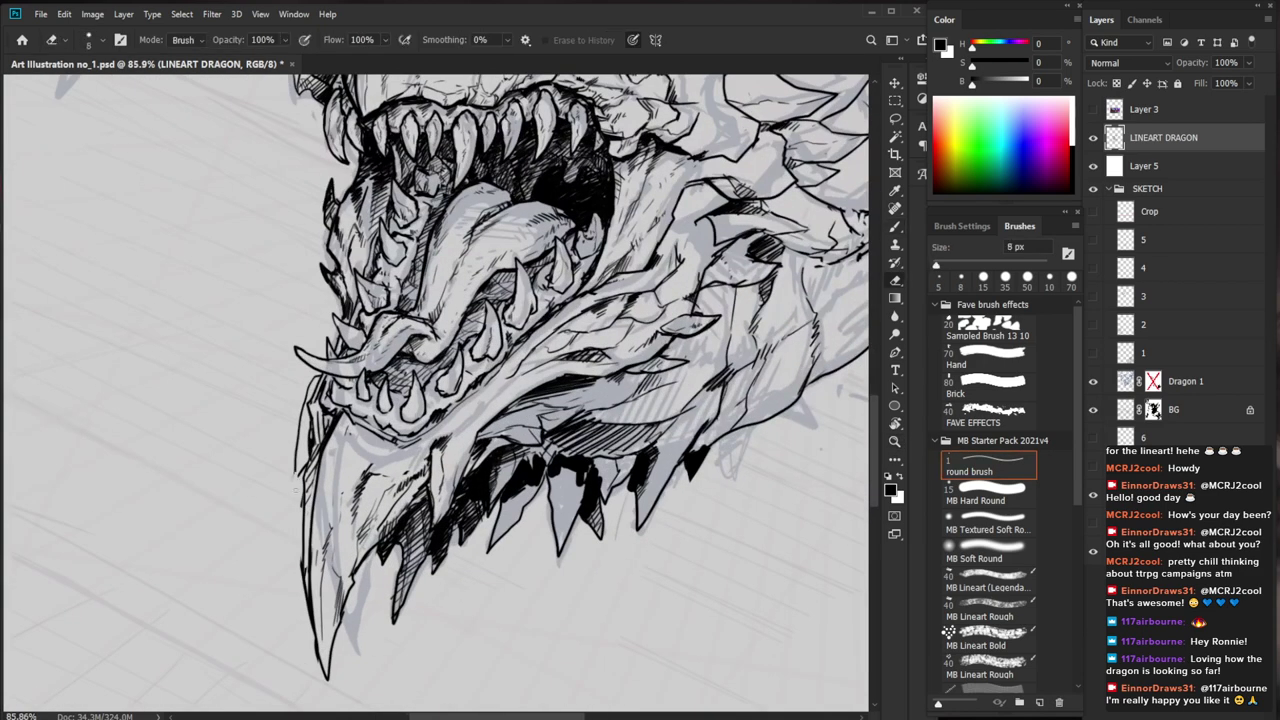
pyautogui.press('b')
pyautogui.moveTo(299, 443); pyautogui.dragTo(296, 485)
pyautogui.moveTo(313, 411); pyautogui.dragTo(295, 479)
pyautogui.moveTo(309, 455); pyautogui.dragTo(301, 468)
pyautogui.moveTo(315, 424); pyautogui.dragTo(302, 568)
pyautogui.press('e')
pyautogui.press('b')
pyautogui.press('z')
pyautogui.moveTo(409, 575); pyautogui.dragTo(334, 576)
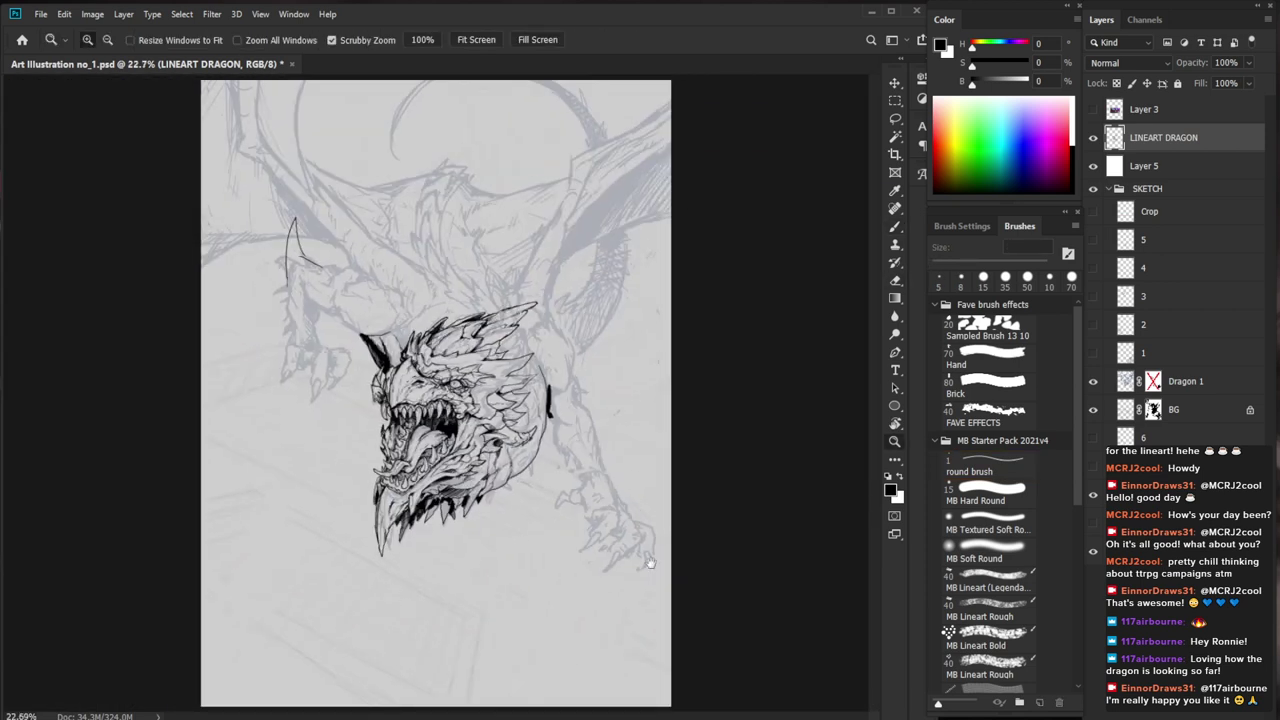
pyautogui.moveTo(460, 557); pyautogui.dragTo(496, 557)
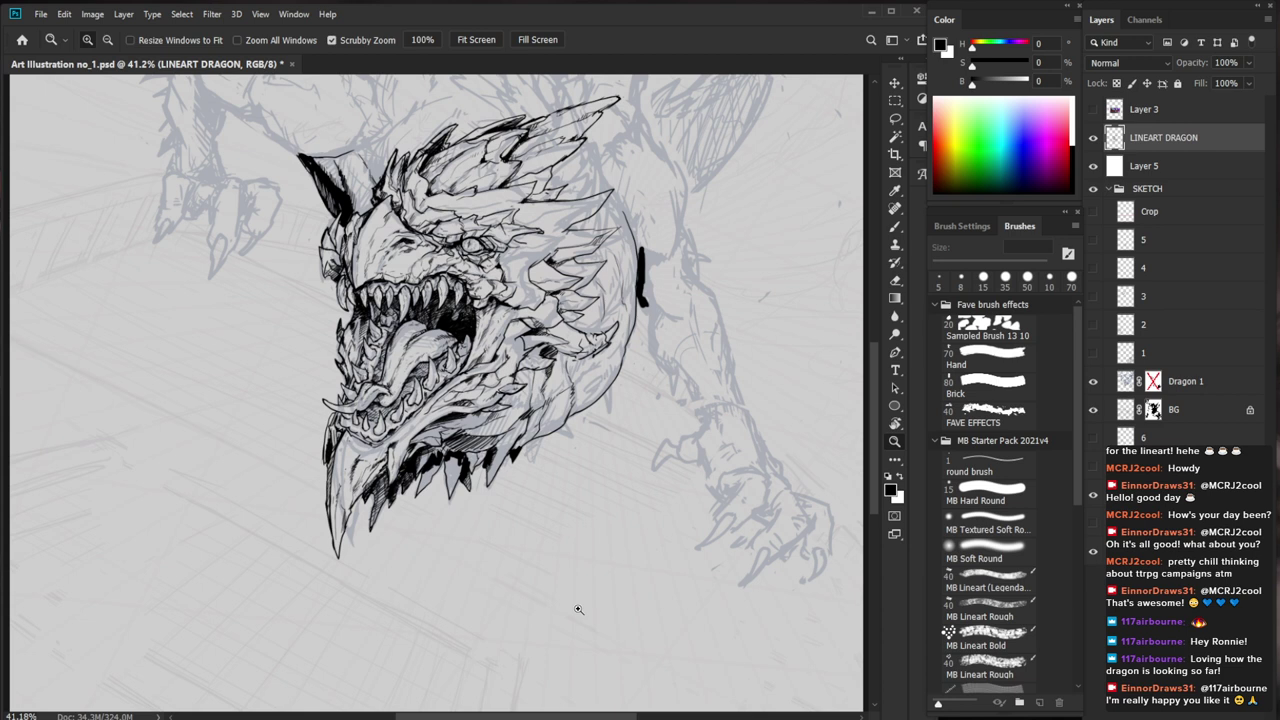
# Add short ink strokes around the front of the lower jaw where the chin horn begins
pyautogui.moveTo(376, 450); pyautogui.dragTo(577, 452)
pyautogui.moveTo(373, 441); pyautogui.dragTo(365, 465)
pyautogui.moveTo(373, 445); pyautogui.dragTo(371, 461)
pyautogui.moveTo(379, 457); pyautogui.dragTo(357, 473)
pyautogui.moveTo(328, 404)
pyautogui.mouseDown()
pyautogui.moveTo(330, 428)
pyautogui.moveTo(299, 403)
pyautogui.mouseUp()
pyautogui.press('e')
pyautogui.press('b')
pyautogui.press('z')
pyautogui.moveTo(444, 415); pyautogui.dragTo(354, 482)
pyautogui.moveTo(663, 531); pyautogui.dragTo(557, 623)
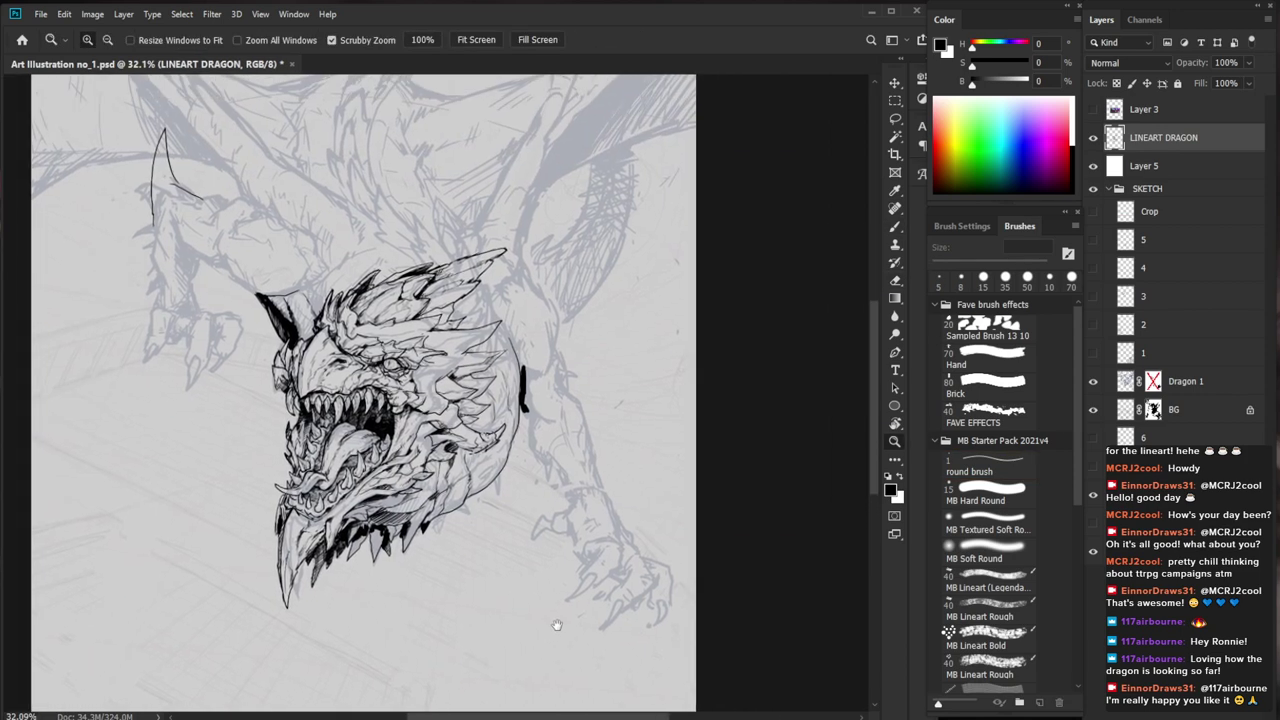
pyautogui.press('e')
pyautogui.moveTo(272, 519)
pyautogui.mouseDown()
pyautogui.moveTo(334, 515)
pyautogui.moveTo(333, 495)
pyautogui.moveTo(322, 510)
pyautogui.mouseUp()
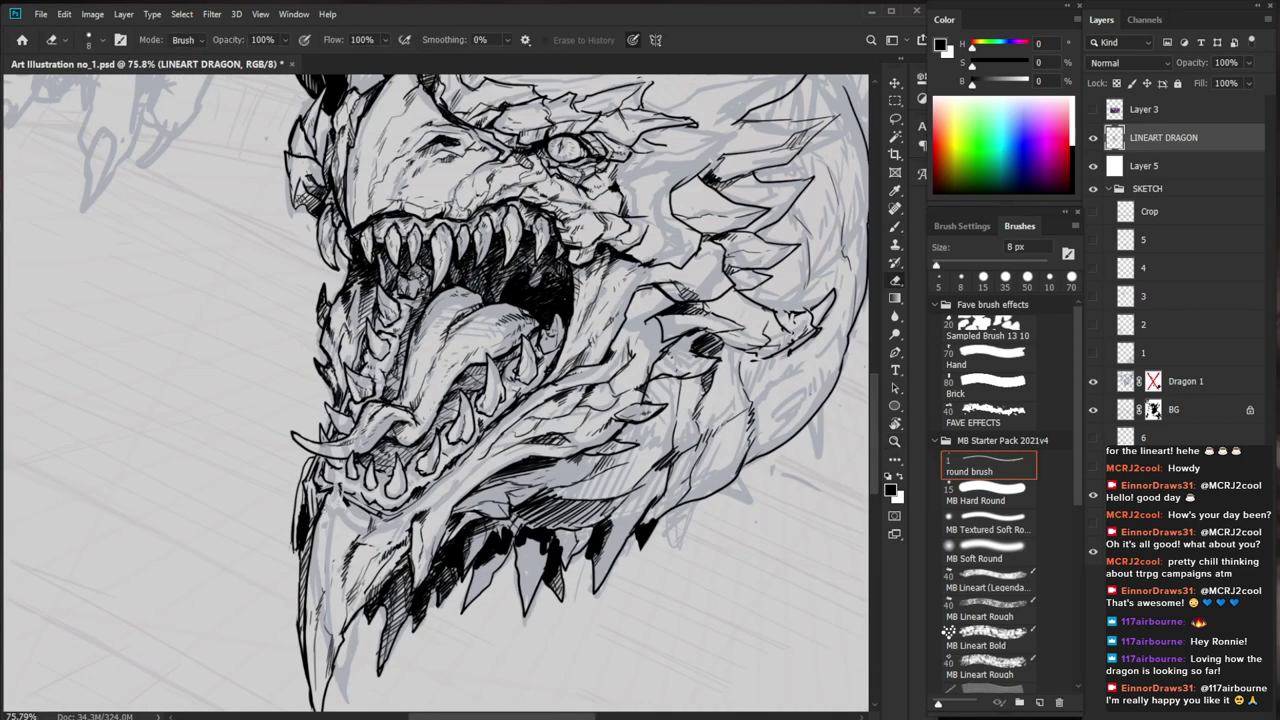
pyautogui.press('b')
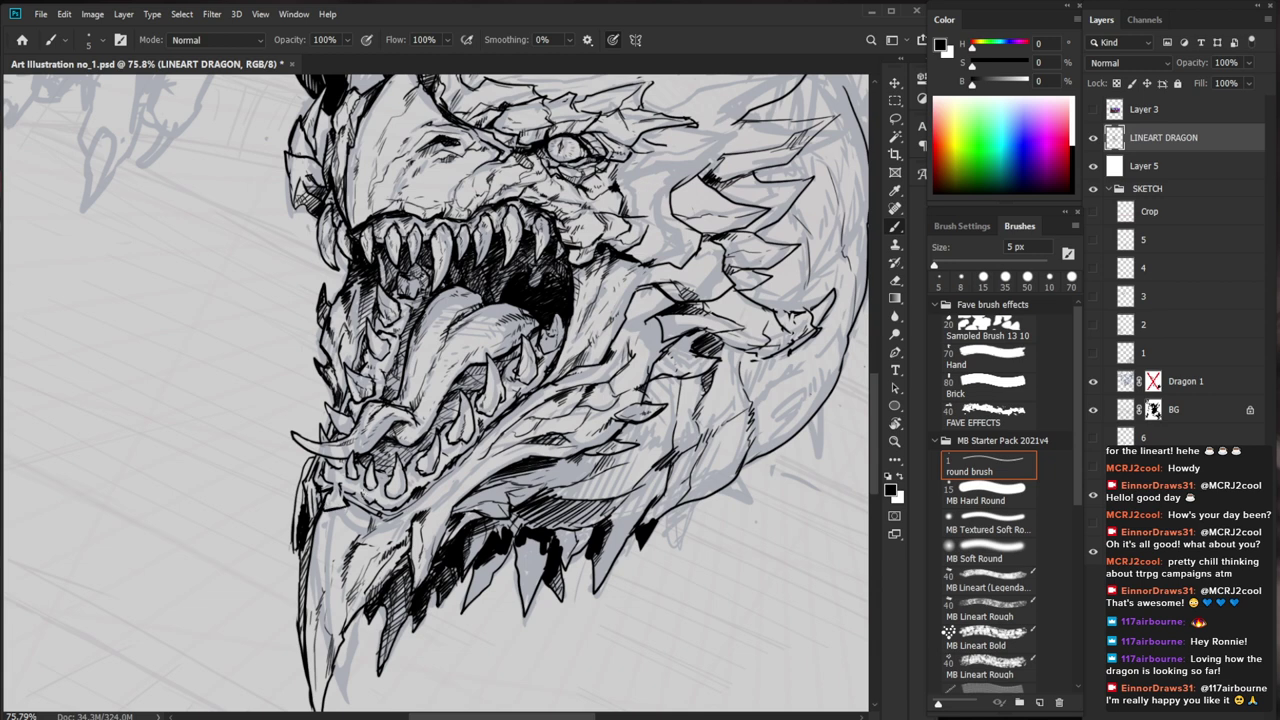
pyautogui.press('e')
pyautogui.press('b')
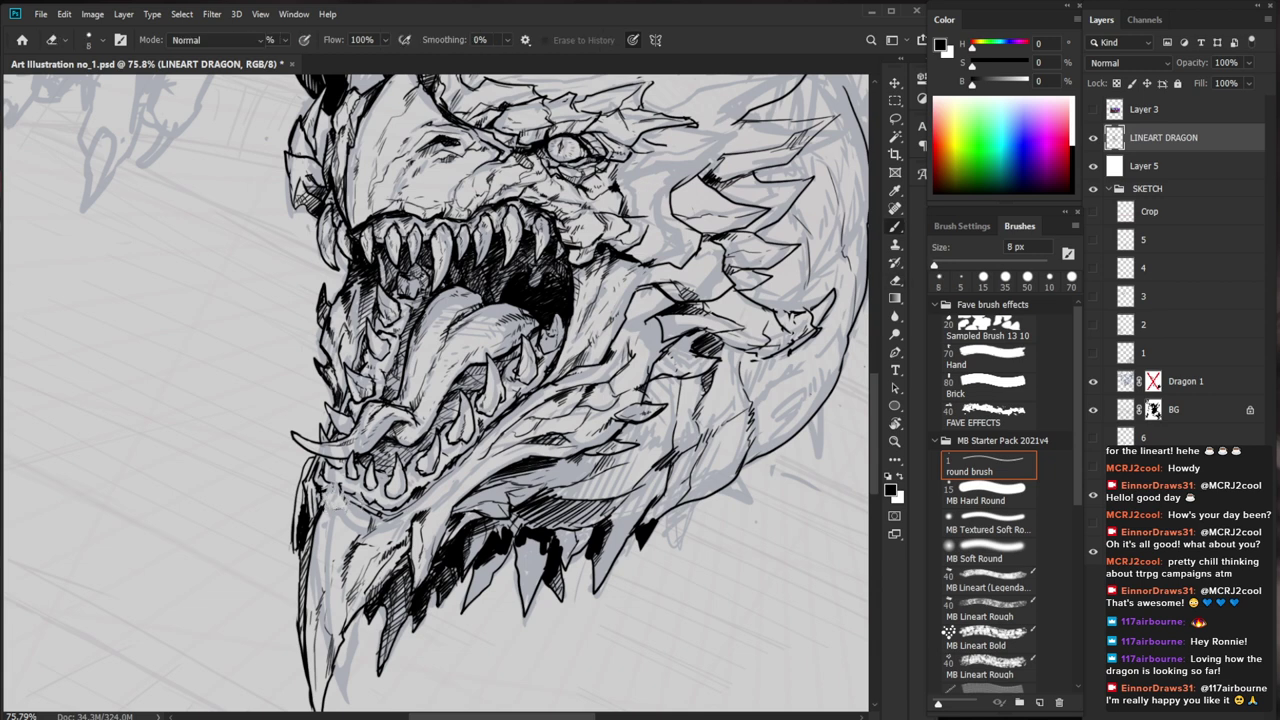
pyautogui.moveTo(508, 610); pyautogui.dragTo(418, 550)
pyautogui.press('e')
pyautogui.press('b')
pyautogui.moveTo(380, 452); pyautogui.dragTo(288, 452)
# Ink short hatching marks along the inside of the large curve behind the cheek spikes and on the throat
pyautogui.moveTo(710, 446); pyautogui.dragTo(684, 552)
pyautogui.moveTo(510, 502)
pyautogui.mouseDown()
pyautogui.moveTo(620, 502)
pyautogui.moveTo(509, 500)
pyautogui.moveTo(512, 522)
pyautogui.mouseUp()
pyautogui.moveTo(598, 428); pyautogui.dragTo(595, 461)
pyautogui.moveTo(602, 437); pyautogui.dragTo(598, 463)
pyautogui.moveTo(669, 387)
pyautogui.mouseDown()
pyautogui.moveTo(631, 452)
pyautogui.moveTo(584, 475)
pyautogui.mouseUp()
pyautogui.moveTo(584, 368)
pyautogui.mouseDown()
pyautogui.moveTo(600, 328)
pyautogui.moveTo(601, 339)
pyautogui.mouseUp()
pyautogui.moveTo(609, 320)
pyautogui.mouseDown()
pyautogui.moveTo(603, 335)
pyautogui.moveTo(565, 330)
pyautogui.mouseUp()
pyautogui.moveTo(686, 478); pyautogui.dragTo(660, 508)
pyautogui.moveTo(611, 323); pyautogui.dragTo(668, 323)
pyautogui.moveTo(568, 297)
pyautogui.mouseDown()
pyautogui.moveTo(598, 394)
pyautogui.moveTo(557, 508)
pyautogui.moveTo(560, 470)
pyautogui.mouseUp()
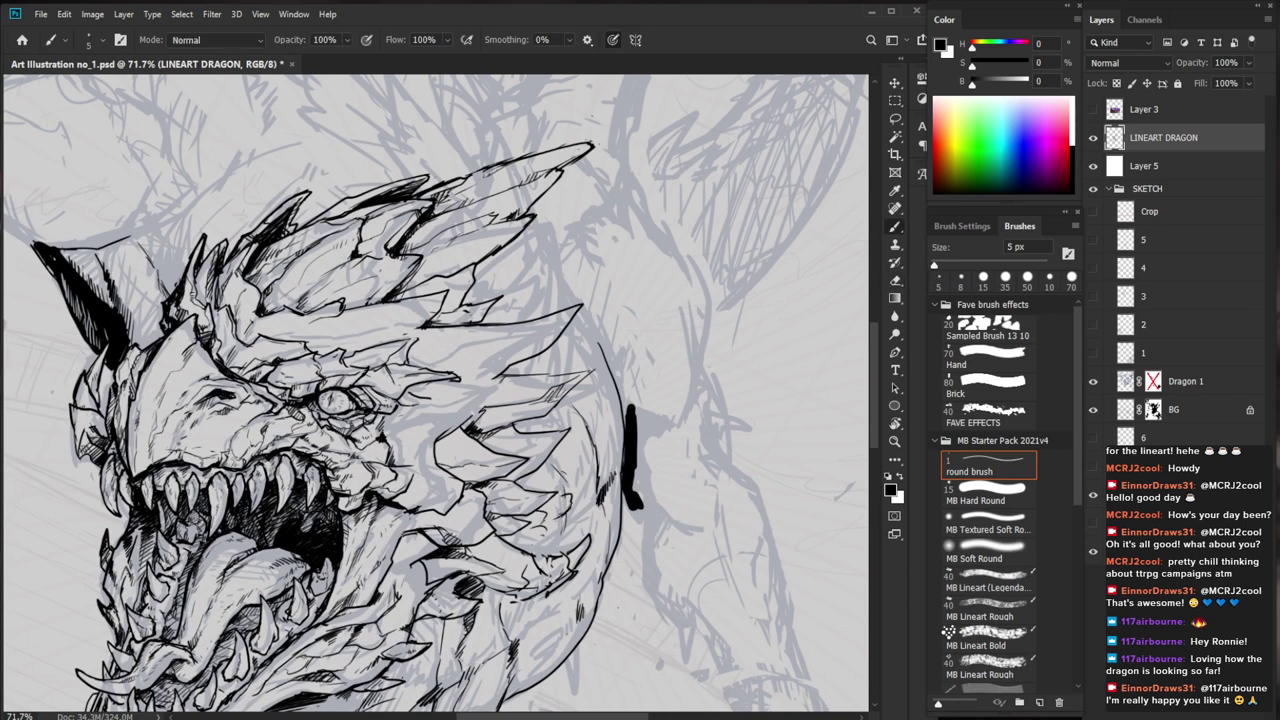
pyautogui.moveTo(529, 543)
pyautogui.mouseDown()
pyautogui.moveTo(540, 556)
pyautogui.moveTo(515, 590)
pyautogui.mouseUp()
pyautogui.press('e')
pyautogui.press('b')
pyautogui.moveTo(590, 627); pyautogui.dragTo(646, 490)
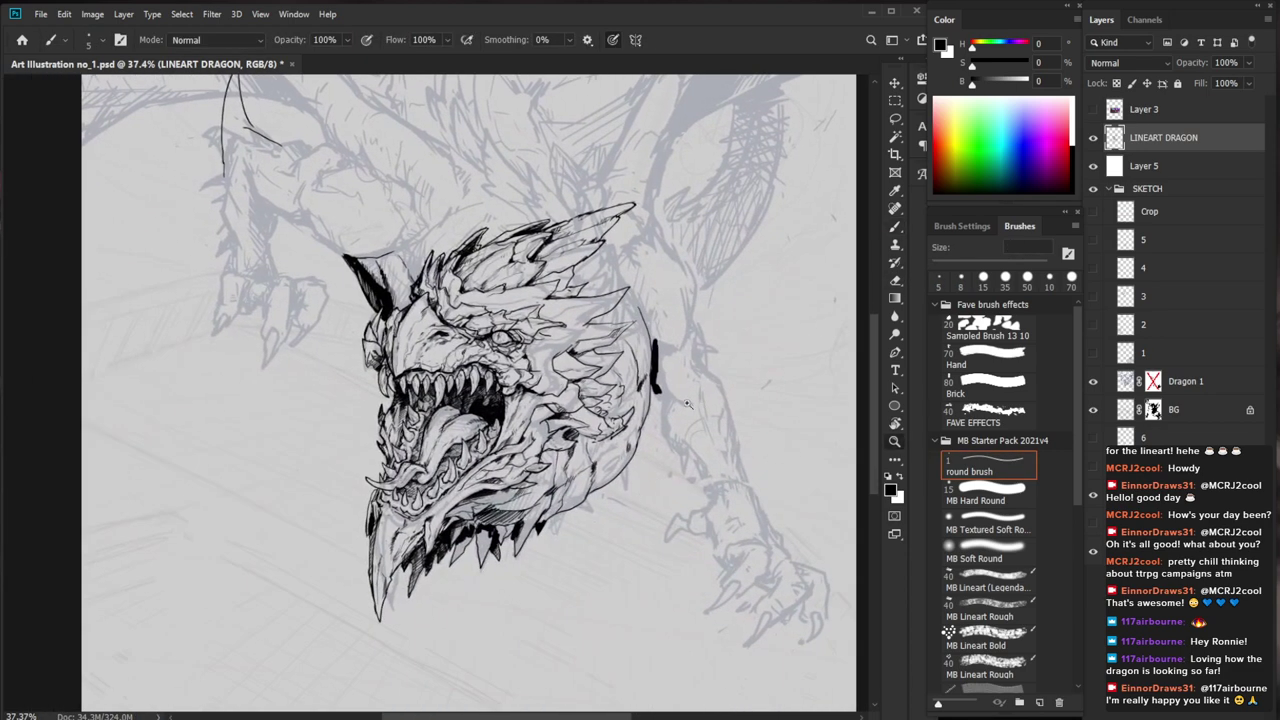
pyautogui.scroll(5, 637, 404)
pyautogui.press('e')
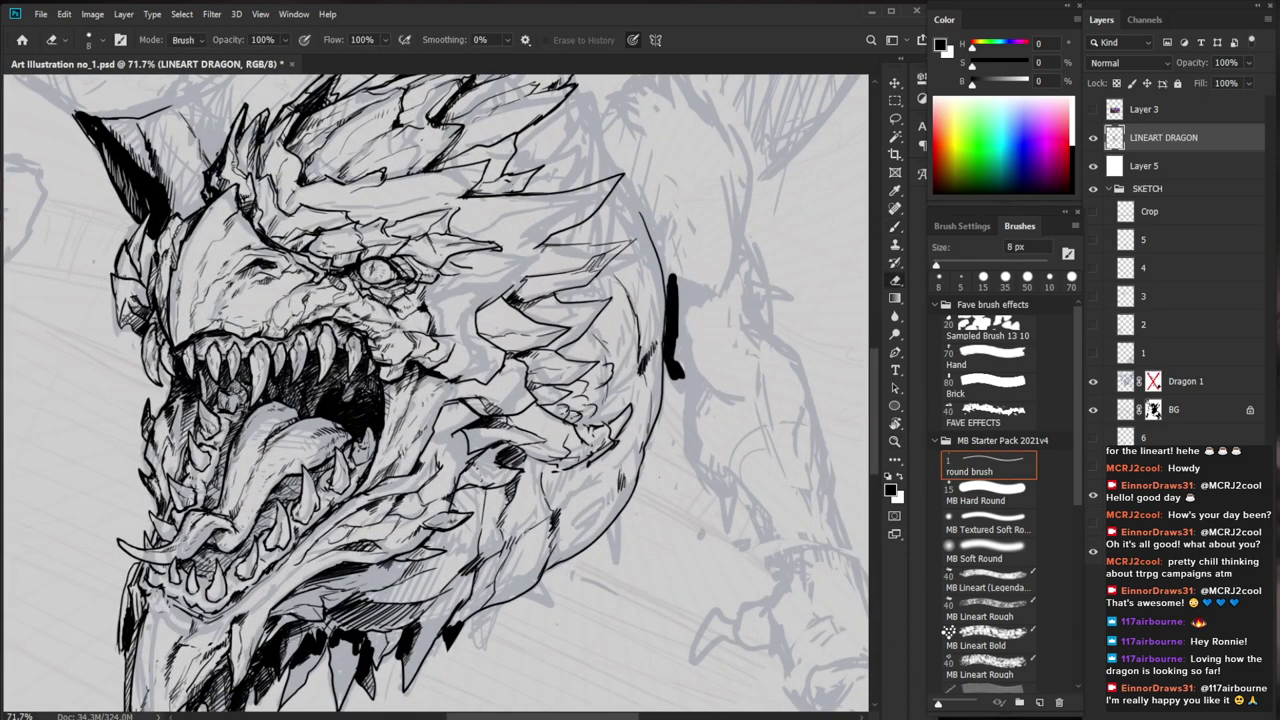
# Ink the rim of the dark hollow beneath the lowest cheek spike
pyautogui.press('b')
pyautogui.moveTo(549, 408); pyautogui.dragTo(570, 420)
pyautogui.moveTo(567, 412)
pyautogui.mouseDown()
pyautogui.moveTo(515, 470)
pyautogui.moveTo(534, 478)
pyautogui.mouseUp()
pyautogui.moveTo(515, 484)
pyautogui.mouseDown()
pyautogui.moveTo(530, 478)
pyautogui.moveTo(511, 472)
pyautogui.mouseUp()
pyautogui.moveTo(474, 471); pyautogui.dragTo(492, 461)
pyautogui.moveTo(477, 466); pyautogui.dragTo(510, 474)
pyautogui.moveTo(464, 493); pyautogui.dragTo(486, 485)
pyautogui.press('z')
pyautogui.moveTo(575, 498)
pyautogui.mouseDown()
pyautogui.moveTo(500, 505)
pyautogui.moveTo(630, 522)
pyautogui.mouseUp()
pyautogui.press('z')
# Hatch the skin fold along the lower edge of the cheek hollow with short strokes
pyautogui.moveTo(531, 486); pyautogui.dragTo(508, 497)
pyautogui.moveTo(504, 476); pyautogui.dragTo(496, 488)
pyautogui.moveTo(499, 480); pyautogui.dragTo(471, 486)
pyautogui.moveTo(477, 476); pyautogui.dragTo(458, 487)
pyautogui.moveTo(490, 481); pyautogui.dragTo(468, 487)
pyautogui.moveTo(476, 478); pyautogui.dragTo(455, 495)
pyautogui.moveTo(463, 491); pyautogui.dragTo(486, 478)
pyautogui.moveTo(474, 502); pyautogui.dragTo(482, 482)
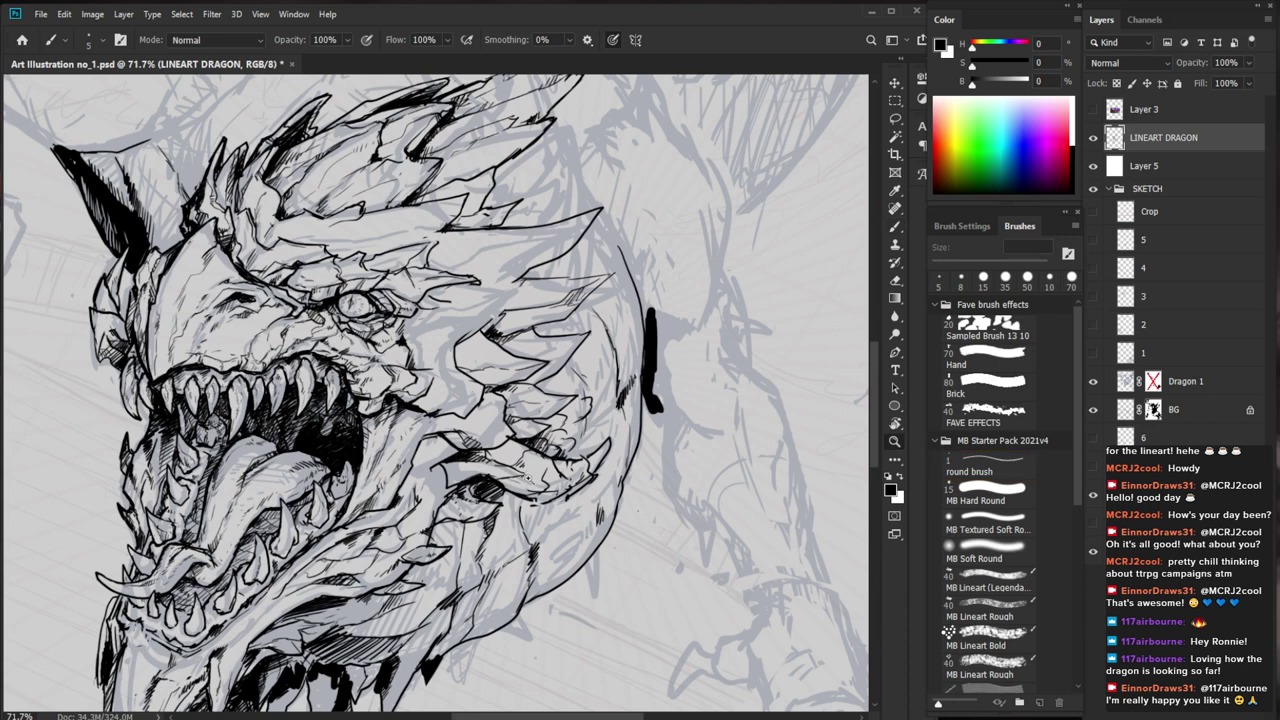
pyautogui.scroll(-2, 518, 494)
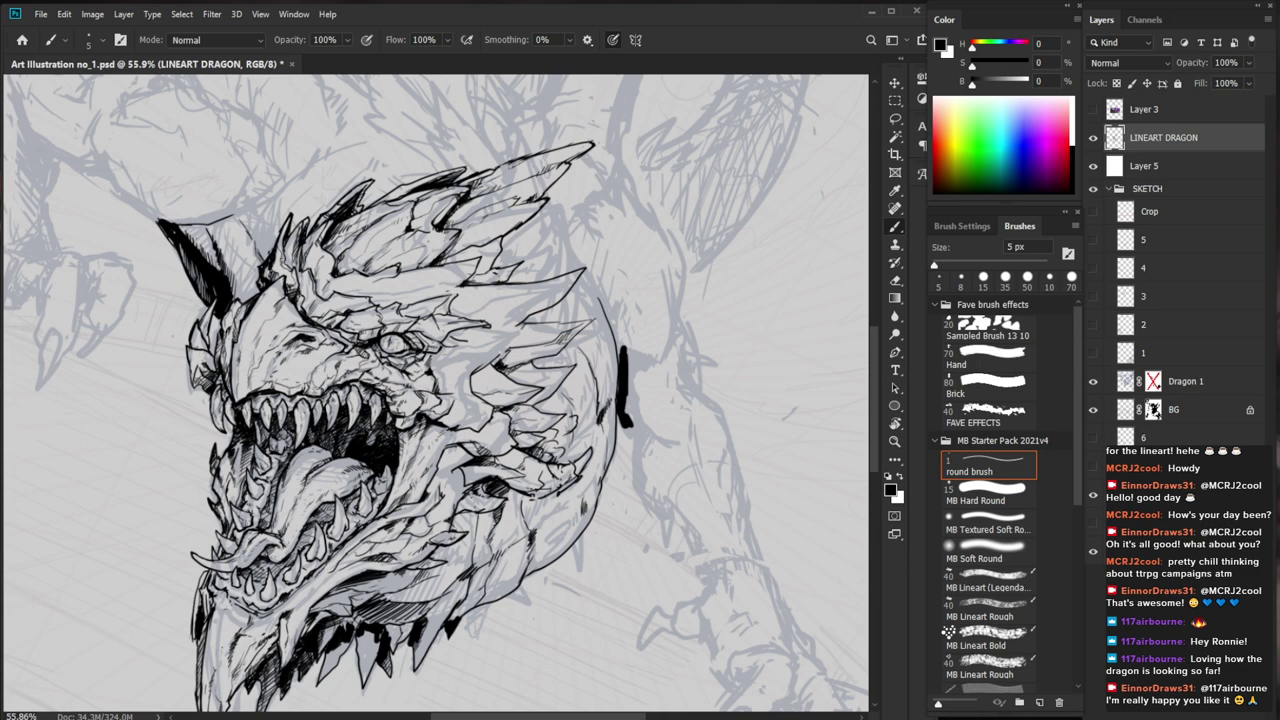
# Deepen the black shadows in the folds hanging below the cheek hollow
pyautogui.scroll(4, 355, 570)
pyautogui.press('e')
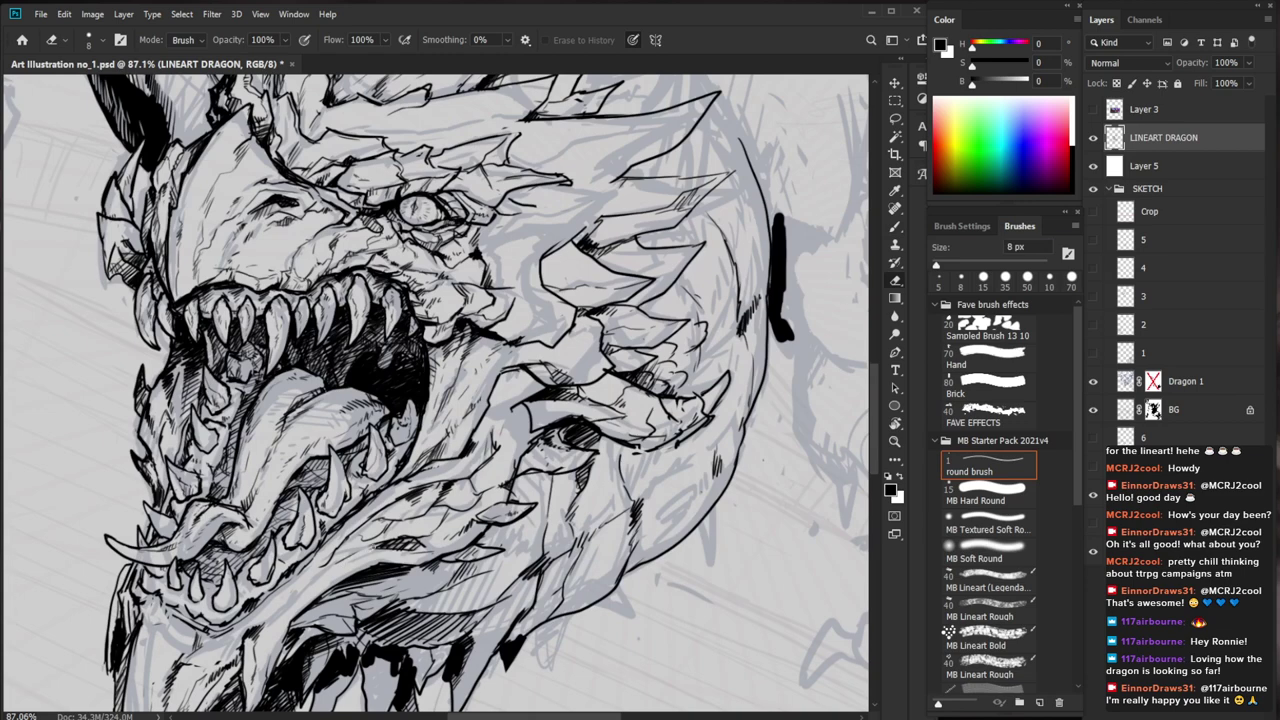
pyautogui.press('b')
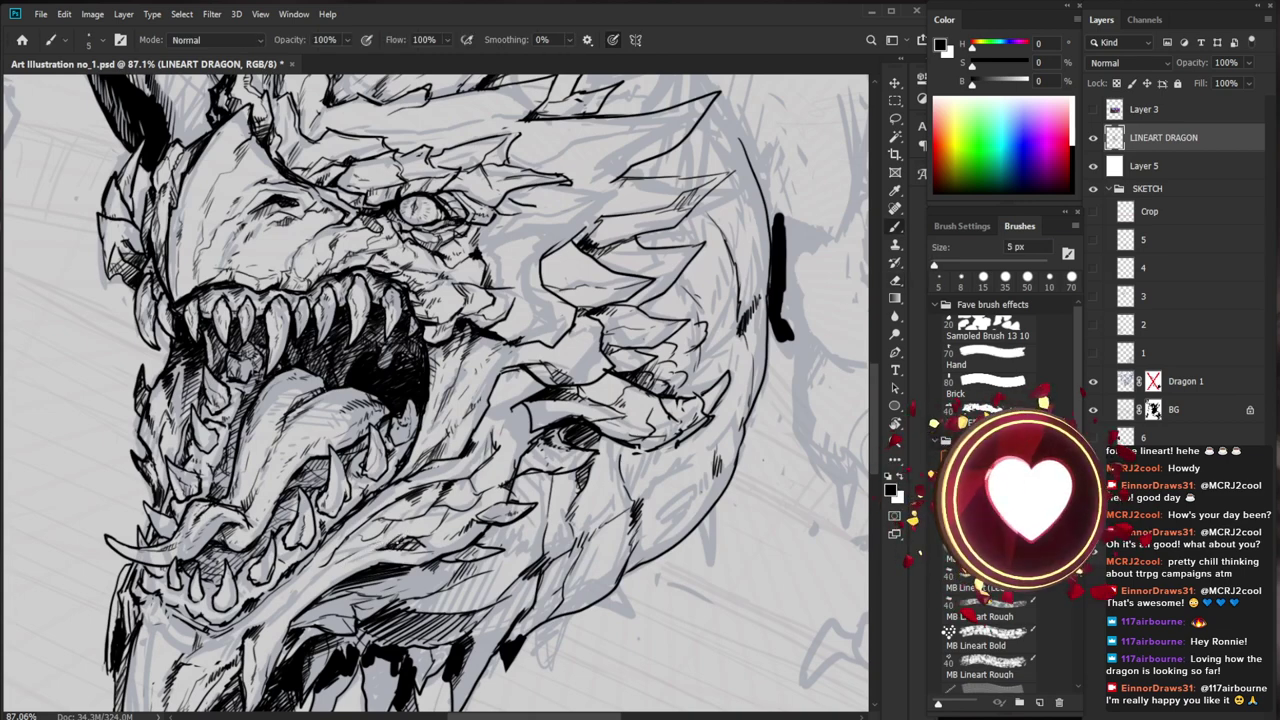
pyautogui.scroll(-3, 440, 537)
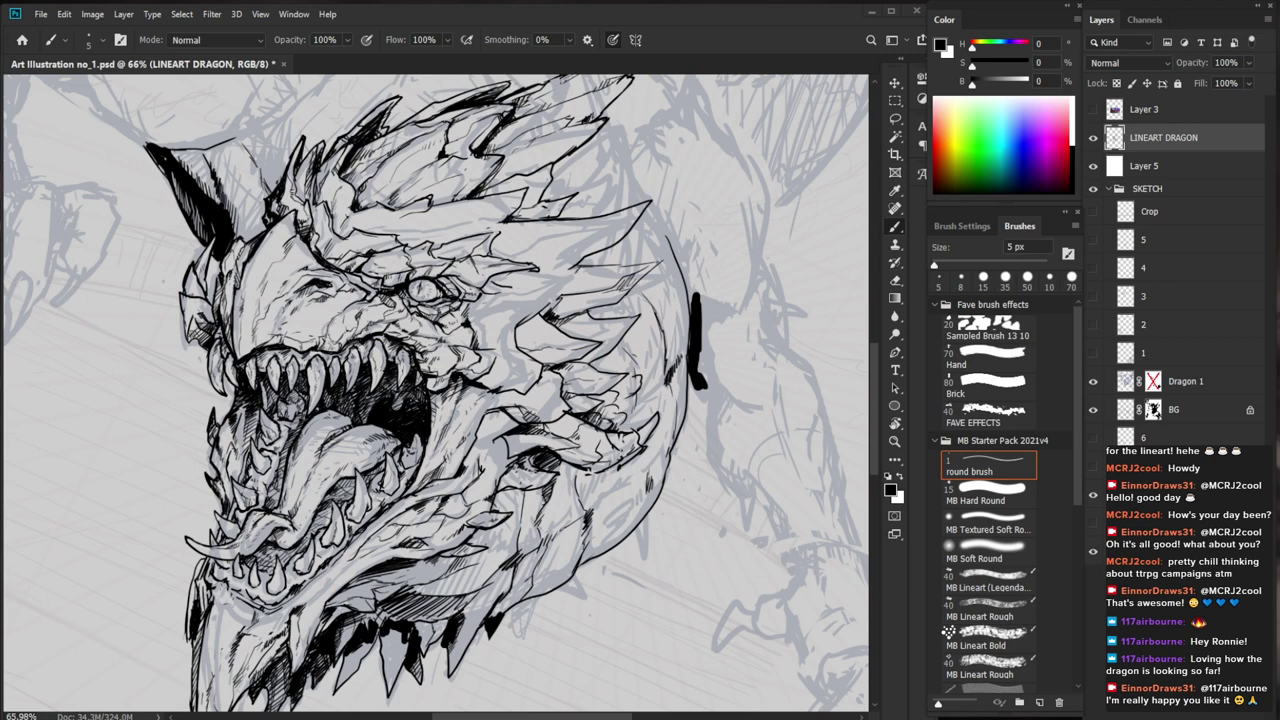
# Add fine ink marks to the front corner and underside of the cheek hollow
pyautogui.press('e')
pyautogui.scroll(3, 530, 484)
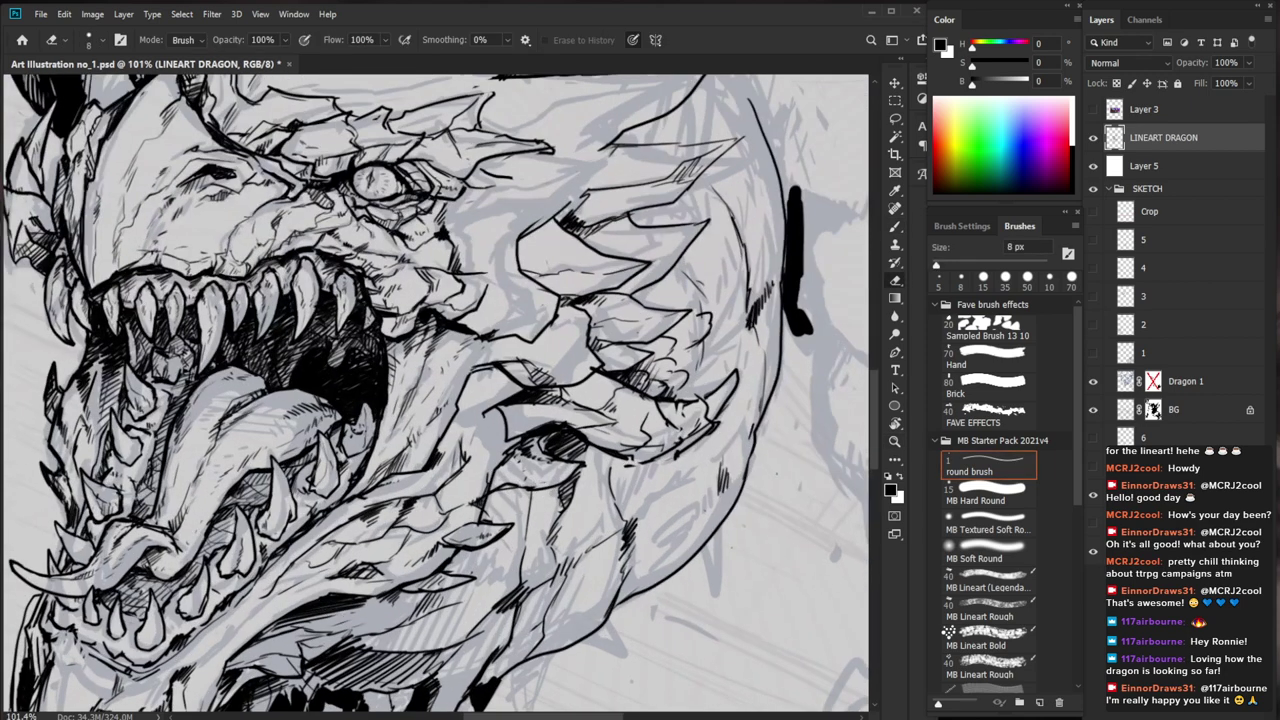
pyautogui.press('b')
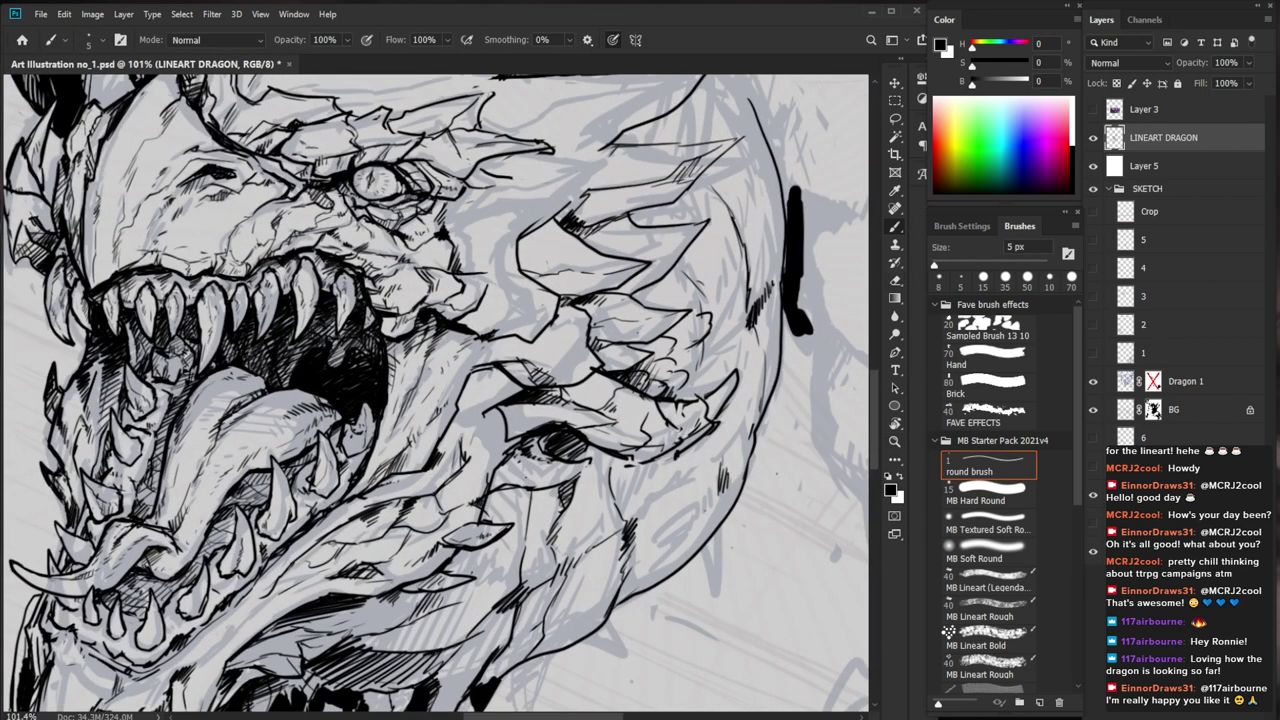
pyautogui.moveTo(511, 461); pyautogui.dragTo(506, 468)
pyautogui.moveTo(522, 463); pyautogui.dragTo(508, 471)
pyautogui.moveTo(626, 463); pyautogui.dragTo(556, 481)
pyautogui.moveTo(702, 542); pyautogui.dragTo(647, 482)
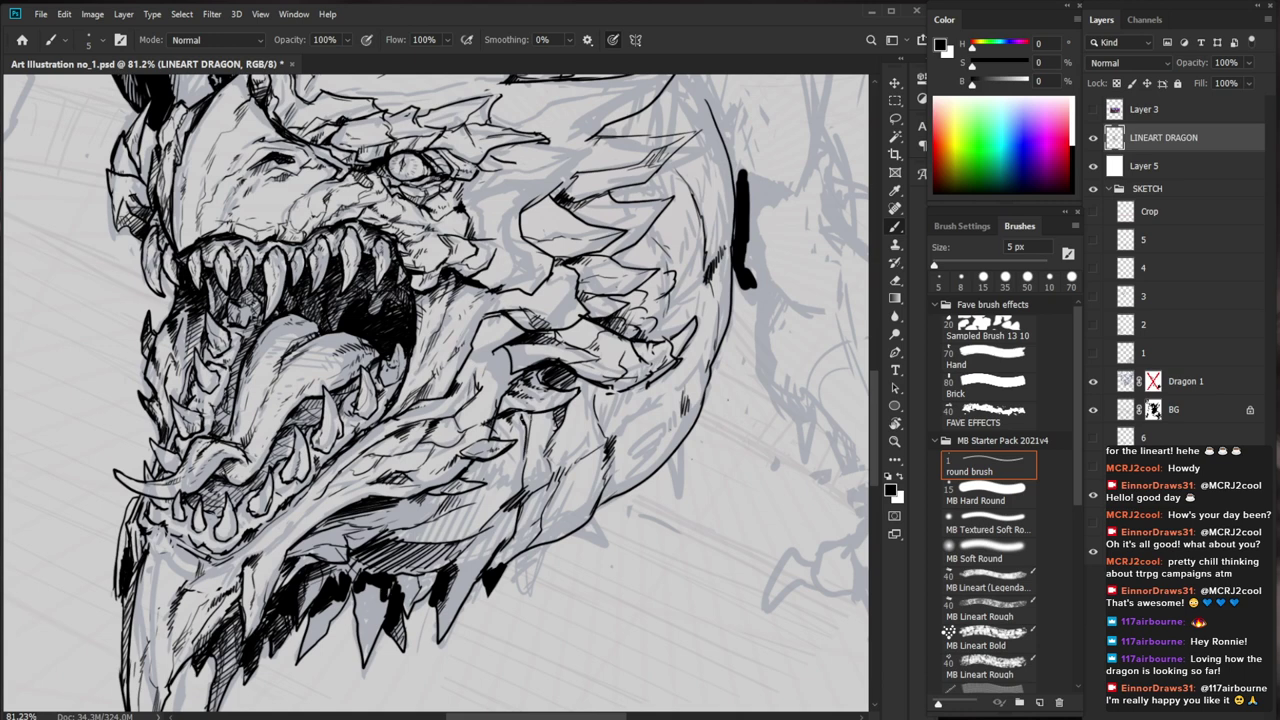
pyautogui.moveTo(587, 420); pyautogui.dragTo(545, 421)
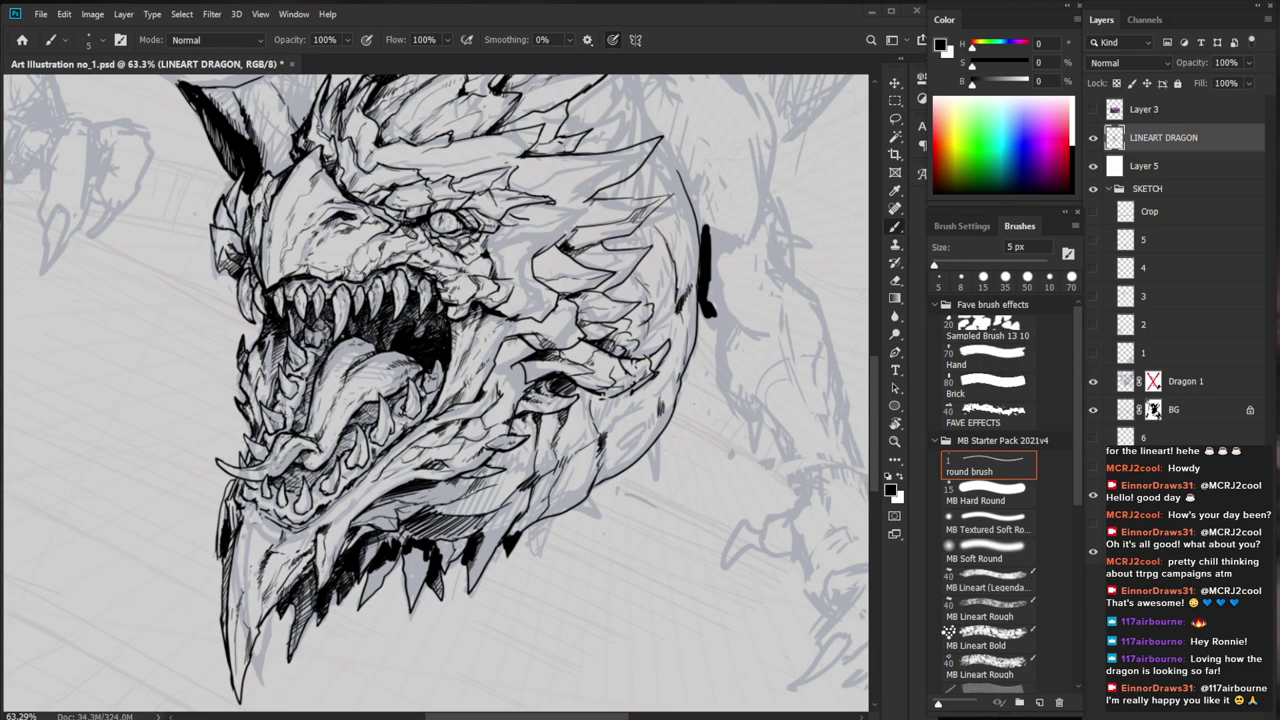
# Hatch the inside of the mouth around the far-side lower teeth with dense short strokes
pyautogui.scroll(3, 337, 321)
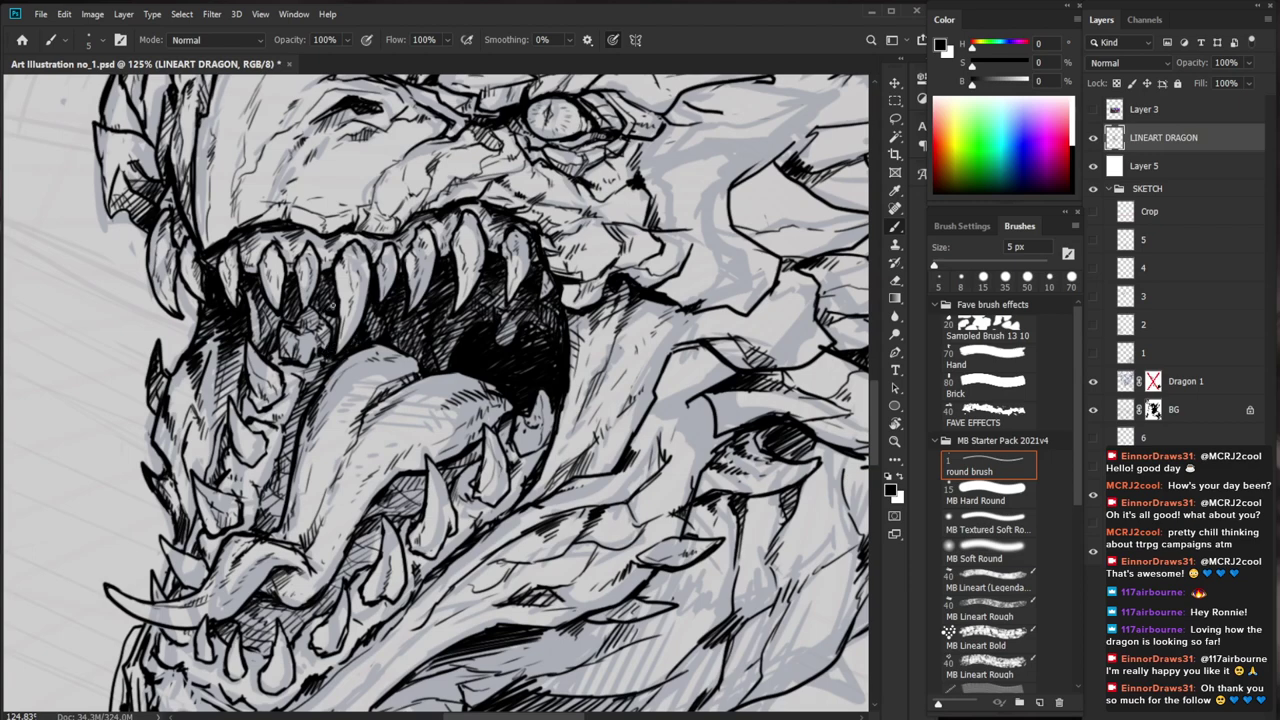
pyautogui.moveTo(416, 312); pyautogui.dragTo(345, 314)
pyautogui.moveTo(729, 550); pyautogui.dragTo(691, 596)
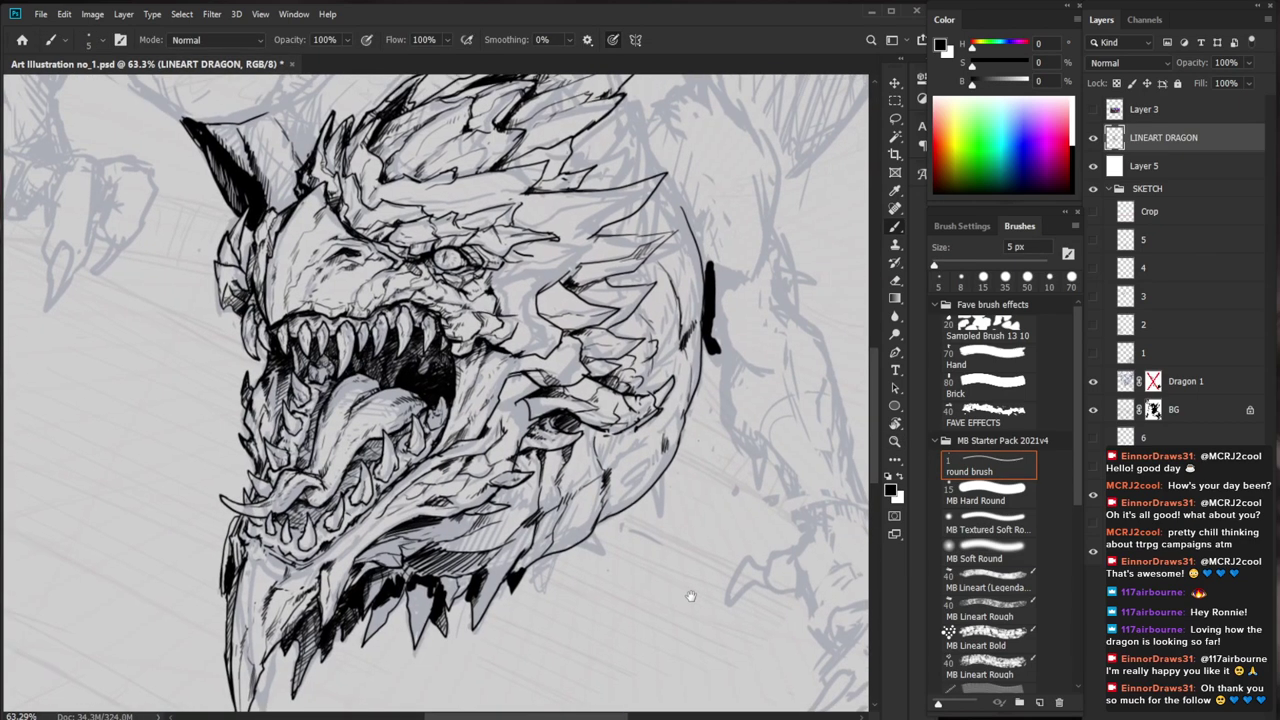
pyautogui.scroll(3, 265, 348)
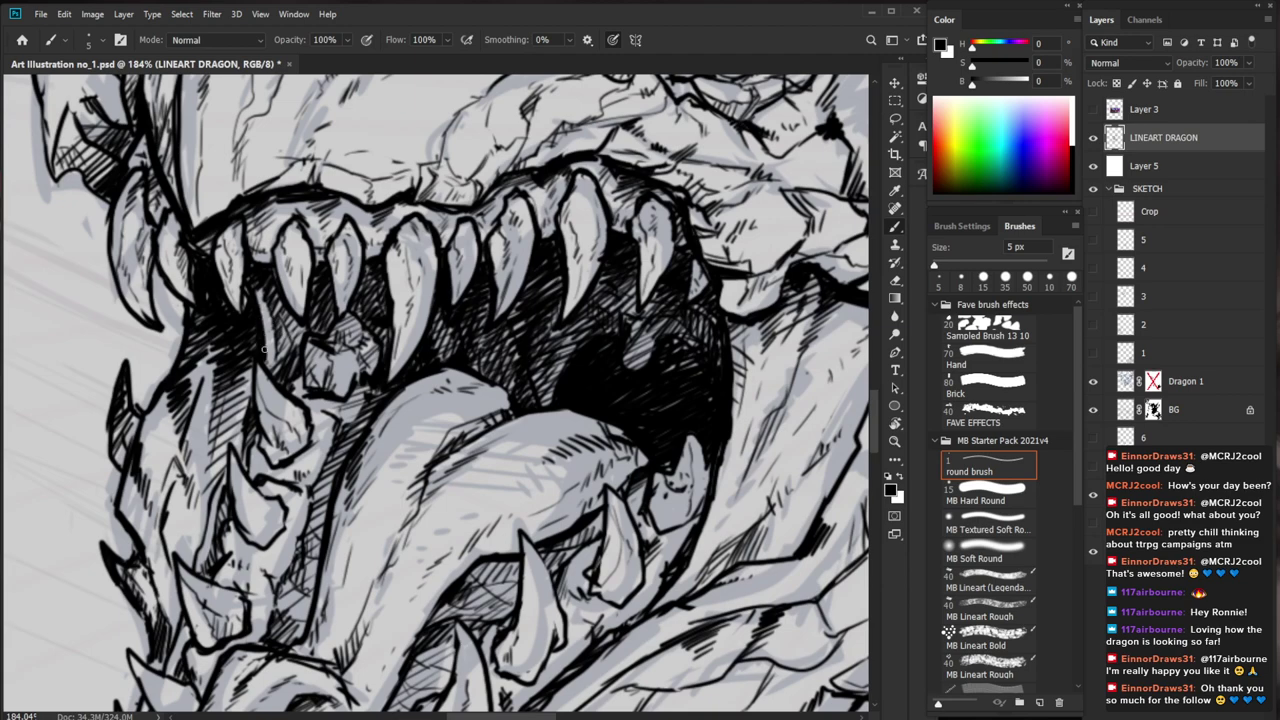
pyautogui.moveTo(310, 388); pyautogui.dragTo(208, 396)
pyautogui.moveTo(312, 388); pyautogui.dragTo(383, 378)
pyautogui.press('b')
pyautogui.moveTo(307, 411); pyautogui.dragTo(301, 423)
pyautogui.moveTo(309, 419); pyautogui.dragTo(301, 437)
pyautogui.moveTo(291, 385); pyautogui.dragTo(283, 417)
pyautogui.moveTo(289, 399); pyautogui.dragTo(281, 433)
pyautogui.moveTo(291, 413); pyautogui.dragTo(284, 440)
pyautogui.moveTo(294, 424); pyautogui.dragTo(286, 446)
pyautogui.moveTo(300, 434); pyautogui.dragTo(292, 446)
pyautogui.moveTo(284, 354); pyautogui.dragTo(272, 368)
pyautogui.moveTo(286, 368)
pyautogui.mouseDown()
pyautogui.moveTo(274, 390)
pyautogui.moveTo(268, 380)
pyautogui.mouseUp()
pyautogui.moveTo(278, 358); pyautogui.dragTo(268, 392)
pyautogui.moveTo(280, 376); pyautogui.dragTo(269, 411)
pyautogui.moveTo(281, 391); pyautogui.dragTo(277, 425)
pyautogui.press('z')
pyautogui.moveTo(390, 390); pyautogui.dragTo(298, 392)
pyautogui.moveTo(700, 603); pyautogui.dragTo(647, 562)
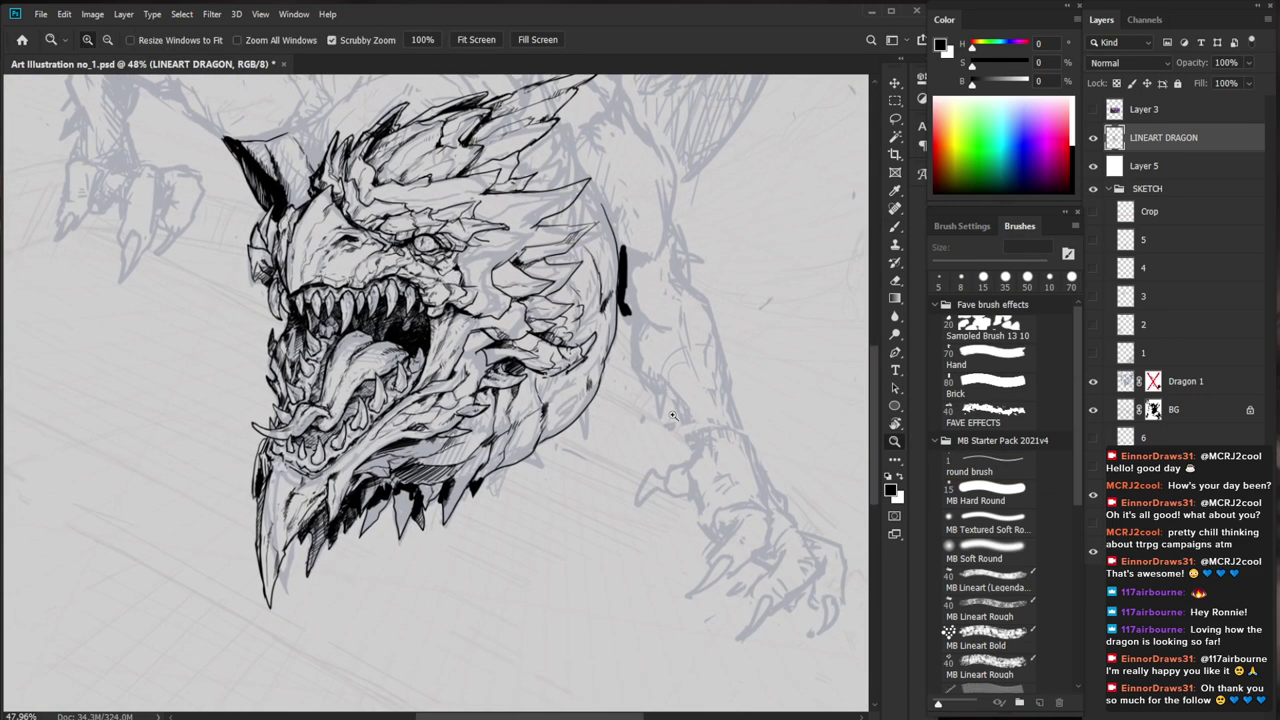
# Refine the dark gaps between the spikes under the lower jaw with the eraser and round brush
pyautogui.moveTo(517, 397); pyautogui.dragTo(554, 397)
pyautogui.press('b')
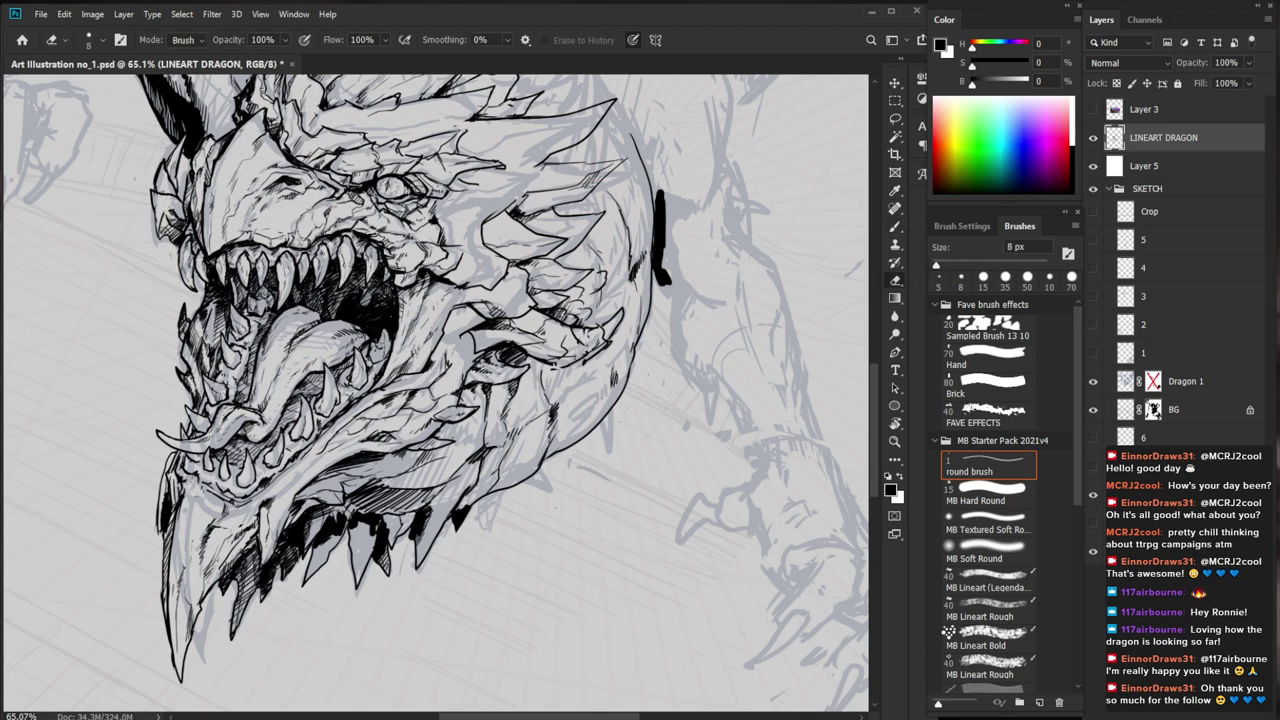
pyautogui.scroll(-1, 508, 442)
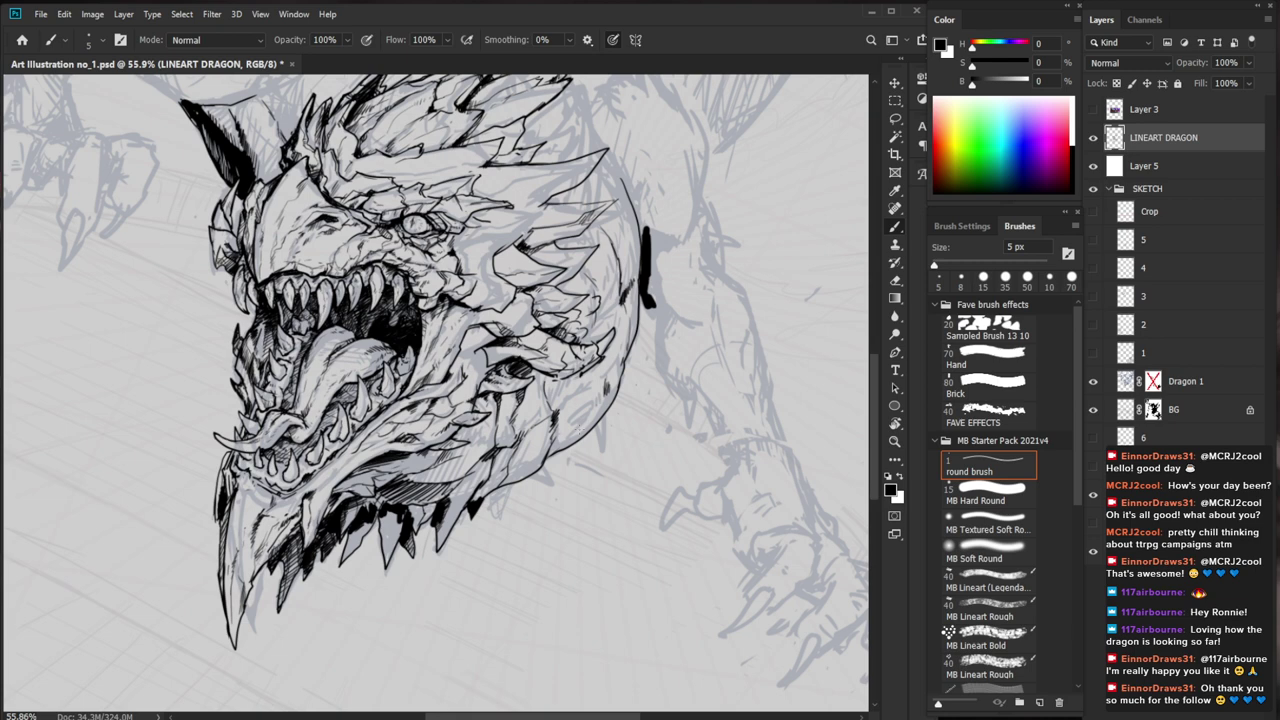
pyautogui.scroll(2, 471, 489)
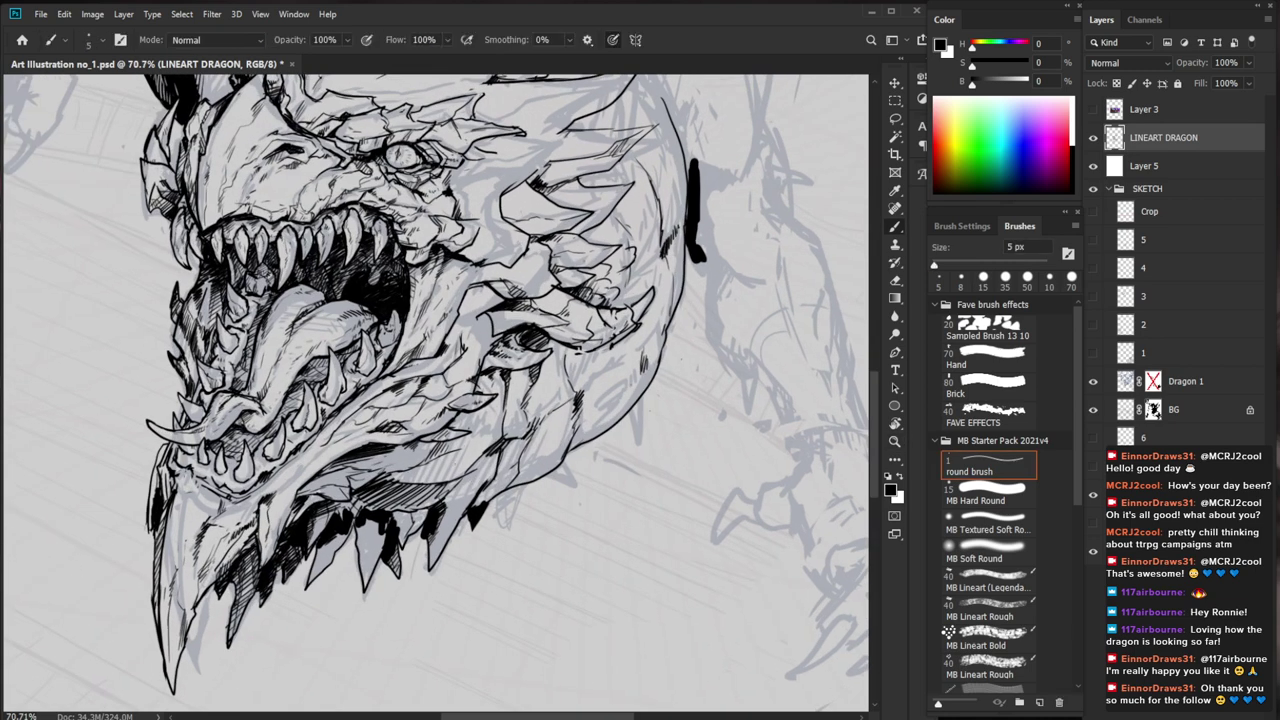
pyautogui.press('e')
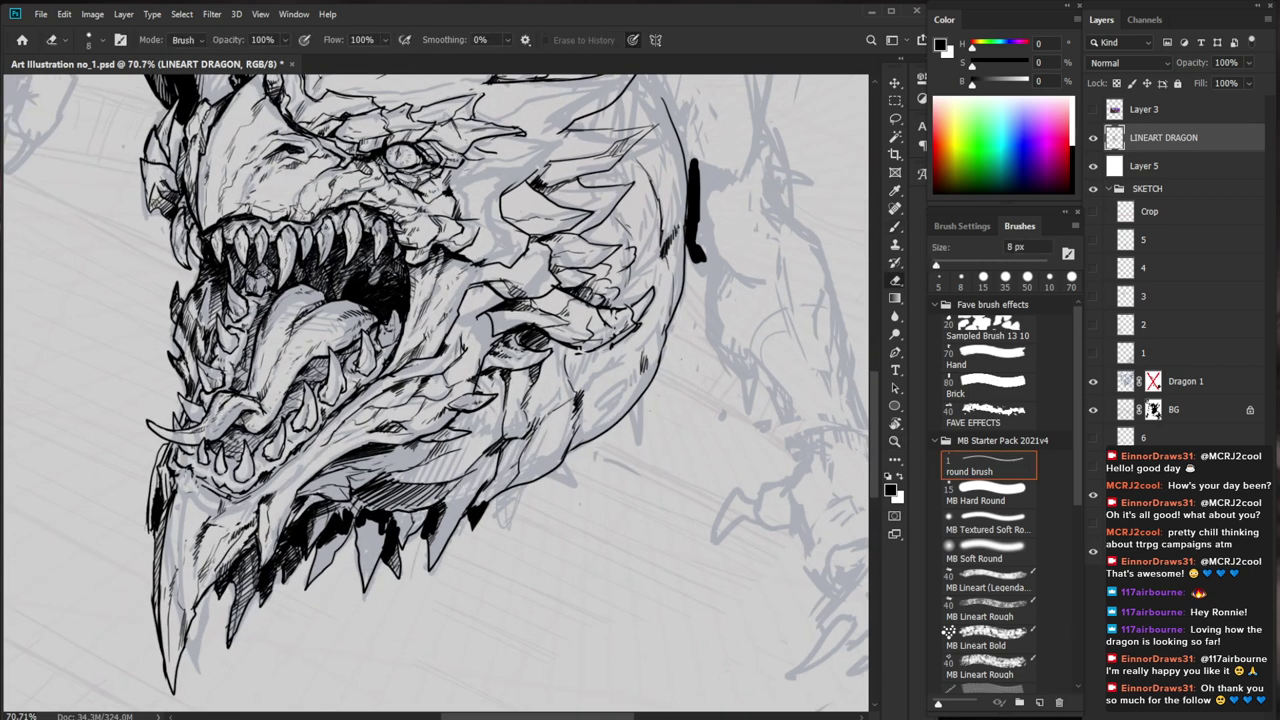
pyautogui.moveTo(446, 488); pyautogui.dragTo(382, 506)
pyautogui.moveTo(514, 482)
pyautogui.mouseDown()
pyautogui.moveTo(516, 500)
pyautogui.moveTo(402, 528)
pyautogui.mouseUp()
pyautogui.press('b')
pyautogui.press('e')
pyautogui.press('b')
pyautogui.moveTo(448, 522)
pyautogui.mouseDown()
pyautogui.moveTo(382, 530)
pyautogui.moveTo(417, 533)
pyautogui.mouseUp()
pyautogui.moveTo(447, 521)
pyautogui.mouseDown()
pyautogui.moveTo(419, 531)
pyautogui.moveTo(449, 523)
pyautogui.mouseUp()
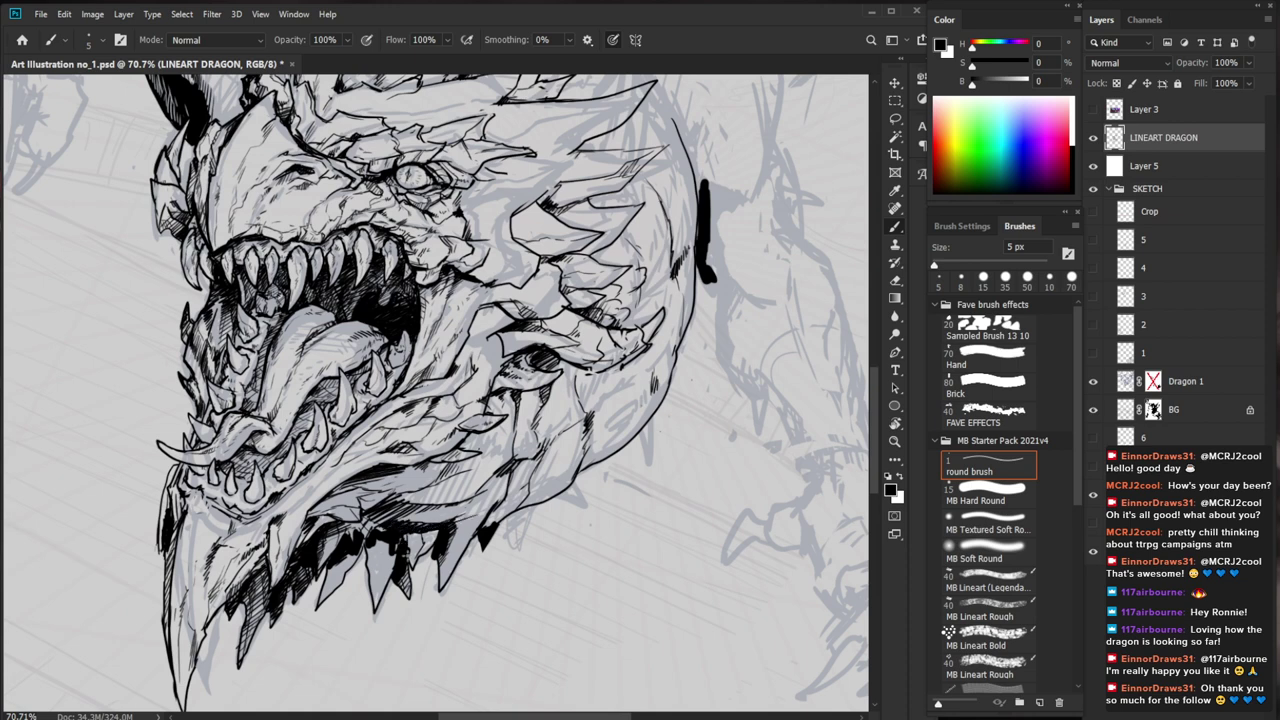
# Clean up a spike under the middle of the lower jaw and hatch its base with diagonal strokes
pyautogui.press('e')
pyautogui.moveTo(412, 570)
pyautogui.mouseDown()
pyautogui.moveTo(424, 552)
pyautogui.moveTo(406, 570)
pyautogui.moveTo(417, 573)
pyautogui.mouseUp()
pyautogui.press('b')
pyautogui.moveTo(440, 540); pyautogui.dragTo(406, 540)
pyautogui.moveTo(422, 529); pyautogui.dragTo(406, 546)
pyautogui.moveTo(422, 536); pyautogui.dragTo(406, 553)
pyautogui.moveTo(425, 537); pyautogui.dragTo(411, 555)
pyautogui.moveTo(425, 536); pyautogui.dragTo(413, 560)
# Add short shading strokes to the base of the small spike farther back under the jaw
pyautogui.press('z')
pyautogui.moveTo(481, 537)
pyautogui.mouseDown()
pyautogui.moveTo(395, 540)
pyautogui.moveTo(563, 528)
pyautogui.mouseUp()
pyautogui.press('b')
pyautogui.moveTo(475, 543); pyautogui.dragTo(471, 559)
pyautogui.moveTo(479, 541); pyautogui.dragTo(473, 555)
pyautogui.moveTo(485, 539); pyautogui.dragTo(475, 549)
pyautogui.press('e')
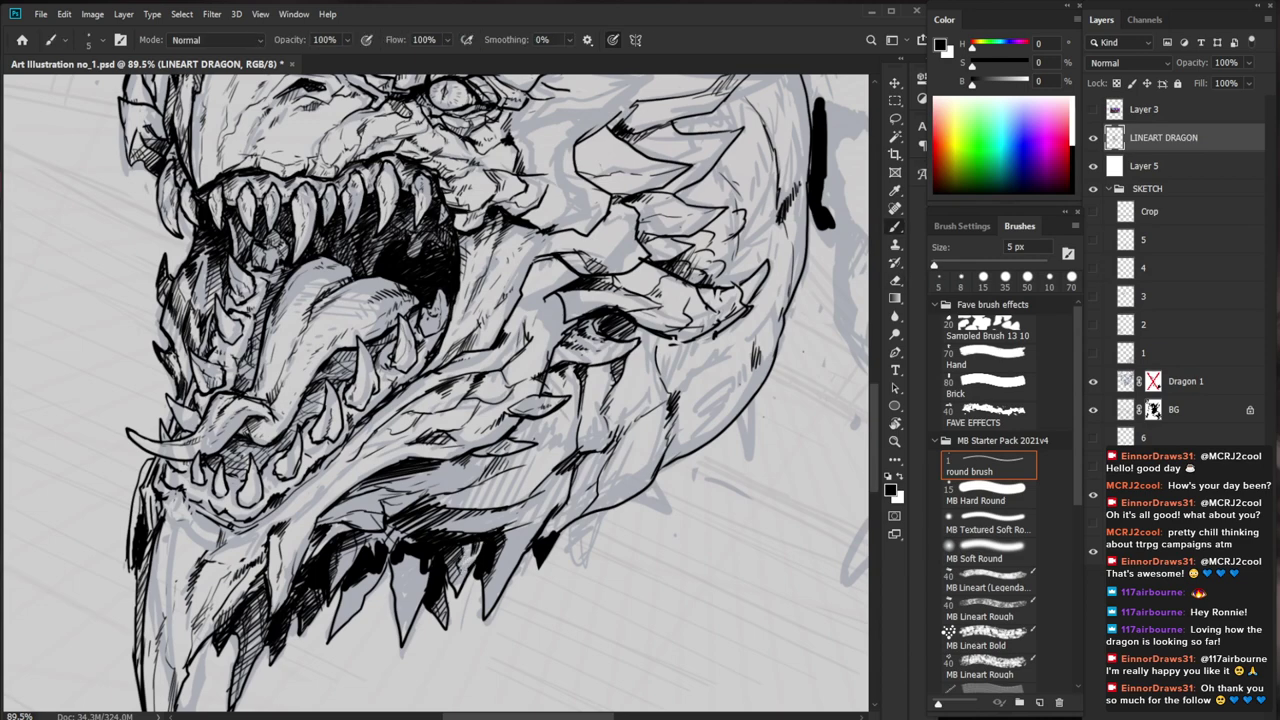
pyautogui.moveTo(530, 543); pyautogui.dragTo(458, 560)
pyautogui.moveTo(537, 635); pyautogui.dragTo(540, 577)
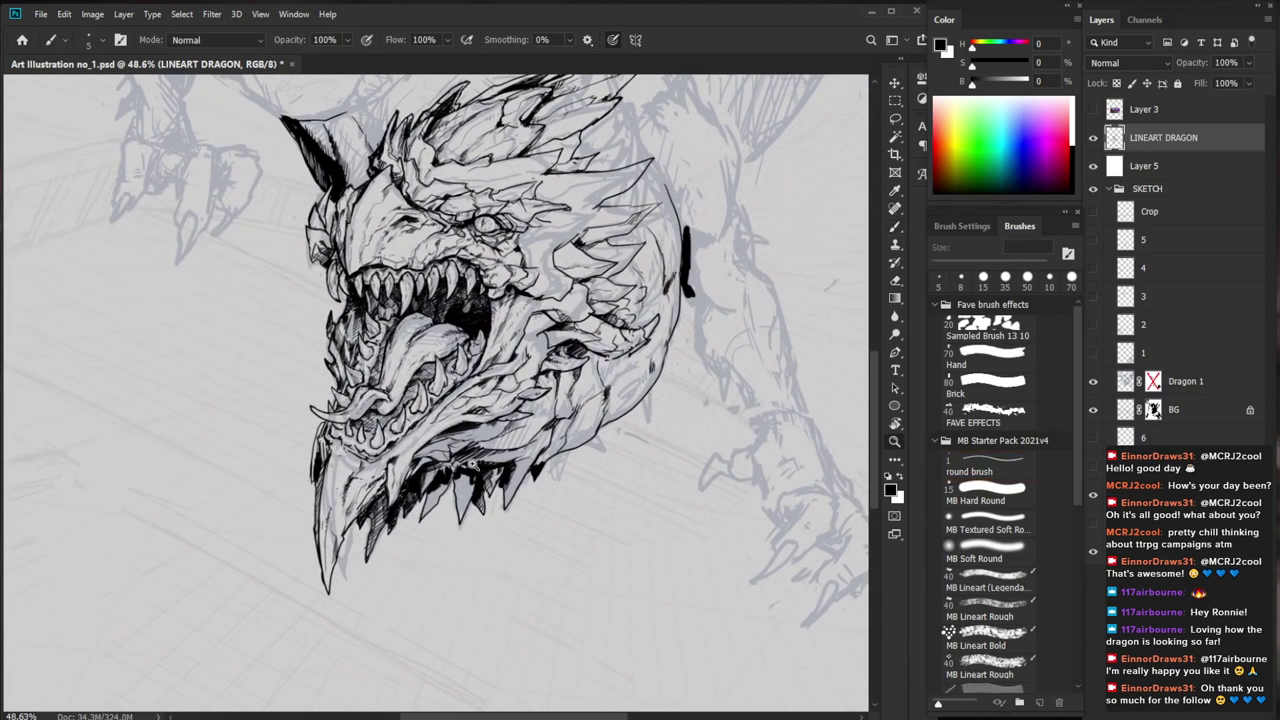
# Fill the broad underside spike nearer the chin horn with parallel diagonal hatching
pyautogui.scroll(4, 473, 466)
pyautogui.moveTo(427, 485); pyautogui.dragTo(403, 503)
pyautogui.moveTo(431, 486); pyautogui.dragTo(397, 511)
pyautogui.moveTo(431, 493); pyautogui.dragTo(392, 519)
pyautogui.moveTo(425, 499); pyautogui.dragTo(395, 525)
pyautogui.moveTo(417, 513); pyautogui.dragTo(393, 534)
pyautogui.moveTo(414, 521); pyautogui.dragTo(383, 543)
pyautogui.moveTo(403, 533); pyautogui.dragTo(385, 547)
pyautogui.moveTo(450, 508); pyautogui.dragTo(394, 532)
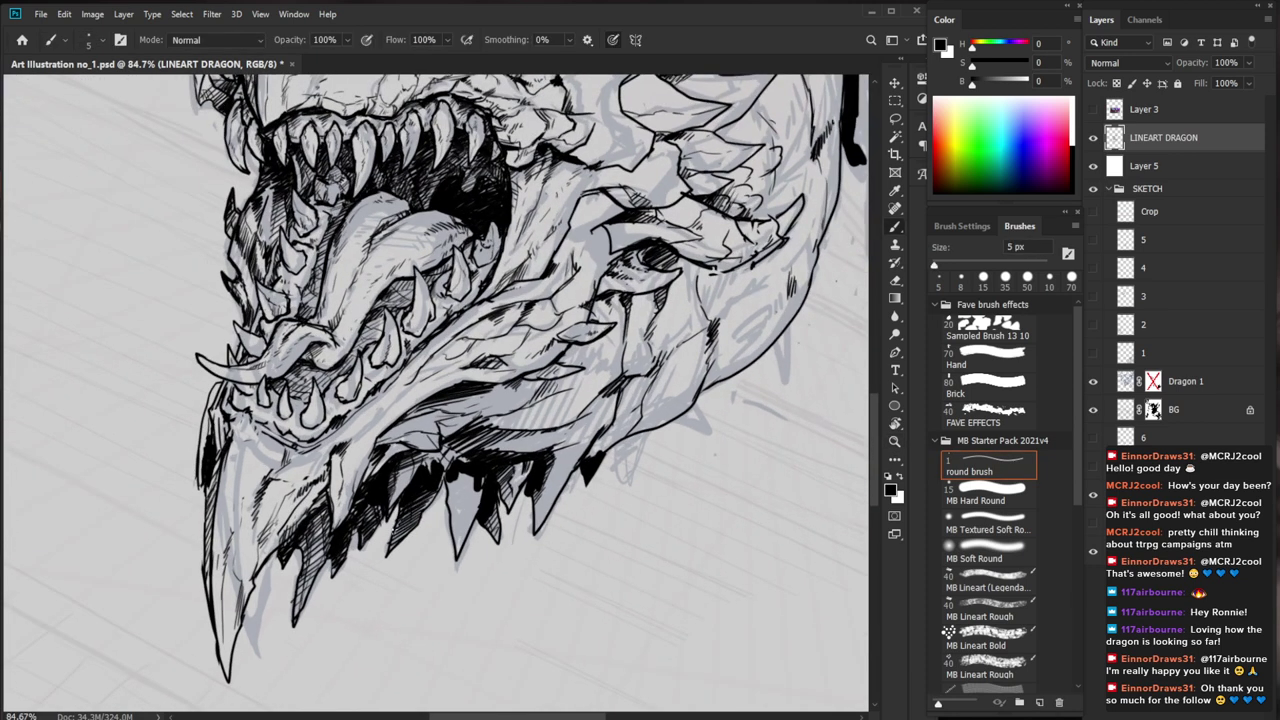
# Touch up the ink between the chin horn and the front underside spikes with the eraser
pyautogui.moveTo(440, 420); pyautogui.dragTo(426, 518)
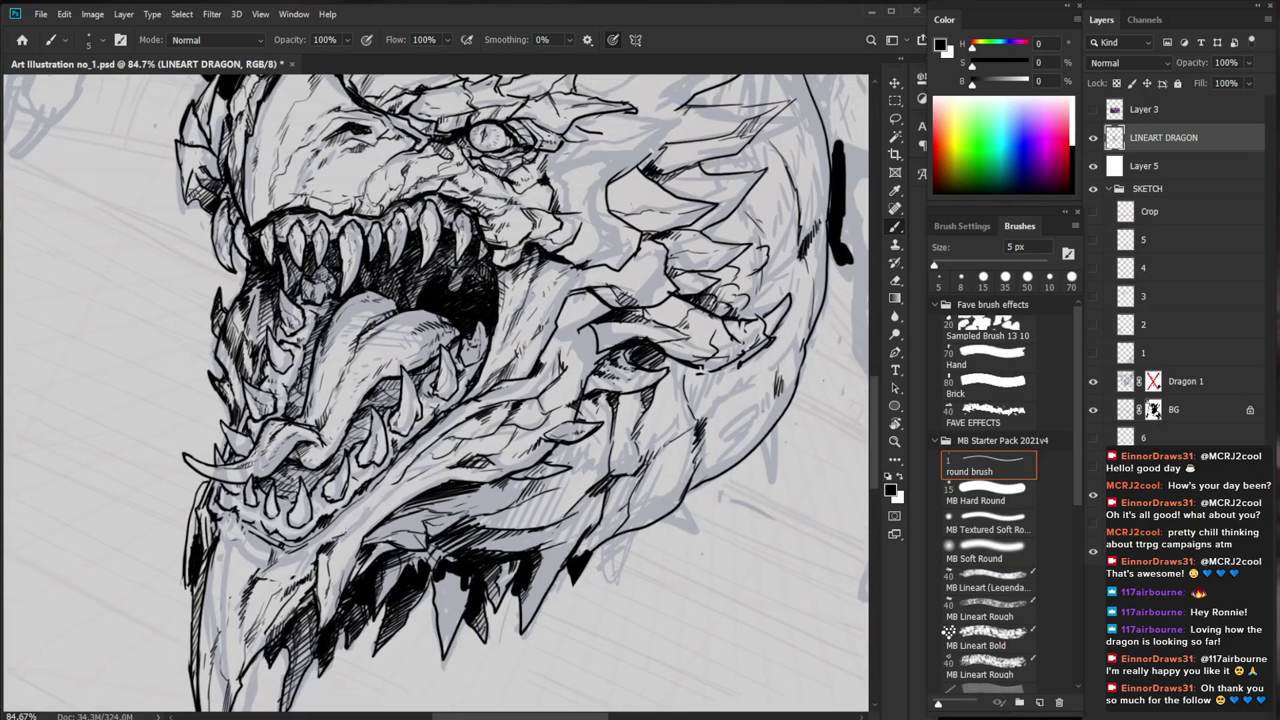
pyautogui.moveTo(538, 468)
pyautogui.mouseDown()
pyautogui.moveTo(430, 470)
pyautogui.moveTo(585, 494)
pyautogui.mouseUp()
pyautogui.press('e')
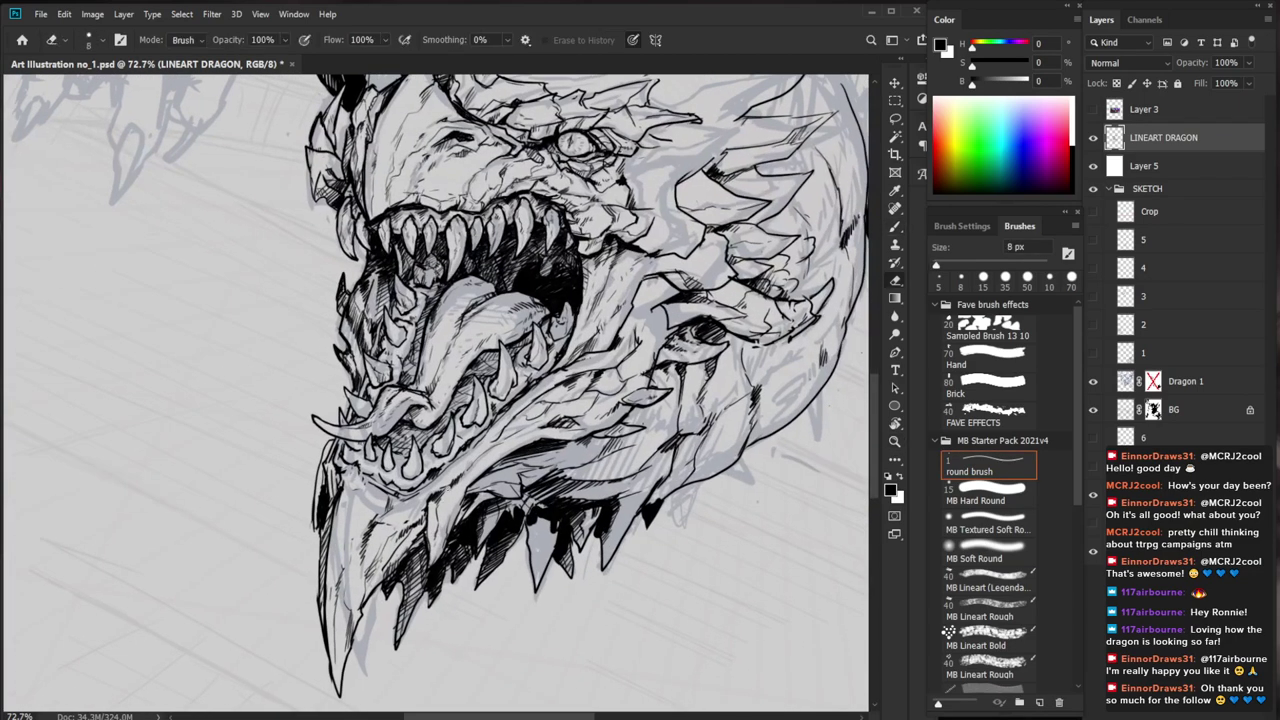
pyautogui.moveTo(446, 486); pyautogui.dragTo(396, 542)
pyautogui.press('b')
pyautogui.press('e')
pyautogui.press('b')
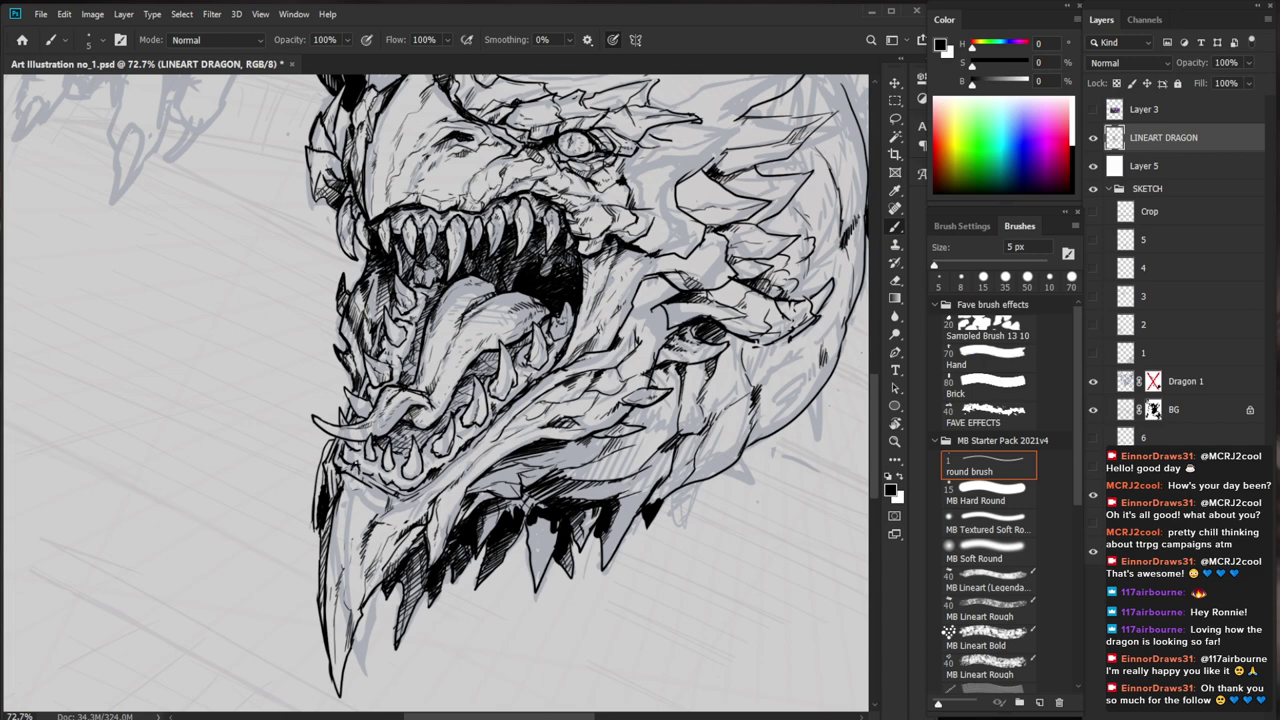
# Ink the front edge of the lower lip above the chin horn, trimming it with the eraser
pyautogui.moveTo(356, 470); pyautogui.dragTo(404, 496)
pyautogui.moveTo(494, 438); pyautogui.dragTo(572, 433)
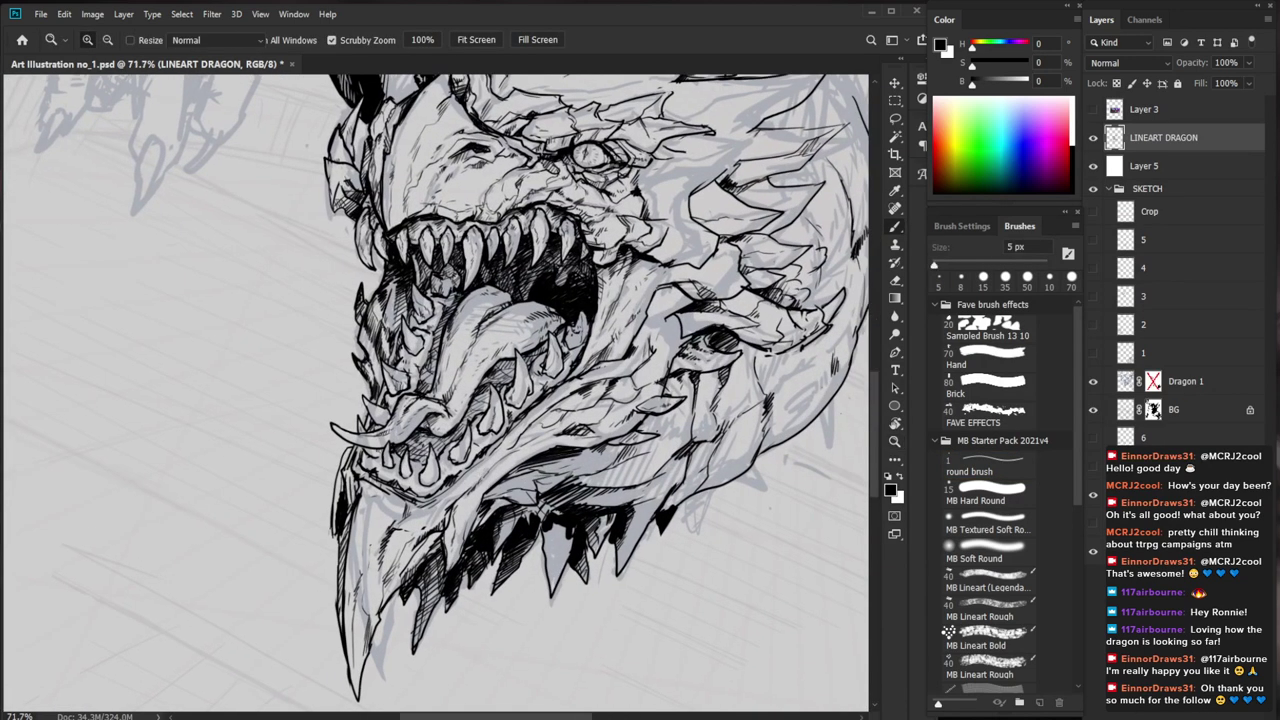
pyautogui.press('e')
pyautogui.moveTo(560, 480); pyautogui.dragTo(406, 393)
pyautogui.press('b')
pyautogui.moveTo(214, 412)
pyautogui.mouseDown()
pyautogui.moveTo(230, 428)
pyautogui.moveTo(282, 410)
pyautogui.moveTo(228, 430)
pyautogui.mouseUp()
pyautogui.press('e')
pyautogui.press('b')
pyautogui.moveTo(230, 412)
pyautogui.mouseDown()
pyautogui.moveTo(192, 412)
pyautogui.moveTo(197, 383)
pyautogui.mouseUp()
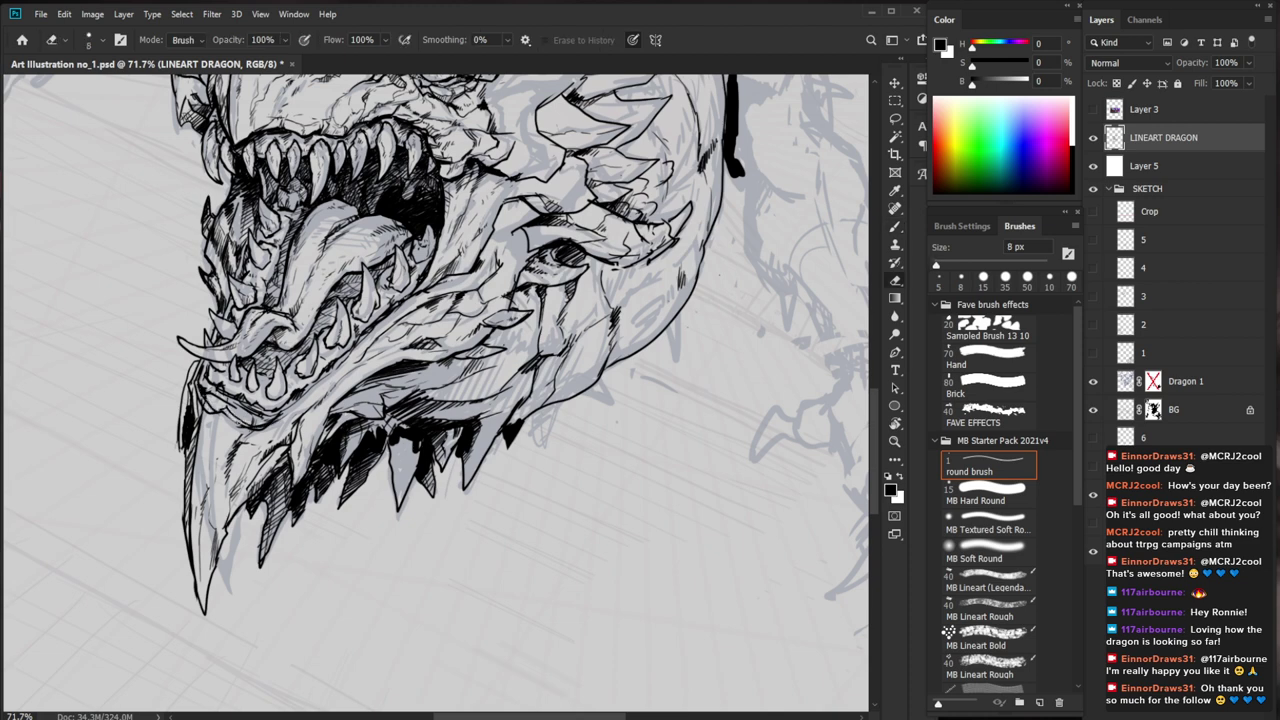
# Refine the lower lip beneath the front teeth with small eraser cuts and short ink strokes
pyautogui.moveTo(230, 410); pyautogui.dragTo(248, 428)
pyautogui.moveTo(340, 415); pyautogui.dragTo(228, 425)
pyautogui.moveTo(467, 489); pyautogui.dragTo(483, 547)
pyautogui.moveTo(303, 477); pyautogui.dragTo(488, 478)
pyautogui.press('e')
pyautogui.moveTo(338, 452)
pyautogui.mouseDown()
pyautogui.moveTo(286, 419)
pyautogui.moveTo(367, 461)
pyautogui.mouseUp()
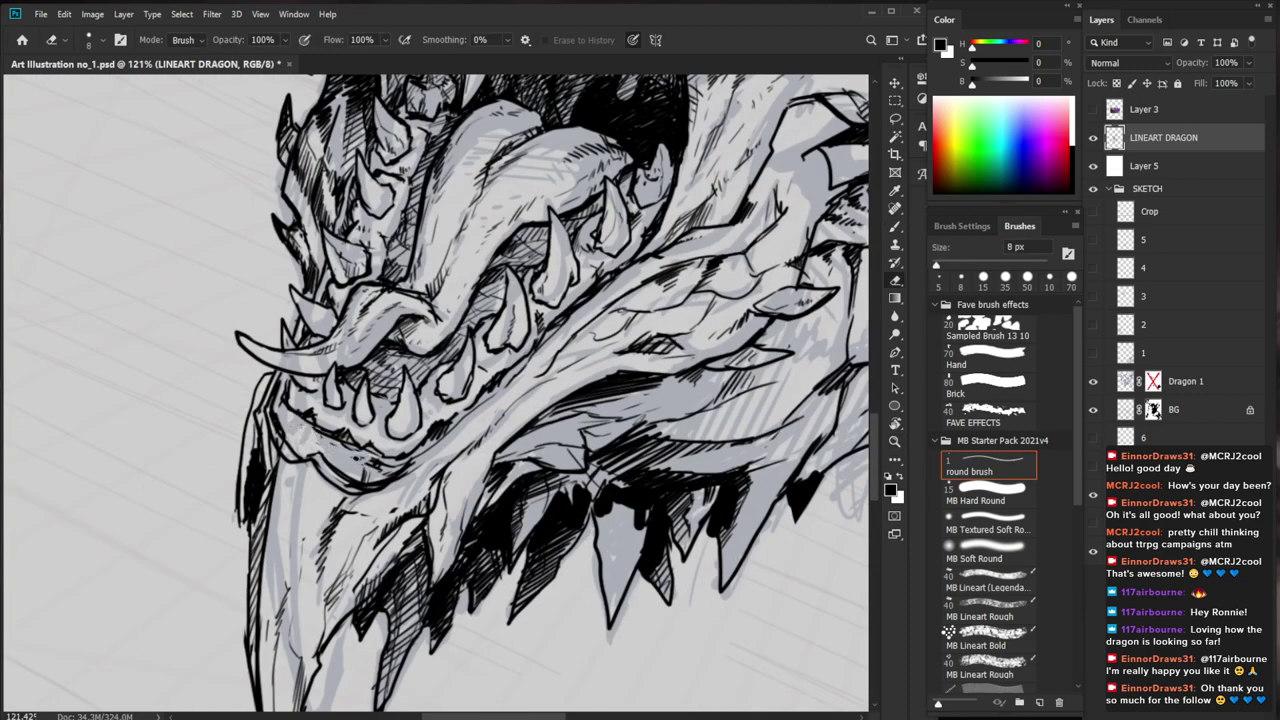
pyautogui.moveTo(284, 400)
pyautogui.mouseDown()
pyautogui.moveTo(356, 450)
pyautogui.moveTo(396, 458)
pyautogui.moveTo(356, 446)
pyautogui.moveTo(366, 451)
pyautogui.mouseUp()
pyautogui.press('b')
pyautogui.moveTo(316, 398)
pyautogui.mouseDown()
pyautogui.moveTo(308, 450)
pyautogui.moveTo(286, 420)
pyautogui.moveTo(300, 444)
pyautogui.mouseUp()
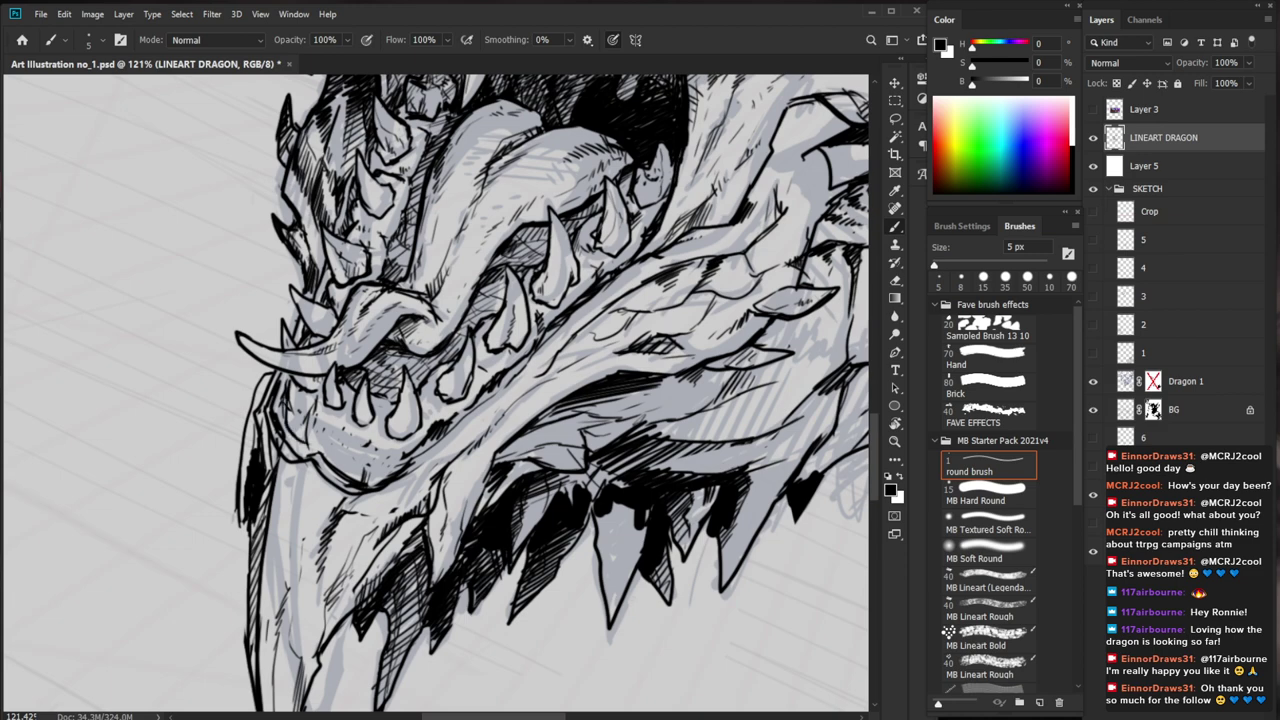
# Erase stray marks from the lower lip under the front teeth with a 45 px eraser
pyautogui.press('z')
pyautogui.moveTo(464, 417); pyautogui.dragTo(380, 420)
pyautogui.moveTo(542, 342); pyautogui.dragTo(474, 368)
pyautogui.moveTo(367, 434); pyautogui.dragTo(441, 404)
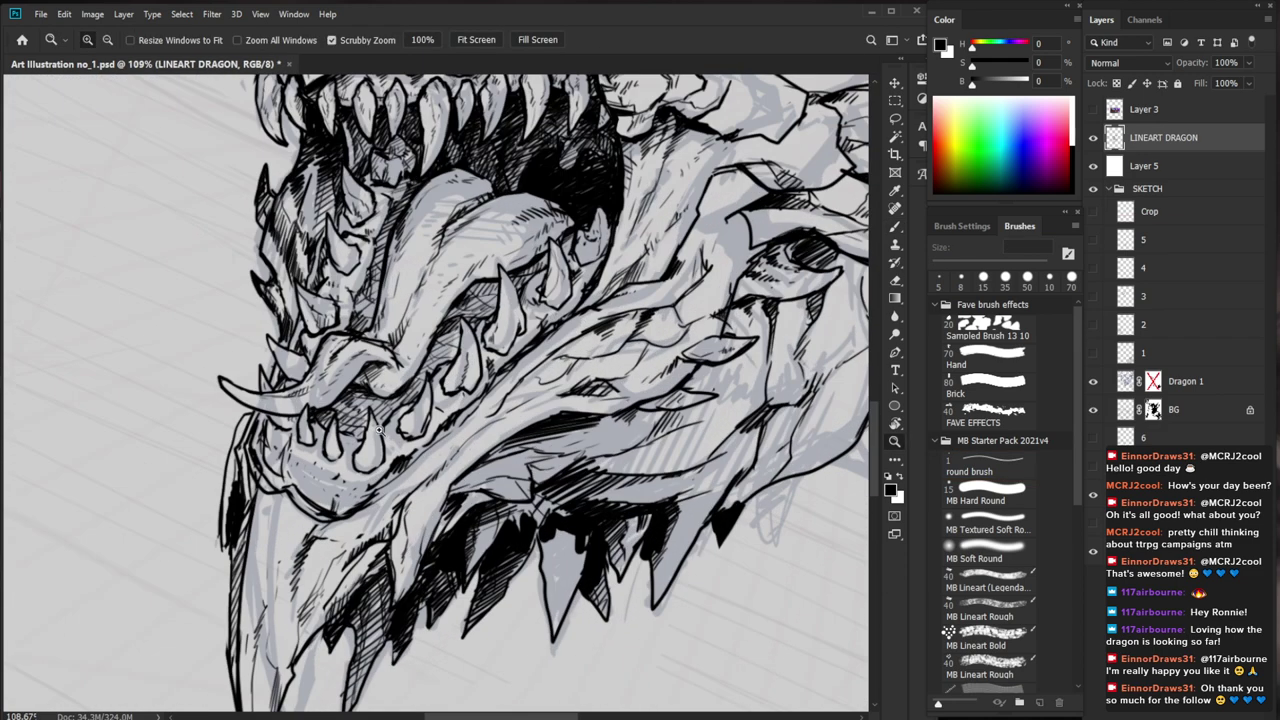
pyautogui.press('e')
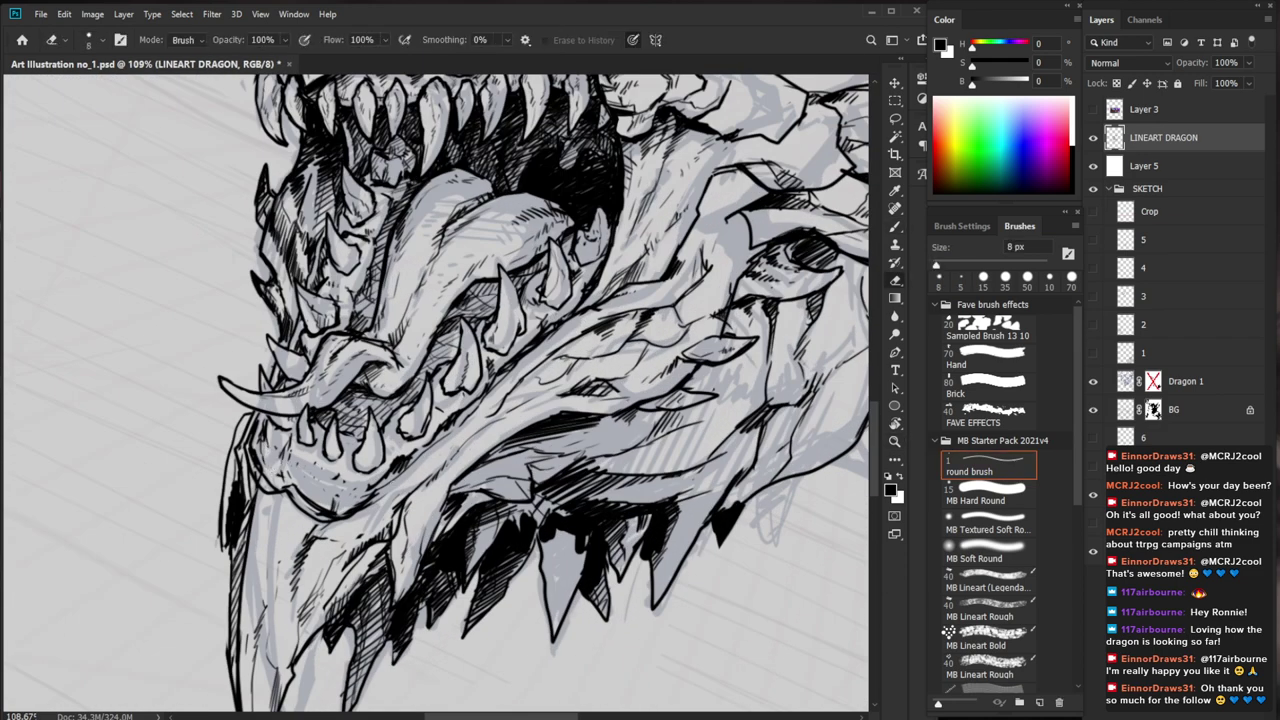
pyautogui.press(']')
pyautogui.press(']')
pyautogui.press(']')
pyautogui.press(']')
pyautogui.press(']')
pyautogui.press(']')
pyautogui.press(']')
pyautogui.press(']')
pyautogui.press(']')
pyautogui.moveTo(339, 478); pyautogui.dragTo(334, 494)
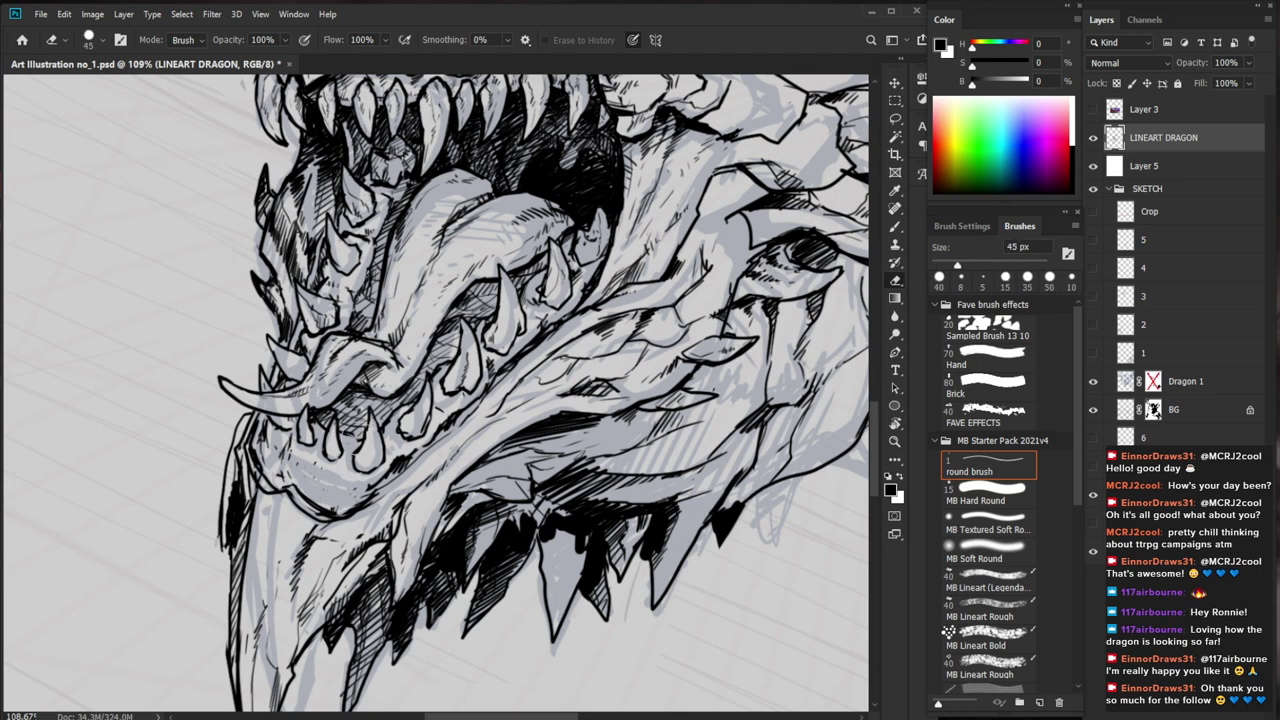
pyautogui.press('b')
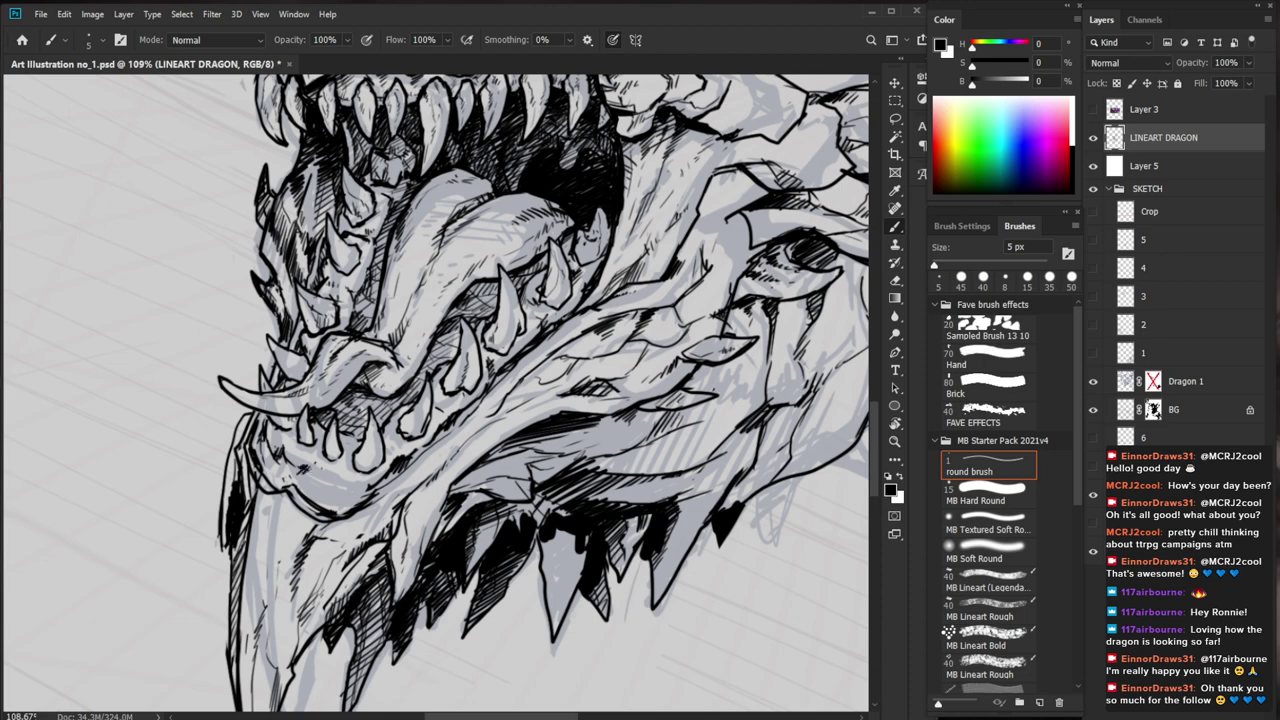
# Add a short ink stroke to the small plate where the horn meets the snout
pyautogui.moveTo(455, 574); pyautogui.dragTo(388, 580)
pyautogui.moveTo(630, 605); pyautogui.dragTo(574, 604)
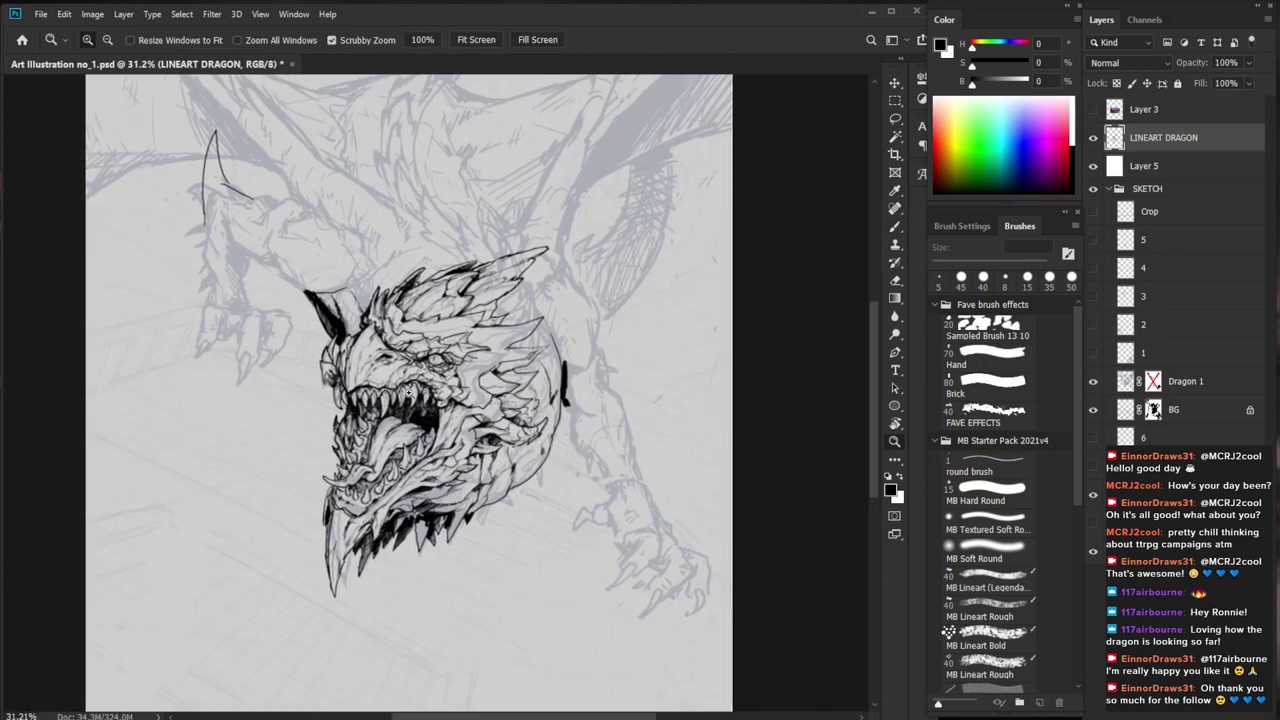
pyautogui.moveTo(352, 331); pyautogui.dragTo(428, 323)
pyautogui.press('b')
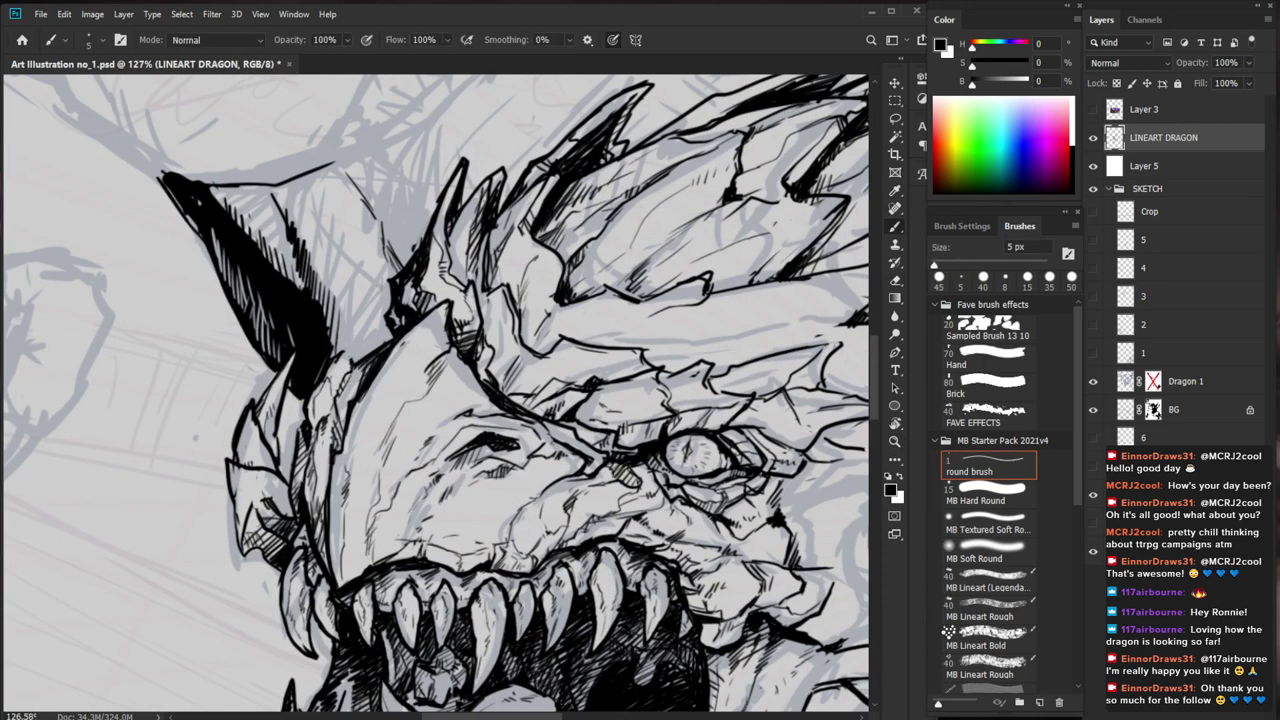
pyautogui.moveTo(340, 356); pyautogui.dragTo(351, 365)
pyautogui.press('z')
pyautogui.moveTo(427, 385); pyautogui.dragTo(352, 388)
pyautogui.moveTo(614, 634); pyautogui.dragTo(505, 517)
pyautogui.moveTo(318, 245); pyautogui.dragTo(338, 240)
pyautogui.moveTo(400, 267); pyautogui.dragTo(480, 267)
pyautogui.press('b')
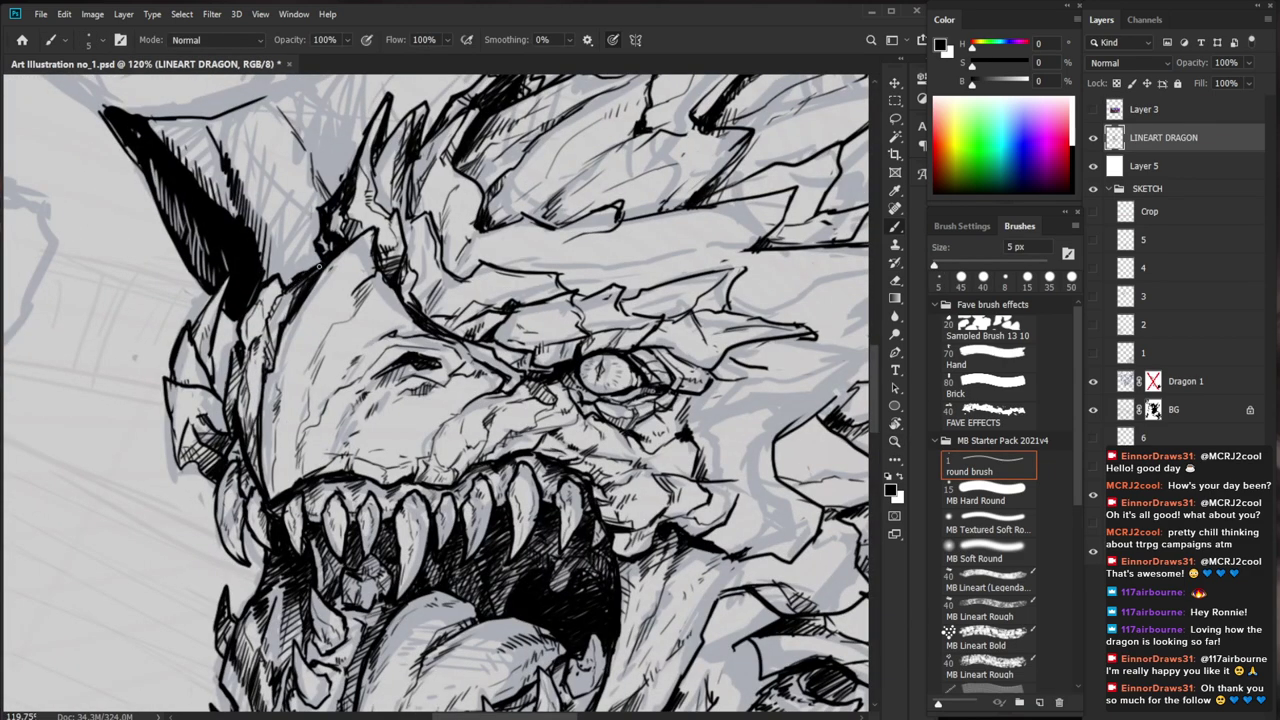
pyautogui.moveTo(420, 330); pyautogui.dragTo(491, 465)
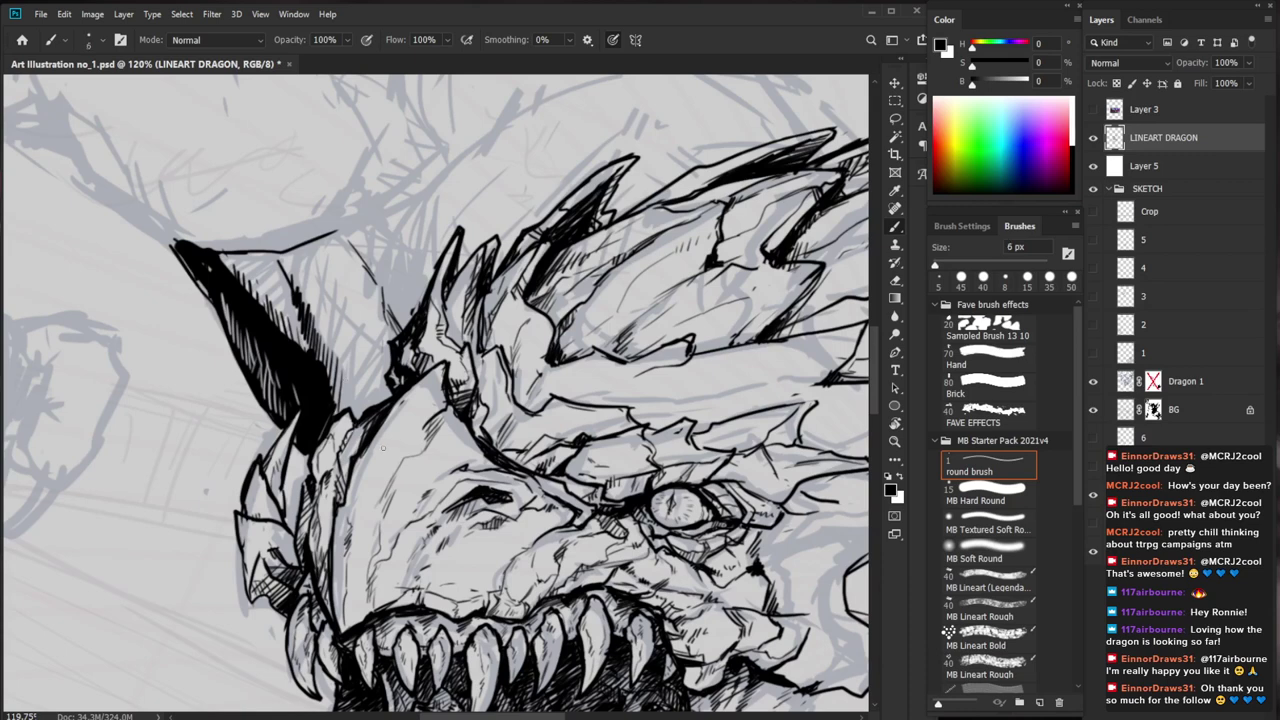
# Clean up the base of the horn with the eraser and re-ink the plate edges beside it
pyautogui.press('e')
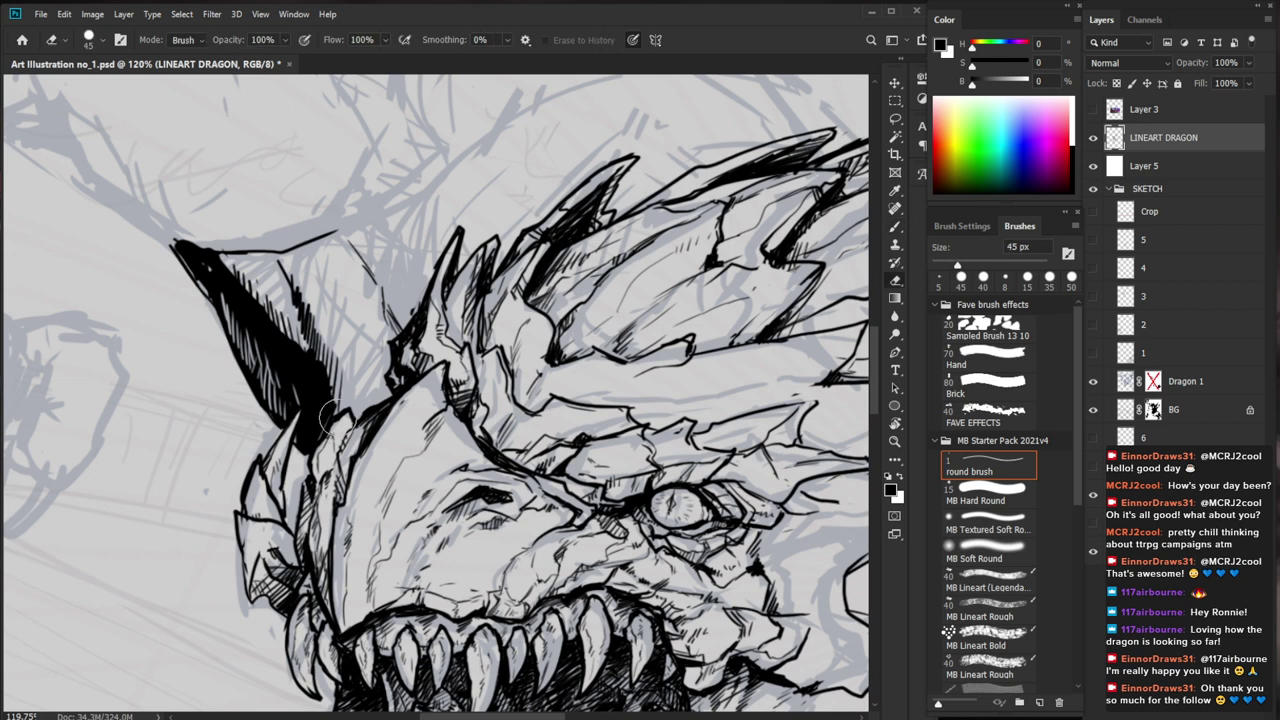
pyautogui.moveTo(330, 410)
pyautogui.mouseDown()
pyautogui.moveTo(313, 443)
pyautogui.moveTo(304, 403)
pyautogui.moveTo(283, 428)
pyautogui.moveTo(299, 409)
pyautogui.moveTo(300, 425)
pyautogui.moveTo(306, 408)
pyautogui.moveTo(259, 467)
pyautogui.mouseUp()
pyautogui.press('b')
pyautogui.press('e')
pyautogui.press('b')
pyautogui.moveTo(303, 407)
pyautogui.mouseDown()
pyautogui.moveTo(291, 423)
pyautogui.moveTo(306, 452)
pyautogui.moveTo(324, 421)
pyautogui.mouseUp()
pyautogui.moveTo(348, 398)
pyautogui.mouseDown()
pyautogui.moveTo(331, 416)
pyautogui.moveTo(321, 484)
pyautogui.mouseUp()
pyautogui.press('z')
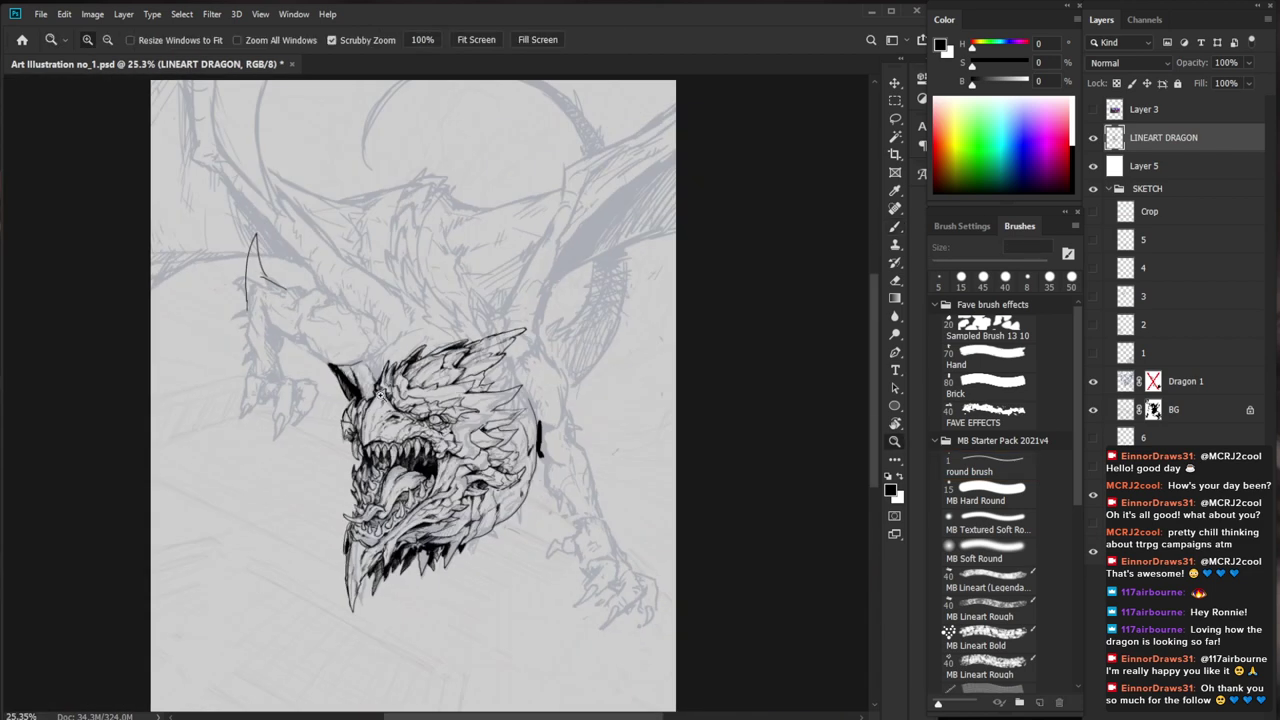
# Deepen the horn's shaded side with short downward strokes and add hatching to the face below
pyautogui.moveTo(360, 403); pyautogui.dragTo(424, 384)
pyautogui.press('b')
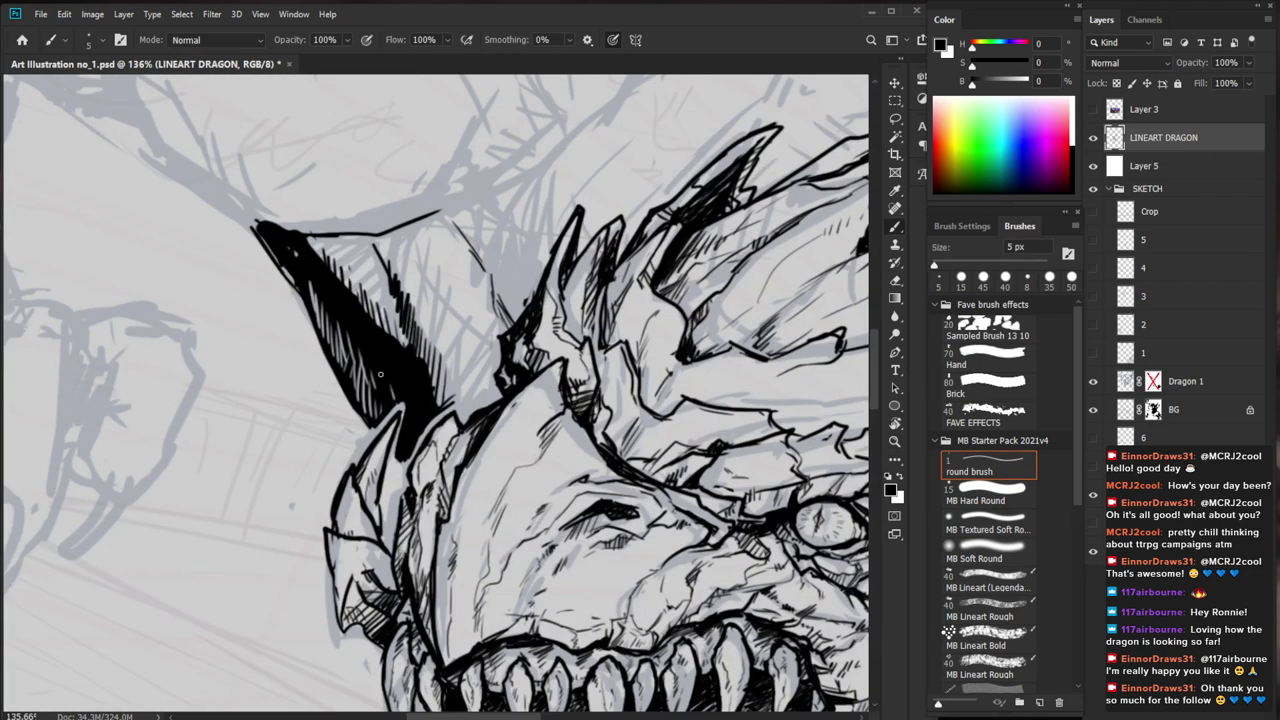
pyautogui.moveTo(366, 354); pyautogui.dragTo(358, 410)
pyautogui.moveTo(375, 382); pyautogui.dragTo(362, 413)
pyautogui.press('z')
pyautogui.moveTo(450, 372); pyautogui.dragTo(386, 430)
pyautogui.moveTo(564, 549)
pyautogui.mouseDown()
pyautogui.moveTo(425, 487)
pyautogui.moveTo(485, 436)
pyautogui.moveTo(396, 488)
pyautogui.moveTo(418, 482)
pyautogui.mouseUp()
pyautogui.press('b')
pyautogui.moveTo(446, 450); pyautogui.dragTo(428, 482)
pyautogui.moveTo(456, 448); pyautogui.dragTo(446, 468)
pyautogui.moveTo(468, 444); pyautogui.dragTo(430, 498)
pyautogui.press('z')
pyautogui.moveTo(452, 454); pyautogui.dragTo(473, 443)
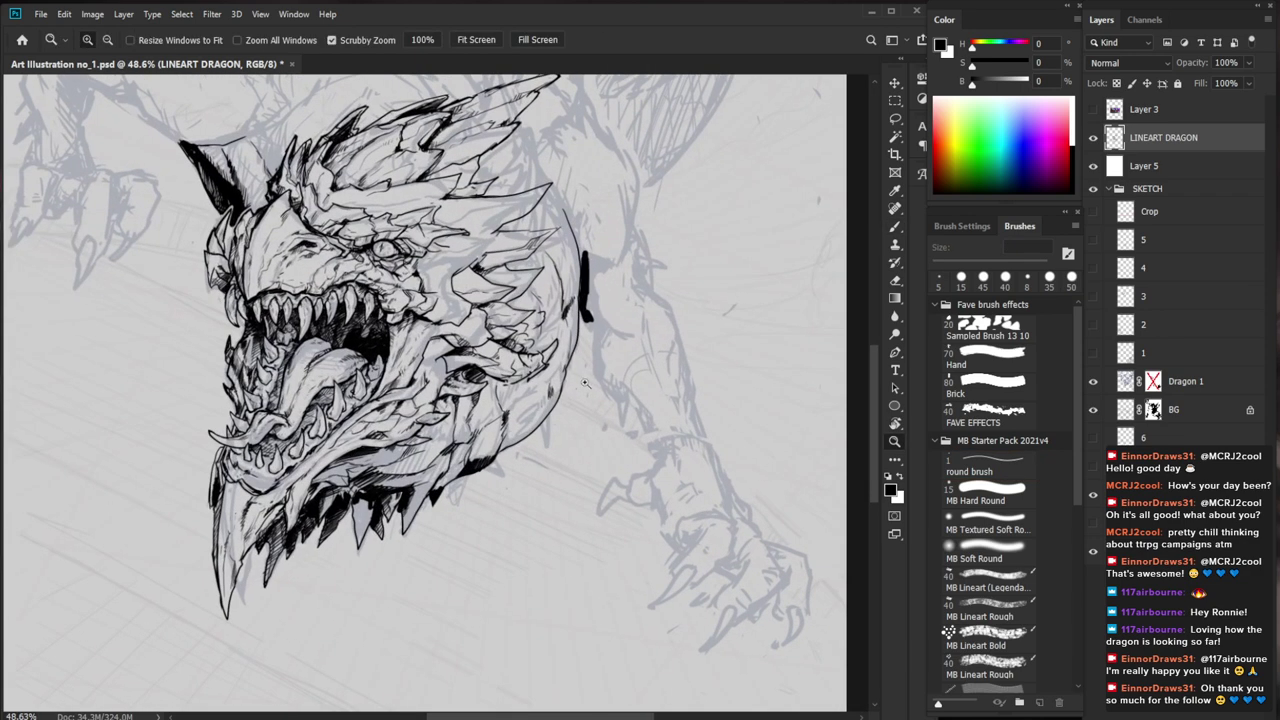
# Ink the underside of the rear jaw and hatch the large unshaded spike under the middle of the jaw
pyautogui.moveTo(585, 382); pyautogui.dragTo(630, 372)
pyautogui.press('b')
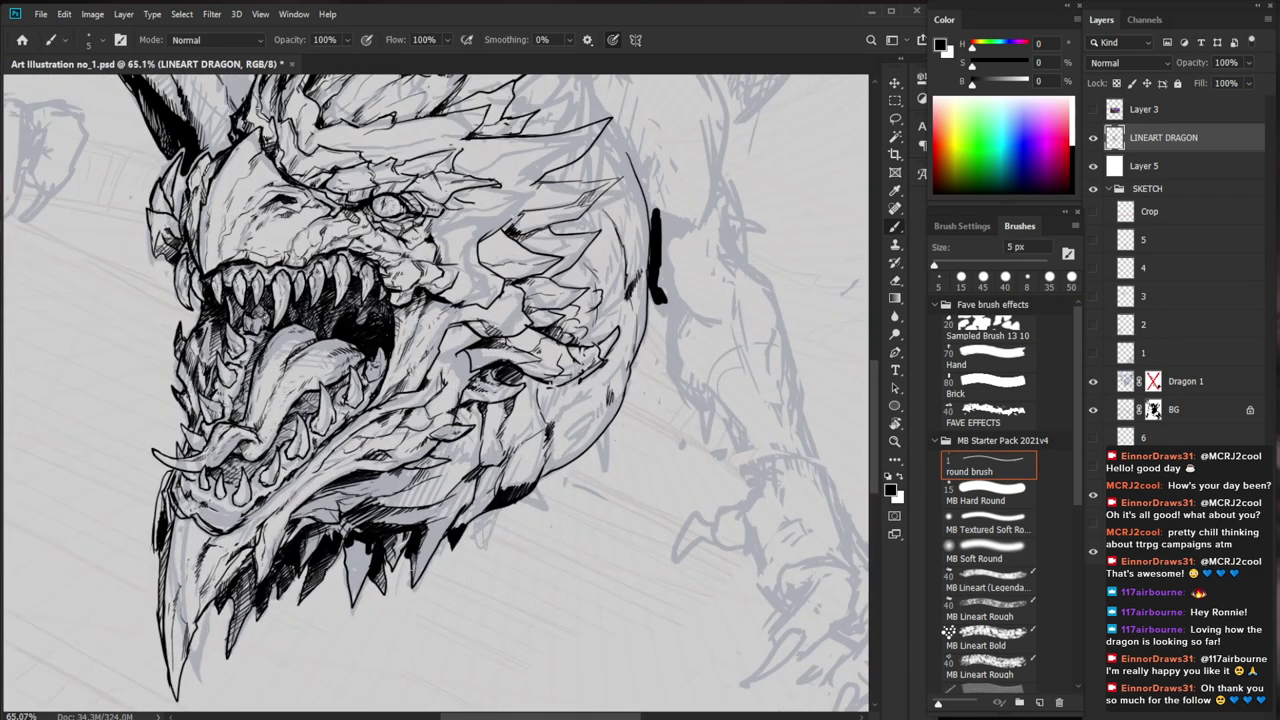
pyautogui.moveTo(456, 506); pyautogui.dragTo(434, 528)
pyautogui.moveTo(454, 508); pyautogui.dragTo(434, 532)
pyautogui.moveTo(448, 520); pyautogui.dragTo(388, 554)
pyautogui.moveTo(362, 540)
pyautogui.mouseDown()
pyautogui.moveTo(352, 580)
pyautogui.moveTo(354, 556)
pyautogui.moveTo(355, 569)
pyautogui.mouseUp()
pyautogui.moveTo(374, 554); pyautogui.dragTo(355, 577)
pyautogui.moveTo(374, 562); pyautogui.dragTo(355, 587)
pyautogui.moveTo(363, 578); pyautogui.dragTo(351, 597)
# Darken the base of the large middle jaw spike with a second pass of diagonal hatching
pyautogui.press('z')
pyautogui.moveTo(419, 558)
pyautogui.mouseDown()
pyautogui.moveTo(345, 560)
pyautogui.moveTo(485, 565)
pyautogui.mouseUp()
pyautogui.press('z')
pyautogui.moveTo(366, 532); pyautogui.dragTo(354, 548)
pyautogui.moveTo(366, 533); pyautogui.dragTo(354, 560)
pyautogui.moveTo(366, 549); pyautogui.dragTo(358, 572)
pyautogui.press('z')
pyautogui.moveTo(436, 555); pyautogui.dragTo(373, 616)
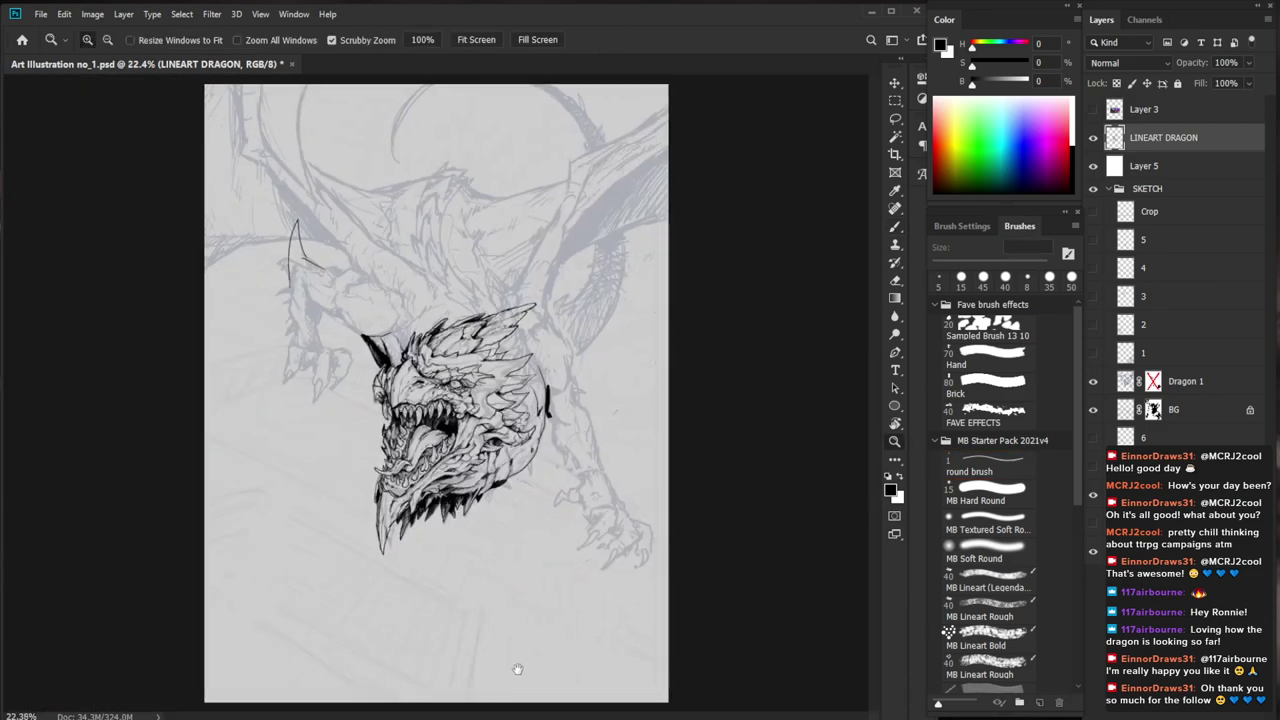
pyautogui.click(505, 510)
pyautogui.moveTo(498, 501)
pyautogui.mouseDown()
pyautogui.moveTo(447, 545)
pyautogui.moveTo(449, 568)
pyautogui.mouseUp()
# Shade the underside of the lower jaw above the spikes with short parallel hatching strokes
pyautogui.press('b')
pyautogui.moveTo(404, 477); pyautogui.dragTo(386, 493)
pyautogui.moveTo(422, 470); pyautogui.dragTo(388, 488)
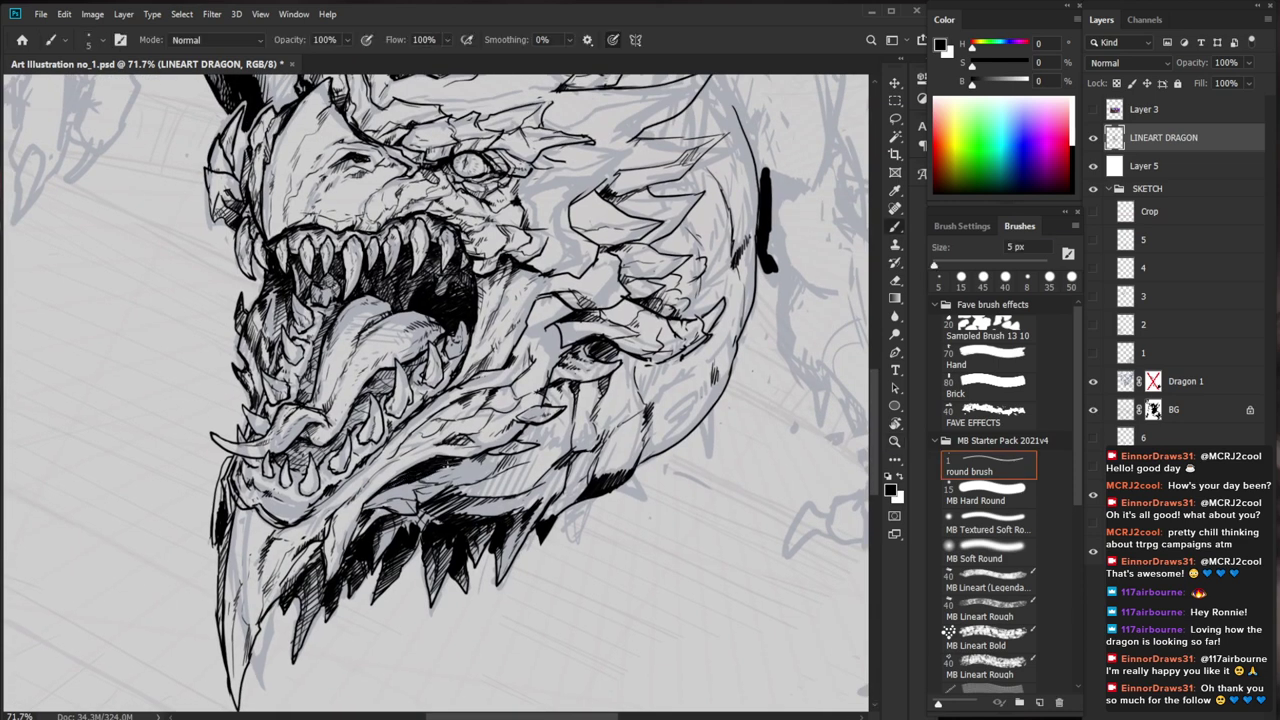
pyautogui.moveTo(456, 466); pyautogui.dragTo(434, 483)
pyautogui.moveTo(457, 471); pyautogui.dragTo(443, 483)
pyautogui.moveTo(465, 473); pyautogui.dragTo(453, 485)
pyautogui.moveTo(473, 473); pyautogui.dragTo(460, 485)
pyautogui.moveTo(483, 475); pyautogui.dragTo(469, 485)
pyautogui.moveTo(640, 490); pyautogui.dragTo(599, 535)
pyautogui.press('e')
pyautogui.press('b')
pyautogui.moveTo(446, 508); pyautogui.dragTo(422, 506)
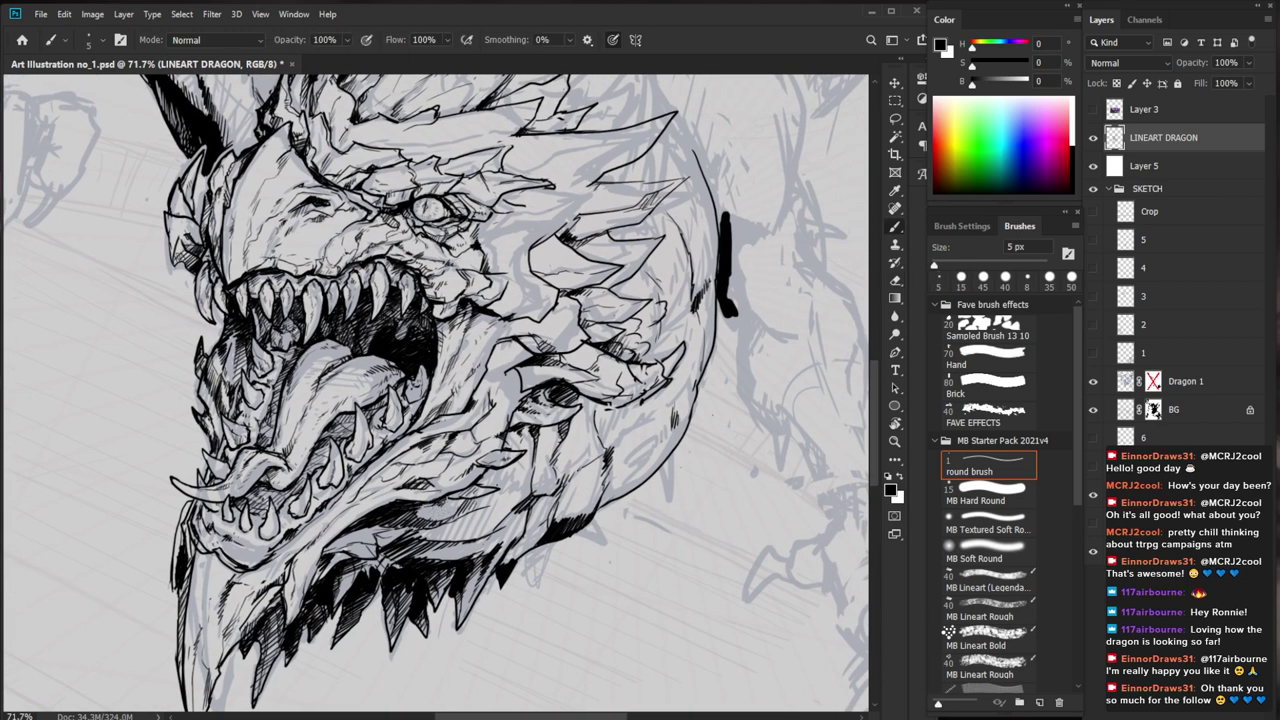
# Trim the ink above the middle jaw spikes with a 15 px eraser
pyautogui.moveTo(510, 483); pyautogui.dragTo(466, 485)
pyautogui.moveTo(520, 586); pyautogui.dragTo(501, 538)
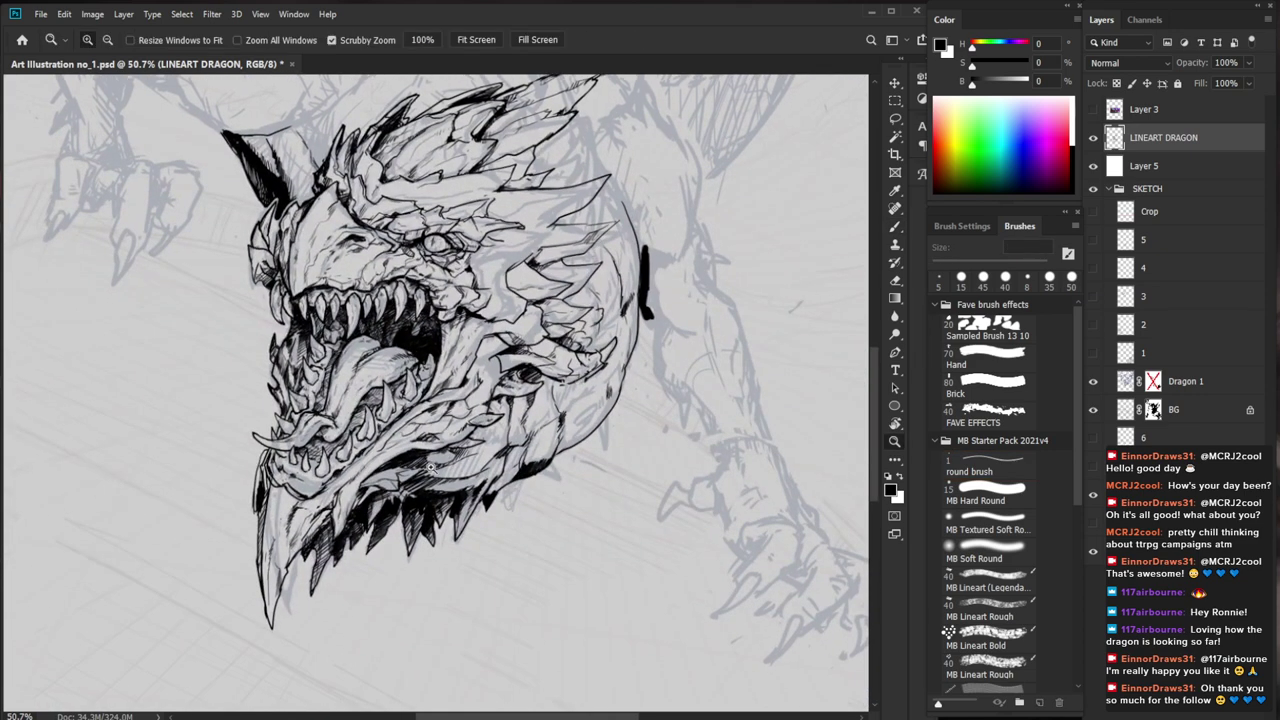
pyautogui.moveTo(396, 482); pyautogui.dragTo(472, 482)
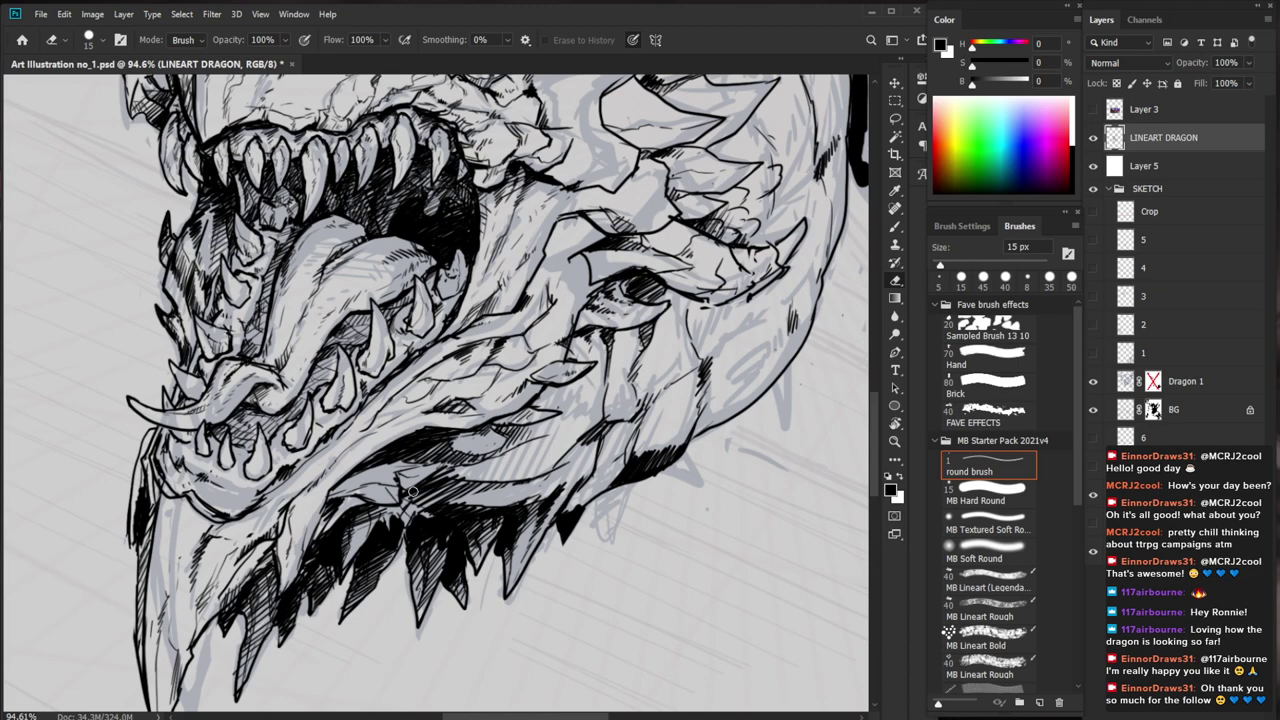
pyautogui.moveTo(400, 472)
pyautogui.mouseDown()
pyautogui.moveTo(396, 484)
pyautogui.moveTo(419, 479)
pyautogui.mouseUp()
pyautogui.press('z')
pyautogui.moveTo(550, 478); pyautogui.dragTo(403, 480)
pyautogui.moveTo(573, 557); pyautogui.dragTo(485, 567)
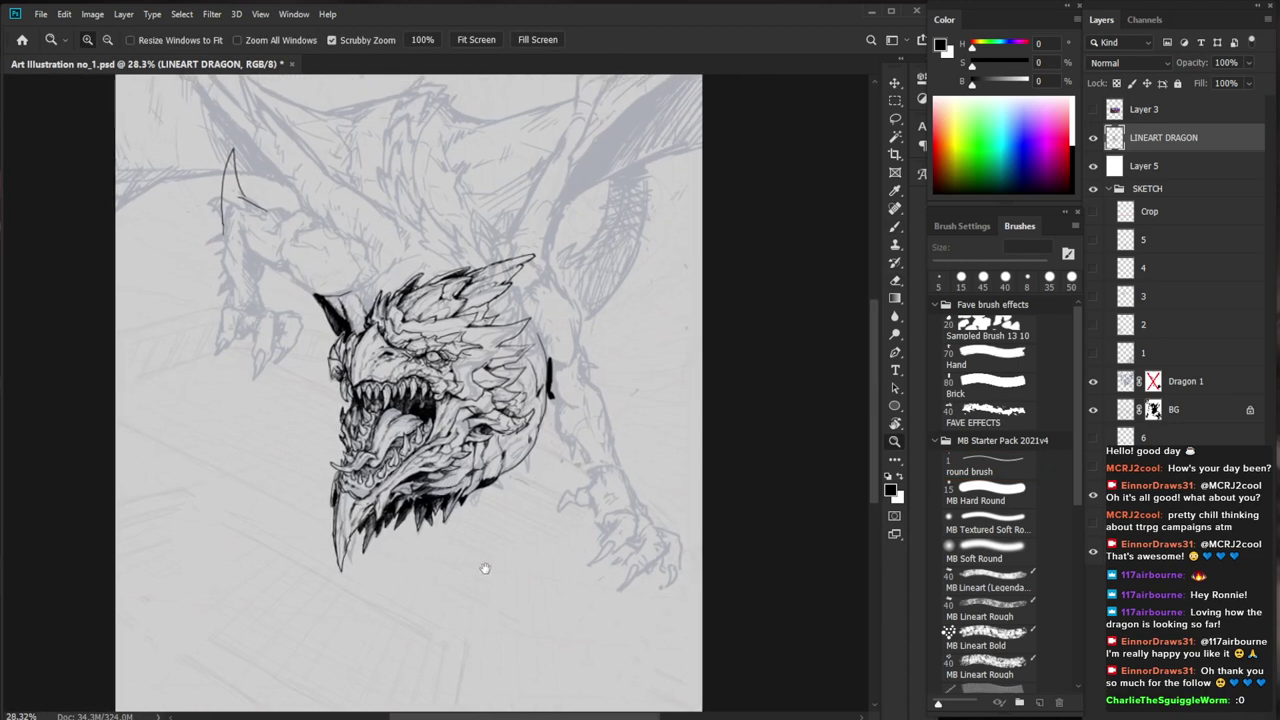
# Ink the upper edge and far corner of the horn behind the snout
pyautogui.moveTo(428, 516); pyautogui.dragTo(479, 549)
pyautogui.moveTo(321, 289); pyautogui.dragTo(379, 327)
pyautogui.press('b')
pyautogui.hotkey('ctrl', 'space')
pyautogui.moveTo(545, 414)
pyautogui.mouseDown()
pyautogui.moveTo(522, 414)
pyautogui.moveTo(430, 312)
pyautogui.moveTo(562, 312)
pyautogui.mouseUp()
pyautogui.press('b')
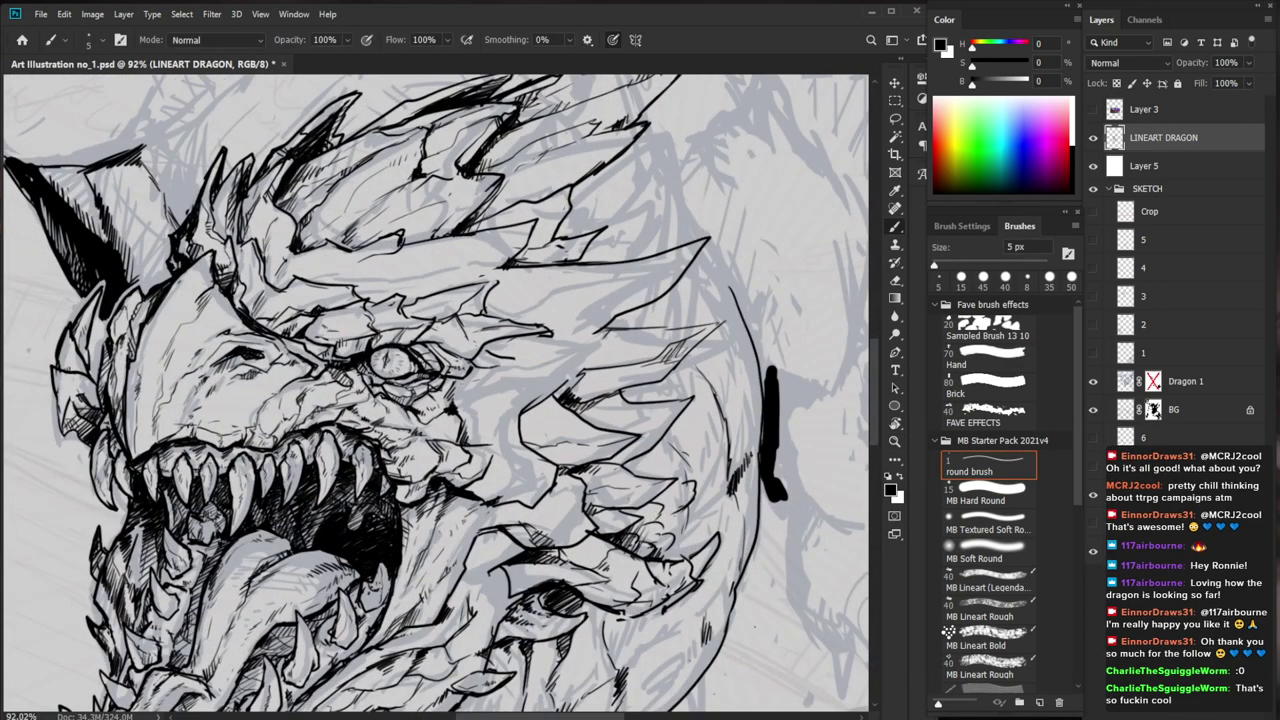
# Darken the outer corner of the eye socket with short ink strokes
pyautogui.moveTo(453, 379); pyautogui.dragTo(472, 402)
pyautogui.moveTo(470, 375); pyautogui.dragTo(455, 388)
pyautogui.moveTo(470, 380)
pyautogui.mouseDown()
pyautogui.moveTo(453, 392)
pyautogui.moveTo(473, 367)
pyautogui.moveTo(432, 347)
pyautogui.mouseUp()
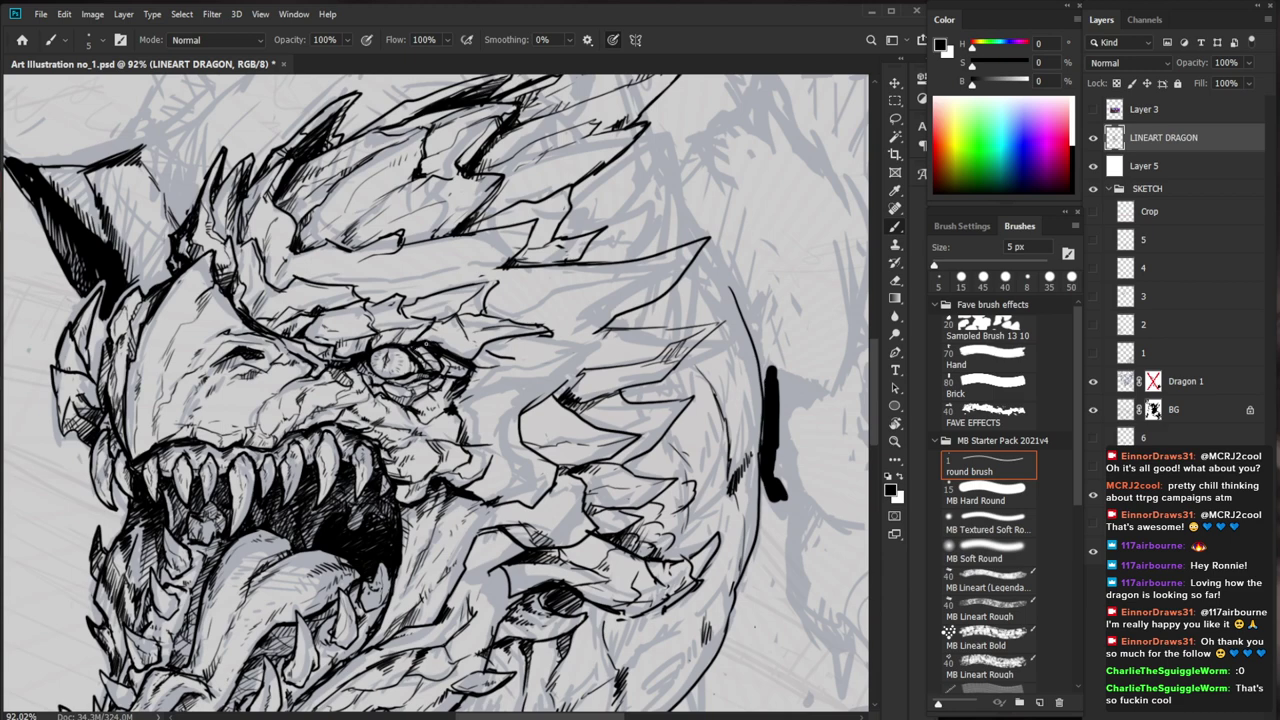
pyautogui.moveTo(522, 362); pyautogui.dragTo(590, 345)
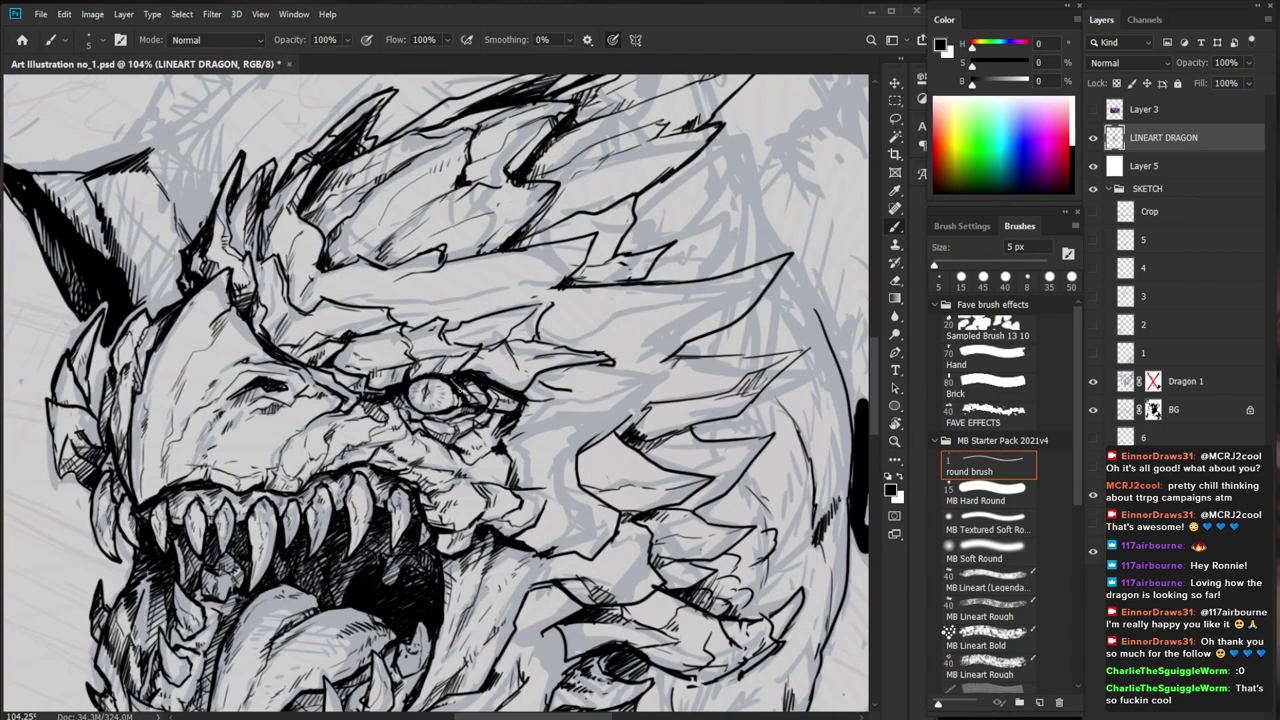
pyautogui.moveTo(635, 518); pyautogui.dragTo(510, 518)
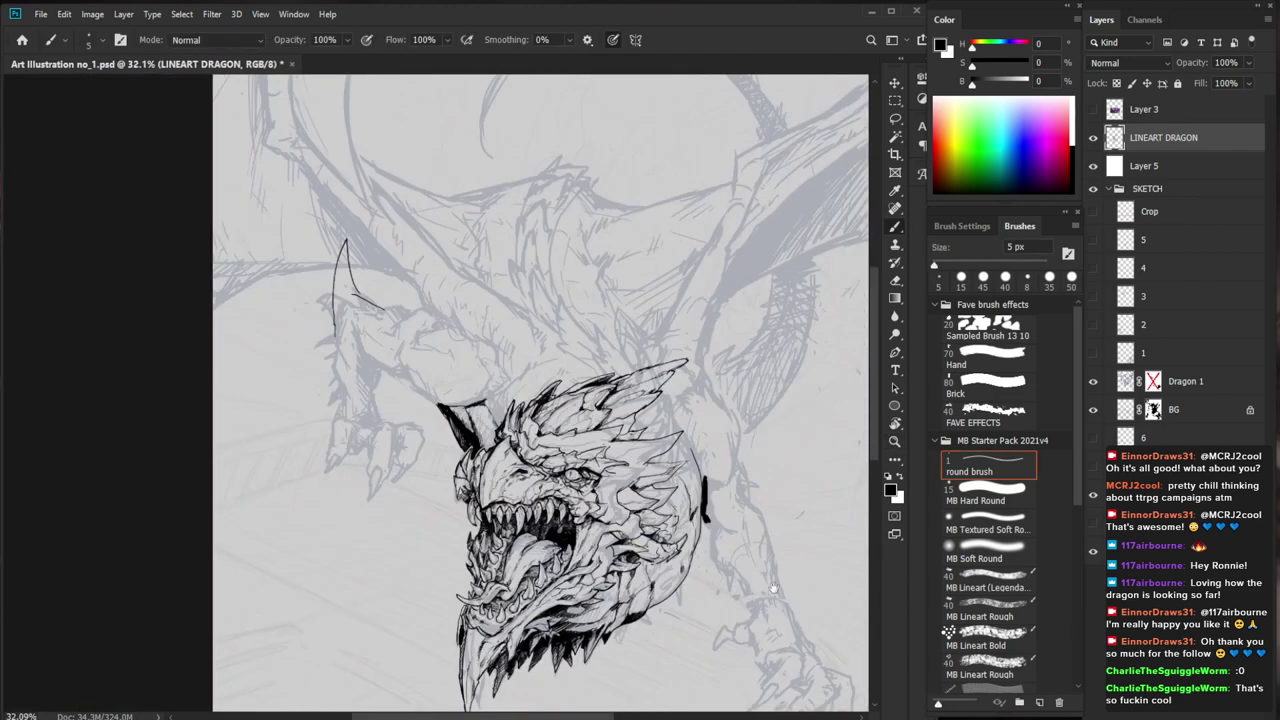
pyautogui.moveTo(724, 617); pyautogui.dragTo(624, 488)
# Add further shading strokes to the folds around and behind the eye
pyautogui.moveTo(485, 337); pyautogui.dragTo(625, 337)
pyautogui.moveTo(483, 335); pyautogui.dragTo(467, 355)
pyautogui.moveTo(489, 335); pyautogui.dragTo(473, 353)
pyautogui.moveTo(640, 343); pyautogui.dragTo(555, 345)
pyautogui.moveTo(681, 500)
pyautogui.mouseDown()
pyautogui.moveTo(621, 336)
pyautogui.moveTo(680, 330)
pyautogui.moveTo(594, 472)
pyautogui.mouseUp()
pyautogui.moveTo(444, 382)
pyautogui.mouseDown()
pyautogui.moveTo(458, 363)
pyautogui.moveTo(507, 351)
pyautogui.mouseUp()
pyautogui.moveTo(481, 359); pyautogui.dragTo(515, 355)
pyautogui.moveTo(580, 352); pyautogui.dragTo(550, 352)
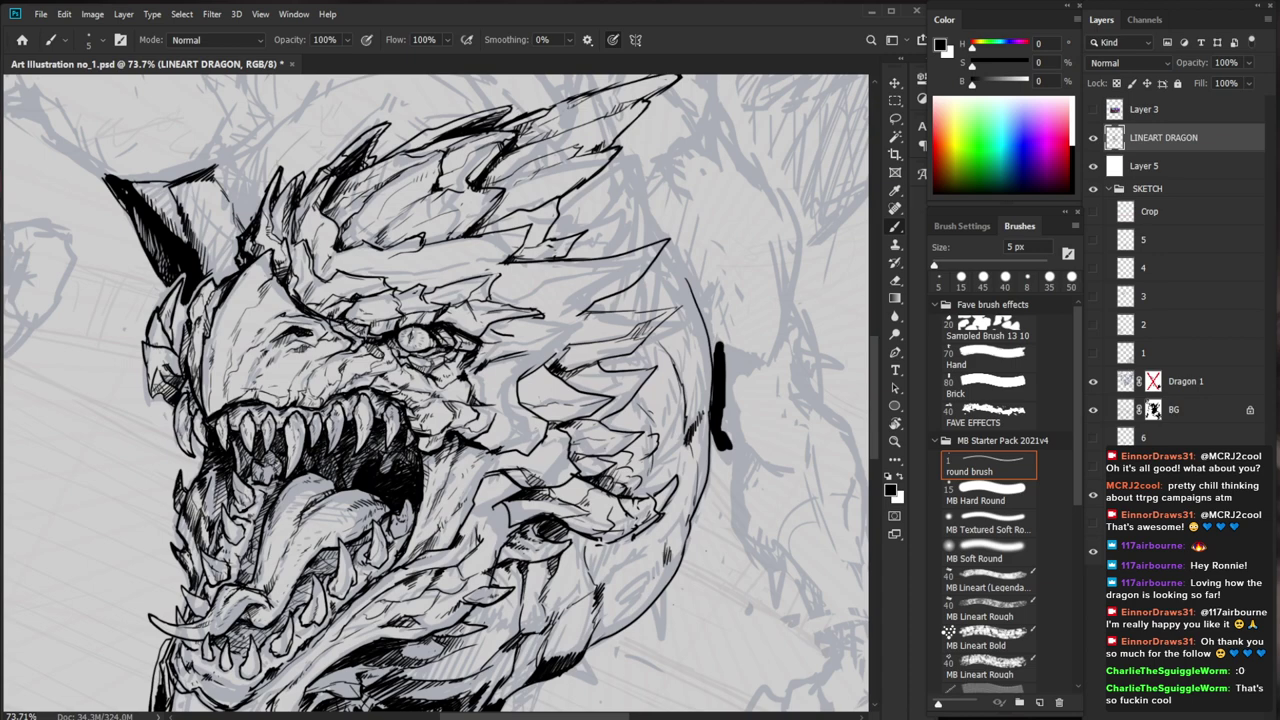
# Touch up the linework at the base of the crest above the brow with brush and eraser
pyautogui.press('z')
pyautogui.moveTo(498, 342); pyautogui.dragTo(418, 352)
pyautogui.moveTo(621, 648)
pyautogui.mouseDown()
pyautogui.moveTo(555, 655)
pyautogui.moveTo(549, 668)
pyautogui.mouseUp()
pyautogui.moveTo(513, 386); pyautogui.dragTo(545, 380)
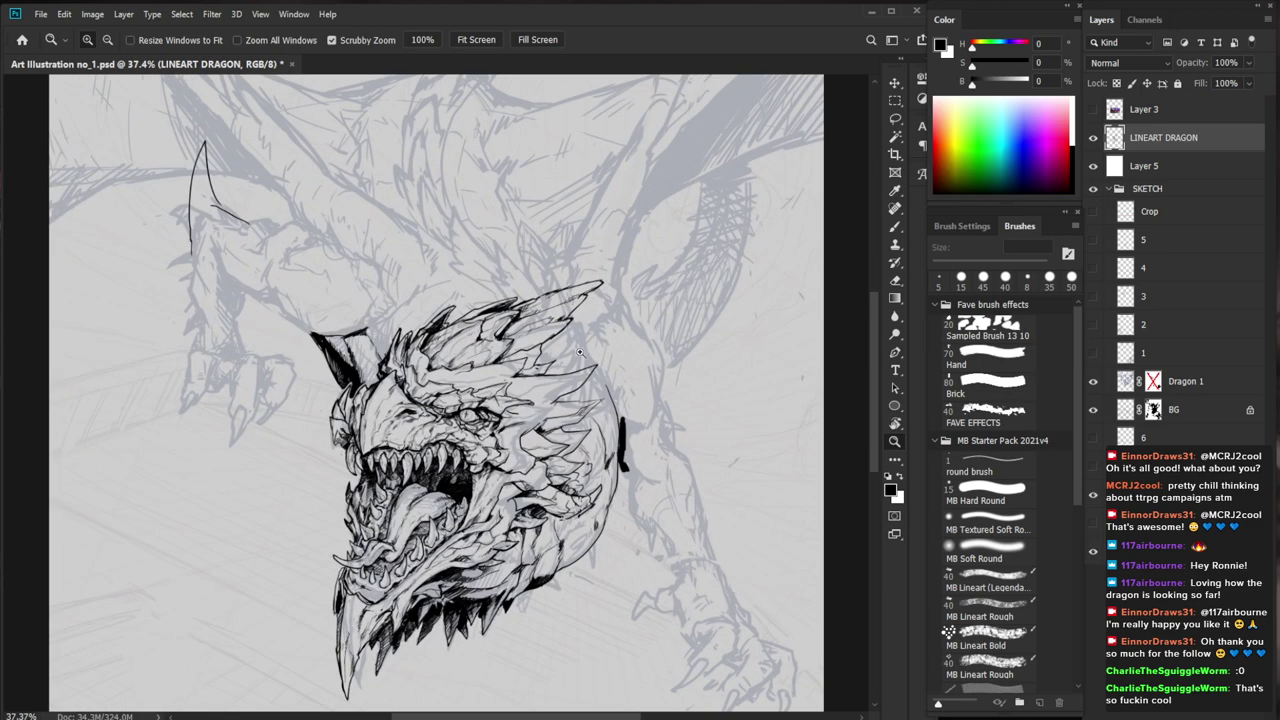
pyautogui.moveTo(556, 454); pyautogui.dragTo(579, 453)
pyautogui.scroll(1, 580, 453)
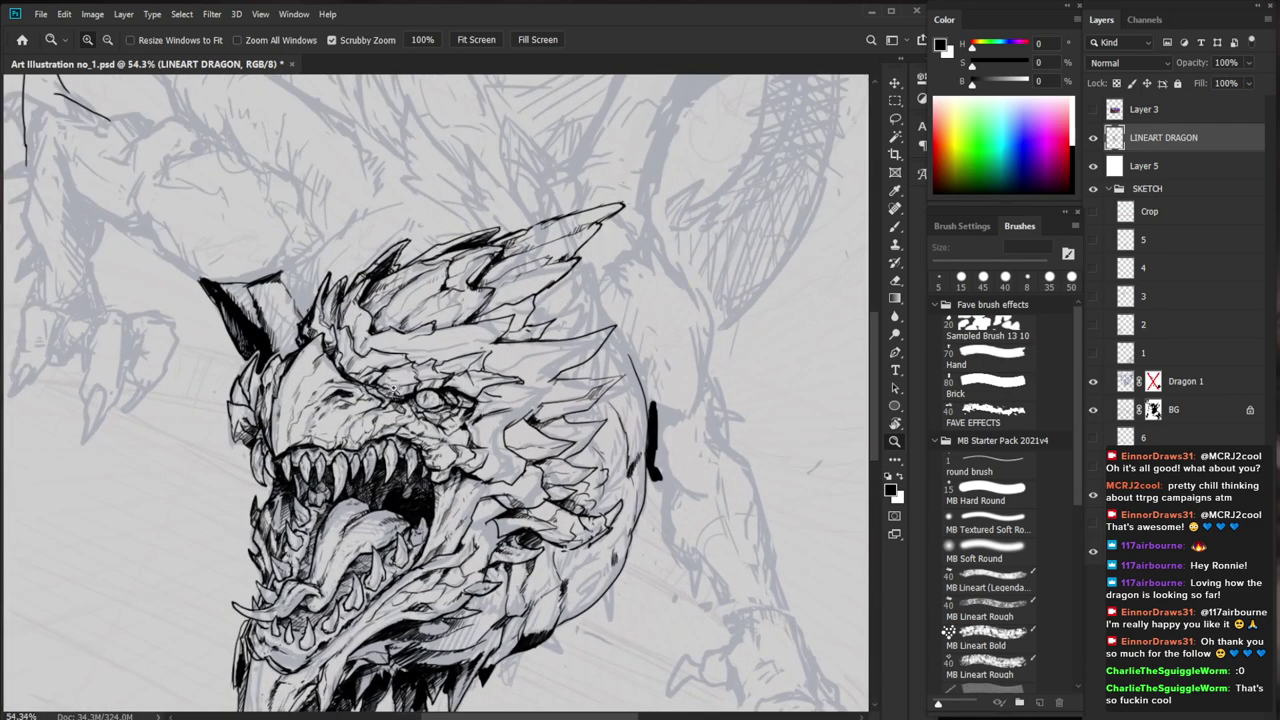
pyautogui.press('b')
pyautogui.moveTo(336, 358)
pyautogui.mouseDown()
pyautogui.moveTo(346, 371)
pyautogui.moveTo(338, 348)
pyautogui.moveTo(390, 335)
pyautogui.moveTo(371, 398)
pyautogui.mouseUp()
pyautogui.press('e')
pyautogui.press('b')
pyautogui.moveTo(367, 354)
pyautogui.mouseDown()
pyautogui.moveTo(373, 396)
pyautogui.moveTo(377, 383)
pyautogui.mouseUp()
pyautogui.moveTo(375, 359); pyautogui.dragTo(379, 383)
pyautogui.moveTo(507, 350)
pyautogui.mouseDown()
pyautogui.moveTo(432, 350)
pyautogui.moveTo(477, 328)
pyautogui.moveTo(530, 328)
pyautogui.mouseUp()
pyautogui.moveTo(406, 341)
pyautogui.mouseDown()
pyautogui.moveTo(410, 355)
pyautogui.moveTo(390, 341)
pyautogui.mouseUp()
# Outline a front crest spike and shade its edge with short diagonal strokes
pyautogui.moveTo(398, 325); pyautogui.dragTo(410, 277)
pyautogui.press('e')
pyautogui.press('b')
pyautogui.moveTo(416, 270); pyautogui.dragTo(396, 294)
pyautogui.moveTo(408, 282); pyautogui.dragTo(390, 310)
pyautogui.moveTo(400, 294); pyautogui.dragTo(388, 323)
pyautogui.moveTo(397, 311)
pyautogui.mouseDown()
pyautogui.moveTo(391, 331)
pyautogui.moveTo(365, 330)
pyautogui.mouseUp()
# Add fine shading strokes near the crest's front base, cleaning the lines with the eraser
pyautogui.moveTo(470, 310); pyautogui.dragTo(575, 310)
pyautogui.scroll(-5, 375, 315)
pyautogui.scroll(5, 375, 315)
pyautogui.moveTo(363, 339); pyautogui.dragTo(353, 377)
pyautogui.press('e')
pyautogui.press('b')
pyautogui.moveTo(361, 367); pyautogui.dragTo(357, 383)
pyautogui.moveTo(365, 375)
pyautogui.mouseDown()
pyautogui.moveTo(340, 400)
pyautogui.moveTo(331, 376)
pyautogui.moveTo(290, 412)
pyautogui.mouseUp()
pyautogui.press('e')
pyautogui.press('b')
pyautogui.moveTo(290, 404)
pyautogui.mouseDown()
pyautogui.moveTo(318, 439)
pyautogui.moveTo(250, 404)
pyautogui.mouseUp()
pyautogui.press('z')
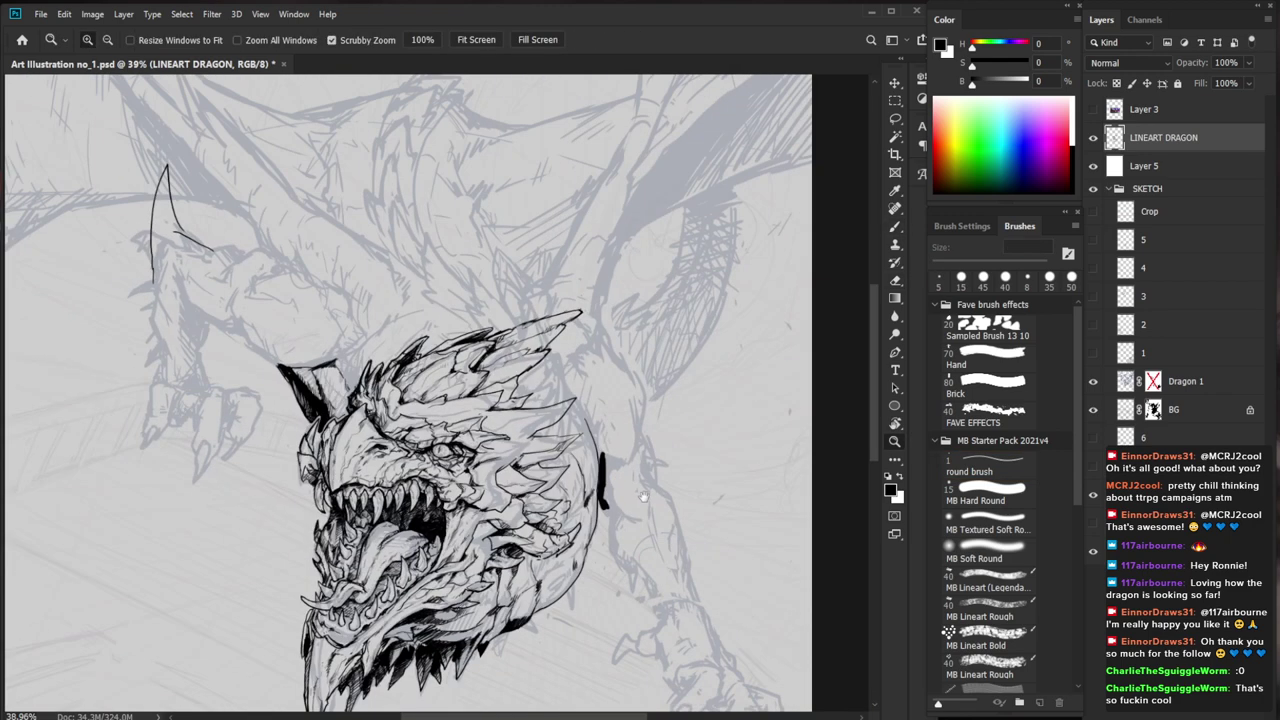
pyautogui.moveTo(748, 535); pyautogui.dragTo(683, 439)
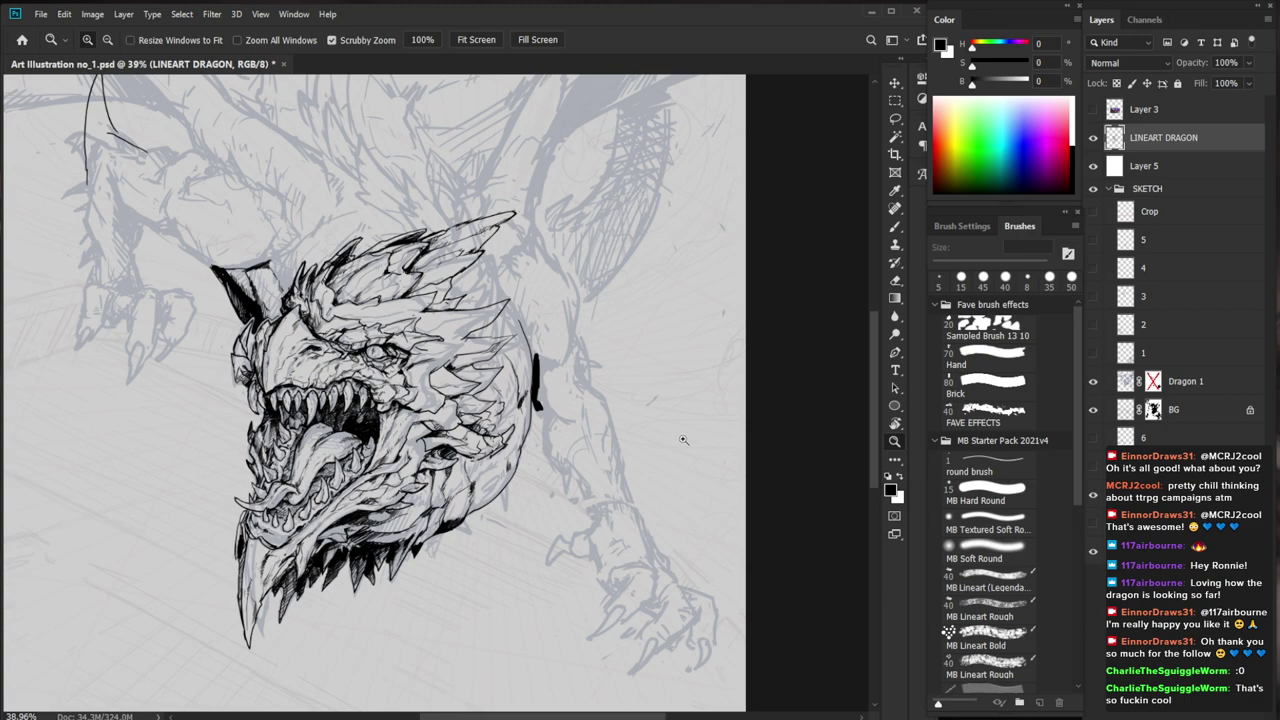
# Add short brush strokes around the lower fangs inside the front of the mouth
pyautogui.moveTo(302, 460); pyautogui.dragTo(455, 460)
pyautogui.press('b')
pyautogui.moveTo(272, 456); pyautogui.dragTo(250, 472)
pyautogui.moveTo(273, 444); pyautogui.dragTo(268, 460)
pyautogui.moveTo(266, 436); pyautogui.dragTo(271, 445)
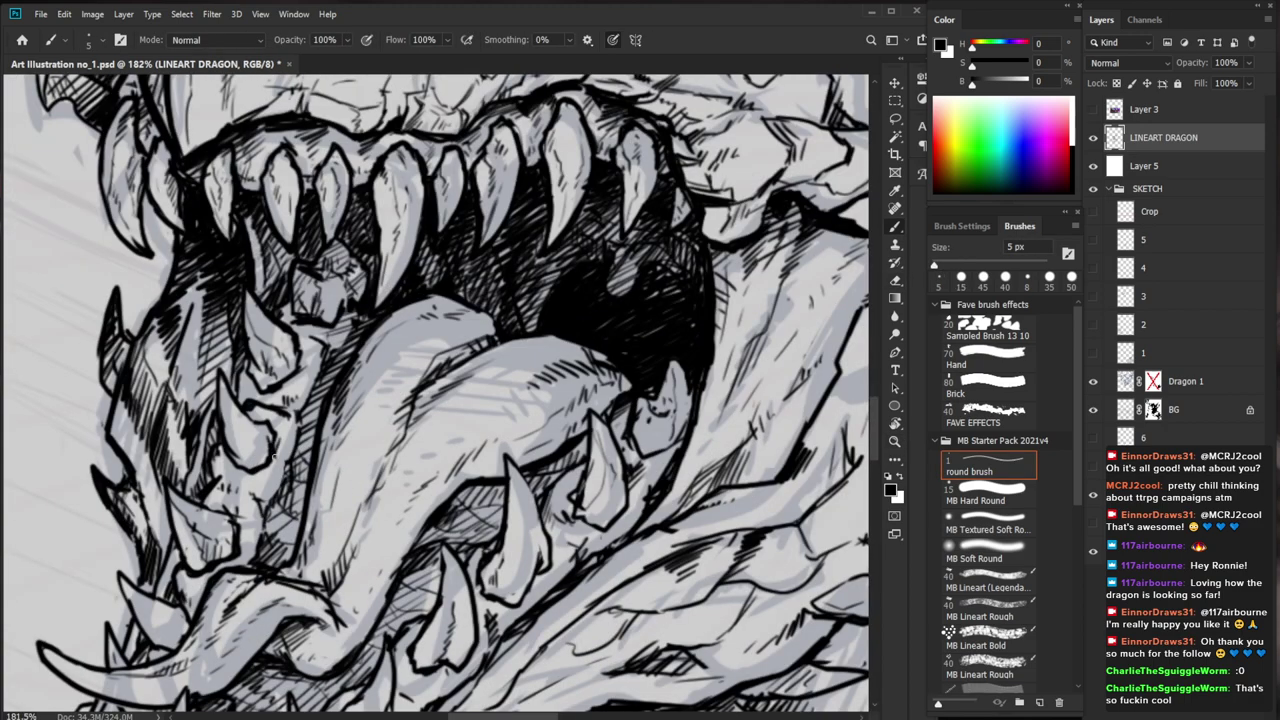
# Add fine shading strokes in the gap between the lower front fangs and the tongue
pyautogui.press('z')
pyautogui.scroll(-5, 329, 540)
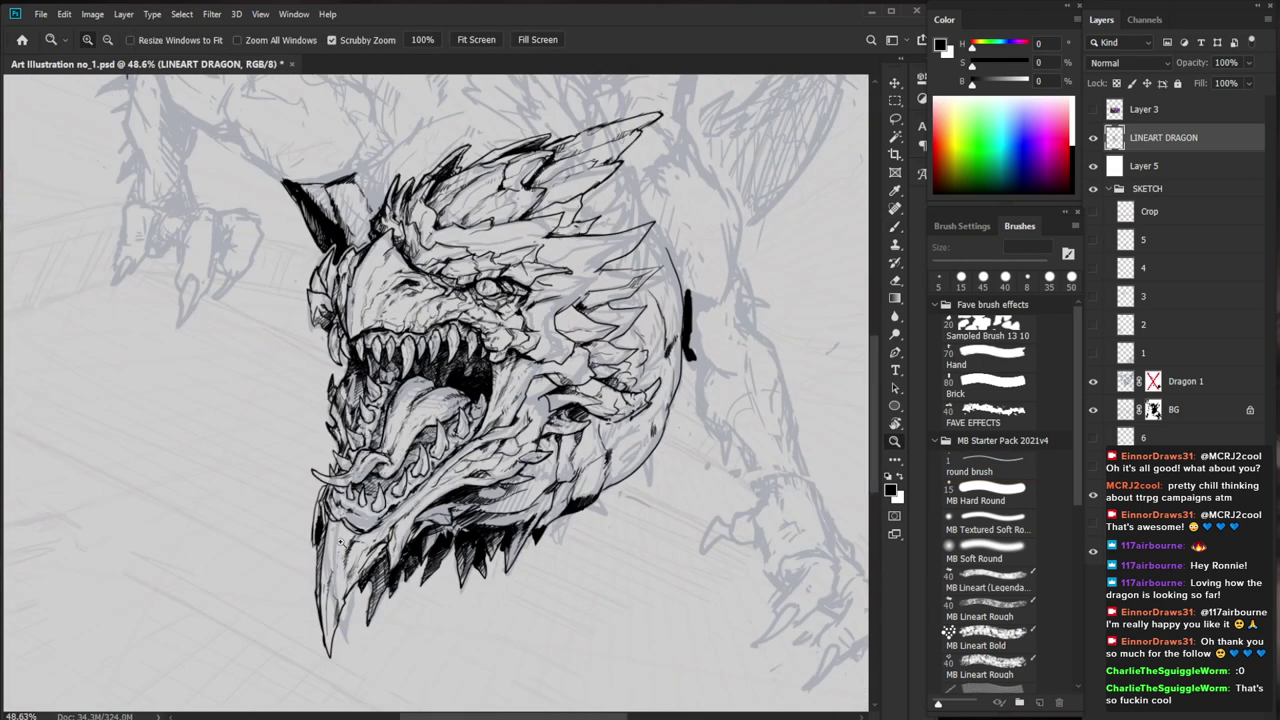
pyautogui.moveTo(642, 506); pyautogui.dragTo(614, 488)
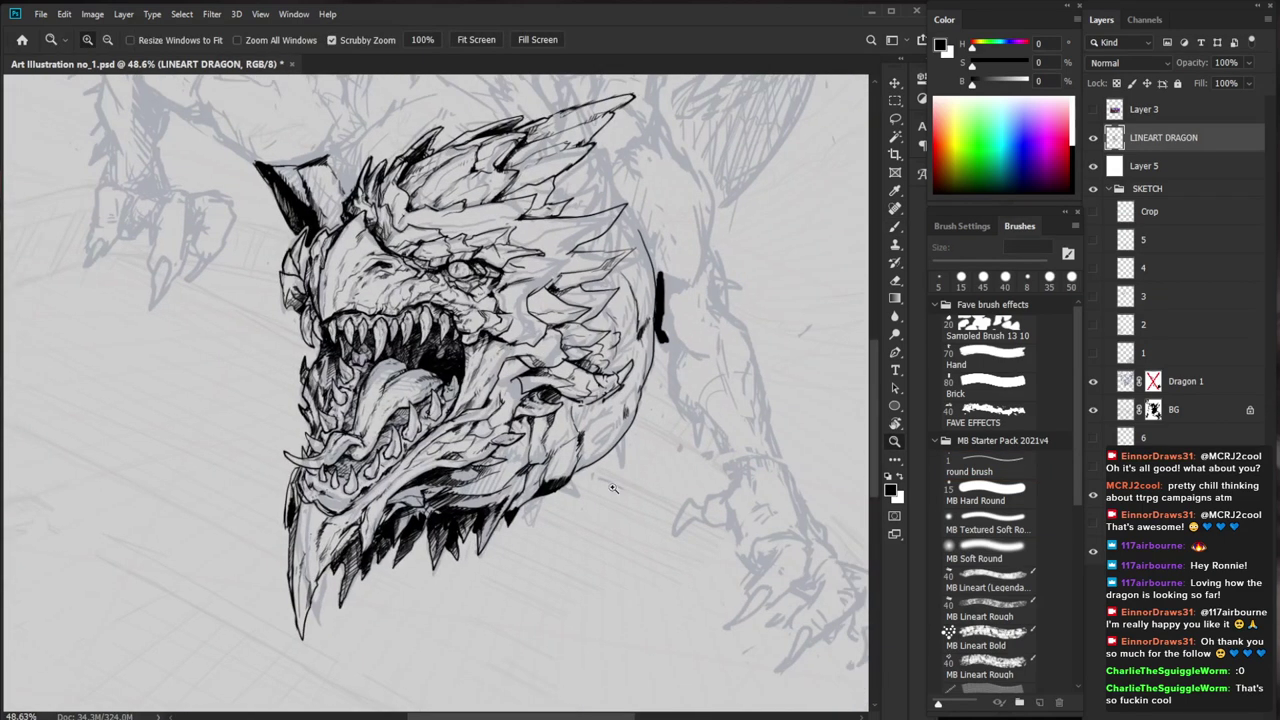
pyautogui.scroll(4, 388, 405)
pyautogui.press('b')
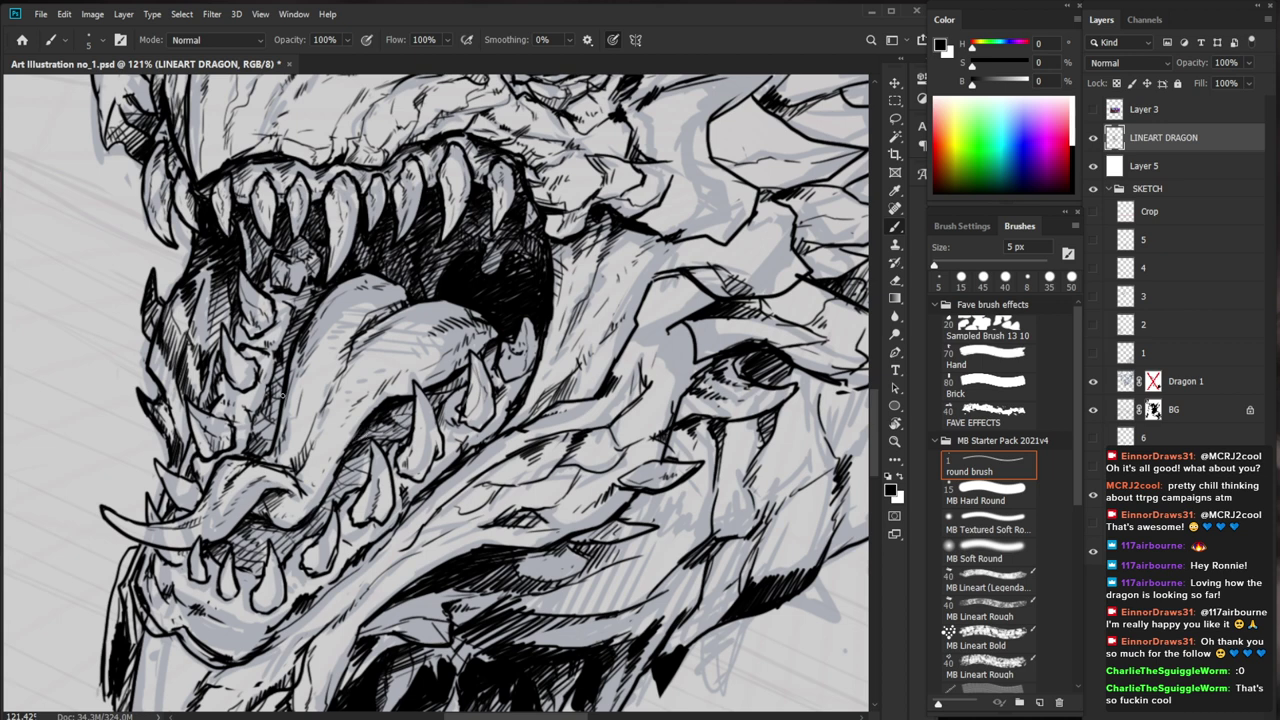
pyautogui.press('e')
pyautogui.press('b')
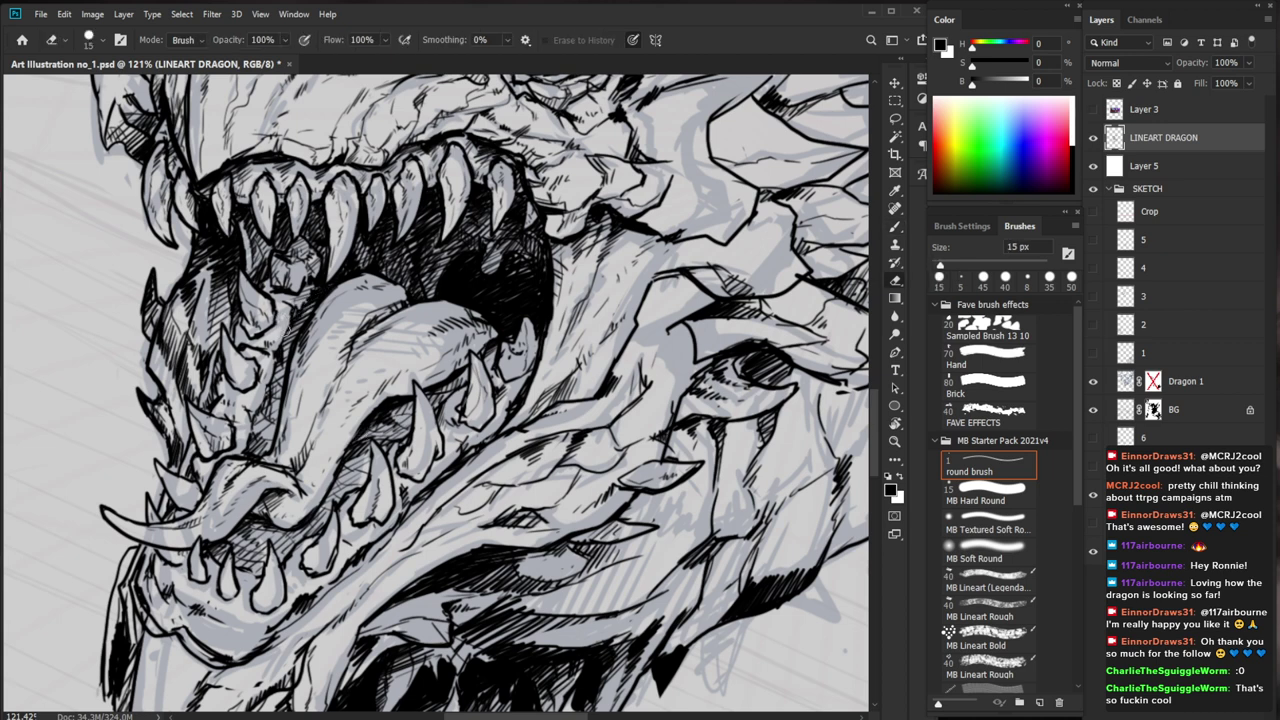
pyautogui.moveTo(276, 325); pyautogui.dragTo(267, 335)
pyautogui.moveTo(278, 322); pyautogui.dragTo(275, 331)
pyautogui.moveTo(281, 317); pyautogui.dragTo(281, 329)
# Ink contour and shading strokes down the length of the chin horn to its tip
pyautogui.press('z')
pyautogui.moveTo(347, 318); pyautogui.dragTo(353, 459)
pyautogui.moveTo(684, 486)
pyautogui.mouseDown()
pyautogui.moveTo(640, 511)
pyautogui.moveTo(625, 500)
pyautogui.mouseUp()
pyautogui.moveTo(289, 525); pyautogui.dragTo(345, 524)
pyautogui.press('b')
pyautogui.moveTo(230, 449); pyautogui.dragTo(219, 477)
pyautogui.moveTo(225, 477); pyautogui.dragTo(213, 501)
pyautogui.moveTo(219, 495); pyautogui.dragTo(212, 537)
pyautogui.moveTo(217, 531); pyautogui.dragTo(210, 648)
pyautogui.press('e')
pyautogui.press('b')
pyautogui.press('e')
pyautogui.press('b')
pyautogui.moveTo(214, 593); pyautogui.dragTo(207, 649)
pyautogui.moveTo(220, 589); pyautogui.dragTo(210, 623)
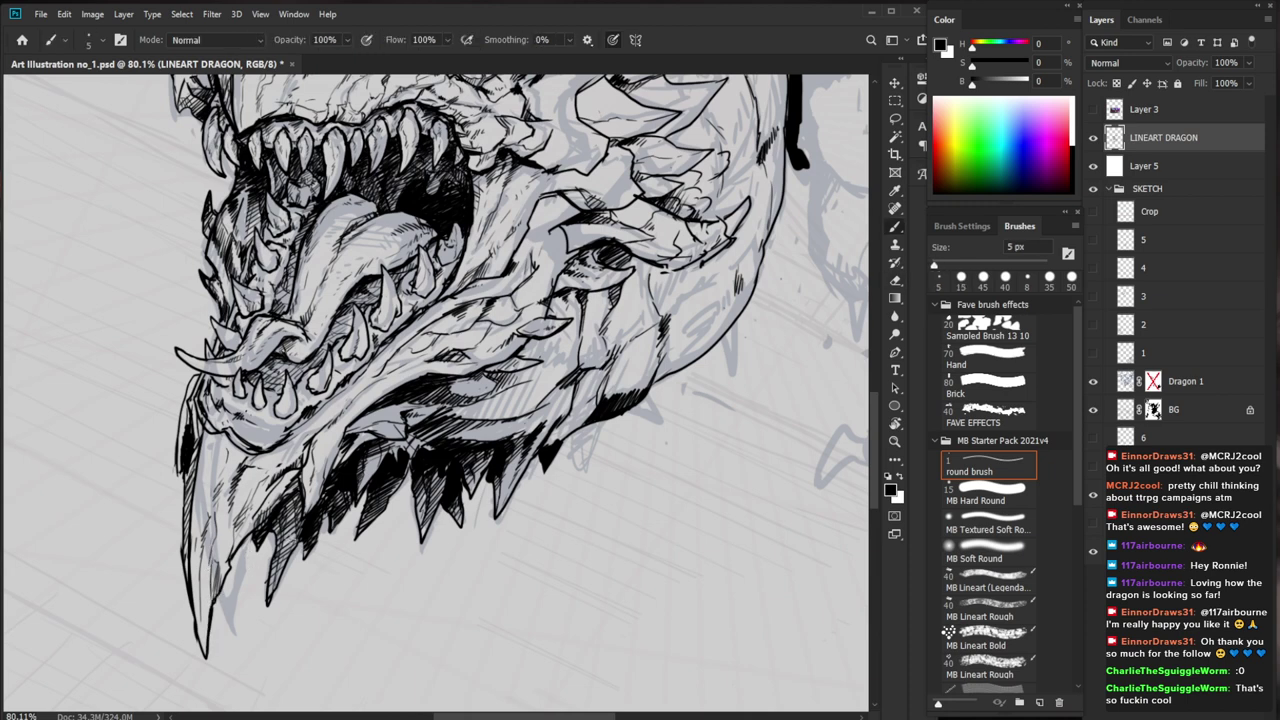
# Add short hatching strokes behind the cheek spike and along the rear of the jaw
pyautogui.moveTo(300, 531); pyautogui.dragTo(268, 535)
pyautogui.moveTo(641, 545); pyautogui.dragTo(592, 588)
pyautogui.moveTo(489, 521)
pyautogui.mouseDown()
pyautogui.moveTo(533, 498)
pyautogui.moveTo(461, 521)
pyautogui.mouseUp()
pyautogui.press('b')
pyautogui.moveTo(471, 507)
pyautogui.mouseDown()
pyautogui.moveTo(452, 546)
pyautogui.moveTo(495, 507)
pyautogui.mouseUp()
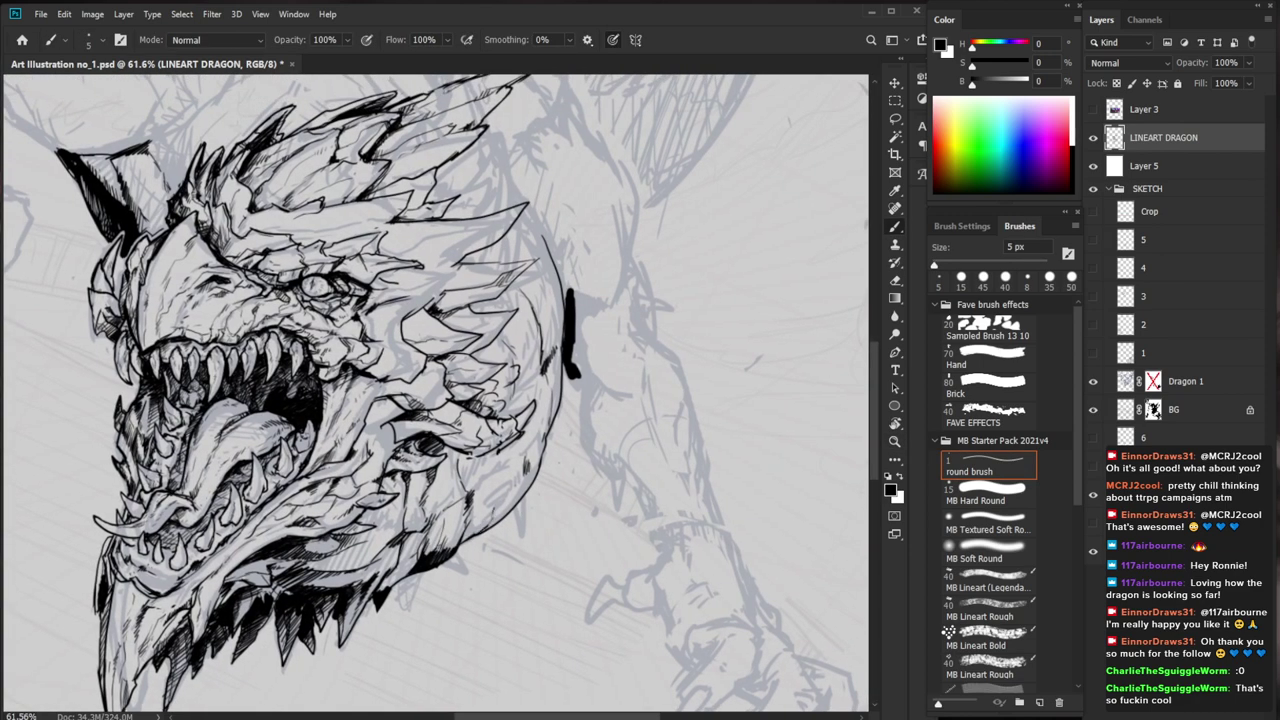
pyautogui.moveTo(525, 429); pyautogui.dragTo(517, 439)
pyautogui.moveTo(494, 513); pyautogui.dragTo(482, 534)
pyautogui.moveTo(493, 511)
pyautogui.mouseDown()
pyautogui.moveTo(489, 521)
pyautogui.moveTo(499, 471)
pyautogui.mouseUp()
pyautogui.press('e')
pyautogui.press('b')
pyautogui.moveTo(500, 520); pyautogui.dragTo(508, 506)
# Add shading strokes at the corner of the open mouth and the adjoining cheek folds
pyautogui.moveTo(538, 464); pyautogui.dragTo(470, 464)
pyautogui.moveTo(423, 415); pyautogui.dragTo(505, 415)
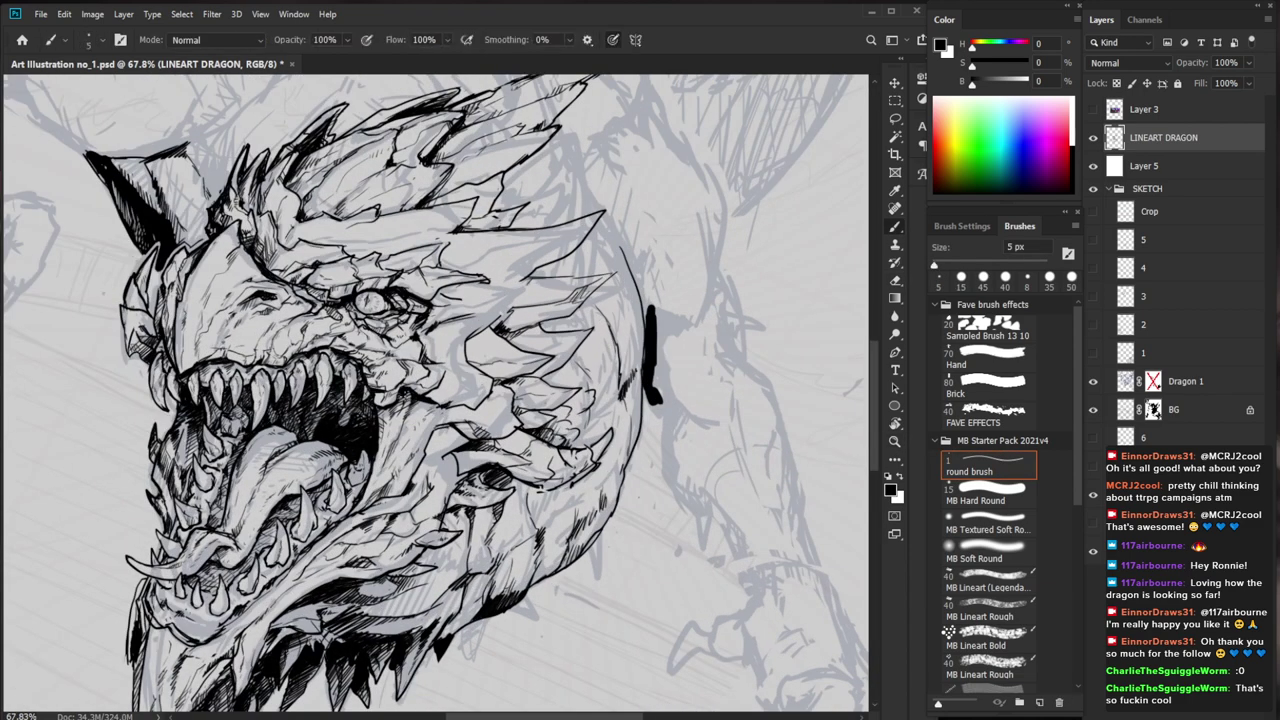
pyautogui.moveTo(378, 405)
pyautogui.mouseDown()
pyautogui.moveTo(367, 436)
pyautogui.moveTo(352, 414)
pyautogui.moveTo(354, 442)
pyautogui.moveTo(345, 435)
pyautogui.mouseUp()
pyautogui.moveTo(439, 425)
pyautogui.mouseDown()
pyautogui.moveTo(369, 425)
pyautogui.moveTo(492, 419)
pyautogui.mouseUp()
pyautogui.moveTo(382, 411); pyautogui.dragTo(374, 434)
pyautogui.moveTo(381, 431)
pyautogui.mouseDown()
pyautogui.moveTo(369, 450)
pyautogui.moveTo(489, 460)
pyautogui.mouseUp()
pyautogui.press('e')
pyautogui.press('b')
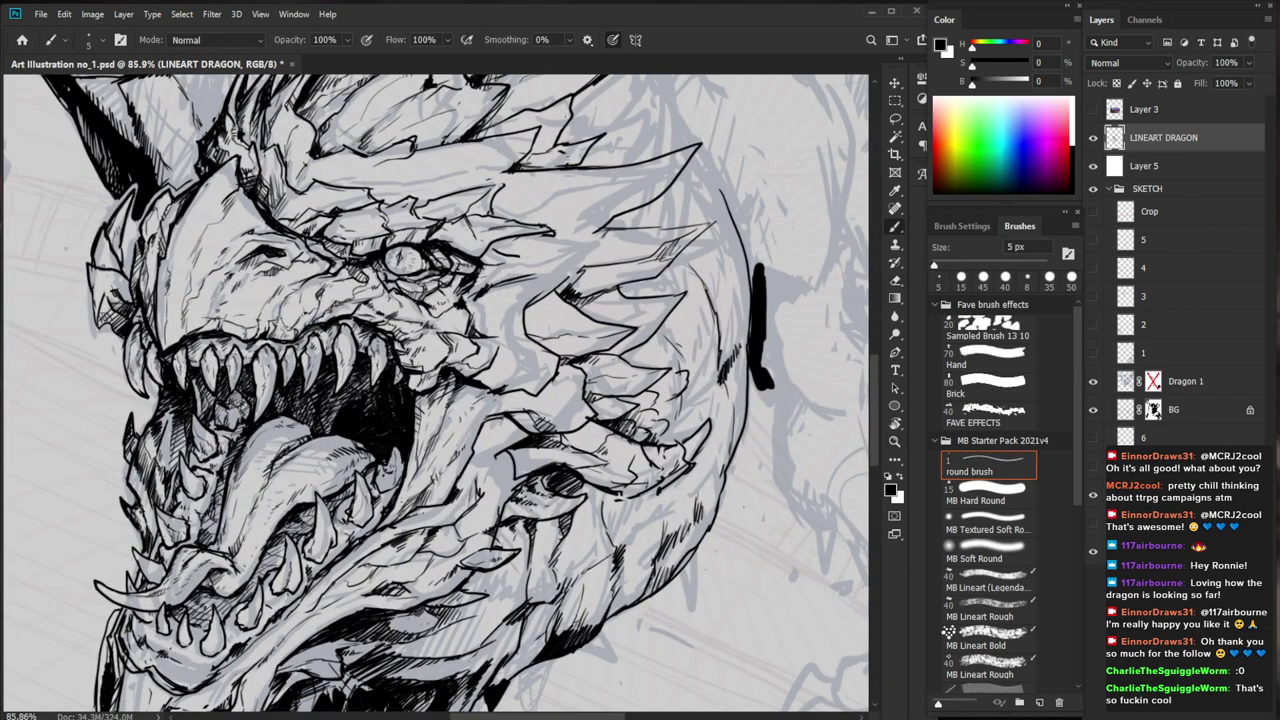
pyautogui.moveTo(415, 582); pyautogui.dragTo(408, 582)
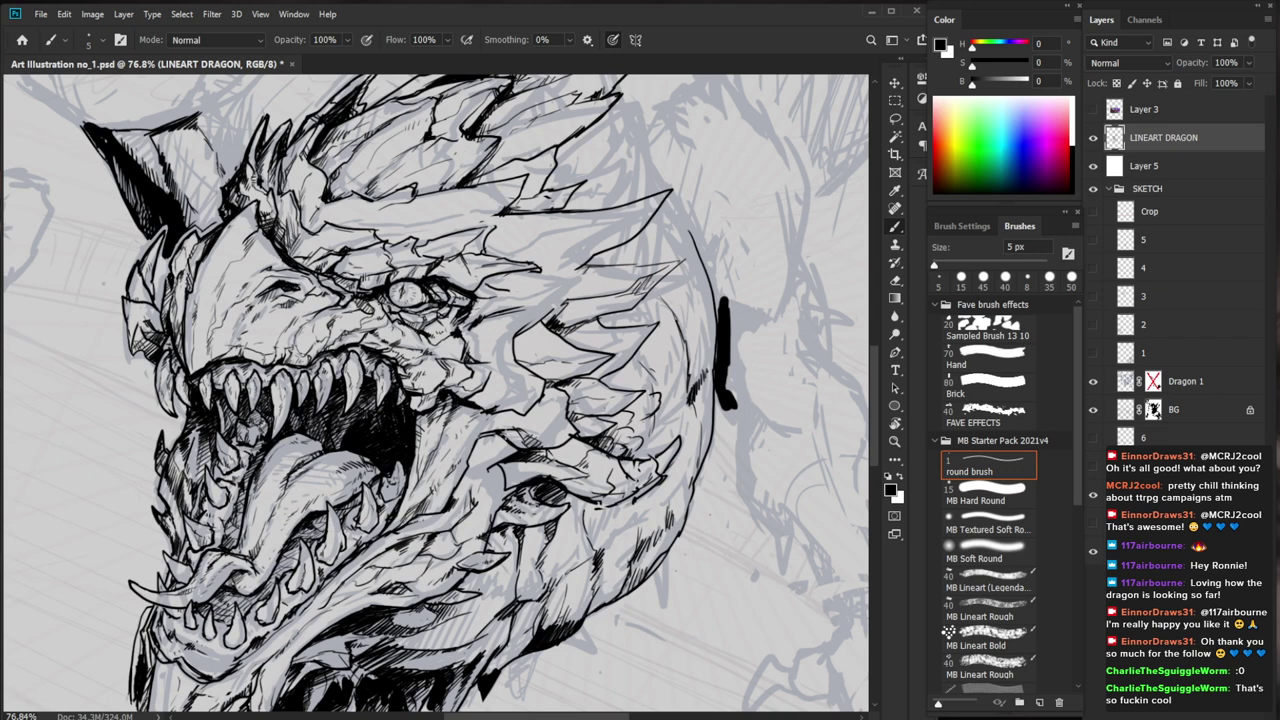
# Shade the gum and lip edge along the lower back teeth
pyautogui.scroll(2, 320, 519)
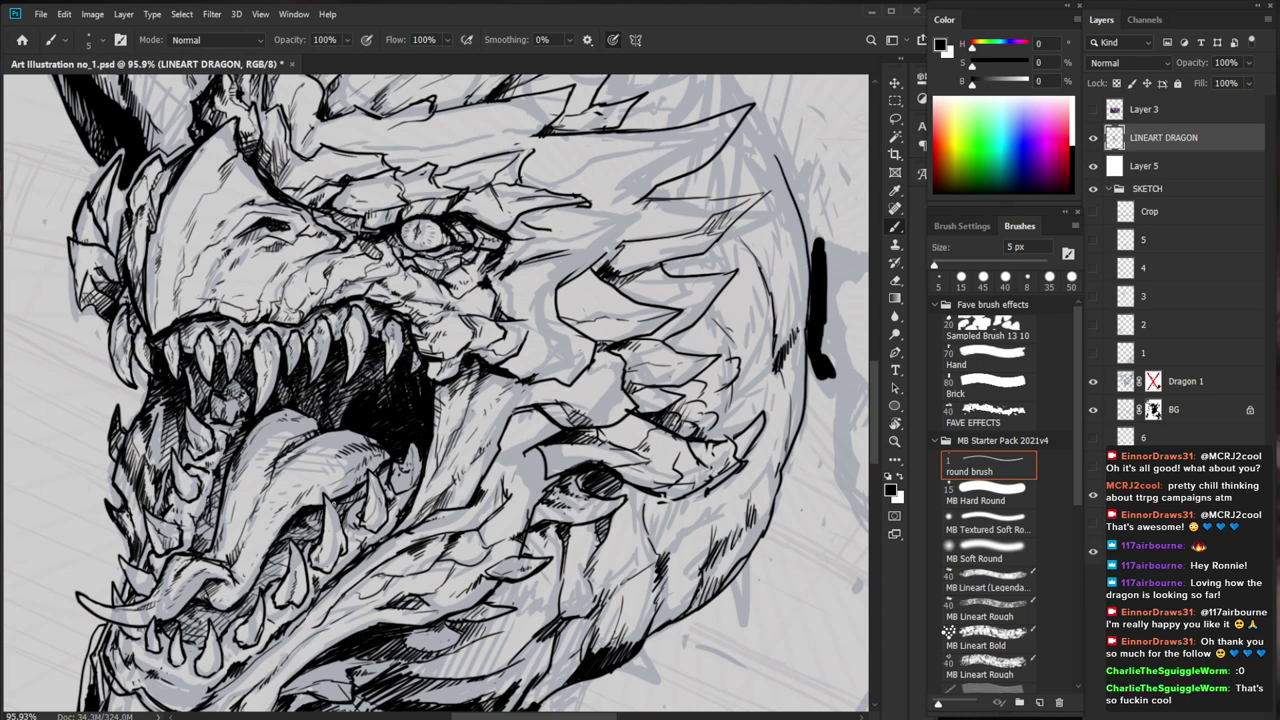
pyautogui.moveTo(342, 551); pyautogui.dragTo(332, 583)
pyautogui.press('e')
pyautogui.press('b')
pyautogui.moveTo(345, 563); pyautogui.dragTo(322, 594)
pyautogui.moveTo(322, 594)
pyautogui.mouseDown()
pyautogui.moveTo(315, 602)
pyautogui.moveTo(452, 443)
pyautogui.moveTo(417, 487)
pyautogui.mouseUp()
pyautogui.moveTo(431, 469); pyautogui.dragTo(429, 473)
# Touch up the cheek ridge behind the mouth with several short brush strokes
pyautogui.keyDown('ctrl'); pyautogui.moveTo(491, 448); pyautogui.dragTo(380, 452); pyautogui.keyUp('ctrl')
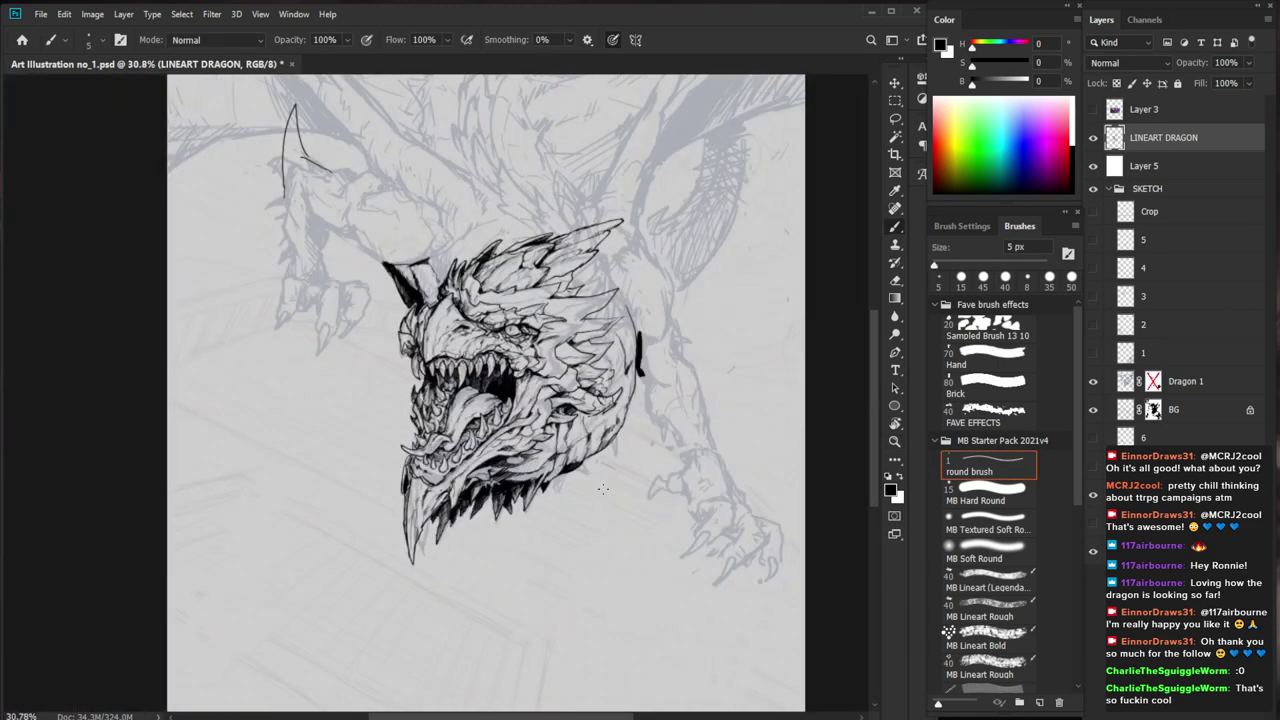
pyautogui.moveTo(470, 460); pyautogui.dragTo(505, 463)
pyautogui.moveTo(557, 385)
pyautogui.mouseDown()
pyautogui.moveTo(491, 439)
pyautogui.moveTo(530, 396)
pyautogui.moveTo(554, 456)
pyautogui.moveTo(577, 447)
pyautogui.mouseUp()
pyautogui.moveTo(567, 453)
pyautogui.mouseDown()
pyautogui.moveTo(621, 427)
pyautogui.moveTo(655, 355)
pyautogui.mouseUp()
pyautogui.press('e')
pyautogui.press('b')
pyautogui.moveTo(639, 367); pyautogui.dragTo(653, 357)
pyautogui.moveTo(633, 377); pyautogui.dragTo(639, 371)
pyautogui.moveTo(627, 395)
pyautogui.mouseDown()
pyautogui.moveTo(645, 369)
pyautogui.moveTo(622, 412)
pyautogui.mouseUp()
pyautogui.moveTo(664, 357)
pyautogui.mouseDown()
pyautogui.moveTo(644, 369)
pyautogui.moveTo(650, 360)
pyautogui.mouseUp()
# Add two short shading strokes to the spikes behind the eye
pyautogui.hotkey('ctrl', '0')
pyautogui.moveTo(570, 469); pyautogui.dragTo(627, 524)
pyautogui.moveTo(577, 350); pyautogui.dragTo(655, 354)
pyautogui.moveTo(473, 365); pyautogui.dragTo(465, 377)
pyautogui.moveTo(475, 372); pyautogui.dragTo(462, 385)
pyautogui.moveTo(553, 392); pyautogui.dragTo(483, 394)
pyautogui.moveTo(733, 553); pyautogui.dragTo(671, 509)
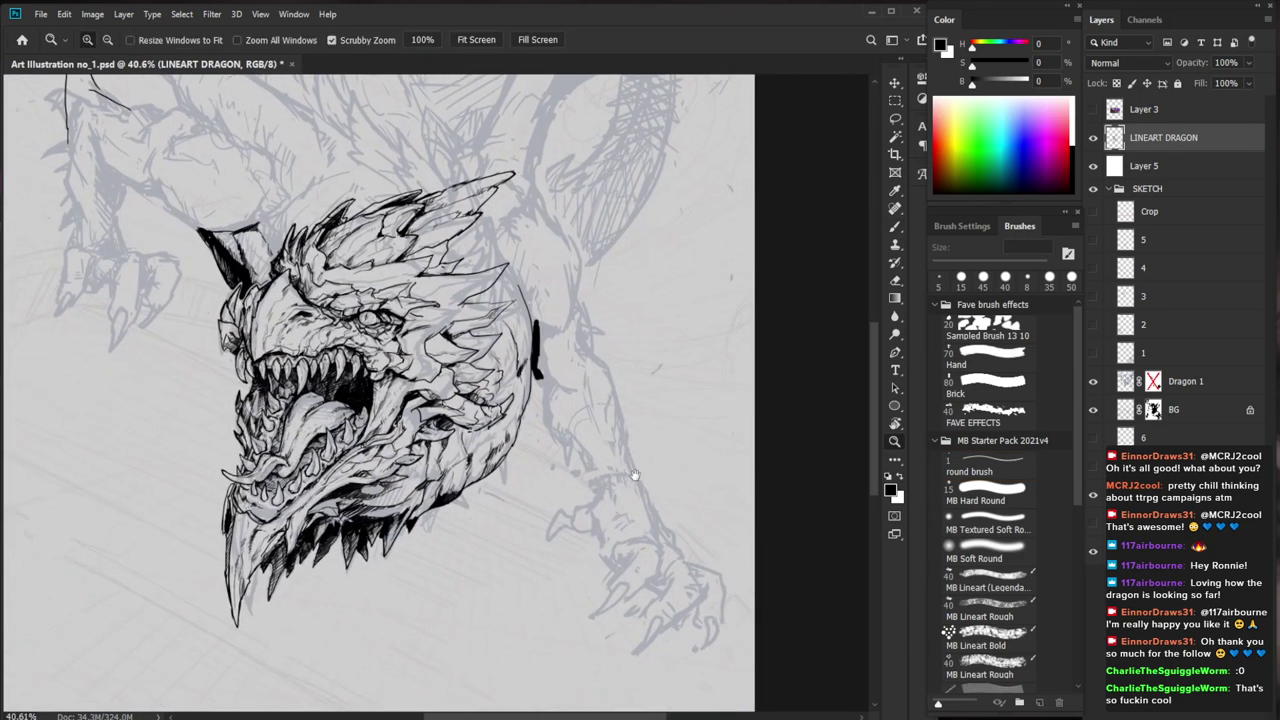
# Refine the chin horn's base and front edge with brush strokes, cleaning the lines with the eraser
pyautogui.moveTo(571, 487); pyautogui.dragTo(580, 486)
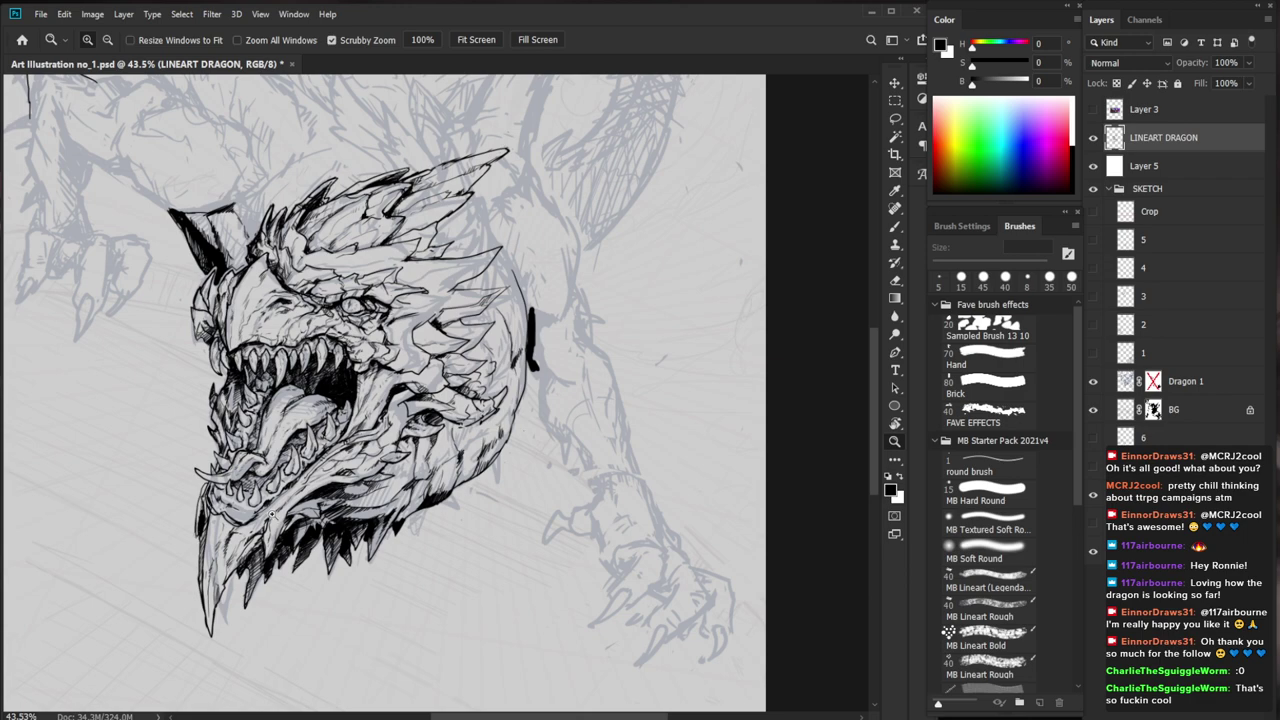
pyautogui.moveTo(236, 532); pyautogui.dragTo(345, 530)
pyautogui.press('e')
pyautogui.moveTo(222, 506)
pyautogui.mouseDown()
pyautogui.moveTo(246, 518)
pyautogui.moveTo(205, 487)
pyautogui.mouseUp()
pyautogui.press('z')
pyautogui.scroll(-2, 434, 447)
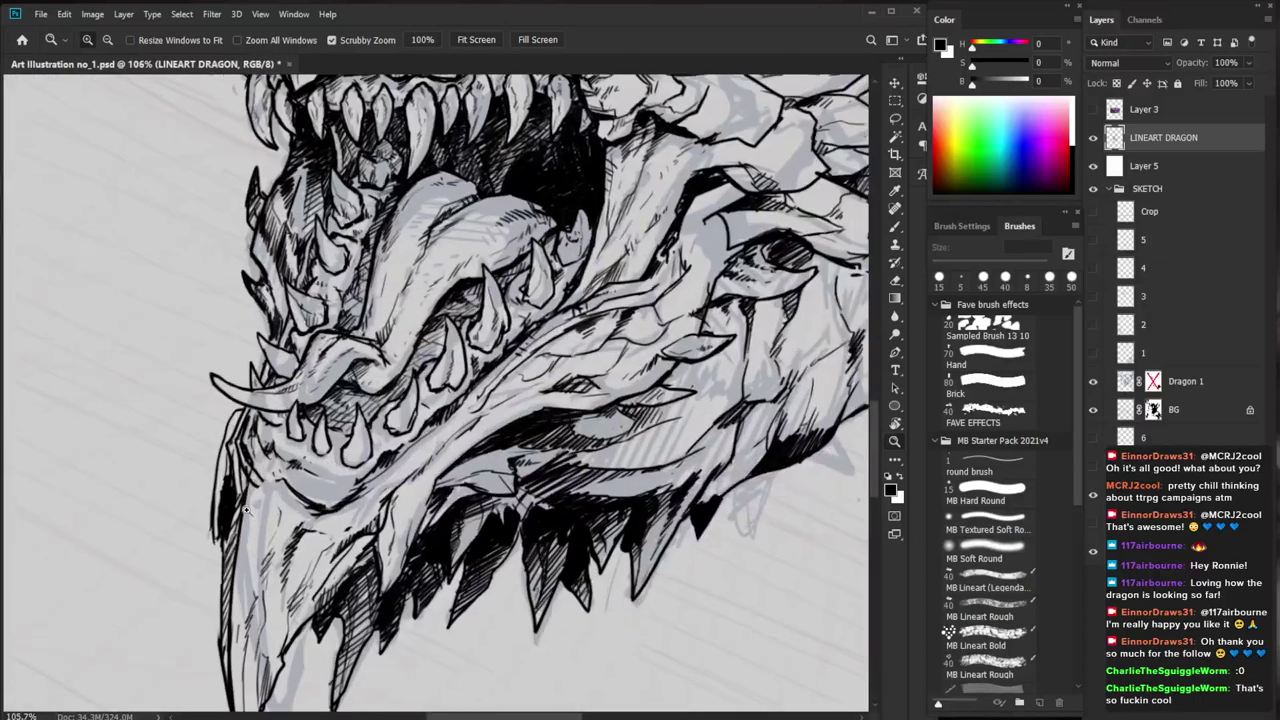
pyautogui.press('b')
pyautogui.moveTo(268, 486); pyautogui.dragTo(240, 599)
pyautogui.moveTo(268, 640); pyautogui.dragTo(285, 521)
pyautogui.moveTo(268, 408); pyautogui.dragTo(254, 544)
pyautogui.moveTo(262, 362)
pyautogui.mouseDown()
pyautogui.moveTo(270, 402)
pyautogui.moveTo(250, 418)
pyautogui.moveTo(248, 494)
pyautogui.mouseUp()
pyautogui.press('e')
pyautogui.moveTo(260, 366)
pyautogui.mouseDown()
pyautogui.moveTo(266, 420)
pyautogui.moveTo(268, 400)
pyautogui.mouseUp()
pyautogui.moveTo(246, 484); pyautogui.dragTo(246, 582)
pyautogui.press('b')
pyautogui.moveTo(266, 371)
pyautogui.mouseDown()
pyautogui.moveTo(260, 438)
pyautogui.moveTo(262, 383)
pyautogui.moveTo(264, 410)
pyautogui.mouseUp()
pyautogui.press('z')
pyautogui.moveTo(305, 392); pyautogui.dragTo(257, 486)
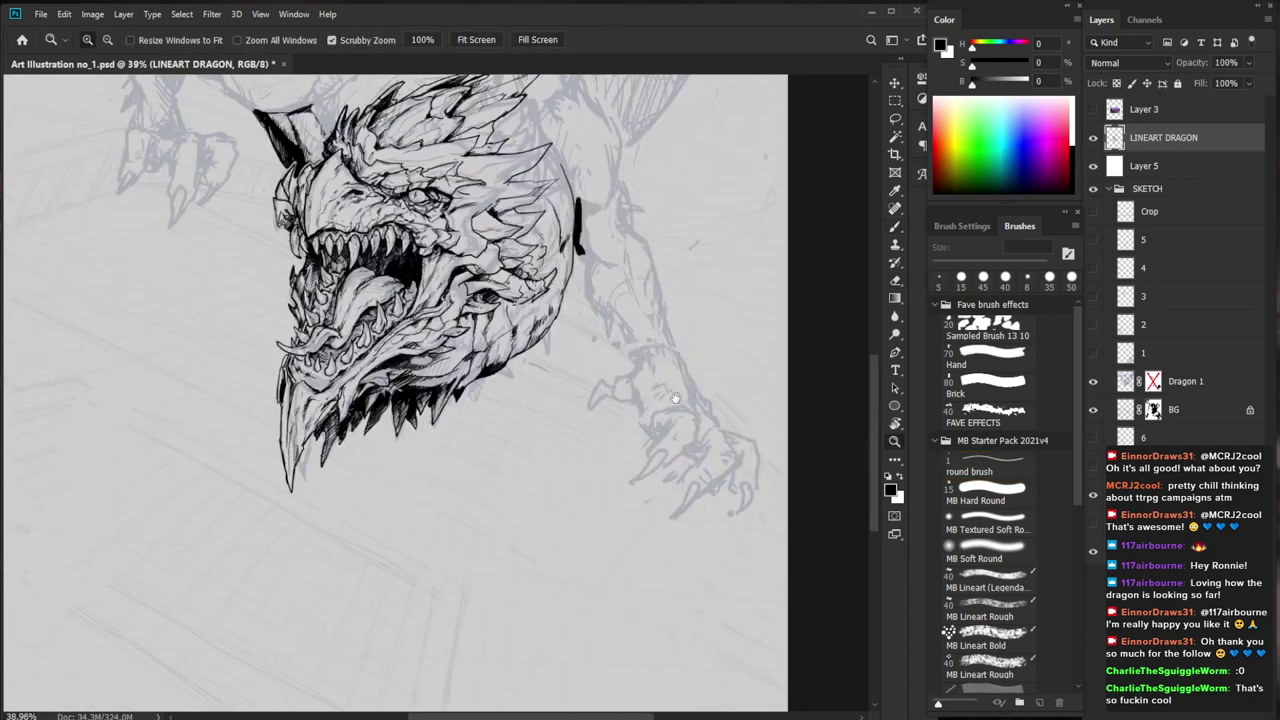
# Darken the chin horn's front contour just below the lower lip
pyautogui.moveTo(664, 427); pyautogui.dragTo(649, 498)
pyautogui.moveTo(274, 504); pyautogui.dragTo(301, 504)
pyautogui.press('b')
pyautogui.moveTo(263, 445); pyautogui.dragTo(272, 524)
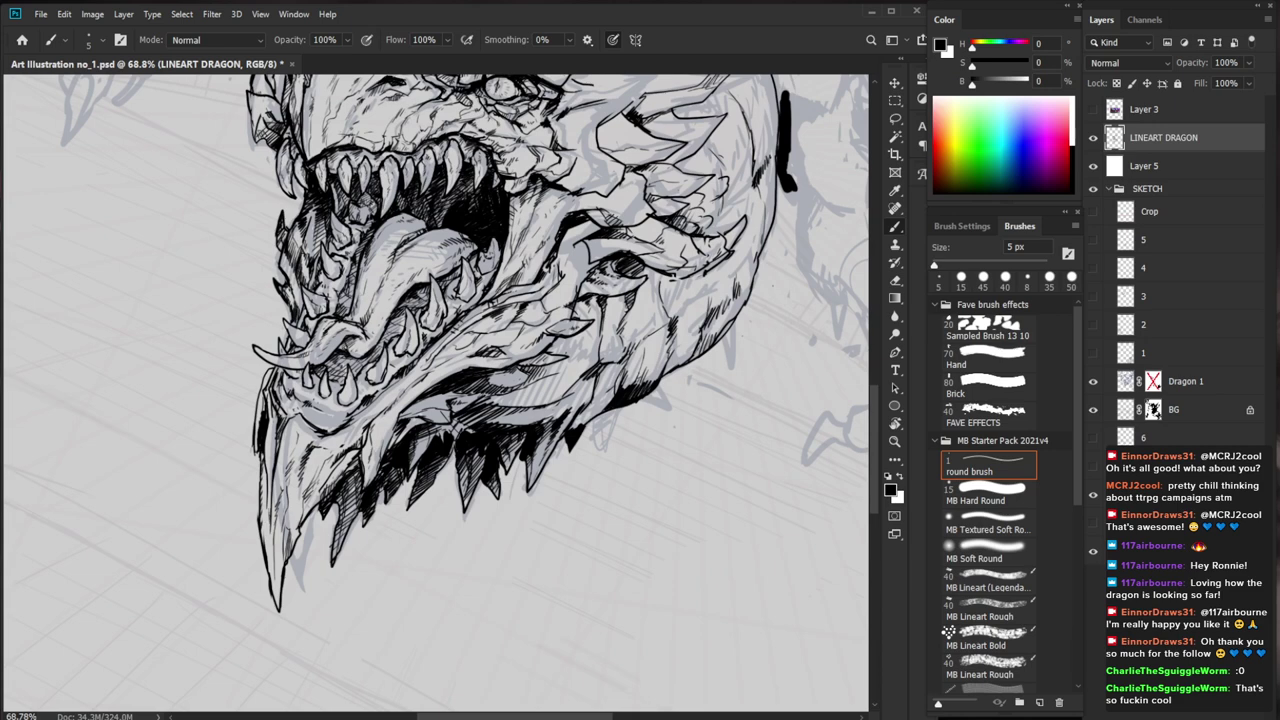
pyautogui.moveTo(263, 473)
pyautogui.mouseDown()
pyautogui.moveTo(265, 507)
pyautogui.moveTo(264, 485)
pyautogui.moveTo(308, 476)
pyautogui.mouseUp()
# Hatch the underside of the lower jaw above the jaw spikes with parallel diagonal strokes
pyautogui.hotkey('ctrl', 'space')
pyautogui.moveTo(689, 392); pyautogui.dragTo(669, 426)
pyautogui.moveTo(383, 475); pyautogui.dragTo(417, 475)
pyautogui.moveTo(330, 465); pyautogui.dragTo(373, 453)
pyautogui.moveTo(341, 463)
pyautogui.mouseDown()
pyautogui.moveTo(397, 453)
pyautogui.moveTo(381, 449)
pyautogui.mouseUp()
pyautogui.moveTo(353, 465); pyautogui.dragTo(389, 454)
pyautogui.moveTo(369, 468); pyautogui.dragTo(397, 456)
pyautogui.moveTo(373, 473); pyautogui.dragTo(397, 463)
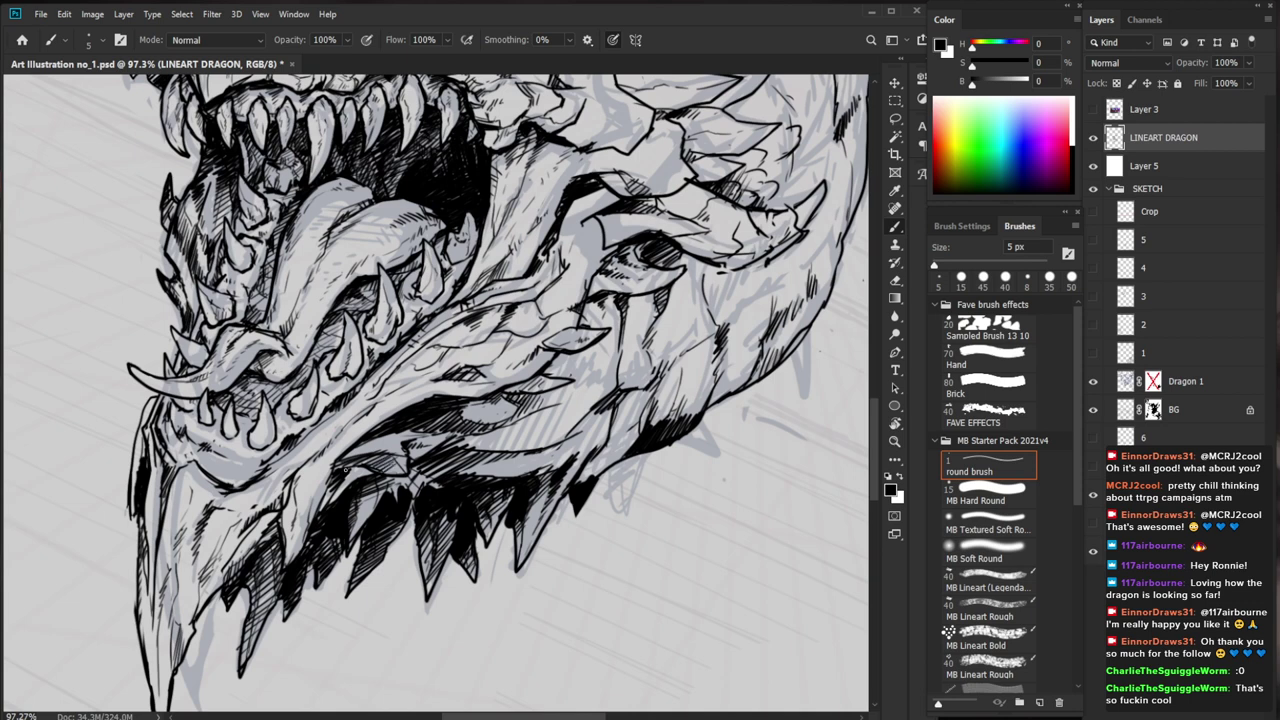
# Add longer shading strokes from the lower jaw down into the front jaw spikes
pyautogui.moveTo(336, 464); pyautogui.dragTo(310, 490)
pyautogui.moveTo(340, 482); pyautogui.dragTo(286, 578)
pyautogui.press('e')
pyautogui.press('b')
pyautogui.moveTo(372, 523); pyautogui.dragTo(312, 574)
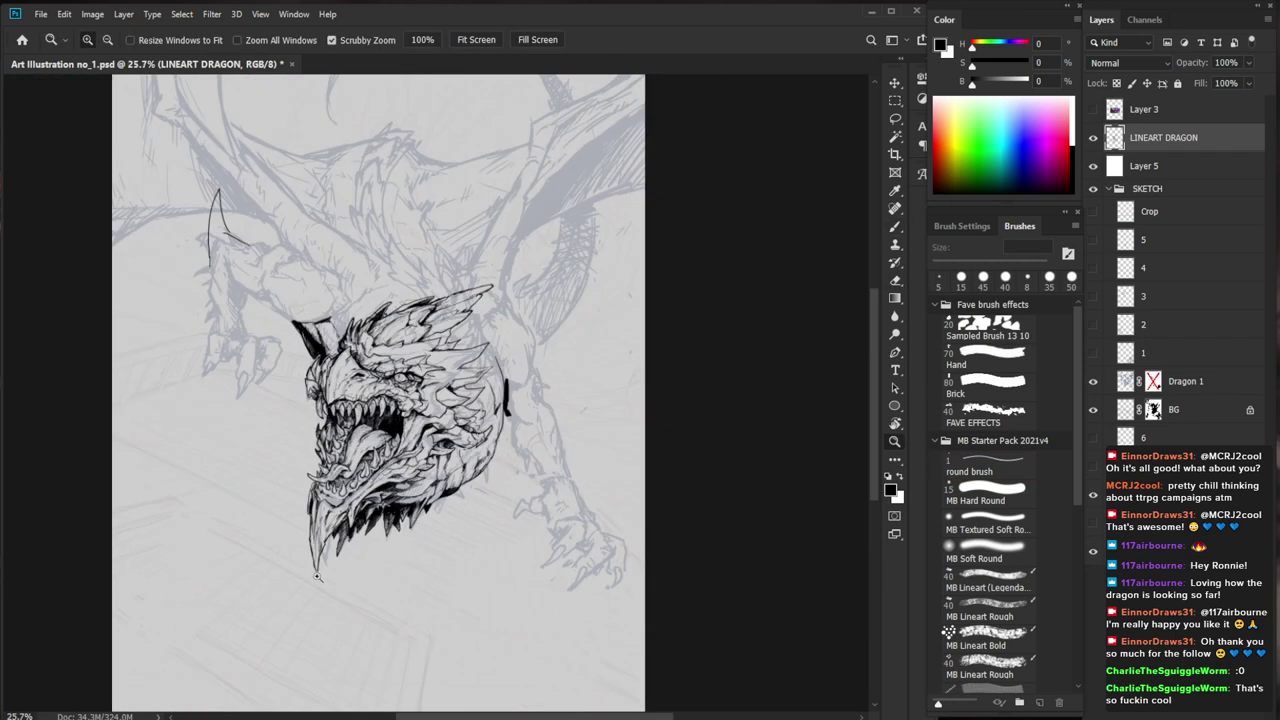
# Add another brush stroke down the chin horn
pyautogui.moveTo(368, 525); pyautogui.dragTo(440, 525)
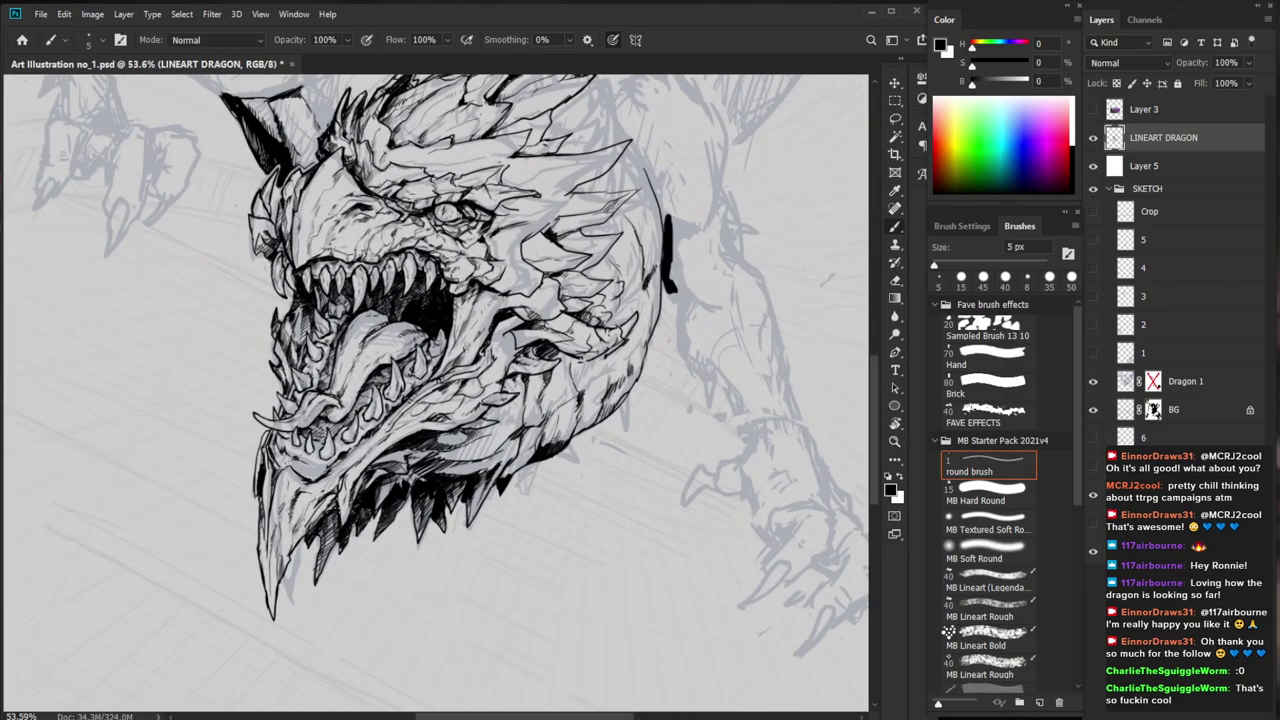
pyautogui.scroll(-4, 425, 525)
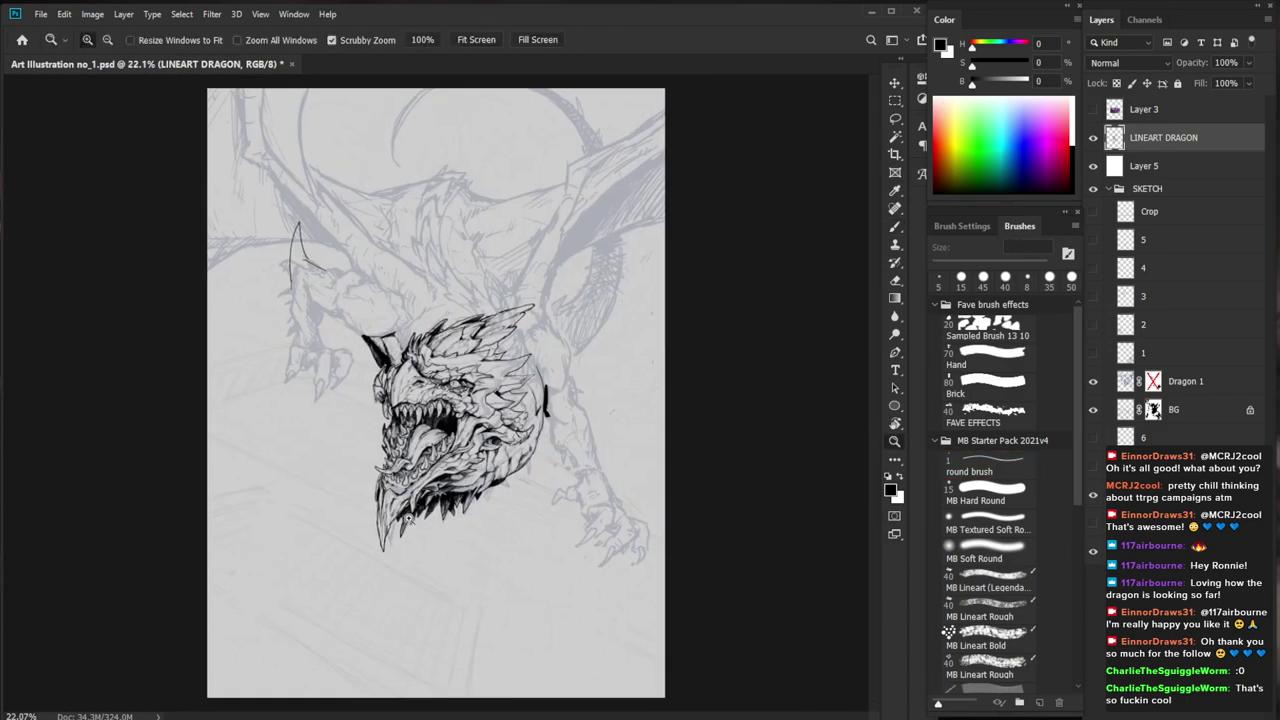
pyautogui.scroll(4, 412, 516)
pyautogui.press('b')
pyautogui.moveTo(390, 506); pyautogui.dragTo(386, 552)
# Shade the base of a cheek spike behind the eye with three short diagonal strokes
pyautogui.moveTo(462, 505); pyautogui.dragTo(417, 507)
pyautogui.moveTo(716, 483); pyautogui.dragTo(611, 538)
pyautogui.moveTo(500, 325); pyautogui.dragTo(538, 325)
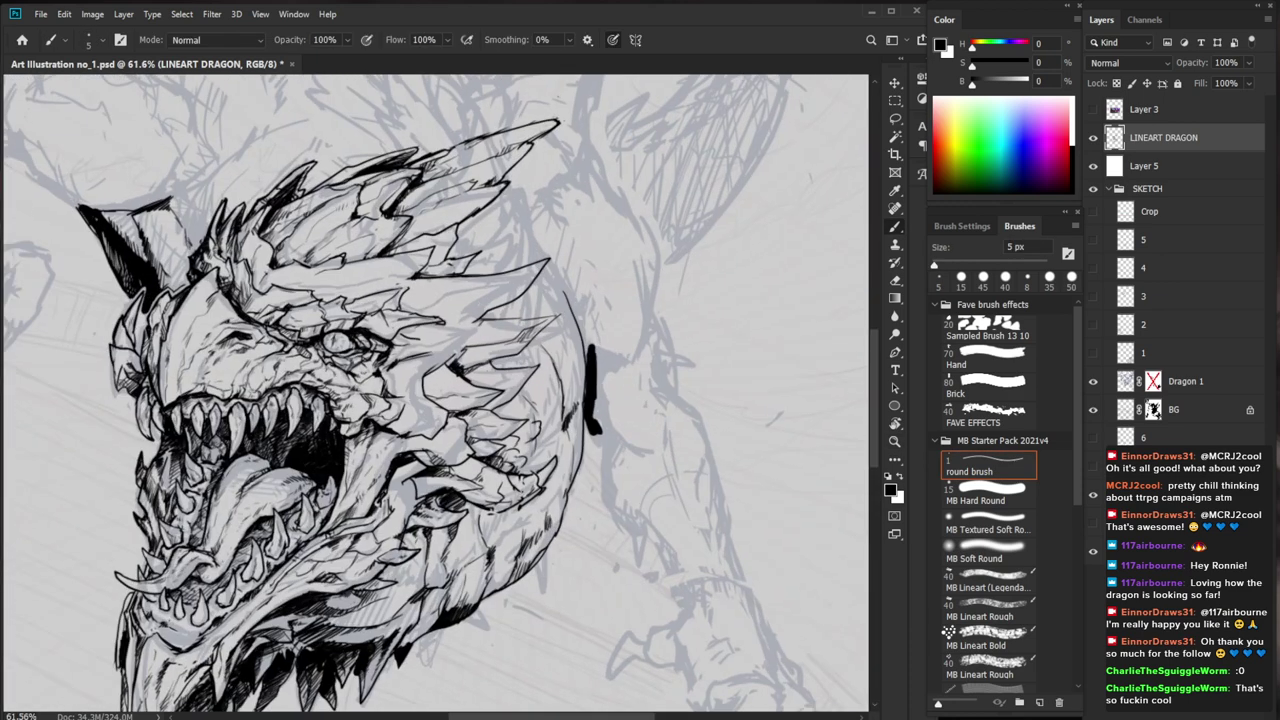
pyautogui.moveTo(473, 373)
pyautogui.mouseDown()
pyautogui.moveTo(495, 377)
pyautogui.moveTo(469, 375)
pyautogui.mouseUp()
pyautogui.moveTo(481, 365); pyautogui.dragTo(470, 375)
pyautogui.moveTo(491, 361); pyautogui.dragTo(473, 375)
# Add a short stroke at the front edge of the mouth beside the upper front fangs
pyautogui.press('z')
pyautogui.moveTo(637, 420); pyautogui.dragTo(596, 424)
pyautogui.moveTo(590, 458); pyautogui.dragTo(583, 436)
pyautogui.moveTo(278, 366)
pyautogui.mouseDown()
pyautogui.moveTo(360, 359)
pyautogui.moveTo(333, 436)
pyautogui.mouseUp()
pyautogui.press('b')
pyautogui.press('z')
pyautogui.moveTo(660, 408)
pyautogui.mouseDown()
pyautogui.moveTo(585, 410)
pyautogui.moveTo(485, 355)
pyautogui.mouseUp()
pyautogui.moveTo(445, 312); pyautogui.dragTo(494, 312)
pyautogui.press('b')
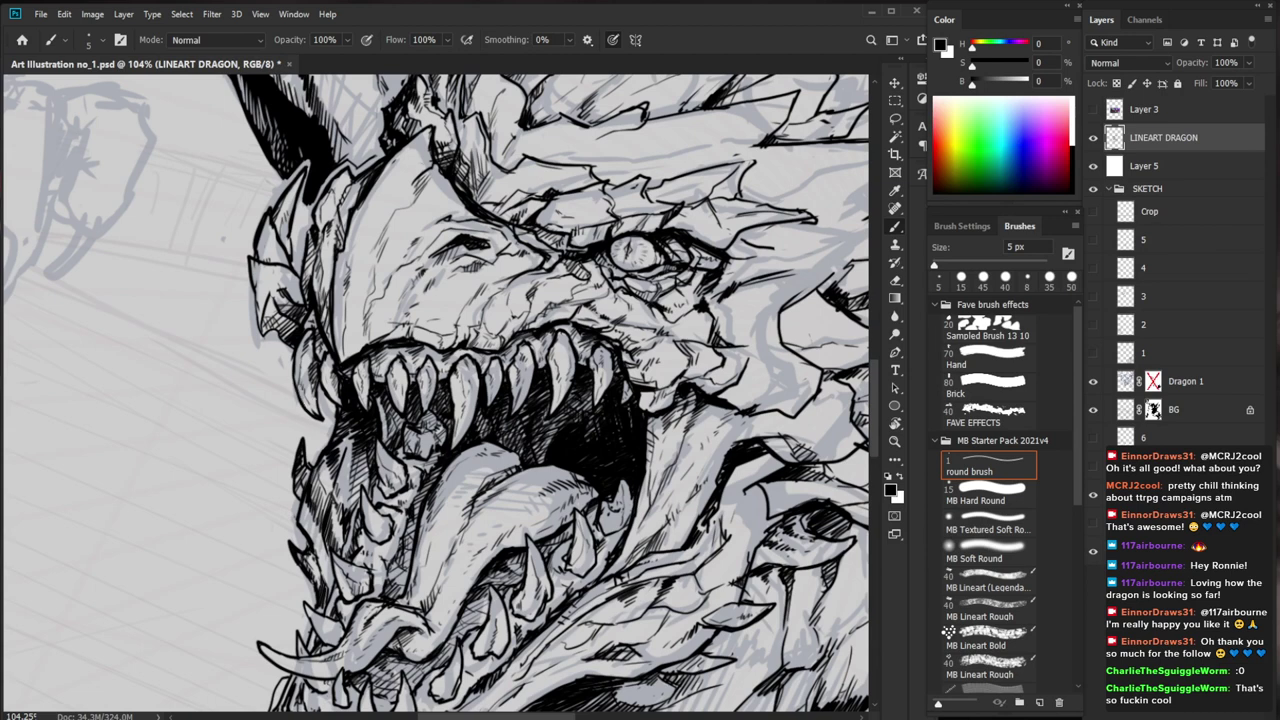
pyautogui.moveTo(326, 389); pyautogui.dragTo(322, 405)
# Extend the hatching on the cheek spikes below the crest
pyautogui.press('z')
pyautogui.hotkey('ctrl', '0')
pyautogui.moveTo(701, 588); pyautogui.dragTo(557, 627)
pyautogui.press('b')
pyautogui.moveTo(469, 407)
pyautogui.mouseDown()
pyautogui.moveTo(512, 407)
pyautogui.moveTo(461, 429)
pyautogui.moveTo(459, 415)
pyautogui.mouseUp()
pyautogui.hotkey('ctrl', 'space')
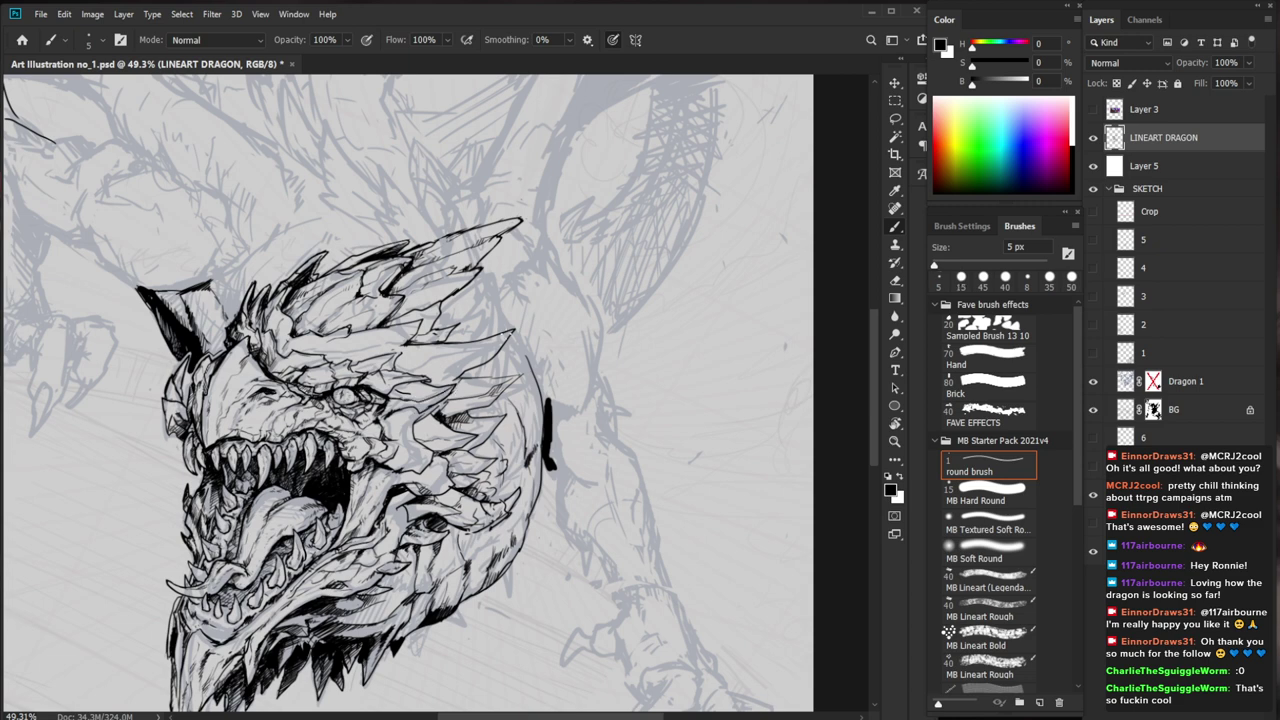
pyautogui.moveTo(436, 396); pyautogui.dragTo(460, 397)
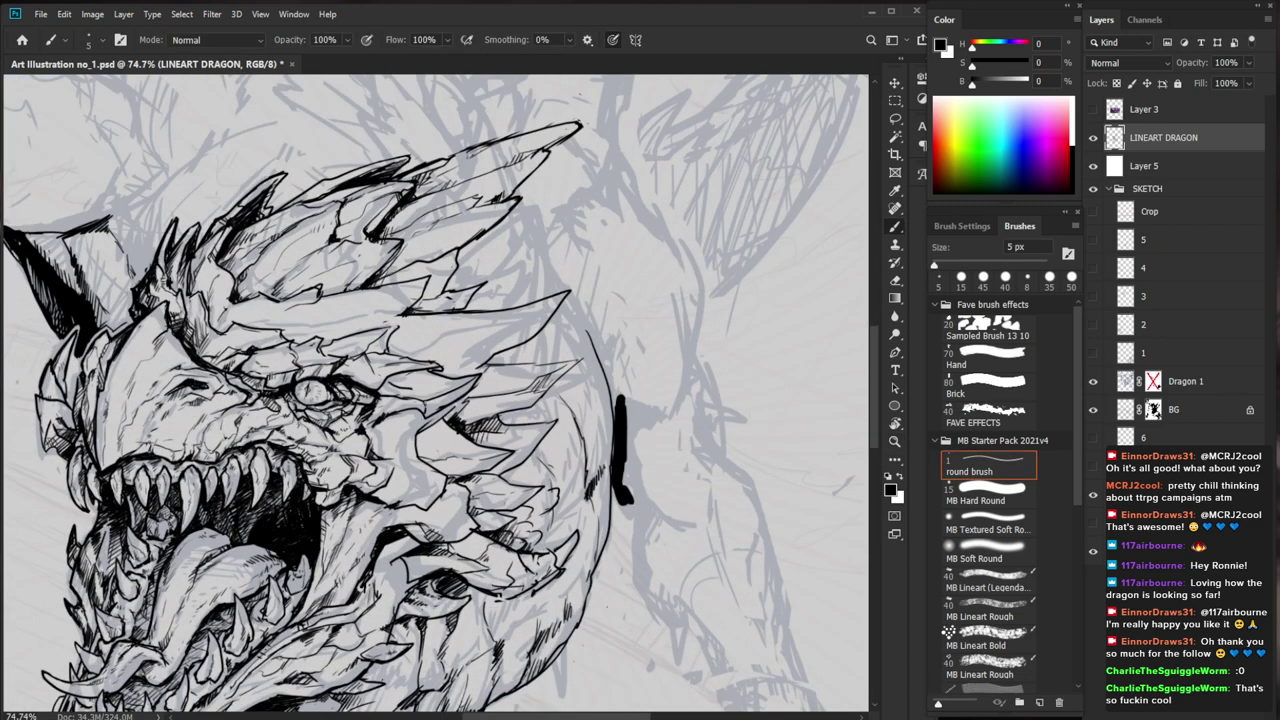
pyautogui.press('e')
pyautogui.press('b')
pyautogui.moveTo(516, 381); pyautogui.dragTo(462, 382)
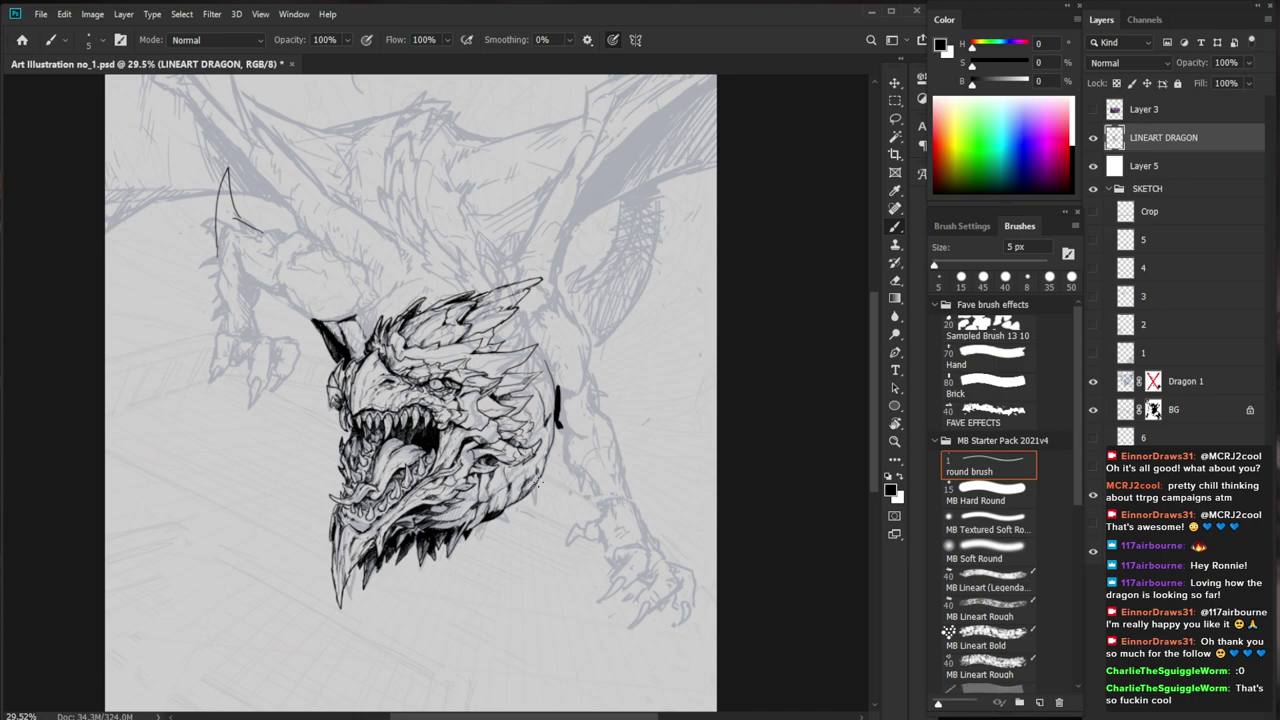
# Clean up a small spot in the lower jaw linework with the Eraser and re-ink it with a short stroke
pyautogui.moveTo(415, 501); pyautogui.dragTo(510, 501)
pyautogui.press('e')
pyautogui.moveTo(418, 474); pyautogui.dragTo(428, 474)
pyautogui.press('b')
pyautogui.moveTo(442, 458)
pyautogui.mouseDown()
pyautogui.moveTo(432, 472)
pyautogui.moveTo(456, 475)
pyautogui.mouseUp()
pyautogui.moveTo(664, 602); pyautogui.dragTo(676, 508)
pyautogui.scroll(2, 472, 380)
pyautogui.press('e')
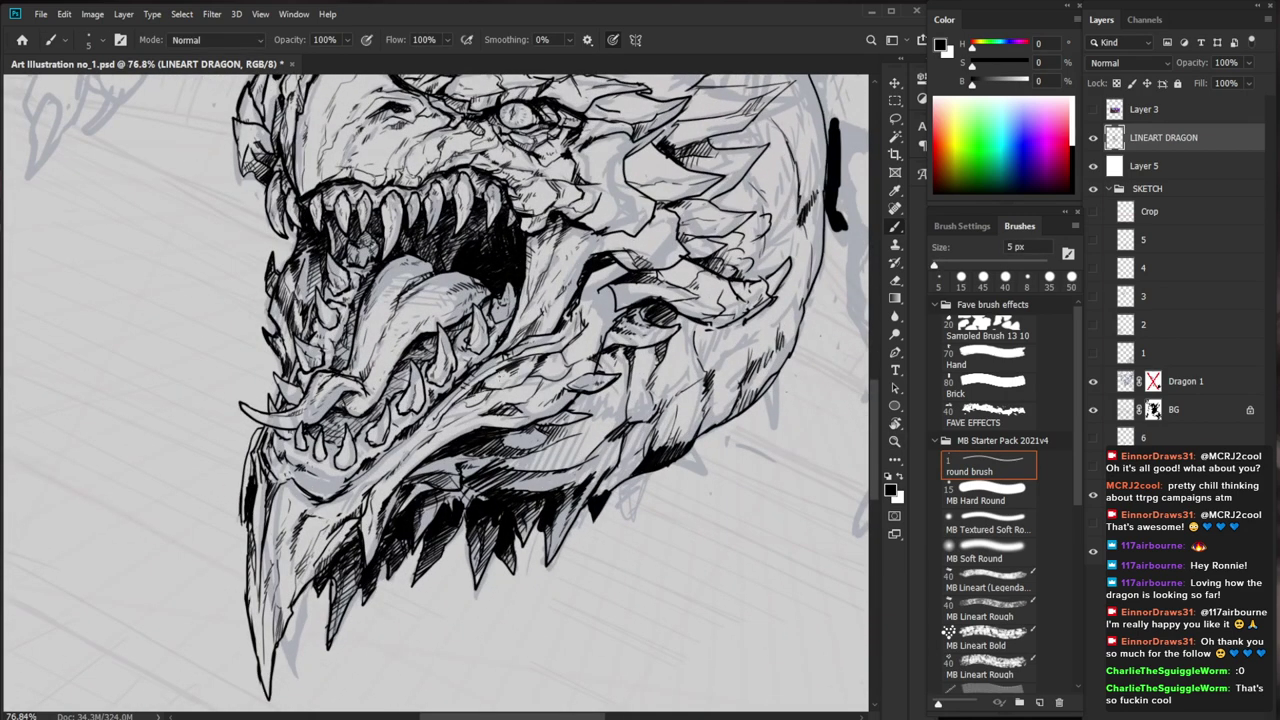
pyautogui.moveTo(503, 367)
pyautogui.mouseDown()
pyautogui.moveTo(431, 430)
pyautogui.moveTo(466, 454)
pyautogui.mouseUp()
pyautogui.press('b')
pyautogui.press('e')
pyautogui.press('b')
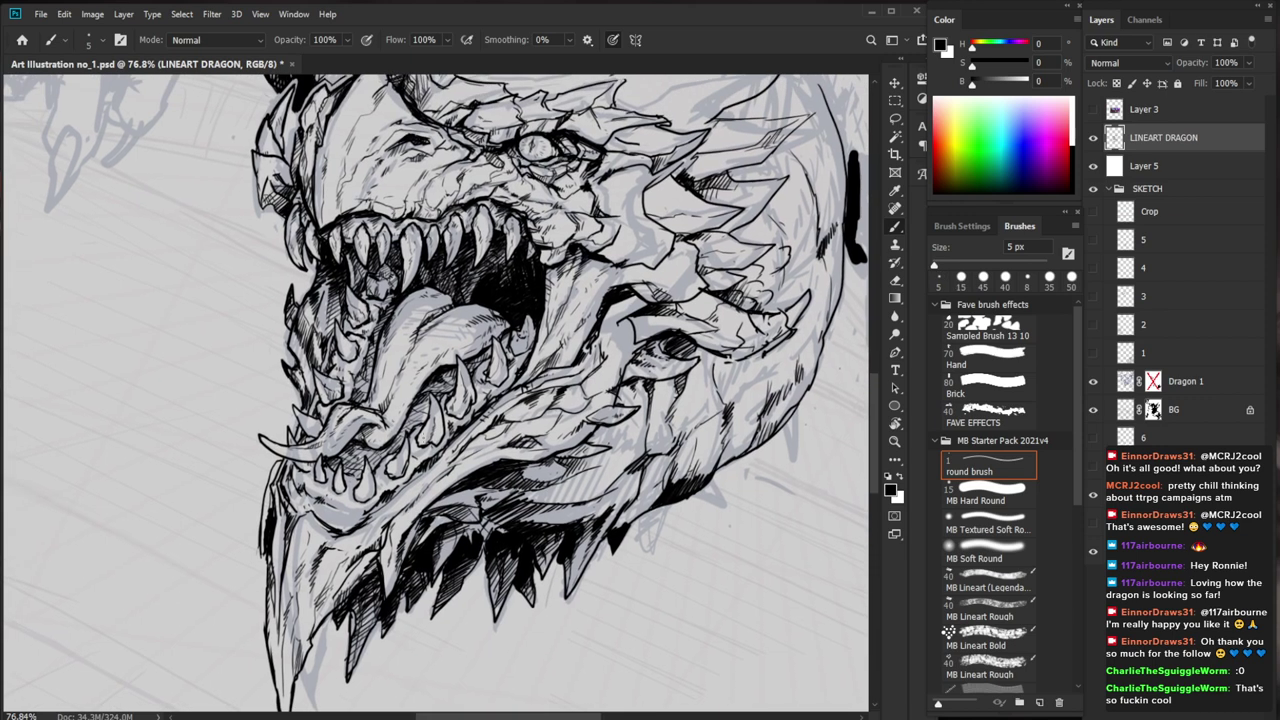
# Ink short shading strokes across the chin below the front lower teeth, at the base of the chin horn
pyautogui.moveTo(315, 507)
pyautogui.mouseDown()
pyautogui.moveTo(368, 526)
pyautogui.moveTo(377, 514)
pyautogui.moveTo(353, 537)
pyautogui.mouseUp()
pyautogui.press('e')
pyautogui.press('b')
pyautogui.moveTo(290, 500); pyautogui.dragTo(316, 501)
pyautogui.moveTo(300, 486); pyautogui.dragTo(310, 500)
pyautogui.moveTo(305, 491); pyautogui.dragTo(376, 515)
pyautogui.moveTo(368, 502); pyautogui.dragTo(386, 511)
# Hatch the underside of the jaw above the throat spikes with short diagonal strokes
pyautogui.moveTo(451, 485)
pyautogui.mouseDown()
pyautogui.moveTo(370, 487)
pyautogui.moveTo(540, 490)
pyautogui.mouseUp()
pyautogui.press('e')
pyautogui.press('b')
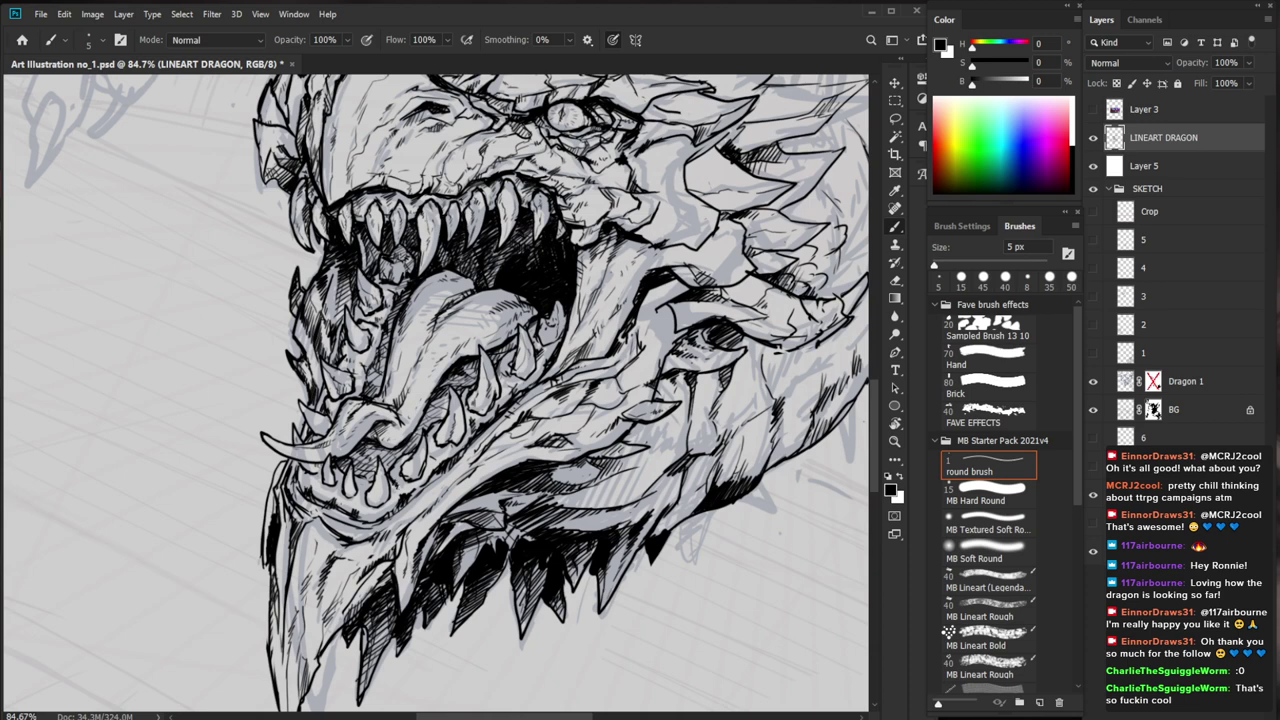
pyautogui.moveTo(458, 494); pyautogui.dragTo(440, 501)
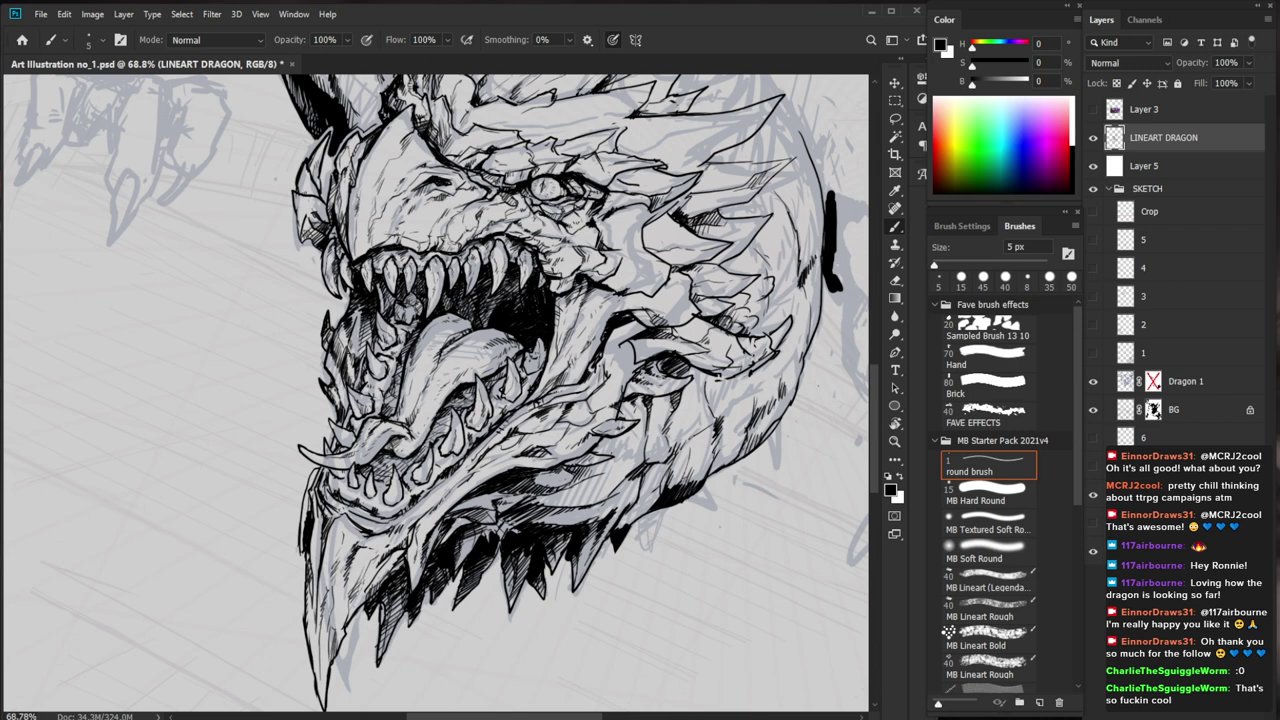
pyautogui.scroll(2, 489, 545)
pyautogui.moveTo(486, 526); pyautogui.dragTo(459, 538)
pyautogui.moveTo(484, 530); pyautogui.dragTo(453, 550)
pyautogui.moveTo(476, 541); pyautogui.dragTo(451, 560)
pyautogui.moveTo(470, 553); pyautogui.dragTo(451, 566)
pyautogui.moveTo(461, 563); pyautogui.dragTo(457, 568)
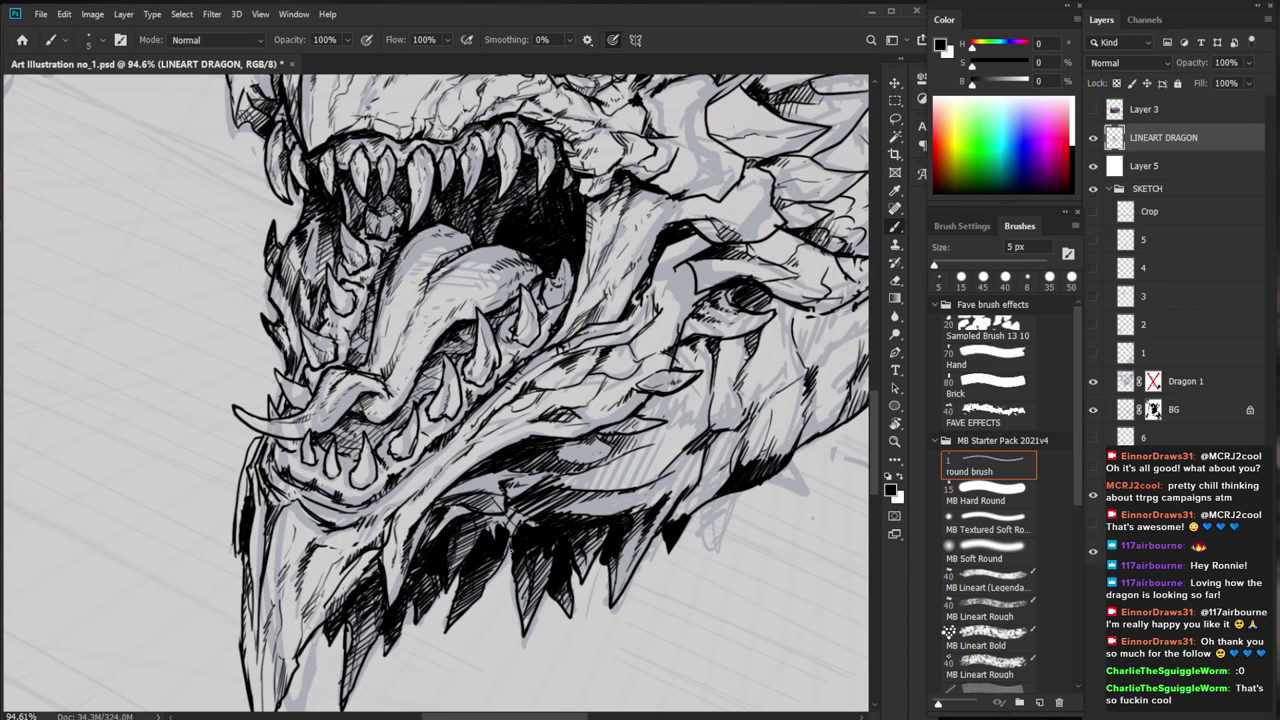
pyautogui.scroll(-5, 490, 577)
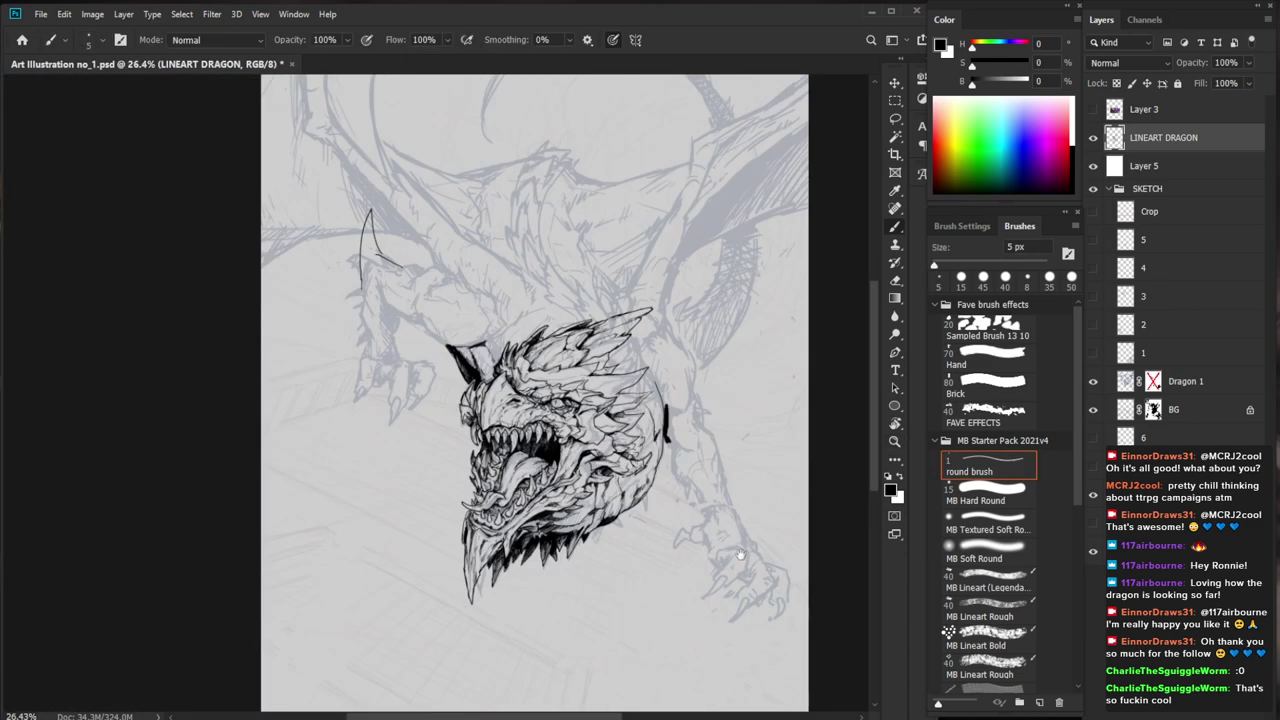
pyautogui.scroll(-2, 740, 553)
pyautogui.scroll(-2, 652, 440)
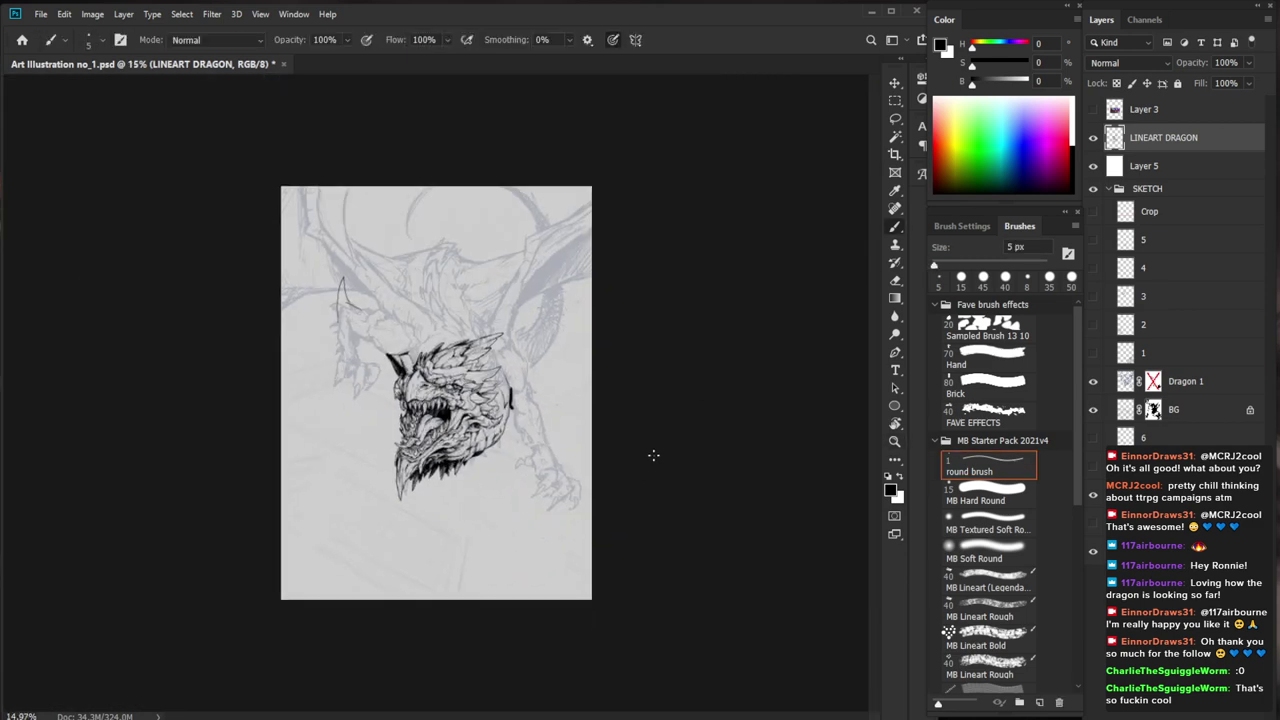
# Erase a small stretch of linework on the dragon's lower jaw
pyautogui.hotkey('ctrl', 'space')
pyautogui.moveTo(390, 496); pyautogui.dragTo(456, 489)
pyautogui.press('e')
pyautogui.moveTo(341, 489); pyautogui.dragTo(334, 505)
pyautogui.press('b')
pyautogui.press('e')
pyautogui.press('b')
# Shade the jaw scales below the cheek hollow with two short brush strokes
pyautogui.hotkey('ctrl', 'space')
pyautogui.moveTo(412, 510); pyautogui.dragTo(318, 520)
pyautogui.hotkey('ctrl', 'space')
pyautogui.moveTo(500, 535); pyautogui.dragTo(574, 537)
pyautogui.hotkey('ctrl', 'space')
pyautogui.moveTo(535, 388)
pyautogui.mouseDown()
pyautogui.moveTo(568, 390)
pyautogui.moveTo(504, 422)
pyautogui.mouseUp()
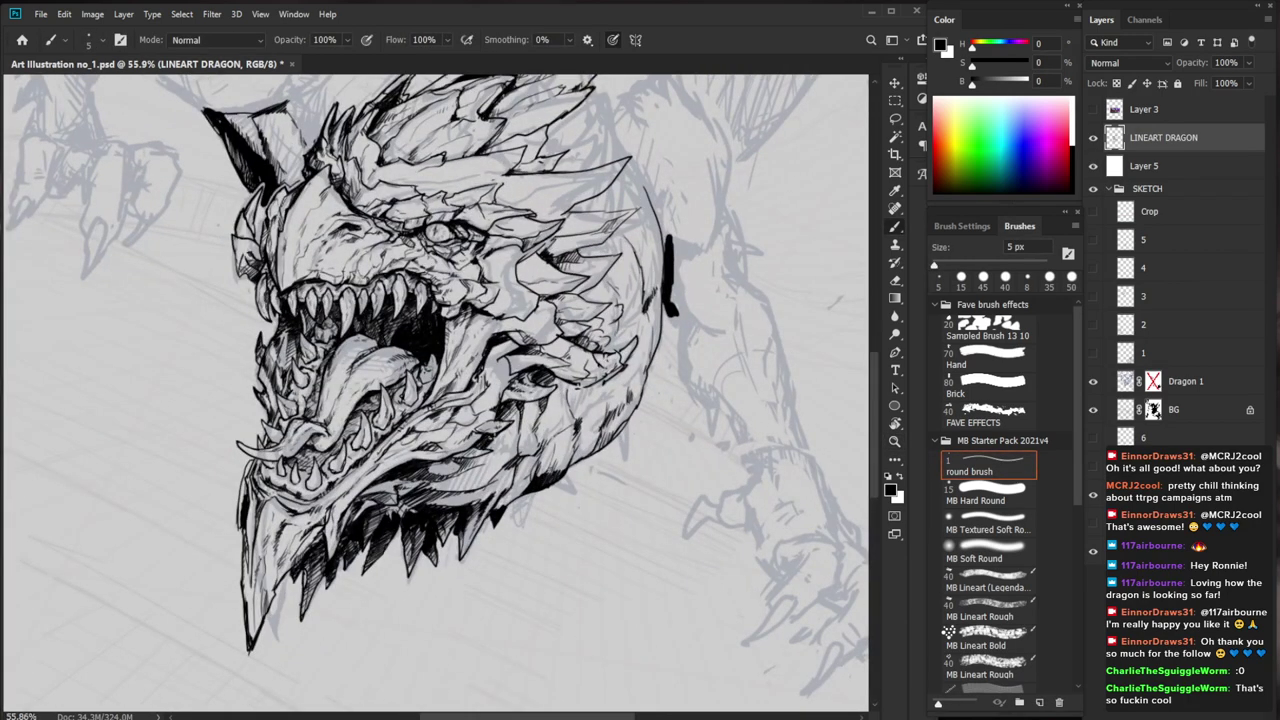
pyautogui.moveTo(518, 443); pyautogui.dragTo(510, 453)
pyautogui.moveTo(518, 428)
pyautogui.mouseDown()
pyautogui.moveTo(513, 447)
pyautogui.moveTo(515, 435)
pyautogui.mouseUp()
pyautogui.press('z')
pyautogui.moveTo(507, 422)
pyautogui.mouseDown()
pyautogui.moveTo(570, 422)
pyautogui.moveTo(510, 436)
pyautogui.moveTo(600, 441)
pyautogui.mouseUp()
pyautogui.press('e')
pyautogui.press('b')
# Extend the hatching over the jaw scales behind the corner of the mouth with several short diagonal strokes
pyautogui.press('z')
pyautogui.press('z')
pyautogui.moveTo(487, 437)
pyautogui.mouseDown()
pyautogui.moveTo(463, 447)
pyautogui.moveTo(495, 443)
pyautogui.mouseUp()
pyautogui.moveTo(507, 427); pyautogui.dragTo(505, 443)
pyautogui.moveTo(519, 425); pyautogui.dragTo(511, 441)
pyautogui.press('z')
pyautogui.moveTo(598, 410)
pyautogui.mouseDown()
pyautogui.moveTo(482, 415)
pyautogui.moveTo(690, 419)
pyautogui.mouseUp()
pyautogui.press('z')
pyautogui.moveTo(550, 410); pyautogui.dragTo(538, 424)
pyautogui.moveTo(545, 415)
pyautogui.mouseDown()
pyautogui.moveTo(526, 429)
pyautogui.moveTo(556, 435)
pyautogui.moveTo(483, 485)
pyautogui.mouseUp()
pyautogui.press('e')
pyautogui.press('b')
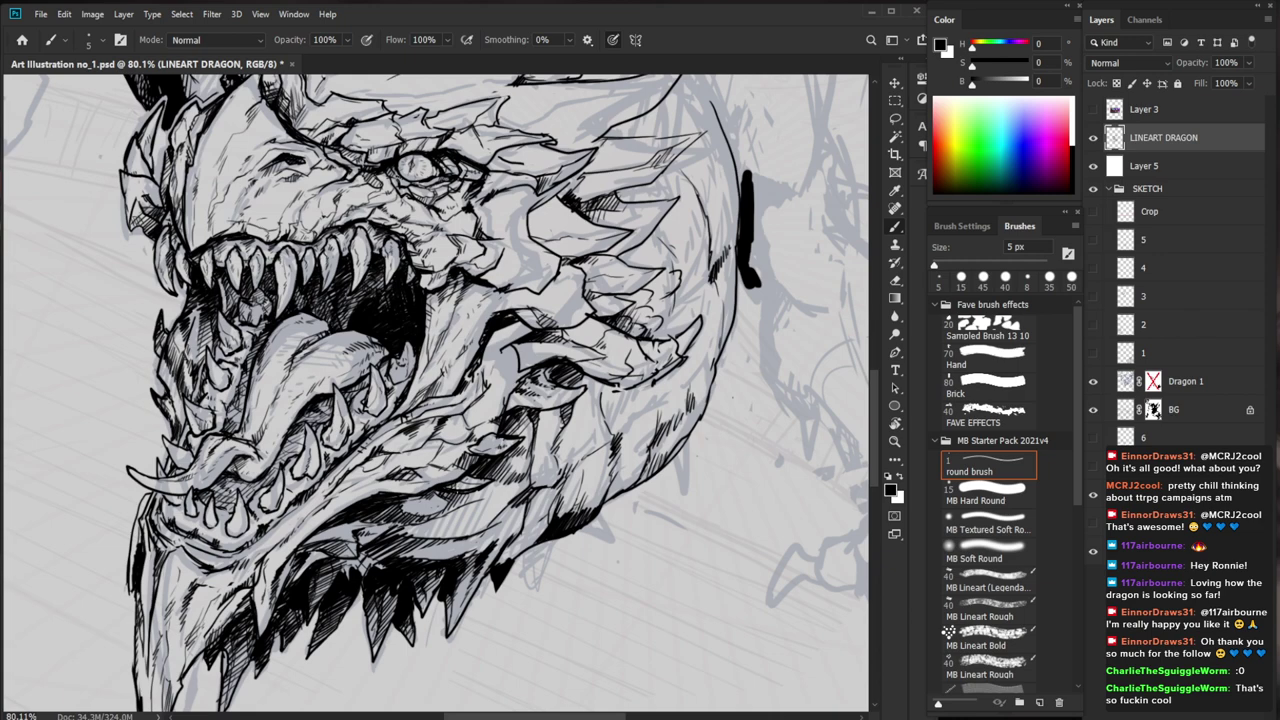
# Add two short strokes to the scales along the lower jaw above the throat spikes
pyautogui.scroll(-3, 470, 485)
pyautogui.scroll(3, 525, 492)
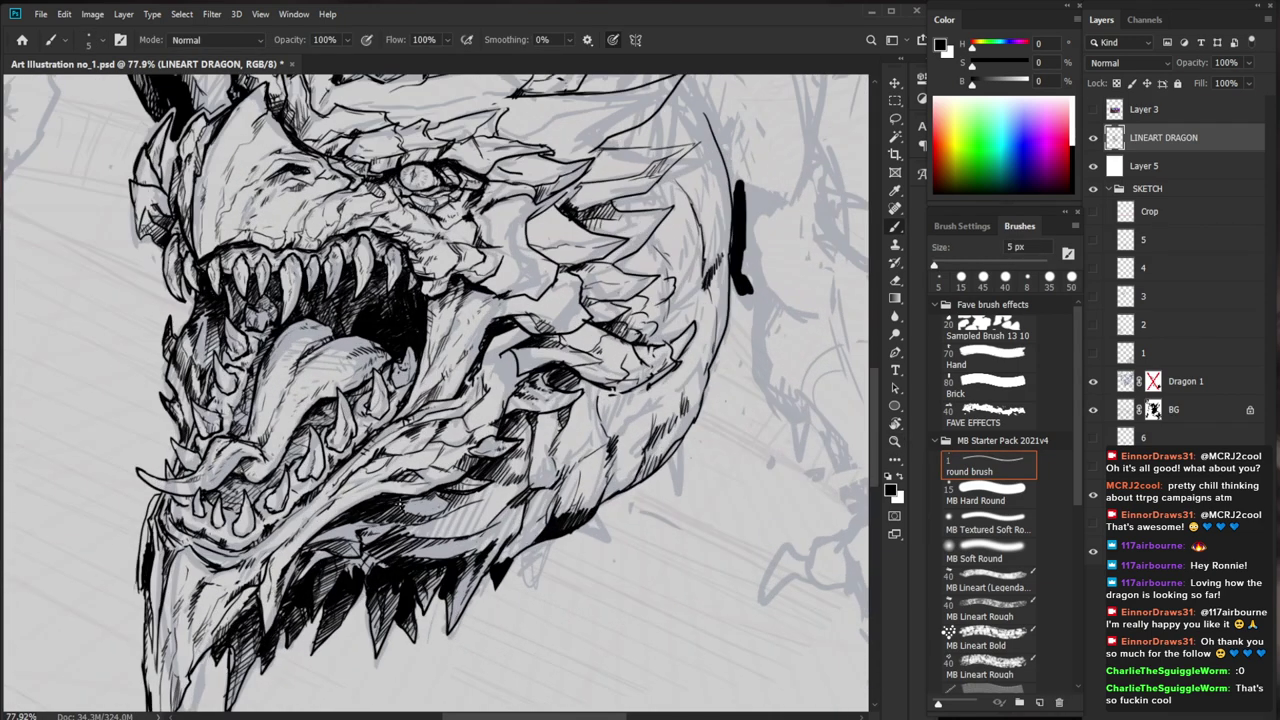
pyautogui.moveTo(421, 497); pyautogui.dragTo(411, 505)
pyautogui.moveTo(425, 497); pyautogui.dragTo(421, 511)
pyautogui.moveTo(504, 482); pyautogui.dragTo(438, 542)
pyautogui.scroll(-5, 485, 512)
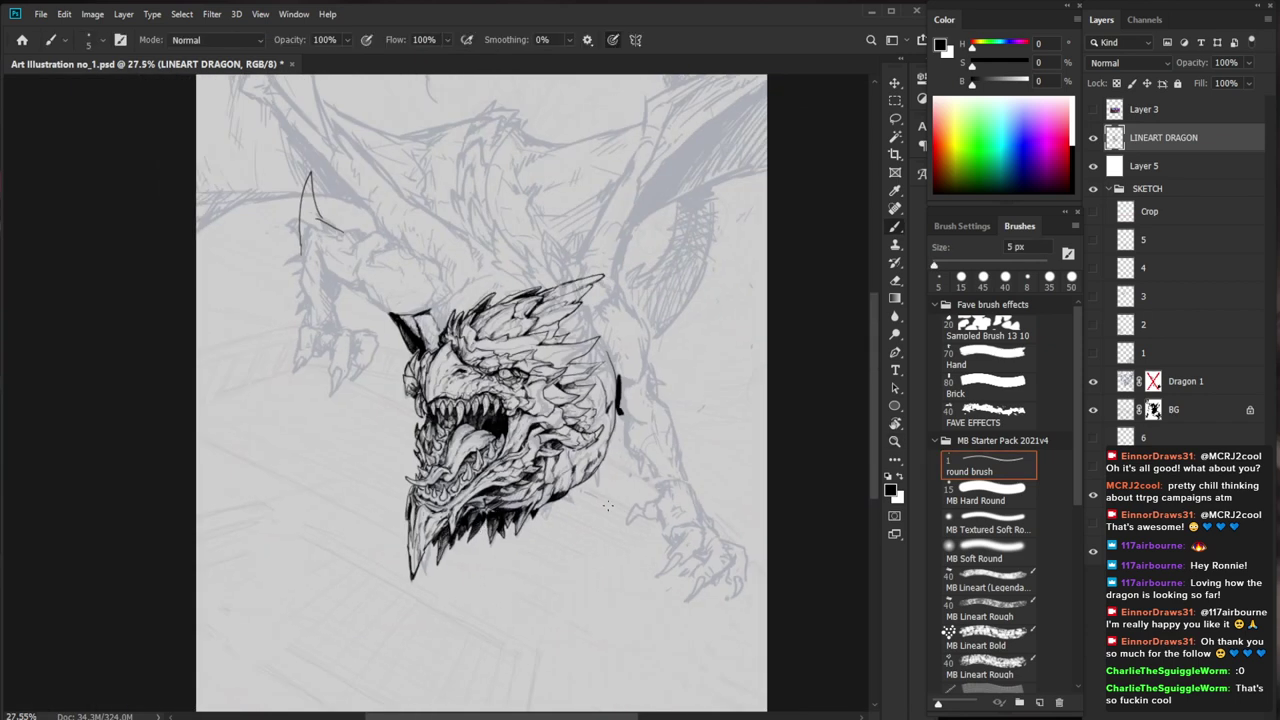
pyautogui.press('e')
pyautogui.scroll(3, 518, 483)
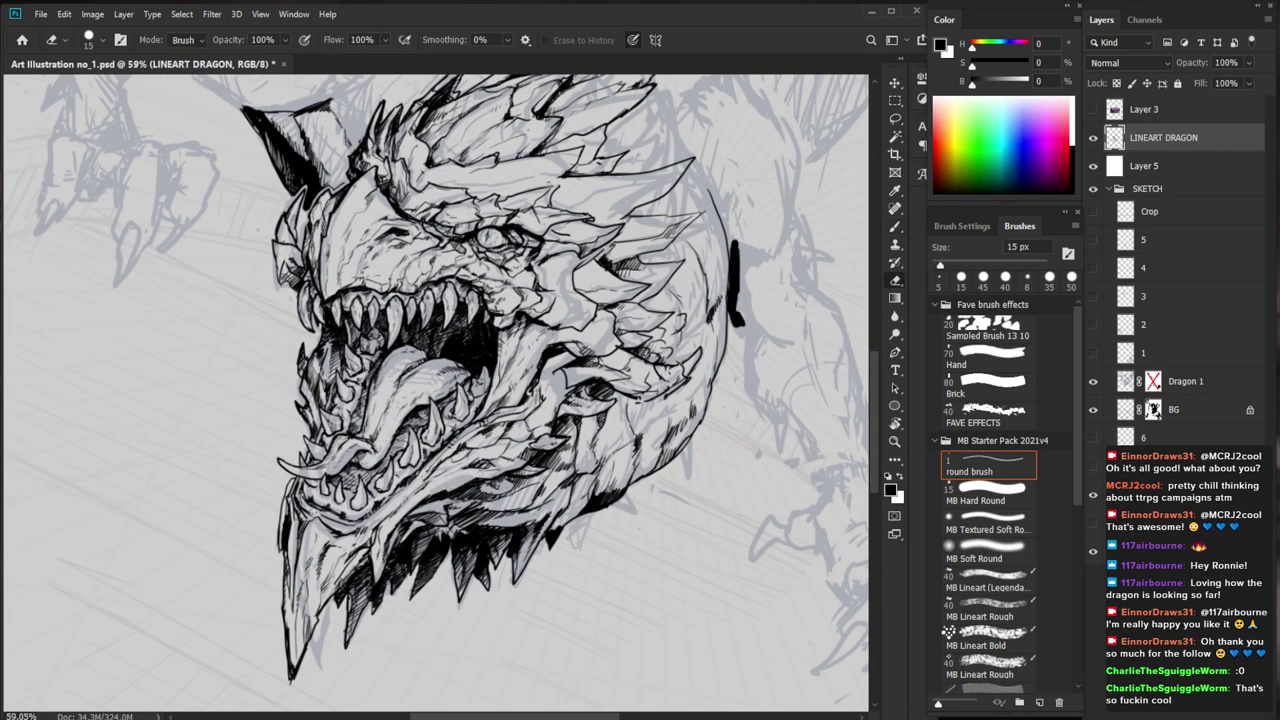
pyautogui.press('z')
pyautogui.scroll(-4, 594, 513)
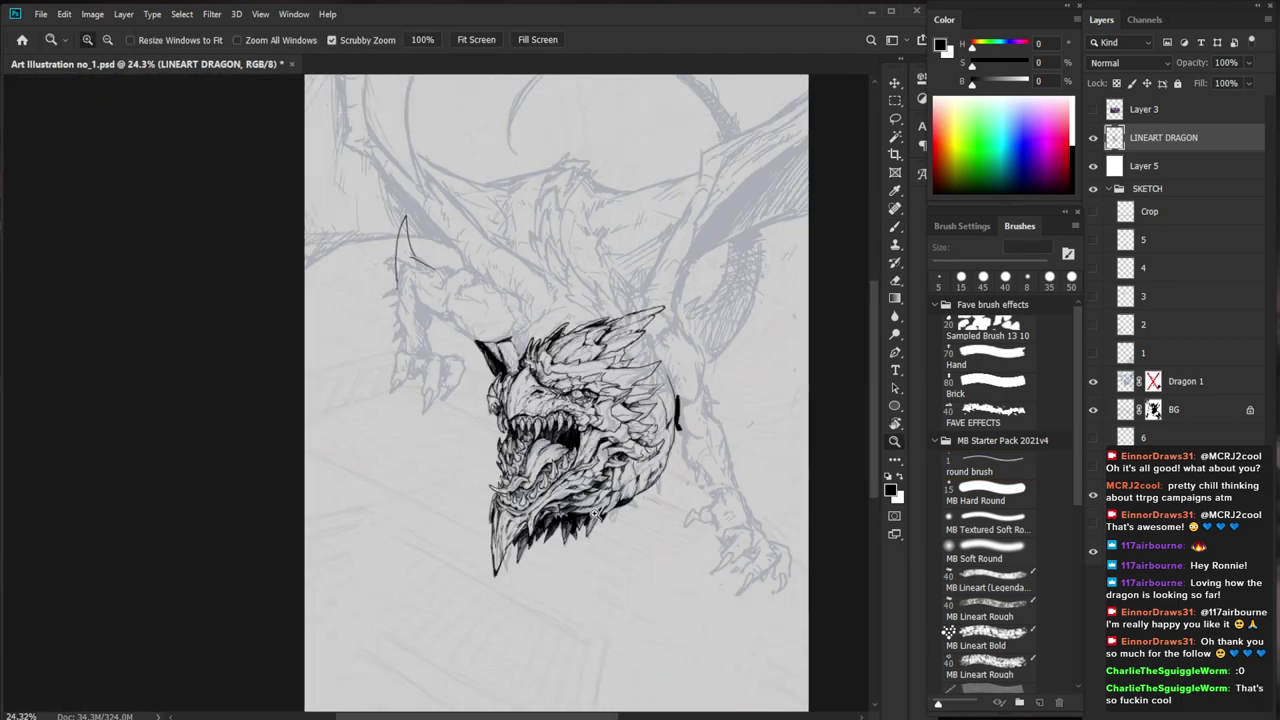
pyautogui.scroll(4, 670, 463)
pyautogui.press('b')
pyautogui.press('e')
pyautogui.press('b')
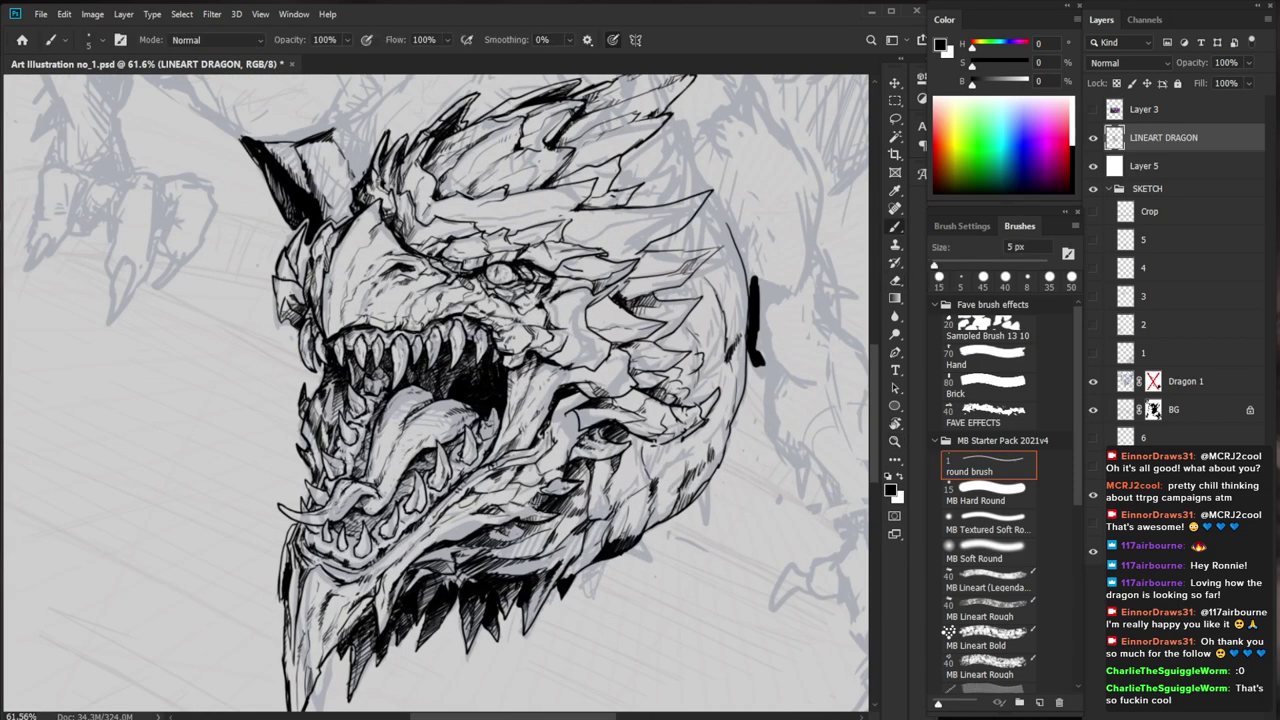
pyautogui.press('e')
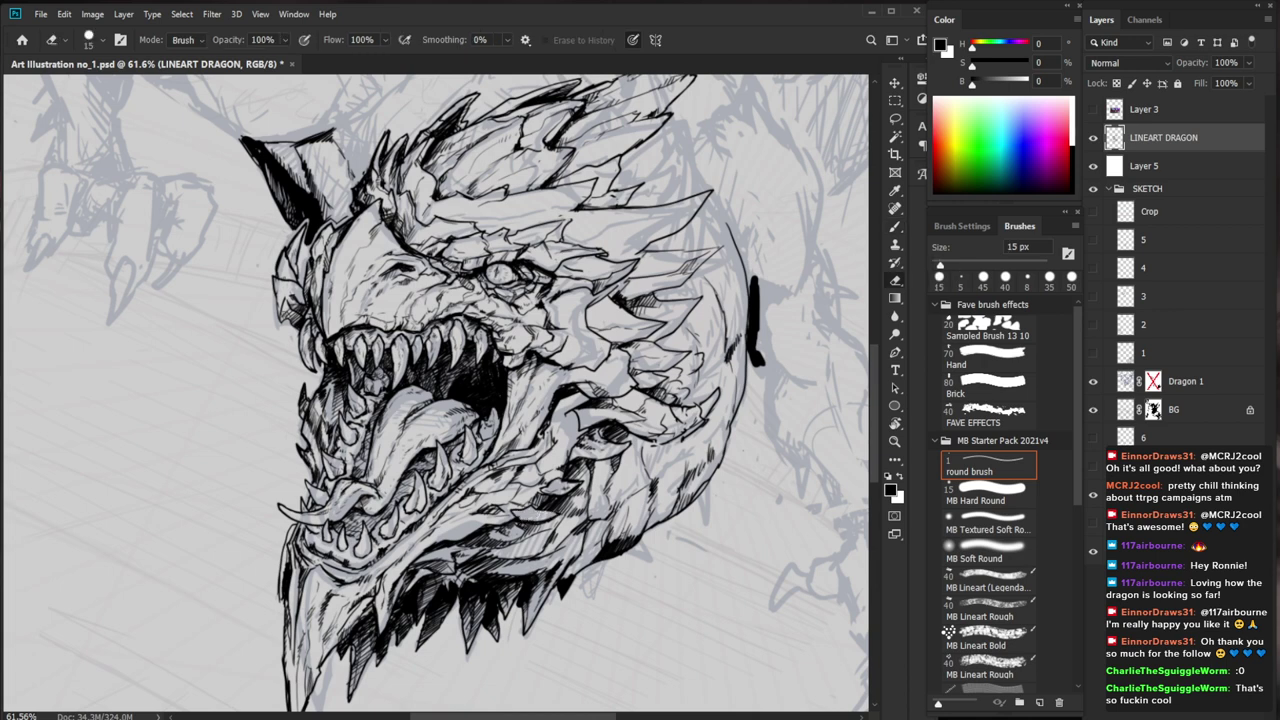
# Add a short downward stroke to the rear jaw scales beneath the cheek hollow
pyautogui.press('b')
pyautogui.press('e')
pyautogui.press('b')
pyautogui.moveTo(560, 514); pyautogui.dragTo(554, 533)
pyautogui.moveTo(474, 560)
pyautogui.mouseDown()
pyautogui.moveTo(490, 546)
pyautogui.moveTo(482, 484)
pyautogui.moveTo(420, 493)
pyautogui.mouseUp()
pyautogui.press('e')
pyautogui.press('b')
pyautogui.press('e')
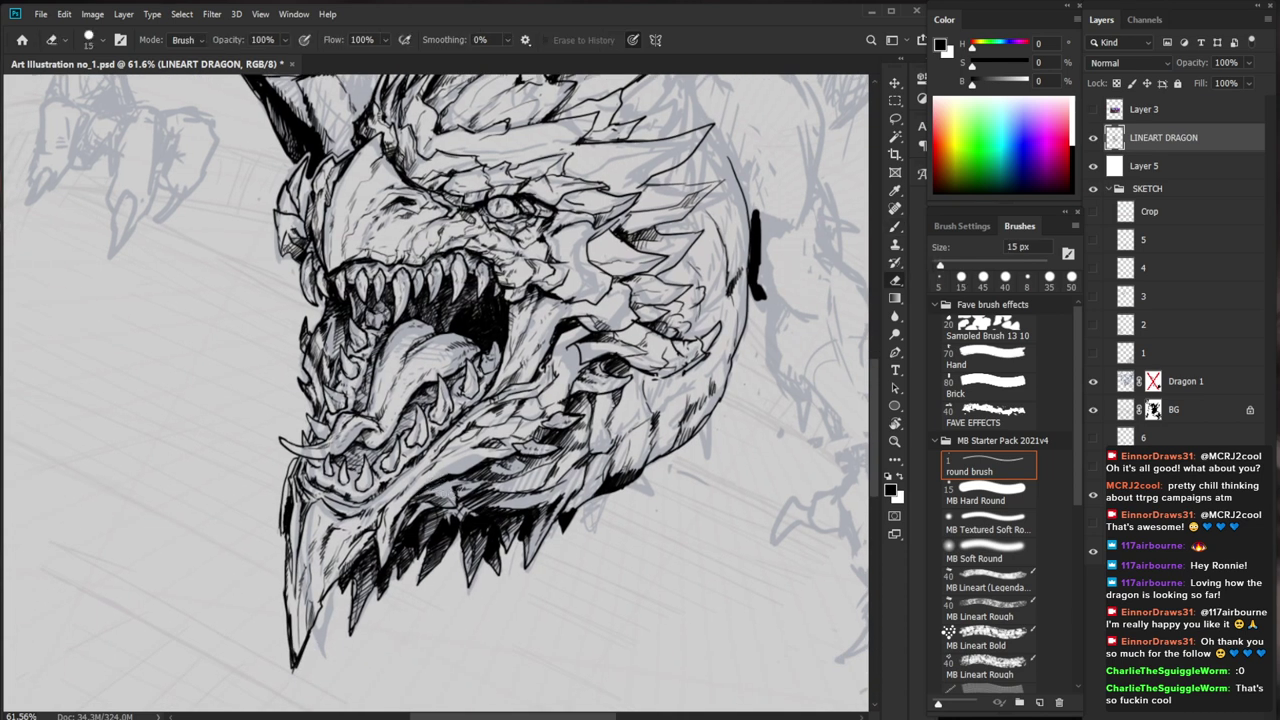
pyautogui.press('b')
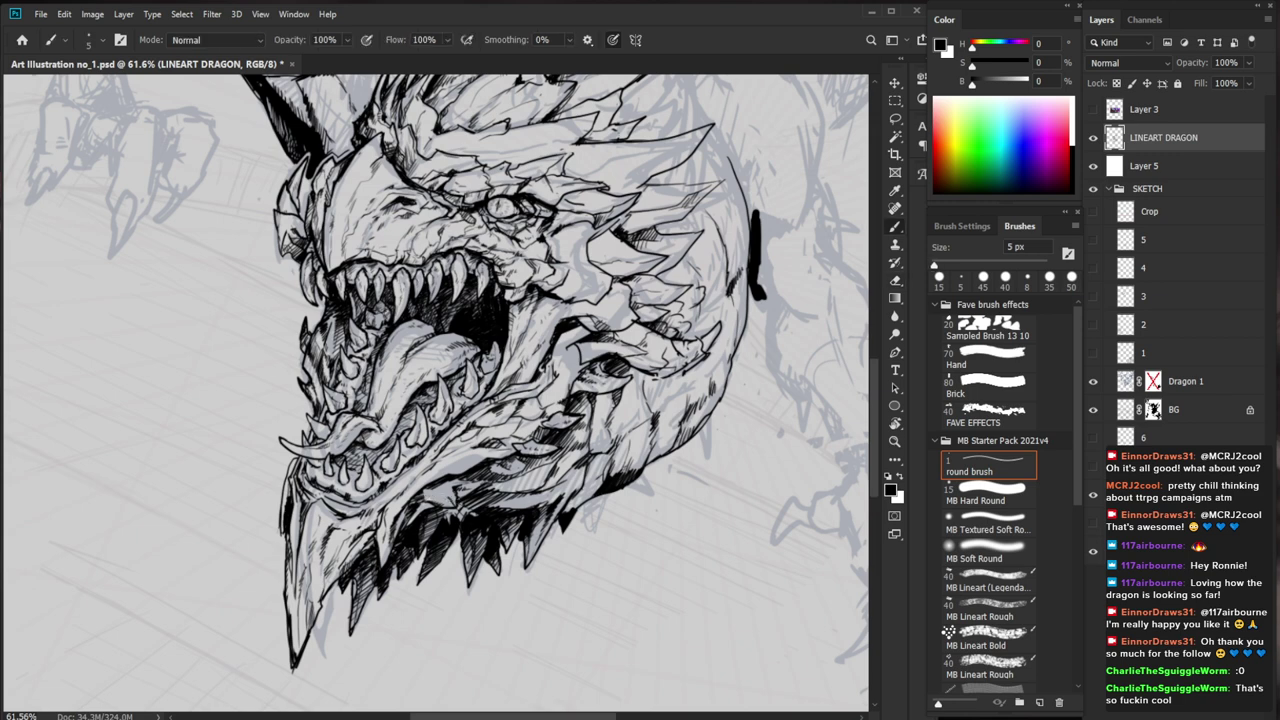
# Darken the shadow under the middle of the jaw with three short diagonal strokes
pyautogui.moveTo(440, 483); pyautogui.dragTo(416, 500)
pyautogui.moveTo(458, 480)
pyautogui.mouseDown()
pyautogui.moveTo(421, 498)
pyautogui.moveTo(439, 495)
pyautogui.mouseUp()
pyautogui.moveTo(458, 488); pyautogui.dragTo(450, 501)
pyautogui.moveTo(535, 506); pyautogui.dragTo(425, 530)
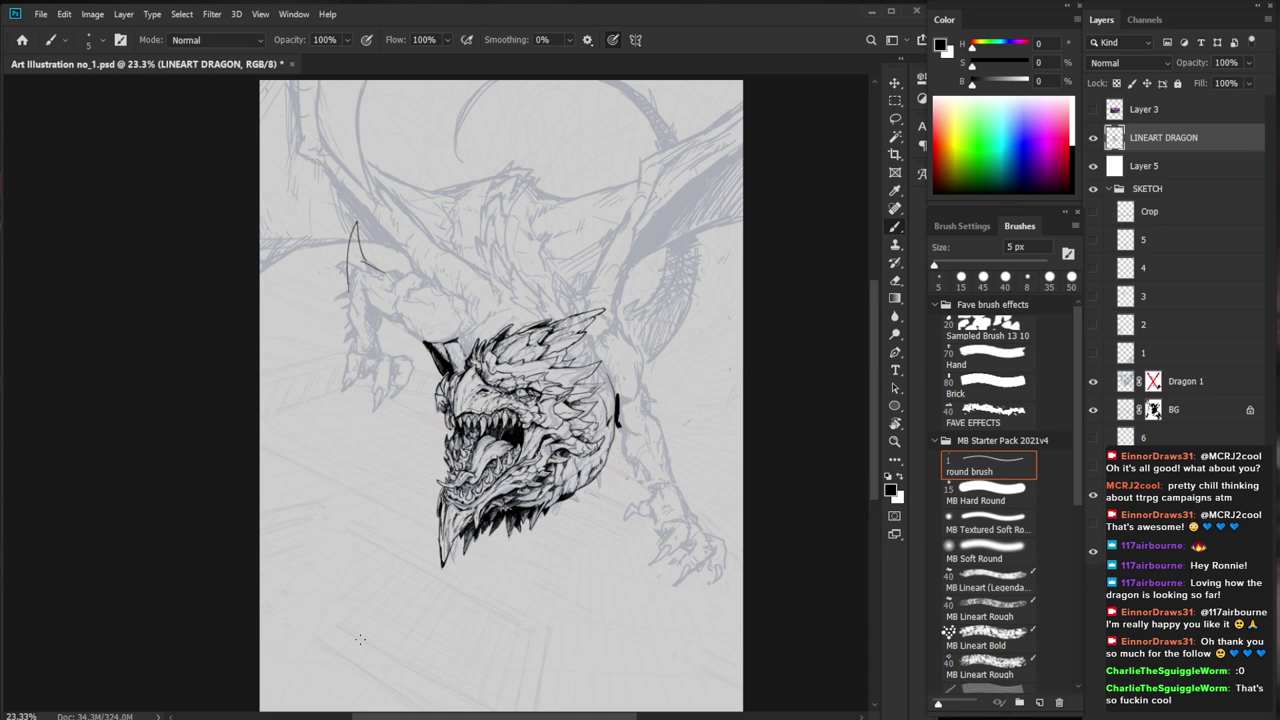
# Hatch the rear underside of the jaw beside the last throat spikes with five short strokes
pyautogui.moveTo(524, 504)
pyautogui.mouseDown()
pyautogui.moveTo(640, 500)
pyautogui.moveTo(504, 507)
pyautogui.mouseUp()
pyautogui.moveTo(534, 490); pyautogui.dragTo(508, 509)
pyautogui.moveTo(532, 495)
pyautogui.mouseDown()
pyautogui.moveTo(510, 511)
pyautogui.moveTo(565, 494)
pyautogui.mouseUp()
pyautogui.moveTo(551, 519); pyautogui.dragTo(564, 492)
pyautogui.moveTo(566, 498)
pyautogui.mouseDown()
pyautogui.moveTo(586, 486)
pyautogui.moveTo(558, 490)
pyautogui.mouseUp()
pyautogui.moveTo(737, 537); pyautogui.dragTo(650, 521)
pyautogui.scroll(3, 545, 502)
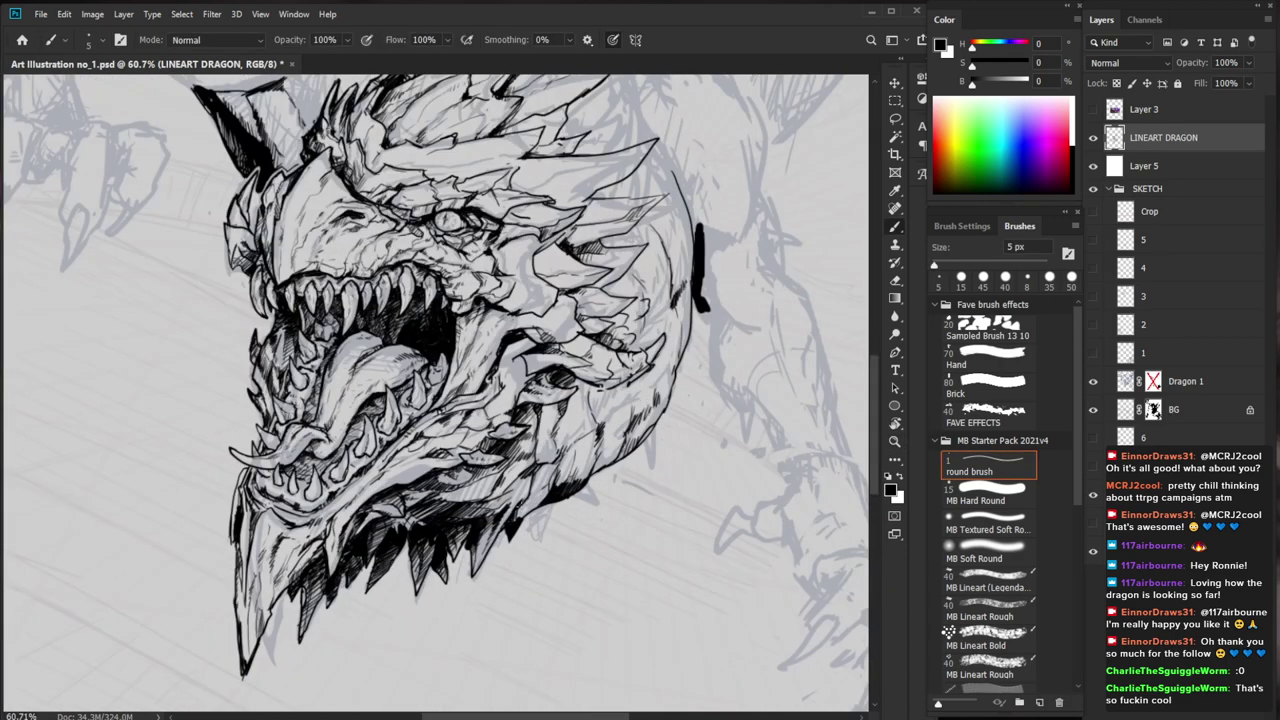
# Add short diagonal strokes along the rear lower edge of the jaw
pyautogui.hotkey('ctrl', '0')
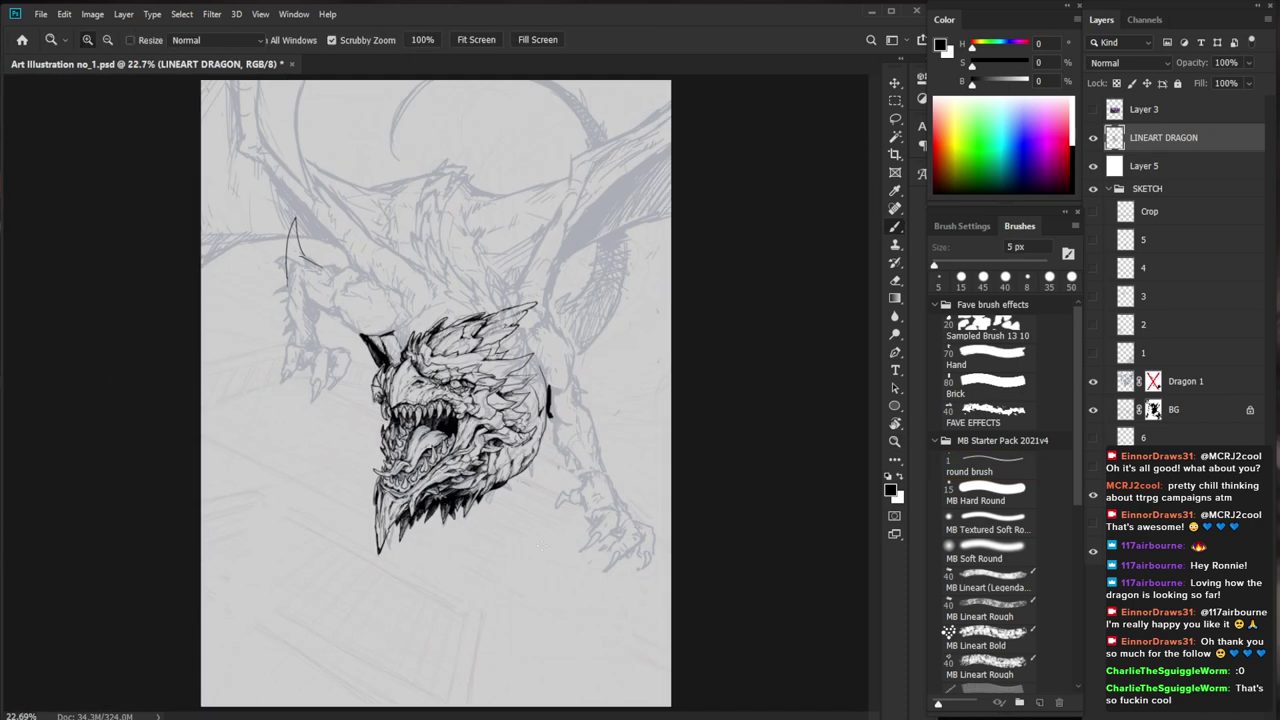
pyautogui.moveTo(640, 276); pyautogui.dragTo(656, 275)
pyautogui.moveTo(609, 482); pyautogui.dragTo(585, 498)
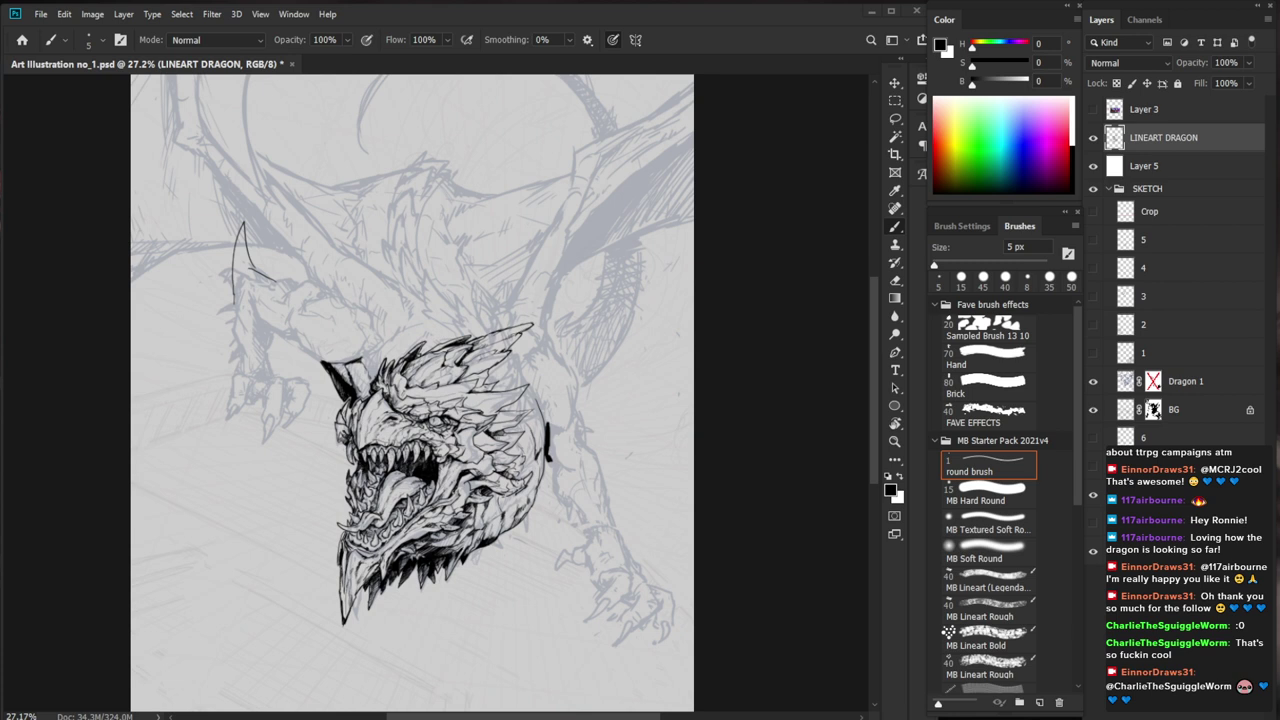
pyautogui.hotkey('ctrl', 'space')
pyautogui.moveTo(514, 517)
pyautogui.mouseDown()
pyautogui.moveTo(580, 512)
pyautogui.moveTo(512, 490)
pyautogui.moveTo(490, 514)
pyautogui.moveTo(487, 550)
pyautogui.mouseUp()
pyautogui.moveTo(496, 540); pyautogui.dragTo(491, 550)
pyautogui.moveTo(506, 540); pyautogui.dragTo(495, 550)
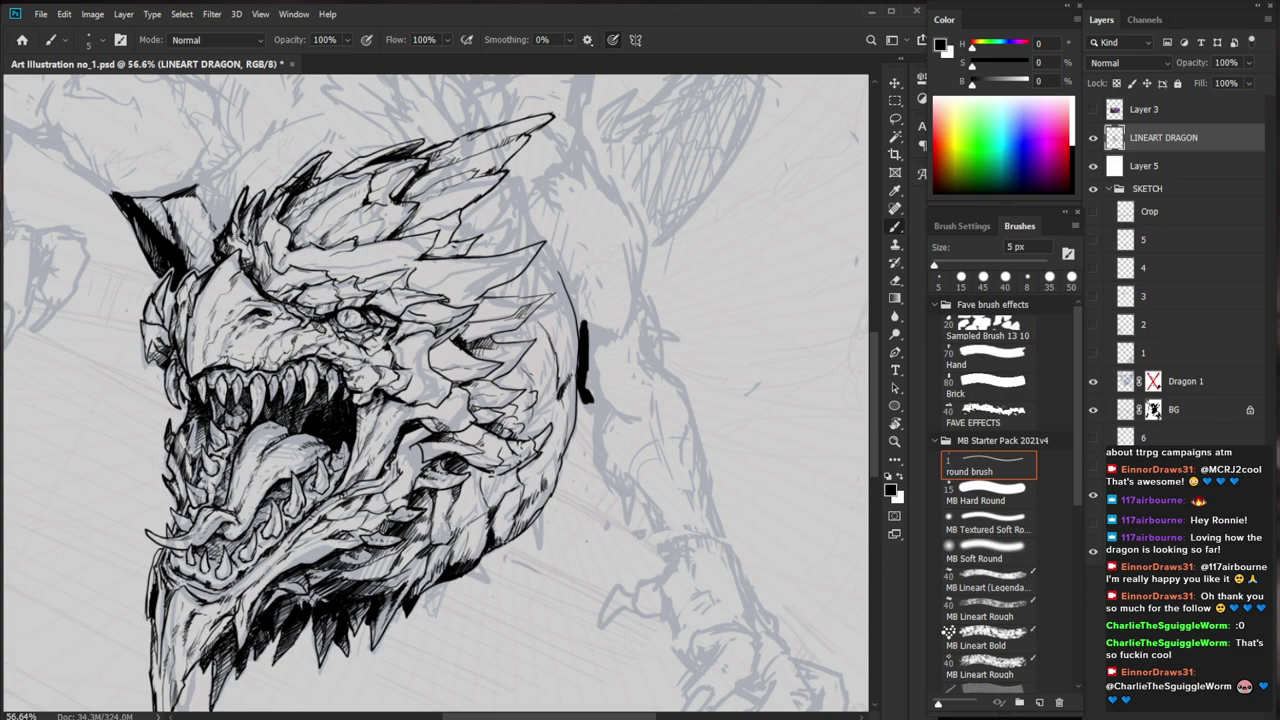
pyautogui.hotkey('ctrl', 'space')
pyautogui.moveTo(569, 508); pyautogui.dragTo(510, 511)
pyautogui.moveTo(428, 444)
pyautogui.mouseDown()
pyautogui.moveTo(528, 444)
pyautogui.moveTo(363, 447)
pyautogui.mouseUp()
pyautogui.hotkey('ctrl', 'space')
pyautogui.press('space')
pyautogui.moveTo(683, 641); pyautogui.dragTo(626, 574)
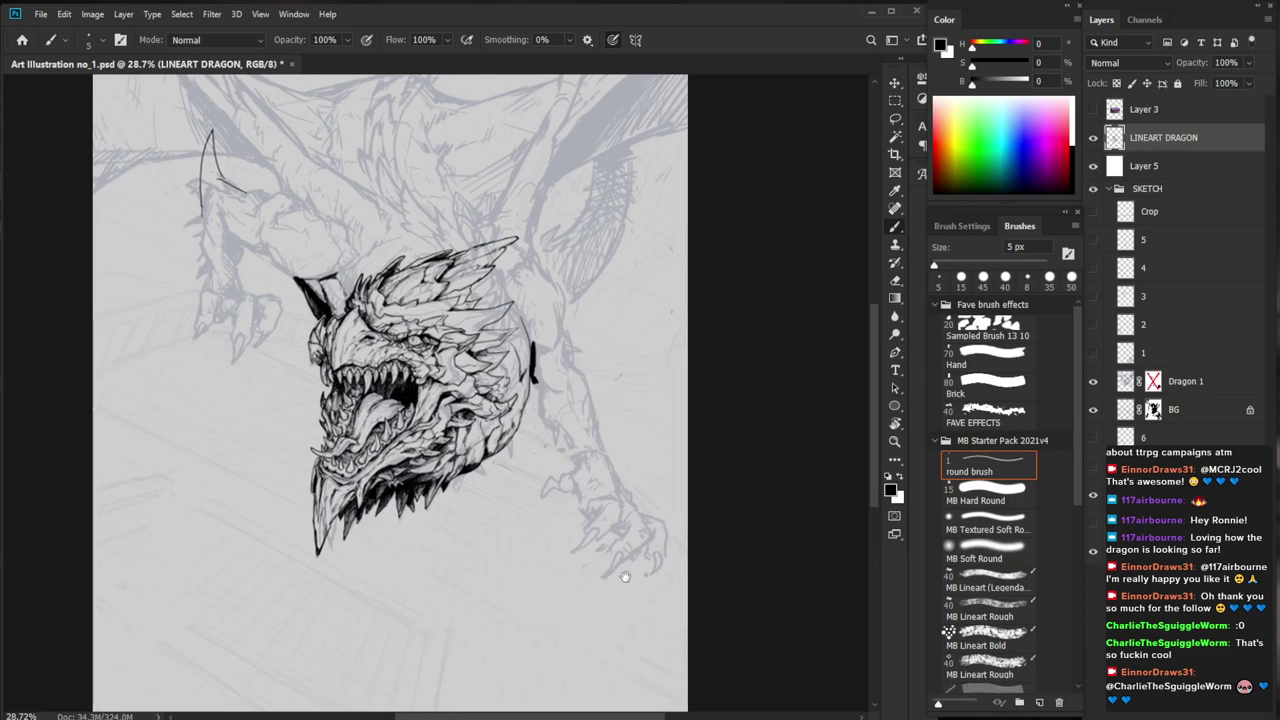
pyautogui.hotkey('ctrl', 'space')
pyautogui.moveTo(727, 638); pyautogui.dragTo(669, 640)
pyautogui.press('z')
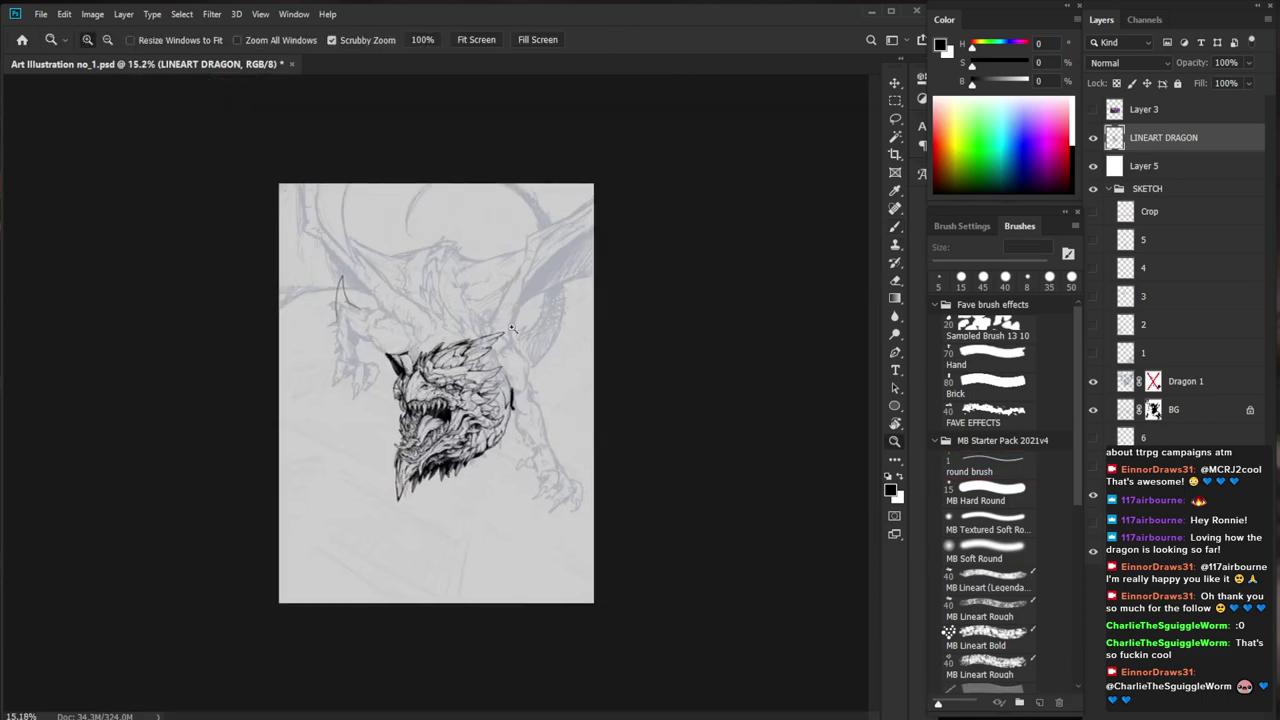
pyautogui.moveTo(472, 335); pyautogui.dragTo(594, 461)
pyautogui.press('b')
pyautogui.moveTo(503, 425); pyautogui.dragTo(494, 438)
pyautogui.hotkey('ctrl', 'space')
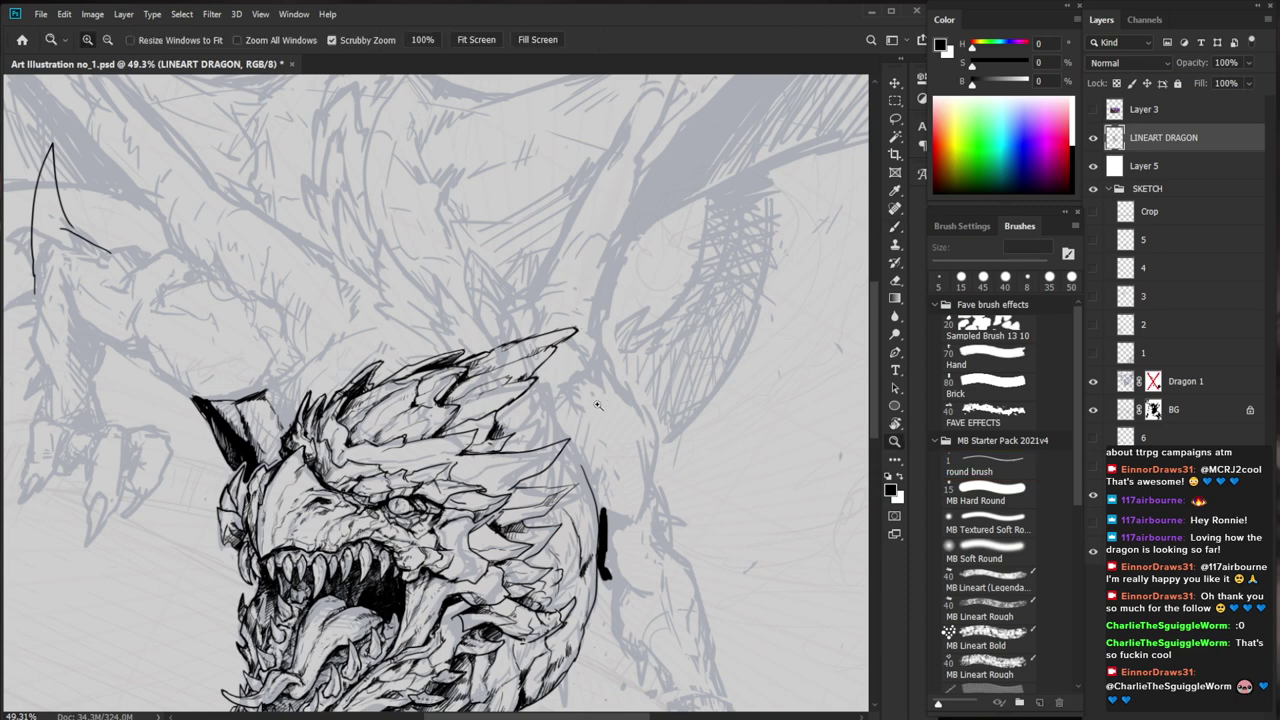
pyautogui.moveTo(607, 418); pyautogui.dragTo(574, 418)
pyautogui.hotkey('ctrl', 'space')
pyautogui.moveTo(364, 410); pyautogui.dragTo(411, 411)
# Erase part of the dark outer edge of the horn behind the snout and redraw the edge with the brush
pyautogui.press('e')
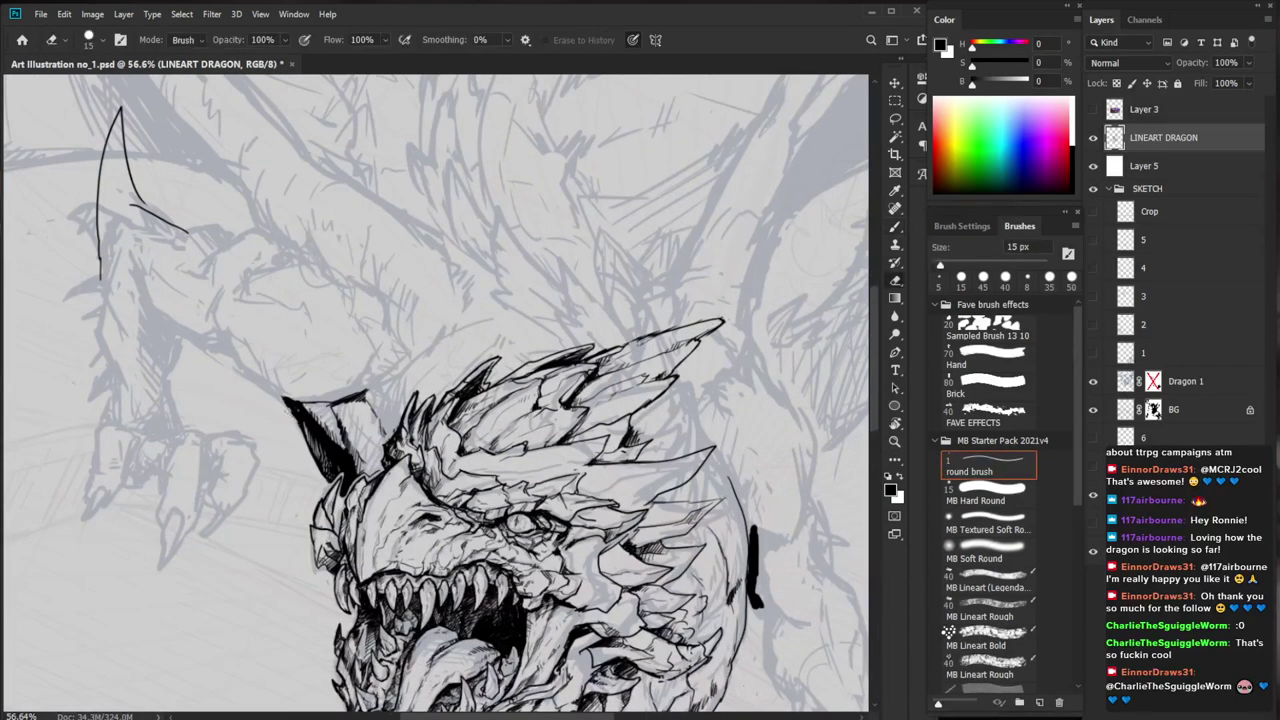
pyautogui.press('b')
pyautogui.moveTo(297, 423)
pyautogui.mouseDown()
pyautogui.moveTo(322, 468)
pyautogui.moveTo(418, 453)
pyautogui.mouseUp()
pyautogui.press('e')
pyautogui.hotkey('ctrl', 'space')
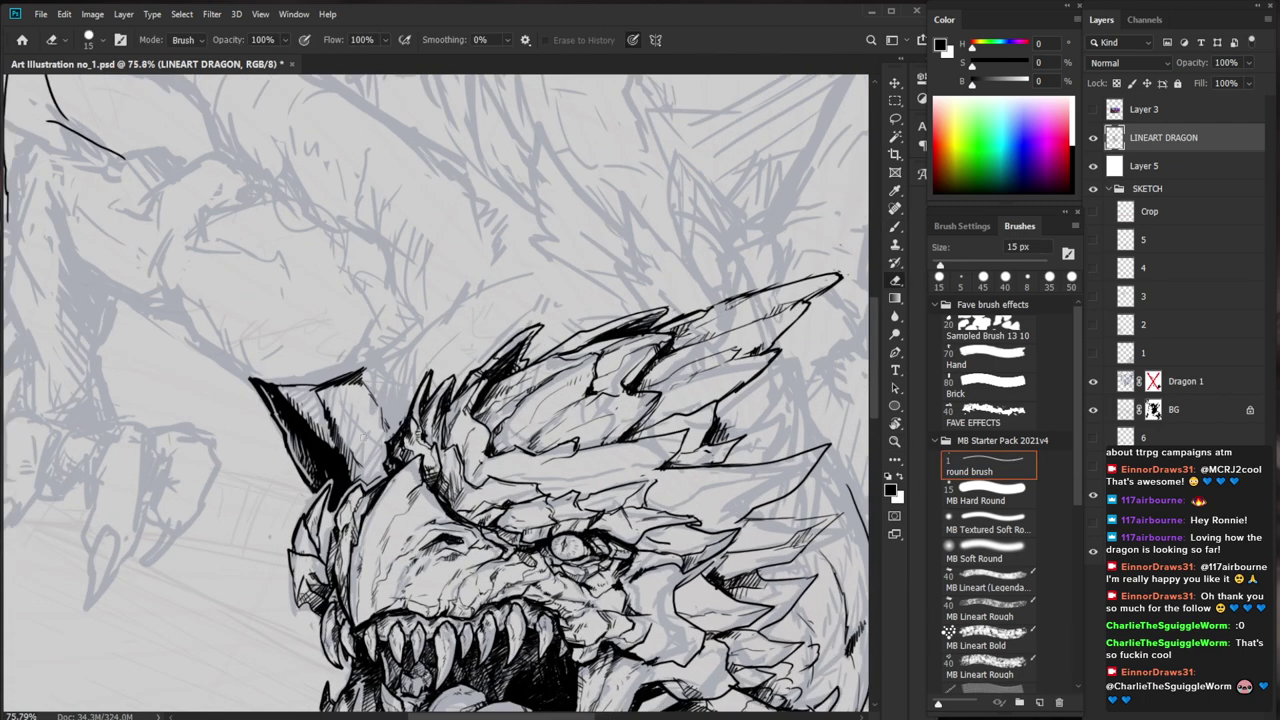
pyautogui.moveTo(292, 441); pyautogui.dragTo(301, 463)
pyautogui.press('b')
pyautogui.moveTo(289, 426)
pyautogui.mouseDown()
pyautogui.moveTo(307, 476)
pyautogui.moveTo(306, 459)
pyautogui.moveTo(322, 476)
pyautogui.mouseUp()
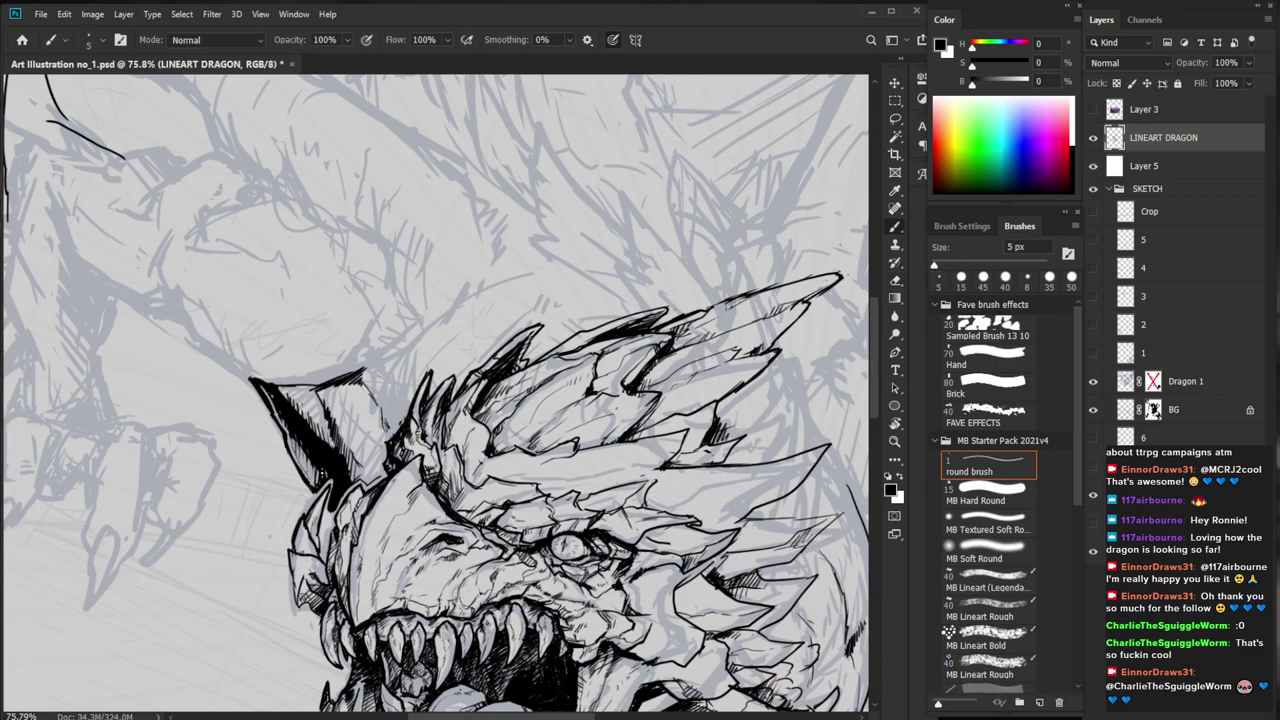
# Add another brush stroke down the dark side of the horn behind the snout
pyautogui.hotkey('ctrl', 'space')
pyautogui.moveTo(390, 441); pyautogui.dragTo(270, 441)
pyautogui.hotkey('ctrl', 'space')
pyautogui.scroll(3, 379, 467)
pyautogui.press('b')
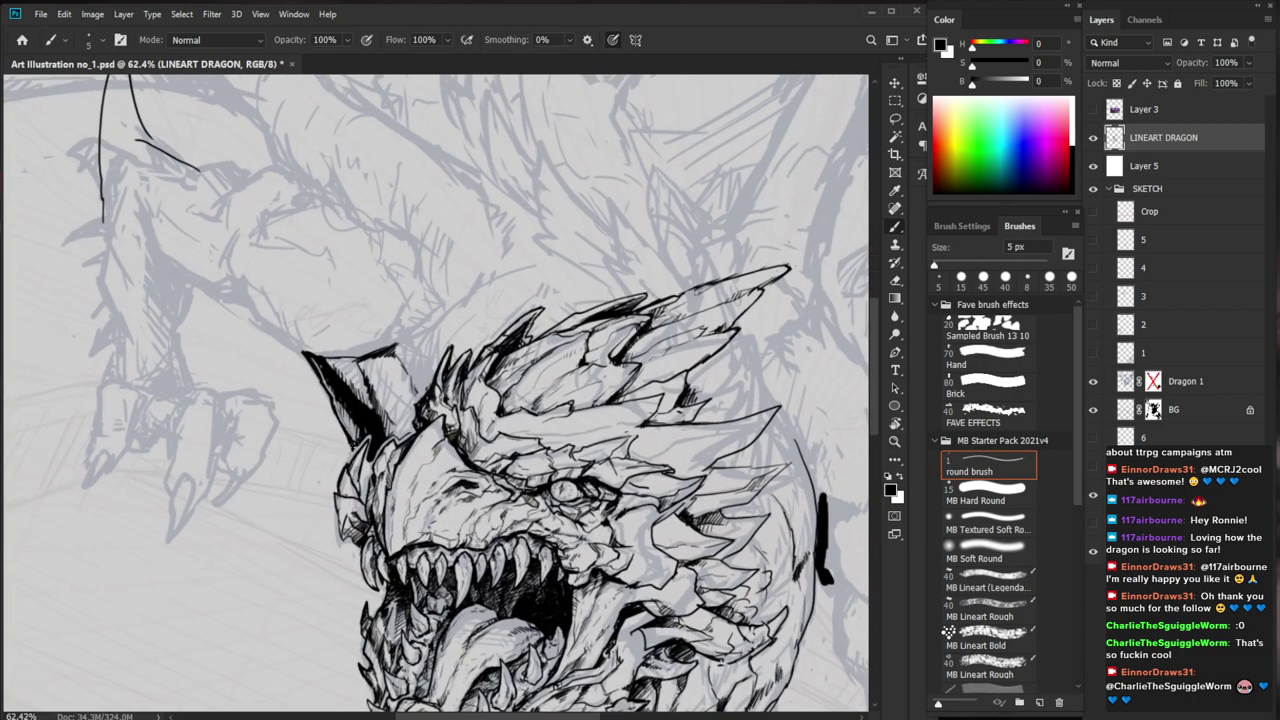
pyautogui.press('z')
pyautogui.scroll(-6, 586, 523)
pyautogui.scroll(4, 424, 358)
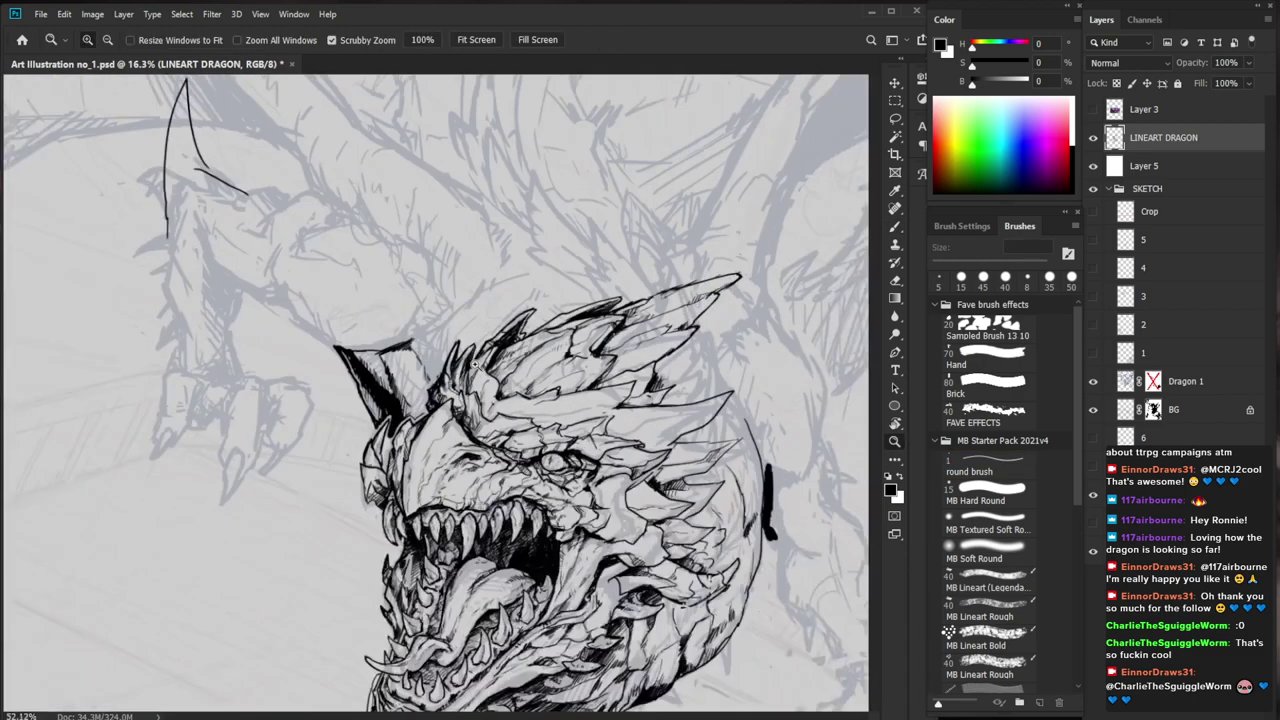
pyautogui.press('b')
pyautogui.moveTo(358, 387); pyautogui.dragTo(373, 429)
# Erase a small bit of linework on the dragon's face near the eye
pyautogui.moveTo(766, 579); pyautogui.dragTo(563, 393)
pyautogui.scroll(4, 366, 276)
pyautogui.press('e')
pyautogui.moveTo(362, 280); pyautogui.dragTo(378, 288)
pyautogui.press('b')
pyautogui.scroll(-3, 470, 575)
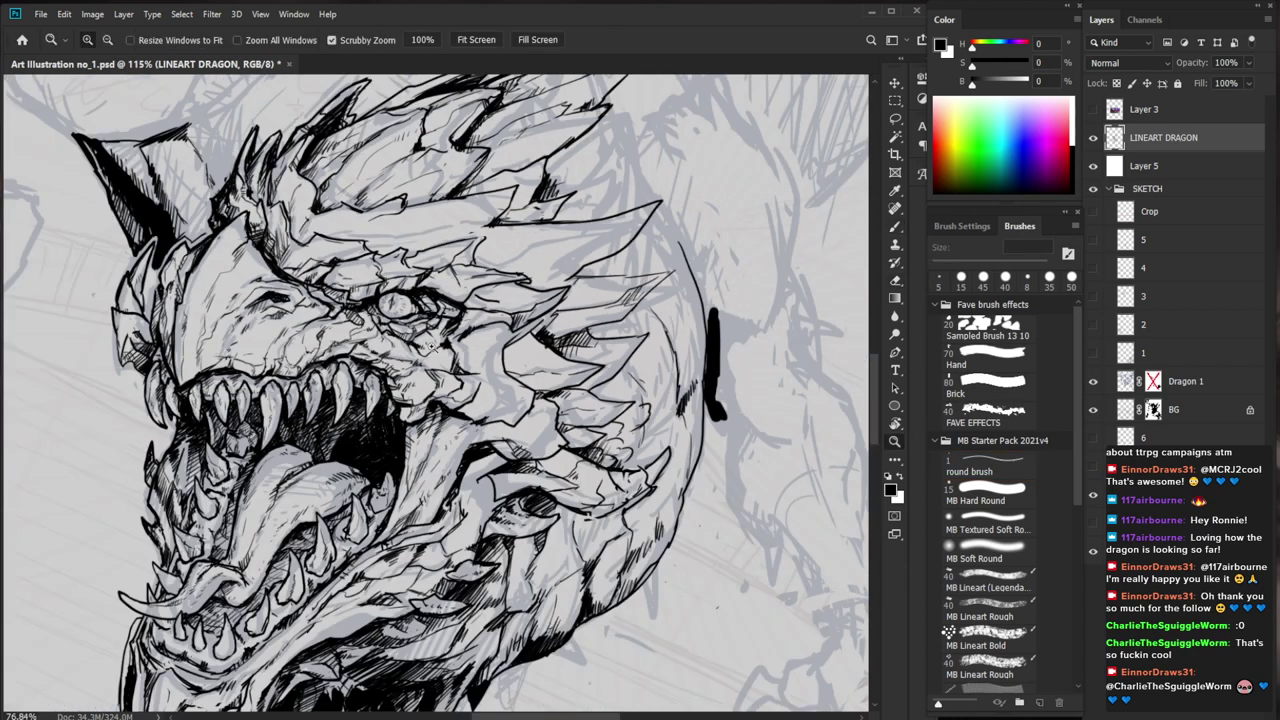
pyautogui.scroll(5, 410, 398)
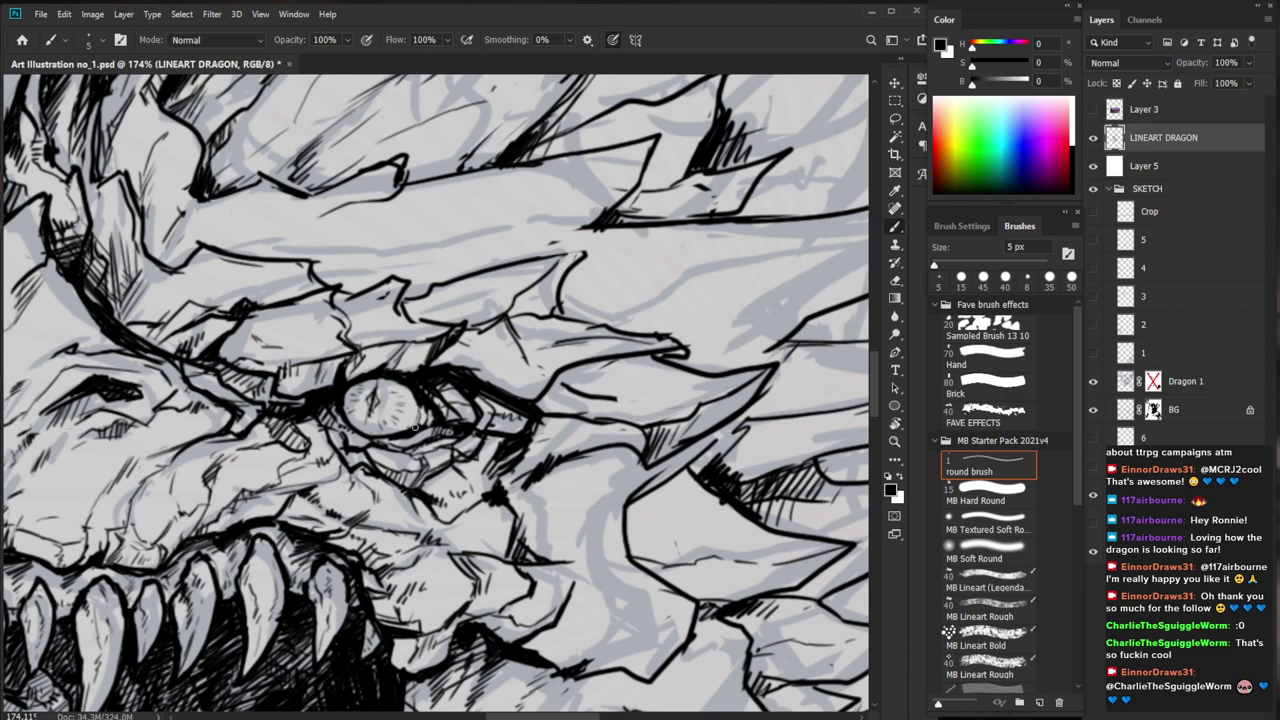
# Add a short stroke at the top edge of the chin horn and hatch the first throat spike behind it
pyautogui.press('z')
pyautogui.moveTo(459, 421); pyautogui.dragTo(345, 428)
pyautogui.moveTo(729, 652); pyautogui.dragTo(695, 454)
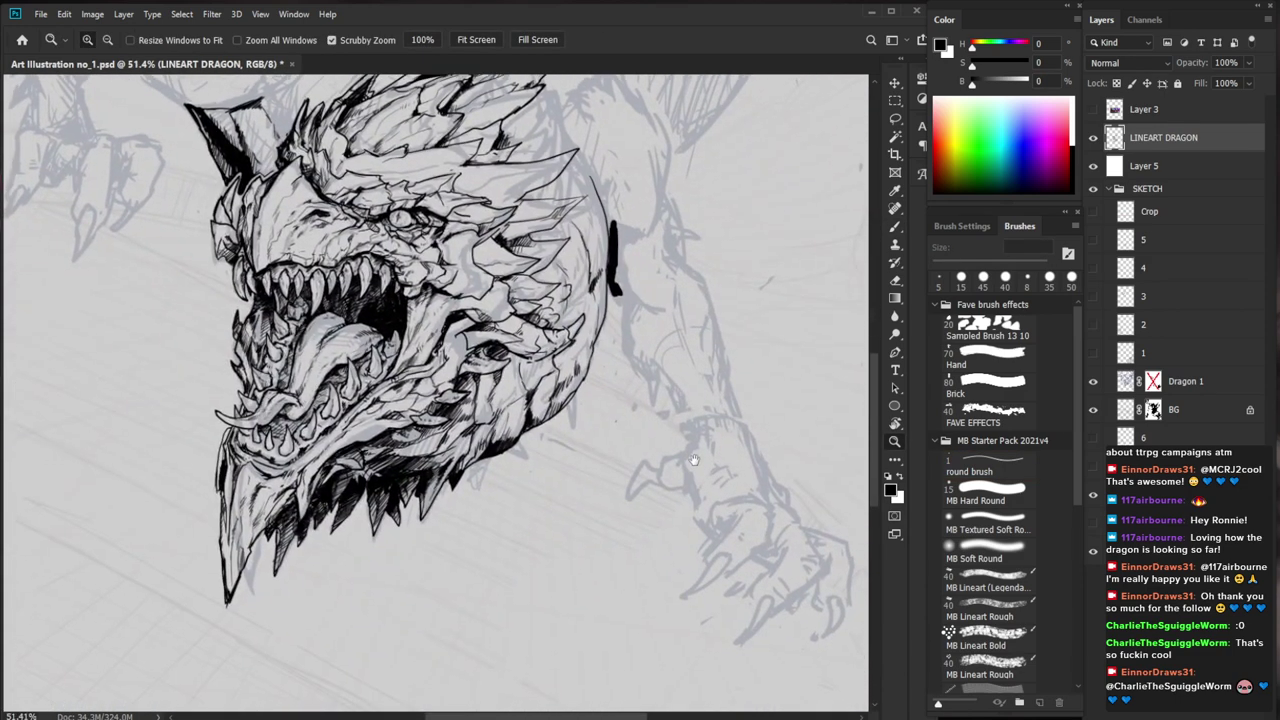
pyautogui.press('b')
pyautogui.moveTo(218, 440)
pyautogui.mouseDown()
pyautogui.moveTo(278, 438)
pyautogui.moveTo(230, 425)
pyautogui.moveTo(223, 447)
pyautogui.mouseUp()
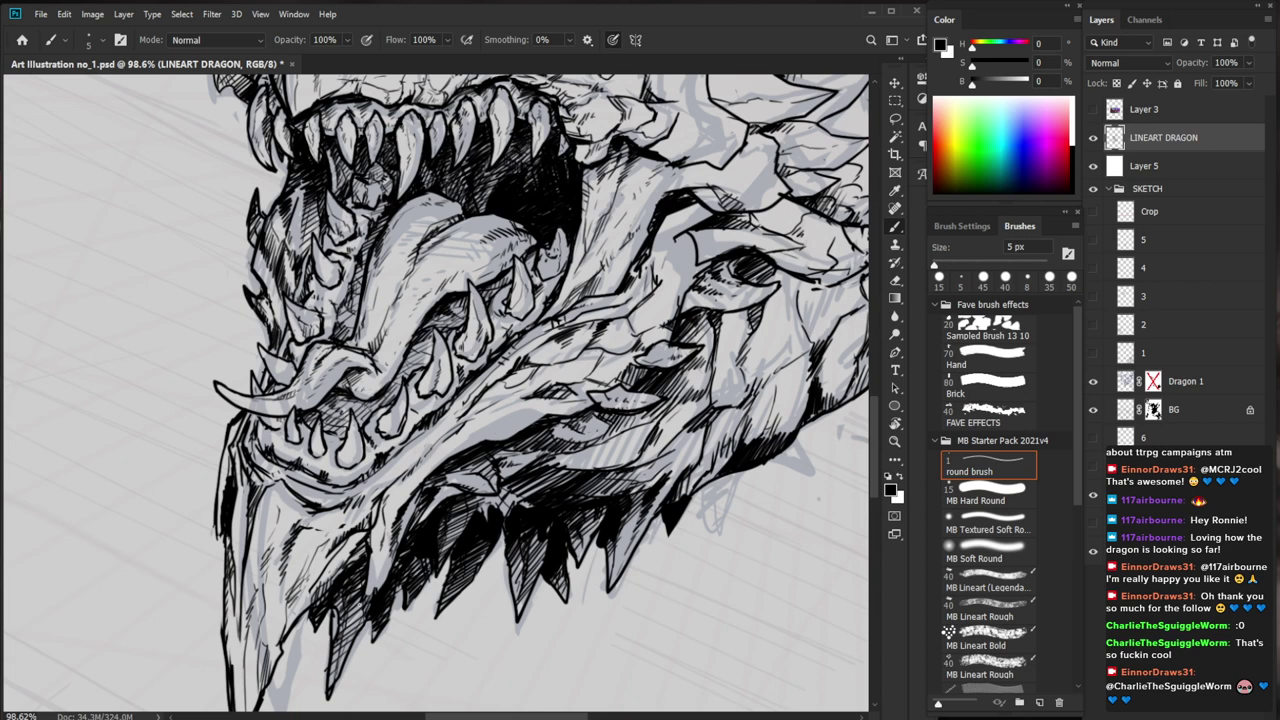
pyautogui.moveTo(359, 597)
pyautogui.mouseDown()
pyautogui.moveTo(392, 568)
pyautogui.moveTo(358, 606)
pyautogui.mouseUp()
pyautogui.moveTo(373, 535); pyautogui.dragTo(365, 547)
pyautogui.moveTo(369, 537); pyautogui.dragTo(353, 579)
pyautogui.press('z')
pyautogui.moveTo(427, 552); pyautogui.dragTo(335, 592)
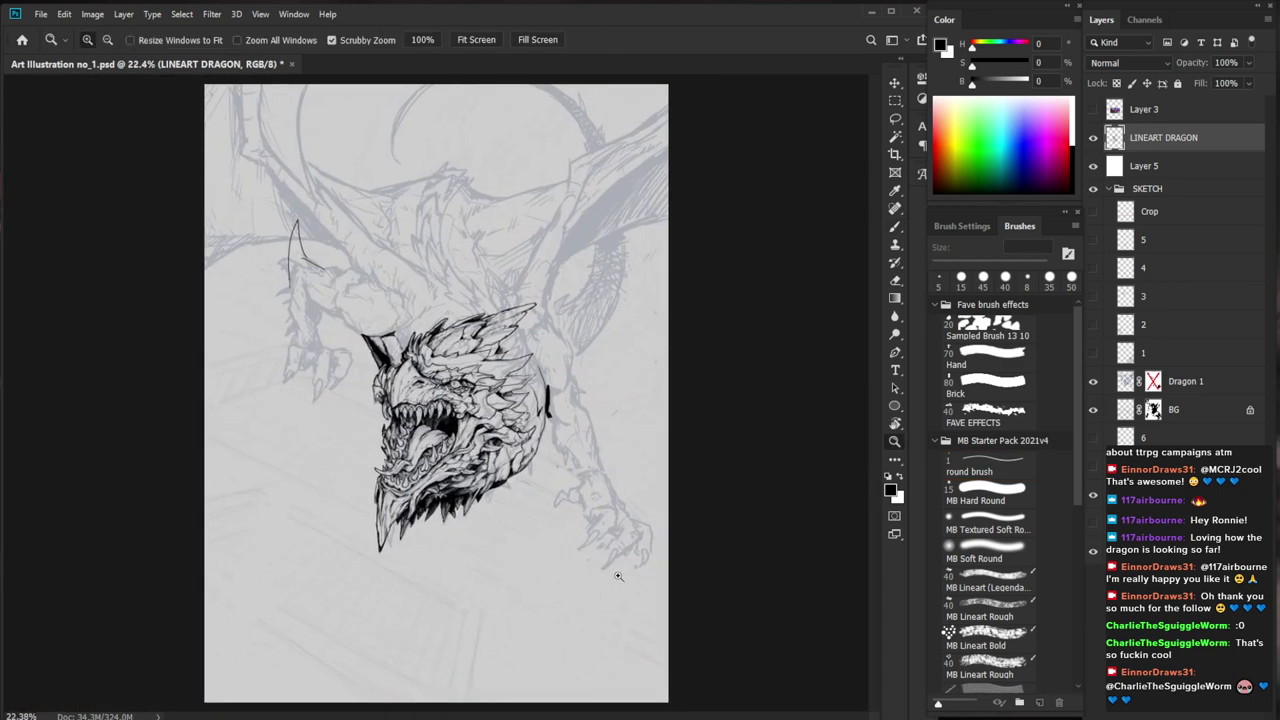
# Examine the inked dragon's head at several magnifications, from the full figure down to the jaw, throat spikes and snout
pyautogui.moveTo(473, 486); pyautogui.dragTo(563, 495)
pyautogui.press('b')
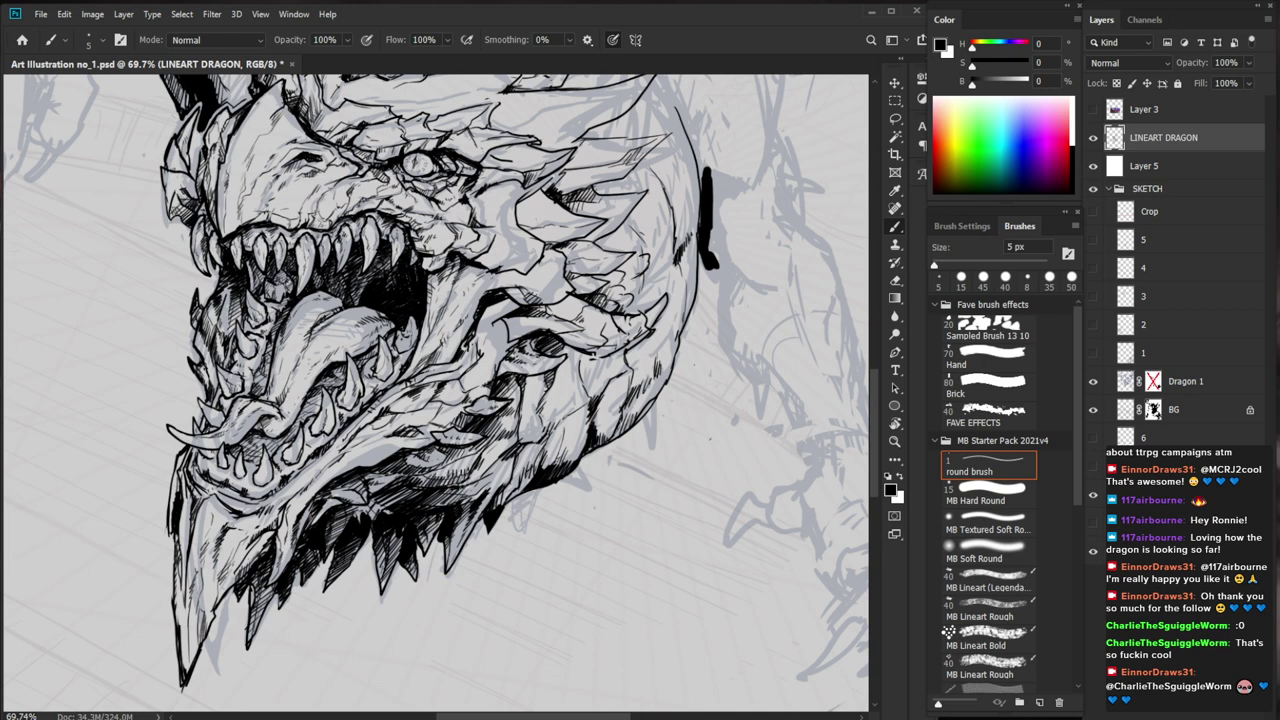
pyautogui.press('z')
pyautogui.moveTo(538, 461); pyautogui.dragTo(508, 503)
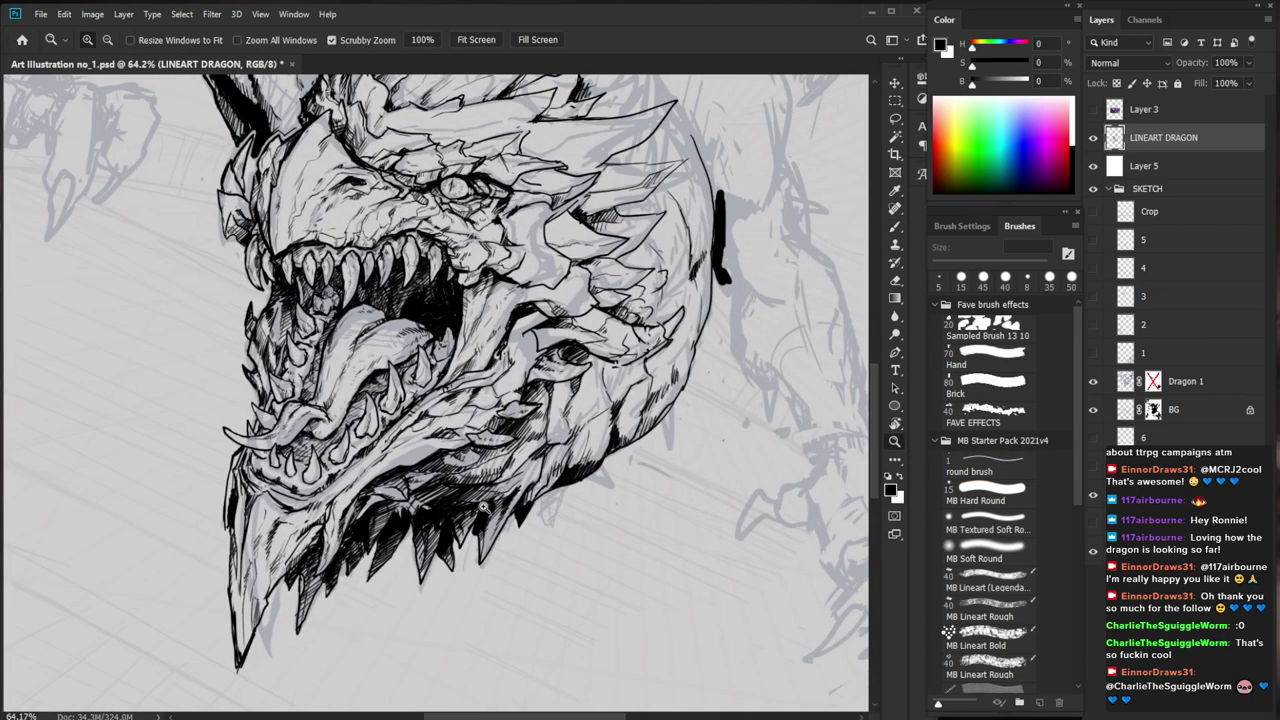
pyautogui.press('b')
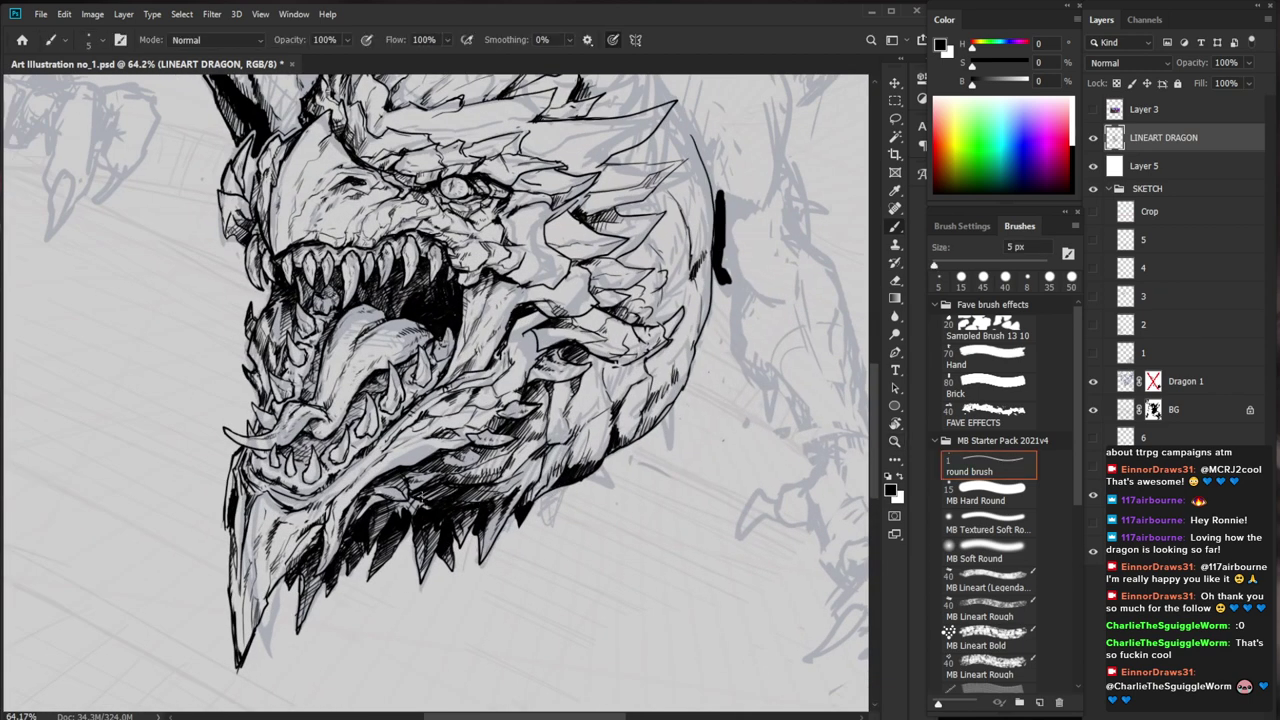
pyautogui.scroll(3, 423, 495)
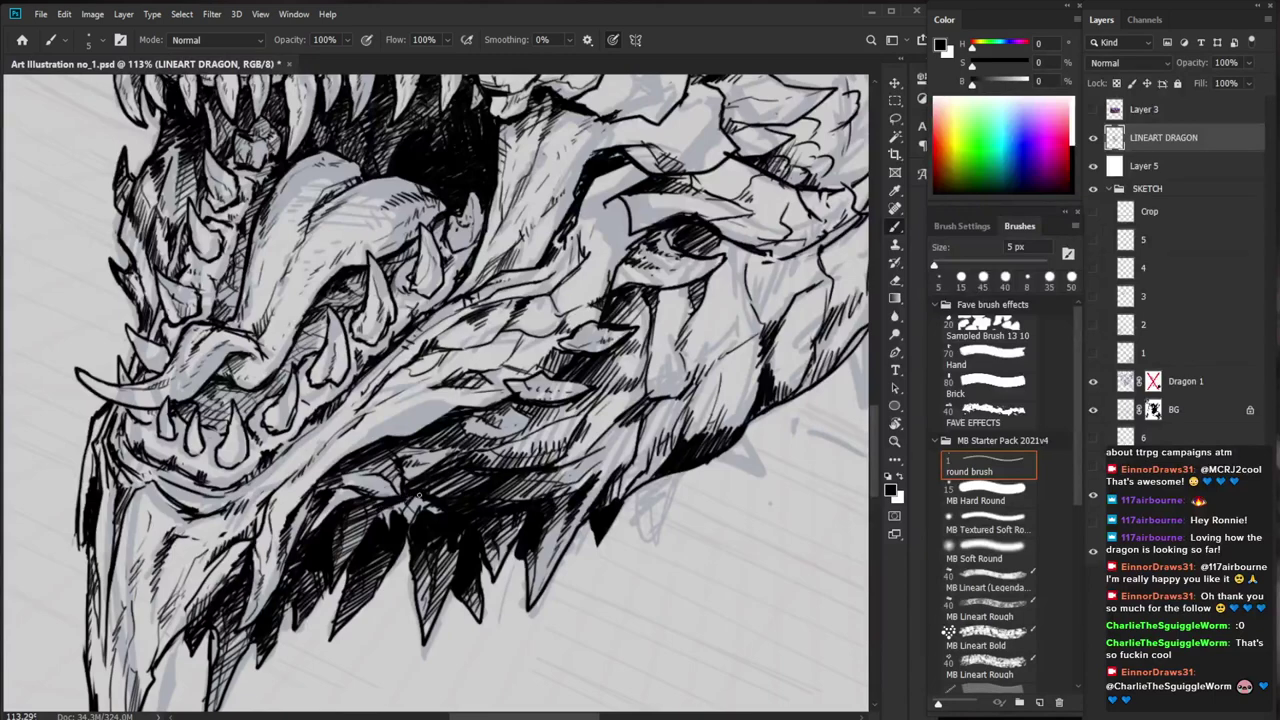
pyautogui.scroll(-3, 420, 516)
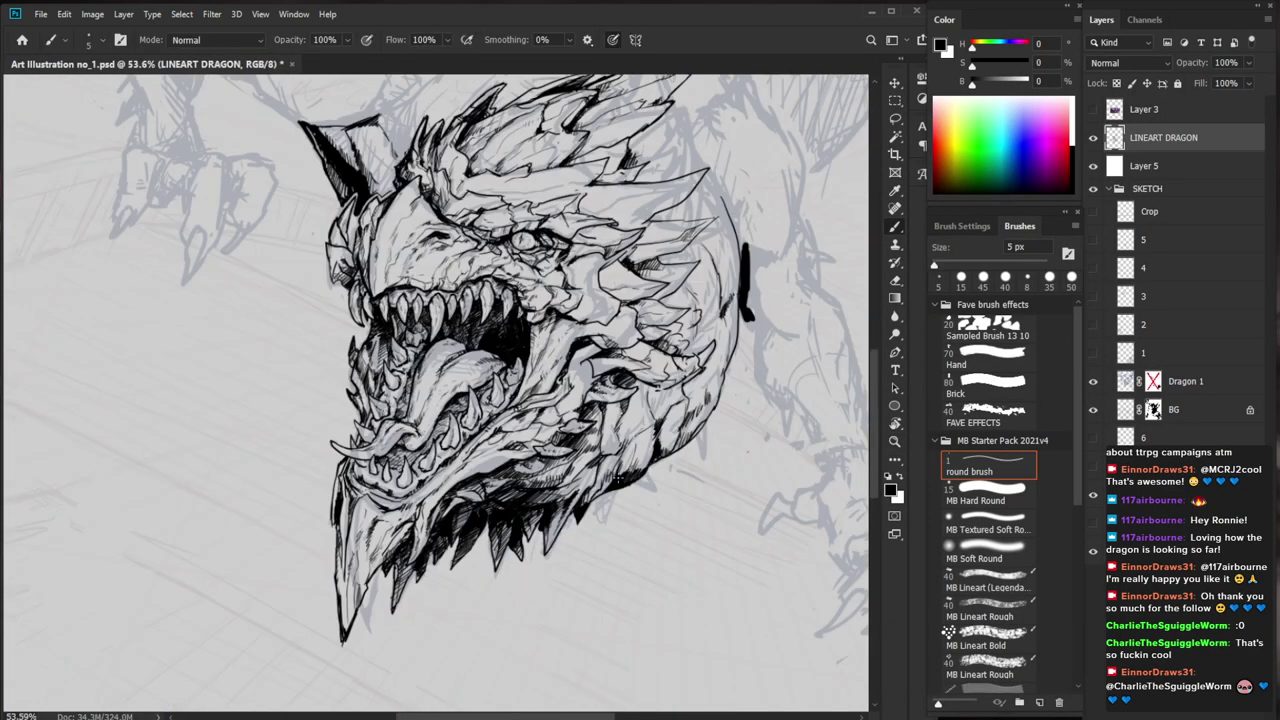
pyautogui.scroll(3, 462, 502)
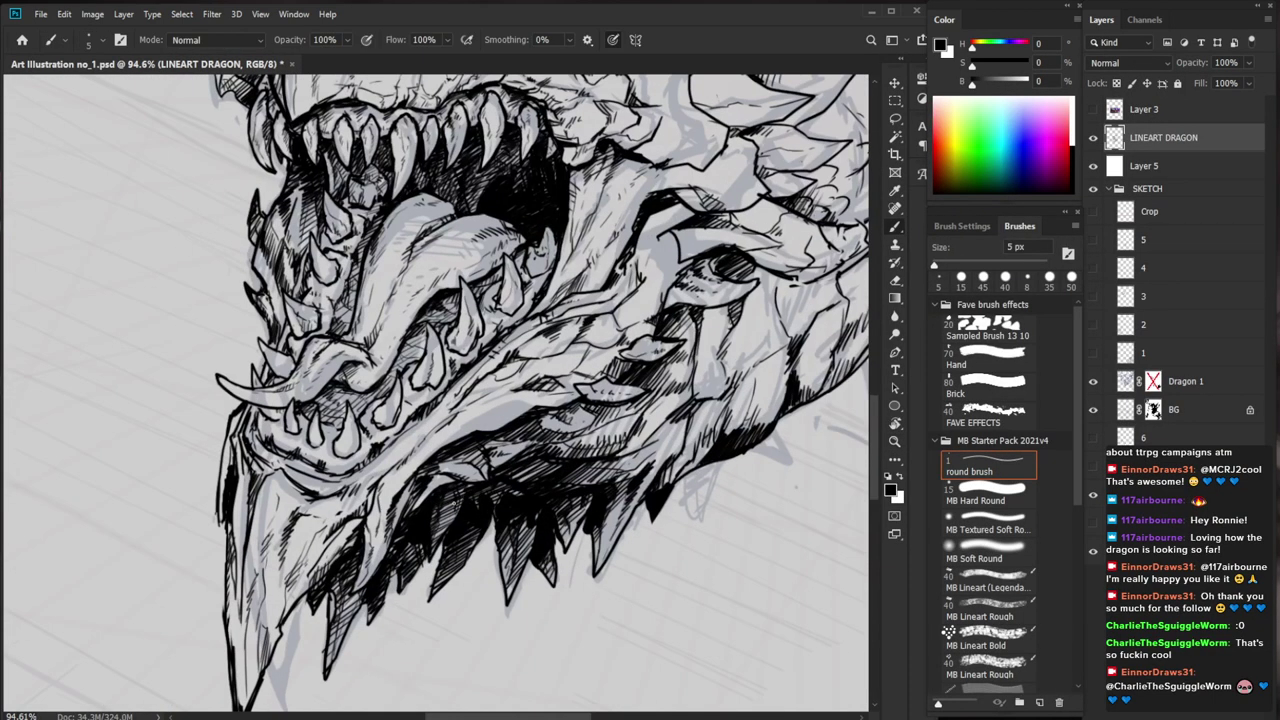
pyautogui.scroll(-3, 455, 497)
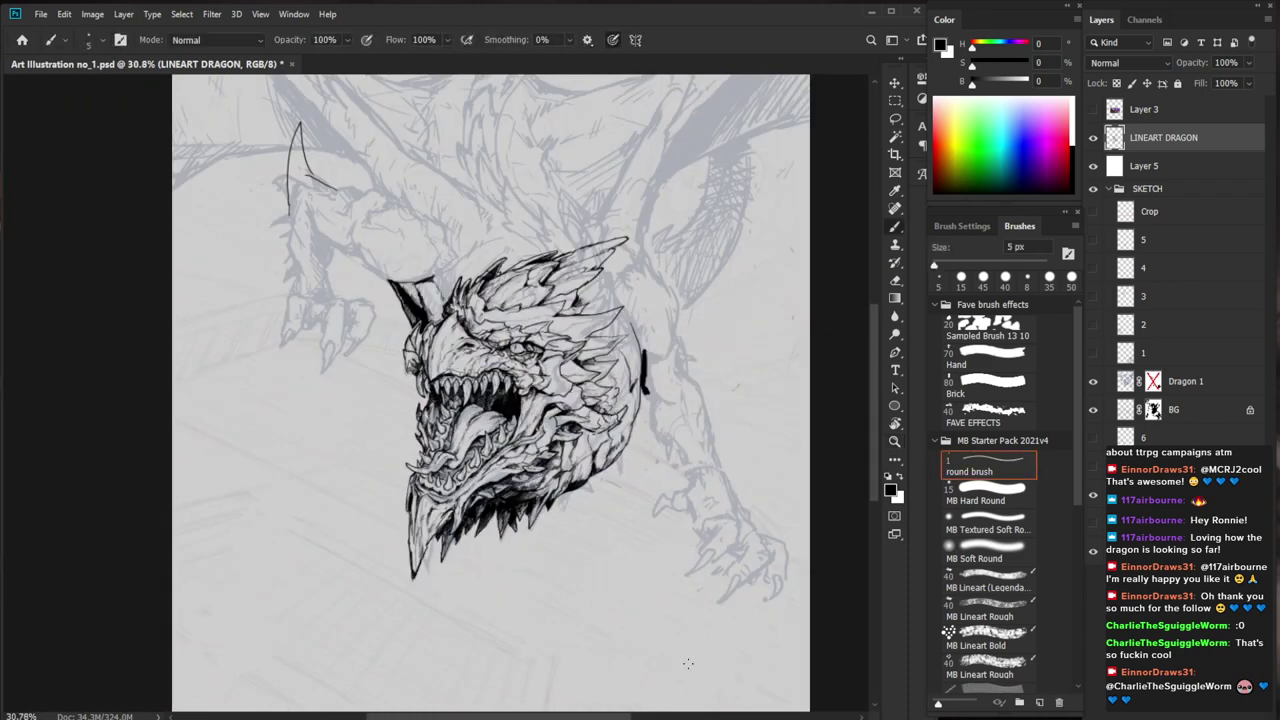
pyautogui.scroll(1, 650, 586)
pyautogui.scroll(4, 450, 452)
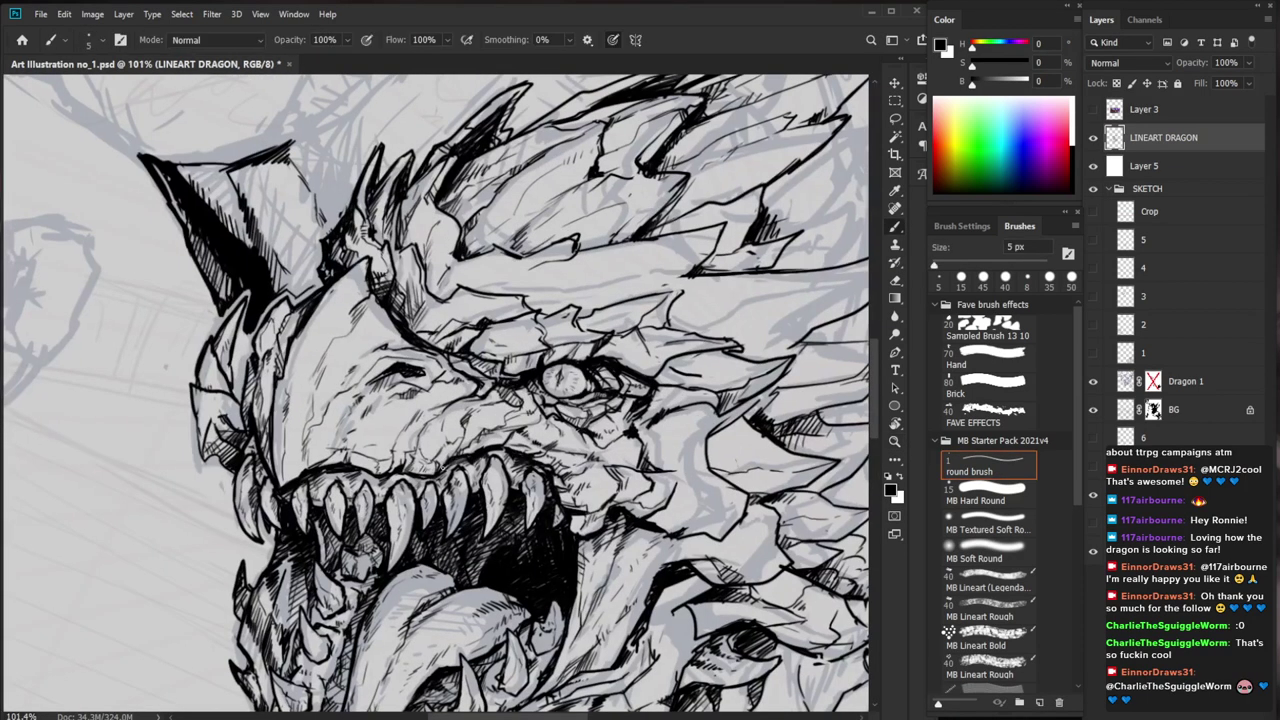
# Add a short stroke along the dragon's upper lip just above the front teeth
pyautogui.moveTo(442, 475)
pyautogui.mouseDown()
pyautogui.moveTo(455, 462)
pyautogui.moveTo(386, 484)
pyautogui.moveTo(405, 485)
pyautogui.mouseUp()
pyautogui.press('e')
pyautogui.press('b')
pyautogui.press('z')
pyautogui.moveTo(500, 479); pyautogui.dragTo(420, 485)
pyautogui.press('b')
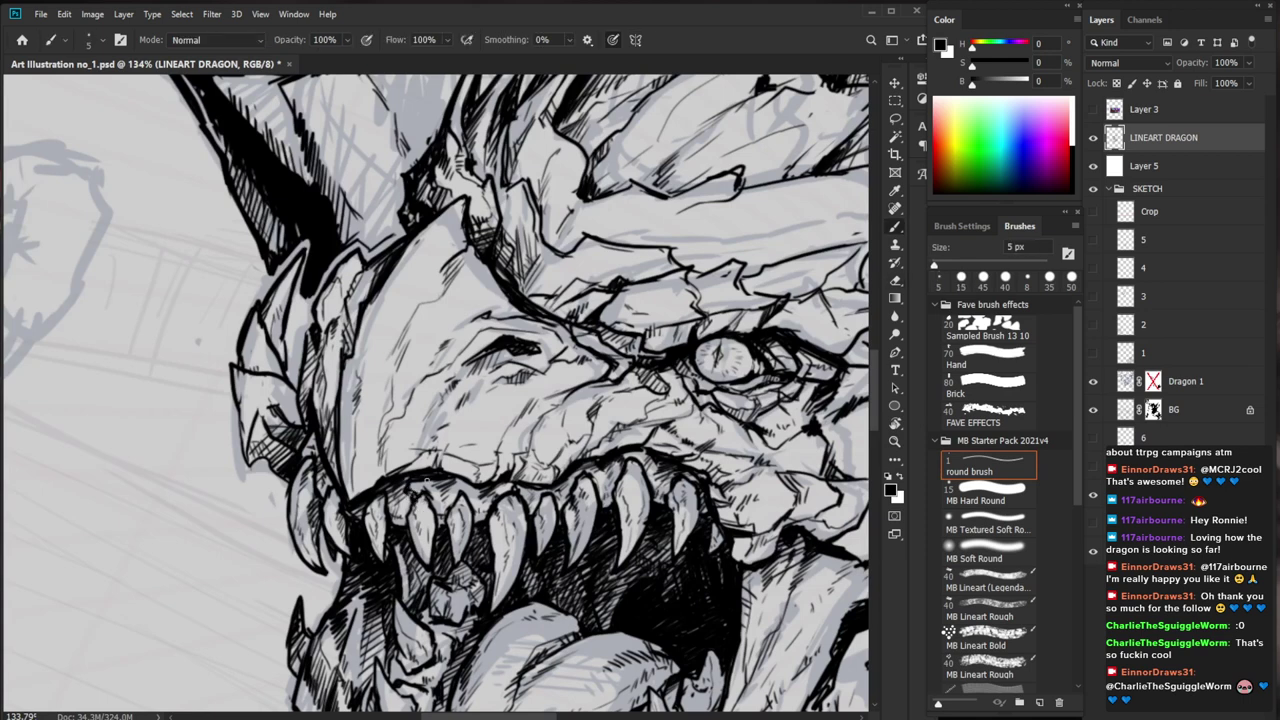
# Add short hatching strokes around the dragon's upper front teeth
pyautogui.press('z')
pyautogui.moveTo(537, 494)
pyautogui.mouseDown()
pyautogui.moveTo(440, 500)
pyautogui.moveTo(590, 508)
pyautogui.mouseUp()
pyautogui.press('b')
pyautogui.hotkey('ctrl', 'space')
pyautogui.moveTo(502, 464); pyautogui.dragTo(450, 283)
pyautogui.press('space')
pyautogui.hotkey('ctrl', 'space')
pyautogui.moveTo(377, 369)
pyautogui.mouseDown()
pyautogui.moveTo(395, 430)
pyautogui.moveTo(391, 482)
pyautogui.moveTo(410, 519)
pyautogui.moveTo(404, 505)
pyautogui.moveTo(391, 532)
pyautogui.mouseUp()
pyautogui.press('space')
pyautogui.moveTo(408, 524); pyautogui.dragTo(388, 546)
pyautogui.moveTo(406, 532); pyautogui.dragTo(398, 550)
pyautogui.press('z')
pyautogui.moveTo(467, 521); pyautogui.dragTo(350, 523)
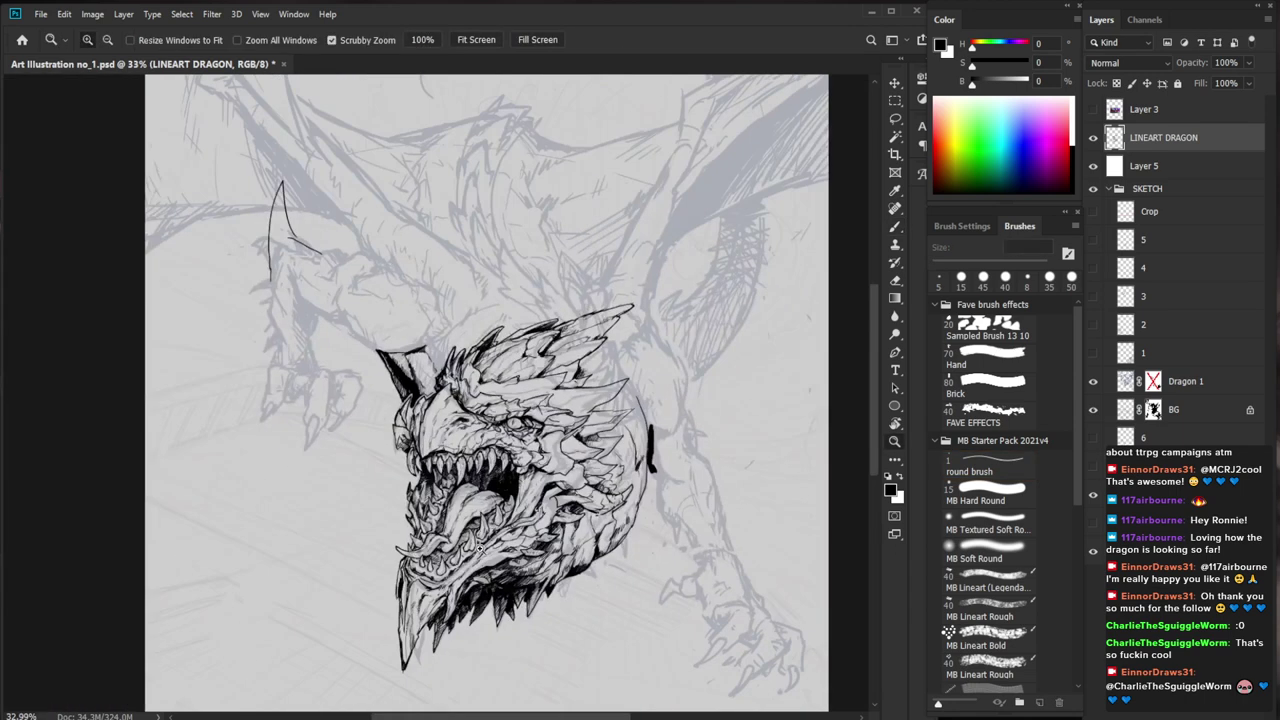
# Hatch the inside of the mouth around the tongue and lower teeth, erasing a small bit of linework between strokes
pyautogui.moveTo(479, 549); pyautogui.dragTo(595, 549)
pyautogui.press('b')
pyautogui.moveTo(457, 511); pyautogui.dragTo(445, 523)
pyautogui.moveTo(455, 505); pyautogui.dragTo(449, 521)
pyautogui.moveTo(461, 509); pyautogui.dragTo(461, 523)
pyautogui.moveTo(467, 511); pyautogui.dragTo(447, 558)
pyautogui.press('e')
pyautogui.moveTo(451, 544); pyautogui.dragTo(448, 556)
pyautogui.press('b')
pyautogui.moveTo(459, 546)
pyautogui.mouseDown()
pyautogui.moveTo(447, 556)
pyautogui.moveTo(467, 556)
pyautogui.moveTo(457, 582)
pyautogui.mouseUp()
pyautogui.press('e')
# Erase a bit of linework where the horn meets the front snout spikes and redraw the dark edge beside them
pyautogui.press('z')
pyautogui.moveTo(755, 549); pyautogui.dragTo(691, 527)
pyautogui.moveTo(393, 392); pyautogui.dragTo(481, 390)
pyautogui.press('b')
pyautogui.press('e')
pyautogui.moveTo(408, 405); pyautogui.dragTo(391, 422)
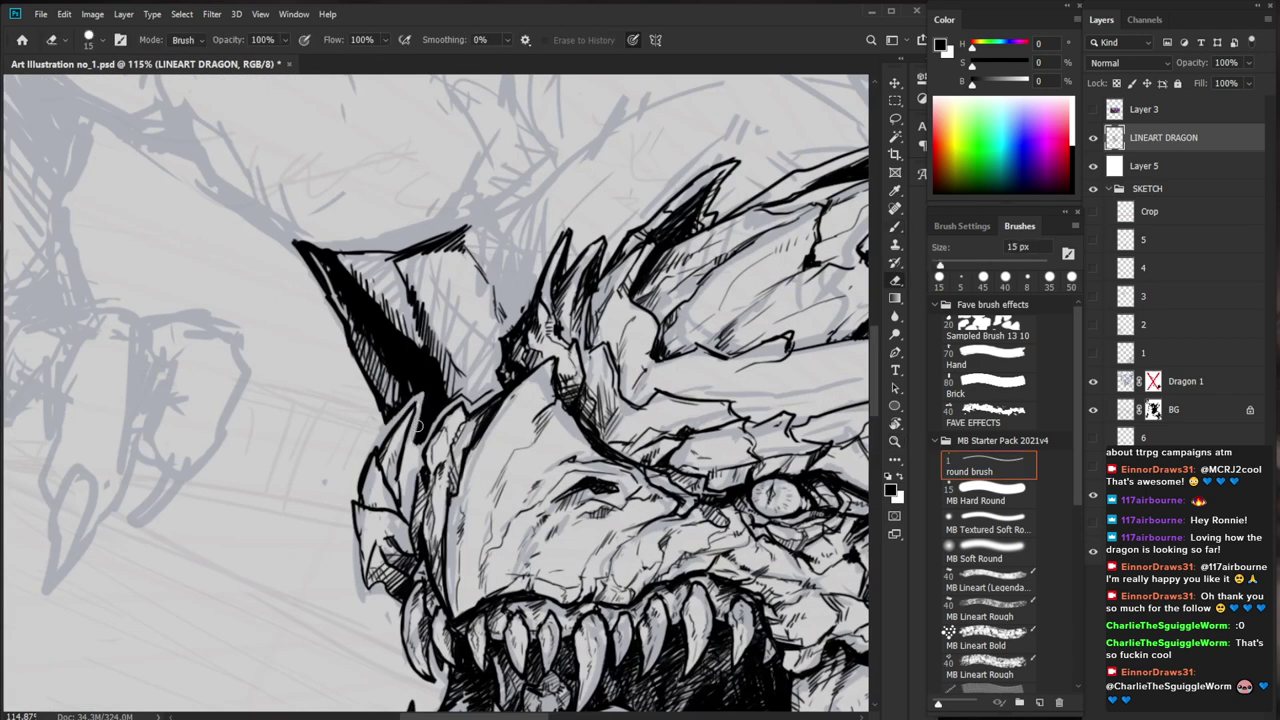
pyautogui.press('b')
pyautogui.moveTo(425, 424); pyautogui.dragTo(415, 547)
pyautogui.press('e')
# Add short hatching strokes below the cheek scales at the rear of the jaw
pyautogui.moveTo(746, 607); pyautogui.dragTo(650, 529)
pyautogui.moveTo(581, 478); pyautogui.dragTo(633, 450)
pyautogui.press('b')
pyautogui.moveTo(499, 453); pyautogui.dragTo(501, 475)
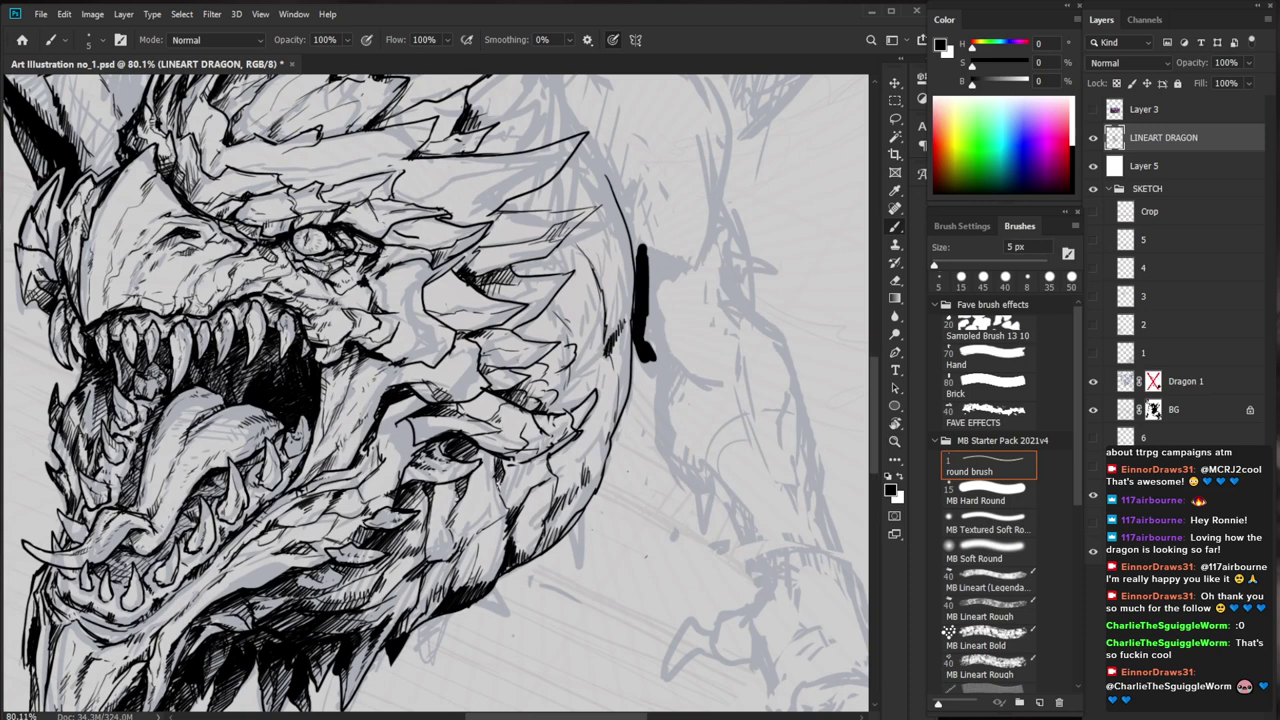
pyautogui.moveTo(524, 459); pyautogui.dragTo(513, 467)
pyautogui.moveTo(524, 459)
pyautogui.mouseDown()
pyautogui.moveTo(512, 466)
pyautogui.moveTo(547, 455)
pyautogui.mouseUp()
pyautogui.press('e')
pyautogui.press('b')
pyautogui.moveTo(551, 447); pyautogui.dragTo(523, 461)
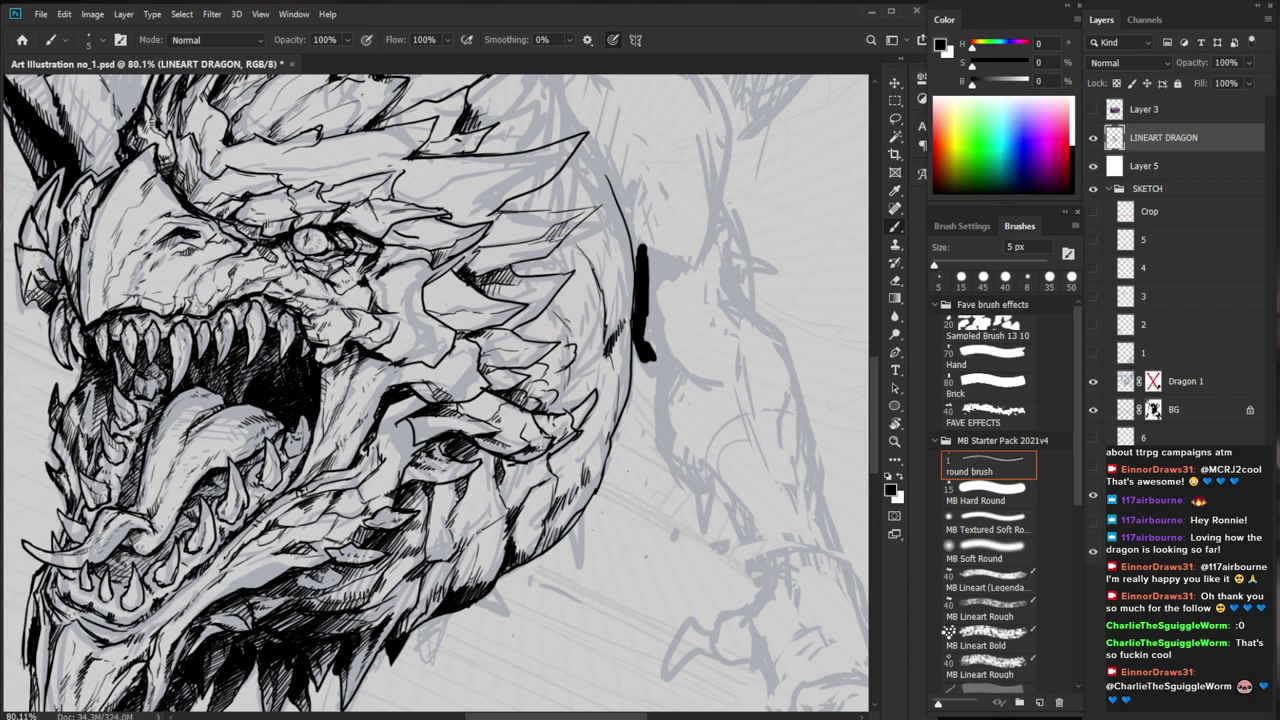
# Erase the lower end of the thick black mark behind the head and redraw it with rough hatched brush strokes
pyautogui.moveTo(591, 438); pyautogui.dragTo(490, 440)
pyautogui.press('b')
pyautogui.moveTo(601, 422)
pyautogui.mouseDown()
pyautogui.moveTo(660, 422)
pyautogui.moveTo(614, 481)
pyautogui.mouseUp()
pyautogui.moveTo(557, 446); pyautogui.dragTo(562, 492)
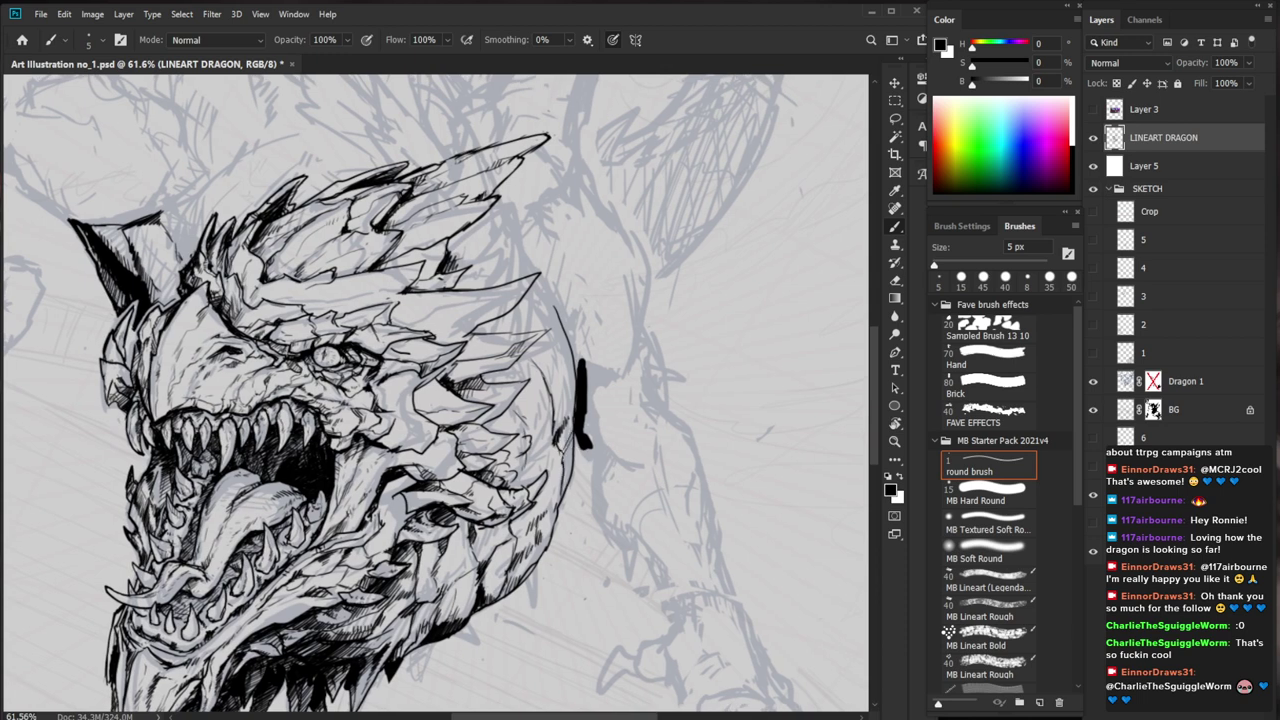
pyautogui.press('e')
pyautogui.moveTo(590, 445); pyautogui.dragTo(577, 438)
pyautogui.press('b')
pyautogui.moveTo(584, 388); pyautogui.dragTo(586, 438)
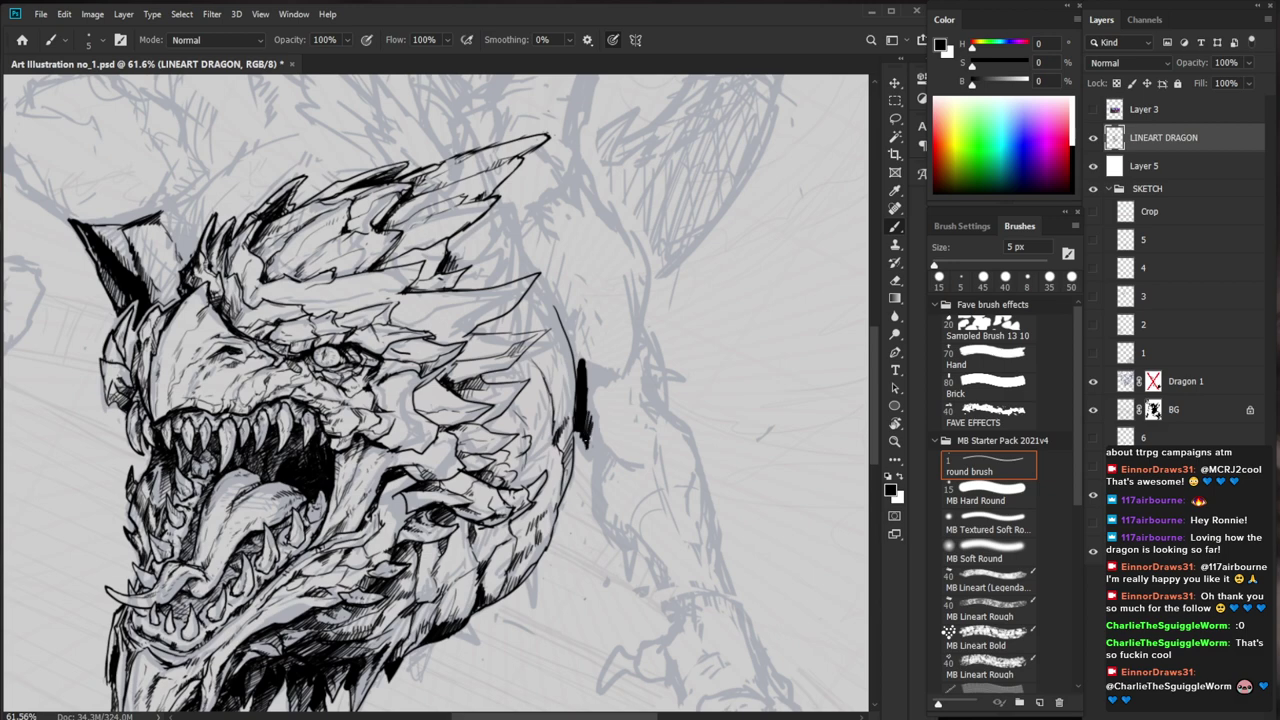
# Add short hatching strokes along the ridge and upper side of the dragon's snout
pyautogui.hotkey('ctrl', '0')
pyautogui.moveTo(474, 387); pyautogui.dragTo(540, 389)
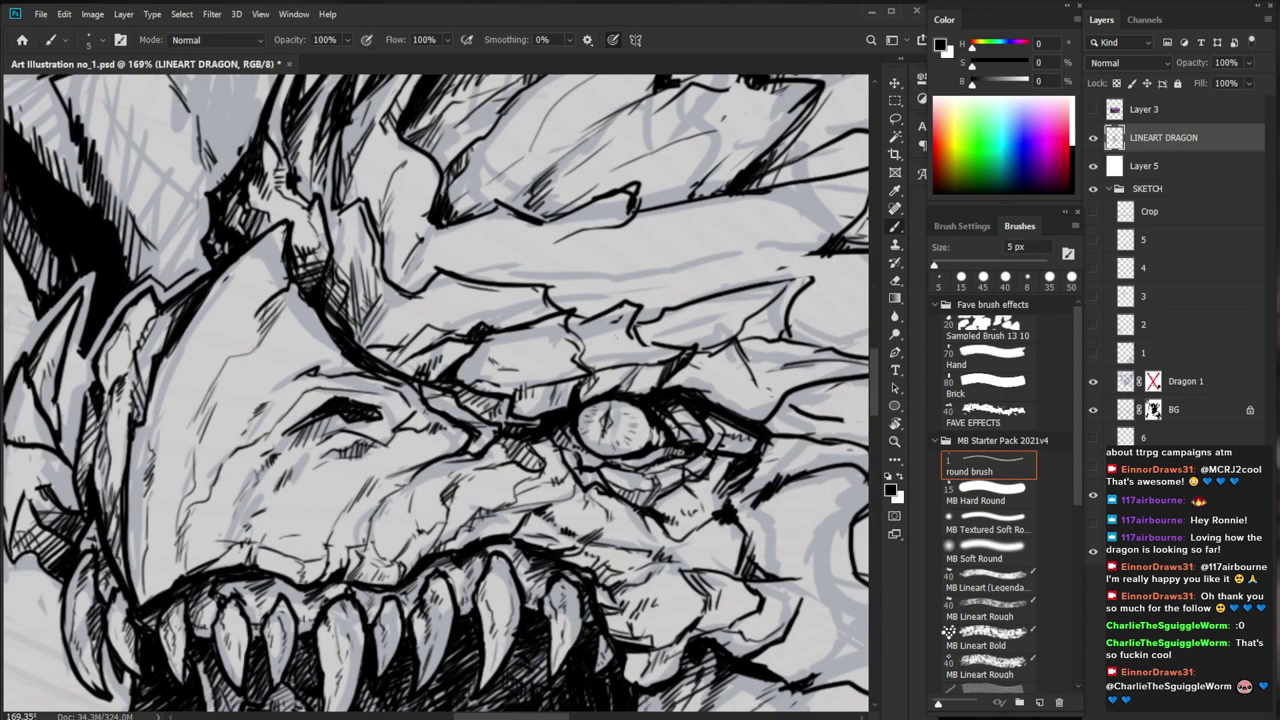
pyautogui.moveTo(419, 382)
pyautogui.mouseDown()
pyautogui.moveTo(437, 389)
pyautogui.moveTo(292, 374)
pyautogui.moveTo(342, 378)
pyautogui.moveTo(252, 420)
pyautogui.mouseUp()
pyautogui.moveTo(264, 370); pyautogui.dragTo(288, 340)
pyautogui.moveTo(306, 326); pyautogui.dragTo(298, 333)
pyautogui.moveTo(385, 280)
pyautogui.mouseDown()
pyautogui.moveTo(240, 290)
pyautogui.moveTo(445, 288)
pyautogui.mouseUp()
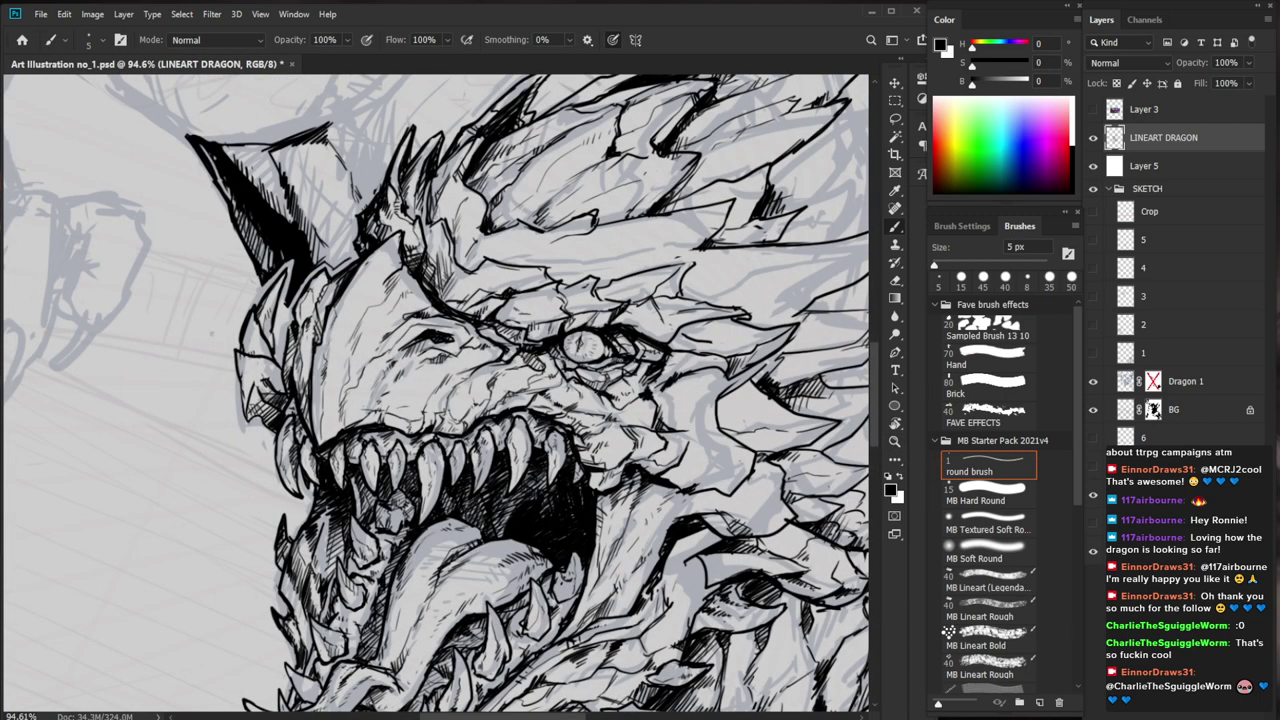
pyautogui.moveTo(347, 299); pyautogui.dragTo(337, 317)
pyautogui.moveTo(363, 273)
pyautogui.mouseDown()
pyautogui.moveTo(353, 285)
pyautogui.moveTo(375, 303)
pyautogui.mouseUp()
pyautogui.moveTo(421, 290); pyautogui.dragTo(335, 291)
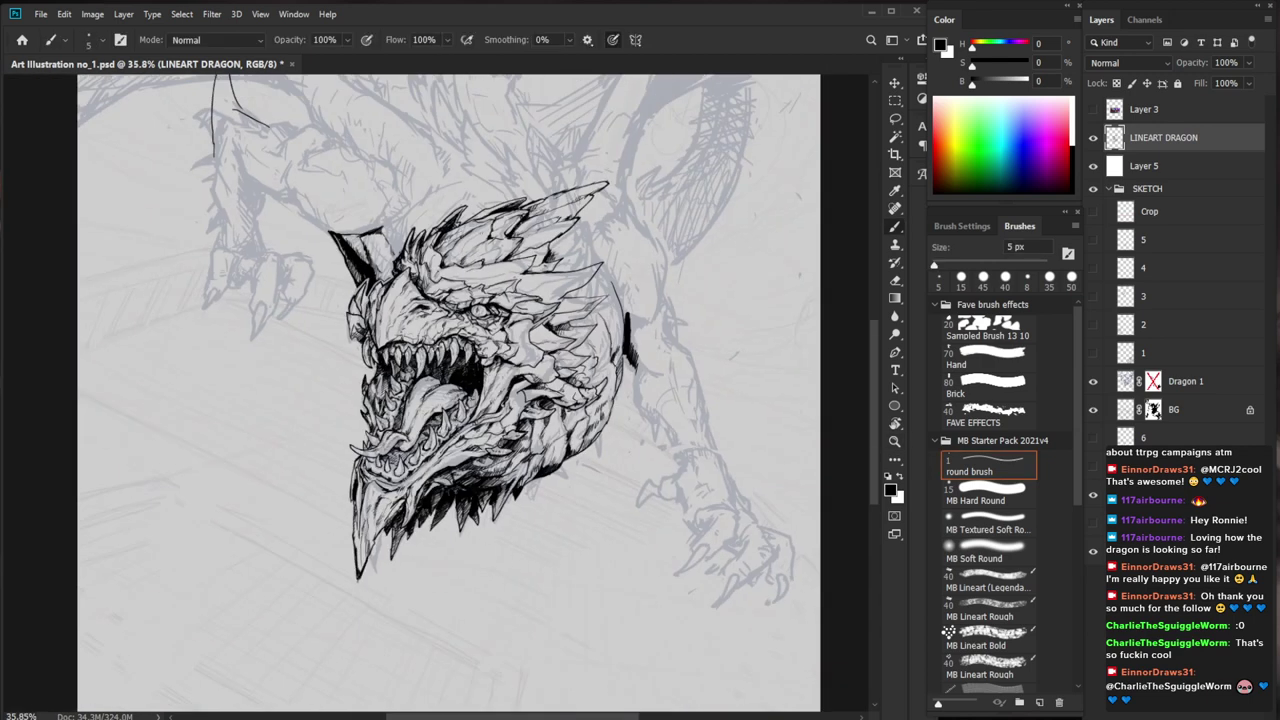
# Ink the curved contour extending from the black mark behind the head across the foreleg, with hatched shadows at its ends
pyautogui.moveTo(372, 350); pyautogui.dragTo(484, 350)
pyautogui.moveTo(358, 338)
pyautogui.mouseDown()
pyautogui.moveTo(354, 366)
pyautogui.moveTo(262, 351)
pyautogui.mouseUp()
pyautogui.moveTo(810, 538)
pyautogui.mouseDown()
pyautogui.moveTo(728, 500)
pyautogui.moveTo(647, 500)
pyautogui.mouseUp()
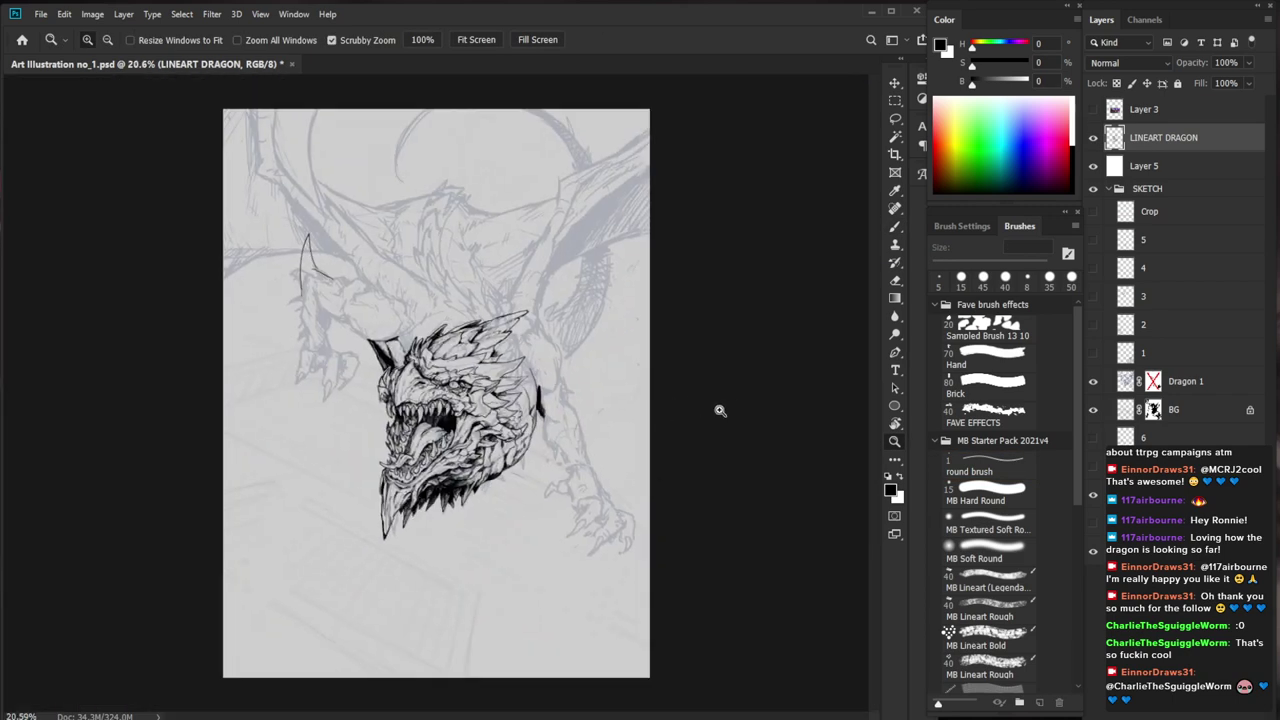
pyautogui.moveTo(351, 284); pyautogui.dragTo(407, 283)
pyautogui.moveTo(689, 646); pyautogui.dragTo(641, 577)
pyautogui.moveTo(613, 411); pyautogui.dragTo(662, 411)
pyautogui.moveTo(553, 399)
pyautogui.mouseDown()
pyautogui.moveTo(600, 422)
pyautogui.moveTo(574, 420)
pyautogui.moveTo(587, 432)
pyautogui.mouseUp()
pyautogui.moveTo(571, 425)
pyautogui.mouseDown()
pyautogui.moveTo(583, 445)
pyautogui.moveTo(556, 430)
pyautogui.moveTo(538, 449)
pyautogui.mouseUp()
pyautogui.moveTo(522, 434)
pyautogui.mouseDown()
pyautogui.moveTo(550, 466)
pyautogui.moveTo(580, 464)
pyautogui.moveTo(596, 438)
pyautogui.moveTo(587, 469)
pyautogui.mouseUp()
pyautogui.moveTo(580, 454); pyautogui.dragTo(590, 473)
pyautogui.moveTo(582, 460); pyautogui.dragTo(591, 481)
pyautogui.moveTo(586, 471); pyautogui.dragTo(595, 502)
pyautogui.moveTo(650, 481); pyautogui.dragTo(586, 551)
pyautogui.moveTo(669, 590); pyautogui.dragTo(610, 536)
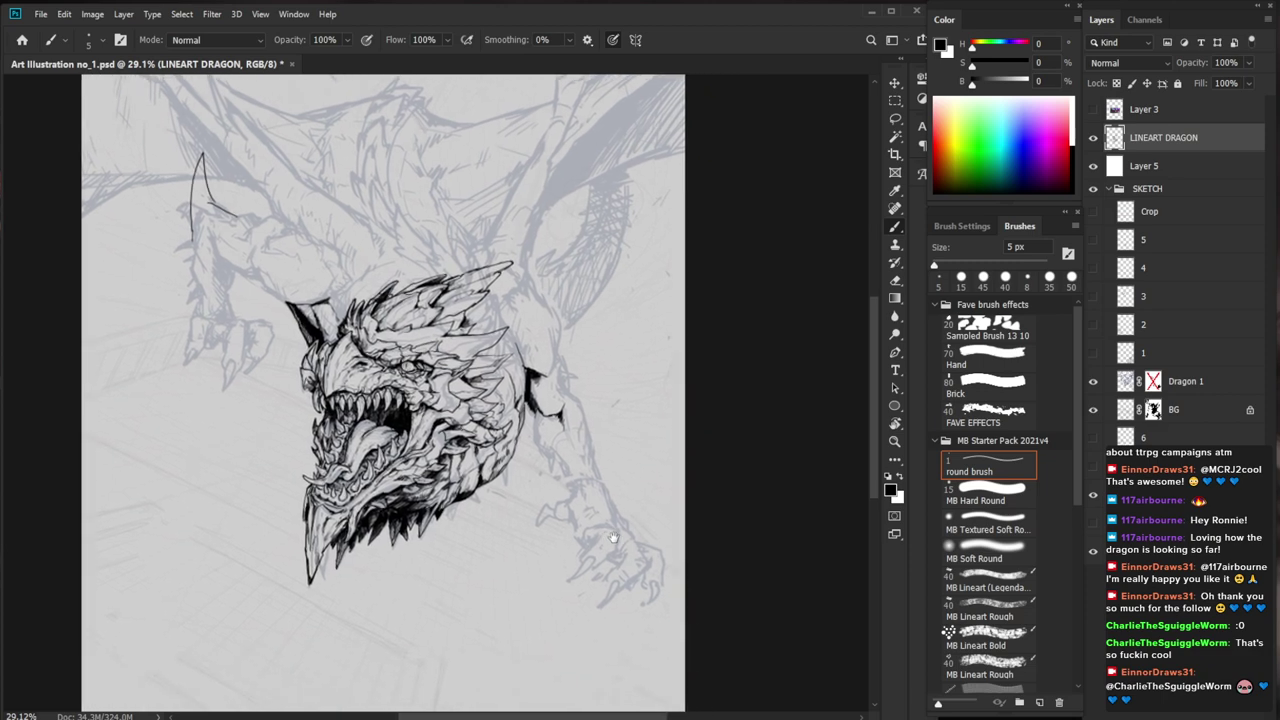
# Darken and reshape the lower rear outline of the dragon's jaw with brush strokes
pyautogui.moveTo(481, 487)
pyautogui.mouseDown()
pyautogui.moveTo(541, 466)
pyautogui.moveTo(514, 477)
pyautogui.mouseUp()
pyautogui.moveTo(526, 466); pyautogui.dragTo(521, 476)
pyautogui.moveTo(531, 461)
pyautogui.mouseDown()
pyautogui.moveTo(474, 497)
pyautogui.moveTo(480, 470)
pyautogui.moveTo(518, 468)
pyautogui.moveTo(506, 394)
pyautogui.mouseUp()
# Erase part of the chin horn's front edge, redraw it down to the tip, and clean up its outer side
pyautogui.press('e')
pyautogui.moveTo(221, 534); pyautogui.dragTo(221, 579)
pyautogui.press('b')
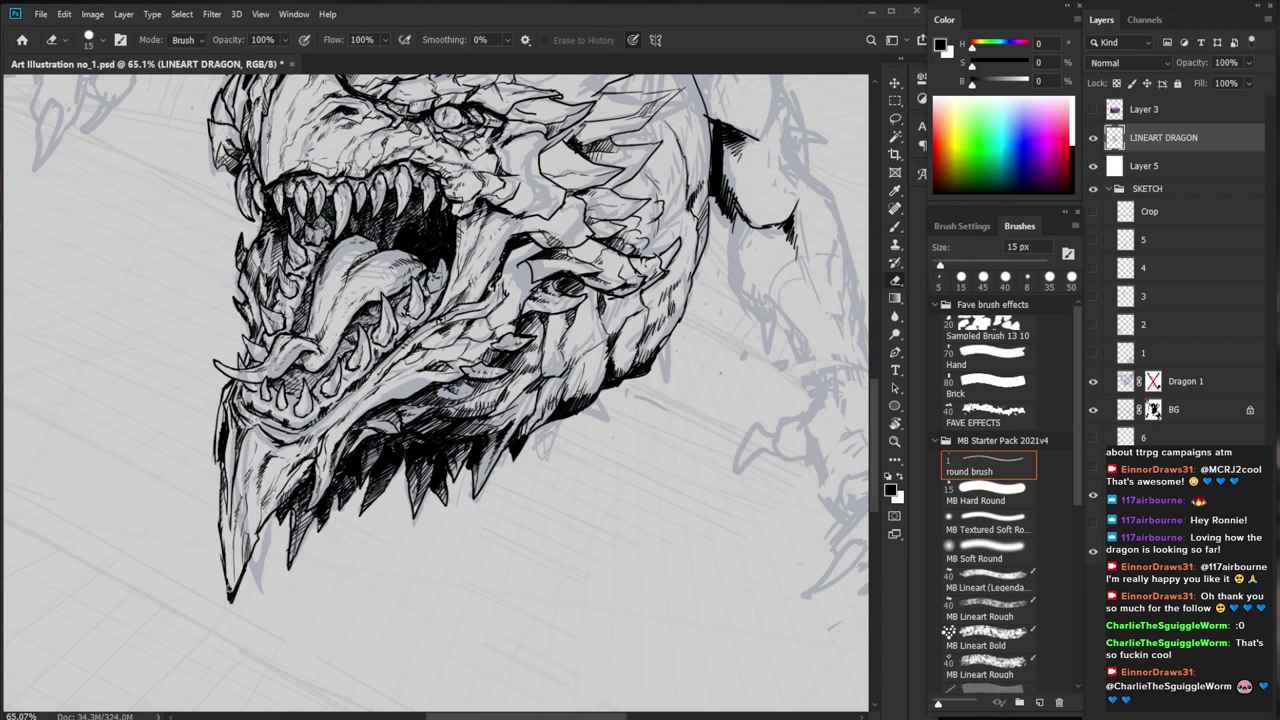
pyautogui.moveTo(225, 525); pyautogui.dragTo(228, 590)
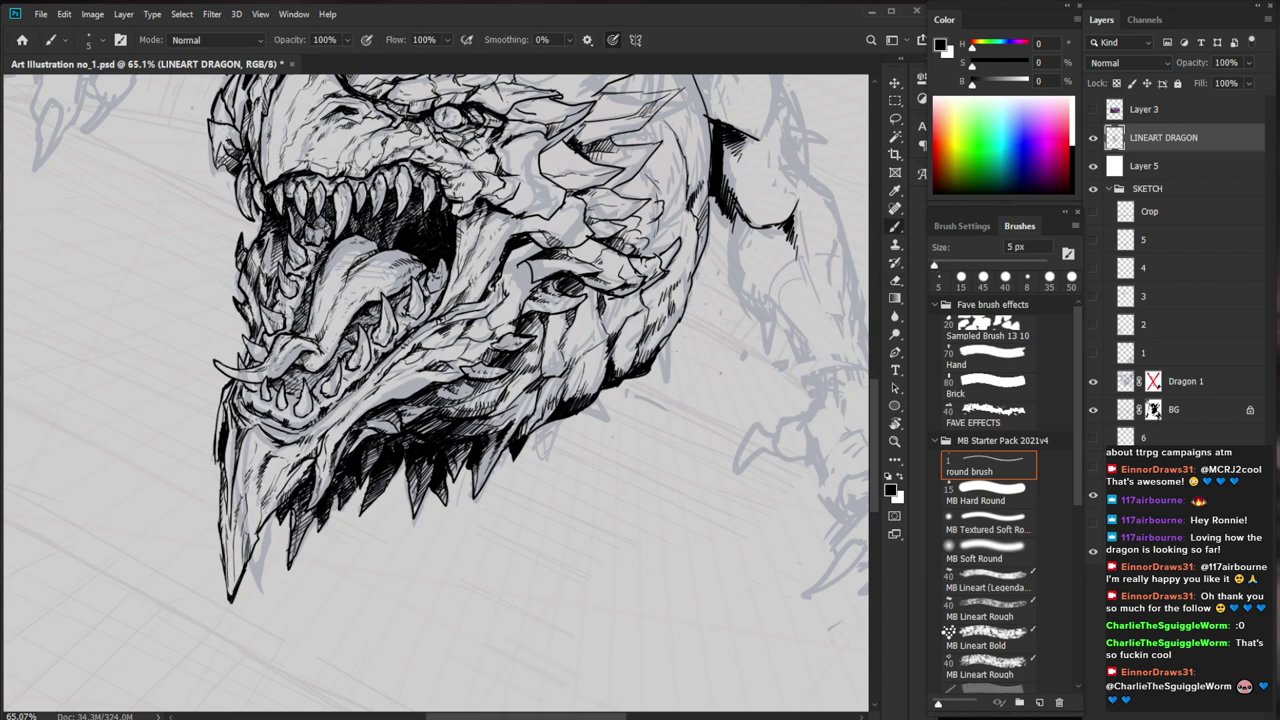
pyautogui.moveTo(223, 512); pyautogui.dragTo(228, 604)
pyautogui.press('e')
pyautogui.moveTo(222, 554)
pyautogui.mouseDown()
pyautogui.moveTo(224, 577)
pyautogui.moveTo(192, 610)
pyautogui.mouseUp()
# Hatch the shadows between the chin horn's rear side and the first throat spikes
pyautogui.press('z')
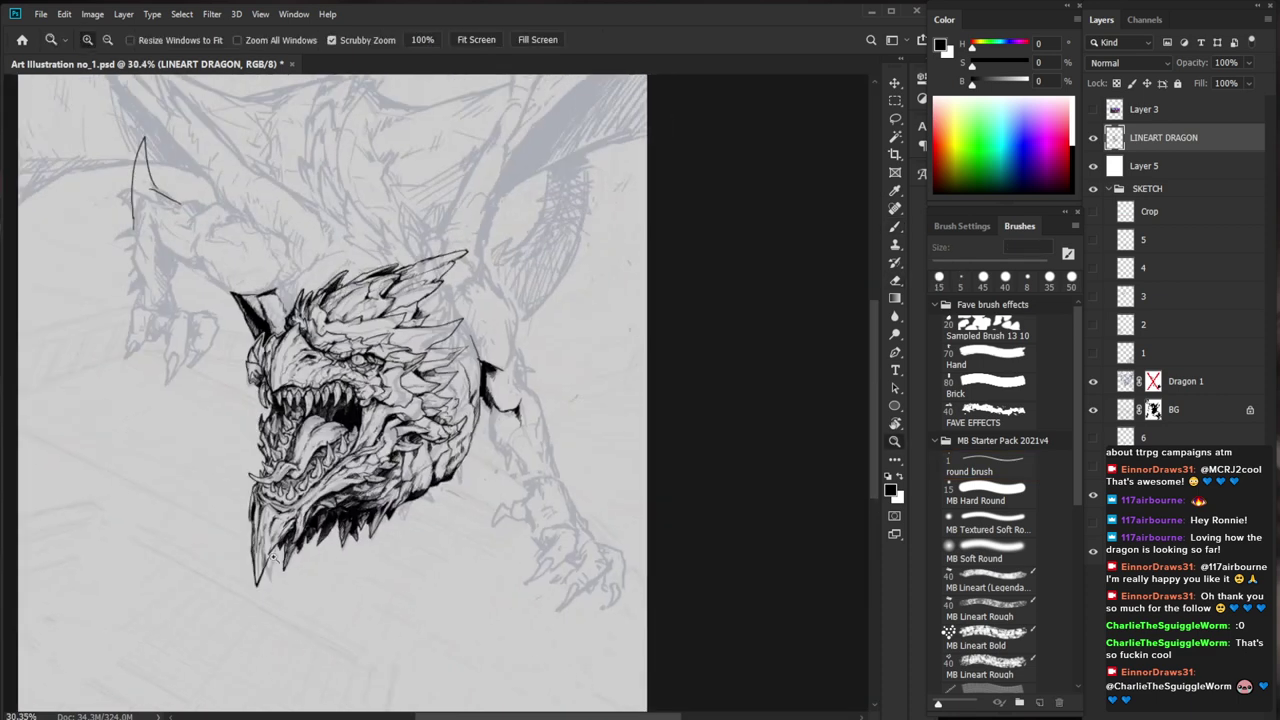
pyautogui.moveTo(281, 558); pyautogui.dragTo(390, 560)
pyautogui.press('b')
pyautogui.moveTo(299, 503); pyautogui.dragTo(275, 545)
pyautogui.press('e')
pyautogui.press('b')
pyautogui.moveTo(312, 474); pyautogui.dragTo(280, 533)
pyautogui.moveTo(283, 523); pyautogui.dragTo(274, 543)
pyautogui.moveTo(286, 514); pyautogui.dragTo(269, 543)
pyautogui.moveTo(314, 485)
pyautogui.mouseDown()
pyautogui.moveTo(305, 503)
pyautogui.moveTo(316, 485)
pyautogui.mouseUp()
pyautogui.moveTo(312, 487); pyautogui.dragTo(302, 528)
pyautogui.press('e')
pyautogui.press('b')
pyautogui.moveTo(328, 482); pyautogui.dragTo(298, 516)
pyautogui.moveTo(396, 501); pyautogui.dragTo(346, 604)
pyautogui.press('b')
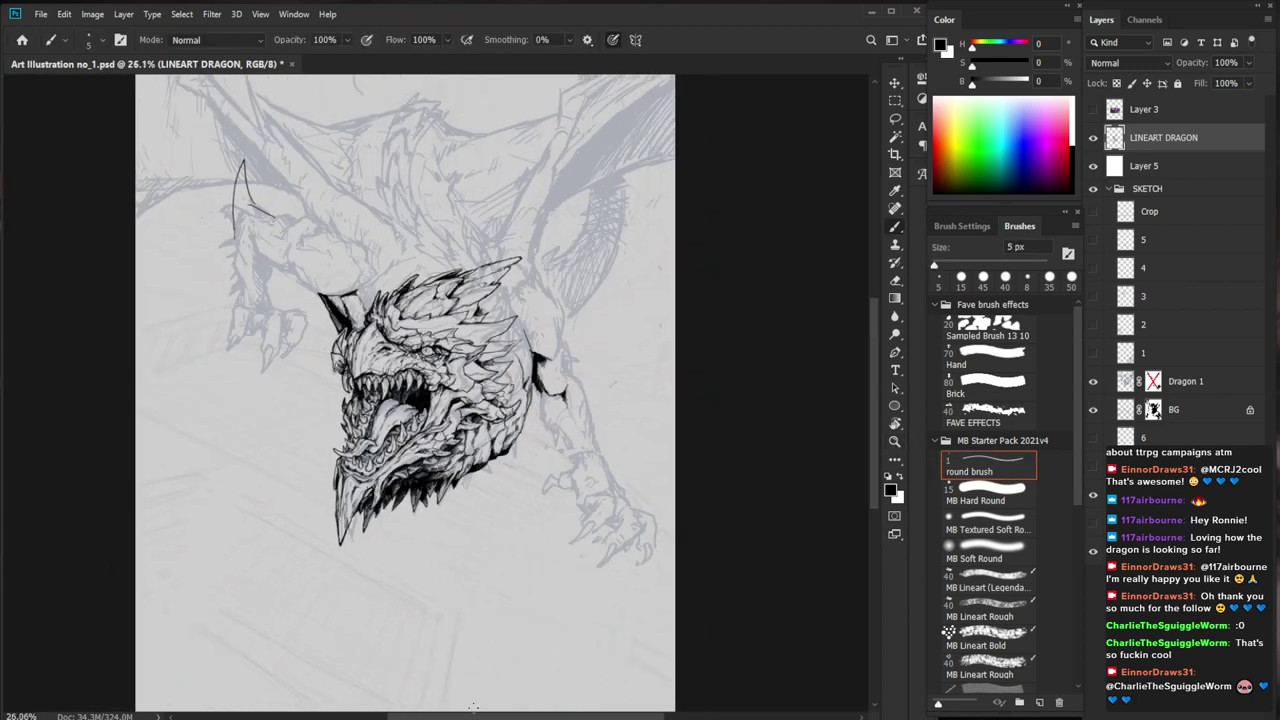
# Add hatching strokes to the cheek and jaw muscle just behind the corner of the open mouth
pyautogui.press('z')
pyautogui.moveTo(472, 405); pyautogui.dragTo(514, 407)
pyautogui.press('b')
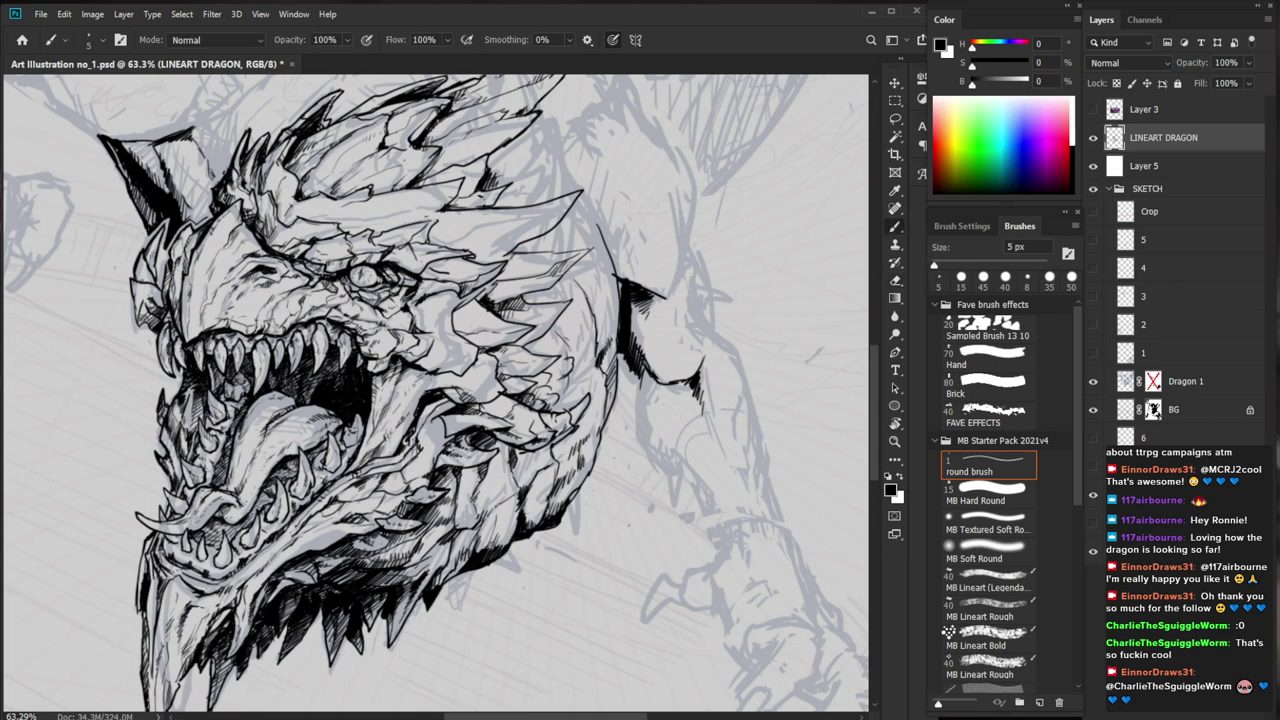
pyautogui.press('e')
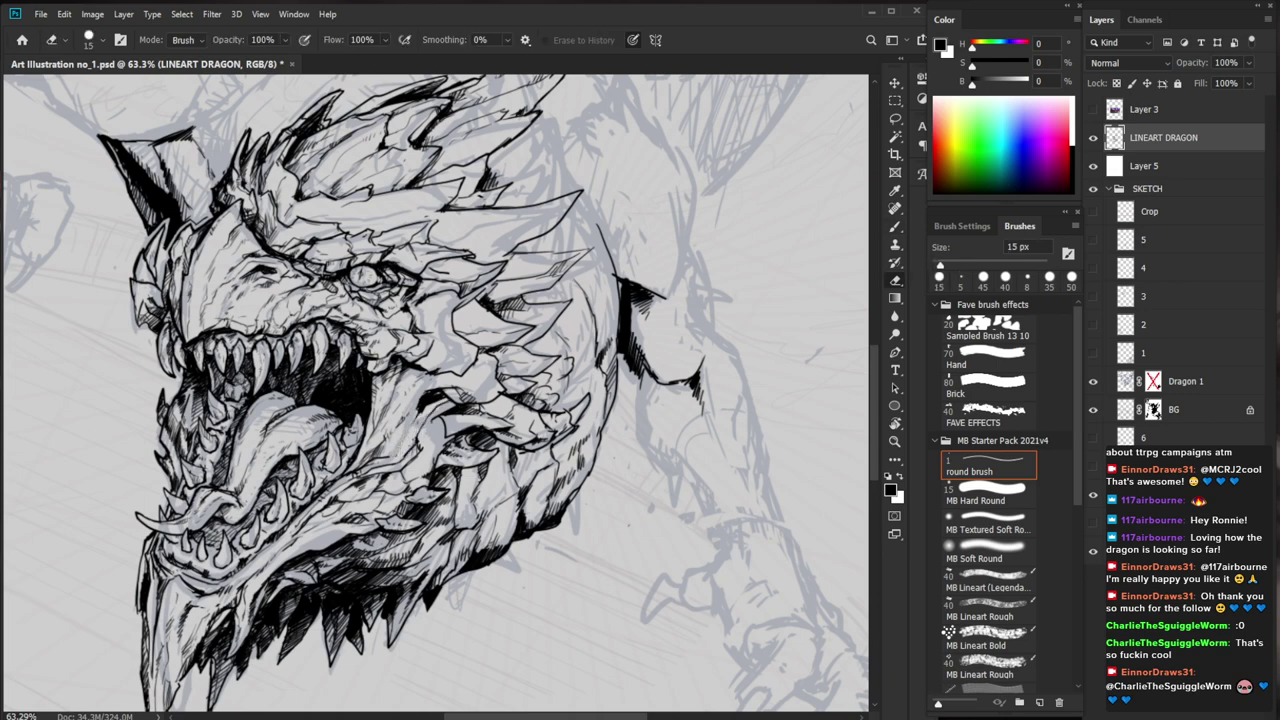
pyautogui.press('b')
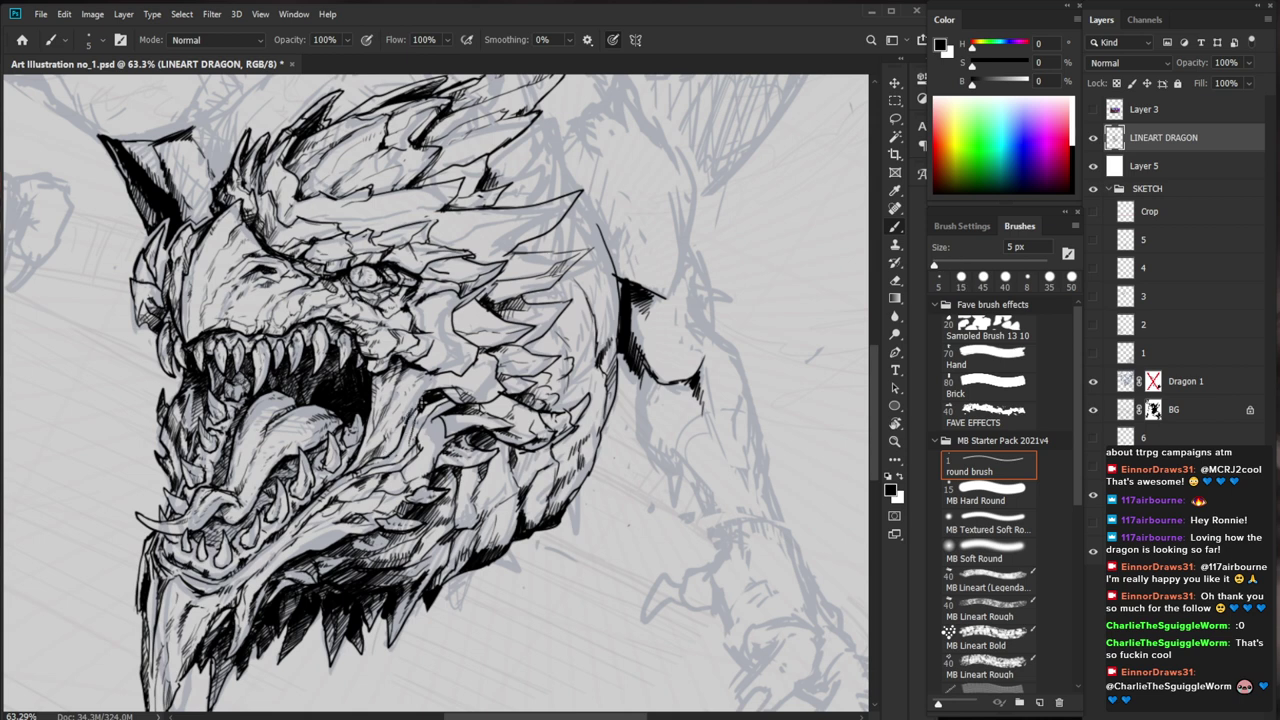
pyautogui.press('e')
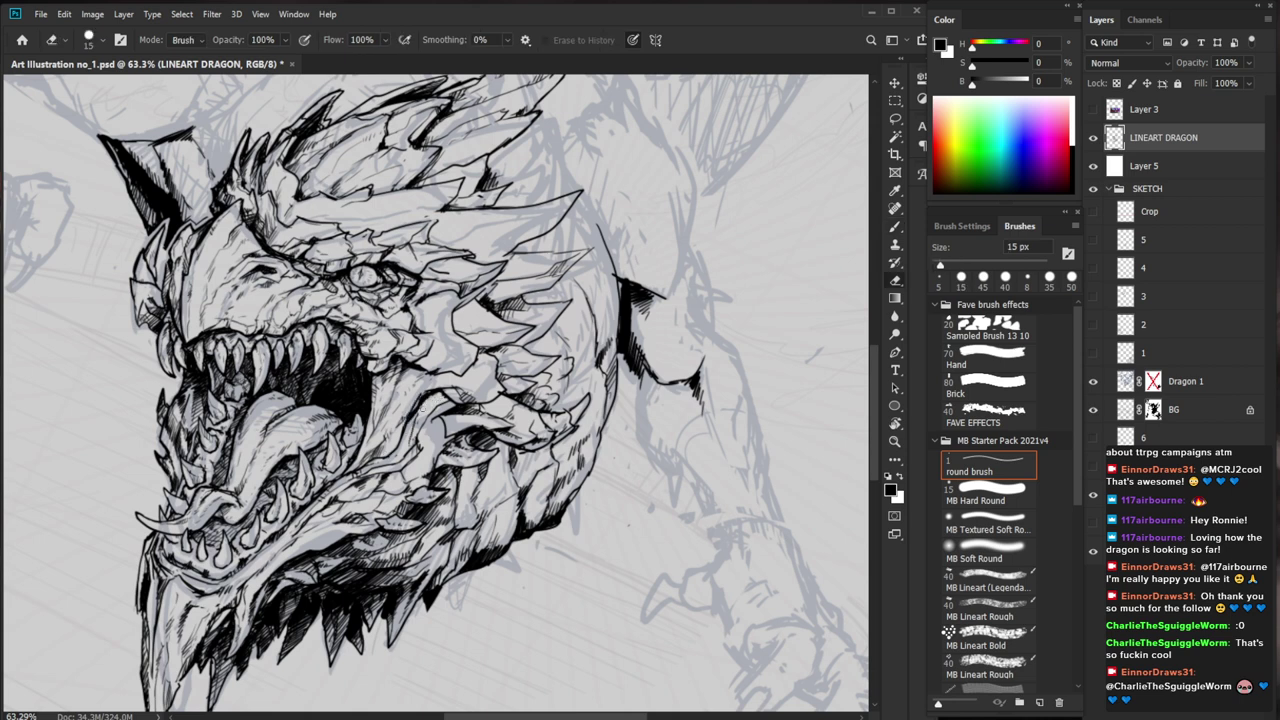
pyautogui.press('b')
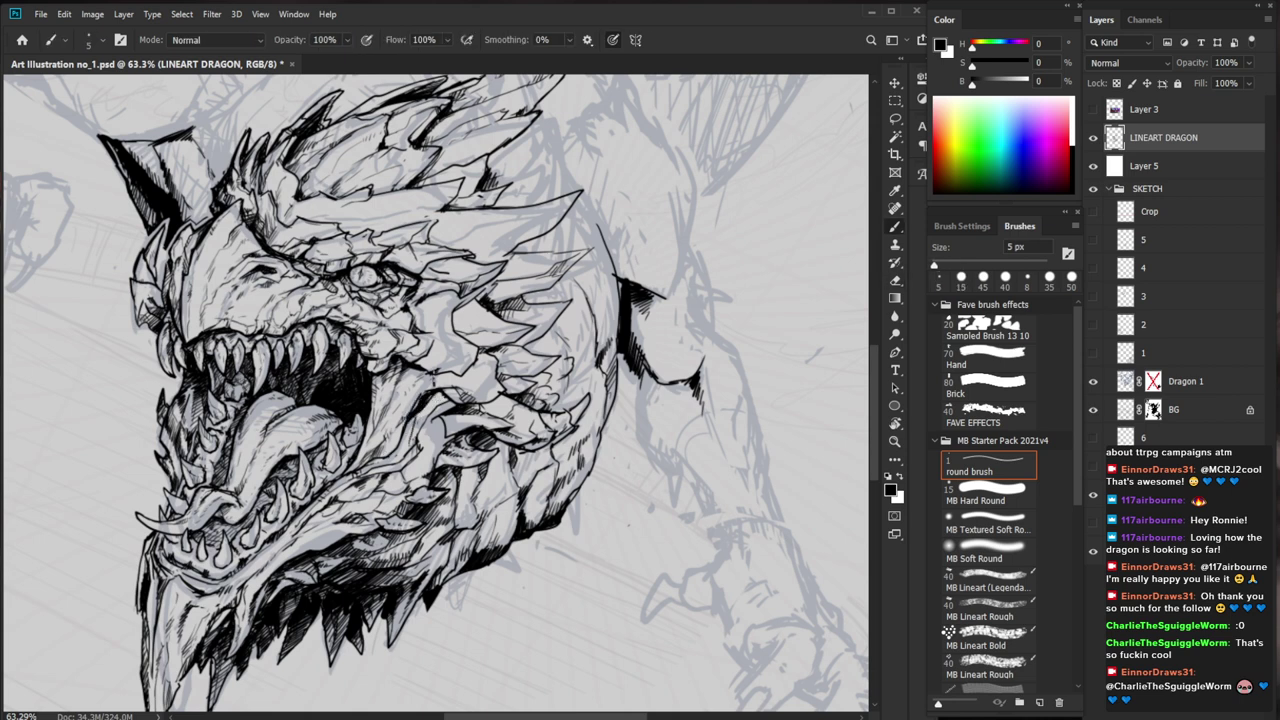
pyautogui.moveTo(438, 372)
pyautogui.mouseDown()
pyautogui.moveTo(434, 387)
pyautogui.moveTo(452, 398)
pyautogui.mouseUp()
pyautogui.press('e')
pyautogui.press('b')
pyautogui.moveTo(518, 463); pyautogui.dragTo(516, 502)
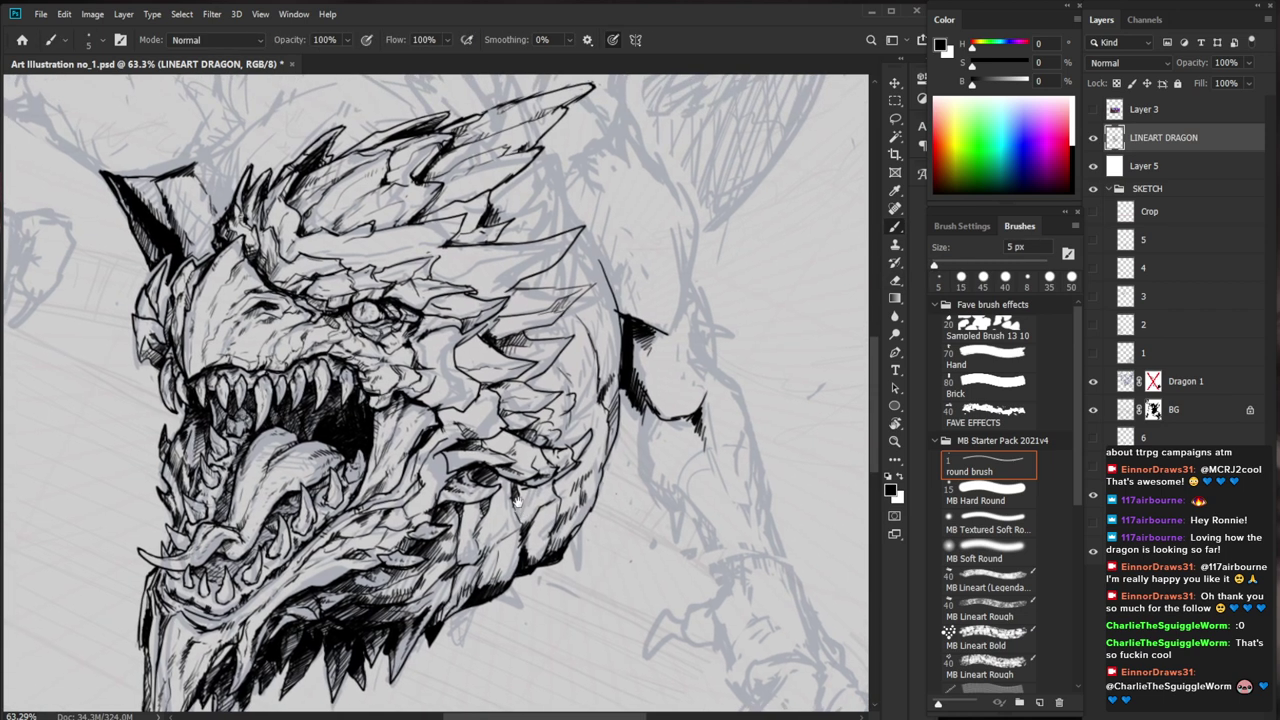
pyautogui.moveTo(441, 430)
pyautogui.mouseDown()
pyautogui.moveTo(461, 425)
pyautogui.moveTo(419, 438)
pyautogui.mouseUp()
pyautogui.press('e')
pyautogui.press('b')
pyautogui.moveTo(435, 414); pyautogui.dragTo(421, 436)
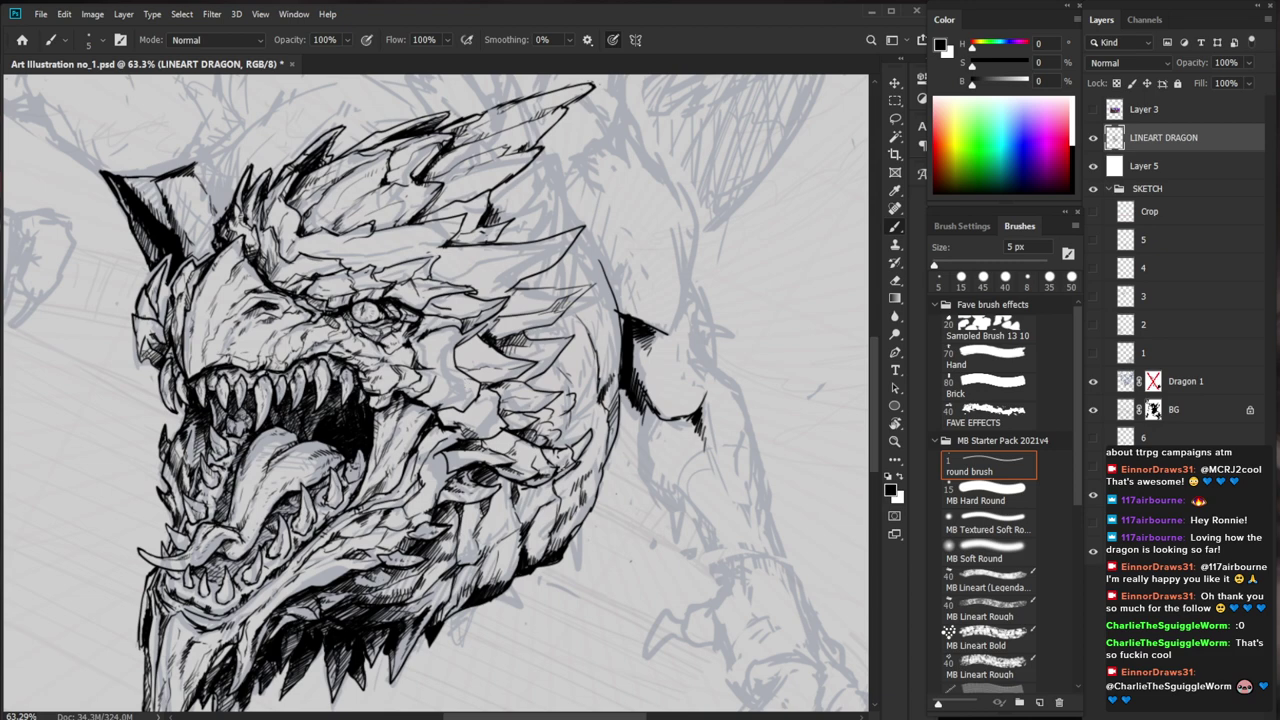
# Hatch the side of the lower jaw beneath the lower teeth with short brush strokes
pyautogui.moveTo(400, 547); pyautogui.dragTo(470, 547)
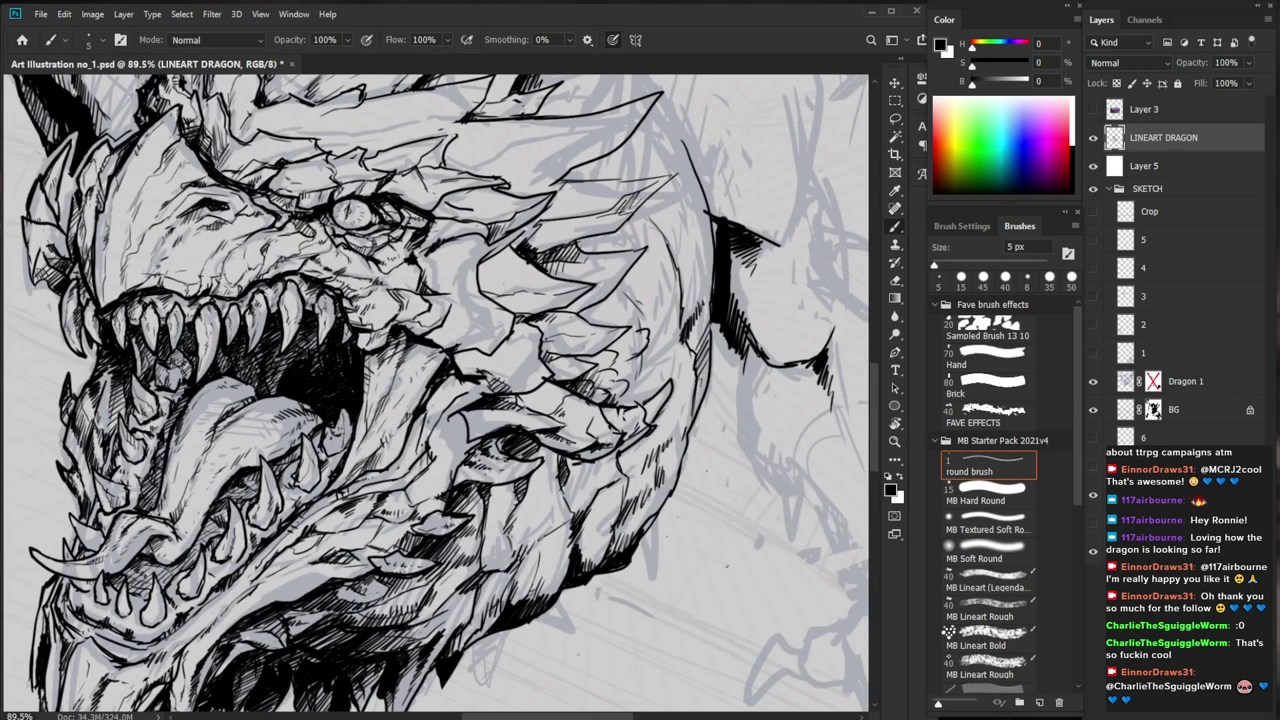
pyautogui.moveTo(389, 521); pyautogui.dragTo(377, 531)
pyautogui.moveTo(393, 521)
pyautogui.mouseDown()
pyautogui.moveTo(381, 541)
pyautogui.moveTo(318, 538)
pyautogui.mouseUp()
pyautogui.moveTo(360, 528); pyautogui.dragTo(343, 532)
pyautogui.moveTo(298, 560); pyautogui.dragTo(288, 572)
pyautogui.moveTo(304, 550); pyautogui.dragTo(300, 558)
pyautogui.moveTo(306, 552); pyautogui.dragTo(296, 570)
# Add short hatching strokes along the scaled ridge of the lower jaw
pyautogui.press('z')
pyautogui.moveTo(470, 535); pyautogui.dragTo(335, 542)
pyautogui.moveTo(462, 477); pyautogui.dragTo(595, 477)
pyautogui.press('b')
pyautogui.moveTo(443, 467); pyautogui.dragTo(423, 479)
pyautogui.moveTo(425, 475); pyautogui.dragTo(409, 491)
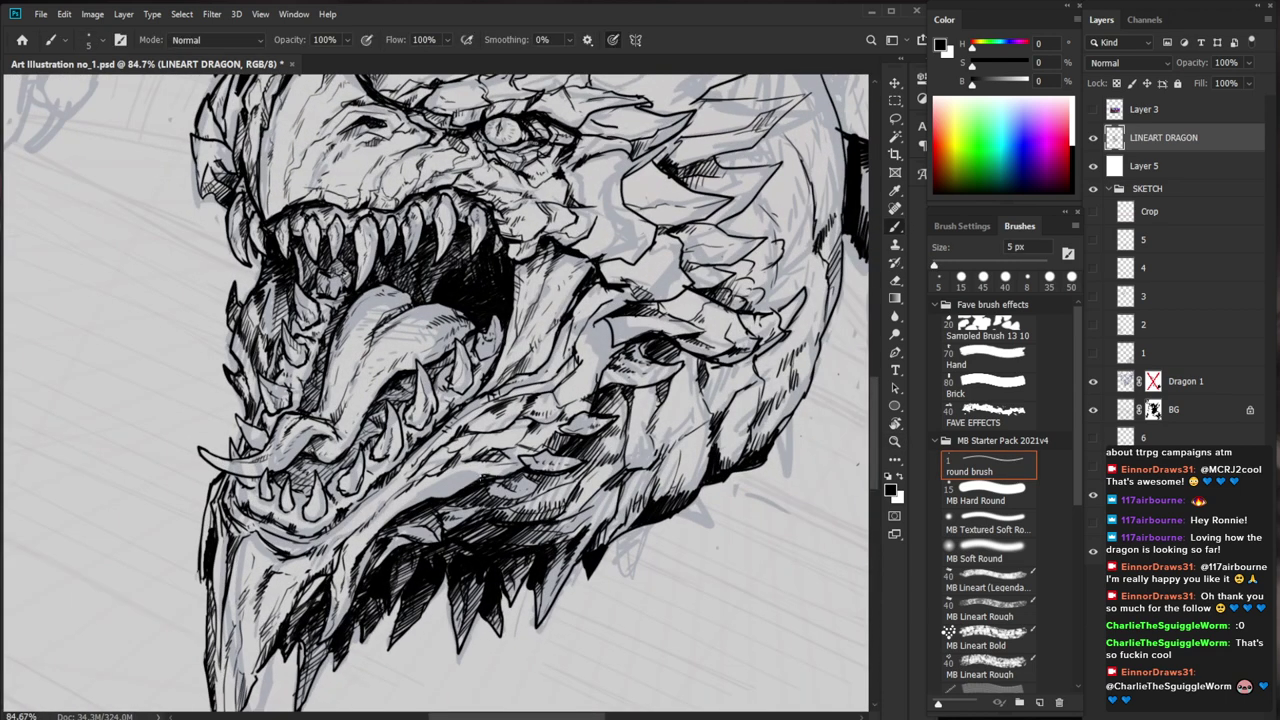
pyautogui.moveTo(471, 478); pyautogui.dragTo(457, 493)
pyautogui.moveTo(475, 478); pyautogui.dragTo(468, 487)
pyautogui.press('z')
pyautogui.moveTo(530, 468)
pyautogui.mouseDown()
pyautogui.moveTo(475, 468)
pyautogui.moveTo(515, 463)
pyautogui.mouseUp()
pyautogui.press('b')
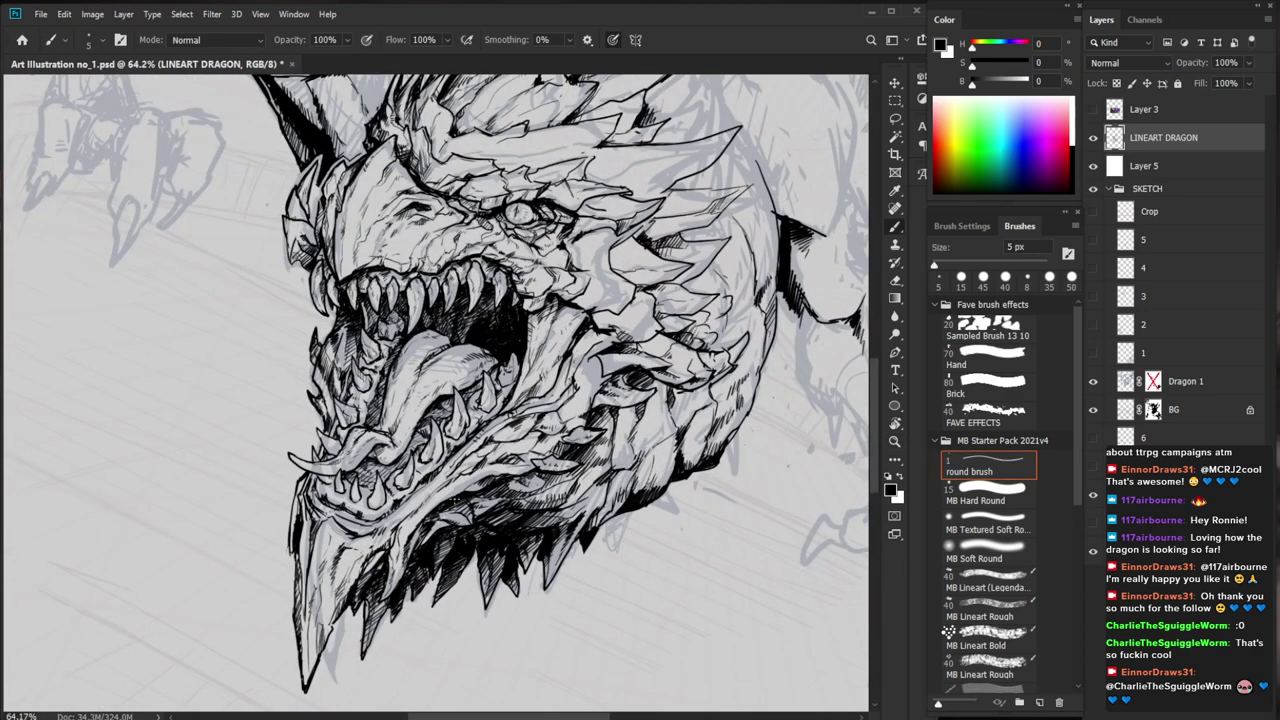
pyautogui.hotkey('ctrl', '0')
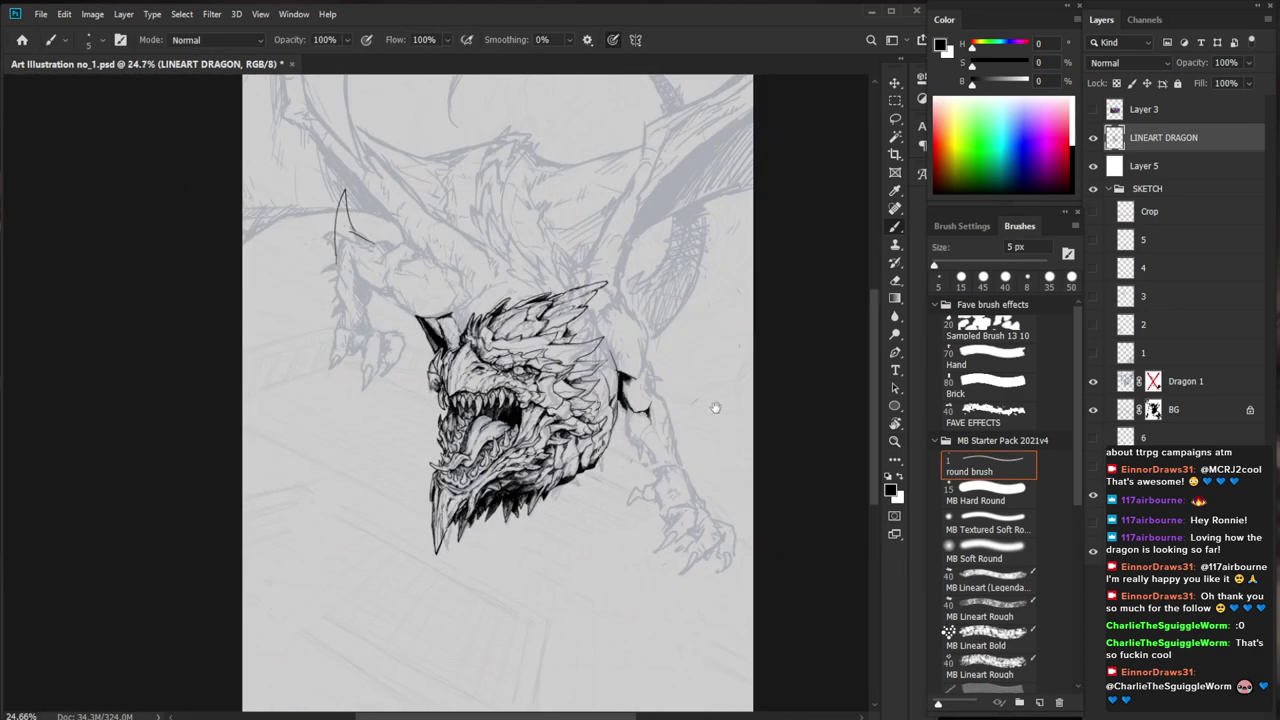
# Examine the inked head against the whole dragon sketch, at full-page size and close up
pyautogui.moveTo(721, 399); pyautogui.dragTo(685, 459)
pyautogui.press('z')
pyautogui.moveTo(578, 527); pyautogui.dragTo(602, 543)
pyautogui.press('b')
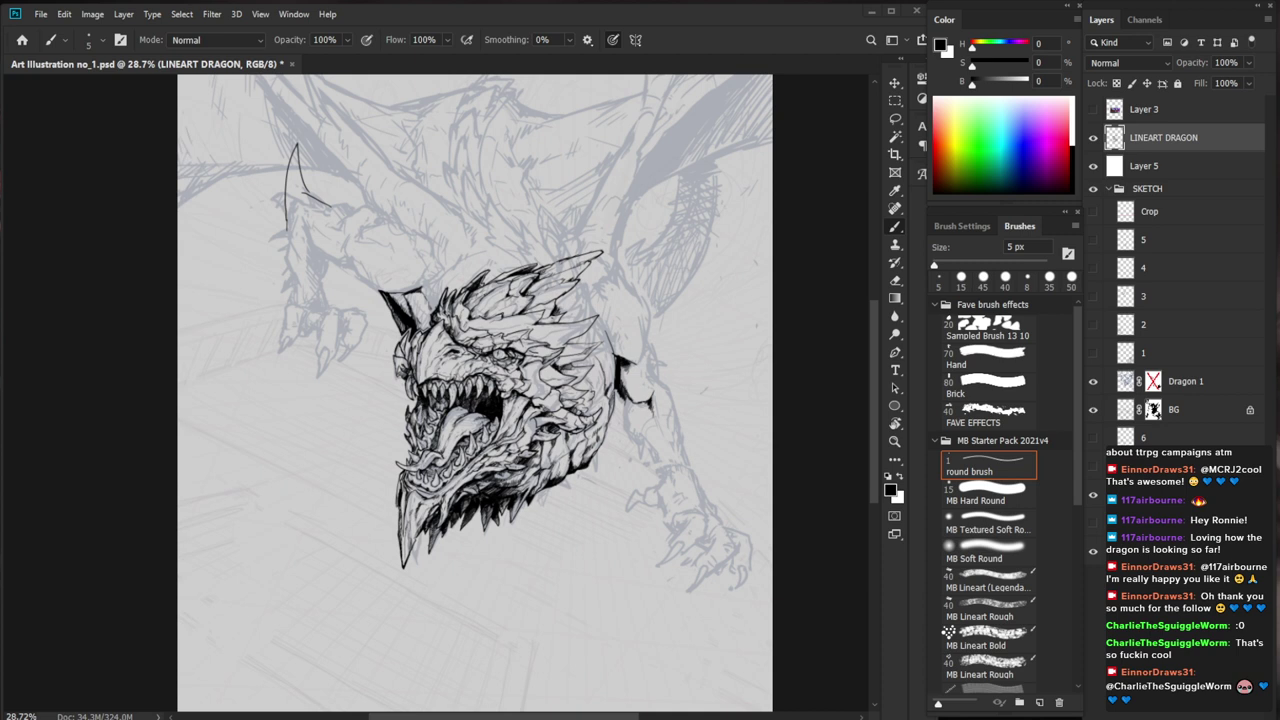
pyautogui.moveTo(464, 502)
pyautogui.mouseDown()
pyautogui.moveTo(534, 439)
pyautogui.moveTo(442, 510)
pyautogui.moveTo(462, 504)
pyautogui.mouseUp()
pyautogui.moveTo(514, 471); pyautogui.dragTo(420, 464)
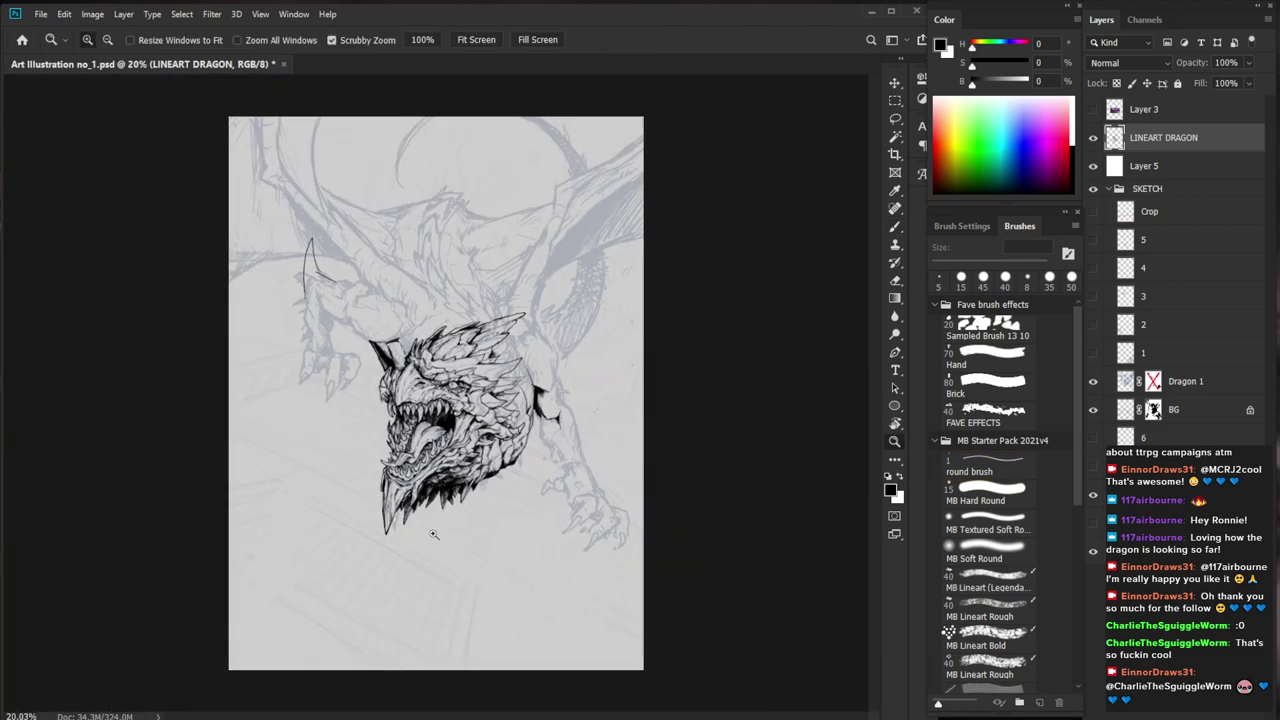
pyautogui.scroll(5, 468, 490)
pyautogui.press('b')
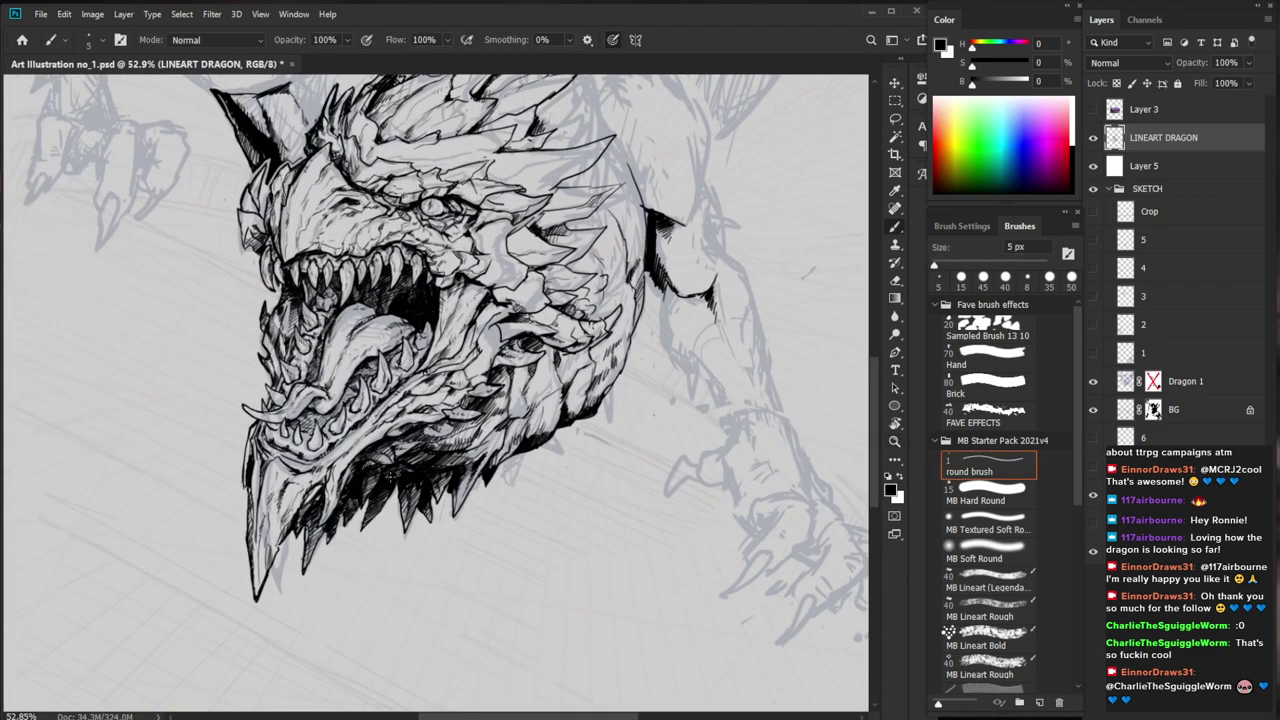
pyautogui.moveTo(560, 475); pyautogui.dragTo(472, 470)
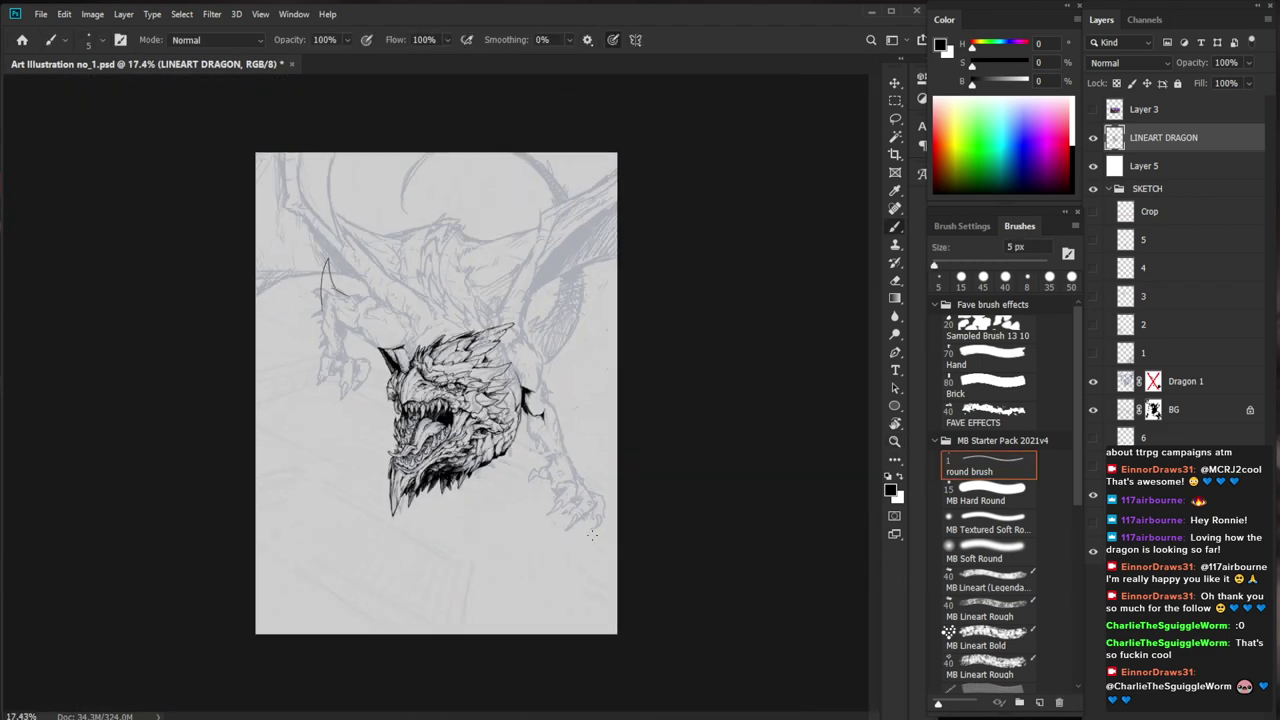
pyautogui.moveTo(700, 432); pyautogui.dragTo(655, 426)
pyautogui.scroll(7, 514, 386)
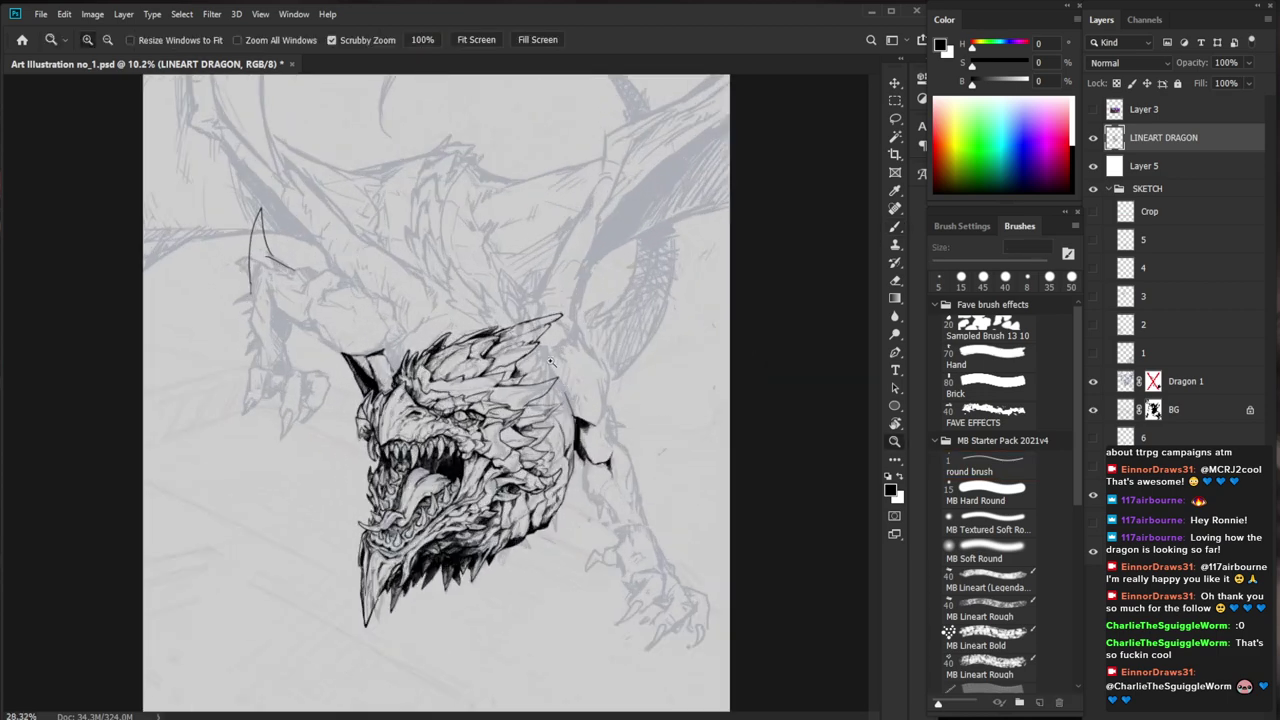
pyautogui.press('b')
# Add short hatching strokes to the crest spikes near the base of the longest spike
pyautogui.moveTo(402, 367); pyautogui.dragTo(419, 339)
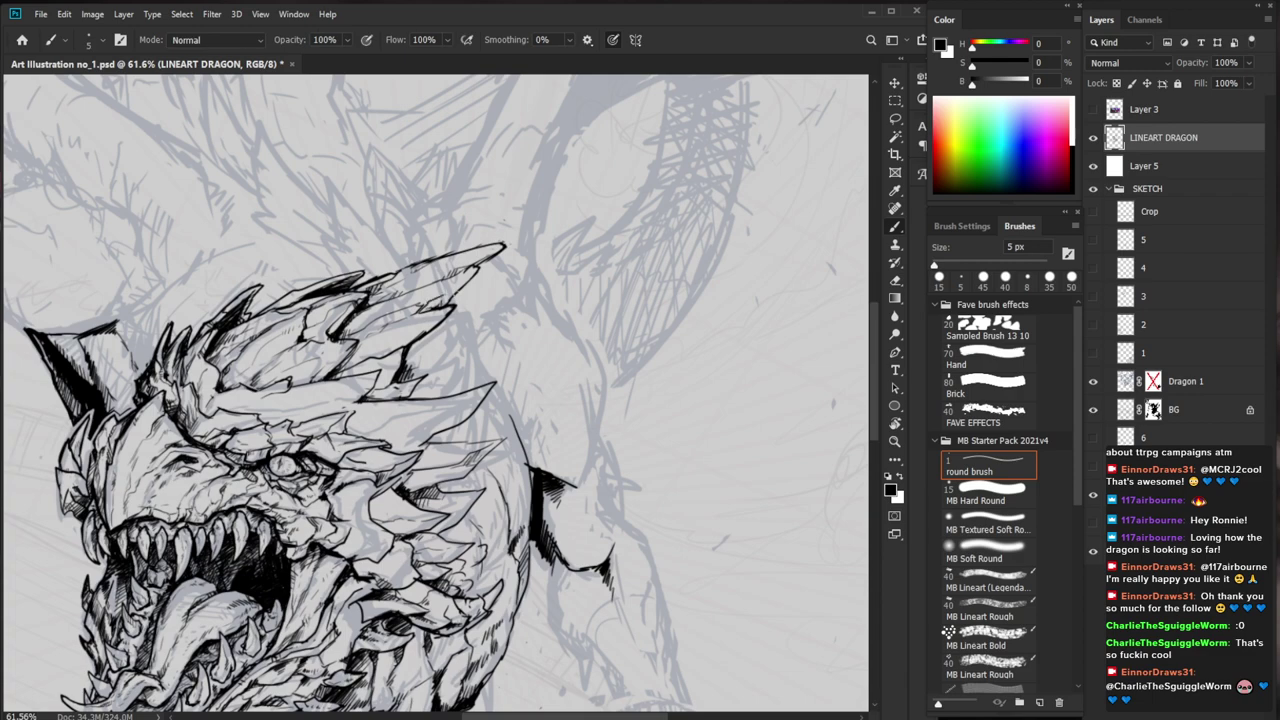
pyautogui.moveTo(427, 309); pyautogui.dragTo(435, 297)
pyautogui.moveTo(430, 309); pyautogui.dragTo(439, 299)
# Refine the tip and underside of the longest crest spike, alternating the eraser with the 5 px round brush
pyautogui.hotkey('ctrl', 'space')
pyautogui.moveTo(508, 296)
pyautogui.mouseDown()
pyautogui.moveTo(440, 296)
pyautogui.moveTo(490, 276)
pyautogui.moveTo(590, 276)
pyautogui.mouseUp()
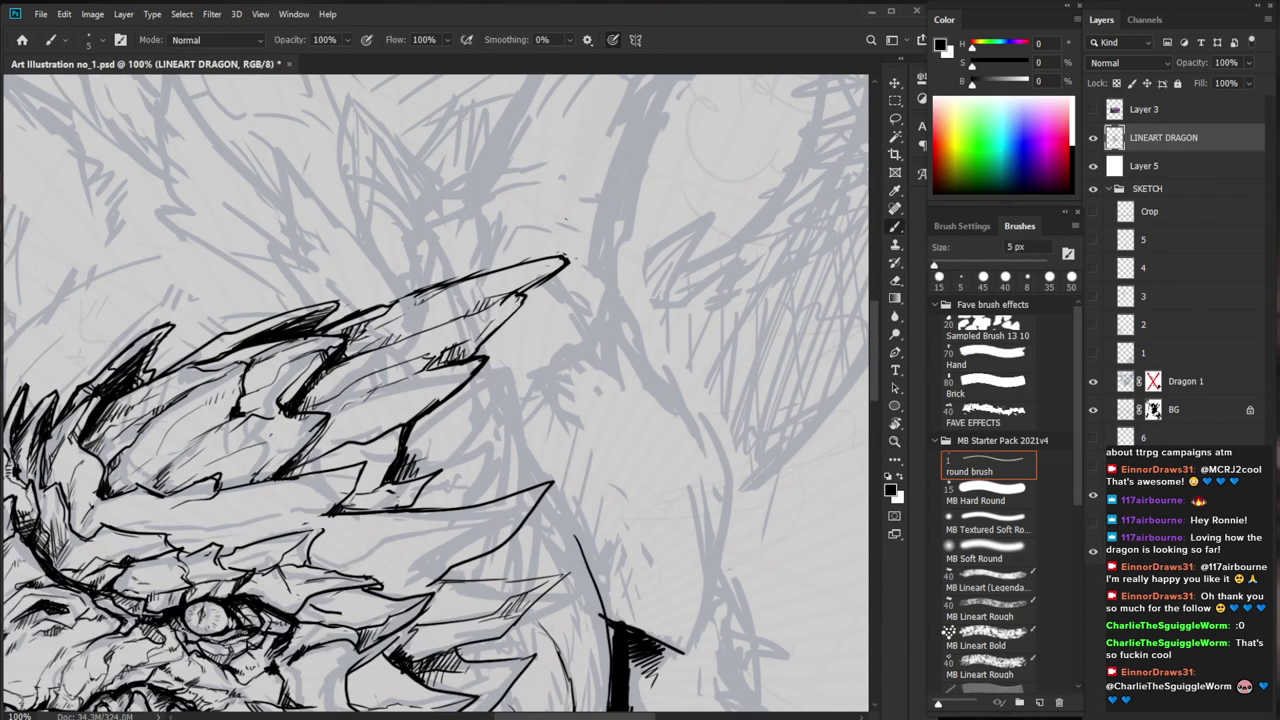
pyautogui.press('e')
pyautogui.moveTo(564, 268)
pyautogui.mouseDown()
pyautogui.moveTo(527, 298)
pyautogui.moveTo(473, 311)
pyautogui.moveTo(487, 303)
pyautogui.mouseUp()
pyautogui.press('b')
pyautogui.press('e')
pyautogui.press('b')
pyautogui.moveTo(532, 282)
pyautogui.mouseDown()
pyautogui.moveTo(496, 300)
pyautogui.moveTo(509, 297)
pyautogui.mouseUp()
# Touch up the shading on the underside of the jaw above the rear throat spikes
pyautogui.hotkey('ctrl', '0')
pyautogui.moveTo(510, 704); pyautogui.dragTo(500, 620)
pyautogui.moveTo(540, 427); pyautogui.dragTo(660, 460)
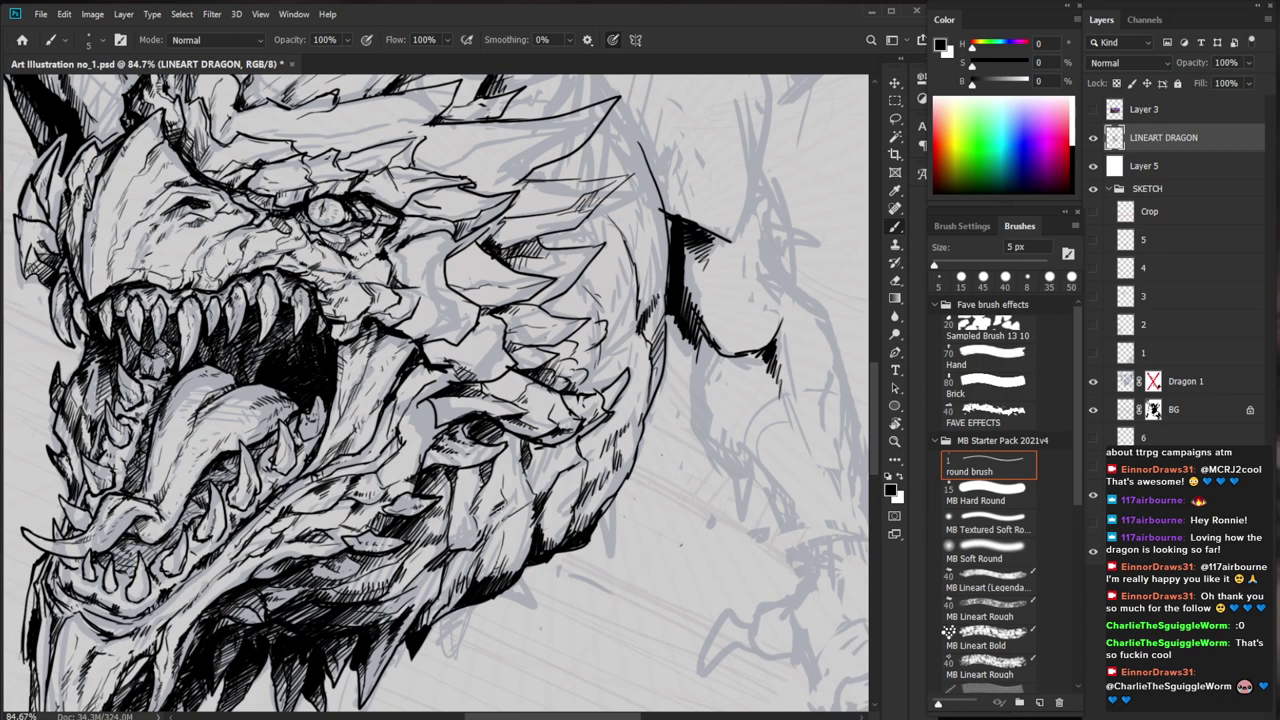
pyautogui.moveTo(532, 526); pyautogui.dragTo(495, 526)
pyautogui.moveTo(622, 585); pyautogui.dragTo(584, 506)
pyautogui.moveTo(442, 496)
pyautogui.mouseDown()
pyautogui.moveTo(486, 497)
pyautogui.moveTo(435, 485)
pyautogui.mouseUp()
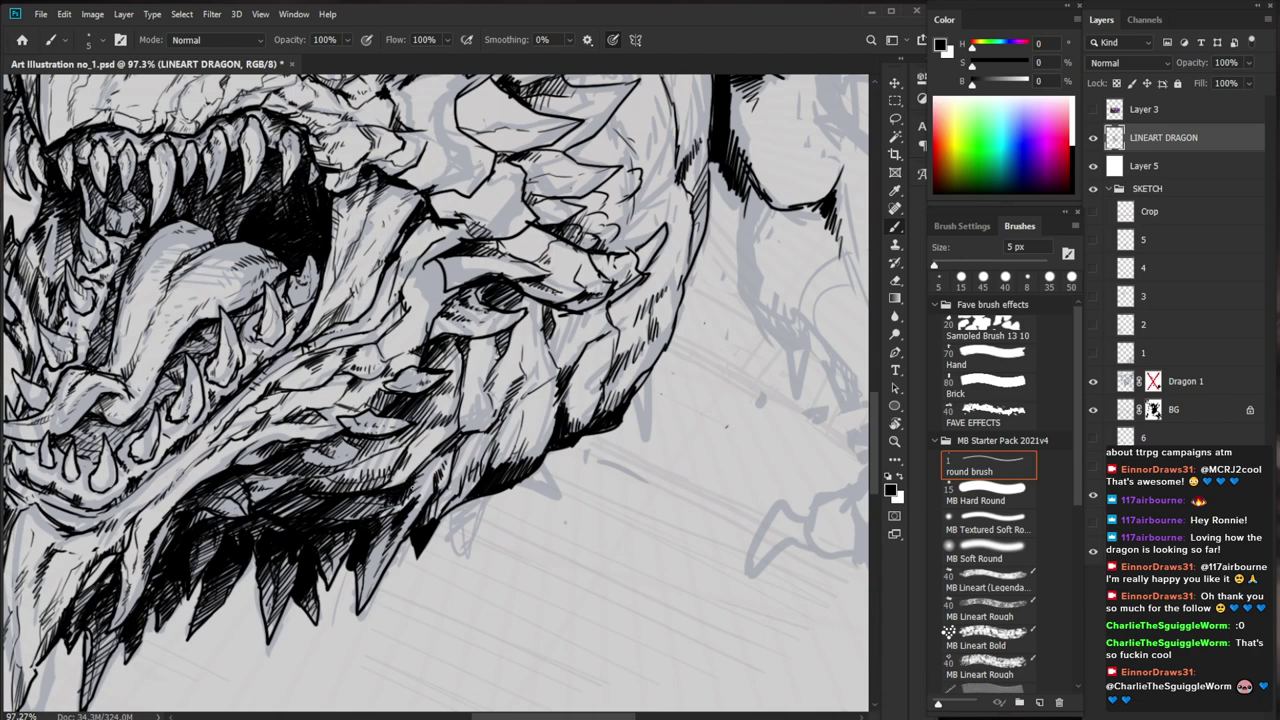
# Touch up the skin texture on the snout below the nostril with the 5 px brush
pyautogui.hotkey('ctrl', '0')
pyautogui.moveTo(717, 381); pyautogui.dragTo(694, 482)
pyautogui.moveTo(530, 364); pyautogui.dragTo(615, 360)
pyautogui.moveTo(538, 302)
pyautogui.mouseDown()
pyautogui.moveTo(492, 334)
pyautogui.moveTo(366, 374)
pyautogui.moveTo(541, 468)
pyautogui.mouseUp()
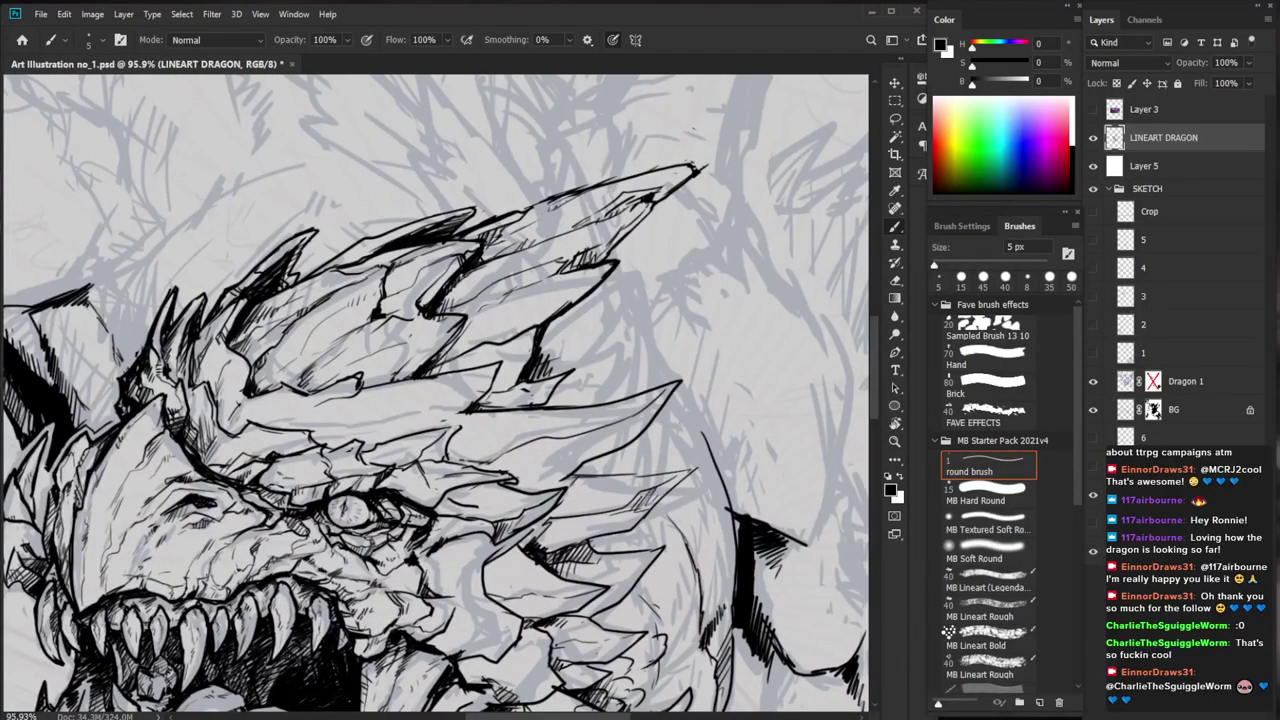
pyautogui.scroll(-3, 590, 441)
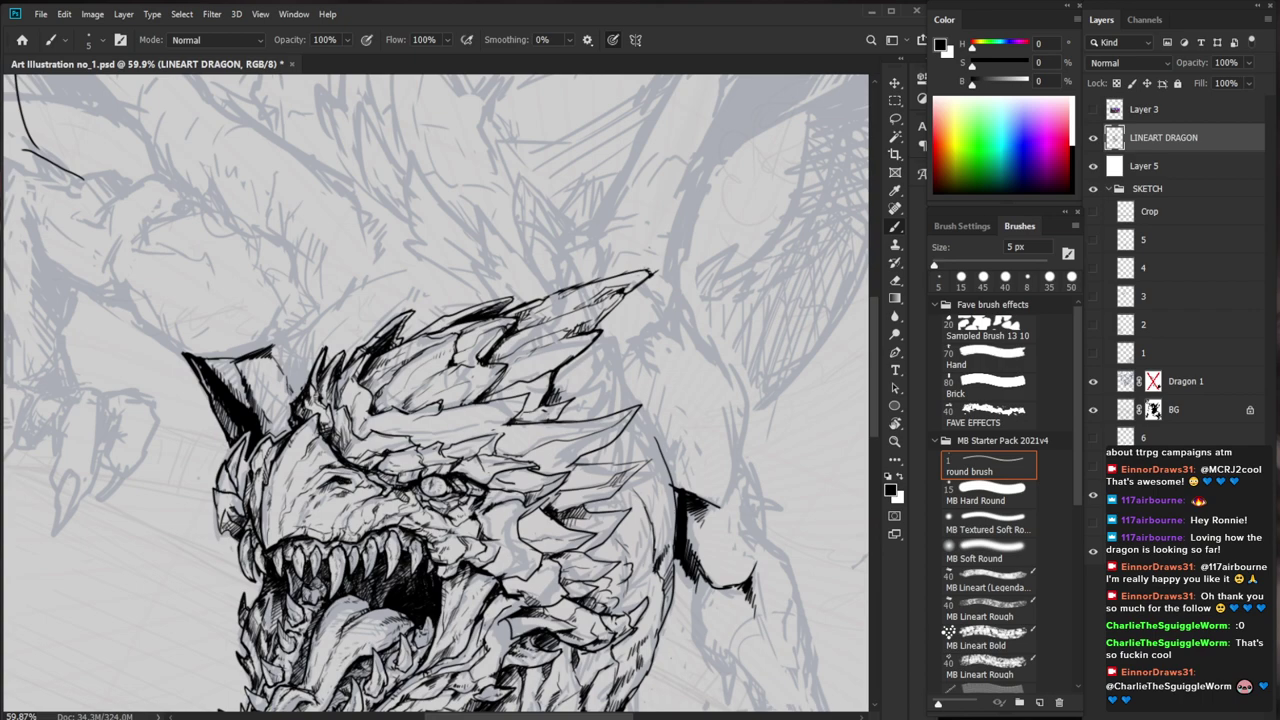
pyautogui.moveTo(338, 525); pyautogui.dragTo(378, 525)
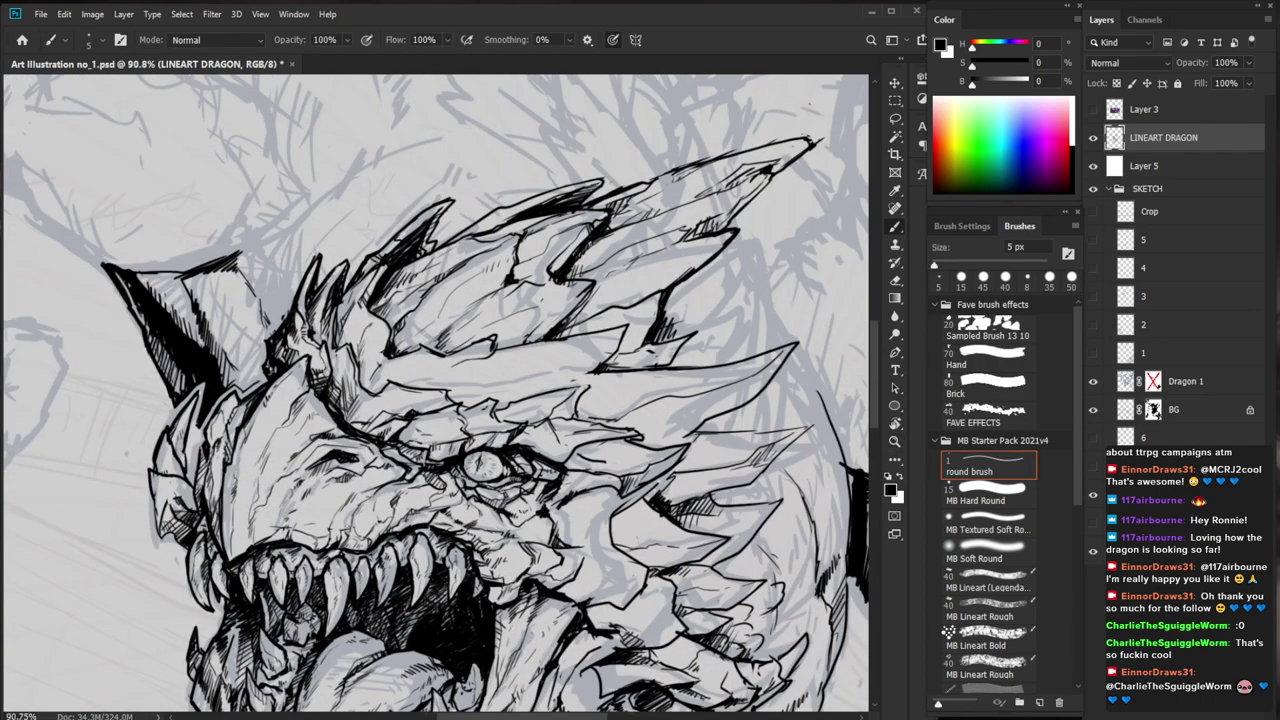
pyautogui.moveTo(591, 529); pyautogui.dragTo(631, 491)
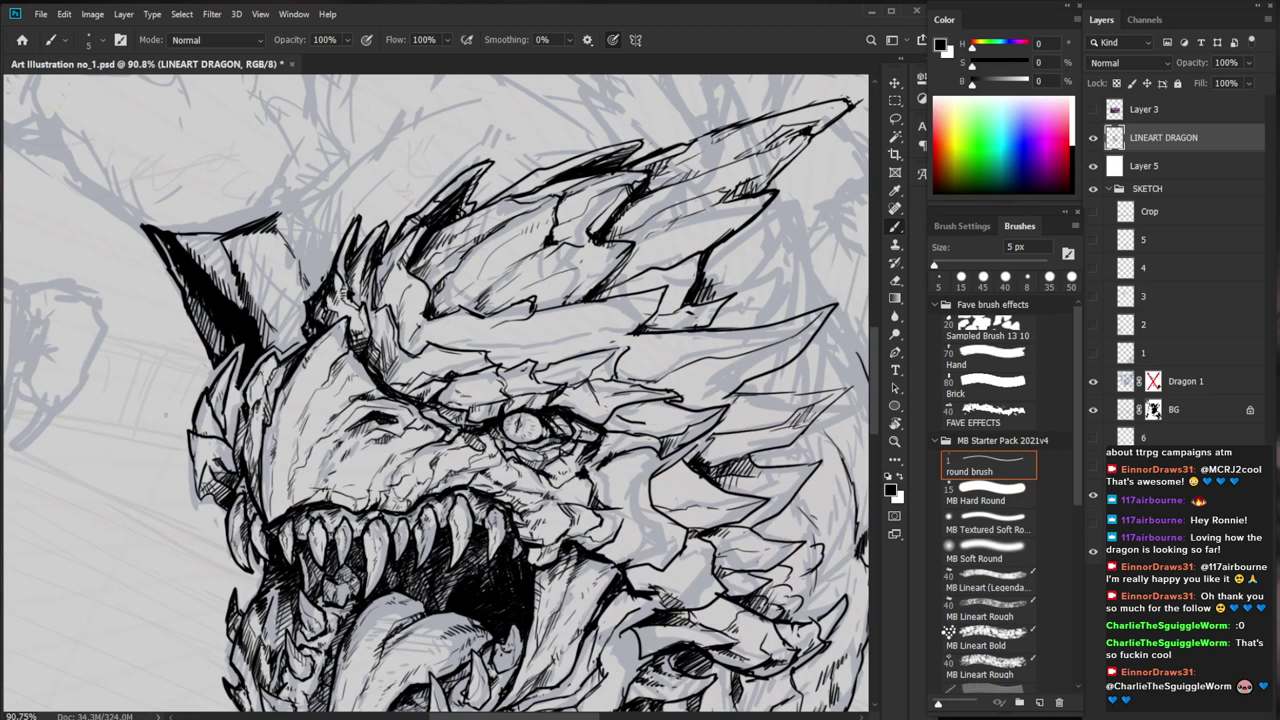
pyautogui.press('e')
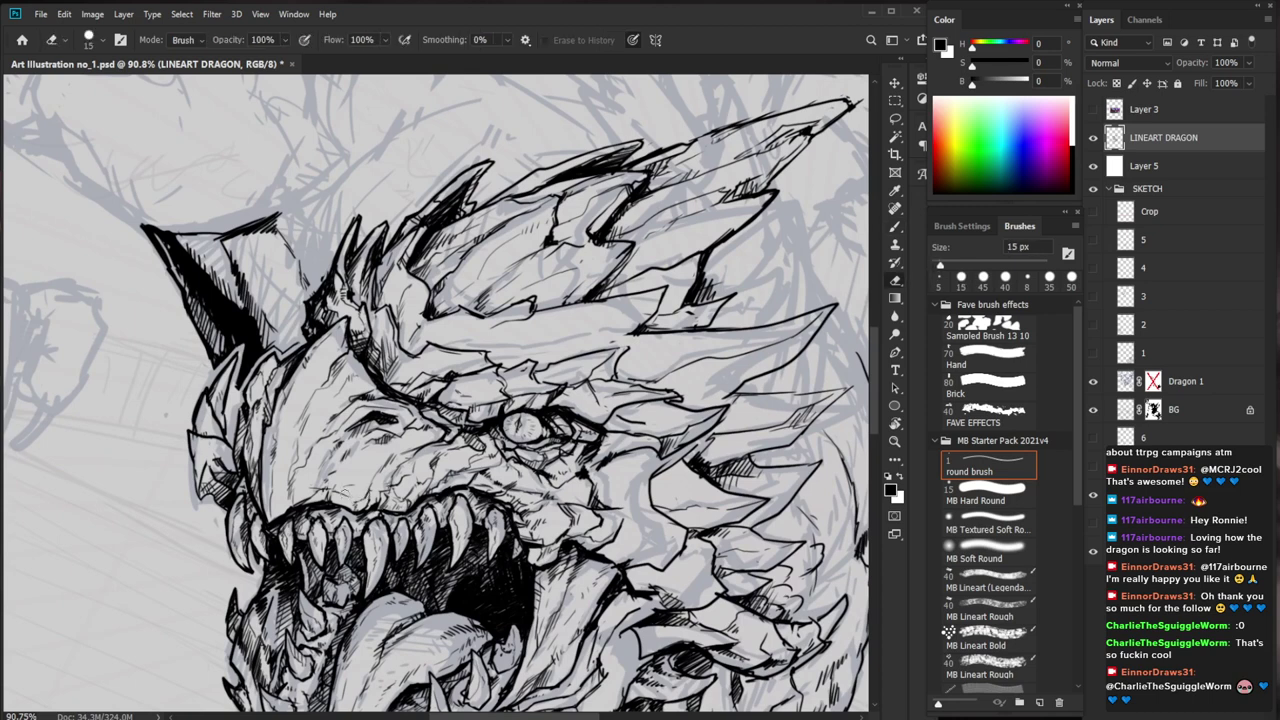
pyautogui.press('b')
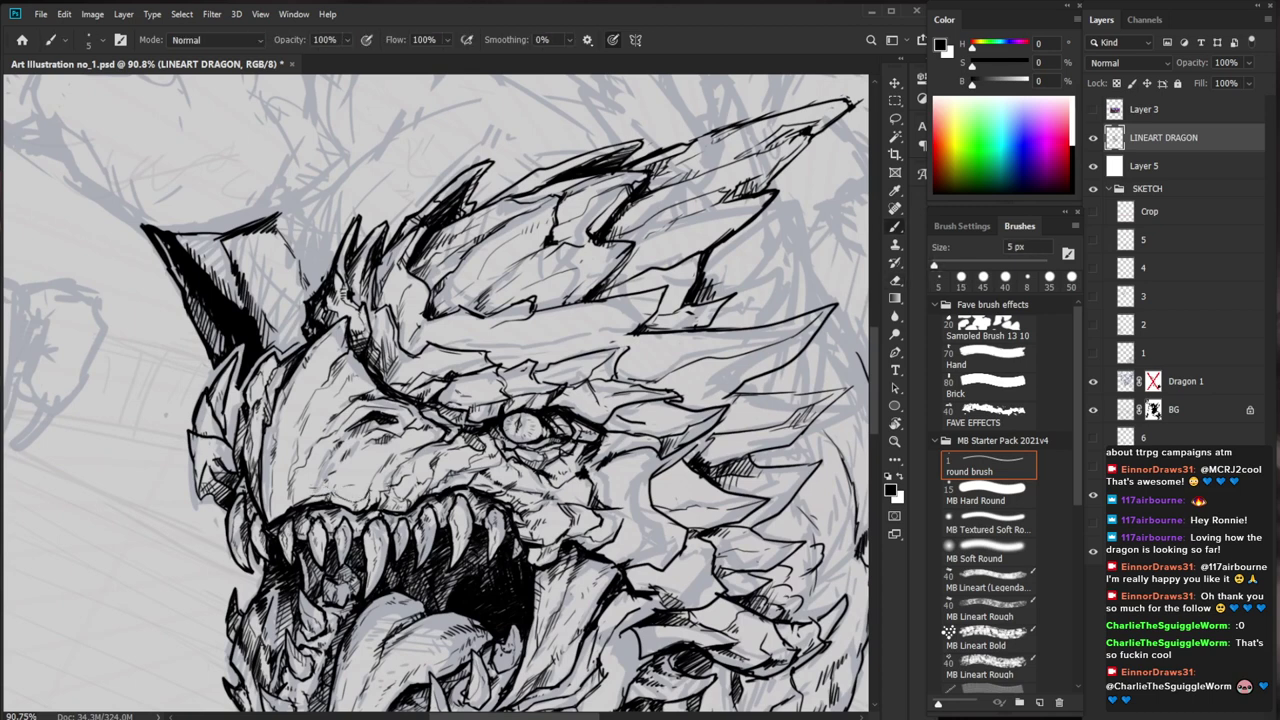
pyautogui.moveTo(348, 466); pyautogui.dragTo(370, 478)
pyautogui.press('e')
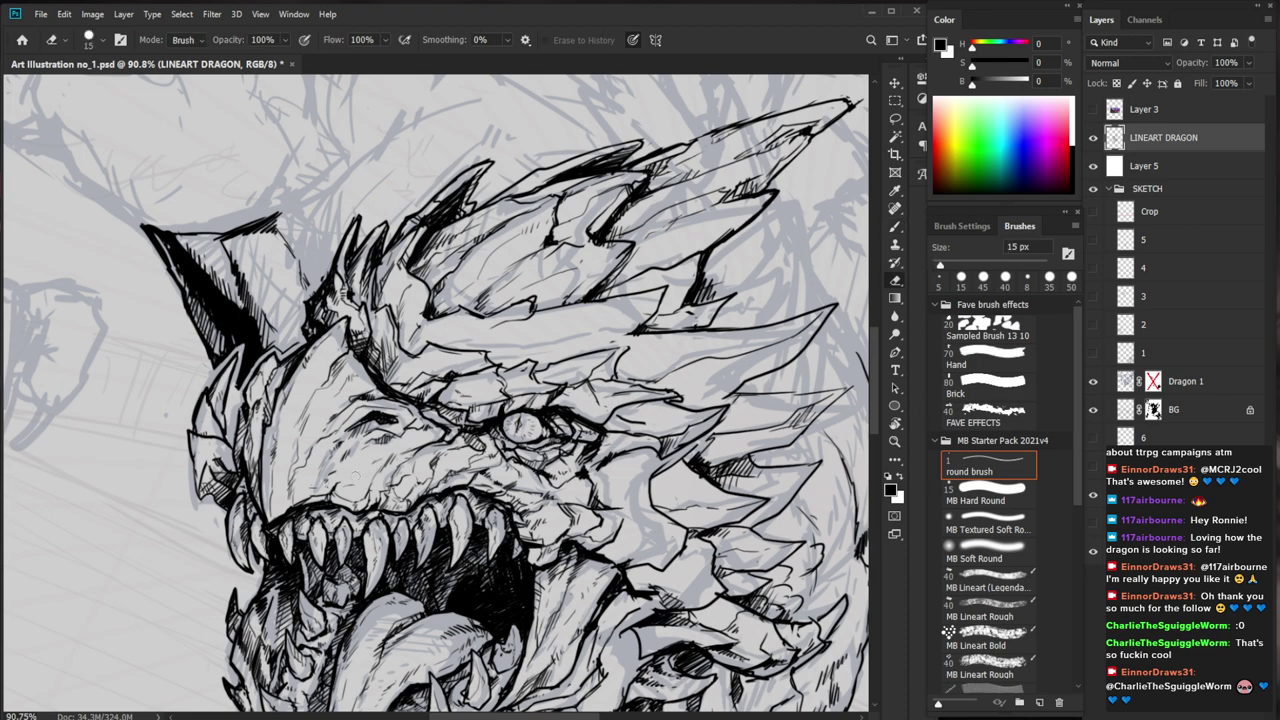
pyautogui.press('b')
# Add a short texture stroke to the snout beside the nostril
pyautogui.scroll(-5, 462, 449)
pyautogui.hotkey('ctrl', 'space')
pyautogui.moveTo(430, 458); pyautogui.dragTo(550, 458)
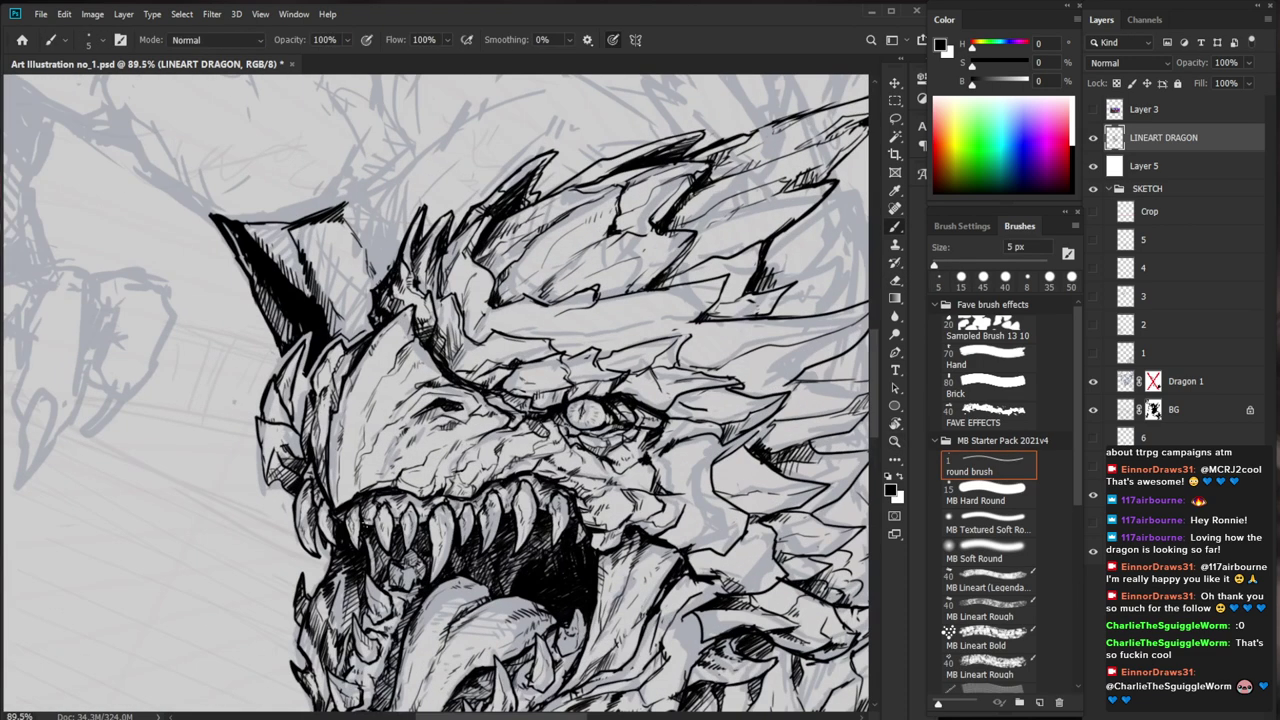
pyautogui.scroll(-5, 450, 450)
pyautogui.scroll(6, 382, 441)
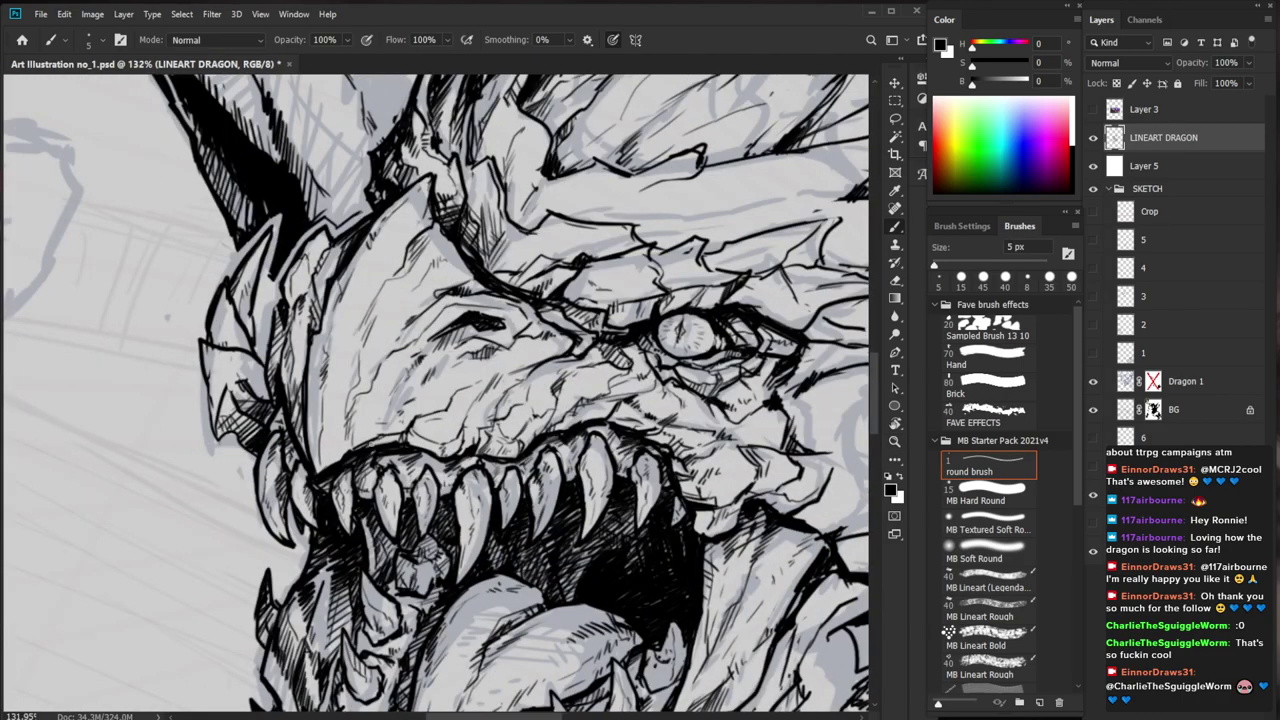
pyautogui.scroll(-4, 390, 443)
pyautogui.scroll(4, 520, 438)
pyautogui.press('b')
pyautogui.moveTo(434, 292); pyautogui.dragTo(426, 303)
pyautogui.moveTo(515, 311); pyautogui.dragTo(400, 320)
pyautogui.moveTo(804, 508); pyautogui.dragTo(689, 523)
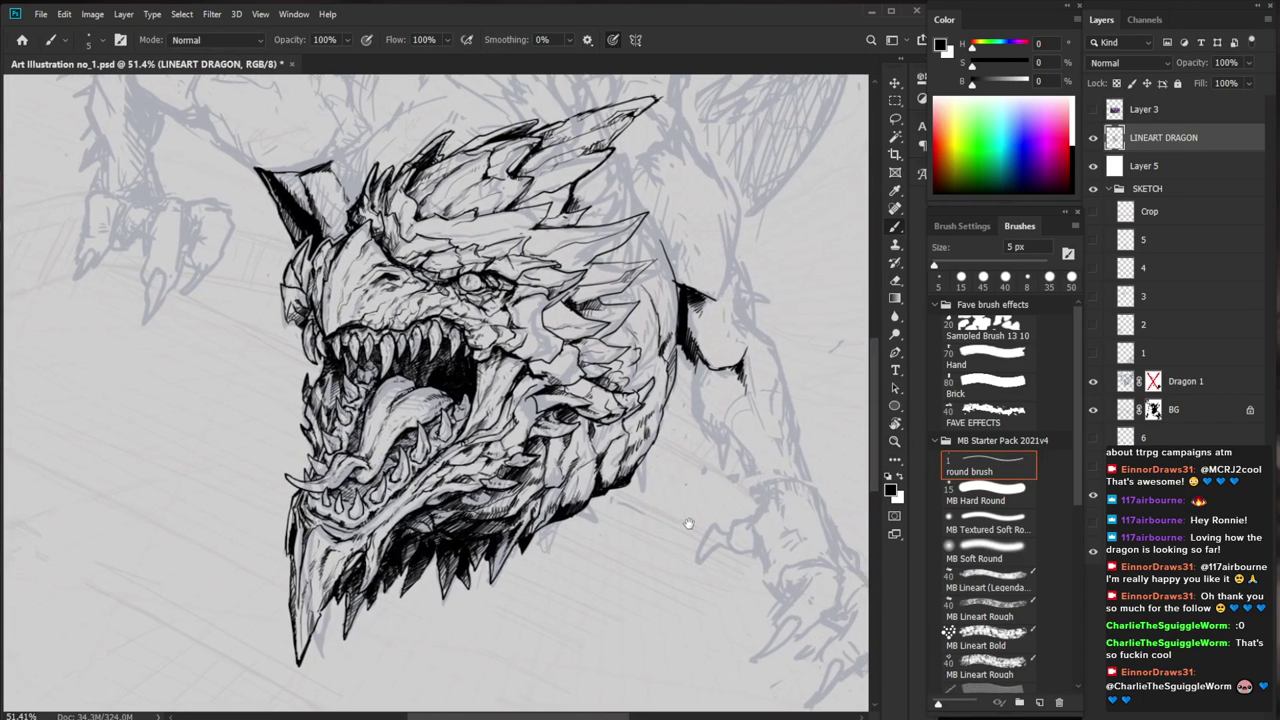
# Touch up the lineart along the upper gum line above the front teeth
pyautogui.scroll(4, 410, 328)
pyautogui.press('e')
pyautogui.press('b')
pyautogui.moveTo(368, 368)
pyautogui.mouseDown()
pyautogui.moveTo(370, 432)
pyautogui.moveTo(386, 367)
pyautogui.mouseUp()
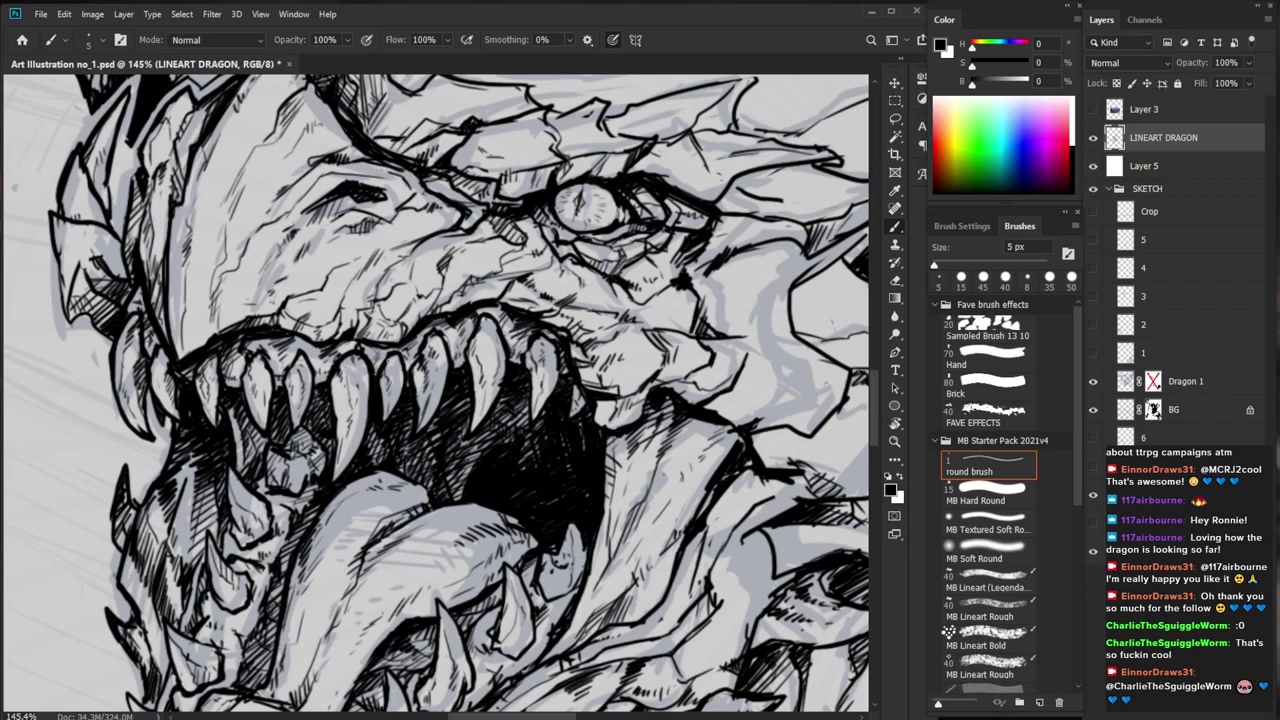
# Refine the cheek scales above the mouth corner, alternating the eraser with the 5 px brush
pyautogui.scroll(-5, 380, 376)
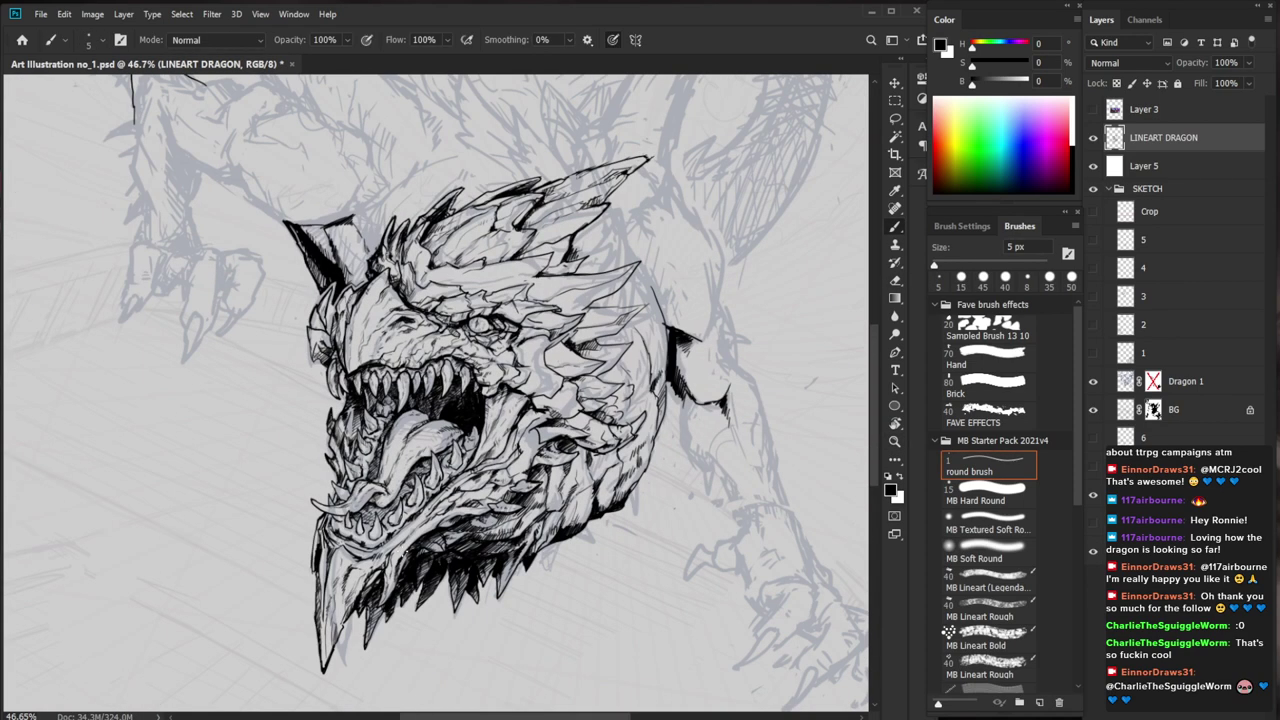
pyautogui.scroll(4, 465, 380)
pyautogui.press('e')
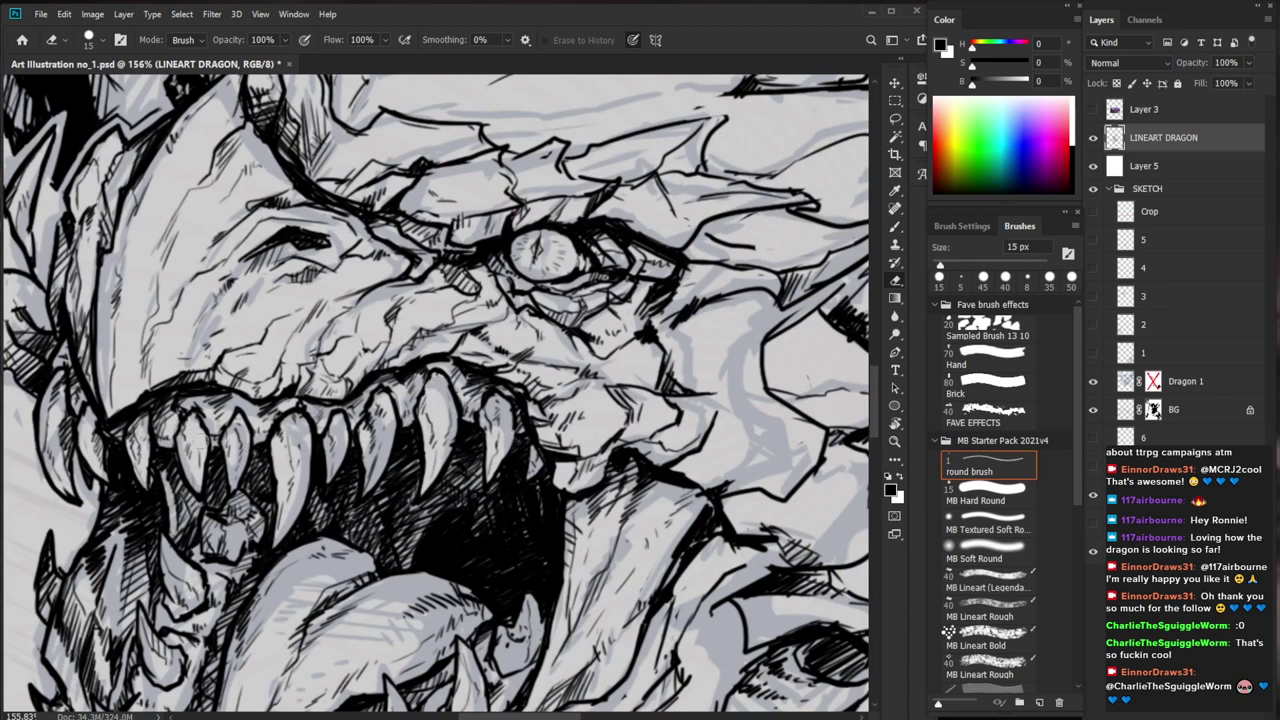
pyautogui.press('b')
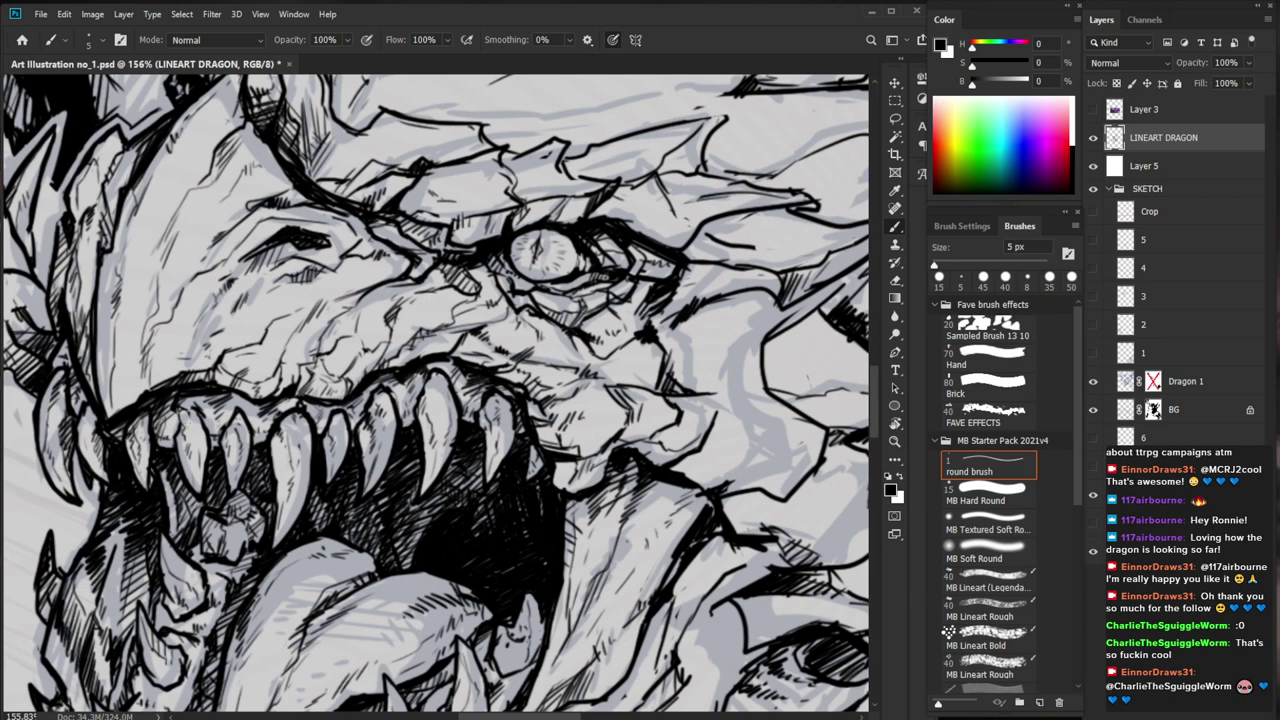
pyautogui.press('e')
pyautogui.press('b')
pyautogui.hotkey('ctrl', '0')
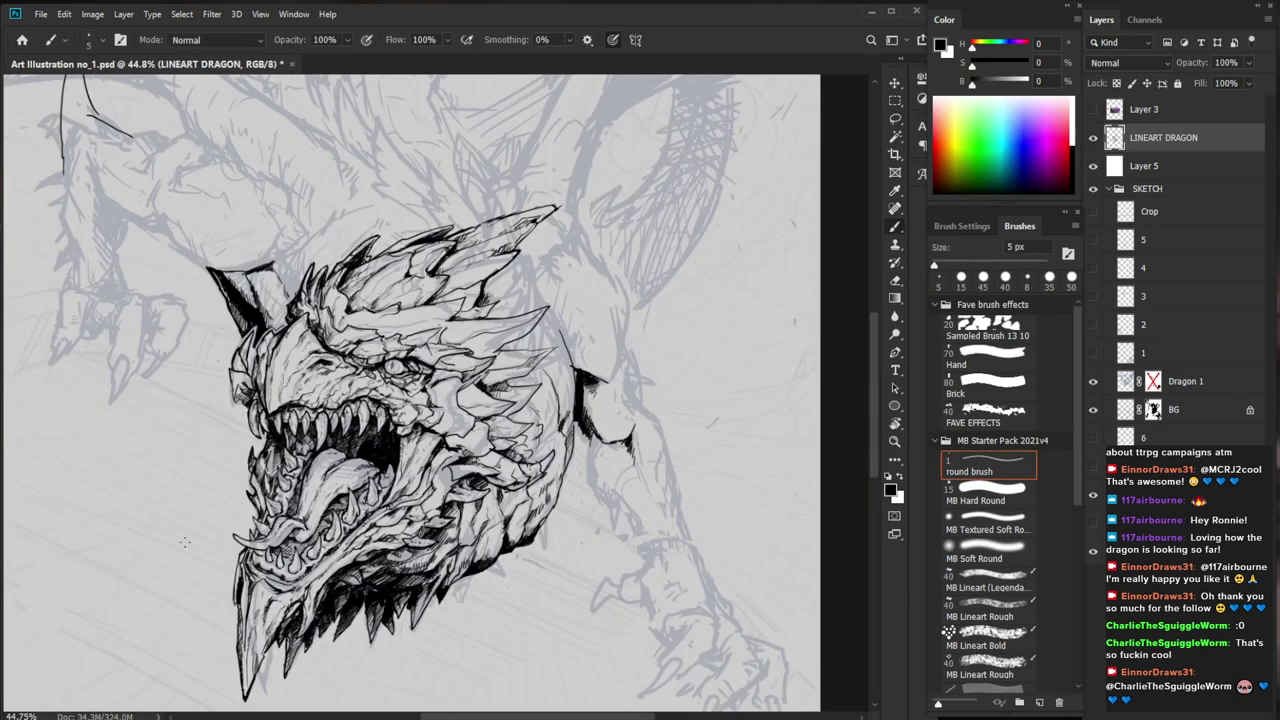
# Add short hatching strokes to the lower jaw just behind the lower front teeth
pyautogui.hotkey('ctrl', 'space')
pyautogui.moveTo(315, 577); pyautogui.dragTo(400, 577)
pyautogui.moveTo(330, 502)
pyautogui.mouseDown()
pyautogui.moveTo(320, 528)
pyautogui.moveTo(338, 537)
pyautogui.moveTo(341, 515)
pyautogui.mouseUp()
pyautogui.press('e')
pyautogui.press('b')
pyautogui.press('e')
pyautogui.press('b')
pyautogui.moveTo(351, 503); pyautogui.dragTo(349, 519)
pyautogui.moveTo(357, 507); pyautogui.dragTo(353, 521)
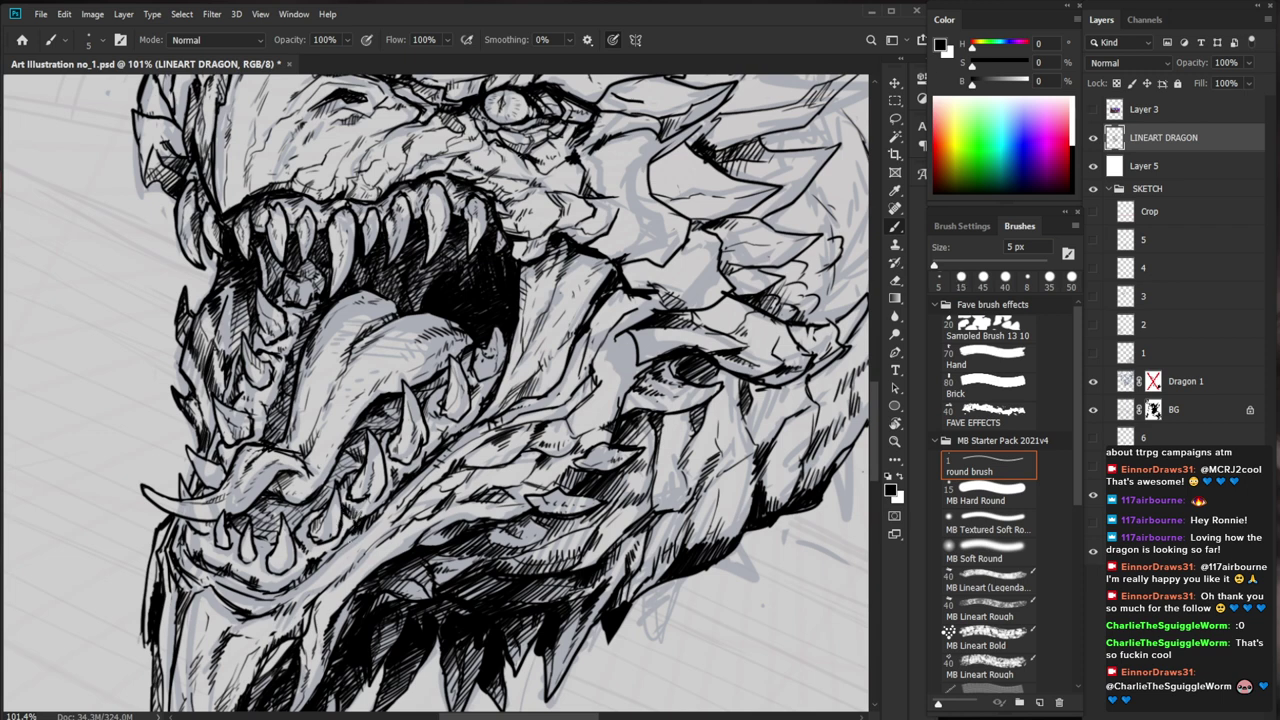
# Refine the lower jaw's edge down toward the chin horn, alternating brush strokes with small erasures
pyautogui.press('e')
pyautogui.press('b')
pyautogui.moveTo(370, 518)
pyautogui.mouseDown()
pyautogui.moveTo(300, 590)
pyautogui.moveTo(260, 599)
pyautogui.mouseUp()
pyautogui.press('e')
pyautogui.press('b')
pyautogui.moveTo(319, 571)
pyautogui.mouseDown()
pyautogui.moveTo(252, 615)
pyautogui.moveTo(284, 634)
pyautogui.moveTo(312, 602)
pyautogui.moveTo(300, 615)
pyautogui.mouseUp()
pyautogui.press('e')
pyautogui.press('b')
pyautogui.press('e')
pyautogui.press('b')
# Clean up and hatch the jaw fold behind the base of the chin horn with the eraser and 5 px brush
pyautogui.moveTo(404, 573); pyautogui.dragTo(556, 392)
pyautogui.moveTo(502, 444); pyautogui.dragTo(480, 517)
pyautogui.moveTo(333, 482)
pyautogui.mouseDown()
pyautogui.moveTo(358, 510)
pyautogui.moveTo(420, 521)
pyautogui.mouseUp()
pyautogui.moveTo(502, 486); pyautogui.dragTo(432, 490)
pyautogui.moveTo(623, 533); pyautogui.dragTo(537, 523)
pyautogui.moveTo(415, 468); pyautogui.dragTo(427, 475)
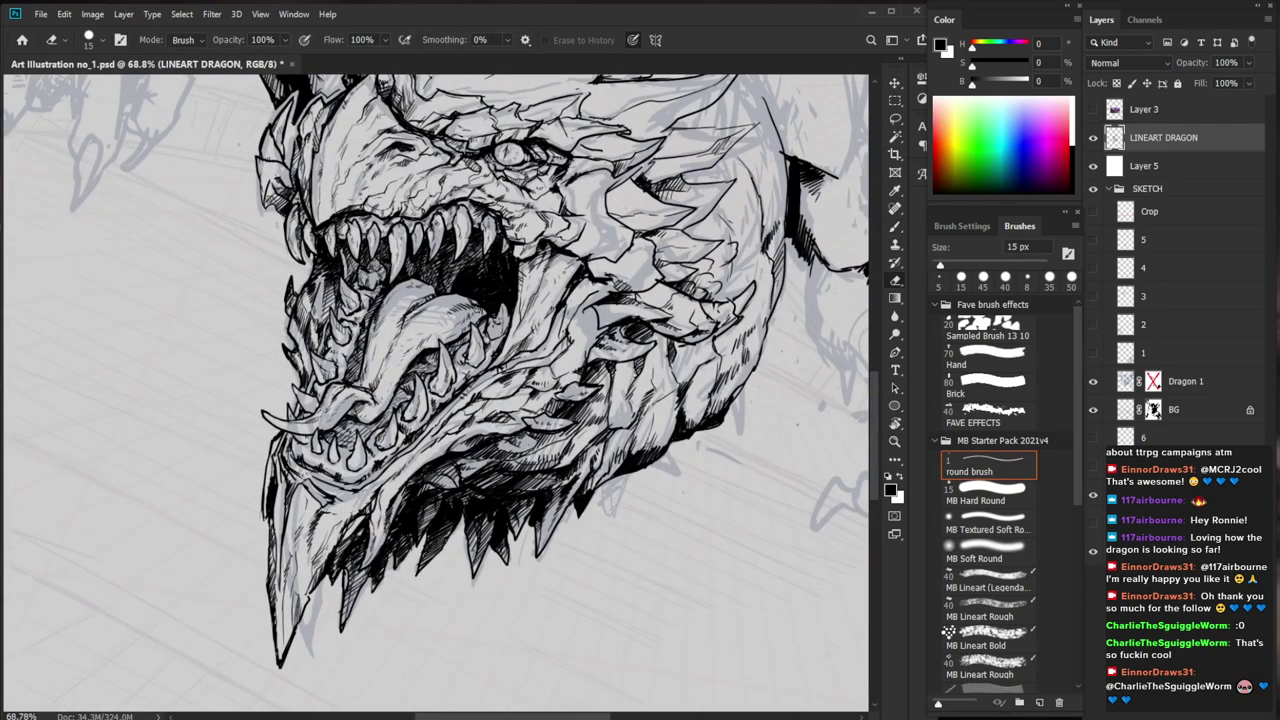
pyautogui.press('b')
pyautogui.moveTo(346, 502); pyautogui.dragTo(380, 487)
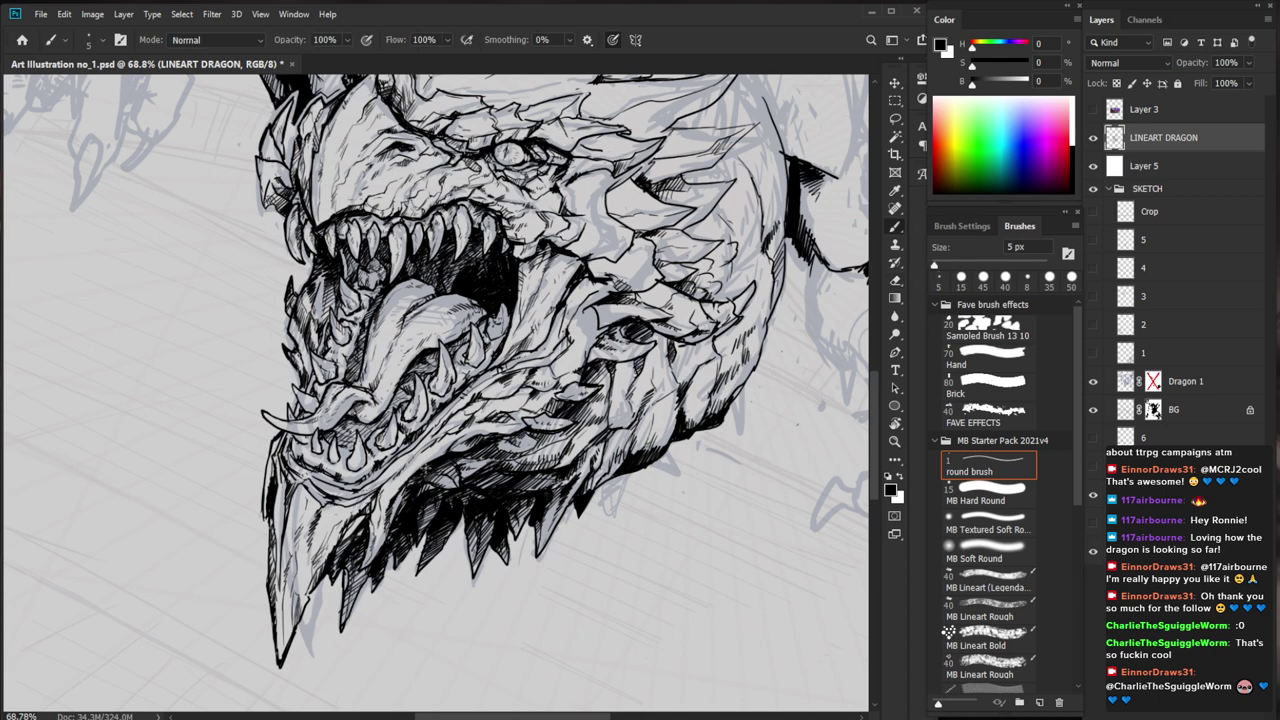
pyautogui.moveTo(360, 500); pyautogui.dragTo(330, 530)
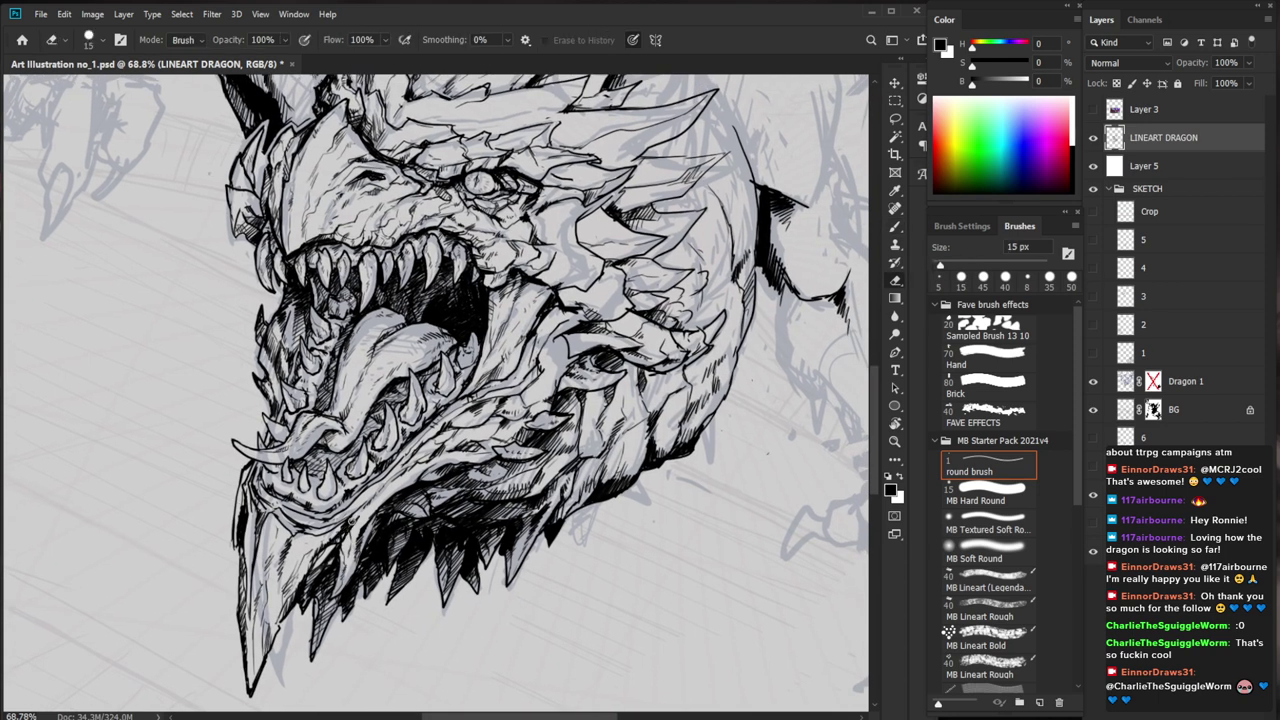
pyautogui.press('e')
pyautogui.moveTo(328, 545)
pyautogui.mouseDown()
pyautogui.moveTo(350, 526)
pyautogui.moveTo(347, 547)
pyautogui.moveTo(331, 533)
pyautogui.mouseUp()
pyautogui.press('b')
pyautogui.moveTo(343, 519); pyautogui.dragTo(333, 533)
pyautogui.scroll(-3, 336, 528)
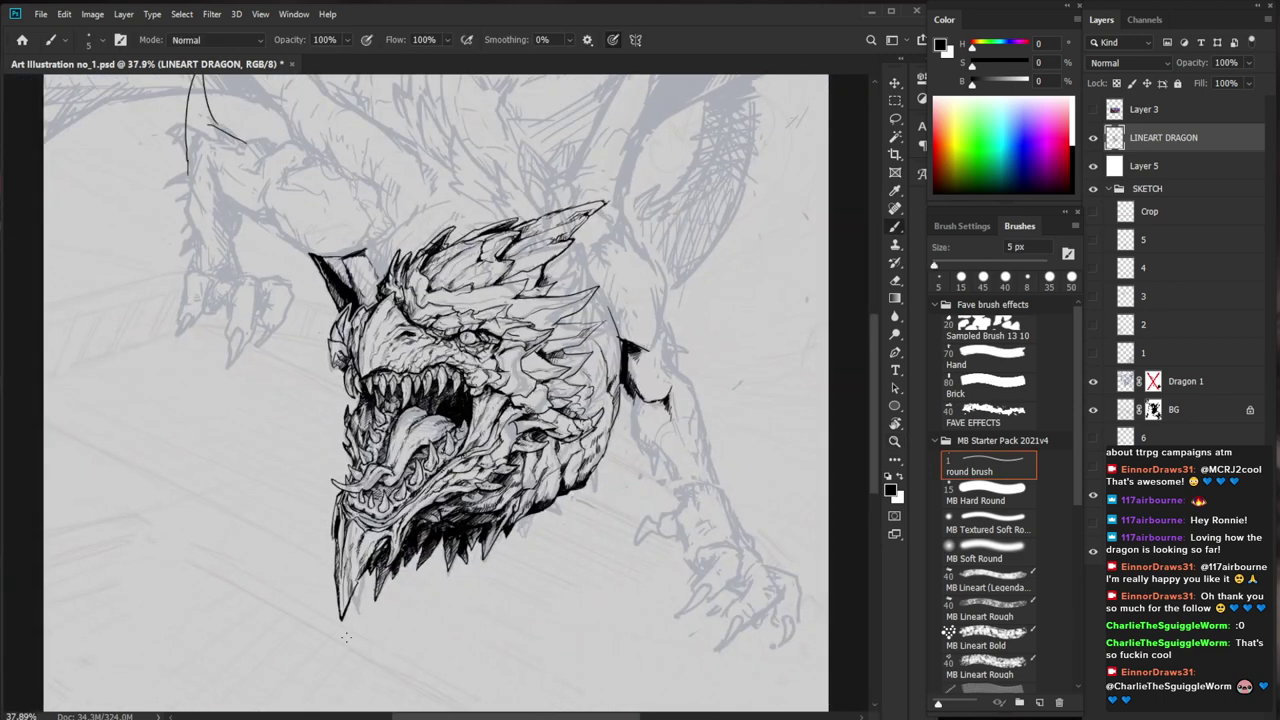
# Add a short shading stroke under the lower jaw above the throat spikes
pyautogui.keyDown('ctrl'); pyautogui.click(413, 525); pyautogui.keyUp('ctrl')
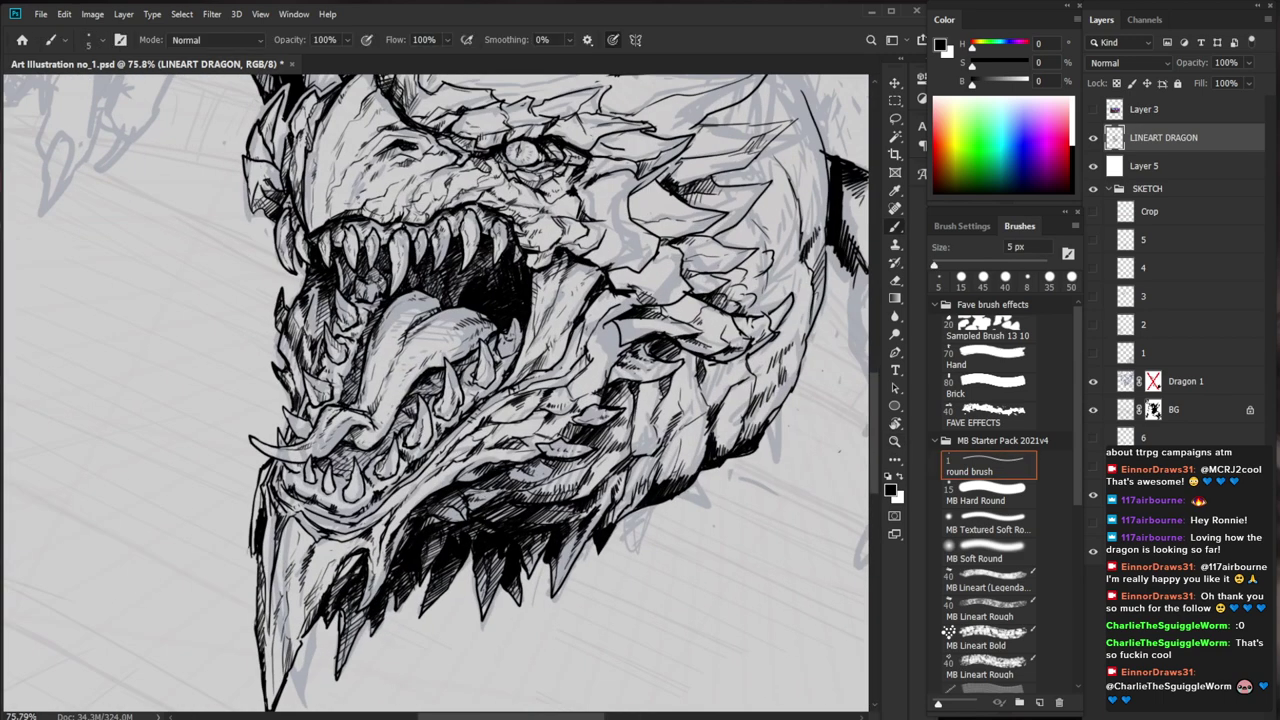
pyautogui.moveTo(440, 483); pyautogui.dragTo(433, 492)
pyautogui.moveTo(439, 491); pyautogui.dragTo(377, 620)
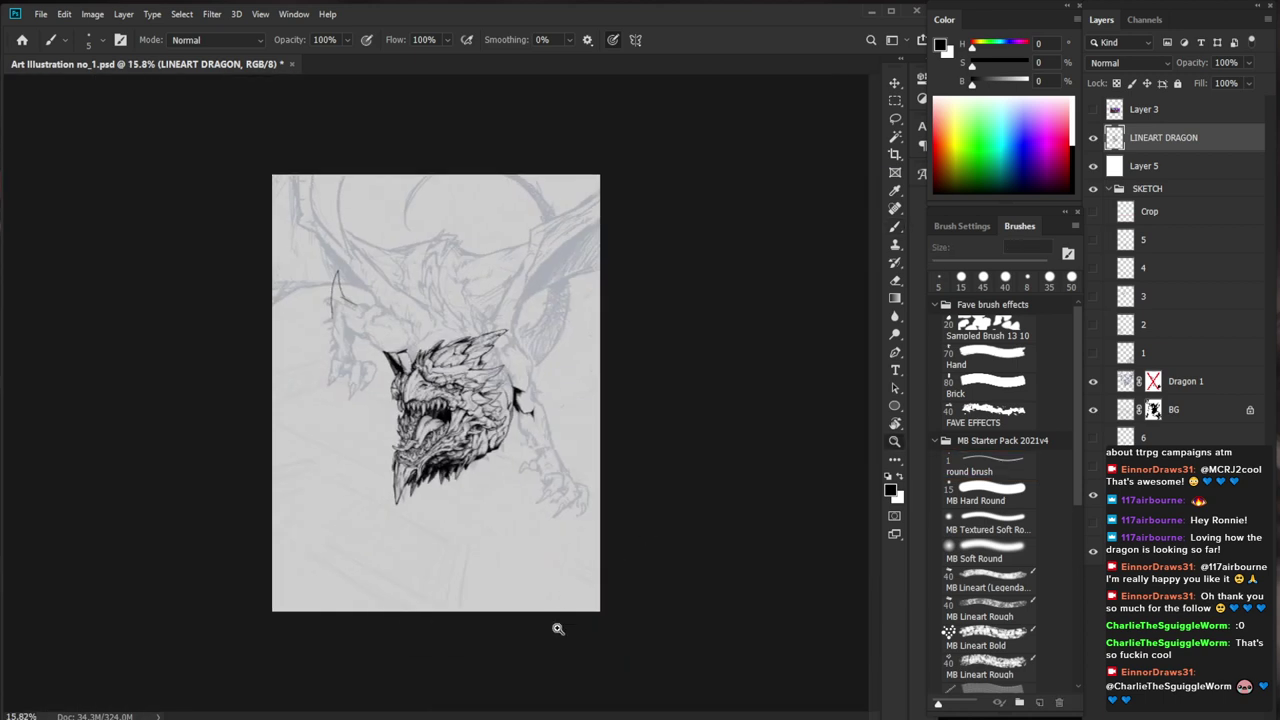
# Add short strokes to the dark-shaded shape behind the snout and the gap beside the smallest crest spikes
pyautogui.moveTo(557, 629); pyautogui.dragTo(617, 620)
pyautogui.moveTo(418, 295); pyautogui.dragTo(462, 293)
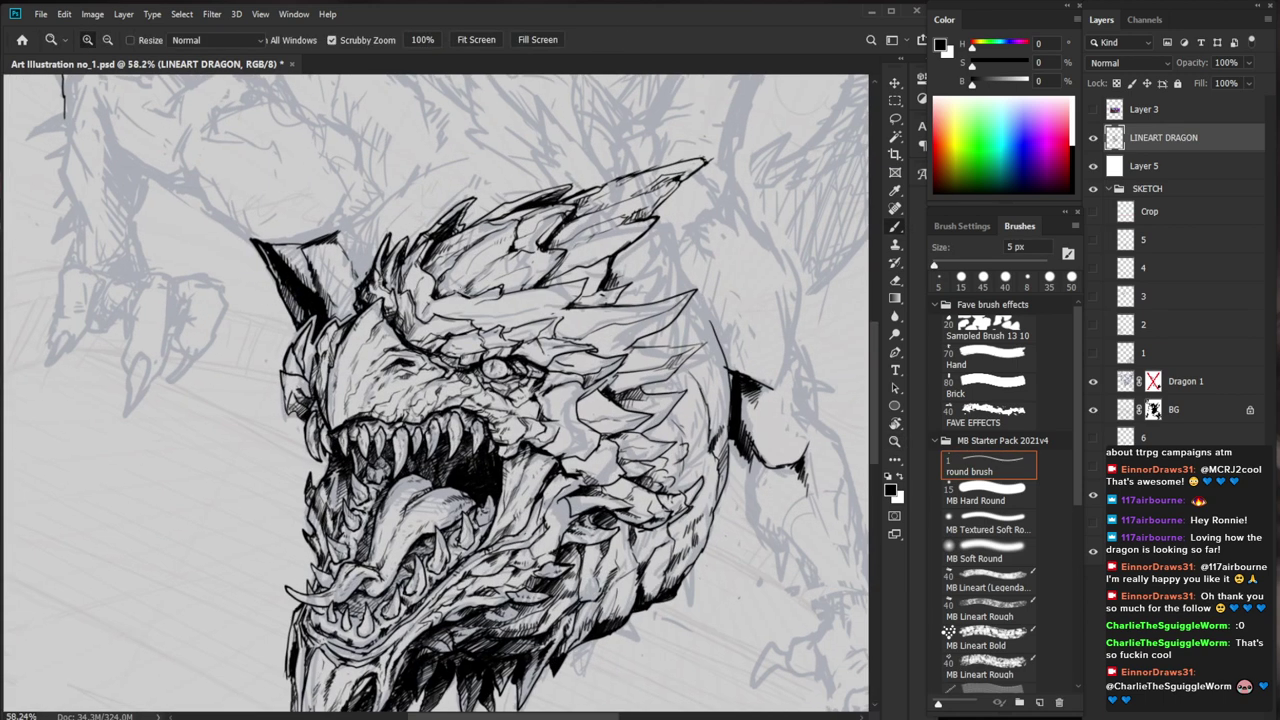
pyautogui.moveTo(357, 311)
pyautogui.mouseDown()
pyautogui.moveTo(333, 319)
pyautogui.moveTo(365, 271)
pyautogui.mouseUp()
pyautogui.moveTo(317, 310); pyautogui.dragTo(323, 330)
pyautogui.moveTo(318, 314); pyautogui.dragTo(330, 324)
pyautogui.moveTo(322, 316); pyautogui.dragTo(330, 317)
pyautogui.moveTo(441, 327); pyautogui.dragTo(400, 426)
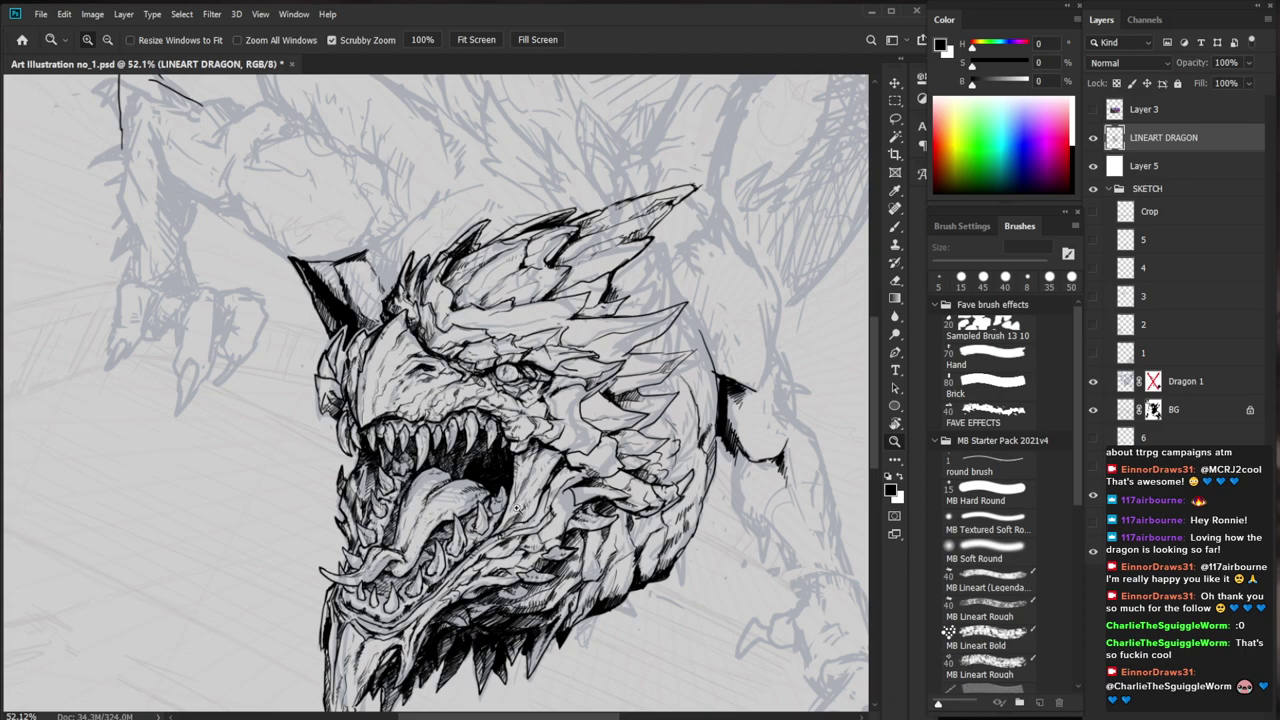
# Add short touch-up strokes to the lineart at the front of the dragon's head
pyautogui.scroll(5, 390, 470)
pyautogui.press('b')
pyautogui.moveTo(290, 397); pyautogui.dragTo(296, 414)
pyautogui.moveTo(290, 398)
pyautogui.mouseDown()
pyautogui.moveTo(296, 414)
pyautogui.moveTo(294, 395)
pyautogui.mouseUp()
pyautogui.hotkey('ctrl', 'space')
pyautogui.moveTo(348, 380); pyautogui.dragTo(240, 382)
pyautogui.scroll(3, 694, 520)
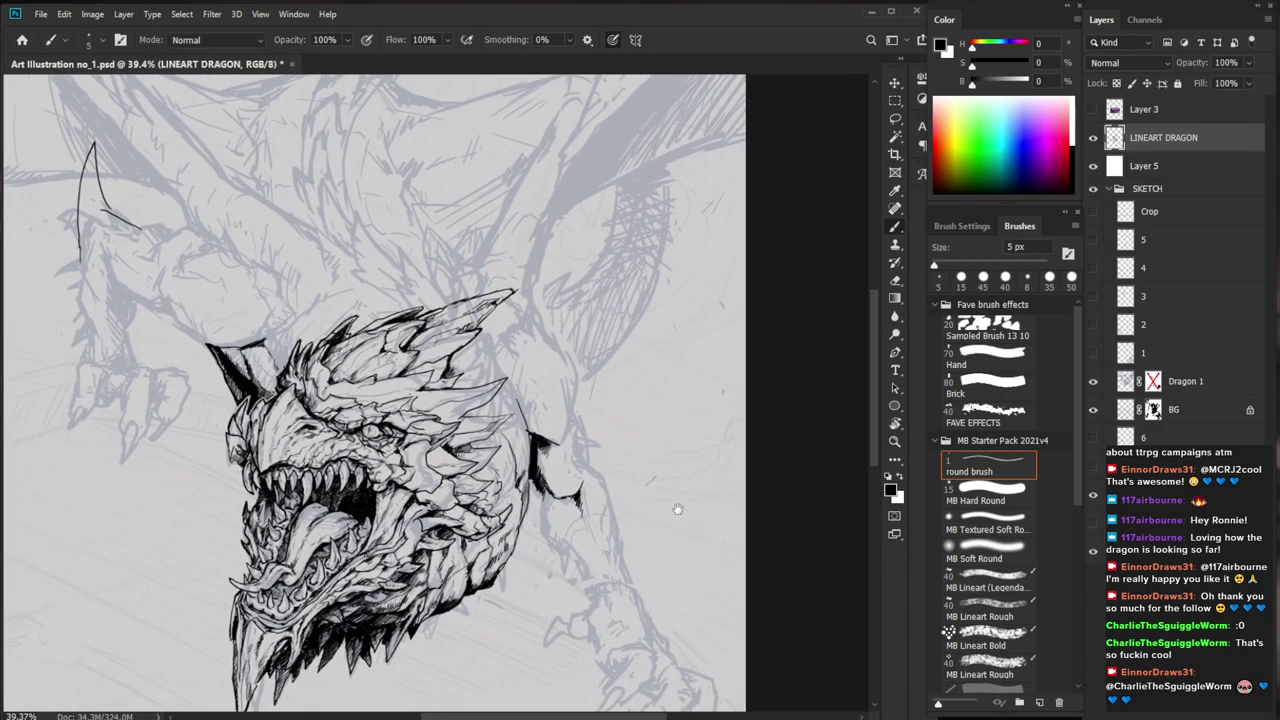
pyautogui.scroll(2, 420, 392)
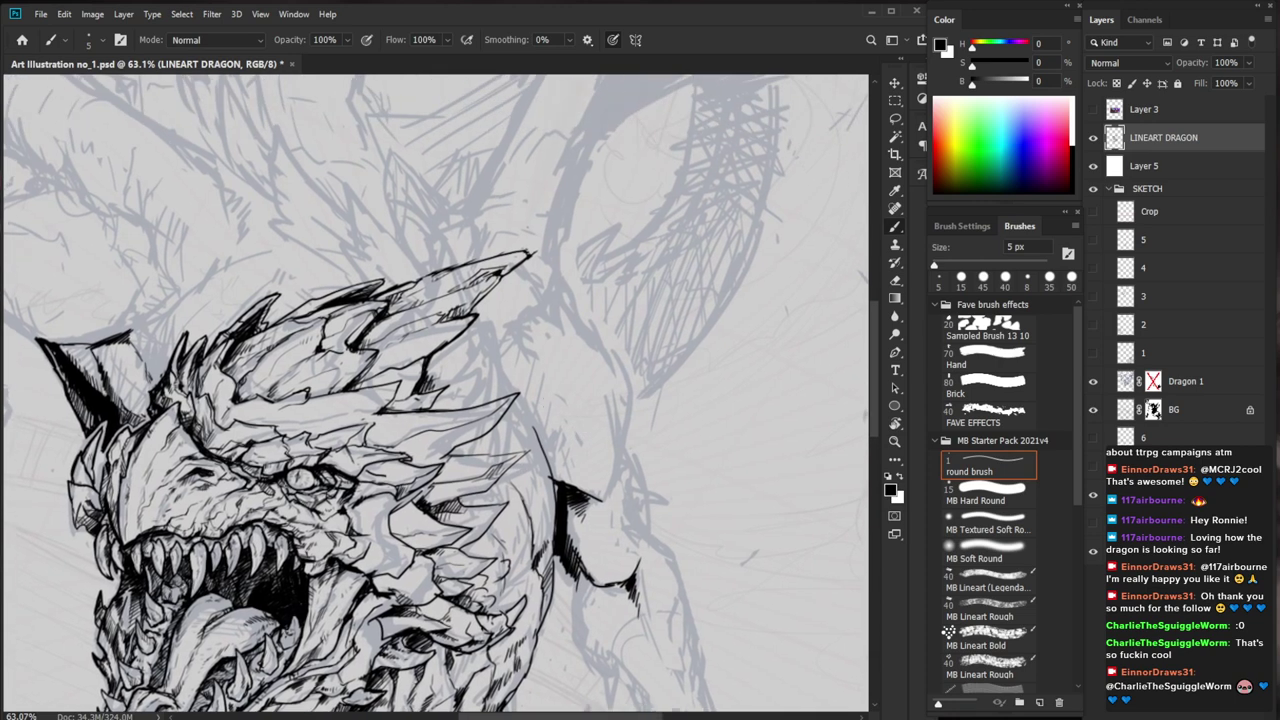
# Hatch the dark gap between the upper crest spikes with short parallel strokes from the 5 px brush
pyautogui.press('e')
pyautogui.press('b')
pyautogui.moveTo(413, 388)
pyautogui.mouseDown()
pyautogui.moveTo(392, 412)
pyautogui.moveTo(491, 352)
pyautogui.moveTo(450, 410)
pyautogui.moveTo(490, 355)
pyautogui.moveTo(420, 335)
pyautogui.mouseUp()
pyautogui.moveTo(612, 492); pyautogui.dragTo(735, 492)
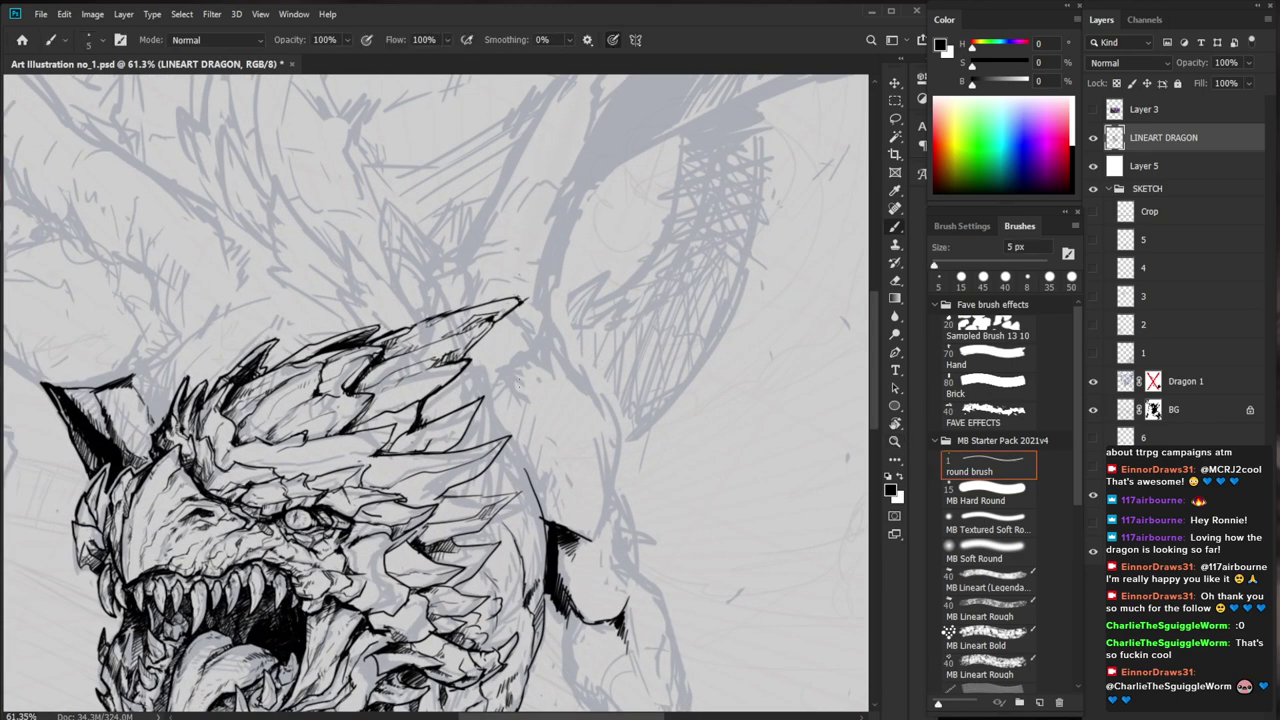
pyautogui.moveTo(440, 386)
pyautogui.mouseDown()
pyautogui.moveTo(430, 414)
pyautogui.moveTo(412, 414)
pyautogui.mouseUp()
pyautogui.moveTo(432, 402); pyautogui.dragTo(416, 422)
pyautogui.moveTo(430, 412); pyautogui.dragTo(415, 433)
pyautogui.moveTo(429, 421); pyautogui.dragTo(417, 433)
pyautogui.moveTo(733, 422); pyautogui.dragTo(641, 422)
pyautogui.scroll(5, 585, 397)
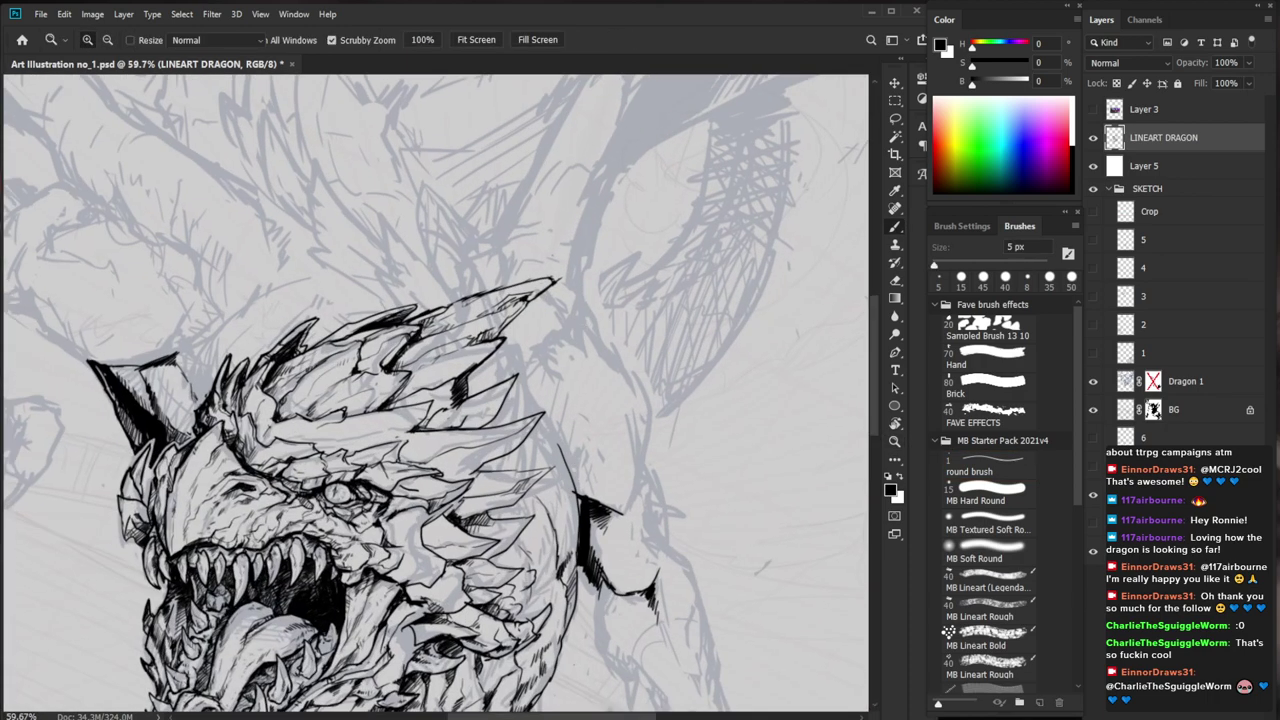
# Deepen the shading in the upper crest gap and add short strokes at the base of the spike below
pyautogui.moveTo(470, 368); pyautogui.dragTo(462, 400)
pyautogui.moveTo(480, 378); pyautogui.dragTo(464, 398)
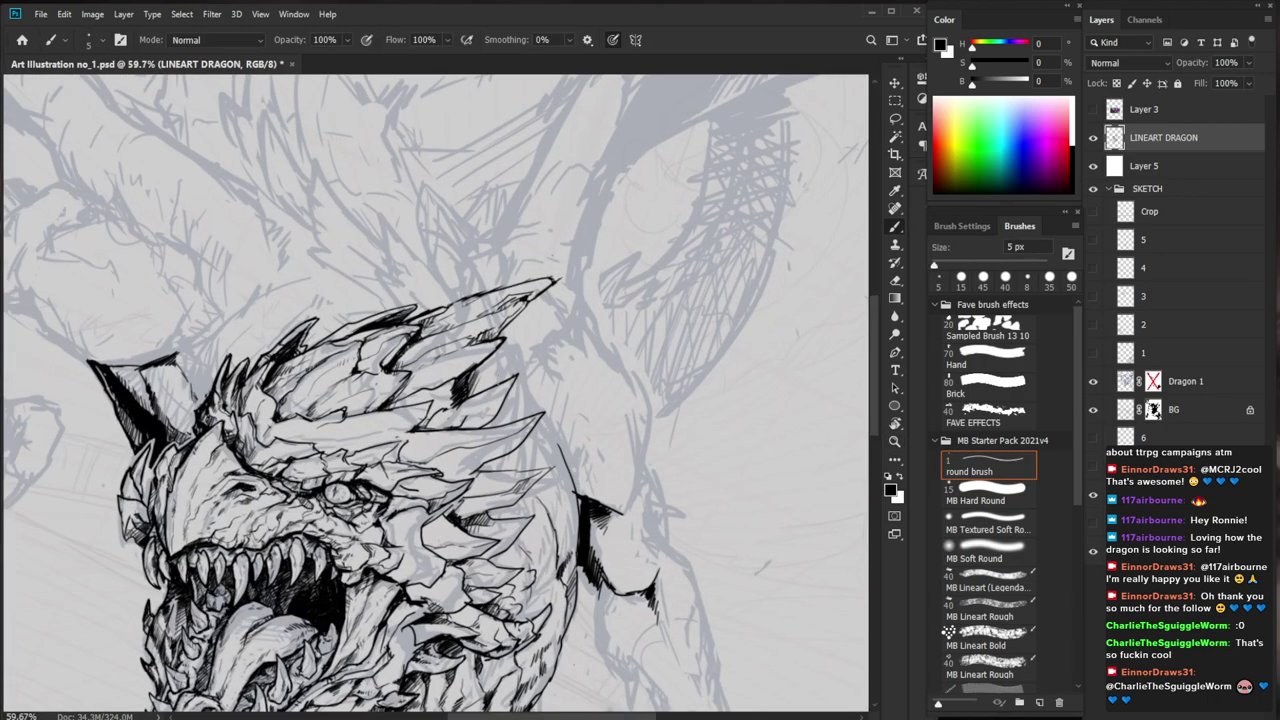
pyautogui.moveTo(608, 493); pyautogui.dragTo(618, 513)
pyautogui.moveTo(486, 431); pyautogui.dragTo(473, 445)
pyautogui.moveTo(485, 431); pyautogui.dragTo(475, 445)
pyautogui.moveTo(558, 412); pyautogui.dragTo(498, 414)
pyautogui.moveTo(640, 640); pyautogui.dragTo(628, 560)
pyautogui.moveTo(499, 436); pyautogui.dragTo(573, 450)
# Add short shading strokes to the underside of the rear jaw and the rear throat spikes
pyautogui.press('b')
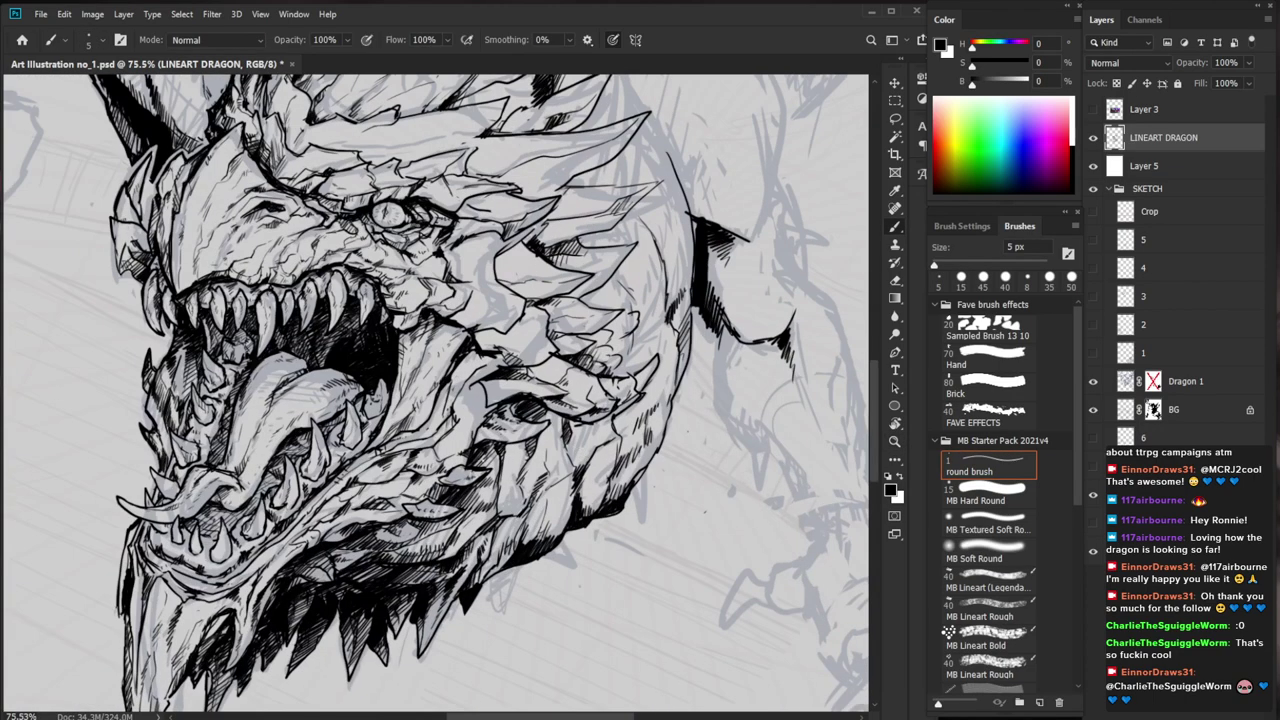
pyautogui.moveTo(498, 496)
pyautogui.mouseDown()
pyautogui.moveTo(508, 520)
pyautogui.moveTo(522, 516)
pyautogui.mouseUp()
pyautogui.moveTo(484, 578)
pyautogui.mouseDown()
pyautogui.moveTo(518, 542)
pyautogui.moveTo(496, 542)
pyautogui.moveTo(515, 539)
pyautogui.mouseUp()
pyautogui.press('z')
pyautogui.moveTo(597, 525)
pyautogui.mouseDown()
pyautogui.moveTo(490, 552)
pyautogui.moveTo(630, 530)
pyautogui.mouseUp()
pyautogui.press('z')
pyautogui.moveTo(538, 545)
pyautogui.mouseDown()
pyautogui.moveTo(556, 530)
pyautogui.moveTo(546, 544)
pyautogui.mouseUp()
pyautogui.moveTo(510, 590)
pyautogui.mouseDown()
pyautogui.moveTo(526, 568)
pyautogui.moveTo(520, 582)
pyautogui.mouseUp()
pyautogui.moveTo(502, 606); pyautogui.dragTo(514, 588)
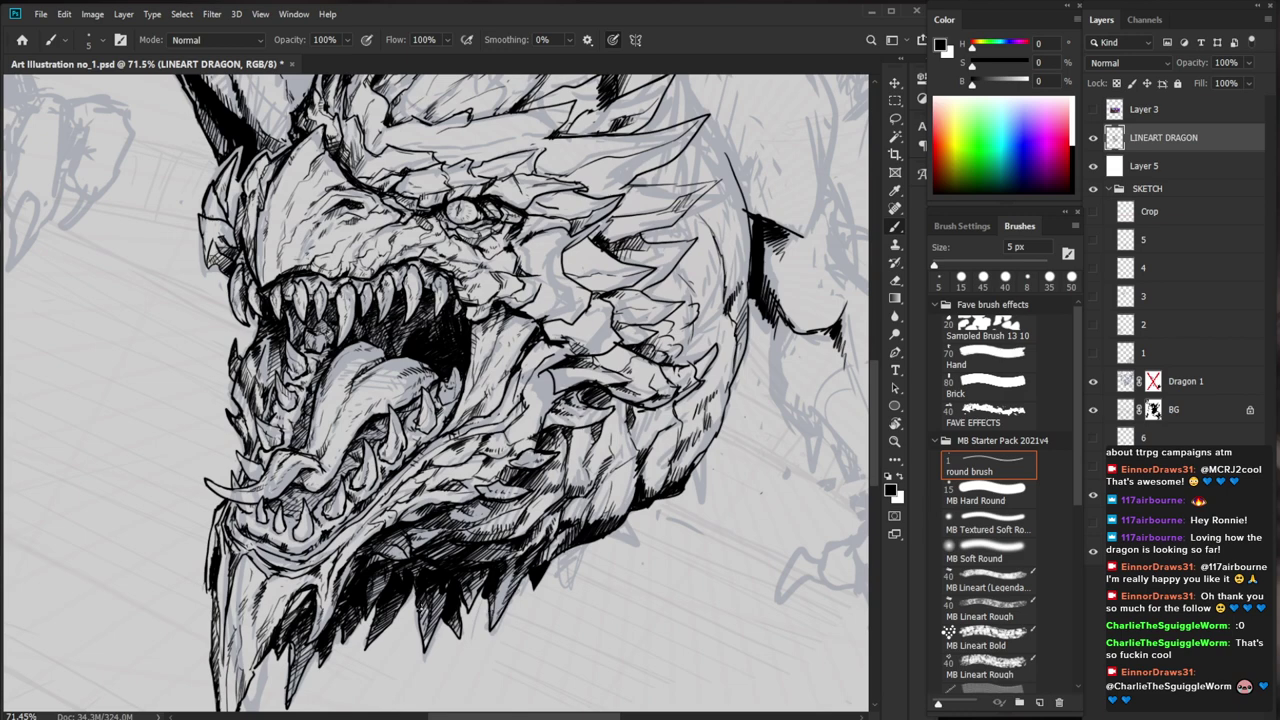
# Hatch down the length of a middle throat spike with short overlapping strokes
pyautogui.moveTo(417, 608)
pyautogui.mouseDown()
pyautogui.moveTo(427, 643)
pyautogui.moveTo(421, 623)
pyautogui.mouseUp()
pyautogui.moveTo(417, 605); pyautogui.dragTo(425, 631)
pyautogui.moveTo(421, 621); pyautogui.dragTo(427, 647)
pyautogui.moveTo(425, 641); pyautogui.dragTo(427, 657)
pyautogui.scroll(-4, 530, 620)
pyautogui.scroll(5, 510, 635)
# Trim the edge of a throat spike with the eraser and hatch the rear spikes beside it
pyautogui.press('e')
pyautogui.moveTo(469, 594); pyautogui.dragTo(463, 611)
pyautogui.press('b')
pyautogui.moveTo(496, 534); pyautogui.dragTo(482, 556)
pyautogui.moveTo(492, 546); pyautogui.dragTo(482, 555)
pyautogui.moveTo(486, 550); pyautogui.dragTo(478, 566)
pyautogui.press('e')
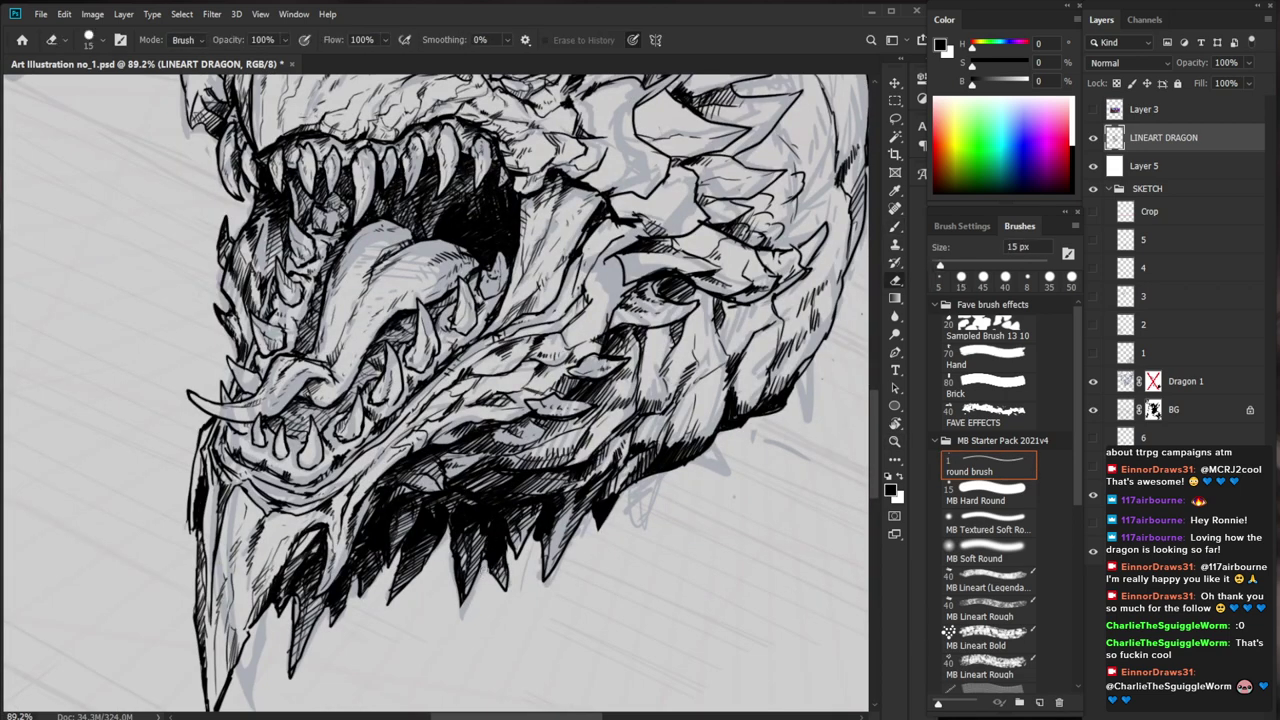
# Add a short shading stroke at the base of the rear throat spikes
pyautogui.press('z')
pyautogui.scroll(-5, 685, 488)
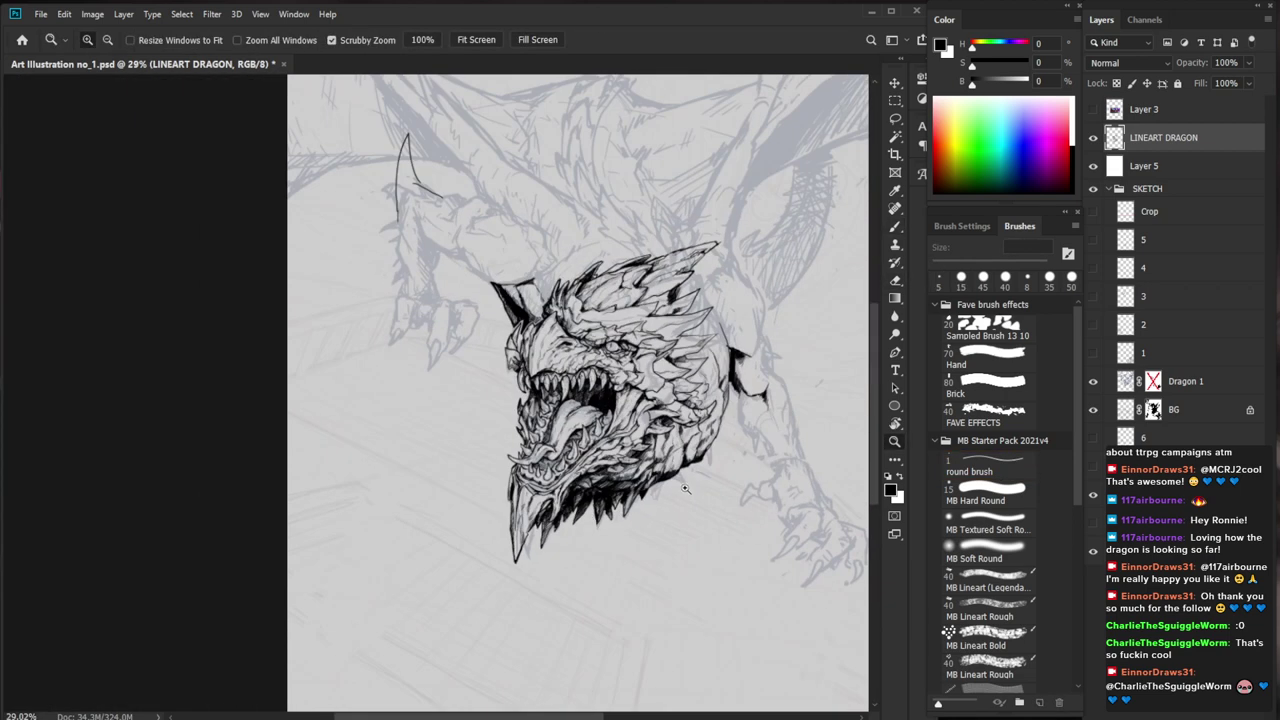
pyautogui.scroll(6, 628, 500)
pyautogui.press('b')
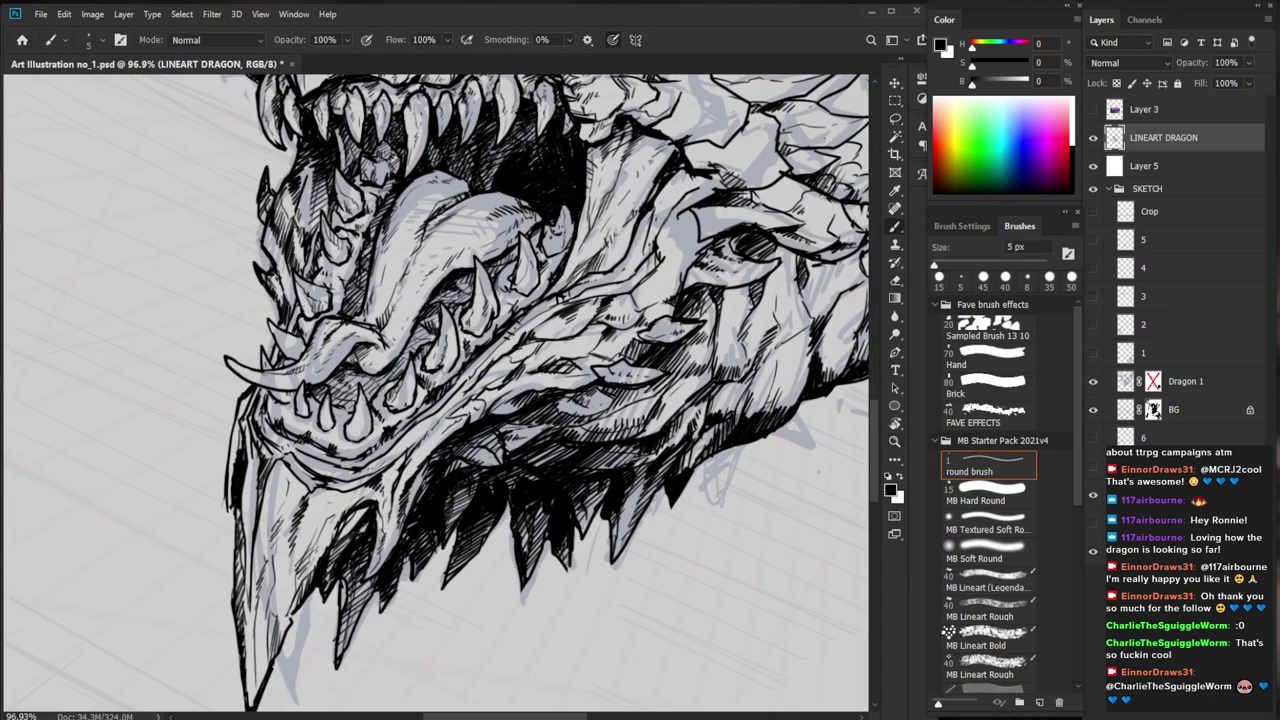
pyautogui.press('z')
pyautogui.scroll(-3, 650, 515)
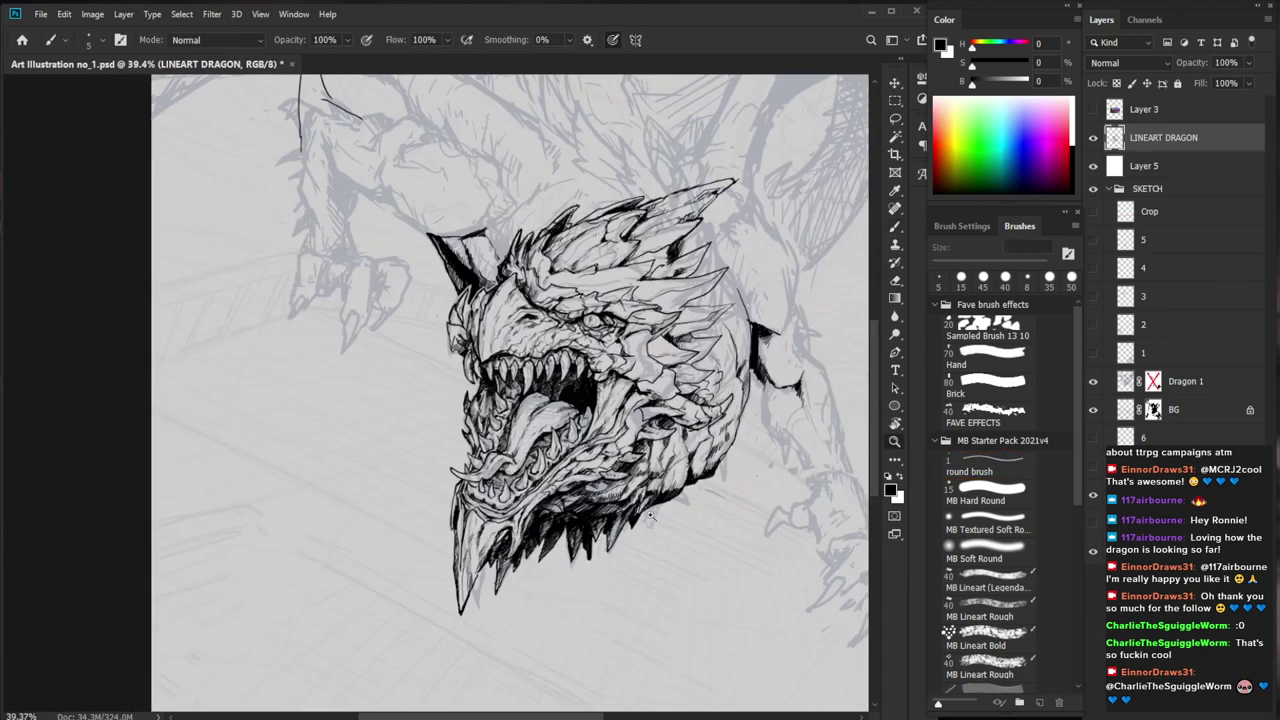
pyautogui.press('z')
pyautogui.scroll(2, 650, 515)
pyautogui.moveTo(535, 594); pyautogui.dragTo(463, 625)
pyautogui.moveTo(478, 582); pyautogui.dragTo(470, 599)
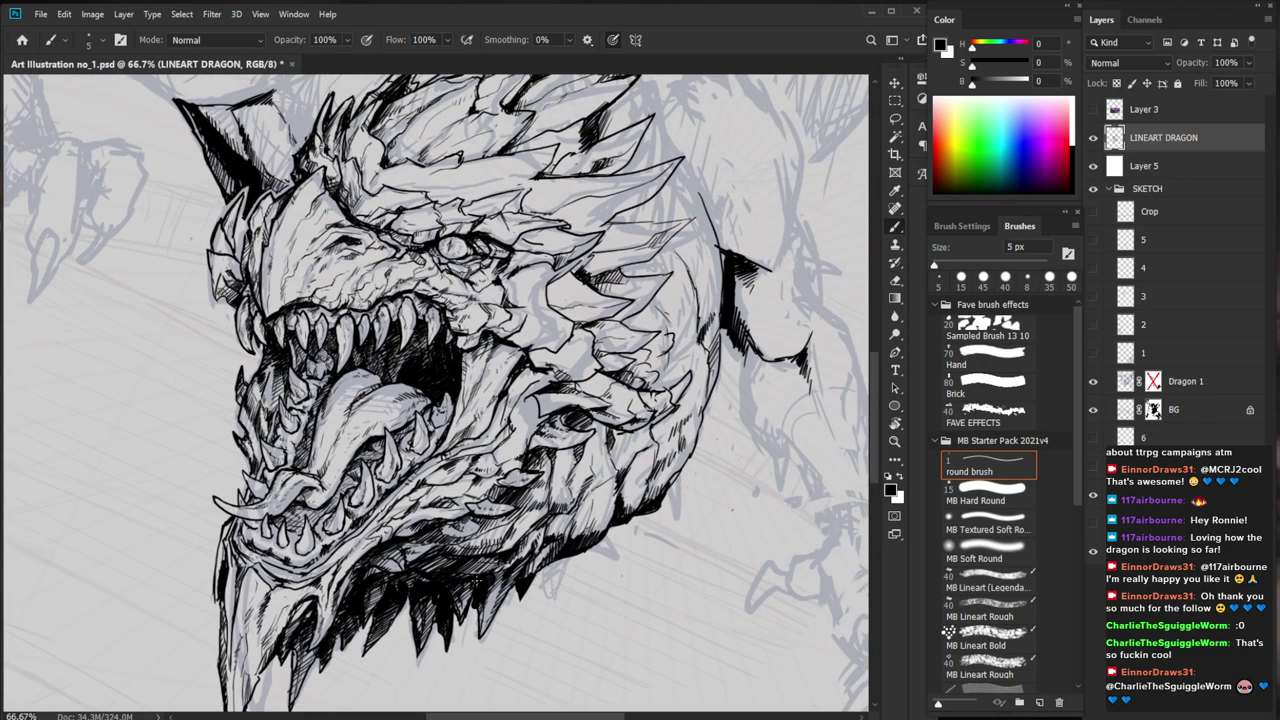
# Hatch the skin folds below the small recessed opening behind the jaw hinge
pyautogui.press('z')
pyautogui.scroll(-3, 474, 587)
pyautogui.moveTo(438, 430); pyautogui.dragTo(561, 481)
pyautogui.moveTo(478, 491)
pyautogui.mouseDown()
pyautogui.moveTo(454, 497)
pyautogui.moveTo(456, 509)
pyautogui.mouseUp()
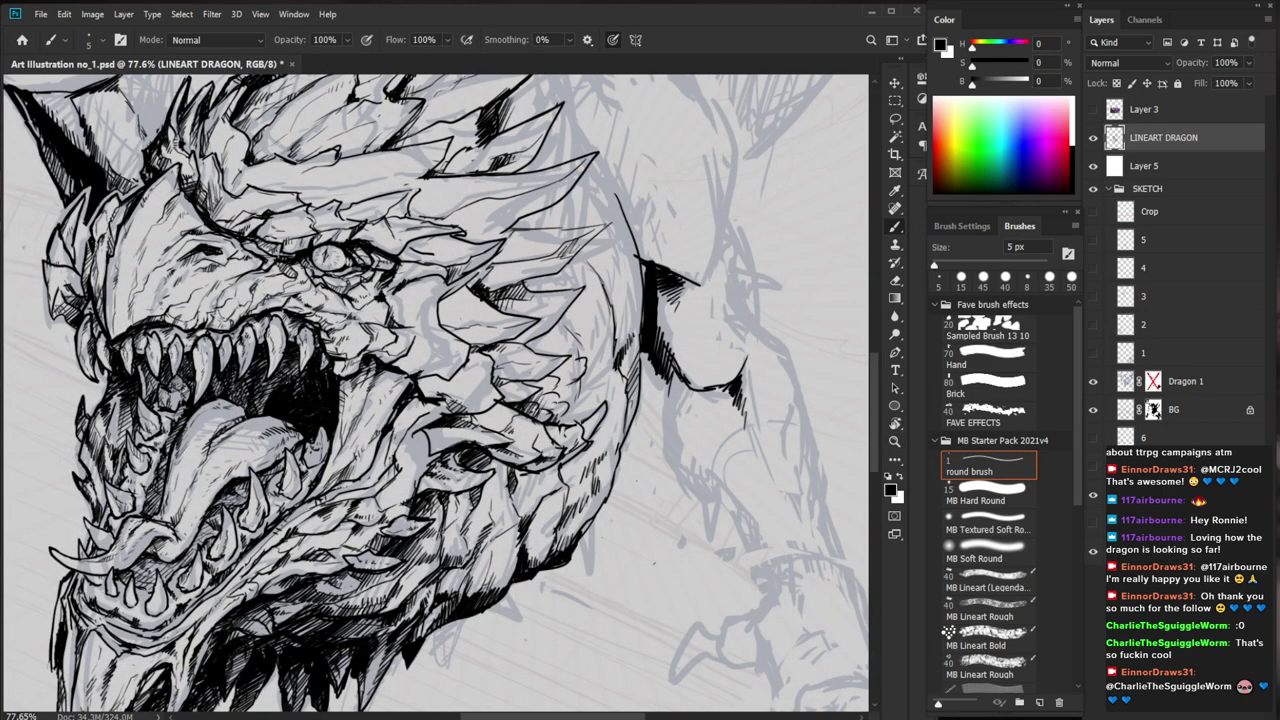
pyautogui.moveTo(457, 519); pyautogui.dragTo(448, 531)
pyautogui.moveTo(462, 515); pyautogui.dragTo(454, 529)
pyautogui.moveTo(469, 513); pyautogui.dragTo(452, 543)
pyautogui.moveTo(466, 532); pyautogui.dragTo(460, 543)
pyautogui.moveTo(467, 532); pyautogui.dragTo(465, 545)
# Undo the last stroke and add a short shading stroke beside the cheek spikes
pyautogui.moveTo(559, 515); pyautogui.dragTo(470, 525)
pyautogui.moveTo(642, 609); pyautogui.dragTo(596, 606)
pyautogui.moveTo(528, 438)
pyautogui.mouseDown()
pyautogui.moveTo(581, 438)
pyautogui.moveTo(493, 445)
pyautogui.moveTo(467, 431)
pyautogui.moveTo(477, 439)
pyautogui.mouseUp()
pyautogui.press('e')
pyautogui.press('b')
pyautogui.hotkey('ctrl', 'z')
pyautogui.moveTo(493, 427); pyautogui.dragTo(475, 447)
pyautogui.press('e')
pyautogui.press('b')
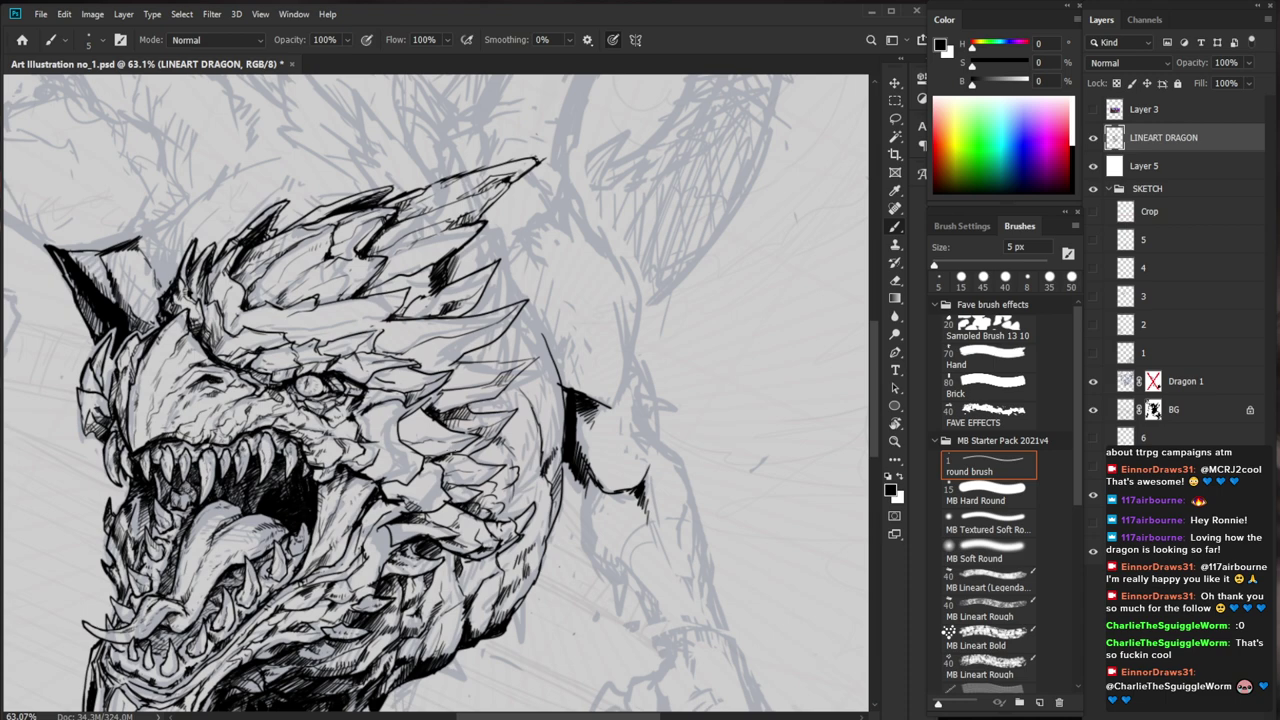
# Add short hatching strokes along the top of the tongue at the back of the mouth
pyautogui.scroll(2, 221, 505)
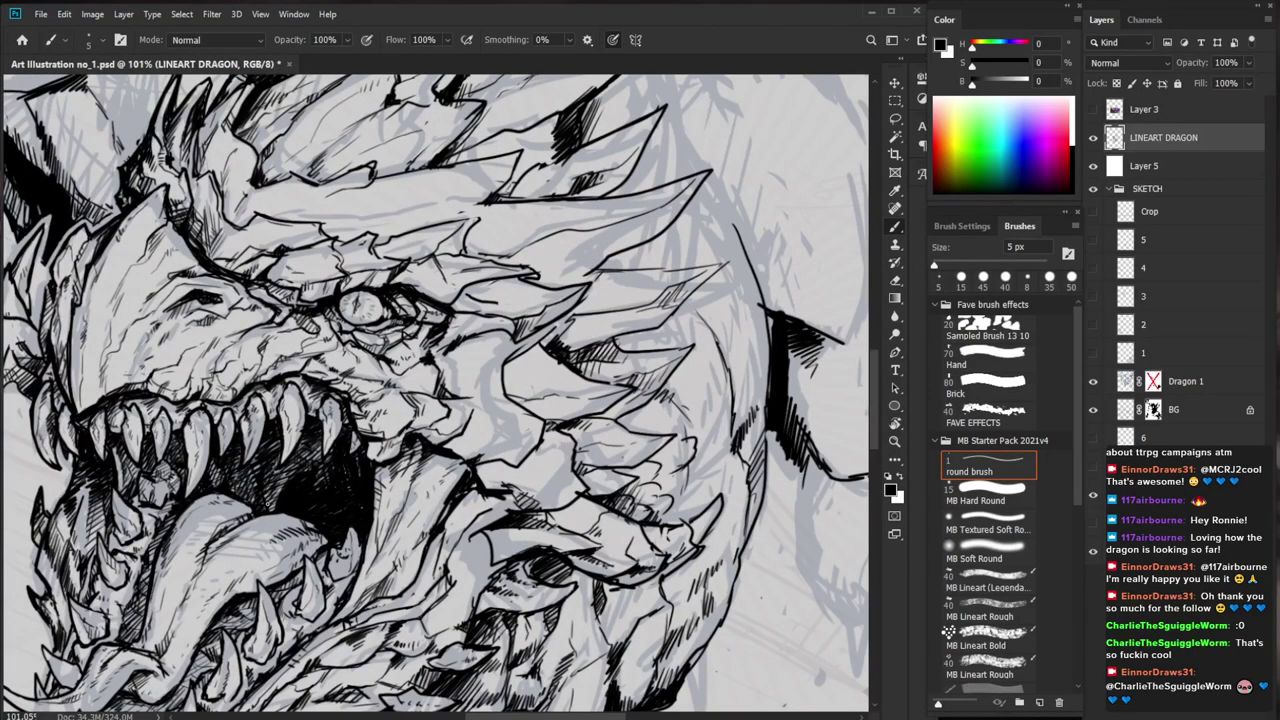
pyautogui.moveTo(284, 492); pyautogui.dragTo(260, 506)
pyautogui.moveTo(278, 498); pyautogui.dragTo(258, 510)
pyautogui.moveTo(276, 506); pyautogui.dragTo(266, 516)
pyautogui.press('z')
pyautogui.moveTo(404, 482); pyautogui.dragTo(320, 482)
pyautogui.scroll(4, 335, 478)
pyautogui.press('b')
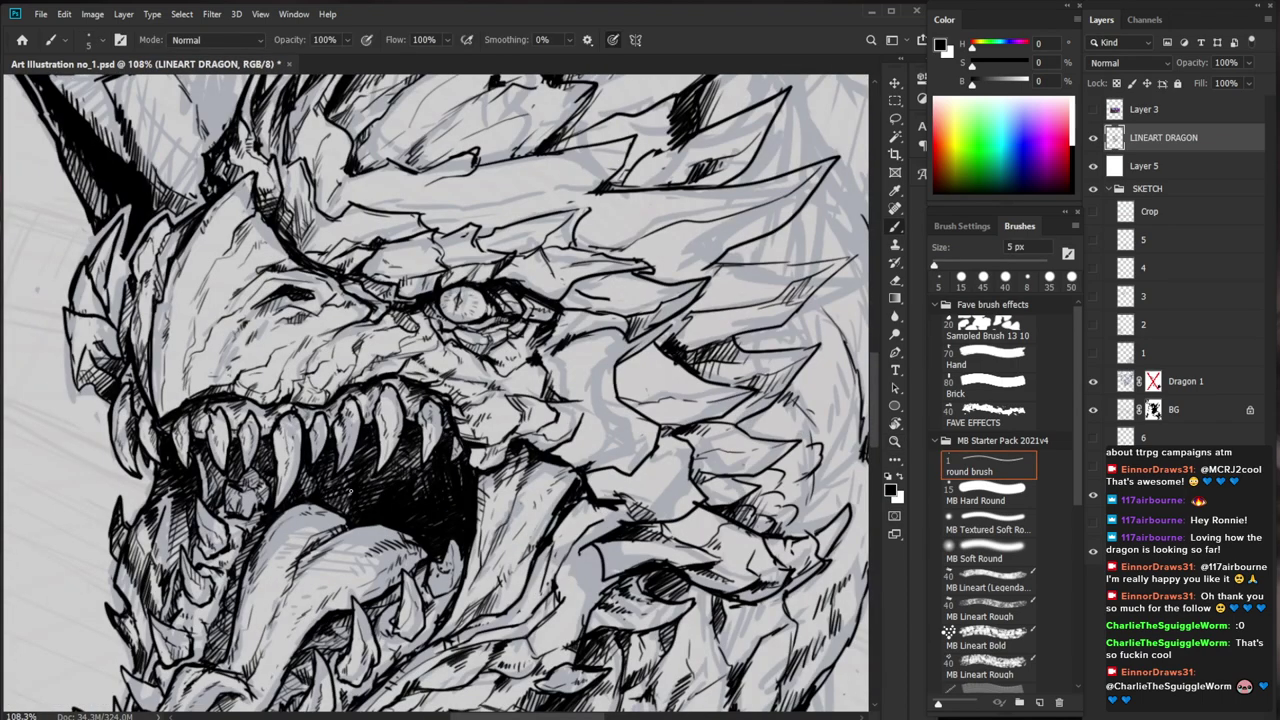
# Add shading strokes to the lower rear edge of the jaw
pyautogui.press('z')
pyautogui.scroll(-8, 640, 430)
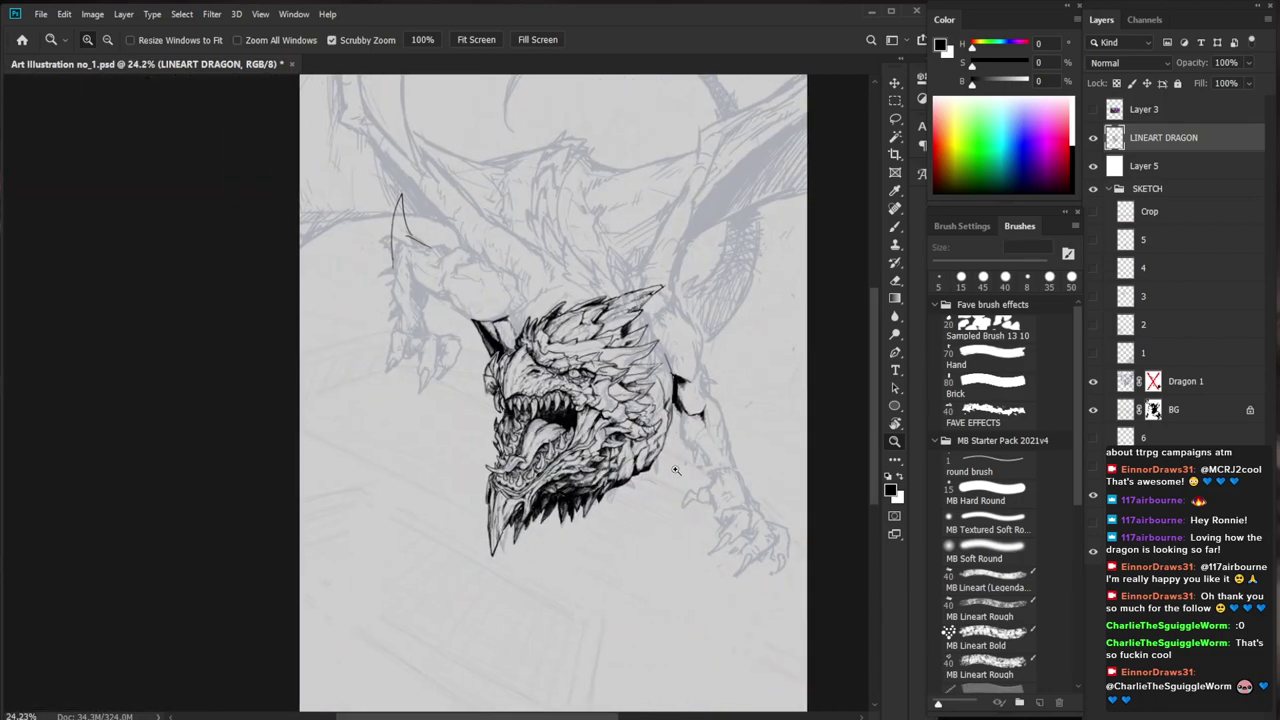
pyautogui.scroll(7, 680, 468)
pyautogui.press('b')
pyautogui.press('e')
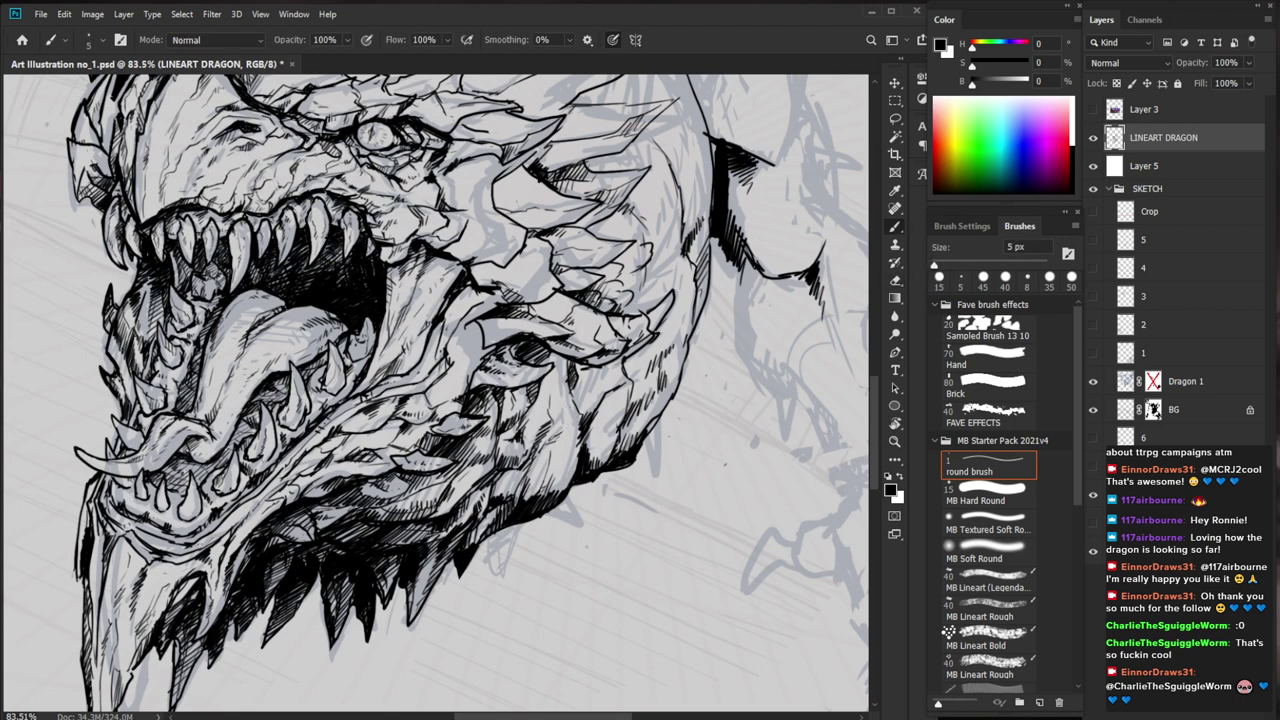
pyautogui.press('b')
pyautogui.moveTo(566, 431); pyautogui.dragTo(546, 483)
pyautogui.moveTo(561, 458)
pyautogui.mouseDown()
pyautogui.moveTo(550, 486)
pyautogui.moveTo(555, 465)
pyautogui.moveTo(520, 460)
pyautogui.mouseUp()
# Hatch the scales along the bottom contour of the rear jaw with short strokes
pyautogui.moveTo(719, 471); pyautogui.dragTo(576, 432)
pyautogui.moveTo(472, 424); pyautogui.dragTo(575, 424)
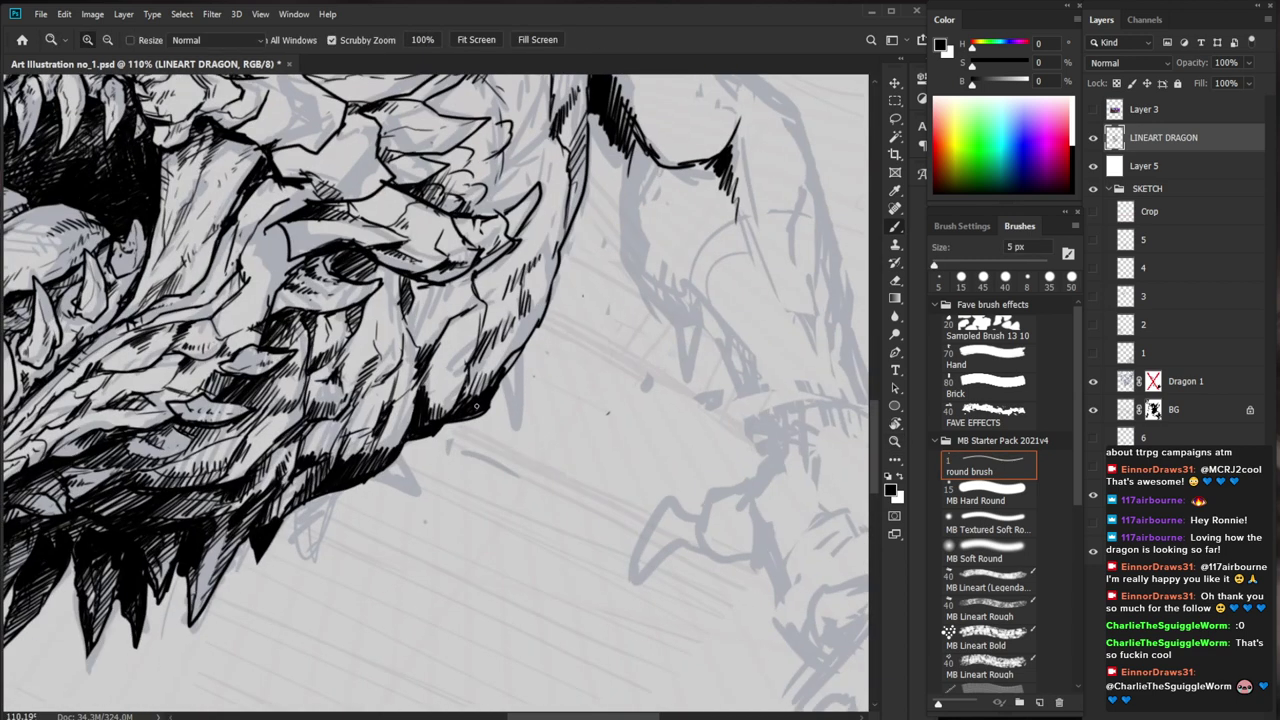
pyautogui.moveTo(385, 436); pyautogui.dragTo(381, 448)
pyautogui.moveTo(387, 436); pyautogui.dragTo(387, 458)
pyautogui.moveTo(413, 393)
pyautogui.mouseDown()
pyautogui.moveTo(411, 415)
pyautogui.moveTo(389, 411)
pyautogui.mouseUp()
pyautogui.moveTo(410, 391); pyautogui.dragTo(397, 404)
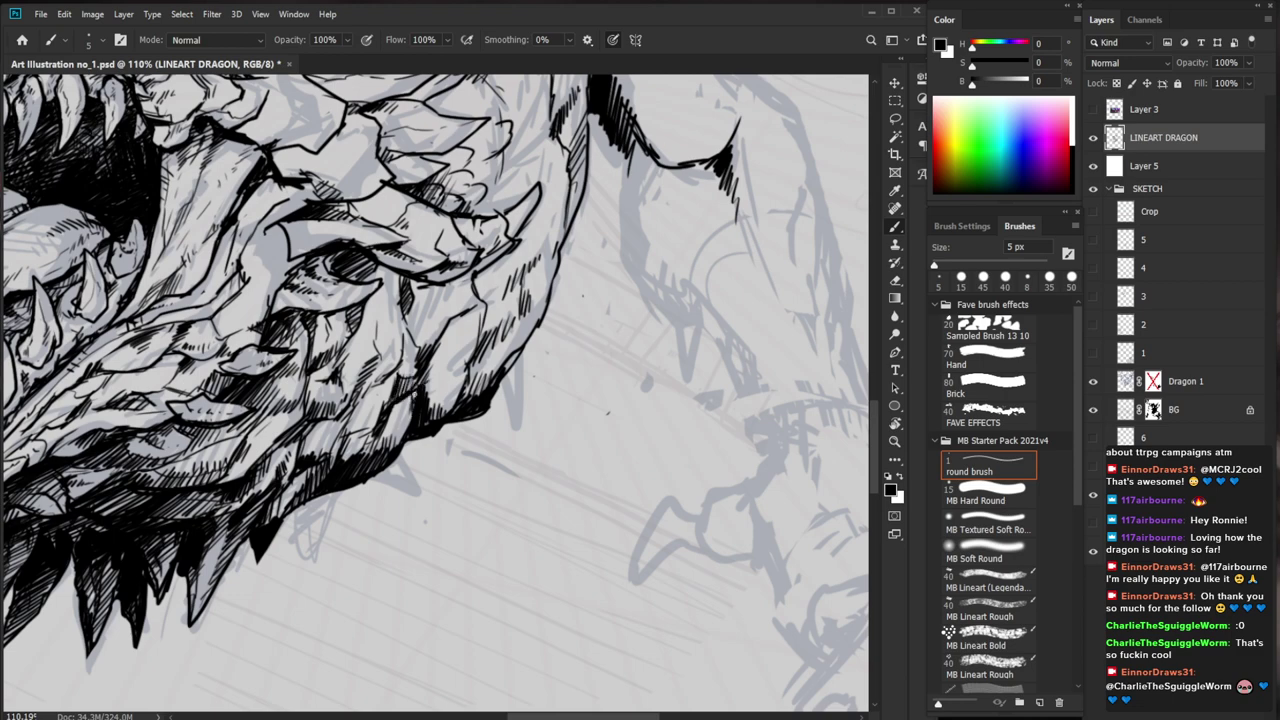
pyautogui.moveTo(543, 356); pyautogui.dragTo(430, 376)
pyautogui.moveTo(562, 352); pyautogui.dragTo(645, 360)
pyautogui.moveTo(406, 413)
pyautogui.mouseDown()
pyautogui.moveTo(383, 419)
pyautogui.moveTo(504, 416)
pyautogui.mouseUp()
# Clean up the underside of the jaw with the eraser and hatch its shadow with longer diagonal strokes
pyautogui.press('e')
pyautogui.moveTo(326, 430)
pyautogui.mouseDown()
pyautogui.moveTo(386, 432)
pyautogui.moveTo(369, 439)
pyautogui.mouseUp()
pyautogui.press('b')
pyautogui.moveTo(402, 424); pyautogui.dragTo(267, 461)
pyautogui.moveTo(323, 441); pyautogui.dragTo(277, 467)
pyautogui.moveTo(339, 441); pyautogui.dragTo(288, 468)
pyautogui.moveTo(350, 444)
pyautogui.mouseDown()
pyautogui.moveTo(294, 470)
pyautogui.moveTo(395, 459)
pyautogui.mouseUp()
pyautogui.moveTo(411, 449); pyautogui.dragTo(401, 457)
pyautogui.moveTo(506, 400); pyautogui.dragTo(410, 400)
pyautogui.moveTo(592, 471); pyautogui.dragTo(571, 493)
pyautogui.moveTo(430, 430); pyautogui.dragTo(550, 430)
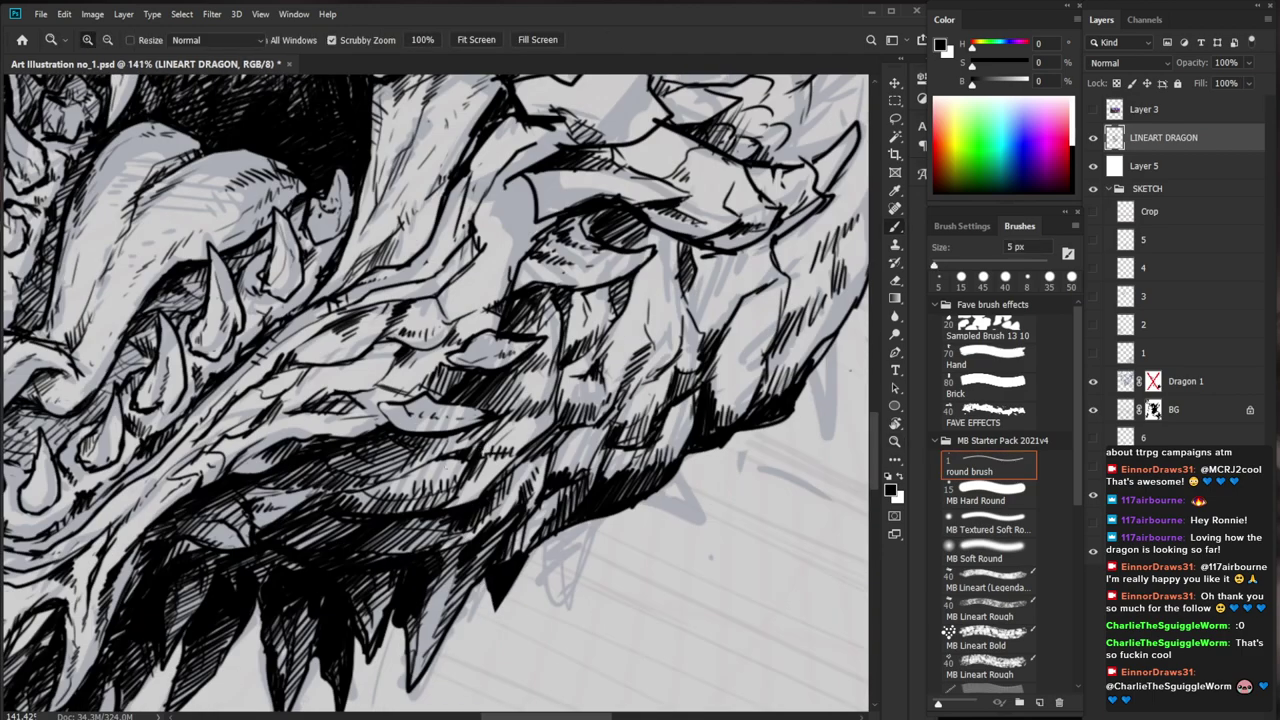
# Build up dense hatching in the shadowed folds of the lower jaw above the throat spikes
pyautogui.moveTo(439, 455); pyautogui.dragTo(370, 485)
pyautogui.moveTo(438, 447)
pyautogui.mouseDown()
pyautogui.moveTo(366, 492)
pyautogui.moveTo(385, 479)
pyautogui.mouseUp()
pyautogui.moveTo(332, 482); pyautogui.dragTo(278, 490)
pyautogui.moveTo(394, 482); pyautogui.dragTo(326, 490)
pyautogui.moveTo(352, 485); pyautogui.dragTo(320, 489)
pyautogui.moveTo(286, 481); pyautogui.dragTo(268, 487)
pyautogui.moveTo(410, 480); pyautogui.dragTo(314, 506)
pyautogui.moveTo(380, 490)
pyautogui.mouseDown()
pyautogui.moveTo(328, 508)
pyautogui.moveTo(352, 518)
pyautogui.mouseUp()
pyautogui.moveTo(414, 504); pyautogui.dragTo(376, 518)
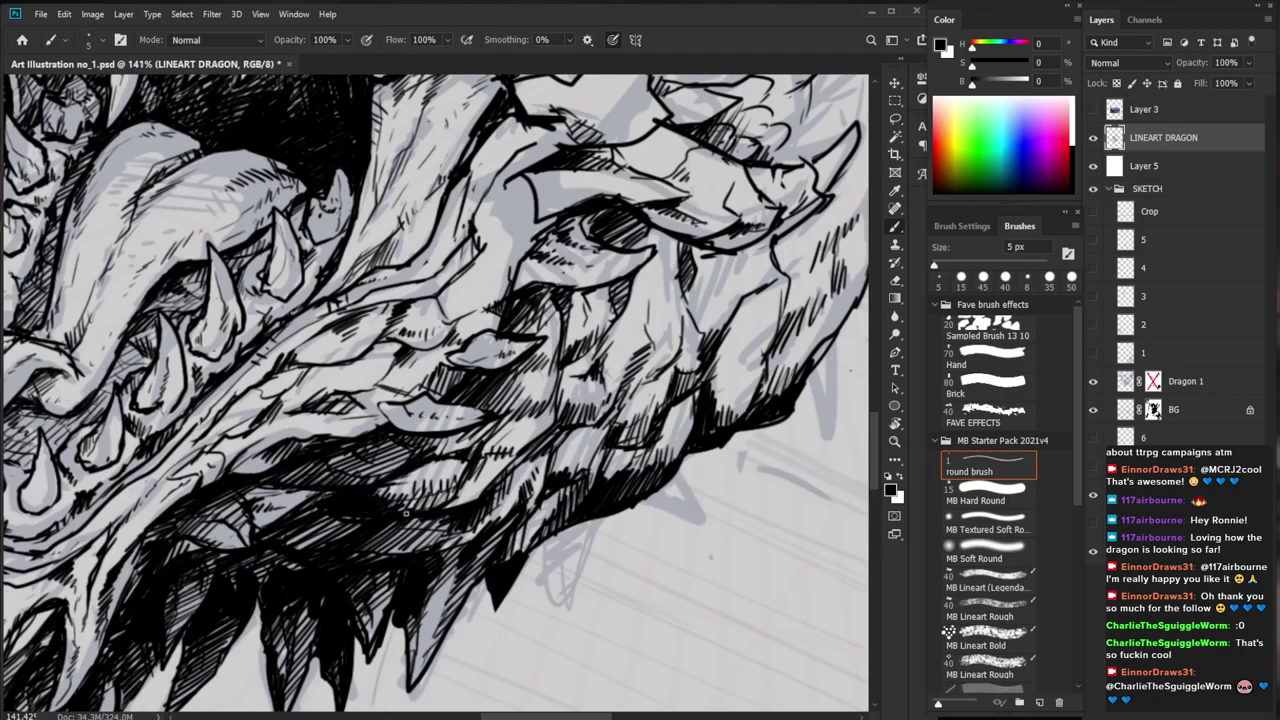
# Add short hatch strokes to the folds below the long scale on the lower jaw
pyautogui.moveTo(519, 523); pyautogui.dragTo(420, 523)
pyautogui.moveTo(621, 549); pyautogui.dragTo(557, 511)
pyautogui.moveTo(394, 500); pyautogui.dragTo(482, 500)
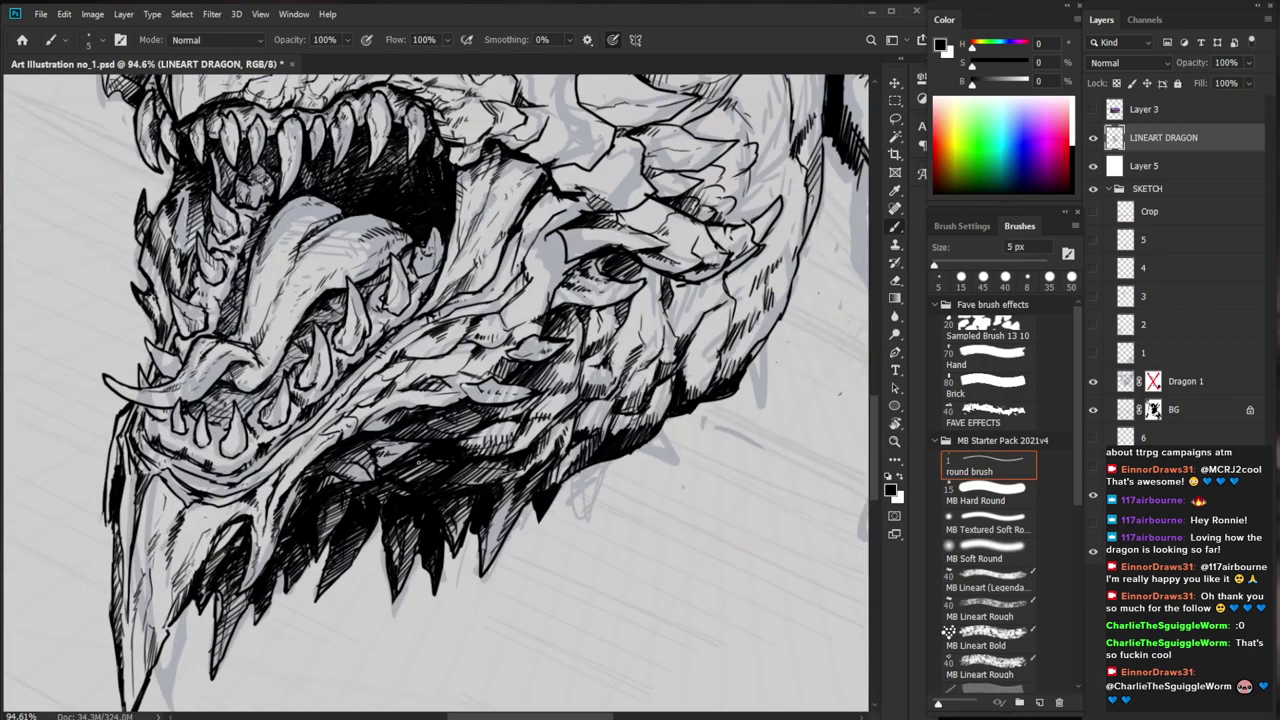
pyautogui.moveTo(392, 462)
pyautogui.mouseDown()
pyautogui.moveTo(376, 470)
pyautogui.moveTo(376, 457)
pyautogui.mouseUp()
pyautogui.moveTo(399, 441); pyautogui.dragTo(381, 463)
pyautogui.moveTo(406, 444); pyautogui.dragTo(394, 460)
pyautogui.press('z')
pyautogui.moveTo(611, 484)
pyautogui.mouseDown()
pyautogui.moveTo(522, 496)
pyautogui.moveTo(686, 474)
pyautogui.moveTo(540, 540)
pyautogui.moveTo(560, 512)
pyautogui.mouseUp()
pyautogui.press('b')
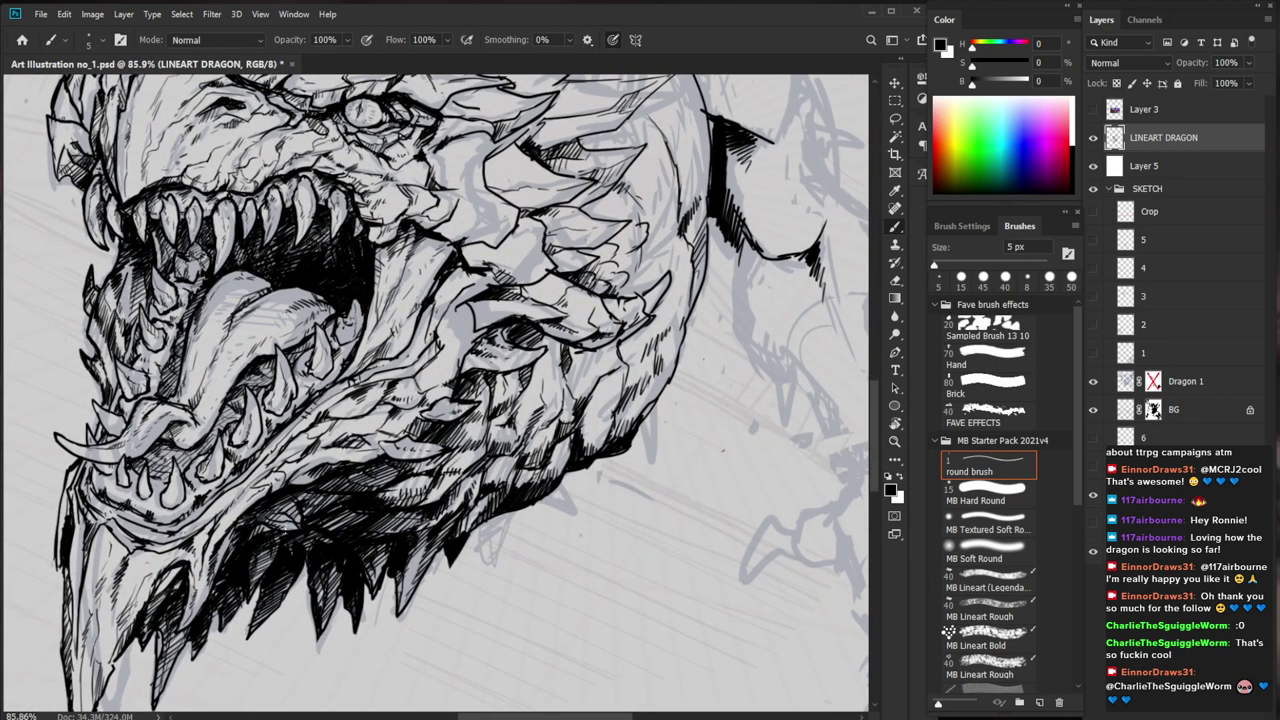
# Darken the shadow above the front throat spikes with short strokes under the lower jaw
pyautogui.moveTo(289, 519); pyautogui.dragTo(280, 529)
pyautogui.moveTo(293, 520); pyautogui.dragTo(287, 534)
pyautogui.moveTo(305, 521)
pyautogui.mouseDown()
pyautogui.moveTo(296, 531)
pyautogui.moveTo(274, 512)
pyautogui.mouseUp()
pyautogui.moveTo(291, 496)
pyautogui.mouseDown()
pyautogui.moveTo(234, 524)
pyautogui.moveTo(260, 510)
pyautogui.mouseUp()
pyautogui.press('e')
pyautogui.press('b')
pyautogui.moveTo(265, 493); pyautogui.dragTo(254, 511)
pyautogui.moveTo(265, 495); pyautogui.dragTo(253, 505)
# Add a short line to the lower lip just above the base of the chin horn
pyautogui.moveTo(400, 467); pyautogui.dragTo(250, 467)
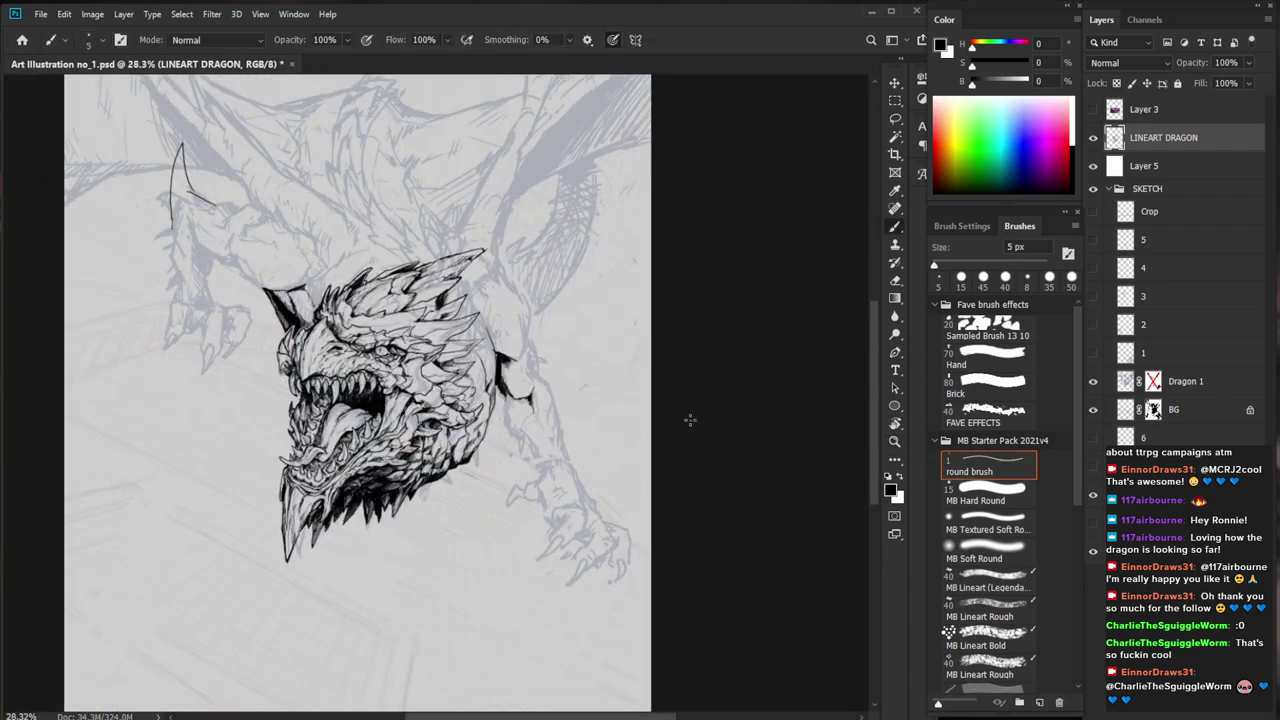
pyautogui.moveTo(600, 512); pyautogui.dragTo(576, 514)
pyautogui.scroll(5, 277, 490)
pyautogui.press('e')
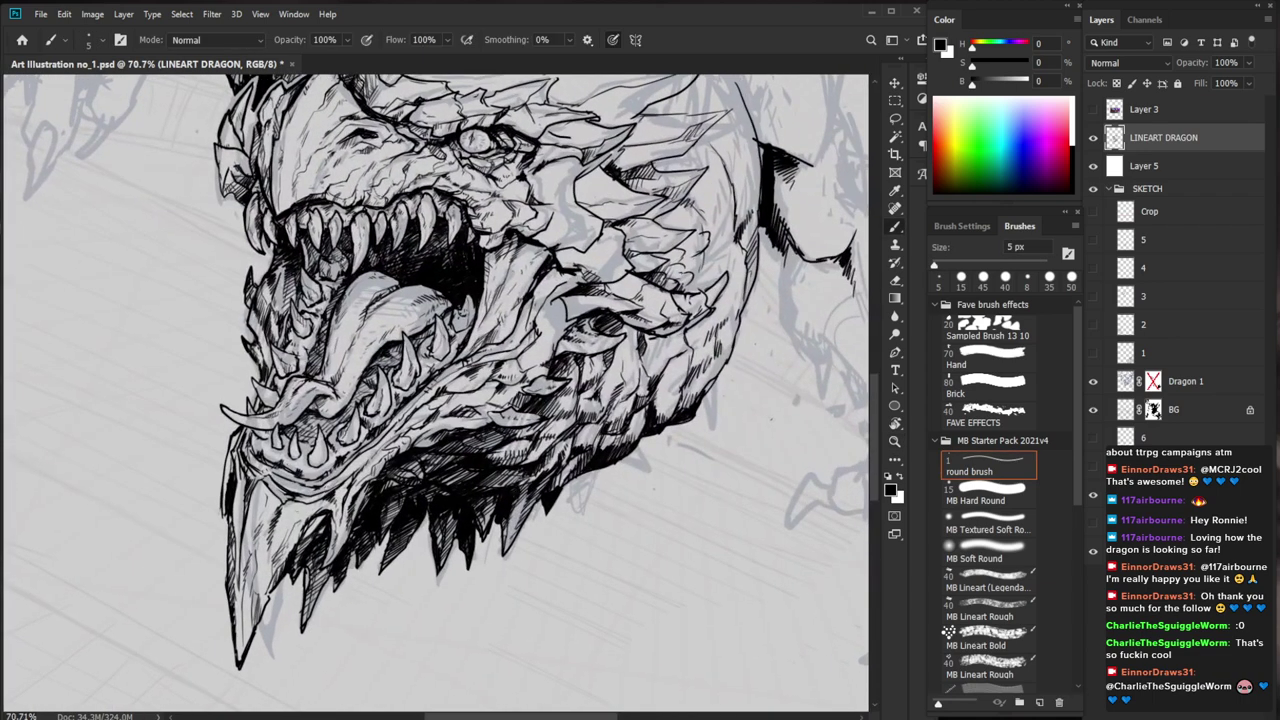
pyautogui.press('b')
pyautogui.moveTo(410, 474); pyautogui.dragTo(366, 543)
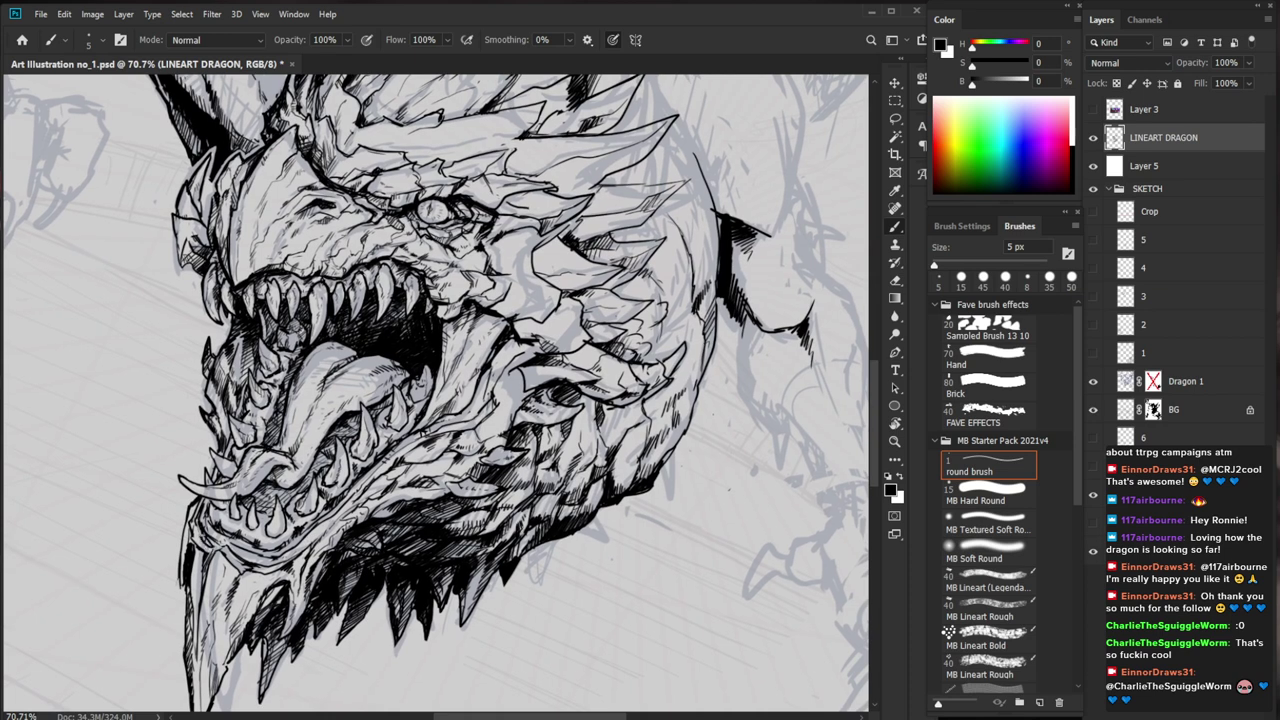
pyautogui.press('e')
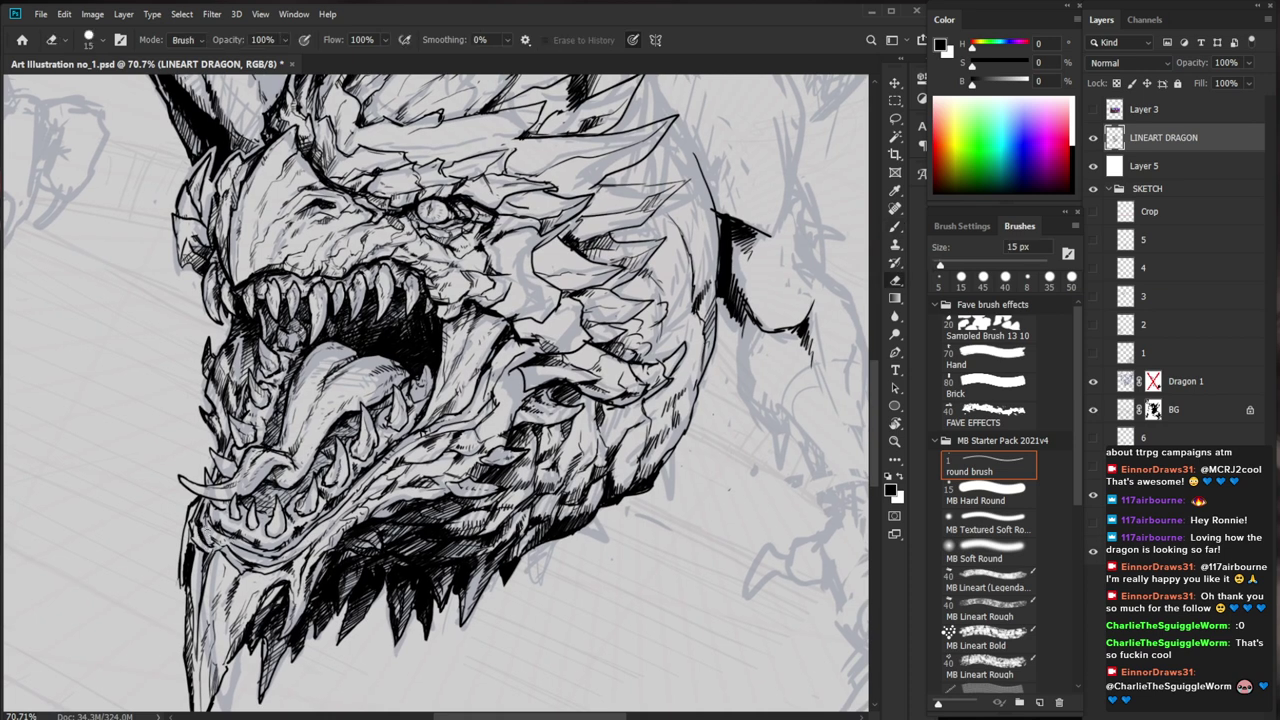
pyautogui.press('b')
pyautogui.moveTo(211, 539); pyautogui.dragTo(231, 549)
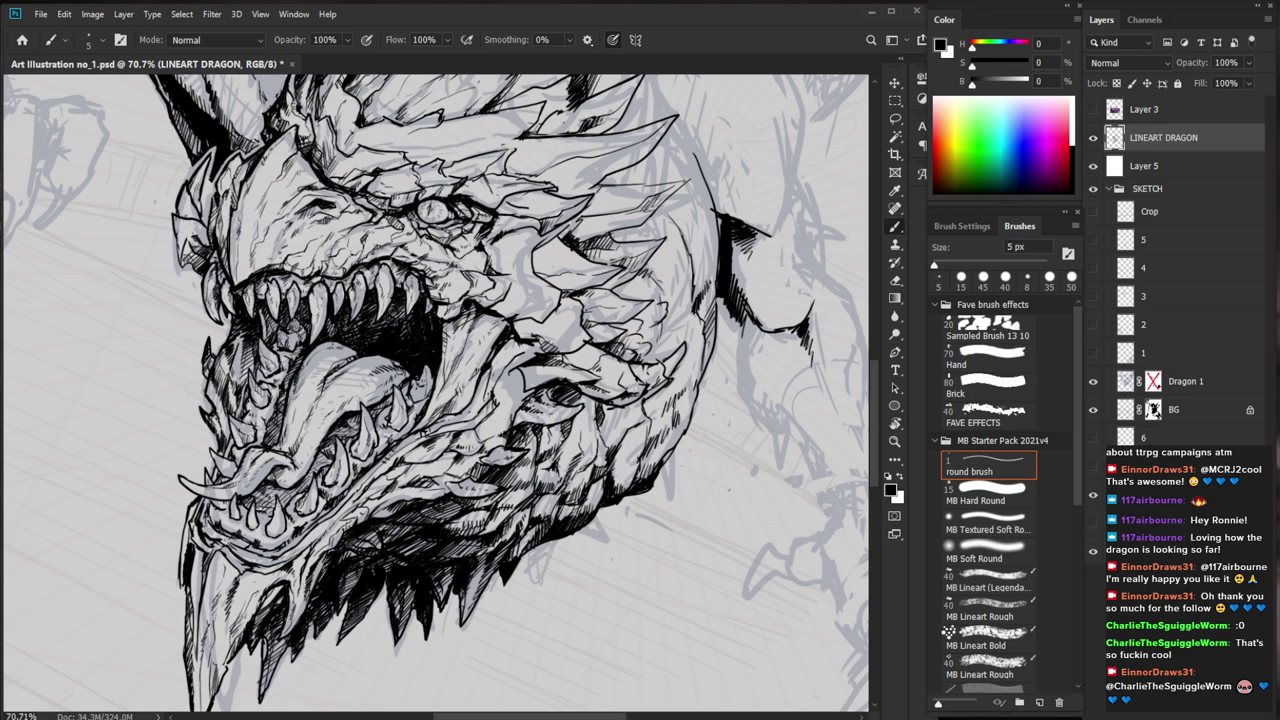
# Add short hatching and contour strokes to the ridged folds along the lower jaw
pyautogui.hotkey('ctrl', 'space')
pyautogui.moveTo(447, 452); pyautogui.dragTo(497, 452)
pyautogui.moveTo(387, 485); pyautogui.dragTo(368, 493)
pyautogui.moveTo(393, 471)
pyautogui.mouseDown()
pyautogui.moveTo(379, 489)
pyautogui.moveTo(391, 478)
pyautogui.mouseUp()
pyautogui.moveTo(407, 471); pyautogui.dragTo(396, 480)
pyautogui.moveTo(416, 477)
pyautogui.mouseDown()
pyautogui.moveTo(404, 488)
pyautogui.moveTo(418, 490)
pyautogui.moveTo(400, 480)
pyautogui.mouseUp()
pyautogui.moveTo(466, 495); pyautogui.dragTo(425, 497)
pyautogui.moveTo(608, 510)
pyautogui.mouseDown()
pyautogui.moveTo(655, 506)
pyautogui.moveTo(514, 509)
pyautogui.moveTo(610, 500)
pyautogui.mouseUp()
pyautogui.moveTo(395, 465)
pyautogui.mouseDown()
pyautogui.moveTo(386, 484)
pyautogui.moveTo(398, 447)
pyautogui.moveTo(388, 486)
pyautogui.moveTo(353, 474)
pyautogui.moveTo(378, 448)
pyautogui.mouseUp()
pyautogui.press('e')
pyautogui.press('b')
pyautogui.moveTo(354, 481); pyautogui.dragTo(374, 454)
pyautogui.moveTo(550, 480)
pyautogui.mouseDown()
pyautogui.moveTo(496, 474)
pyautogui.moveTo(561, 454)
pyautogui.mouseUp()
pyautogui.press('b')
pyautogui.press('z')
pyautogui.scroll(-4, 515, 455)
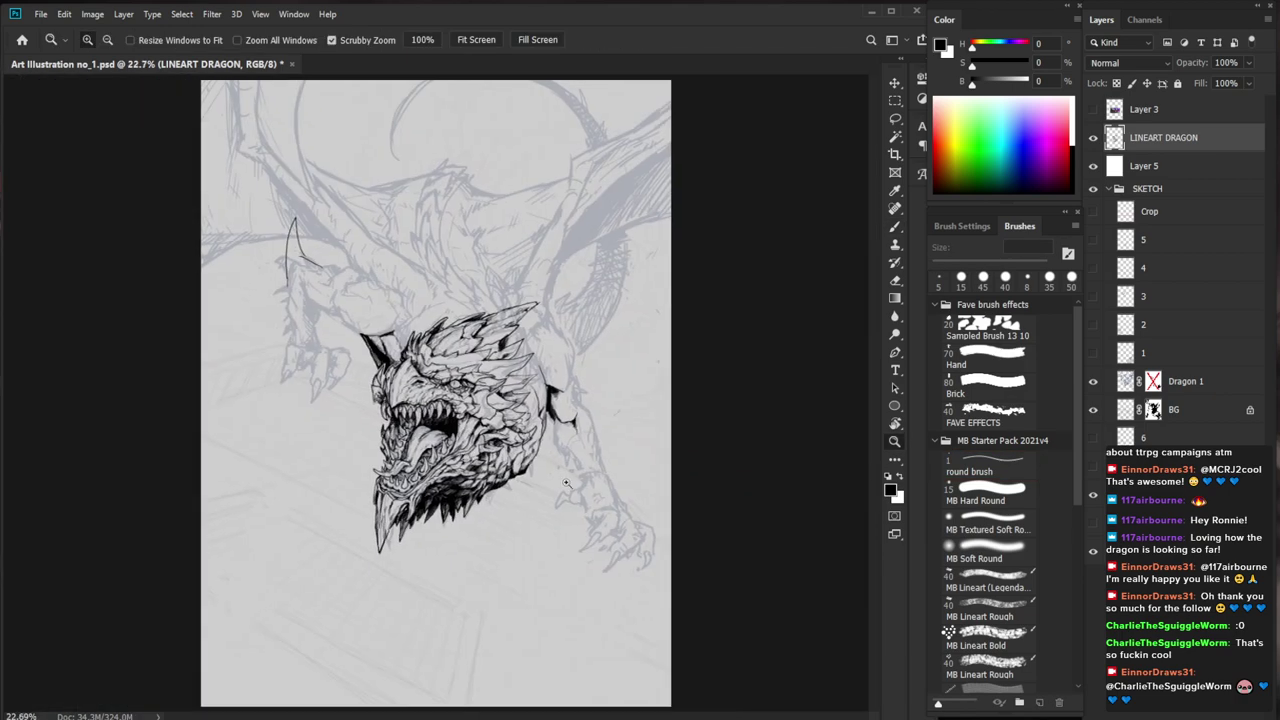
pyautogui.scroll(2, 550, 420)
pyautogui.scroll(5, 496, 464)
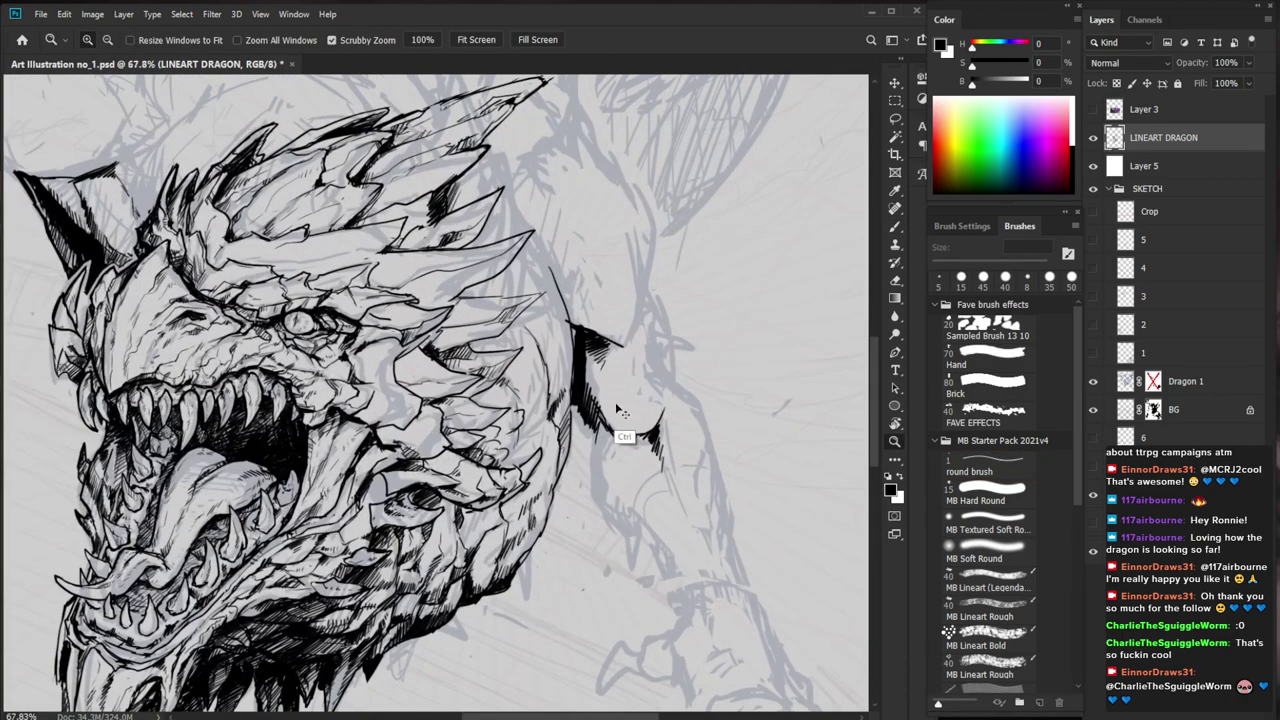
pyautogui.press('b')
pyautogui.press('b')
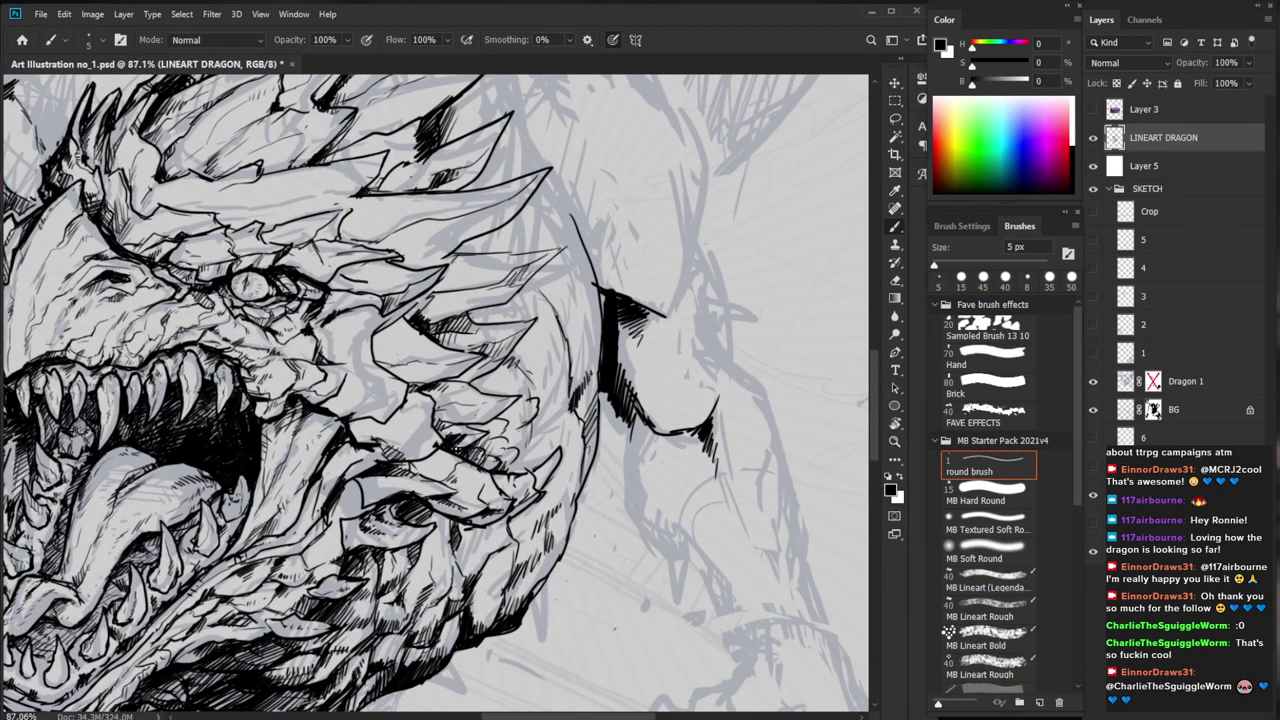
# Add short hatch strokes around the dark hollow behind the jaw hinge, and trim the excess ink with the eraser
pyautogui.press('z')
pyautogui.scroll(-3, 520, 450)
pyautogui.scroll(2, 528, 452)
pyautogui.press('b')
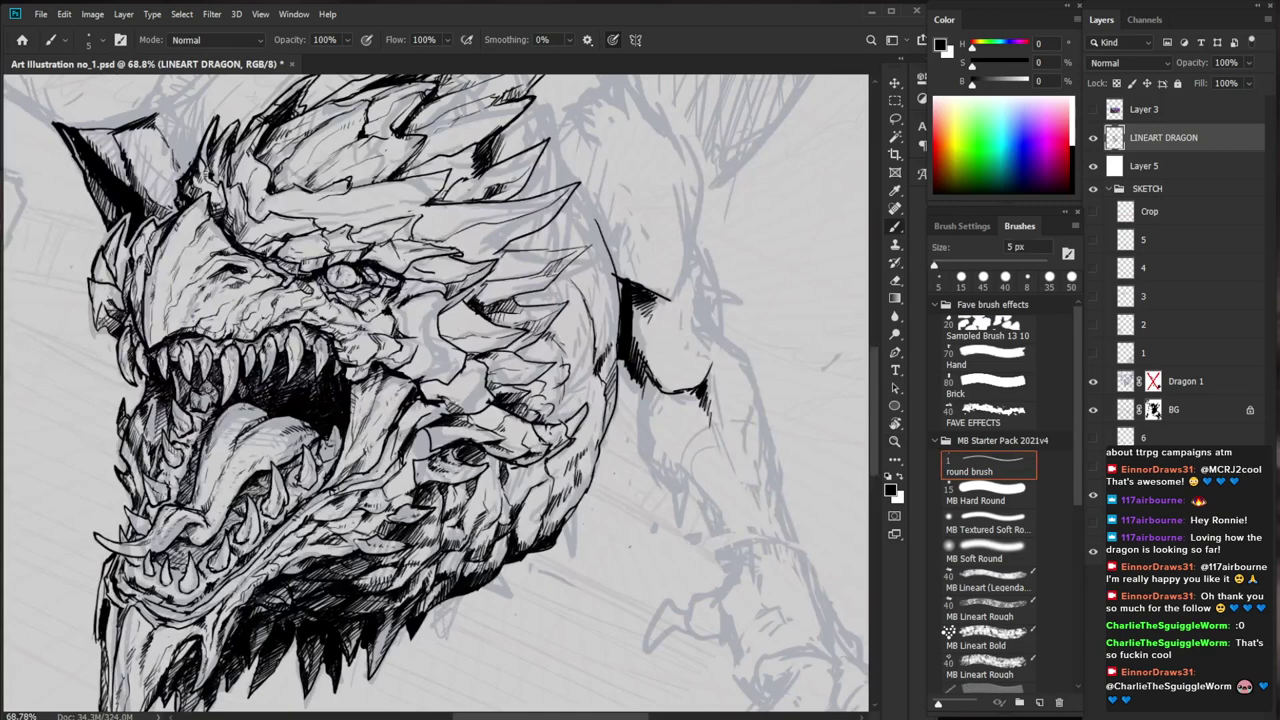
pyautogui.moveTo(497, 465); pyautogui.dragTo(489, 491)
pyautogui.moveTo(493, 469)
pyautogui.mouseDown()
pyautogui.moveTo(490, 498)
pyautogui.moveTo(474, 486)
pyautogui.mouseUp()
pyautogui.moveTo(500, 462)
pyautogui.mouseDown()
pyautogui.moveTo(476, 490)
pyautogui.moveTo(472, 480)
pyautogui.mouseUp()
pyautogui.press('e')
pyautogui.scroll(2, 490, 468)
pyautogui.moveTo(500, 452)
pyautogui.mouseDown()
pyautogui.moveTo(458, 484)
pyautogui.moveTo(476, 478)
pyautogui.mouseUp()
pyautogui.press('b')
pyautogui.moveTo(498, 455)
pyautogui.mouseDown()
pyautogui.moveTo(479, 476)
pyautogui.moveTo(498, 457)
pyautogui.mouseUp()
pyautogui.moveTo(466, 454)
pyautogui.mouseDown()
pyautogui.moveTo(490, 462)
pyautogui.moveTo(416, 460)
pyautogui.moveTo(432, 464)
pyautogui.mouseUp()
pyautogui.hotkey('ctrl', '0')
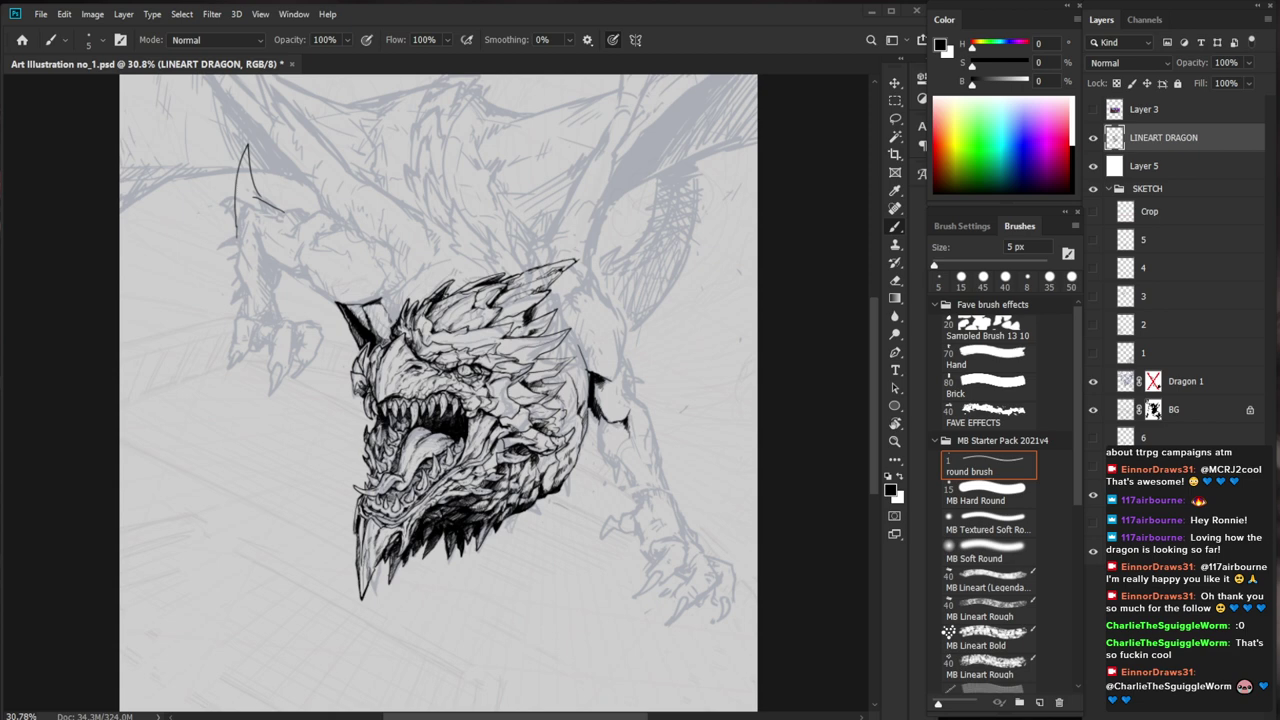
# Ink the inner contour of the near foreleg below the dark shoulder shadow, clean it up, and carry it down to a jagged point
pyautogui.moveTo(641, 462); pyautogui.dragTo(708, 464)
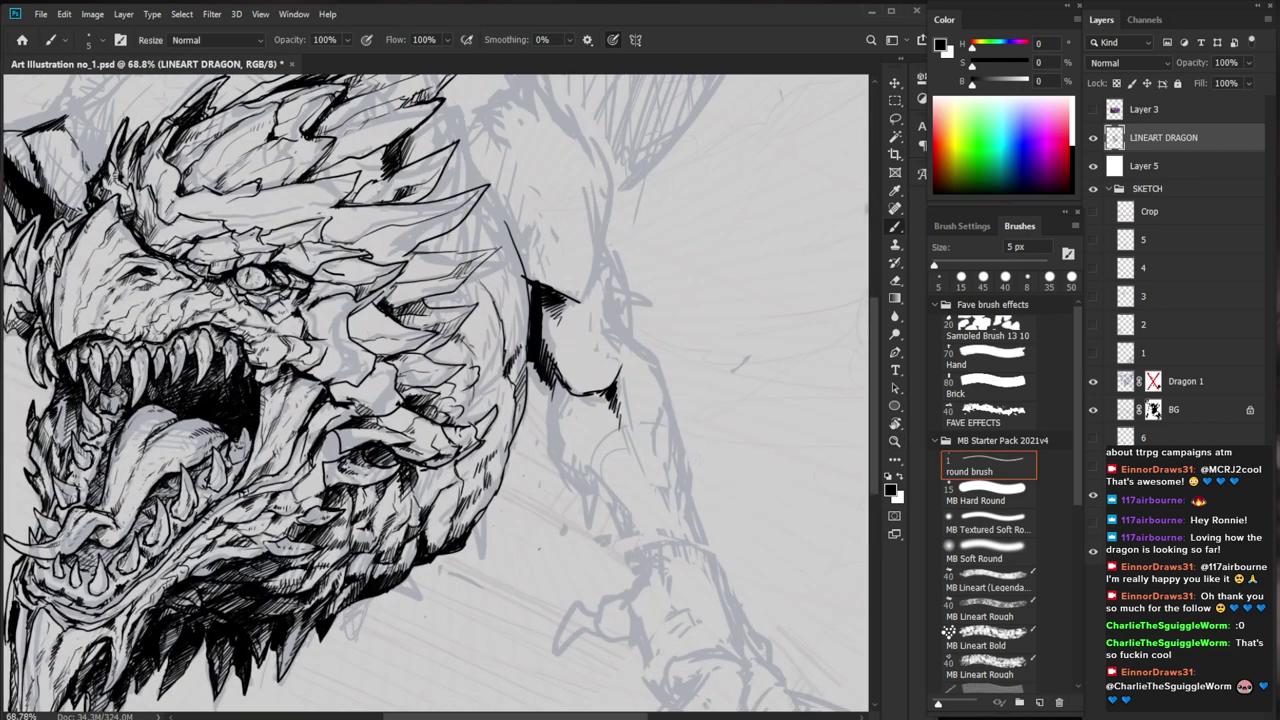
pyautogui.moveTo(650, 535); pyautogui.dragTo(571, 500)
pyautogui.moveTo(465, 348); pyautogui.dragTo(482, 418)
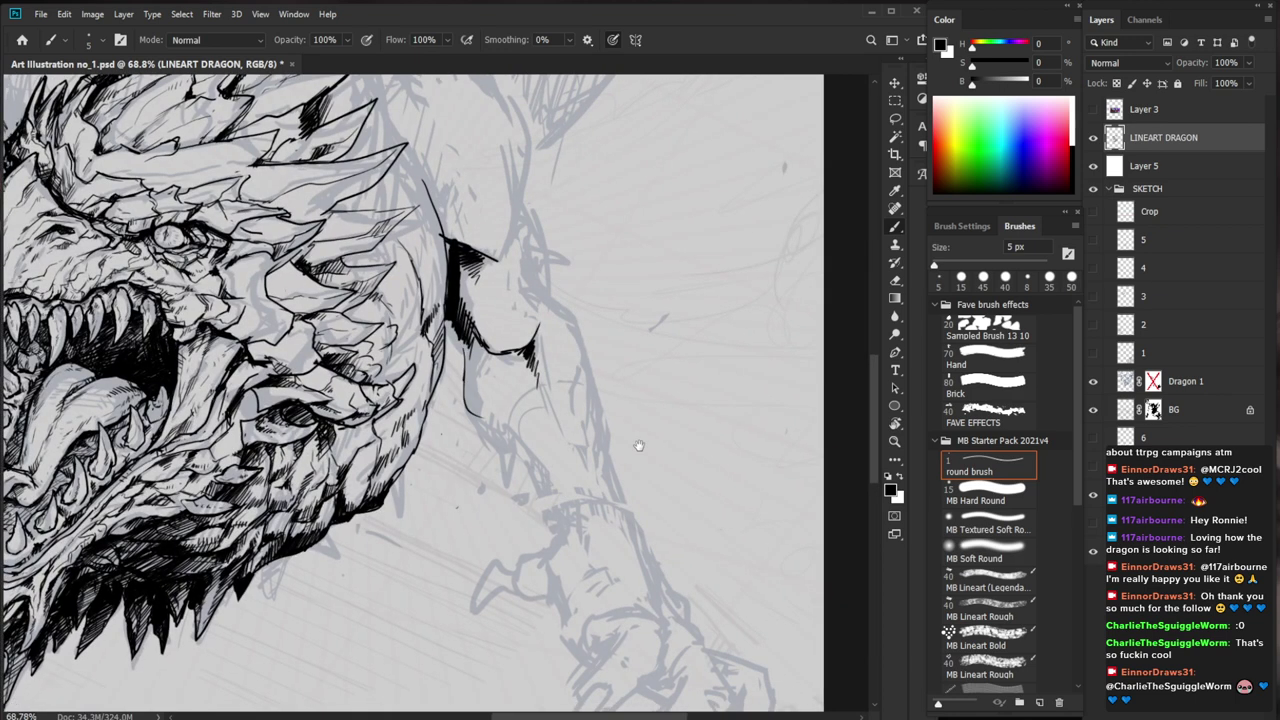
pyautogui.moveTo(639, 441); pyautogui.dragTo(597, 433)
pyautogui.press('e')
pyautogui.moveTo(424, 351); pyautogui.dragTo(424, 402)
pyautogui.press('b')
pyautogui.moveTo(428, 340)
pyautogui.mouseDown()
pyautogui.moveTo(433, 404)
pyautogui.moveTo(470, 470)
pyautogui.moveTo(490, 470)
pyautogui.mouseUp()
# Refine the contour lines of the middle crest scales above the eye with eraser and brush strokes
pyautogui.moveTo(697, 344); pyautogui.dragTo(674, 344)
pyautogui.moveTo(674, 344)
pyautogui.mouseDown()
pyautogui.moveTo(644, 376)
pyautogui.moveTo(597, 394)
pyautogui.moveTo(650, 430)
pyautogui.mouseUp()
pyautogui.moveTo(364, 210); pyautogui.dragTo(411, 239)
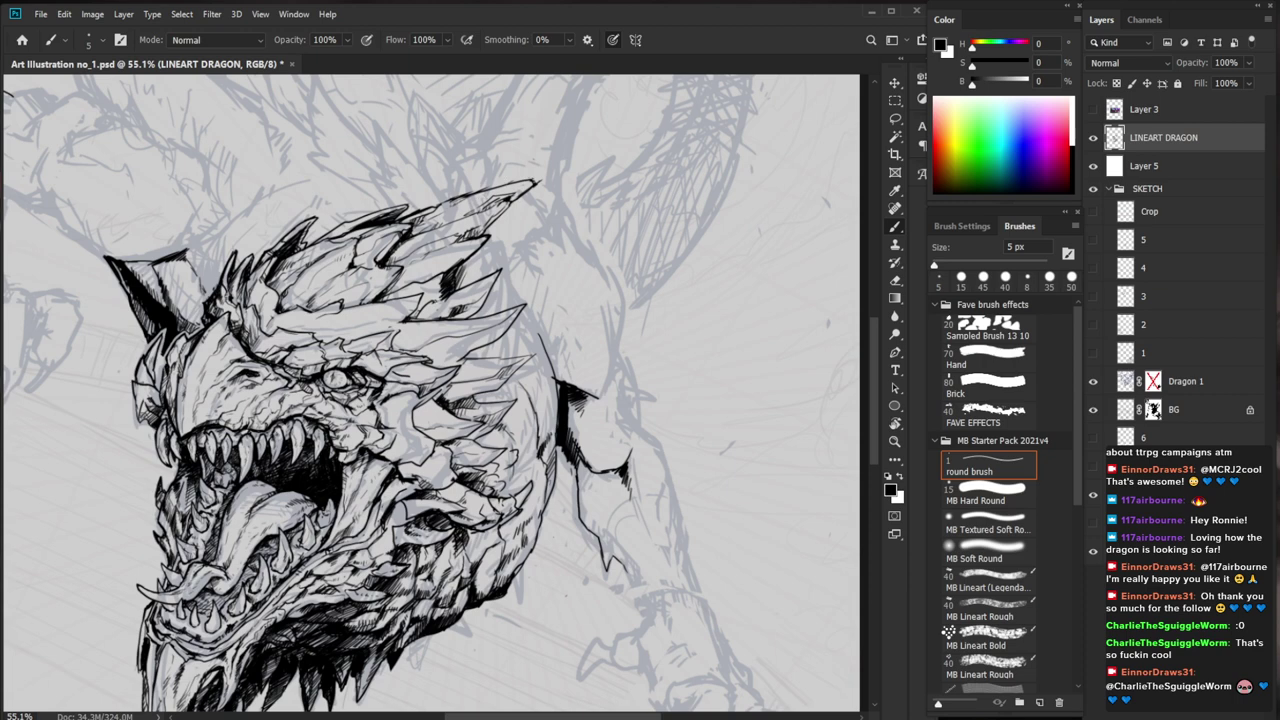
pyautogui.moveTo(400, 317)
pyautogui.mouseDown()
pyautogui.moveTo(340, 332)
pyautogui.moveTo(377, 327)
pyautogui.mouseUp()
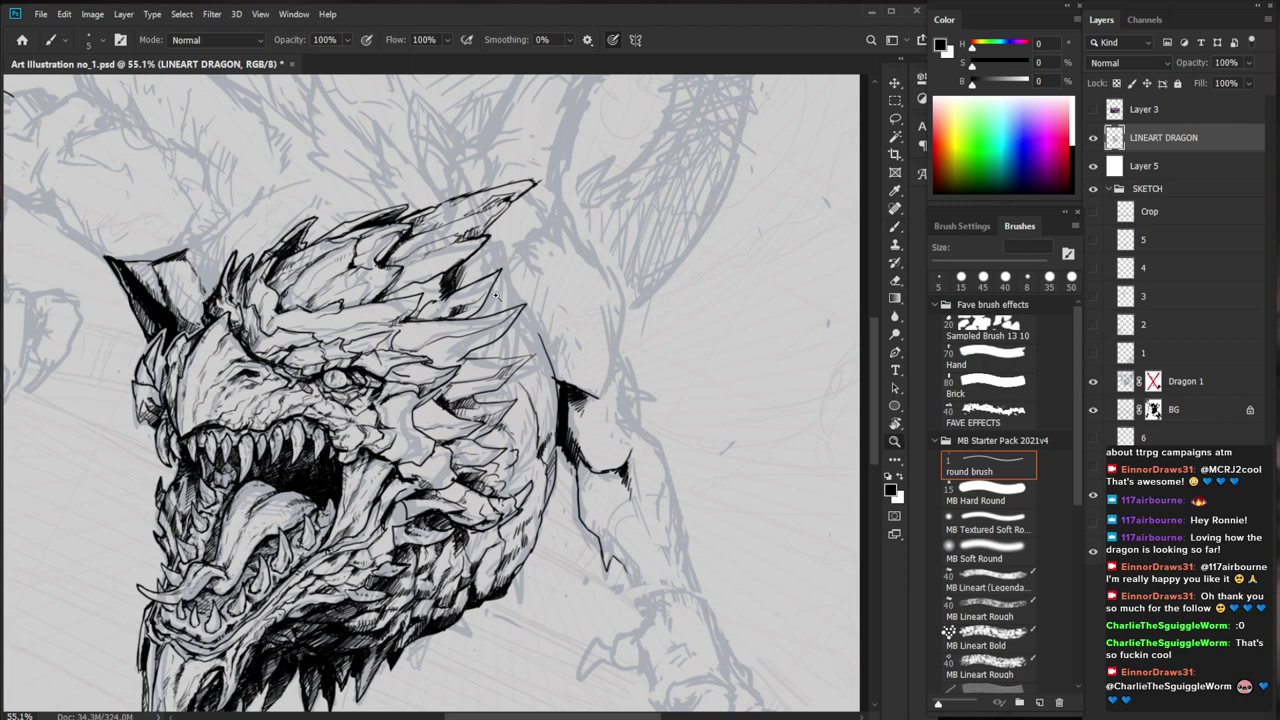
pyautogui.moveTo(480, 310); pyautogui.dragTo(410, 310)
pyautogui.moveTo(661, 408); pyautogui.dragTo(651, 400)
pyautogui.moveTo(405, 303); pyautogui.dragTo(500, 303)
pyautogui.press('e')
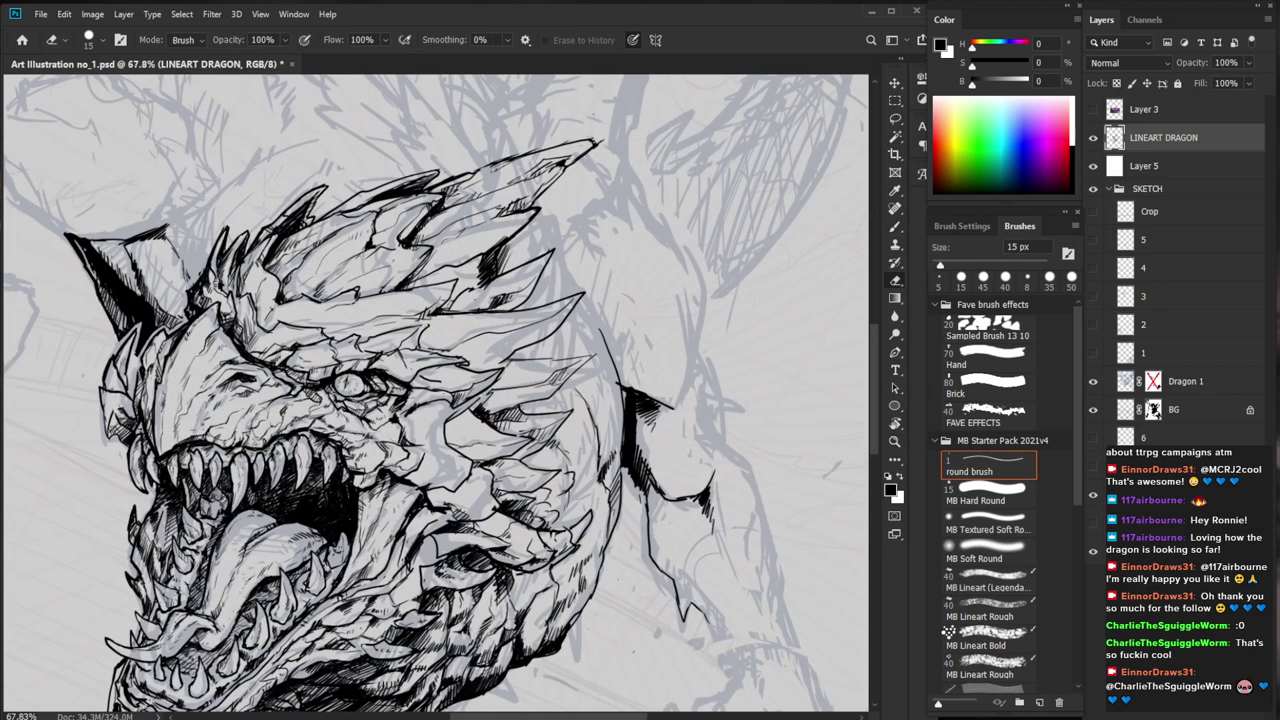
pyautogui.scroll(1, 440, 400)
pyautogui.moveTo(320, 338)
pyautogui.mouseDown()
pyautogui.moveTo(381, 336)
pyautogui.moveTo(338, 355)
pyautogui.moveTo(378, 343)
pyautogui.mouseUp()
pyautogui.press('b')
pyautogui.moveTo(366, 350); pyautogui.dragTo(444, 324)
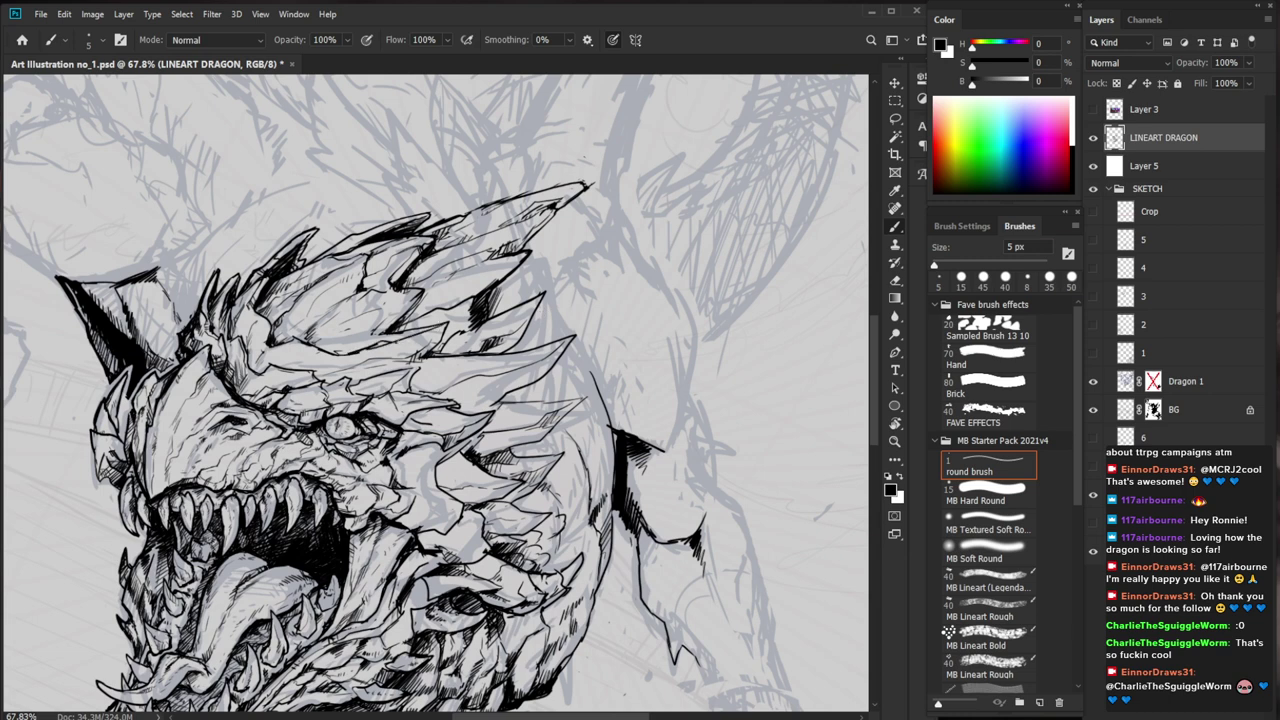
# Erase stray ink on the large rounded scale at the front of the crest and redraw its inner contour
pyautogui.moveTo(636, 347); pyautogui.dragTo(616, 367)
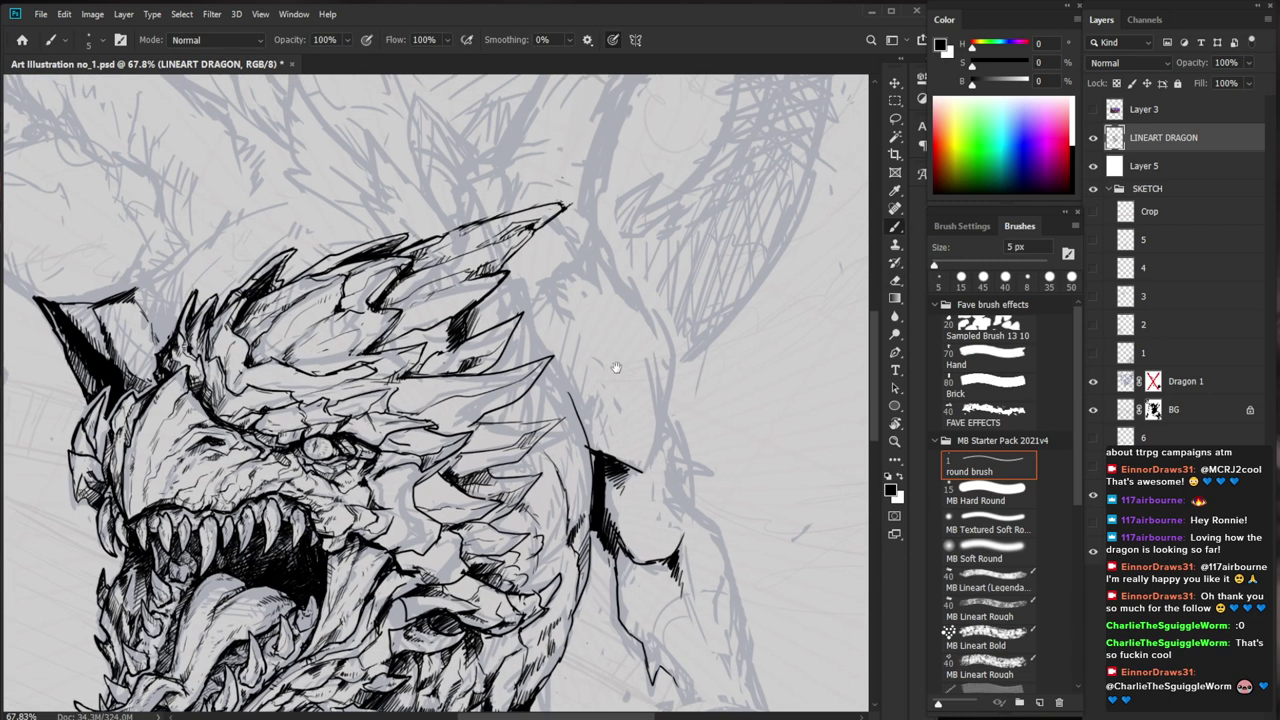
pyautogui.press('e')
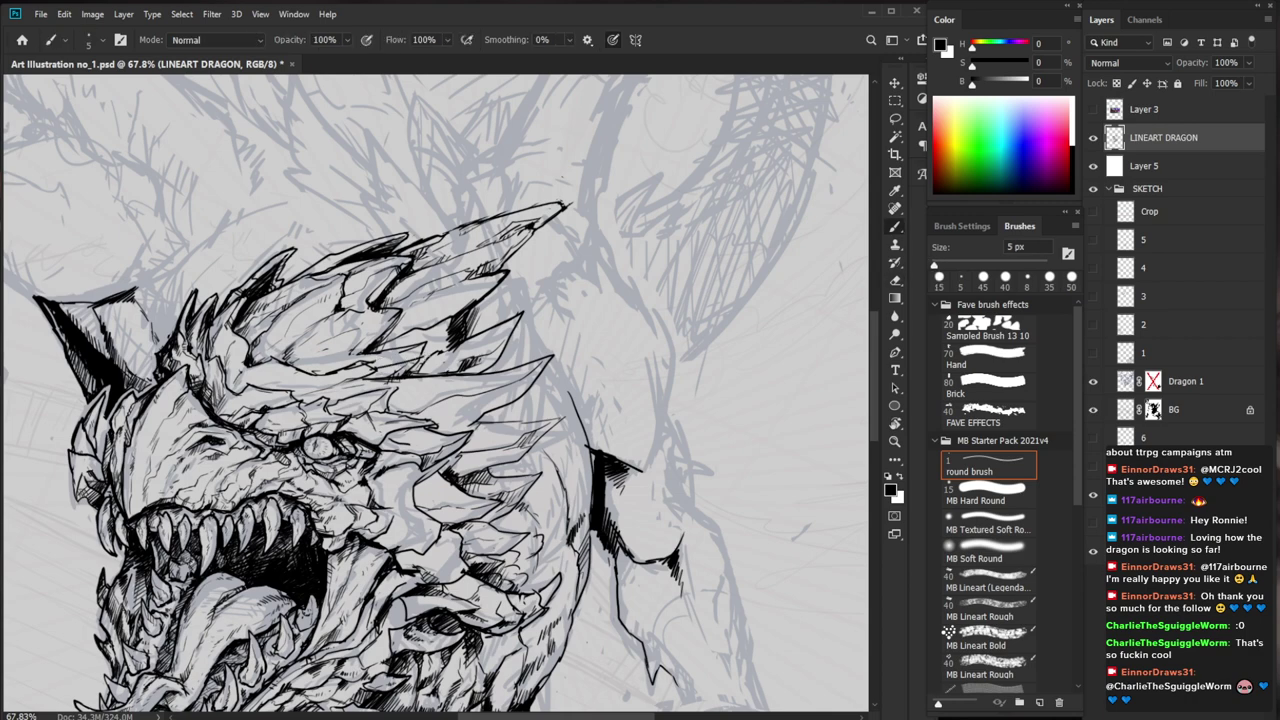
pyautogui.hotkey('ctrl', 'space')
pyautogui.moveTo(519, 360); pyautogui.dragTo(390, 360)
pyautogui.hotkey('ctrl', 'space')
pyautogui.moveTo(497, 362); pyautogui.dragTo(630, 362)
pyautogui.press('b')
pyautogui.press('b')
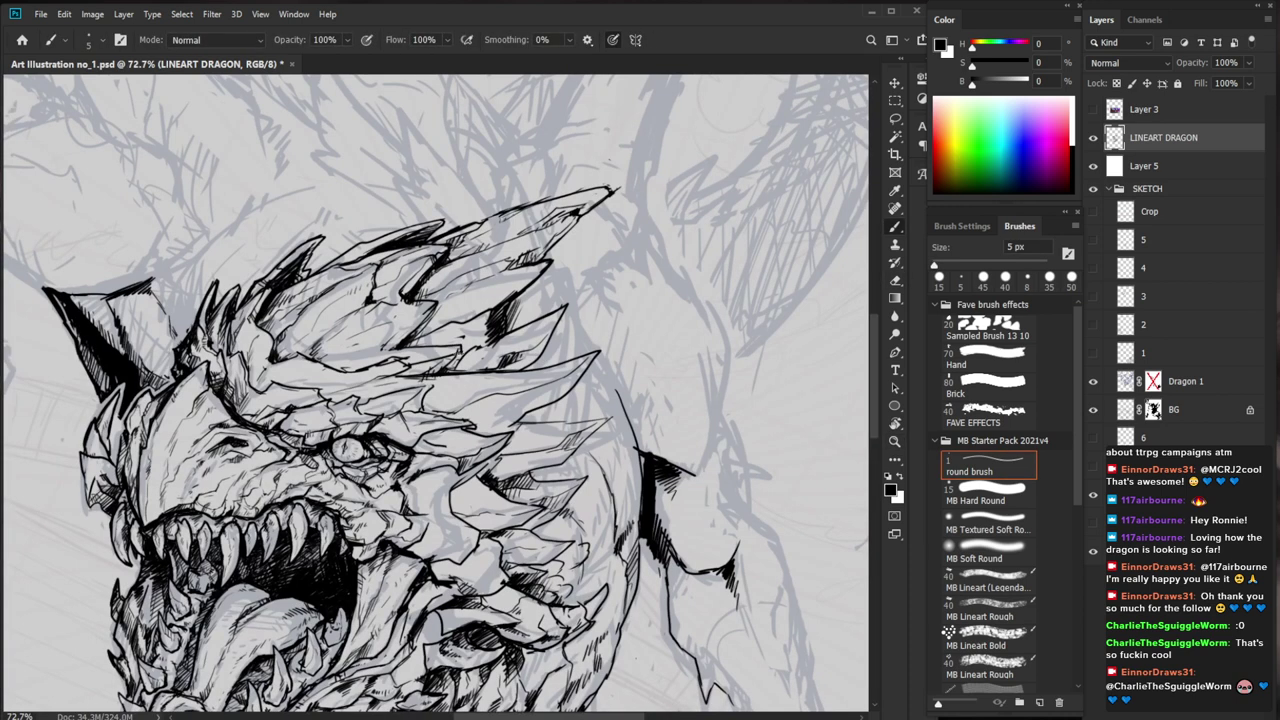
pyautogui.moveTo(557, 335); pyautogui.dragTo(517, 369)
pyautogui.press('e')
pyautogui.moveTo(270, 341); pyautogui.dragTo(312, 326)
pyautogui.press('b')
pyautogui.moveTo(266, 361)
pyautogui.mouseDown()
pyautogui.moveTo(269, 372)
pyautogui.moveTo(309, 339)
pyautogui.mouseUp()
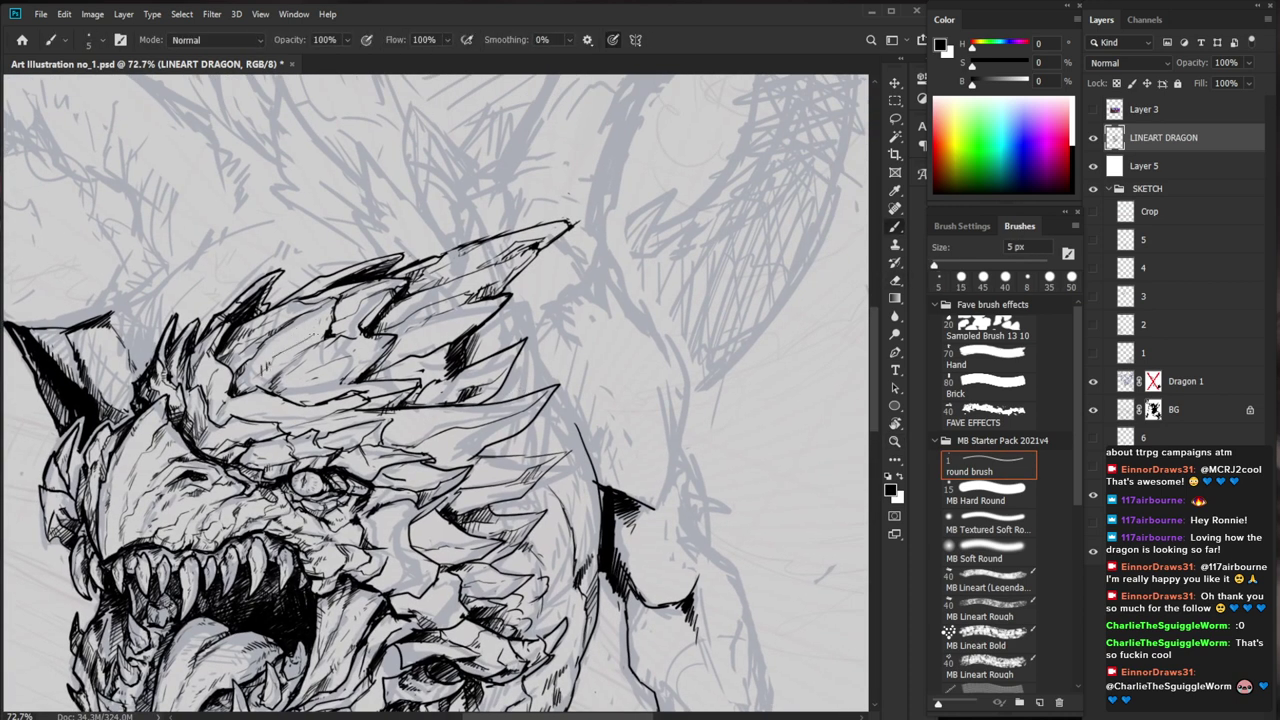
# Add contour and shadow strokes around the small pointed spike on the crest's upper front edge
pyautogui.moveTo(410, 304); pyautogui.dragTo(300, 304)
pyautogui.moveTo(566, 630); pyautogui.dragTo(556, 607)
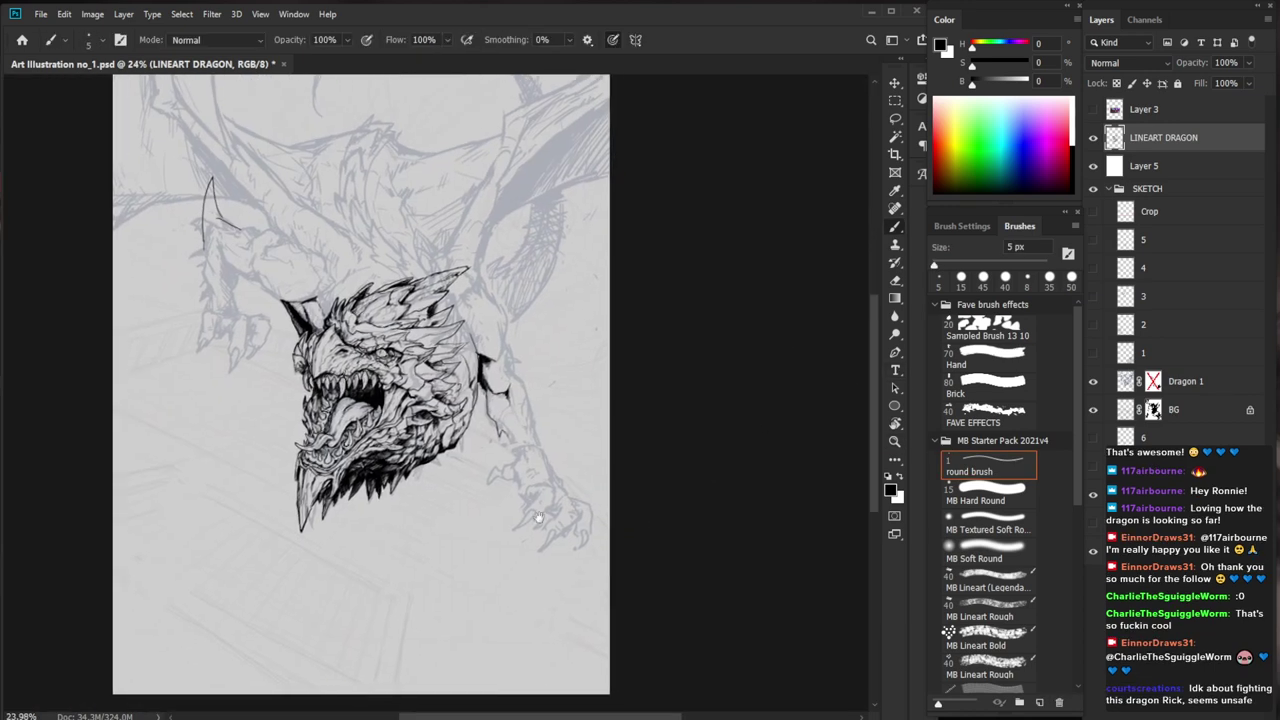
pyautogui.moveTo(396, 250); pyautogui.dragTo(495, 250)
pyautogui.press('b')
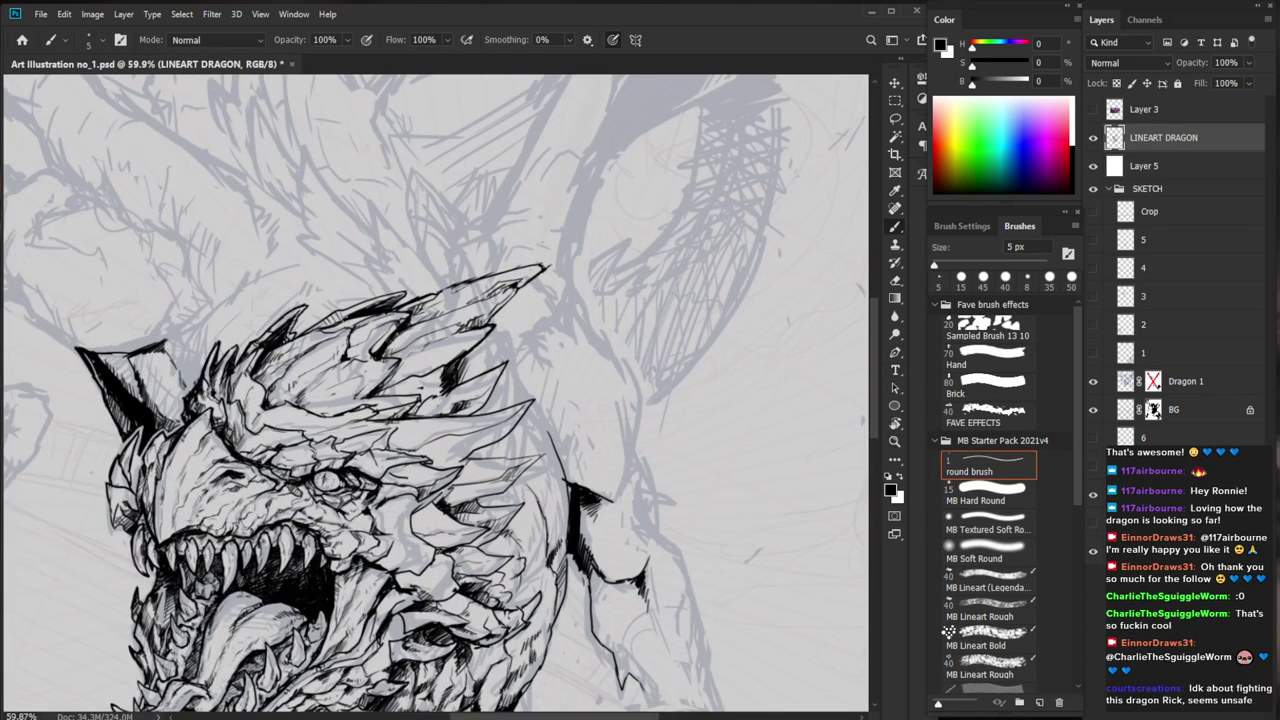
pyautogui.scroll(3, 375, 302)
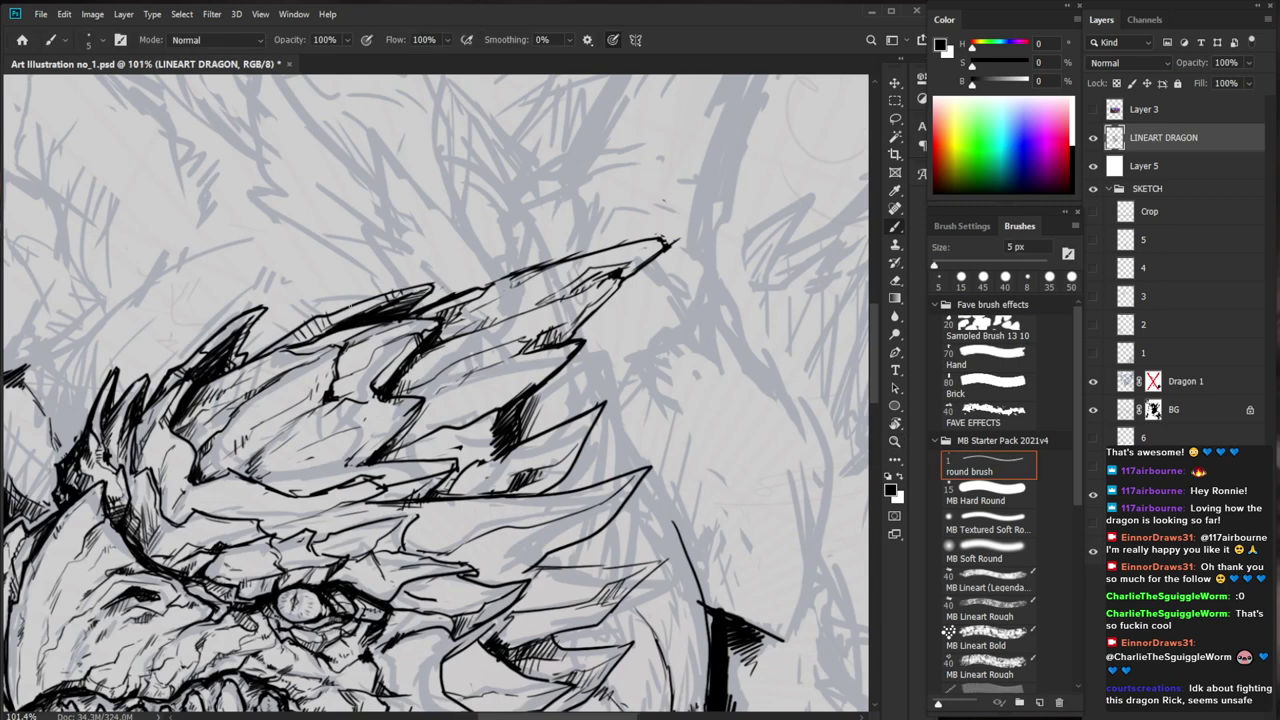
pyautogui.moveTo(284, 342); pyautogui.dragTo(270, 352)
pyautogui.moveTo(322, 329); pyautogui.dragTo(267, 353)
pyautogui.moveTo(287, 342)
pyautogui.mouseDown()
pyautogui.moveTo(270, 353)
pyautogui.moveTo(250, 334)
pyautogui.moveTo(244, 348)
pyautogui.mouseUp()
pyautogui.press('e')
pyautogui.press('b')
pyautogui.moveTo(264, 306)
pyautogui.mouseDown()
pyautogui.moveTo(241, 356)
pyautogui.moveTo(218, 345)
pyautogui.moveTo(208, 366)
pyautogui.mouseUp()
# Rework the black gap between the rear crest spikes, inking its edge and erasing excess shadow
pyautogui.press('z')
pyautogui.moveTo(388, 342); pyautogui.dragTo(250, 345)
pyautogui.moveTo(490, 354); pyautogui.dragTo(585, 354)
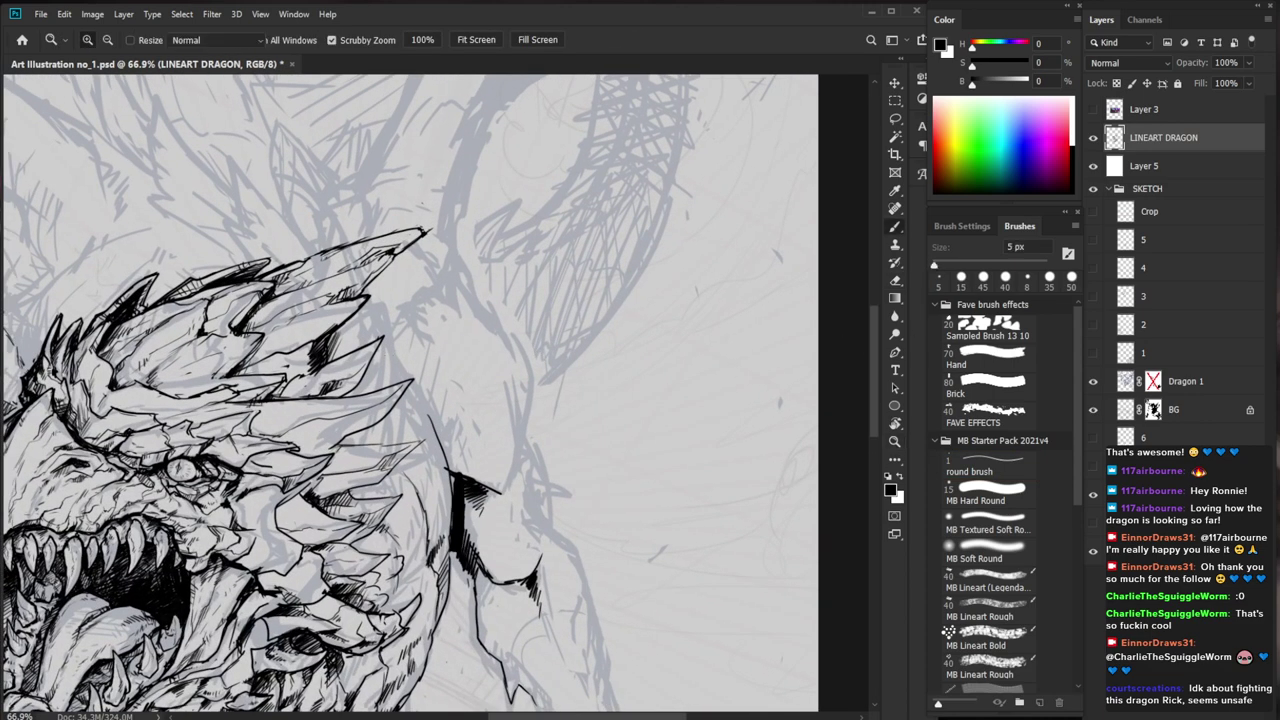
pyautogui.press('b')
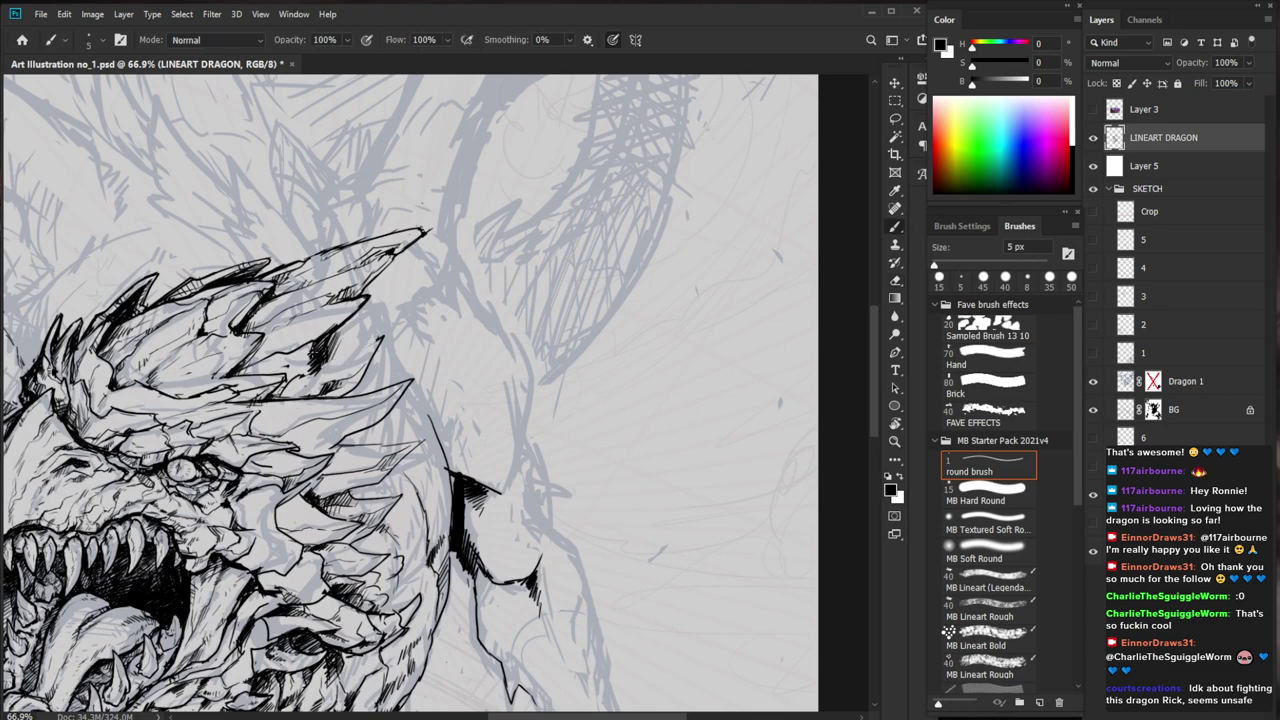
pyautogui.press('e')
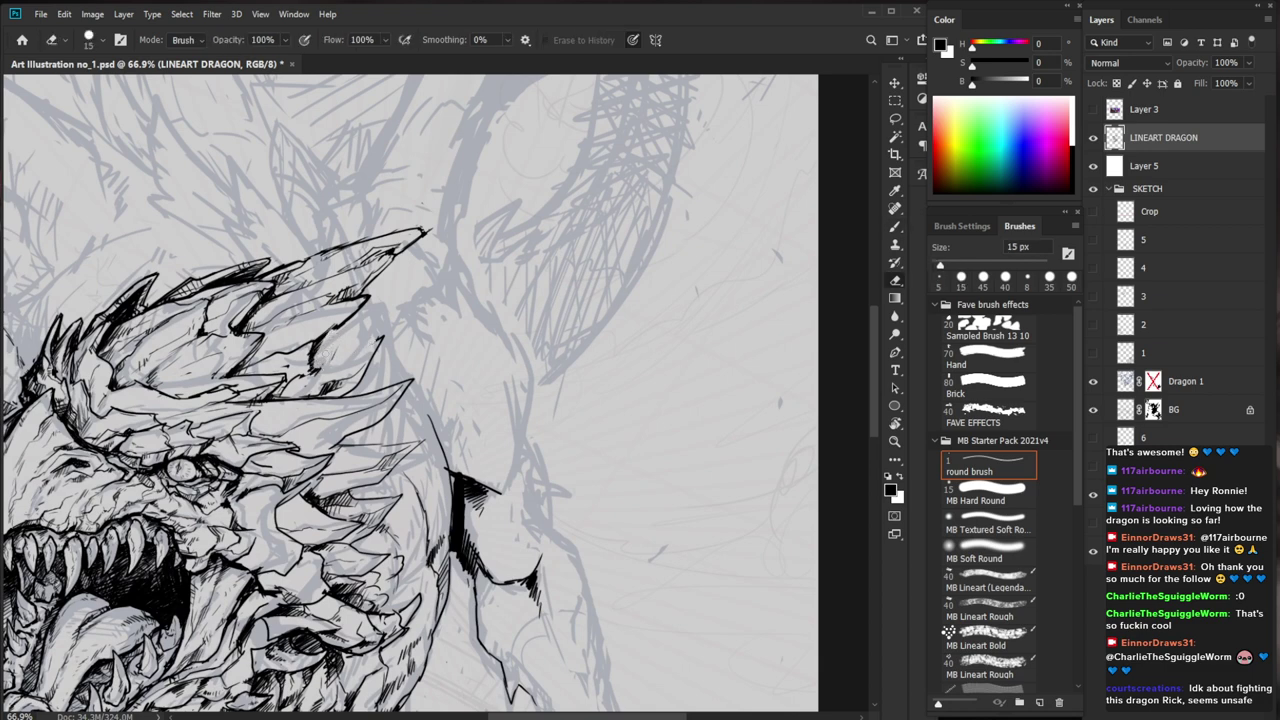
pyautogui.press('b')
pyautogui.moveTo(312, 349); pyautogui.dragTo(315, 375)
pyautogui.press('e')
pyautogui.moveTo(331, 326); pyautogui.dragTo(323, 329)
pyautogui.press('z')
pyautogui.moveTo(417, 311); pyautogui.dragTo(355, 313)
pyautogui.moveTo(589, 459); pyautogui.dragTo(551, 433)
pyautogui.moveTo(382, 259); pyautogui.dragTo(444, 265)
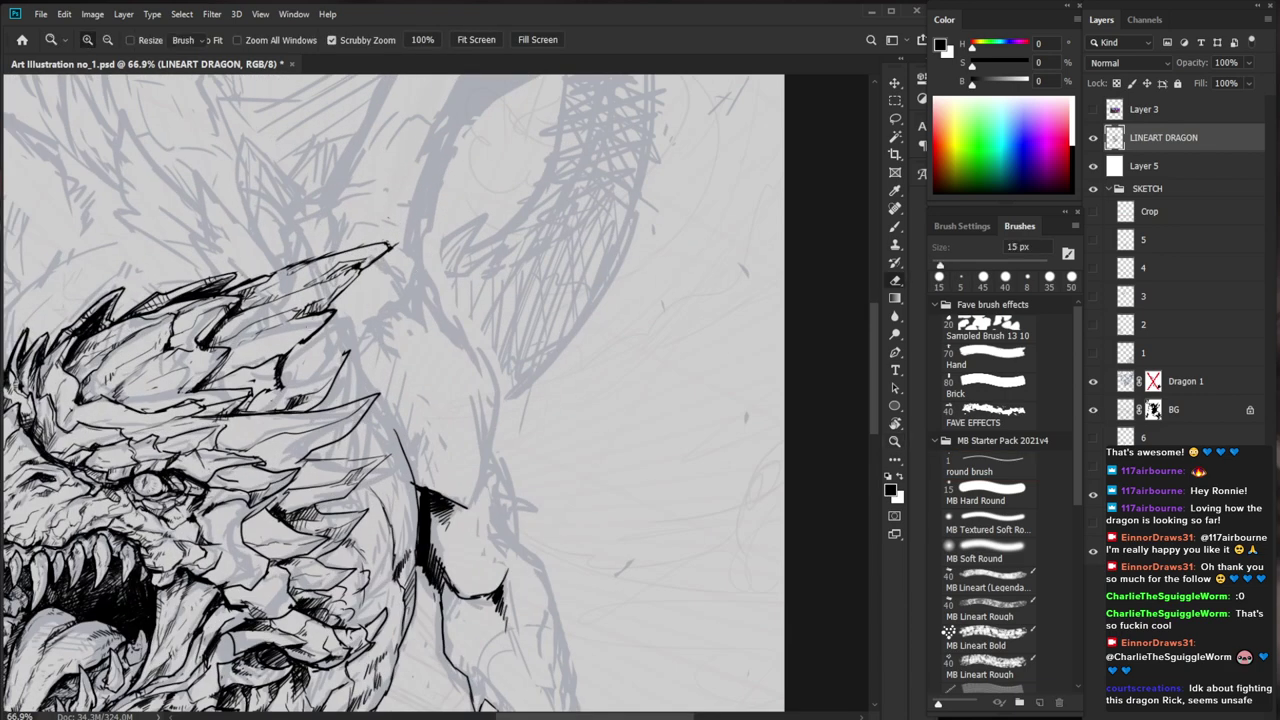
# Redraw the contour between the rear crest spikes and hatch the base of the gap
pyautogui.press('b')
pyautogui.moveTo(343, 314)
pyautogui.mouseDown()
pyautogui.moveTo(290, 356)
pyautogui.moveTo(301, 332)
pyautogui.moveTo(339, 314)
pyautogui.moveTo(282, 346)
pyautogui.moveTo(323, 333)
pyautogui.moveTo(293, 337)
pyautogui.moveTo(279, 366)
pyautogui.mouseUp()
pyautogui.press('e')
pyautogui.press('b')
pyautogui.press('e')
pyautogui.press('b')
pyautogui.moveTo(318, 326); pyautogui.dragTo(306, 342)
pyautogui.moveTo(322, 324); pyautogui.dragTo(315, 333)
pyautogui.hotkey('ctrl', 'space')
pyautogui.moveTo(412, 280); pyautogui.dragTo(335, 285)
pyautogui.hotkey('ctrl', 'space')
pyautogui.moveTo(392, 325); pyautogui.dragTo(467, 346)
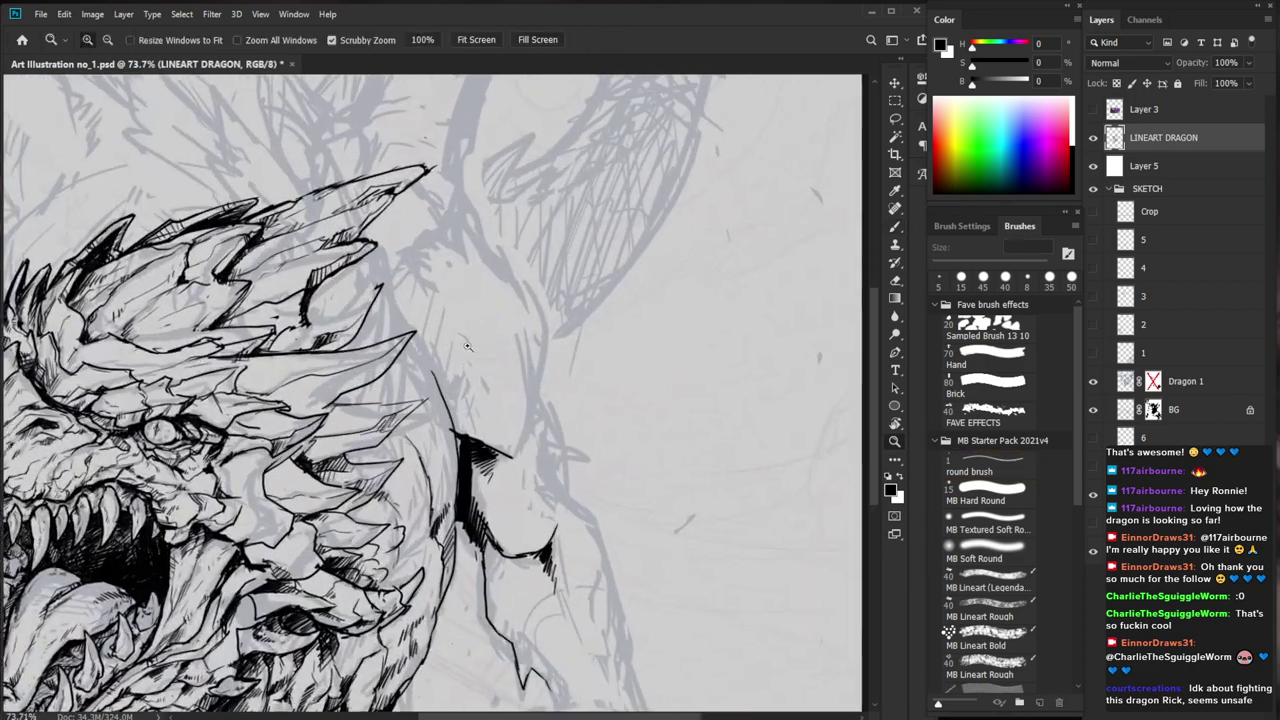
# Add short hatches at the base of the rear crest spikes and trim the lower spike's tip with the eraser
pyautogui.moveTo(327, 321); pyautogui.dragTo(301, 327)
pyautogui.moveTo(321, 321)
pyautogui.mouseDown()
pyautogui.moveTo(301, 327)
pyautogui.moveTo(340, 331)
pyautogui.moveTo(317, 336)
pyautogui.mouseUp()
pyautogui.press('e')
pyautogui.moveTo(379, 290)
pyautogui.mouseDown()
pyautogui.moveTo(360, 334)
pyautogui.moveTo(312, 326)
pyautogui.moveTo(380, 303)
pyautogui.mouseUp()
pyautogui.press('b')
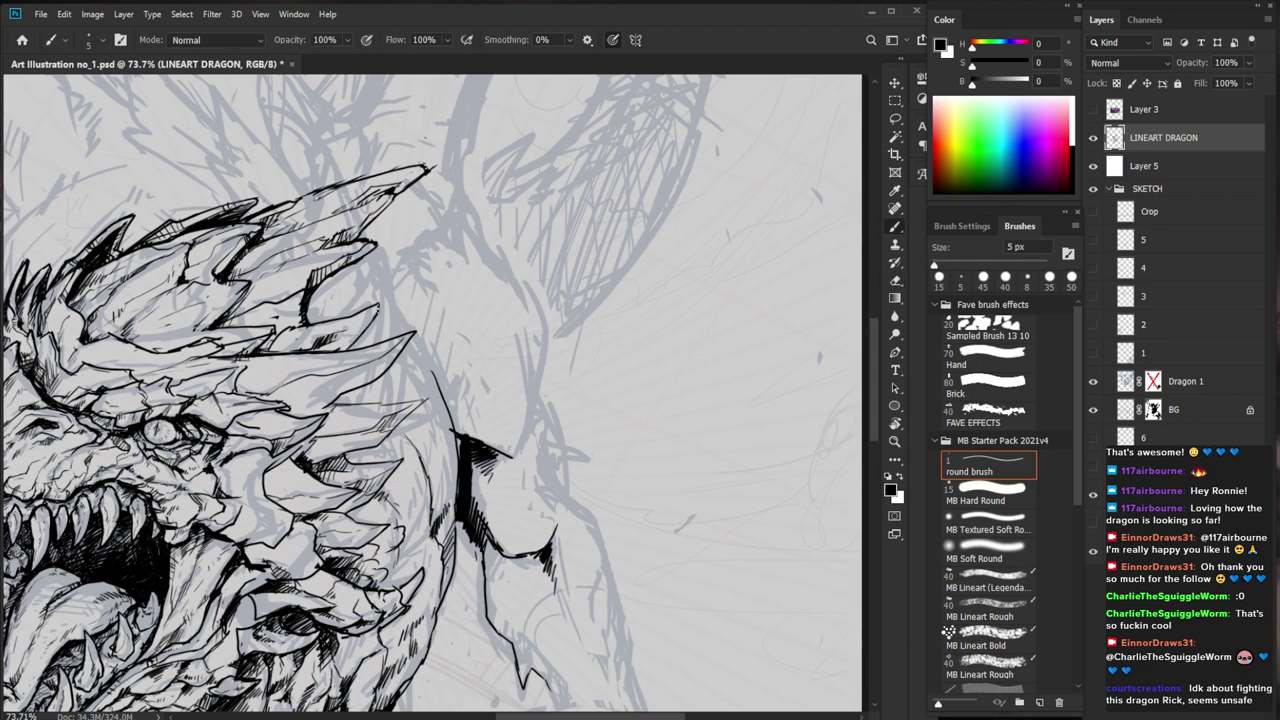
# Ink a small black spike and short contour lines on the upper edge of the dark angular form behind the forehead
pyautogui.hotkey('ctrl', '0')
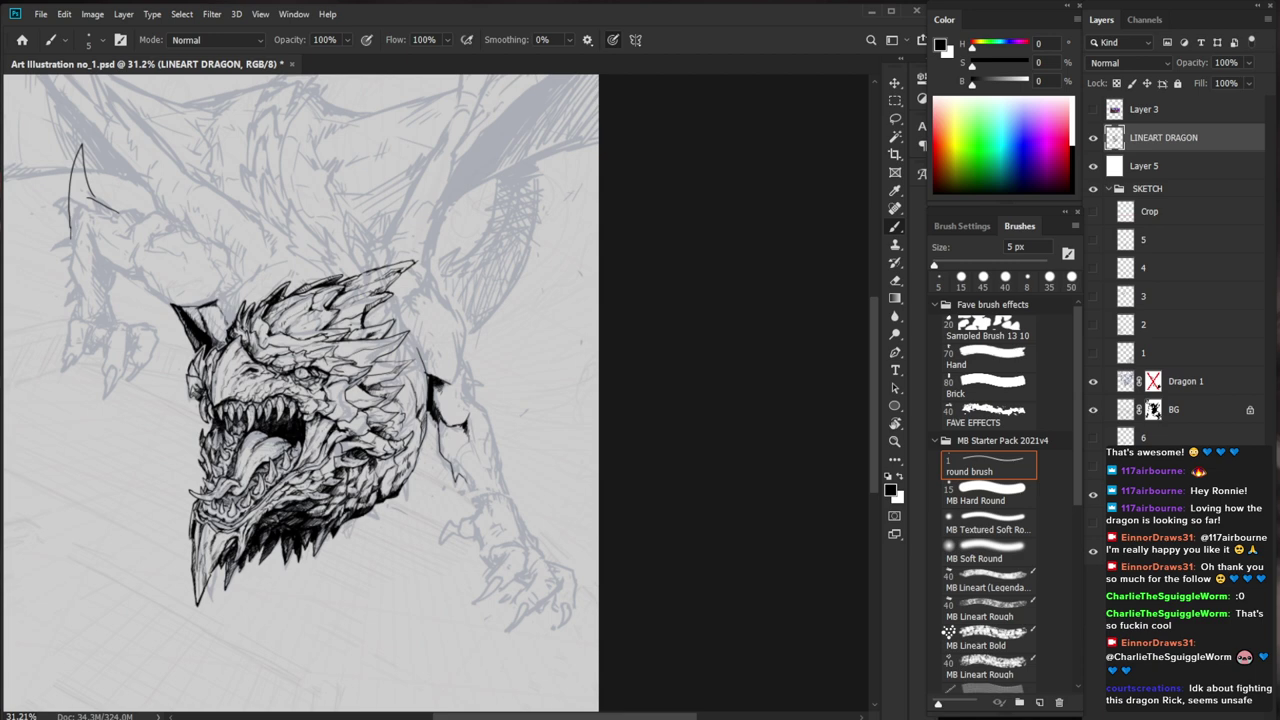
pyautogui.hotkey('ctrl', 'space')
pyautogui.moveTo(140, 303); pyautogui.dragTo(240, 303)
pyautogui.moveTo(240, 303)
pyautogui.mouseDown()
pyautogui.moveTo(240, 372)
pyautogui.moveTo(287, 367)
pyautogui.mouseUp()
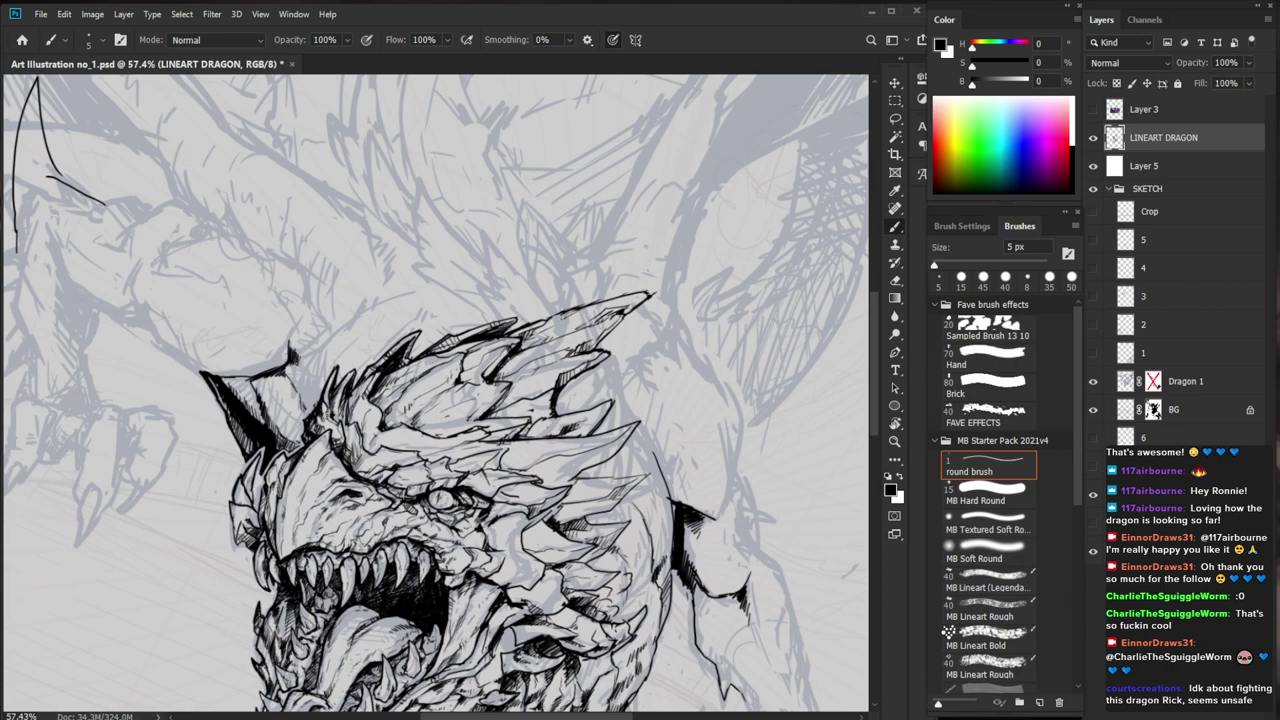
pyautogui.hotkey('ctrl', 'space')
pyautogui.moveTo(456, 295); pyautogui.dragTo(425, 222)
pyautogui.press('space')
pyautogui.hotkey('ctrl', 'space')
pyautogui.press('space')
pyautogui.moveTo(560, 276); pyautogui.dragTo(473, 353)
pyautogui.moveTo(214, 336)
pyautogui.mouseDown()
pyautogui.moveTo(261, 350)
pyautogui.moveTo(253, 371)
pyautogui.mouseUp()
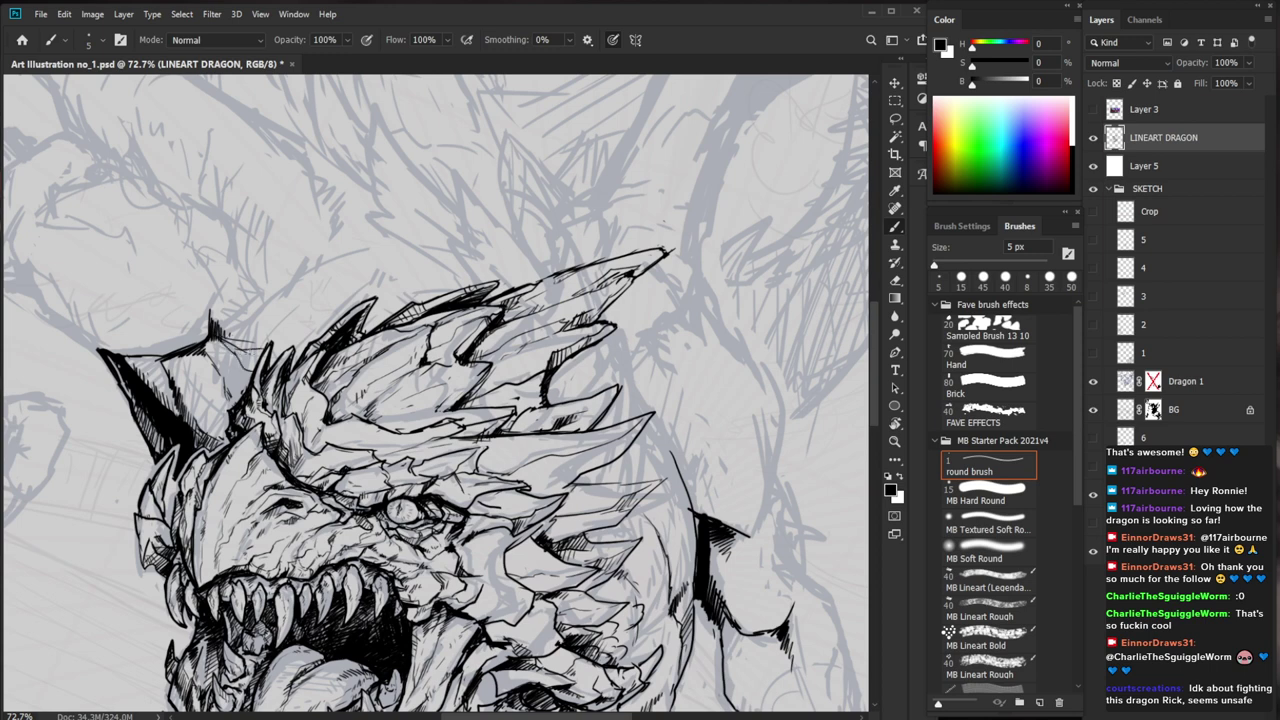
# Hatch the face of the angular form behind the forehead with a row of parallel downward strokes
pyautogui.scroll(4, 230, 355)
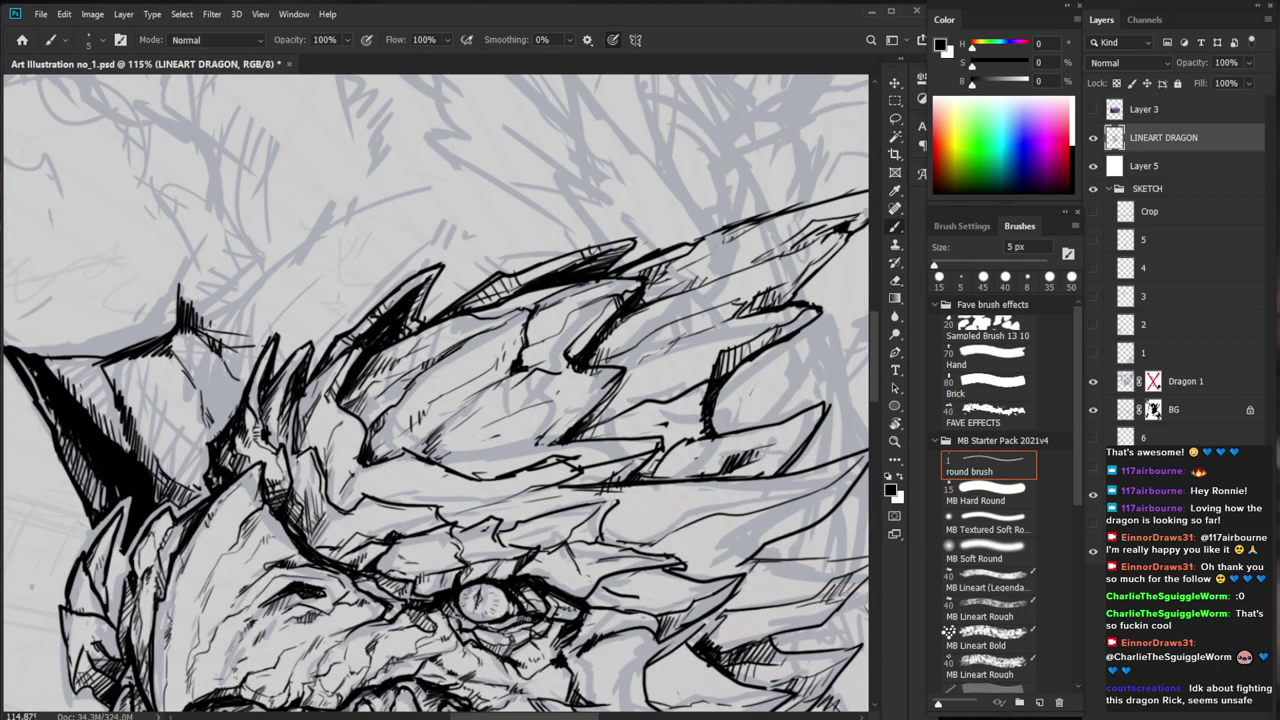
pyautogui.moveTo(173, 350); pyautogui.dragTo(228, 386)
pyautogui.moveTo(176, 356); pyautogui.dragTo(188, 376)
pyautogui.moveTo(184, 362); pyautogui.dragTo(196, 384)
pyautogui.moveTo(193, 367); pyautogui.dragTo(203, 400)
pyautogui.moveTo(198, 368); pyautogui.dragTo(208, 412)
pyautogui.moveTo(202, 372); pyautogui.dragTo(214, 426)
pyautogui.moveTo(210, 376); pyautogui.dragTo(220, 424)
pyautogui.moveTo(216, 376); pyautogui.dragTo(217, 424)
pyautogui.moveTo(227, 380); pyautogui.dragTo(221, 416)
pyautogui.moveTo(235, 390)
pyautogui.mouseDown()
pyautogui.moveTo(227, 412)
pyautogui.moveTo(204, 384)
pyautogui.moveTo(234, 410)
pyautogui.moveTo(232, 398)
pyautogui.moveTo(243, 479)
pyautogui.mouseUp()
# Deepen the shading on the angular form behind the forehead with longer strokes below its small spike
pyautogui.press('e')
pyautogui.press('b')
pyautogui.press('z')
pyautogui.moveTo(596, 563); pyautogui.dragTo(554, 537)
pyautogui.moveTo(267, 345); pyautogui.dragTo(299, 348)
pyautogui.press('b')
pyautogui.moveTo(180, 348); pyautogui.dragTo(226, 436)
pyautogui.moveTo(238, 390)
pyautogui.mouseDown()
pyautogui.moveTo(230, 438)
pyautogui.moveTo(236, 428)
pyautogui.mouseUp()
# Add final contour and hatch strokes to the angular form behind the forehead, checking it at different zoom levels
pyautogui.moveTo(350, 340); pyautogui.dragTo(220, 345)
pyautogui.moveTo(669, 458); pyautogui.dragTo(565, 426)
pyautogui.moveTo(212, 312); pyautogui.dragTo(360, 312)
pyautogui.moveTo(182, 314)
pyautogui.mouseDown()
pyautogui.moveTo(206, 384)
pyautogui.moveTo(246, 410)
pyautogui.mouseUp()
pyautogui.moveTo(356, 310); pyautogui.dragTo(256, 312)
pyautogui.moveTo(688, 450); pyautogui.dragTo(590, 475)
pyautogui.moveTo(237, 345); pyautogui.dragTo(278, 345)
pyautogui.moveTo(196, 341)
pyautogui.mouseDown()
pyautogui.moveTo(231, 341)
pyautogui.moveTo(193, 344)
pyautogui.moveTo(216, 364)
pyautogui.mouseUp()
pyautogui.moveTo(260, 300); pyautogui.dragTo(202, 301)
pyautogui.moveTo(713, 414); pyautogui.dragTo(650, 348)
pyautogui.moveTo(300, 297); pyautogui.dragTo(342, 297)
pyautogui.press('e')
pyautogui.press('z')
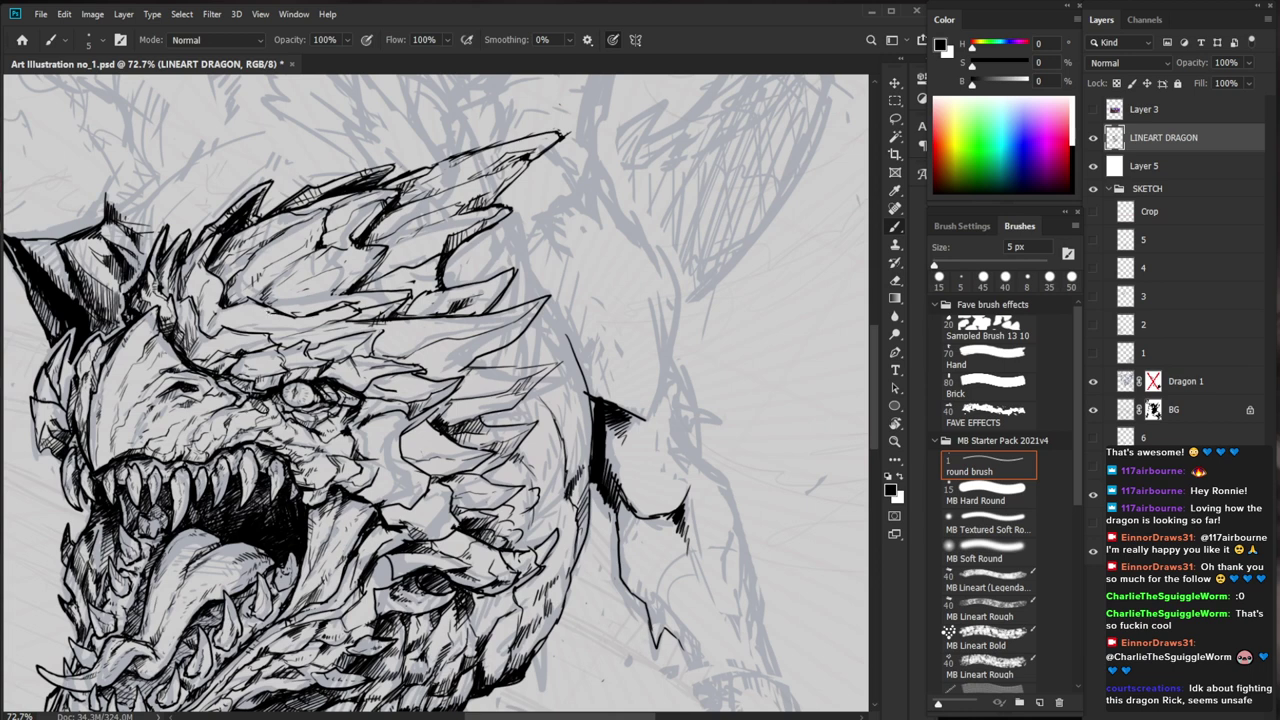
pyautogui.press('b')
pyautogui.moveTo(490, 500); pyautogui.dragTo(520, 500)
pyautogui.press('e')
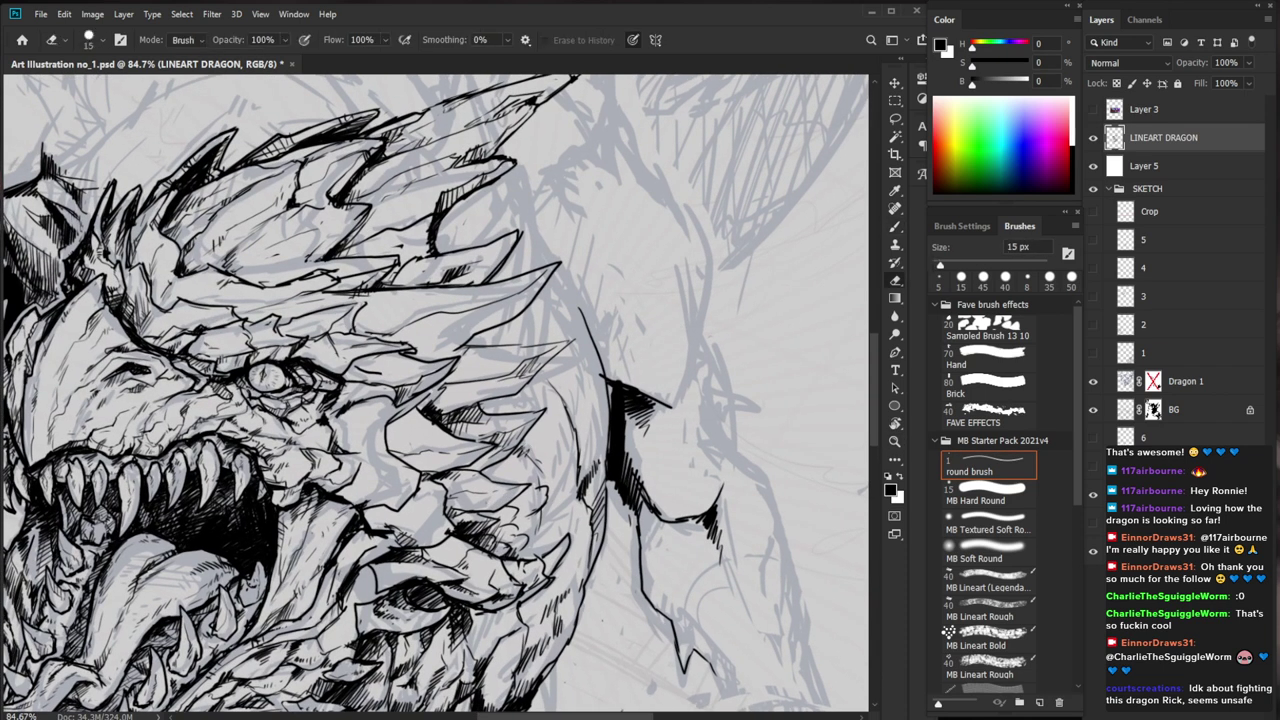
pyautogui.press('b')
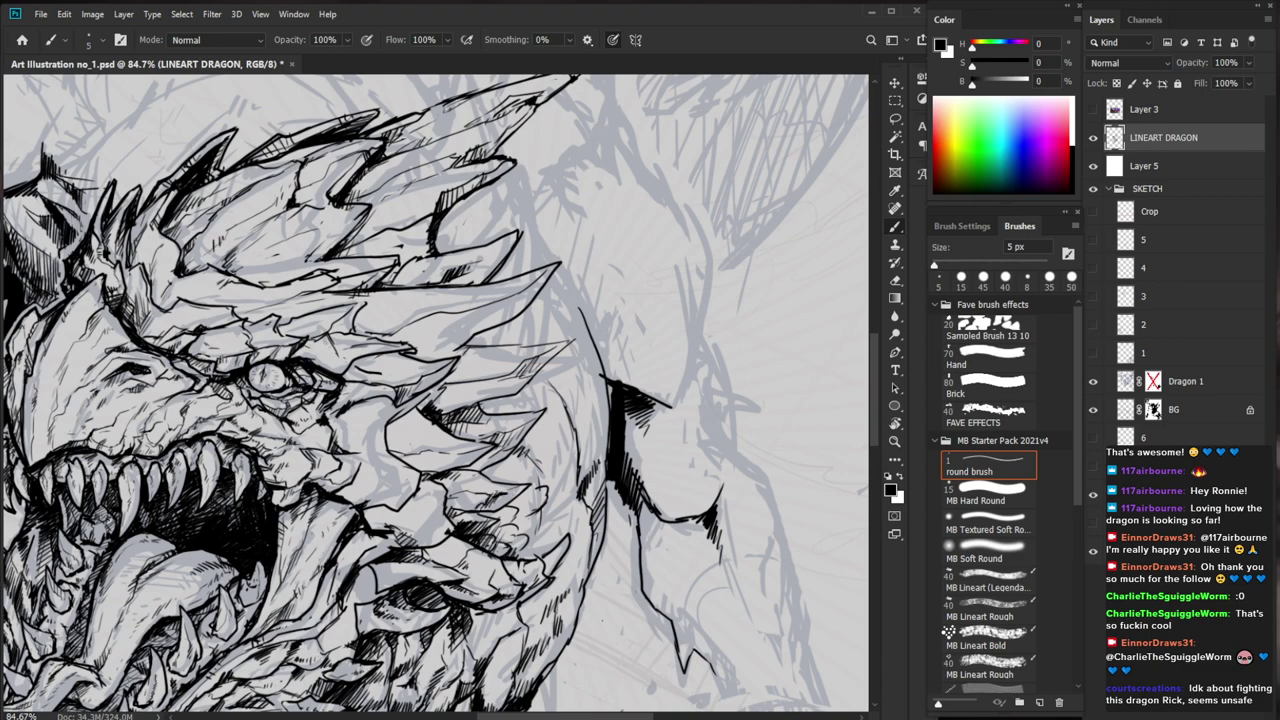
# Erase stray ink around the small tooth above the curved front tusk of the lower jaw
pyautogui.scroll(-10, 500, 496)
pyautogui.moveTo(611, 551); pyautogui.dragTo(541, 452)
pyautogui.hotkey('ctrl', 'space')
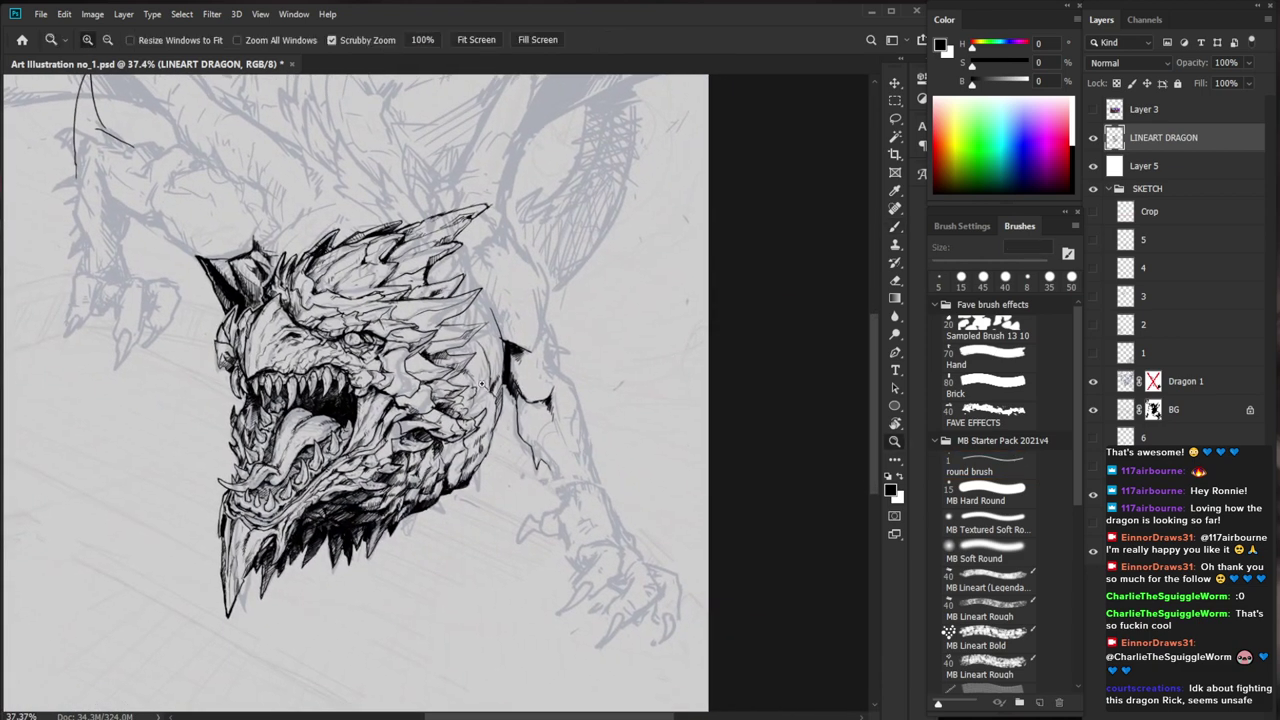
pyautogui.moveTo(369, 446); pyautogui.dragTo(378, 462)
pyautogui.scroll(3, 225, 485)
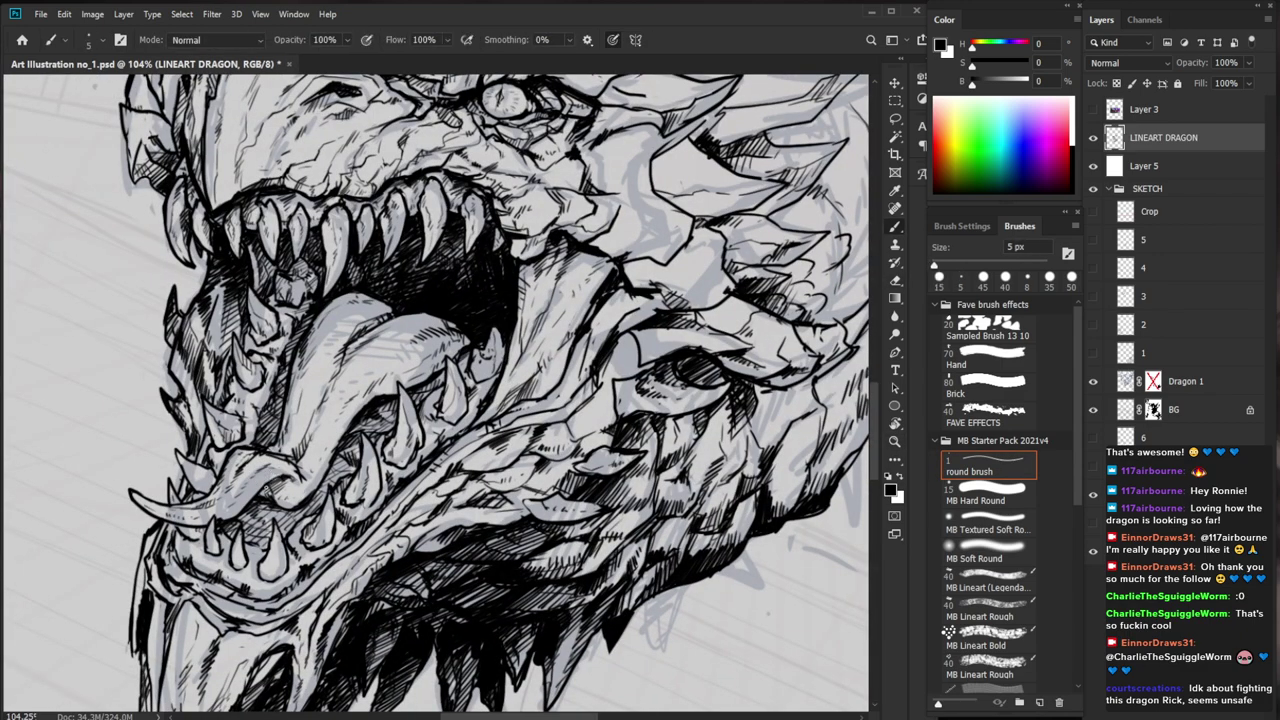
pyautogui.scroll(-1, 272, 480)
pyautogui.scroll(1, 195, 470)
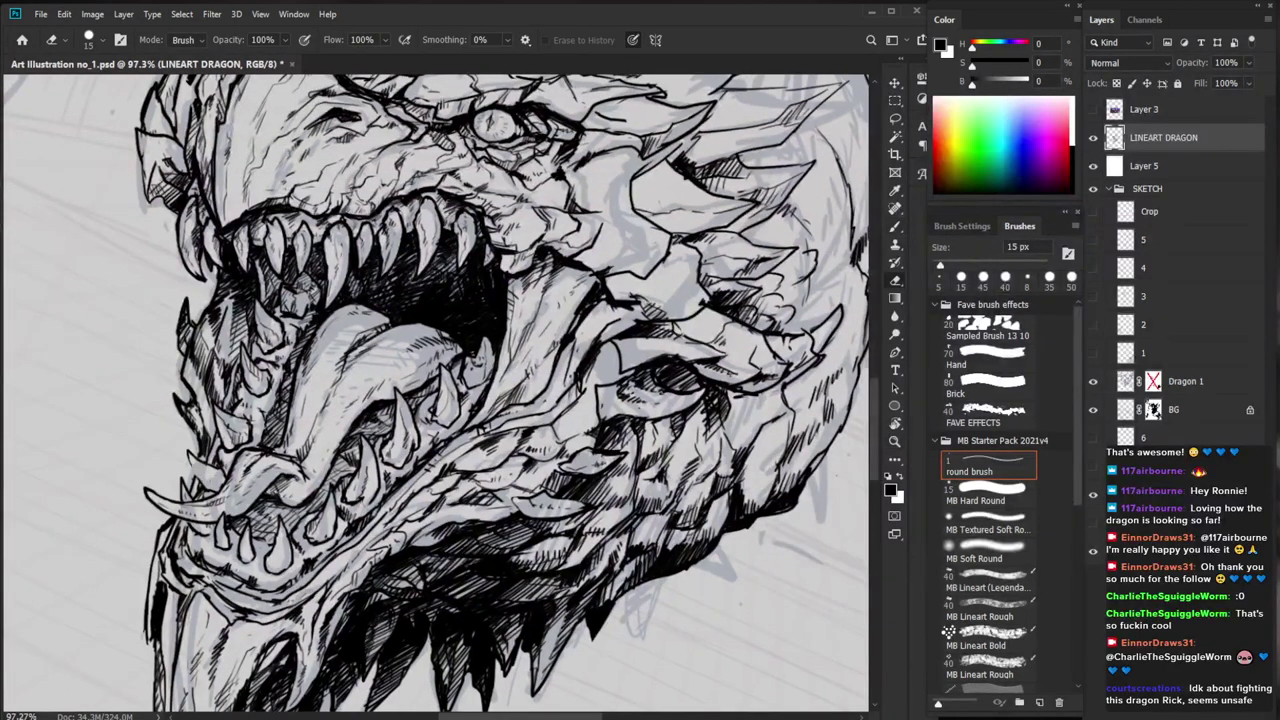
pyautogui.moveTo(209, 474); pyautogui.dragTo(223, 479)
pyautogui.scroll(2, 223, 470)
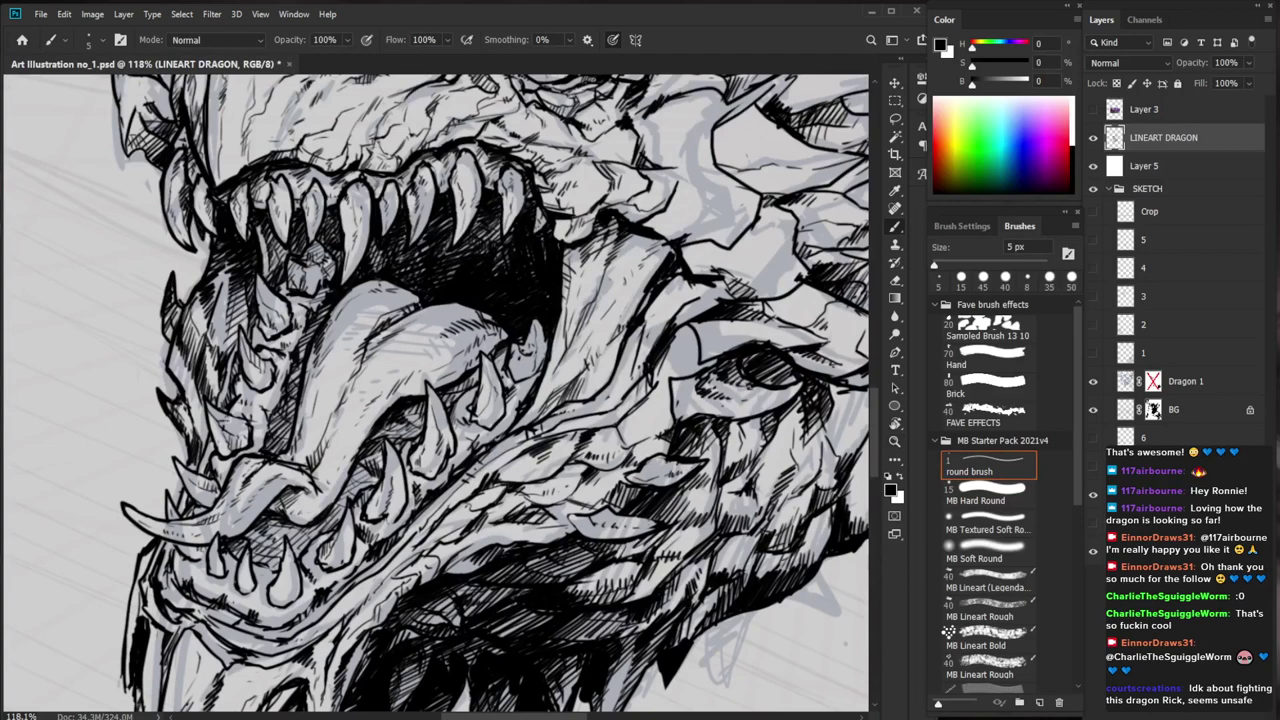
# Erase and re-ink the edges of the small teeth and gum along the far side of the lower jaw
pyautogui.press('e')
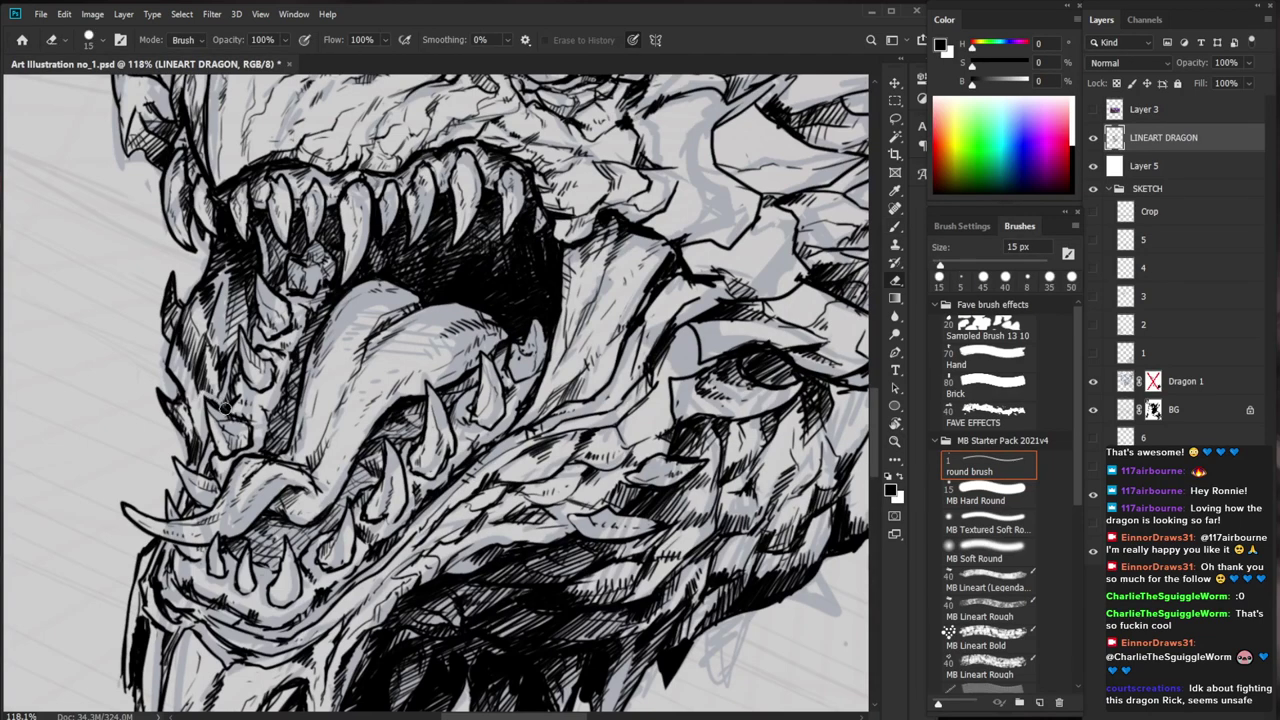
pyautogui.press('b')
pyautogui.press('e')
pyautogui.moveTo(206, 426); pyautogui.dragTo(209, 451)
pyautogui.press('b')
pyautogui.moveTo(186, 388); pyautogui.dragTo(203, 443)
pyautogui.press('z')
pyautogui.moveTo(298, 397)
pyautogui.mouseDown()
pyautogui.moveTo(249, 460)
pyautogui.moveTo(295, 400)
pyautogui.moveTo(230, 407)
pyautogui.moveTo(238, 427)
pyautogui.moveTo(303, 398)
pyautogui.mouseUp()
pyautogui.press('b')
pyautogui.press('z')
pyautogui.press('b')
pyautogui.press('z')
pyautogui.press('b')
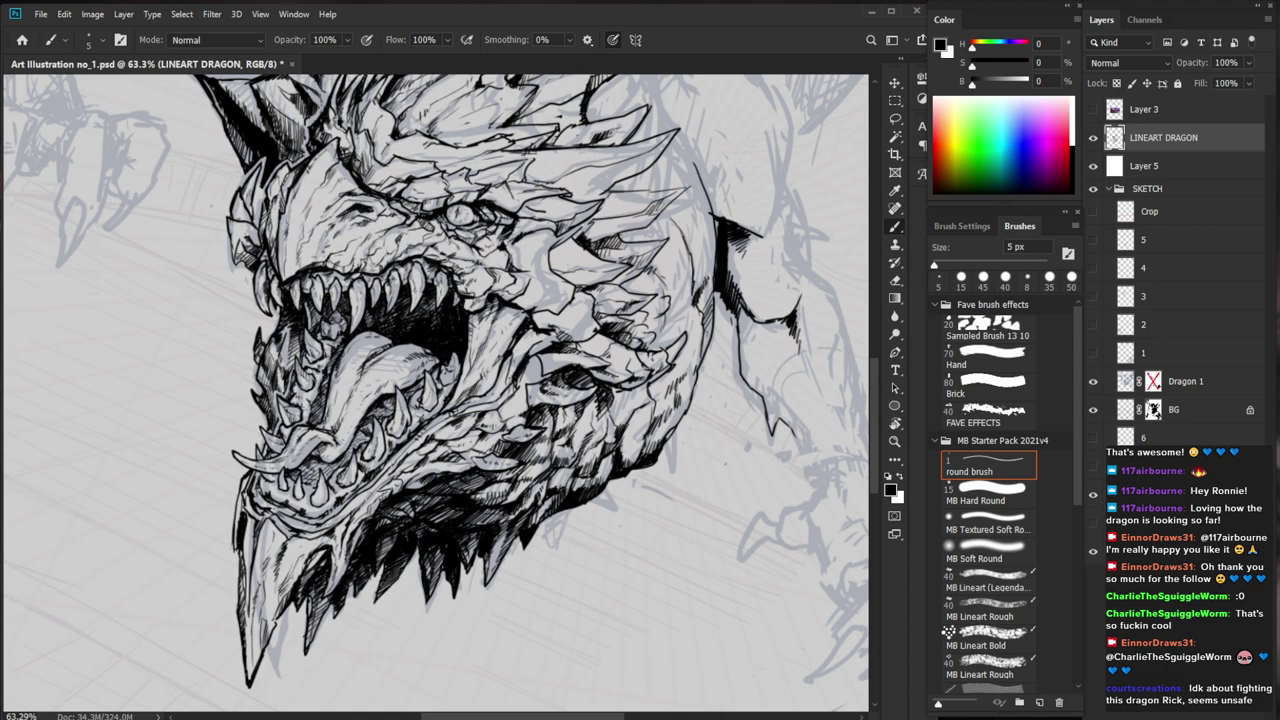
# Touch up the ink at the base of the small front teeth beneath the curved tusk of the lower jaw
pyautogui.keyDown('ctrl'); pyautogui.click(276, 480); pyautogui.keyUp('ctrl')
pyautogui.moveTo(274, 480); pyautogui.dragTo(257, 487)
pyautogui.press('e')
pyautogui.press('b')
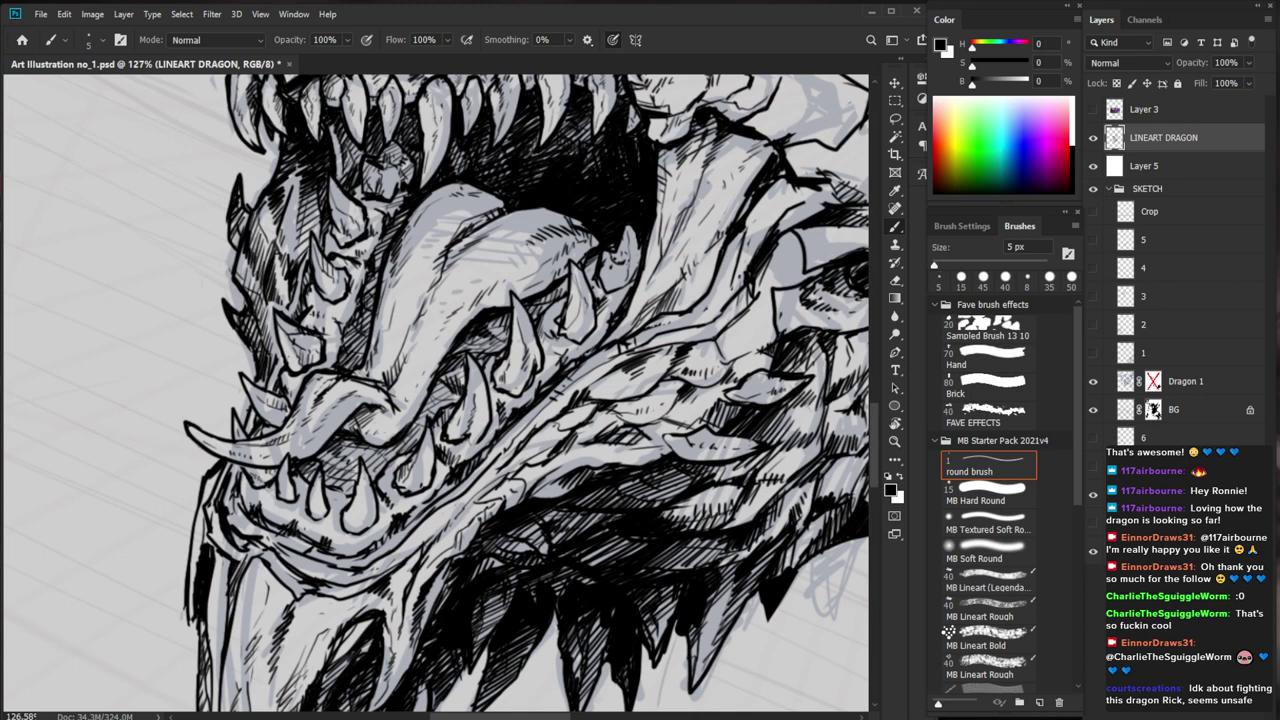
pyautogui.press('e')
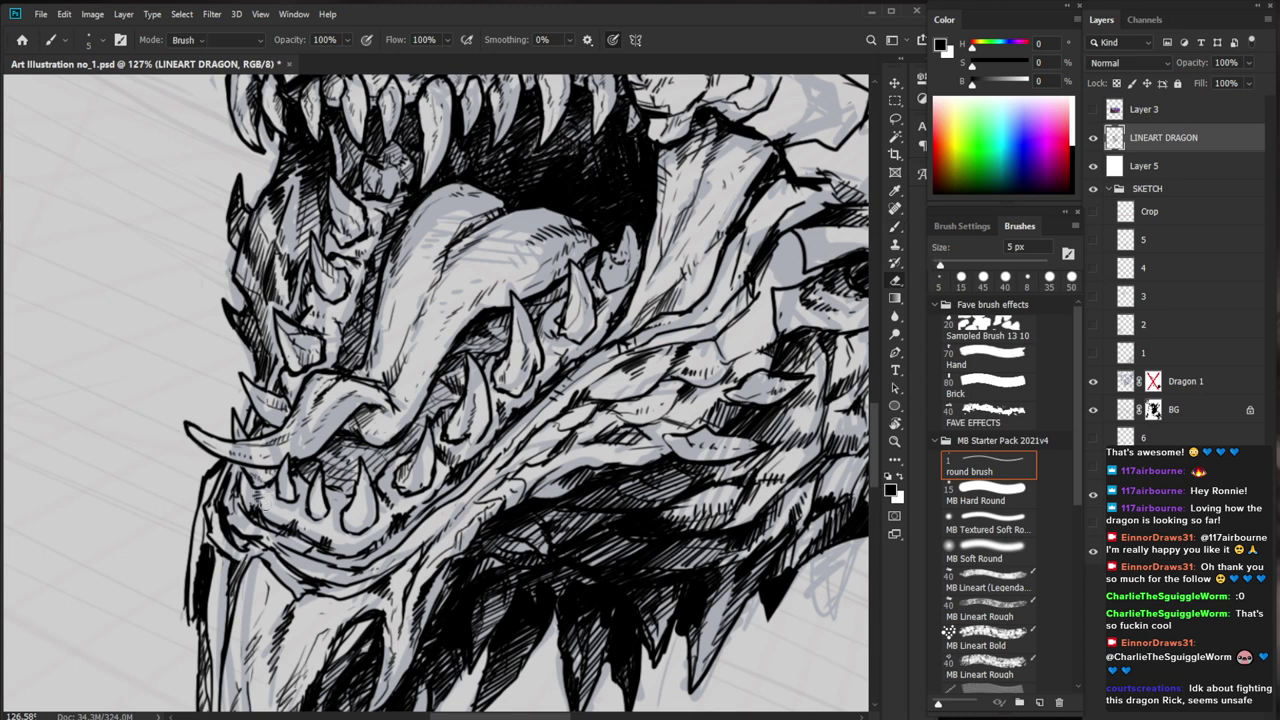
# Ink and clean up hatching on the front of the dragon's lower jaw with the 5 px round brush and the eraser
pyautogui.press('b')
pyautogui.moveTo(262, 498)
pyautogui.mouseDown()
pyautogui.moveTo(257, 513)
pyautogui.moveTo(200, 512)
pyautogui.mouseUp()
pyautogui.press('z')
pyautogui.moveTo(560, 549); pyautogui.dragTo(484, 552)
pyautogui.moveTo(250, 513); pyautogui.dragTo(380, 513)
pyautogui.press('b')
pyautogui.moveTo(256, 500)
pyautogui.mouseDown()
pyautogui.moveTo(274, 508)
pyautogui.moveTo(206, 505)
pyautogui.moveTo(219, 483)
pyautogui.moveTo(206, 517)
pyautogui.mouseUp()
pyautogui.press('e')
pyautogui.press('b')
pyautogui.press('e')
pyautogui.press('b')
pyautogui.moveTo(205, 509)
pyautogui.mouseDown()
pyautogui.moveTo(242, 534)
pyautogui.moveTo(258, 512)
pyautogui.mouseUp()
pyautogui.press('e')
pyautogui.press('b')
pyautogui.press('b')
pyautogui.press('e')
pyautogui.press('b')
pyautogui.hotkey('ctrl', '0')
pyautogui.moveTo(638, 599); pyautogui.dragTo(590, 578)
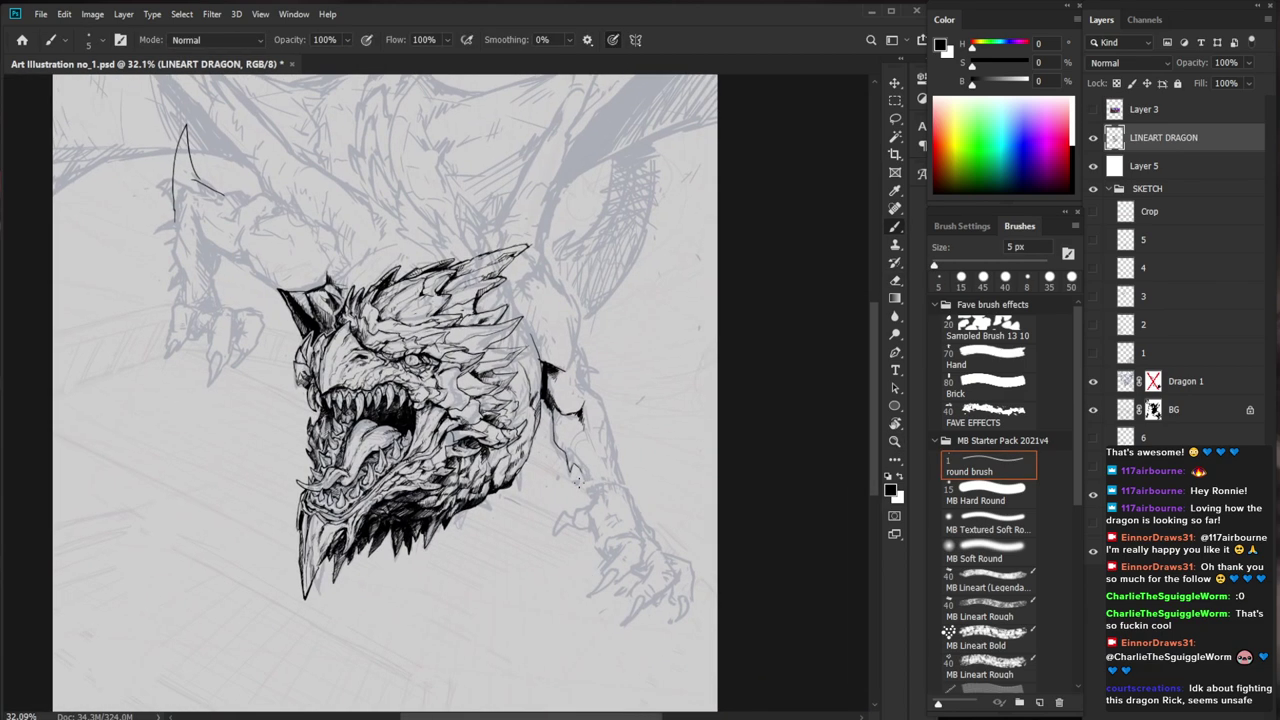
# Add short parallel hatching strokes to the scales at the back of the dragon's jaw
pyautogui.moveTo(593, 515); pyautogui.dragTo(695, 578)
pyautogui.moveTo(464, 488); pyautogui.dragTo(425, 503)
pyautogui.moveTo(463, 493); pyautogui.dragTo(427, 505)
pyautogui.moveTo(463, 495); pyautogui.dragTo(429, 511)
pyautogui.moveTo(451, 503)
pyautogui.mouseDown()
pyautogui.moveTo(428, 522)
pyautogui.moveTo(402, 498)
pyautogui.moveTo(408, 508)
pyautogui.moveTo(342, 500)
pyautogui.mouseUp()
pyautogui.moveTo(384, 545); pyautogui.dragTo(436, 530)
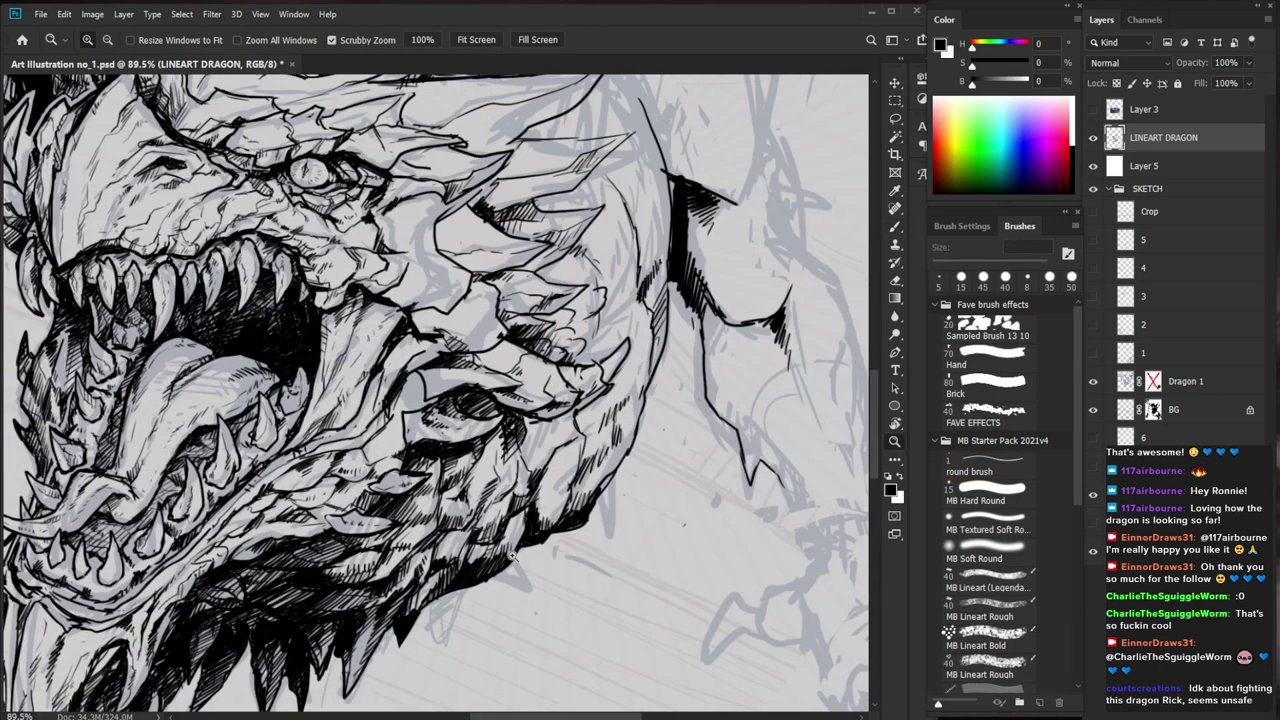
# Hatch the throat scales beneath the corner of the mouth with short slanted 5 px brush strokes
pyautogui.press('e')
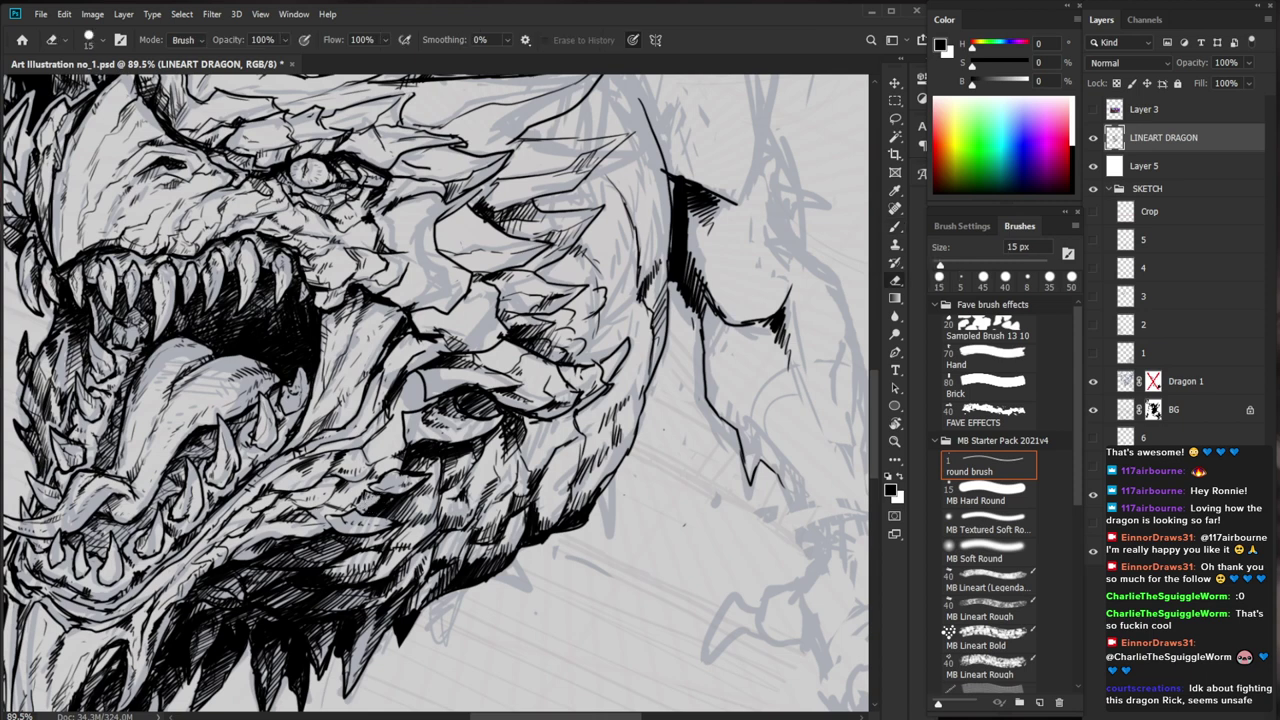
pyautogui.press('b')
pyautogui.moveTo(334, 513); pyautogui.dragTo(318, 534)
pyautogui.moveTo(326, 523)
pyautogui.mouseDown()
pyautogui.moveTo(307, 529)
pyautogui.moveTo(322, 549)
pyautogui.mouseUp()
pyautogui.moveTo(342, 536); pyautogui.dragTo(328, 552)
pyautogui.moveTo(356, 537)
pyautogui.mouseDown()
pyautogui.moveTo(342, 553)
pyautogui.moveTo(374, 537)
pyautogui.mouseUp()
pyautogui.moveTo(408, 521); pyautogui.dragTo(372, 534)
pyautogui.press('e')
pyautogui.press('b')
pyautogui.moveTo(409, 510); pyautogui.dragTo(379, 522)
pyautogui.moveTo(381, 512); pyautogui.dragTo(363, 522)
pyautogui.moveTo(452, 501); pyautogui.dragTo(345, 497)
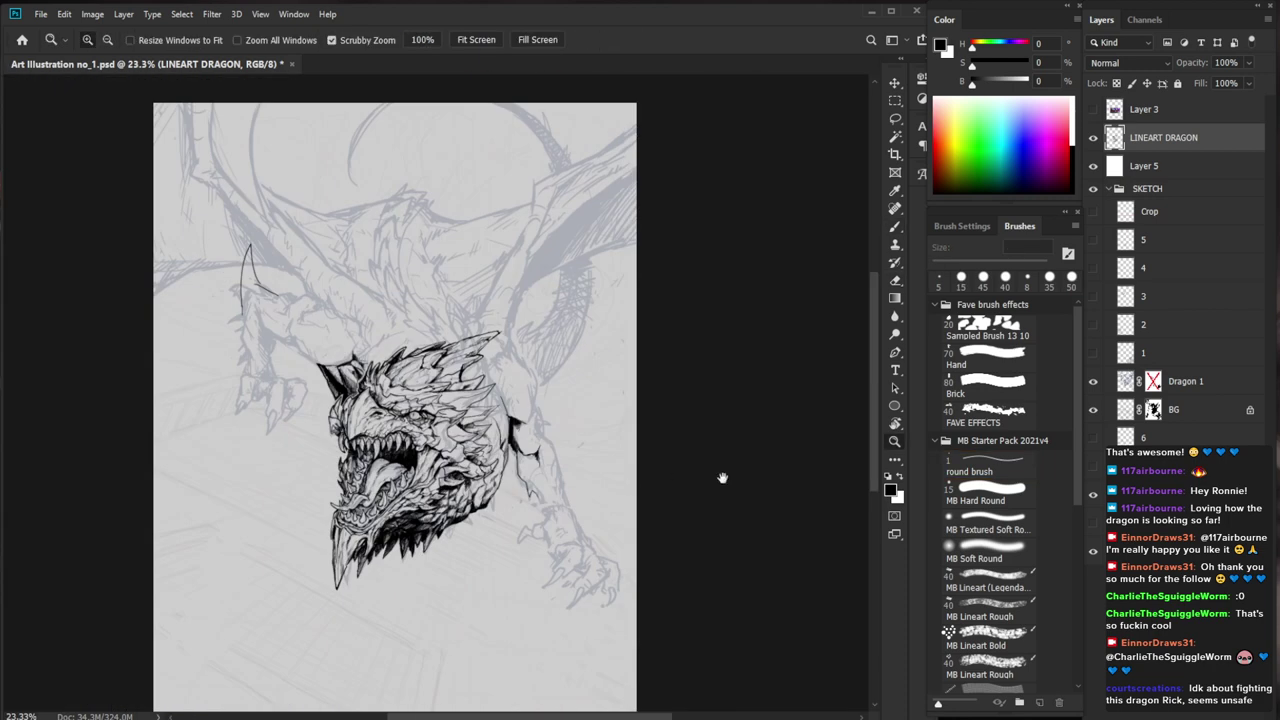
# Add fine hatching at the base of the spikes behind the dragon's eye
pyautogui.moveTo(538, 501); pyautogui.dragTo(619, 528)
pyautogui.moveTo(582, 457); pyautogui.dragTo(570, 501)
pyautogui.moveTo(337, 381)
pyautogui.mouseDown()
pyautogui.moveTo(367, 383)
pyautogui.moveTo(299, 403)
pyautogui.moveTo(323, 395)
pyautogui.moveTo(311, 407)
pyautogui.mouseUp()
pyautogui.moveTo(343, 391); pyautogui.dragTo(321, 405)
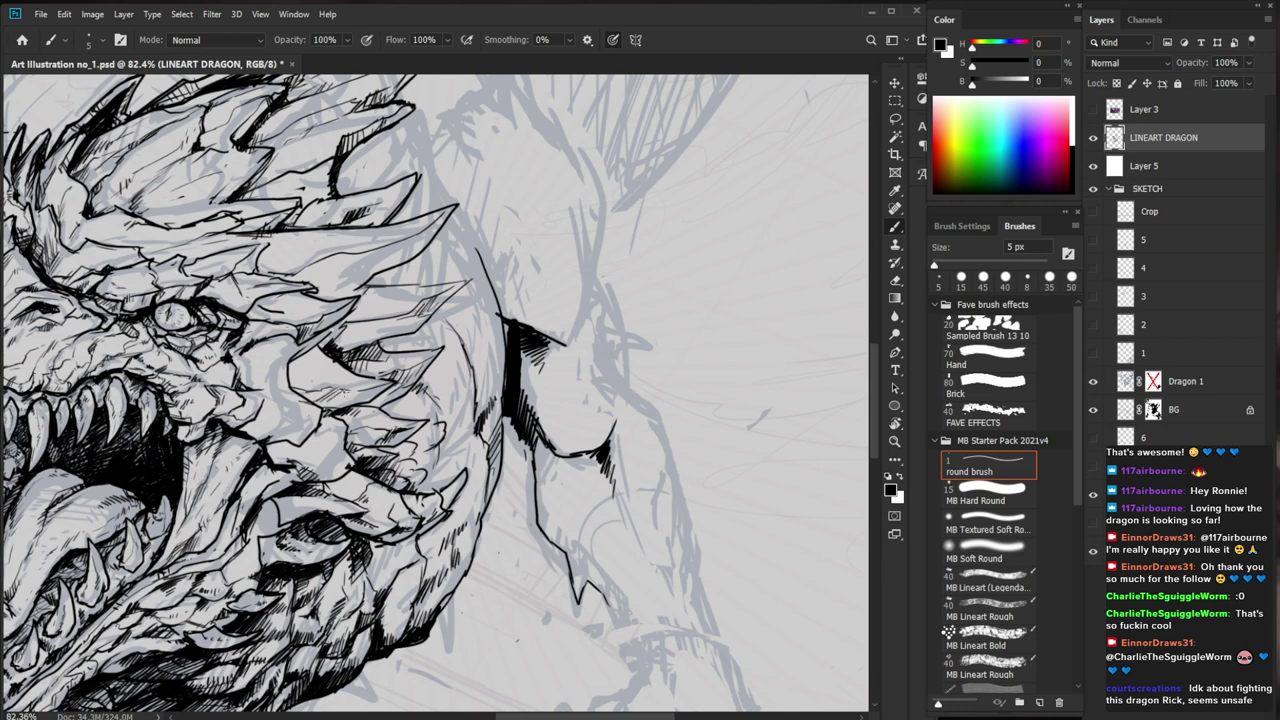
pyautogui.moveTo(440, 385); pyautogui.dragTo(505, 469)
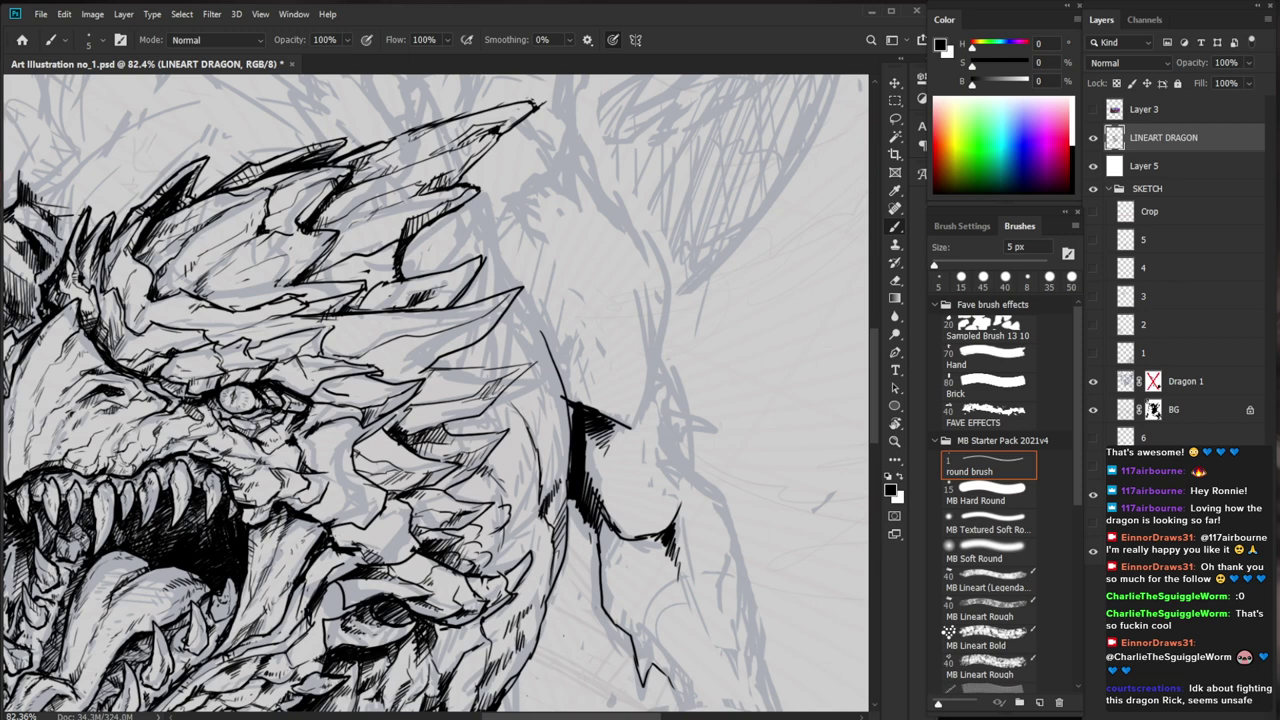
pyautogui.moveTo(212, 505); pyautogui.dragTo(255, 505)
pyautogui.press('e')
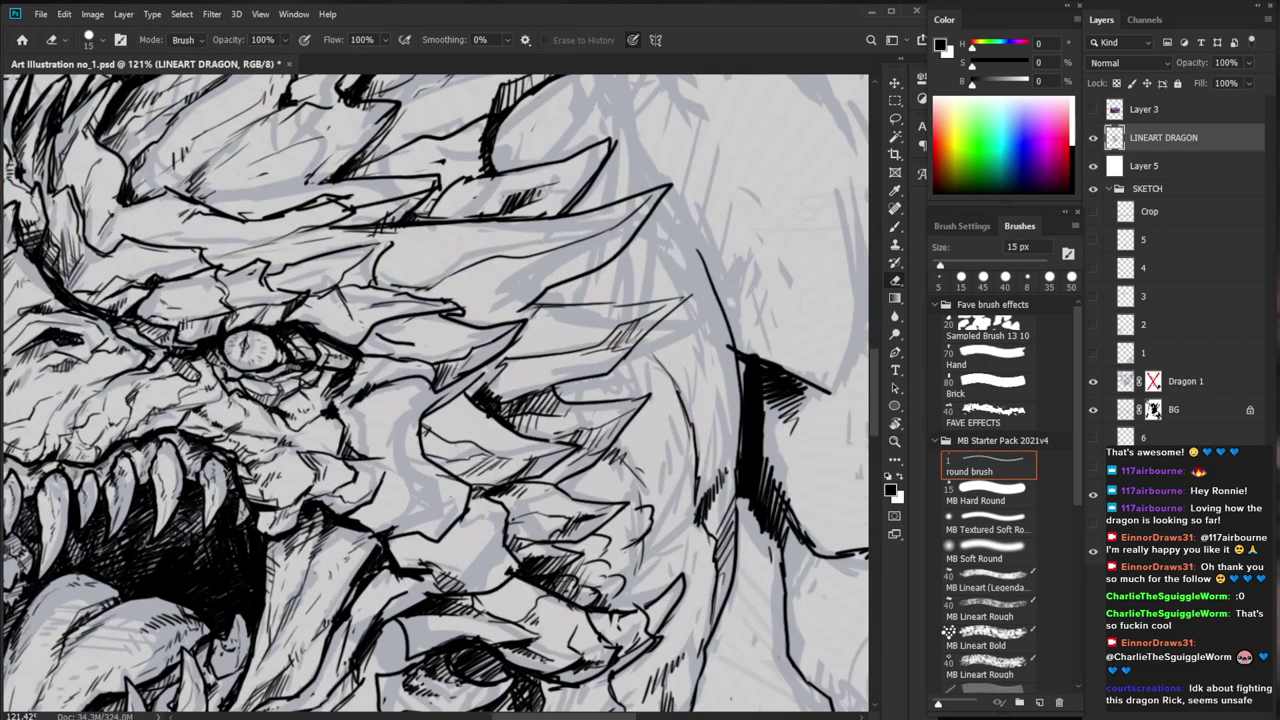
pyautogui.press('b')
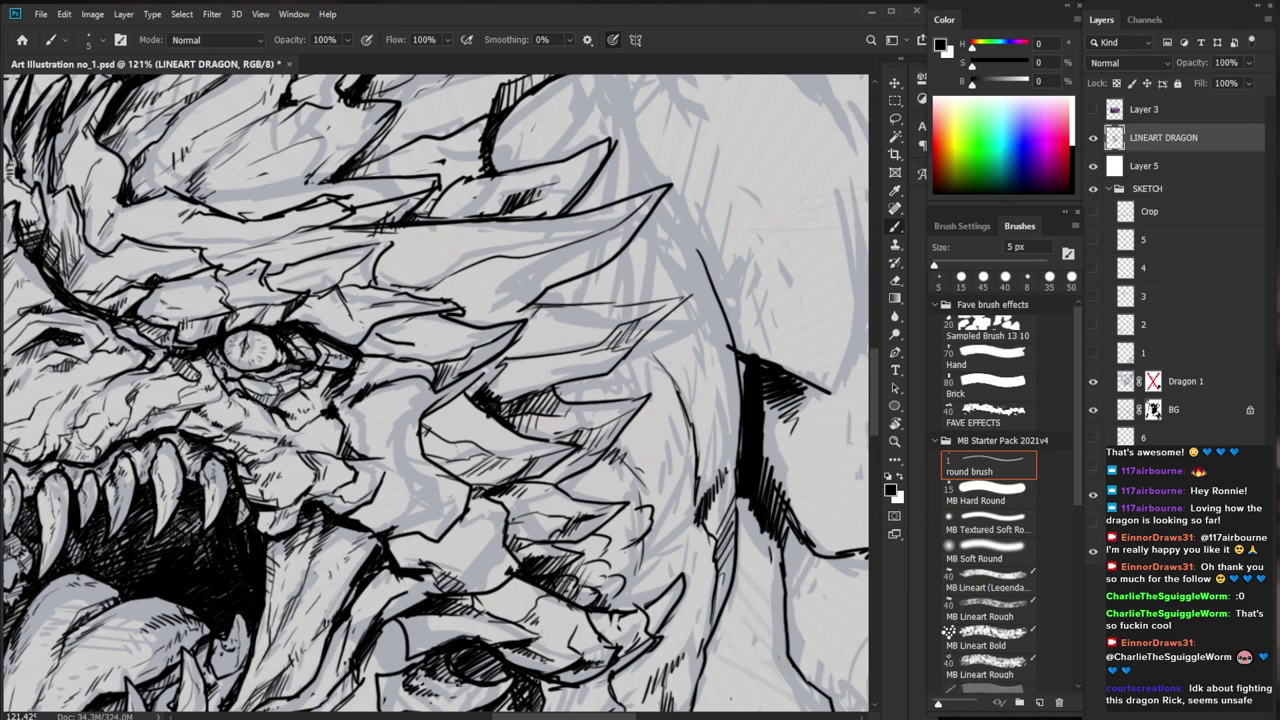
# Examine the inked head, open mouth and lower jaw in overall and close-up views
pyautogui.moveTo(234, 502); pyautogui.dragTo(150, 503)
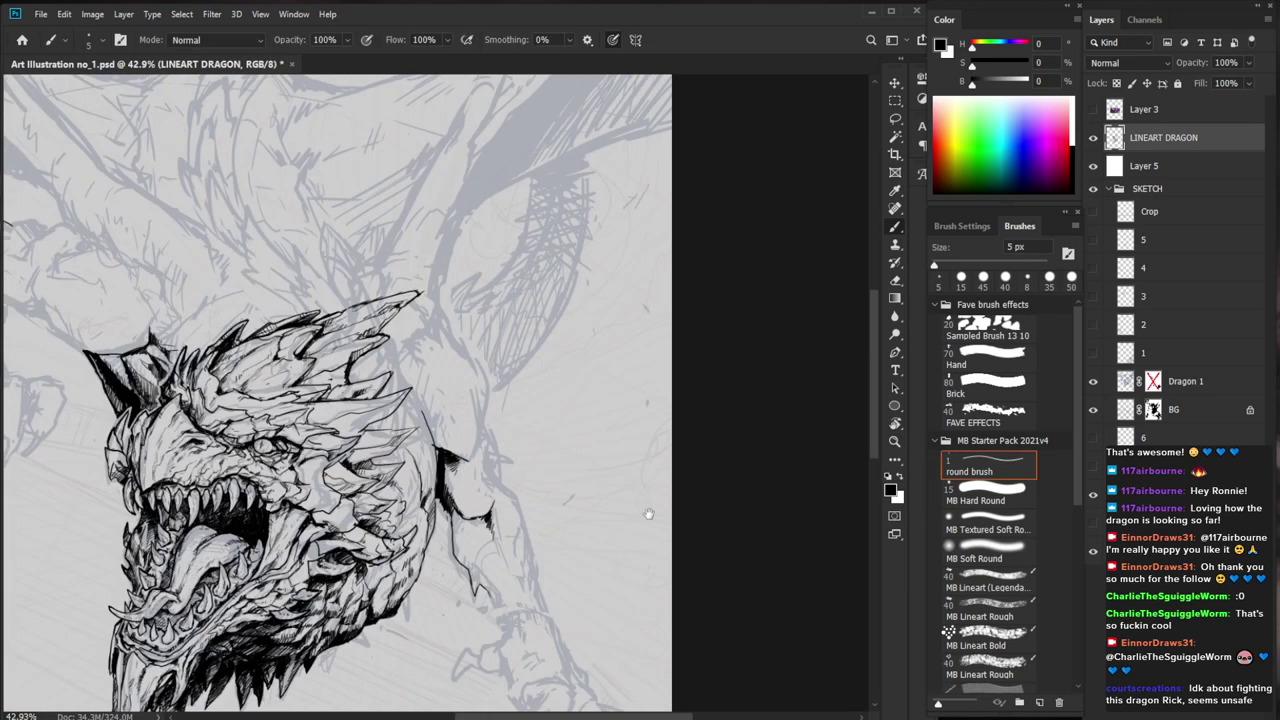
pyautogui.moveTo(497, 699); pyautogui.dragTo(522, 549)
pyautogui.moveTo(547, 548); pyautogui.dragTo(527, 547)
pyautogui.press('b')
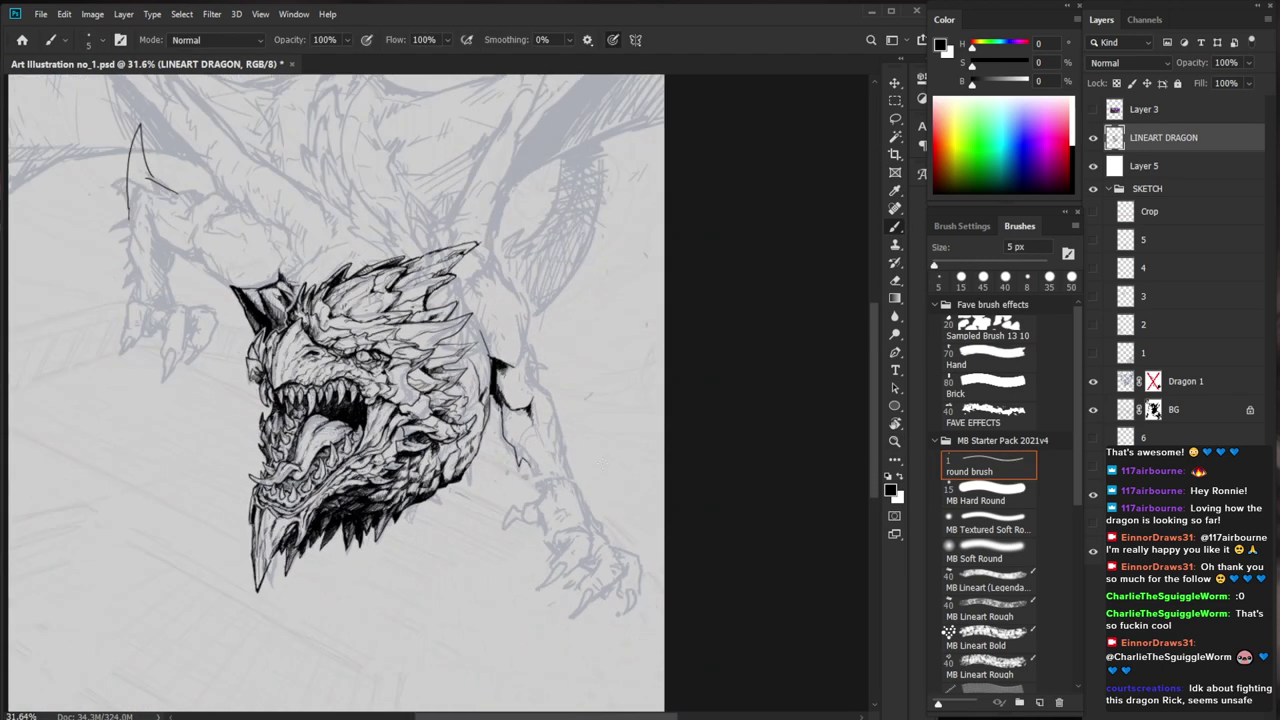
pyautogui.scroll(5, 285, 535)
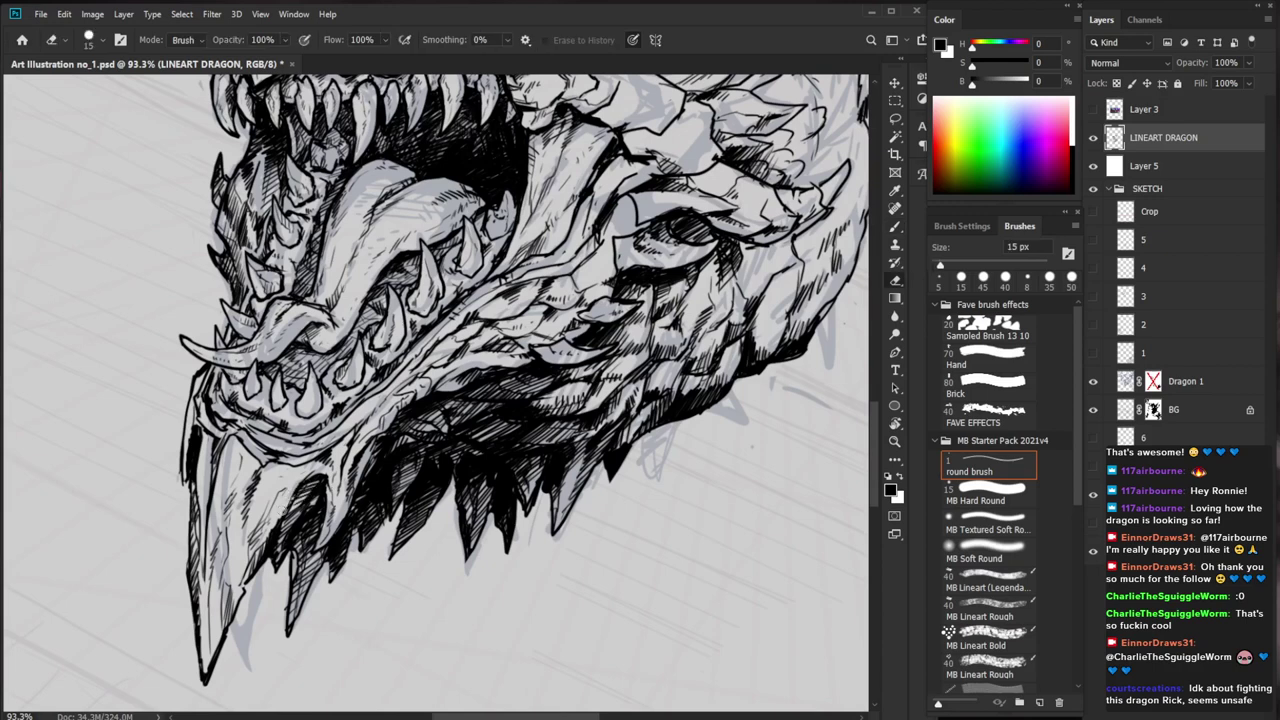
pyautogui.moveTo(276, 525)
pyautogui.mouseDown()
pyautogui.moveTo(290, 479)
pyautogui.moveTo(305, 479)
pyautogui.mouseUp()
pyautogui.moveTo(340, 480)
pyautogui.mouseDown()
pyautogui.moveTo(301, 529)
pyautogui.moveTo(262, 540)
pyautogui.mouseUp()
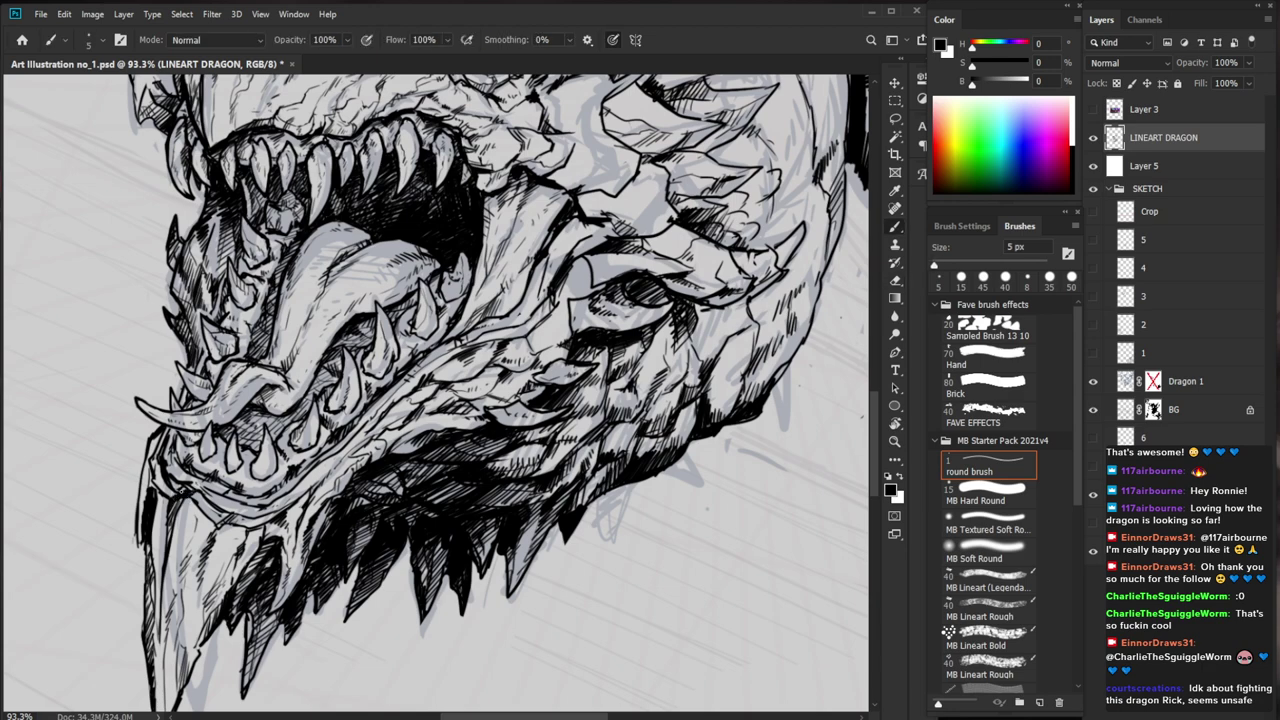
pyautogui.moveTo(384, 424); pyautogui.dragTo(250, 432)
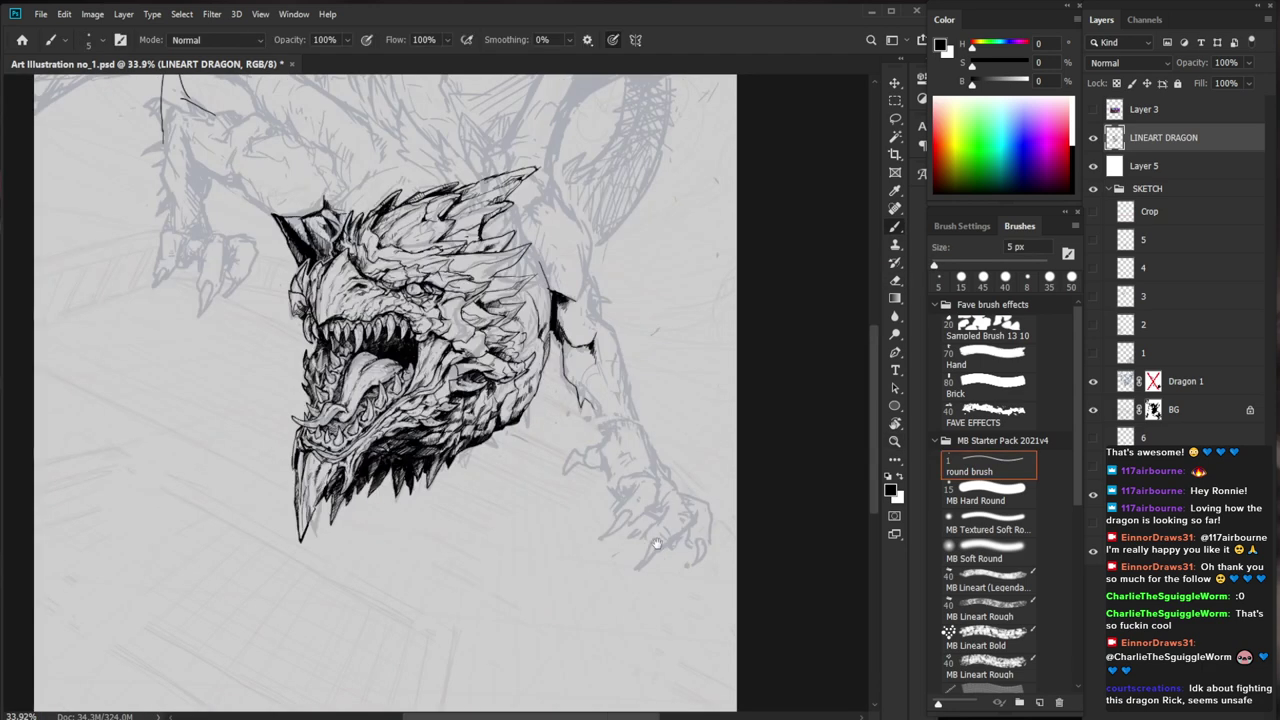
pyautogui.moveTo(664, 535); pyautogui.dragTo(577, 557)
pyautogui.moveTo(322, 434); pyautogui.dragTo(357, 451)
pyautogui.moveTo(286, 404); pyautogui.dragTo(386, 410)
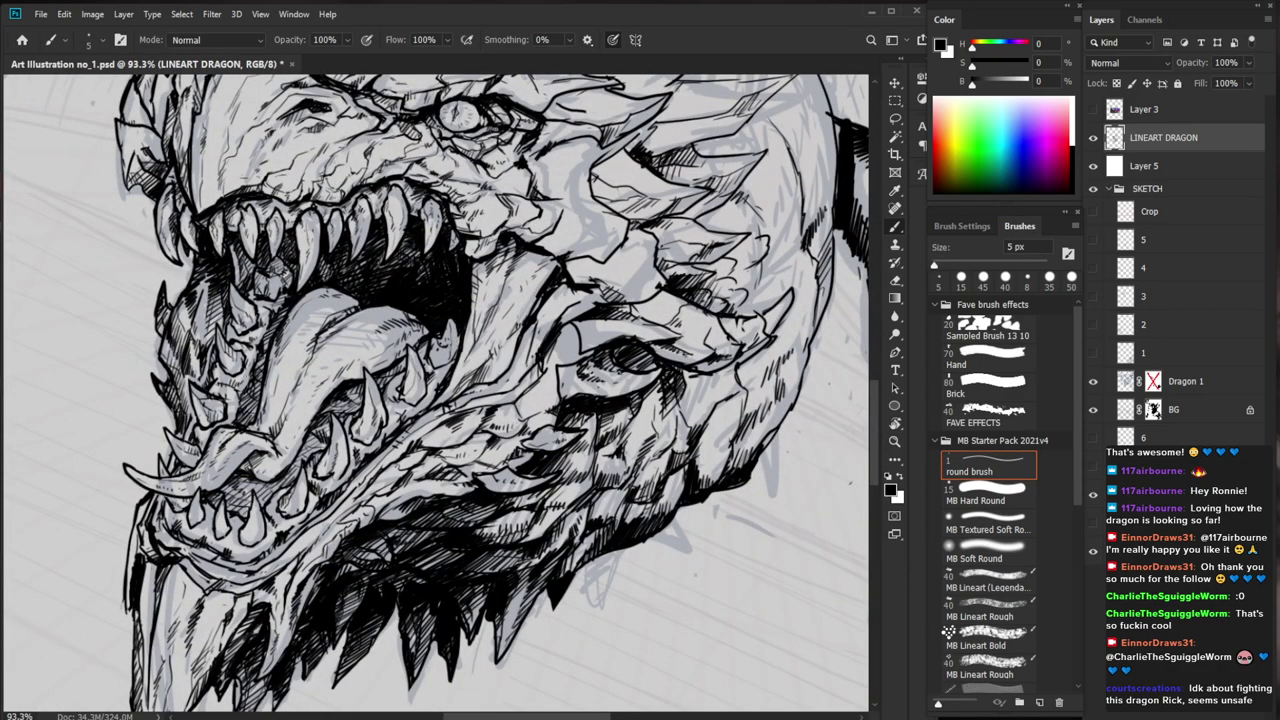
pyautogui.moveTo(253, 373); pyautogui.dragTo(223, 511)
pyautogui.press('e')
pyautogui.press('b')
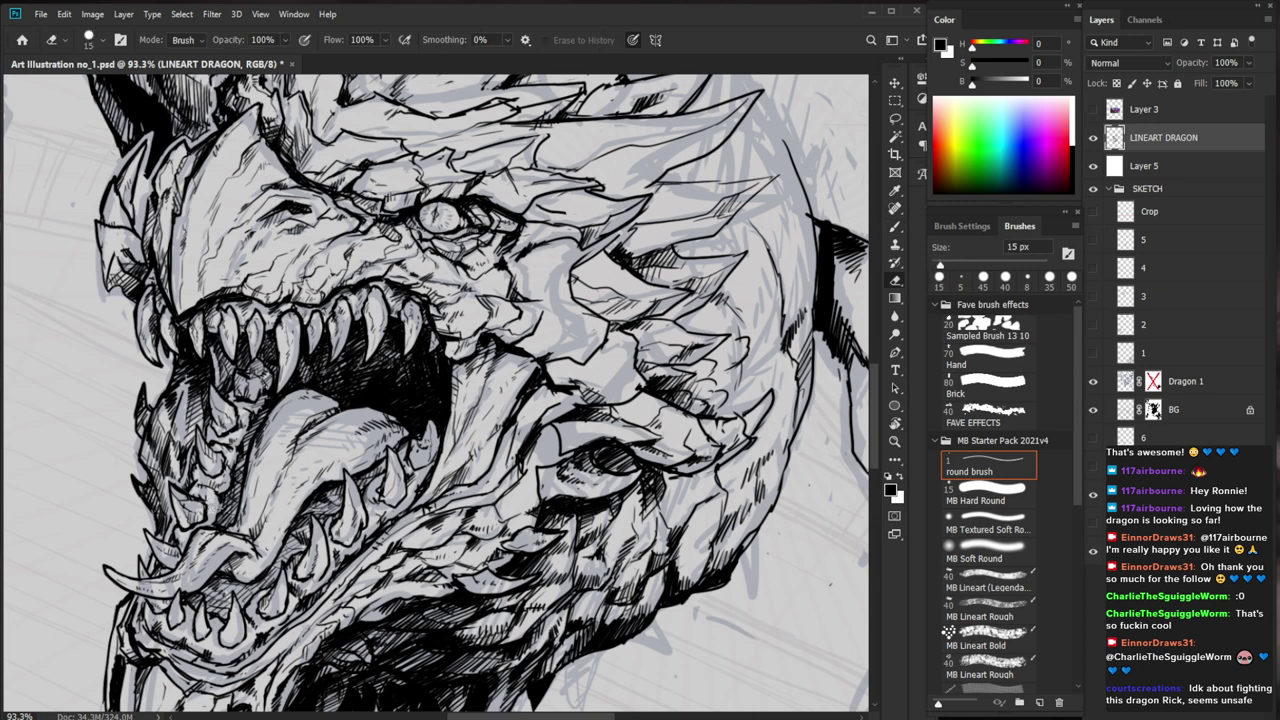
pyautogui.press('b')
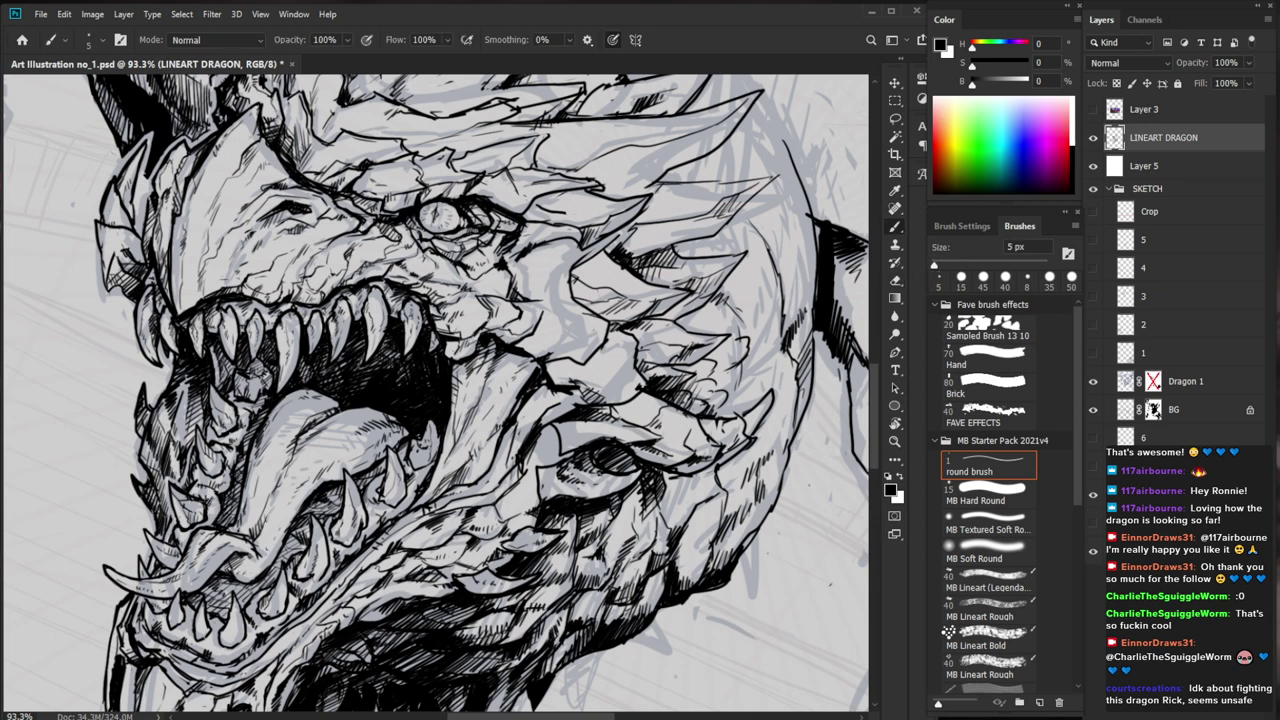
pyautogui.moveTo(332, 465); pyautogui.dragTo(160, 465)
pyautogui.moveTo(358, 476); pyautogui.dragTo(525, 476)
# Add short hatching strokes at the mouth corner beside the tongue and along the lower jaw below the teeth
pyautogui.moveTo(299, 425); pyautogui.dragTo(291, 451)
pyautogui.moveTo(301, 425); pyautogui.dragTo(297, 447)
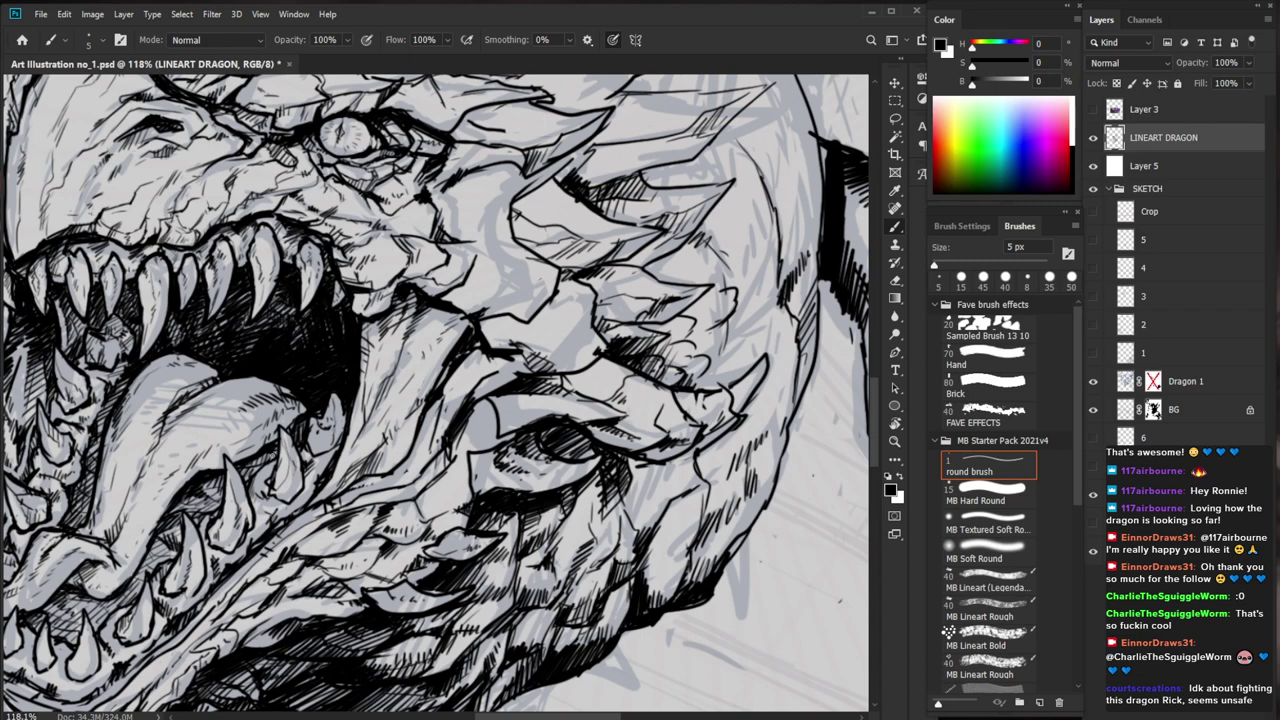
pyautogui.scroll(2, 402, 434)
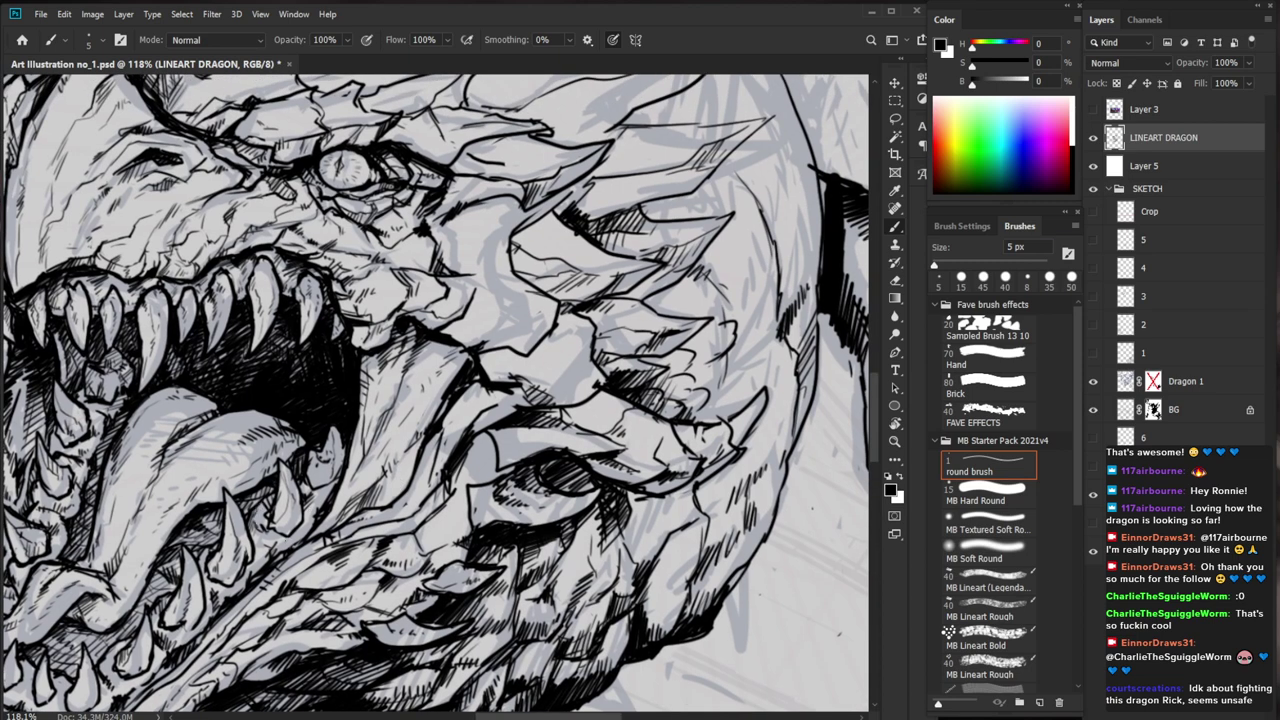
pyautogui.hscroll(-2, 393, 481)
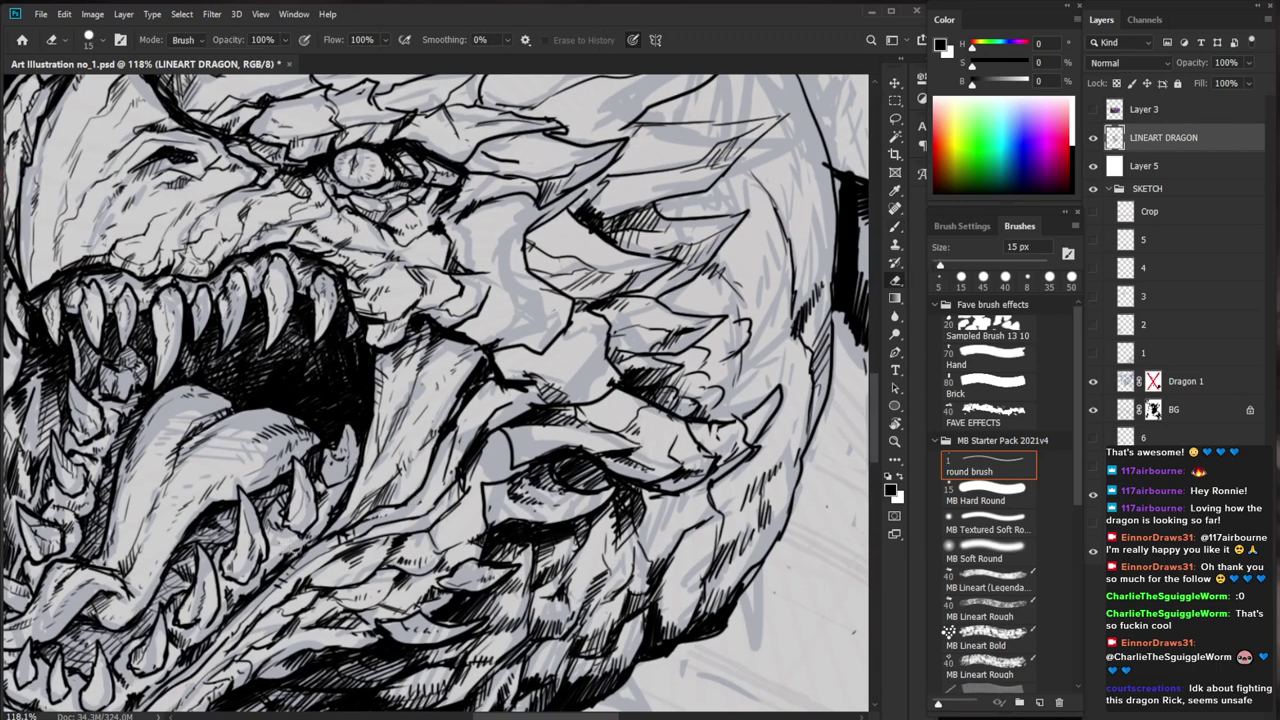
pyautogui.moveTo(293, 545); pyautogui.dragTo(285, 561)
pyautogui.moveTo(299, 545); pyautogui.dragTo(289, 561)
pyautogui.press('z')
pyautogui.moveTo(404, 510); pyautogui.dragTo(330, 537)
pyautogui.moveTo(526, 605); pyautogui.dragTo(478, 573)
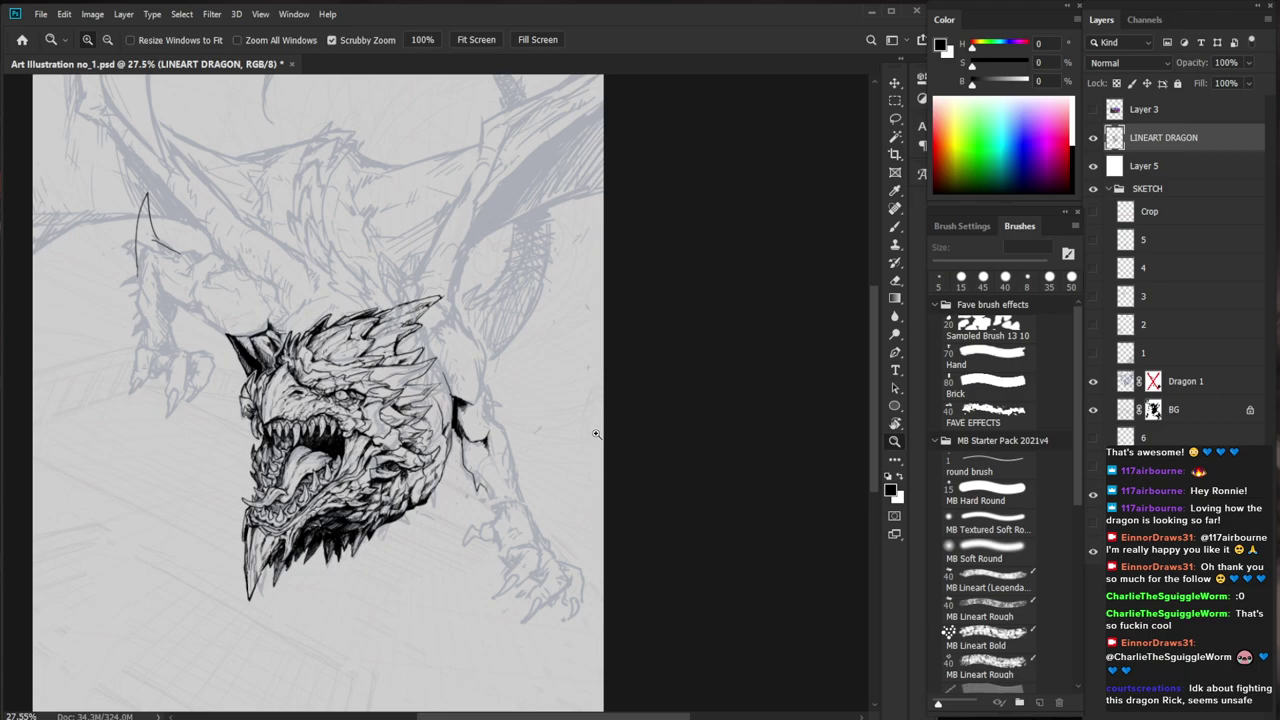
# Shade the scales of the rear jaw and throat with groups of short slanted hatching strokes
pyautogui.scroll(5, 291, 426)
pyautogui.scroll(-1, 283, 492)
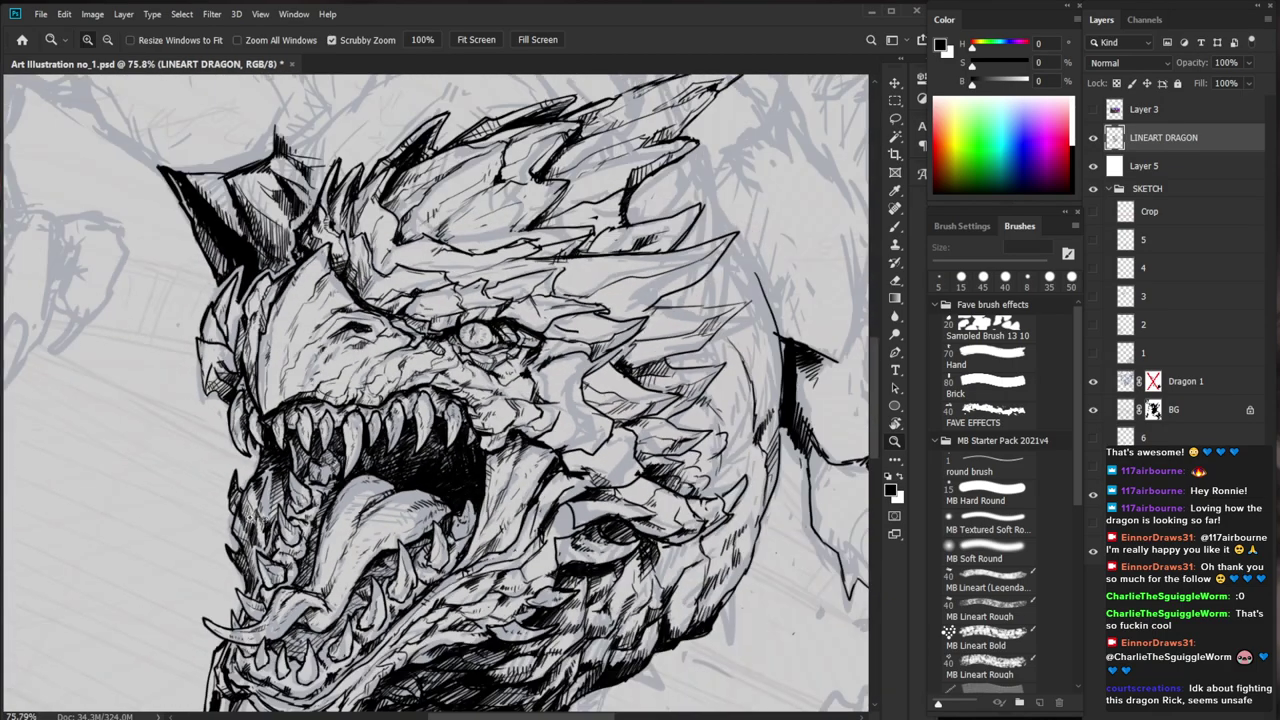
pyautogui.scroll(3, 240, 470)
pyautogui.press('b')
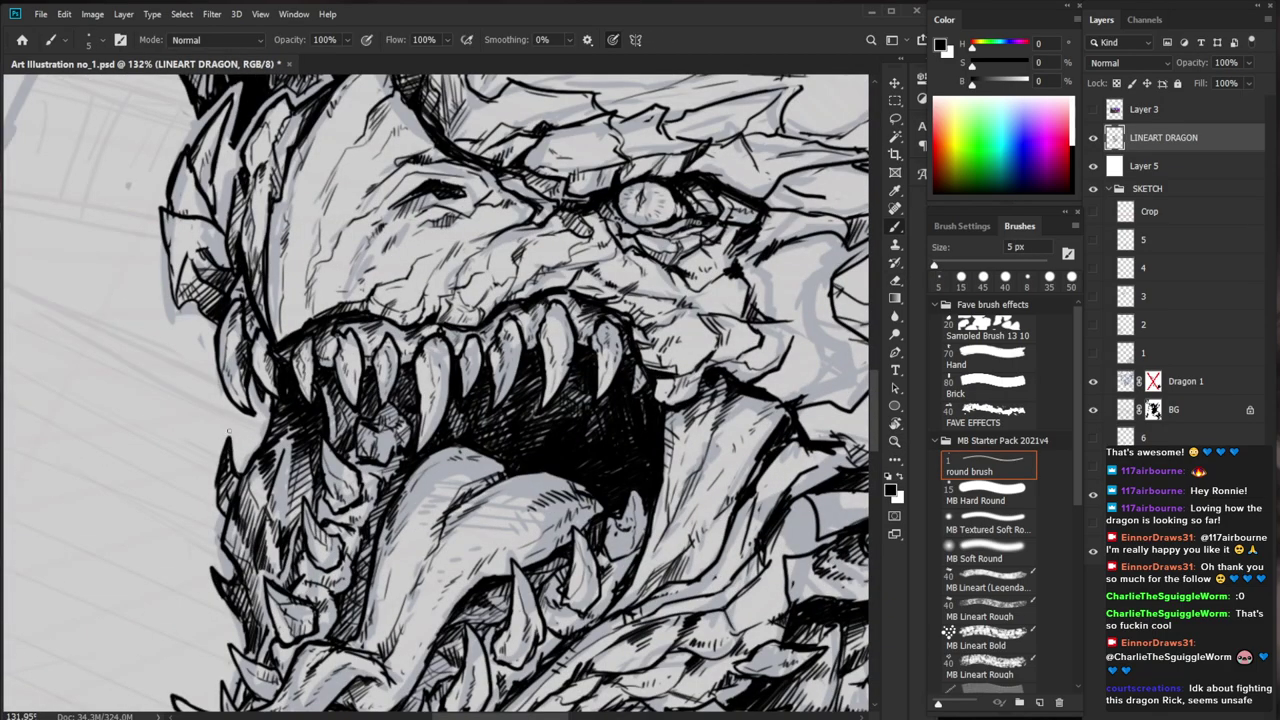
pyautogui.scroll(-3, 222, 472)
pyautogui.scroll(3, 222, 472)
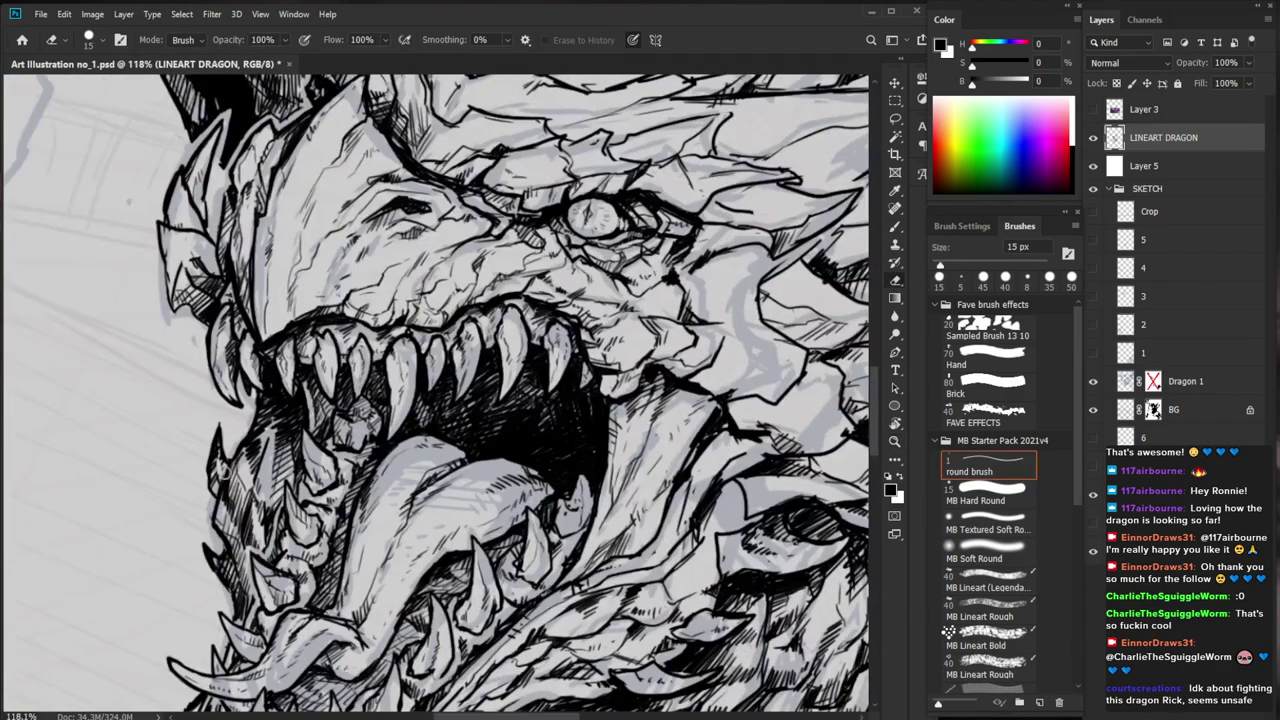
pyautogui.scroll(-5, 226, 467)
pyautogui.moveTo(694, 555); pyautogui.dragTo(553, 531)
pyautogui.scroll(5, 397, 453)
pyautogui.moveTo(350, 488)
pyautogui.mouseDown()
pyautogui.moveTo(322, 501)
pyautogui.moveTo(342, 494)
pyautogui.mouseUp()
pyautogui.moveTo(344, 480); pyautogui.dragTo(329, 499)
pyautogui.moveTo(356, 472); pyautogui.dragTo(345, 495)
pyautogui.moveTo(364, 478); pyautogui.dragTo(351, 491)
pyautogui.moveTo(348, 538); pyautogui.dragTo(320, 549)
pyautogui.moveTo(324, 540); pyautogui.dragTo(302, 563)
pyautogui.moveTo(327, 541); pyautogui.dragTo(314, 561)
pyautogui.moveTo(338, 543); pyautogui.dragTo(325, 557)
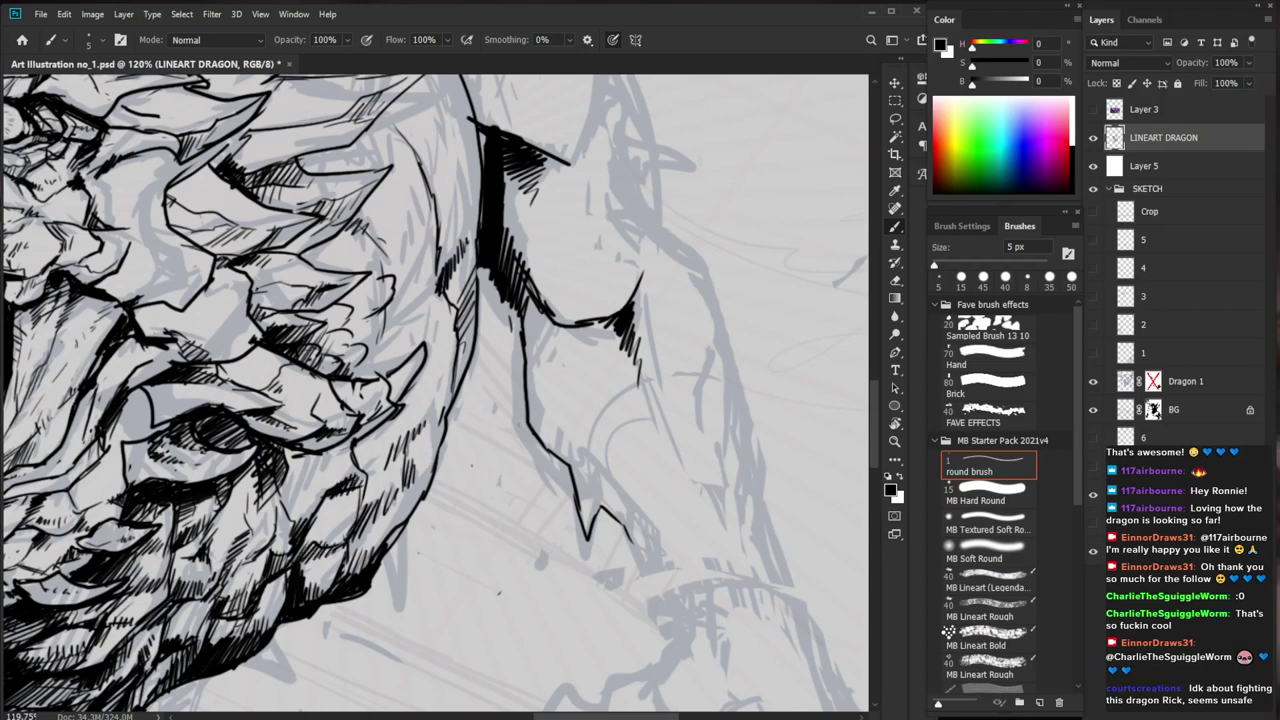
pyautogui.scroll(-8, 519, 510)
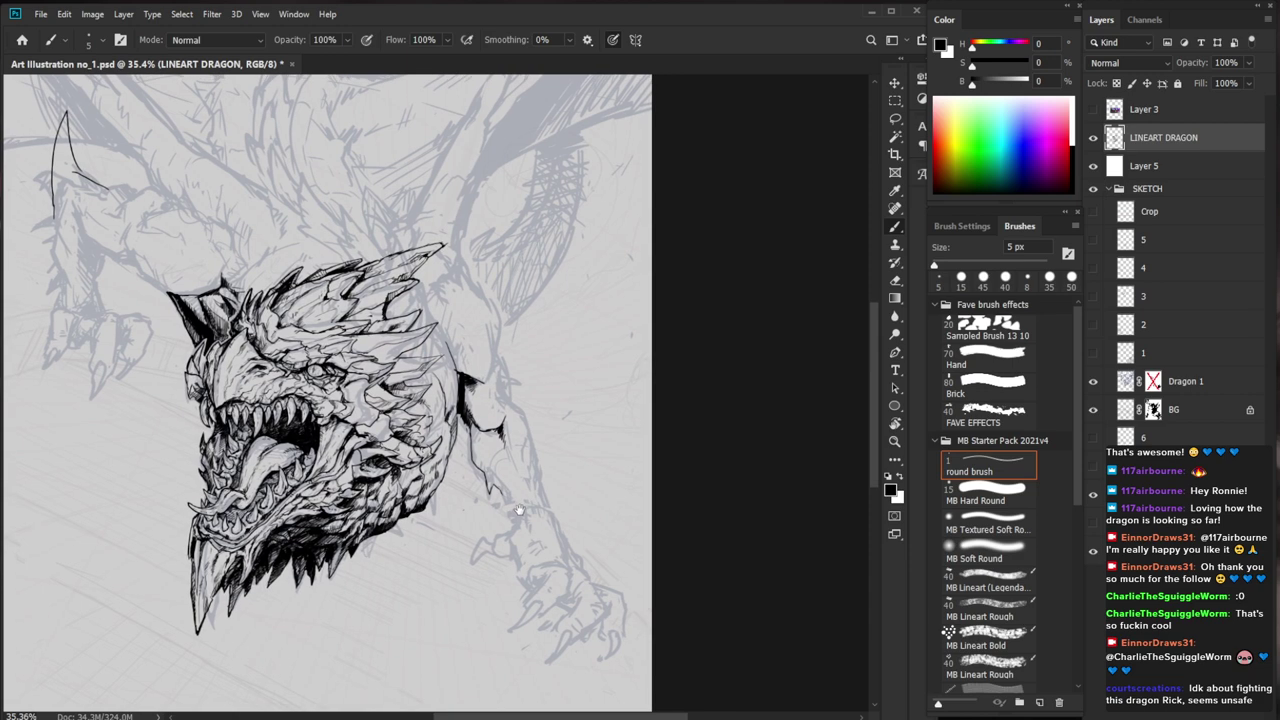
# Thicken the underside outline of the long cheek spike behind the eye and hatch its base in black
pyautogui.scroll(3, 470, 355)
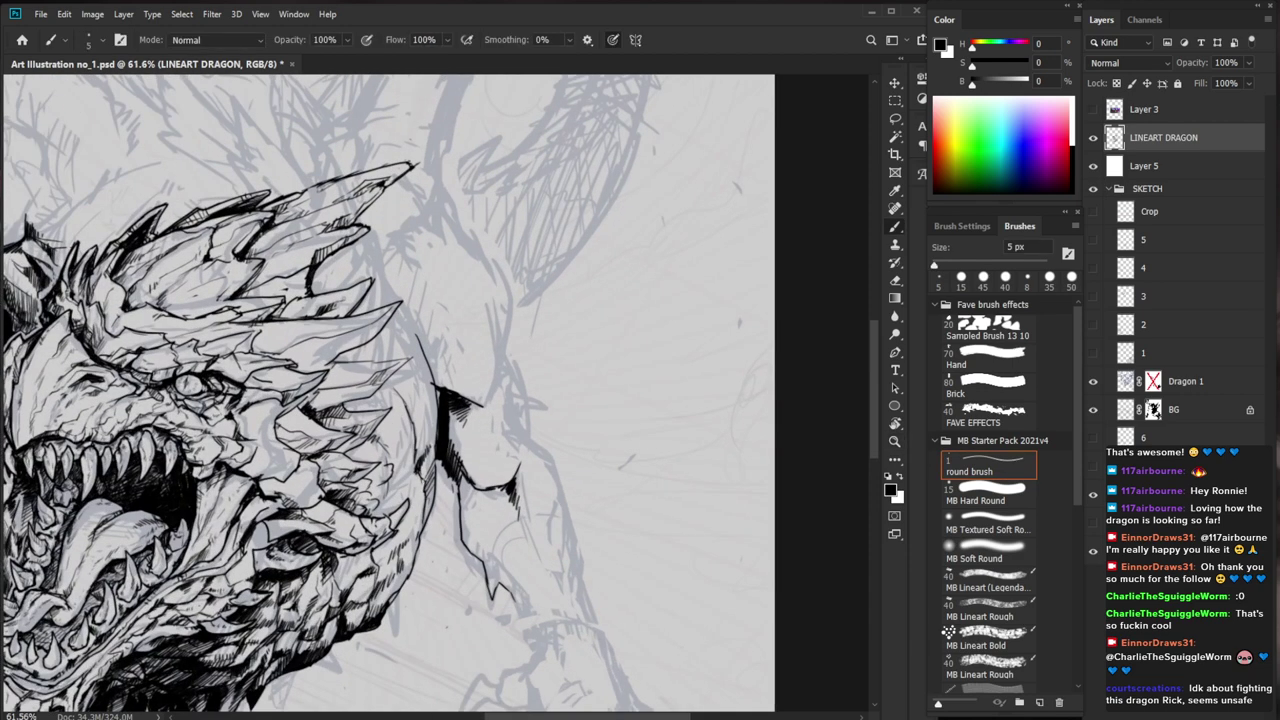
pyautogui.moveTo(427, 353); pyautogui.dragTo(443, 454)
pyautogui.moveTo(334, 516); pyautogui.dragTo(384, 494)
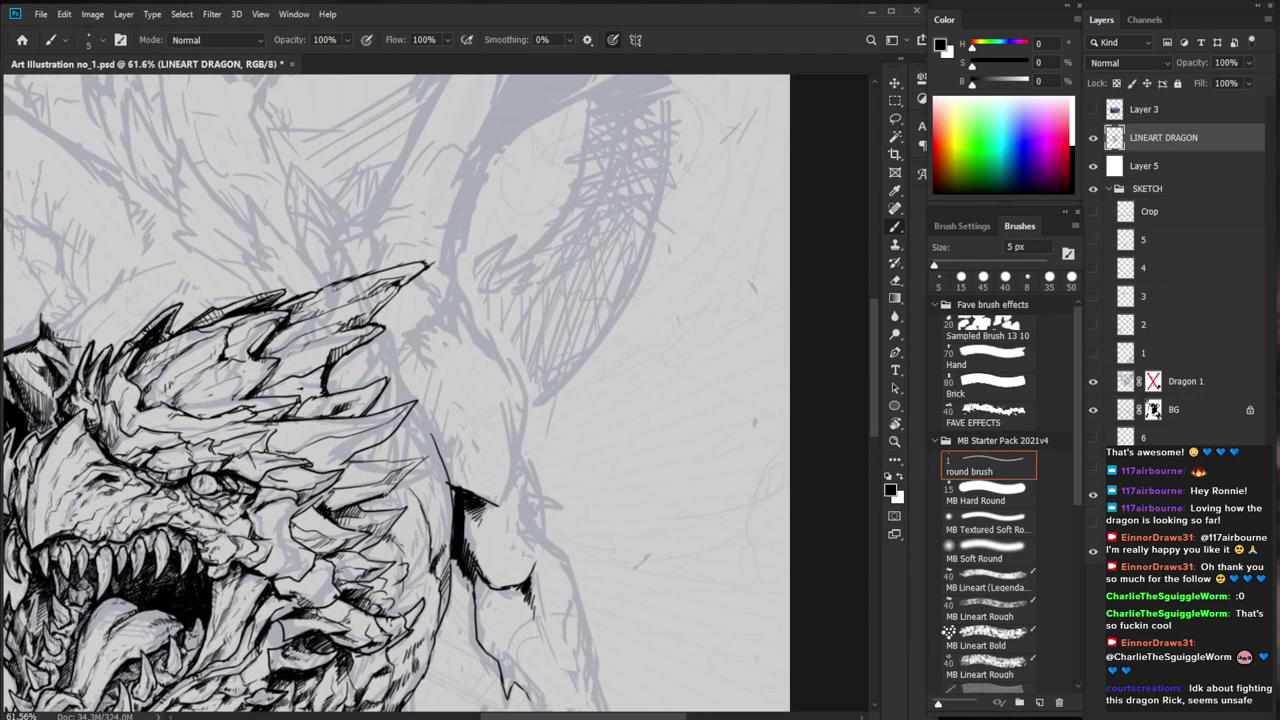
pyautogui.press('e')
pyautogui.scroll(3, 415, 478)
pyautogui.press('b')
pyautogui.moveTo(432, 448)
pyautogui.mouseDown()
pyautogui.moveTo(350, 526)
pyautogui.moveTo(264, 517)
pyautogui.moveTo(262, 536)
pyautogui.mouseUp()
pyautogui.press('e')
pyautogui.press('b')
pyautogui.moveTo(286, 512); pyautogui.dragTo(274, 537)
pyautogui.moveTo(296, 513); pyautogui.dragTo(284, 533)
pyautogui.moveTo(303, 513); pyautogui.dragTo(291, 531)
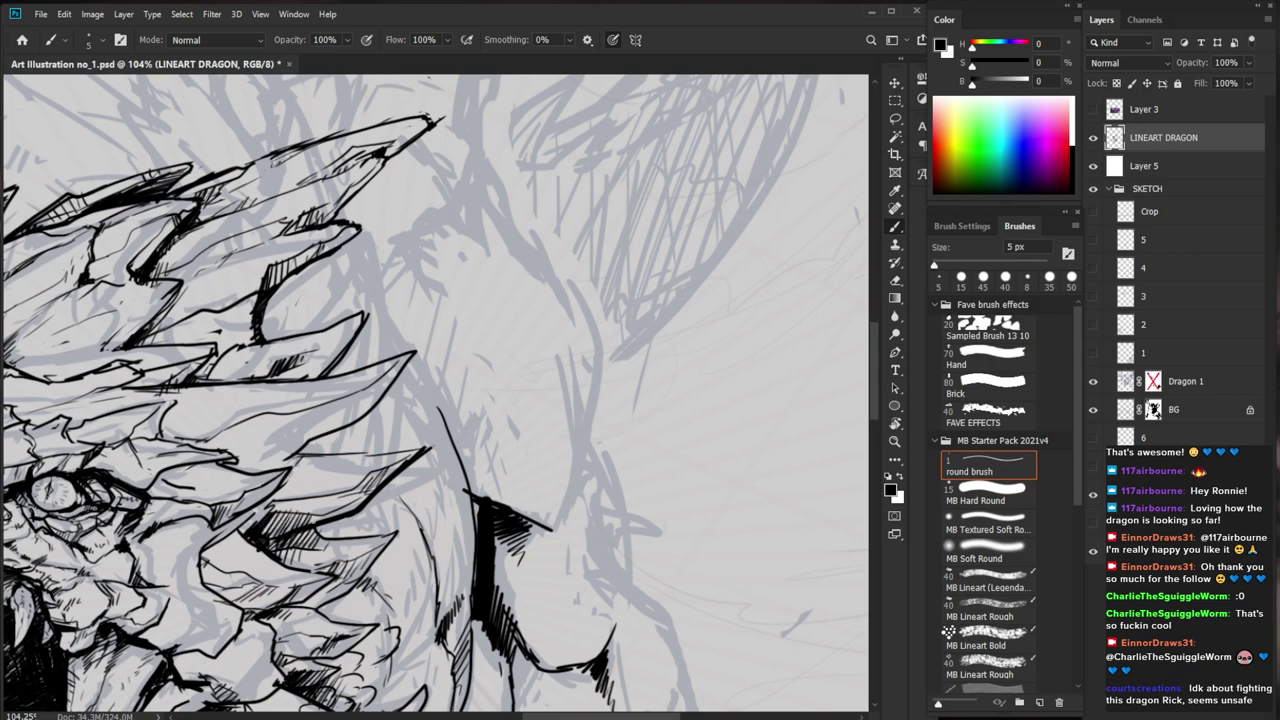
# Refine the line work of the pointed plate behind the eye with the 5 px brush and the 15 px eraser
pyautogui.moveTo(490, 432); pyautogui.dragTo(390, 450)
pyautogui.moveTo(450, 476); pyautogui.dragTo(560, 348)
pyautogui.moveTo(419, 316); pyautogui.dragTo(542, 452)
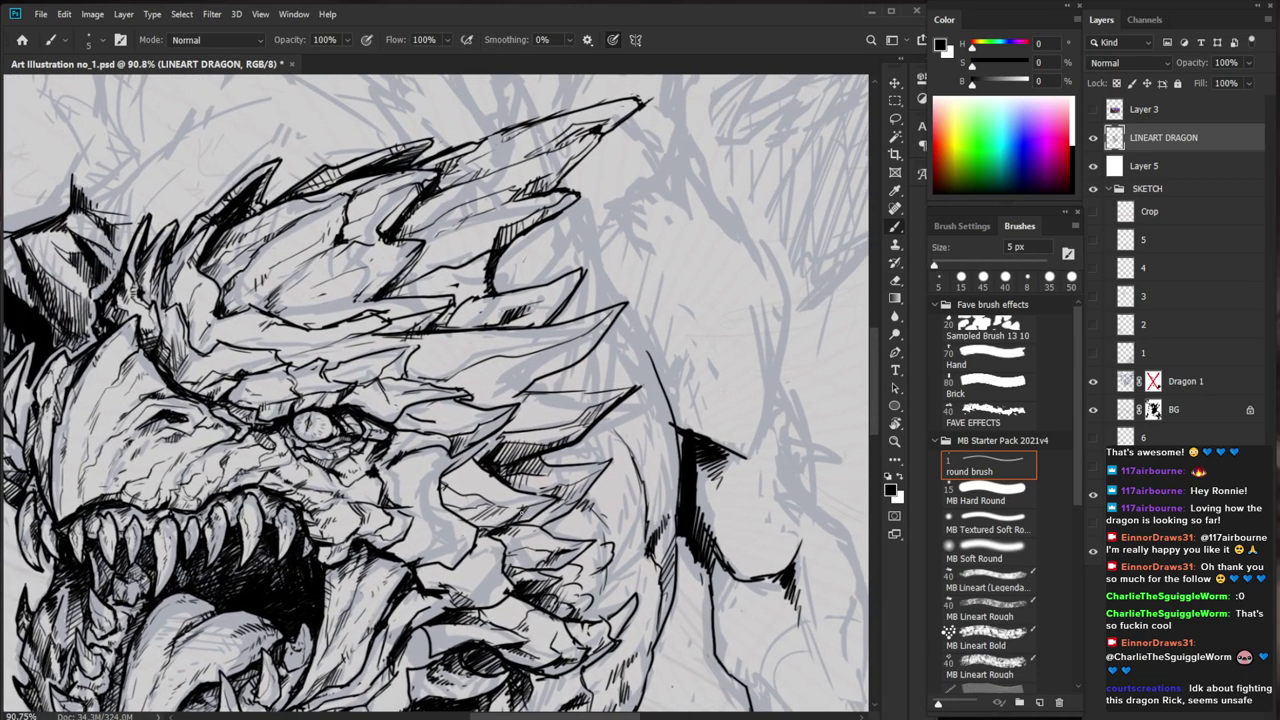
pyautogui.moveTo(401, 465)
pyautogui.mouseDown()
pyautogui.moveTo(396, 503)
pyautogui.moveTo(391, 478)
pyautogui.mouseUp()
pyautogui.moveTo(481, 437)
pyautogui.mouseDown()
pyautogui.moveTo(396, 438)
pyautogui.moveTo(580, 440)
pyautogui.mouseUp()
pyautogui.press('e')
pyautogui.moveTo(414, 455)
pyautogui.mouseDown()
pyautogui.moveTo(390, 461)
pyautogui.moveTo(395, 425)
pyautogui.mouseUp()
pyautogui.press('b')
pyautogui.press('e')
pyautogui.press('b')
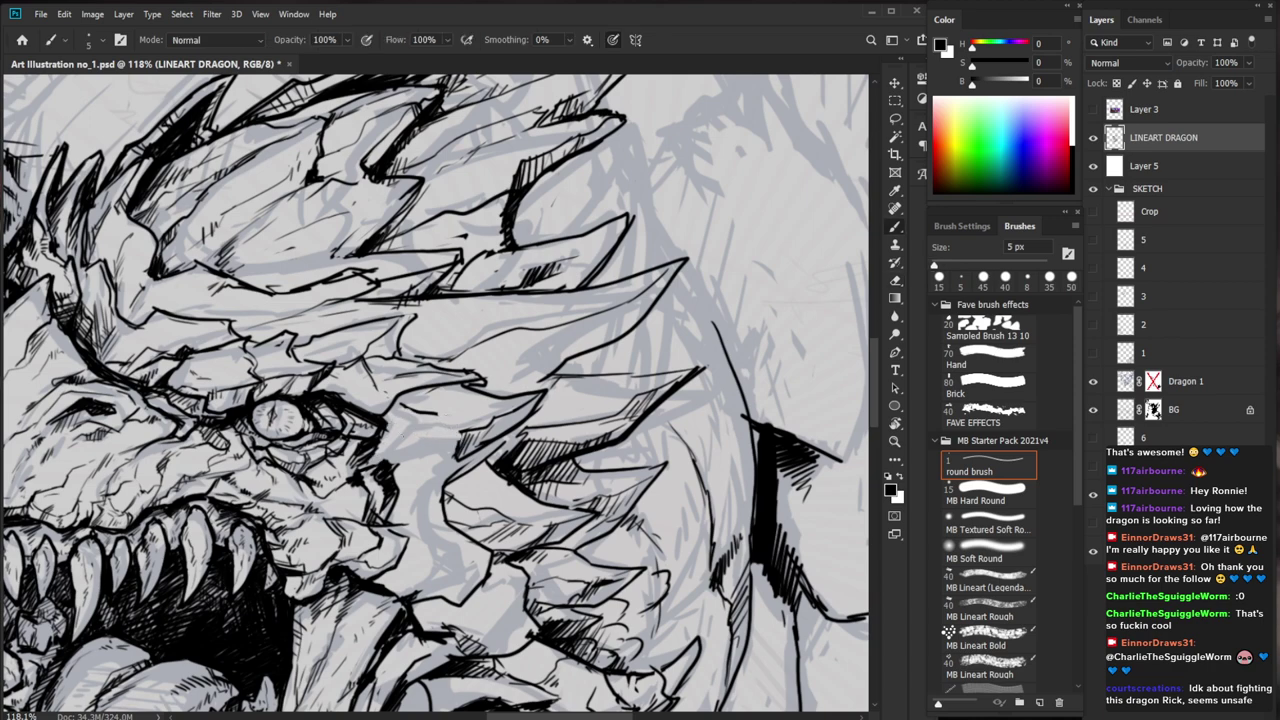
# Ink additional contour strokes on the temple scale next to the outer corner of the eye
pyautogui.hotkey('ctrl', '0')
pyautogui.scroll(3, 465, 410)
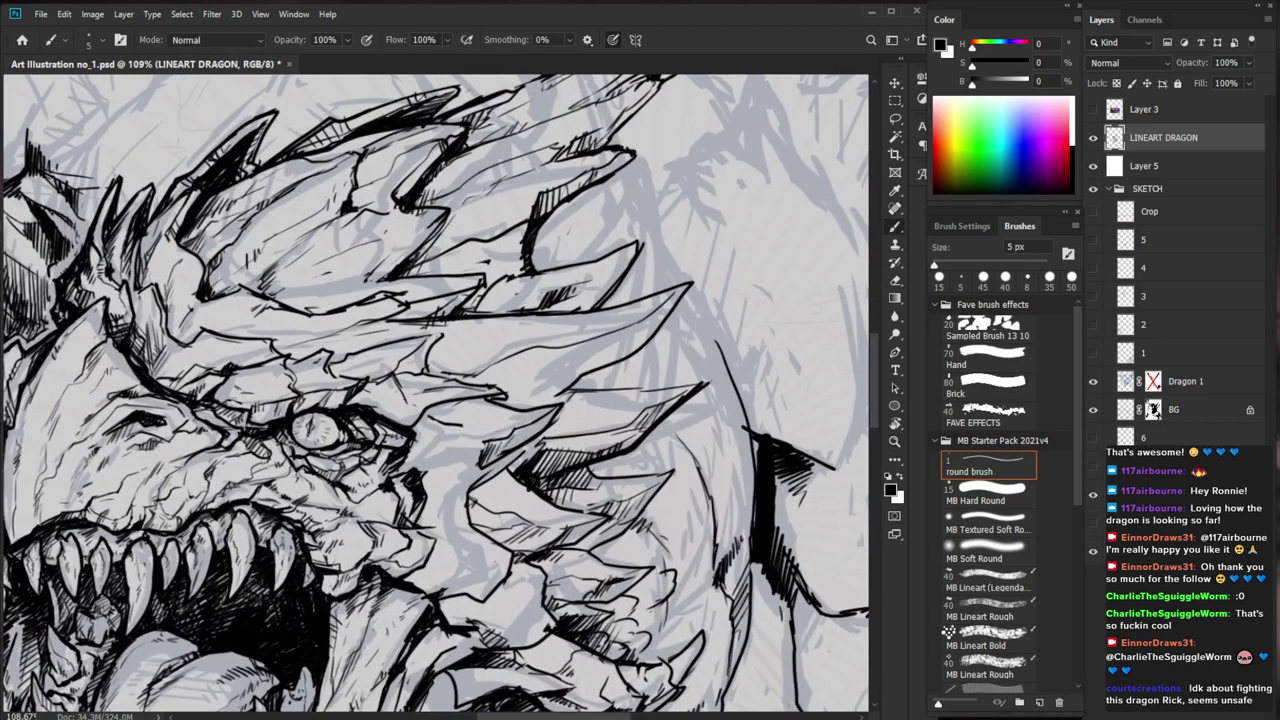
pyautogui.moveTo(417, 440)
pyautogui.mouseDown()
pyautogui.moveTo(469, 459)
pyautogui.moveTo(420, 443)
pyautogui.moveTo(452, 460)
pyautogui.mouseUp()
pyautogui.press('e')
pyautogui.press('b')
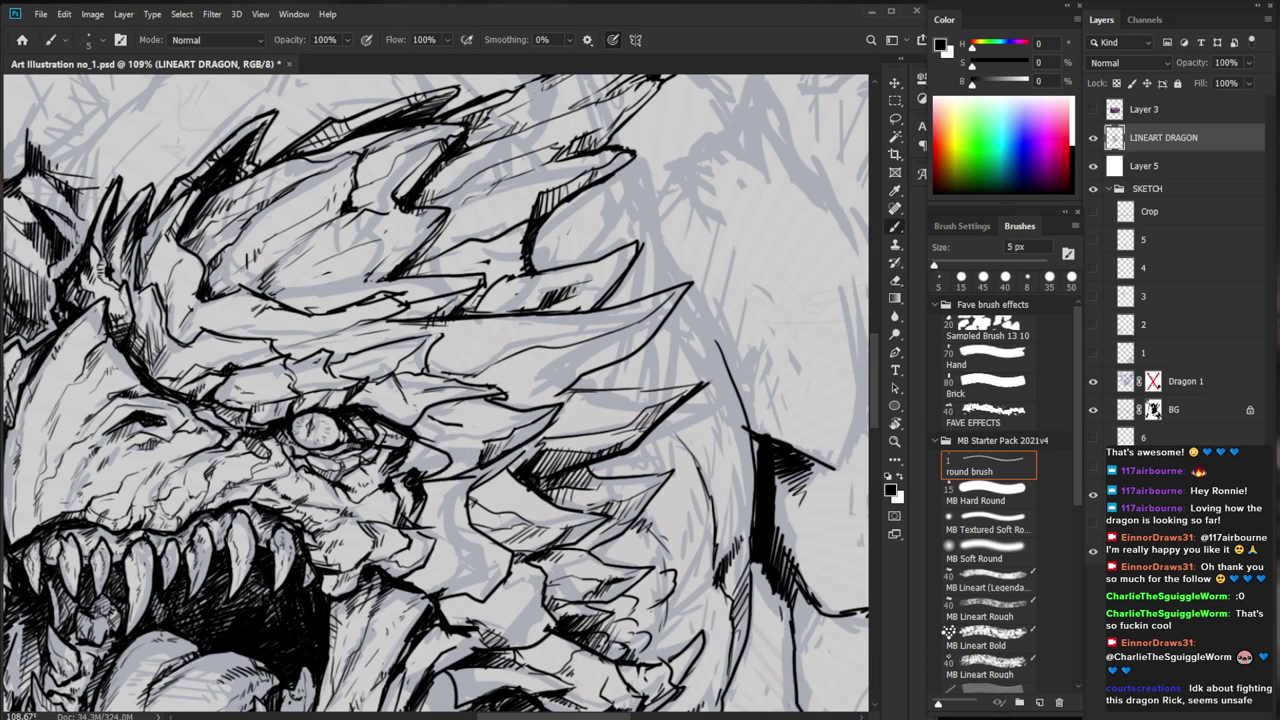
pyautogui.moveTo(412, 428); pyautogui.dragTo(463, 445)
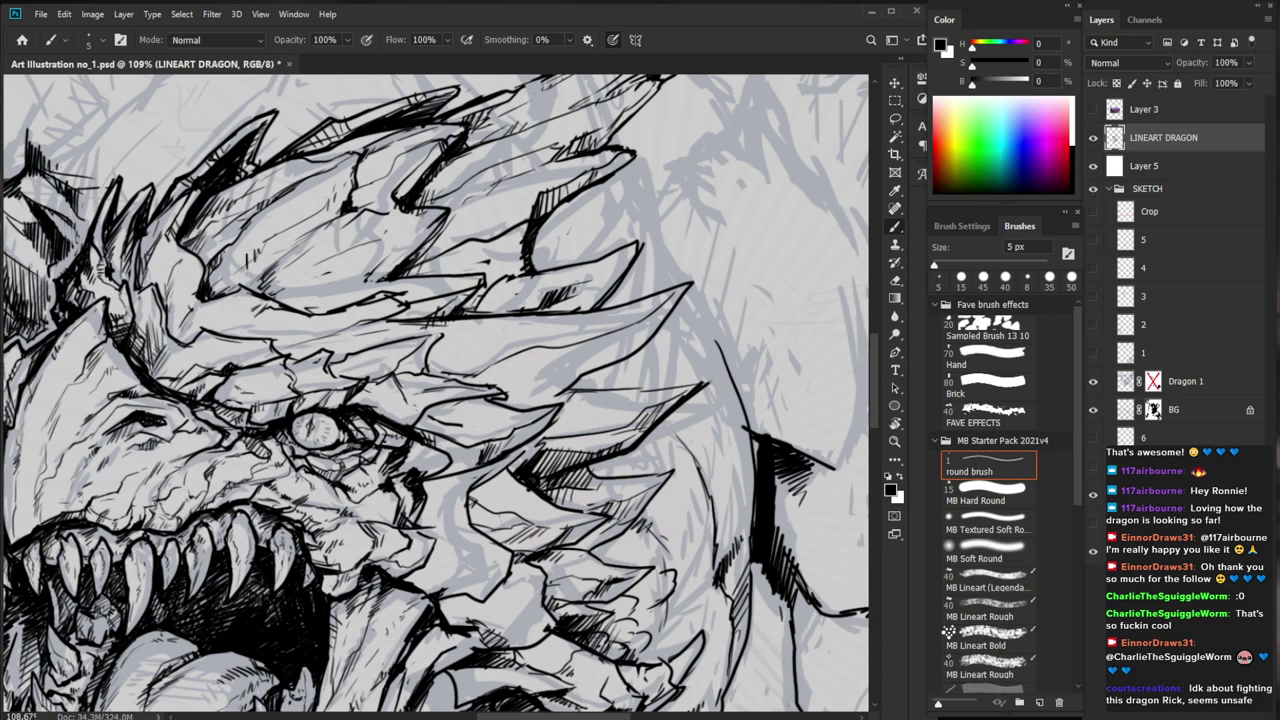
# Touch up the front teeth of the lower jaw with a short ink stroke below the curled tongue tip
pyautogui.press('z')
pyautogui.moveTo(552, 470); pyautogui.dragTo(468, 478)
pyautogui.moveTo(594, 575); pyautogui.dragTo(534, 475)
pyautogui.moveTo(285, 525); pyautogui.dragTo(365, 516)
pyautogui.press('b')
pyautogui.press('e')
pyautogui.press('b')
pyautogui.moveTo(310, 454); pyautogui.dragTo(319, 462)
pyautogui.press('e')
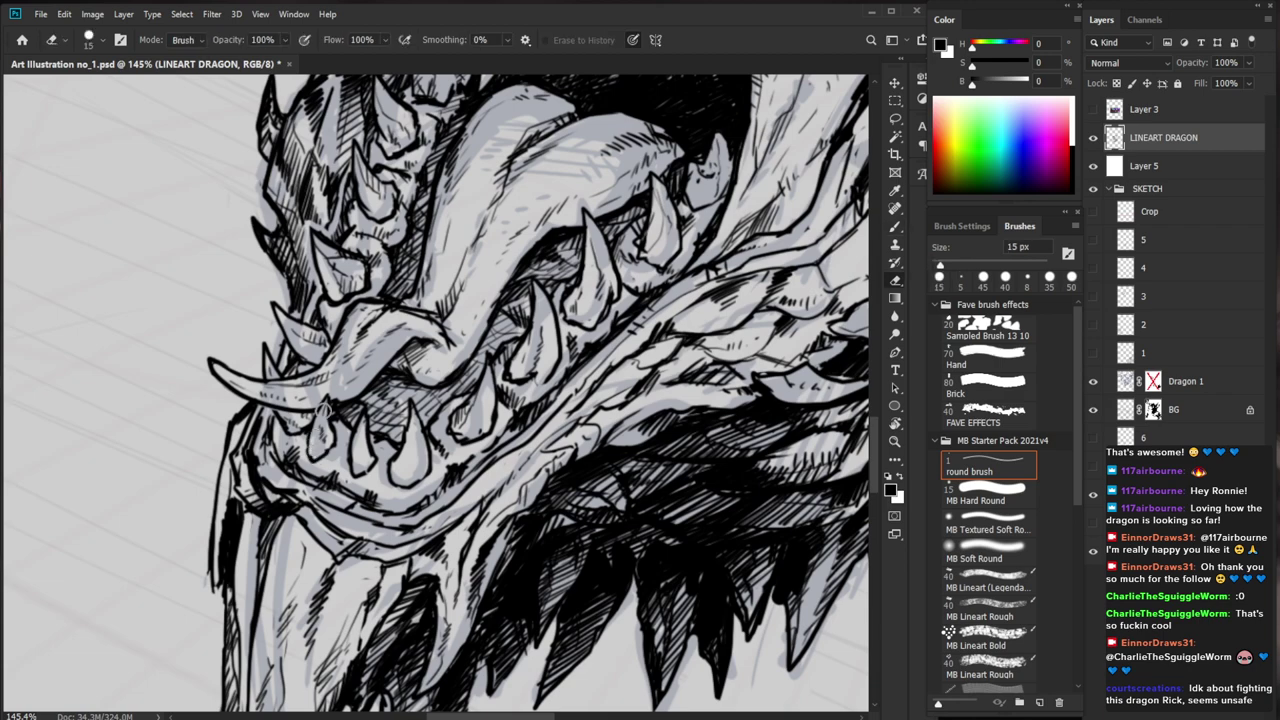
pyautogui.press('z')
pyautogui.hotkey('ctrl', '0')
pyautogui.moveTo(633, 463); pyautogui.dragTo(509, 527)
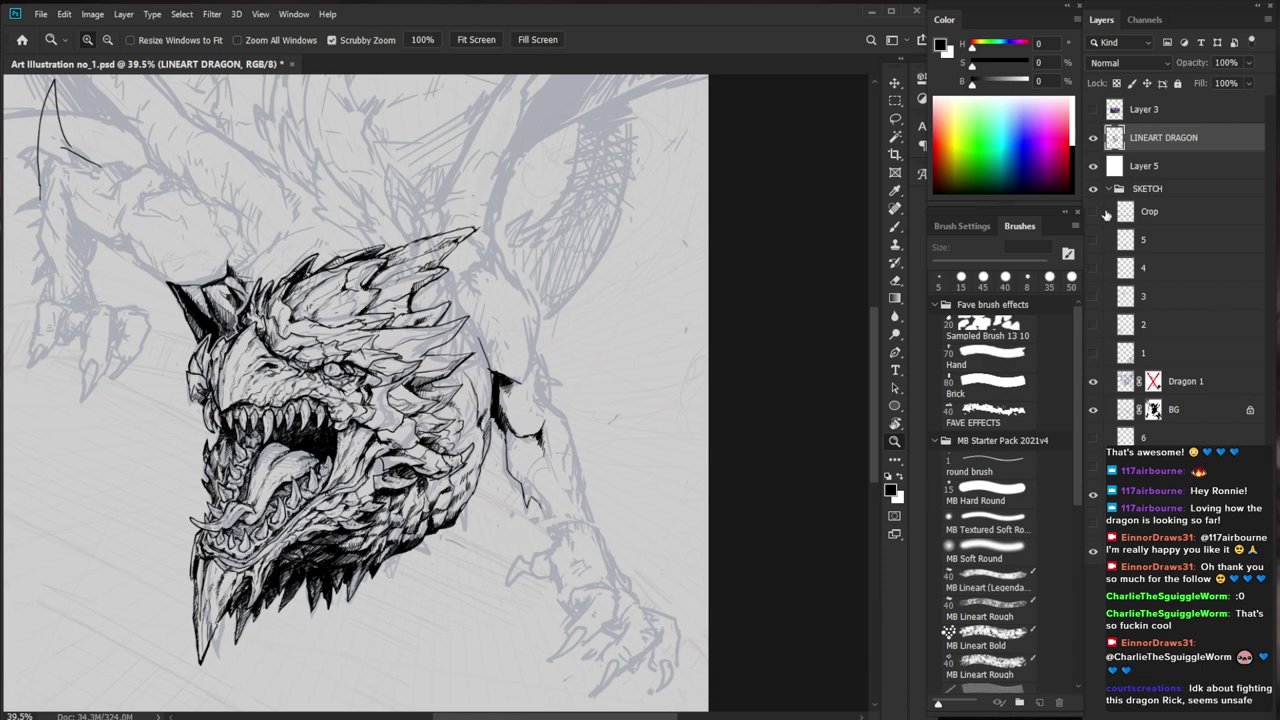
# Show the character sketch layers 1 to 5 to check the composition, leaving only layer 5 visible
pyautogui.moveTo(1099, 244); pyautogui.dragTo(1097, 350)
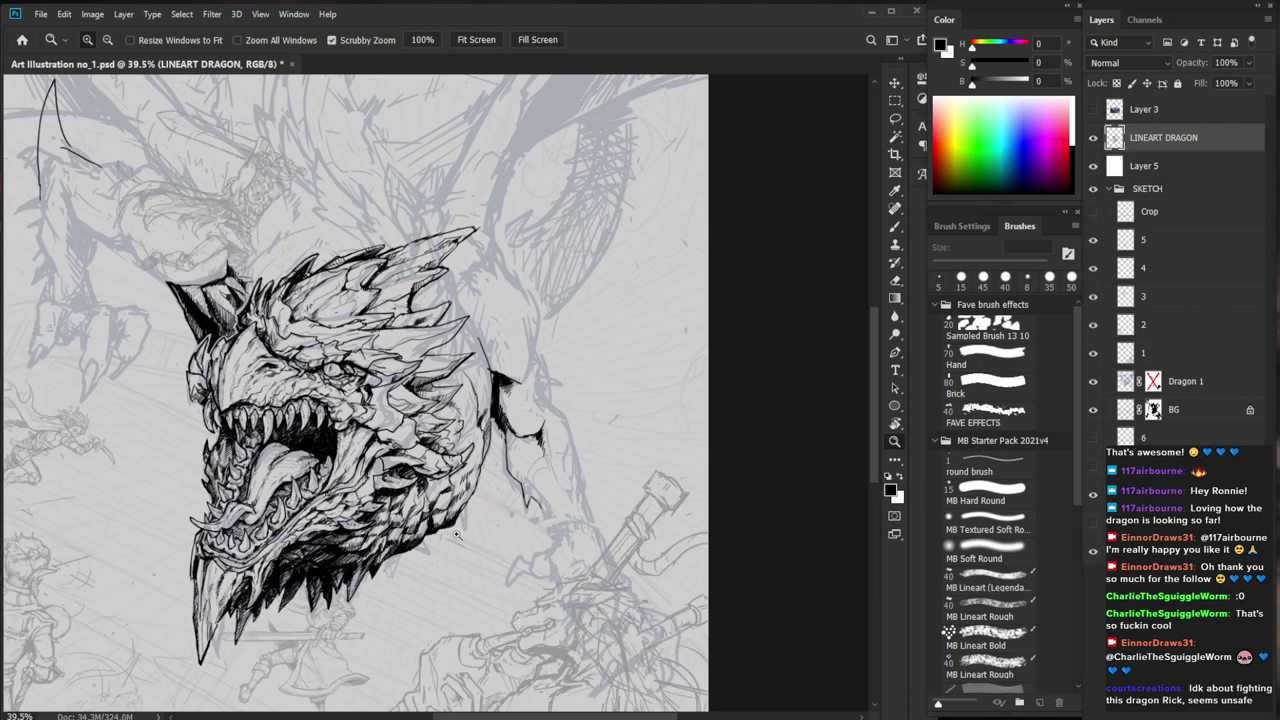
pyautogui.hotkey('ctrl', '0')
pyautogui.moveTo(565, 578); pyautogui.dragTo(507, 660)
pyautogui.scroll(2, 490, 605)
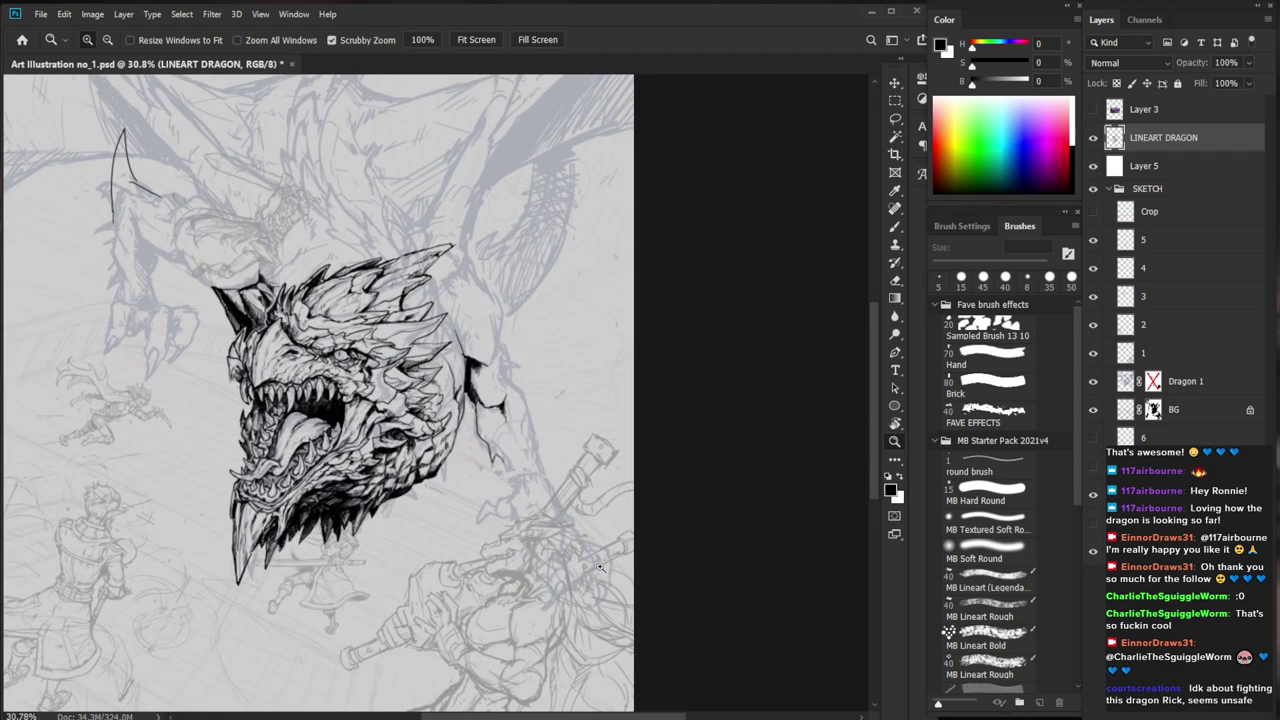
pyautogui.moveTo(1093, 270); pyautogui.dragTo(1094, 352)
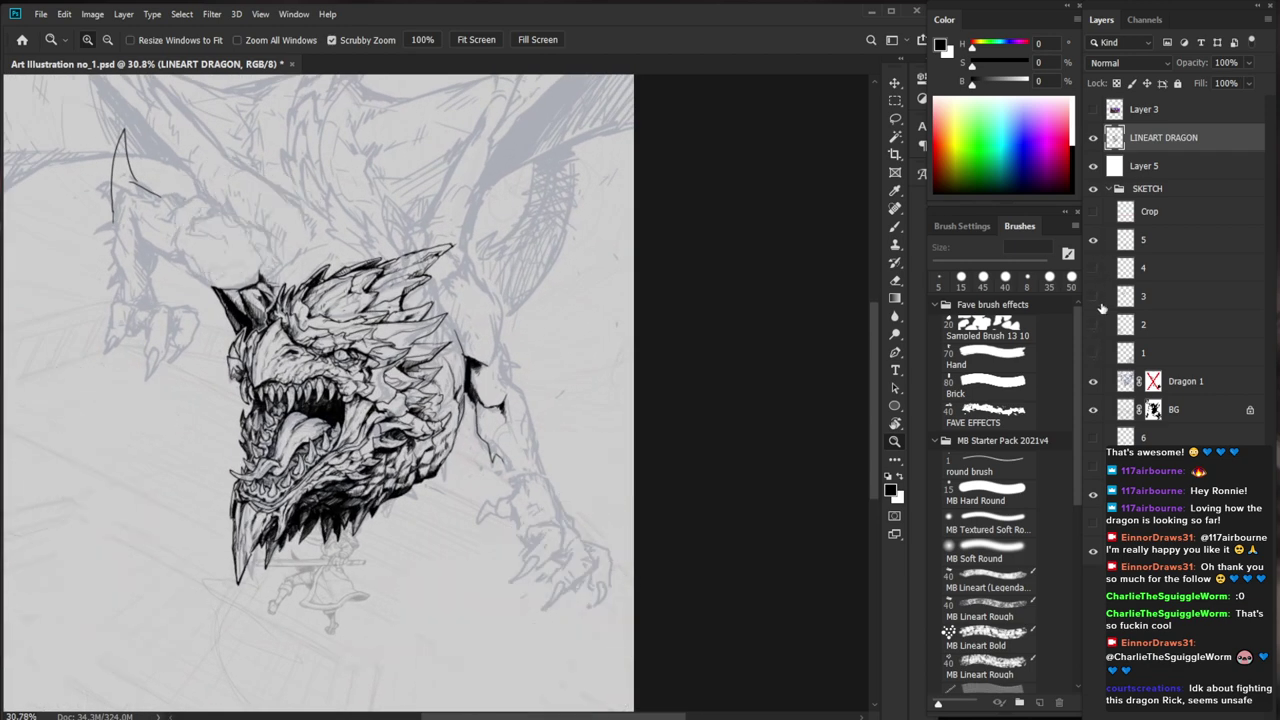
pyautogui.scroll(3, 407, 393)
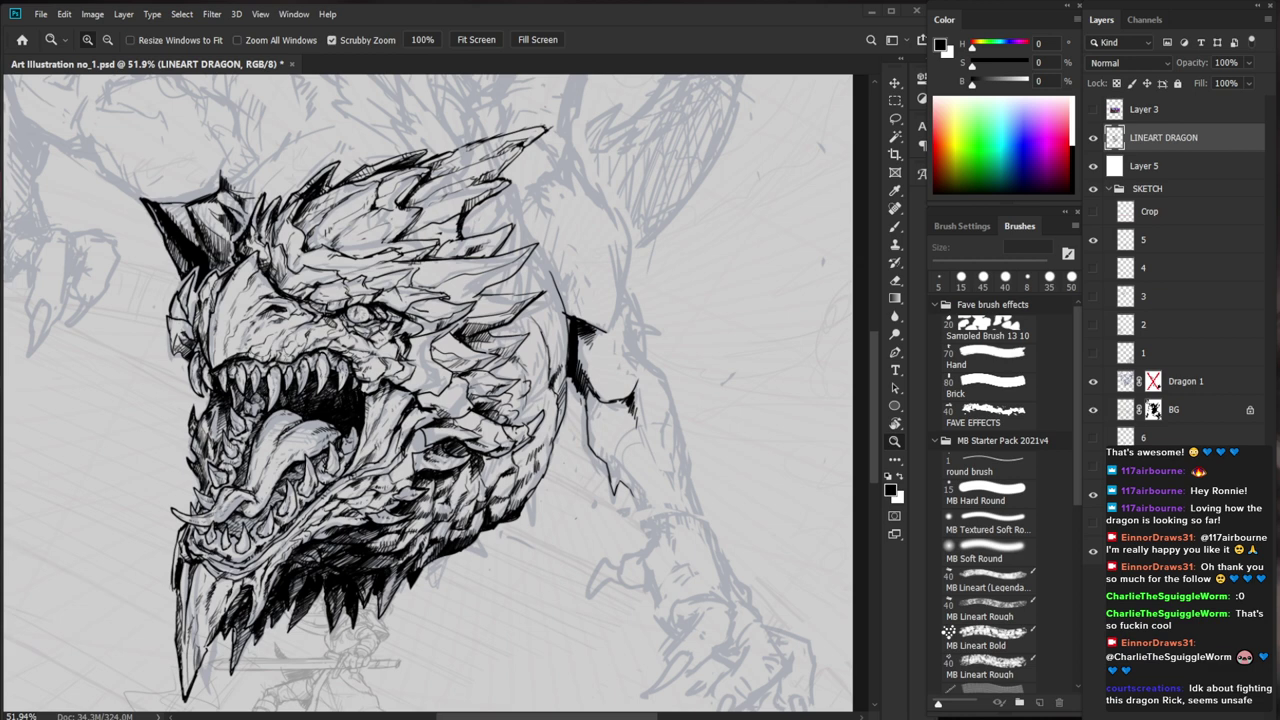
# Refine the ink shading along the tongue inside the open mouth with the 5 px round brush
pyautogui.moveTo(333, 445); pyautogui.dragTo(460, 443)
pyautogui.press('b')
pyautogui.moveTo(262, 380)
pyautogui.mouseDown()
pyautogui.moveTo(232, 398)
pyautogui.moveTo(300, 381)
pyautogui.moveTo(250, 375)
pyautogui.moveTo(290, 388)
pyautogui.moveTo(302, 369)
pyautogui.moveTo(205, 424)
pyautogui.moveTo(181, 469)
pyautogui.moveTo(184, 516)
pyautogui.mouseUp()
pyautogui.press('e')
pyautogui.press('b')
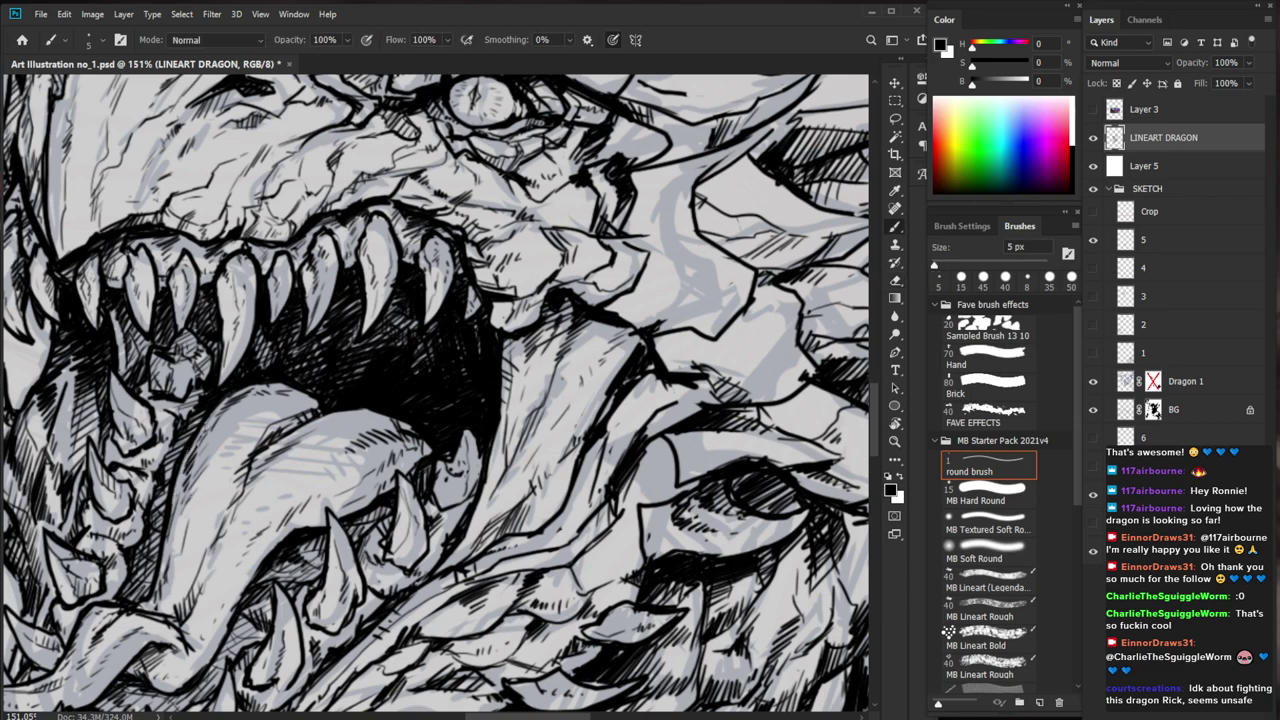
pyautogui.moveTo(231, 465); pyautogui.dragTo(218, 515)
pyautogui.hotkey('ctrl', 'space')
pyautogui.moveTo(392, 365)
pyautogui.mouseDown()
pyautogui.moveTo(240, 365)
pyautogui.moveTo(480, 352)
pyautogui.mouseUp()
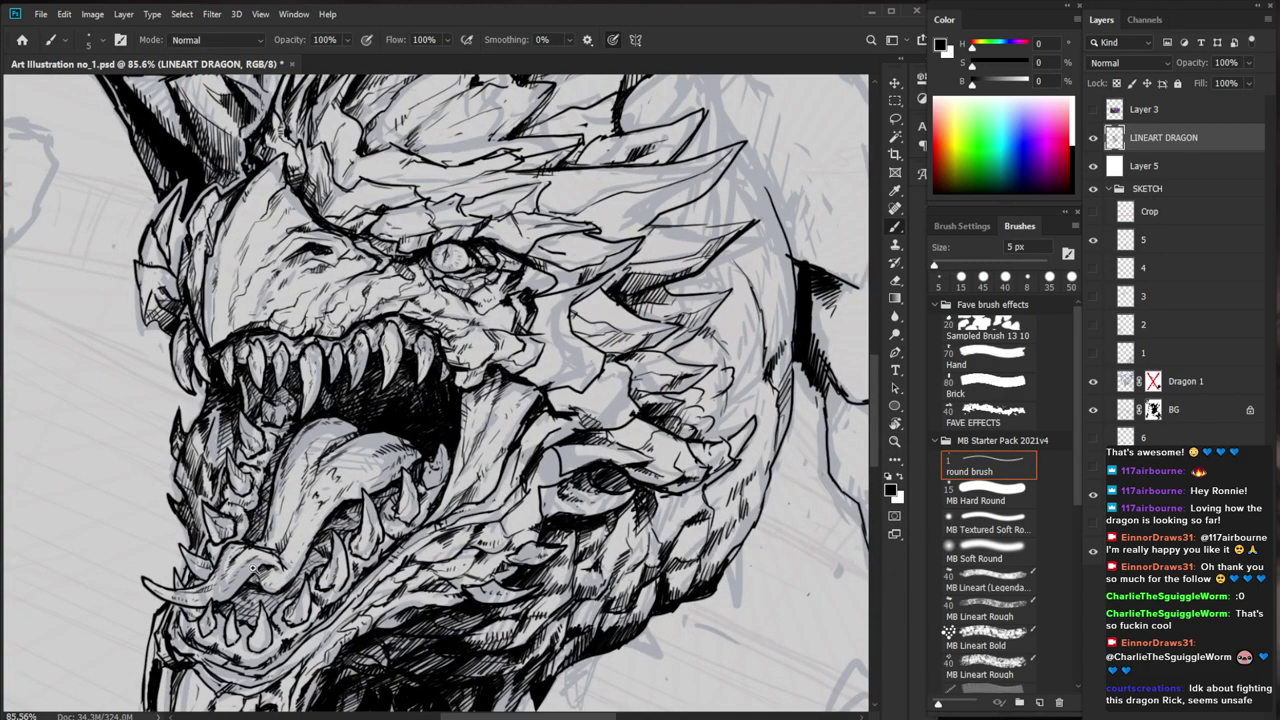
# Add short texture dashes along the middle of the dragon's tongue
pyautogui.scroll(3, 253, 568)
pyautogui.moveTo(221, 550); pyautogui.dragTo(216, 559)
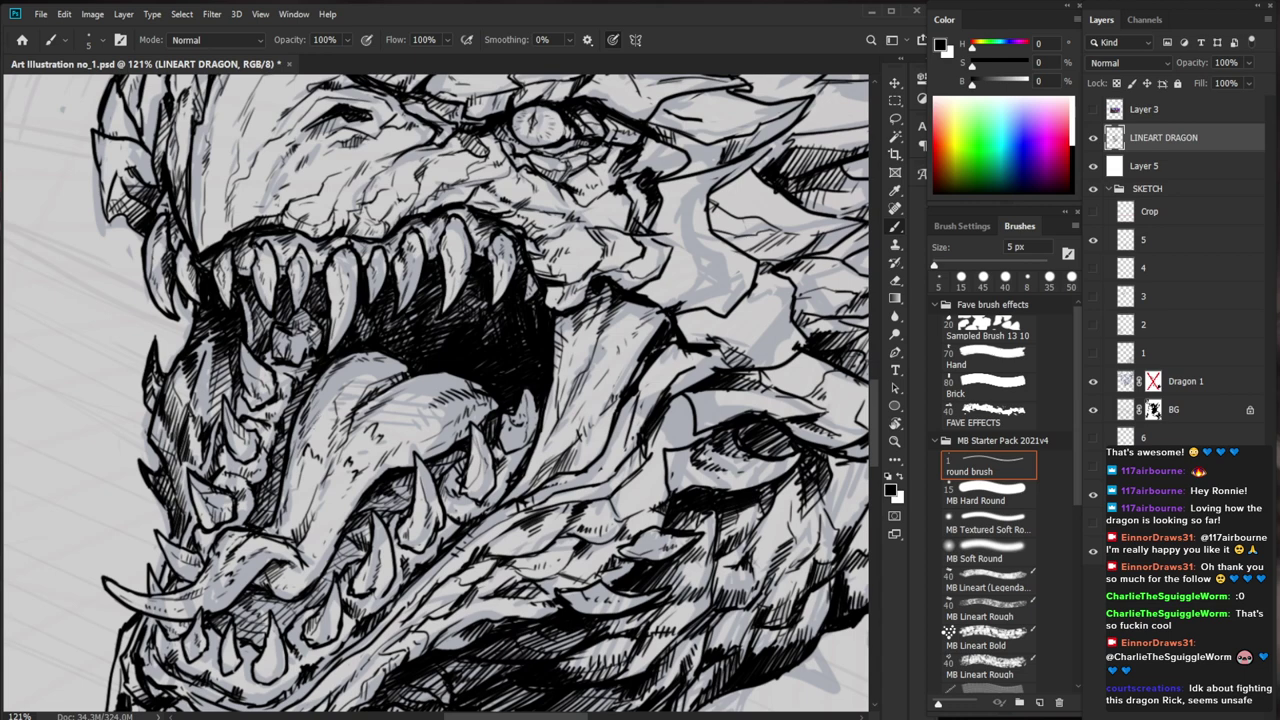
pyautogui.moveTo(416, 424)
pyautogui.mouseDown()
pyautogui.moveTo(386, 470)
pyautogui.moveTo(368, 473)
pyautogui.mouseUp()
pyautogui.moveTo(391, 469); pyautogui.dragTo(380, 479)
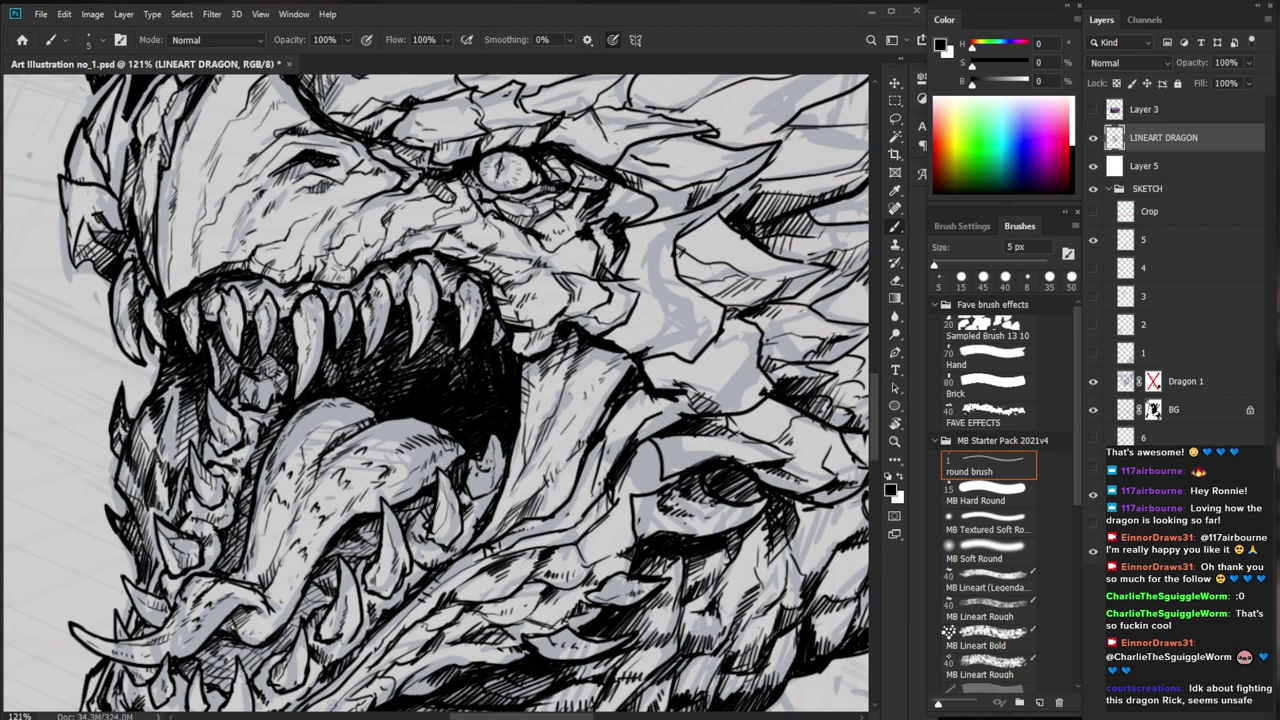
pyautogui.moveTo(332, 572)
pyautogui.mouseDown()
pyautogui.moveTo(262, 572)
pyautogui.moveTo(354, 572)
pyautogui.mouseUp()
pyautogui.moveTo(270, 516)
pyautogui.mouseDown()
pyautogui.moveTo(255, 526)
pyautogui.moveTo(267, 544)
pyautogui.moveTo(244, 603)
pyautogui.moveTo(208, 582)
pyautogui.moveTo(220, 534)
pyautogui.moveTo(201, 531)
pyautogui.moveTo(172, 573)
pyautogui.mouseUp()
# Clean up the tongue's texture dashes by alternating the eraser and the 5 px brush
pyautogui.press('e')
pyautogui.press('b')
pyautogui.press('e')
pyautogui.press('b')
pyautogui.press('e')
pyautogui.press('b')
pyautogui.hotkey('ctrl', 'space')
pyautogui.moveTo(400, 505); pyautogui.dragTo(326, 515)
pyautogui.moveTo(391, 542); pyautogui.dragTo(480, 535)
# Examine the lower teeth, lip and tongue hatching up close and in relation to the whole head
pyautogui.press('space')
pyautogui.moveTo(480, 625)
pyautogui.mouseDown()
pyautogui.moveTo(484, 640)
pyautogui.moveTo(498, 575)
pyautogui.moveTo(485, 610)
pyautogui.moveTo(455, 598)
pyautogui.moveTo(473, 602)
pyautogui.moveTo(461, 587)
pyautogui.mouseUp()
pyautogui.hotkey('ctrl', 'space')
pyautogui.hotkey('ctrl', 'space')
pyautogui.press('space')
pyautogui.scroll(4, 463, 586)
pyautogui.scroll(3, 270, 552)
pyautogui.press('b')
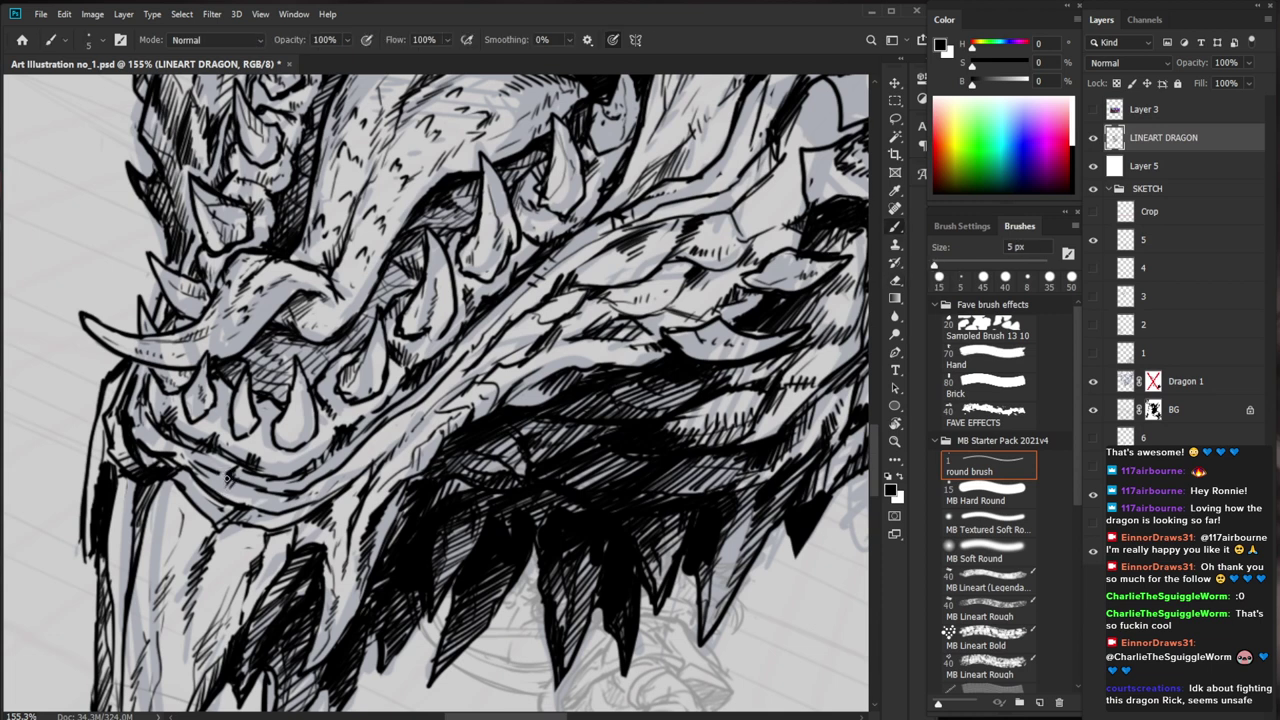
pyautogui.moveTo(357, 469)
pyautogui.mouseDown()
pyautogui.moveTo(361, 536)
pyautogui.moveTo(333, 565)
pyautogui.mouseUp()
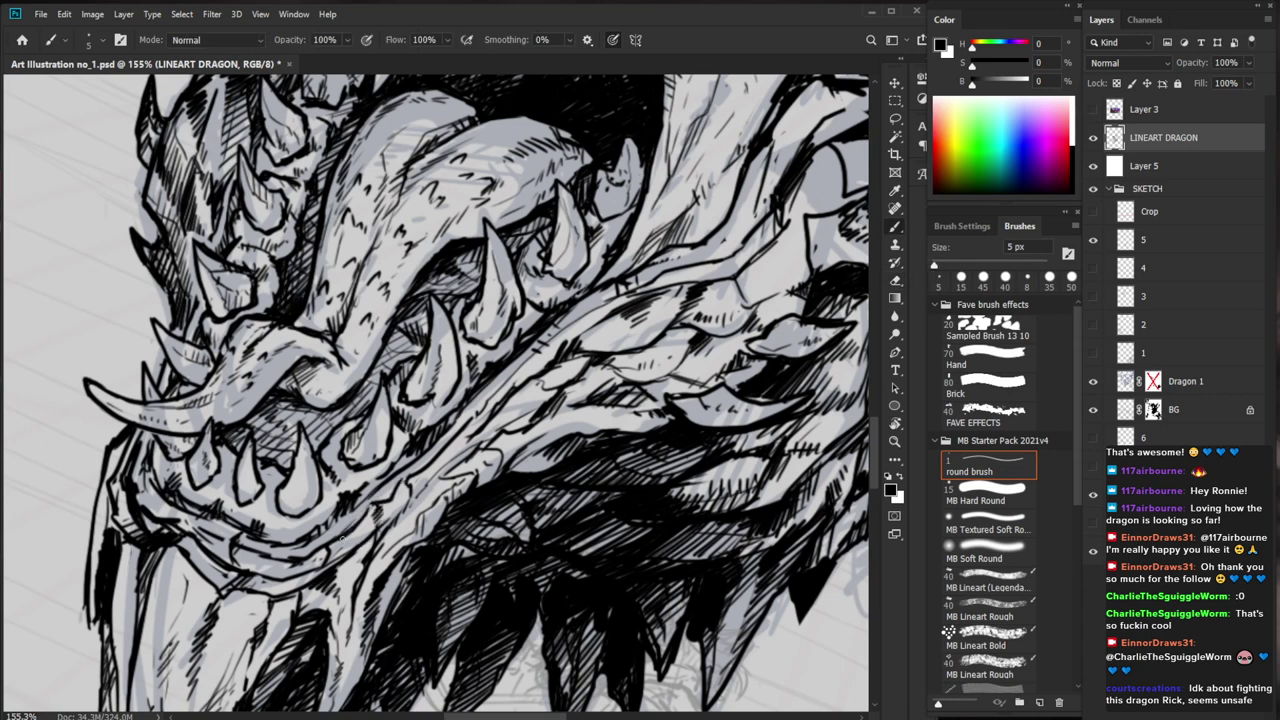
pyautogui.moveTo(352, 545); pyautogui.dragTo(240, 547)
pyautogui.moveTo(646, 578); pyautogui.dragTo(537, 583)
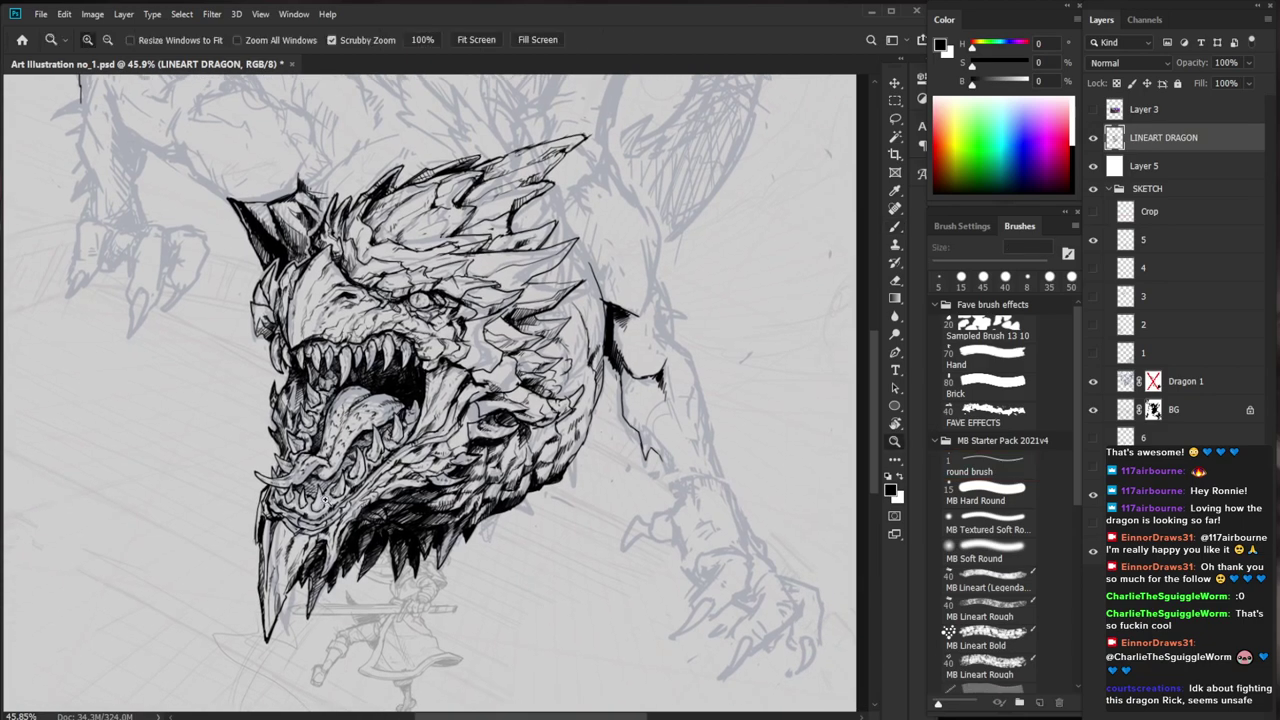
pyautogui.moveTo(225, 541); pyautogui.dragTo(345, 541)
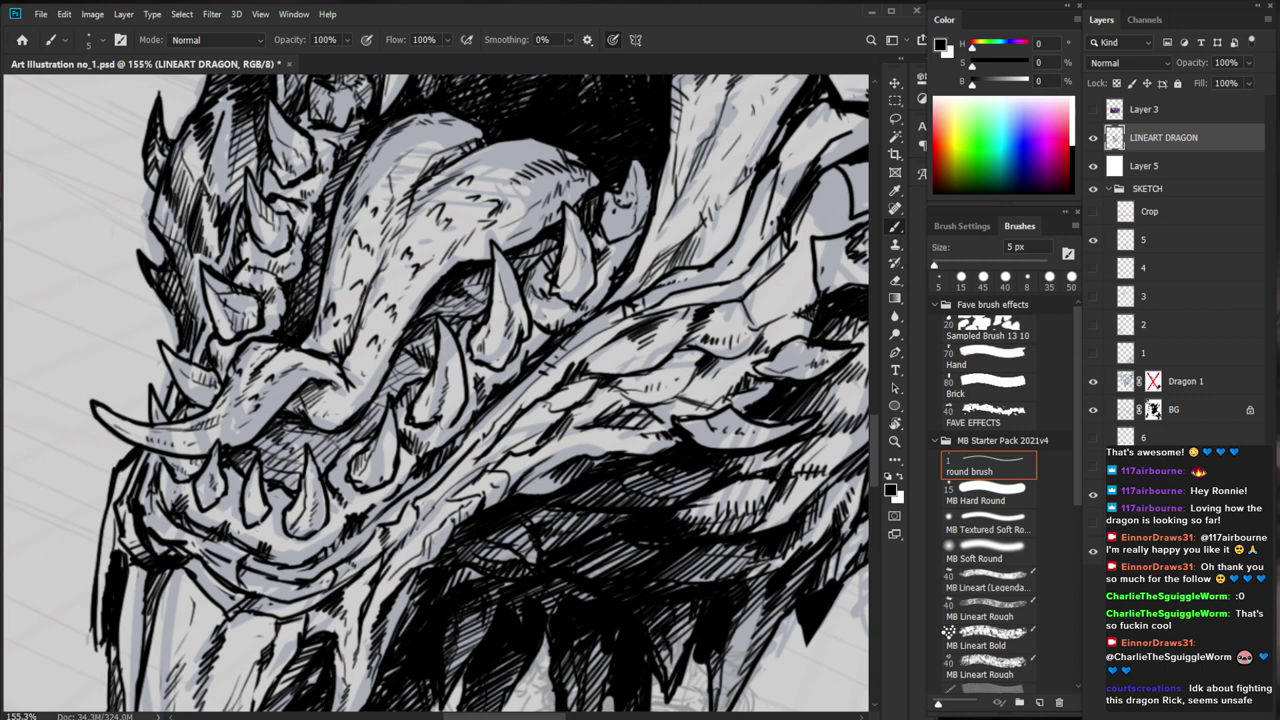
# Touch up the hatching around the lower front teeth and lip below the curled tongue tip
pyautogui.press('e')
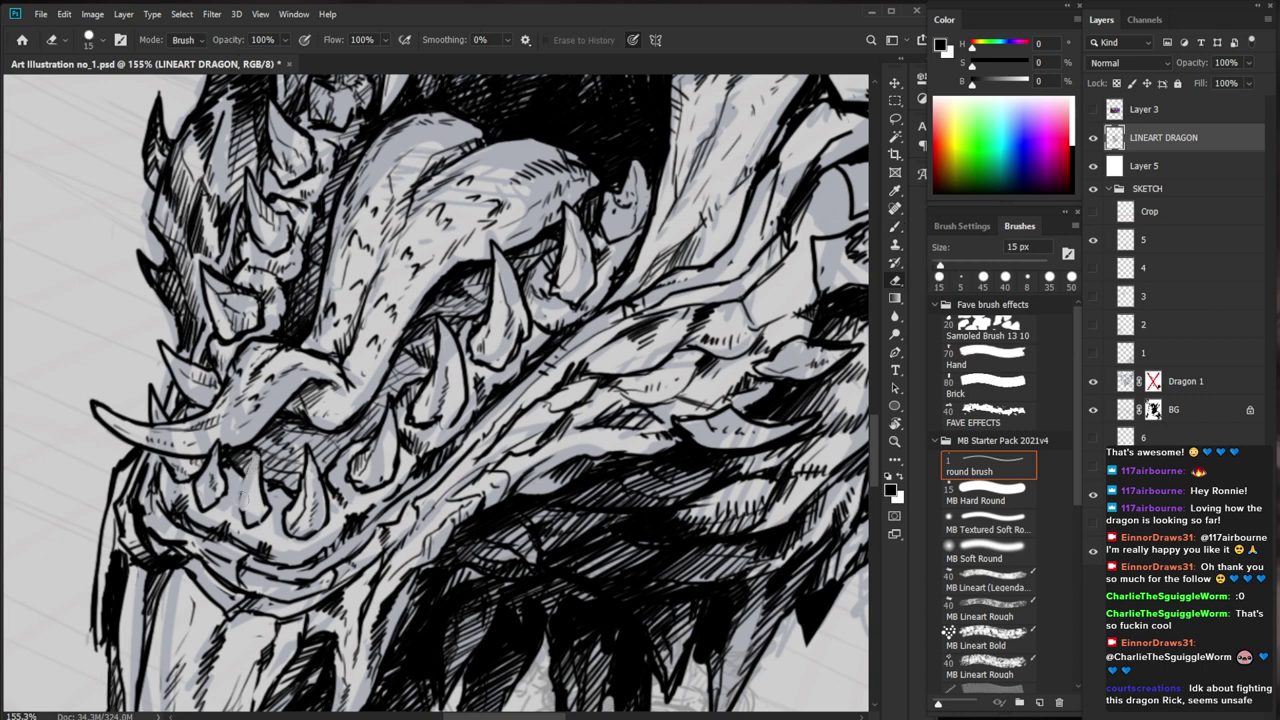
pyautogui.press('b')
pyautogui.moveTo(258, 444)
pyautogui.mouseDown()
pyautogui.moveTo(238, 500)
pyautogui.moveTo(236, 541)
pyautogui.moveTo(251, 552)
pyautogui.mouseUp()
pyautogui.press('e')
pyautogui.press('b')
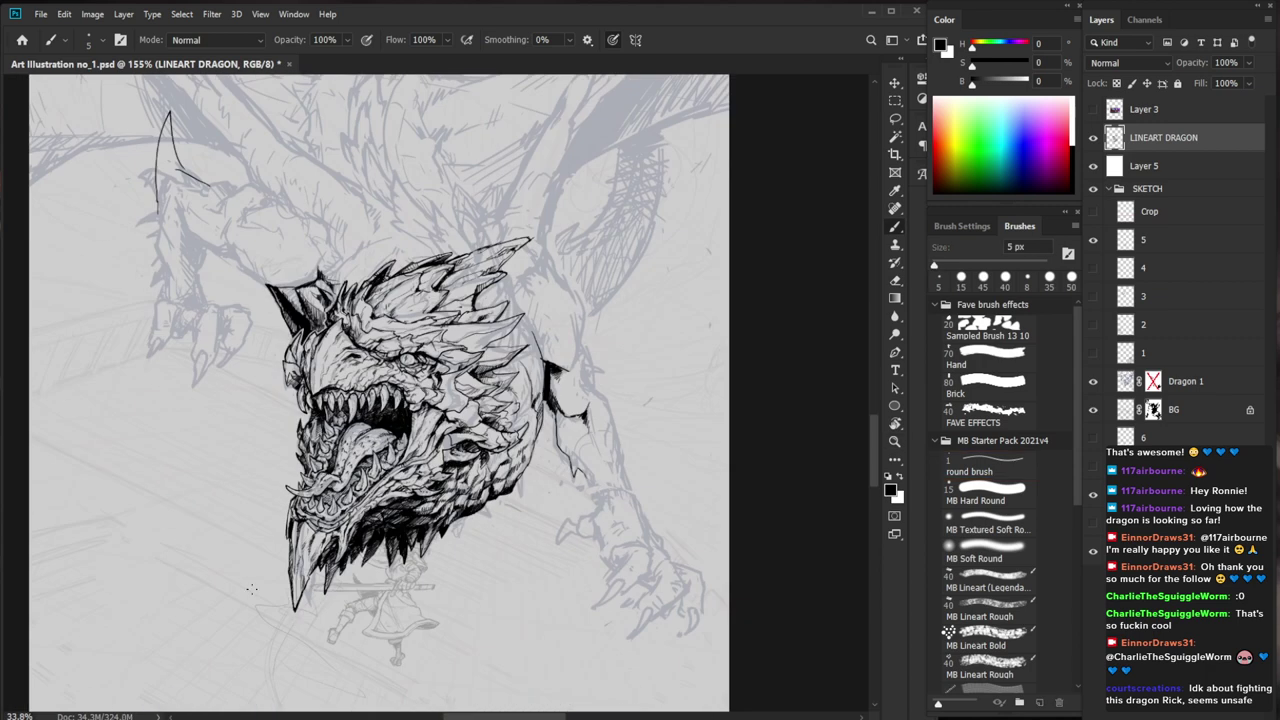
pyautogui.hotkey('ctrl', '0')
# Ink short texture strokes on the lower part of the tongue near its curled tip
pyautogui.moveTo(341, 518); pyautogui.dragTo(440, 518)
pyautogui.moveTo(293, 469); pyautogui.dragTo(281, 489)
pyautogui.moveTo(297, 477); pyautogui.dragTo(287, 505)
pyautogui.moveTo(293, 497); pyautogui.dragTo(289, 517)
pyautogui.moveTo(299, 499); pyautogui.dragTo(289, 515)
pyautogui.moveTo(386, 510)
pyautogui.mouseDown()
pyautogui.moveTo(382, 548)
pyautogui.moveTo(318, 552)
pyautogui.moveTo(313, 565)
pyautogui.moveTo(354, 520)
pyautogui.moveTo(334, 498)
pyautogui.mouseUp()
# Correct the marks at the tongue's lower bend with the eraser and a short brush stroke
pyautogui.press('e')
pyautogui.press('b')
pyautogui.press('e')
pyautogui.press('b')
pyautogui.moveTo(334, 516); pyautogui.dragTo(346, 500)
pyautogui.hotkey('ctrl', '0')
pyautogui.moveTo(633, 609); pyautogui.dragTo(509, 588)
# Erase a small spot on the tongue and ink more short strokes toward its curled front section
pyautogui.moveTo(352, 410); pyautogui.dragTo(442, 412)
pyautogui.press('e')
pyautogui.moveTo(325, 444)
pyautogui.mouseDown()
pyautogui.moveTo(328, 408)
pyautogui.moveTo(324, 434)
pyautogui.mouseUp()
pyautogui.press('b')
pyautogui.moveTo(312, 478); pyautogui.dragTo(320, 456)
pyautogui.moveTo(303, 500)
pyautogui.mouseDown()
pyautogui.moveTo(316, 474)
pyautogui.moveTo(297, 497)
pyautogui.mouseUp()
pyautogui.moveTo(457, 429); pyautogui.dragTo(419, 429)
pyautogui.moveTo(313, 519); pyautogui.dragTo(327, 505)
pyautogui.moveTo(317, 529)
pyautogui.mouseDown()
pyautogui.moveTo(327, 509)
pyautogui.moveTo(303, 505)
pyautogui.mouseUp()
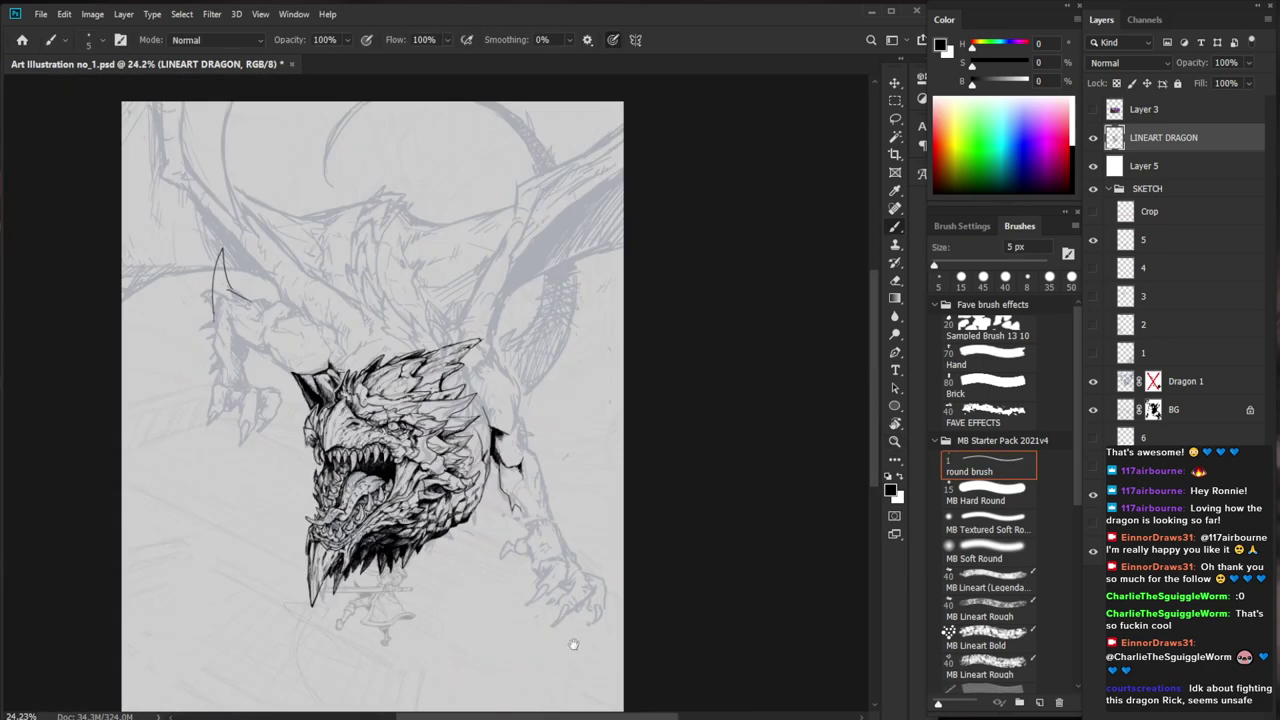
# Darken the cavity under the tongue behind the lower side teeth with dense black hatching
pyautogui.moveTo(565, 648); pyautogui.dragTo(517, 552)
pyautogui.scroll(6, 330, 340)
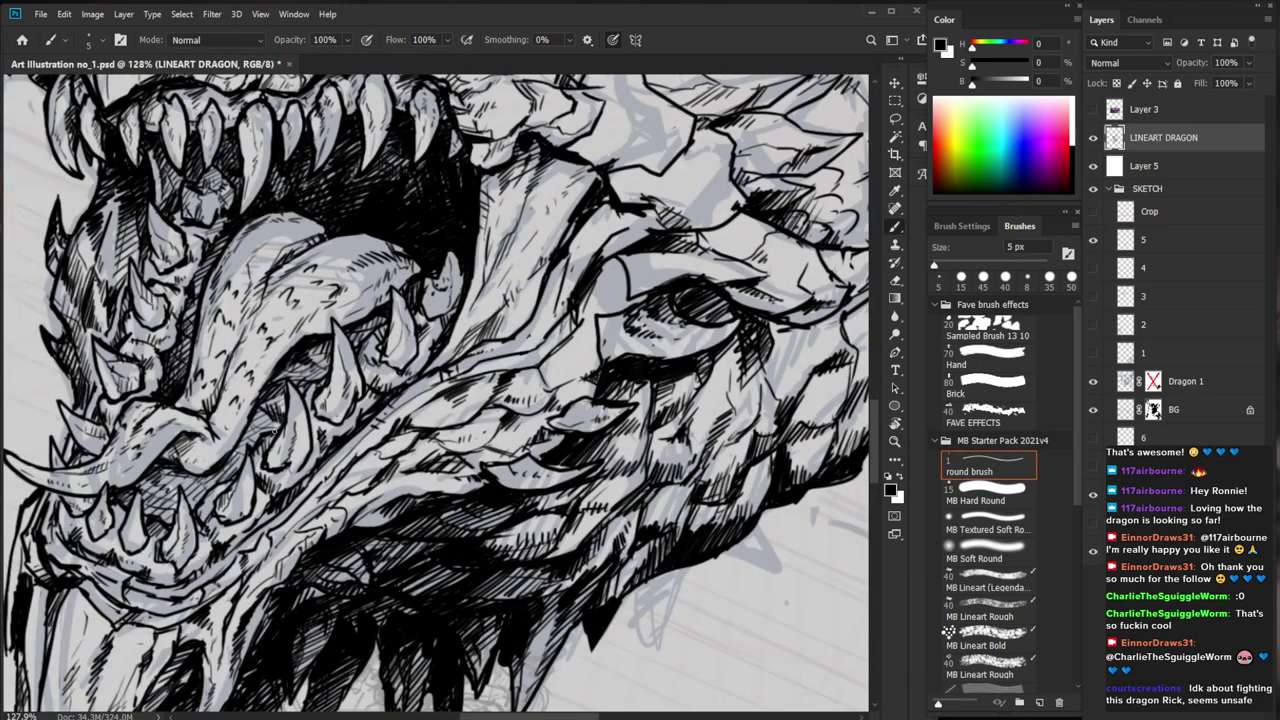
pyautogui.moveTo(236, 460)
pyautogui.mouseDown()
pyautogui.moveTo(270, 393)
pyautogui.moveTo(271, 428)
pyautogui.mouseUp()
pyautogui.moveTo(280, 388)
pyautogui.mouseDown()
pyautogui.moveTo(275, 424)
pyautogui.moveTo(279, 410)
pyautogui.mouseUp()
pyautogui.moveTo(284, 381); pyautogui.dragTo(238, 484)
pyautogui.moveTo(251, 462)
pyautogui.mouseDown()
pyautogui.moveTo(246, 485)
pyautogui.moveTo(264, 456)
pyautogui.moveTo(316, 443)
pyautogui.mouseUp()
pyautogui.moveTo(400, 386)
pyautogui.mouseDown()
pyautogui.moveTo(280, 388)
pyautogui.moveTo(520, 393)
pyautogui.mouseUp()
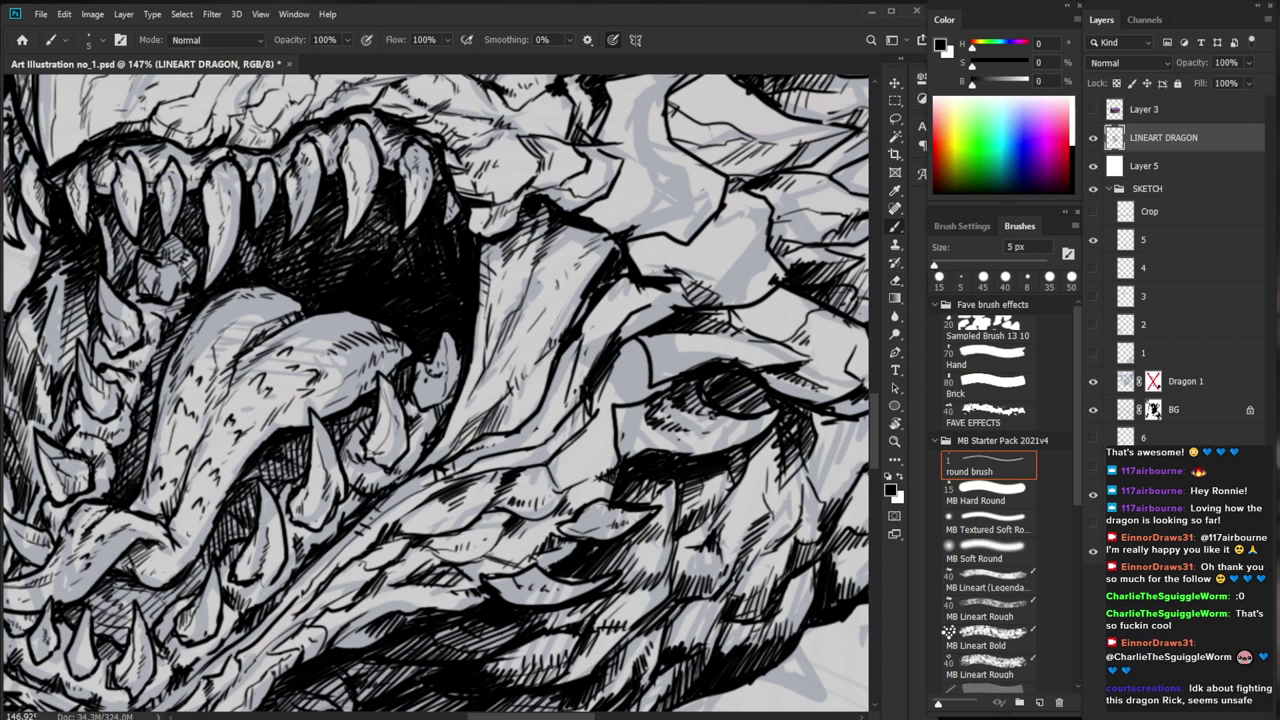
# Clean up the gum area beside the lower side teeth with the eraser and add short hatch strokes
pyautogui.moveTo(370, 433); pyautogui.dragTo(378, 452)
pyautogui.moveTo(372, 525); pyautogui.dragTo(380, 535)
pyautogui.press('e')
pyautogui.moveTo(331, 573); pyautogui.dragTo(316, 602)
pyautogui.press('b')
pyautogui.moveTo(334, 582); pyautogui.dragTo(329, 596)
pyautogui.moveTo(345, 582); pyautogui.dragTo(341, 591)
pyautogui.moveTo(357, 579); pyautogui.dragTo(351, 591)
pyautogui.moveTo(430, 468)
pyautogui.mouseDown()
pyautogui.moveTo(345, 468)
pyautogui.moveTo(390, 420)
pyautogui.mouseUp()
# Ink further short hatch strokes in the recess between the tongue and the lower side teeth
pyautogui.moveTo(465, 440); pyautogui.dragTo(515, 440)
pyautogui.moveTo(325, 533); pyautogui.dragTo(315, 541)
pyautogui.moveTo(347, 527); pyautogui.dragTo(342, 531)
pyautogui.moveTo(349, 510)
pyautogui.mouseDown()
pyautogui.moveTo(334, 525)
pyautogui.moveTo(356, 531)
pyautogui.mouseUp()
pyautogui.moveTo(371, 515); pyautogui.dragTo(363, 525)
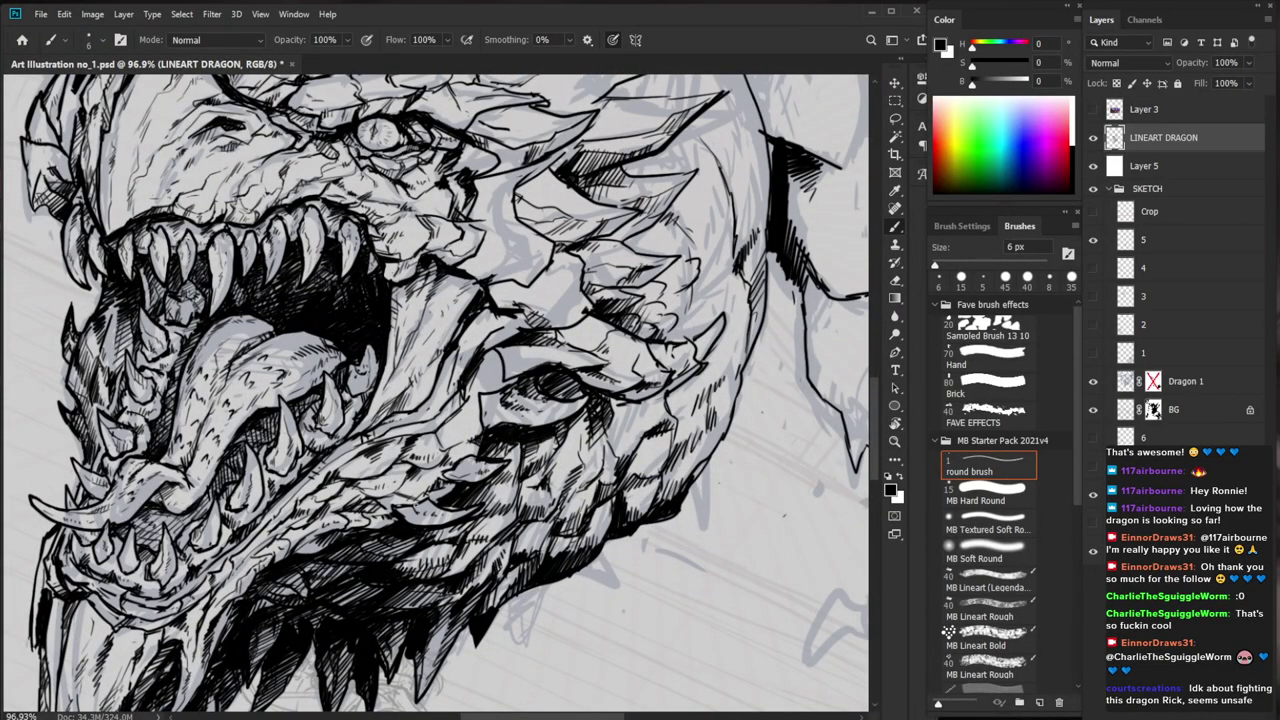
pyautogui.scroll(-4, 328, 500)
pyautogui.scroll(4, 328, 500)
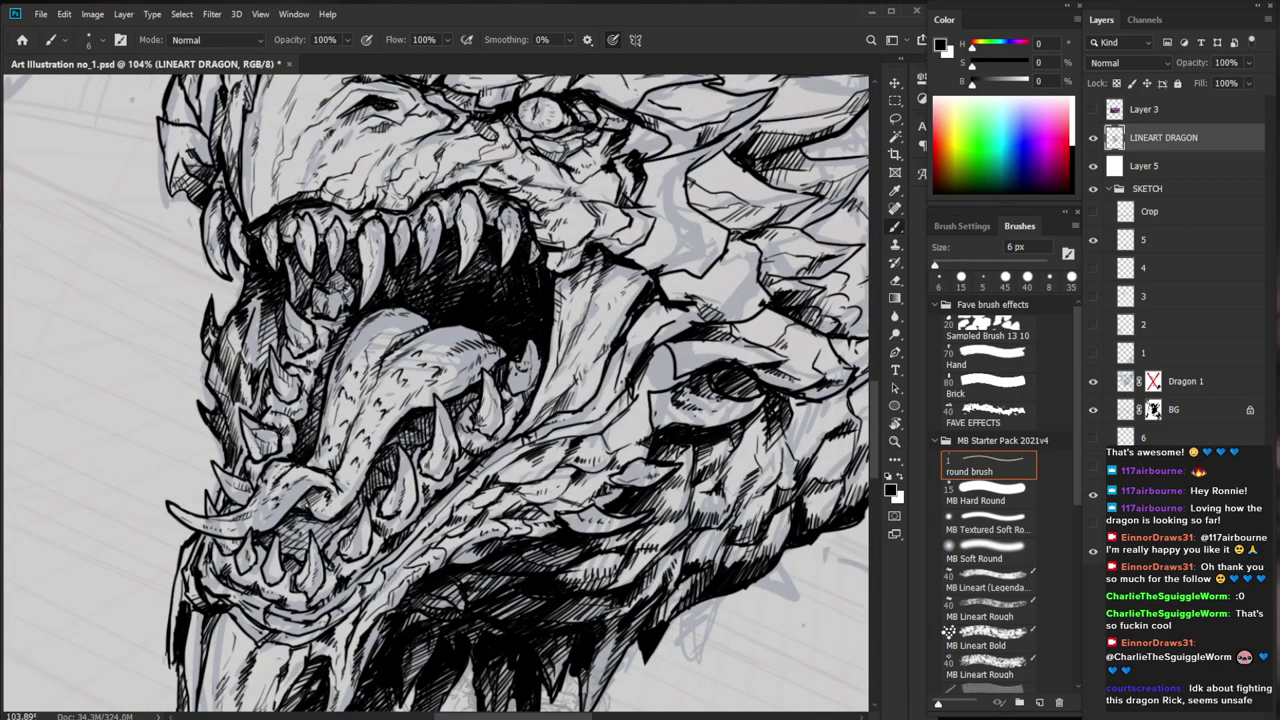
# Refine the tongue's outline where it bends into the curled tip, using the 6 px brush and the eraser
pyautogui.moveTo(330, 506); pyautogui.dragTo(318, 548)
pyautogui.press('e')
pyautogui.press('b')
pyautogui.scroll(2, 286, 491)
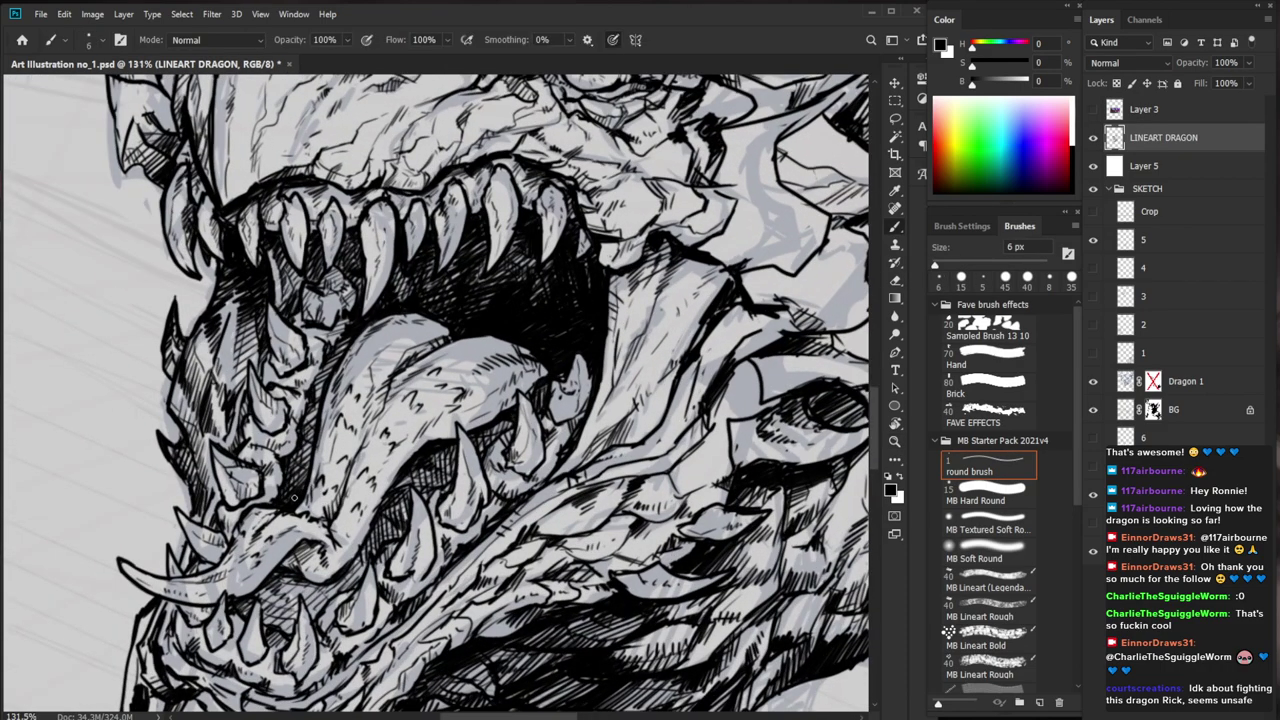
pyautogui.press('e')
pyautogui.press('b')
pyautogui.moveTo(266, 511); pyautogui.dragTo(248, 525)
pyautogui.moveTo(397, 481); pyautogui.dragTo(335, 538)
pyautogui.press('e')
pyautogui.moveTo(263, 510)
pyautogui.mouseDown()
pyautogui.moveTo(252, 518)
pyautogui.moveTo(286, 513)
pyautogui.mouseUp()
pyautogui.press('b')
# Add short texture marks to the rear hump of the tongue with the 5 px brush
pyautogui.press('z')
pyautogui.moveTo(399, 484)
pyautogui.mouseDown()
pyautogui.moveTo(363, 478)
pyautogui.moveTo(433, 431)
pyautogui.mouseUp()
pyautogui.press('b')
pyautogui.moveTo(304, 450); pyautogui.dragTo(308, 462)
pyautogui.moveTo(316, 458)
pyautogui.mouseDown()
pyautogui.moveTo(318, 471)
pyautogui.moveTo(338, 452)
pyautogui.moveTo(344, 464)
pyautogui.mouseUp()
pyautogui.moveTo(342, 434); pyautogui.dragTo(354, 442)
pyautogui.press('e')
pyautogui.press('b')
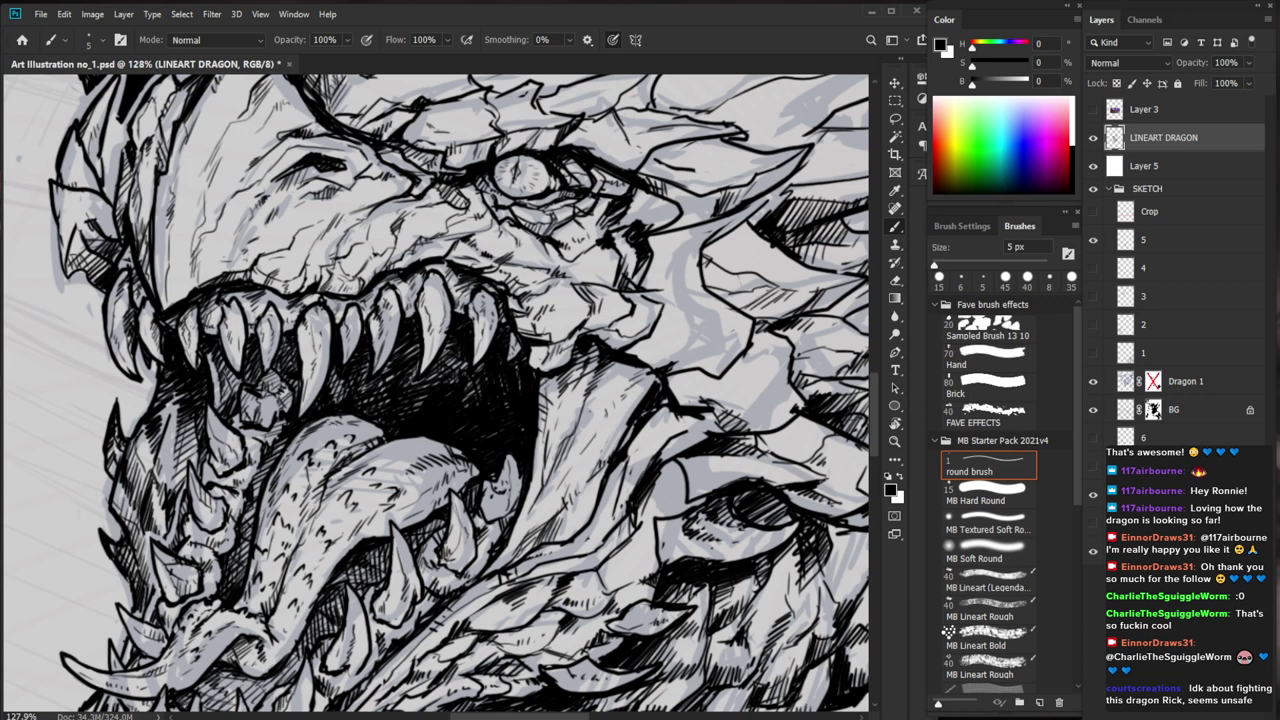
# Rework the texture and shading along the side of the tongue with the eraser and brush
pyautogui.press('e')
pyautogui.moveTo(325, 446)
pyautogui.mouseDown()
pyautogui.moveTo(304, 461)
pyautogui.moveTo(313, 451)
pyautogui.mouseUp()
pyautogui.press('b')
pyautogui.moveTo(372, 435); pyautogui.dragTo(250, 435)
pyautogui.moveTo(340, 500); pyautogui.dragTo(480, 500)
pyautogui.press('e')
pyautogui.moveTo(354, 450)
pyautogui.mouseDown()
pyautogui.moveTo(341, 473)
pyautogui.moveTo(349, 516)
pyautogui.mouseUp()
pyautogui.press('b')
pyautogui.moveTo(387, 497); pyautogui.dragTo(365, 540)
pyautogui.moveTo(424, 472)
pyautogui.mouseDown()
pyautogui.moveTo(376, 518)
pyautogui.moveTo(426, 457)
pyautogui.moveTo(373, 452)
pyautogui.mouseUp()
# Ink extra small texture strokes on the tongue's back fold below the upper fangs
pyautogui.press('e')
pyautogui.press('b')
pyautogui.press('z')
pyautogui.moveTo(482, 425); pyautogui.dragTo(370, 430)
pyautogui.moveTo(500, 440); pyautogui.dragTo(590, 441)
pyautogui.press('b')
pyautogui.moveTo(366, 493); pyautogui.dragTo(354, 501)
pyautogui.moveTo(373, 493); pyautogui.dragTo(364, 524)
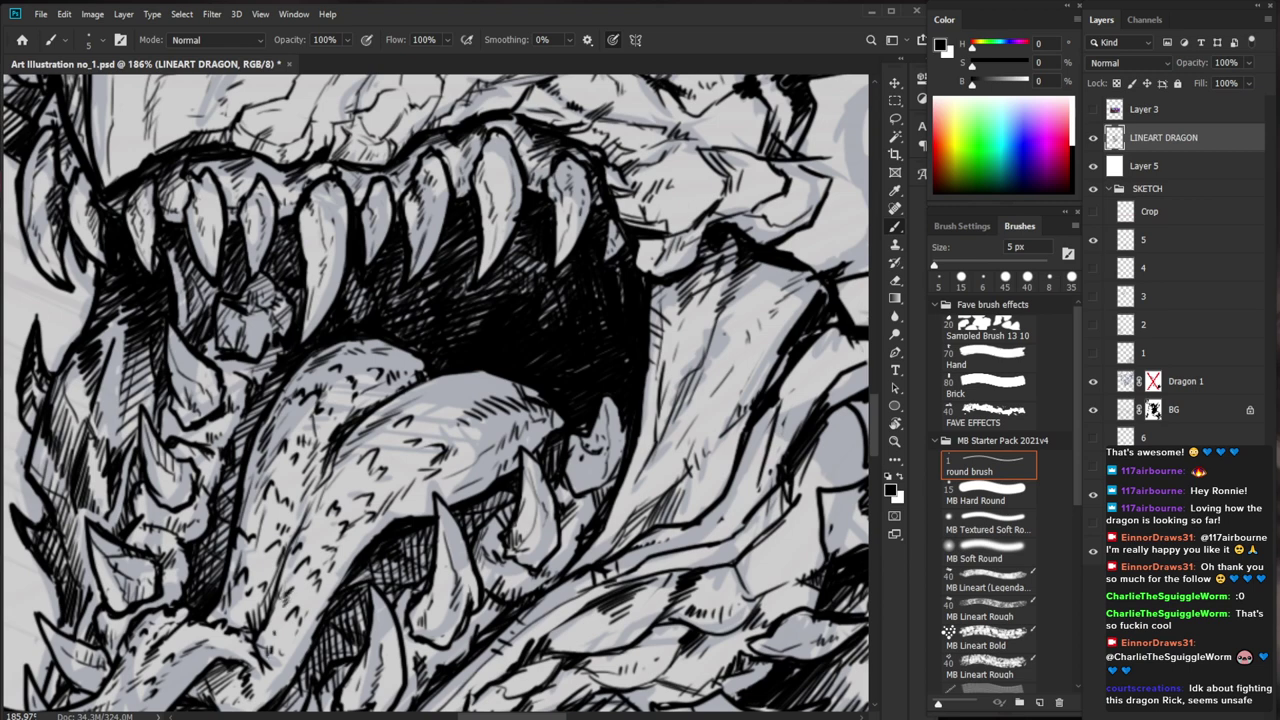
pyautogui.moveTo(290, 648); pyautogui.dragTo(298, 526)
pyautogui.press('e')
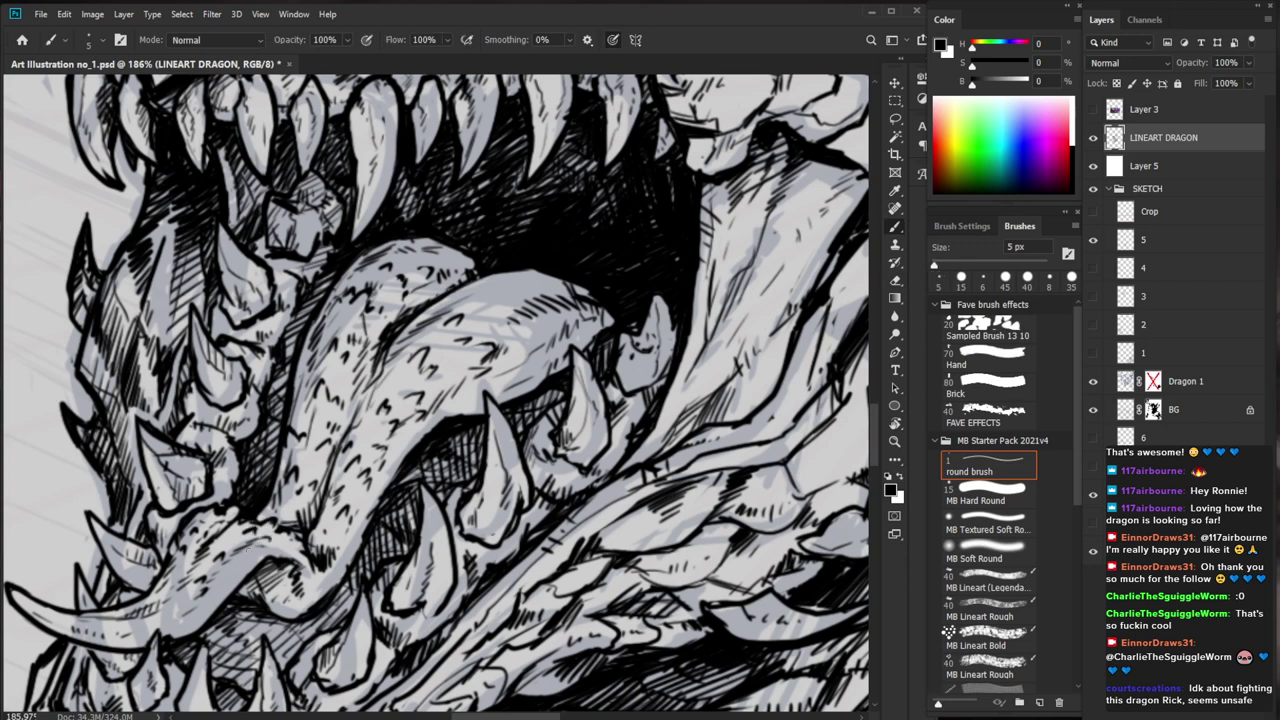
# Hatch the inner gum around the far-side lower teeth with short black strokes
pyautogui.press('b')
pyautogui.moveTo(212, 486); pyautogui.dragTo(231, 481)
pyautogui.moveTo(213, 491); pyautogui.dragTo(225, 498)
pyautogui.moveTo(302, 431)
pyautogui.mouseDown()
pyautogui.moveTo(240, 563)
pyautogui.moveTo(177, 558)
pyautogui.mouseUp()
pyautogui.moveTo(189, 538); pyautogui.dragTo(188, 554)
pyautogui.moveTo(199, 528); pyautogui.dragTo(179, 550)
pyautogui.press('e')
pyautogui.press('b')
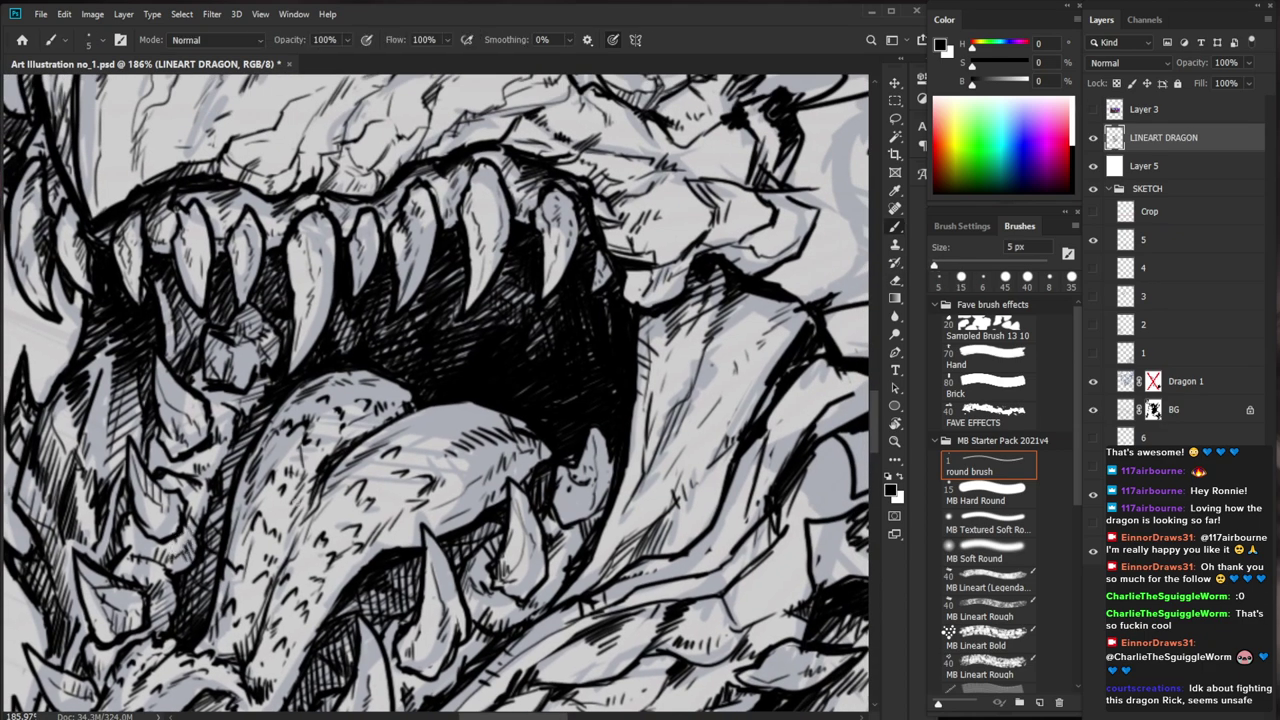
# Erase stray ink at the far-side lower tooth with the 15 px eraser and review the whole head
pyautogui.press('z')
pyautogui.moveTo(309, 488); pyautogui.dragTo(224, 531)
pyautogui.moveTo(294, 512); pyautogui.dragTo(351, 512)
pyautogui.press('b')
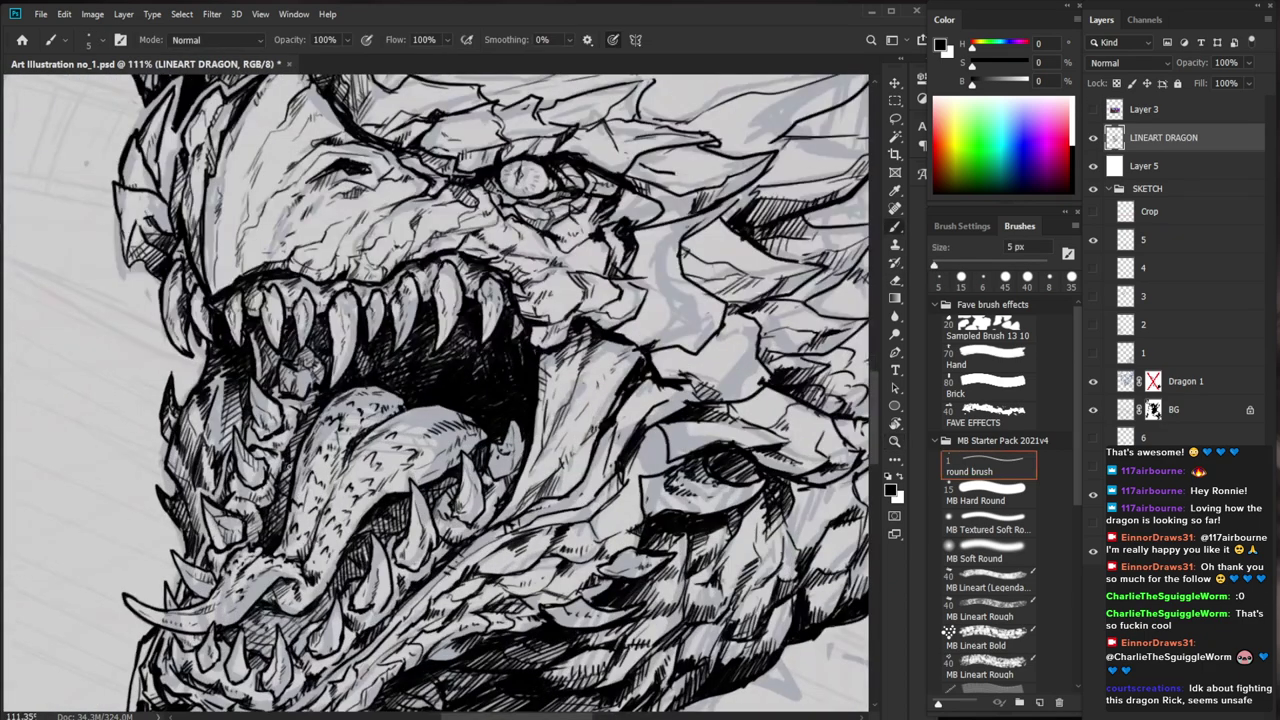
pyautogui.scroll(2, 279, 462)
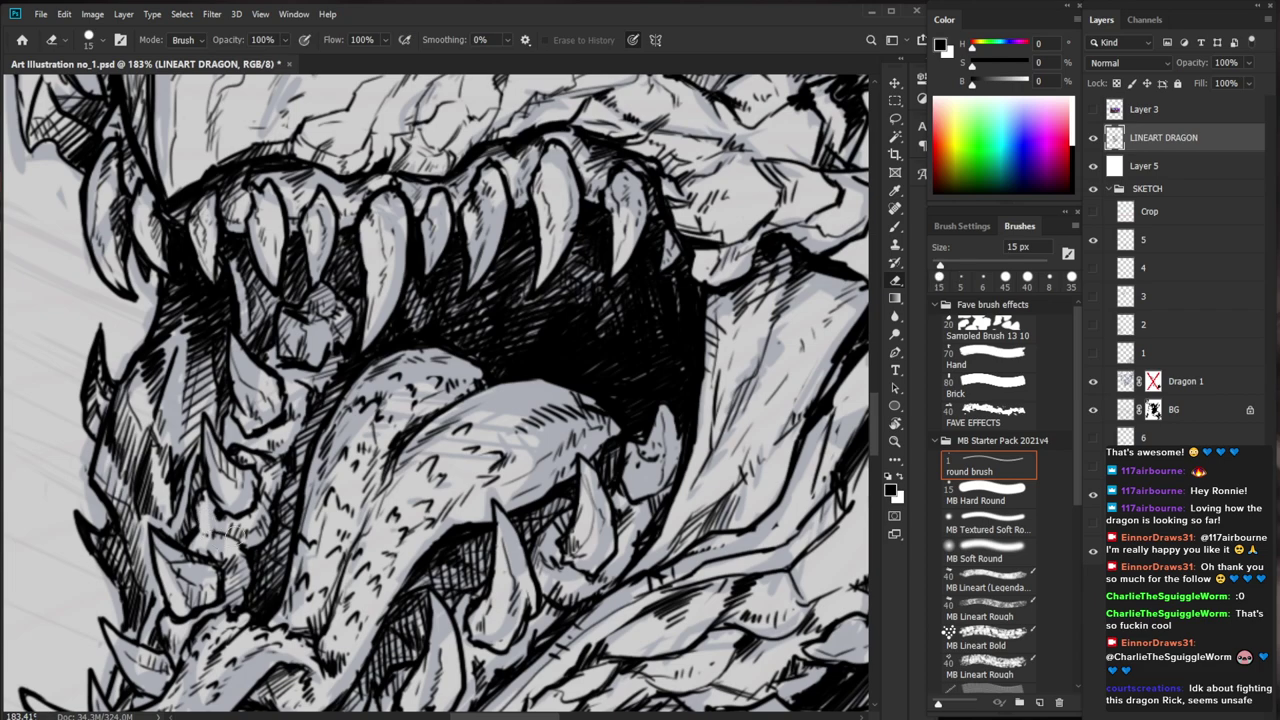
pyautogui.moveTo(202, 534); pyautogui.dragTo(208, 530)
pyautogui.press('z')
pyautogui.moveTo(325, 470); pyautogui.dragTo(160, 470)
pyautogui.moveTo(488, 499); pyautogui.dragTo(404, 457)
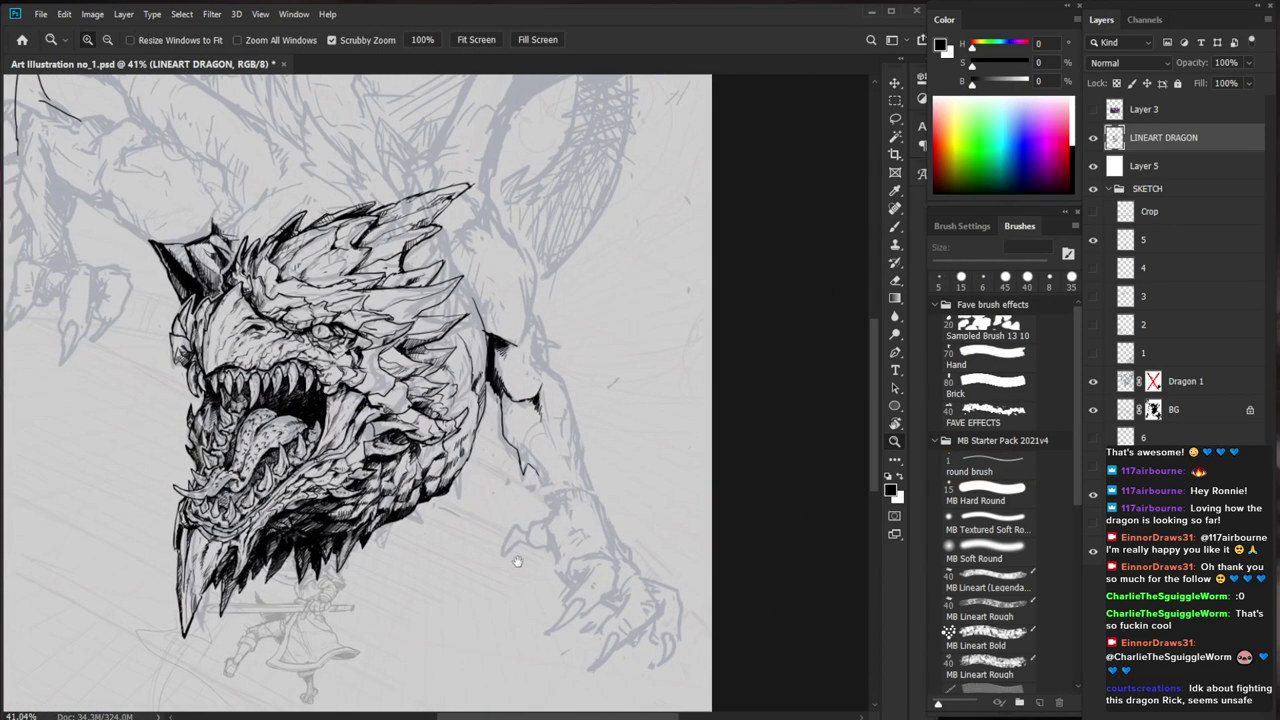
# Touch up the tongue and mouth linework with small brush and eraser corrections while checking the head at different scales
pyautogui.press('b')
pyautogui.moveTo(306, 445)
pyautogui.mouseDown()
pyautogui.moveTo(445, 446)
pyautogui.moveTo(240, 444)
pyautogui.mouseUp()
pyautogui.press('z')
pyautogui.press('b')
pyautogui.moveTo(420, 400)
pyautogui.mouseDown()
pyautogui.moveTo(352, 428)
pyautogui.moveTo(328, 405)
pyautogui.moveTo(356, 372)
pyautogui.moveTo(382, 372)
pyautogui.mouseUp()
pyautogui.press('z')
pyautogui.press('b')
pyautogui.press('z')
pyautogui.press('b')
pyautogui.press('e')
pyautogui.moveTo(293, 411); pyautogui.dragTo(270, 427)
pyautogui.press('b')
pyautogui.press('z')
pyautogui.moveTo(357, 389); pyautogui.dragTo(321, 389)
pyautogui.press('b')
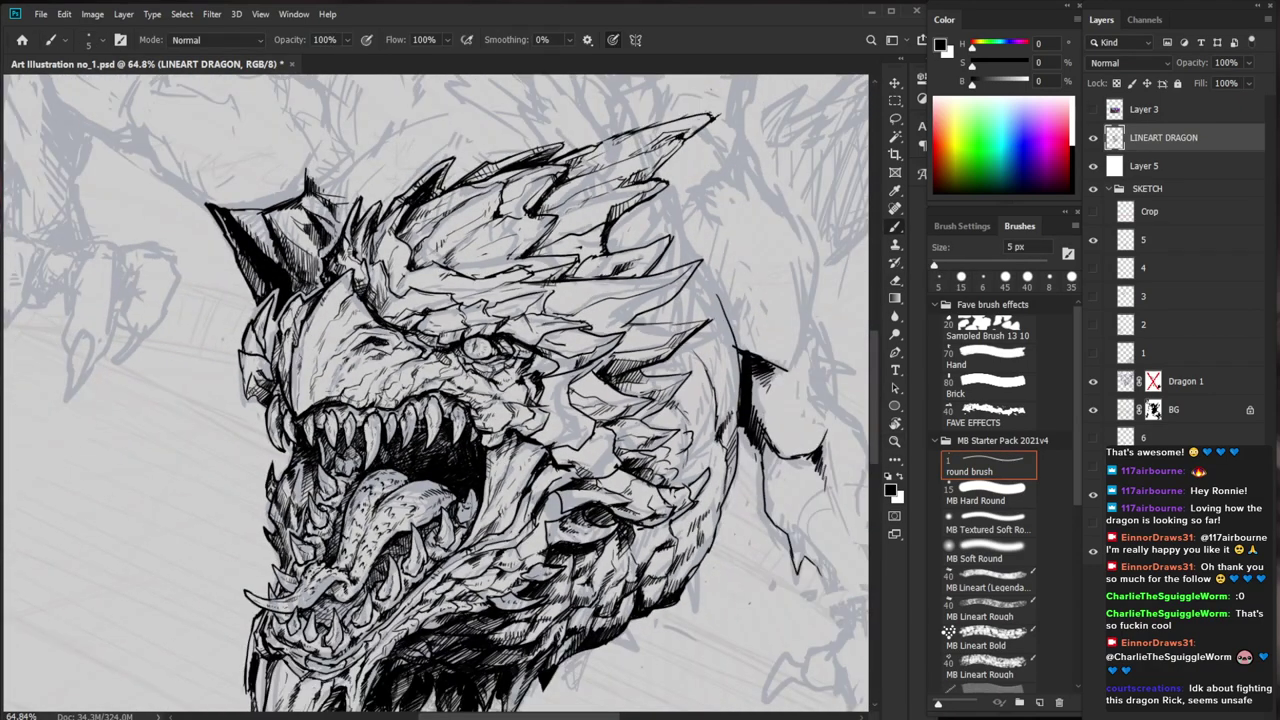
# Erase stray ink along the far edge of the tongue's back fold with the 15 px eraser
pyautogui.moveTo(421, 470); pyautogui.dragTo(409, 426)
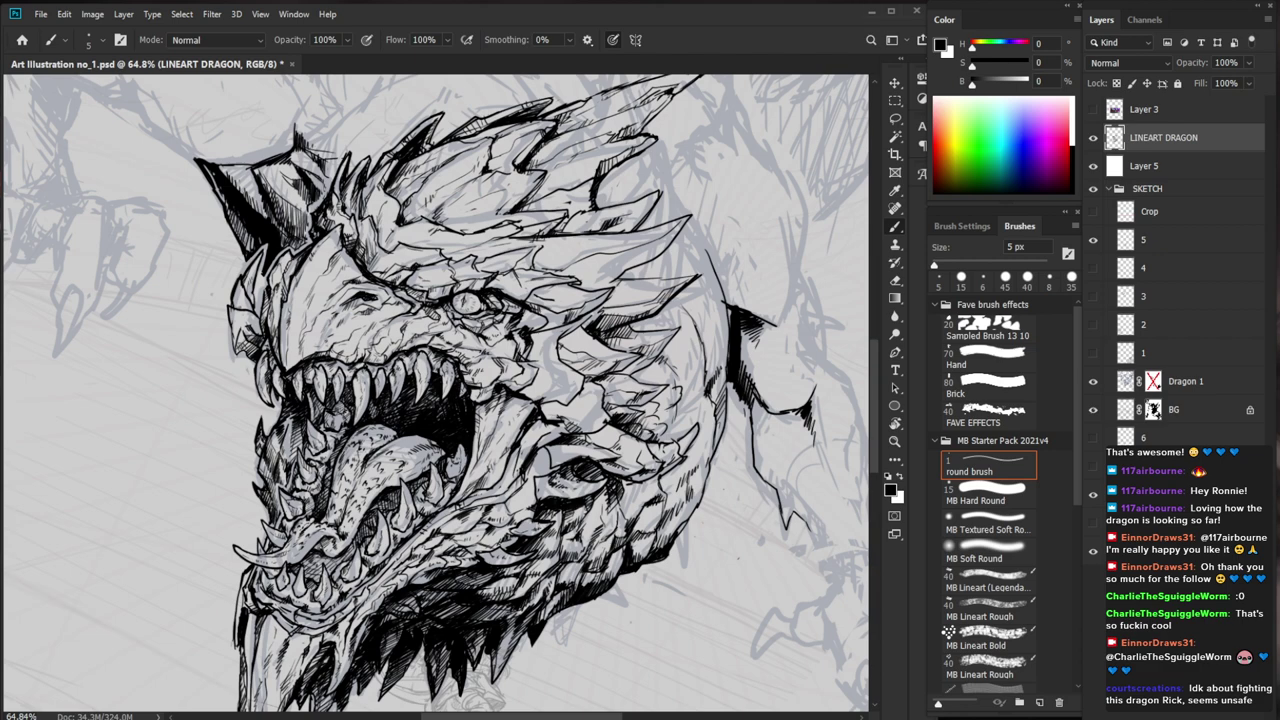
pyautogui.scroll(4, 333, 438)
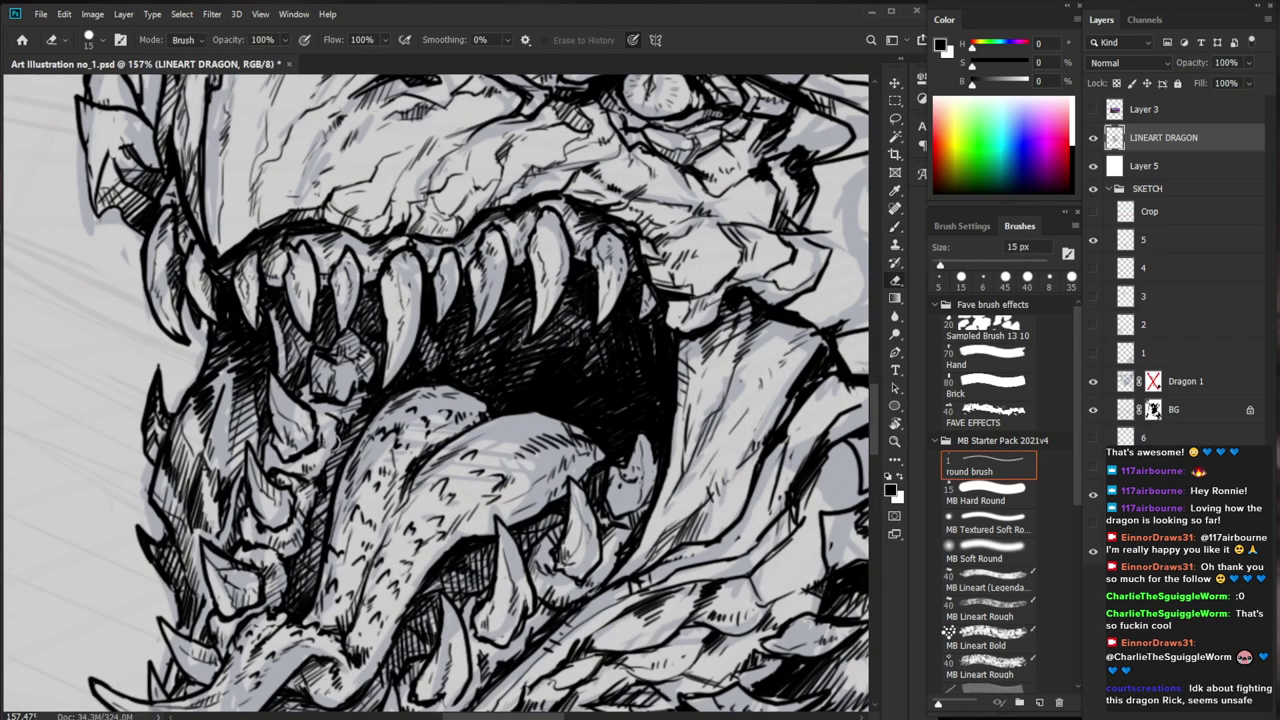
pyautogui.moveTo(341, 427); pyautogui.dragTo(336, 424)
pyautogui.press('z')
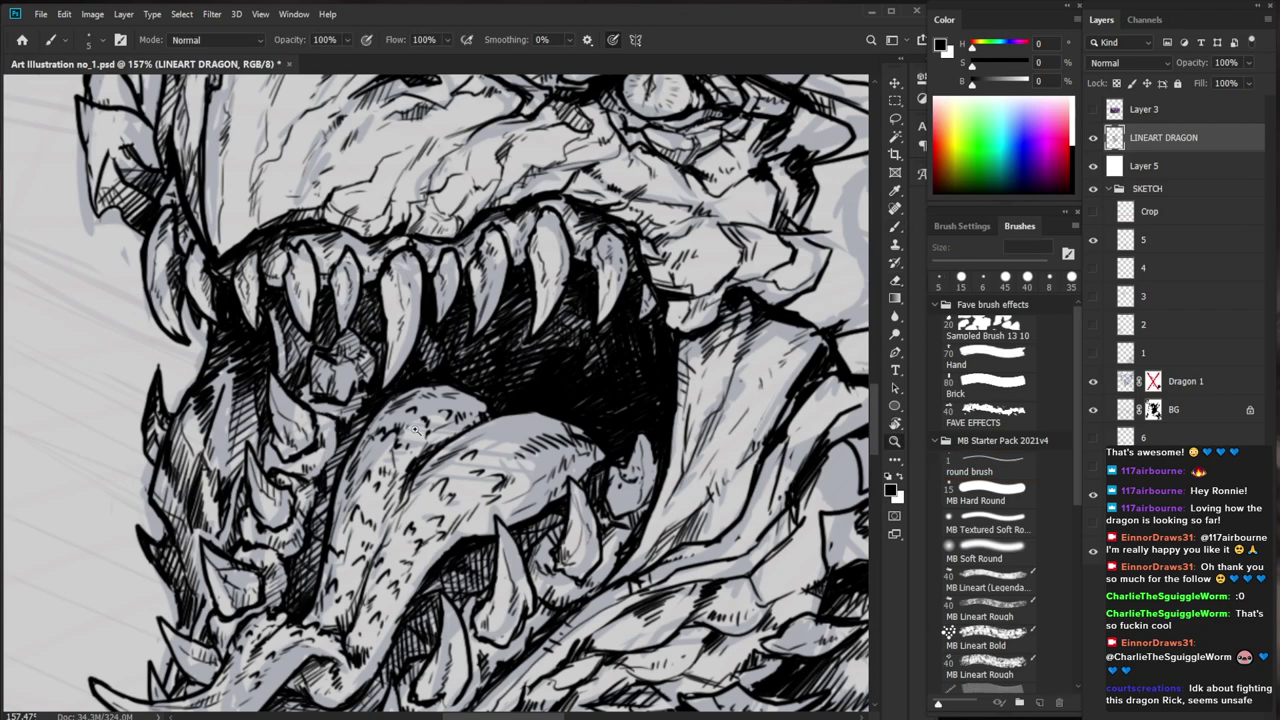
pyautogui.moveTo(414, 431); pyautogui.dragTo(340, 445)
pyautogui.scroll(4, 490, 422)
pyautogui.press('b')
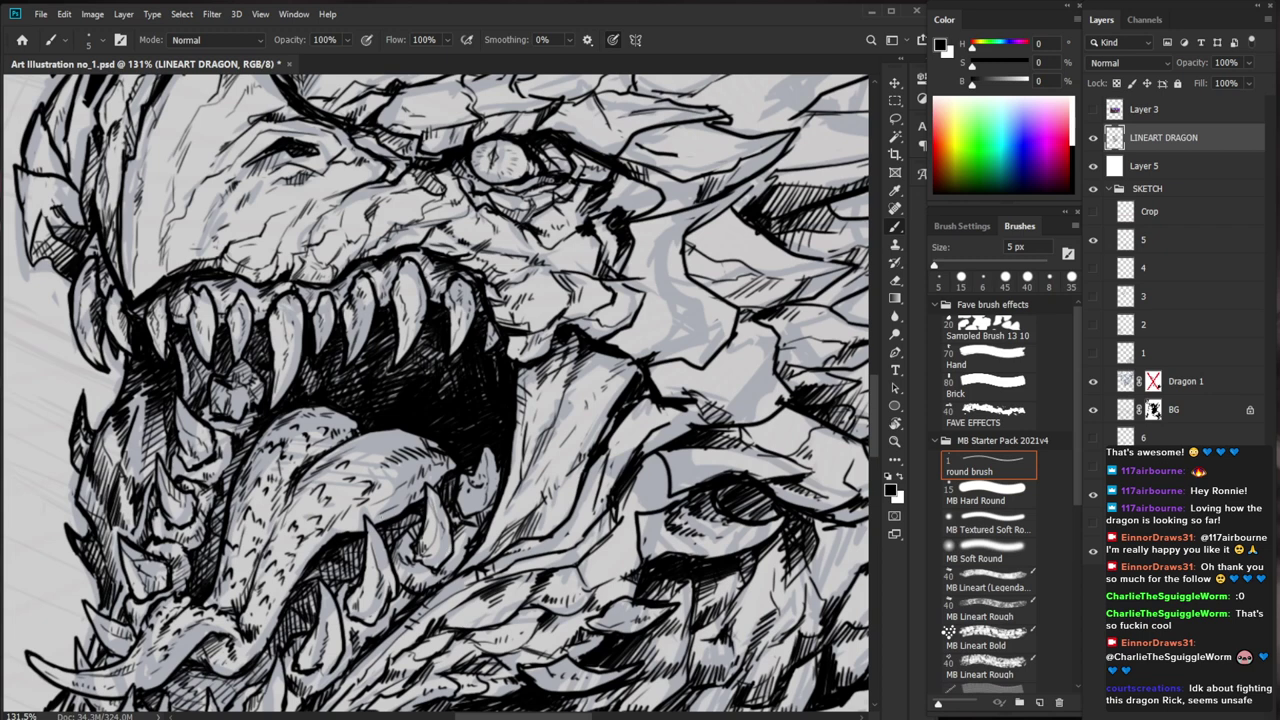
# Hatch the inner gum around the near-side lower tooth with short 5 px round brush strokes
pyautogui.moveTo(385, 513); pyautogui.dragTo(377, 523)
pyautogui.moveTo(391, 508); pyautogui.dragTo(388, 518)
pyautogui.moveTo(397, 506); pyautogui.dragTo(322, 544)
pyautogui.moveTo(374, 505); pyautogui.dragTo(405, 481)
# Ink fine shading strokes along the upper surface of the tongue's front fold
pyautogui.moveTo(392, 428)
pyautogui.mouseDown()
pyautogui.moveTo(402, 434)
pyautogui.moveTo(372, 440)
pyautogui.moveTo(410, 434)
pyautogui.moveTo(356, 446)
pyautogui.mouseUp()
pyautogui.moveTo(388, 440); pyautogui.dragTo(354, 455)
pyautogui.moveTo(379, 449); pyautogui.dragTo(333, 459)
pyautogui.hotkey('ctrl', 'space')
pyautogui.moveTo(409, 451); pyautogui.dragTo(310, 455)
pyautogui.hotkey('ctrl', 'space')
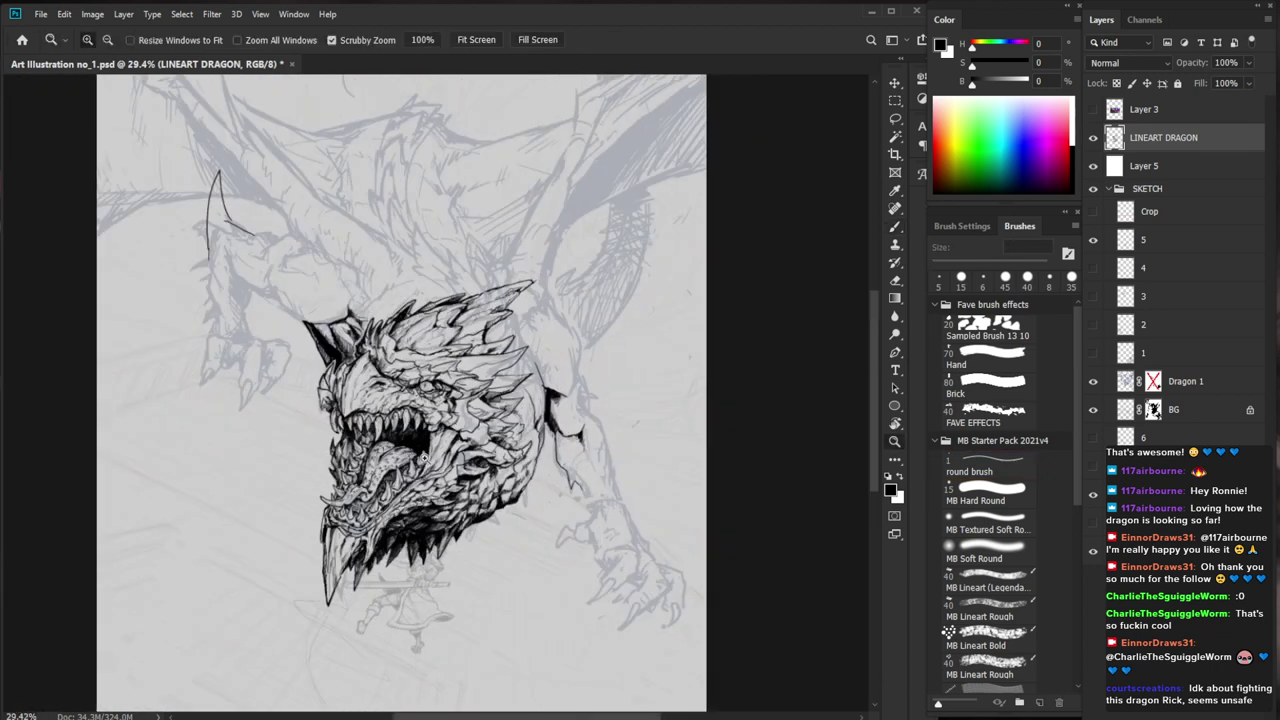
pyautogui.moveTo(407, 454); pyautogui.dragTo(490, 454)
pyautogui.moveTo(362, 422); pyautogui.dragTo(351, 431)
pyautogui.moveTo(355, 421)
pyautogui.mouseDown()
pyautogui.moveTo(349, 433)
pyautogui.moveTo(434, 429)
pyautogui.moveTo(314, 439)
pyautogui.moveTo(314, 450)
pyautogui.mouseUp()
pyautogui.hotkey('ctrl', 'space')
pyautogui.moveTo(330, 440); pyautogui.dragTo(298, 460)
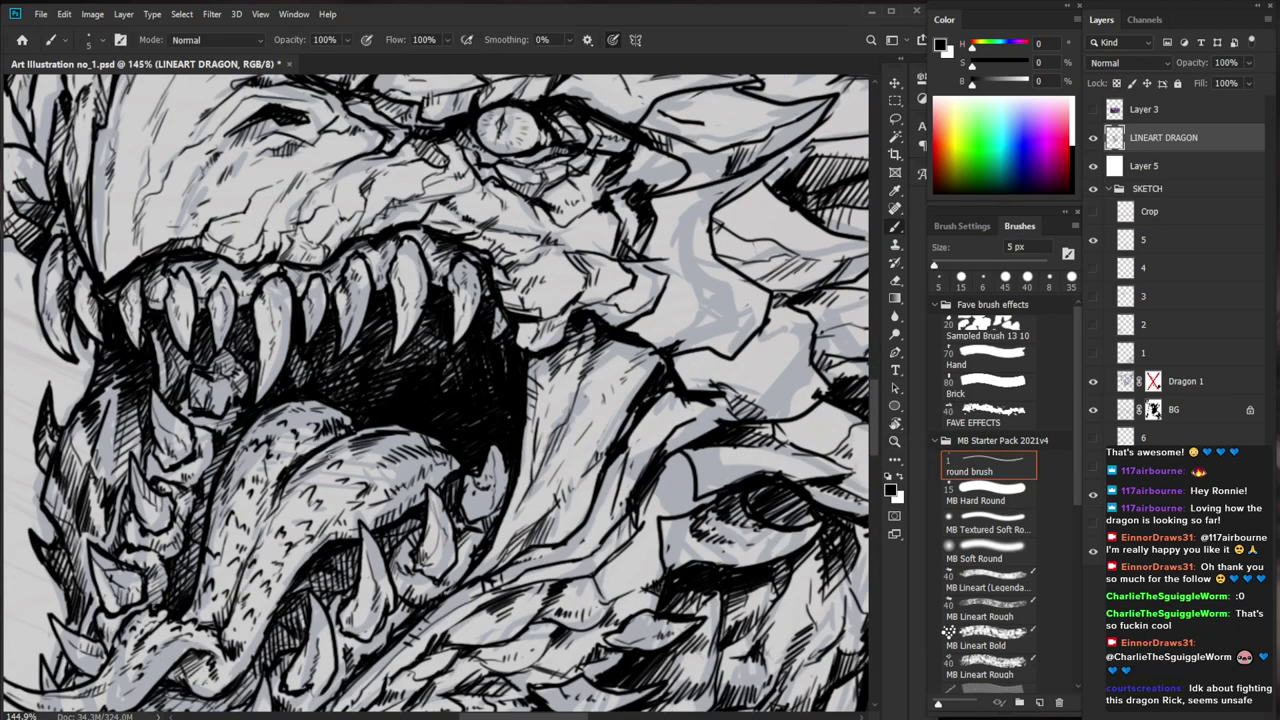
# Add short hatching strokes down the crease between the tongue's back and front folds
pyautogui.hotkey('ctrl', 'space')
pyautogui.moveTo(400, 432); pyautogui.dragTo(300, 436)
pyautogui.moveTo(527, 602); pyautogui.dragTo(453, 532)
pyautogui.scroll(5, 357, 367)
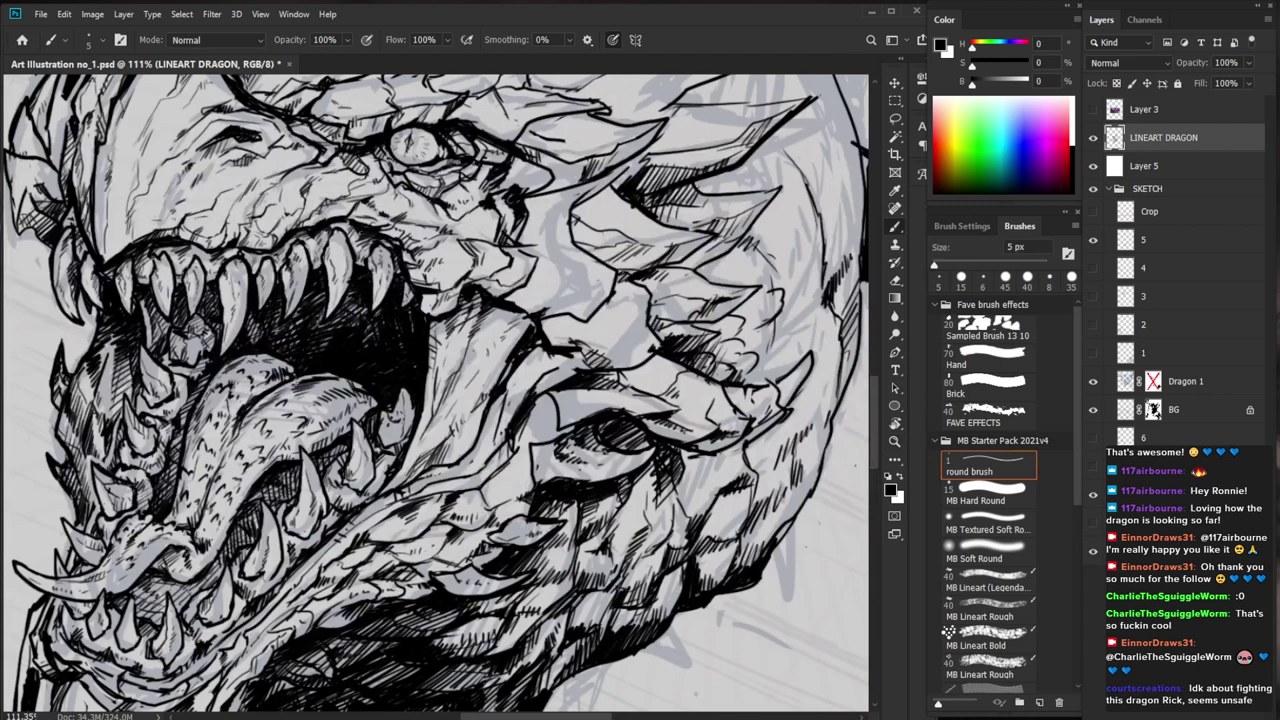
pyautogui.moveTo(272, 402); pyautogui.dragTo(254, 410)
pyautogui.moveTo(256, 416); pyautogui.dragTo(242, 426)
pyautogui.moveTo(254, 420); pyautogui.dragTo(234, 440)
pyautogui.moveTo(248, 430); pyautogui.dragTo(232, 444)
pyautogui.moveTo(244, 436)
pyautogui.mouseDown()
pyautogui.moveTo(224, 458)
pyautogui.moveTo(245, 443)
pyautogui.mouseUp()
pyautogui.press('e')
pyautogui.press('b')
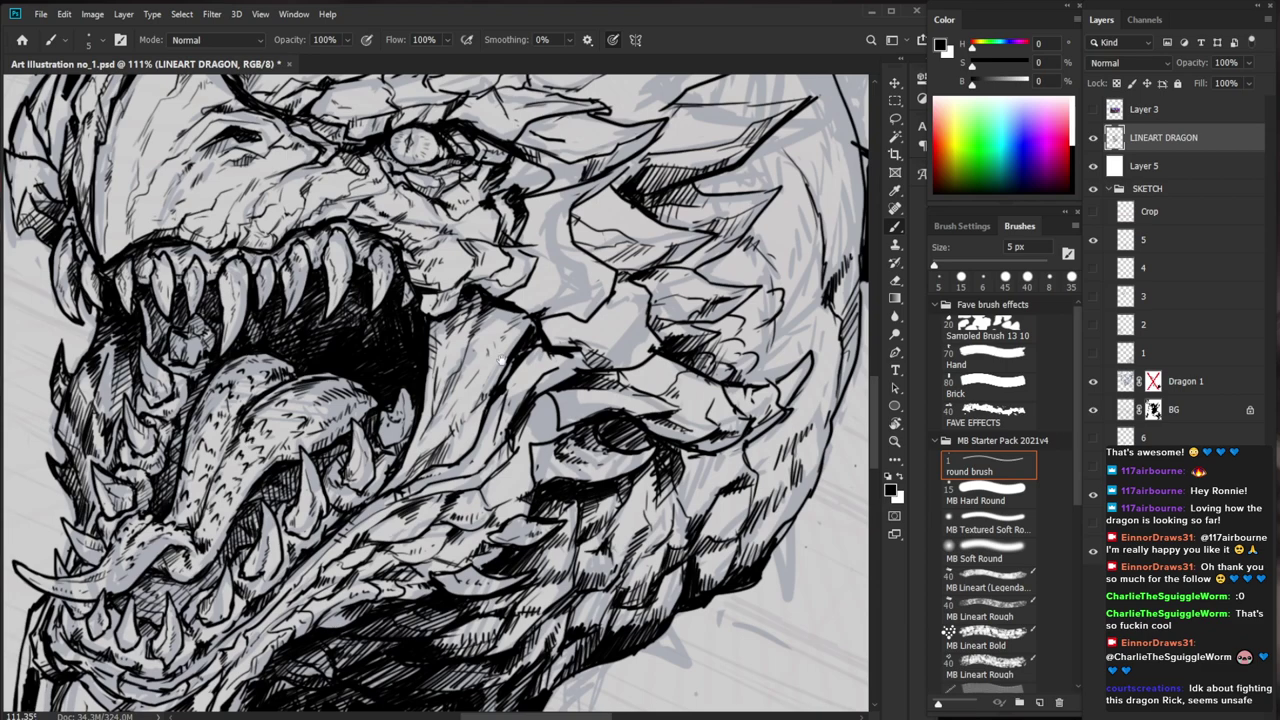
# Extend the short shading strokes along the near side of the tongue's front fold
pyautogui.moveTo(524, 354); pyautogui.dragTo(531, 399)
pyautogui.moveTo(315, 447); pyautogui.dragTo(287, 473)
pyautogui.moveTo(294, 471); pyautogui.dragTo(286, 480)
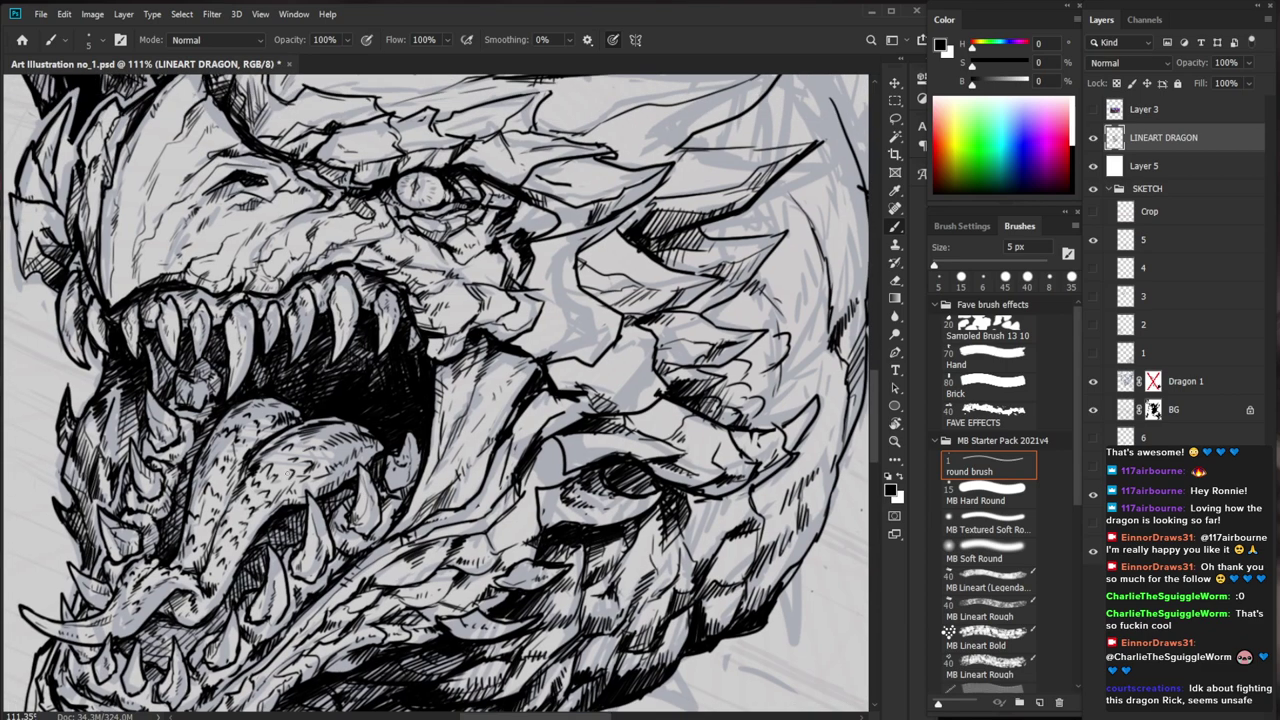
pyautogui.moveTo(398, 431); pyautogui.dragTo(300, 433)
pyautogui.moveTo(406, 438)
pyautogui.mouseDown()
pyautogui.moveTo(472, 438)
pyautogui.moveTo(450, 446)
pyautogui.mouseUp()
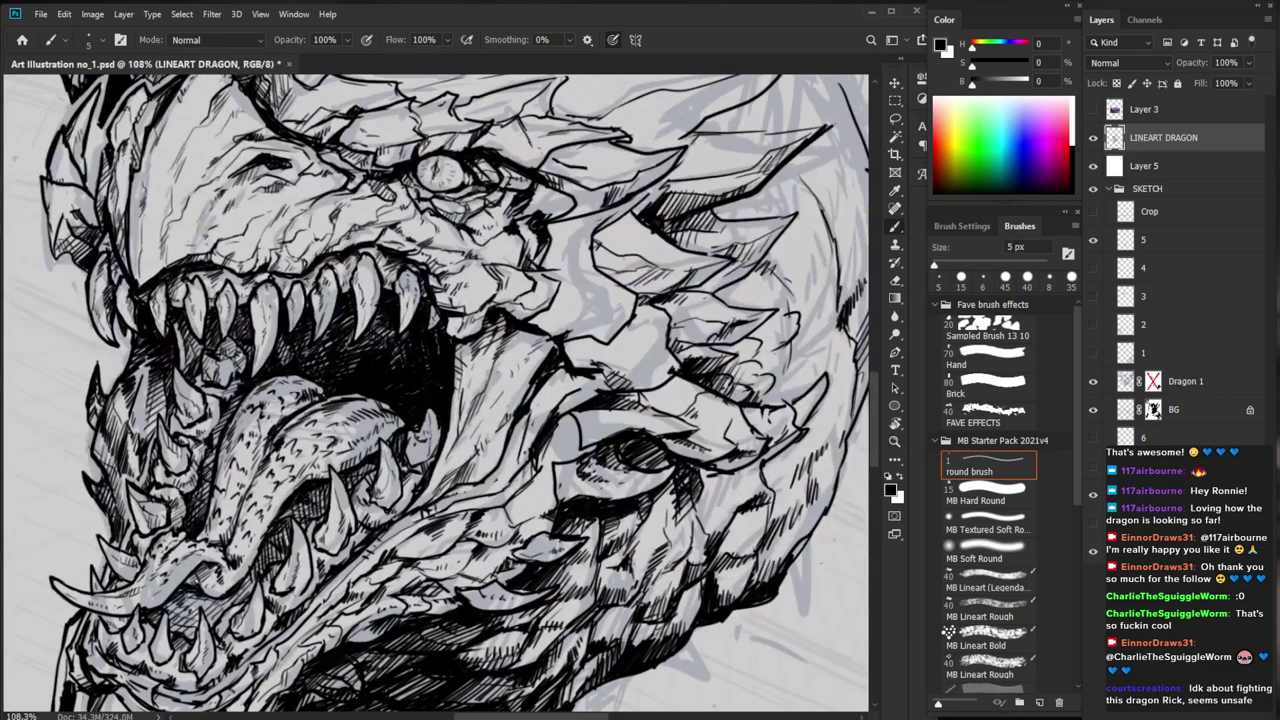
pyautogui.moveTo(311, 437)
pyautogui.mouseDown()
pyautogui.moveTo(242, 441)
pyautogui.moveTo(234, 414)
pyautogui.moveTo(308, 418)
pyautogui.mouseUp()
pyautogui.moveTo(490, 416); pyautogui.dragTo(364, 416)
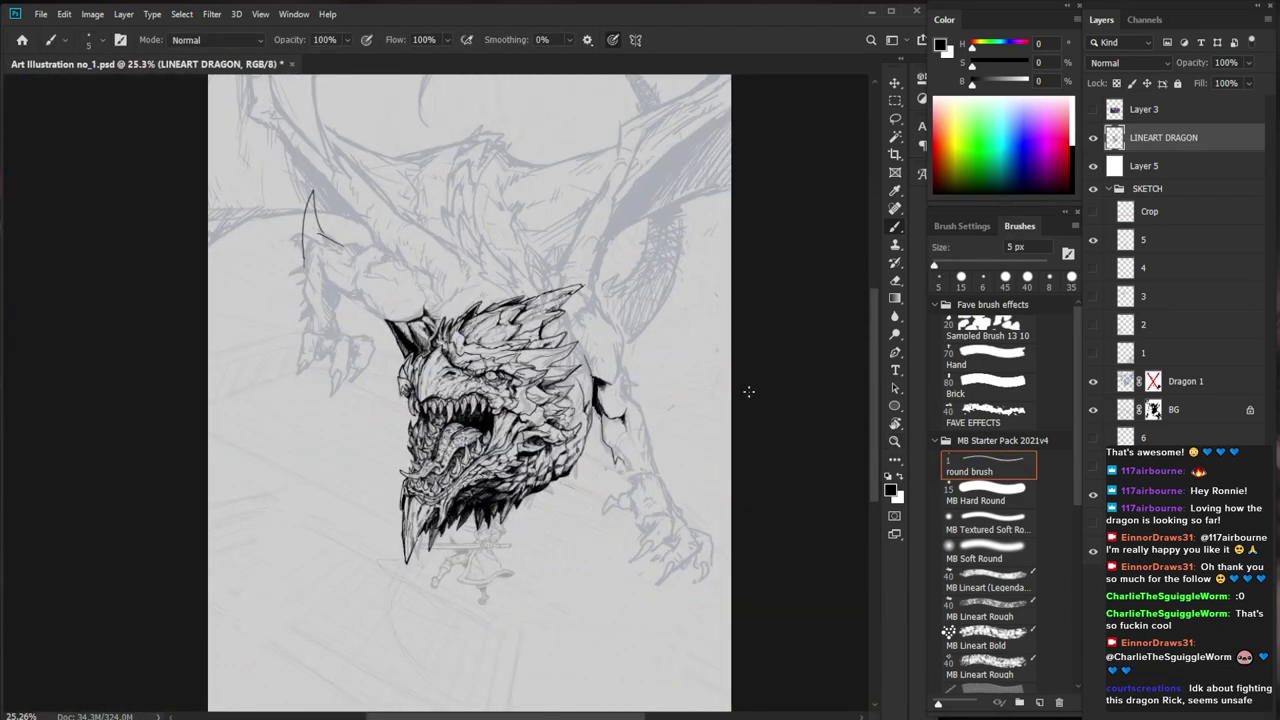
# Hatch the lower stretch of the tongue just above its curl with short 5 px strokes
pyautogui.moveTo(446, 402); pyautogui.dragTo(566, 402)
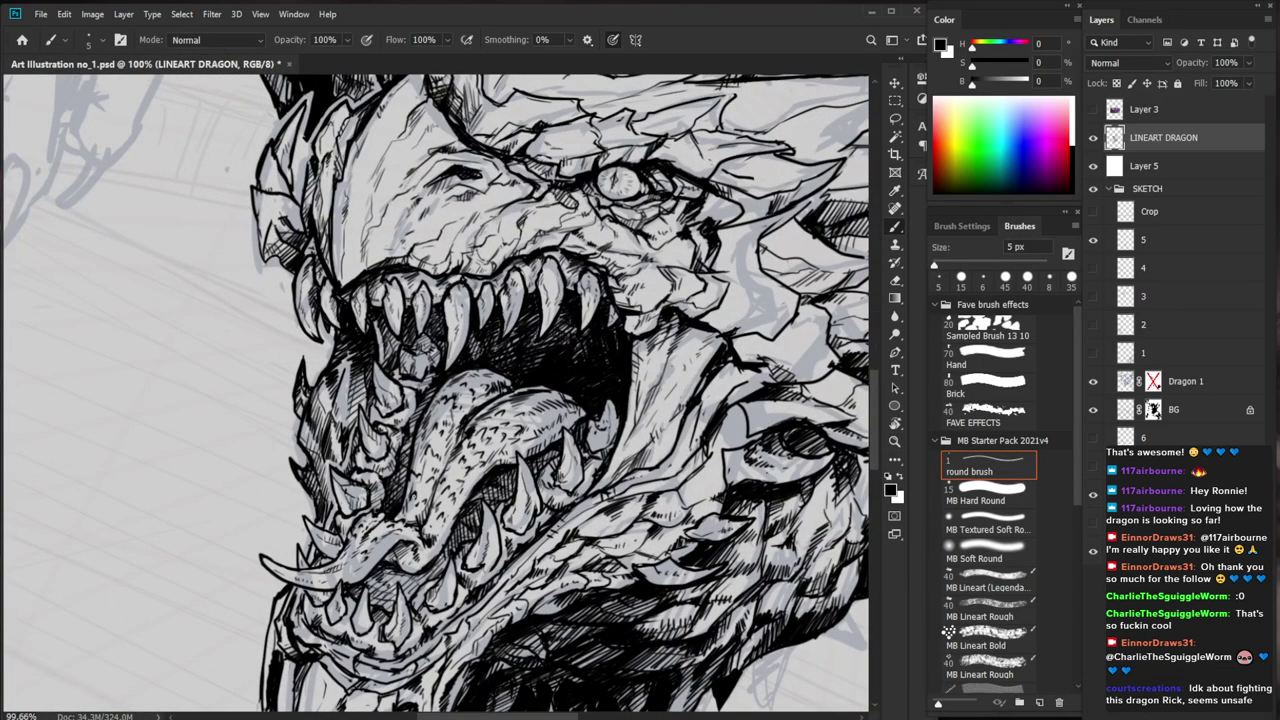
pyautogui.moveTo(416, 502); pyautogui.dragTo(404, 512)
pyautogui.moveTo(417, 506); pyautogui.dragTo(401, 520)
pyautogui.moveTo(414, 514); pyautogui.dragTo(406, 526)
pyautogui.moveTo(406, 520); pyautogui.dragTo(376, 511)
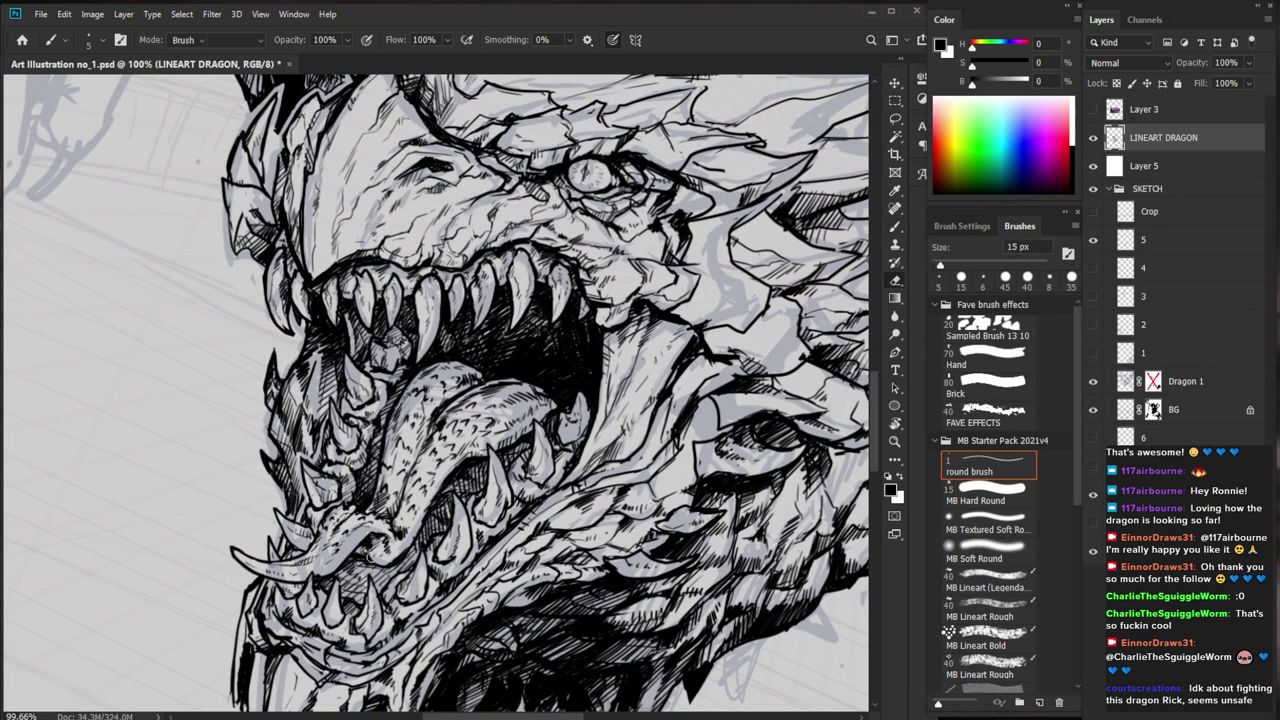
pyautogui.press('e')
pyautogui.press('b')
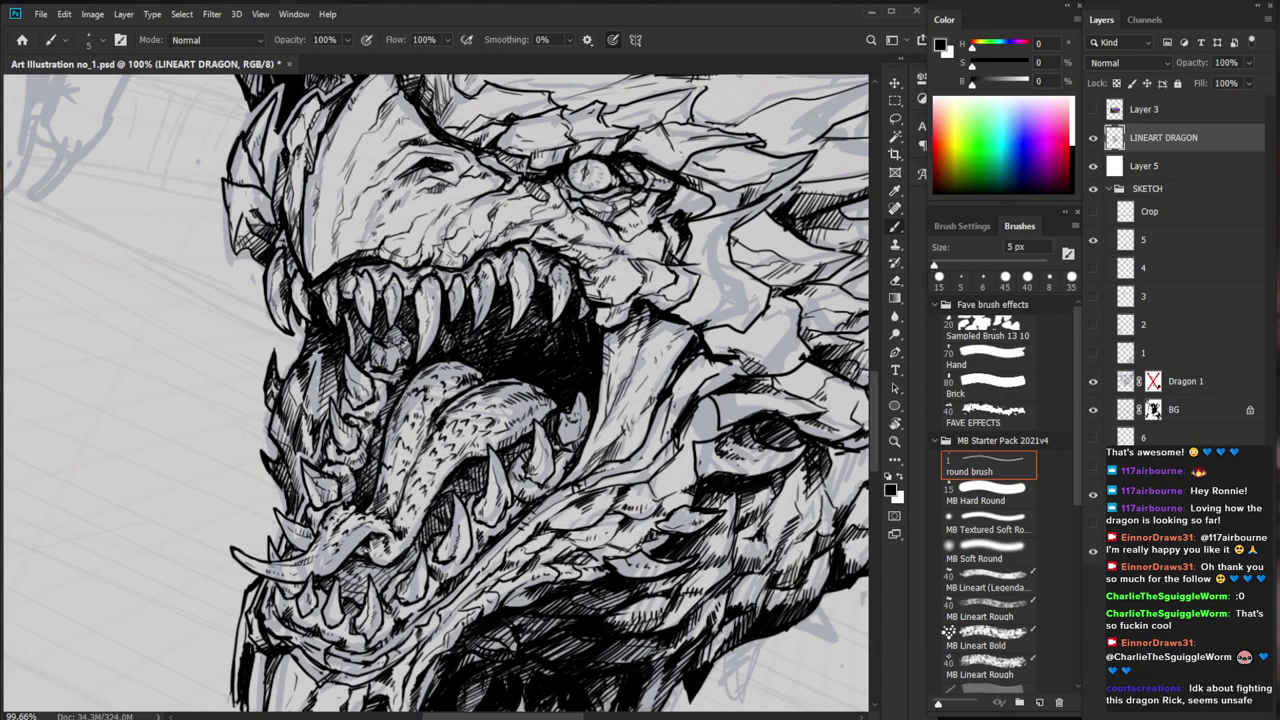
# Ink small shading strokes inside the tongue's curl above the lower front teeth
pyautogui.moveTo(378, 544); pyautogui.dragTo(373, 555)
pyautogui.press('z')
pyautogui.moveTo(523, 545)
pyautogui.mouseDown()
pyautogui.moveTo(475, 546)
pyautogui.moveTo(561, 527)
pyautogui.mouseUp()
pyautogui.press('b')
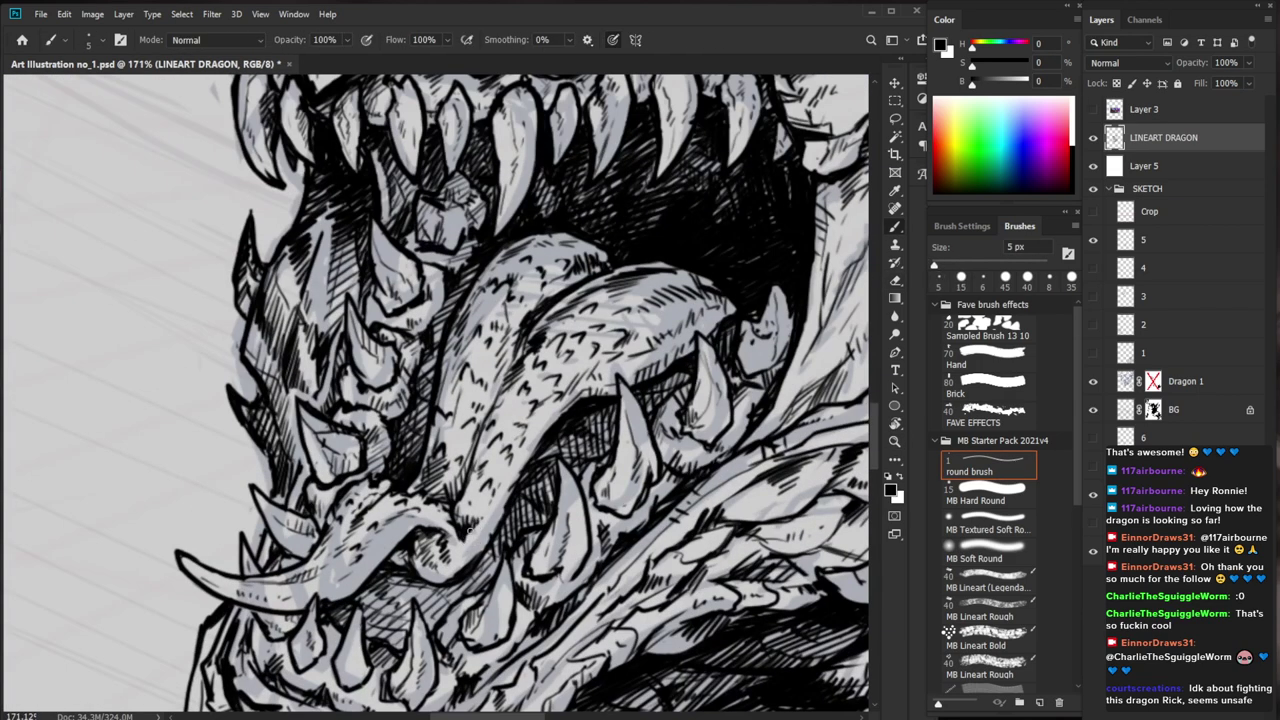
pyautogui.moveTo(470, 538); pyautogui.dragTo(462, 550)
pyautogui.press('z')
pyautogui.moveTo(510, 475); pyautogui.dragTo(420, 478)
pyautogui.moveTo(576, 474); pyautogui.dragTo(597, 470)
pyautogui.moveTo(455, 481); pyautogui.dragTo(508, 485)
pyautogui.press('b')
pyautogui.press('e')
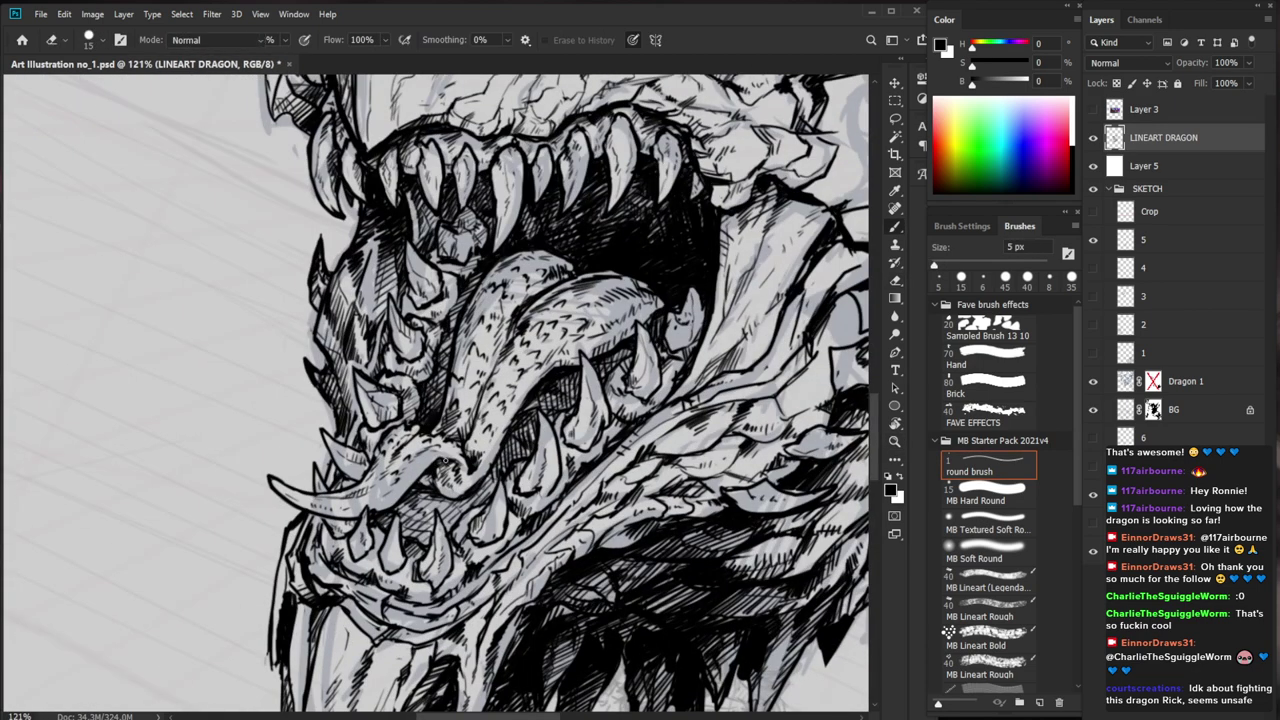
pyautogui.press('b')
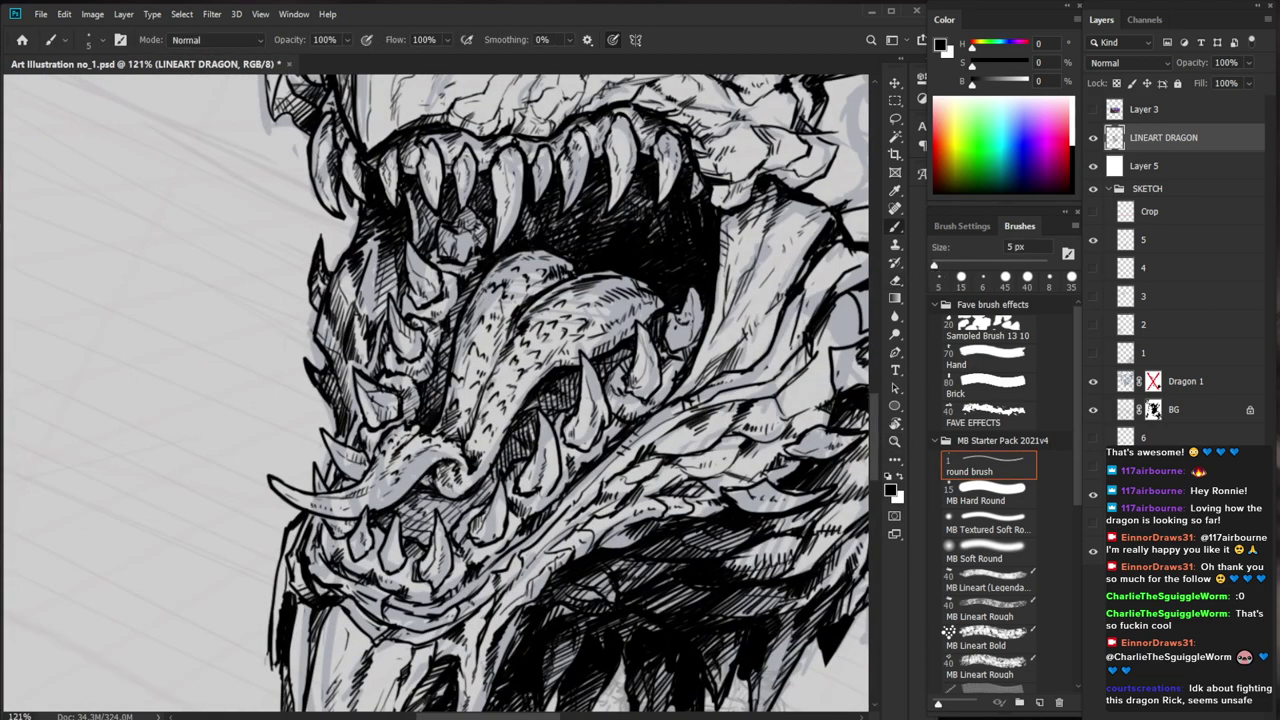
# Refine the fold where the tongue bends toward its tip with a few short black strokes
pyautogui.moveTo(420, 453); pyautogui.dragTo(410, 466)
pyautogui.moveTo(421, 453); pyautogui.dragTo(418, 459)
pyautogui.moveTo(435, 445)
pyautogui.mouseDown()
pyautogui.moveTo(426, 455)
pyautogui.moveTo(432, 440)
pyautogui.mouseUp()
pyautogui.press('e')
pyautogui.press('b')
pyautogui.press('z')
pyautogui.moveTo(512, 457); pyautogui.dragTo(424, 460)
pyautogui.moveTo(617, 593); pyautogui.dragTo(406, 620)
pyautogui.moveTo(312, 457); pyautogui.dragTo(360, 463)
pyautogui.click(359, 461)
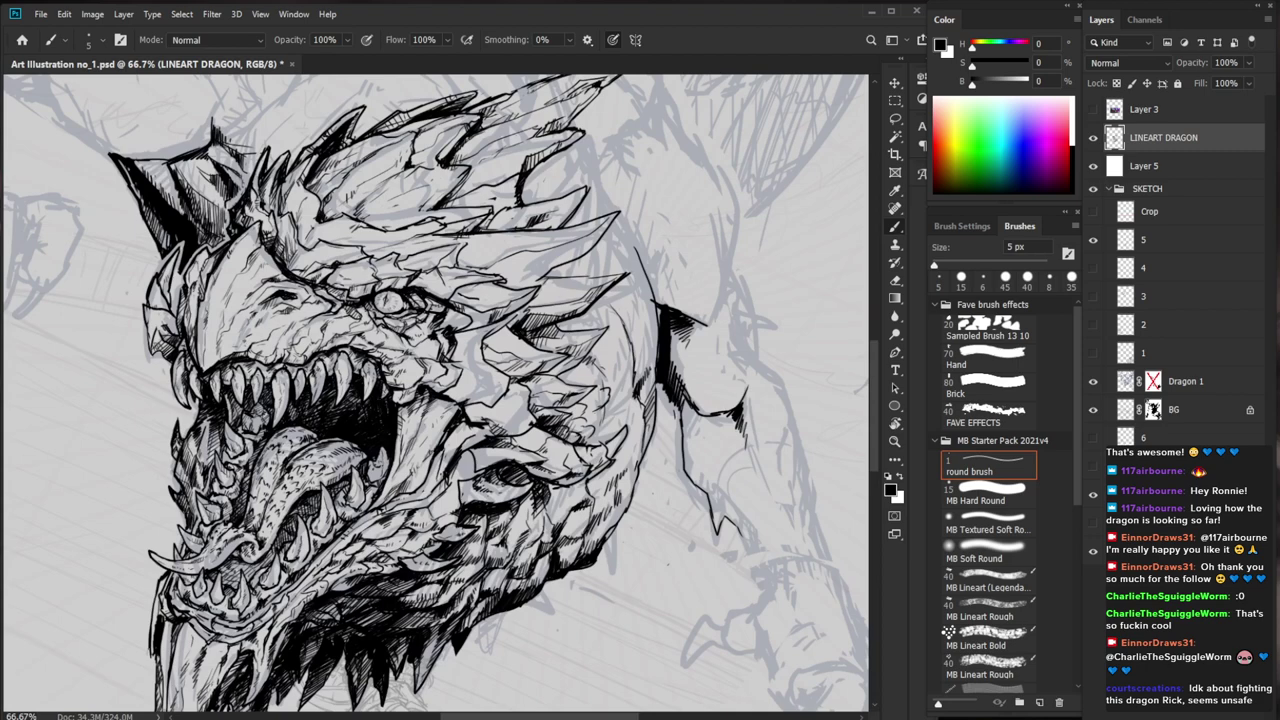
pyautogui.click(359, 461)
# Darken the side of the tongue's back fold with short strokes and check the whole head
pyautogui.press('b')
pyautogui.moveTo(266, 439); pyautogui.dragTo(258, 458)
pyautogui.moveTo(261, 441)
pyautogui.mouseDown()
pyautogui.moveTo(250, 473)
pyautogui.moveTo(210, 463)
pyautogui.mouseUp()
pyautogui.press('e')
pyautogui.press('b')
pyautogui.press('z')
pyautogui.moveTo(320, 437); pyautogui.dragTo(225, 437)
pyautogui.moveTo(300, 420); pyautogui.dragTo(243, 398)
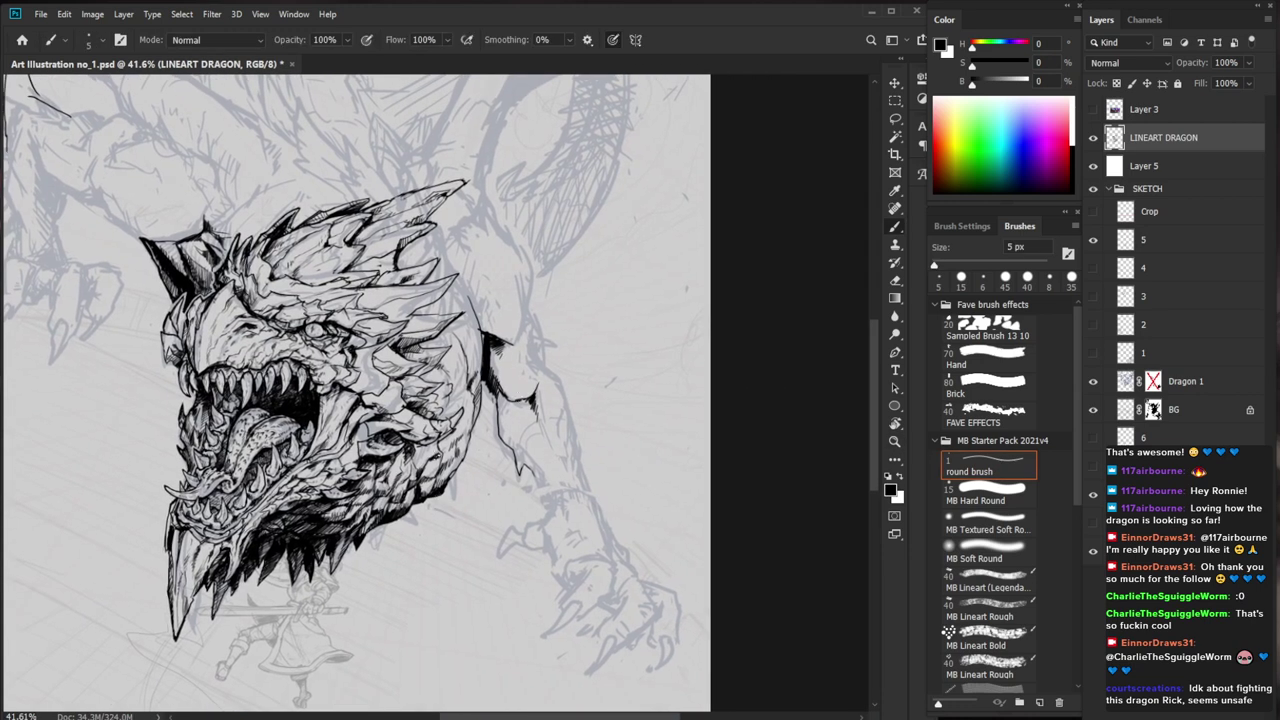
# Hatch the lower edge of the cheek spike behind the eye with short diagonal strokes
pyautogui.scroll(5, 420, 315)
pyautogui.moveTo(423, 311)
pyautogui.mouseDown()
pyautogui.moveTo(461, 273)
pyautogui.moveTo(473, 283)
pyautogui.moveTo(456, 291)
pyautogui.mouseUp()
pyautogui.moveTo(475, 273); pyautogui.dragTo(469, 285)
pyautogui.moveTo(488, 265)
pyautogui.mouseDown()
pyautogui.moveTo(406, 336)
pyautogui.moveTo(340, 344)
pyautogui.moveTo(362, 351)
pyautogui.mouseUp()
pyautogui.moveTo(528, 305); pyautogui.dragTo(390, 306)
pyautogui.moveTo(642, 398); pyautogui.dragTo(617, 371)
pyautogui.moveTo(490, 307); pyautogui.dragTo(630, 307)
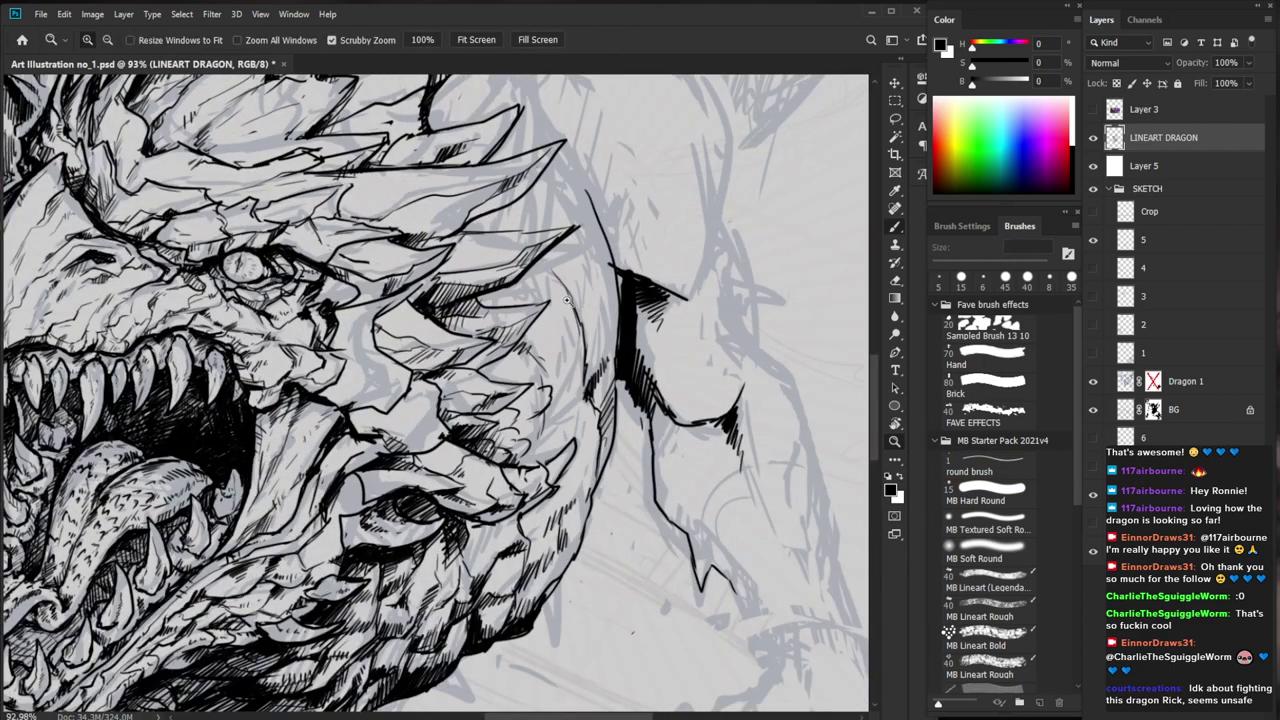
pyautogui.moveTo(471, 361); pyautogui.dragTo(459, 369)
pyautogui.moveTo(482, 354); pyautogui.dragTo(471, 369)
pyautogui.moveTo(490, 346); pyautogui.dragTo(474, 370)
pyautogui.moveTo(502, 340); pyautogui.dragTo(491, 362)
# Erase stray ink near the tip of the long cheek spike with the 15 px eraser
pyautogui.press('e')
pyautogui.moveTo(580, 255)
pyautogui.mouseDown()
pyautogui.moveTo(568, 256)
pyautogui.moveTo(579, 256)
pyautogui.mouseUp()
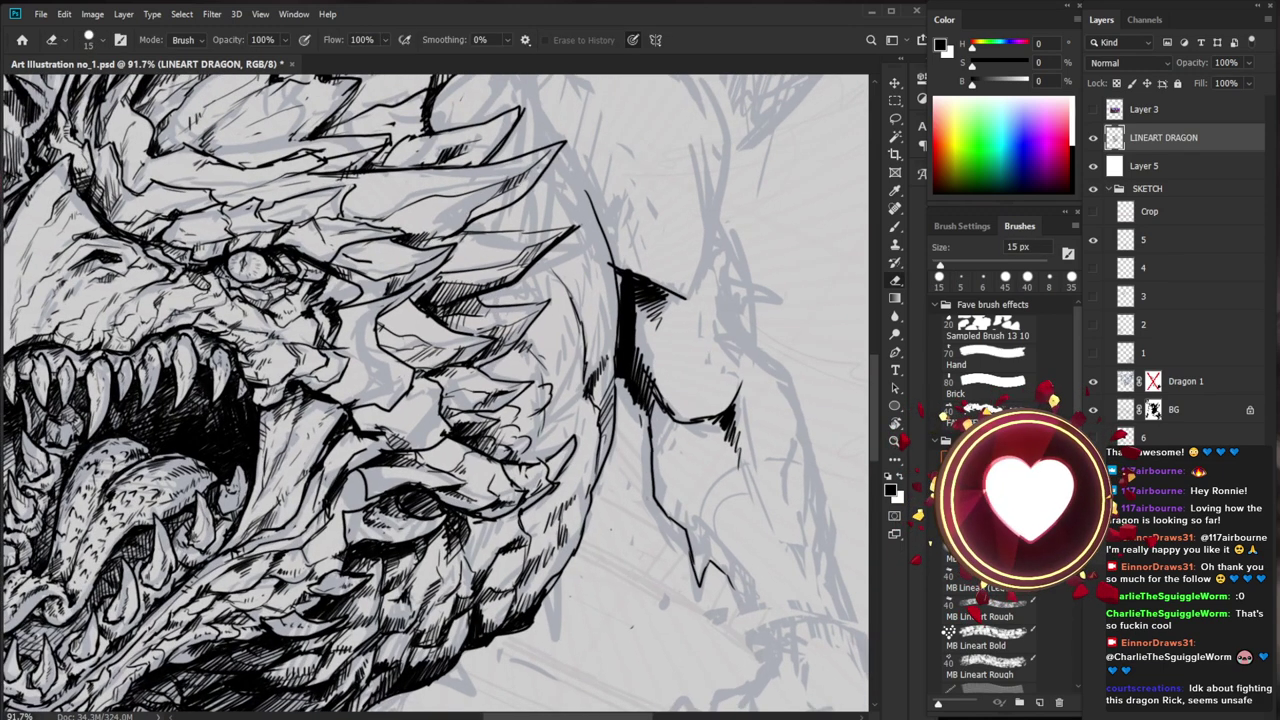
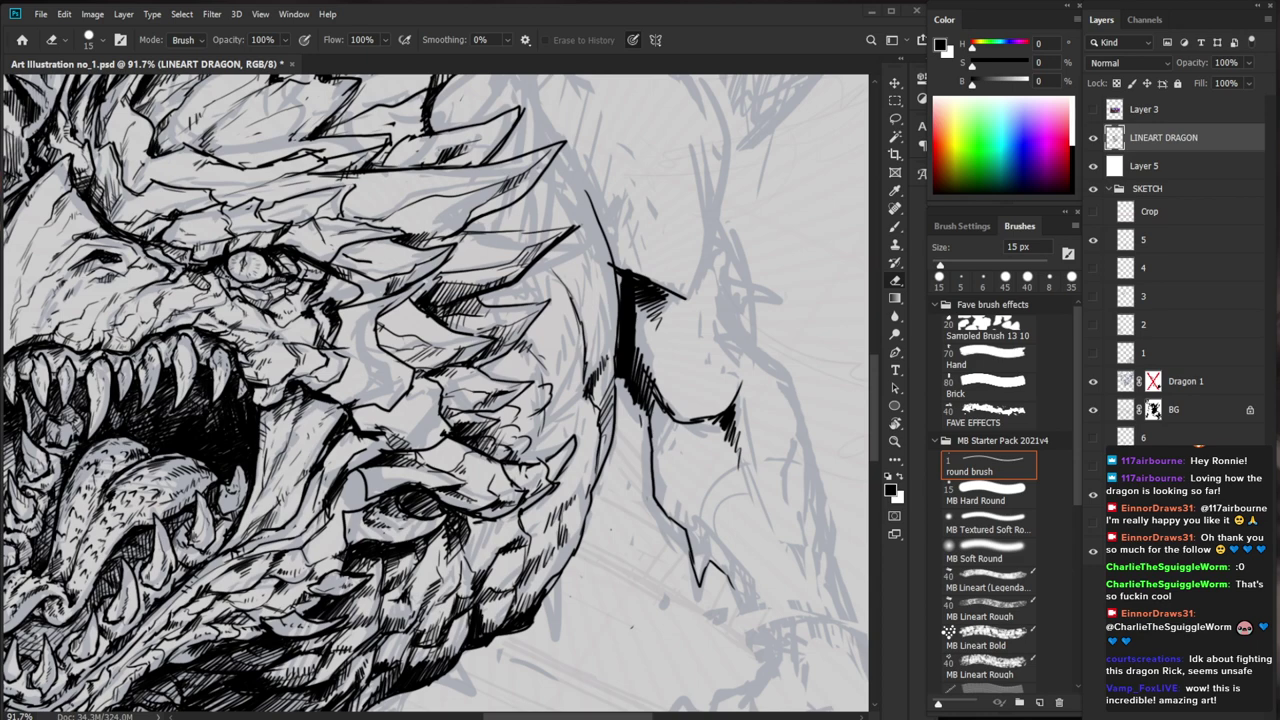
pyautogui.scroll(2, 583, 531)
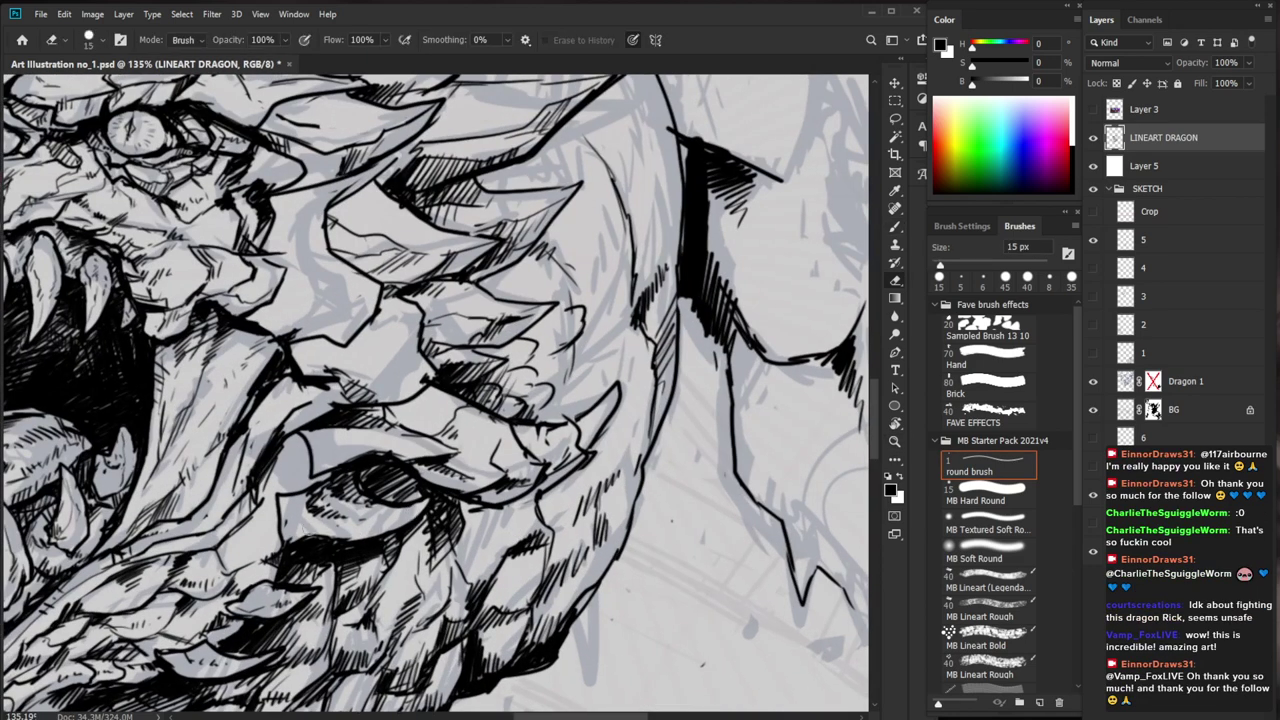
pyautogui.press('b')
pyautogui.moveTo(398, 528)
pyautogui.mouseDown()
pyautogui.moveTo(347, 550)
pyautogui.moveTo(291, 524)
pyautogui.mouseUp()
pyautogui.moveTo(440, 487); pyautogui.dragTo(342, 485)
pyautogui.moveTo(572, 494); pyautogui.dragTo(563, 514)
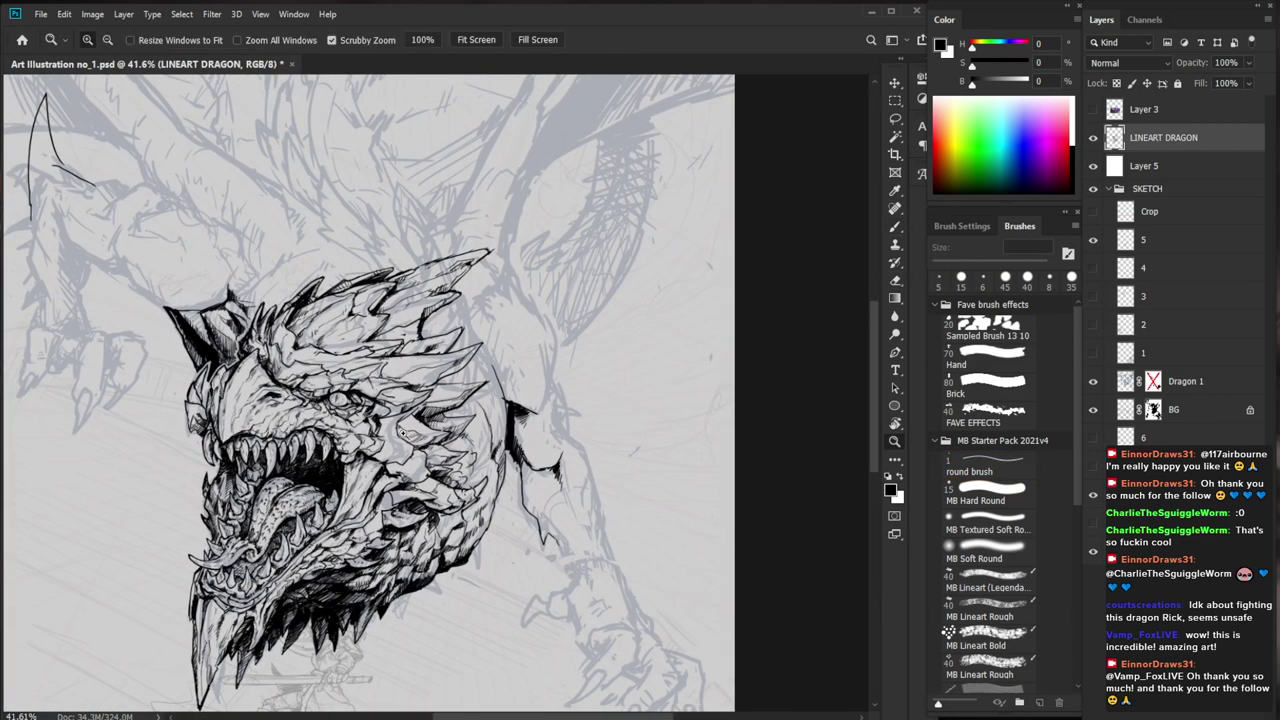
pyautogui.moveTo(402, 433); pyautogui.dragTo(448, 433)
pyautogui.moveTo(371, 453); pyautogui.dragTo(424, 471)
pyautogui.press('e')
pyautogui.press('b')
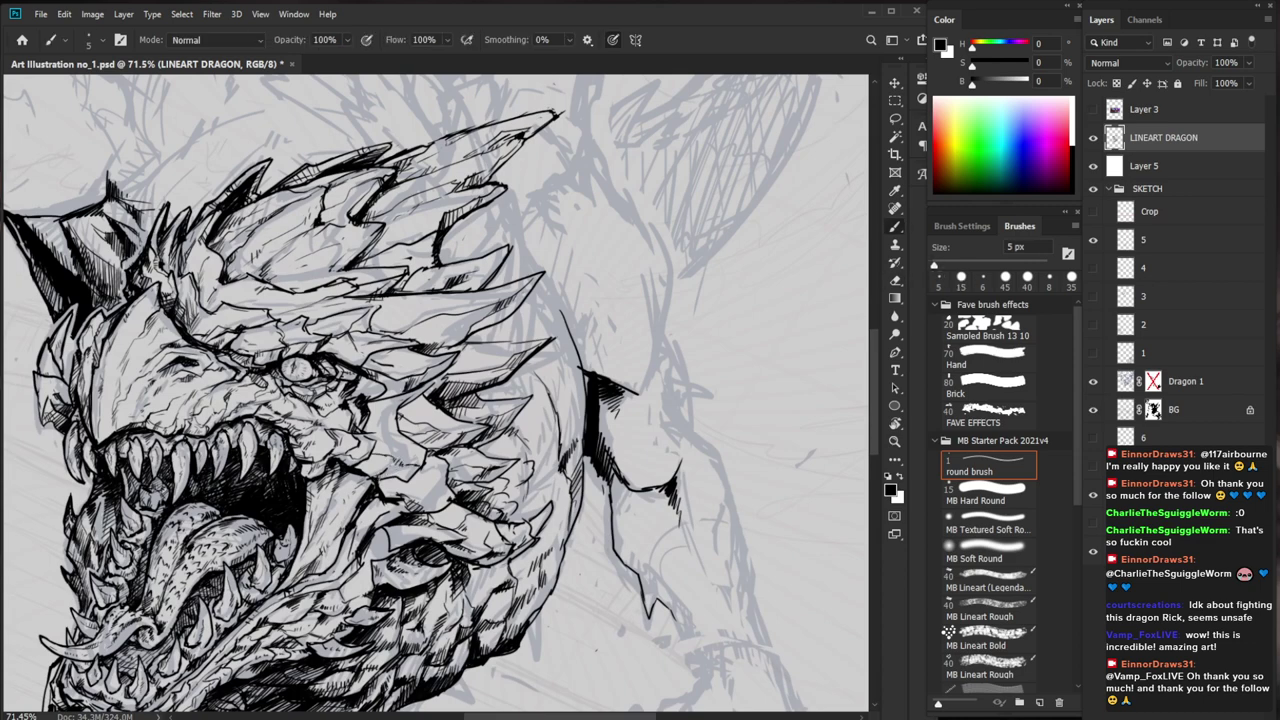
# Hatch the shadow between the cheek plates behind the mouth corner with short 5 px strokes
pyautogui.scroll(-5, 395, 466)
pyautogui.scroll(3, 360, 390)
pyautogui.scroll(4, 420, 421)
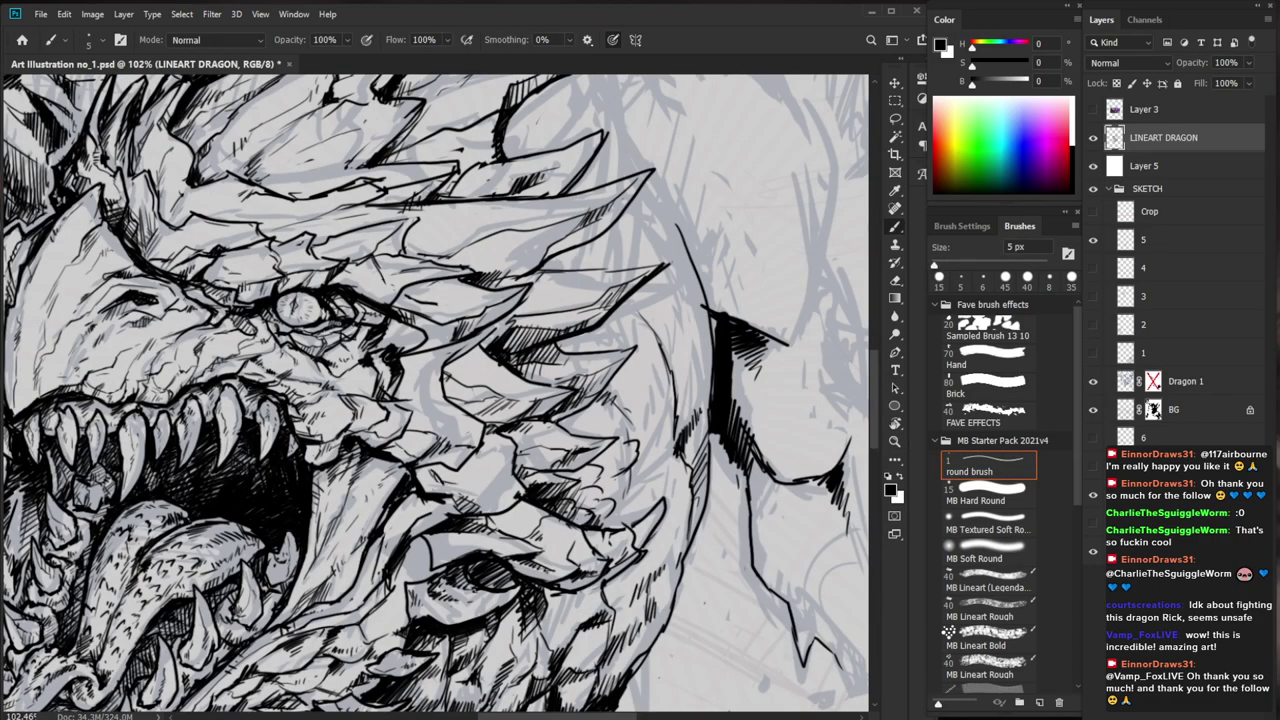
pyautogui.moveTo(440, 498); pyautogui.dragTo(472, 490)
pyautogui.moveTo(450, 498); pyautogui.dragTo(471, 492)
pyautogui.moveTo(452, 502); pyautogui.dragTo(474, 496)
pyautogui.moveTo(460, 509); pyautogui.dragTo(474, 498)
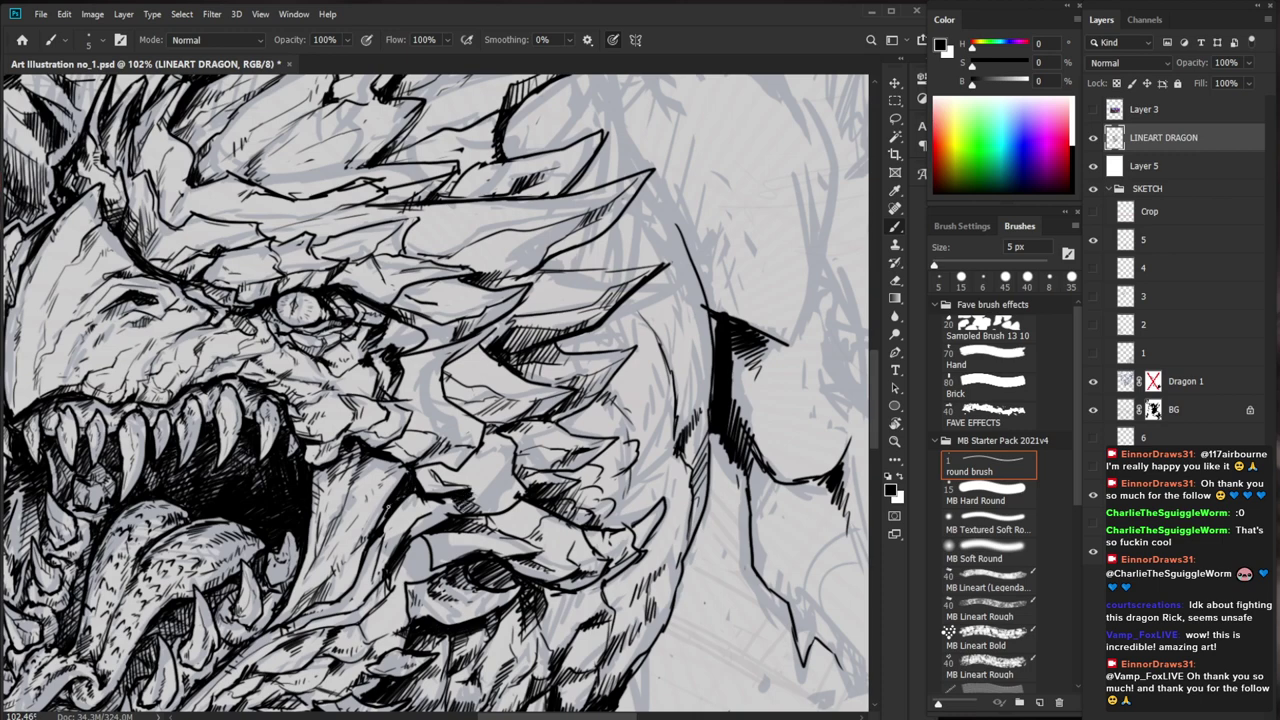
# Examine the inked head as a whole, then the horn and snout up close
pyautogui.scroll(-4, 400, 480)
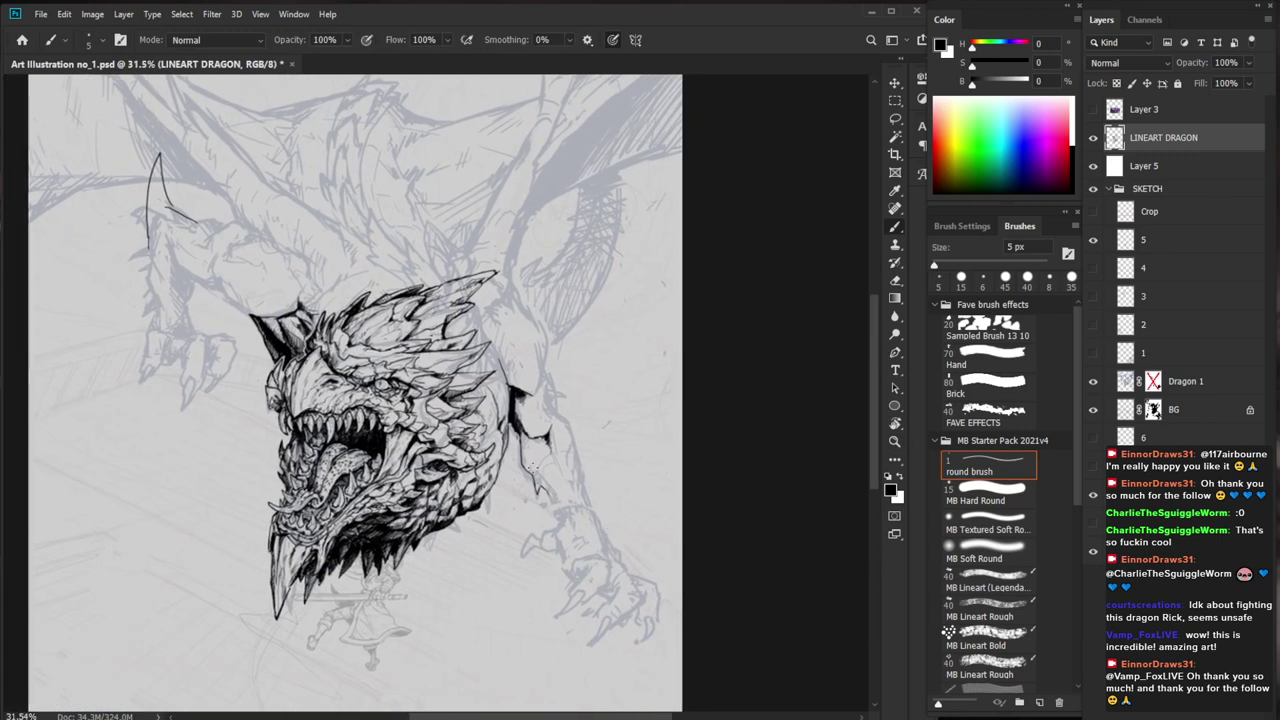
pyautogui.scroll(4, 400, 450)
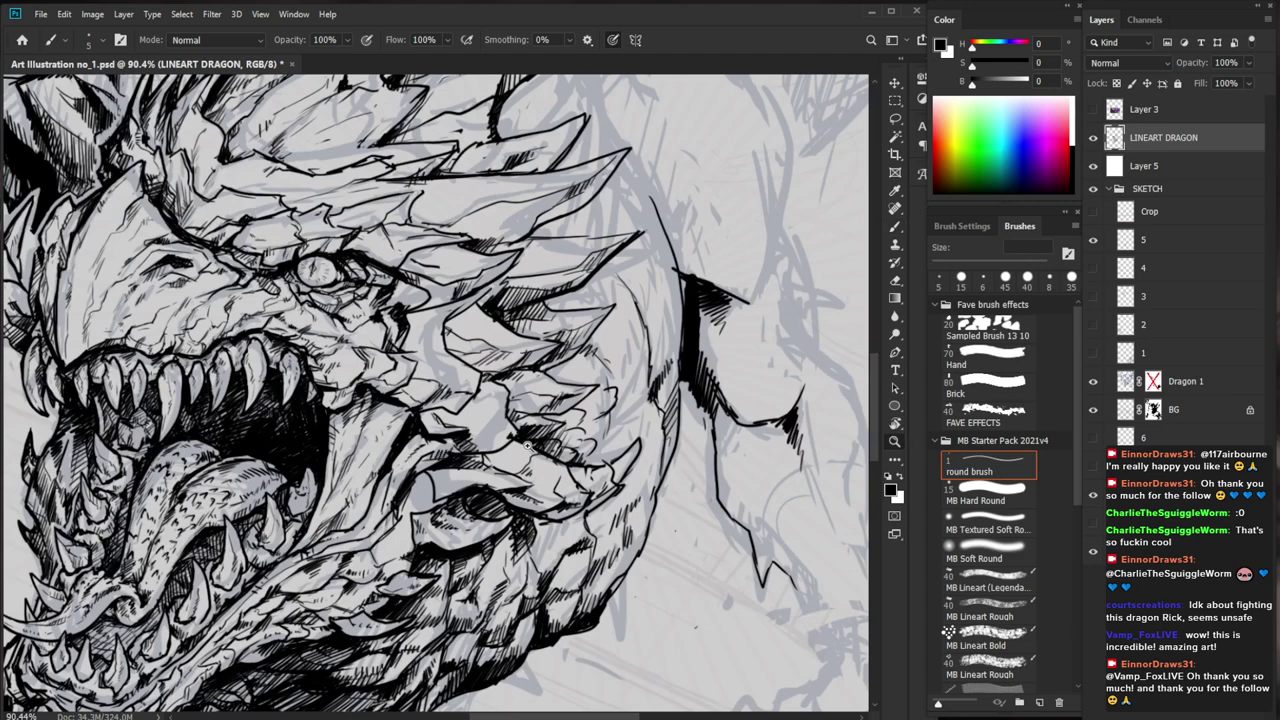
pyautogui.scroll(-3, 448, 452)
pyautogui.moveTo(570, 513); pyautogui.dragTo(541, 462)
pyautogui.hotkey('ctrl', 'space')
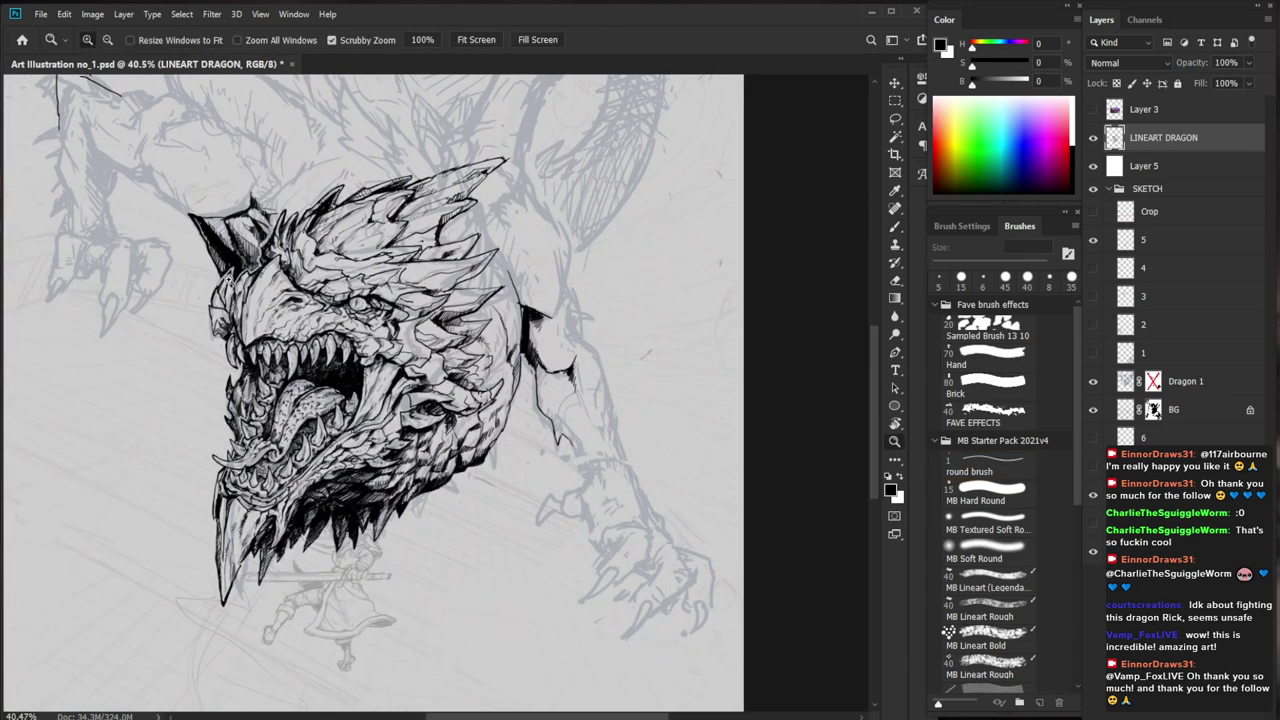
pyautogui.moveTo(250, 264); pyautogui.dragTo(370, 266)
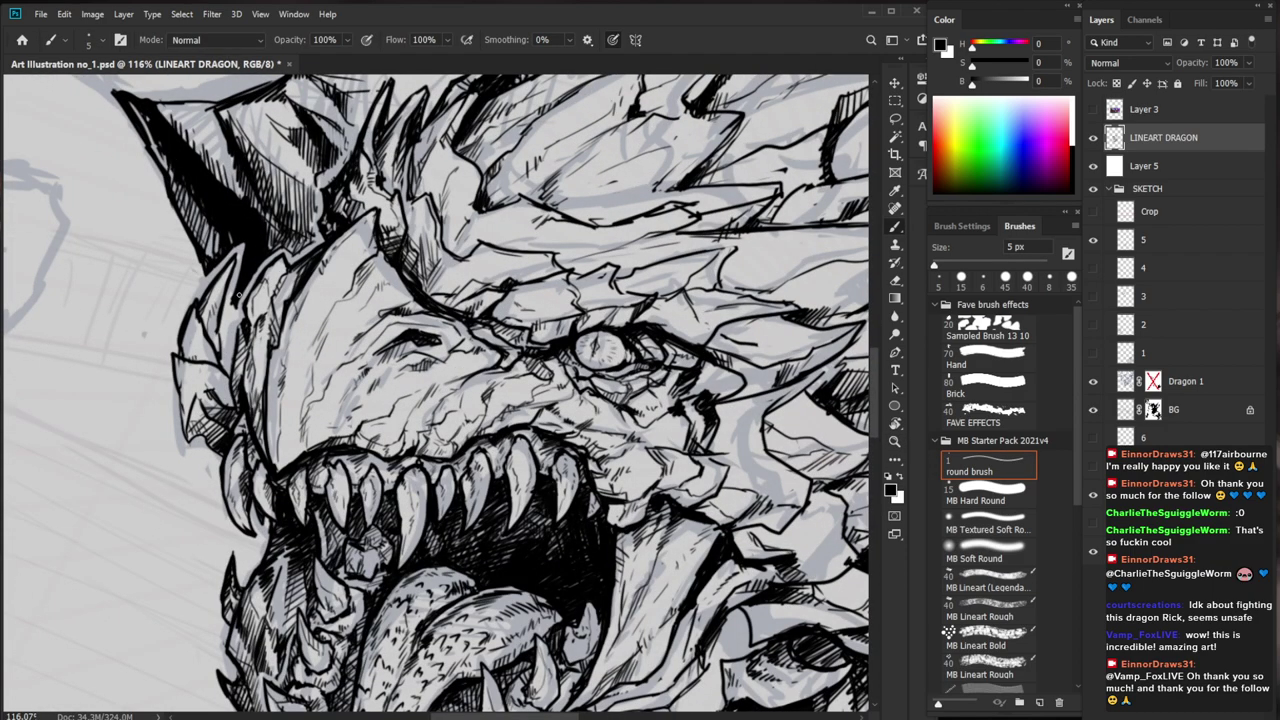
pyautogui.moveTo(236, 304); pyautogui.dragTo(224, 441)
pyautogui.moveTo(168, 320)
pyautogui.mouseDown()
pyautogui.moveTo(200, 364)
pyautogui.moveTo(198, 386)
pyautogui.moveTo(207, 357)
pyautogui.mouseUp()
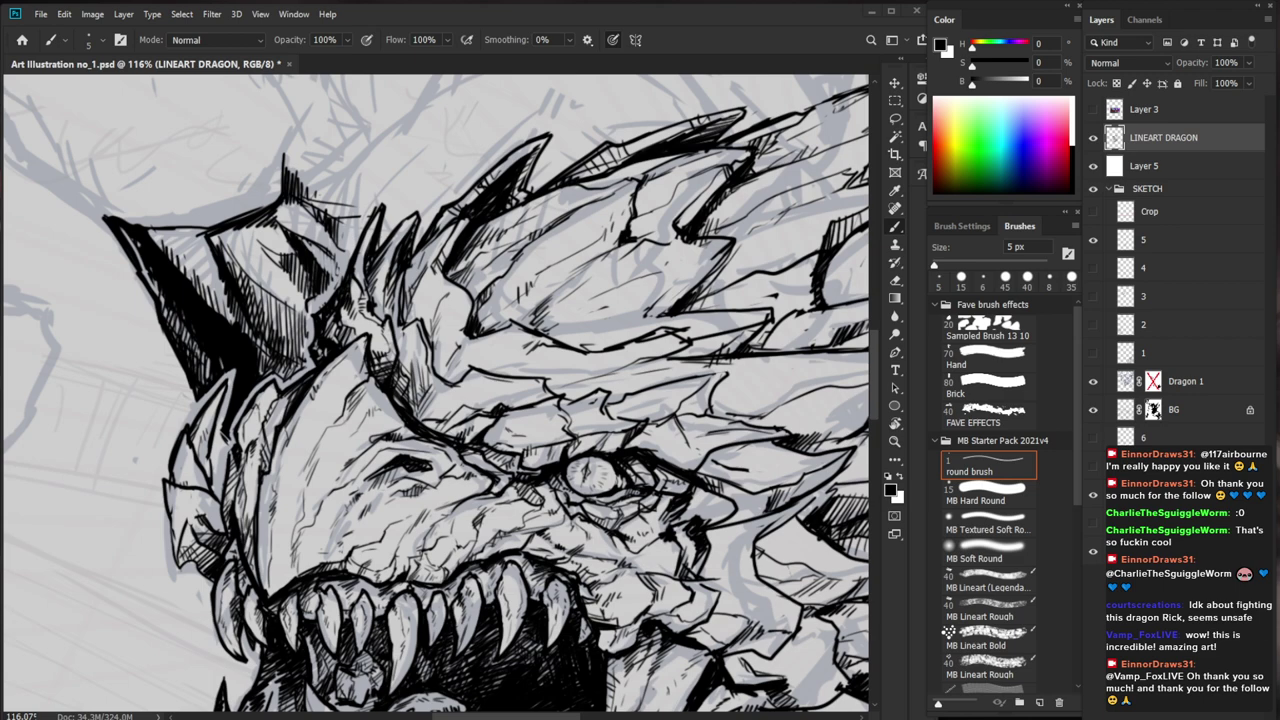
# Touch up the linework around the nostril and brow ridge with the 5 px brush and the eraser
pyautogui.scroll(3, 425, 498)
pyautogui.press('e')
pyautogui.press('b')
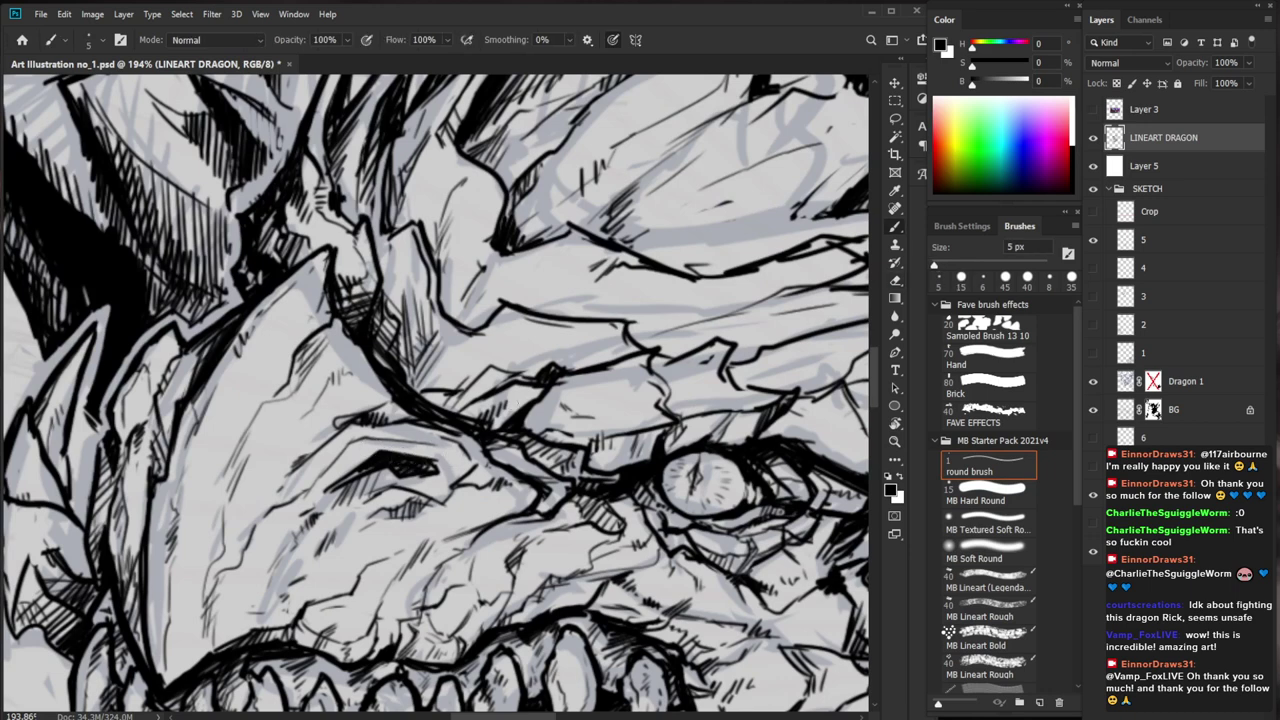
pyautogui.moveTo(411, 458)
pyautogui.mouseDown()
pyautogui.moveTo(372, 452)
pyautogui.moveTo(355, 468)
pyautogui.moveTo(397, 458)
pyautogui.moveTo(437, 482)
pyautogui.mouseUp()
pyautogui.moveTo(495, 478); pyautogui.dragTo(386, 513)
pyautogui.moveTo(547, 621); pyautogui.dragTo(444, 547)
pyautogui.moveTo(393, 421); pyautogui.dragTo(481, 415)
pyautogui.press('e')
pyautogui.press('b')
pyautogui.moveTo(376, 376)
pyautogui.mouseDown()
pyautogui.moveTo(354, 397)
pyautogui.moveTo(368, 392)
pyautogui.mouseUp()
pyautogui.moveTo(463, 377)
pyautogui.mouseDown()
pyautogui.moveTo(430, 439)
pyautogui.moveTo(316, 428)
pyautogui.mouseUp()
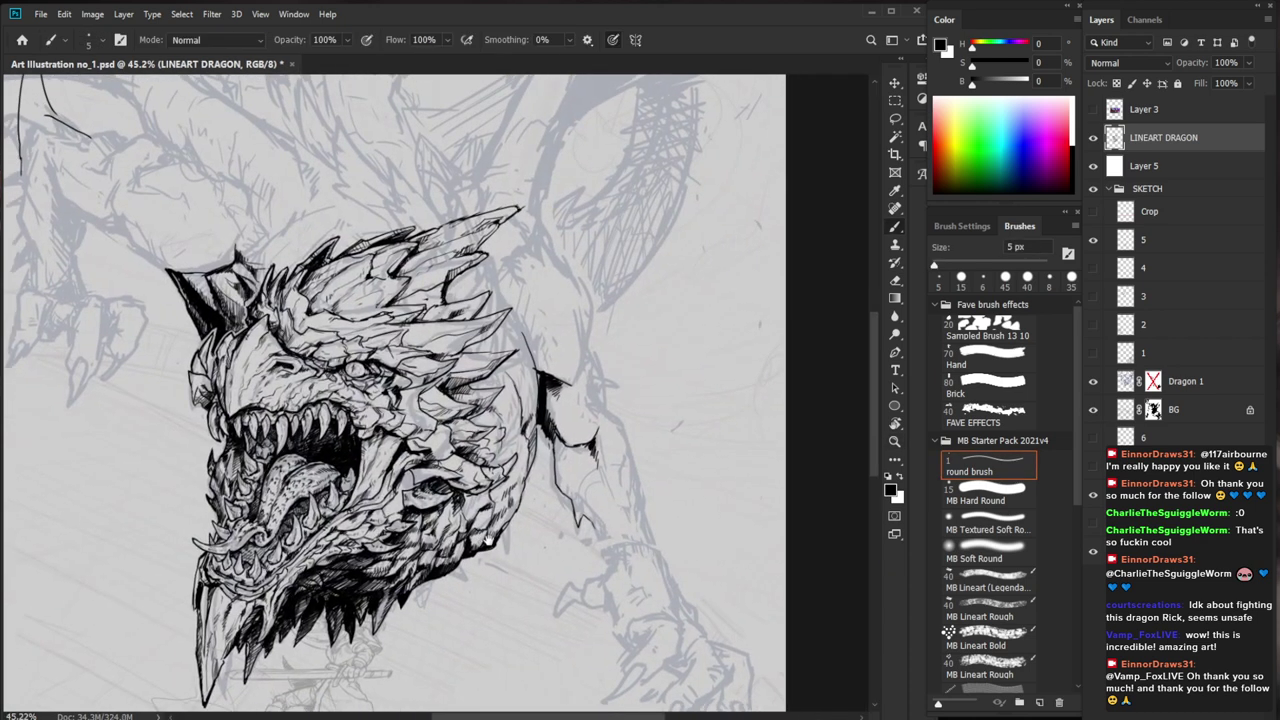
# Refine the lines on the front of the snout above the upper teeth with the 5 px brush and the eraser
pyautogui.moveTo(318, 349); pyautogui.dragTo(405, 348)
pyautogui.moveTo(322, 396)
pyautogui.mouseDown()
pyautogui.moveTo(350, 408)
pyautogui.moveTo(303, 406)
pyautogui.moveTo(316, 417)
pyautogui.mouseUp()
pyautogui.press('e')
pyautogui.press('b')
pyautogui.press('e')
pyautogui.press('b')
pyautogui.moveTo(334, 403)
pyautogui.mouseDown()
pyautogui.moveTo(319, 413)
pyautogui.moveTo(330, 415)
pyautogui.mouseUp()
pyautogui.press('e')
pyautogui.press('b')
# Lay the first shadow strokes on the spikes at the far side of the snout with the 5 px brush
pyautogui.moveTo(392, 466); pyautogui.dragTo(420, 424)
pyautogui.moveTo(387, 515)
pyautogui.mouseDown()
pyautogui.moveTo(418, 434)
pyautogui.moveTo(423, 466)
pyautogui.mouseUp()
pyautogui.moveTo(180, 290)
pyautogui.mouseDown()
pyautogui.moveTo(212, 290)
pyautogui.moveTo(158, 303)
pyautogui.mouseUp()
pyautogui.moveTo(599, 621); pyautogui.dragTo(521, 575)
pyautogui.scroll(3, 150, 313)
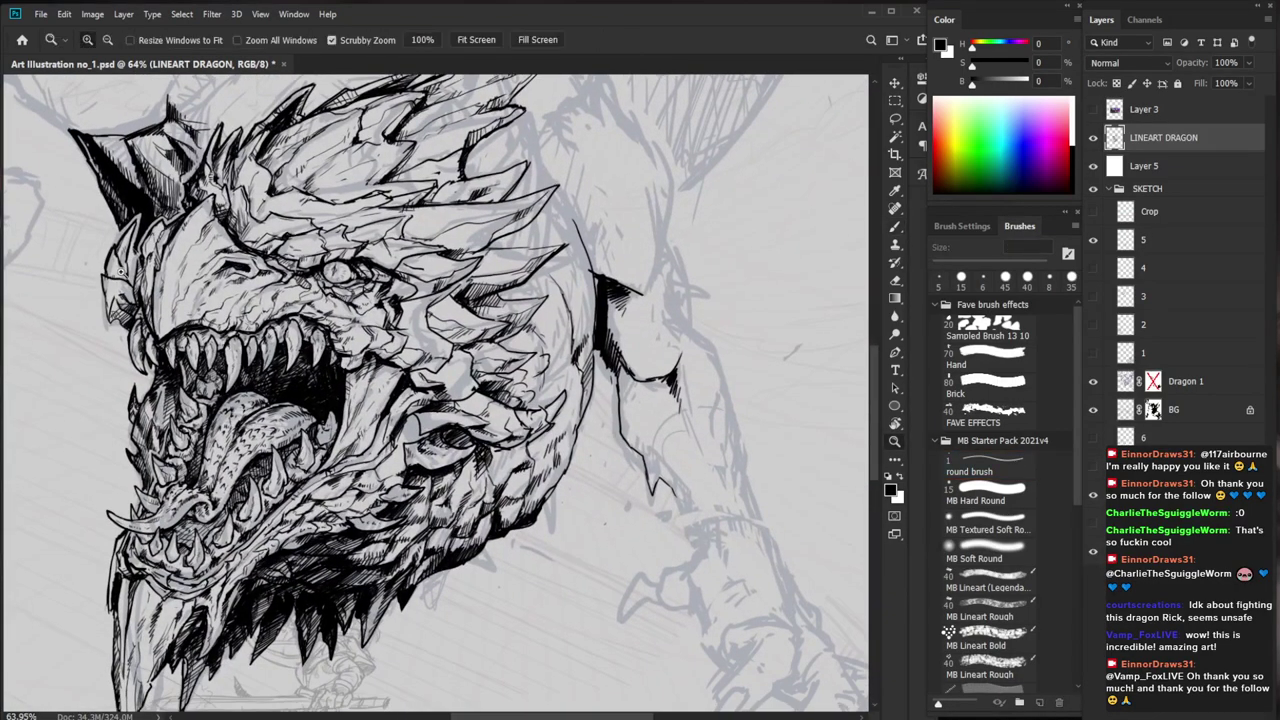
pyautogui.press('e')
pyautogui.moveTo(150, 295); pyautogui.dragTo(144, 390)
pyautogui.moveTo(193, 331); pyautogui.dragTo(295, 427)
pyautogui.press('b')
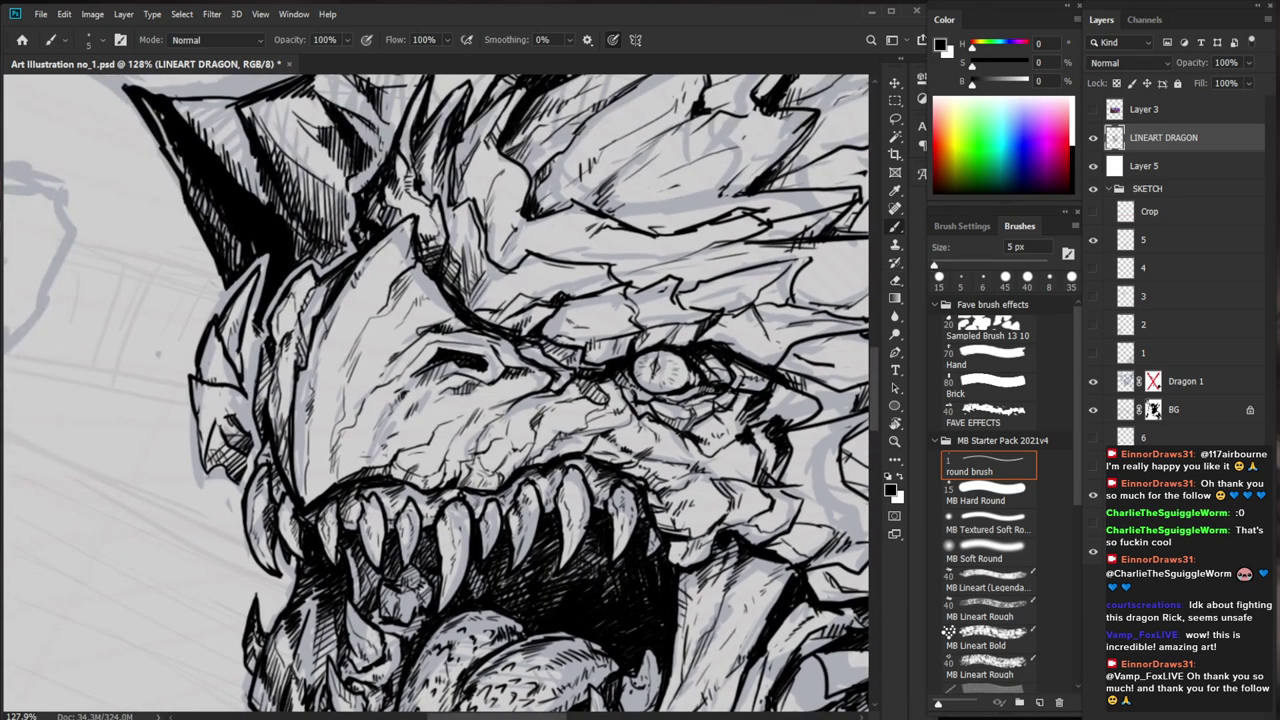
pyautogui.moveTo(254, 281); pyautogui.dragTo(238, 326)
pyautogui.moveTo(223, 357); pyautogui.dragTo(221, 384)
pyautogui.moveTo(243, 313); pyautogui.dragTo(217, 391)
pyautogui.moveTo(243, 378); pyautogui.dragTo(221, 407)
pyautogui.moveTo(243, 394); pyautogui.dragTo(224, 430)
pyautogui.moveTo(247, 411); pyautogui.dragTo(228, 436)
# Fill the far-side cheek spikes and plates beside the snout with dense diagonal 5 px hatching
pyautogui.moveTo(325, 415); pyautogui.dragTo(190, 415)
pyautogui.moveTo(610, 472); pyautogui.dragTo(532, 434)
pyautogui.moveTo(210, 345); pyautogui.dragTo(345, 350)
pyautogui.moveTo(218, 366); pyautogui.dragTo(213, 440)
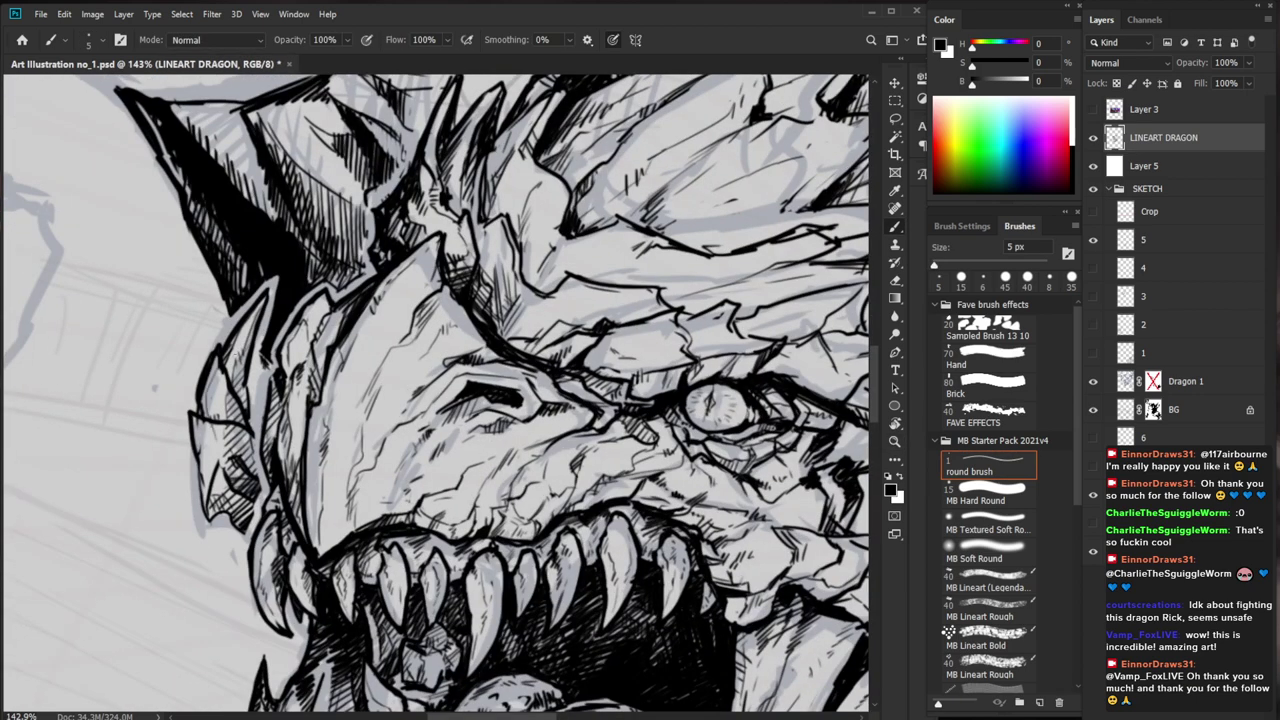
pyautogui.moveTo(254, 320); pyautogui.dragTo(234, 348)
pyautogui.moveTo(254, 332); pyautogui.dragTo(226, 367)
pyautogui.moveTo(224, 379); pyautogui.dragTo(204, 405)
pyautogui.moveTo(240, 386); pyautogui.dragTo(208, 417)
pyautogui.moveTo(237, 405); pyautogui.dragTo(198, 452)
pyautogui.moveTo(239, 429); pyautogui.dragTo(203, 464)
pyautogui.moveTo(249, 439)
pyautogui.mouseDown()
pyautogui.moveTo(202, 472)
pyautogui.moveTo(238, 454)
pyautogui.mouseUp()
pyautogui.moveTo(233, 466); pyautogui.dragTo(212, 490)
pyautogui.moveTo(228, 486); pyautogui.dragTo(214, 506)
pyautogui.moveTo(246, 498); pyautogui.dragTo(212, 516)
pyautogui.moveTo(232, 428); pyautogui.dragTo(218, 440)
pyautogui.moveTo(232, 434); pyautogui.dragTo(220, 454)
pyautogui.moveTo(232, 384); pyautogui.dragTo(220, 396)
pyautogui.moveTo(230, 392); pyautogui.dragTo(220, 416)
pyautogui.moveTo(242, 350); pyautogui.dragTo(234, 362)
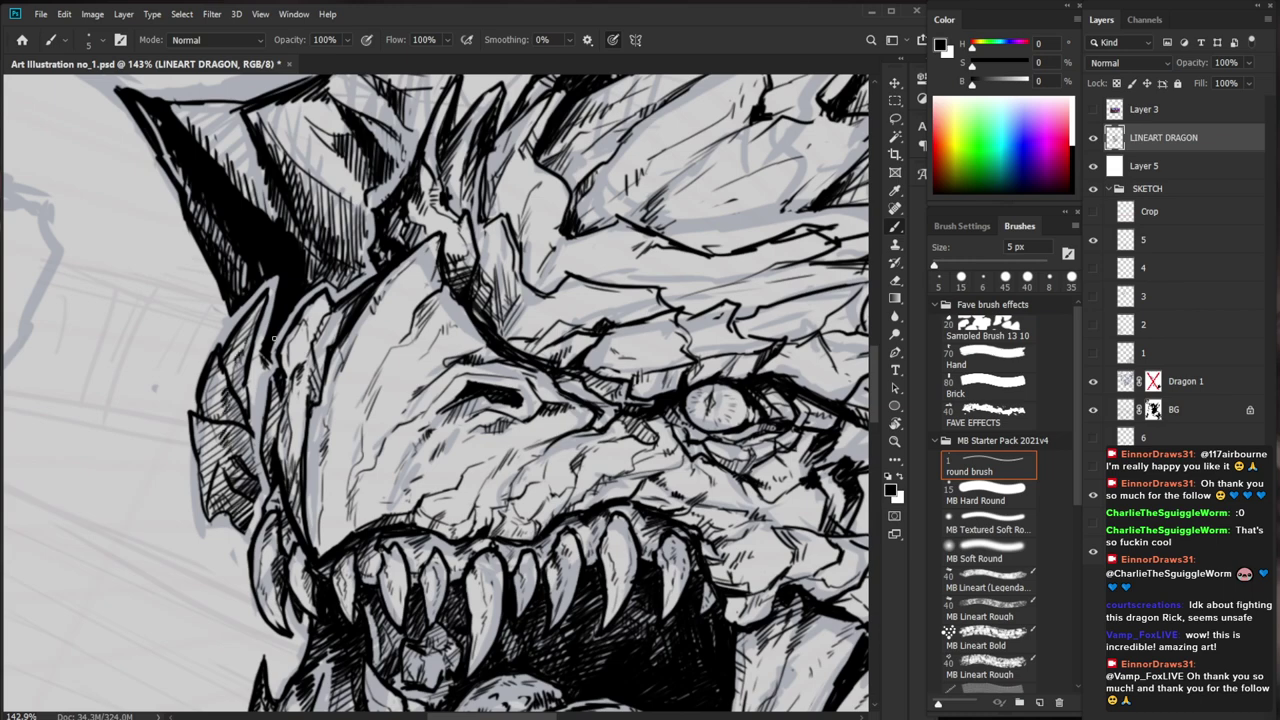
# Add short 5 px hatch strokes between the cheek plates behind the corner of the mouth
pyautogui.moveTo(310, 342); pyautogui.dragTo(190, 346)
pyautogui.moveTo(711, 411); pyautogui.dragTo(577, 382)
pyautogui.moveTo(450, 421); pyautogui.dragTo(502, 421)
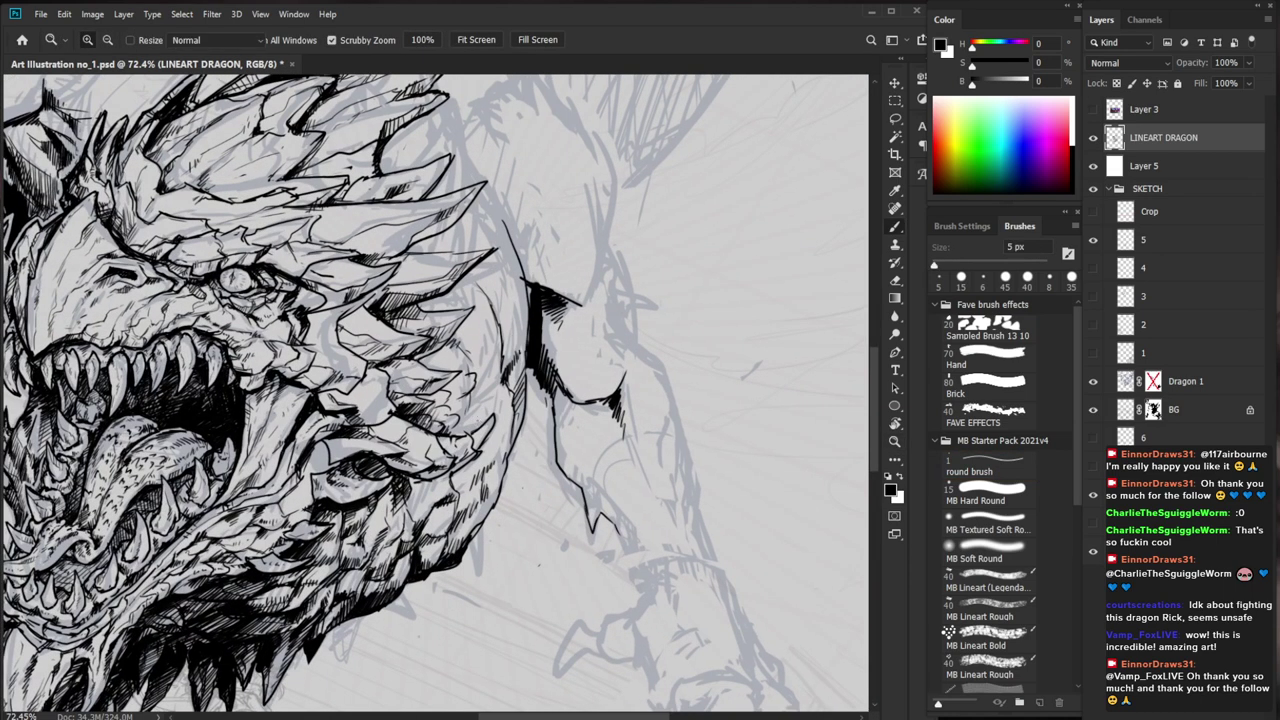
pyautogui.moveTo(415, 427); pyautogui.dragTo(463, 427)
pyautogui.press('e')
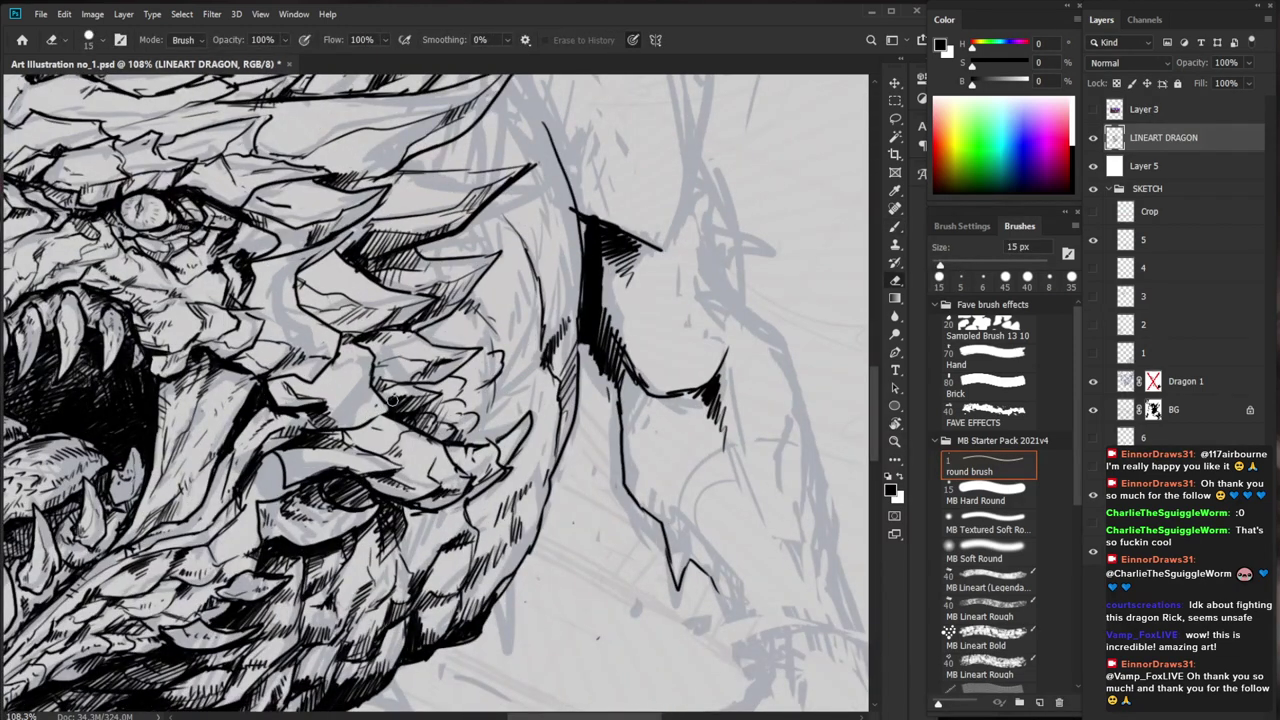
pyautogui.press('b')
pyautogui.moveTo(358, 396); pyautogui.dragTo(342, 399)
pyautogui.moveTo(472, 218); pyautogui.dragTo(462, 202)
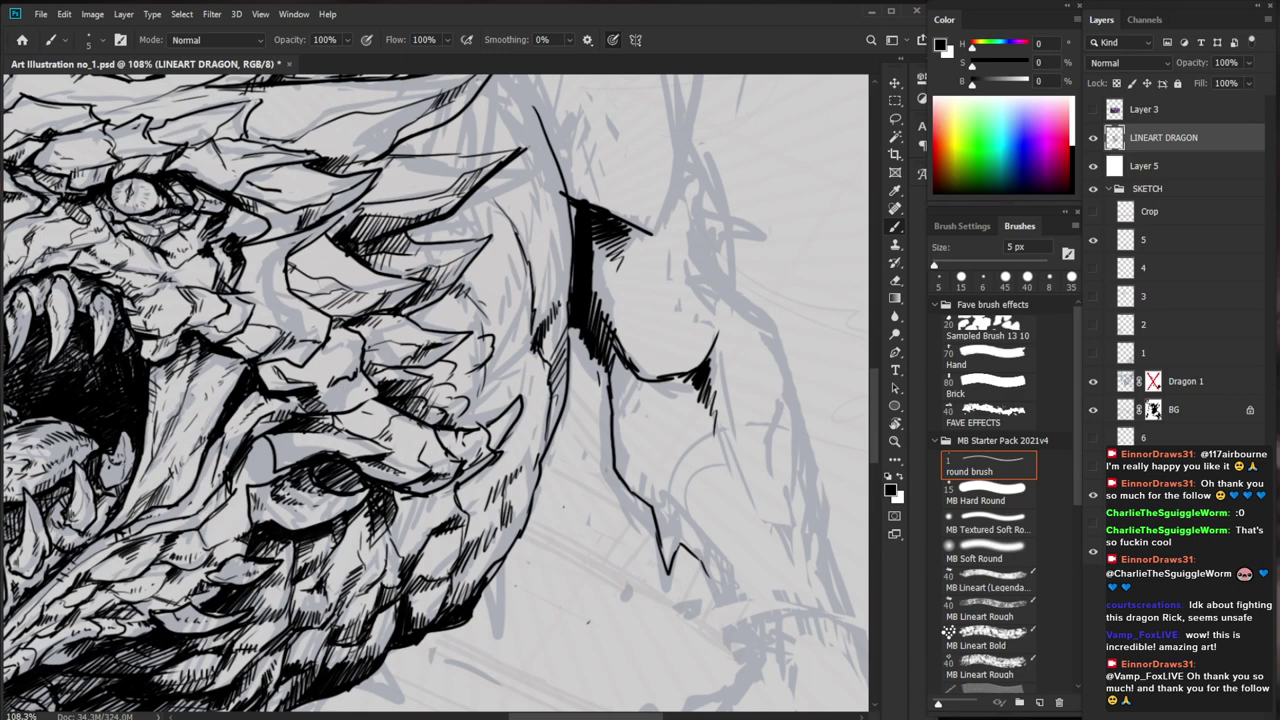
pyautogui.moveTo(357, 377); pyautogui.dragTo(349, 391)
pyautogui.moveTo(363, 377); pyautogui.dragTo(353, 391)
pyautogui.moveTo(460, 349)
pyautogui.mouseDown()
pyautogui.moveTo(342, 349)
pyautogui.moveTo(432, 383)
pyautogui.mouseUp()
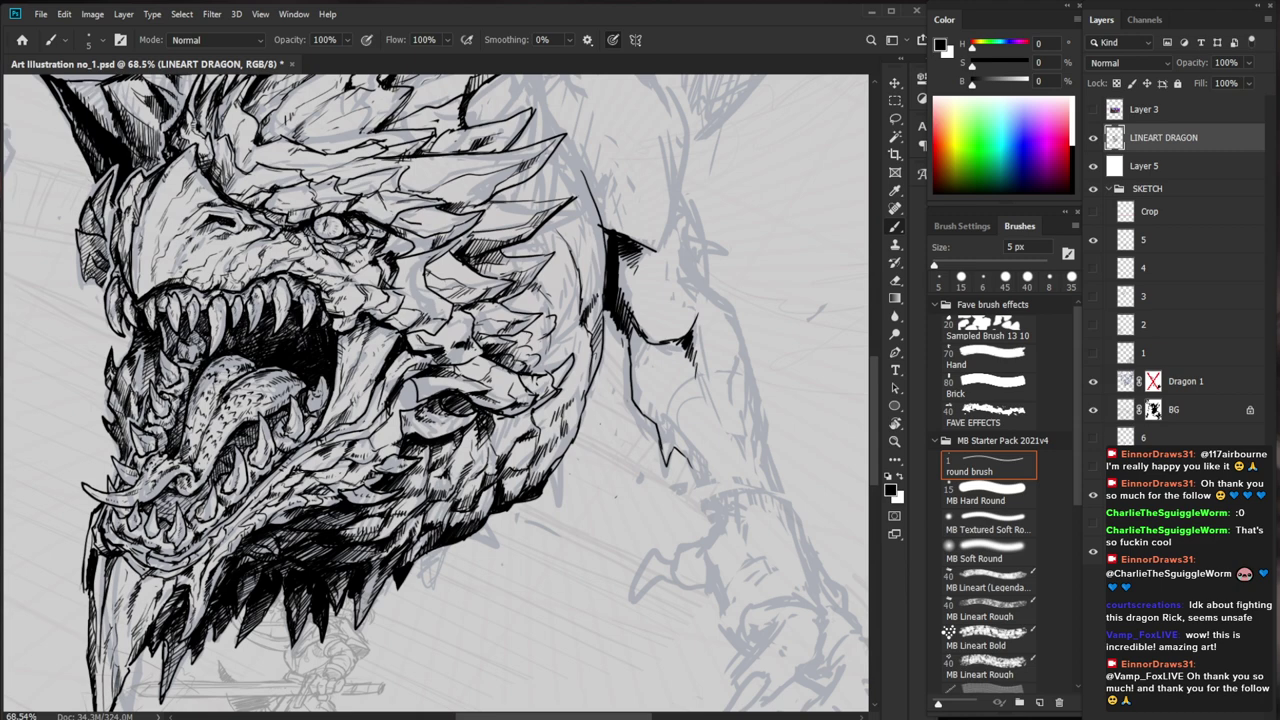
# Darken the mouth floor between the front lower teeth and the curled tongue with short hatch strokes
pyautogui.hotkey('ctrl', 'space')
pyautogui.moveTo(207, 517); pyautogui.dragTo(312, 512)
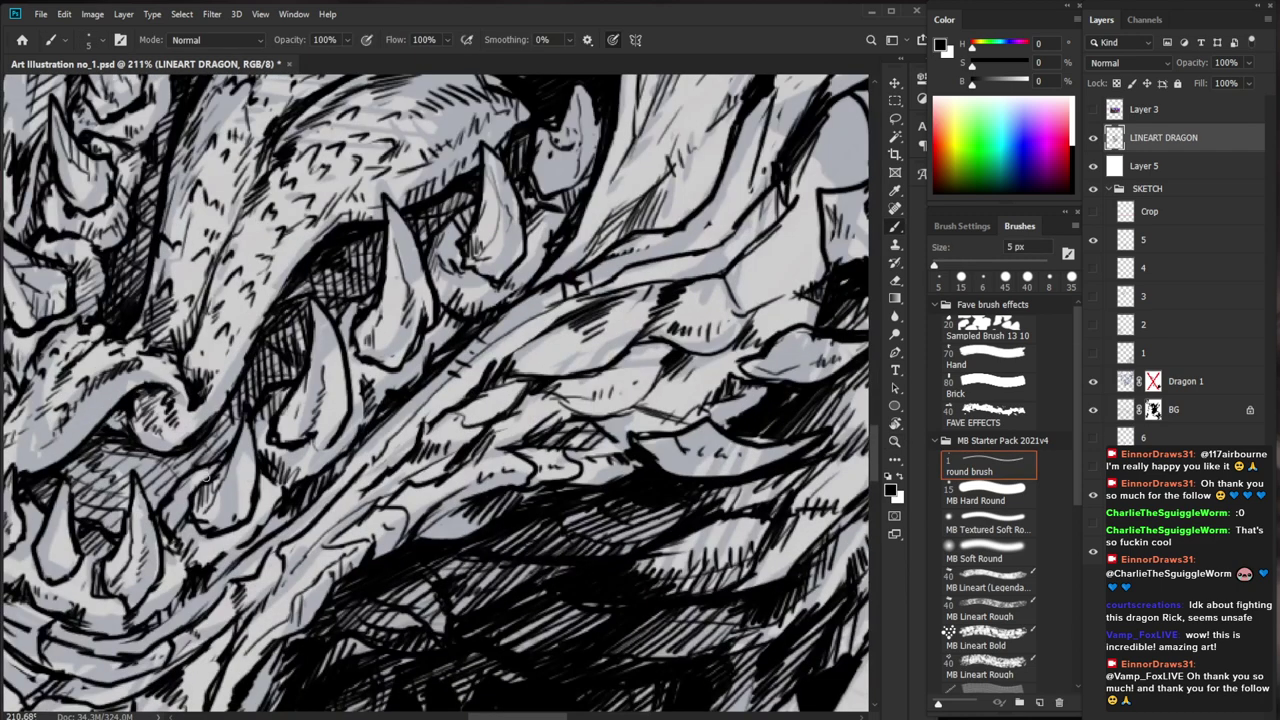
pyautogui.moveTo(157, 473); pyautogui.dragTo(150, 501)
pyautogui.moveTo(169, 479); pyautogui.dragTo(158, 503)
pyautogui.hotkey('ctrl', 'space')
pyautogui.moveTo(327, 445); pyautogui.dragTo(283, 474)
pyautogui.moveTo(218, 402)
pyautogui.mouseDown()
pyautogui.moveTo(287, 478)
pyautogui.moveTo(280, 499)
pyautogui.mouseUp()
pyautogui.moveTo(304, 486)
pyautogui.mouseDown()
pyautogui.moveTo(290, 502)
pyautogui.moveTo(306, 502)
pyautogui.mouseUp()
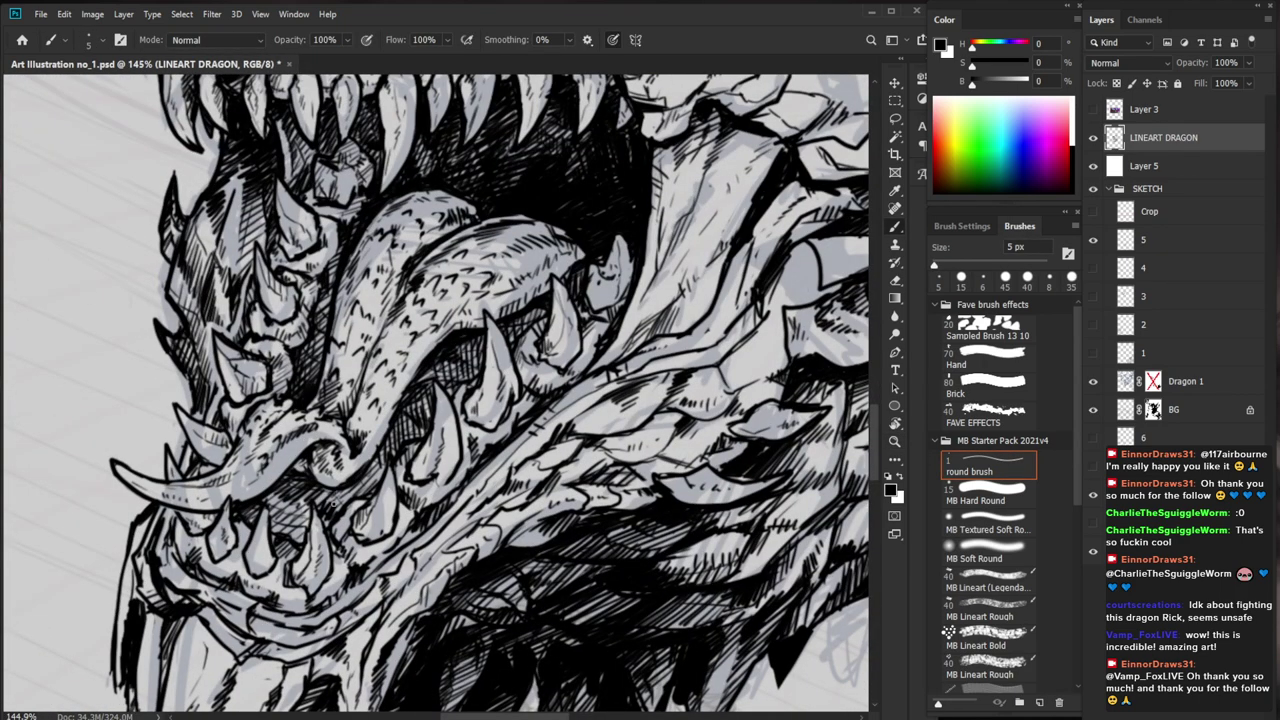
# Touch up the linework around the lower teeth and jaw rim with the 5 px brush and the eraser
pyautogui.moveTo(255, 507)
pyautogui.mouseDown()
pyautogui.moveTo(245, 522)
pyautogui.moveTo(306, 540)
pyautogui.mouseUp()
pyautogui.moveTo(316, 488)
pyautogui.mouseDown()
pyautogui.moveTo(359, 500)
pyautogui.moveTo(382, 452)
pyautogui.mouseUp()
pyautogui.moveTo(388, 508)
pyautogui.mouseDown()
pyautogui.moveTo(394, 484)
pyautogui.moveTo(385, 527)
pyautogui.mouseUp()
pyautogui.moveTo(425, 508)
pyautogui.mouseDown()
pyautogui.moveTo(340, 508)
pyautogui.moveTo(530, 502)
pyautogui.moveTo(385, 501)
pyautogui.mouseUp()
pyautogui.moveTo(397, 489); pyautogui.dragTo(385, 493)
pyautogui.press('e')
pyautogui.press('b')
pyautogui.moveTo(485, 488); pyautogui.dragTo(391, 490)
pyautogui.moveTo(640, 620)
pyautogui.mouseDown()
pyautogui.moveTo(474, 634)
pyautogui.moveTo(466, 589)
pyautogui.moveTo(516, 585)
pyautogui.mouseUp()
pyautogui.moveTo(416, 534)
pyautogui.mouseDown()
pyautogui.moveTo(462, 538)
pyautogui.moveTo(467, 508)
pyautogui.mouseUp()
pyautogui.moveTo(281, 530); pyautogui.dragTo(337, 530)
pyautogui.moveTo(332, 469)
pyautogui.mouseDown()
pyautogui.moveTo(304, 511)
pyautogui.moveTo(313, 484)
pyautogui.mouseUp()
pyautogui.moveTo(603, 489)
pyautogui.mouseDown()
pyautogui.moveTo(515, 535)
pyautogui.moveTo(474, 516)
pyautogui.mouseUp()
pyautogui.scroll(-1, 522, 509)
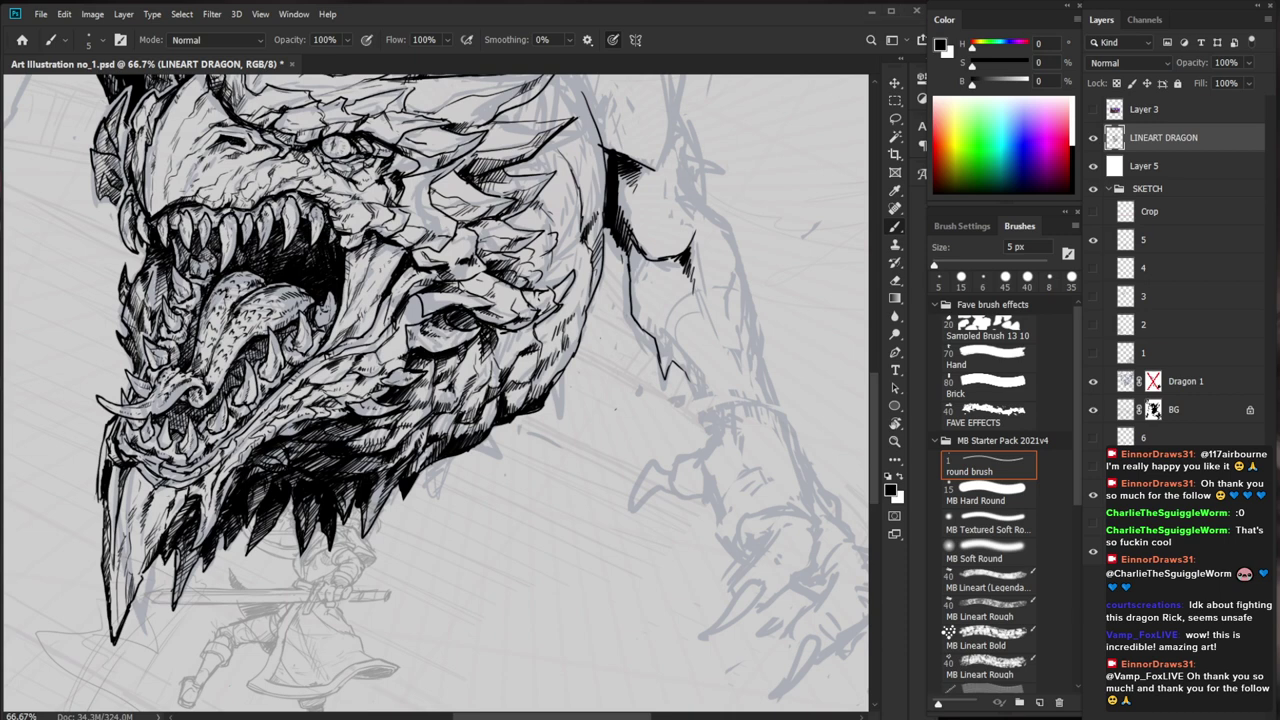
# Hatch the stretched skin folds at the mouth corner and the neighbouring cheek with 5 px strokes
pyautogui.scroll(6, 444, 292)
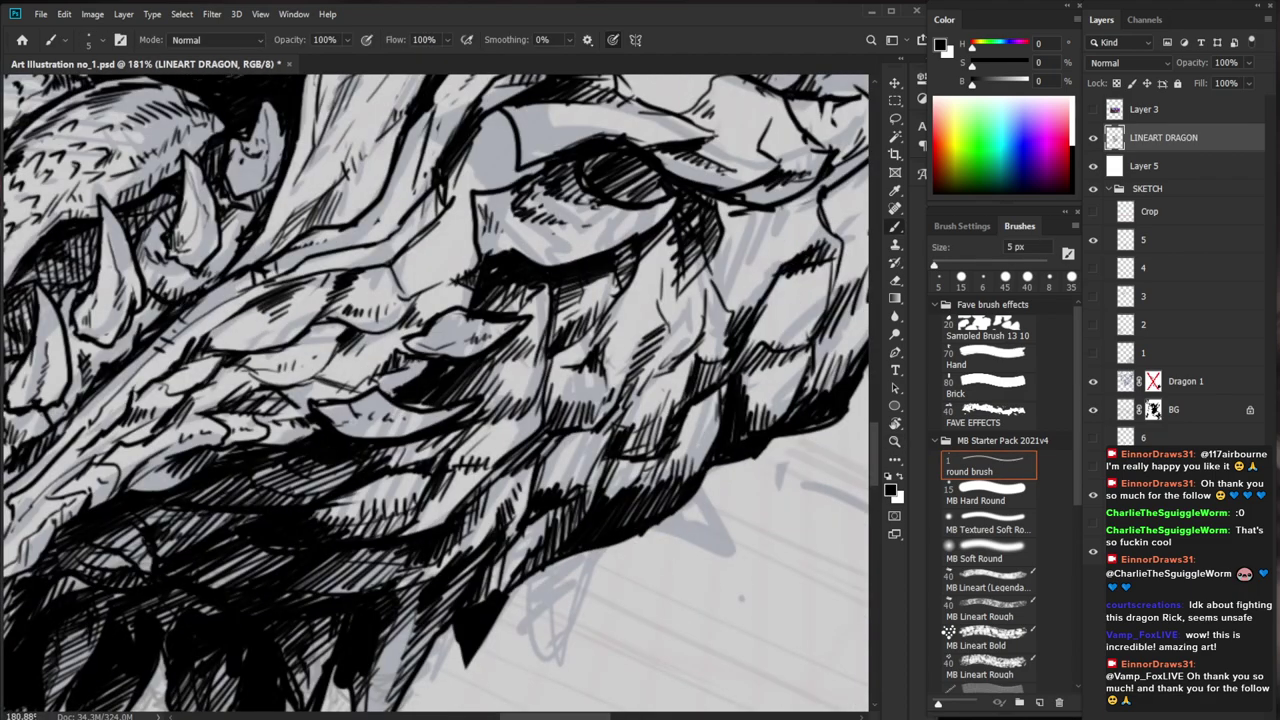
pyautogui.press('z')
pyautogui.moveTo(516, 410); pyautogui.dragTo(400, 412)
pyautogui.moveTo(648, 452); pyautogui.dragTo(501, 495)
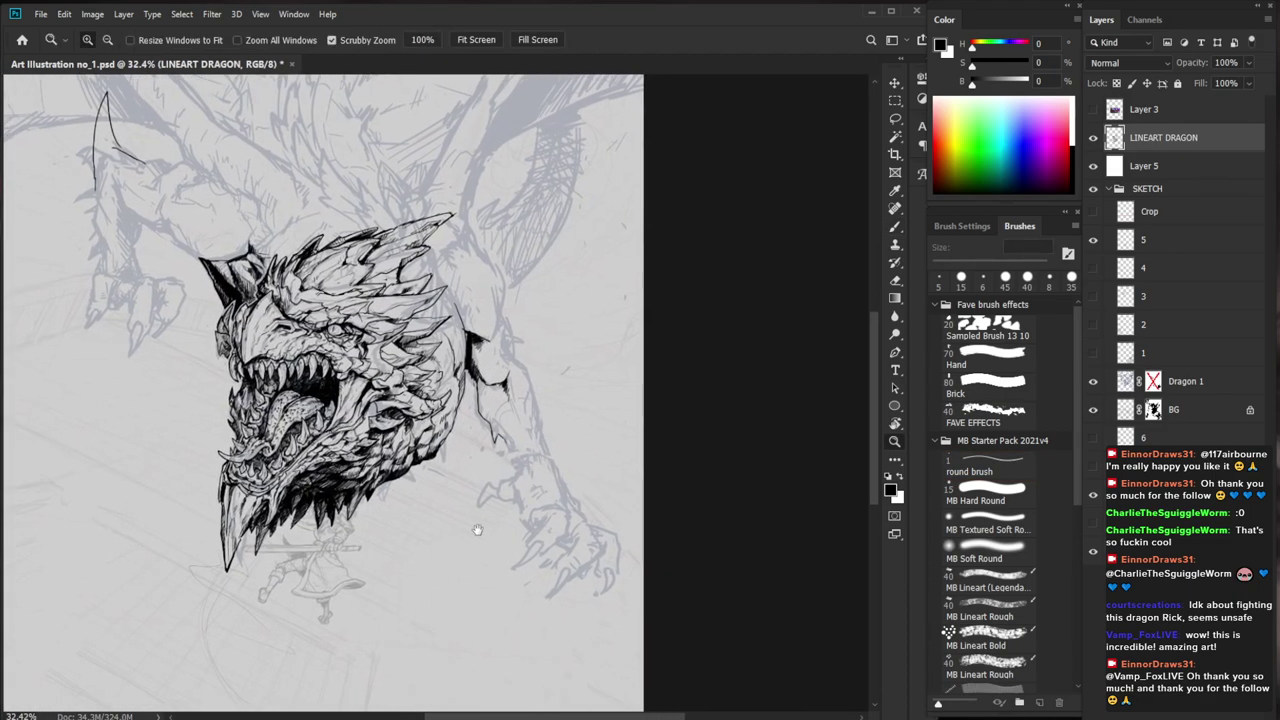
pyautogui.scroll(8, 360, 378)
pyautogui.press('b')
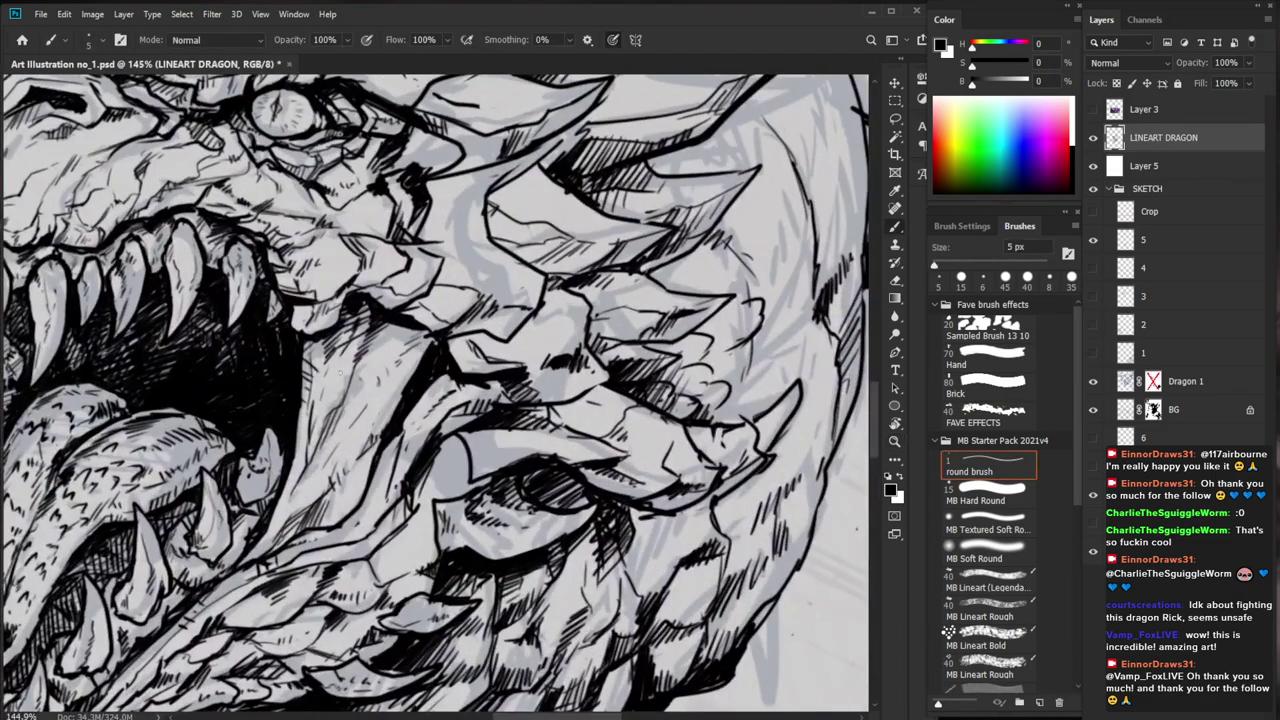
pyautogui.moveTo(335, 381); pyautogui.dragTo(325, 405)
pyautogui.moveTo(401, 323); pyautogui.dragTo(395, 347)
pyautogui.moveTo(408, 327); pyautogui.dragTo(399, 355)
pyautogui.moveTo(413, 331); pyautogui.dragTo(401, 355)
pyautogui.press('z')
pyautogui.moveTo(558, 393); pyautogui.dragTo(483, 396)
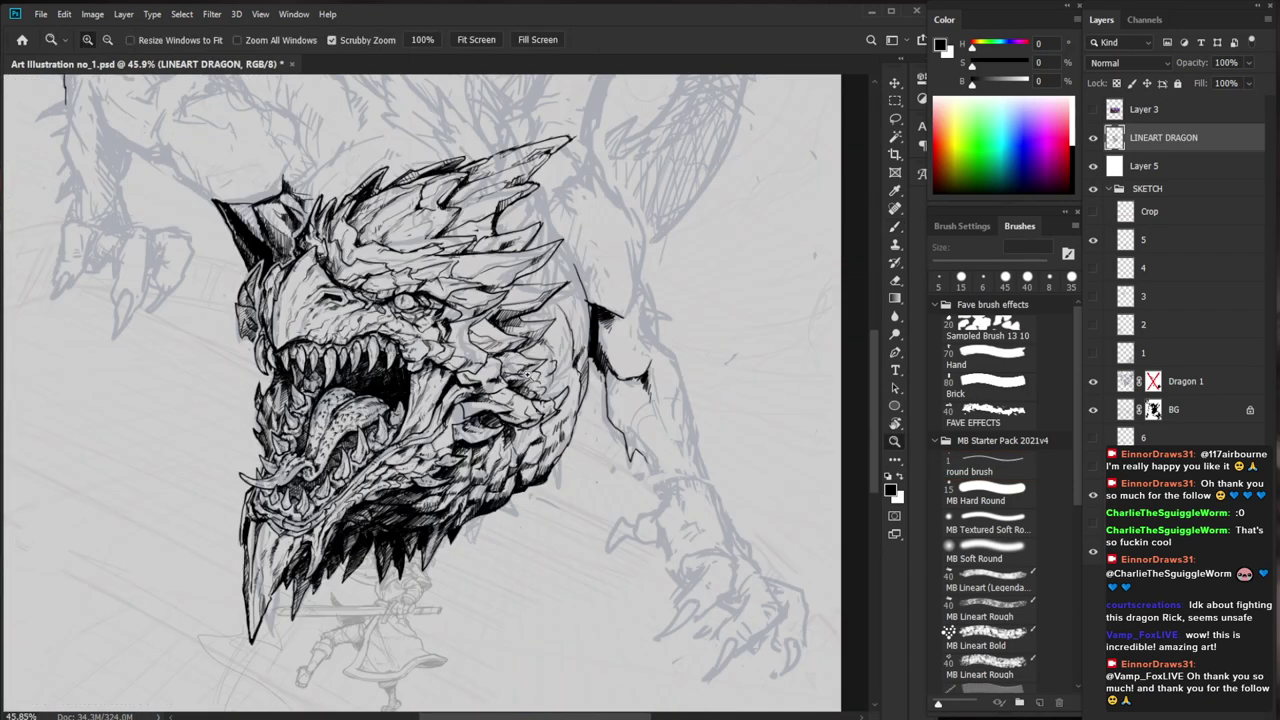
pyautogui.scroll(3, 483, 396)
pyautogui.press('b')
pyautogui.press('z')
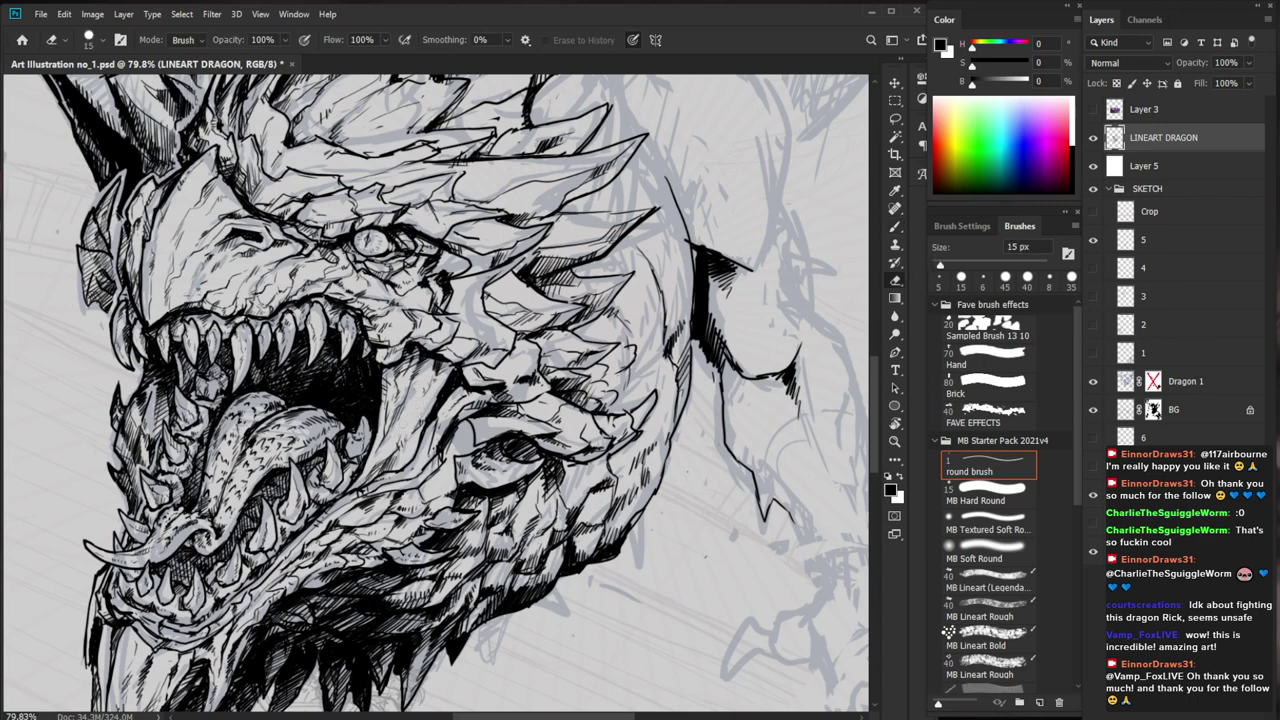
pyautogui.scroll(2, 405, 445)
pyautogui.press('b')
pyautogui.moveTo(459, 347); pyautogui.dragTo(421, 421)
pyautogui.moveTo(431, 389)
pyautogui.mouseDown()
pyautogui.moveTo(429, 411)
pyautogui.moveTo(441, 395)
pyautogui.mouseUp()
pyautogui.moveTo(455, 367); pyautogui.dragTo(445, 389)
# Clean up and re-ink the fine texture lines on the snout and around the nostril with the eraser and 5 px brush
pyautogui.press('z')
pyautogui.moveTo(547, 380); pyautogui.dragTo(455, 388)
pyautogui.press('b')
pyautogui.press('z')
pyautogui.moveTo(565, 438); pyautogui.dragTo(547, 440)
pyautogui.scroll(2, 547, 440)
pyautogui.press('b')
pyautogui.press('e')
pyautogui.moveTo(346, 402); pyautogui.dragTo(296, 444)
pyautogui.press('b')
pyautogui.moveTo(314, 418); pyautogui.dragTo(304, 434)
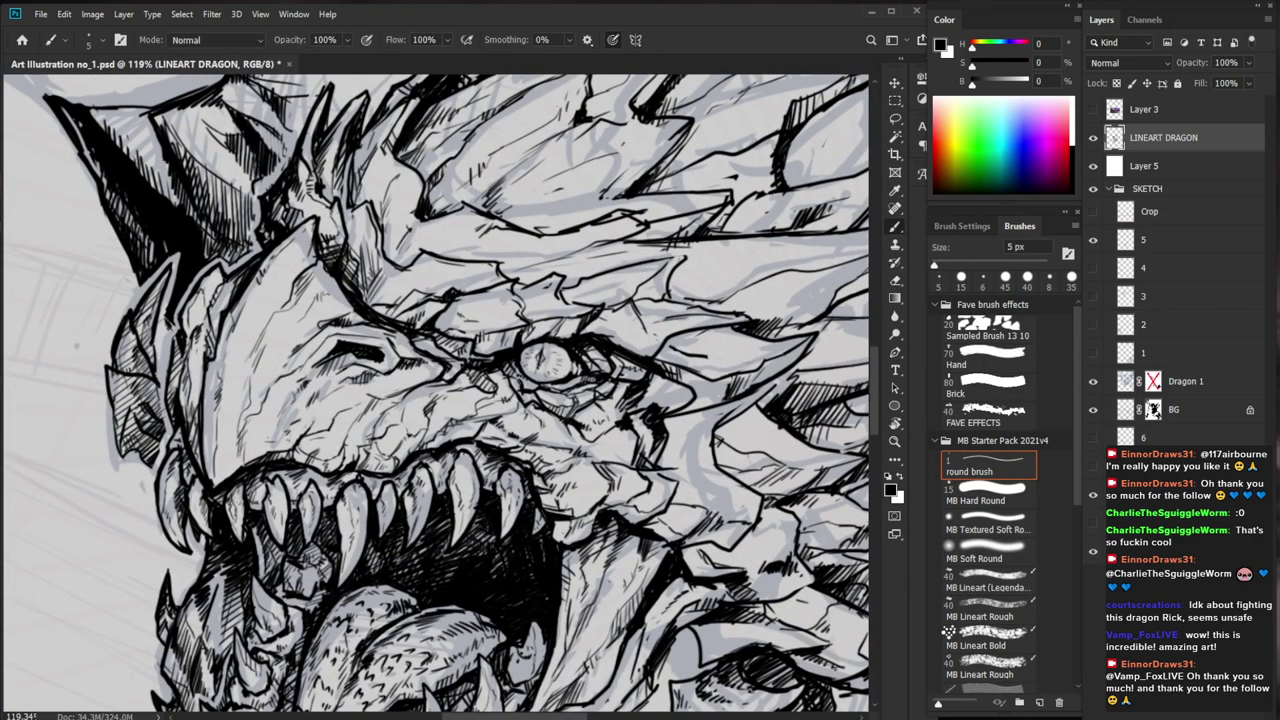
pyautogui.moveTo(347, 369)
pyautogui.mouseDown()
pyautogui.moveTo(320, 374)
pyautogui.moveTo(363, 361)
pyautogui.mouseUp()
pyautogui.press('e')
pyautogui.press('b')
pyautogui.press('e')
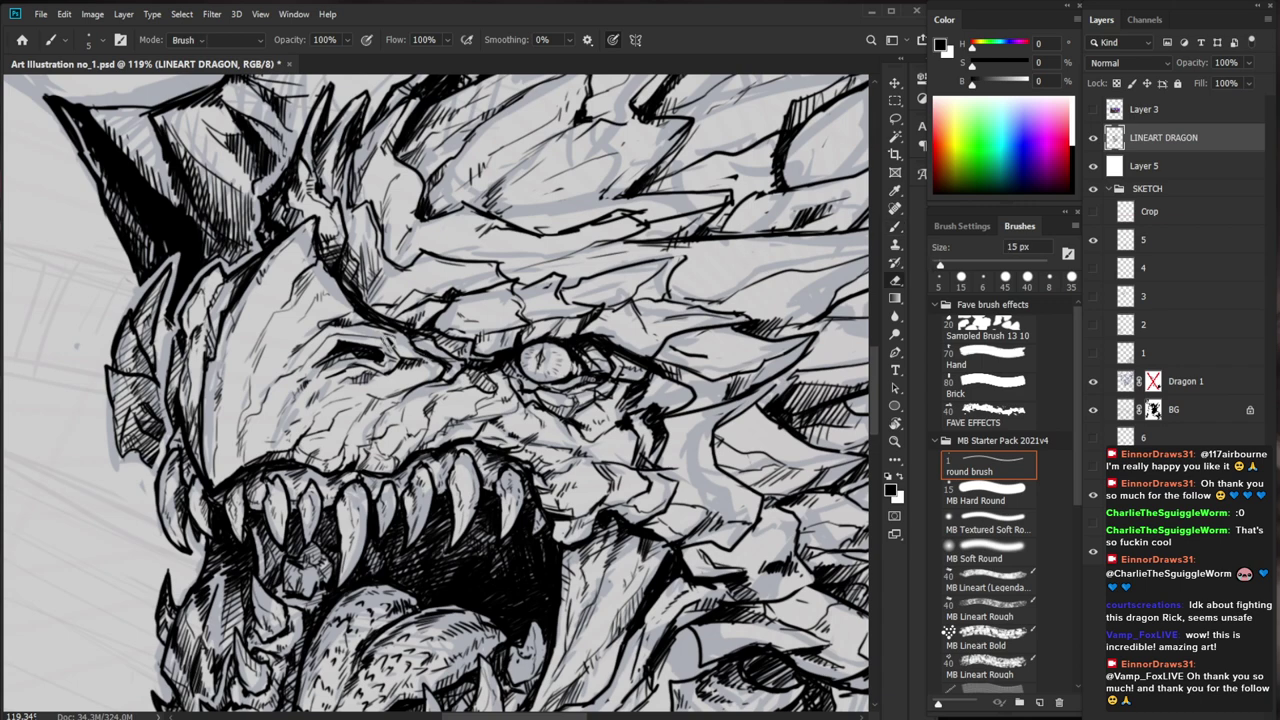
pyautogui.press('b')
pyautogui.moveTo(405, 357)
pyautogui.mouseDown()
pyautogui.moveTo(398, 370)
pyautogui.moveTo(392, 346)
pyautogui.mouseUp()
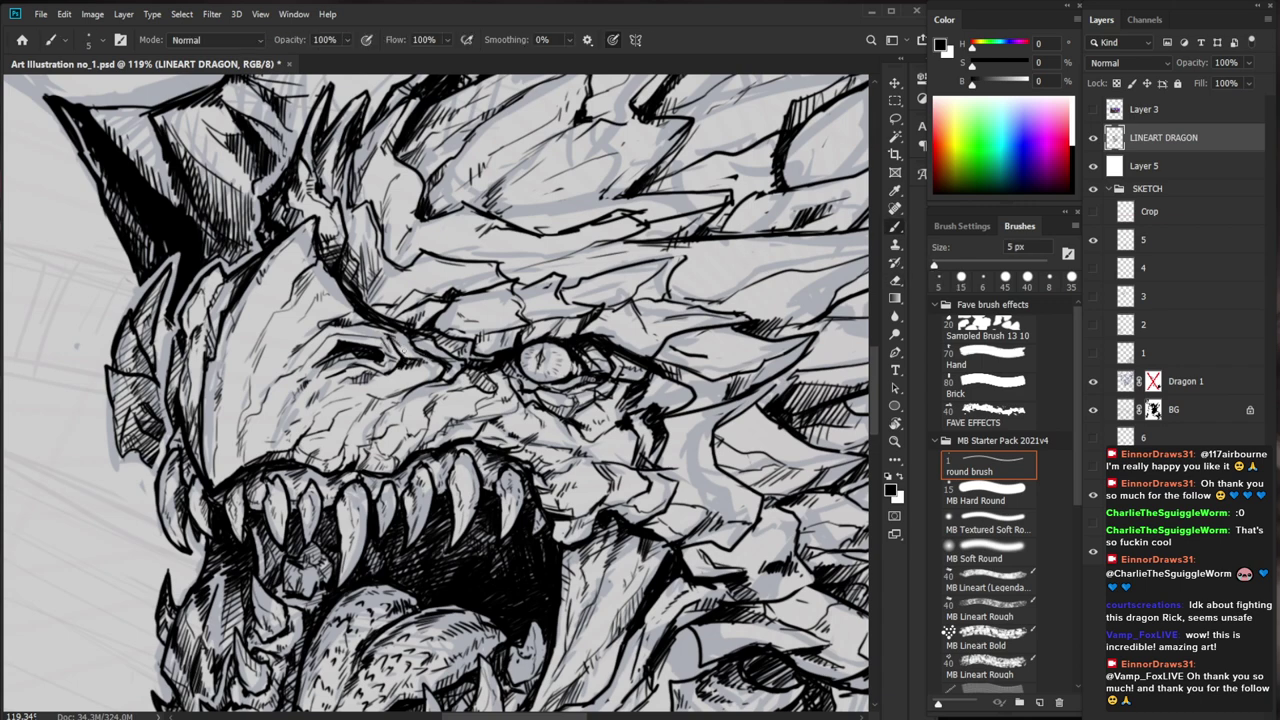
# Examine the inked head against the full page, then the jaws and cheek up close
pyautogui.scroll(-6, 438, 388)
pyautogui.moveTo(671, 505); pyautogui.dragTo(476, 440)
pyautogui.scroll(-4, 476, 440)
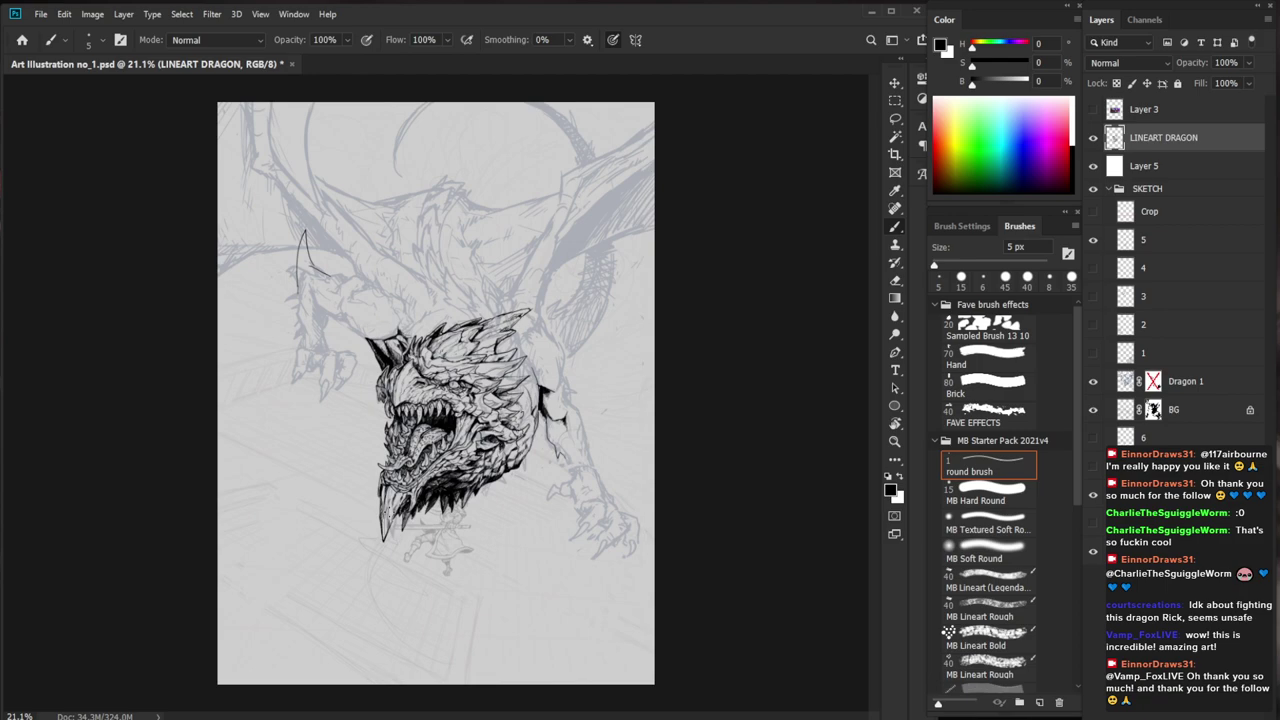
pyautogui.hotkey('ctrl', 'space')
pyautogui.moveTo(459, 409); pyautogui.dragTo(600, 409)
pyautogui.moveTo(375, 380); pyautogui.dragTo(394, 381)
pyautogui.scroll(-8, 588, 474)
pyautogui.moveTo(588, 474); pyautogui.dragTo(556, 450)
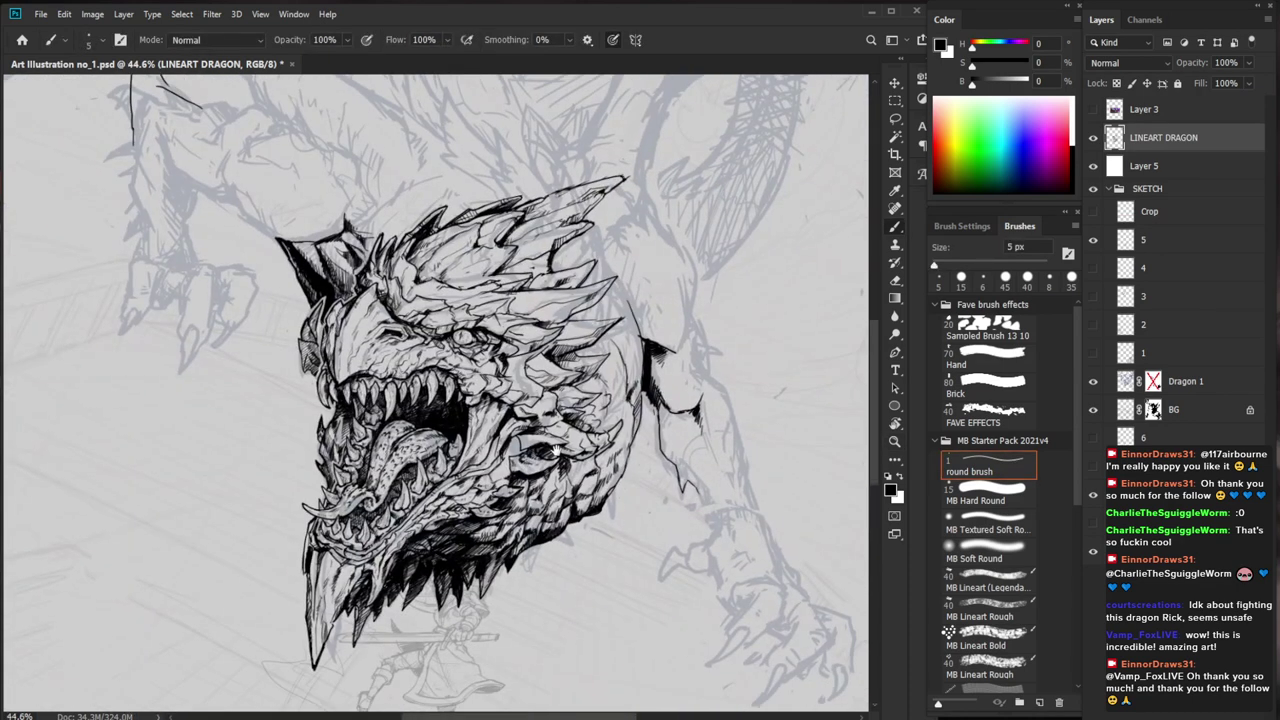
pyautogui.scroll(3, 473, 476)
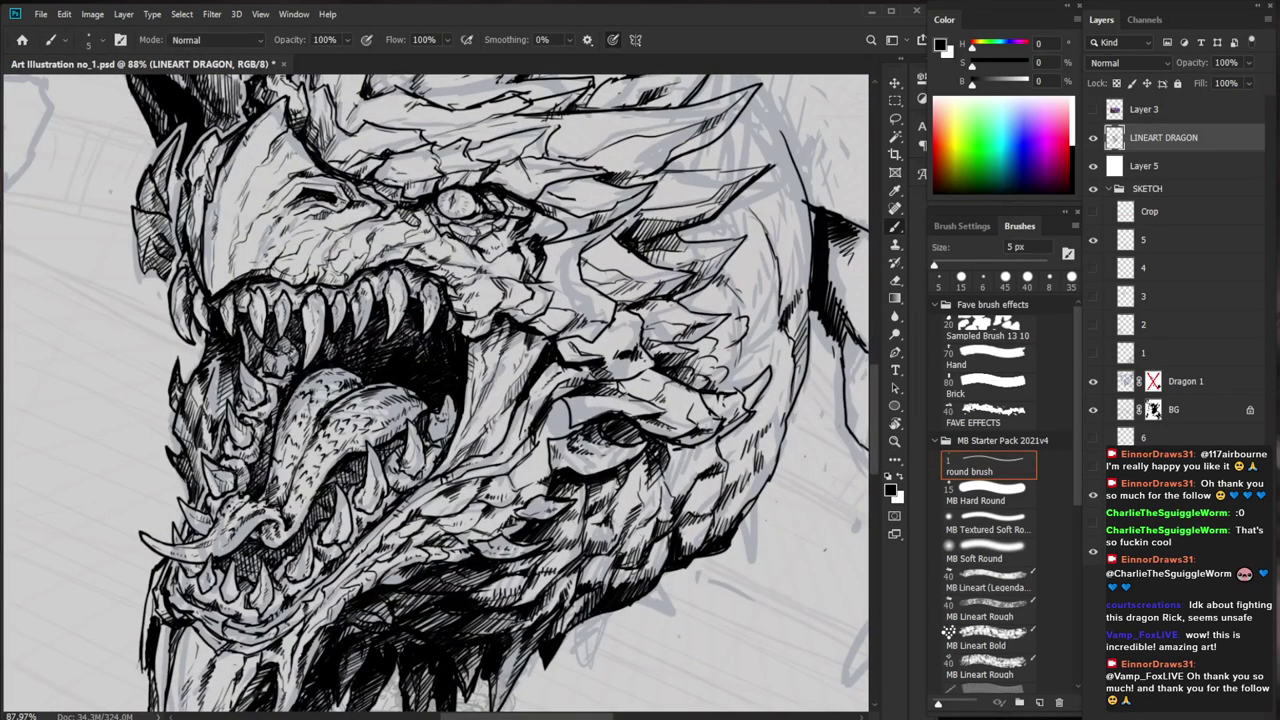
pyautogui.moveTo(440, 478)
pyautogui.mouseDown()
pyautogui.moveTo(416, 492)
pyautogui.moveTo(457, 425)
pyautogui.mouseUp()
pyautogui.moveTo(398, 476)
pyautogui.mouseDown()
pyautogui.moveTo(324, 554)
pyautogui.moveTo(378, 486)
pyautogui.moveTo(322, 536)
pyautogui.moveTo(294, 537)
pyautogui.mouseUp()
pyautogui.moveTo(412, 508); pyautogui.dragTo(300, 510)
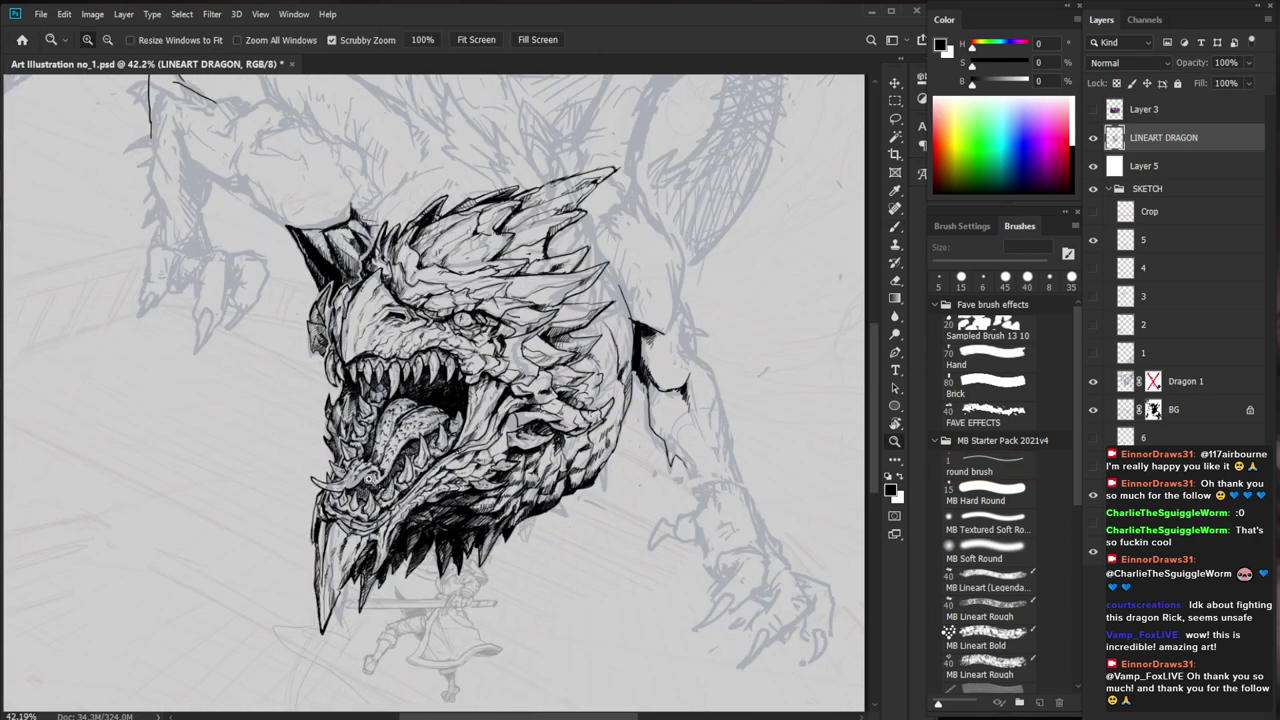
# Touch up the gum and teeth at the front of the lower jaw with the 5 px brush and the eraser
pyautogui.moveTo(370, 482); pyautogui.dragTo(500, 482)
pyautogui.moveTo(324, 518)
pyautogui.mouseDown()
pyautogui.moveTo(314, 540)
pyautogui.moveTo(348, 548)
pyautogui.mouseUp()
pyautogui.press('e')
pyautogui.press('b')
pyautogui.moveTo(345, 502)
pyautogui.mouseDown()
pyautogui.moveTo(328, 543)
pyautogui.moveTo(297, 537)
pyautogui.moveTo(293, 555)
pyautogui.moveTo(305, 539)
pyautogui.moveTo(310, 557)
pyautogui.mouseUp()
pyautogui.press('e')
pyautogui.press('b')
pyautogui.press('e')
pyautogui.press('b')
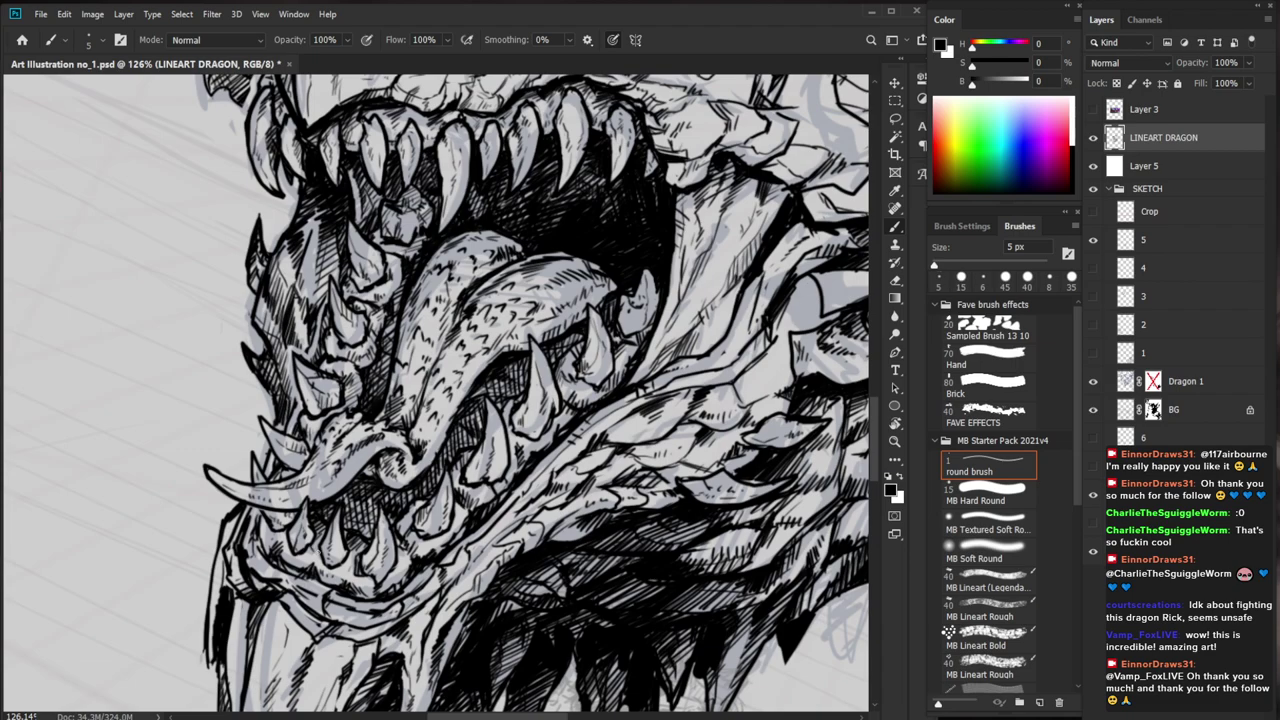
pyautogui.moveTo(400, 555); pyautogui.dragTo(322, 560)
# Deepen the shadow on the scales beneath the dark cheek opening with short 5 px hatch strokes
pyautogui.moveTo(700, 610); pyautogui.dragTo(491, 537)
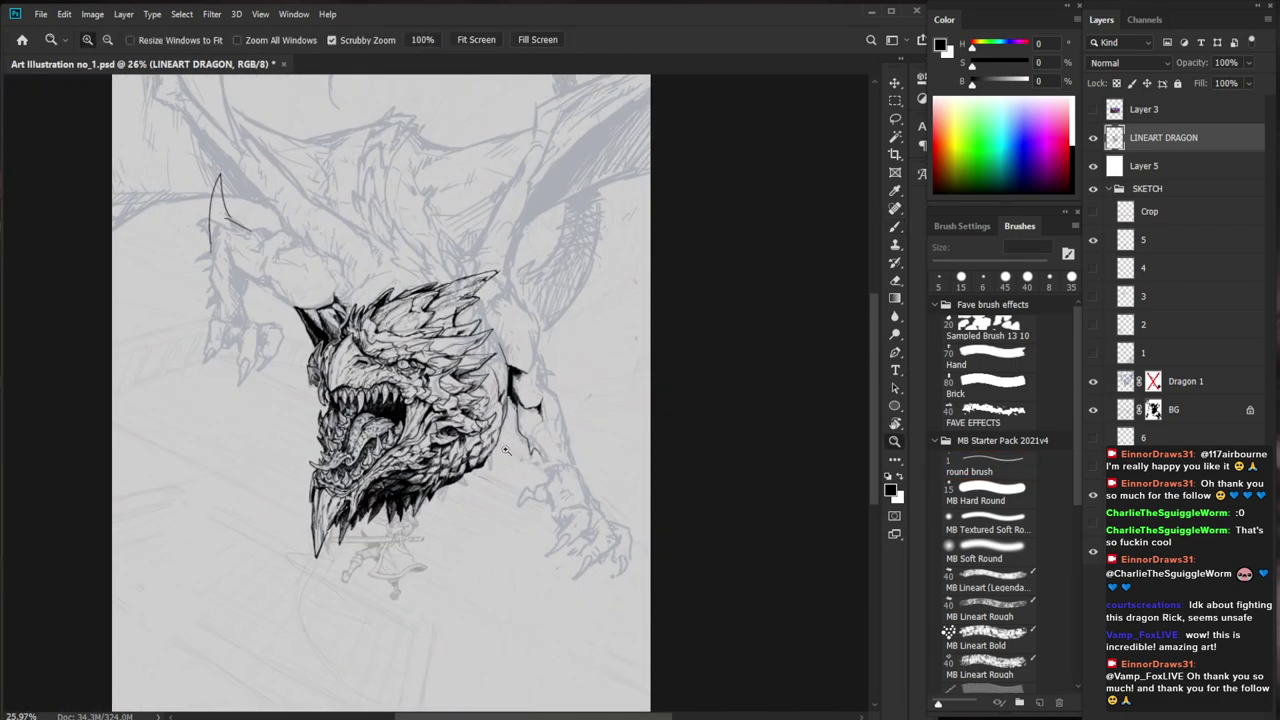
pyautogui.moveTo(503, 452); pyautogui.dragTo(550, 480)
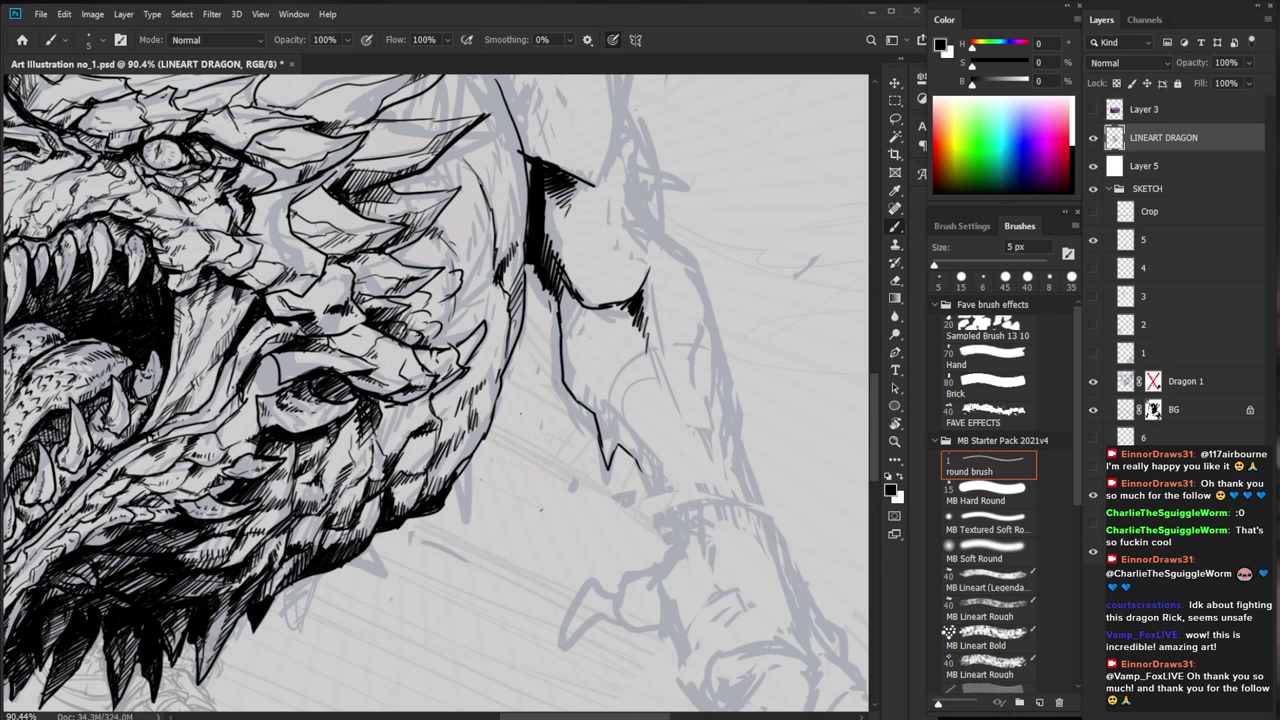
pyautogui.moveTo(354, 442); pyautogui.dragTo(348, 458)
pyautogui.moveTo(352, 439); pyautogui.dragTo(346, 442)
pyautogui.moveTo(352, 413); pyautogui.dragTo(342, 425)
pyautogui.moveTo(354, 419); pyautogui.dragTo(340, 433)
pyautogui.moveTo(356, 425)
pyautogui.mouseDown()
pyautogui.moveTo(340, 437)
pyautogui.moveTo(345, 462)
pyautogui.mouseUp()
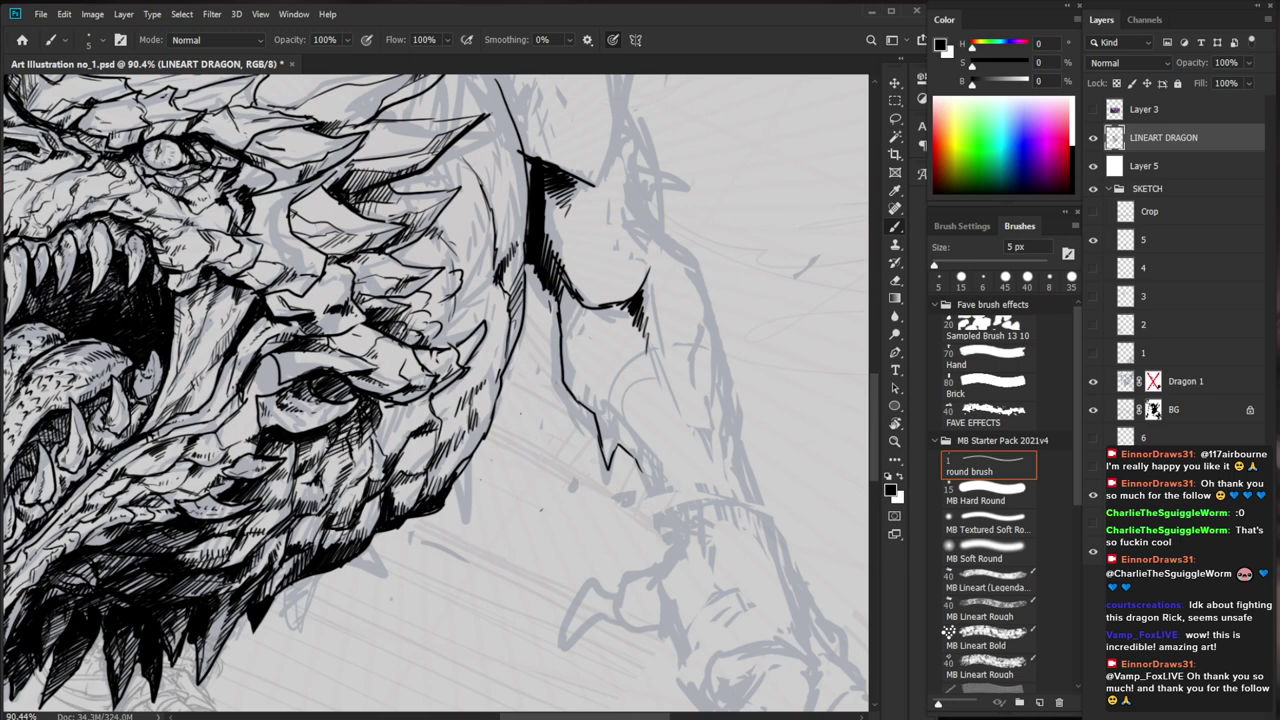
pyautogui.moveTo(425, 404)
pyautogui.mouseDown()
pyautogui.moveTo(370, 404)
pyautogui.moveTo(446, 418)
pyautogui.mouseUp()
pyautogui.moveTo(364, 428); pyautogui.dragTo(346, 440)
pyautogui.moveTo(384, 422)
pyautogui.mouseDown()
pyautogui.moveTo(356, 446)
pyautogui.moveTo(310, 440)
pyautogui.moveTo(344, 446)
pyautogui.moveTo(282, 474)
pyautogui.mouseUp()
pyautogui.press('e')
pyautogui.press('b')
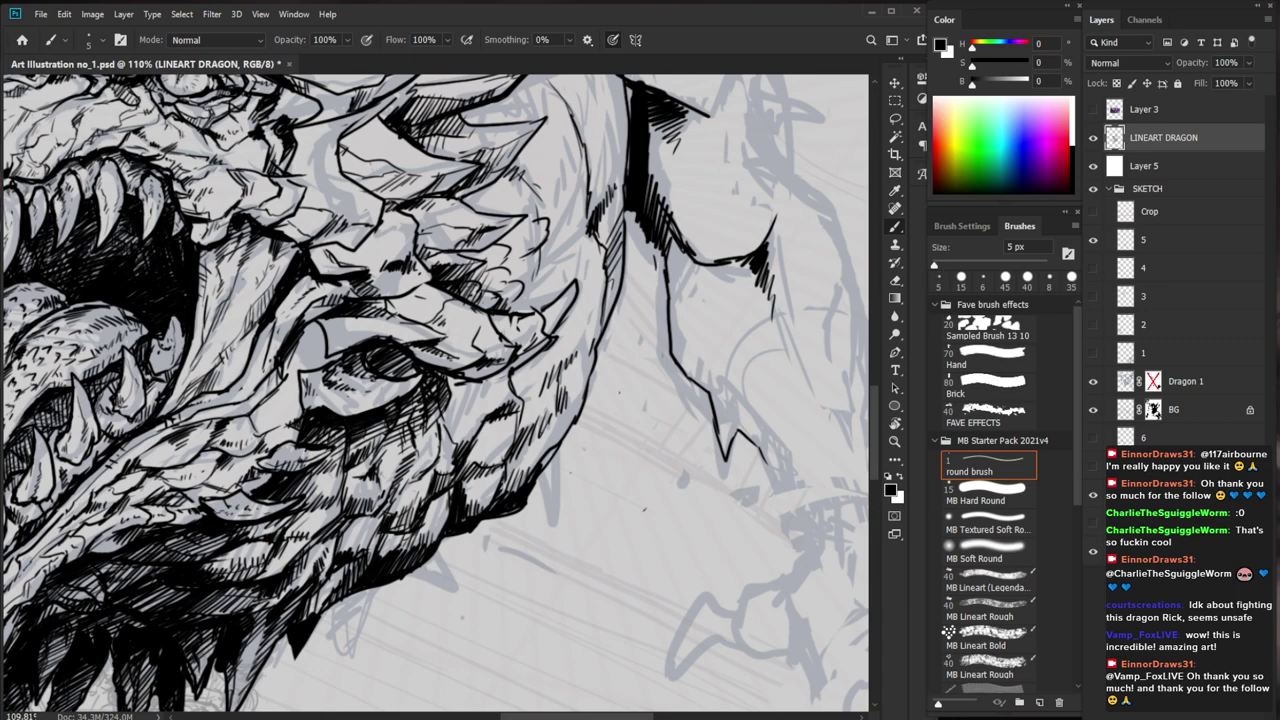
# Add hatching to the shaded scales along the underside of the lower jaw with the 5 px brush
pyautogui.moveTo(244, 512); pyautogui.dragTo(234, 522)
pyautogui.moveTo(250, 514); pyautogui.dragTo(248, 518)
pyautogui.moveTo(266, 510); pyautogui.dragTo(254, 518)
pyautogui.moveTo(444, 408)
pyautogui.mouseDown()
pyautogui.moveTo(350, 412)
pyautogui.moveTo(490, 420)
pyautogui.mouseUp()
pyautogui.moveTo(348, 488)
pyautogui.mouseDown()
pyautogui.moveTo(314, 504)
pyautogui.moveTo(330, 506)
pyautogui.moveTo(346, 500)
pyautogui.moveTo(248, 511)
pyautogui.moveTo(228, 533)
pyautogui.mouseUp()
pyautogui.moveTo(218, 526); pyautogui.dragTo(182, 531)
pyautogui.moveTo(237, 529); pyautogui.dragTo(201, 537)
pyautogui.moveTo(233, 533)
pyautogui.mouseDown()
pyautogui.moveTo(205, 535)
pyautogui.moveTo(344, 485)
pyautogui.moveTo(289, 528)
pyautogui.moveTo(305, 509)
pyautogui.mouseUp()
pyautogui.moveTo(326, 503); pyautogui.dragTo(314, 511)
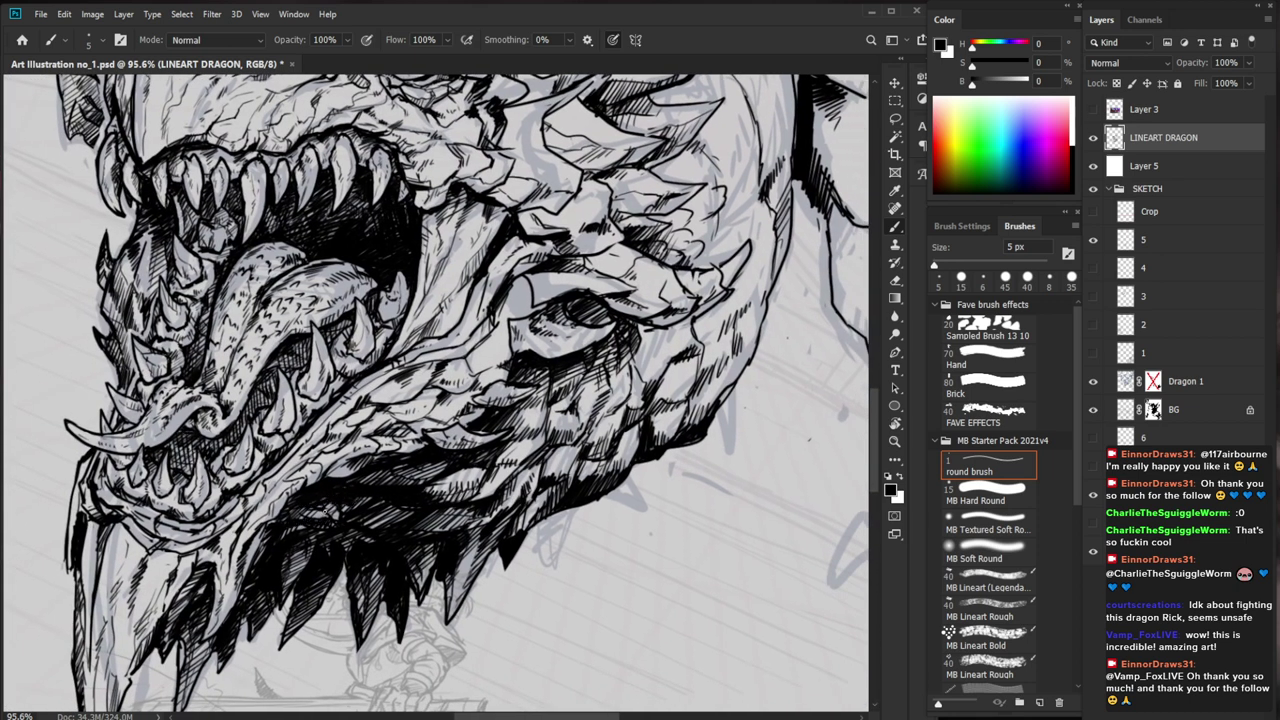
pyautogui.hotkey('ctrl', '0')
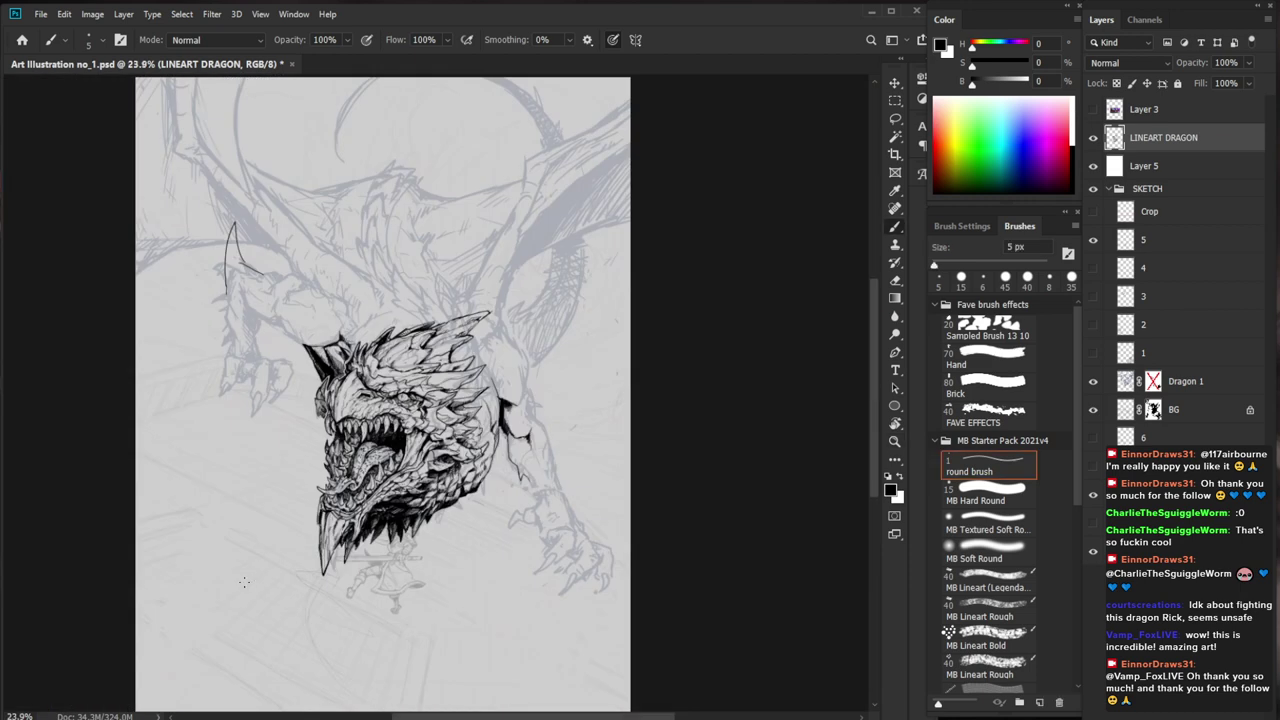
pyautogui.moveTo(445, 385)
pyautogui.mouseDown()
pyautogui.moveTo(540, 383)
pyautogui.moveTo(468, 438)
pyautogui.moveTo(413, 451)
pyautogui.moveTo(432, 453)
pyautogui.mouseUp()
pyautogui.moveTo(538, 433); pyautogui.dragTo(412, 437)
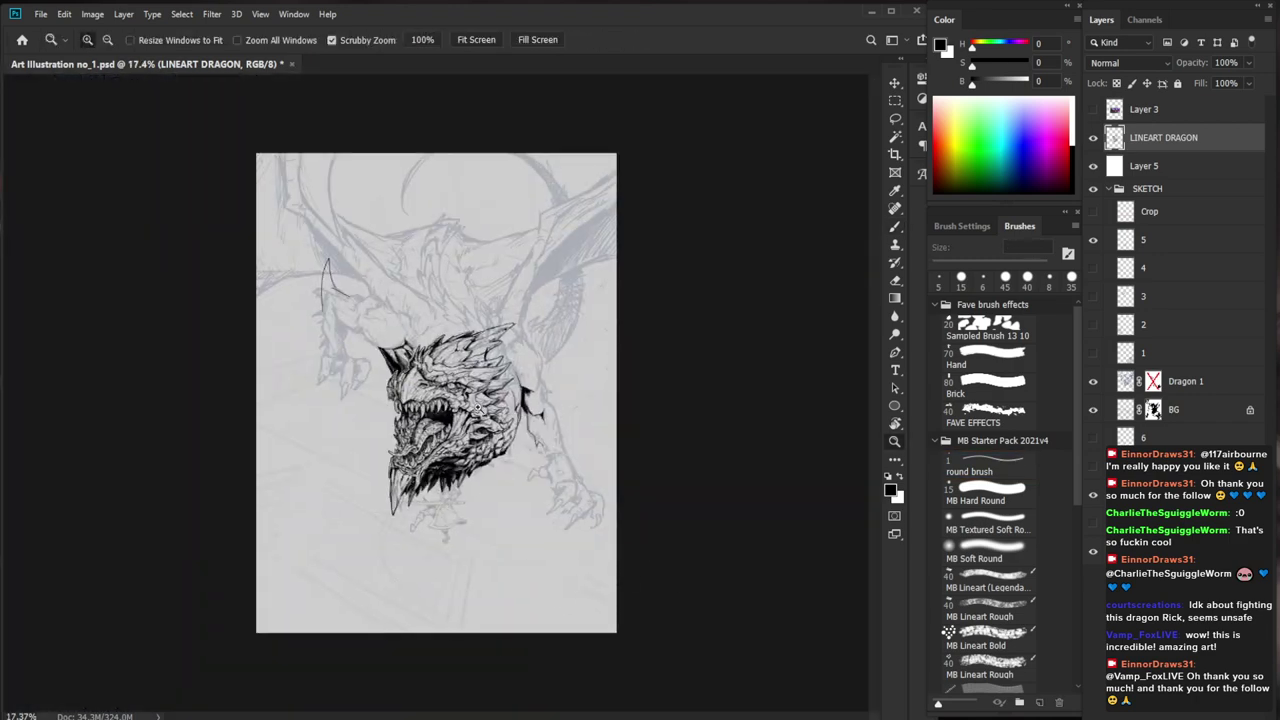
# Touch up the dark lines at the rear corner of the dragon's eye with the 5 px brush
pyautogui.scroll(5, 459, 390)
pyautogui.press('e')
pyautogui.press('b')
pyautogui.moveTo(436, 300); pyautogui.dragTo(462, 380)
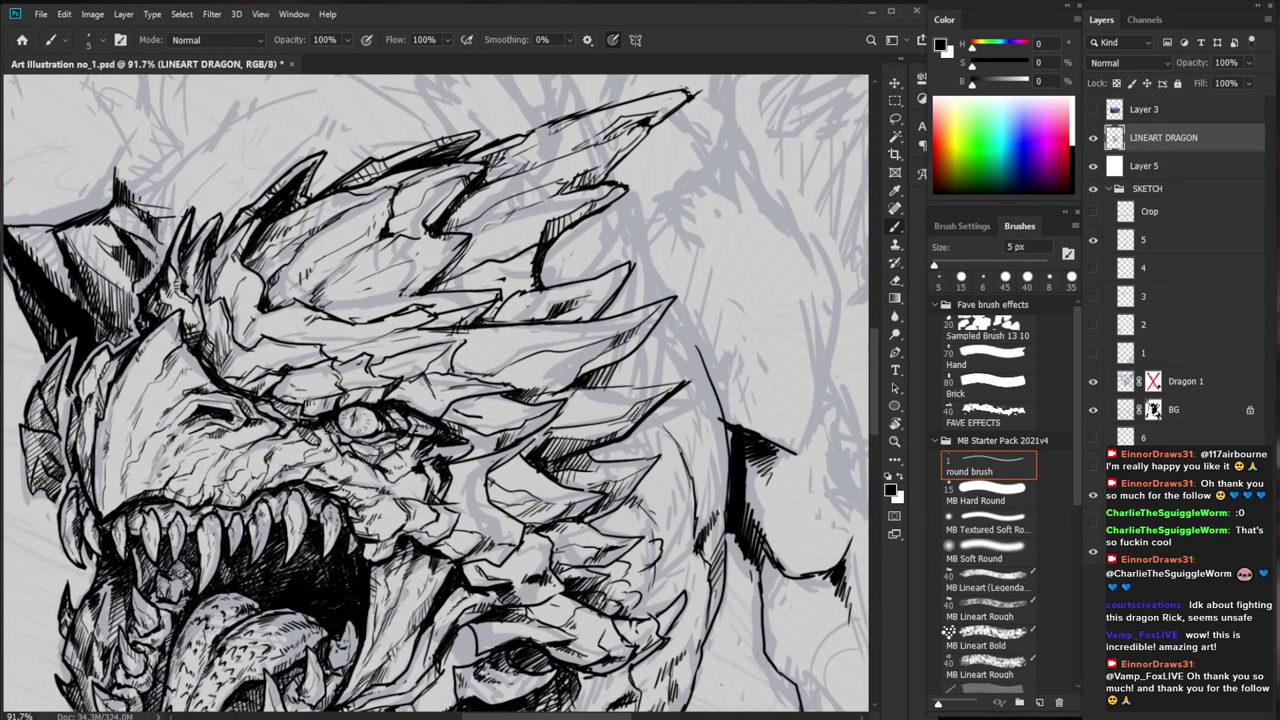
pyautogui.moveTo(408, 418)
pyautogui.mouseDown()
pyautogui.moveTo(435, 428)
pyautogui.moveTo(424, 421)
pyautogui.mouseUp()
pyautogui.moveTo(318, 411); pyautogui.dragTo(382, 406)
pyautogui.press('z')
pyautogui.moveTo(475, 396); pyautogui.dragTo(390, 400)
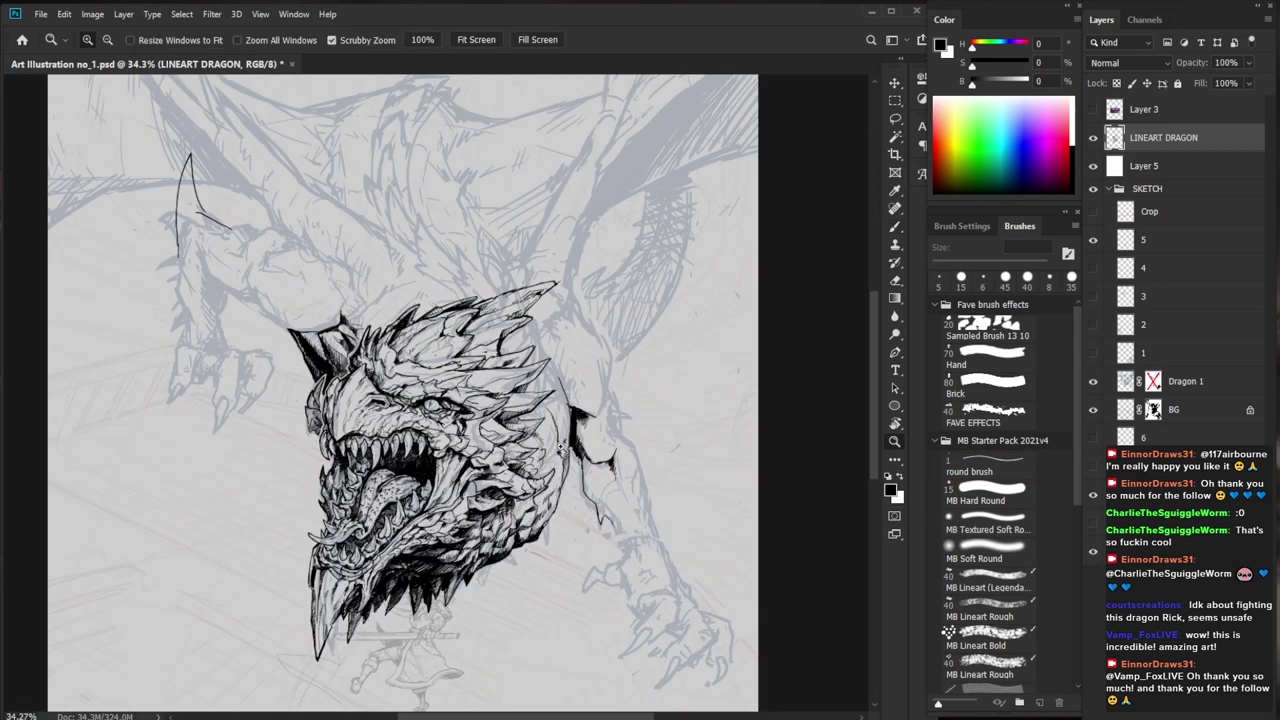
# Reduce the eraser to 8 px and clean up the heavy black line along the dragon's upper eyelid
pyautogui.moveTo(457, 375); pyautogui.dragTo(587, 373)
pyautogui.press('e')
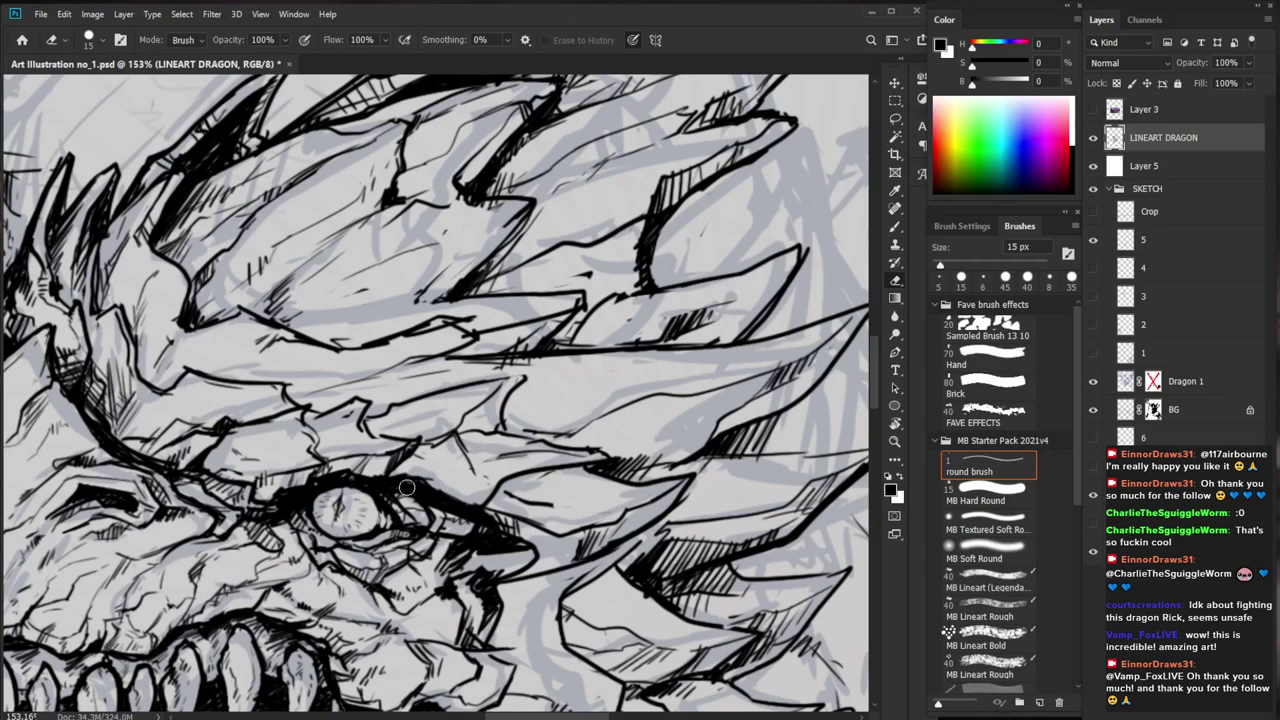
pyautogui.press('[')
pyautogui.press('[')
pyautogui.press('[')
pyautogui.moveTo(385, 493); pyautogui.dragTo(401, 511)
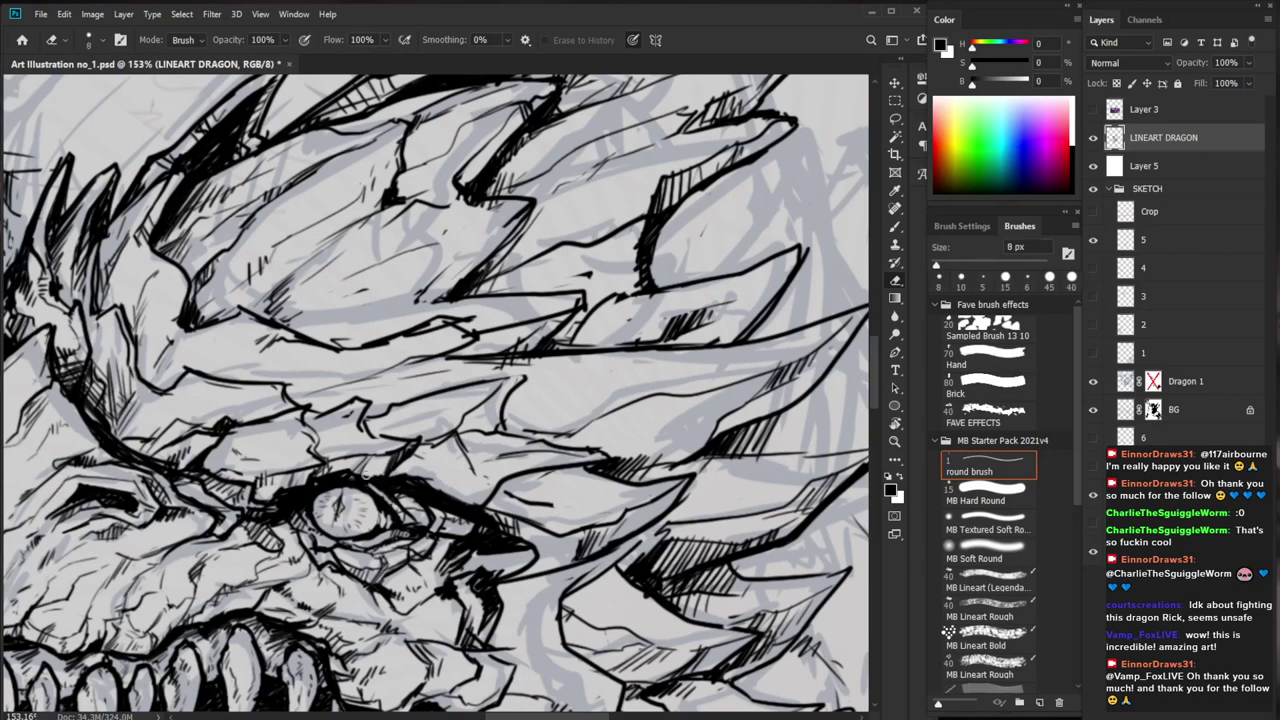
pyautogui.moveTo(322, 485); pyautogui.dragTo(346, 480)
pyautogui.press('z')
pyautogui.moveTo(458, 460); pyautogui.dragTo(376, 468)
pyautogui.moveTo(447, 492); pyautogui.dragTo(530, 498)
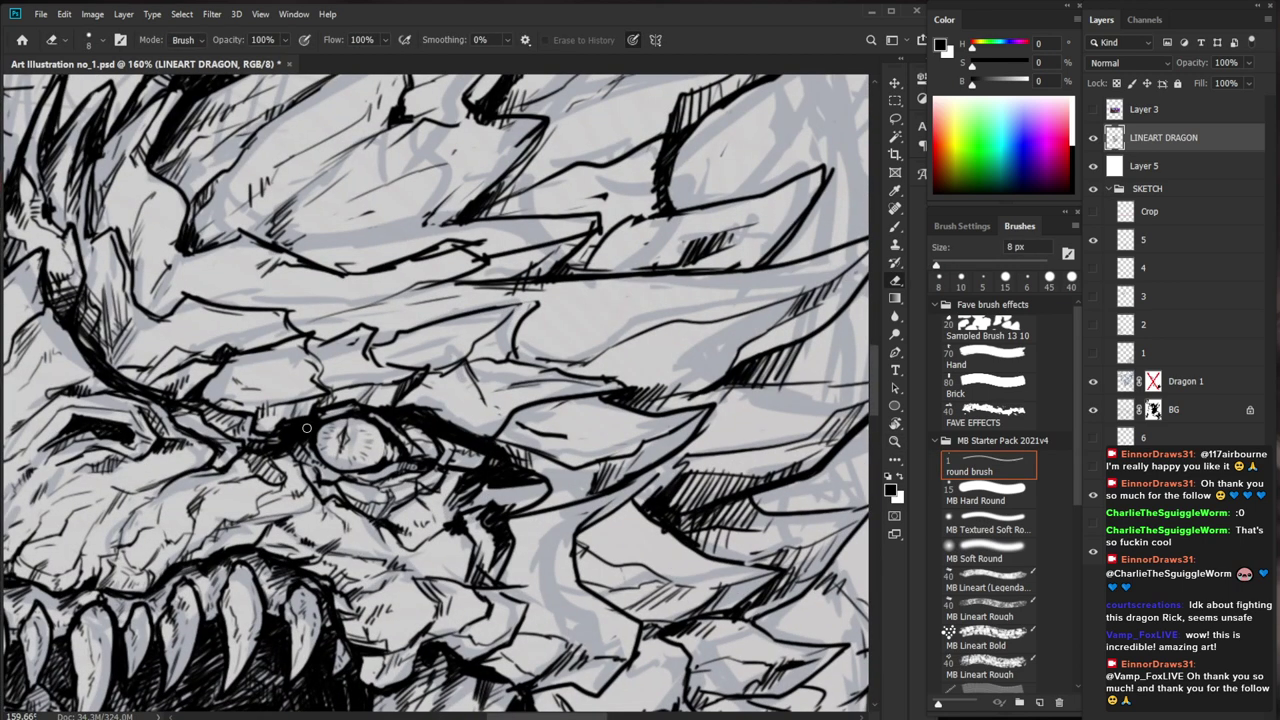
# Refine the ink at the inner corner of the eye beside the snout with the 5 px brush
pyautogui.press('b')
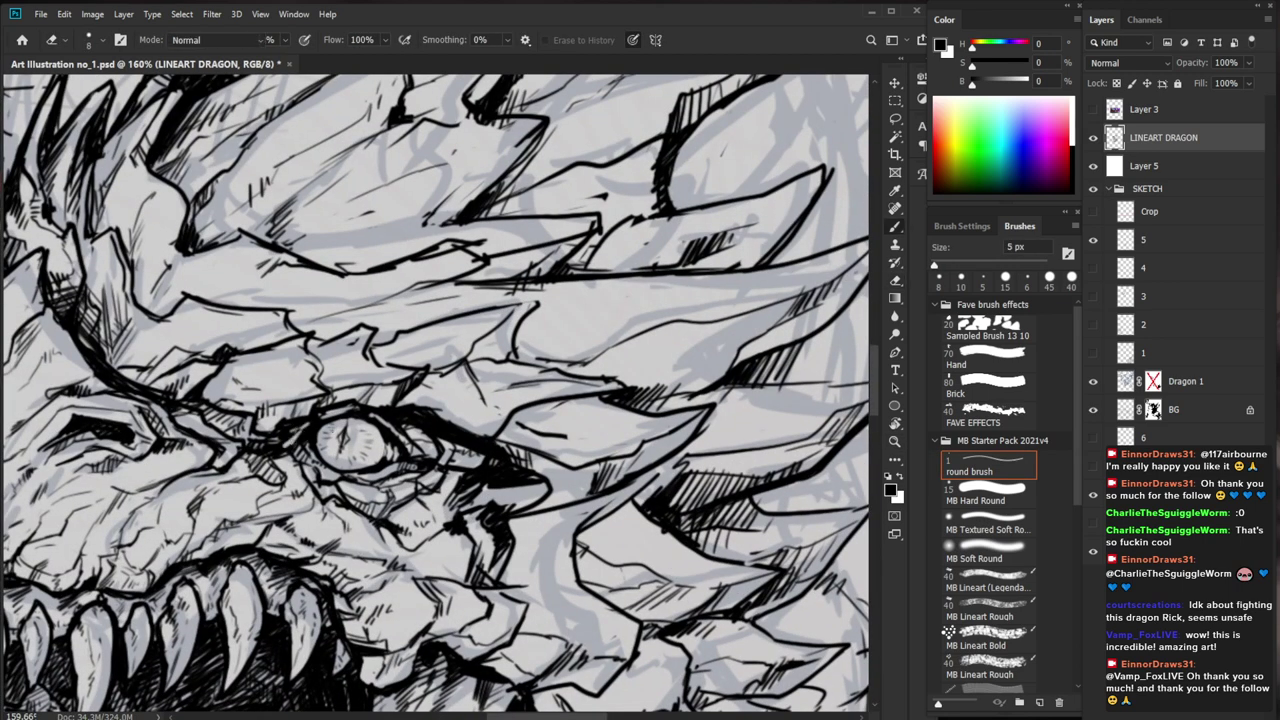
pyautogui.press('e')
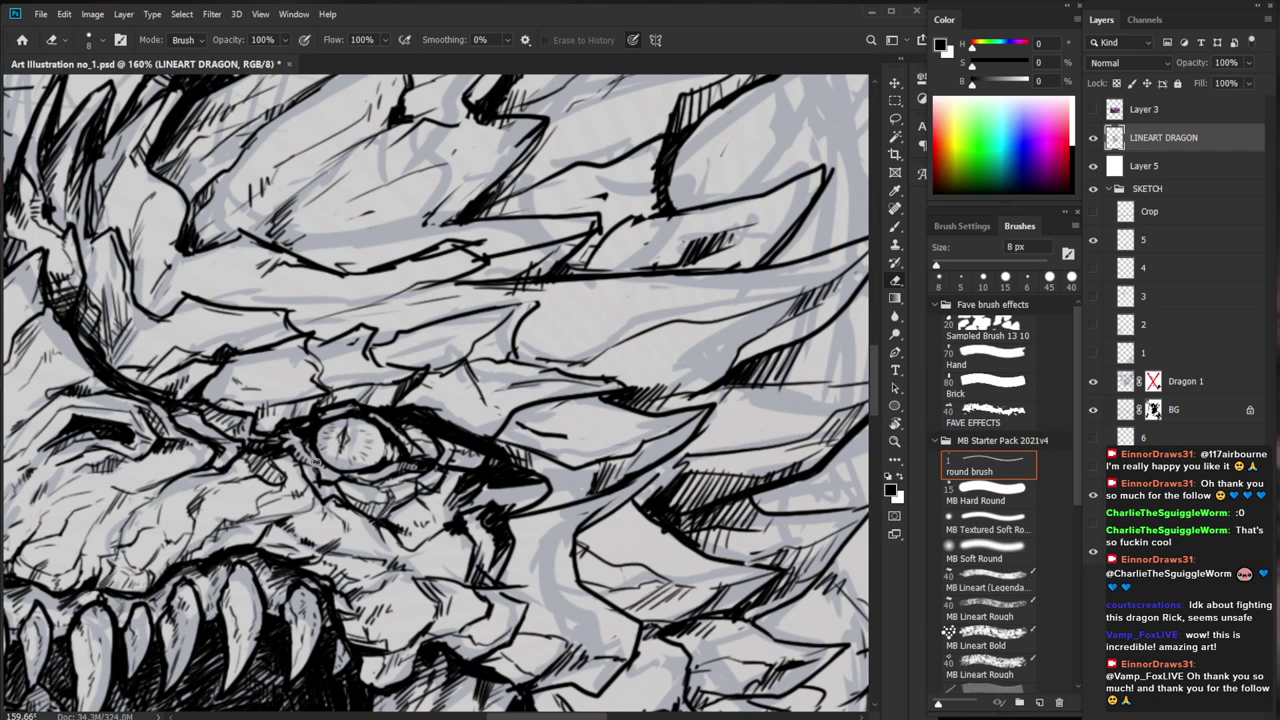
pyautogui.press('b')
pyautogui.moveTo(289, 433); pyautogui.dragTo(283, 442)
pyautogui.press('z')
pyautogui.moveTo(431, 464); pyautogui.dragTo(361, 540)
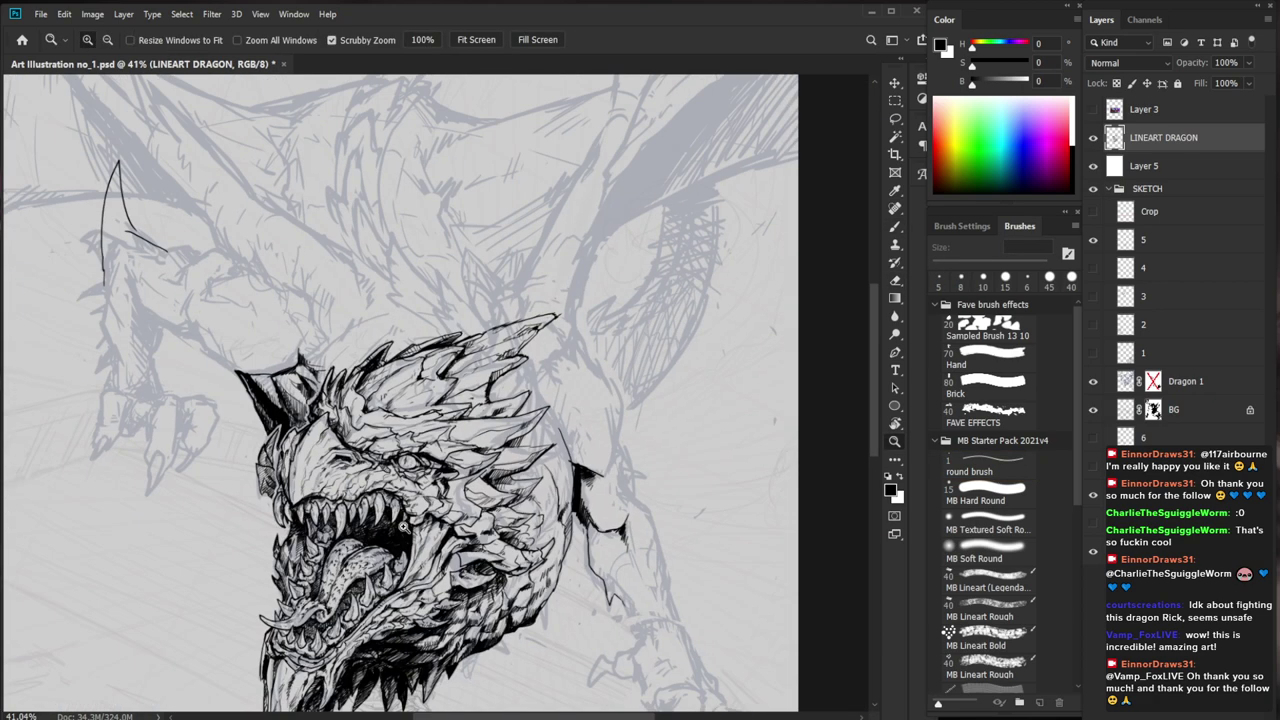
pyautogui.moveTo(578, 498); pyautogui.dragTo(536, 409)
# Reinforce the dark contour of the upper eyelid with a 5 px stroke and check it at a distance
pyautogui.scroll(5, 355, 350)
pyautogui.press('b')
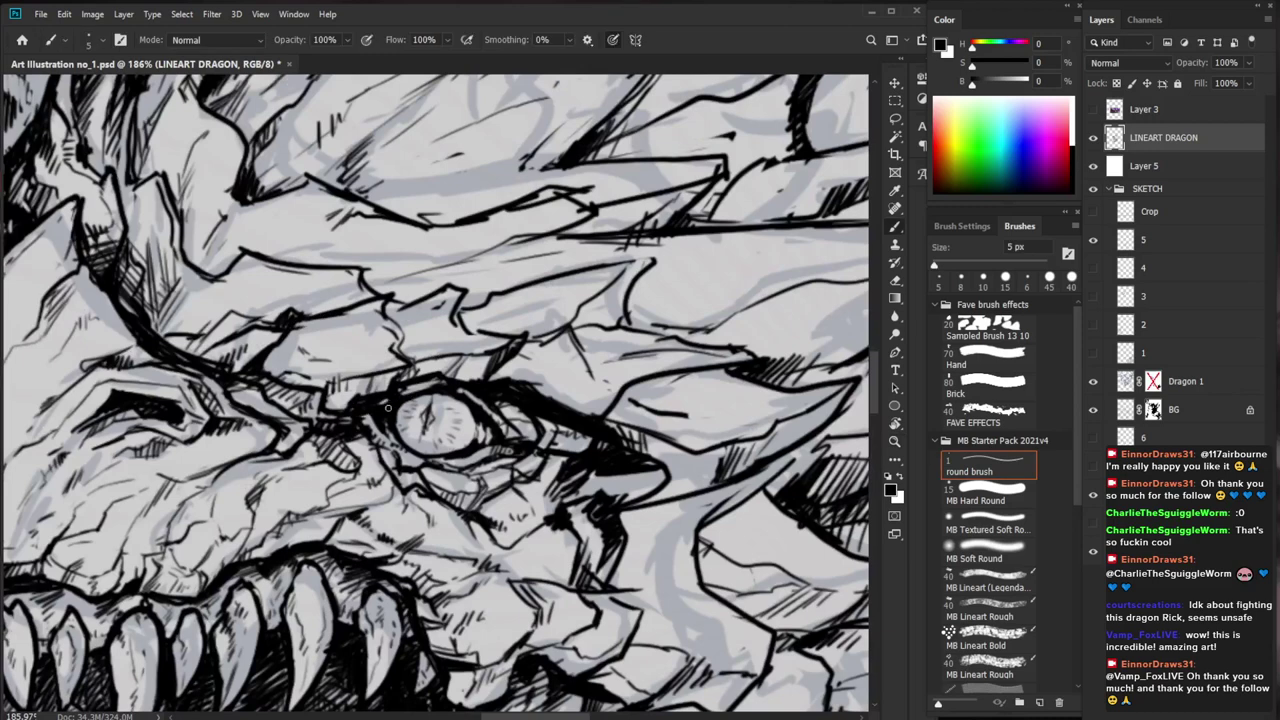
pyautogui.moveTo(418, 391)
pyautogui.mouseDown()
pyautogui.moveTo(404, 396)
pyautogui.moveTo(434, 381)
pyautogui.moveTo(488, 417)
pyautogui.mouseUp()
pyautogui.moveTo(372, 401)
pyautogui.mouseDown()
pyautogui.moveTo(362, 415)
pyautogui.moveTo(381, 415)
pyautogui.moveTo(280, 390)
pyautogui.mouseUp()
pyautogui.moveTo(648, 618); pyautogui.dragTo(580, 477)
pyautogui.moveTo(635, 442); pyautogui.dragTo(606, 421)
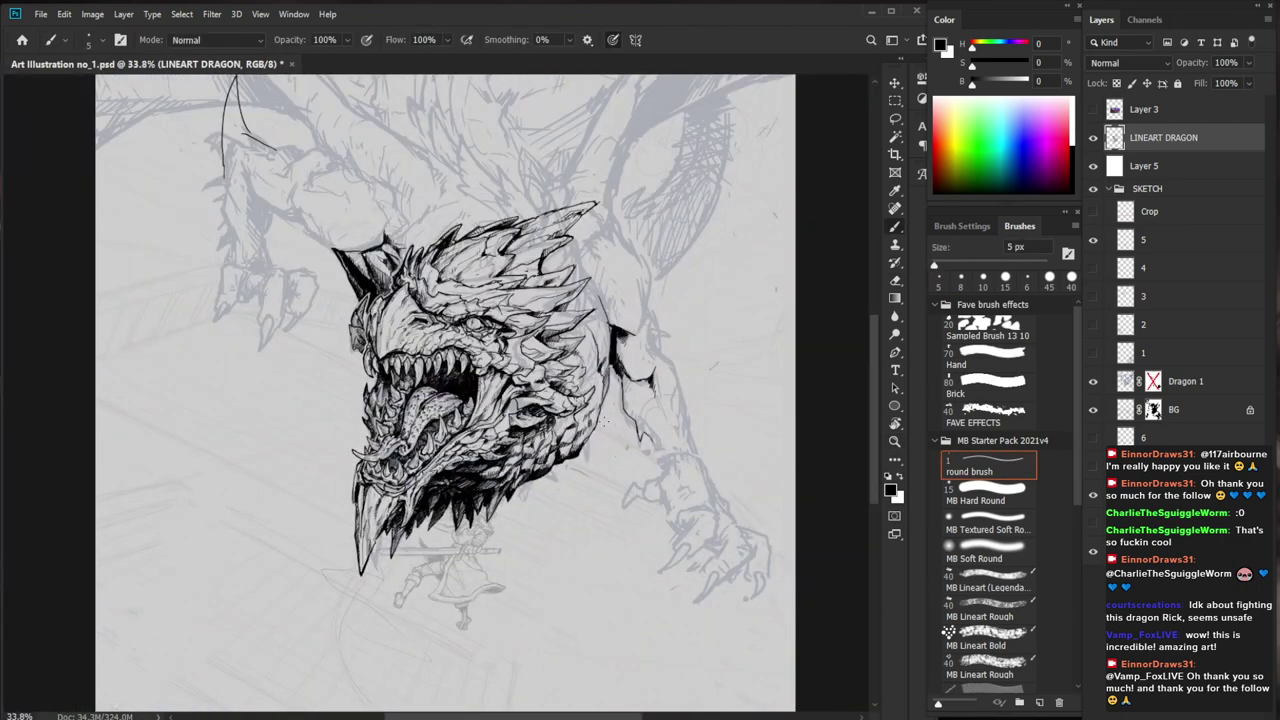
# Add a few short hatch strokes to the dragon's head with the 5 px brush
pyautogui.moveTo(489, 310); pyautogui.dragTo(632, 316)
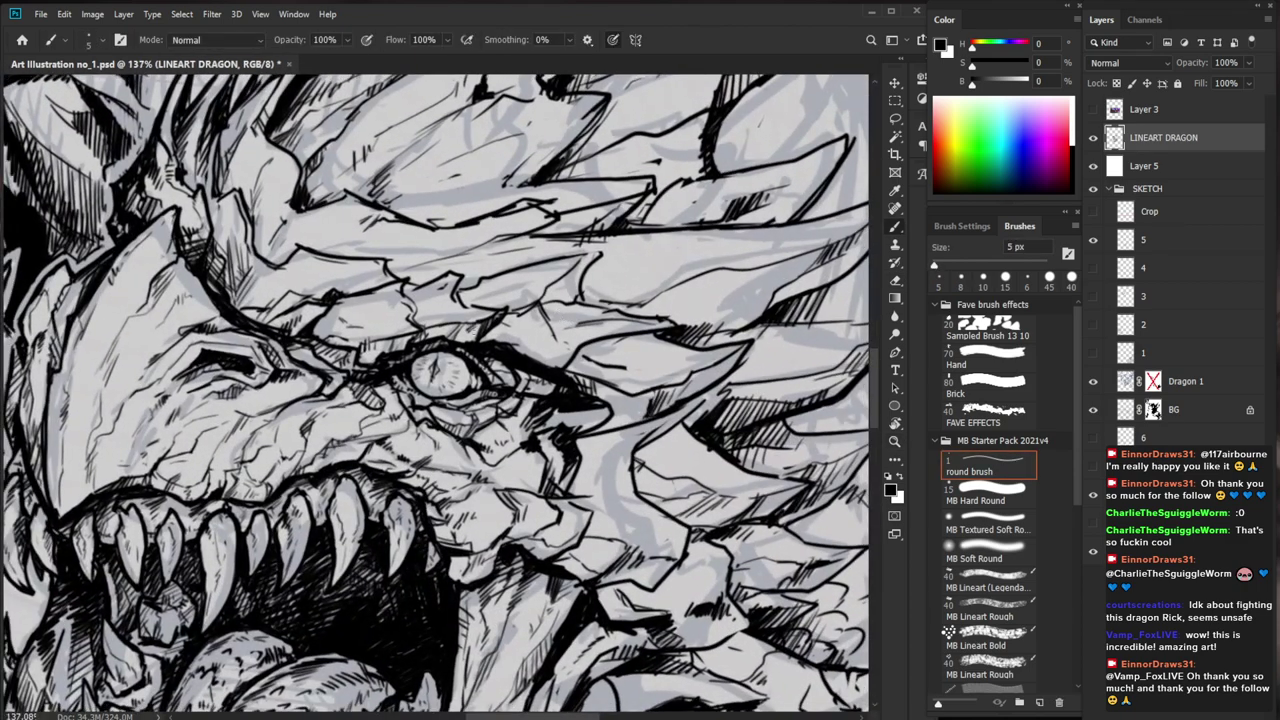
pyautogui.moveTo(597, 392); pyautogui.dragTo(548, 414)
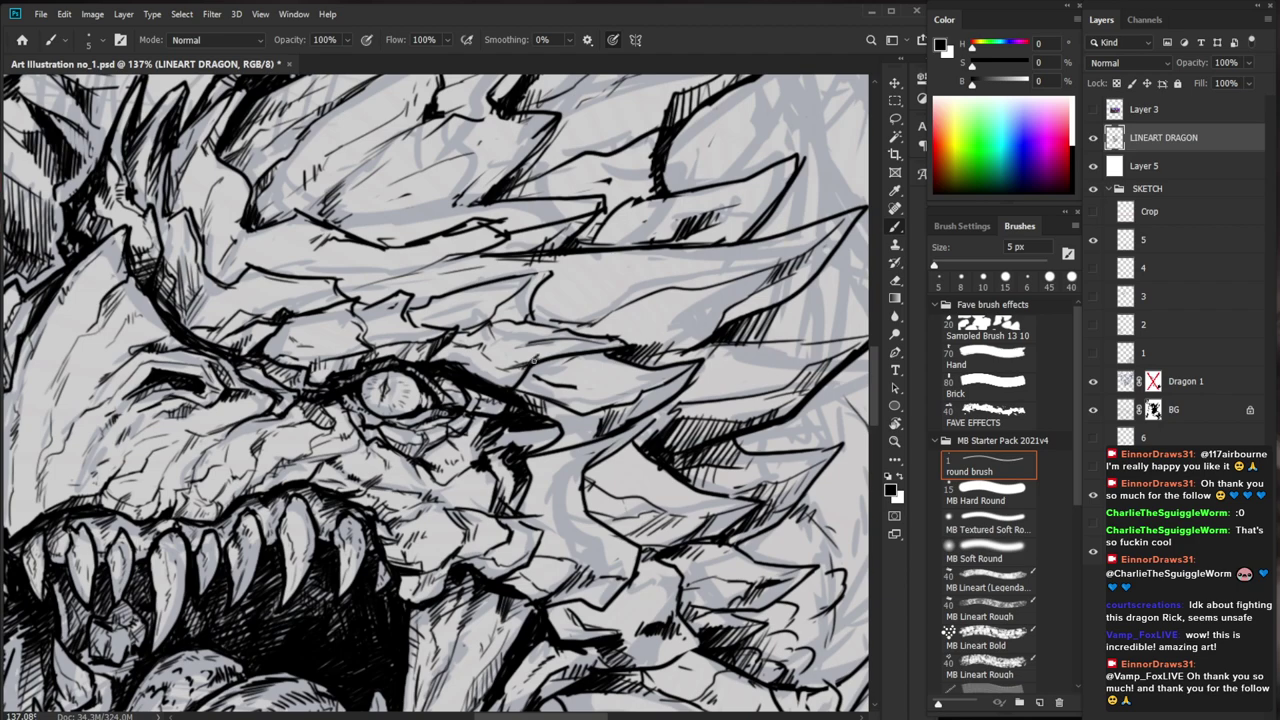
pyautogui.press('z')
pyautogui.moveTo(643, 333)
pyautogui.mouseDown()
pyautogui.moveTo(284, 281)
pyautogui.moveTo(420, 288)
pyautogui.mouseUp()
pyautogui.press('b')
pyautogui.moveTo(238, 222); pyautogui.dragTo(246, 311)
pyautogui.moveTo(247, 264); pyautogui.dragTo(237, 290)
pyautogui.moveTo(249, 253); pyautogui.dragTo(240, 268)
pyautogui.moveTo(251, 236); pyautogui.dragTo(242, 258)
pyautogui.moveTo(300, 197); pyautogui.dragTo(130, 215)
# Clean up and re-ink the tongue tip, small teeth and gum at the front of the lower jaw using the eraser and 5 px brush
pyautogui.moveTo(681, 569); pyautogui.dragTo(545, 650)
pyautogui.moveTo(135, 517); pyautogui.dragTo(175, 517)
pyautogui.press('b')
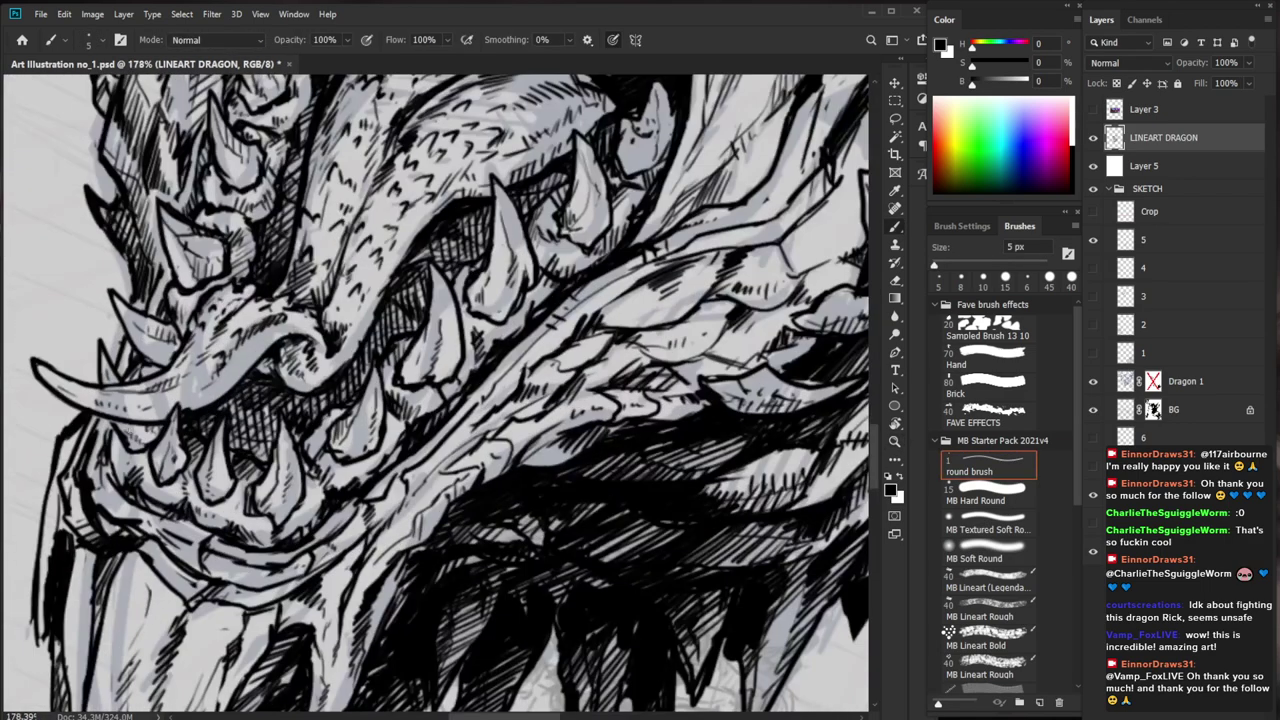
pyautogui.moveTo(236, 388)
pyautogui.mouseDown()
pyautogui.moveTo(258, 420)
pyautogui.moveTo(436, 468)
pyautogui.mouseUp()
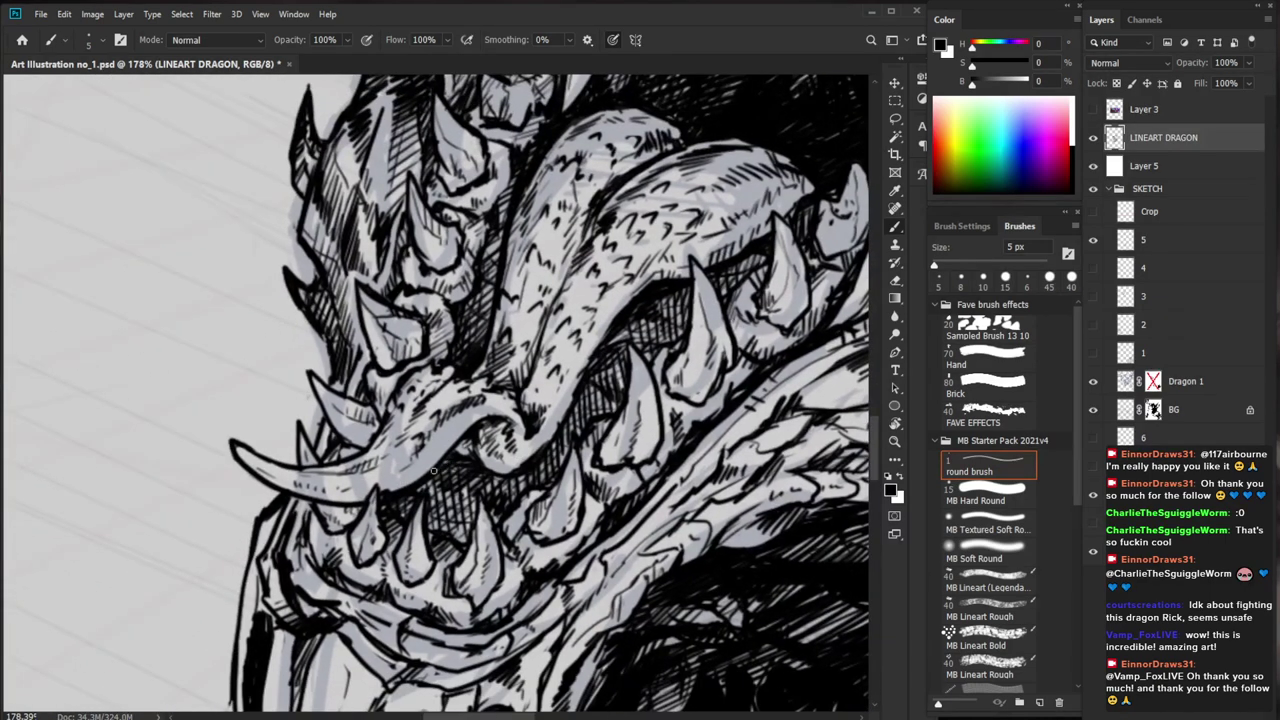
pyautogui.press('e')
pyautogui.moveTo(316, 464); pyautogui.dragTo(350, 458)
pyautogui.moveTo(283, 494); pyautogui.dragTo(374, 508)
pyautogui.press('b')
pyautogui.moveTo(273, 485)
pyautogui.mouseDown()
pyautogui.moveTo(355, 500)
pyautogui.moveTo(294, 511)
pyautogui.mouseUp()
pyautogui.moveTo(306, 503); pyautogui.dragTo(294, 513)
pyautogui.moveTo(310, 505)
pyautogui.mouseDown()
pyautogui.moveTo(294, 546)
pyautogui.moveTo(305, 576)
pyautogui.moveTo(325, 562)
pyautogui.mouseUp()
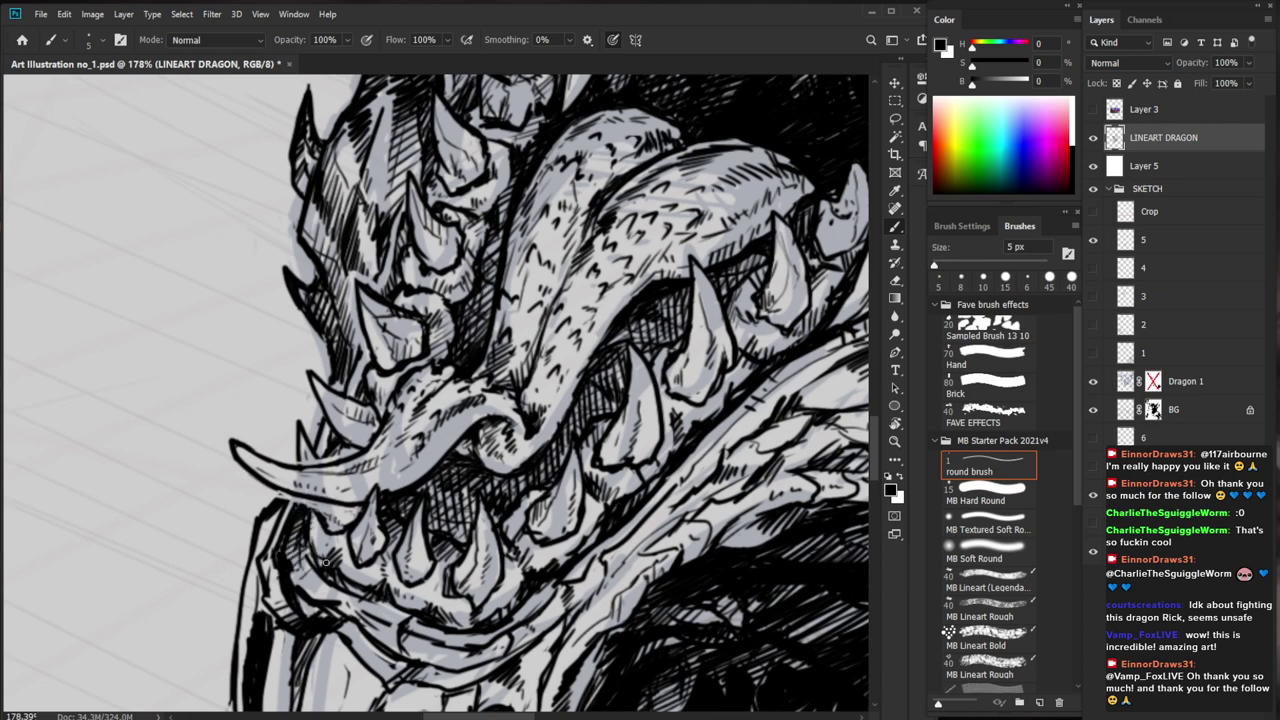
# Trim the ink around the far-side teeth of the lower jaw with the 8 px eraser
pyautogui.moveTo(486, 546); pyautogui.dragTo(442, 473)
pyautogui.moveTo(266, 438); pyautogui.dragTo(290, 430)
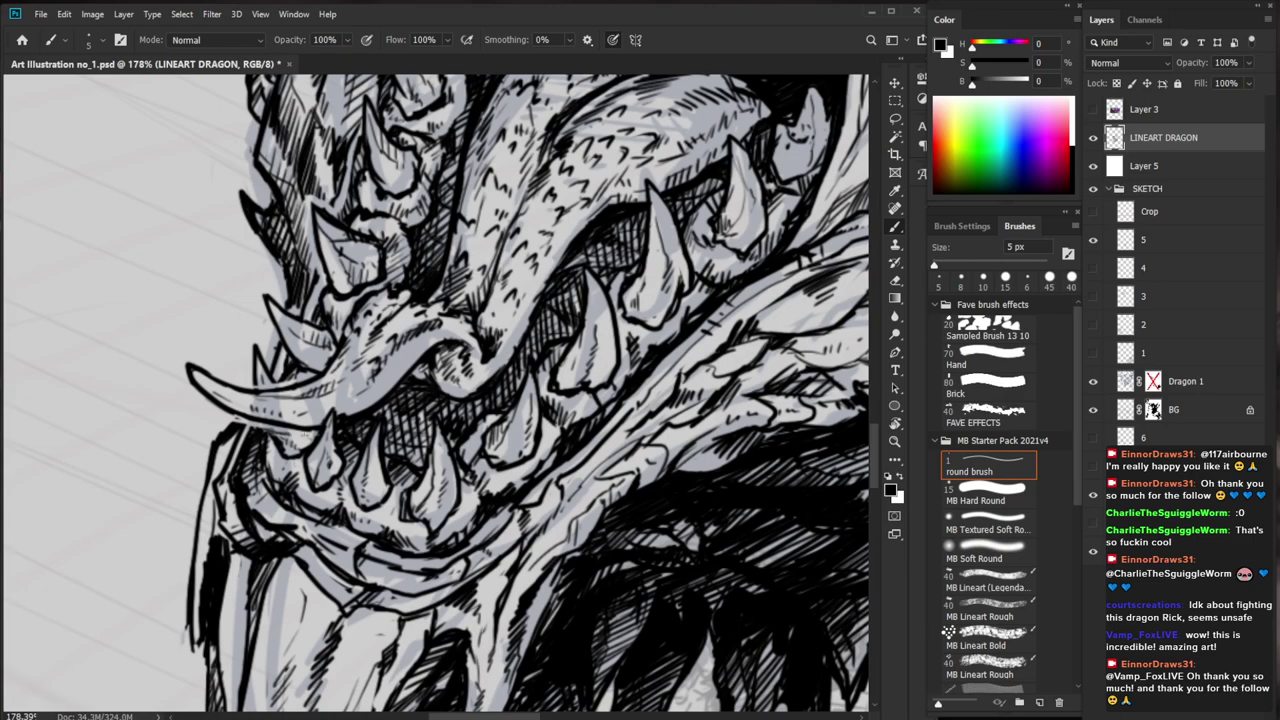
pyautogui.moveTo(402, 430); pyautogui.dragTo(300, 432)
pyautogui.moveTo(380, 420); pyautogui.dragTo(473, 420)
pyautogui.moveTo(468, 422); pyautogui.dragTo(444, 484)
pyautogui.press('e')
pyautogui.moveTo(311, 393); pyautogui.dragTo(346, 402)
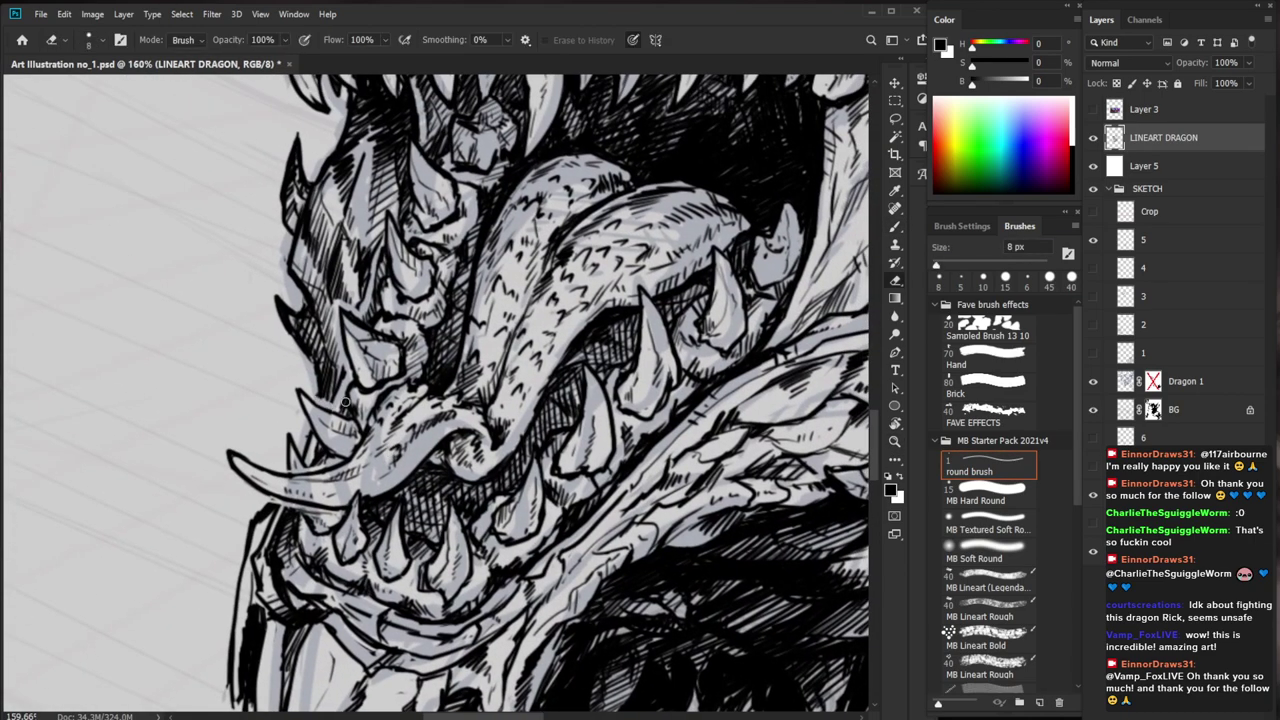
pyautogui.moveTo(343, 329); pyautogui.dragTo(344, 346)
pyautogui.moveTo(391, 329); pyautogui.dragTo(364, 447)
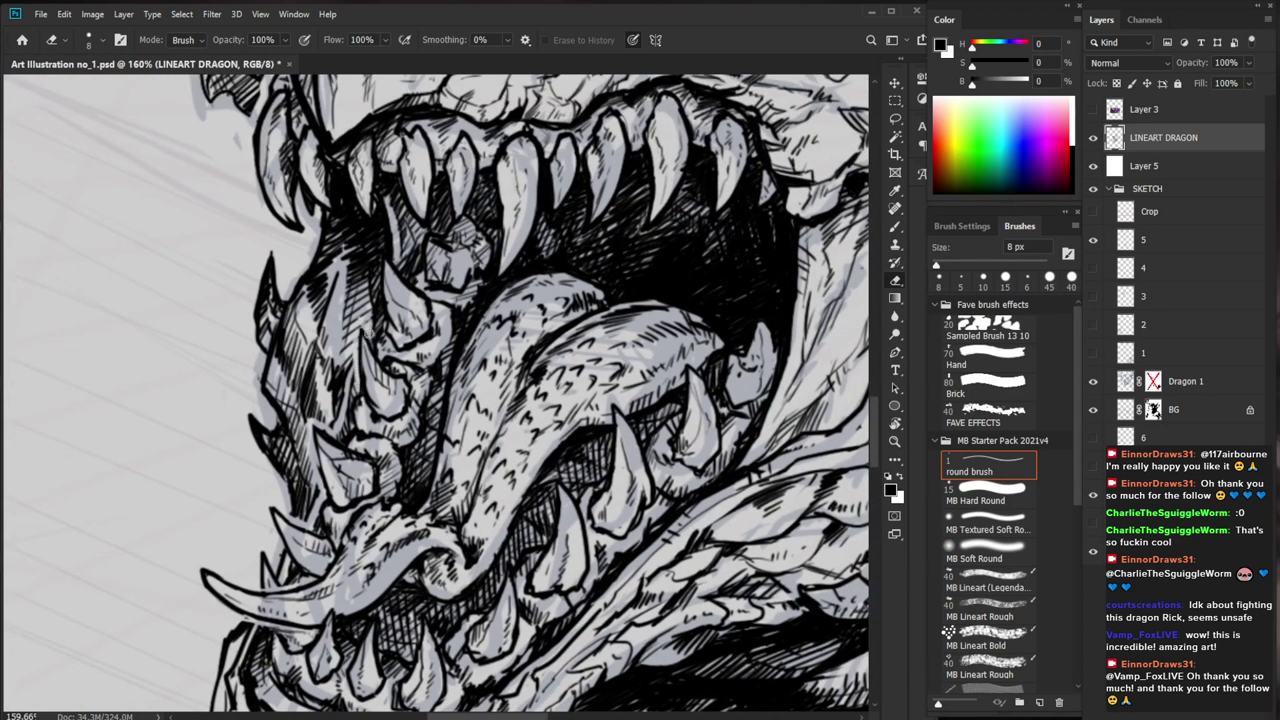
# Shade the far inner side of the mouth beside the teeth with the 5 px brush
pyautogui.press('b')
pyautogui.moveTo(358, 276); pyautogui.dragTo(372, 320)
pyautogui.moveTo(335, 254)
pyautogui.mouseDown()
pyautogui.moveTo(312, 276)
pyautogui.moveTo(348, 280)
pyautogui.moveTo(356, 305)
pyautogui.moveTo(307, 381)
pyautogui.moveTo(338, 385)
pyautogui.moveTo(332, 420)
pyautogui.mouseUp()
pyautogui.moveTo(421, 378)
pyautogui.mouseDown()
pyautogui.moveTo(340, 378)
pyautogui.moveTo(352, 374)
pyautogui.moveTo(348, 397)
pyautogui.moveTo(310, 386)
pyautogui.mouseUp()
pyautogui.moveTo(742, 561); pyautogui.dragTo(549, 629)
pyautogui.moveTo(364, 558); pyautogui.dragTo(373, 558)
# Add short, closely spaced 5 px hatch strokes to the side of the dragon's face and review the full page
pyautogui.scroll(5, 373, 558)
pyautogui.moveTo(380, 436)
pyautogui.mouseDown()
pyautogui.moveTo(363, 454)
pyautogui.moveTo(374, 450)
pyautogui.mouseUp()
pyautogui.moveTo(389, 434); pyautogui.dragTo(384, 447)
pyautogui.moveTo(405, 433); pyautogui.dragTo(347, 487)
pyautogui.moveTo(369, 473); pyautogui.dragTo(353, 493)
pyautogui.moveTo(381, 475); pyautogui.dragTo(361, 493)
pyautogui.press('z')
pyautogui.moveTo(493, 510); pyautogui.dragTo(375, 512)
pyautogui.moveTo(719, 567); pyautogui.dragTo(703, 612)
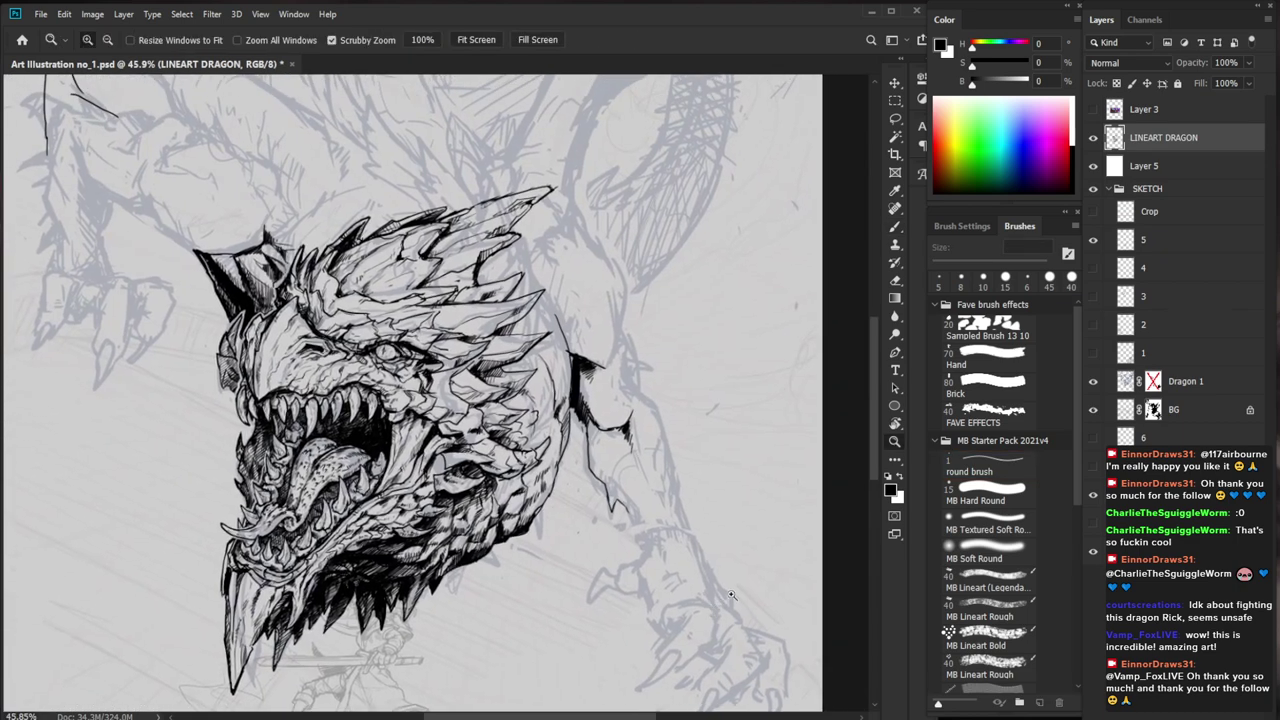
pyautogui.moveTo(715, 672); pyautogui.dragTo(620, 684)
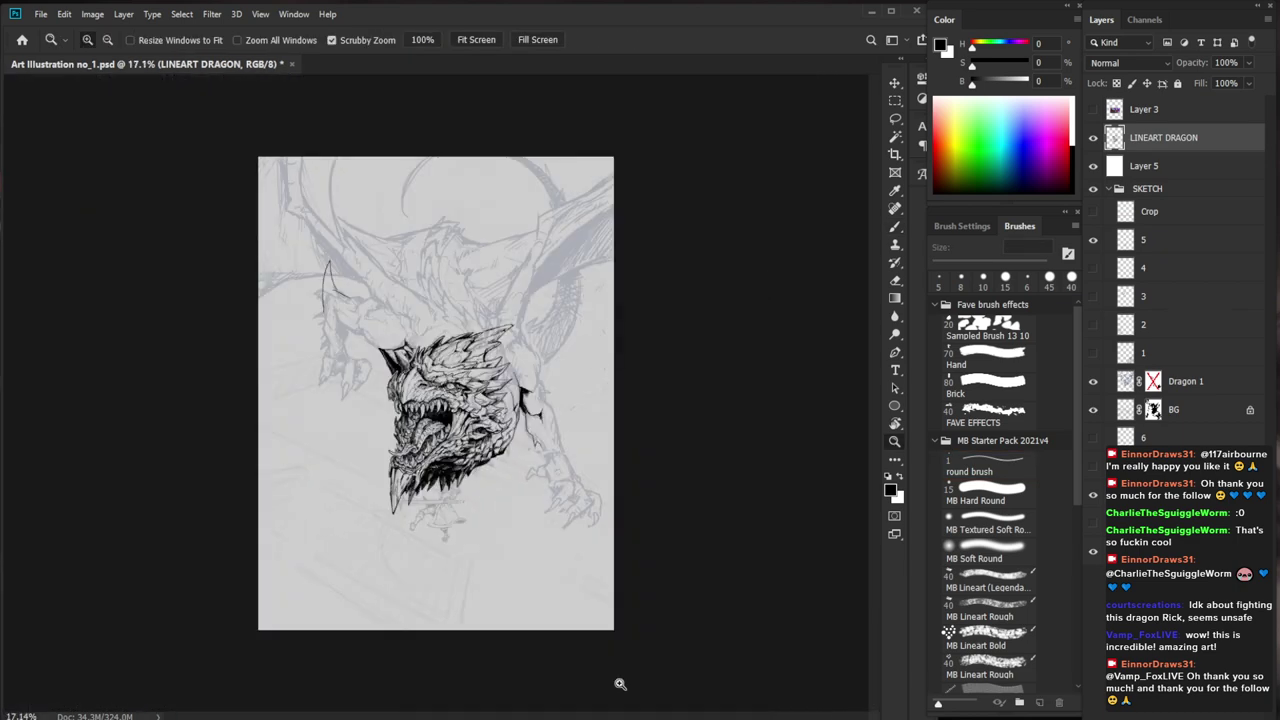
# Hatch the upper gum above the teeth with short 5 px strokes
pyautogui.scroll(7, 462, 383)
pyautogui.press('b')
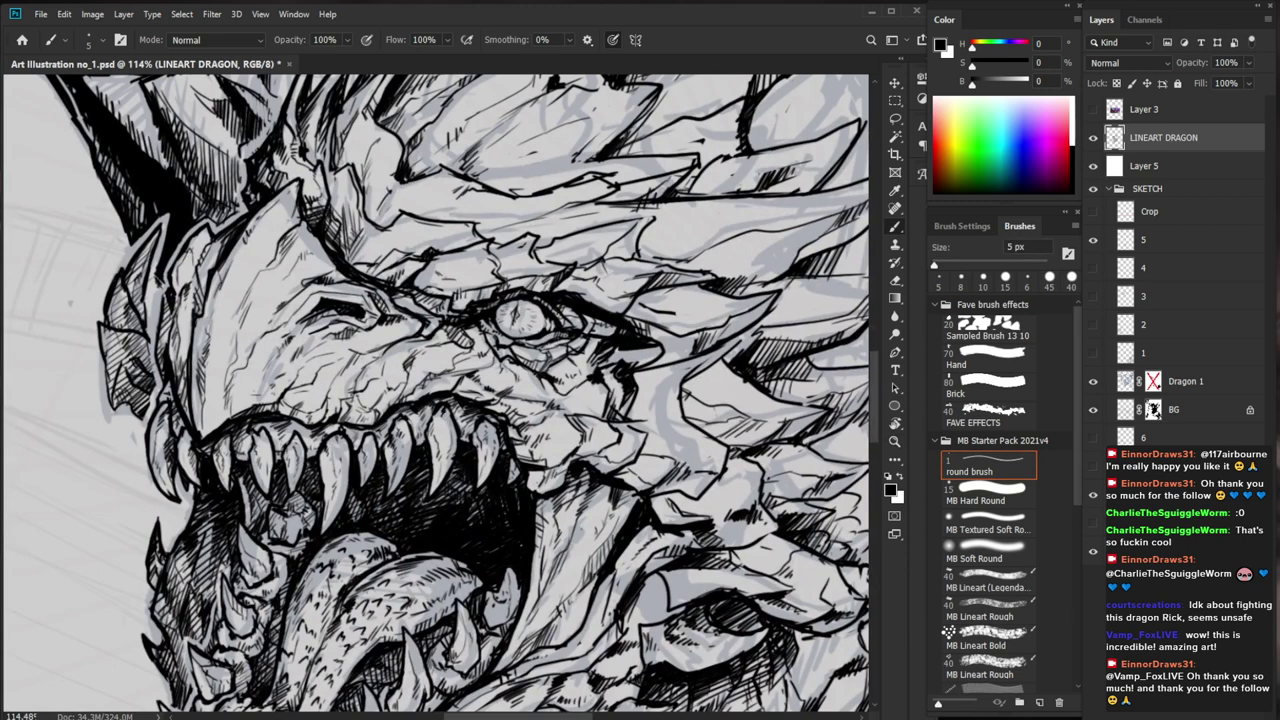
pyautogui.scroll(3, 455, 430)
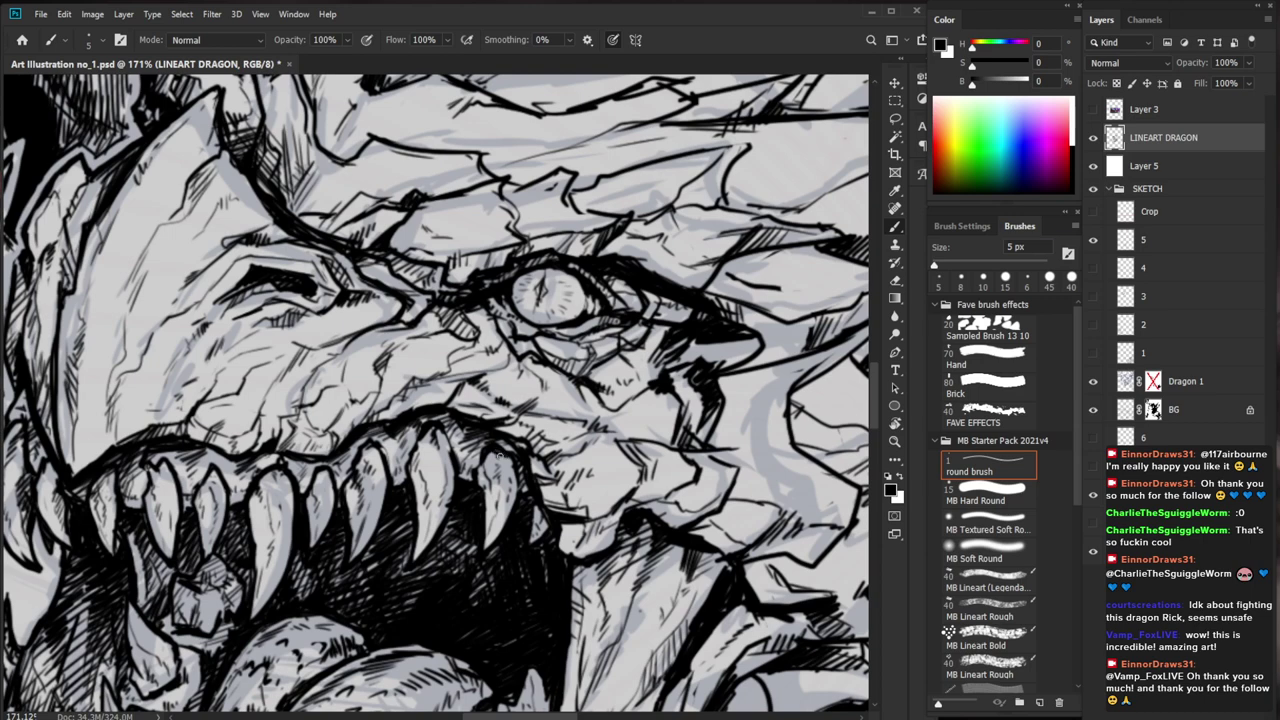
pyautogui.moveTo(528, 531); pyautogui.dragTo(588, 496)
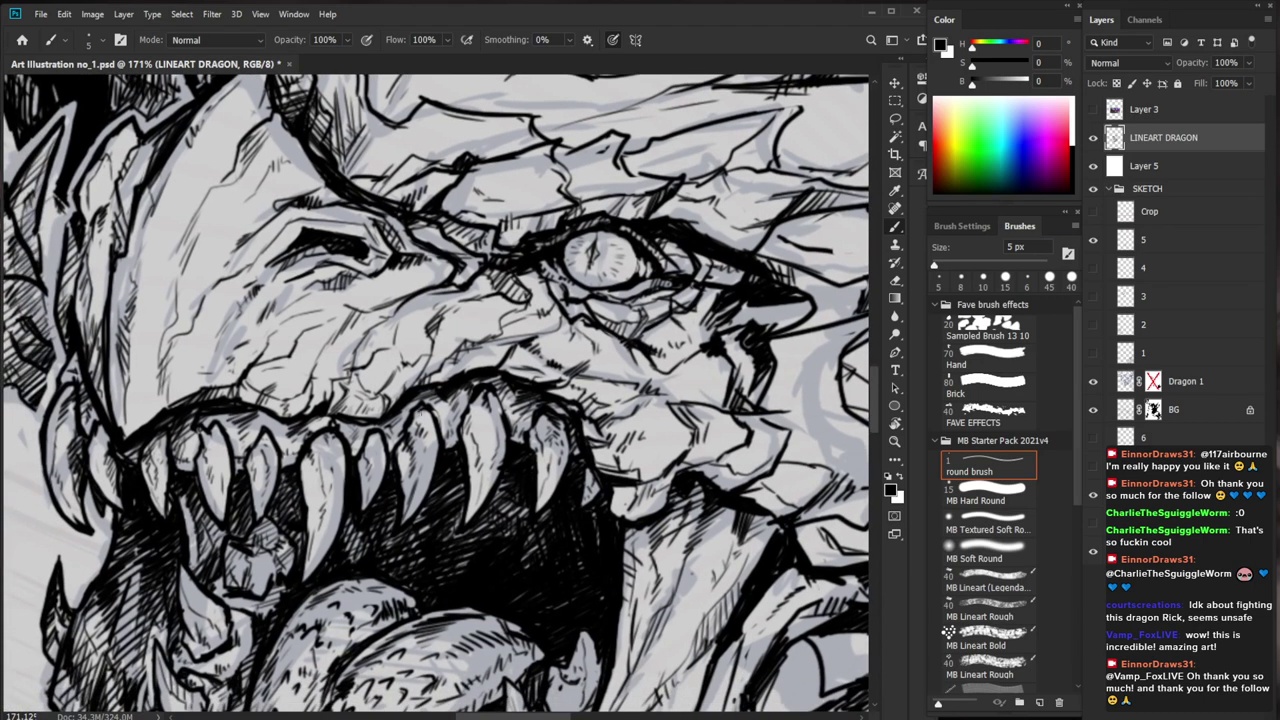
pyautogui.moveTo(424, 412); pyautogui.dragTo(414, 426)
pyautogui.moveTo(426, 420); pyautogui.dragTo(416, 430)
pyautogui.hotkey('ctrl', '-')
pyautogui.hotkey('ctrl', '-')
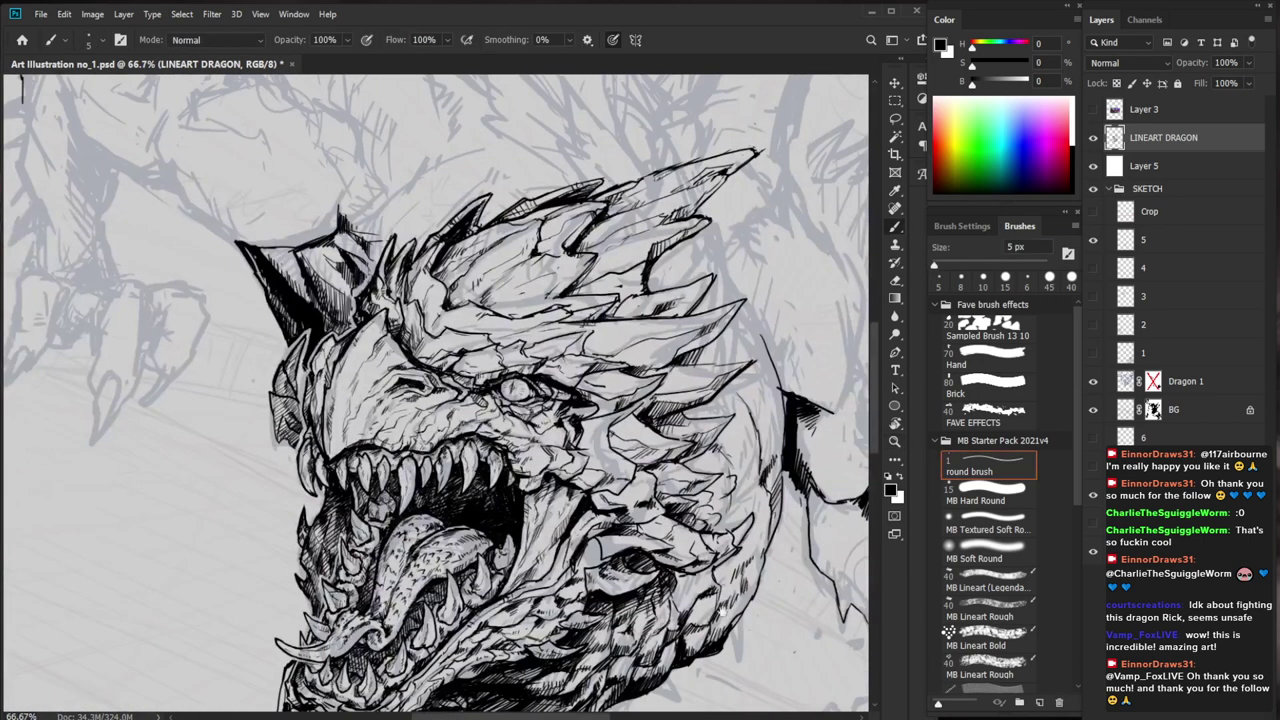
# Add short 5 px hatch strokes to the scales along the side of the lower jaw
pyautogui.moveTo(725, 589); pyautogui.dragTo(652, 478)
pyautogui.scroll(2, 652, 481)
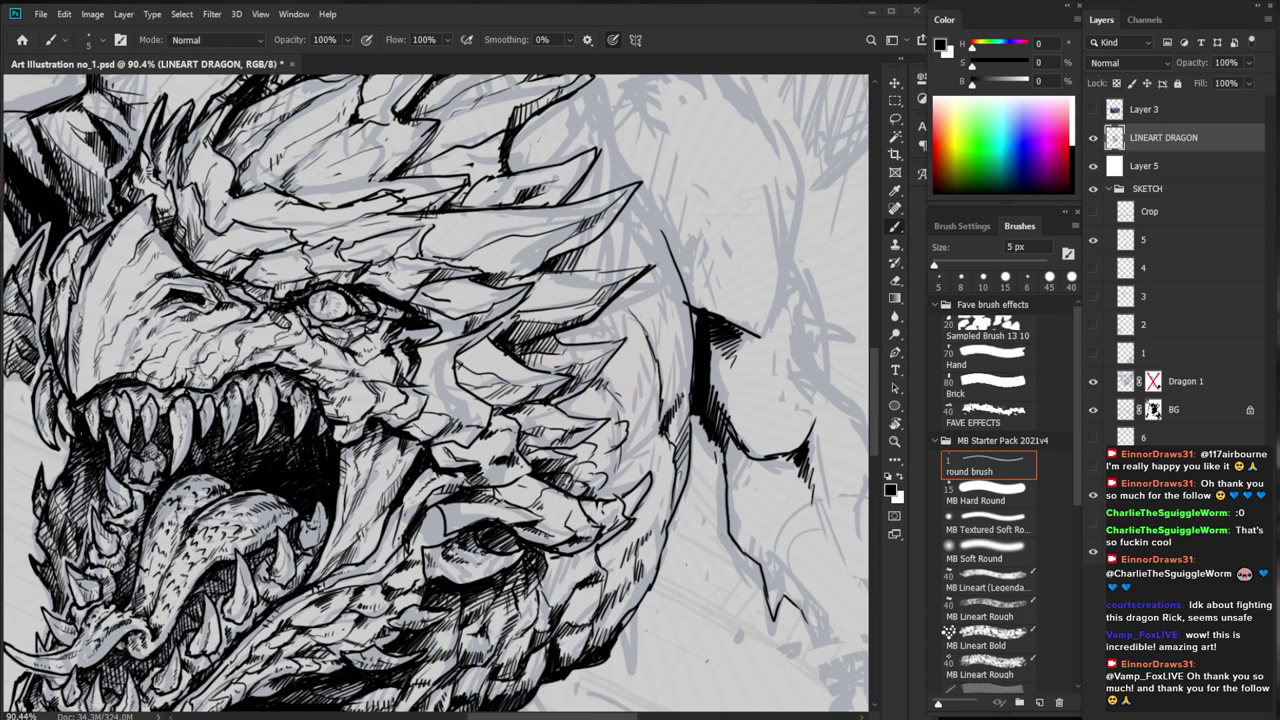
pyautogui.scroll(3, 320, 590)
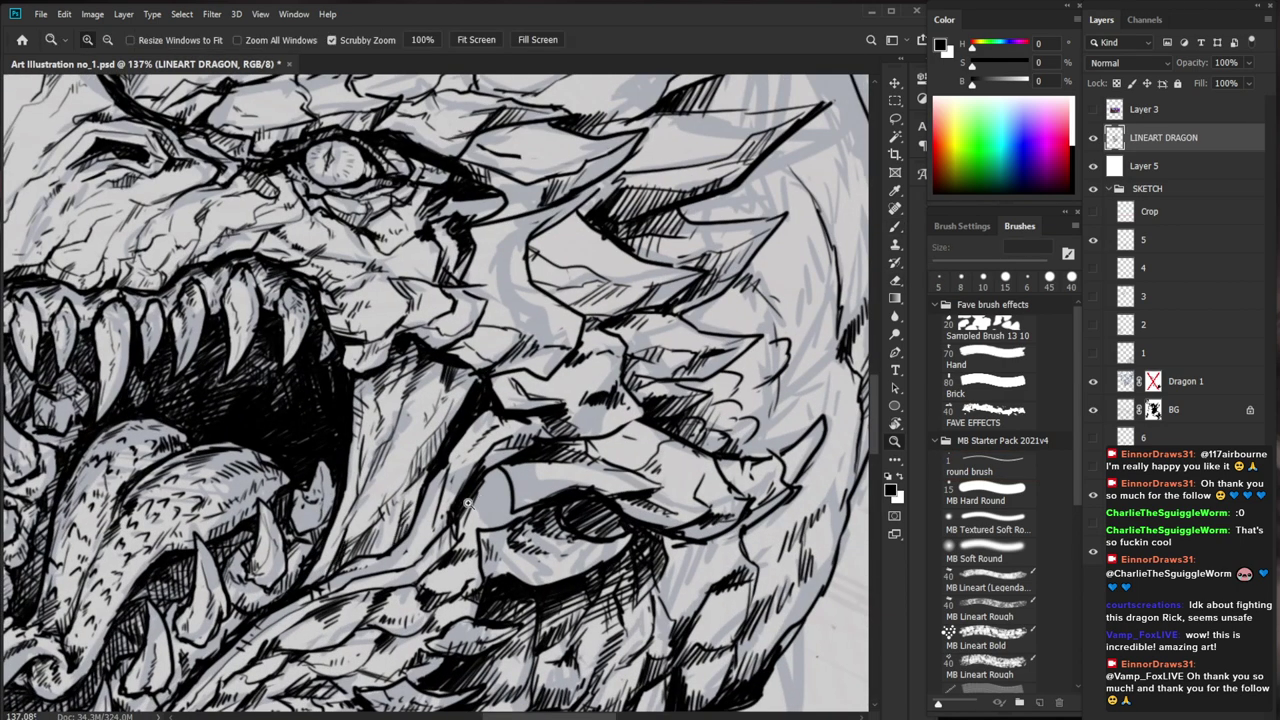
pyautogui.hotkey('ctrl', '0')
pyautogui.moveTo(473, 525); pyautogui.dragTo(580, 523)
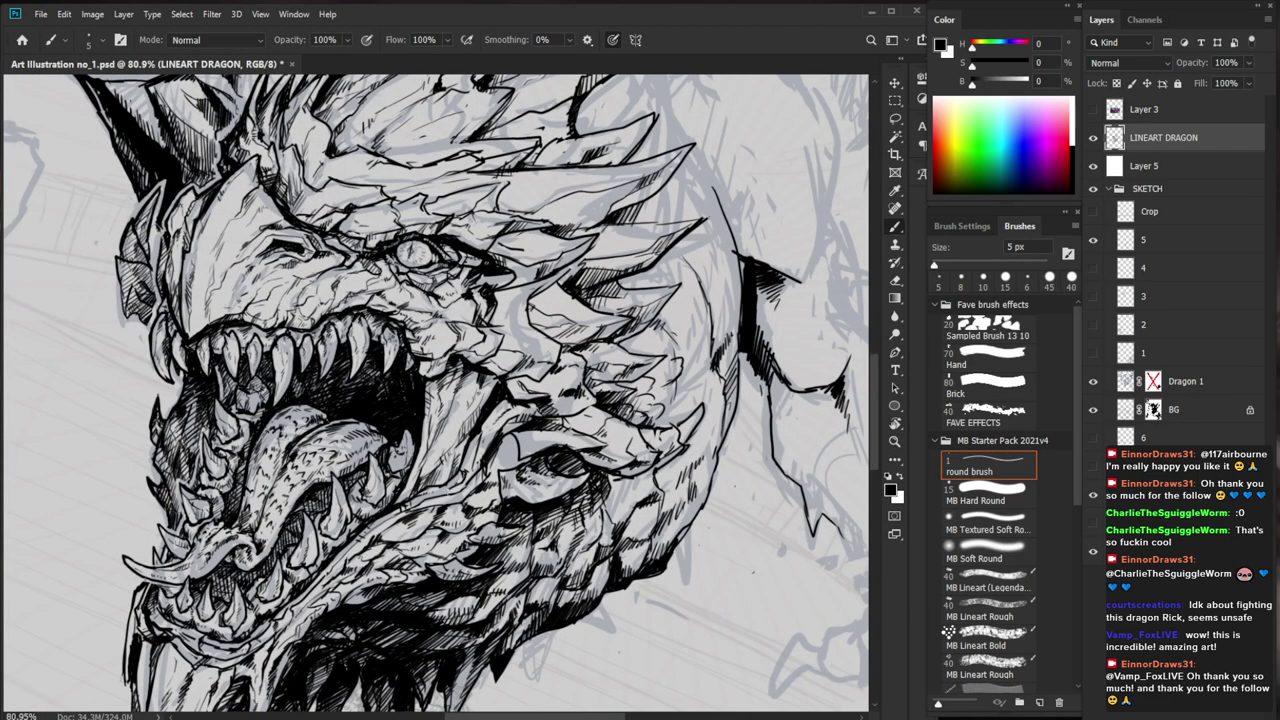
pyautogui.moveTo(442, 487); pyautogui.dragTo(480, 488)
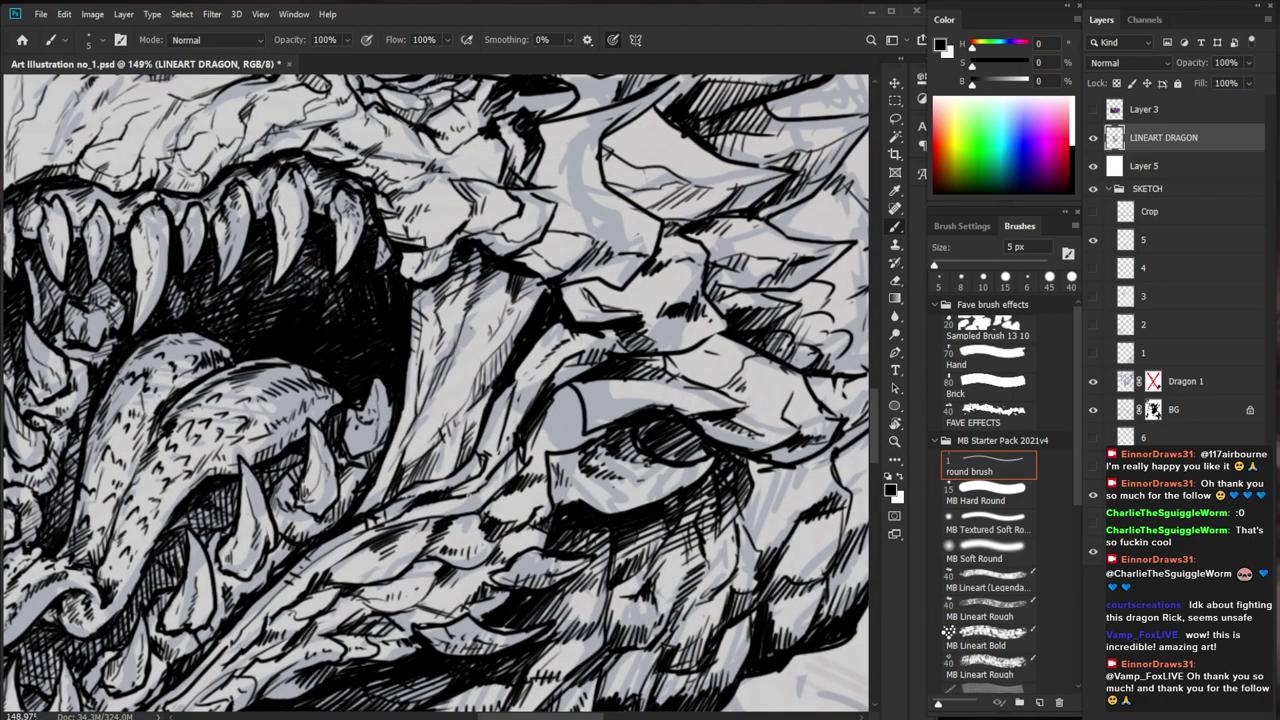
pyautogui.moveTo(474, 503); pyautogui.dragTo(490, 536)
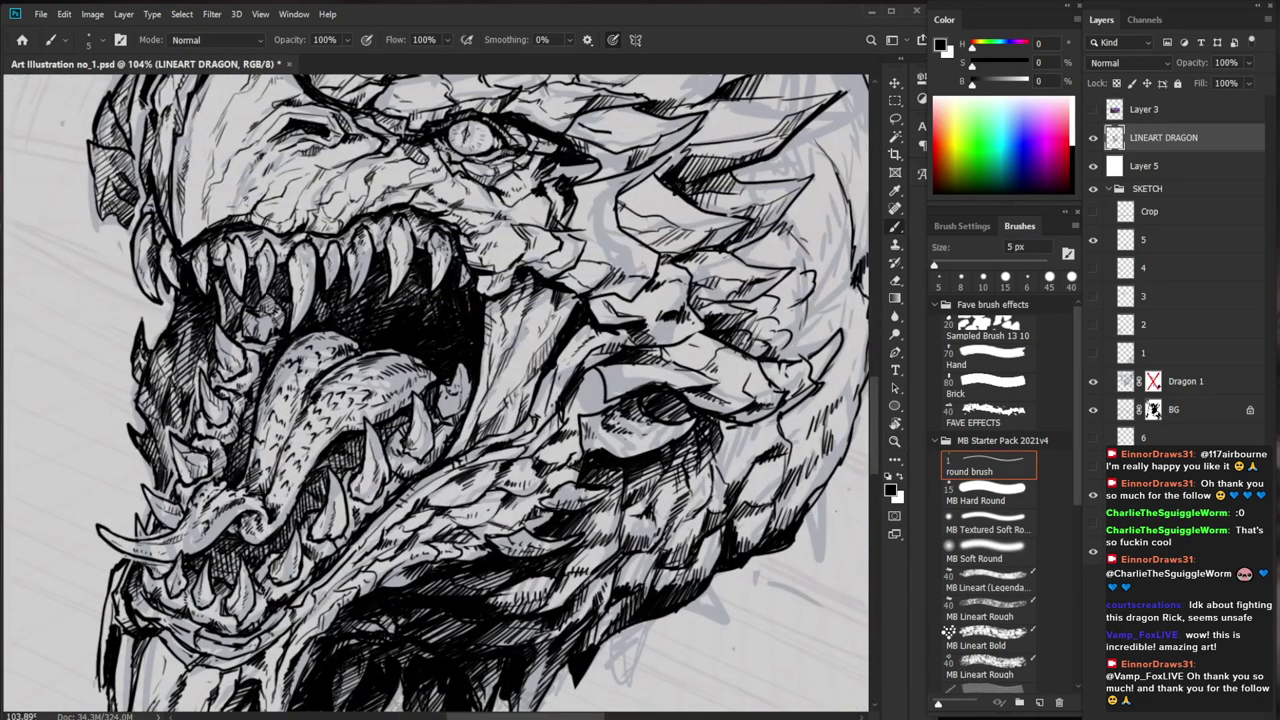
pyautogui.moveTo(452, 484); pyautogui.dragTo(434, 495)
pyautogui.moveTo(466, 480); pyautogui.dragTo(431, 502)
pyautogui.moveTo(452, 490); pyautogui.dragTo(438, 497)
pyautogui.moveTo(578, 478); pyautogui.dragTo(512, 478)
pyautogui.moveTo(690, 578); pyautogui.dragTo(656, 500)
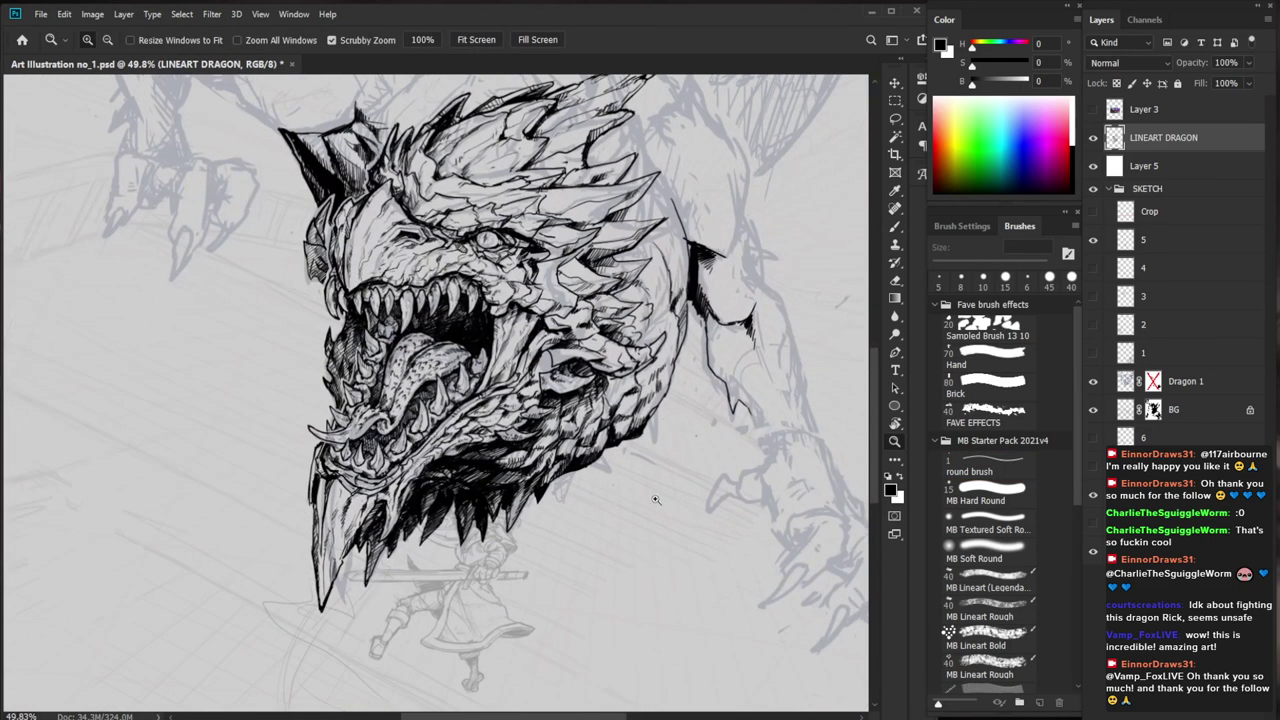
# Deepen the hatching on the shadowed scales toward the back of the lower jaw with the 5 px brush
pyautogui.moveTo(474, 441); pyautogui.dragTo(528, 441)
pyautogui.moveTo(436, 456); pyautogui.dragTo(431, 473)
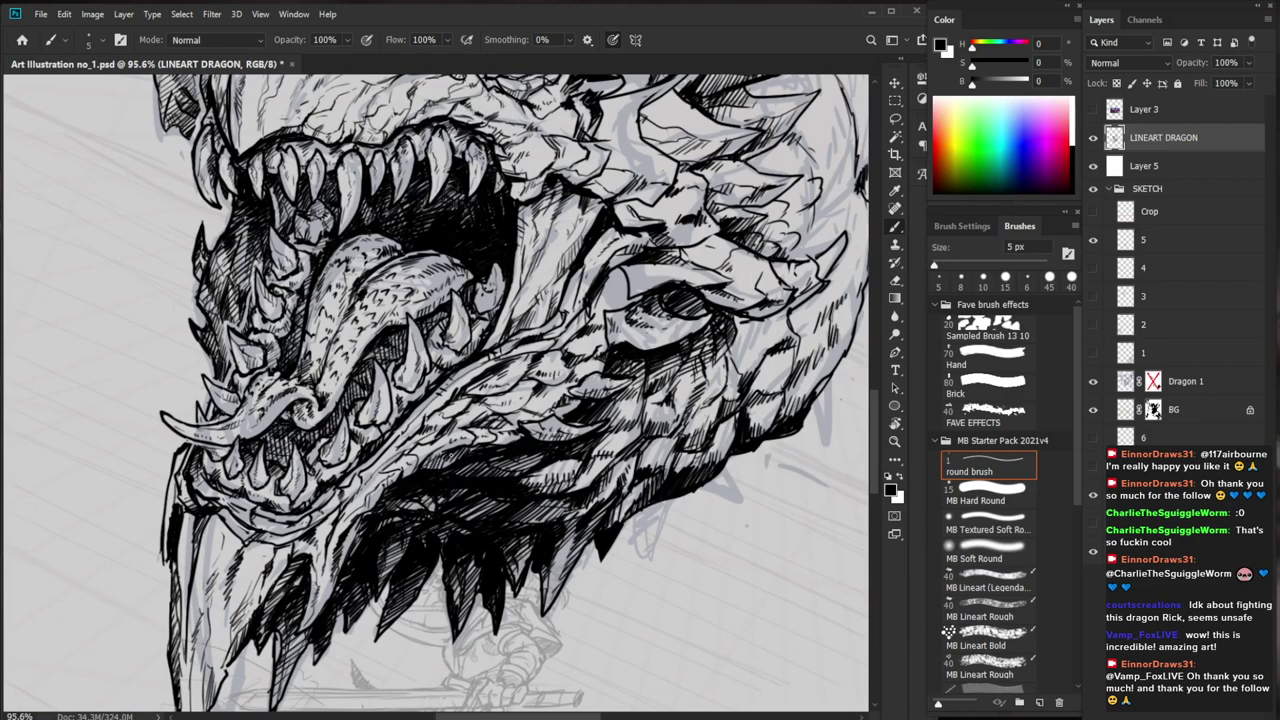
pyautogui.moveTo(544, 454)
pyautogui.mouseDown()
pyautogui.moveTo(473, 454)
pyautogui.moveTo(465, 482)
pyautogui.moveTo(524, 475)
pyautogui.mouseUp()
pyautogui.moveTo(541, 468)
pyautogui.mouseDown()
pyautogui.moveTo(566, 464)
pyautogui.moveTo(546, 477)
pyautogui.mouseUp()
pyautogui.moveTo(576, 474); pyautogui.dragTo(531, 474)
pyautogui.moveTo(650, 597); pyautogui.dragTo(533, 466)
# Lighten a spot in the dark shadow beneath the lower jaw scales with the 8 px eraser
pyautogui.moveTo(460, 345); pyautogui.dragTo(506, 343)
pyautogui.press('e')
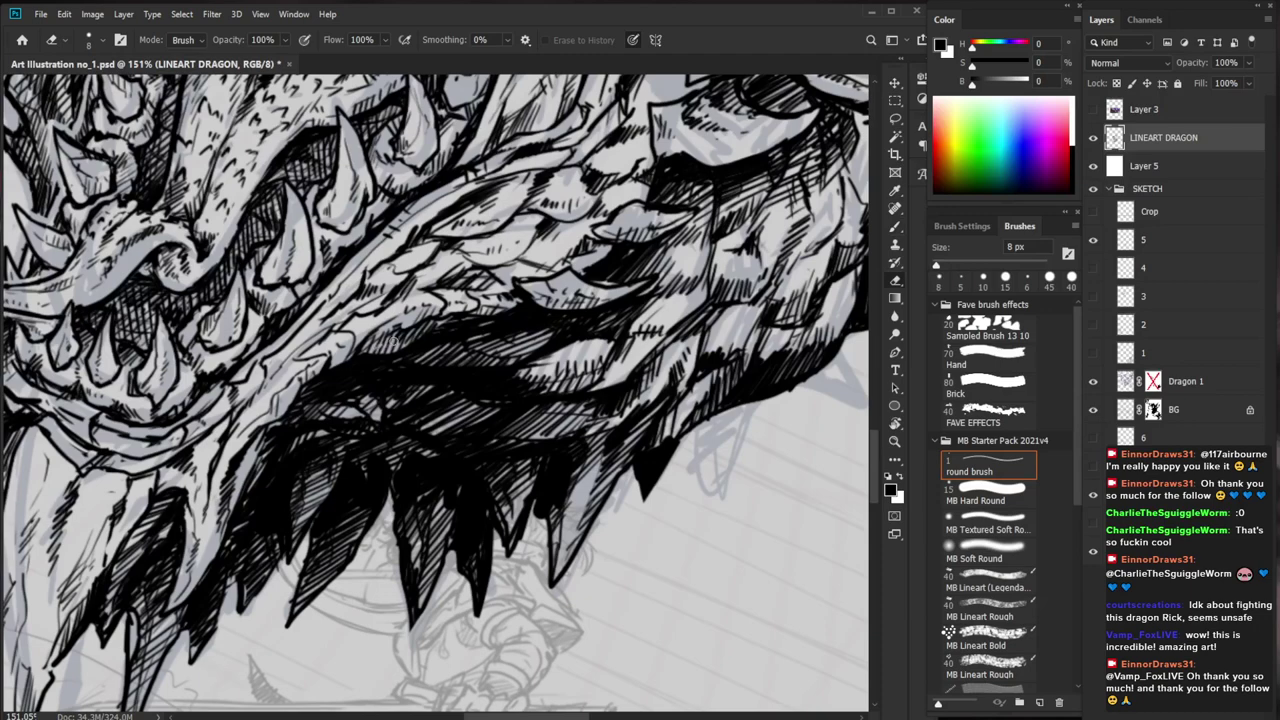
pyautogui.moveTo(396, 340)
pyautogui.mouseDown()
pyautogui.moveTo(380, 348)
pyautogui.moveTo(386, 359)
pyautogui.mouseUp()
pyautogui.moveTo(671, 511); pyautogui.dragTo(616, 585)
pyautogui.moveTo(437, 423); pyautogui.dragTo(464, 423)
# Refine the edge of the dark shadow under the lower jaw with short 5 px brush strokes
pyautogui.press('b')
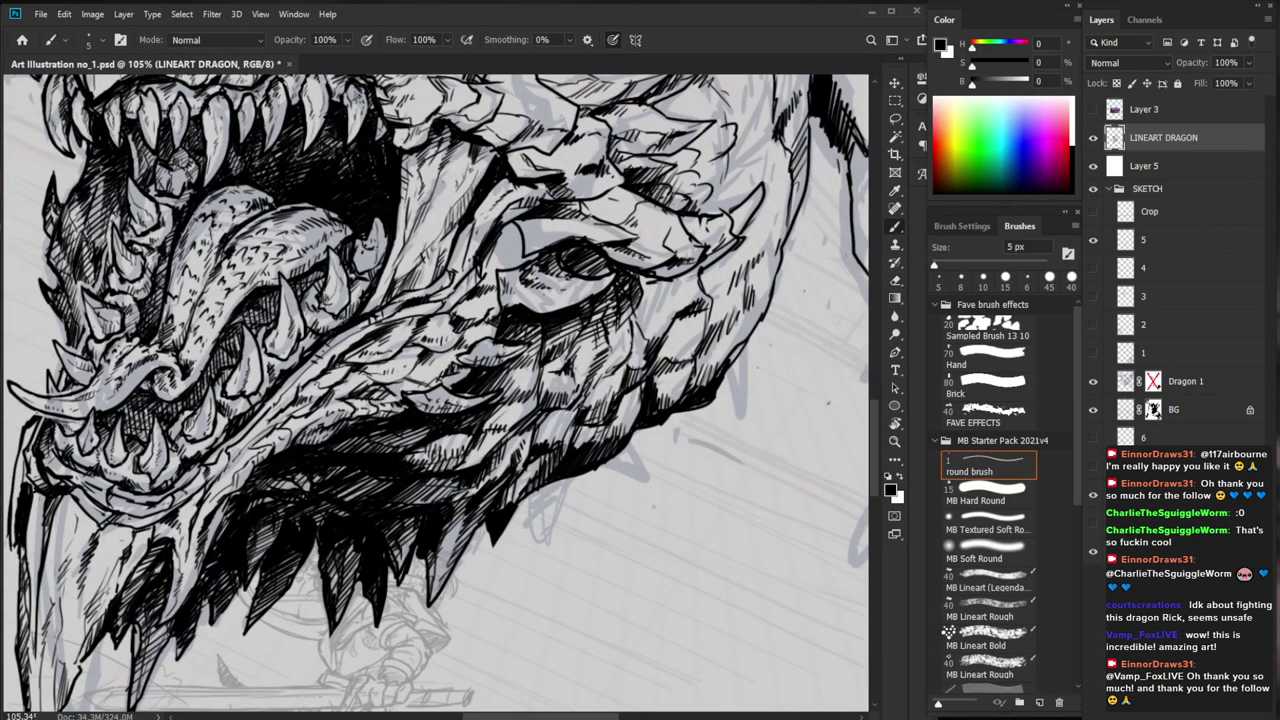
pyautogui.moveTo(421, 466); pyautogui.dragTo(433, 447)
pyautogui.moveTo(600, 495); pyautogui.dragTo(548, 496)
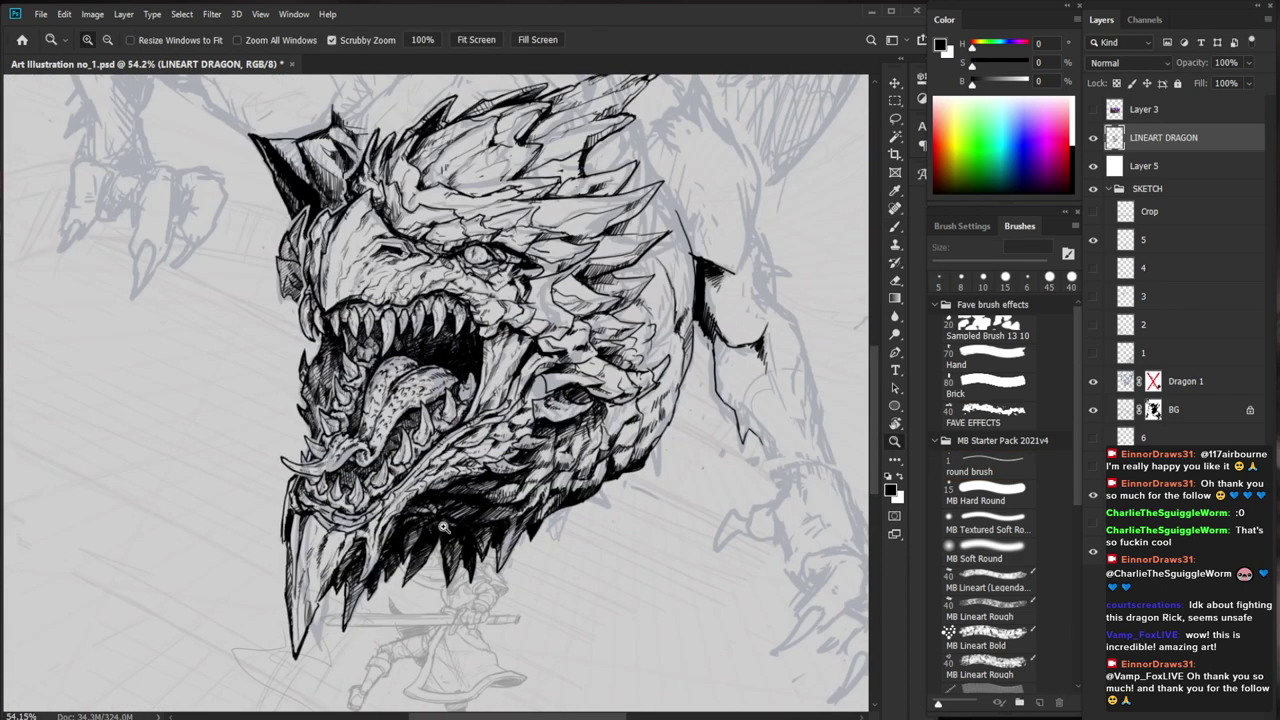
pyautogui.moveTo(480, 470); pyautogui.dragTo(512, 470)
pyautogui.moveTo(407, 487)
pyautogui.mouseDown()
pyautogui.moveTo(395, 502)
pyautogui.moveTo(417, 496)
pyautogui.mouseUp()
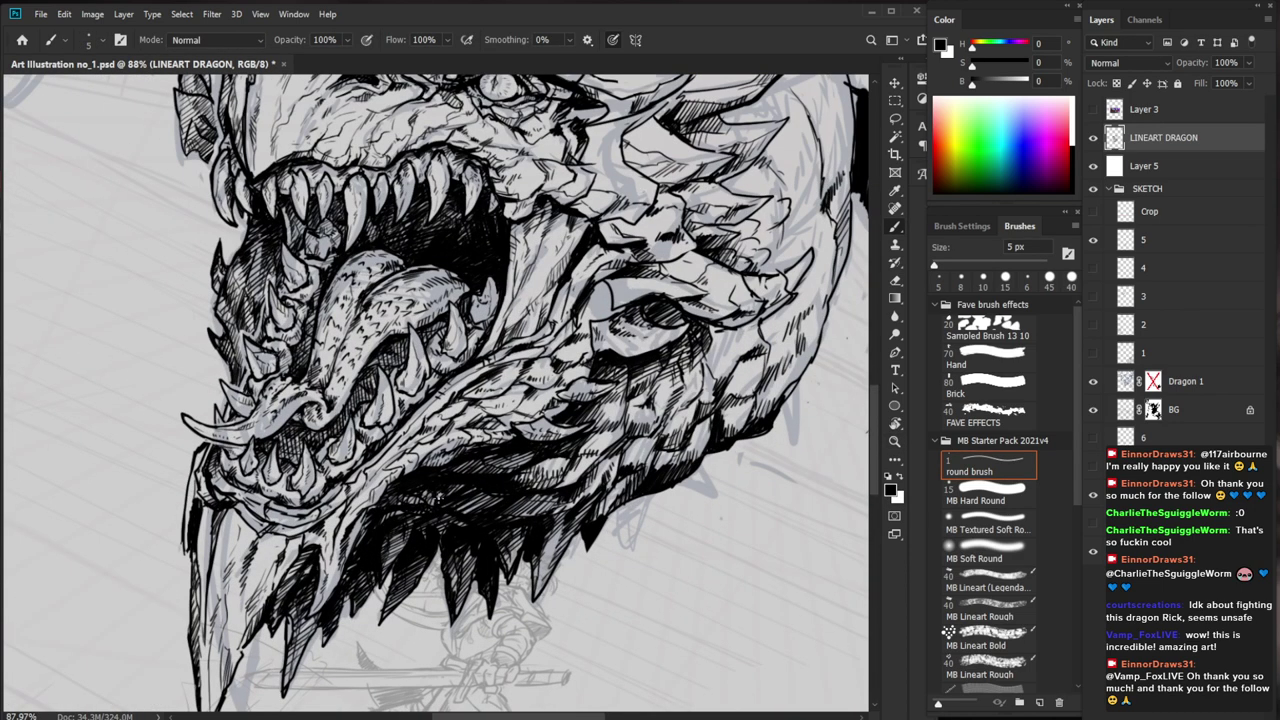
# Refine the shadow and hanging spikes beneath the lower jaw with 5 px brush strokes and 8 px eraser touches
pyautogui.moveTo(389, 564); pyautogui.dragTo(407, 537)
pyautogui.moveTo(510, 509)
pyautogui.mouseDown()
pyautogui.moveTo(435, 509)
pyautogui.moveTo(455, 534)
pyautogui.moveTo(515, 534)
pyautogui.moveTo(484, 514)
pyautogui.moveTo(574, 488)
pyautogui.mouseUp()
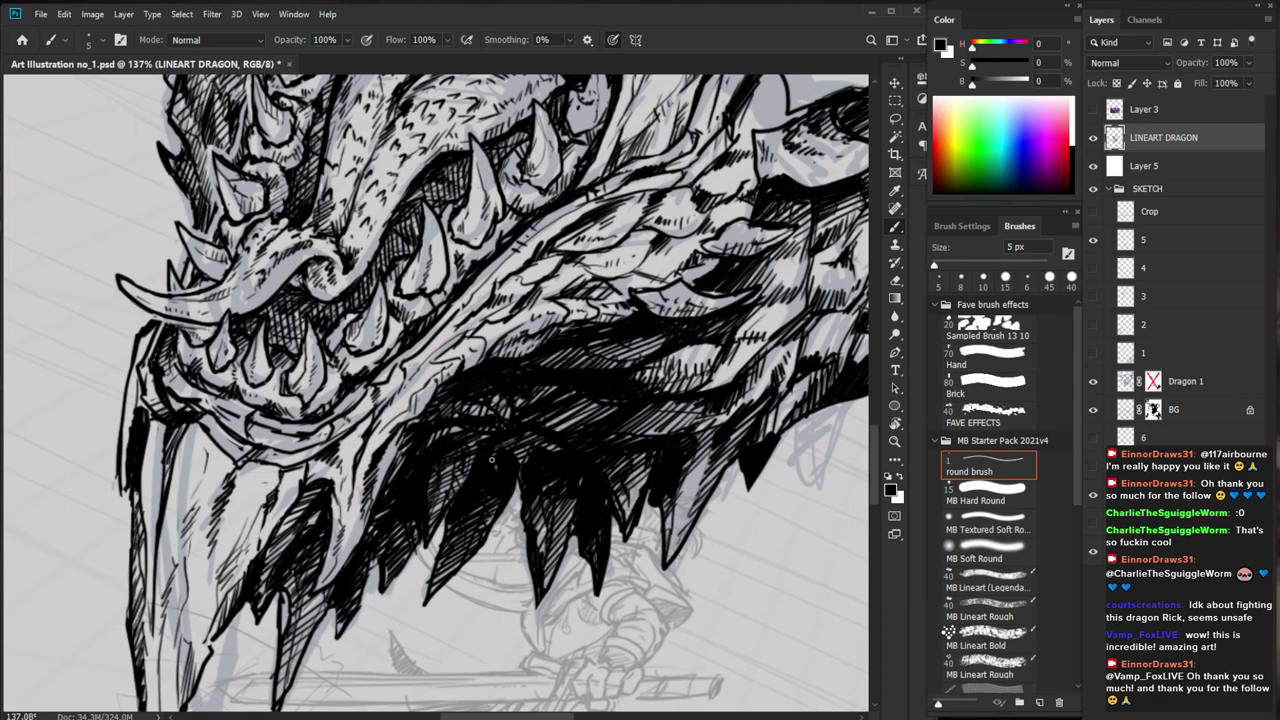
pyautogui.moveTo(451, 508); pyautogui.dragTo(372, 508)
pyautogui.moveTo(445, 592); pyautogui.dragTo(522, 592)
pyautogui.press('e')
pyautogui.moveTo(409, 513); pyautogui.dragTo(419, 475)
# Add 5 px hatch strokes to the long spikes beneath the dragon's chin
pyautogui.press('b')
pyautogui.moveTo(330, 512)
pyautogui.mouseDown()
pyautogui.moveTo(308, 540)
pyautogui.moveTo(308, 516)
pyautogui.moveTo(305, 552)
pyautogui.moveTo(330, 500)
pyautogui.mouseUp()
pyautogui.press('e')
pyautogui.press('b')
pyautogui.moveTo(264, 449); pyautogui.dragTo(238, 616)
pyautogui.moveTo(258, 606)
pyautogui.mouseDown()
pyautogui.moveTo(229, 640)
pyautogui.moveTo(205, 598)
pyautogui.moveTo(301, 541)
pyautogui.moveTo(236, 560)
pyautogui.mouseUp()
pyautogui.press('e')
pyautogui.press('b')
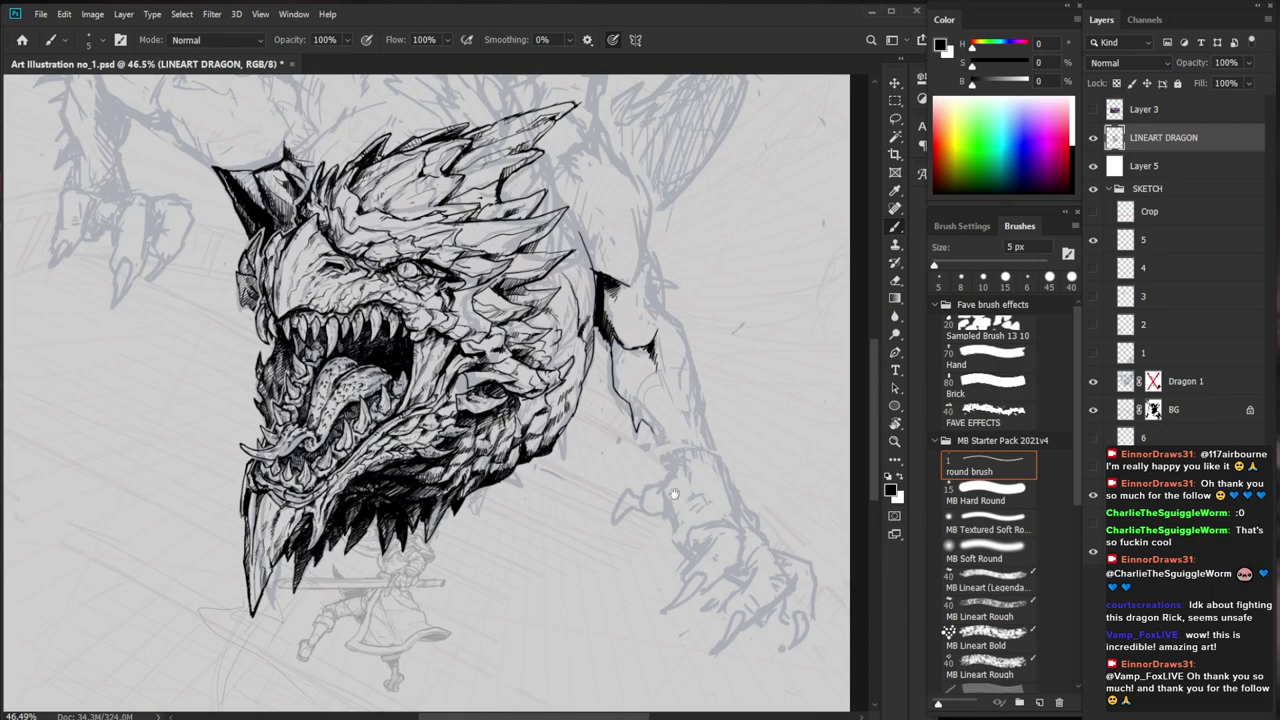
# Touch up the tongue's texture and the surrounding mouth interior with short 5 px brush strokes
pyautogui.moveTo(779, 465); pyautogui.dragTo(696, 520)
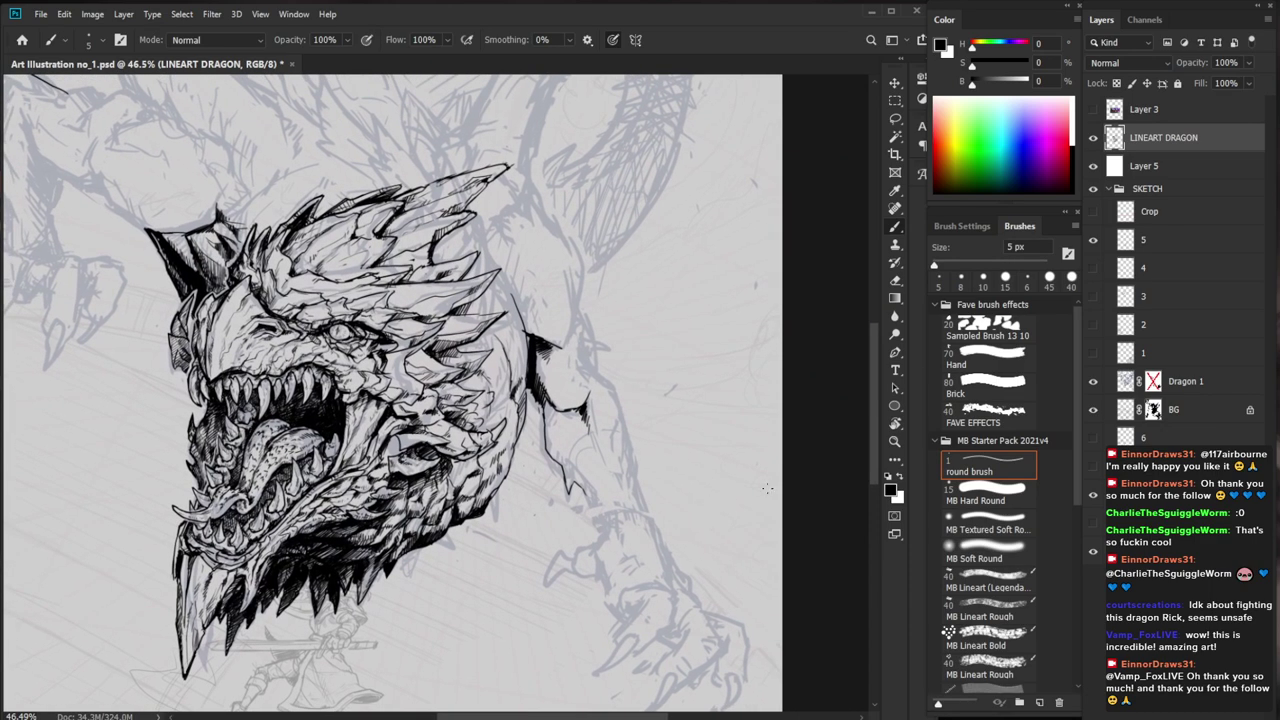
pyautogui.moveTo(300, 424)
pyautogui.mouseDown()
pyautogui.moveTo(408, 424)
pyautogui.moveTo(290, 446)
pyautogui.moveTo(304, 444)
pyautogui.mouseUp()
pyautogui.press('e')
pyautogui.press('b')
pyautogui.moveTo(300, 440)
pyautogui.mouseDown()
pyautogui.moveTo(306, 450)
pyautogui.moveTo(260, 452)
pyautogui.moveTo(315, 482)
pyautogui.mouseUp()
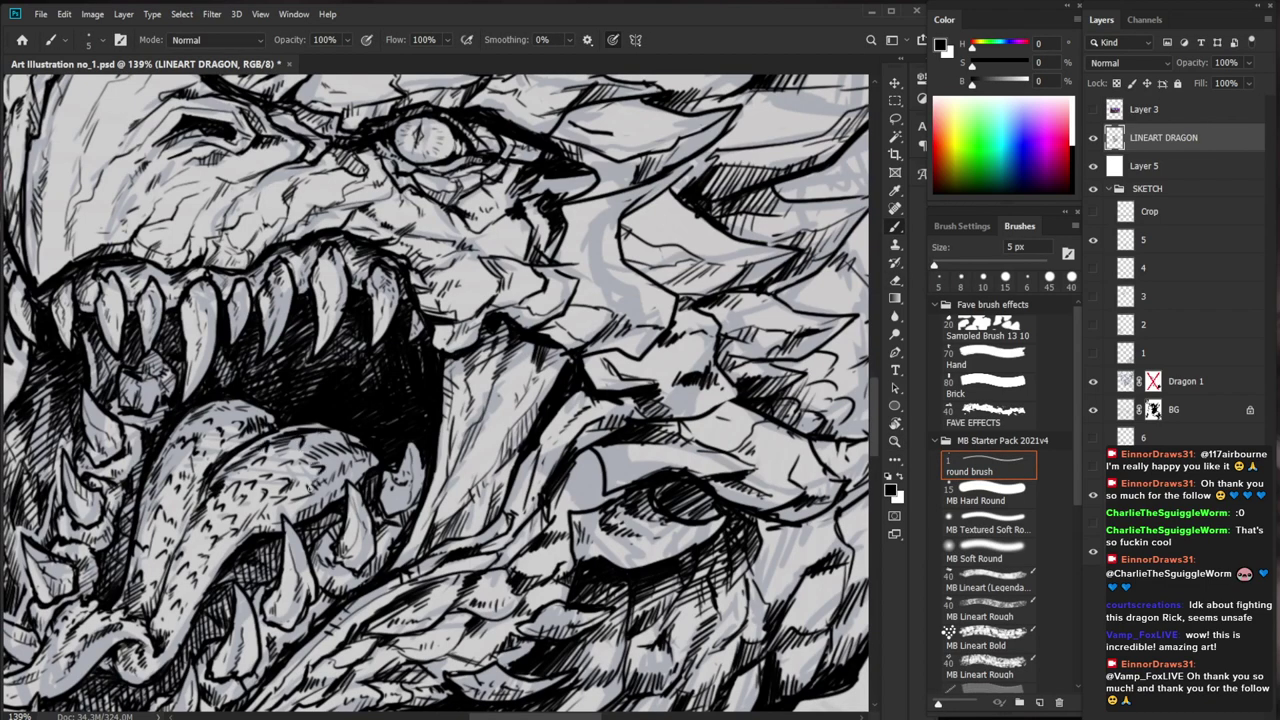
pyautogui.moveTo(186, 430); pyautogui.dragTo(190, 420)
pyautogui.press('e')
pyautogui.press('b')
# Examine the hatching around the open mouth, snout and cheek at several magnifications
pyautogui.hotkey('ctrl', 'space')
pyautogui.moveTo(395, 480); pyautogui.dragTo(485, 480)
pyautogui.hotkey('ctrl', 'space')
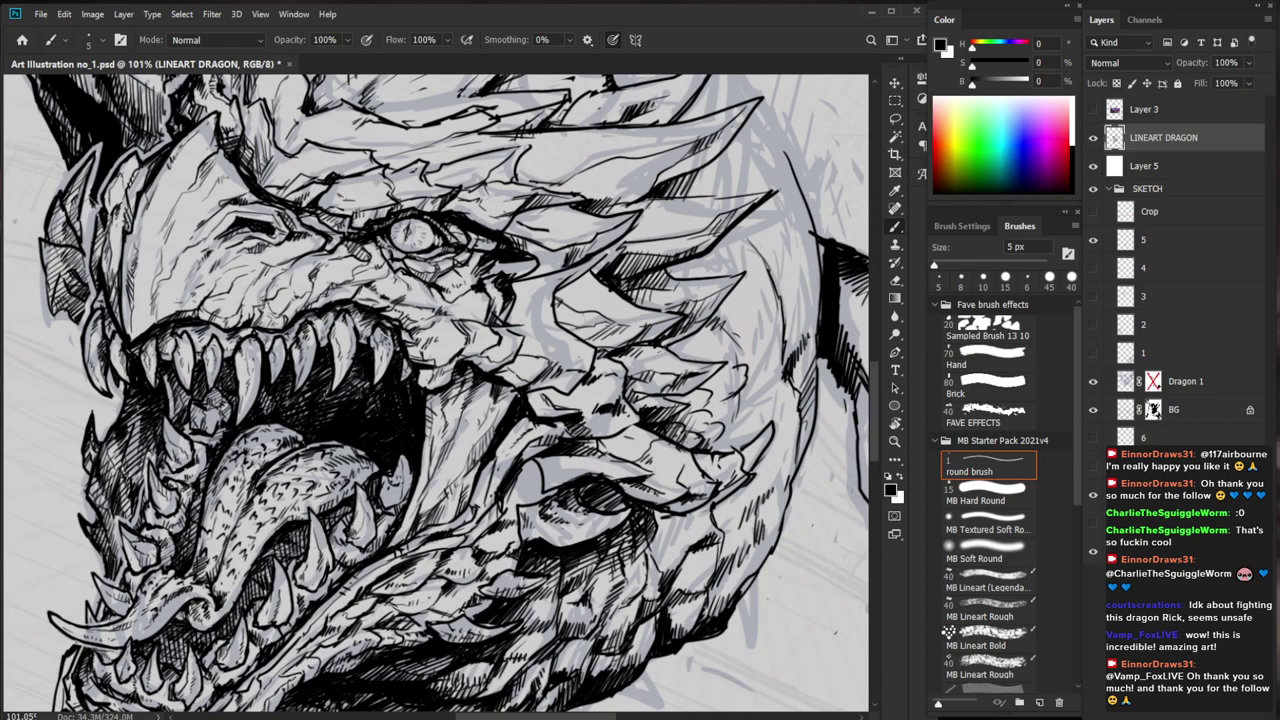
pyautogui.press('e')
pyautogui.press('b')
pyautogui.hotkey('ctrl', 'space')
pyautogui.moveTo(435, 487); pyautogui.dragTo(285, 500)
pyautogui.moveTo(468, 547); pyautogui.dragTo(580, 545)
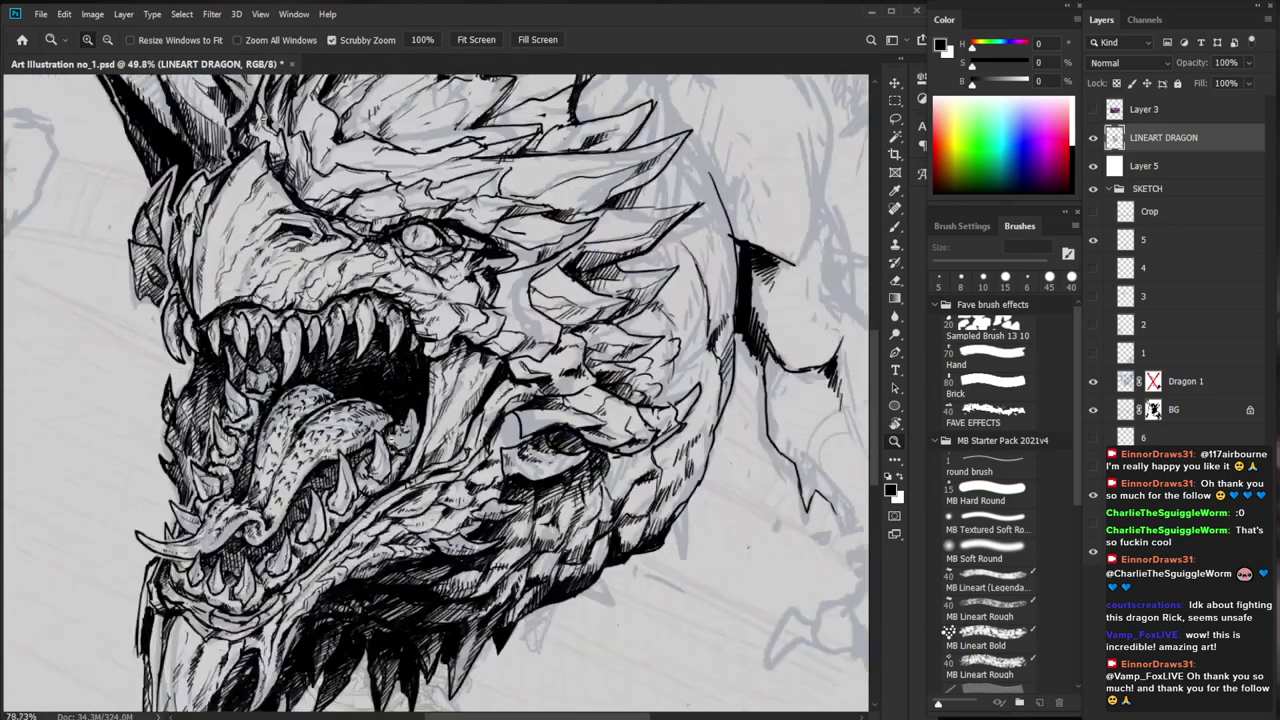
pyautogui.press('b')
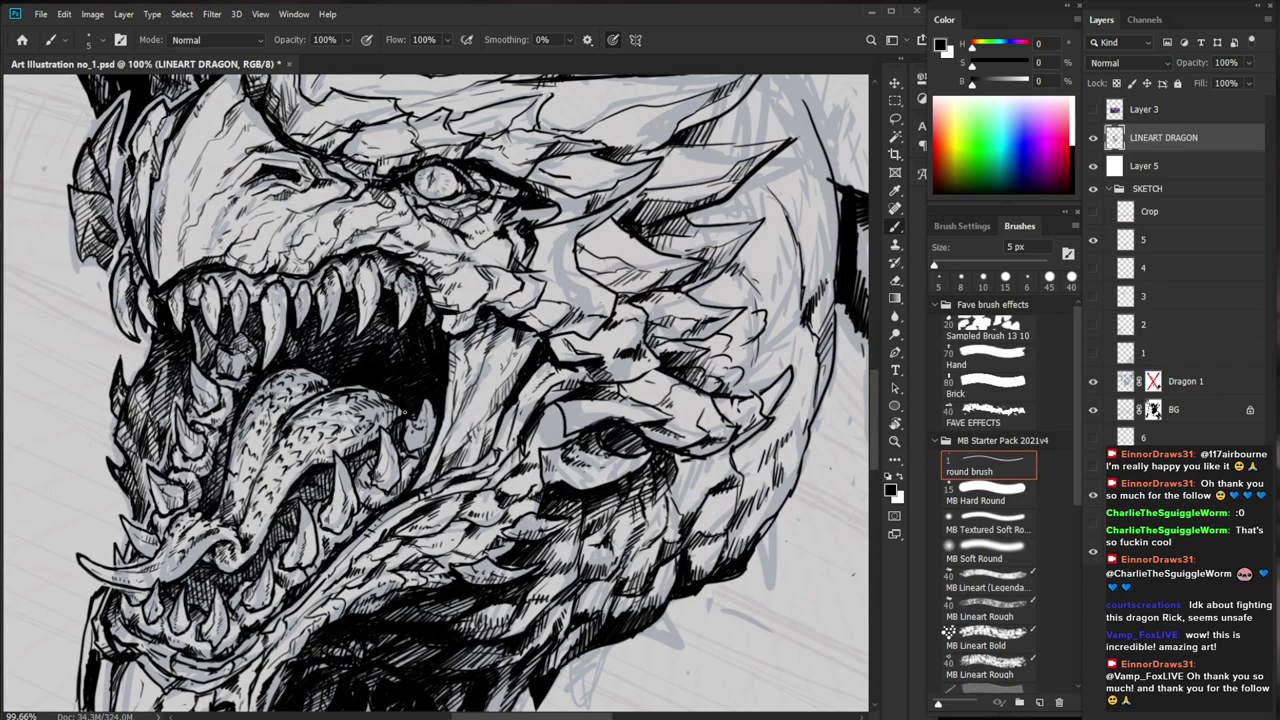
pyautogui.moveTo(450, 360); pyautogui.dragTo(430, 421)
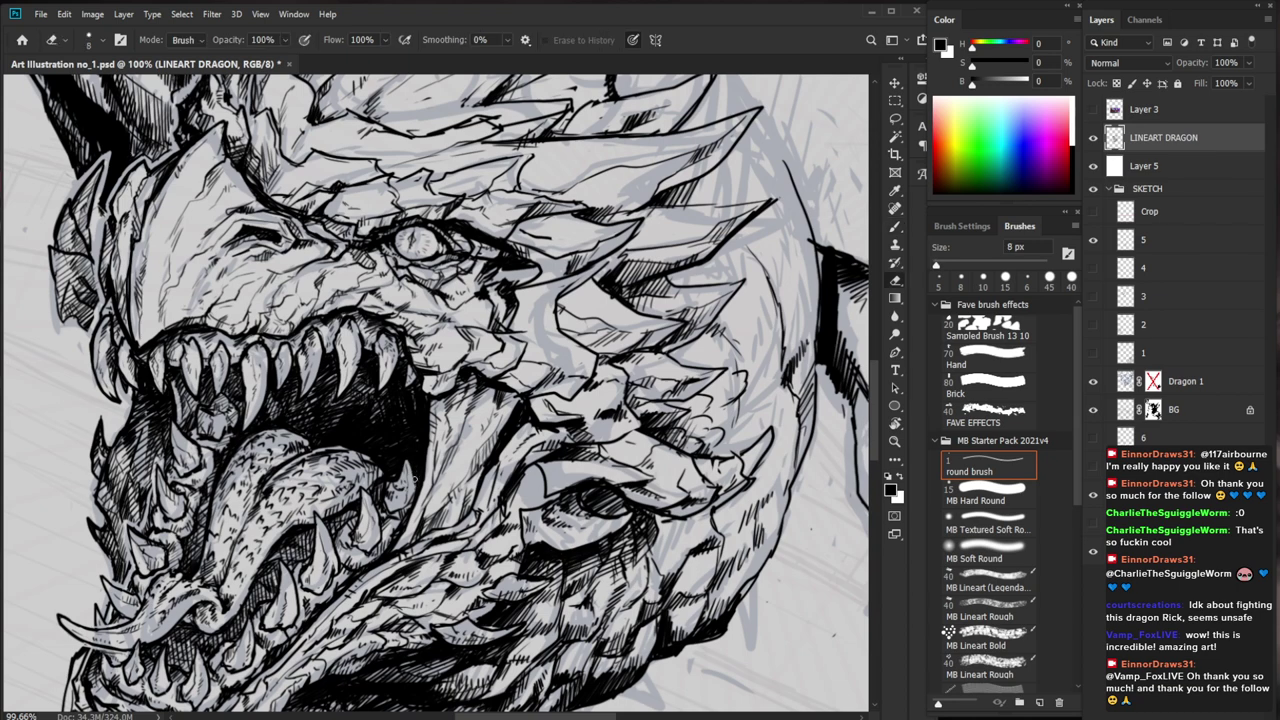
# Darken the rear edge of the open mouth beside the stretched cheek skin with a short 5 px stroke
pyautogui.press('z')
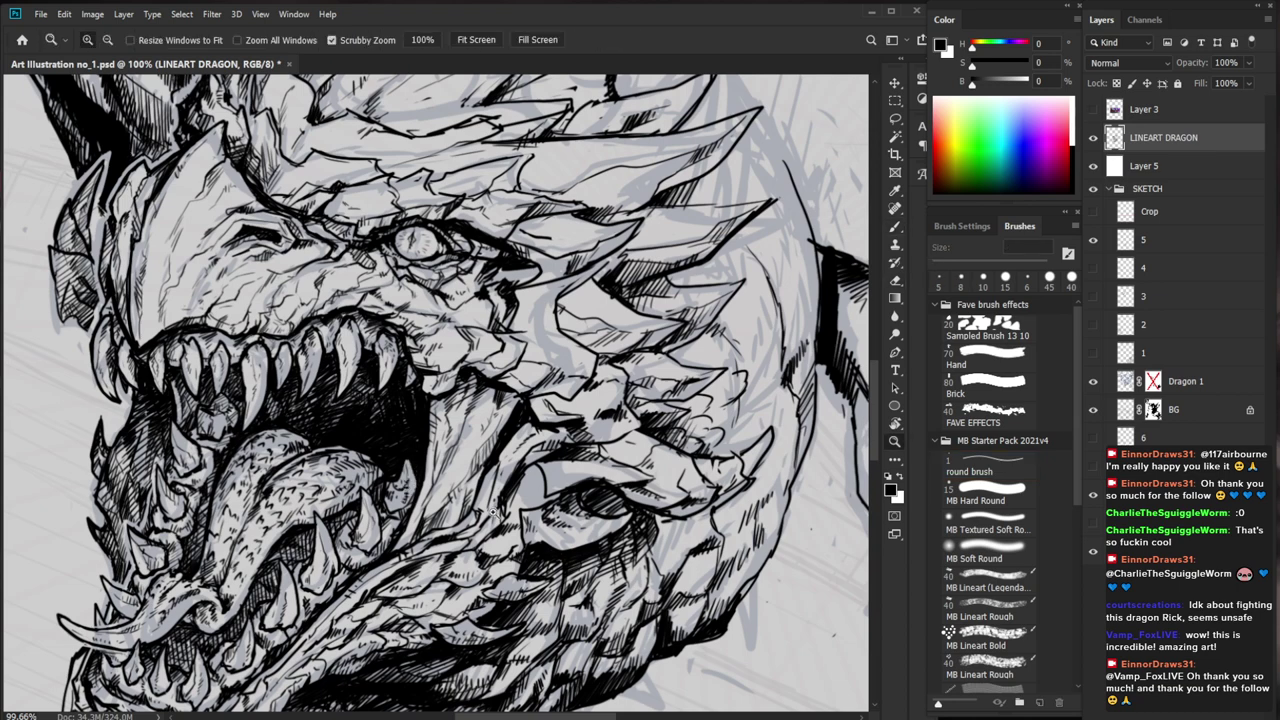
pyautogui.moveTo(489, 518); pyautogui.dragTo(447, 563)
pyautogui.moveTo(522, 541)
pyautogui.mouseDown()
pyautogui.moveTo(476, 513)
pyautogui.moveTo(522, 514)
pyautogui.mouseUp()
pyautogui.press('b')
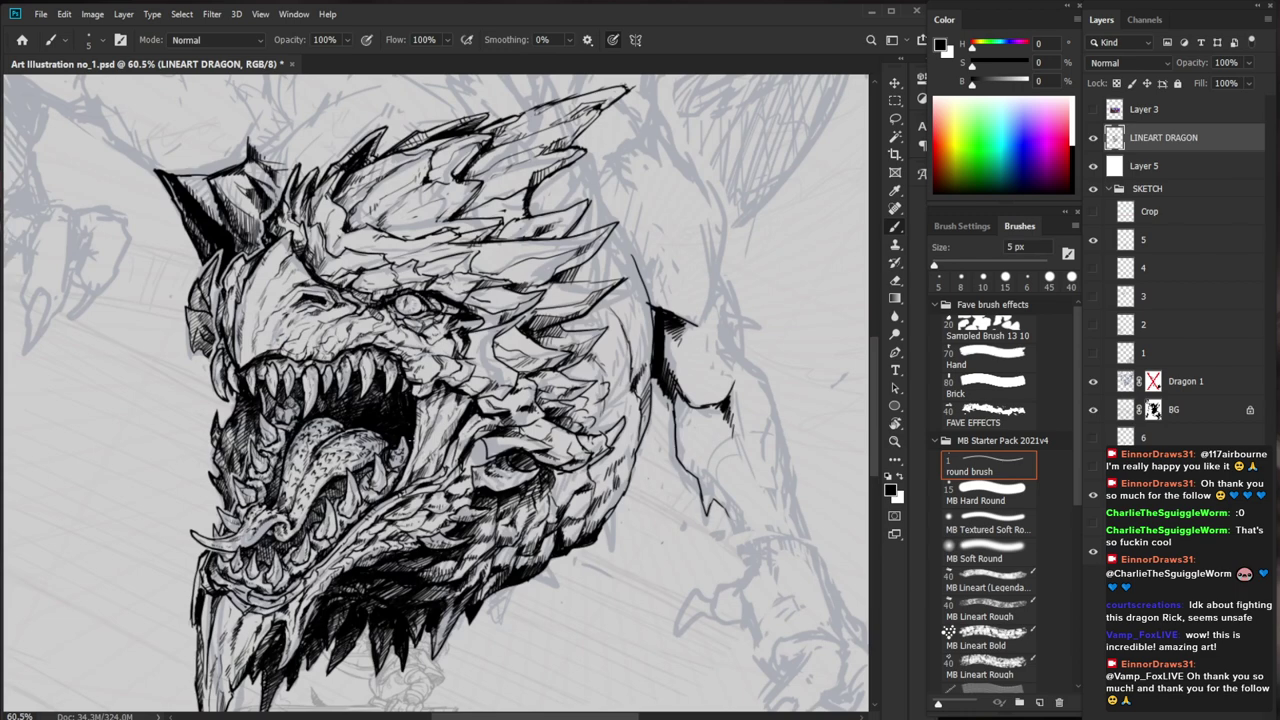
pyautogui.press('z')
pyautogui.moveTo(384, 497); pyautogui.dragTo(434, 497)
pyautogui.press('b')
pyautogui.moveTo(437, 413)
pyautogui.mouseDown()
pyautogui.moveTo(396, 492)
pyautogui.moveTo(450, 380)
pyautogui.mouseUp()
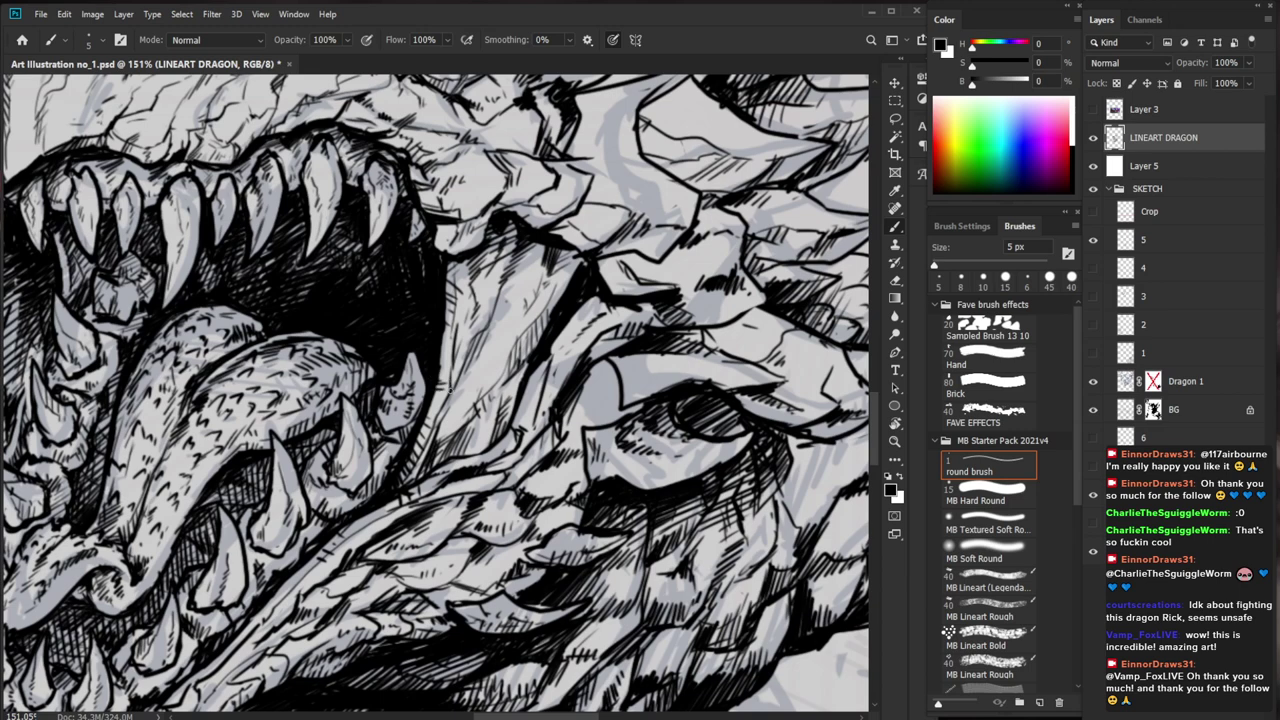
# Review the inked head against the full dragon sketch to judge the balance of the shading
pyautogui.press('z')
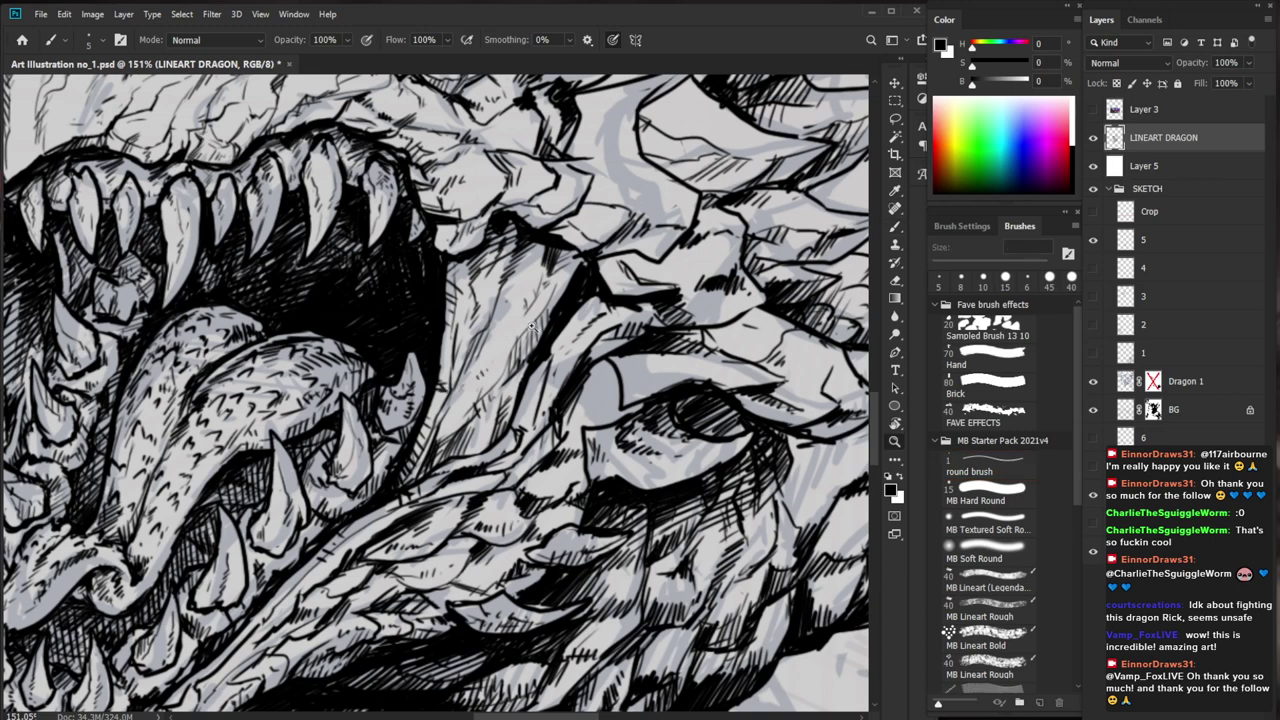
pyautogui.moveTo(571, 318); pyautogui.dragTo(522, 318)
pyautogui.moveTo(670, 220); pyautogui.dragTo(692, 220)
pyautogui.press('b')
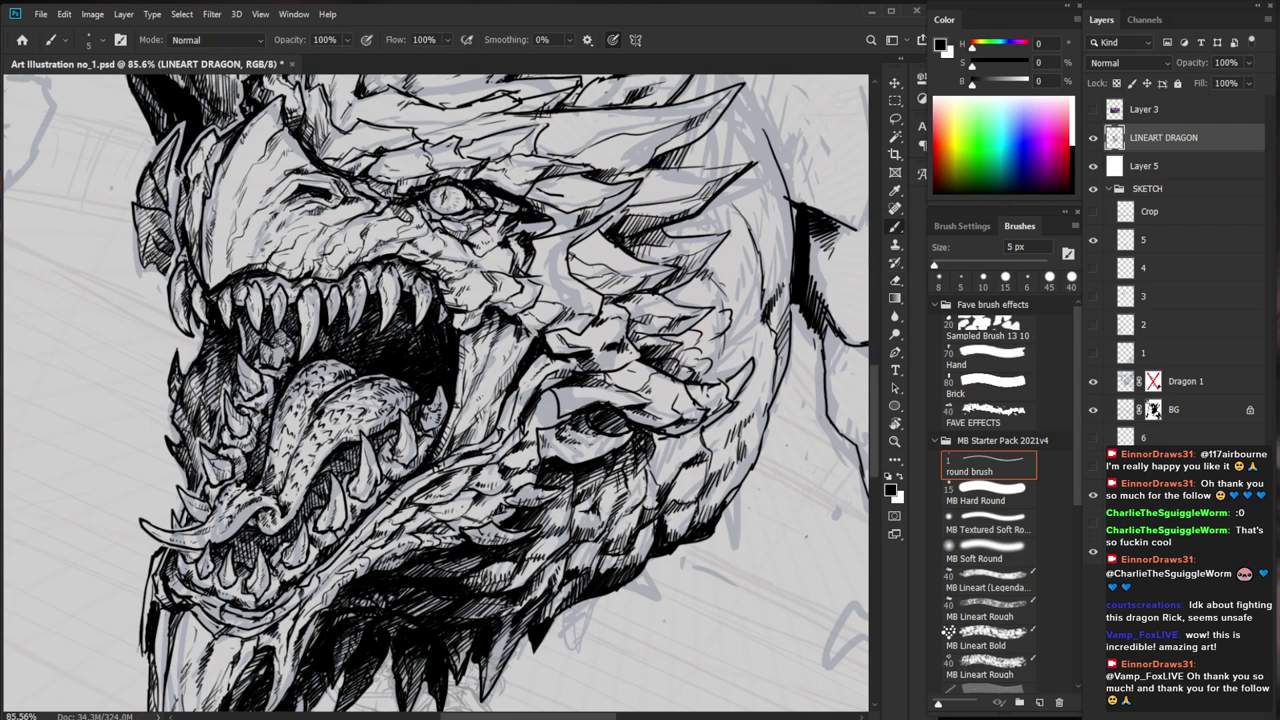
pyautogui.moveTo(537, 318)
pyautogui.mouseDown()
pyautogui.moveTo(533, 374)
pyautogui.moveTo(562, 374)
pyautogui.mouseUp()
pyautogui.moveTo(477, 376); pyautogui.dragTo(510, 374)
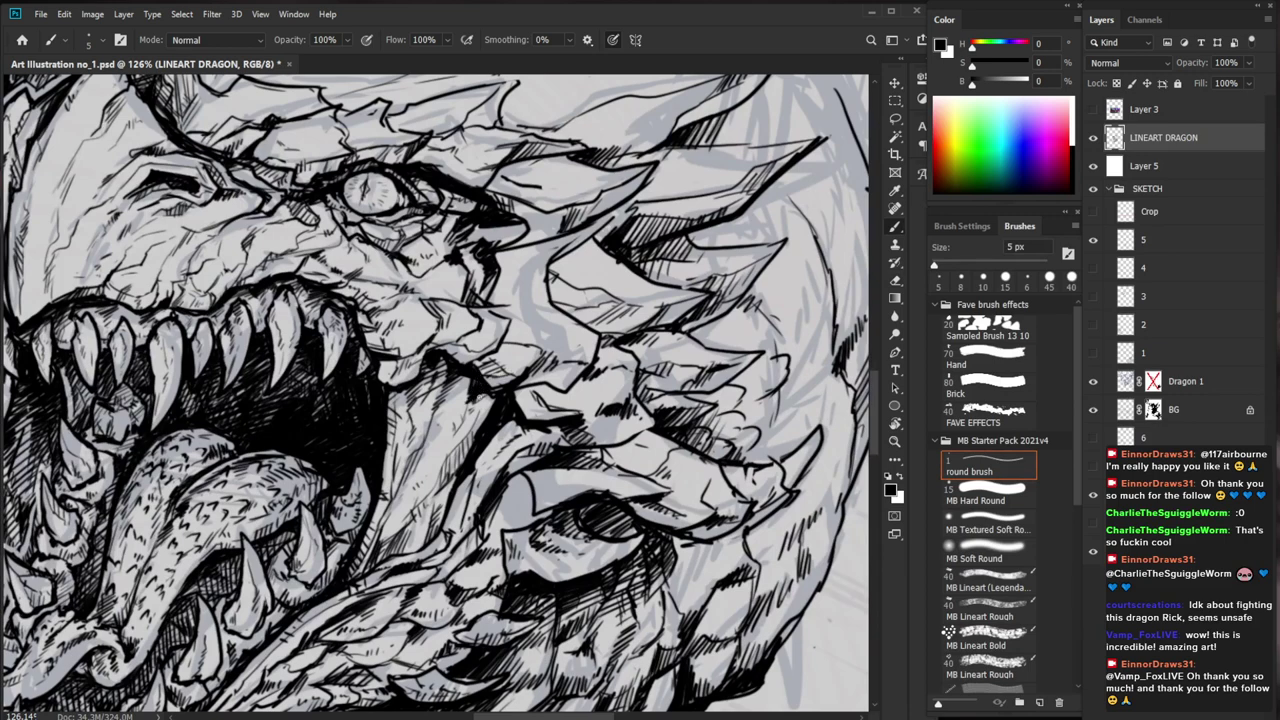
pyautogui.hotkey('ctrl', '0')
pyautogui.press('z')
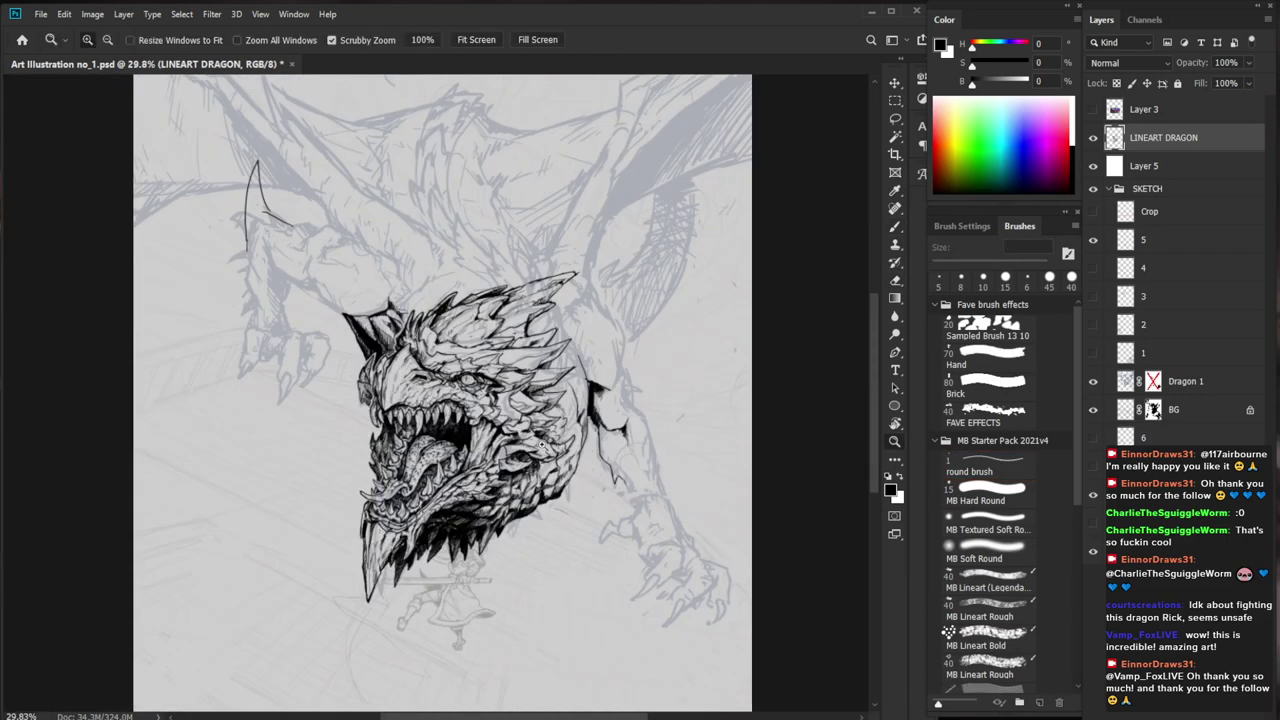
pyautogui.moveTo(520, 444); pyautogui.dragTo(549, 430)
pyautogui.moveTo(446, 461); pyautogui.dragTo(580, 383)
pyautogui.scroll(5, 469, 480)
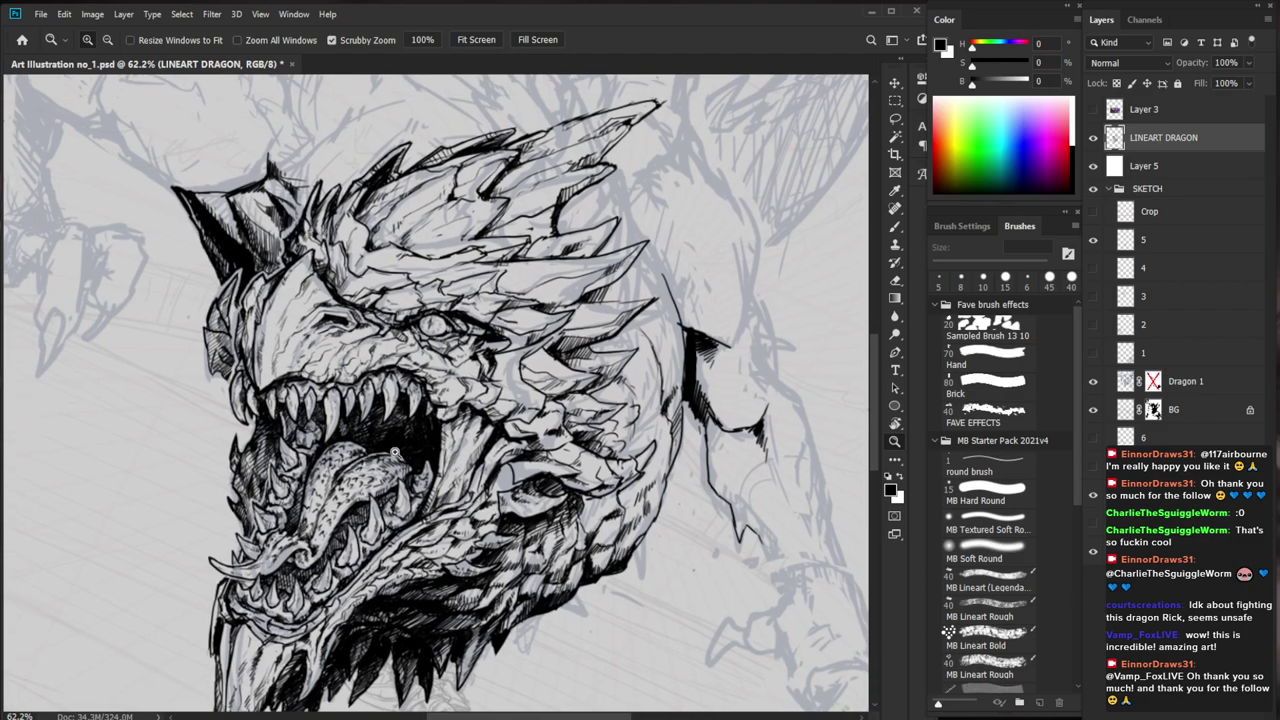
# Examine the teeth, tongue and lower jaw scales for areas that need more hatching
pyautogui.press('b')
pyautogui.moveTo(358, 429)
pyautogui.mouseDown()
pyautogui.moveTo(332, 464)
pyautogui.moveTo(300, 470)
pyautogui.mouseUp()
pyautogui.moveTo(601, 580)
pyautogui.mouseDown()
pyautogui.moveTo(532, 491)
pyautogui.moveTo(590, 465)
pyautogui.mouseUp()
pyautogui.press('z')
pyautogui.press('b')
pyautogui.moveTo(456, 523)
pyautogui.mouseDown()
pyautogui.moveTo(446, 538)
pyautogui.moveTo(508, 557)
pyautogui.mouseUp()
pyautogui.moveTo(584, 506)
pyautogui.mouseDown()
pyautogui.moveTo(579, 534)
pyautogui.moveTo(547, 551)
pyautogui.mouseUp()
pyautogui.press('z')
pyautogui.scroll(-4, 588, 506)
pyautogui.scroll(1, 588, 506)
pyautogui.press('b')
pyautogui.moveTo(563, 525)
pyautogui.mouseDown()
pyautogui.moveTo(535, 557)
pyautogui.moveTo(487, 561)
pyautogui.moveTo(488, 575)
pyautogui.mouseUp()
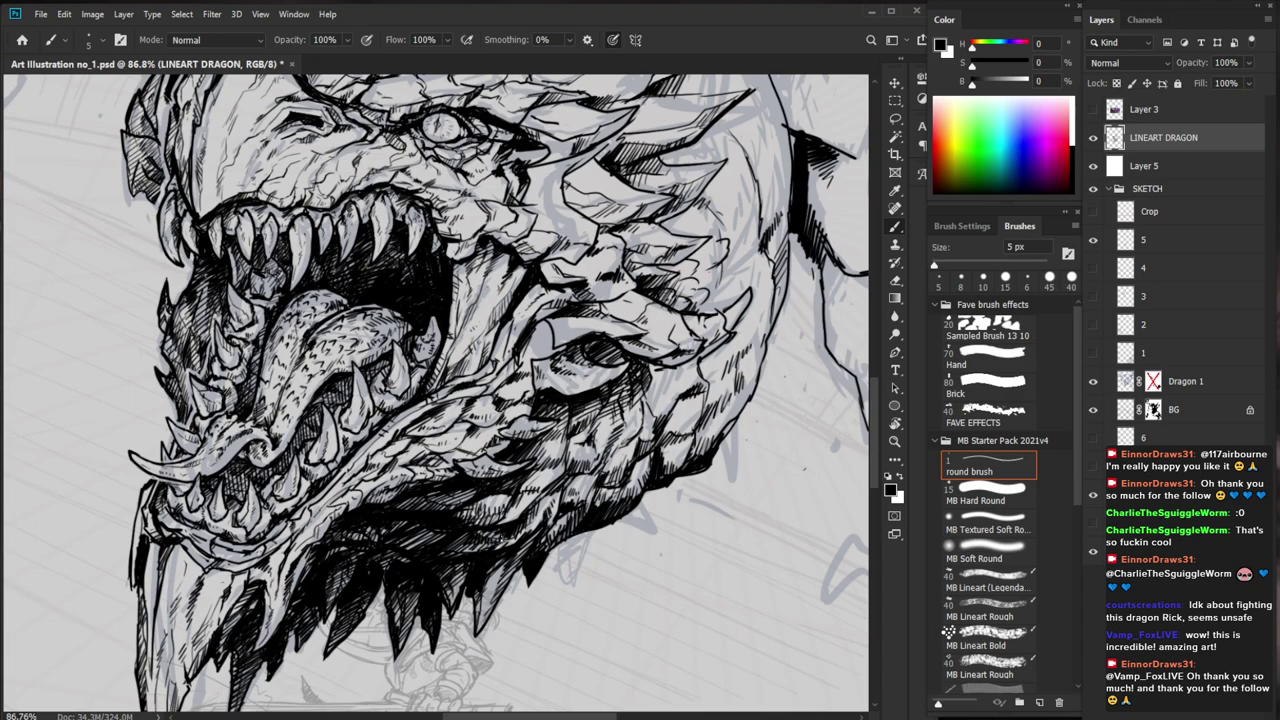
# Touch up the shadowed spikes under the lower jaw with the 5 px brush
pyautogui.press('z')
pyautogui.scroll(-4, 607, 552)
pyautogui.scroll(5, 490, 510)
pyautogui.press('b')
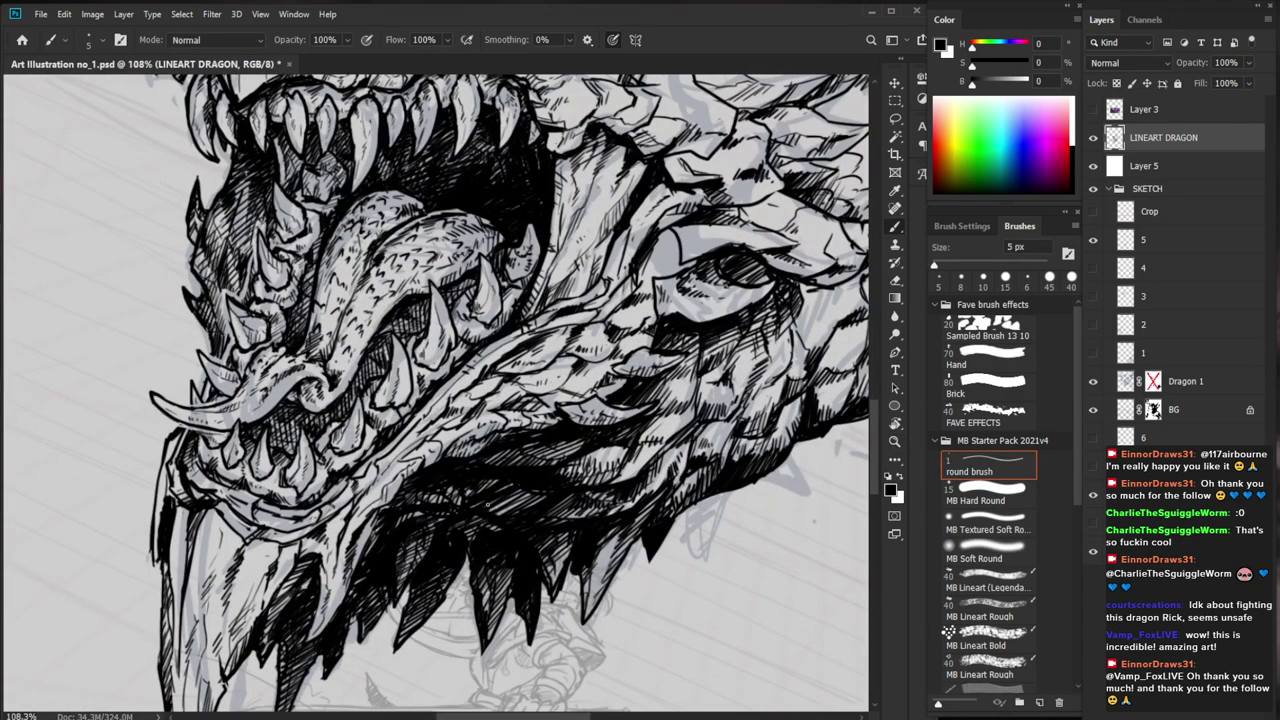
pyautogui.press('z')
pyautogui.scroll(-2, 513, 516)
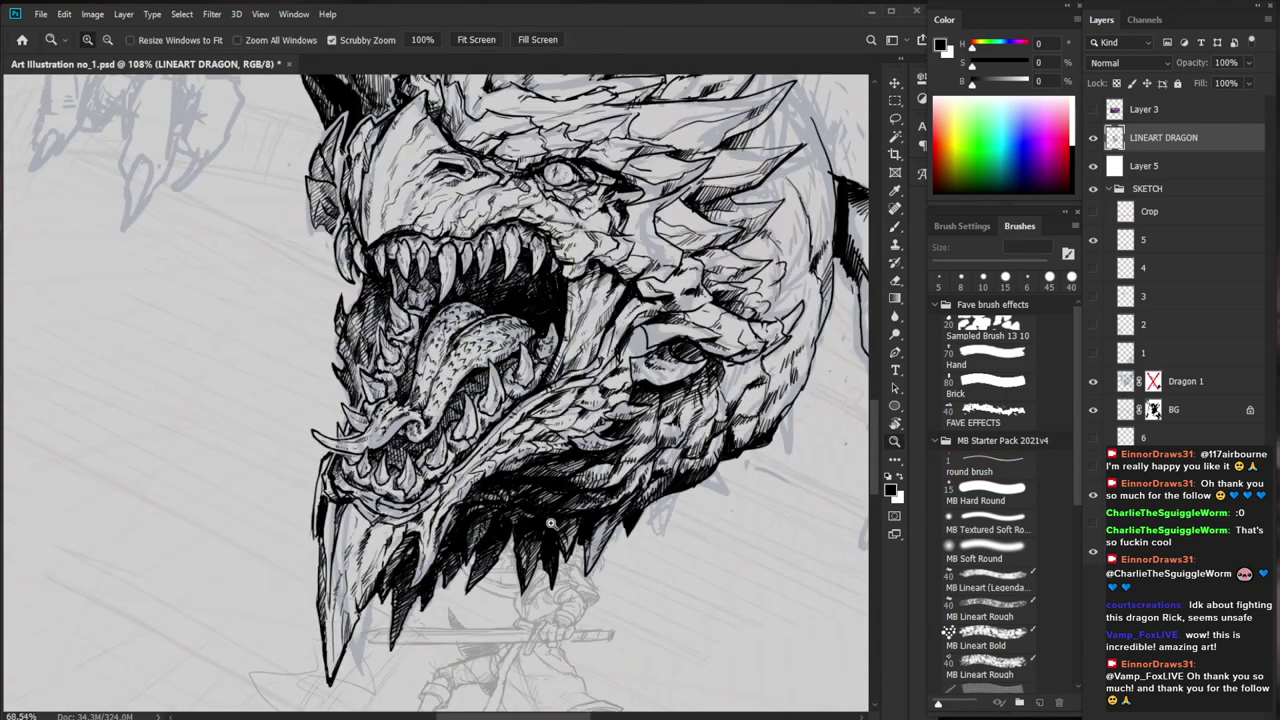
pyautogui.scroll(3, 505, 518)
pyautogui.press('b')
pyautogui.moveTo(448, 490); pyautogui.dragTo(424, 541)
# Examine the horn, brow, eye and crest spikes for line art that still needs refining
pyautogui.moveTo(443, 524); pyautogui.dragTo(299, 717)
pyautogui.press('z')
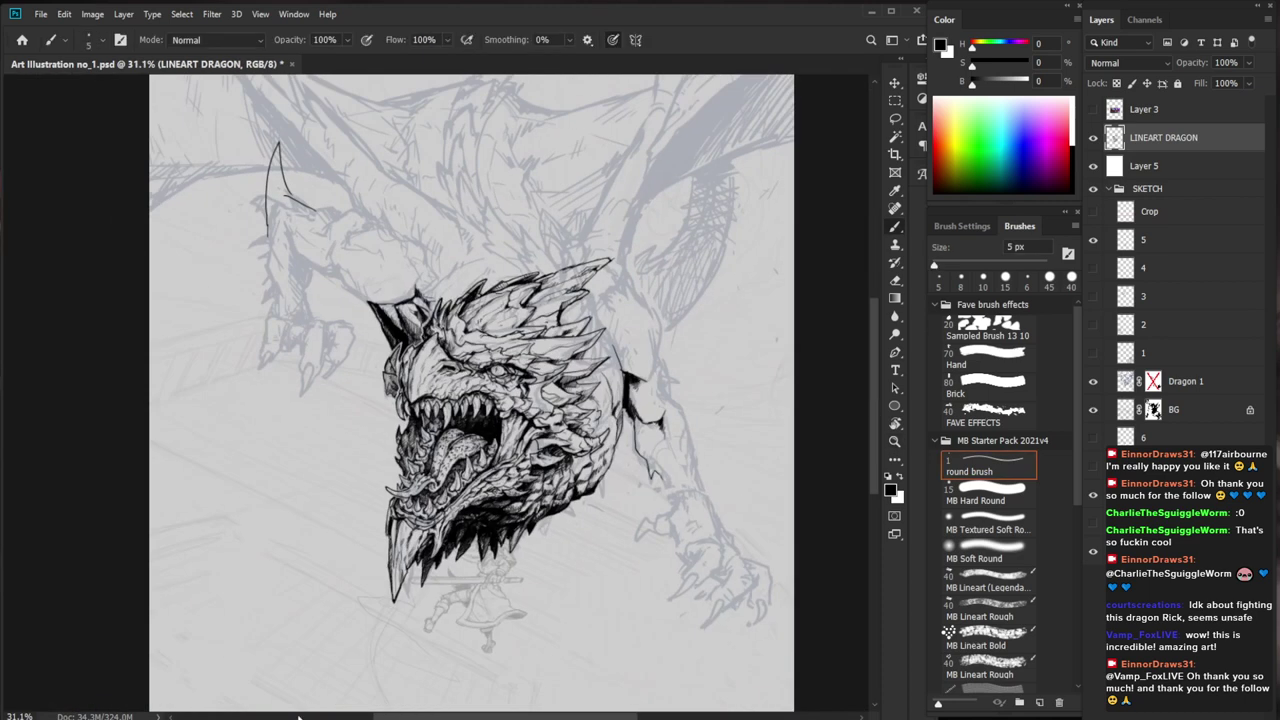
pyautogui.press('z')
pyautogui.scroll(5, 490, 380)
pyautogui.press('e')
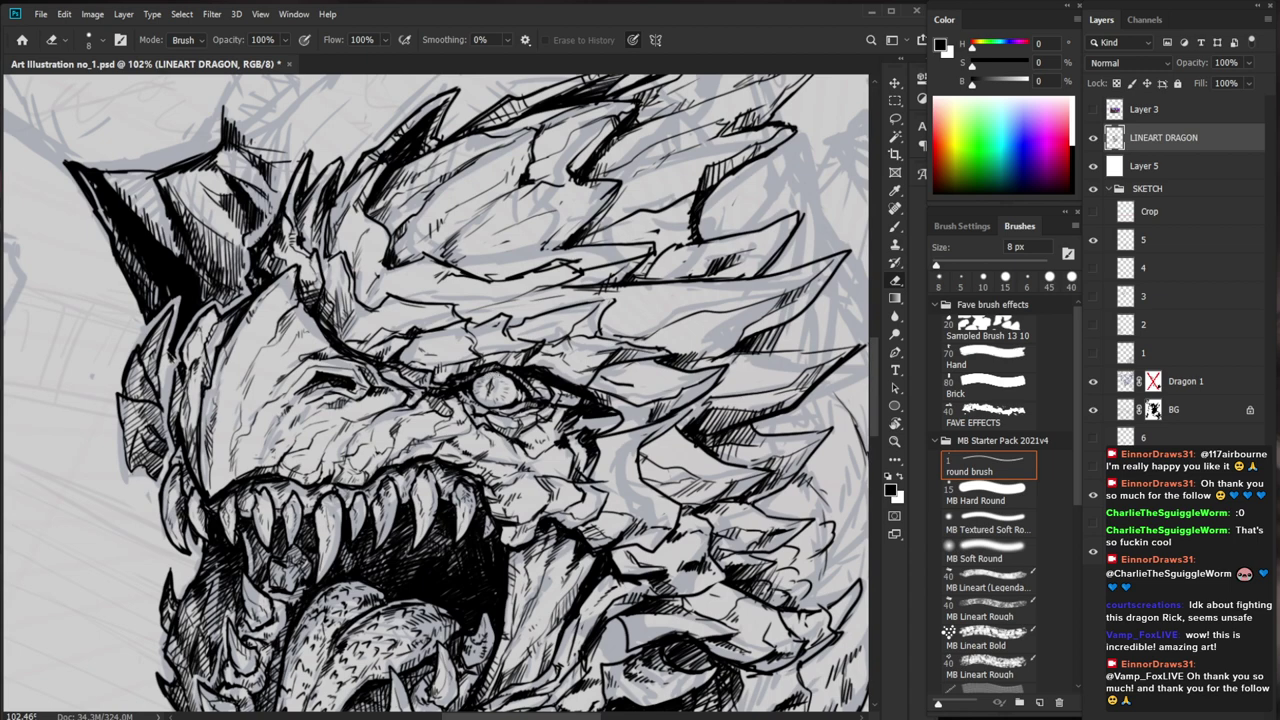
pyautogui.press('b')
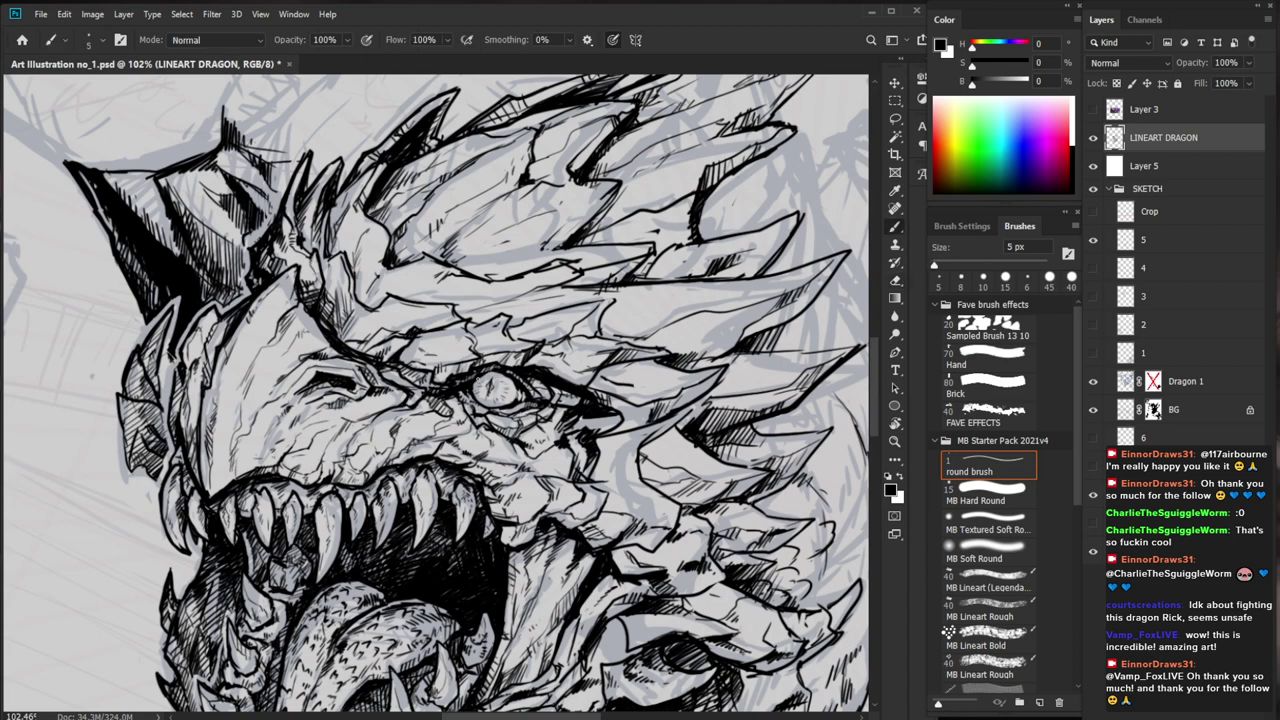
pyautogui.press('z')
pyautogui.moveTo(530, 372)
pyautogui.mouseDown()
pyautogui.moveTo(490, 371)
pyautogui.moveTo(497, 306)
pyautogui.moveTo(517, 308)
pyautogui.mouseUp()
pyautogui.press('e')
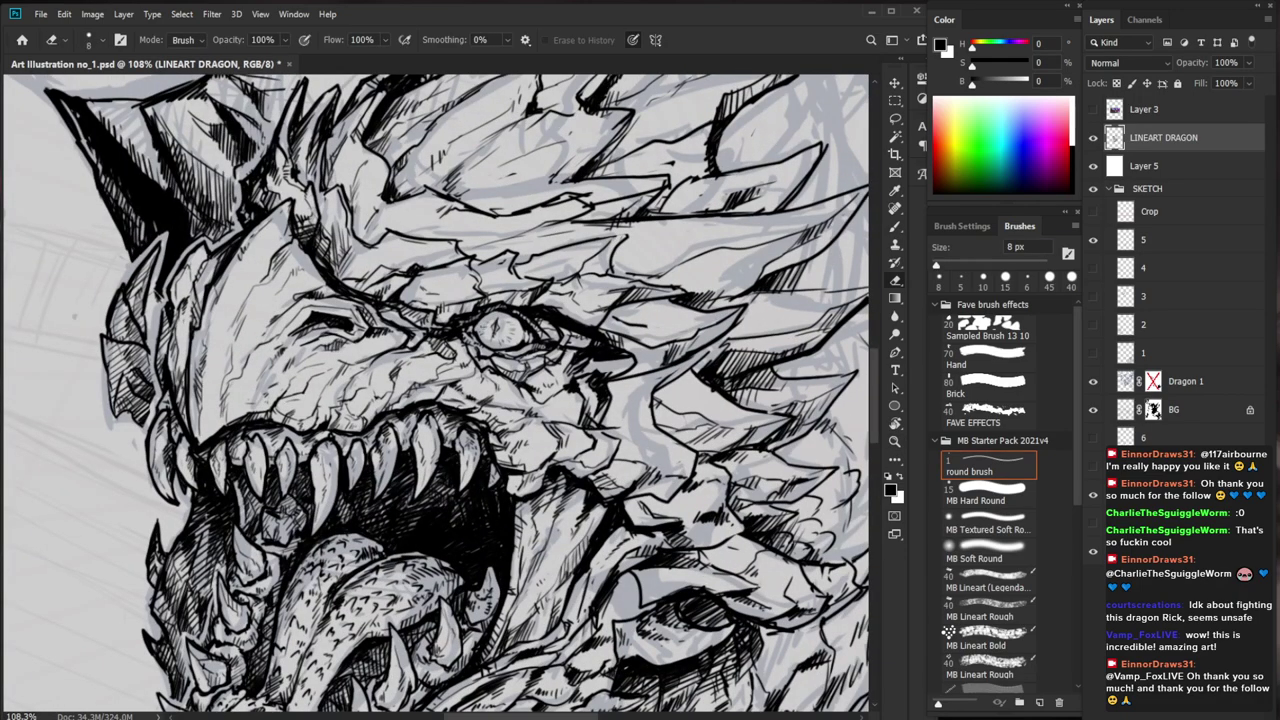
pyautogui.press('b')
pyautogui.press('e')
pyautogui.moveTo(573, 371); pyautogui.dragTo(440, 385)
pyautogui.moveTo(768, 586); pyautogui.dragTo(679, 531)
pyautogui.press('b')
pyautogui.moveTo(620, 301)
pyautogui.mouseDown()
pyautogui.moveTo(690, 308)
pyautogui.moveTo(661, 373)
pyautogui.mouseUp()
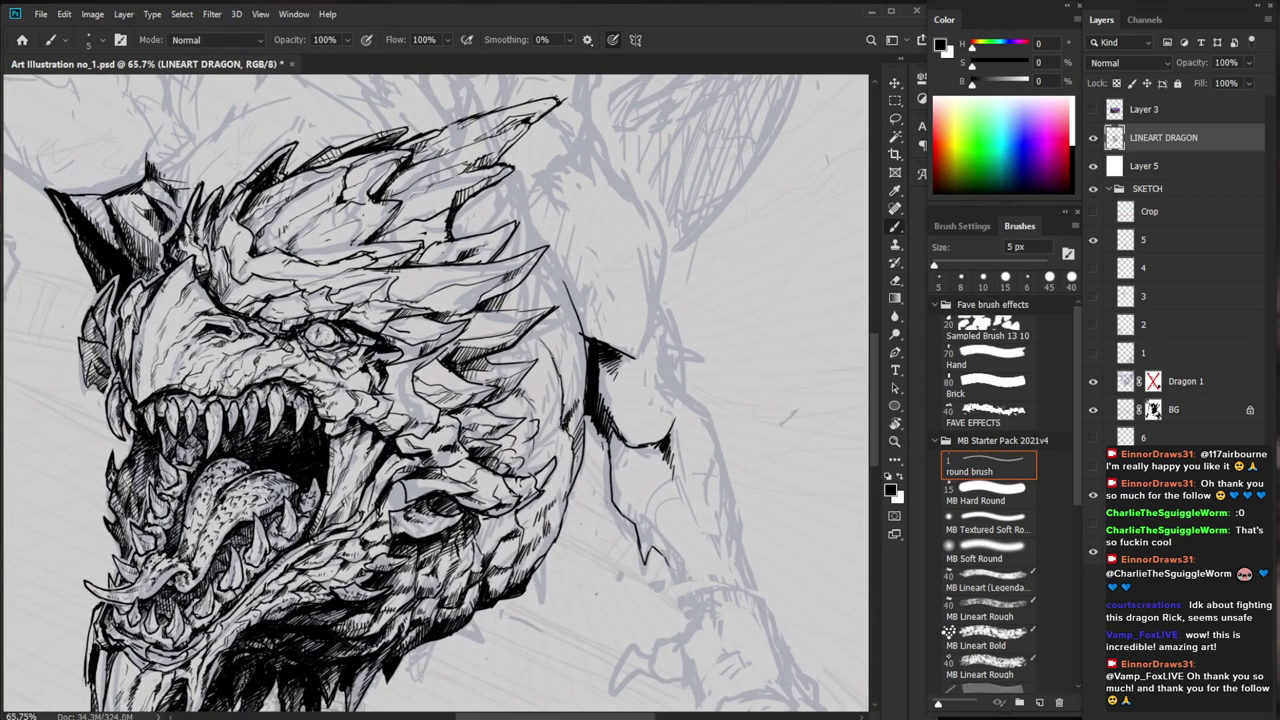
pyautogui.moveTo(622, 452)
pyautogui.mouseDown()
pyautogui.moveTo(540, 456)
pyautogui.moveTo(622, 466)
pyautogui.moveTo(612, 534)
pyautogui.moveTo(619, 526)
pyautogui.moveTo(581, 524)
pyautogui.mouseUp()
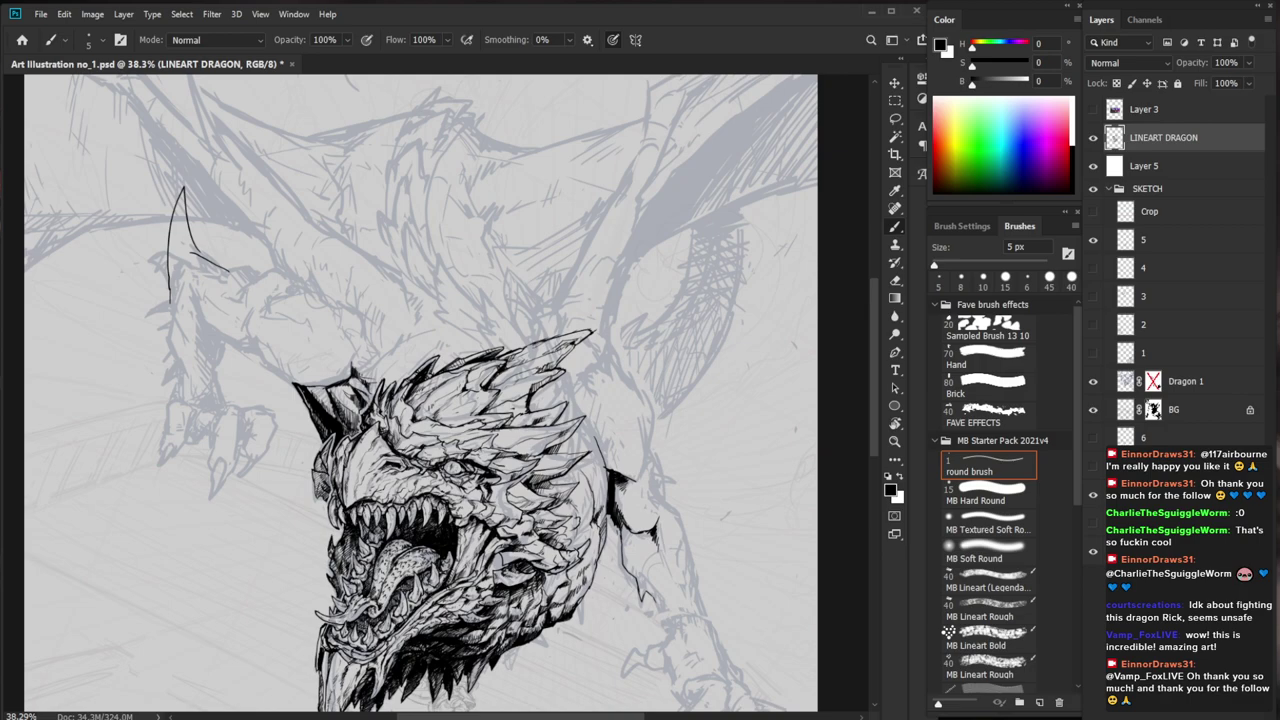
# Check how the shaded head reads against the sketched body, forelegs and claws
pyautogui.hotkey('ctrl', 'space')
pyautogui.moveTo(322, 491)
pyautogui.mouseDown()
pyautogui.moveTo(450, 490)
pyautogui.moveTo(308, 486)
pyautogui.mouseUp()
pyautogui.hotkey('ctrl', 'space')
pyautogui.press('space')
pyautogui.moveTo(698, 632); pyautogui.dragTo(650, 502)
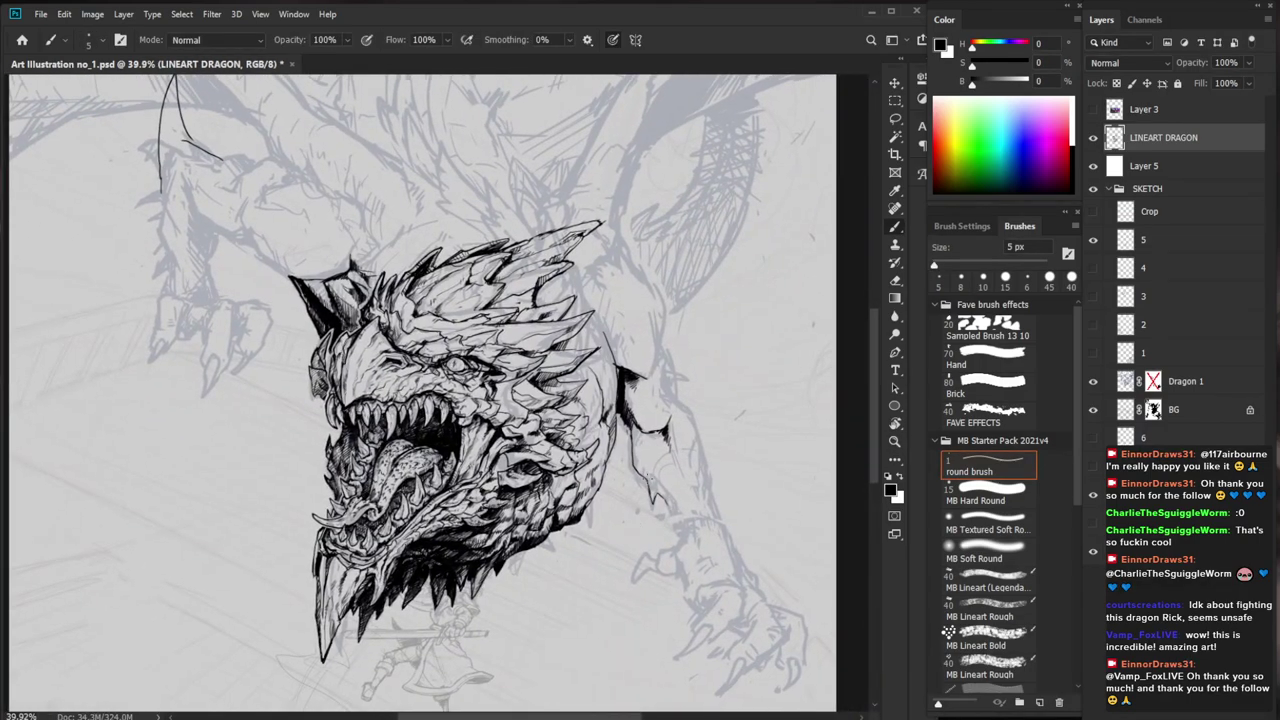
pyautogui.hotkey('ctrl', 'space')
pyautogui.moveTo(555, 384); pyautogui.dragTo(650, 384)
pyautogui.moveTo(472, 406)
pyautogui.mouseDown()
pyautogui.moveTo(468, 428)
pyautogui.moveTo(519, 442)
pyautogui.moveTo(527, 459)
pyautogui.mouseUp()
pyautogui.press('z')
pyautogui.moveTo(606, 440); pyautogui.dragTo(510, 445)
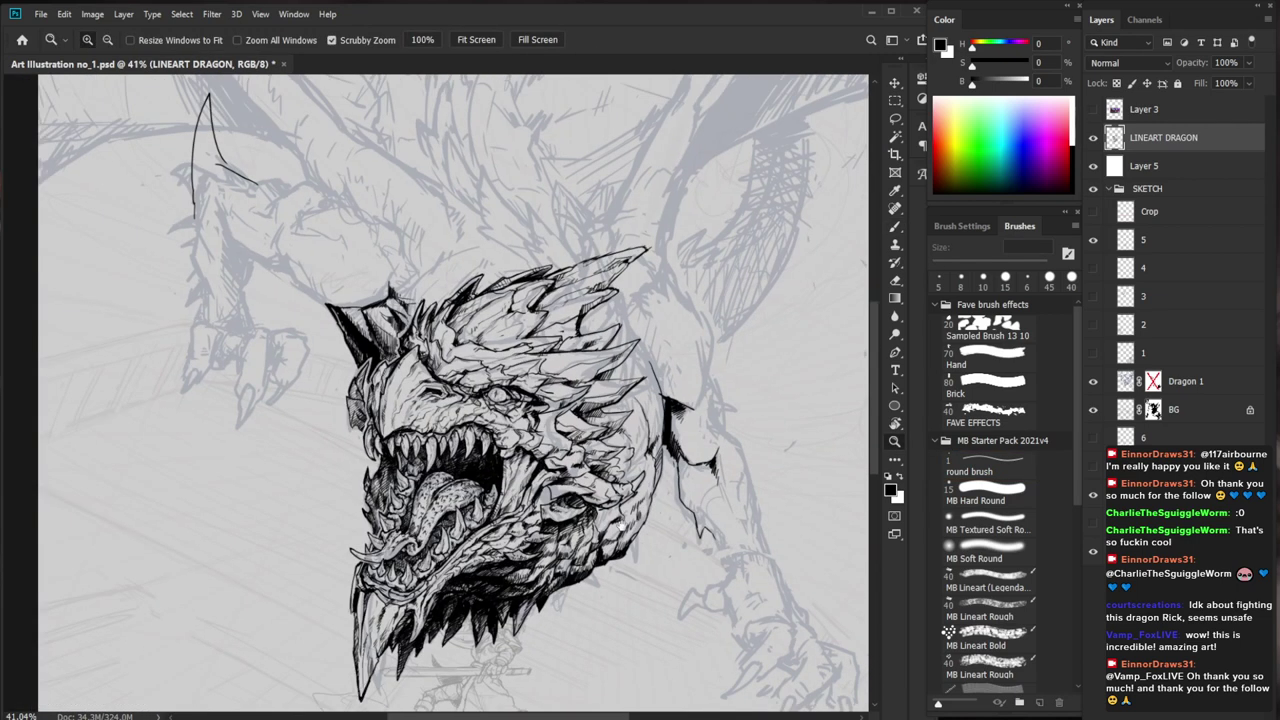
pyautogui.moveTo(664, 567); pyautogui.dragTo(600, 474)
pyautogui.moveTo(442, 322); pyautogui.dragTo(538, 322)
# Add short 5 px hatch strokes to the skin fold in front of the dragon's eye
pyautogui.press('b')
pyautogui.moveTo(366, 325); pyautogui.dragTo(377, 335)
pyautogui.moveTo(367, 331); pyautogui.dragTo(383, 335)
pyautogui.moveTo(466, 339); pyautogui.dragTo(526, 436)
pyautogui.moveTo(424, 419); pyautogui.dragTo(418, 431)
pyautogui.moveTo(422, 411); pyautogui.dragTo(418, 431)
# Examine the eye area, the back of the cheek and the crest spikes, both in overview and close up
pyautogui.hotkey('ctrl', 'space')
pyautogui.moveTo(530, 418); pyautogui.dragTo(434, 418)
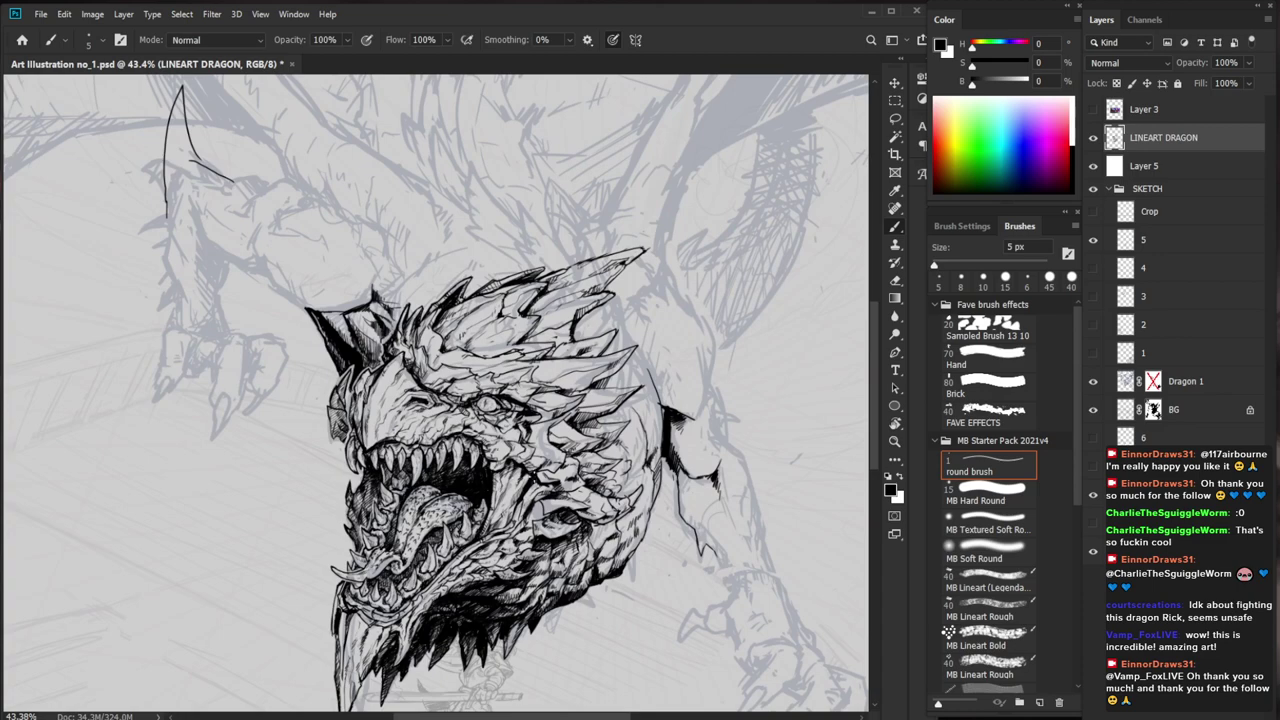
pyautogui.hotkey('ctrl', 'space')
pyautogui.moveTo(518, 412); pyautogui.dragTo(584, 393)
pyautogui.press('b')
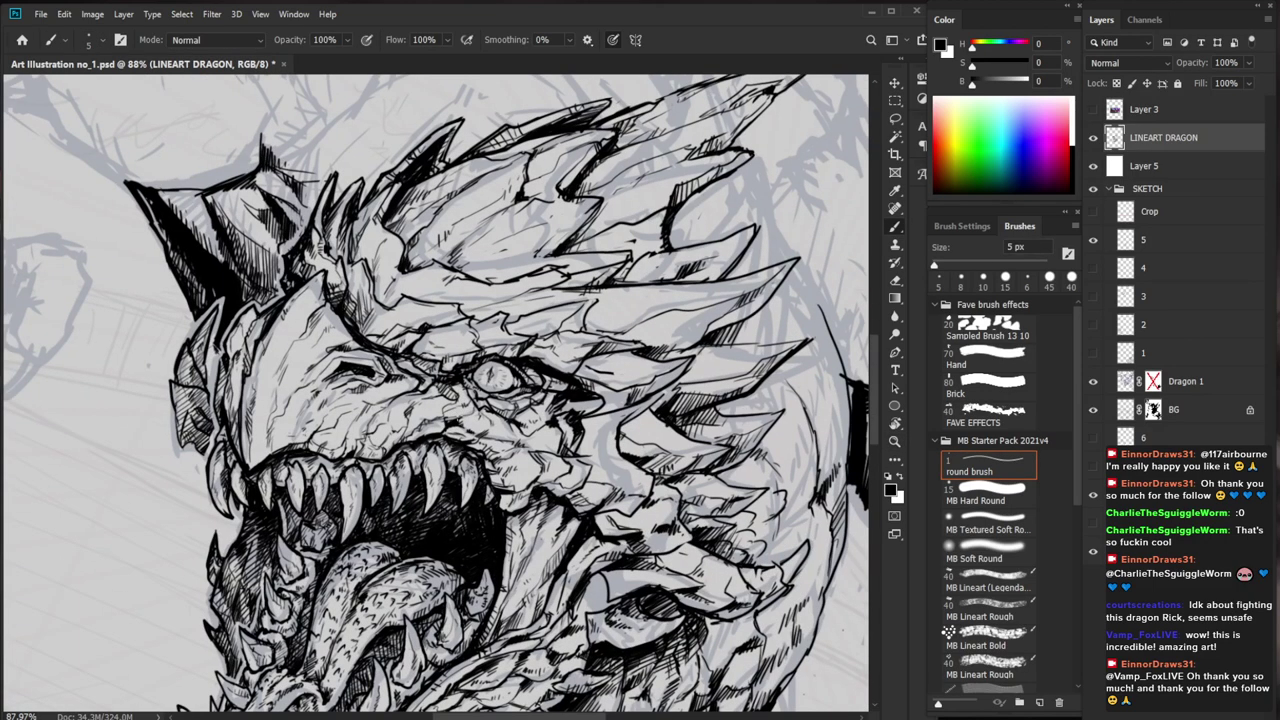
pyautogui.hotkey('ctrl', 'space')
pyautogui.moveTo(667, 472); pyautogui.dragTo(590, 472)
pyautogui.press('space')
pyautogui.moveTo(679, 583)
pyautogui.mouseDown()
pyautogui.moveTo(568, 490)
pyautogui.moveTo(557, 505)
pyautogui.mouseUp()
pyautogui.hotkey('ctrl', 'space')
pyautogui.moveTo(520, 340); pyautogui.dragTo(584, 350)
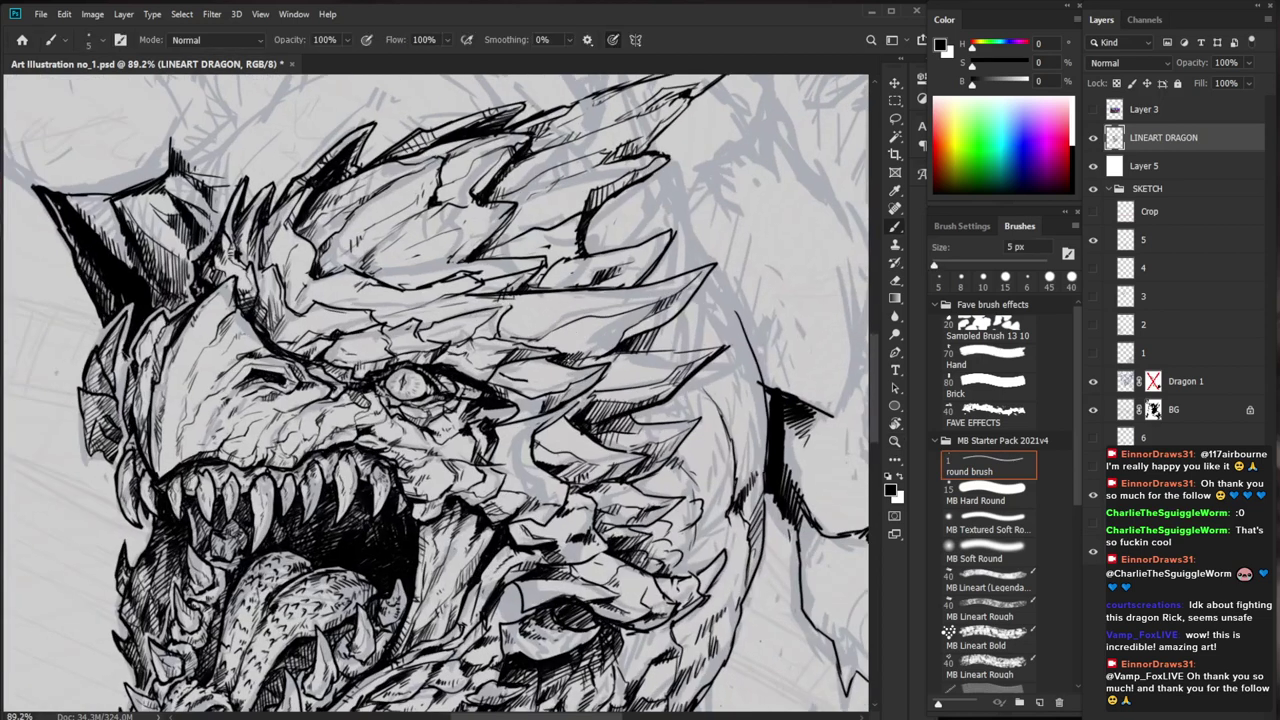
pyautogui.press('e')
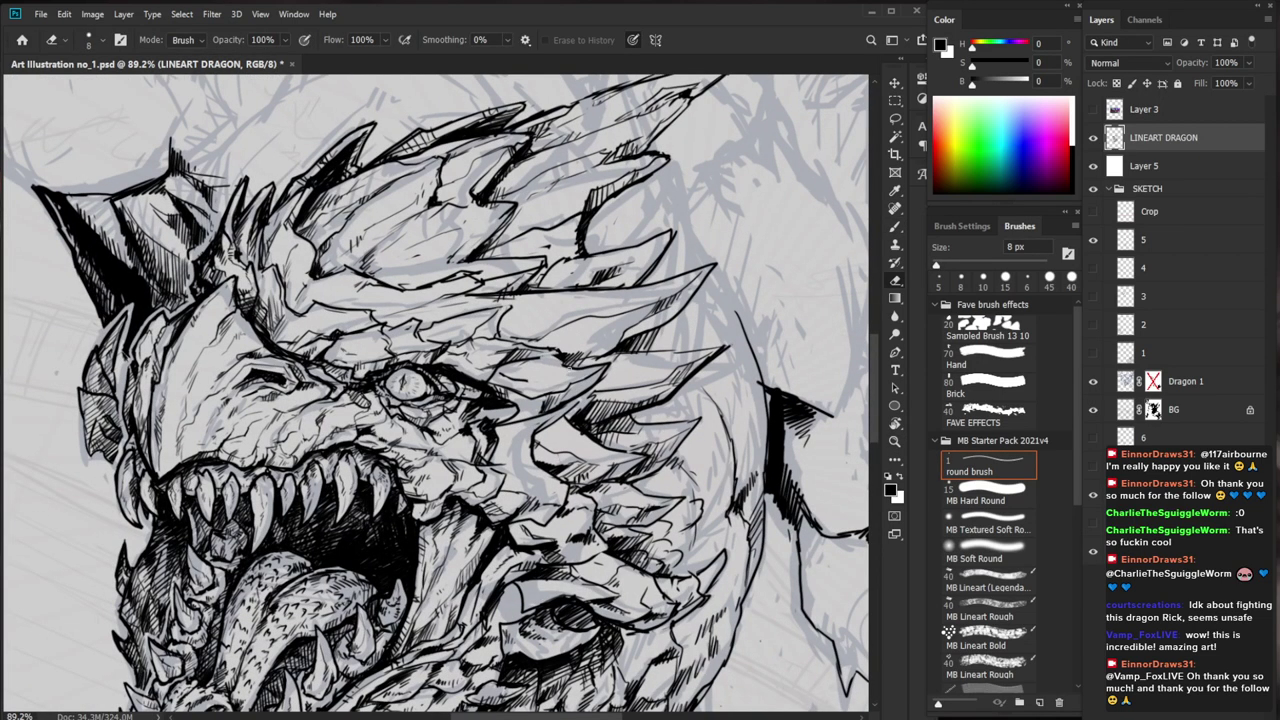
pyautogui.press('b')
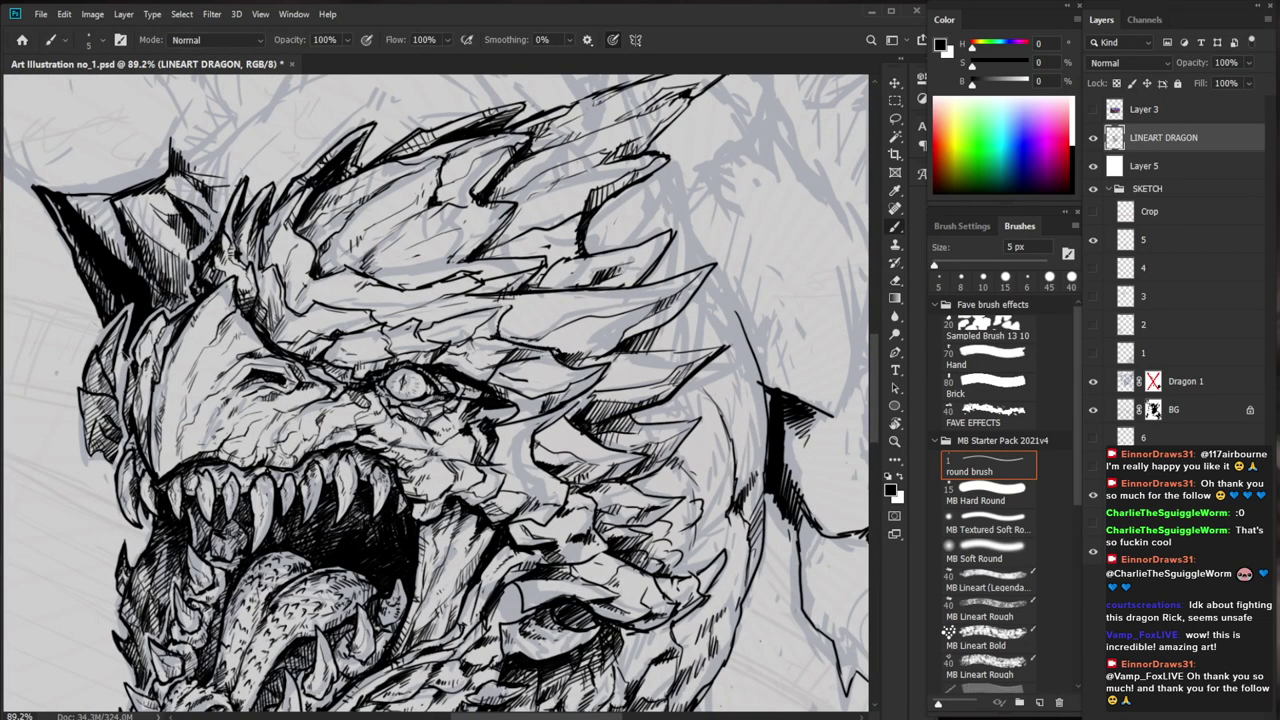
# Refine the outline and hatching of the long chin spike with small 5 px brush and 8 px eraser strokes
pyautogui.hotkey('ctrl', 'space')
pyautogui.moveTo(636, 374); pyautogui.dragTo(500, 425)
pyautogui.moveTo(761, 583); pyautogui.dragTo(572, 600)
pyautogui.moveTo(678, 555); pyautogui.dragTo(635, 552)
pyautogui.moveTo(437, 483); pyautogui.dragTo(622, 483)
pyautogui.press('b')
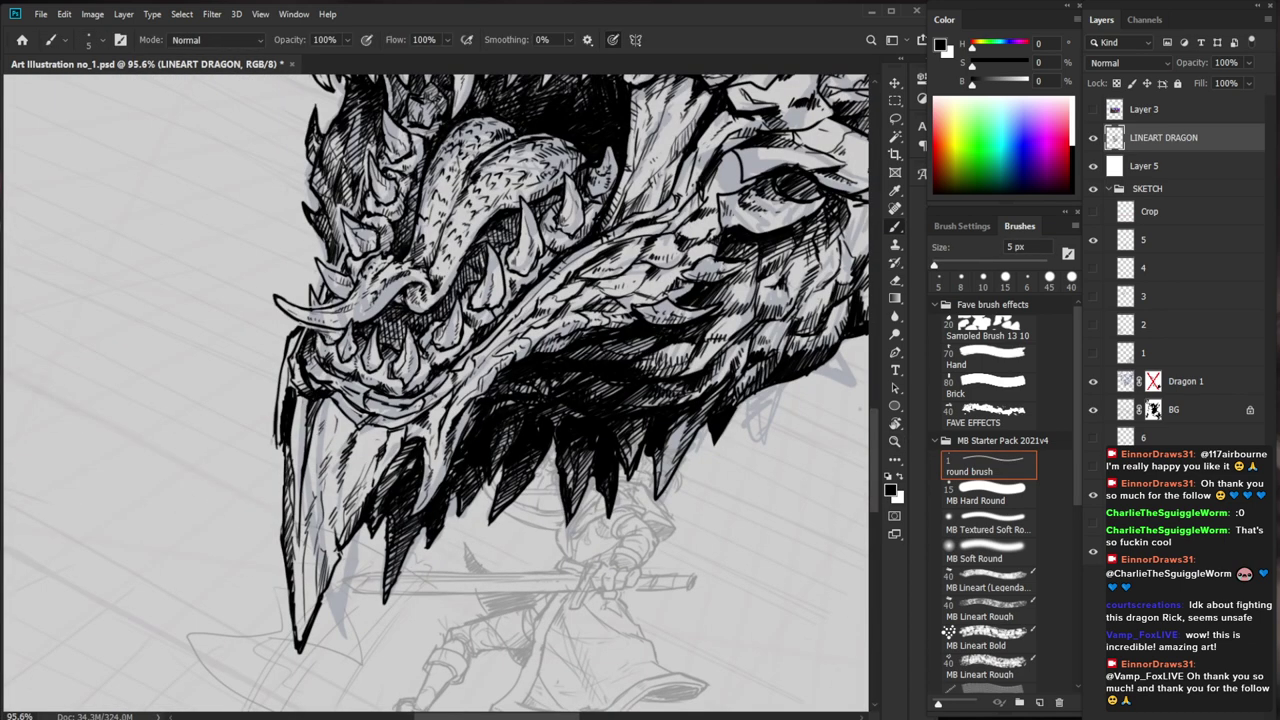
pyautogui.moveTo(296, 417); pyautogui.dragTo(292, 433)
pyautogui.moveTo(767, 449); pyautogui.dragTo(576, 575)
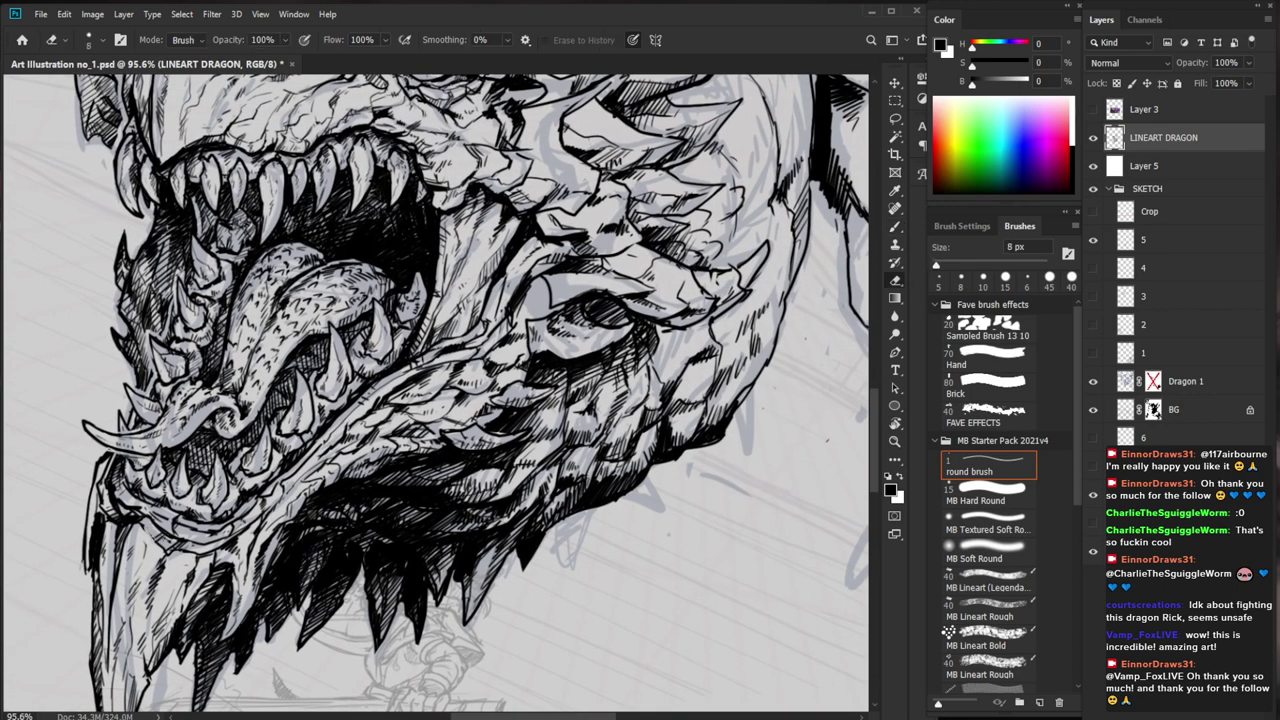
pyautogui.moveTo(145, 557); pyautogui.dragTo(153, 543)
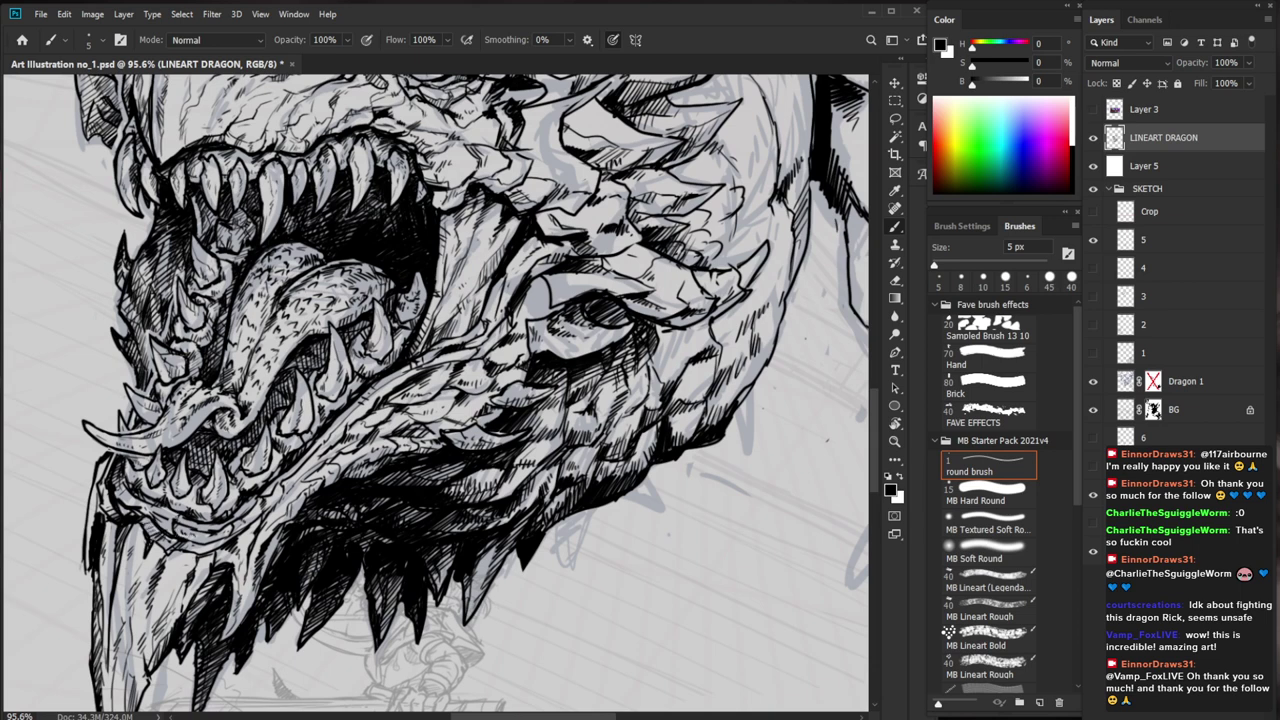
# Add short 5 px brush strokes to the gum and lip line around the dragon's front lower teeth
pyautogui.moveTo(147, 511); pyautogui.dragTo(150, 506)
pyautogui.press('z')
pyautogui.moveTo(333, 458); pyautogui.dragTo(282, 520)
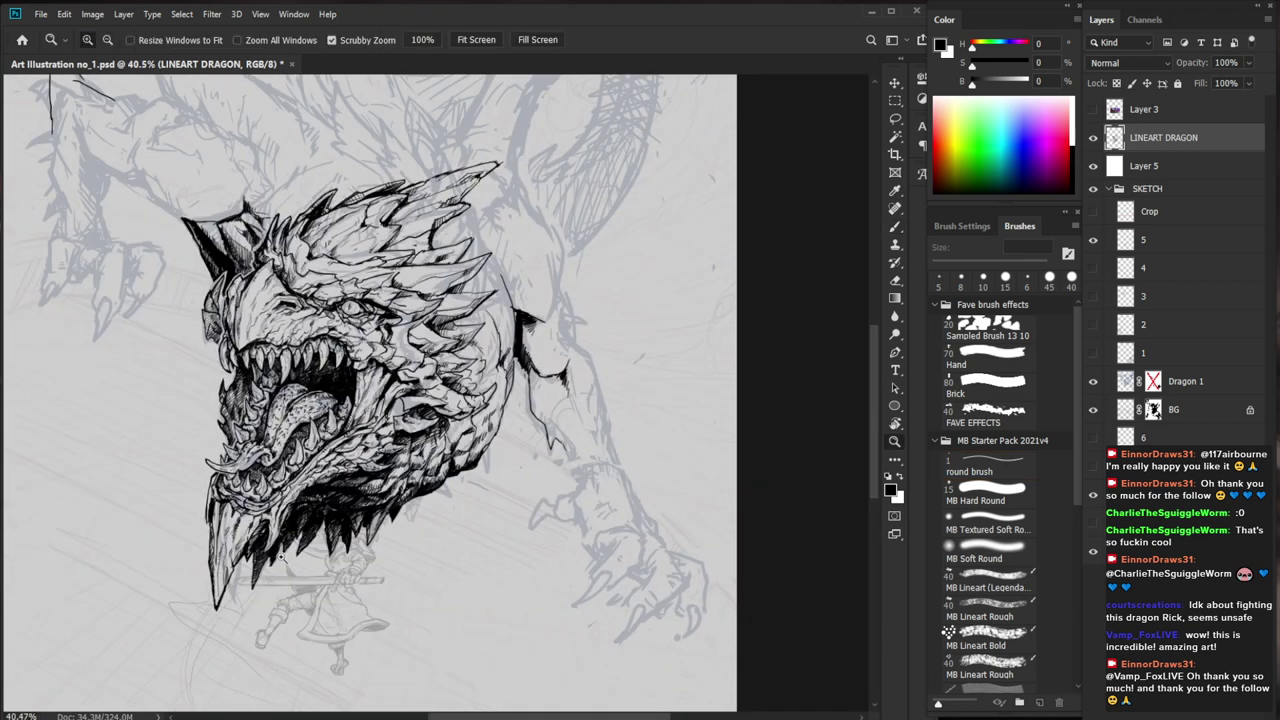
pyautogui.moveTo(251, 463); pyautogui.dragTo(315, 466)
pyautogui.press('e')
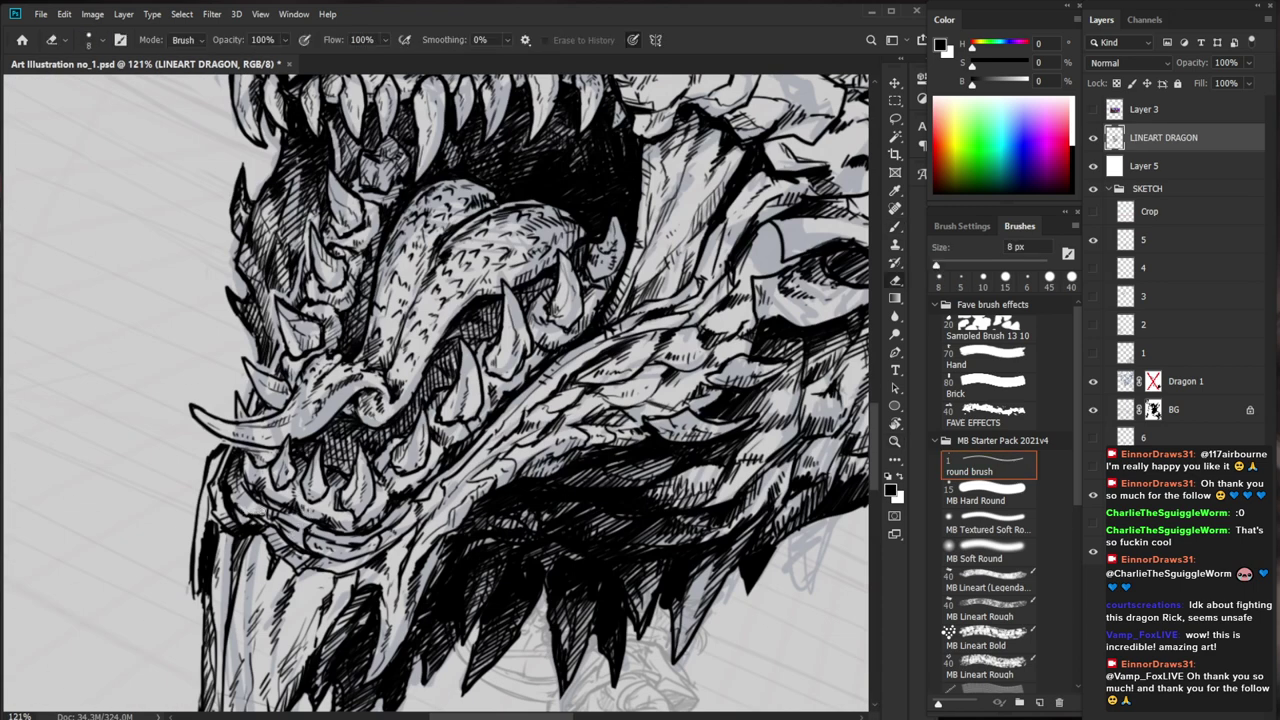
pyautogui.press('b')
pyautogui.moveTo(274, 516)
pyautogui.mouseDown()
pyautogui.moveTo(240, 497)
pyautogui.moveTo(245, 470)
pyautogui.mouseUp()
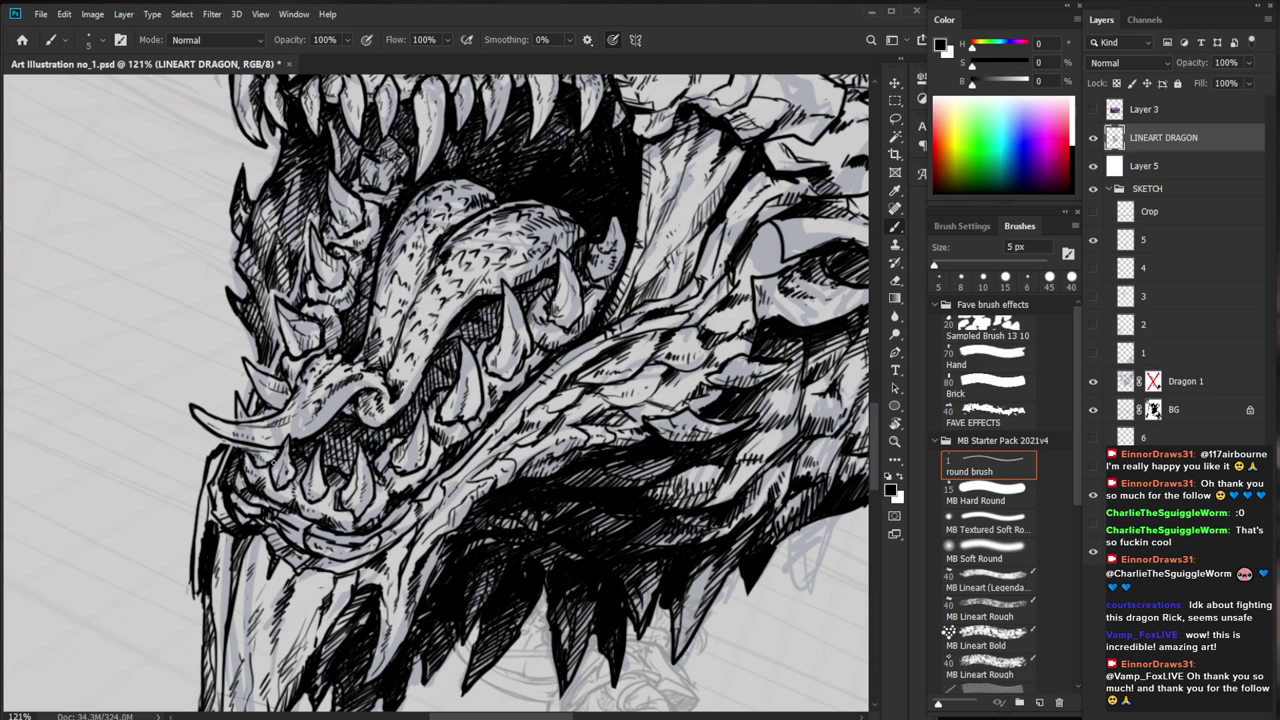
# Strengthen the front edge of the lower jaw just above the long chin spike with the 5 px brush
pyautogui.hotkey('ctrl', '0')
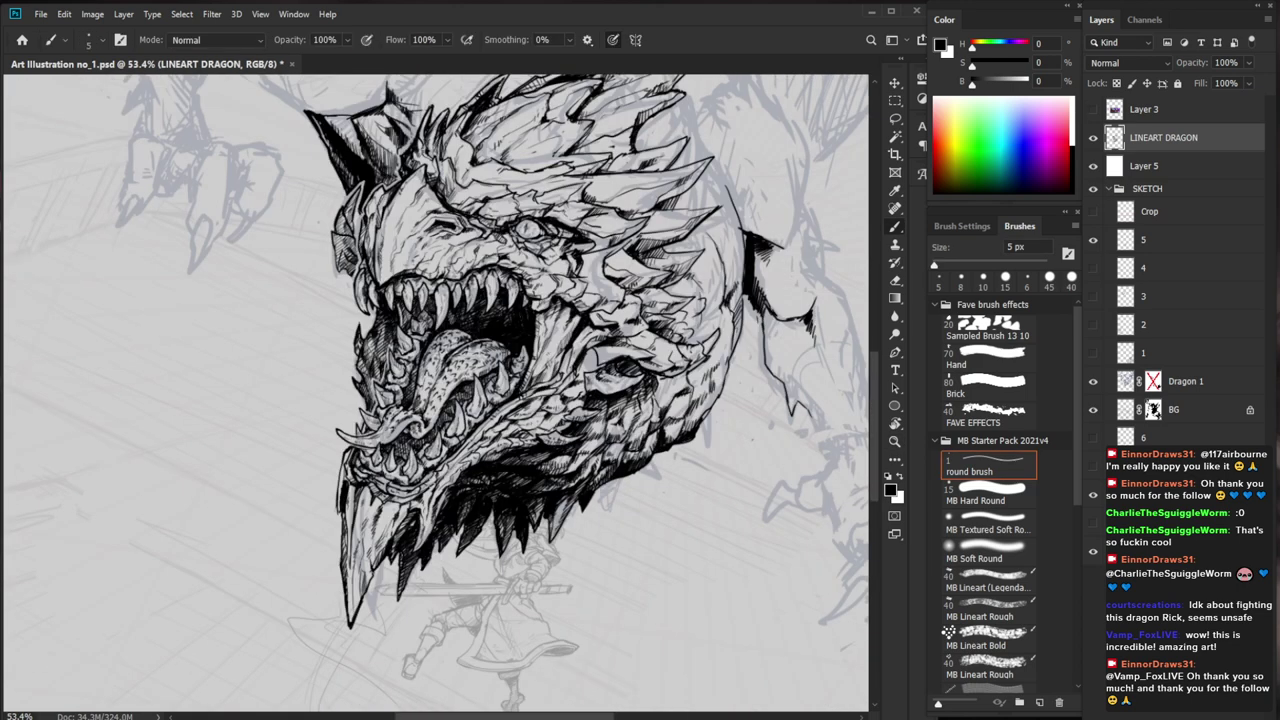
pyautogui.hotkey('ctrl', 'space')
pyautogui.keyDown('ctrl'); pyautogui.moveTo(377, 443); pyautogui.dragTo(500, 443); pyautogui.keyUp('ctrl')
pyautogui.moveTo(364, 457)
pyautogui.mouseDown()
pyautogui.moveTo(333, 485)
pyautogui.moveTo(353, 508)
pyautogui.mouseUp()
pyautogui.hotkey('ctrl', 'space')
pyautogui.keyDown('ctrl'); pyautogui.moveTo(450, 495); pyautogui.dragTo(370, 495); pyautogui.keyUp('ctrl')
pyautogui.moveTo(600, 500)
pyautogui.mouseDown()
pyautogui.moveTo(415, 451)
pyautogui.moveTo(425, 423)
pyautogui.mouseUp()
pyautogui.press('e')
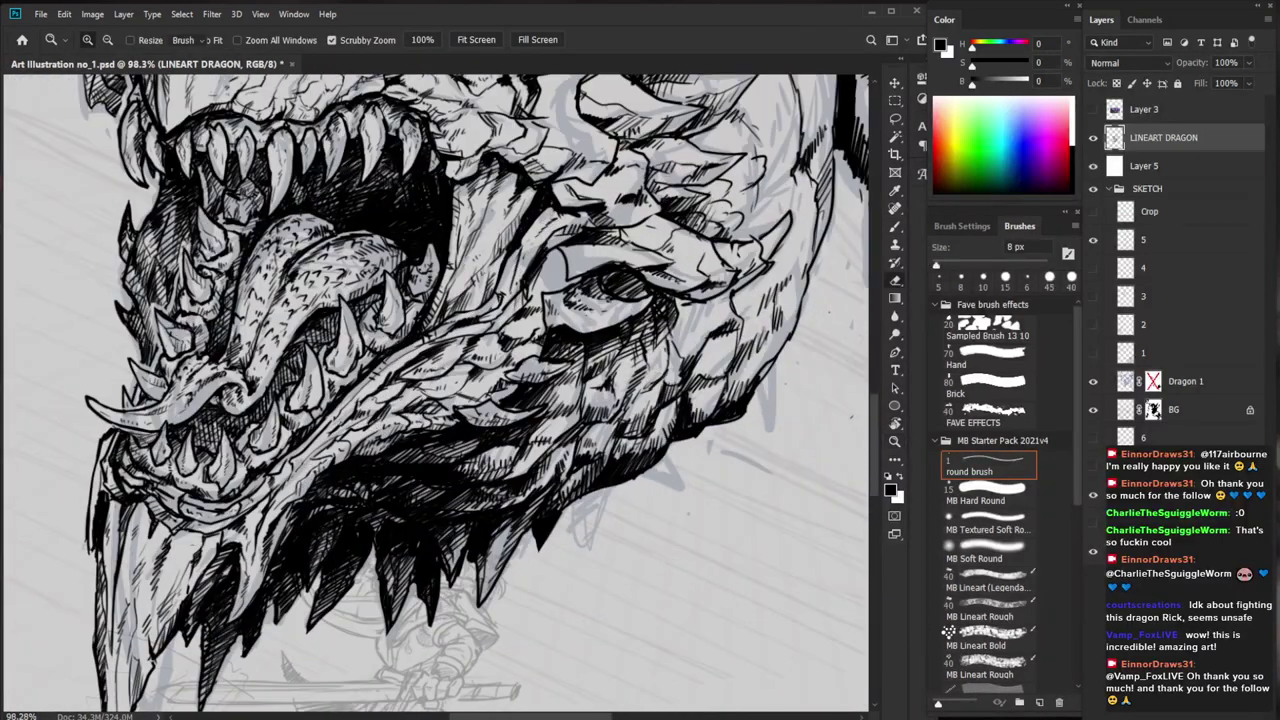
pyautogui.press('b')
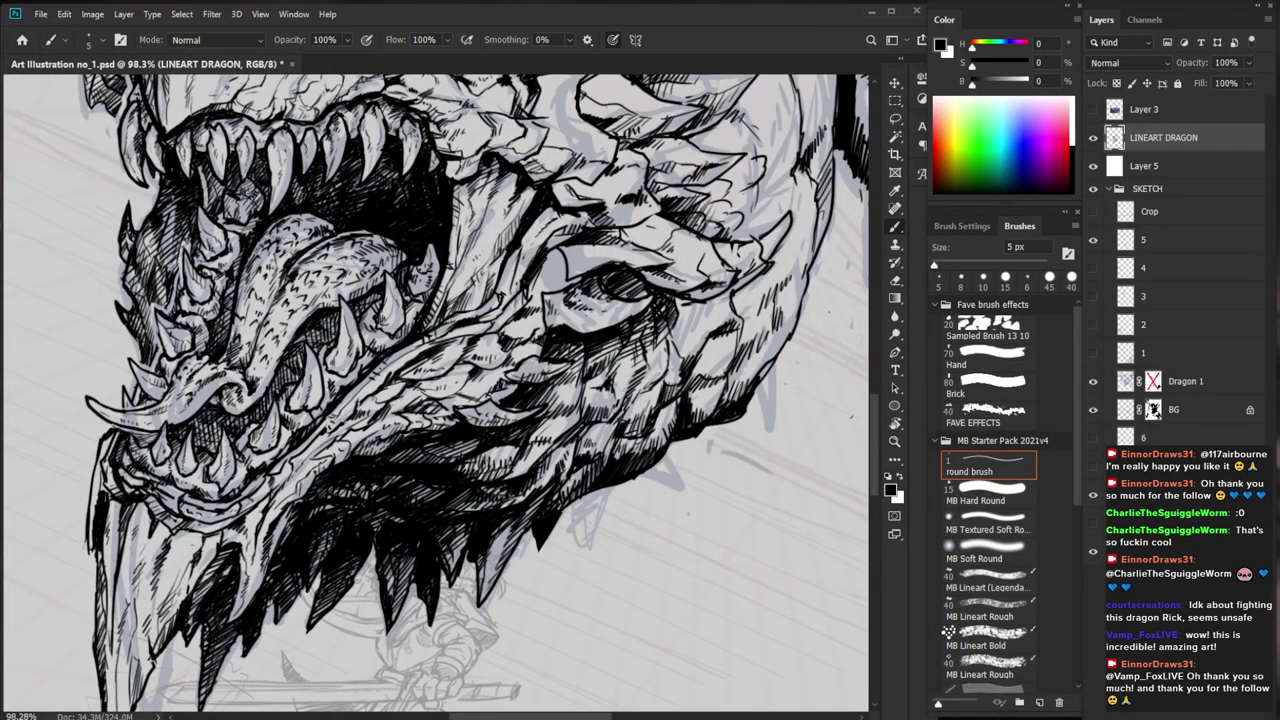
# Add short 5 px hatch strokes to the jaw scales below the corner of the mouth
pyautogui.moveTo(455, 455); pyautogui.dragTo(321, 447)
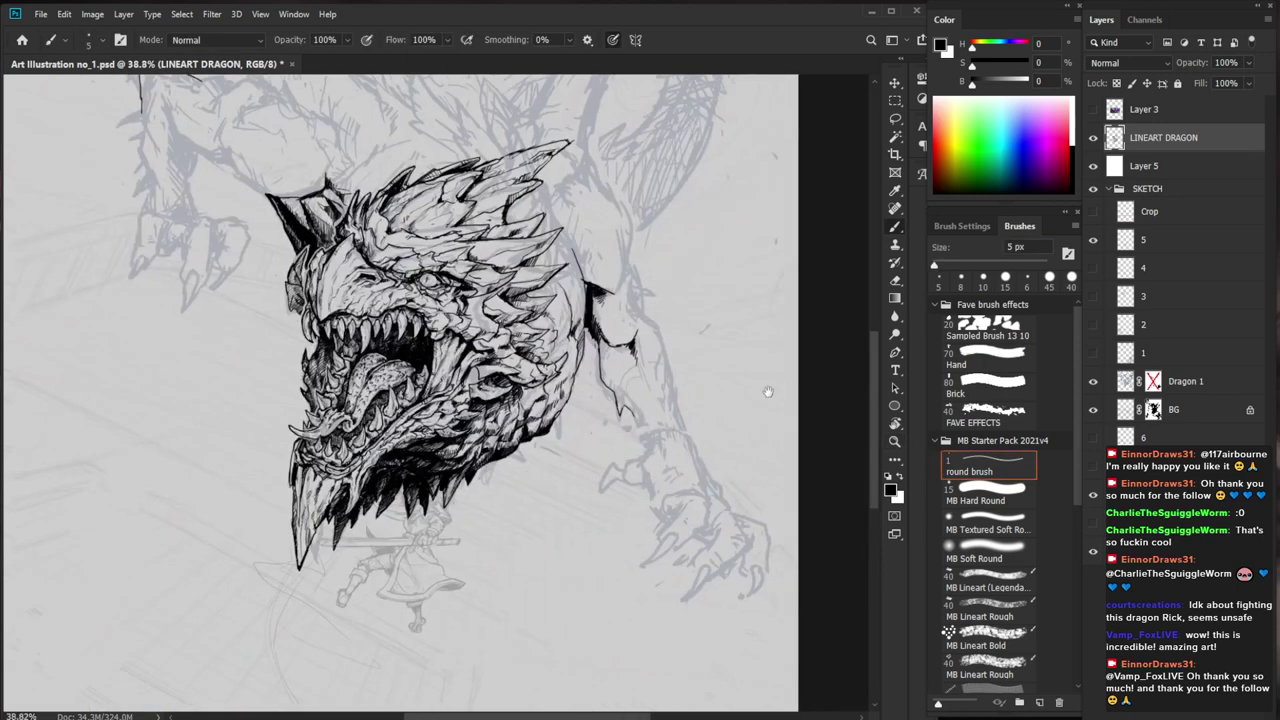
pyautogui.moveTo(695, 445); pyautogui.dragTo(620, 485)
pyautogui.moveTo(381, 487); pyautogui.dragTo(511, 487)
pyautogui.press('b')
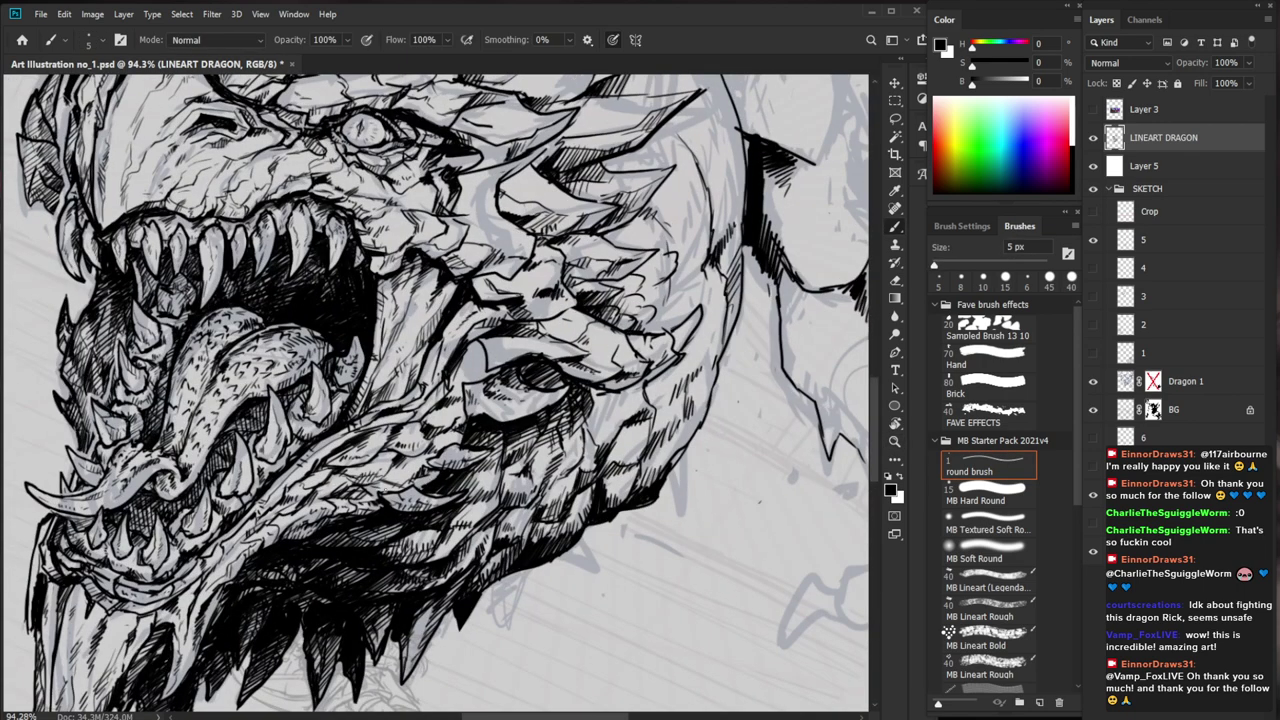
pyautogui.moveTo(378, 485); pyautogui.dragTo(366, 497)
pyautogui.moveTo(381, 485); pyautogui.dragTo(381, 505)
pyautogui.moveTo(398, 493); pyautogui.dragTo(391, 505)
pyautogui.moveTo(476, 500); pyautogui.dragTo(322, 500)
pyautogui.moveTo(628, 552); pyautogui.dragTo(545, 563)
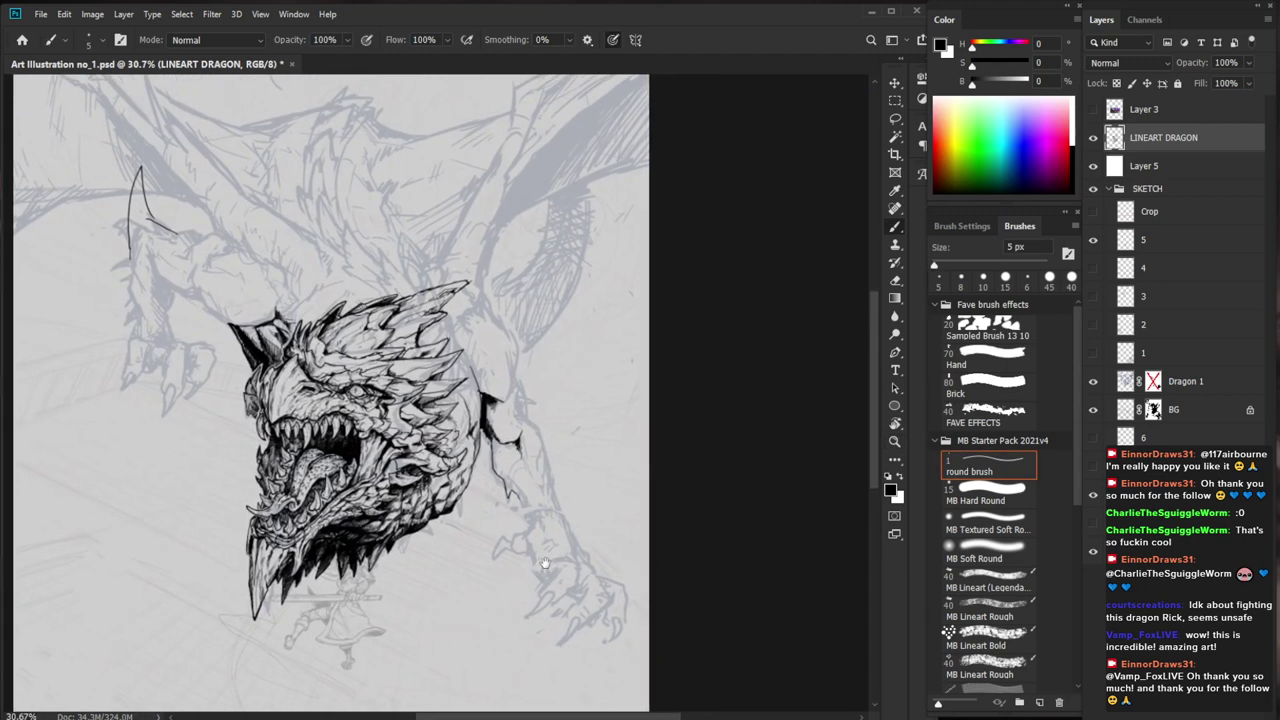
# Add small 5 px hatch strokes along the underside of the lower jaw, where the scales meet the shadow
pyautogui.moveTo(365, 541); pyautogui.dragTo(498, 541)
pyautogui.moveTo(314, 502)
pyautogui.mouseDown()
pyautogui.moveTo(378, 488)
pyautogui.moveTo(300, 502)
pyautogui.mouseUp()
pyautogui.moveTo(256, 530); pyautogui.dragTo(273, 533)
pyautogui.moveTo(293, 521)
pyautogui.mouseDown()
pyautogui.moveTo(275, 541)
pyautogui.moveTo(287, 535)
pyautogui.mouseUp()
pyautogui.moveTo(398, 495); pyautogui.dragTo(268, 500)
pyautogui.moveTo(360, 518); pyautogui.dragTo(402, 517)
pyautogui.press('b')
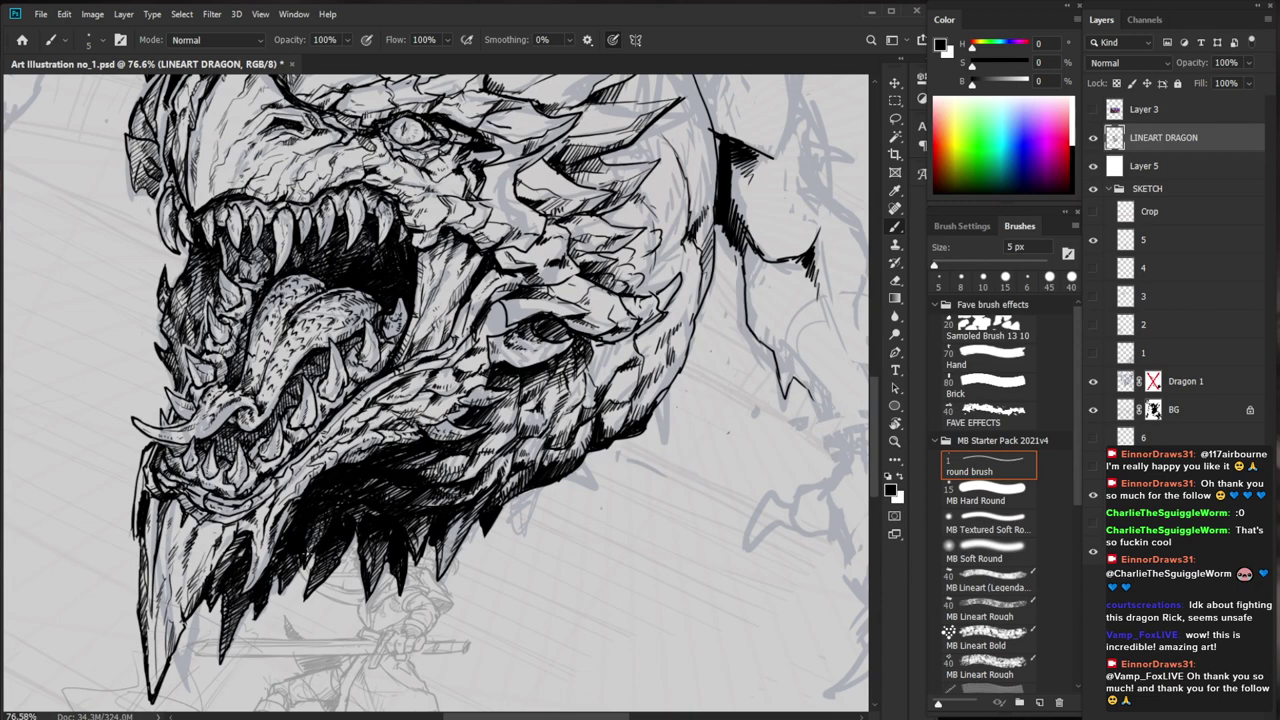
# Extend the hatching onto the throat scales behind the lower jaw with short 5 px strokes
pyautogui.moveTo(380, 481)
pyautogui.mouseDown()
pyautogui.moveTo(358, 490)
pyautogui.moveTo(381, 495)
pyautogui.mouseUp()
pyautogui.moveTo(525, 498)
pyautogui.mouseDown()
pyautogui.moveTo(538, 522)
pyautogui.moveTo(408, 550)
pyautogui.mouseUp()
pyautogui.press('z')
pyautogui.moveTo(455, 415)
pyautogui.mouseDown()
pyautogui.moveTo(549, 436)
pyautogui.moveTo(522, 478)
pyautogui.moveTo(505, 462)
pyautogui.moveTo(456, 494)
pyautogui.moveTo(462, 530)
pyautogui.mouseUp()
pyautogui.press('b')
pyautogui.moveTo(455, 486)
pyautogui.mouseDown()
pyautogui.moveTo(468, 522)
pyautogui.moveTo(474, 475)
pyautogui.mouseUp()
pyautogui.moveTo(485, 443)
pyautogui.mouseDown()
pyautogui.moveTo(477, 475)
pyautogui.moveTo(481, 459)
pyautogui.mouseUp()
pyautogui.moveTo(494, 426); pyautogui.dragTo(485, 455)
pyautogui.hotkey('ctrl', '0')
# Examine the cheek spikes behind the eye and the back of the head at different magnifications
pyautogui.press('z')
pyautogui.moveTo(515, 410); pyautogui.dragTo(595, 412)
pyautogui.press('b')
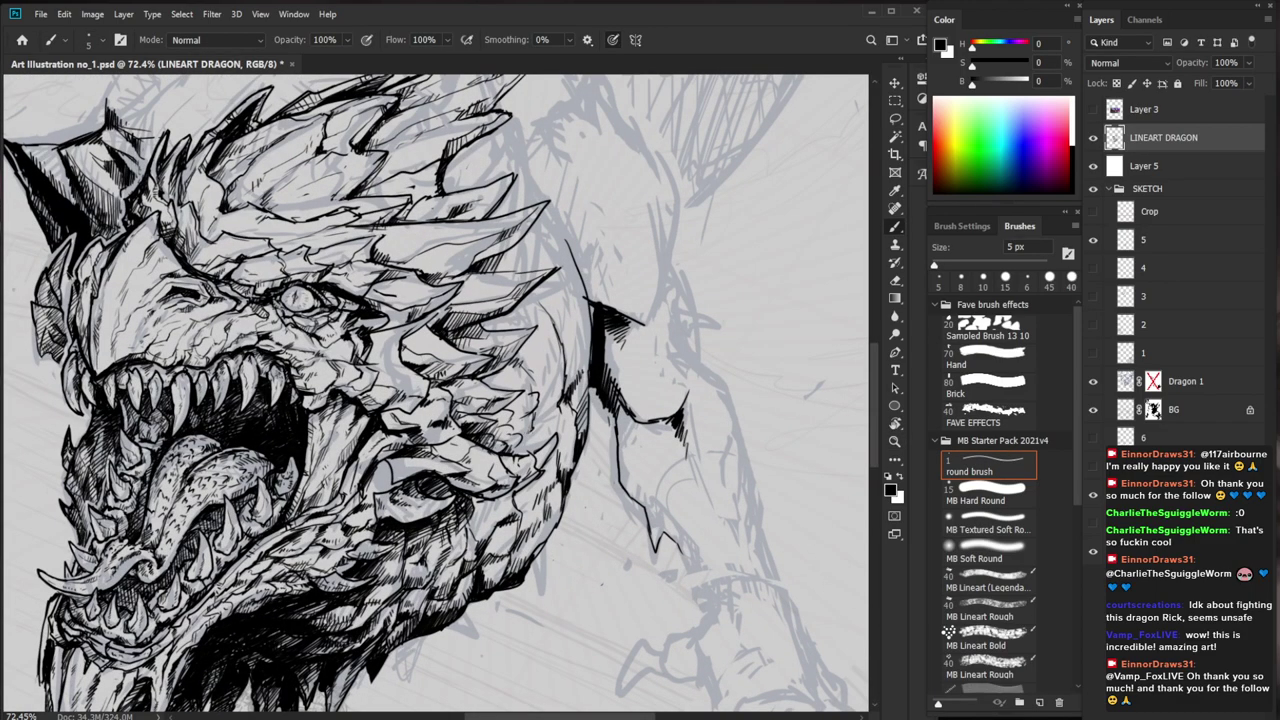
pyautogui.press('z')
pyautogui.press('b')
pyautogui.moveTo(520, 440)
pyautogui.mouseDown()
pyautogui.moveTo(542, 440)
pyautogui.moveTo(491, 457)
pyautogui.moveTo(459, 441)
pyautogui.mouseUp()
pyautogui.press('e')
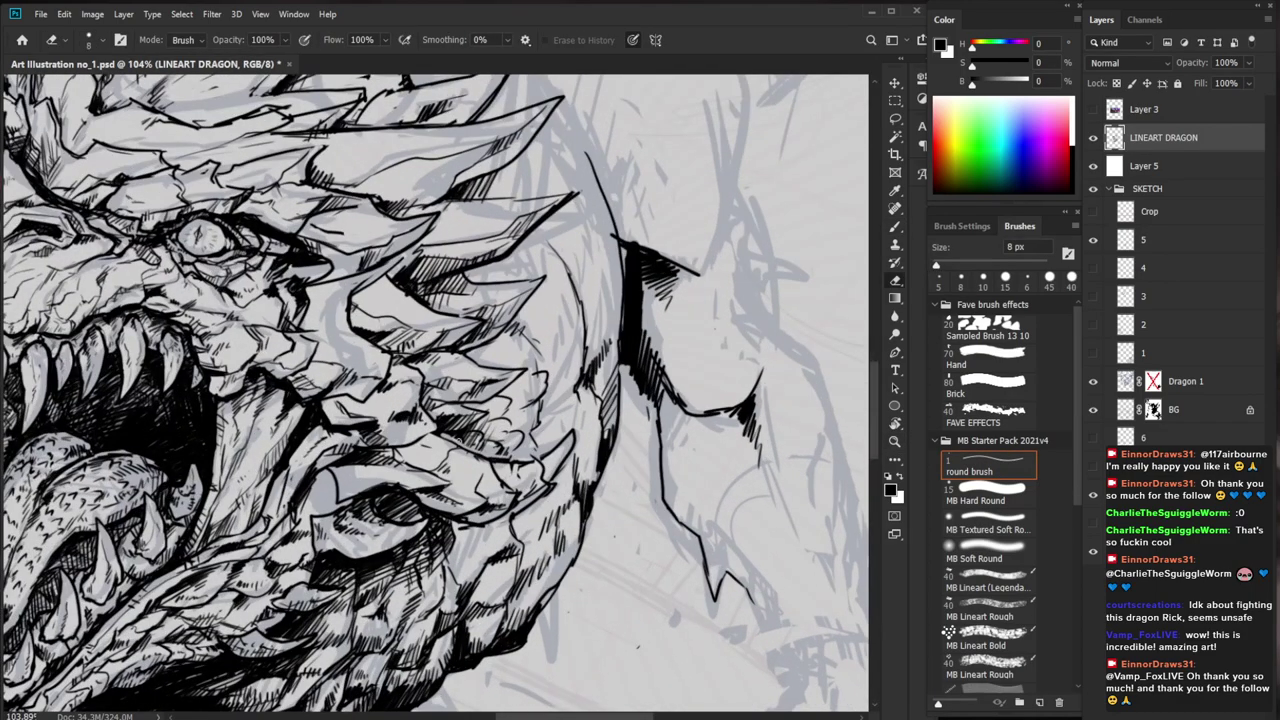
pyautogui.scroll(-3, 505, 456)
pyautogui.scroll(3, 480, 448)
# Retouch the cheek spikes behind the eye and the jaw scales below the cheek with short 5 px brush strokes
pyautogui.press('b')
pyautogui.press('e')
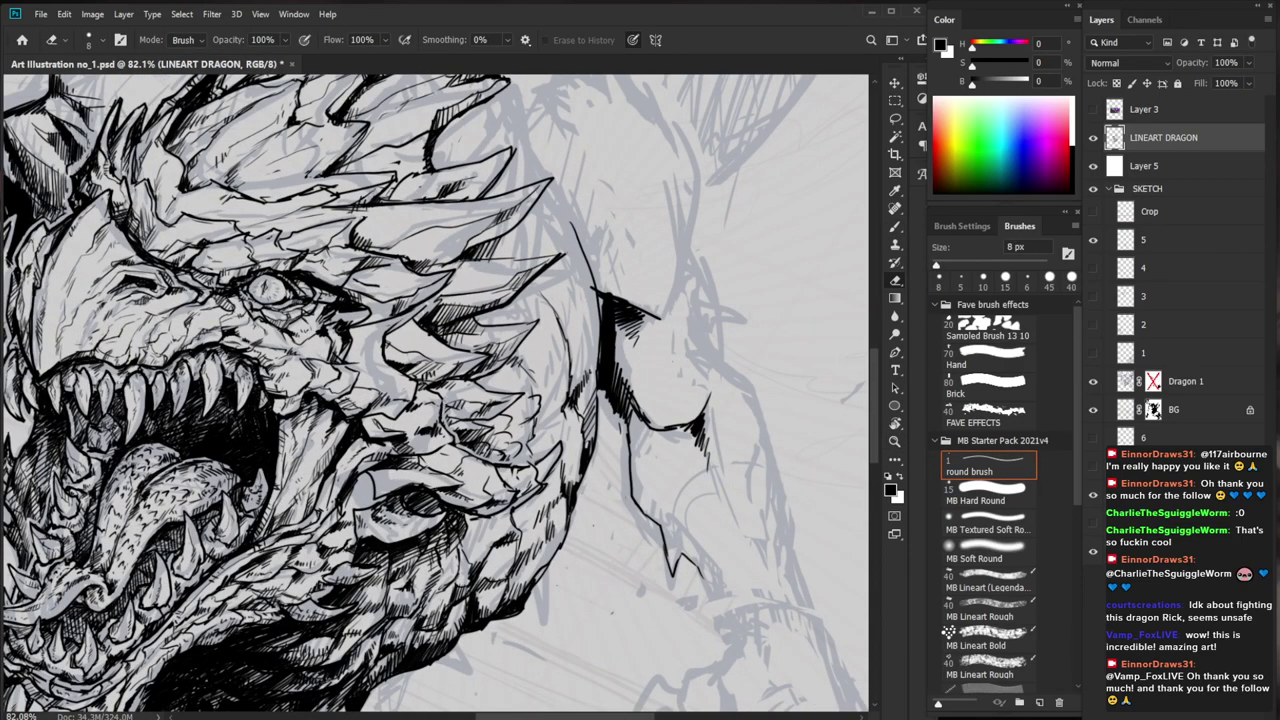
pyautogui.scroll(2, 485, 440)
pyautogui.press('b')
pyautogui.moveTo(432, 390); pyautogui.dragTo(432, 432)
pyautogui.scroll(-5, 543, 445)
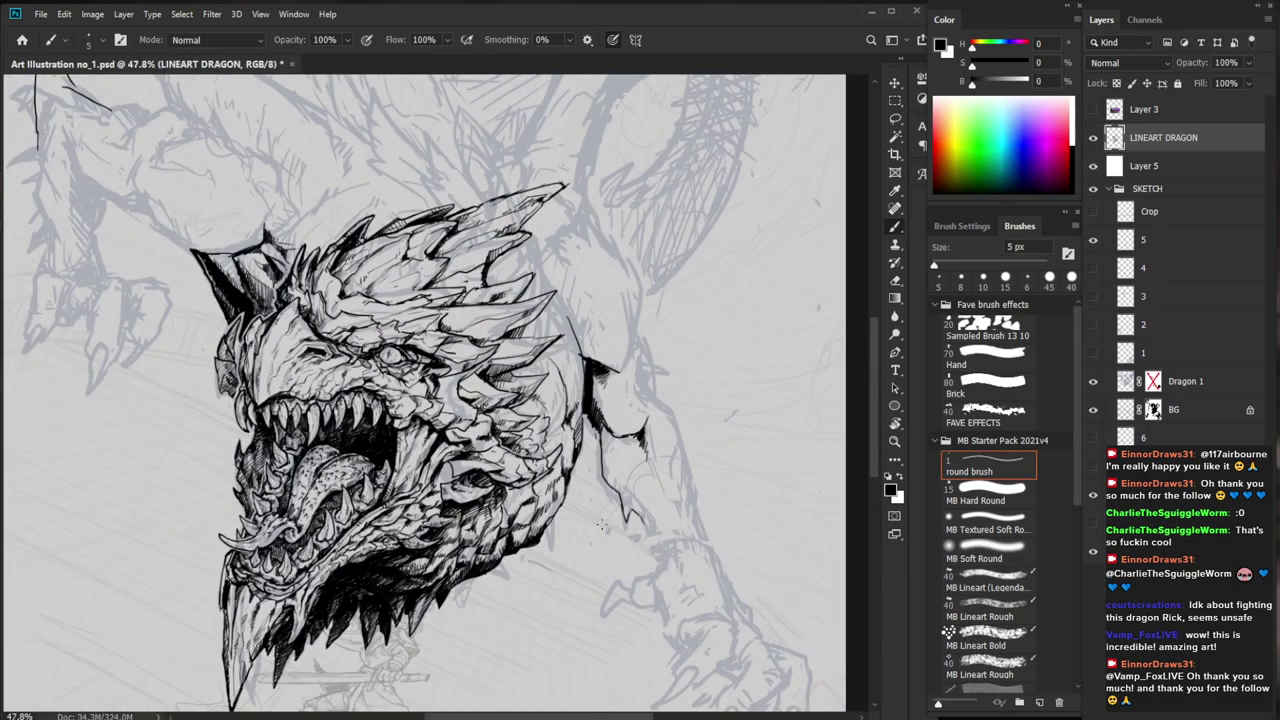
pyautogui.scroll(5, 528, 454)
pyautogui.moveTo(468, 535)
pyautogui.mouseDown()
pyautogui.moveTo(500, 540)
pyautogui.moveTo(470, 520)
pyautogui.mouseUp()
pyautogui.moveTo(590, 480)
pyautogui.mouseDown()
pyautogui.moveTo(590, 400)
pyautogui.moveTo(635, 400)
pyautogui.mouseUp()
pyautogui.press('b')
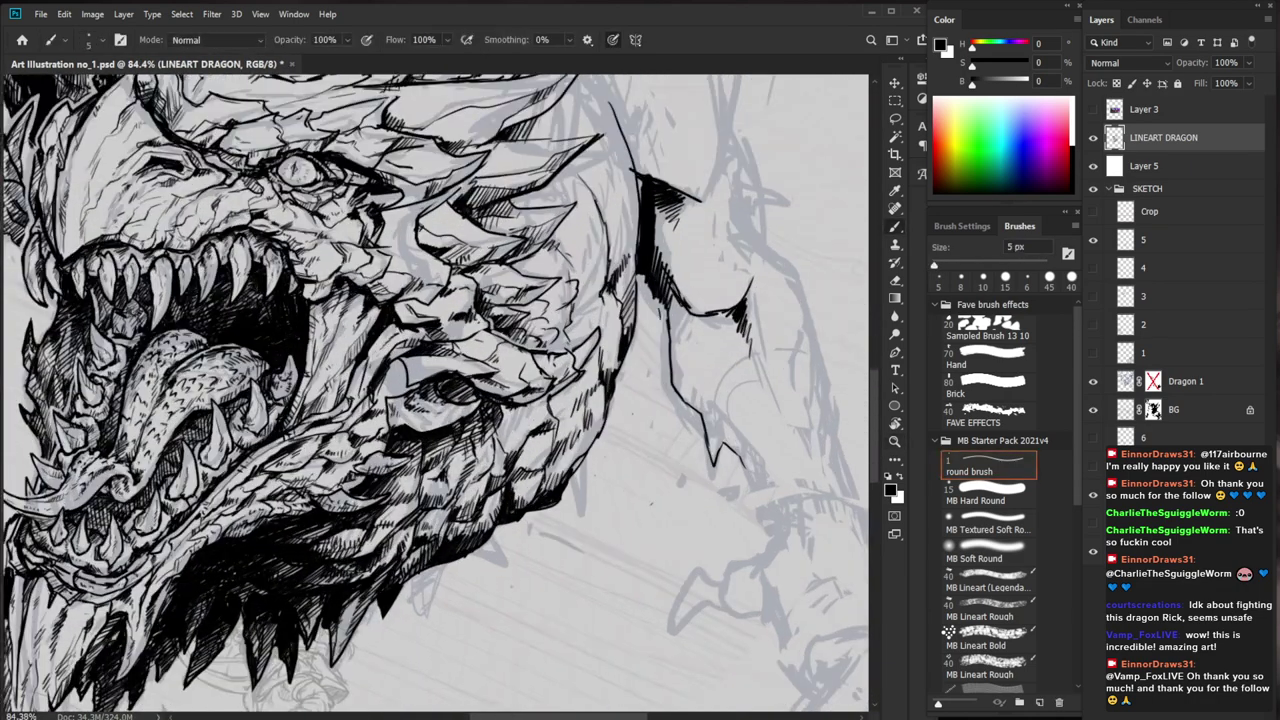
# Toggle the SKETCH group's visibility to check the inks, and hatch the neck contour behind the crest spikes with the 5 px brush
pyautogui.scroll(-5, 554, 428)
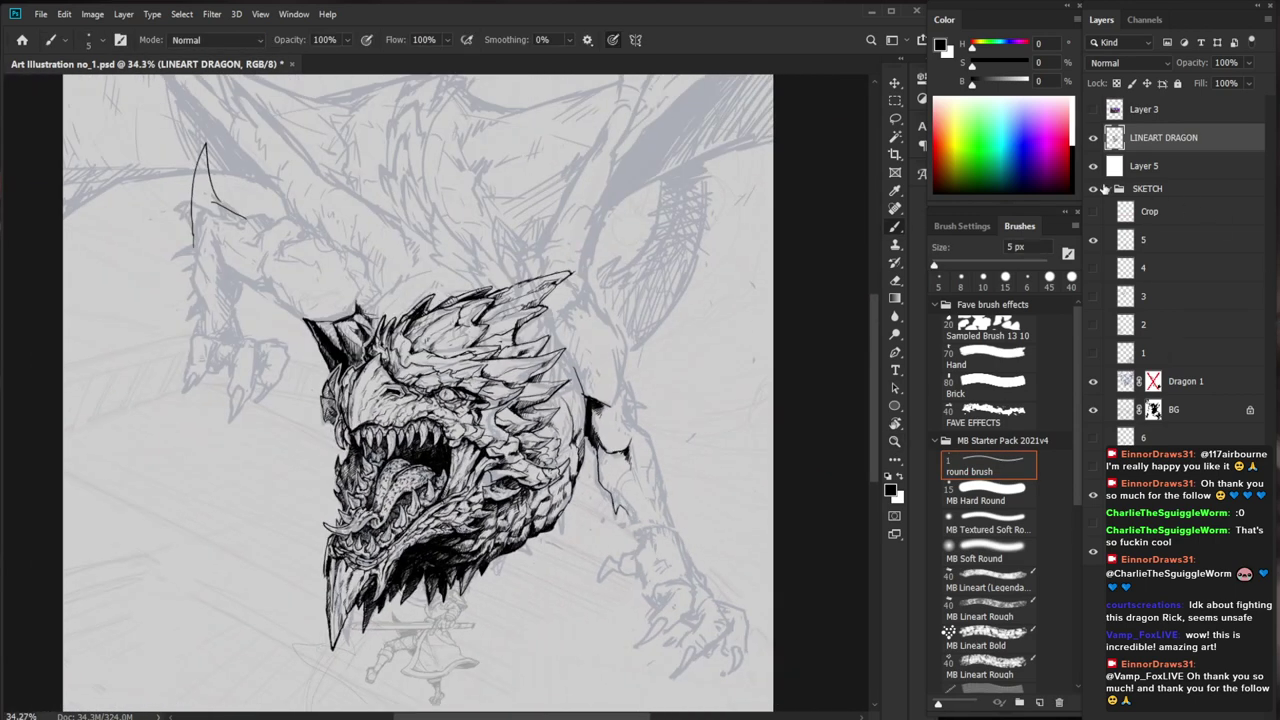
pyautogui.click(1094, 188)
pyautogui.moveTo(595, 377); pyautogui.dragTo(675, 378)
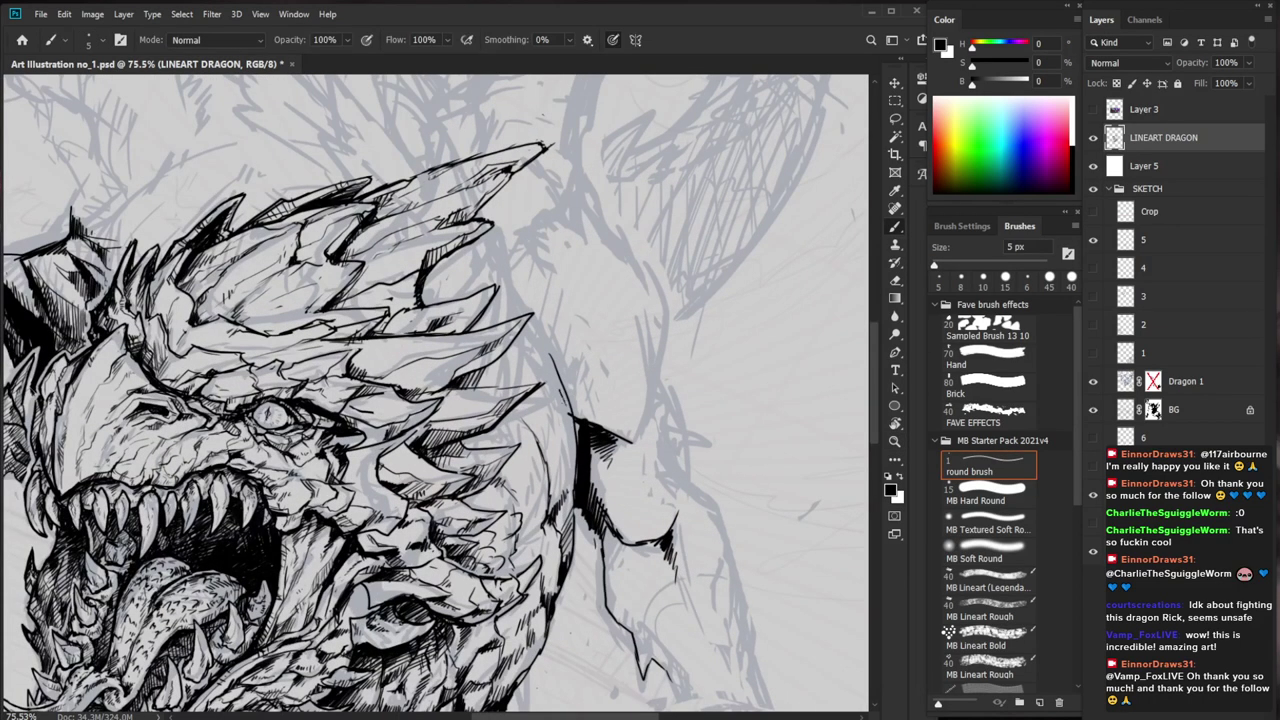
pyautogui.press('e')
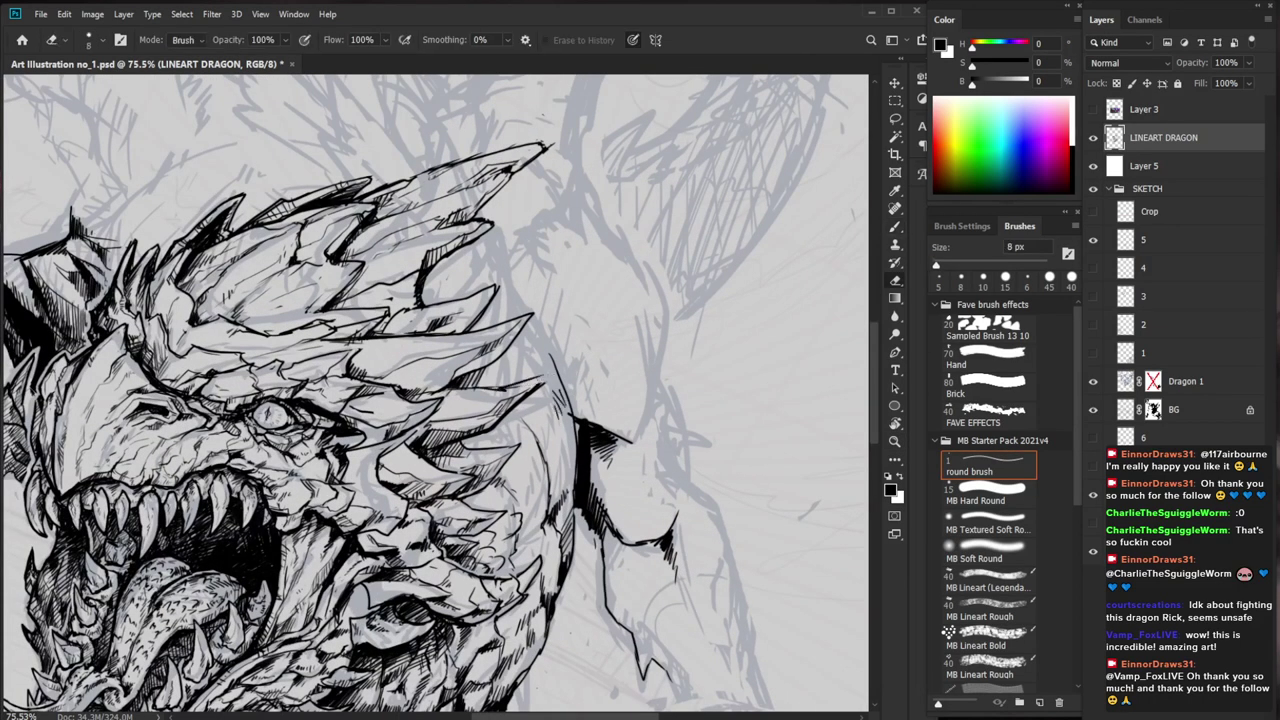
pyautogui.press('b')
pyautogui.moveTo(579, 405); pyautogui.dragTo(555, 415)
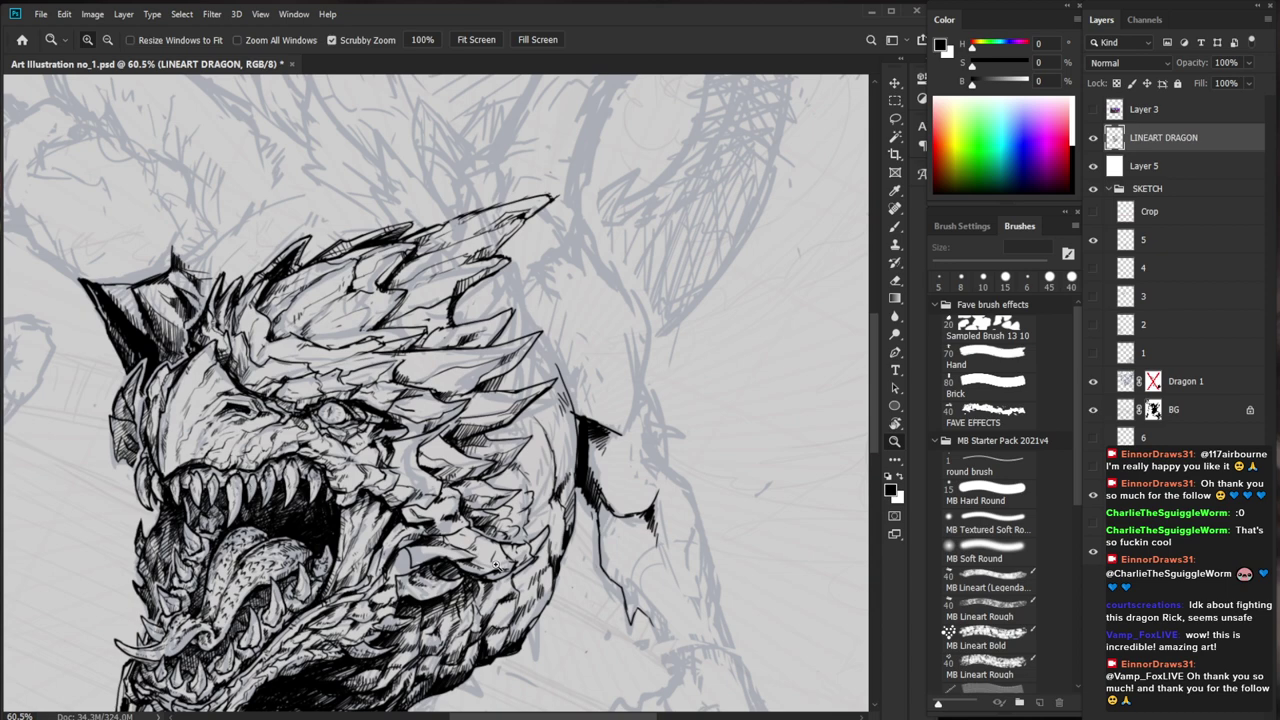
# Refine the stretched skin at the mouth corner and the upper lip edge with the 8 px eraser and 5 px brush
pyautogui.moveTo(356, 519); pyautogui.dragTo(480, 520)
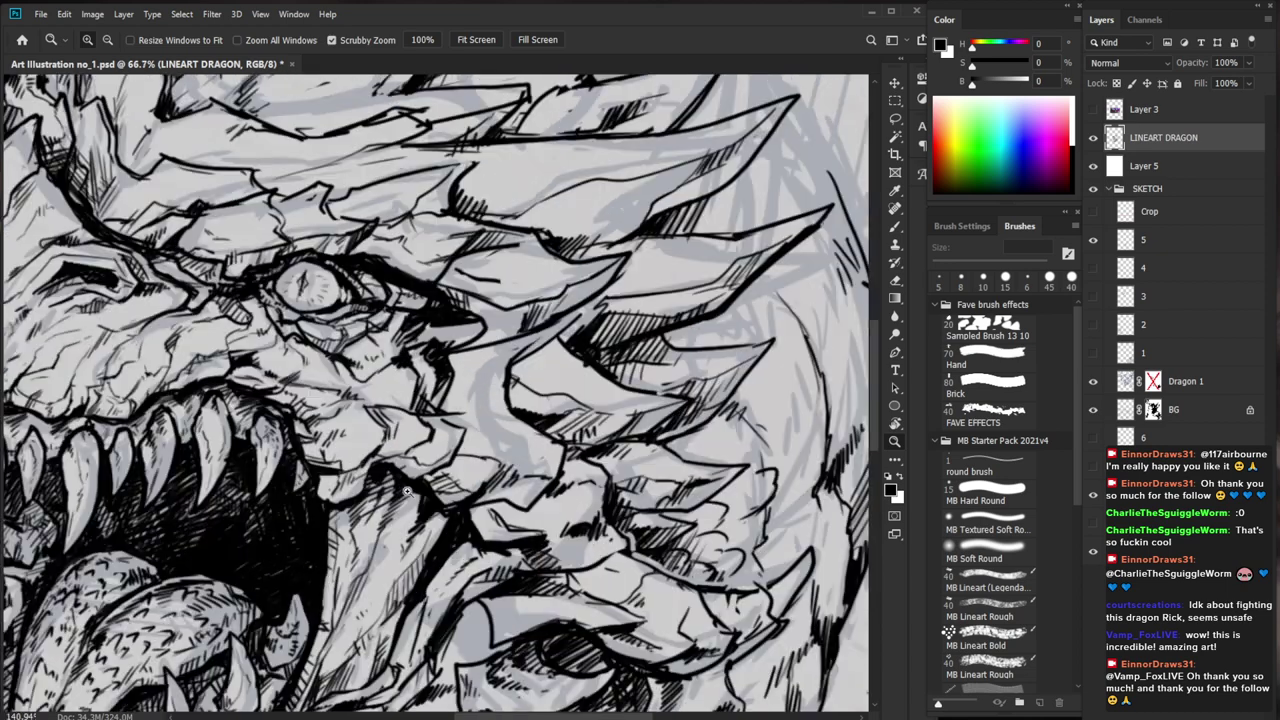
pyautogui.press('e')
pyautogui.moveTo(333, 491)
pyautogui.mouseDown()
pyautogui.moveTo(340, 507)
pyautogui.moveTo(322, 506)
pyautogui.mouseUp()
pyautogui.moveTo(525, 455)
pyautogui.mouseDown()
pyautogui.moveTo(465, 493)
pyautogui.moveTo(560, 495)
pyautogui.mouseUp()
pyautogui.press('b')
pyautogui.moveTo(393, 510)
pyautogui.mouseDown()
pyautogui.moveTo(392, 491)
pyautogui.moveTo(393, 521)
pyautogui.mouseUp()
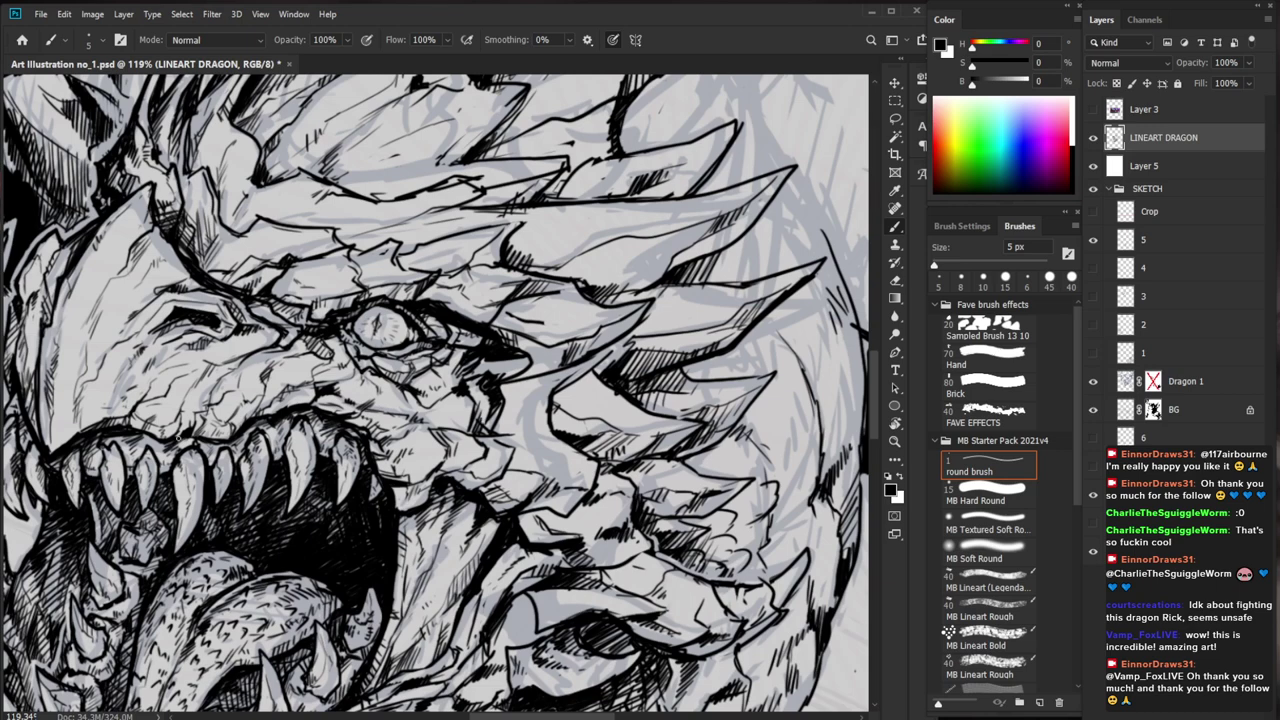
pyautogui.moveTo(132, 426); pyautogui.dragTo(142, 430)
pyautogui.press('z')
pyautogui.moveTo(243, 442); pyautogui.dragTo(130, 446)
# Inspect the crest spikes, the eye and the cheek close up, comparing them with the whole head and the sketched foreleg
pyautogui.press('z')
pyautogui.moveTo(322, 386); pyautogui.dragTo(380, 387)
pyautogui.press('e')
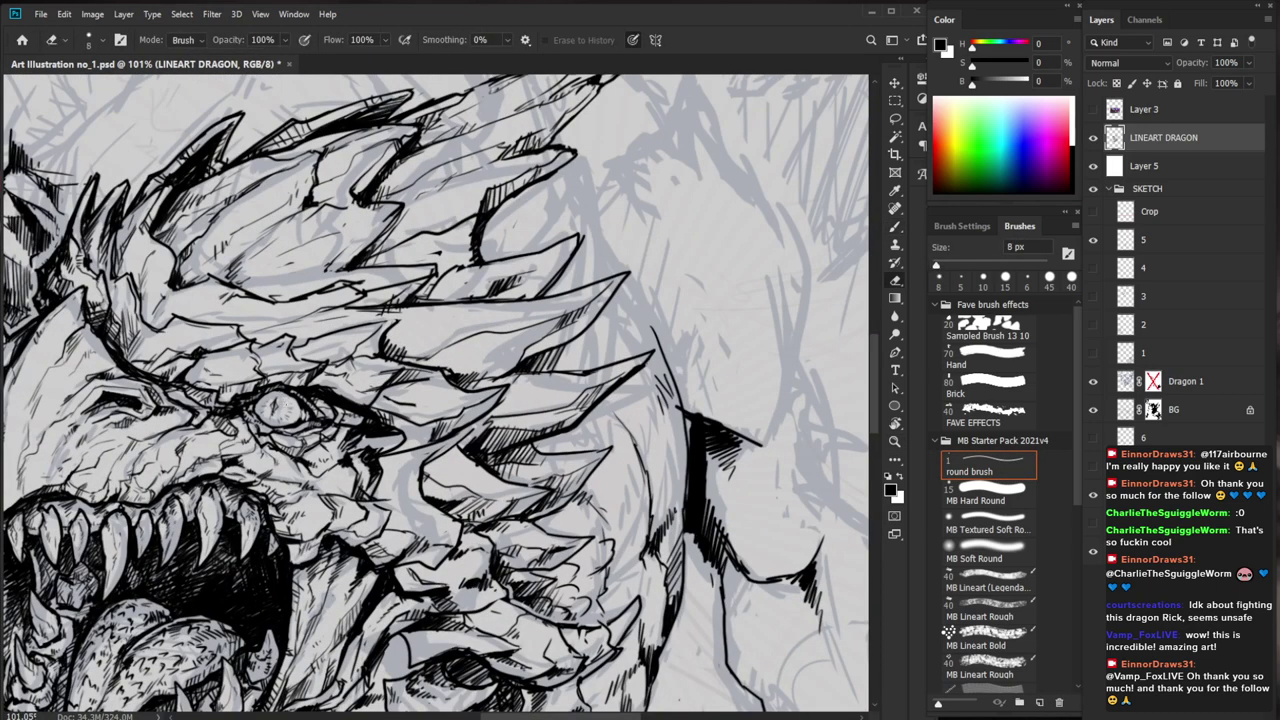
pyautogui.press('b')
pyautogui.press('e')
pyautogui.press('b')
pyautogui.hotkey('ctrl', '0')
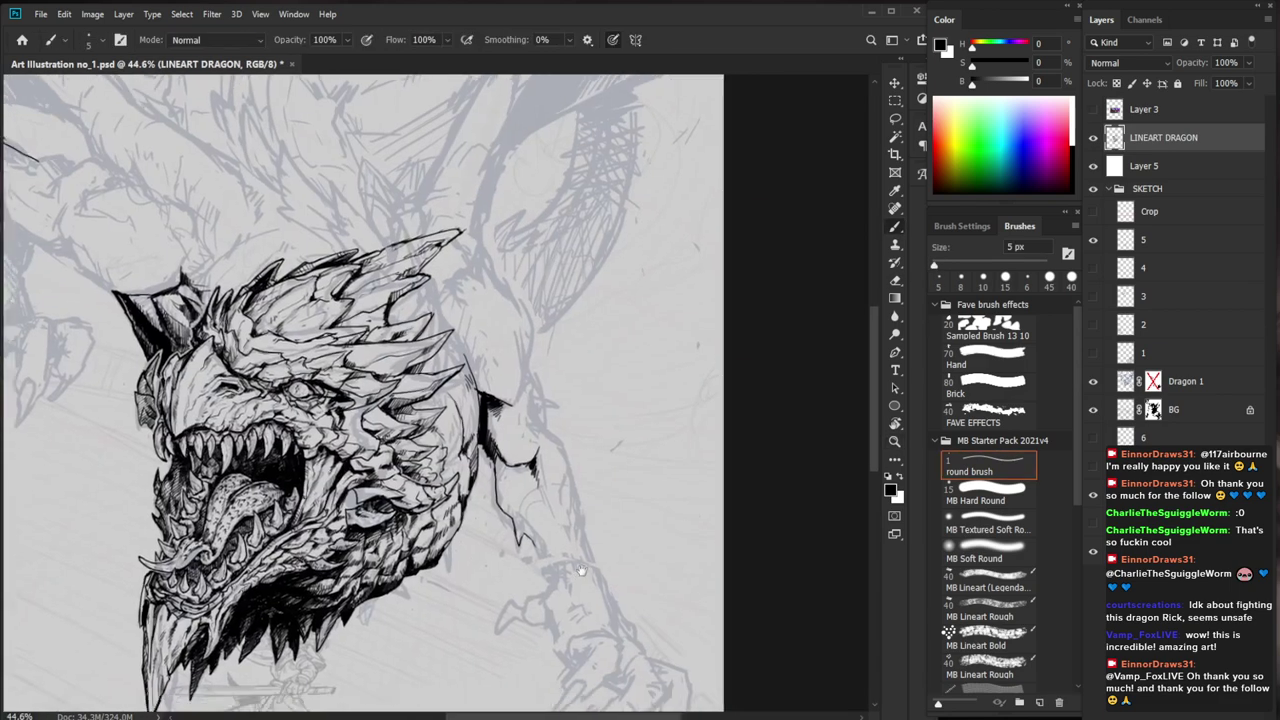
pyautogui.hotkey('ctrl', 'space')
pyautogui.moveTo(322, 350); pyautogui.dragTo(406, 393)
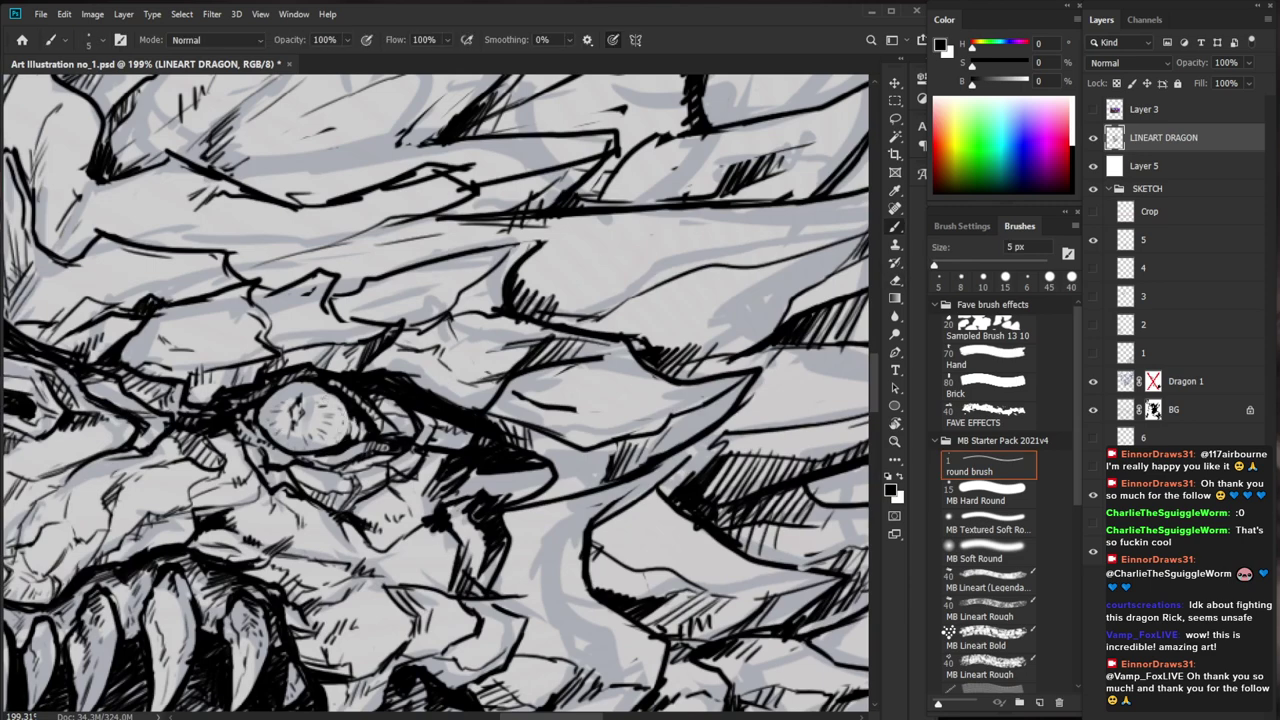
pyautogui.hotkey('ctrl', 'space')
pyautogui.moveTo(340, 370); pyautogui.dragTo(284, 367)
pyautogui.press('space')
pyautogui.moveTo(705, 600); pyautogui.dragTo(591, 488)
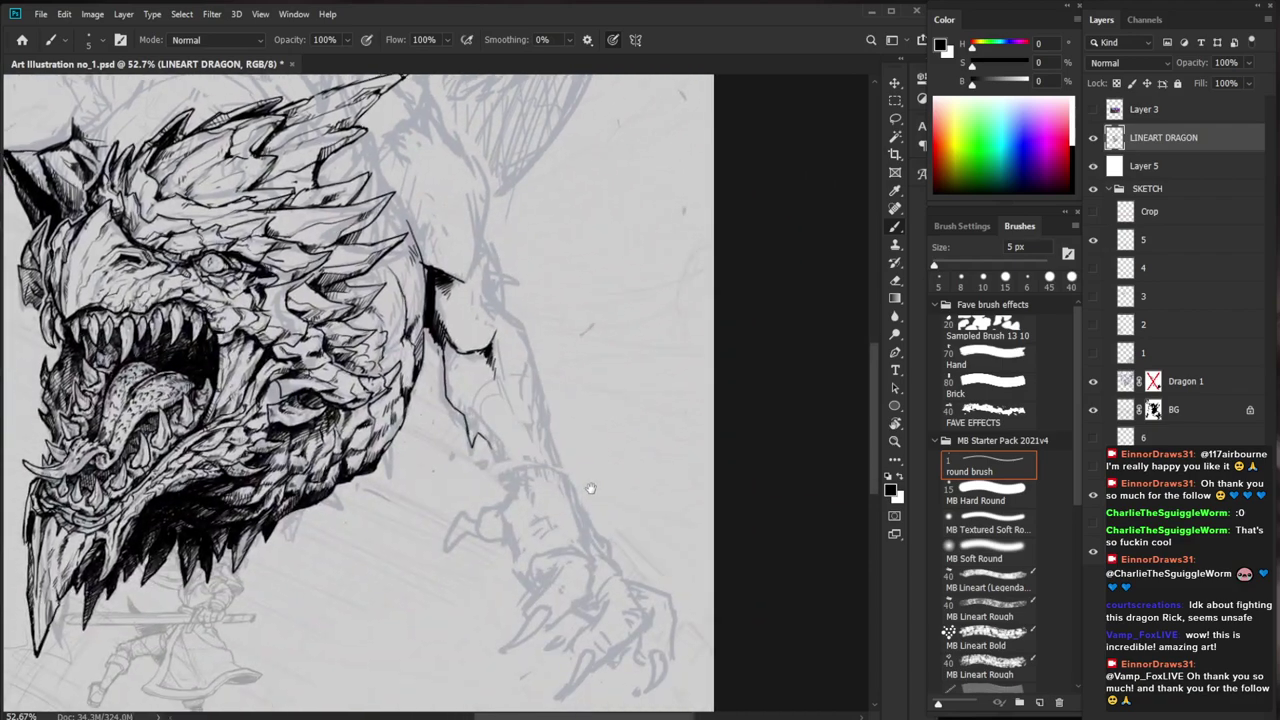
pyautogui.hotkey('ctrl', 'space')
pyautogui.moveTo(207, 263); pyautogui.dragTo(250, 272)
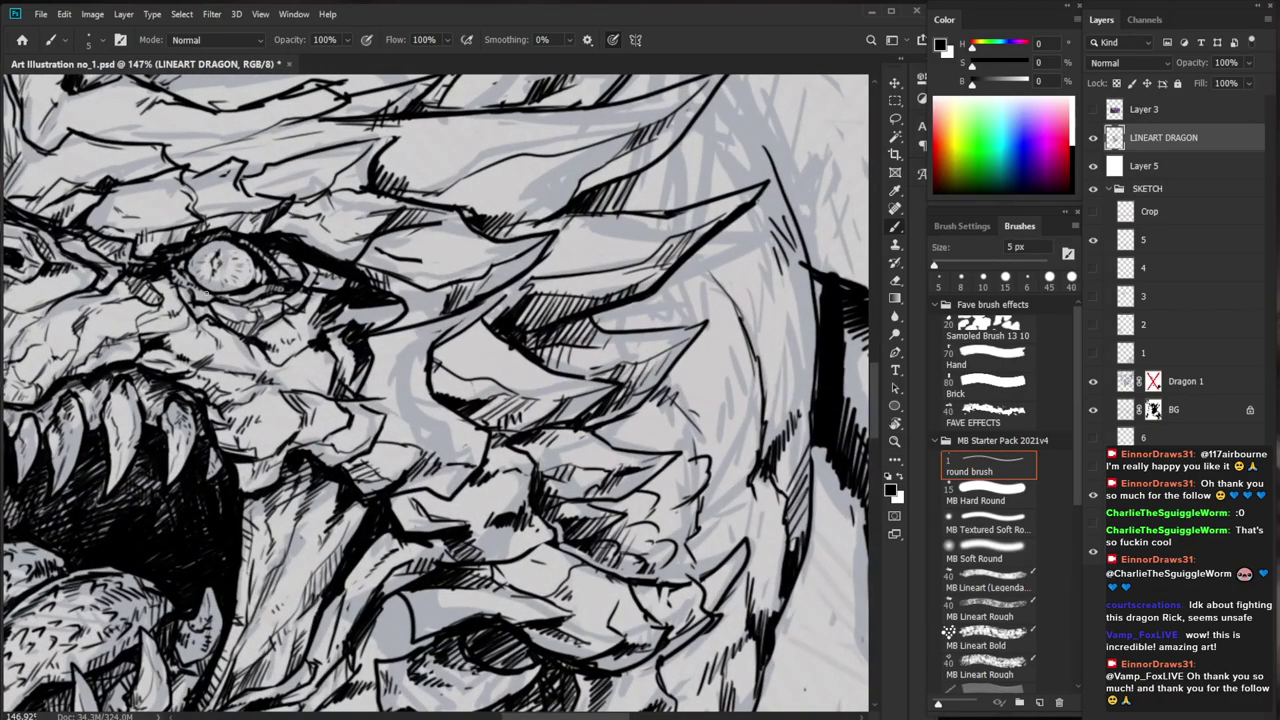
pyautogui.hotkey('ctrl', 'space')
pyautogui.moveTo(392, 440); pyautogui.dragTo(347, 438)
pyautogui.press('space')
pyautogui.moveTo(653, 591); pyautogui.dragTo(566, 578)
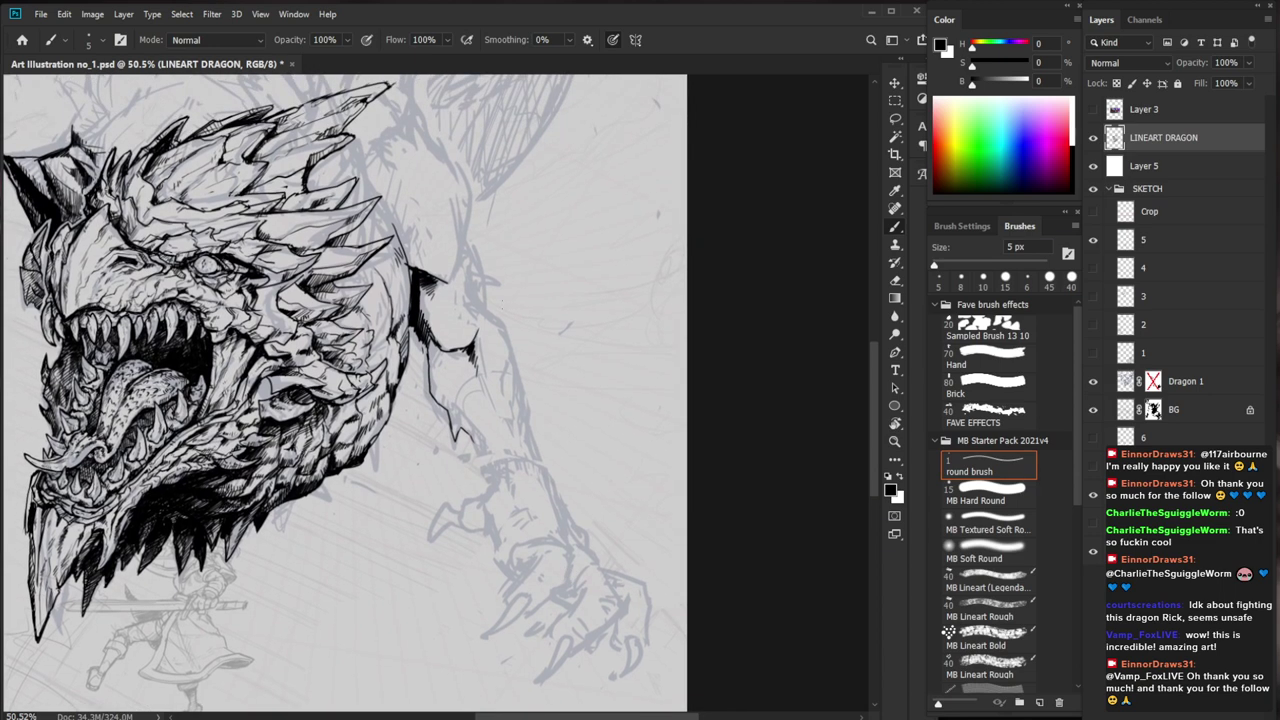
# Refine the hatching on the back edge of the head beside the neck with the 5 px brush and 8 px eraser
pyautogui.hotkey('ctrl', 'space')
pyautogui.moveTo(372, 256); pyautogui.dragTo(392, 257)
pyautogui.press('space')
pyautogui.moveTo(451, 333); pyautogui.dragTo(473, 407)
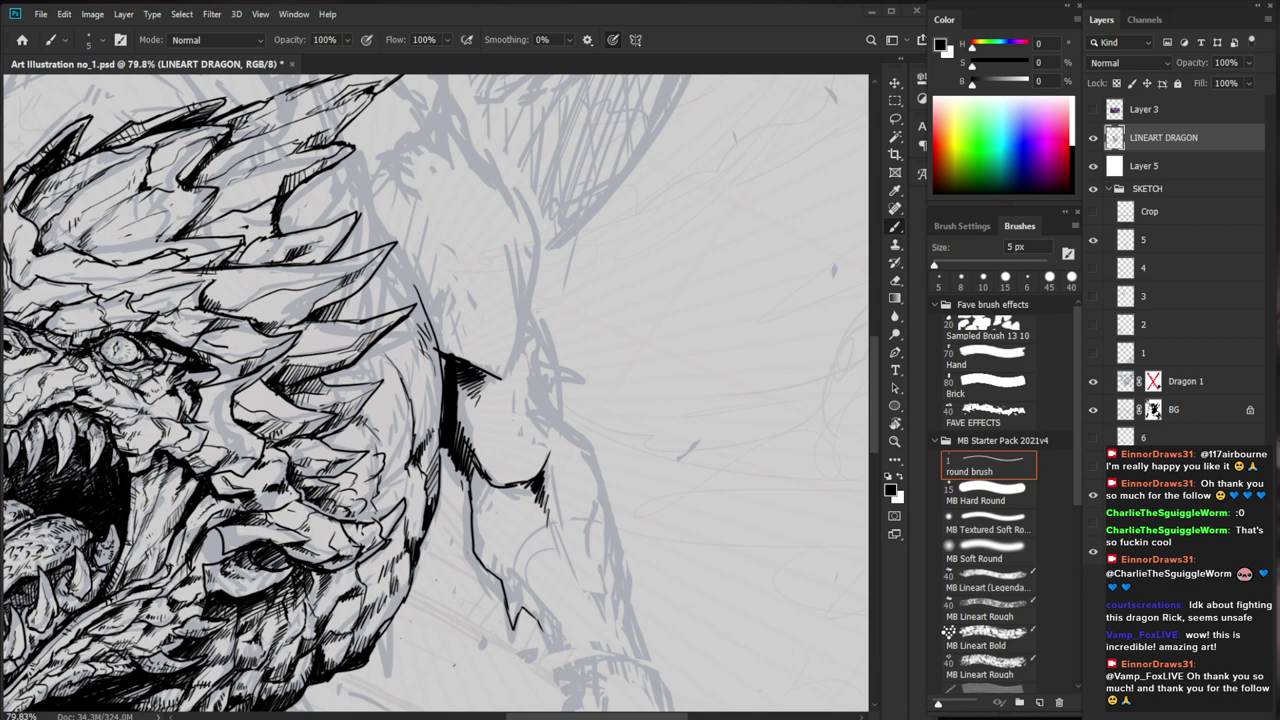
pyautogui.moveTo(392, 426); pyautogui.dragTo(408, 490)
pyautogui.press('e')
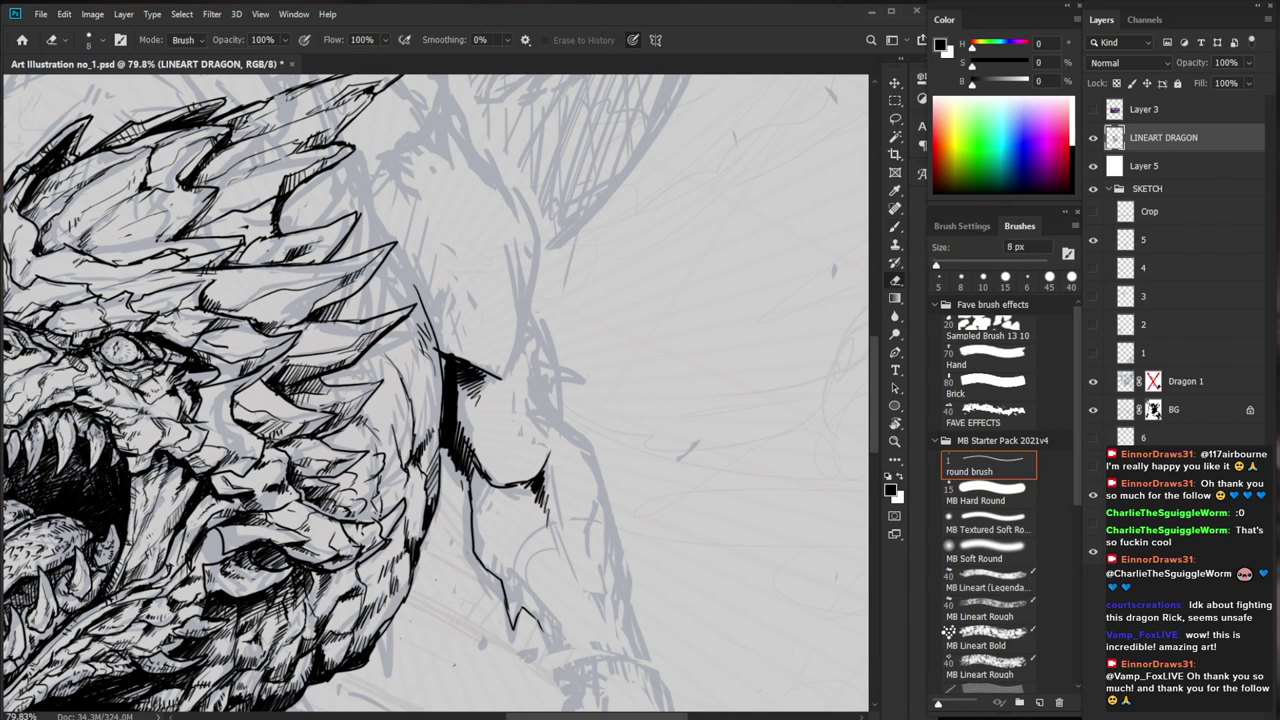
pyautogui.press('b')
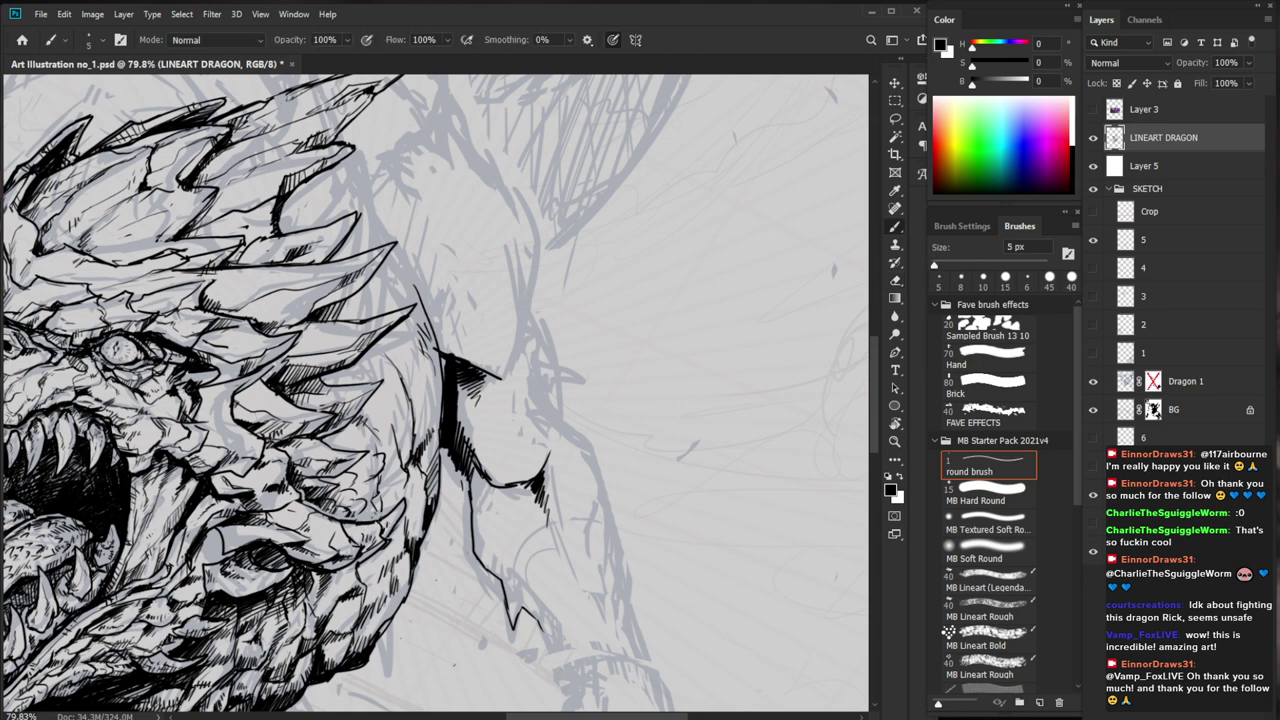
pyautogui.press('e')
pyautogui.moveTo(405, 502)
pyautogui.mouseDown()
pyautogui.moveTo(391, 534)
pyautogui.moveTo(400, 515)
pyautogui.moveTo(385, 504)
pyautogui.mouseUp()
pyautogui.press('b')
pyautogui.scroll(-4, 640, 380)
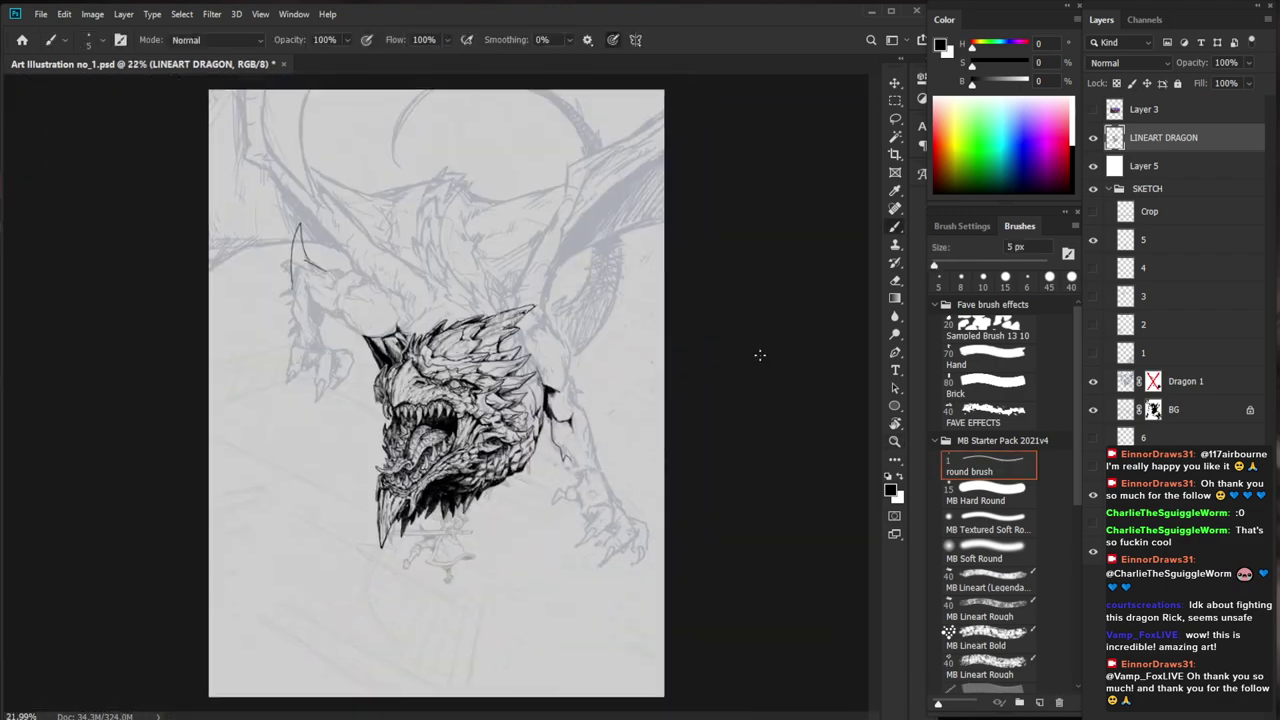
# Add 5 px hatch strokes to the small spikes on the far side of the snout
pyautogui.scroll(5, 455, 411)
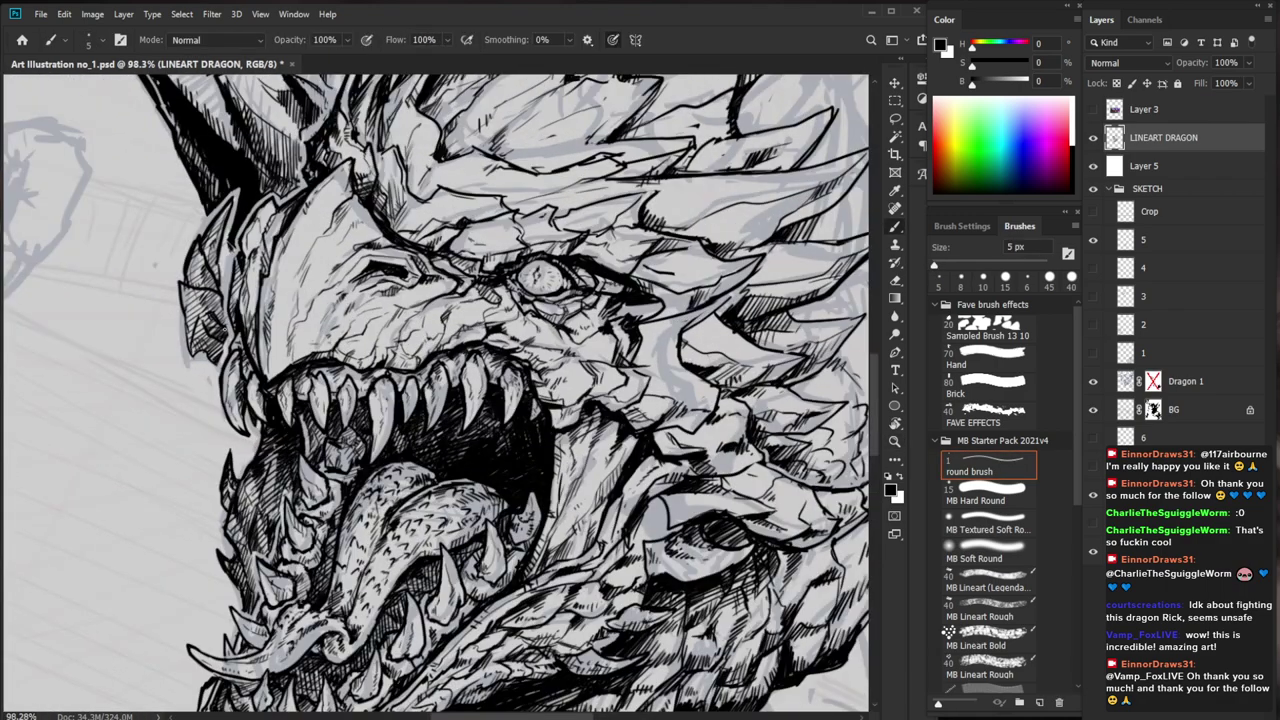
pyautogui.moveTo(225, 308); pyautogui.dragTo(215, 338)
pyautogui.moveTo(206, 281); pyautogui.dragTo(213, 356)
pyautogui.moveTo(362, 503); pyautogui.dragTo(289, 510)
pyautogui.moveTo(646, 533); pyautogui.dragTo(577, 523)
pyautogui.moveTo(205, 462); pyautogui.dragTo(280, 462)
# Darken the outer edge of the far-side spikes beside the snout with denser 5 px hatching
pyautogui.press('b')
pyautogui.moveTo(173, 334); pyautogui.dragTo(175, 388)
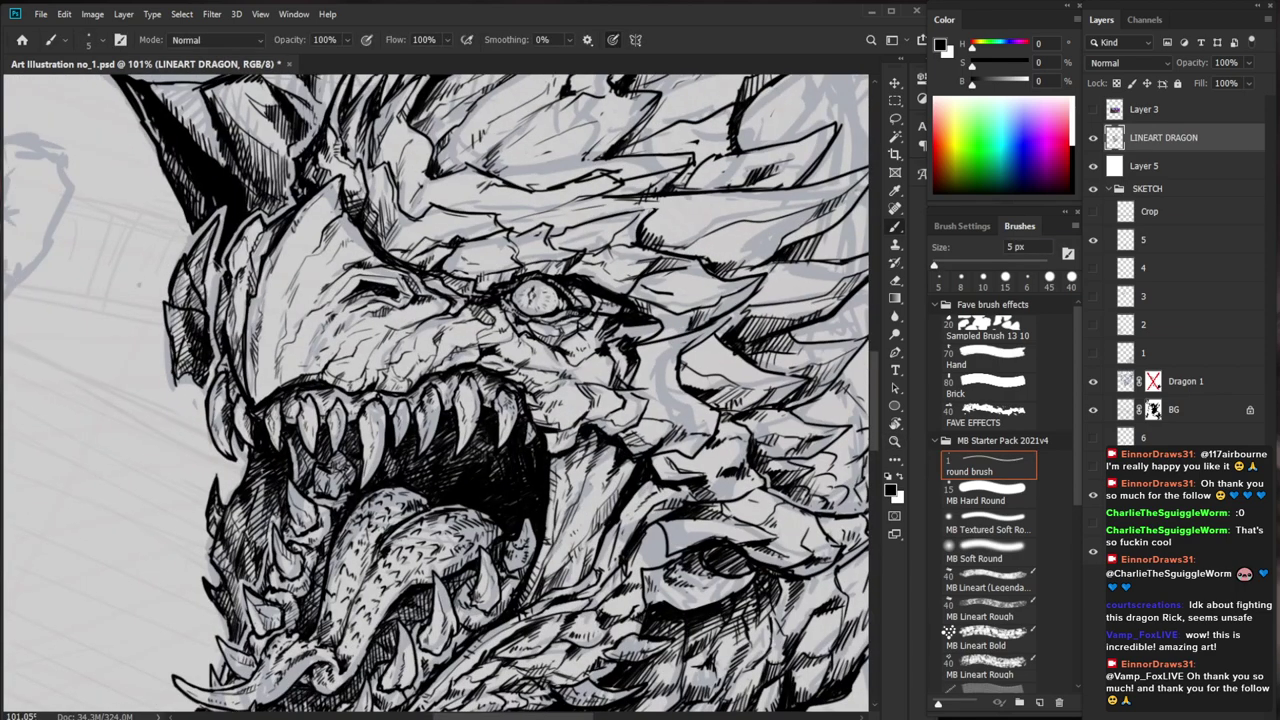
pyautogui.moveTo(173, 326)
pyautogui.mouseDown()
pyautogui.moveTo(190, 376)
pyautogui.moveTo(184, 386)
pyautogui.moveTo(176, 375)
pyautogui.moveTo(200, 382)
pyautogui.mouseUp()
pyautogui.press('e')
pyautogui.press('b')
pyautogui.moveTo(182, 370)
pyautogui.mouseDown()
pyautogui.moveTo(192, 378)
pyautogui.moveTo(178, 383)
pyautogui.mouseUp()
pyautogui.press('z')
pyautogui.moveTo(277, 388); pyautogui.dragTo(172, 404)
pyautogui.moveTo(691, 577); pyautogui.dragTo(595, 583)
# Check the horn base, brow and crest spikes up close and against the neck and sketched foreleg
pyautogui.moveTo(132, 346)
pyautogui.mouseDown()
pyautogui.moveTo(186, 353)
pyautogui.moveTo(166, 364)
pyautogui.moveTo(170, 346)
pyautogui.mouseUp()
pyautogui.press('b')
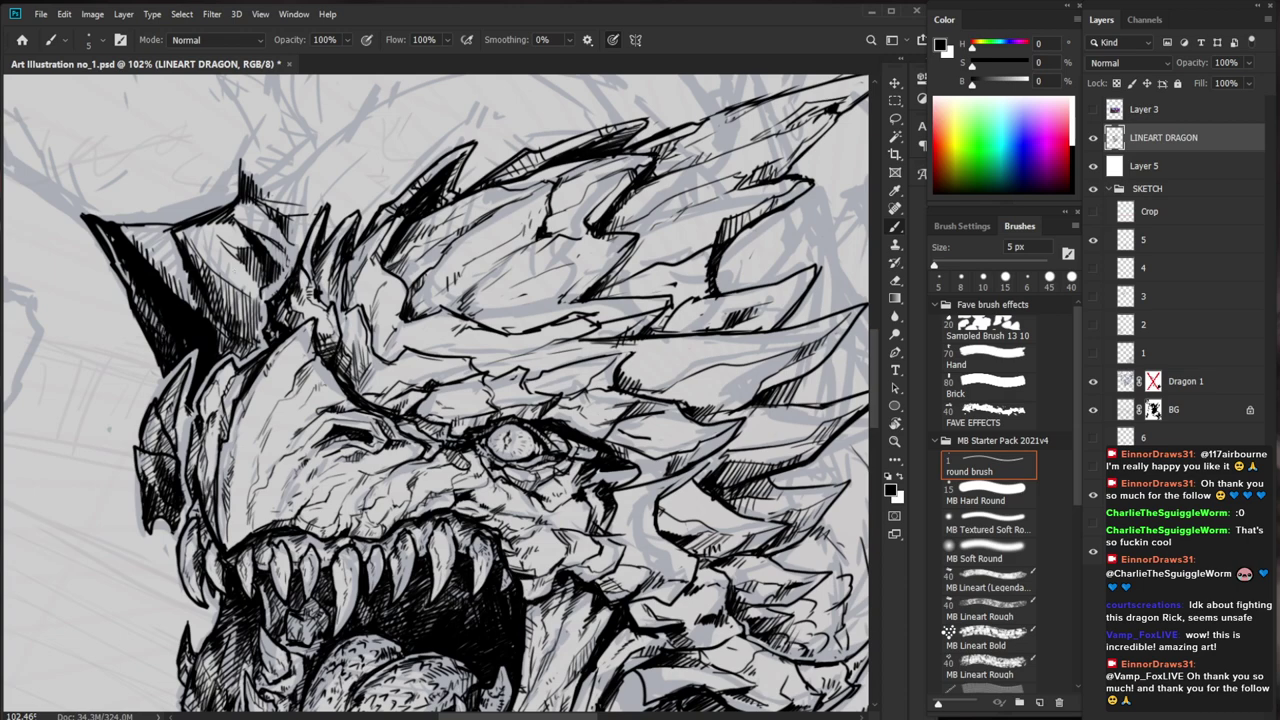
pyautogui.press('z')
pyautogui.moveTo(228, 290); pyautogui.dragTo(125, 300)
pyautogui.press('b')
pyautogui.moveTo(694, 491); pyautogui.dragTo(599, 524)
pyautogui.press('z')
pyautogui.press('b')
pyautogui.moveTo(274, 397)
pyautogui.mouseDown()
pyautogui.moveTo(345, 400)
pyautogui.moveTo(498, 490)
pyautogui.mouseUp()
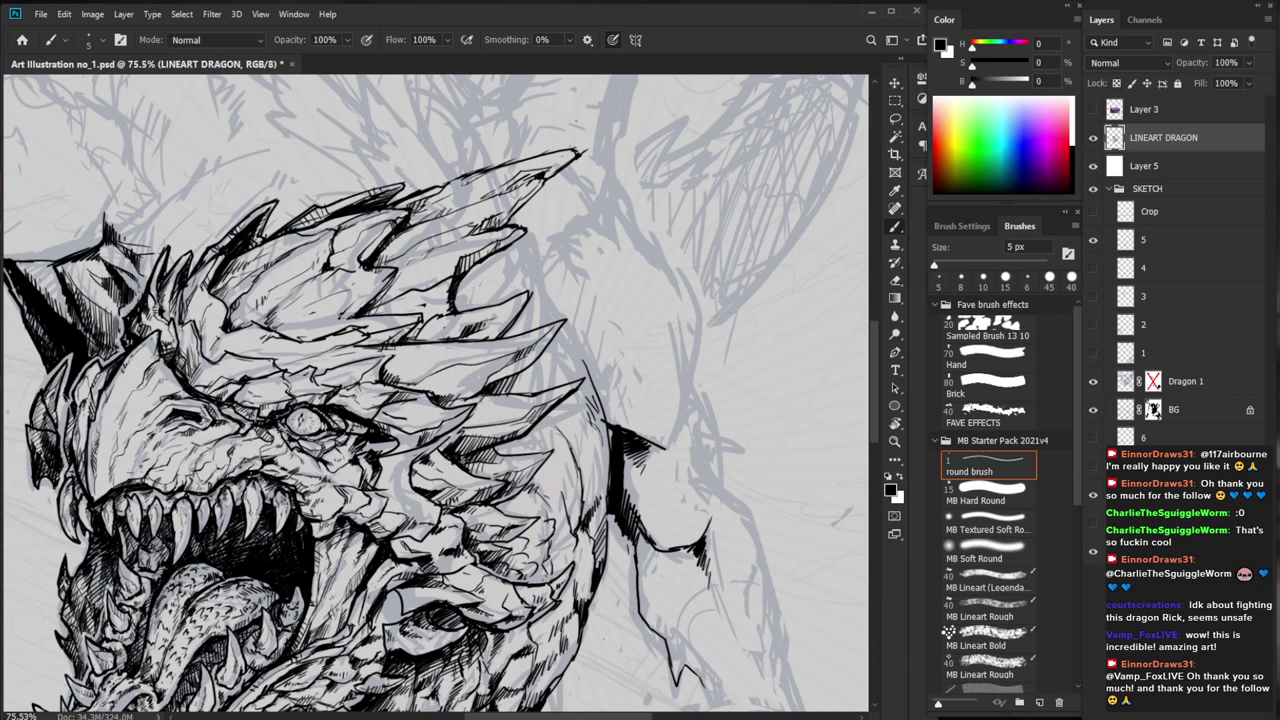
# Refine the inked edge of the mouth cavity at the jaw corner with the 5 px brush and 8 px eraser
pyautogui.moveTo(342, 500); pyautogui.dragTo(255, 502)
pyautogui.moveTo(609, 644); pyautogui.dragTo(633, 490)
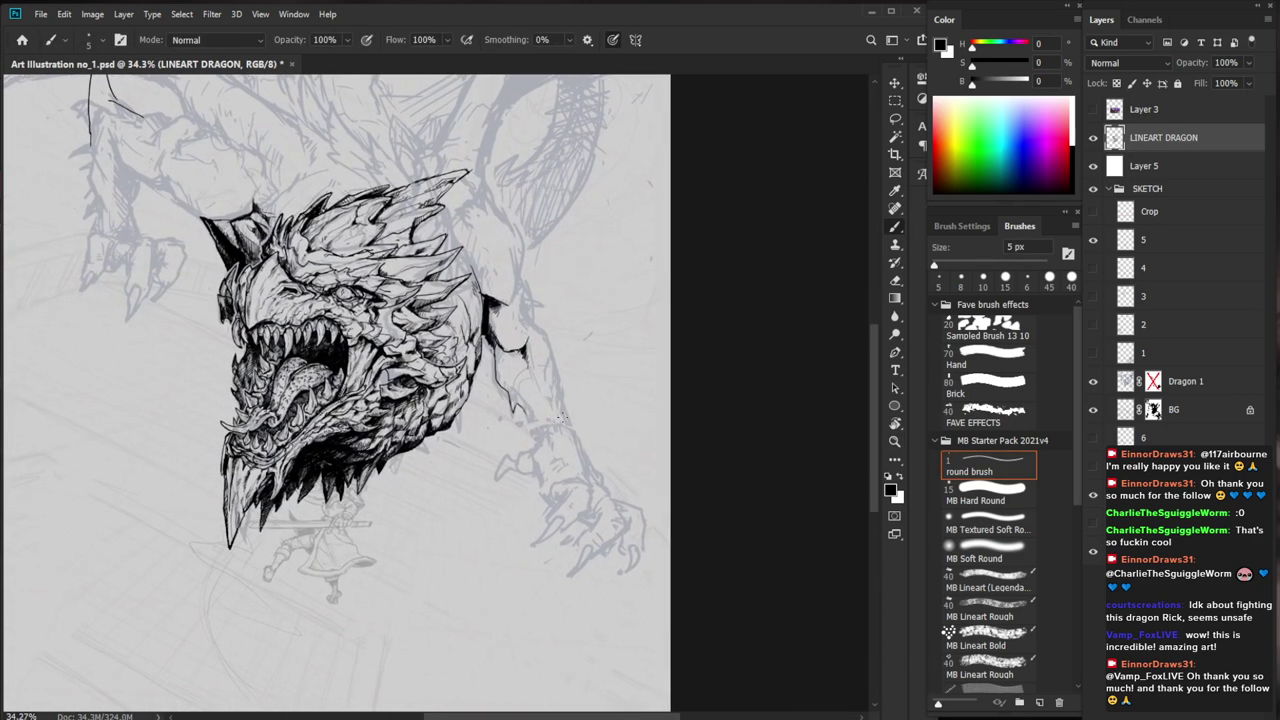
pyautogui.moveTo(346, 325); pyautogui.dragTo(480, 325)
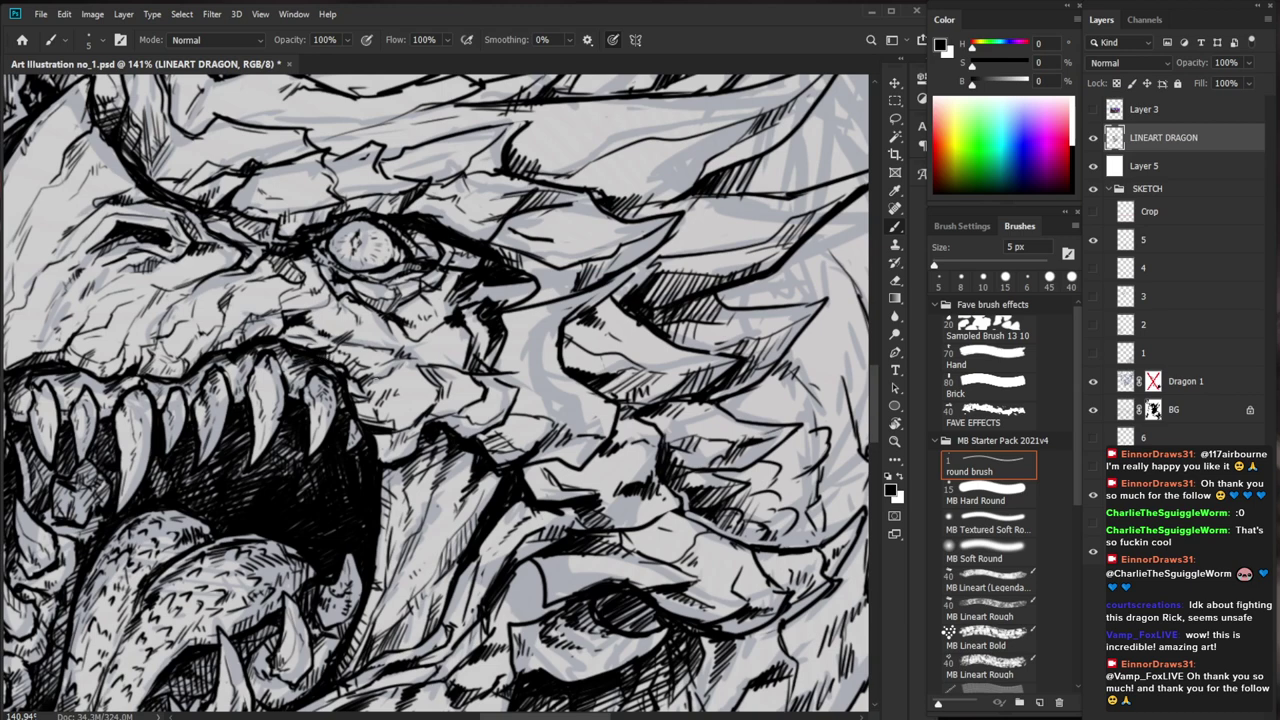
pyautogui.moveTo(346, 376); pyautogui.dragTo(366, 426)
pyautogui.moveTo(455, 395); pyautogui.dragTo(365, 397)
pyautogui.moveTo(445, 420); pyautogui.dragTo(495, 420)
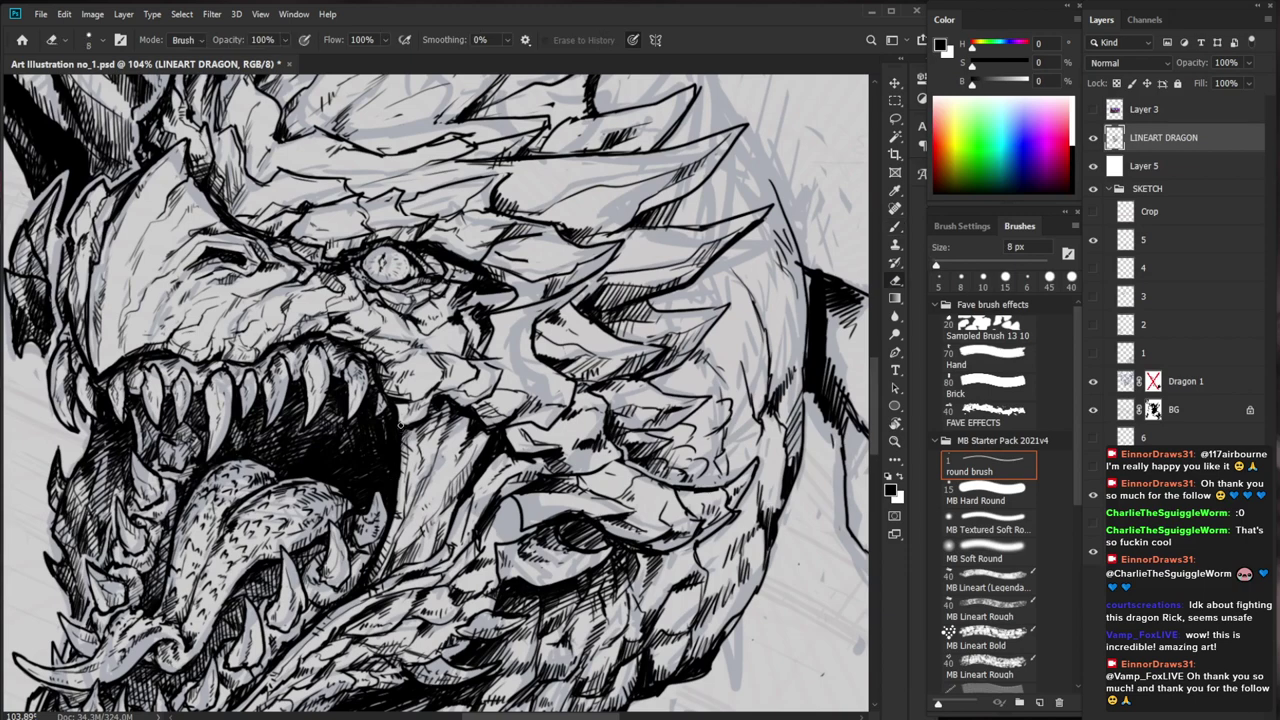
pyautogui.moveTo(422, 425); pyautogui.dragTo(420, 448)
pyautogui.moveTo(422, 433); pyautogui.dragTo(421, 463)
pyautogui.moveTo(424, 450)
pyautogui.mouseDown()
pyautogui.moveTo(314, 450)
pyautogui.moveTo(476, 452)
pyautogui.mouseUp()
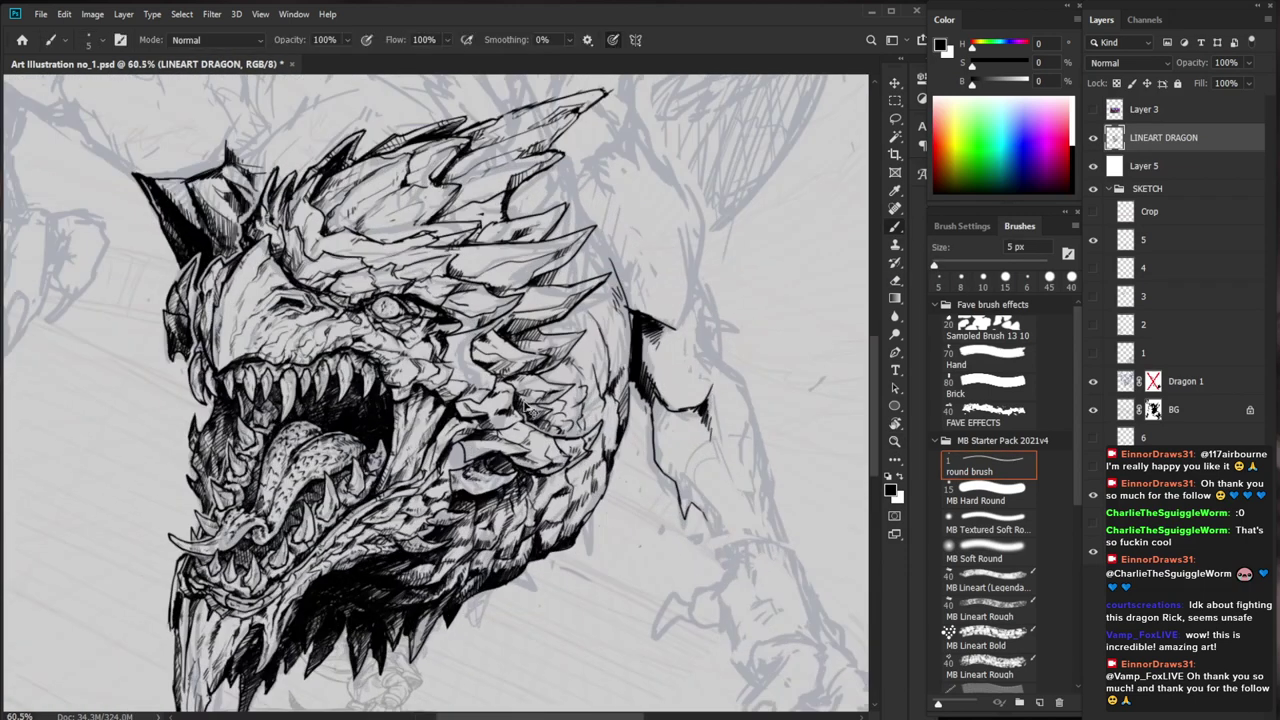
# Add short 5 px hatch strokes to the skin folds behind the corner of the mouth
pyautogui.moveTo(410, 415); pyautogui.dragTo(460, 415)
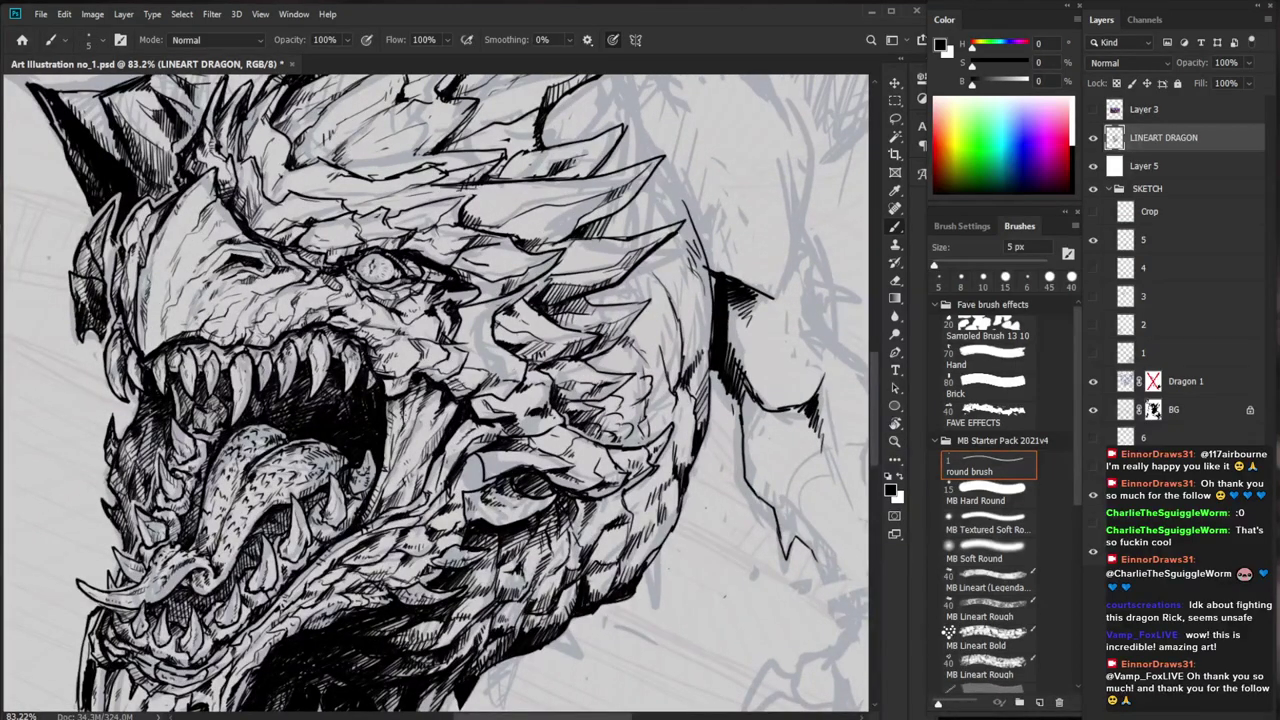
pyautogui.moveTo(393, 477); pyautogui.dragTo(381, 503)
pyautogui.moveTo(459, 435); pyautogui.dragTo(360, 435)
pyautogui.moveTo(591, 580); pyautogui.dragTo(491, 584)
pyautogui.moveTo(360, 455); pyautogui.dragTo(462, 455)
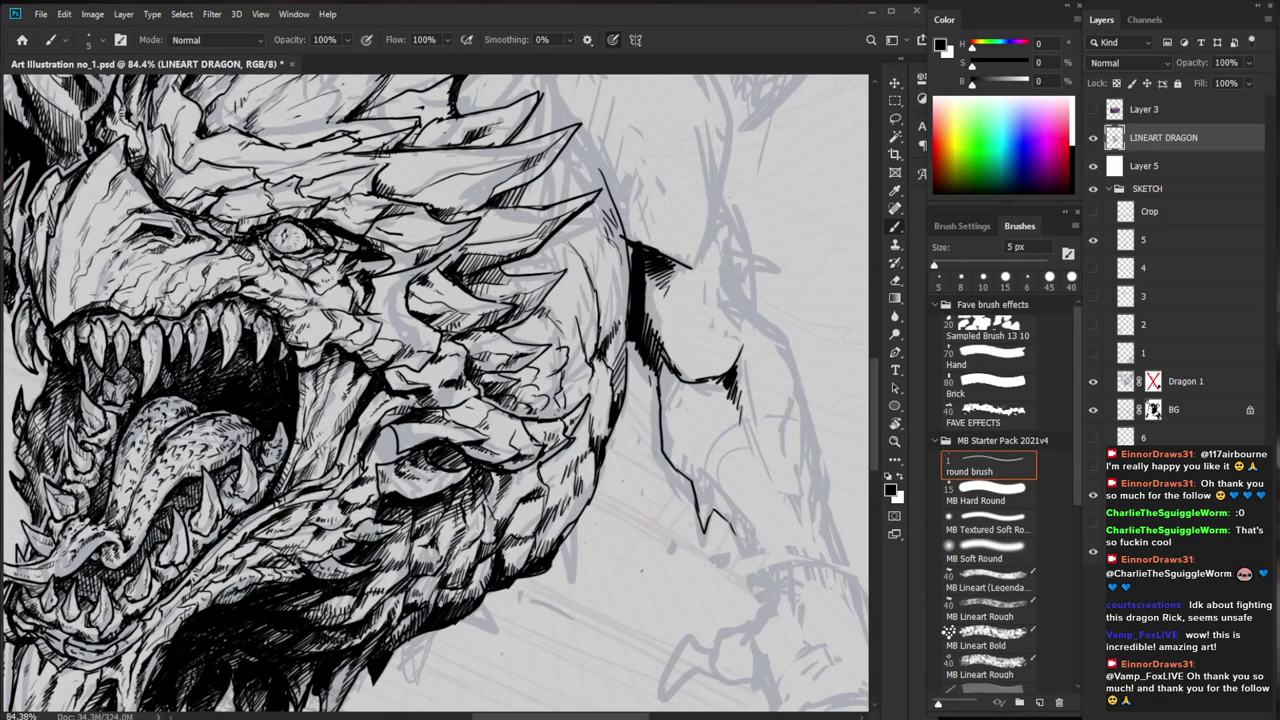
pyautogui.moveTo(346, 388); pyautogui.dragTo(334, 402)
pyautogui.moveTo(347, 386); pyautogui.dragTo(340, 398)
# Hatch the shadow at the base of the far horn beside the brow spikes with the 5 px brush
pyautogui.moveTo(420, 384); pyautogui.dragTo(345, 384)
pyautogui.moveTo(672, 438); pyautogui.dragTo(611, 471)
pyautogui.moveTo(302, 424); pyautogui.dragTo(357, 422)
pyautogui.moveTo(357, 410)
pyautogui.mouseDown()
pyautogui.moveTo(437, 511)
pyautogui.moveTo(575, 623)
pyautogui.mouseUp()
pyautogui.moveTo(383, 360)
pyautogui.mouseDown()
pyautogui.moveTo(317, 360)
pyautogui.moveTo(428, 350)
pyautogui.mouseUp()
pyautogui.moveTo(267, 345); pyautogui.dragTo(266, 365)
pyautogui.moveTo(268, 343); pyautogui.dragTo(265, 365)
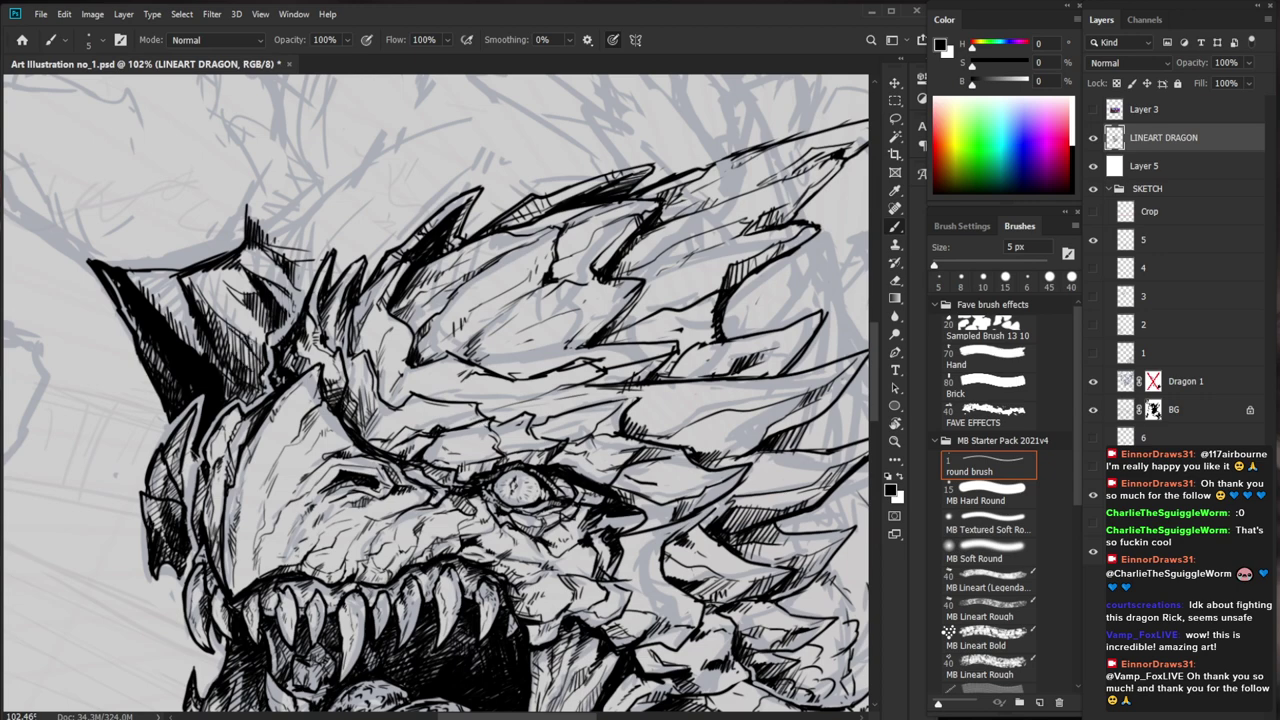
pyautogui.press('z')
pyautogui.moveTo(302, 334); pyautogui.dragTo(140, 340)
pyautogui.moveTo(676, 565); pyautogui.dragTo(614, 561)
# Outline the outer contour of the upper foreleg behind the head with the 5 px brush
pyautogui.press('b')
pyautogui.moveTo(493, 377)
pyautogui.mouseDown()
pyautogui.moveTo(578, 378)
pyautogui.moveTo(462, 381)
pyautogui.mouseUp()
pyautogui.hotkey('ctrl', 'space')
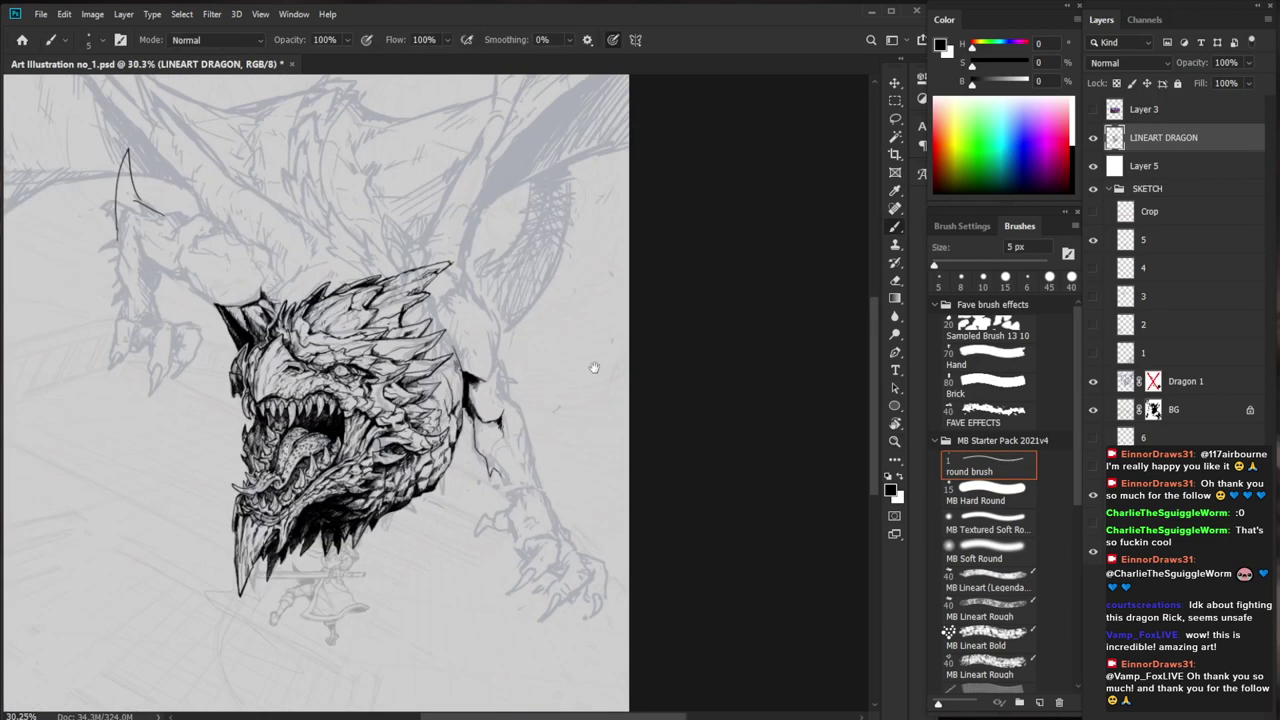
pyautogui.moveTo(486, 307); pyautogui.dragTo(463, 340)
pyautogui.press('z')
pyautogui.moveTo(481, 400); pyautogui.dragTo(546, 400)
pyautogui.press('b')
pyautogui.moveTo(590, 292); pyautogui.dragTo(488, 265)
pyautogui.moveTo(440, 420)
pyautogui.mouseDown()
pyautogui.moveTo(482, 424)
pyautogui.moveTo(463, 305)
pyautogui.moveTo(492, 378)
pyautogui.moveTo(482, 424)
pyautogui.mouseUp()
pyautogui.moveTo(478, 328)
pyautogui.mouseDown()
pyautogui.moveTo(494, 396)
pyautogui.moveTo(488, 360)
pyautogui.moveTo(500, 374)
pyautogui.moveTo(487, 402)
pyautogui.moveTo(430, 408)
pyautogui.moveTo(660, 401)
pyautogui.mouseUp()
pyautogui.press('e')
pyautogui.press('b')
pyautogui.press('z')
pyautogui.press('z')
pyautogui.moveTo(447, 424)
pyautogui.mouseDown()
pyautogui.moveTo(465, 430)
pyautogui.moveTo(396, 391)
pyautogui.mouseUp()
pyautogui.press('z')
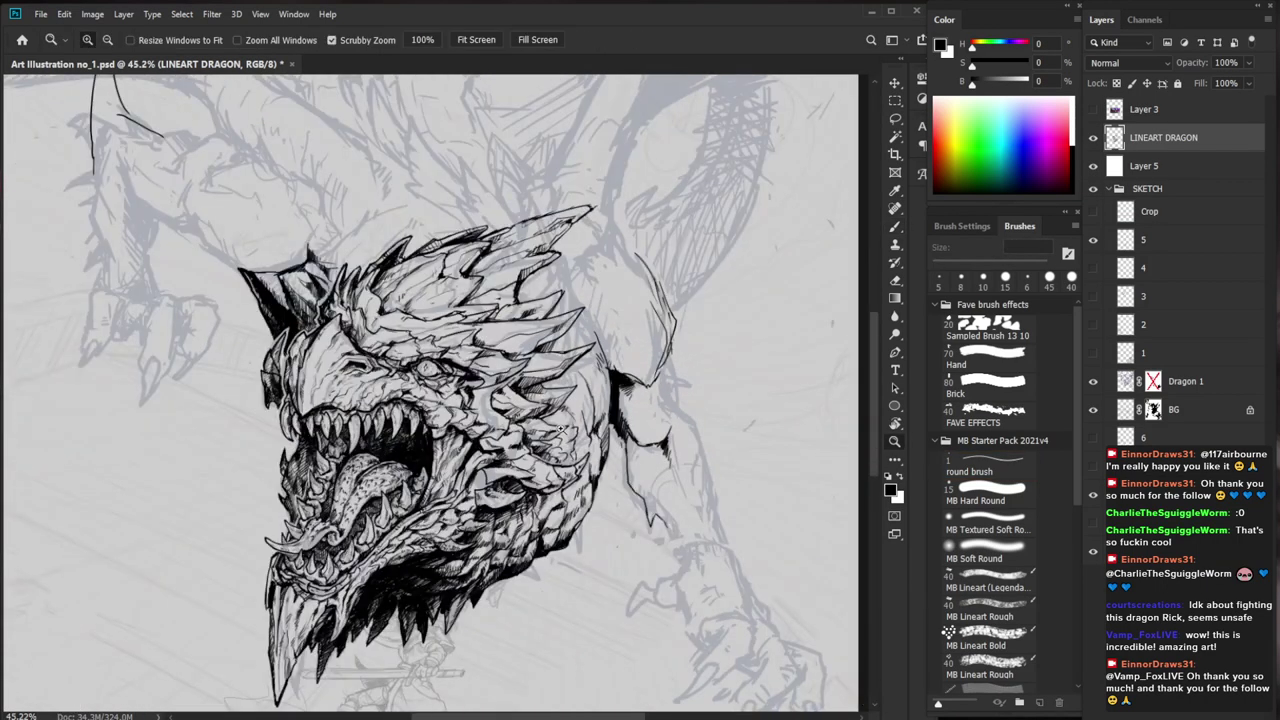
# Add short 5 px strokes to the foreleg's contour beside the back of the neck
pyautogui.moveTo(300, 402); pyautogui.dragTo(380, 402)
pyautogui.press('b')
pyautogui.press('z')
pyautogui.moveTo(318, 432); pyautogui.dragTo(235, 432)
pyautogui.press('space')
pyautogui.moveTo(650, 415)
pyautogui.mouseDown()
pyautogui.moveTo(474, 438)
pyautogui.moveTo(418, 456)
pyautogui.moveTo(462, 457)
pyautogui.moveTo(428, 458)
pyautogui.mouseUp()
pyautogui.press('z')
pyautogui.moveTo(429, 398); pyautogui.dragTo(417, 432)
pyautogui.moveTo(417, 431); pyautogui.dragTo(405, 443)
pyautogui.moveTo(415, 415)
pyautogui.mouseDown()
pyautogui.moveTo(411, 437)
pyautogui.moveTo(420, 419)
pyautogui.mouseUp()
pyautogui.moveTo(424, 394); pyautogui.dragTo(427, 420)
pyautogui.moveTo(440, 402); pyautogui.dragTo(430, 430)
pyautogui.press('z')
pyautogui.moveTo(491, 411); pyautogui.dragTo(360, 411)
pyautogui.press('space')
pyautogui.moveTo(591, 600); pyautogui.dragTo(555, 513)
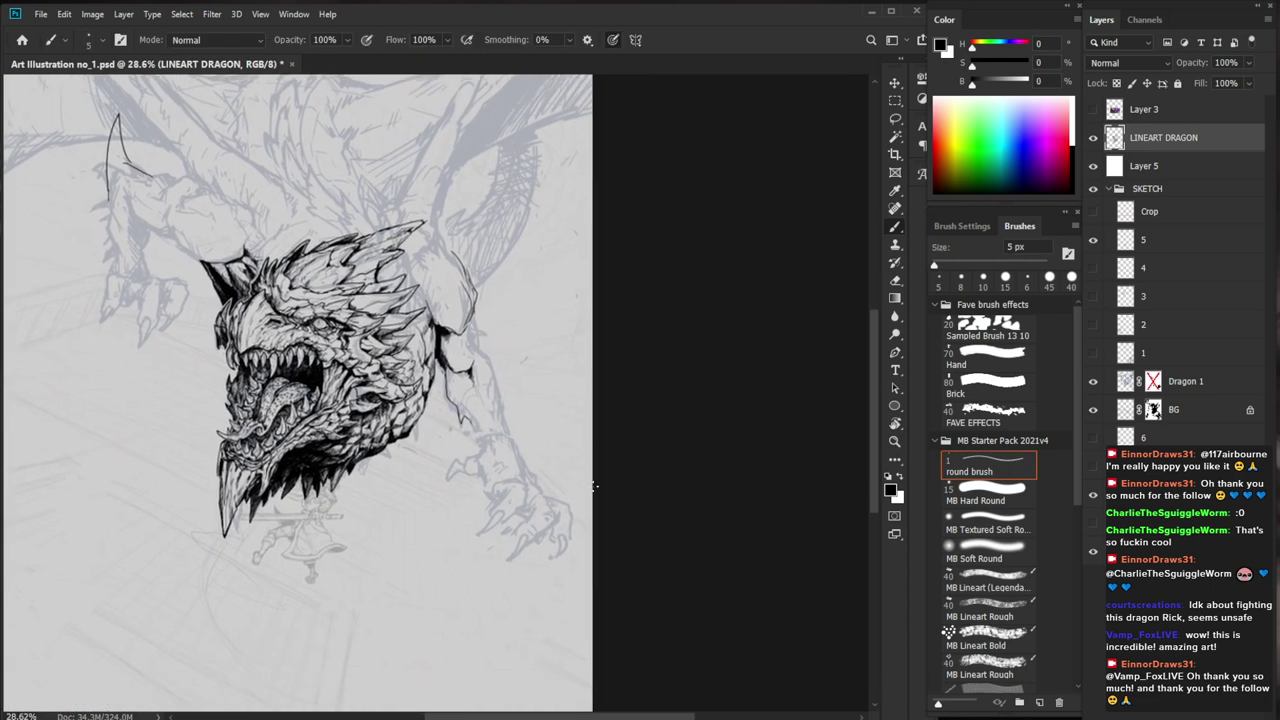
# Hatch the shaded undersides of the large crest scales above the eye with the 5 px brush
pyautogui.hotkey('ctrl', 'space')
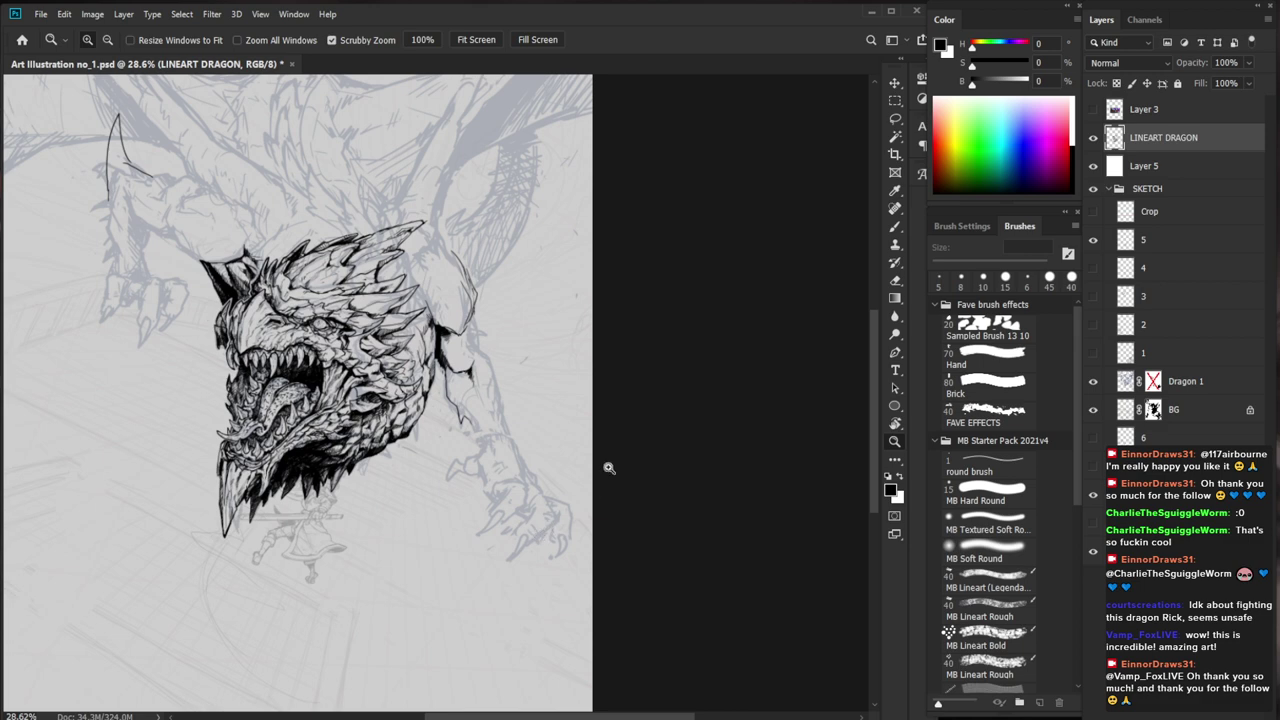
pyautogui.click(398, 249)
pyautogui.moveTo(374, 257); pyautogui.dragTo(440, 257)
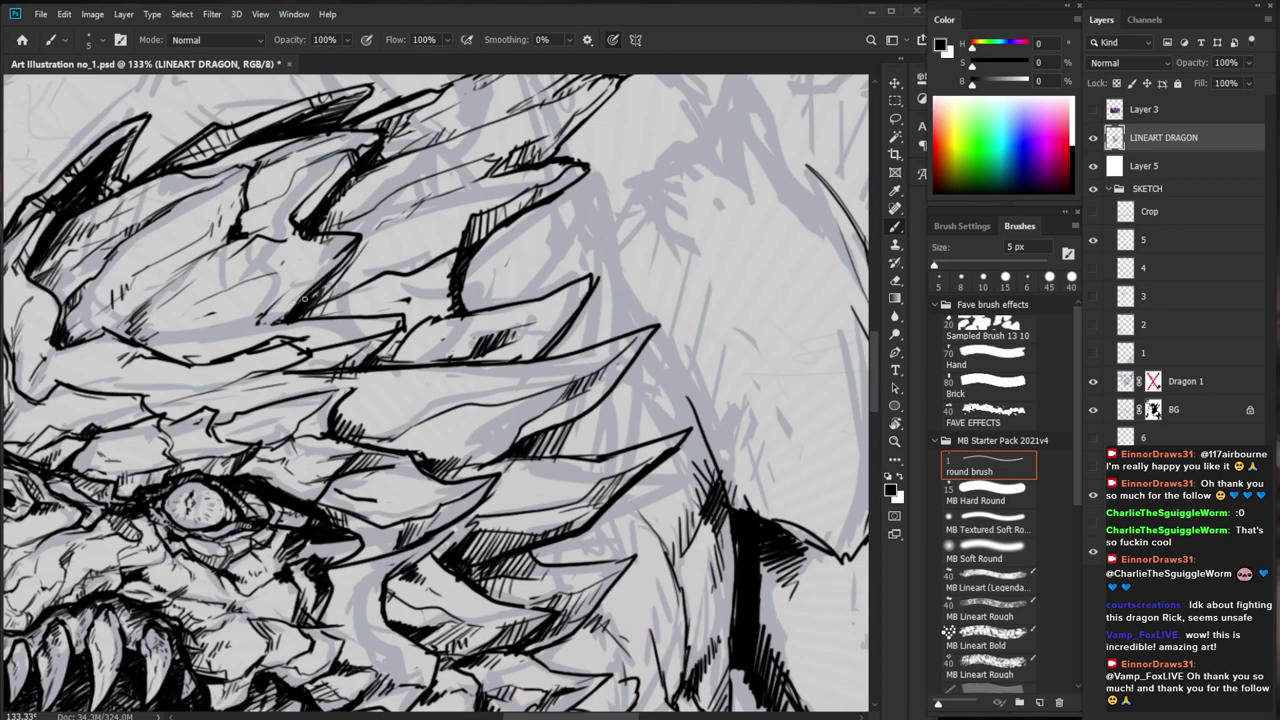
pyautogui.moveTo(271, 307); pyautogui.dragTo(263, 327)
pyautogui.moveTo(273, 307); pyautogui.dragTo(271, 323)
pyautogui.moveTo(287, 301); pyautogui.dragTo(282, 317)
pyautogui.moveTo(297, 287); pyautogui.dragTo(291, 307)
pyautogui.moveTo(377, 266); pyautogui.dragTo(336, 270)
pyautogui.moveTo(336, 270)
pyautogui.mouseDown()
pyautogui.moveTo(266, 300)
pyautogui.moveTo(291, 303)
pyautogui.moveTo(247, 325)
pyautogui.moveTo(314, 318)
pyautogui.mouseUp()
pyautogui.press('e')
pyautogui.press('b')
pyautogui.moveTo(272, 313); pyautogui.dragTo(218, 330)
# Reinforce the upper foreleg's outline and ink a pointed spike at its upper end
pyautogui.moveTo(361, 296); pyautogui.dragTo(288, 298)
pyautogui.moveTo(720, 549)
pyautogui.mouseDown()
pyautogui.moveTo(692, 520)
pyautogui.moveTo(700, 474)
pyautogui.mouseUp()
pyautogui.moveTo(222, 331); pyautogui.dragTo(298, 331)
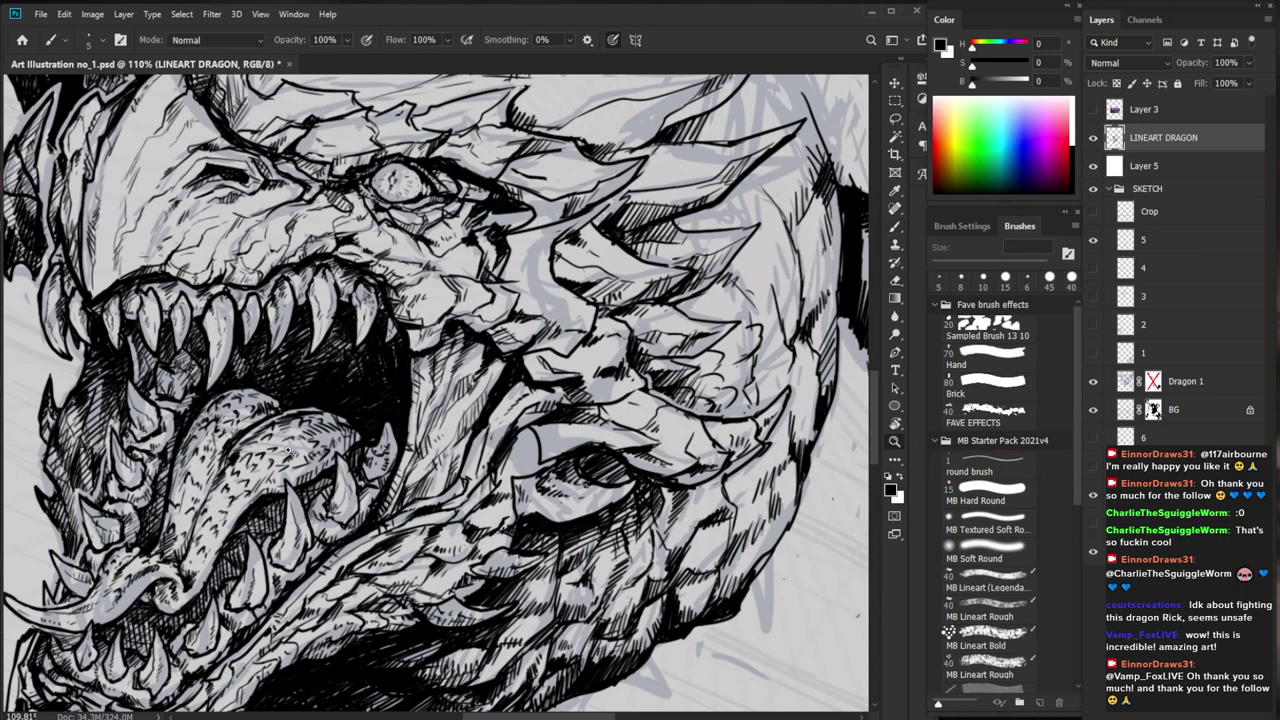
pyautogui.scroll(-5, 286, 432)
pyautogui.moveTo(696, 586); pyautogui.dragTo(659, 530)
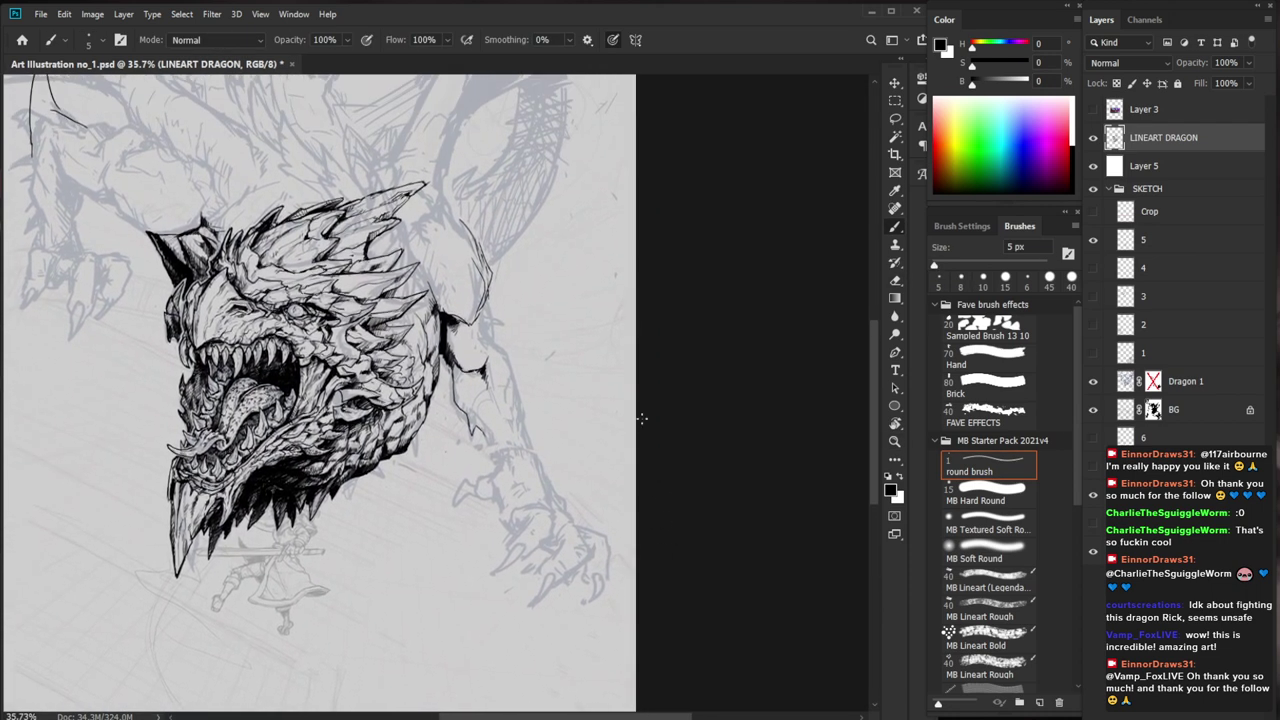
pyautogui.moveTo(483, 240); pyautogui.dragTo(518, 240)
pyautogui.press('e')
pyautogui.press('b')
pyautogui.moveTo(489, 307); pyautogui.dragTo(471, 346)
pyautogui.press('z')
pyautogui.moveTo(585, 346); pyautogui.dragTo(540, 345)
pyautogui.moveTo(609, 303); pyautogui.dragTo(619, 356)
pyautogui.moveTo(560, 276); pyautogui.dragTo(588, 232)
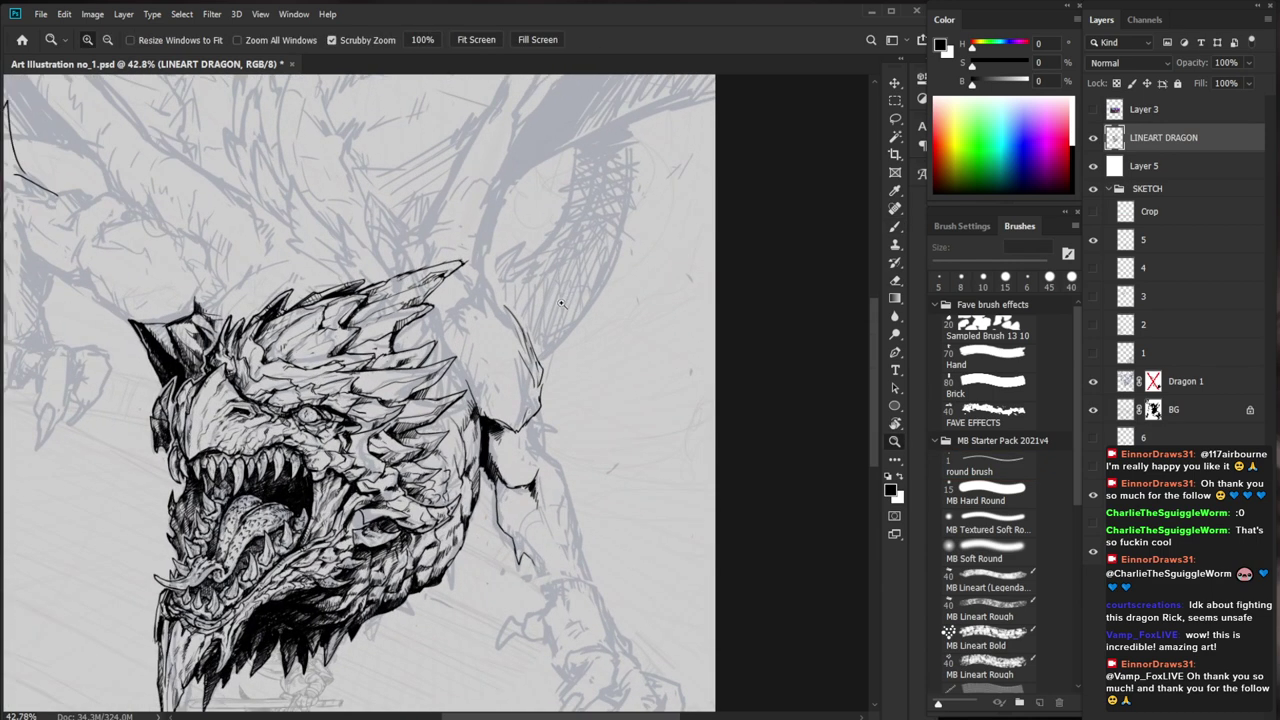
pyautogui.press('b')
pyautogui.moveTo(499, 304)
pyautogui.mouseDown()
pyautogui.moveTo(486, 267)
pyautogui.moveTo(481, 298)
pyautogui.mouseUp()
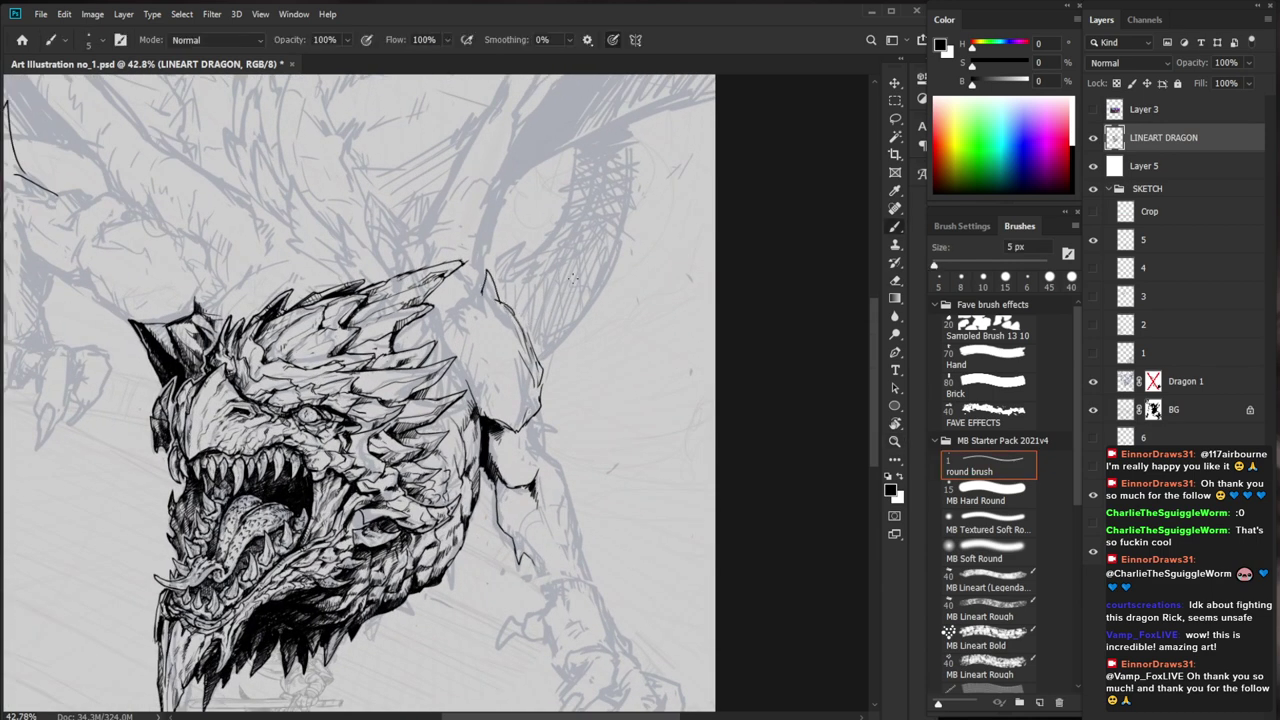
# Draw a dark hatched spike between the back of the head and the foreleg with the 5 px brush
pyautogui.moveTo(575, 304); pyautogui.dragTo(602, 385)
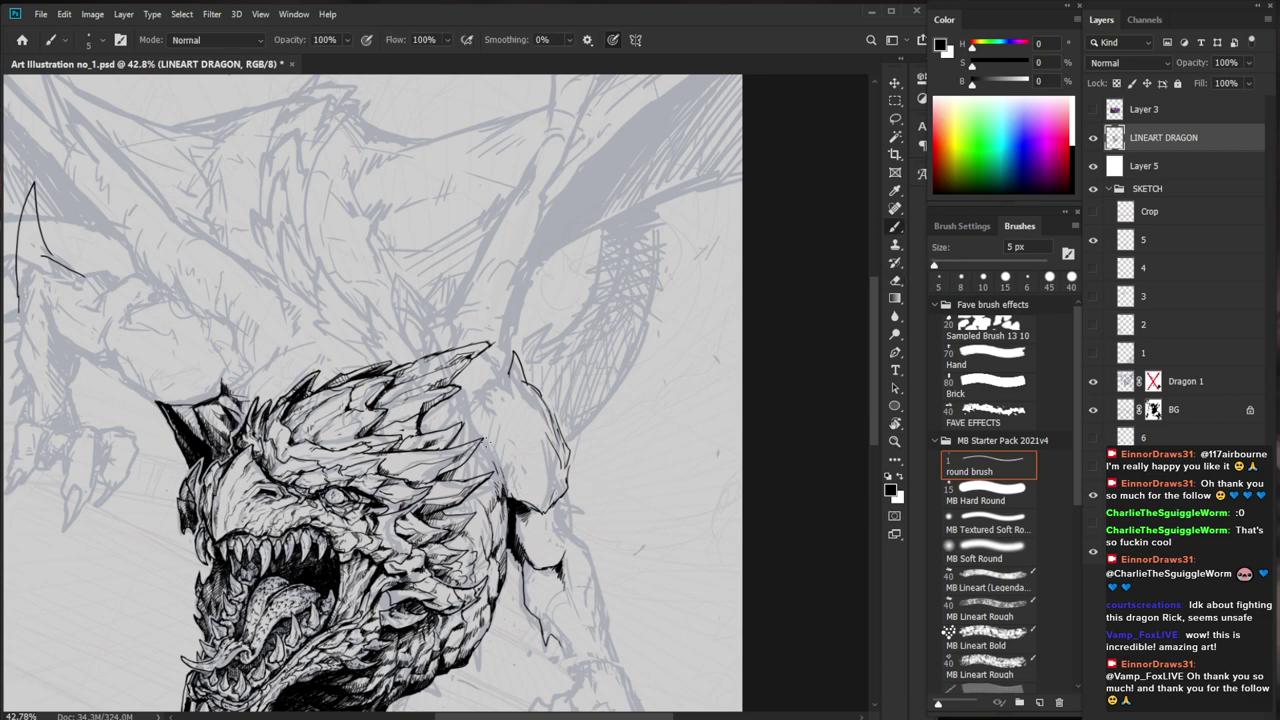
pyautogui.moveTo(476, 402); pyautogui.dragTo(508, 495)
pyautogui.moveTo(492, 450); pyautogui.dragTo(512, 500)
pyautogui.moveTo(478, 420); pyautogui.dragTo(510, 500)
pyautogui.moveTo(496, 440); pyautogui.dragTo(523, 505)
pyautogui.moveTo(582, 472); pyautogui.dragTo(490, 480)
pyautogui.moveTo(653, 643); pyautogui.dragTo(604, 526)
pyautogui.moveTo(536, 334); pyautogui.dragTo(629, 327)
# Enlarge the eraser and clean up the ink where the foreleg's lower edge meets the new spike
pyautogui.press('e')
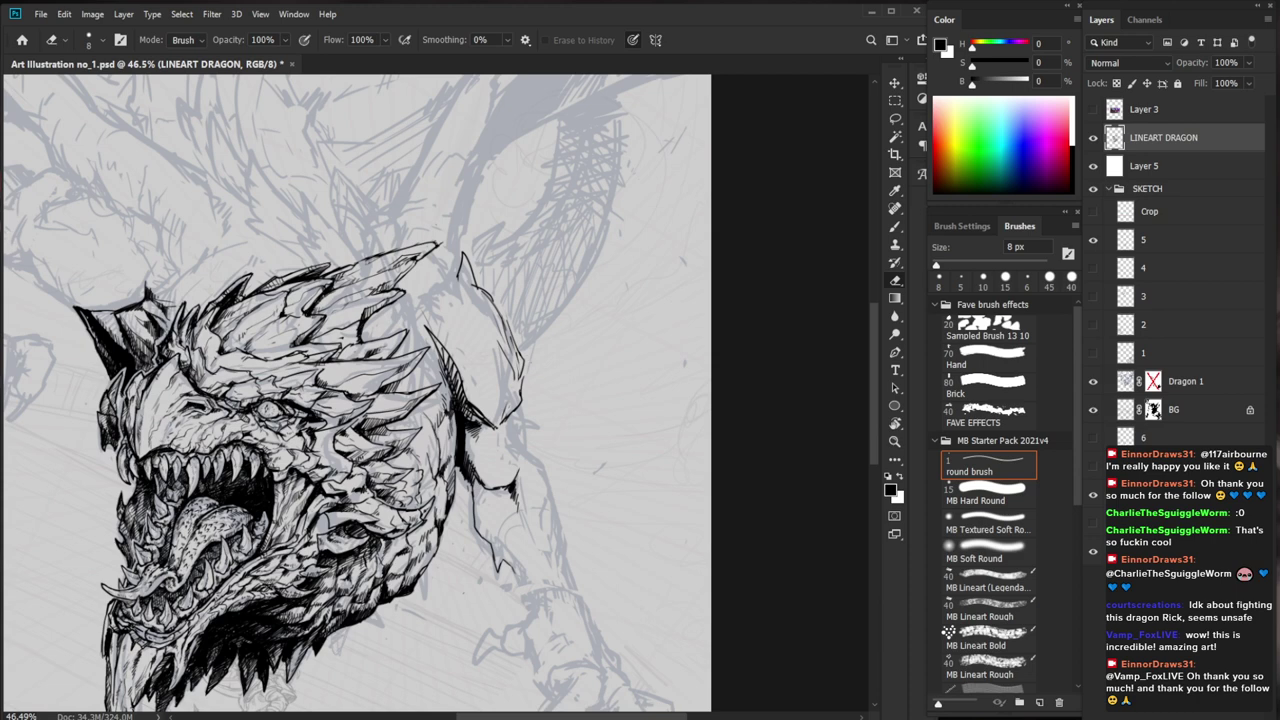
pyautogui.press(']')
pyautogui.press(']')
pyautogui.press(']')
pyautogui.press(']')
pyautogui.press(']')
pyautogui.press(']')
pyautogui.press(']')
pyautogui.press(']')
pyautogui.moveTo(480, 408)
pyautogui.mouseDown()
pyautogui.moveTo(476, 424)
pyautogui.moveTo(509, 411)
pyautogui.moveTo(519, 435)
pyautogui.moveTo(506, 416)
pyautogui.moveTo(522, 401)
pyautogui.mouseUp()
# Redraw the foreleg's outer and lower contours, alternating 5 px brush strokes with the eraser, and add inner hatching
pyautogui.press('b')
pyautogui.moveTo(501, 347)
pyautogui.mouseDown()
pyautogui.moveTo(514, 383)
pyautogui.moveTo(511, 337)
pyautogui.moveTo(521, 428)
pyautogui.mouseUp()
pyautogui.moveTo(534, 384); pyautogui.dragTo(509, 317)
pyautogui.press('z')
pyautogui.moveTo(696, 284)
pyautogui.mouseDown()
pyautogui.moveTo(632, 282)
pyautogui.moveTo(670, 300)
pyautogui.mouseUp()
pyautogui.press('e')
pyautogui.moveTo(650, 354)
pyautogui.mouseDown()
pyautogui.moveTo(664, 432)
pyautogui.moveTo(628, 432)
pyautogui.mouseUp()
pyautogui.press('b')
pyautogui.press('e')
pyautogui.moveTo(654, 396)
pyautogui.mouseDown()
pyautogui.moveTo(656, 450)
pyautogui.moveTo(616, 412)
pyautogui.moveTo(637, 429)
pyautogui.mouseUp()
pyautogui.press('b')
pyautogui.press('e')
pyautogui.press('b')
pyautogui.moveTo(617, 422)
pyautogui.mouseDown()
pyautogui.moveTo(639, 431)
pyautogui.moveTo(616, 428)
pyautogui.moveTo(588, 495)
pyautogui.moveTo(636, 493)
pyautogui.mouseUp()
pyautogui.press('e')
pyautogui.press('b')
pyautogui.moveTo(513, 488); pyautogui.dragTo(530, 522)
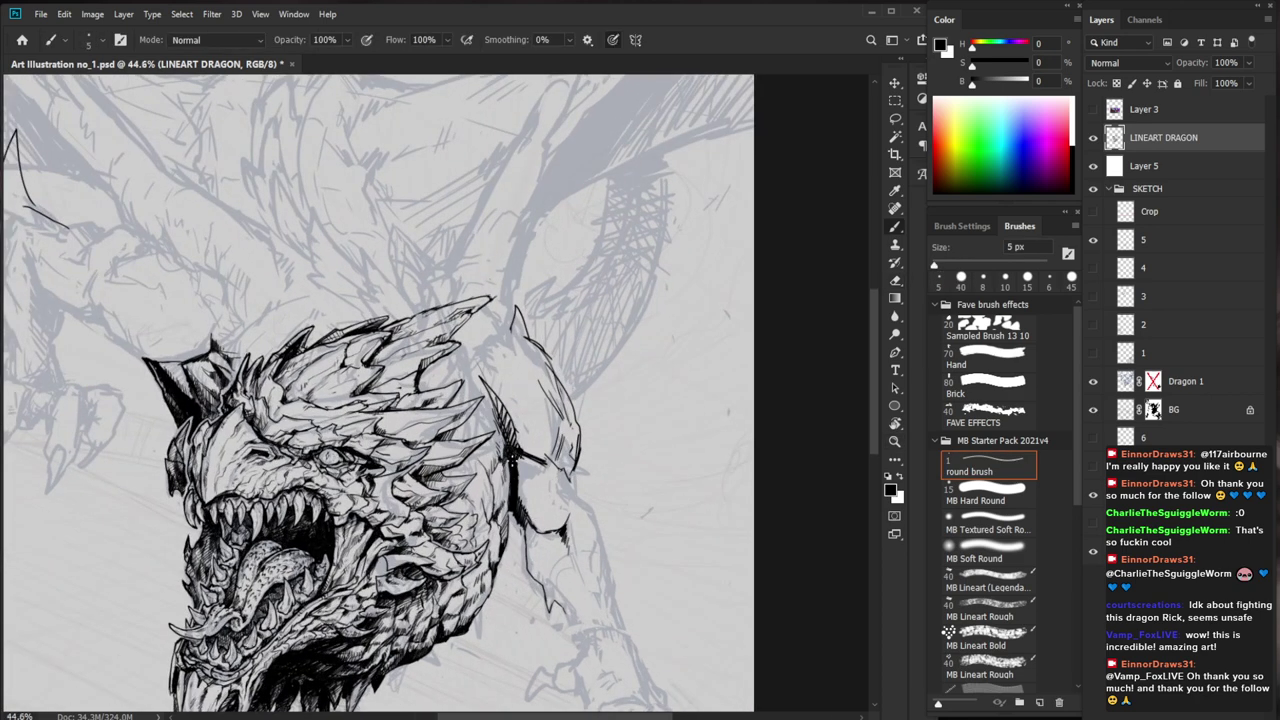
pyautogui.moveTo(516, 452); pyautogui.dragTo(528, 465)
# Ink a long curved spike line rising behind the top of the crest with the 5 px brush
pyautogui.moveTo(668, 645); pyautogui.dragTo(560, 657)
pyautogui.moveTo(514, 355); pyautogui.dragTo(640, 352)
pyautogui.scroll(3, 639, 524)
pyautogui.moveTo(362, 398)
pyautogui.mouseDown()
pyautogui.moveTo(270, 334)
pyautogui.moveTo(300, 335)
pyautogui.mouseUp()
pyautogui.moveTo(621, 554); pyautogui.dragTo(626, 454)
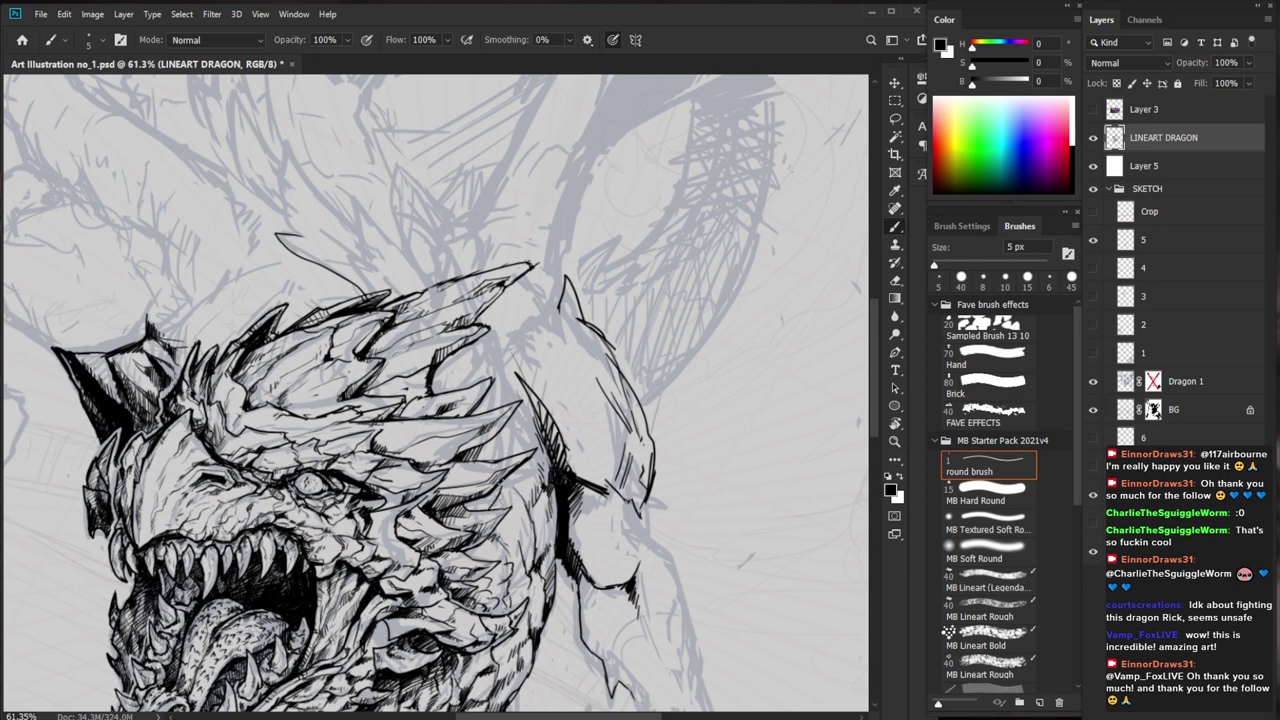
pyautogui.scroll(2, 471, 493)
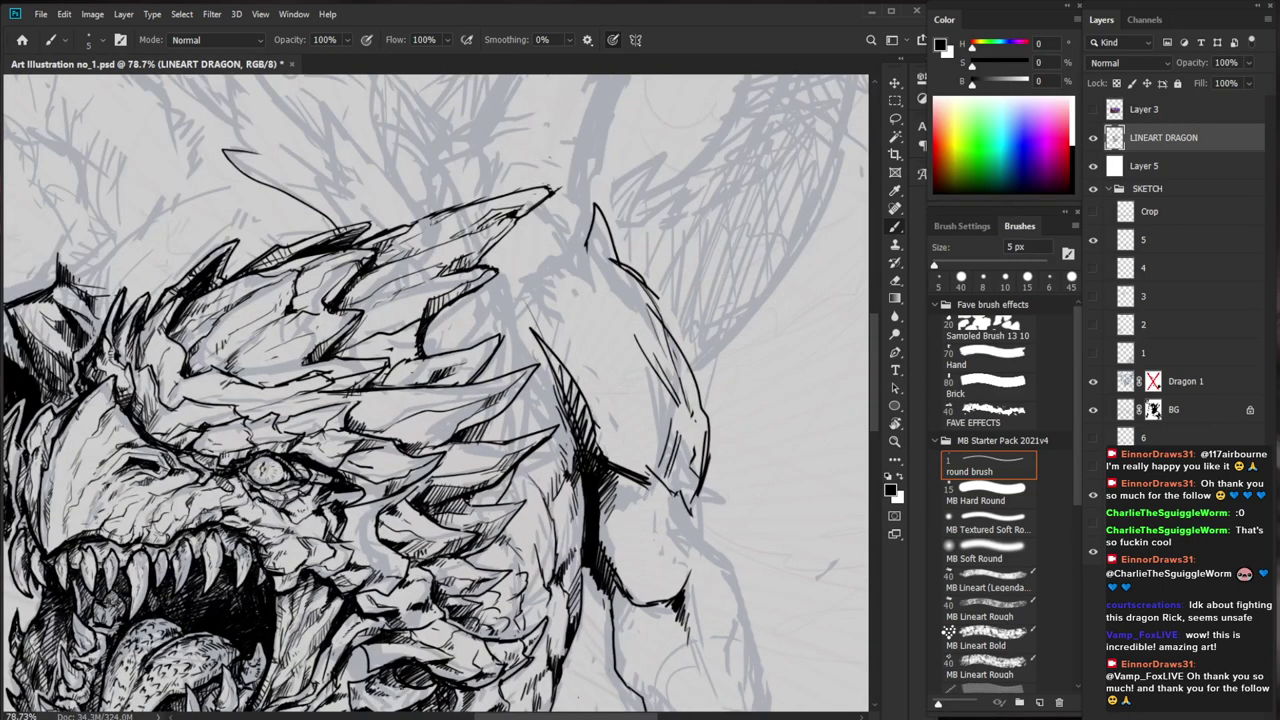
pyautogui.moveTo(494, 487)
pyautogui.mouseDown()
pyautogui.moveTo(482, 507)
pyautogui.moveTo(497, 489)
pyautogui.mouseUp()
# Hatch the inner far side of the lower jaw around the small teeth with the 5 px brush
pyautogui.hotkey('ctrl', '0')
pyautogui.hotkey('ctrl', 'space')
pyautogui.moveTo(455, 391)
pyautogui.mouseDown()
pyautogui.moveTo(545, 391)
pyautogui.moveTo(508, 443)
pyautogui.mouseUp()
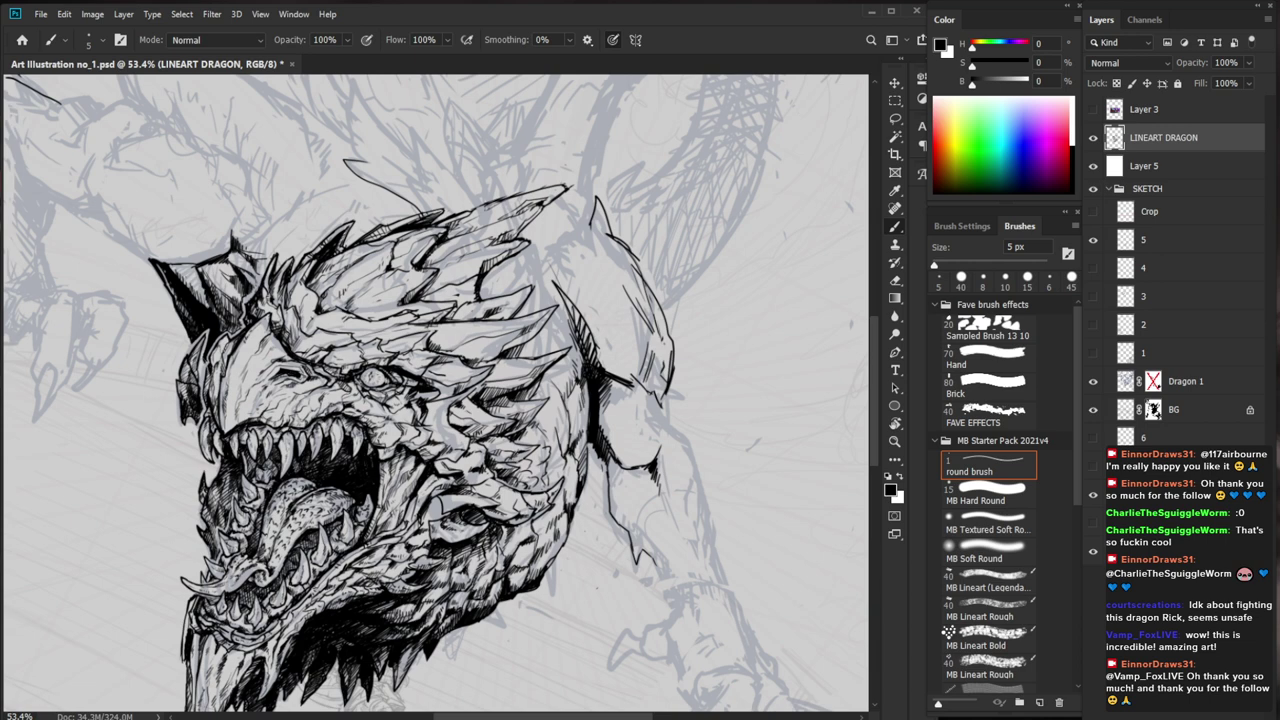
pyautogui.moveTo(217, 545); pyautogui.dragTo(310, 545)
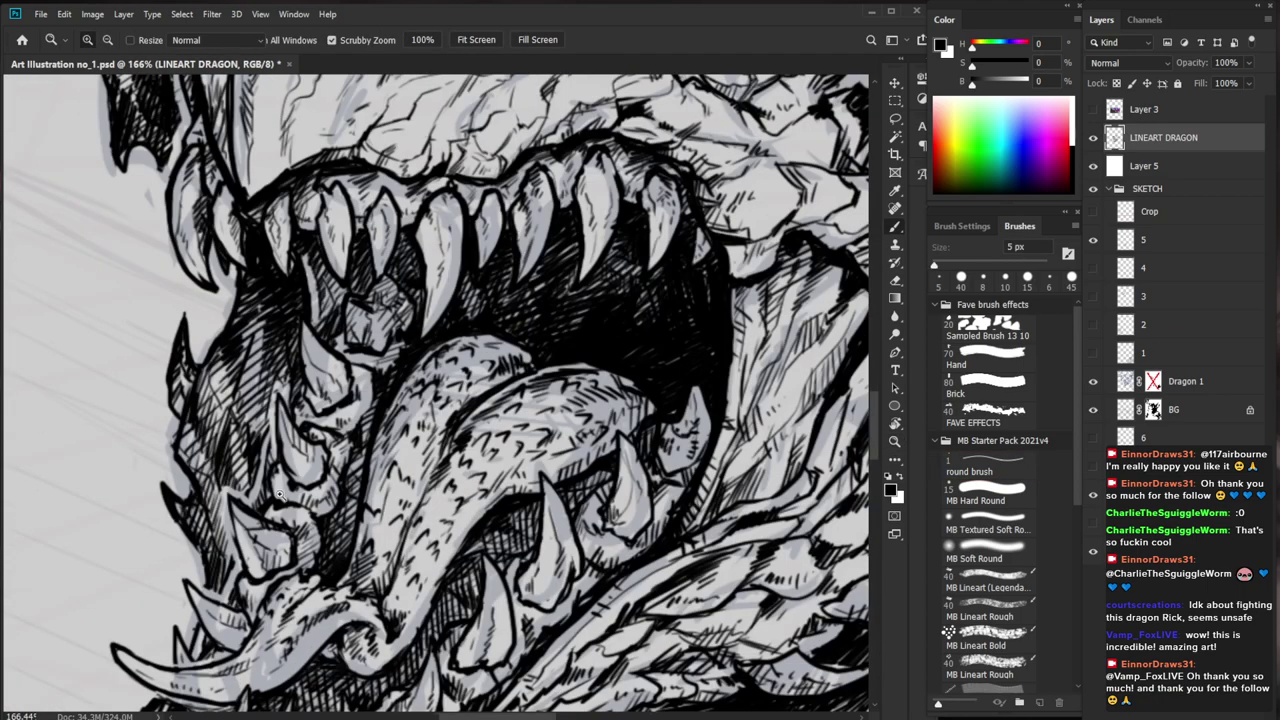
pyautogui.moveTo(220, 489)
pyautogui.mouseDown()
pyautogui.moveTo(234, 565)
pyautogui.moveTo(230, 554)
pyautogui.mouseUp()
pyautogui.moveTo(220, 524); pyautogui.dragTo(227, 547)
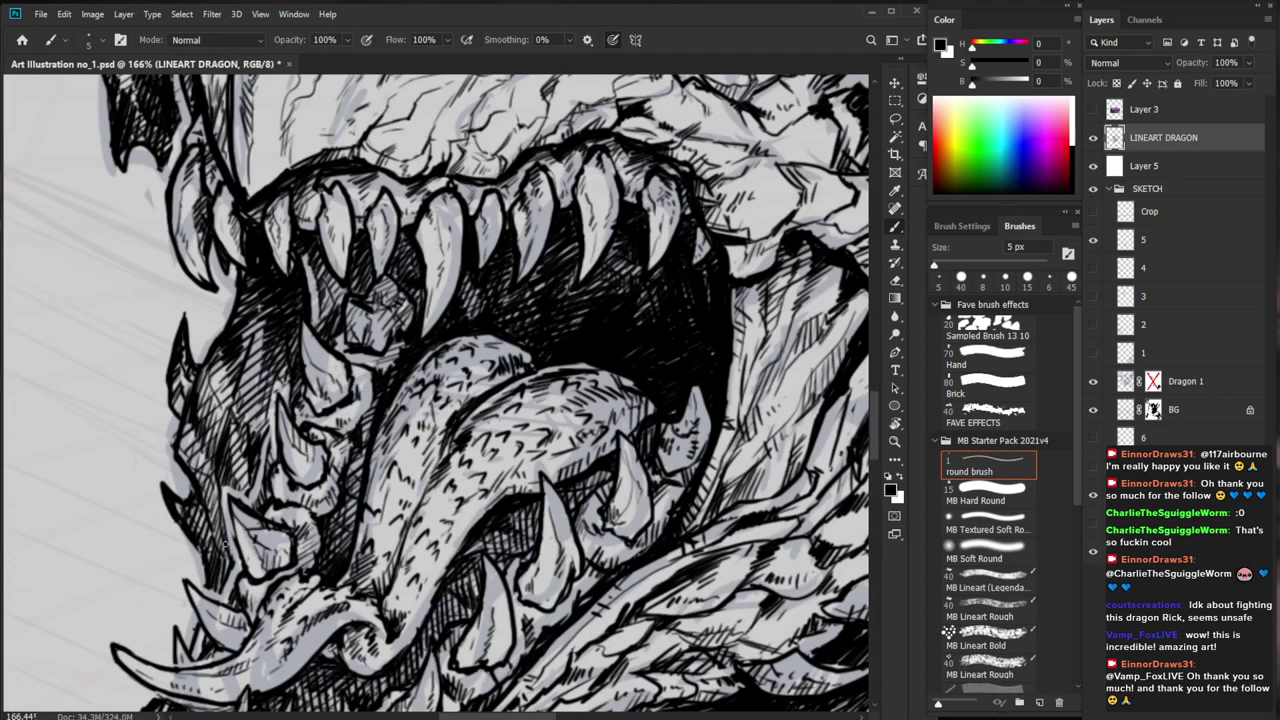
pyautogui.moveTo(234, 460); pyautogui.dragTo(244, 496)
pyautogui.moveTo(240, 468); pyautogui.dragTo(254, 494)
# Darken the outer edge and small spikes of the far-side jaw with short 5 px strokes
pyautogui.moveTo(365, 437); pyautogui.dragTo(269, 437)
pyautogui.moveTo(744, 614)
pyautogui.mouseDown()
pyautogui.moveTo(675, 571)
pyautogui.moveTo(614, 509)
pyautogui.mouseUp()
pyautogui.moveTo(208, 304); pyautogui.dragTo(311, 304)
pyautogui.moveTo(192, 335); pyautogui.dragTo(176, 354)
pyautogui.moveTo(192, 342); pyautogui.dragTo(173, 377)
pyautogui.moveTo(186, 361); pyautogui.dragTo(173, 390)
pyautogui.moveTo(189, 377); pyautogui.dragTo(179, 398)
pyautogui.moveTo(228, 397); pyautogui.dragTo(146, 397)
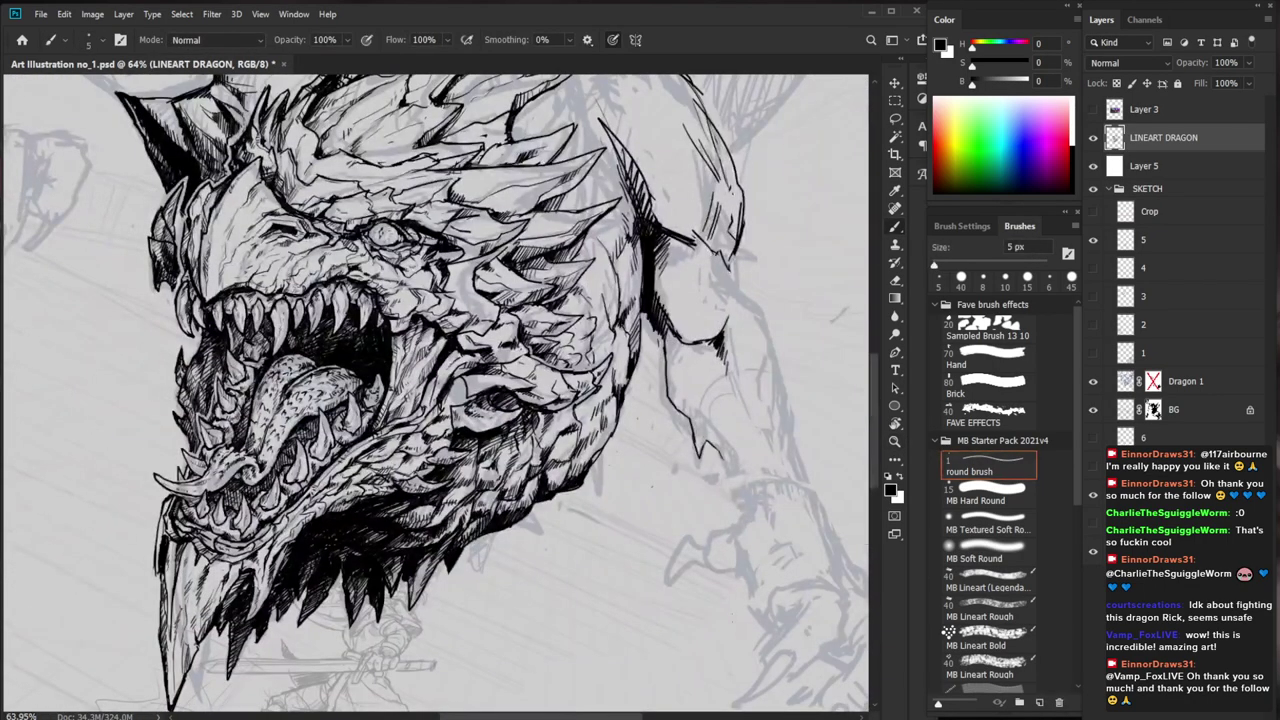
# Hatch the inner far side of the open mouth and darken its jagged outer edge with the 5 px brush
pyautogui.moveTo(214, 323); pyautogui.dragTo(276, 323)
pyautogui.moveTo(213, 353); pyautogui.dragTo(199, 366)
pyautogui.moveTo(212, 362); pyautogui.dragTo(190, 393)
pyautogui.moveTo(210, 380); pyautogui.dragTo(178, 422)
pyautogui.moveTo(222, 416)
pyautogui.mouseDown()
pyautogui.moveTo(190, 438)
pyautogui.moveTo(152, 438)
pyautogui.mouseUp()
pyautogui.moveTo(187, 417); pyautogui.dragTo(162, 450)
pyautogui.moveTo(268, 408)
pyautogui.mouseDown()
pyautogui.moveTo(242, 408)
pyautogui.moveTo(242, 442)
pyautogui.moveTo(185, 471)
pyautogui.mouseUp()
pyautogui.moveTo(164, 378); pyautogui.dragTo(176, 428)
pyautogui.moveTo(248, 384); pyautogui.dragTo(160, 490)
# Add short 5 px hatching strokes to the scales along the rear lower edge of the dragon's neck
pyautogui.moveTo(707, 618); pyautogui.dragTo(600, 530)
pyautogui.moveTo(662, 414); pyautogui.dragTo(645, 408)
pyautogui.moveTo(431, 347); pyautogui.dragTo(514, 347)
pyautogui.moveTo(423, 401); pyautogui.dragTo(419, 419)
pyautogui.moveTo(433, 381); pyautogui.dragTo(419, 411)
pyautogui.moveTo(425, 397); pyautogui.dragTo(421, 427)
pyautogui.moveTo(431, 393)
pyautogui.mouseDown()
pyautogui.moveTo(423, 427)
pyautogui.moveTo(431, 395)
pyautogui.mouseUp()
pyautogui.moveTo(443, 363); pyautogui.dragTo(437, 389)
pyautogui.moveTo(451, 365); pyautogui.dragTo(441, 383)
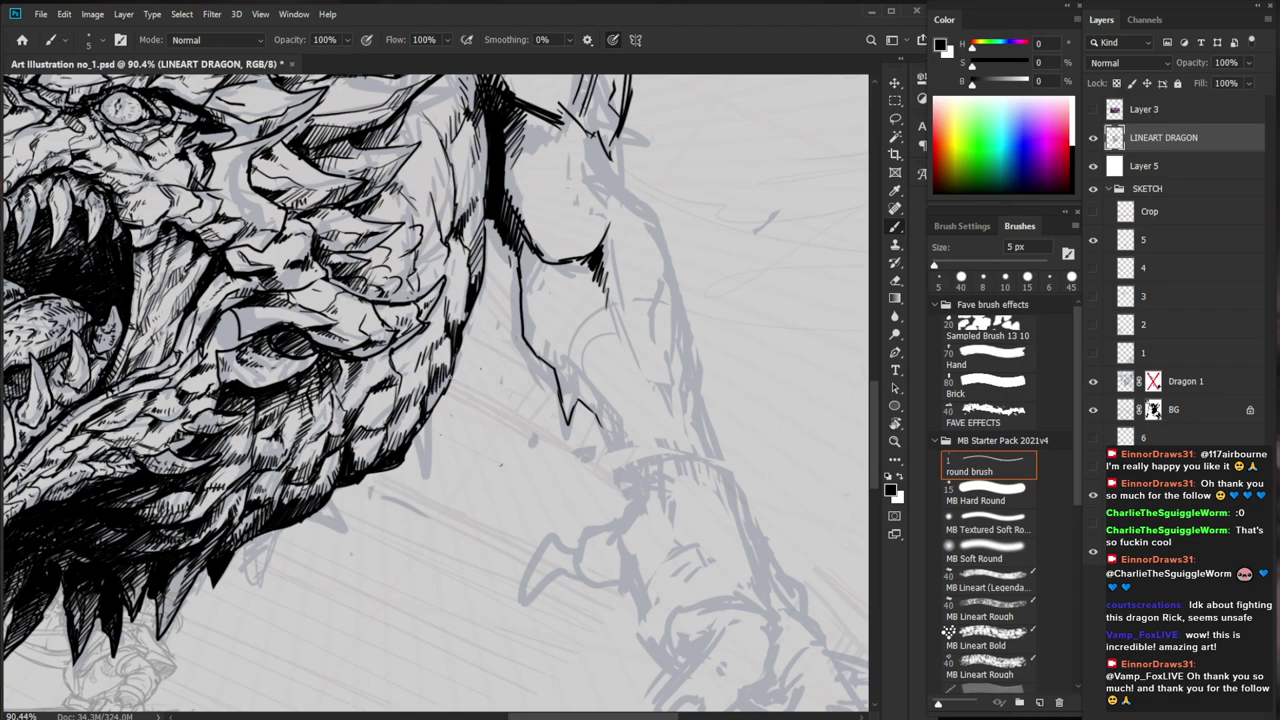
# Examine the inked head and the unfinished foreleg lines against the underlying sketch
pyautogui.moveTo(532, 302); pyautogui.dragTo(456, 304)
pyautogui.moveTo(536, 238); pyautogui.dragTo(540, 424)
pyautogui.moveTo(537, 480); pyautogui.dragTo(562, 480)
pyautogui.moveTo(298, 404); pyautogui.dragTo(393, 400)
pyautogui.moveTo(271, 411)
pyautogui.mouseDown()
pyautogui.moveTo(235, 423)
pyautogui.moveTo(278, 399)
pyautogui.moveTo(308, 408)
pyautogui.moveTo(282, 408)
pyautogui.mouseUp()
pyautogui.keyDown('space'); pyautogui.moveTo(645, 653); pyautogui.dragTo(526, 489); pyautogui.keyUp('space')
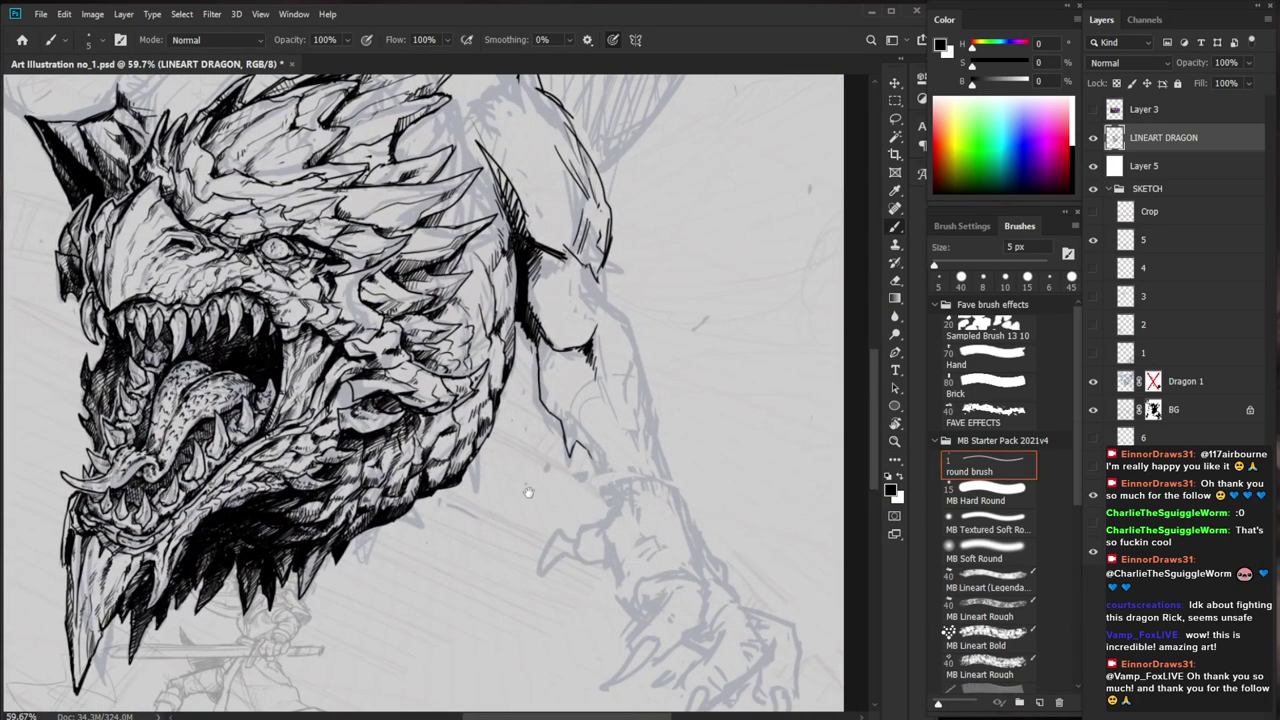
pyautogui.keyDown('ctrl'); pyautogui.keyDown('space'); pyautogui.moveTo(183, 299); pyautogui.dragTo(237, 300); pyautogui.keyUp('space'); pyautogui.keyUp('ctrl')
pyautogui.press('b')
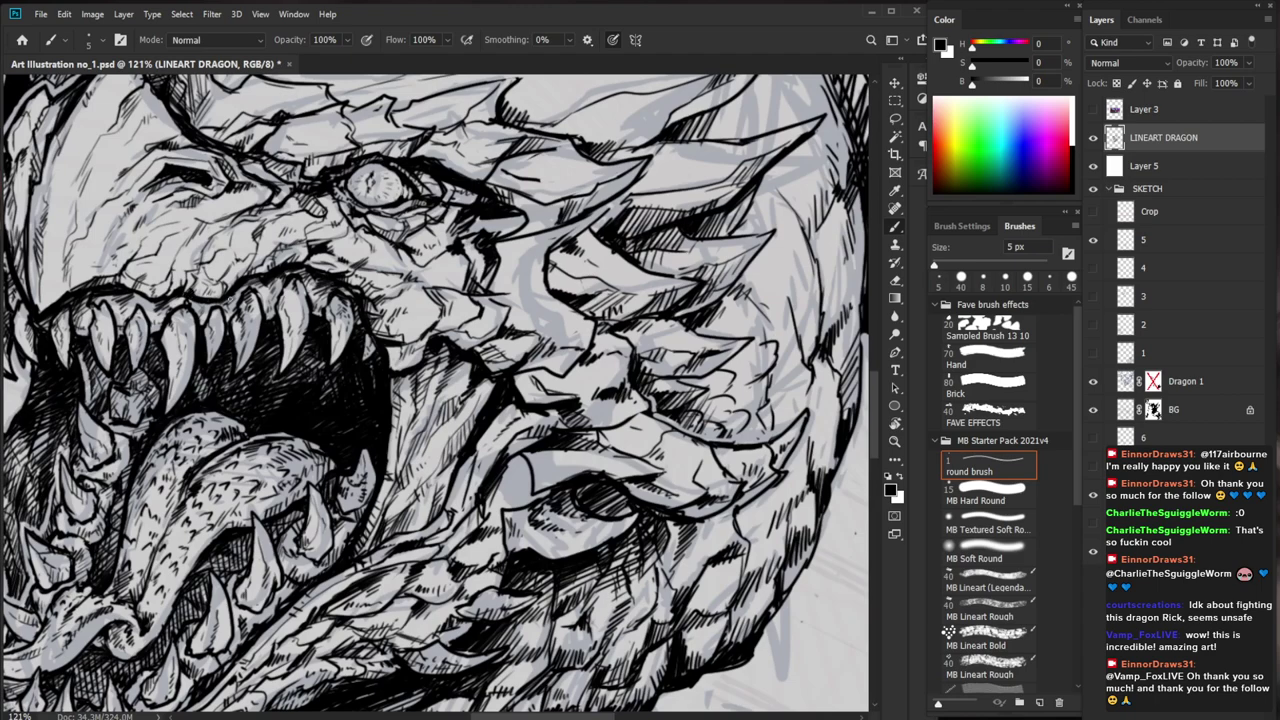
pyautogui.keyDown('ctrl'); pyautogui.keyDown('space'); pyautogui.moveTo(309, 325); pyautogui.dragTo(224, 325); pyautogui.keyUp('space'); pyautogui.keyUp('ctrl')
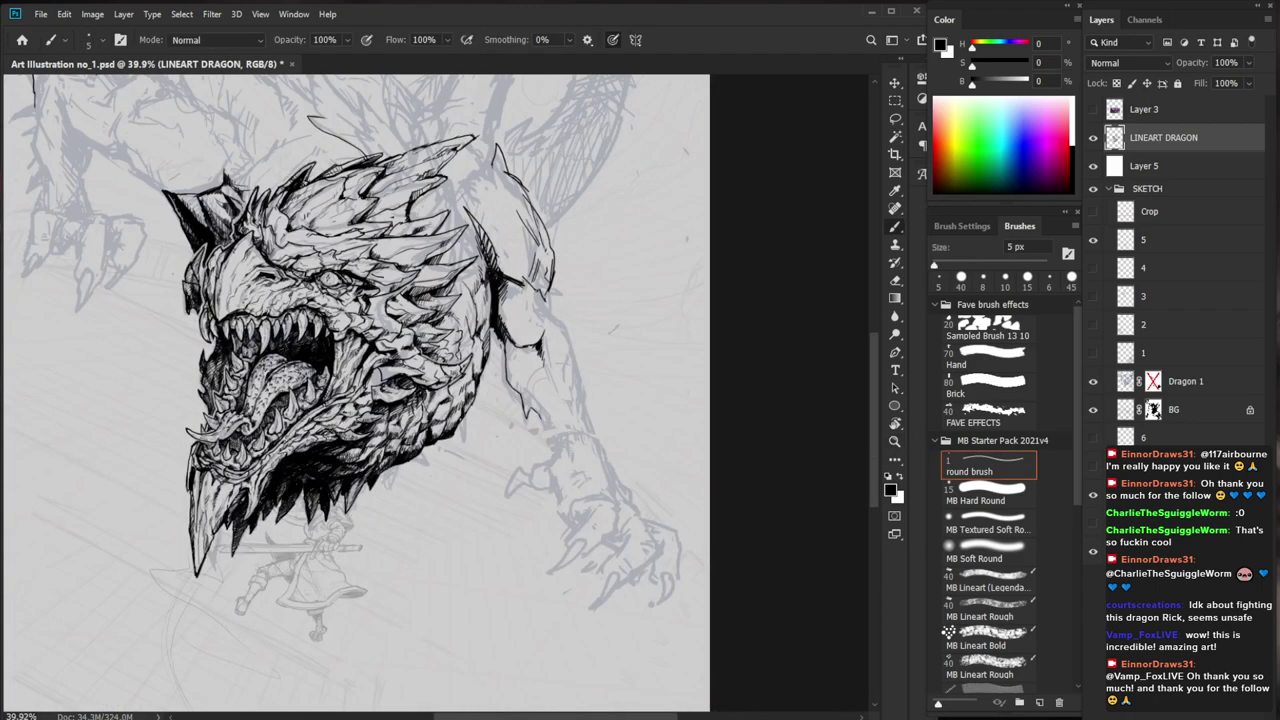
# Refine the lower lip beneath the front teeth with short brush and eraser strokes
pyautogui.moveTo(243, 447)
pyautogui.keyDown('ctrl'); pyautogui.keyDown('space'); pyautogui.mouseDown()
pyautogui.moveTo(331, 447)
pyautogui.moveTo(308, 472)
pyautogui.moveTo(303, 463)
pyautogui.mouseUp(); pyautogui.keyUp('space'); pyautogui.keyUp('ctrl')
pyautogui.press('e')
pyautogui.press('b')
pyautogui.press('e')
pyautogui.press('b')
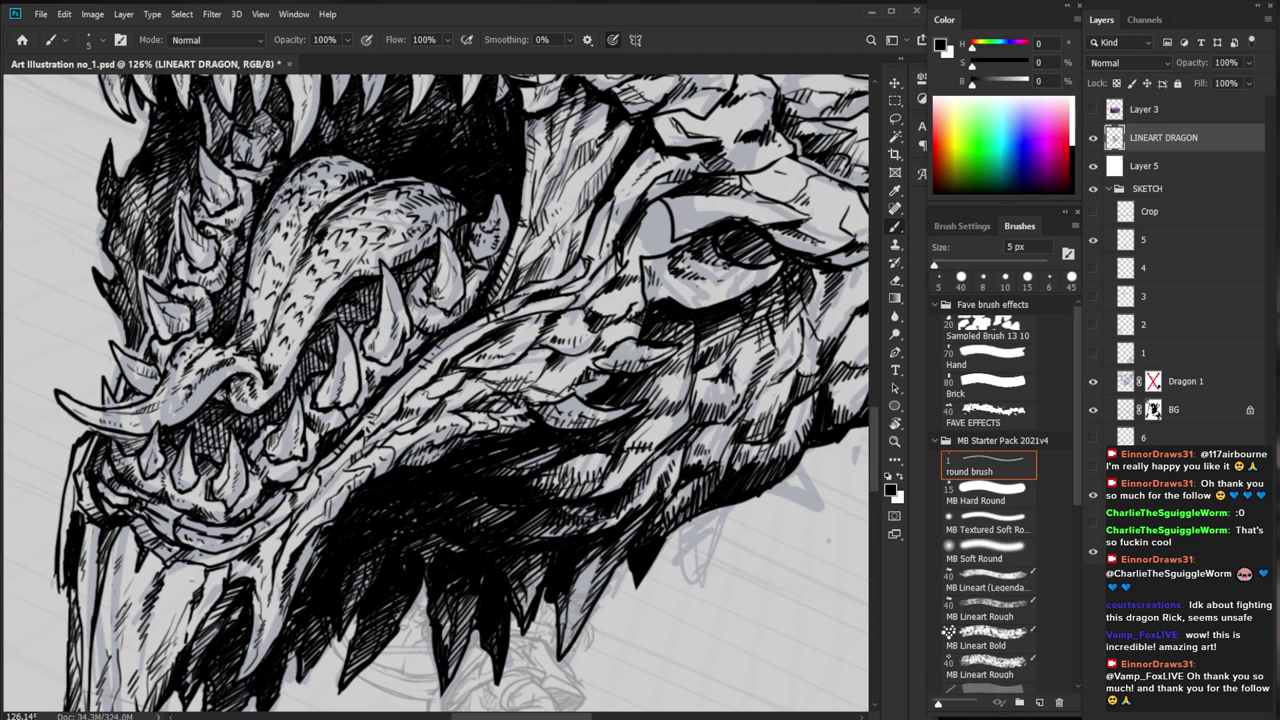
pyautogui.press('e')
pyautogui.press('b')
pyautogui.moveTo(262, 494)
pyautogui.mouseDown()
pyautogui.moveTo(238, 520)
pyautogui.moveTo(230, 510)
pyautogui.mouseUp()
pyautogui.hotkey('ctrl', '0')
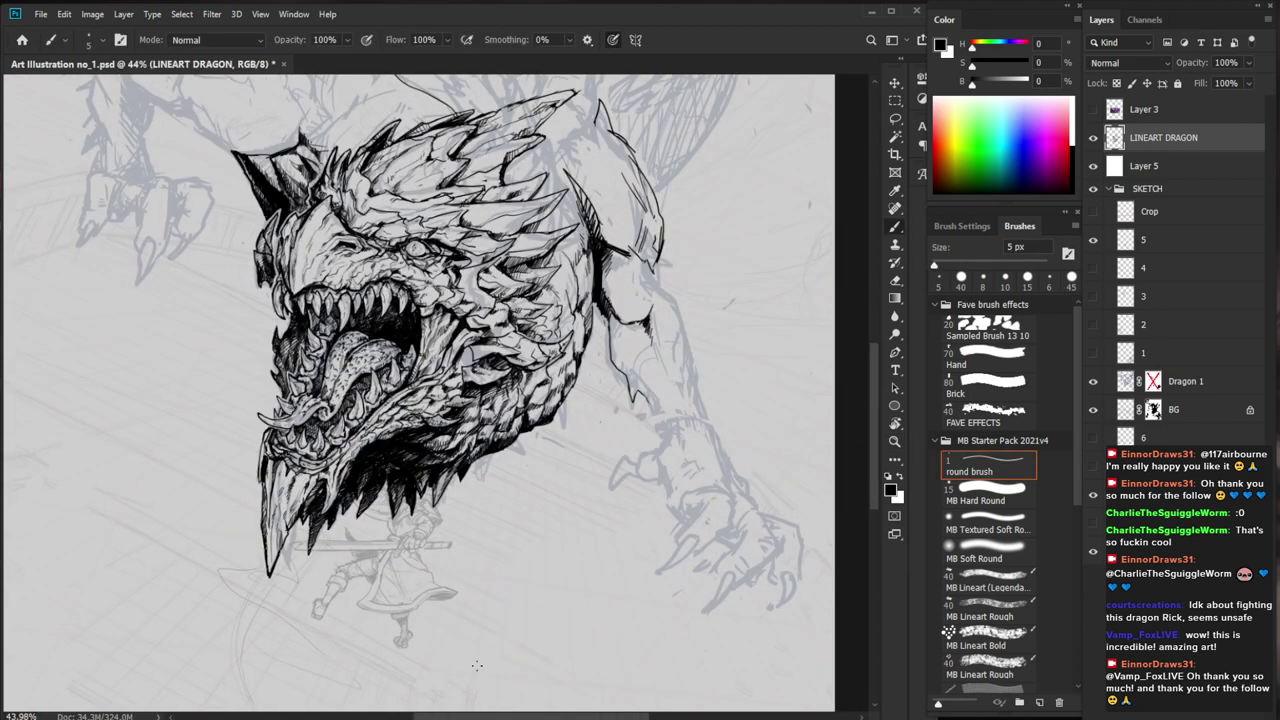
pyautogui.hotkey('ctrl', 'space')
pyautogui.moveTo(332, 425); pyautogui.dragTo(410, 425)
pyautogui.press('e')
pyautogui.moveTo(301, 491); pyautogui.dragTo(306, 505)
pyautogui.press('b')
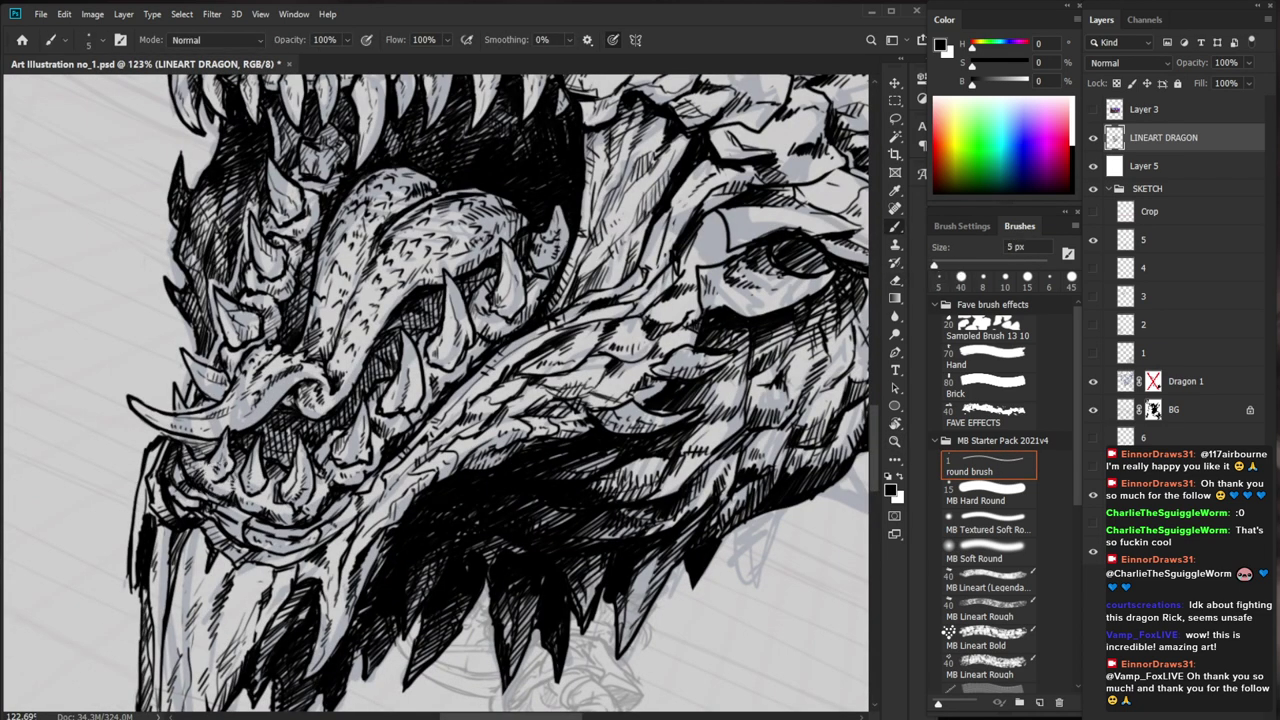
pyautogui.hotkey('ctrl', 'space')
pyautogui.moveTo(491, 484); pyautogui.dragTo(380, 484)
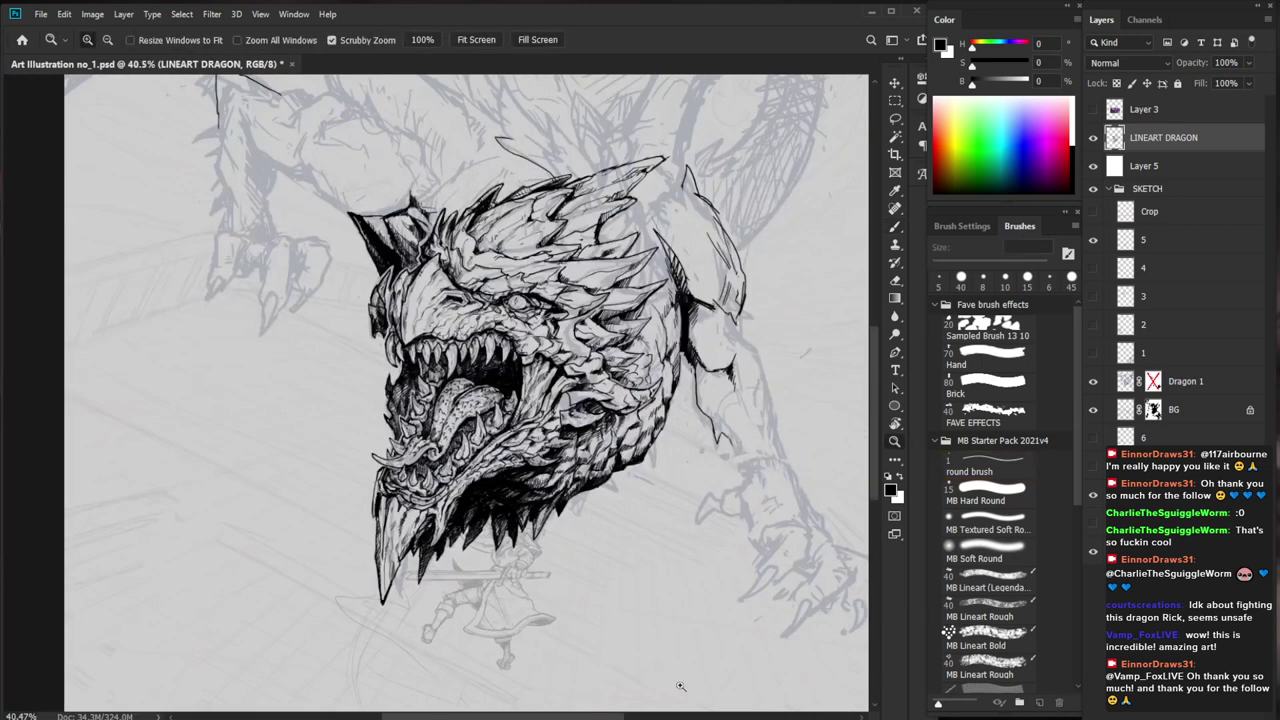
# Reinforce the upper edge of the longest crest spike with short 5 px strokes
pyautogui.scroll(4, 522, 447)
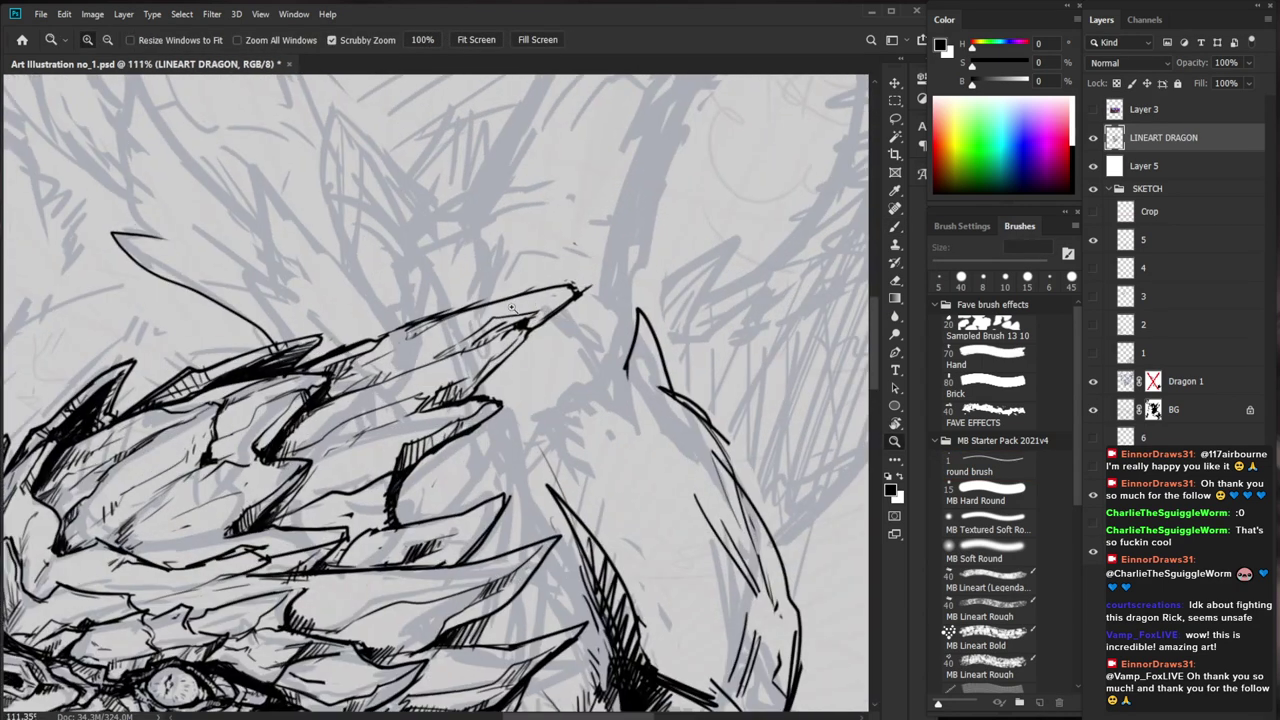
pyautogui.press('b')
pyautogui.moveTo(386, 335); pyautogui.dragTo(374, 347)
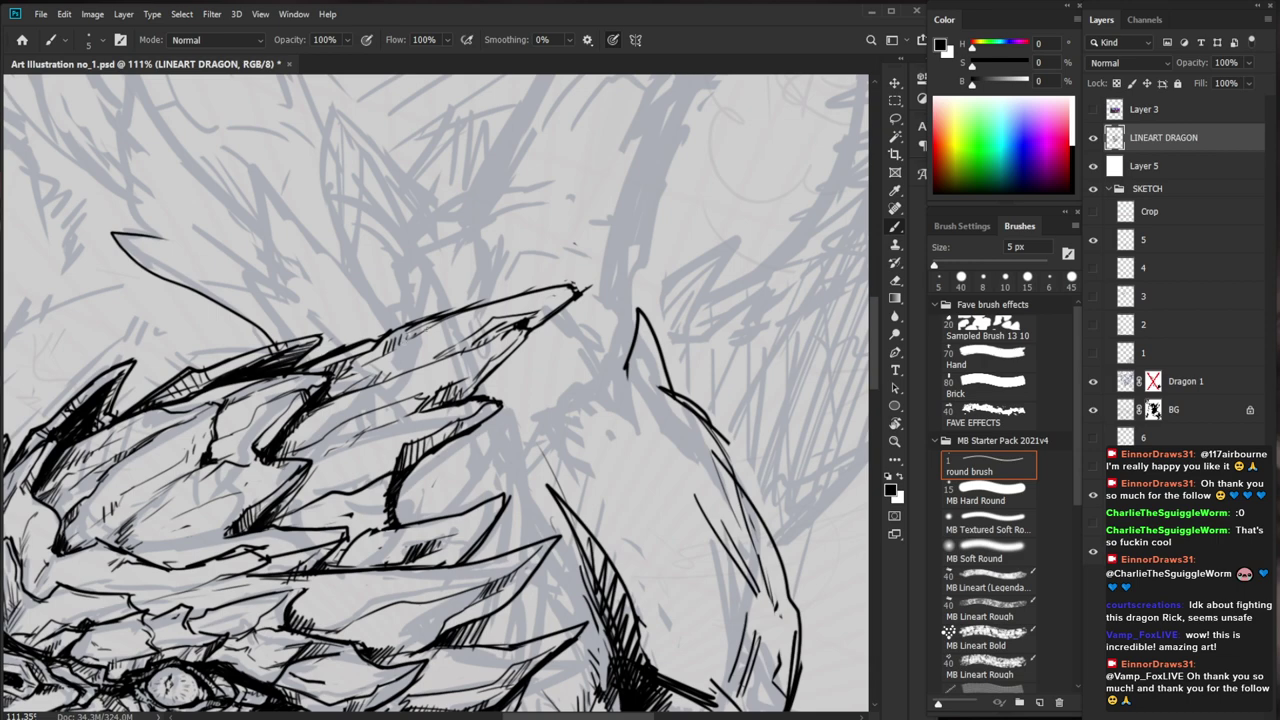
pyautogui.moveTo(436, 323)
pyautogui.mouseDown()
pyautogui.moveTo(550, 295)
pyautogui.moveTo(500, 303)
pyautogui.mouseUp()
pyautogui.moveTo(687, 600); pyautogui.dragTo(590, 558)
pyautogui.hotkey('ctrl', 'space')
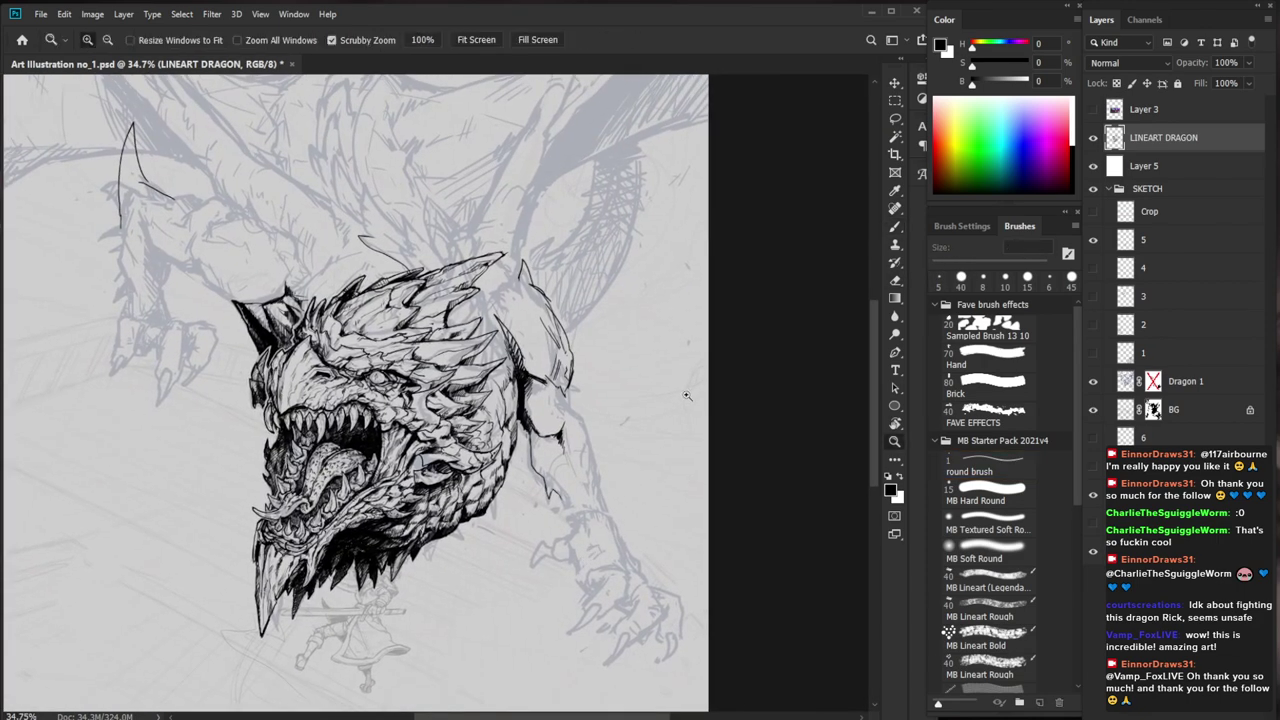
pyautogui.scroll(-3, 500, 520)
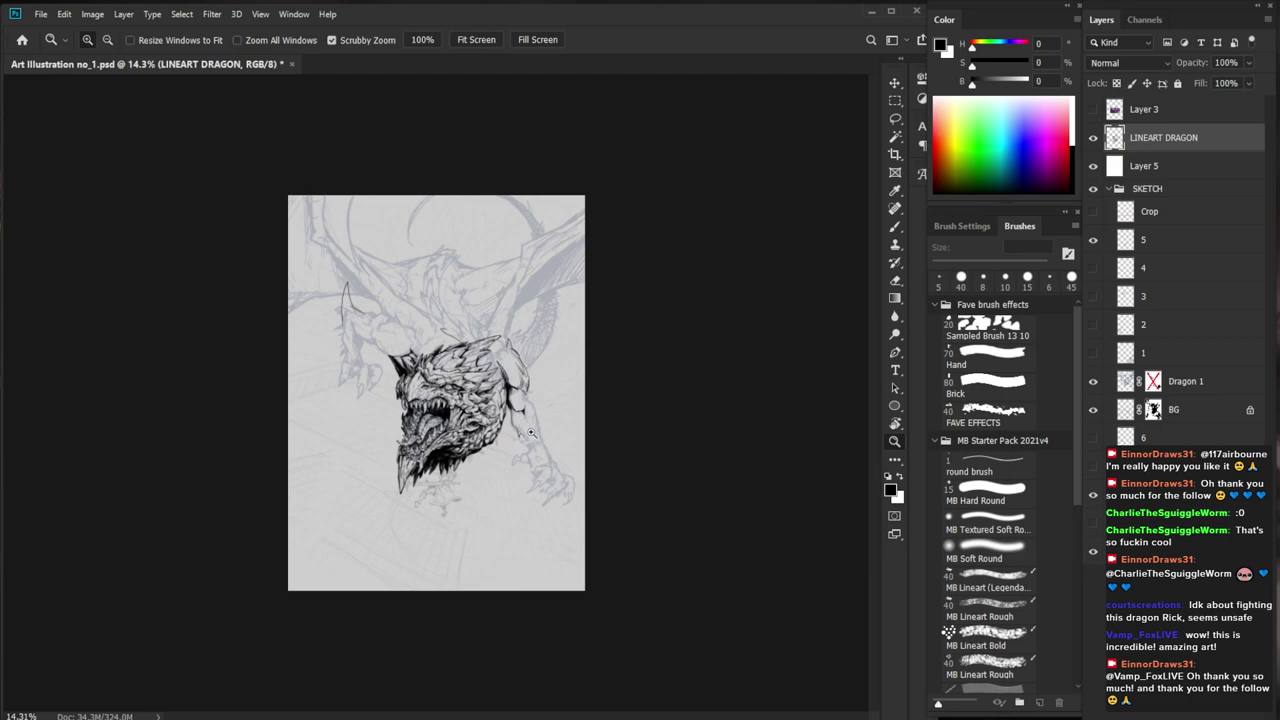
# Ink a new pointed spike just below the longest crest spike, shaping its edges with alternating 5 px brush and eraser strokes
pyautogui.scroll(4, 515, 425)
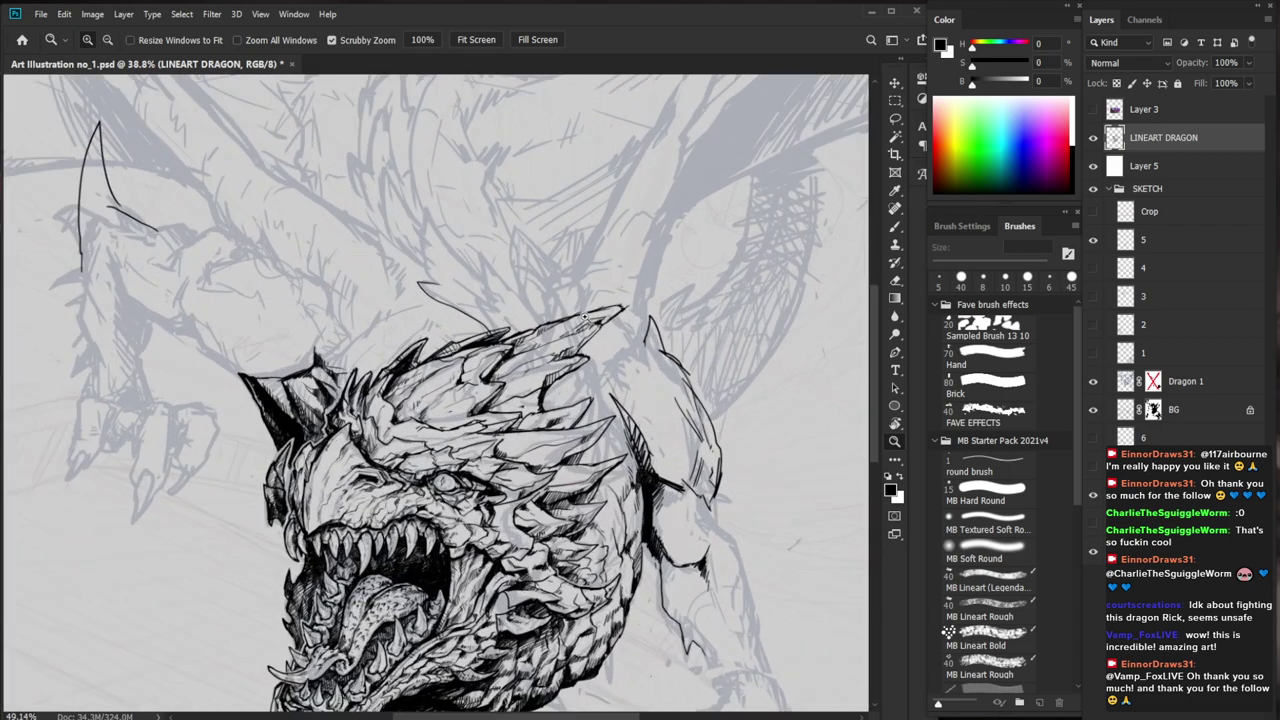
pyautogui.scroll(2, 585, 316)
pyautogui.press('b')
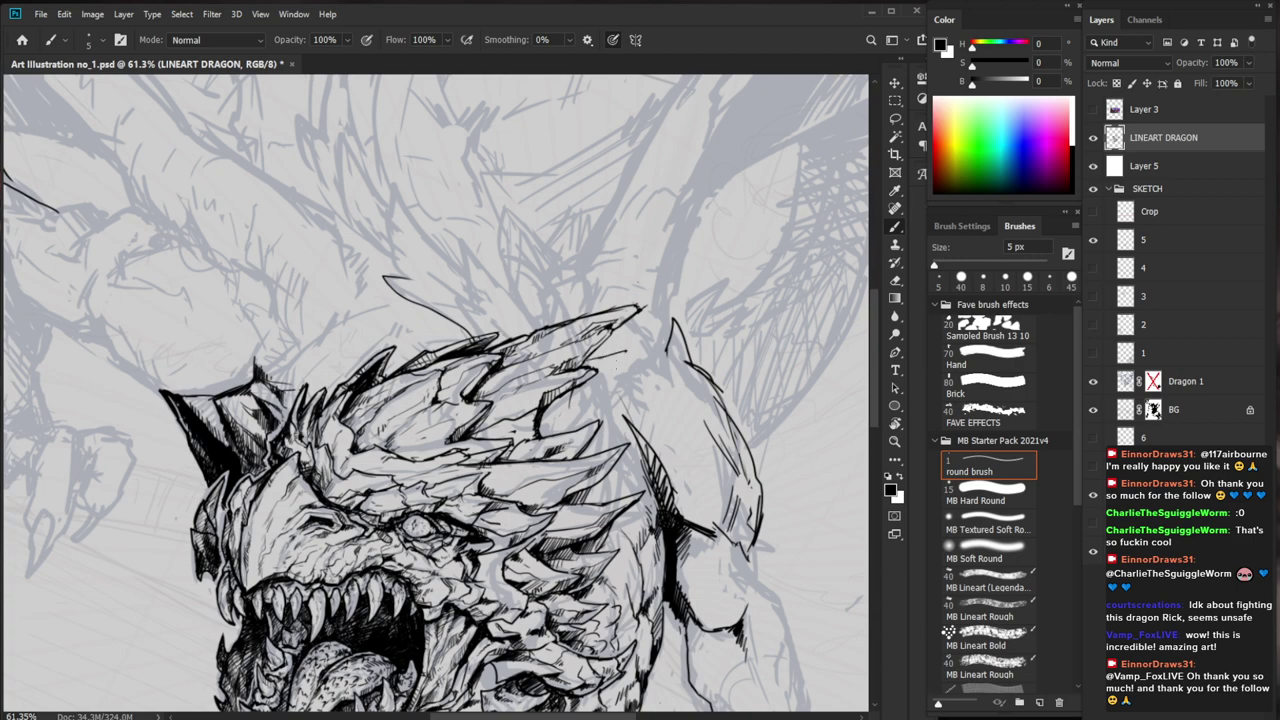
pyautogui.moveTo(721, 415)
pyautogui.mouseDown()
pyautogui.moveTo(644, 318)
pyautogui.moveTo(630, 357)
pyautogui.mouseUp()
pyautogui.scroll(2, 532, 345)
pyautogui.press('e')
pyautogui.moveTo(459, 332); pyautogui.dragTo(459, 356)
pyautogui.press('b')
pyautogui.press('e')
pyautogui.moveTo(537, 276); pyautogui.dragTo(489, 355)
pyautogui.press('b')
pyautogui.moveTo(490, 283)
pyautogui.mouseDown()
pyautogui.moveTo(522, 277)
pyautogui.moveTo(528, 303)
pyautogui.moveTo(486, 376)
pyautogui.mouseUp()
pyautogui.moveTo(497, 467); pyautogui.dragTo(525, 459)
pyautogui.moveTo(525, 400); pyautogui.dragTo(529, 448)
pyautogui.press('e')
pyautogui.moveTo(504, 329)
pyautogui.mouseDown()
pyautogui.moveTo(543, 325)
pyautogui.moveTo(516, 318)
pyautogui.moveTo(541, 301)
pyautogui.moveTo(501, 383)
pyautogui.mouseUp()
pyautogui.press('b')
pyautogui.press('e')
pyautogui.moveTo(553, 297); pyautogui.dragTo(488, 410)
pyautogui.press('b')
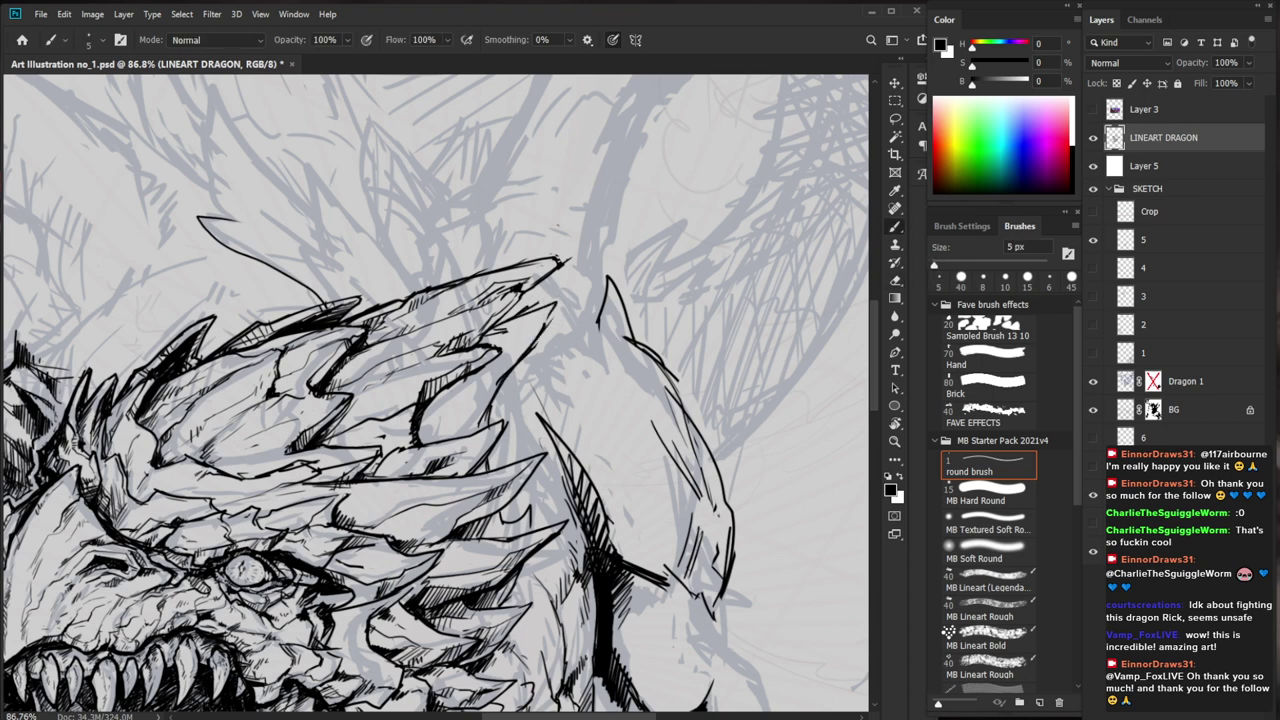
# Extend and thicken the new crest spike's rear contour down toward the neck, cleaning overlapping lines with the eraser
pyautogui.moveTo(522, 366)
pyautogui.mouseDown()
pyautogui.moveTo(511, 420)
pyautogui.moveTo(532, 407)
pyautogui.mouseUp()
pyautogui.moveTo(531, 406); pyautogui.dragTo(537, 518)
pyautogui.press('e')
pyautogui.moveTo(537, 411); pyautogui.dragTo(541, 417)
pyautogui.press('b')
pyautogui.moveTo(608, 460); pyautogui.dragTo(470, 460)
pyautogui.moveTo(592, 460); pyautogui.dragTo(745, 460)
pyautogui.moveTo(447, 443)
pyautogui.mouseDown()
pyautogui.moveTo(518, 391)
pyautogui.moveTo(450, 438)
pyautogui.mouseUp()
pyautogui.press('e')
pyautogui.press('b')
pyautogui.press('e')
pyautogui.moveTo(530, 366)
pyautogui.mouseDown()
pyautogui.moveTo(464, 404)
pyautogui.moveTo(531, 353)
pyautogui.moveTo(454, 418)
pyautogui.mouseUp()
pyautogui.press('b')
pyautogui.moveTo(690, 475); pyautogui.dragTo(546, 480)
pyautogui.moveTo(562, 437); pyautogui.dragTo(638, 530)
pyautogui.moveTo(554, 400); pyautogui.dragTo(725, 405)
pyautogui.moveTo(526, 297)
pyautogui.mouseDown()
pyautogui.moveTo(506, 335)
pyautogui.moveTo(508, 370)
pyautogui.mouseUp()
pyautogui.moveTo(532, 336)
pyautogui.mouseDown()
pyautogui.moveTo(516, 374)
pyautogui.moveTo(518, 338)
pyautogui.mouseUp()
pyautogui.moveTo(600, 394); pyautogui.dragTo(524, 398)
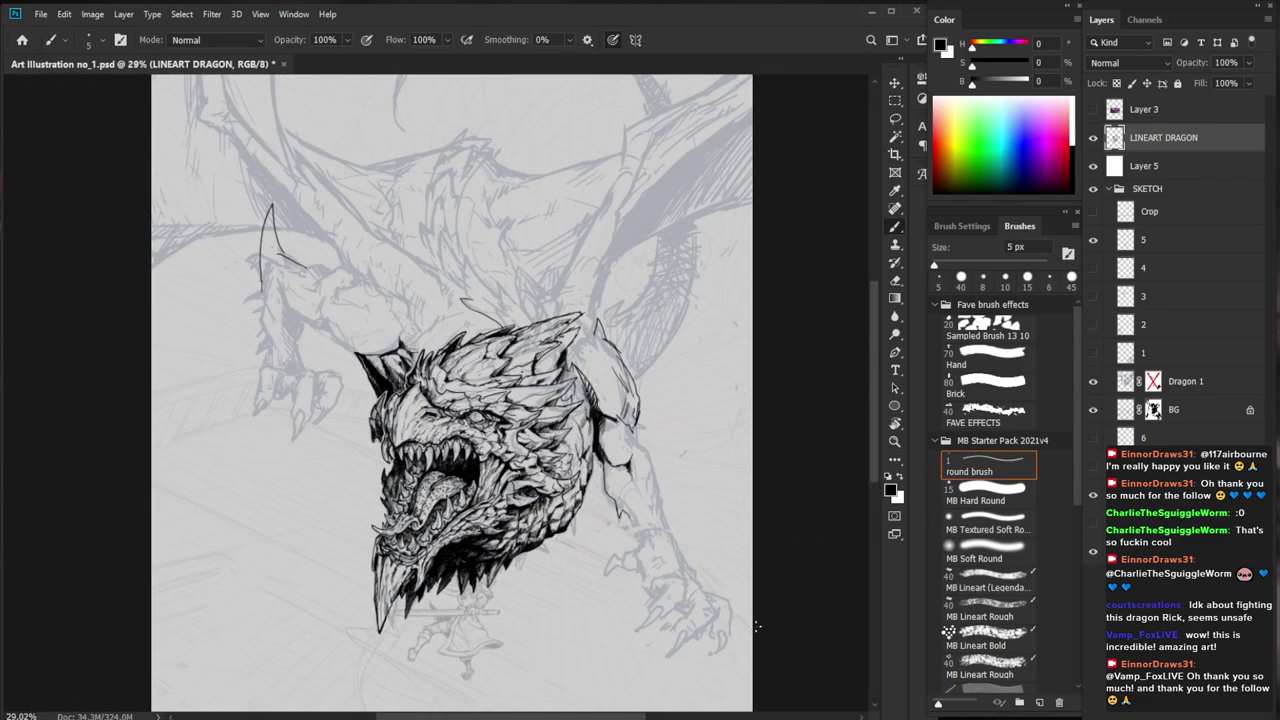
# Reduce the eraser to 6 px and touch up the lineart around the tongue tip and lower front teeth
pyautogui.scroll(3, 636, 340)
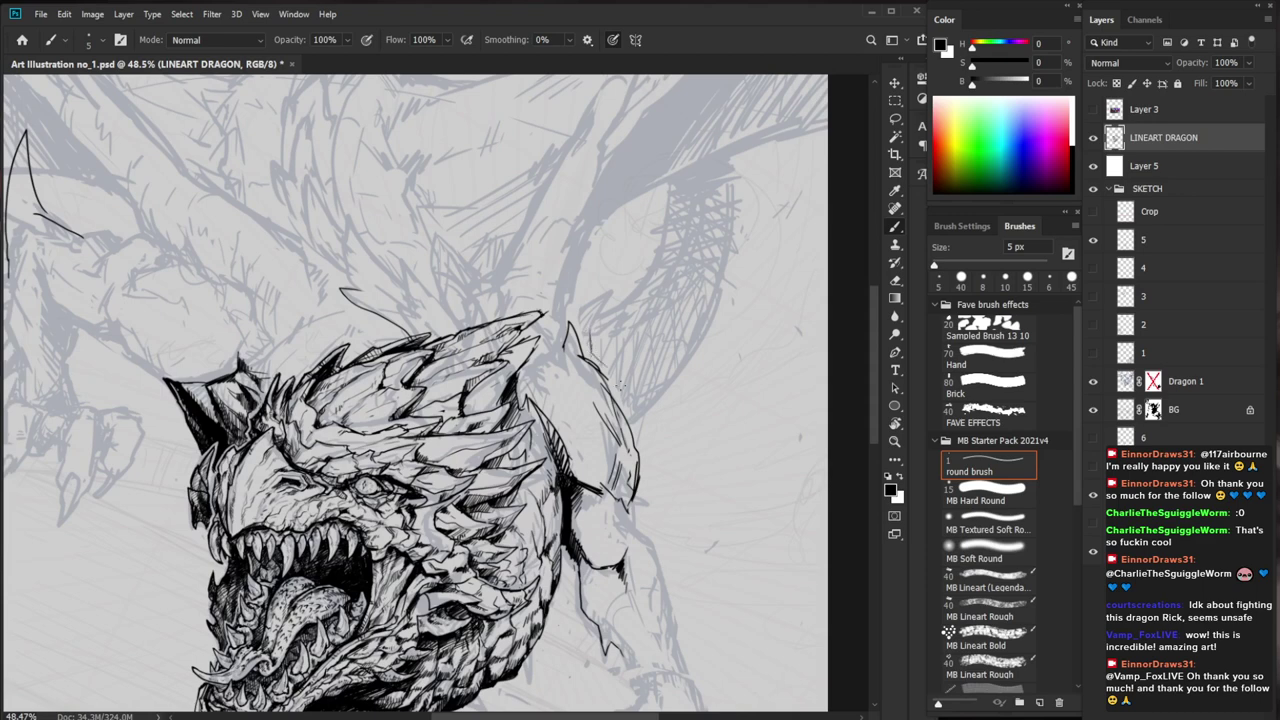
pyautogui.scroll(-3, 625, 399)
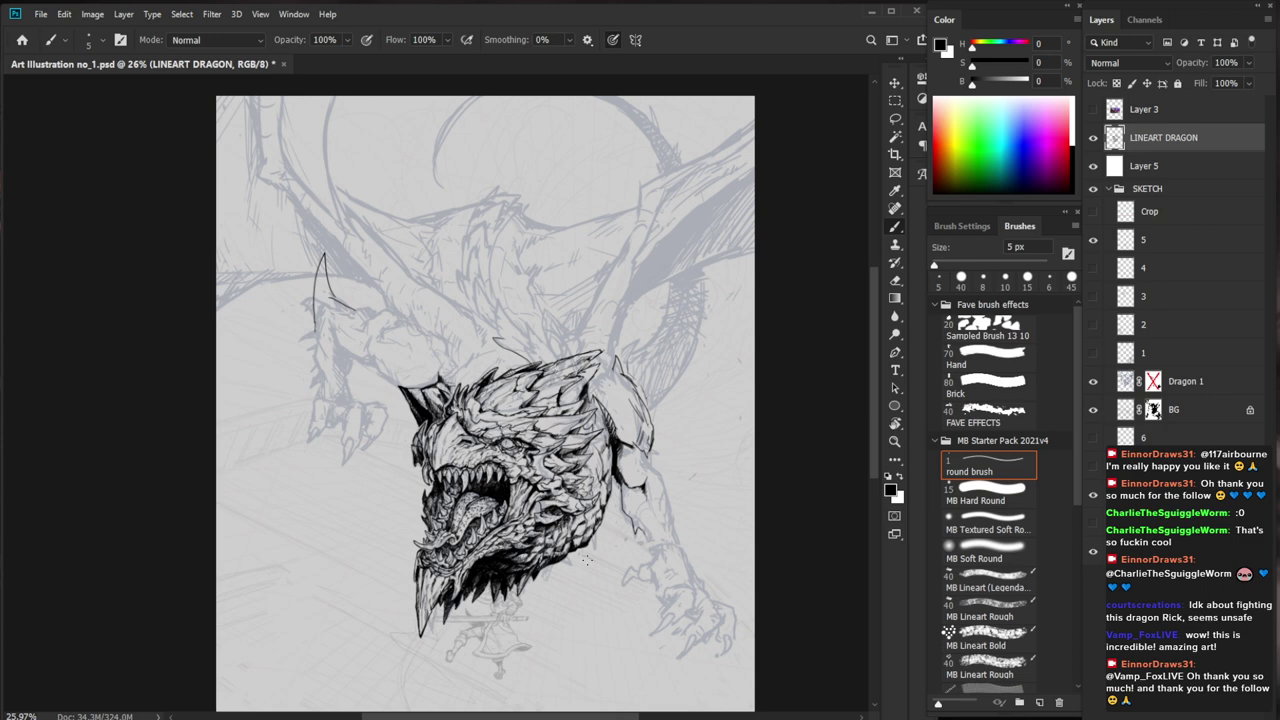
pyautogui.scroll(5, 433, 546)
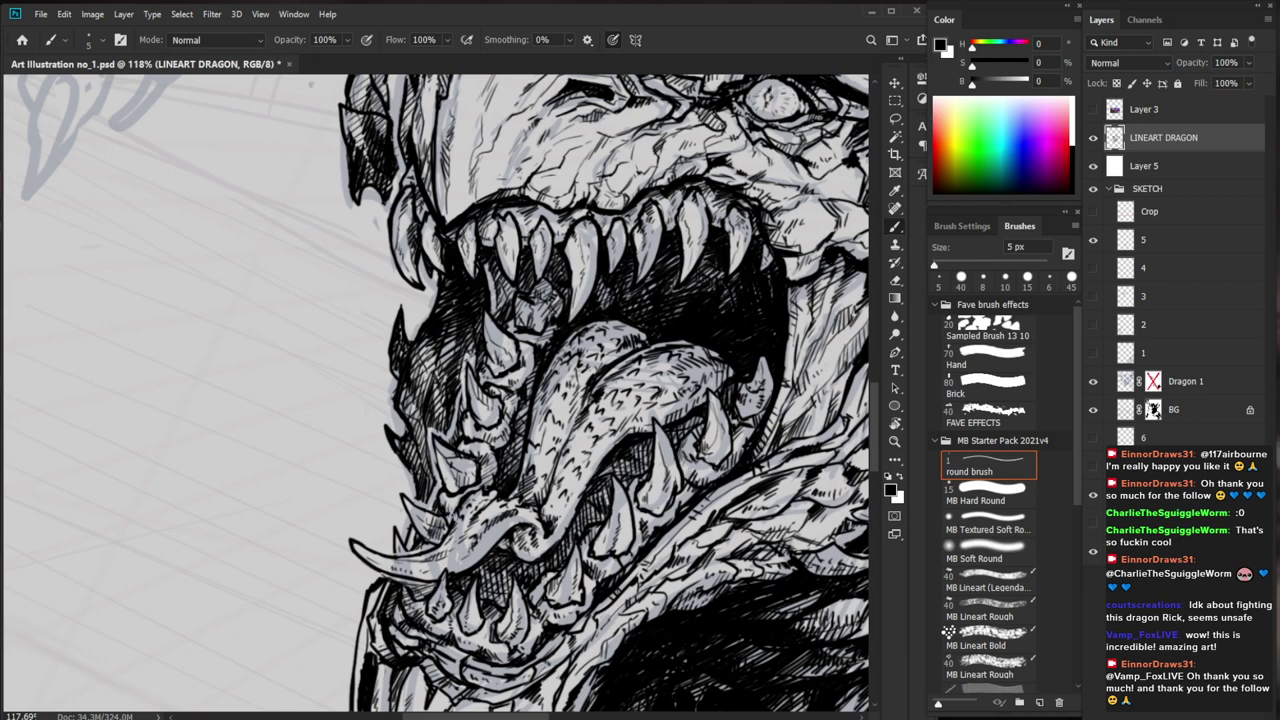
pyautogui.press('e')
pyautogui.press('[')
pyautogui.press('[')
pyautogui.press('[')
pyautogui.press('[')
pyautogui.press('[')
pyautogui.press('[')
pyautogui.press('[')
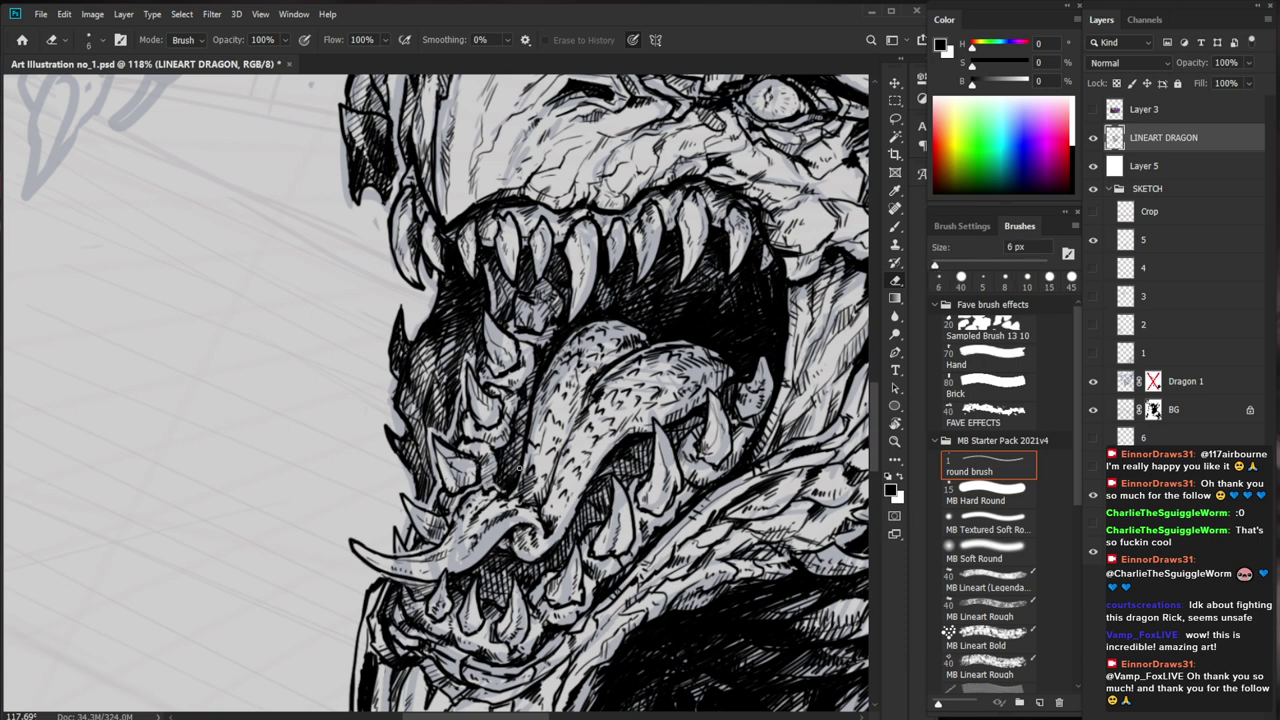
pyautogui.press('e')
pyautogui.press('b')
pyautogui.moveTo(489, 493)
pyautogui.mouseDown()
pyautogui.moveTo(503, 497)
pyautogui.moveTo(475, 508)
pyautogui.moveTo(638, 514)
pyautogui.moveTo(490, 502)
pyautogui.moveTo(466, 534)
pyautogui.moveTo(428, 542)
pyautogui.mouseUp()
pyautogui.press('e')
pyautogui.press('z')
pyautogui.press('b')
pyautogui.press('e')
pyautogui.press('b')
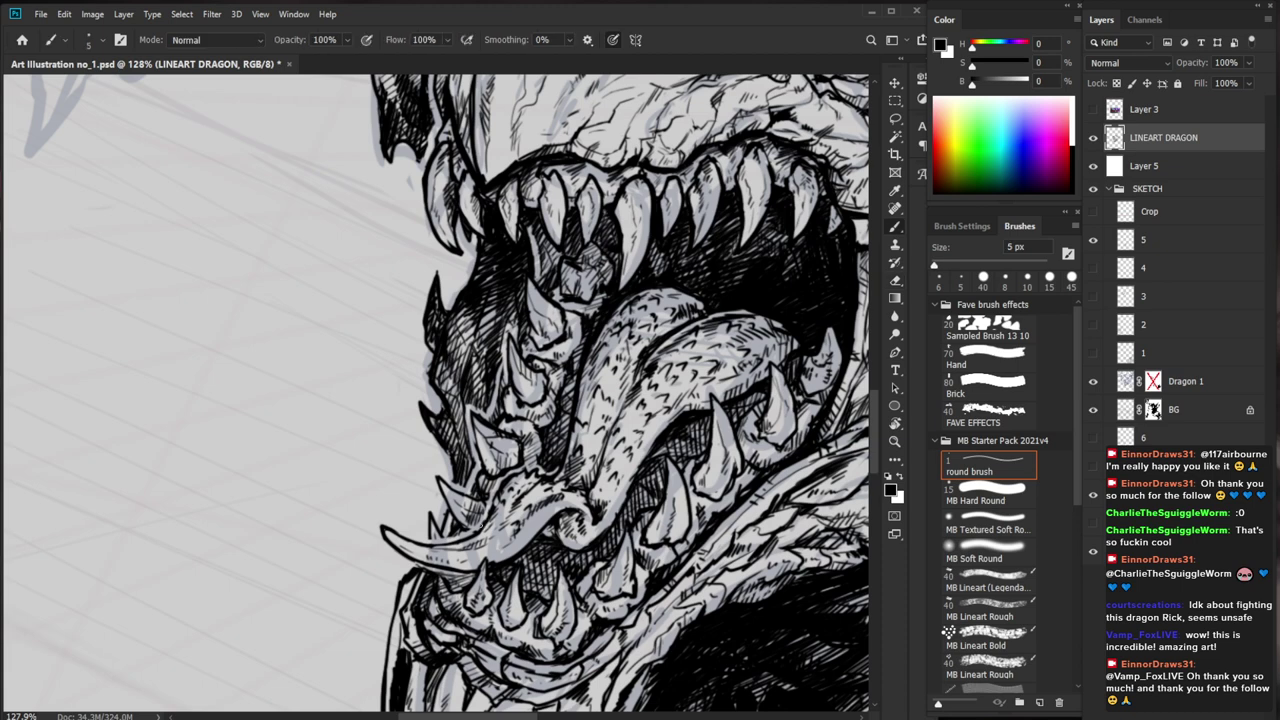
# Hatch around the small far-side jaw teeth and outline a tiny spike above the curved front tusk with the 5 px brush
pyautogui.moveTo(456, 493); pyautogui.dragTo(462, 507)
pyautogui.moveTo(488, 424)
pyautogui.mouseDown()
pyautogui.moveTo(481, 434)
pyautogui.moveTo(514, 434)
pyautogui.mouseUp()
pyautogui.moveTo(521, 413); pyautogui.dragTo(526, 445)
pyautogui.moveTo(583, 455); pyautogui.dragTo(480, 455)
pyautogui.moveTo(776, 599); pyautogui.dragTo(616, 579)
pyautogui.scroll(3, 427, 427)
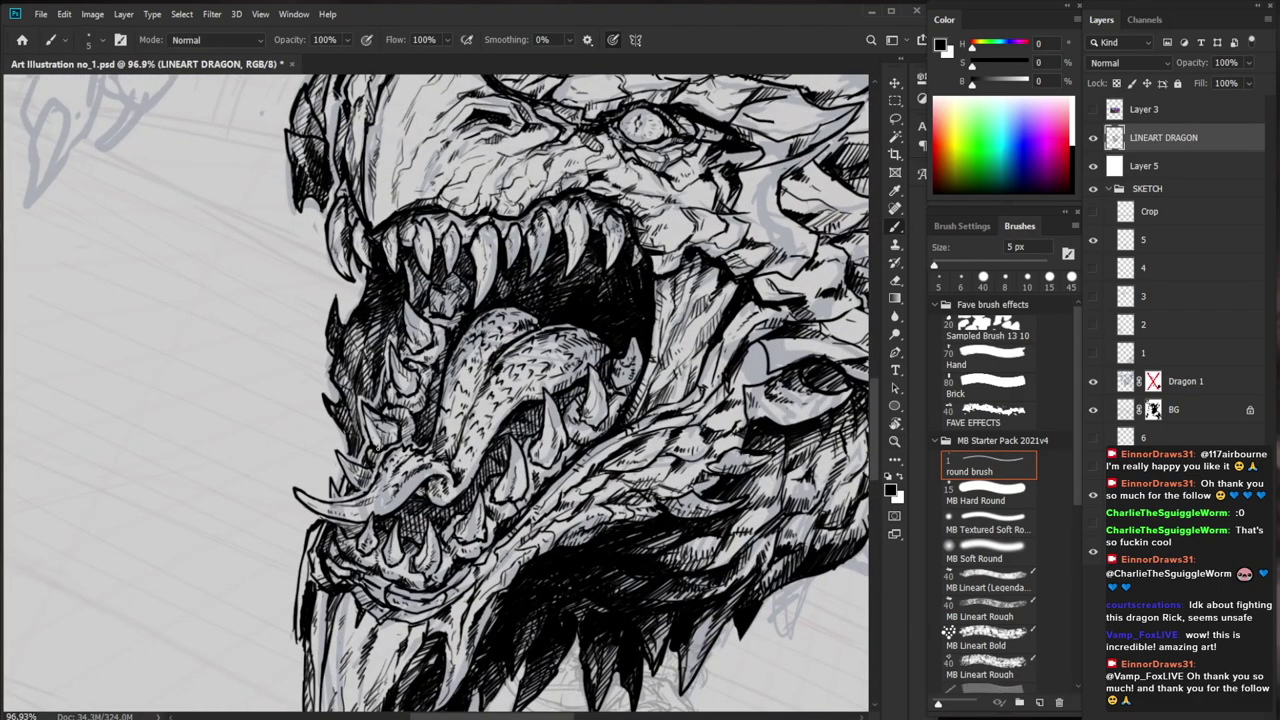
pyautogui.scroll(-4, 350, 438)
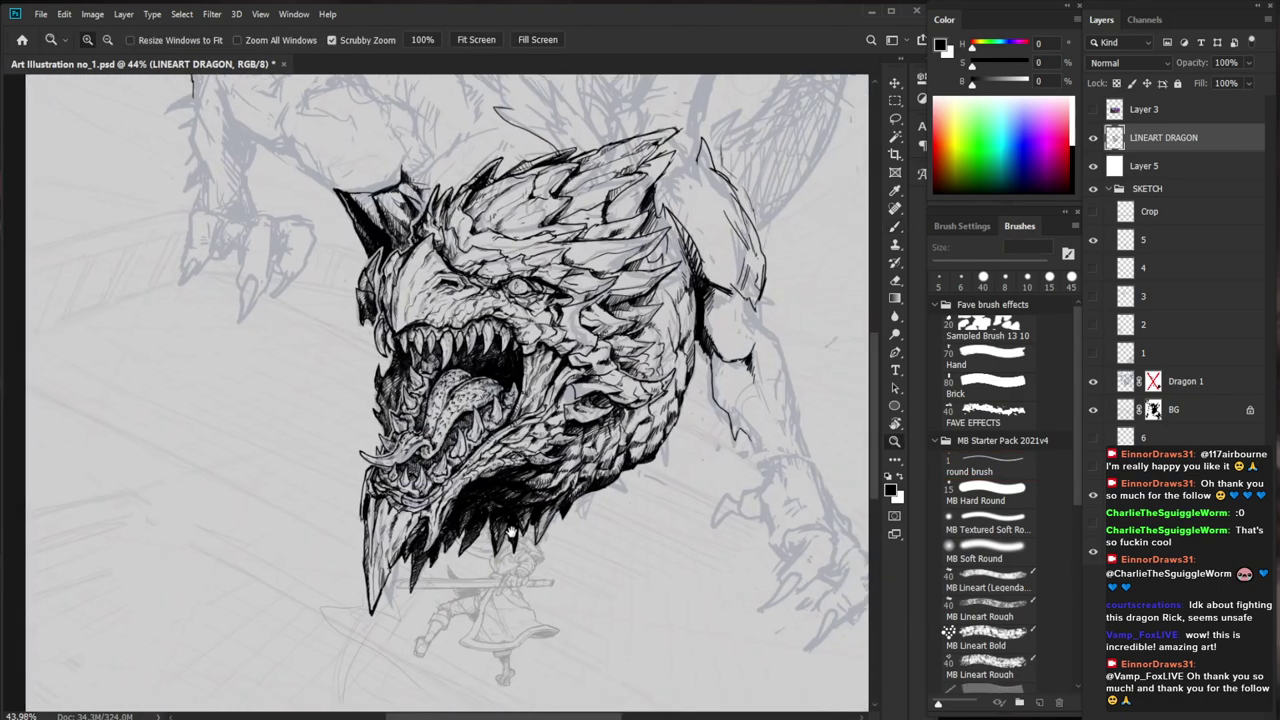
pyautogui.scroll(4, 350, 438)
pyautogui.moveTo(341, 437); pyautogui.dragTo(346, 449)
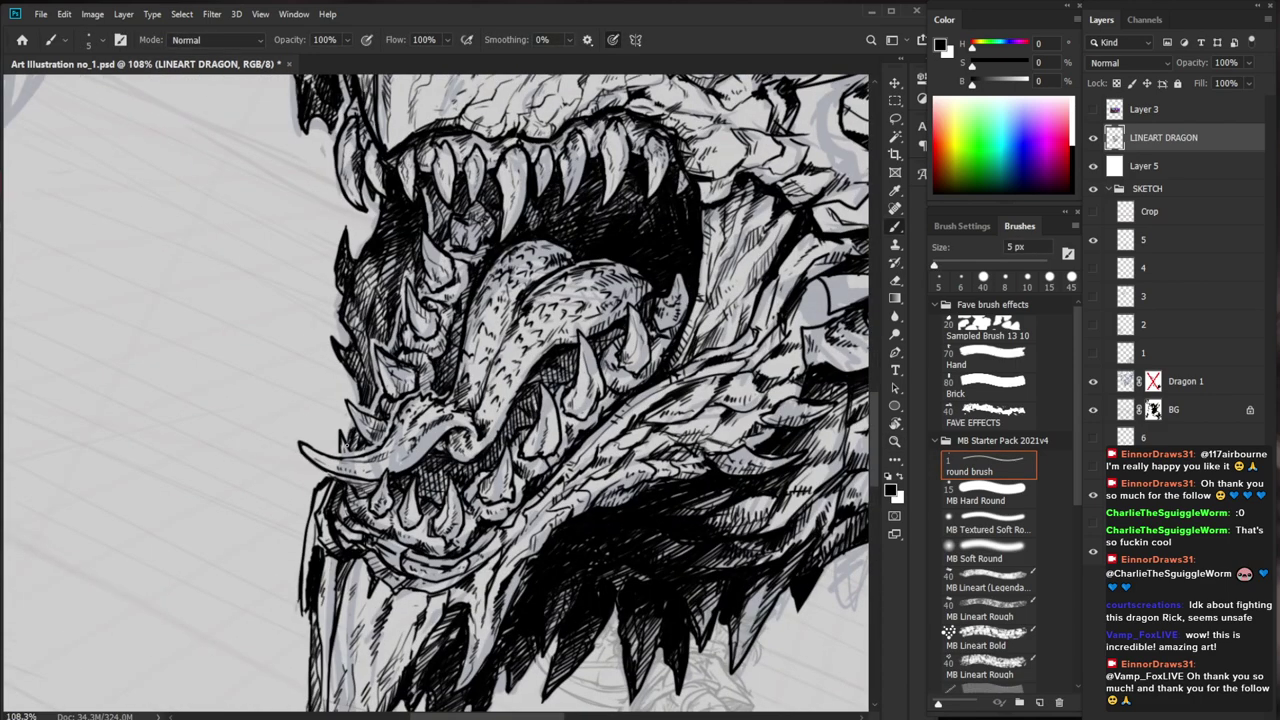
pyautogui.scroll(-1, 345, 448)
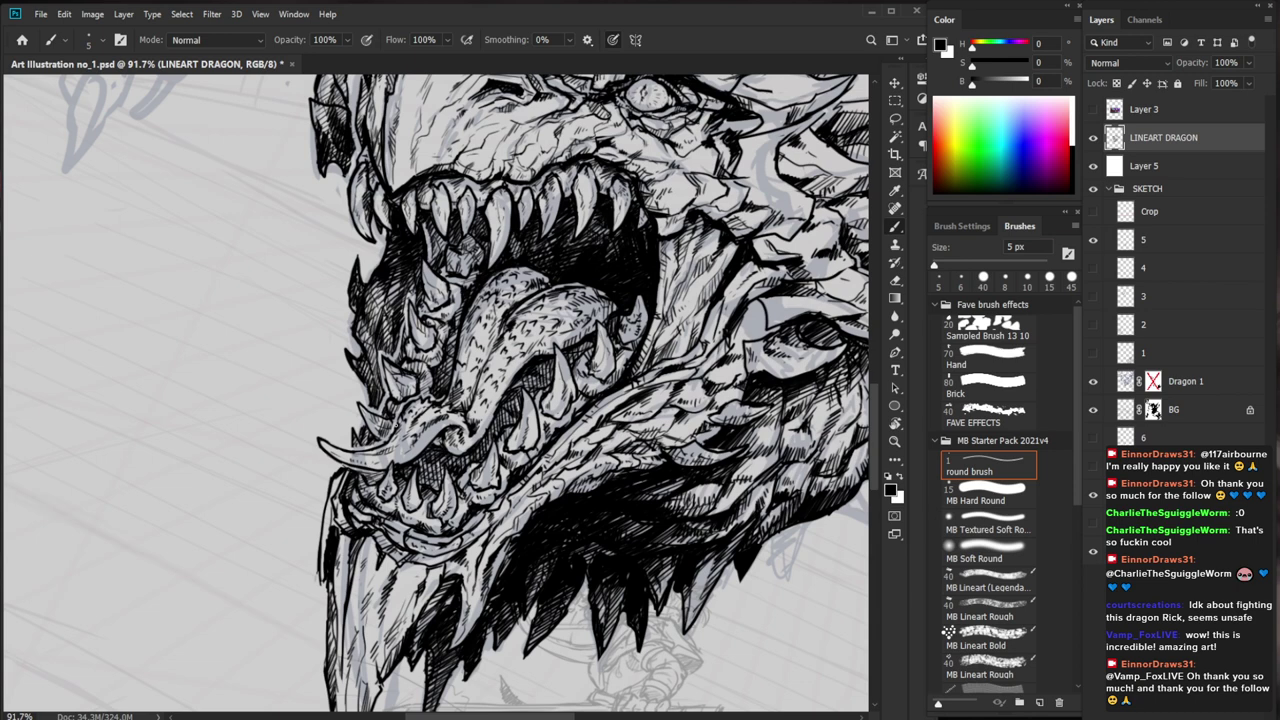
# Thicken the outer edge of the chin below the front tusk with 5 px strokes and trim it with the eraser
pyautogui.moveTo(341, 475); pyautogui.dragTo(329, 491)
pyautogui.moveTo(339, 483); pyautogui.dragTo(323, 519)
pyautogui.moveTo(333, 509); pyautogui.dragTo(319, 584)
pyautogui.moveTo(398, 525); pyautogui.dragTo(300, 527)
pyautogui.moveTo(369, 568); pyautogui.dragTo(467, 566)
pyautogui.press('e')
pyautogui.moveTo(360, 497); pyautogui.dragTo(358, 519)
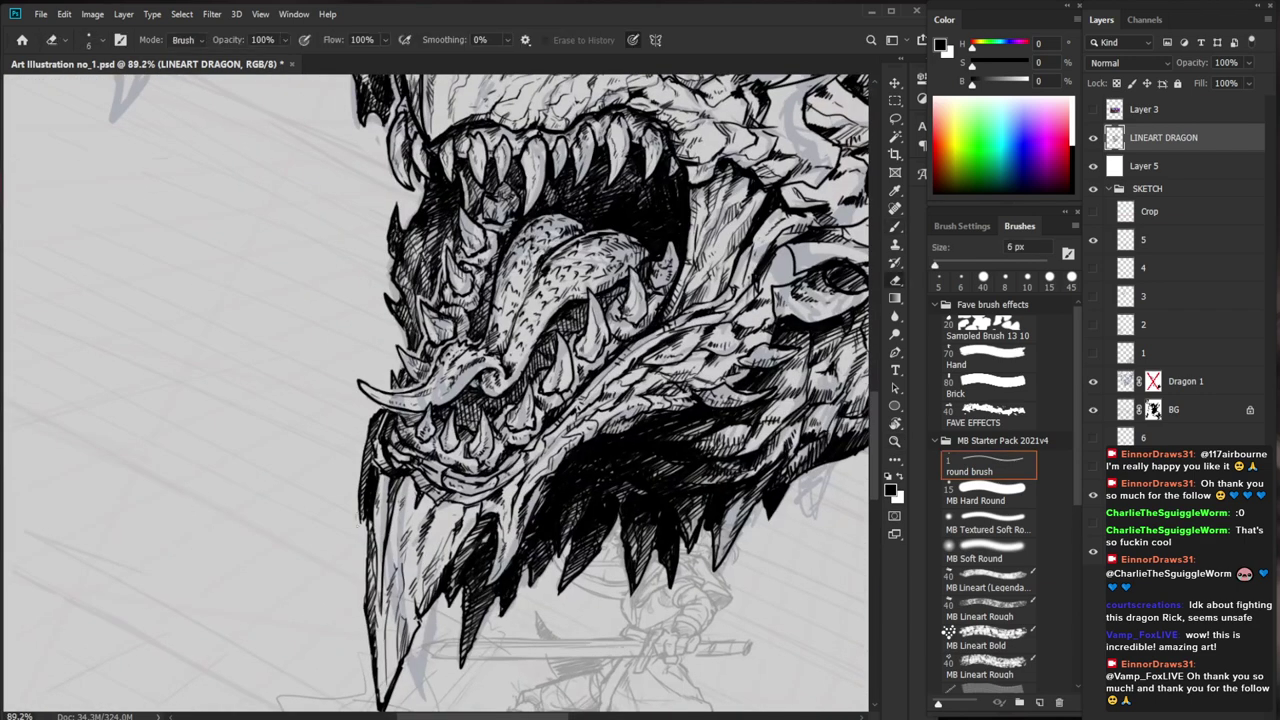
pyautogui.press('z')
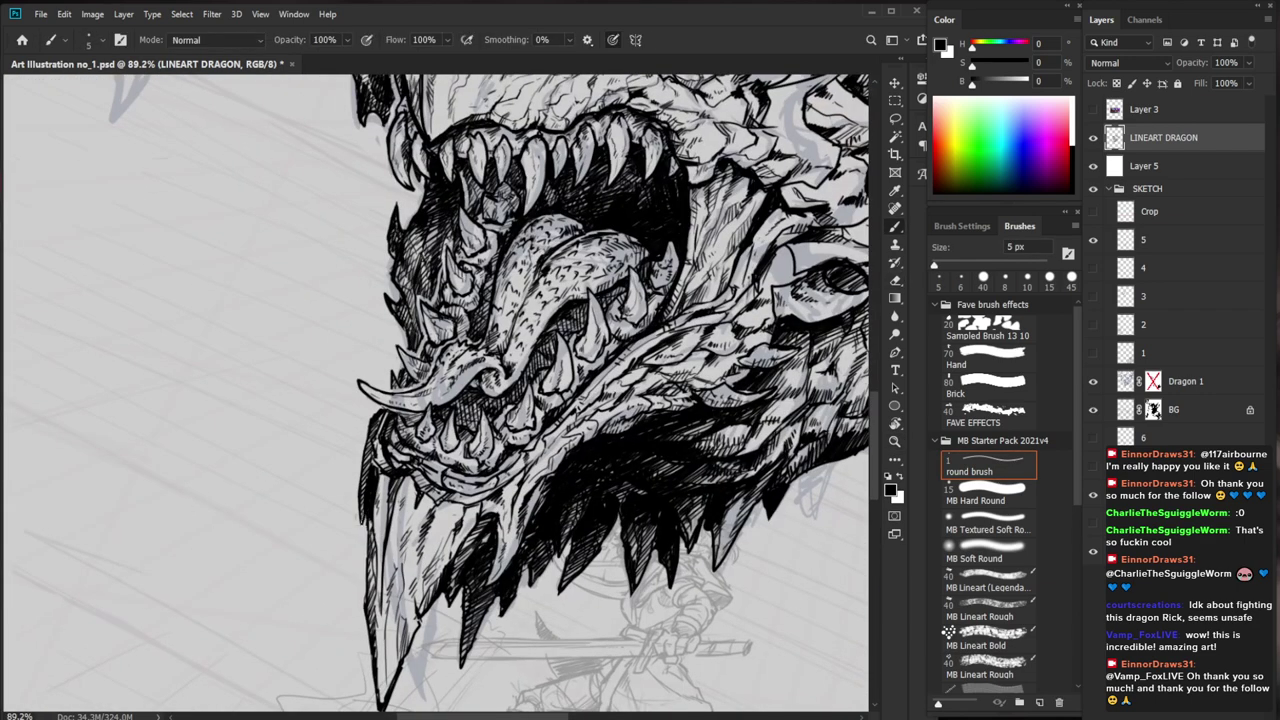
# Add short 5 px shading strokes beside the chin horn on the underside of the lower jaw
pyautogui.hotkey('ctrl', '0')
pyautogui.moveTo(732, 557)
pyautogui.mouseDown()
pyautogui.moveTo(623, 486)
pyautogui.moveTo(634, 480)
pyautogui.mouseUp()
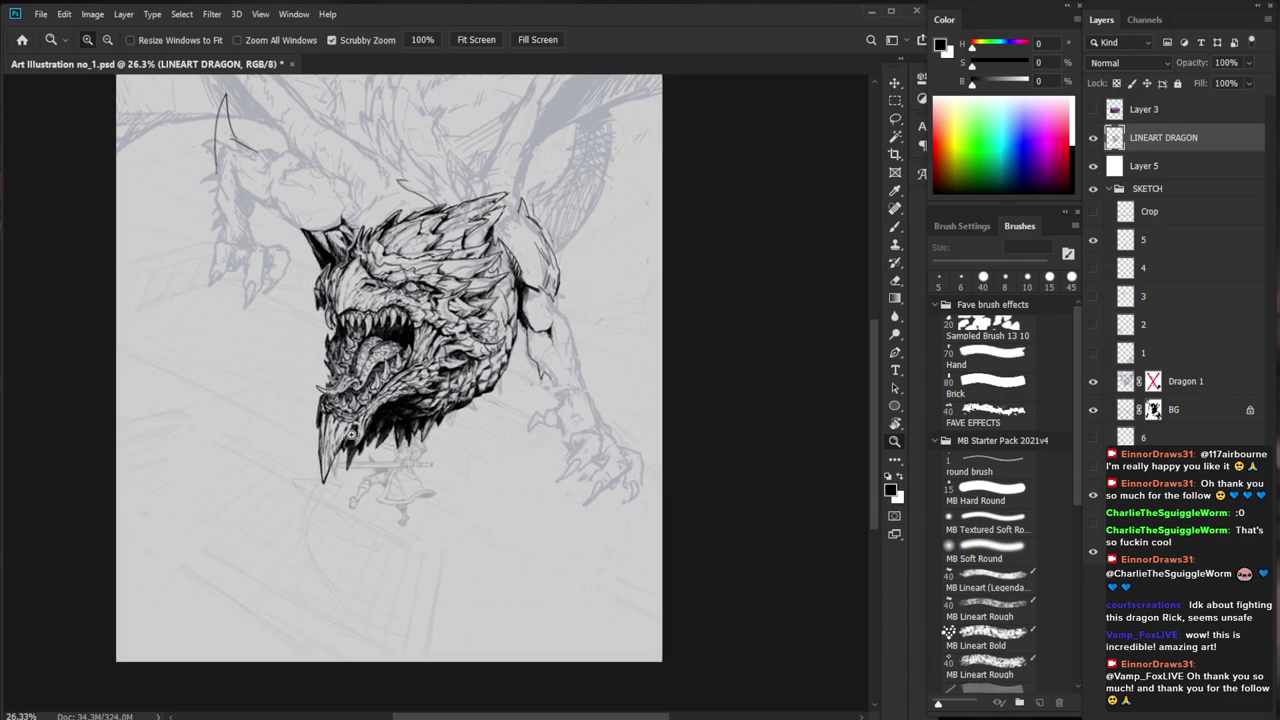
pyautogui.moveTo(353, 452); pyautogui.dragTo(470, 452)
pyautogui.press('b')
pyautogui.moveTo(384, 402); pyautogui.dragTo(380, 417)
pyautogui.moveTo(384, 409); pyautogui.dragTo(374, 431)
pyautogui.moveTo(378, 428)
pyautogui.mouseDown()
pyautogui.moveTo(370, 444)
pyautogui.moveTo(290, 431)
pyautogui.mouseUp()
pyautogui.press('z')
pyautogui.moveTo(395, 440); pyautogui.dragTo(480, 440)
pyautogui.press('b')
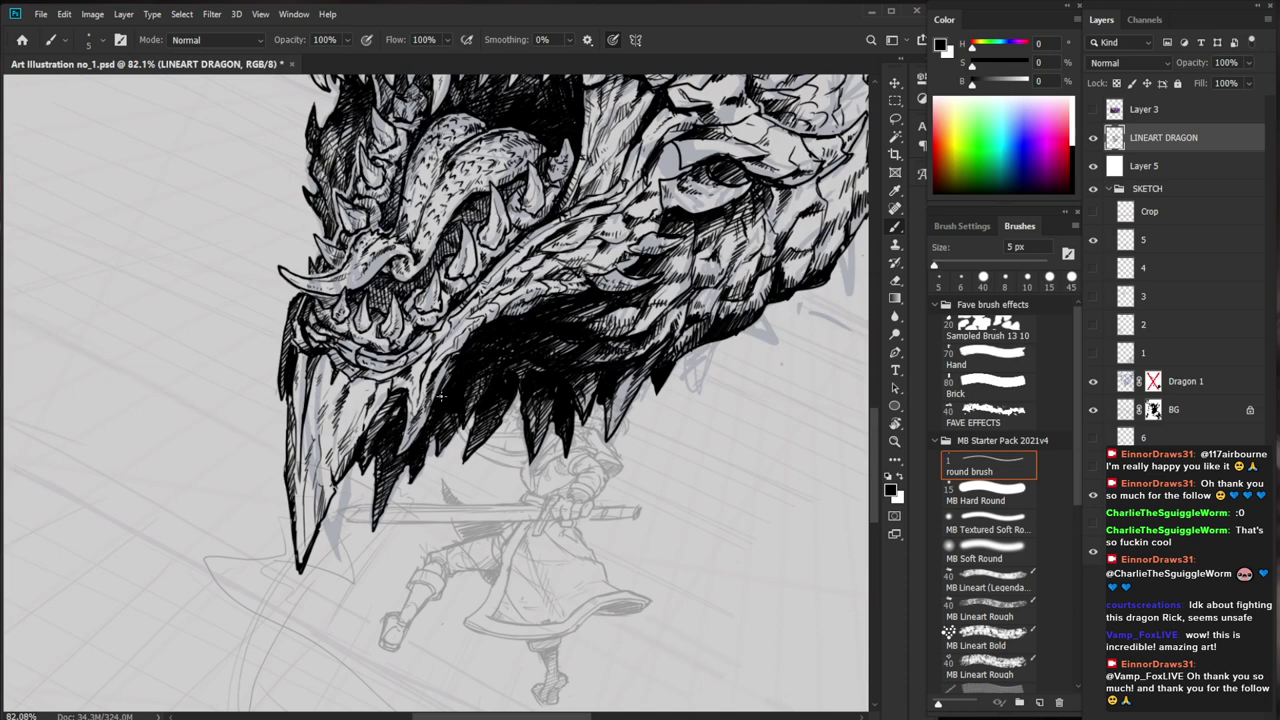
# Erase thin highlights with the 6 px eraser where the lower jaw meets the black shadow beneath it
pyautogui.press('e')
pyautogui.moveTo(456, 374); pyautogui.dragTo(448, 385)
pyautogui.moveTo(454, 378); pyautogui.dragTo(446, 396)
pyautogui.moveTo(452, 388); pyautogui.dragTo(460, 487)
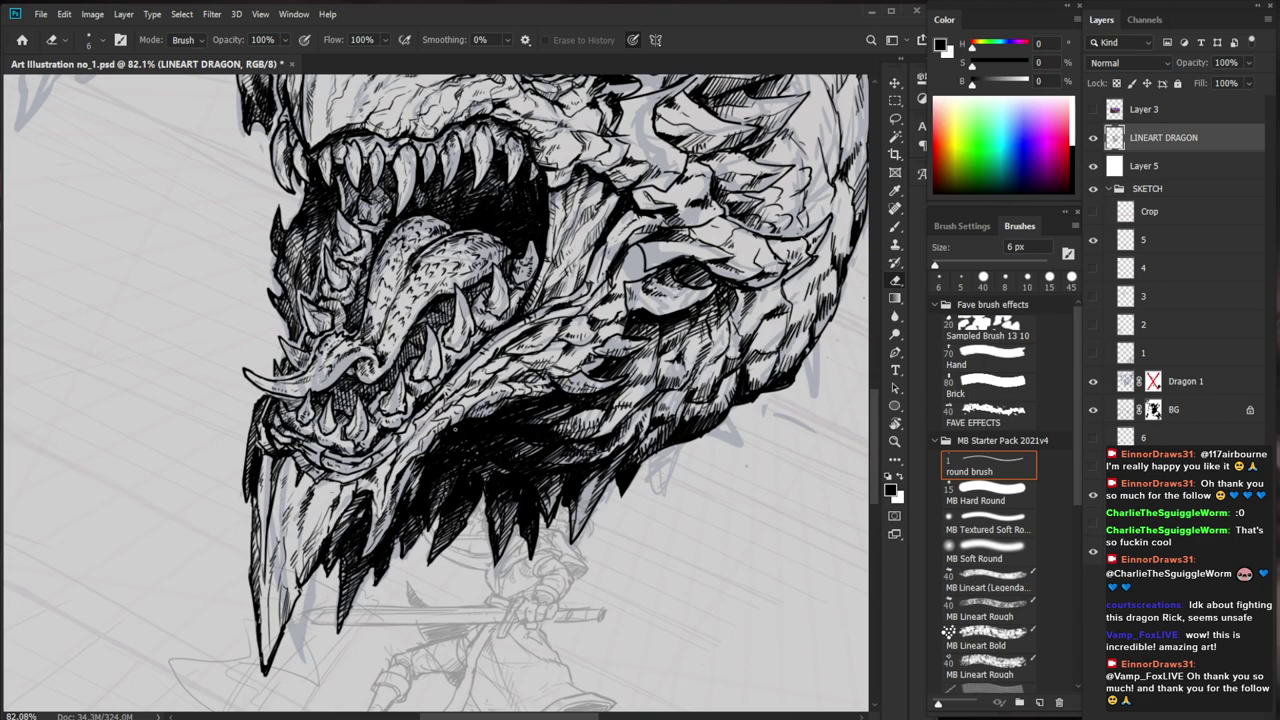
pyautogui.moveTo(468, 428); pyautogui.dragTo(462, 432)
pyautogui.moveTo(600, 390)
pyautogui.mouseDown()
pyautogui.moveTo(525, 392)
pyautogui.moveTo(715, 394)
pyautogui.mouseUp()
# Hatch beneath the small spike on the side of the lower jaw with short 5 px strokes
pyautogui.press('b')
pyautogui.moveTo(528, 413); pyautogui.dragTo(553, 414)
pyautogui.moveTo(529, 414); pyautogui.dragTo(547, 413)
pyautogui.moveTo(563, 405); pyautogui.dragTo(557, 413)
pyautogui.moveTo(578, 401); pyautogui.dragTo(508, 418)
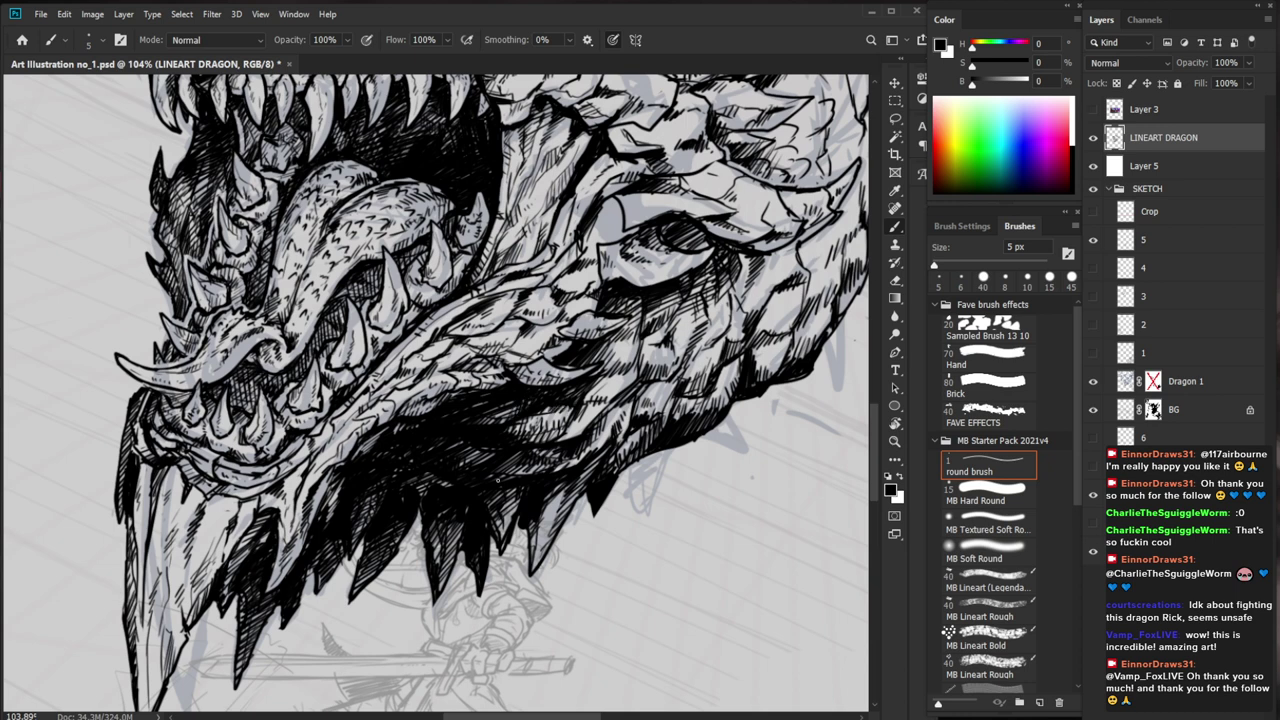
# Carve light scale lines into the dark shading under the jaw's side spike with the 6 px eraser
pyautogui.press('e')
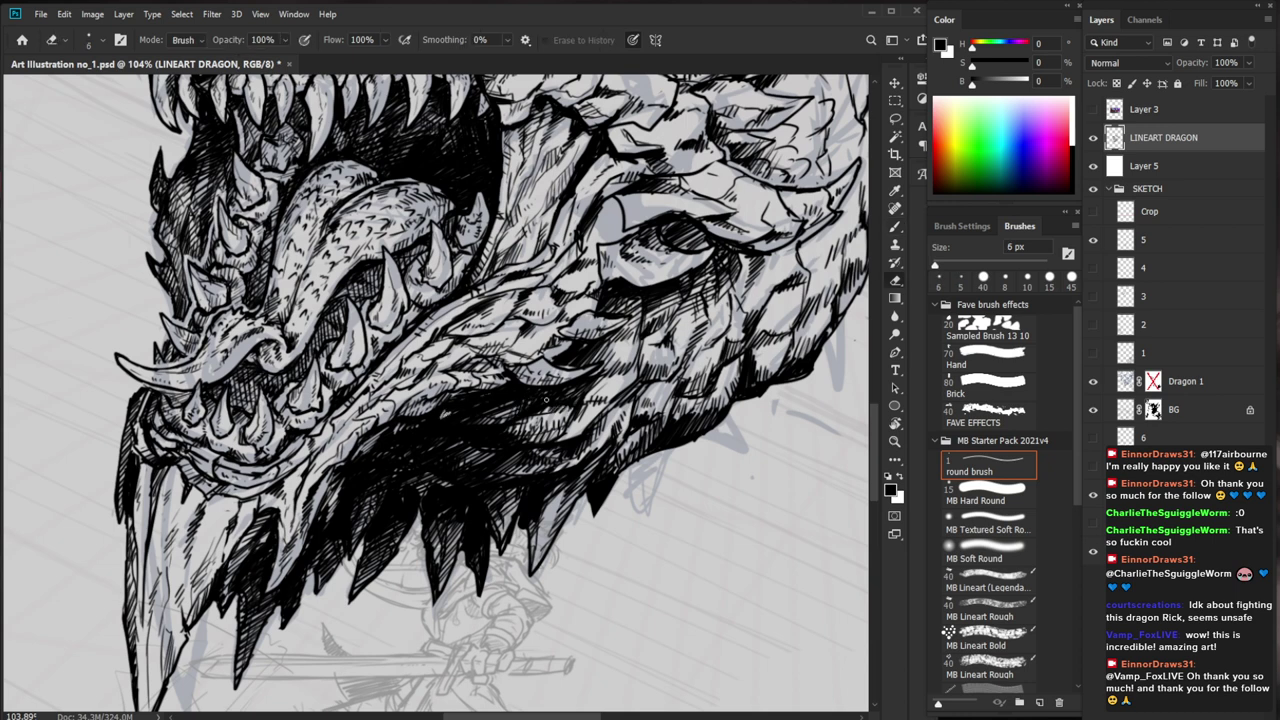
pyautogui.moveTo(477, 410); pyautogui.dragTo(499, 405)
pyautogui.moveTo(558, 403); pyautogui.dragTo(460, 408)
pyautogui.moveTo(725, 519); pyautogui.dragTo(656, 599)
pyautogui.moveTo(491, 504); pyautogui.dragTo(567, 504)
pyautogui.moveTo(469, 483); pyautogui.dragTo(484, 478)
pyautogui.press('b')
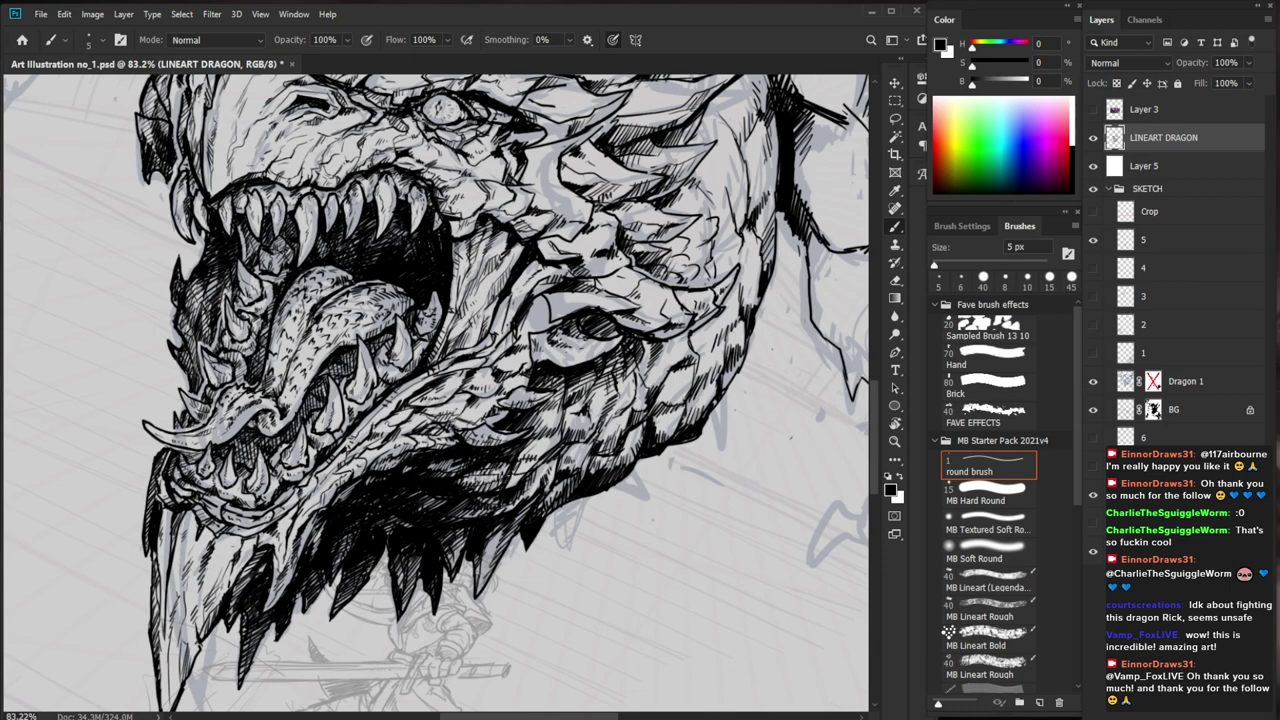
pyautogui.scroll(-4, 516, 480)
pyautogui.scroll(4, 580, 430)
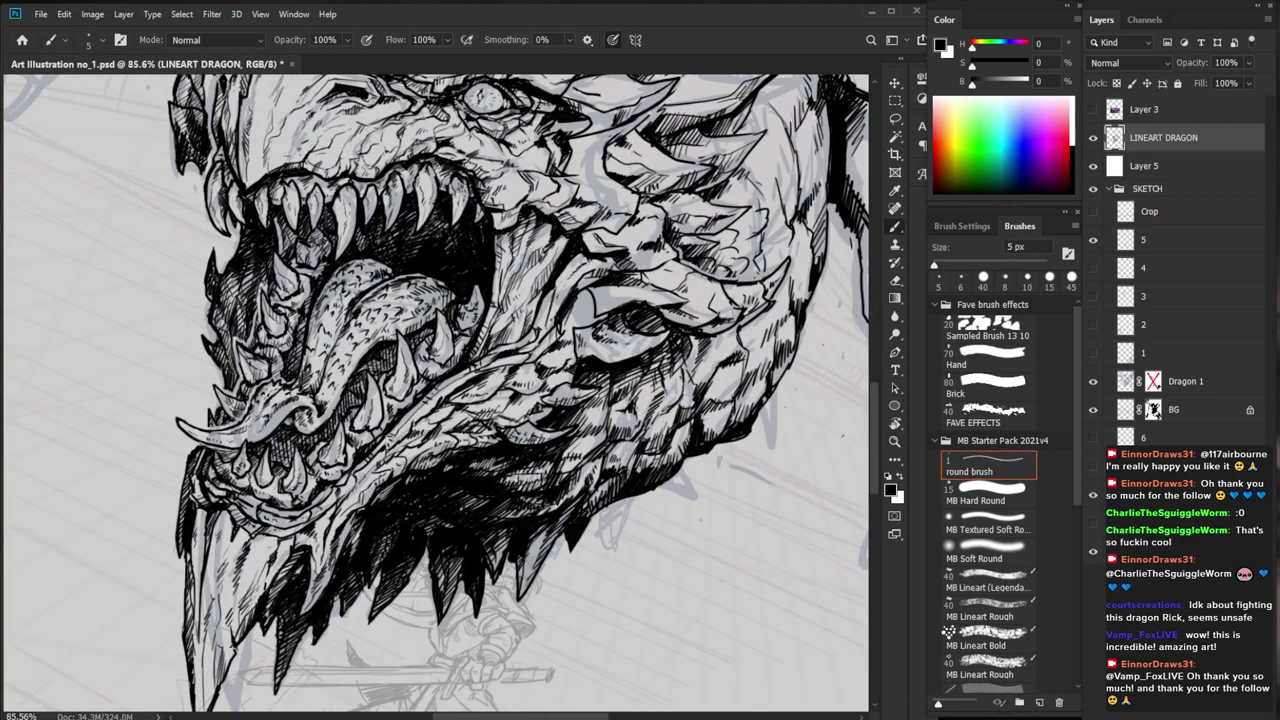
# Hatch the jaw scales just below the hollow under the cheek horn with short 5 px strokes
pyautogui.moveTo(573, 445); pyautogui.dragTo(563, 453)
pyautogui.moveTo(573, 447); pyautogui.dragTo(569, 459)
pyautogui.moveTo(584, 446); pyautogui.dragTo(577, 457)
pyautogui.moveTo(590, 449)
pyautogui.mouseDown()
pyautogui.moveTo(580, 461)
pyautogui.moveTo(566, 440)
pyautogui.moveTo(640, 417)
pyautogui.mouseUp()
pyautogui.hotkey('ctrl', 'space')
pyautogui.moveTo(562, 406)
pyautogui.mouseDown()
pyautogui.moveTo(598, 438)
pyautogui.moveTo(571, 475)
pyautogui.mouseUp()
pyautogui.moveTo(593, 457); pyautogui.dragTo(586, 477)
# Deepen the shading on the neighbouring lower-jaw scales with a row of short downward 5 px strokes
pyautogui.hotkey('ctrl', 'space')
pyautogui.moveTo(628, 450)
pyautogui.mouseDown()
pyautogui.moveTo(508, 450)
pyautogui.moveTo(712, 460)
pyautogui.mouseUp()
pyautogui.hotkey('ctrl', 'space')
pyautogui.moveTo(588, 459); pyautogui.dragTo(570, 475)
pyautogui.moveTo(578, 465)
pyautogui.mouseDown()
pyautogui.moveTo(568, 481)
pyautogui.moveTo(586, 488)
pyautogui.mouseUp()
pyautogui.moveTo(586, 458); pyautogui.dragTo(594, 478)
pyautogui.moveTo(506, 480)
pyautogui.mouseDown()
pyautogui.moveTo(548, 504)
pyautogui.moveTo(502, 541)
pyautogui.moveTo(502, 528)
pyautogui.moveTo(562, 532)
pyautogui.mouseUp()
pyautogui.moveTo(589, 491); pyautogui.dragTo(581, 513)
pyautogui.moveTo(599, 485); pyautogui.dragTo(593, 503)
pyautogui.moveTo(660, 474)
pyautogui.mouseDown()
pyautogui.moveTo(560, 500)
pyautogui.moveTo(752, 502)
pyautogui.mouseUp()
# Hatch the overlapping scales towards the back of the jaw with longer diagonal 5 px strokes
pyautogui.moveTo(646, 438); pyautogui.dragTo(630, 457)
pyautogui.moveTo(639, 452); pyautogui.dragTo(613, 486)
pyautogui.moveTo(634, 472); pyautogui.dragTo(613, 497)
pyautogui.moveTo(628, 492); pyautogui.dragTo(606, 519)
pyautogui.moveTo(624, 506); pyautogui.dragTo(611, 530)
pyautogui.moveTo(646, 446); pyautogui.dragTo(625, 502)
pyautogui.moveTo(629, 504); pyautogui.dragTo(615, 546)
pyautogui.moveTo(561, 450)
pyautogui.mouseDown()
pyautogui.moveTo(468, 514)
pyautogui.moveTo(393, 518)
pyautogui.mouseUp()
pyautogui.moveTo(487, 500); pyautogui.dragTo(592, 500)
pyautogui.moveTo(504, 515); pyautogui.dragTo(396, 561)
pyautogui.moveTo(722, 542); pyautogui.dragTo(660, 520)
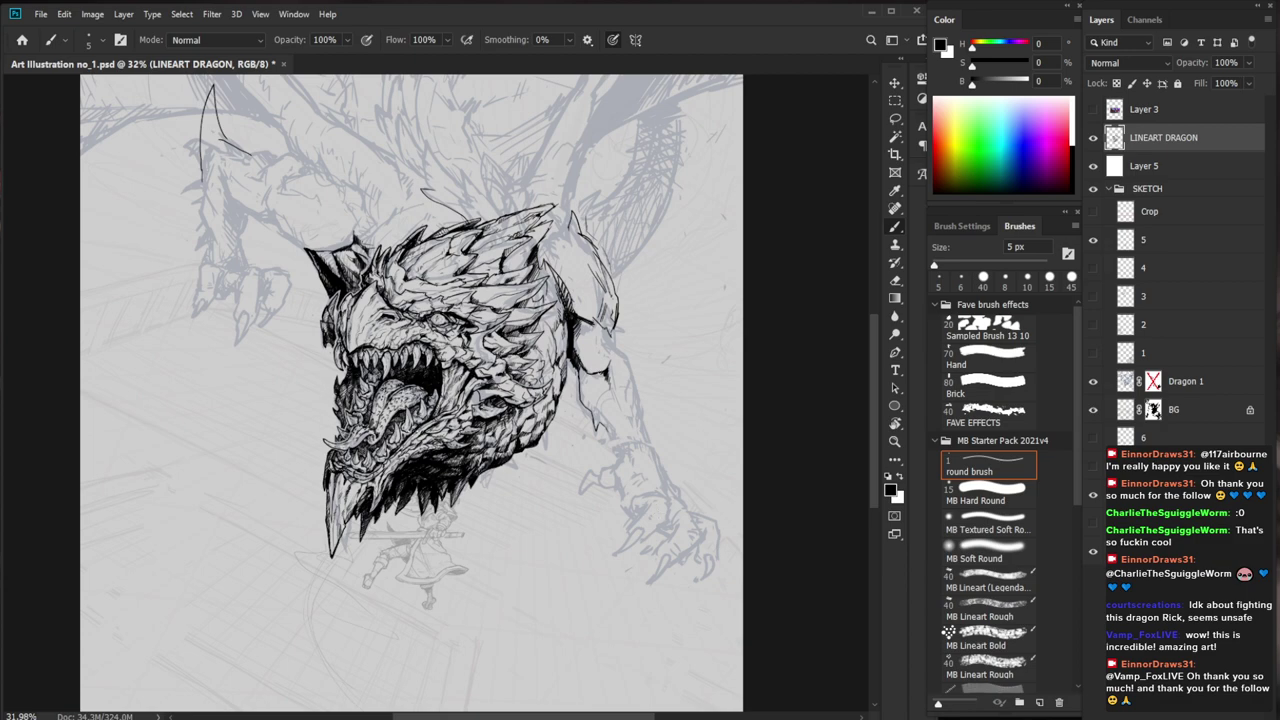
# Refine the linework around the dragon's eye and brow, alternating 5 px brush strokes with the 6 px eraser
pyautogui.hotkey('ctrl', 'space')
pyautogui.moveTo(457, 310); pyautogui.dragTo(560, 312)
pyautogui.moveTo(377, 310); pyautogui.dragTo(383, 315)
pyautogui.hotkey('ctrl', 'space')
pyautogui.moveTo(560, 312)
pyautogui.mouseDown()
pyautogui.moveTo(490, 312)
pyautogui.moveTo(550, 312)
pyautogui.mouseUp()
pyautogui.press('e')
pyautogui.moveTo(430, 312); pyautogui.dragTo(386, 322)
pyautogui.press('b')
pyautogui.moveTo(432, 303)
pyautogui.mouseDown()
pyautogui.moveTo(405, 306)
pyautogui.moveTo(425, 315)
pyautogui.moveTo(403, 328)
pyautogui.mouseUp()
pyautogui.press('e')
pyautogui.press('b')
pyautogui.moveTo(419, 304); pyautogui.dragTo(409, 327)
pyautogui.moveTo(429, 305)
pyautogui.mouseDown()
pyautogui.moveTo(413, 327)
pyautogui.moveTo(449, 311)
pyautogui.moveTo(383, 331)
pyautogui.mouseUp()
pyautogui.moveTo(395, 323); pyautogui.dragTo(389, 337)
# Add short 5 px shading strokes to the crest scales above the brow
pyautogui.hotkey('ctrl', 'space')
pyautogui.moveTo(482, 339); pyautogui.dragTo(405, 339)
pyautogui.moveTo(676, 636); pyautogui.dragTo(660, 500)
pyautogui.hotkey('ctrl', 'space')
pyautogui.moveTo(475, 197); pyautogui.dragTo(566, 197)
pyautogui.moveTo(430, 201); pyautogui.dragTo(411, 191)
pyautogui.moveTo(437, 196); pyautogui.dragTo(410, 185)
pyautogui.moveTo(421, 185); pyautogui.dragTo(381, 196)
pyautogui.moveTo(413, 181); pyautogui.dragTo(381, 196)
# Accent the edges of the neighbouring forehead scales with short 5 px strokes
pyautogui.press('space')
pyautogui.moveTo(499, 209); pyautogui.dragTo(535, 348)
pyautogui.moveTo(415, 323); pyautogui.dragTo(403, 335)
pyautogui.moveTo(425, 317)
pyautogui.mouseDown()
pyautogui.moveTo(405, 333)
pyautogui.moveTo(403, 317)
pyautogui.mouseUp()
pyautogui.moveTo(415, 291); pyautogui.dragTo(405, 309)
pyautogui.moveTo(425, 297)
pyautogui.mouseDown()
pyautogui.moveTo(413, 309)
pyautogui.moveTo(424, 306)
pyautogui.mouseUp()
pyautogui.moveTo(498, 282); pyautogui.dragTo(478, 287)
pyautogui.moveTo(508, 278)
pyautogui.mouseDown()
pyautogui.moveTo(499, 287)
pyautogui.moveTo(510, 284)
pyautogui.mouseUp()
pyautogui.moveTo(540, 266); pyautogui.dragTo(520, 280)
# Hatch along the long brow-ridge scales above the eye with short 5 px strokes
pyautogui.hotkey('ctrl', 'space')
pyautogui.moveTo(660, 302); pyautogui.dragTo(530, 310)
pyautogui.moveTo(680, 315)
pyautogui.mouseDown()
pyautogui.moveTo(633, 370)
pyautogui.moveTo(700, 368)
pyautogui.mouseUp()
pyautogui.press('b')
pyautogui.moveTo(445, 337); pyautogui.dragTo(431, 343)
pyautogui.moveTo(449, 327); pyautogui.dragTo(441, 341)
pyautogui.moveTo(461, 325); pyautogui.dragTo(453, 335)
pyautogui.moveTo(481, 321); pyautogui.dragTo(463, 331)
pyautogui.moveTo(507, 313); pyautogui.dragTo(493, 319)
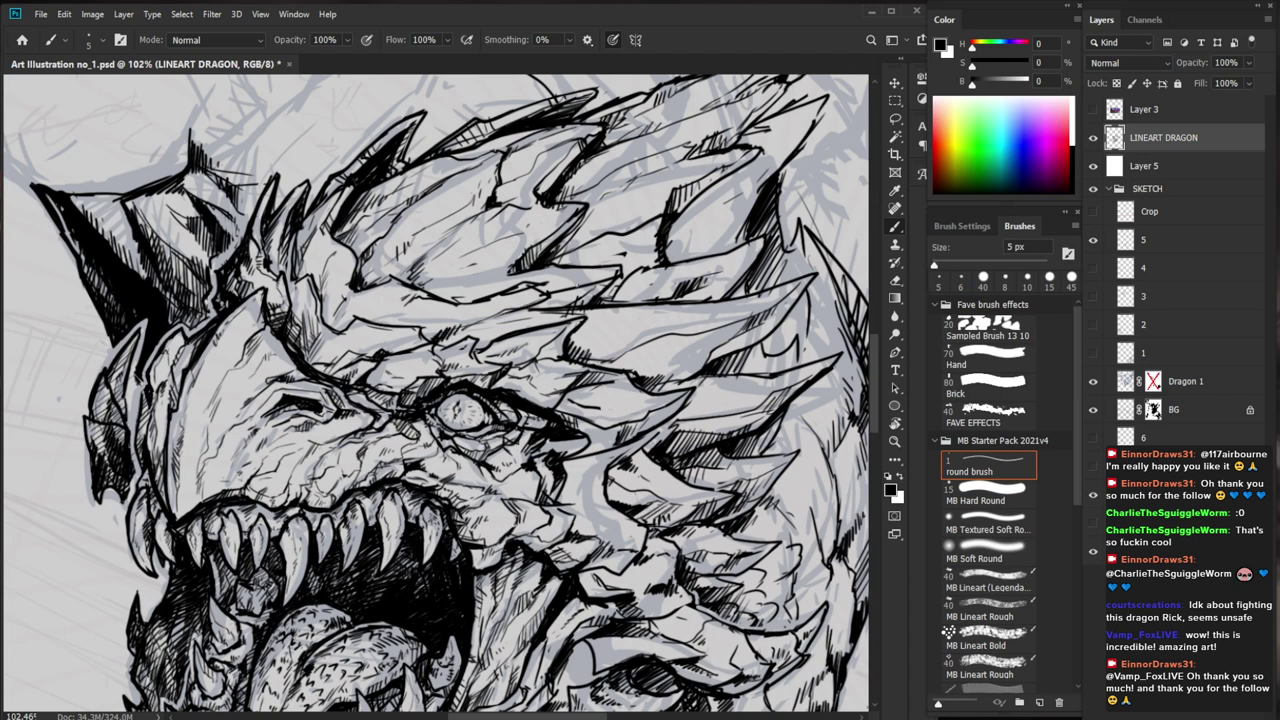
# Inspect the head's inking as a whole, then the mouth and lower jaw up close
pyautogui.press('e')
pyautogui.press('b')
pyautogui.hotkey('ctrl', '0')
pyautogui.moveTo(440, 485); pyautogui.dragTo(490, 485)
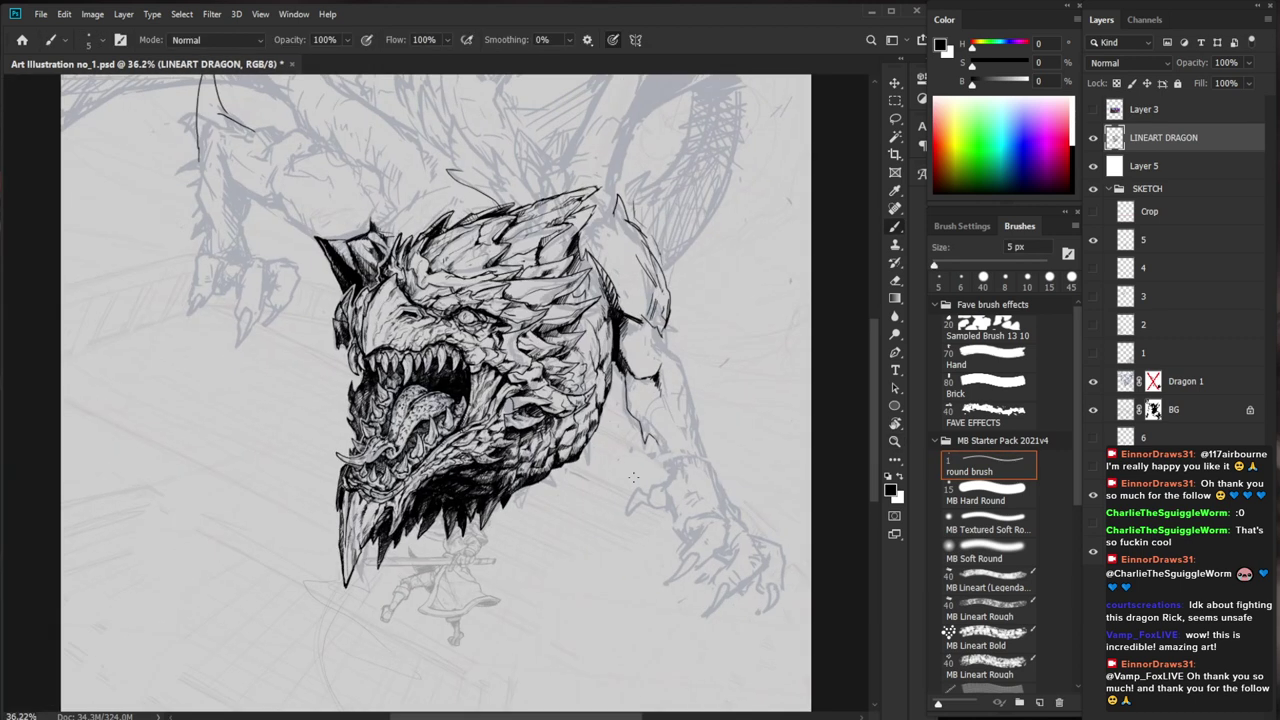
pyautogui.moveTo(446, 371); pyautogui.dragTo(560, 371)
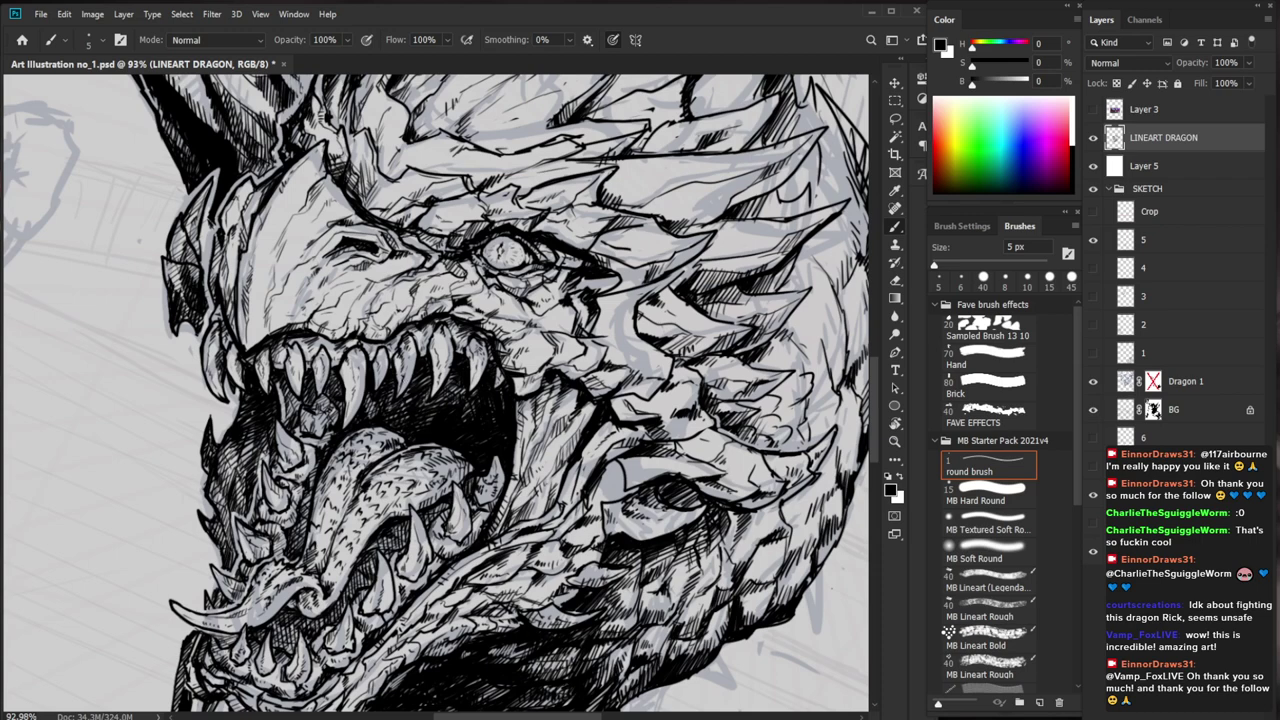
pyautogui.scroll(-2, 440, 393)
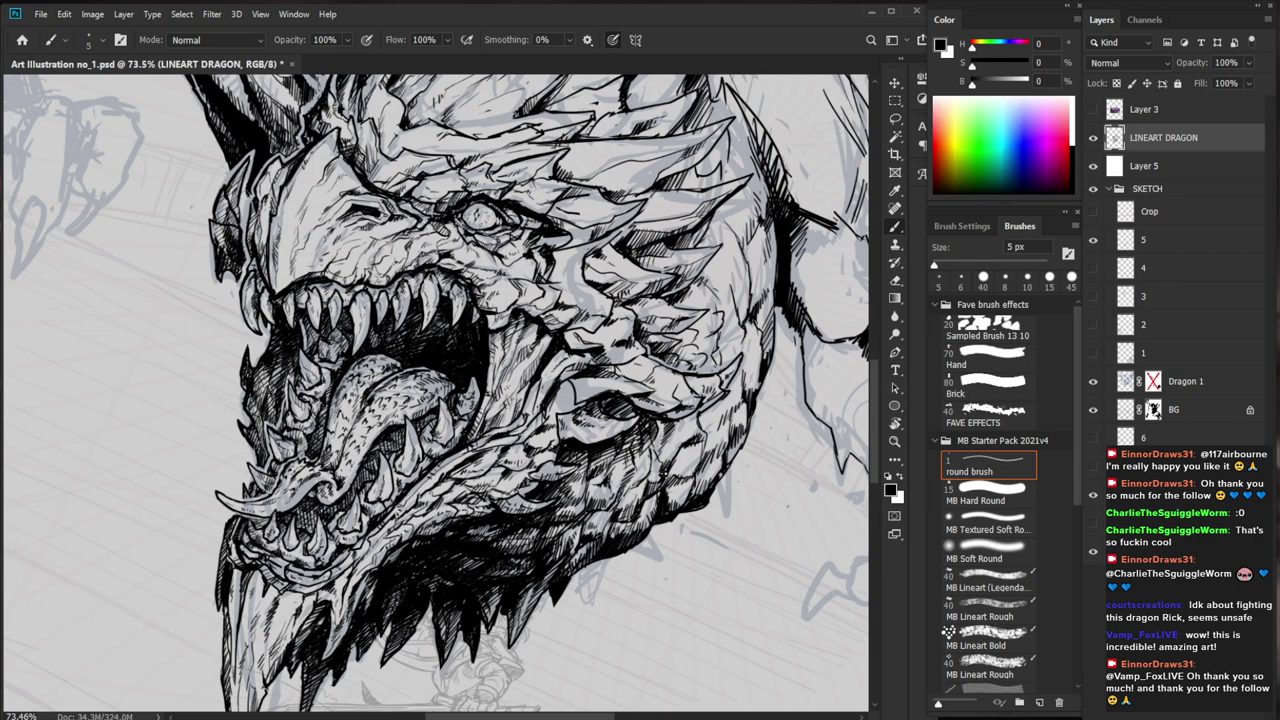
pyautogui.scroll(4, 333, 560)
pyautogui.press('e')
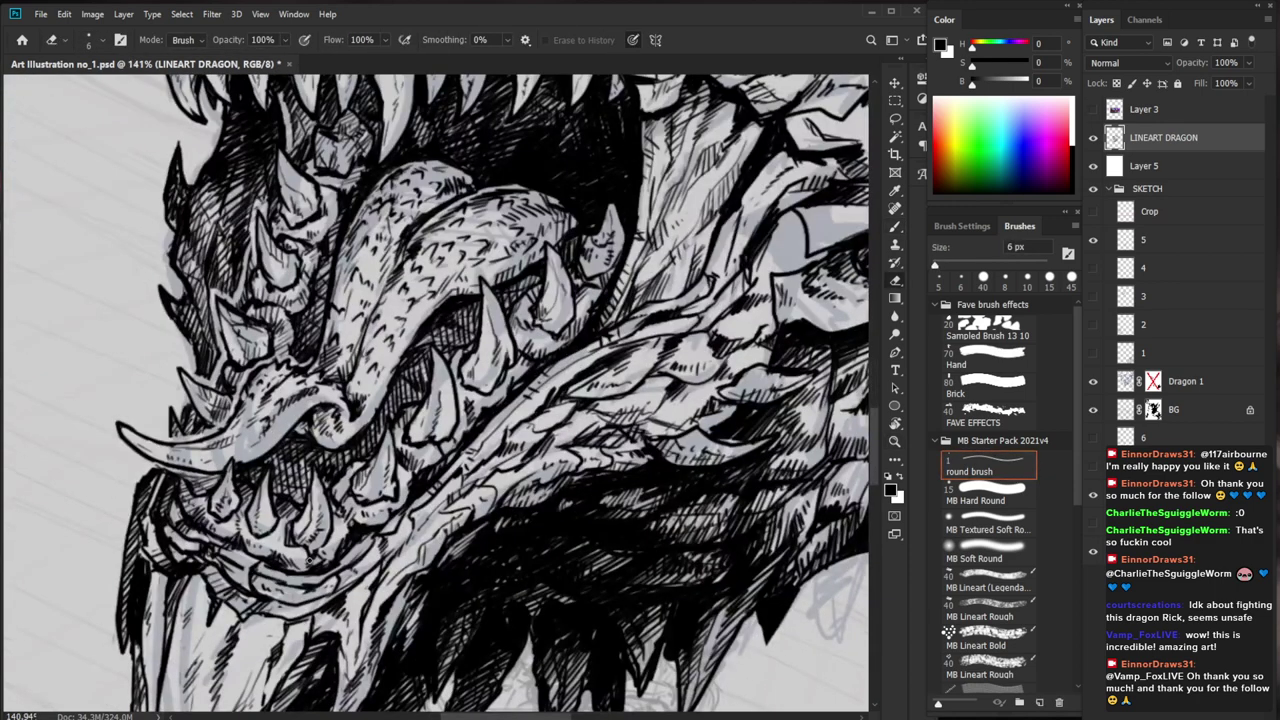
pyautogui.press('b')
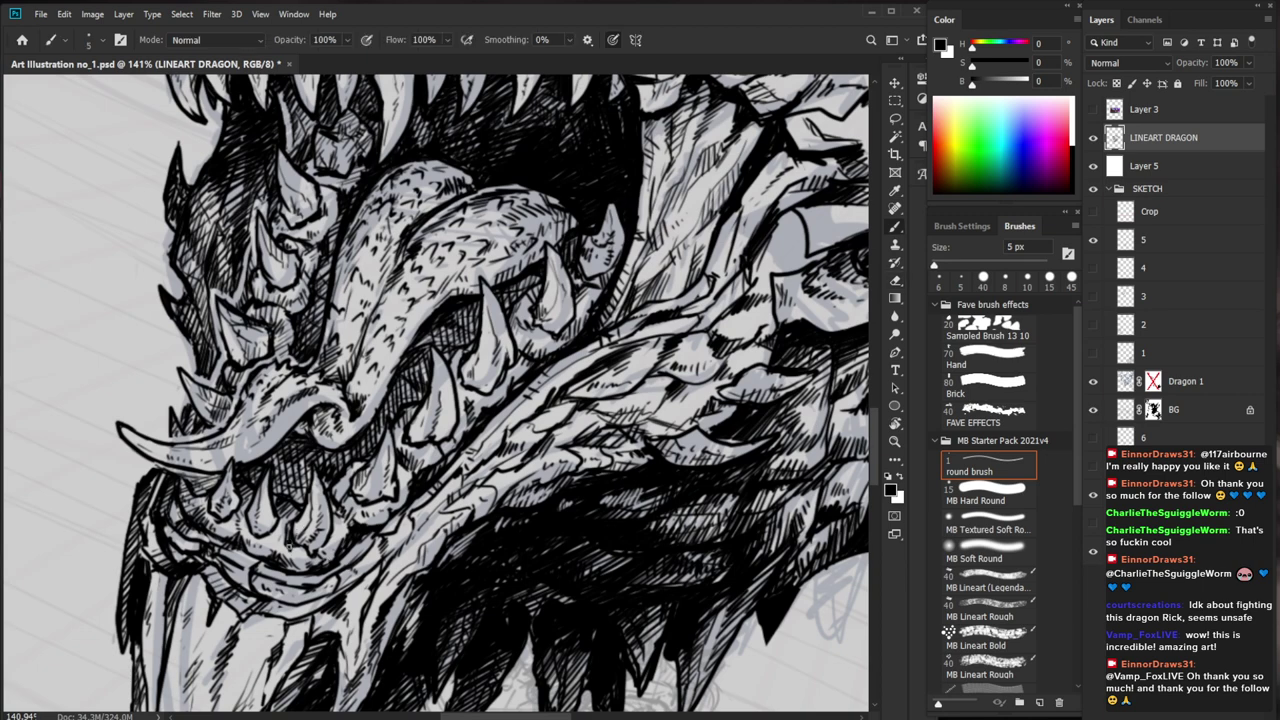
# Touch up the shading around the small front tooth of the lower jaw with short 5 px strokes
pyautogui.moveTo(298, 552)
pyautogui.mouseDown()
pyautogui.moveTo(212, 553)
pyautogui.moveTo(370, 552)
pyautogui.mouseUp()
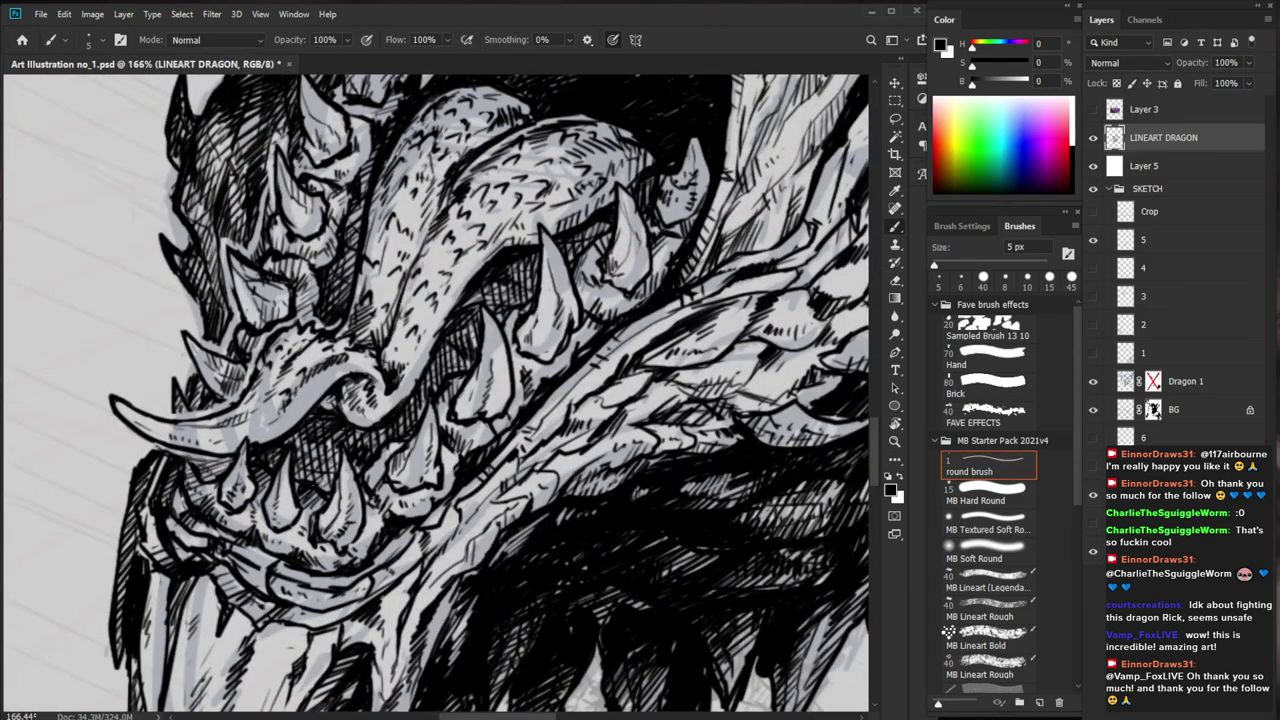
pyautogui.press('e')
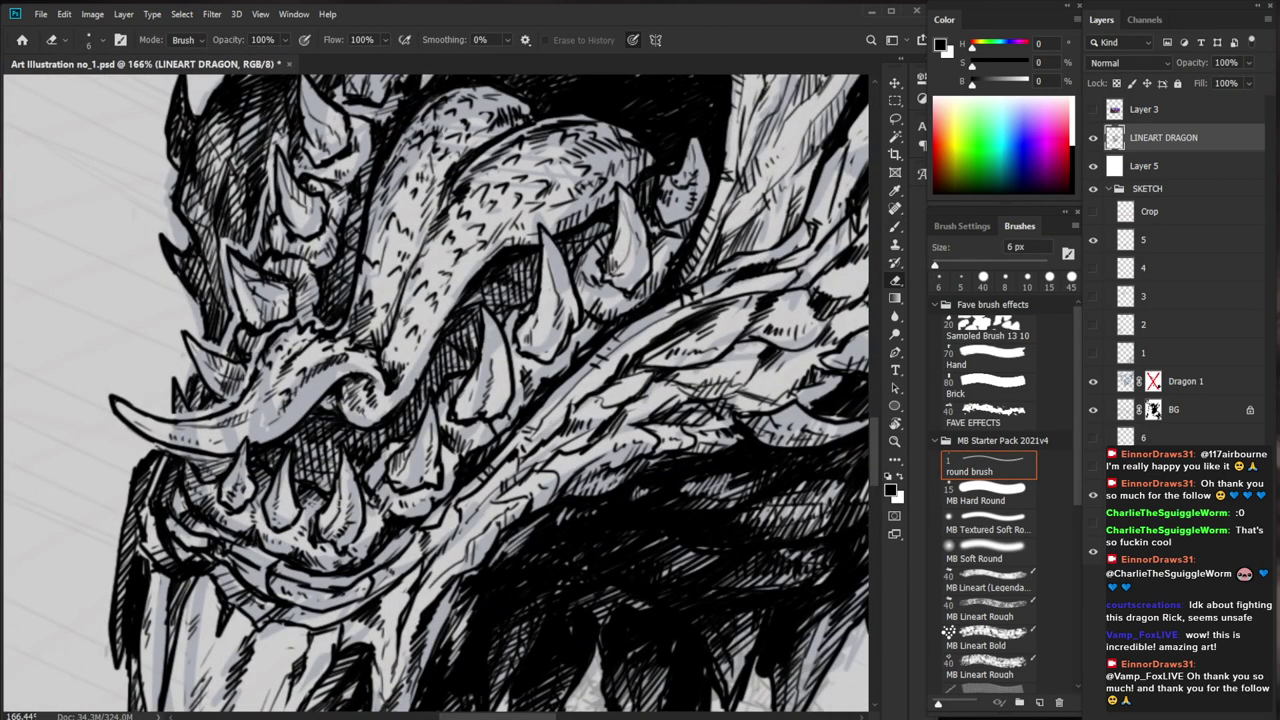
pyautogui.press('b')
pyautogui.moveTo(230, 508)
pyautogui.mouseDown()
pyautogui.moveTo(224, 522)
pyautogui.moveTo(203, 505)
pyautogui.mouseUp()
pyautogui.press('e')
pyautogui.press('b')
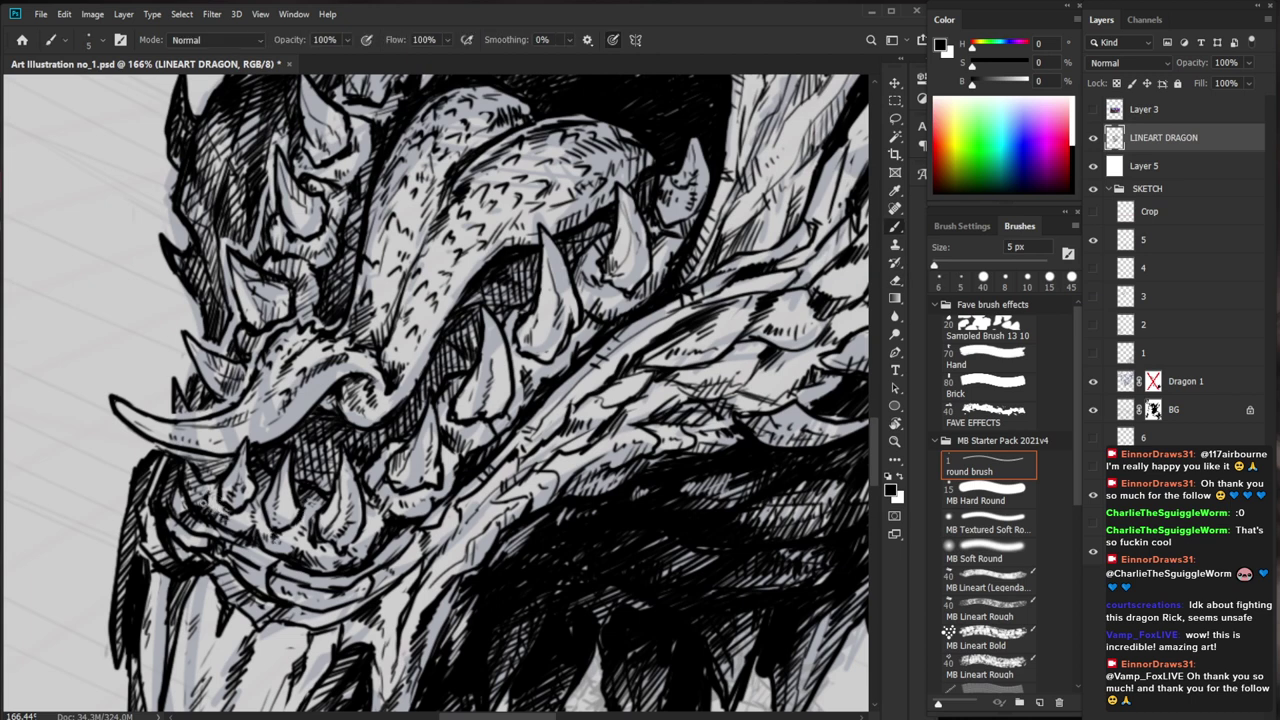
pyautogui.press('e')
pyautogui.press('b')
pyautogui.moveTo(237, 484); pyautogui.dragTo(231, 496)
pyautogui.moveTo(236, 490); pyautogui.dragTo(231, 502)
# Add short 5 px hatch strokes to the cheek scales behind the corner of the mouth
pyautogui.scroll(-5, 317, 476)
pyautogui.moveTo(760, 549)
pyautogui.mouseDown()
pyautogui.moveTo(723, 566)
pyautogui.moveTo(791, 561)
pyautogui.mouseUp()
pyautogui.moveTo(477, 321); pyautogui.dragTo(494, 329)
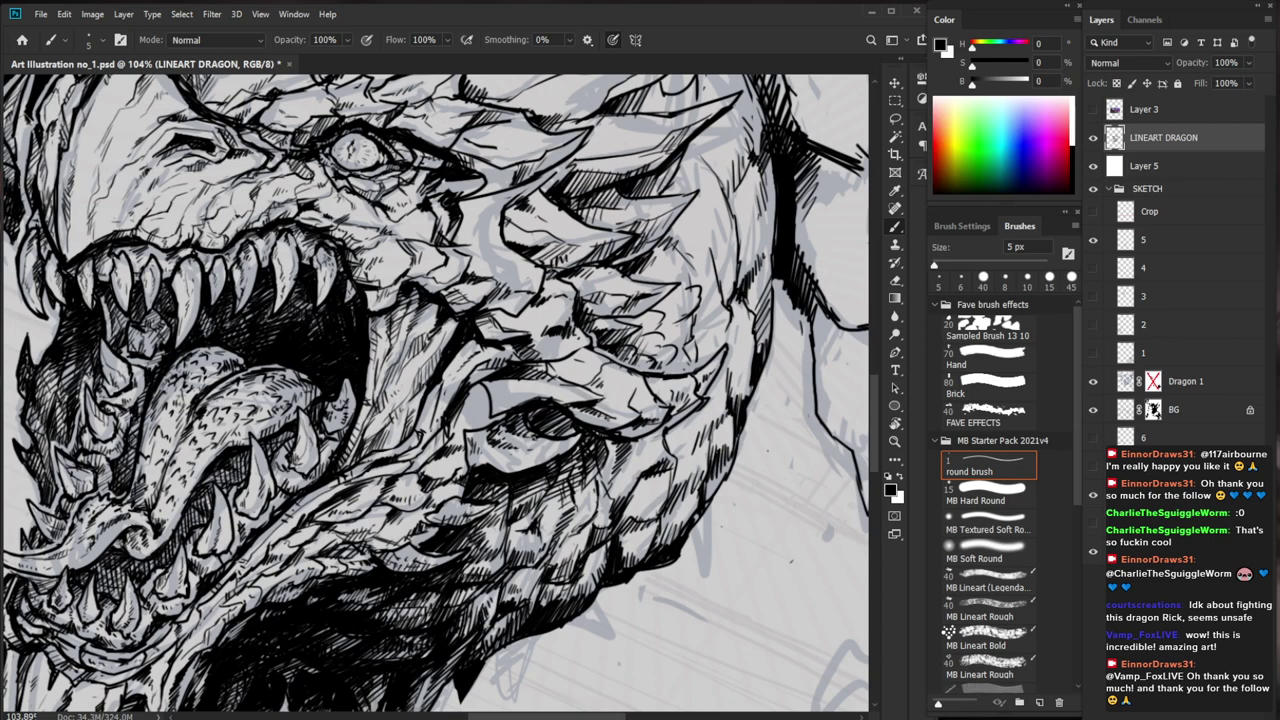
pyautogui.moveTo(625, 262); pyautogui.dragTo(548, 262)
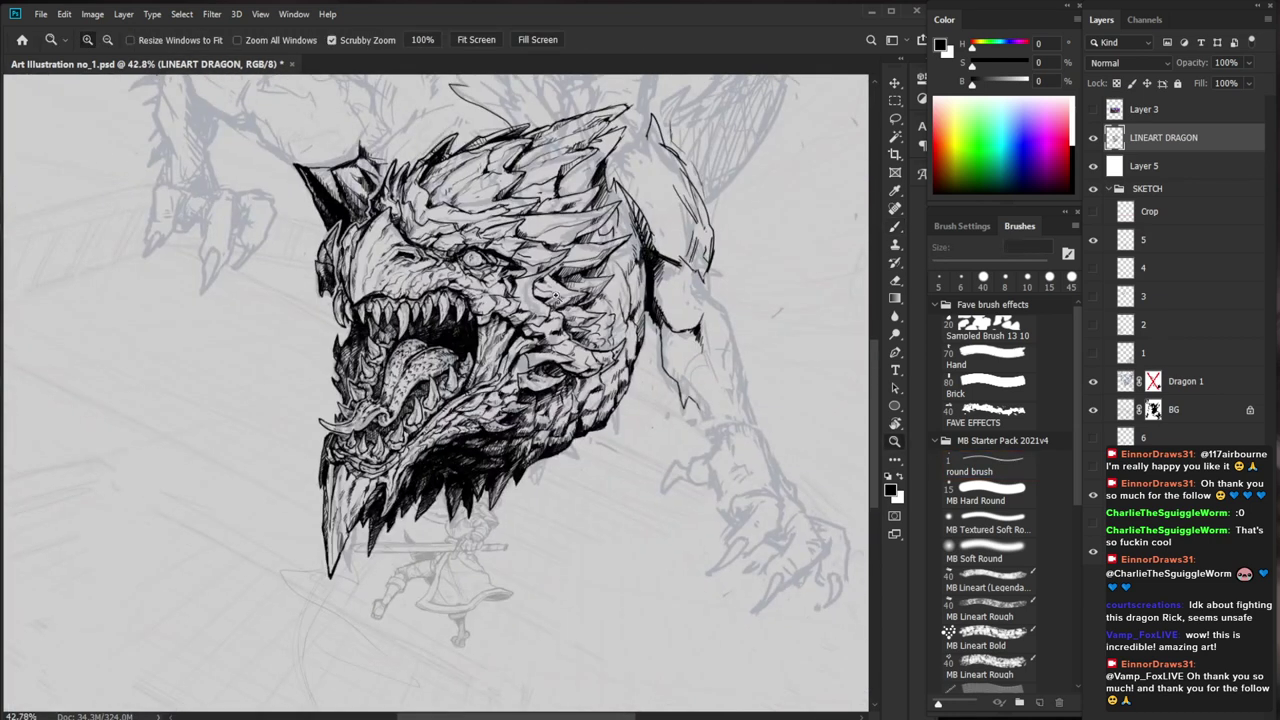
pyautogui.moveTo(630, 212); pyautogui.dragTo(662, 212)
pyautogui.moveTo(518, 340); pyautogui.dragTo(504, 348)
pyautogui.moveTo(511, 341); pyautogui.dragTo(500, 354)
pyautogui.moveTo(640, 485)
pyautogui.mouseDown()
pyautogui.moveTo(515, 485)
pyautogui.moveTo(618, 464)
pyautogui.mouseUp()
pyautogui.moveTo(525, 434); pyautogui.dragTo(562, 430)
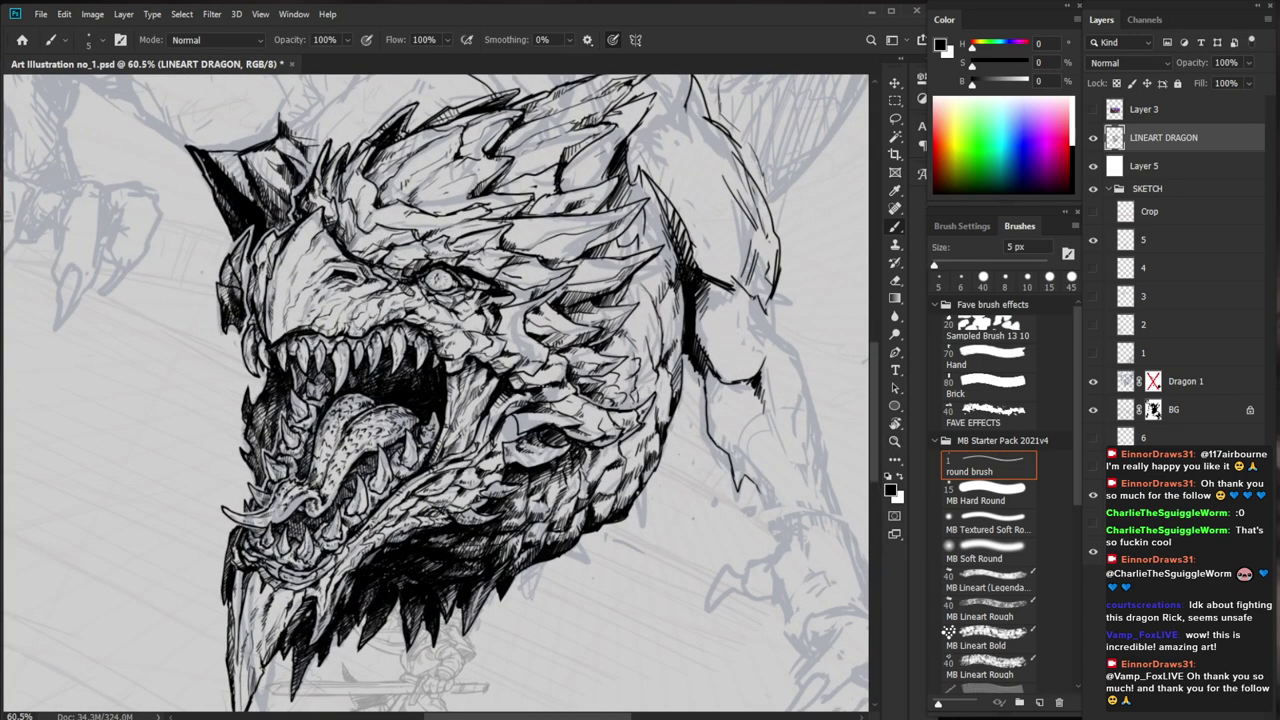
pyautogui.moveTo(622, 379); pyautogui.dragTo(584, 402)
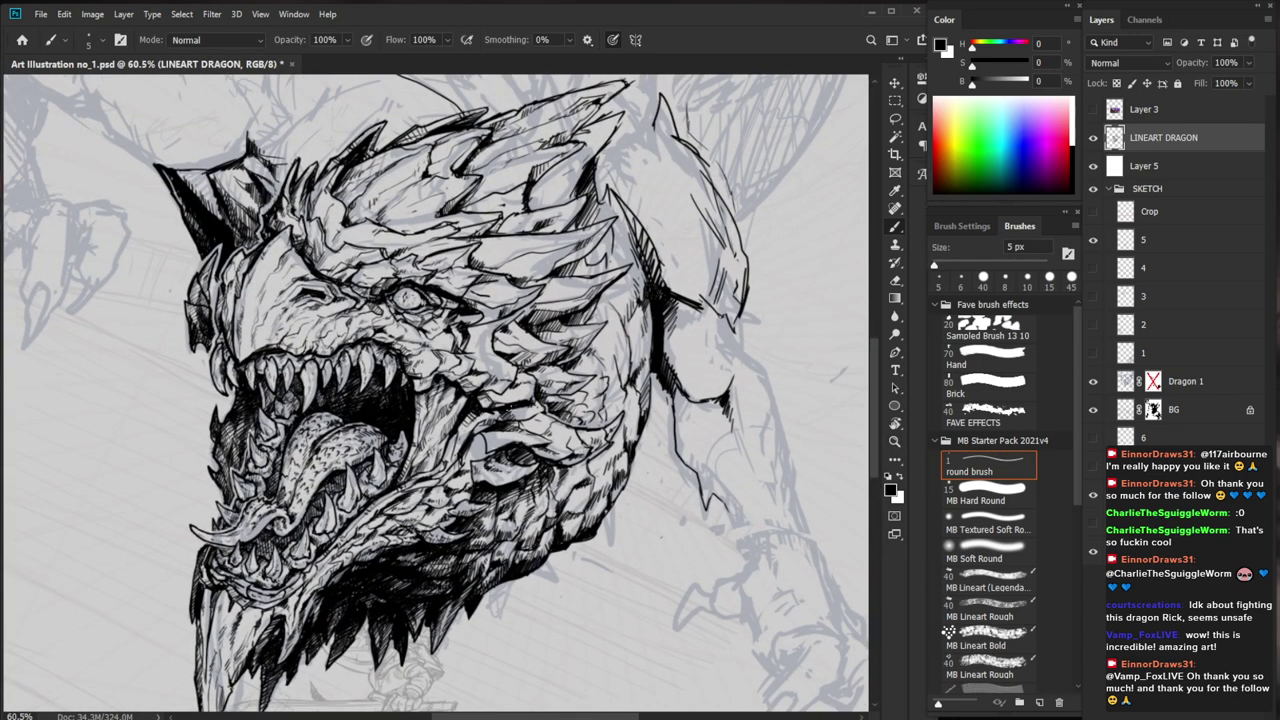
# Refine the base of the cheek horn with 5 px brush strokes and the 6 px eraser
pyautogui.moveTo(538, 410); pyautogui.dragTo(530, 422)
pyautogui.press('e')
pyautogui.press('b')
pyautogui.press('e')
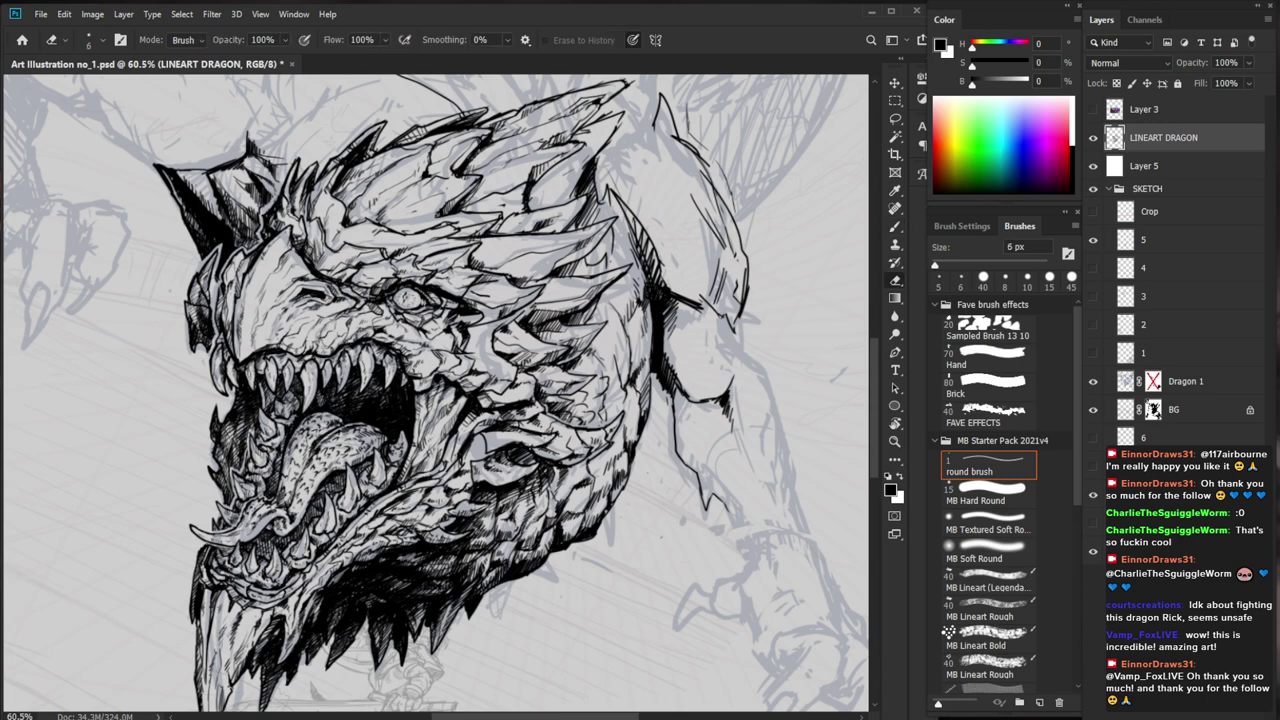
pyautogui.press('b')
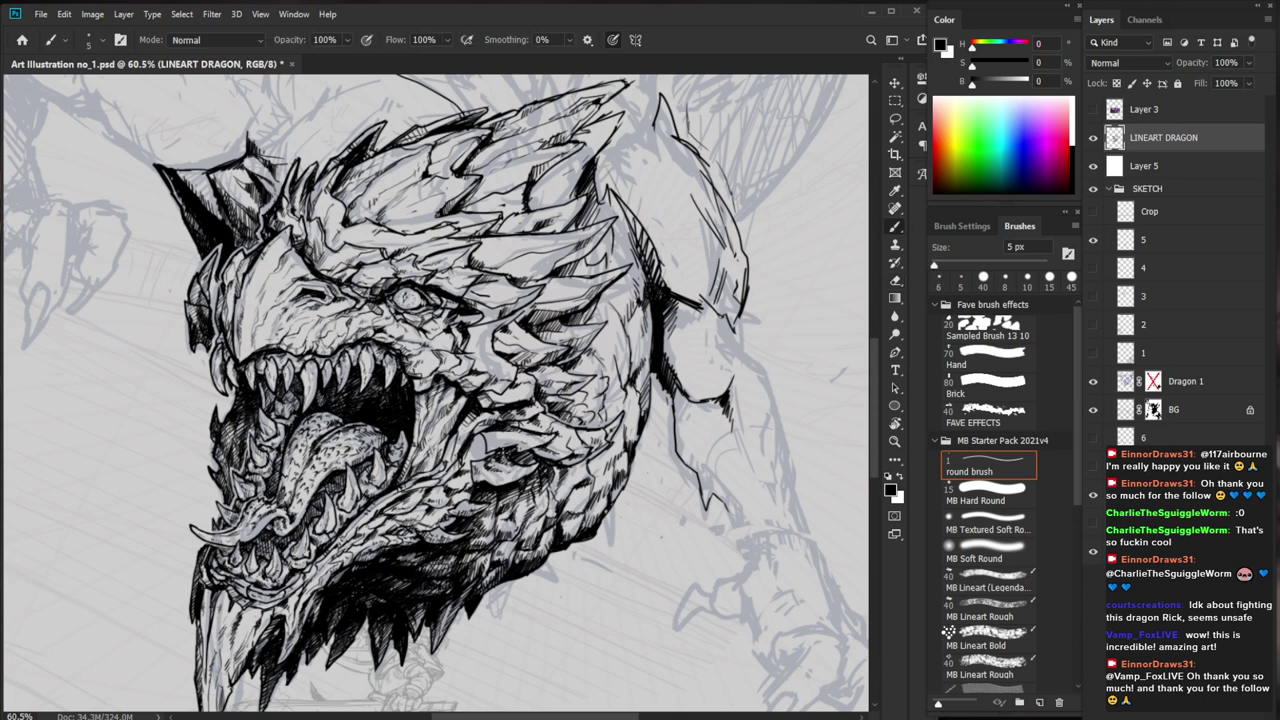
pyautogui.press('e')
pyautogui.moveTo(504, 438); pyautogui.dragTo(480, 450)
pyautogui.press('b')
pyautogui.press('e')
pyautogui.press('b')
# Add a 5 px shading stroke to the scales beside the small spike on the lower jaw
pyautogui.hotkey('ctrl', '0')
pyautogui.moveTo(562, 449)
pyautogui.mouseDown()
pyautogui.moveTo(625, 449)
pyautogui.moveTo(600, 435)
pyautogui.mouseUp()
pyautogui.press('e')
pyautogui.press('b')
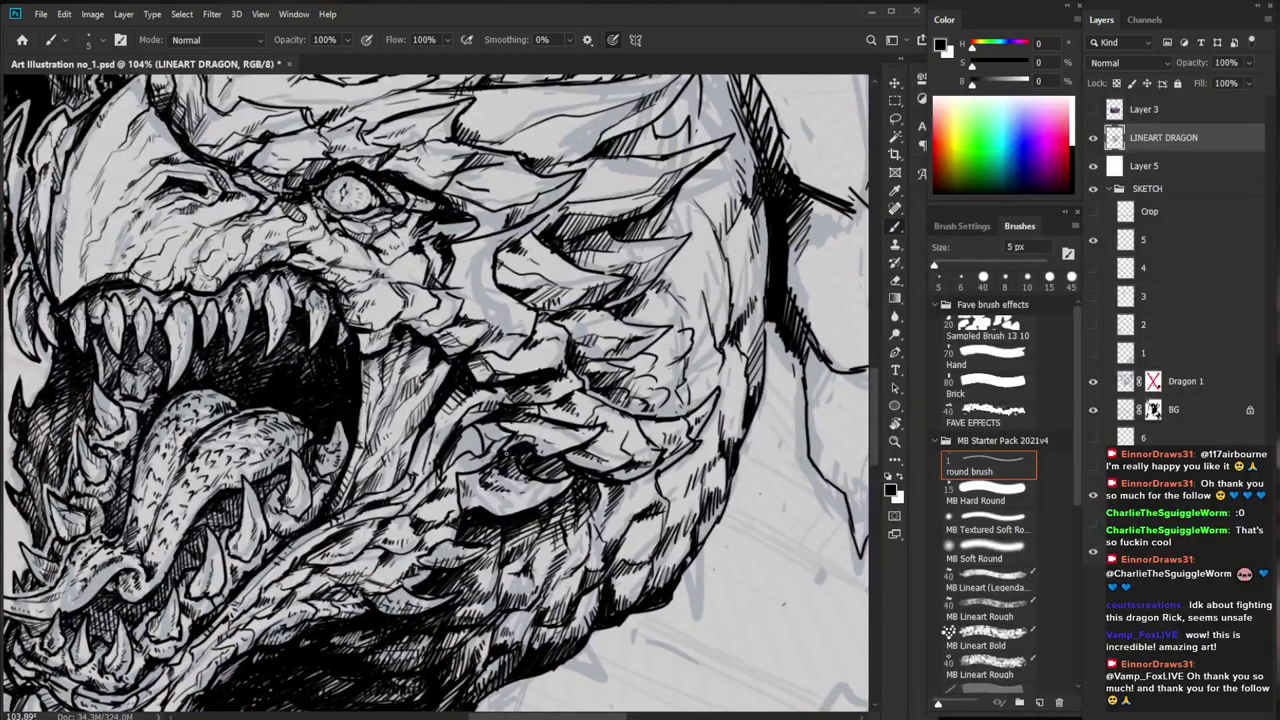
pyautogui.scroll(-4, 508, 465)
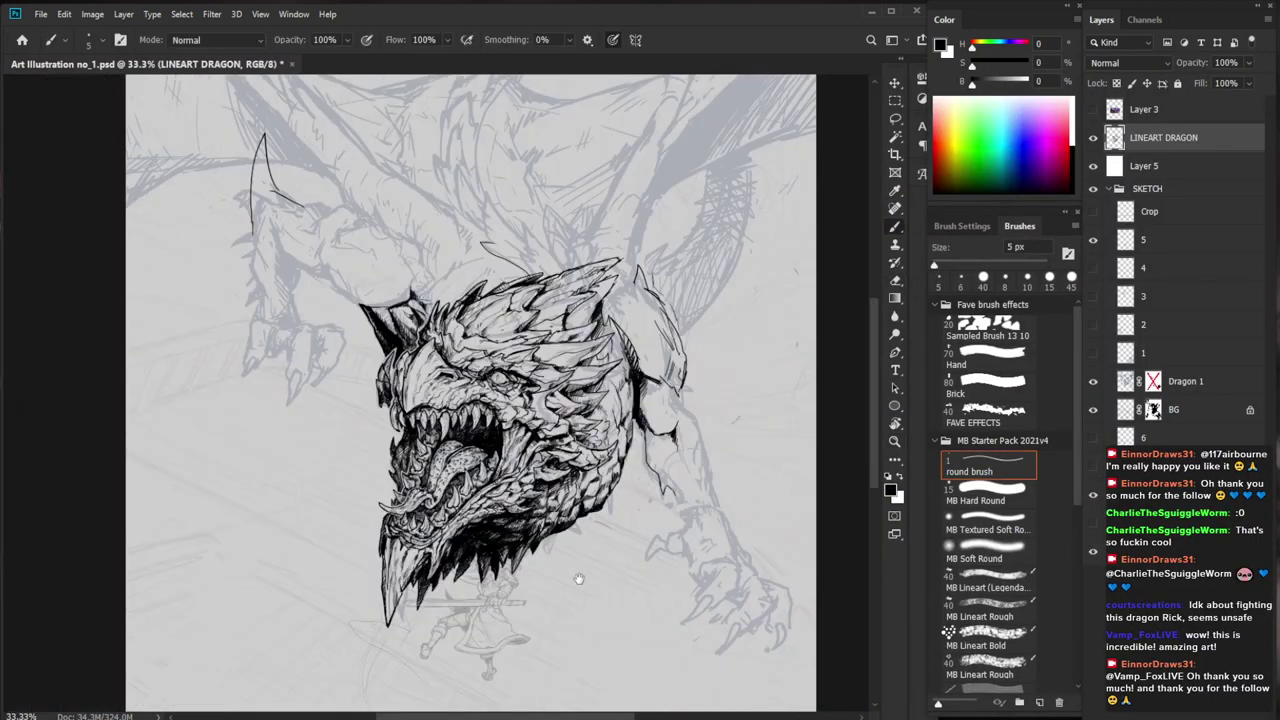
pyautogui.scroll(5, 440, 492)
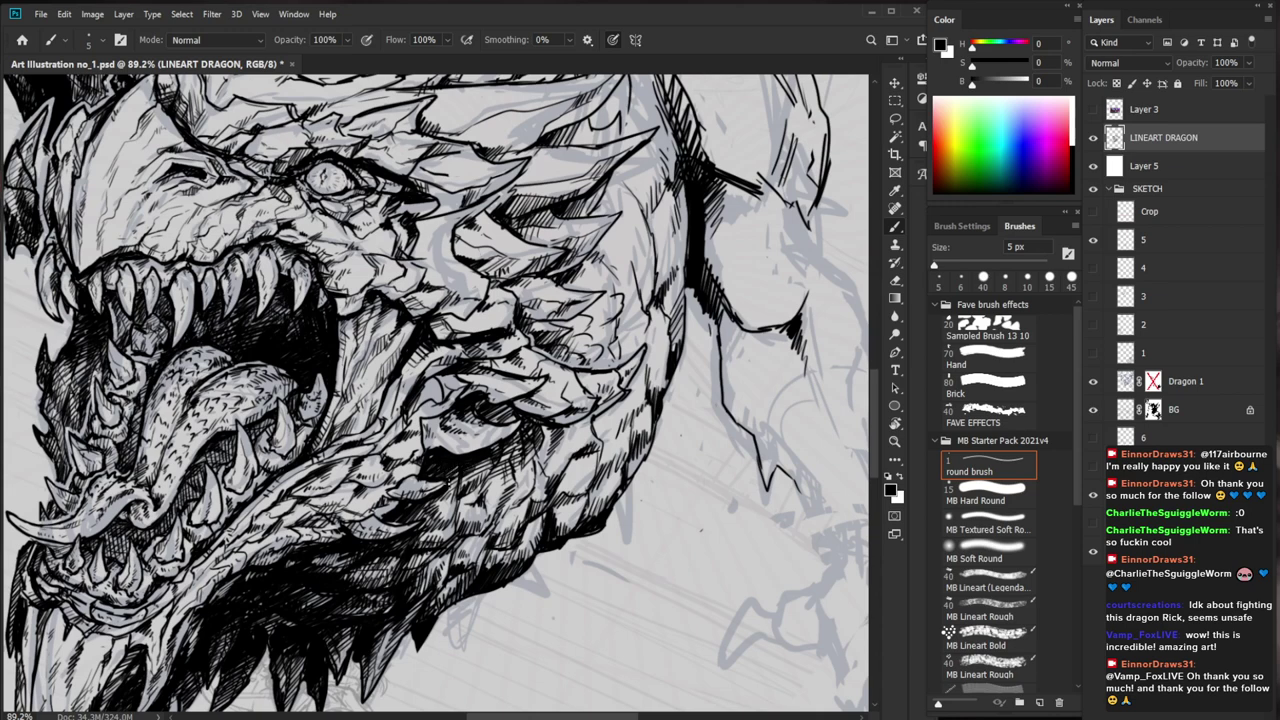
pyautogui.press('e')
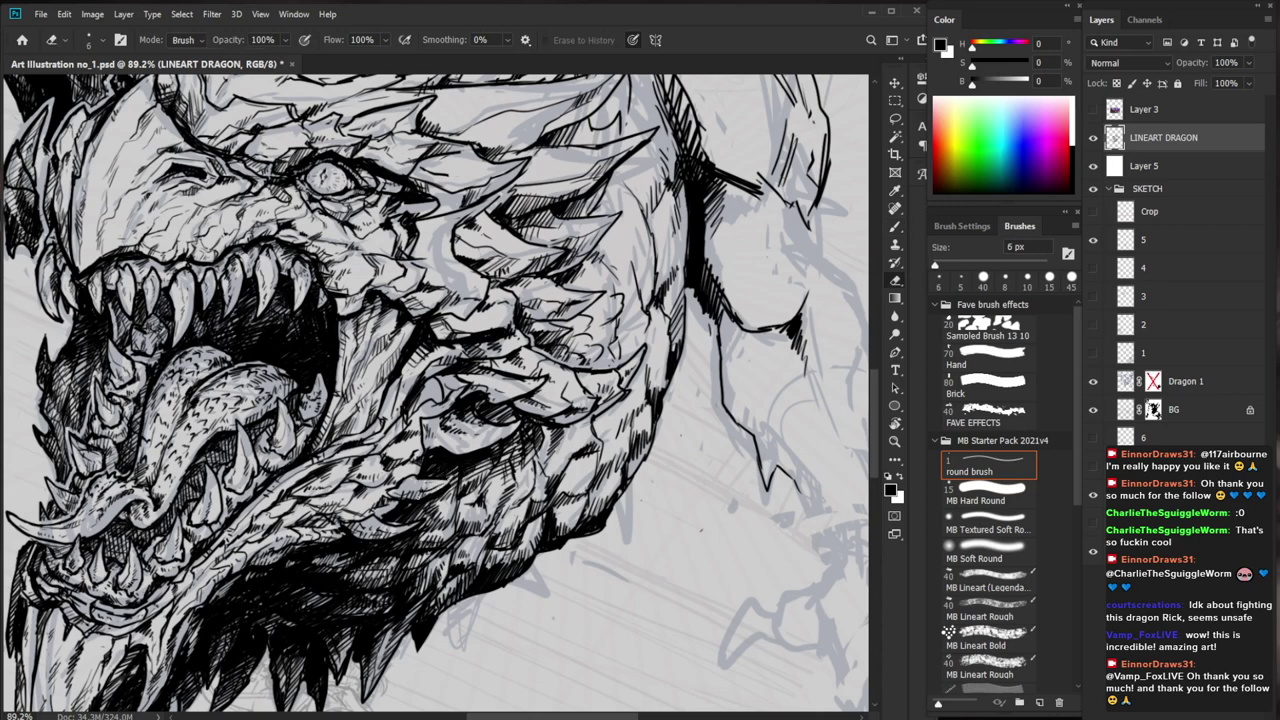
pyautogui.press('b')
pyautogui.moveTo(448, 486); pyautogui.dragTo(404, 506)
pyautogui.press('z')
pyautogui.moveTo(522, 475); pyautogui.dragTo(440, 537)
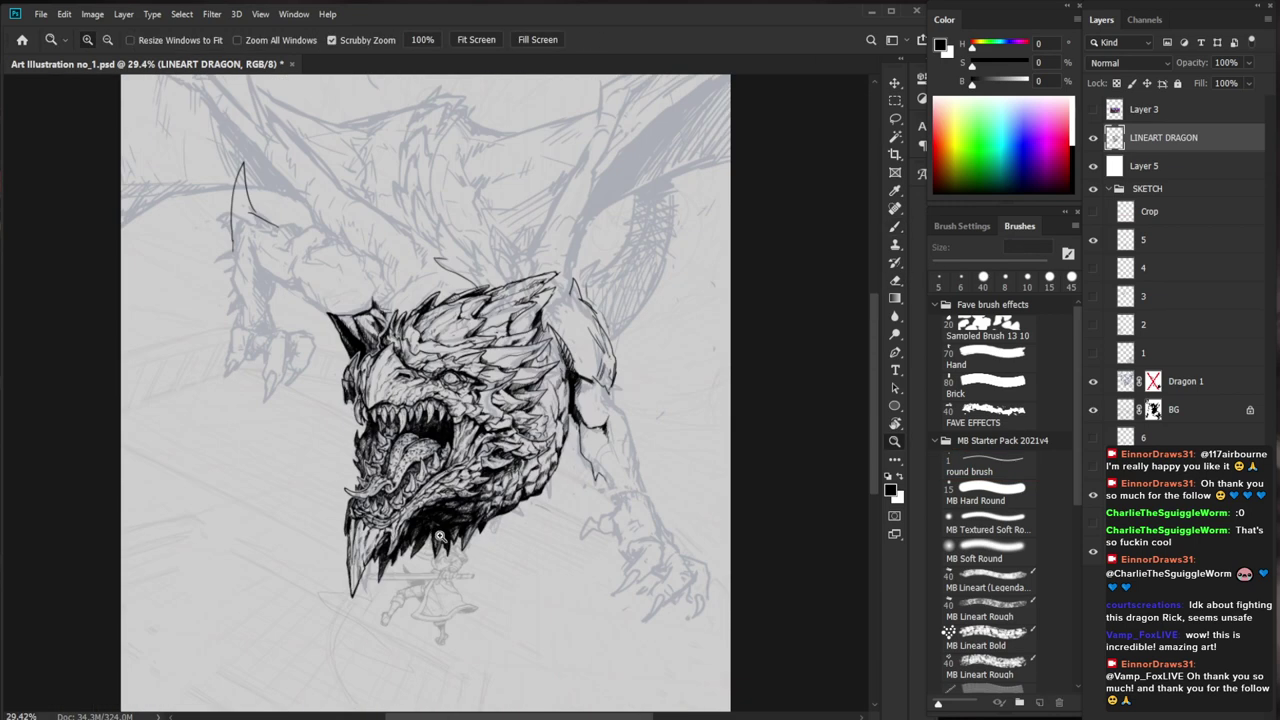
# Darken the scales on the side of the lower jaw with a few short, steep 5 px strokes
pyautogui.moveTo(503, 486)
pyautogui.mouseDown()
pyautogui.moveTo(535, 496)
pyautogui.moveTo(441, 497)
pyautogui.mouseUp()
pyautogui.scroll(5, 535, 497)
pyautogui.press('b')
pyautogui.moveTo(468, 473)
pyautogui.mouseDown()
pyautogui.moveTo(455, 495)
pyautogui.moveTo(472, 497)
pyautogui.mouseUp()
pyautogui.moveTo(485, 479); pyautogui.dragTo(475, 505)
pyautogui.moveTo(491, 483); pyautogui.dragTo(480, 507)
pyautogui.moveTo(496, 488); pyautogui.dragTo(488, 501)
pyautogui.hotkey('ctrl', 'space')
pyautogui.moveTo(611, 465); pyautogui.dragTo(510, 470)
pyautogui.press('space')
pyautogui.moveTo(740, 566); pyautogui.dragTo(698, 566)
pyautogui.hotkey('ctrl', 'space')
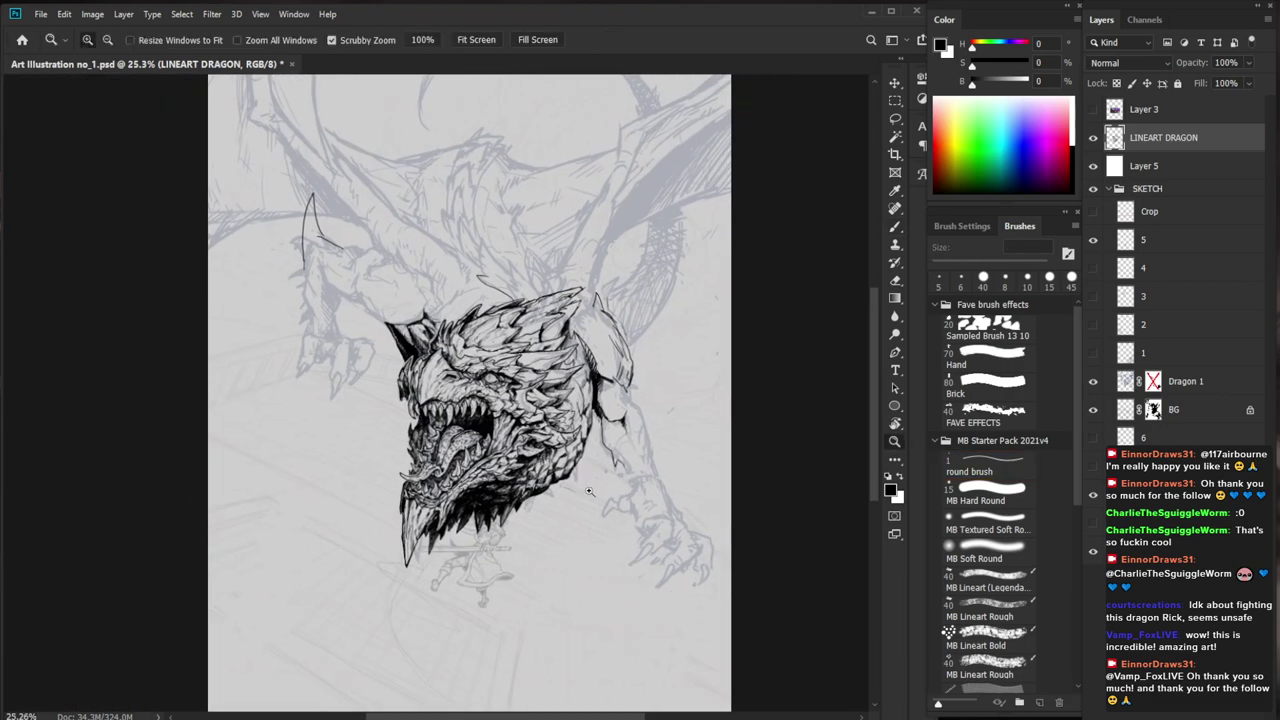
pyautogui.moveTo(588, 490); pyautogui.dragTo(640, 472)
pyautogui.moveTo(456, 352); pyautogui.dragTo(496, 367)
pyautogui.press('b')
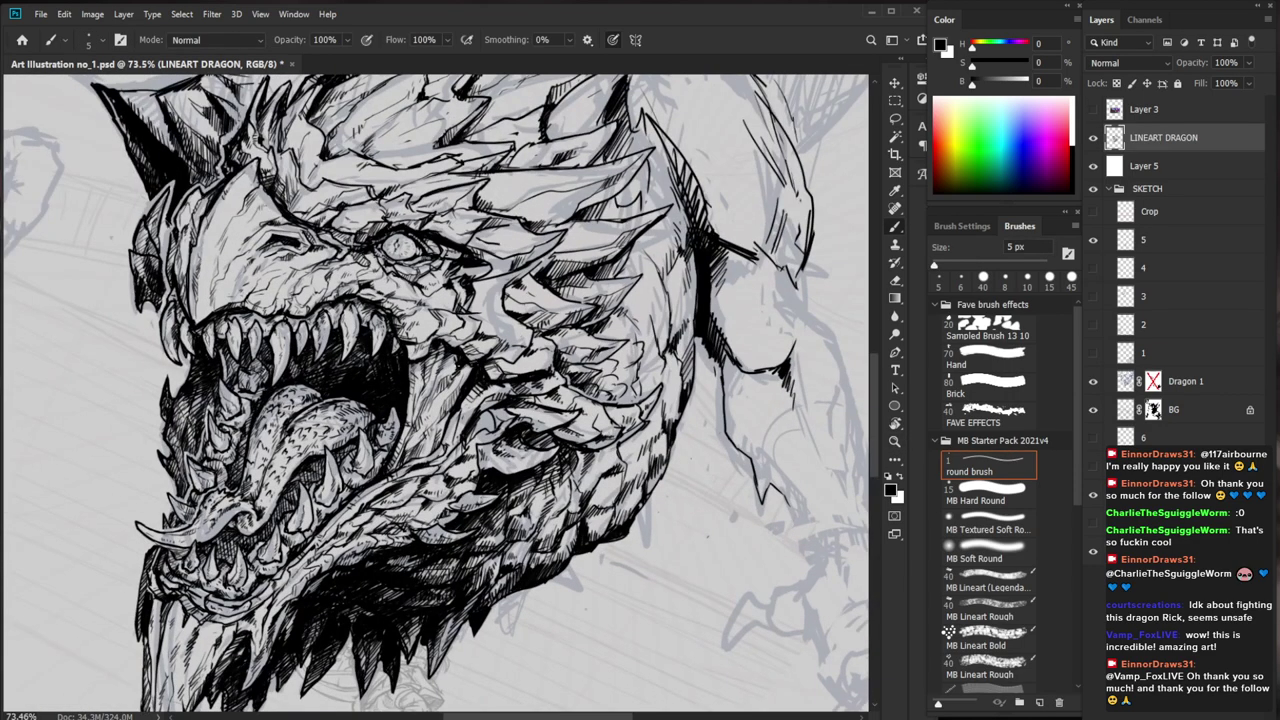
# Review the finished head against the body sketch, checking the crest, mouth and chin at several zoom levels
pyautogui.moveTo(775, 430); pyautogui.dragTo(711, 530)
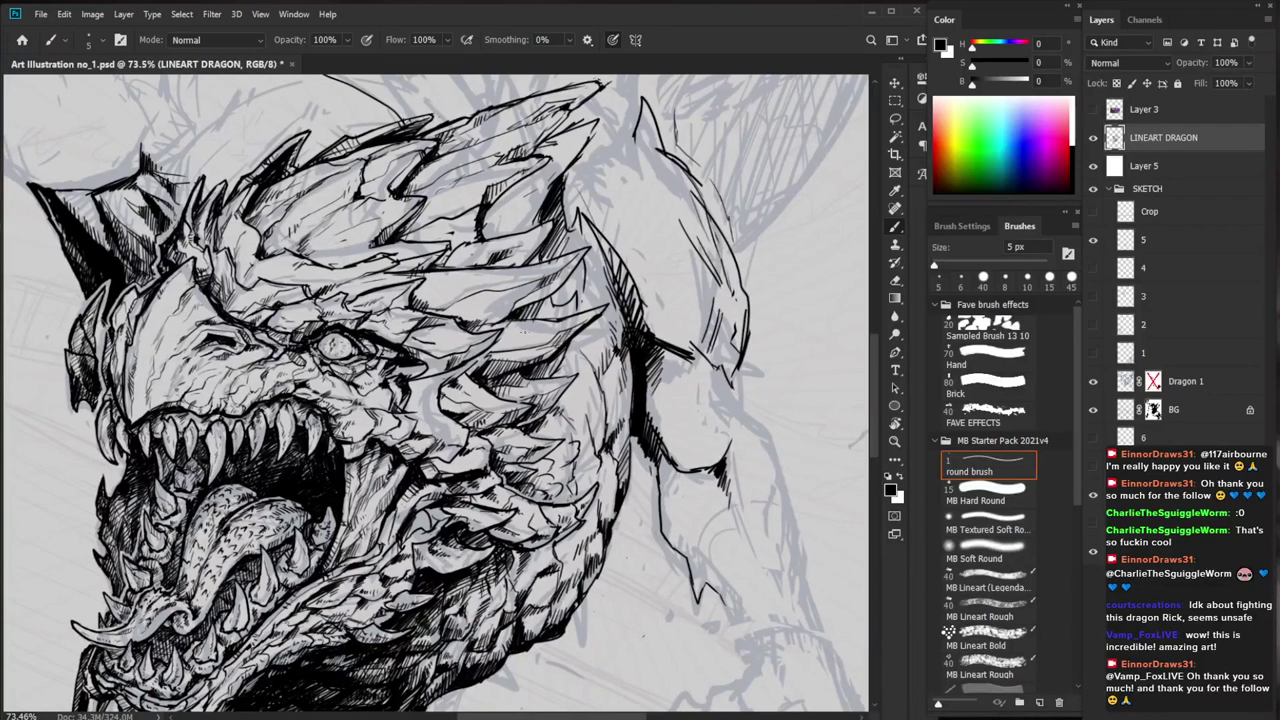
pyautogui.press('e')
pyautogui.press('b')
pyautogui.moveTo(490, 360)
pyautogui.mouseDown()
pyautogui.moveTo(516, 350)
pyautogui.moveTo(492, 357)
pyautogui.mouseUp()
pyautogui.press('z')
pyautogui.moveTo(713, 524); pyautogui.dragTo(672, 433)
pyautogui.moveTo(304, 491); pyautogui.dragTo(327, 443)
pyautogui.press('b')
pyautogui.moveTo(292, 370)
pyautogui.mouseDown()
pyautogui.moveTo(296, 431)
pyautogui.moveTo(325, 408)
pyautogui.mouseUp()
pyautogui.press('z')
pyautogui.moveTo(698, 528); pyautogui.dragTo(641, 543)
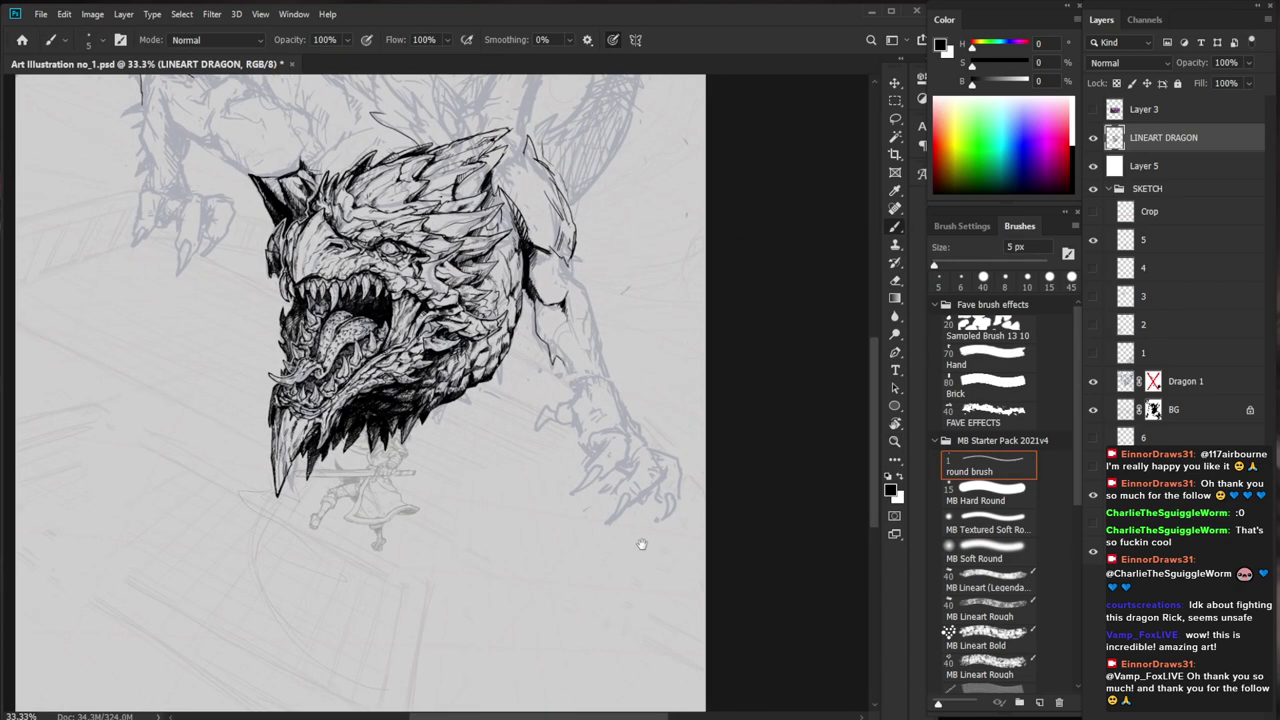
pyautogui.press('z')
pyautogui.moveTo(291, 411); pyautogui.dragTo(345, 390)
pyautogui.press('b')
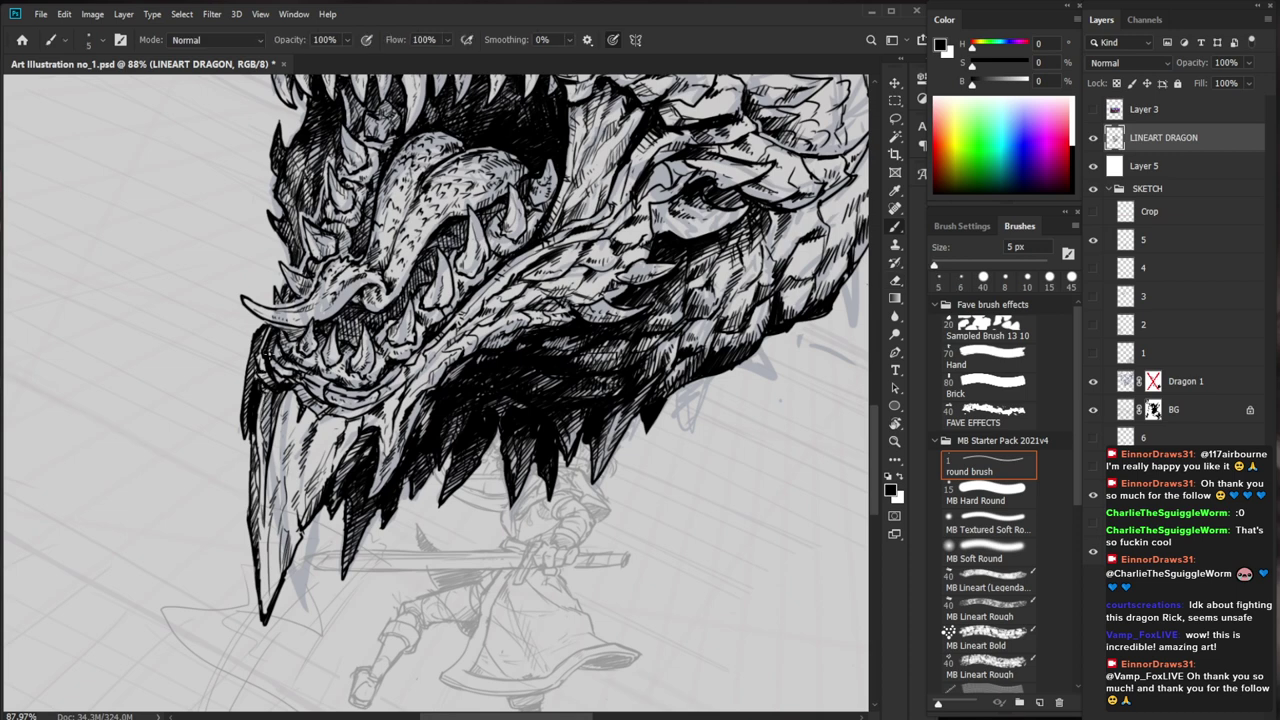
pyautogui.press('z')
pyautogui.moveTo(311, 384); pyautogui.dragTo(256, 394)
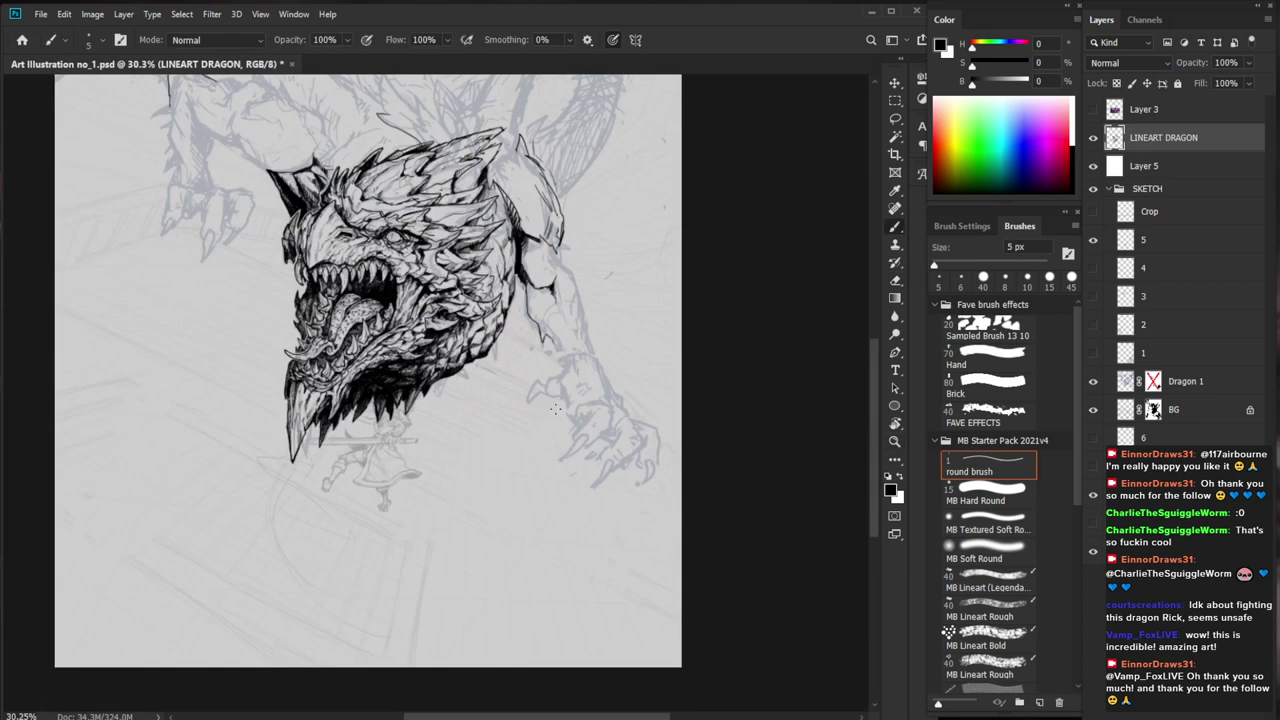
pyautogui.moveTo(593, 504); pyautogui.dragTo(561, 533)
# Clean up the tip of the long chin horn with the 6 px eraser and add a short 5 px stroke
pyautogui.press('z')
pyautogui.moveTo(271, 469); pyautogui.dragTo(333, 460)
pyautogui.press('e')
pyautogui.moveTo(274, 490); pyautogui.dragTo(249, 556)
pyautogui.press('b')
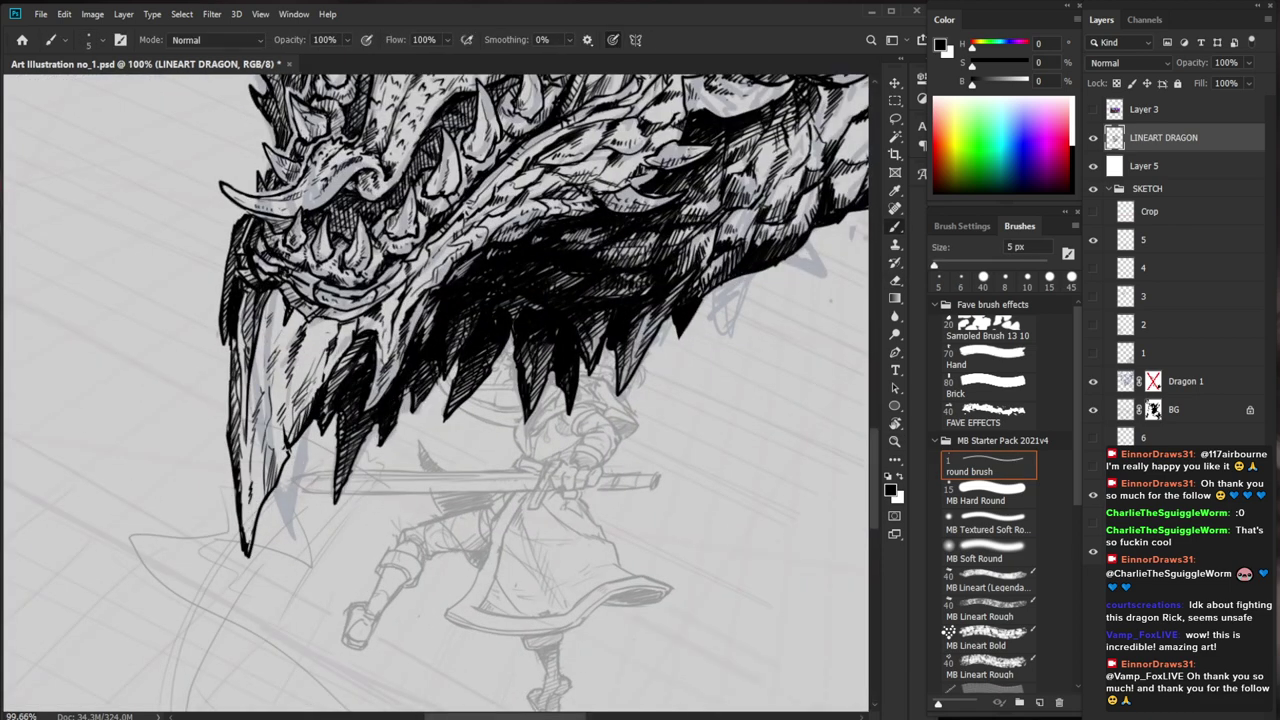
pyautogui.moveTo(255, 501); pyautogui.dragTo(248, 525)
pyautogui.press('z')
pyautogui.moveTo(332, 487); pyautogui.dragTo(275, 520)
pyautogui.moveTo(658, 408); pyautogui.dragTo(604, 478)
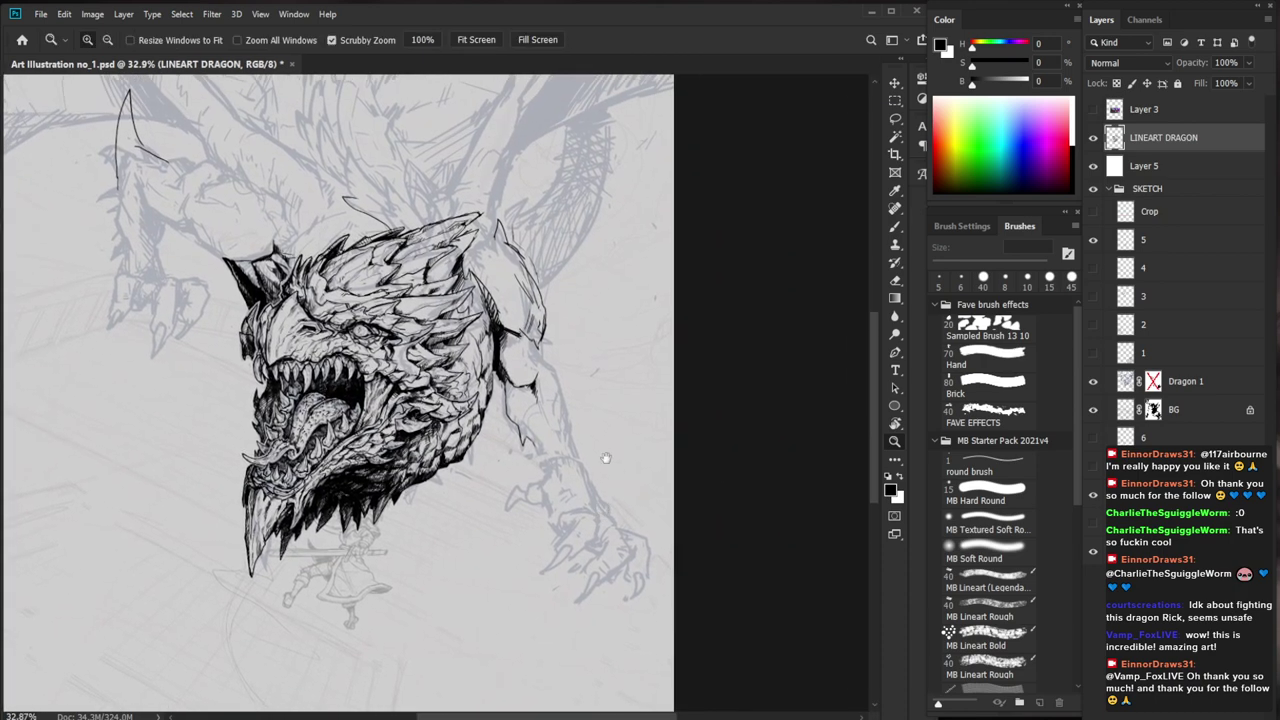
# Hatch the shadow between the back of the head and the inner side of the foreleg with the 5 px brush
pyautogui.moveTo(528, 366); pyautogui.dragTo(572, 362)
pyautogui.press('e')
pyautogui.press('b')
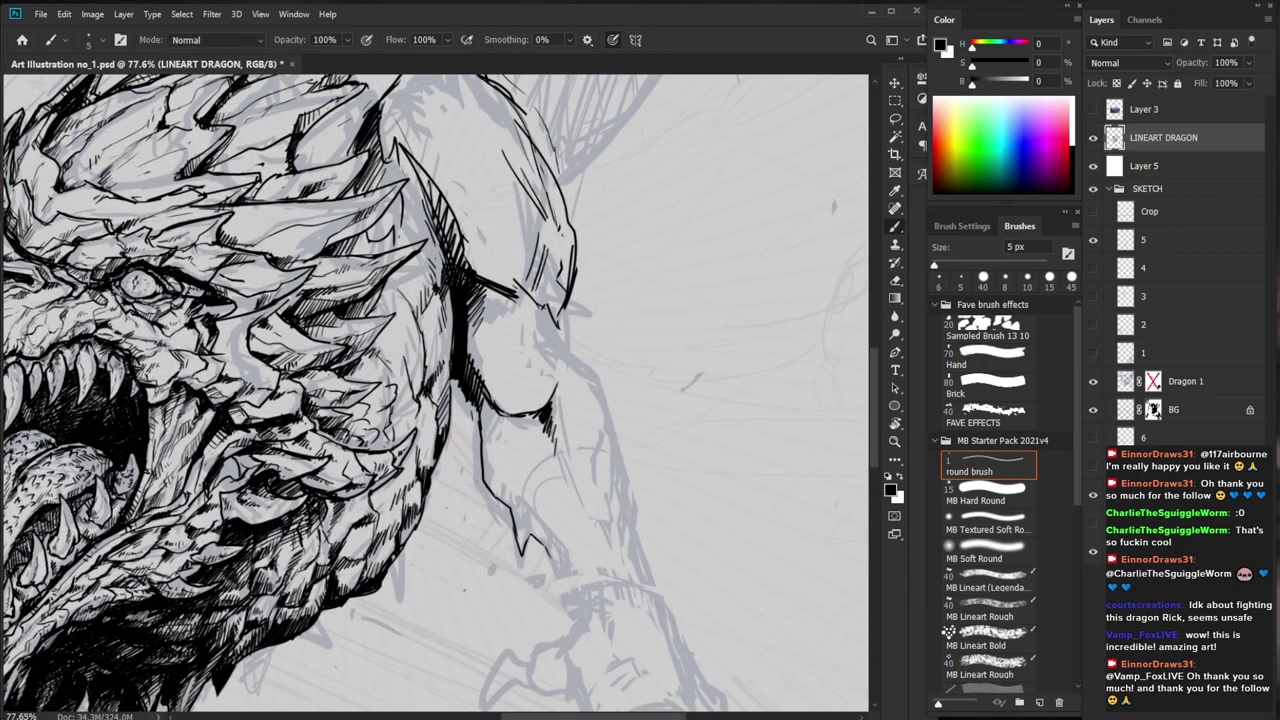
pyautogui.moveTo(474, 410); pyautogui.dragTo(496, 455)
pyautogui.moveTo(734, 479); pyautogui.dragTo(656, 509)
pyautogui.moveTo(401, 454)
pyautogui.mouseDown()
pyautogui.moveTo(375, 409)
pyautogui.moveTo(401, 449)
pyautogui.mouseUp()
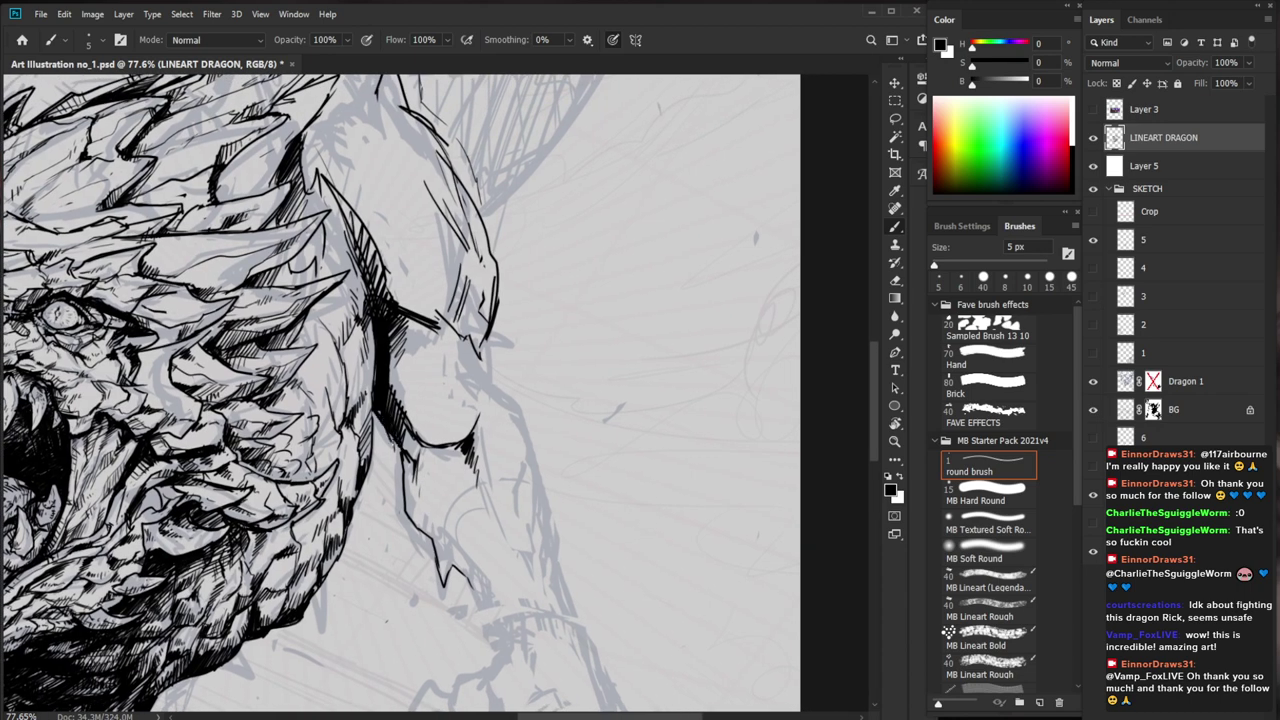
pyautogui.moveTo(402, 338); pyautogui.dragTo(388, 366)
pyautogui.moveTo(400, 358); pyautogui.dragTo(395, 377)
# Ink the elbow and forearm contours of the foreleg beside the head, and clean them up with the 6 px eraser
pyautogui.hotkey('ctrl', 'space')
pyautogui.moveTo(487, 354)
pyautogui.mouseDown()
pyautogui.moveTo(445, 358)
pyautogui.moveTo(498, 398)
pyautogui.moveTo(490, 374)
pyautogui.mouseUp()
pyautogui.hotkey('ctrl', 'space')
pyautogui.moveTo(488, 393)
pyautogui.mouseDown()
pyautogui.moveTo(500, 350)
pyautogui.moveTo(532, 404)
pyautogui.mouseUp()
pyautogui.moveTo(486, 362); pyautogui.dragTo(506, 516)
pyautogui.moveTo(532, 404)
pyautogui.mouseDown()
pyautogui.moveTo(550, 432)
pyautogui.moveTo(511, 557)
pyautogui.mouseUp()
pyautogui.hotkey('ctrl', 'space')
pyautogui.press('space')
pyautogui.moveTo(677, 604); pyautogui.dragTo(637, 517)
pyautogui.press('e')
pyautogui.moveTo(514, 358)
pyautogui.mouseDown()
pyautogui.moveTo(560, 358)
pyautogui.moveTo(522, 406)
pyautogui.moveTo(538, 468)
pyautogui.mouseUp()
pyautogui.moveTo(491, 371)
pyautogui.mouseDown()
pyautogui.moveTo(481, 418)
pyautogui.moveTo(459, 420)
pyautogui.mouseUp()
# Review the inked head and foreleg against the body sketch at full view and closer zoom levels
pyautogui.hotkey('ctrl', '0')
pyautogui.press('space')
pyautogui.hotkey('ctrl', 'space')
pyautogui.moveTo(667, 511); pyautogui.dragTo(684, 514)
pyautogui.press('space')
pyautogui.moveTo(716, 570); pyautogui.dragTo(688, 584)
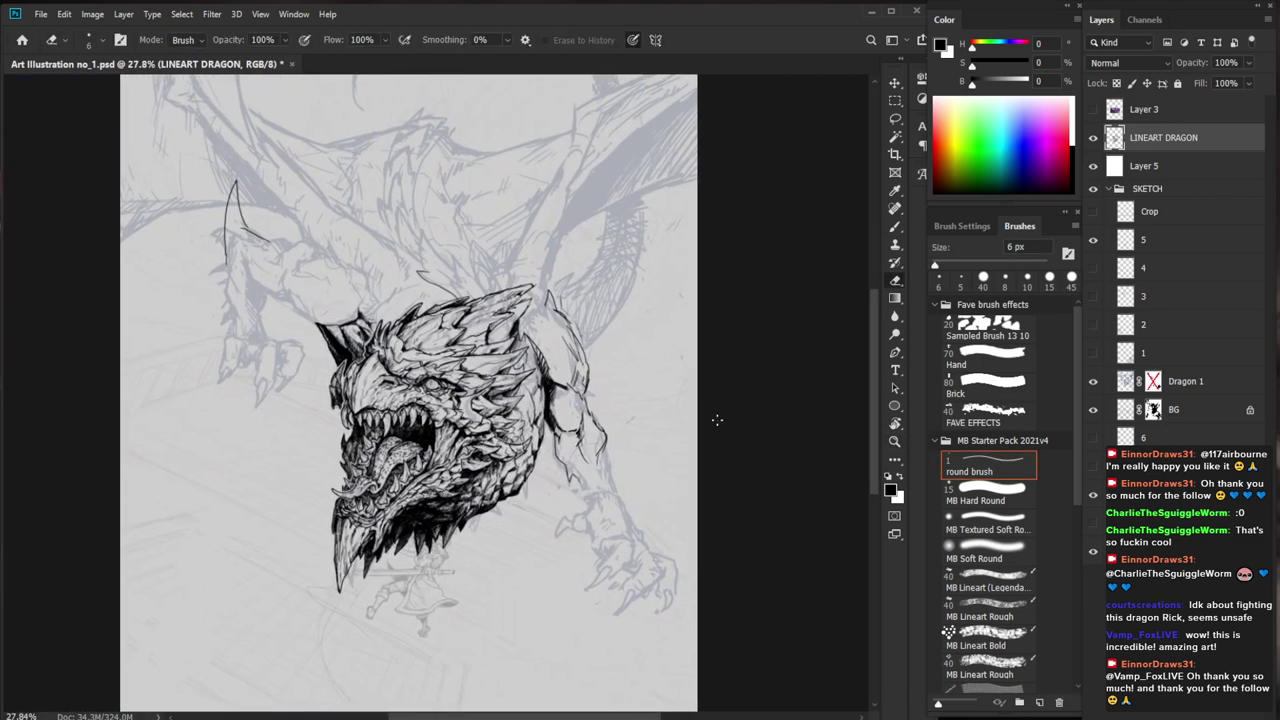
pyautogui.hotkey('ctrl', 'space')
pyautogui.moveTo(627, 430); pyautogui.dragTo(660, 439)
pyautogui.press('b')
pyautogui.press('e')
pyautogui.press('b')
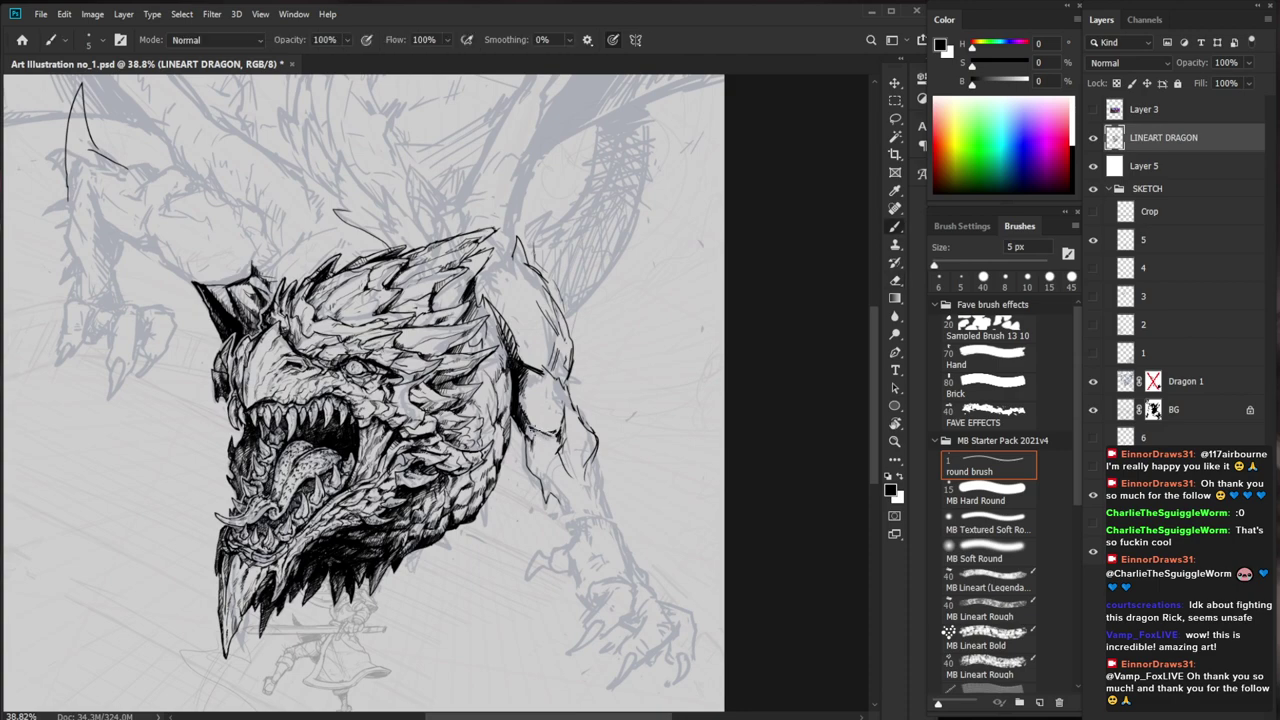
# Add a few short, steep 5 px shading strokes among the spiky scales at the back of the cheek
pyautogui.moveTo(540, 434); pyautogui.dragTo(470, 434)
pyautogui.hotkey('ctrl', 'space')
pyautogui.moveTo(414, 393); pyautogui.dragTo(526, 393)
pyautogui.moveTo(382, 353); pyautogui.dragTo(378, 377)
pyautogui.moveTo(382, 365); pyautogui.dragTo(378, 383)
pyautogui.moveTo(383, 361); pyautogui.dragTo(378, 377)
pyautogui.moveTo(386, 347)
pyautogui.mouseDown()
pyautogui.moveTo(378, 363)
pyautogui.moveTo(388, 349)
pyautogui.mouseUp()
# Shade the front edge of the snout below the dark horn with short diagonal 5 px strokes
pyautogui.hotkey('ctrl', 'space')
pyautogui.moveTo(679, 457)
pyautogui.mouseDown()
pyautogui.moveTo(629, 385)
pyautogui.moveTo(647, 390)
pyautogui.mouseUp()
pyautogui.hotkey('ctrl', 'space')
pyautogui.moveTo(395, 274); pyautogui.dragTo(462, 274)
pyautogui.moveTo(374, 295); pyautogui.dragTo(376, 311)
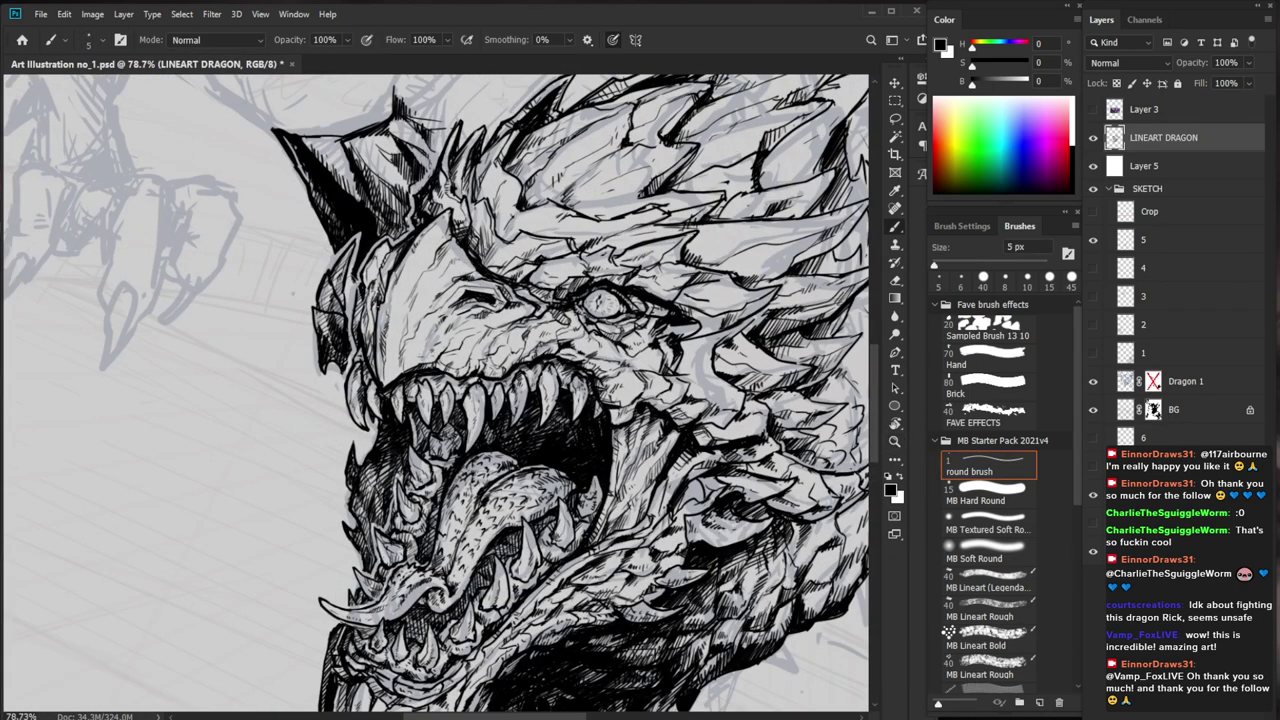
pyautogui.moveTo(398, 246); pyautogui.dragTo(380, 272)
pyautogui.moveTo(400, 252); pyautogui.dragTo(380, 273)
pyautogui.moveTo(394, 262); pyautogui.dragTo(358, 298)
# Touch up the dark horn above the snout with two short 5 px strokes
pyautogui.hotkey('ctrl', 'space')
pyautogui.moveTo(603, 632); pyautogui.dragTo(482, 500)
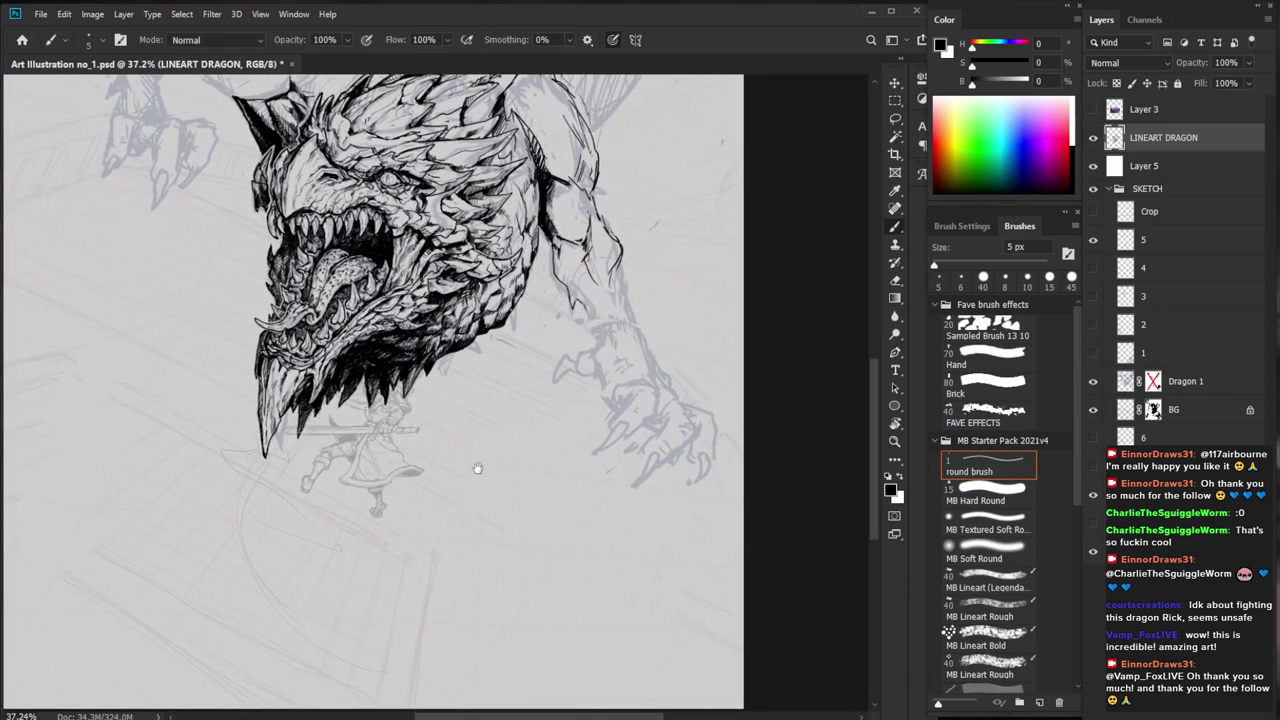
pyautogui.hotkey('ctrl', 'space')
pyautogui.moveTo(293, 156); pyautogui.dragTo(370, 159)
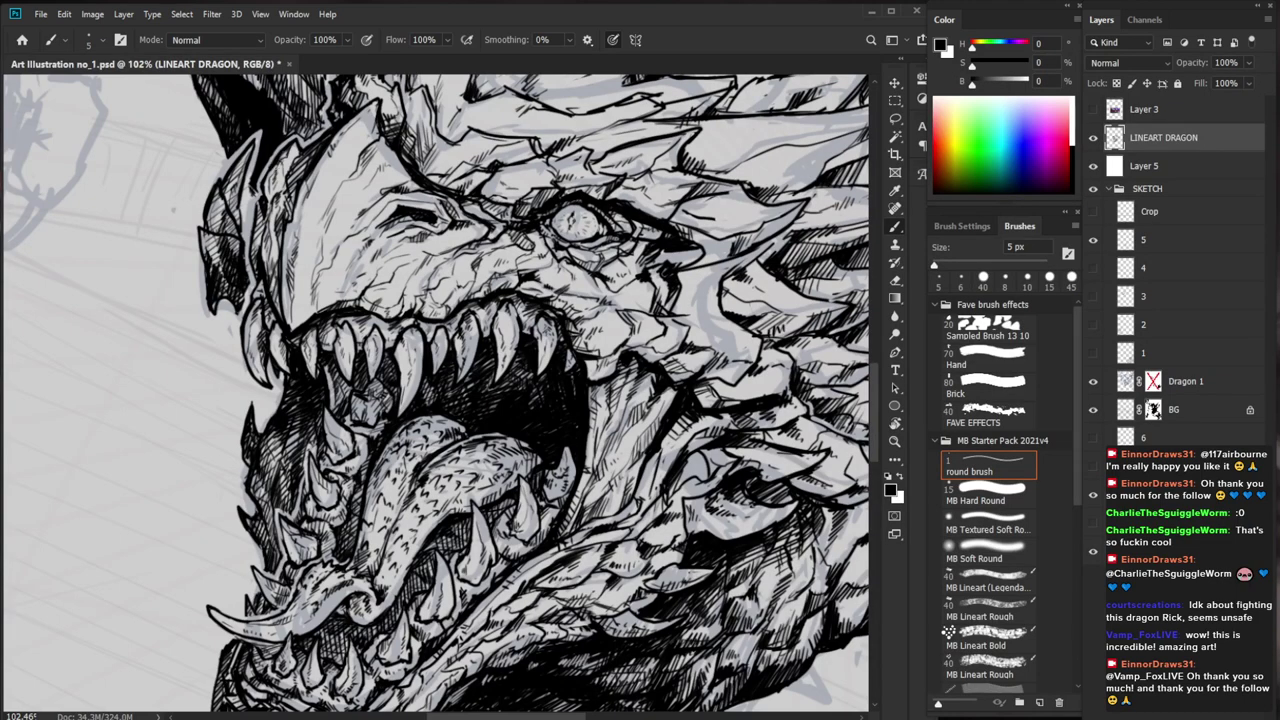
pyautogui.hotkey('ctrl', 'space')
pyautogui.moveTo(495, 300); pyautogui.dragTo(418, 302)
pyautogui.moveTo(611, 518); pyautogui.dragTo(508, 615)
pyautogui.hotkey('ctrl', 'space')
pyautogui.moveTo(248, 227); pyautogui.dragTo(341, 228)
pyautogui.moveTo(255, 191); pyautogui.dragTo(245, 211)
pyautogui.moveTo(255, 191); pyautogui.dragTo(253, 203)
# Hatch the shadow on the inner side of the horn where it meets the crest spikes, using the 5 px brush
pyautogui.hotkey('ctrl', 'space')
pyautogui.moveTo(336, 112); pyautogui.dragTo(259, 113)
pyautogui.moveTo(661, 359); pyautogui.dragTo(624, 467)
pyautogui.hotkey('ctrl', 'space')
pyautogui.moveTo(671, 408); pyautogui.dragTo(631, 409)
pyautogui.hotkey('ctrl', 'space')
pyautogui.moveTo(451, 300); pyautogui.dragTo(546, 300)
pyautogui.moveTo(381, 318); pyautogui.dragTo(362, 336)
pyautogui.moveTo(381, 319); pyautogui.dragTo(362, 338)
pyautogui.moveTo(384, 326); pyautogui.dragTo(362, 339)
pyautogui.press('e')
pyautogui.press('b')
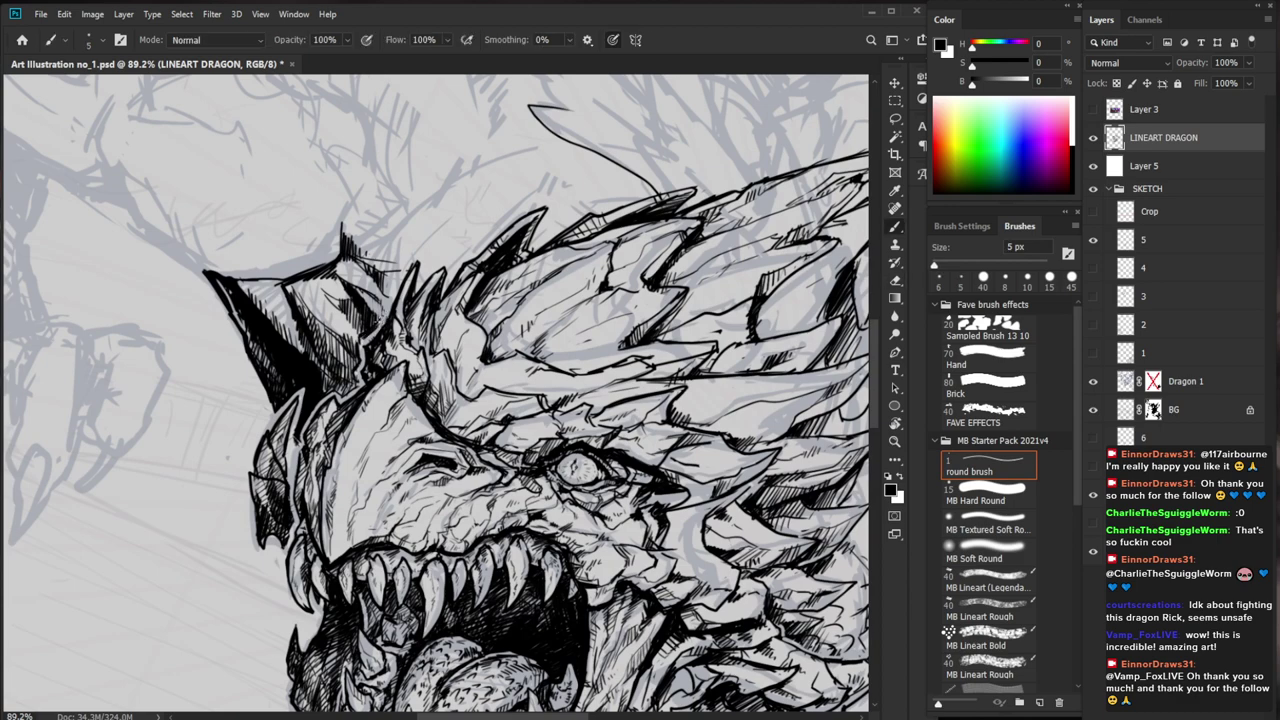
pyautogui.moveTo(377, 287); pyautogui.dragTo(369, 307)
pyautogui.moveTo(386, 286); pyautogui.dragTo(370, 325)
pyautogui.moveTo(391, 298)
pyautogui.mouseDown()
pyautogui.moveTo(373, 325)
pyautogui.moveTo(378, 306)
pyautogui.mouseUp()
# Darken the outer edge of the horn with long diagonal 5 px strokes from its tip downward
pyautogui.hotkey('ctrl', 'space')
pyautogui.moveTo(275, 289); pyautogui.dragTo(315, 335)
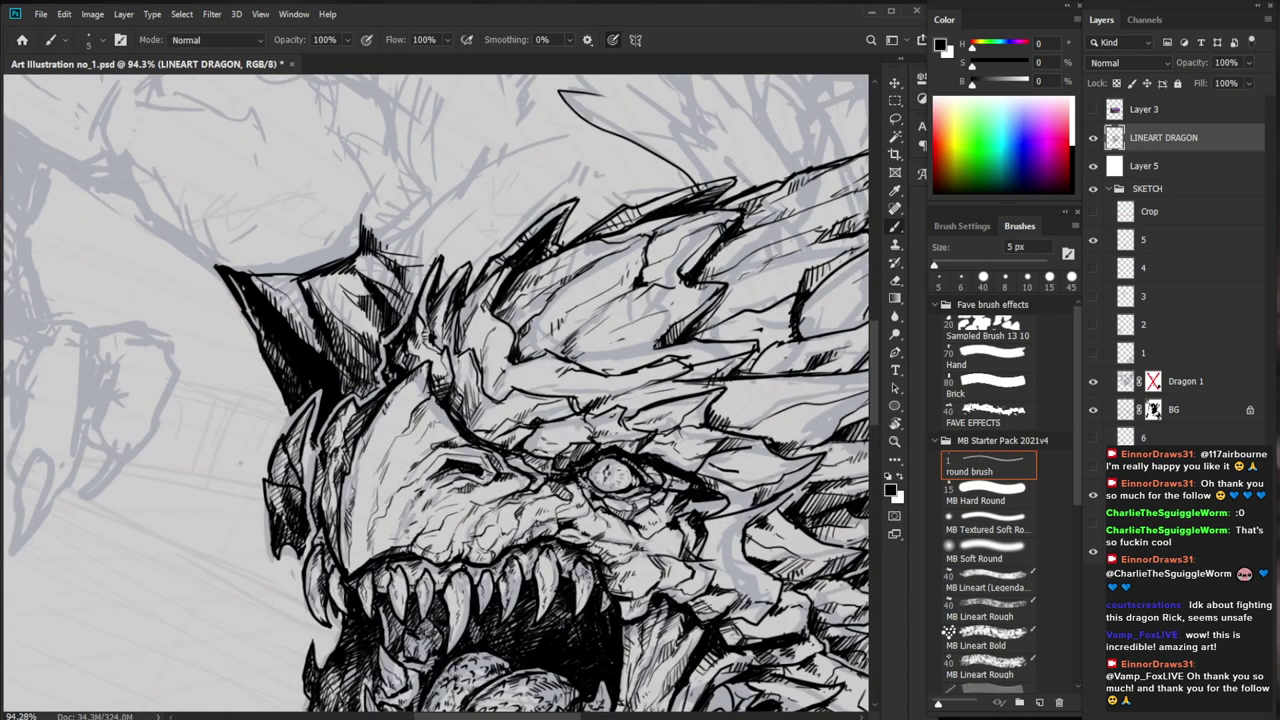
pyautogui.moveTo(263, 287); pyautogui.dragTo(299, 335)
pyautogui.moveTo(244, 283)
pyautogui.mouseDown()
pyautogui.moveTo(297, 269)
pyautogui.moveTo(285, 269)
pyautogui.moveTo(290, 299)
pyautogui.mouseUp()
# Hatch the area behind the crest, where the head meets the upper foreleg, with steep 5 px strokes
pyautogui.hotkey('ctrl', '0')
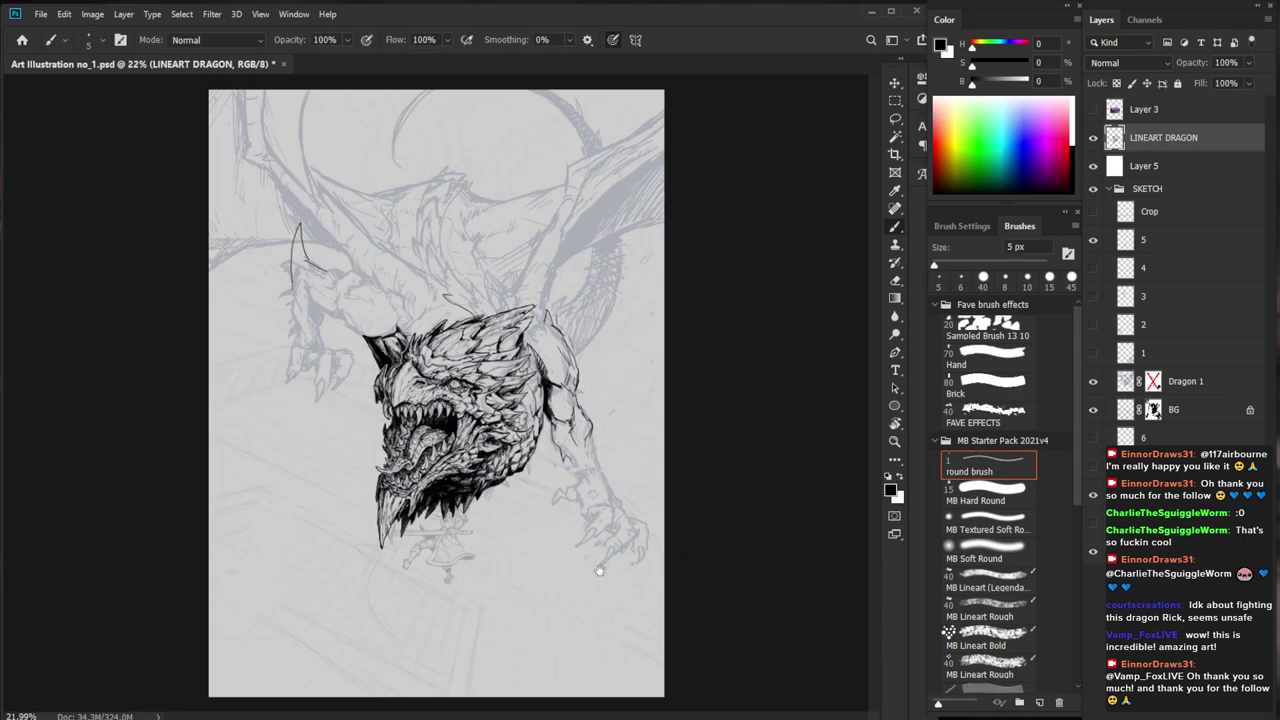
pyautogui.moveTo(499, 486)
pyautogui.mouseDown()
pyautogui.moveTo(698, 499)
pyautogui.moveTo(614, 557)
pyautogui.mouseUp()
pyautogui.moveTo(576, 318); pyautogui.dragTo(685, 318)
pyautogui.moveTo(460, 357); pyautogui.dragTo(459, 391)
pyautogui.moveTo(461, 353); pyautogui.dragTo(453, 387)
pyautogui.moveTo(459, 363); pyautogui.dragTo(447, 391)
pyautogui.moveTo(455, 373); pyautogui.dragTo(441, 409)
# Shade the scales down the rear of the cheek toward the lower jaw with short 5 px strokes
pyautogui.moveTo(663, 343); pyautogui.dragTo(612, 343)
pyautogui.moveTo(494, 446); pyautogui.dragTo(588, 450)
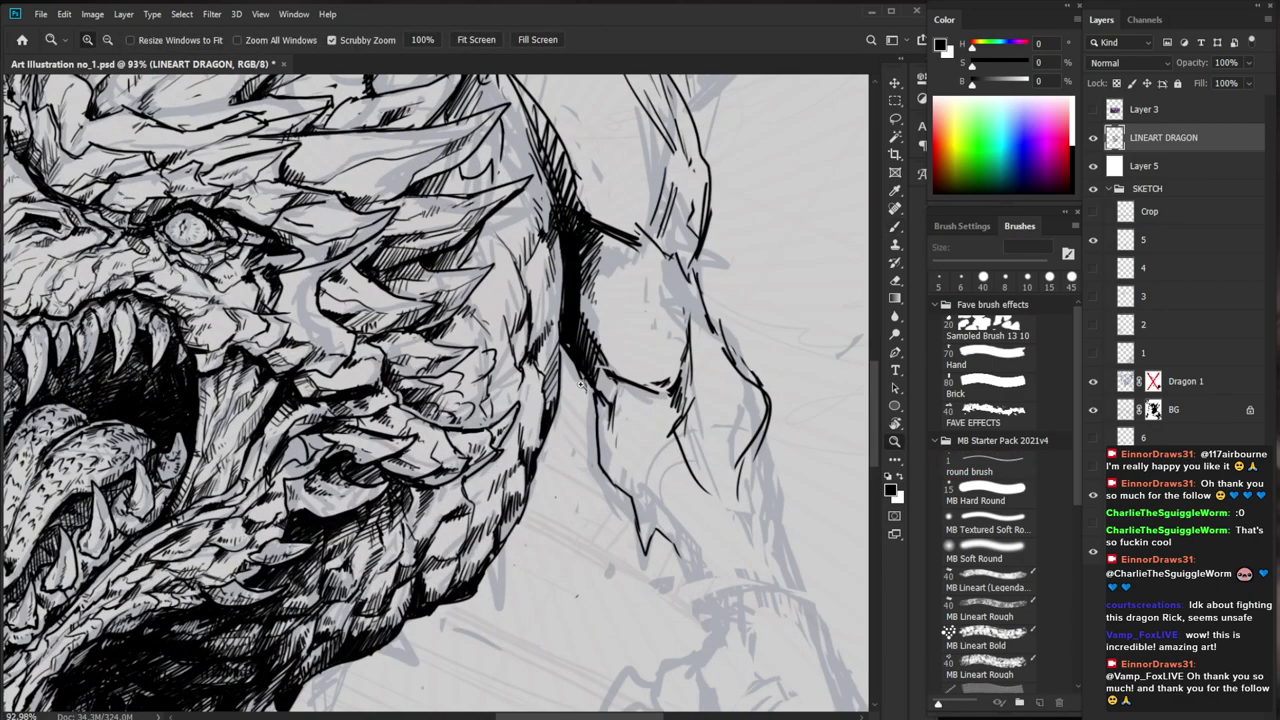
pyautogui.moveTo(506, 380); pyautogui.dragTo(496, 357)
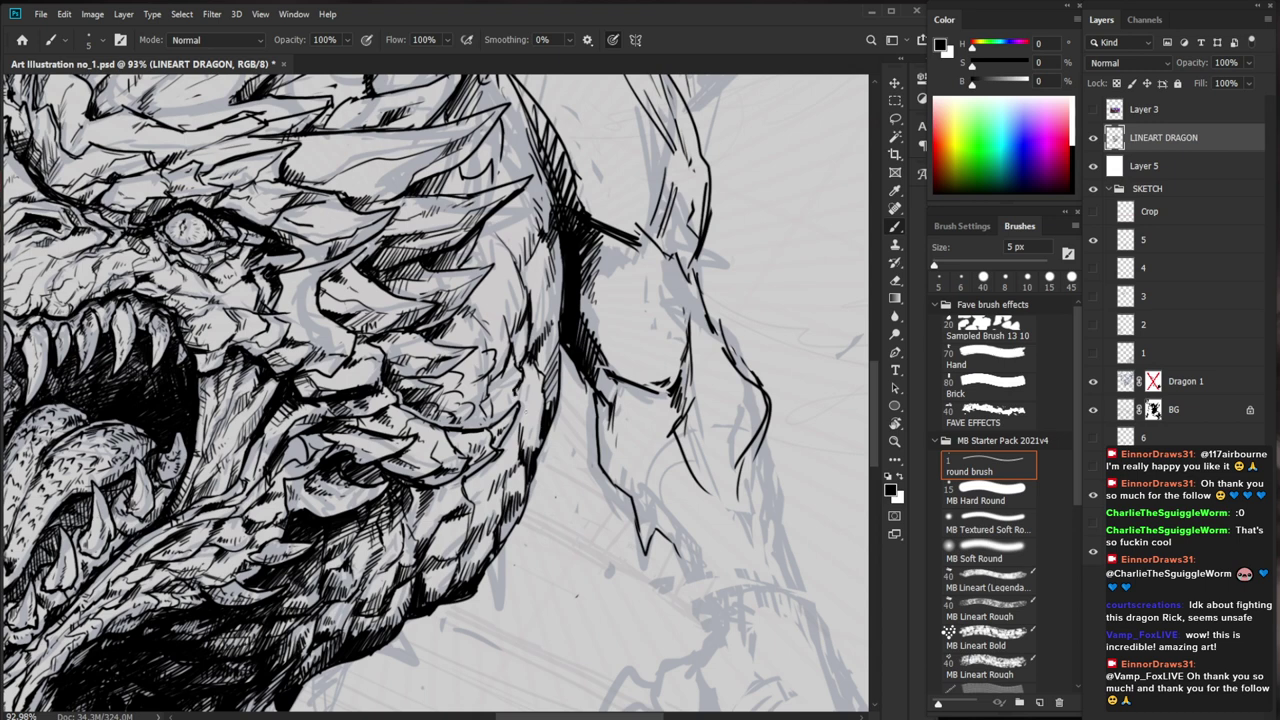
pyautogui.moveTo(531, 401); pyautogui.dragTo(523, 411)
pyautogui.moveTo(529, 409); pyautogui.dragTo(513, 441)
pyautogui.press('e')
pyautogui.press('b')
pyautogui.moveTo(454, 474)
pyautogui.mouseDown()
pyautogui.moveTo(478, 486)
pyautogui.moveTo(404, 487)
pyautogui.moveTo(430, 496)
pyautogui.mouseUp()
pyautogui.press('e')
pyautogui.press('b')
pyautogui.press('e')
pyautogui.press('b')
pyautogui.moveTo(424, 505); pyautogui.dragTo(402, 517)
pyautogui.moveTo(421, 511); pyautogui.dragTo(405, 519)
# Reinforce the lower contour of the curved spike at the rear corner of the mouth with the 5 px brush
pyautogui.moveTo(470, 434)
pyautogui.mouseDown()
pyautogui.moveTo(408, 434)
pyautogui.moveTo(481, 422)
pyautogui.moveTo(491, 460)
pyautogui.mouseUp()
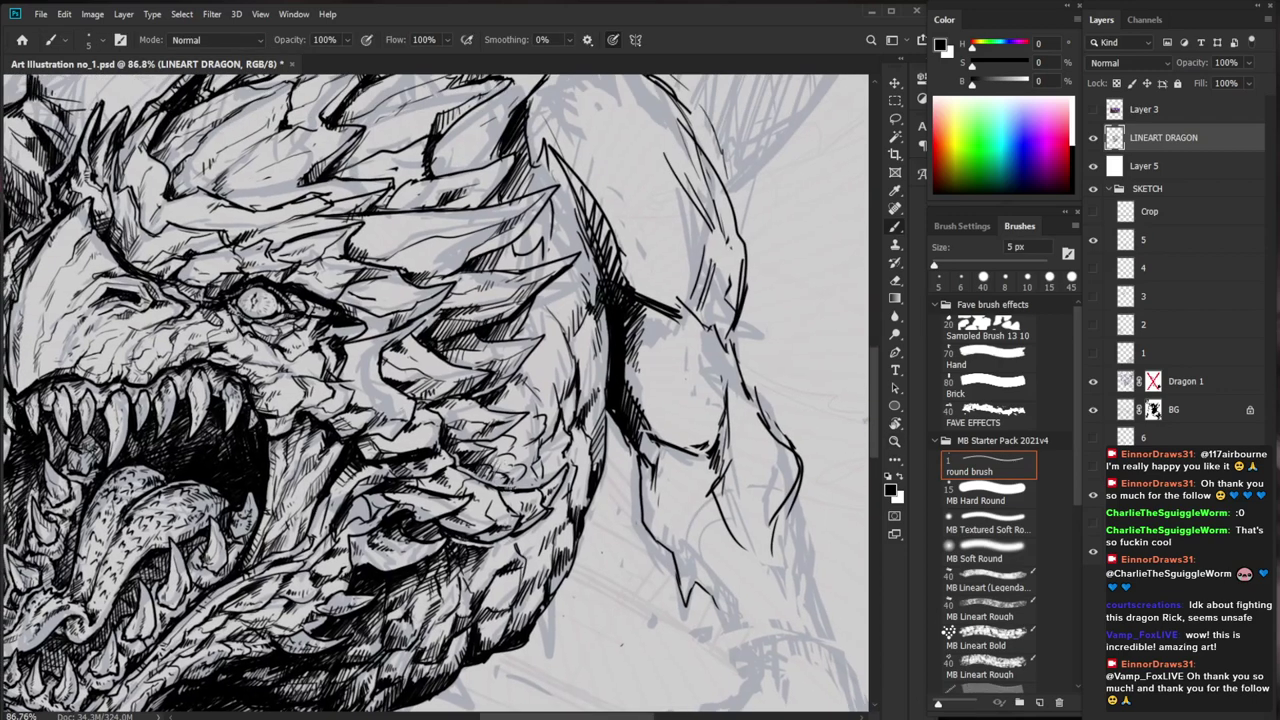
pyautogui.moveTo(460, 545); pyautogui.dragTo(486, 531)
pyautogui.press('e')
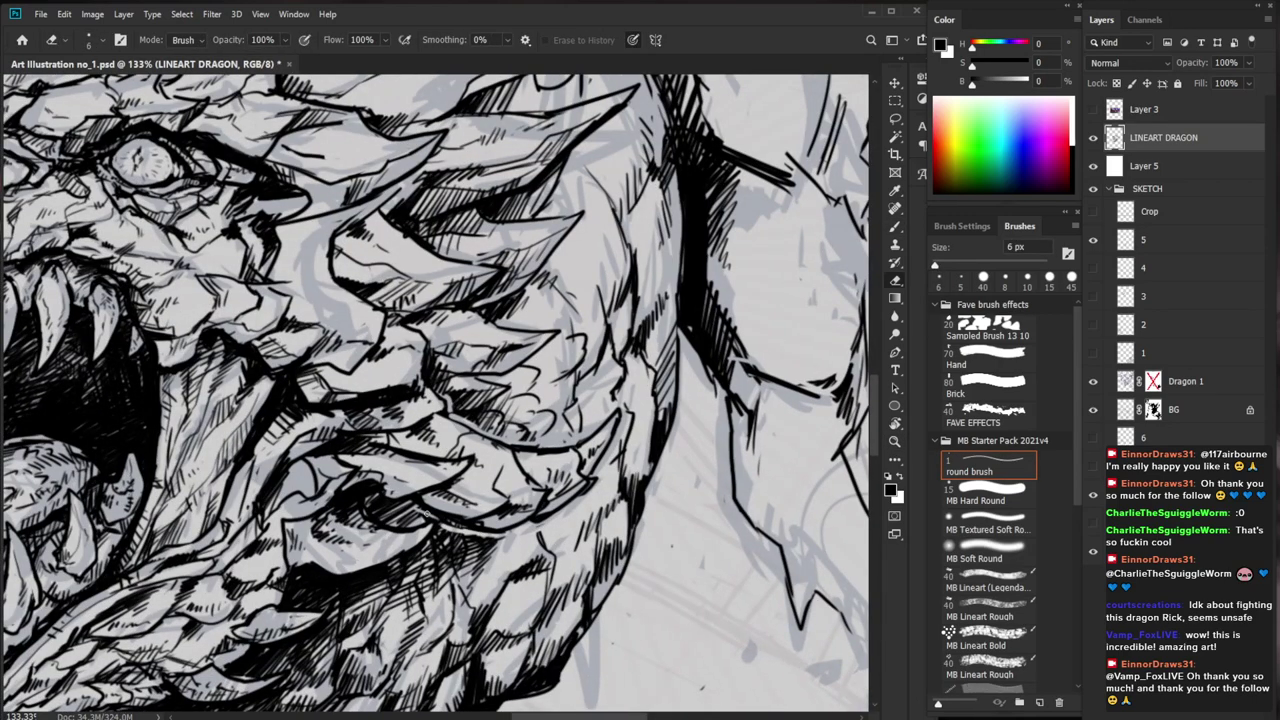
pyautogui.press('b')
pyautogui.moveTo(427, 513)
pyautogui.mouseDown()
pyautogui.moveTo(374, 512)
pyautogui.moveTo(452, 523)
pyautogui.moveTo(410, 524)
pyautogui.moveTo(437, 530)
pyautogui.moveTo(396, 562)
pyautogui.moveTo(294, 580)
pyautogui.moveTo(379, 554)
pyautogui.moveTo(430, 598)
pyautogui.moveTo(578, 461)
pyautogui.moveTo(578, 445)
pyautogui.moveTo(533, 429)
pyautogui.moveTo(590, 427)
pyautogui.mouseUp()
pyautogui.press('e')
pyautogui.press('b')
pyautogui.moveTo(481, 408)
pyautogui.mouseDown()
pyautogui.moveTo(562, 436)
pyautogui.moveTo(531, 422)
pyautogui.mouseUp()
pyautogui.press('e')
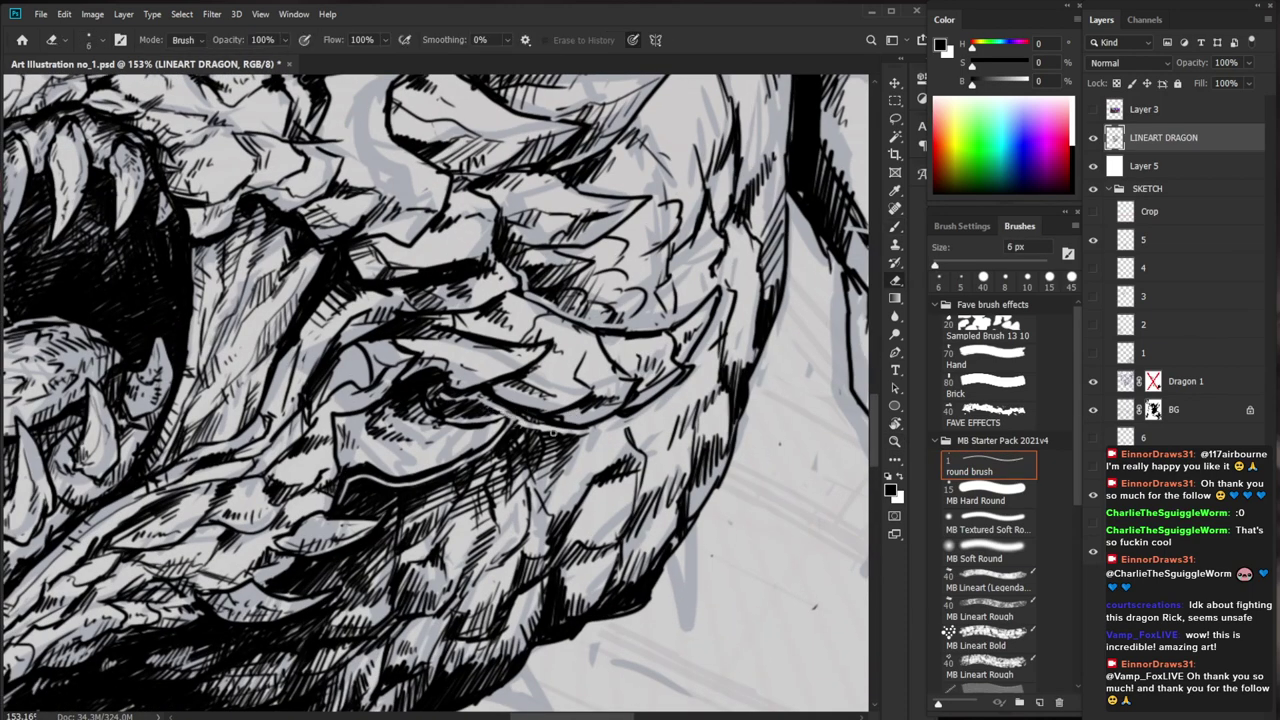
# Hatch the jaw scales beneath the curved cheek spike with short diagonal 5 px strokes
pyautogui.press('b')
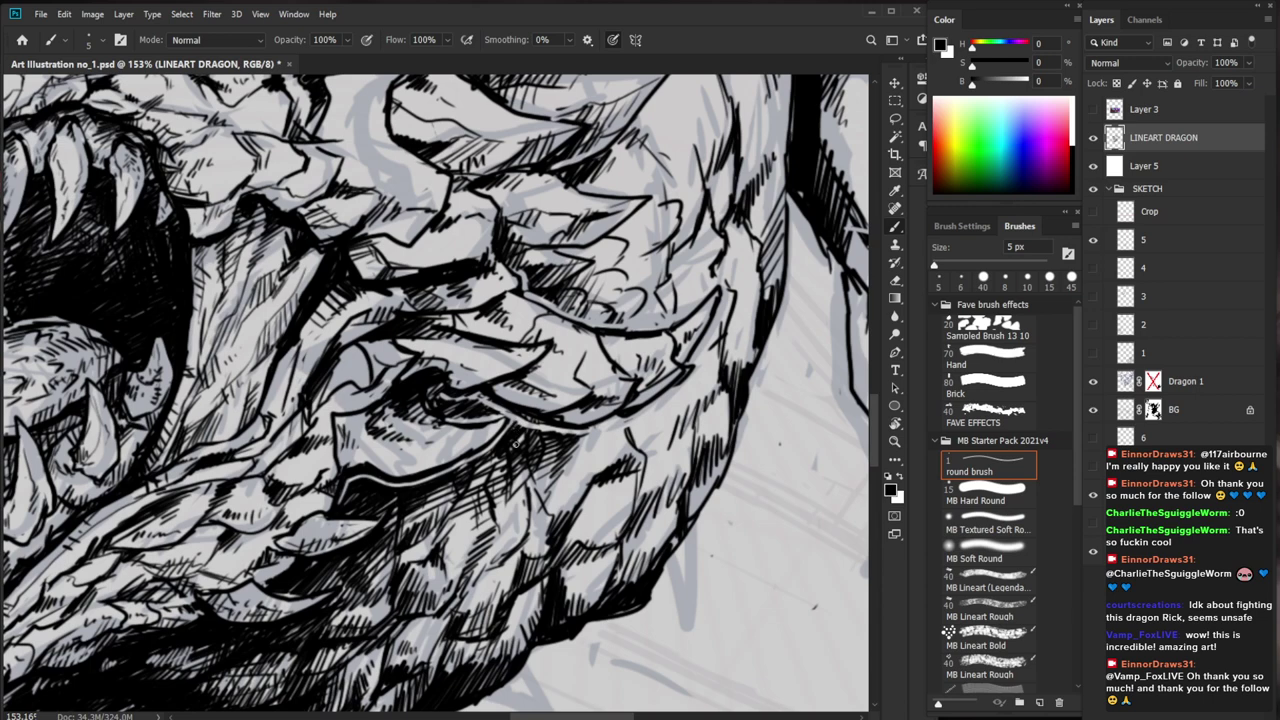
pyautogui.moveTo(616, 424); pyautogui.dragTo(571, 450)
pyautogui.moveTo(617, 430); pyautogui.dragTo(574, 458)
pyautogui.moveTo(600, 450); pyautogui.dragTo(578, 472)
pyautogui.moveTo(586, 476); pyautogui.dragTo(572, 490)
pyautogui.moveTo(626, 488); pyautogui.dragTo(512, 545)
pyautogui.moveTo(722, 558); pyautogui.dragTo(623, 593)
# Darken the rear outline of the cheek beside the foreleg with a few steep 5 px strokes
pyautogui.moveTo(550, 460); pyautogui.dragTo(588, 505)
pyautogui.moveTo(568, 533); pyautogui.dragTo(564, 460)
pyautogui.moveTo(760, 433); pyautogui.dragTo(648, 460)
pyautogui.moveTo(485, 423); pyautogui.dragTo(497, 420)
pyautogui.scroll(2, 497, 420)
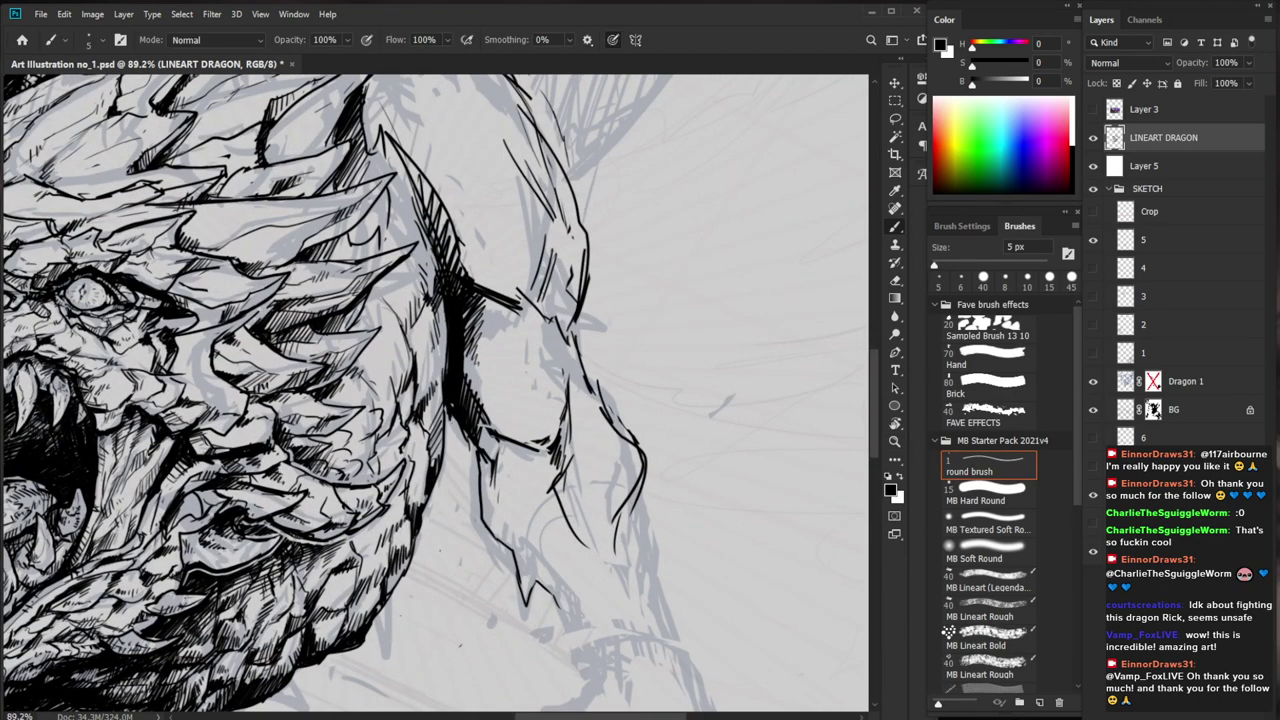
pyautogui.press('e')
pyautogui.press('b')
pyautogui.moveTo(431, 451); pyautogui.dragTo(423, 469)
pyautogui.moveTo(430, 443); pyautogui.dragTo(419, 467)
pyautogui.moveTo(426, 443); pyautogui.dragTo(409, 475)
# Add short 5 px hatching to the scales at the lower rear corner of the jaw
pyautogui.scroll(-2, 491, 428)
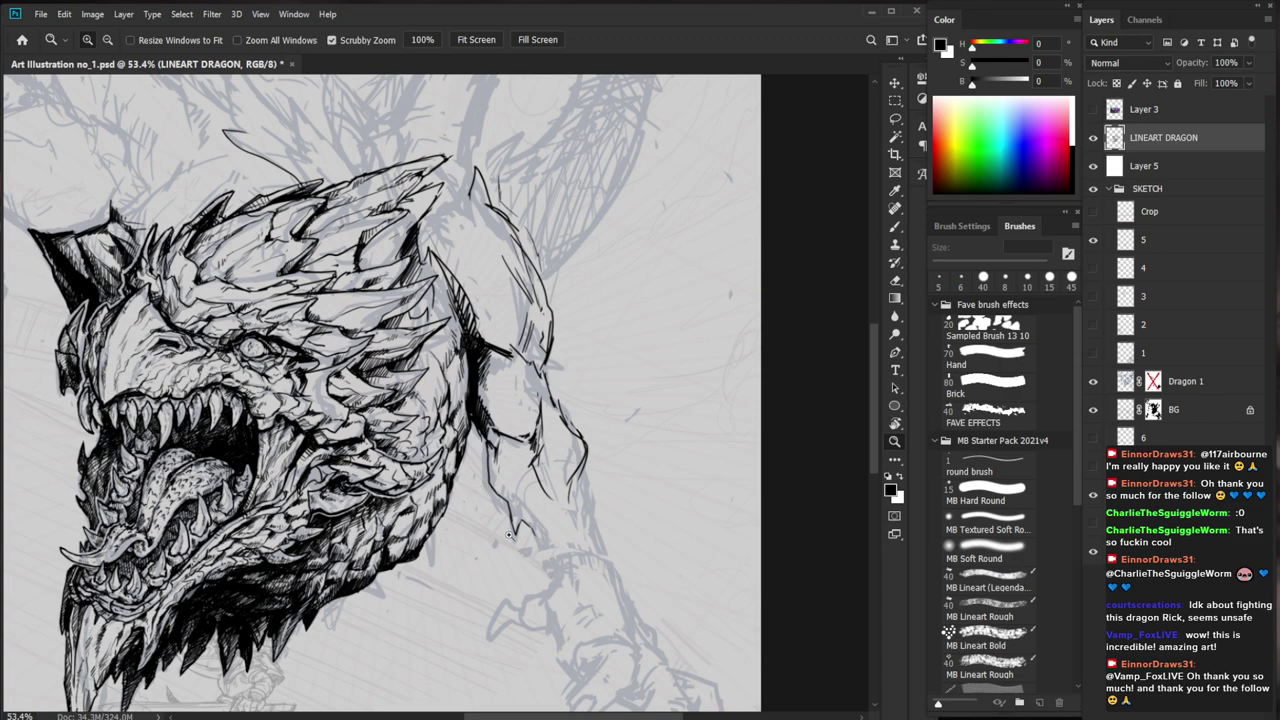
pyautogui.moveTo(372, 518); pyautogui.dragTo(440, 516)
pyautogui.press('b')
pyautogui.moveTo(460, 458)
pyautogui.mouseDown()
pyautogui.moveTo(464, 510)
pyautogui.moveTo(420, 564)
pyautogui.moveTo(436, 558)
pyautogui.moveTo(446, 548)
pyautogui.moveTo(422, 548)
pyautogui.mouseUp()
pyautogui.moveTo(432, 527); pyautogui.dragTo(435, 541)
pyautogui.moveTo(444, 526); pyautogui.dragTo(413, 547)
pyautogui.moveTo(440, 526)
pyautogui.mouseDown()
pyautogui.moveTo(418, 550)
pyautogui.moveTo(430, 543)
pyautogui.mouseUp()
pyautogui.moveTo(448, 522); pyautogui.dragTo(436, 543)
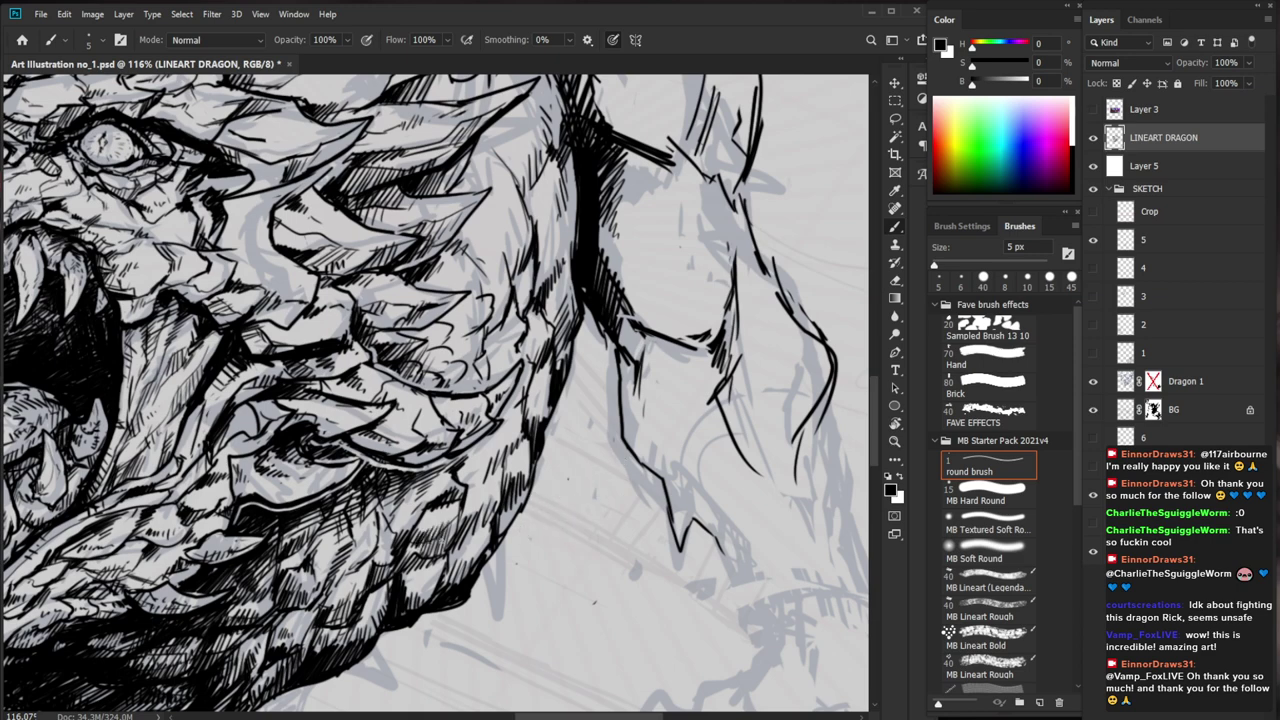
# Add one steep 5 px stroke to the scales along the jaw's lower rear edge and check the whole head
pyautogui.moveTo(524, 488); pyautogui.dragTo(410, 495)
pyautogui.moveTo(500, 515); pyautogui.dragTo(603, 525)
pyautogui.press('b')
pyautogui.moveTo(500, 505)
pyautogui.mouseDown()
pyautogui.moveTo(470, 523)
pyautogui.moveTo(493, 519)
pyautogui.moveTo(474, 529)
pyautogui.moveTo(489, 533)
pyautogui.mouseUp()
pyautogui.hotkey('ctrl', '-')
pyautogui.hotkey('ctrl', '-')
pyautogui.hotkey('ctrl', '-')
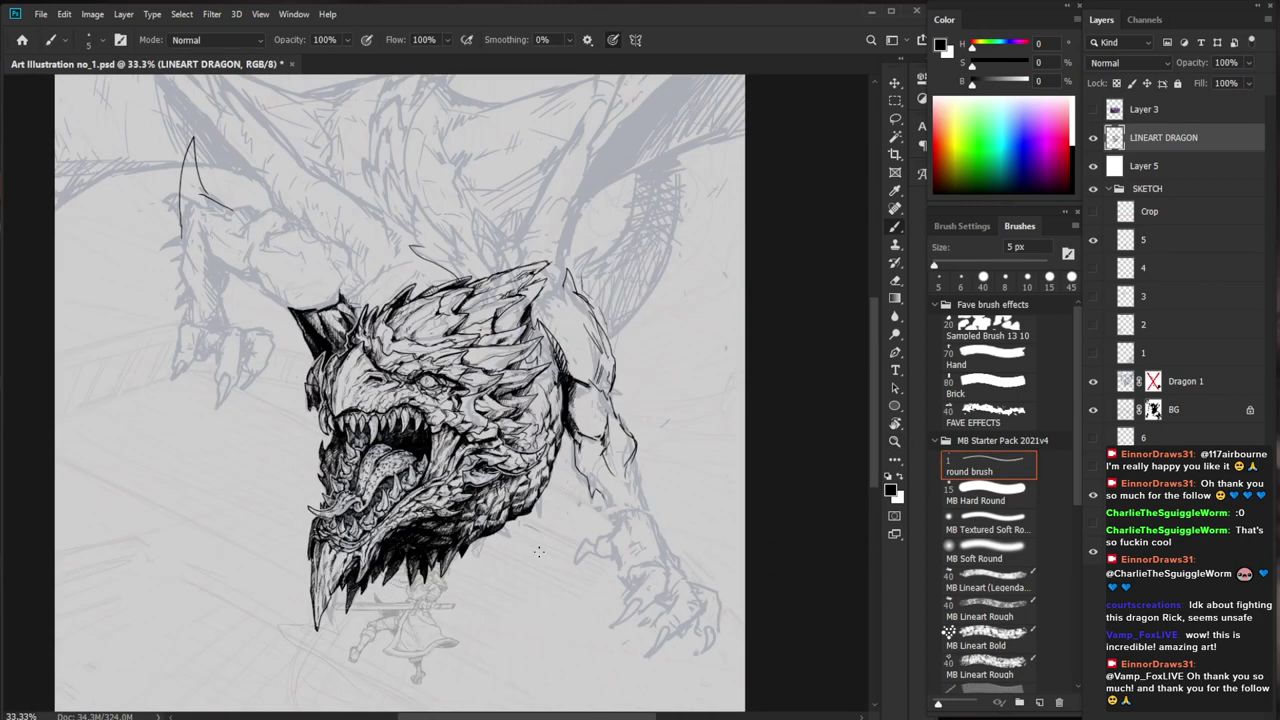
# Deepen the shading on the scales along the underside of the jaw with diagonal 5 px strokes
pyautogui.press('z')
pyautogui.moveTo(515, 482); pyautogui.dragTo(600, 488)
pyautogui.press('b')
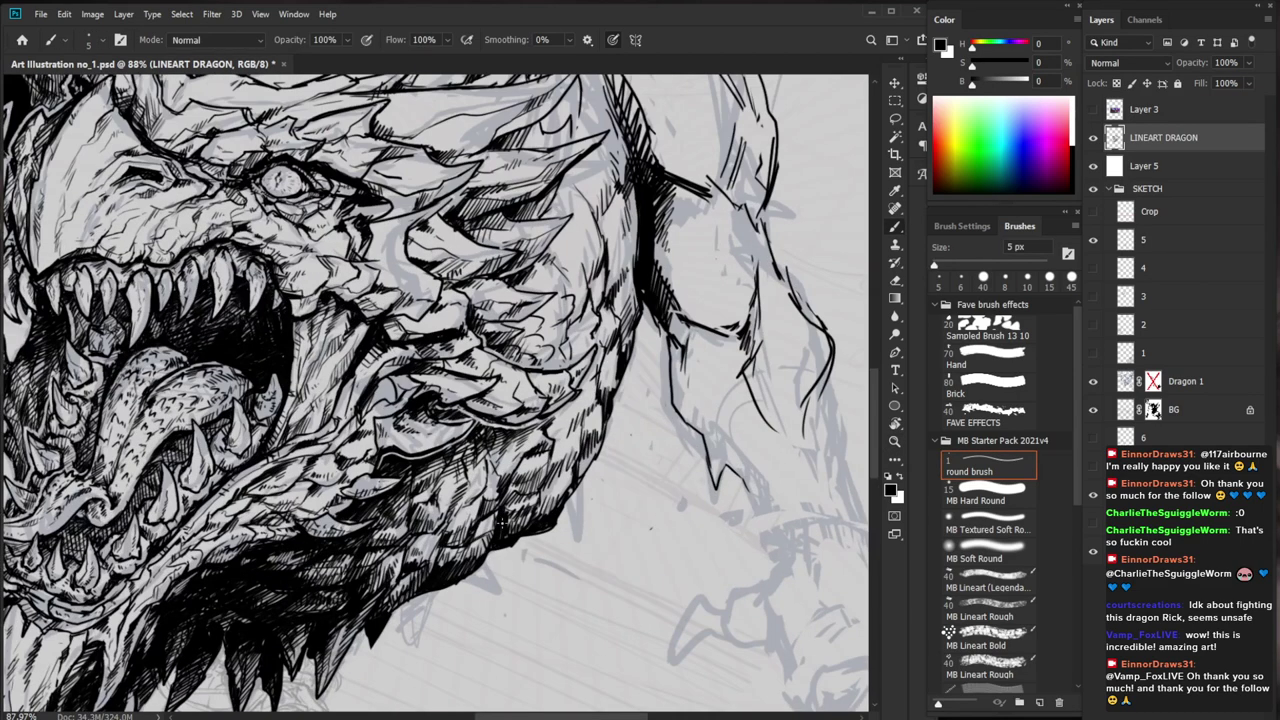
pyautogui.moveTo(486, 531); pyautogui.dragTo(474, 545)
pyautogui.moveTo(491, 529)
pyautogui.mouseDown()
pyautogui.moveTo(482, 547)
pyautogui.moveTo(416, 552)
pyautogui.moveTo(406, 574)
pyautogui.moveTo(426, 563)
pyautogui.mouseUp()
pyautogui.moveTo(438, 542); pyautogui.dragTo(426, 565)
pyautogui.press('z')
pyautogui.moveTo(482, 527); pyautogui.dragTo(400, 527)
pyautogui.press('b')
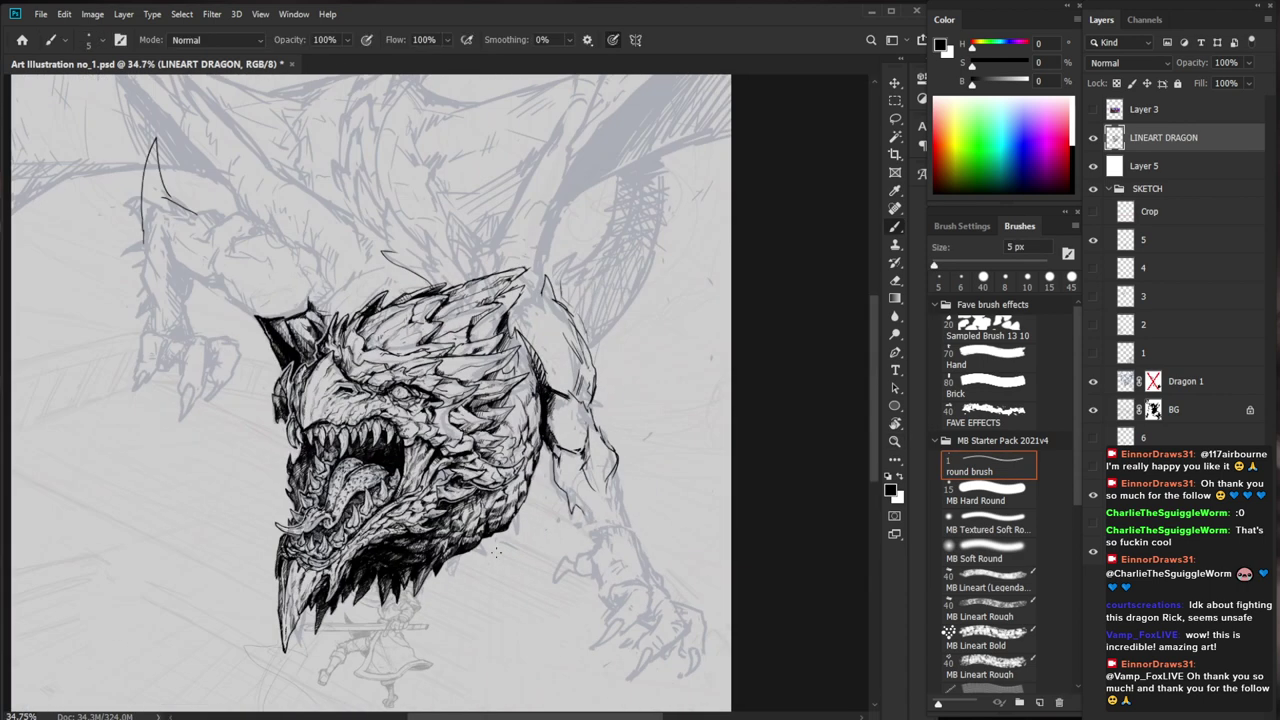
# Examine the inked foreleg and its join with the head, up close and against the whole sketch
pyautogui.press('space')
pyautogui.moveTo(640, 586); pyautogui.dragTo(585, 530)
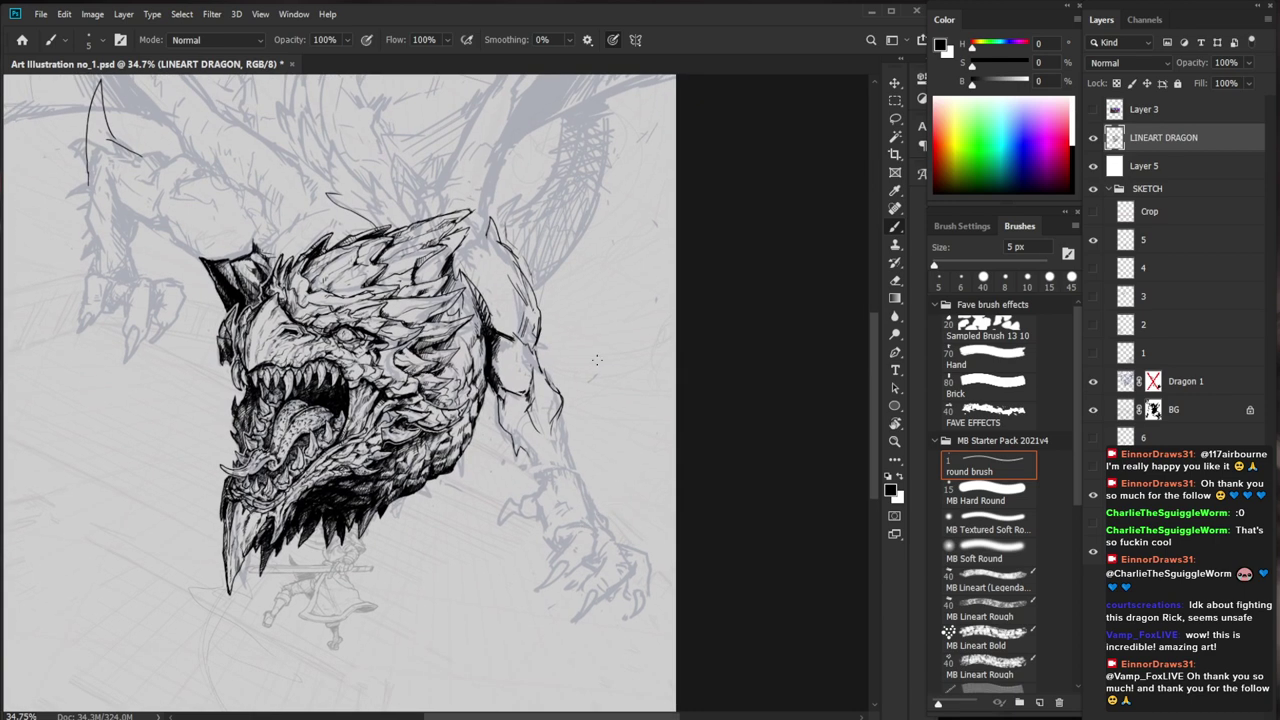
pyautogui.press('z')
pyautogui.moveTo(540, 337); pyautogui.dragTo(606, 337)
pyautogui.press('e')
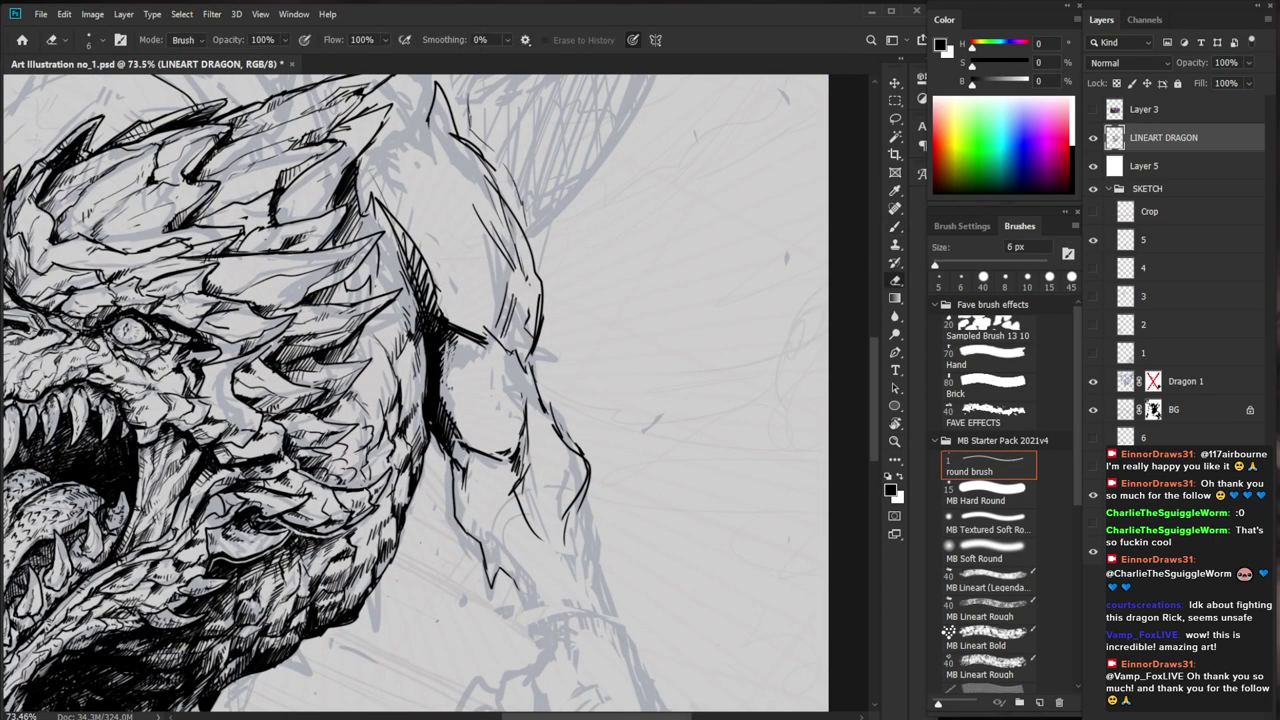
pyautogui.press('b')
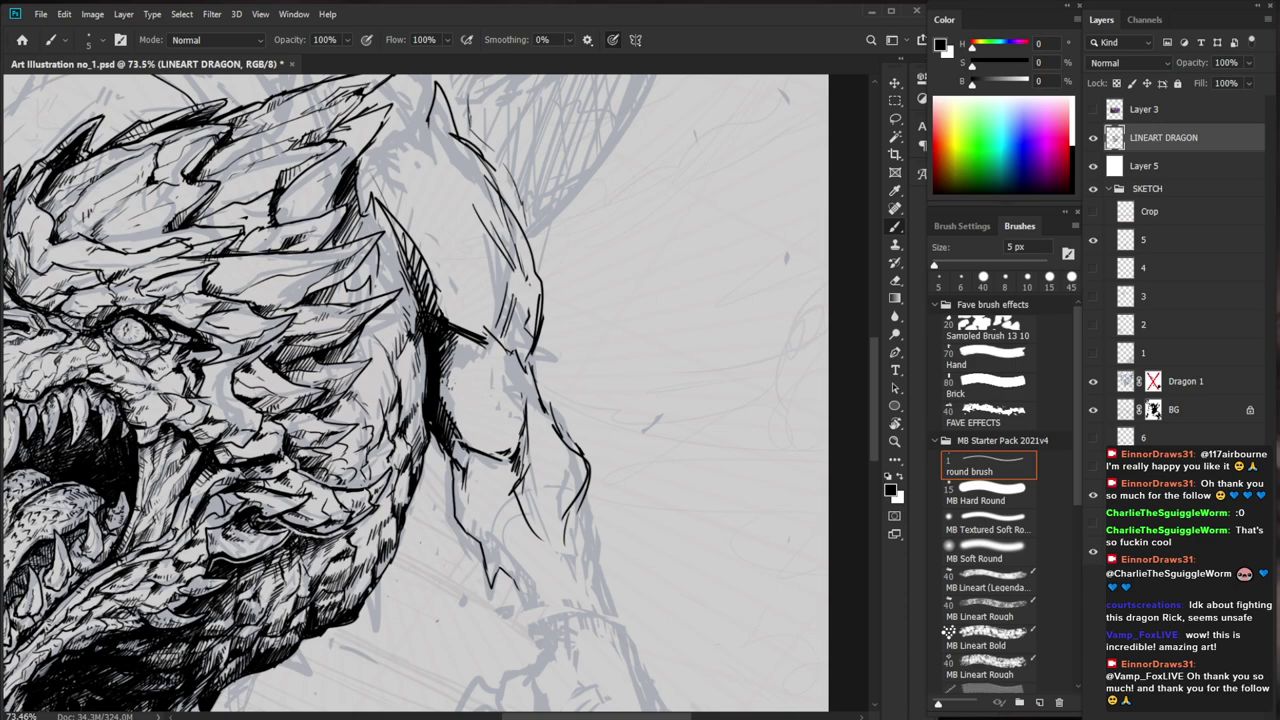
pyautogui.scroll(-4, 460, 412)
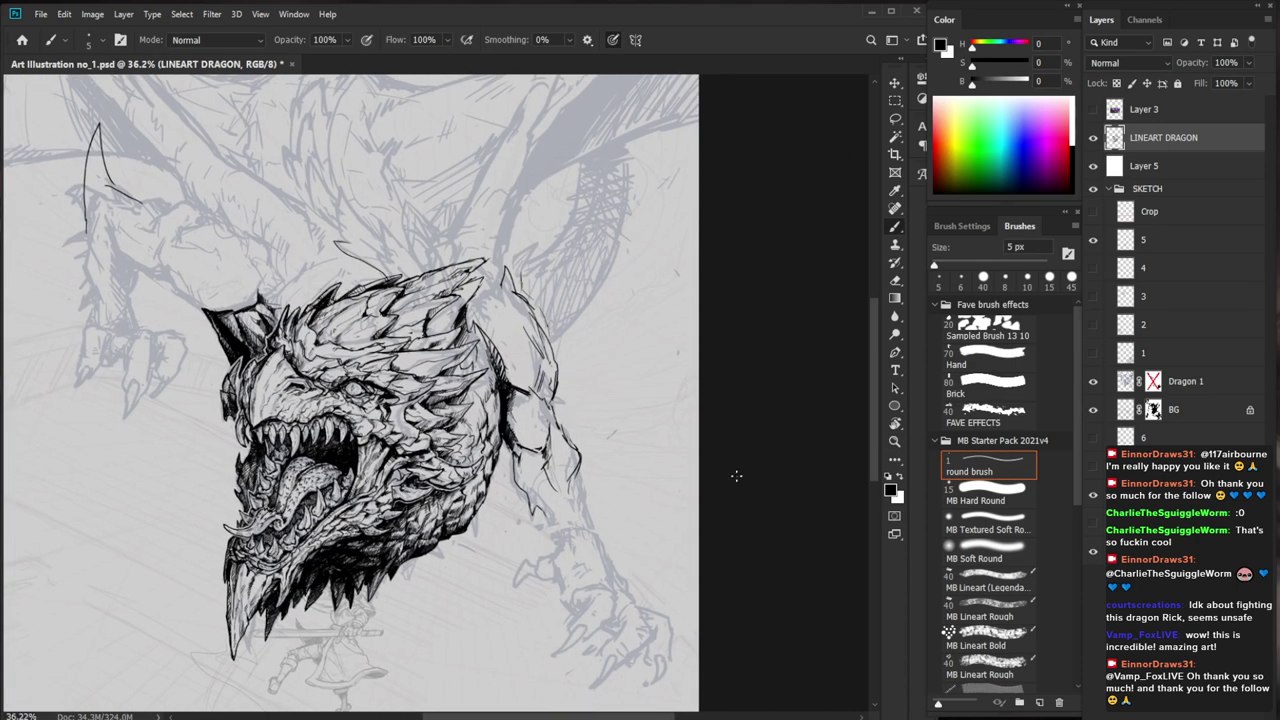
# Add a short 5 px stroke to the outer contour of the upper foreleg behind the crest
pyautogui.hotkey('ctrl', 'space')
pyautogui.moveTo(529, 277)
pyautogui.mouseDown()
pyautogui.moveTo(541, 277)
pyautogui.moveTo(498, 343)
pyautogui.moveTo(488, 424)
pyautogui.moveTo(495, 361)
pyautogui.moveTo(487, 404)
pyautogui.mouseUp()
pyautogui.press('e')
pyautogui.press('b')
pyautogui.moveTo(554, 368); pyautogui.dragTo(568, 393)
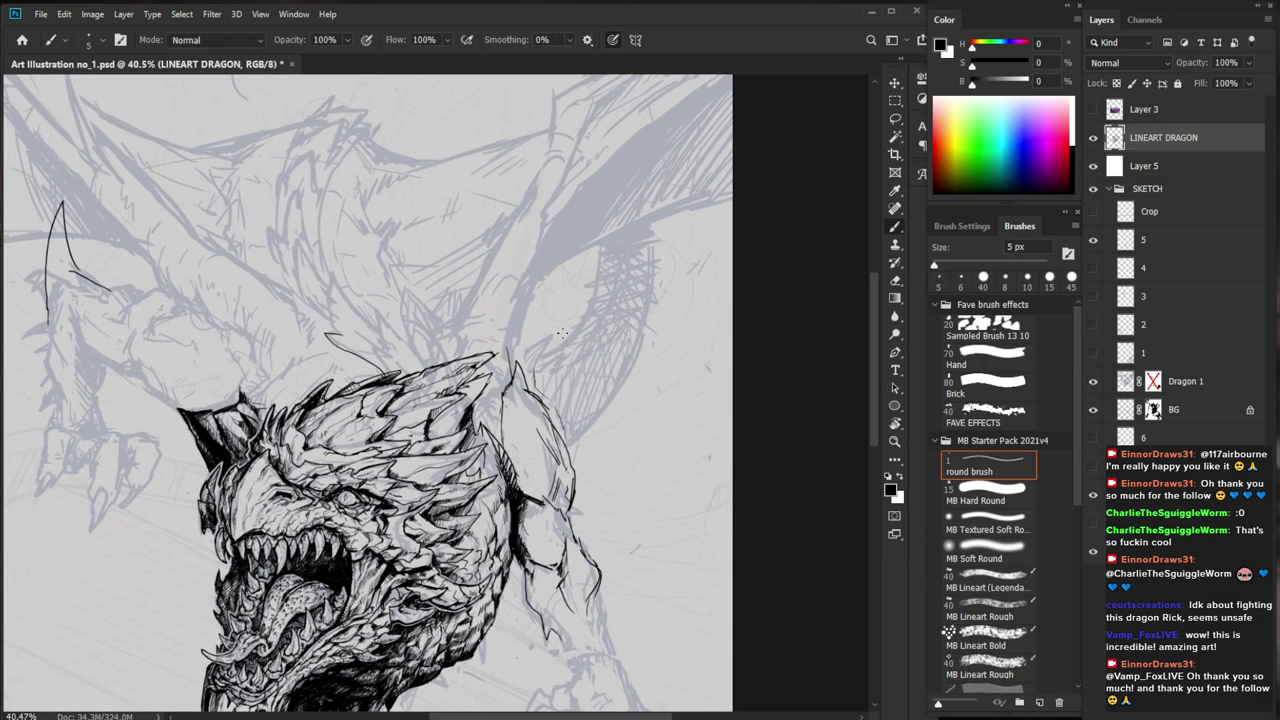
# Ink the pointed joint at the top of the foreleg behind the crest with 5 px strokes and check the whole drawing
pyautogui.moveTo(519, 353)
pyautogui.mouseDown()
pyautogui.moveTo(509, 294)
pyautogui.moveTo(490, 304)
pyautogui.moveTo(473, 341)
pyautogui.mouseUp()
pyautogui.moveTo(622, 388)
pyautogui.mouseDown()
pyautogui.moveTo(565, 385)
pyautogui.moveTo(610, 372)
pyautogui.moveTo(522, 337)
pyautogui.moveTo(540, 366)
pyautogui.mouseUp()
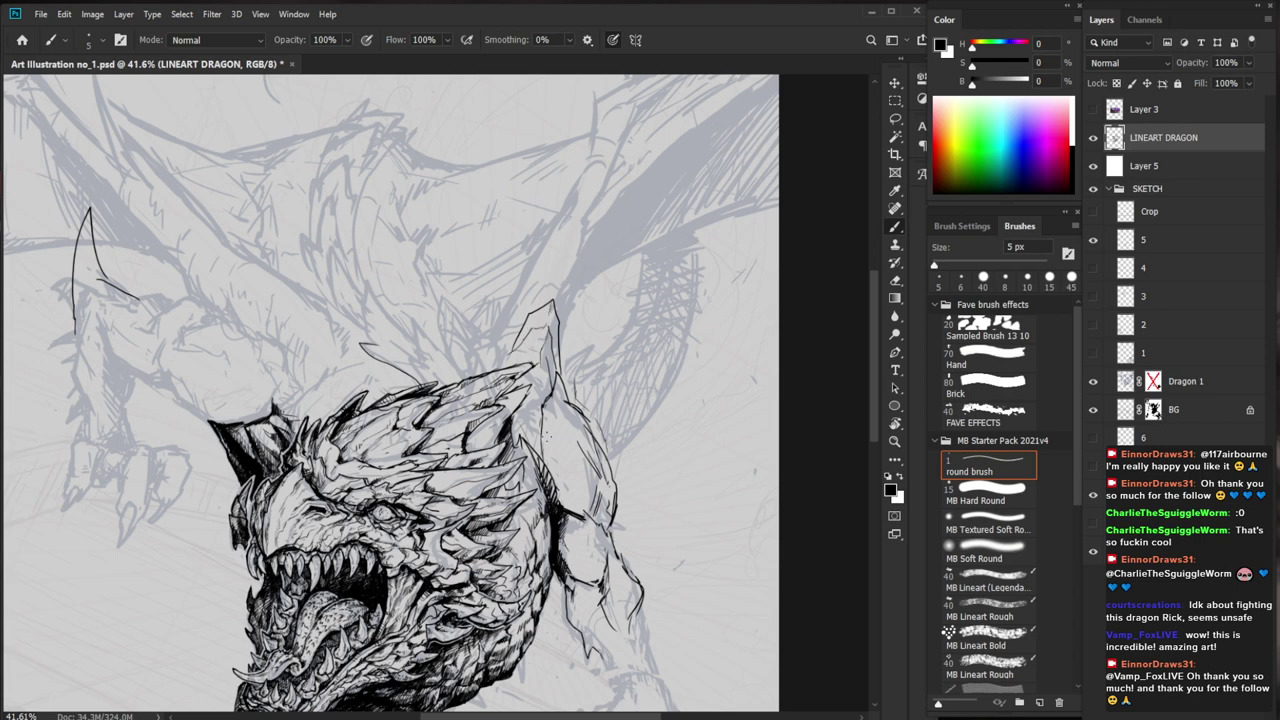
pyautogui.press('e')
pyautogui.press('b')
pyautogui.moveTo(534, 369); pyautogui.dragTo(514, 382)
pyautogui.press('z')
pyautogui.moveTo(640, 510); pyautogui.dragTo(478, 511)
pyautogui.hotkey('ctrl', '0')
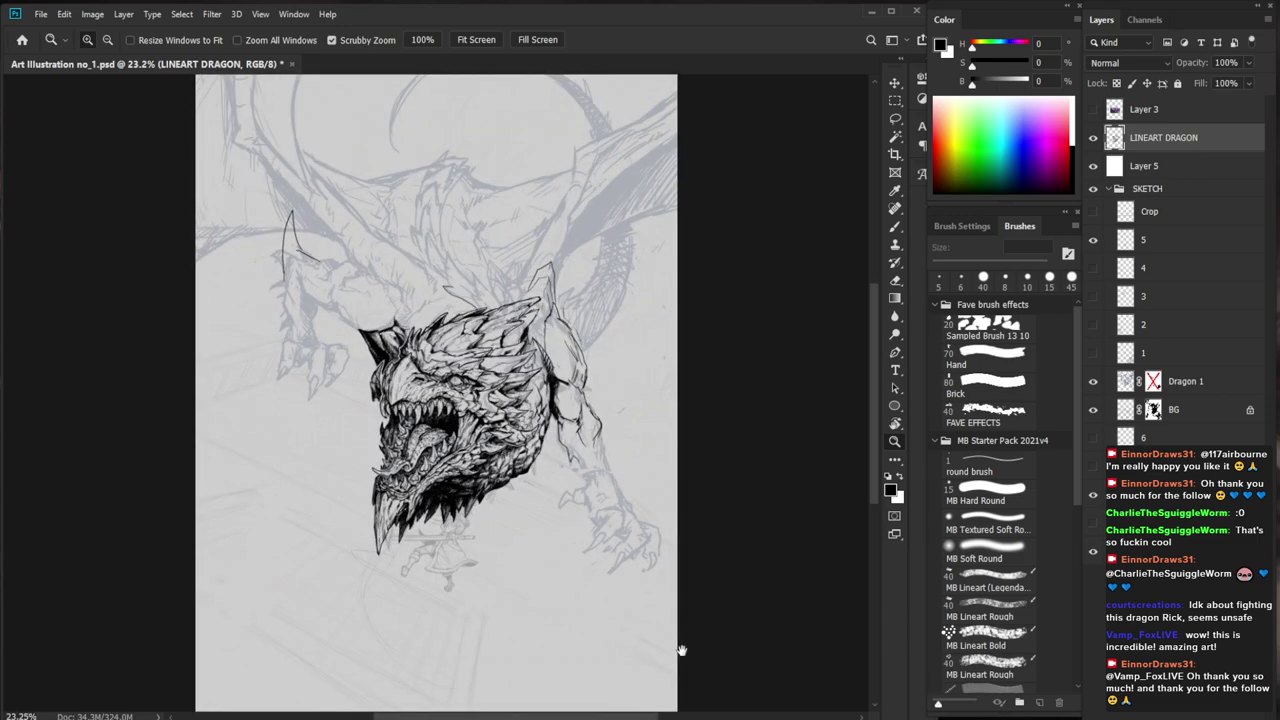
# Ink the curved neck contour rising behind the horn and add short 5 px strokes at its base
pyautogui.moveTo(680, 646); pyautogui.dragTo(656, 602)
pyautogui.moveTo(385, 260)
pyautogui.mouseDown()
pyautogui.moveTo(478, 260)
pyautogui.moveTo(471, 243)
pyautogui.moveTo(434, 248)
pyautogui.mouseUp()
pyautogui.press('b')
pyautogui.press('z')
pyautogui.moveTo(700, 366); pyautogui.dragTo(679, 366)
pyautogui.moveTo(684, 370); pyautogui.dragTo(666, 312)
pyautogui.press('b')
pyautogui.moveTo(418, 178)
pyautogui.mouseDown()
pyautogui.moveTo(440, 183)
pyautogui.moveTo(414, 179)
pyautogui.moveTo(369, 252)
pyautogui.mouseUp()
pyautogui.press('b')
pyautogui.moveTo(381, 218); pyautogui.dragTo(374, 254)
pyautogui.moveTo(382, 228); pyautogui.dragTo(374, 249)
pyautogui.press('z')
pyautogui.moveTo(500, 239); pyautogui.dragTo(450, 240)
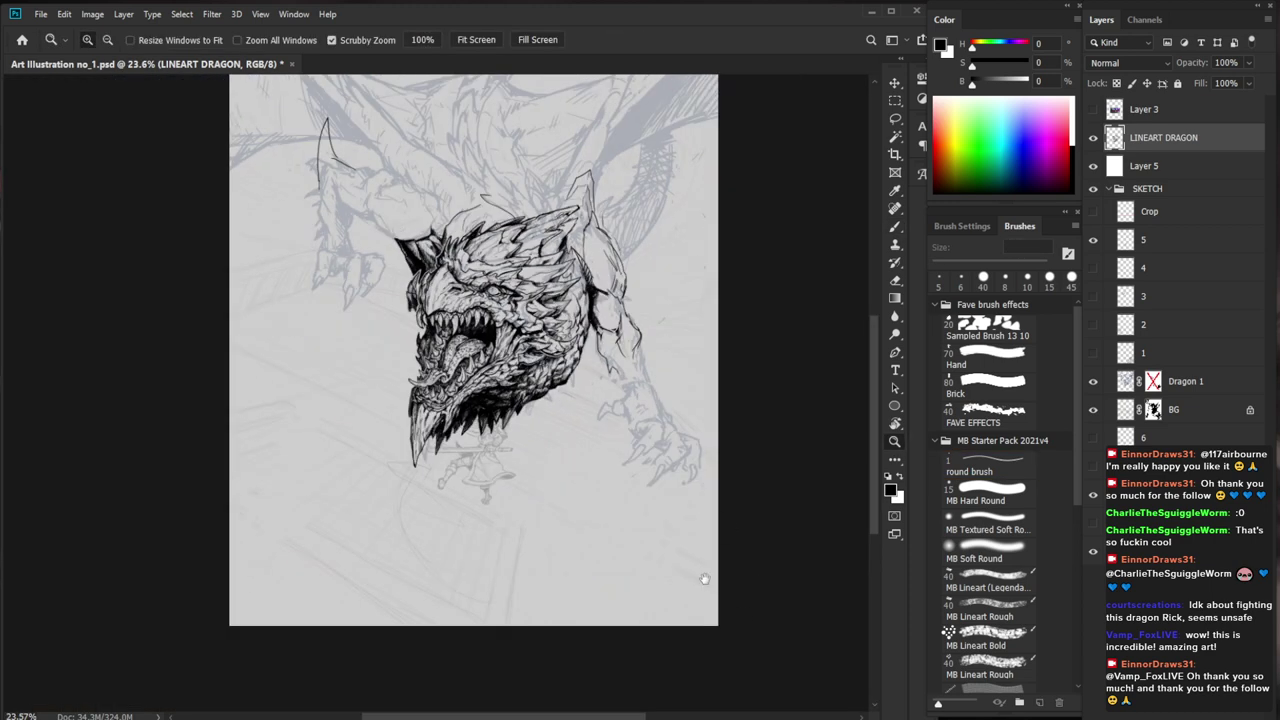
# Check the full page, then add short 5 px strokes to the scales behind the corner of the mouth
pyautogui.moveTo(732, 550); pyautogui.dragTo(706, 598)
pyautogui.moveTo(390, 310)
pyautogui.mouseDown()
pyautogui.moveTo(410, 310)
pyautogui.moveTo(385, 340)
pyautogui.mouseUp()
pyautogui.scroll(6, 408, 310)
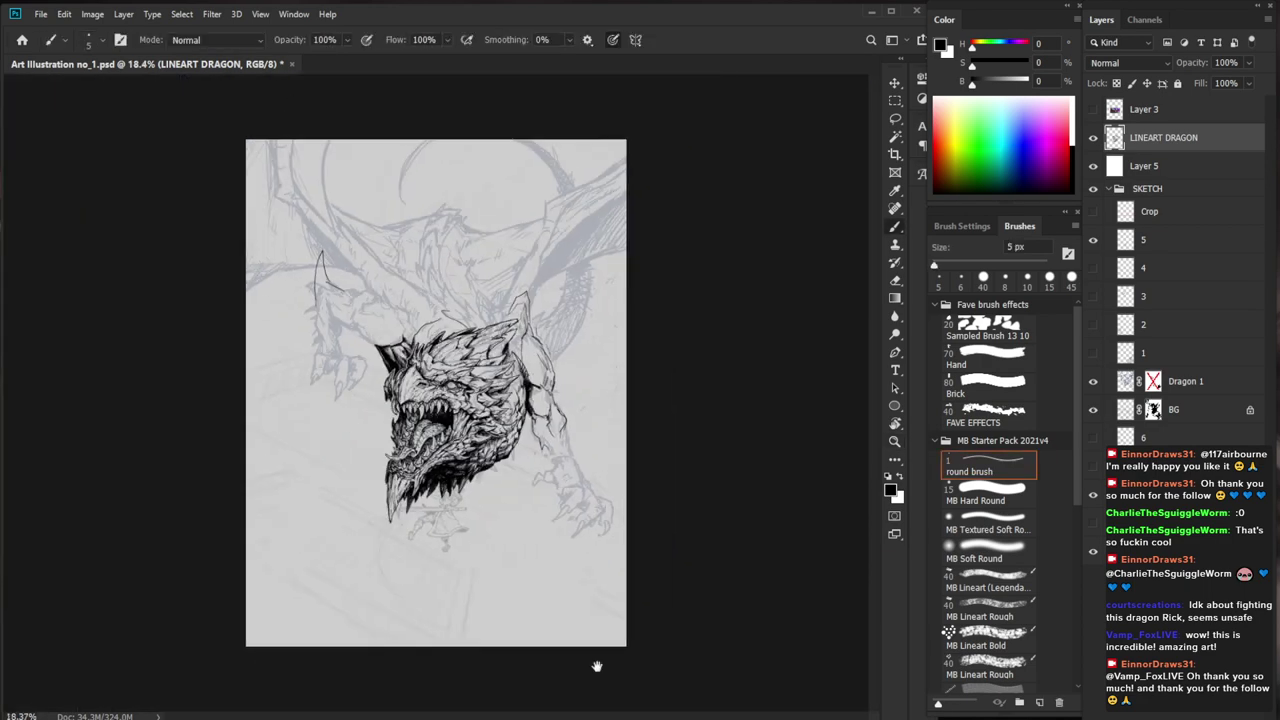
pyautogui.moveTo(520, 436); pyautogui.dragTo(588, 440)
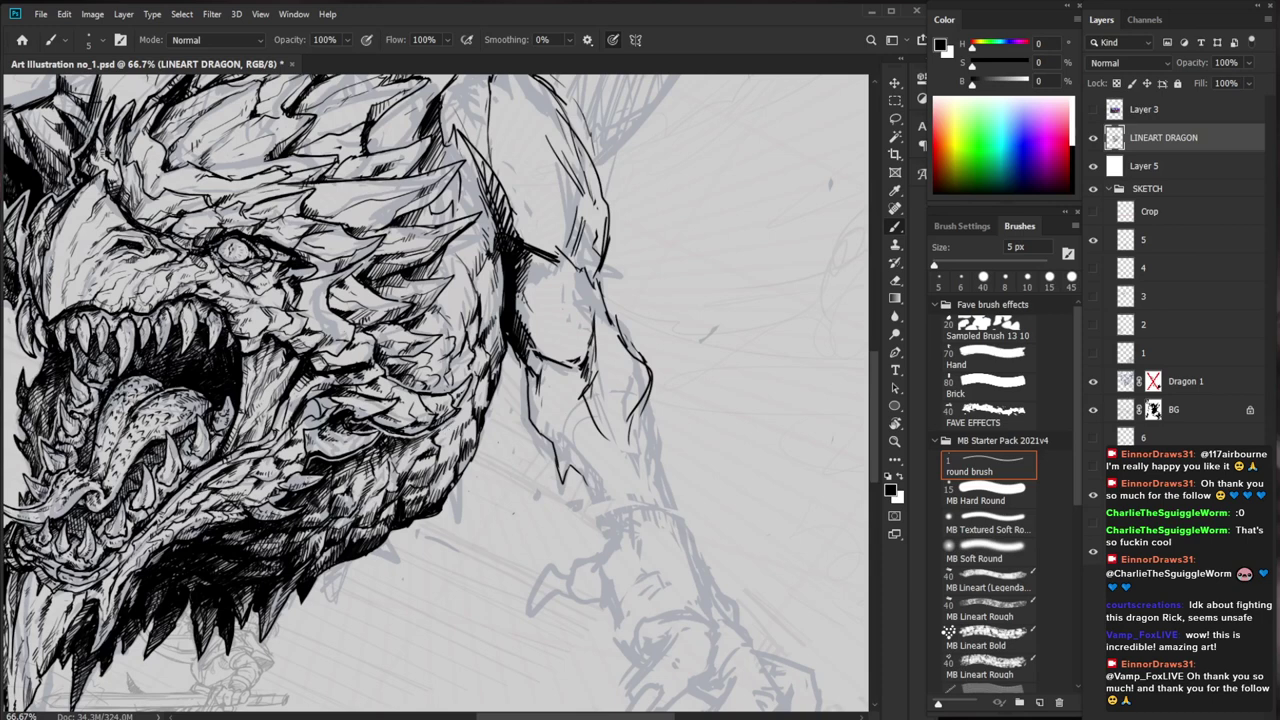
pyautogui.moveTo(380, 415)
pyautogui.mouseDown()
pyautogui.moveTo(380, 426)
pyautogui.moveTo(353, 419)
pyautogui.mouseUp()
pyautogui.moveTo(365, 408); pyautogui.dragTo(361, 420)
pyautogui.moveTo(372, 410); pyautogui.dragTo(366, 422)
pyautogui.moveTo(447, 390); pyautogui.dragTo(420, 390)
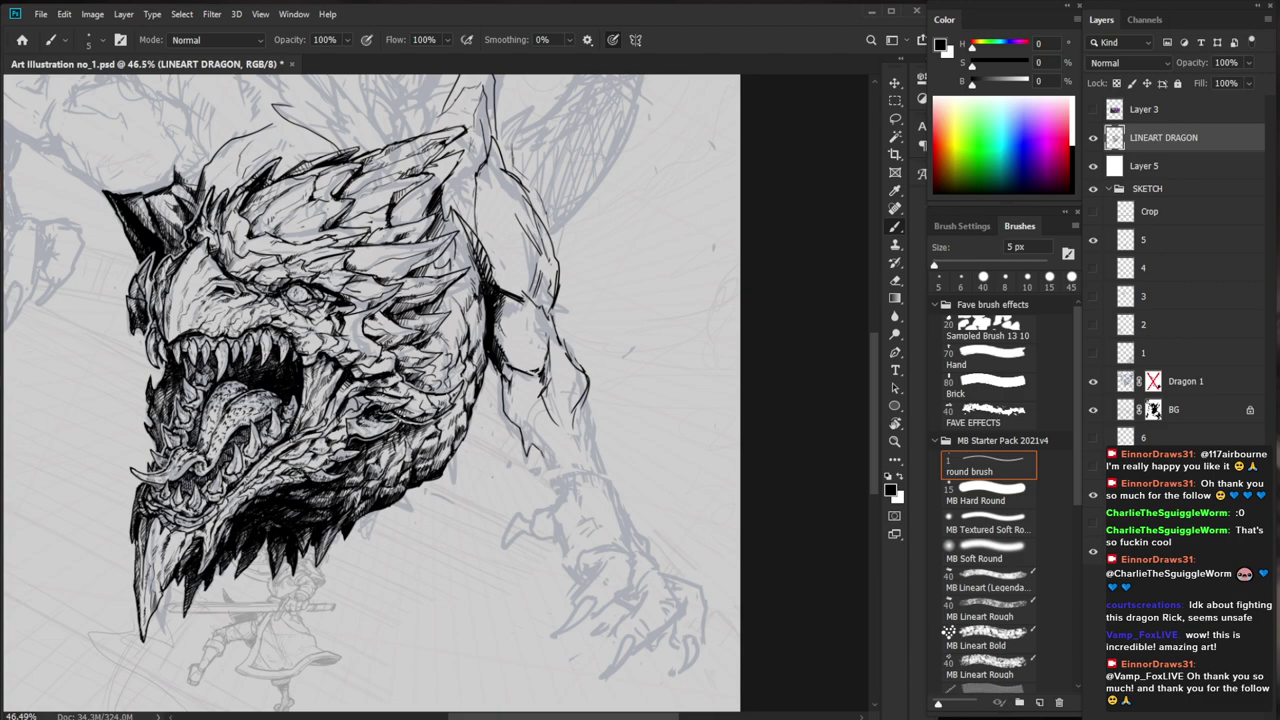
# Add a diagonal 5 px stroke to the lower jaw ridge beneath the lower teeth
pyautogui.hotkey('ctrl', 'space')
pyautogui.moveTo(272, 493)
pyautogui.mouseDown()
pyautogui.moveTo(332, 491)
pyautogui.moveTo(250, 516)
pyautogui.moveTo(388, 511)
pyautogui.mouseUp()
pyautogui.hotkey('ctrl', 'space')
pyautogui.hotkey('ctrl', 'space')
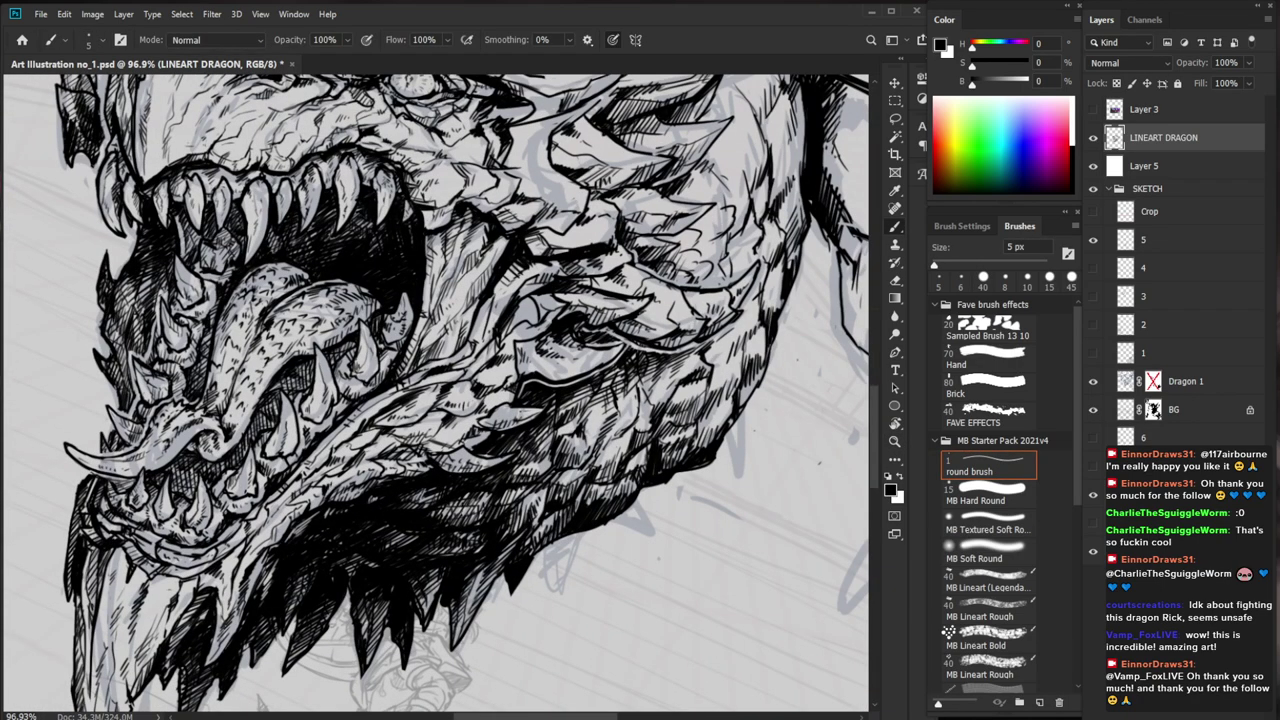
pyautogui.press('space')
pyautogui.moveTo(488, 473); pyautogui.dragTo(620, 400)
pyautogui.press('e')
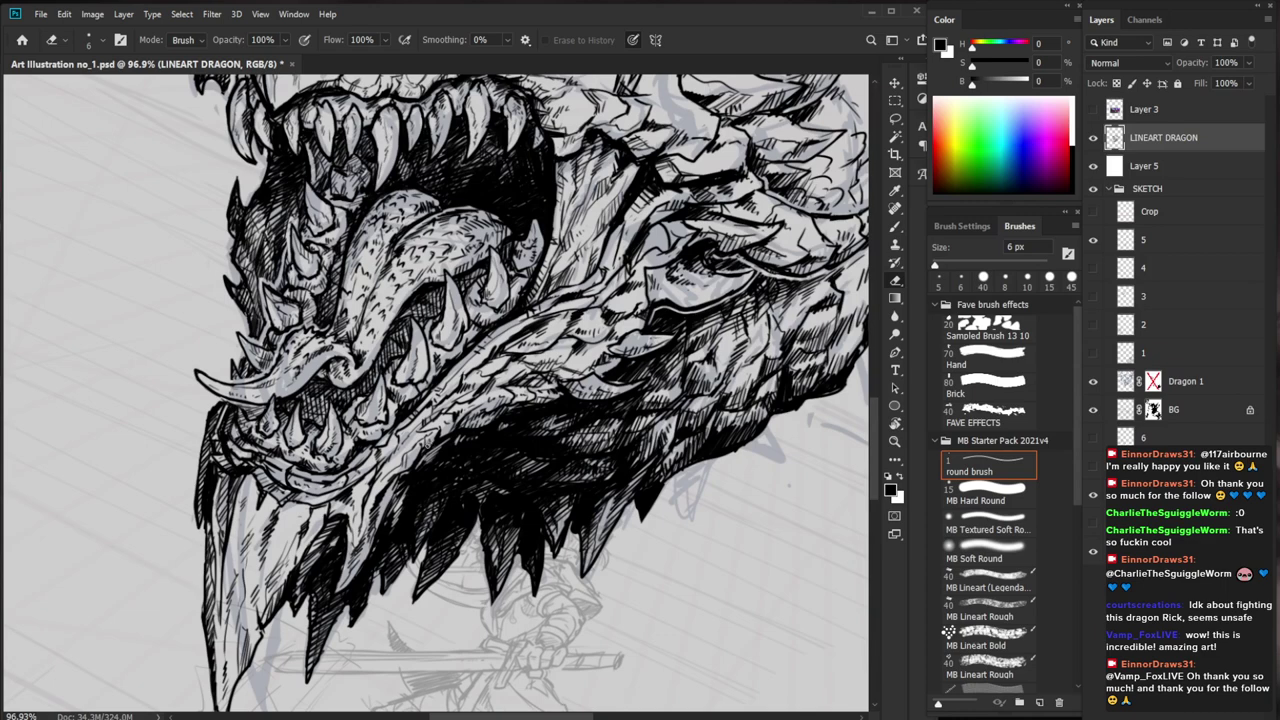
pyautogui.press('b')
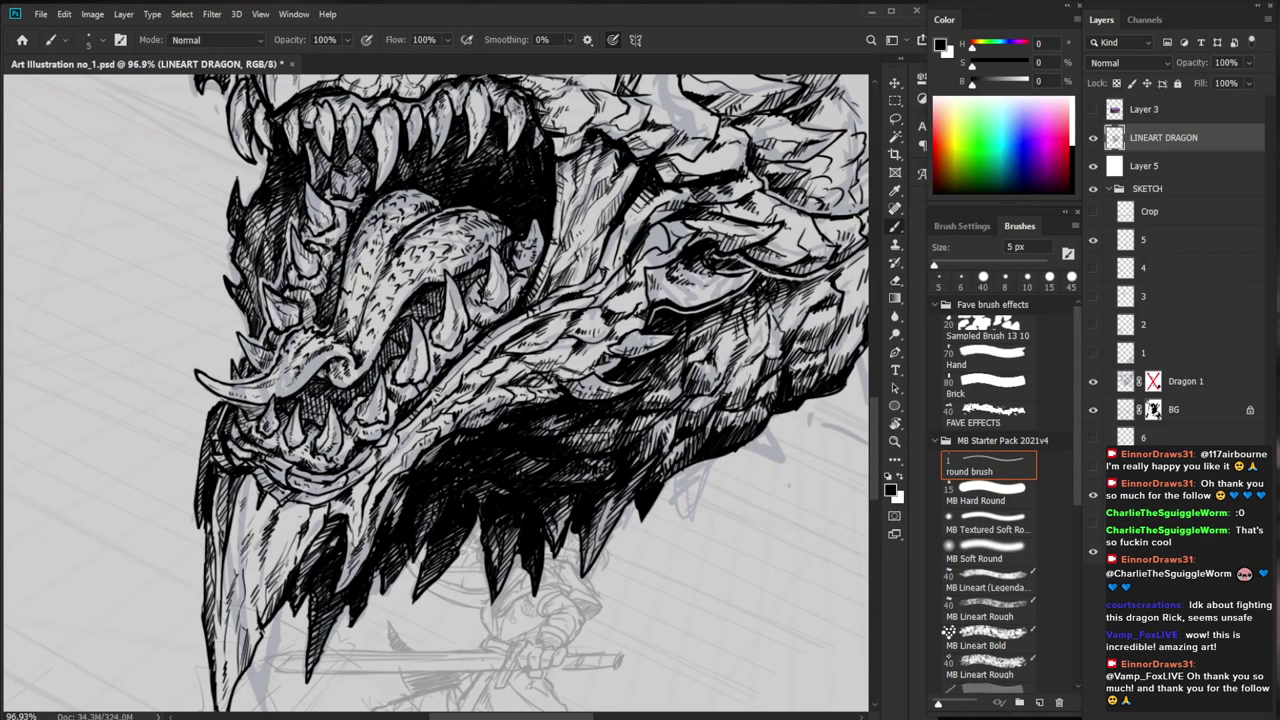
pyautogui.moveTo(418, 428); pyautogui.dragTo(394, 454)
pyautogui.hotkey('ctrl', 'space')
pyautogui.moveTo(428, 458)
pyautogui.mouseDown()
pyautogui.moveTo(350, 460)
pyautogui.moveTo(460, 466)
pyautogui.mouseUp()
# Extend the short 5 px hatching along the lower jaw ridge and check the whole head
pyautogui.press('e')
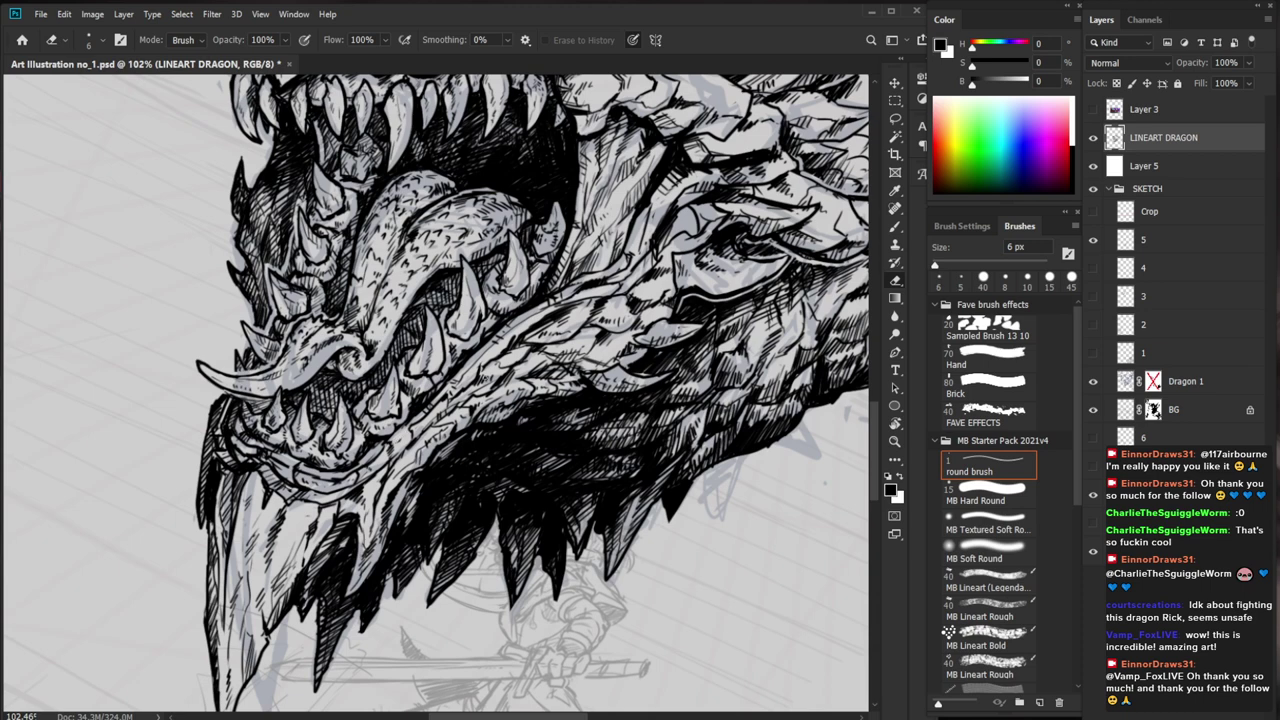
pyautogui.press('b')
pyautogui.moveTo(393, 439); pyautogui.dragTo(381, 447)
pyautogui.moveTo(391, 439)
pyautogui.mouseDown()
pyautogui.moveTo(381, 443)
pyautogui.moveTo(391, 439)
pyautogui.mouseUp()
pyautogui.moveTo(582, 455); pyautogui.dragTo(571, 455)
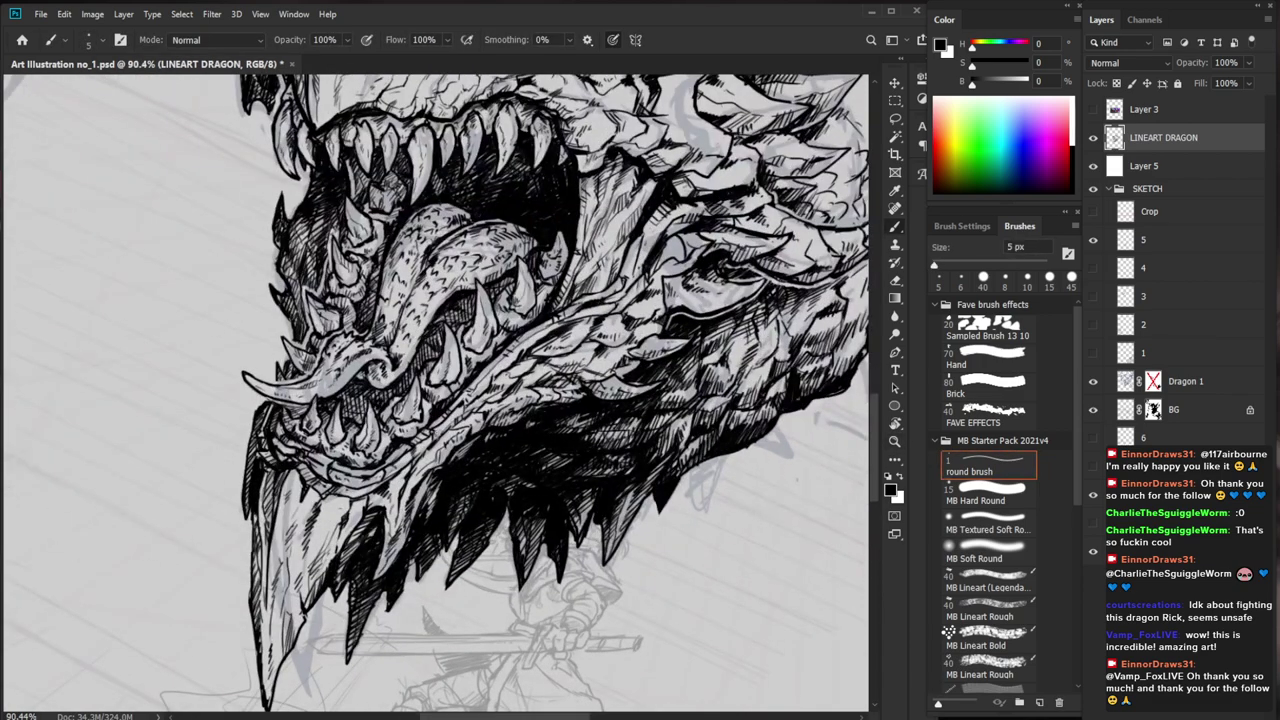
pyautogui.moveTo(432, 442); pyautogui.dragTo(424, 454)
pyautogui.moveTo(490, 350); pyautogui.dragTo(467, 350)
pyautogui.moveTo(520, 420); pyautogui.dragTo(400, 530)
pyautogui.moveTo(683, 642)
pyautogui.mouseDown()
pyautogui.moveTo(622, 575)
pyautogui.moveTo(602, 576)
pyautogui.mouseUp()
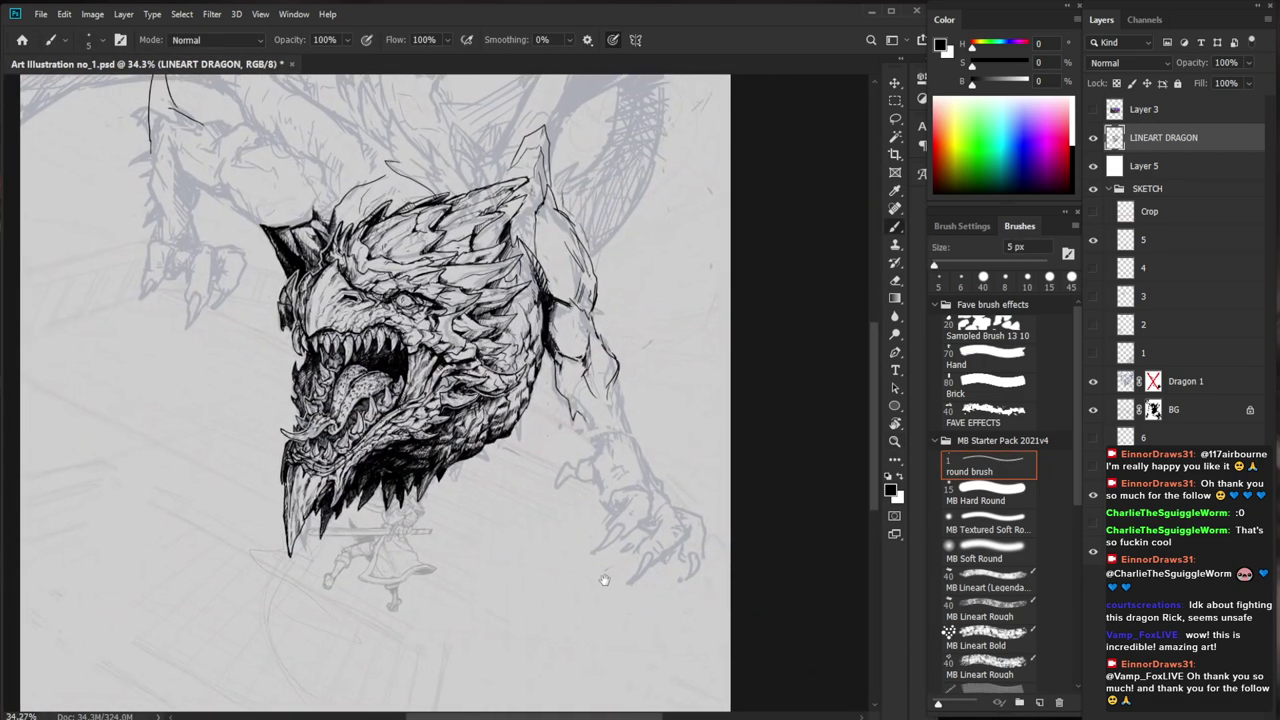
# Hatch the shadowed edges of the middle crest scales above and behind the eye with short 5 px strokes
pyautogui.scroll(5, 512, 208)
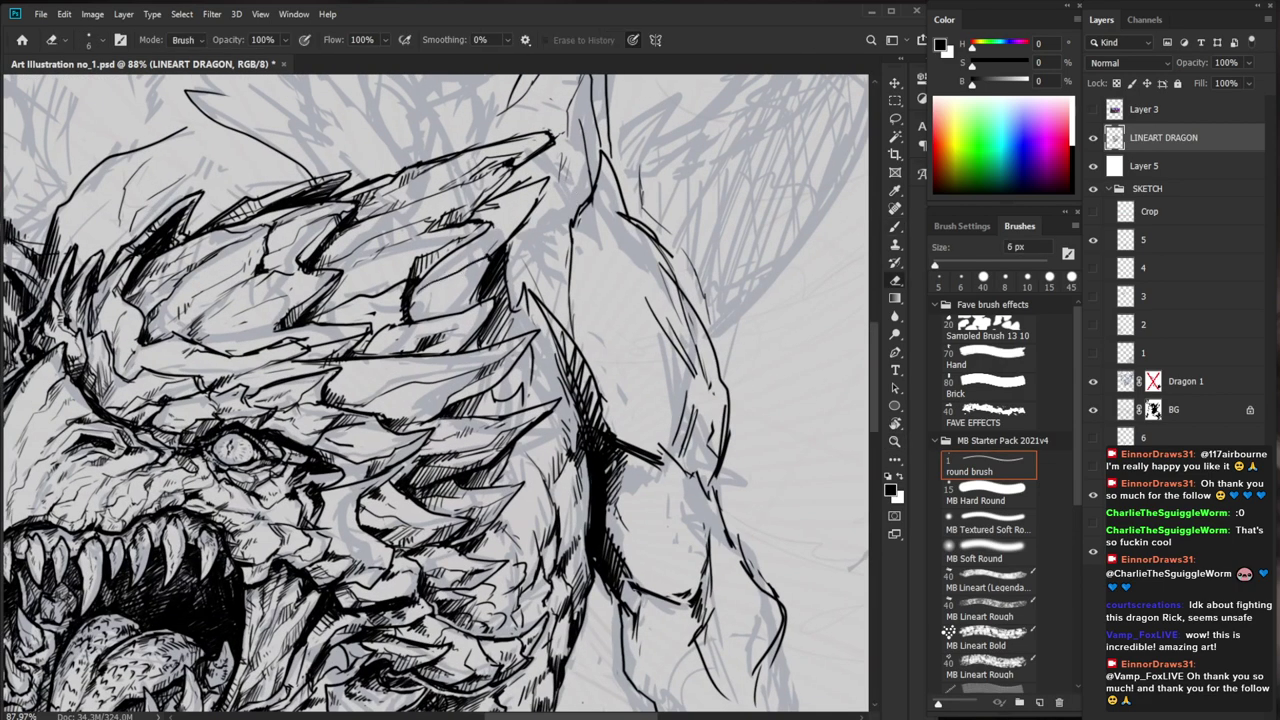
pyautogui.moveTo(415, 321)
pyautogui.mouseDown()
pyautogui.moveTo(459, 299)
pyautogui.moveTo(437, 317)
pyautogui.mouseUp()
pyautogui.moveTo(451, 299); pyautogui.dragTo(447, 313)
pyautogui.moveTo(461, 297); pyautogui.dragTo(456, 315)
pyautogui.moveTo(469, 291); pyautogui.dragTo(452, 332)
pyautogui.scroll(-5, 542, 268)
pyautogui.scroll(5, 510, 279)
pyautogui.press('e')
pyautogui.press('b')
pyautogui.moveTo(462, 336); pyautogui.dragTo(490, 320)
pyautogui.moveTo(488, 332); pyautogui.dragTo(502, 318)
# Continue the 5 px hatching upward along the edges of the upper crest scales and review the head
pyautogui.moveTo(402, 348)
pyautogui.mouseDown()
pyautogui.moveTo(444, 330)
pyautogui.moveTo(426, 334)
pyautogui.mouseUp()
pyautogui.moveTo(416, 350); pyautogui.dragTo(440, 302)
pyautogui.moveTo(412, 312)
pyautogui.mouseDown()
pyautogui.moveTo(434, 302)
pyautogui.moveTo(410, 308)
pyautogui.mouseUp()
pyautogui.moveTo(400, 324); pyautogui.dragTo(416, 306)
pyautogui.moveTo(410, 318); pyautogui.dragTo(456, 260)
pyautogui.moveTo(442, 262); pyautogui.dragTo(466, 242)
pyautogui.moveTo(492, 230); pyautogui.dragTo(512, 216)
pyautogui.moveTo(456, 252); pyautogui.dragTo(478, 238)
pyautogui.moveTo(506, 222)
pyautogui.mouseDown()
pyautogui.moveTo(528, 210)
pyautogui.moveTo(440, 186)
pyautogui.mouseUp()
pyautogui.press('z')
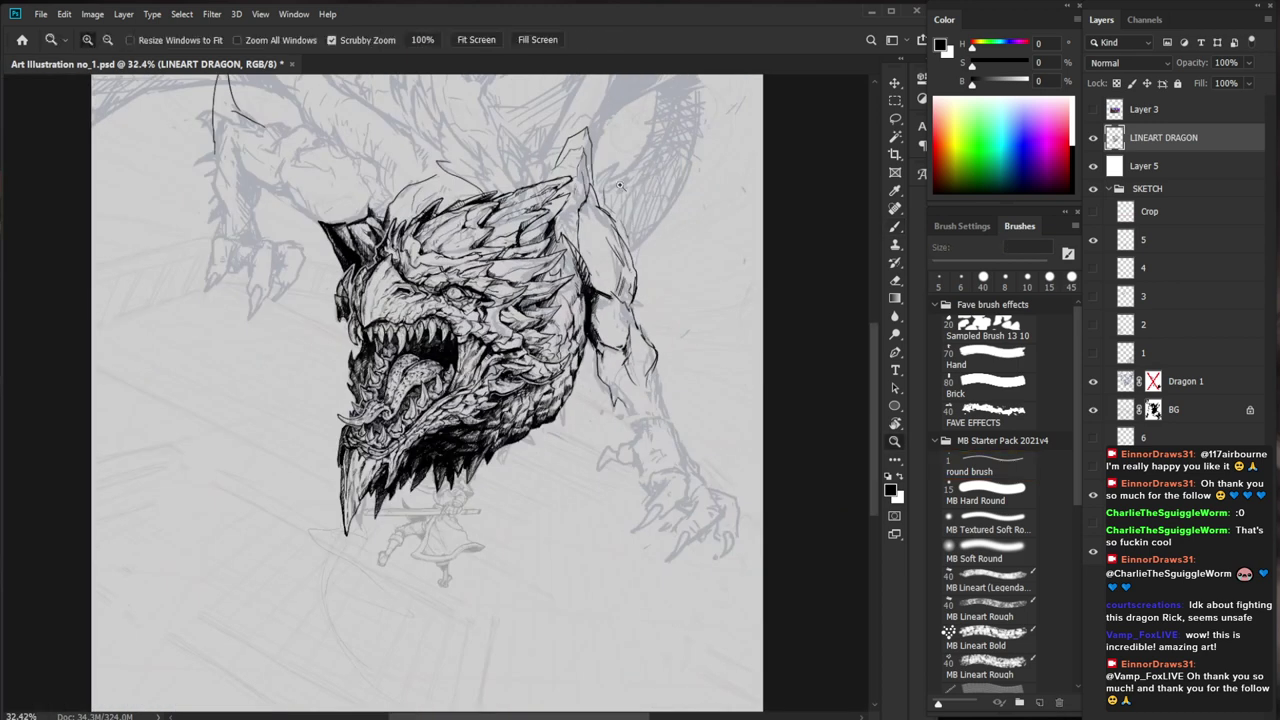
# Trim the dark ink between the upper crest scales with the 6 px eraser
pyautogui.moveTo(580, 180); pyautogui.dragTo(690, 182)
pyautogui.press('b')
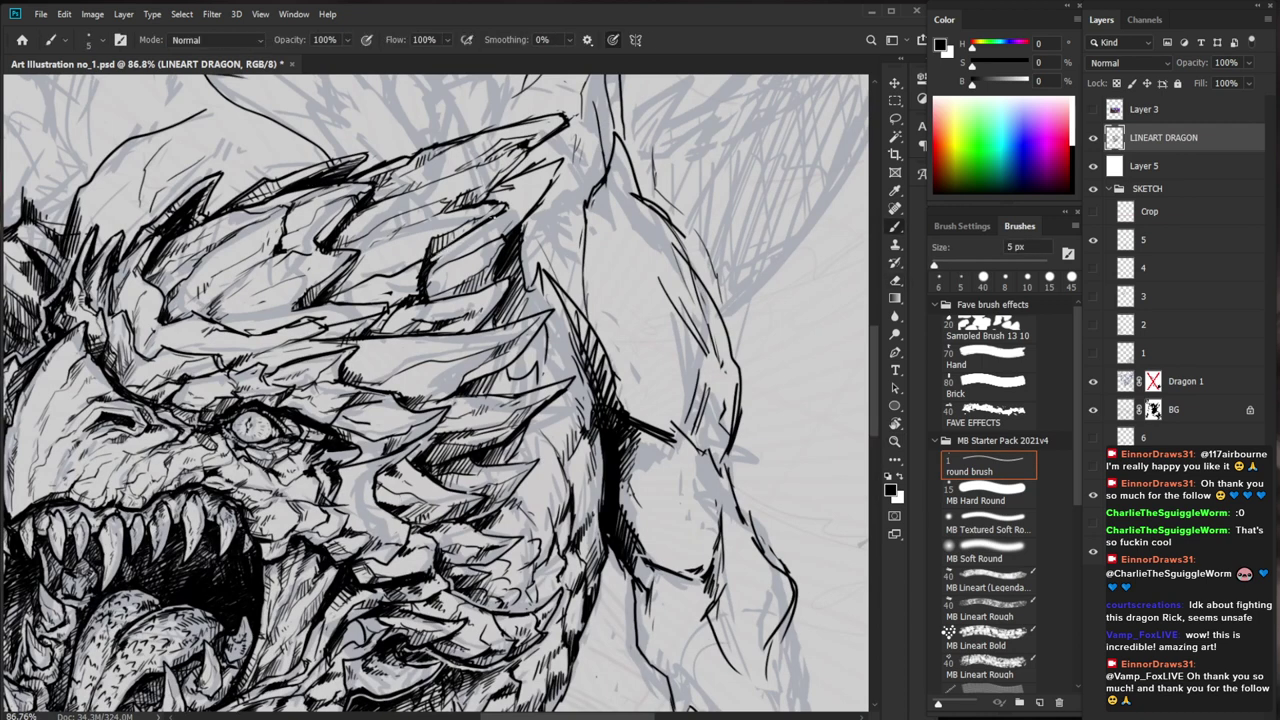
pyautogui.press('e')
pyautogui.moveTo(446, 242); pyautogui.dragTo(420, 286)
pyautogui.press('b')
# Hatch the dark recess between the cheek scales behind and below the eye with slanted 5 px strokes
pyautogui.press('z')
pyautogui.moveTo(484, 435)
pyautogui.mouseDown()
pyautogui.moveTo(395, 440)
pyautogui.moveTo(550, 447)
pyautogui.mouseUp()
pyautogui.press('e')
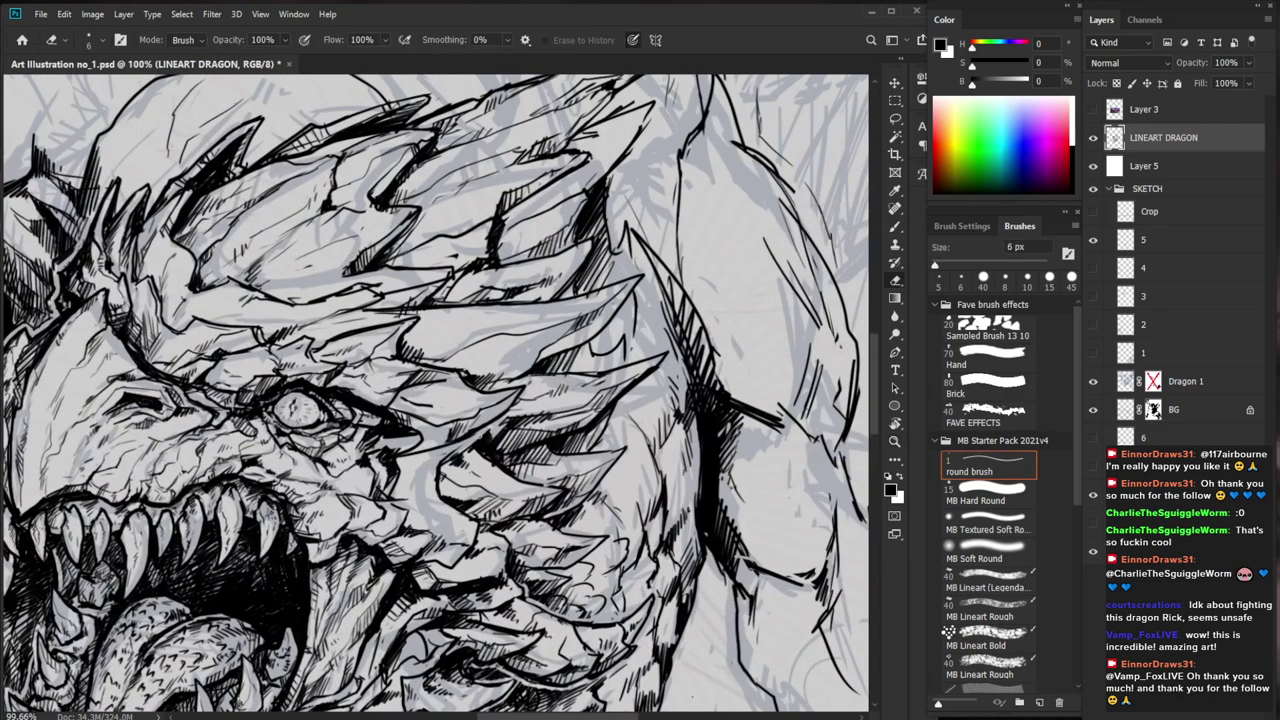
pyautogui.press('b')
pyautogui.moveTo(486, 426); pyautogui.dragTo(439, 487)
pyautogui.moveTo(447, 475); pyautogui.dragTo(437, 499)
pyautogui.moveTo(453, 481); pyautogui.dragTo(445, 495)
pyautogui.moveTo(465, 483); pyautogui.dragTo(457, 499)
pyautogui.moveTo(477, 483); pyautogui.dragTo(461, 503)
# Add short diagonal 5 px strokes to the creases between the nostril and the eye
pyautogui.hotkey('ctrl', '0')
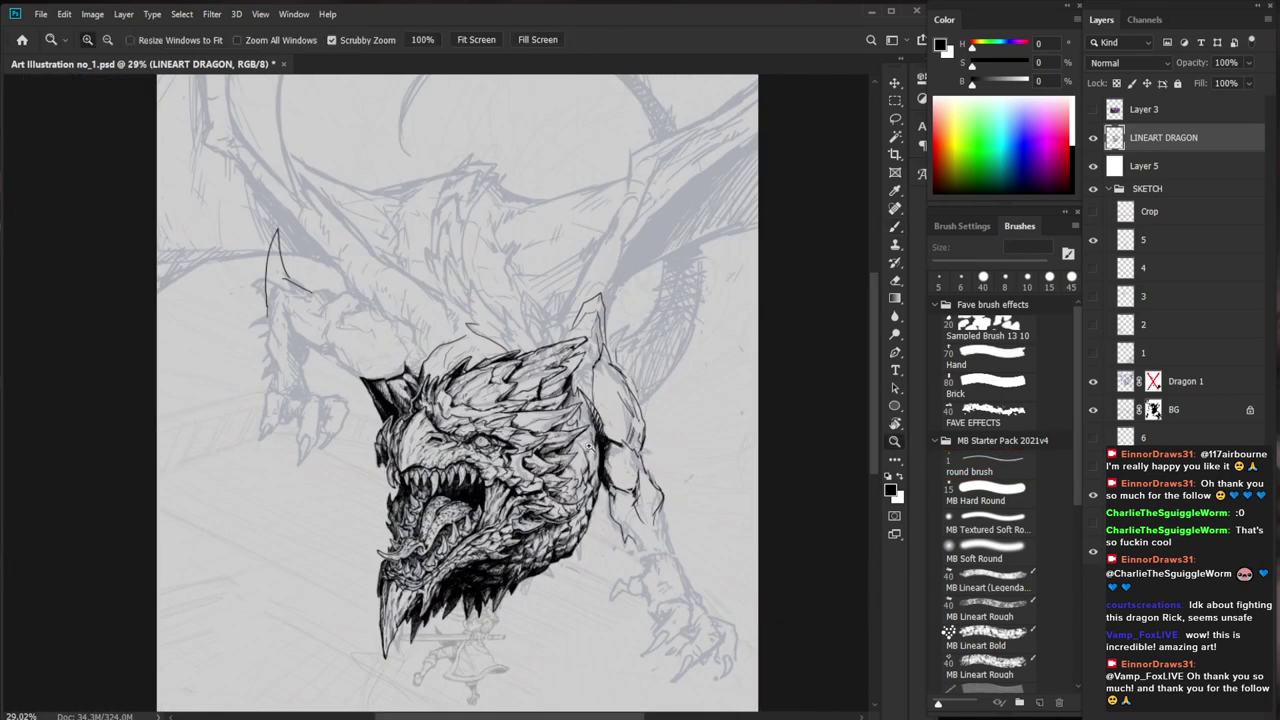
pyautogui.moveTo(442, 439); pyautogui.dragTo(560, 442)
pyautogui.moveTo(484, 454); pyautogui.dragTo(466, 464)
pyautogui.moveTo(470, 460)
pyautogui.mouseDown()
pyautogui.moveTo(438, 488)
pyautogui.moveTo(456, 494)
pyautogui.moveTo(426, 486)
pyautogui.mouseUp()
pyautogui.hotkey('ctrl', '0')
pyautogui.moveTo(394, 400); pyautogui.dragTo(490, 402)
pyautogui.moveTo(448, 458); pyautogui.dragTo(432, 470)
pyautogui.moveTo(462, 450); pyautogui.dragTo(436, 468)
# Hatch the base and inner edge of the small spikes at the front of the crest with 5 px strokes
pyautogui.moveTo(702, 642); pyautogui.dragTo(670, 507)
pyautogui.moveTo(441, 274); pyautogui.dragTo(527, 275)
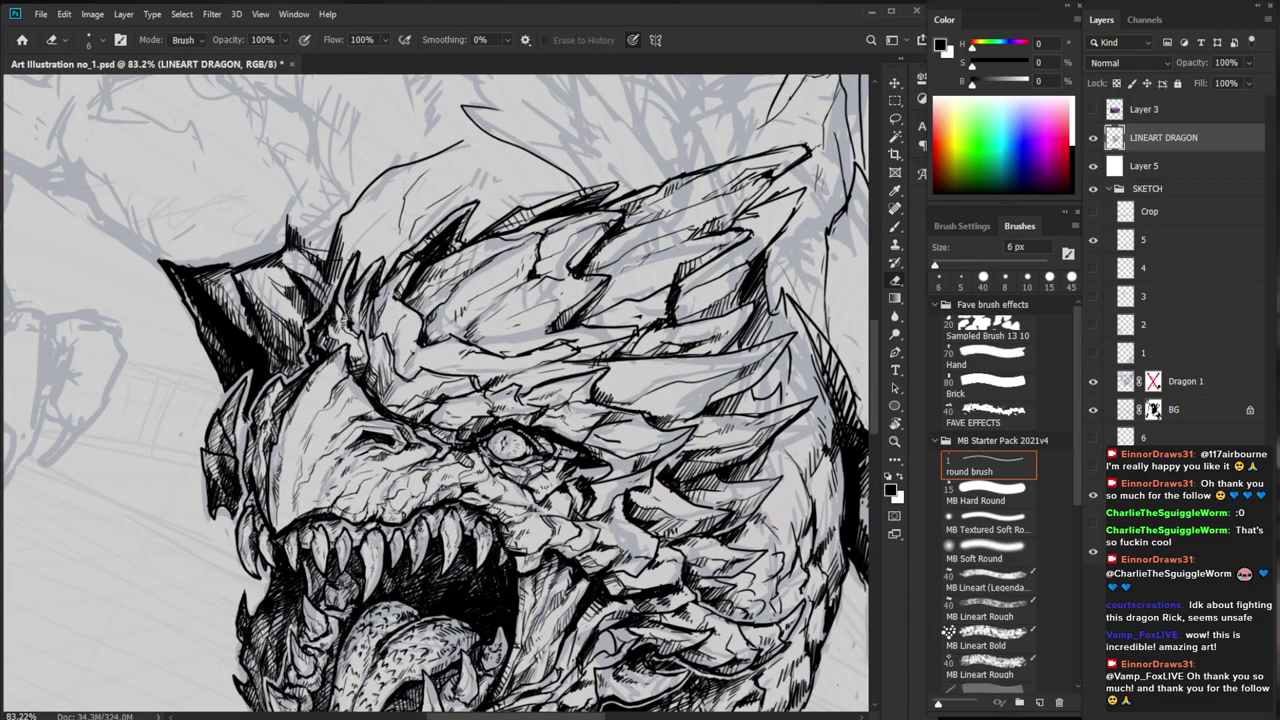
pyautogui.moveTo(446, 355); pyautogui.dragTo(385, 335)
pyautogui.moveTo(375, 305)
pyautogui.mouseDown()
pyautogui.moveTo(440, 305)
pyautogui.moveTo(371, 337)
pyautogui.mouseUp()
pyautogui.moveTo(379, 309); pyautogui.dragTo(379, 327)
pyautogui.moveTo(387, 301); pyautogui.dragTo(385, 315)
pyautogui.moveTo(395, 295)
pyautogui.mouseDown()
pyautogui.moveTo(389, 315)
pyautogui.moveTo(408, 266)
pyautogui.moveTo(430, 259)
pyautogui.mouseUp()
pyautogui.moveTo(556, 203); pyautogui.dragTo(490, 203)
pyautogui.moveTo(792, 546); pyautogui.dragTo(688, 600)
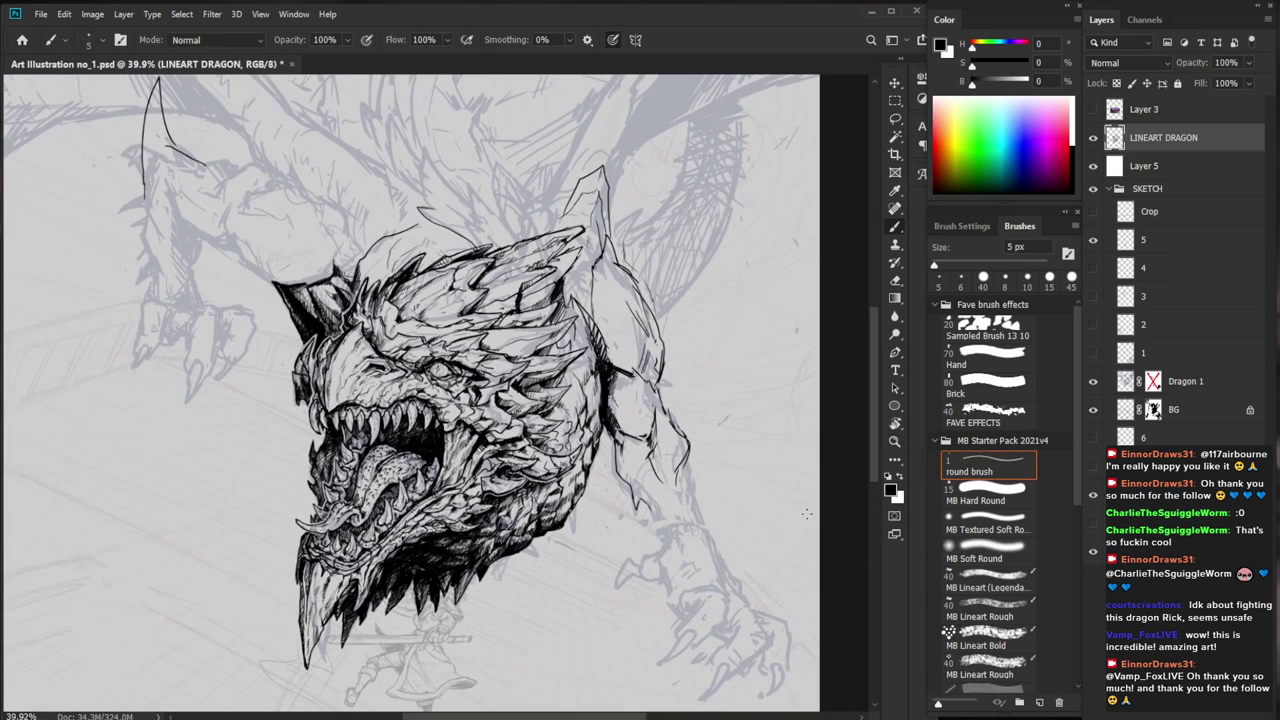
# Add a 5 px stroke to the front edge of the large crest scale above the brow and trim it with the 6 px eraser
pyautogui.moveTo(389, 276)
pyautogui.mouseDown()
pyautogui.moveTo(452, 276)
pyautogui.moveTo(372, 337)
pyautogui.mouseUp()
pyautogui.press('e')
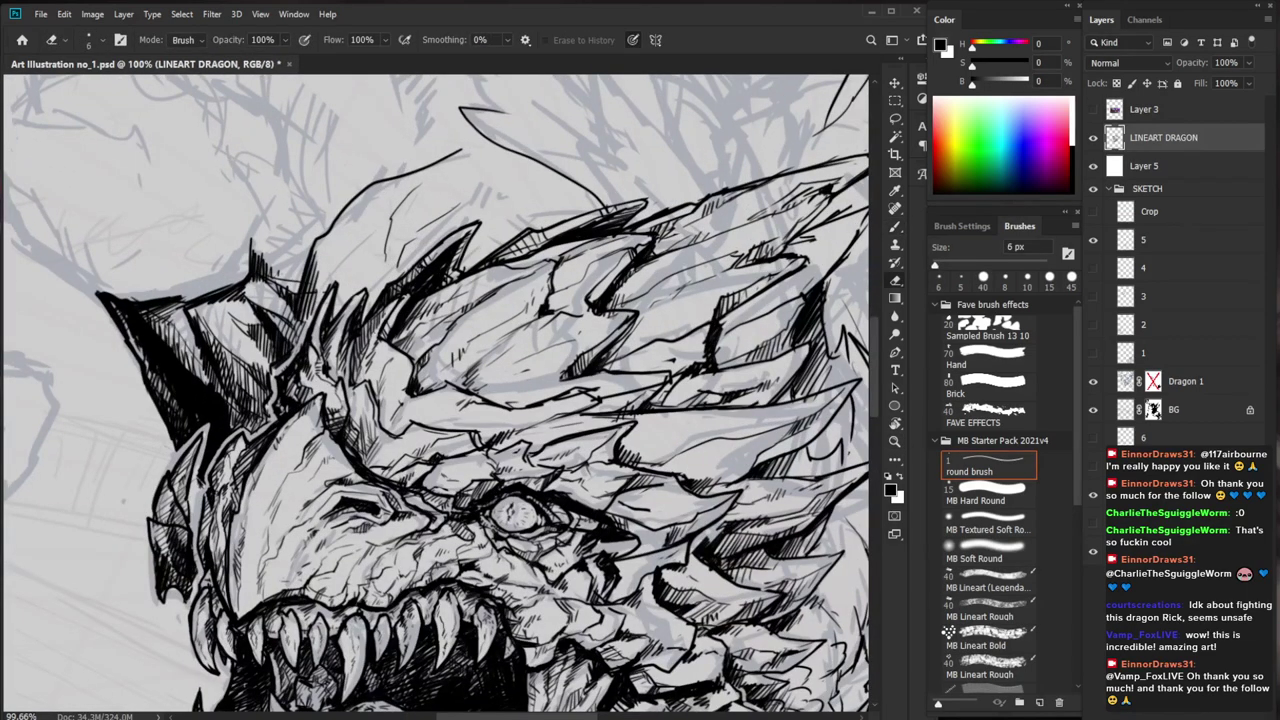
pyautogui.press('b')
pyautogui.press('e')
pyautogui.press('b')
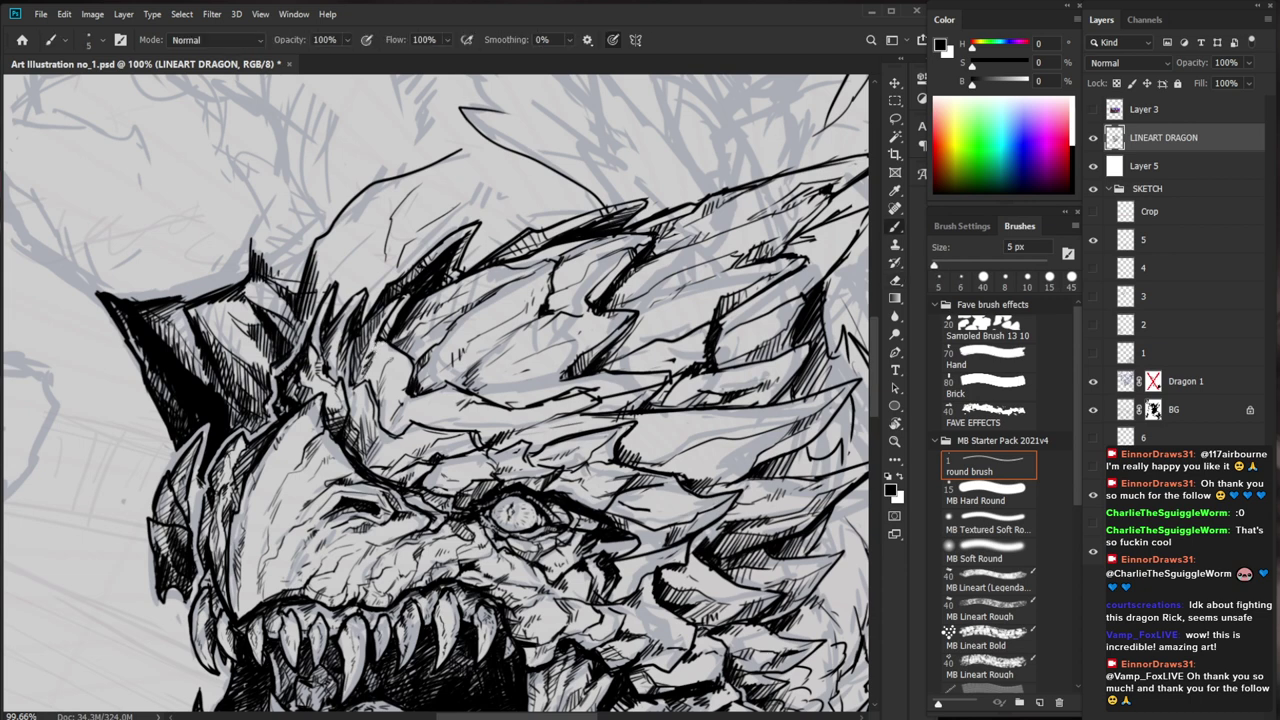
pyautogui.moveTo(401, 361); pyautogui.dragTo(382, 387)
pyautogui.moveTo(496, 382); pyautogui.dragTo(400, 382)
pyautogui.moveTo(485, 378); pyautogui.dragTo(600, 378)
pyautogui.press('e')
pyautogui.moveTo(399, 366); pyautogui.dragTo(383, 392)
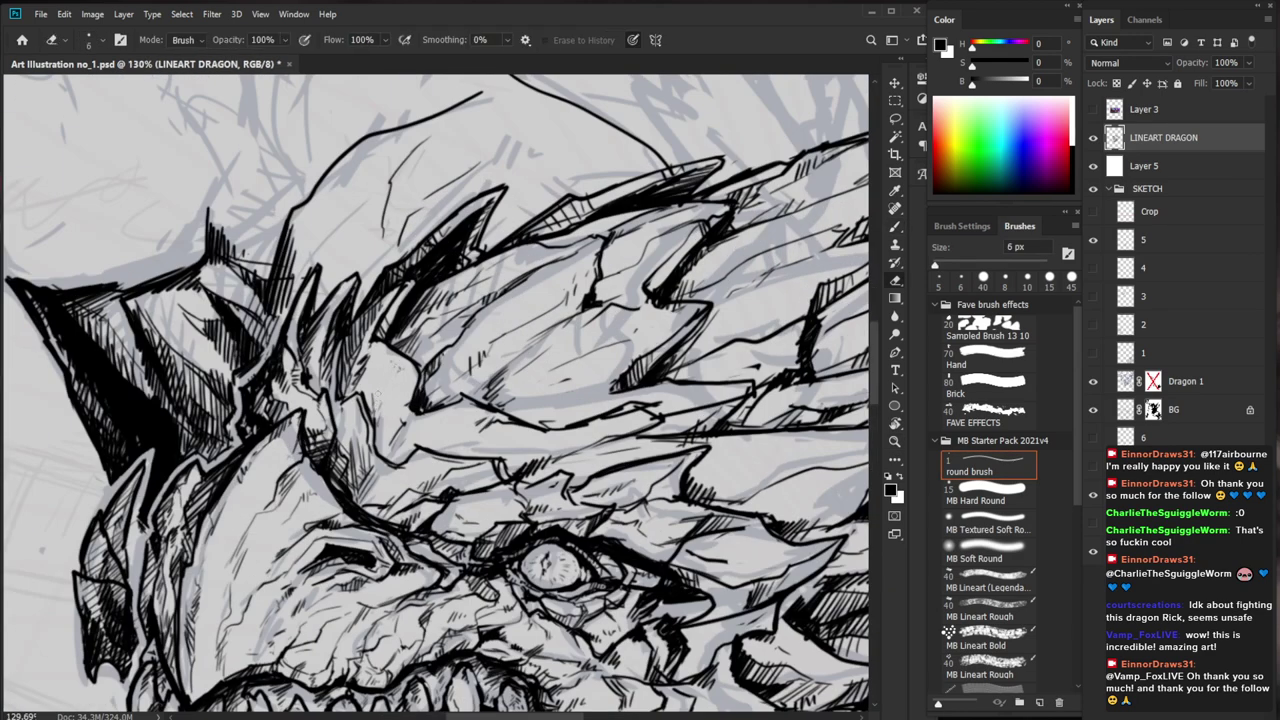
# Deepen the front edge of the large crest scale above the brow with repeated slanted 5 px strokes
pyautogui.press('b')
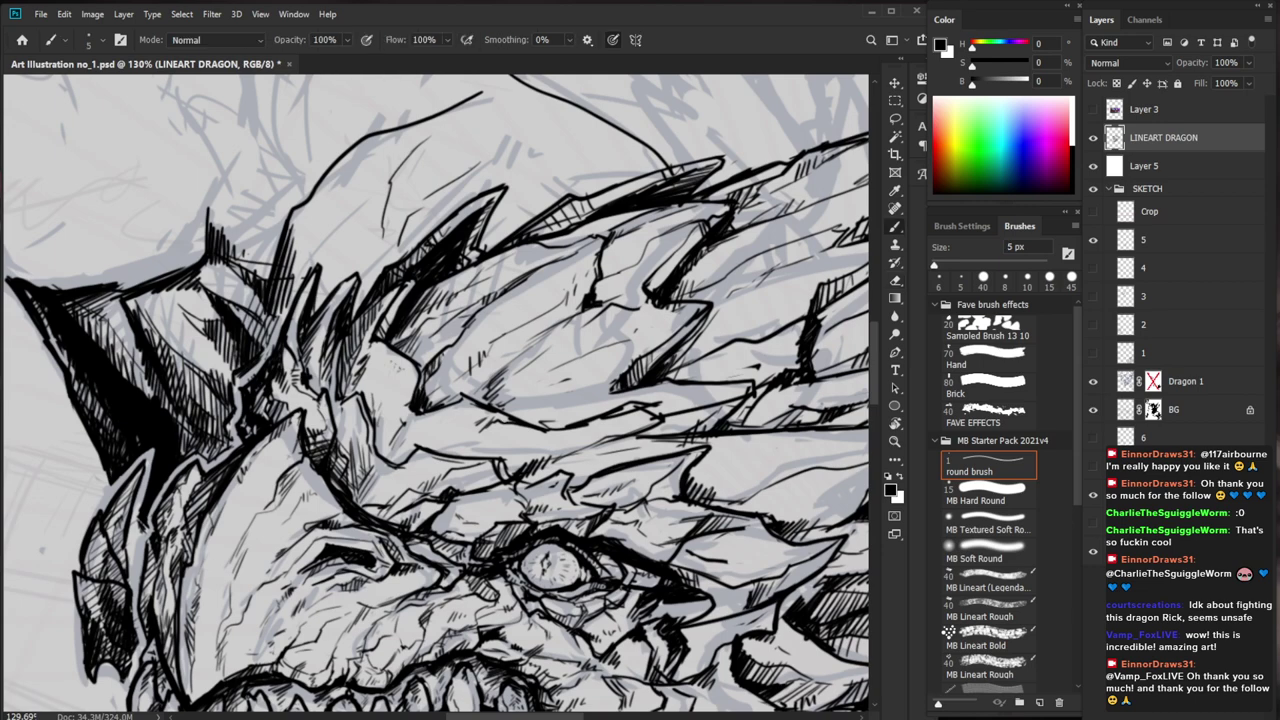
pyautogui.moveTo(389, 365); pyautogui.dragTo(371, 407)
pyautogui.moveTo(394, 360); pyautogui.dragTo(376, 383)
pyautogui.moveTo(394, 364); pyautogui.dragTo(374, 394)
pyautogui.moveTo(388, 380); pyautogui.dragTo(373, 410)
pyautogui.moveTo(383, 403)
pyautogui.mouseDown()
pyautogui.moveTo(373, 417)
pyautogui.moveTo(325, 414)
pyautogui.mouseUp()
pyautogui.moveTo(471, 428); pyautogui.dragTo(551, 428)
pyautogui.moveTo(432, 400)
pyautogui.mouseDown()
pyautogui.moveTo(385, 402)
pyautogui.moveTo(391, 380)
pyautogui.moveTo(370, 375)
pyautogui.mouseUp()
pyautogui.press('e')
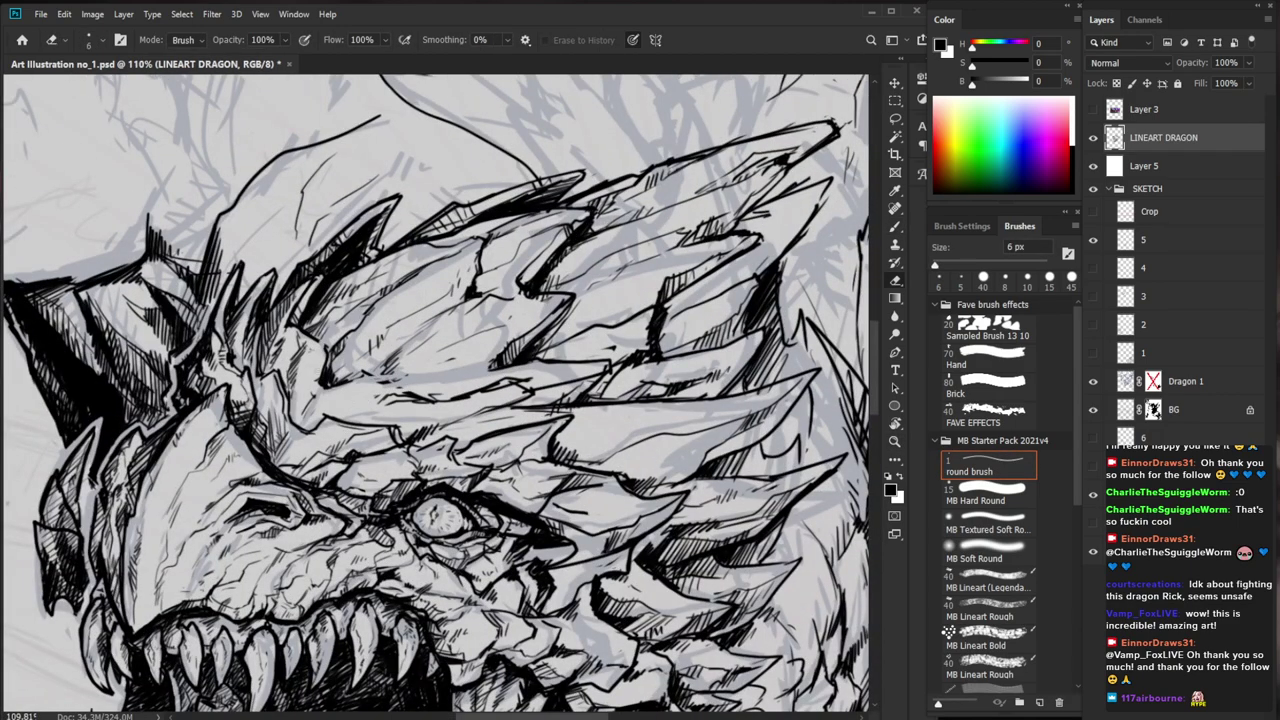
pyautogui.press('b')
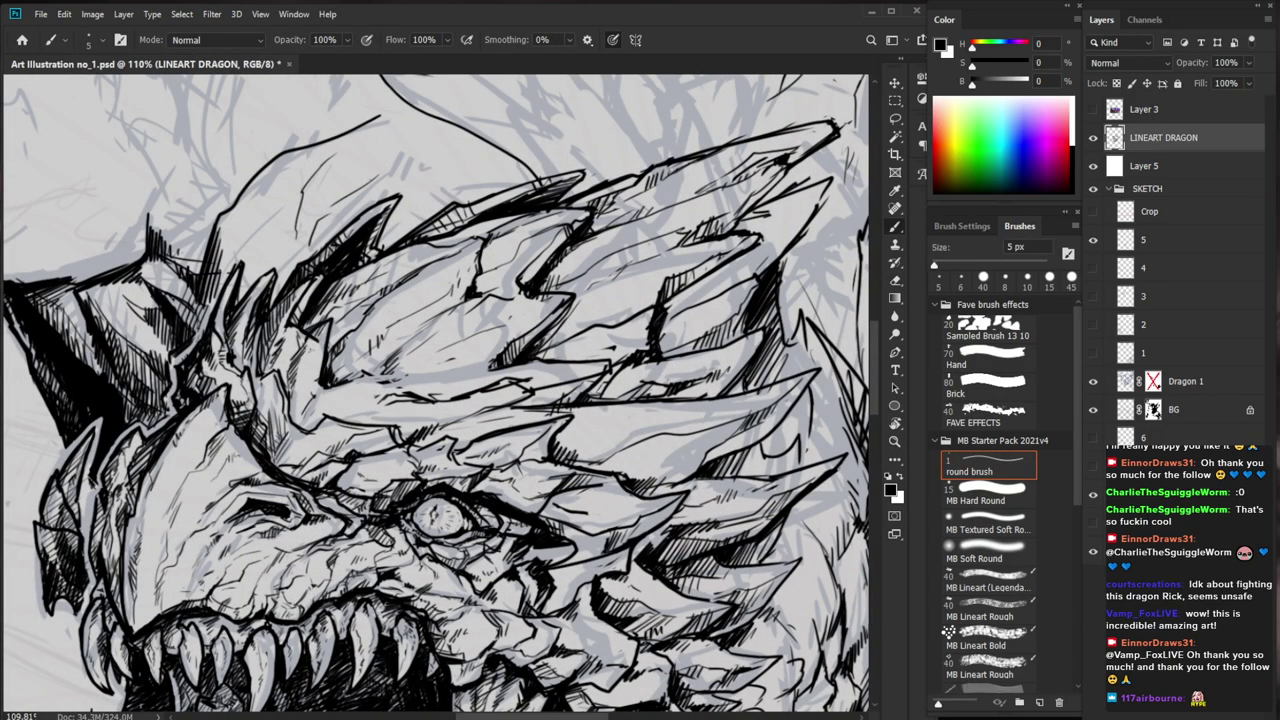
pyautogui.press('b')
pyautogui.press('e')
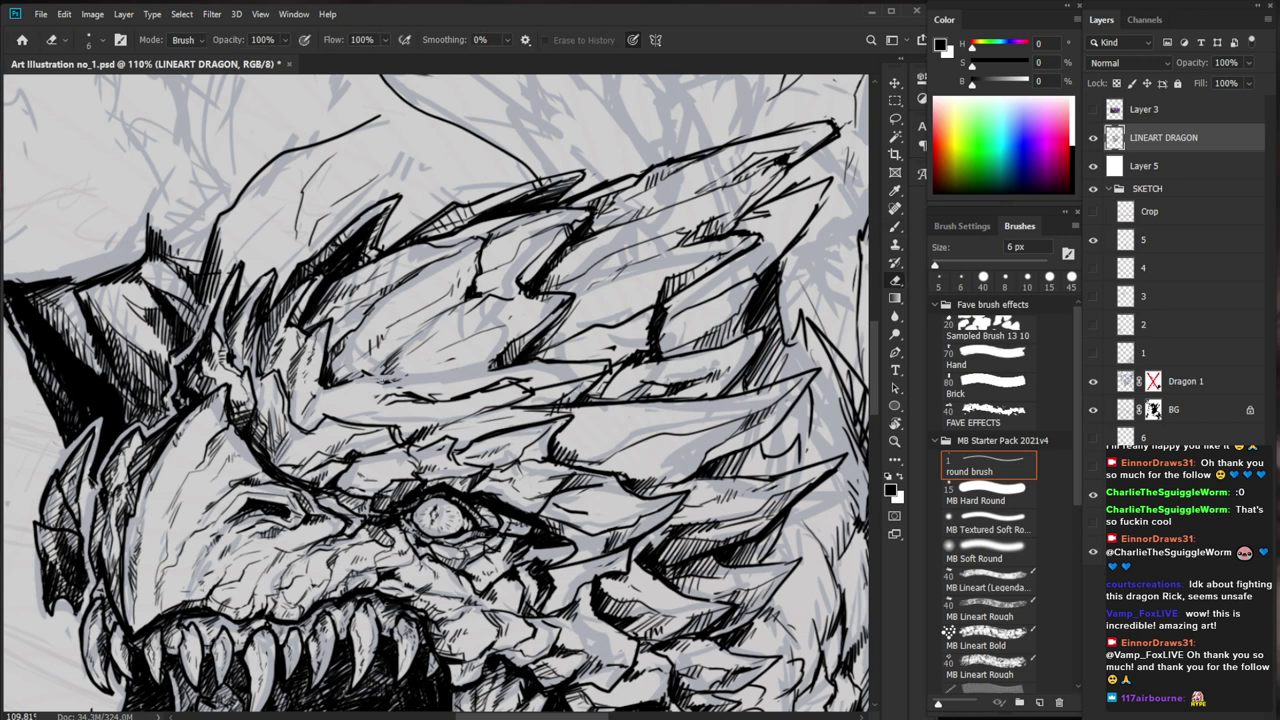
# Ink a fine 5 px black stroke along the brow scales above the dragon's eye on the LINEART DRAGON layer
pyautogui.press('b')
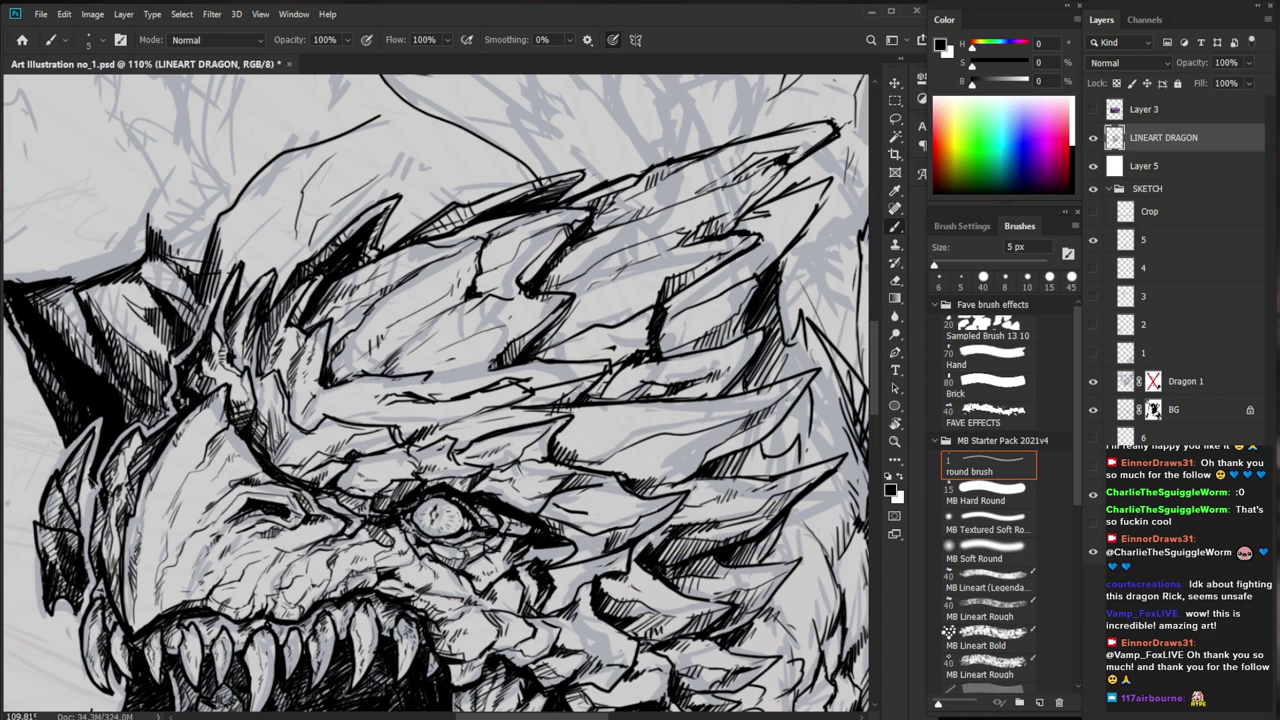
pyautogui.moveTo(412, 384); pyautogui.dragTo(378, 390)
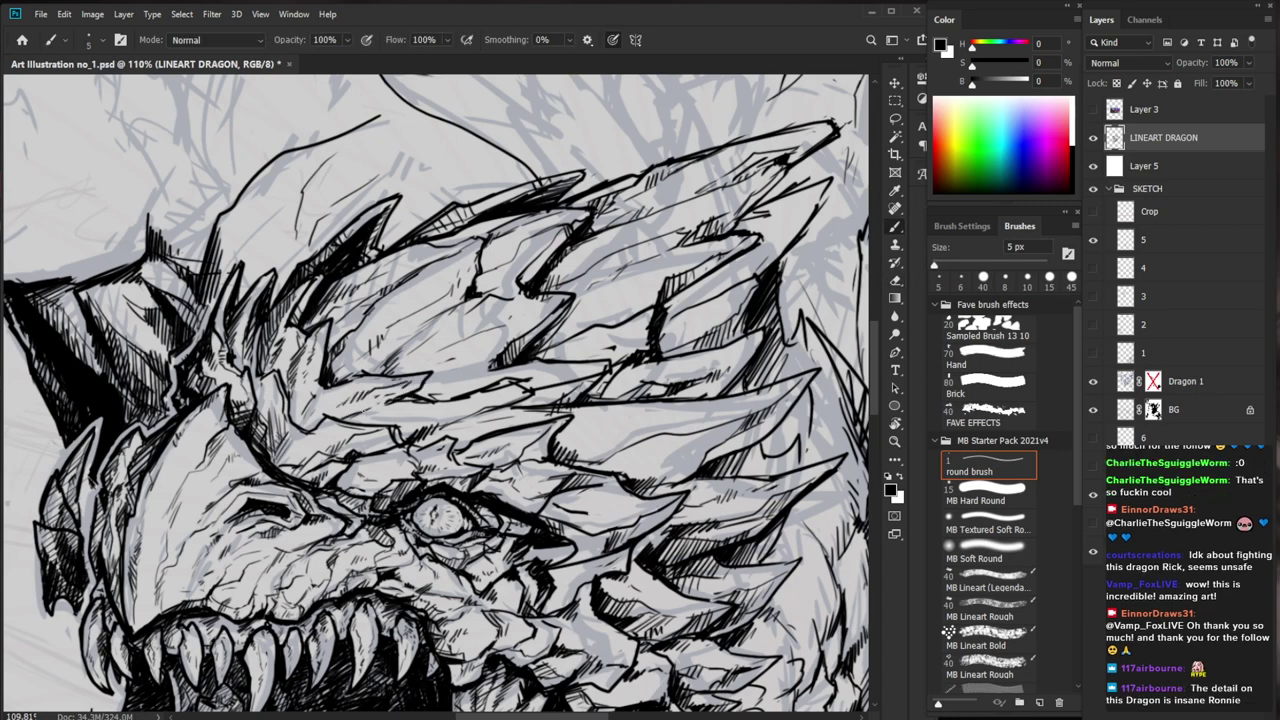
pyautogui.moveTo(445, 407); pyautogui.dragTo(300, 412)
pyautogui.moveTo(674, 653); pyautogui.dragTo(581, 537)
# Add short ink strokes to the scales around the dragon's brow and erase stray line edges there
pyautogui.scroll(6, 360, 290)
pyautogui.moveTo(267, 391); pyautogui.dragTo(289, 371)
pyautogui.moveTo(413, 411); pyautogui.dragTo(334, 457)
pyautogui.press('e')
pyautogui.moveTo(295, 406); pyautogui.dragTo(282, 434)
pyautogui.moveTo(288, 413); pyautogui.dragTo(270, 430)
pyautogui.moveTo(272, 428)
pyautogui.mouseDown()
pyautogui.moveTo(296, 439)
pyautogui.moveTo(341, 426)
pyautogui.moveTo(292, 426)
pyautogui.mouseUp()
# Re-ink the cleaned brow scales with short 5 px strokes and trim one excess line with the eraser
pyautogui.press('b')
pyautogui.moveTo(286, 438); pyautogui.dragTo(306, 426)
pyautogui.moveTo(299, 440)
pyautogui.mouseDown()
pyautogui.moveTo(328, 430)
pyautogui.moveTo(287, 440)
pyautogui.moveTo(306, 445)
pyautogui.mouseUp()
pyautogui.press('e')
pyautogui.moveTo(393, 436)
pyautogui.mouseDown()
pyautogui.moveTo(305, 438)
pyautogui.moveTo(446, 448)
pyautogui.mouseUp()
pyautogui.press('b')
pyautogui.moveTo(323, 414); pyautogui.dragTo(342, 426)
pyautogui.moveTo(740, 590); pyautogui.dragTo(645, 590)
pyautogui.moveTo(610, 440); pyautogui.dragTo(716, 424)
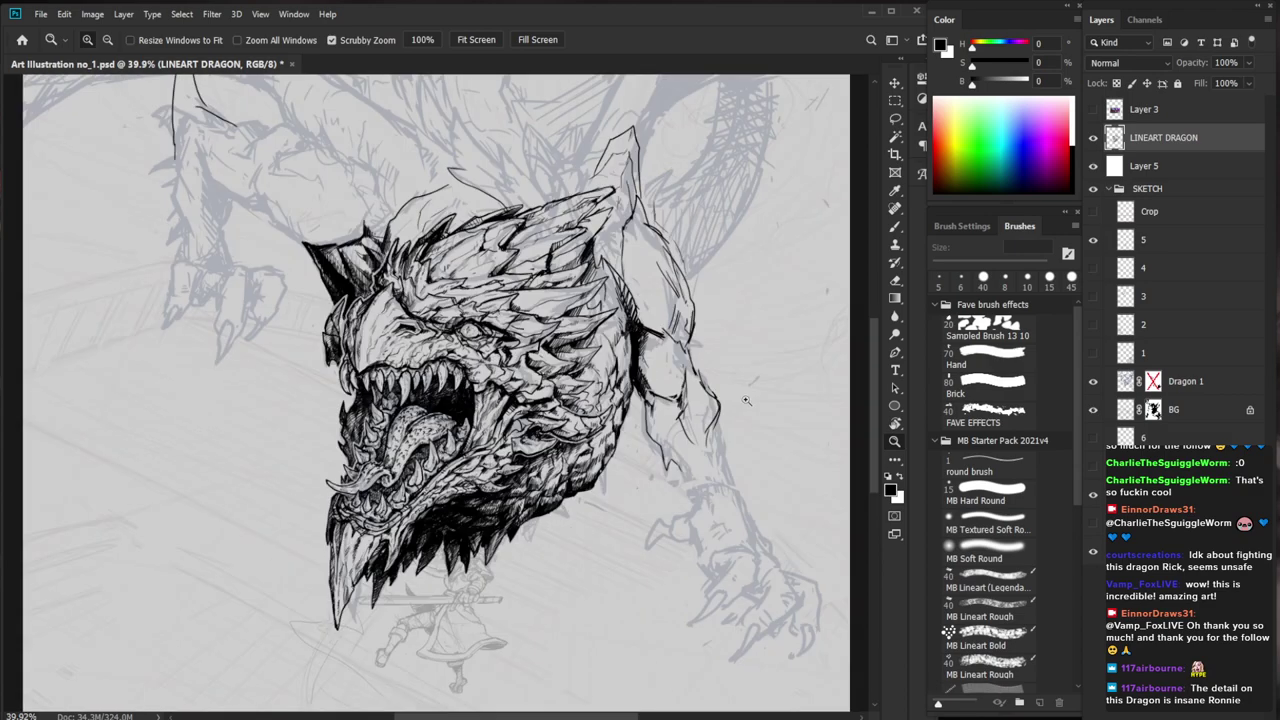
# Add three short parallel hatching strokes to the spiky scales behind and above the dragon's eye
pyautogui.moveTo(767, 505); pyautogui.dragTo(626, 581)
pyautogui.moveTo(412, 382); pyautogui.dragTo(520, 382)
pyautogui.press('b')
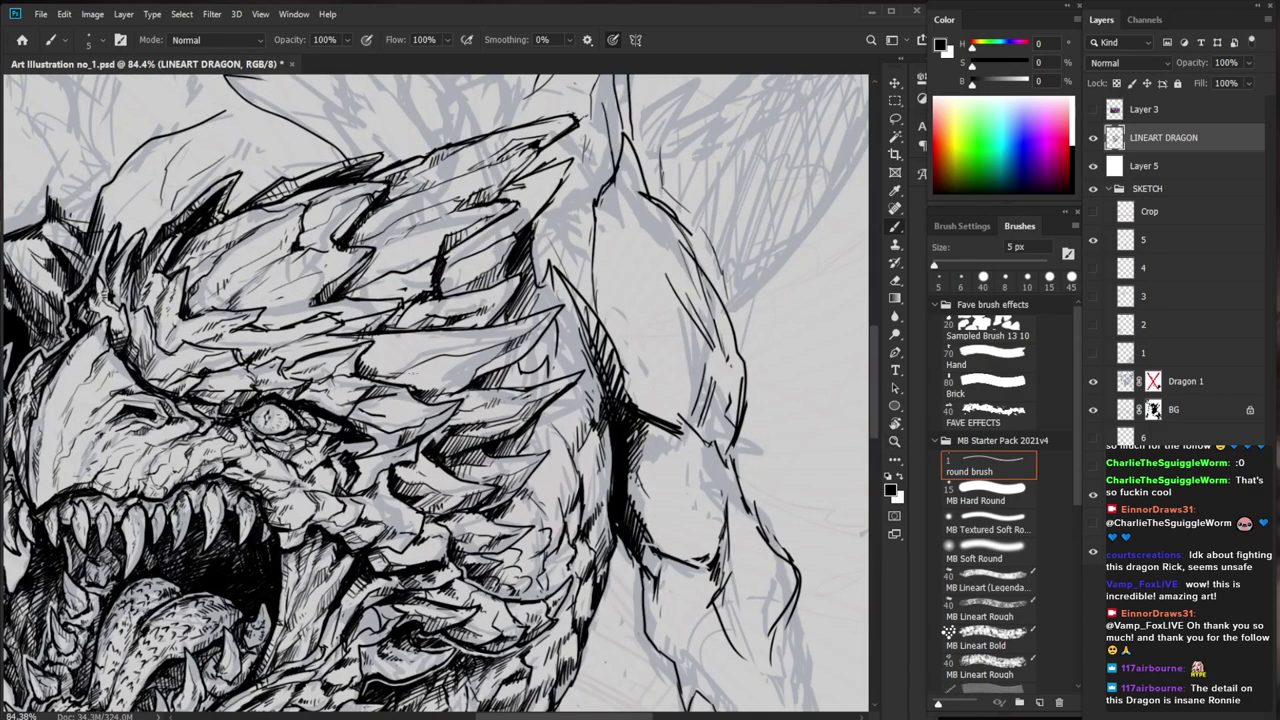
pyautogui.moveTo(442, 356); pyautogui.dragTo(428, 372)
pyautogui.moveTo(454, 356); pyautogui.dragTo(440, 374)
pyautogui.moveTo(461, 357); pyautogui.dragTo(449, 369)
pyautogui.moveTo(541, 364)
pyautogui.mouseDown()
pyautogui.moveTo(516, 433)
pyautogui.moveTo(453, 423)
pyautogui.mouseUp()
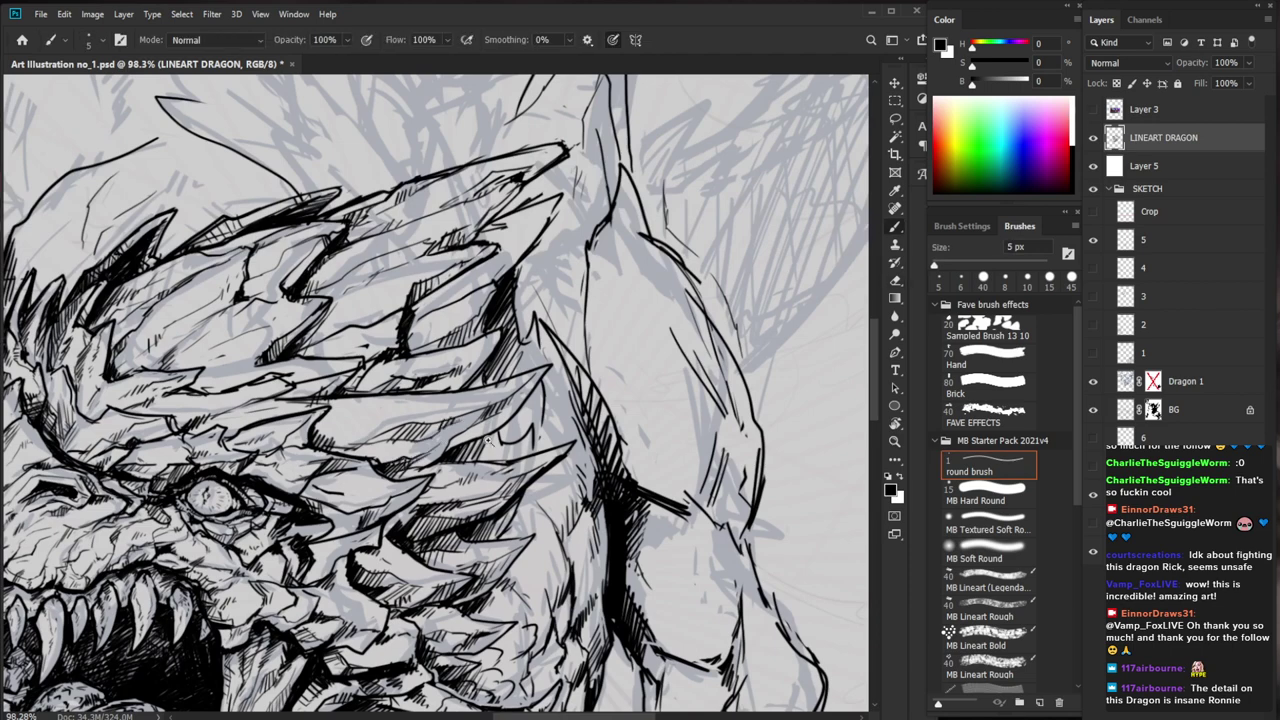
# Hatch the underside of a scale above and behind the eye, and clean a brow line with the eraser
pyautogui.scroll(-4, 410, 460)
pyautogui.scroll(4, 438, 416)
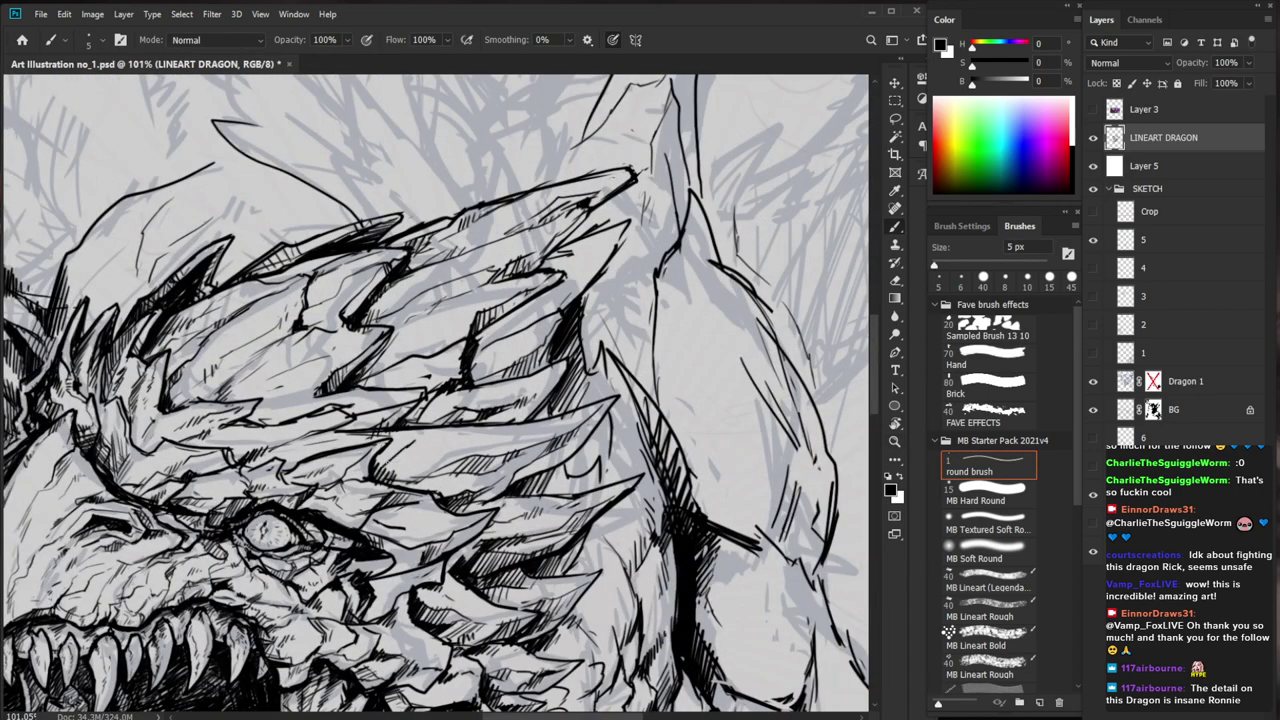
pyautogui.moveTo(382, 475); pyautogui.dragTo(412, 449)
pyautogui.moveTo(389, 473); pyautogui.dragTo(411, 453)
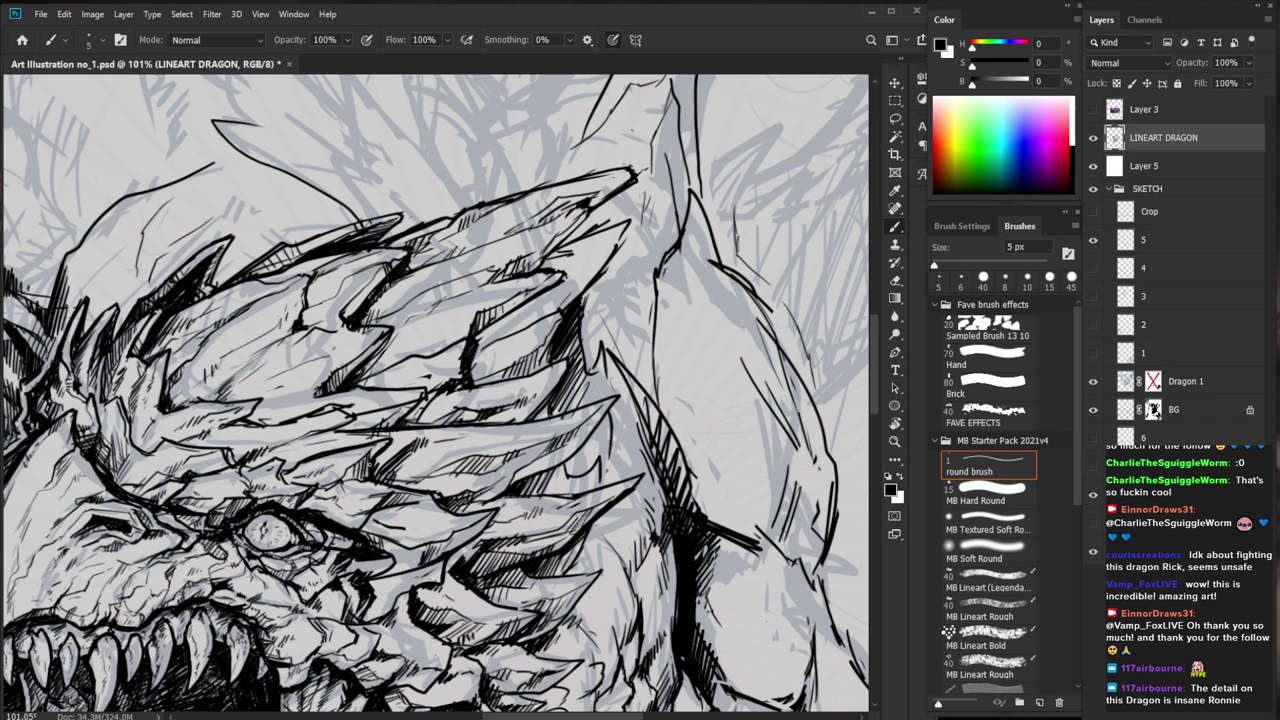
pyautogui.press('e')
pyautogui.moveTo(306, 462); pyautogui.dragTo(334, 453)
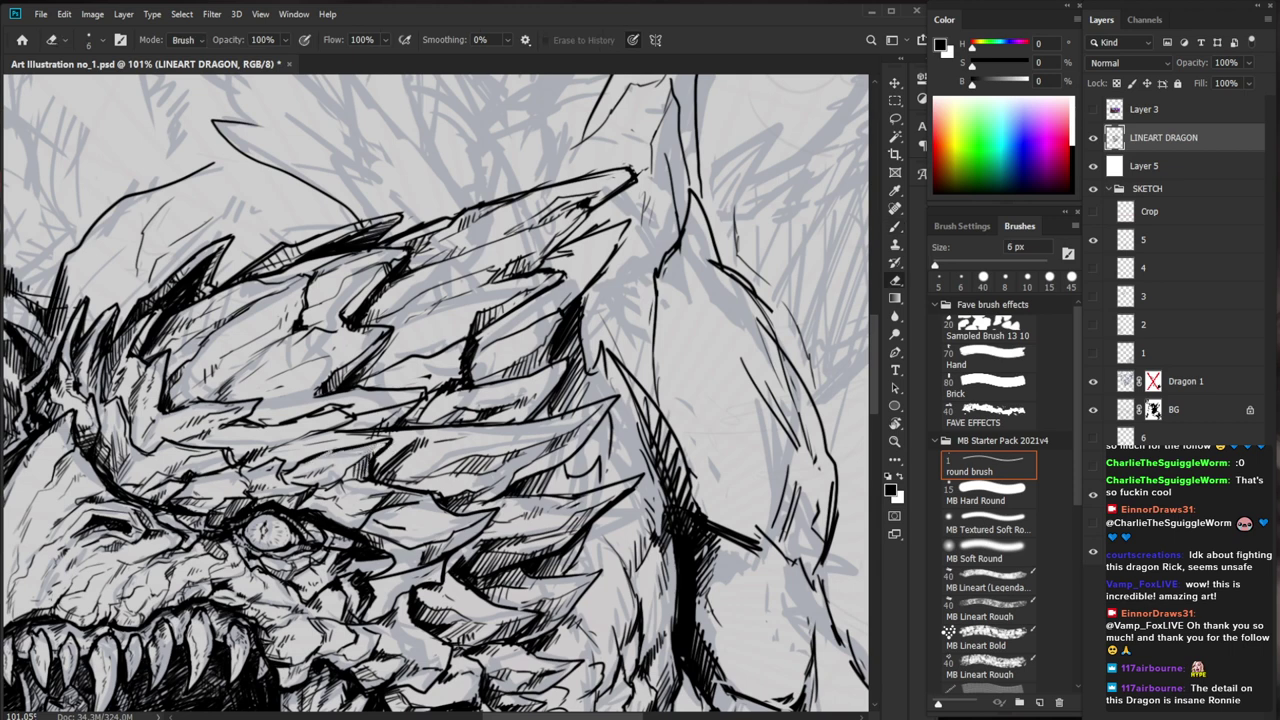
pyautogui.press('b')
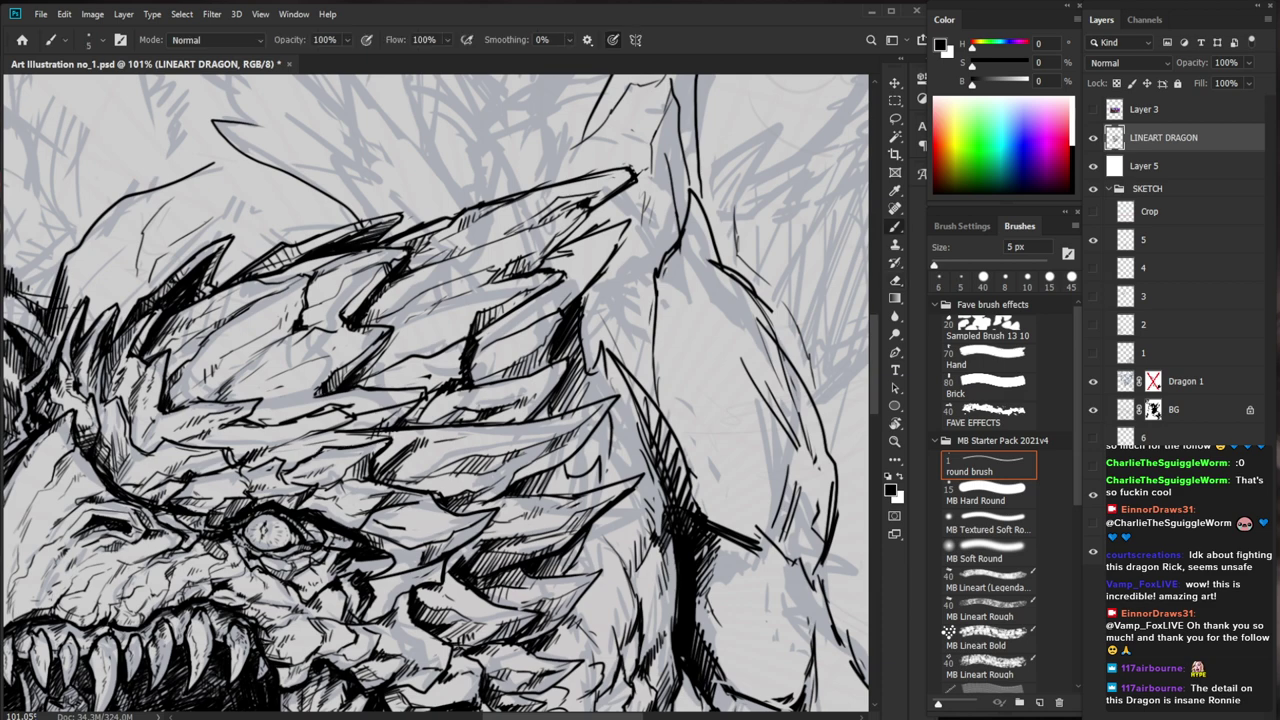
pyautogui.hotkey('ctrl', '0')
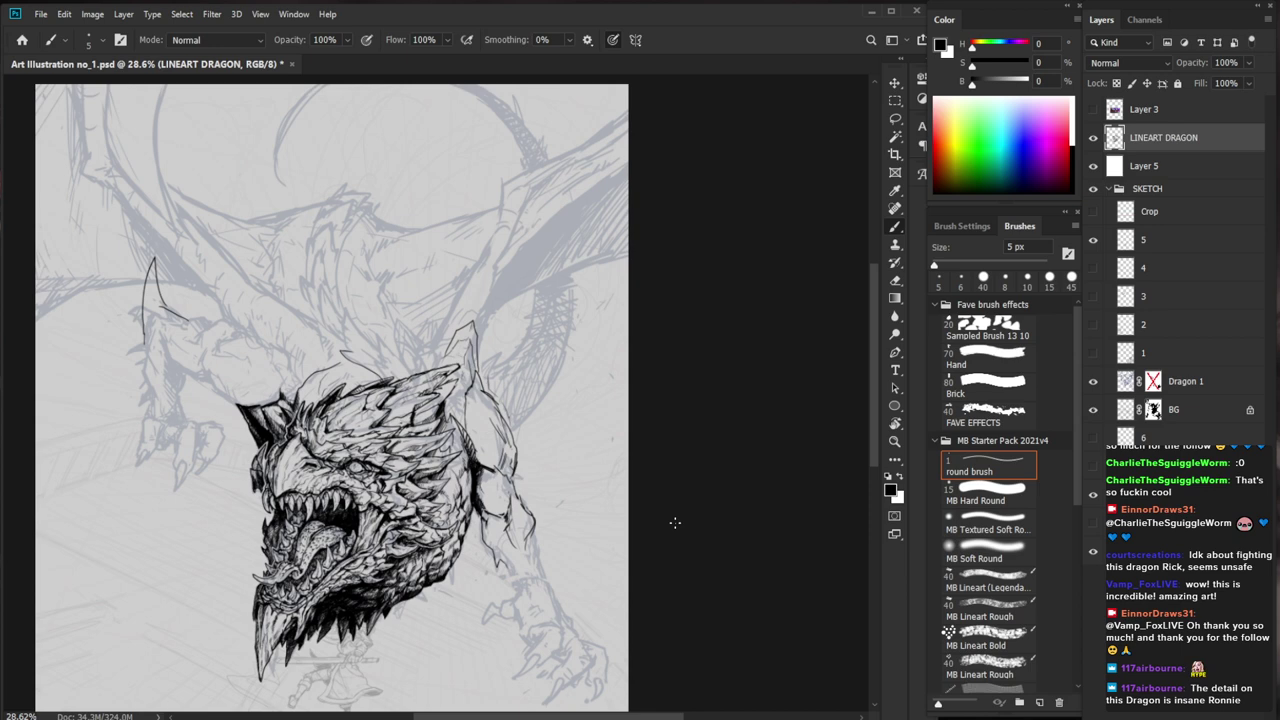
# Touch up the tip of the dragon's uppermost crest horn with a short 5 px ink stroke
pyautogui.moveTo(467, 393); pyautogui.dragTo(550, 393)
pyautogui.press('e')
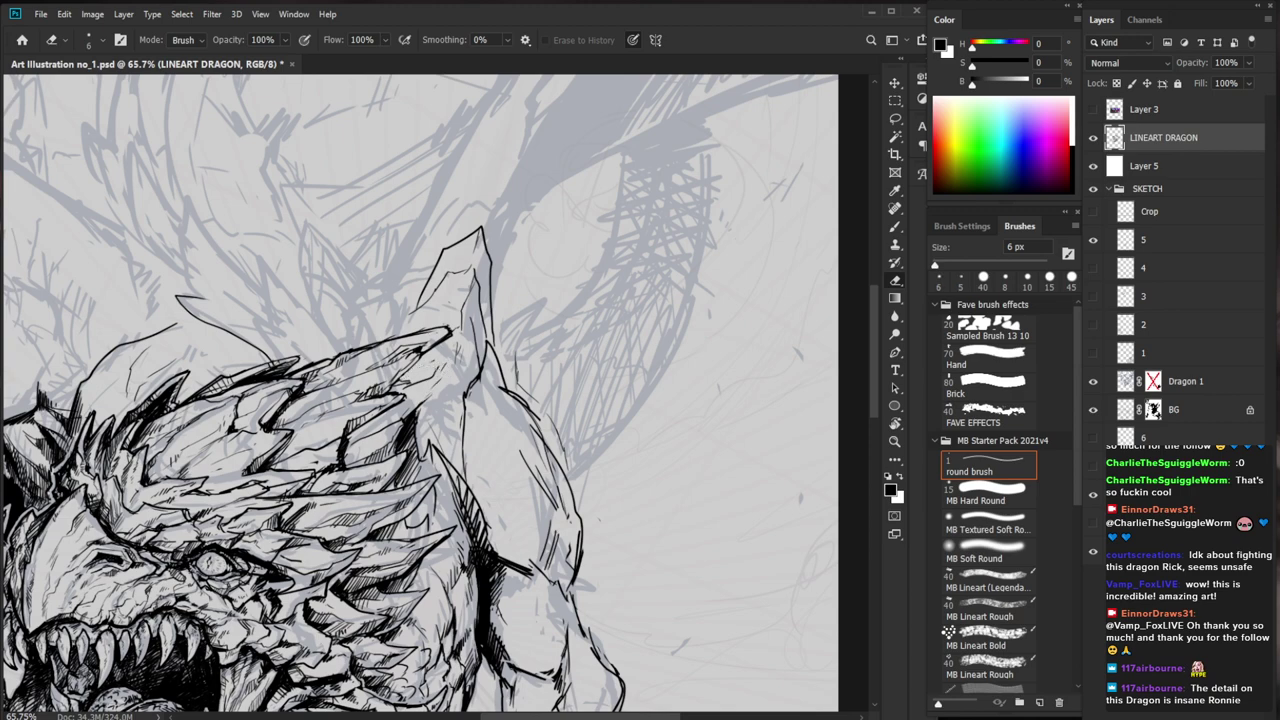
pyautogui.press('b')
pyautogui.moveTo(651, 427)
pyautogui.mouseDown()
pyautogui.moveTo(697, 326)
pyautogui.moveTo(703, 393)
pyautogui.mouseUp()
pyautogui.moveTo(459, 338); pyautogui.dragTo(452, 348)
pyautogui.moveTo(502, 297); pyautogui.dragTo(445, 325)
# Refine the long spike under the dragon's chin, erasing stray marks and inking lines down to its tip
pyautogui.press('z')
pyautogui.moveTo(702, 620)
pyautogui.mouseDown()
pyautogui.moveTo(688, 451)
pyautogui.moveTo(686, 525)
pyautogui.mouseUp()
pyautogui.moveTo(305, 562); pyautogui.dragTo(426, 562)
pyautogui.press('e')
pyautogui.moveTo(281, 543); pyautogui.dragTo(267, 592)
pyautogui.press('b')
pyautogui.moveTo(284, 542); pyautogui.dragTo(271, 615)
pyautogui.moveTo(262, 563); pyautogui.dragTo(272, 622)
pyautogui.press('e')
pyautogui.press('b')
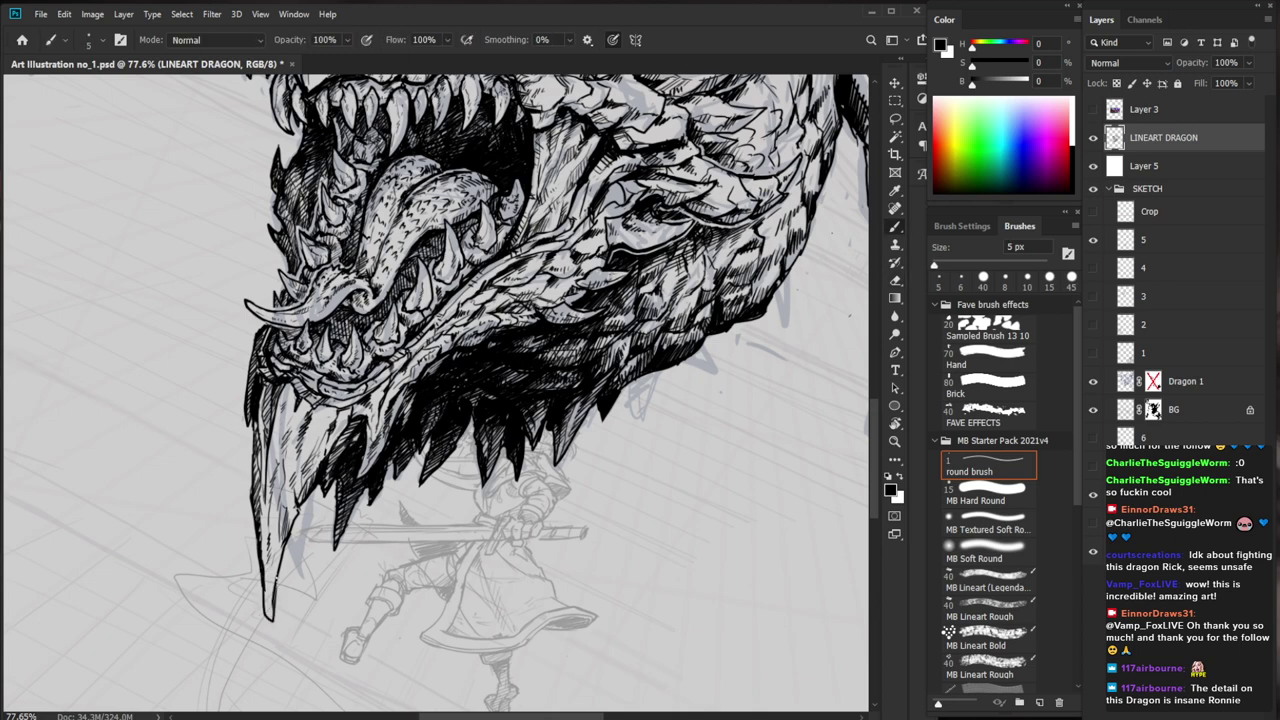
pyautogui.moveTo(265, 570); pyautogui.dragTo(271, 612)
pyautogui.keyDown('alt'); pyautogui.click(312, 625); pyautogui.keyUp('alt')
# Add two short hatching strokes to the brow ridge between the dragon's nostril and eye
pyautogui.moveTo(772, 493); pyautogui.dragTo(754, 580)
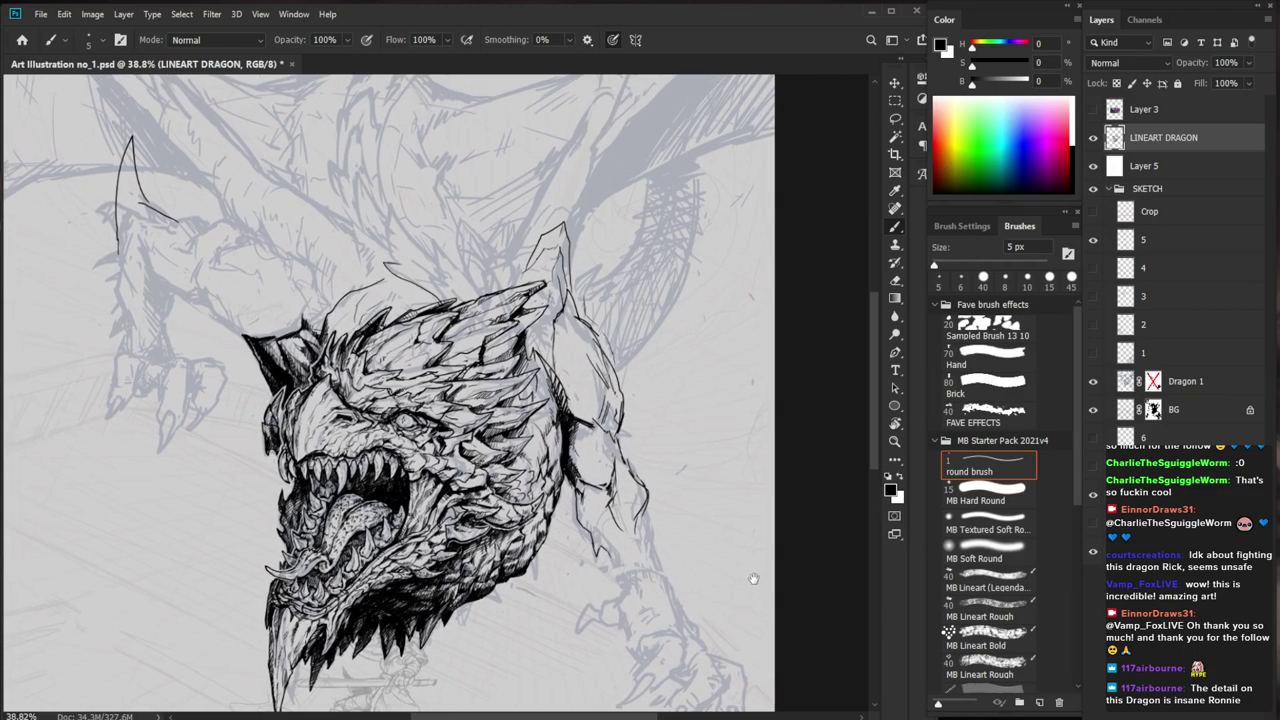
pyautogui.moveTo(437, 387); pyautogui.dragTo(575, 387)
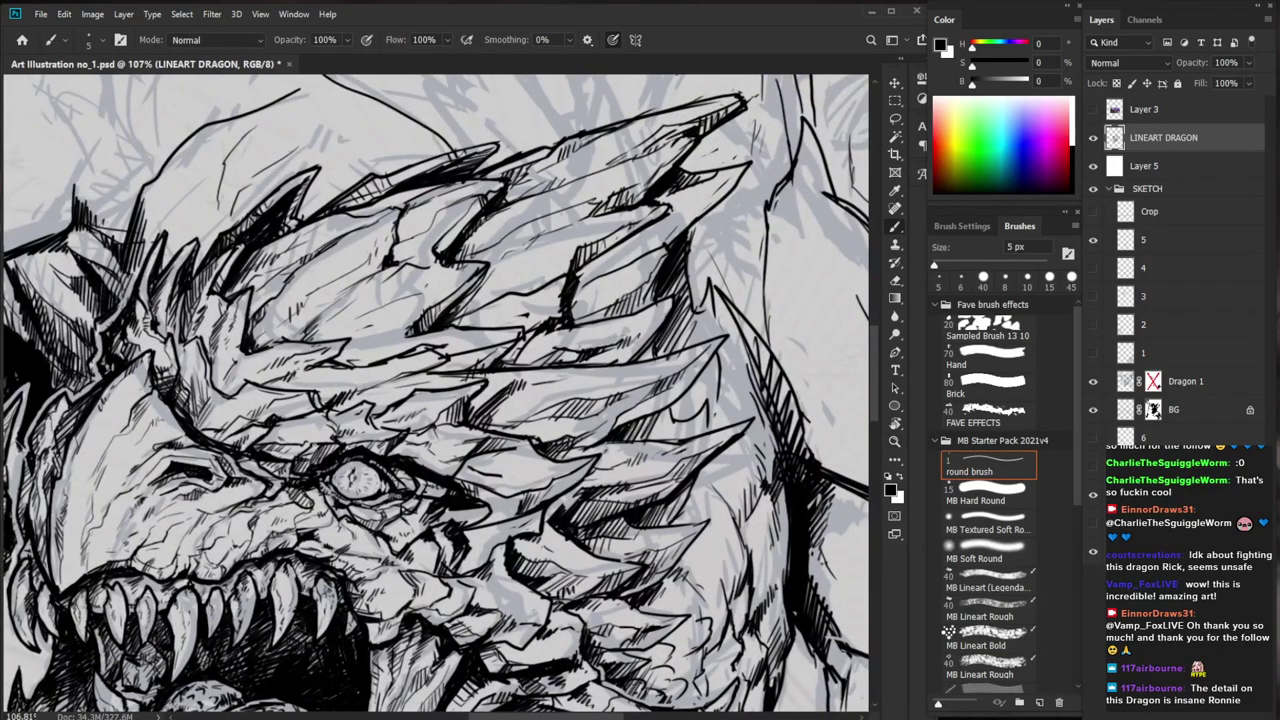
pyautogui.moveTo(320, 423); pyautogui.dragTo(309, 433)
pyautogui.moveTo(311, 415); pyautogui.dragTo(295, 427)
pyautogui.moveTo(592, 547); pyautogui.dragTo(442, 547)
pyautogui.moveTo(672, 655); pyautogui.dragTo(600, 559)
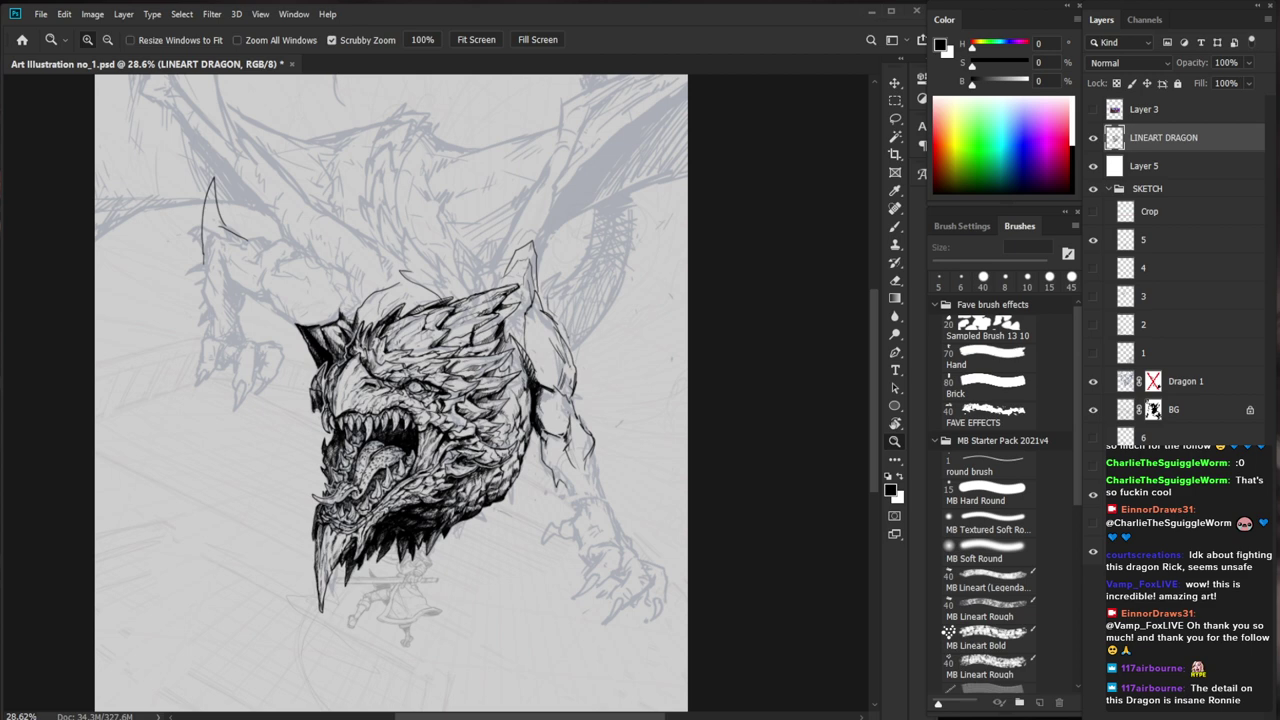
pyautogui.moveTo(368, 592); pyautogui.dragTo(560, 598)
pyautogui.press('b')
pyautogui.moveTo(358, 538); pyautogui.dragTo(345, 609)
pyautogui.moveTo(339, 572); pyautogui.dragTo(345, 610)
pyautogui.hotkey('ctrl', 'z')
pyautogui.hotkey('ctrl', 'z')
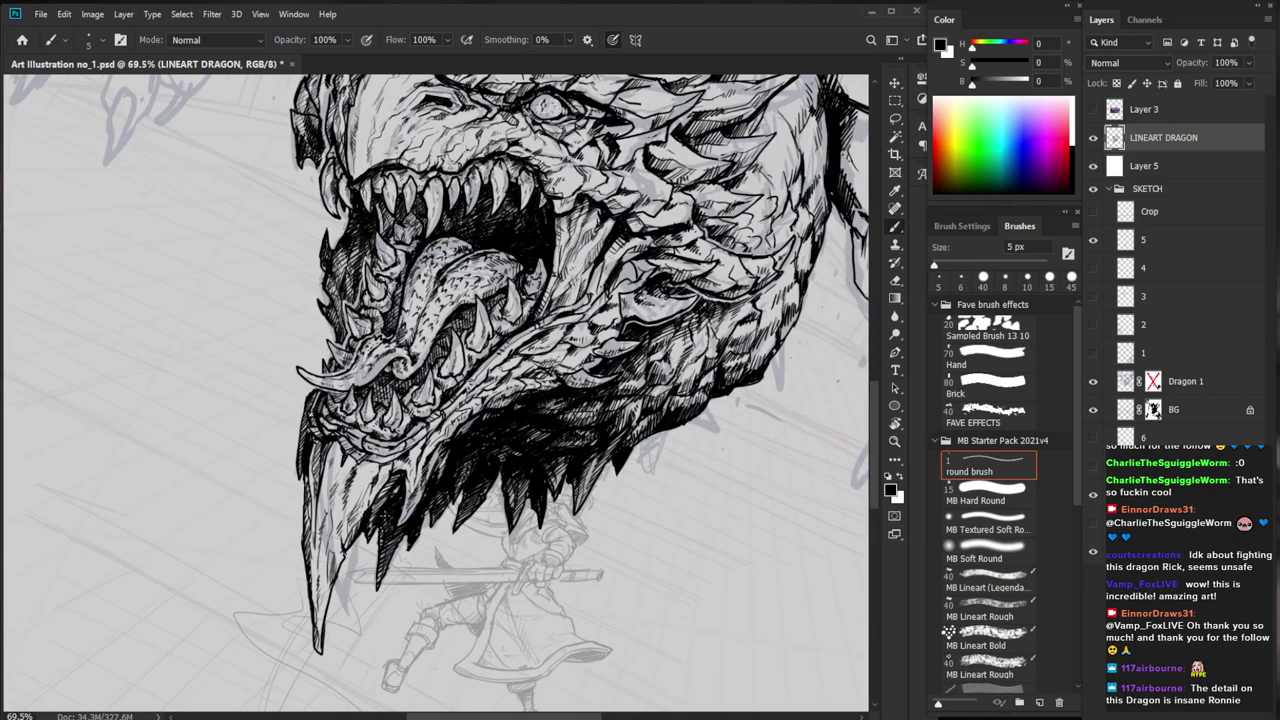
# Ink a small pointed spike beside the long chin spike and fill it with diagonal hatching
pyautogui.moveTo(370, 534); pyautogui.dragTo(362, 552)
pyautogui.moveTo(364, 544); pyautogui.dragTo(346, 602)
pyautogui.moveTo(350, 580); pyautogui.dragTo(340, 606)
pyautogui.moveTo(363, 533); pyautogui.dragTo(341, 563)
pyautogui.moveTo(365, 537); pyautogui.dragTo(338, 567)
pyautogui.moveTo(364, 543); pyautogui.dragTo(341, 575)
pyautogui.moveTo(357, 557); pyautogui.dragTo(342, 577)
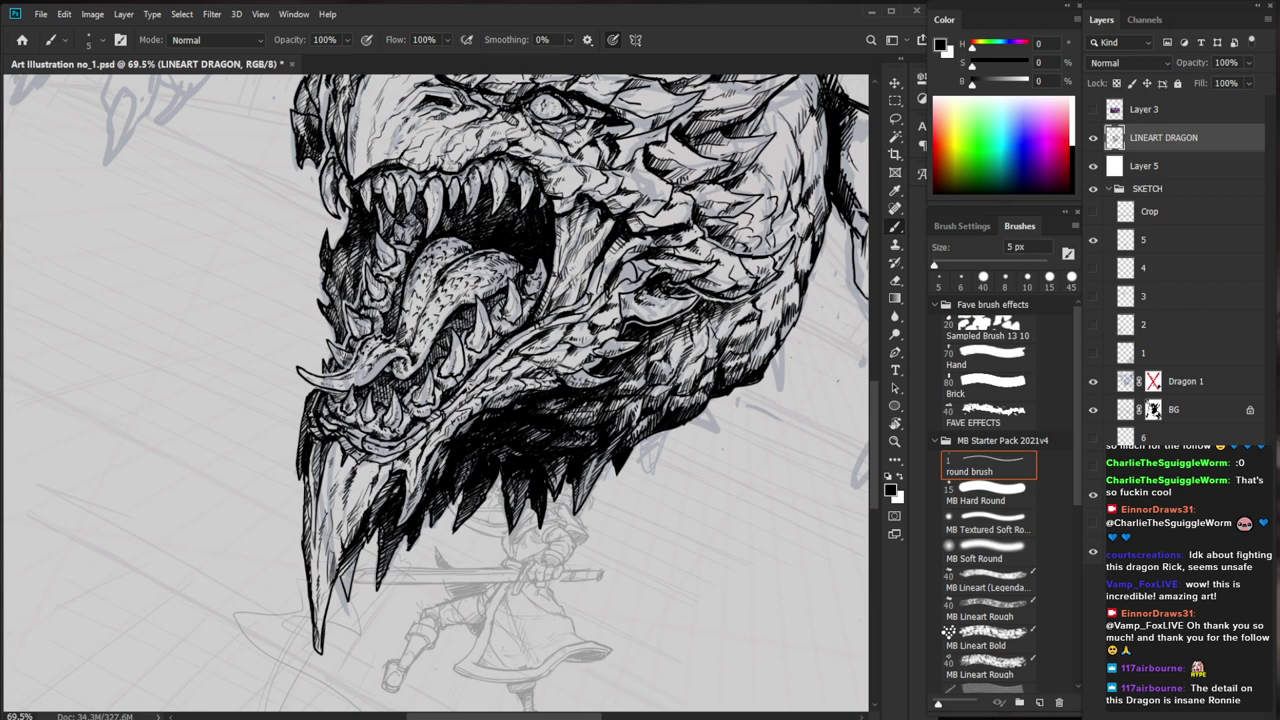
pyautogui.scroll(2, 364, 593)
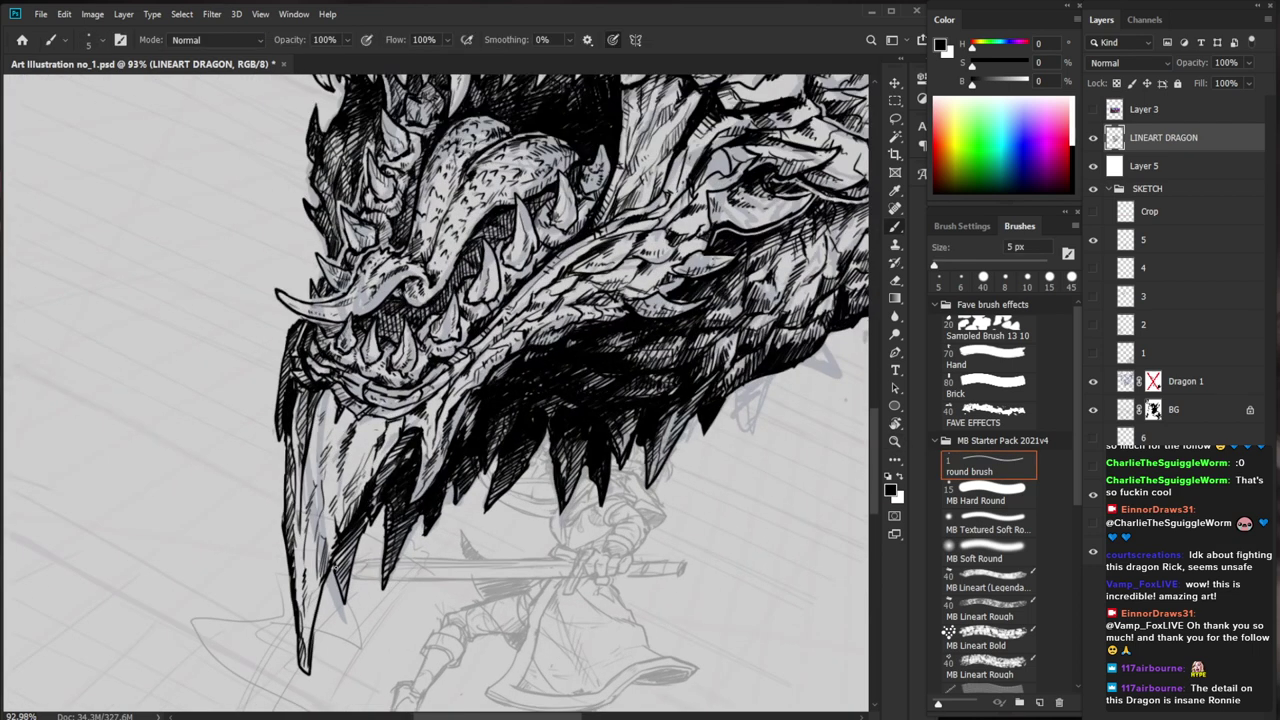
pyautogui.moveTo(350, 556); pyautogui.dragTo(342, 584)
pyautogui.moveTo(366, 518); pyautogui.dragTo(353, 545)
# Clean up the inner edge of the long chin spike with the eraser
pyautogui.hotkey('ctrl', '0')
pyautogui.press('z')
pyautogui.moveTo(425, 525); pyautogui.dragTo(480, 525)
pyautogui.press('e')
pyautogui.moveTo(390, 482); pyautogui.dragTo(369, 583)
pyautogui.press('b')
pyautogui.press('e')
pyautogui.press('b')
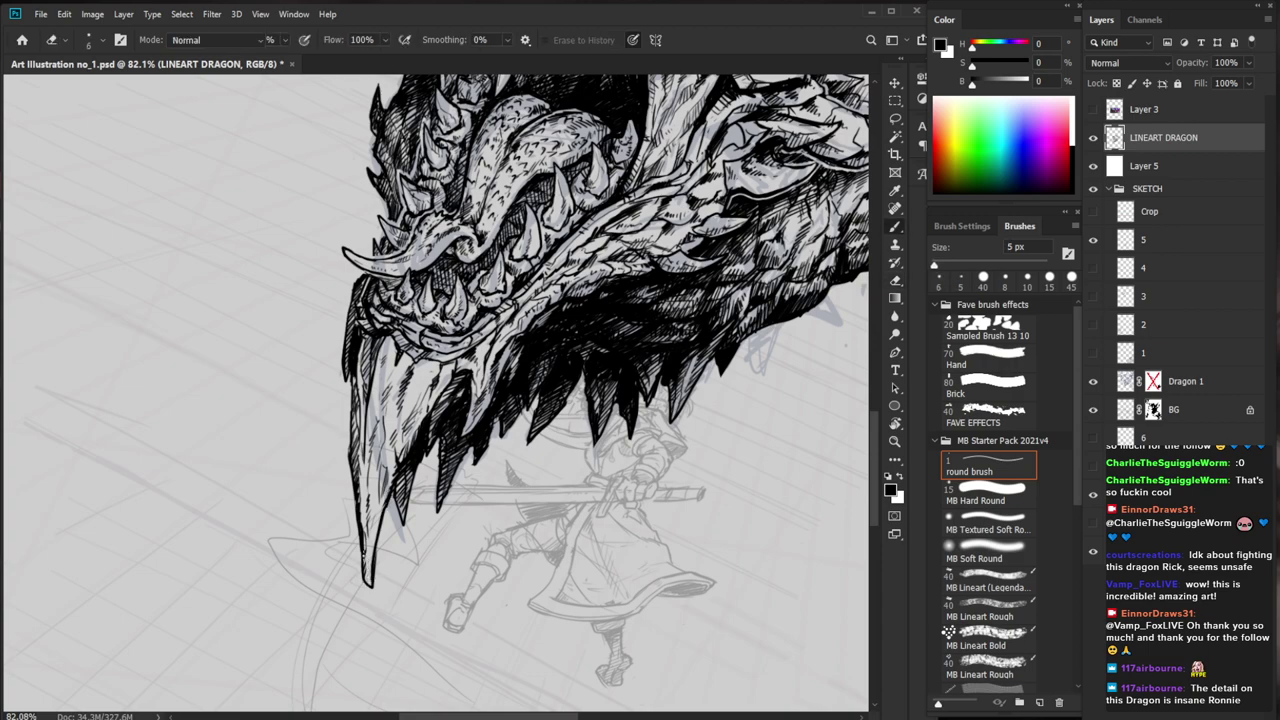
pyautogui.press('z')
pyautogui.moveTo(452, 523); pyautogui.dragTo(366, 611)
pyautogui.moveTo(744, 521); pyautogui.dragTo(594, 595)
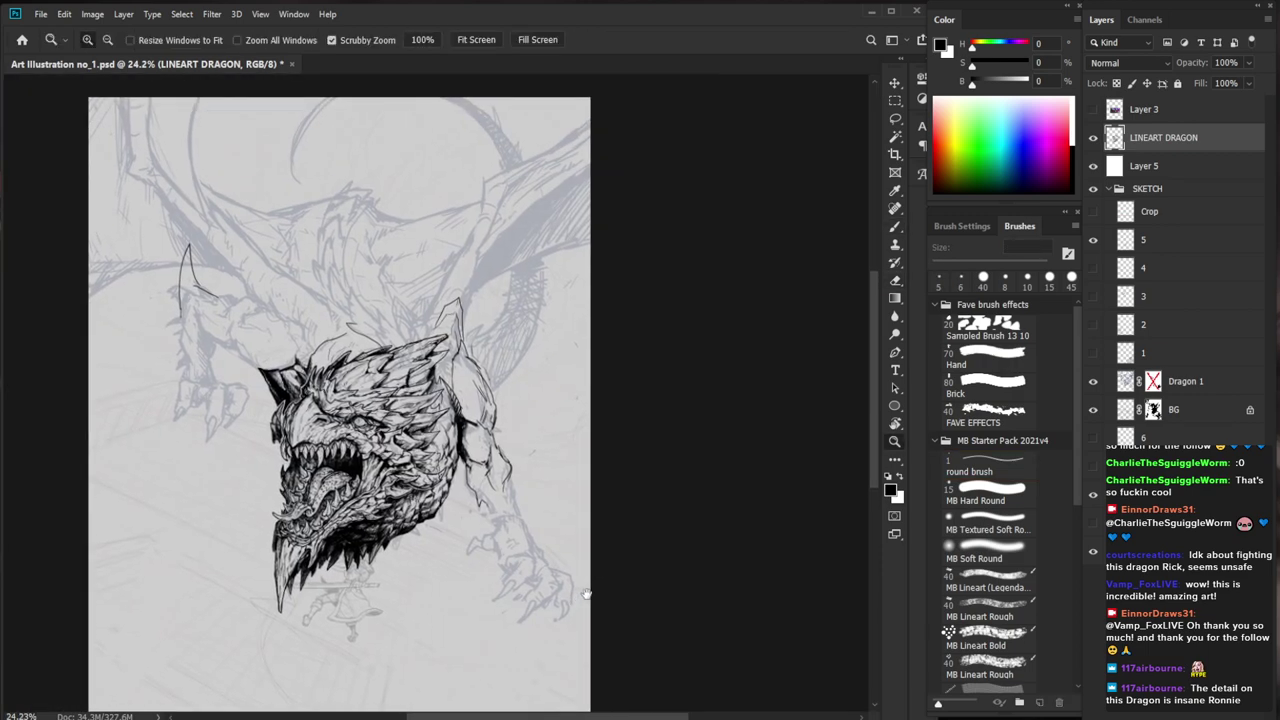
# Add two short hatching strokes to the scales along the rear edge of the dragon's lower jaw
pyautogui.moveTo(468, 446)
pyautogui.mouseDown()
pyautogui.moveTo(542, 424)
pyautogui.moveTo(574, 390)
pyautogui.mouseUp()
pyautogui.press('b')
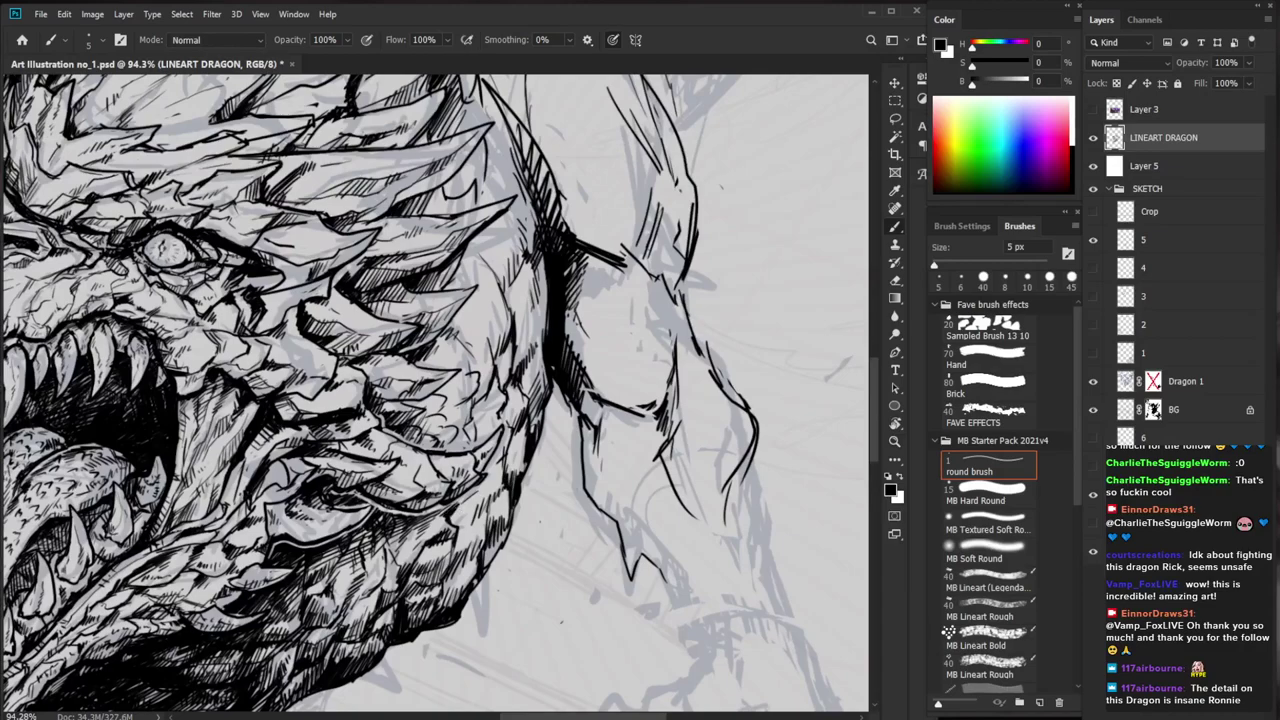
pyautogui.moveTo(468, 512); pyautogui.dragTo(458, 538)
pyautogui.moveTo(472, 513); pyautogui.dragTo(464, 531)
pyautogui.press('z')
pyautogui.moveTo(515, 456); pyautogui.dragTo(467, 492)
pyautogui.press('b')
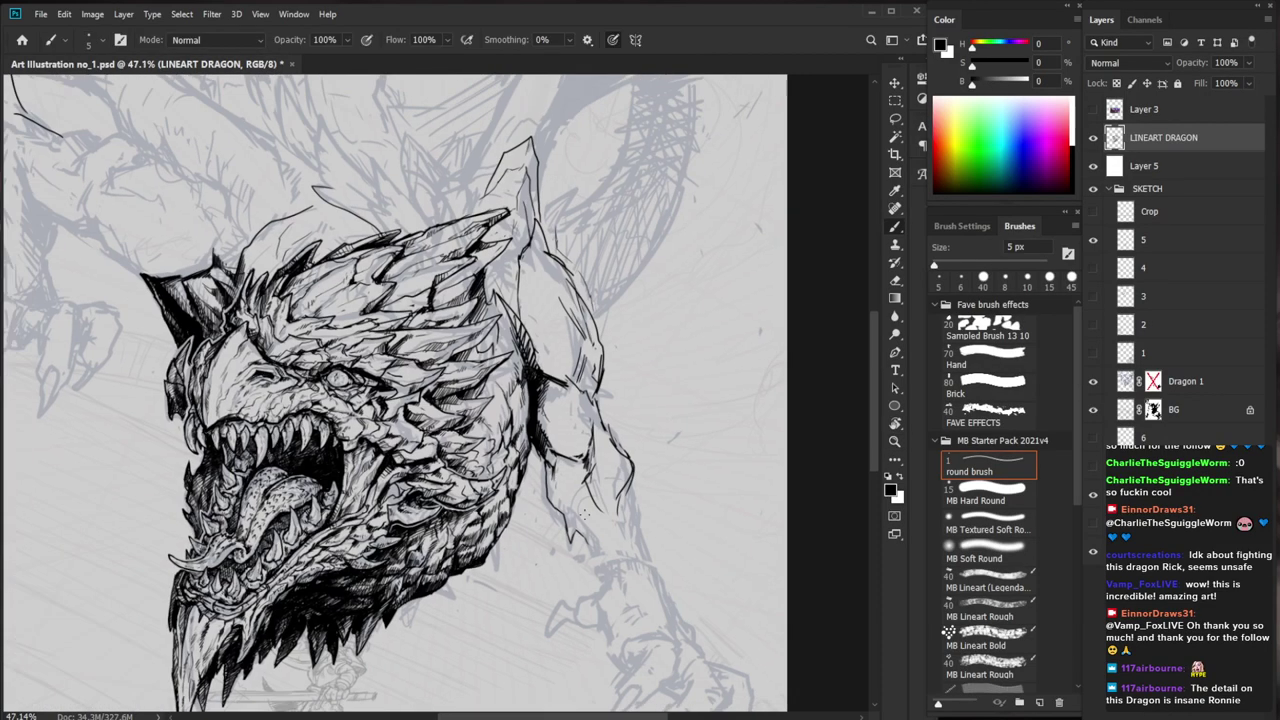
# Hatch the small rounded scales on the cheek behind the corner of the mouth with four short strokes
pyautogui.press('z')
pyautogui.moveTo(500, 448); pyautogui.dragTo(562, 415)
pyautogui.press('b')
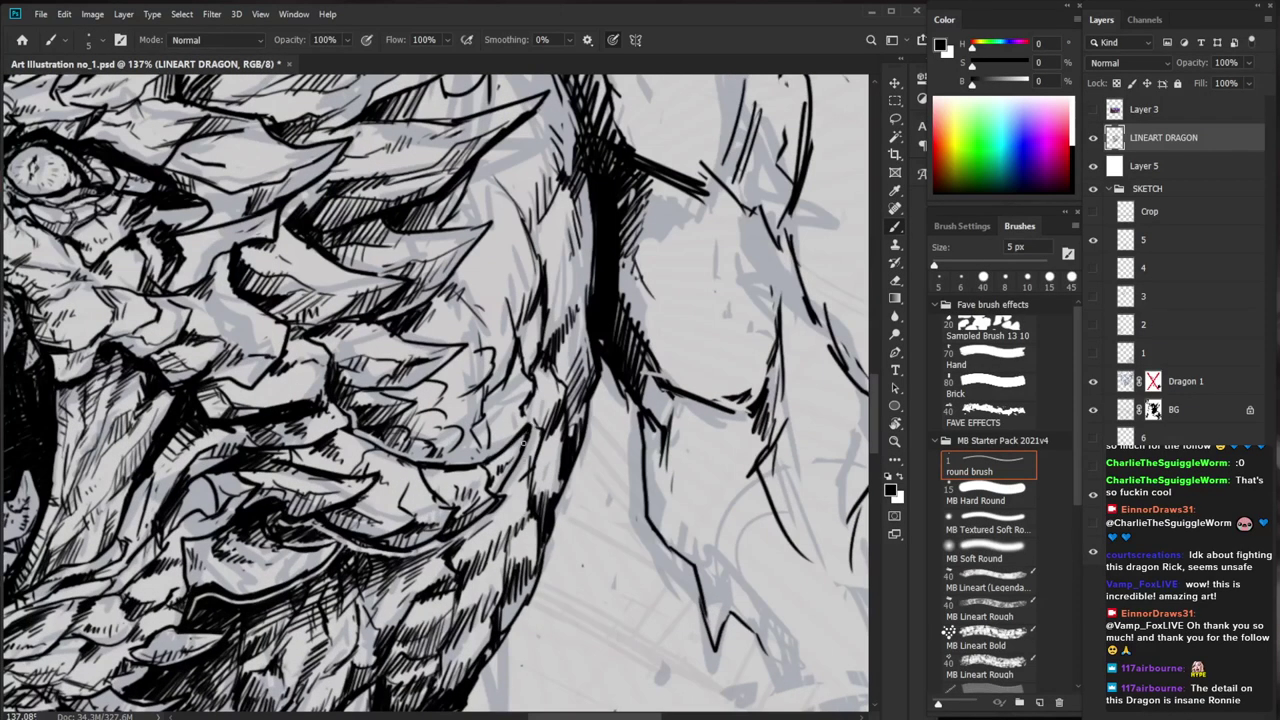
pyautogui.moveTo(420, 402); pyautogui.dragTo(403, 436)
pyautogui.moveTo(416, 424); pyautogui.dragTo(416, 438)
pyautogui.moveTo(428, 424); pyautogui.dragTo(426, 438)
pyautogui.moveTo(440, 428); pyautogui.dragTo(430, 446)
pyautogui.press('z')
pyautogui.moveTo(538, 414); pyautogui.dragTo(458, 440)
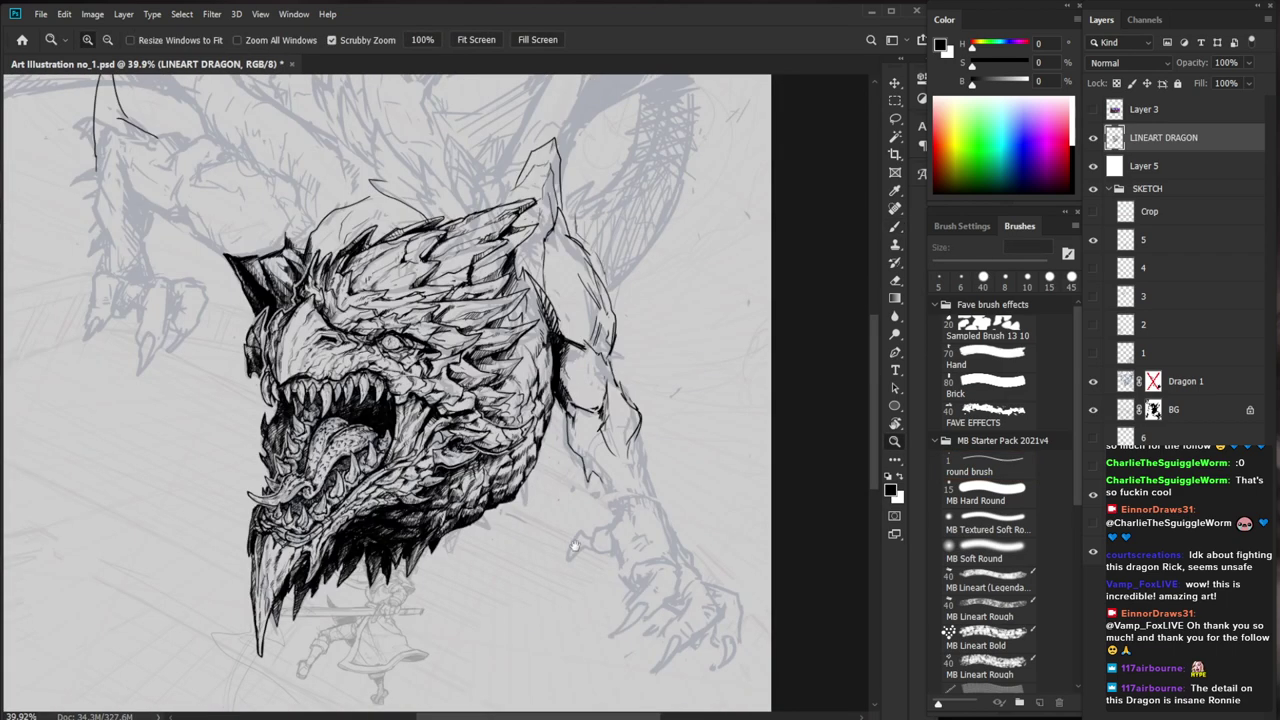
# Shade the scales on the underside of the jaw, below the cheek ridge, with short diagonal strokes
pyautogui.moveTo(553, 542); pyautogui.dragTo(492, 578)
pyautogui.moveTo(443, 526); pyautogui.dragTo(517, 504)
pyautogui.press('b')
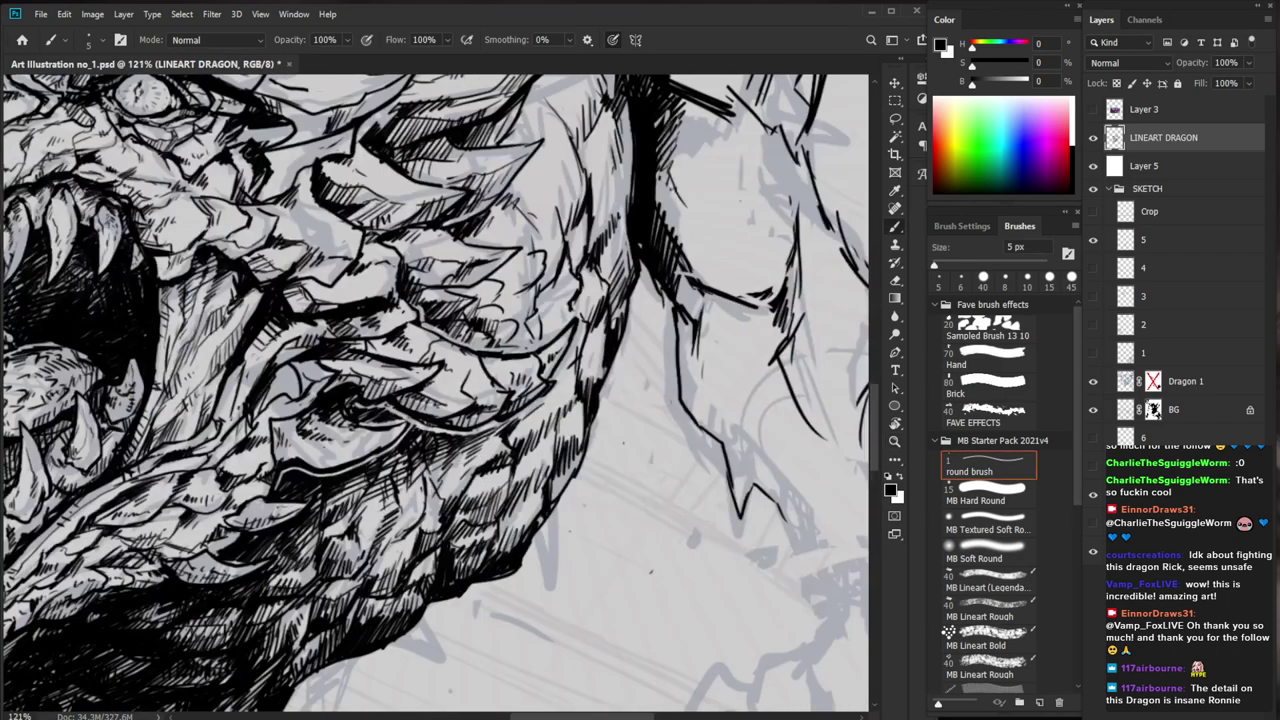
pyautogui.moveTo(384, 521); pyautogui.dragTo(366, 549)
pyautogui.moveTo(426, 496)
pyautogui.mouseDown()
pyautogui.moveTo(384, 543)
pyautogui.moveTo(432, 504)
pyautogui.mouseUp()
pyautogui.moveTo(456, 450); pyautogui.dragTo(434, 484)
pyautogui.moveTo(455, 452); pyautogui.dragTo(436, 486)
pyautogui.moveTo(455, 468); pyautogui.dragTo(437, 491)
pyautogui.moveTo(480, 448)
pyautogui.mouseDown()
pyautogui.moveTo(472, 478)
pyautogui.moveTo(440, 488)
pyautogui.moveTo(447, 505)
pyautogui.moveTo(370, 505)
pyautogui.mouseUp()
pyautogui.moveTo(589, 498); pyautogui.dragTo(616, 482)
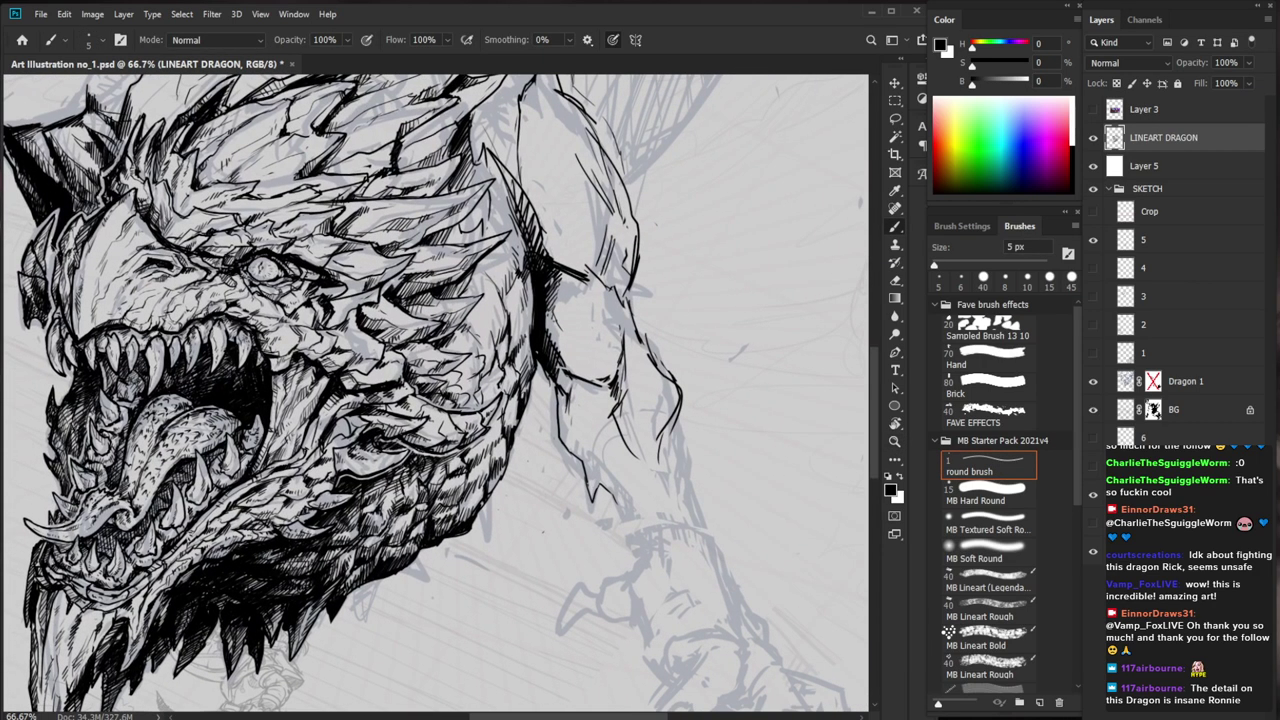
# Add a few darker hatching strokes to the lowest scales along the bottom of the jaw
pyautogui.moveTo(277, 546); pyautogui.dragTo(267, 560)
pyautogui.moveTo(348, 522); pyautogui.dragTo(332, 543)
pyautogui.moveTo(352, 524); pyautogui.dragTo(333, 548)
pyautogui.moveTo(439, 512); pyautogui.dragTo(335, 525)
pyautogui.moveTo(659, 614); pyautogui.dragTo(628, 546)
# Examine the dragon head's line art both close up and as a whole
pyautogui.hotkey('ctrl', 'space')
pyautogui.moveTo(416, 464); pyautogui.dragTo(530, 460)
pyautogui.moveTo(699, 438); pyautogui.dragTo(652, 562)
pyautogui.scroll(-2, 651, 562)
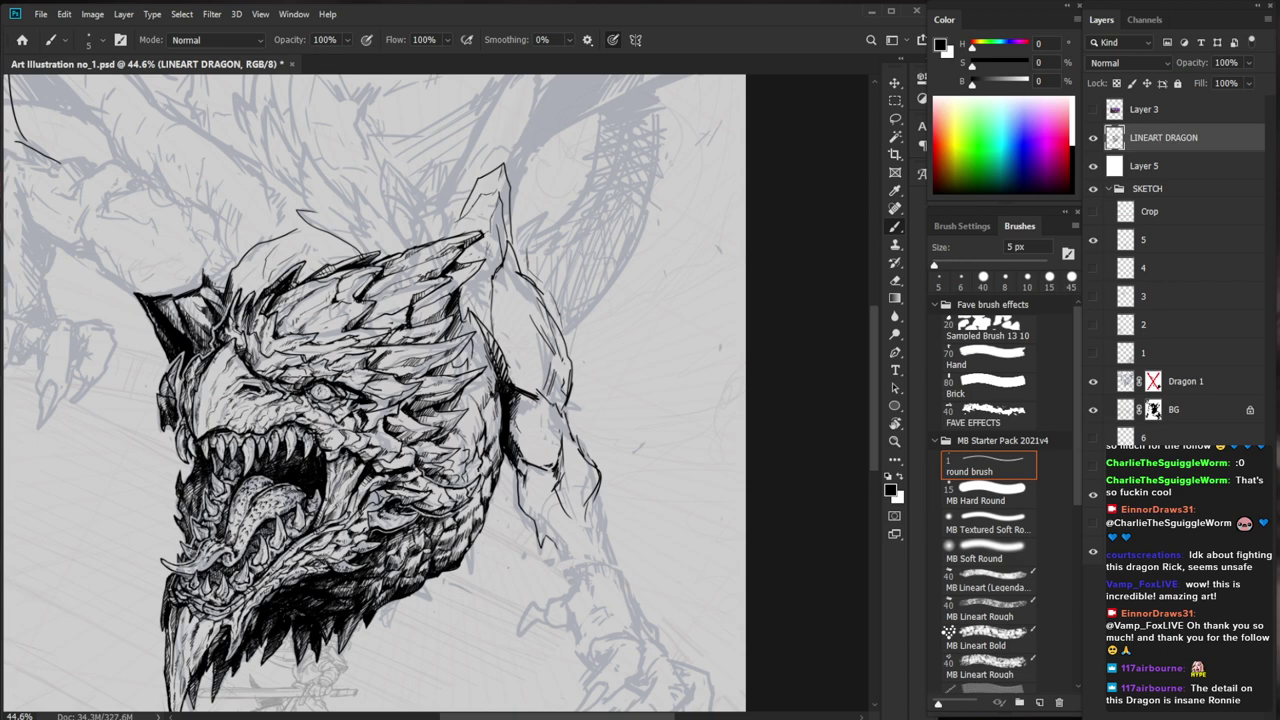
pyautogui.hotkey('ctrl', 'space')
pyautogui.moveTo(255, 427)
pyautogui.mouseDown()
pyautogui.moveTo(345, 427)
pyautogui.moveTo(255, 430)
pyautogui.mouseUp()
pyautogui.hotkey('ctrl', 'space')
pyautogui.hotkey('ctrl', 'space')
pyautogui.moveTo(353, 432); pyautogui.dragTo(488, 432)
pyautogui.press('e')
pyautogui.press('b')
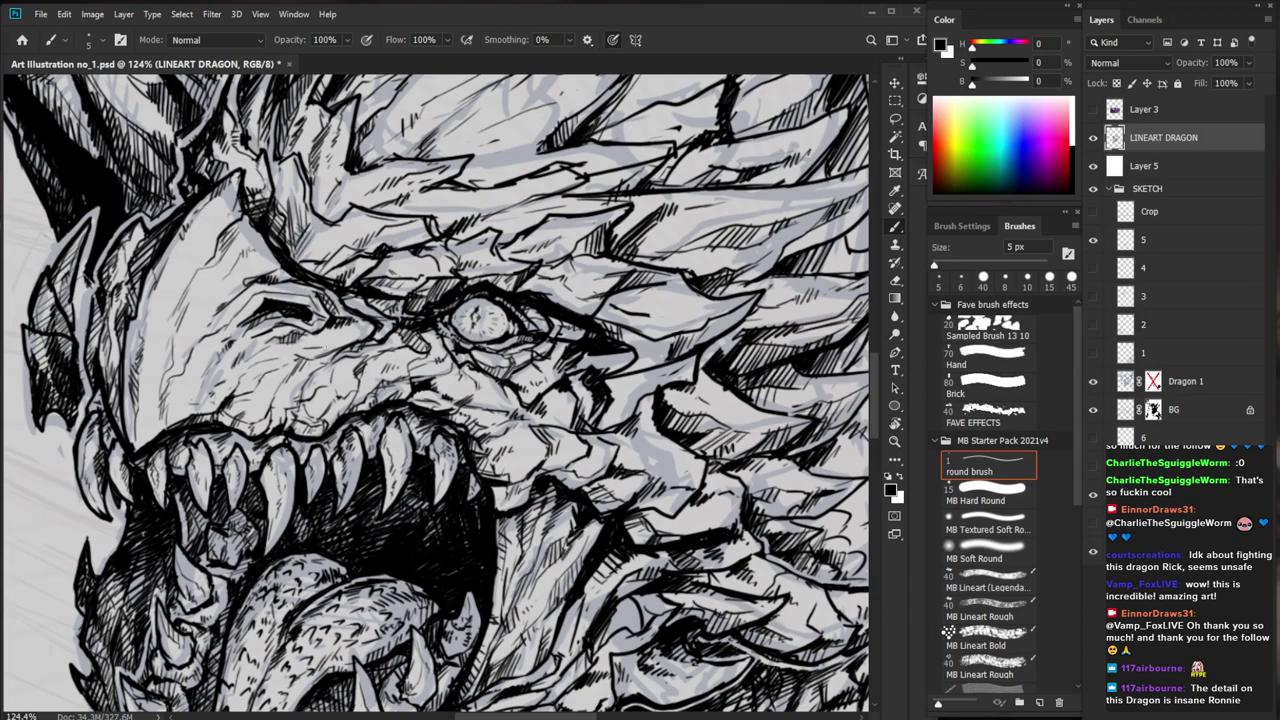
pyautogui.hotkey('ctrl', 'space')
pyautogui.moveTo(375, 350); pyautogui.dragTo(245, 350)
pyautogui.press('space')
pyautogui.moveTo(701, 503); pyautogui.dragTo(638, 548)
# Hatch the narrow scales at the front edge of the dragon's snout with four short strokes
pyautogui.hotkey('ctrl', 'space')
pyautogui.moveTo(268, 380); pyautogui.dragTo(421, 377)
pyautogui.moveTo(209, 379); pyautogui.dragTo(197, 397)
pyautogui.moveTo(208, 379); pyautogui.dragTo(184, 416)
pyautogui.moveTo(190, 399); pyautogui.dragTo(186, 412)
pyautogui.moveTo(198, 398); pyautogui.dragTo(190, 414)
pyautogui.hotkey('ctrl', 'space')
pyautogui.moveTo(290, 409); pyautogui.dragTo(168, 409)
pyautogui.moveTo(669, 605); pyautogui.dragTo(599, 505)
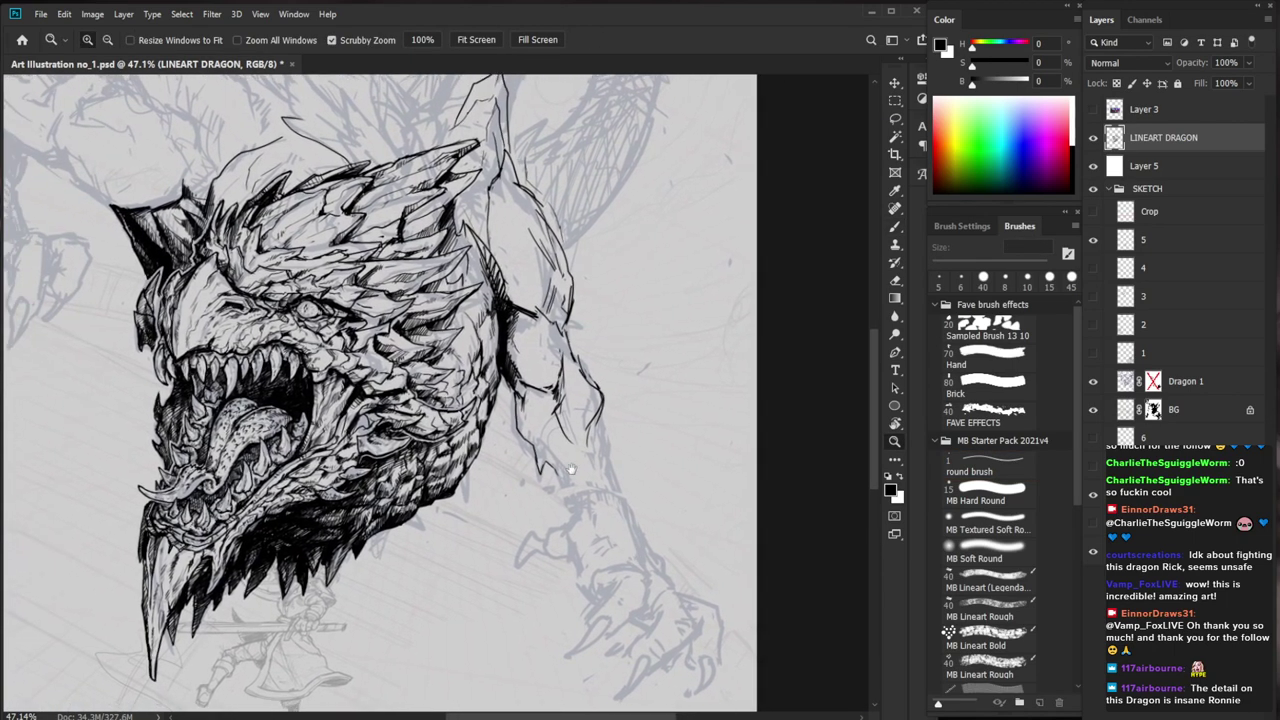
# Ink a stroke along the front of the upper jaw, just above the foremost fangs
pyautogui.moveTo(190, 346); pyautogui.dragTo(229, 350)
pyautogui.moveTo(157, 383); pyautogui.dragTo(167, 403)
pyautogui.press('b')
pyautogui.moveTo(249, 285)
pyautogui.mouseDown()
pyautogui.moveTo(323, 420)
pyautogui.moveTo(314, 415)
pyautogui.mouseUp()
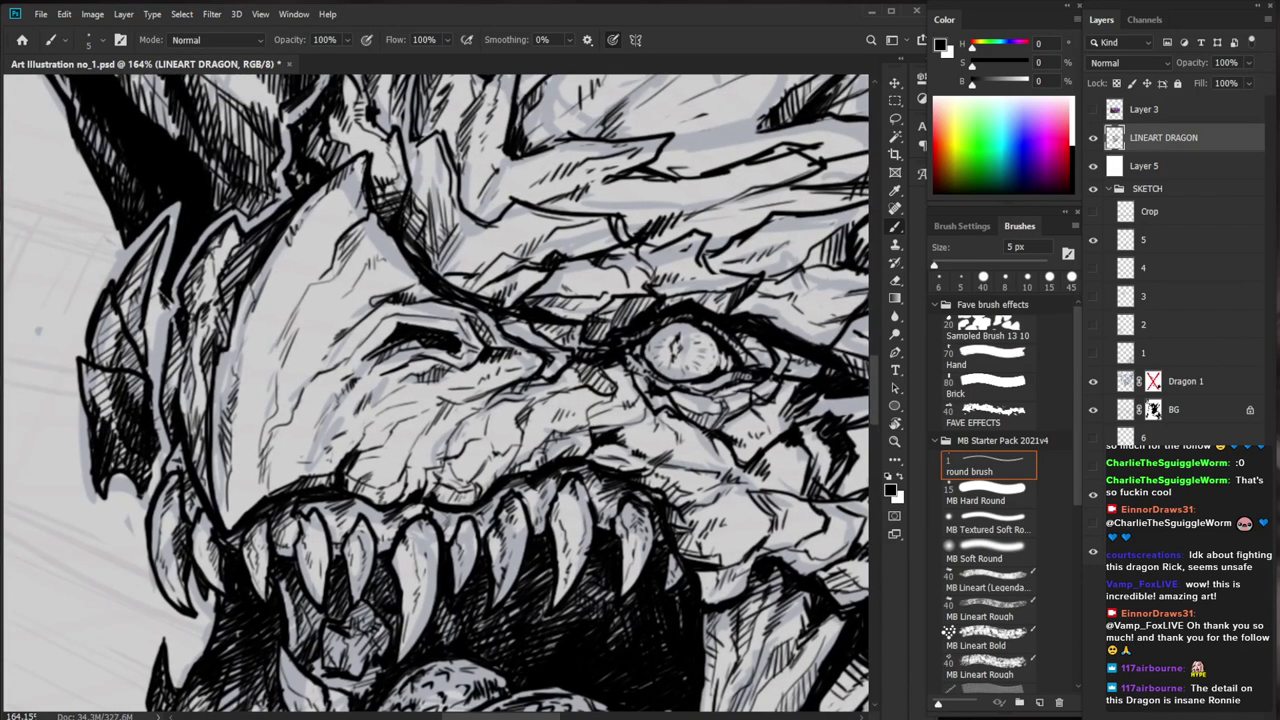
pyautogui.moveTo(224, 460)
pyautogui.mouseDown()
pyautogui.moveTo(232, 526)
pyautogui.moveTo(211, 495)
pyautogui.moveTo(229, 533)
pyautogui.moveTo(268, 501)
pyautogui.moveTo(231, 540)
pyautogui.moveTo(215, 521)
pyautogui.moveTo(248, 517)
pyautogui.mouseUp()
pyautogui.press('e')
pyautogui.press('b')
pyautogui.press('z')
pyautogui.moveTo(377, 465); pyautogui.dragTo(220, 475)
pyautogui.press('space')
pyautogui.moveTo(730, 613); pyautogui.dragTo(589, 533)
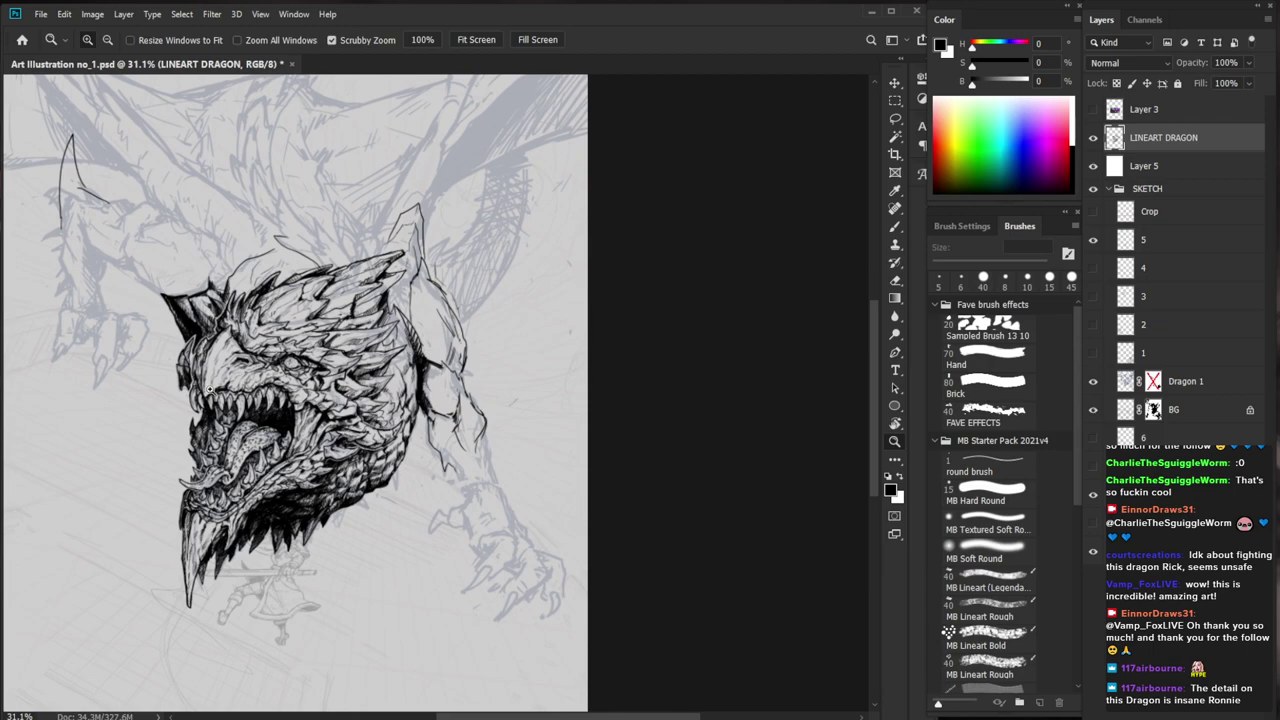
pyautogui.moveTo(212, 390); pyautogui.dragTo(309, 390)
pyautogui.press('b')
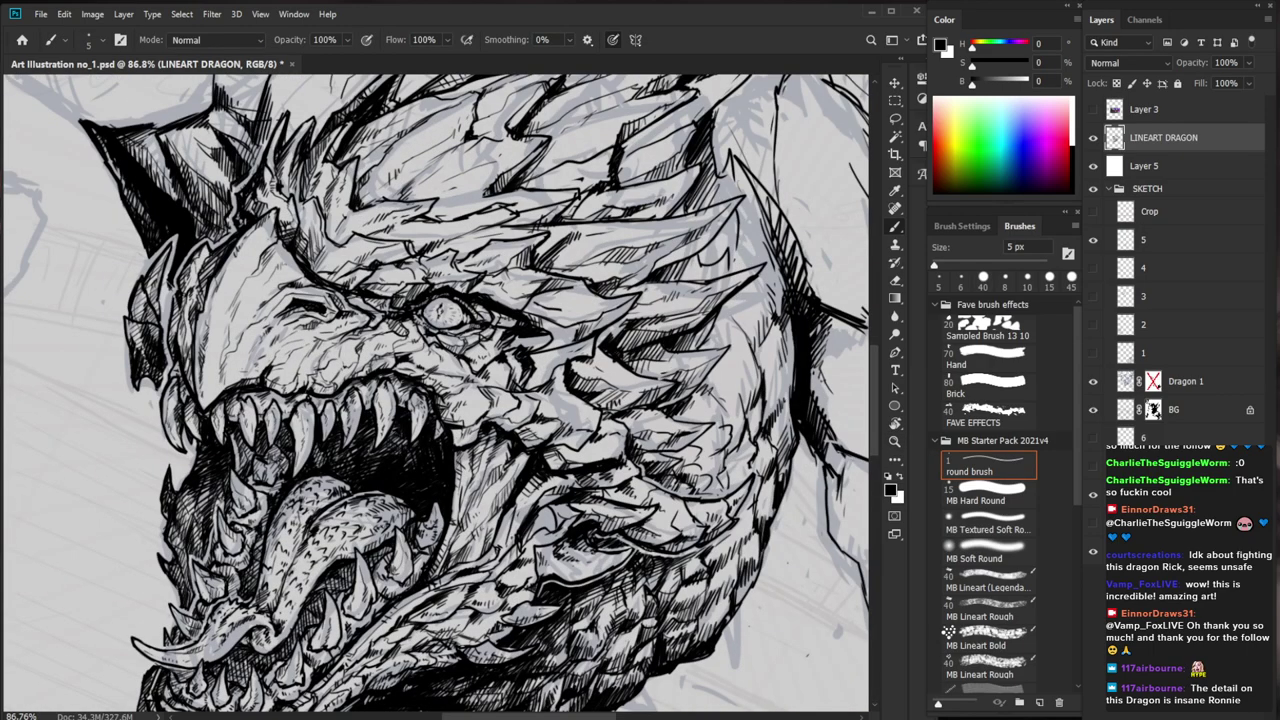
# Ink and adjust short strokes along the outline of the foremost fangs at the tip of the upper jaw
pyautogui.press('space')
pyautogui.moveTo(420, 350); pyautogui.dragTo(490, 436)
pyautogui.moveTo(243, 467)
pyautogui.mouseDown()
pyautogui.moveTo(238, 508)
pyautogui.moveTo(254, 511)
pyautogui.moveTo(218, 507)
pyautogui.moveTo(300, 507)
pyautogui.moveTo(220, 492)
pyautogui.mouseUp()
pyautogui.press('e')
pyautogui.press('b')
pyautogui.moveTo(216, 440); pyautogui.dragTo(219, 511)
pyautogui.press('z')
pyautogui.moveTo(328, 467); pyautogui.dragTo(268, 475)
pyautogui.moveTo(712, 548); pyautogui.dragTo(626, 519)
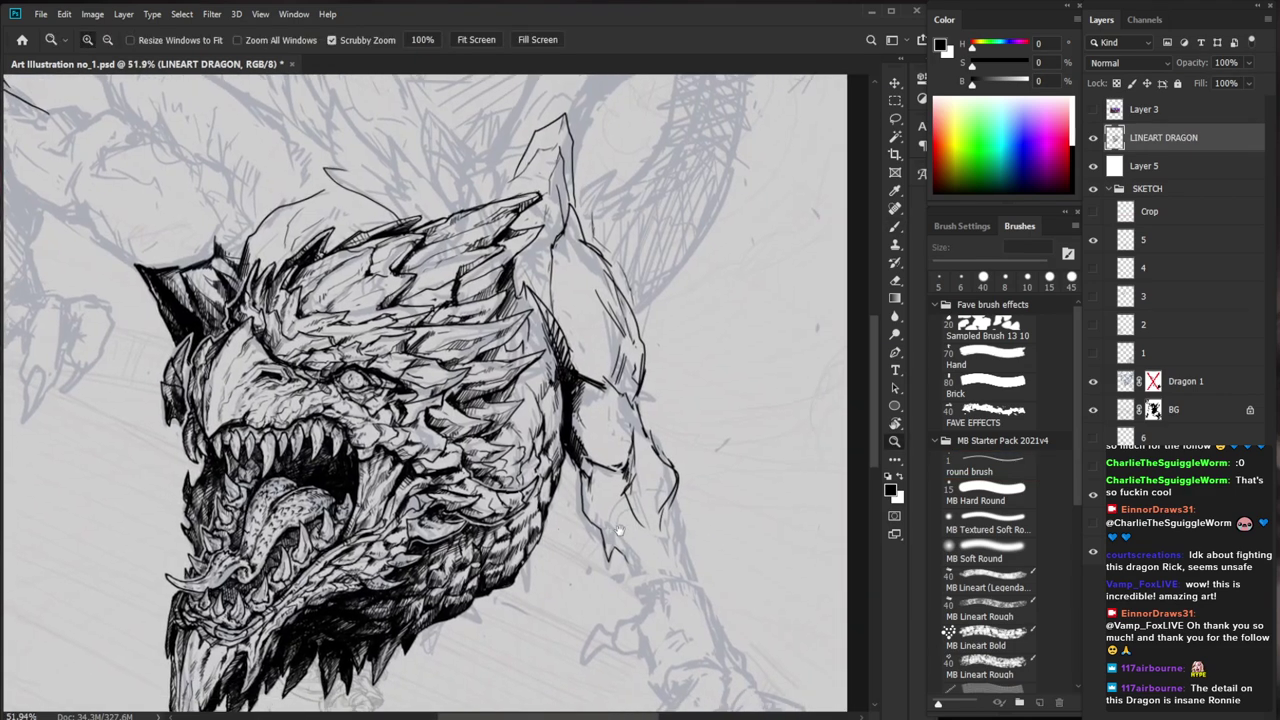
# Erase excess ink along the outer edge of the foremost fang at the front of the snout
pyautogui.moveTo(189, 457); pyautogui.dragTo(262, 459)
pyautogui.press('e')
pyautogui.moveTo(189, 392); pyautogui.dragTo(181, 448)
pyautogui.moveTo(186, 380); pyautogui.dragTo(179, 430)
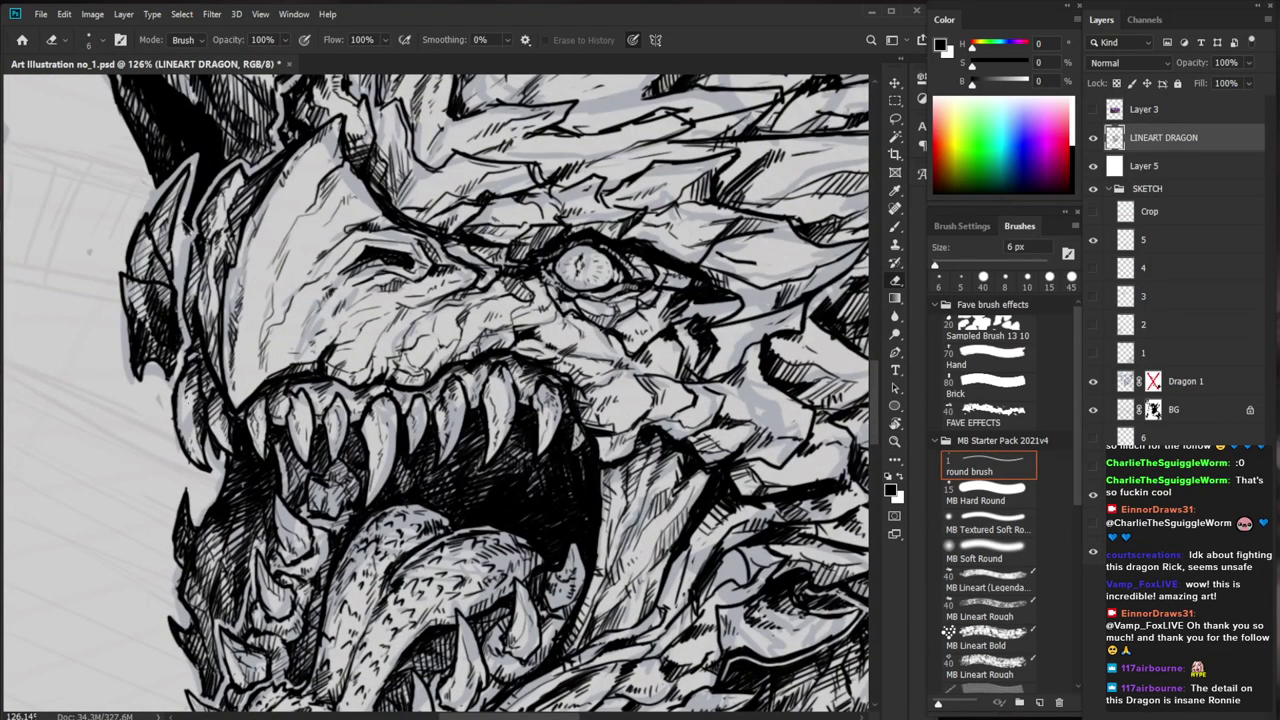
pyautogui.moveTo(174, 398); pyautogui.dragTo(175, 420)
pyautogui.press('b')
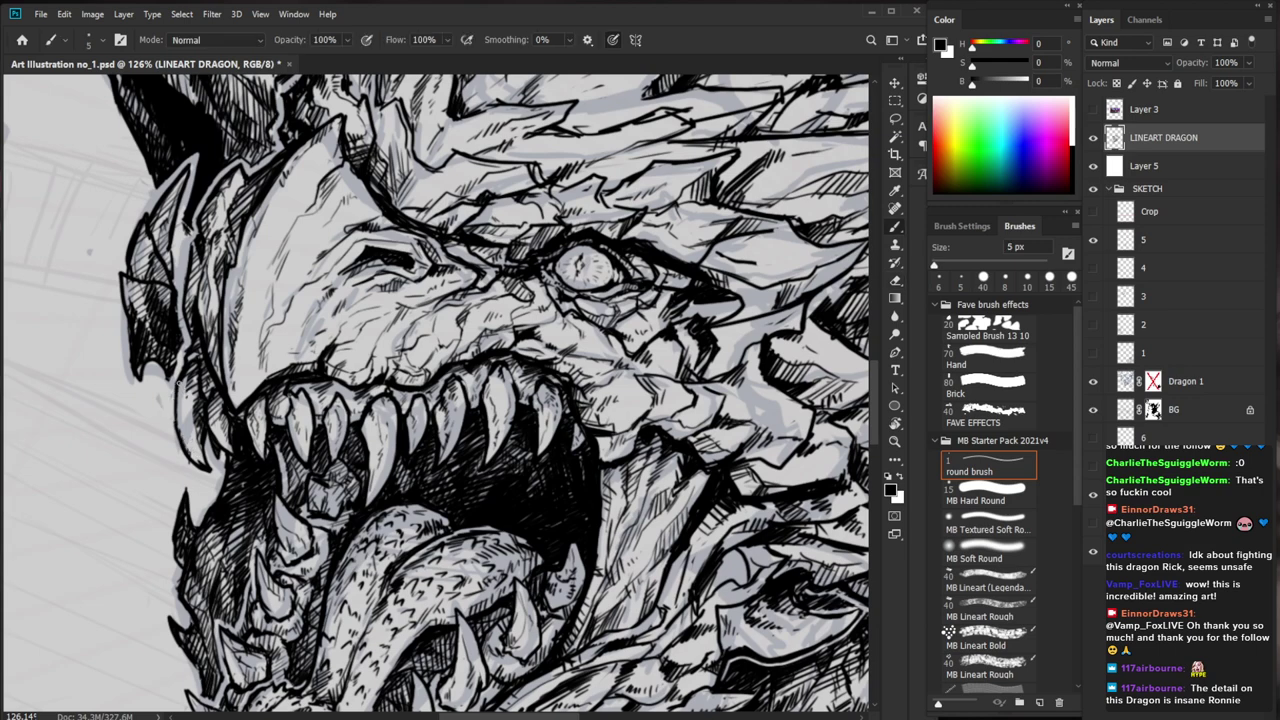
# Redraw the front contour of the foremost fang with three fine ink strokes
pyautogui.moveTo(185, 375); pyautogui.dragTo(190, 460)
pyautogui.moveTo(179, 402); pyautogui.dragTo(183, 430)
pyautogui.moveTo(179, 421); pyautogui.dragTo(186, 442)
pyautogui.moveTo(288, 425); pyautogui.dragTo(162, 432)
pyautogui.moveTo(688, 542); pyautogui.dragTo(627, 575)
# Hatch the scales toward the rear of the dragon's cheek with four short strokes
pyautogui.moveTo(252, 472); pyautogui.dragTo(362, 472)
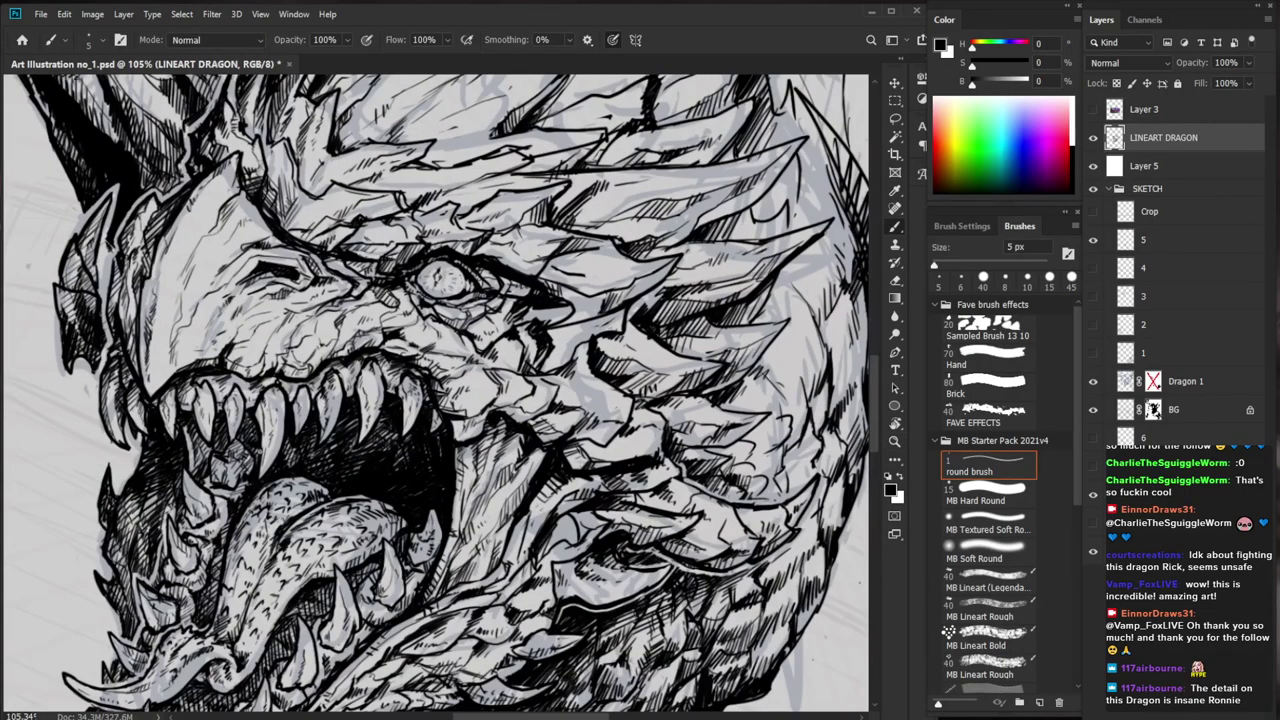
pyautogui.moveTo(387, 520); pyautogui.dragTo(336, 542)
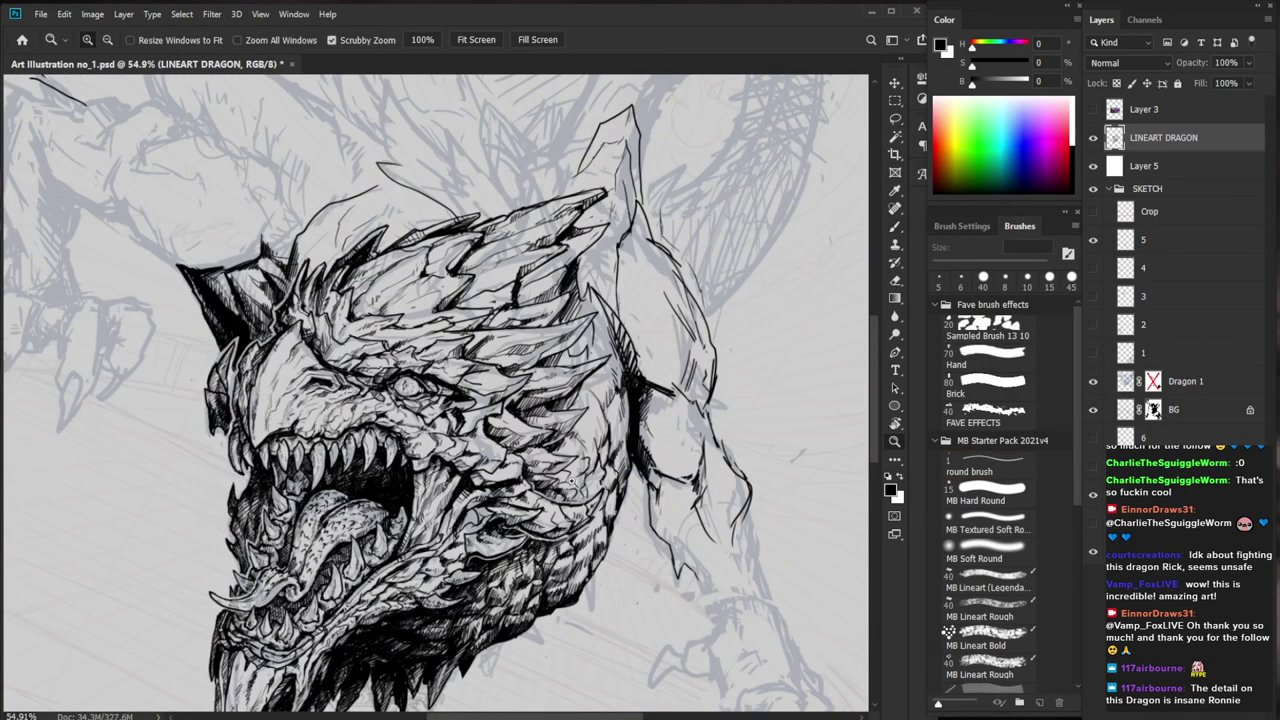
pyautogui.moveTo(696, 538); pyautogui.dragTo(596, 528)
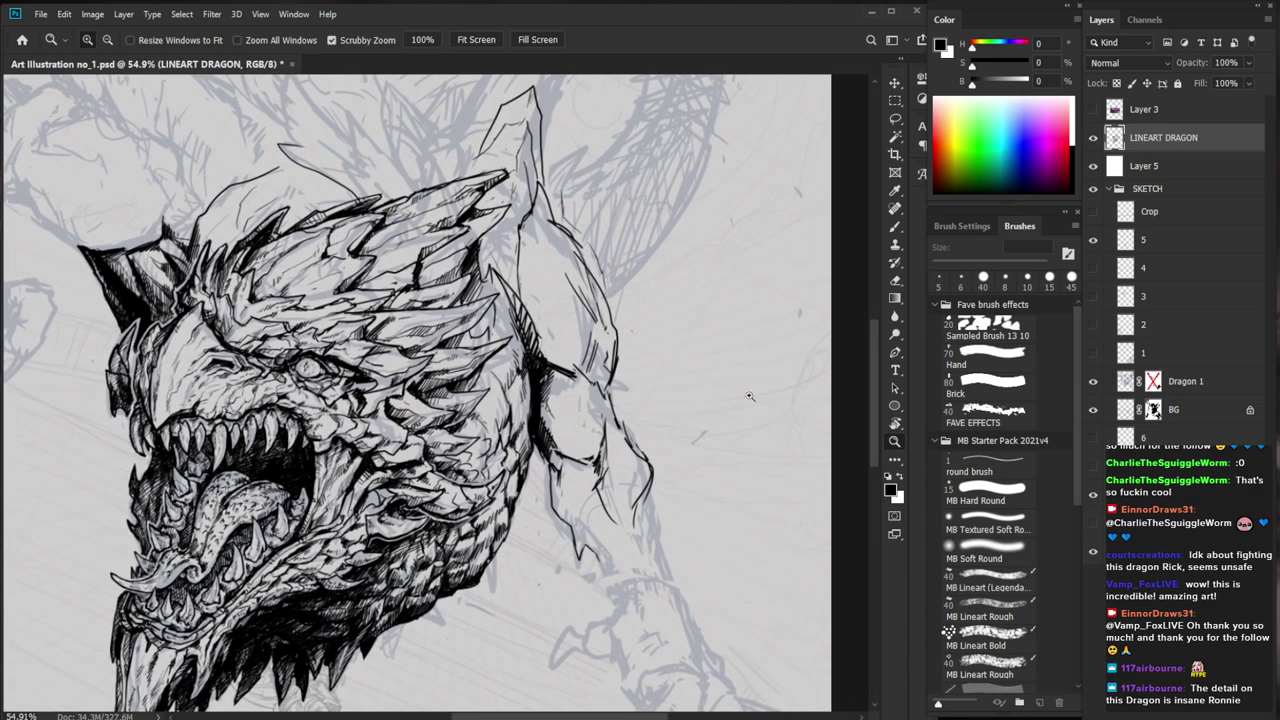
pyautogui.moveTo(511, 406)
pyautogui.mouseDown()
pyautogui.moveTo(544, 406)
pyautogui.moveTo(490, 444)
pyautogui.moveTo(410, 448)
pyautogui.mouseUp()
pyautogui.moveTo(426, 431); pyautogui.dragTo(421, 442)
pyautogui.moveTo(436, 424); pyautogui.dragTo(427, 442)
pyautogui.moveTo(444, 422)
pyautogui.mouseDown()
pyautogui.moveTo(432, 440)
pyautogui.moveTo(391, 411)
pyautogui.moveTo(437, 435)
pyautogui.mouseUp()
pyautogui.moveTo(457, 403); pyautogui.dragTo(445, 429)
# Examine the dragon head's line art as a whole and at medium distance
pyautogui.moveTo(494, 385); pyautogui.dragTo(450, 385)
pyautogui.moveTo(558, 553); pyautogui.dragTo(537, 509)
pyautogui.scroll(-4, 560, 510)
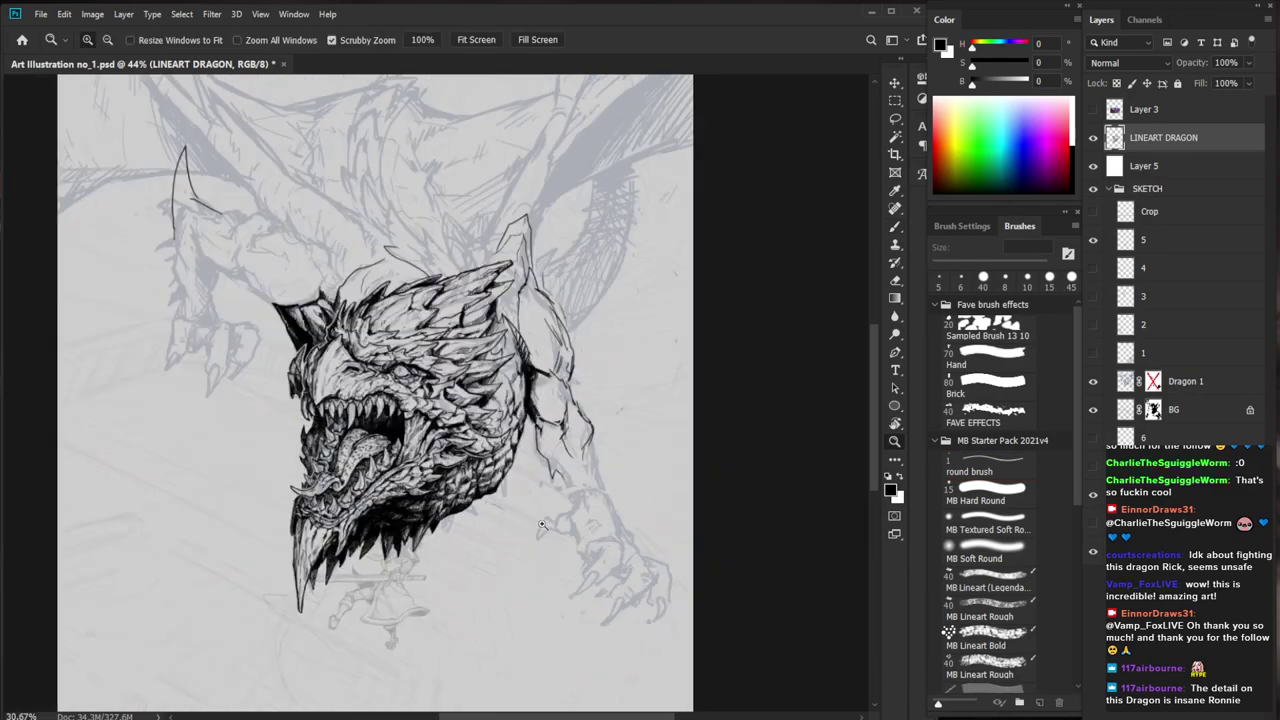
pyautogui.moveTo(445, 427); pyautogui.dragTo(572, 440)
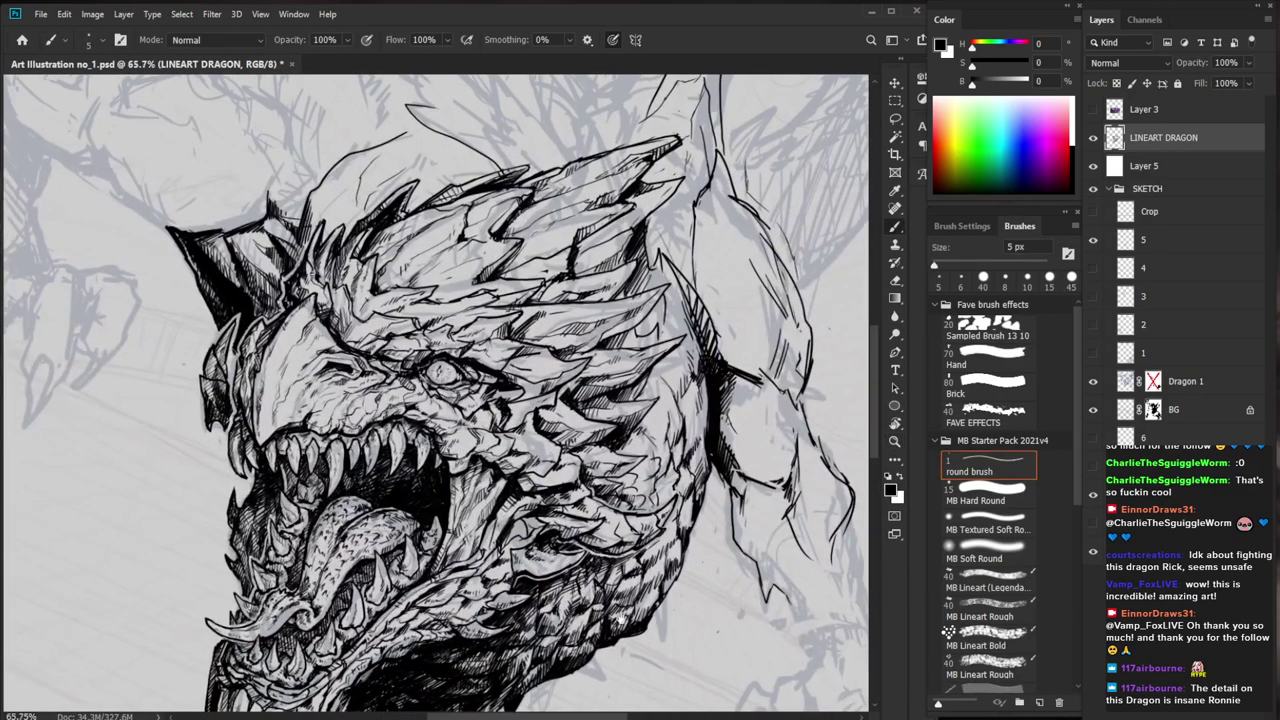
pyautogui.moveTo(624, 630); pyautogui.dragTo(501, 538)
pyautogui.moveTo(601, 472); pyautogui.dragTo(515, 470)
pyautogui.moveTo(743, 554); pyautogui.dragTo(632, 535)
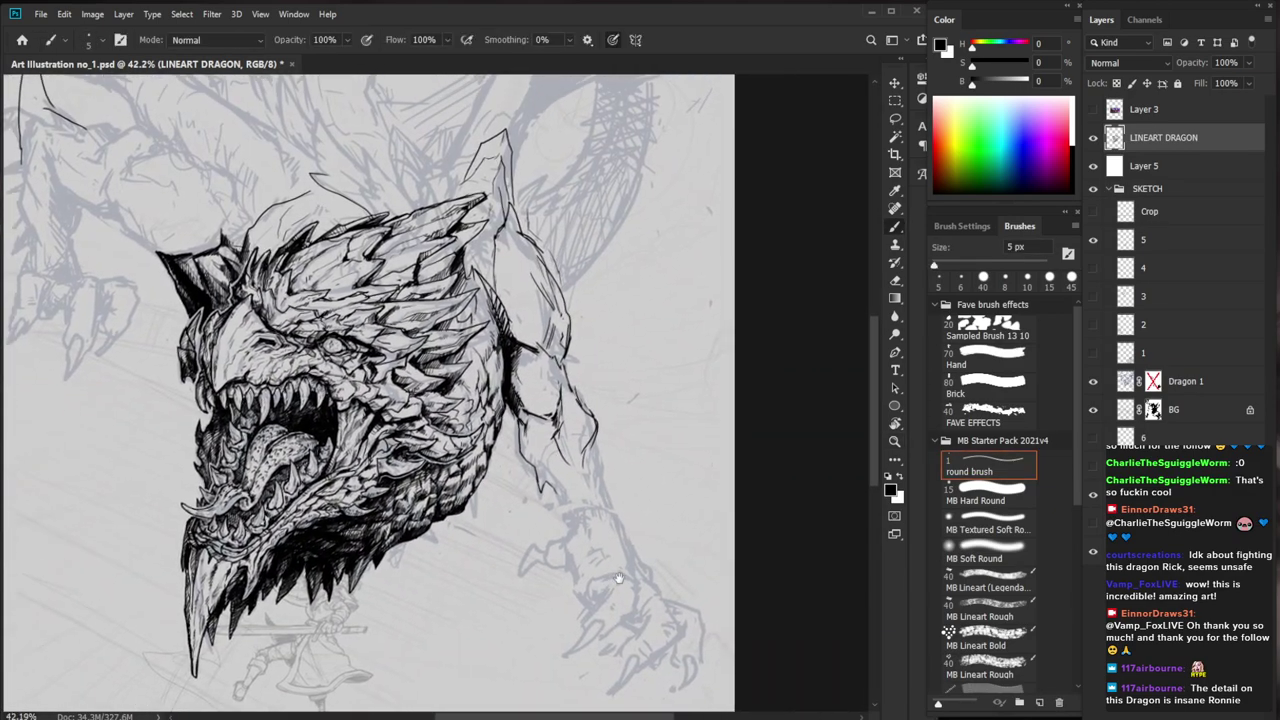
# Break up the top edge of the tongue's rear hump with erased notches and ink a short mark on its surface
pyautogui.moveTo(258, 360); pyautogui.dragTo(455, 365)
pyautogui.moveTo(328, 534); pyautogui.dragTo(312, 424)
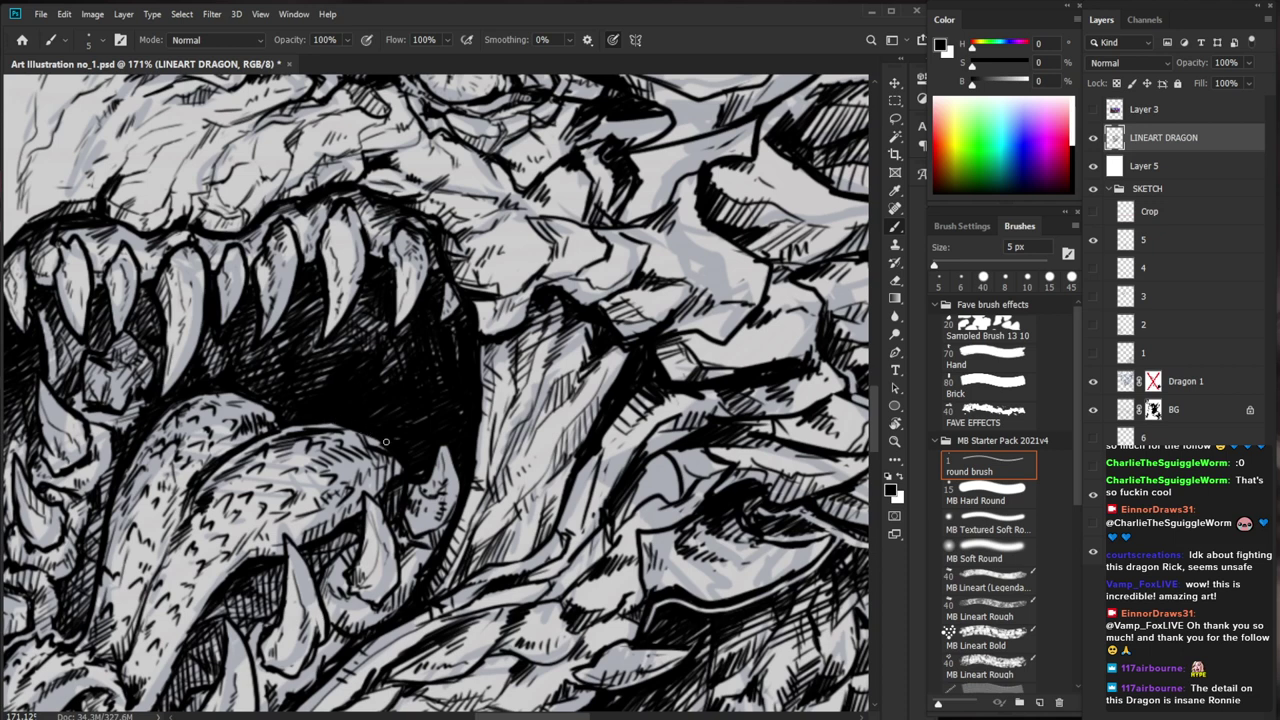
pyautogui.press('e')
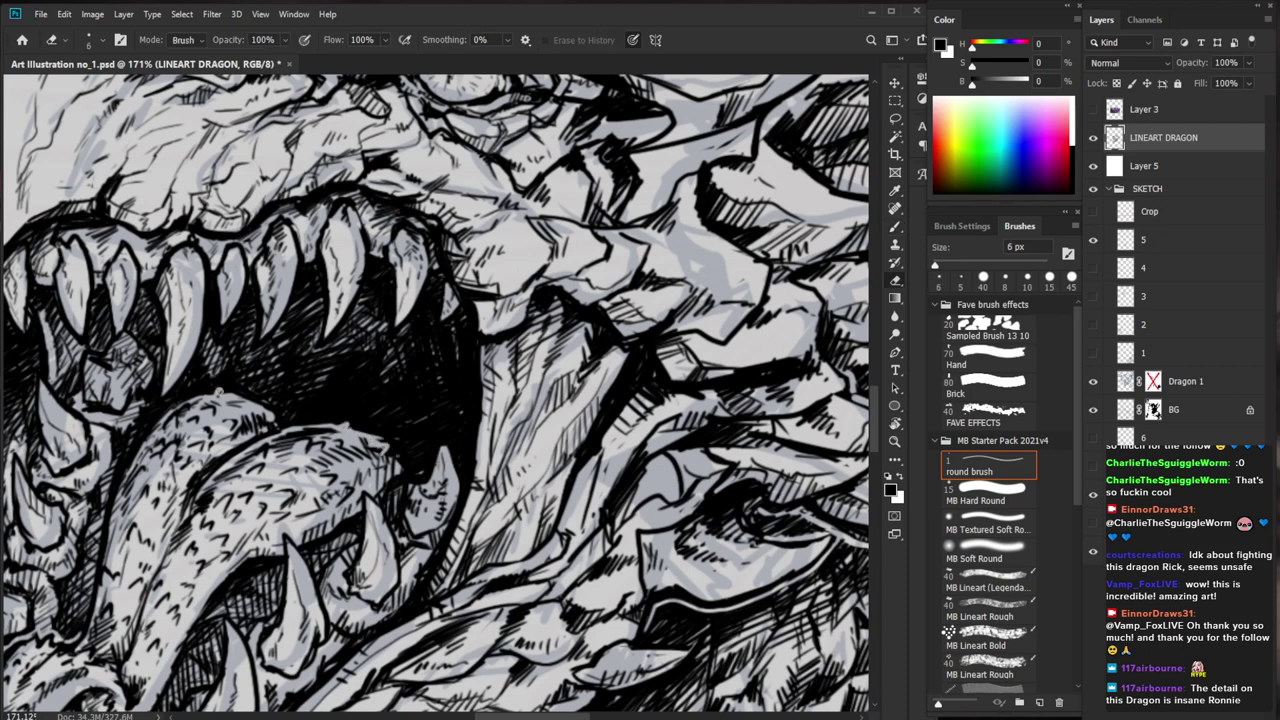
pyautogui.moveTo(242, 399); pyautogui.dragTo(278, 412)
pyautogui.press('b')
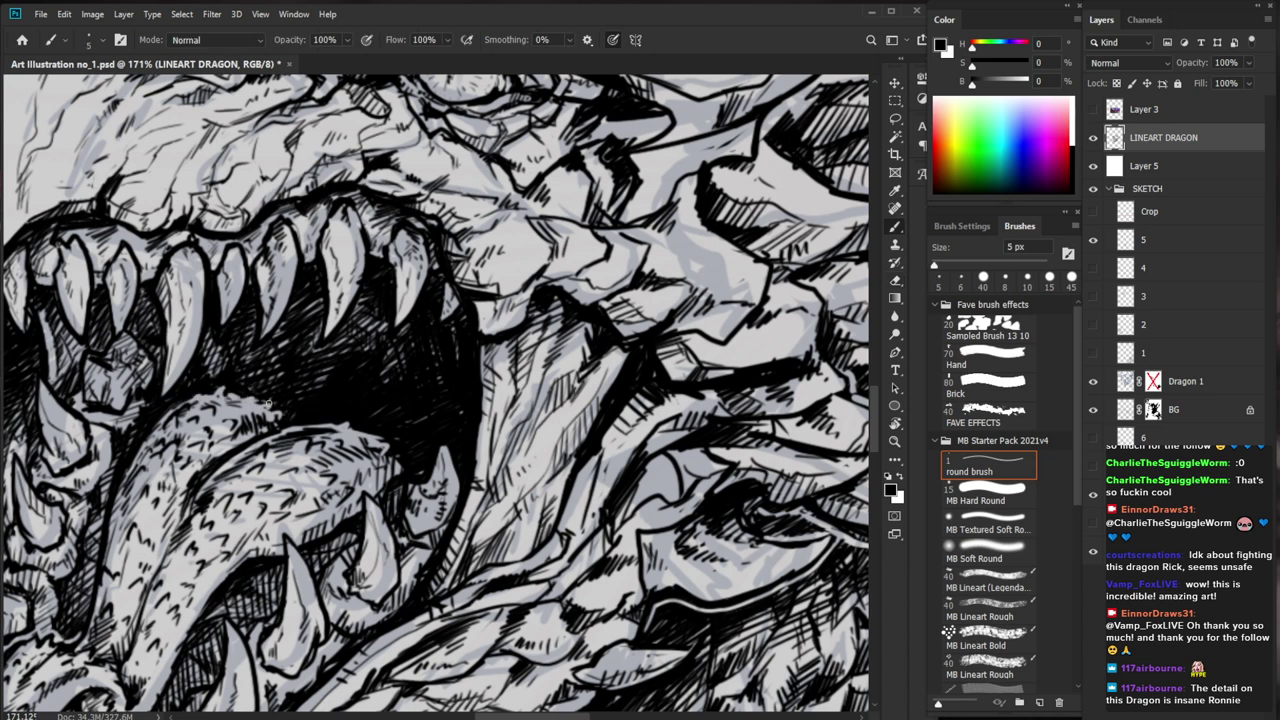
pyautogui.moveTo(213, 421); pyautogui.dragTo(218, 431)
# Erase small notches along the upper edge of the tongue's front hump to give it a bumpy texture
pyautogui.press('e')
pyautogui.press('b')
pyautogui.press('e')
pyautogui.moveTo(317, 441); pyautogui.dragTo(290, 446)
pyautogui.press('b')
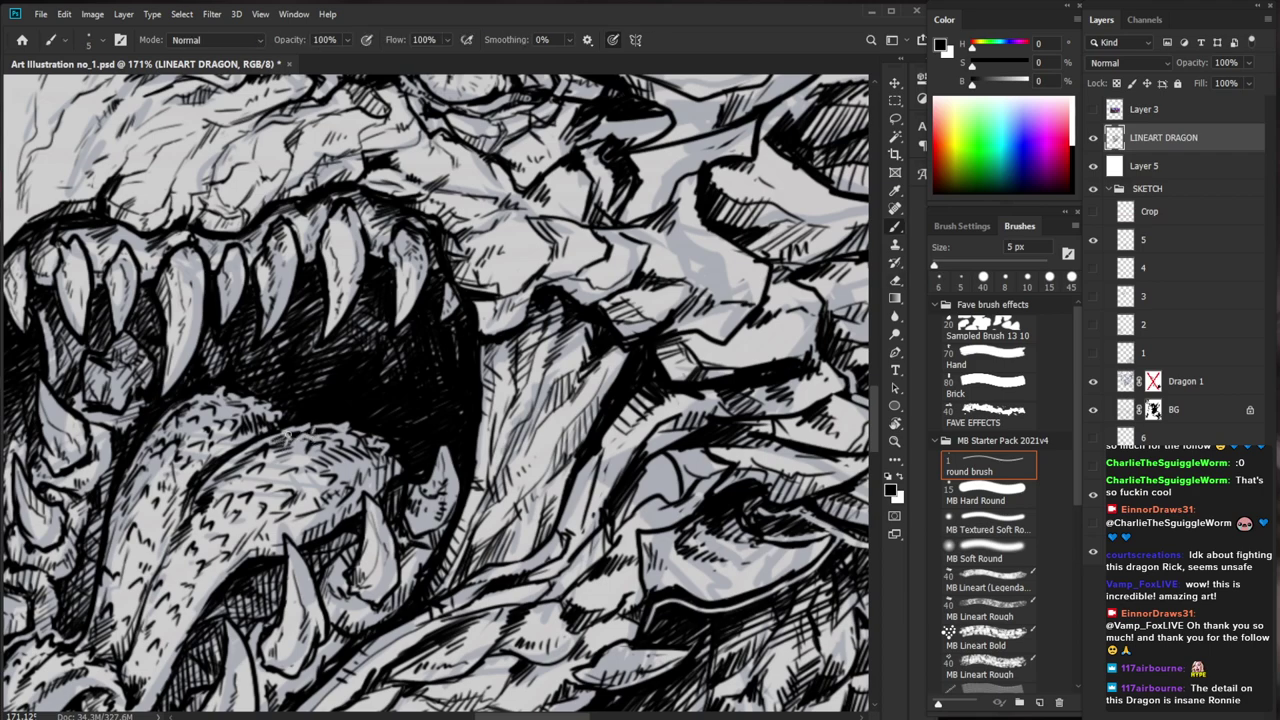
# Ink texture strokes on the tongue's front hump, toward the fang at the back of the mouth
pyautogui.hotkey('ctrl', '0')
pyautogui.press('z')
pyautogui.moveTo(454, 438); pyautogui.dragTo(536, 435)
pyautogui.moveTo(295, 437); pyautogui.dragTo(398, 438)
pyautogui.press('b')
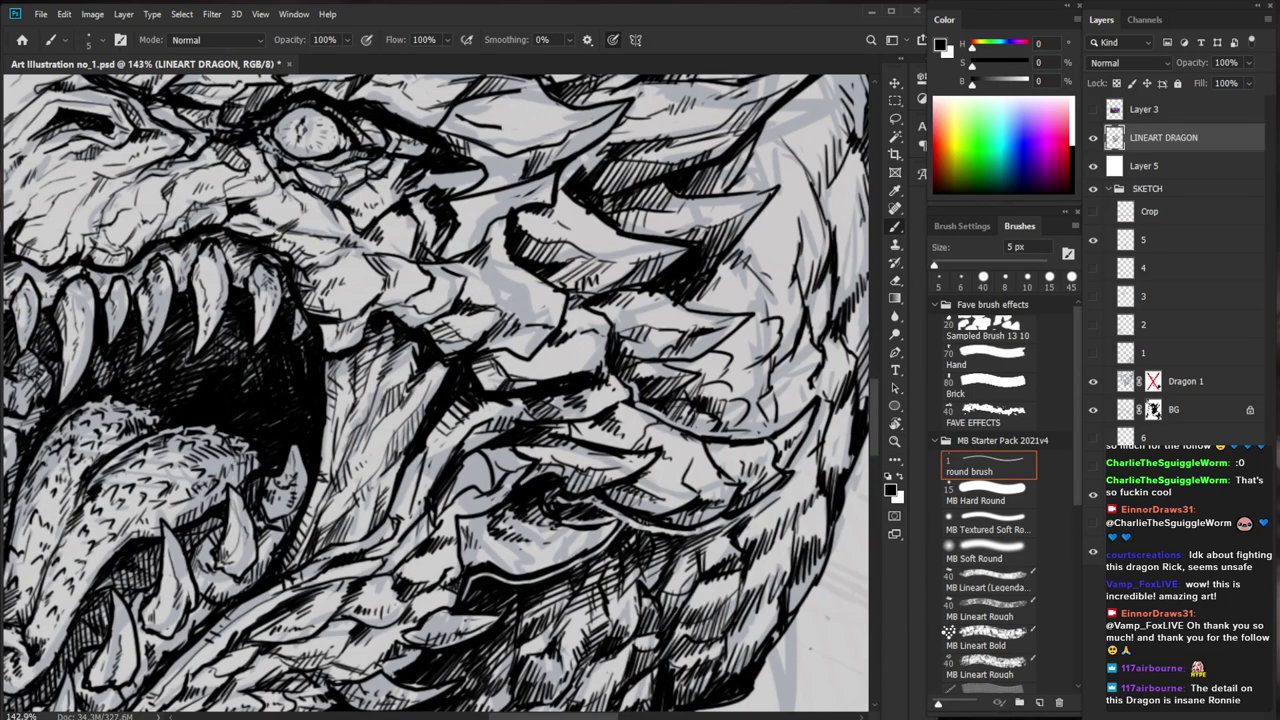
pyautogui.moveTo(220, 452)
pyautogui.mouseDown()
pyautogui.moveTo(226, 462)
pyautogui.moveTo(307, 444)
pyautogui.moveTo(312, 488)
pyautogui.moveTo(338, 491)
pyautogui.moveTo(337, 465)
pyautogui.moveTo(340, 476)
pyautogui.moveTo(290, 476)
pyautogui.mouseUp()
pyautogui.press('z')
pyautogui.hotkey('ctrl', '0')
# Erase small highlights into the tongue where its two humps meet
pyautogui.press('b')
pyautogui.press('e')
pyautogui.press('z')
pyautogui.moveTo(710, 606); pyautogui.dragTo(548, 497)
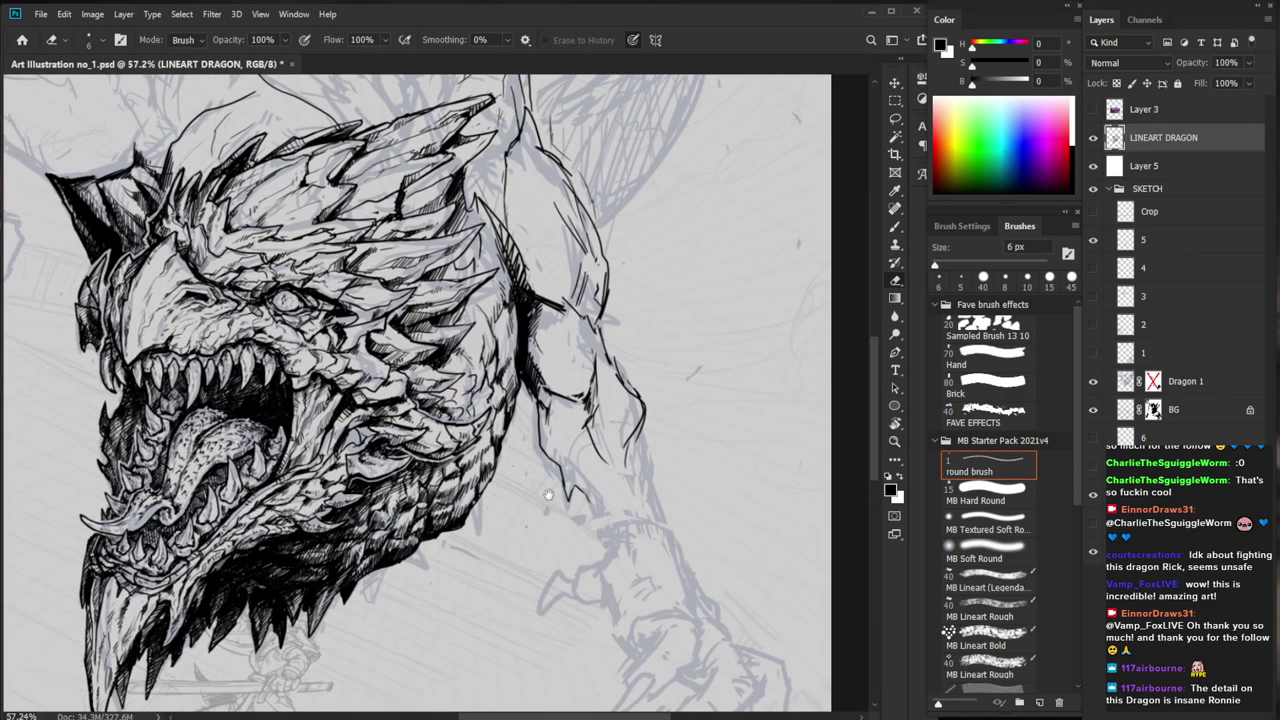
pyautogui.moveTo(279, 411); pyautogui.dragTo(309, 409)
pyautogui.press('e')
pyautogui.press('e')
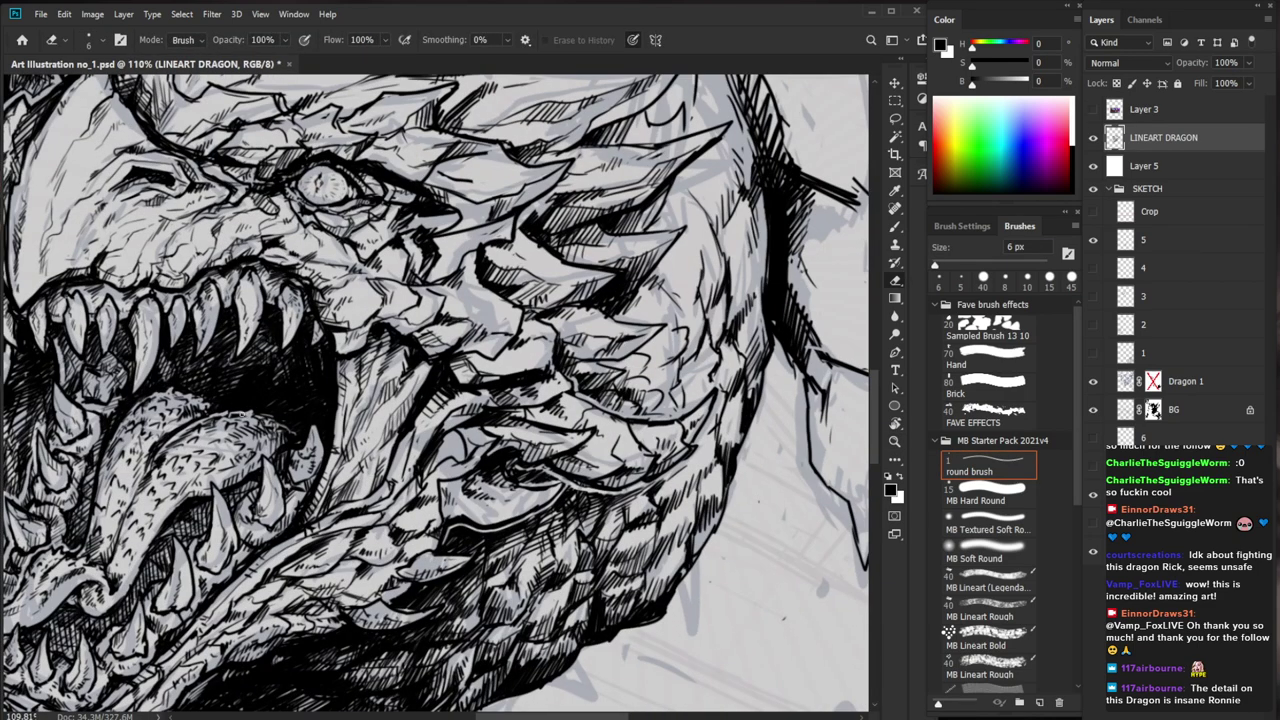
pyautogui.moveTo(222, 408); pyautogui.dragTo(199, 418)
pyautogui.press('b')
# Ink a short stroke on the lower cheek spikes behind the corner of the mouth
pyautogui.moveTo(325, 305); pyautogui.dragTo(215, 310)
pyautogui.moveTo(648, 553)
pyautogui.mouseDown()
pyautogui.moveTo(640, 466)
pyautogui.moveTo(628, 523)
pyautogui.mouseUp()
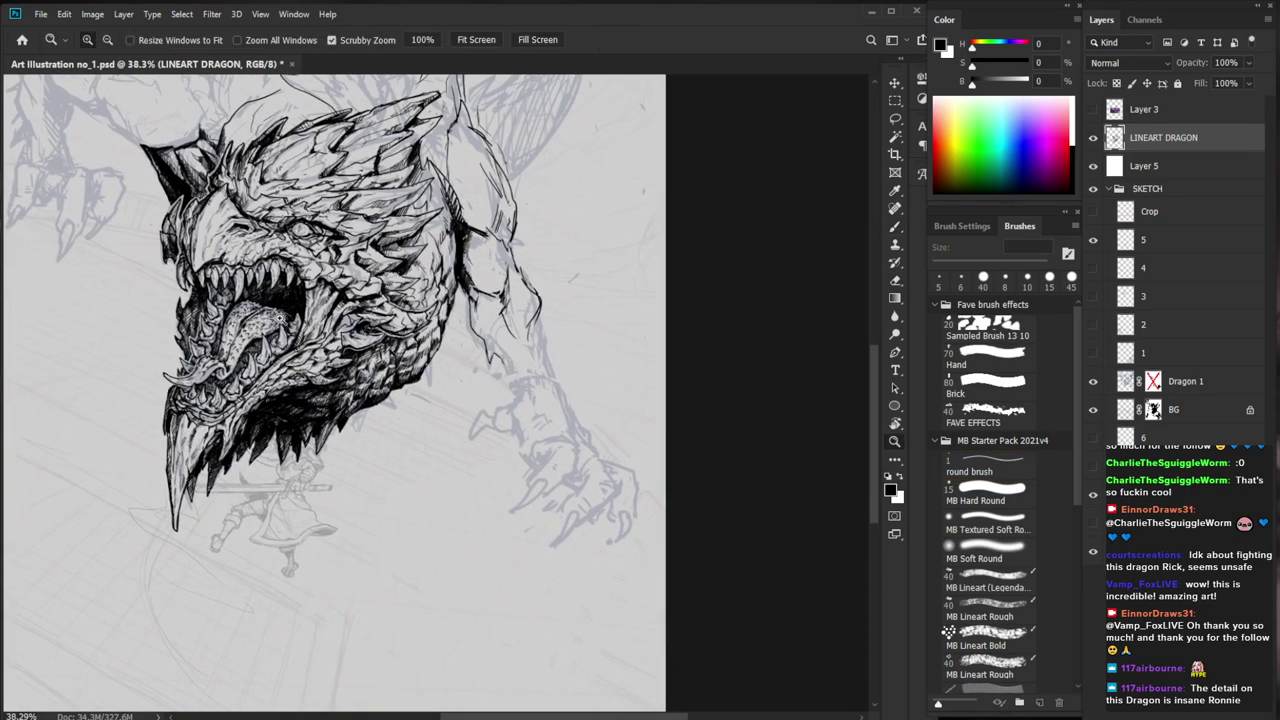
pyautogui.moveTo(275, 306); pyautogui.dragTo(405, 306)
pyautogui.moveTo(268, 260); pyautogui.dragTo(335, 425)
pyautogui.moveTo(804, 502); pyautogui.dragTo(646, 569)
pyautogui.moveTo(245, 490); pyautogui.dragTo(308, 488)
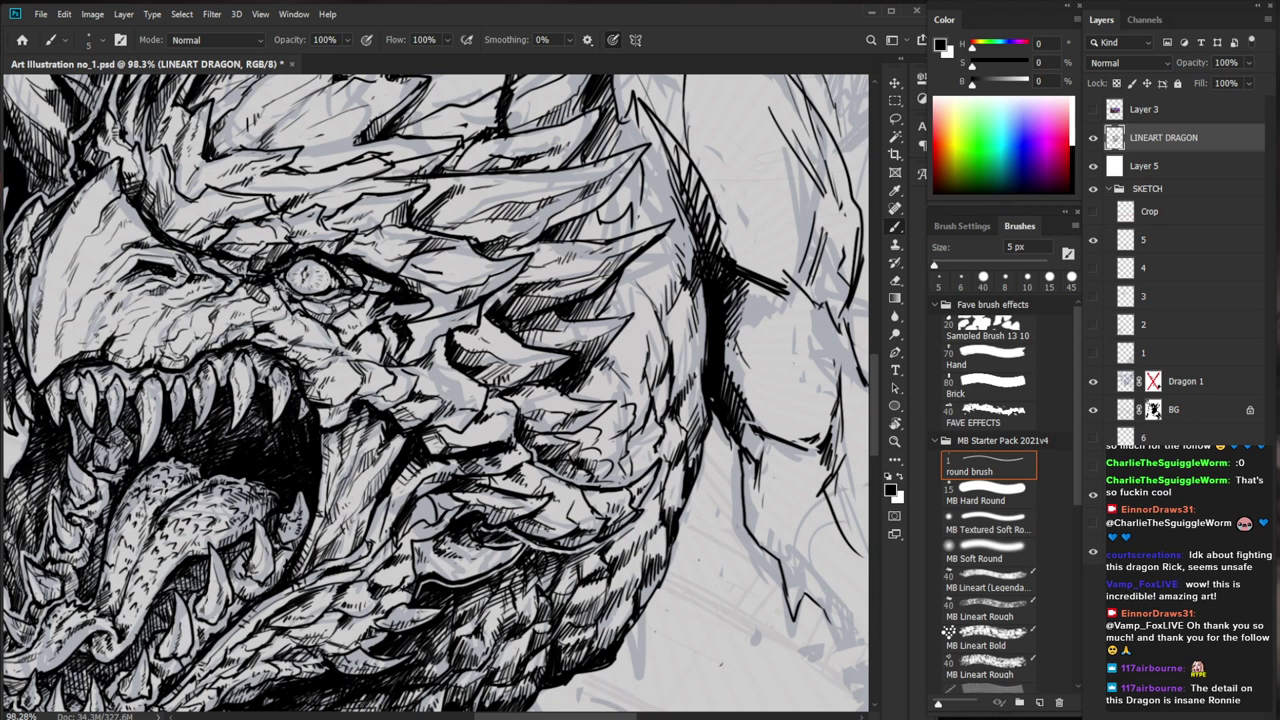
pyautogui.moveTo(562, 480); pyautogui.dragTo(583, 474)
# Hide layer 5 in the SKETCH group
pyautogui.moveTo(622, 480); pyautogui.dragTo(560, 478)
pyautogui.moveTo(722, 560); pyautogui.dragTo(632, 453)
pyautogui.moveTo(655, 460); pyautogui.dragTo(602, 452)
pyautogui.moveTo(706, 419); pyautogui.dragTo(586, 486)
pyautogui.moveTo(526, 521); pyautogui.dragTo(538, 519)
pyautogui.scroll(1, 537, 518)
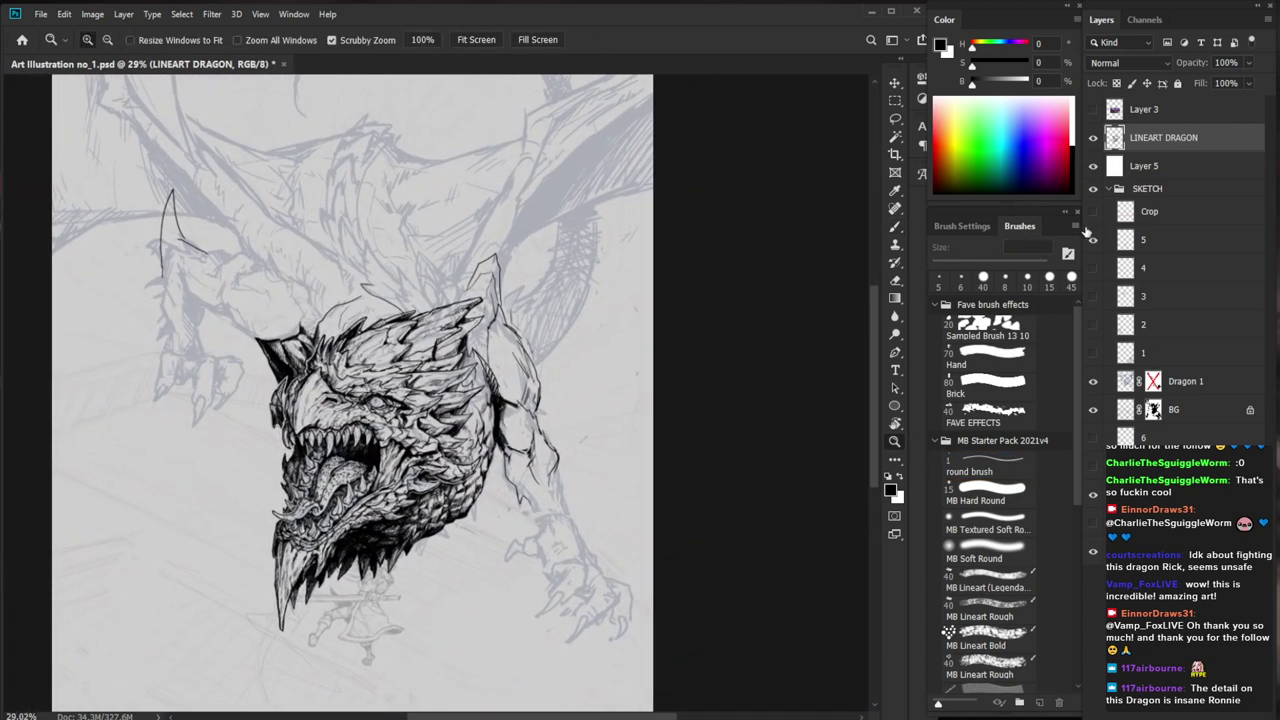
pyautogui.click(1092, 240)
# Hatch the scales along the lower rear edge of the jaw with seven short strokes
pyautogui.scroll(5, 507, 494)
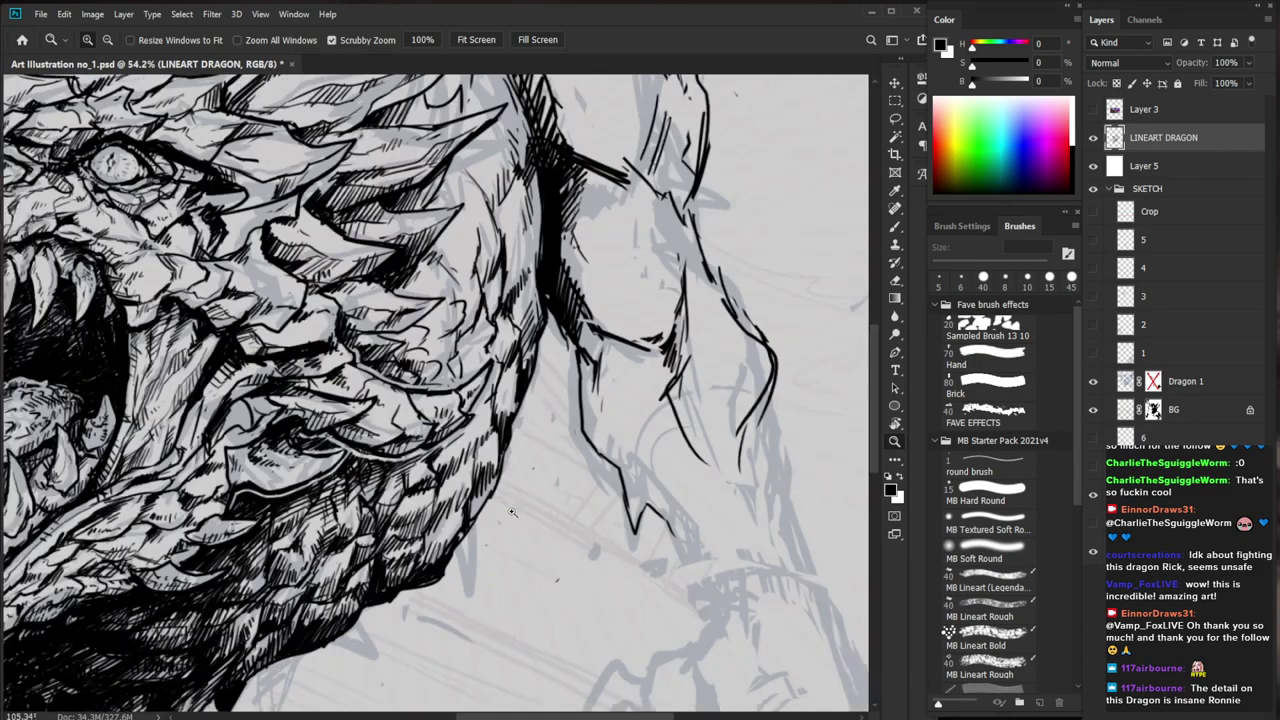
pyautogui.press('b')
pyautogui.moveTo(421, 539); pyautogui.dragTo(413, 557)
pyautogui.moveTo(424, 538)
pyautogui.mouseDown()
pyautogui.moveTo(417, 562)
pyautogui.moveTo(424, 553)
pyautogui.mouseUp()
pyautogui.moveTo(440, 533); pyautogui.dragTo(435, 549)
pyautogui.moveTo(449, 529); pyautogui.dragTo(443, 547)
pyautogui.moveTo(475, 489); pyautogui.dragTo(470, 516)
pyautogui.moveTo(486, 481); pyautogui.dragTo(479, 509)
pyautogui.moveTo(501, 469); pyautogui.dragTo(491, 489)
pyautogui.scroll(-5, 536, 462)
# Add small ink strokes to the large scales on top of the dragon's head
pyautogui.moveTo(753, 383); pyautogui.dragTo(717, 593)
pyautogui.moveTo(354, 368); pyautogui.dragTo(401, 375)
pyautogui.press('b')
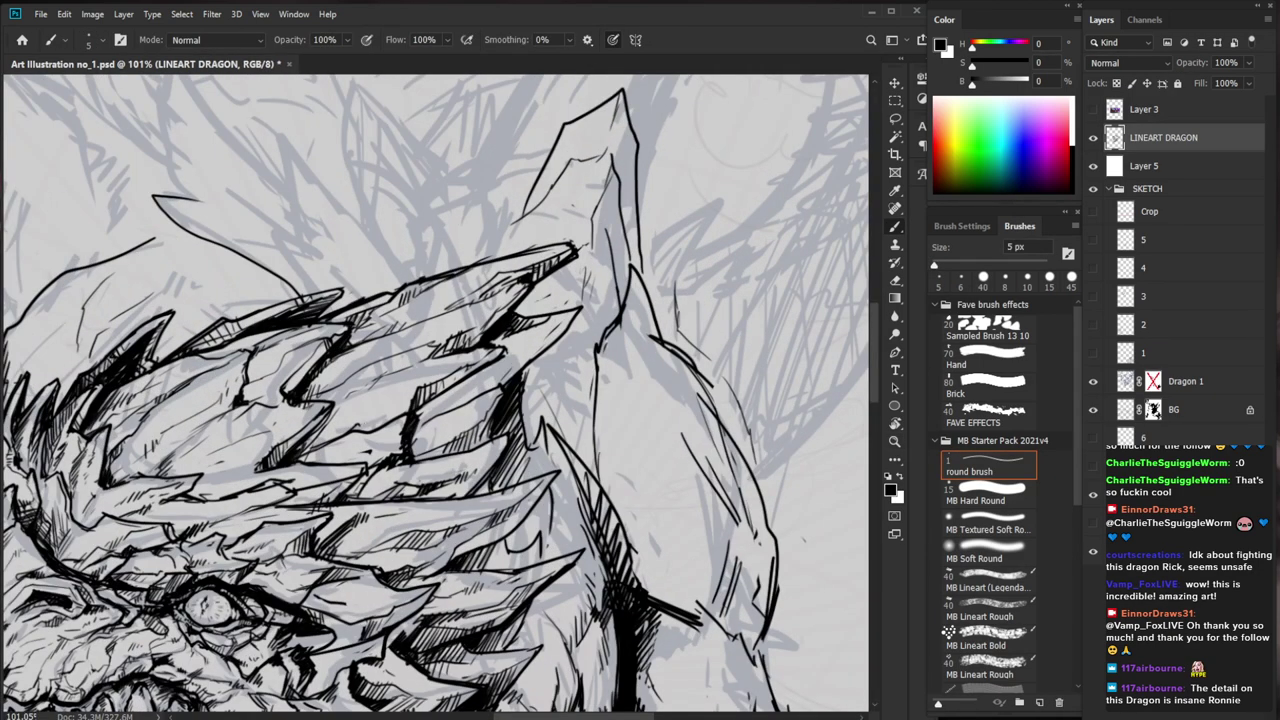
pyautogui.moveTo(404, 405); pyautogui.dragTo(386, 410)
pyautogui.moveTo(324, 445)
pyautogui.mouseDown()
pyautogui.moveTo(299, 457)
pyautogui.moveTo(339, 456)
pyautogui.mouseUp()
pyautogui.press('e')
pyautogui.press('b')
# Hatch the edge of the crown scale above the eye with short strokes
pyautogui.moveTo(580, 296); pyautogui.dragTo(610, 265)
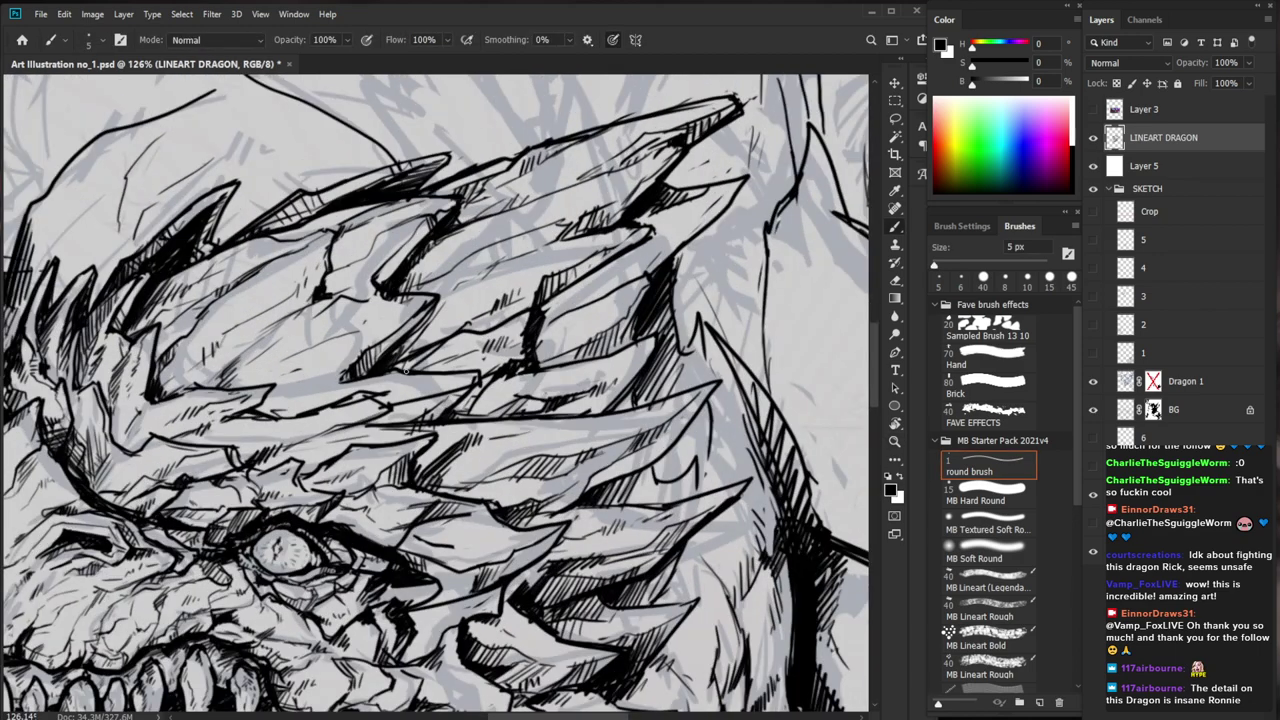
pyautogui.moveTo(411, 356); pyautogui.dragTo(406, 367)
pyautogui.moveTo(419, 357); pyautogui.dragTo(416, 362)
pyautogui.moveTo(436, 347); pyautogui.dragTo(424, 357)
pyautogui.moveTo(500, 326); pyautogui.dragTo(423, 396)
pyautogui.moveTo(726, 480); pyautogui.dragTo(605, 535)
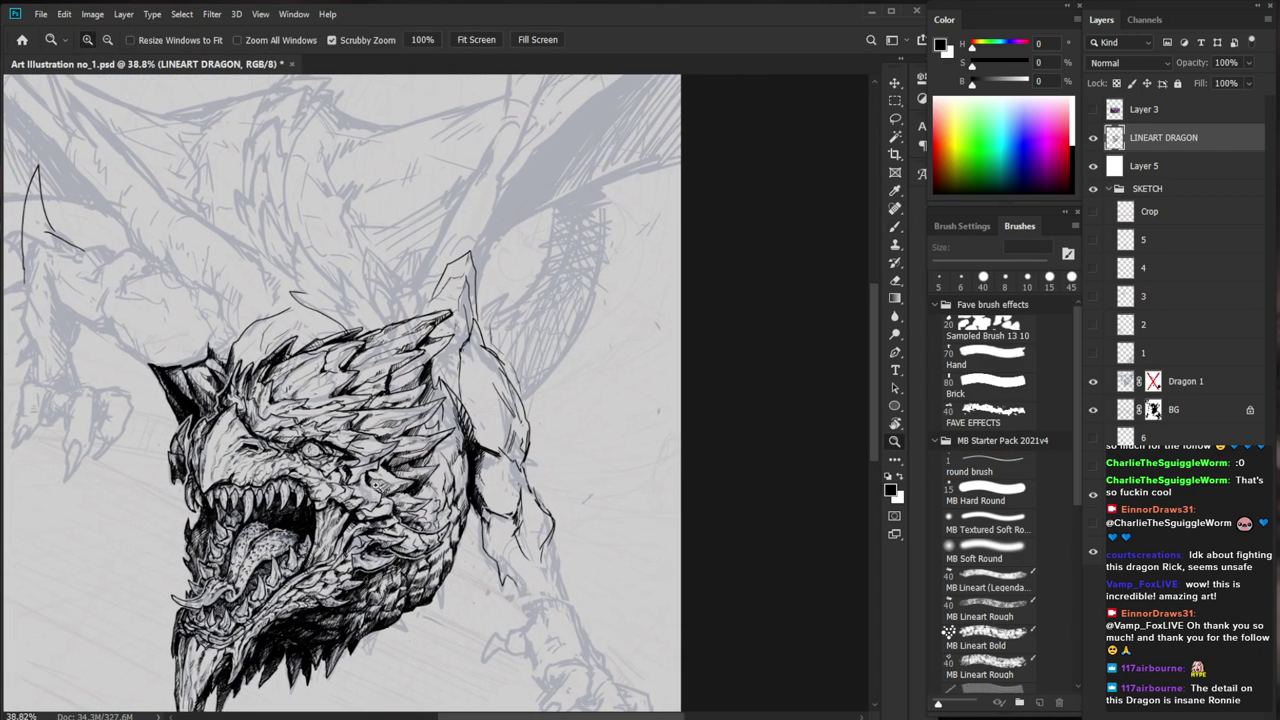
# Erase excess line work on the scales at the back of the dragon's head
pyautogui.scroll(2, 481, 254)
pyautogui.press('b')
pyautogui.moveTo(449, 302); pyautogui.dragTo(493, 373)
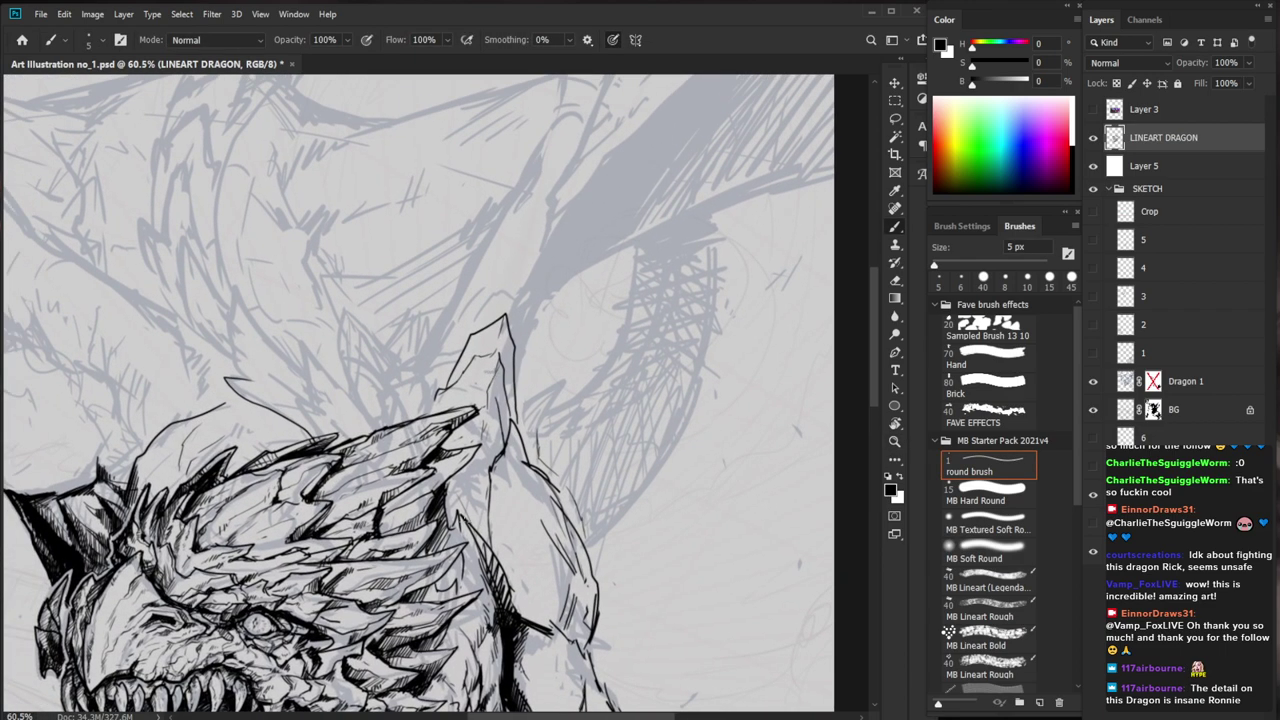
pyautogui.moveTo(506, 560)
pyautogui.mouseDown()
pyautogui.moveTo(504, 430)
pyautogui.moveTo(447, 364)
pyautogui.mouseUp()
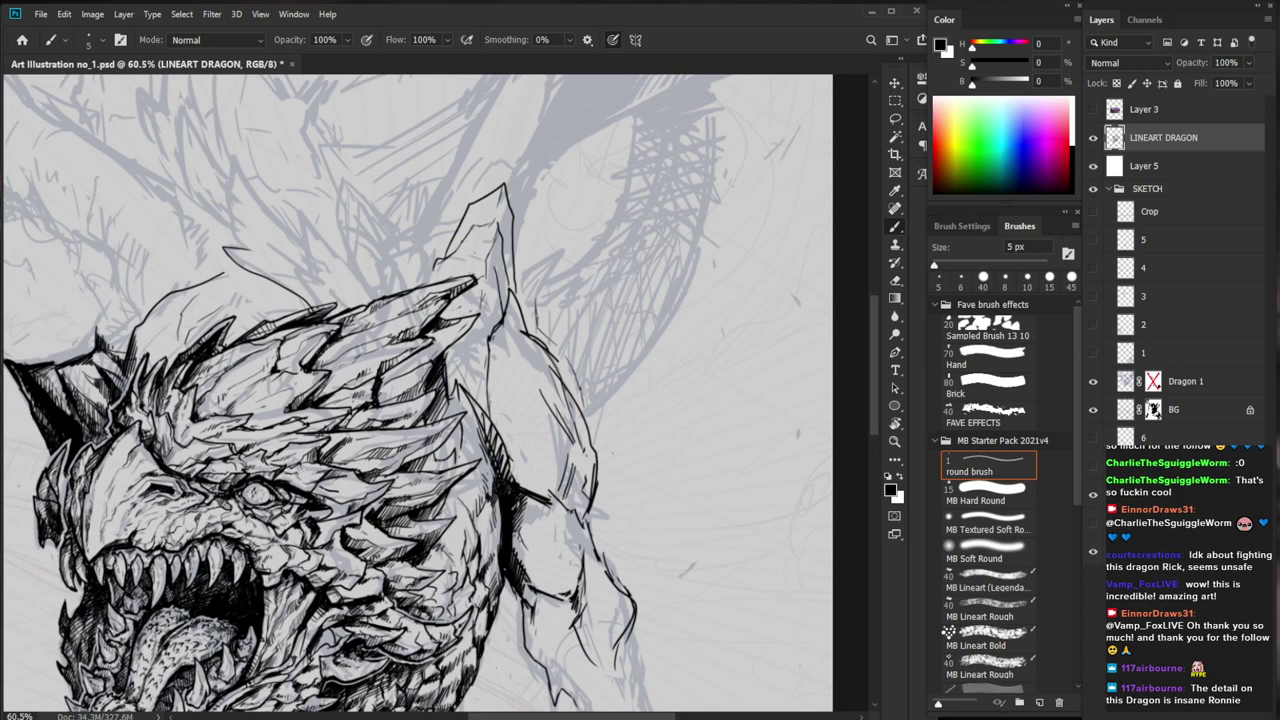
pyautogui.moveTo(436, 453)
pyautogui.mouseDown()
pyautogui.moveTo(410, 470)
pyautogui.moveTo(440, 474)
pyautogui.moveTo(420, 520)
pyautogui.mouseUp()
pyautogui.moveTo(524, 542)
pyautogui.mouseDown()
pyautogui.moveTo(455, 543)
pyautogui.moveTo(549, 404)
pyautogui.moveTo(602, 372)
pyautogui.moveTo(650, 376)
pyautogui.mouseUp()
pyautogui.press('e')
pyautogui.moveTo(518, 411); pyautogui.dragTo(483, 469)
pyautogui.press('b')
# Ink strokes along the edges of the scales at the back of the cheek
pyautogui.moveTo(700, 212); pyautogui.dragTo(628, 279)
pyautogui.moveTo(449, 517); pyautogui.dragTo(429, 531)
pyautogui.moveTo(461, 509)
pyautogui.mouseDown()
pyautogui.moveTo(436, 530)
pyautogui.moveTo(466, 559)
pyautogui.moveTo(442, 615)
pyautogui.mouseUp()
pyautogui.moveTo(520, 312); pyautogui.dragTo(478, 314)
pyautogui.moveTo(502, 458)
pyautogui.mouseDown()
pyautogui.moveTo(504, 420)
pyautogui.moveTo(545, 420)
pyautogui.moveTo(494, 513)
pyautogui.moveTo(441, 557)
pyautogui.mouseUp()
pyautogui.press('b')
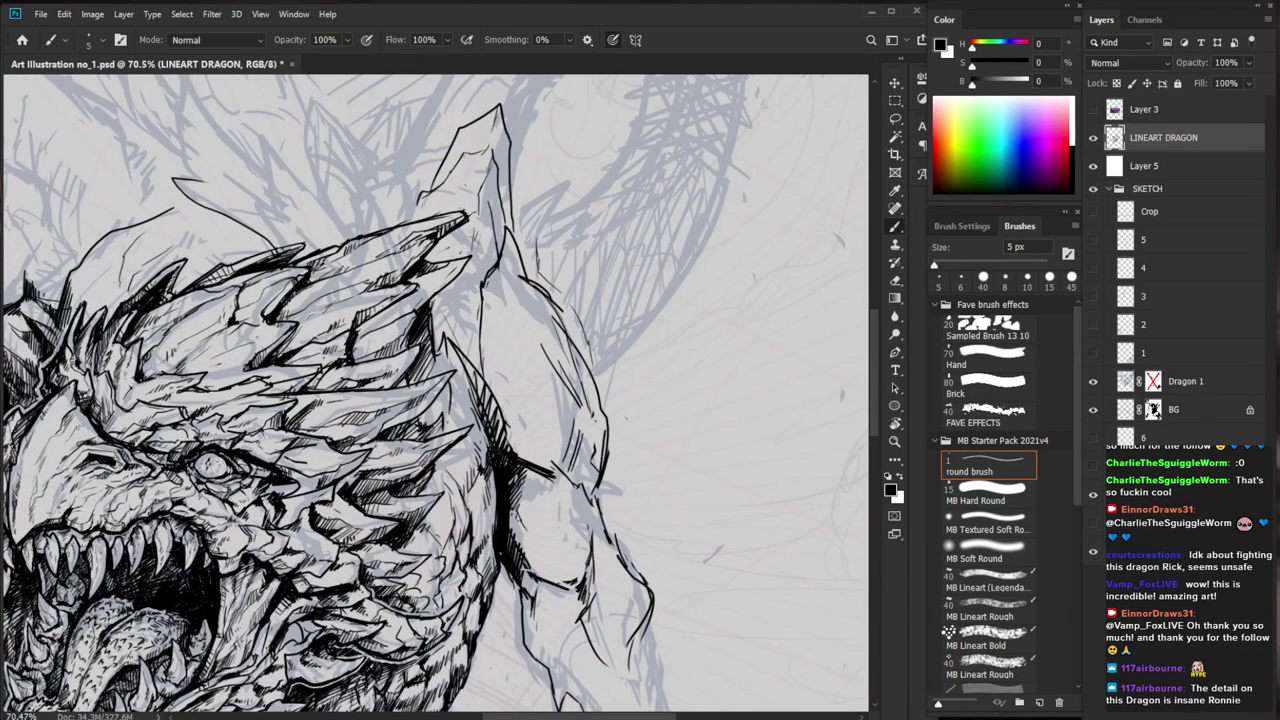
# Refine the small scales beside the dark neck shadow with further fine strokes
pyautogui.press('e')
pyautogui.press('b')
pyautogui.moveTo(450, 465)
pyautogui.mouseDown()
pyautogui.moveTo(438, 471)
pyautogui.moveTo(466, 512)
pyautogui.mouseUp()
pyautogui.press('e')
pyautogui.press('b')
pyautogui.moveTo(469, 498); pyautogui.dragTo(450, 515)
pyautogui.press('z')
pyautogui.scroll(5, 520, 537)
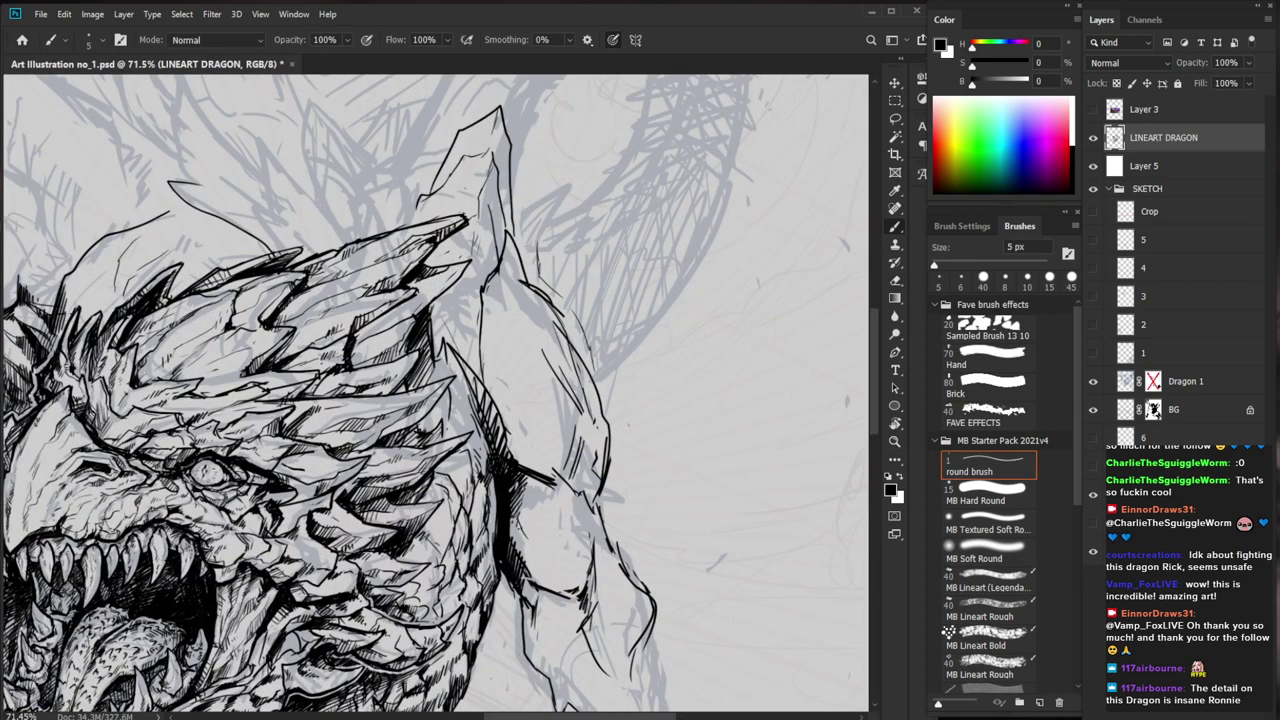
# Erase a small mark on the rear head scales and ink a stroke along their outer edge
pyautogui.press('e')
pyautogui.moveTo(467, 537); pyautogui.dragTo(461, 555)
pyautogui.moveTo(540, 508); pyautogui.dragTo(475, 510)
pyautogui.moveTo(616, 587); pyautogui.dragTo(587, 510)
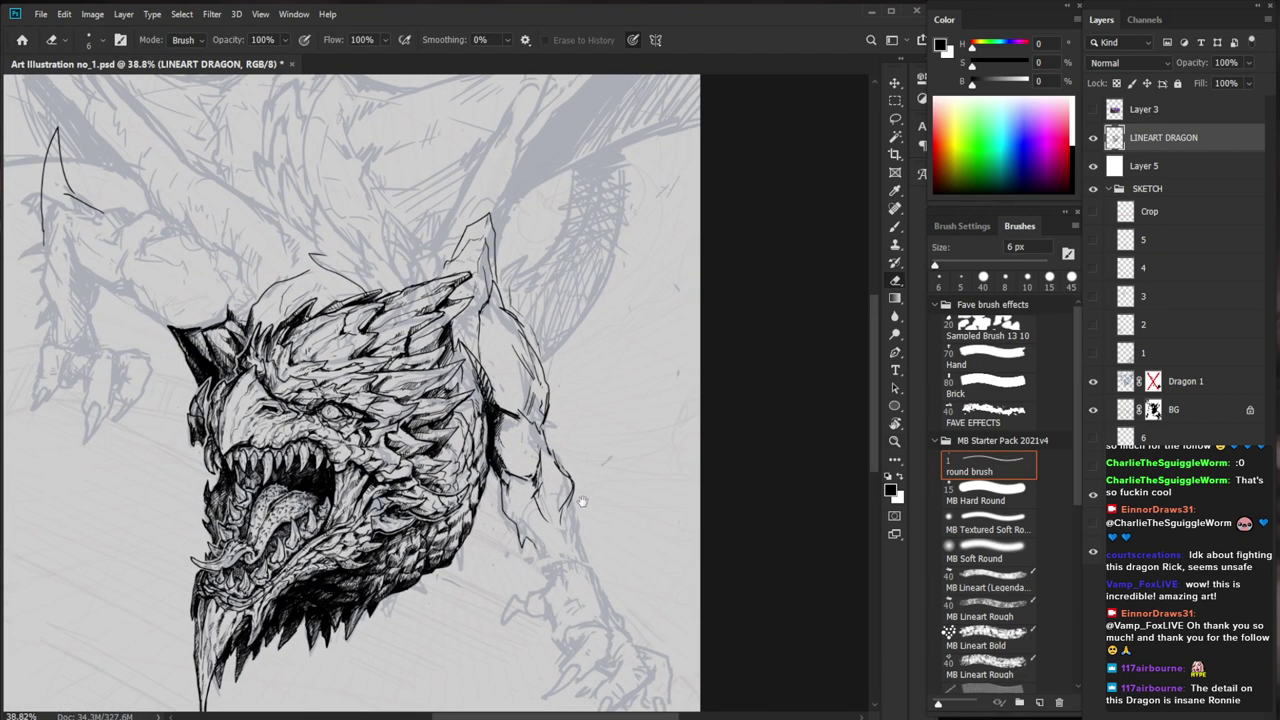
pyautogui.press('b')
pyautogui.scroll(4, 507, 448)
pyautogui.moveTo(461, 499); pyautogui.dragTo(447, 563)
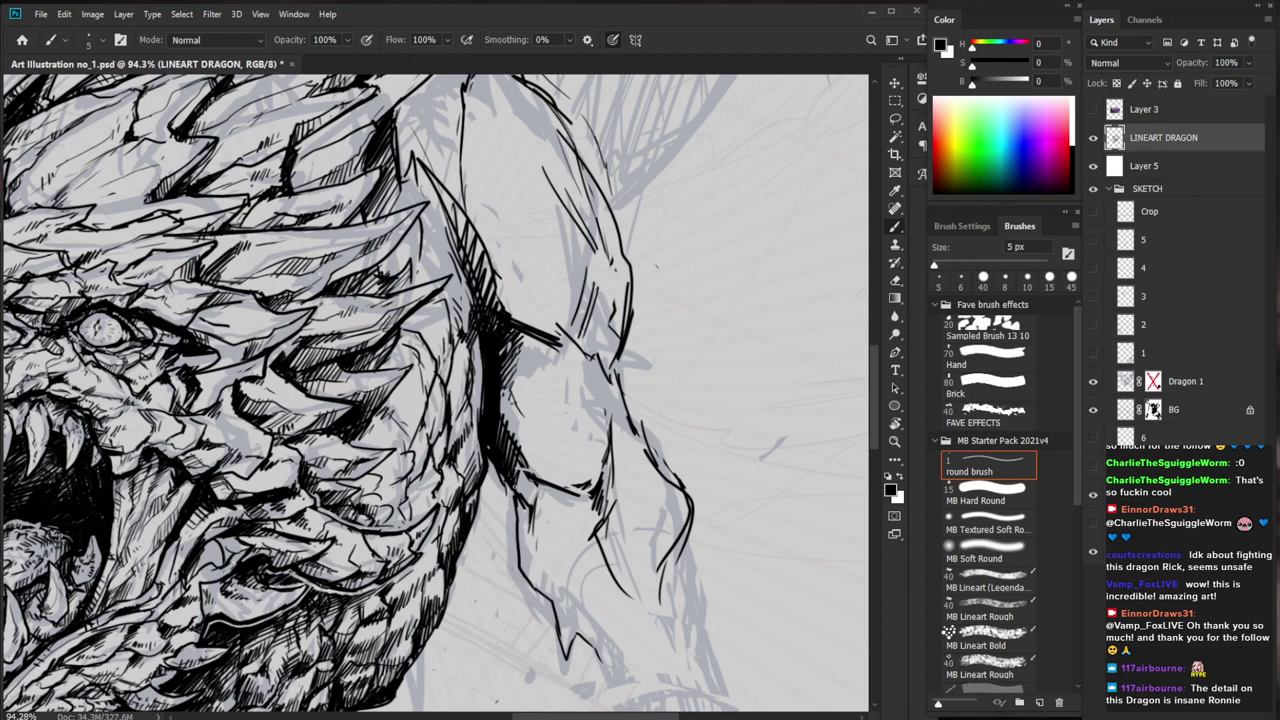
# Examine the line art of the rear cheek and lower jaw scales, both close up and from a distance
pyautogui.scroll(-3, 465, 480)
pyautogui.scroll(4, 465, 480)
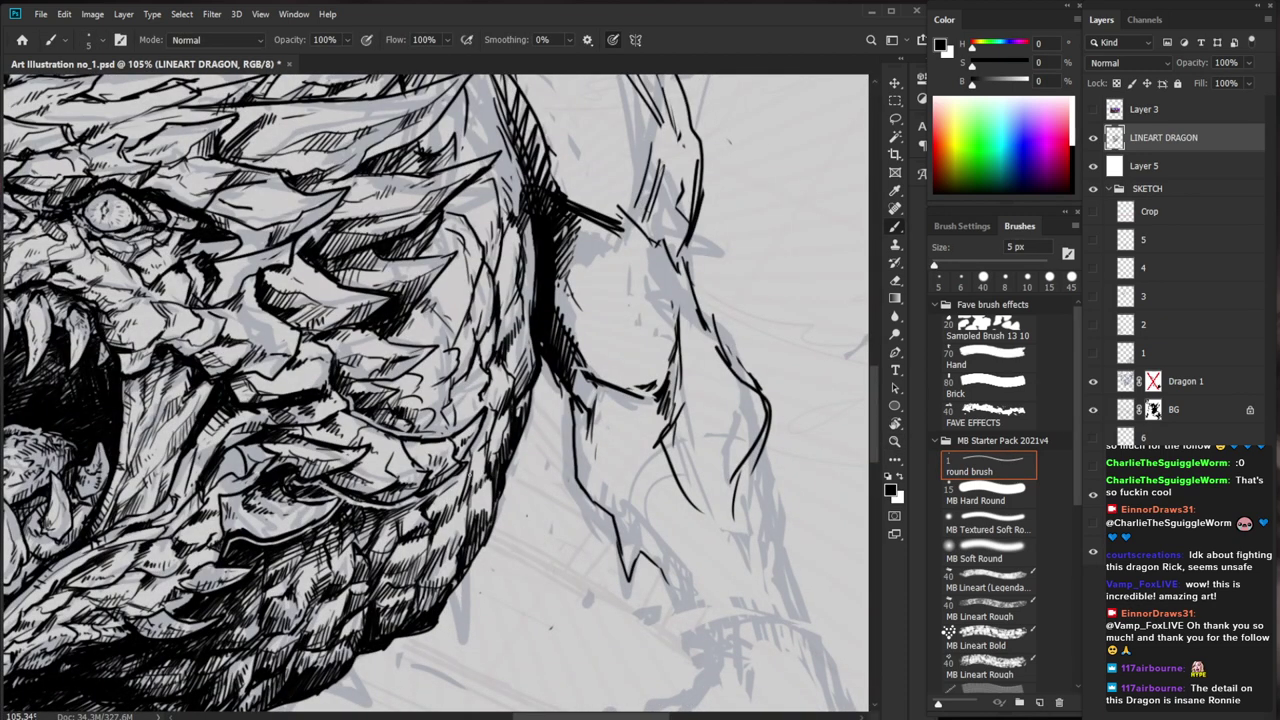
pyautogui.press('e')
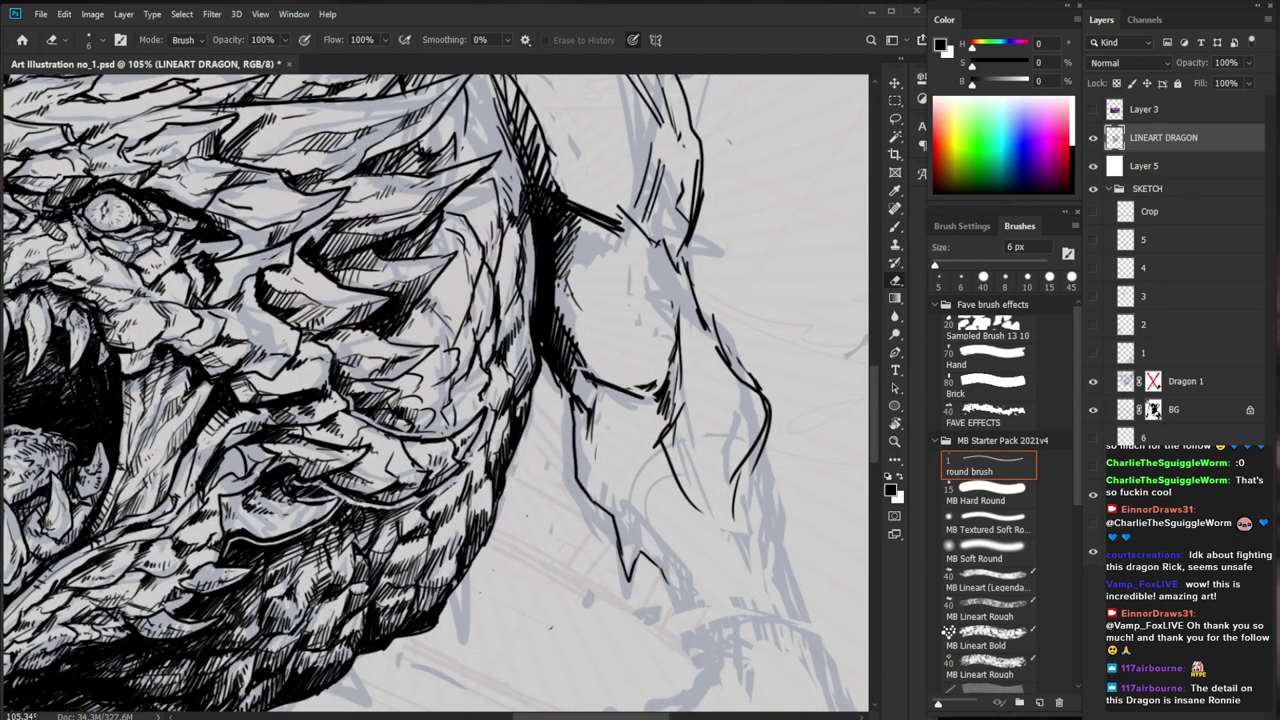
pyautogui.press('b')
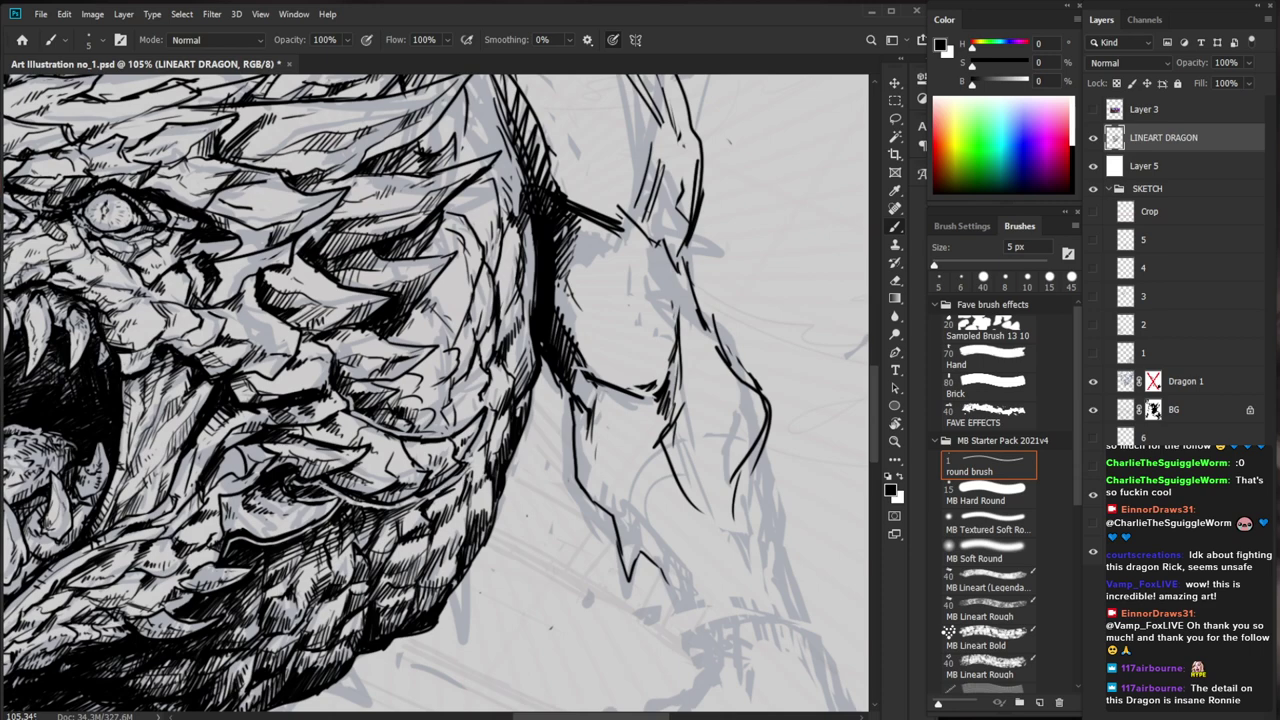
pyautogui.scroll(-4, 460, 489)
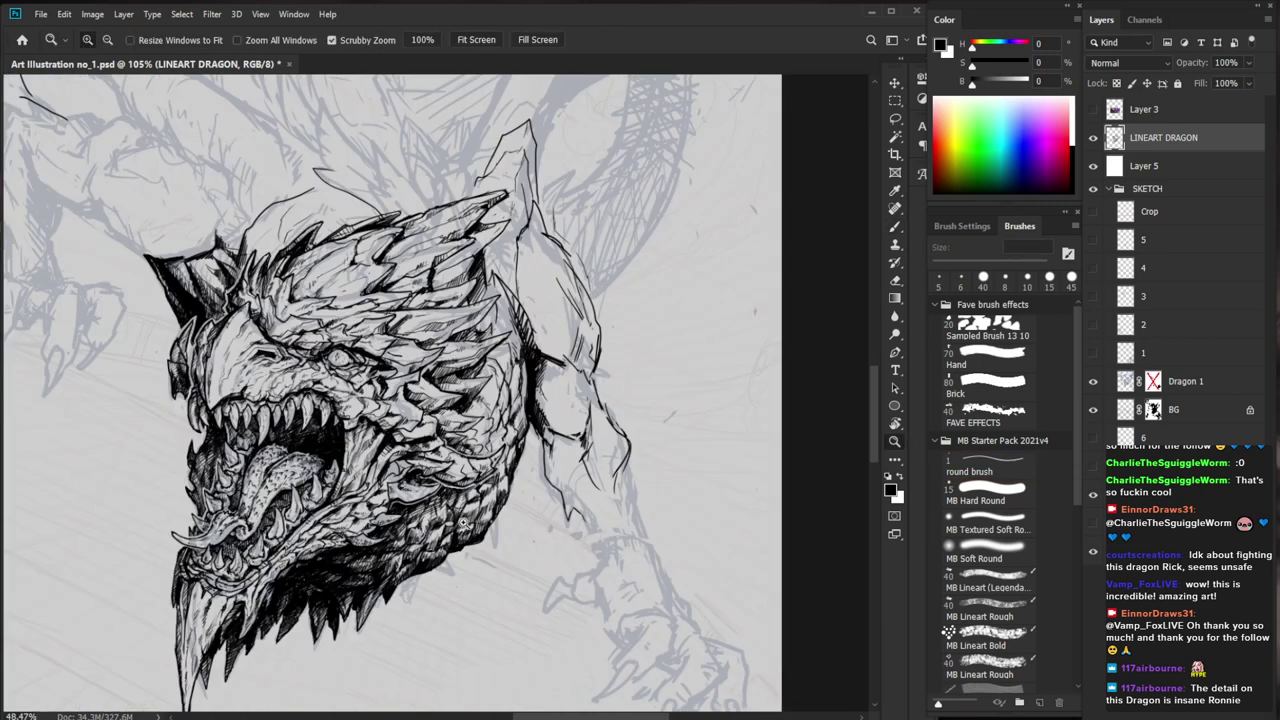
pyautogui.scroll(4, 460, 489)
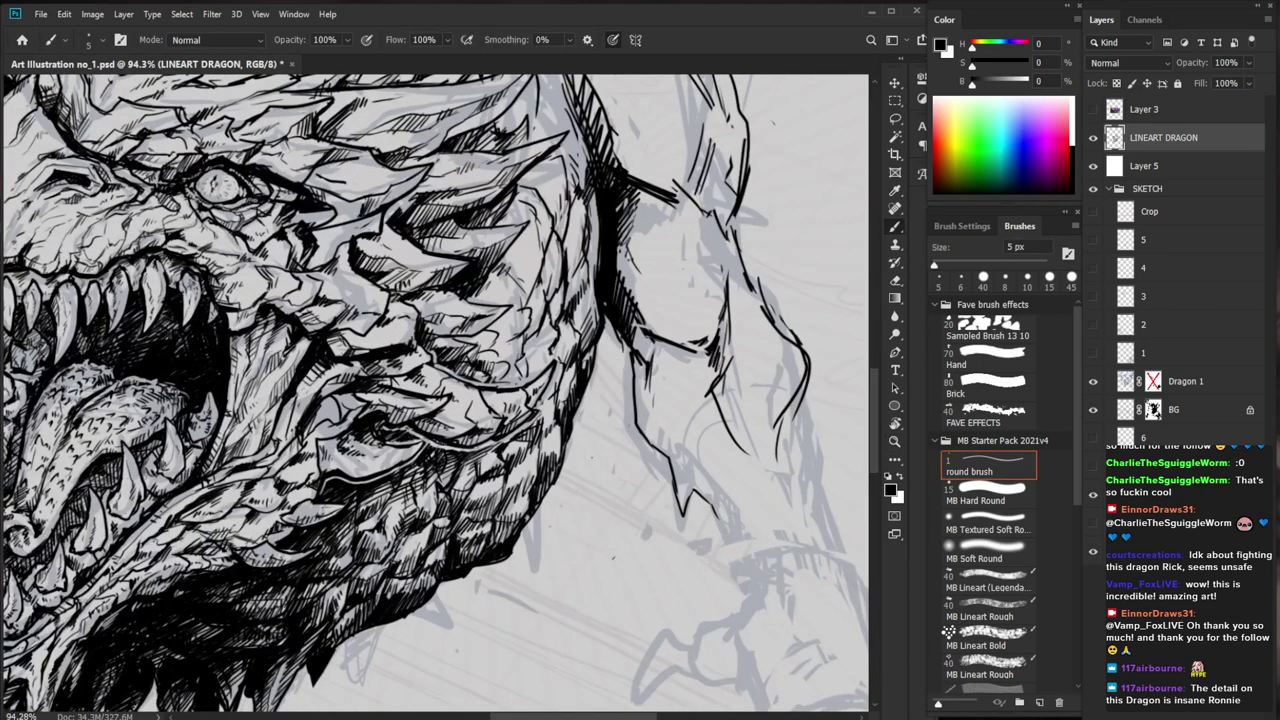
pyautogui.moveTo(402, 525); pyautogui.dragTo(295, 525)
pyautogui.moveTo(440, 460); pyautogui.dragTo(560, 460)
pyautogui.moveTo(439, 533); pyautogui.dragTo(418, 532)
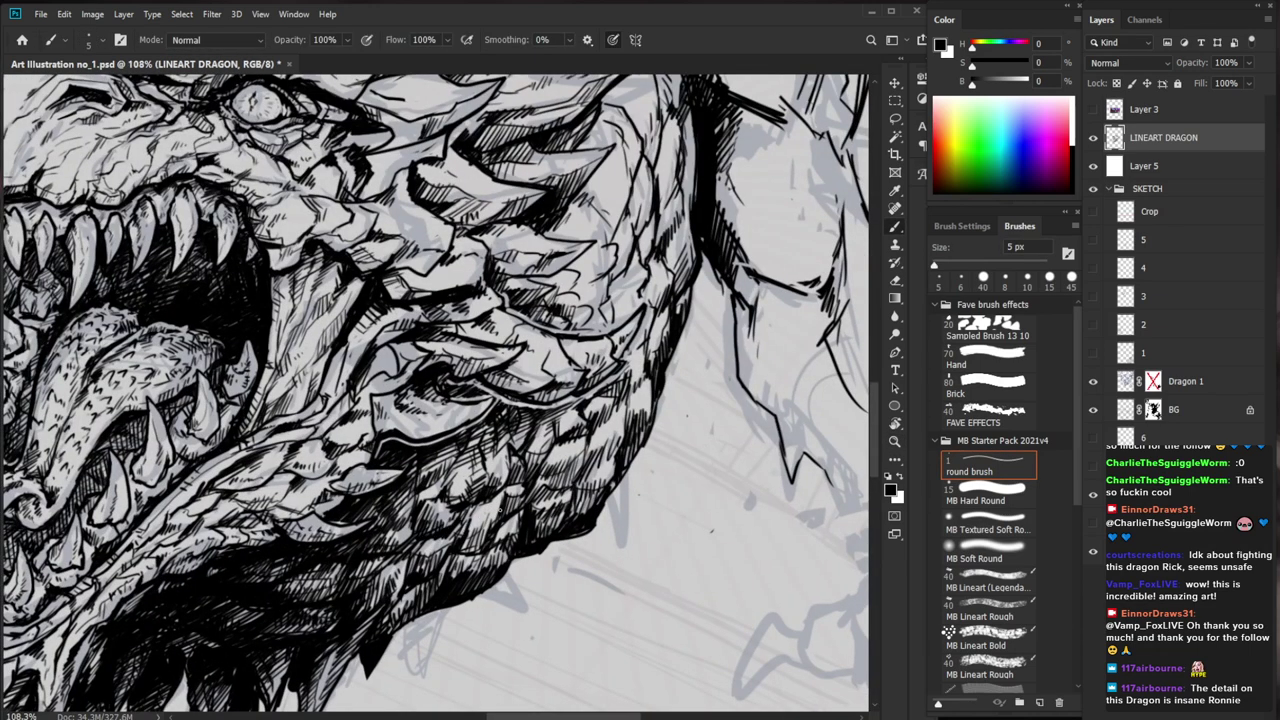
# Ink short brush strokes on the small scales behind the corner of the dragon's jaw
pyautogui.press('e')
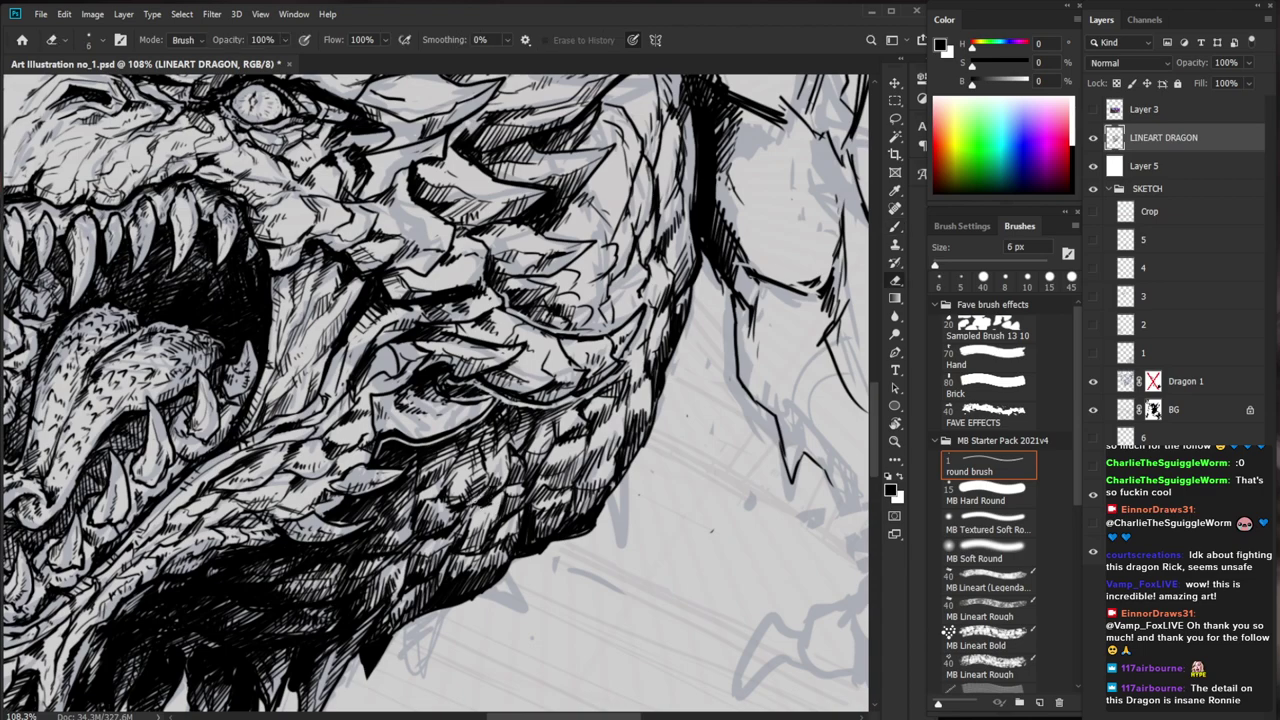
pyautogui.scroll(-3, 560, 439)
pyautogui.scroll(3, 560, 439)
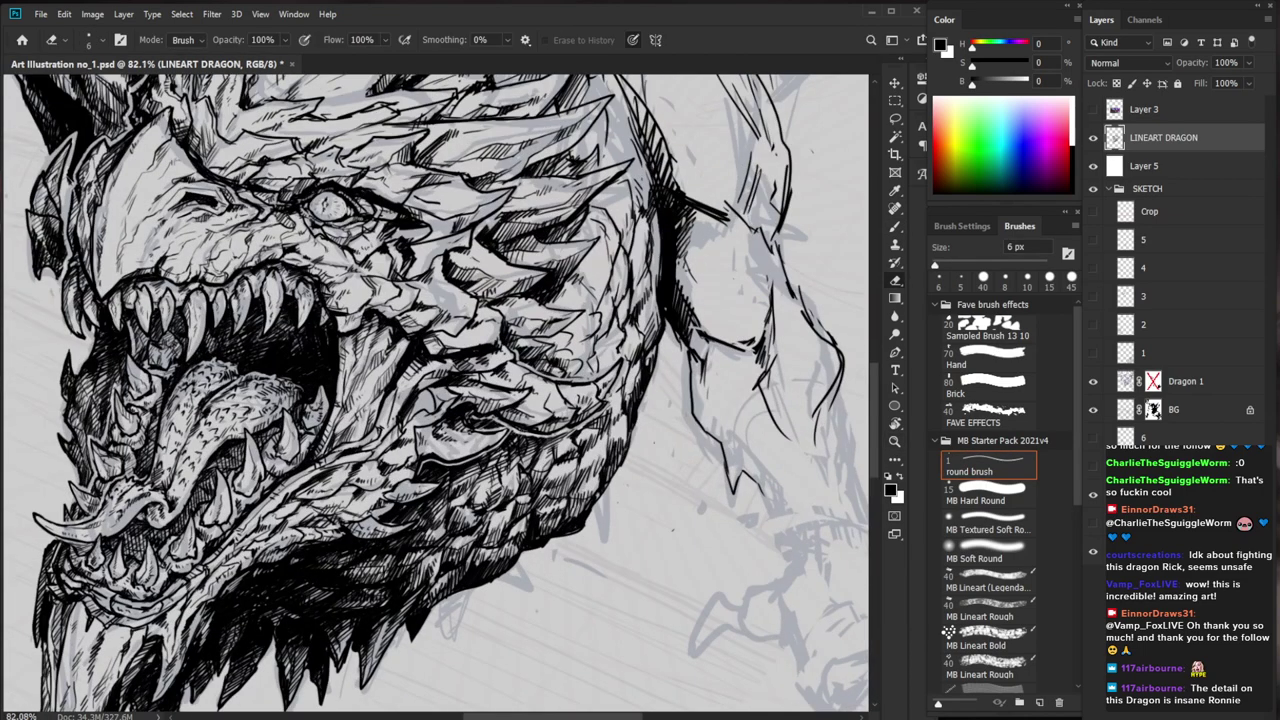
pyautogui.scroll(-3, 560, 439)
pyautogui.scroll(3, 560, 439)
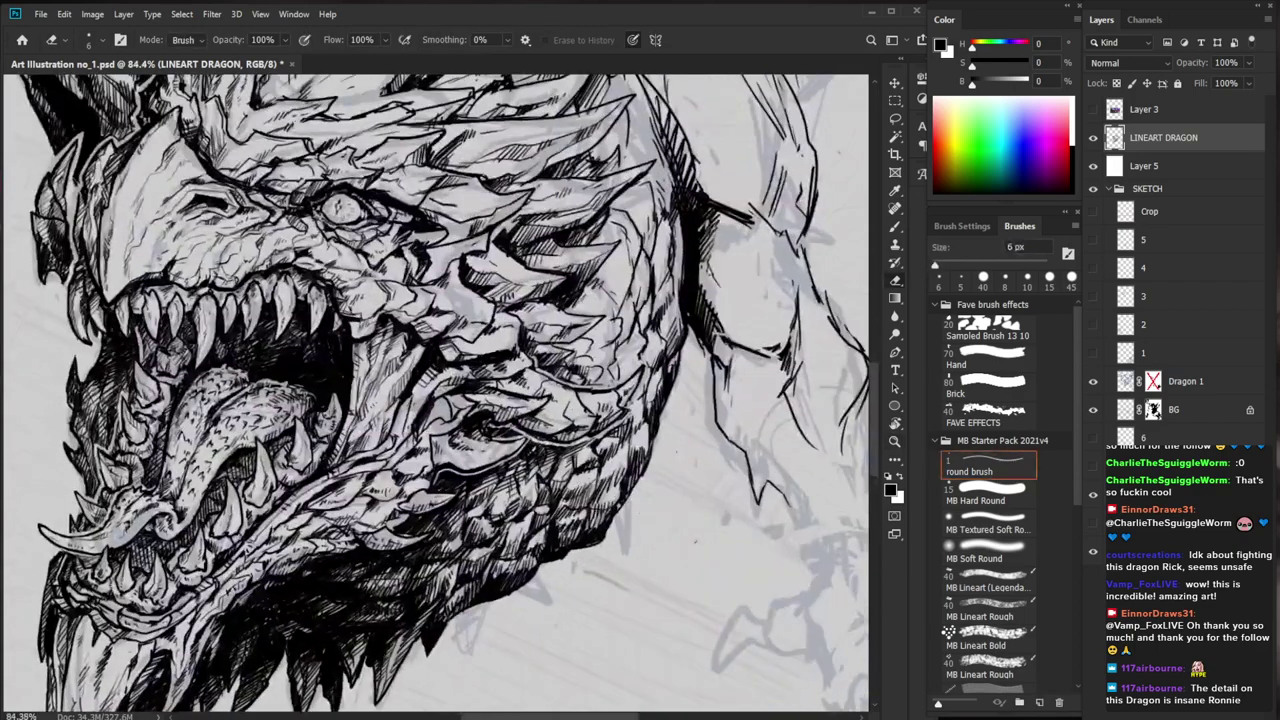
pyautogui.press('b')
pyautogui.moveTo(488, 480)
pyautogui.mouseDown()
pyautogui.moveTo(469, 502)
pyautogui.moveTo(492, 506)
pyautogui.mouseUp()
pyautogui.moveTo(508, 494); pyautogui.dragTo(488, 518)
pyautogui.moveTo(573, 542); pyautogui.dragTo(480, 545)
pyautogui.moveTo(681, 569)
pyautogui.mouseDown()
pyautogui.moveTo(569, 593)
pyautogui.moveTo(640, 497)
pyautogui.mouseUp()
pyautogui.moveTo(490, 554); pyautogui.dragTo(538, 550)
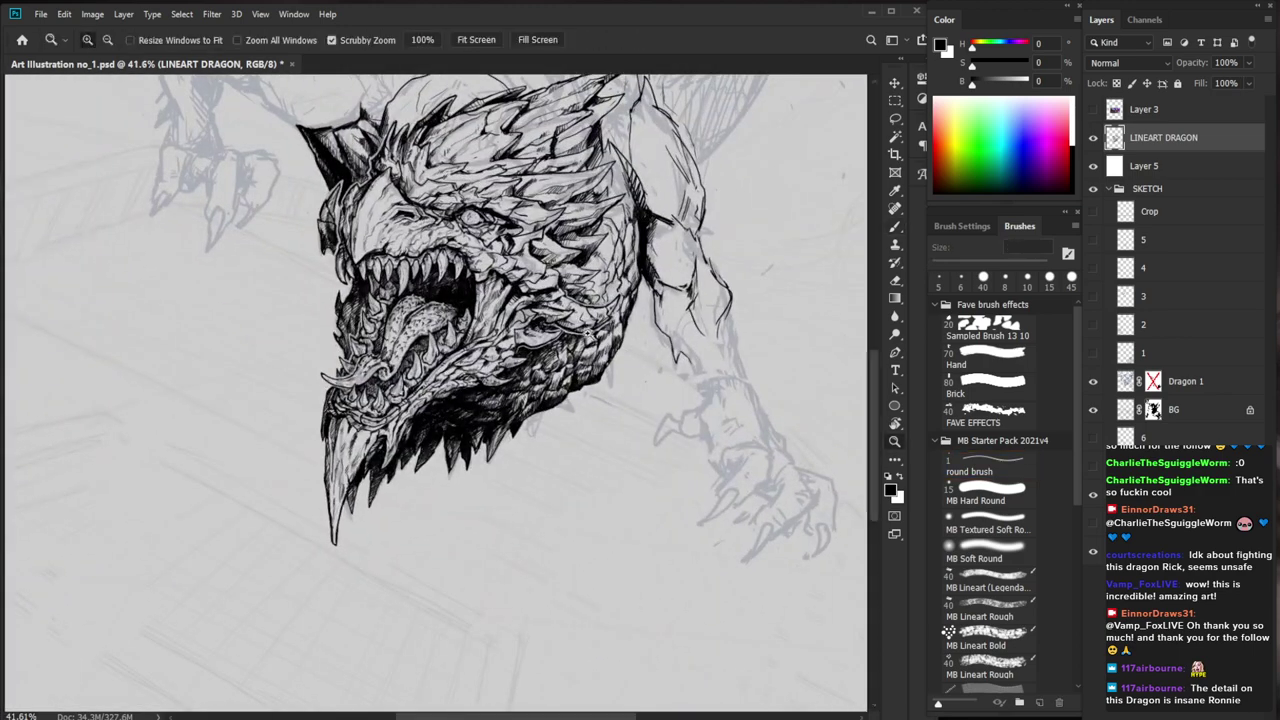
# Examine the inked head against the whole page and at closer range
pyautogui.click(521, 335)
pyautogui.moveTo(522, 374); pyautogui.dragTo(479, 456)
pyautogui.moveTo(506, 424)
pyautogui.mouseDown()
pyautogui.moveTo(480, 482)
pyautogui.moveTo(462, 484)
pyautogui.moveTo(436, 528)
pyautogui.mouseUp()
pyautogui.moveTo(428, 484); pyautogui.dragTo(410, 522)
pyautogui.hotkey('ctrl', '0')
pyautogui.moveTo(642, 619); pyautogui.dragTo(533, 699)
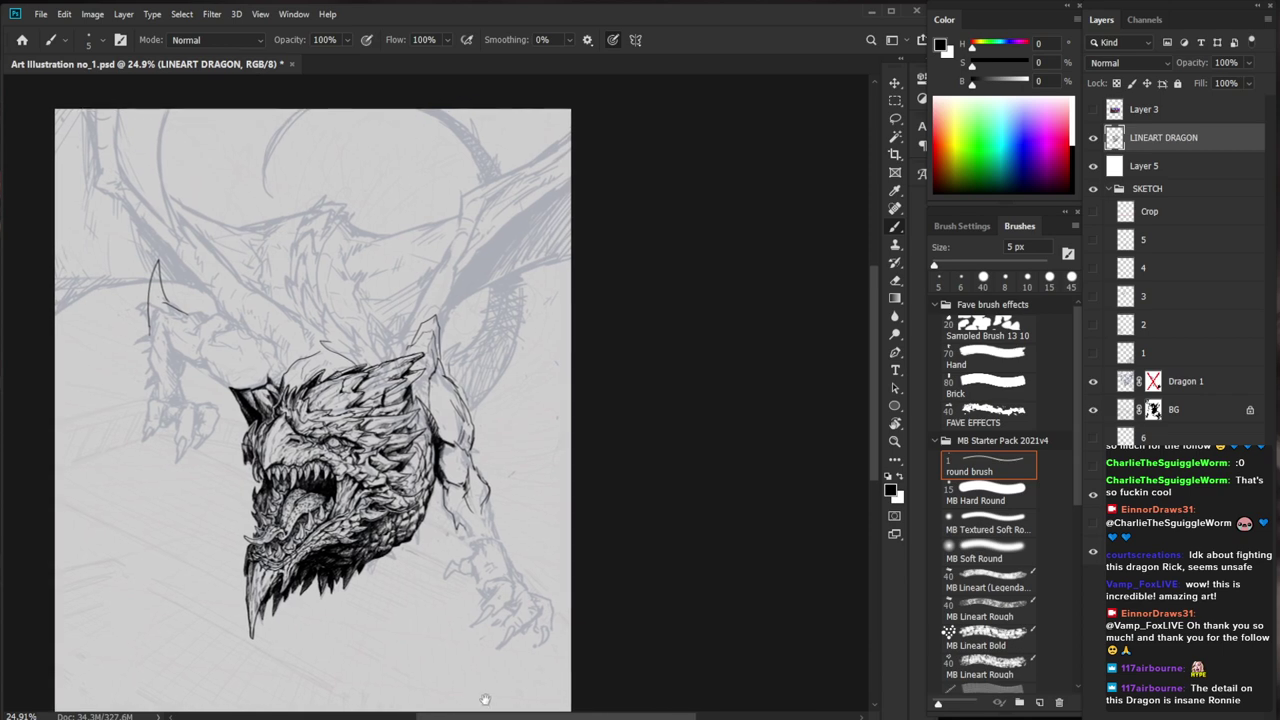
pyautogui.moveTo(535, 631); pyautogui.dragTo(470, 628)
pyautogui.moveTo(514, 574)
pyautogui.mouseDown()
pyautogui.moveTo(496, 401)
pyautogui.moveTo(706, 397)
pyautogui.mouseUp()
pyautogui.moveTo(642, 524); pyautogui.dragTo(574, 592)
pyautogui.moveTo(560, 560); pyautogui.dragTo(700, 560)
pyautogui.moveTo(408, 414); pyautogui.dragTo(343, 463)
pyautogui.moveTo(565, 430)
pyautogui.mouseDown()
pyautogui.moveTo(519, 430)
pyautogui.moveTo(480, 380)
pyautogui.mouseUp()
pyautogui.moveTo(335, 382)
pyautogui.mouseDown()
pyautogui.moveTo(372, 382)
pyautogui.moveTo(360, 390)
pyautogui.mouseUp()
pyautogui.moveTo(365, 395)
pyautogui.mouseDown()
pyautogui.moveTo(327, 339)
pyautogui.moveTo(305, 262)
pyautogui.mouseUp()
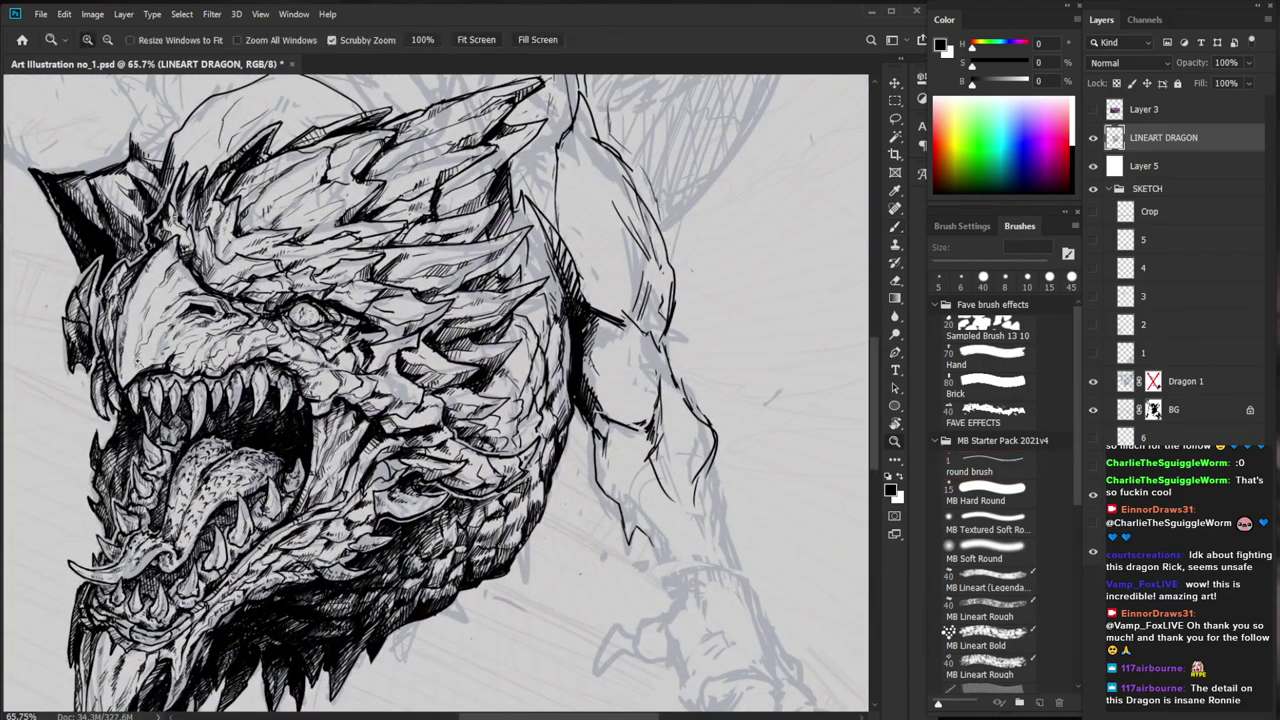
# Ink a short stroke on the upper lip line above the dragon's front fangs
pyautogui.moveTo(170, 300); pyautogui.dragTo(228, 300)
pyautogui.press('e')
pyautogui.press('b')
pyautogui.moveTo(120, 411); pyautogui.dragTo(128, 414)
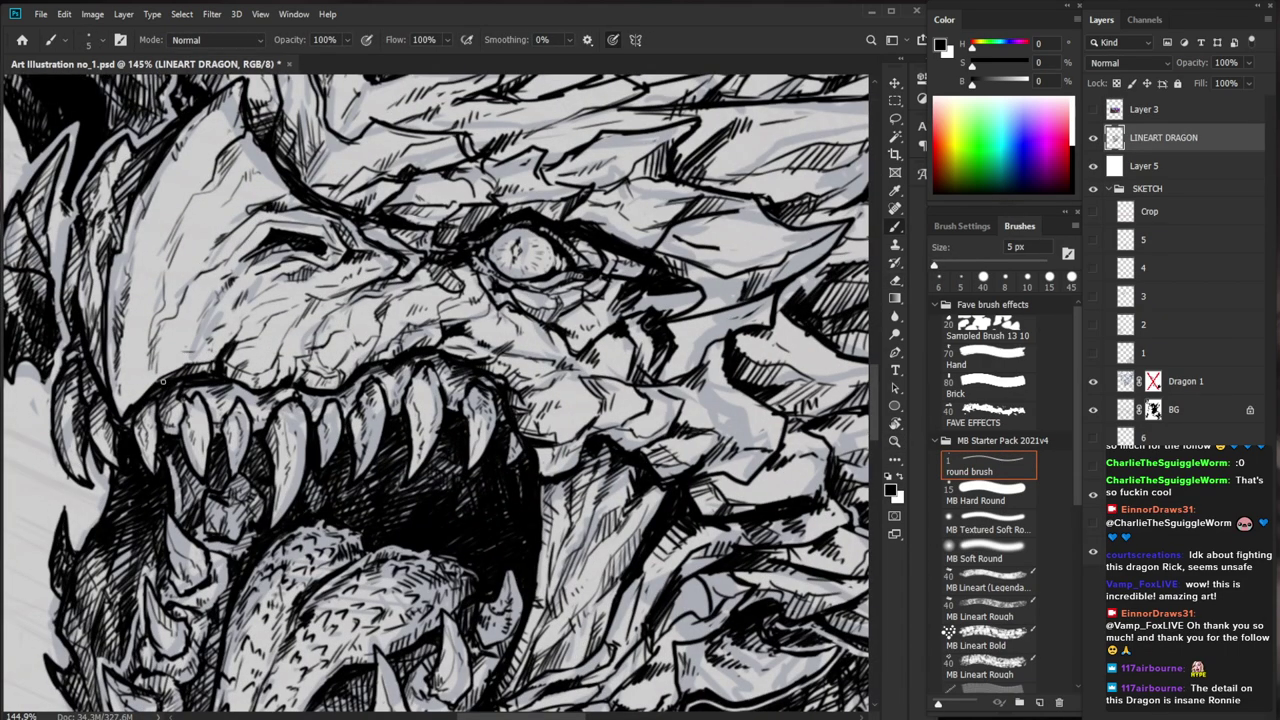
pyautogui.moveTo(244, 359); pyautogui.dragTo(190, 359)
# Erase the jagged point on the inked forearm outline and redraw the end of the line
pyautogui.moveTo(779, 545); pyautogui.dragTo(651, 544)
pyautogui.scroll(2, 651, 544)
pyautogui.press('e')
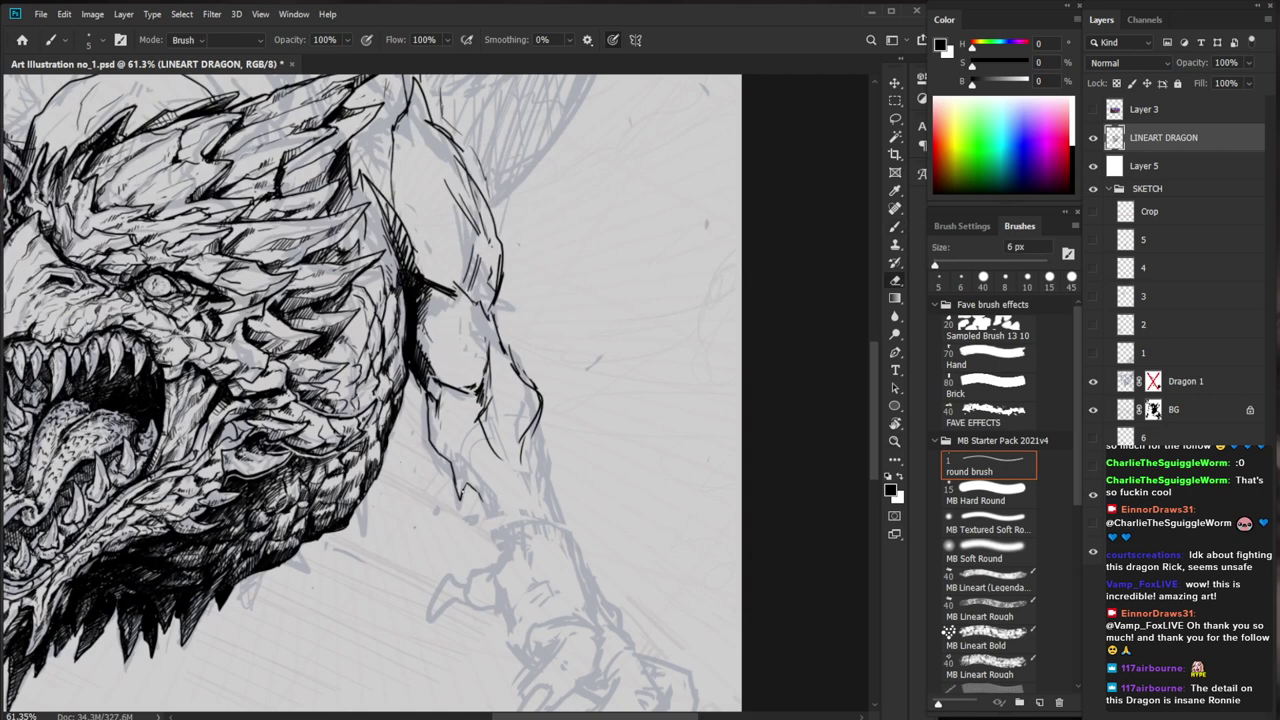
pyautogui.press('b')
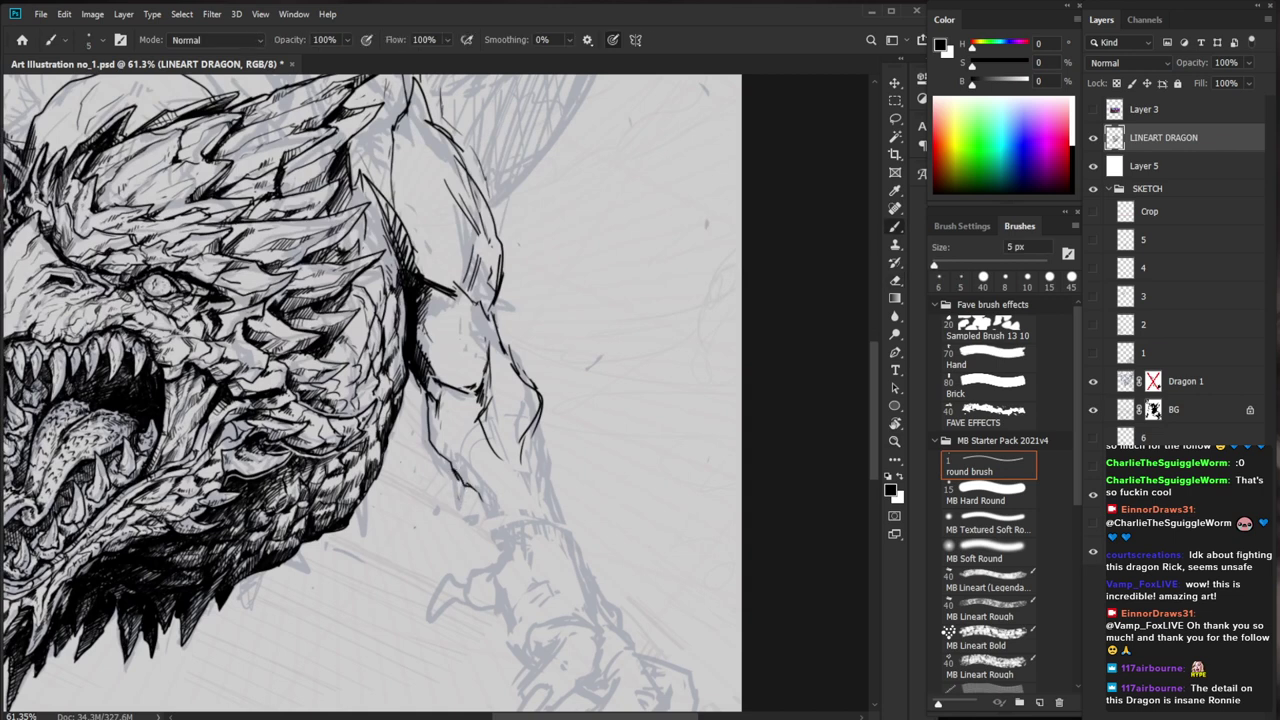
# Clean up the line art around the front upper fang with a fine eraser stroke
pyautogui.scroll(-5, 520, 472)
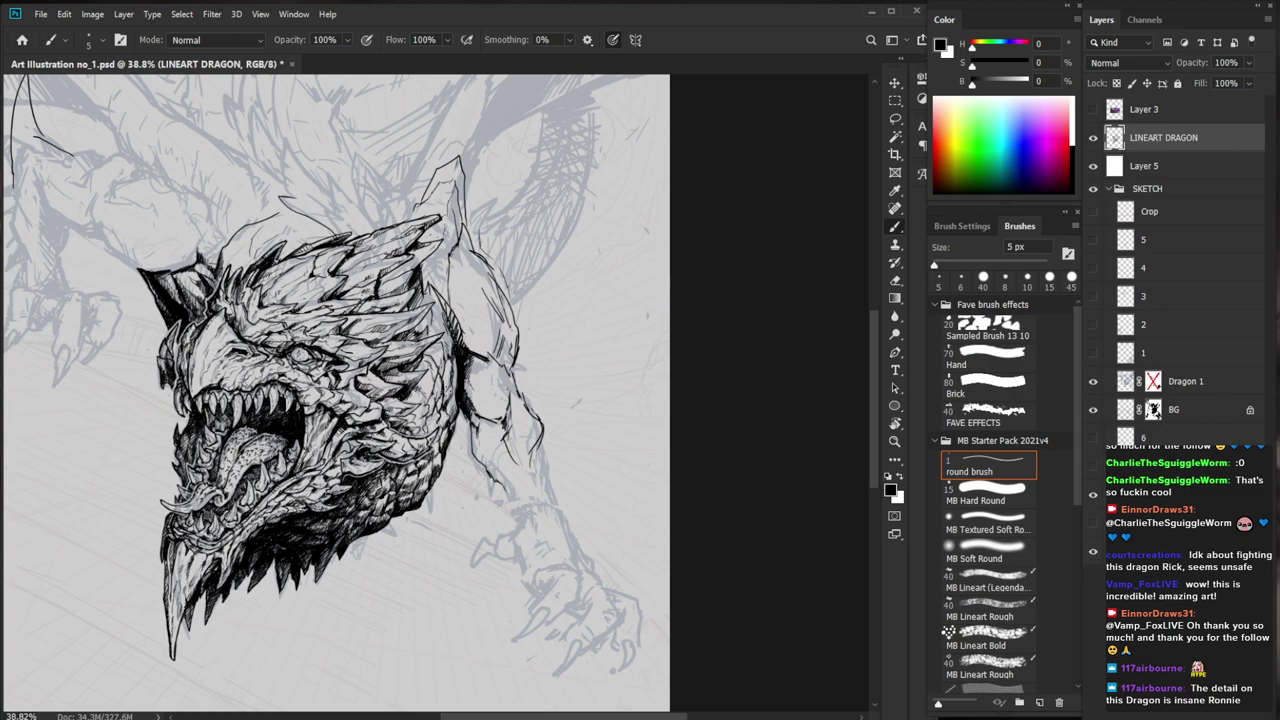
pyautogui.moveTo(424, 386); pyautogui.dragTo(520, 386)
pyautogui.moveTo(442, 356)
pyautogui.mouseDown()
pyautogui.moveTo(408, 396)
pyautogui.moveTo(416, 352)
pyautogui.moveTo(320, 350)
pyautogui.moveTo(416, 356)
pyautogui.moveTo(388, 357)
pyautogui.mouseUp()
pyautogui.moveTo(611, 515); pyautogui.dragTo(675, 488)
pyautogui.moveTo(205, 372); pyautogui.dragTo(272, 372)
pyautogui.press('e')
pyautogui.moveTo(164, 374); pyautogui.dragTo(171, 404)
pyautogui.press('b')
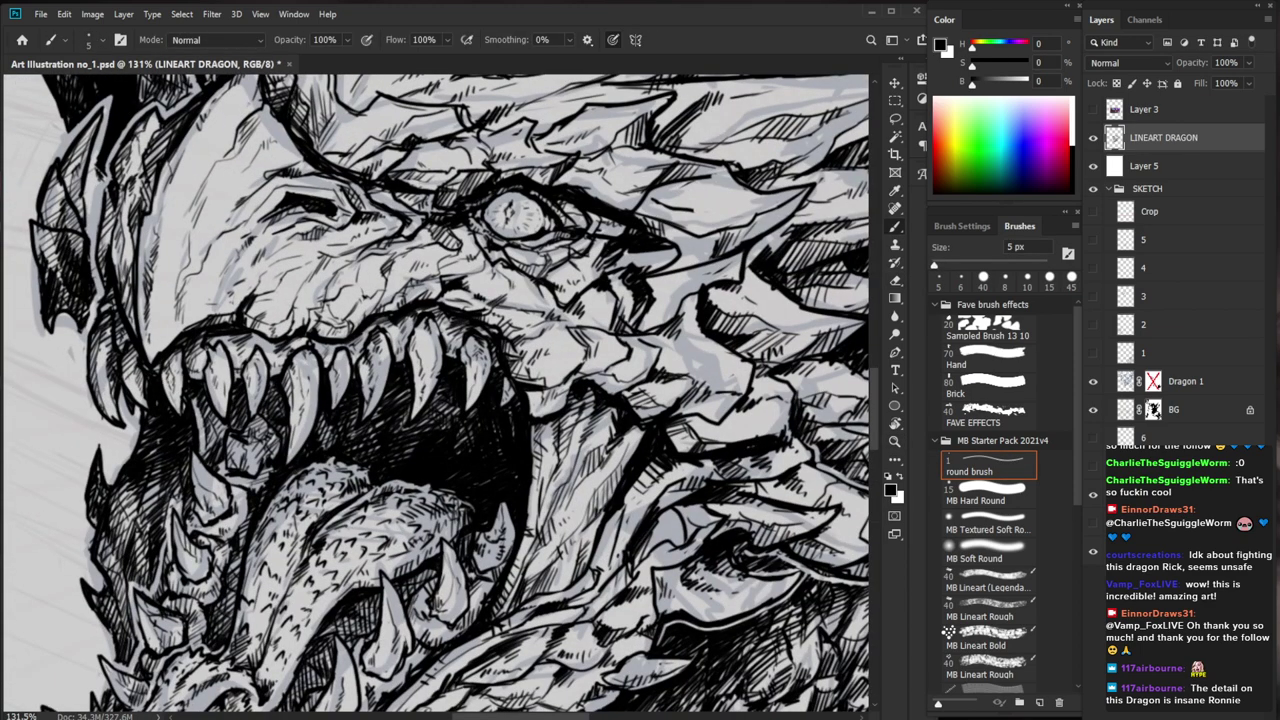
# Erase thin marks along the front edge of the snout and around the foremost fangs
pyautogui.press('e')
pyautogui.moveTo(125, 365); pyautogui.dragTo(125, 379)
pyautogui.press('z')
pyautogui.moveTo(245, 345)
pyautogui.mouseDown()
pyautogui.moveTo(175, 347)
pyautogui.moveTo(292, 350)
pyautogui.mouseUp()
pyautogui.press('e')
pyautogui.moveTo(187, 270)
pyautogui.mouseDown()
pyautogui.moveTo(188, 344)
pyautogui.moveTo(218, 384)
pyautogui.mouseUp()
pyautogui.click(269, 399)
# Erase small marks around the mouth corner and on the neighbouring cheek scales
pyautogui.press('z')
pyautogui.moveTo(300, 382); pyautogui.dragTo(199, 510)
pyautogui.moveTo(276, 365); pyautogui.dragTo(383, 365)
pyautogui.press('e')
pyautogui.moveTo(238, 430); pyautogui.dragTo(238, 447)
pyautogui.press('z')
pyautogui.moveTo(251, 505); pyautogui.dragTo(150, 505)
pyautogui.press('e')
pyautogui.moveTo(490, 458)
pyautogui.mouseDown()
pyautogui.moveTo(325, 268)
pyautogui.moveTo(319, 285)
pyautogui.moveTo(390, 280)
pyautogui.moveTo(452, 468)
pyautogui.mouseUp()
pyautogui.press('z')
pyautogui.press('e')
pyautogui.press('b')
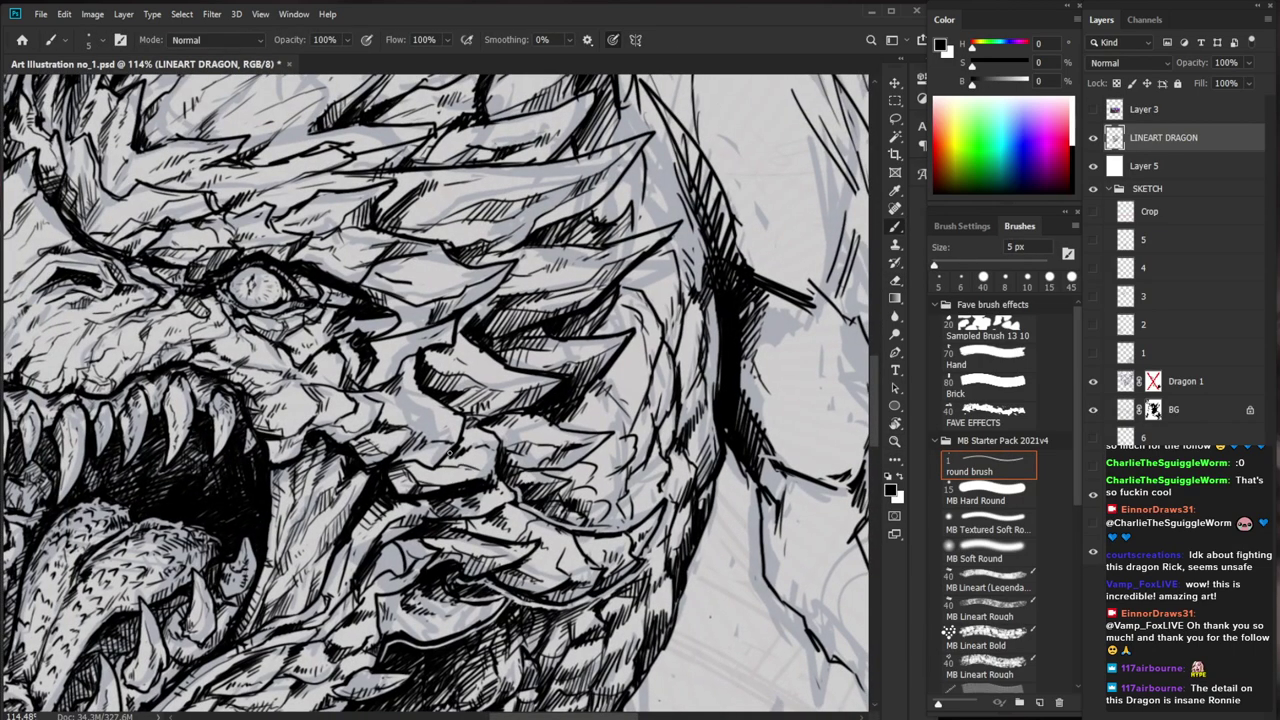
# Ink short strokes on the cheek scales just behind and below the dragon's eye
pyautogui.moveTo(552, 439); pyautogui.dragTo(542, 485)
pyautogui.press('e')
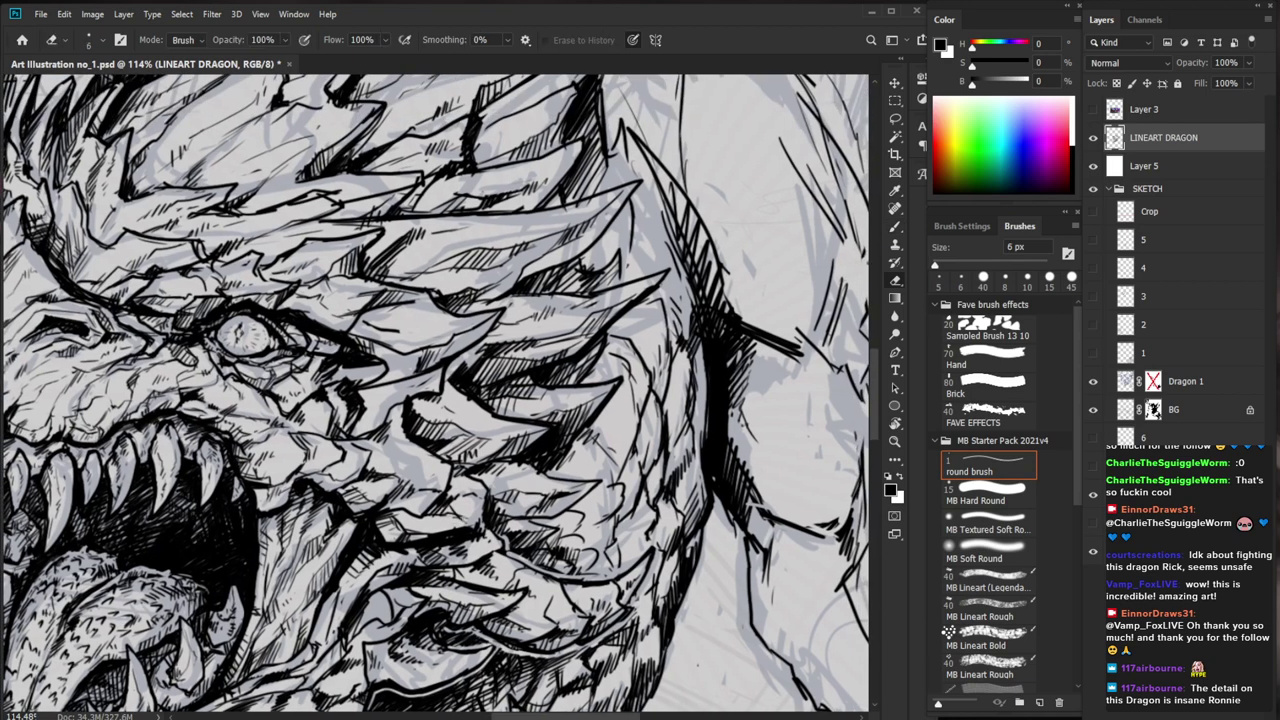
pyautogui.press('b')
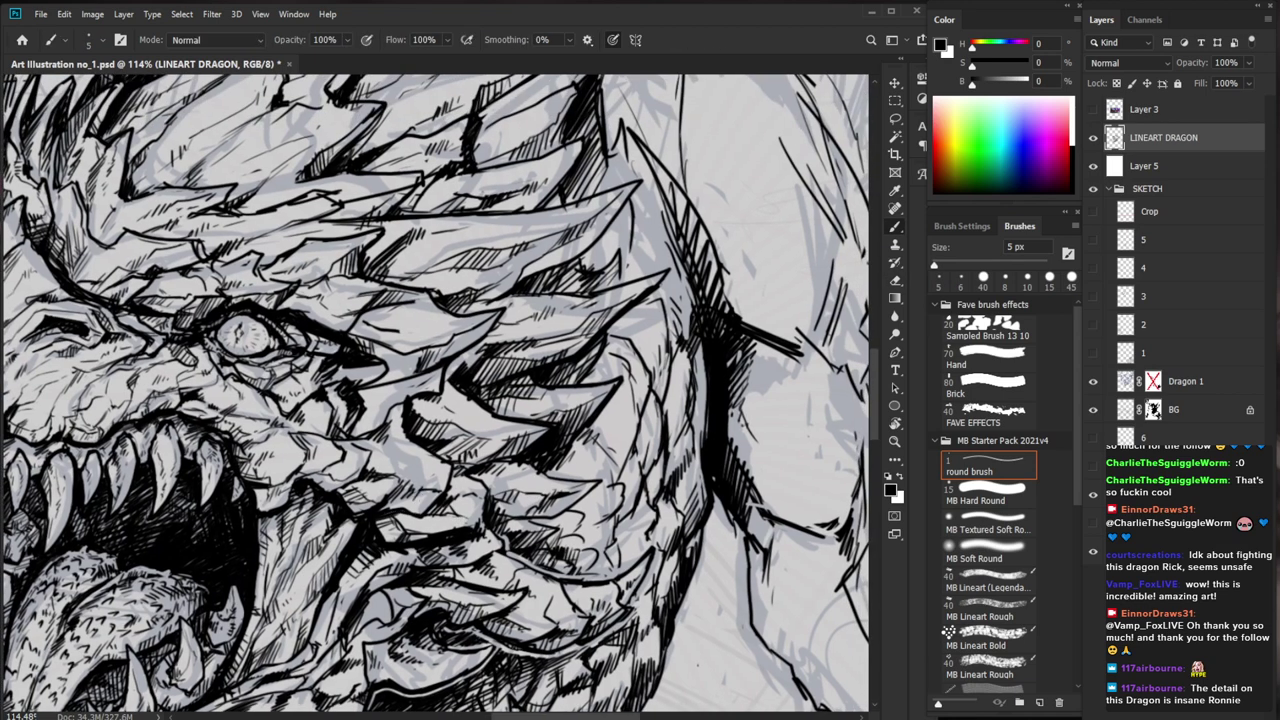
pyautogui.moveTo(435, 497)
pyautogui.mouseDown()
pyautogui.moveTo(388, 506)
pyautogui.moveTo(360, 488)
pyautogui.moveTo(485, 472)
pyautogui.mouseUp()
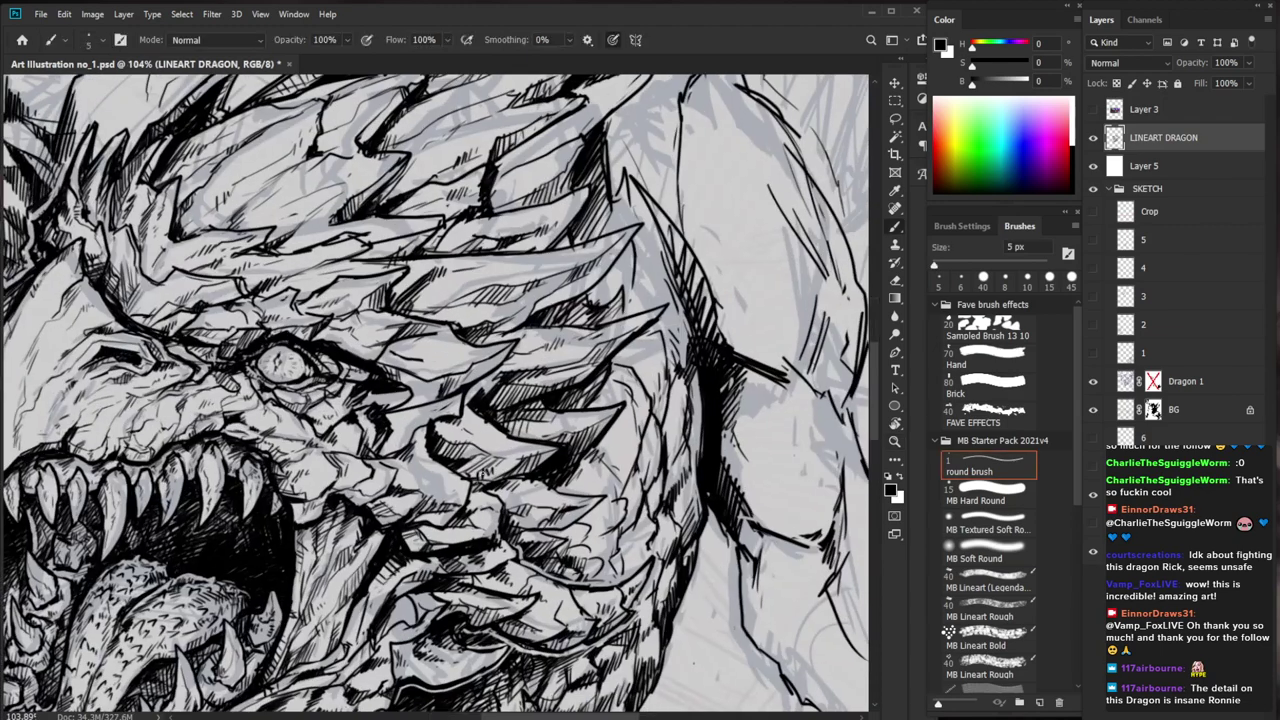
pyautogui.moveTo(590, 303); pyautogui.dragTo(670, 228)
pyautogui.moveTo(490, 378)
pyautogui.mouseDown()
pyautogui.moveTo(515, 405)
pyautogui.moveTo(500, 430)
pyautogui.mouseUp()
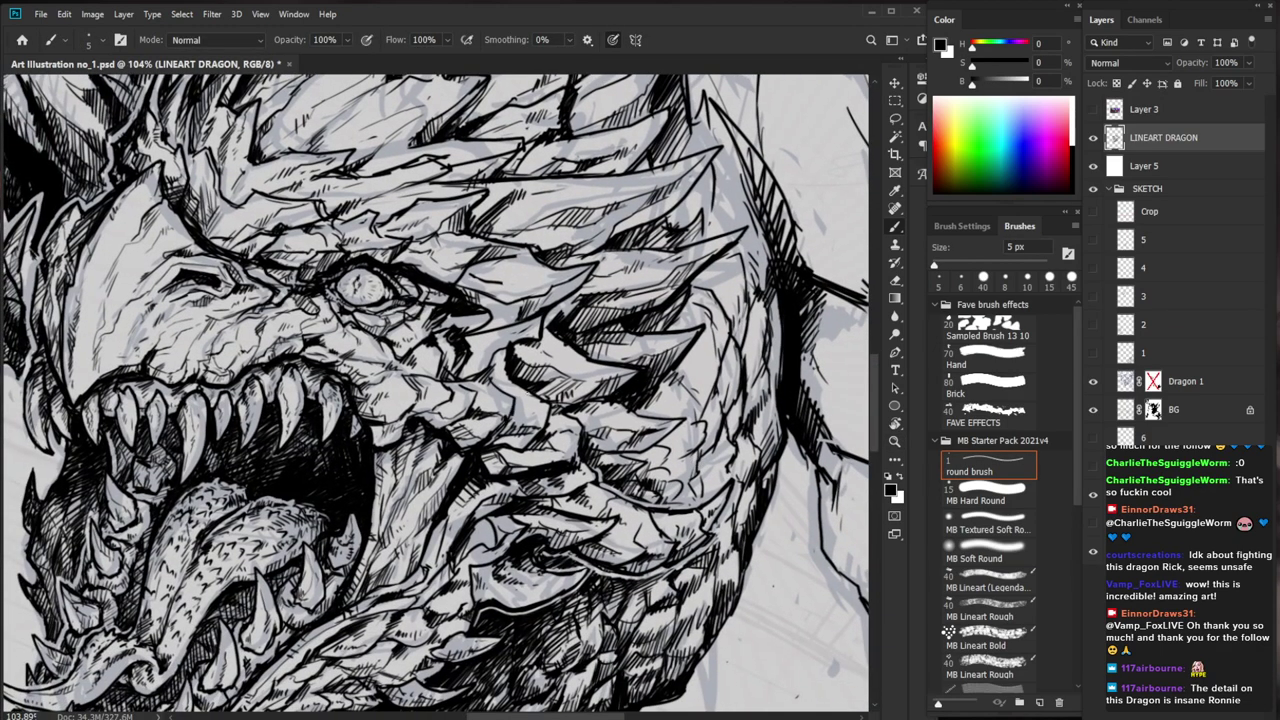
pyautogui.moveTo(484, 384)
pyautogui.mouseDown()
pyautogui.moveTo(504, 374)
pyautogui.moveTo(500, 346)
pyautogui.moveTo(510, 371)
pyautogui.mouseUp()
pyautogui.moveTo(502, 389); pyautogui.dragTo(522, 382)
# Add further fine ink strokes to the ridged scales between the eye and the jaw hinge
pyautogui.hotkey('ctrl', 'space')
pyautogui.moveTo(530, 396); pyautogui.dragTo(400, 402)
pyautogui.press('space')
pyautogui.moveTo(628, 583); pyautogui.dragTo(603, 531)
pyautogui.hotkey('ctrl', 'space')
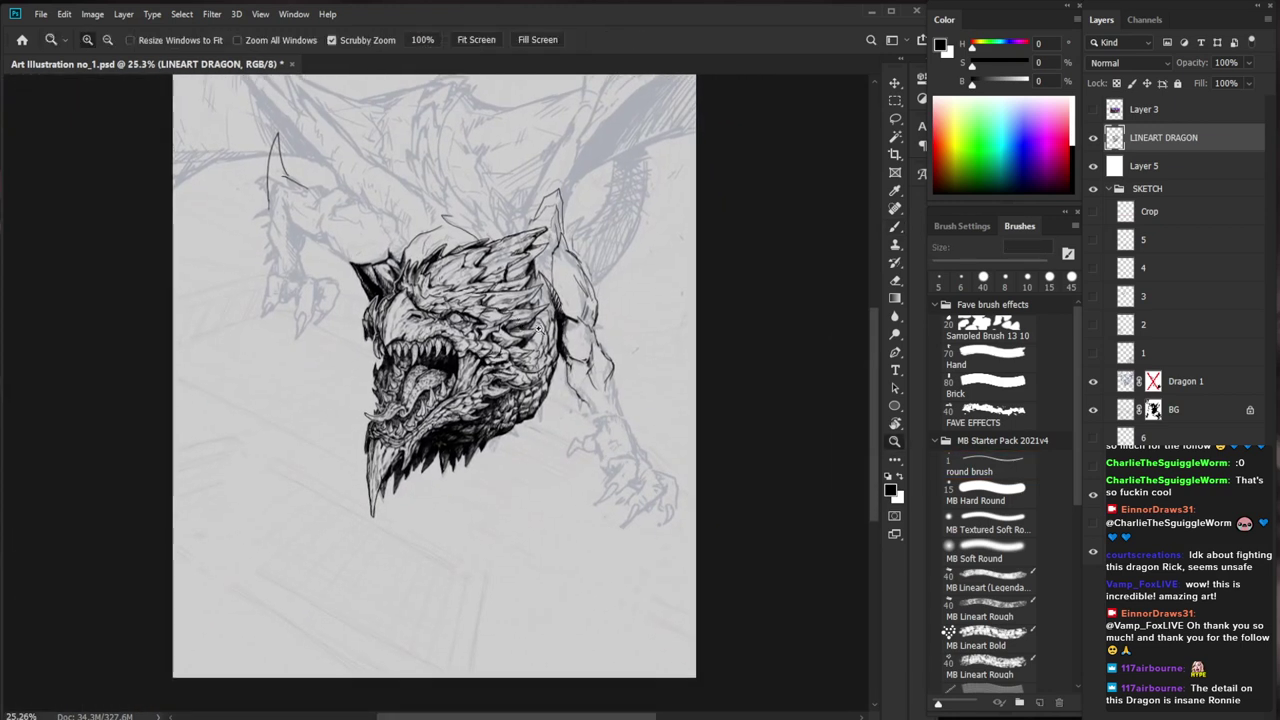
pyautogui.moveTo(512, 321); pyautogui.dragTo(700, 329)
pyautogui.press('e')
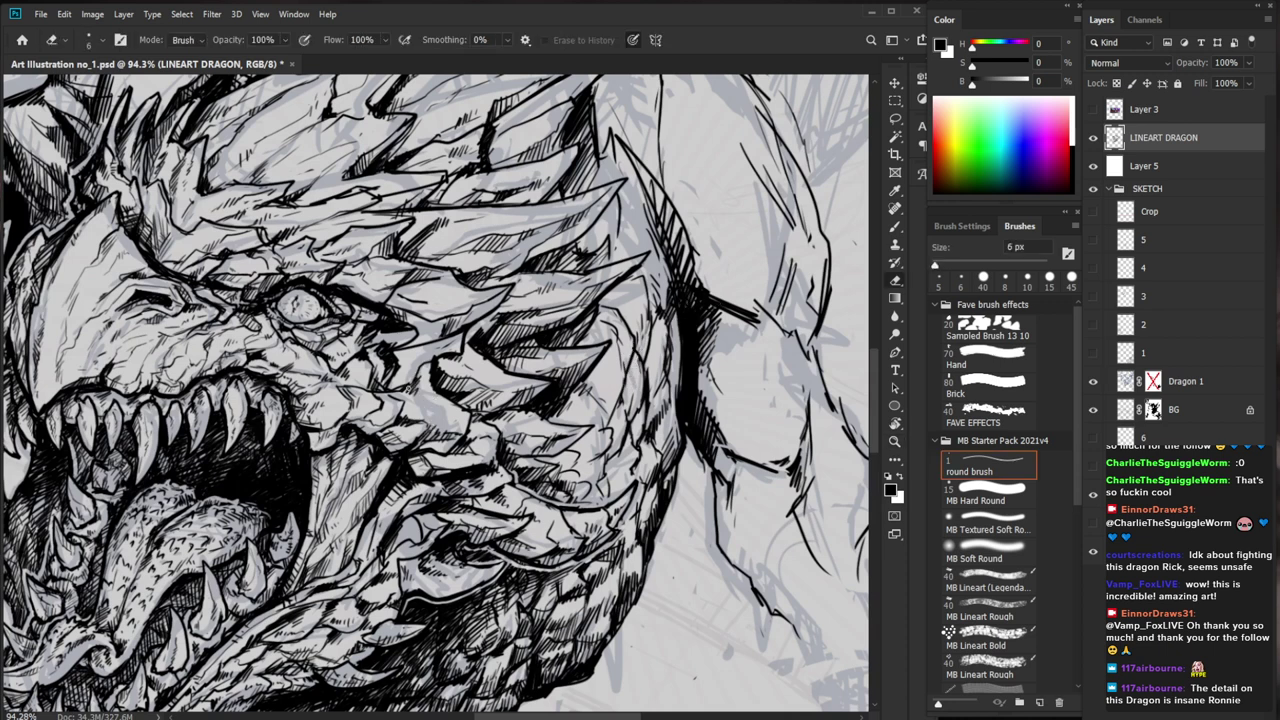
pyautogui.press('b')
pyautogui.moveTo(421, 370); pyautogui.dragTo(435, 401)
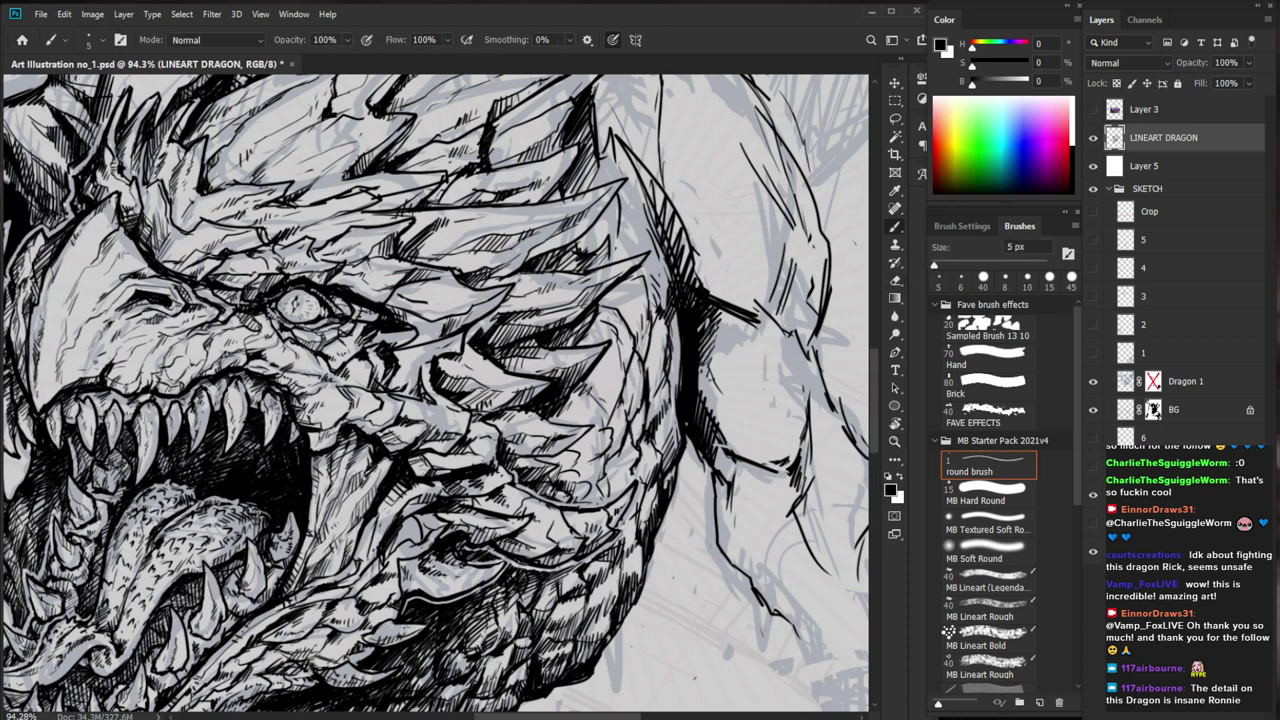
pyautogui.moveTo(424, 401)
pyautogui.mouseDown()
pyautogui.moveTo(444, 425)
pyautogui.moveTo(410, 410)
pyautogui.mouseUp()
pyautogui.moveTo(511, 396)
pyautogui.mouseDown()
pyautogui.moveTo(556, 389)
pyautogui.moveTo(563, 415)
pyautogui.mouseUp()
pyautogui.press('b')
# Ink small detail strokes on the lower cheek scales and toward the rear edge of the head
pyautogui.scroll(-5, 300, 345)
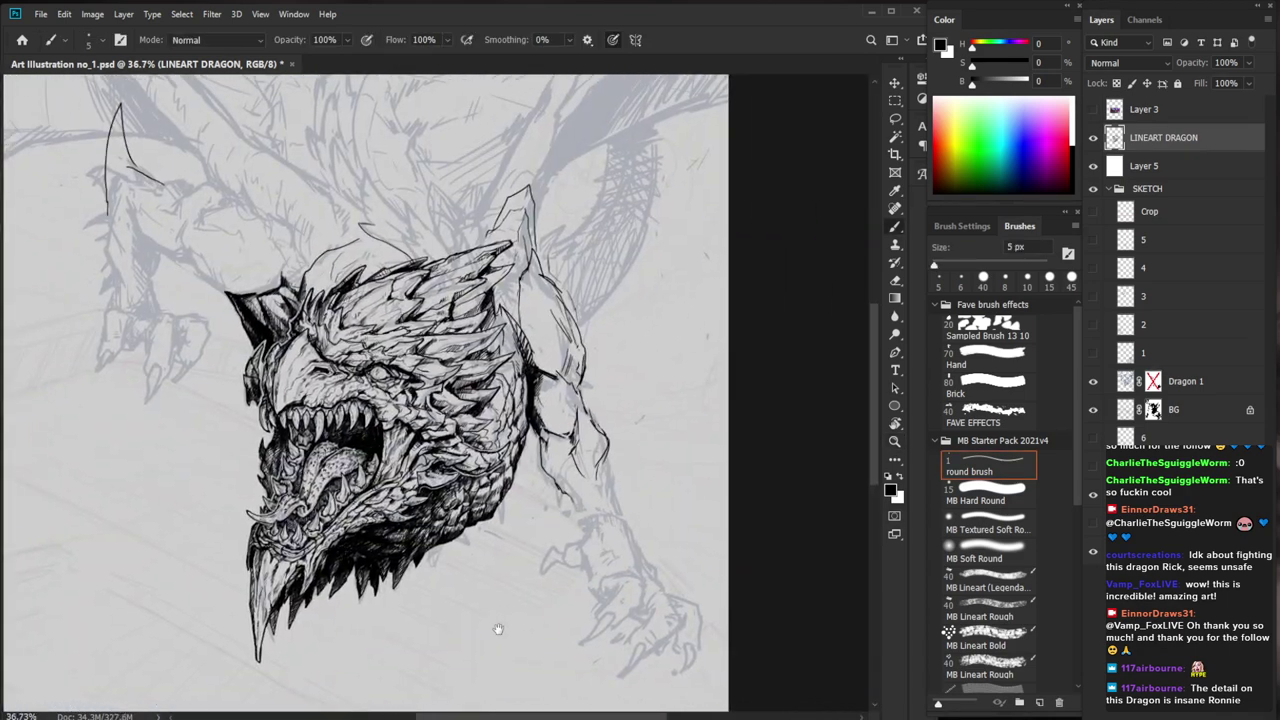
pyautogui.scroll(6, 318, 373)
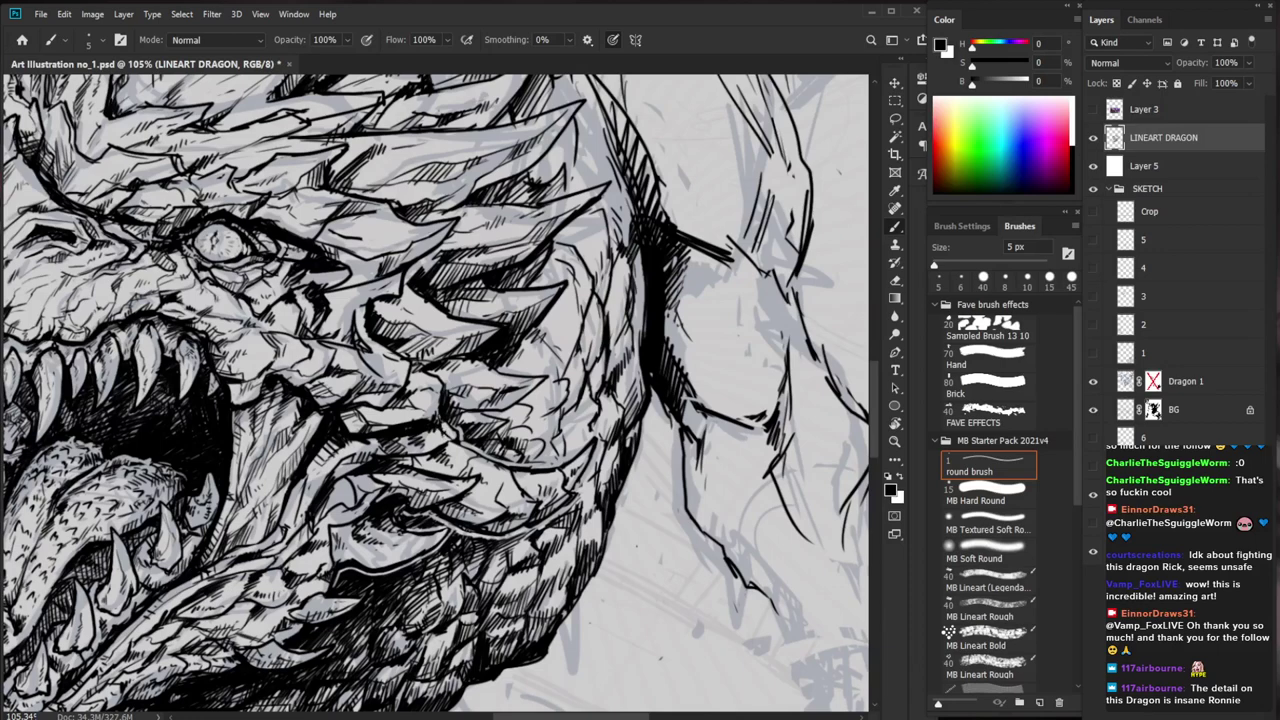
pyautogui.moveTo(637, 547)
pyautogui.mouseDown()
pyautogui.moveTo(591, 576)
pyautogui.moveTo(569, 573)
pyautogui.mouseUp()
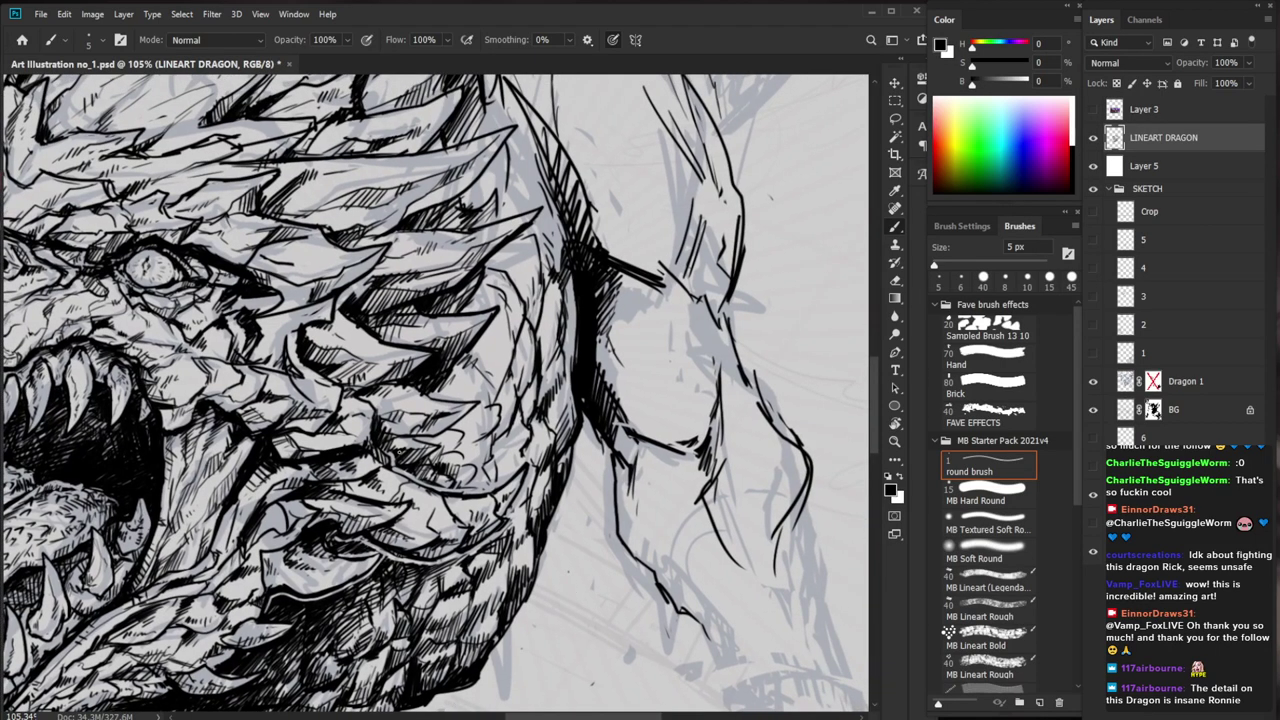
pyautogui.moveTo(410, 438); pyautogui.dragTo(396, 449)
pyautogui.moveTo(418, 438)
pyautogui.mouseDown()
pyautogui.moveTo(402, 452)
pyautogui.moveTo(414, 451)
pyautogui.mouseUp()
pyautogui.moveTo(490, 440); pyautogui.dragTo(471, 469)
pyautogui.moveTo(624, 553); pyautogui.dragTo(553, 521)
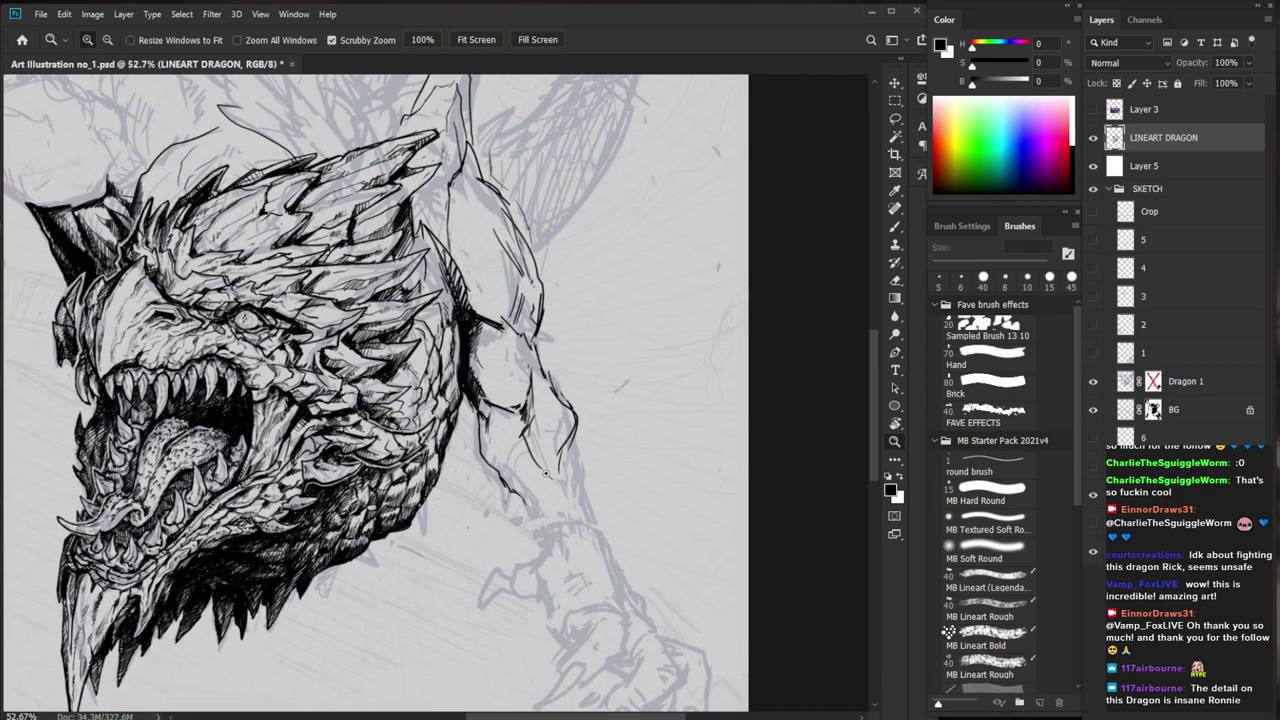
pyautogui.moveTo(606, 476); pyautogui.dragTo(622, 476)
# Refine the spike behind the head beside the upper arm with a brush stroke and small erasures
pyautogui.press('b')
pyautogui.moveTo(446, 251); pyautogui.dragTo(449, 287)
pyautogui.moveTo(486, 271); pyautogui.dragTo(503, 409)
pyautogui.press('e')
pyautogui.moveTo(446, 379); pyautogui.dragTo(450, 407)
pyautogui.moveTo(453, 391)
pyautogui.mouseDown()
pyautogui.moveTo(459, 419)
pyautogui.moveTo(475, 397)
pyautogui.mouseUp()
pyautogui.press('b')
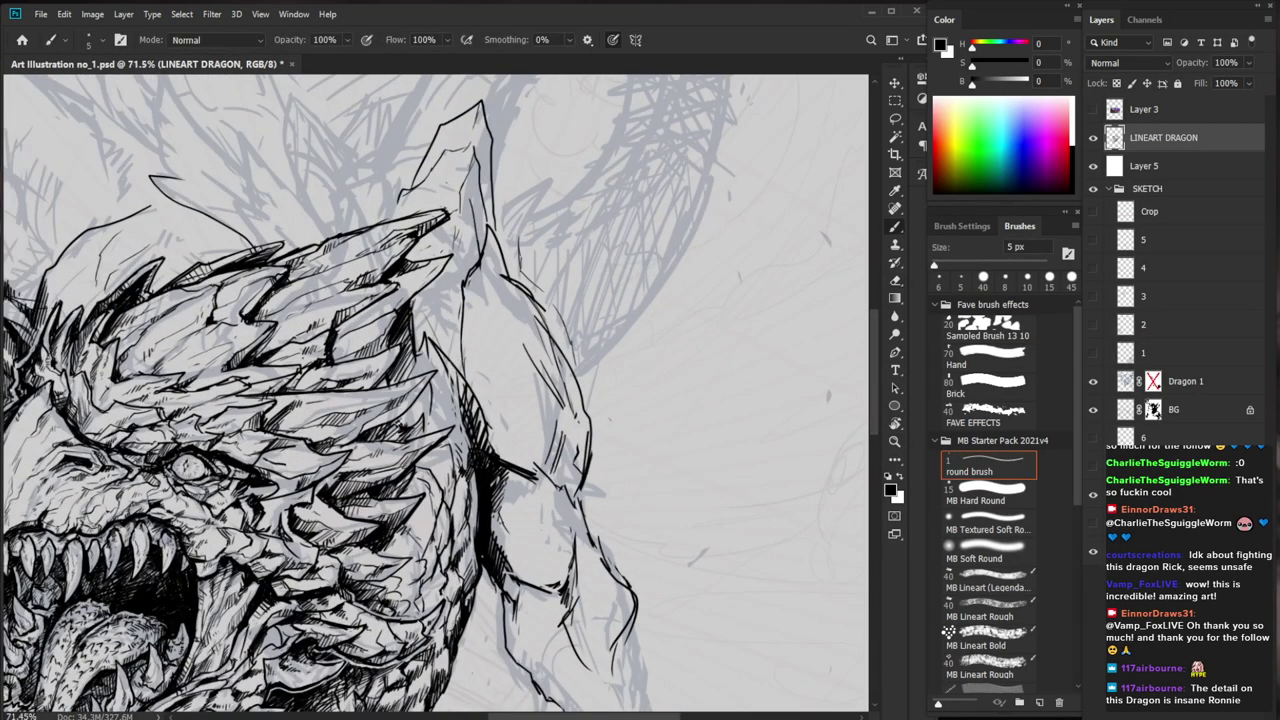
# Ink short hatching strokes on the pointed scales at the back of the head crest
pyautogui.moveTo(403, 430)
pyautogui.mouseDown()
pyautogui.moveTo(409, 411)
pyautogui.moveTo(412, 428)
pyautogui.mouseUp()
pyautogui.moveTo(426, 388); pyautogui.dragTo(418, 428)
pyautogui.moveTo(399, 369); pyautogui.dragTo(388, 384)
pyautogui.moveTo(397, 364); pyautogui.dragTo(392, 382)
pyautogui.moveTo(402, 369); pyautogui.dragTo(397, 382)
pyautogui.moveTo(447, 308)
pyautogui.mouseDown()
pyautogui.moveTo(373, 308)
pyautogui.moveTo(437, 308)
pyautogui.mouseUp()
pyautogui.moveTo(387, 389); pyautogui.dragTo(447, 369)
# Add two short ink strokes to the scales in the middle of the head crest
pyautogui.press('e')
pyautogui.press('b')
pyautogui.moveTo(322, 408); pyautogui.dragTo(312, 420)
pyautogui.moveTo(322, 410); pyautogui.dragTo(316, 430)
pyautogui.moveTo(446, 427); pyautogui.dragTo(295, 427)
# Ink the long lower edge of the raised wing arm behind the head, following the sketch
pyautogui.moveTo(542, 233); pyautogui.dragTo(617, 233)
pyautogui.moveTo(725, 471)
pyautogui.mouseDown()
pyautogui.moveTo(691, 454)
pyautogui.moveTo(675, 422)
pyautogui.mouseUp()
pyautogui.scroll(2, 394, 357)
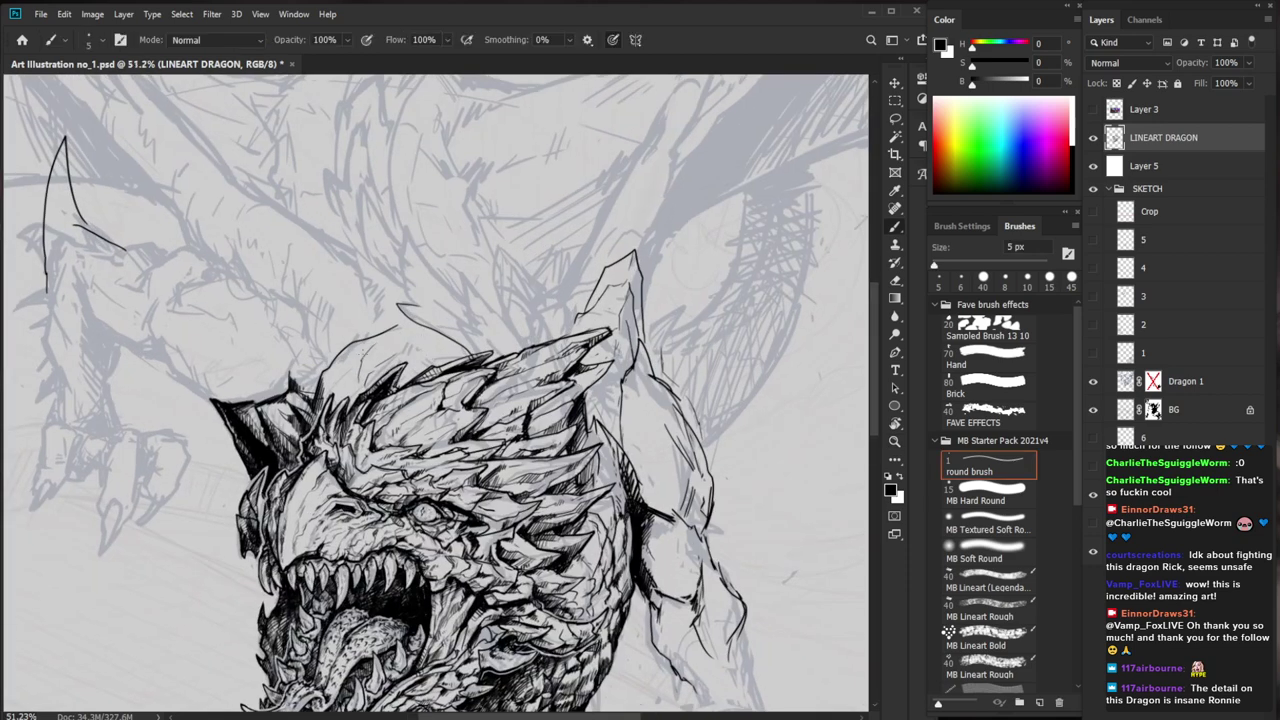
pyautogui.moveTo(532, 337); pyautogui.dragTo(423, 405)
pyautogui.moveTo(721, 87)
pyautogui.mouseDown()
pyautogui.moveTo(596, 196)
pyautogui.moveTo(547, 268)
pyautogui.mouseUp()
pyautogui.scroll(-2, 628, 293)
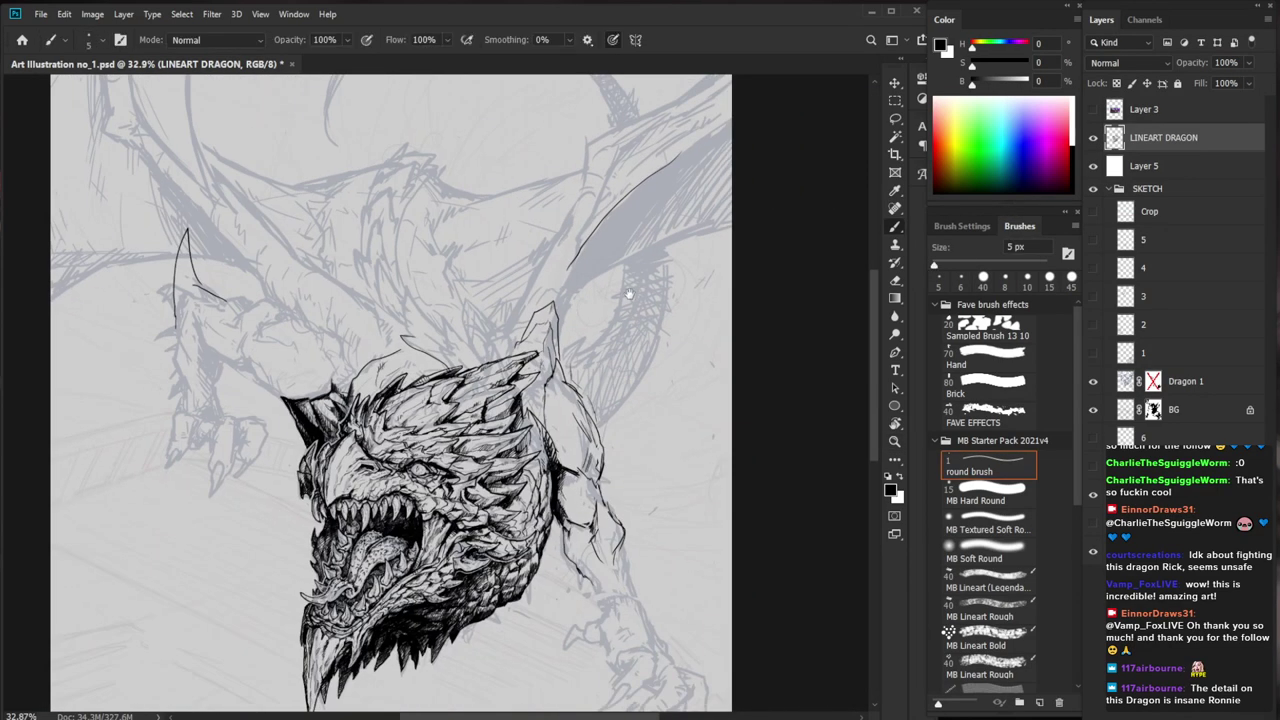
# Ink the upper edge of the raised wing arm out toward the page border
pyautogui.moveTo(629, 293); pyautogui.dragTo(580, 358)
pyautogui.scroll(1, 590, 325)
pyautogui.moveTo(569, 207); pyautogui.dragTo(516, 312)
pyautogui.moveTo(612, 230); pyautogui.dragTo(735, 160)
pyautogui.moveTo(580, 195); pyautogui.dragTo(719, 103)
pyautogui.moveTo(620, 371); pyautogui.dragTo(535, 375)
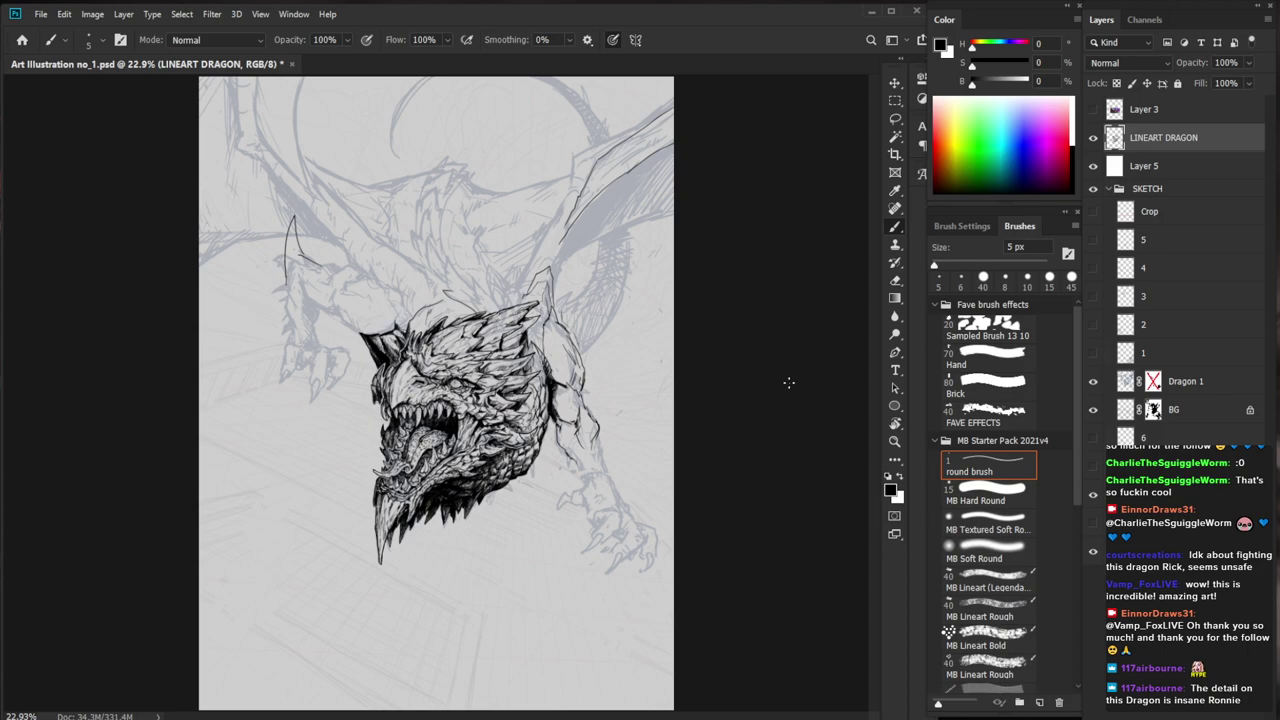
# Ink the rounded outline of the far forelimb where it meets the dark neck spike
pyautogui.moveTo(450, 345); pyautogui.dragTo(585, 358)
pyautogui.moveTo(698, 517)
pyautogui.mouseDown()
pyautogui.moveTo(600, 478)
pyautogui.moveTo(674, 536)
pyautogui.mouseUp()
pyautogui.moveTo(292, 356)
pyautogui.mouseDown()
pyautogui.moveTo(435, 362)
pyautogui.moveTo(246, 355)
pyautogui.moveTo(139, 227)
pyautogui.moveTo(205, 186)
pyautogui.moveTo(234, 193)
pyautogui.mouseUp()
pyautogui.press('z')
pyautogui.scroll(-1, 413, 257)
pyautogui.scroll(-1, 413, 257)
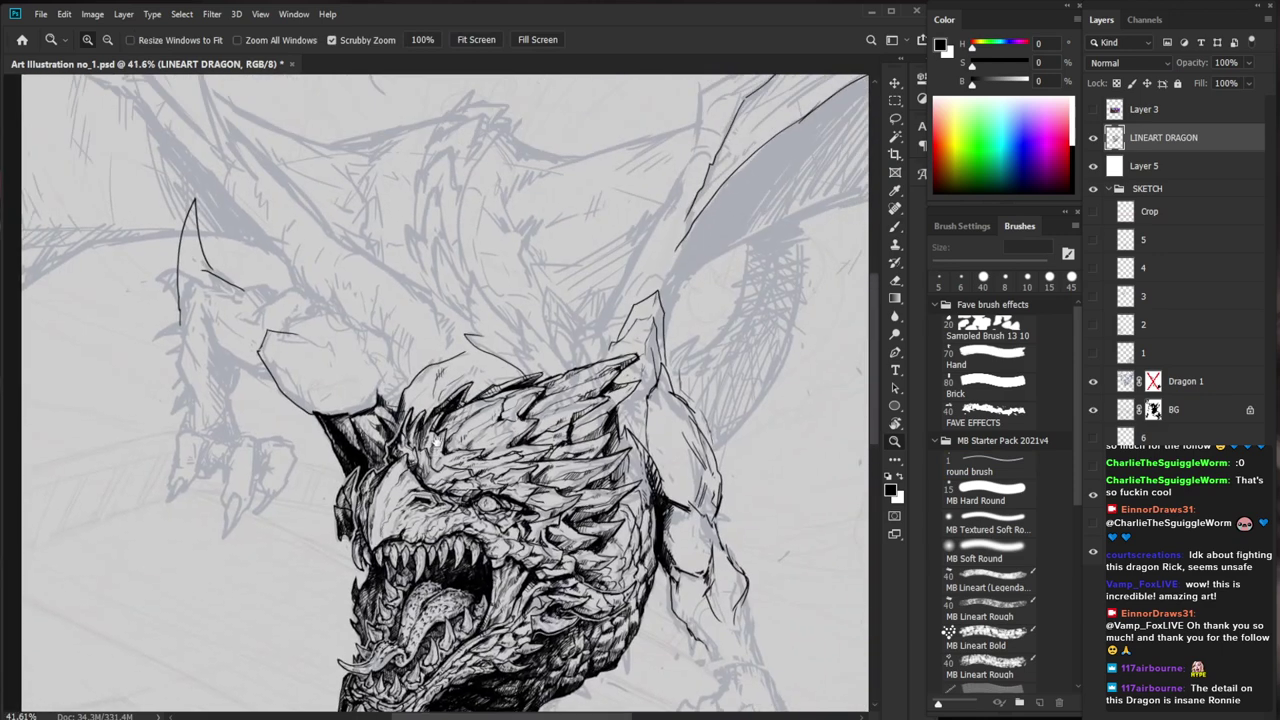
# Ink the upper contours of the far forelimb and the outline of the wing limb rising above it
pyautogui.press('b')
pyautogui.moveTo(237, 341); pyautogui.dragTo(281, 373)
pyautogui.moveTo(302, 318); pyautogui.dragTo(340, 328)
pyautogui.moveTo(261, 312)
pyautogui.mouseDown()
pyautogui.moveTo(272, 288)
pyautogui.moveTo(318, 281)
pyautogui.moveTo(332, 405)
pyautogui.mouseUp()
pyautogui.moveTo(399, 431)
pyautogui.mouseDown()
pyautogui.moveTo(342, 407)
pyautogui.moveTo(328, 365)
pyautogui.mouseUp()
pyautogui.moveTo(478, 398)
pyautogui.mouseDown()
pyautogui.moveTo(360, 312)
pyautogui.moveTo(350, 350)
pyautogui.moveTo(370, 392)
pyautogui.mouseUp()
pyautogui.press('z')
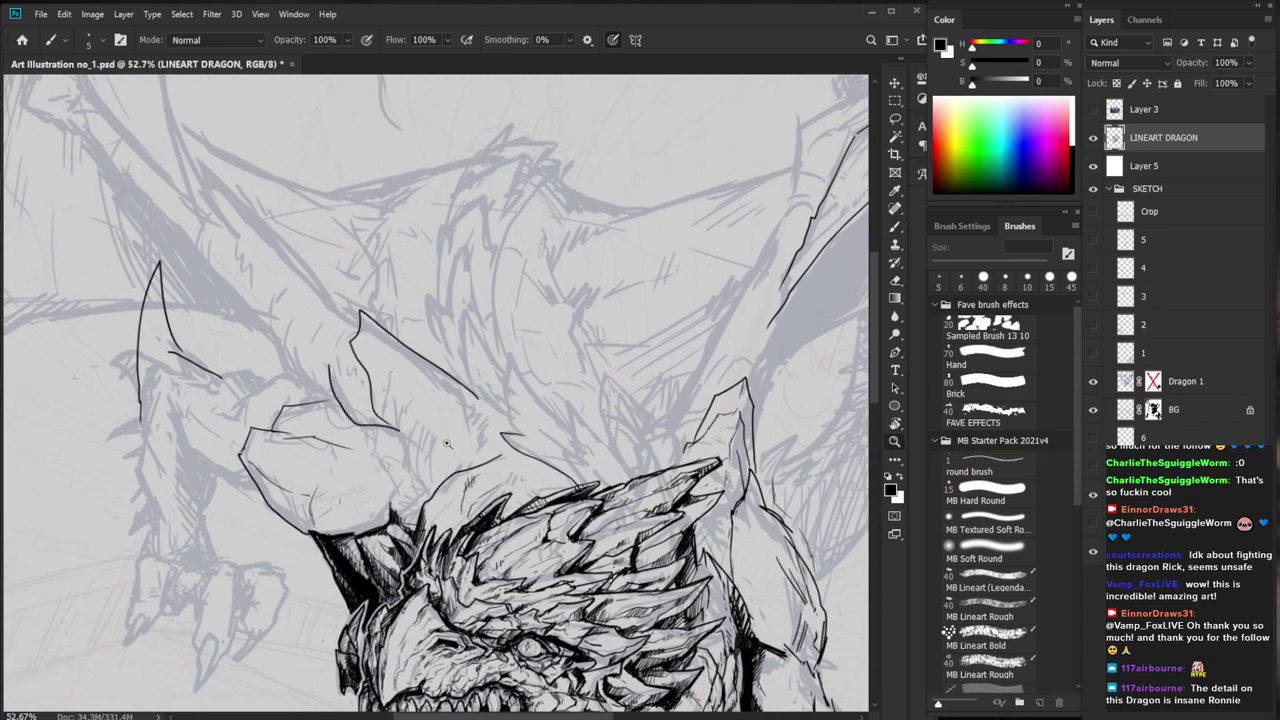
# Set the eraser size to 90 px and erase the upper tip of the inked wing limb outline
pyautogui.moveTo(447, 443); pyautogui.dragTo(310, 430)
pyautogui.moveTo(480, 410); pyautogui.dragTo(578, 455)
pyautogui.moveTo(332, 336); pyautogui.dragTo(430, 345)
pyautogui.press('e')
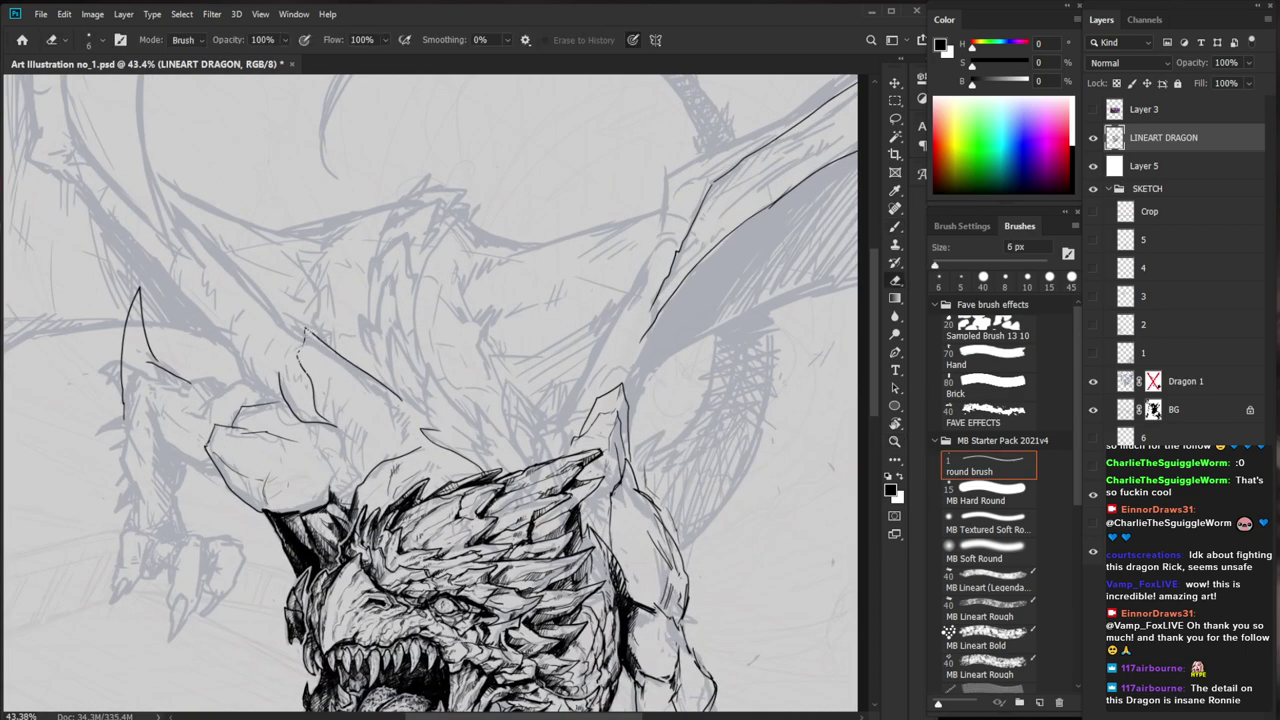
pyautogui.press(']')
pyautogui.press(']')
pyautogui.press(']')
pyautogui.press(']')
pyautogui.press(']')
pyautogui.press(']')
pyautogui.press(']')
pyautogui.press(']')
pyautogui.press(']')
pyautogui.press(']')
pyautogui.press(']')
pyautogui.press(']')
pyautogui.press(']')
pyautogui.press(']')
pyautogui.press(']')
pyautogui.moveTo(302, 332); pyautogui.dragTo(296, 347)
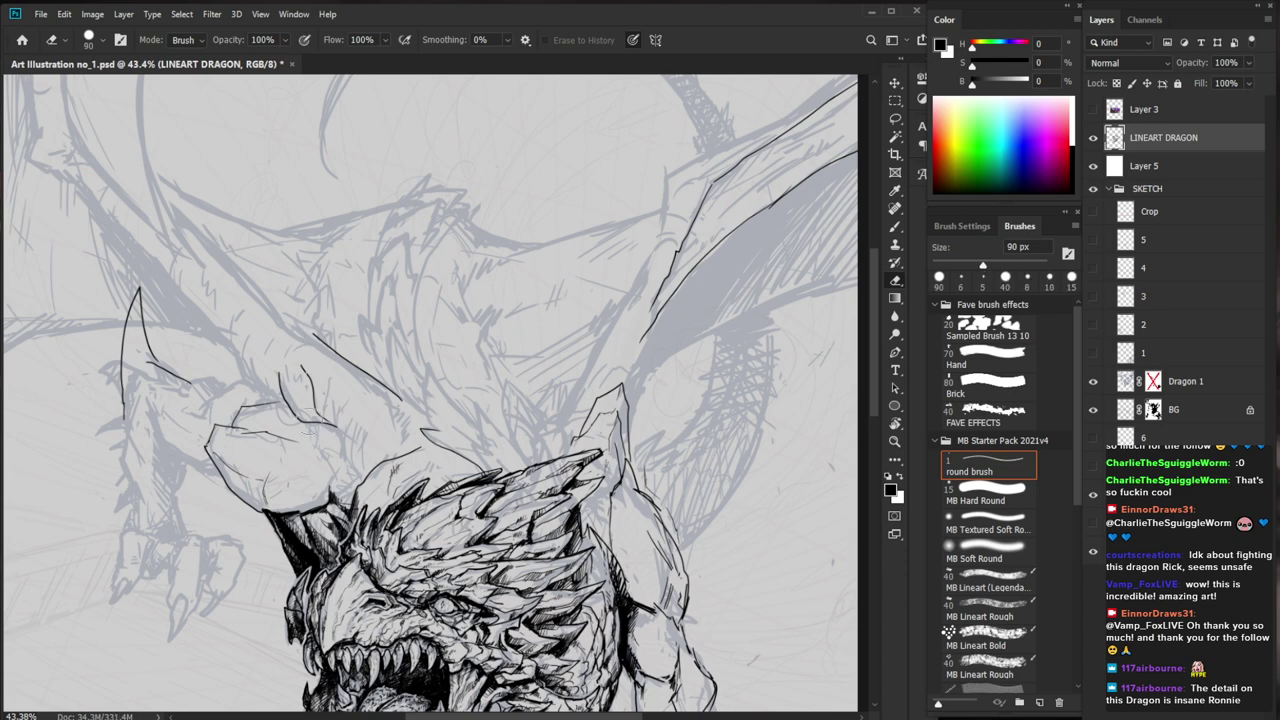
# Redraw the tip of the wing limb outline with the 5 px brush, joining its two edges
pyautogui.press('b')
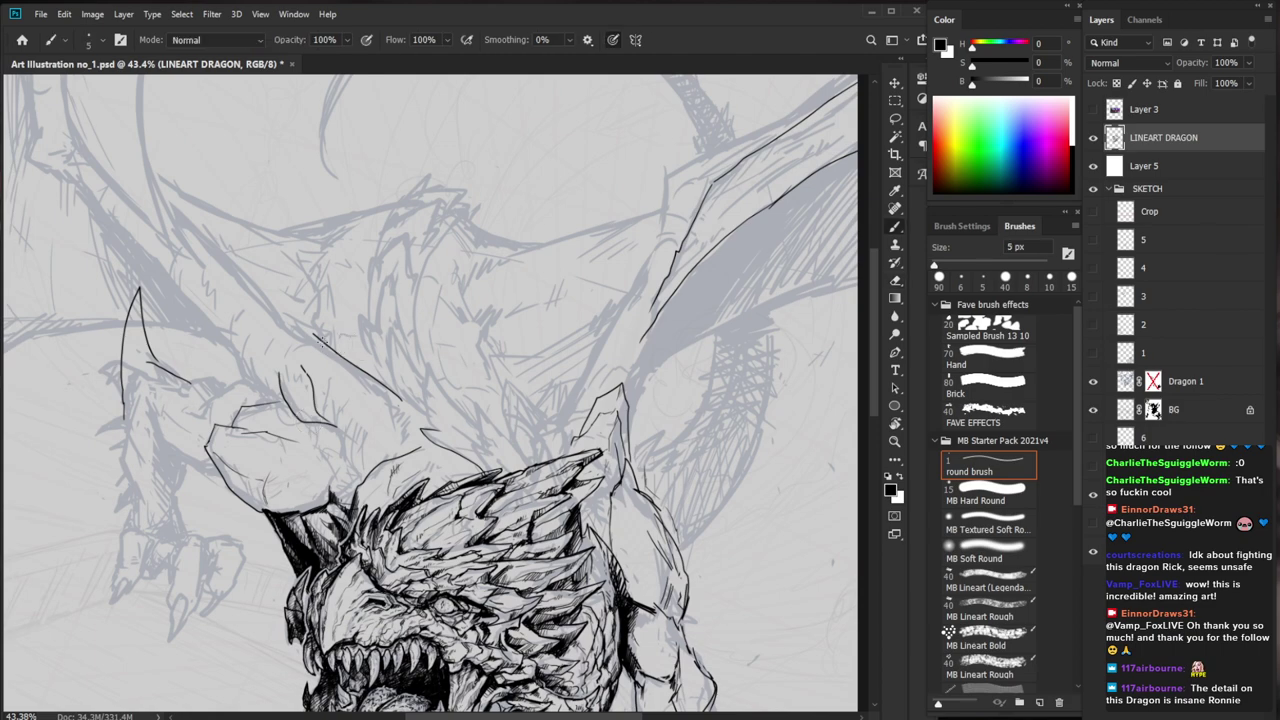
pyautogui.moveTo(297, 349); pyautogui.dragTo(311, 379)
pyautogui.hotkey('ctrl', 'space')
pyautogui.moveTo(720, 490); pyautogui.dragTo(545, 491)
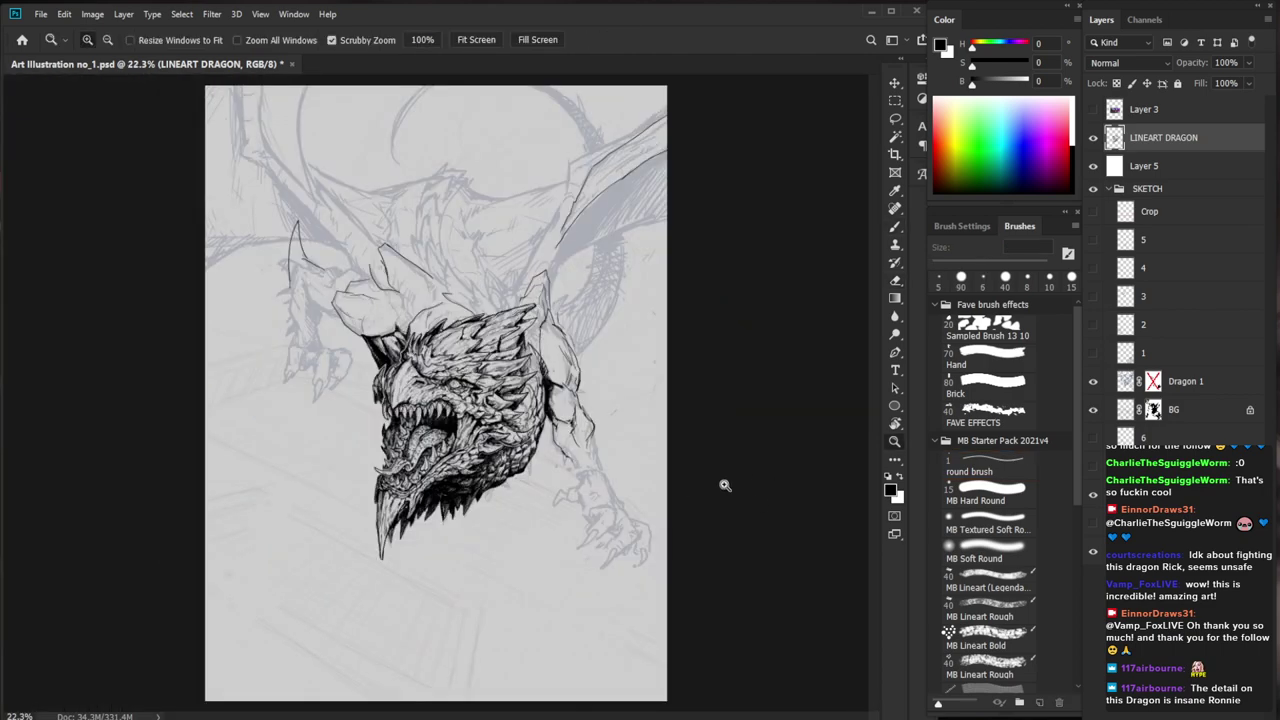
pyautogui.moveTo(466, 267); pyautogui.dragTo(650, 280)
pyautogui.moveTo(337, 244); pyautogui.dragTo(345, 270)
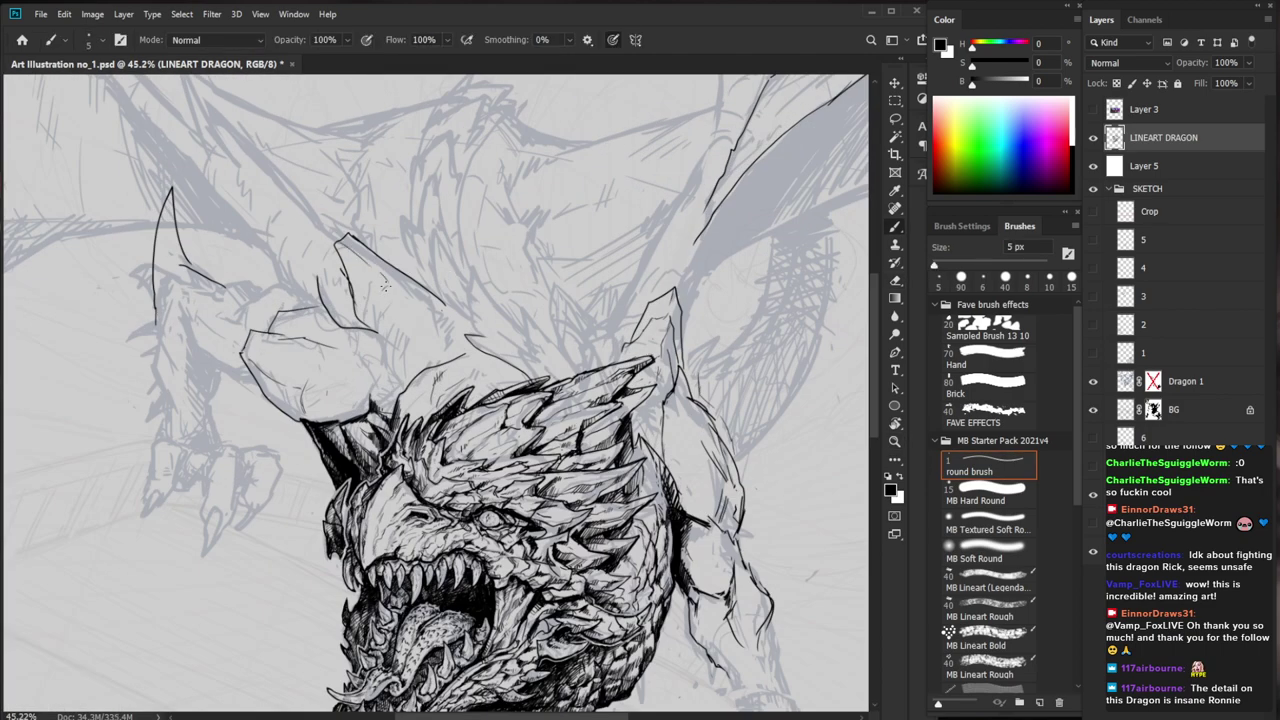
# Reshape the tip of the inked wing limb into a blunt end, erasing and redrawing its edges with the 5 px brush
pyautogui.moveTo(384, 326); pyautogui.dragTo(388, 342)
pyautogui.press('space')
pyautogui.moveTo(864, 321); pyautogui.dragTo(727, 379)
pyautogui.press('e')
pyautogui.moveTo(541, 348)
pyautogui.mouseDown()
pyautogui.moveTo(535, 358)
pyautogui.moveTo(539, 319)
pyautogui.moveTo(507, 362)
pyautogui.mouseUp()
pyautogui.press('b')
pyautogui.press('e')
pyautogui.press('b')
pyautogui.moveTo(499, 376)
pyautogui.mouseDown()
pyautogui.moveTo(537, 317)
pyautogui.moveTo(551, 386)
pyautogui.mouseUp()
pyautogui.press('e')
pyautogui.moveTo(541, 318); pyautogui.dragTo(557, 332)
pyautogui.press('b')
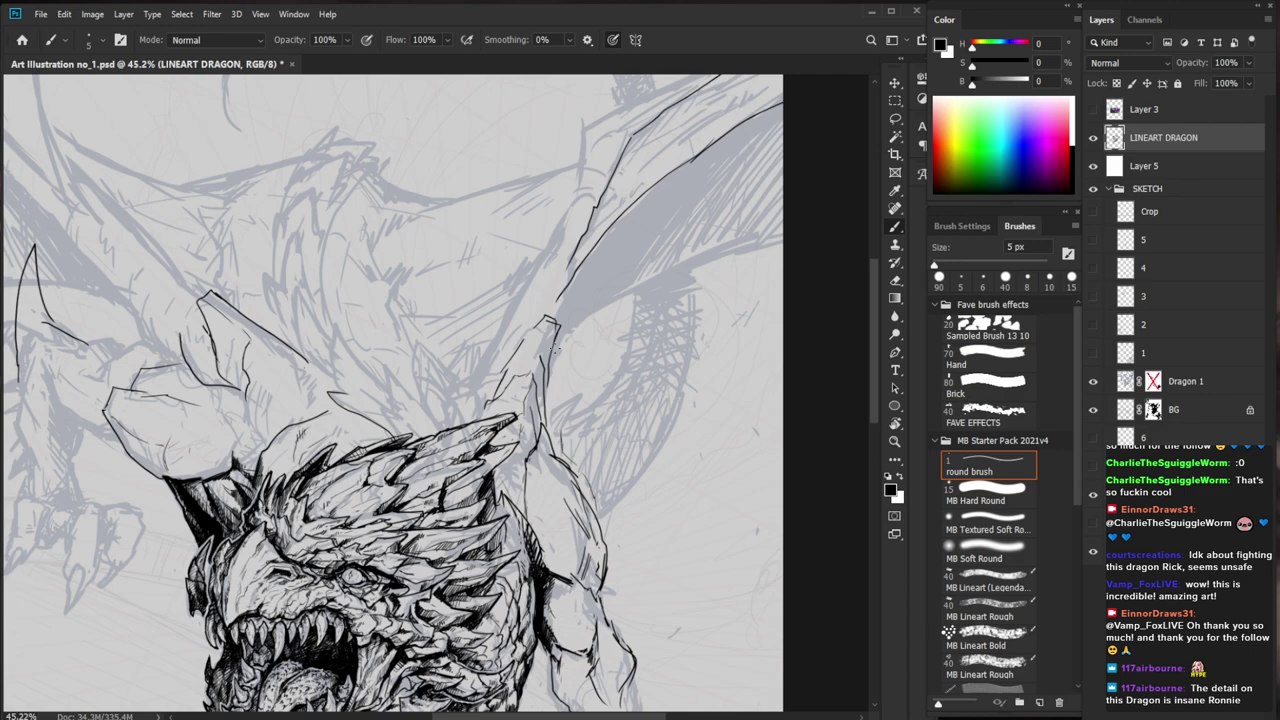
# Ink the first pointed back spike behind the head crest, beside the base of the wing limb
pyautogui.hotkey('ctrl', 'space')
pyautogui.moveTo(621, 366); pyautogui.dragTo(560, 380)
pyautogui.scroll(3, 680, 569)
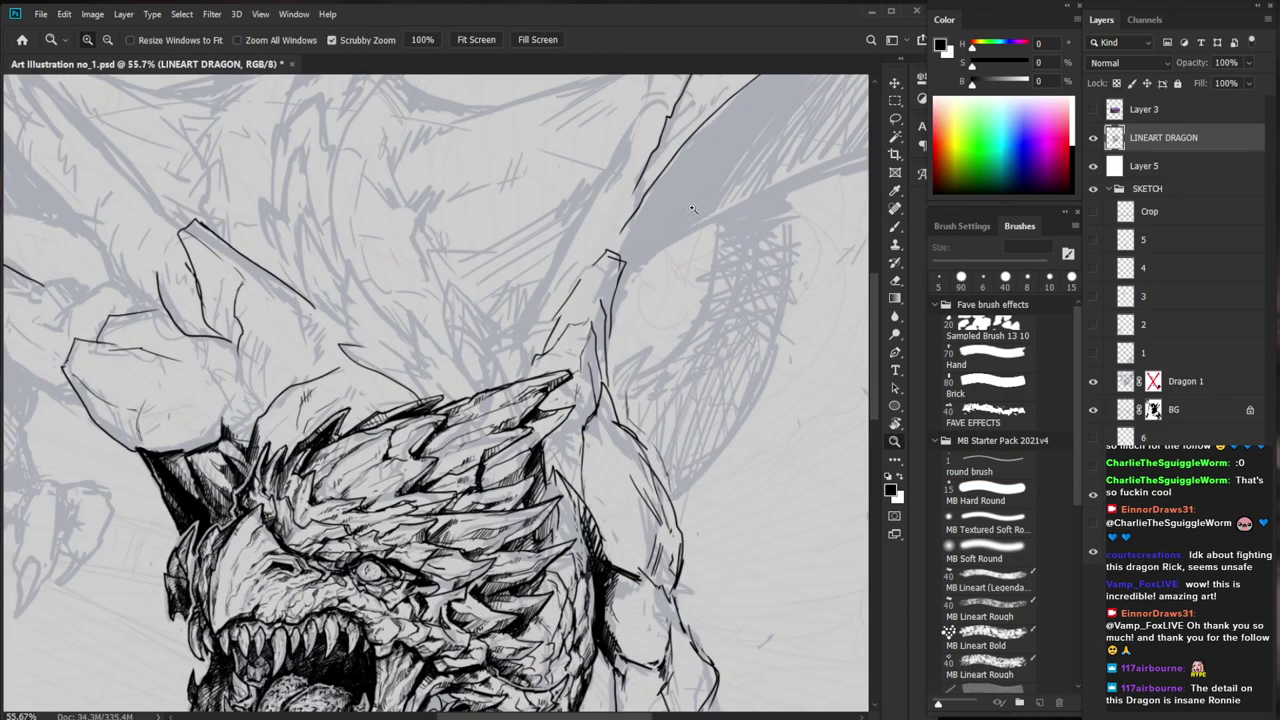
pyautogui.press('b')
pyautogui.moveTo(476, 346)
pyautogui.mouseDown()
pyautogui.moveTo(507, 377)
pyautogui.moveTo(415, 307)
pyautogui.moveTo(416, 357)
pyautogui.mouseUp()
pyautogui.press('z')
pyautogui.moveTo(507, 408); pyautogui.dragTo(428, 410)
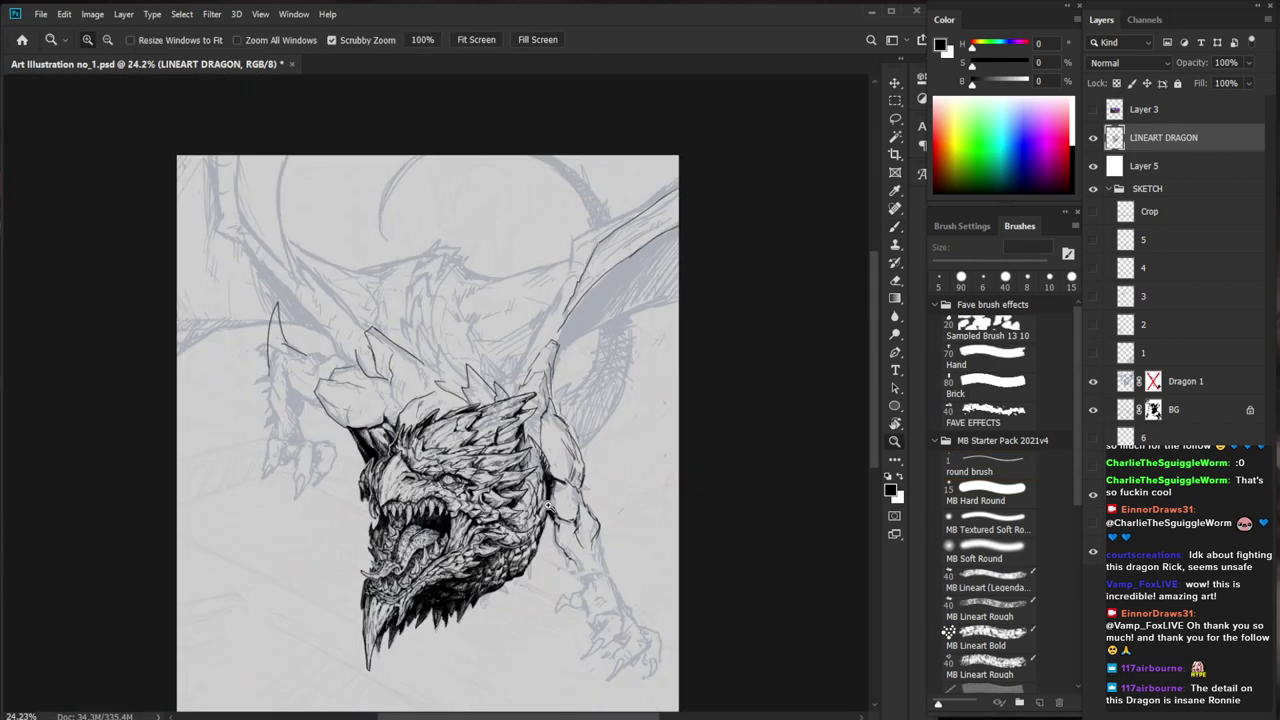
pyautogui.moveTo(540, 499); pyautogui.dragTo(600, 500)
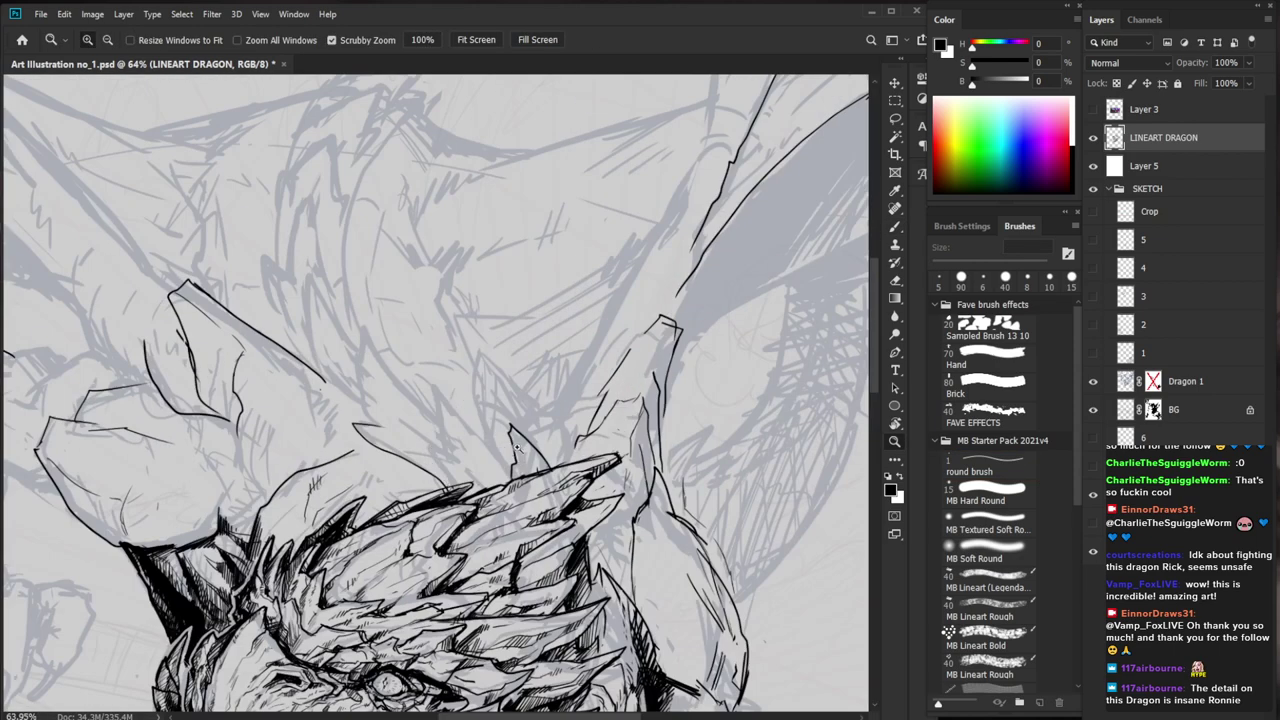
# Ink the remaining jagged back spikes in a row behind the top of the head crest
pyautogui.press('b')
pyautogui.moveTo(432, 380); pyautogui.dragTo(450, 482)
pyautogui.moveTo(428, 428)
pyautogui.mouseDown()
pyautogui.moveTo(455, 442)
pyautogui.moveTo(426, 470)
pyautogui.moveTo(440, 475)
pyautogui.moveTo(346, 418)
pyautogui.mouseUp()
pyautogui.press('e')
pyautogui.press('b')
pyautogui.scroll(-7, 551, 487)
pyautogui.moveTo(560, 487); pyautogui.dragTo(480, 363)
pyautogui.scroll(3, 538, 345)
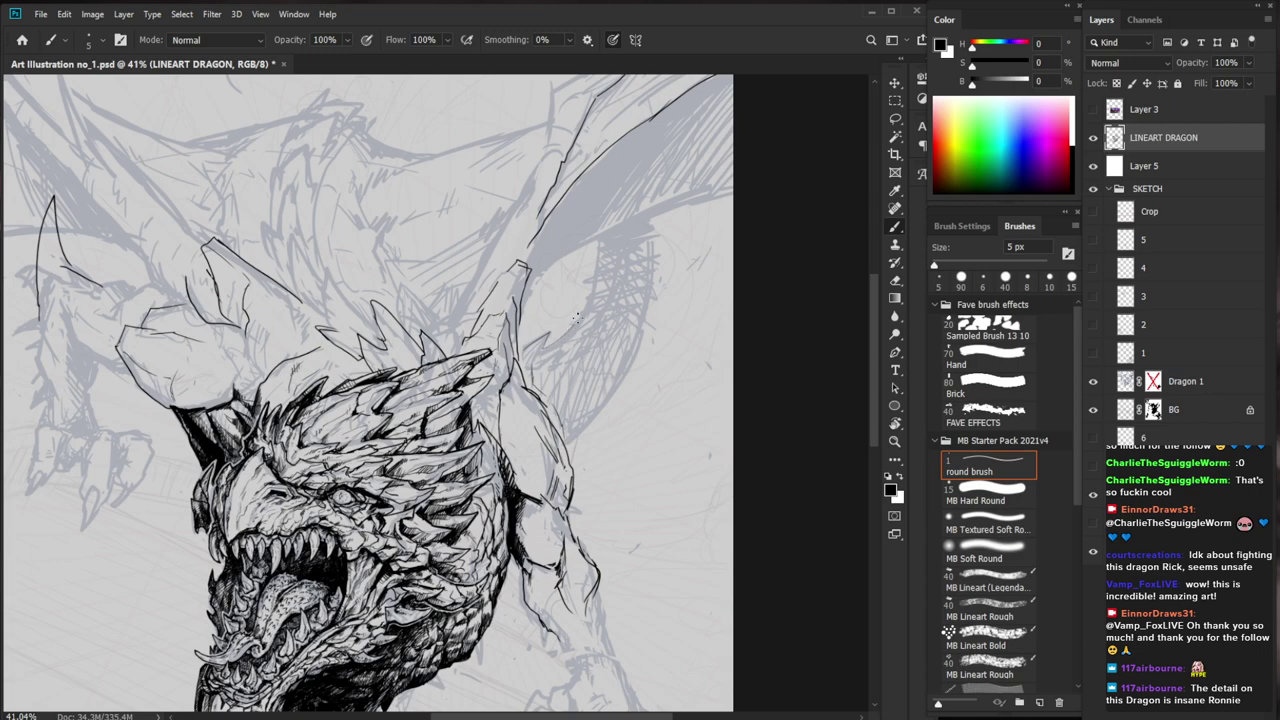
# Ink the inner and outer curved edges of the tail behind the near forelimb
pyautogui.moveTo(603, 246)
pyautogui.mouseDown()
pyautogui.moveTo(584, 306)
pyautogui.moveTo(548, 348)
pyautogui.moveTo(528, 326)
pyautogui.mouseUp()
pyautogui.moveTo(650, 224)
pyautogui.mouseDown()
pyautogui.moveTo(646, 306)
pyautogui.moveTo(610, 394)
pyautogui.moveTo(570, 438)
pyautogui.mouseUp()
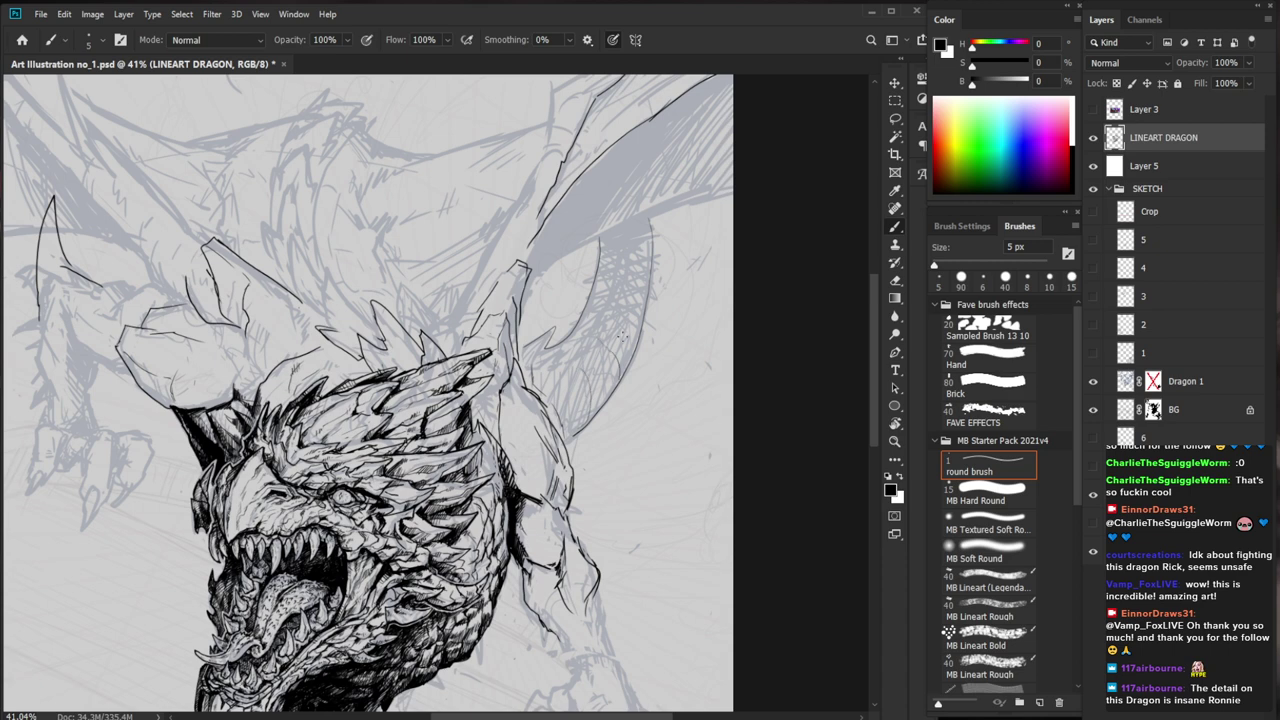
pyautogui.press('z')
pyautogui.moveTo(790, 492); pyautogui.dragTo(716, 525)
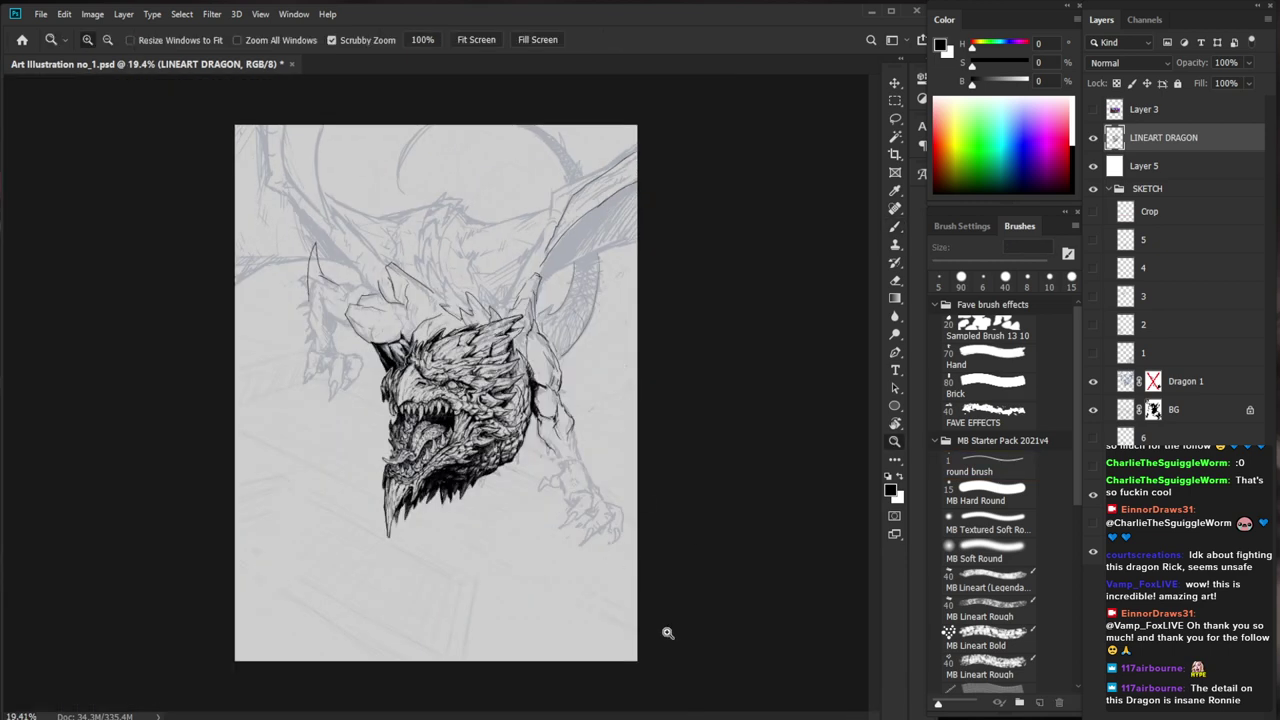
# Add short ink strokes at the front base of the head crest, beside the dark neck spike
pyautogui.moveTo(549, 343); pyautogui.dragTo(680, 358)
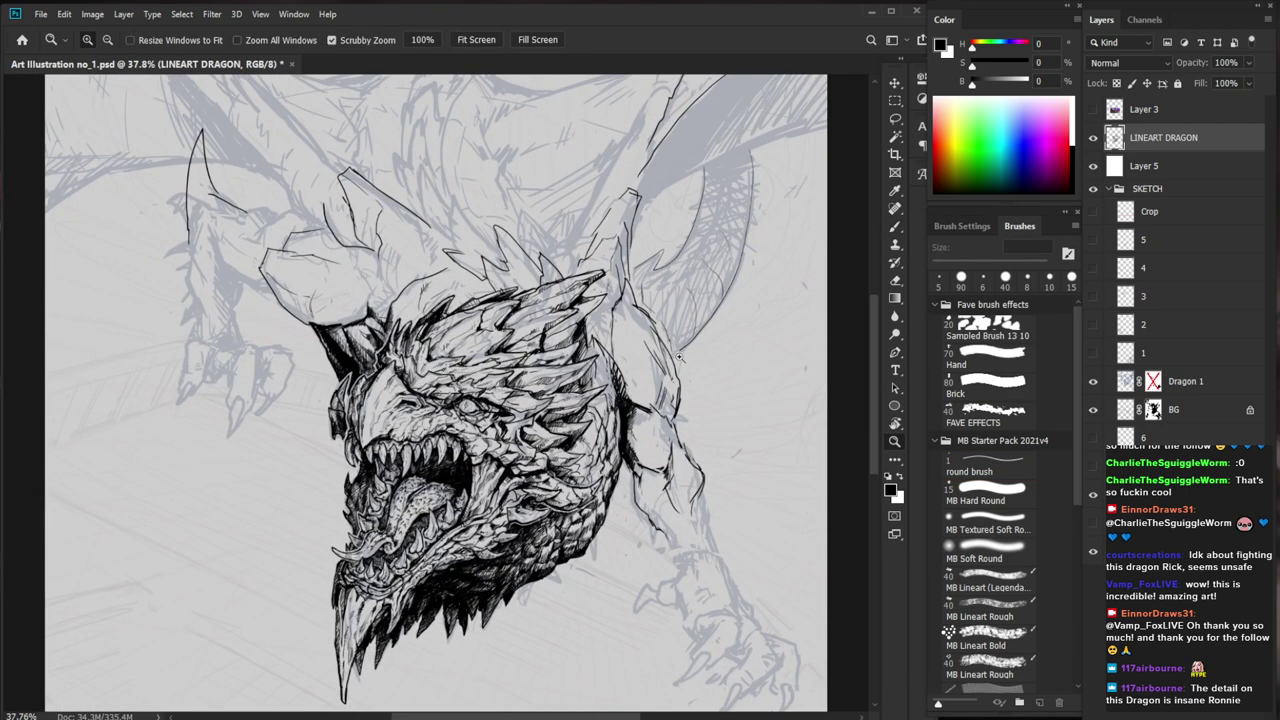
pyautogui.moveTo(432, 302); pyautogui.dragTo(520, 302)
pyautogui.press('b')
pyautogui.moveTo(370, 291); pyautogui.dragTo(363, 309)
pyautogui.moveTo(373, 296)
pyautogui.mouseDown()
pyautogui.moveTo(362, 319)
pyautogui.moveTo(388, 394)
pyautogui.moveTo(368, 357)
pyautogui.mouseUp()
pyautogui.press('e')
# Add hatching strokes to the rear spikes of the head crest, cleaning them up with the eraser
pyautogui.moveTo(632, 420)
pyautogui.mouseDown()
pyautogui.moveTo(539, 463)
pyautogui.moveTo(548, 363)
pyautogui.moveTo(535, 273)
pyautogui.mouseUp()
pyautogui.moveTo(671, 335); pyautogui.dragTo(715, 335)
pyautogui.press('b')
pyautogui.moveTo(628, 285); pyautogui.dragTo(642, 320)
pyautogui.moveTo(633, 299)
pyautogui.mouseDown()
pyautogui.moveTo(653, 343)
pyautogui.moveTo(613, 318)
pyautogui.moveTo(618, 329)
pyautogui.mouseUp()
pyautogui.moveTo(652, 317)
pyautogui.mouseDown()
pyautogui.moveTo(639, 339)
pyautogui.moveTo(671, 362)
pyautogui.moveTo(603, 357)
pyautogui.mouseUp()
pyautogui.press('e')
pyautogui.press('b')
pyautogui.moveTo(619, 339); pyautogui.dragTo(606, 358)
pyautogui.moveTo(628, 342)
pyautogui.mouseDown()
pyautogui.moveTo(614, 354)
pyautogui.moveTo(624, 351)
pyautogui.mouseUp()
# Extend the hatching across the scales at the back of the head with longer slanted strokes
pyautogui.press('z')
pyautogui.moveTo(632, 349)
pyautogui.mouseDown()
pyautogui.moveTo(562, 350)
pyautogui.moveTo(677, 349)
pyautogui.mouseUp()
pyautogui.press('b')
pyautogui.moveTo(587, 379); pyautogui.dragTo(567, 403)
pyautogui.moveTo(603, 361); pyautogui.dragTo(577, 407)
pyautogui.moveTo(583, 395)
pyautogui.mouseDown()
pyautogui.moveTo(573, 409)
pyautogui.moveTo(556, 392)
pyautogui.mouseUp()
pyautogui.press('z')
pyautogui.press('b')
pyautogui.moveTo(575, 470); pyautogui.dragTo(557, 392)
pyautogui.press('z')
pyautogui.moveTo(626, 600); pyautogui.dragTo(558, 605)
pyautogui.press('b')
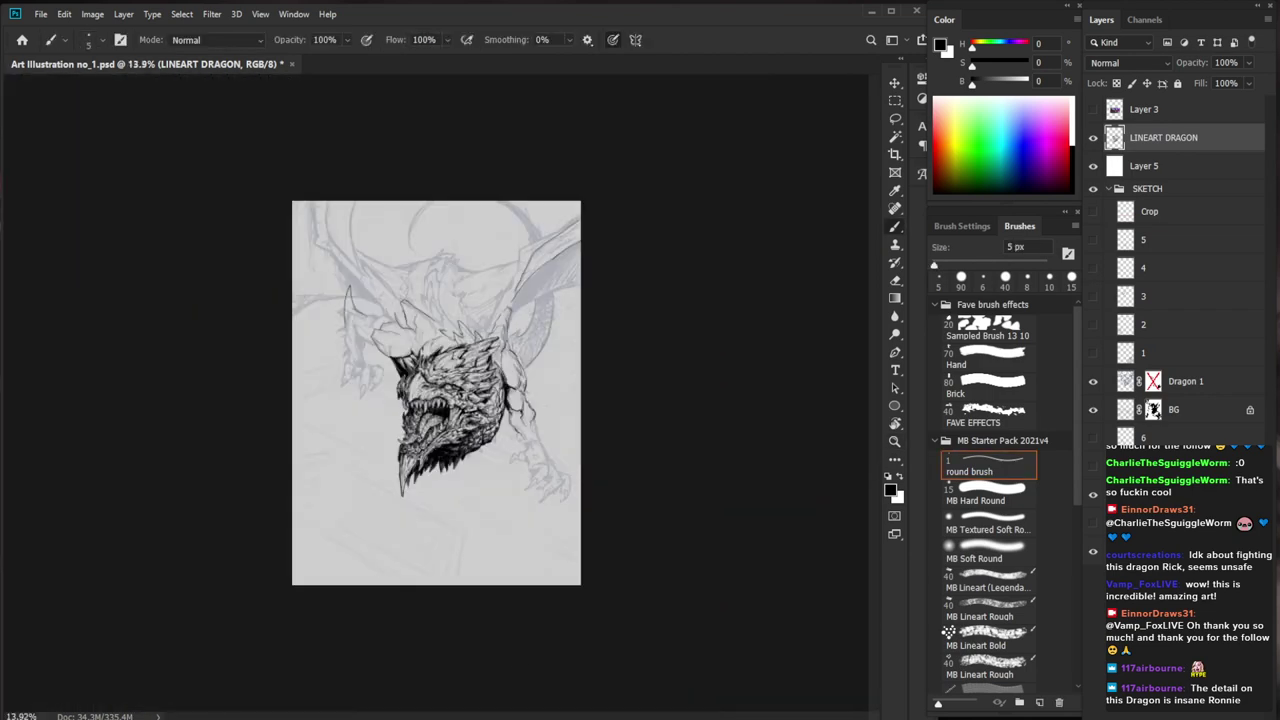
# Add an ink stroke to the snout in front of the nostril with the 5 px brush
pyautogui.press('z')
pyautogui.moveTo(480, 390); pyautogui.dragTo(537, 399)
pyautogui.moveTo(637, 622); pyautogui.dragTo(640, 553)
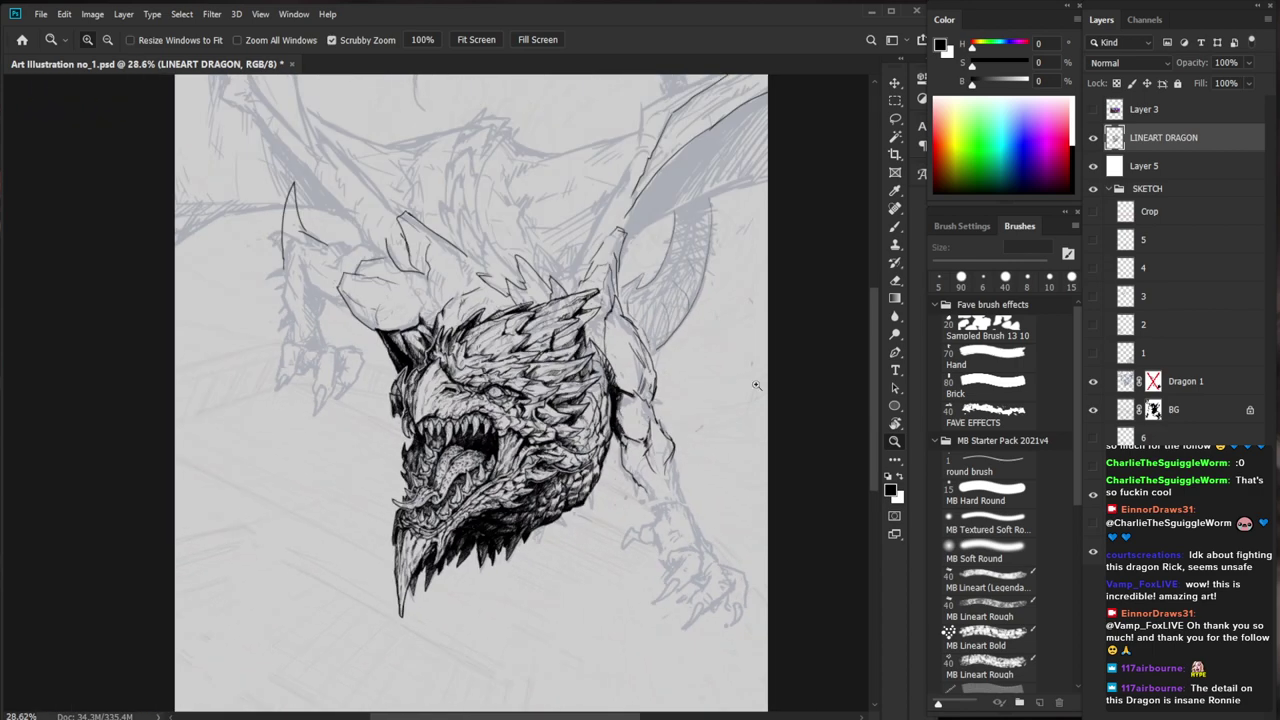
pyautogui.scroll(8, 502, 400)
pyautogui.press('b')
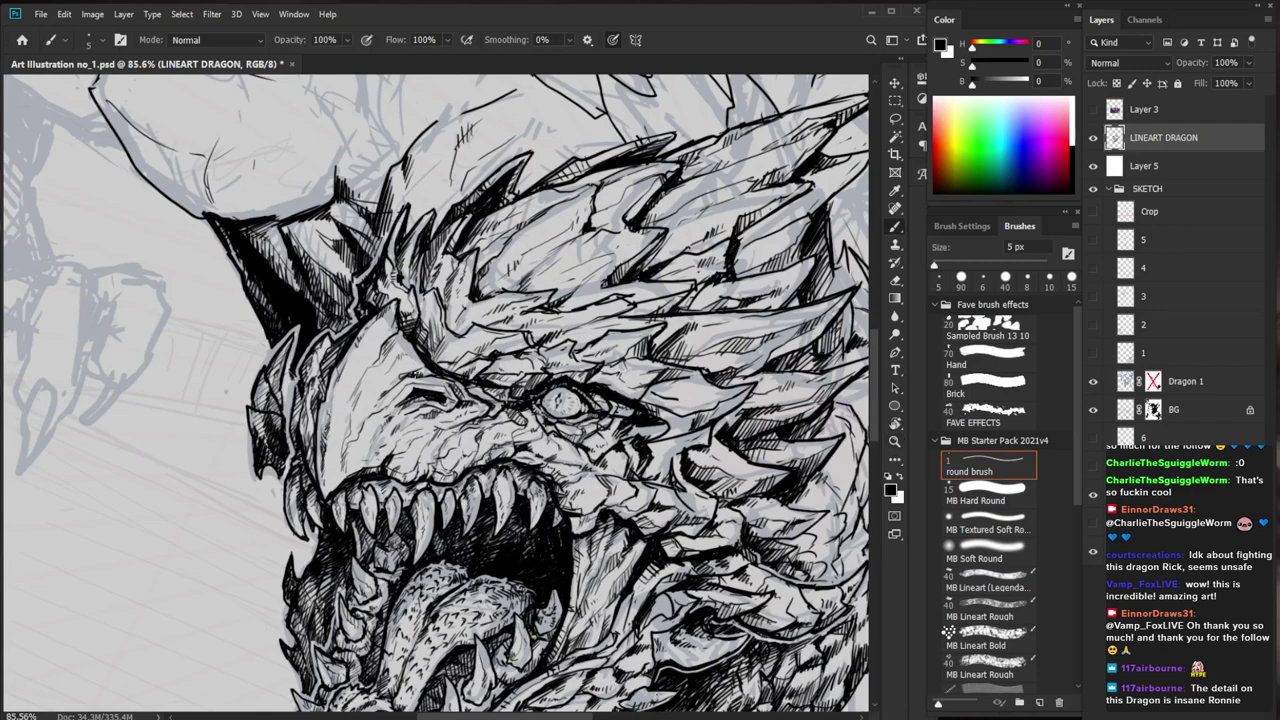
pyautogui.moveTo(391, 371)
pyautogui.mouseDown()
pyautogui.moveTo(369, 395)
pyautogui.moveTo(409, 376)
pyautogui.moveTo(366, 402)
pyautogui.mouseUp()
pyautogui.moveTo(565, 390)
pyautogui.mouseDown()
pyautogui.moveTo(480, 390)
pyautogui.moveTo(610, 365)
pyautogui.mouseUp()
# Set the eraser size to 30 px and erase the stray ink on the snout beside the nostril
pyautogui.press('e')
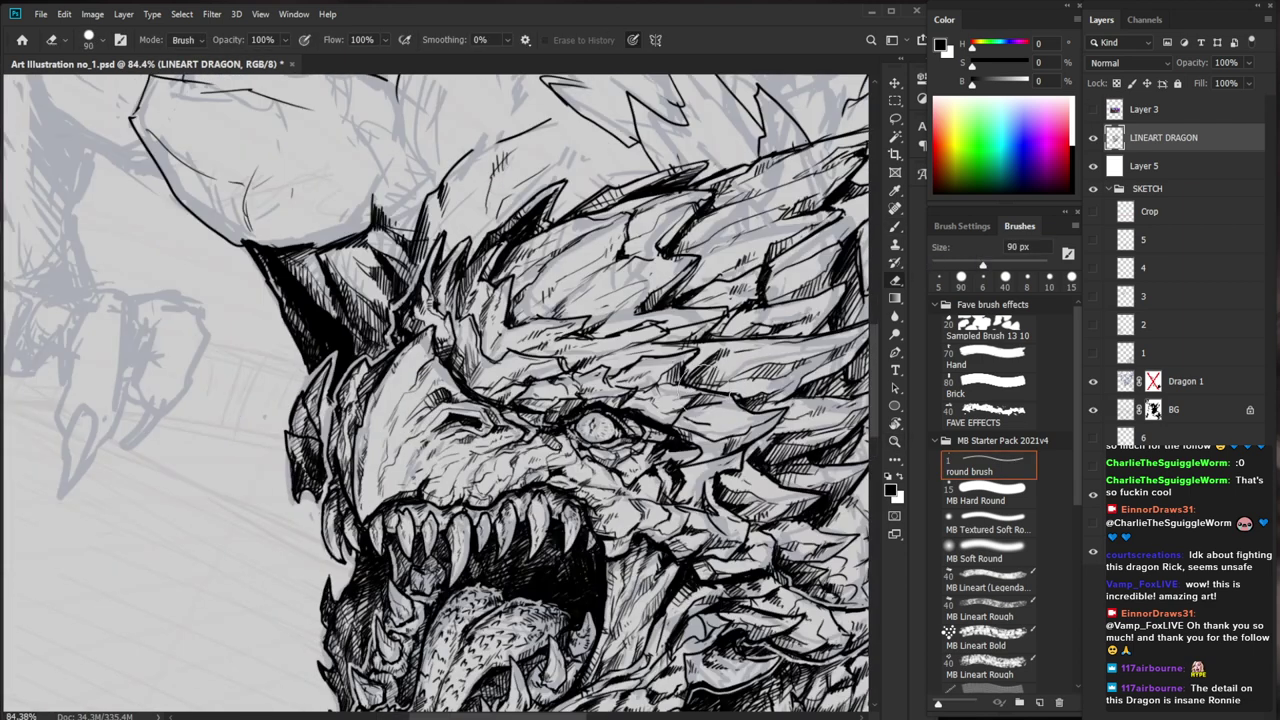
pyautogui.press('[')
pyautogui.press('[')
pyautogui.press('[')
pyautogui.press('[')
pyautogui.press('[')
pyautogui.press('[')
pyautogui.press('[')
pyautogui.press('[')
pyautogui.moveTo(428, 404); pyautogui.dragTo(398, 432)
# Redraw the fine texture line on the snout ridge with the 5 px brush
pyautogui.press('b')
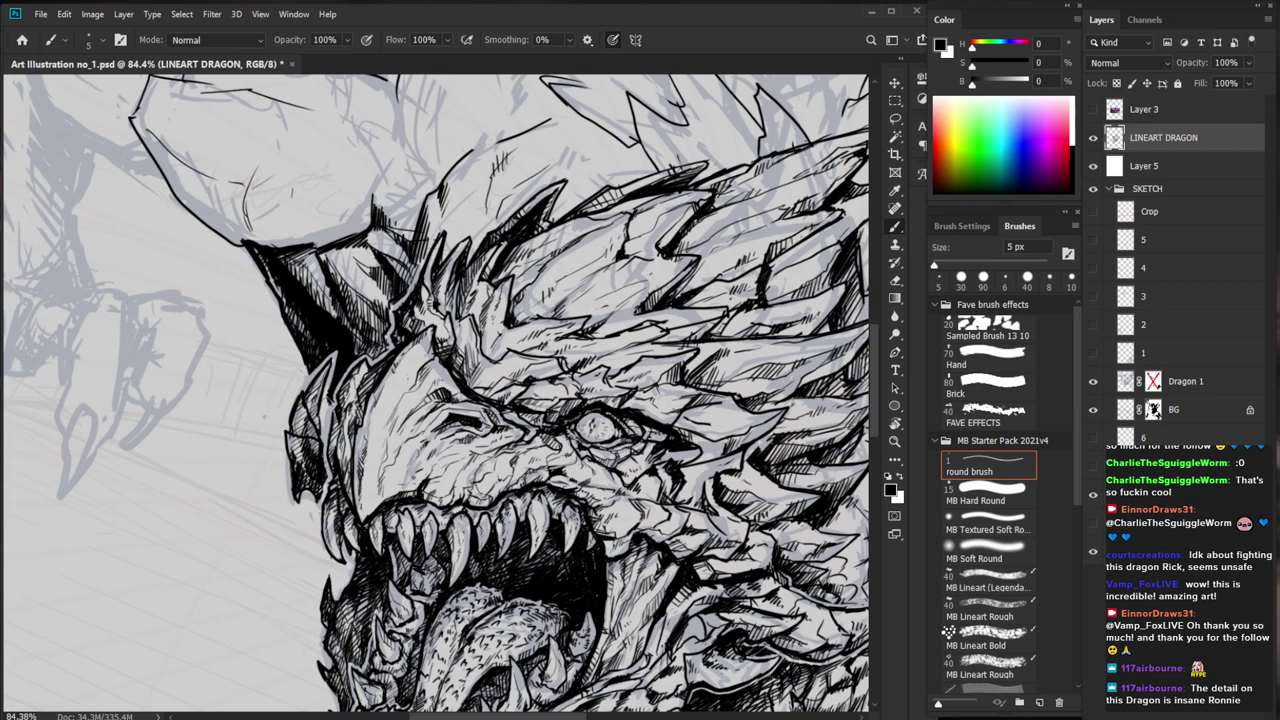
pyautogui.press('e')
pyautogui.press('b')
pyautogui.moveTo(408, 380); pyautogui.dragTo(401, 395)
pyautogui.press('z')
pyautogui.moveTo(507, 395)
pyautogui.mouseDown()
pyautogui.moveTo(437, 473)
pyautogui.moveTo(403, 445)
pyautogui.mouseUp()
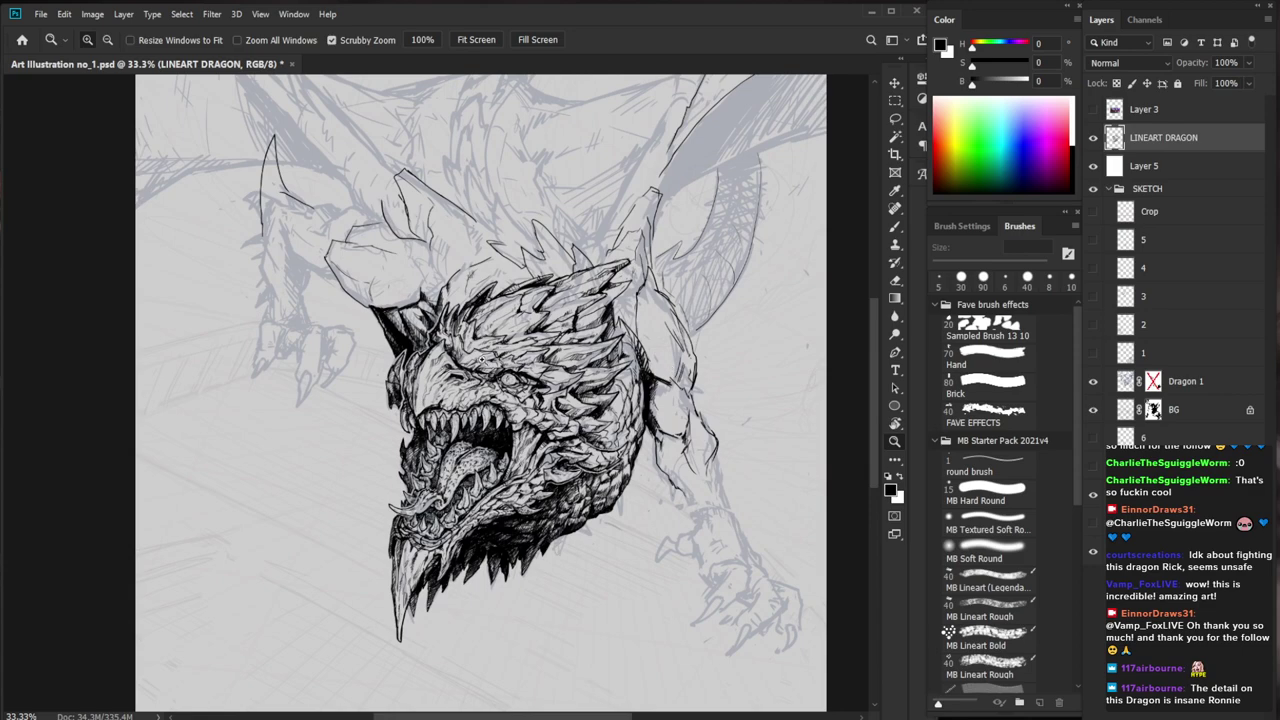
# Add short hatching strokes to the cheek scales and the upper ridge of the snout
pyautogui.moveTo(481, 367); pyautogui.dragTo(540, 358)
pyautogui.press('e')
pyautogui.press('b')
pyautogui.moveTo(628, 442)
pyautogui.mouseDown()
pyautogui.moveTo(618, 452)
pyautogui.moveTo(602, 426)
pyautogui.moveTo(610, 466)
pyautogui.mouseUp()
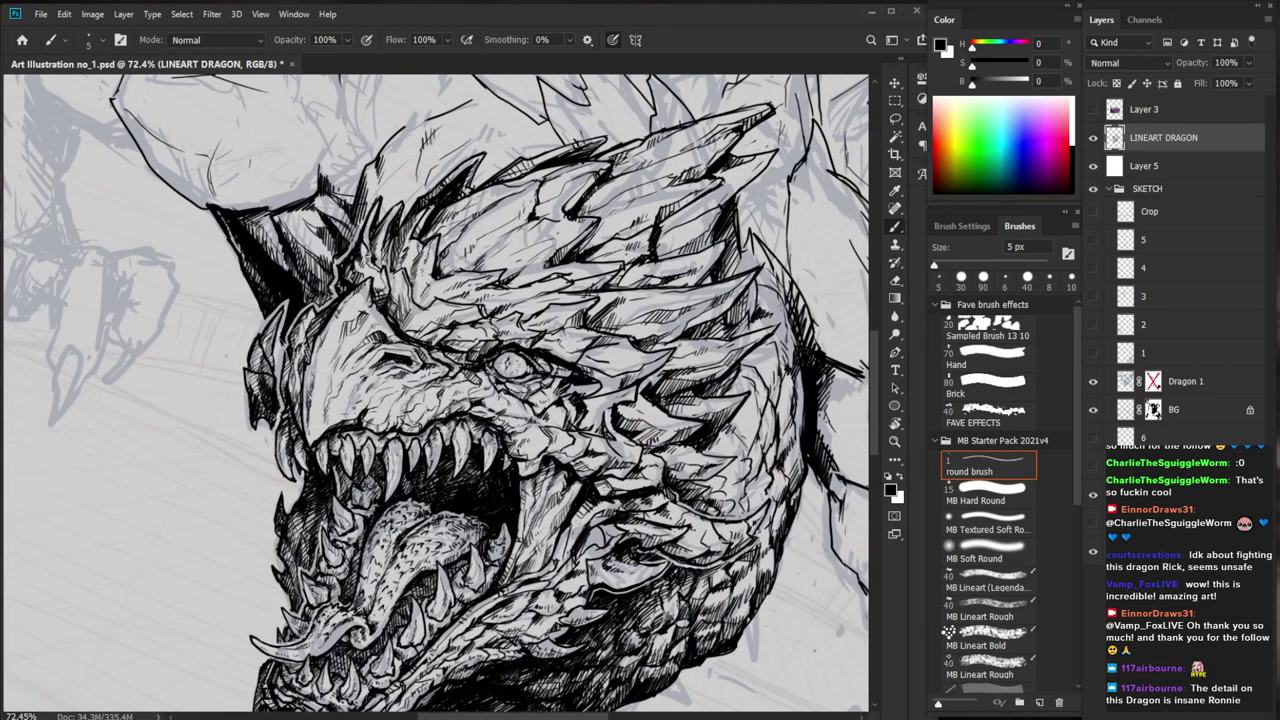
pyautogui.moveTo(493, 468); pyautogui.dragTo(483, 515)
pyautogui.press('e')
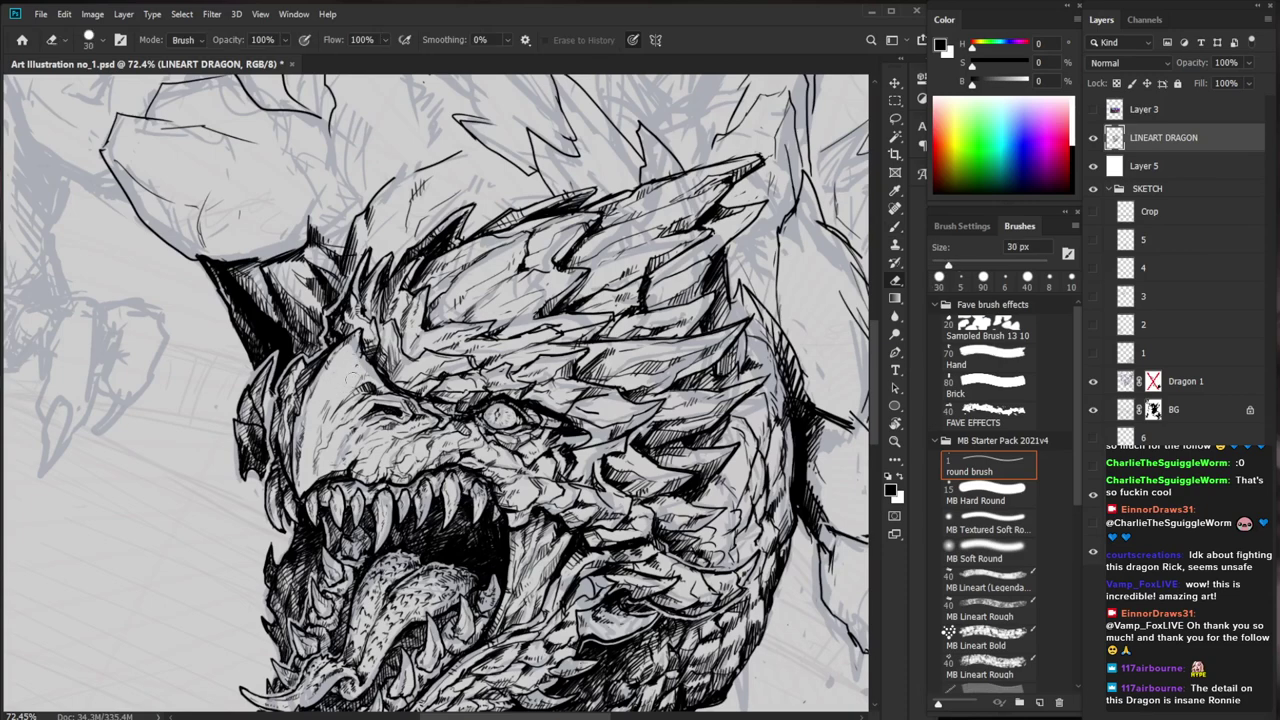
pyautogui.press('b')
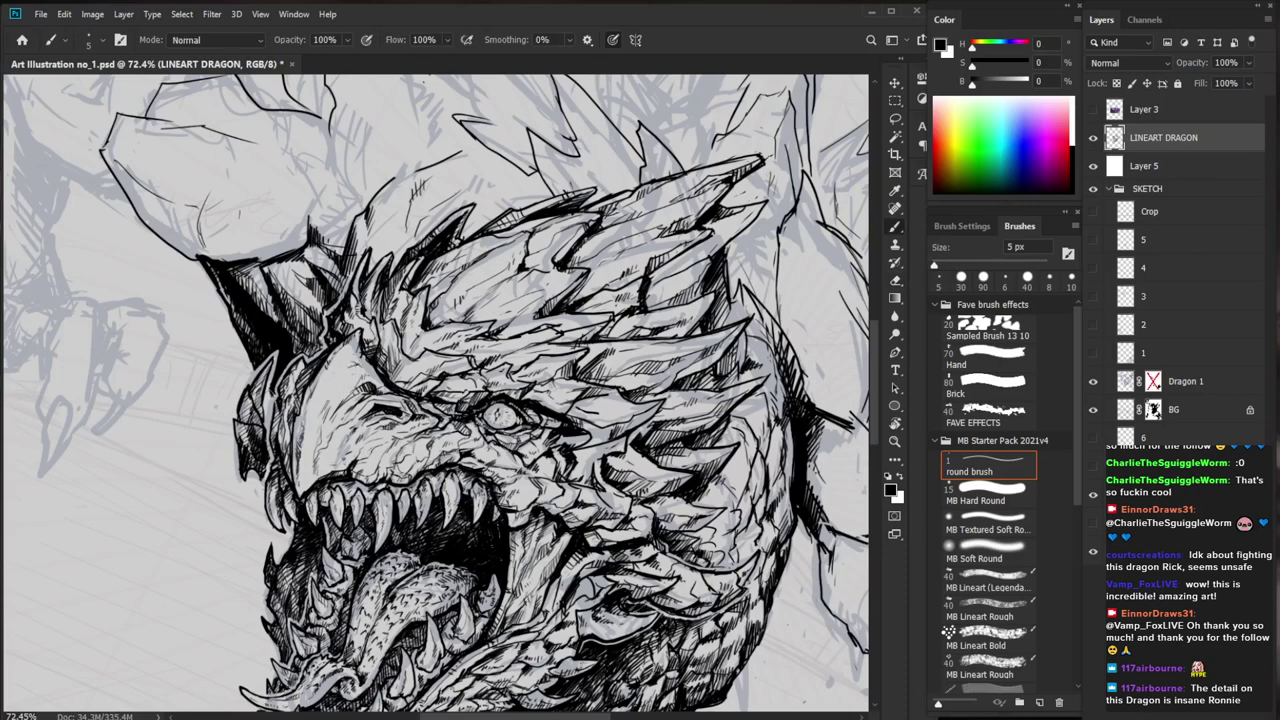
pyautogui.moveTo(342, 382); pyautogui.dragTo(326, 391)
pyautogui.moveTo(336, 392); pyautogui.dragTo(324, 401)
pyautogui.moveTo(415, 302); pyautogui.dragTo(320, 304)
# Darken the edges of the pointed spikes hanging below the jaw
pyautogui.moveTo(669, 600)
pyautogui.mouseDown()
pyautogui.moveTo(624, 513)
pyautogui.moveTo(620, 540)
pyautogui.mouseUp()
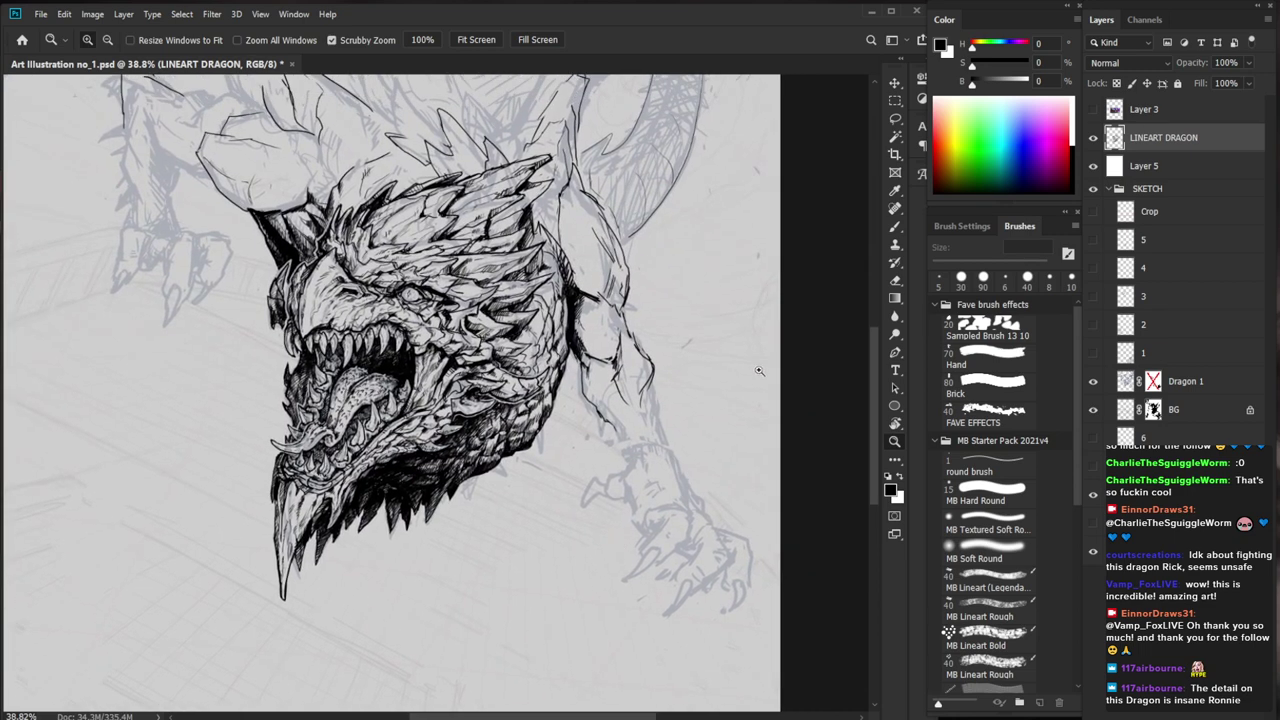
pyautogui.moveTo(641, 456); pyautogui.dragTo(620, 497)
pyautogui.scroll(5, 393, 519)
pyautogui.press('b')
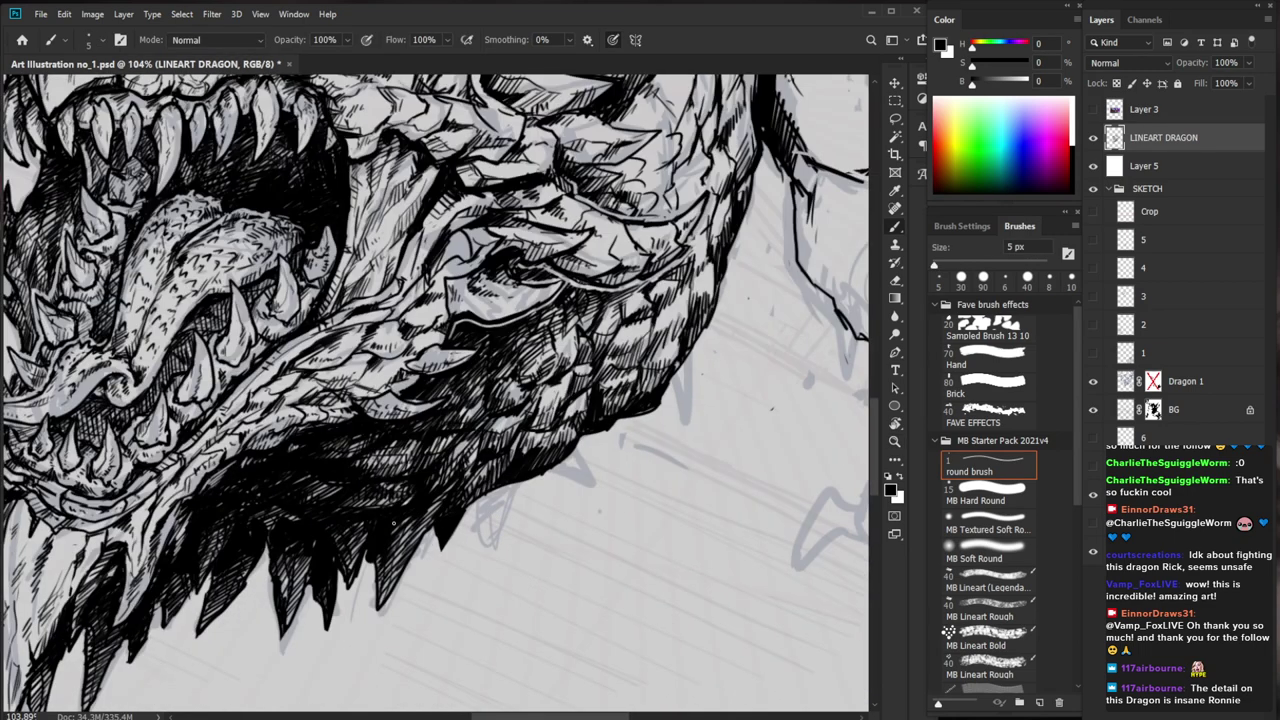
pyautogui.moveTo(433, 523)
pyautogui.mouseDown()
pyautogui.moveTo(400, 542)
pyautogui.moveTo(390, 571)
pyautogui.moveTo(374, 558)
pyautogui.moveTo(377, 586)
pyautogui.mouseUp()
pyautogui.press('e')
pyautogui.press('b')
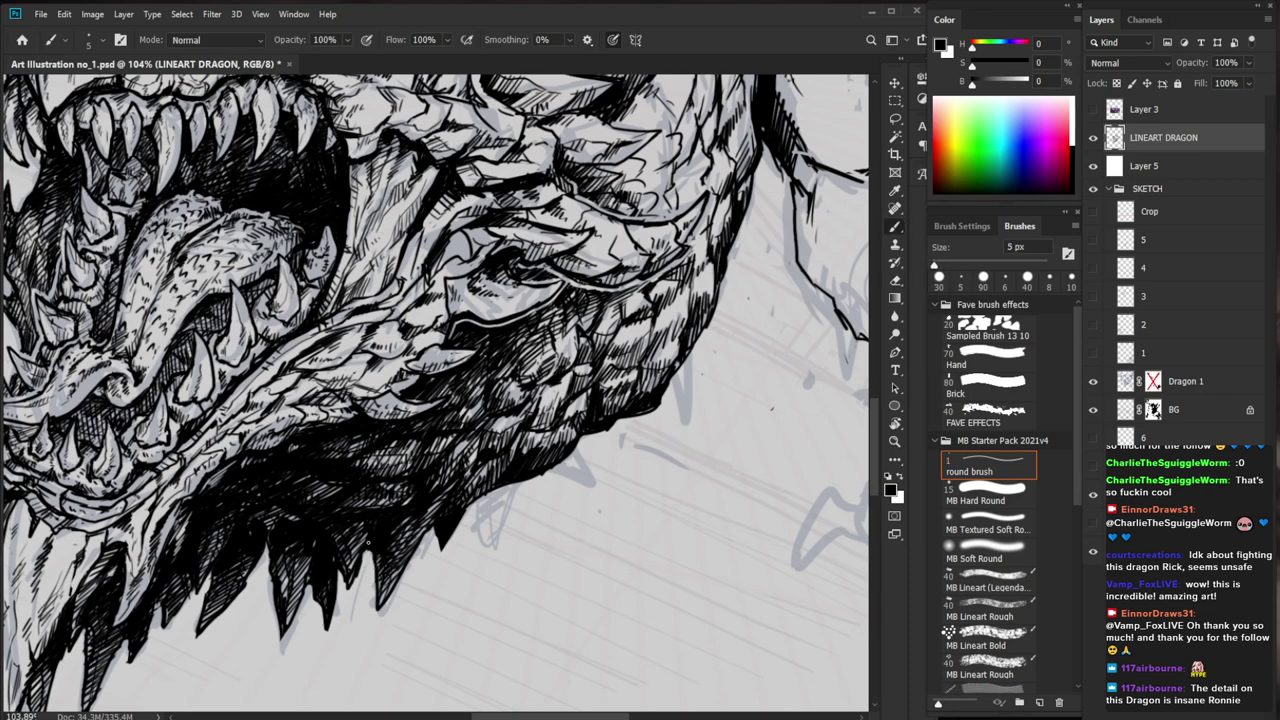
# Ink the inner and outer edges of the near forearm down to the wrist
pyautogui.scroll(-10, 771, 531)
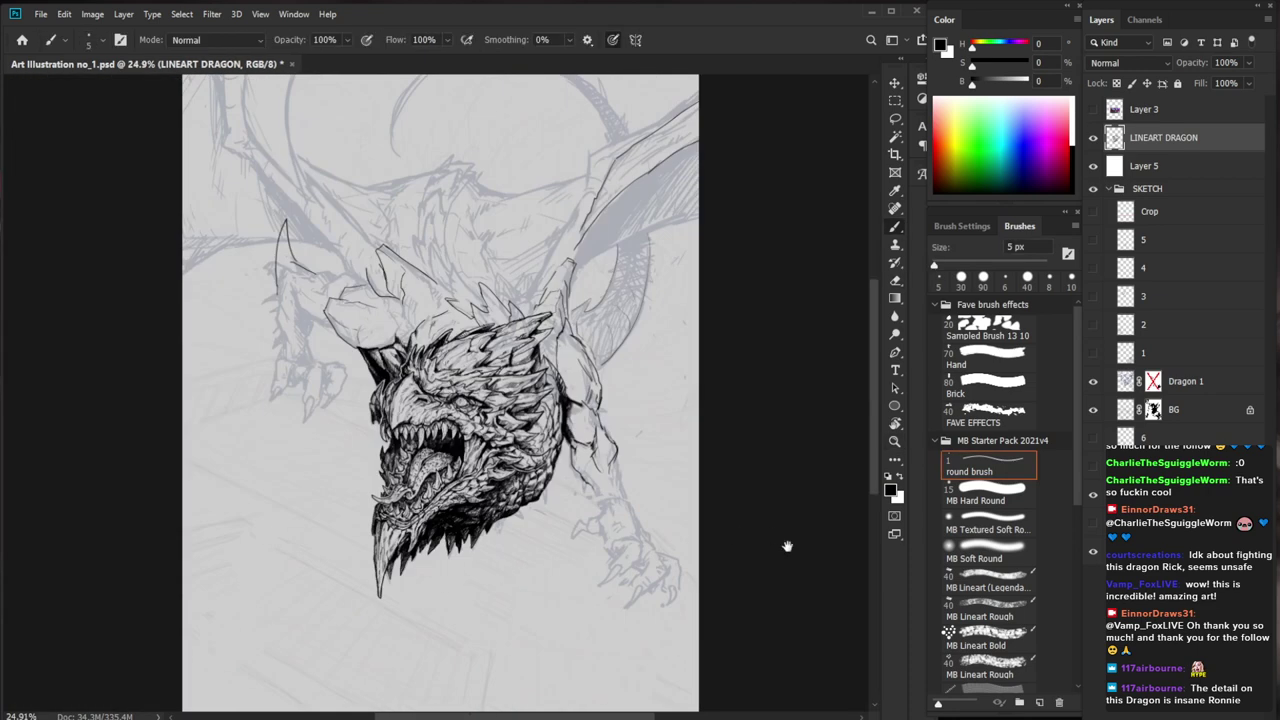
pyautogui.scroll(5, 614, 517)
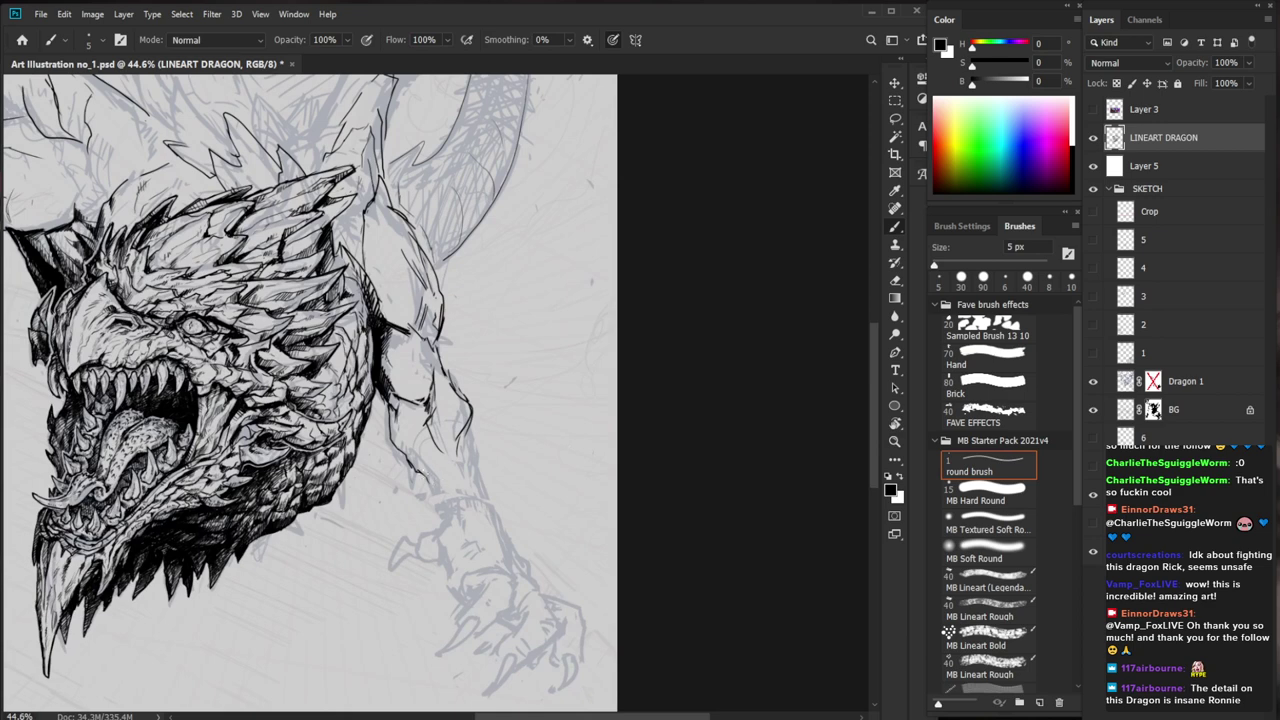
pyautogui.moveTo(411, 460); pyautogui.dragTo(449, 517)
pyautogui.moveTo(467, 437); pyautogui.dragTo(495, 509)
pyautogui.press('z')
pyautogui.moveTo(518, 498); pyautogui.dragTo(484, 545)
pyautogui.moveTo(594, 525); pyautogui.dragTo(646, 566)
pyautogui.press('z')
pyautogui.moveTo(573, 530); pyautogui.dragTo(634, 528)
pyautogui.moveTo(524, 505); pyautogui.dragTo(558, 585)
pyautogui.moveTo(484, 546); pyautogui.dragTo(509, 616)
# Ink a dense dark tuft of short strokes on the inner side of the near wrist
pyautogui.press('z')
pyautogui.press('b')
pyautogui.scroll(5, 527, 562)
pyautogui.moveTo(504, 536); pyautogui.dragTo(525, 577)
pyautogui.moveTo(522, 545); pyautogui.dragTo(532, 586)
# Add short hatching strokes to the scales along the lower cheek and jaw
pyautogui.press('z')
pyautogui.moveTo(527, 560)
pyautogui.mouseDown()
pyautogui.moveTo(484, 564)
pyautogui.moveTo(546, 556)
pyautogui.mouseUp()
pyautogui.moveTo(360, 463)
pyautogui.mouseDown()
pyautogui.moveTo(425, 456)
pyautogui.moveTo(376, 468)
pyautogui.moveTo(414, 470)
pyautogui.mouseUp()
pyautogui.press('b')
pyautogui.moveTo(430, 450)
pyautogui.mouseDown()
pyautogui.moveTo(414, 471)
pyautogui.moveTo(384, 460)
pyautogui.mouseUp()
pyautogui.press('z')
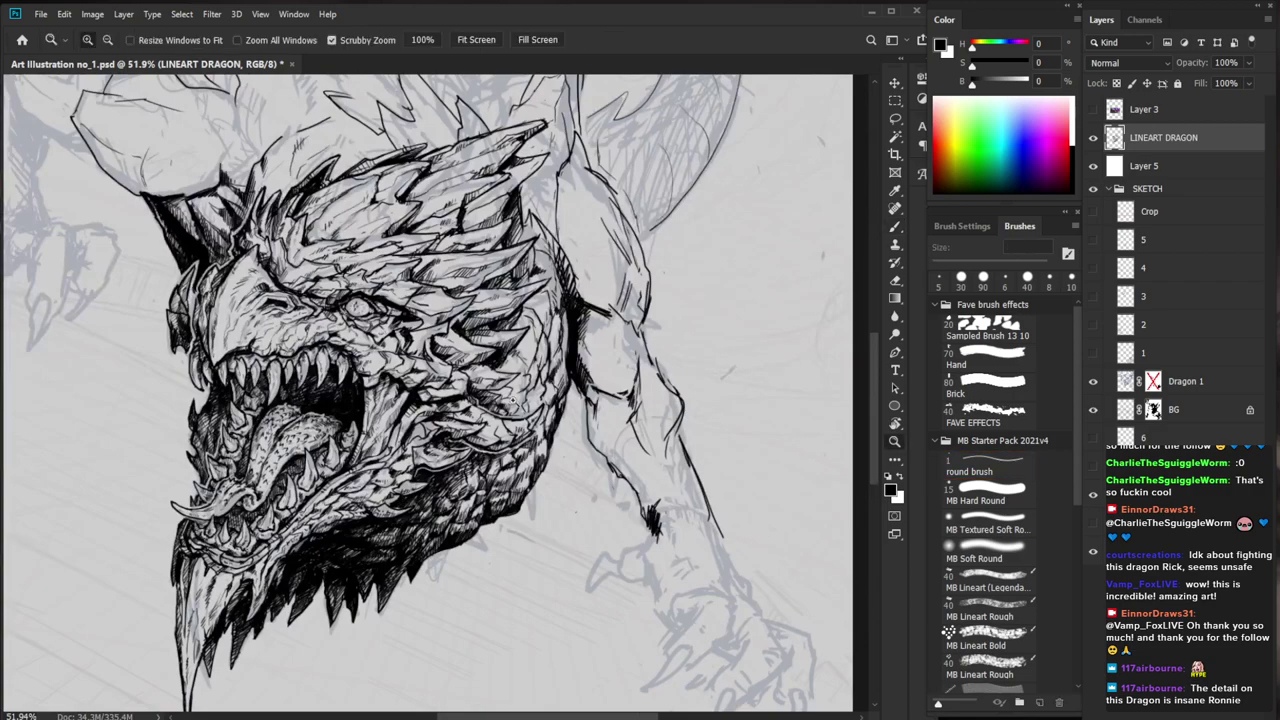
pyautogui.moveTo(451, 400); pyautogui.dragTo(497, 398)
pyautogui.press('b')
pyautogui.moveTo(482, 467); pyautogui.dragTo(478, 484)
pyautogui.moveTo(492, 468); pyautogui.dragTo(485, 484)
pyautogui.hotkey('ctrl', '0')
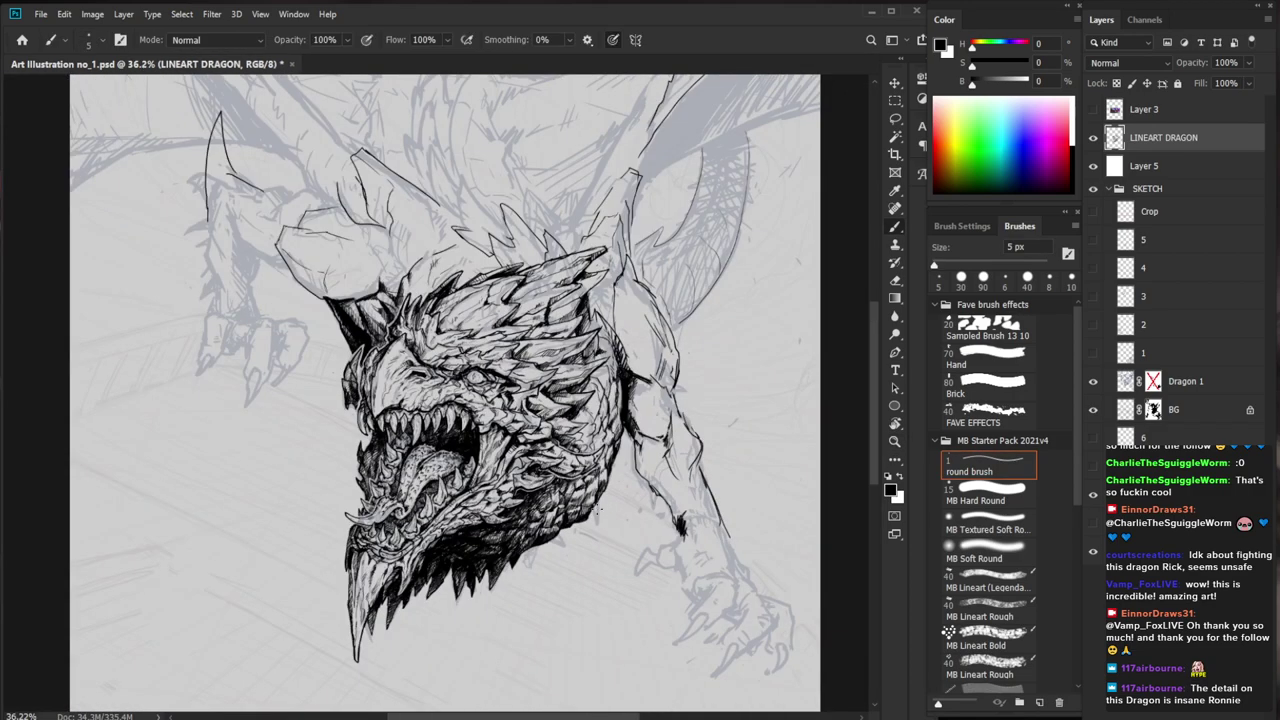
# Add small texture strokes to the tongue and inner surfaces of the open mouth
pyautogui.hotkey('ctrl', 'space')
pyautogui.moveTo(409, 582); pyautogui.dragTo(464, 582)
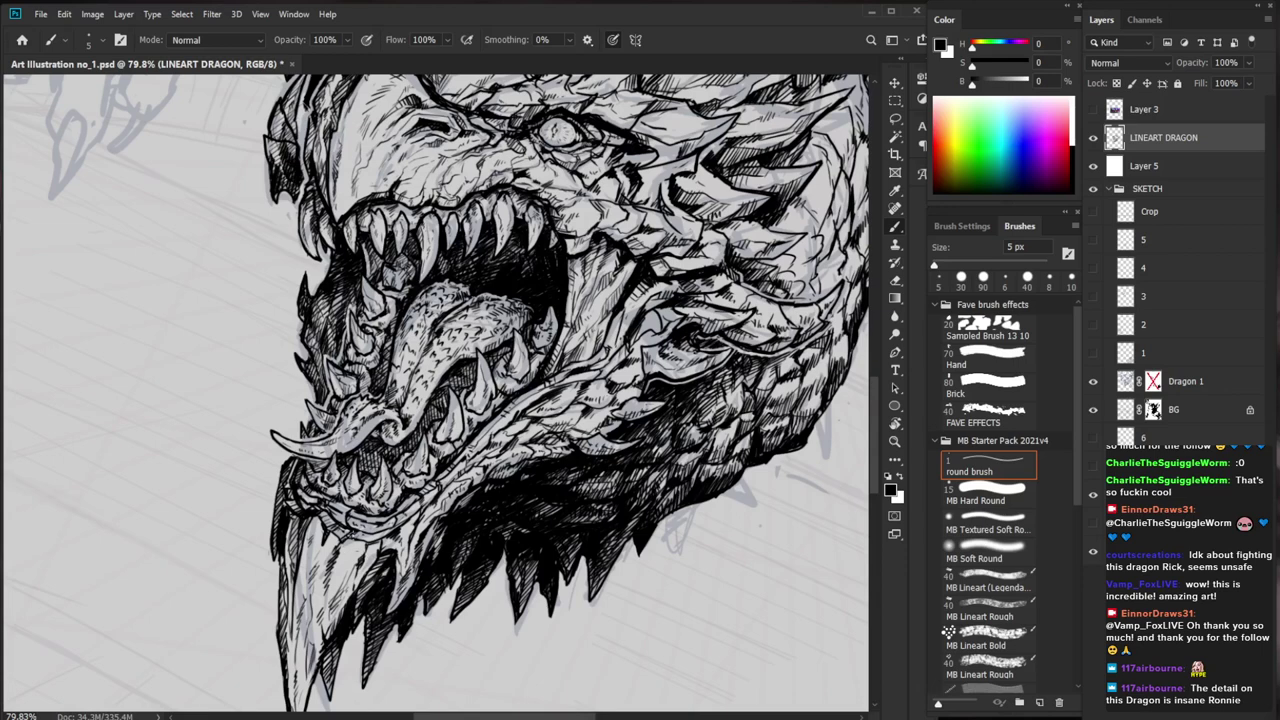
pyautogui.hotkey('ctrl', 'space')
pyautogui.moveTo(402, 518); pyautogui.dragTo(359, 518)
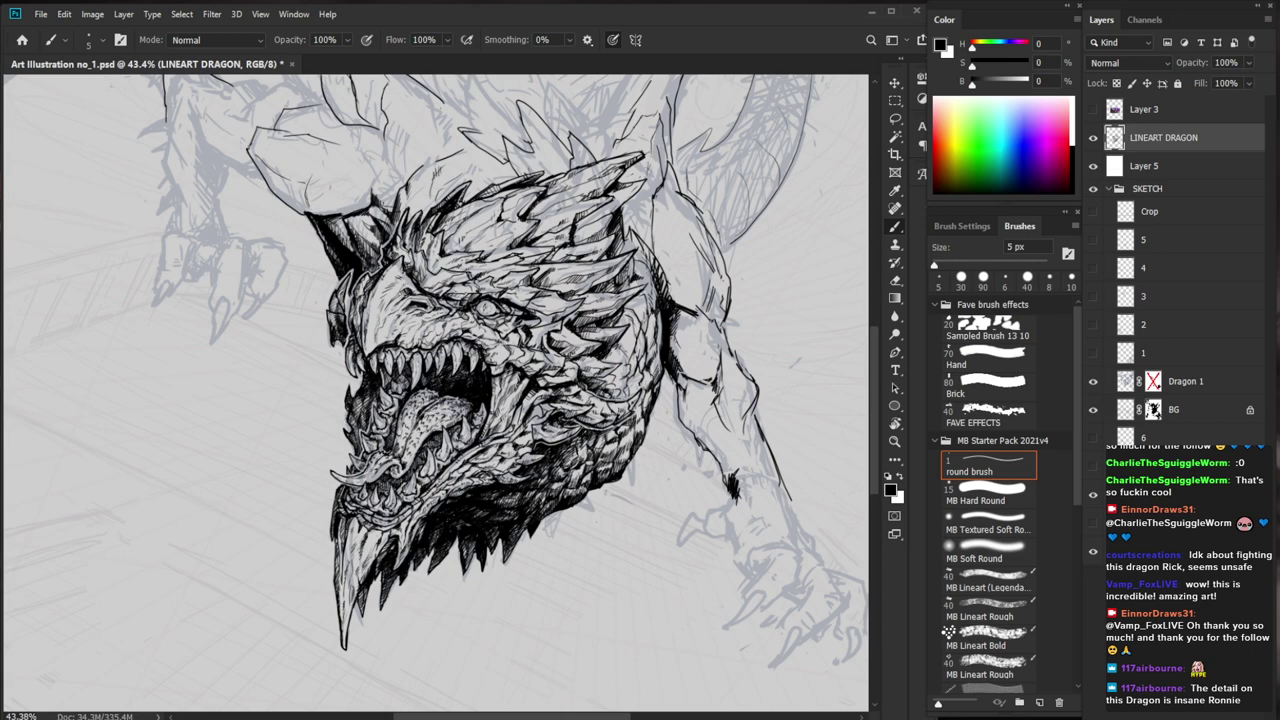
pyautogui.moveTo(434, 482); pyautogui.dragTo(510, 480)
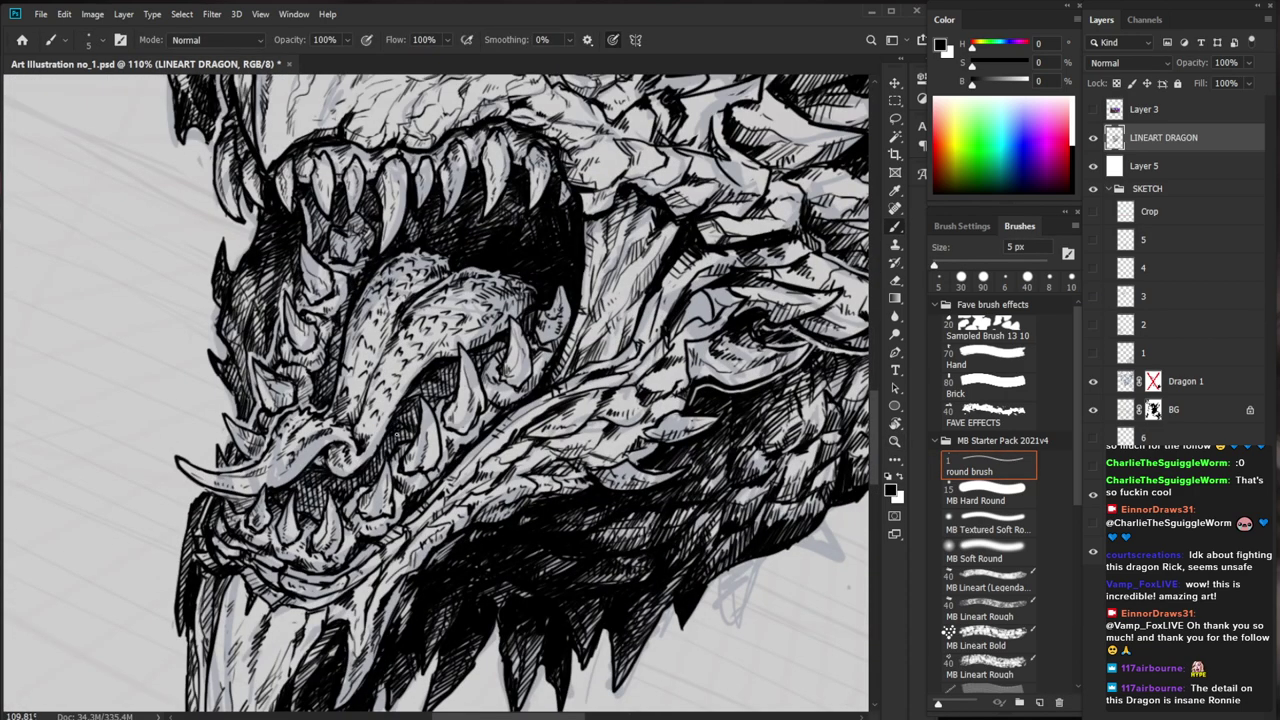
pyautogui.scroll(-4, 412, 418)
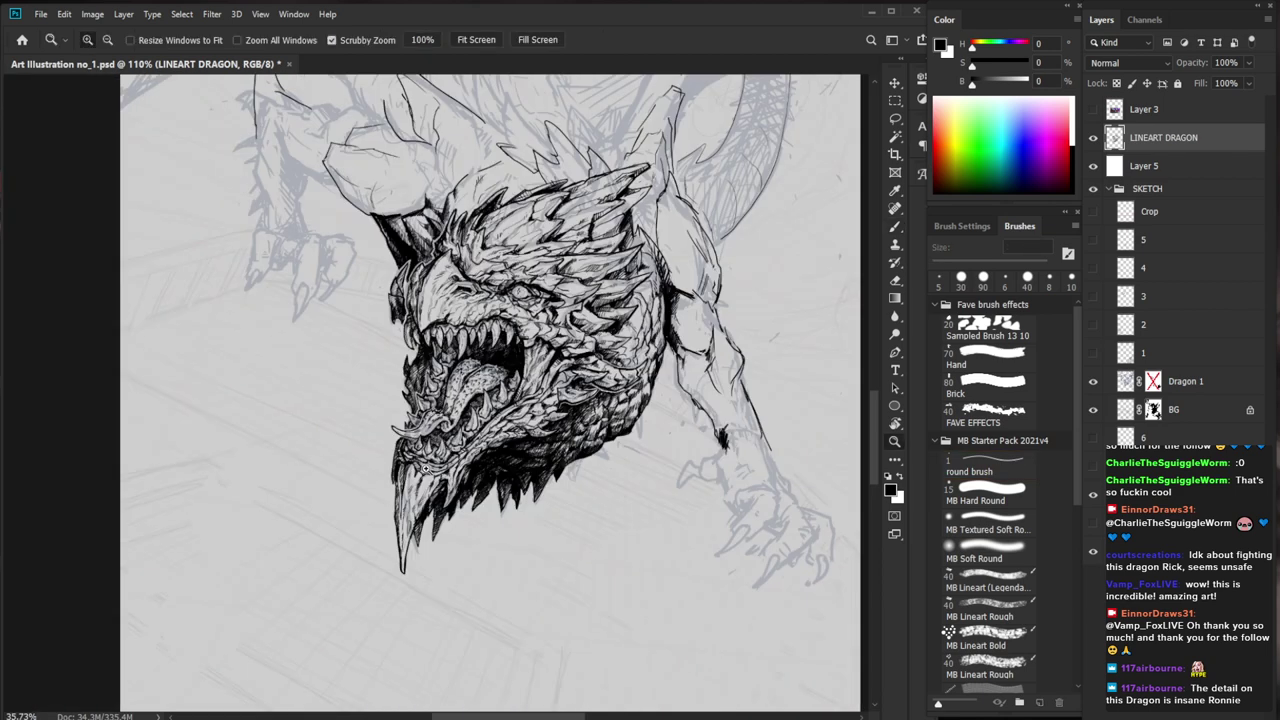
pyautogui.scroll(5, 412, 418)
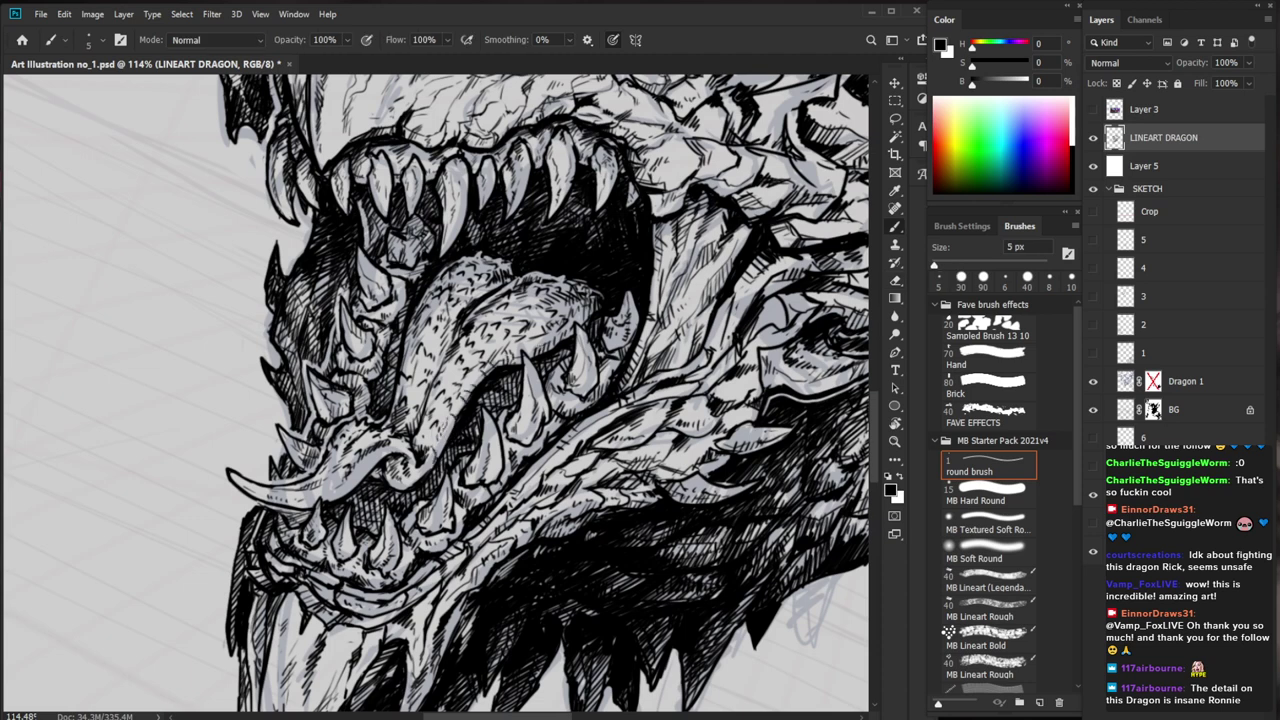
pyautogui.moveTo(404, 354); pyautogui.dragTo(414, 362)
pyautogui.moveTo(547, 360); pyautogui.dragTo(405, 362)
pyautogui.moveTo(657, 620); pyautogui.dragTo(531, 660)
pyautogui.moveTo(357, 388)
pyautogui.mouseDown()
pyautogui.moveTo(478, 388)
pyautogui.moveTo(362, 382)
pyautogui.mouseUp()
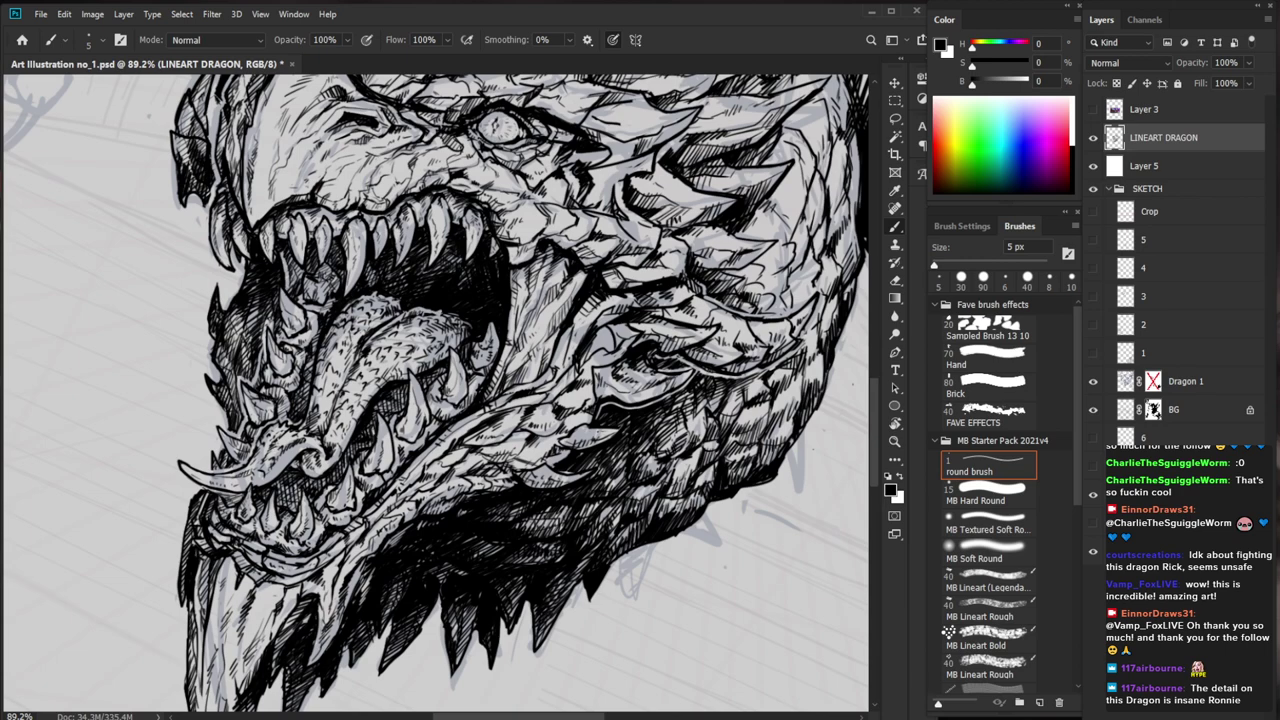
# Refine the curled tip of the tongue with additional 5 px ink strokes
pyautogui.moveTo(246, 455); pyautogui.dragTo(262, 462)
pyautogui.scroll(5, 288, 460)
pyautogui.press('e')
pyautogui.press('b')
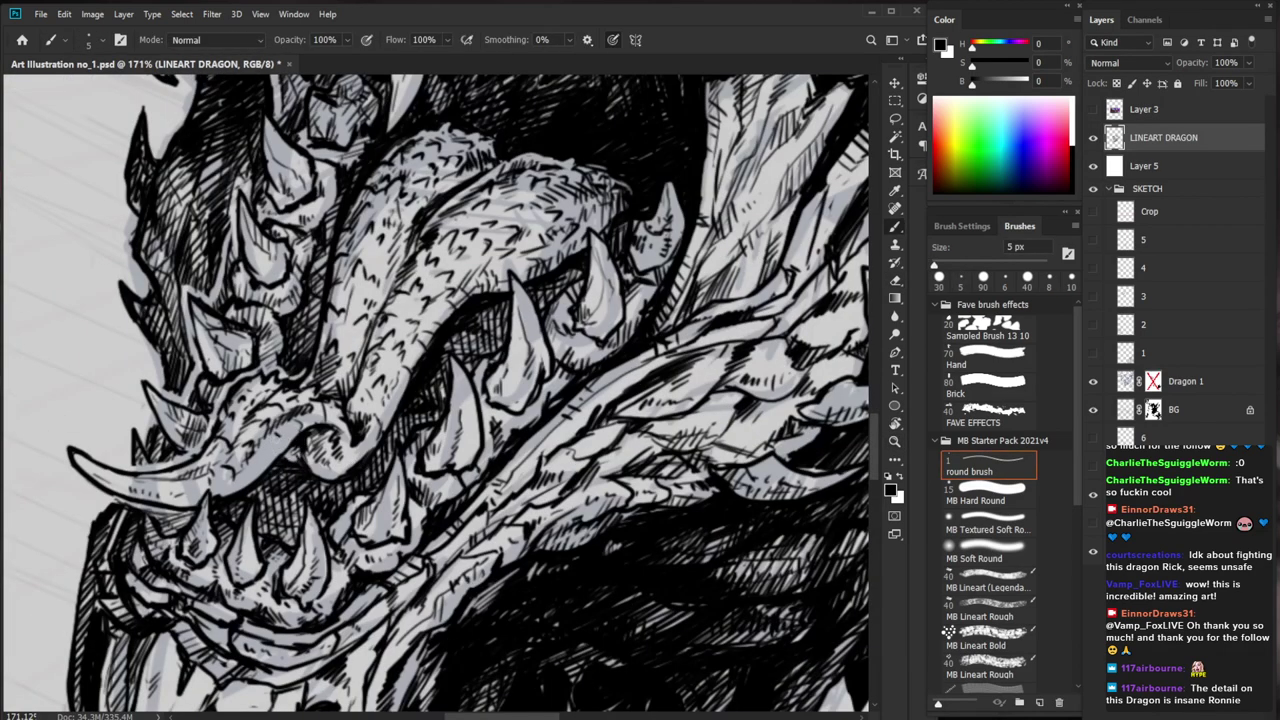
pyautogui.moveTo(282, 442); pyautogui.dragTo(242, 490)
pyautogui.moveTo(234, 470)
pyautogui.mouseDown()
pyautogui.moveTo(228, 492)
pyautogui.moveTo(173, 506)
pyautogui.moveTo(88, 473)
pyautogui.mouseUp()
pyautogui.scroll(-3, 228, 461)
pyautogui.scroll(1, 353, 382)
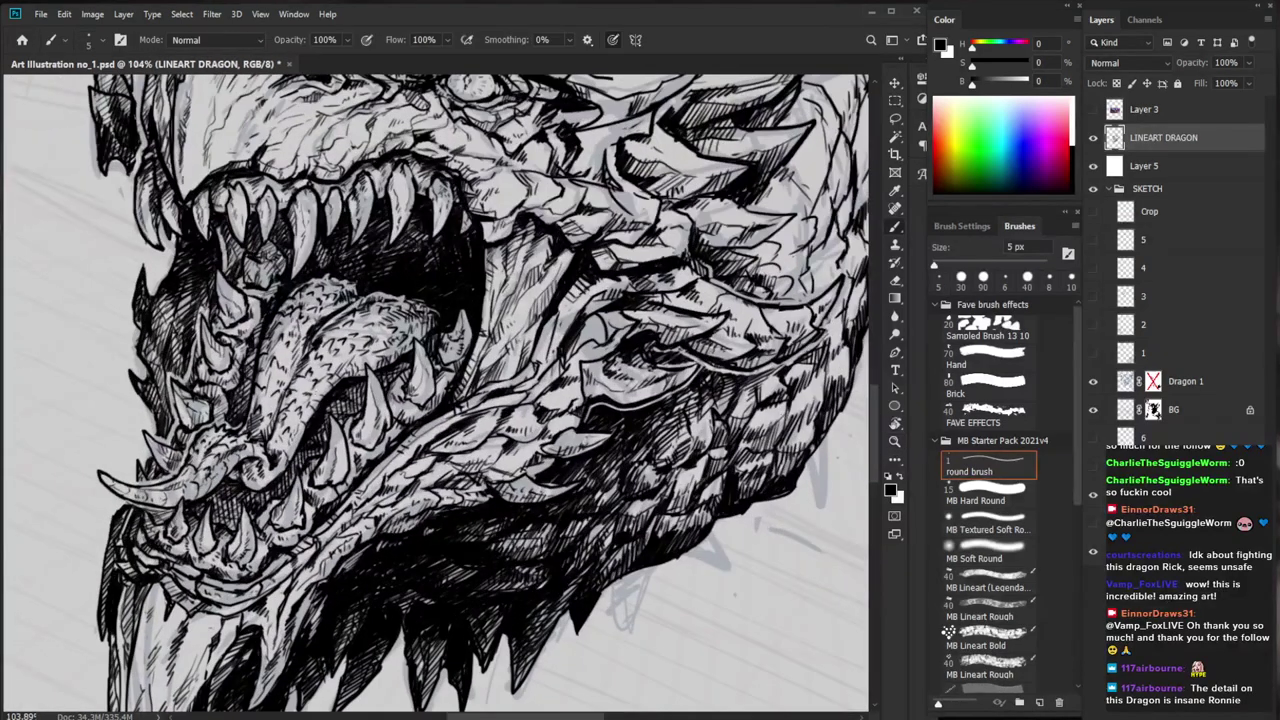
# Erase stray ink between the tongue and the lower teeth
pyautogui.press('e')
pyautogui.moveTo(326, 394)
pyautogui.mouseDown()
pyautogui.moveTo(311, 406)
pyautogui.moveTo(312, 393)
pyautogui.moveTo(308, 418)
pyautogui.mouseUp()
pyautogui.press('b')
pyautogui.moveTo(331, 440); pyautogui.dragTo(241, 526)
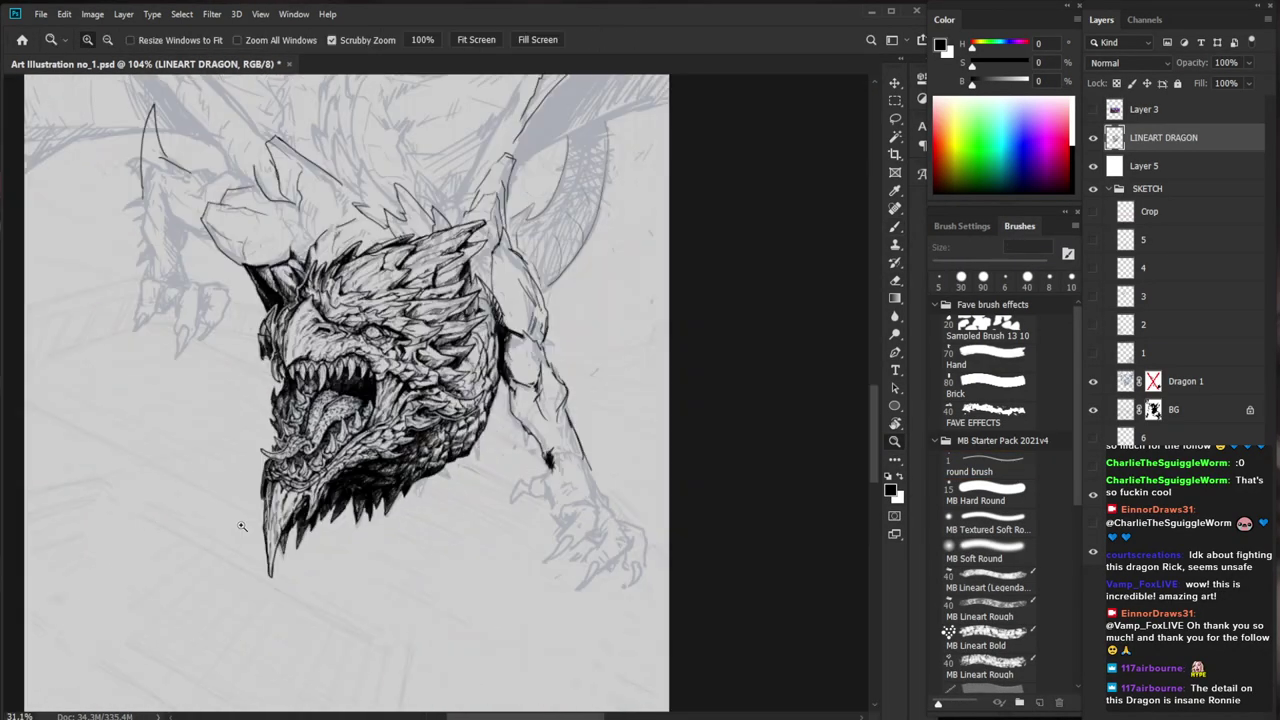
# Add short parallel hatching strokes to the neck scales behind the jaw
pyautogui.moveTo(692, 484); pyautogui.dragTo(629, 571)
pyautogui.moveTo(416, 469); pyautogui.dragTo(459, 592)
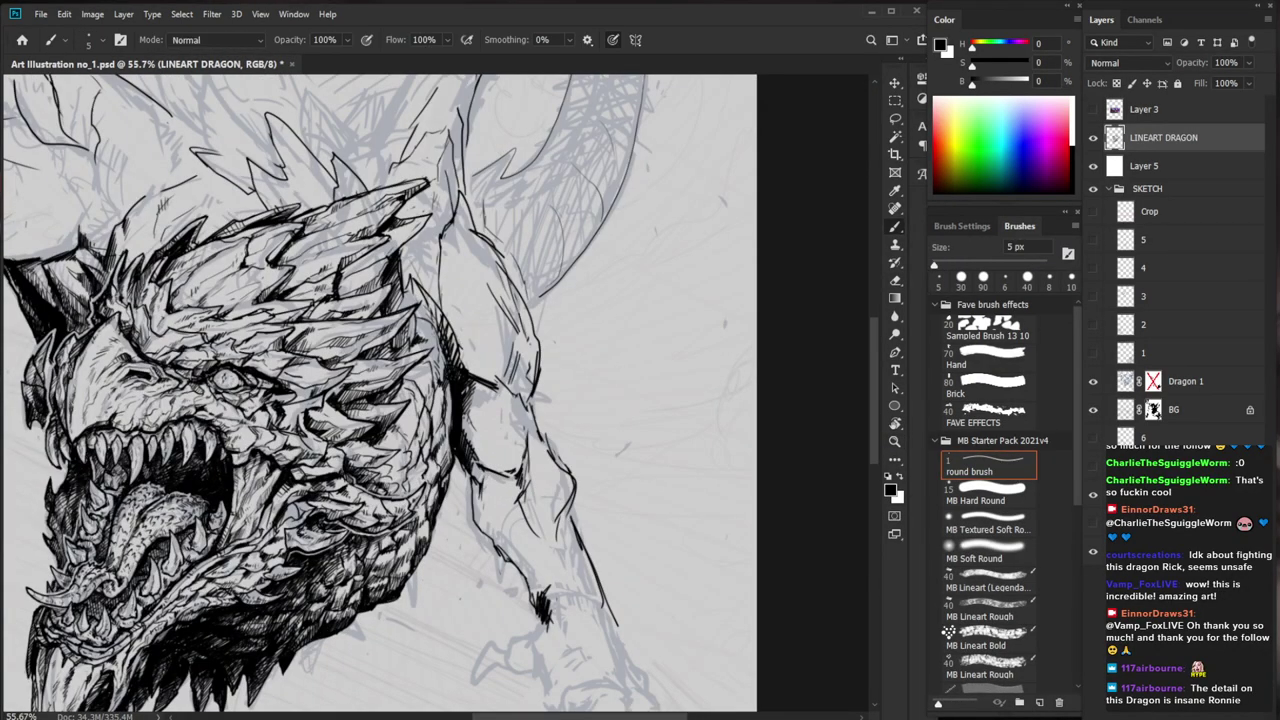
pyautogui.moveTo(377, 466)
pyautogui.mouseDown()
pyautogui.moveTo(351, 476)
pyautogui.moveTo(369, 485)
pyautogui.mouseUp()
pyautogui.moveTo(381, 467); pyautogui.dragTo(373, 477)
pyautogui.moveTo(389, 459)
pyautogui.mouseDown()
pyautogui.moveTo(375, 470)
pyautogui.moveTo(389, 475)
pyautogui.mouseUp()
pyautogui.moveTo(540, 428); pyautogui.dragTo(440, 430)
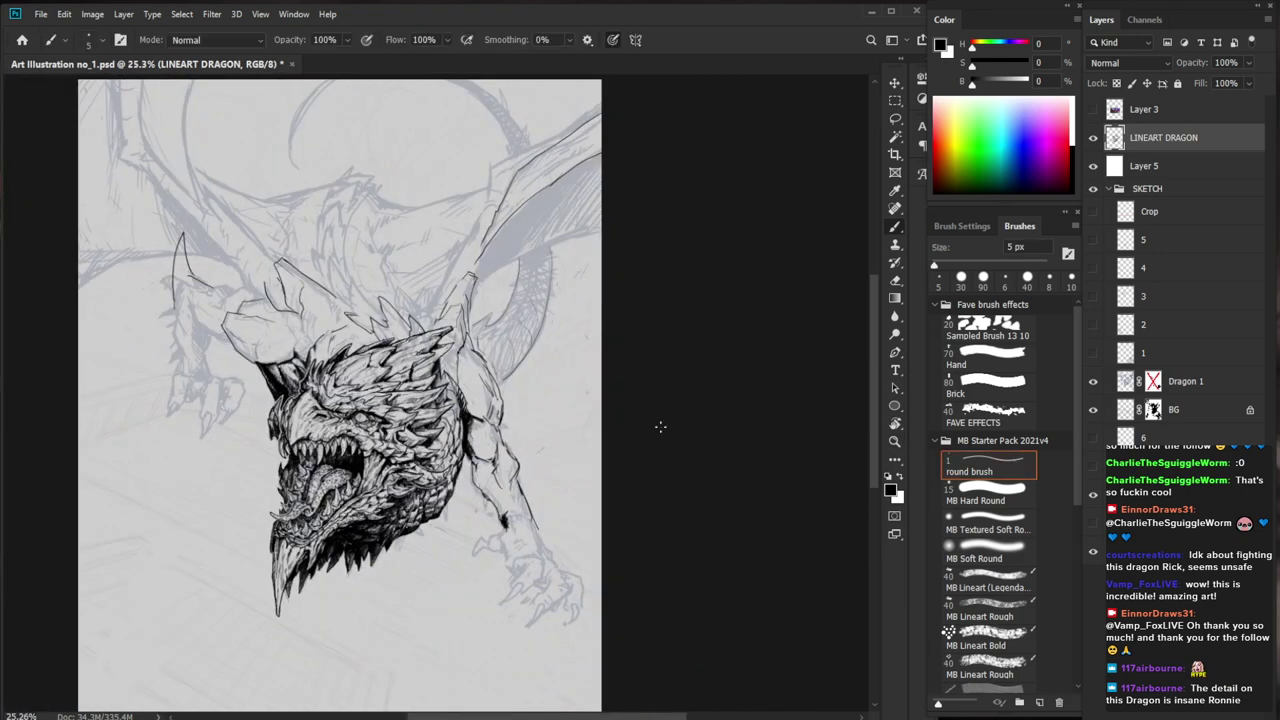
# Examine the inked head against the rest of the dragon sketch across the whole canvas
pyautogui.moveTo(454, 516); pyautogui.dragTo(500, 530)
pyautogui.moveTo(468, 598); pyautogui.dragTo(491, 610)
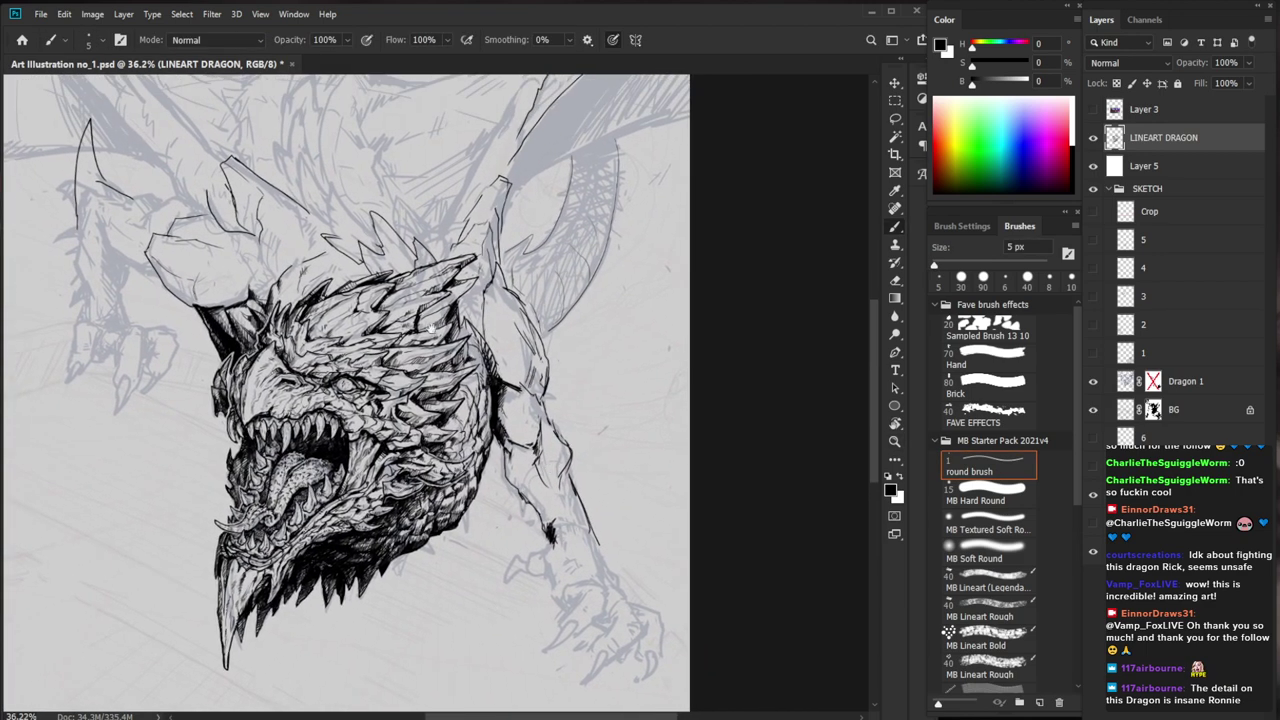
pyautogui.moveTo(478, 378); pyautogui.dragTo(495, 564)
pyautogui.moveTo(566, 500); pyautogui.dragTo(521, 490)
pyautogui.moveTo(519, 339)
pyautogui.mouseDown()
pyautogui.moveTo(594, 337)
pyautogui.moveTo(401, 332)
pyautogui.mouseUp()
pyautogui.moveTo(600, 450)
pyautogui.mouseDown()
pyautogui.moveTo(484, 453)
pyautogui.moveTo(600, 477)
pyautogui.mouseUp()
pyautogui.moveTo(453, 350); pyautogui.dragTo(634, 366)
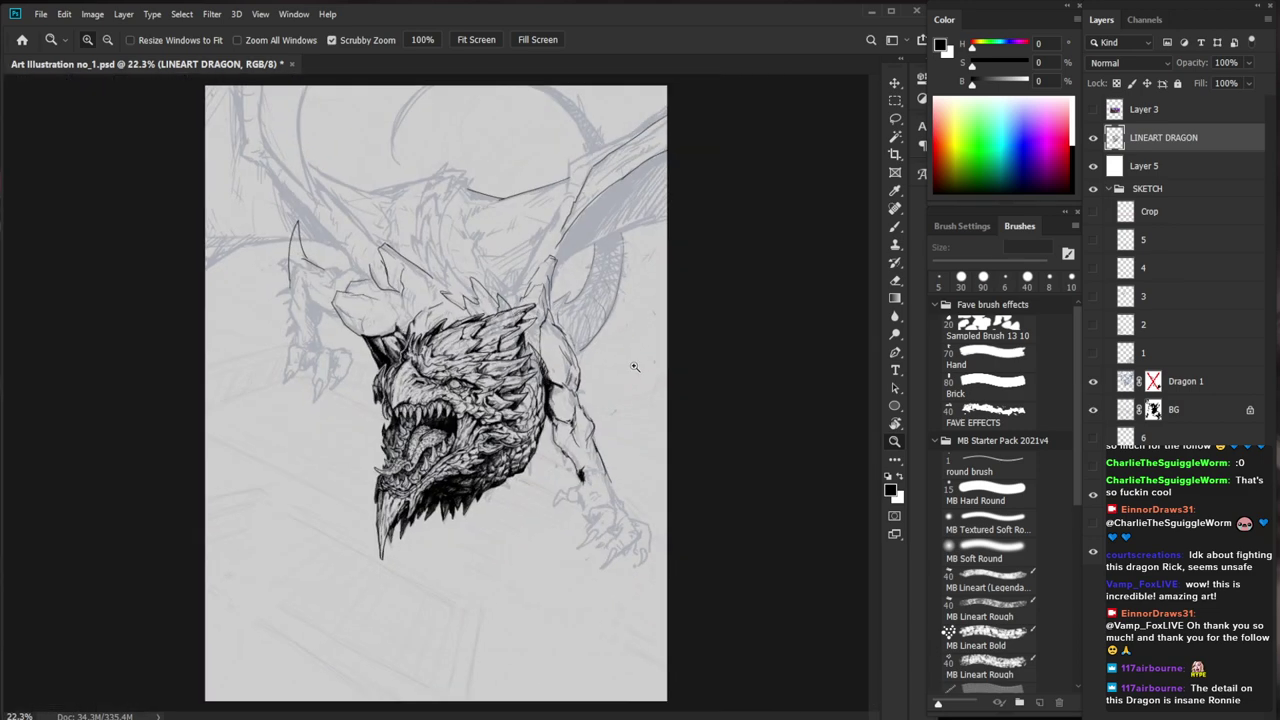
# Refine the ink where the back spikes meet the crown scales, alternating short 5 px strokes with small erasures
pyautogui.moveTo(466, 313); pyautogui.dragTo(602, 325)
pyautogui.press('b')
pyautogui.moveTo(410, 354)
pyautogui.mouseDown()
pyautogui.moveTo(442, 320)
pyautogui.moveTo(447, 342)
pyautogui.mouseUp()
pyautogui.moveTo(441, 313); pyautogui.dragTo(405, 358)
pyautogui.press('e')
pyautogui.press('b')
pyautogui.moveTo(441, 314)
pyautogui.mouseDown()
pyautogui.moveTo(430, 335)
pyautogui.moveTo(445, 317)
pyautogui.moveTo(443, 331)
pyautogui.mouseUp()
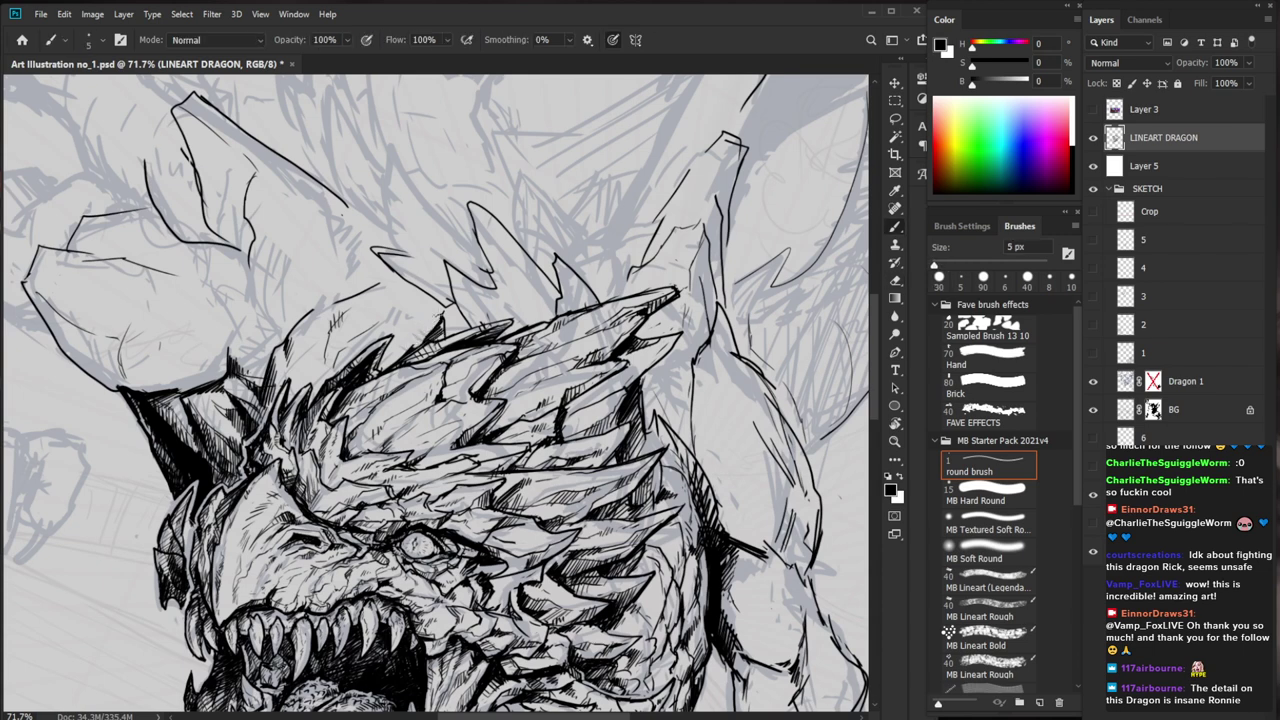
pyautogui.press('e')
pyautogui.press('b')
pyautogui.moveTo(443, 311)
pyautogui.mouseDown()
pyautogui.moveTo(433, 322)
pyautogui.moveTo(446, 323)
pyautogui.moveTo(396, 354)
pyautogui.mouseUp()
pyautogui.press('e')
pyautogui.press('b')
pyautogui.moveTo(358, 347)
pyautogui.mouseDown()
pyautogui.moveTo(390, 351)
pyautogui.moveTo(371, 354)
pyautogui.mouseUp()
pyautogui.press('e')
pyautogui.press('b')
pyautogui.press('z')
# Hatch the rear edge of the long chin spike near its tip with short 5 px ink strokes
pyautogui.moveTo(462, 348); pyautogui.dragTo(370, 352)
pyautogui.moveTo(681, 485); pyautogui.dragTo(577, 417)
pyautogui.moveTo(339, 217); pyautogui.dragTo(408, 222)
pyautogui.press('e')
pyautogui.moveTo(322, 324)
pyautogui.mouseDown()
pyautogui.moveTo(331, 372)
pyautogui.moveTo(371, 359)
pyautogui.moveTo(357, 378)
pyautogui.mouseUp()
pyautogui.press('b')
pyautogui.press('e')
pyautogui.press('b')
pyautogui.moveTo(487, 345); pyautogui.dragTo(222, 362)
pyautogui.moveTo(392, 506); pyautogui.dragTo(537, 508)
pyautogui.scroll(3, 388, 554)
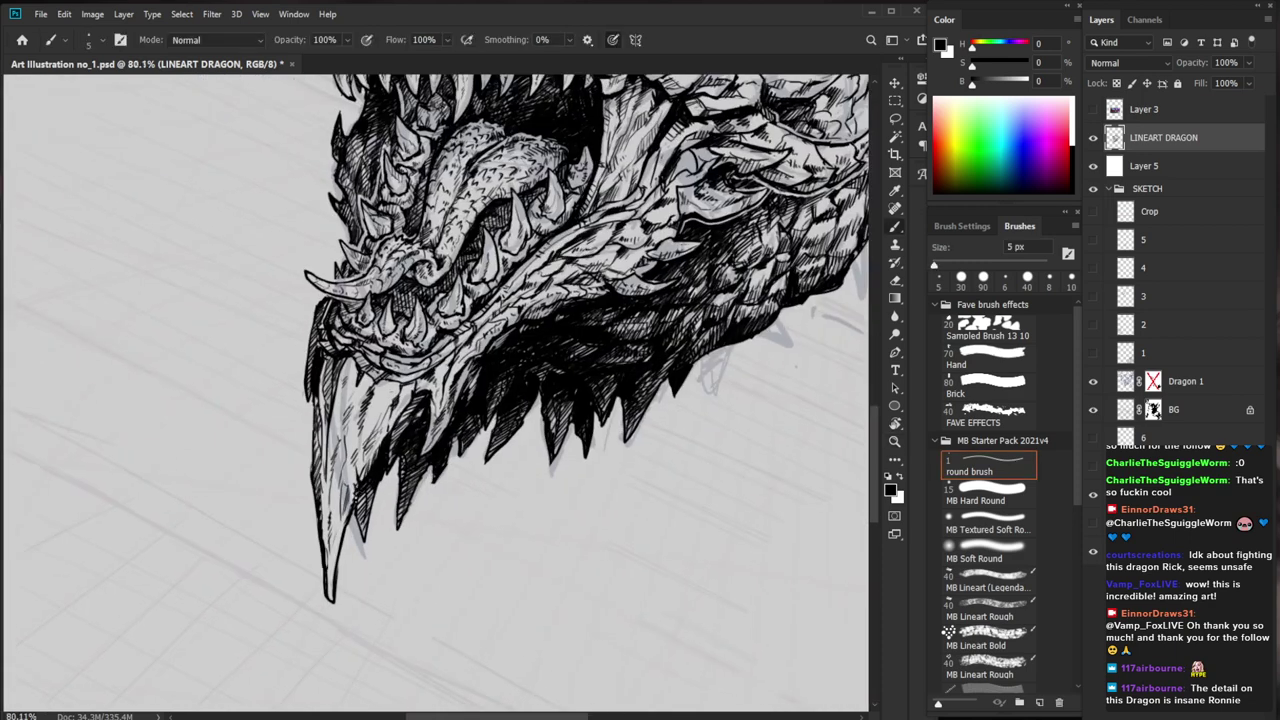
pyautogui.moveTo(346, 539); pyautogui.dragTo(337, 575)
pyautogui.moveTo(341, 523); pyautogui.dragTo(335, 559)
pyautogui.moveTo(355, 493); pyautogui.dragTo(338, 519)
pyautogui.moveTo(349, 509); pyautogui.dragTo(337, 533)
# Examine the inked scales on the side of the head and neck beside the near foreleg
pyautogui.moveTo(347, 521)
pyautogui.mouseDown()
pyautogui.moveTo(333, 545)
pyautogui.moveTo(240, 532)
pyautogui.mouseUp()
pyautogui.moveTo(569, 536); pyautogui.dragTo(220, 547)
pyautogui.moveTo(637, 455); pyautogui.dragTo(740, 460)
pyautogui.moveTo(617, 490); pyautogui.dragTo(480, 538)
pyautogui.moveTo(430, 377); pyautogui.dragTo(495, 380)
pyautogui.press('b')
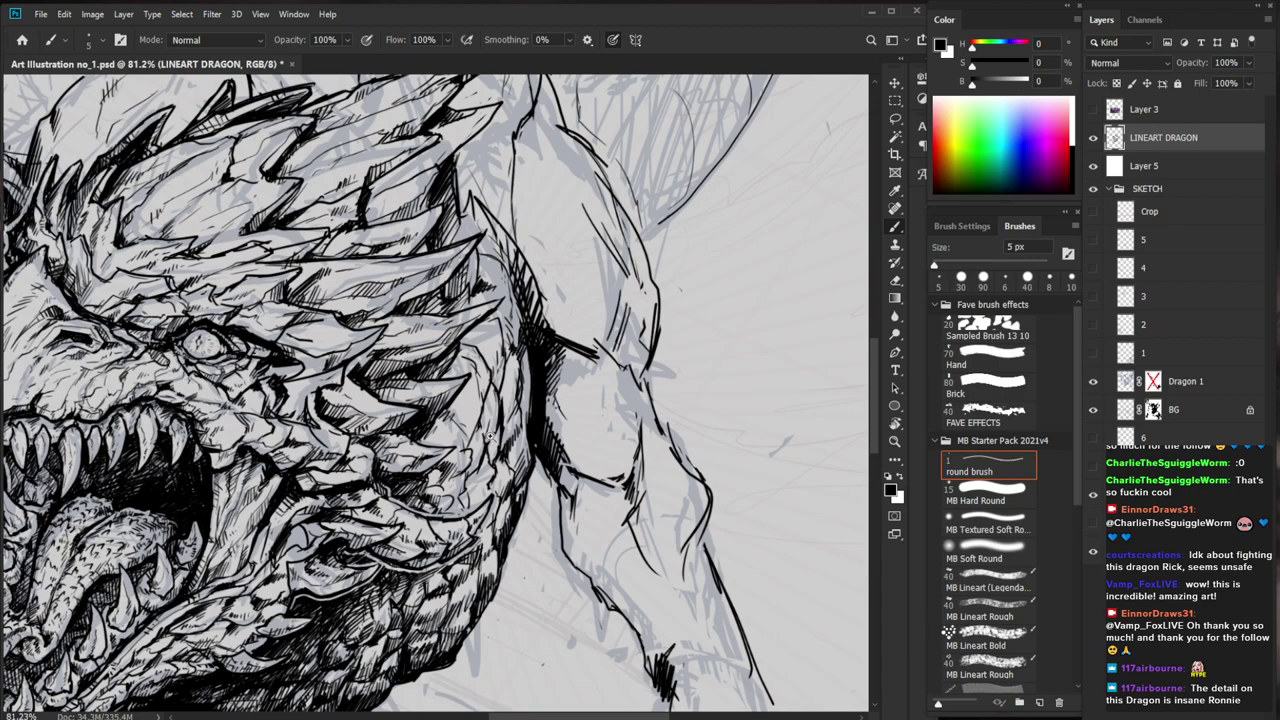
pyautogui.press('z')
pyautogui.scroll(-4, 490, 440)
pyautogui.scroll(3, 490, 472)
pyautogui.scroll(3, 490, 472)
pyautogui.press('b')
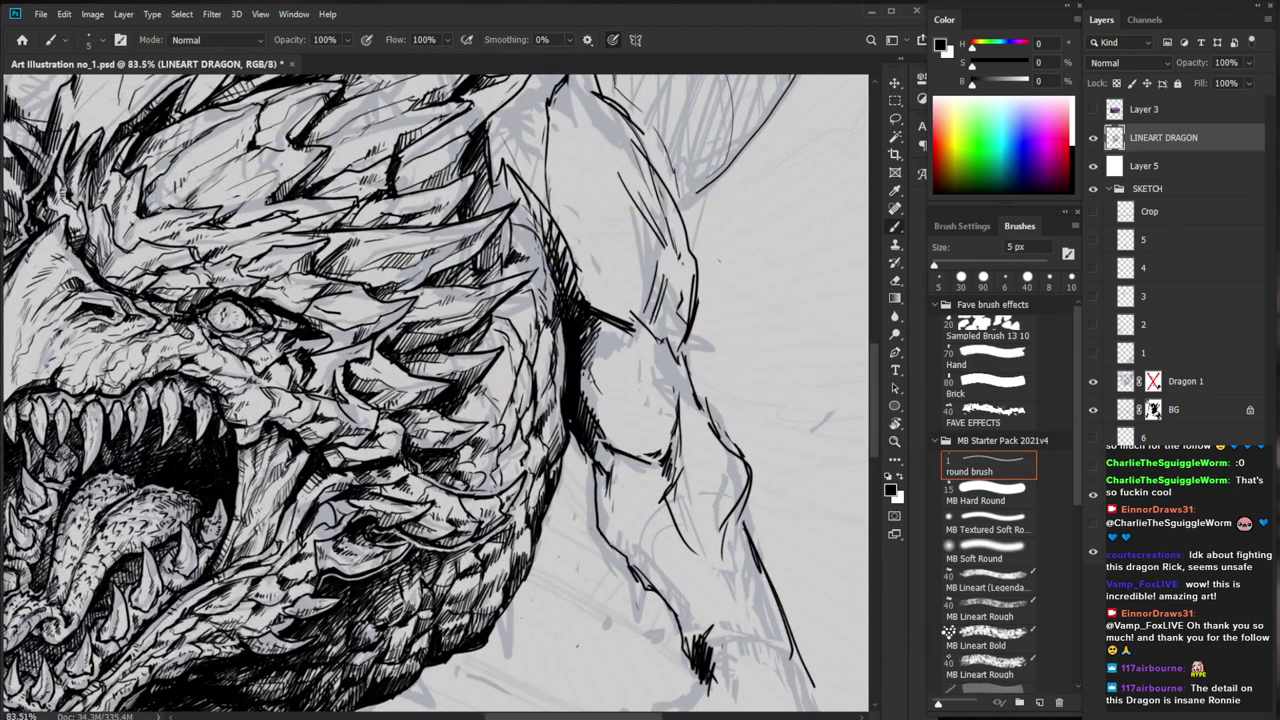
pyautogui.moveTo(517, 437); pyautogui.dragTo(484, 489)
pyautogui.moveTo(375, 482); pyautogui.dragTo(411, 486)
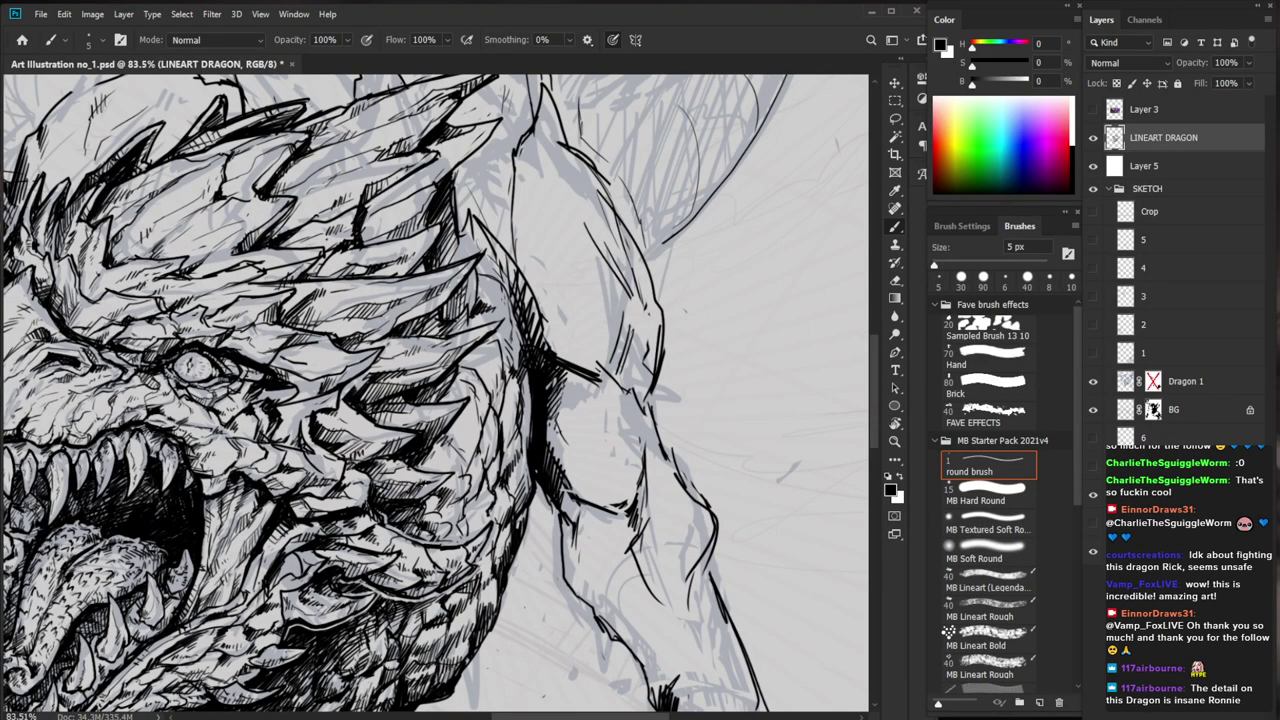
# Erase stray ink around the upper front fangs to clean up their edges
pyautogui.press('z')
pyautogui.scroll(-3, 430, 490)
pyautogui.moveTo(504, 539); pyautogui.dragTo(416, 501)
pyautogui.press('z')
pyautogui.moveTo(249, 418); pyautogui.dragTo(271, 418)
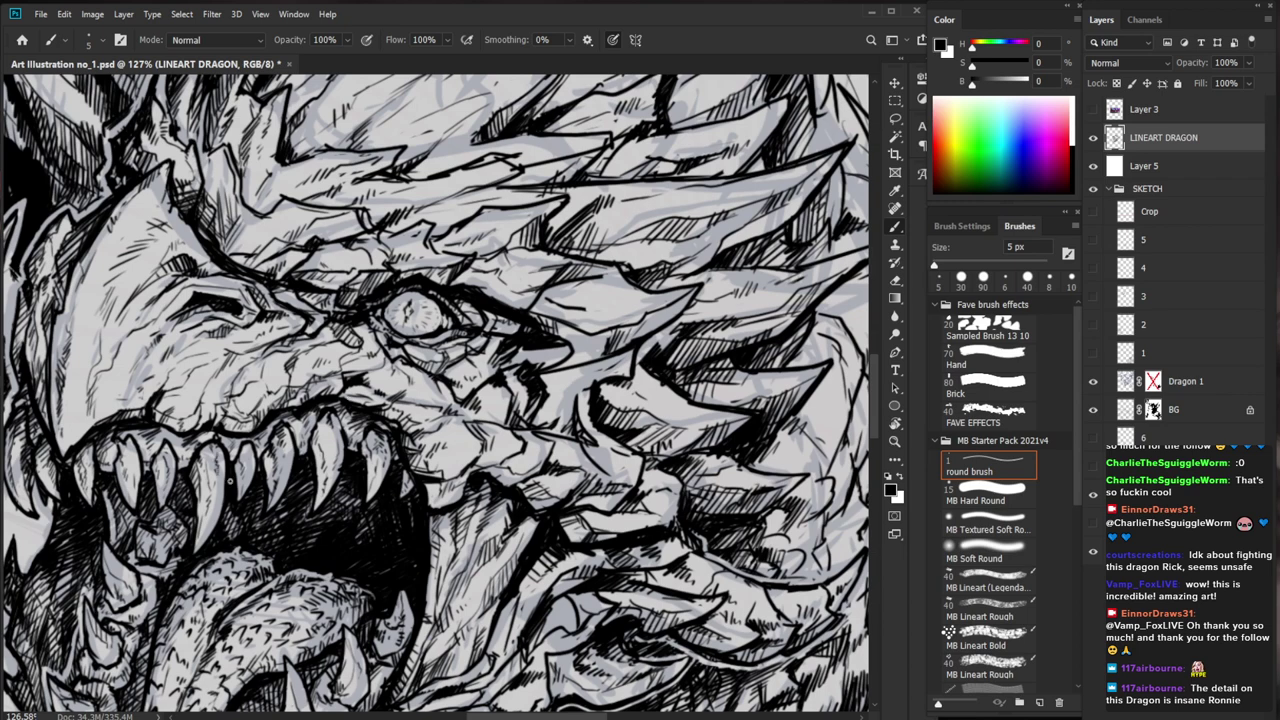
pyautogui.press('e')
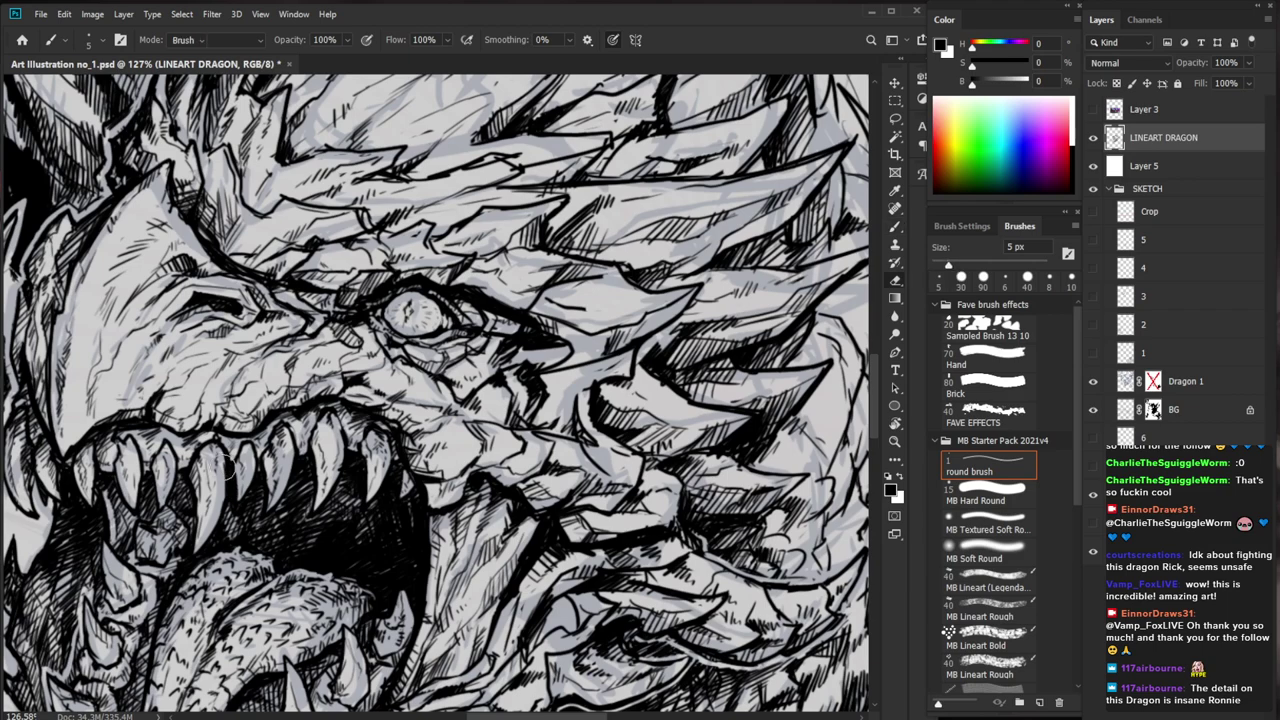
pyautogui.moveTo(229, 466); pyautogui.dragTo(224, 521)
pyautogui.press('b')
pyautogui.hotkey('ctrl', 'space')
pyautogui.moveTo(255, 503)
pyautogui.mouseDown()
pyautogui.moveTo(165, 503)
pyautogui.moveTo(225, 455)
pyautogui.moveTo(200, 420)
pyautogui.moveTo(300, 420)
pyautogui.mouseUp()
pyautogui.press('space')
pyautogui.hotkey('ctrl', 'space')
pyautogui.moveTo(170, 412); pyautogui.dragTo(153, 478)
pyautogui.press('e')
pyautogui.moveTo(172, 420)
pyautogui.mouseDown()
pyautogui.moveTo(169, 432)
pyautogui.moveTo(181, 410)
pyautogui.moveTo(176, 450)
pyautogui.mouseUp()
pyautogui.press('b')
# Examine the line art of the open mouth, jaw and surrounding head scales
pyautogui.press('z')
pyautogui.moveTo(300, 405); pyautogui.dragTo(204, 405)
pyautogui.press('space')
pyautogui.moveTo(700, 550); pyautogui.dragTo(544, 570)
pyautogui.moveTo(208, 392)
pyautogui.mouseDown()
pyautogui.moveTo(284, 388)
pyautogui.moveTo(229, 446)
pyautogui.mouseUp()
pyautogui.press('b')
pyautogui.moveTo(298, 412)
pyautogui.mouseDown()
pyautogui.moveTo(284, 446)
pyautogui.moveTo(252, 451)
pyautogui.mouseUp()
pyautogui.press('z')
pyautogui.moveTo(370, 460); pyautogui.dragTo(215, 485)
pyautogui.press('b')
pyautogui.moveTo(514, 567); pyautogui.dragTo(484, 543)
pyautogui.press('z')
pyautogui.moveTo(318, 445); pyautogui.dragTo(430, 445)
pyautogui.press('b')
pyautogui.moveTo(347, 361)
pyautogui.mouseDown()
pyautogui.moveTo(344, 408)
pyautogui.moveTo(290, 440)
pyautogui.mouseUp()
pyautogui.press('z')
pyautogui.press('b')
pyautogui.moveTo(506, 607)
pyautogui.mouseDown()
pyautogui.moveTo(471, 534)
pyautogui.moveTo(423, 516)
pyautogui.mouseUp()
# Reinforce the upper rear outline of the tongue with overlapping 5 px ink strokes
pyautogui.press('z')
pyautogui.moveTo(243, 369); pyautogui.dragTo(350, 357)
pyautogui.press('b')
pyautogui.moveTo(367, 325)
pyautogui.mouseDown()
pyautogui.moveTo(359, 345)
pyautogui.moveTo(331, 309)
pyautogui.moveTo(347, 315)
pyautogui.mouseUp()
pyautogui.moveTo(383, 317); pyautogui.dragTo(335, 323)
pyautogui.moveTo(345, 321); pyautogui.dragTo(295, 343)
pyautogui.moveTo(319, 341); pyautogui.dragTo(289, 363)
pyautogui.moveTo(305, 357); pyautogui.dragTo(289, 373)
pyautogui.moveTo(305, 365); pyautogui.dragTo(273, 415)
pyautogui.press('z')
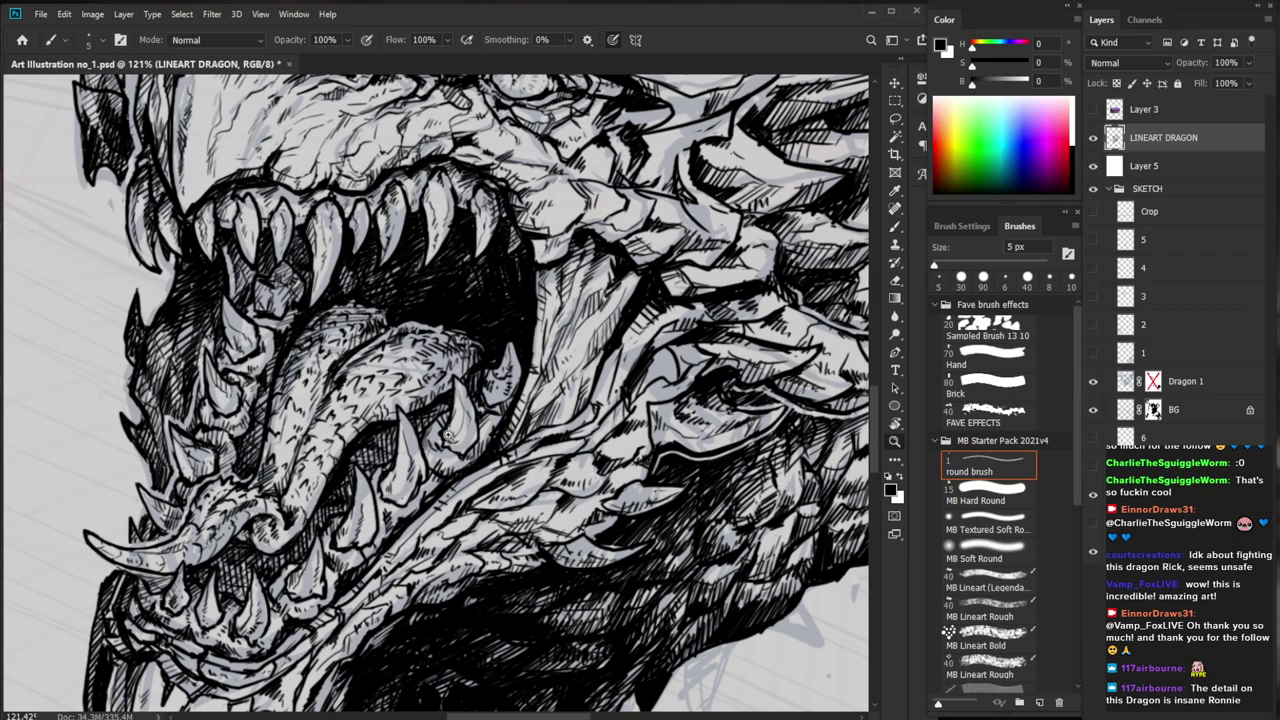
# Reduce the eraser to 10 px and touch up the tooth tip on the far side of the mouth with eraser and brush
pyautogui.moveTo(448, 435); pyautogui.dragTo(406, 489)
pyautogui.moveTo(560, 554); pyautogui.dragTo(464, 489)
pyautogui.moveTo(284, 367); pyautogui.dragTo(312, 370)
pyautogui.press('b')
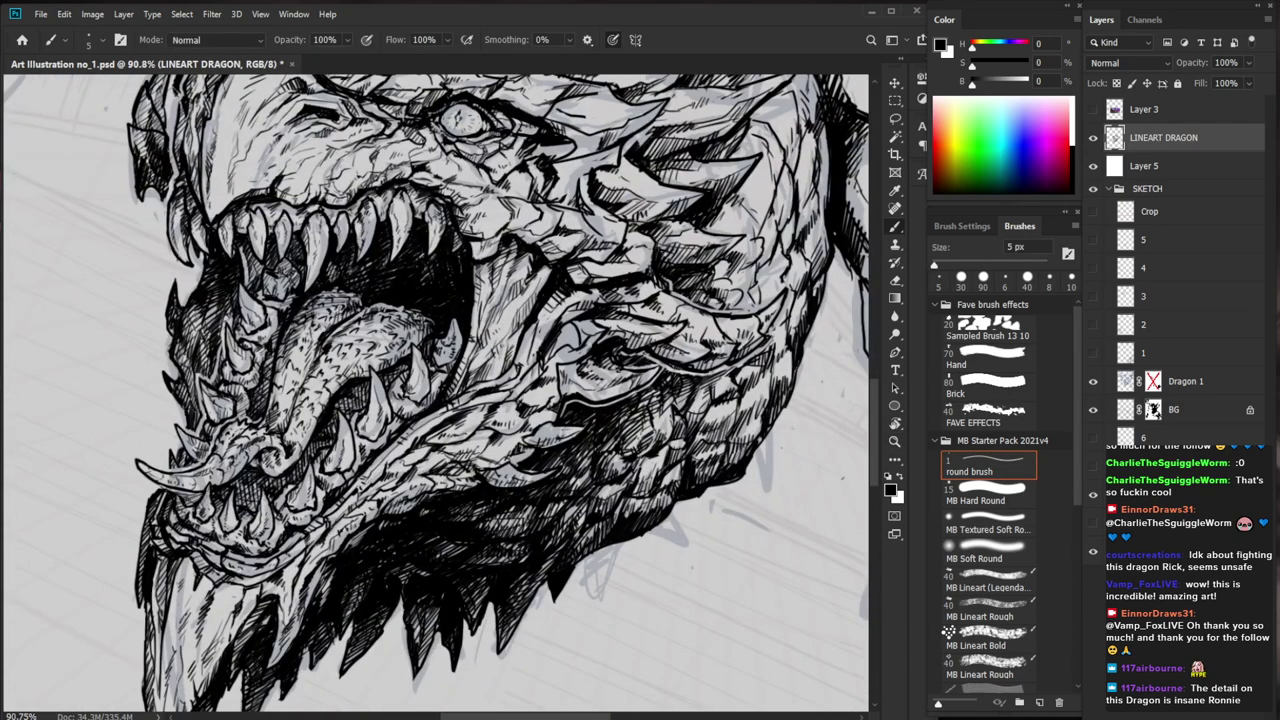
pyautogui.scroll(2, 285, 320)
pyautogui.press('e')
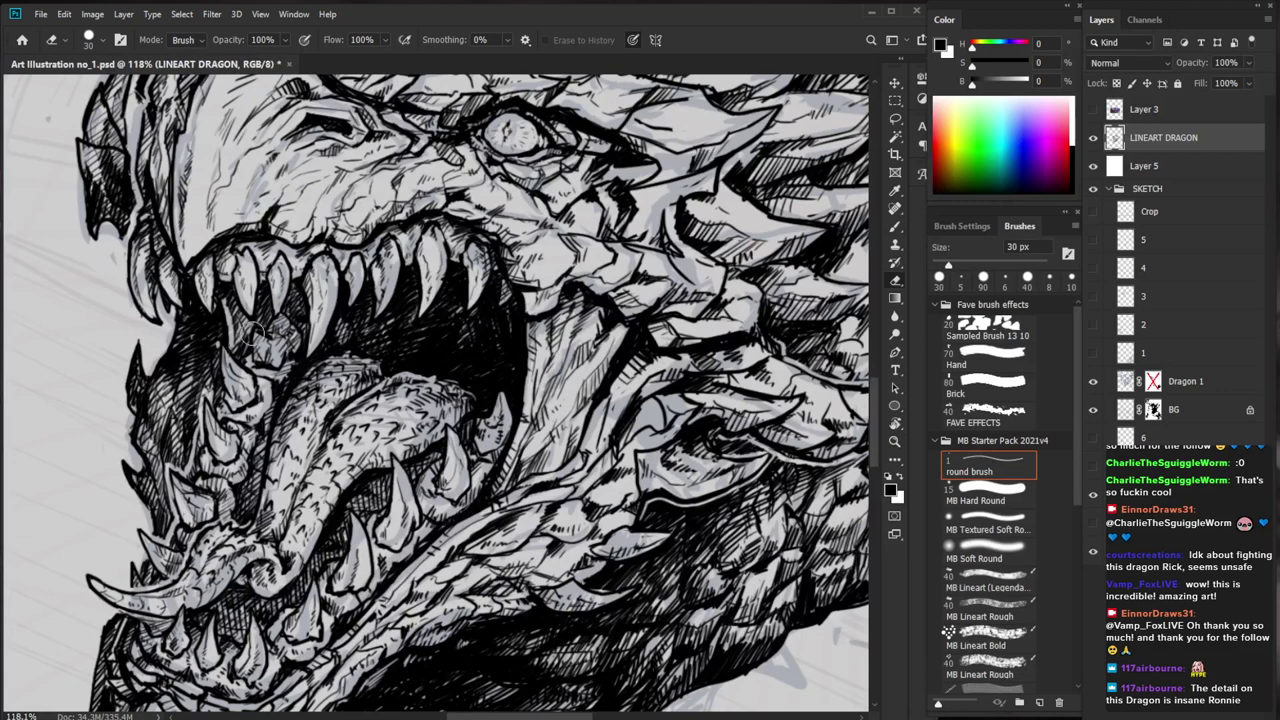
pyautogui.press('[')
pyautogui.press('[')
pyautogui.press('[')
pyautogui.press('[')
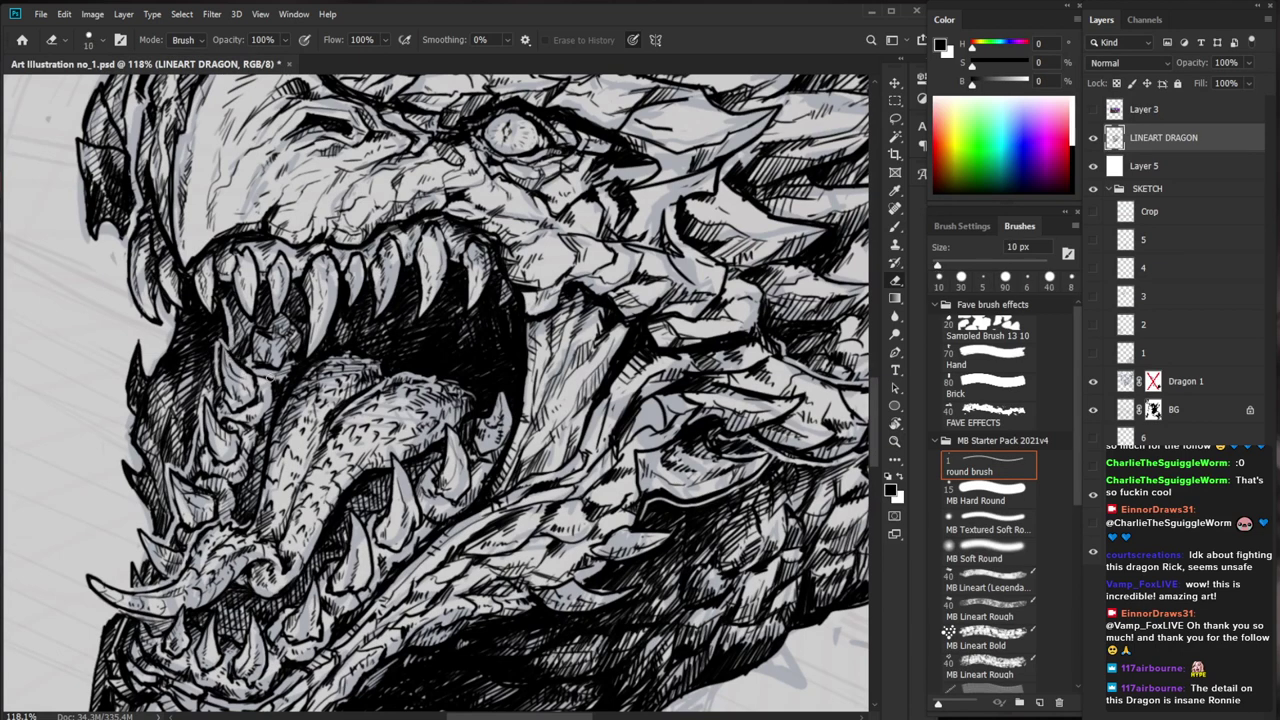
pyautogui.press('b')
pyautogui.moveTo(224, 342); pyautogui.dragTo(227, 347)
pyautogui.press('e')
pyautogui.press('b')
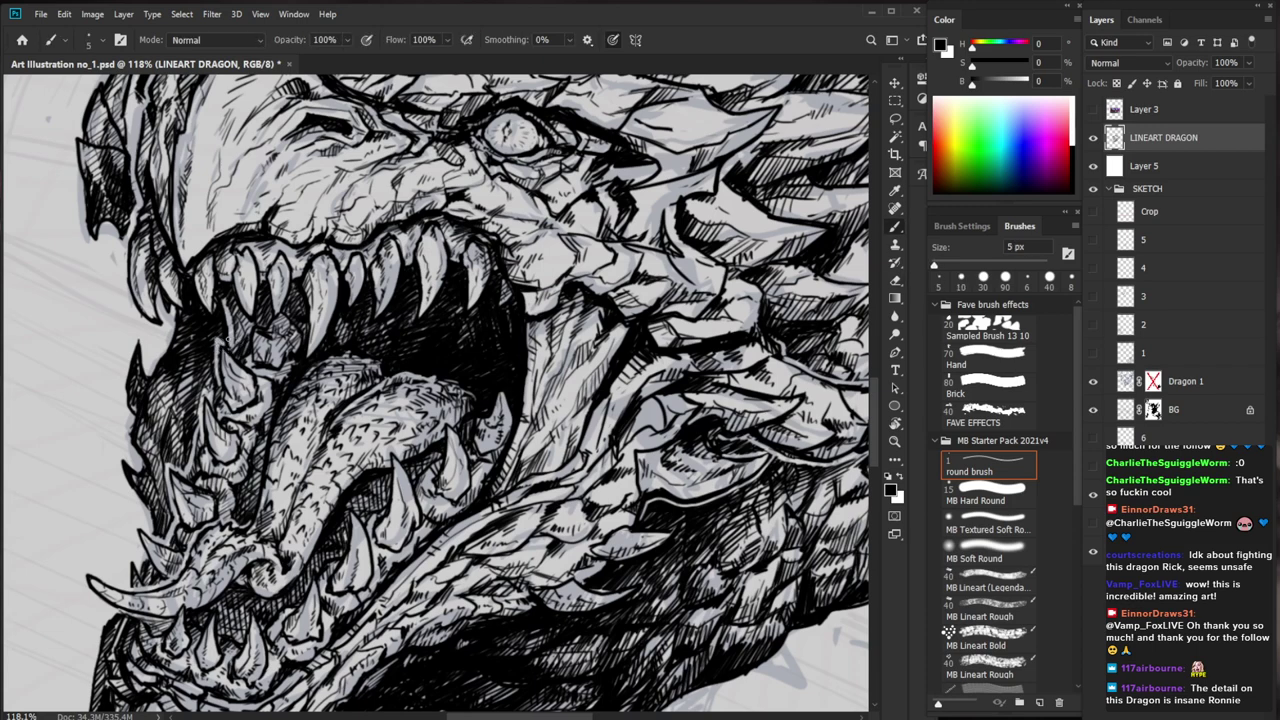
# Examine the inked tongue, lower teeth and mouth interior for areas needing cleanup
pyautogui.moveTo(500, 445); pyautogui.dragTo(447, 447)
pyautogui.moveTo(690, 425); pyautogui.dragTo(600, 445)
pyautogui.moveTo(350, 450); pyautogui.dragTo(450, 450)
pyautogui.press('e')
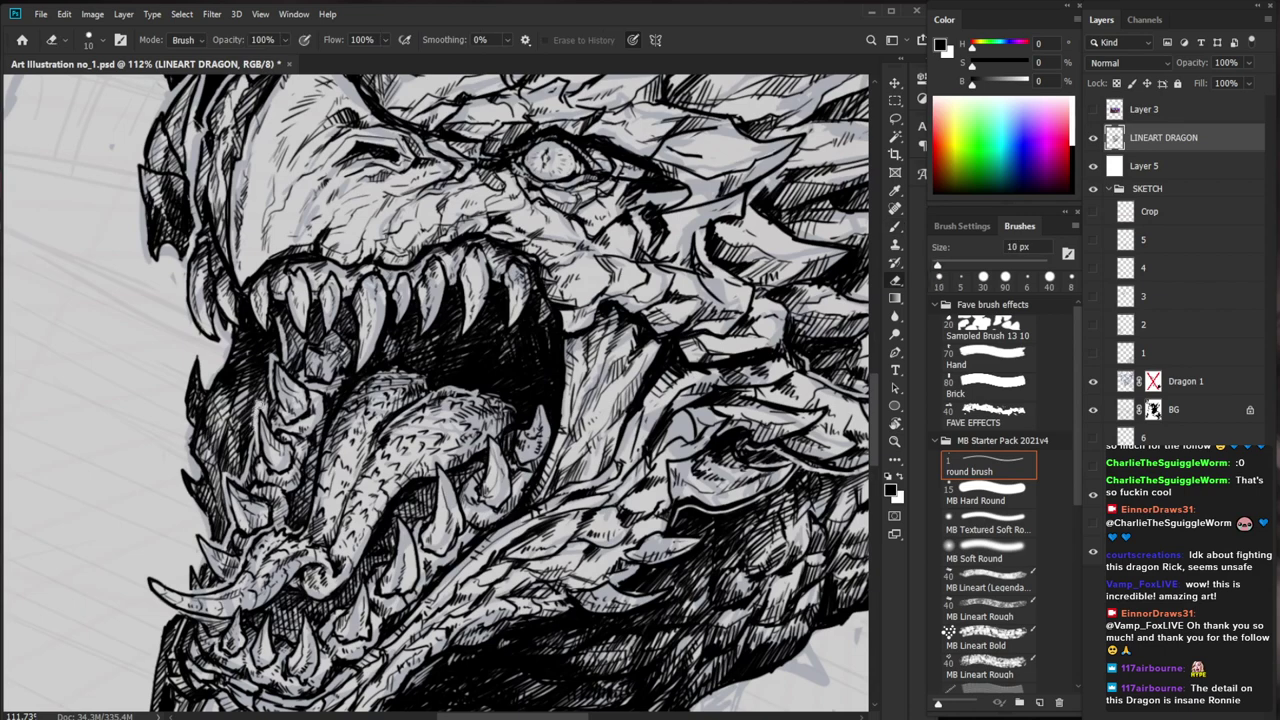
pyautogui.press('b')
pyautogui.press('z')
pyautogui.moveTo(252, 394); pyautogui.dragTo(291, 404)
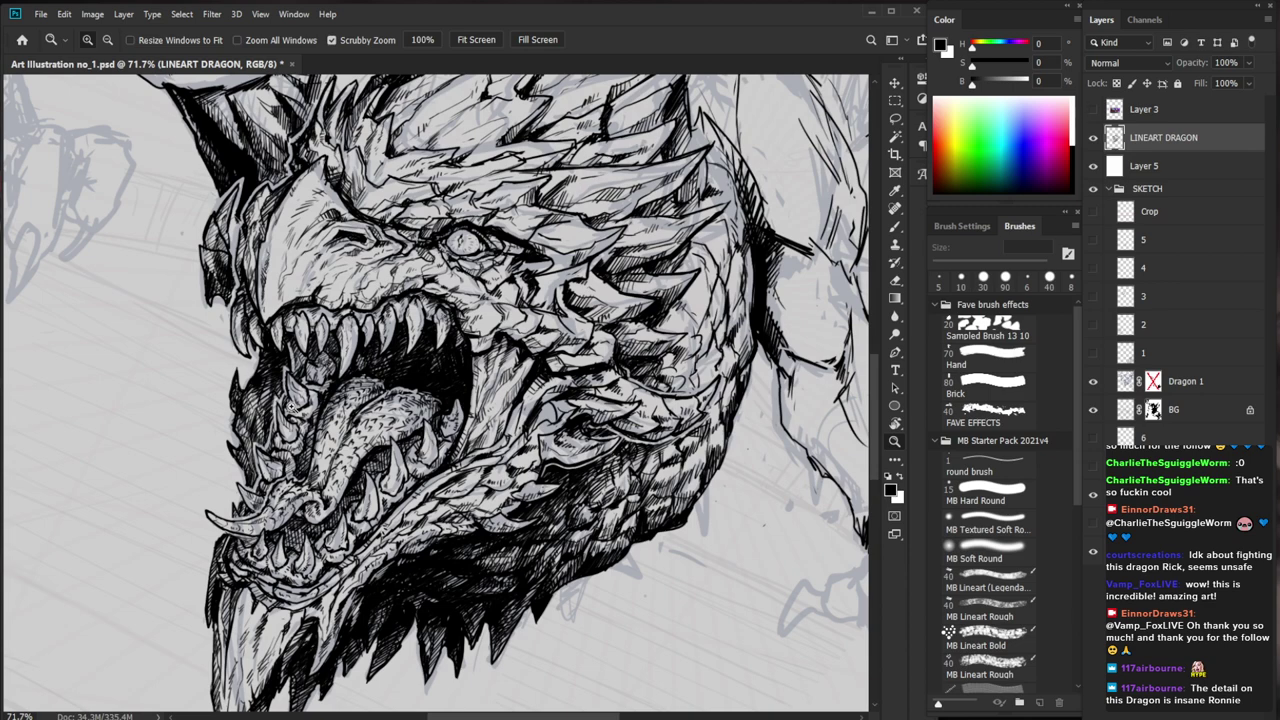
pyautogui.moveTo(395, 564); pyautogui.dragTo(440, 565)
pyautogui.press('e')
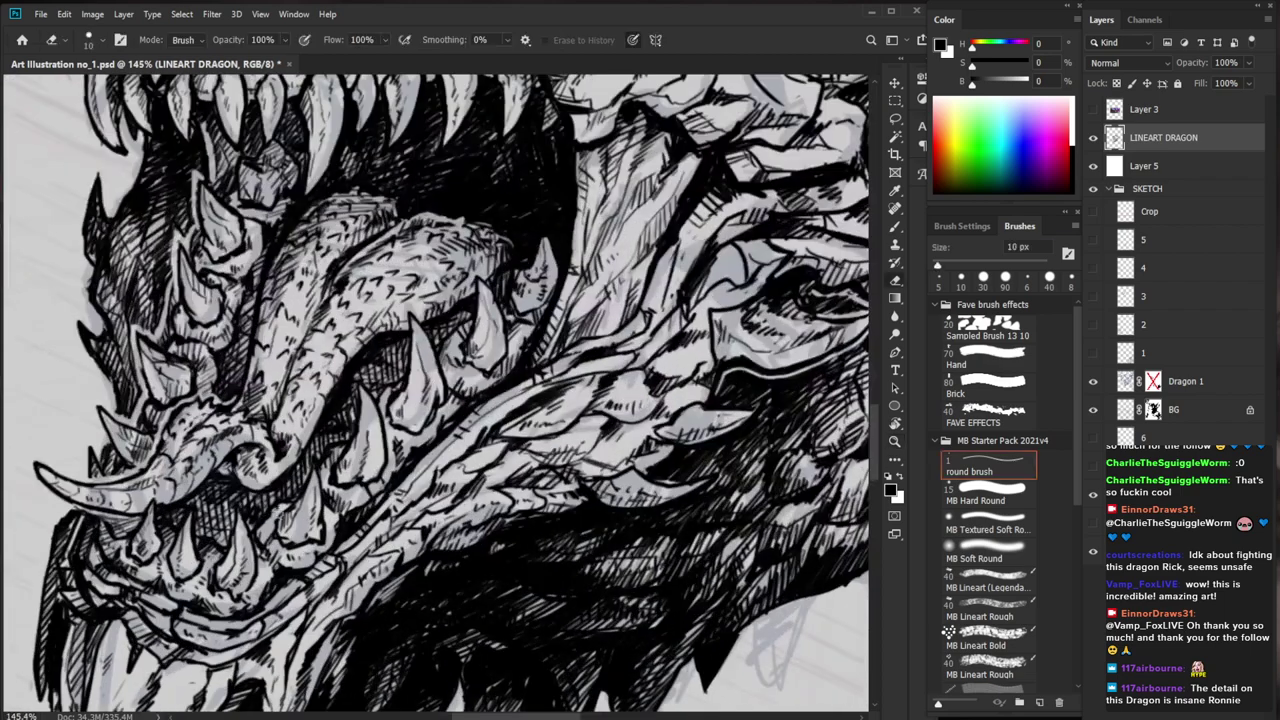
pyautogui.press('b')
# Add short hatching strokes to the neck scales just below the jaw frill
pyautogui.press('z')
pyautogui.moveTo(394, 505); pyautogui.dragTo(306, 505)
pyautogui.moveTo(738, 529); pyautogui.dragTo(563, 535)
pyautogui.moveTo(311, 496); pyautogui.dragTo(378, 497)
pyautogui.press('b')
pyautogui.moveTo(322, 436); pyautogui.dragTo(310, 448)
pyautogui.moveTo(323, 440); pyautogui.dragTo(308, 460)
pyautogui.moveTo(320, 452); pyautogui.dragTo(308, 462)
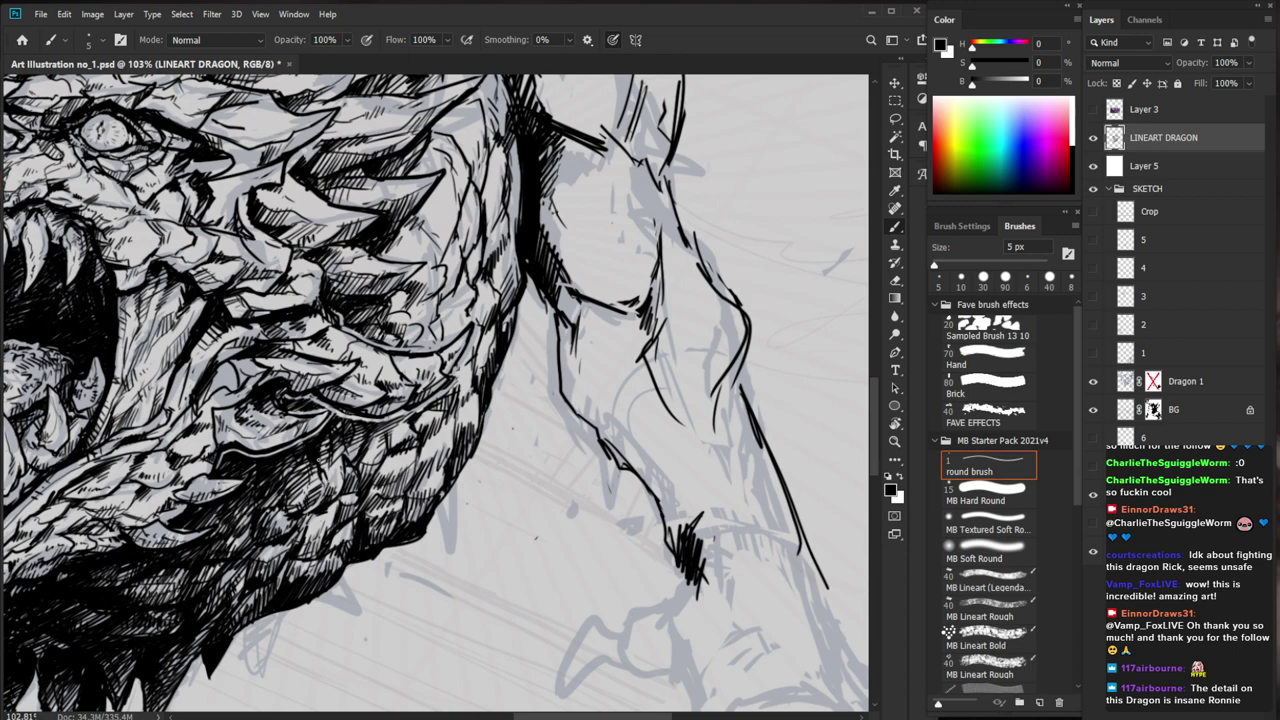
# Hatch the lower neck scales with steep parallel 5 px ink strokes
pyautogui.press('z')
pyautogui.moveTo(373, 421); pyautogui.dragTo(298, 421)
pyautogui.press('b')
pyautogui.moveTo(590, 574); pyautogui.dragTo(529, 598)
pyautogui.scroll(3, 529, 598)
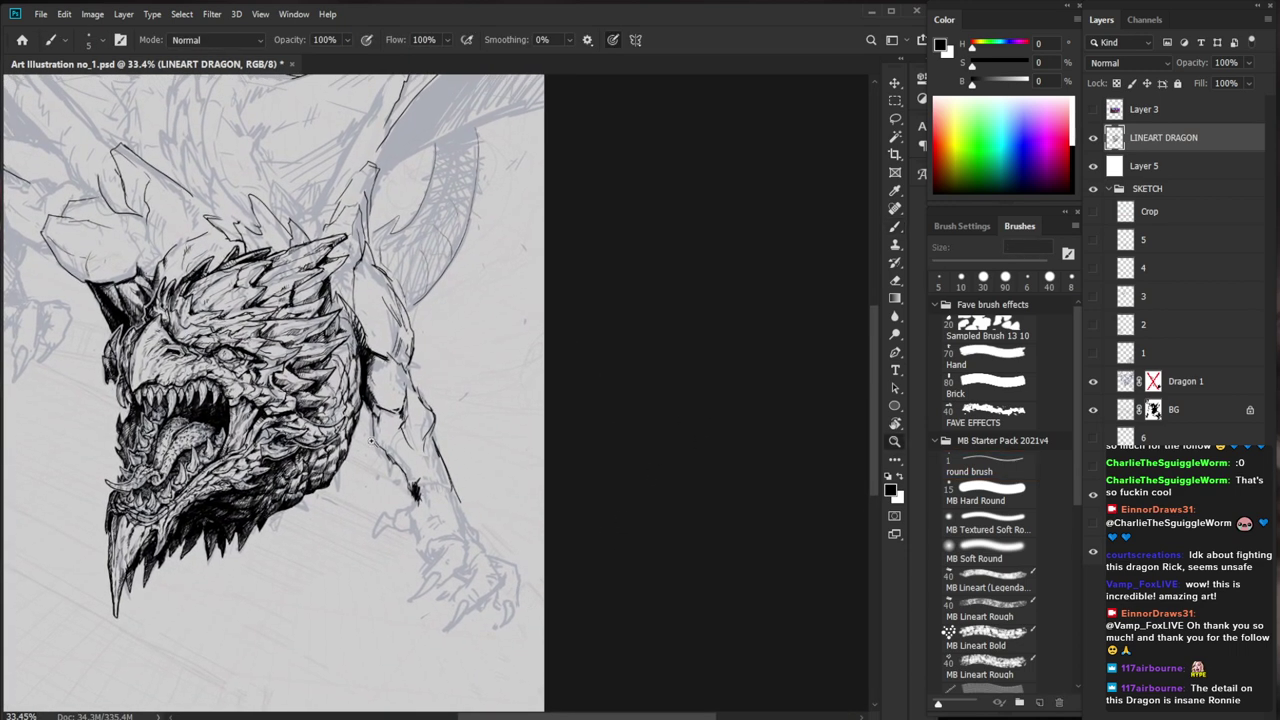
pyautogui.moveTo(269, 460)
pyautogui.mouseDown()
pyautogui.moveTo(248, 530)
pyautogui.moveTo(258, 511)
pyautogui.mouseUp()
pyautogui.moveTo(273, 481); pyautogui.dragTo(265, 507)
pyautogui.moveTo(290, 454); pyautogui.dragTo(270, 519)
pyautogui.moveTo(283, 481); pyautogui.dragTo(277, 503)
pyautogui.moveTo(301, 454); pyautogui.dragTo(281, 511)
pyautogui.moveTo(295, 471); pyautogui.dragTo(285, 505)
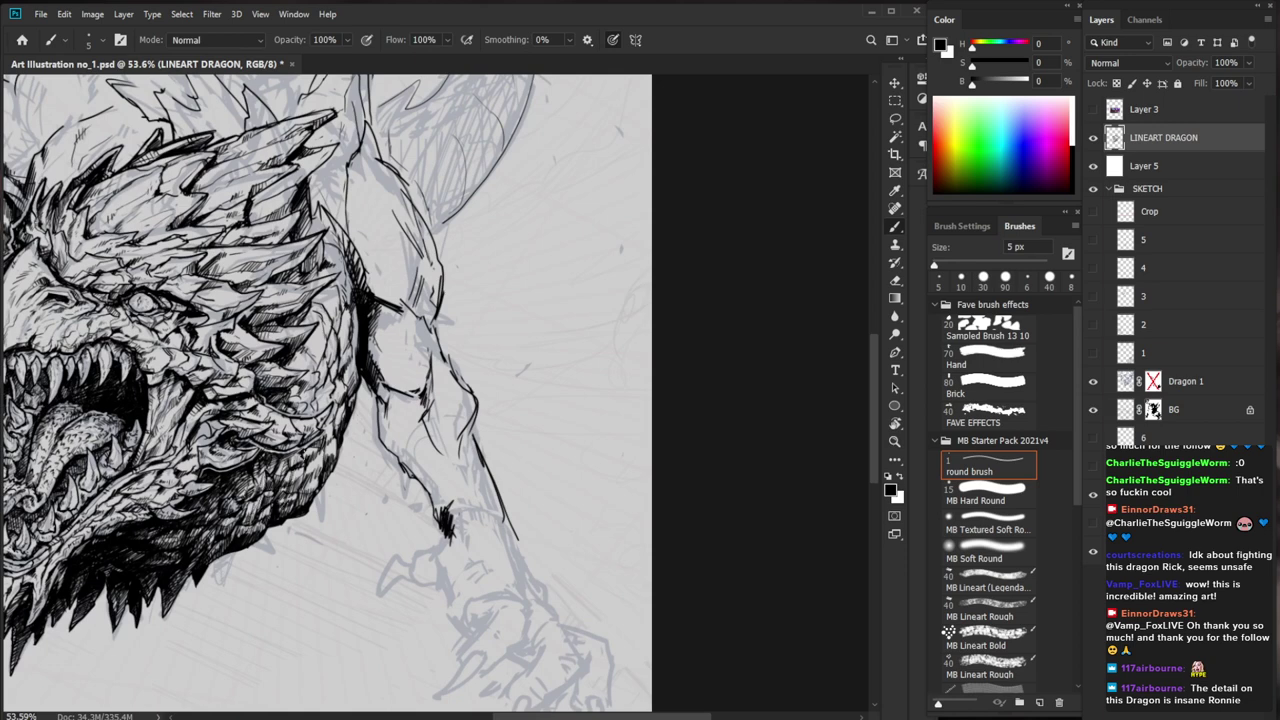
# Examine the lower edge of the neck and the near foreleg's outline at different magnifications
pyautogui.scroll(4, 342, 498)
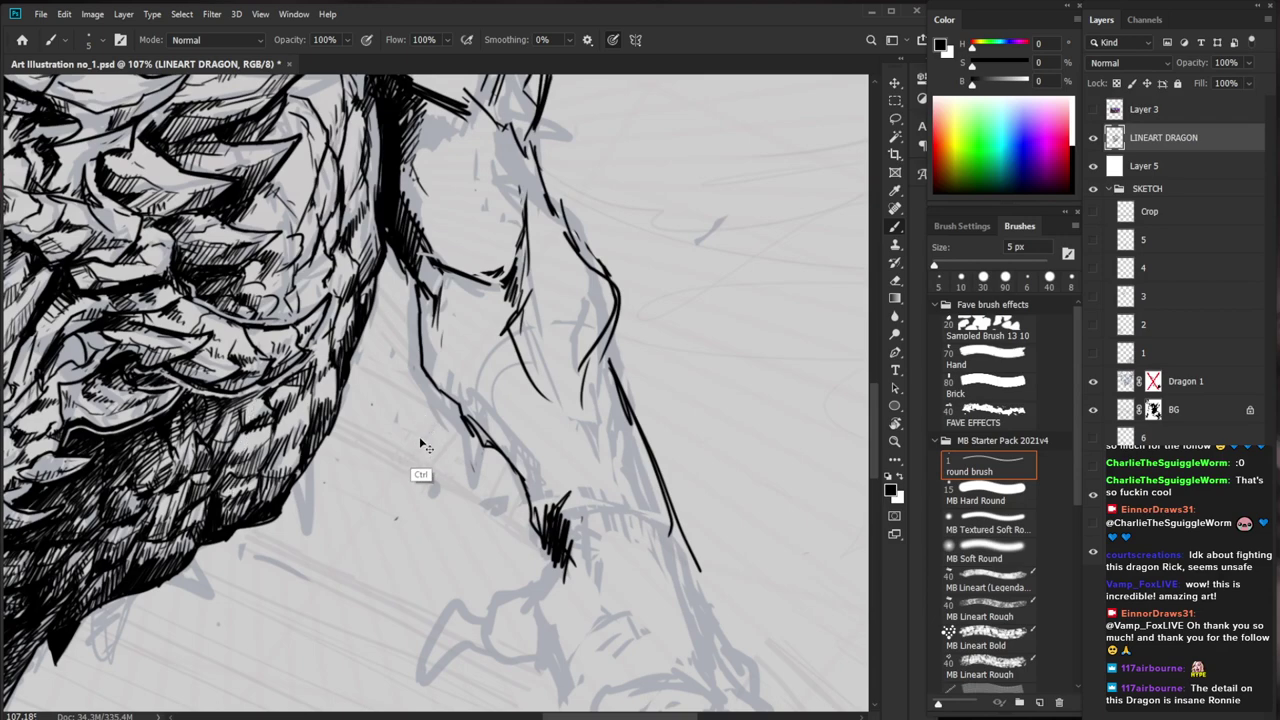
pyautogui.scroll(-3, 444, 410)
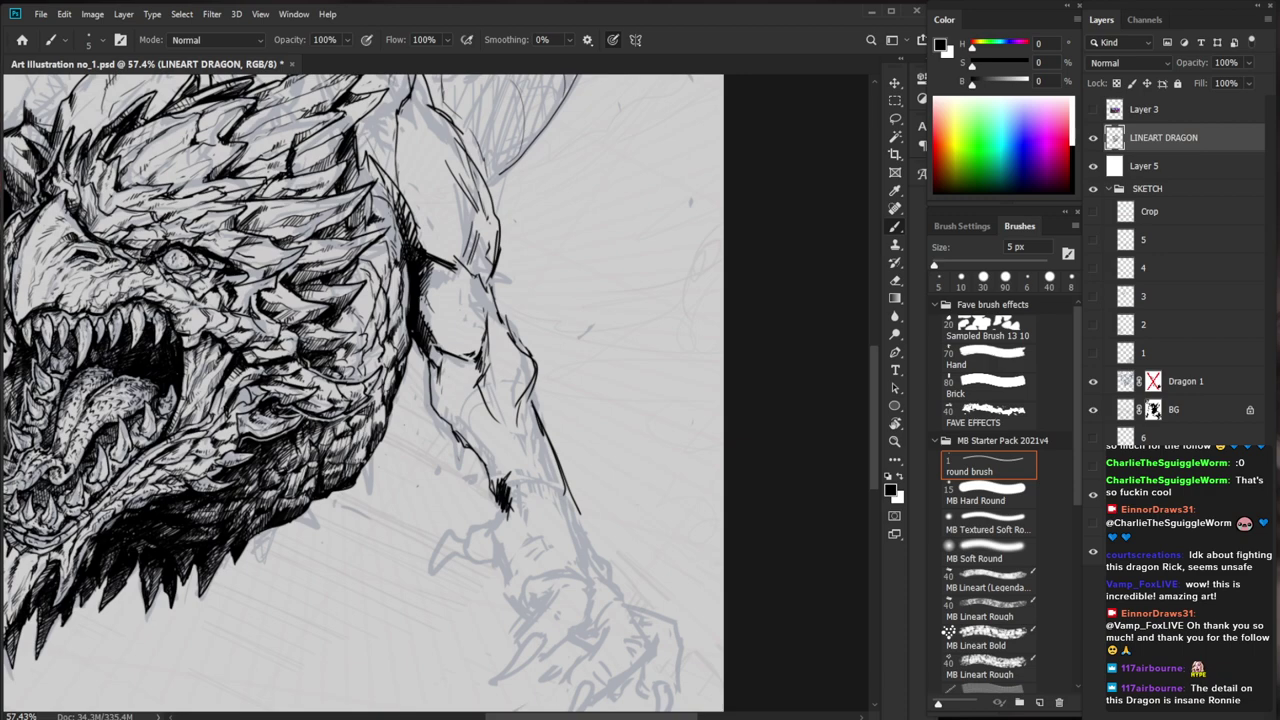
pyautogui.moveTo(402, 396); pyautogui.dragTo(470, 398)
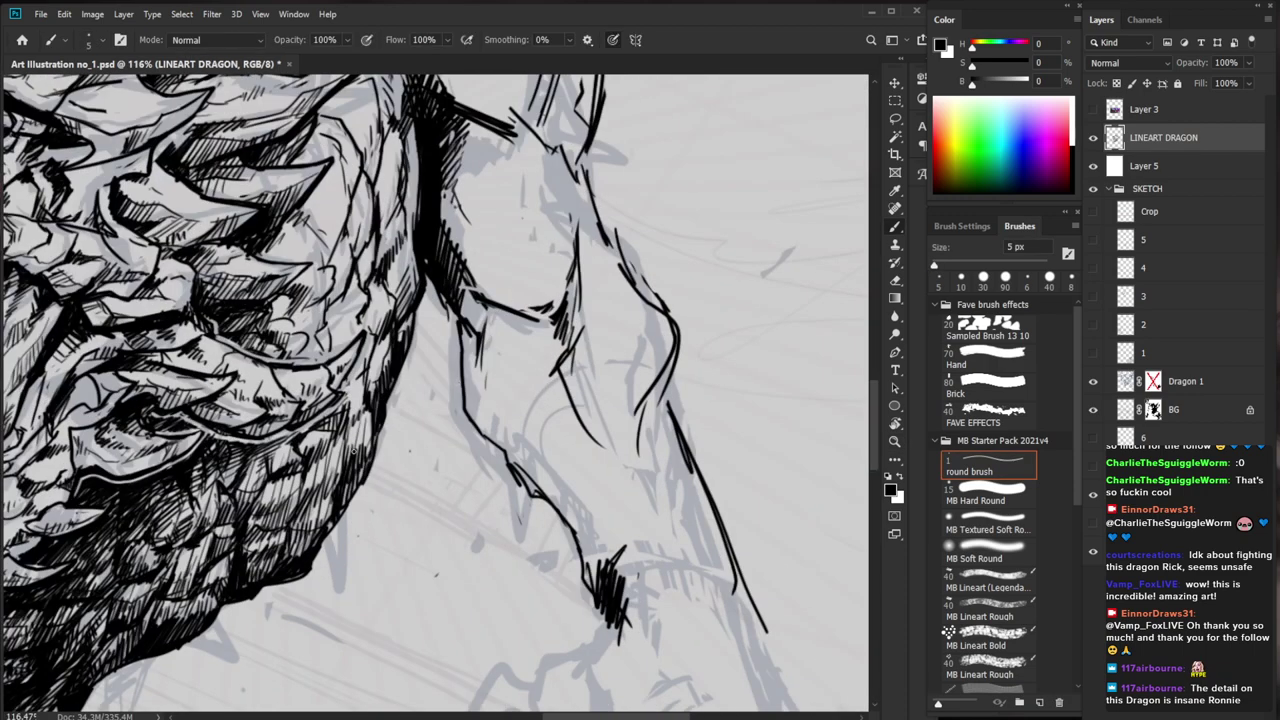
pyautogui.moveTo(385, 443); pyautogui.dragTo(300, 446)
pyautogui.moveTo(587, 505); pyautogui.dragTo(510, 546)
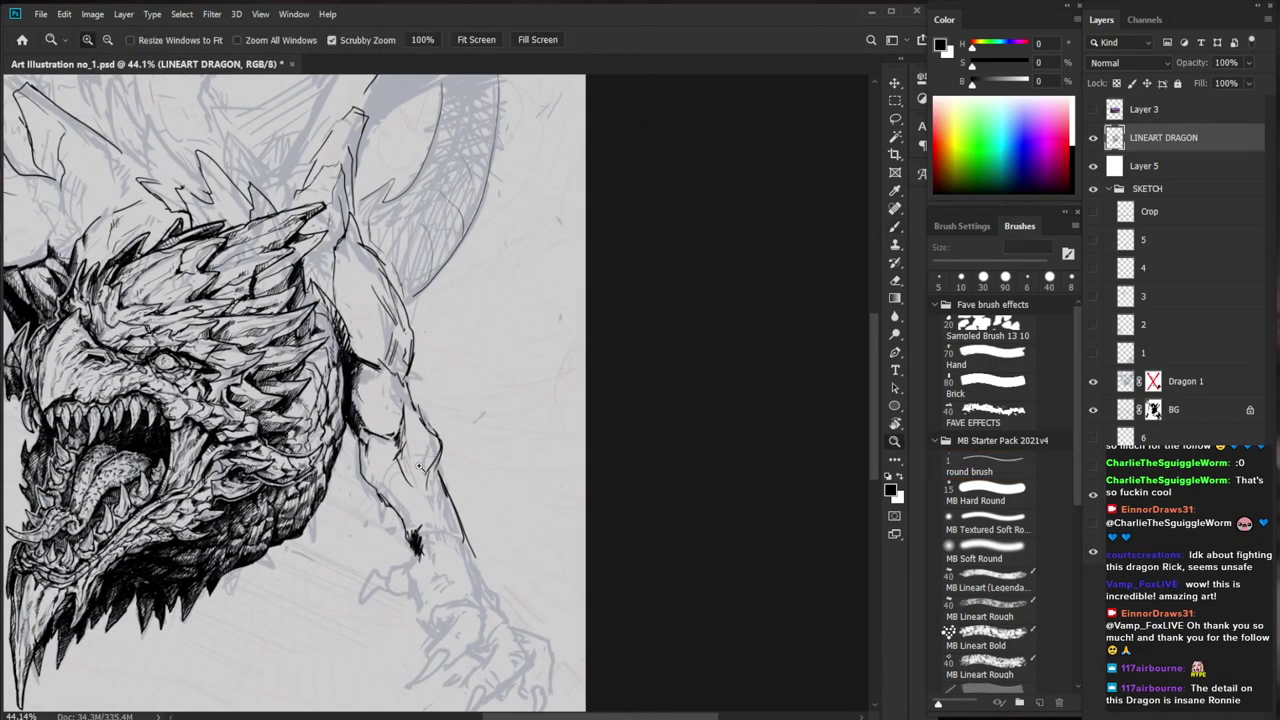
pyautogui.scroll(-6, 573, 472)
pyautogui.moveTo(451, 402); pyautogui.dragTo(537, 361)
pyautogui.moveTo(475, 456); pyautogui.dragTo(503, 454)
# Add two small 5 px ink strokes at the front base of the jaw frill
pyautogui.press('b')
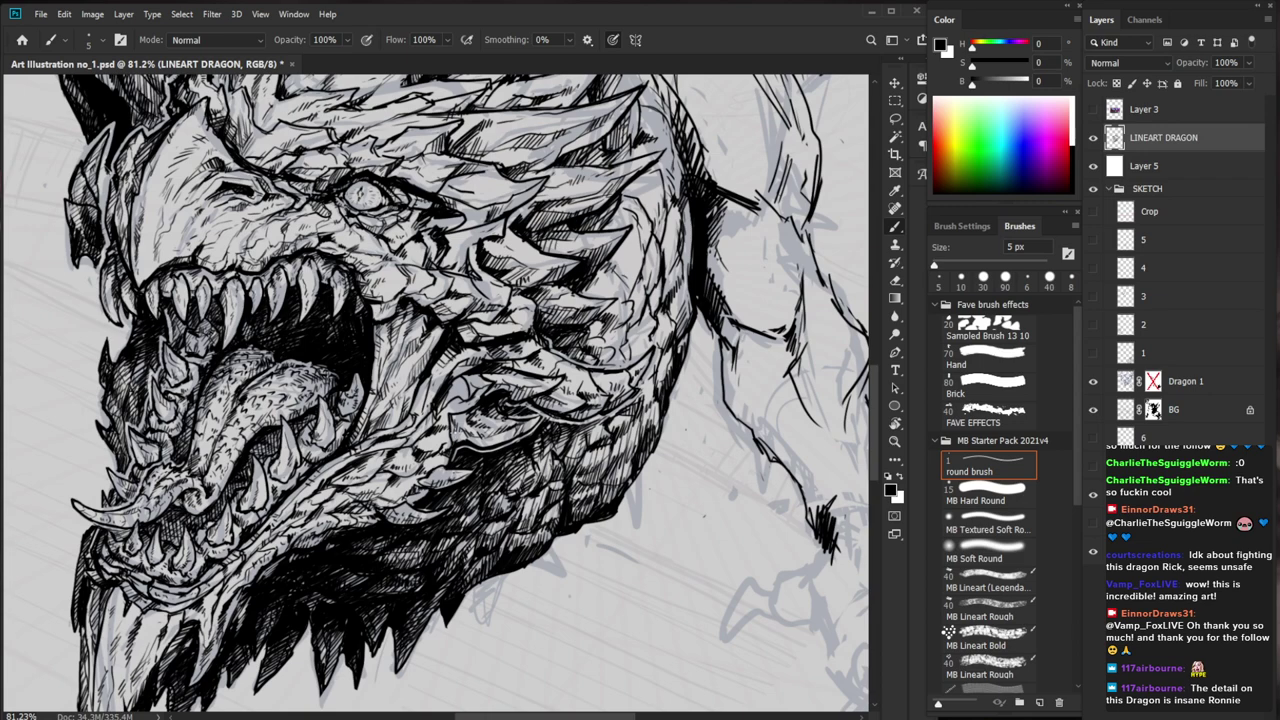
pyautogui.press('e')
pyautogui.press('b')
pyautogui.moveTo(442, 442); pyautogui.dragTo(428, 456)
pyautogui.moveTo(446, 438); pyautogui.dragTo(440, 454)
pyautogui.moveTo(505, 427); pyautogui.dragTo(410, 428)
pyautogui.moveTo(733, 442)
pyautogui.mouseDown()
pyautogui.moveTo(543, 445)
pyautogui.moveTo(543, 461)
pyautogui.moveTo(597, 485)
pyautogui.mouseUp()
pyautogui.moveTo(542, 395); pyautogui.dragTo(557, 497)
pyautogui.moveTo(265, 388); pyautogui.dragTo(440, 388)
pyautogui.press('b')
pyautogui.moveTo(265, 292)
pyautogui.mouseDown()
pyautogui.moveTo(245, 311)
pyautogui.moveTo(373, 315)
pyautogui.mouseUp()
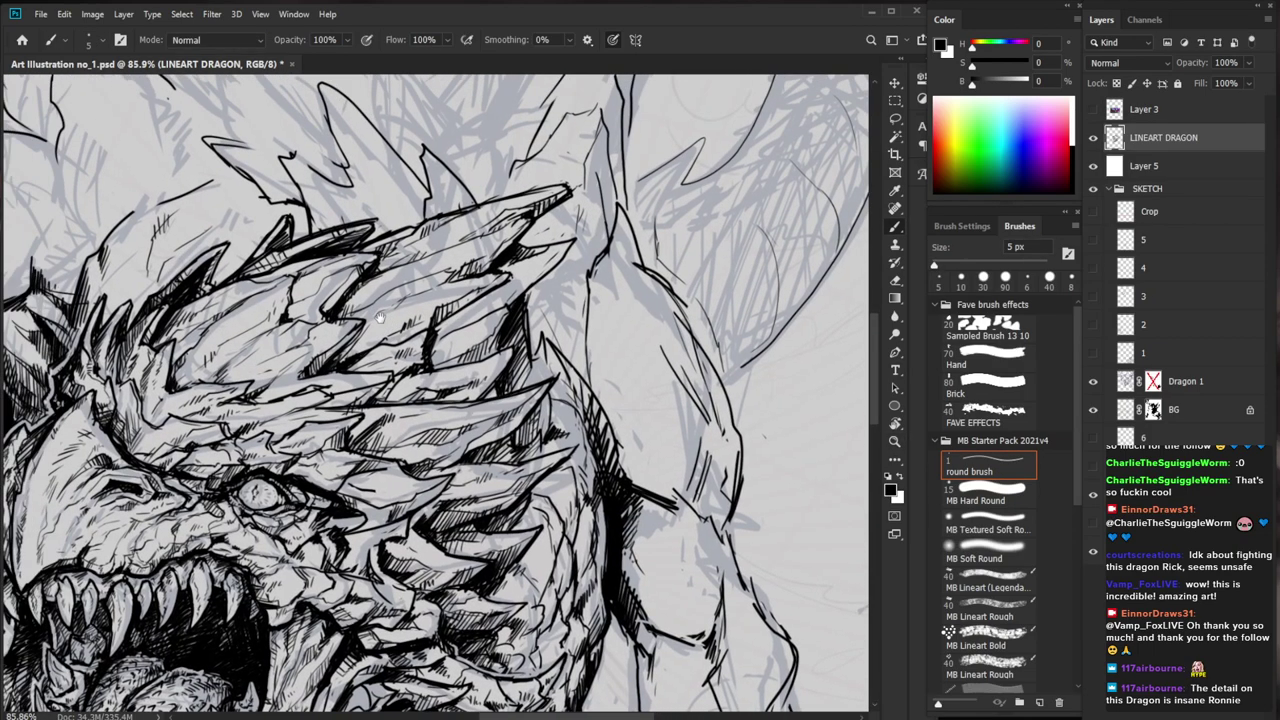
# Hatch the crown scales above the brow with short slanted 5 px ink strokes
pyautogui.moveTo(284, 338); pyautogui.dragTo(270, 354)
pyautogui.moveTo(287, 338); pyautogui.dragTo(280, 354)
pyautogui.moveTo(298, 336); pyautogui.dragTo(293, 346)
pyautogui.moveTo(397, 303); pyautogui.dragTo(240, 303)
pyautogui.moveTo(621, 318); pyautogui.dragTo(573, 293)
pyautogui.moveTo(320, 305); pyautogui.dragTo(454, 305)
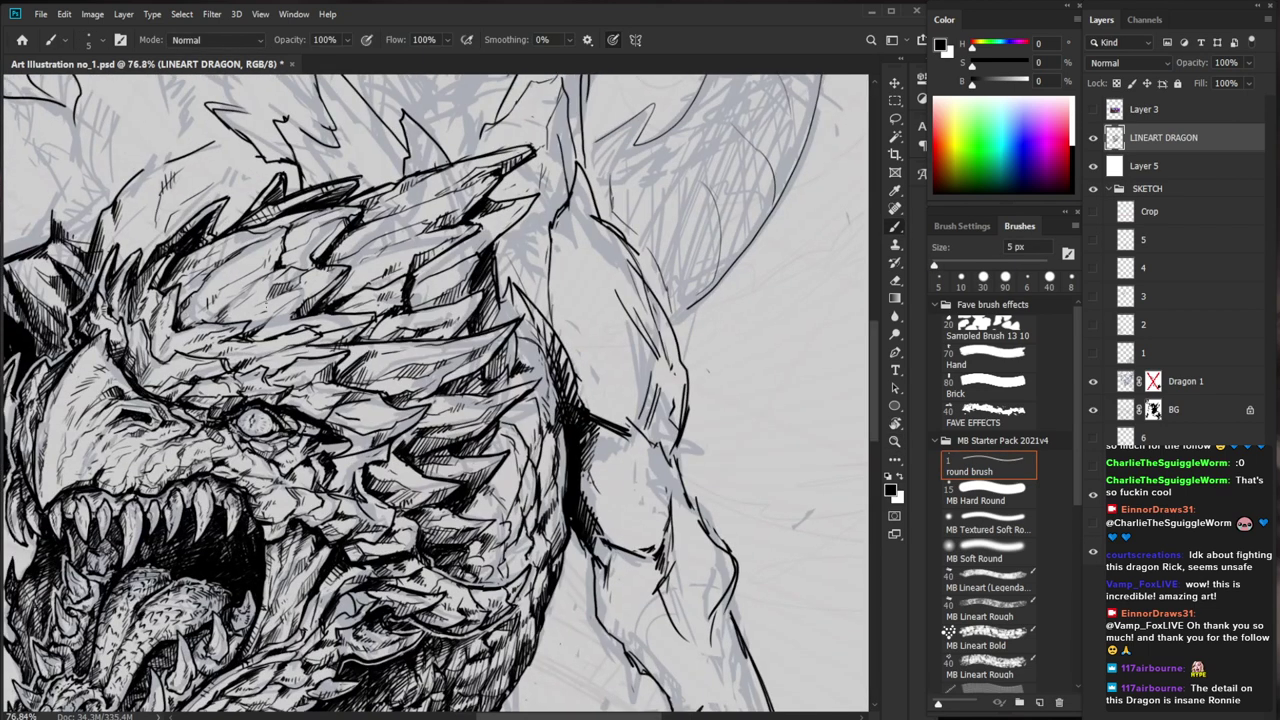
pyautogui.moveTo(203, 306); pyautogui.dragTo(190, 328)
pyautogui.moveTo(209, 304); pyautogui.dragTo(193, 326)
# Ink the underside of the second horn at the rear of the crown with 5 px strokes
pyautogui.moveTo(378, 280); pyautogui.dragTo(250, 280)
pyautogui.moveTo(715, 373); pyautogui.dragTo(608, 412)
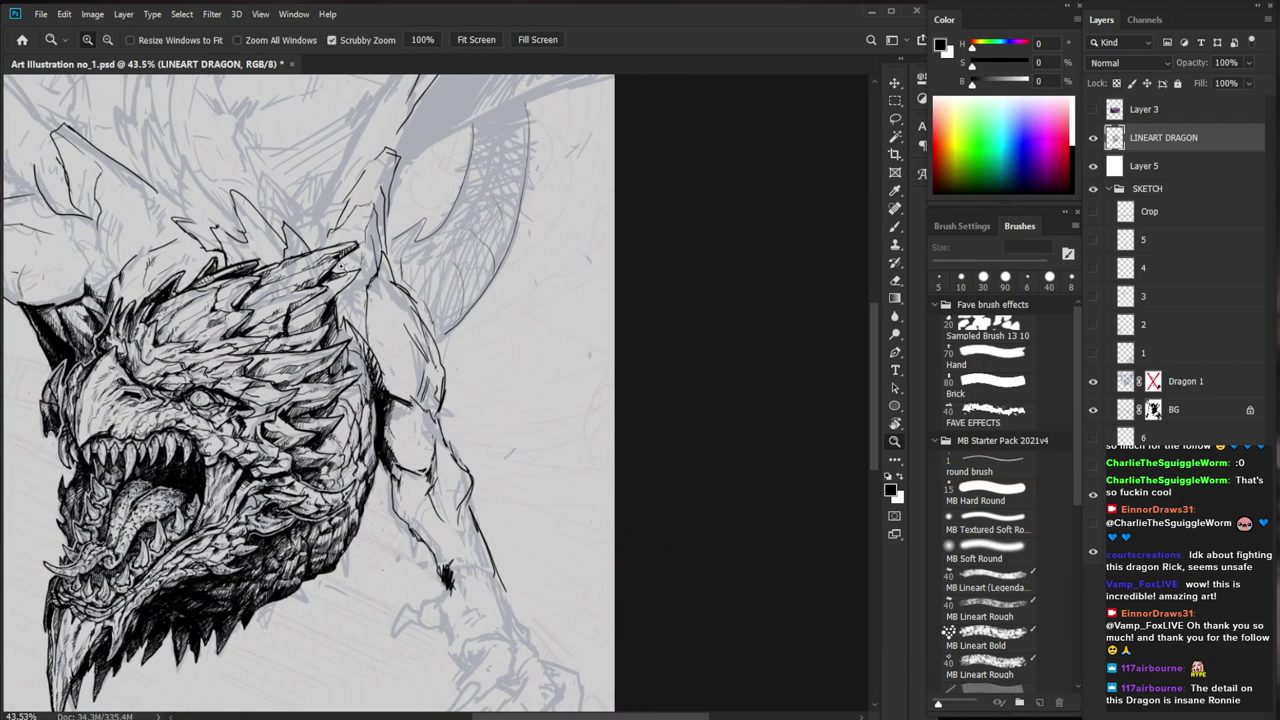
pyautogui.moveTo(342, 265); pyautogui.dragTo(380, 283)
pyautogui.press('b')
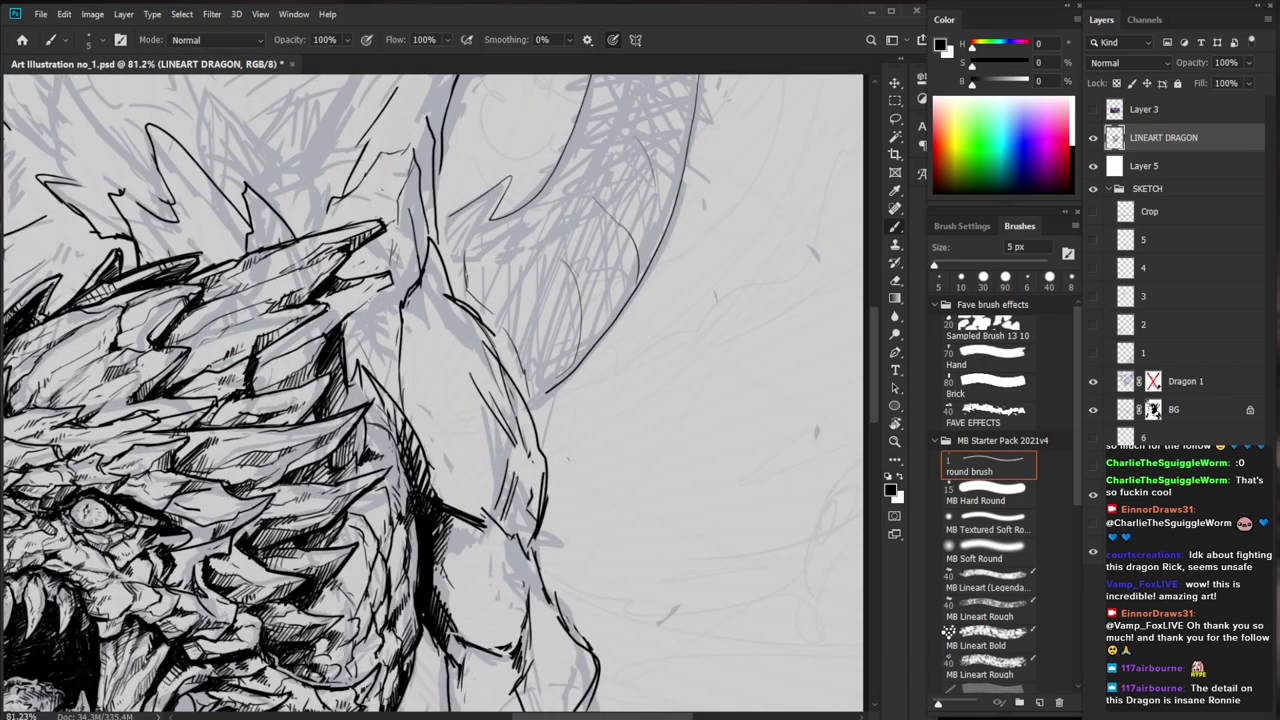
pyautogui.press('e')
pyautogui.press('b')
pyautogui.moveTo(373, 277)
pyautogui.mouseDown()
pyautogui.moveTo(396, 271)
pyautogui.moveTo(371, 297)
pyautogui.moveTo(287, 331)
pyautogui.moveTo(306, 330)
pyautogui.mouseUp()
pyautogui.press('e')
pyautogui.press('b')
pyautogui.moveTo(324, 314); pyautogui.dragTo(318, 326)
# Hatch the gap between the two rear crown horns with short 5 px ink strokes
pyautogui.hotkey('ctrl', 'space')
pyautogui.moveTo(440, 320); pyautogui.dragTo(340, 322)
pyautogui.hotkey('ctrl', 'space')
pyautogui.moveTo(449, 323); pyautogui.dragTo(552, 323)
pyautogui.press('e')
pyautogui.press('b')
pyautogui.moveTo(345, 297)
pyautogui.mouseDown()
pyautogui.moveTo(301, 328)
pyautogui.moveTo(313, 311)
pyautogui.mouseUp()
pyautogui.moveTo(371, 264); pyautogui.dragTo(353, 277)
pyautogui.moveTo(366, 266)
pyautogui.mouseDown()
pyautogui.moveTo(381, 266)
pyautogui.moveTo(317, 319)
pyautogui.mouseUp()
pyautogui.press('e')
pyautogui.press('b')
pyautogui.press('e')
pyautogui.press('b')
# Trim the black patch at the near foreleg's wrist with the 10 px eraser and touch it up with 5 px ink
pyautogui.moveTo(392, 286); pyautogui.dragTo(300, 286)
pyautogui.moveTo(609, 401); pyautogui.dragTo(589, 353)
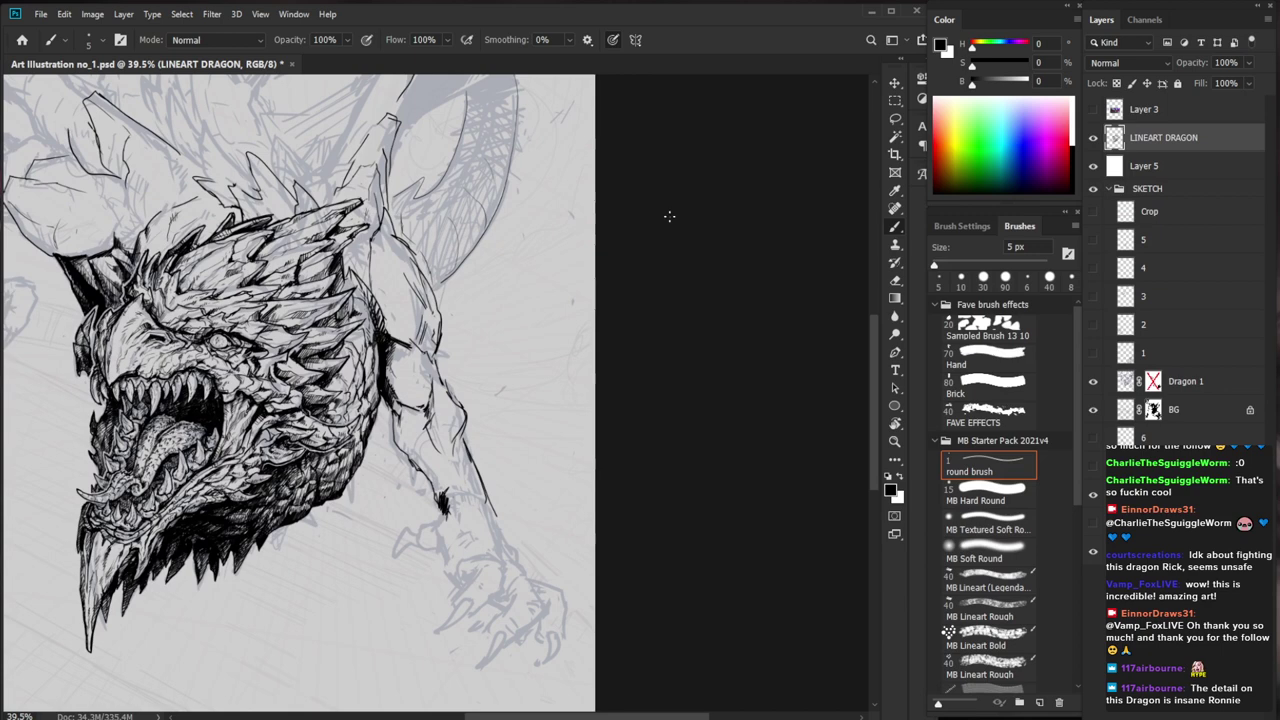
pyautogui.moveTo(520, 543); pyautogui.dragTo(537, 543)
pyautogui.press('e')
pyautogui.moveTo(422, 490); pyautogui.dragTo(430, 504)
pyautogui.press('b')
pyautogui.moveTo(426, 504); pyautogui.dragTo(430, 514)
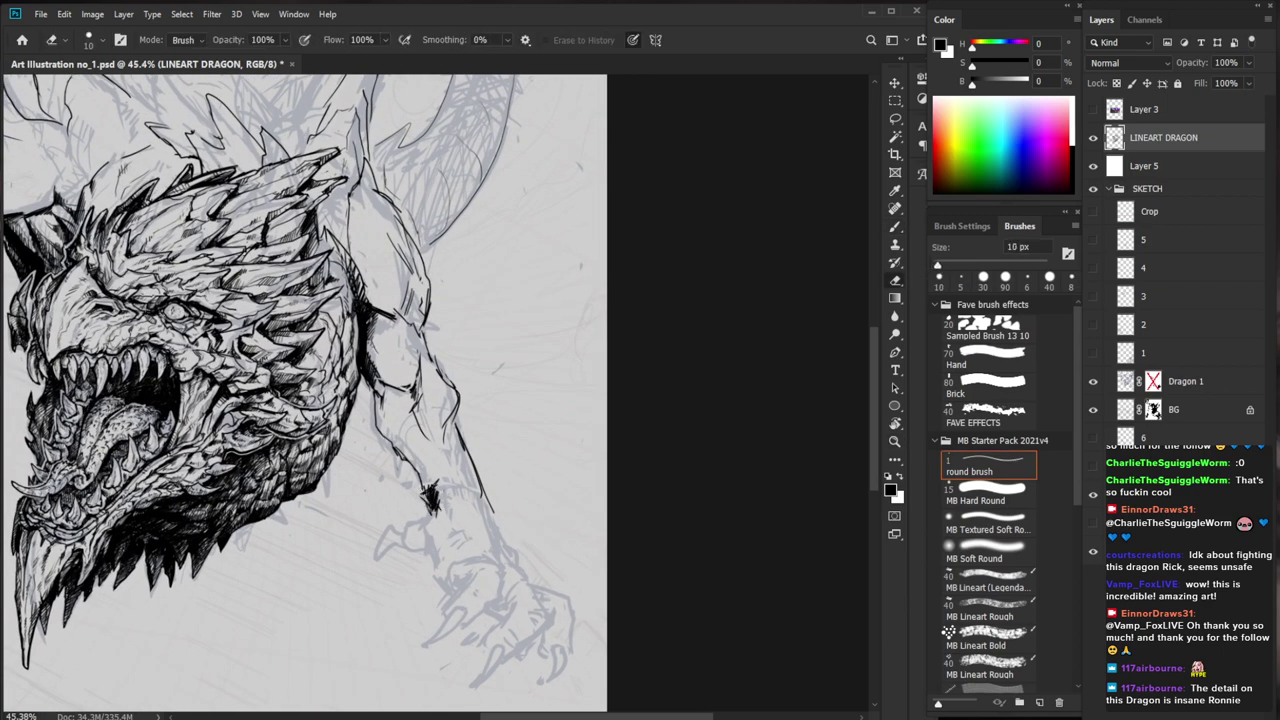
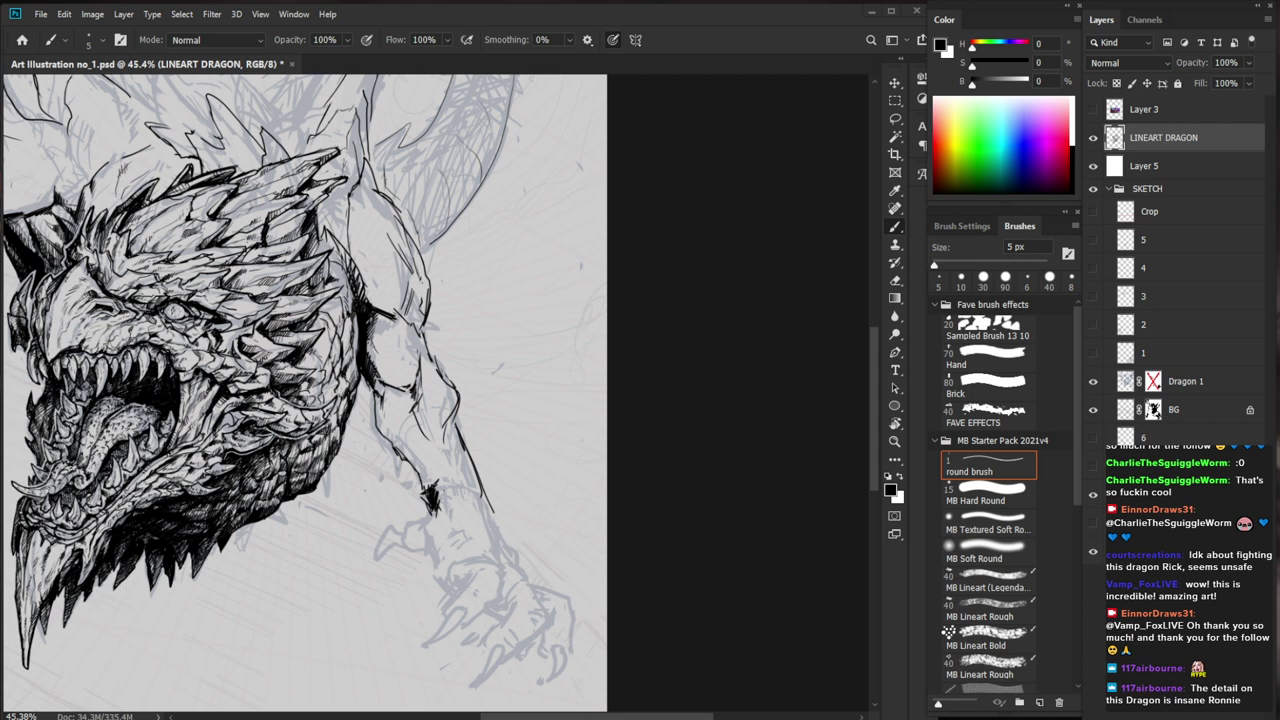
# Examine the jaw frill, lower neck and near foreleg at several magnifications for areas needing more ink
pyautogui.moveTo(309, 358); pyautogui.dragTo(390, 362)
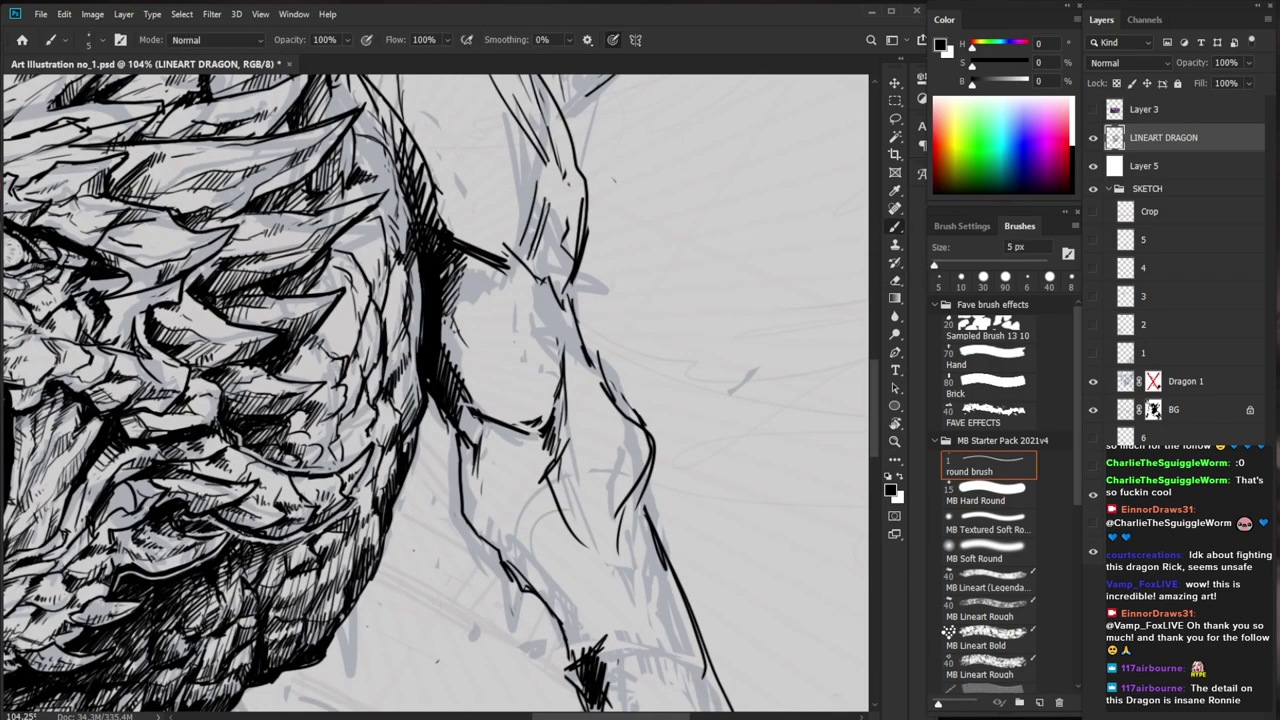
pyautogui.moveTo(450, 367)
pyautogui.mouseDown()
pyautogui.moveTo(431, 367)
pyautogui.moveTo(439, 333)
pyautogui.mouseUp()
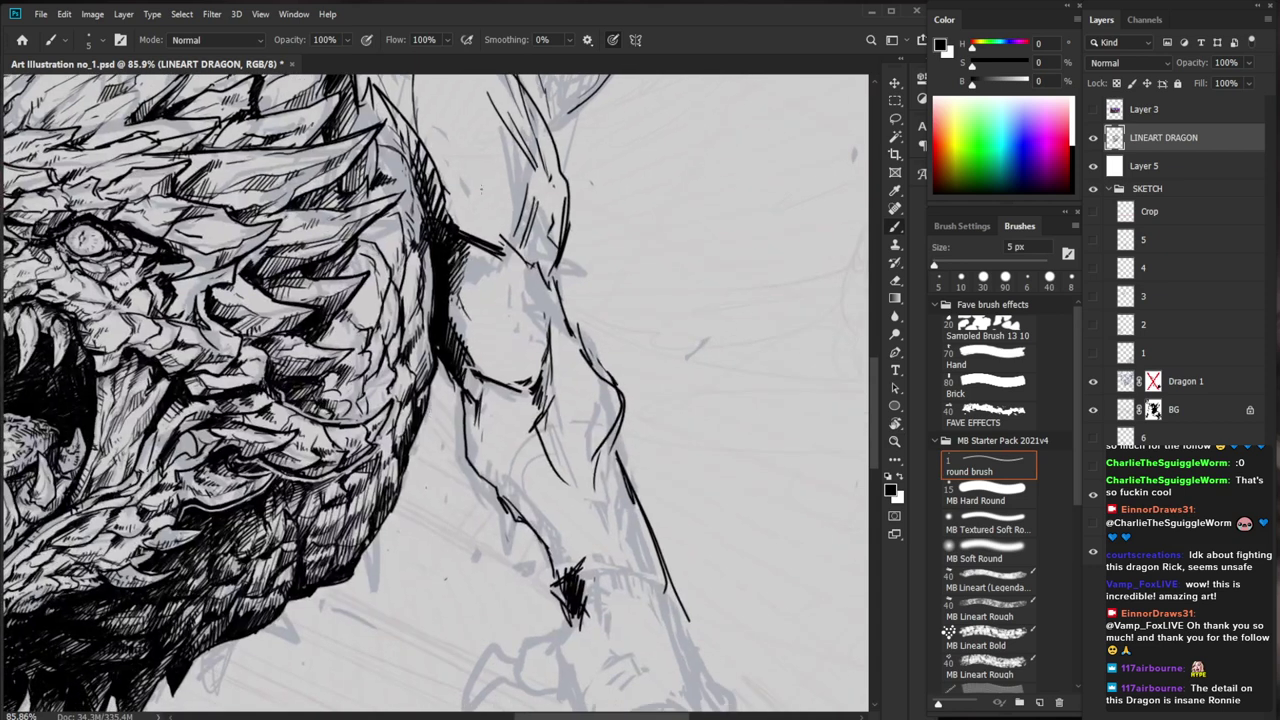
pyautogui.press('e')
pyautogui.press('b')
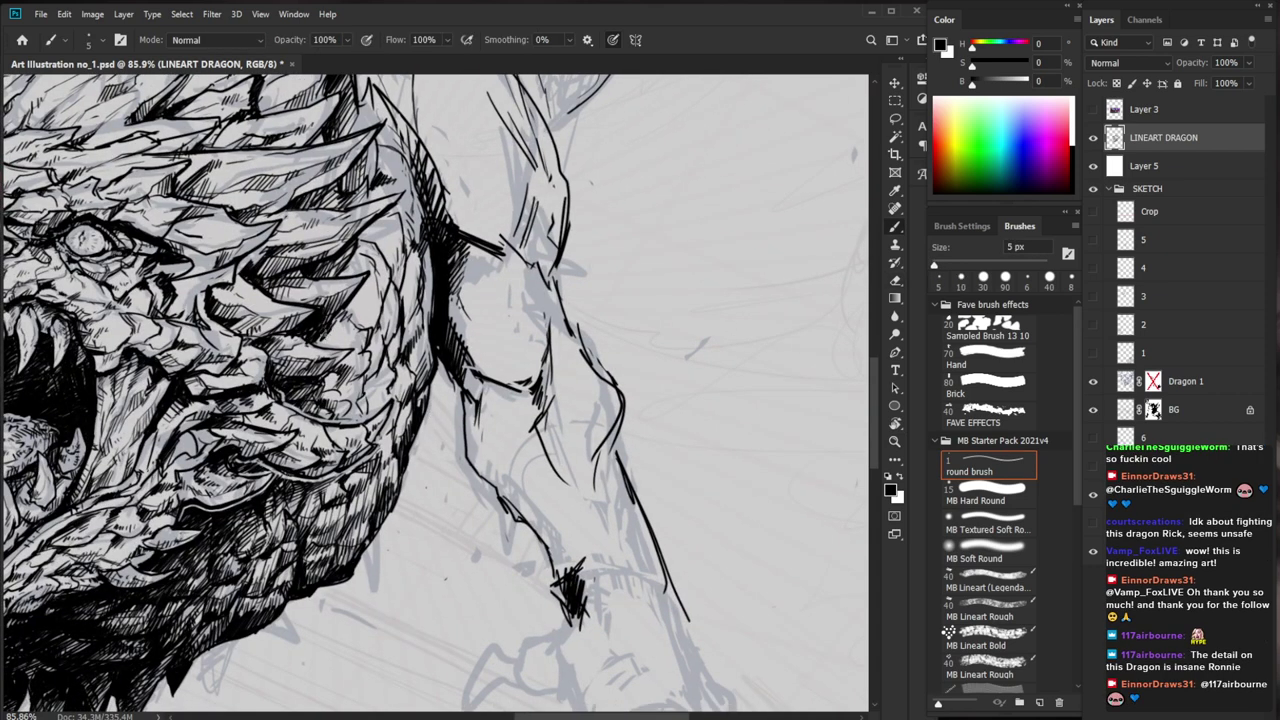
pyautogui.press('e')
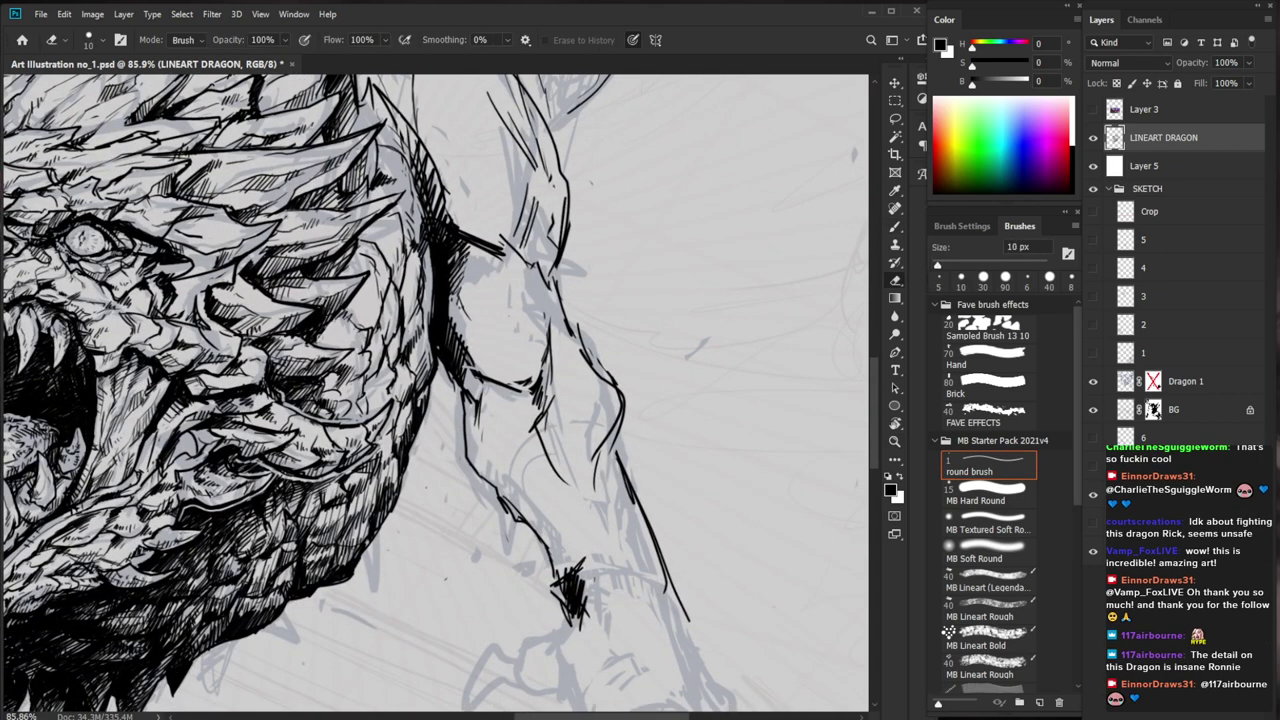
pyautogui.press('b')
pyautogui.moveTo(439, 314); pyautogui.dragTo(340, 325)
pyautogui.moveTo(609, 426); pyautogui.dragTo(564, 471)
pyautogui.moveTo(398, 382); pyautogui.dragTo(473, 382)
pyautogui.moveTo(335, 378)
pyautogui.mouseDown()
pyautogui.moveTo(374, 378)
pyautogui.moveTo(340, 405)
pyautogui.mouseUp()
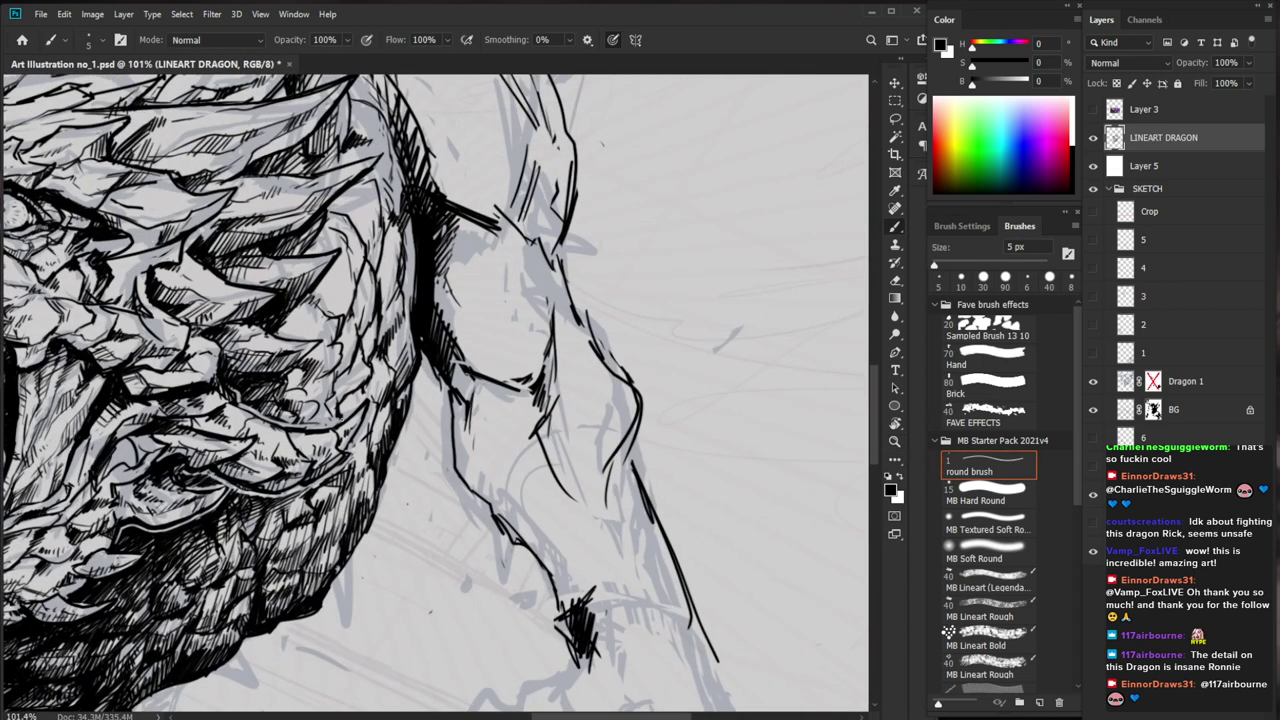
pyautogui.press('e')
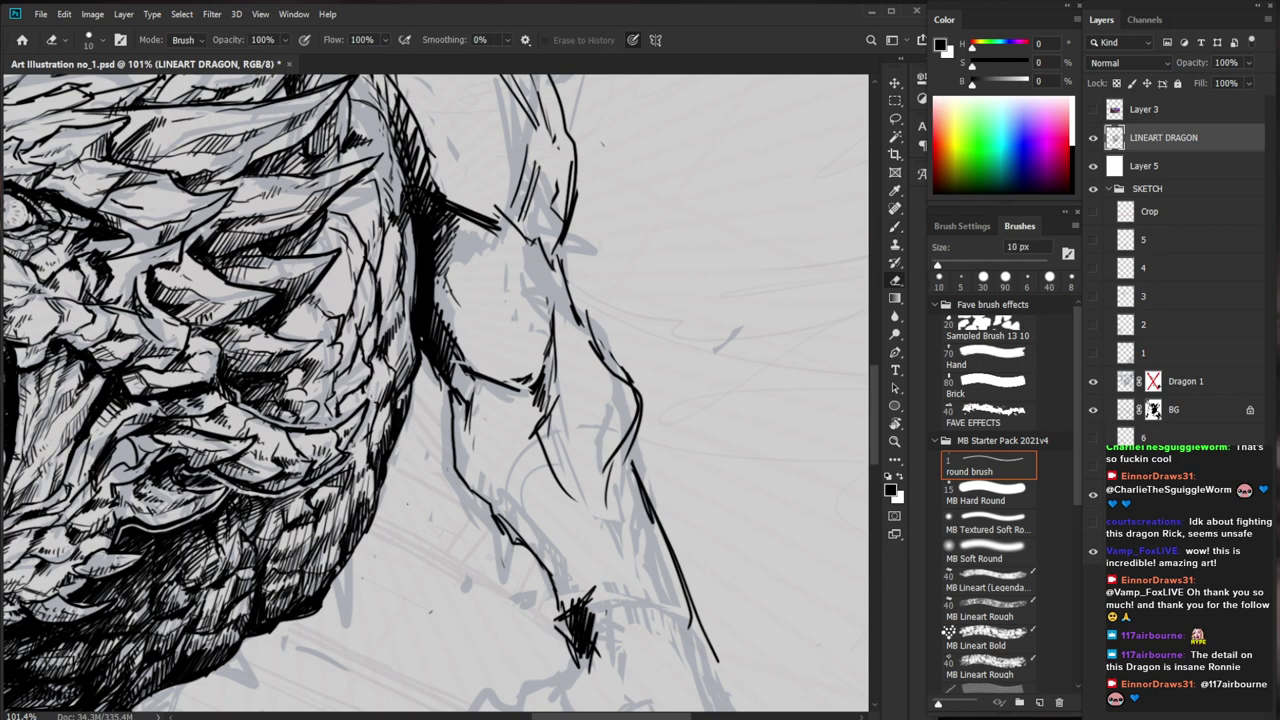
pyautogui.moveTo(350, 456)
pyautogui.mouseDown()
pyautogui.moveTo(300, 490)
pyautogui.moveTo(235, 494)
pyautogui.mouseUp()
pyautogui.hotkey('ctrl', '0')
pyautogui.press('z')
pyautogui.moveTo(427, 408); pyautogui.dragTo(492, 424)
pyautogui.press('b')
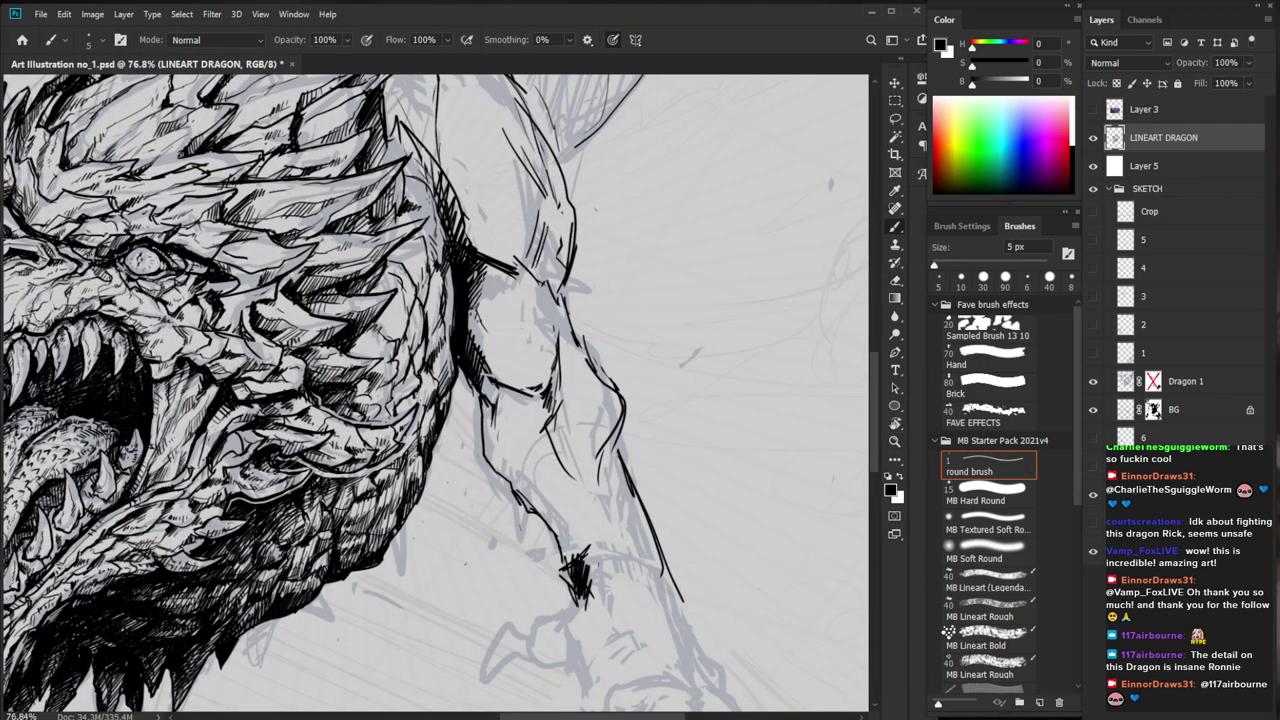
# Deepen the shading on the underside of the neck scales and spikes with 5 px ink strokes
pyautogui.moveTo(326, 486); pyautogui.dragTo(301, 512)
pyautogui.moveTo(319, 512)
pyautogui.mouseDown()
pyautogui.moveTo(283, 530)
pyautogui.moveTo(292, 571)
pyautogui.mouseUp()
pyautogui.moveTo(303, 571)
pyautogui.mouseDown()
pyautogui.moveTo(279, 583)
pyautogui.moveTo(295, 589)
pyautogui.mouseUp()
pyautogui.moveTo(304, 582); pyautogui.dragTo(384, 528)
pyautogui.moveTo(357, 485)
pyautogui.mouseDown()
pyautogui.moveTo(286, 544)
pyautogui.moveTo(228, 548)
pyautogui.moveTo(254, 558)
pyautogui.mouseUp()
pyautogui.moveTo(252, 522)
pyautogui.mouseDown()
pyautogui.moveTo(132, 604)
pyautogui.moveTo(140, 612)
pyautogui.mouseUp()
pyautogui.moveTo(154, 610); pyautogui.dragTo(134, 622)
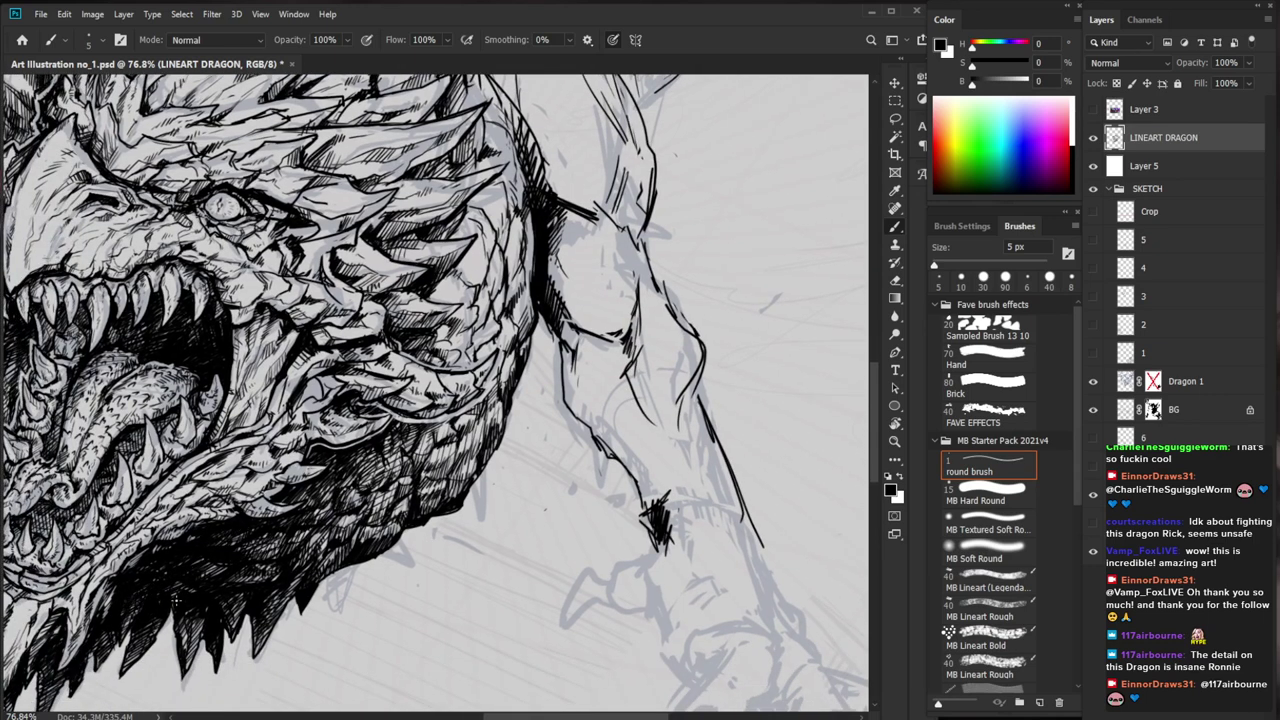
pyautogui.moveTo(219, 564); pyautogui.dragTo(205, 579)
pyautogui.moveTo(313, 554)
pyautogui.mouseDown()
pyautogui.moveTo(205, 572)
pyautogui.moveTo(386, 542)
pyautogui.moveTo(330, 536)
pyautogui.mouseUp()
# Add two short 5 px hatching strokes to the frill scales beside the near foreleg
pyautogui.press('z')
pyautogui.moveTo(574, 492)
pyautogui.mouseDown()
pyautogui.moveTo(385, 535)
pyautogui.moveTo(530, 530)
pyautogui.mouseUp()
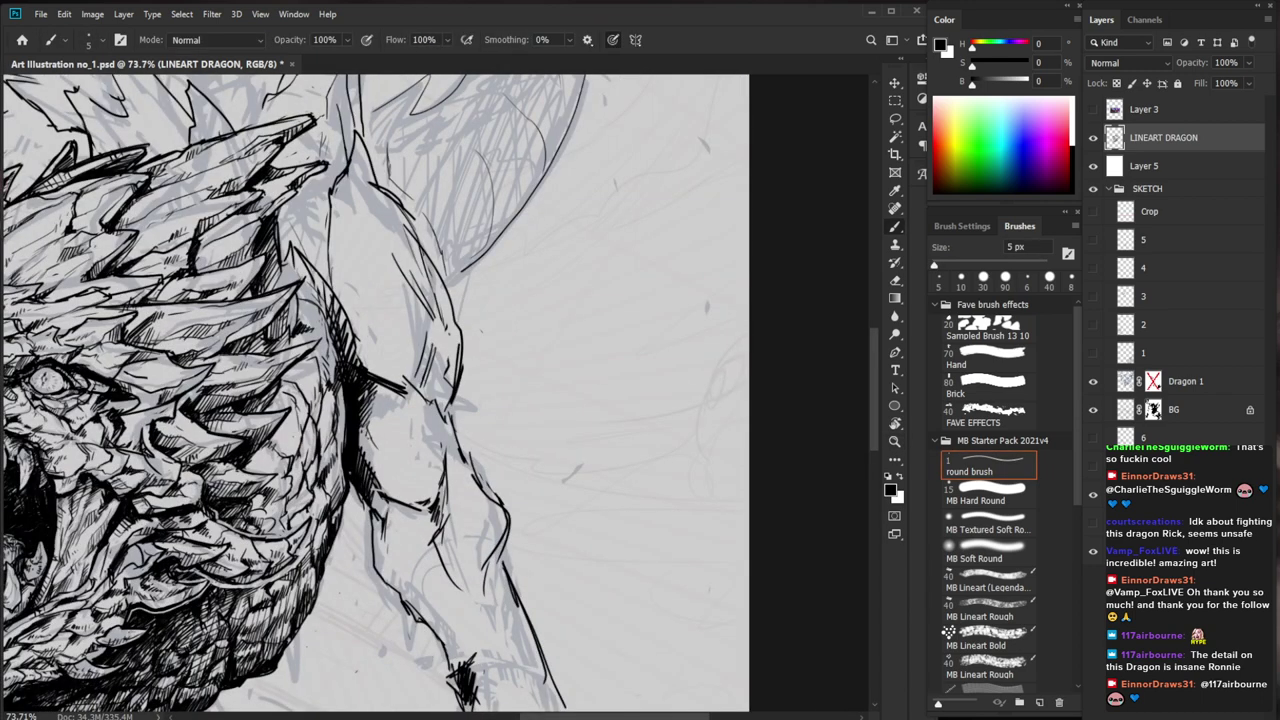
pyautogui.moveTo(304, 418); pyautogui.dragTo(296, 430)
pyautogui.moveTo(297, 398); pyautogui.dragTo(294, 418)
# Add a short 5 px ink stroke to the scales just below and behind the eye
pyautogui.press('z')
pyautogui.keyDown('alt'); pyautogui.click(398, 395); pyautogui.keyUp('alt')
pyautogui.moveTo(487, 383); pyautogui.dragTo(527, 411)
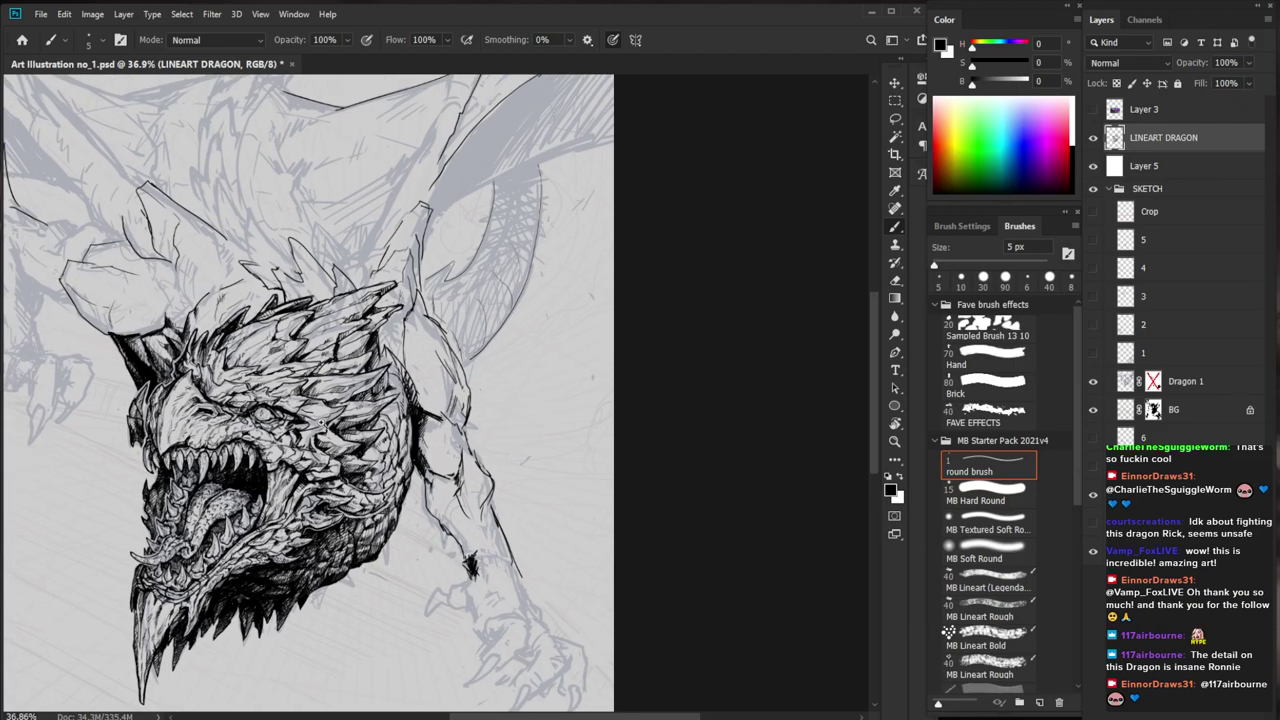
pyautogui.moveTo(302, 431); pyautogui.dragTo(420, 431)
pyautogui.moveTo(313, 422)
pyautogui.mouseDown()
pyautogui.moveTo(370, 452)
pyautogui.moveTo(358, 457)
pyautogui.moveTo(372, 448)
pyautogui.mouseUp()
pyautogui.press('e')
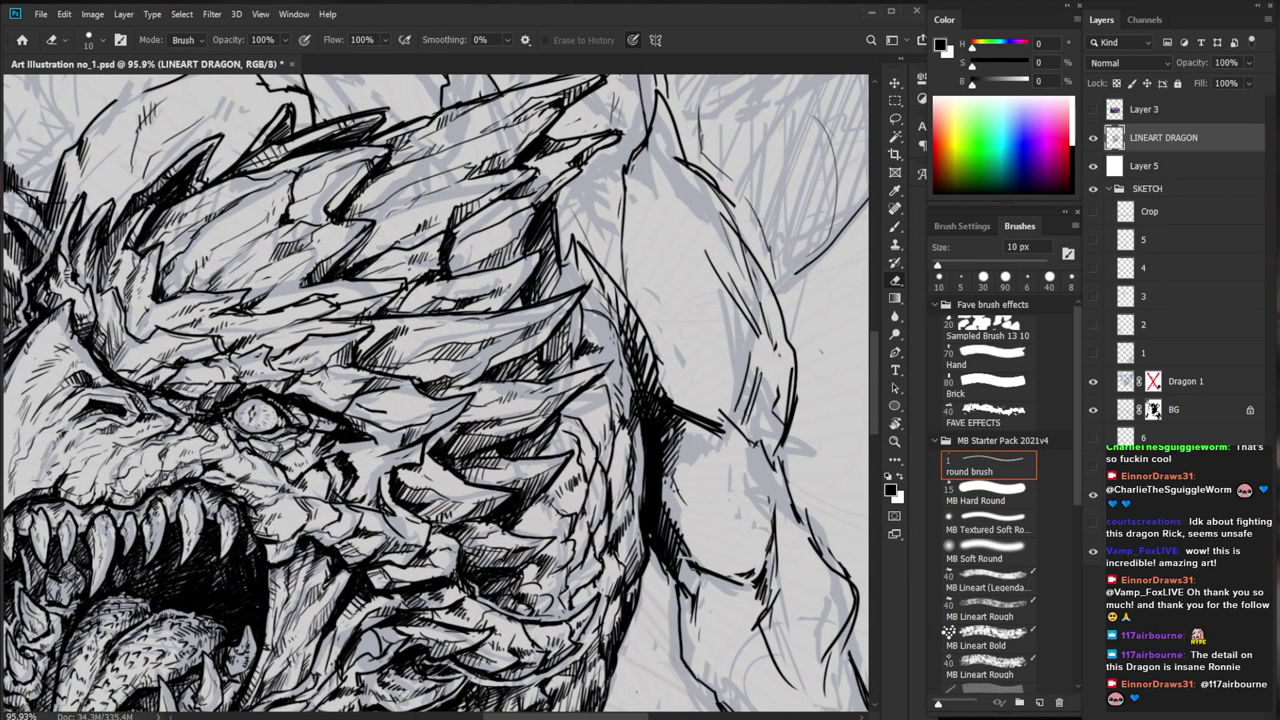
pyautogui.press('b')
pyautogui.press('e')
pyautogui.press('b')
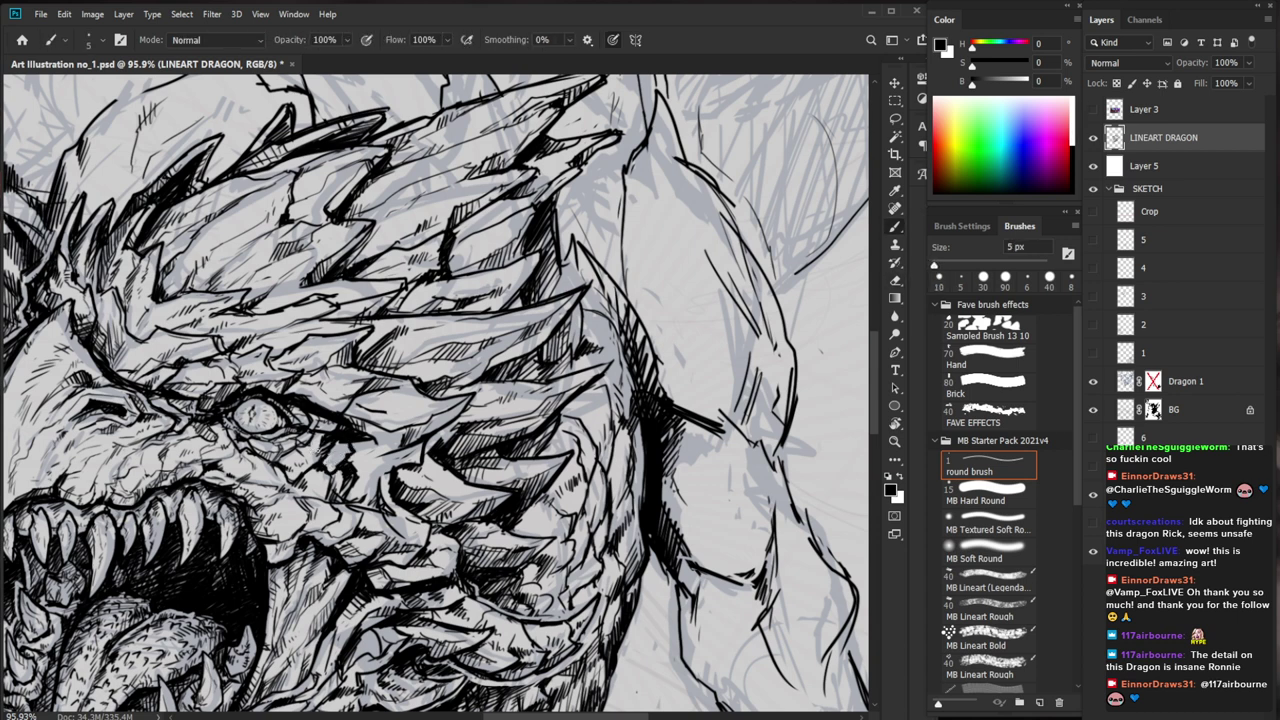
pyautogui.moveTo(314, 454); pyautogui.dragTo(288, 466)
# Trim the ink just behind the eye with the 10 px eraser
pyautogui.moveTo(372, 426); pyautogui.dragTo(290, 426)
pyautogui.moveTo(370, 428); pyautogui.dragTo(460, 428)
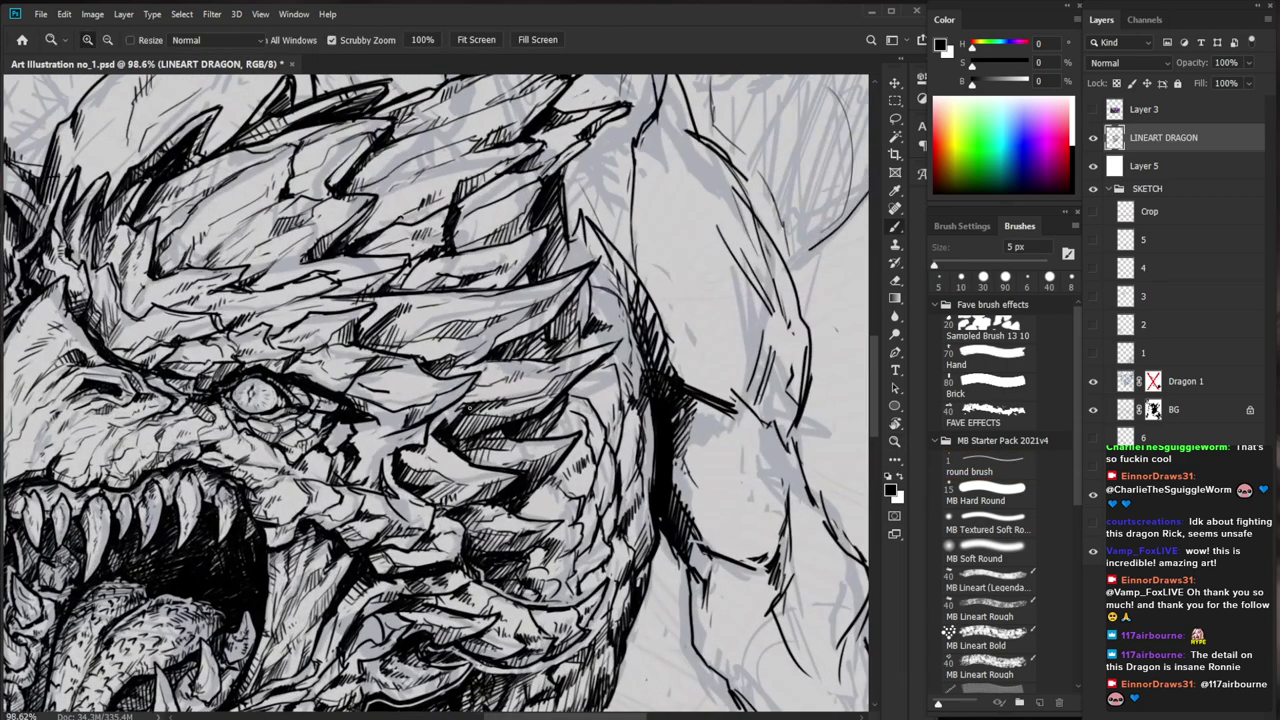
pyautogui.press('e')
pyautogui.moveTo(328, 430); pyautogui.dragTo(331, 446)
pyautogui.press('b')
pyautogui.moveTo(450, 422); pyautogui.dragTo(365, 422)
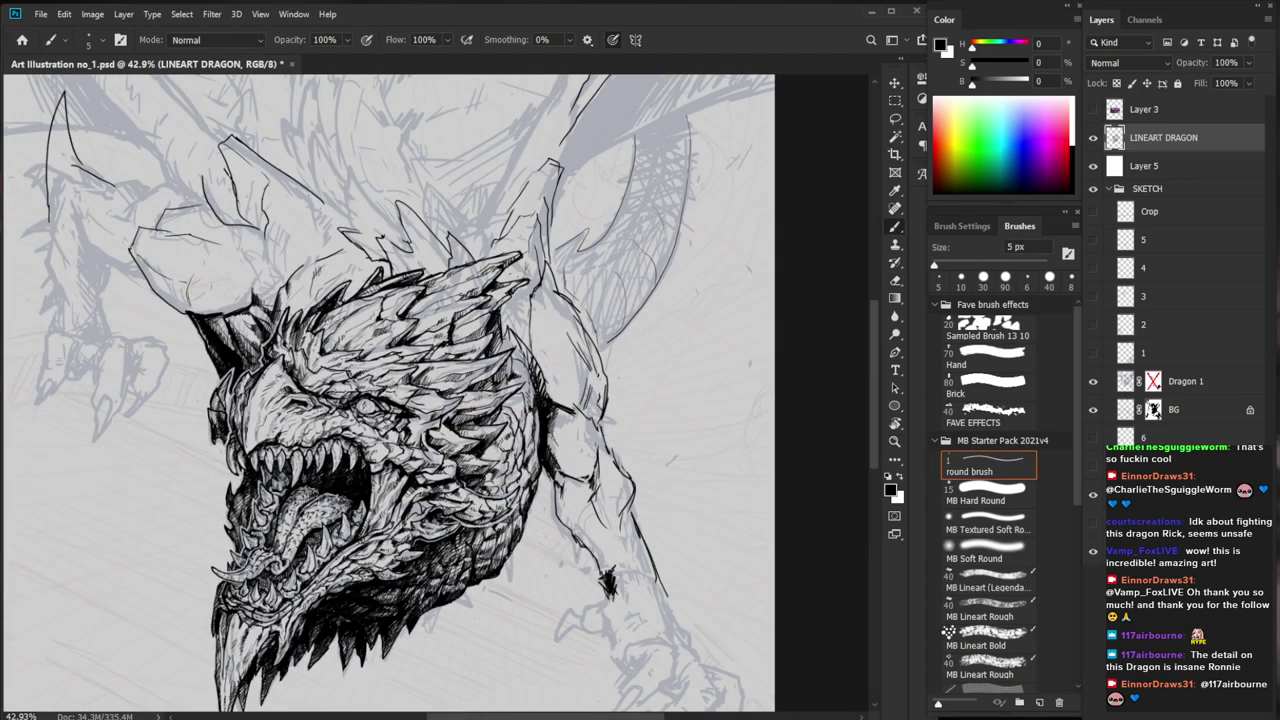
# Darken the gap at the base of the cheek spikes with tiny 5 px strokes and clean it with the eraser
pyautogui.moveTo(441, 430); pyautogui.dragTo(533, 430)
pyautogui.press('e')
pyautogui.press('b')
pyautogui.moveTo(412, 420)
pyautogui.mouseDown()
pyautogui.moveTo(378, 460)
pyautogui.moveTo(412, 431)
pyautogui.mouseUp()
pyautogui.moveTo(416, 426)
pyautogui.mouseDown()
pyautogui.moveTo(336, 426)
pyautogui.moveTo(420, 417)
pyautogui.mouseUp()
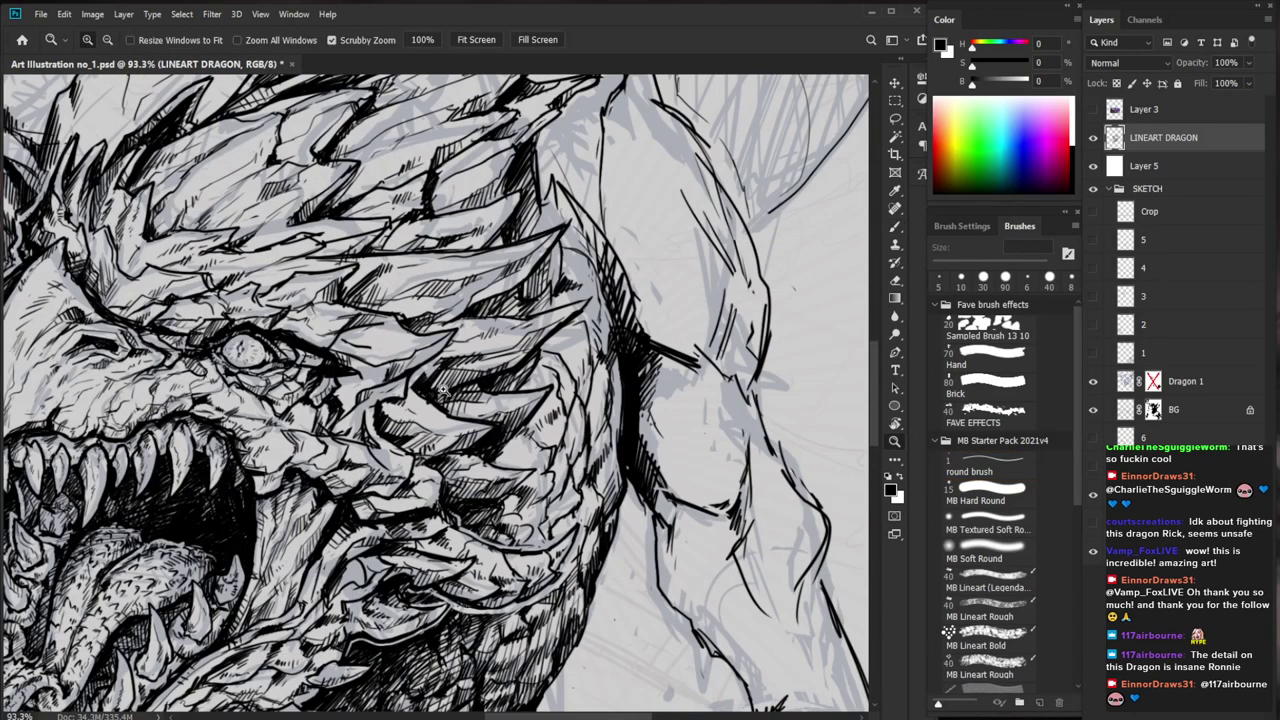
pyautogui.press('e')
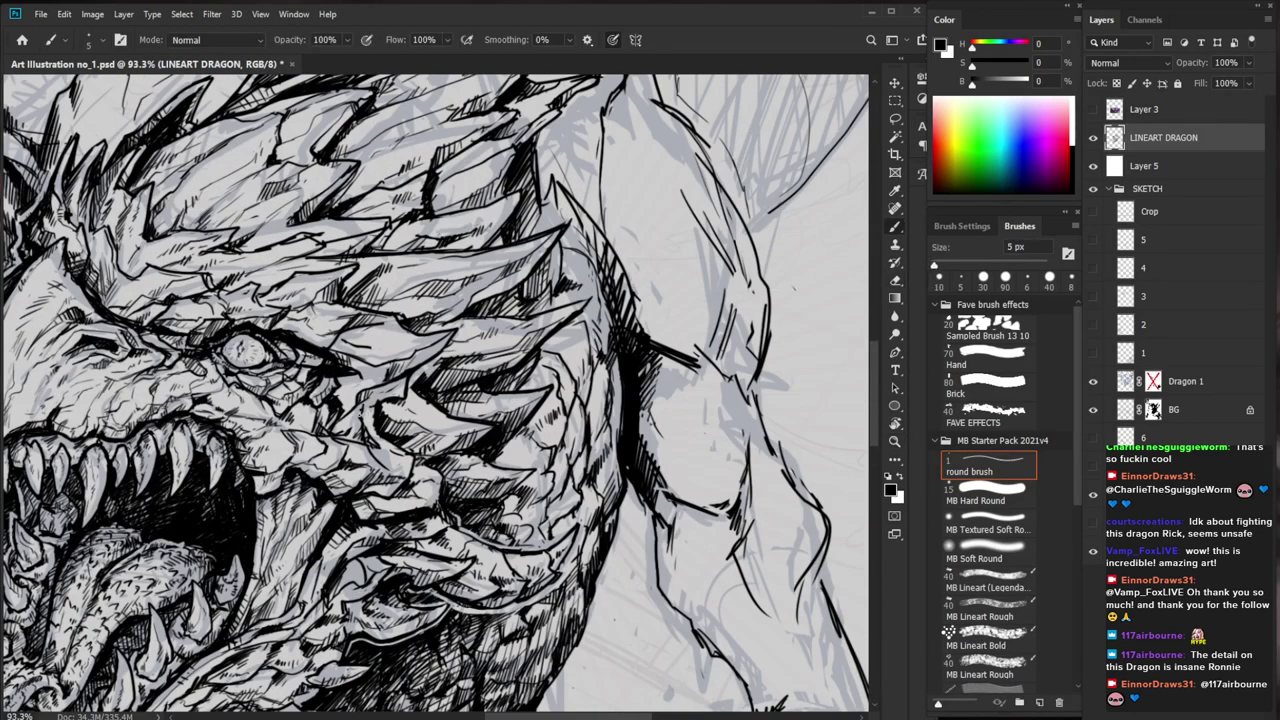
pyautogui.moveTo(379, 401); pyautogui.dragTo(371, 409)
# Hatch the small scales behind the cheek spikes with short steep 5 px ink strokes
pyautogui.moveTo(541, 409); pyautogui.dragTo(378, 409)
pyautogui.moveTo(650, 444); pyautogui.dragTo(482, 480)
pyautogui.press('b')
pyautogui.scroll(6, 370, 400)
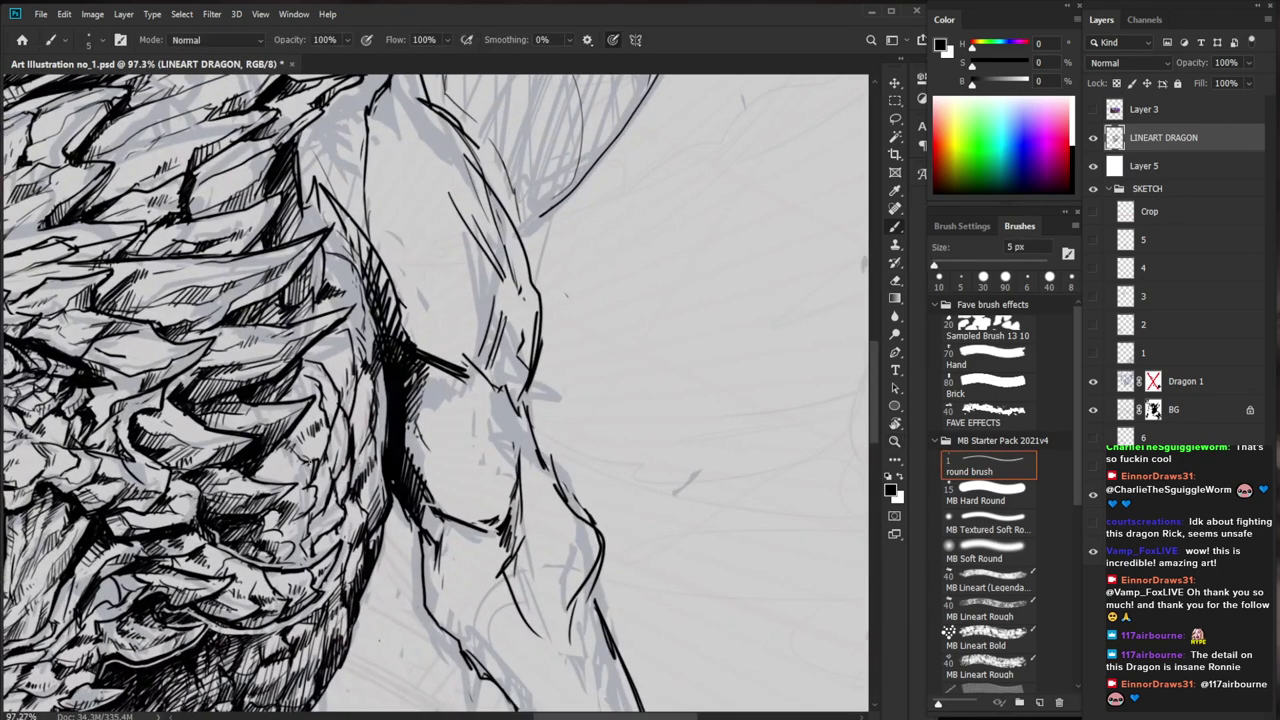
pyautogui.moveTo(273, 473)
pyautogui.mouseDown()
pyautogui.moveTo(299, 471)
pyautogui.moveTo(281, 459)
pyautogui.mouseUp()
pyautogui.moveTo(283, 443); pyautogui.dragTo(282, 458)
pyautogui.moveTo(296, 448); pyautogui.dragTo(293, 455)
pyautogui.moveTo(291, 433); pyautogui.dragTo(293, 447)
pyautogui.moveTo(303, 417); pyautogui.dragTo(301, 455)
pyautogui.moveTo(317, 407); pyautogui.dragTo(305, 453)
# Hatch the rear edge of the neck beside the near foreleg with parallel 5 px strokes
pyautogui.scroll(-4, 432, 400)
pyautogui.scroll(3, 352, 404)
pyautogui.moveTo(363, 409); pyautogui.dragTo(351, 427)
pyautogui.moveTo(369, 405); pyautogui.dragTo(363, 425)
pyautogui.moveTo(379, 411); pyautogui.dragTo(369, 429)
pyautogui.moveTo(390, 405); pyautogui.dragTo(377, 431)
pyautogui.moveTo(376, 408)
pyautogui.keyDown('ctrl'); pyautogui.mouseDown()
pyautogui.moveTo(430, 408)
pyautogui.moveTo(423, 394)
pyautogui.moveTo(402, 429)
pyautogui.mouseUp(); pyautogui.keyUp('ctrl')
# Hatch the small spikes at the front of the crown above the snout with three slanted 5 px strokes
pyautogui.press('b')
pyautogui.keyDown('ctrl'); pyautogui.moveTo(450, 386); pyautogui.dragTo(330, 386); pyautogui.keyUp('ctrl')
pyautogui.keyDown('ctrl'); pyautogui.moveTo(526, 520); pyautogui.dragTo(556, 520); pyautogui.keyUp('ctrl')
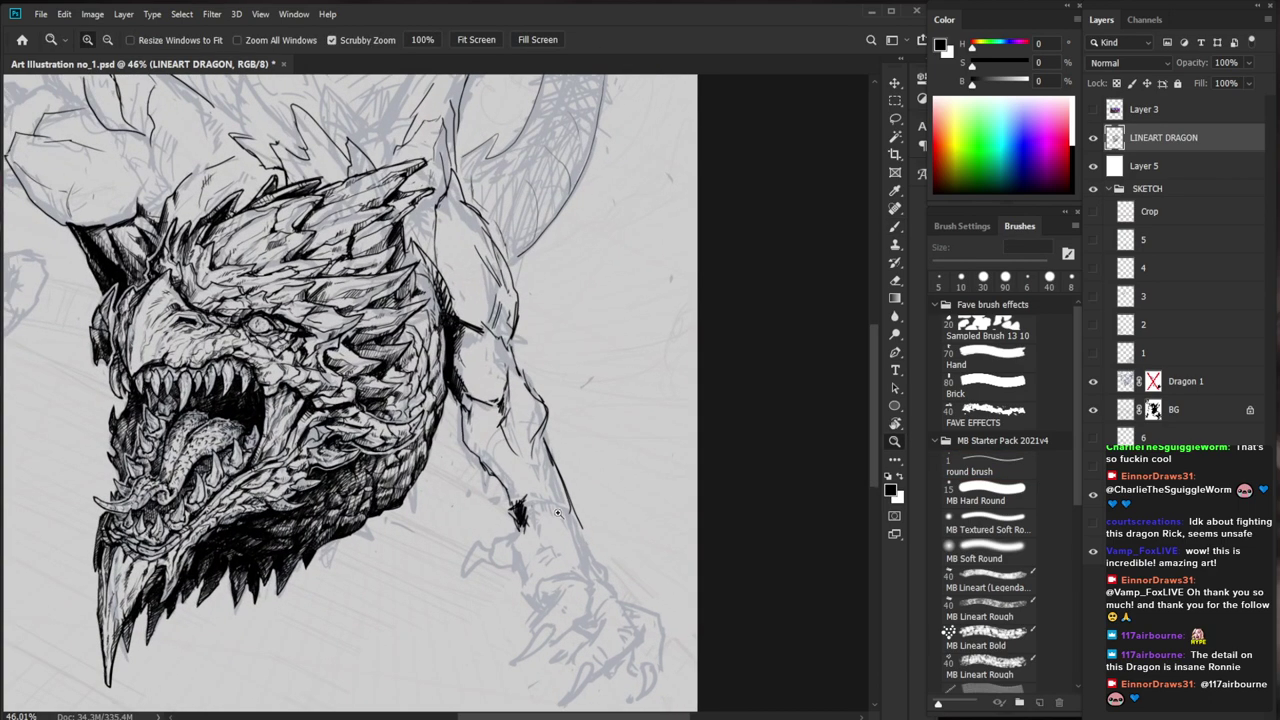
pyautogui.keyDown('ctrl'); pyautogui.moveTo(161, 322); pyautogui.dragTo(246, 322); pyautogui.keyUp('ctrl')
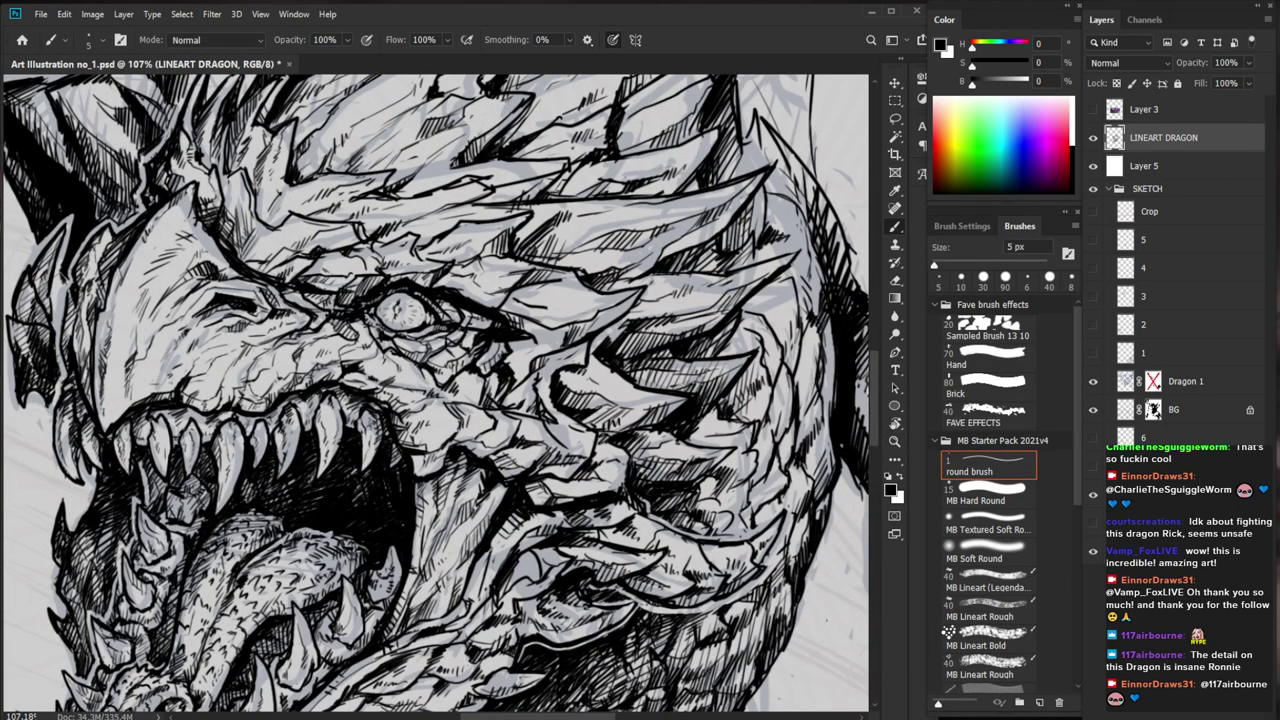
pyautogui.keyDown('ctrl'); pyautogui.moveTo(300, 300); pyautogui.dragTo(278, 300); pyautogui.keyUp('ctrl')
pyautogui.moveTo(388, 282); pyautogui.dragTo(345, 473)
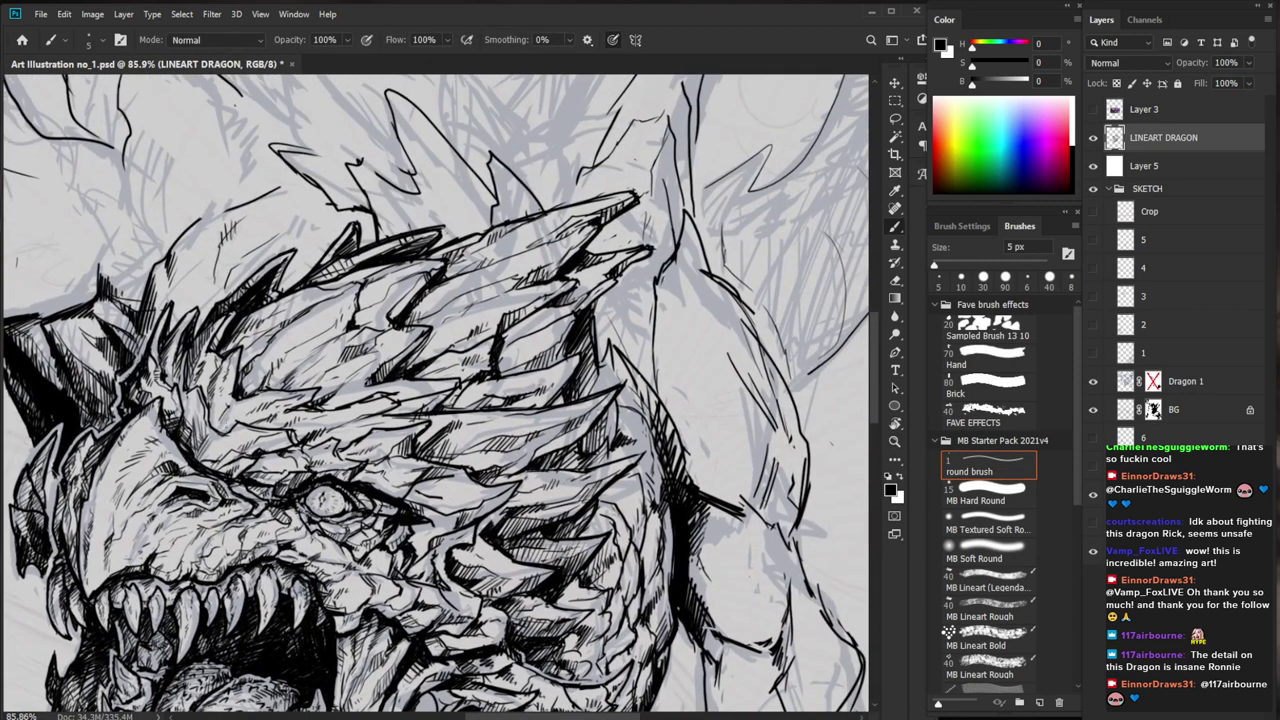
pyautogui.moveTo(226, 380)
pyautogui.mouseDown()
pyautogui.moveTo(219, 412)
pyautogui.moveTo(206, 411)
pyautogui.mouseUp()
pyautogui.moveTo(220, 396); pyautogui.dragTo(211, 419)
pyautogui.moveTo(220, 405); pyautogui.dragTo(210, 430)
# Ink two more 5 px strokes at the base of the front crown spikes
pyautogui.scroll(-2, 216, 425)
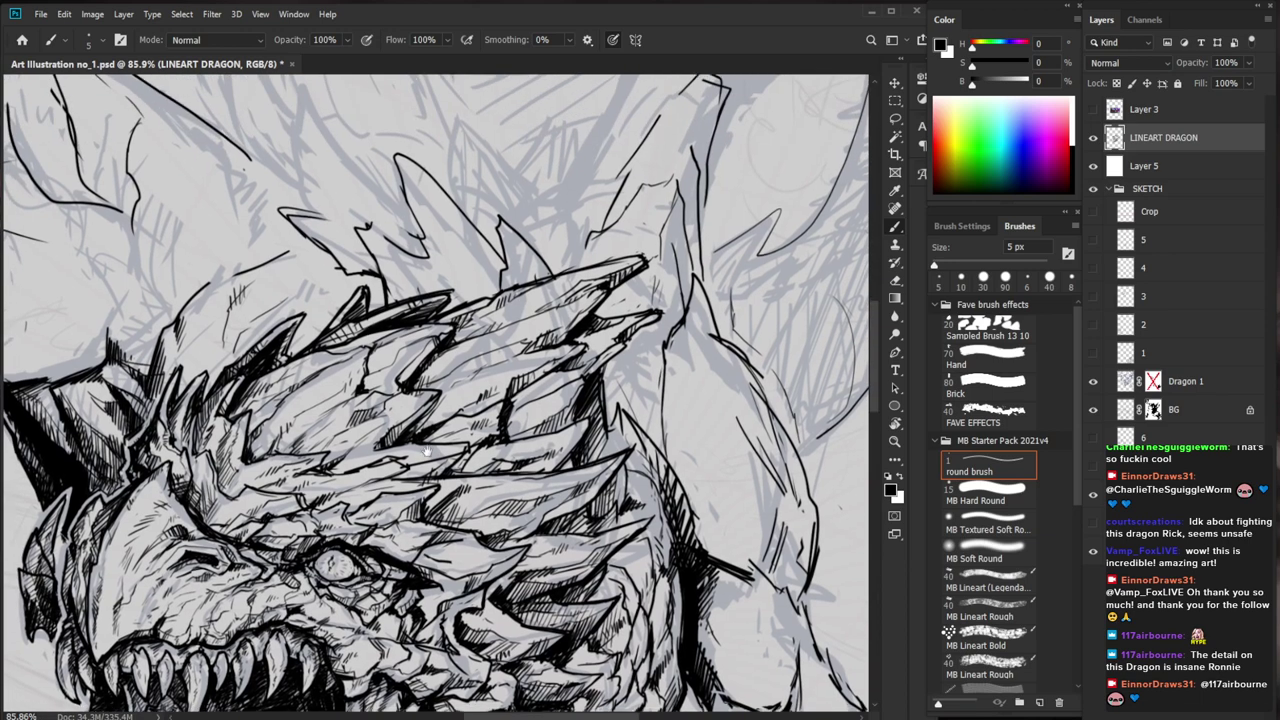
pyautogui.press('e')
pyautogui.press('b')
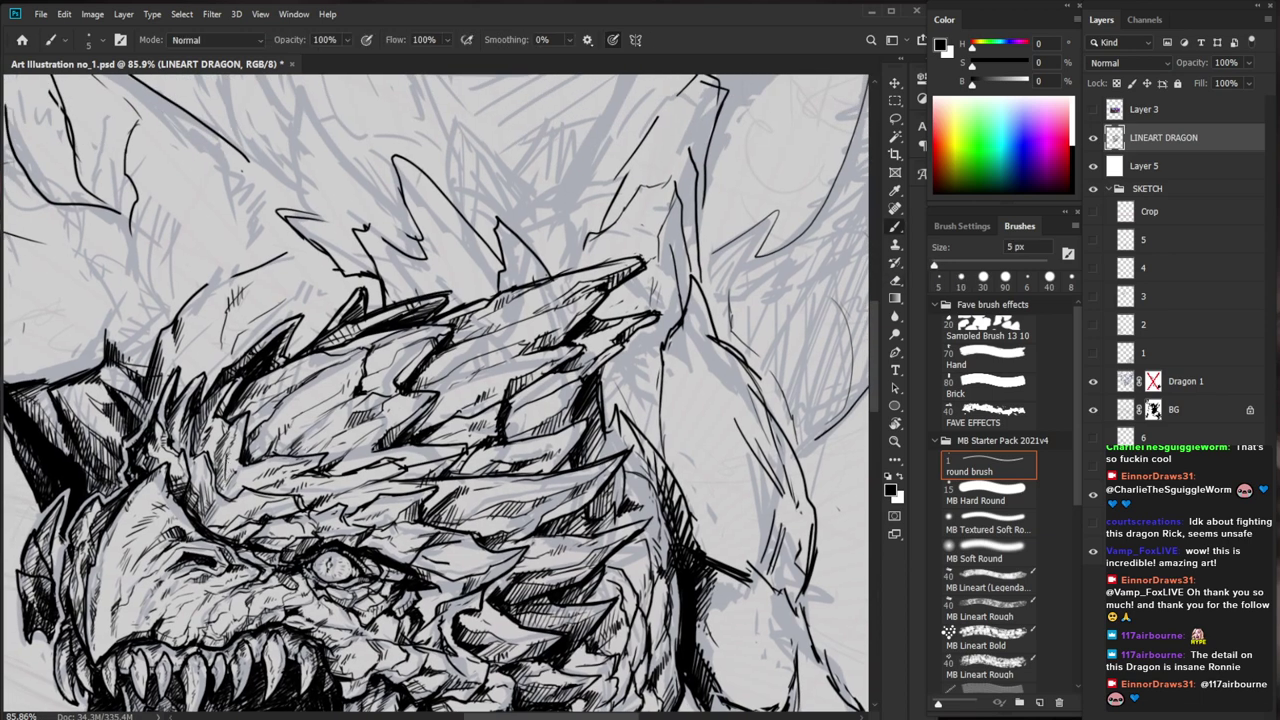
pyautogui.hotkey('ctrl', '0')
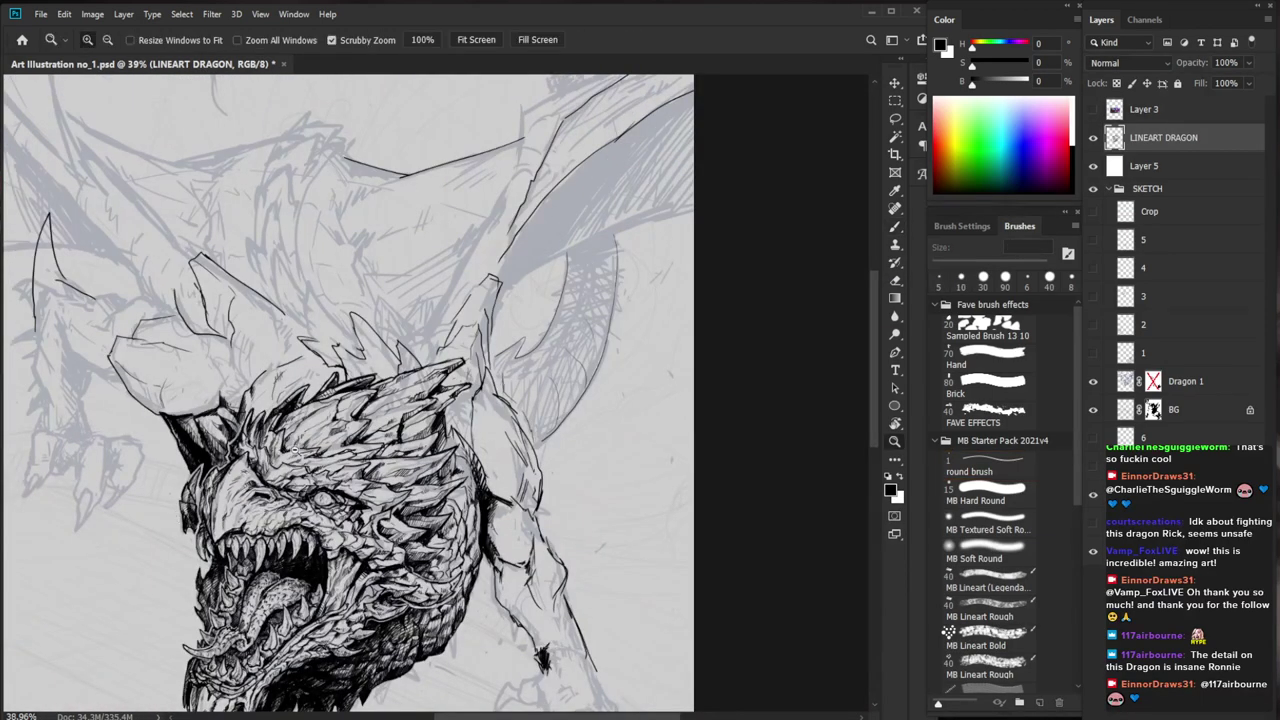
pyautogui.scroll(3, 292, 450)
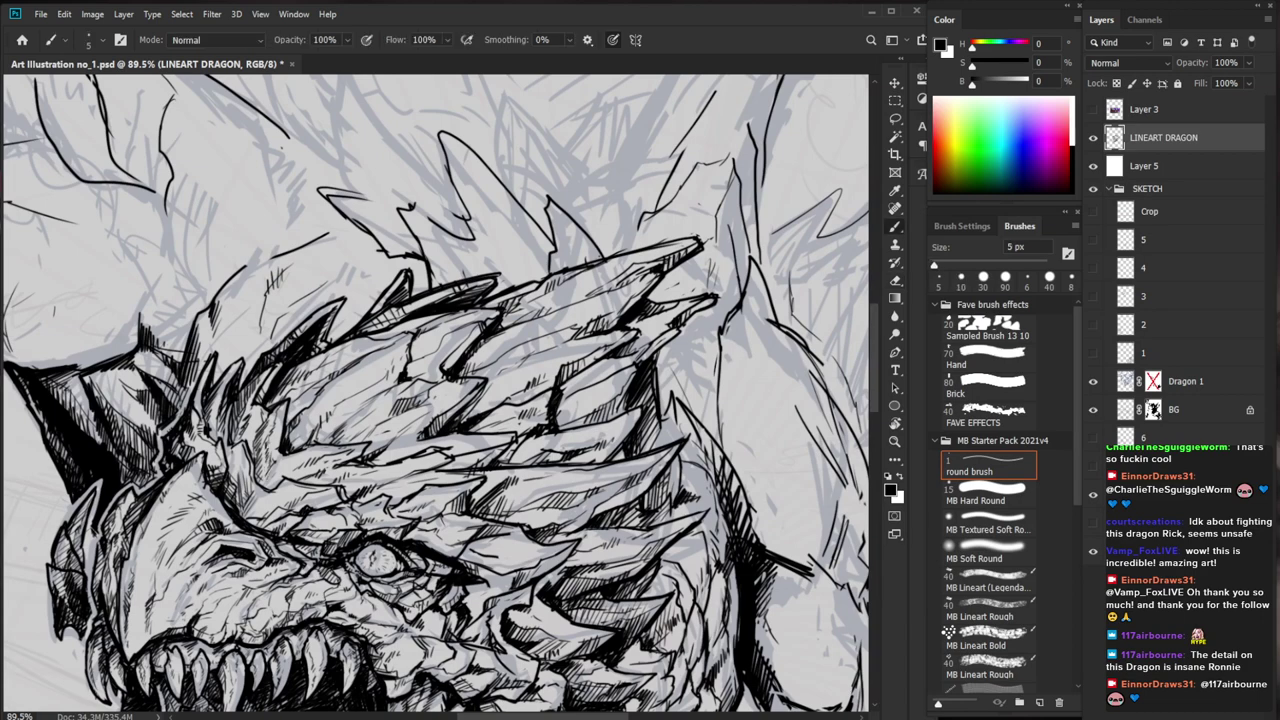
pyautogui.moveTo(256, 438)
pyautogui.mouseDown()
pyautogui.moveTo(248, 464)
pyautogui.moveTo(230, 454)
pyautogui.moveTo(232, 431)
pyautogui.mouseUp()
pyautogui.moveTo(246, 398); pyautogui.dragTo(233, 430)
# Add two short slanted 5 px strokes to the dark scales at the lower rear of the neck
pyautogui.press('z')
pyautogui.moveTo(354, 290); pyautogui.dragTo(289, 420)
pyautogui.moveTo(610, 495); pyautogui.dragTo(520, 446)
pyautogui.moveTo(412, 428); pyautogui.dragTo(480, 428)
pyautogui.press('b')
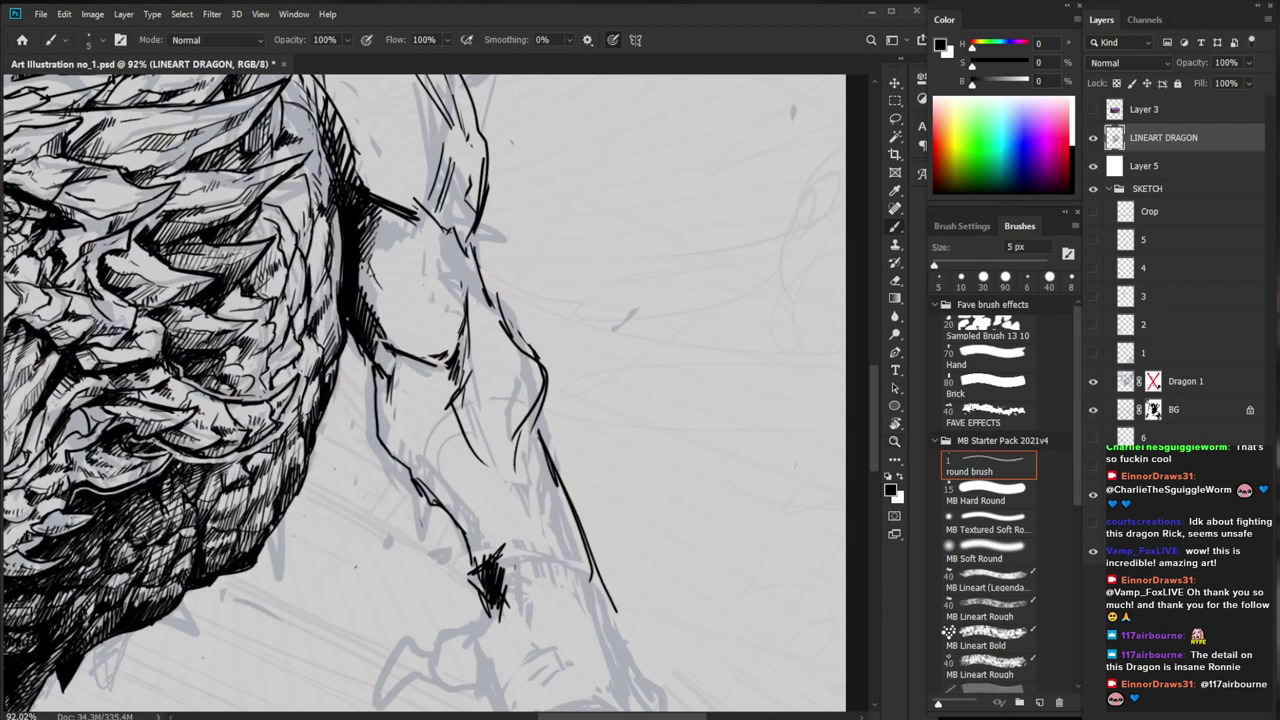
pyautogui.moveTo(261, 451); pyautogui.dragTo(249, 467)
pyautogui.moveTo(261, 452); pyautogui.dragTo(249, 471)
# Carve into the black patch at the near foreleg's wrist with the eraser and redraw its edge in 5 px ink
pyautogui.press('z')
pyautogui.moveTo(352, 433); pyautogui.dragTo(323, 433)
pyautogui.moveTo(566, 531); pyautogui.dragTo(502, 491)
pyautogui.press('e')
pyautogui.moveTo(385, 485); pyautogui.dragTo(383, 507)
pyautogui.moveTo(386, 483)
pyautogui.mouseDown()
pyautogui.moveTo(380, 503)
pyautogui.moveTo(377, 493)
pyautogui.mouseUp()
pyautogui.press('b')
pyautogui.moveTo(378, 496); pyautogui.dragTo(396, 498)
# Examine the near foreleg's outline and the adjoining neck edge, from the shoulder down to the wrist
pyautogui.press('z')
pyautogui.moveTo(494, 523); pyautogui.dragTo(478, 523)
pyautogui.moveTo(533, 568); pyautogui.dragTo(528, 518)
pyautogui.press('z')
pyautogui.moveTo(468, 601)
pyautogui.mouseDown()
pyautogui.moveTo(508, 586)
pyautogui.moveTo(492, 624)
pyautogui.mouseUp()
pyautogui.press('z')
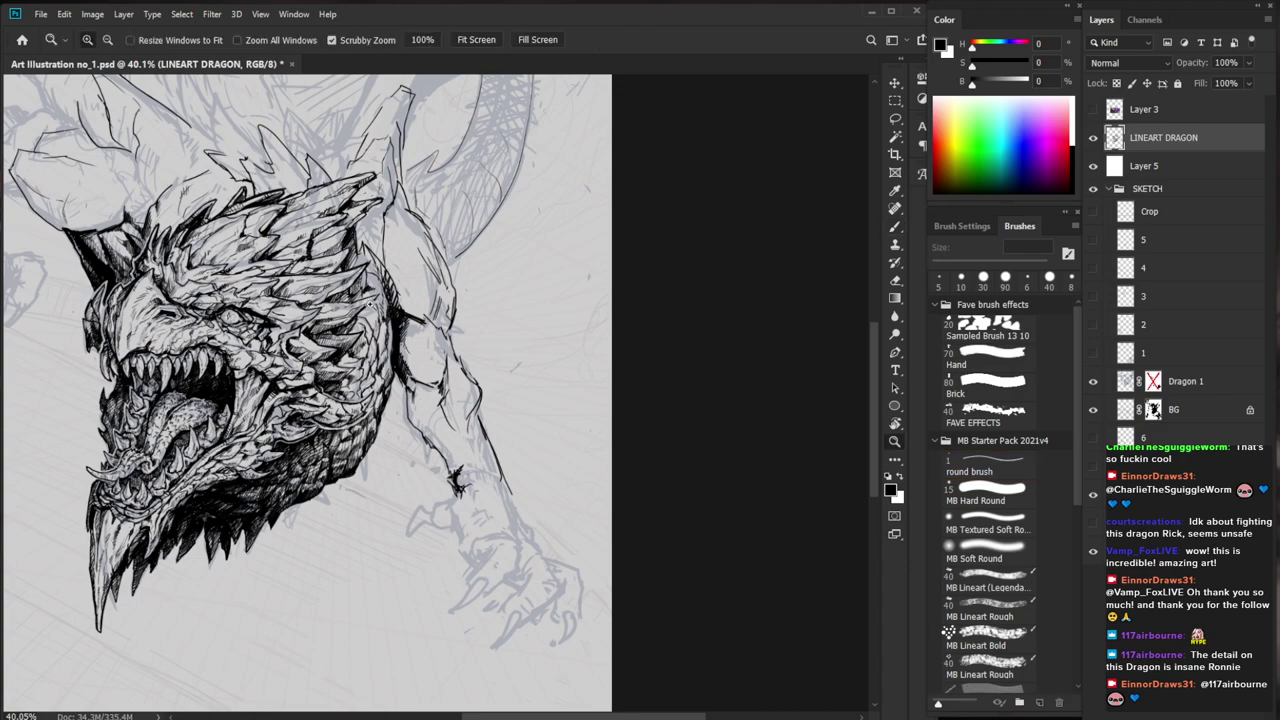
pyautogui.scroll(5, 430, 206)
pyautogui.press('b')
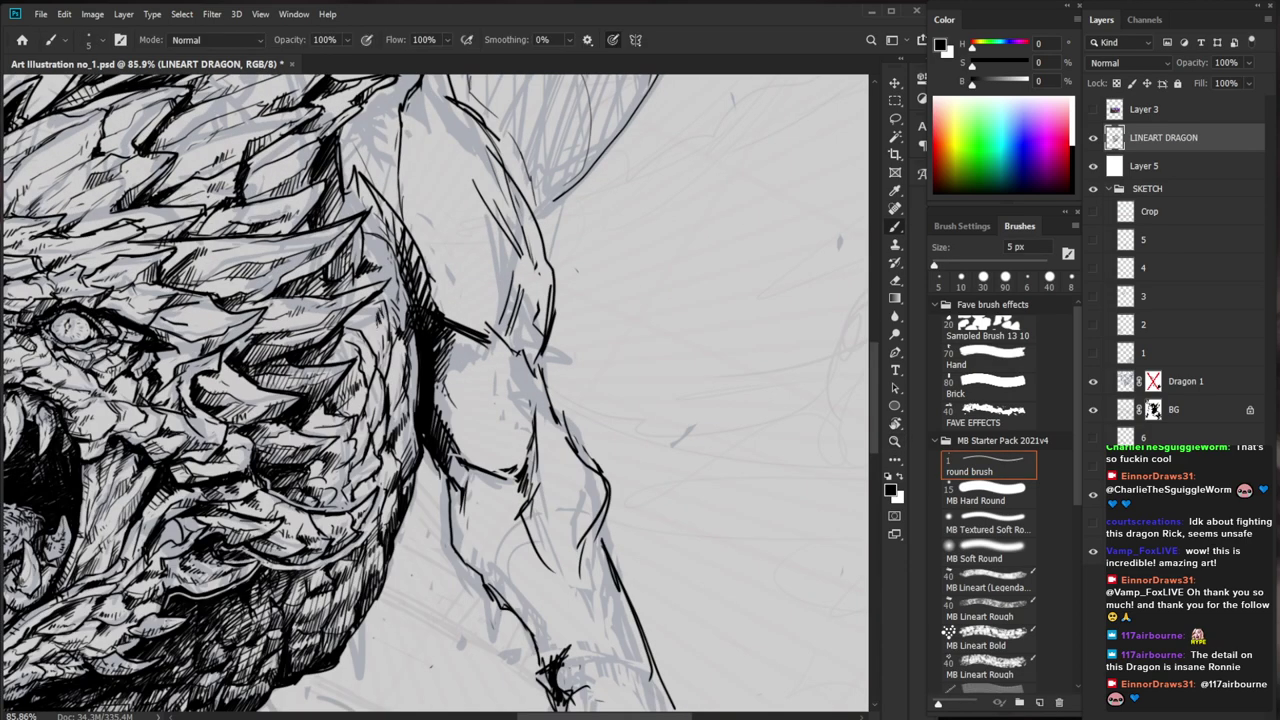
pyautogui.press('space')
pyautogui.moveTo(571, 254); pyautogui.dragTo(616, 214)
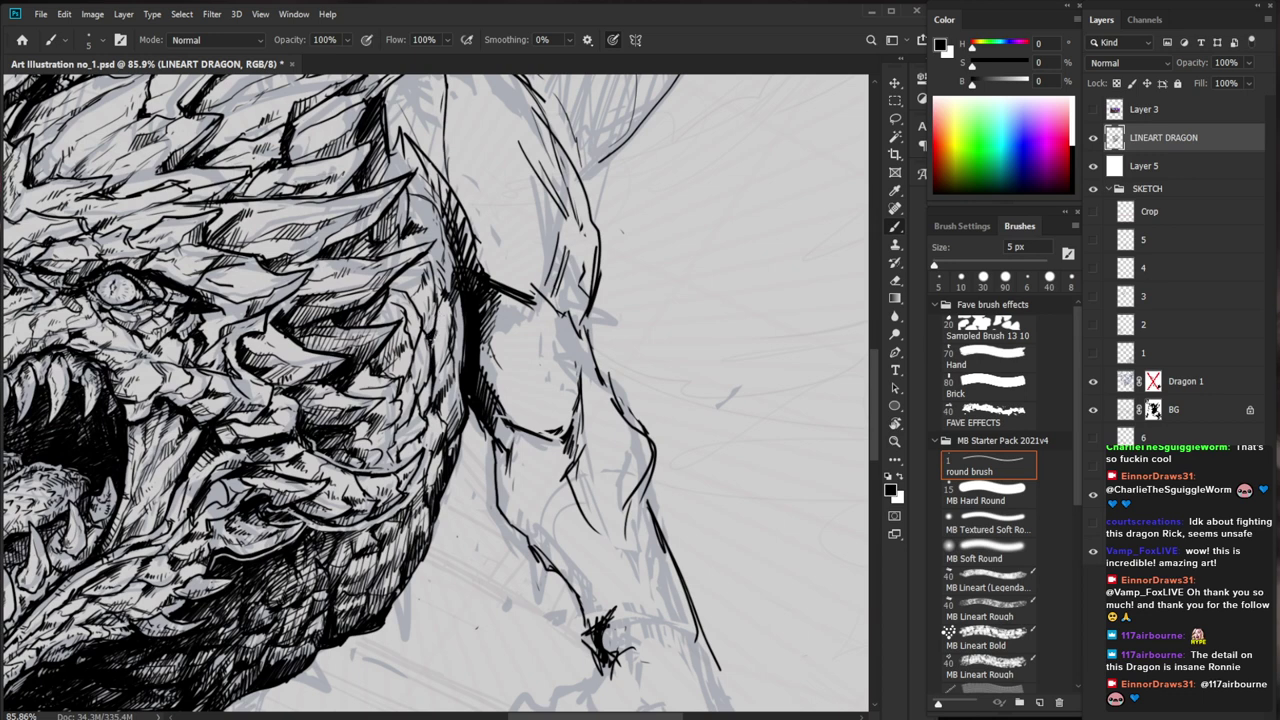
pyautogui.press('space')
pyautogui.moveTo(555, 291); pyautogui.dragTo(520, 313)
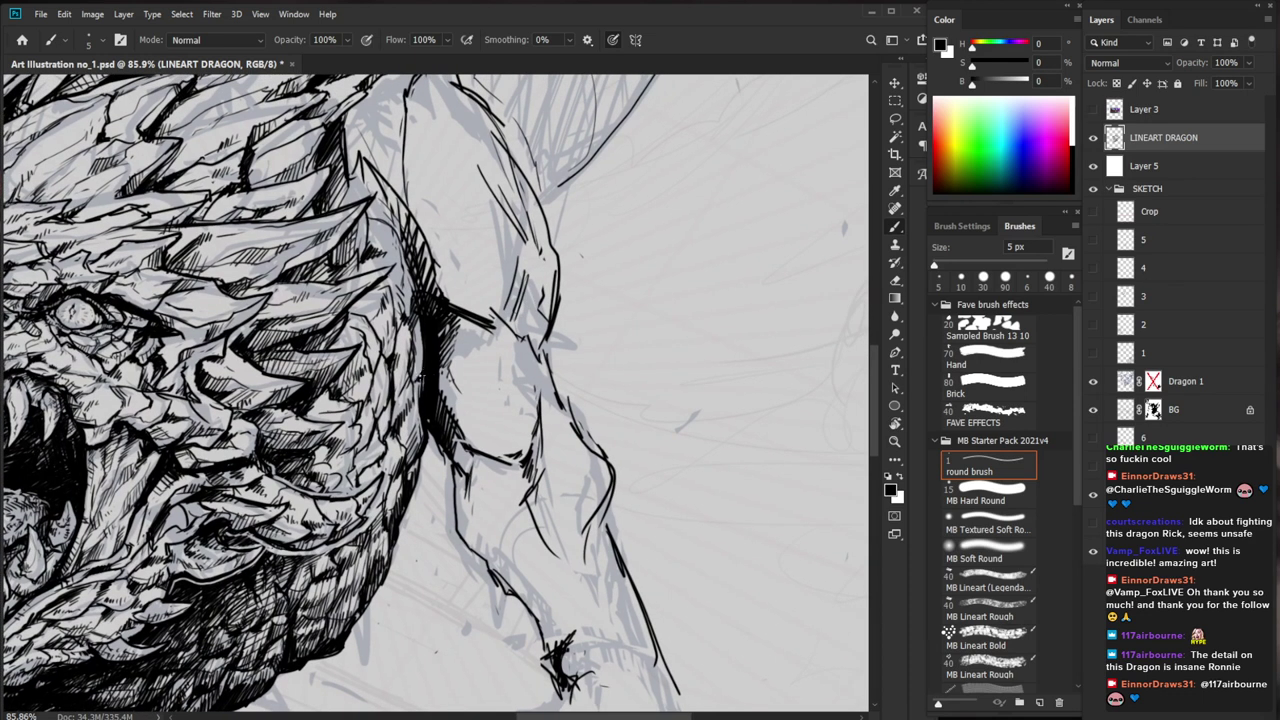
# Ink a short 5 px stroke on the small dark frill spikes behind the beak
pyautogui.hotkey('ctrl', 'space')
pyautogui.moveTo(511, 296); pyautogui.dragTo(405, 305)
pyautogui.press('space')
pyautogui.moveTo(660, 250); pyautogui.dragTo(608, 258)
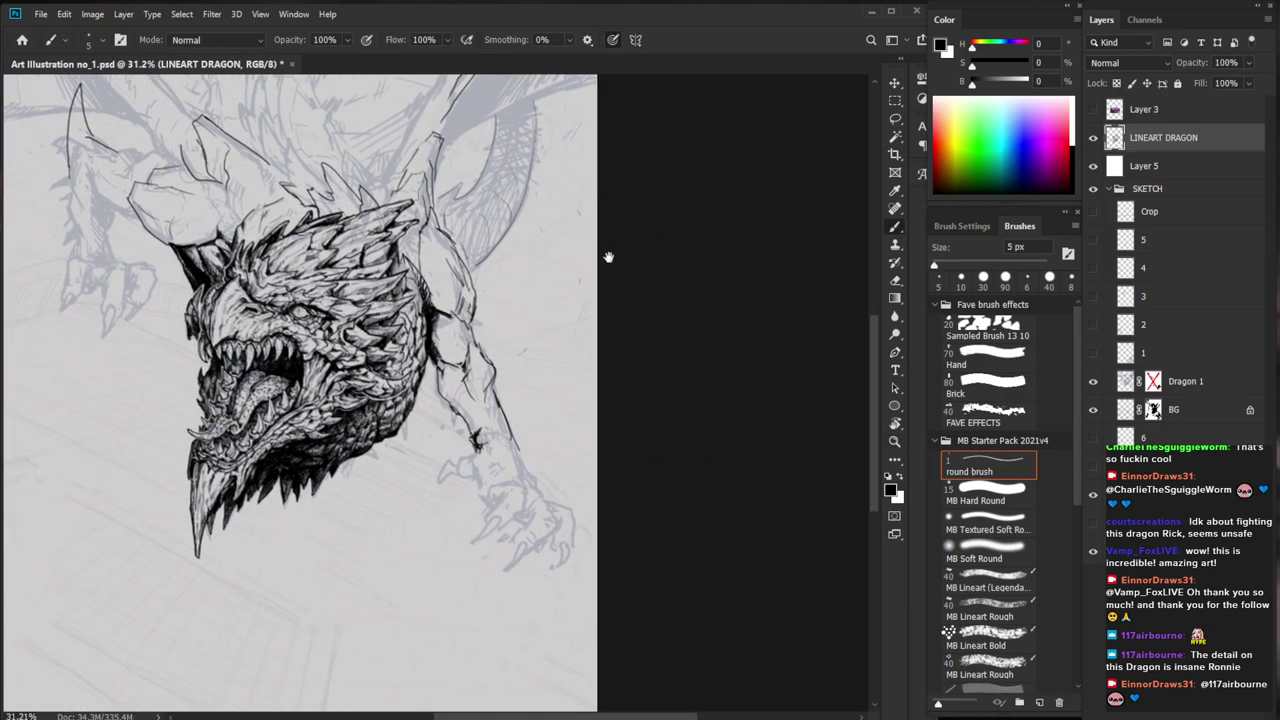
pyautogui.hotkey('ctrl', 'space')
pyautogui.moveTo(199, 277); pyautogui.dragTo(352, 280)
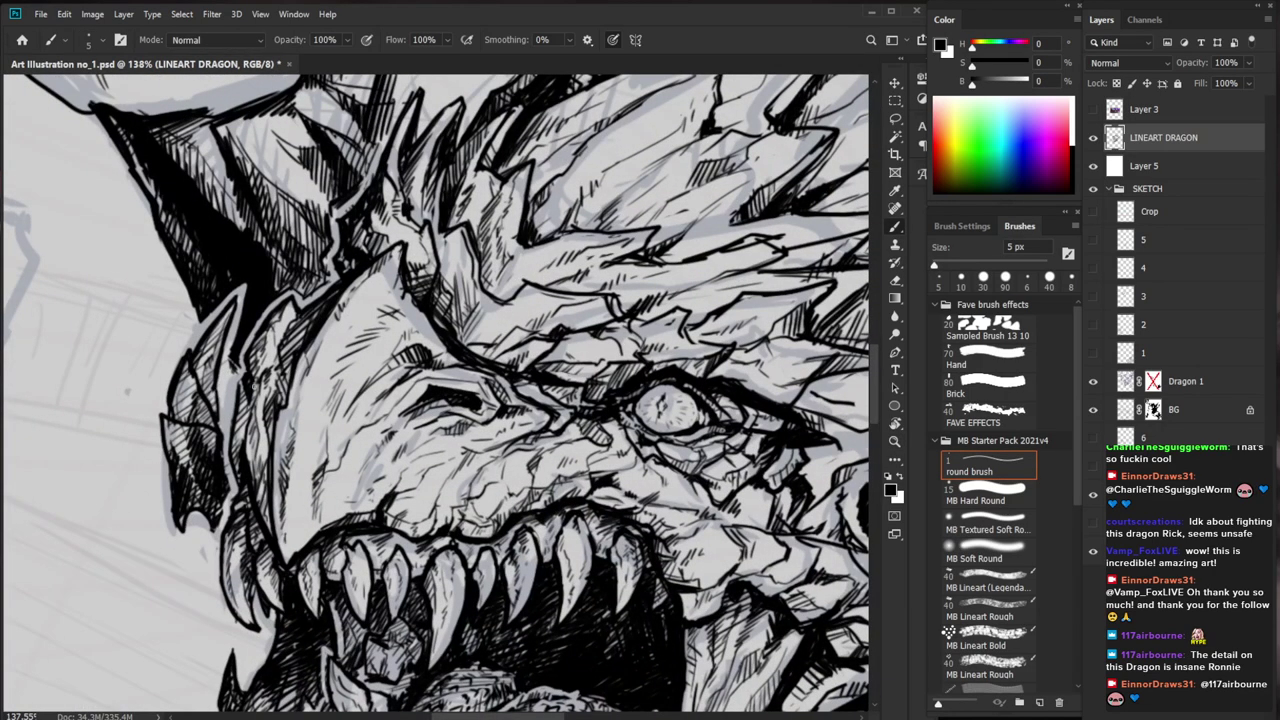
pyautogui.moveTo(221, 411); pyautogui.dragTo(227, 433)
pyautogui.hotkey('ctrl', 'space')
pyautogui.moveTo(350, 311); pyautogui.dragTo(240, 335)
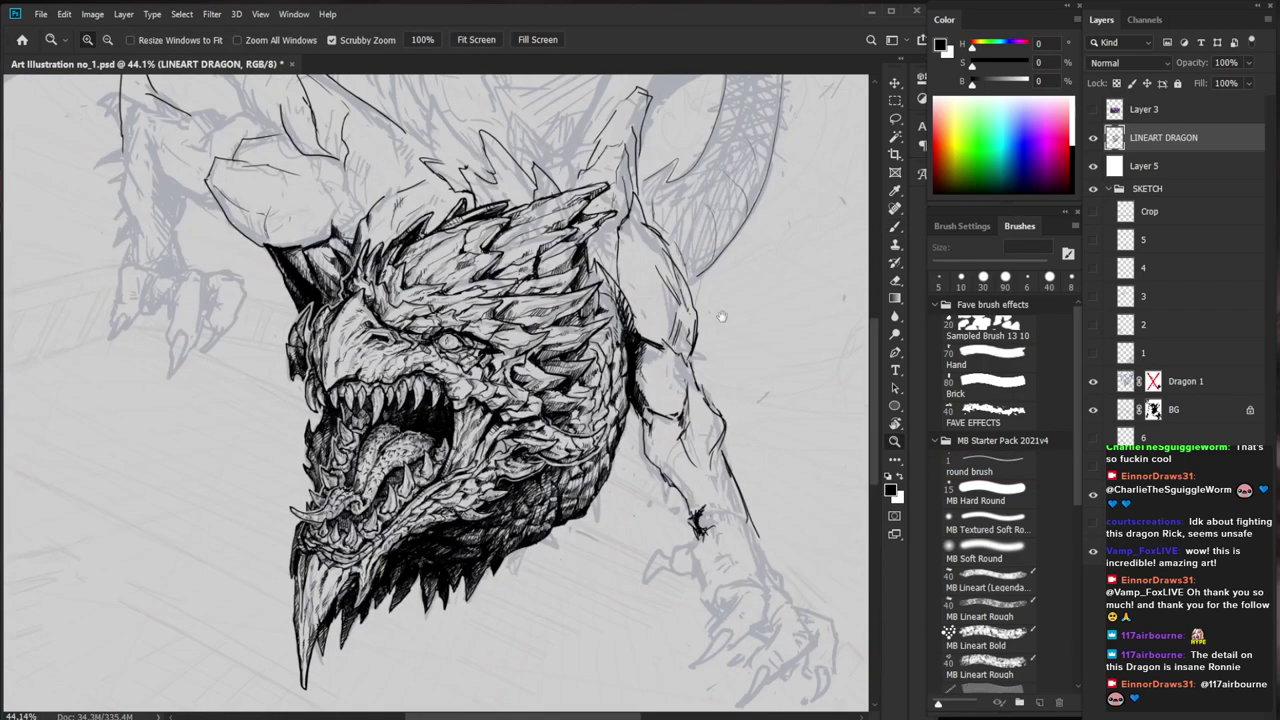
pyautogui.scroll(6, 305, 300)
pyautogui.press('b')
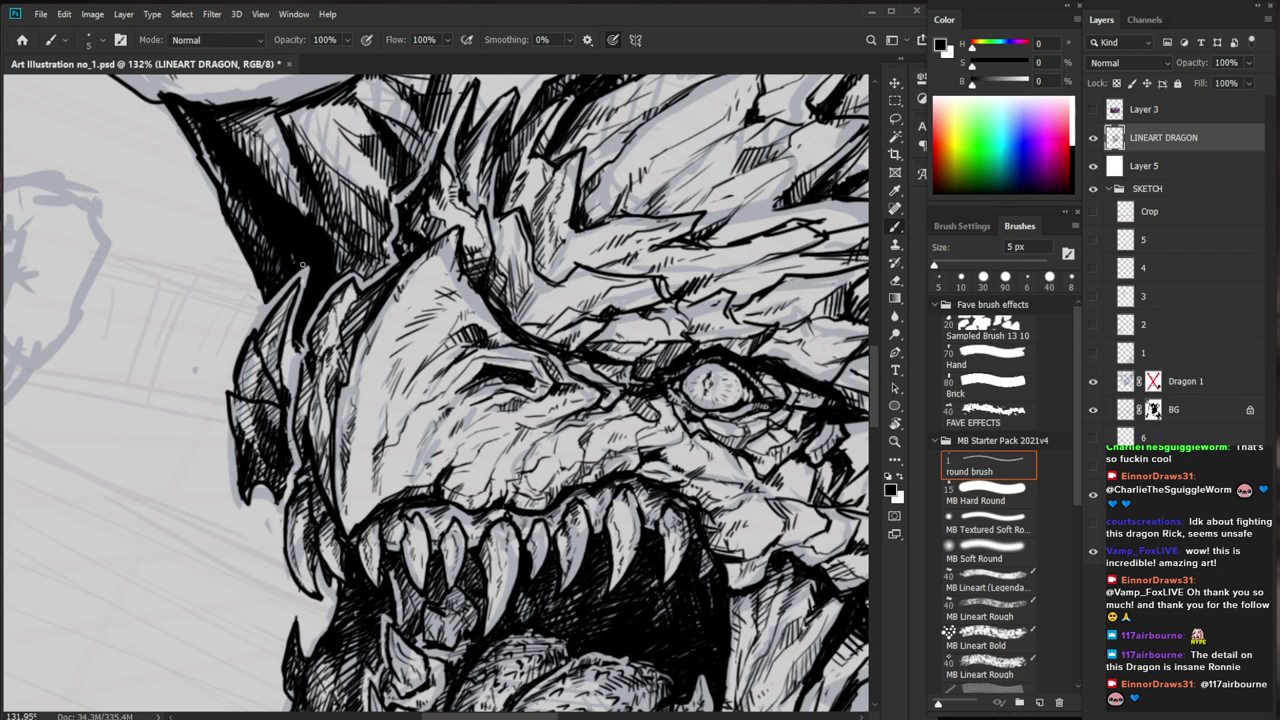
# Examine the inked head, frill, near shoulder and foreleg from close up and at overview scale
pyautogui.hotkey('ctrl', 'space')
pyautogui.moveTo(299, 269); pyautogui.dragTo(219, 275)
pyautogui.press('space')
pyautogui.moveTo(712, 295); pyautogui.dragTo(466, 386)
pyautogui.hotkey('ctrl', 'space')
pyautogui.moveTo(263, 263); pyautogui.dragTo(218, 265)
pyautogui.press('space')
pyautogui.moveTo(645, 278); pyautogui.dragTo(560, 326)
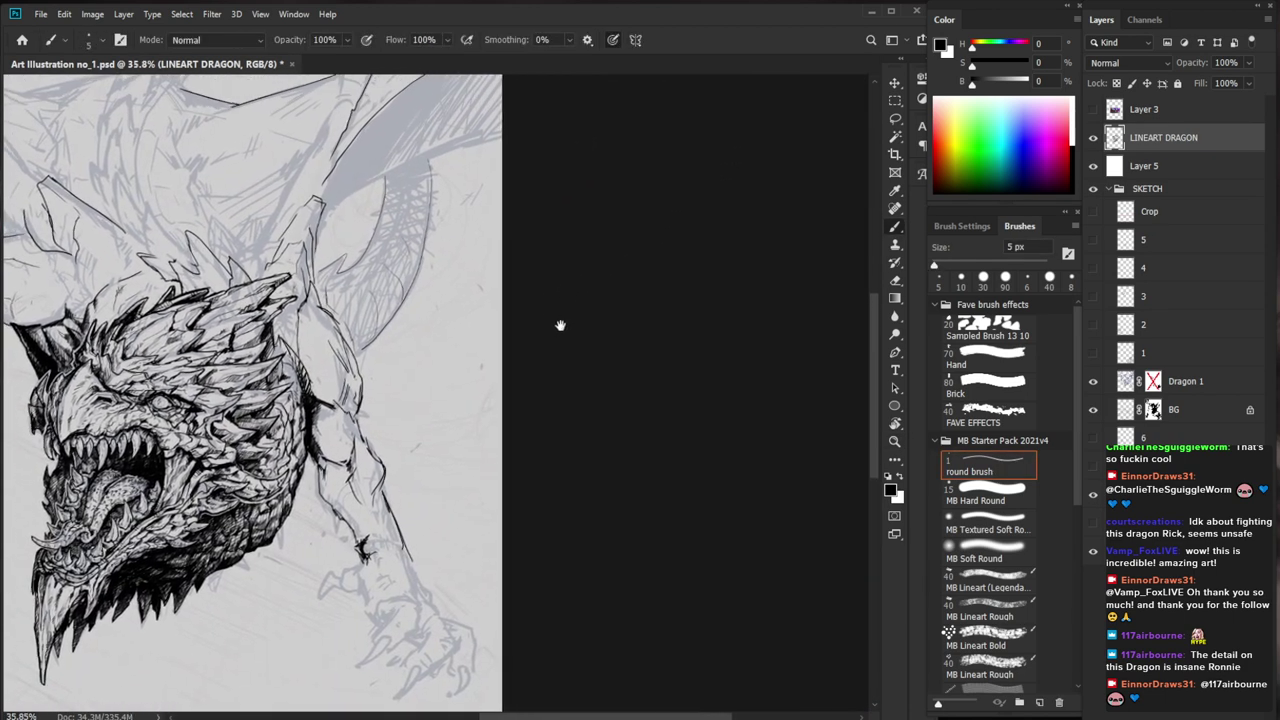
pyautogui.scroll(2, 303, 340)
pyautogui.press('e')
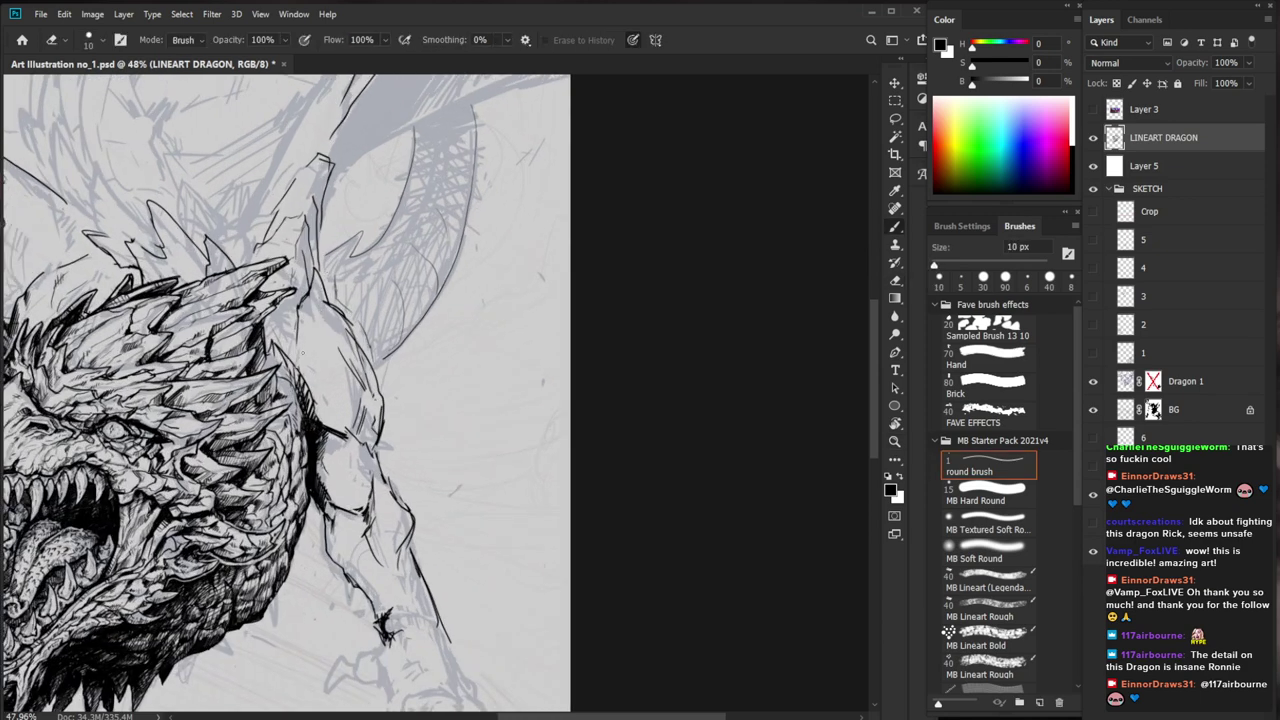
pyautogui.press('b')
pyautogui.press('[')
pyautogui.press('[')
pyautogui.press('[')
pyautogui.press('[')
pyautogui.press('[')
pyautogui.moveTo(436, 324)
pyautogui.mouseDown()
pyautogui.moveTo(550, 242)
pyautogui.moveTo(582, 329)
pyautogui.mouseUp()
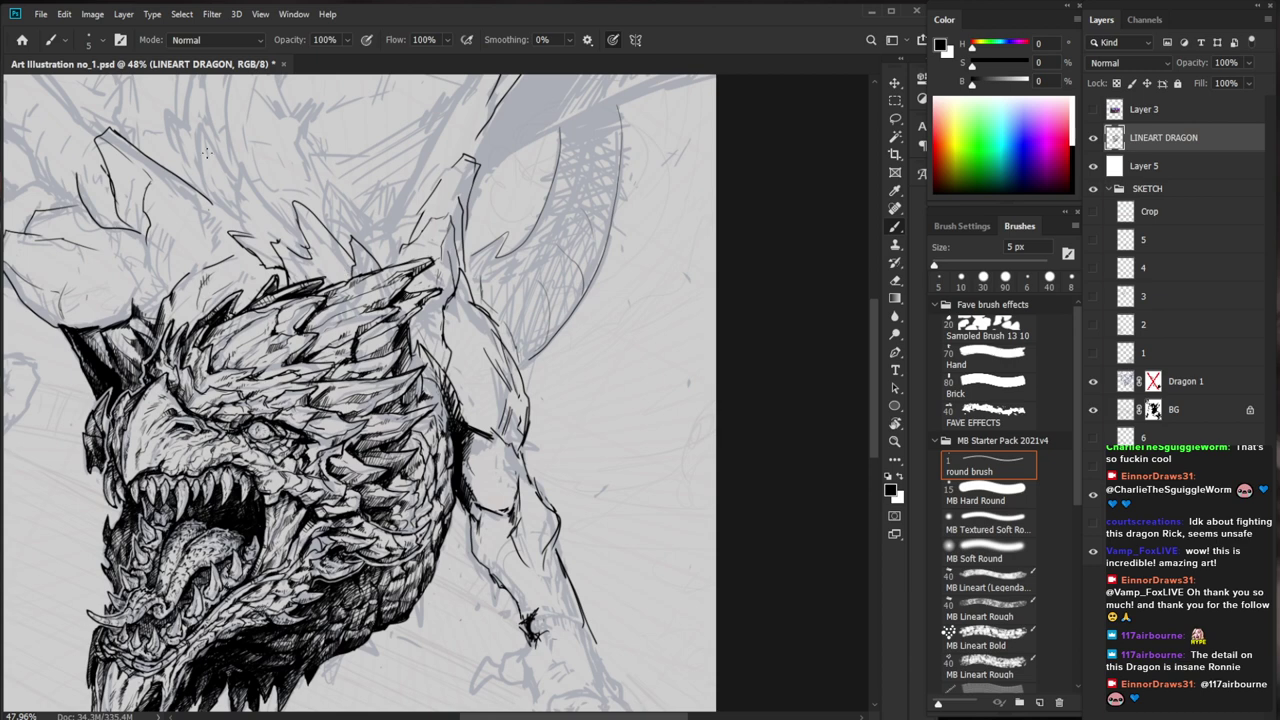
# Touch up the tip and edge of the tall spike on the far shoulder with short 5 px ink strokes
pyautogui.moveTo(444, 124); pyautogui.dragTo(478, 172)
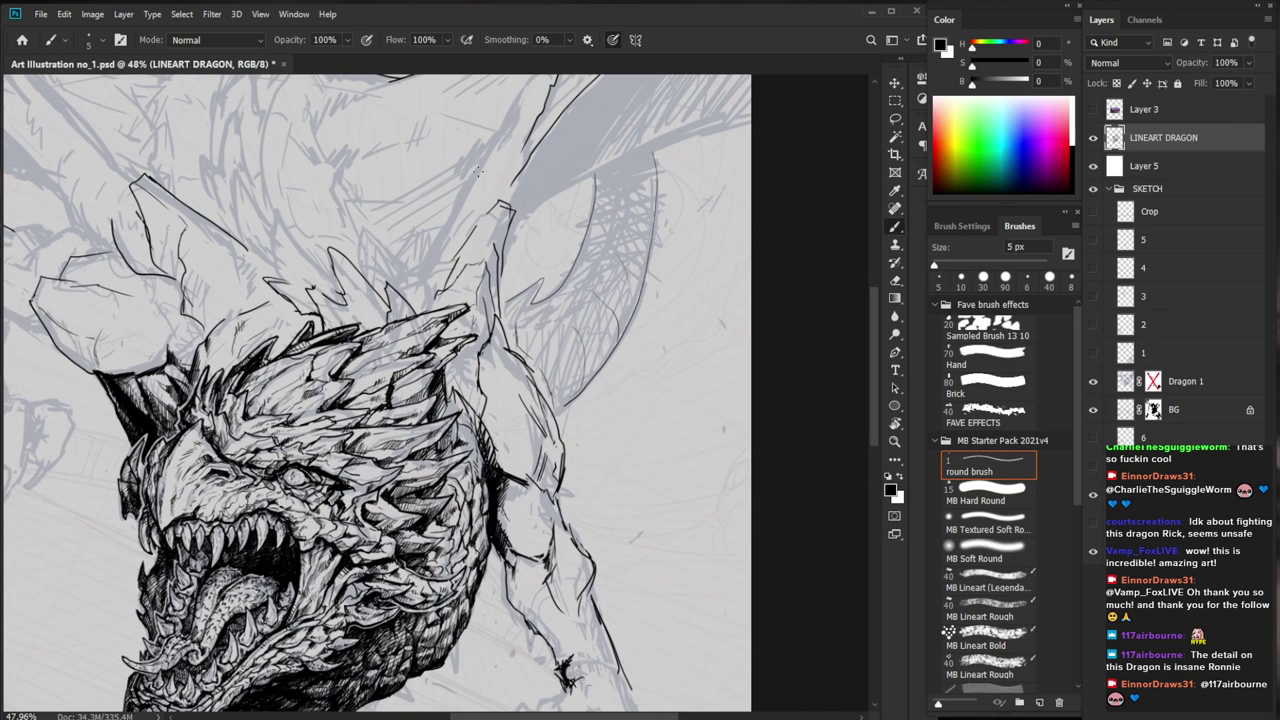
pyautogui.moveTo(230, 248); pyautogui.dragTo(243, 278)
pyautogui.press('e')
pyautogui.press('b')
pyautogui.press('e')
pyautogui.press('b')
pyautogui.moveTo(146, 176); pyautogui.dragTo(157, 184)
# Redraw the tip and both side edges of the tall spike above the near shoulder in 5 px ink
pyautogui.press('z')
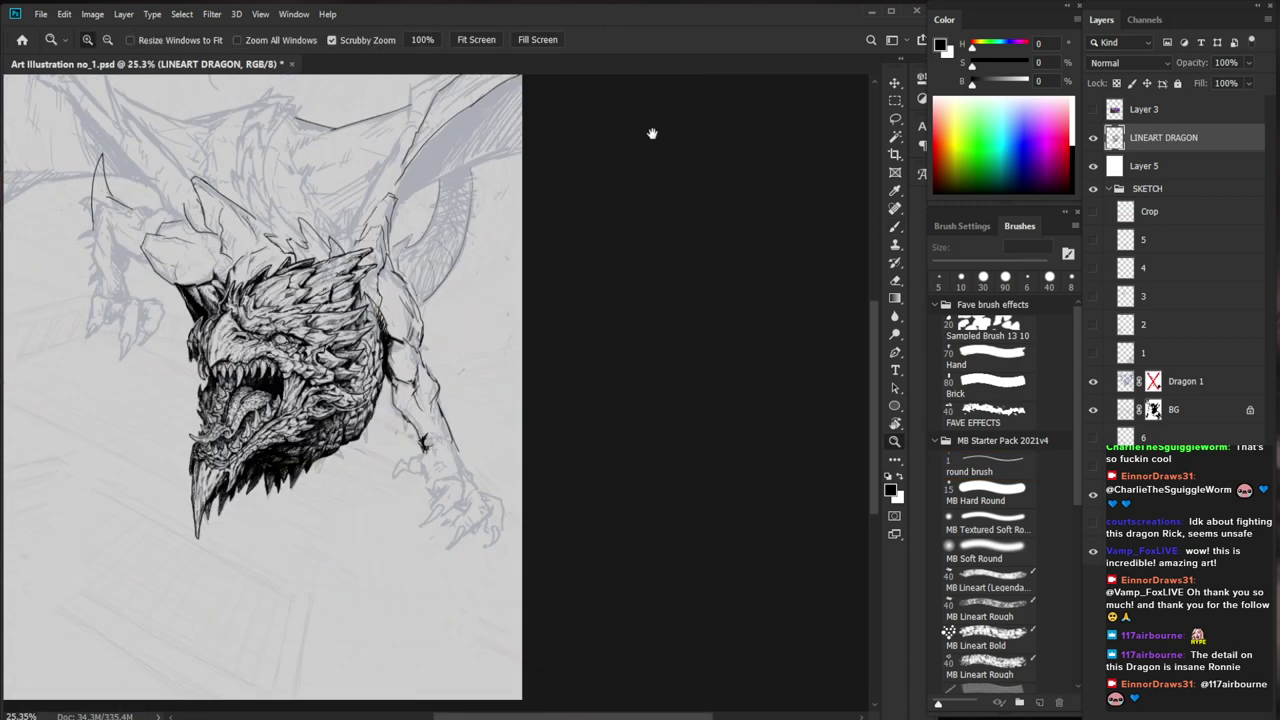
pyautogui.scroll(5, 418, 174)
pyautogui.press('e')
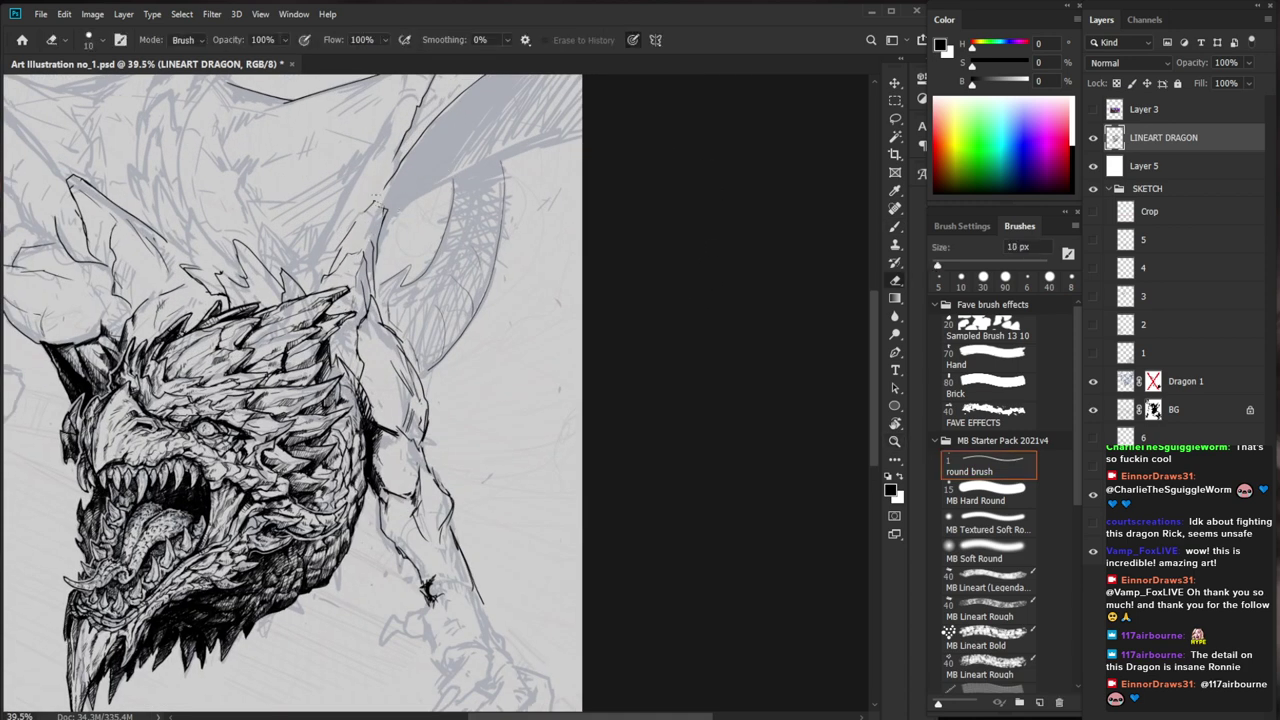
pyautogui.press('b')
pyautogui.moveTo(355, 222); pyautogui.dragTo(376, 188)
pyautogui.moveTo(375, 189)
pyautogui.mouseDown()
pyautogui.moveTo(387, 194)
pyautogui.moveTo(366, 250)
pyautogui.mouseUp()
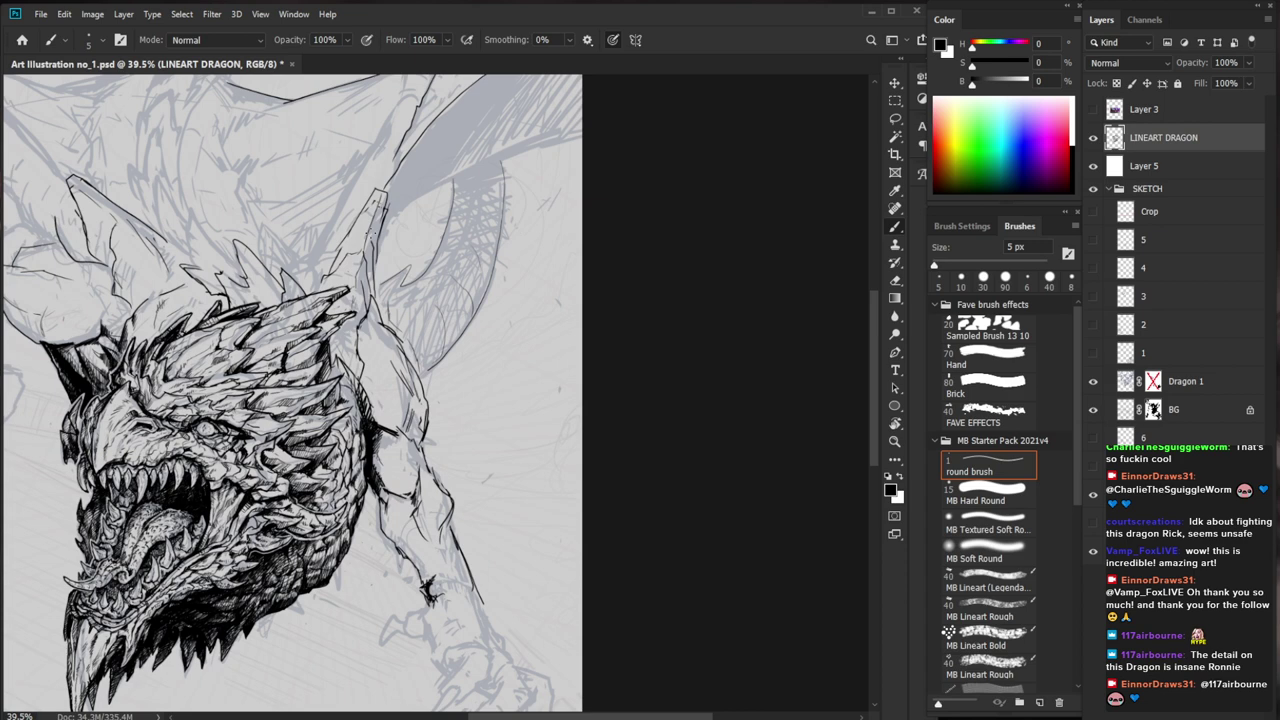
pyautogui.press('e')
pyautogui.press('b')
pyautogui.moveTo(386, 193); pyautogui.dragTo(313, 280)
# Ink a short 5 px stroke on the inner edge of the wing arm just above the near shoulder spike
pyautogui.press('z')
pyautogui.moveTo(622, 165); pyautogui.dragTo(558, 163)
pyautogui.moveTo(608, 309)
pyautogui.mouseDown()
pyautogui.moveTo(675, 262)
pyautogui.moveTo(610, 275)
pyautogui.moveTo(464, 257)
pyautogui.moveTo(452, 318)
pyautogui.mouseUp()
pyautogui.press('e')
pyautogui.press('b')
pyautogui.press('e')
pyautogui.moveTo(450, 268)
pyautogui.mouseDown()
pyautogui.moveTo(450, 304)
pyautogui.moveTo(395, 280)
pyautogui.mouseUp()
pyautogui.press('z')
pyautogui.moveTo(589, 258); pyautogui.dragTo(683, 280)
pyautogui.press('z')
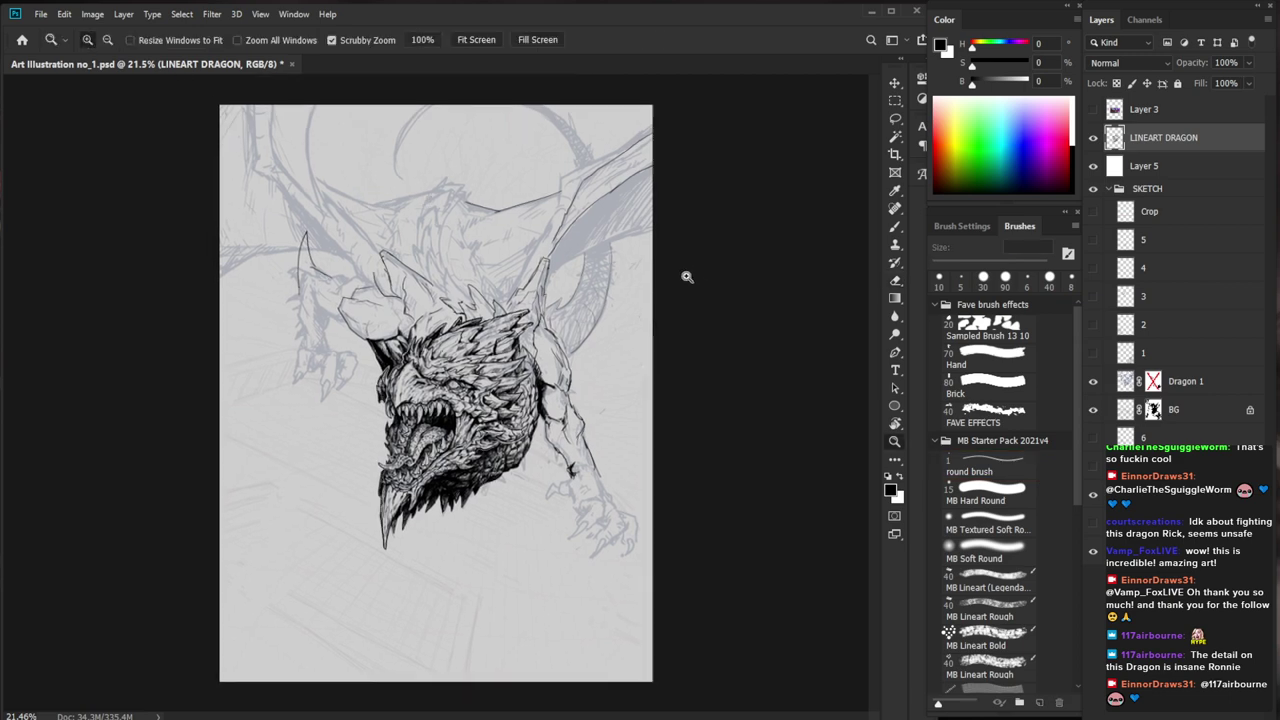
pyautogui.click(697, 188)
pyautogui.press('b')
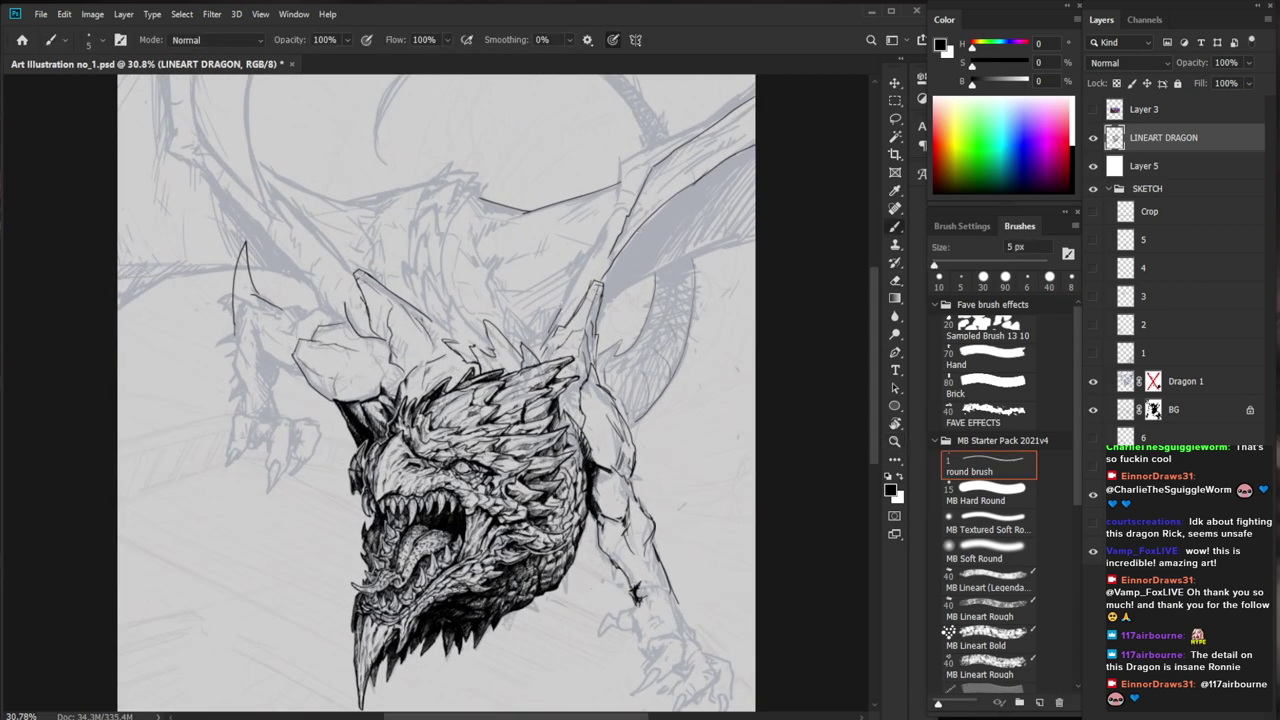
pyautogui.moveTo(578, 275); pyautogui.dragTo(585, 258)
pyautogui.moveTo(655, 218); pyautogui.dragTo(572, 239)
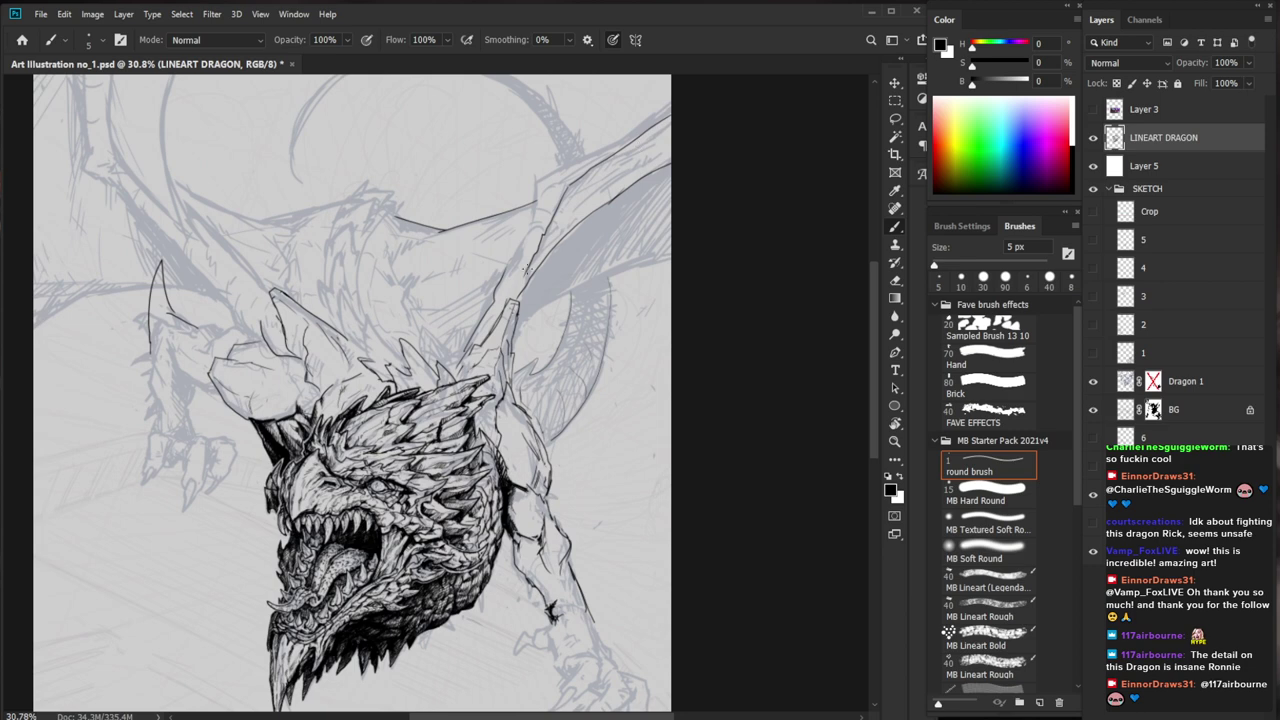
# Ink a long curved 5 px line along the middle of the tail behind the near foreleg
pyautogui.press('z')
pyautogui.moveTo(630, 343)
pyautogui.mouseDown()
pyautogui.moveTo(573, 213)
pyautogui.moveTo(521, 235)
pyautogui.moveTo(584, 236)
pyautogui.mouseUp()
pyautogui.press('b')
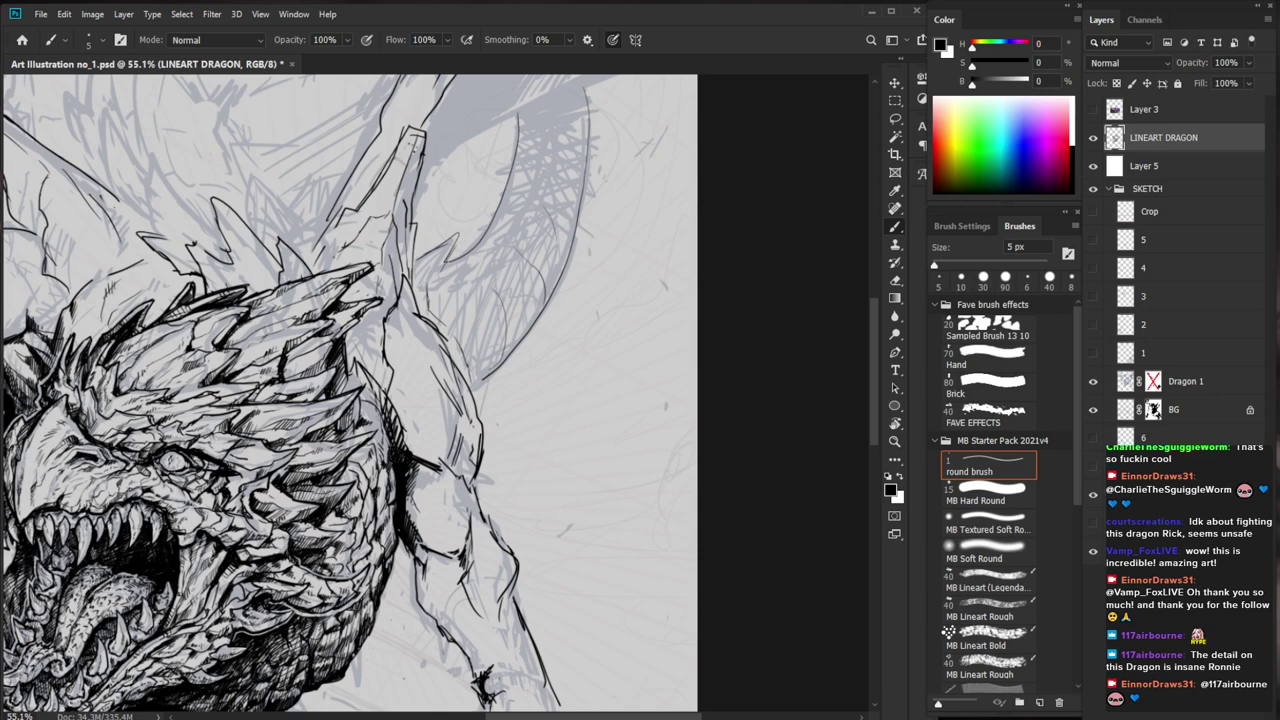
pyautogui.moveTo(431, 290)
pyautogui.mouseDown()
pyautogui.moveTo(515, 239)
pyautogui.moveTo(551, 138)
pyautogui.moveTo(539, 191)
pyautogui.mouseUp()
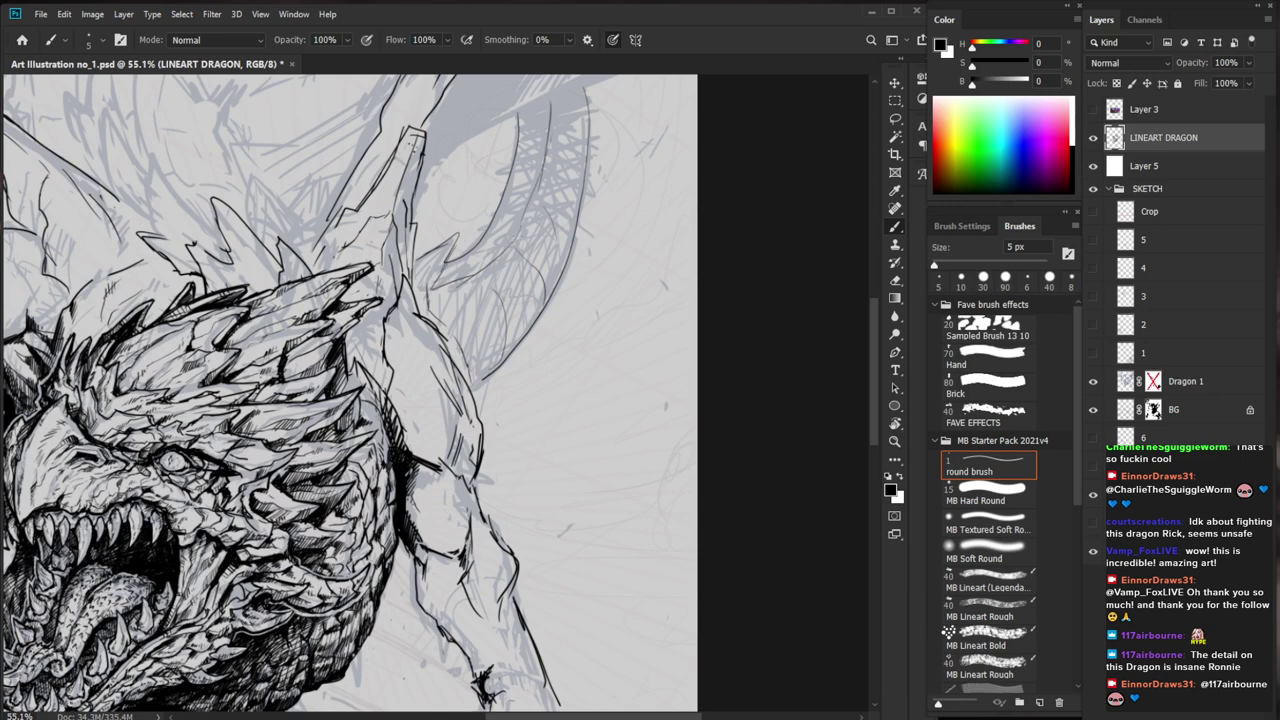
pyautogui.moveTo(515, 242); pyautogui.dragTo(482, 243)
pyautogui.moveTo(549, 330)
pyautogui.mouseDown()
pyautogui.moveTo(557, 222)
pyautogui.moveTo(566, 257)
pyautogui.moveTo(536, 209)
pyautogui.mouseUp()
# Carve a thin light line along the neck's lower edge with the 10 px eraser, undoing a stray stroke
pyautogui.press('z')
pyautogui.press('b')
pyautogui.moveTo(606, 178); pyautogui.dragTo(560, 177)
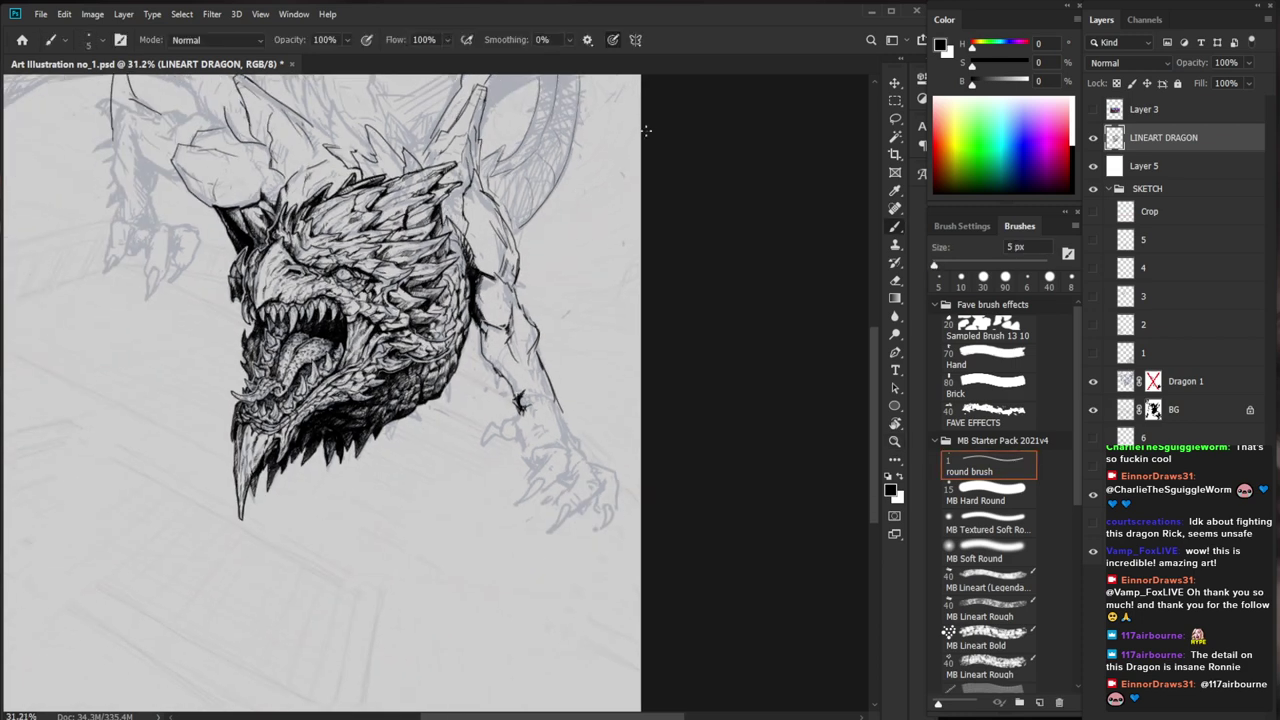
pyautogui.press('z')
pyautogui.moveTo(341, 334)
pyautogui.mouseDown()
pyautogui.moveTo(400, 336)
pyautogui.moveTo(312, 341)
pyautogui.moveTo(330, 354)
pyautogui.moveTo(251, 322)
pyautogui.mouseUp()
pyautogui.press('b')
pyautogui.press('z')
pyautogui.press('e')
pyautogui.press('z')
pyautogui.moveTo(600, 440); pyautogui.dragTo(516, 464)
pyautogui.moveTo(354, 453); pyautogui.dragTo(421, 453)
pyautogui.press('e')
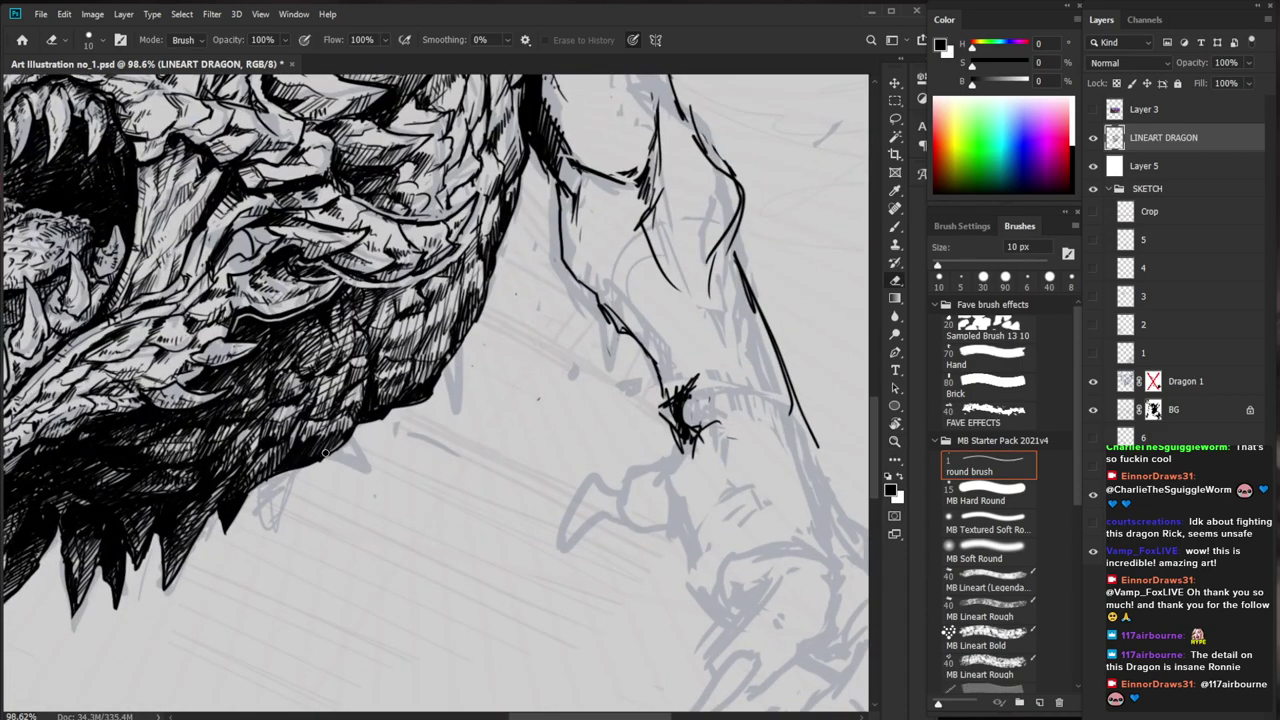
pyautogui.moveTo(289, 465)
pyautogui.mouseDown()
pyautogui.moveTo(434, 436)
pyautogui.moveTo(367, 500)
pyautogui.mouseUp()
pyautogui.hotkey('ctrl', 'z')
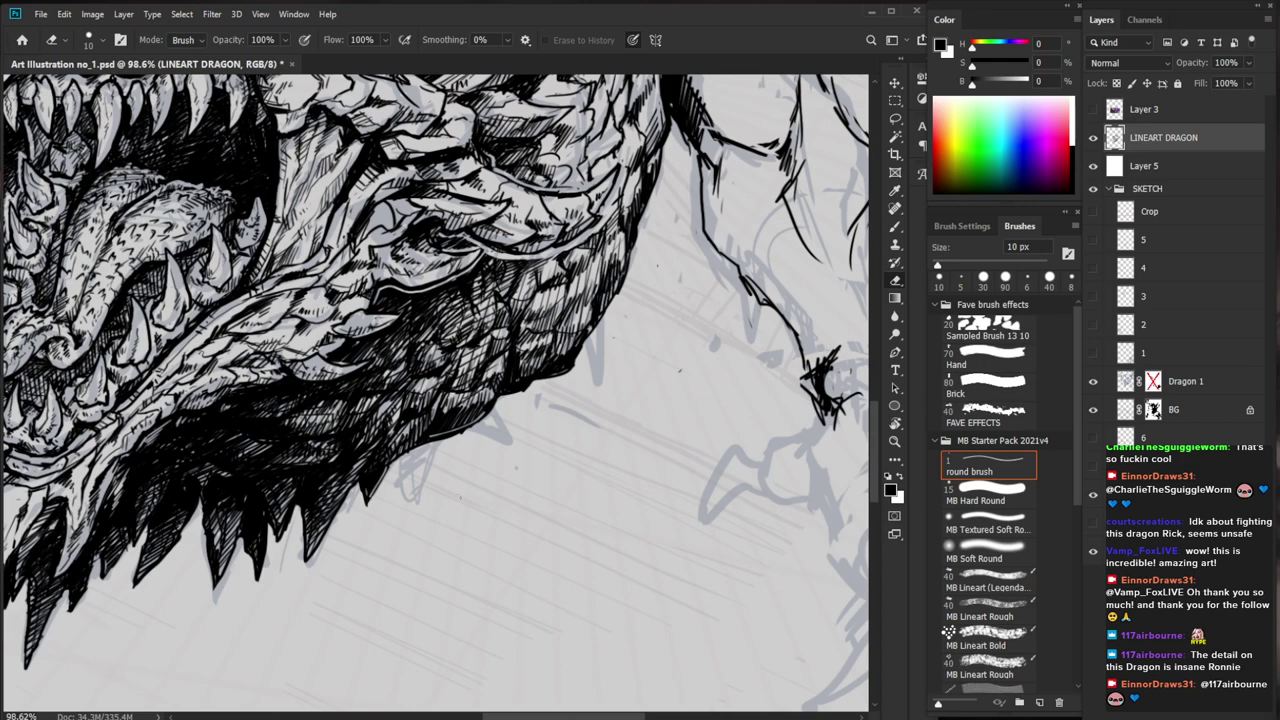
# Ink short 5 px strokes on the dark spikes hanging from the underside of the neck
pyautogui.scroll(-3, 436, 505)
pyautogui.scroll(4, 378, 512)
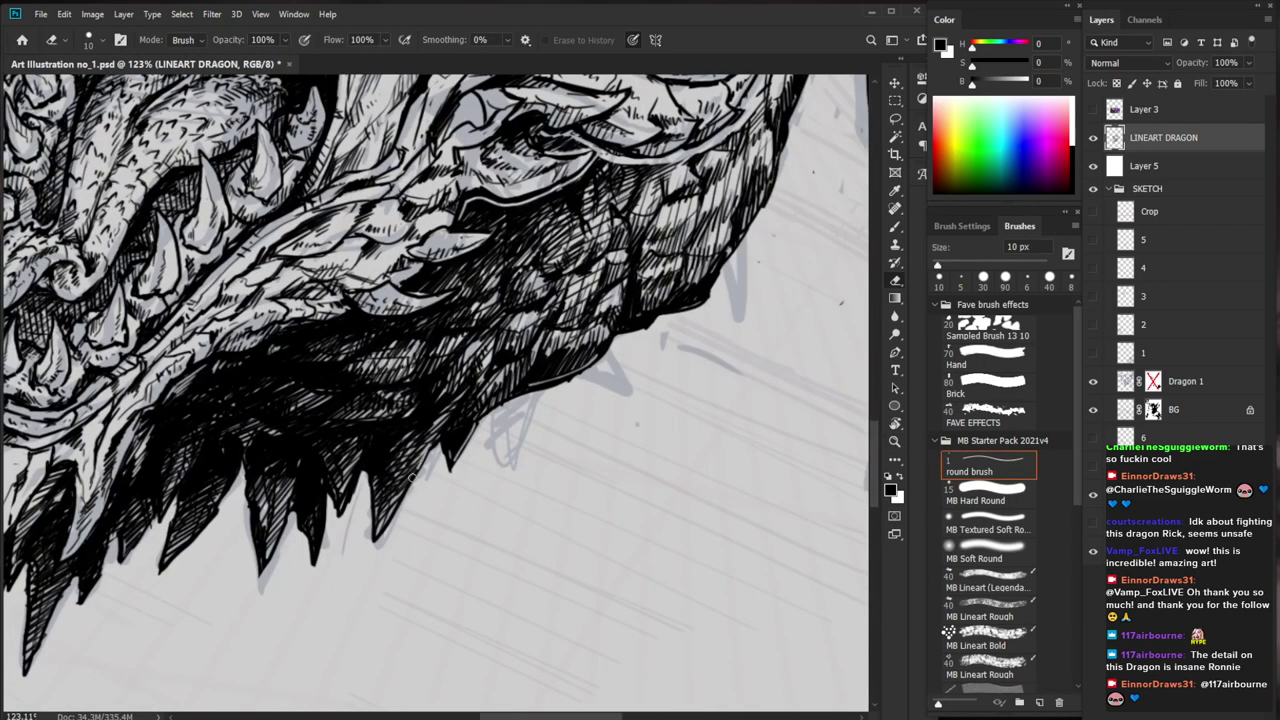
pyautogui.press('b')
pyautogui.moveTo(430, 450)
pyautogui.mouseDown()
pyautogui.moveTo(379, 537)
pyautogui.moveTo(373, 505)
pyautogui.moveTo(558, 505)
pyautogui.mouseUp()
pyautogui.scroll(5, 330, 505)
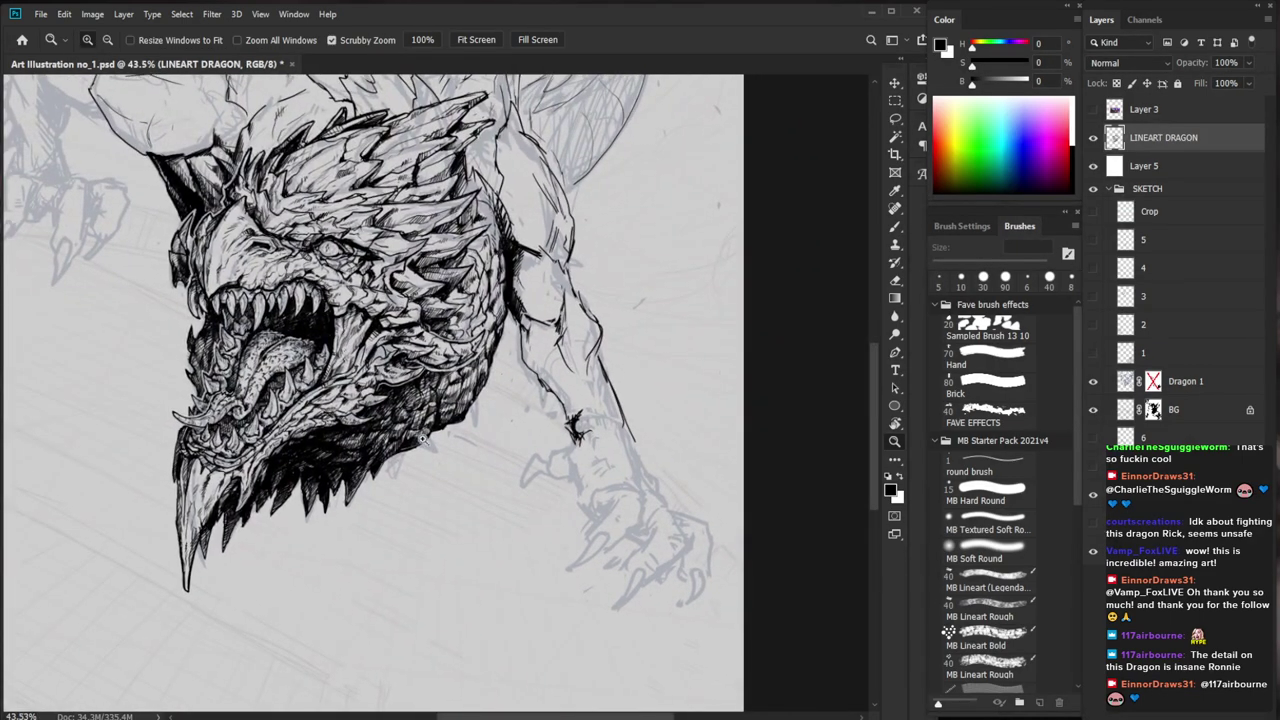
pyautogui.press('e')
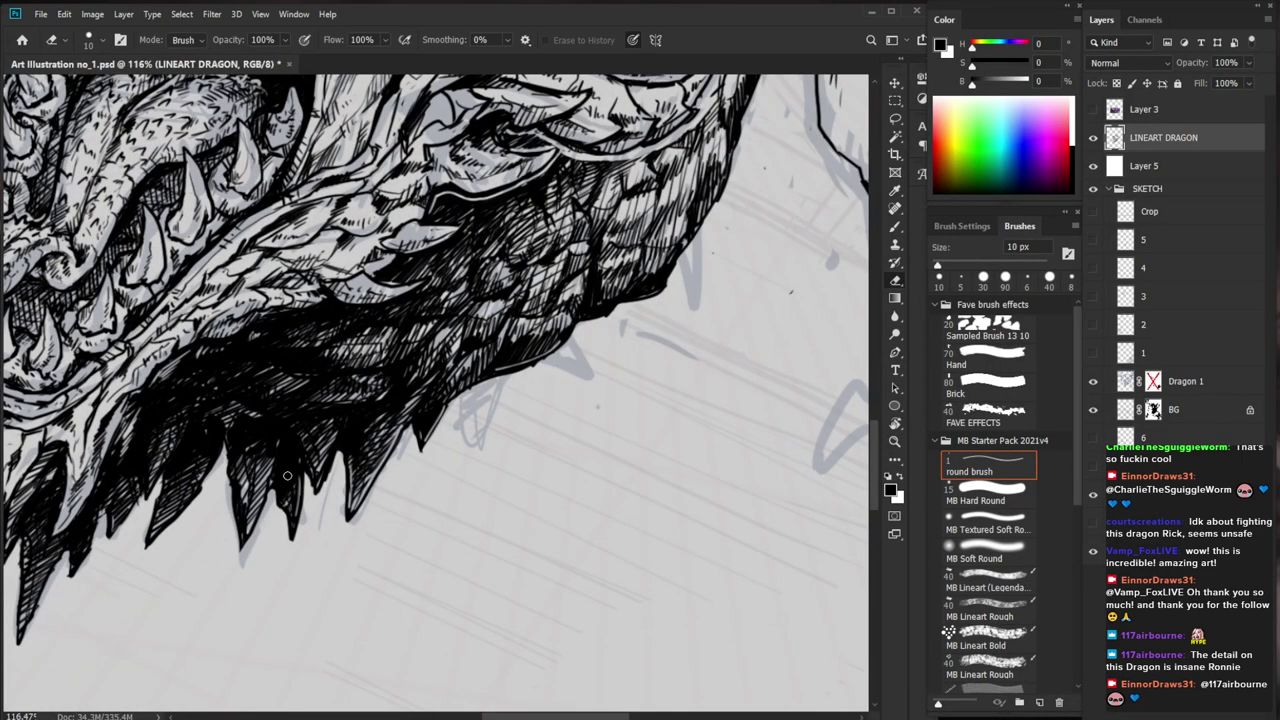
pyautogui.press('b')
pyautogui.moveTo(304, 492)
pyautogui.mouseDown()
pyautogui.moveTo(294, 538)
pyautogui.moveTo(291, 527)
pyautogui.mouseUp()
# Carve thin light contour lines into the black area above the neck spikes with the 10 px eraser
pyautogui.press('e')
pyautogui.moveTo(341, 432); pyautogui.dragTo(316, 487)
pyautogui.moveTo(297, 441)
pyautogui.mouseDown()
pyautogui.moveTo(312, 473)
pyautogui.moveTo(274, 418)
pyautogui.moveTo(356, 408)
pyautogui.mouseUp()
pyautogui.moveTo(468, 386)
pyautogui.mouseDown()
pyautogui.moveTo(401, 395)
pyautogui.moveTo(469, 399)
pyautogui.mouseUp()
pyautogui.moveTo(329, 366)
pyautogui.mouseDown()
pyautogui.moveTo(371, 386)
pyautogui.moveTo(413, 383)
pyautogui.moveTo(374, 373)
pyautogui.moveTo(427, 383)
pyautogui.mouseUp()
pyautogui.moveTo(592, 377); pyautogui.dragTo(554, 407)
pyautogui.moveTo(279, 455)
pyautogui.mouseDown()
pyautogui.moveTo(243, 514)
pyautogui.moveTo(249, 445)
pyautogui.moveTo(230, 478)
pyautogui.moveTo(245, 462)
pyautogui.moveTo(228, 453)
pyautogui.moveTo(200, 476)
pyautogui.moveTo(280, 485)
pyautogui.mouseUp()
pyautogui.press('b')
pyautogui.press('e')
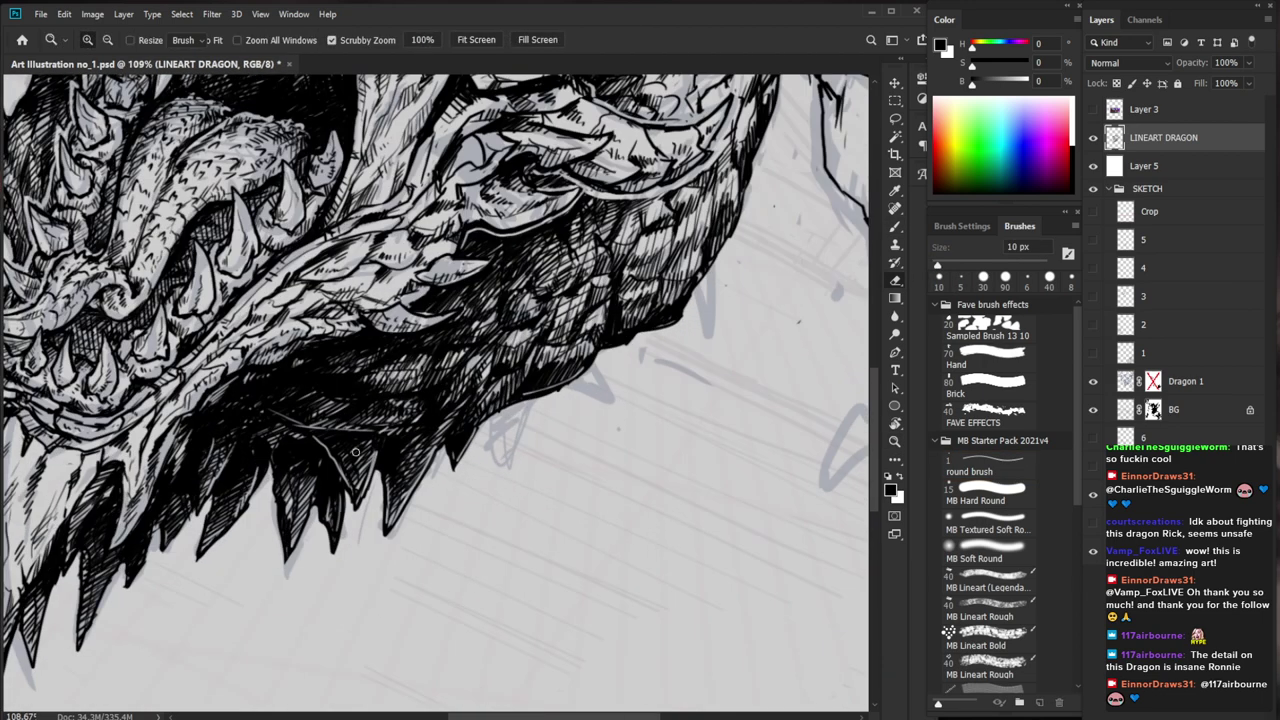
# Refine the edges of the spikes beside the chin, trimming with the 10 px eraser and re-inking at 5 px
pyautogui.moveTo(217, 524); pyautogui.dragTo(202, 552)
pyautogui.moveTo(300, 487)
pyautogui.mouseDown()
pyautogui.moveTo(331, 560)
pyautogui.moveTo(207, 526)
pyautogui.mouseUp()
pyautogui.scroll(4, 329, 543)
pyautogui.moveTo(259, 446); pyautogui.dragTo(255, 457)
pyautogui.press('b')
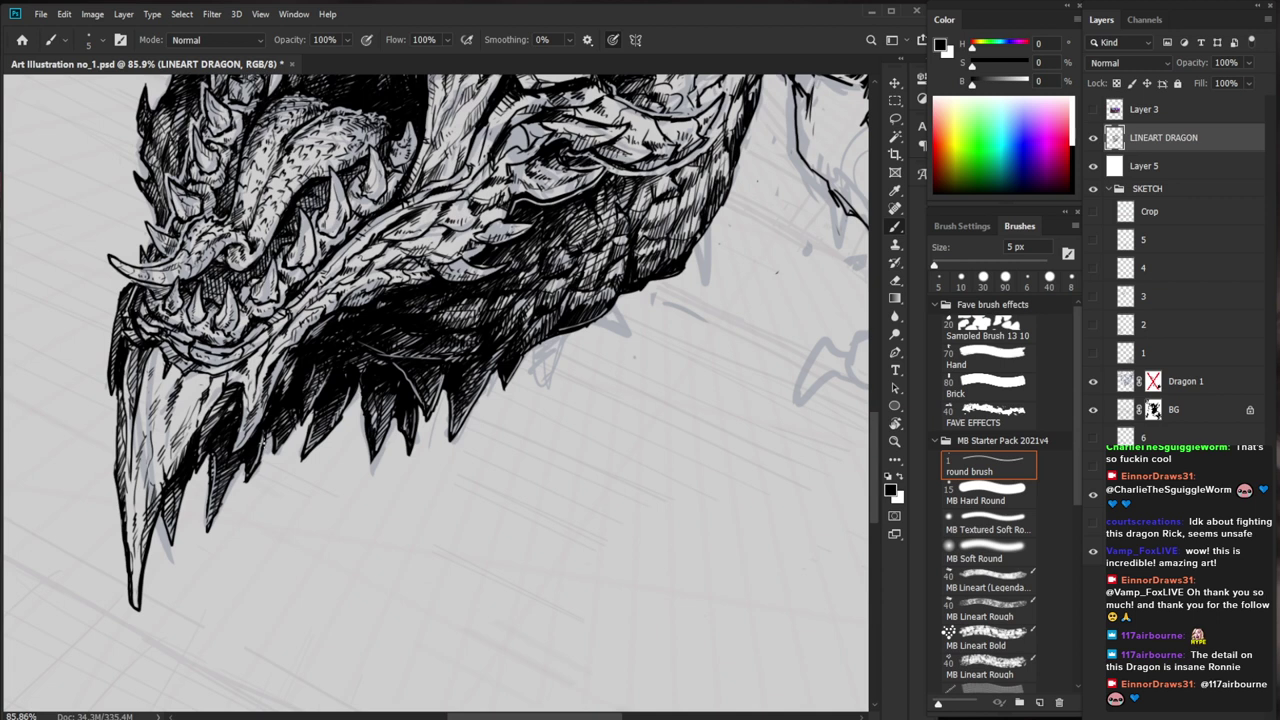
pyautogui.press('e')
pyautogui.moveTo(233, 475)
pyautogui.mouseDown()
pyautogui.moveTo(210, 479)
pyautogui.moveTo(218, 505)
pyautogui.mouseUp()
pyautogui.press('b')
pyautogui.press('e')
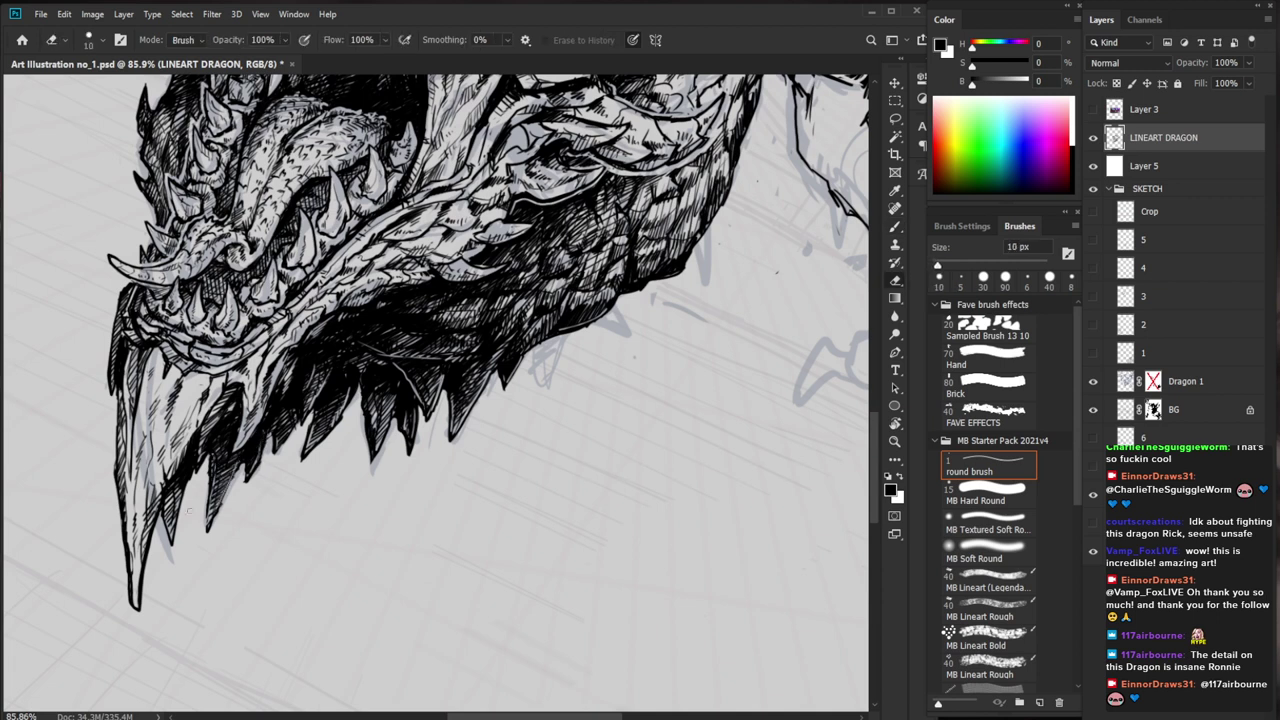
pyautogui.press('b')
pyautogui.moveTo(171, 491); pyautogui.dragTo(167, 525)
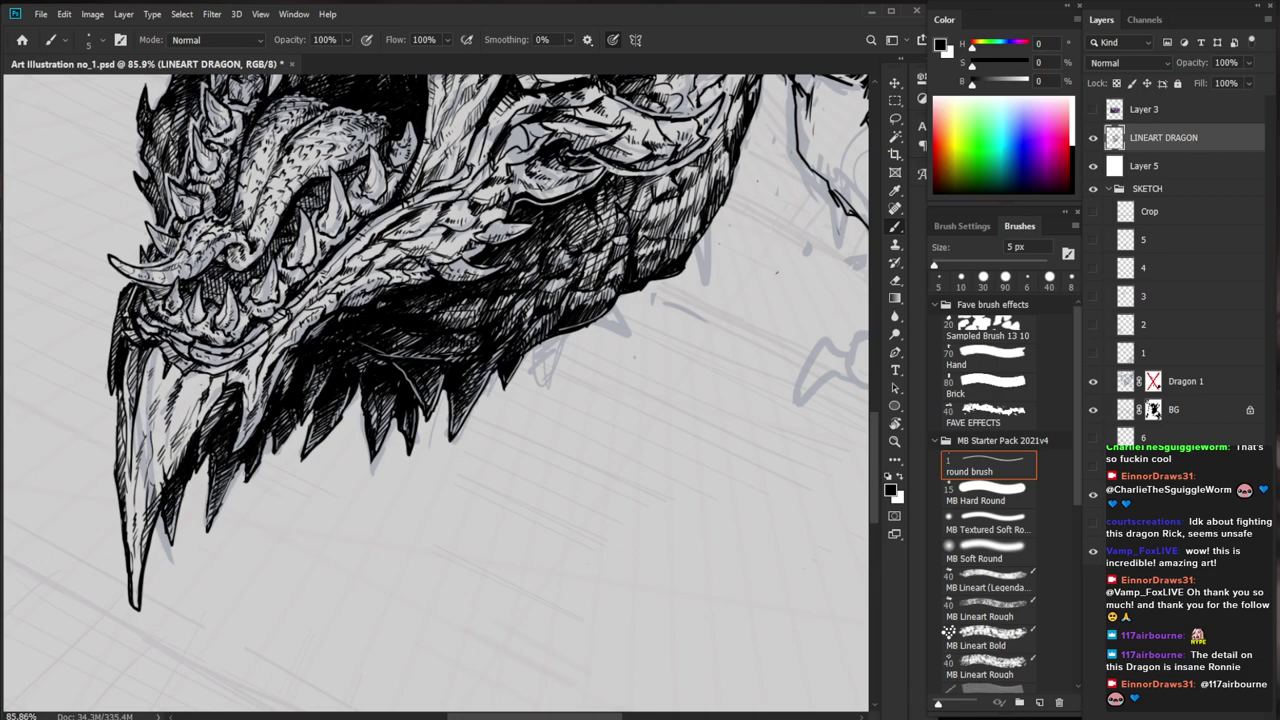
# Reduce the eraser to 7 px and carve a short light stroke at the base of the neck spikes
pyautogui.moveTo(266, 397); pyautogui.dragTo(170, 400)
pyautogui.moveTo(684, 462); pyautogui.dragTo(646, 498)
pyautogui.moveTo(270, 465); pyautogui.dragTo(378, 478)
pyautogui.press('e')
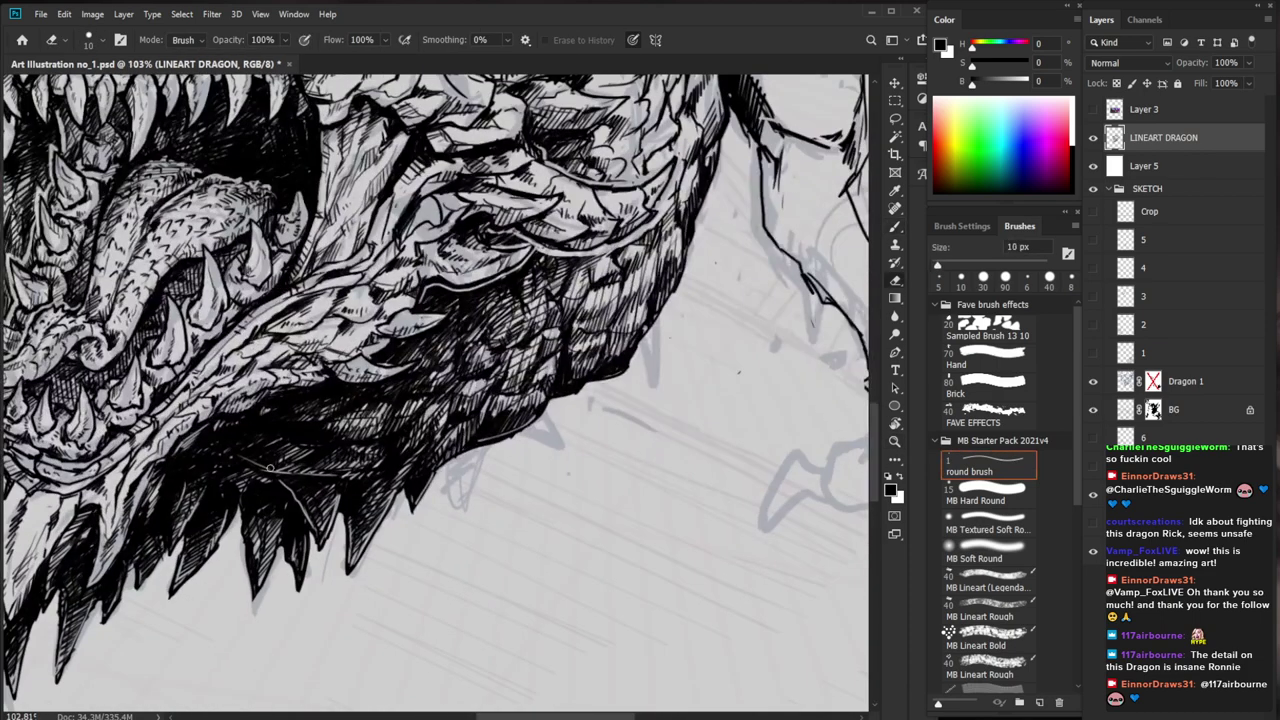
pyautogui.press('[')
pyautogui.press('[')
pyautogui.press('[')
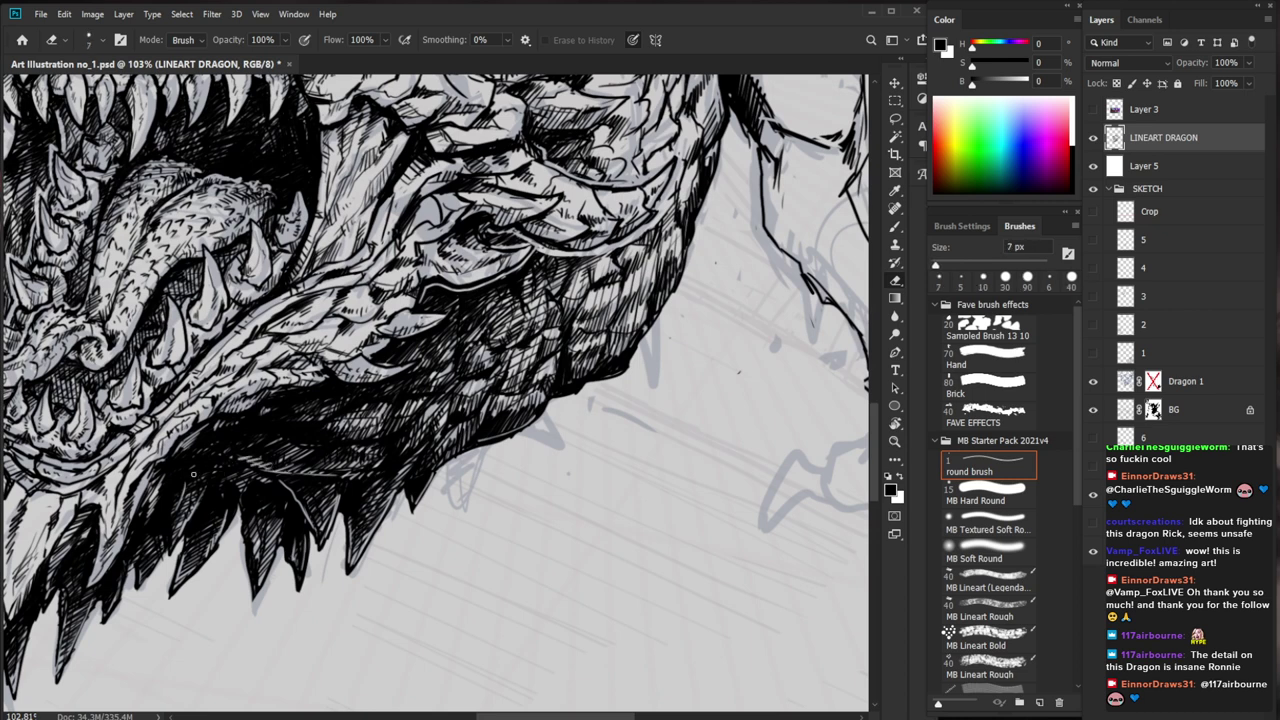
pyautogui.press('z')
pyautogui.moveTo(370, 466); pyautogui.dragTo(262, 467)
pyautogui.moveTo(672, 399); pyautogui.dragTo(598, 435)
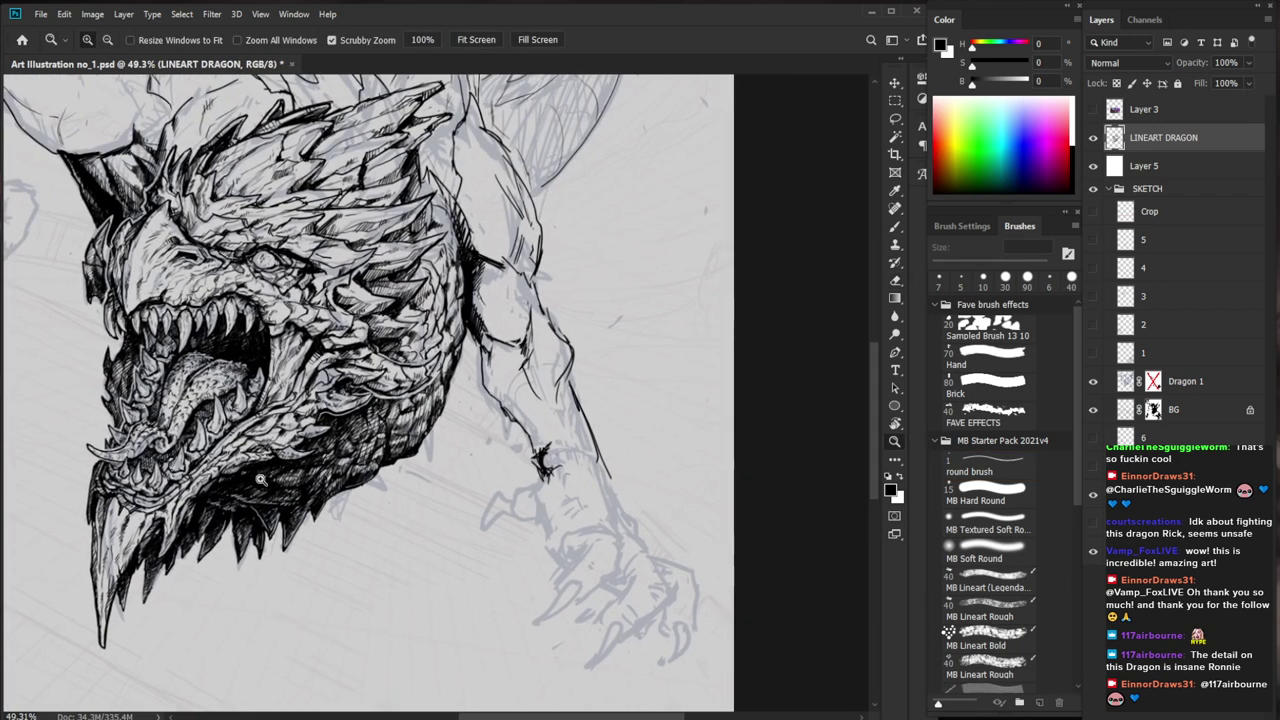
pyautogui.scroll(5, 313, 463)
pyautogui.press('b')
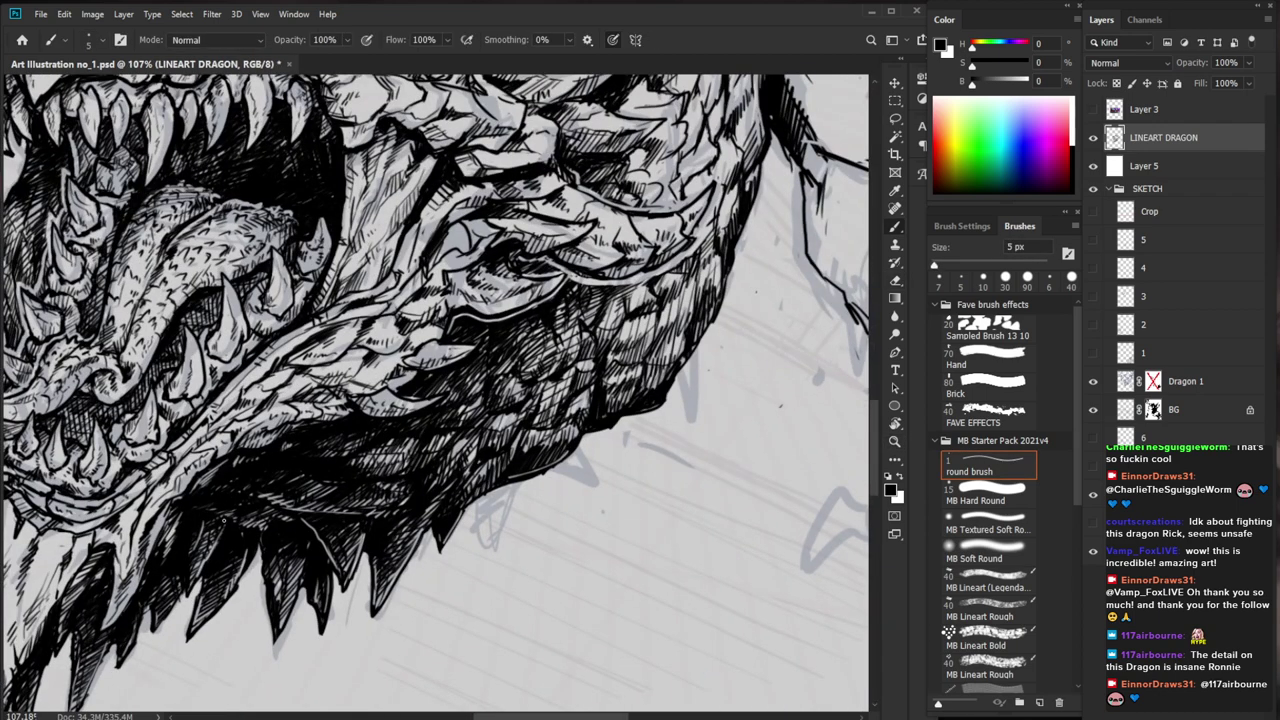
pyautogui.press('e')
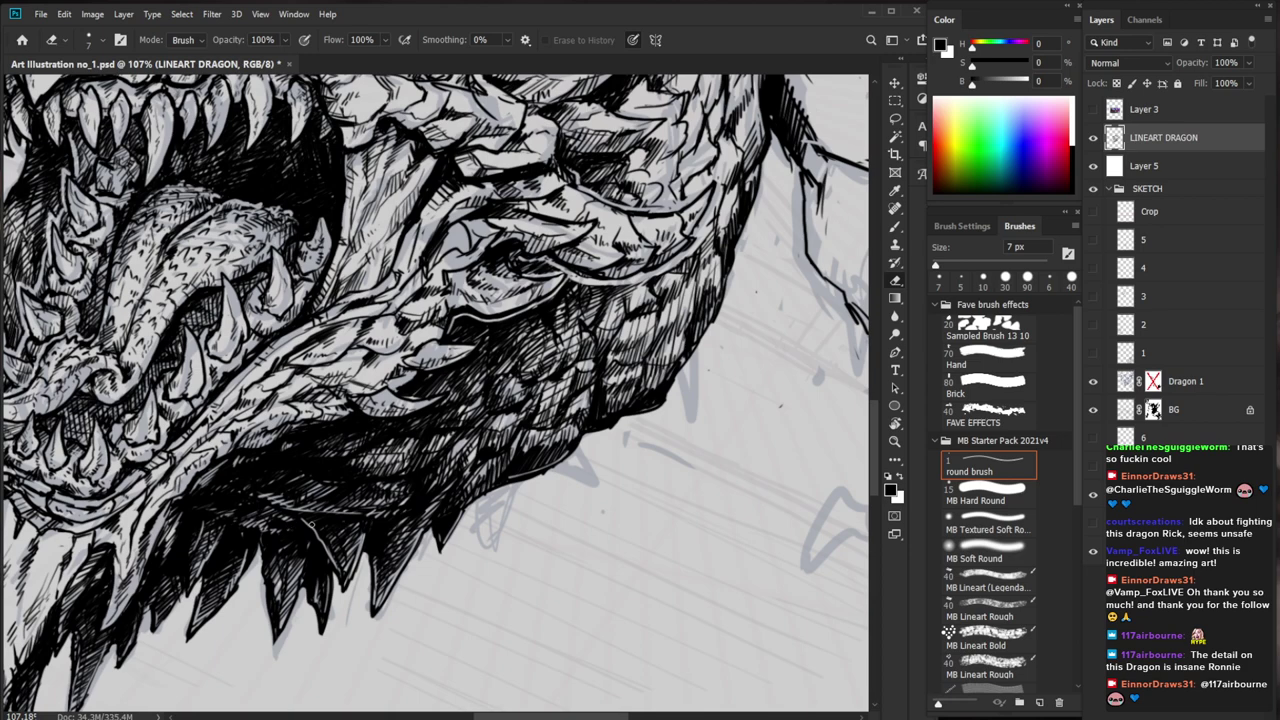
pyautogui.moveTo(259, 531); pyautogui.dragTo(303, 531)
# Add a short 5 px ink stroke to the dark scales near the neck's lower rear edge
pyautogui.press('z')
pyautogui.moveTo(360, 493); pyautogui.dragTo(284, 493)
pyautogui.moveTo(560, 551); pyautogui.dragTo(473, 482)
pyautogui.press('z')
pyautogui.scroll(3, 264, 453)
pyautogui.press('b')
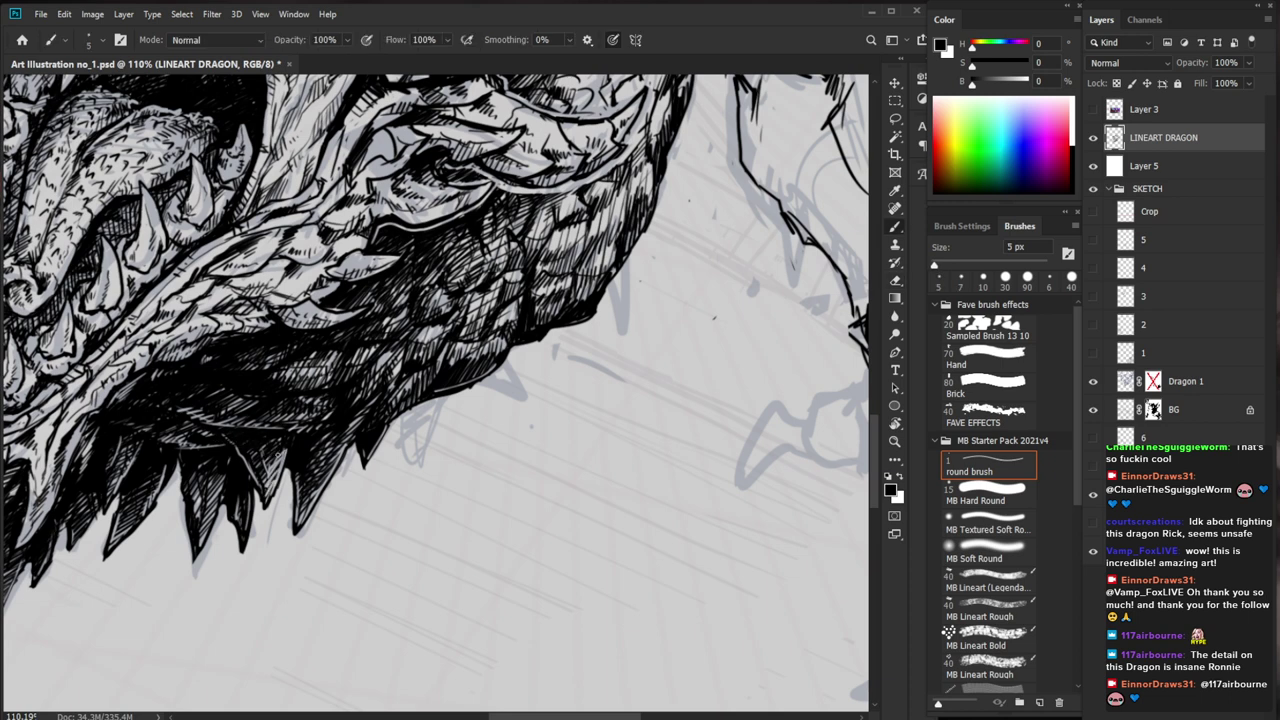
pyautogui.scroll(-5, 283, 441)
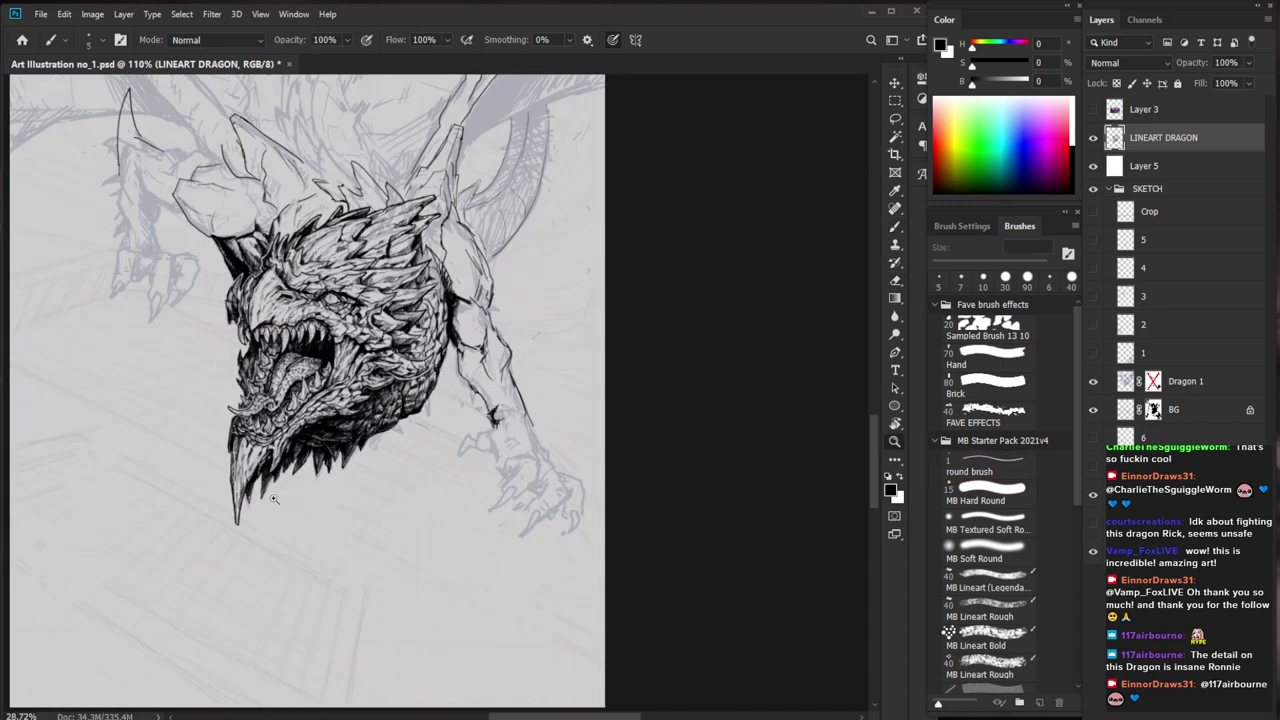
pyautogui.scroll(5, 270, 460)
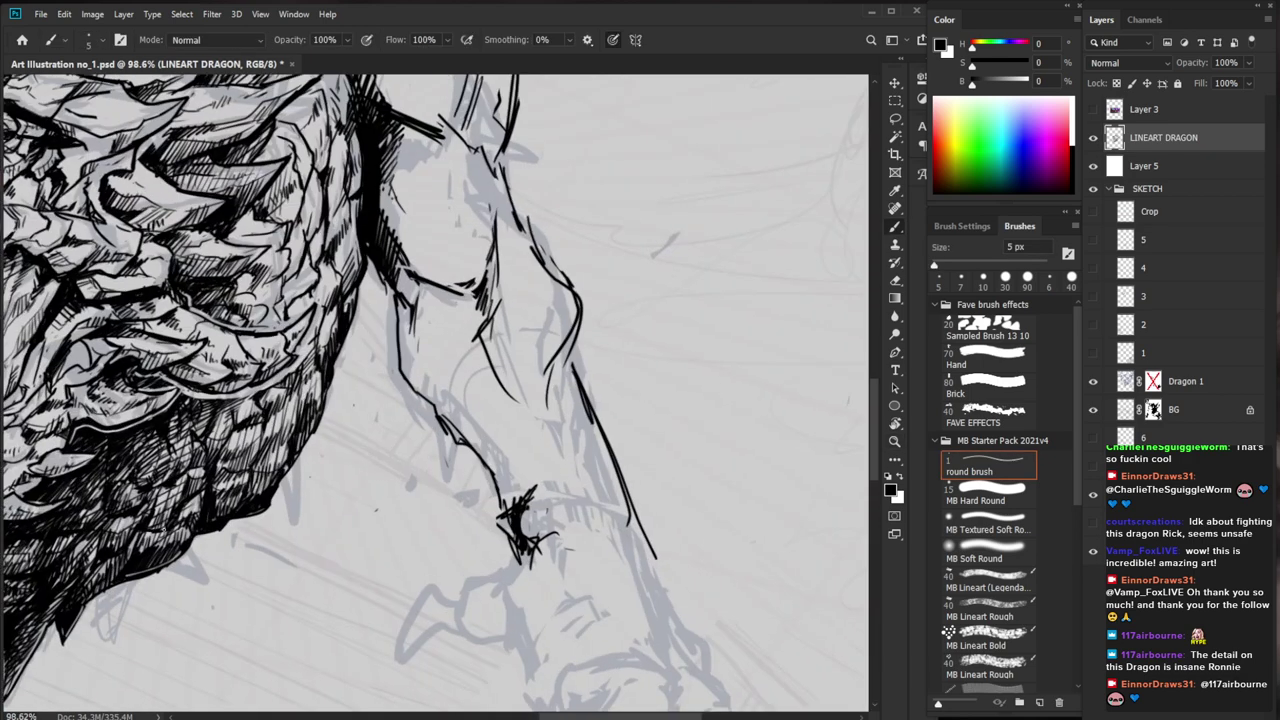
pyautogui.moveTo(150, 526); pyautogui.dragTo(176, 508)
pyautogui.moveTo(392, 461); pyautogui.dragTo(592, 396)
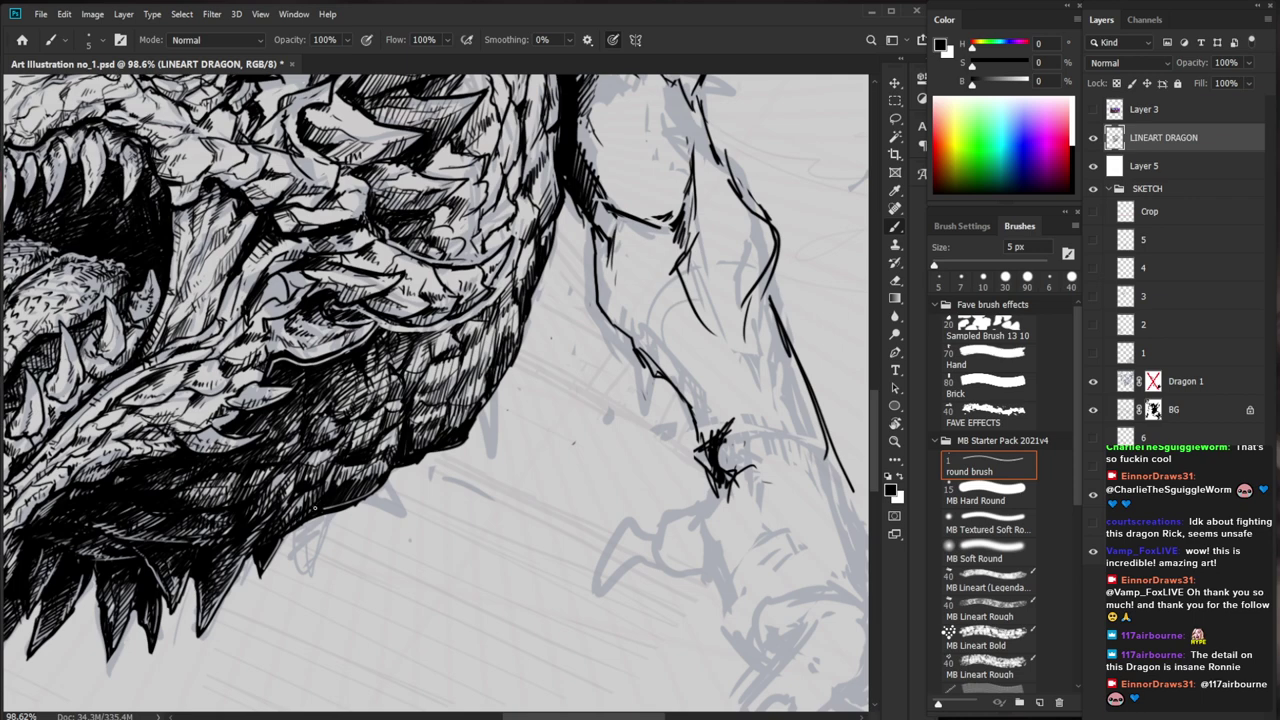
# Carve a short light stroke into the black area beneath the jaw, above the neck spikes, with the 7 px eraser
pyautogui.press('e')
pyautogui.press('z')
pyautogui.moveTo(375, 478); pyautogui.dragTo(302, 484)
pyautogui.moveTo(421, 515); pyautogui.dragTo(415, 536)
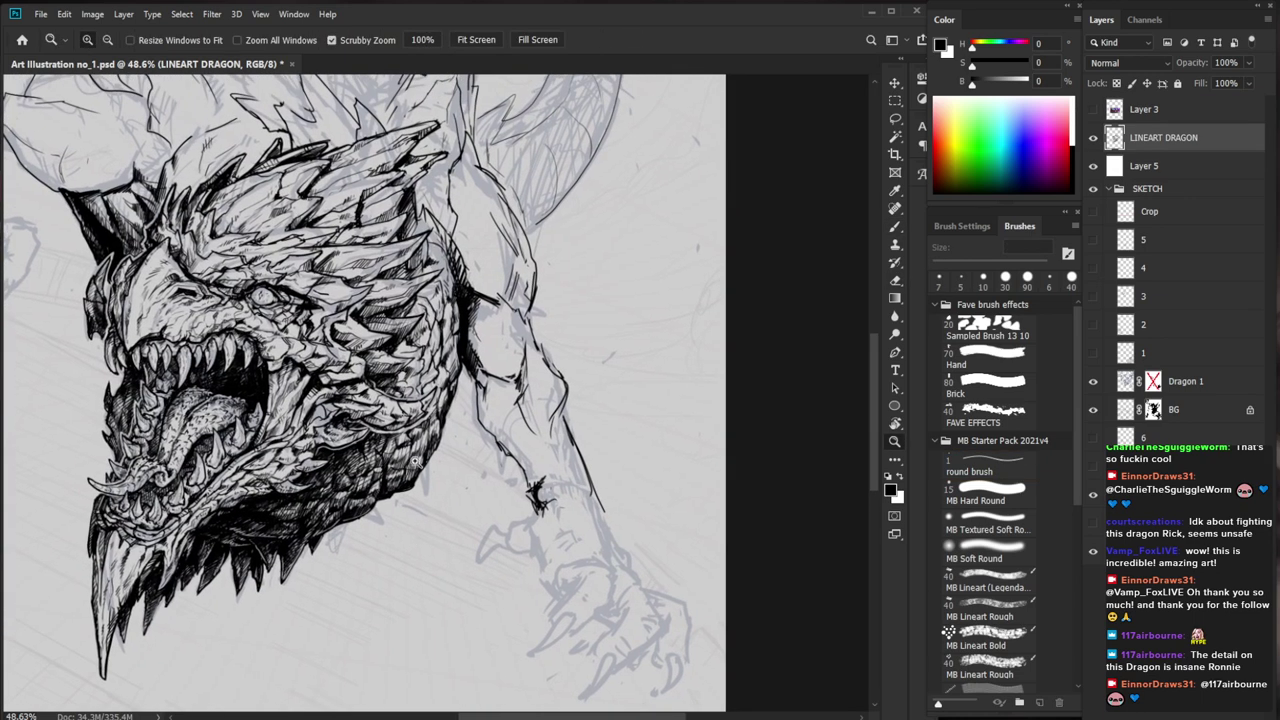
pyautogui.moveTo(231, 521); pyautogui.dragTo(301, 520)
pyautogui.press('e')
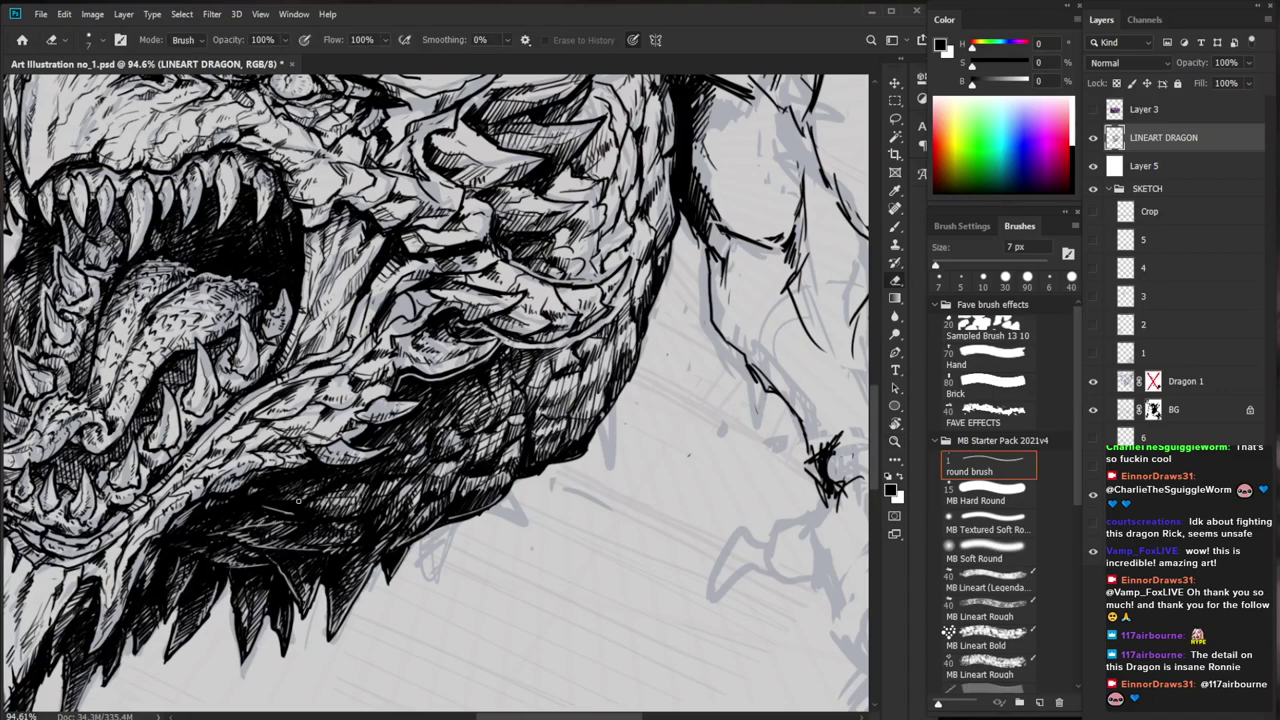
pyautogui.press('z')
pyautogui.moveTo(395, 496)
pyautogui.mouseDown()
pyautogui.moveTo(338, 496)
pyautogui.moveTo(420, 483)
pyautogui.mouseUp()
pyautogui.press('e')
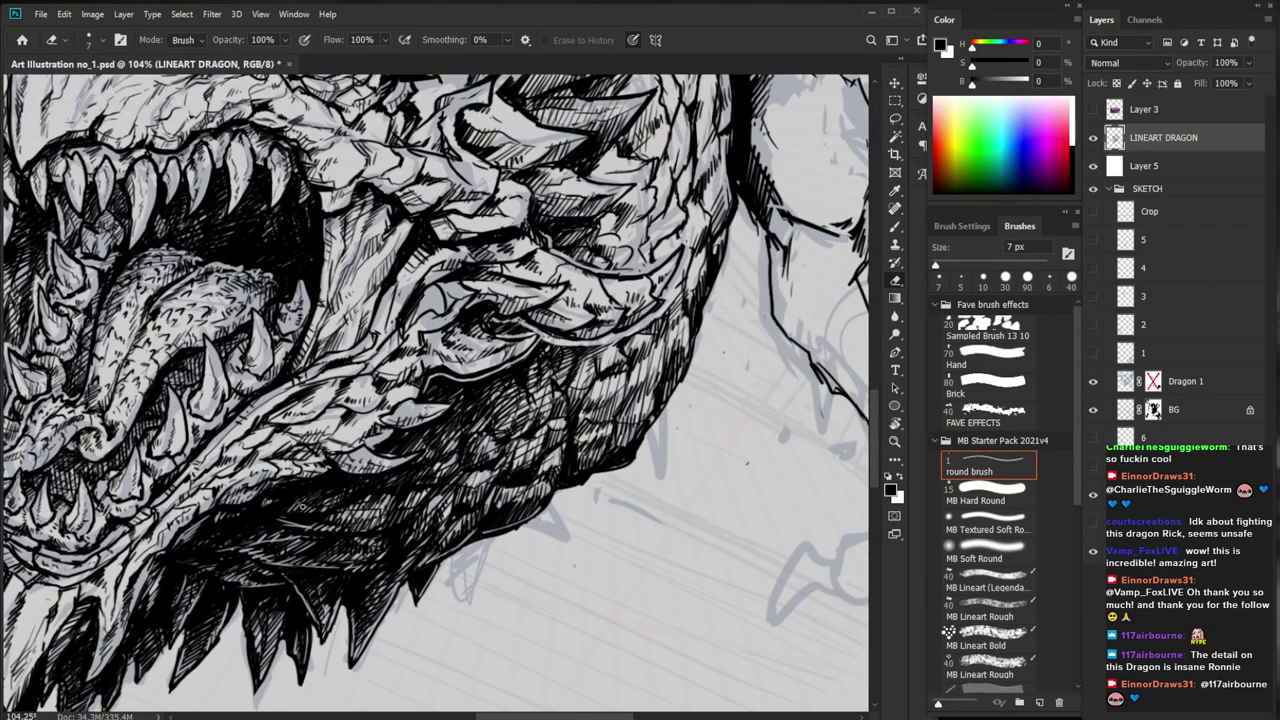
pyautogui.moveTo(314, 510)
pyautogui.mouseDown()
pyautogui.moveTo(350, 497)
pyautogui.moveTo(312, 484)
pyautogui.mouseUp()
pyautogui.press('z')
pyautogui.press('e')
pyautogui.moveTo(621, 514); pyautogui.dragTo(492, 498)
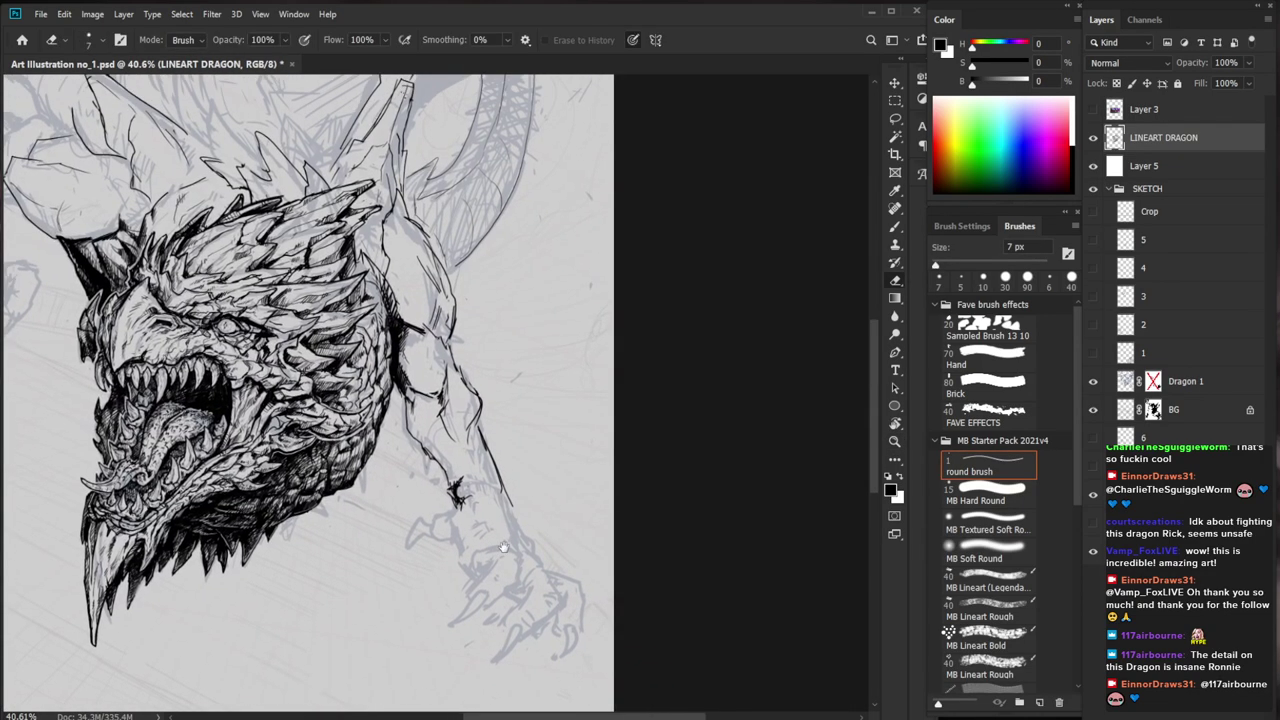
# Examine the dark scales along the neck's rear edge and the foreleg beside them at several zoom levels
pyautogui.press('z')
pyautogui.moveTo(212, 500); pyautogui.dragTo(277, 500)
pyautogui.press('b')
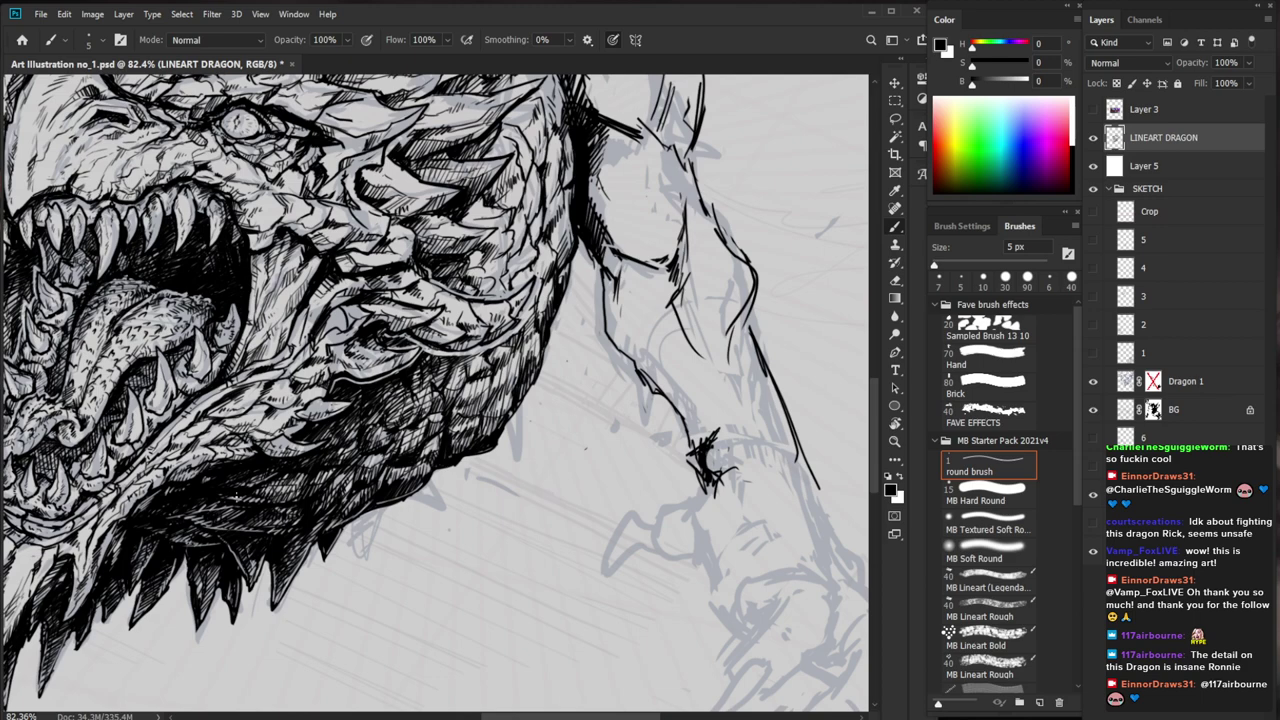
pyautogui.press('e')
pyautogui.press('z')
pyautogui.moveTo(384, 499); pyautogui.dragTo(339, 499)
pyautogui.moveTo(576, 459); pyautogui.dragTo(462, 515)
pyautogui.moveTo(462, 515); pyautogui.dragTo(475, 515)
pyautogui.press('b')
pyautogui.press('z')
pyautogui.moveTo(299, 511)
pyautogui.mouseDown()
pyautogui.moveTo(352, 500)
pyautogui.moveTo(329, 490)
pyautogui.moveTo(337, 478)
pyautogui.mouseUp()
pyautogui.press('b')
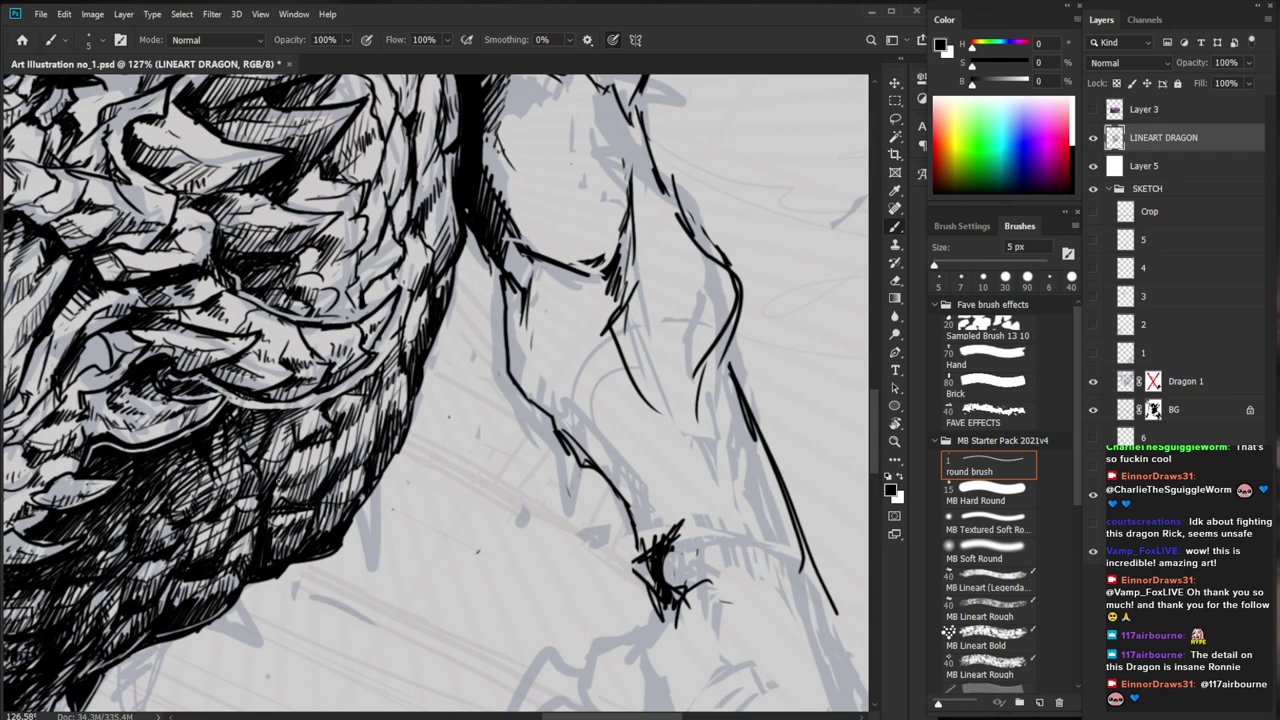
pyautogui.press('z')
pyautogui.moveTo(405, 500); pyautogui.dragTo(327, 495)
pyautogui.moveTo(592, 400); pyautogui.dragTo(562, 434)
pyautogui.moveTo(366, 528); pyautogui.dragTo(428, 514)
pyautogui.press('b')
pyautogui.hotkey('ctrl', 'space')
pyautogui.moveTo(412, 448); pyautogui.dragTo(386, 448)
pyautogui.press('space')
pyautogui.moveTo(449, 434); pyautogui.dragTo(529, 535)
pyautogui.hotkey('ctrl', 'space')
pyautogui.moveTo(448, 577); pyautogui.dragTo(470, 572)
pyautogui.press('e')
pyautogui.press('b')
pyautogui.moveTo(478, 522)
pyautogui.mouseDown()
pyautogui.moveTo(457, 557)
pyautogui.moveTo(467, 535)
pyautogui.moveTo(439, 470)
pyautogui.mouseUp()
pyautogui.press('e')
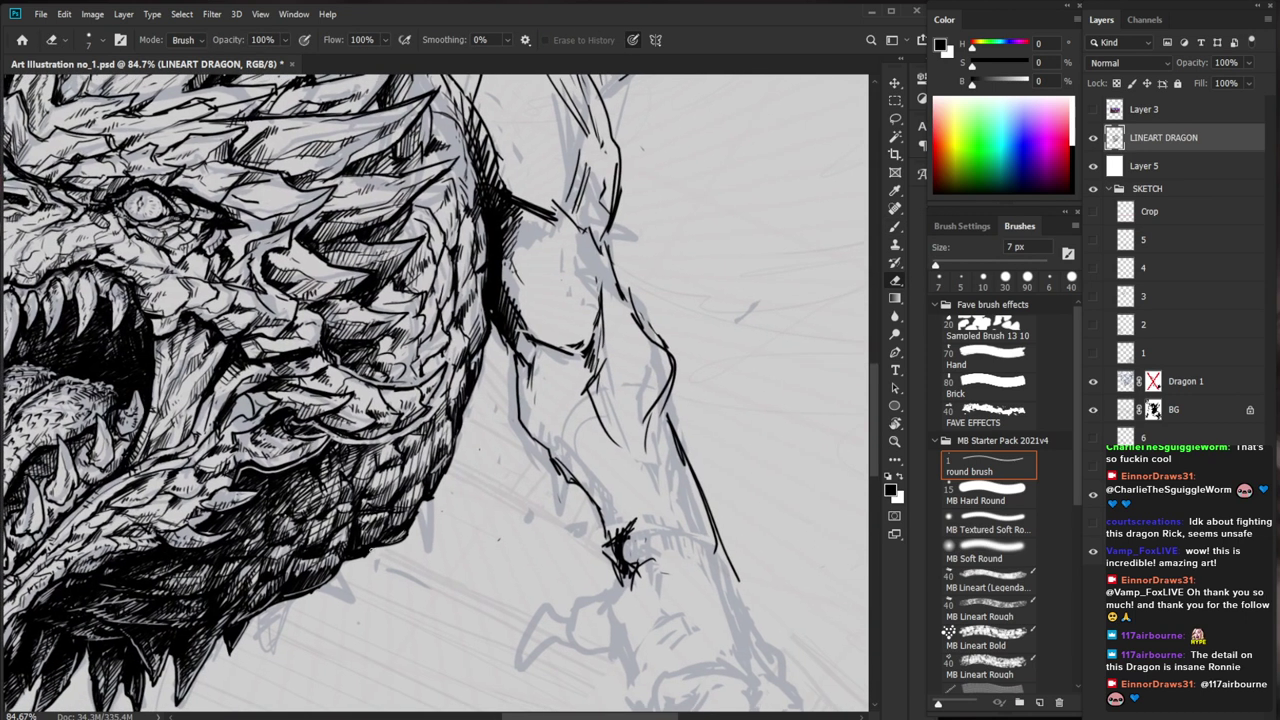
pyautogui.press('b')
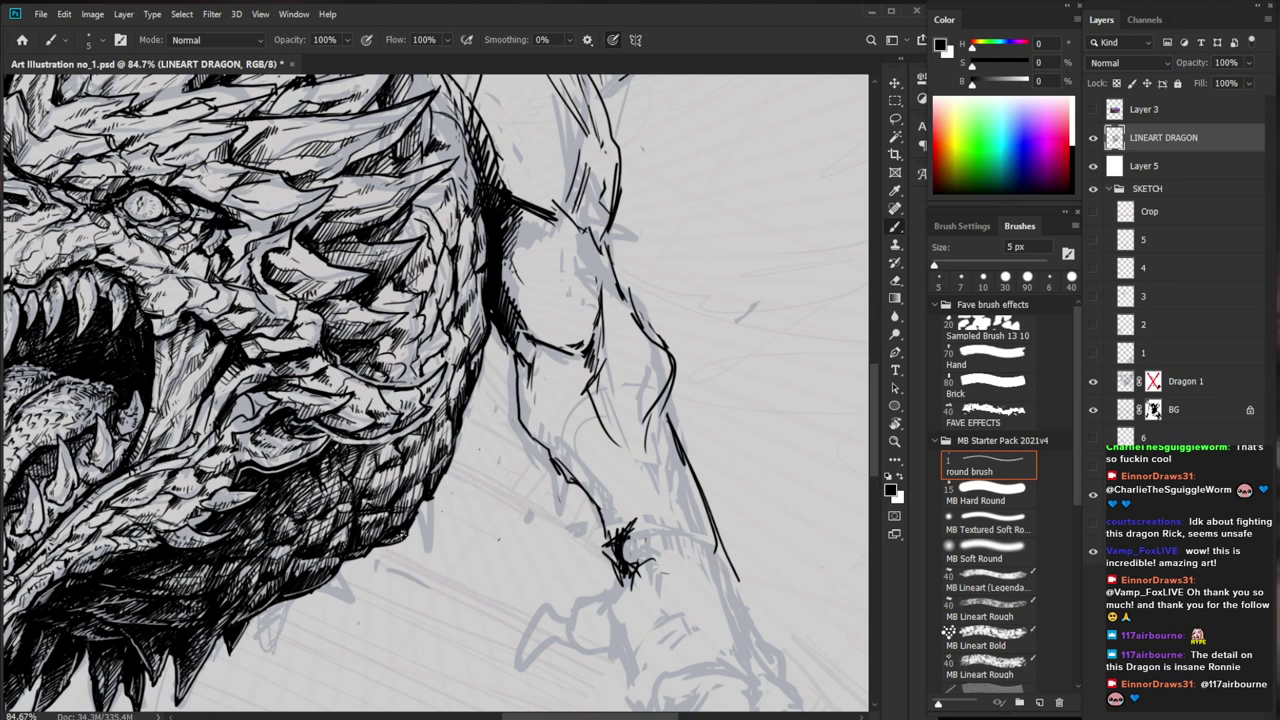
# Examine the whole head, its crest spikes and the shoulder area, both close up and zoomed out
pyautogui.moveTo(483, 511); pyautogui.dragTo(325, 513)
pyautogui.moveTo(670, 487); pyautogui.dragTo(541, 503)
pyautogui.hotkey('ctrl', 'space')
pyautogui.moveTo(247, 454); pyautogui.dragTo(432, 454)
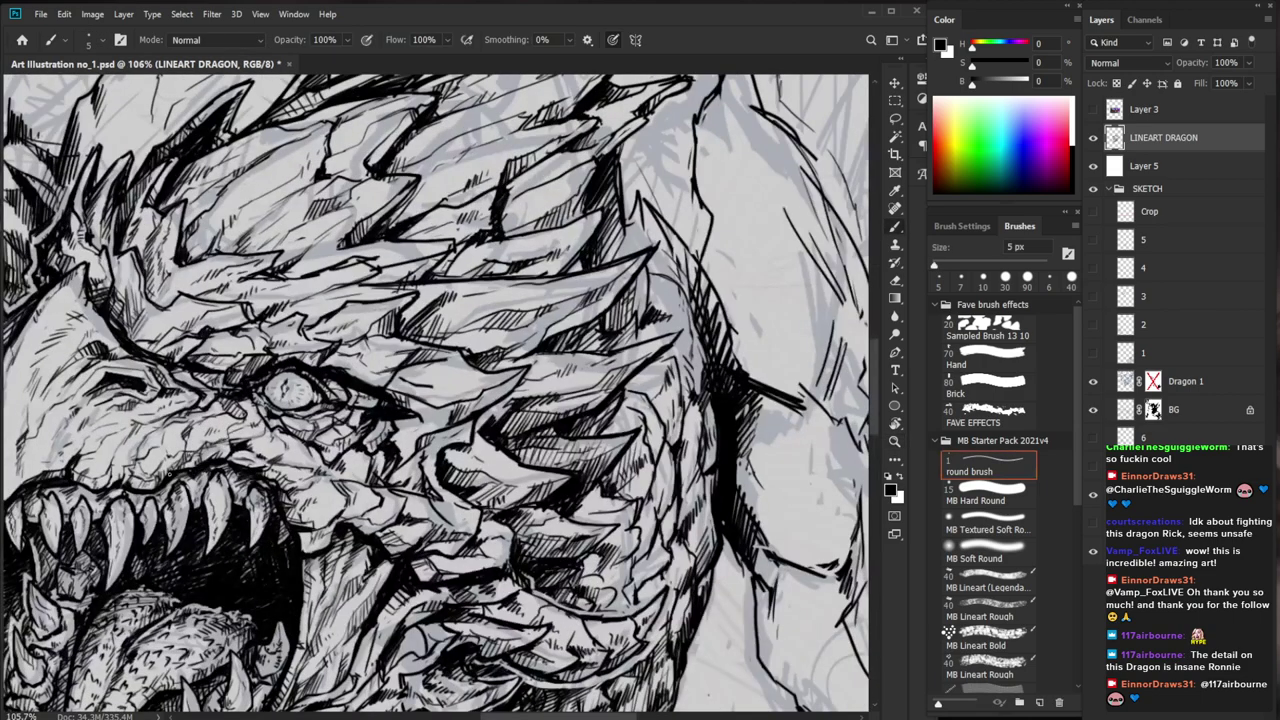
pyautogui.press('z')
pyautogui.moveTo(178, 466); pyautogui.dragTo(69, 564)
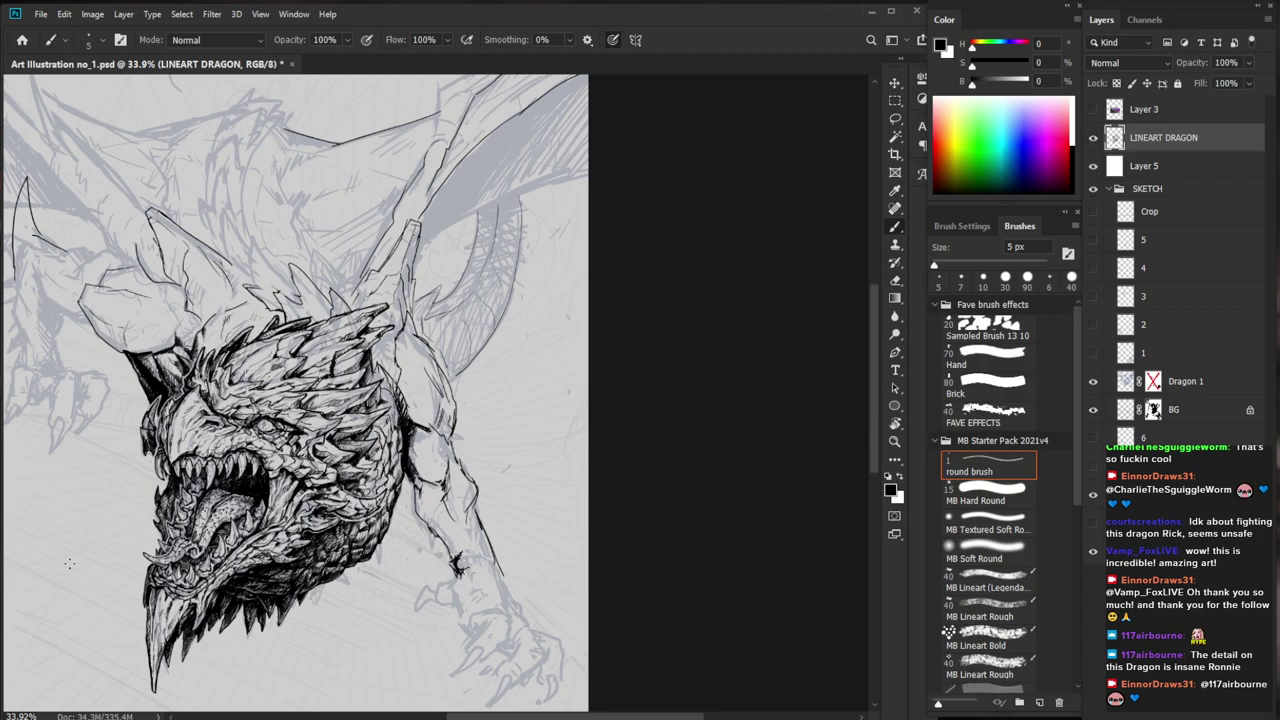
pyautogui.scroll(5, 223, 450)
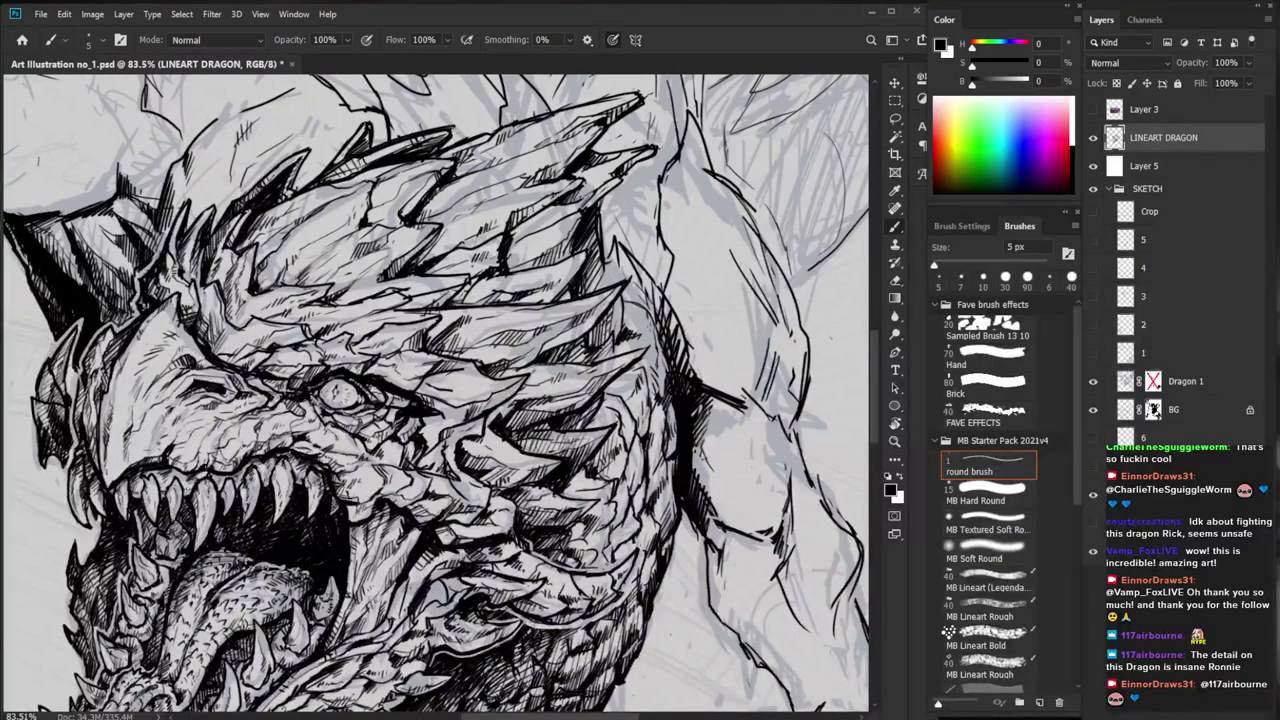
pyautogui.press('z')
pyautogui.moveTo(332, 440); pyautogui.dragTo(321, 464)
pyautogui.moveTo(637, 434); pyautogui.dragTo(503, 511)
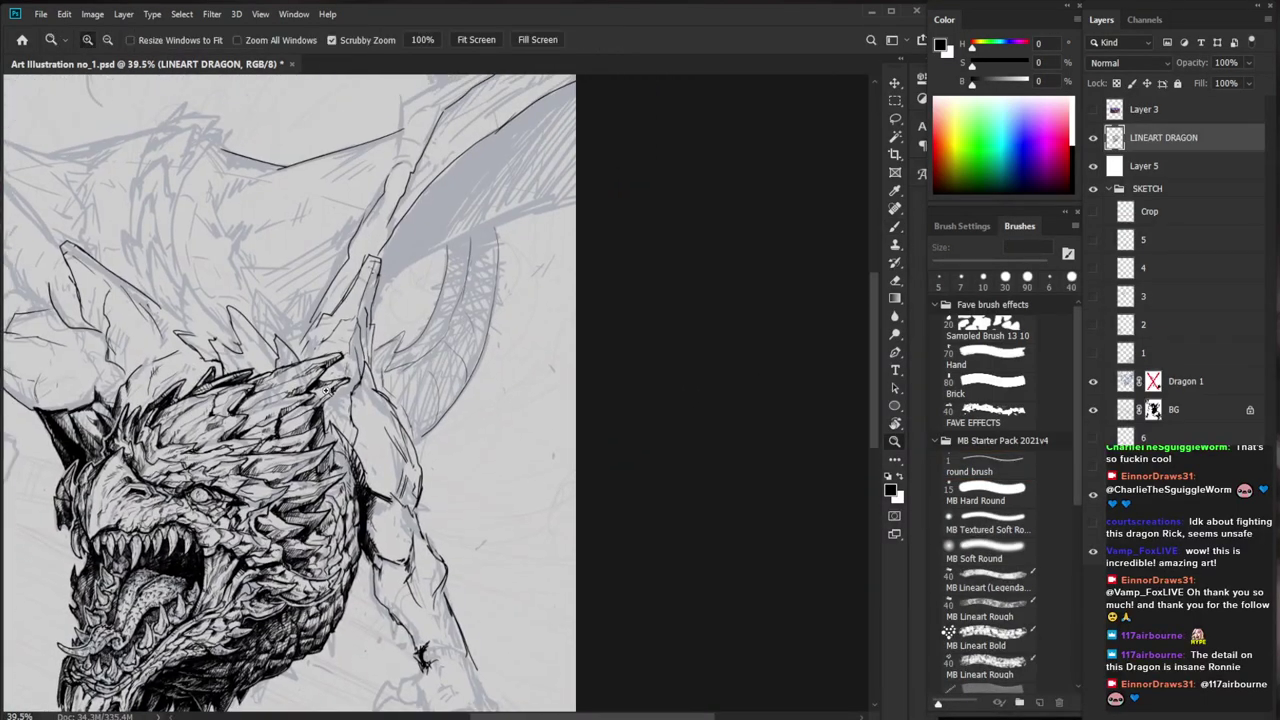
pyautogui.moveTo(328, 393); pyautogui.dragTo(431, 358)
pyautogui.moveTo(335, 534); pyautogui.dragTo(394, 434)
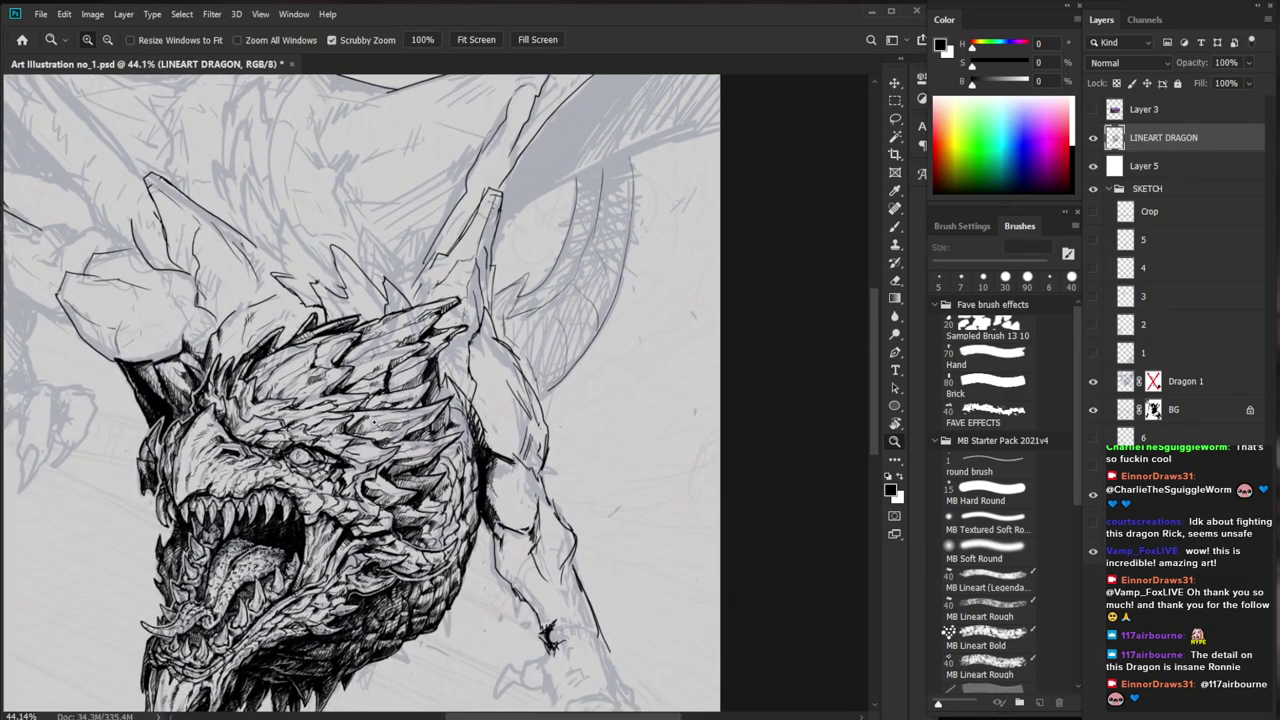
pyautogui.moveTo(194, 407); pyautogui.dragTo(396, 435)
pyautogui.press('b')
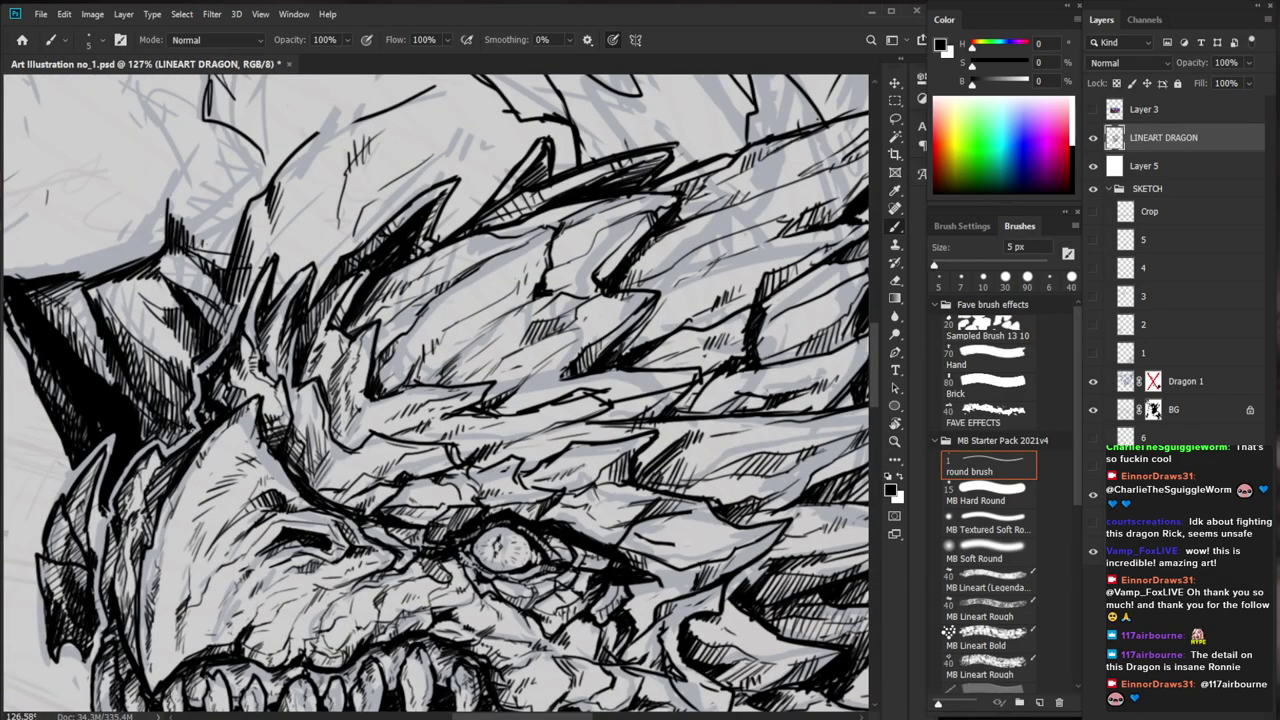
pyautogui.press('z')
pyautogui.moveTo(250, 408); pyautogui.dragTo(80, 408)
pyautogui.moveTo(672, 399)
pyautogui.mouseDown()
pyautogui.moveTo(628, 271)
pyautogui.moveTo(574, 298)
pyautogui.mouseUp()
pyautogui.moveTo(526, 400); pyautogui.dragTo(531, 313)
pyautogui.scroll(3, 527, 313)
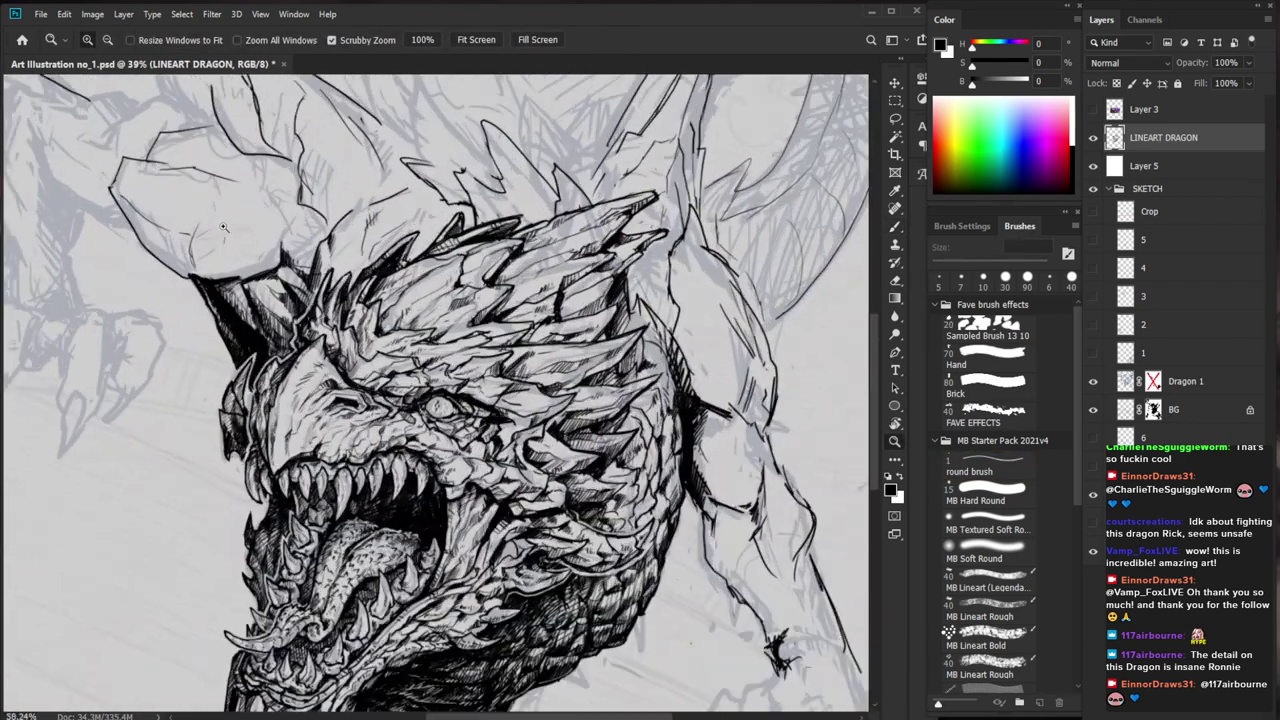
# Ink a 5 px contour across the lower part of the rounded shoulder form above the dark neck folds
pyautogui.press('e')
pyautogui.press('b')
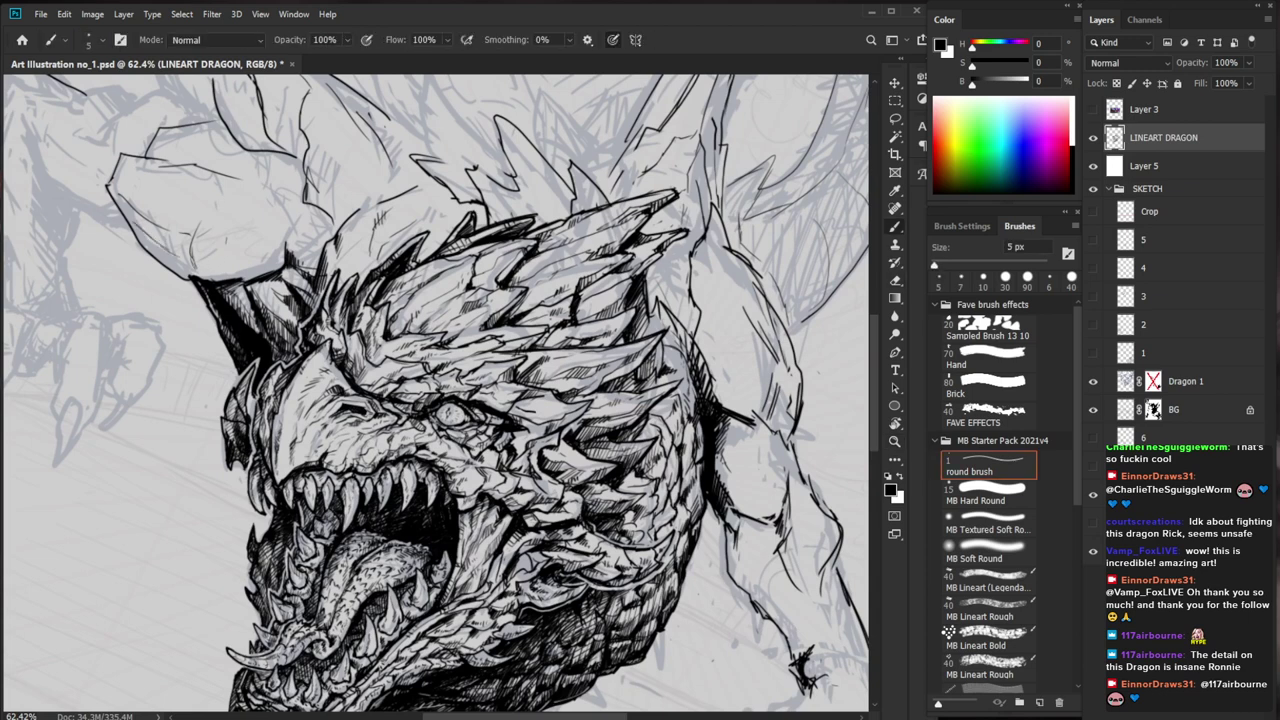
pyautogui.press('e')
pyautogui.scroll(3, 436, 397)
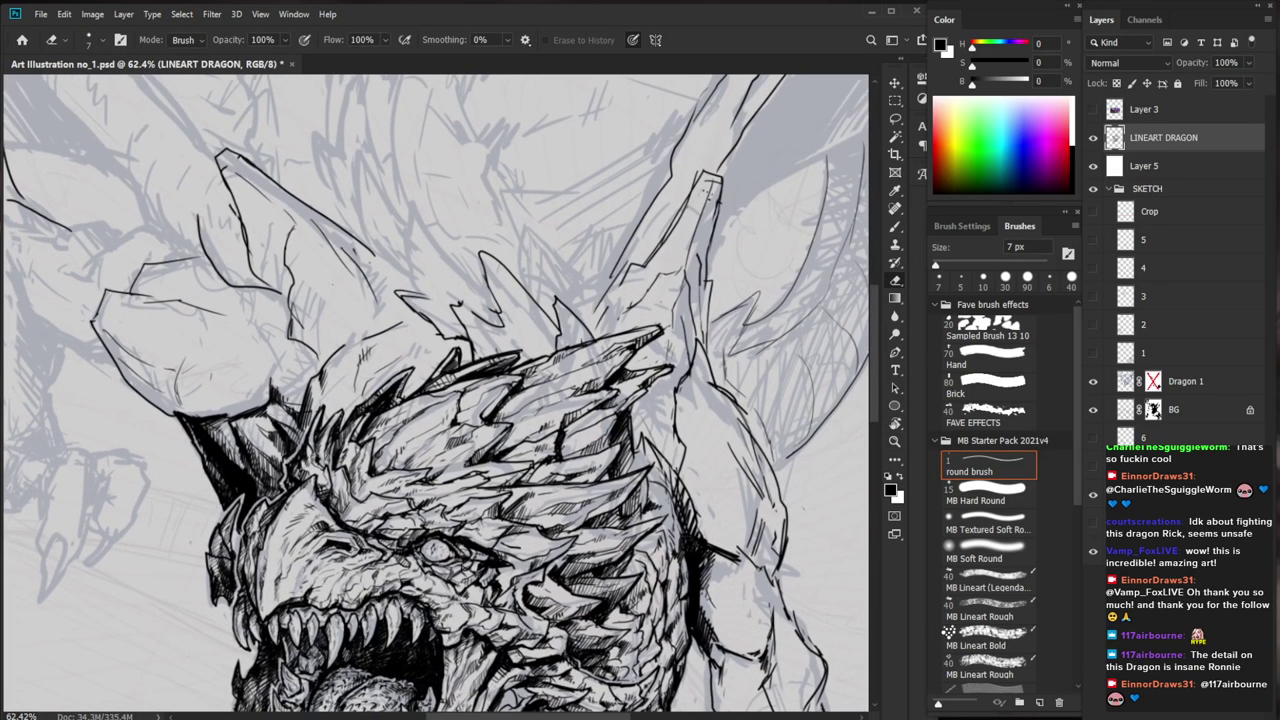
pyautogui.press('b')
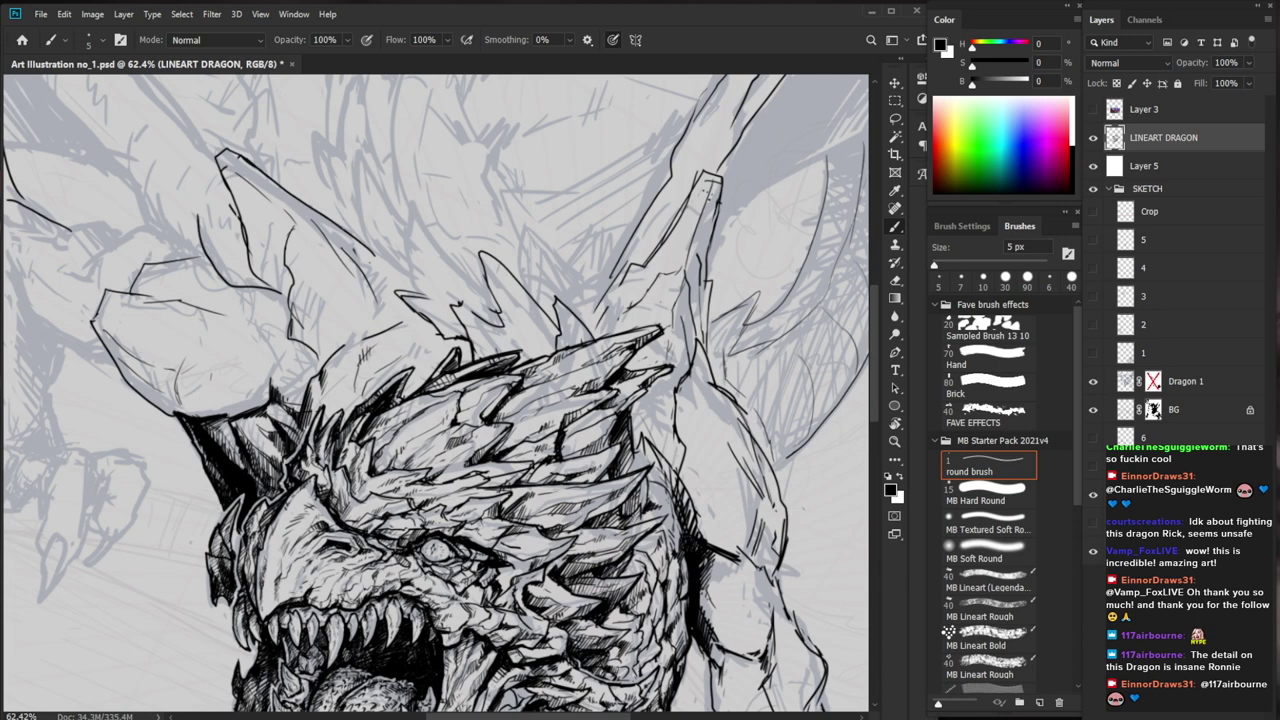
pyautogui.moveTo(275, 393); pyautogui.dragTo(208, 422)
pyautogui.press('e')
pyautogui.press('b')
pyautogui.moveTo(270, 366); pyautogui.dragTo(236, 372)
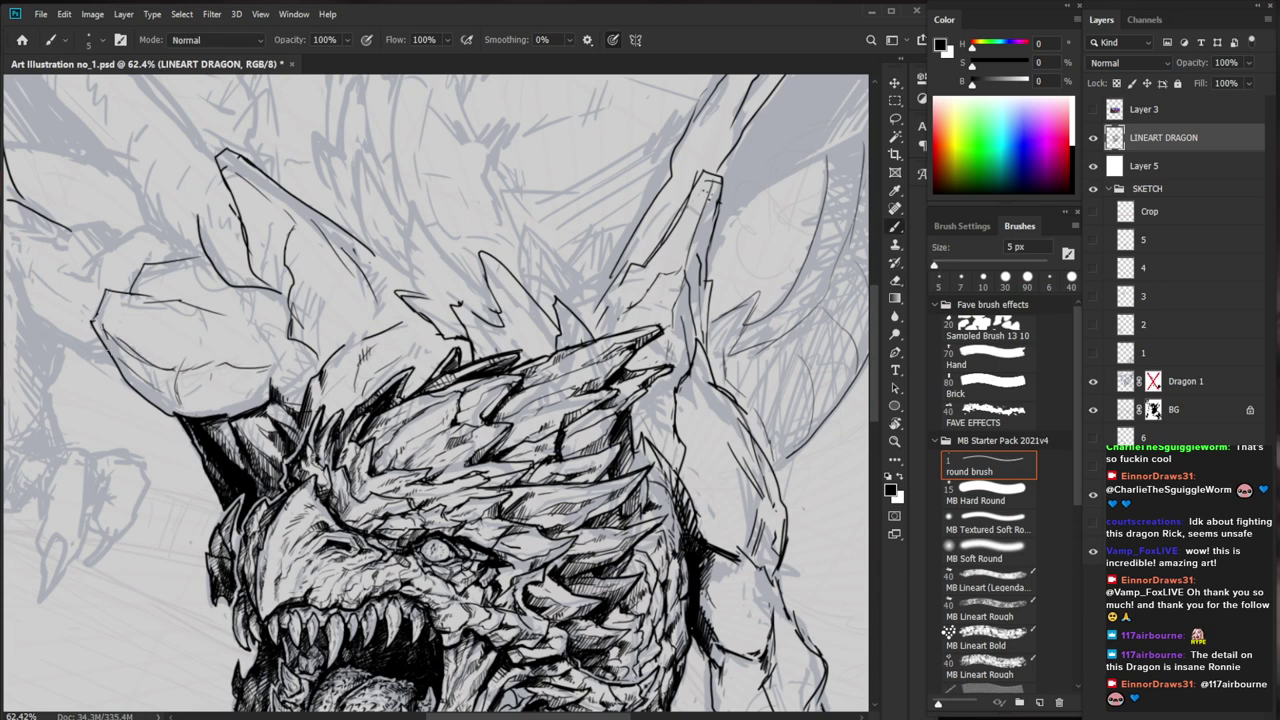
# Refine the rounded shoulder form's outer edge and inner crease, trimming with the 7 px eraser and inking at 5 px
pyautogui.press('e')
pyautogui.moveTo(99, 319); pyautogui.dragTo(136, 388)
pyautogui.moveTo(213, 342); pyautogui.dragTo(204, 347)
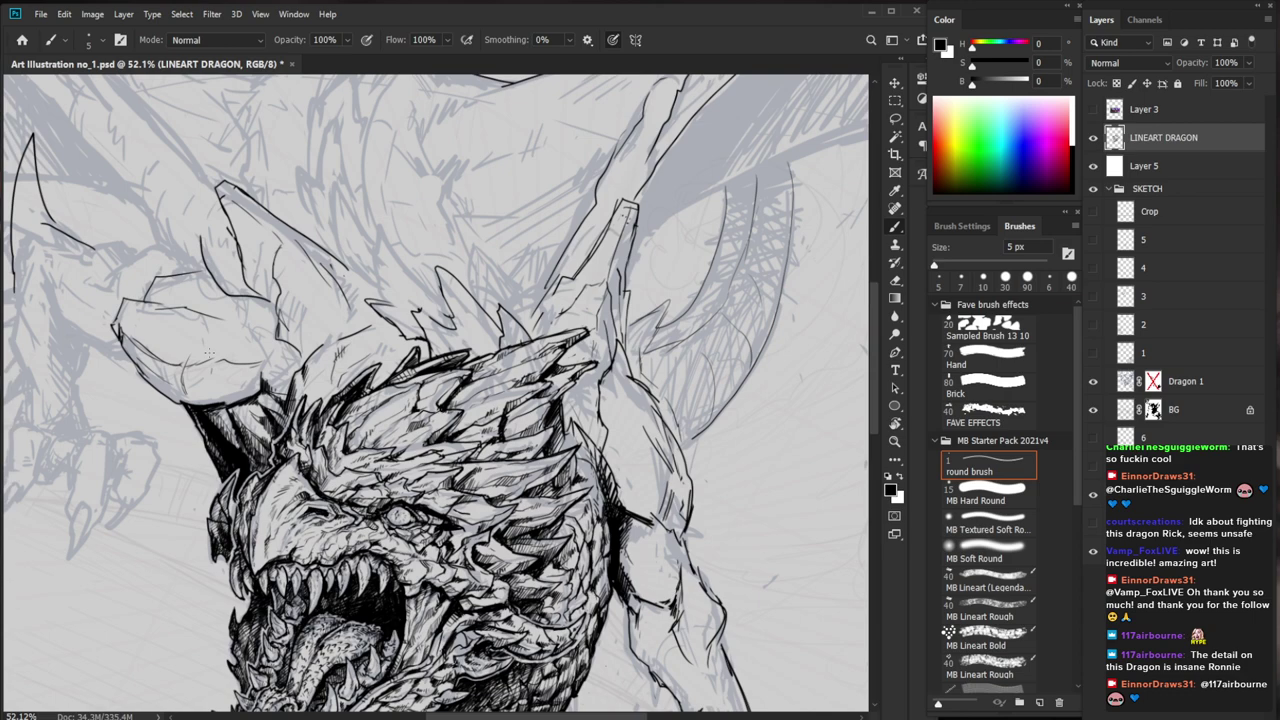
# Add short 5 px ink strokes to the brow scales between the nose horn and the crest
pyautogui.moveTo(327, 491); pyautogui.dragTo(430, 500)
pyautogui.moveTo(415, 438); pyautogui.dragTo(290, 445)
pyautogui.moveTo(609, 623)
pyautogui.mouseDown()
pyautogui.moveTo(491, 526)
pyautogui.moveTo(488, 558)
pyautogui.mouseUp()
pyautogui.moveTo(265, 365); pyautogui.dragTo(420, 372)
pyautogui.moveTo(248, 386)
pyautogui.mouseDown()
pyautogui.moveTo(252, 414)
pyautogui.moveTo(274, 422)
pyautogui.mouseUp()
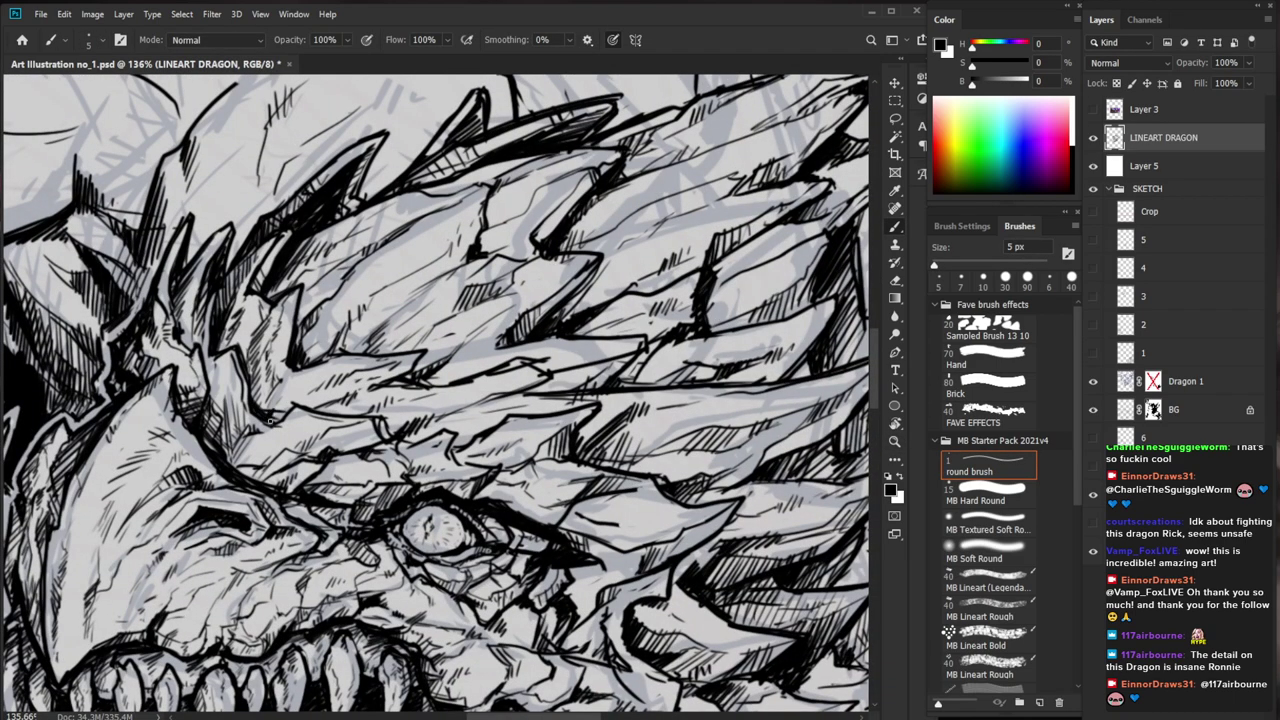
pyautogui.hotkey('ctrl', '0')
pyautogui.moveTo(430, 400)
pyautogui.mouseDown()
pyautogui.moveTo(367, 361)
pyautogui.moveTo(455, 336)
pyautogui.mouseUp()
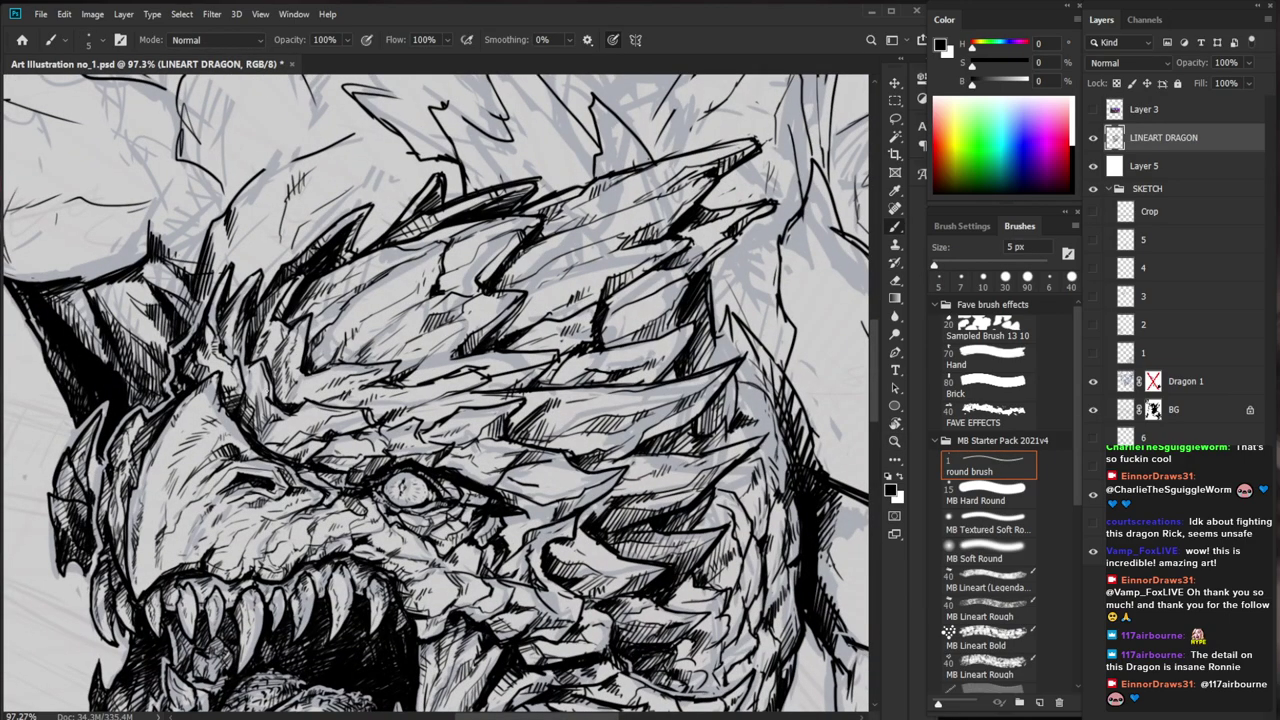
pyautogui.moveTo(268, 385); pyautogui.dragTo(265, 401)
pyautogui.moveTo(318, 405); pyautogui.dragTo(217, 405)
pyautogui.moveTo(560, 440)
pyautogui.mouseDown()
pyautogui.moveTo(506, 390)
pyautogui.moveTo(542, 396)
pyautogui.mouseUp()
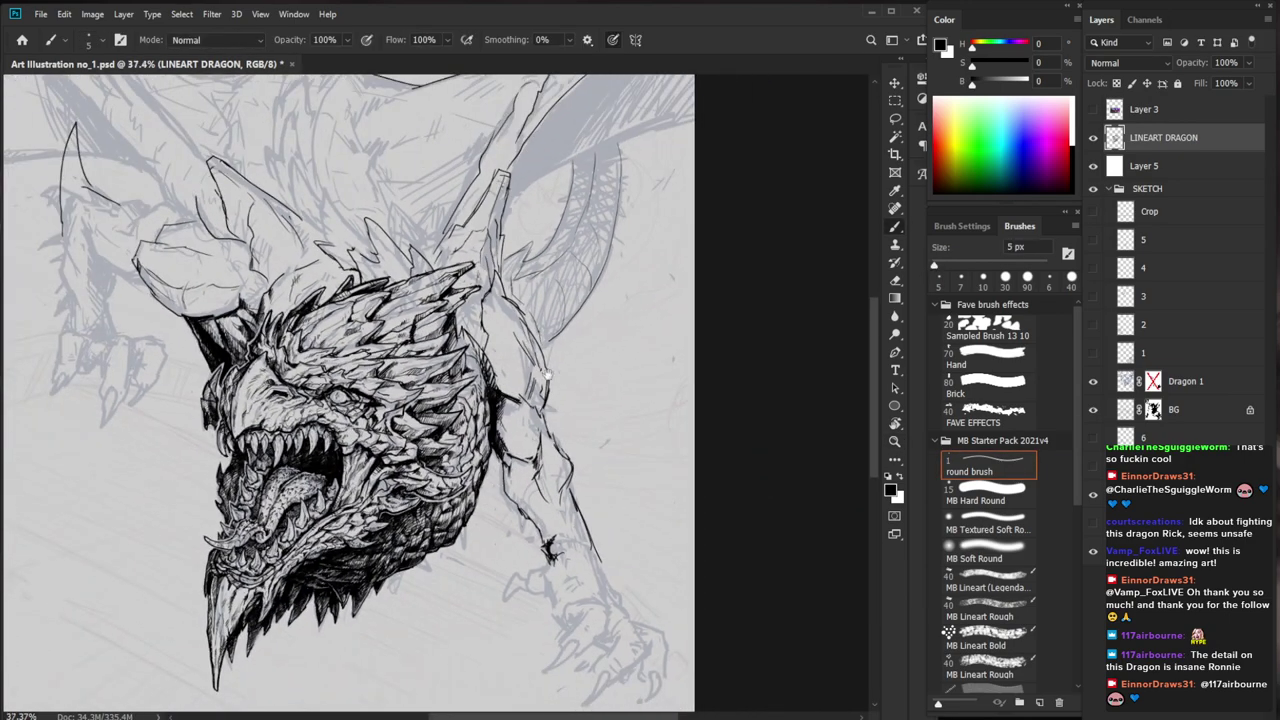
# Examine the full dragon composition, then the open jaw, chin spike and neck spikes up close
pyautogui.moveTo(526, 497); pyautogui.dragTo(506, 461)
pyautogui.click(595, 489)
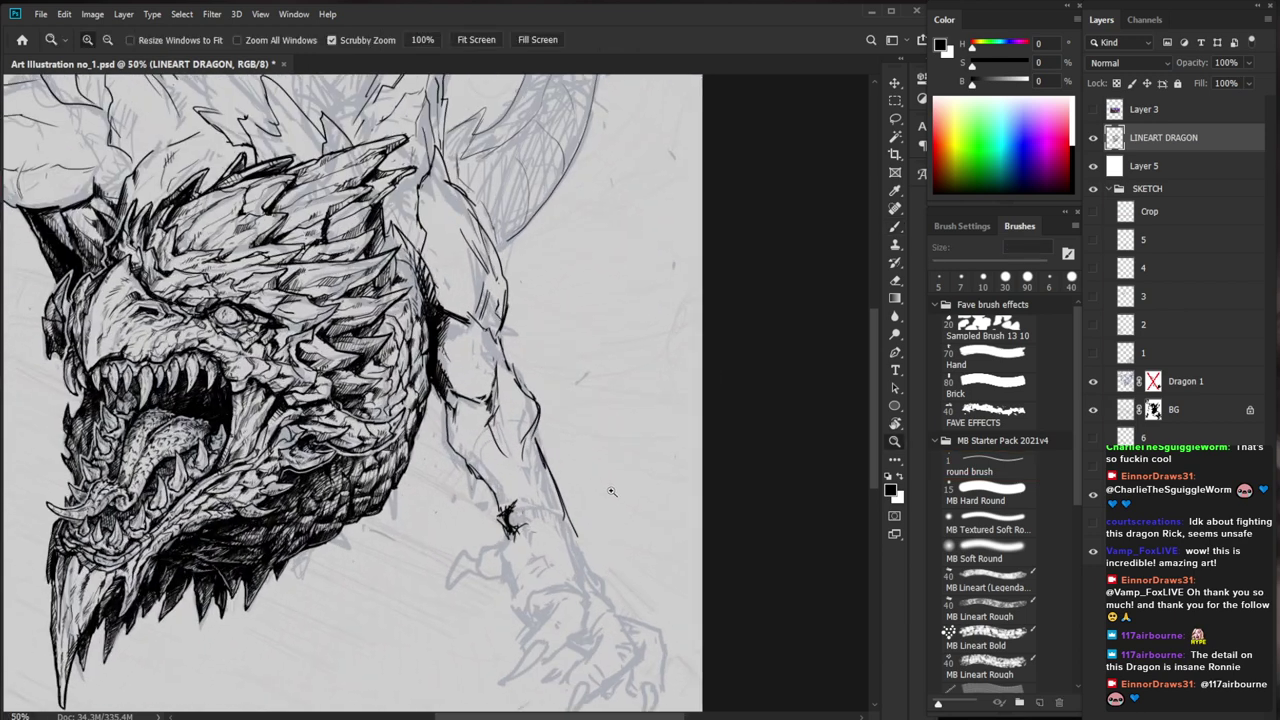
pyautogui.moveTo(447, 421); pyautogui.dragTo(470, 465)
pyautogui.moveTo(545, 485)
pyautogui.mouseDown()
pyautogui.moveTo(493, 431)
pyautogui.moveTo(491, 450)
pyautogui.mouseUp()
pyautogui.moveTo(557, 462); pyautogui.dragTo(515, 462)
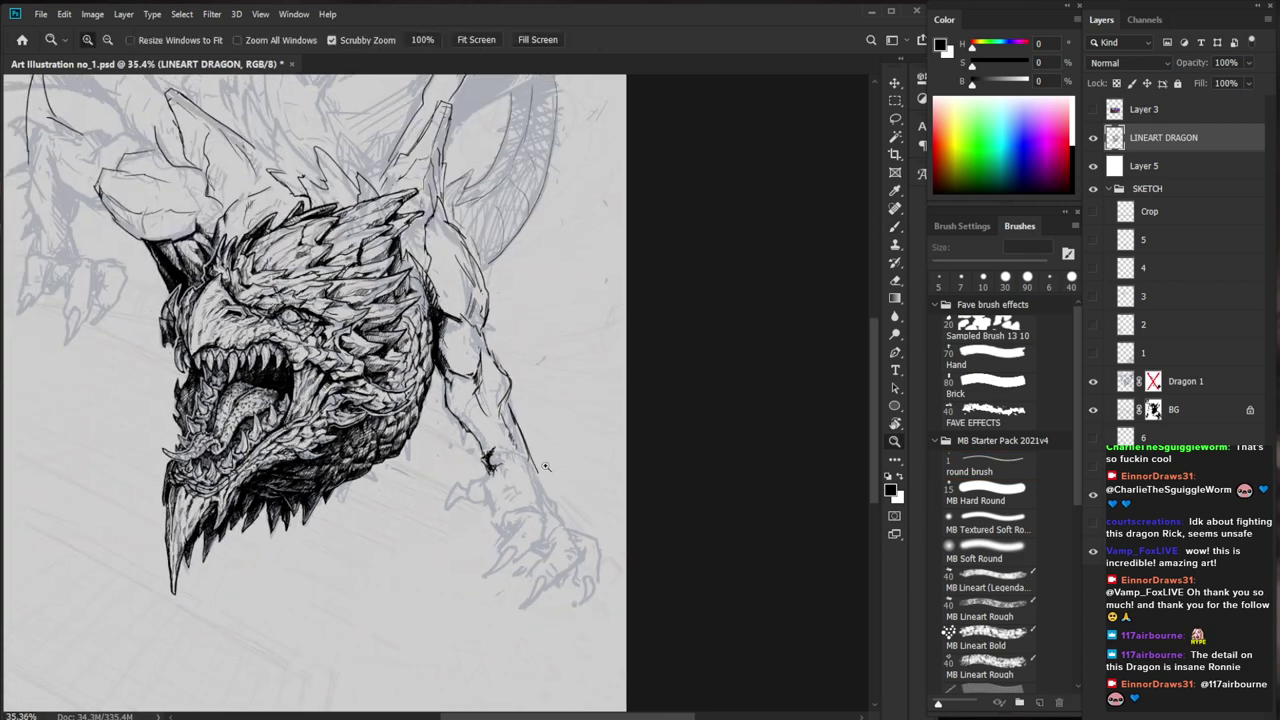
pyautogui.moveTo(651, 451); pyautogui.dragTo(596, 457)
pyautogui.moveTo(512, 457); pyautogui.dragTo(551, 457)
pyautogui.moveTo(462, 456); pyautogui.dragTo(493, 519)
pyautogui.moveTo(557, 505); pyautogui.dragTo(489, 480)
pyautogui.moveTo(699, 427); pyautogui.dragTo(758, 402)
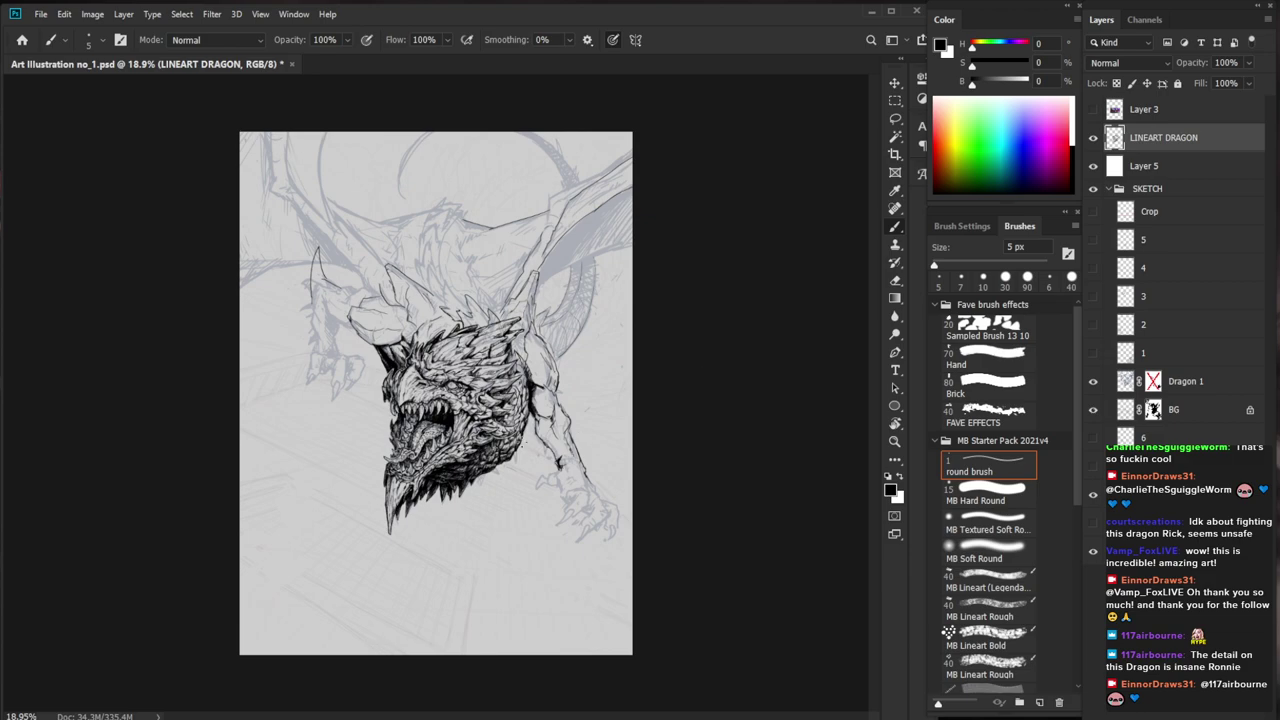
pyautogui.moveTo(467, 478); pyautogui.dragTo(568, 478)
pyautogui.moveTo(355, 457); pyautogui.dragTo(361, 470)
pyautogui.moveTo(447, 462)
pyautogui.mouseDown()
pyautogui.moveTo(373, 470)
pyautogui.moveTo(340, 507)
pyautogui.mouseUp()
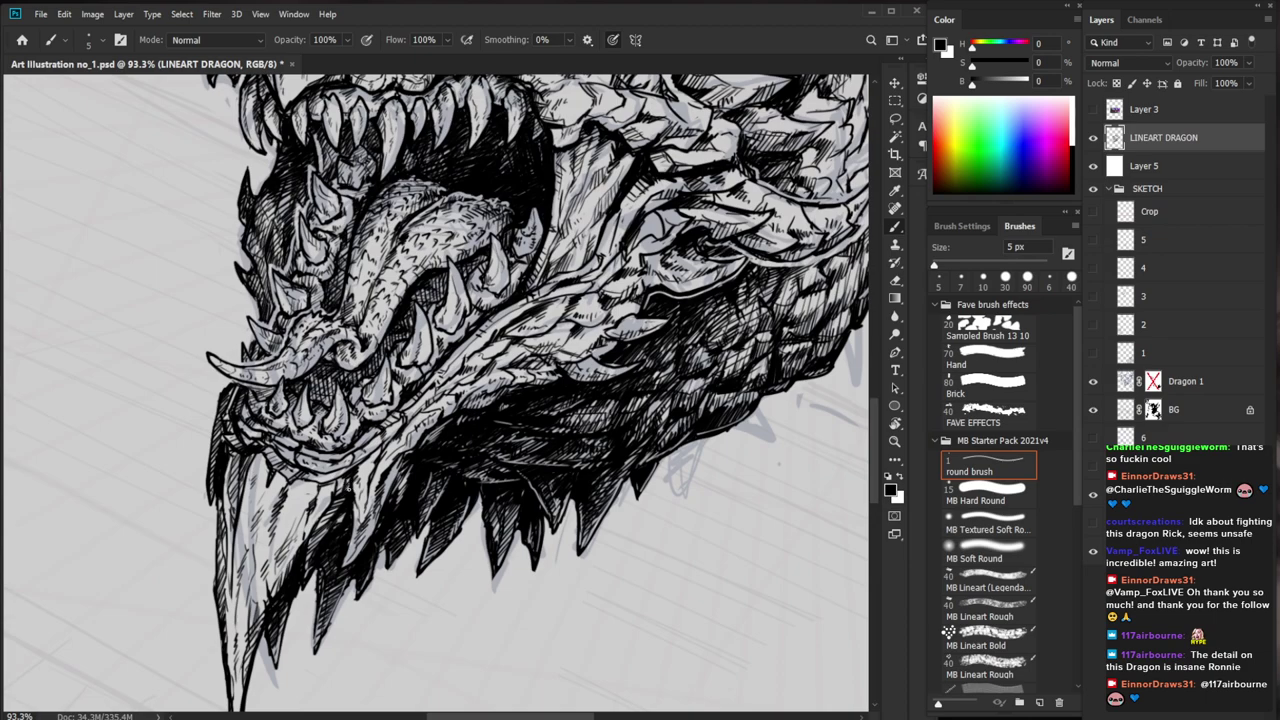
# Ink a long 5 px stroke on the head scales behind the eye and hatch short parallel strokes beneath it
pyautogui.moveTo(407, 491); pyautogui.dragTo(340, 491)
pyautogui.moveTo(697, 516)
pyautogui.mouseDown()
pyautogui.moveTo(547, 566)
pyautogui.moveTo(471, 545)
pyautogui.moveTo(456, 598)
pyautogui.mouseUp()
pyautogui.moveTo(261, 257)
pyautogui.mouseDown()
pyautogui.moveTo(346, 257)
pyautogui.moveTo(310, 246)
pyautogui.moveTo(349, 235)
pyautogui.mouseUp()
pyautogui.moveTo(265, 265); pyautogui.dragTo(256, 286)
pyautogui.moveTo(279, 257); pyautogui.dragTo(273, 281)
pyautogui.moveTo(290, 253); pyautogui.dragTo(281, 281)
pyautogui.moveTo(301, 247); pyautogui.dragTo(293, 269)
pyautogui.moveTo(314, 243); pyautogui.dragTo(309, 257)
pyautogui.moveTo(325, 241); pyautogui.dragTo(317, 253)
pyautogui.moveTo(341, 243); pyautogui.dragTo(357, 237)
# Re-ink the edges of the spikes at the rear of the cheek with short 5 px strokes
pyautogui.moveTo(475, 203); pyautogui.dragTo(374, 203)
pyautogui.moveTo(747, 190); pyautogui.dragTo(632, 231)
pyautogui.moveTo(350, 235); pyautogui.dragTo(424, 235)
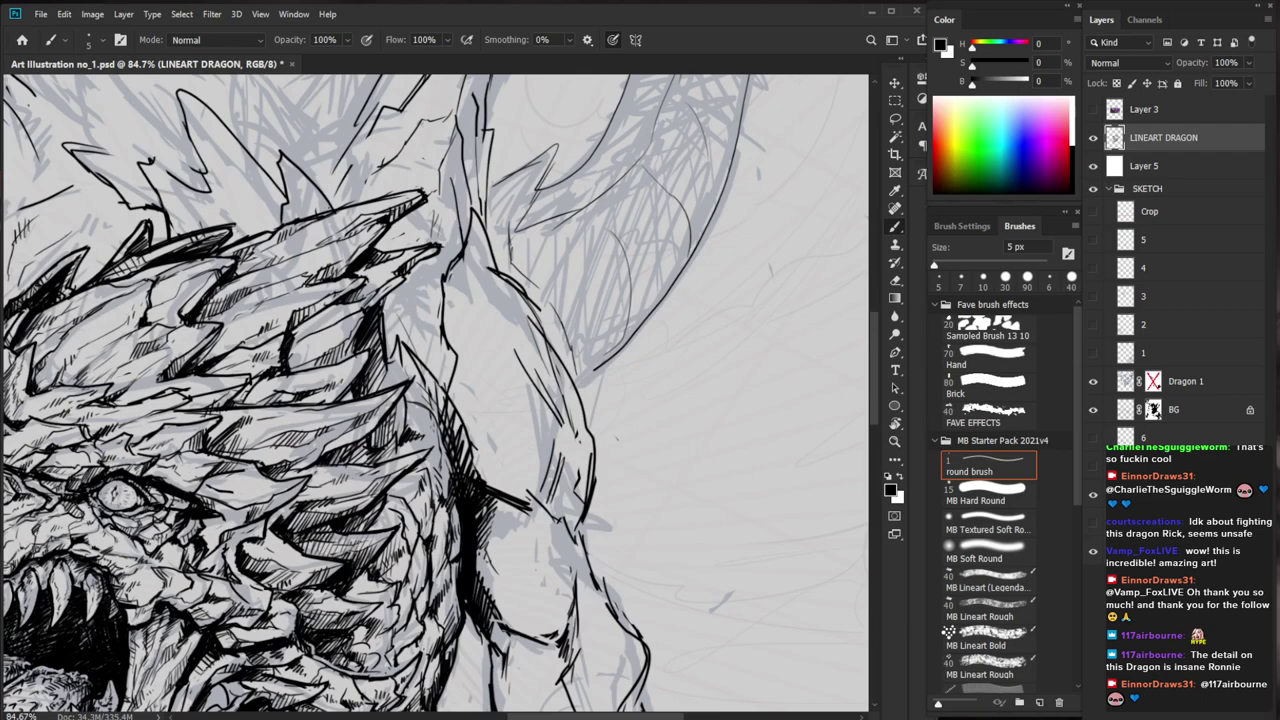
pyautogui.press('z')
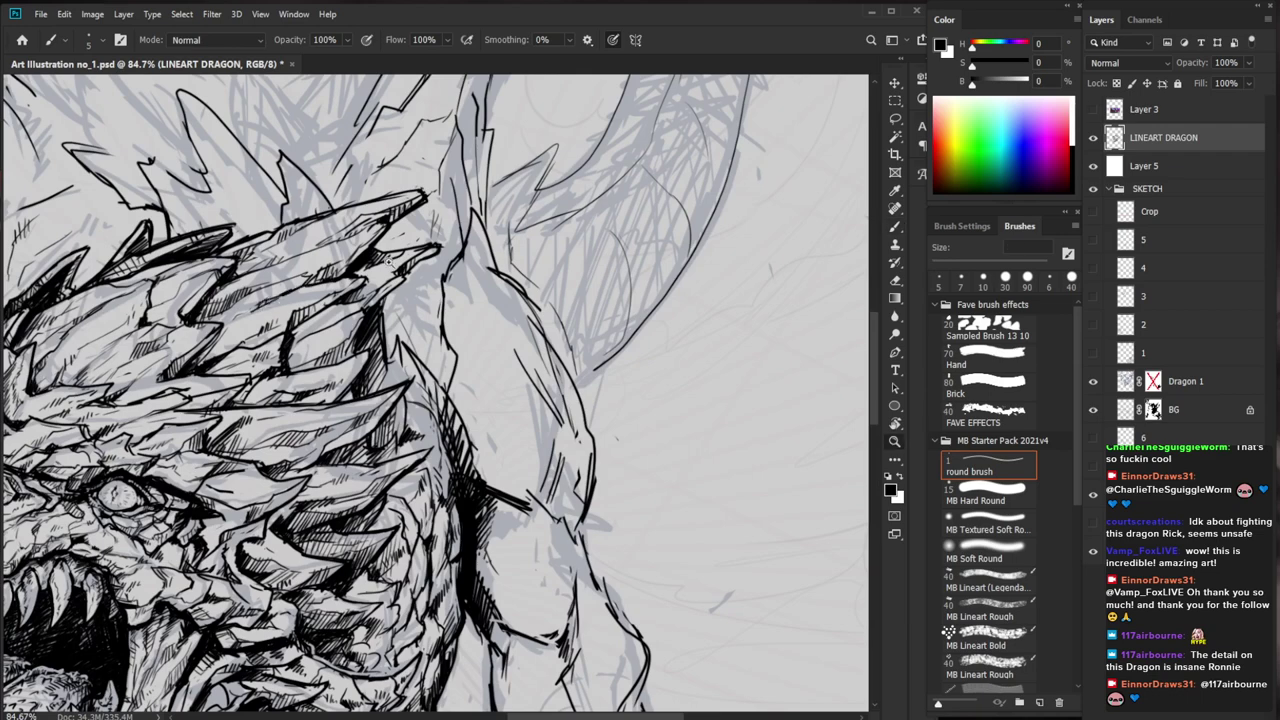
pyautogui.moveTo(390, 260); pyautogui.dragTo(354, 260)
pyautogui.moveTo(688, 231); pyautogui.dragTo(611, 259)
pyautogui.moveTo(330, 340); pyautogui.dragTo(318, 356)
pyautogui.moveTo(371, 290)
pyautogui.mouseDown()
pyautogui.moveTo(307, 290)
pyautogui.moveTo(448, 312)
pyautogui.mouseUp()
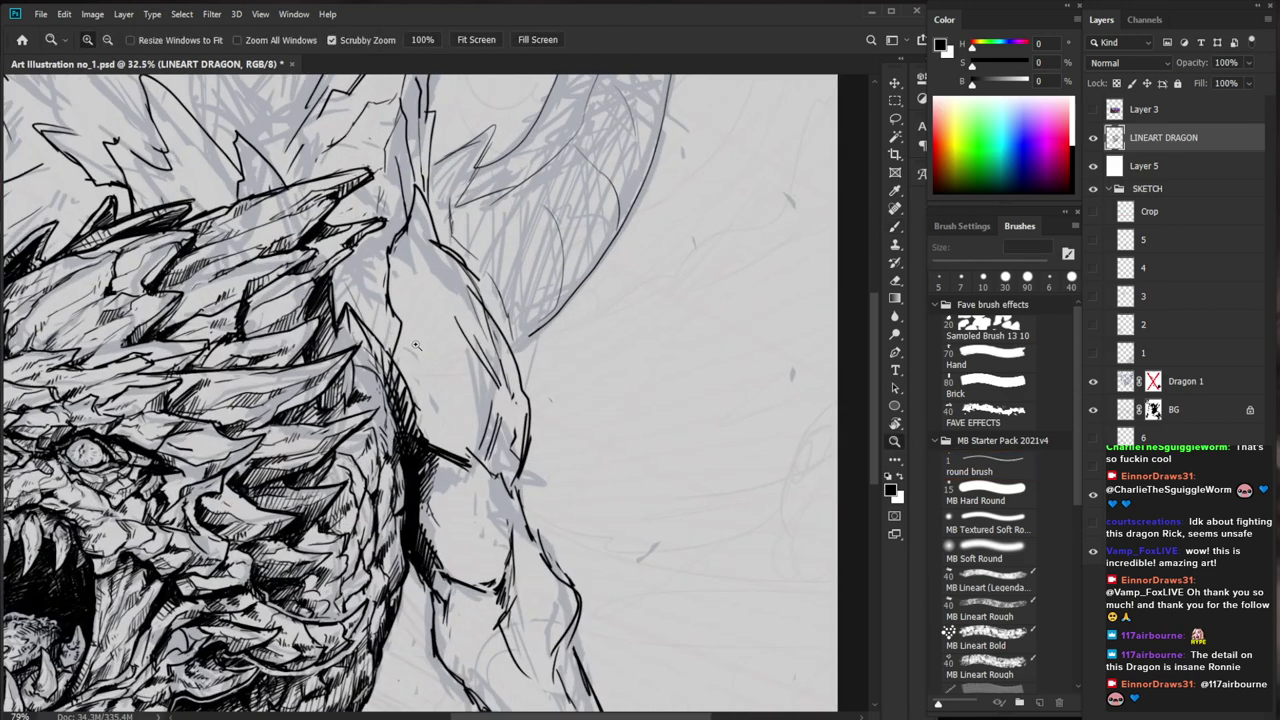
pyautogui.moveTo(322, 322); pyautogui.dragTo(350, 379)
pyautogui.moveTo(339, 360); pyautogui.dragTo(351, 389)
pyautogui.moveTo(344, 381)
pyautogui.mouseDown()
pyautogui.moveTo(353, 393)
pyautogui.moveTo(321, 399)
pyautogui.mouseUp()
pyautogui.moveTo(310, 402)
pyautogui.mouseDown()
pyautogui.moveTo(290, 412)
pyautogui.moveTo(321, 405)
pyautogui.mouseUp()
pyautogui.moveTo(303, 405)
pyautogui.mouseDown()
pyautogui.moveTo(290, 428)
pyautogui.moveTo(322, 432)
pyautogui.mouseUp()
pyautogui.moveTo(370, 408); pyautogui.dragTo(315, 427)
# Hatch the shadows between the rear cheek spikes with short diagonal 5 px strokes
pyautogui.press('e')
pyautogui.press('b')
pyautogui.moveTo(332, 405); pyautogui.dragTo(322, 417)
pyautogui.moveTo(349, 393); pyautogui.dragTo(339, 413)
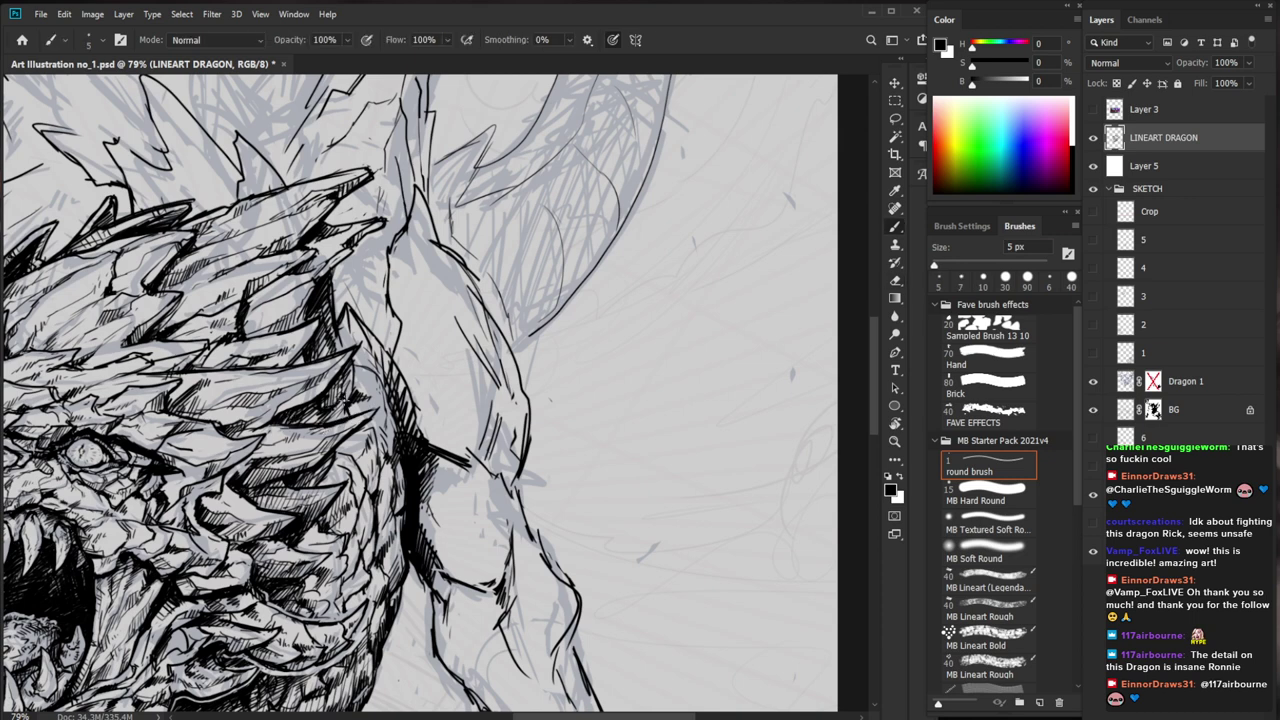
pyautogui.press('e')
pyautogui.press('b')
pyautogui.moveTo(342, 374); pyautogui.dragTo(319, 406)
pyautogui.moveTo(335, 390); pyautogui.dragTo(323, 414)
pyautogui.moveTo(312, 344); pyautogui.dragTo(299, 364)
pyautogui.moveTo(305, 356); pyautogui.dragTo(290, 368)
pyautogui.moveTo(392, 355); pyautogui.dragTo(270, 357)
# Add three short 5 px ink strokes to the small scales below the rear cheek spikes
pyautogui.hotkey('ctrl', 'space')
pyautogui.moveTo(529, 431)
pyautogui.mouseDown()
pyautogui.moveTo(560, 383)
pyautogui.moveTo(681, 384)
pyautogui.mouseUp()
pyautogui.scroll(-4, 577, 387)
pyautogui.moveTo(681, 384); pyautogui.dragTo(624, 391)
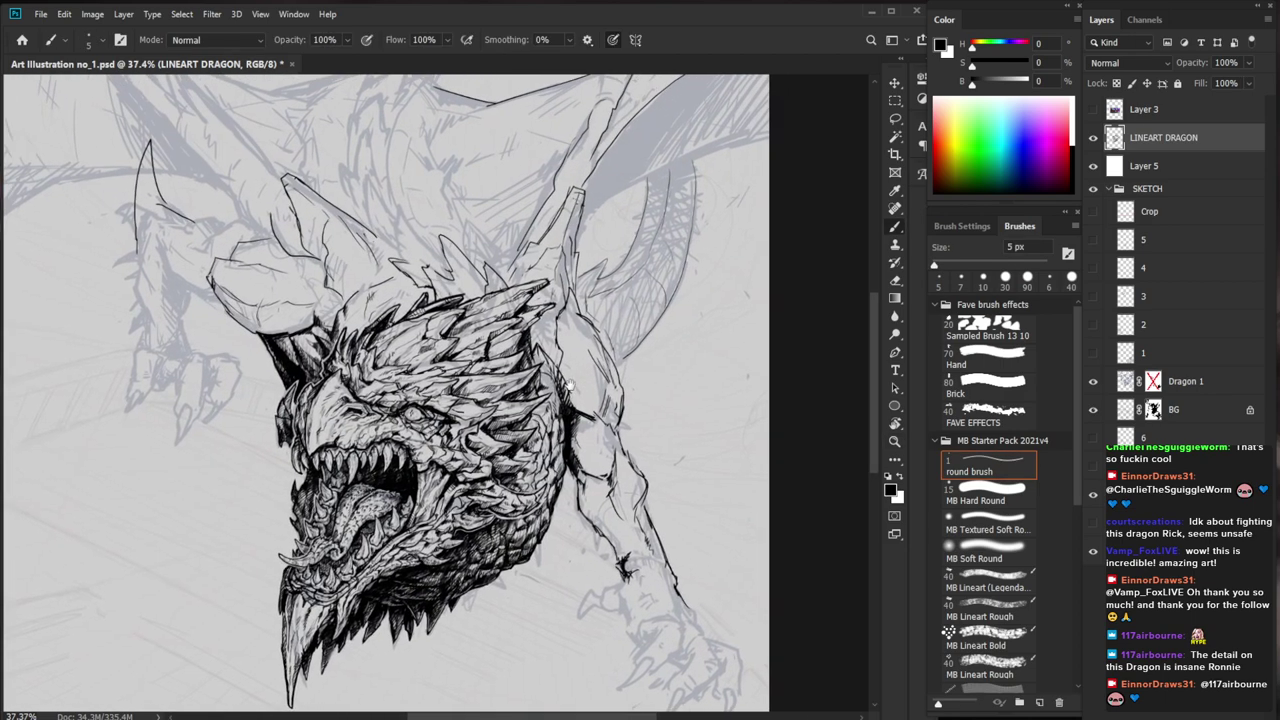
pyautogui.scroll(3, 655, 342)
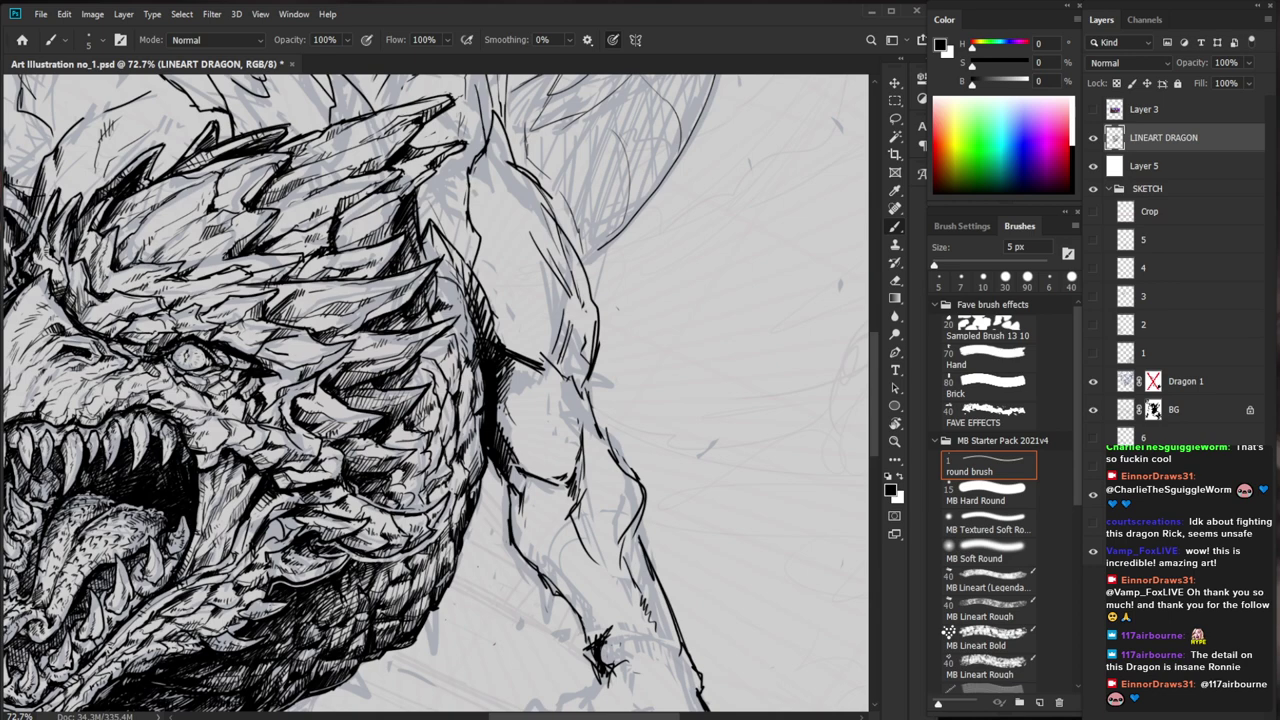
pyautogui.scroll(2, 437, 484)
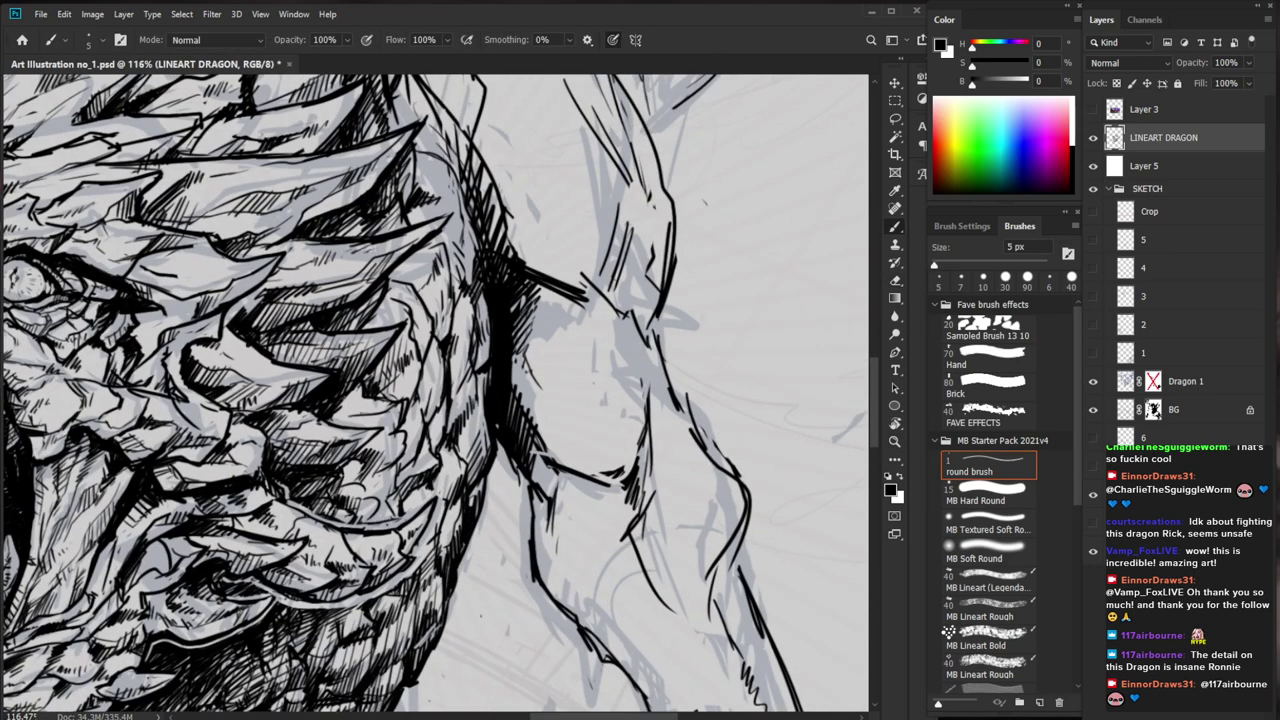
pyautogui.moveTo(372, 492)
pyautogui.mouseDown()
pyautogui.moveTo(392, 520)
pyautogui.moveTo(365, 500)
pyautogui.mouseUp()
pyautogui.moveTo(390, 482); pyautogui.dragTo(372, 510)
pyautogui.moveTo(383, 487); pyautogui.dragTo(382, 503)
pyautogui.moveTo(461, 467); pyautogui.dragTo(370, 467)
pyautogui.moveTo(370, 300); pyautogui.dragTo(460, 300)
pyautogui.press('b')
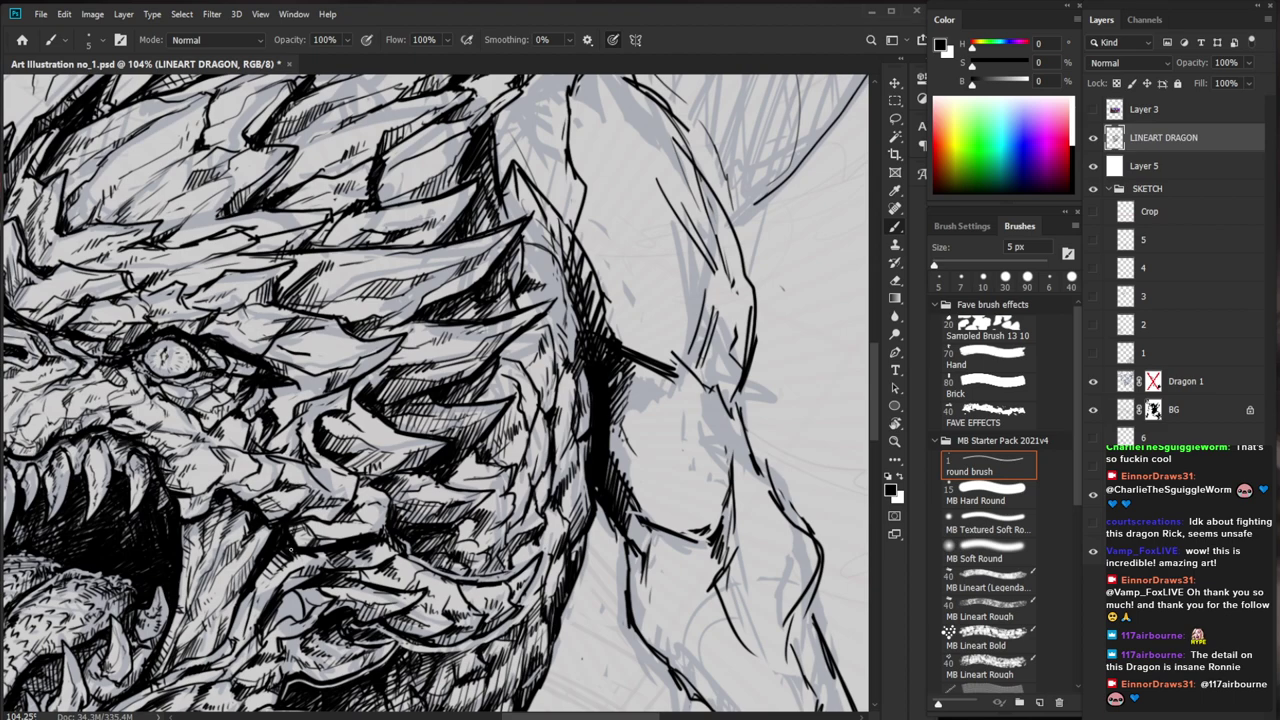
# Ink the outlines of two small curved spikes under the rear of the lower jaw with the 5 px brush
pyautogui.hotkey('ctrl', 'space')
pyautogui.moveTo(325, 530)
pyautogui.mouseDown()
pyautogui.moveTo(240, 528)
pyautogui.moveTo(370, 512)
pyautogui.mouseUp()
pyautogui.hotkey('ctrl', 'space')
pyautogui.press('b')
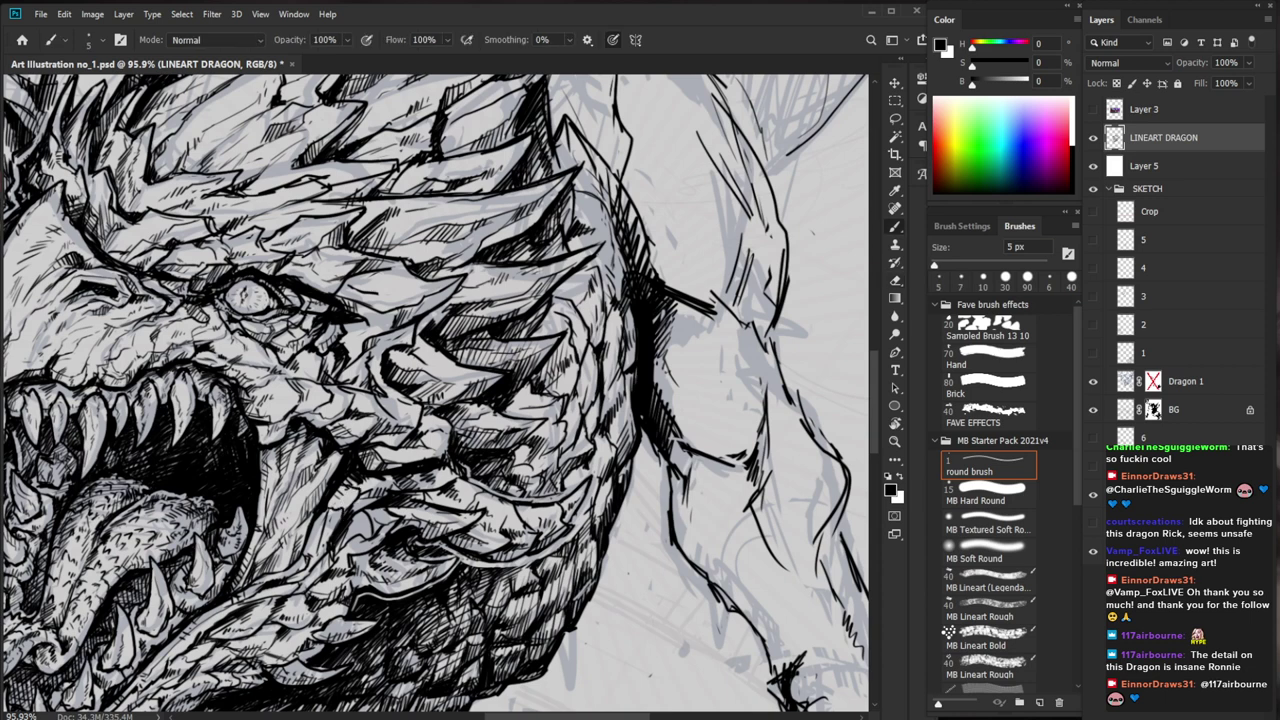
pyautogui.moveTo(325, 513); pyautogui.dragTo(311, 558)
pyautogui.hotkey('ctrl', 'space')
pyautogui.moveTo(366, 513); pyautogui.dragTo(280, 513)
pyautogui.press('space')
pyautogui.moveTo(600, 646); pyautogui.dragTo(546, 535)
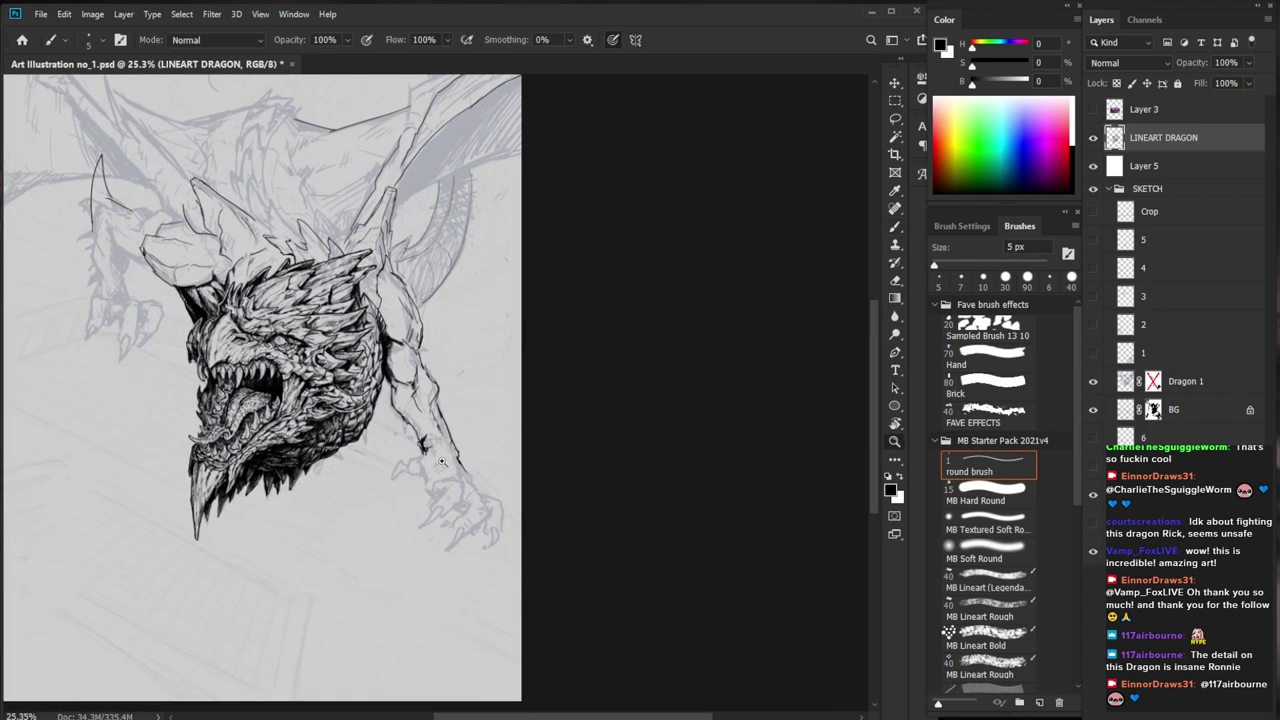
pyautogui.scroll(5, 323, 466)
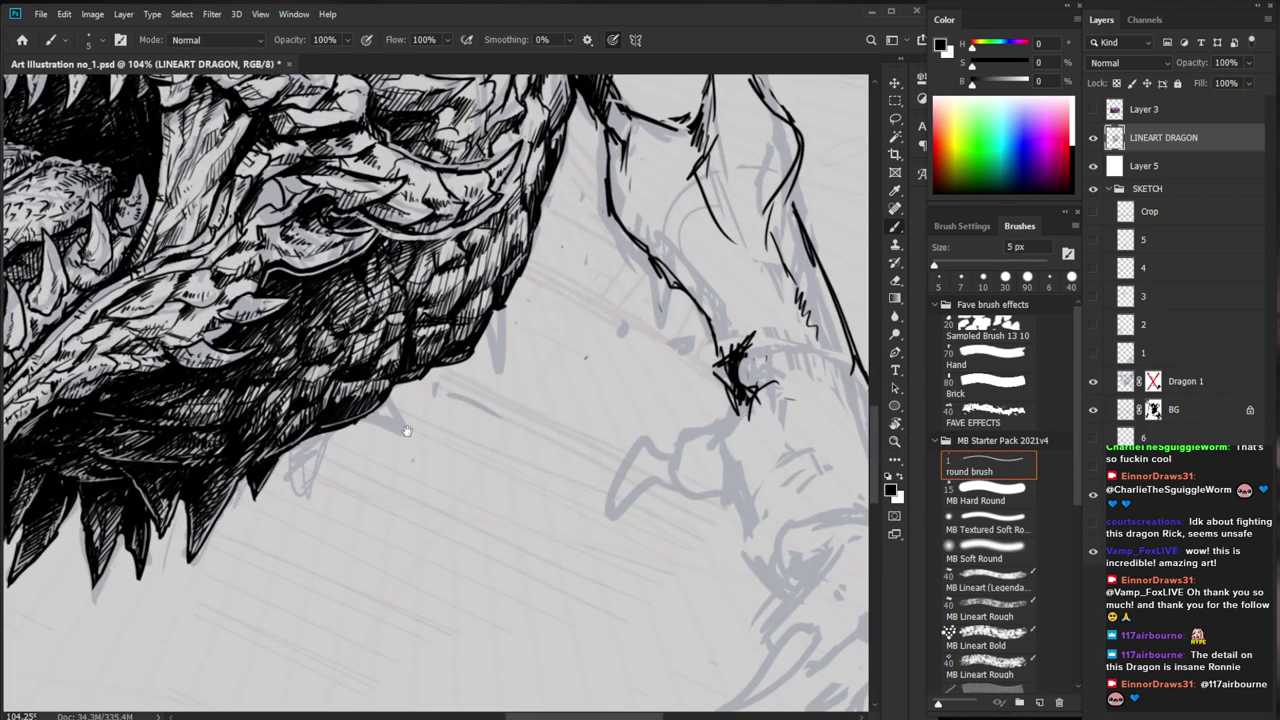
pyautogui.press('space')
pyautogui.moveTo(408, 430); pyautogui.dragTo(416, 490)
pyautogui.moveTo(335, 490)
pyautogui.mouseDown()
pyautogui.moveTo(317, 544)
pyautogui.moveTo(291, 508)
pyautogui.mouseUp()
pyautogui.hotkey('ctrl', 'space')
pyautogui.moveTo(500, 483)
pyautogui.mouseDown()
pyautogui.moveTo(455, 483)
pyautogui.moveTo(512, 455)
pyautogui.mouseUp()
pyautogui.moveTo(426, 490)
pyautogui.mouseDown()
pyautogui.moveTo(432, 514)
pyautogui.moveTo(418, 522)
pyautogui.mouseUp()
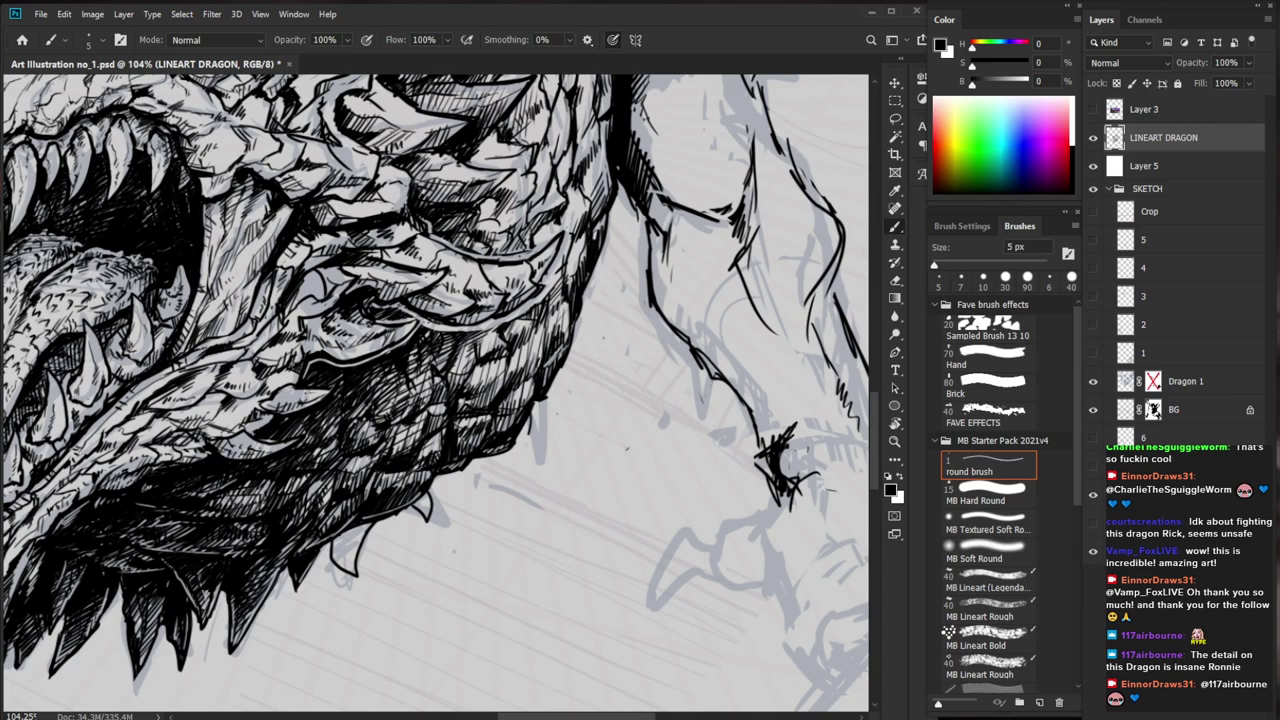
# Darken the small spikes under the rear of the jaw with 5 px strokes and clean their edges with the eraser
pyautogui.scroll(-3, 525, 436)
pyautogui.scroll(3, 520, 440)
pyautogui.moveTo(518, 437); pyautogui.dragTo(511, 466)
pyautogui.moveTo(386, 529)
pyautogui.mouseDown()
pyautogui.moveTo(400, 552)
pyautogui.moveTo(383, 535)
pyautogui.mouseUp()
pyautogui.press('e')
pyautogui.press('b')
pyautogui.moveTo(318, 575)
pyautogui.mouseDown()
pyautogui.moveTo(302, 622)
pyautogui.moveTo(290, 580)
pyautogui.moveTo(310, 585)
pyautogui.moveTo(304, 616)
pyautogui.moveTo(286, 592)
pyautogui.moveTo(316, 572)
pyautogui.moveTo(307, 607)
pyautogui.moveTo(220, 590)
pyautogui.moveTo(400, 560)
pyautogui.mouseUp()
pyautogui.press('e')
pyautogui.hotkey('ctrl', 'space')
pyautogui.moveTo(398, 487)
pyautogui.mouseDown()
pyautogui.moveTo(376, 532)
pyautogui.moveTo(388, 500)
pyautogui.moveTo(385, 521)
pyautogui.mouseUp()
pyautogui.press('b')
pyautogui.press('e')
# Examine the inked head, checking the cheek scales and mouth corner up close and against the foreleg
pyautogui.hotkey('ctrl', 'space')
pyautogui.moveTo(424, 507); pyautogui.dragTo(340, 510)
pyautogui.press('space')
pyautogui.moveTo(724, 527); pyautogui.dragTo(513, 606)
pyautogui.hotkey('ctrl', 'space')
pyautogui.moveTo(415, 530); pyautogui.dragTo(370, 530)
pyautogui.hotkey('ctrl', 'space')
pyautogui.moveTo(215, 422)
pyautogui.mouseDown()
pyautogui.moveTo(325, 422)
pyautogui.moveTo(344, 462)
pyautogui.mouseUp()
pyautogui.press('b')
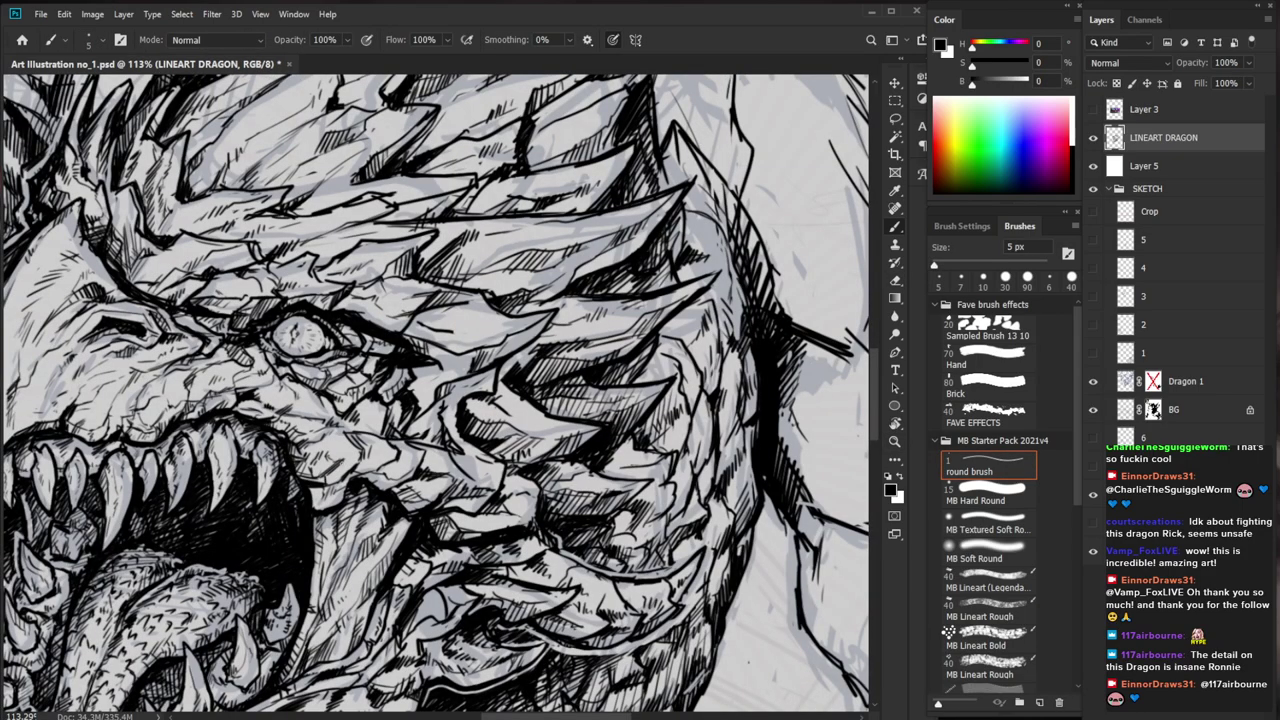
pyautogui.scroll(-3, 348, 467)
pyautogui.moveTo(595, 536); pyautogui.dragTo(438, 469)
pyautogui.hotkey('ctrl', 'space')
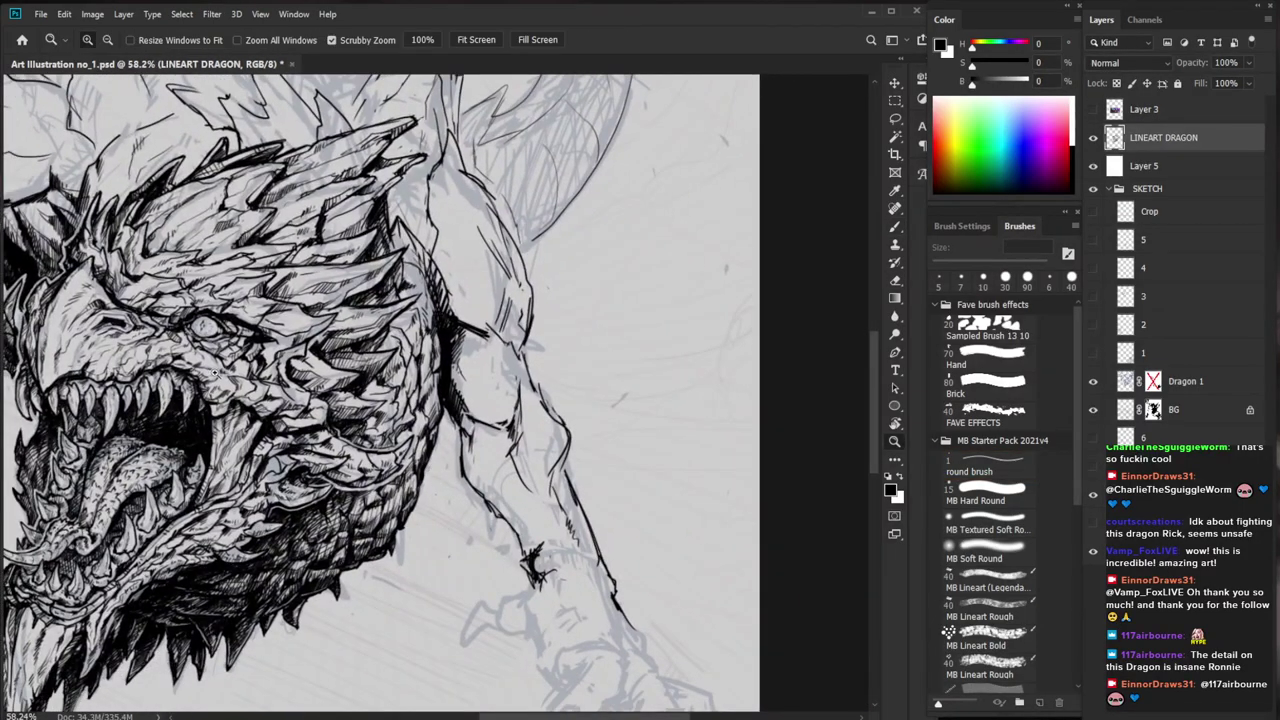
pyautogui.moveTo(228, 376); pyautogui.dragTo(300, 376)
pyautogui.moveTo(230, 417)
pyautogui.mouseDown()
pyautogui.moveTo(319, 405)
pyautogui.moveTo(291, 417)
pyautogui.mouseUp()
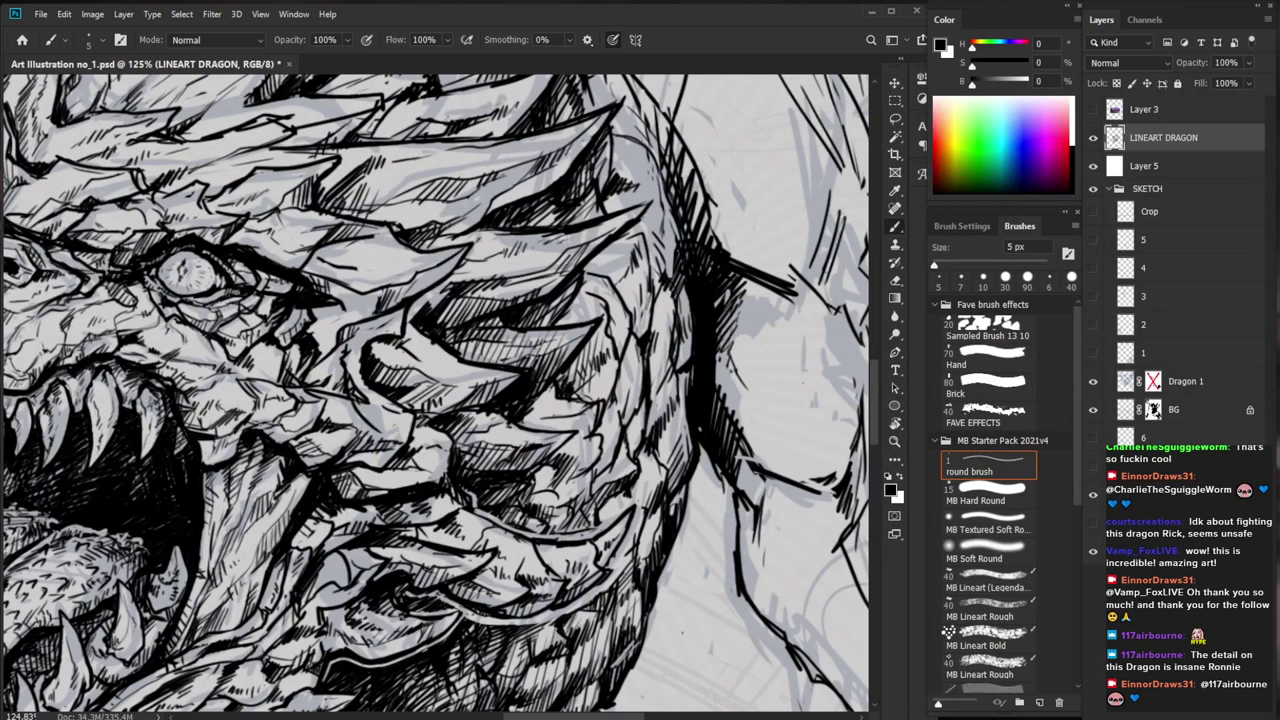
pyautogui.scroll(-4, 276, 432)
pyautogui.scroll(4, 317, 438)
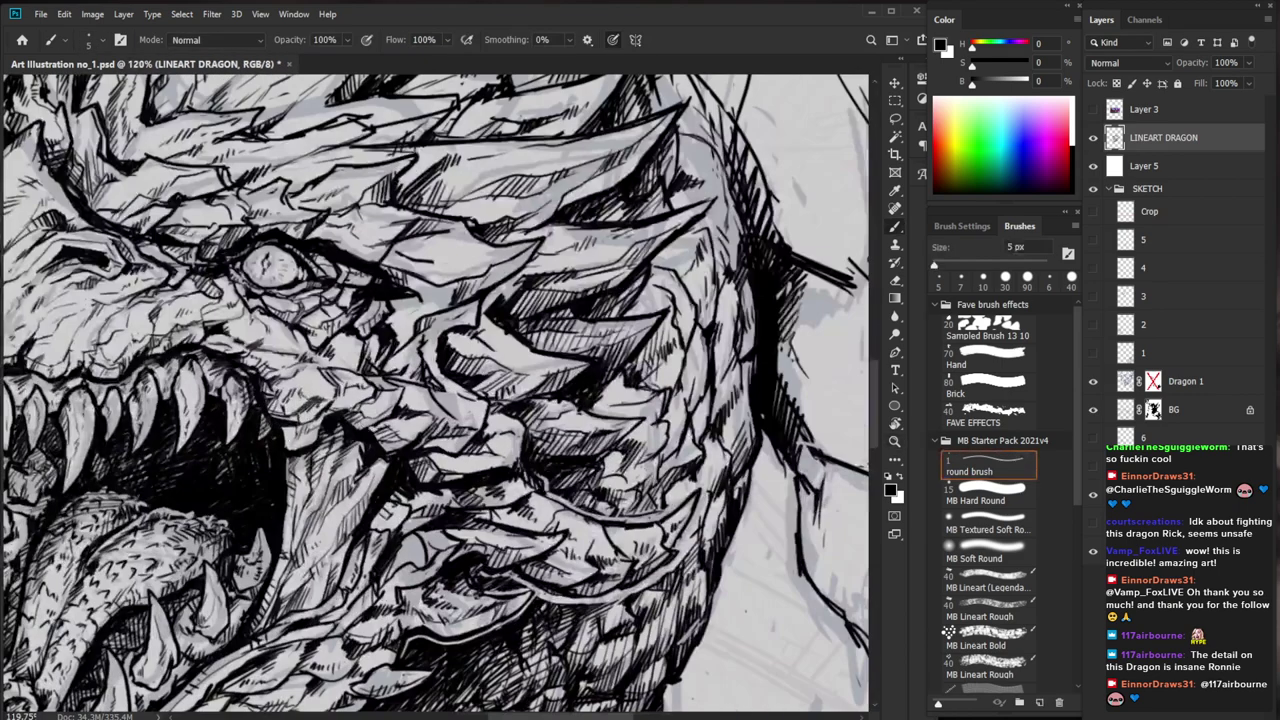
# Rework the stretched skin at the corner of the mouth with long 5 px strokes and light erasing
pyautogui.moveTo(298, 440); pyautogui.dragTo(328, 450)
pyautogui.scroll(2, 343, 443)
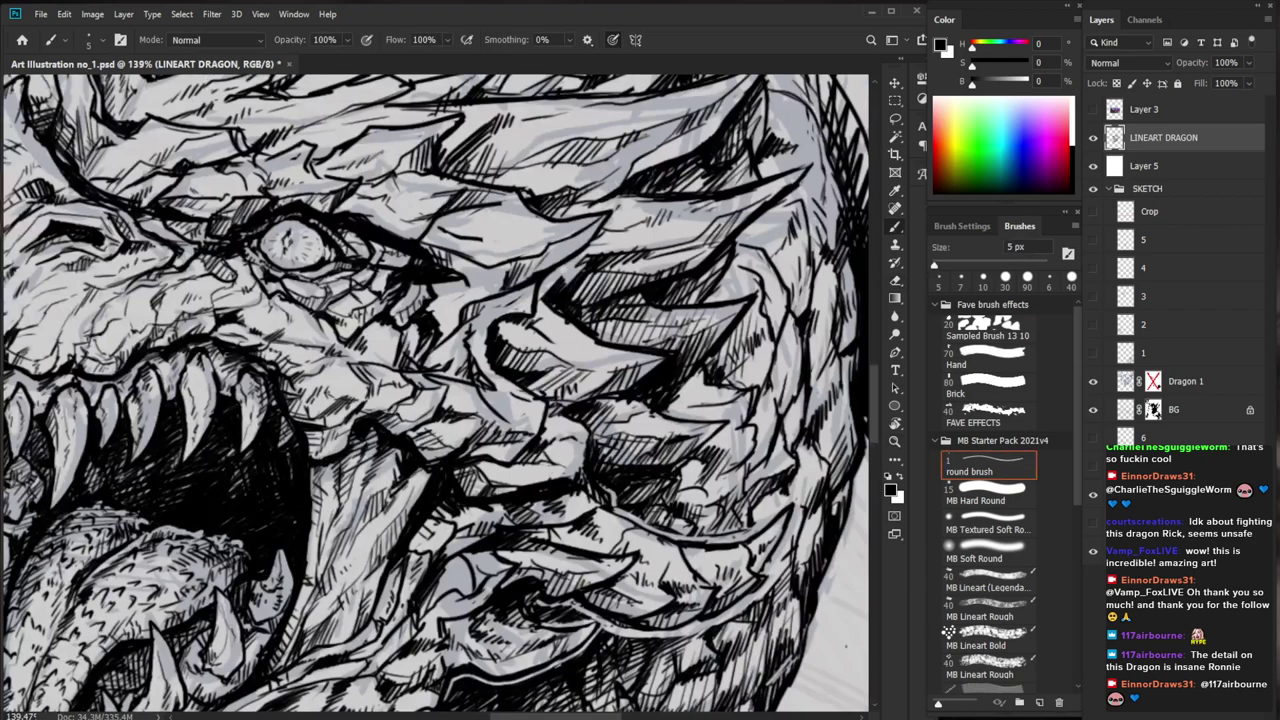
pyautogui.moveTo(320, 446); pyautogui.dragTo(380, 446)
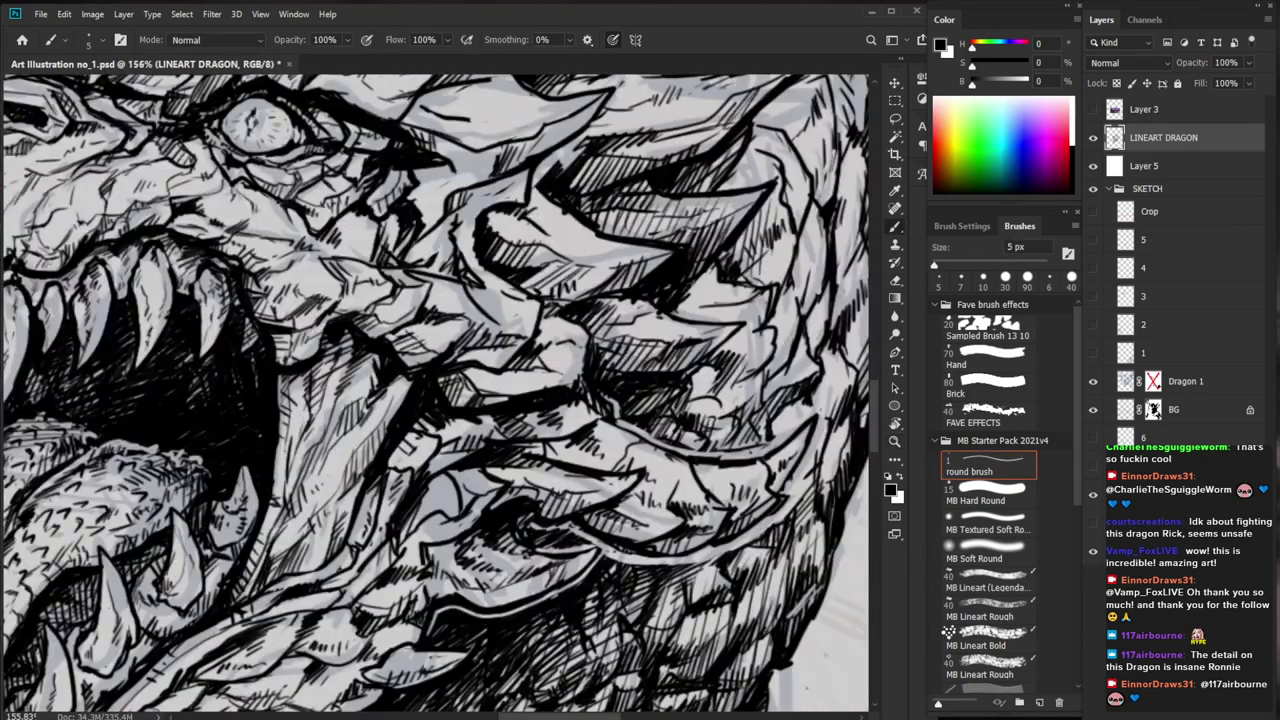
pyautogui.moveTo(286, 416)
pyautogui.mouseDown()
pyautogui.moveTo(277, 506)
pyautogui.moveTo(245, 560)
pyautogui.mouseUp()
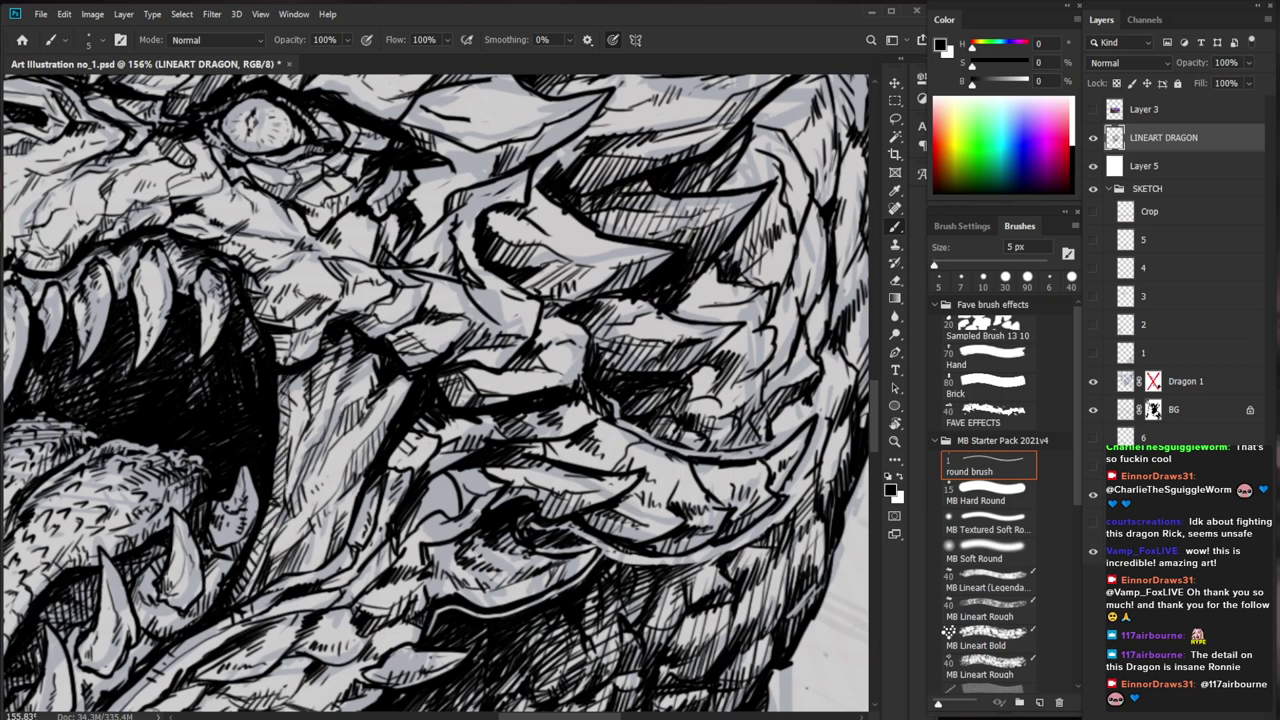
pyautogui.press('e')
pyautogui.moveTo(281, 414)
pyautogui.mouseDown()
pyautogui.moveTo(272, 502)
pyautogui.moveTo(250, 549)
pyautogui.moveTo(155, 629)
pyautogui.moveTo(203, 542)
pyautogui.mouseUp()
pyautogui.press('b')
pyautogui.moveTo(236, 372); pyautogui.dragTo(226, 496)
pyautogui.moveTo(226, 496)
pyautogui.mouseDown()
pyautogui.moveTo(370, 392)
pyautogui.moveTo(352, 384)
pyautogui.moveTo(309, 475)
pyautogui.moveTo(309, 452)
pyautogui.mouseUp()
# Hatch the upper part of the stretched mouth-corner skin with short diagonal 5 px strokes
pyautogui.press('e')
pyautogui.press('b')
pyautogui.moveTo(340, 354)
pyautogui.mouseDown()
pyautogui.moveTo(296, 392)
pyautogui.moveTo(300, 426)
pyautogui.mouseUp()
pyautogui.moveTo(314, 376); pyautogui.dragTo(302, 396)
pyautogui.moveTo(334, 352); pyautogui.dragTo(328, 363)
pyautogui.moveTo(411, 363); pyautogui.dragTo(335, 400)
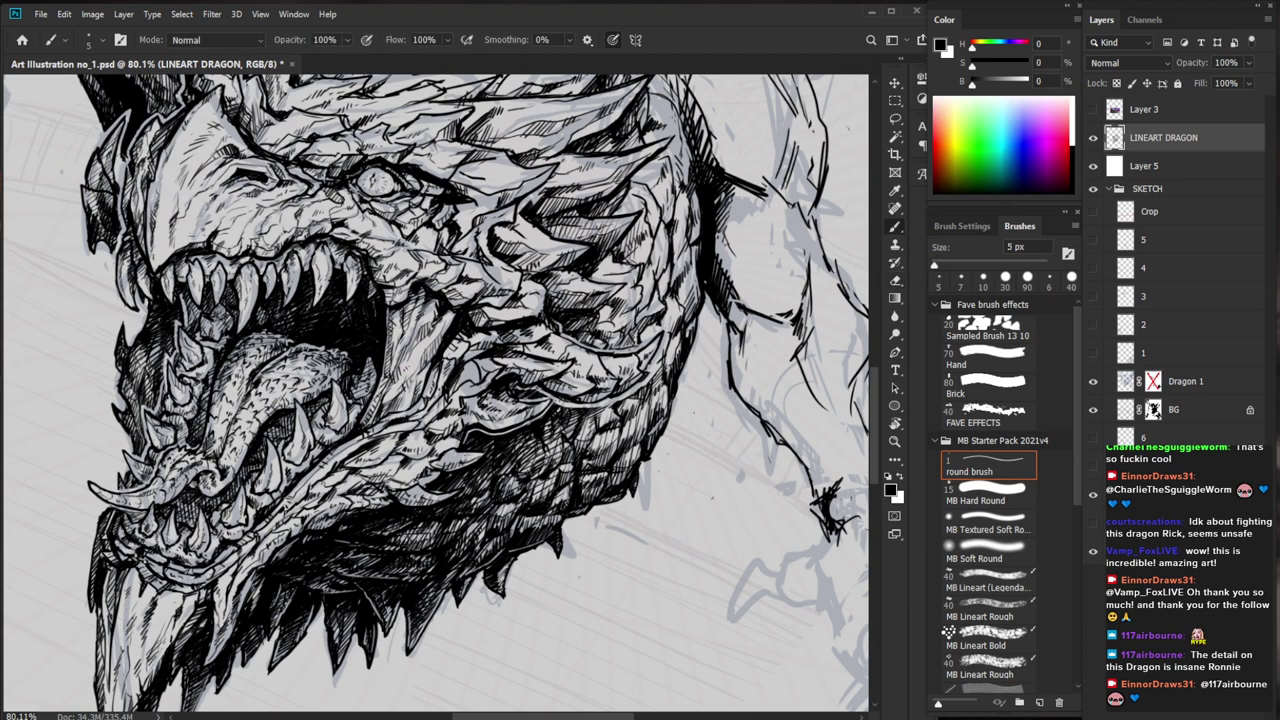
# Examine the whole dragon illustration to judge the balance of the inked head against the body
pyautogui.press('z')
pyautogui.moveTo(505, 518); pyautogui.dragTo(398, 520)
pyautogui.press('space')
pyautogui.moveTo(632, 560); pyautogui.dragTo(505, 608)
pyautogui.moveTo(550, 553); pyautogui.dragTo(488, 610)
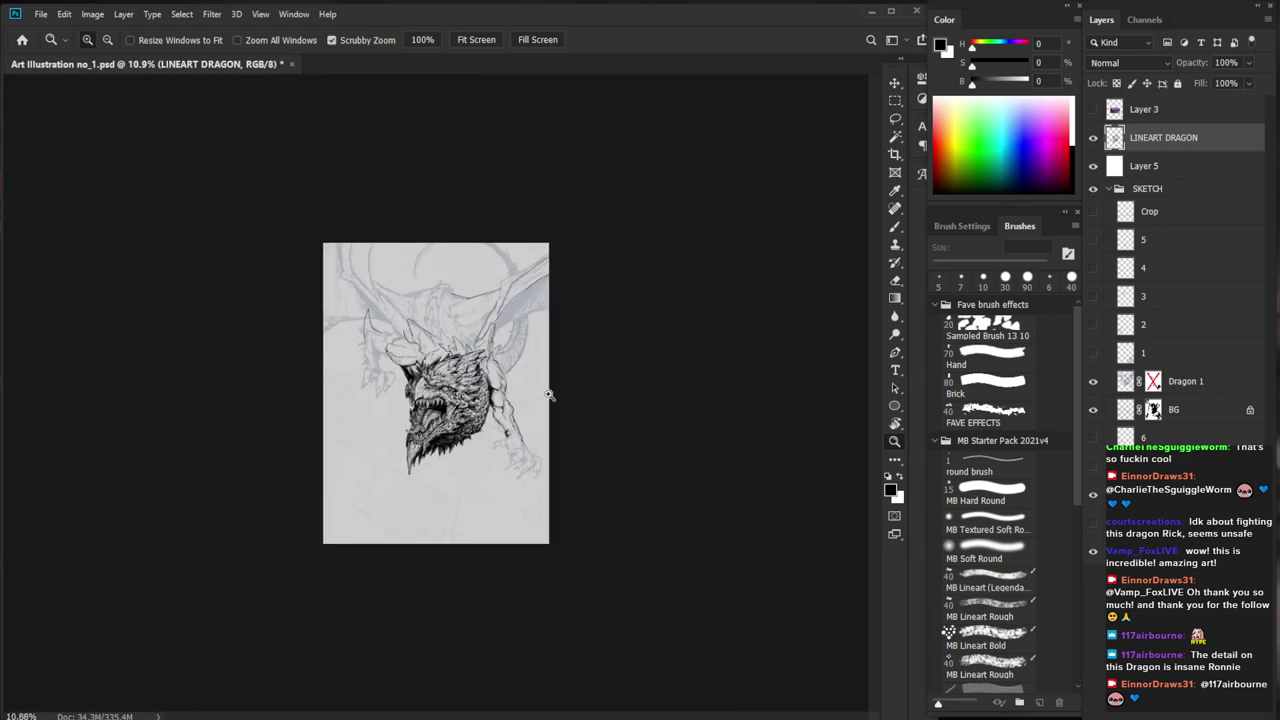
pyautogui.moveTo(563, 418); pyautogui.dragTo(665, 440)
pyautogui.press('space')
pyautogui.moveTo(608, 525); pyautogui.dragTo(510, 549)
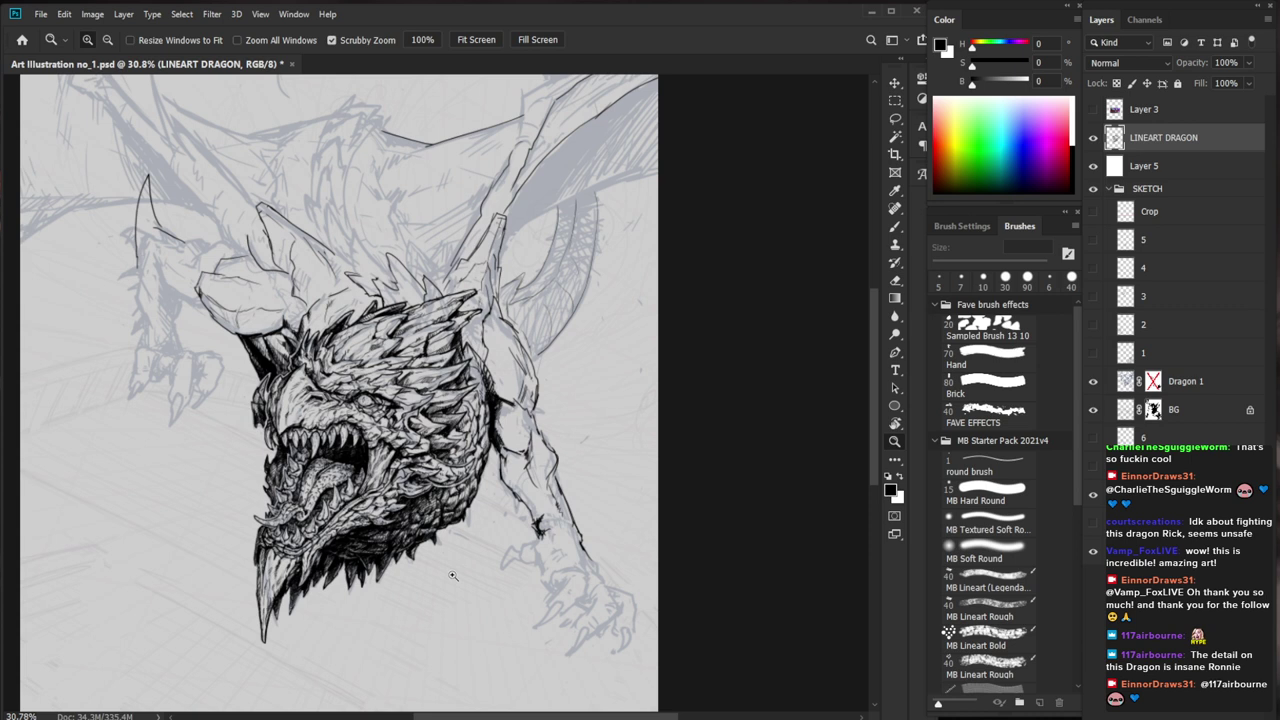
# Add a short vertical 5 px ink stroke at the front of the lower jaw
pyautogui.scroll(6, 410, 572)
pyautogui.press('b')
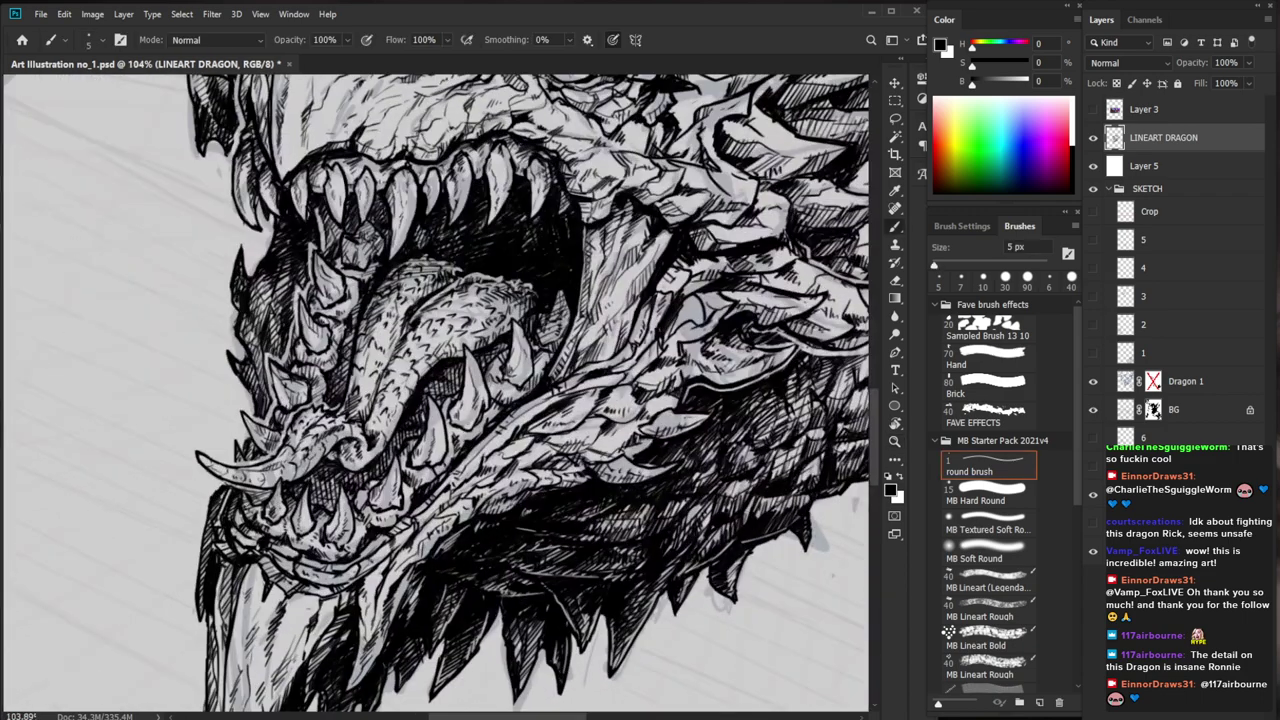
pyautogui.moveTo(247, 491)
pyautogui.mouseDown()
pyautogui.moveTo(273, 491)
pyautogui.moveTo(249, 515)
pyautogui.mouseUp()
pyautogui.press('z')
pyautogui.moveTo(326, 452); pyautogui.dragTo(200, 455)
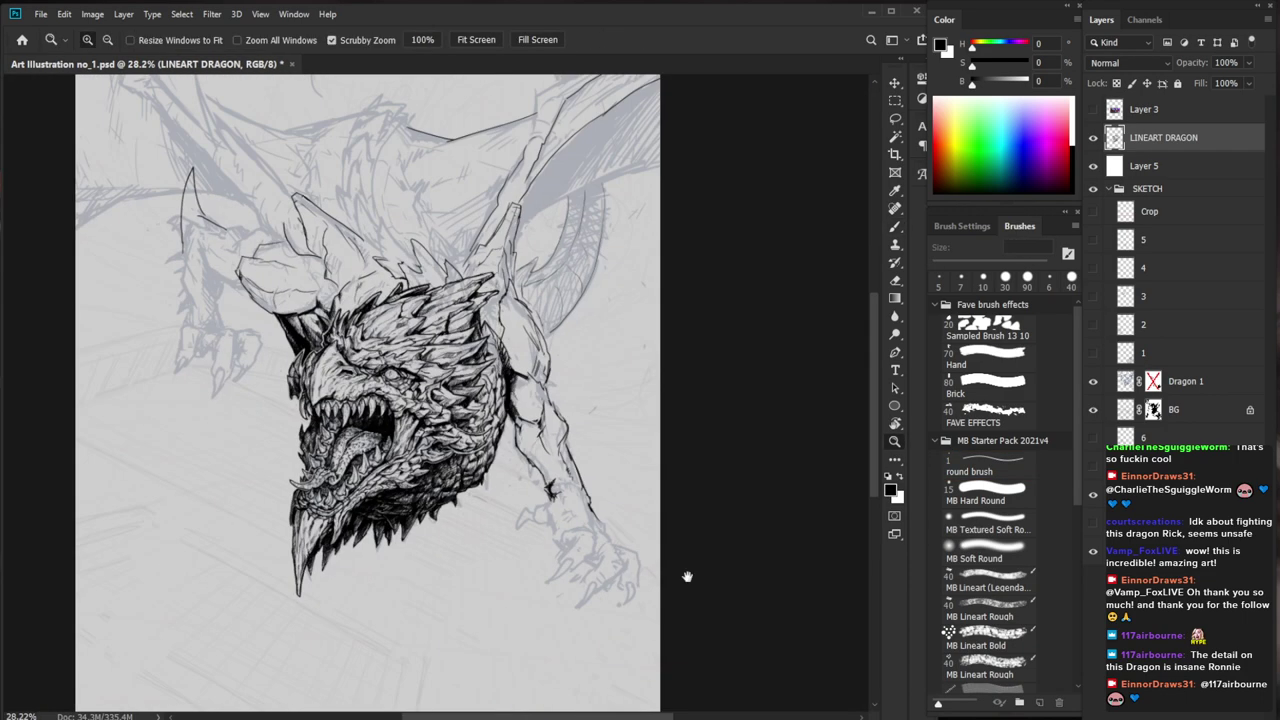
# Examine the inked jaw underside and its spikes next to the partly inked foreleg
pyautogui.moveTo(686, 577); pyautogui.dragTo(478, 621)
pyautogui.scroll(3, 495, 580)
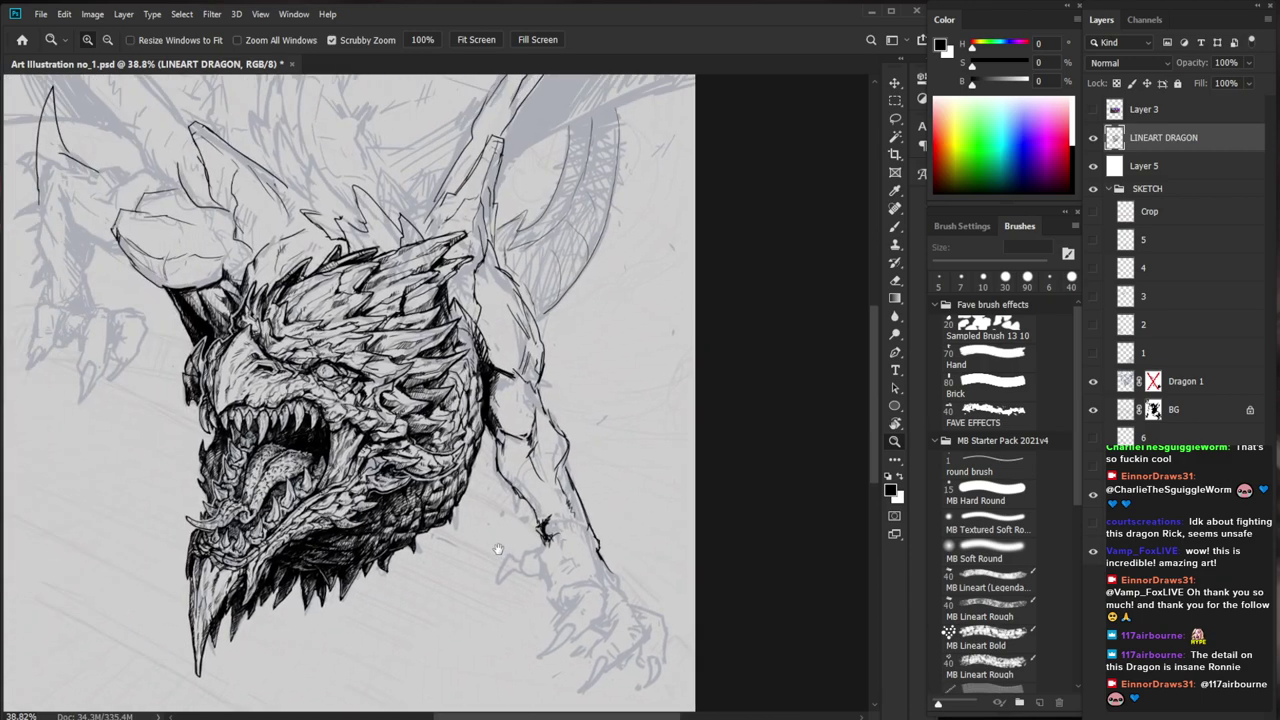
pyautogui.scroll(4, 493, 473)
pyautogui.press('b')
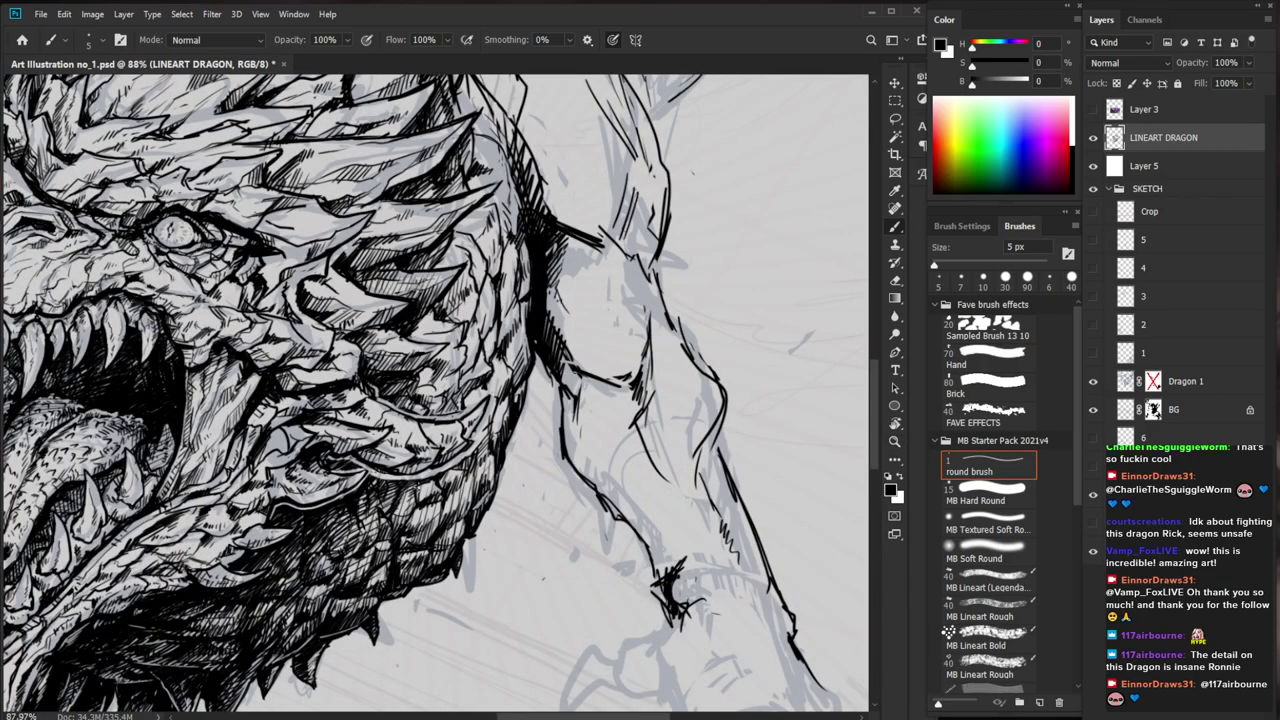
pyautogui.press('z')
pyautogui.moveTo(511, 511); pyautogui.dragTo(476, 513)
pyautogui.moveTo(522, 583); pyautogui.dragTo(513, 508)
pyautogui.moveTo(442, 437); pyautogui.dragTo(489, 437)
pyautogui.press('b')
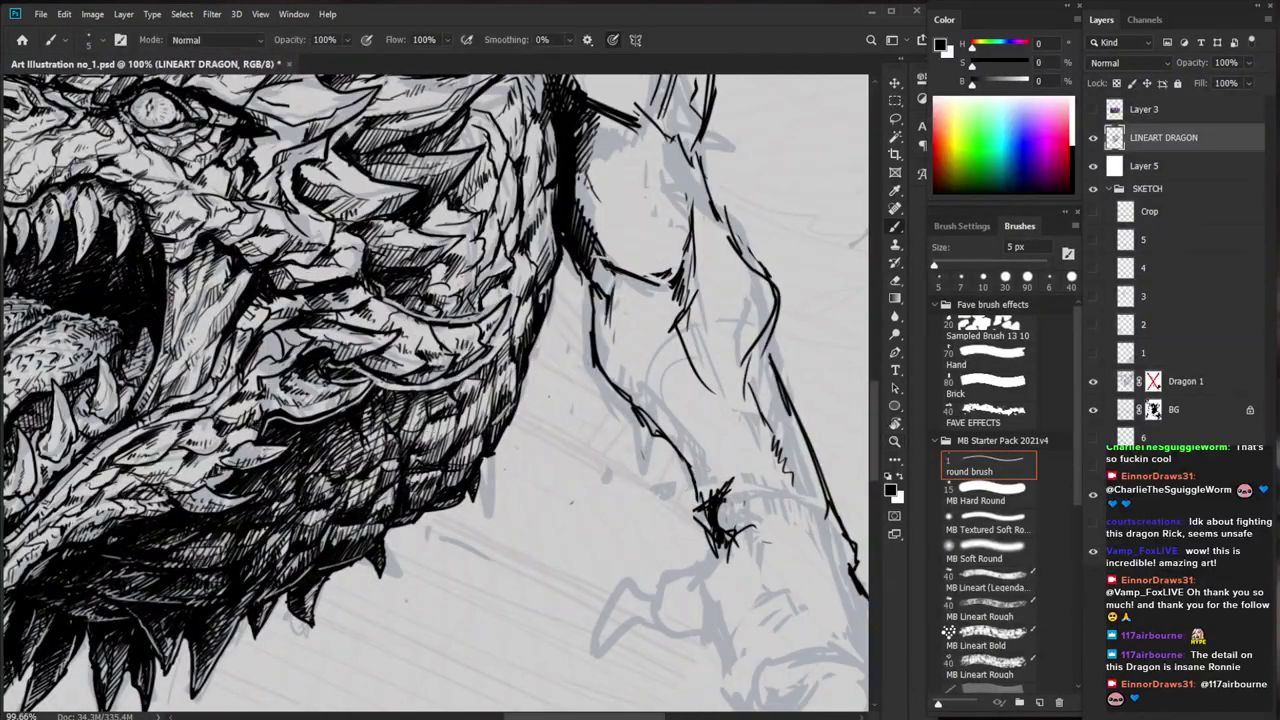
pyautogui.hotkey('ctrl', 'space')
pyautogui.hotkey('ctrl', 'space')
pyautogui.moveTo(400, 474); pyautogui.dragTo(332, 476)
pyautogui.press('space')
pyautogui.moveTo(434, 487); pyautogui.dragTo(444, 532)
pyautogui.hotkey('ctrl', 'space')
pyautogui.moveTo(405, 545); pyautogui.dragTo(449, 546)
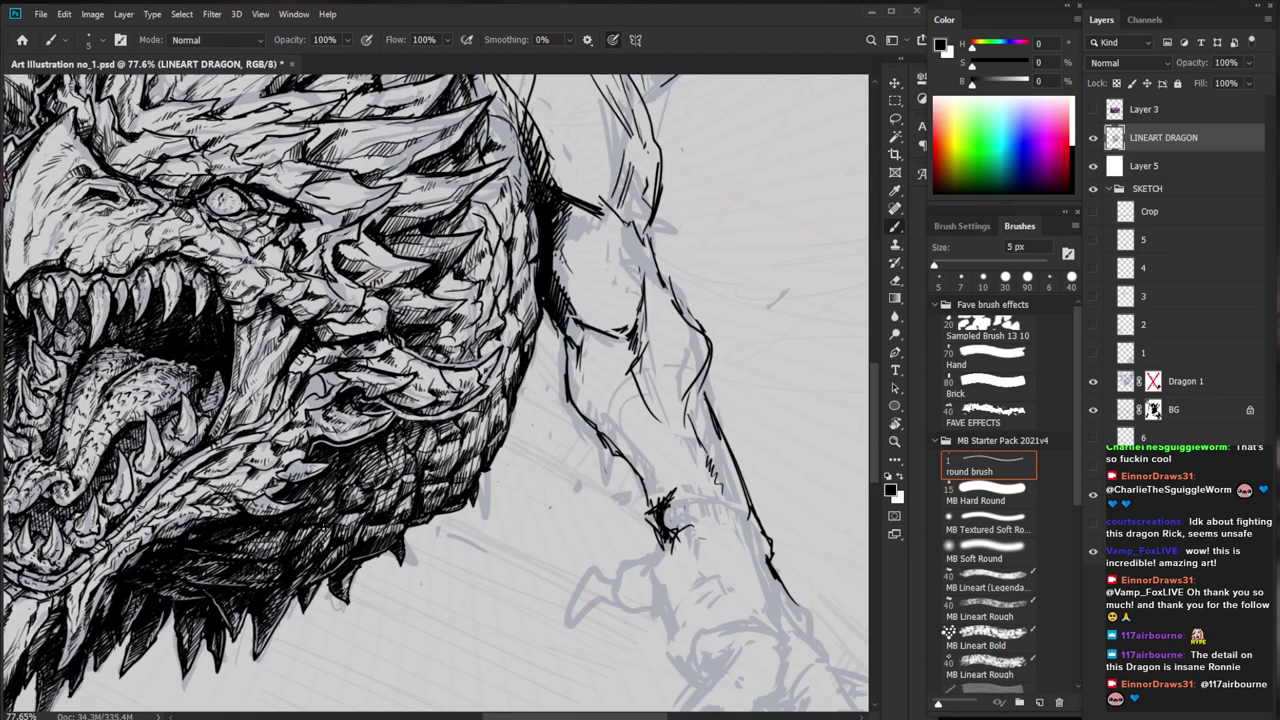
pyautogui.hotkey('ctrl', 'space')
pyautogui.moveTo(350, 515)
pyautogui.mouseDown()
pyautogui.moveTo(212, 520)
pyautogui.moveTo(490, 517)
pyautogui.mouseUp()
# Clean up the edges of the spikes under the jaw with the 7 px eraser
pyautogui.press('e')
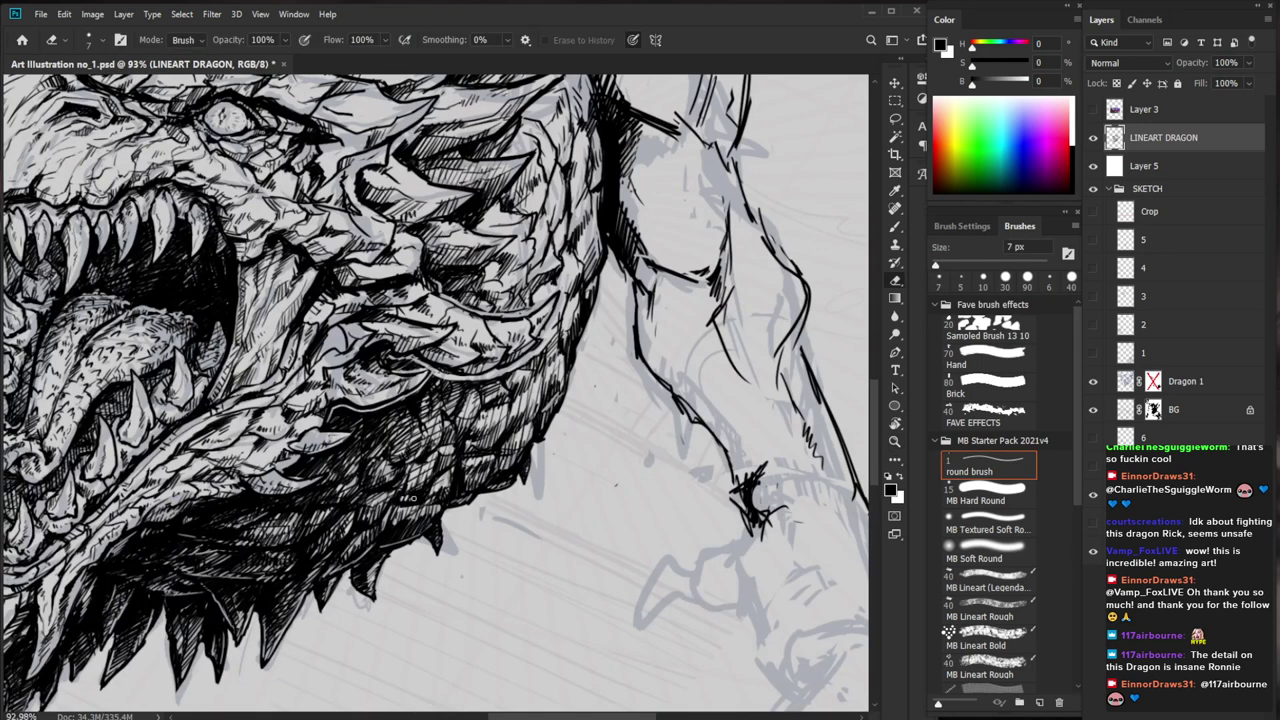
pyautogui.moveTo(420, 498); pyautogui.dragTo(464, 499)
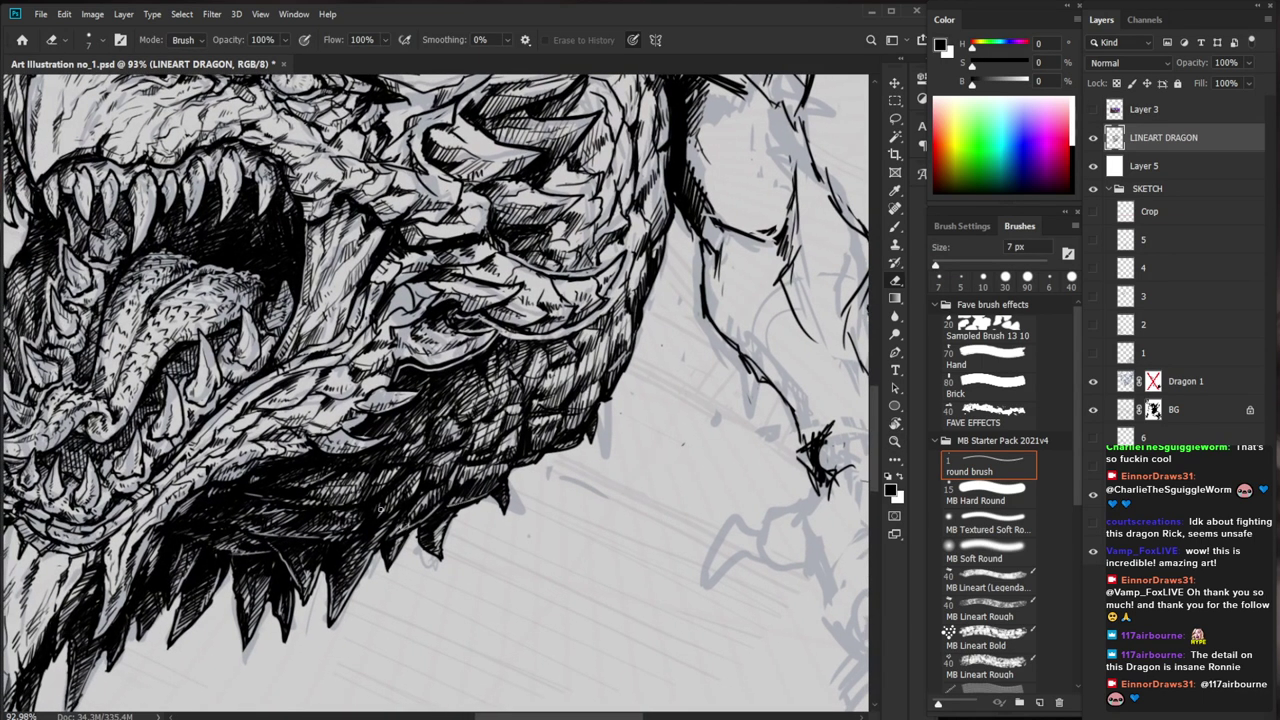
pyautogui.press('b')
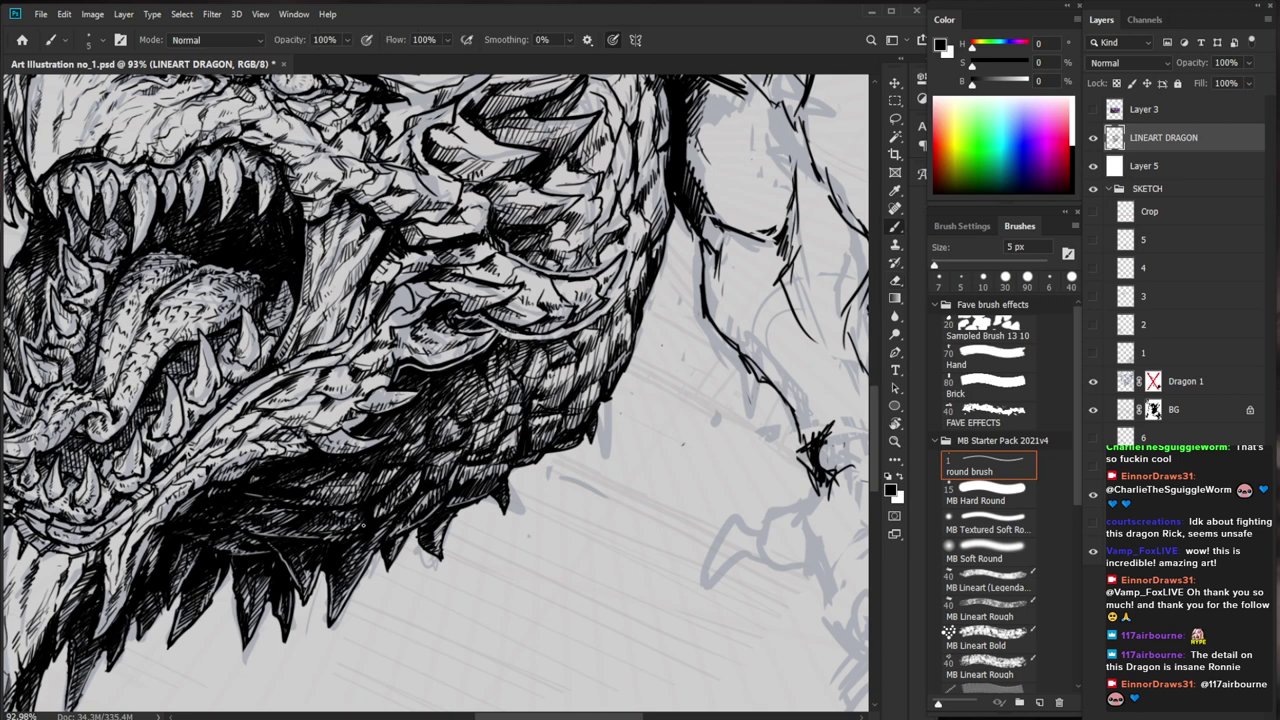
pyautogui.press('e')
pyautogui.moveTo(370, 540); pyautogui.dragTo(339, 617)
pyautogui.press('b')
# Hatch the scales along the rear edge of the jaw with short diagonal 5 px strokes
pyautogui.press('z')
pyautogui.moveTo(411, 560)
pyautogui.mouseDown()
pyautogui.moveTo(324, 623)
pyautogui.moveTo(290, 630)
pyautogui.mouseUp()
pyautogui.moveTo(657, 561); pyautogui.dragTo(610, 483)
pyautogui.scroll(6, 610, 484)
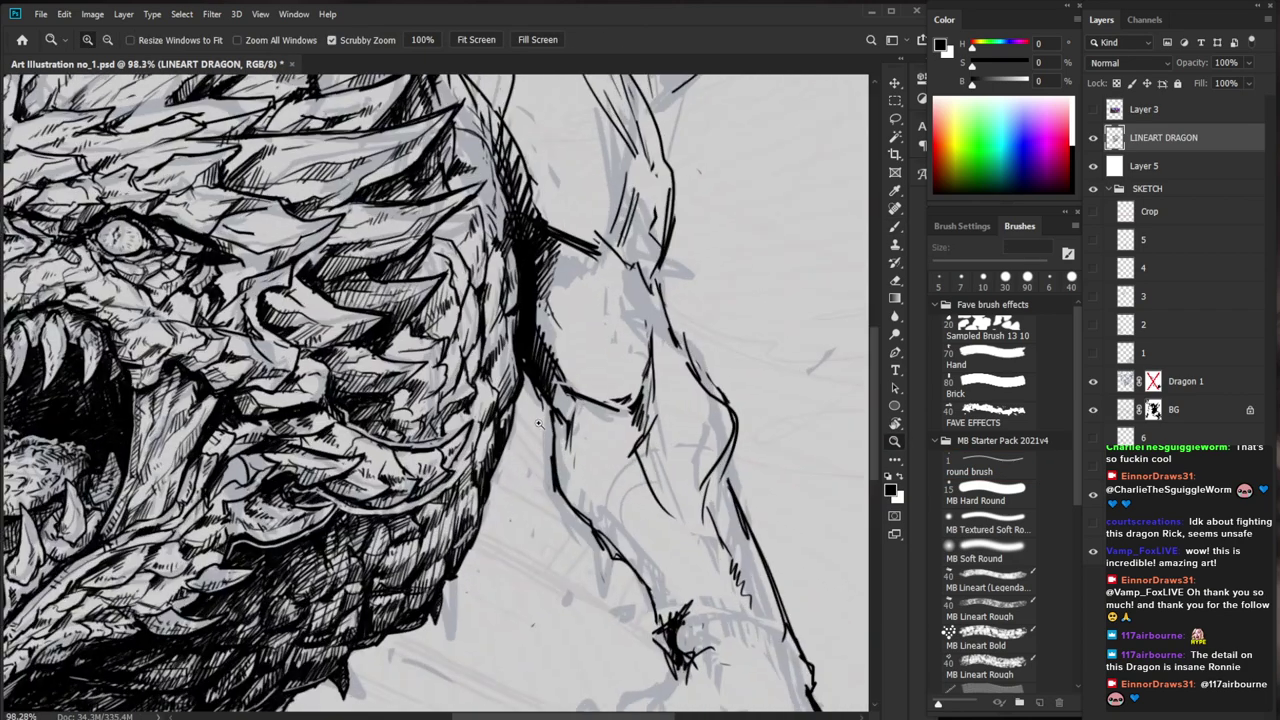
pyautogui.press('b')
pyautogui.moveTo(467, 457); pyautogui.dragTo(463, 465)
pyautogui.moveTo(470, 462); pyautogui.dragTo(404, 512)
pyautogui.press('e')
pyautogui.press('b')
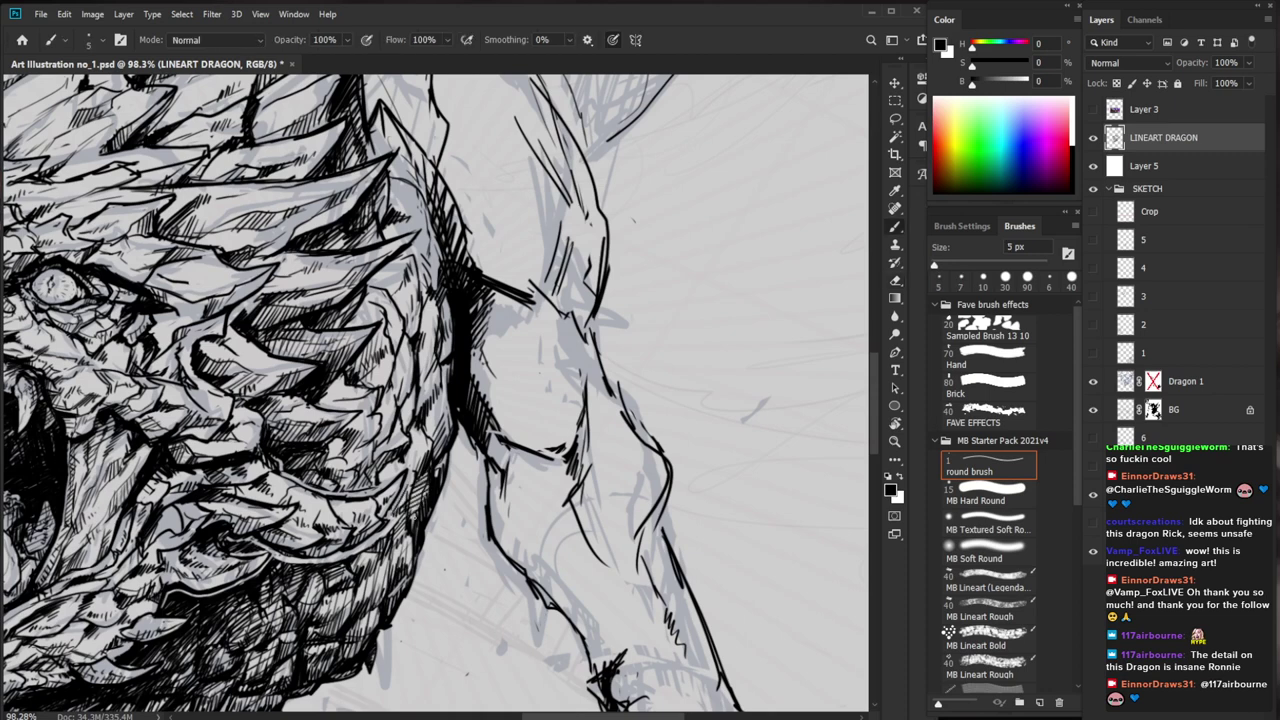
pyautogui.moveTo(416, 538); pyautogui.dragTo(394, 553)
pyautogui.moveTo(412, 550); pyautogui.dragTo(392, 571)
pyautogui.moveTo(411, 561); pyautogui.dragTo(401, 573)
pyautogui.moveTo(423, 617); pyautogui.dragTo(422, 550)
pyautogui.moveTo(391, 493); pyautogui.dragTo(387, 519)
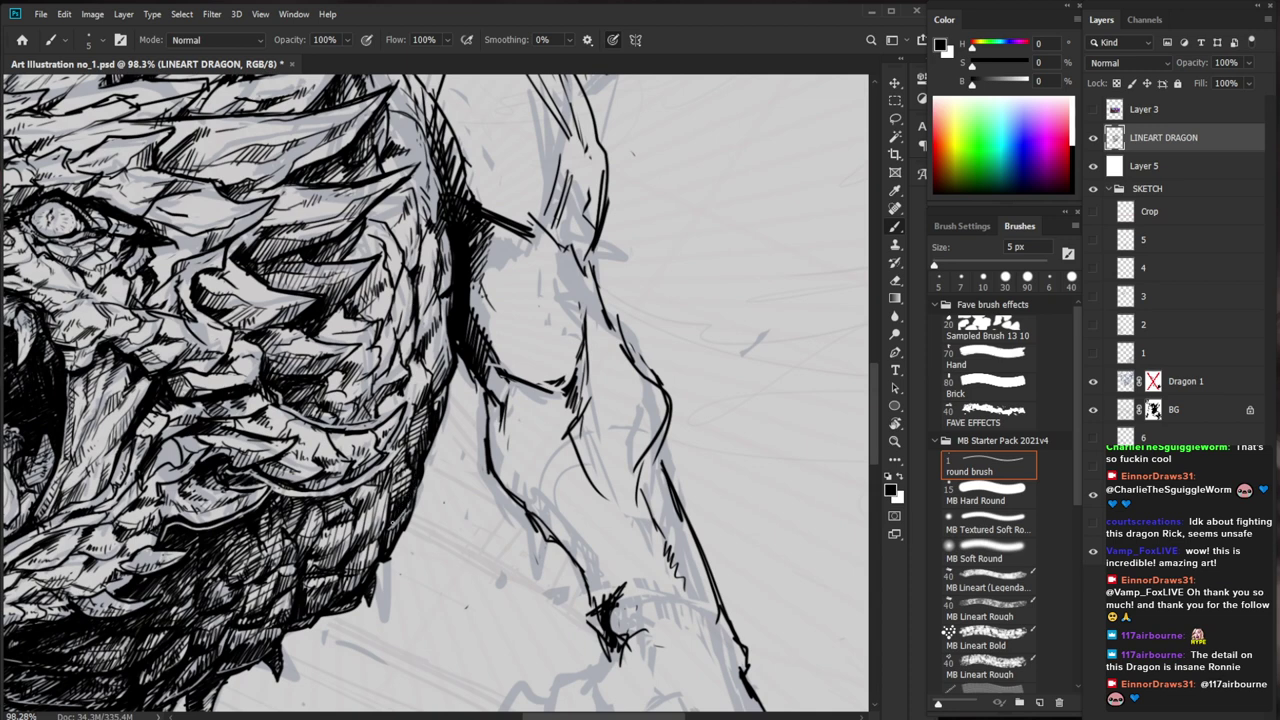
# Touch up the lower rear jaw scales with the eraser and add short 5 px strokes along their edges
pyautogui.press('e')
pyautogui.press('b')
pyautogui.press('e')
pyautogui.moveTo(394, 534)
pyautogui.mouseDown()
pyautogui.moveTo(400, 520)
pyautogui.moveTo(390, 539)
pyautogui.mouseUp()
pyautogui.press('b')
pyautogui.moveTo(400, 516); pyautogui.dragTo(391, 543)
pyautogui.moveTo(452, 511)
pyautogui.mouseDown()
pyautogui.moveTo(385, 511)
pyautogui.moveTo(488, 514)
pyautogui.mouseUp()
pyautogui.moveTo(404, 509); pyautogui.dragTo(401, 519)
pyautogui.moveTo(412, 501); pyautogui.dragTo(410, 513)
pyautogui.moveTo(427, 497); pyautogui.dragTo(418, 513)
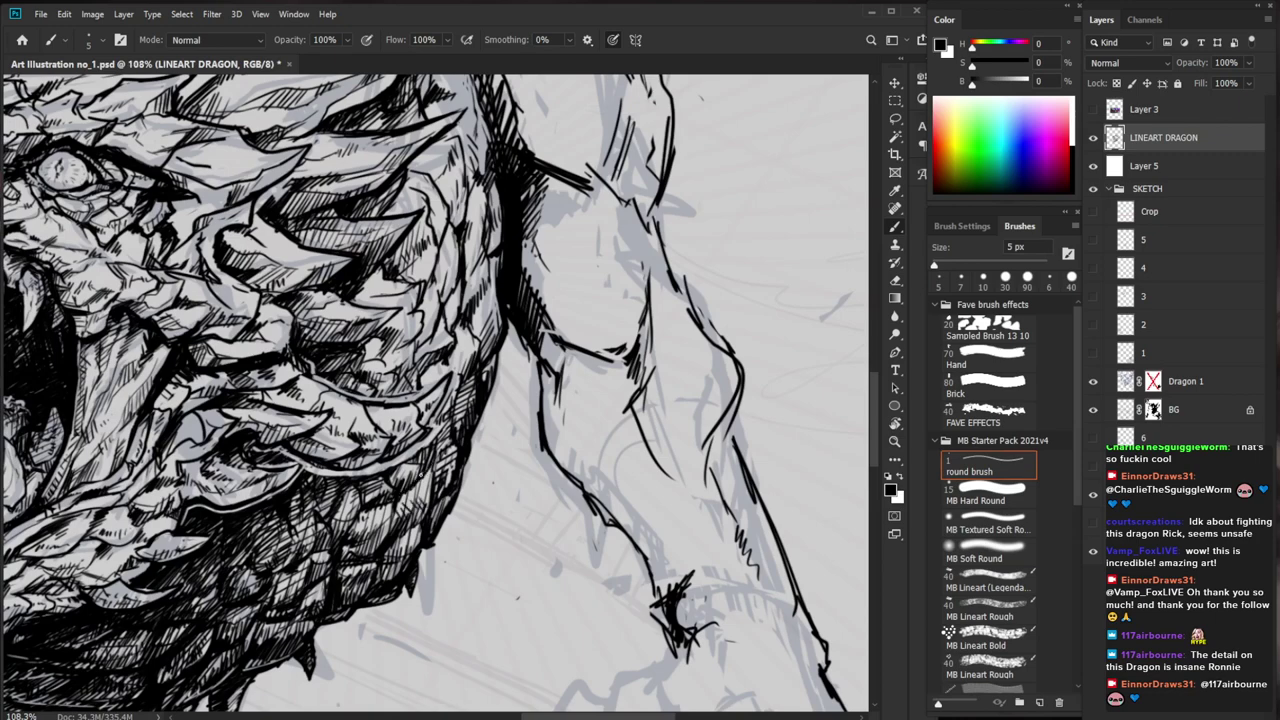
# Lighten the upper surface of the tongue with a short eraser stroke at 7 px
pyautogui.moveTo(518, 598); pyautogui.dragTo(429, 587)
pyautogui.moveTo(540, 512); pyautogui.dragTo(512, 508)
pyautogui.moveTo(185, 435); pyautogui.dragTo(275, 433)
pyautogui.press('b')
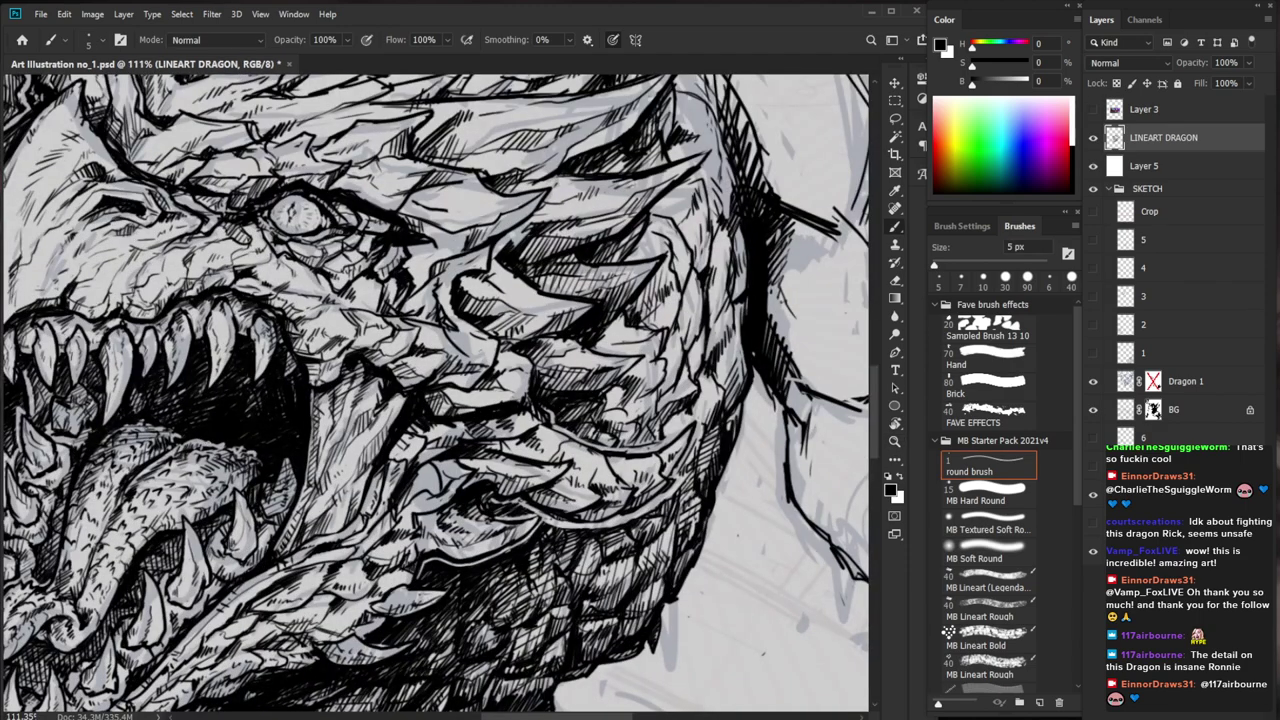
pyautogui.press('e')
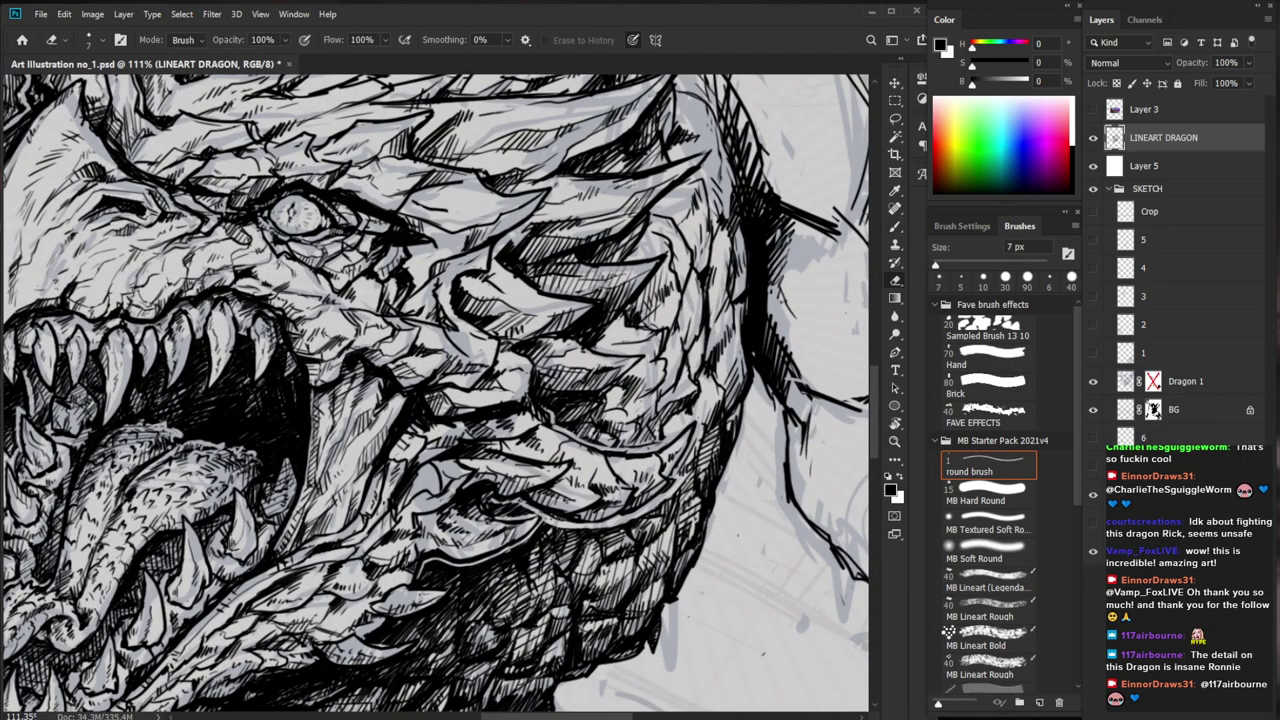
pyautogui.press('b')
pyautogui.press('z')
pyautogui.hotkey('ctrl', '0')
pyautogui.moveTo(268, 440); pyautogui.dragTo(352, 403)
pyautogui.press('e')
pyautogui.moveTo(236, 426)
pyautogui.mouseDown()
pyautogui.moveTo(246, 412)
pyautogui.moveTo(240, 425)
pyautogui.moveTo(270, 436)
pyautogui.mouseUp()
pyautogui.press('b')
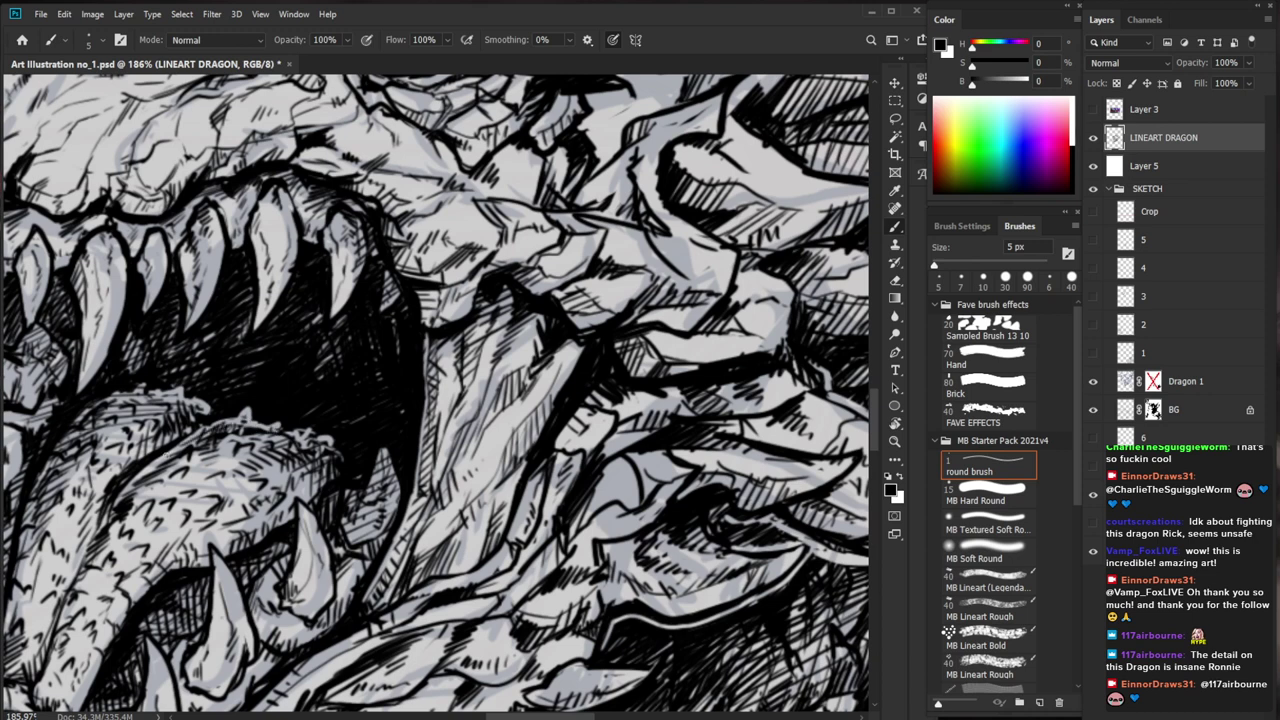
# Add short 5 px texture strokes to the tongue and shade the lower tooth beside it
pyautogui.press('e')
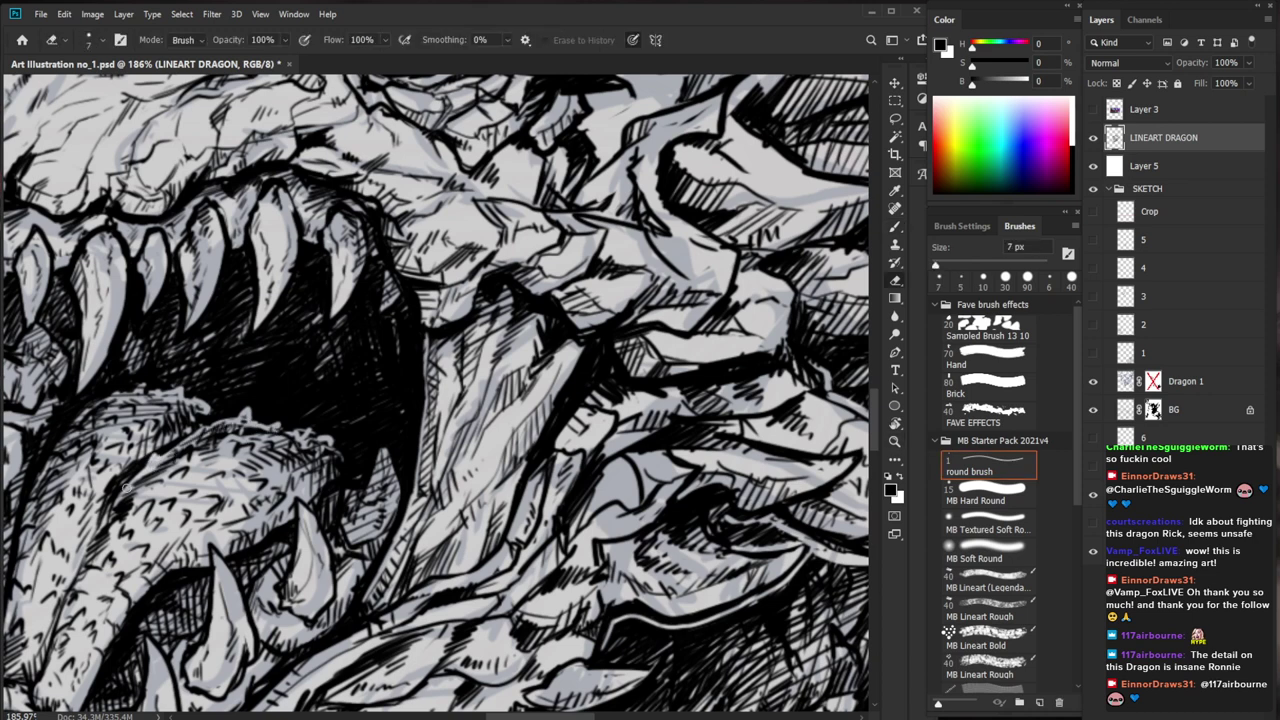
pyautogui.press('b')
pyautogui.moveTo(130, 478); pyautogui.dragTo(162, 458)
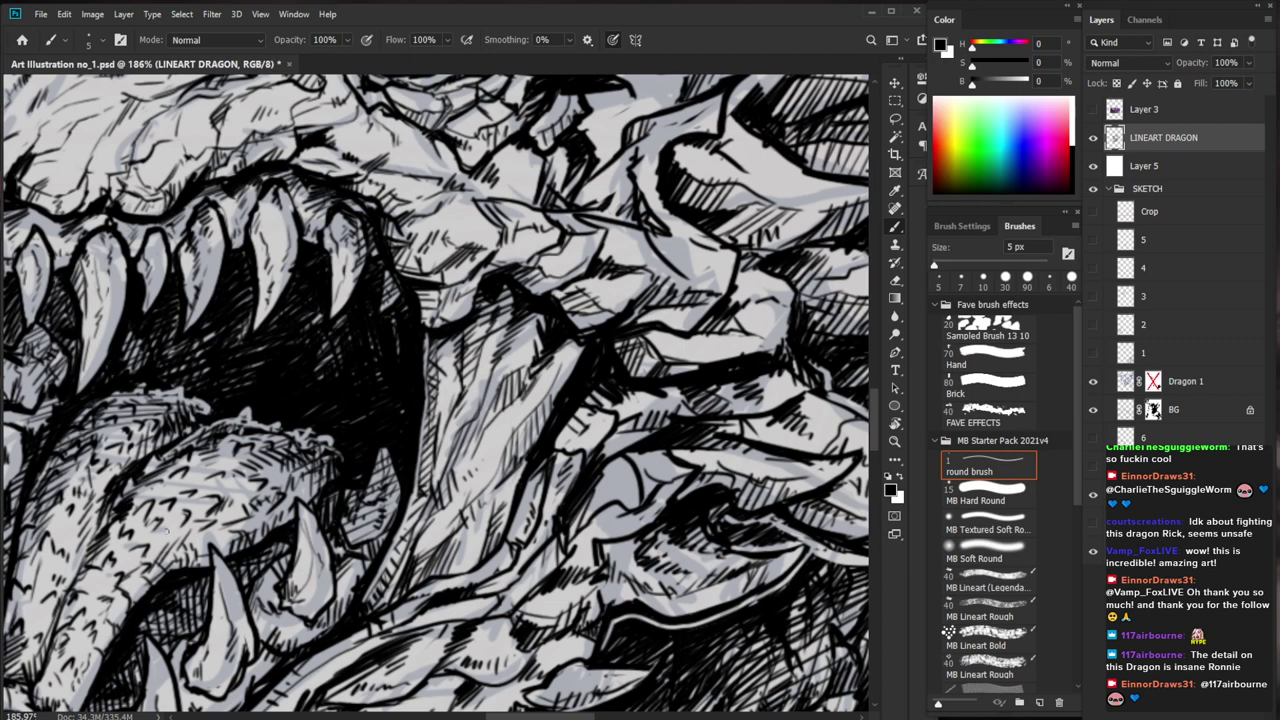
pyautogui.press('e')
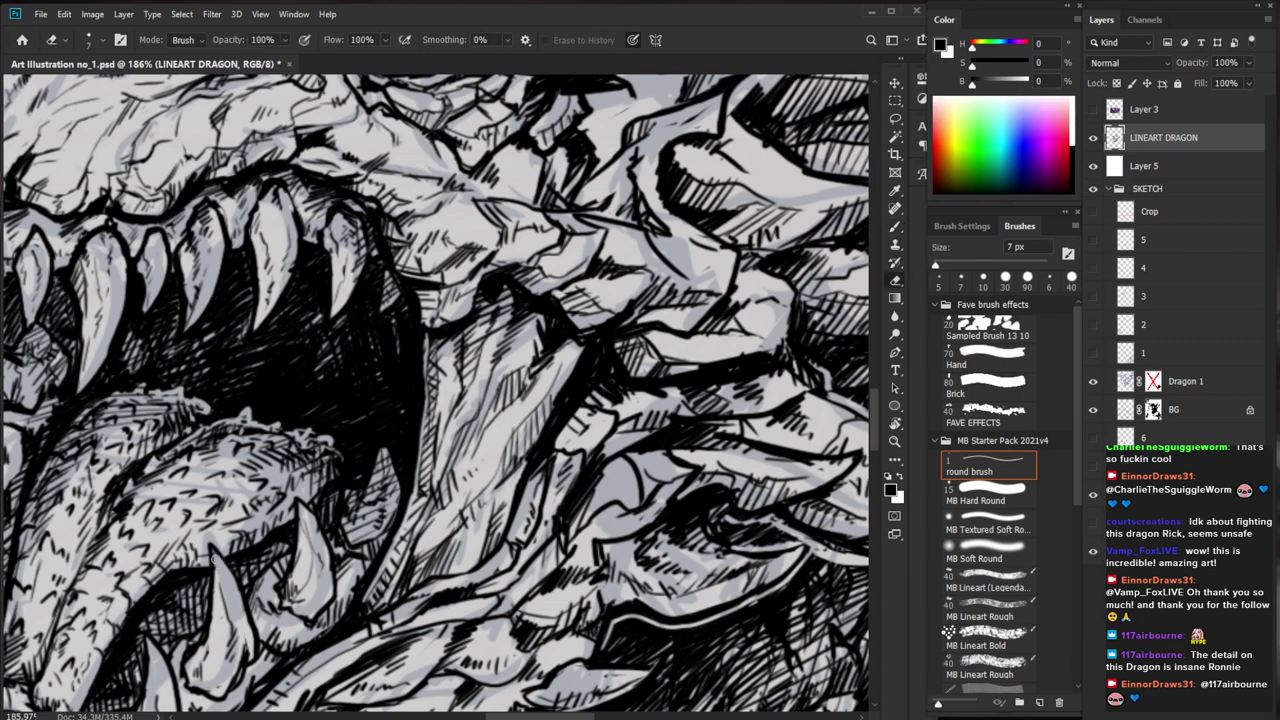
pyautogui.press('b')
pyautogui.moveTo(223, 594); pyautogui.dragTo(230, 631)
# Add short diagonal 5 px ink strokes to the cheek scales and the head's rear edge beside the shoulder
pyautogui.press('z')
pyautogui.moveTo(353, 584); pyautogui.dragTo(226, 627)
pyautogui.moveTo(590, 680)
pyautogui.mouseDown()
pyautogui.moveTo(556, 528)
pyautogui.moveTo(680, 464)
pyautogui.moveTo(604, 541)
pyautogui.moveTo(614, 516)
pyautogui.mouseUp()
pyautogui.hotkey('ctrl', '0')
pyautogui.press('e')
pyautogui.press('z')
pyautogui.press('b')
pyautogui.moveTo(359, 396)
pyautogui.mouseDown()
pyautogui.moveTo(400, 396)
pyautogui.moveTo(339, 413)
pyautogui.mouseUp()
pyautogui.moveTo(351, 405); pyautogui.dragTo(343, 413)
pyautogui.moveTo(487, 403)
pyautogui.mouseDown()
pyautogui.moveTo(459, 404)
pyautogui.moveTo(450, 558)
pyautogui.mouseUp()
pyautogui.moveTo(455, 535); pyautogui.dragTo(447, 541)
pyautogui.press('e')
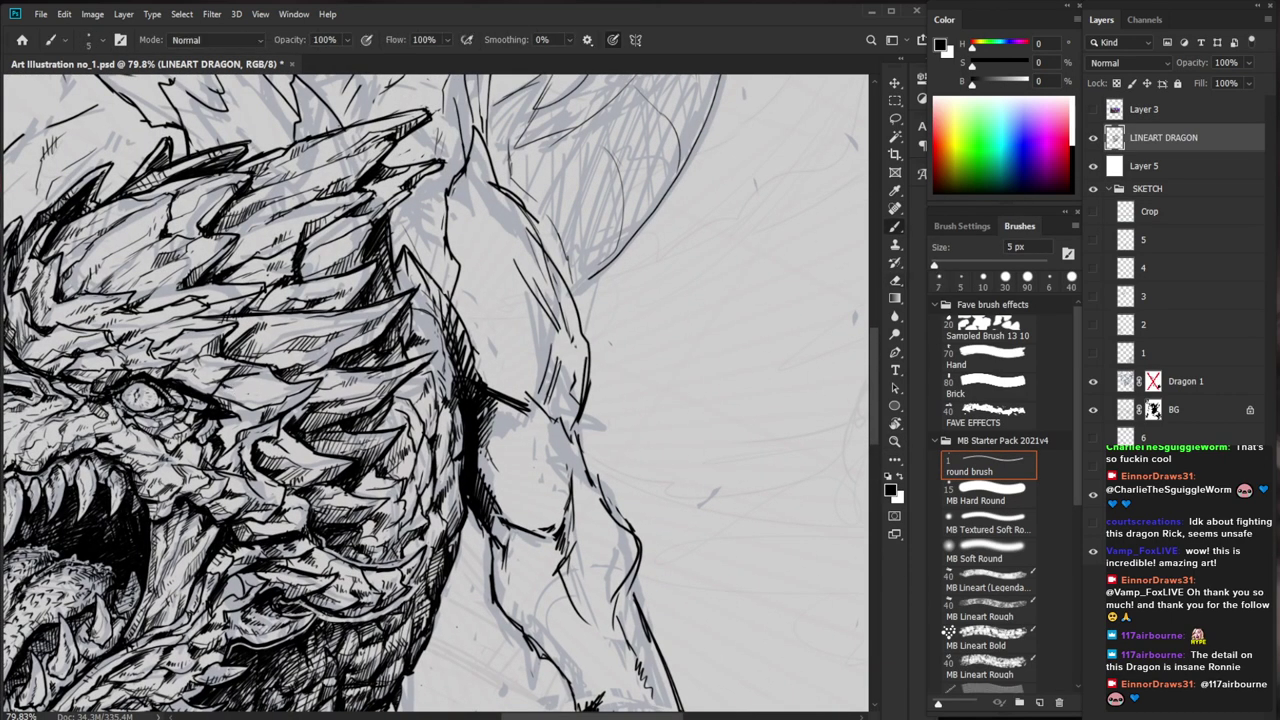
pyautogui.press('b')
pyautogui.scroll(1, 226, 386)
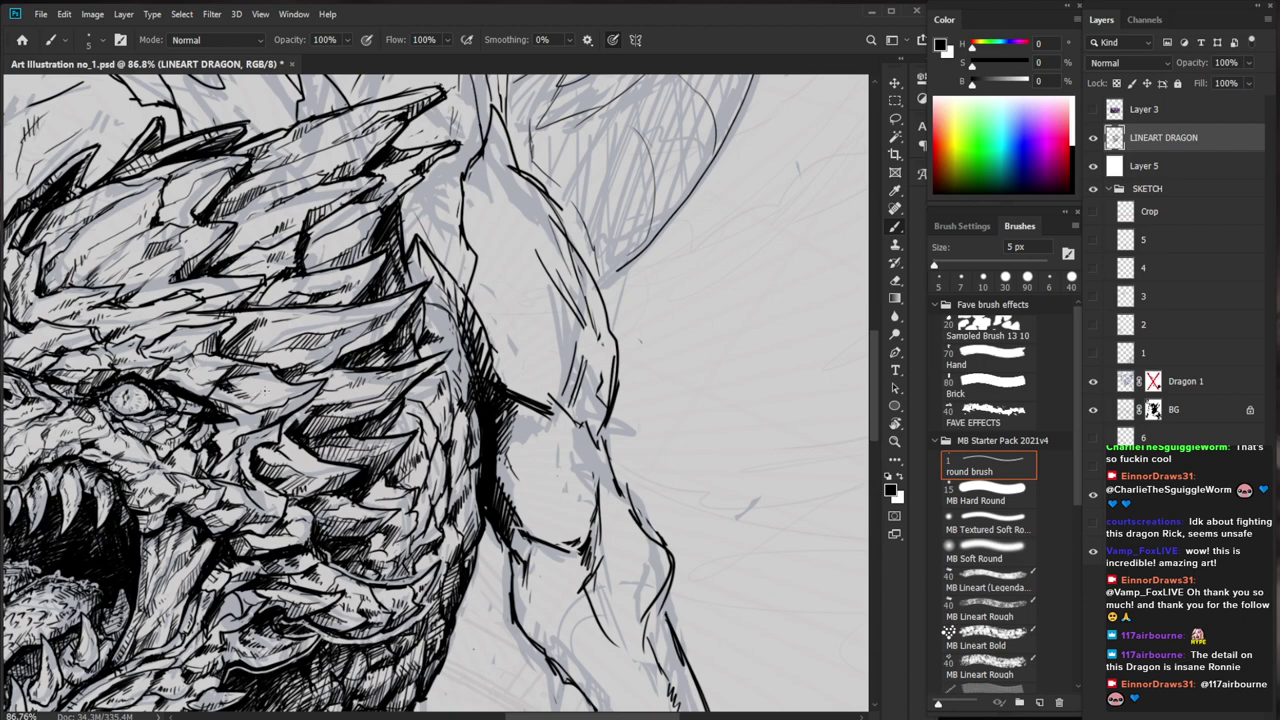
# Refine the scales between the eye and the rear of the head with 5 px ink strokes and the 7 px eraser
pyautogui.press('z')
pyautogui.moveTo(266, 393)
pyautogui.mouseDown()
pyautogui.moveTo(185, 391)
pyautogui.moveTo(355, 397)
pyautogui.moveTo(290, 418)
pyautogui.moveTo(370, 436)
pyautogui.mouseUp()
pyautogui.press('b')
pyautogui.press('z')
pyautogui.press('b')
pyautogui.press('z')
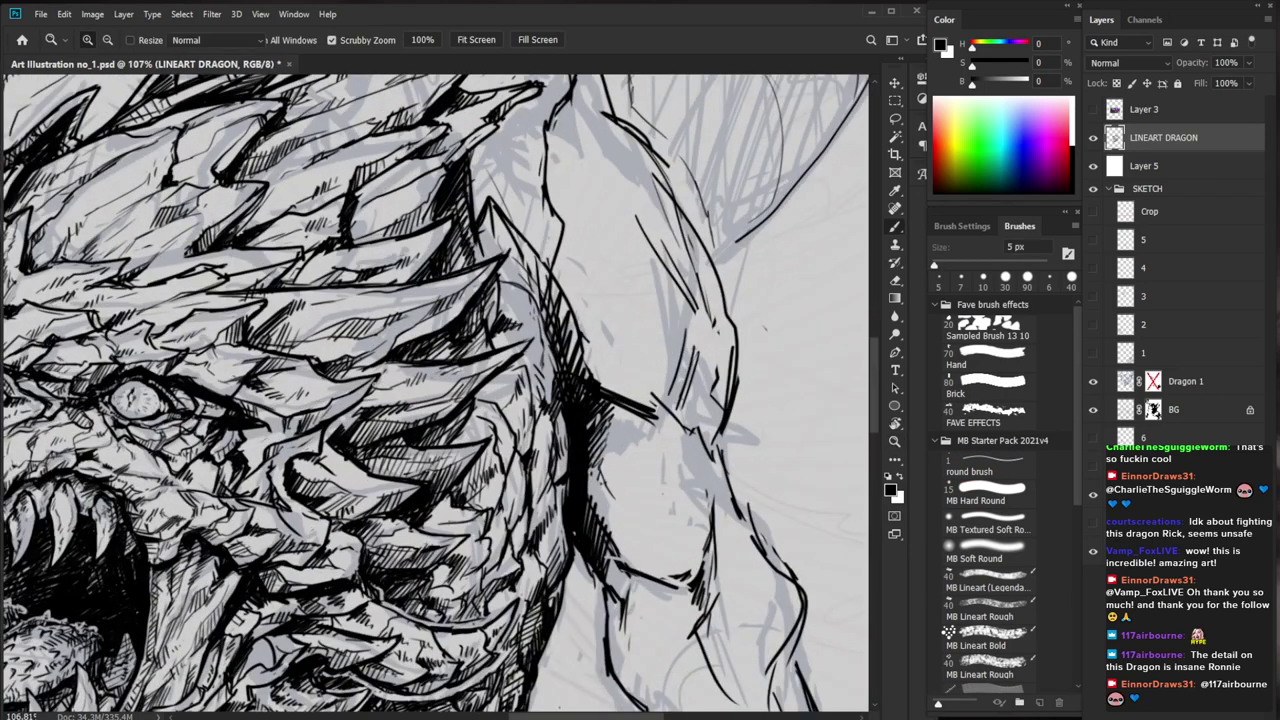
pyautogui.press('e')
pyautogui.press('b')
pyautogui.moveTo(292, 436); pyautogui.dragTo(440, 446)
pyautogui.press('e')
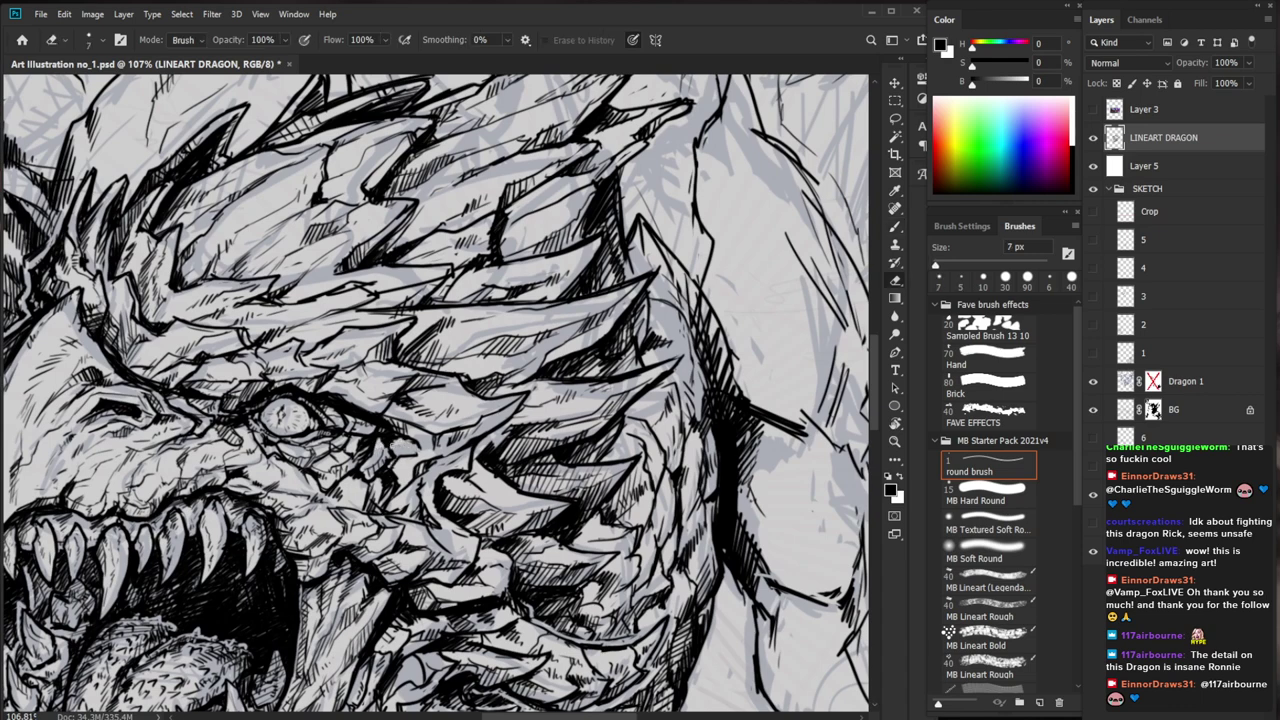
pyautogui.press('b')
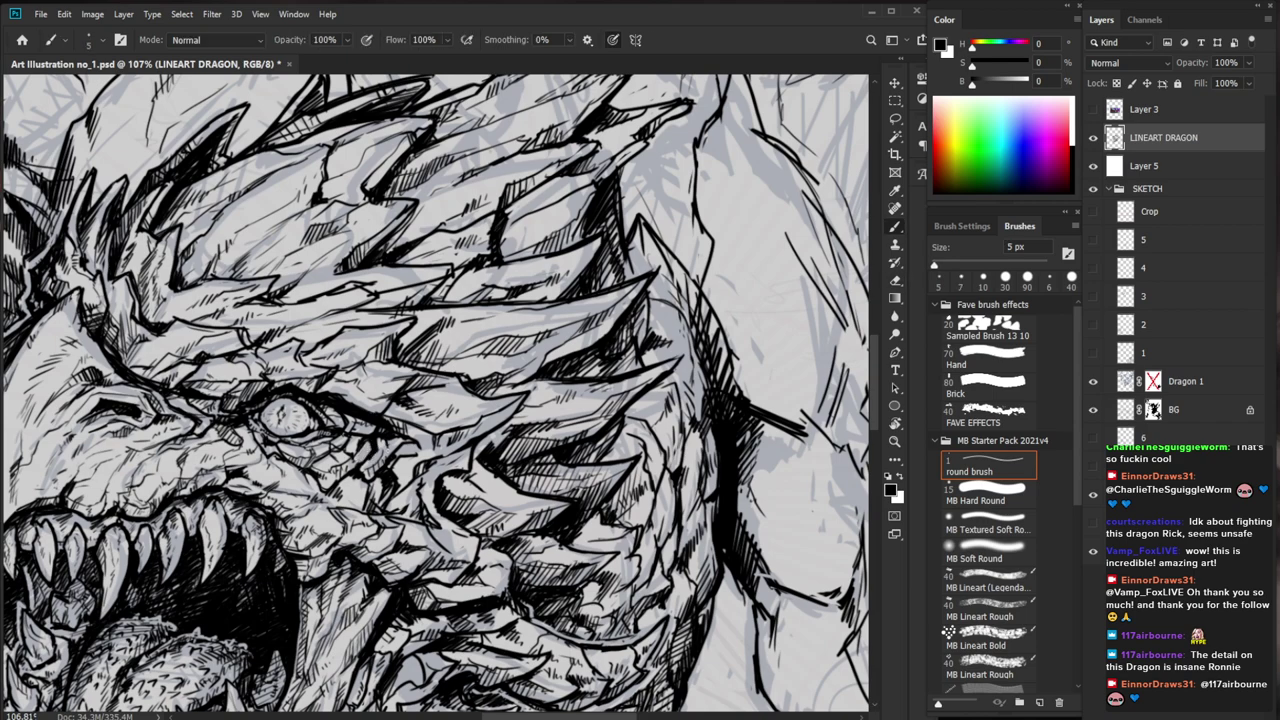
# Add fine 5 px ink strokes to the scales above and behind the eye
pyautogui.hotkey('ctrl', 'space')
pyautogui.moveTo(448, 454); pyautogui.dragTo(387, 463)
pyautogui.moveTo(410, 432); pyautogui.dragTo(447, 394)
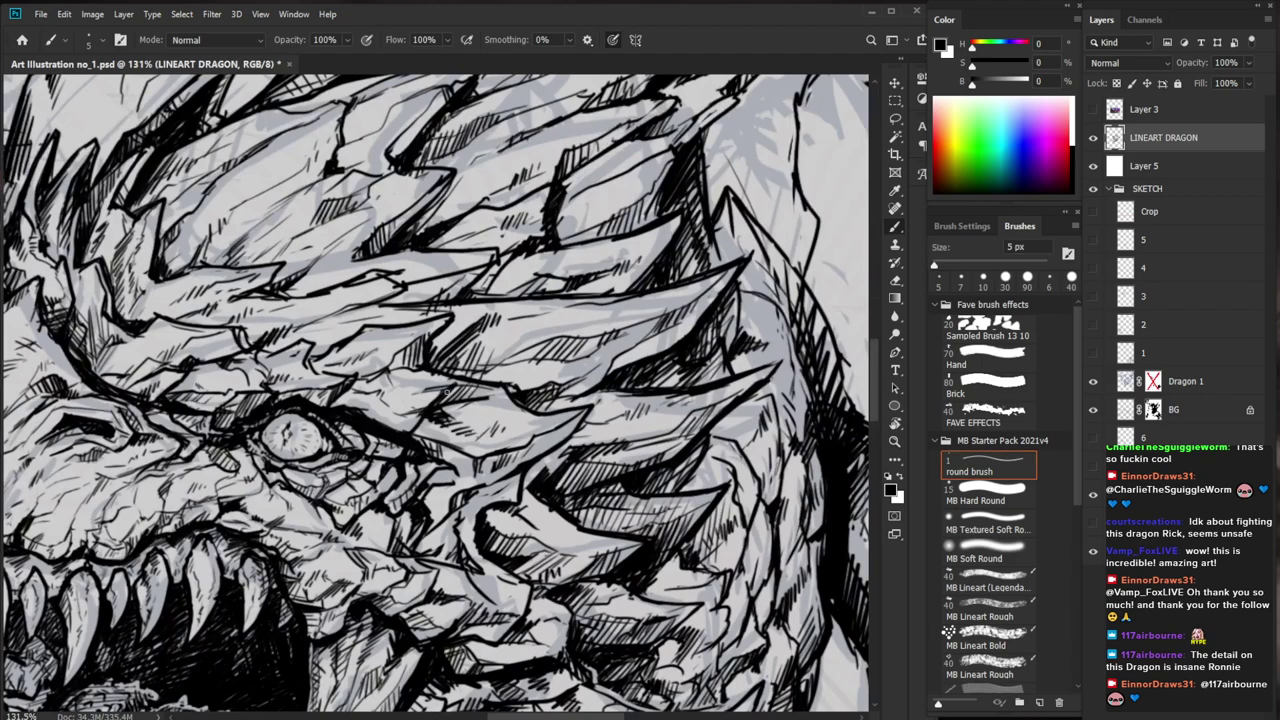
pyautogui.moveTo(393, 454)
pyautogui.mouseDown()
pyautogui.moveTo(371, 437)
pyautogui.moveTo(296, 476)
pyautogui.mouseUp()
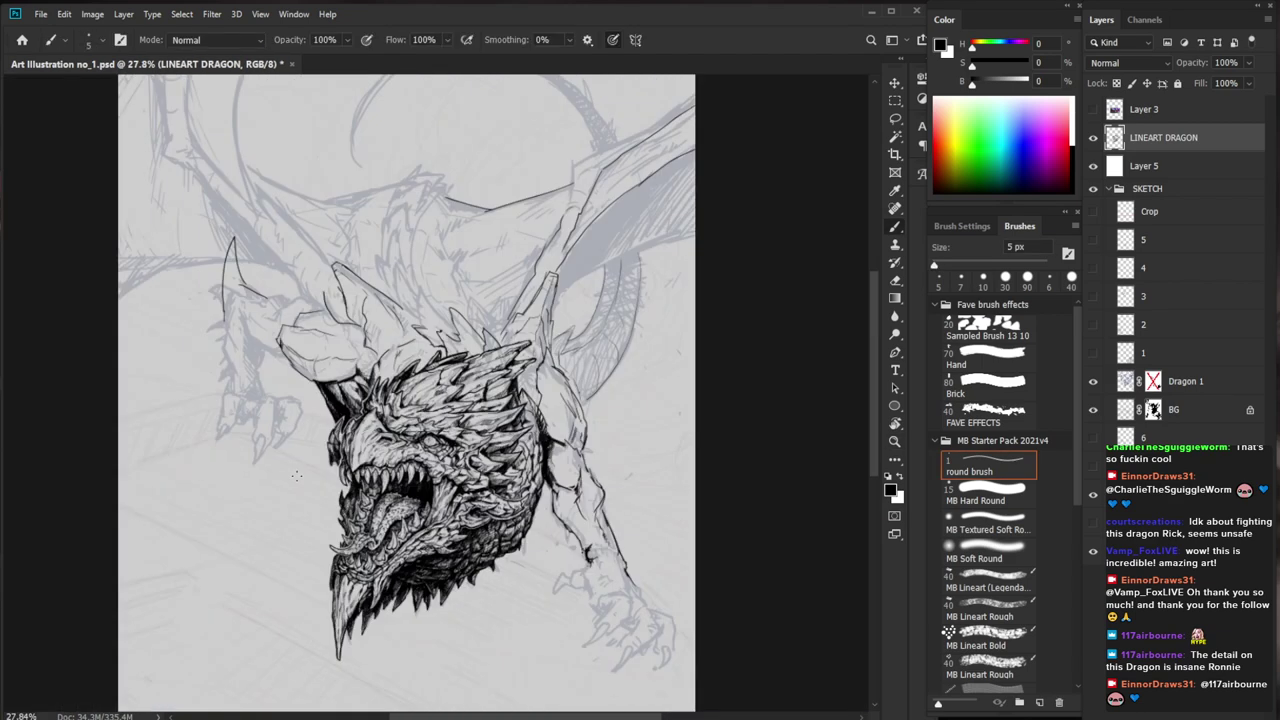
pyautogui.moveTo(430, 442)
pyautogui.mouseDown()
pyautogui.moveTo(470, 455)
pyautogui.moveTo(402, 443)
pyautogui.moveTo(446, 429)
pyautogui.moveTo(408, 428)
pyautogui.moveTo(408, 416)
pyautogui.moveTo(460, 394)
pyautogui.moveTo(410, 396)
pyautogui.moveTo(474, 388)
pyautogui.mouseUp()
pyautogui.press('e')
pyautogui.press('b')
pyautogui.moveTo(397, 427)
pyautogui.mouseDown()
pyautogui.moveTo(463, 397)
pyautogui.moveTo(409, 421)
pyautogui.mouseUp()
pyautogui.moveTo(430, 401)
pyautogui.mouseDown()
pyautogui.moveTo(412, 423)
pyautogui.moveTo(472, 387)
pyautogui.moveTo(512, 419)
pyautogui.moveTo(477, 426)
pyautogui.moveTo(531, 417)
pyautogui.moveTo(513, 453)
pyautogui.mouseUp()
pyautogui.press('e')
pyautogui.press('b')
pyautogui.moveTo(535, 429); pyautogui.dragTo(521, 445)
pyautogui.moveTo(615, 405); pyautogui.dragTo(540, 372)
pyautogui.moveTo(560, 480); pyautogui.dragTo(500, 480)
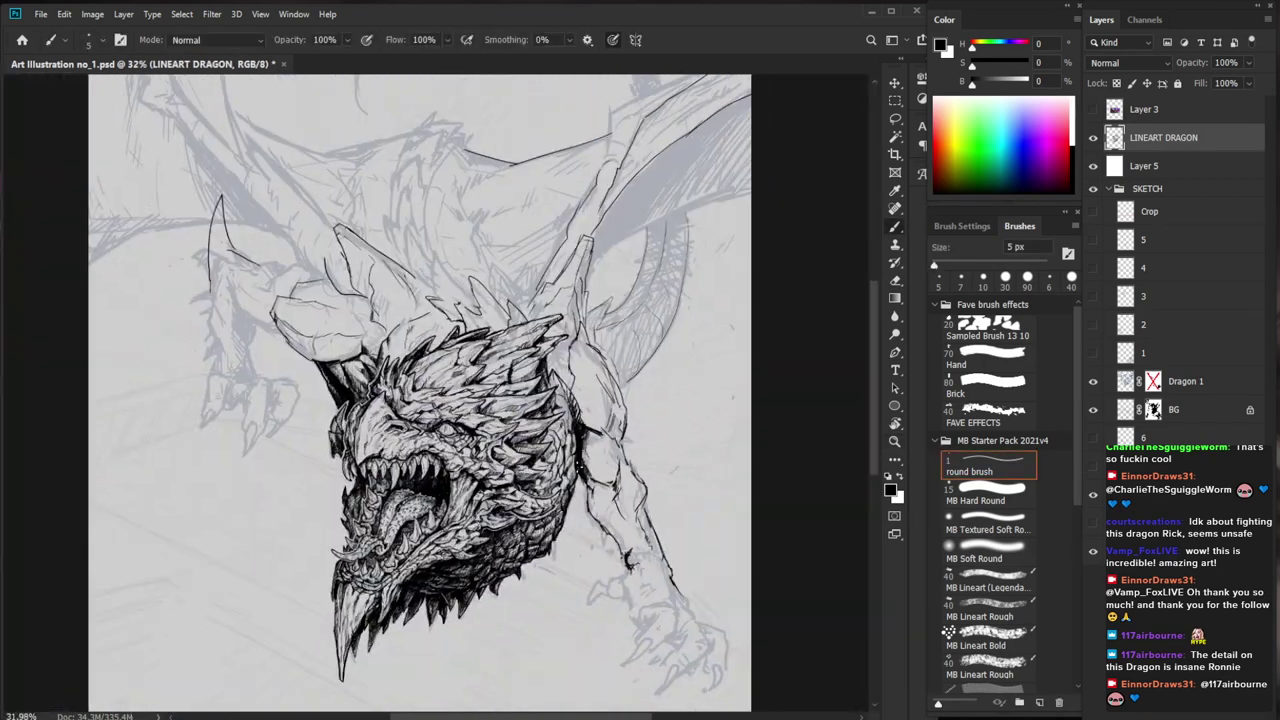
# Strengthen the long crown scales above the eye with 5 px strokes and clean their edges with the 7 px eraser
pyautogui.moveTo(516, 401); pyautogui.dragTo(625, 401)
pyautogui.press('e')
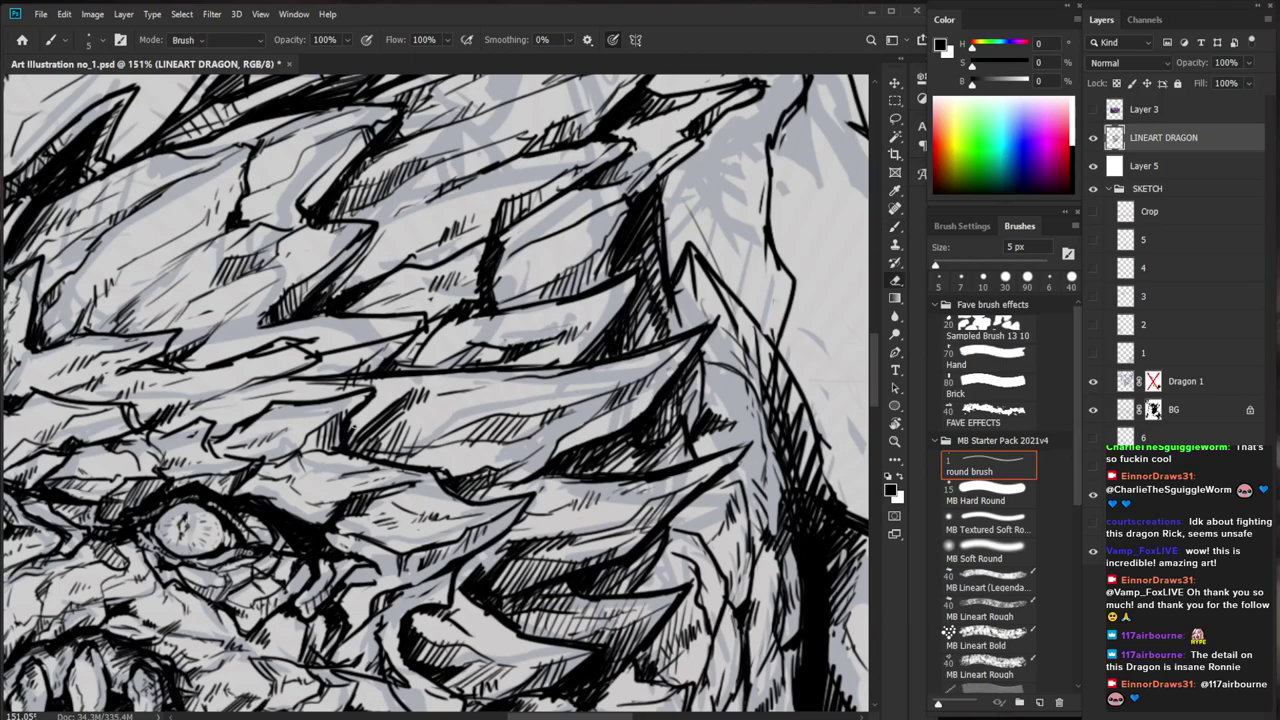
pyautogui.press('b')
pyautogui.moveTo(384, 388); pyautogui.dragTo(354, 412)
pyautogui.moveTo(380, 390); pyautogui.dragTo(298, 385)
pyautogui.moveTo(628, 366); pyautogui.dragTo(558, 363)
pyautogui.moveTo(474, 367); pyautogui.dragTo(560, 368)
pyautogui.press('b')
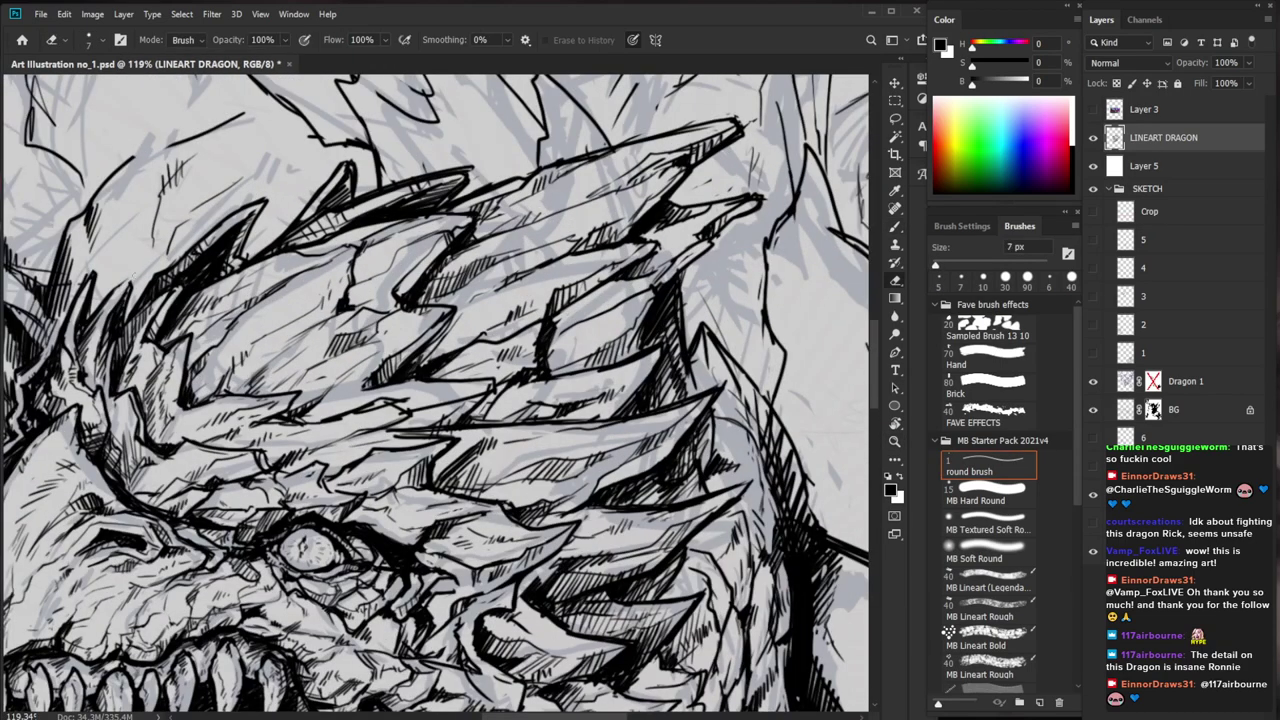
# Add short 5 px ink strokes to the small spikes at the front of the brow
pyautogui.moveTo(108, 295)
pyautogui.mouseDown()
pyautogui.moveTo(138, 273)
pyautogui.moveTo(130, 302)
pyautogui.moveTo(118, 298)
pyautogui.mouseUp()
pyautogui.press('e')
pyautogui.press('b')
pyautogui.moveTo(104, 320)
pyautogui.mouseDown()
pyautogui.moveTo(114, 308)
pyautogui.moveTo(86, 360)
pyautogui.mouseUp()
pyautogui.press('z')
pyautogui.moveTo(190, 285); pyautogui.dragTo(110, 287)
pyautogui.press('b')
pyautogui.moveTo(440, 500); pyautogui.dragTo(455, 400)
# Darken the shadow beneath the lower jaw's scaly edge with diagonal 5 px ink strokes
pyautogui.press('z')
pyautogui.moveTo(585, 550); pyautogui.dragTo(513, 553)
pyautogui.press('b')
pyautogui.press('b')
pyautogui.press('z')
pyautogui.press('b')
pyautogui.moveTo(534, 510)
pyautogui.mouseDown()
pyautogui.moveTo(592, 520)
pyautogui.moveTo(492, 613)
pyautogui.mouseUp()
pyautogui.press('z')
pyautogui.click(314, 559)
pyautogui.press('b')
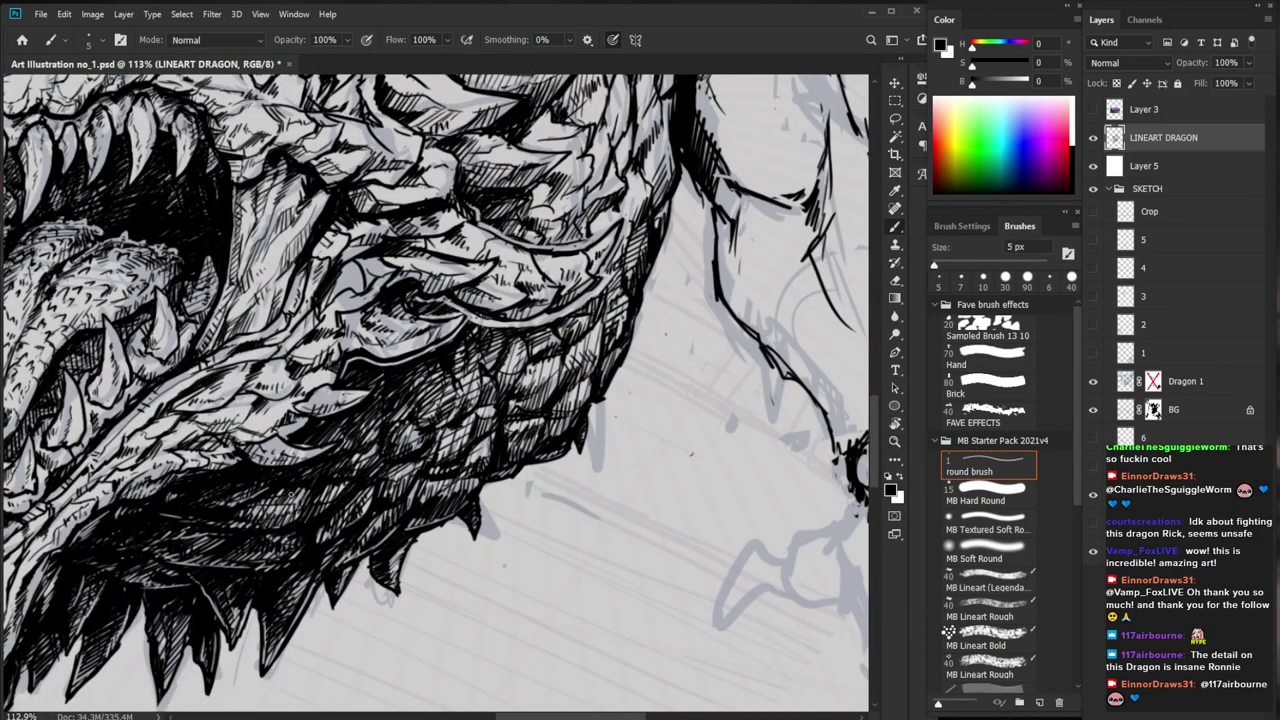
pyautogui.moveTo(290, 490); pyautogui.dragTo(252, 505)
pyautogui.moveTo(311, 485); pyautogui.dragTo(272, 507)
pyautogui.moveTo(331, 485)
pyautogui.mouseDown()
pyautogui.moveTo(230, 528)
pyautogui.moveTo(260, 519)
pyautogui.mouseUp()
# Touch up the small spike at the lower jaw's edge with the 5 px brush and the 7 px eraser
pyautogui.press('z')
pyautogui.moveTo(358, 506); pyautogui.dragTo(300, 508)
pyautogui.press('b')
pyautogui.moveTo(497, 544); pyautogui.dragTo(469, 540)
pyautogui.scroll(3, 312, 493)
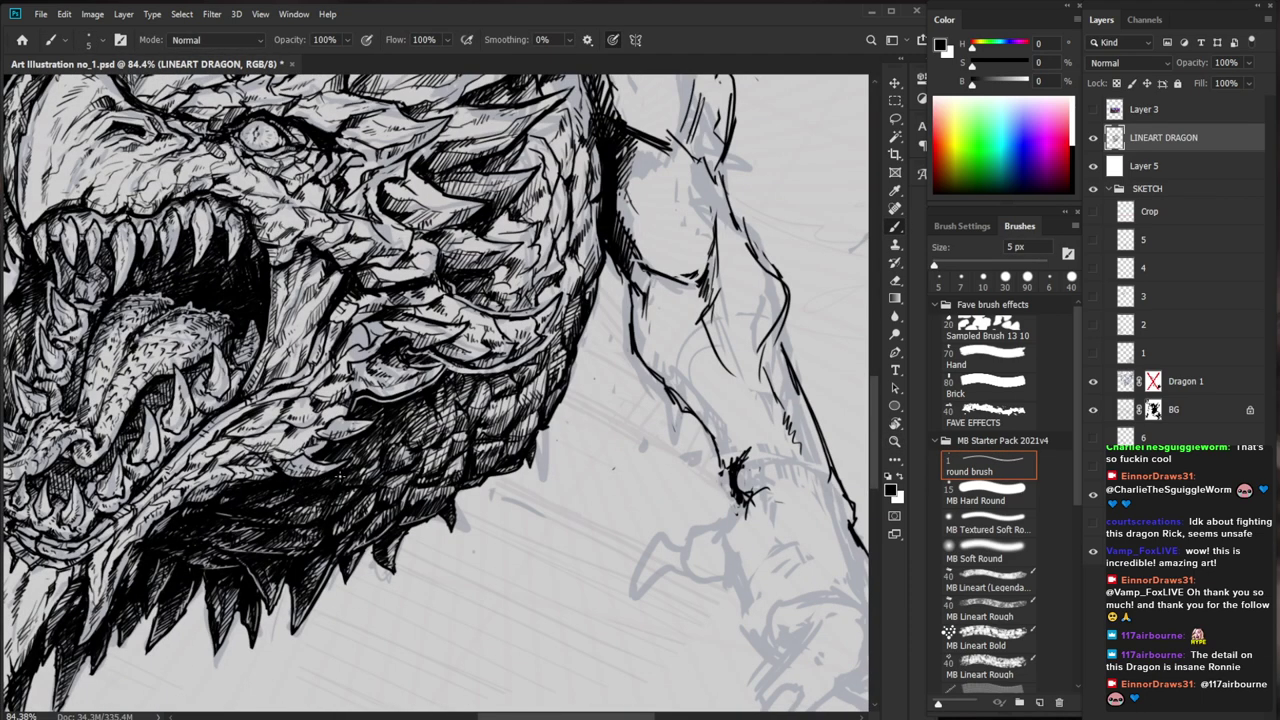
pyautogui.scroll(2, 325, 460)
pyautogui.press('e')
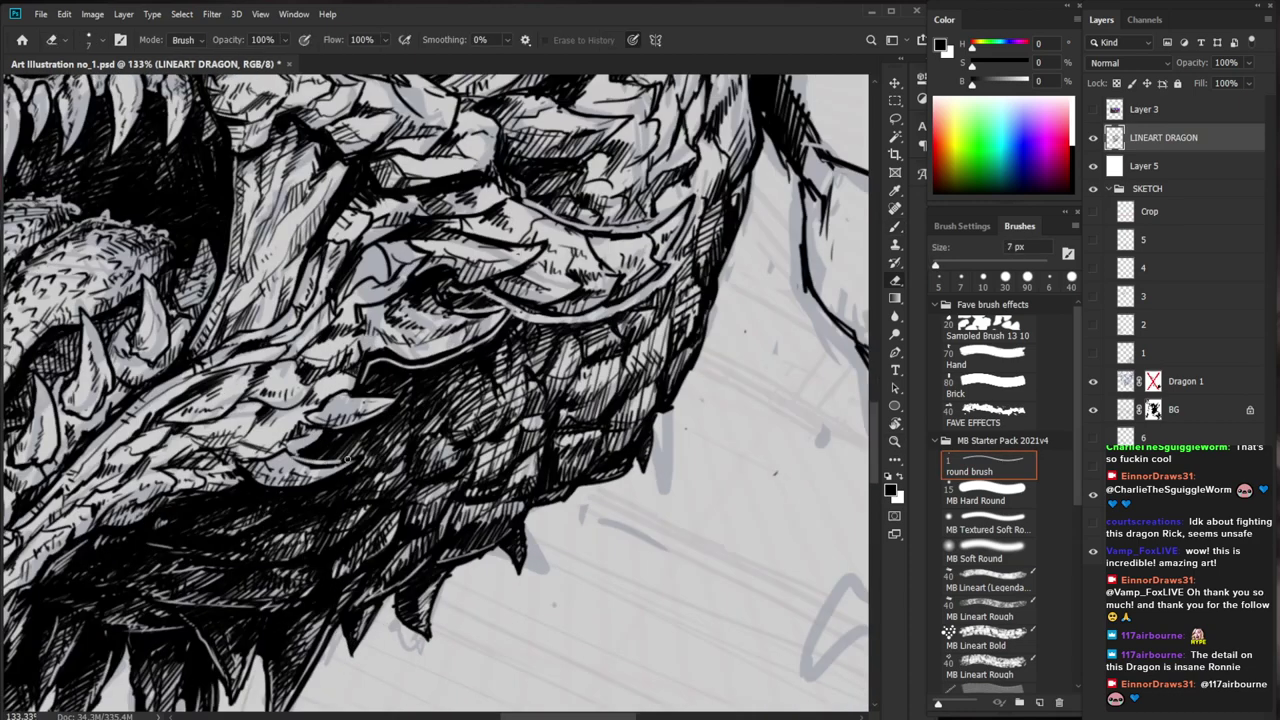
pyautogui.press('b')
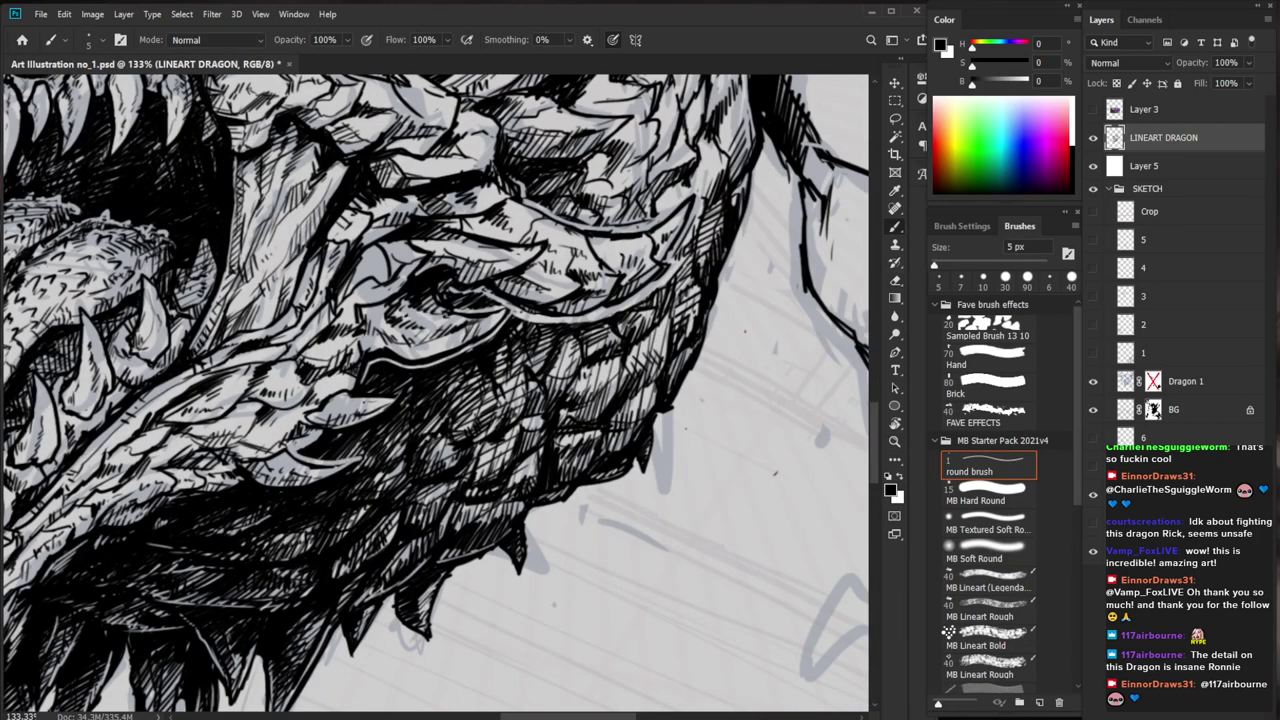
# Ink the curved outline and underside of the spike on the lower jaw's edge at 5 px
pyautogui.moveTo(356, 466)
pyautogui.mouseDown()
pyautogui.moveTo(281, 497)
pyautogui.moveTo(246, 490)
pyautogui.mouseUp()
pyautogui.moveTo(326, 468)
pyautogui.mouseDown()
pyautogui.moveTo(350, 464)
pyautogui.moveTo(288, 457)
pyautogui.mouseUp()
pyautogui.moveTo(410, 448)
pyautogui.mouseDown()
pyautogui.moveTo(290, 455)
pyautogui.moveTo(480, 452)
pyautogui.mouseUp()
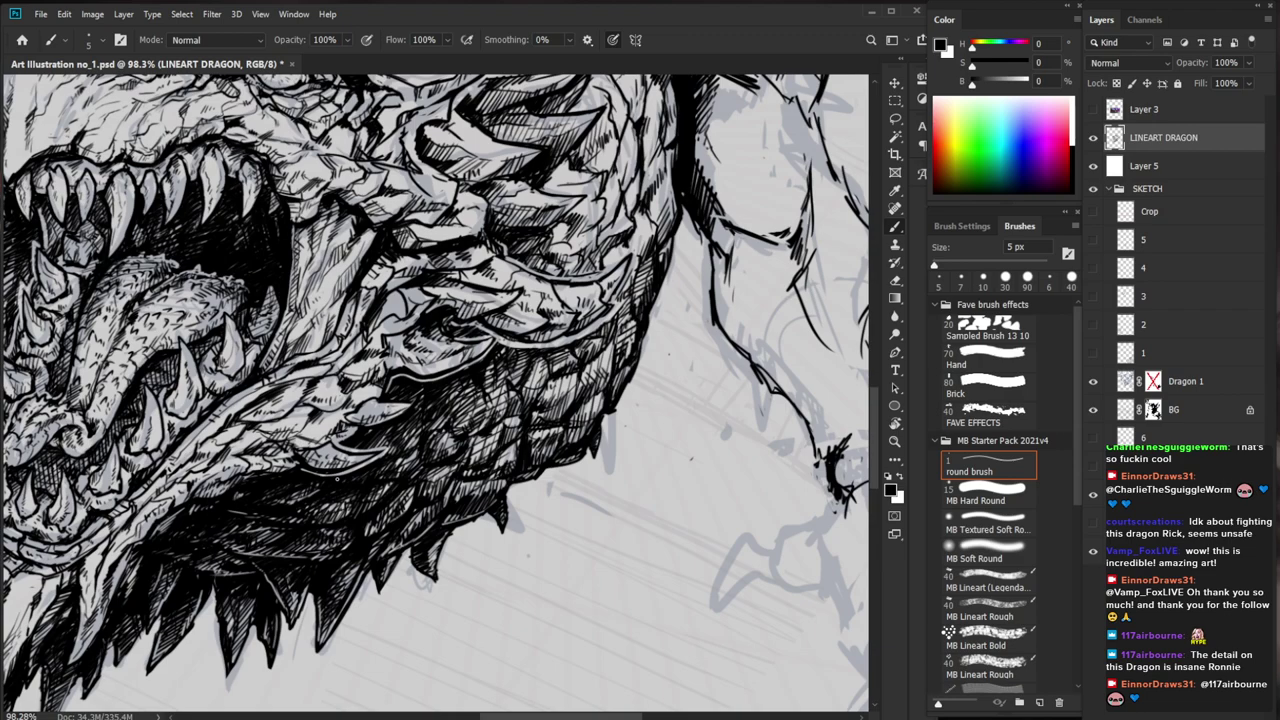
pyautogui.moveTo(337, 478); pyautogui.dragTo(264, 482)
pyautogui.moveTo(534, 506); pyautogui.dragTo(468, 518)
pyautogui.moveTo(290, 474); pyautogui.dragTo(347, 465)
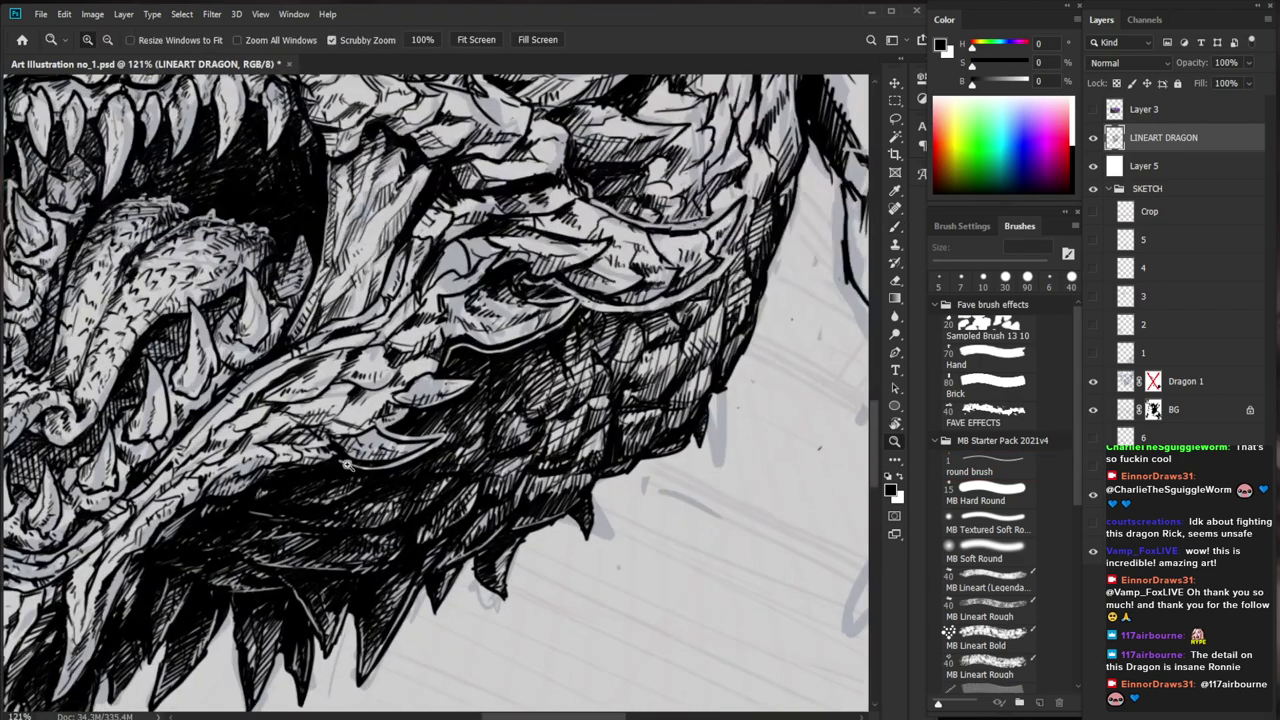
pyautogui.press('e')
pyautogui.press('b')
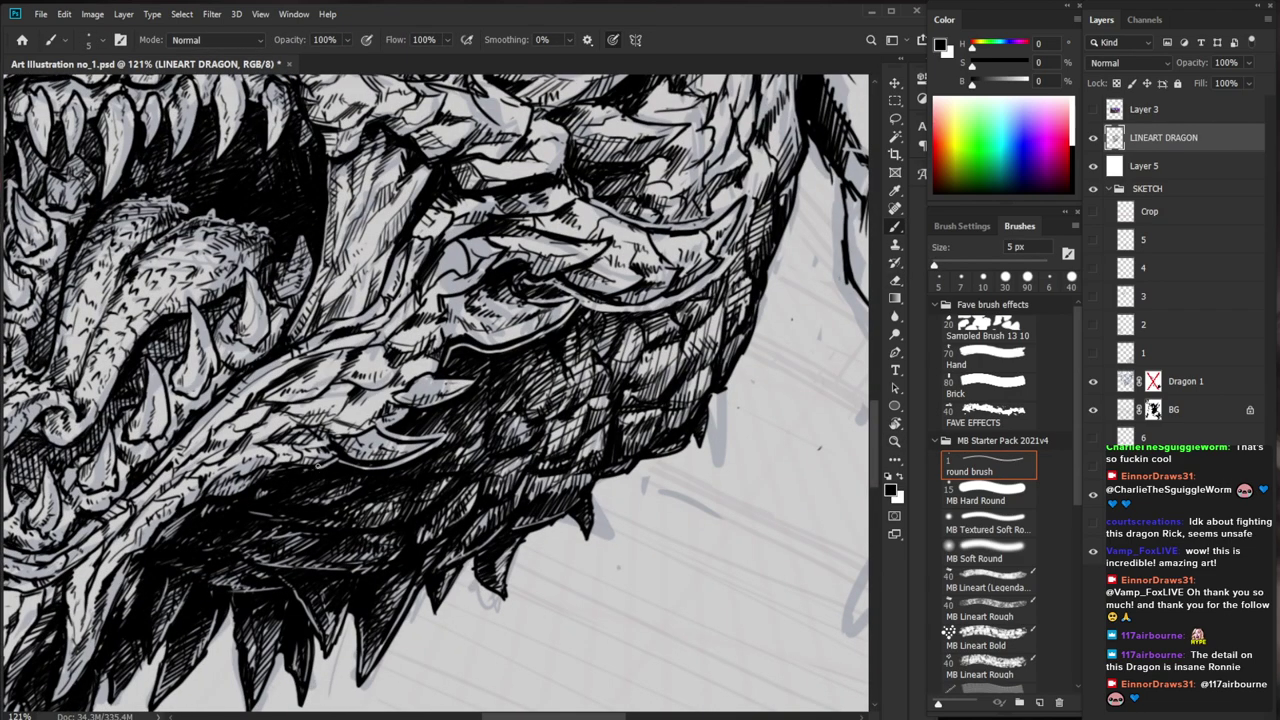
pyautogui.scroll(-3, 332, 463)
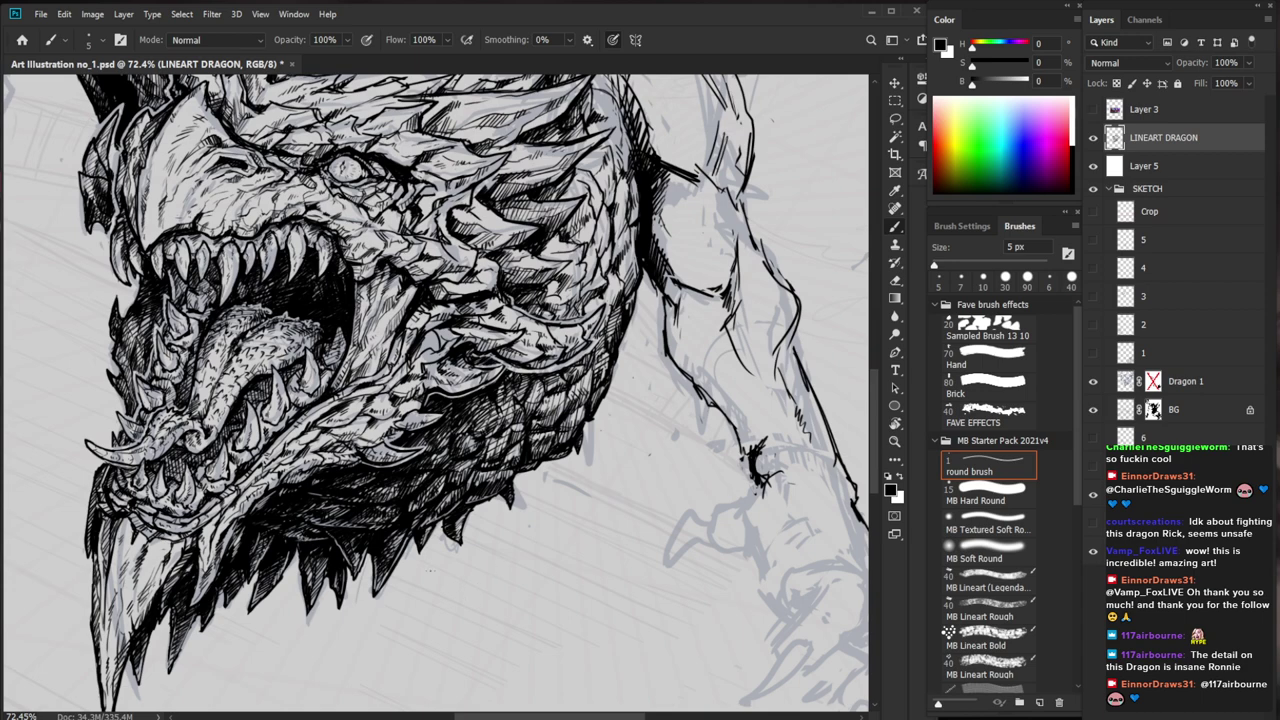
# Clean the edges of the dark spikes hanging below the jaw with the 7 px eraser
pyautogui.moveTo(390, 570); pyautogui.dragTo(458, 570)
pyautogui.press('e')
pyautogui.moveTo(388, 545); pyautogui.dragTo(380, 568)
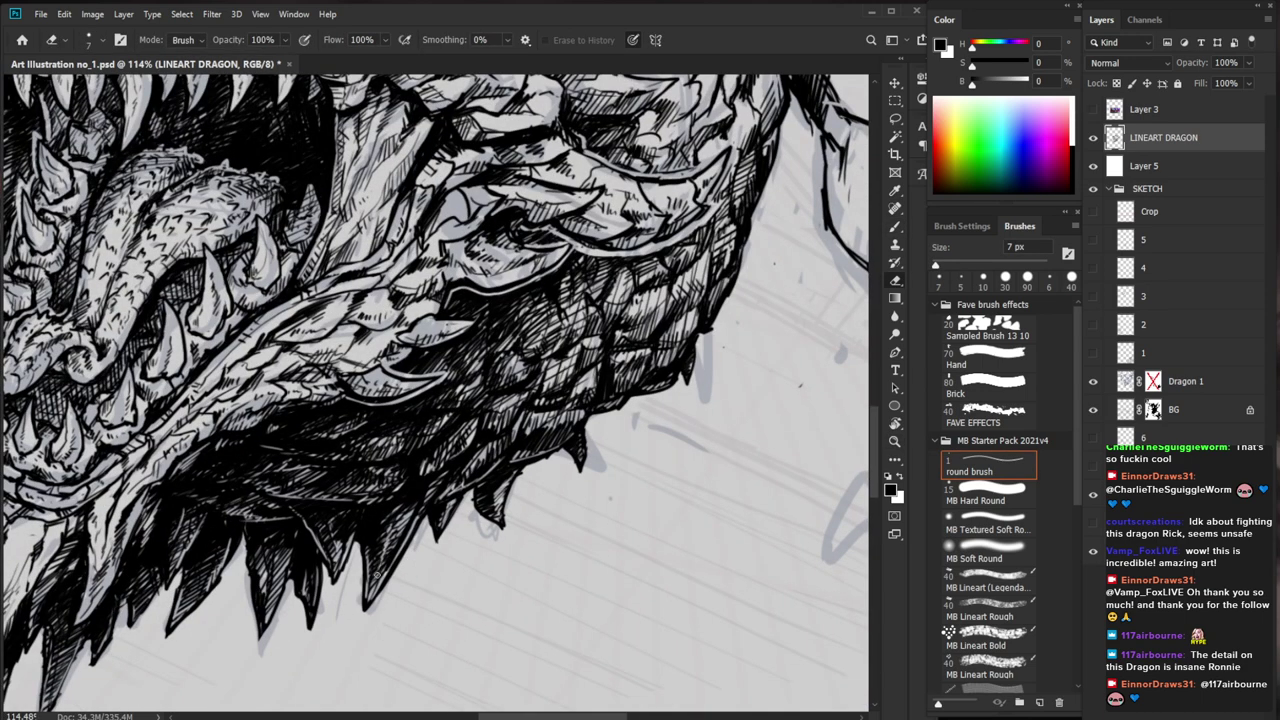
pyautogui.moveTo(448, 523); pyautogui.dragTo(222, 523)
pyautogui.moveTo(684, 520); pyautogui.dragTo(503, 492)
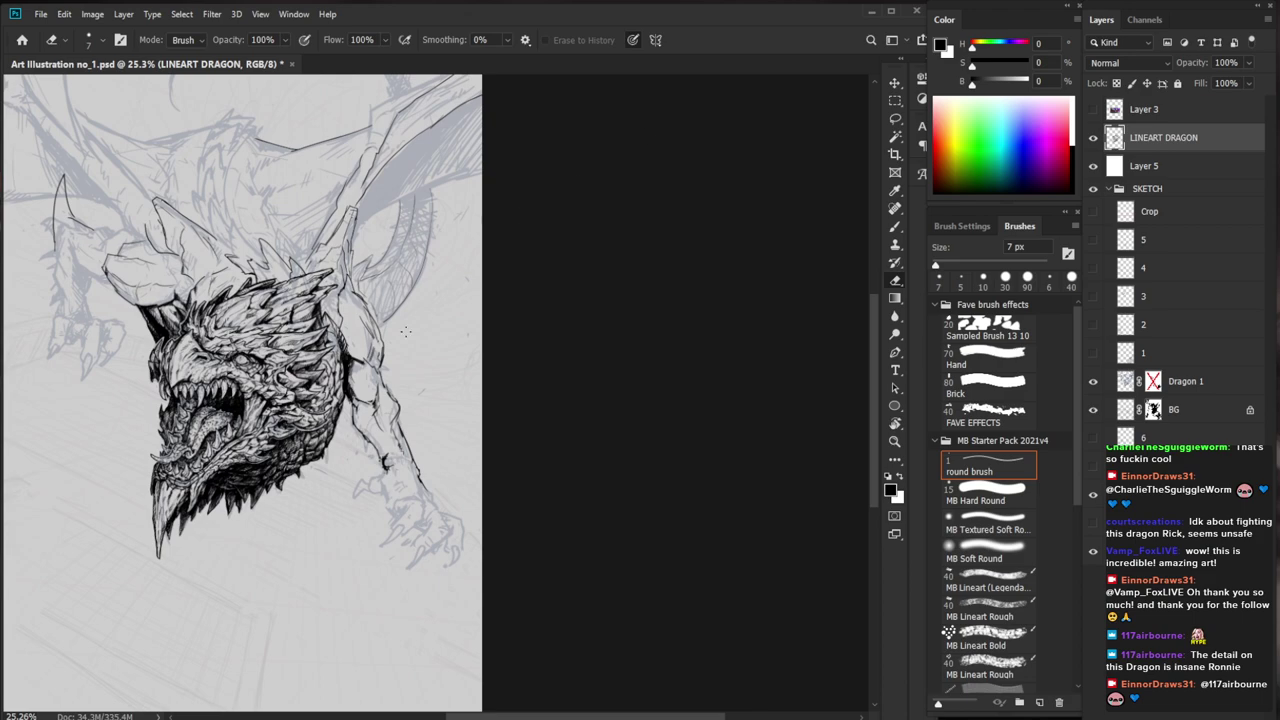
# Examine the line art of the foreleg beside the head, the open mouth and the brow scales
pyautogui.press('b')
pyautogui.scroll(4, 513, 400)
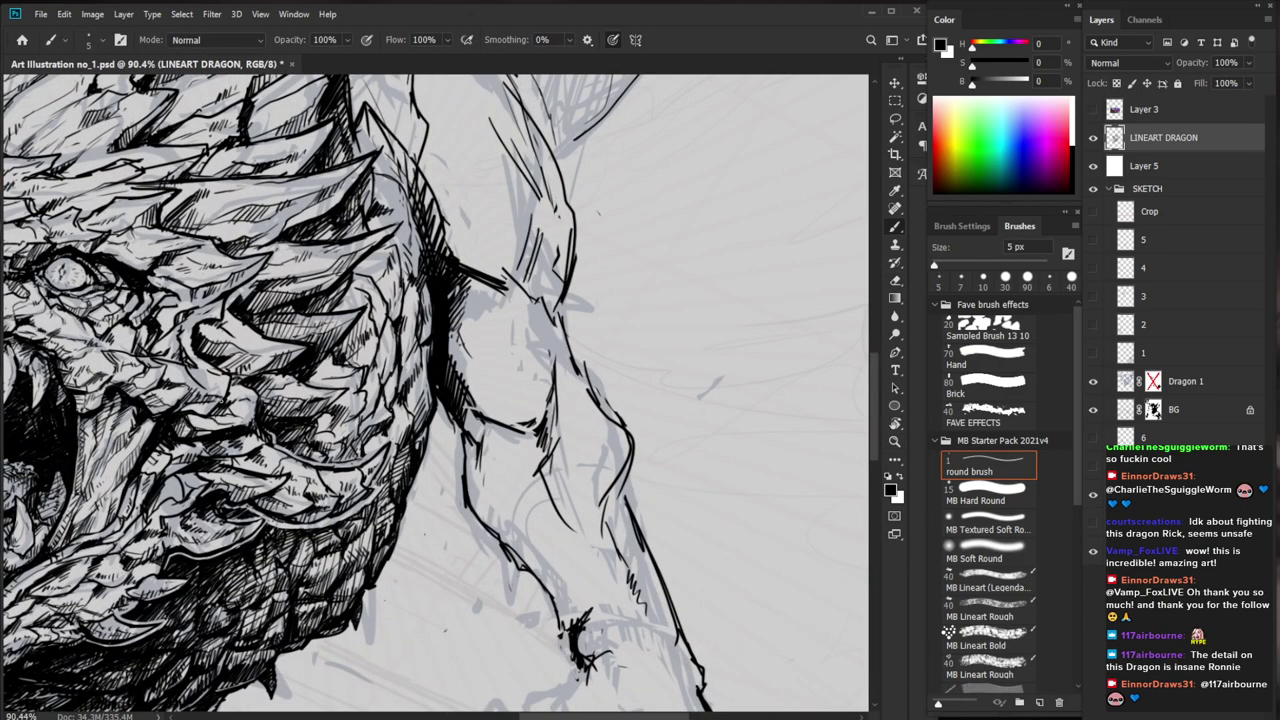
pyautogui.moveTo(352, 411); pyautogui.dragTo(255, 411)
pyautogui.moveTo(538, 253); pyautogui.dragTo(602, 189)
pyautogui.moveTo(281, 366); pyautogui.dragTo(328, 321)
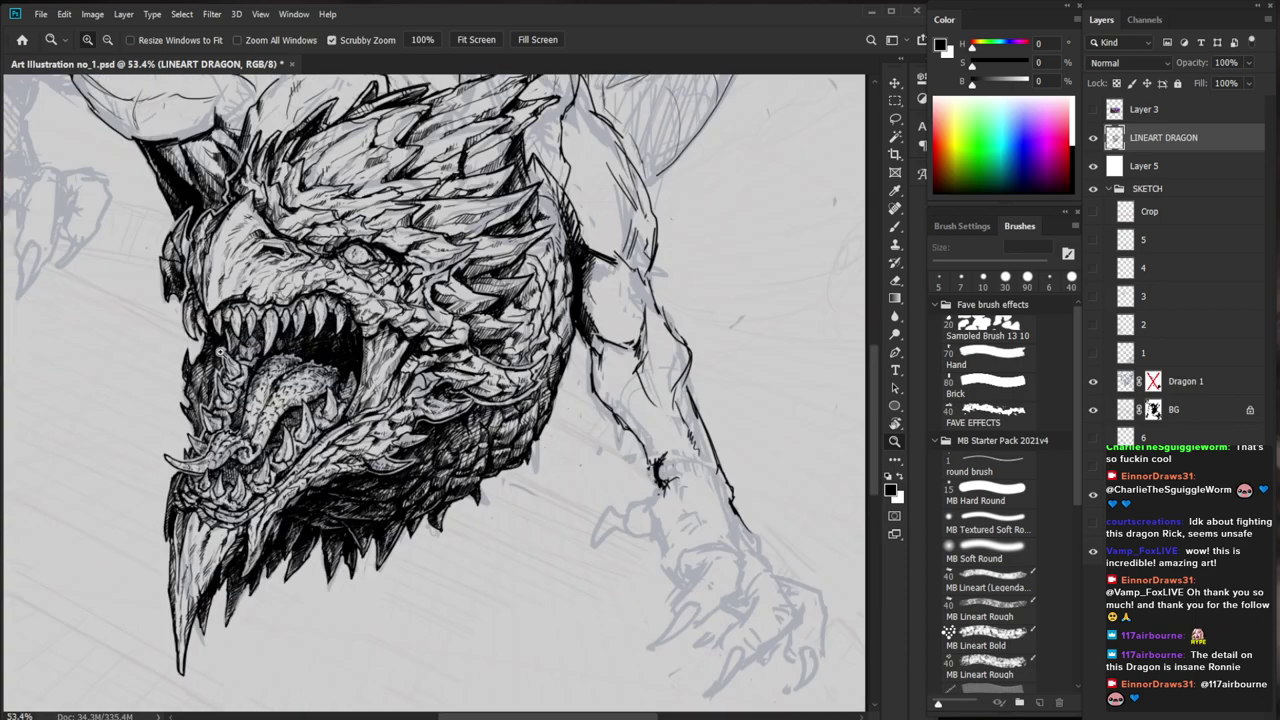
pyautogui.scroll(2, 220, 352)
pyautogui.press('b')
pyautogui.moveTo(534, 281); pyautogui.dragTo(438, 377)
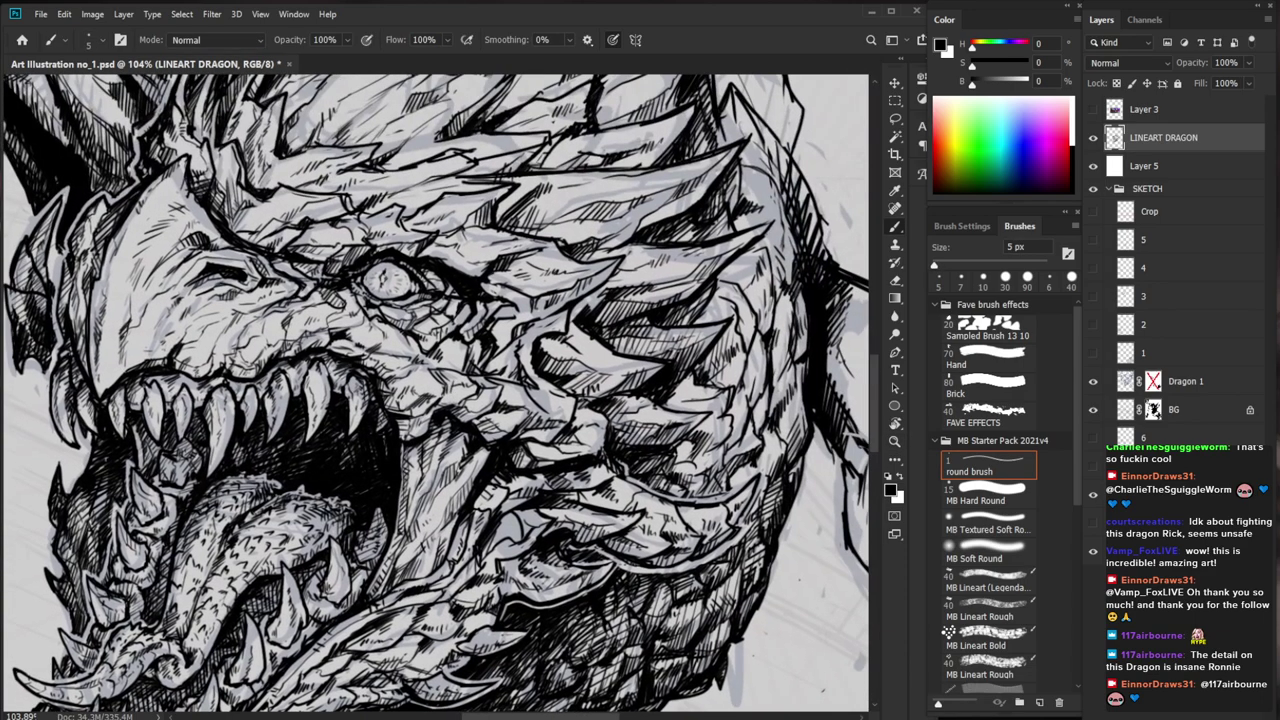
pyautogui.press('e')
pyautogui.moveTo(298, 220); pyautogui.dragTo(200, 222)
pyautogui.moveTo(694, 290); pyautogui.dragTo(540, 367)
pyautogui.moveTo(378, 300); pyautogui.dragTo(440, 300)
pyautogui.press('b')
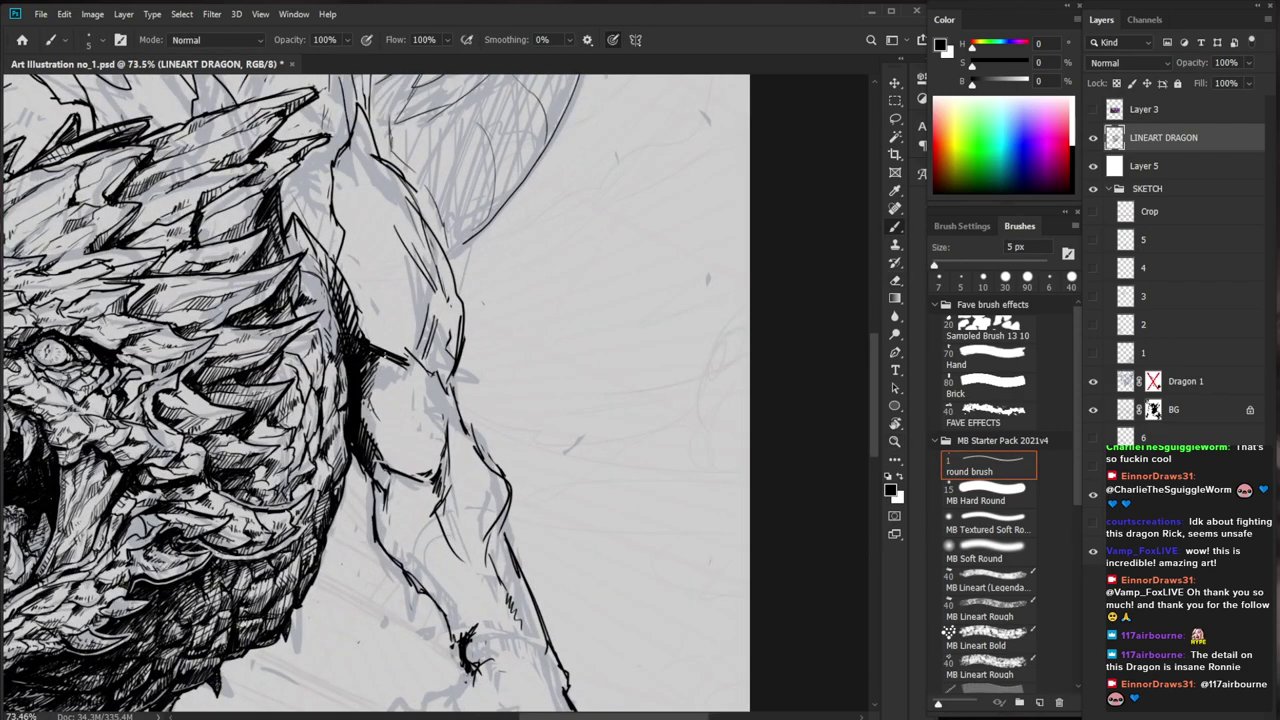
# Hatch the inner side of the foreleg's elbow beside the head with short 5 px ink strokes
pyautogui.press('e')
pyautogui.press('b')
pyautogui.moveTo(517, 370); pyautogui.dragTo(460, 370)
pyautogui.moveTo(539, 405)
pyautogui.mouseDown()
pyautogui.moveTo(507, 354)
pyautogui.moveTo(510, 365)
pyautogui.mouseUp()
pyautogui.press('e')
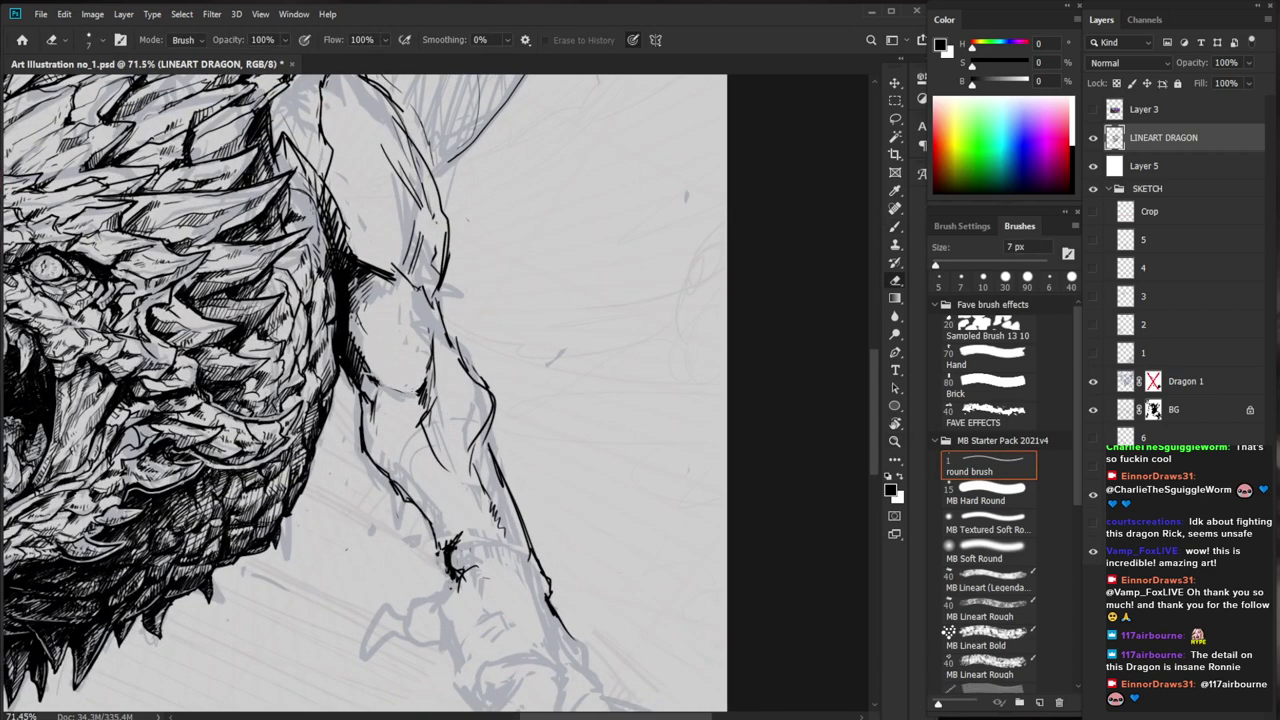
pyautogui.press('b')
pyautogui.moveTo(370, 382); pyautogui.dragTo(425, 394)
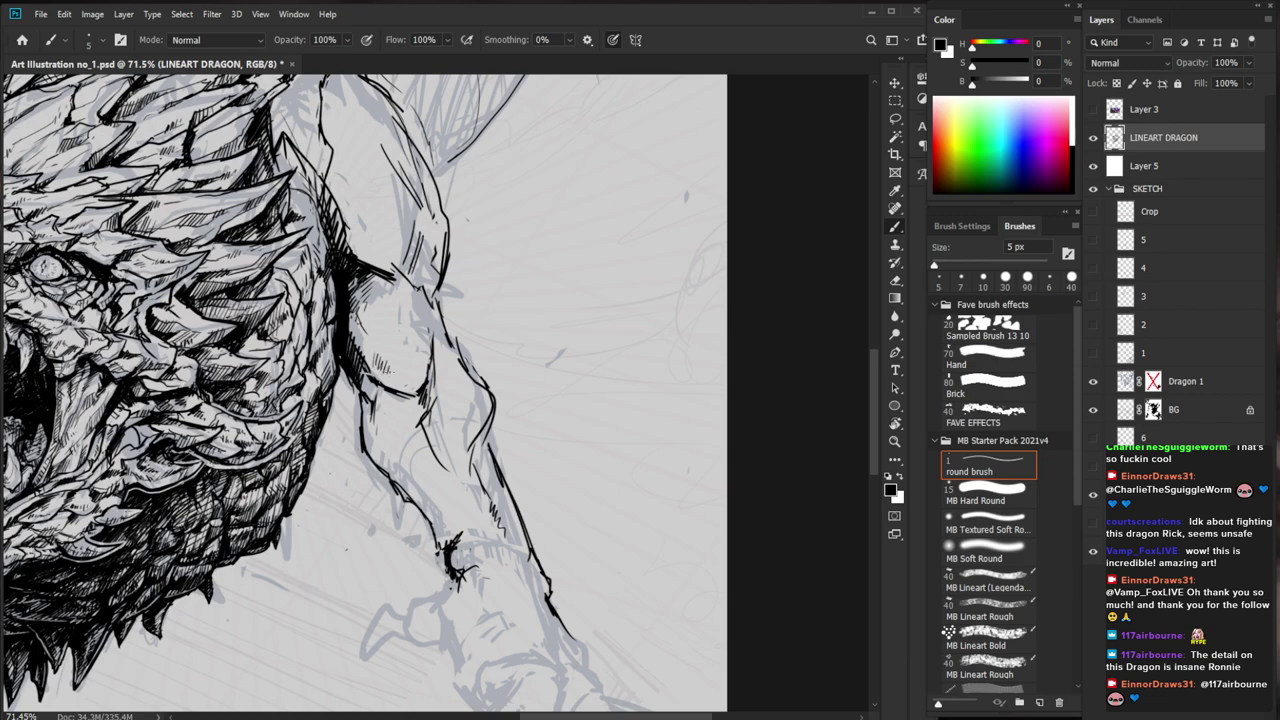
# Examine the inked cheek scales, eye and snout both close up and in the context of the whole head
pyautogui.moveTo(487, 362); pyautogui.dragTo(447, 362)
pyautogui.moveTo(508, 329); pyautogui.dragTo(648, 339)
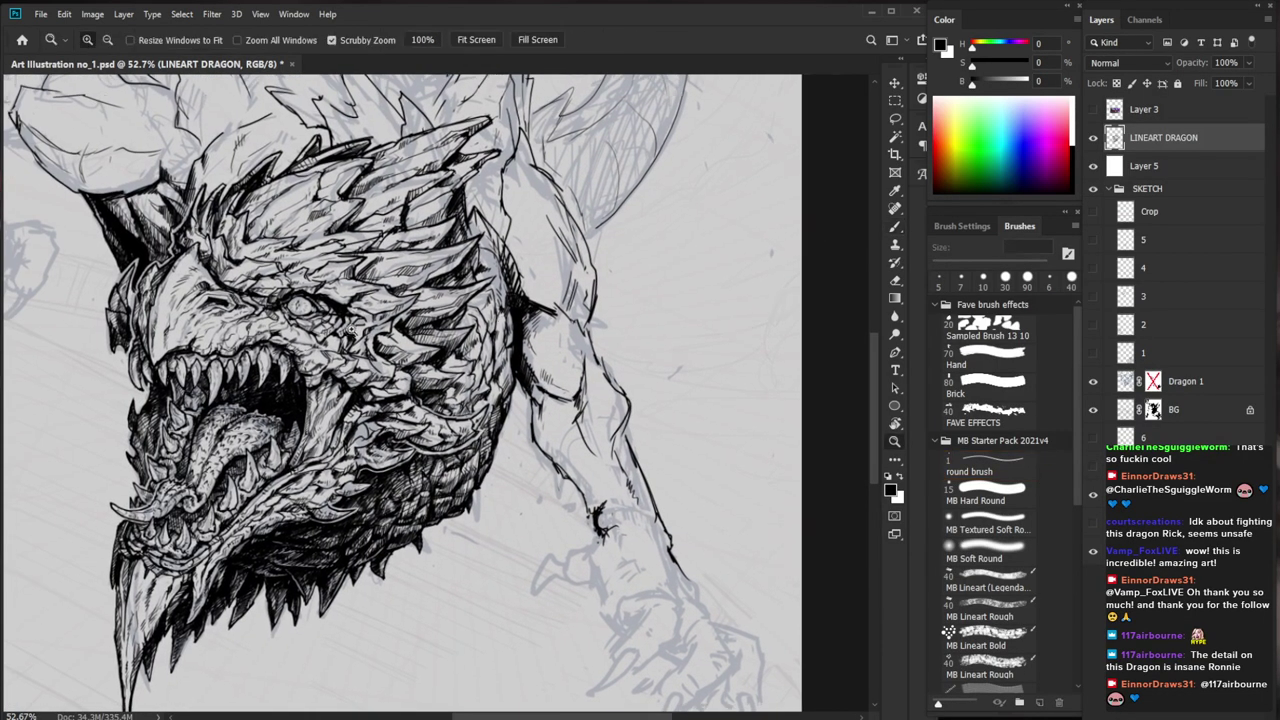
pyautogui.moveTo(344, 324); pyautogui.dragTo(400, 325)
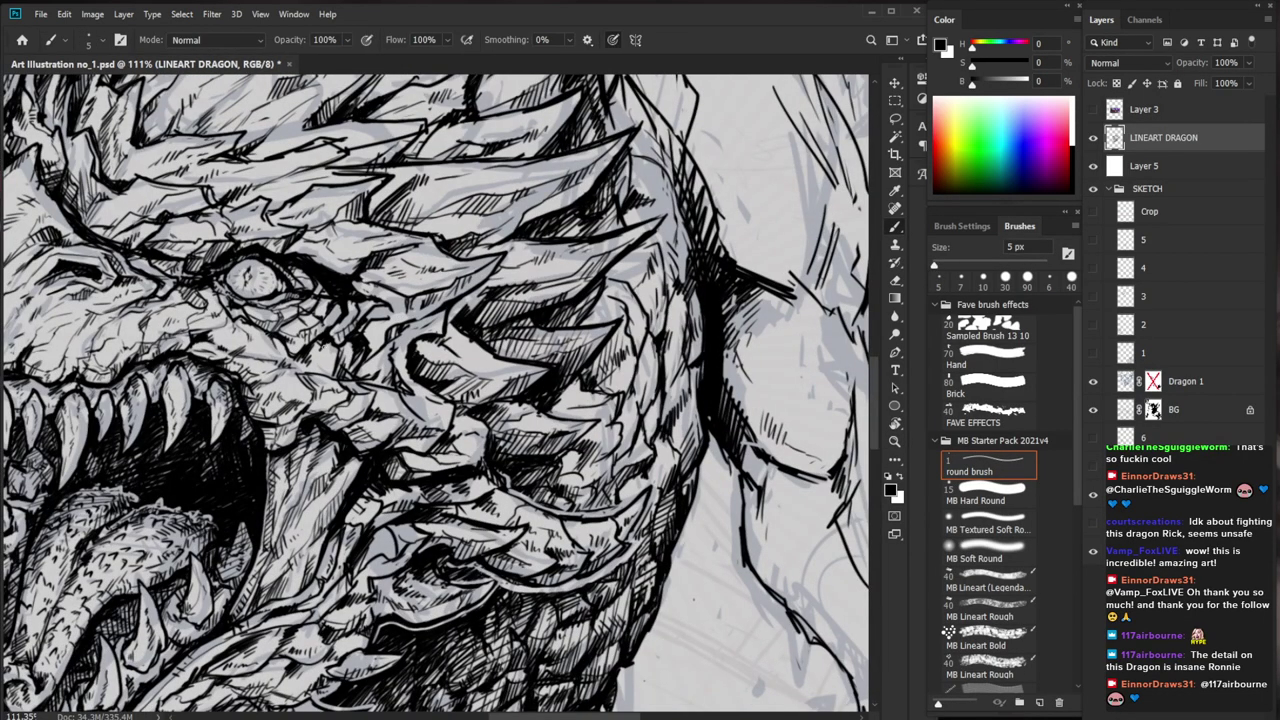
pyautogui.moveTo(326, 356); pyautogui.dragTo(268, 356)
pyautogui.moveTo(481, 340); pyautogui.dragTo(565, 310)
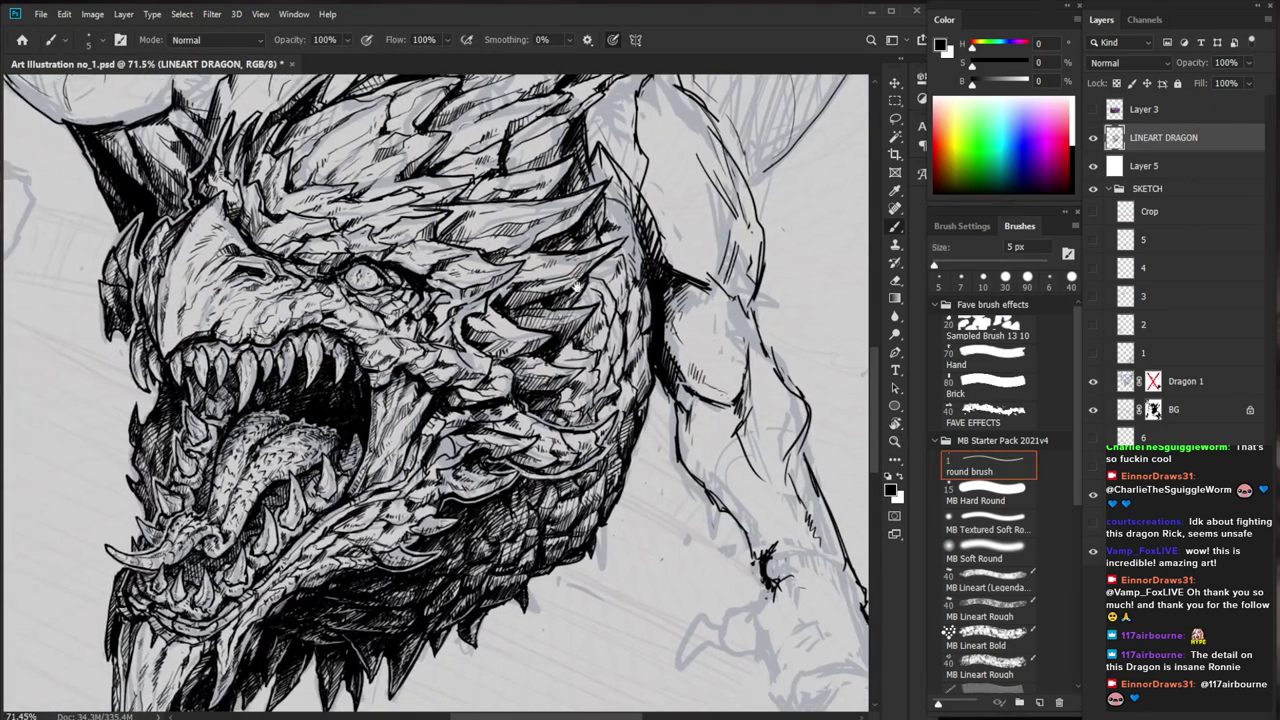
pyautogui.scroll(3, 332, 240)
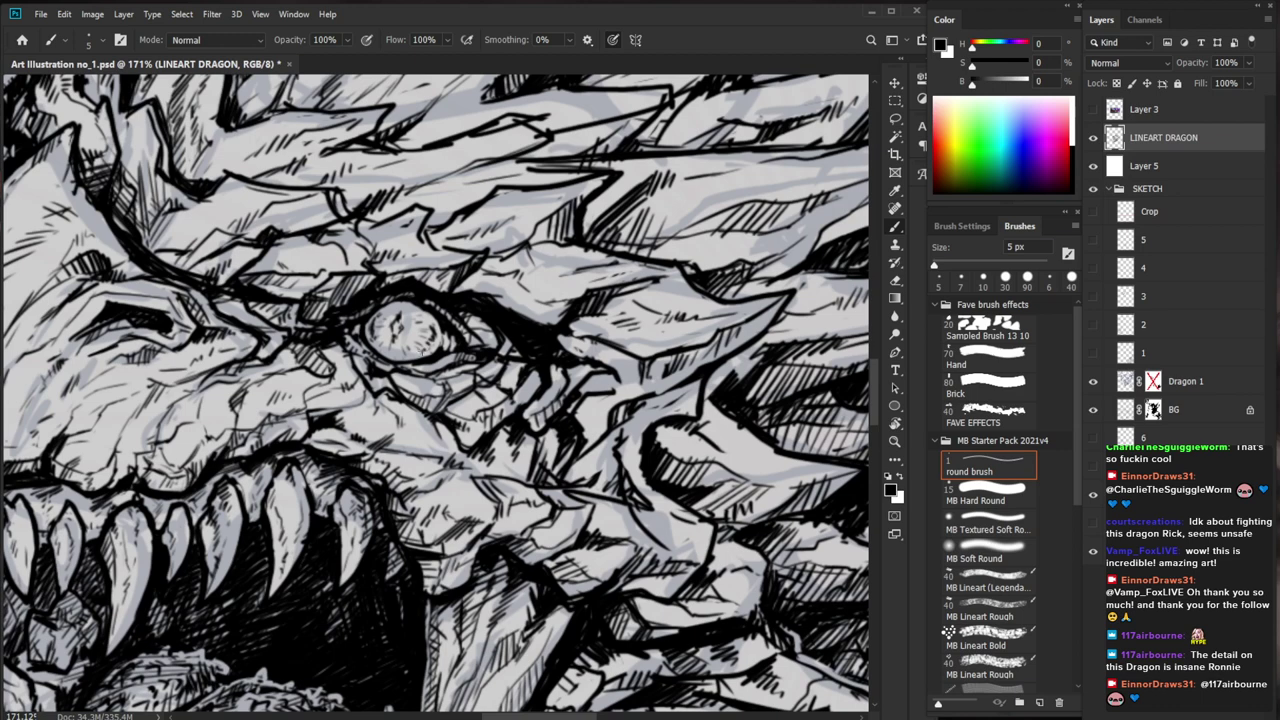
pyautogui.scroll(-3, 470, 330)
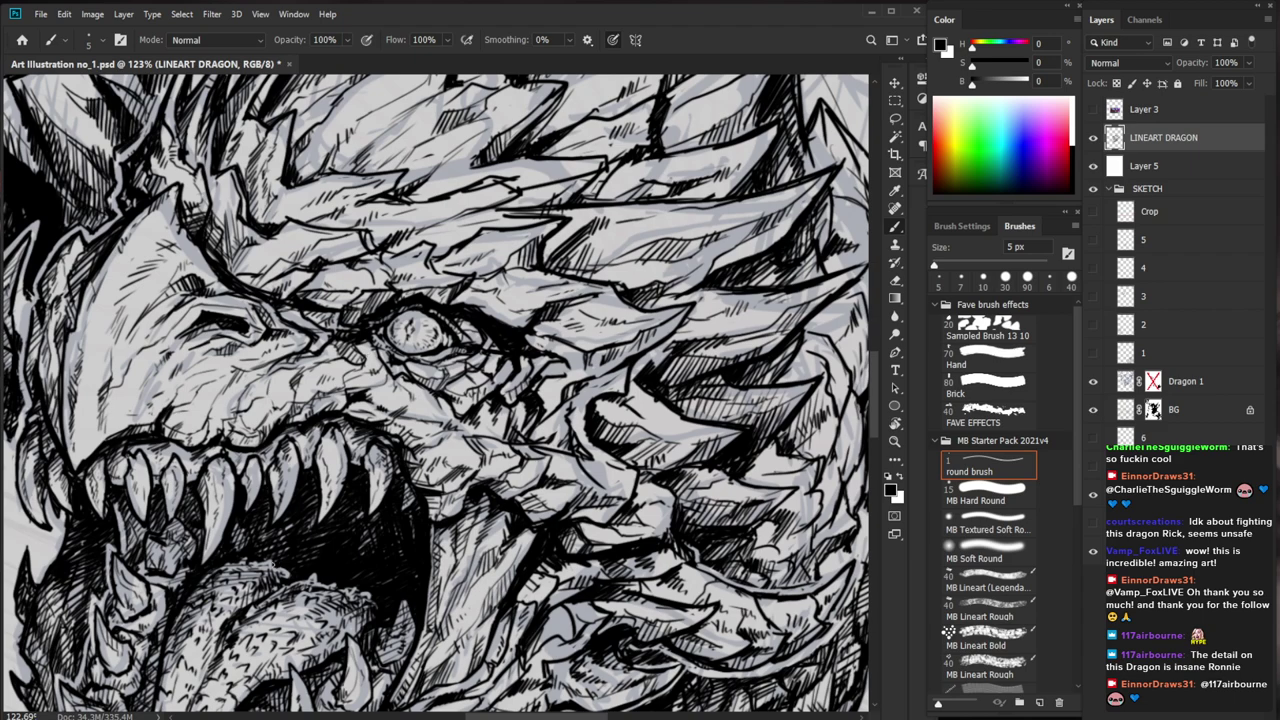
# Deepen the shadows between the cheek scales behind the eye and along the head's rear edge with 5 px strokes
pyautogui.moveTo(351, 527); pyautogui.dragTo(266, 563)
pyautogui.moveTo(599, 629); pyautogui.dragTo(574, 490)
pyautogui.moveTo(706, 560); pyautogui.dragTo(482, 543)
pyautogui.scroll(1, 493, 520)
pyautogui.press('b')
pyautogui.moveTo(401, 465); pyautogui.dragTo(379, 469)
pyautogui.moveTo(471, 479); pyautogui.dragTo(410, 488)
pyautogui.moveTo(522, 498)
pyautogui.mouseDown()
pyautogui.moveTo(487, 512)
pyautogui.moveTo(531, 573)
pyautogui.moveTo(534, 556)
pyautogui.mouseUp()
pyautogui.moveTo(315, 402); pyautogui.dragTo(425, 402)
# Touch up the details of the eye's iris with the 5 px brush and the 7 px eraser
pyautogui.press('e')
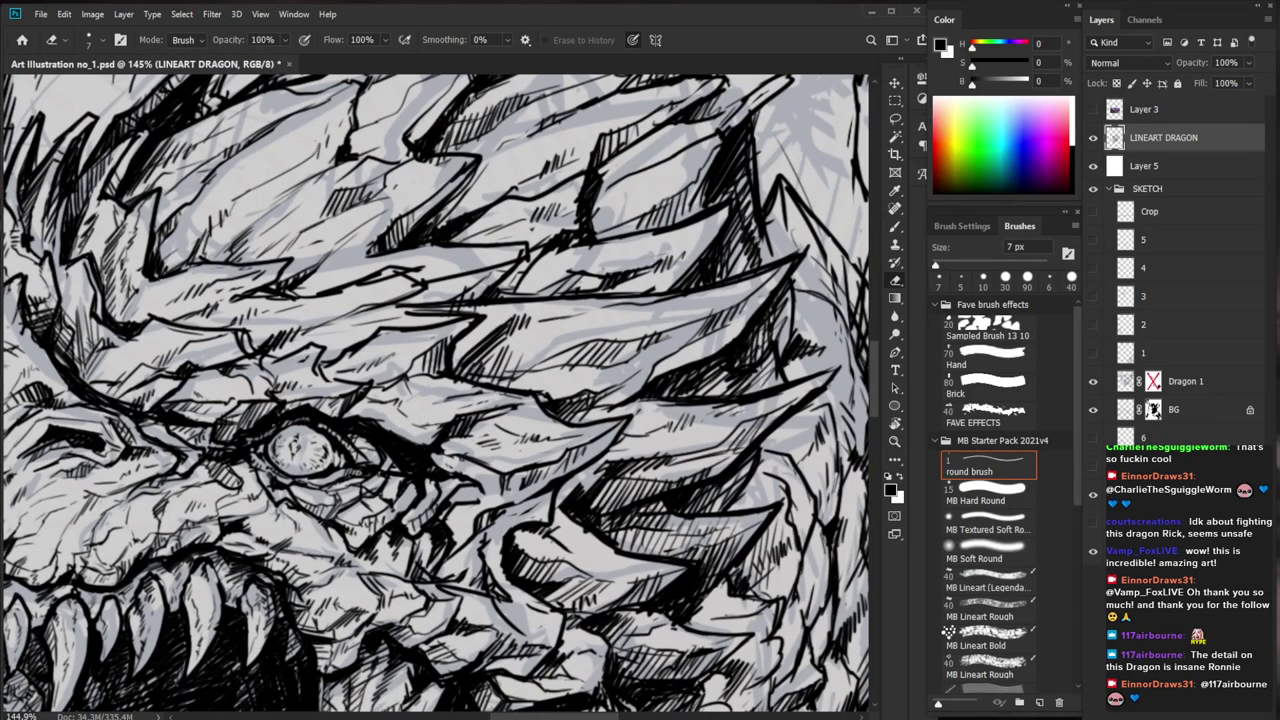
pyautogui.press('b')
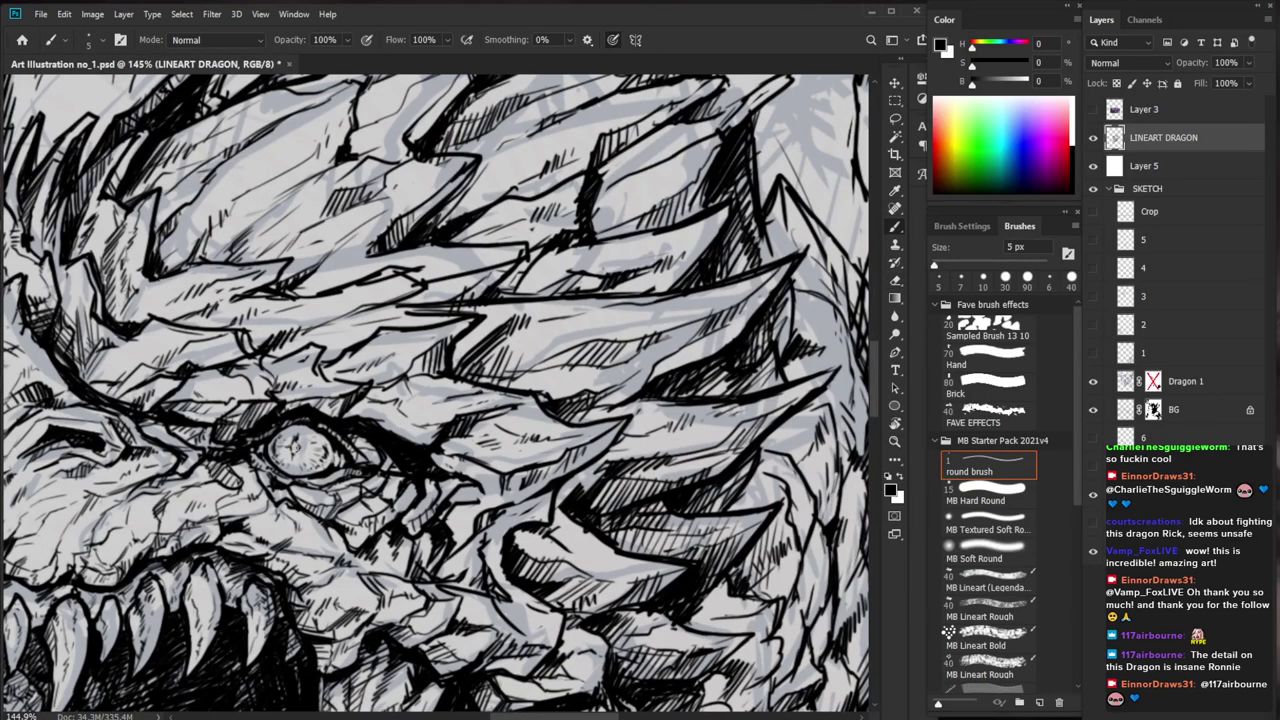
pyautogui.press('e')
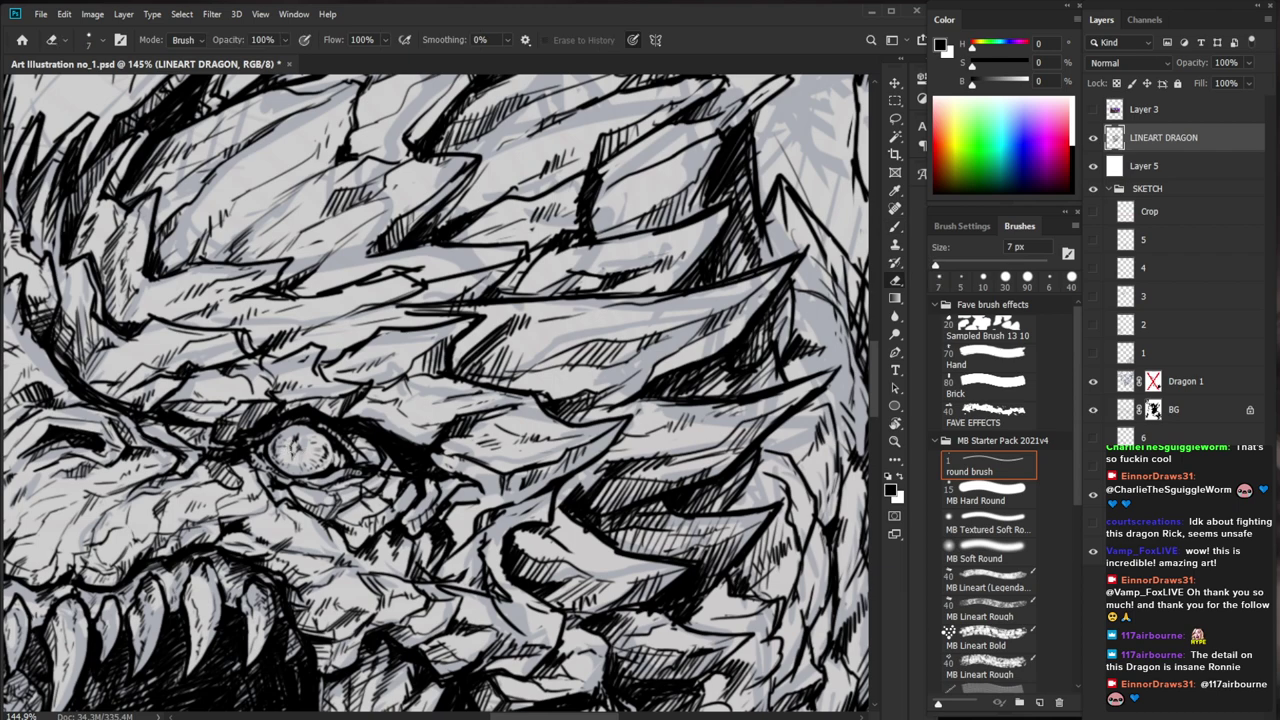
pyautogui.press('b')
pyautogui.press('e')
pyautogui.keyDown('alt'); pyautogui.click(325, 452); pyautogui.keyUp('alt')
pyautogui.moveTo(325, 452); pyautogui.dragTo(171, 379)
pyautogui.scroll(-4, 340, 436)
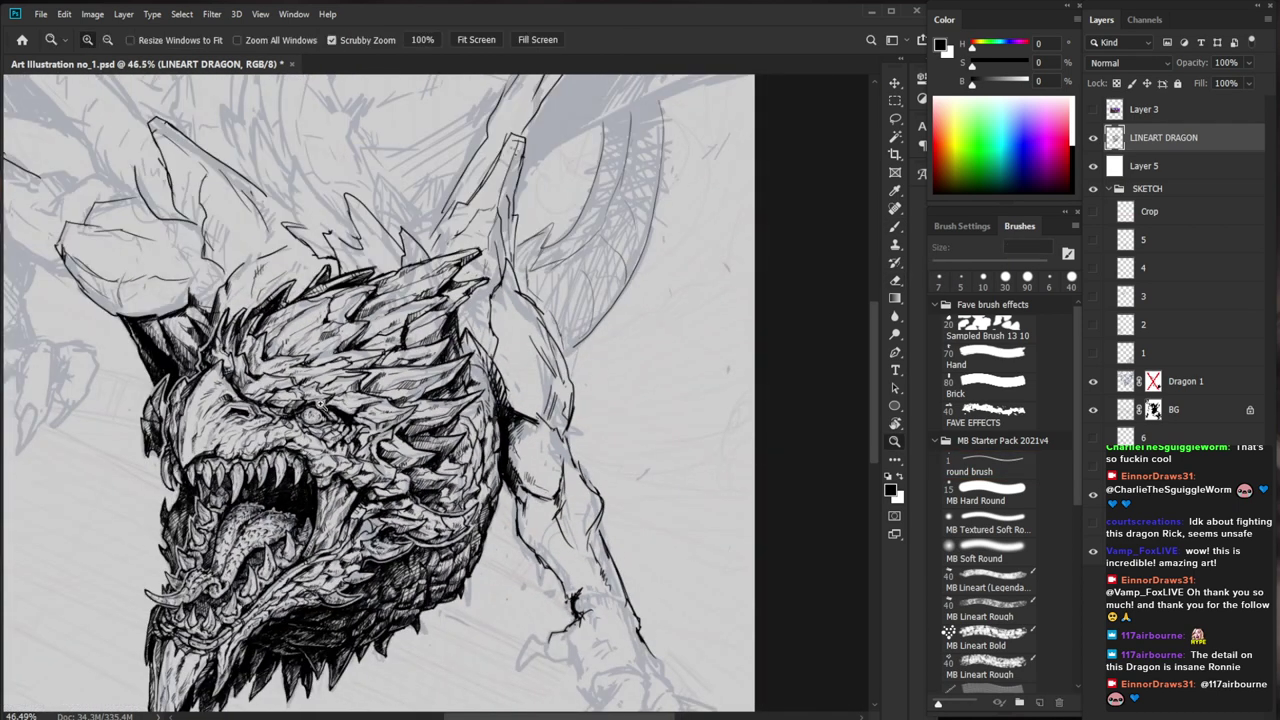
# Refine the foreleg's contour around the elbow and wrist with 5 px ink strokes and the 7 px eraser
pyautogui.scroll(8, 340, 436)
pyautogui.press('b')
pyautogui.moveTo(365, 428); pyautogui.dragTo(250, 434)
pyautogui.moveTo(699, 556); pyautogui.dragTo(495, 468)
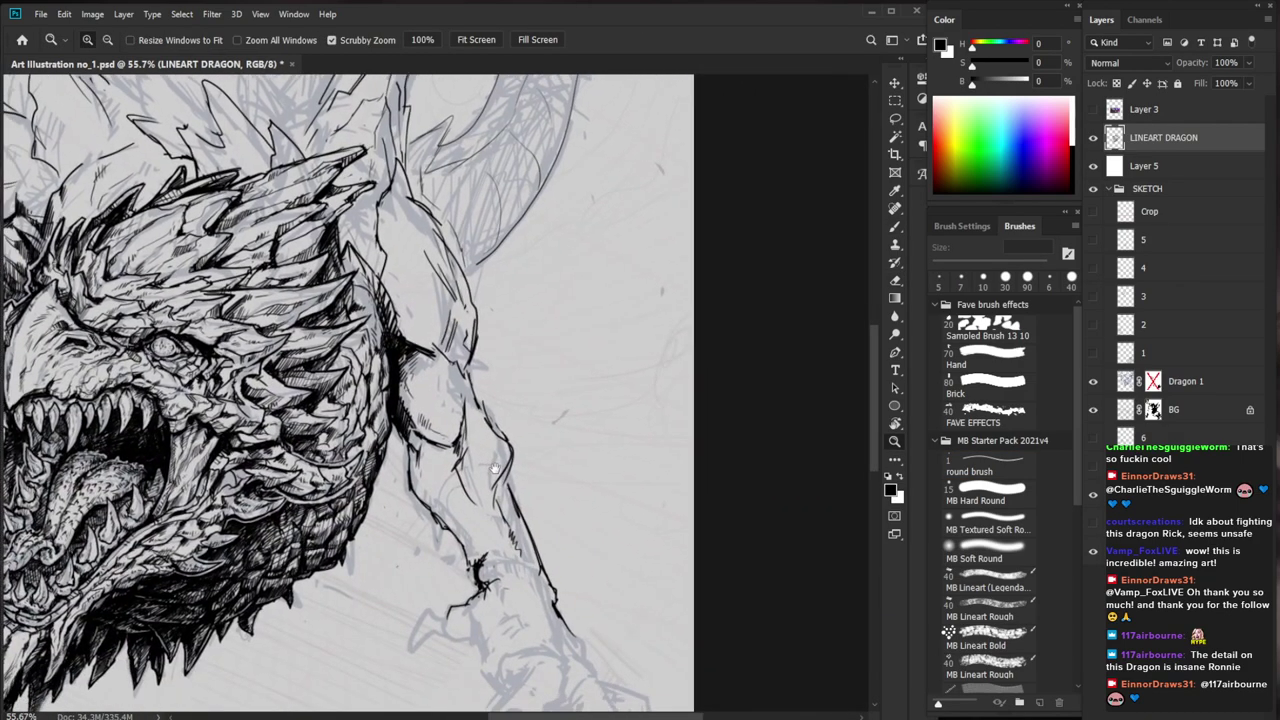
pyautogui.scroll(2, 445, 255)
pyautogui.press('e')
pyautogui.moveTo(475, 354)
pyautogui.mouseDown()
pyautogui.moveTo(484, 388)
pyautogui.moveTo(489, 362)
pyautogui.moveTo(477, 401)
pyautogui.mouseUp()
pyautogui.press('b')
pyautogui.moveTo(488, 351); pyautogui.dragTo(466, 255)
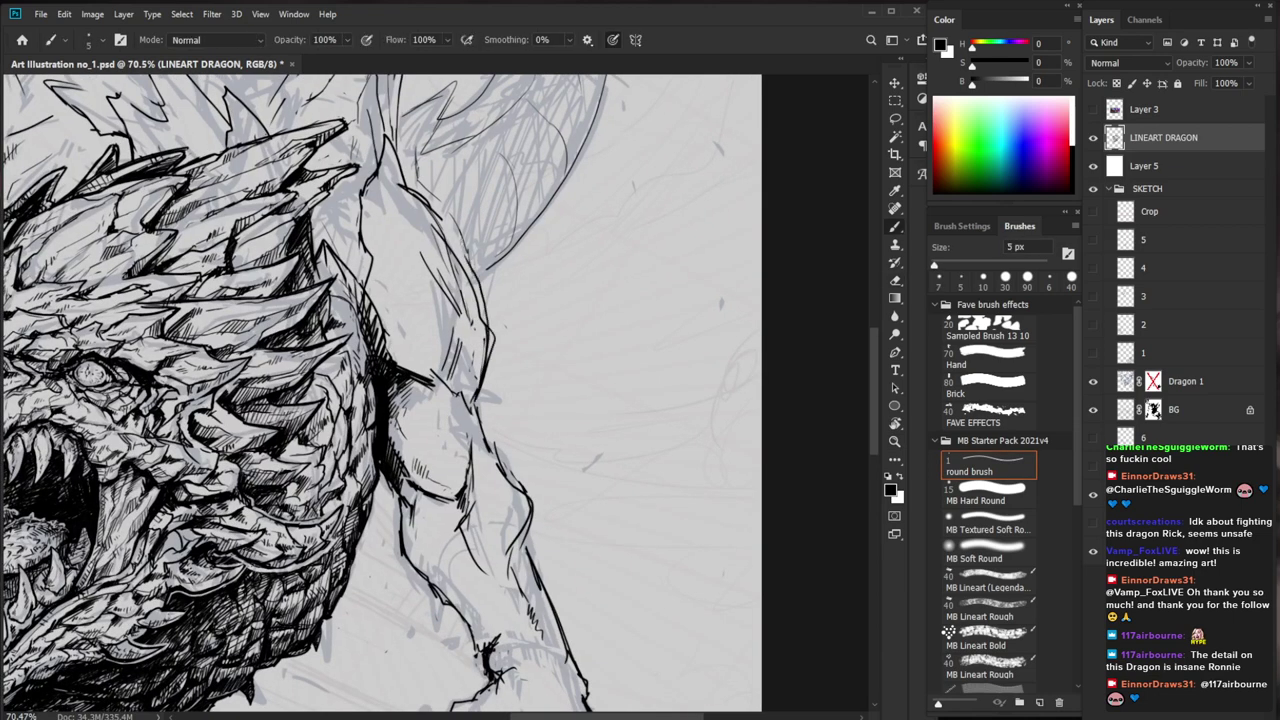
# Darken the throat scales along the rear edge of the jaw with short 5 px hatching strokes
pyautogui.moveTo(539, 288); pyautogui.dragTo(484, 288)
pyautogui.moveTo(601, 265); pyautogui.dragTo(618, 352)
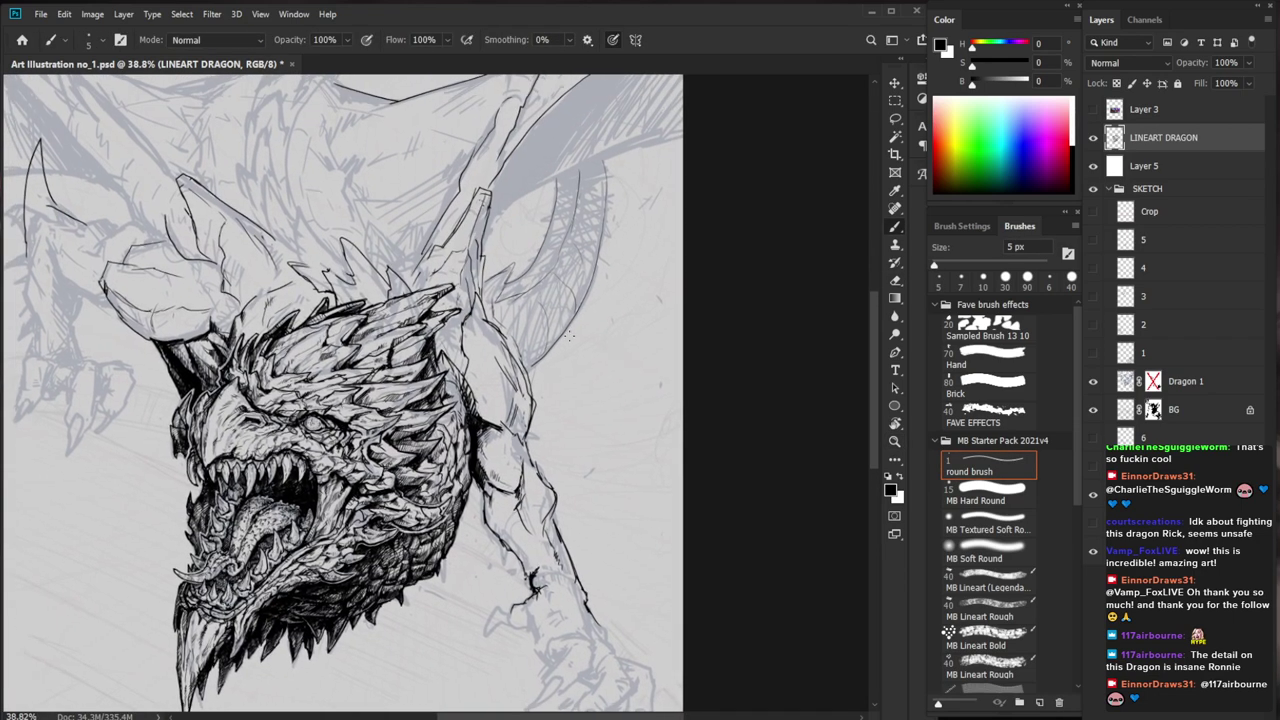
pyautogui.moveTo(511, 343)
pyautogui.mouseDown()
pyautogui.moveTo(531, 403)
pyautogui.moveTo(520, 394)
pyautogui.mouseUp()
pyautogui.press('e')
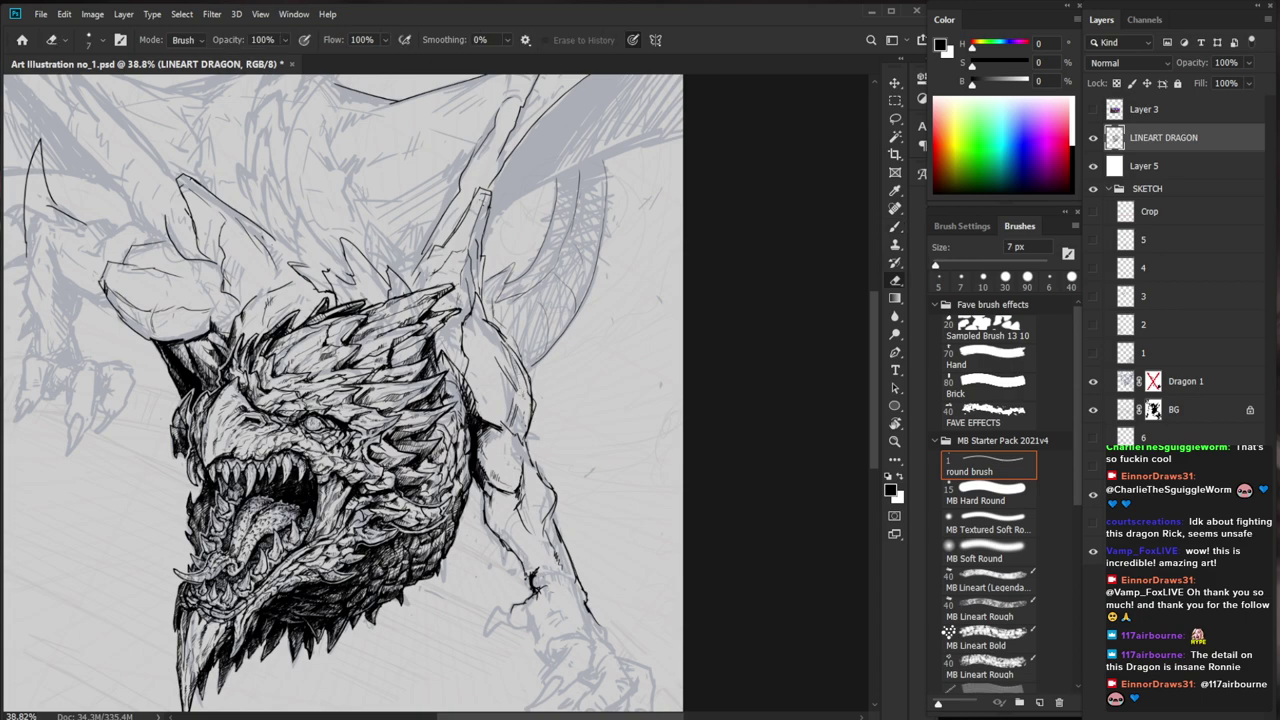
pyautogui.press('b')
pyautogui.scroll(6, 440, 518)
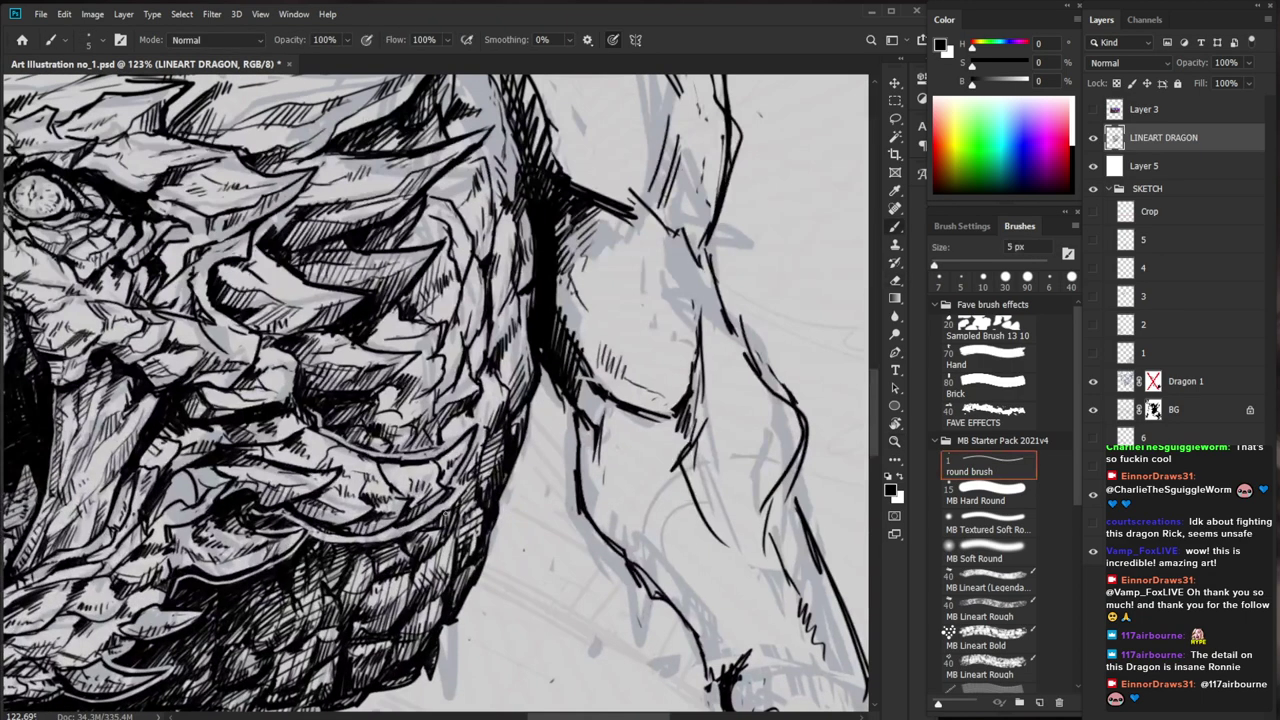
pyautogui.moveTo(462, 500); pyautogui.dragTo(444, 527)
pyautogui.moveTo(478, 482); pyautogui.dragTo(447, 531)
pyautogui.moveTo(474, 508); pyautogui.dragTo(452, 543)
pyautogui.moveTo(481, 526); pyautogui.dragTo(438, 571)
pyautogui.moveTo(452, 568); pyautogui.dragTo(430, 604)
pyautogui.moveTo(466, 582); pyautogui.dragTo(422, 626)
pyautogui.moveTo(440, 618); pyautogui.dragTo(422, 636)
pyautogui.scroll(-2, 440, 620)
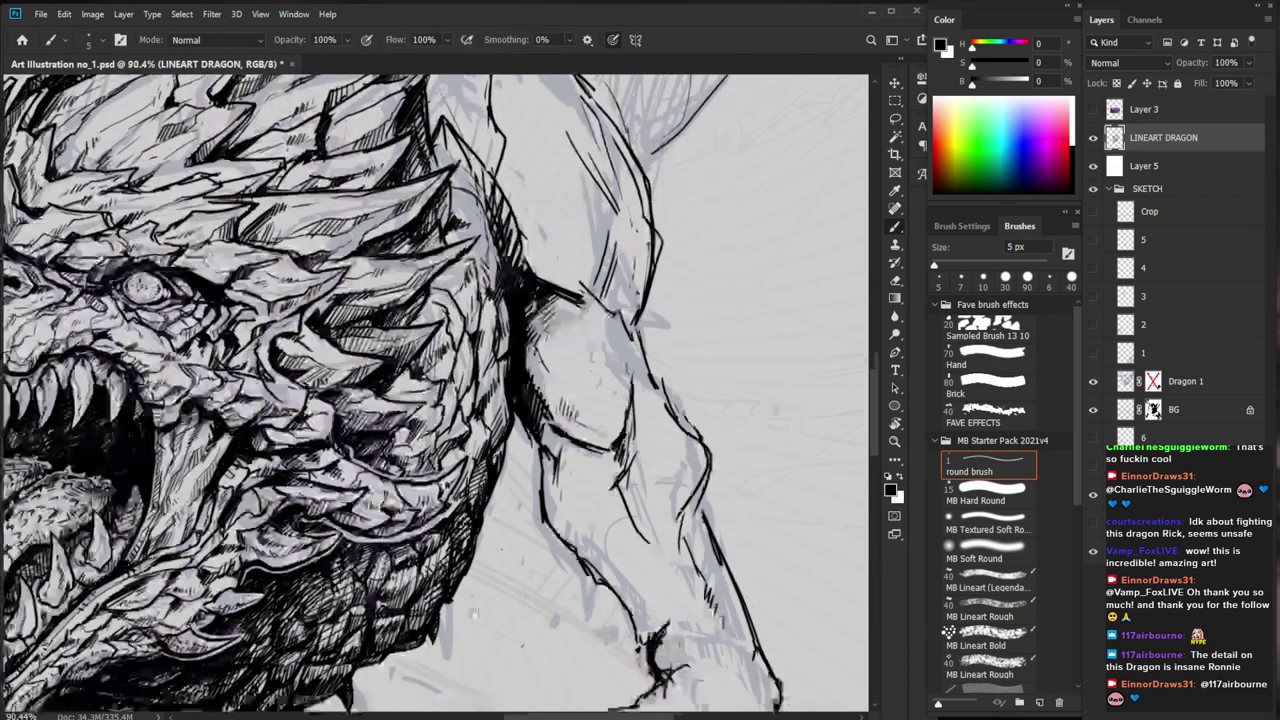
# Clean up the ink along the jaw's lower rear contour with the 7 px eraser
pyautogui.press('z')
pyautogui.moveTo(482, 500)
pyautogui.mouseDown()
pyautogui.moveTo(435, 516)
pyautogui.moveTo(569, 481)
pyautogui.mouseUp()
pyautogui.press('e')
pyautogui.moveTo(466, 477); pyautogui.dragTo(497, 454)
pyautogui.moveTo(555, 425); pyautogui.dragTo(467, 488)
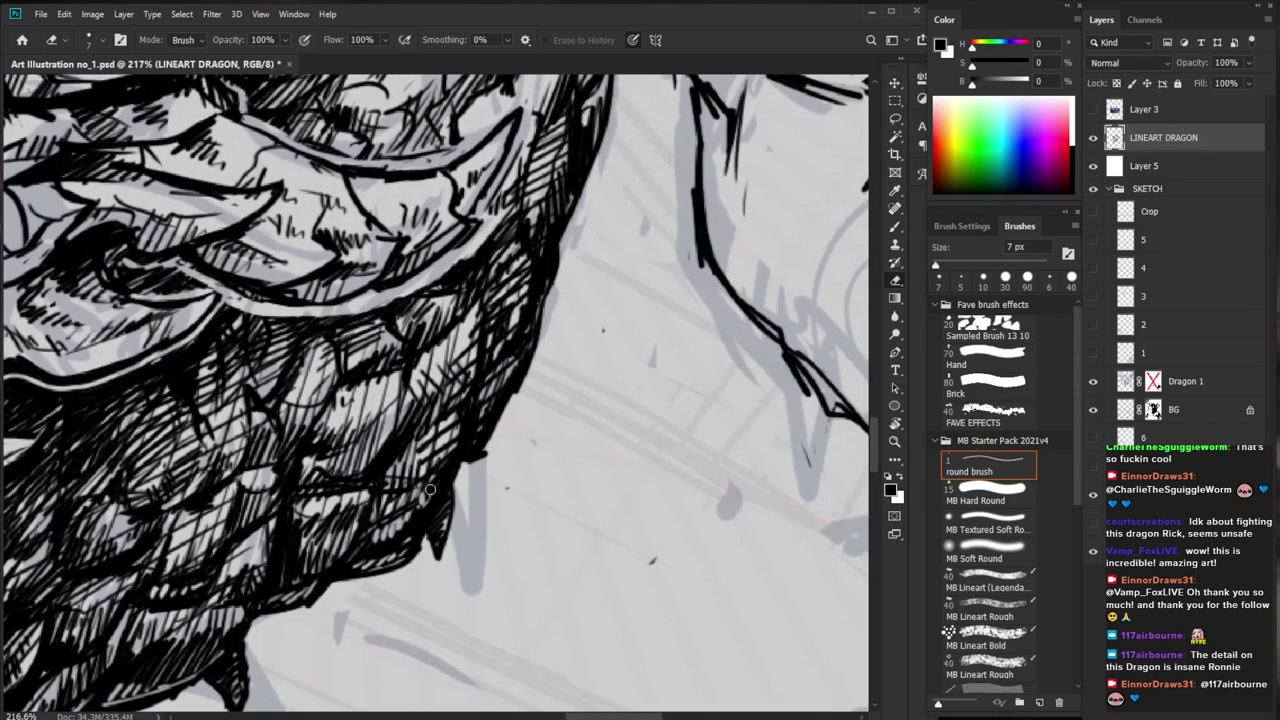
pyautogui.moveTo(486, 422)
pyautogui.mouseDown()
pyautogui.moveTo(490, 404)
pyautogui.moveTo(446, 398)
pyautogui.moveTo(495, 389)
pyautogui.mouseUp()
pyautogui.press('z')
pyautogui.press('b')
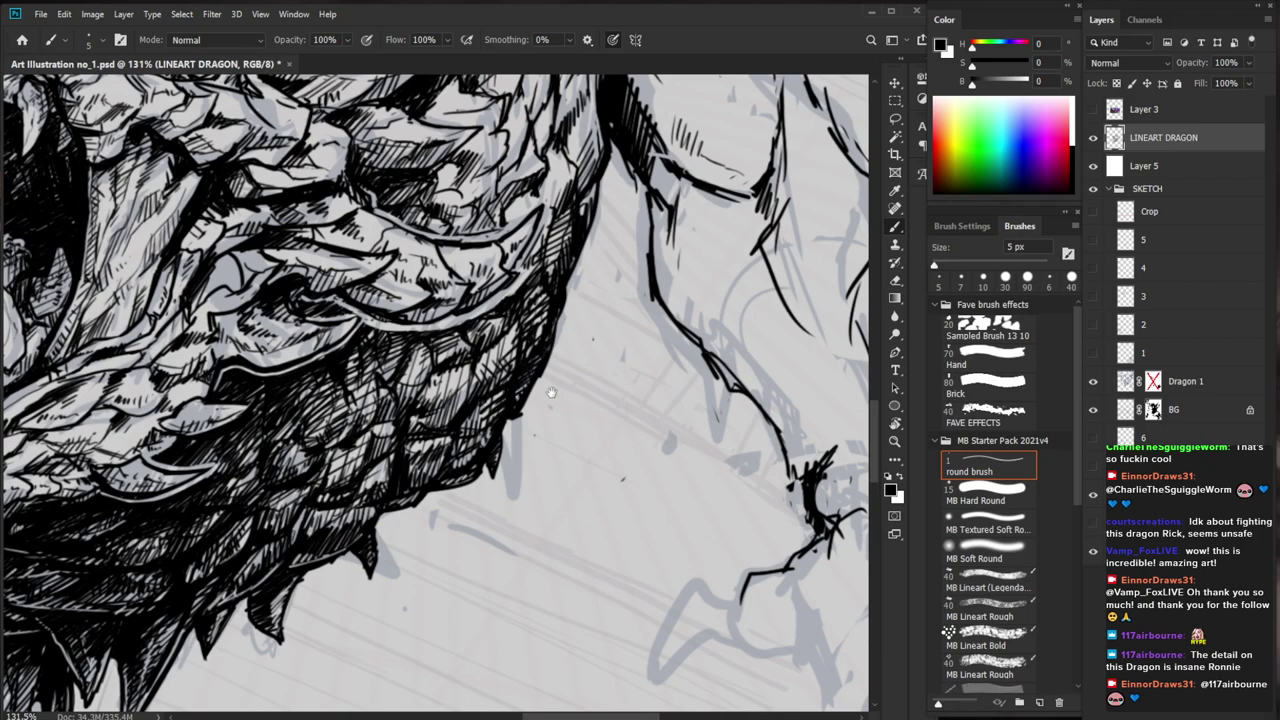
# Touch up the spikes and scales beneath the lower jaw with 5 px ink strokes
pyautogui.press('z')
pyautogui.moveTo(555, 390); pyautogui.dragTo(515, 396)
pyautogui.press('b')
pyautogui.moveTo(288, 564); pyautogui.dragTo(385, 462)
pyautogui.press('z')
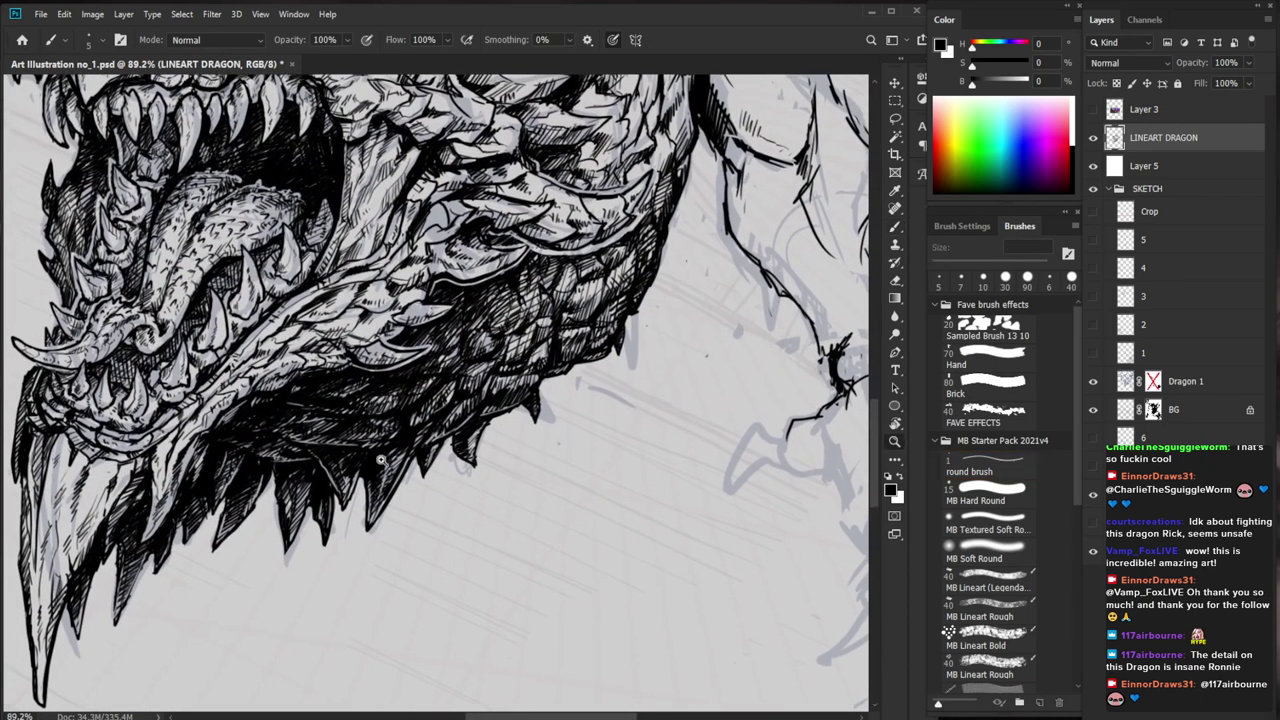
pyautogui.scroll(2, 381, 459)
pyautogui.press('e')
pyautogui.scroll(-5, 314, 608)
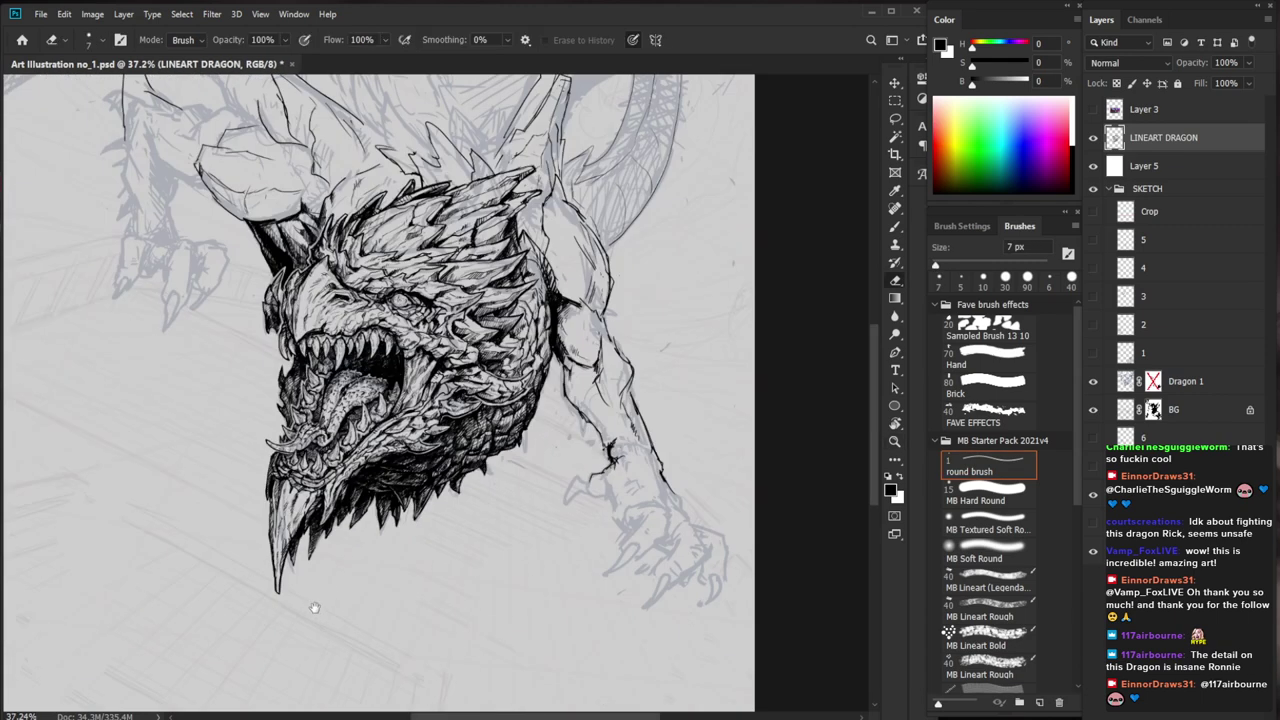
pyautogui.scroll(1, 314, 608)
pyautogui.press('b')
pyautogui.scroll(2, 314, 608)
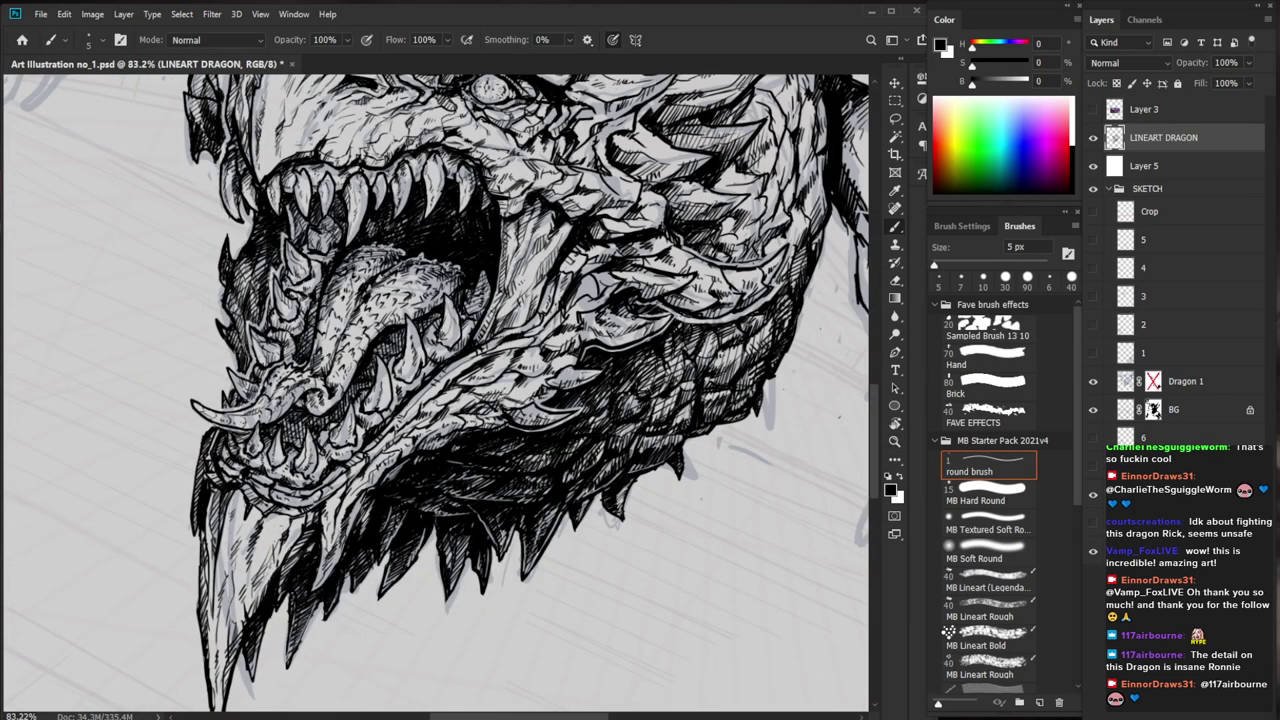
pyautogui.moveTo(306, 527); pyautogui.dragTo(287, 546)
pyautogui.moveTo(555, 391); pyautogui.dragTo(376, 541)
pyautogui.moveTo(640, 415); pyautogui.dragTo(582, 473)
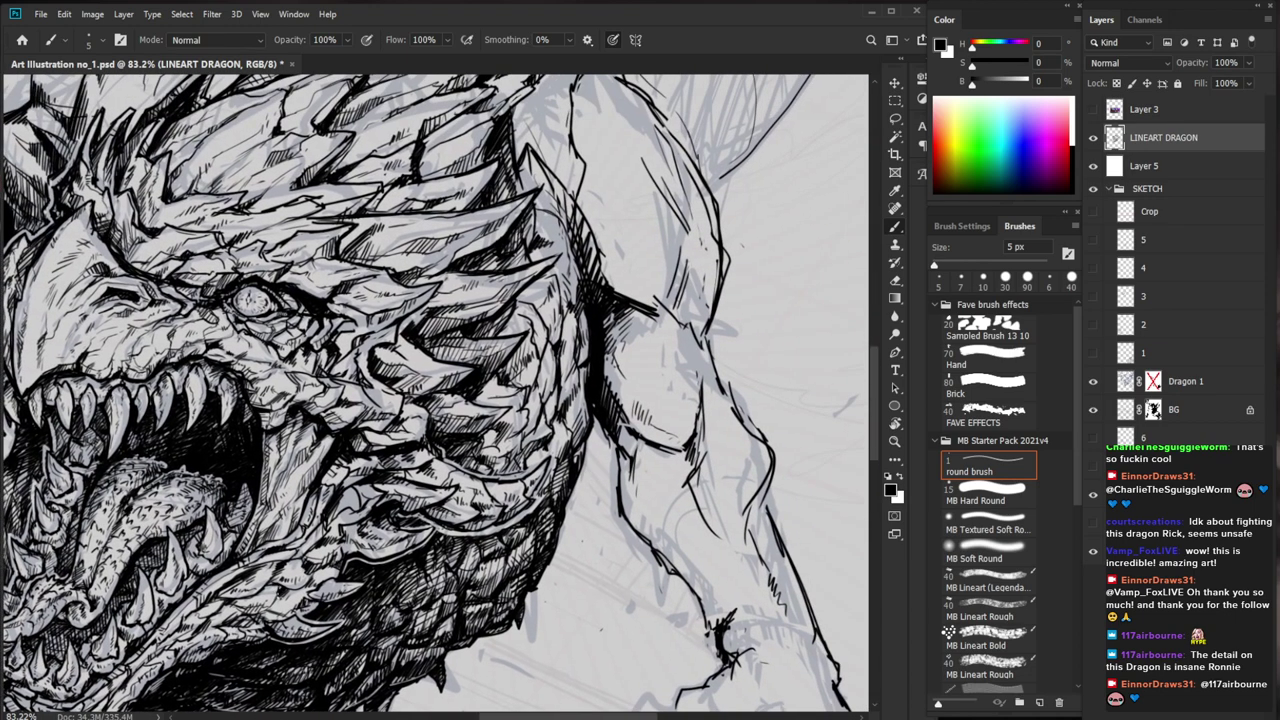
pyautogui.moveTo(281, 584); pyautogui.dragTo(266, 595)
# Refine the shadowed hatching under the lower jaw and chin with the 7 px eraser and the 5 px brush
pyautogui.press('z')
pyautogui.moveTo(402, 538); pyautogui.dragTo(320, 540)
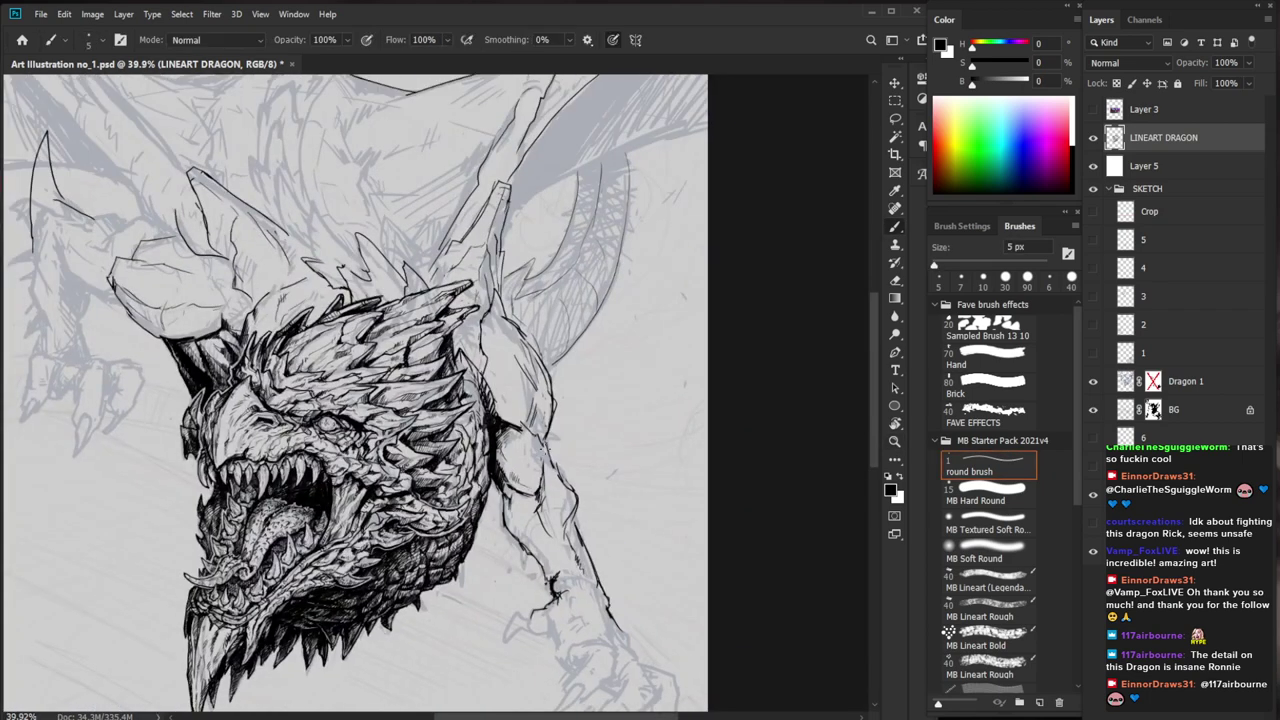
pyautogui.press('z')
pyautogui.moveTo(413, 570)
pyautogui.mouseDown()
pyautogui.moveTo(360, 574)
pyautogui.moveTo(422, 583)
pyautogui.mouseUp()
pyautogui.press('z')
pyautogui.press('z')
pyautogui.press('e')
pyautogui.moveTo(353, 562)
pyautogui.mouseDown()
pyautogui.moveTo(398, 560)
pyautogui.moveTo(360, 543)
pyautogui.moveTo(407, 548)
pyautogui.mouseUp()
pyautogui.press('z')
pyautogui.press('b')
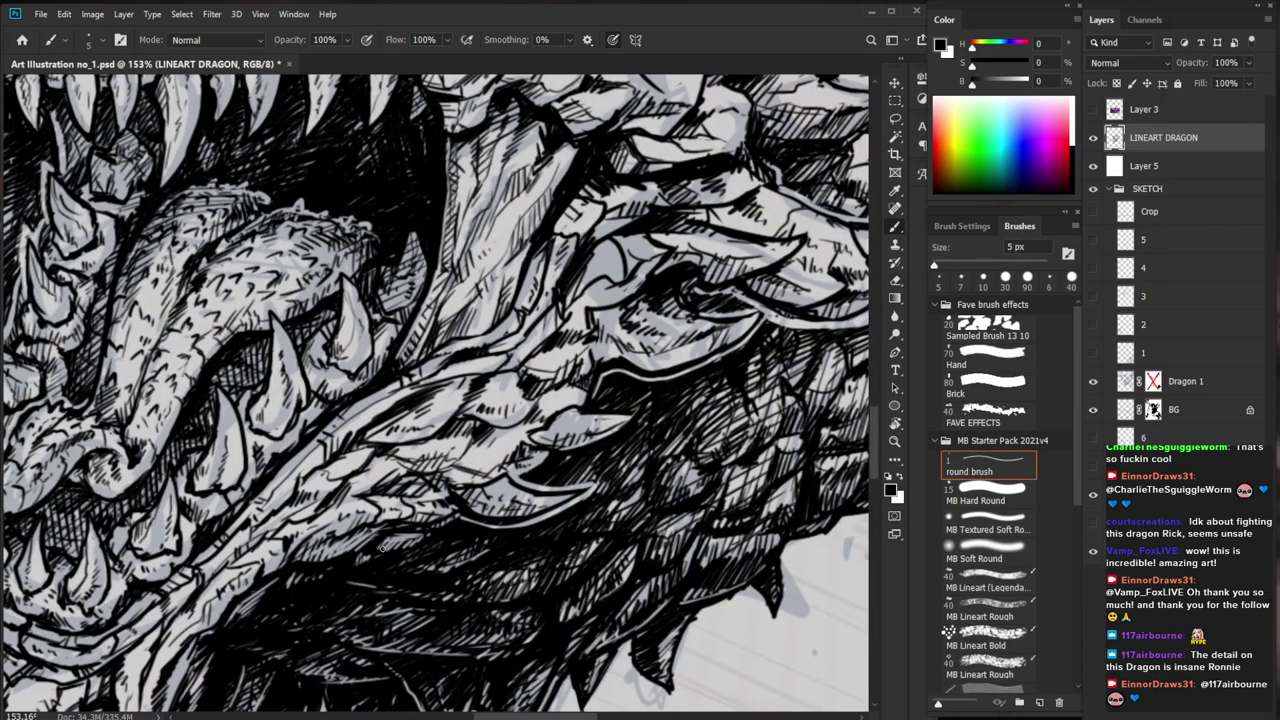
pyautogui.press('z')
pyautogui.moveTo(383, 548)
pyautogui.mouseDown()
pyautogui.moveTo(345, 540)
pyautogui.moveTo(342, 520)
pyautogui.moveTo(260, 514)
pyautogui.mouseUp()
pyautogui.press('e')
pyautogui.press('z')
pyautogui.moveTo(743, 484); pyautogui.dragTo(627, 531)
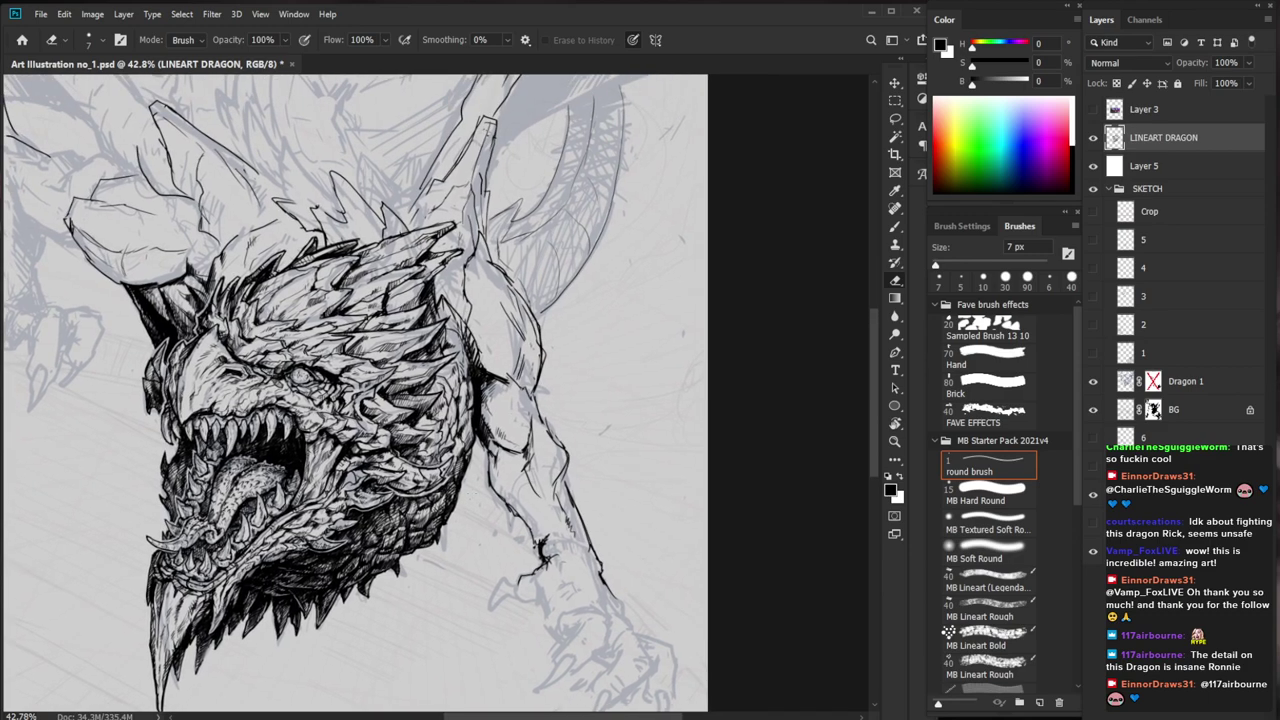
pyautogui.press('z')
pyautogui.press('b')
pyautogui.moveTo(190, 487)
pyautogui.mouseDown()
pyautogui.moveTo(290, 490)
pyautogui.moveTo(193, 526)
pyautogui.mouseUp()
# Examine the inked head from the lower jaw up to the crown, both close up and from farther out
pyautogui.press('z')
pyautogui.moveTo(290, 532); pyautogui.dragTo(196, 532)
pyautogui.moveTo(732, 537); pyautogui.dragTo(527, 588)
pyautogui.press('z')
pyautogui.moveTo(611, 459); pyautogui.dragTo(555, 470)
pyautogui.moveTo(520, 564)
pyautogui.mouseDown()
pyautogui.moveTo(583, 514)
pyautogui.moveTo(595, 532)
pyautogui.mouseUp()
pyautogui.press('z')
pyautogui.moveTo(358, 319)
pyautogui.mouseDown()
pyautogui.moveTo(502, 319)
pyautogui.moveTo(342, 338)
pyautogui.moveTo(388, 318)
pyautogui.moveTo(342, 412)
pyautogui.mouseUp()
pyautogui.press('z')
pyautogui.press('e')
pyautogui.press('b')
pyautogui.press('z')
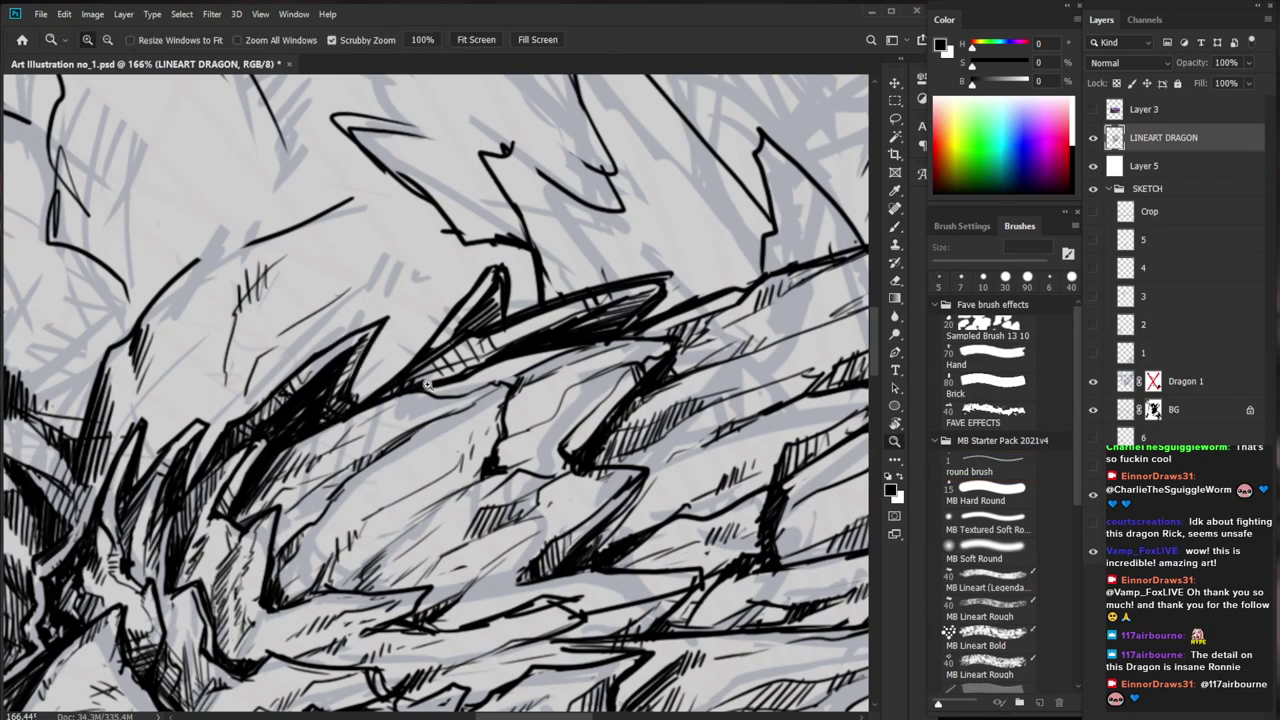
# Add short 5 px hatching strokes to the scales on the crown of the dragon's head
pyautogui.moveTo(600, 340); pyautogui.dragTo(511, 355)
pyautogui.press('space')
pyautogui.moveTo(777, 383); pyautogui.dragTo(607, 347)
pyautogui.scroll(4, 362, 267)
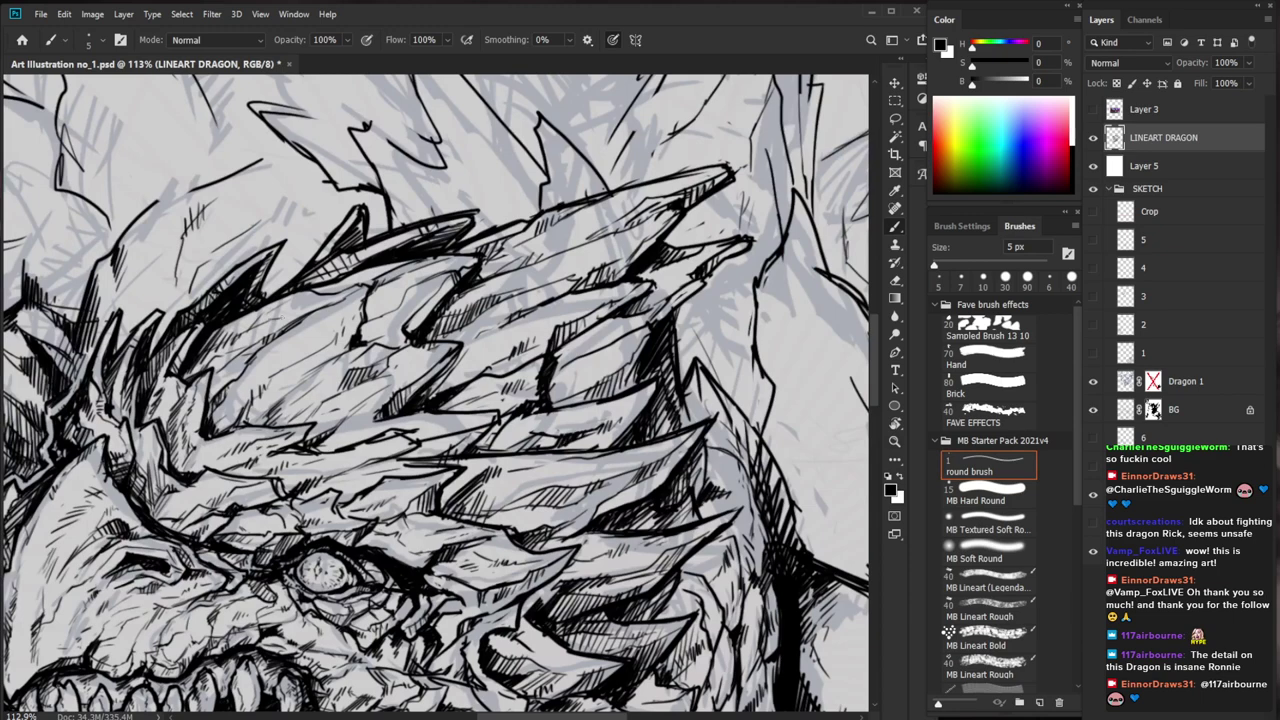
pyautogui.moveTo(309, 307)
pyautogui.mouseDown()
pyautogui.moveTo(343, 295)
pyautogui.moveTo(321, 297)
pyautogui.mouseUp()
pyautogui.press('space')
pyautogui.moveTo(330, 300)
pyautogui.mouseDown()
pyautogui.moveTo(287, 381)
pyautogui.moveTo(339, 353)
pyautogui.mouseUp()
pyautogui.moveTo(289, 373); pyautogui.dragTo(301, 363)
pyautogui.moveTo(295, 377); pyautogui.dragTo(311, 363)
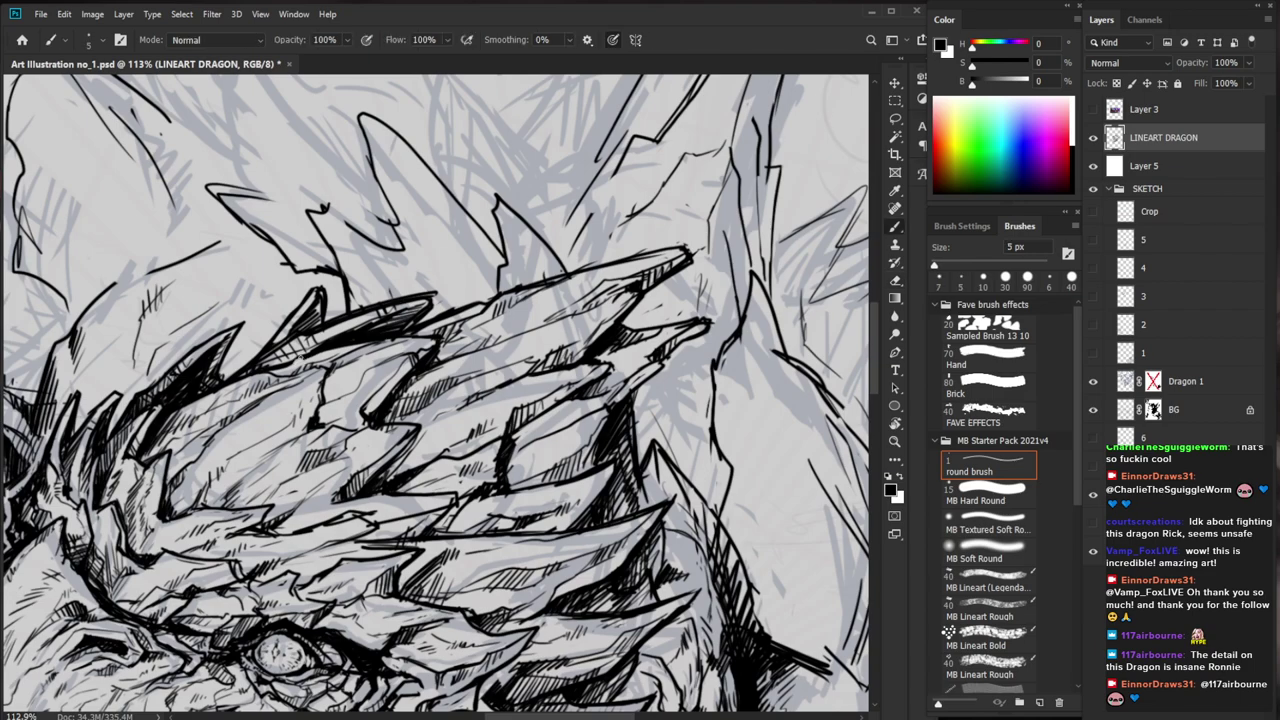
pyautogui.moveTo(289, 361); pyautogui.dragTo(303, 355)
# Examine the snout, teeth, tongue and lower jaw close up and in the context of the whole head
pyautogui.hotkey('ctrl', 'space')
pyautogui.moveTo(388, 295); pyautogui.dragTo(305, 298)
pyautogui.press('space')
pyautogui.moveTo(732, 390); pyautogui.dragTo(629, 378)
pyautogui.hotkey('ctrl', 'space')
pyautogui.moveTo(256, 385); pyautogui.dragTo(328, 415)
pyautogui.press('b')
pyautogui.press('e')
pyautogui.scroll(4, 220, 430)
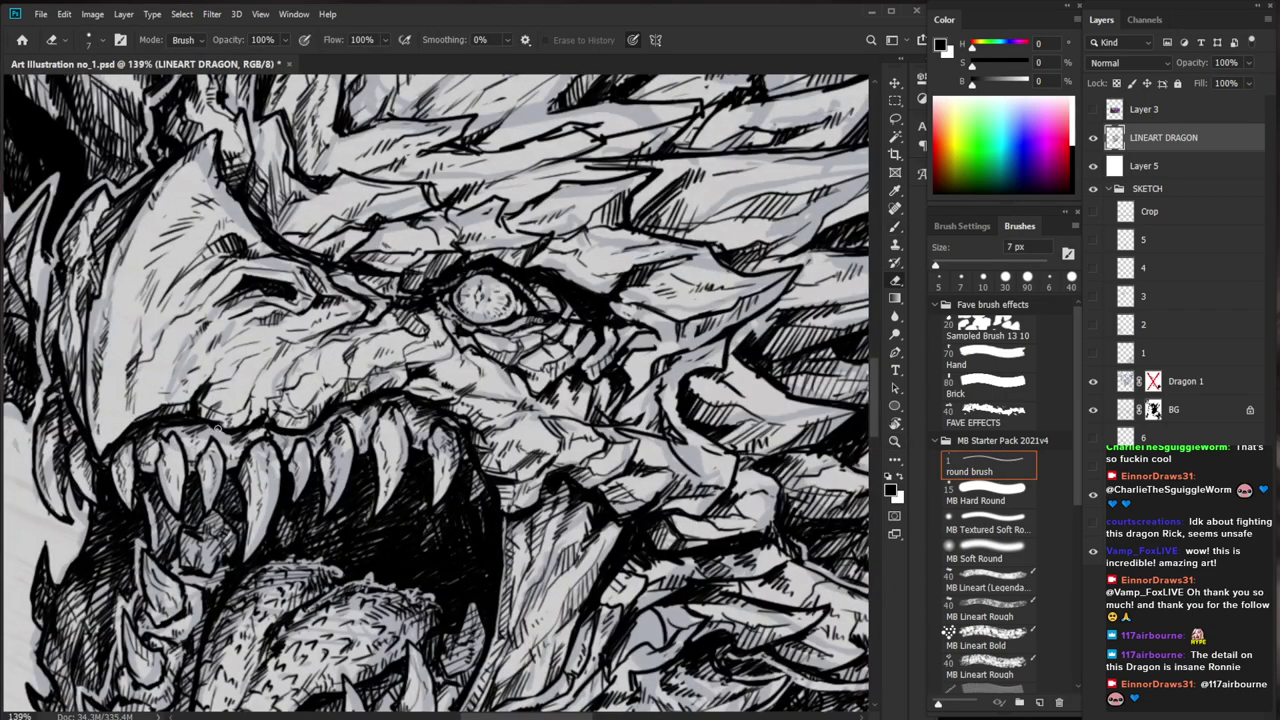
pyautogui.press('b')
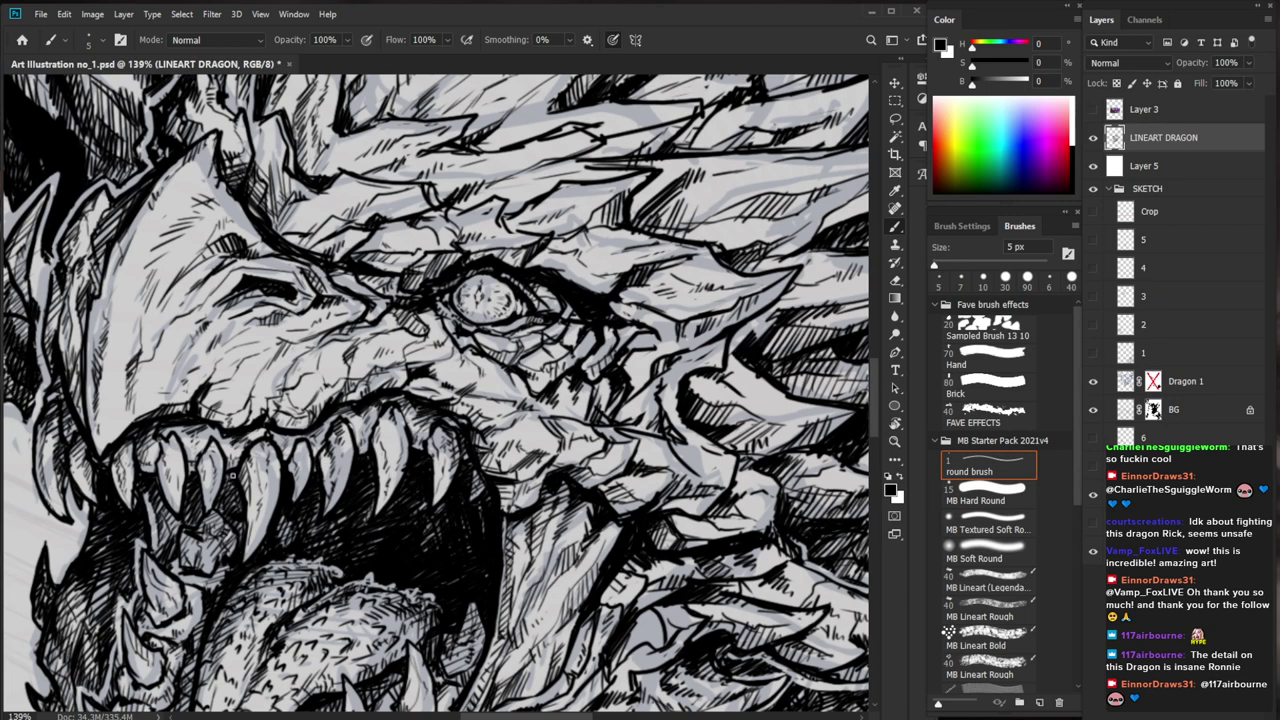
pyautogui.scroll(-7, 233, 476)
pyautogui.moveTo(232, 478); pyautogui.dragTo(370, 478)
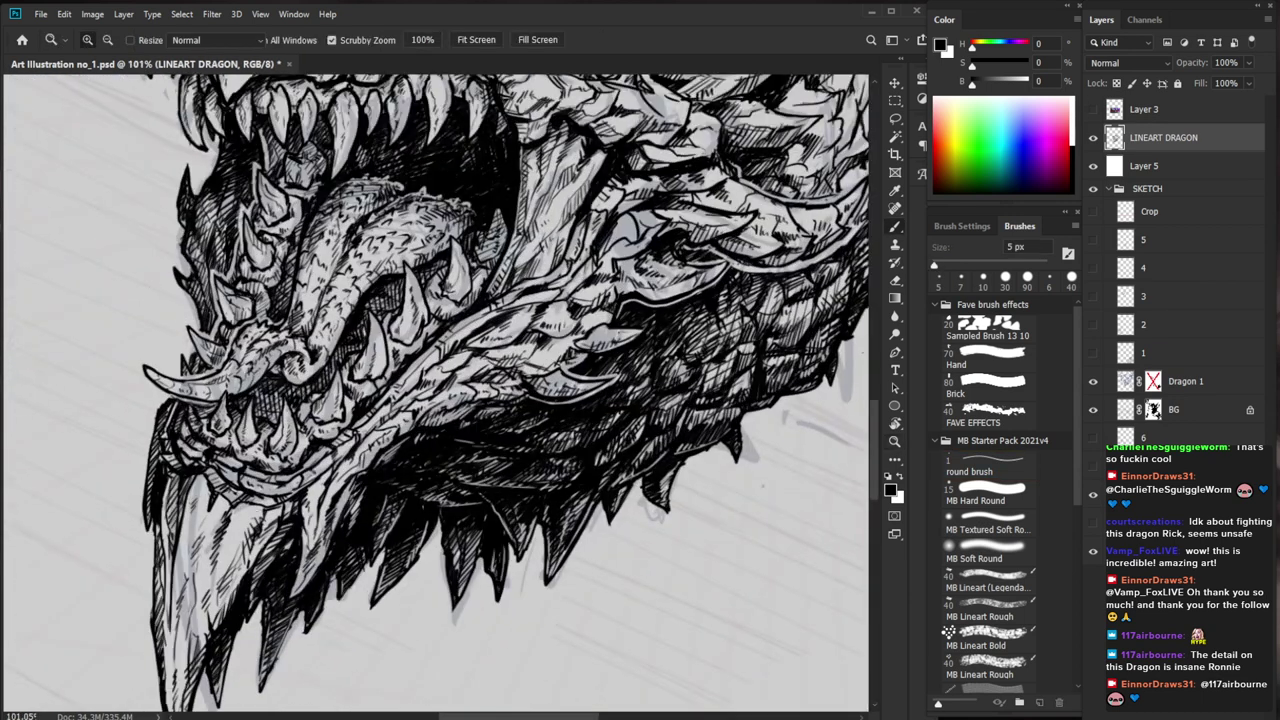
pyautogui.moveTo(300, 430); pyautogui.dragTo(330, 400)
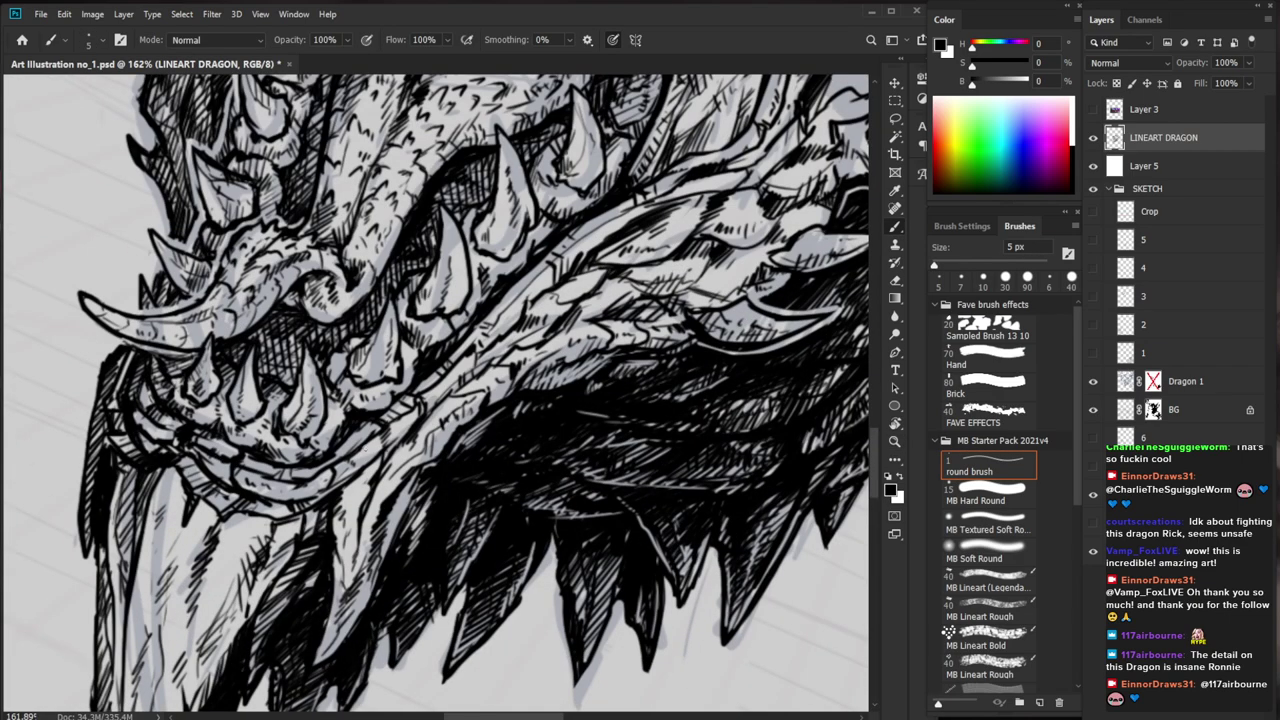
pyautogui.moveTo(250, 420); pyautogui.dragTo(125, 420)
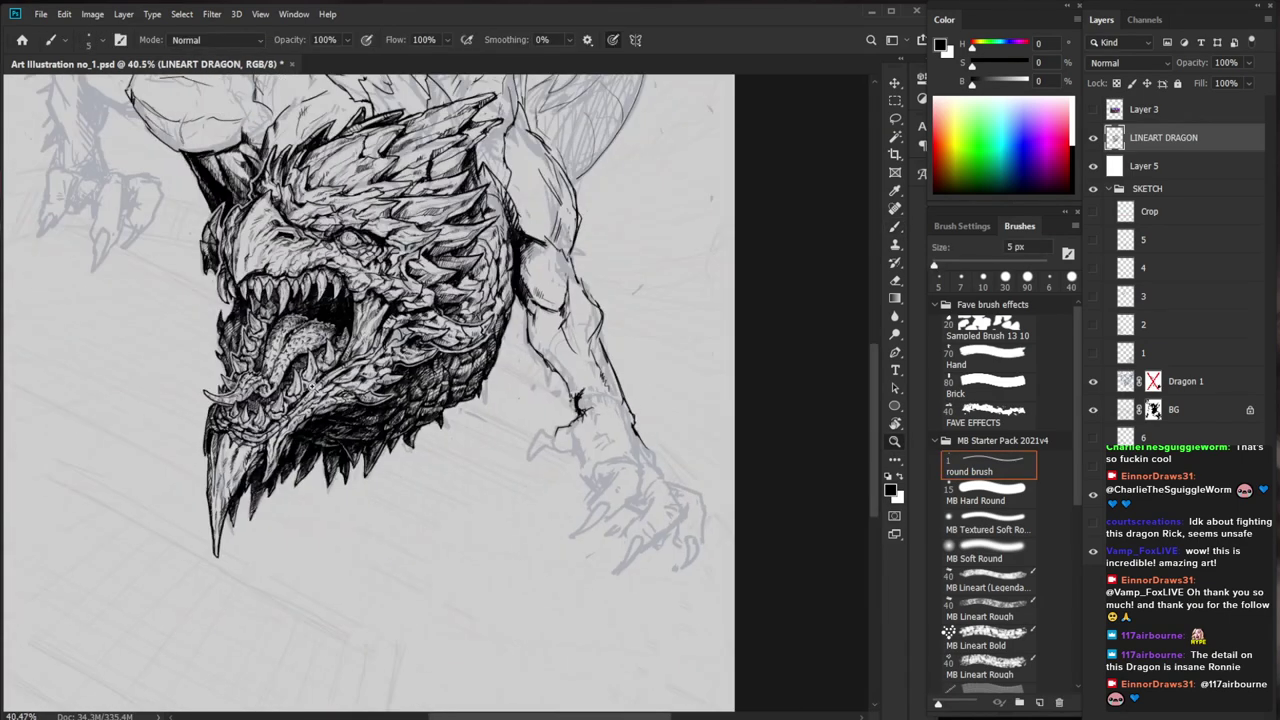
pyautogui.moveTo(265, 405); pyautogui.dragTo(380, 405)
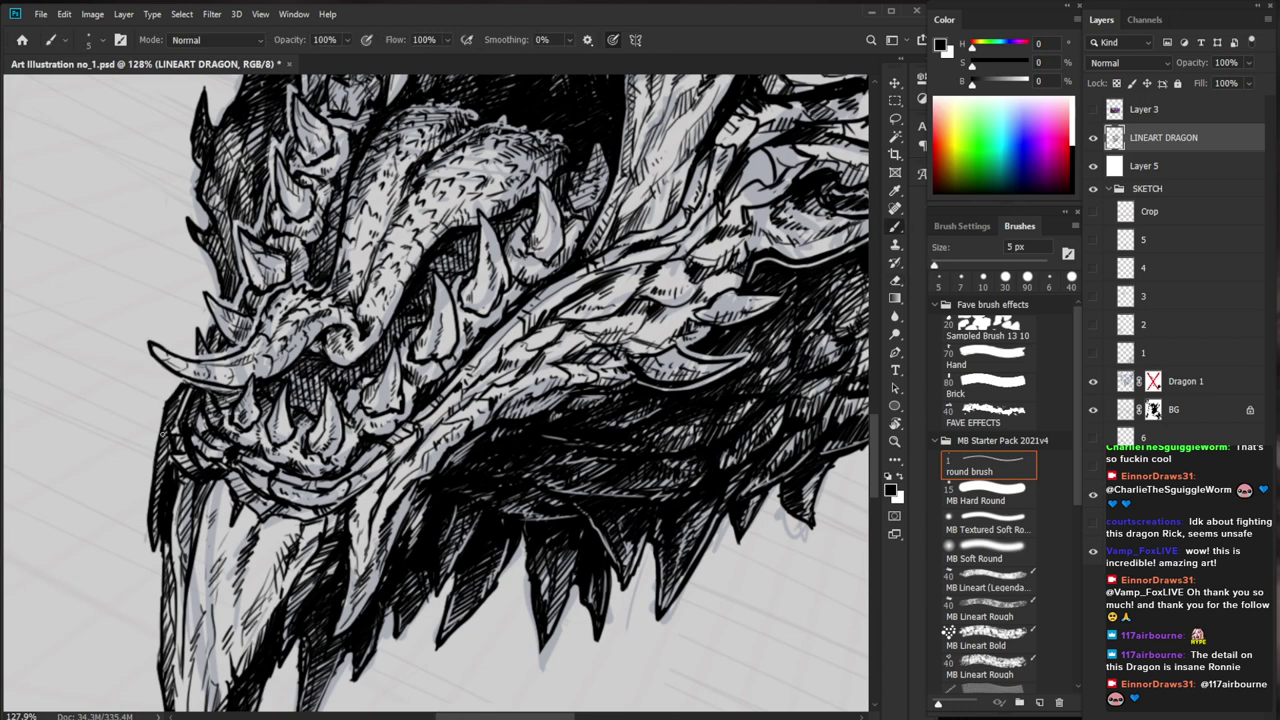
pyautogui.press('e')
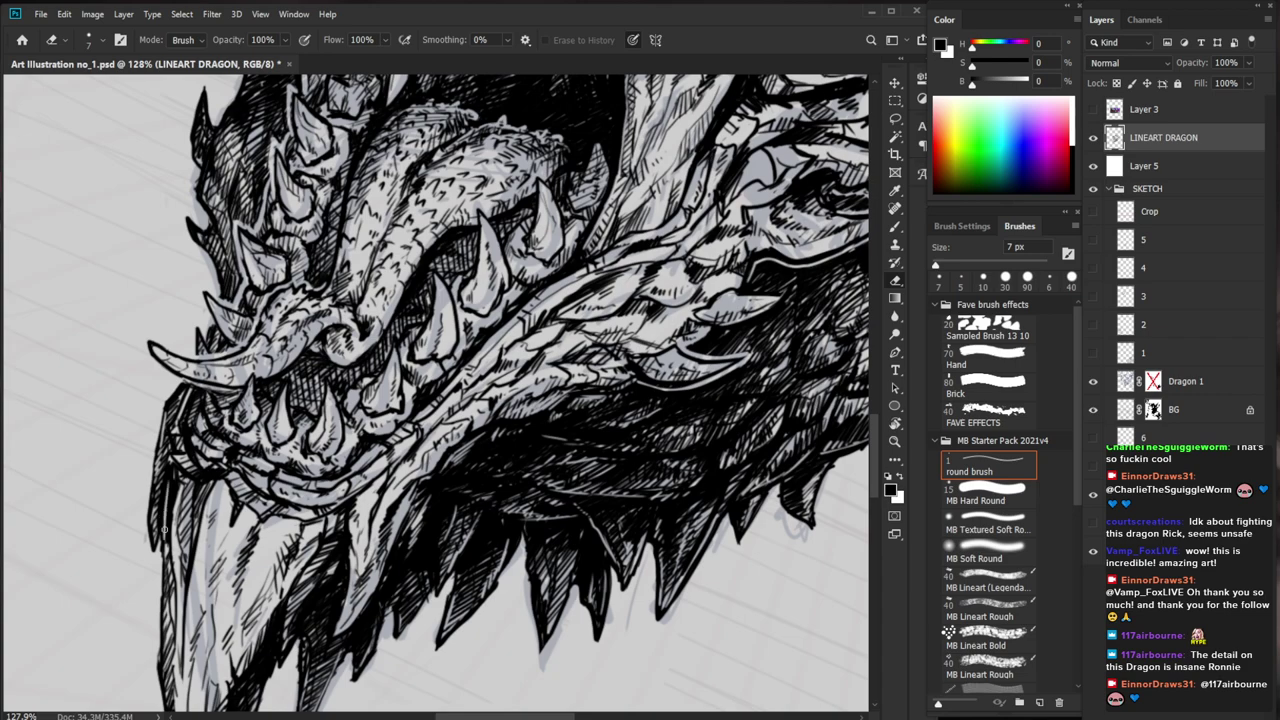
# Strengthen the long chin horn's shading with 5 px strokes and trim the ink with the 7 px eraser
pyautogui.scroll(-7, 232, 549)
pyautogui.moveTo(232, 605); pyautogui.dragTo(232, 519)
pyautogui.scroll(4, 231, 519)
pyautogui.press('b')
pyautogui.moveTo(183, 422); pyautogui.dragTo(189, 446)
pyautogui.moveTo(205, 394); pyautogui.dragTo(188, 460)
pyautogui.moveTo(188, 458); pyautogui.dragTo(195, 588)
pyautogui.press('e')
pyautogui.moveTo(186, 422); pyautogui.dragTo(192, 564)
pyautogui.press('z')
# Add further fine 5 px hatching down the chin horn and around its base
pyautogui.moveTo(275, 540)
pyautogui.mouseDown()
pyautogui.moveTo(209, 614)
pyautogui.moveTo(220, 610)
pyautogui.mouseUp()
pyautogui.moveTo(261, 563); pyautogui.dragTo(350, 545)
pyautogui.press('b')
pyautogui.moveTo(228, 366); pyautogui.dragTo(224, 414)
pyautogui.moveTo(226, 396); pyautogui.dragTo(230, 502)
pyautogui.moveTo(254, 364); pyautogui.dragTo(252, 384)
pyautogui.moveTo(252, 416); pyautogui.dragTo(250, 476)
pyautogui.moveTo(262, 300); pyautogui.dragTo(262, 320)
pyautogui.moveTo(258, 308)
pyautogui.mouseDown()
pyautogui.moveTo(256, 366)
pyautogui.moveTo(258, 342)
pyautogui.mouseUp()
pyautogui.moveTo(272, 291); pyautogui.dragTo(263, 322)
# Erase part of the forearm's inner contour with the 7 px eraser and redraw it with 5 px ink strokes
pyautogui.press('z')
pyautogui.moveTo(330, 288); pyautogui.dragTo(284, 300)
pyautogui.press('space')
pyautogui.moveTo(718, 386)
pyautogui.mouseDown()
pyautogui.moveTo(588, 442)
pyautogui.moveTo(460, 589)
pyautogui.moveTo(402, 610)
pyautogui.mouseUp()
pyautogui.press('z')
pyautogui.moveTo(676, 430); pyautogui.dragTo(659, 435)
pyautogui.press('space')
pyautogui.moveTo(614, 474); pyautogui.dragTo(577, 553)
pyautogui.scroll(2, 475, 507)
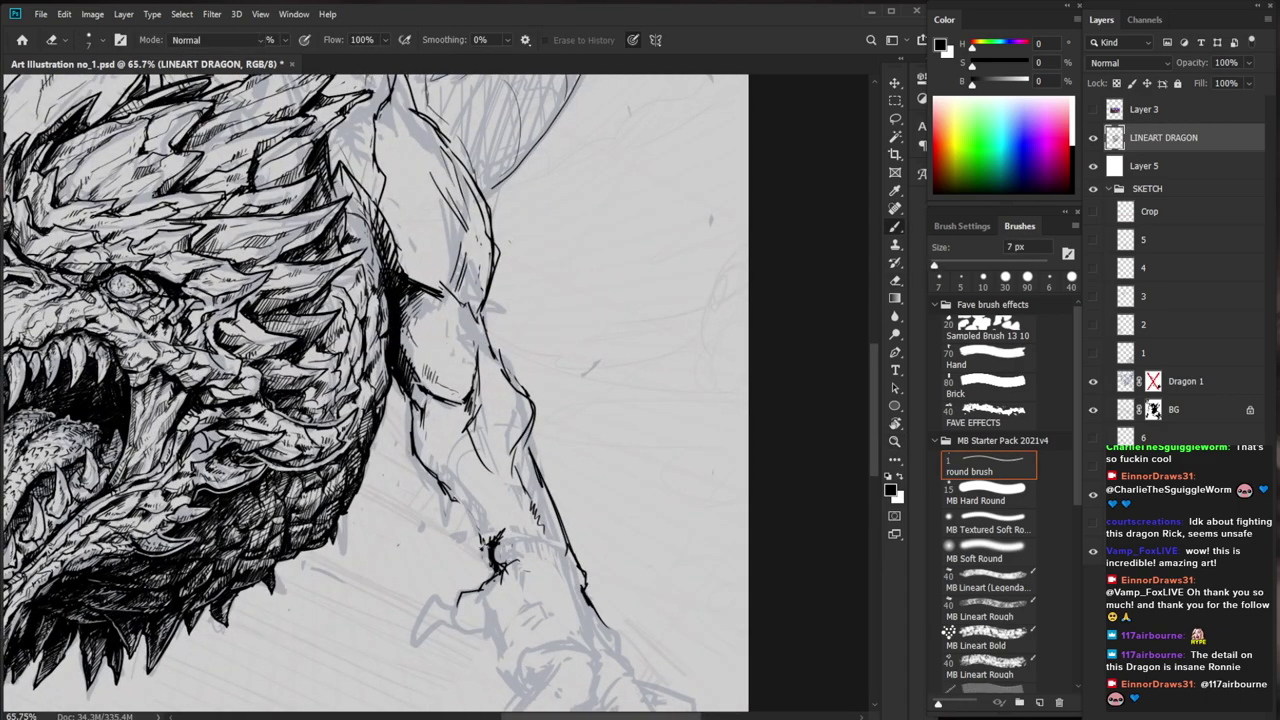
pyautogui.press('z')
pyautogui.moveTo(690, 535); pyautogui.dragTo(632, 544)
pyautogui.press('z')
pyautogui.moveTo(656, 493); pyautogui.dragTo(710, 487)
pyautogui.press('space')
pyautogui.moveTo(588, 507)
pyautogui.mouseDown()
pyautogui.moveTo(531, 551)
pyautogui.moveTo(527, 540)
pyautogui.mouseUp()
pyautogui.press('e')
pyautogui.moveTo(398, 414); pyautogui.dragTo(404, 427)
pyautogui.moveTo(425, 450); pyautogui.dragTo(431, 466)
pyautogui.press('b')
pyautogui.moveTo(393, 407)
pyautogui.mouseDown()
pyautogui.moveTo(431, 487)
pyautogui.moveTo(445, 485)
pyautogui.moveTo(440, 470)
pyautogui.mouseUp()
pyautogui.press('e')
pyautogui.press('b')
pyautogui.scroll(-3, 605, 360)
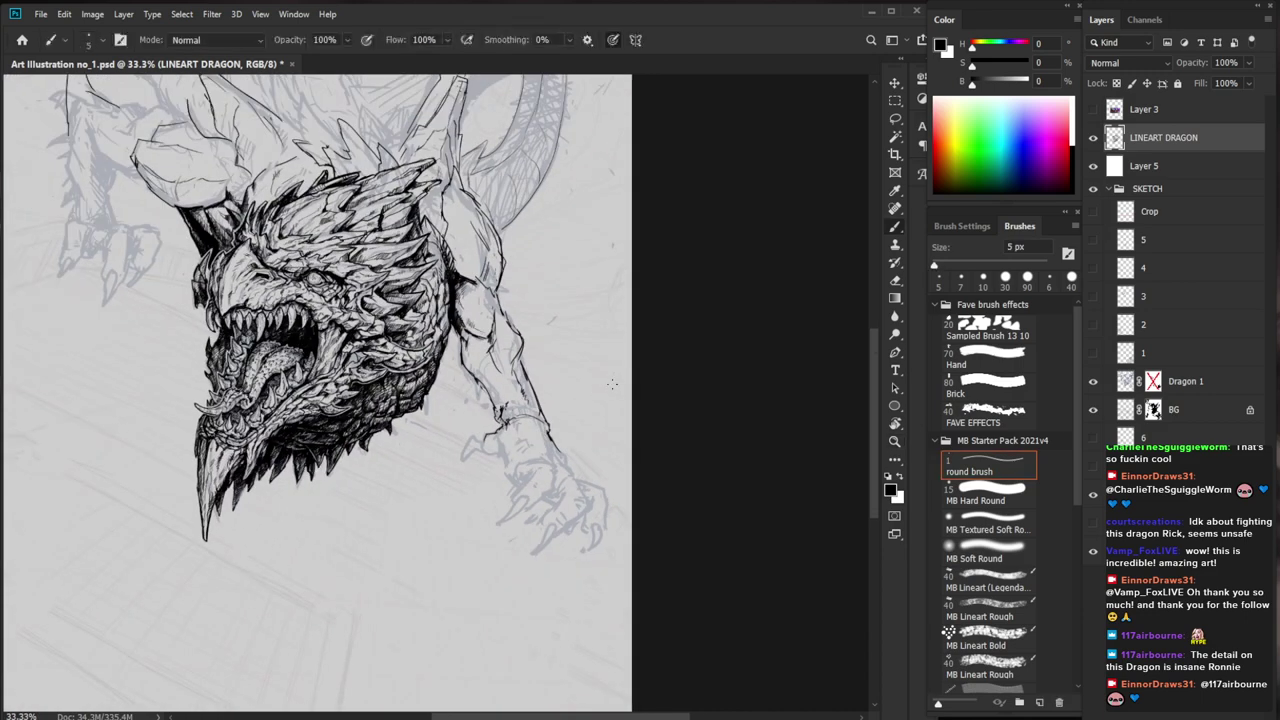
# Add tiny 5 px ink marks to the crown scales and check them against the whole head
pyautogui.moveTo(422, 161); pyautogui.dragTo(560, 168)
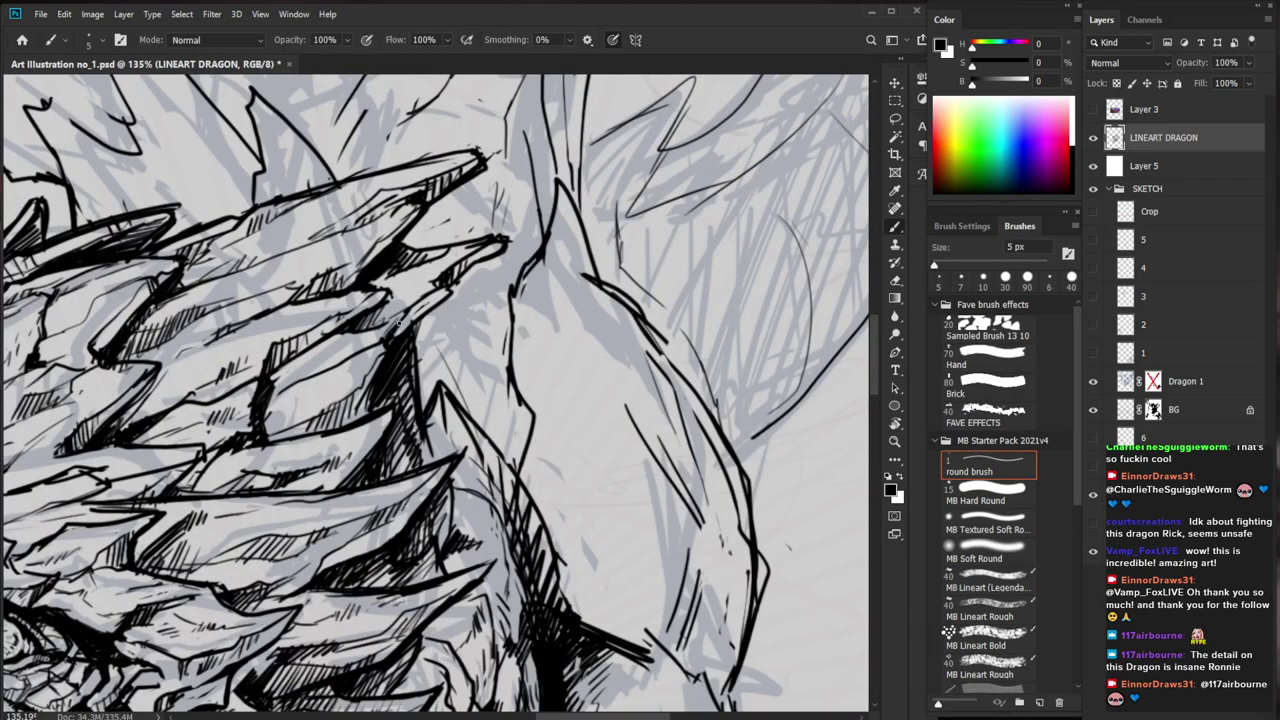
pyautogui.press('e')
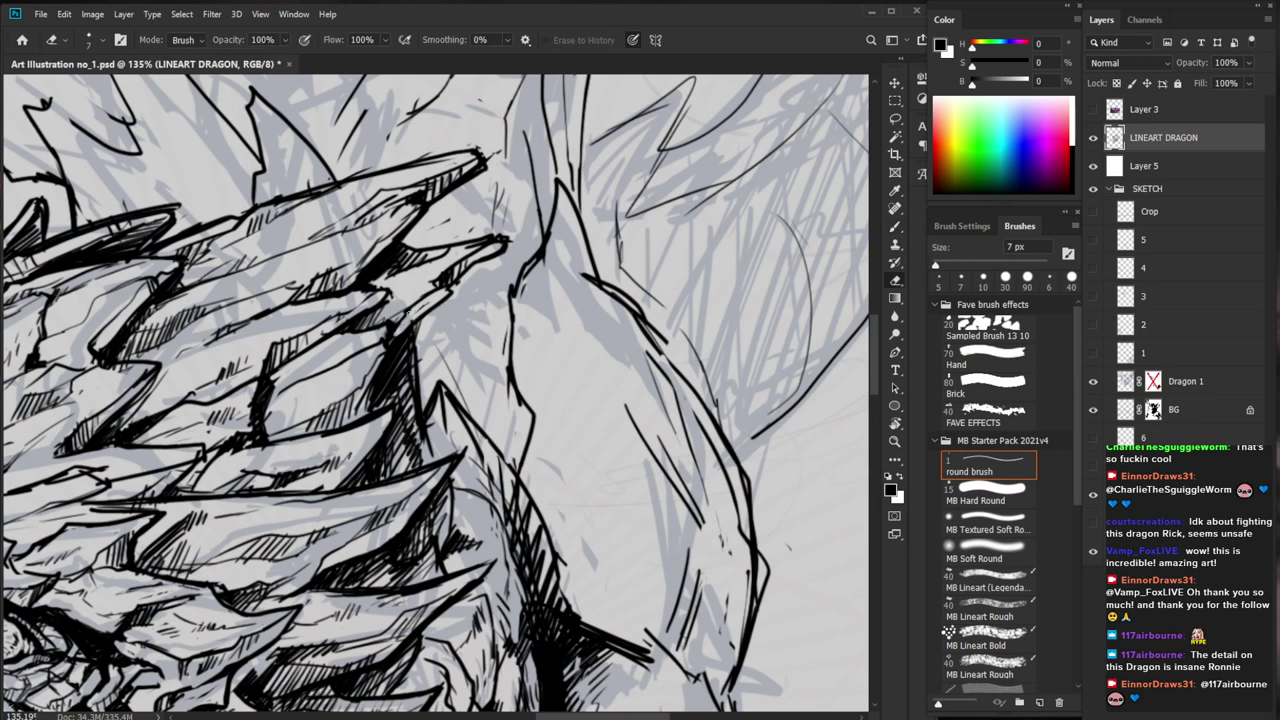
pyautogui.press('b')
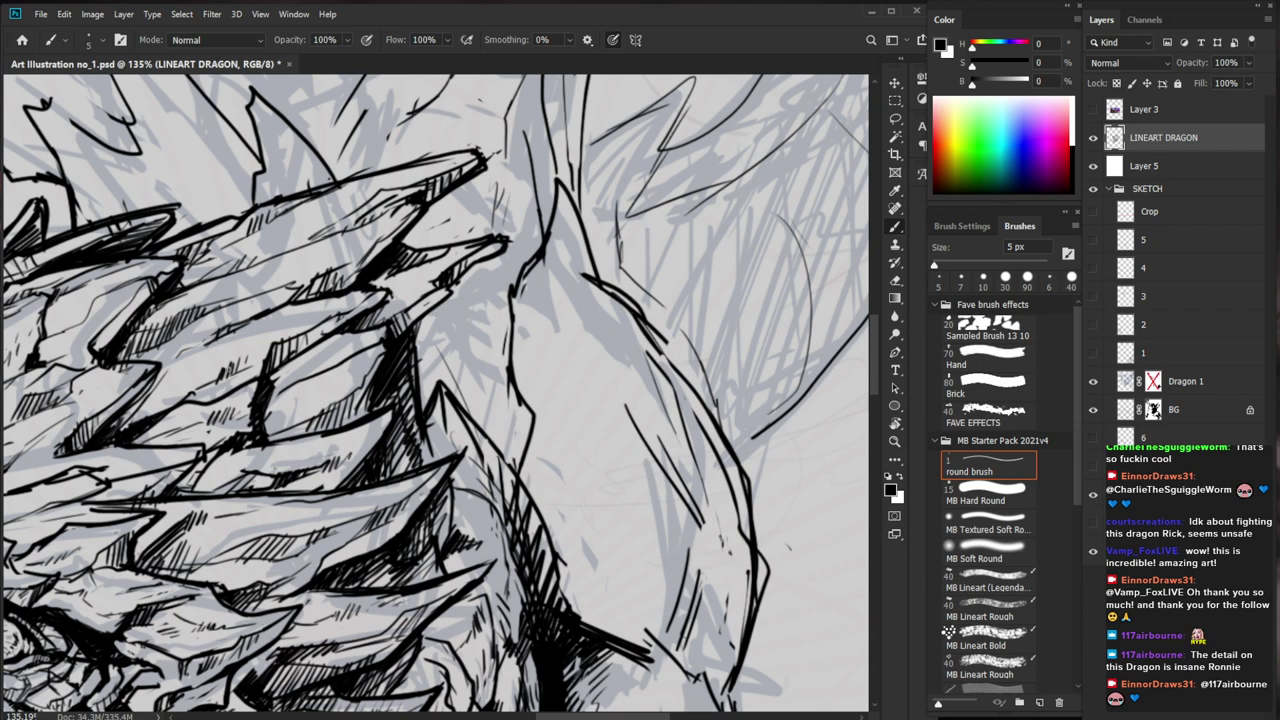
pyautogui.moveTo(164, 395)
pyautogui.mouseDown()
pyautogui.moveTo(200, 388)
pyautogui.moveTo(162, 396)
pyautogui.mouseUp()
pyautogui.moveTo(176, 380); pyautogui.dragTo(173, 390)
pyautogui.press('z')
pyautogui.moveTo(240, 357); pyautogui.dragTo(230, 442)
pyautogui.moveTo(334, 623); pyautogui.dragTo(411, 536)
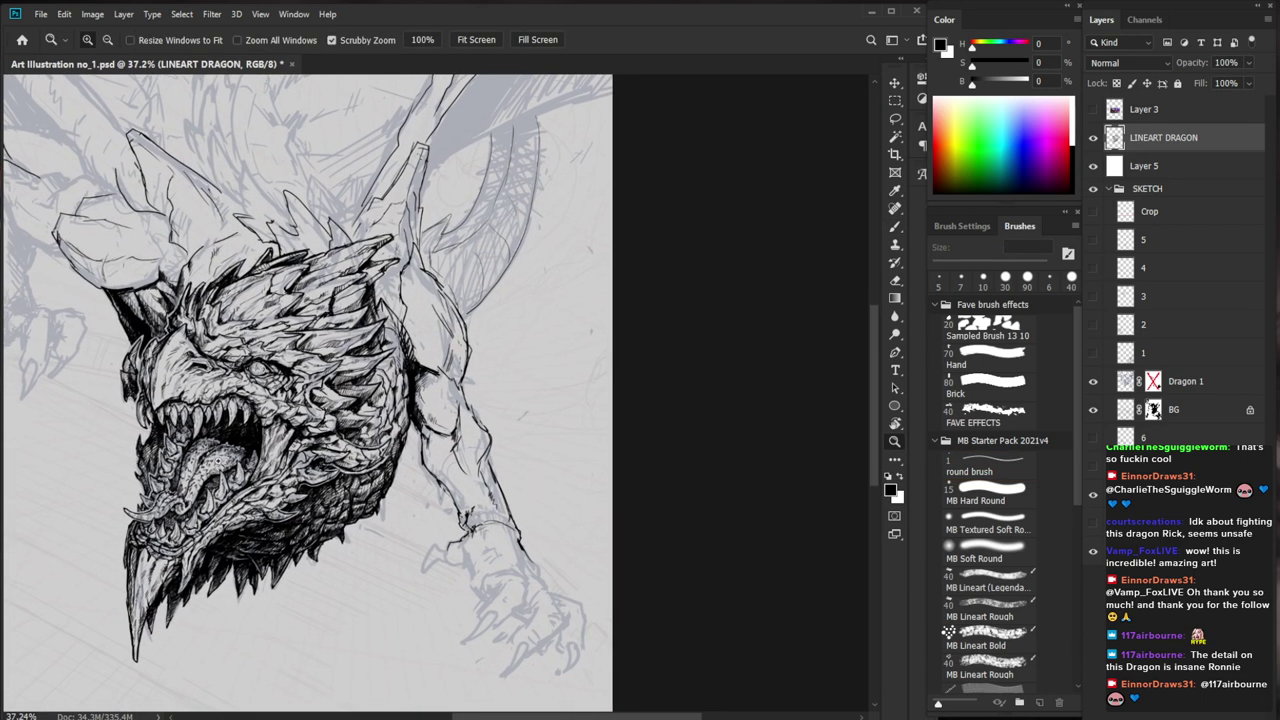
# Add fine 5 px ink strokes around the dragon's open mouth and lower jaw
pyautogui.click(205, 465)
pyautogui.press('z')
pyautogui.click(209, 465)
pyautogui.moveTo(210, 462)
pyautogui.mouseDown()
pyautogui.moveTo(230, 435)
pyautogui.moveTo(220, 457)
pyautogui.moveTo(262, 482)
pyautogui.moveTo(231, 478)
pyautogui.moveTo(218, 499)
pyautogui.mouseUp()
pyautogui.press('b')
pyautogui.moveTo(231, 496); pyautogui.dragTo(217, 504)
pyautogui.moveTo(224, 504); pyautogui.dragTo(209, 517)
pyautogui.moveTo(219, 513); pyautogui.dragTo(184, 586)
pyautogui.press('z')
pyautogui.moveTo(260, 558)
pyautogui.mouseDown()
pyautogui.moveTo(200, 552)
pyautogui.moveTo(280, 546)
pyautogui.moveTo(224, 537)
pyautogui.mouseUp()
pyautogui.press('b')
pyautogui.moveTo(238, 530); pyautogui.dragTo(223, 559)
pyautogui.moveTo(233, 551)
pyautogui.mouseDown()
pyautogui.moveTo(225, 561)
pyautogui.moveTo(215, 541)
pyautogui.mouseUp()
# Touch up the upper lip above the dragon's front fangs with a short 5 px ink stroke
pyautogui.press('z')
pyautogui.moveTo(482, 630); pyautogui.dragTo(444, 584)
pyautogui.moveTo(255, 469)
pyautogui.mouseDown()
pyautogui.moveTo(320, 469)
pyautogui.moveTo(261, 486)
pyautogui.mouseUp()
pyautogui.moveTo(275, 478); pyautogui.dragTo(267, 479)
pyautogui.moveTo(268, 478)
pyautogui.mouseDown()
pyautogui.moveTo(210, 478)
pyautogui.moveTo(70, 436)
pyautogui.moveTo(128, 432)
pyautogui.mouseUp()
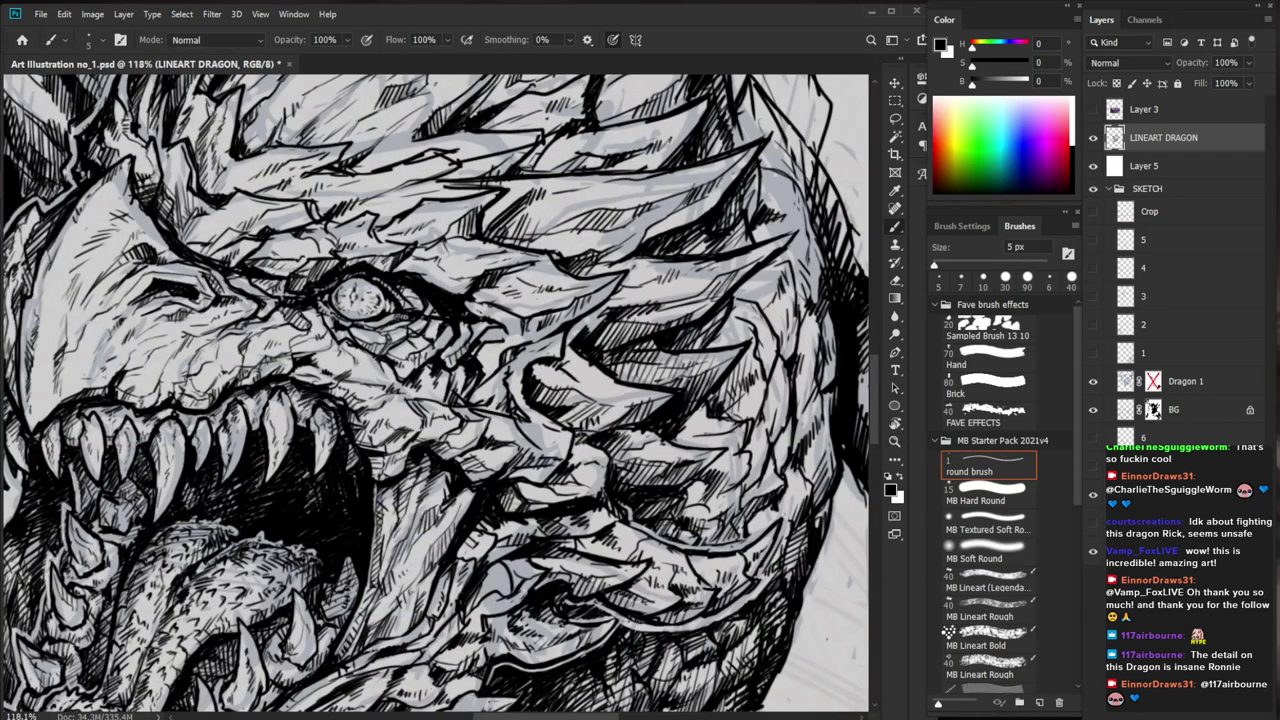
pyautogui.press('z')
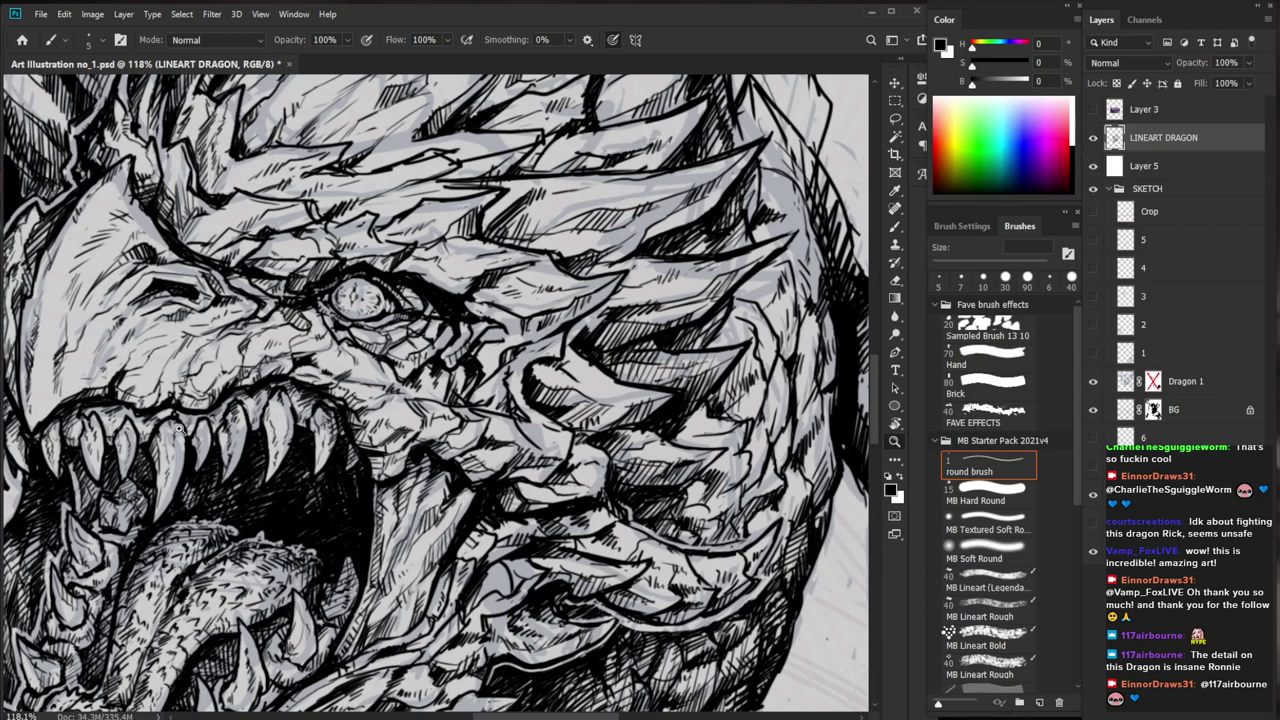
pyautogui.moveTo(200, 435); pyautogui.dragTo(137, 432)
pyautogui.press('b')
pyautogui.moveTo(73, 396); pyautogui.dragTo(72, 411)
# Add a few more 5 px ink details to the dragon's face and jaw, checking them against the whole head
pyautogui.press('z')
pyautogui.moveTo(190, 424); pyautogui.dragTo(70, 424)
pyautogui.press('b')
pyautogui.moveTo(660, 419)
pyautogui.mouseDown()
pyautogui.moveTo(591, 457)
pyautogui.moveTo(560, 443)
pyautogui.moveTo(345, 435)
pyautogui.mouseUp()
pyautogui.press('z')
pyautogui.press('b')
pyautogui.moveTo(461, 592); pyautogui.dragTo(425, 626)
pyautogui.press('z')
pyautogui.moveTo(222, 608); pyautogui.dragTo(440, 608)
pyautogui.press('b')
pyautogui.press('z')
pyautogui.moveTo(194, 562); pyautogui.dragTo(120, 562)
pyautogui.press('b')
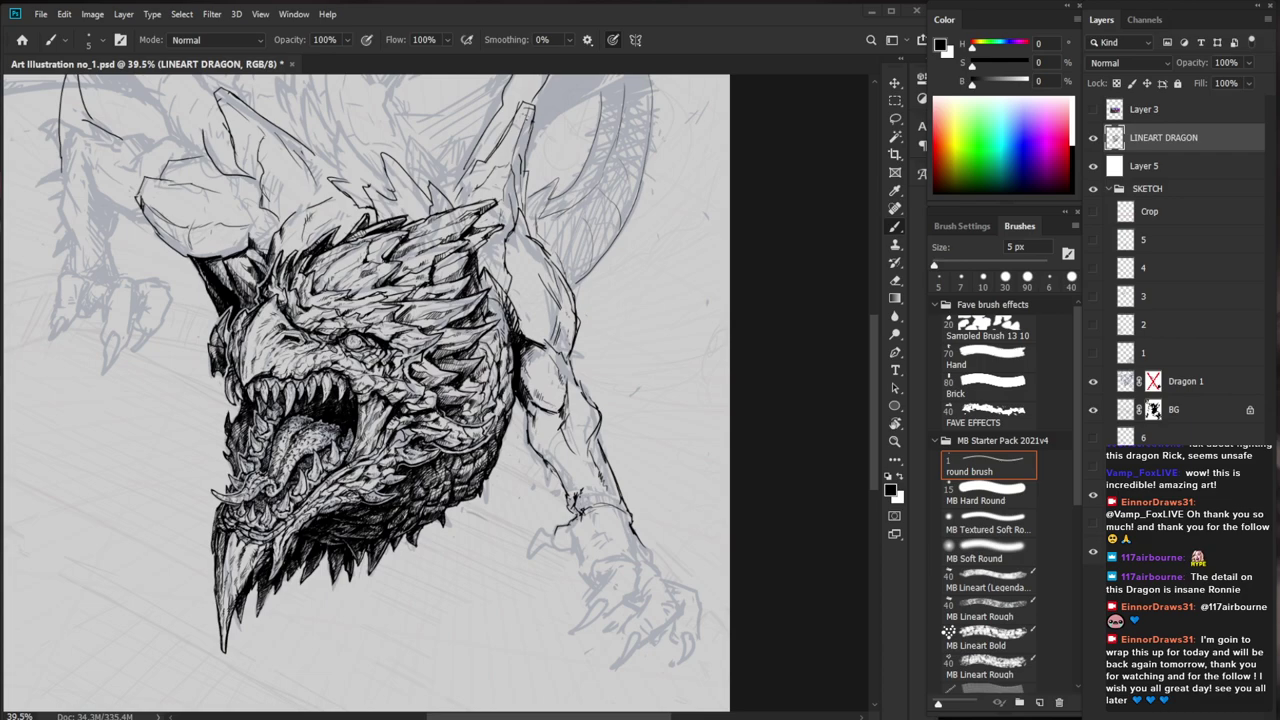
# Examine the inked head, horns, jaw and foreleg line art at close range
pyautogui.moveTo(464, 440); pyautogui.dragTo(565, 445)
pyautogui.moveTo(557, 560); pyautogui.dragTo(724, 605)
pyautogui.moveTo(602, 478); pyautogui.dragTo(562, 534)
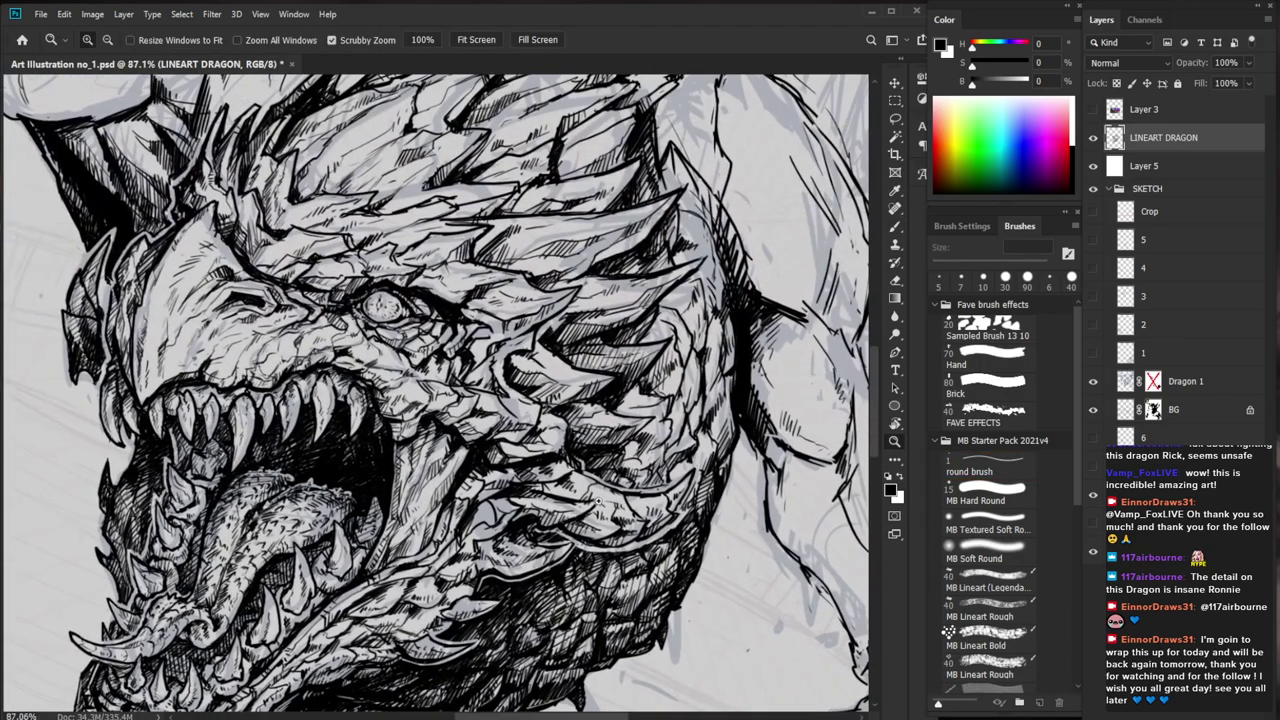
pyautogui.moveTo(735, 410); pyautogui.dragTo(703, 410)
pyautogui.scroll(5, 875, 400)
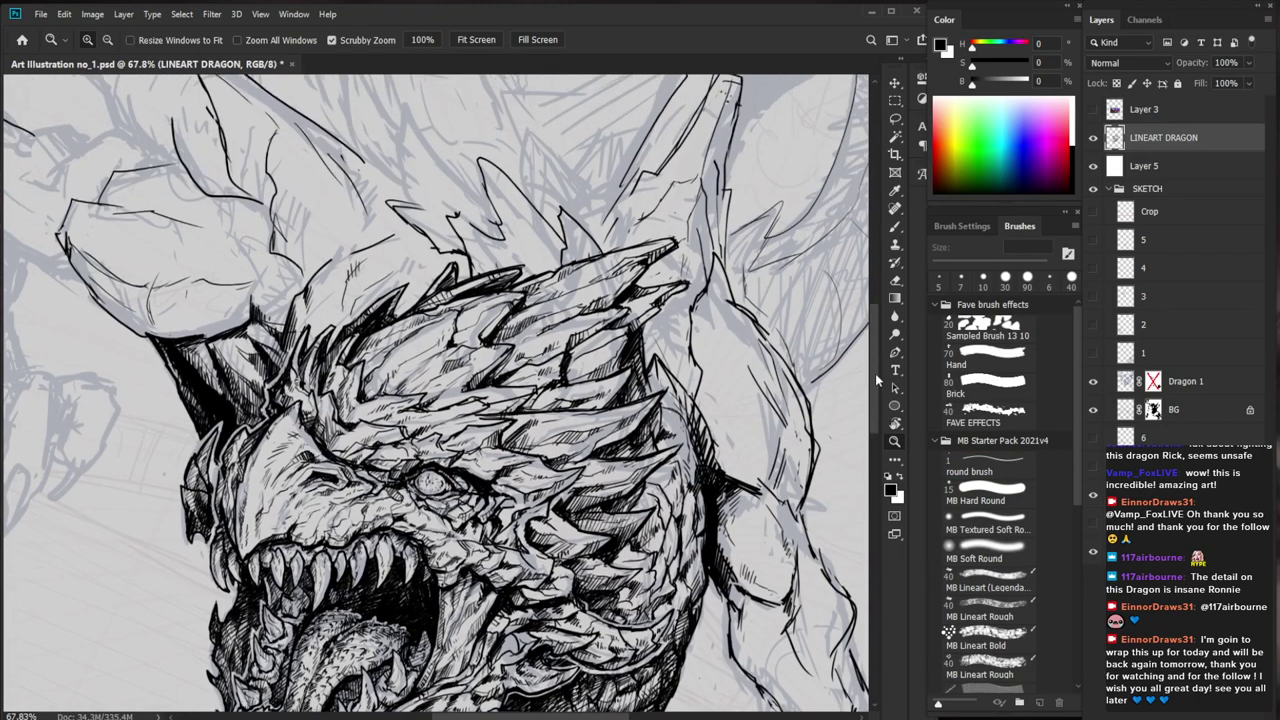
pyautogui.scroll(-6, 881, 351)
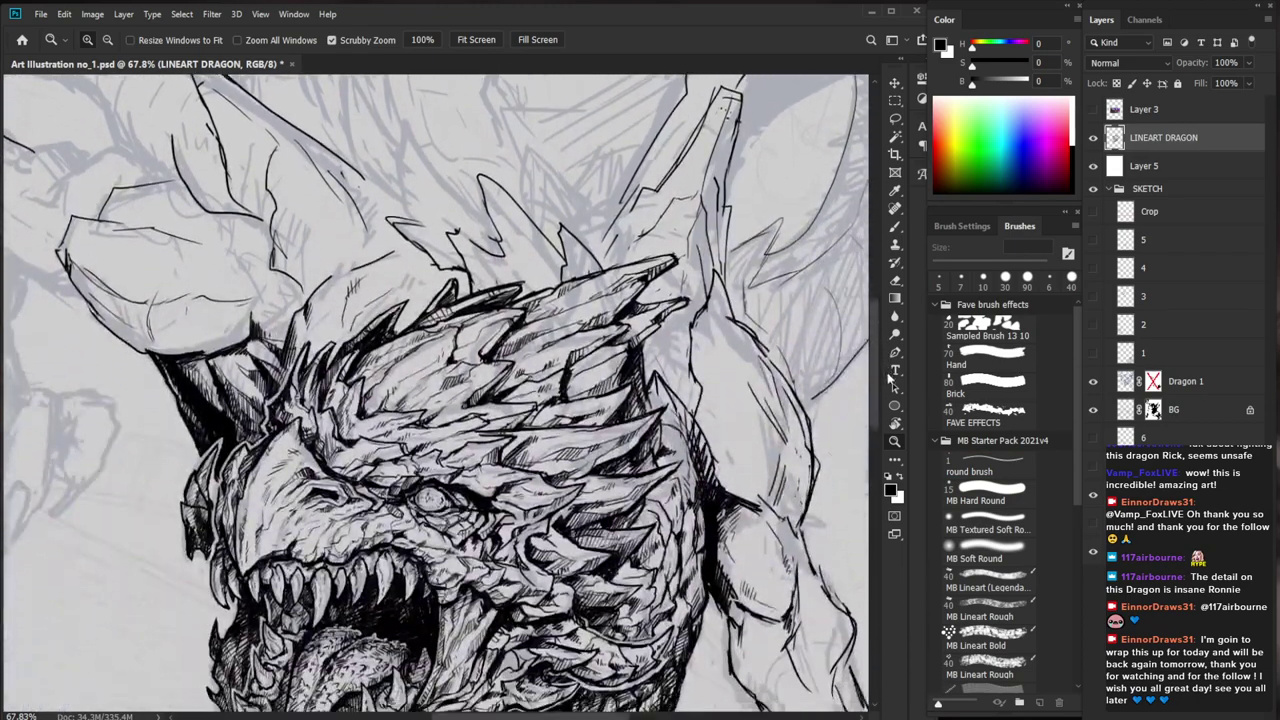
pyautogui.scroll(-2, 895, 425)
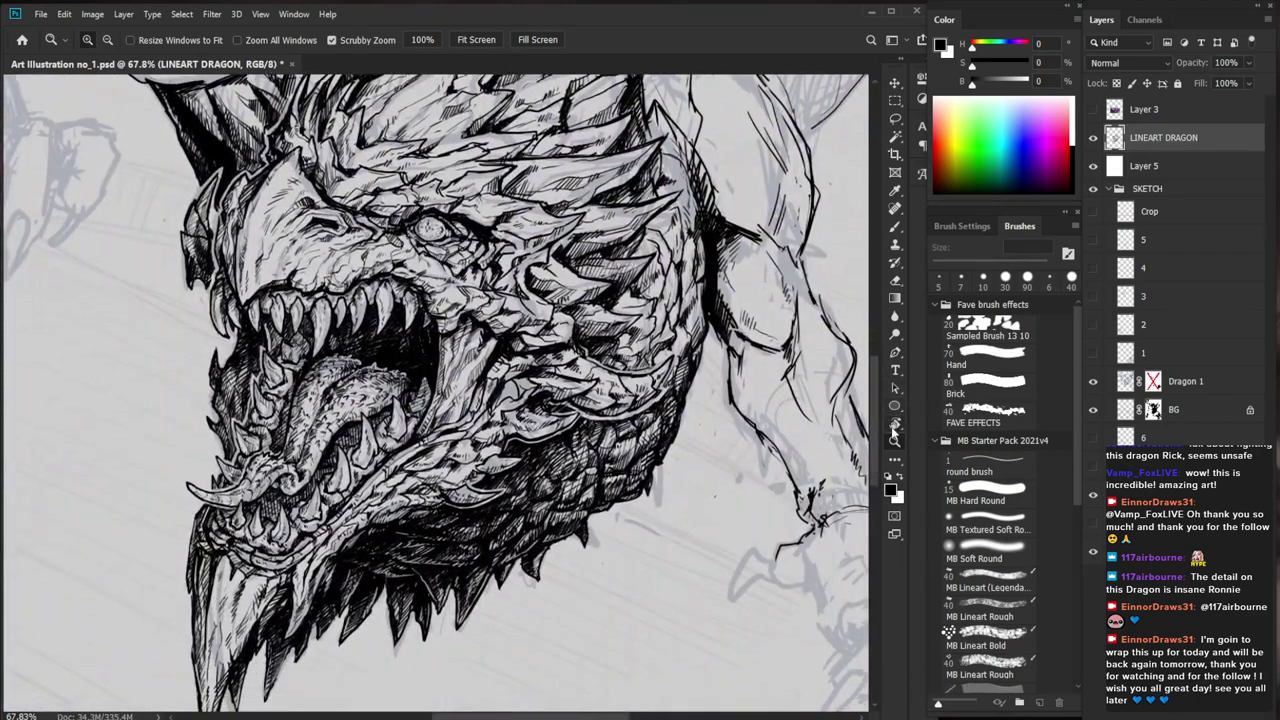
pyautogui.scroll(2, 435, 393)
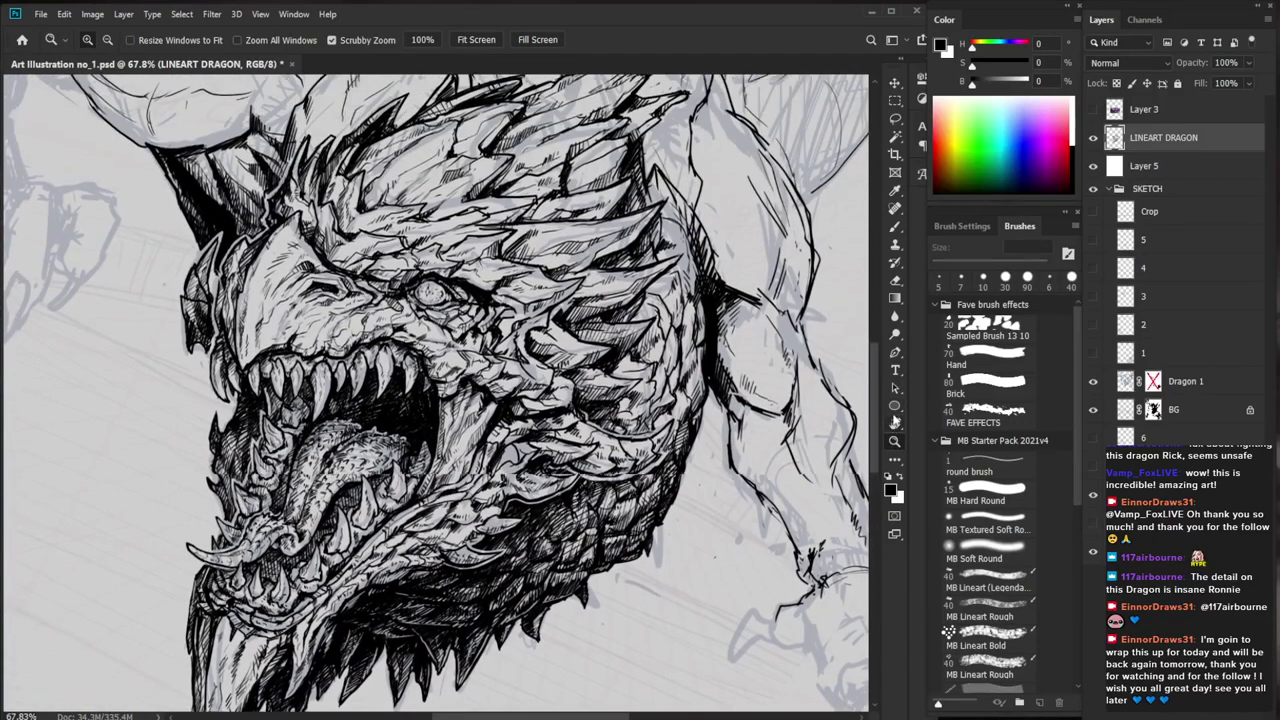